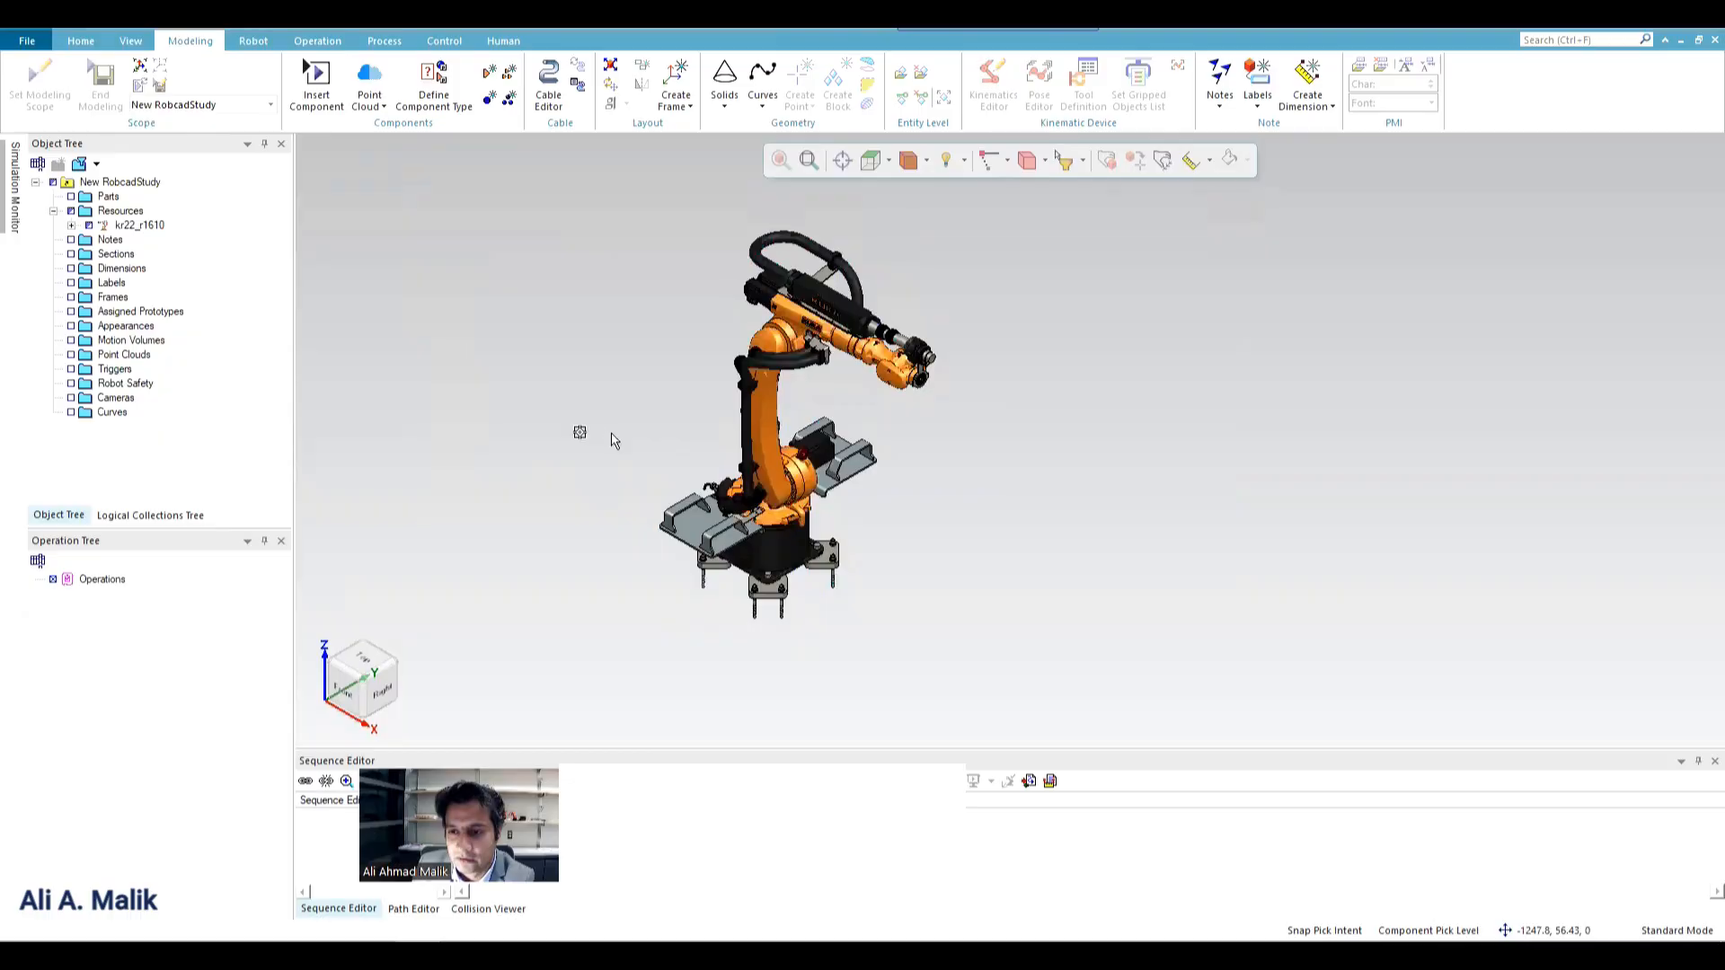
scroll(615, 440, "up", 2)
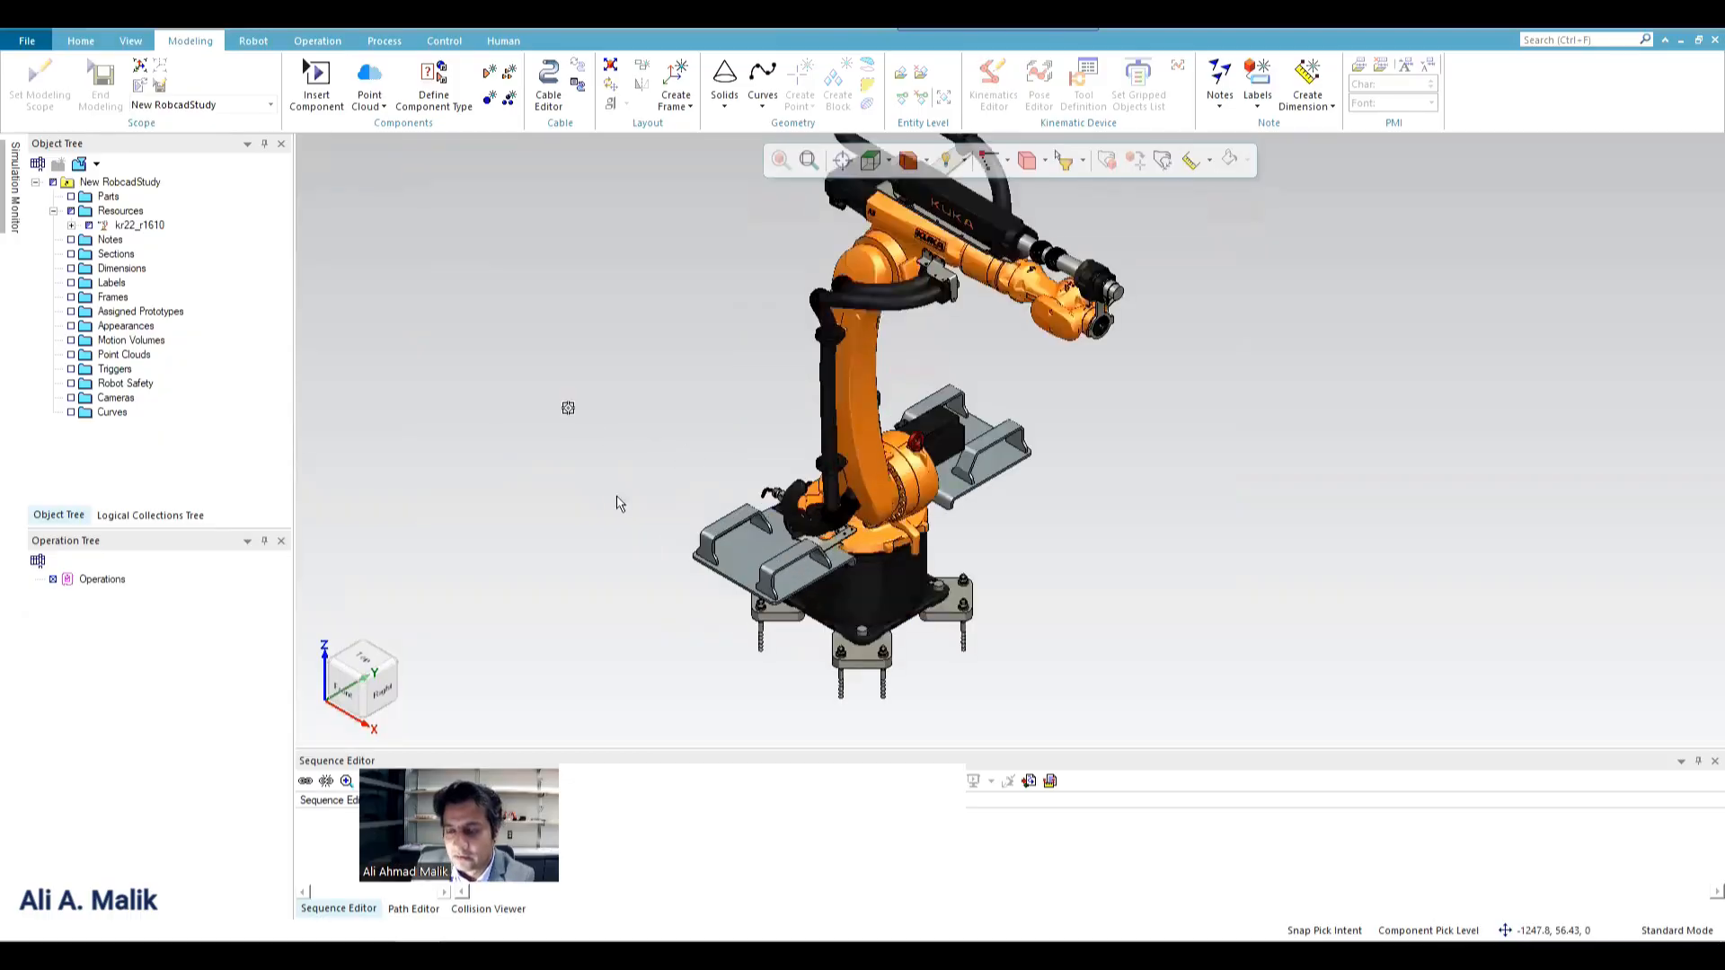
scroll(601, 477, "down", 1)
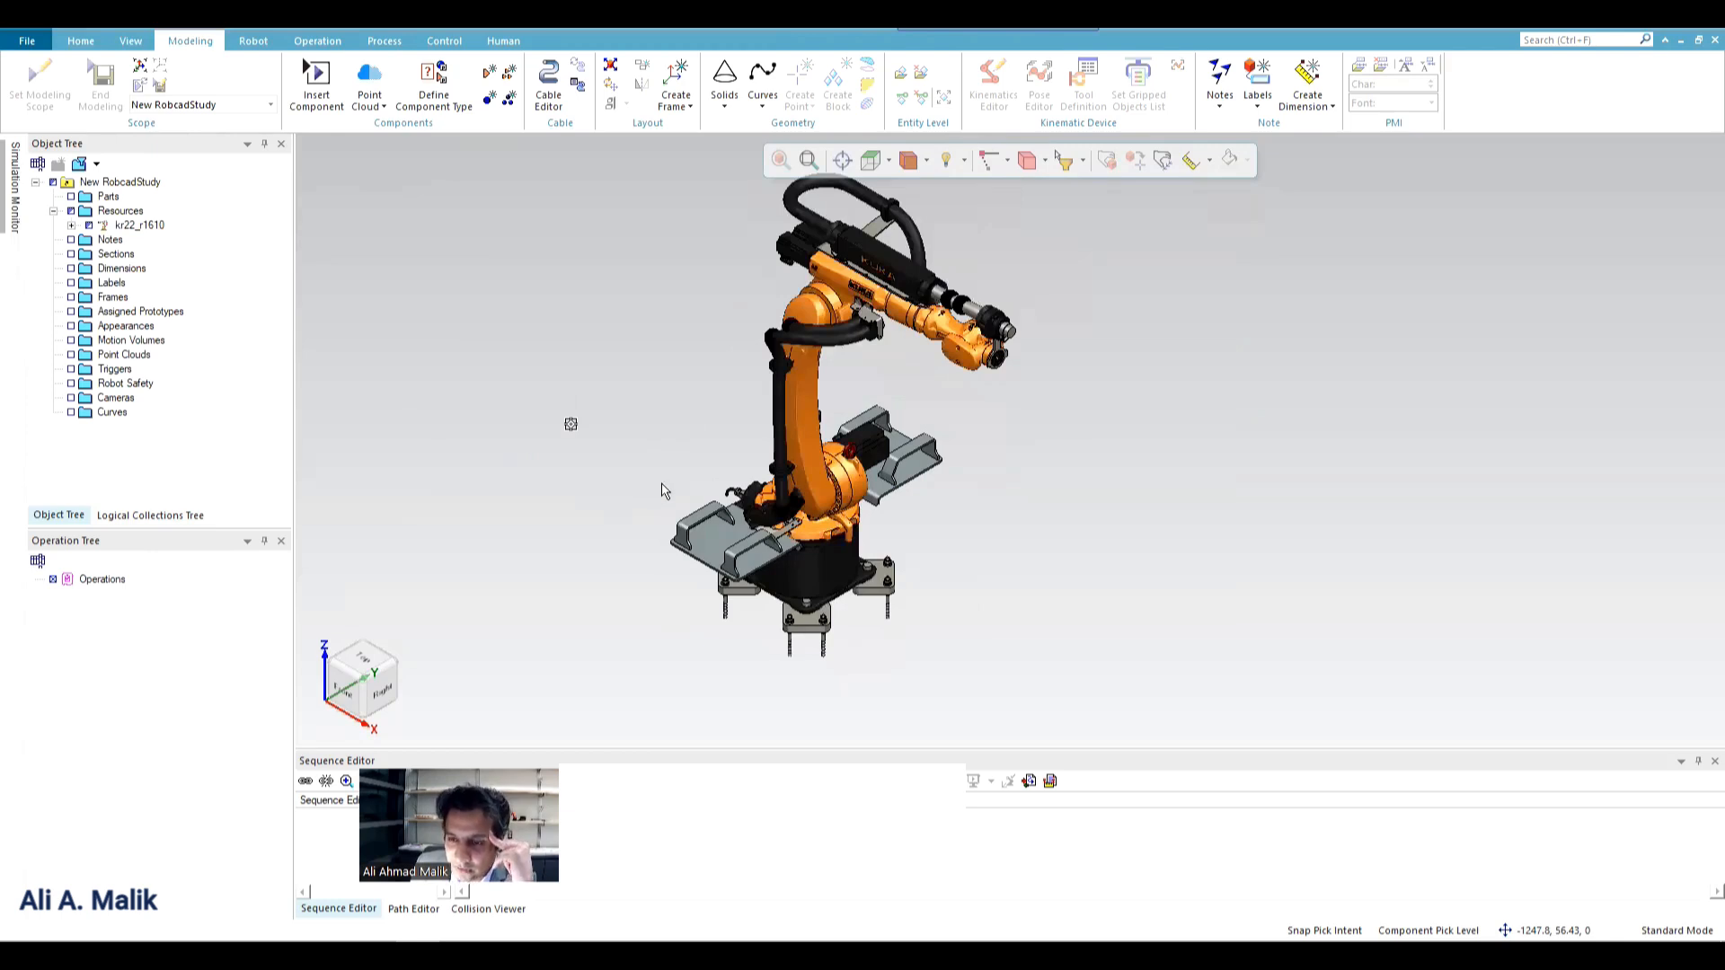
scroll(651, 476, "down", 3)
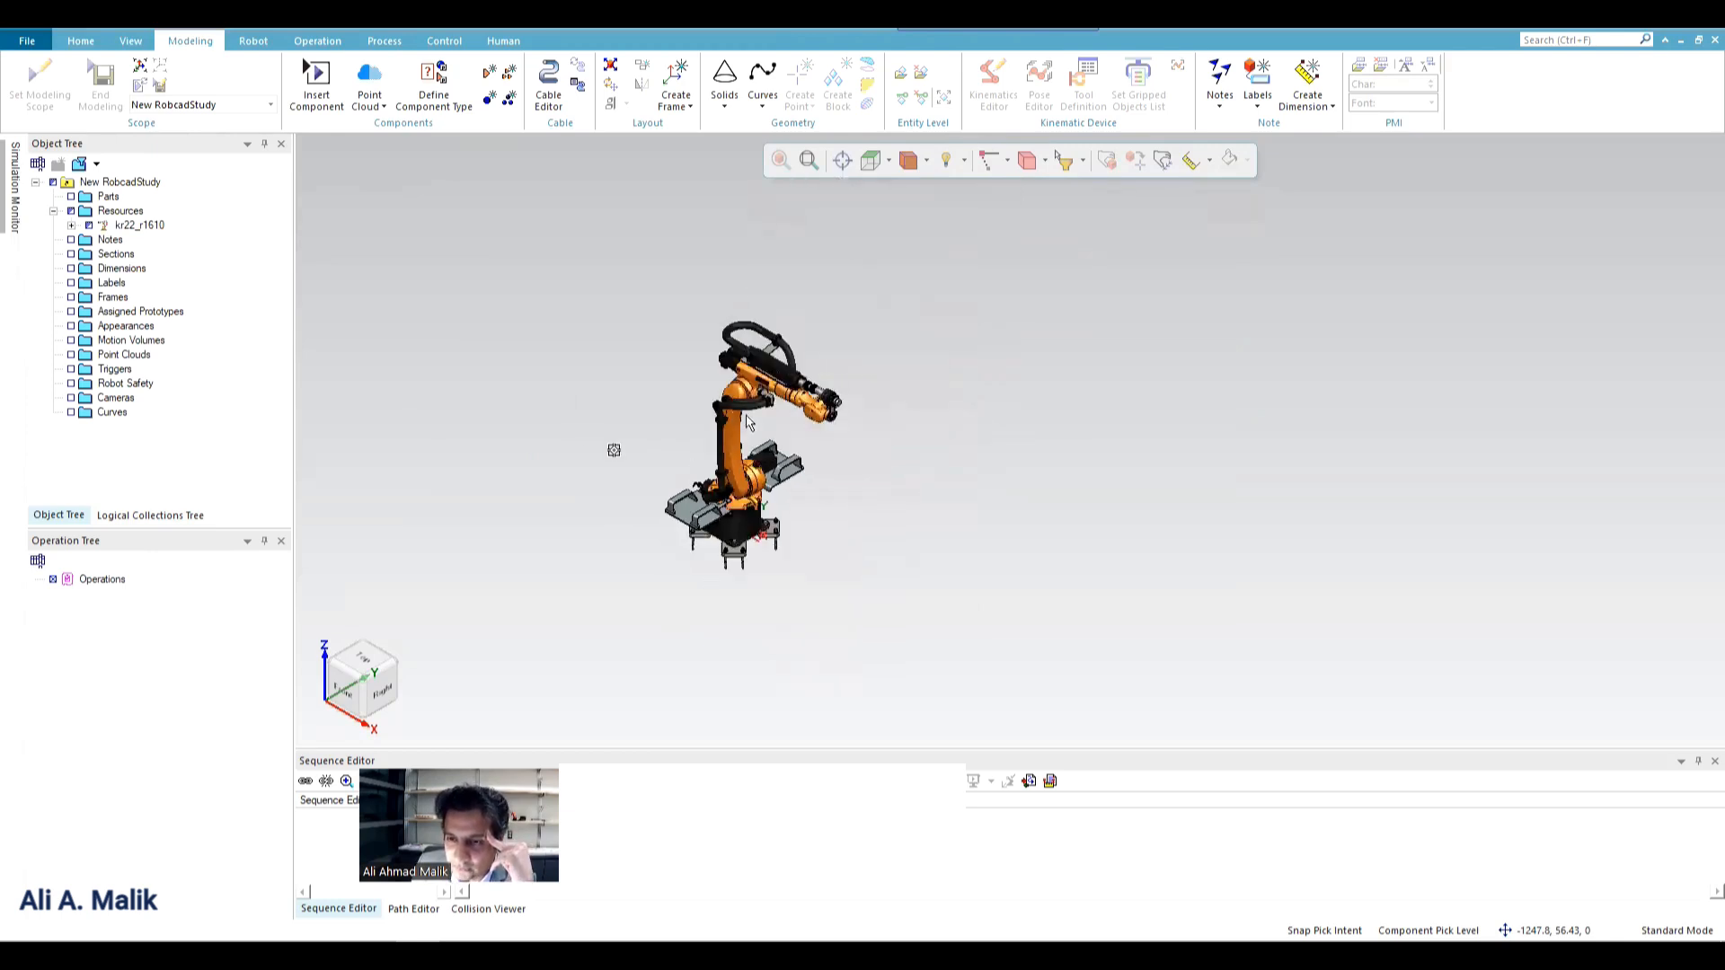
scroll(649, 453, "up", 3)
scroll(604, 512, "up", 2)
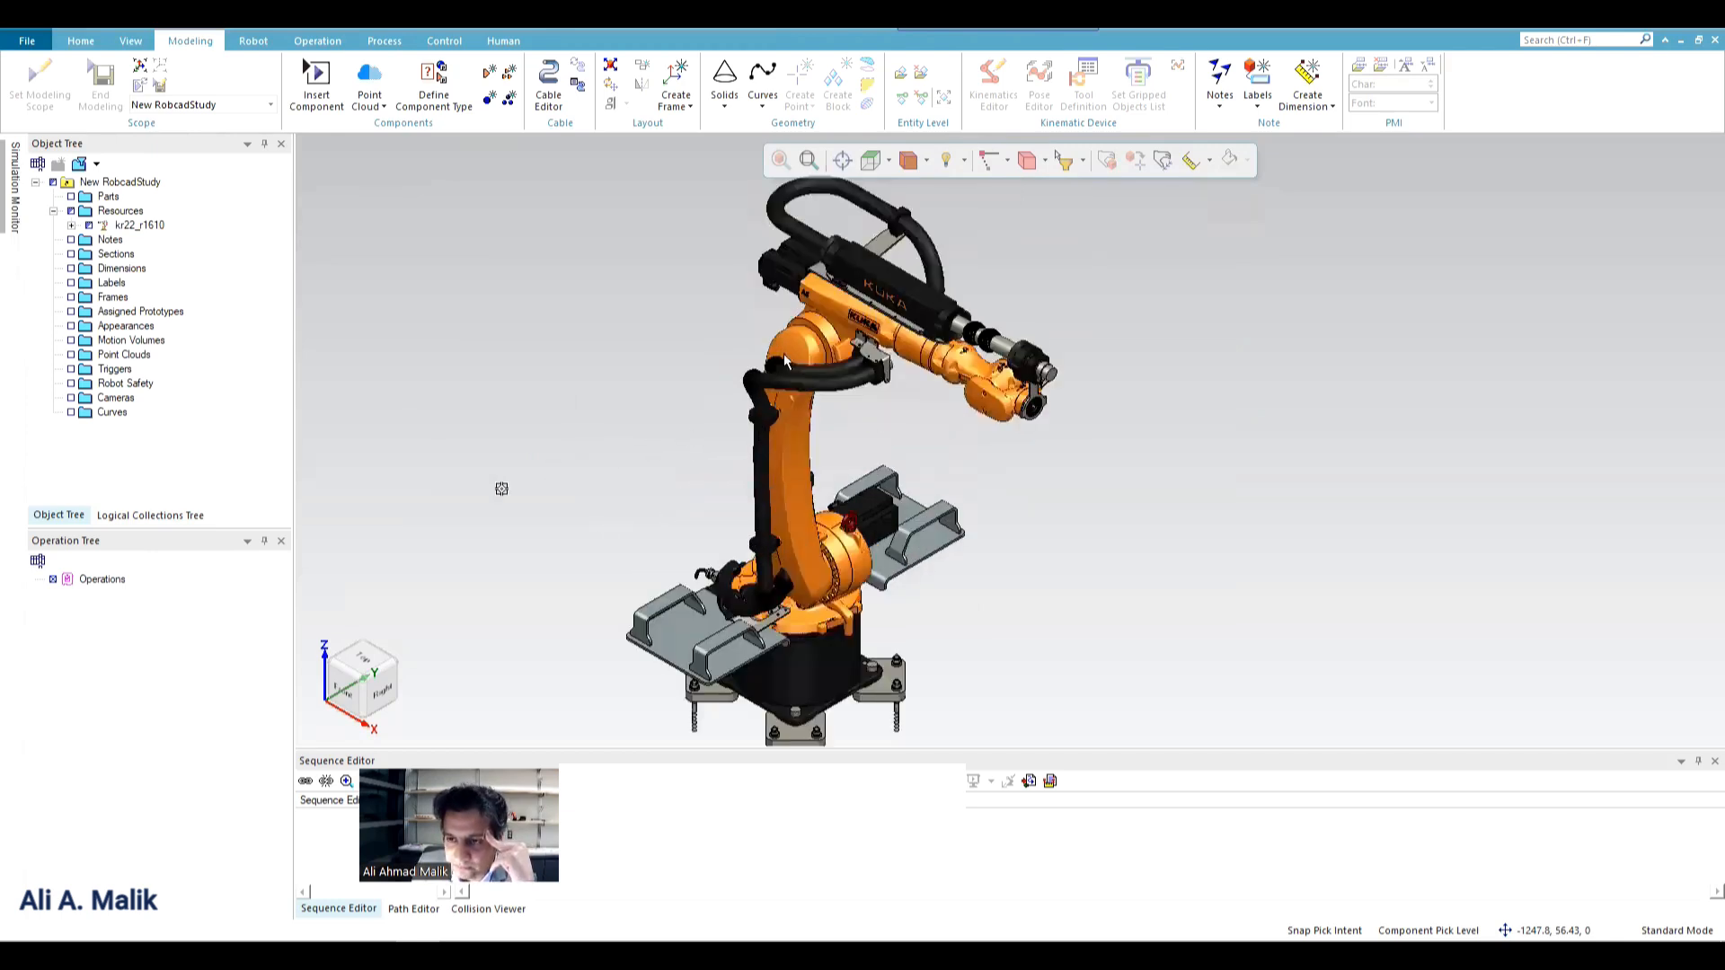
scroll(604, 512, "up", 1)
scroll(766, 358, "down", 1)
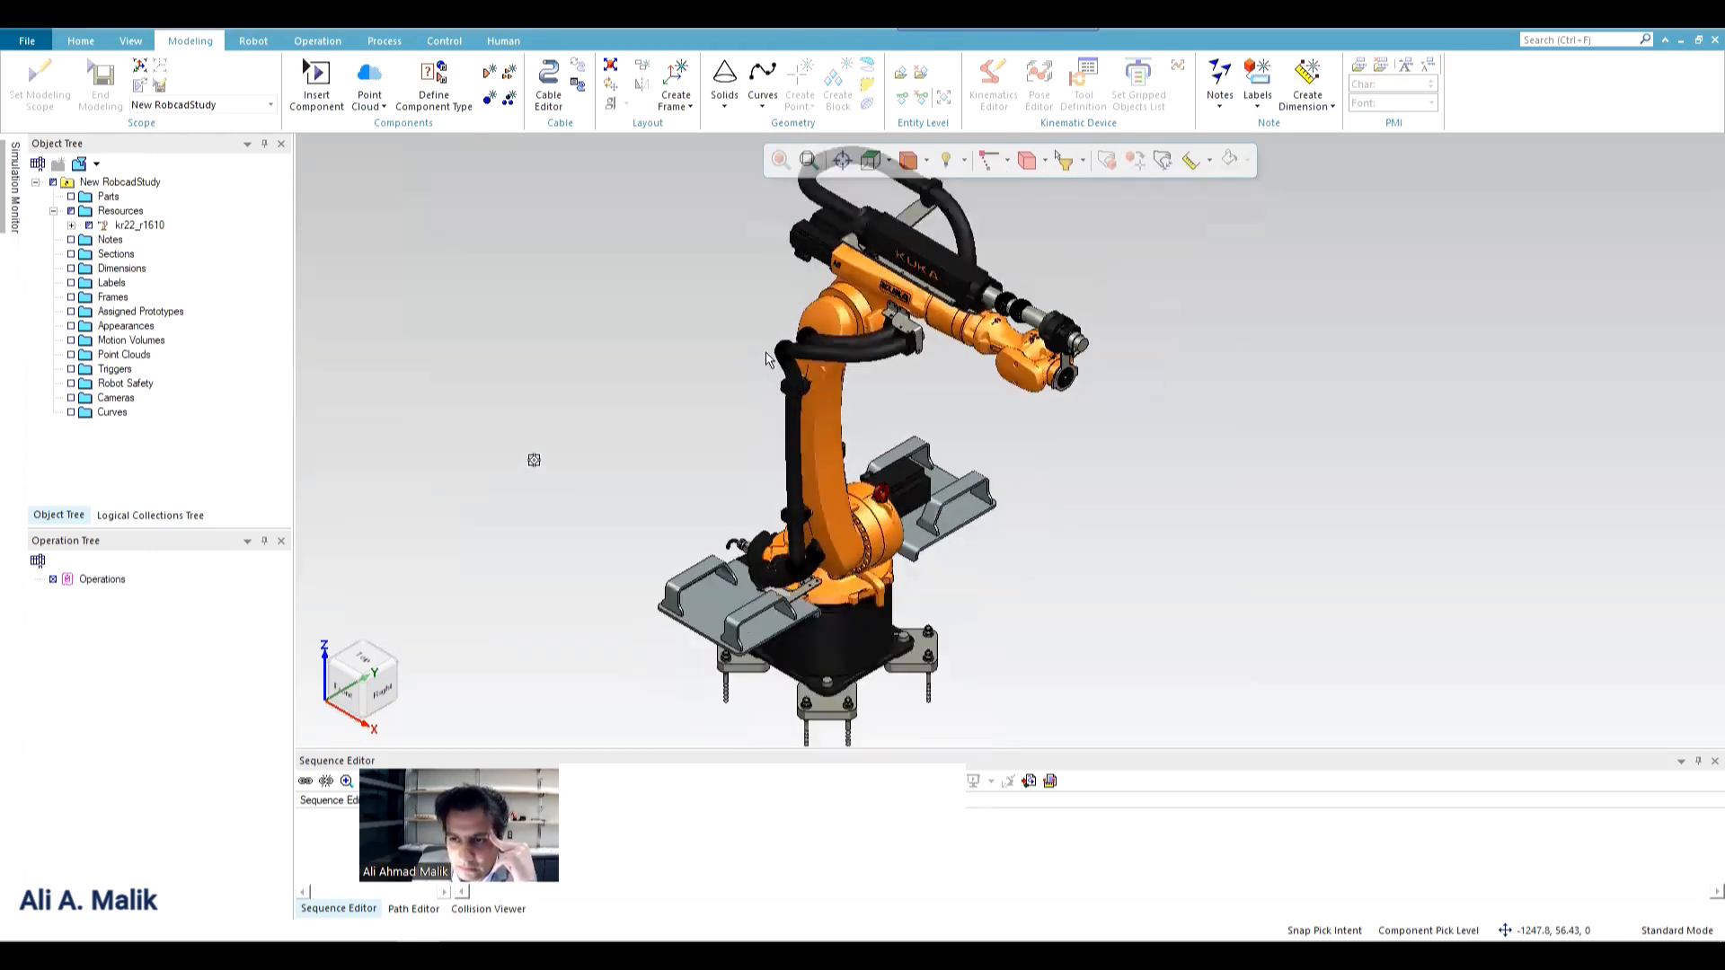
Try jogging the kr22_r1610 robot's tool along its Z axis, then reset its pose and end the robot jog.
right_click(850, 292)
left_click(862, 254)
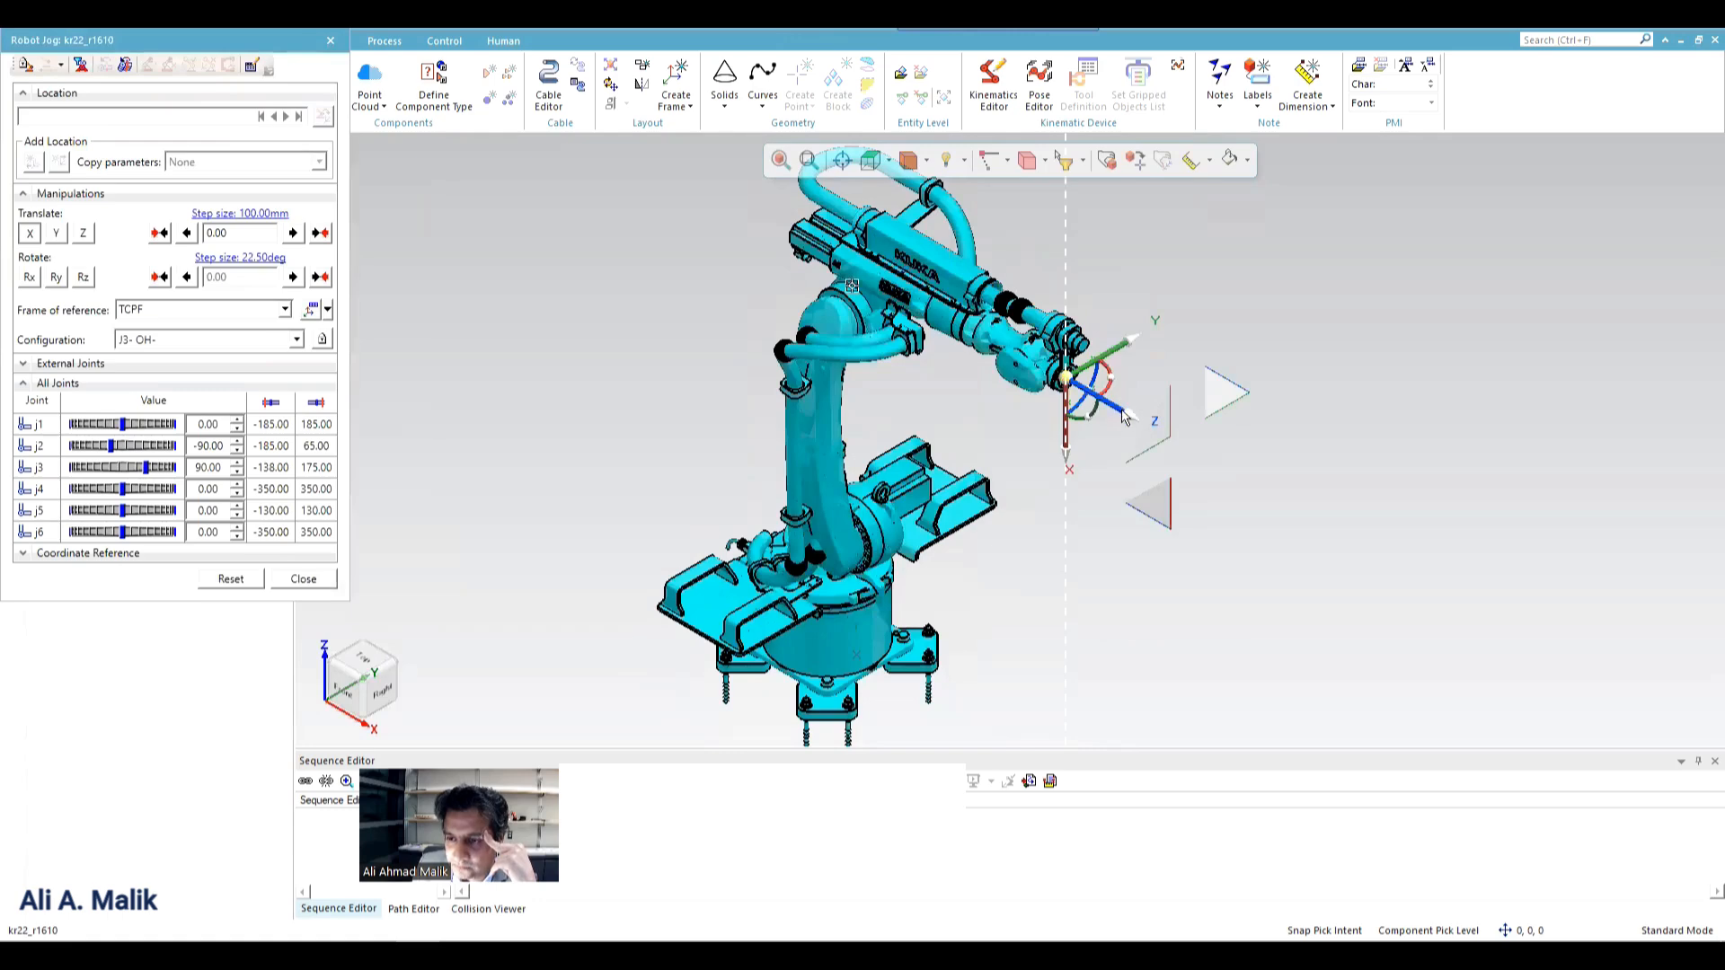
left_click_drag(1126, 412, 1185, 454)
left_click(249, 581)
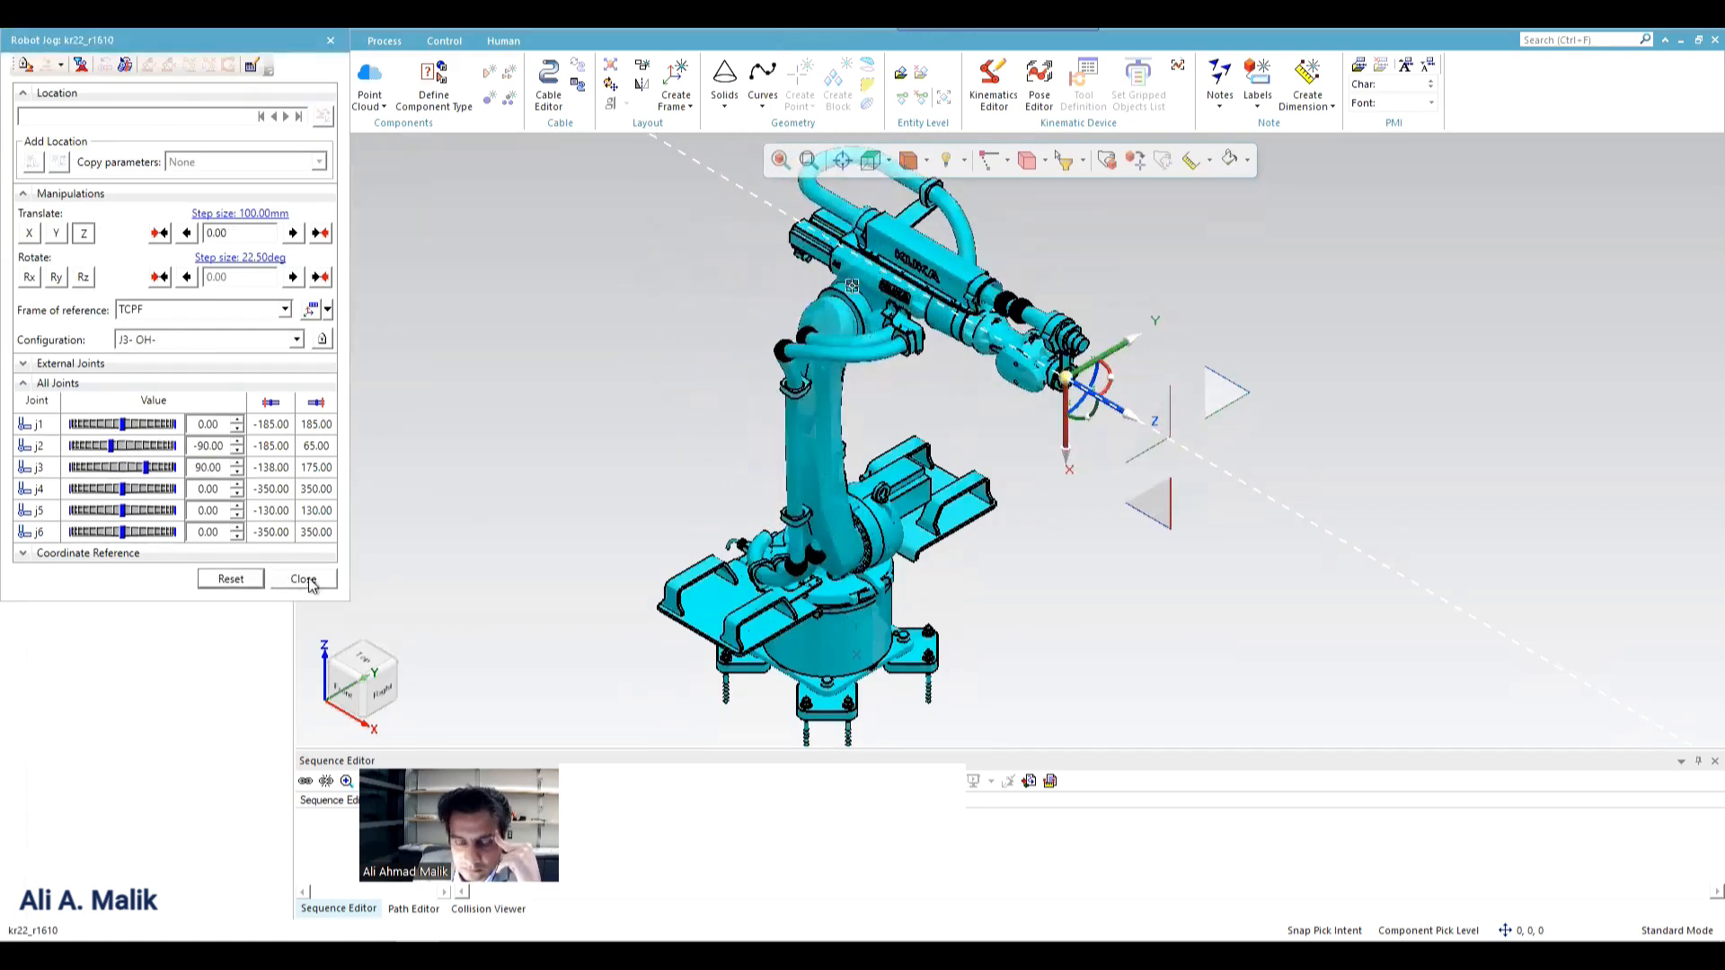
left_click(304, 579)
left_click(574, 346)
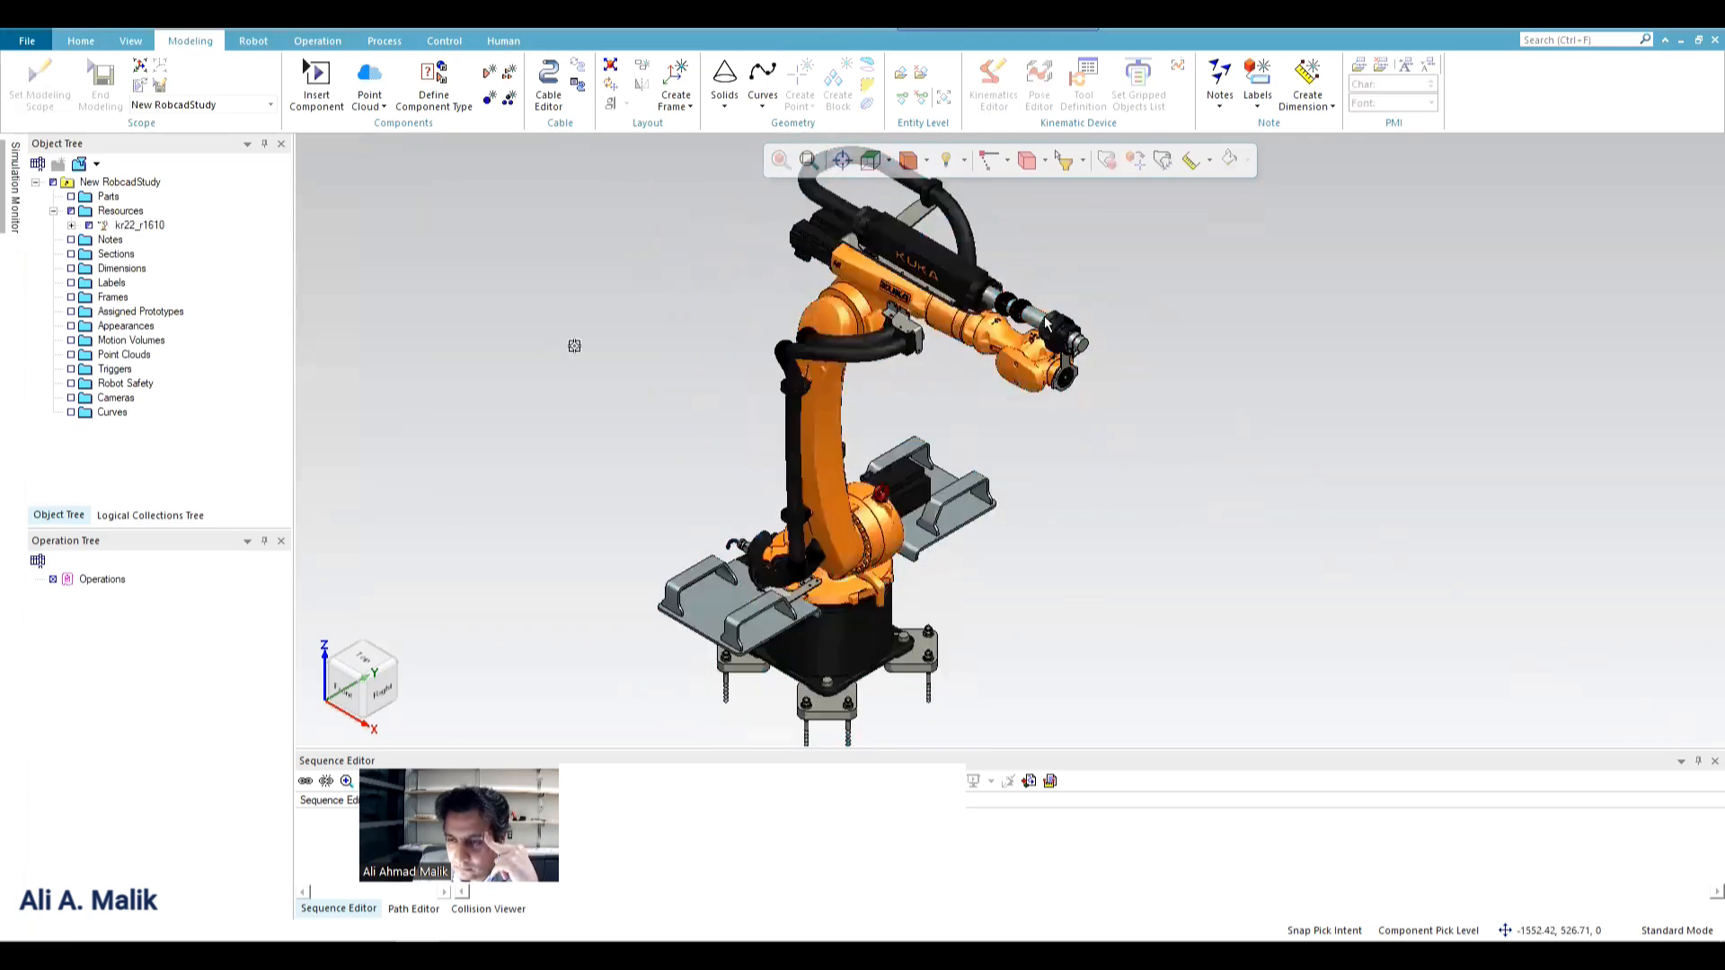
left_click(1035, 323)
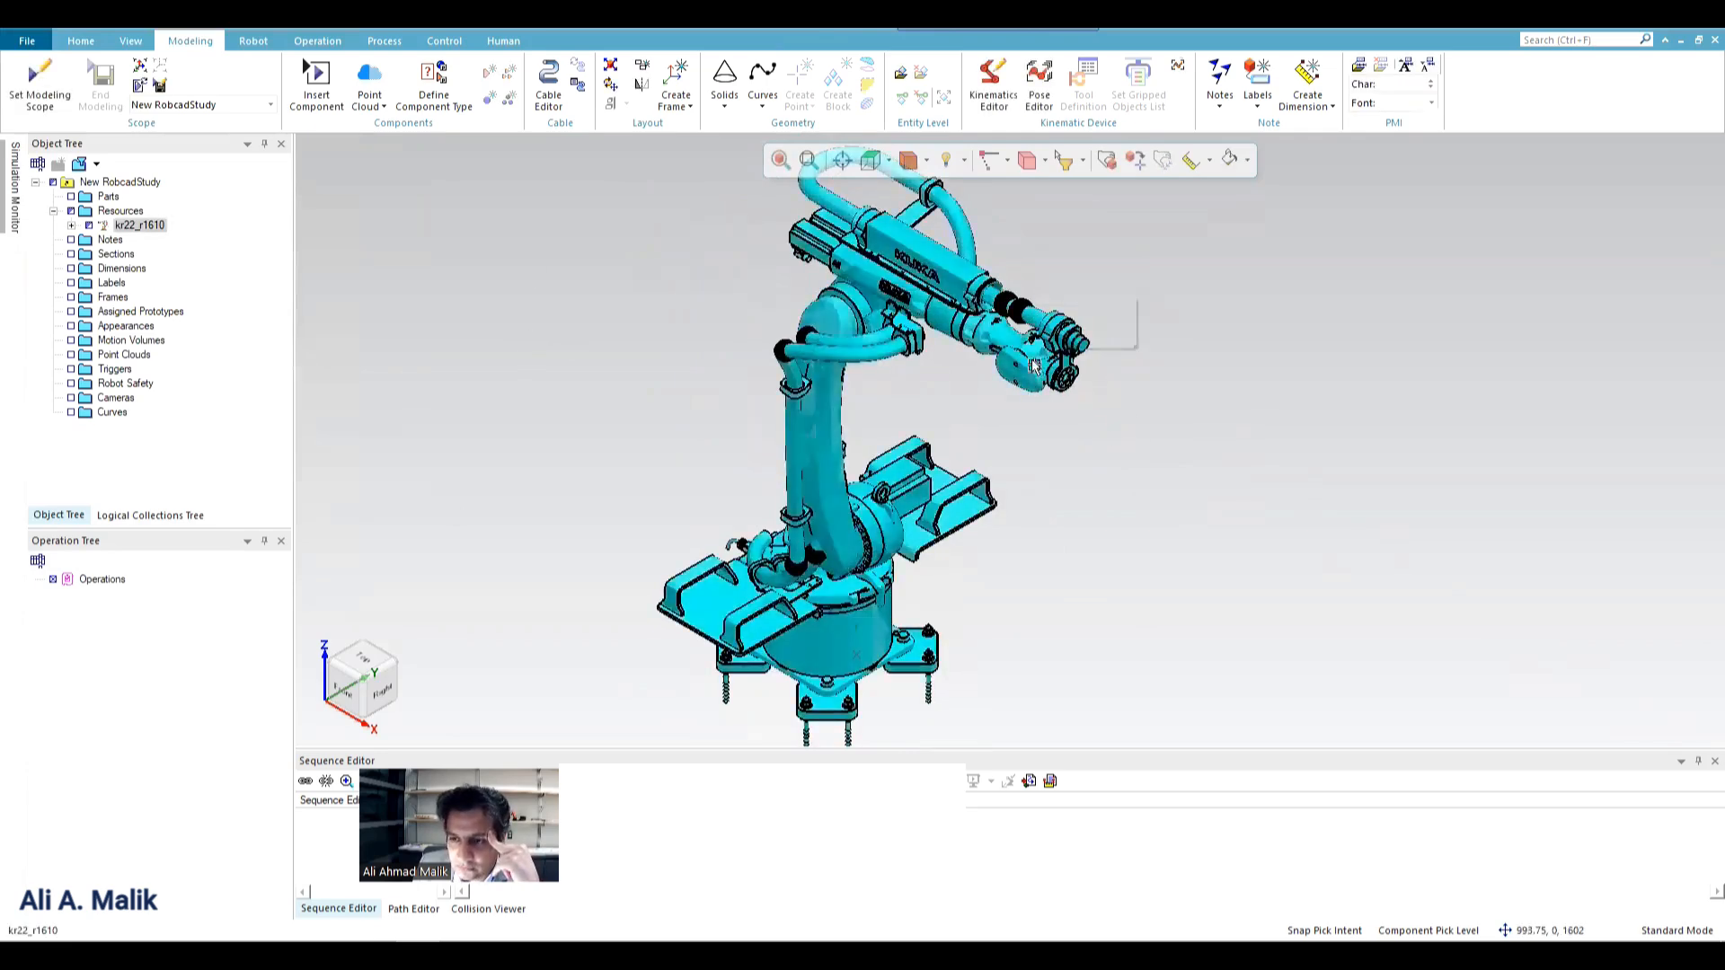
left_click(571, 335)
left_click(314, 93)
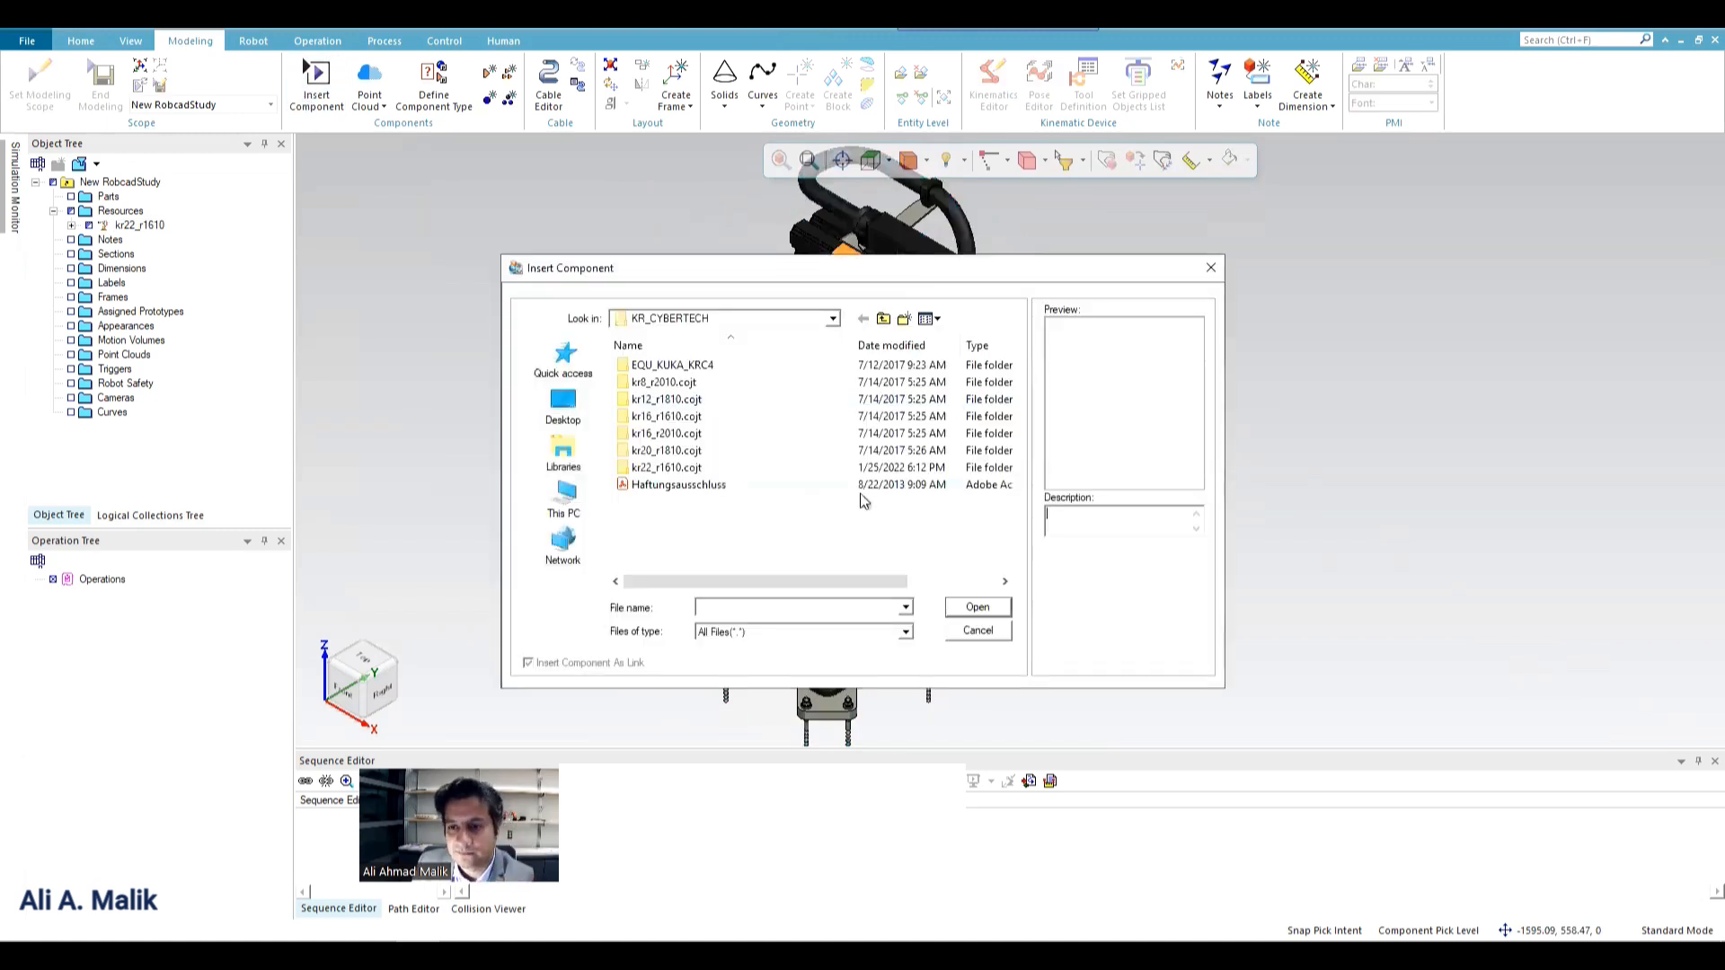
left_click(662, 386)
left_click(665, 417)
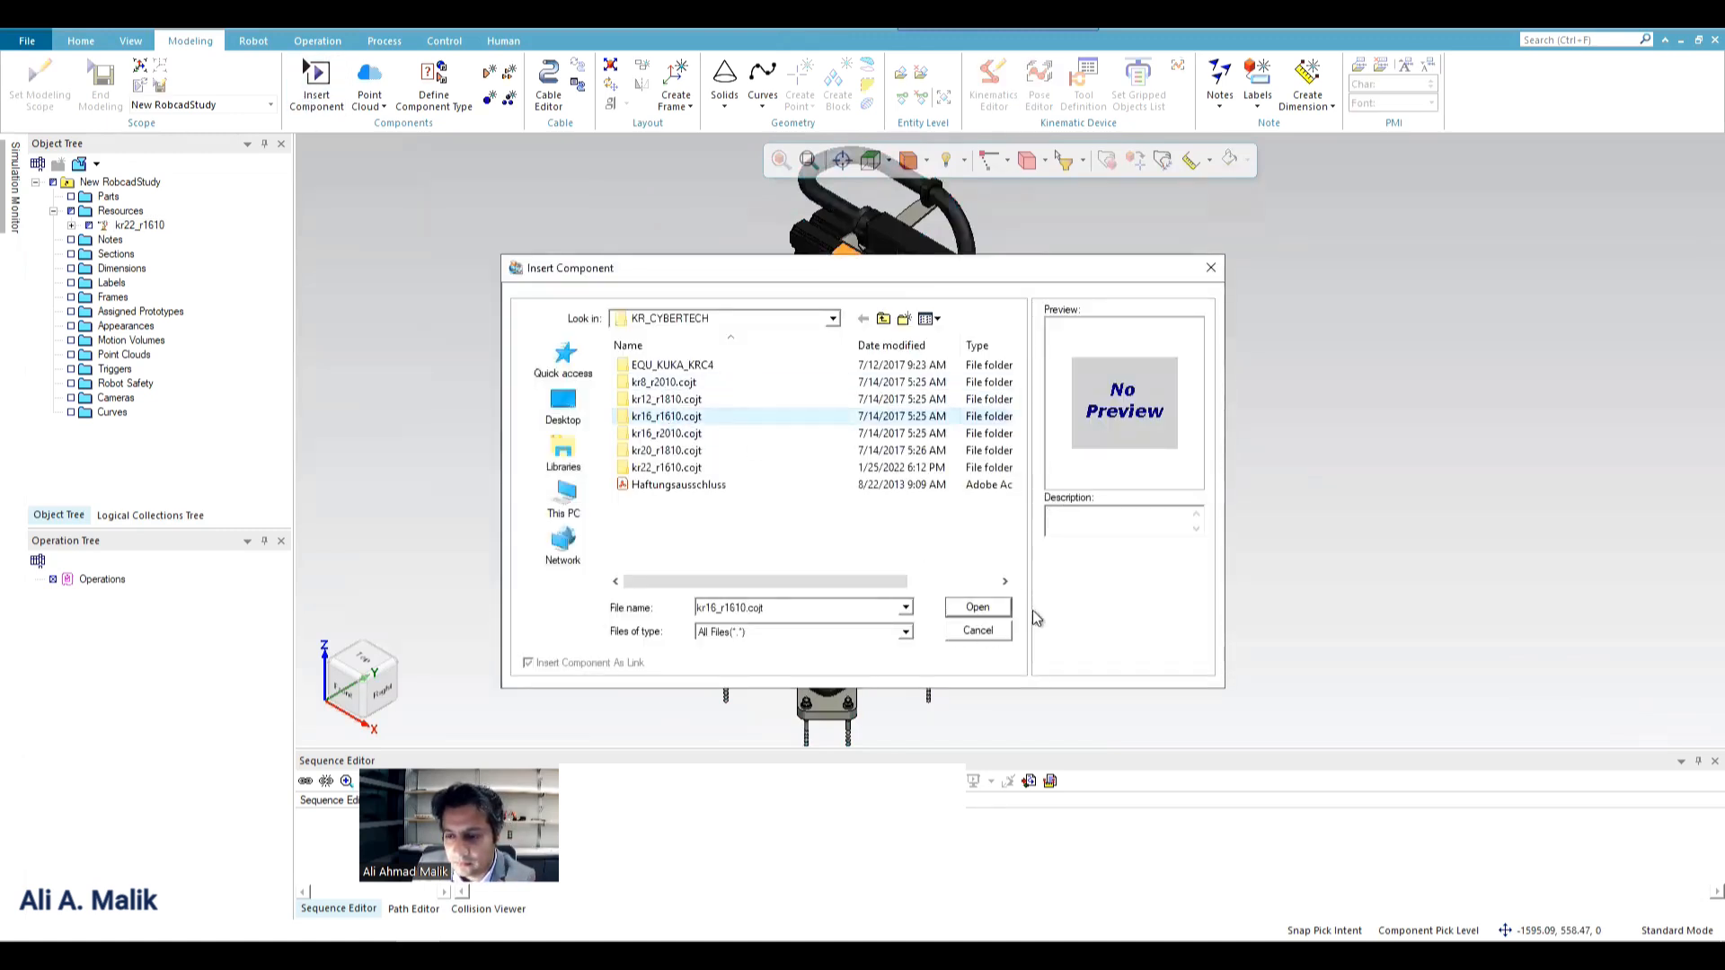
left_click(979, 632)
left_click(435, 90)
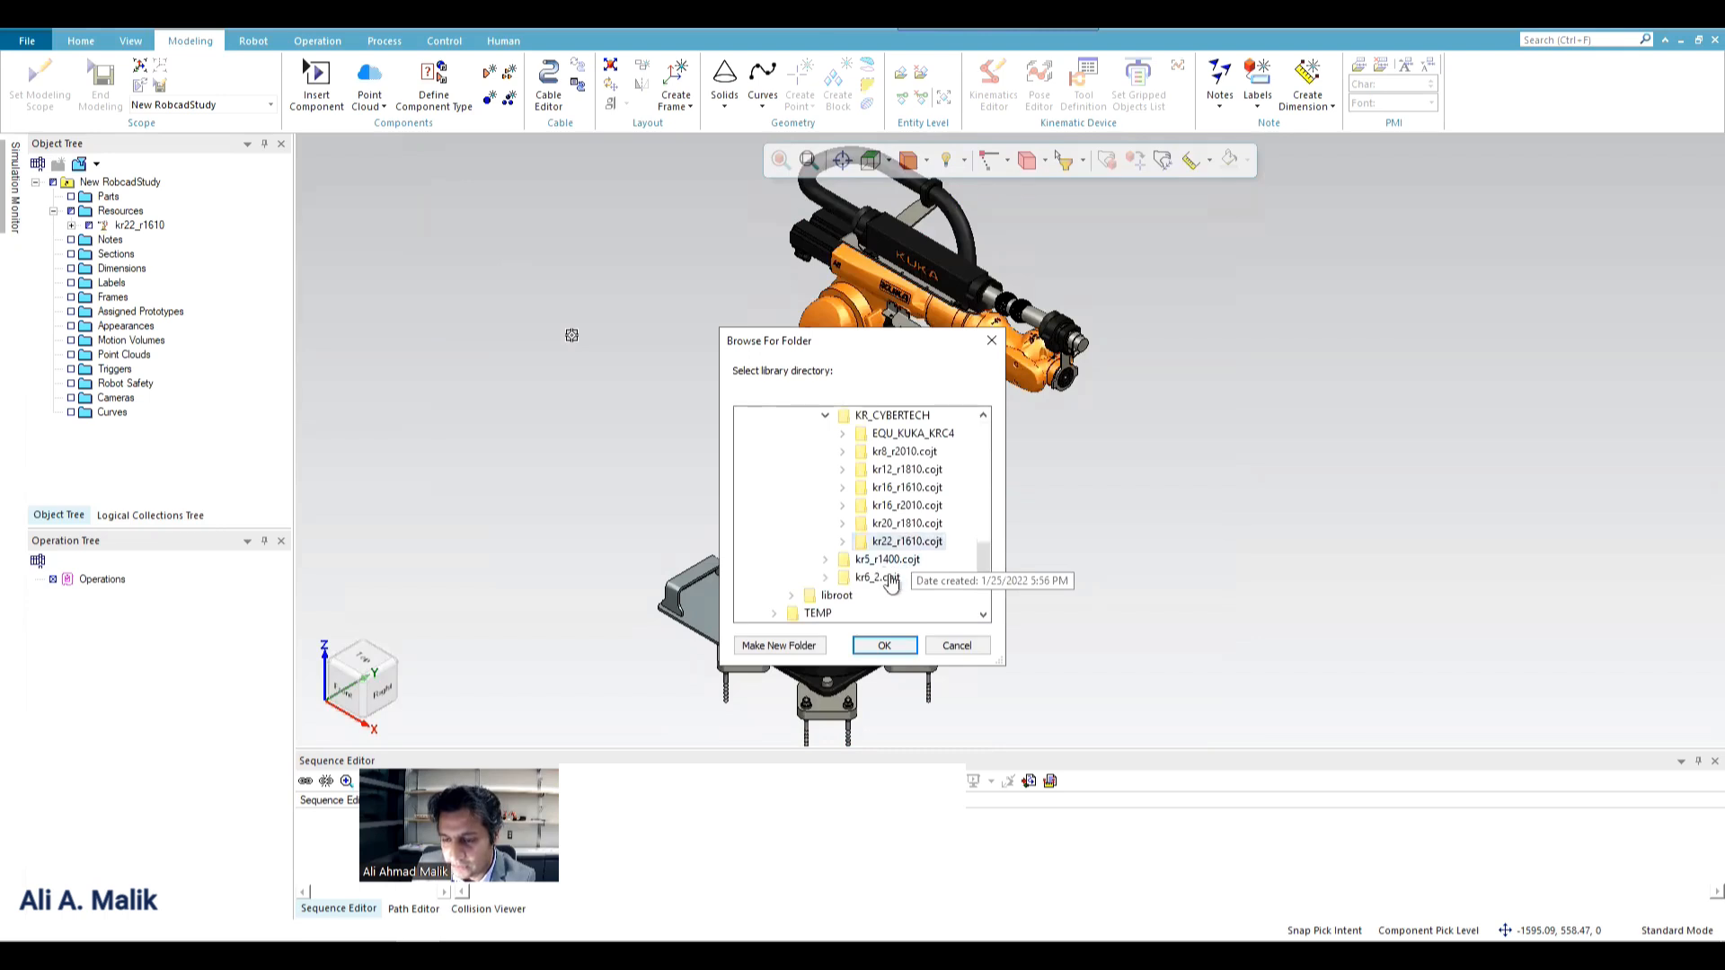
left_click(960, 649)
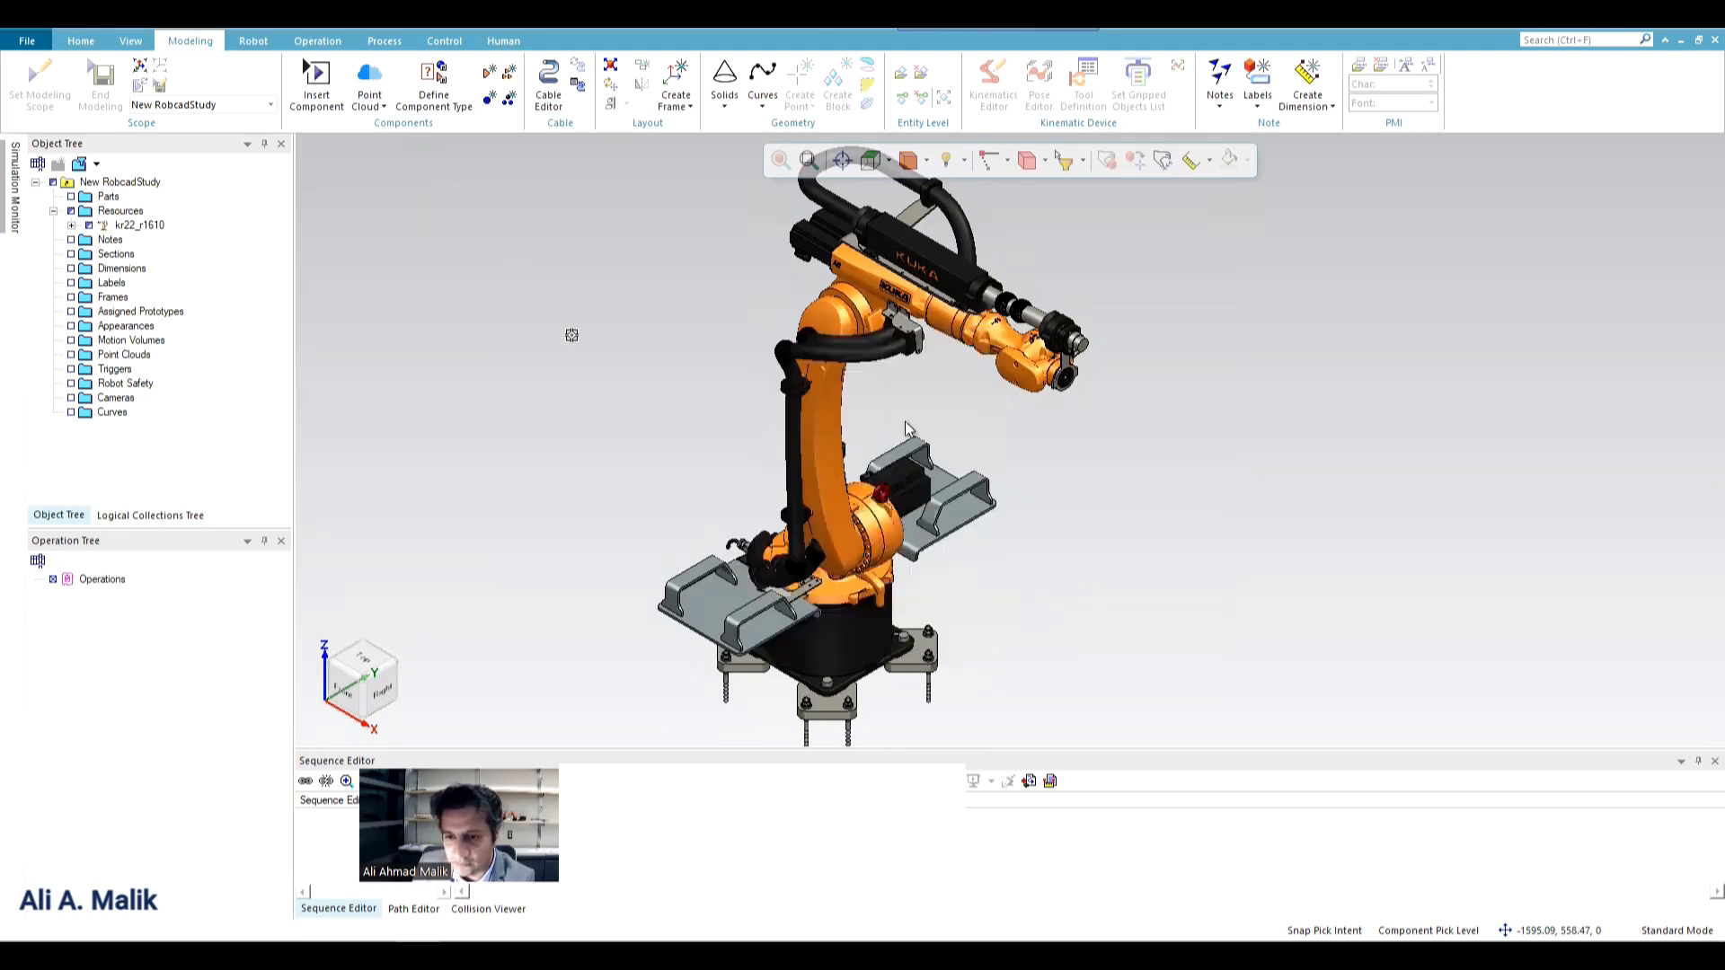
Insert the robot component kr6_2.cojt from the Robots library folder into the study.
left_click(801, 376)
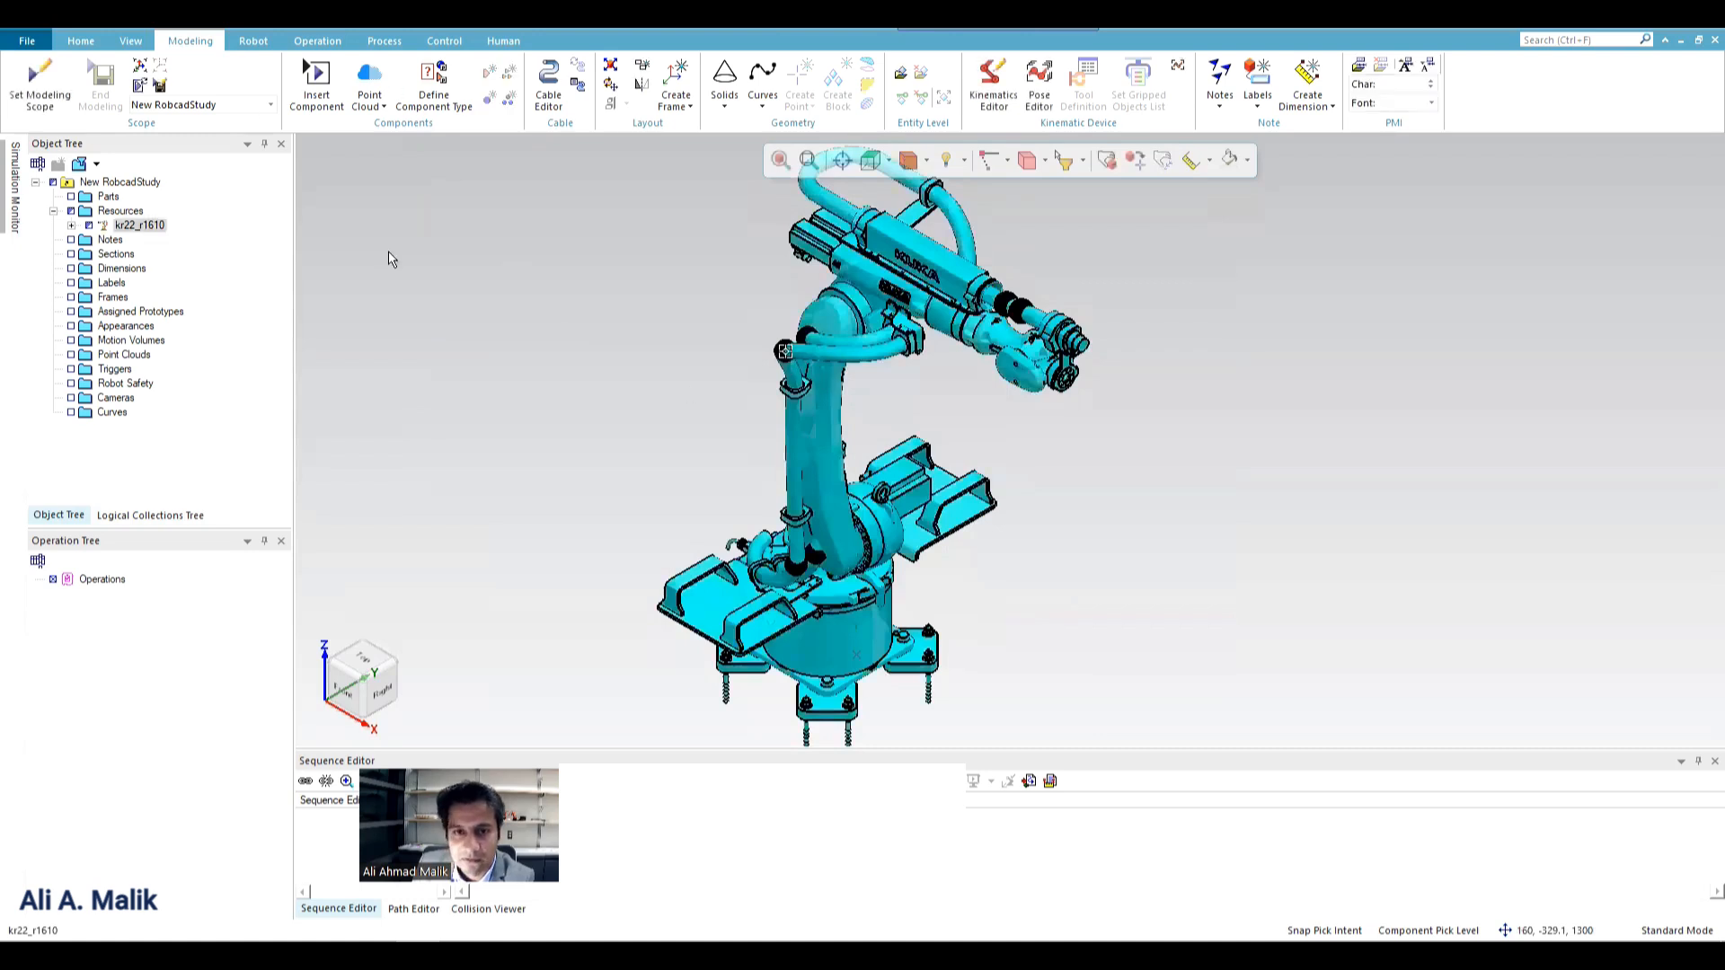
left_click(315, 79)
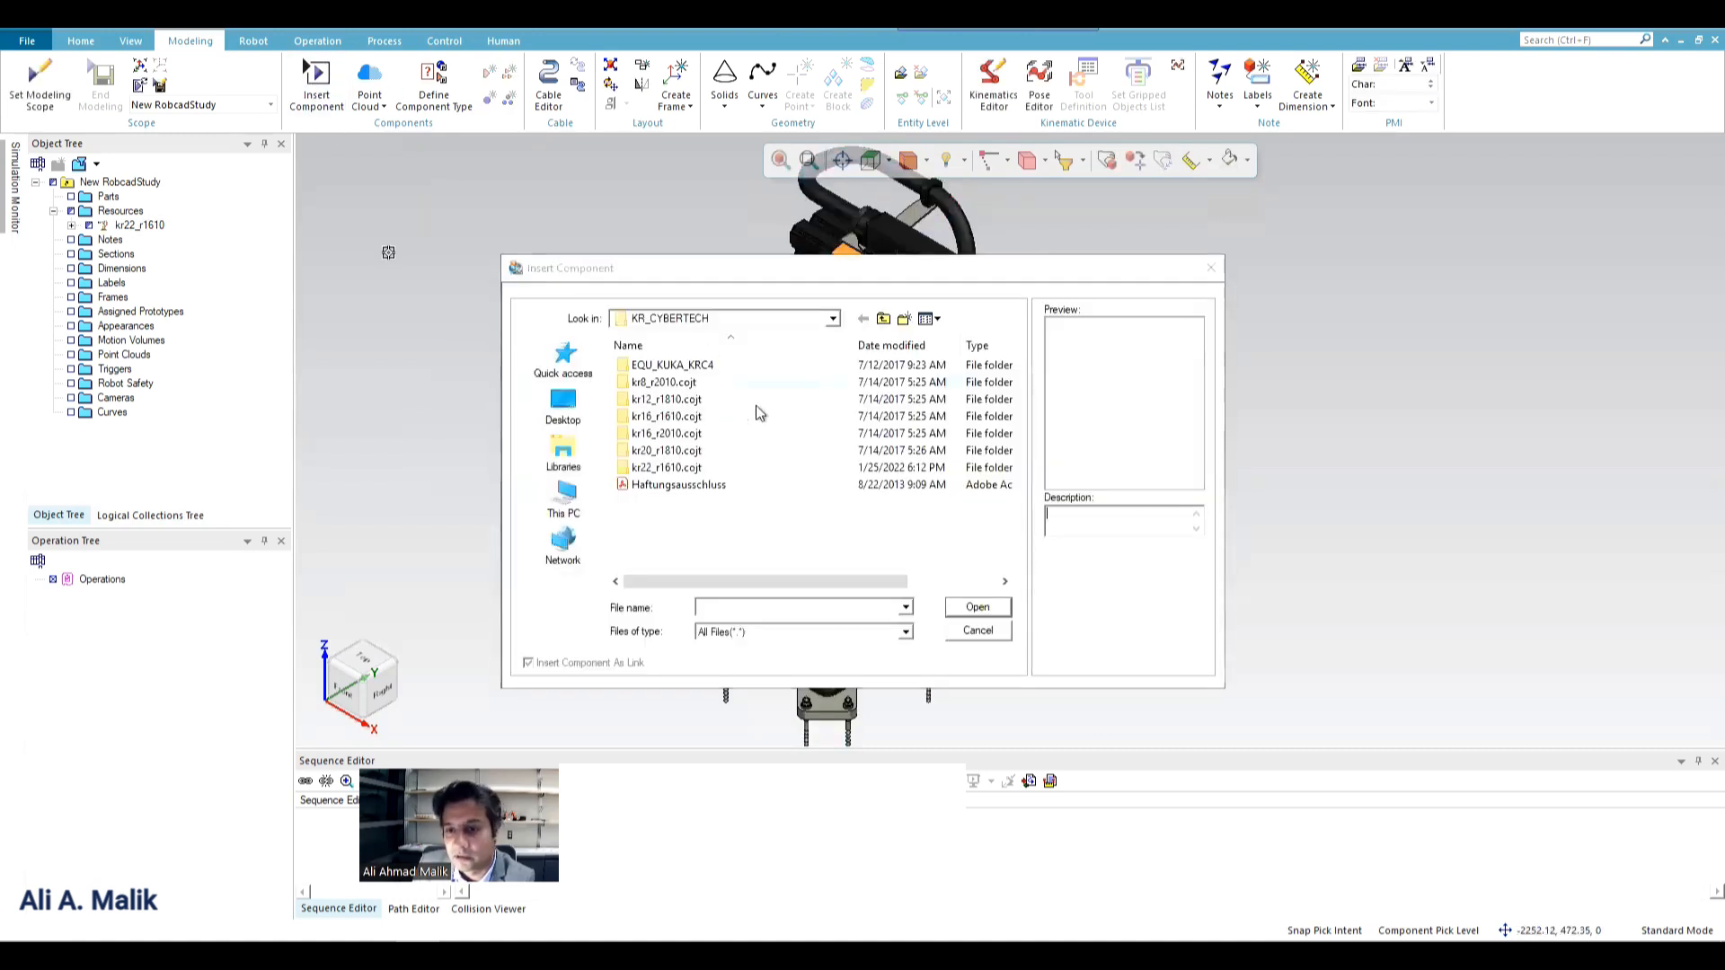
left_click(883, 318)
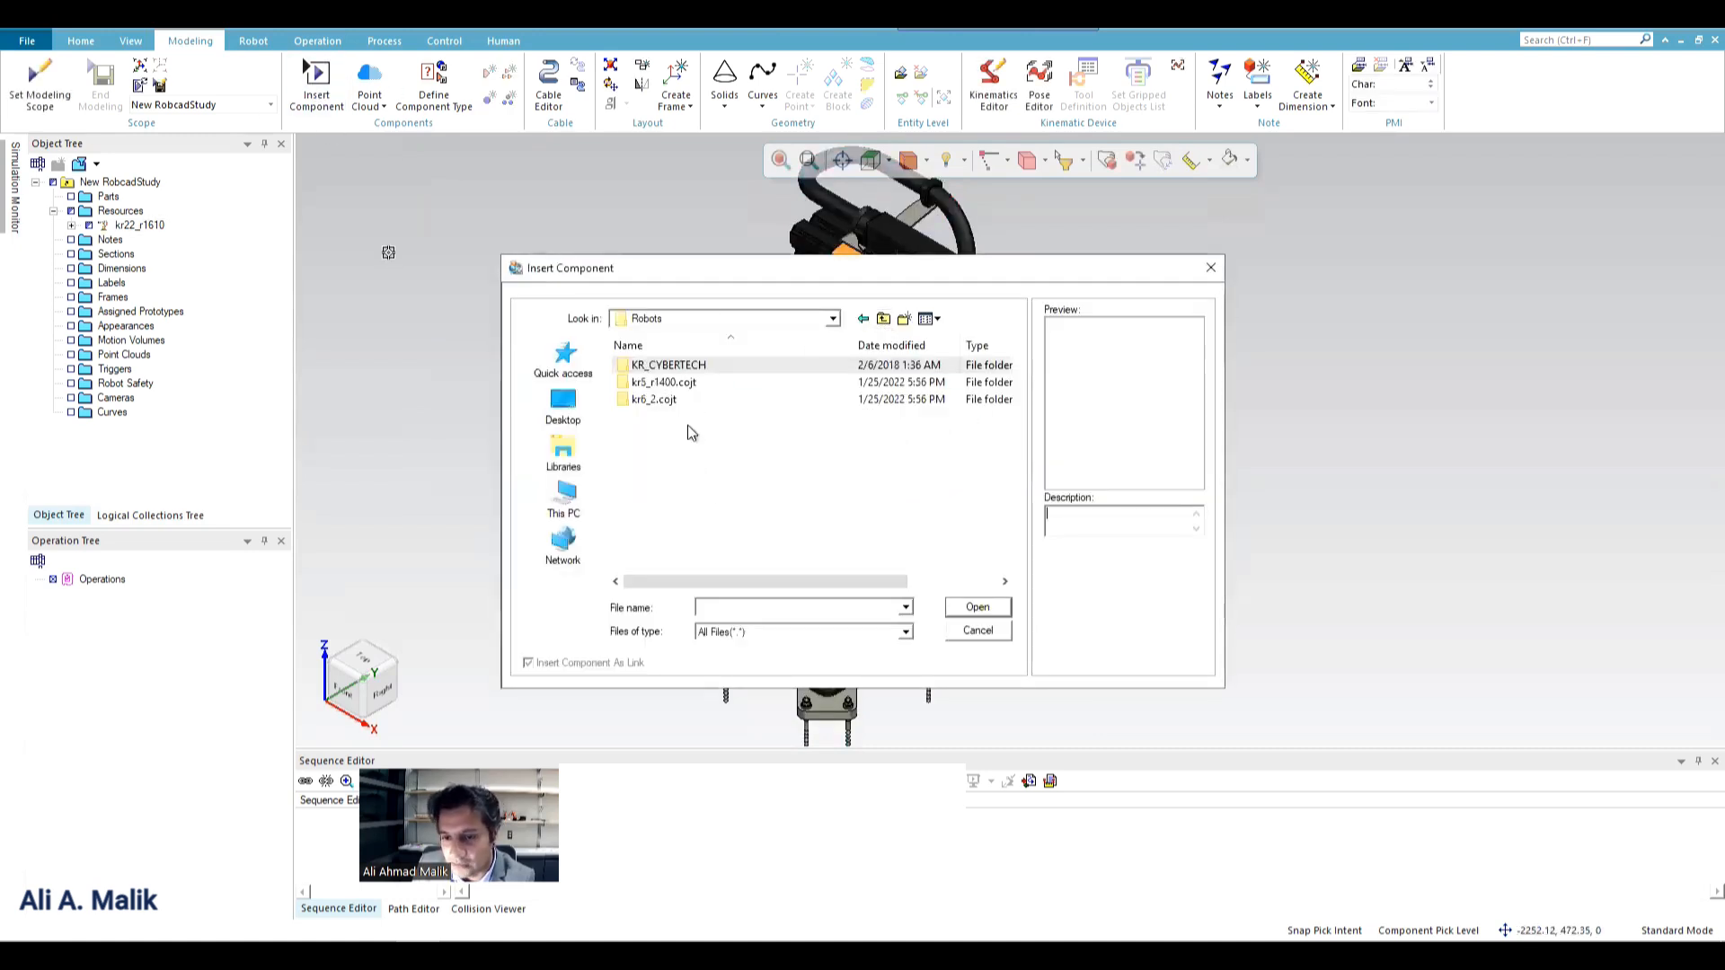
left_click(651, 403)
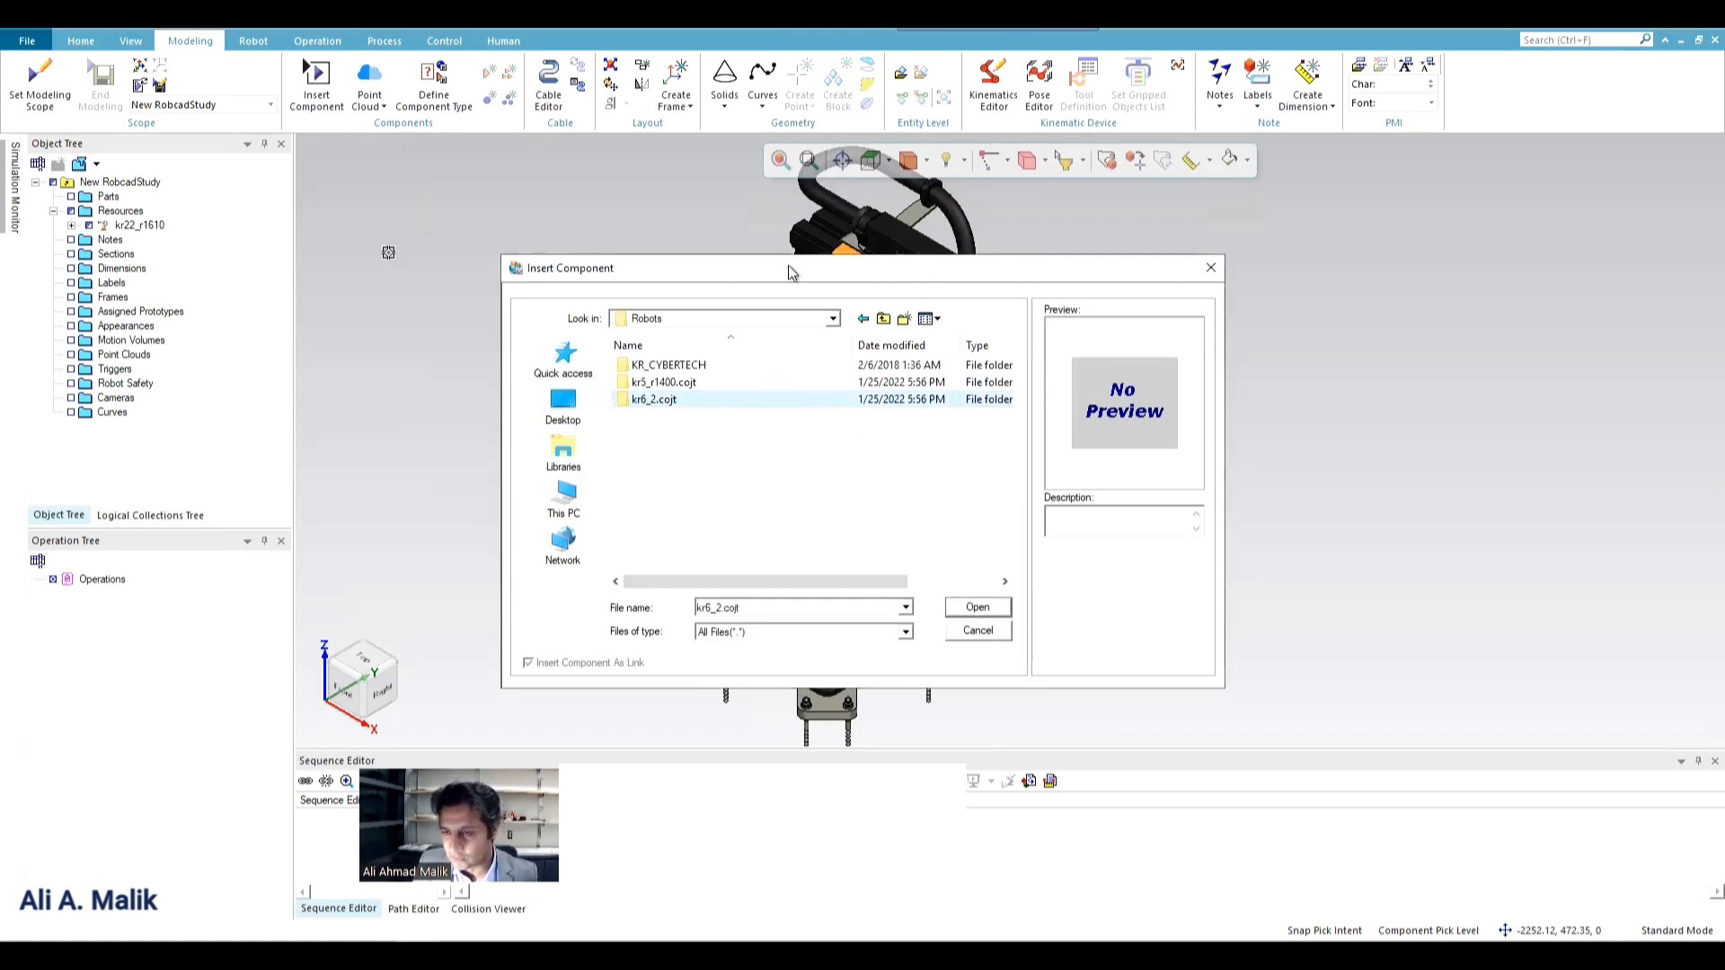
left_click(979, 609)
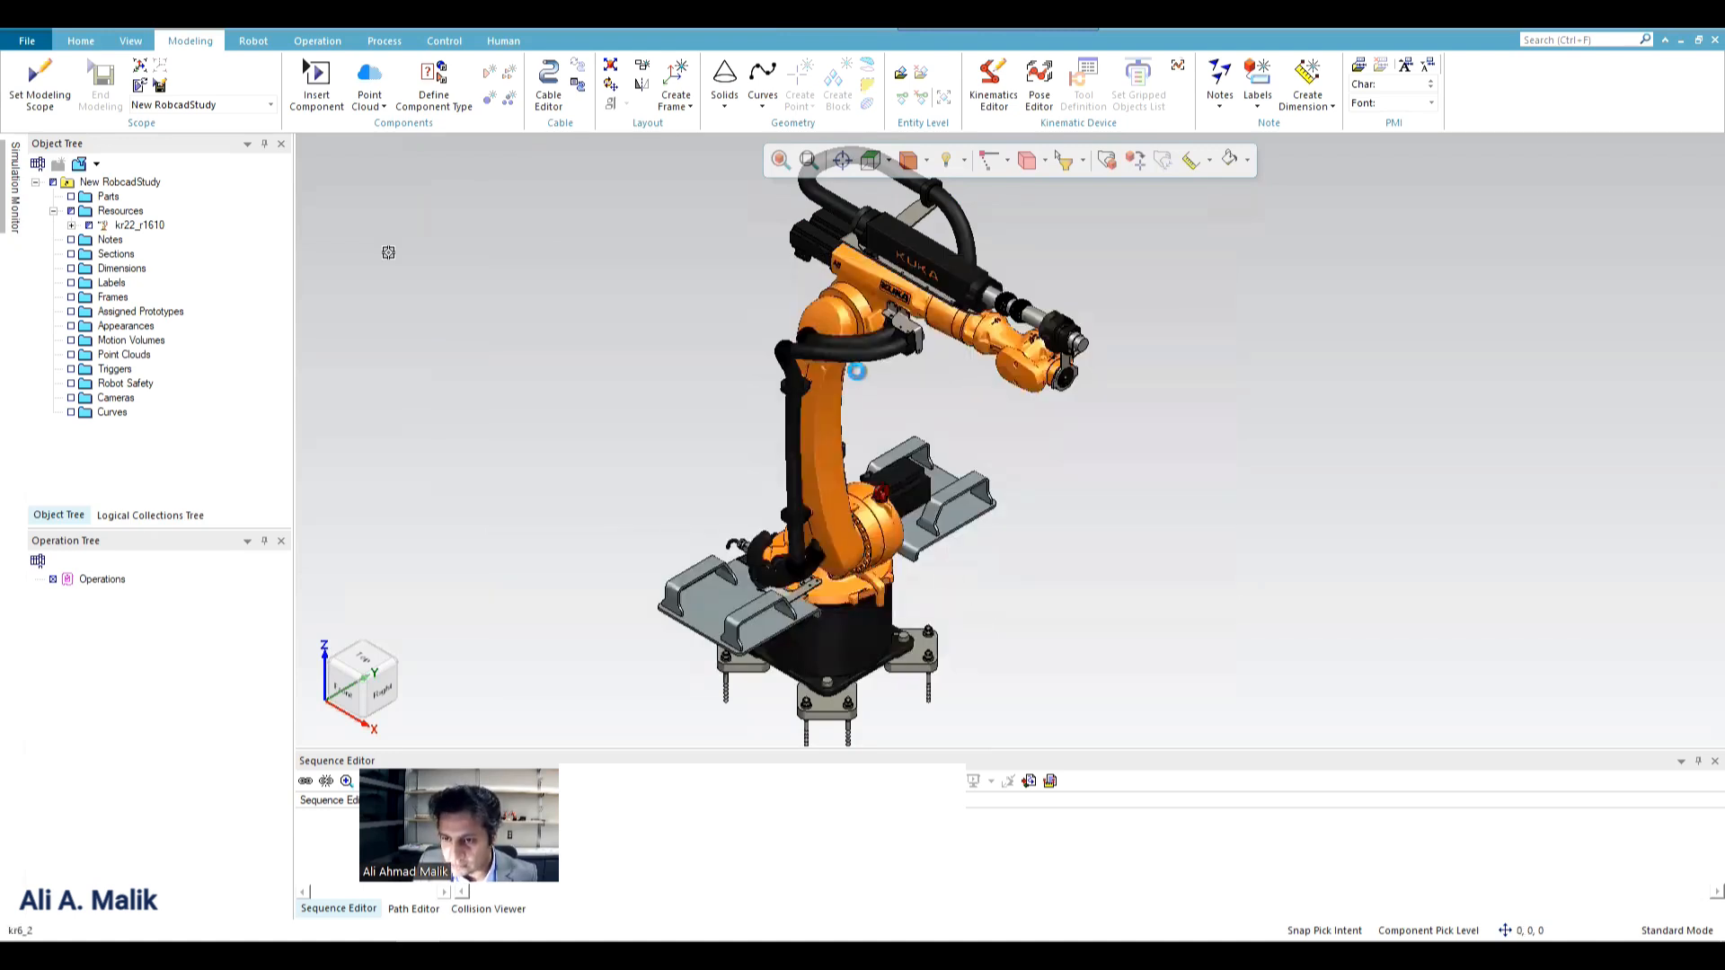
View the link and joint structure of the kr6_2 robot in the Kinematics Editor, then close it.
left_click(940, 307)
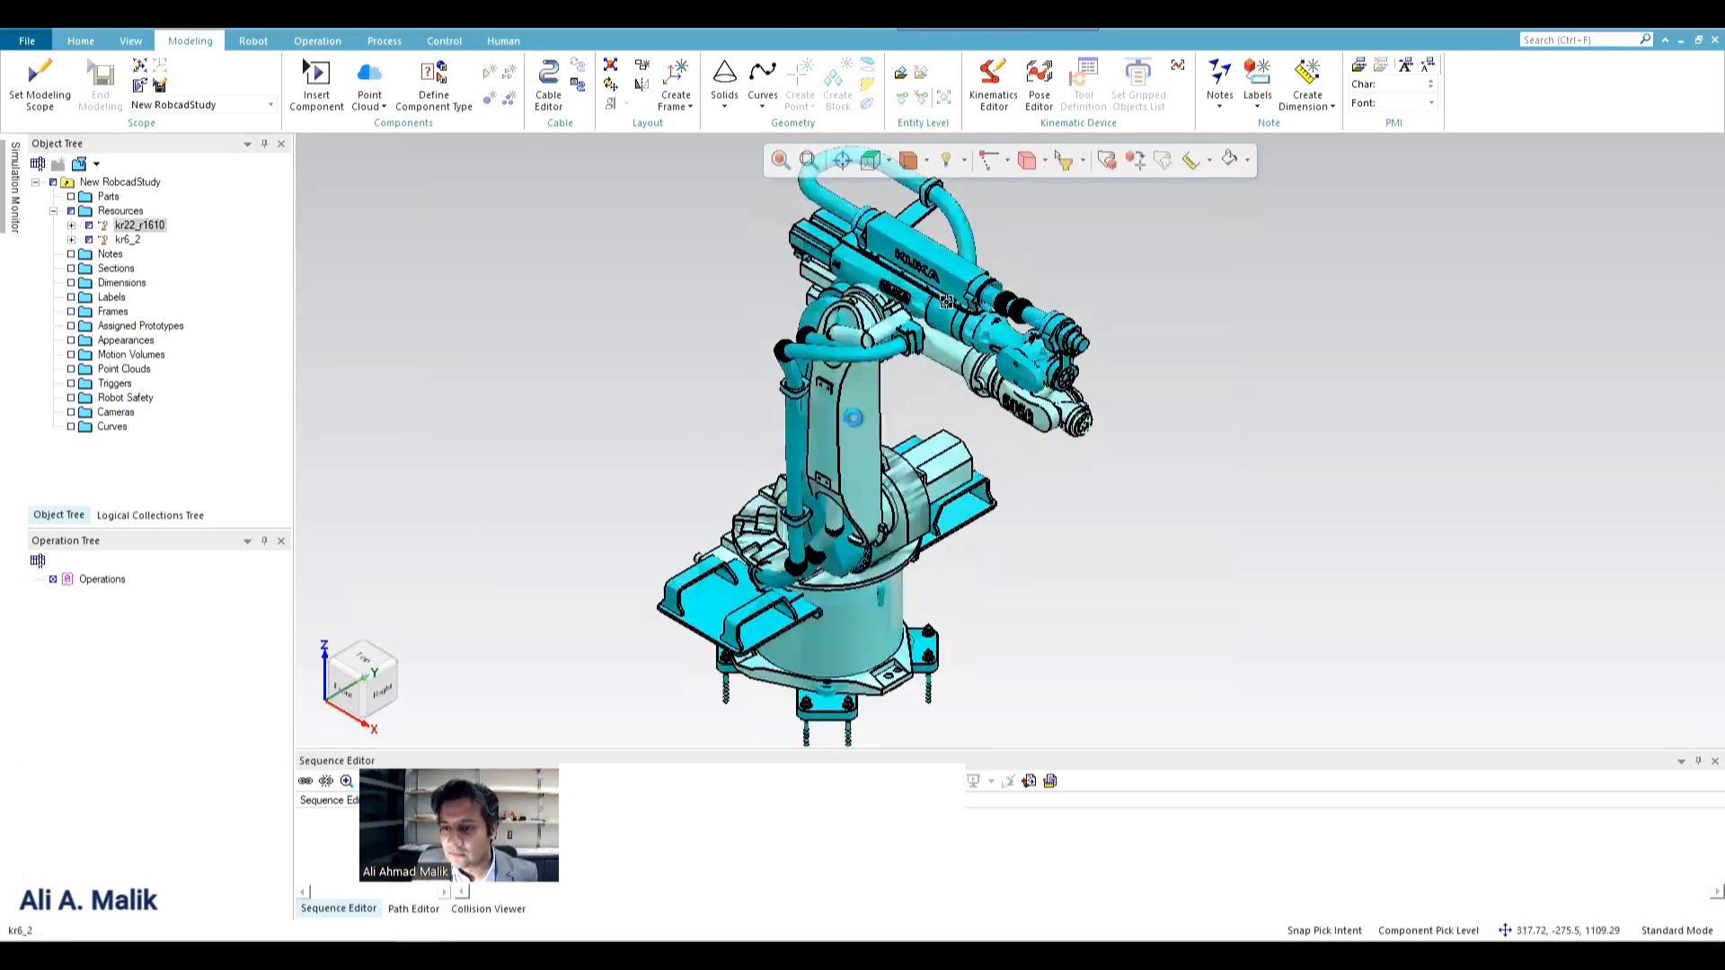
left_click(840, 416)
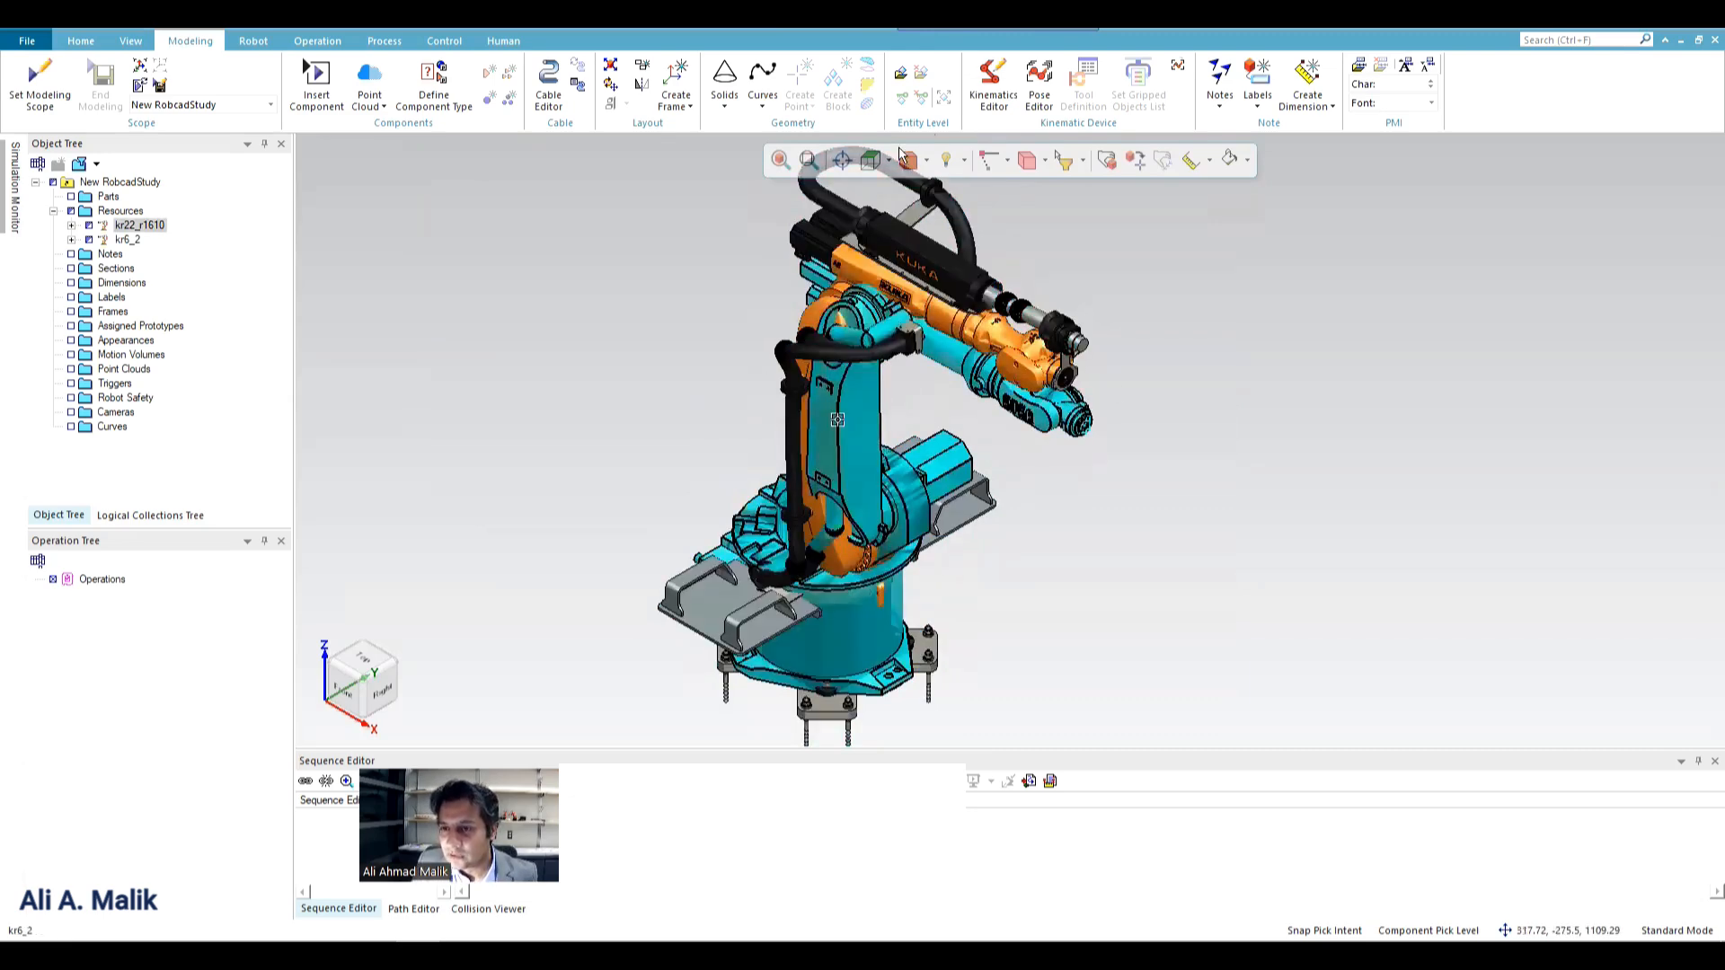
left_click(996, 98)
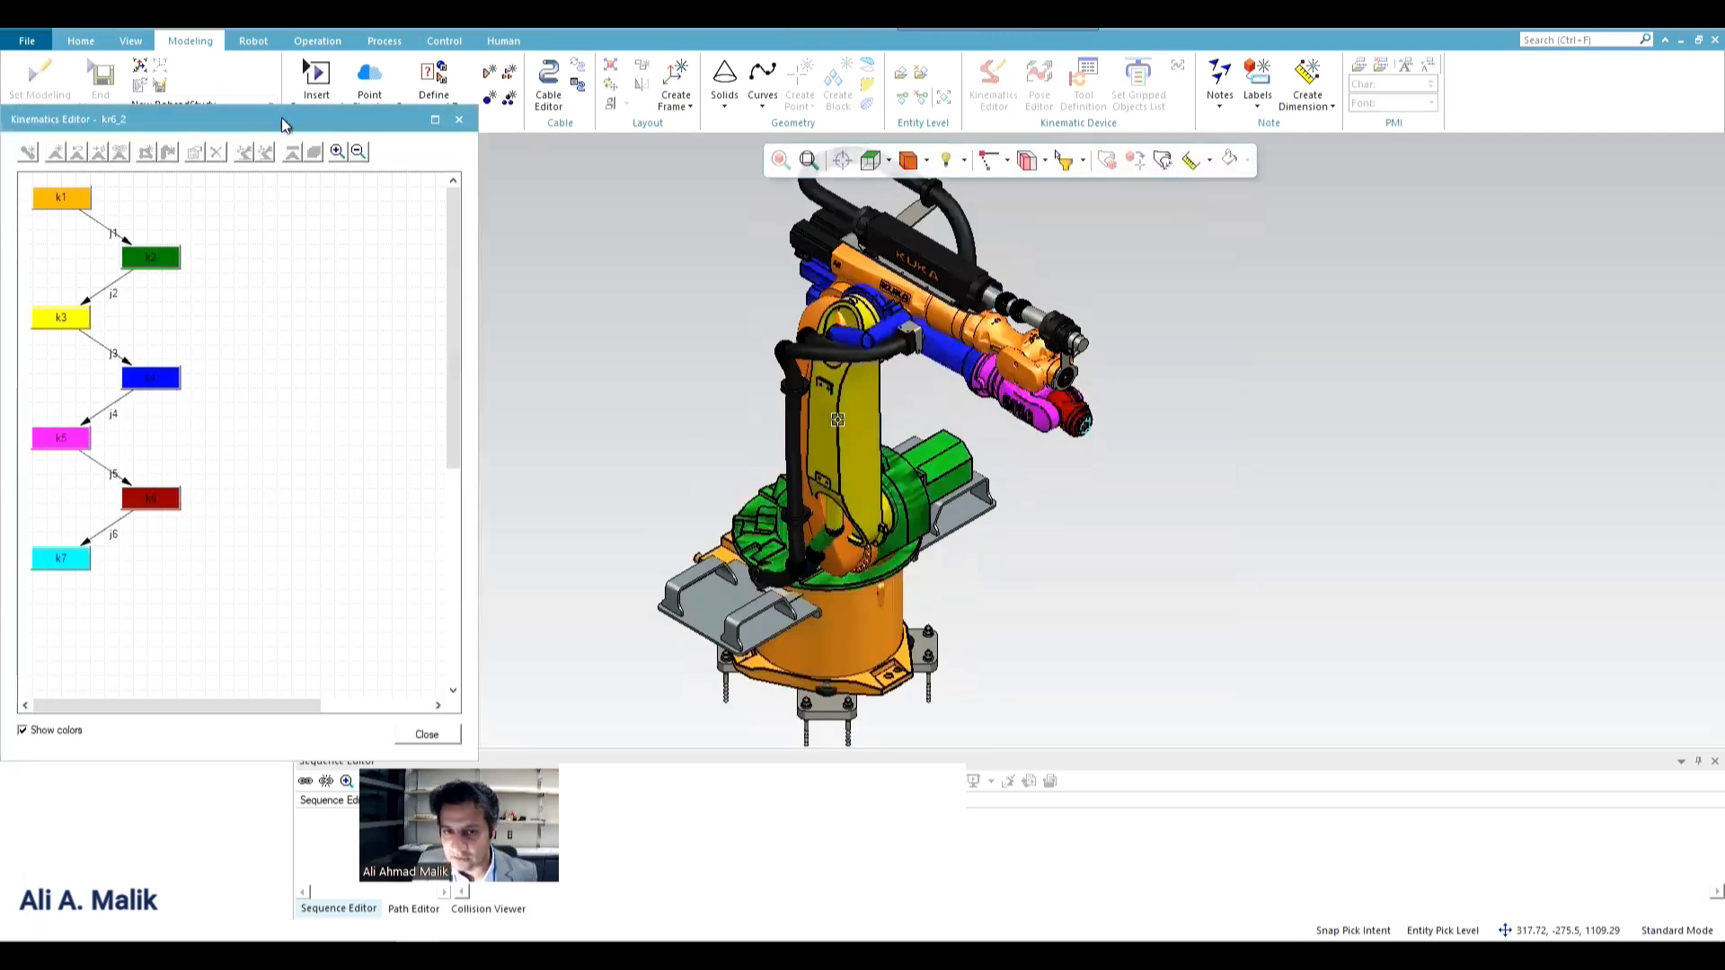
left_click_drag(296, 121, 1488, 136)
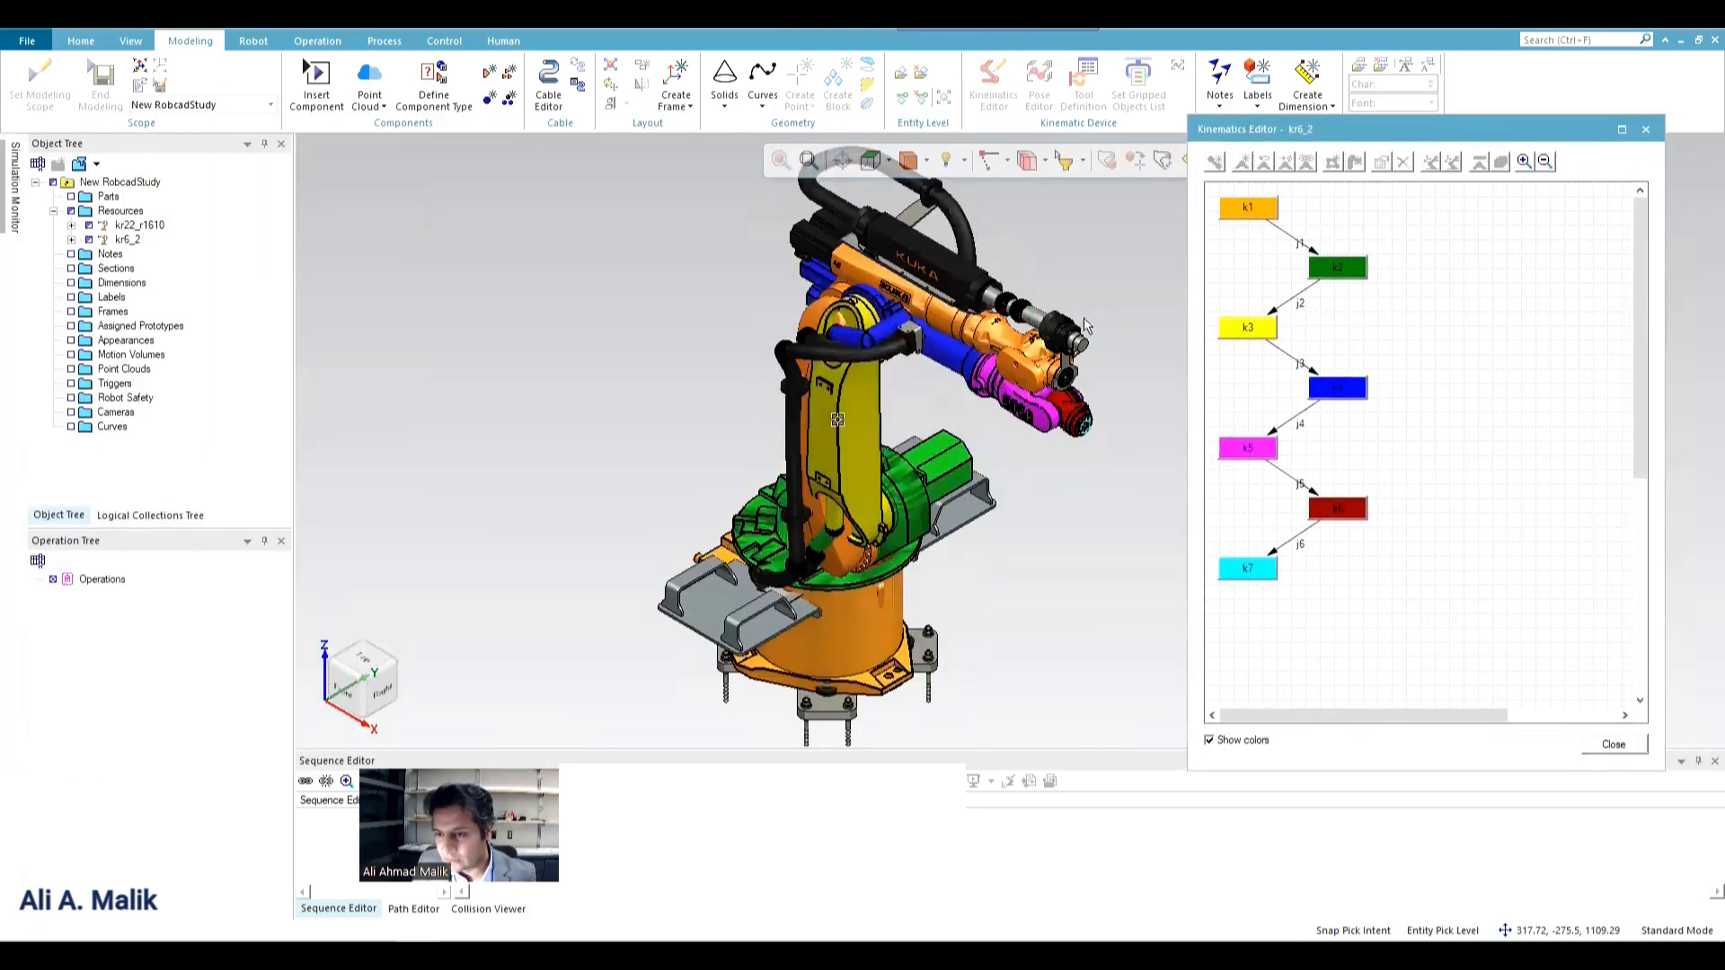
left_click(1645, 128)
Open the kr22_r1610 robot in the Kinematics Editor and view its colored links up close.
left_click(885, 292)
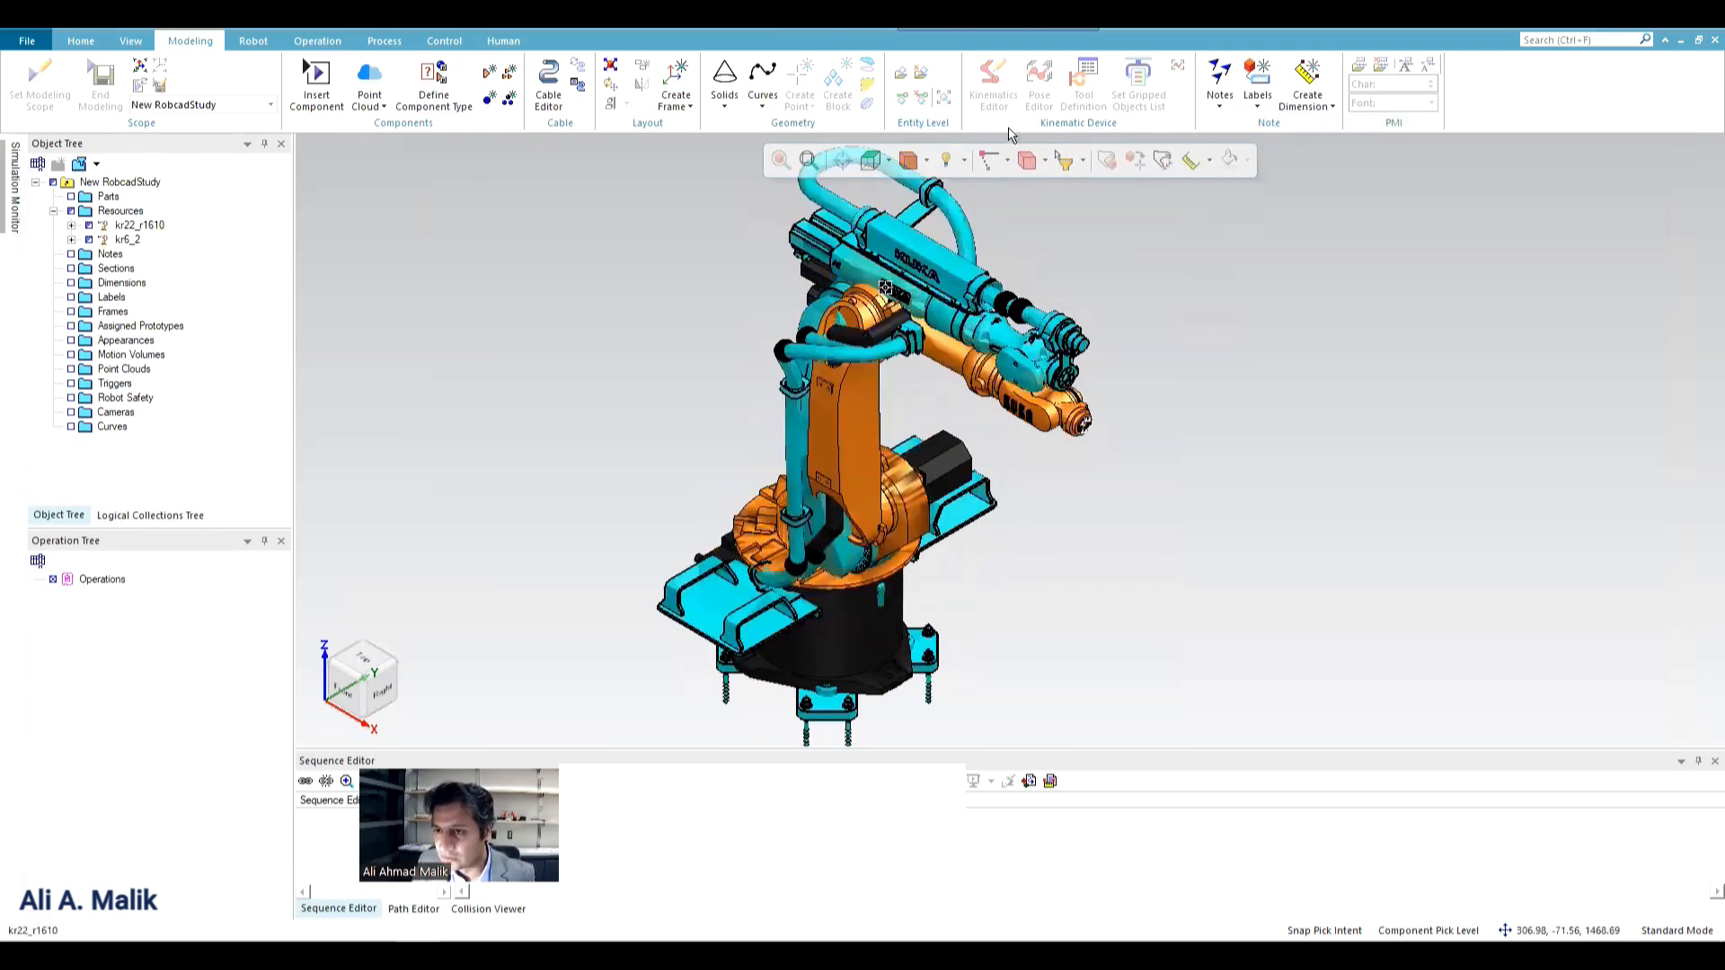
left_click(992, 88)
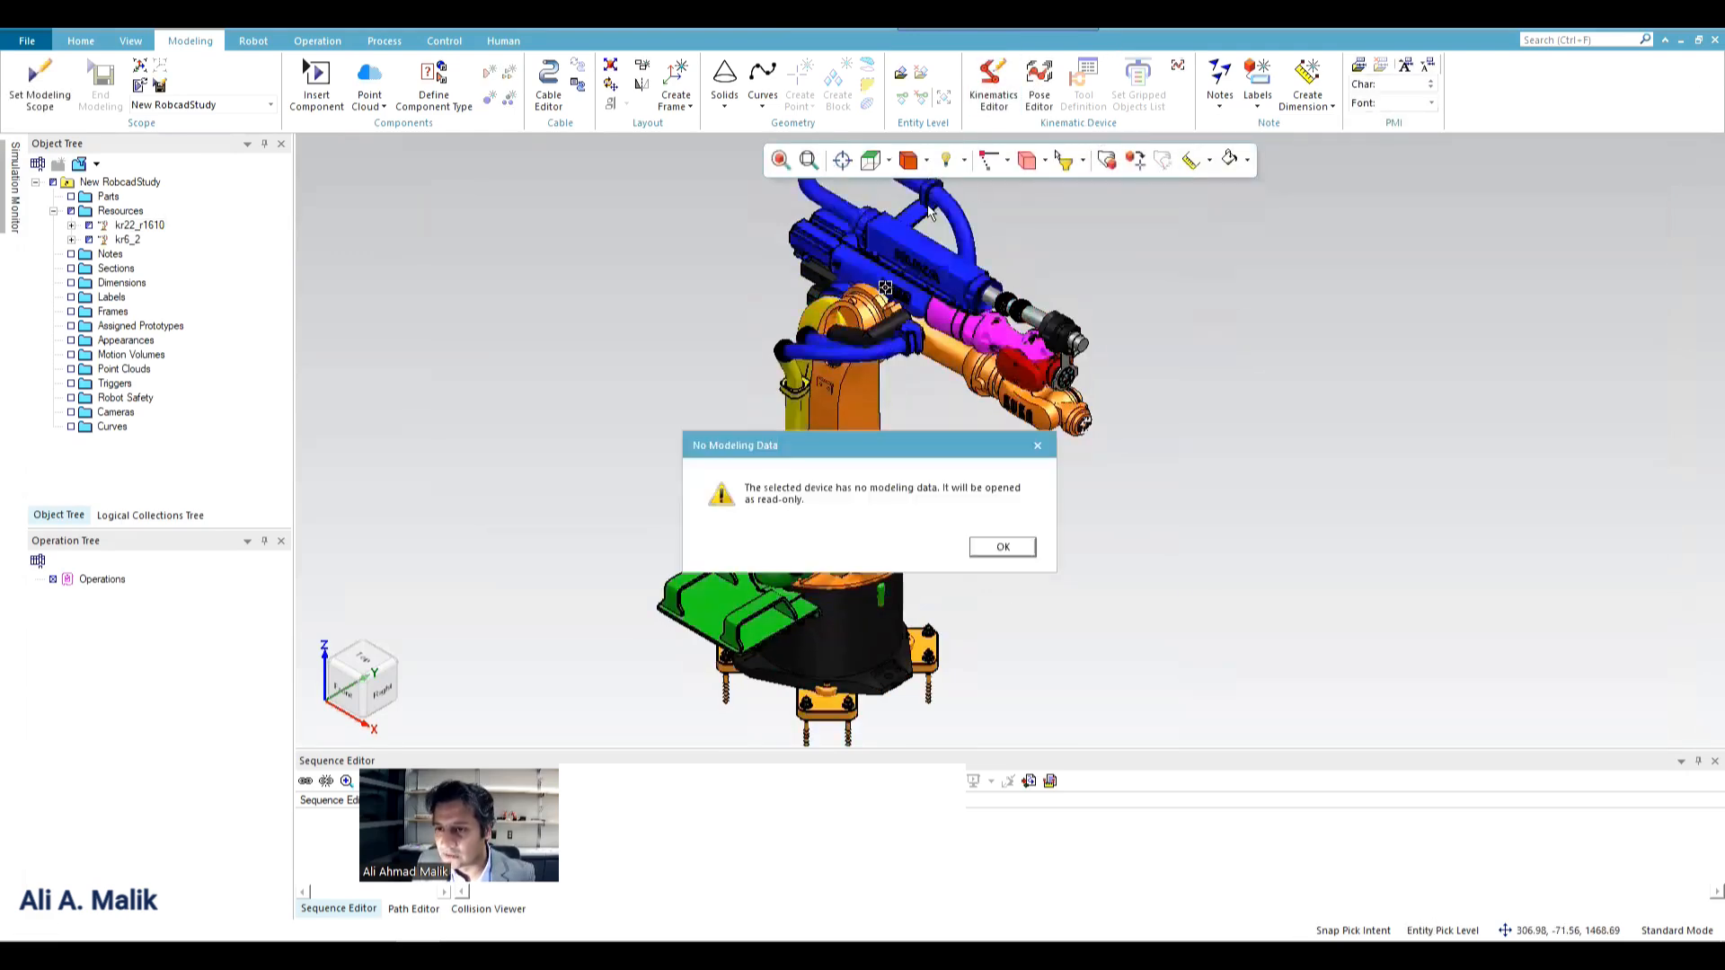
left_click(1003, 547)
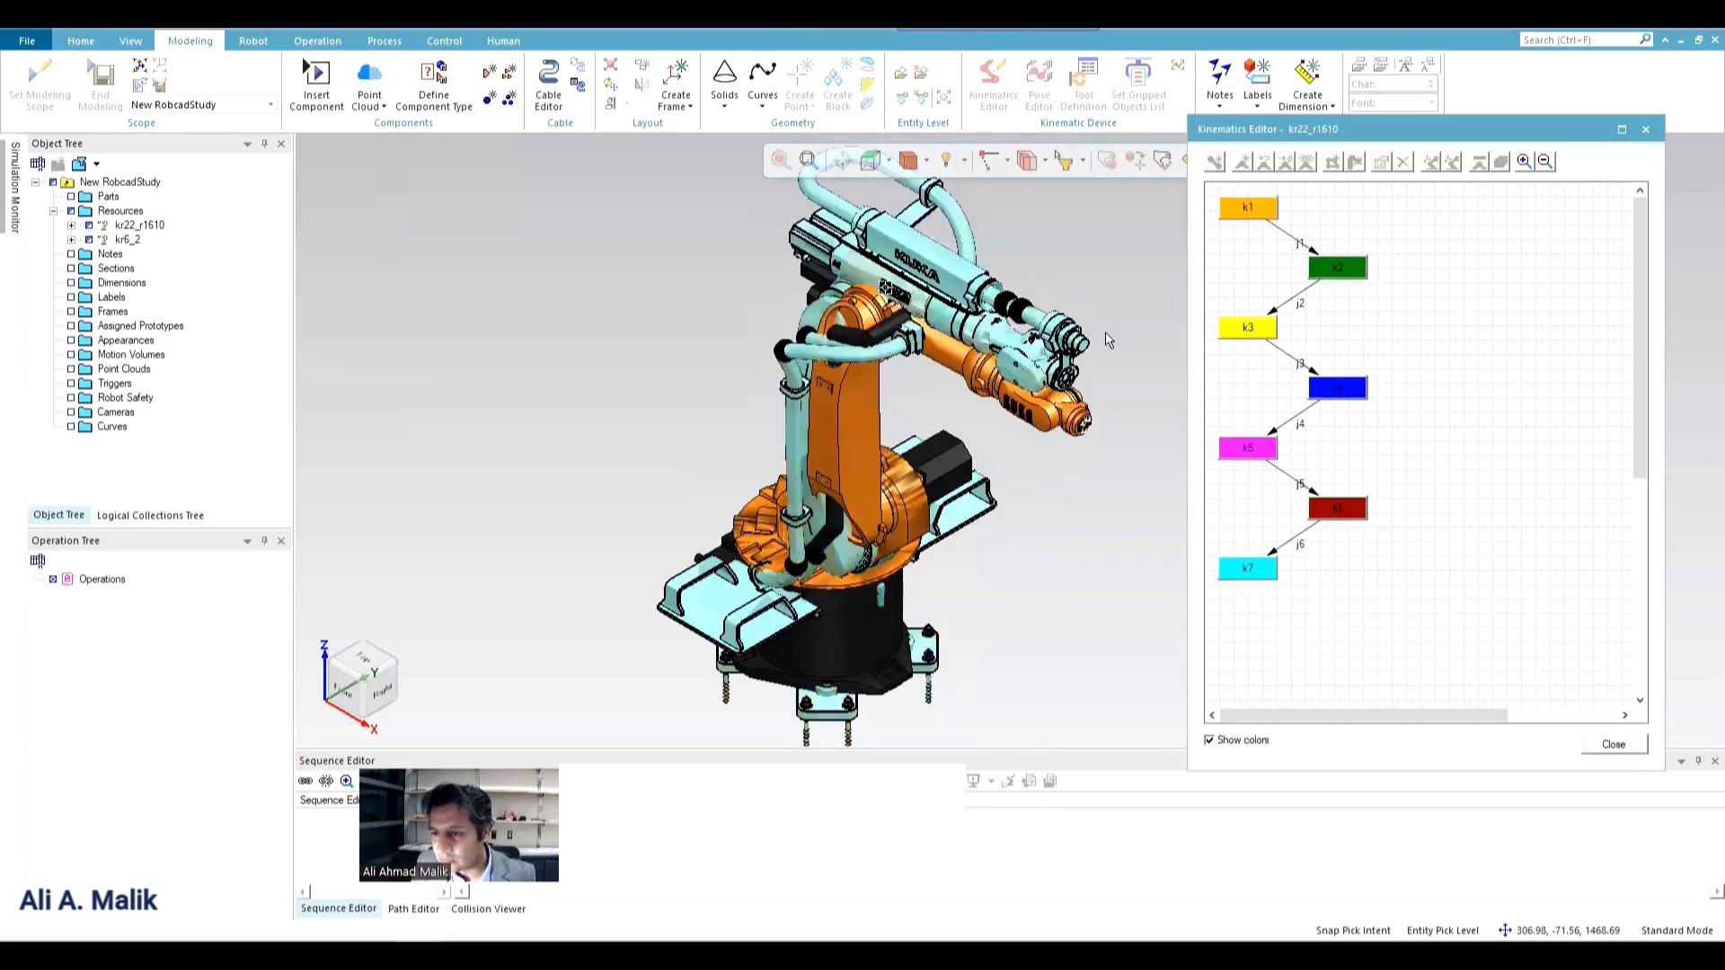
scroll(1107, 332, "up", 3)
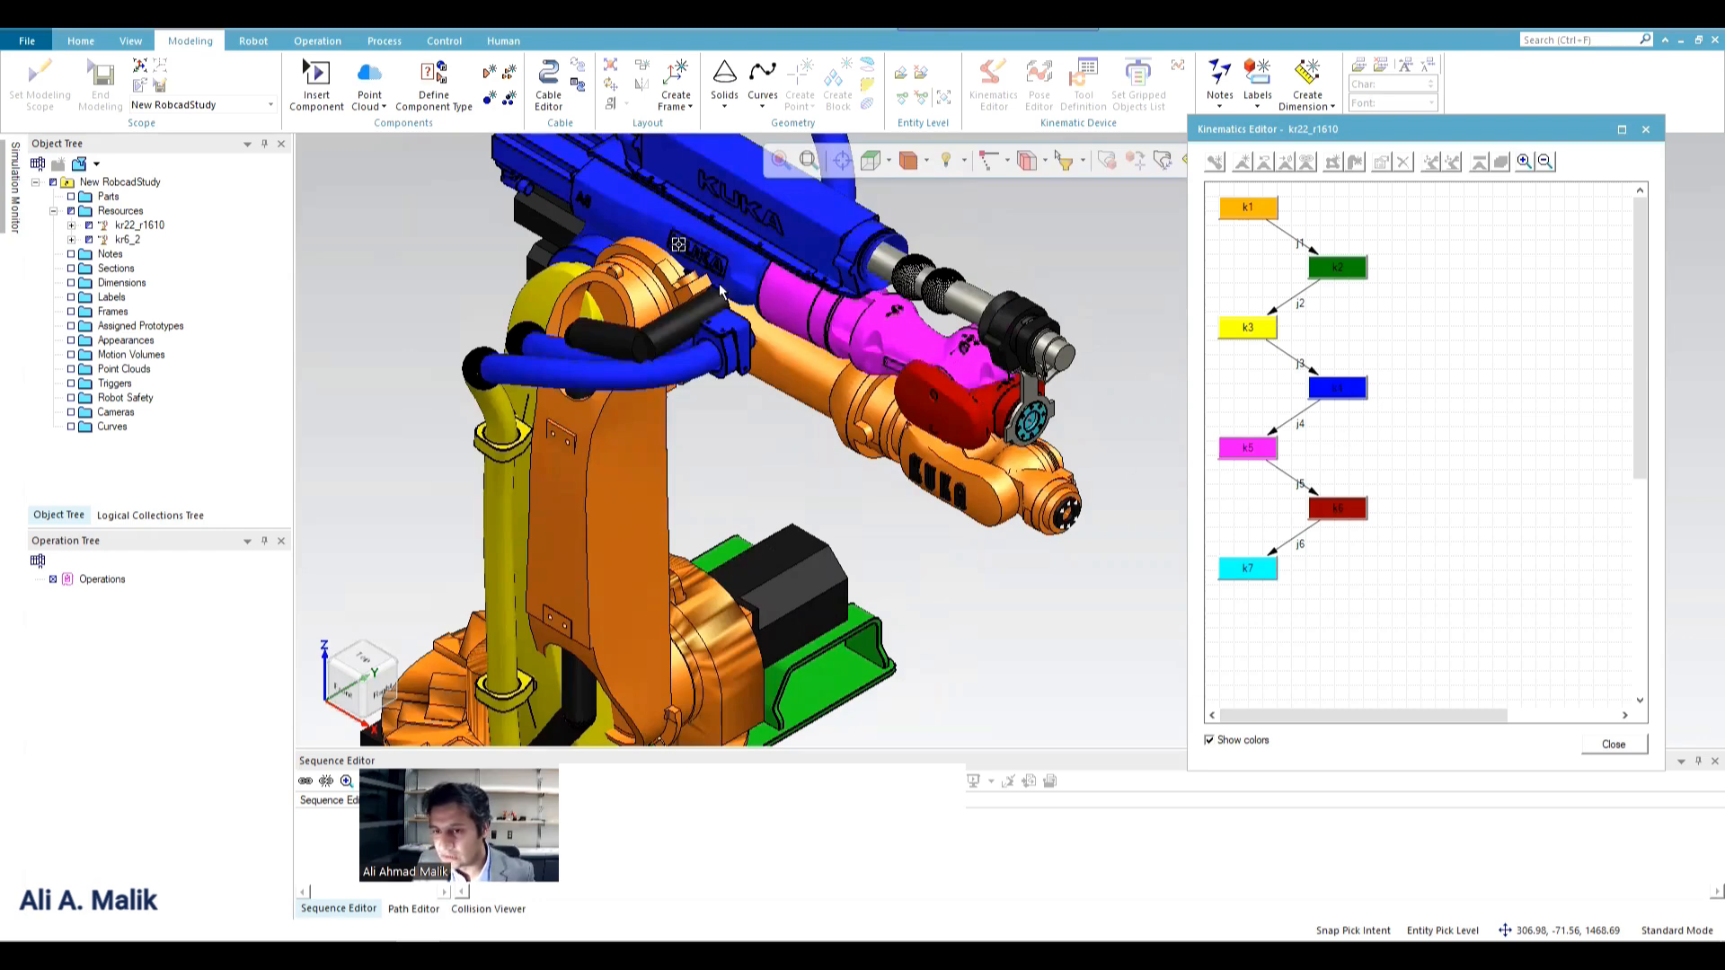
Highlight links k4 and k2 of the kr22_r1610 robot, examine its kinematic chain, and close the Kinematics Editor.
left_click(1349, 397)
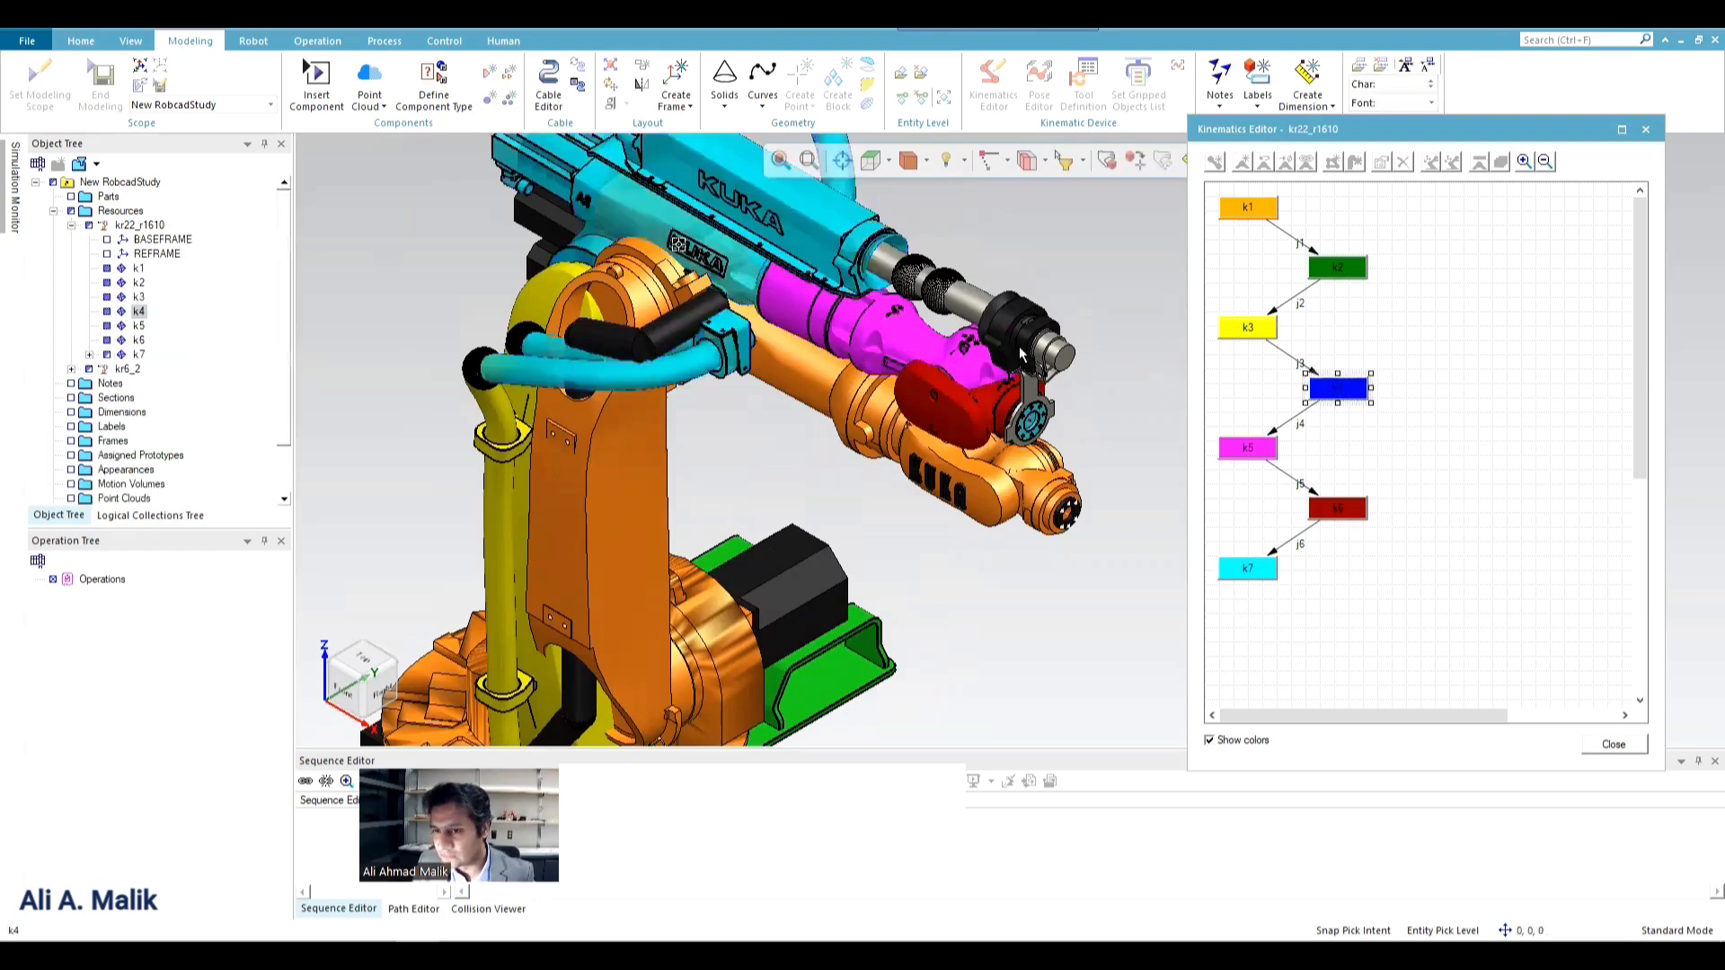
left_click(1362, 267)
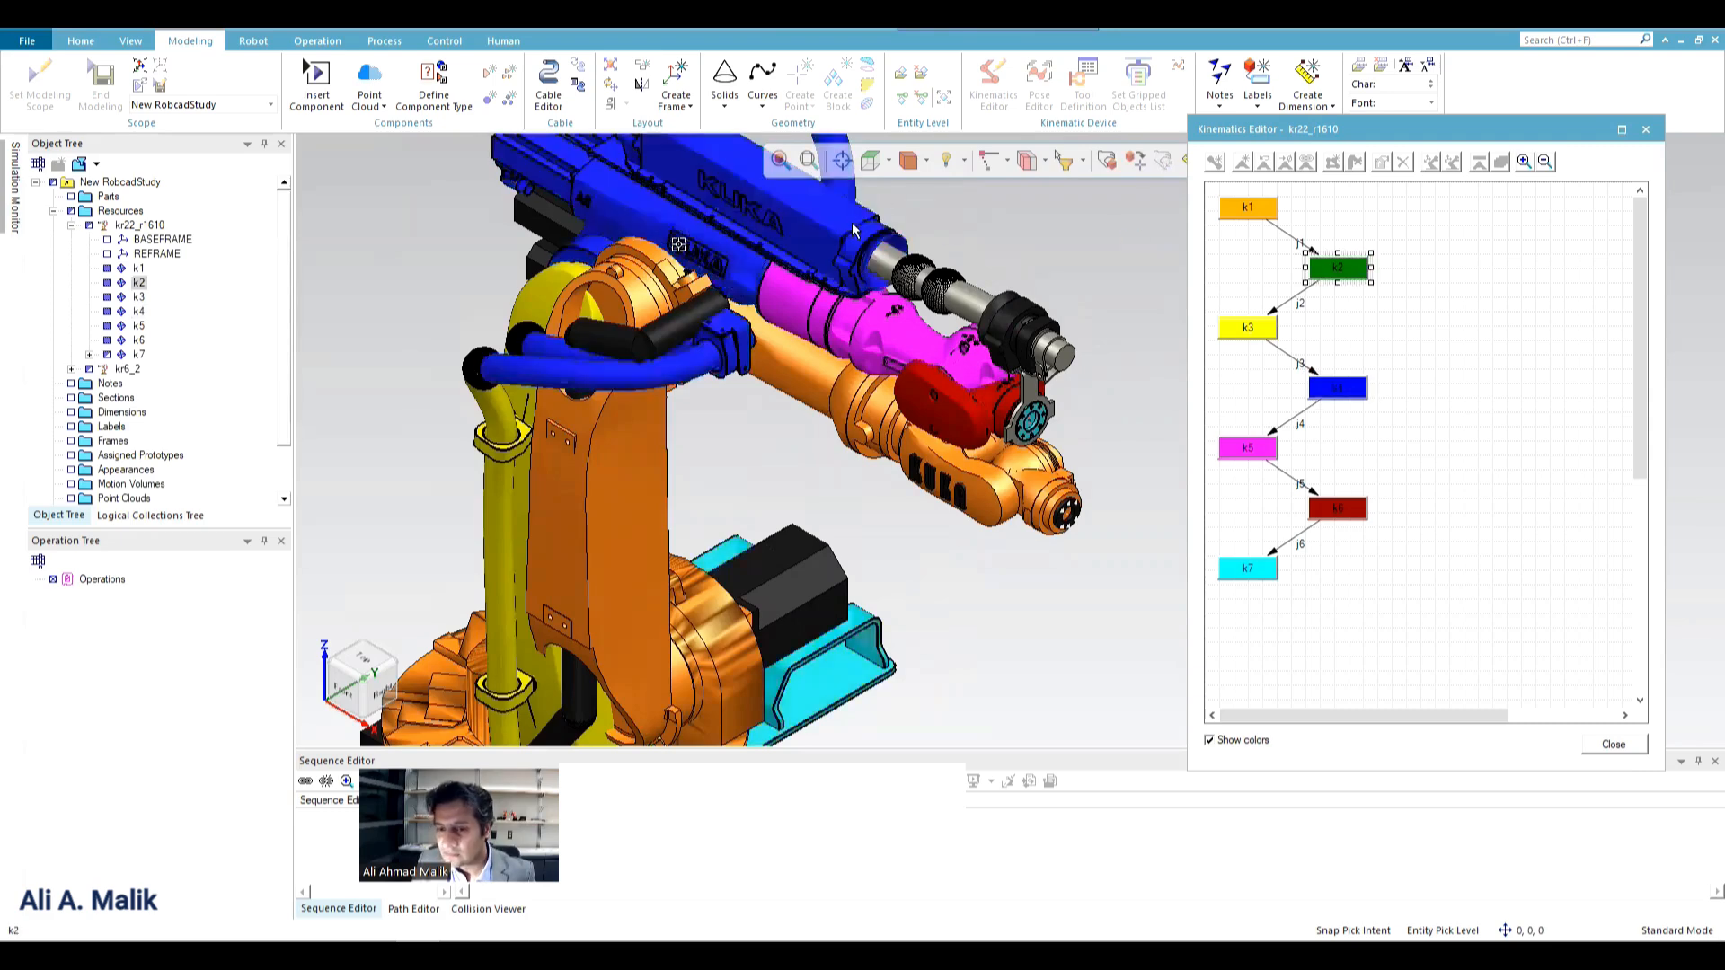
scroll(1018, 584, "down", 3)
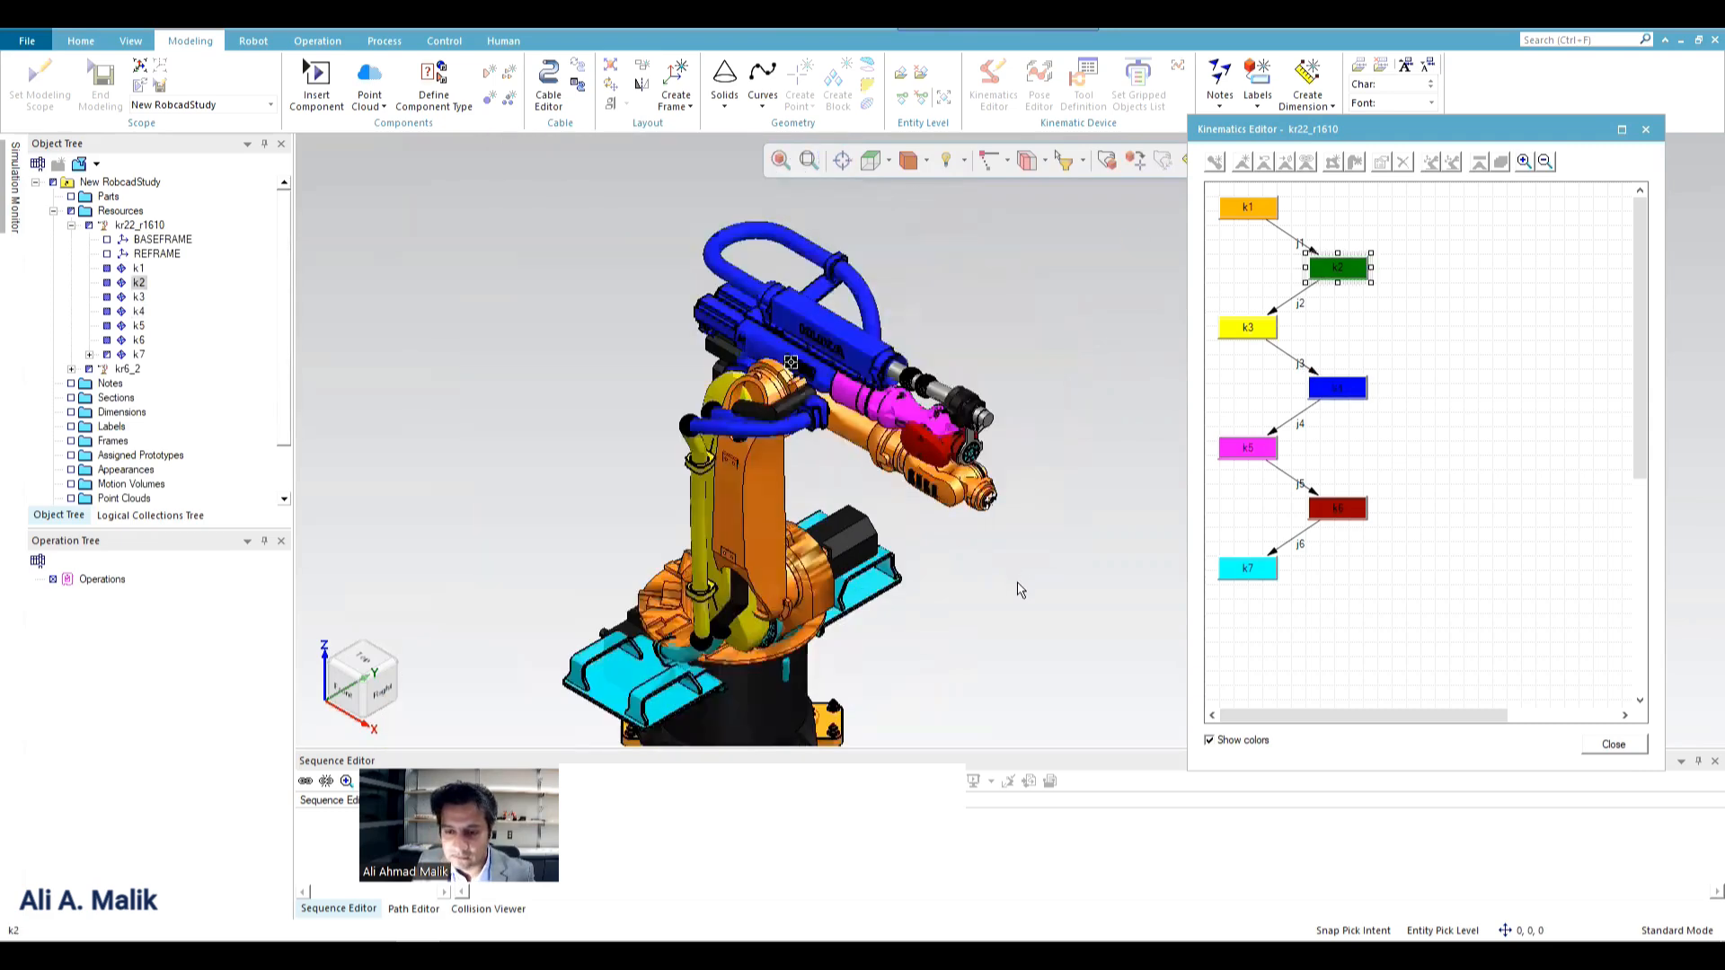
scroll(1006, 557, "down", 3)
scroll(988, 579, "up", 4)
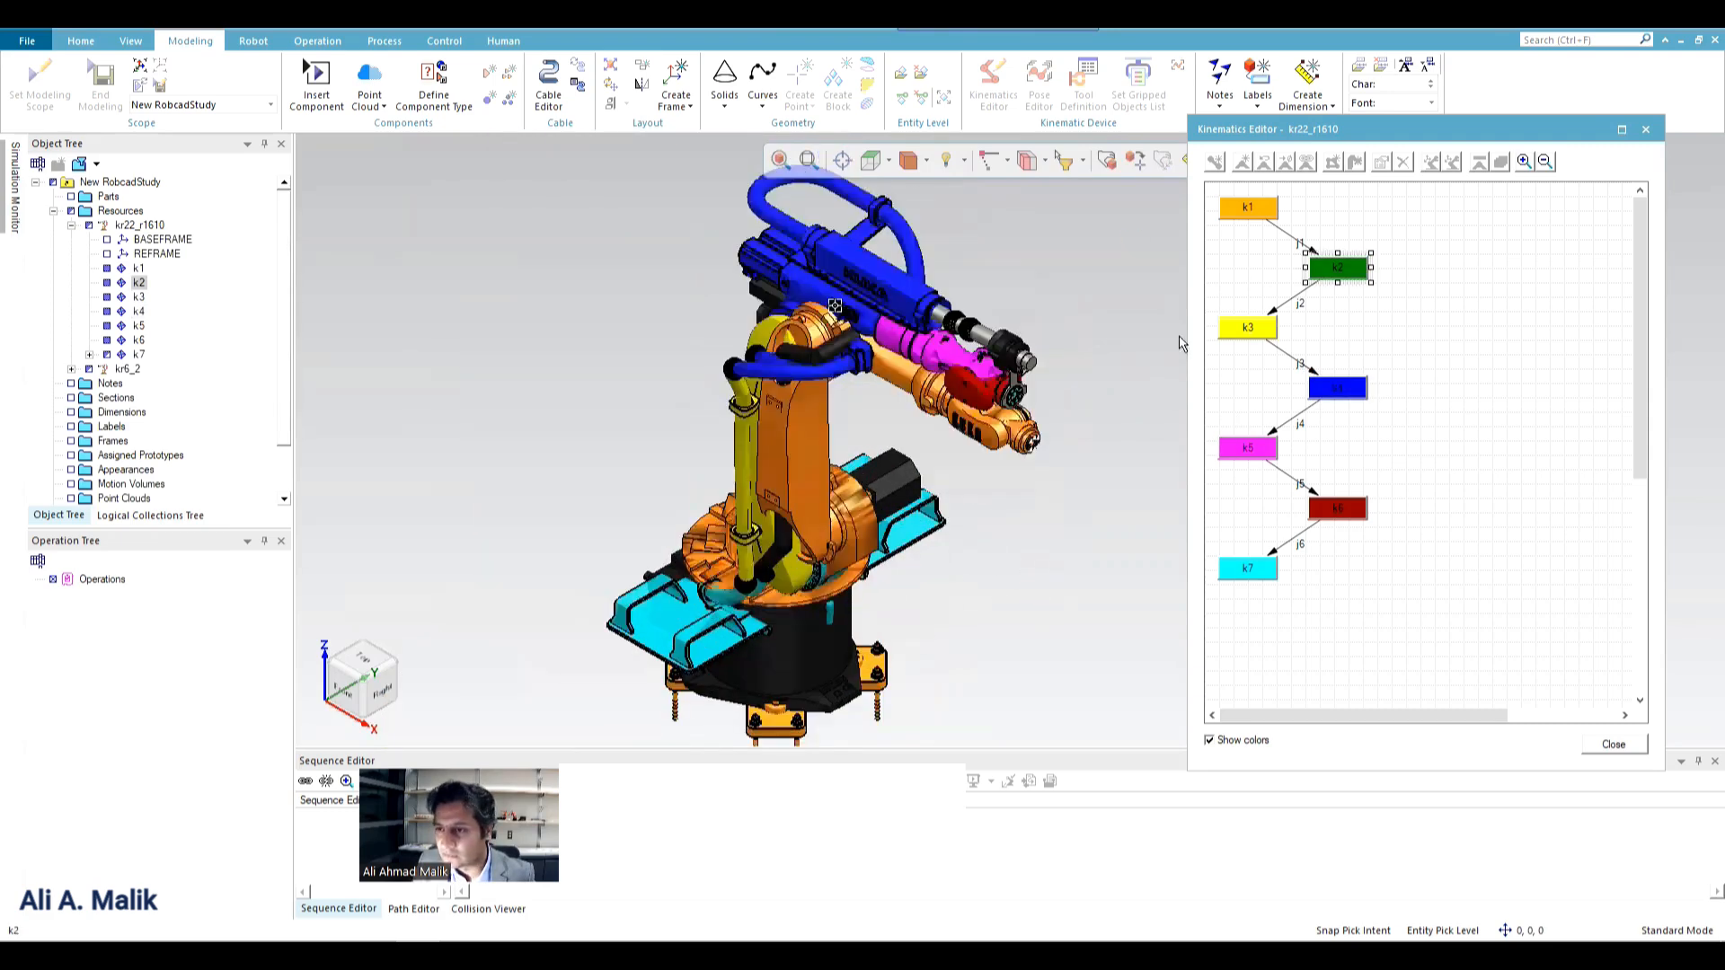
scroll(914, 477, "up", 3)
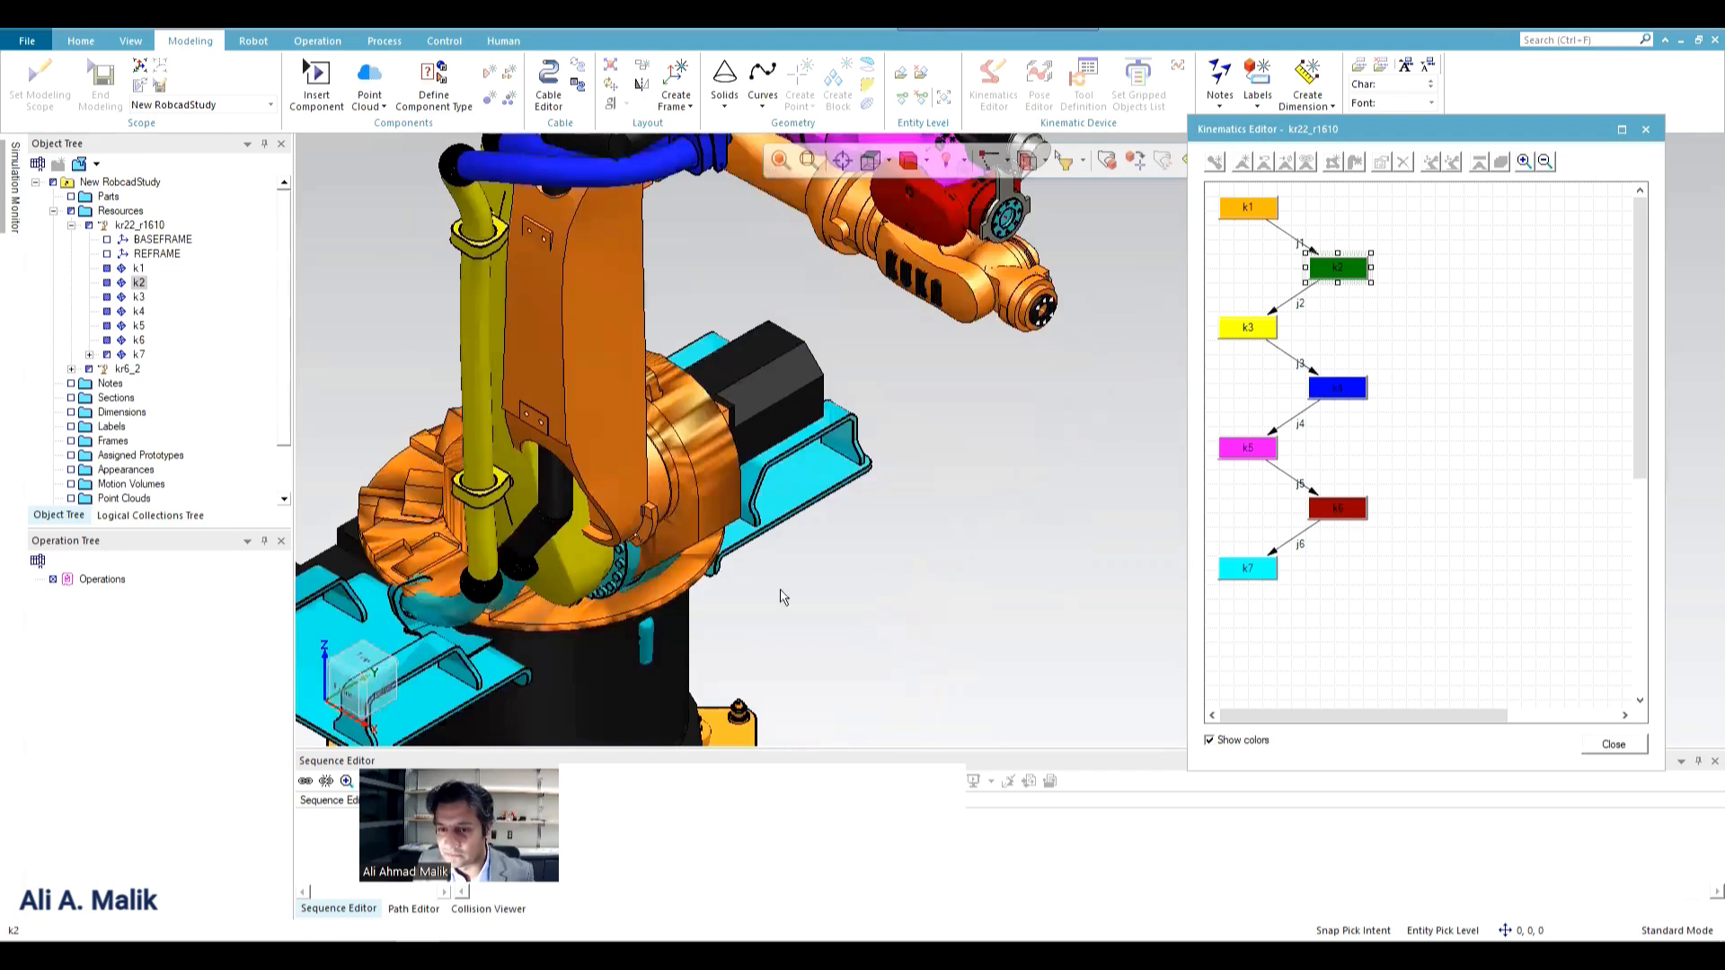
scroll(872, 513, "down", 2)
scroll(1201, 405, "down", 3)
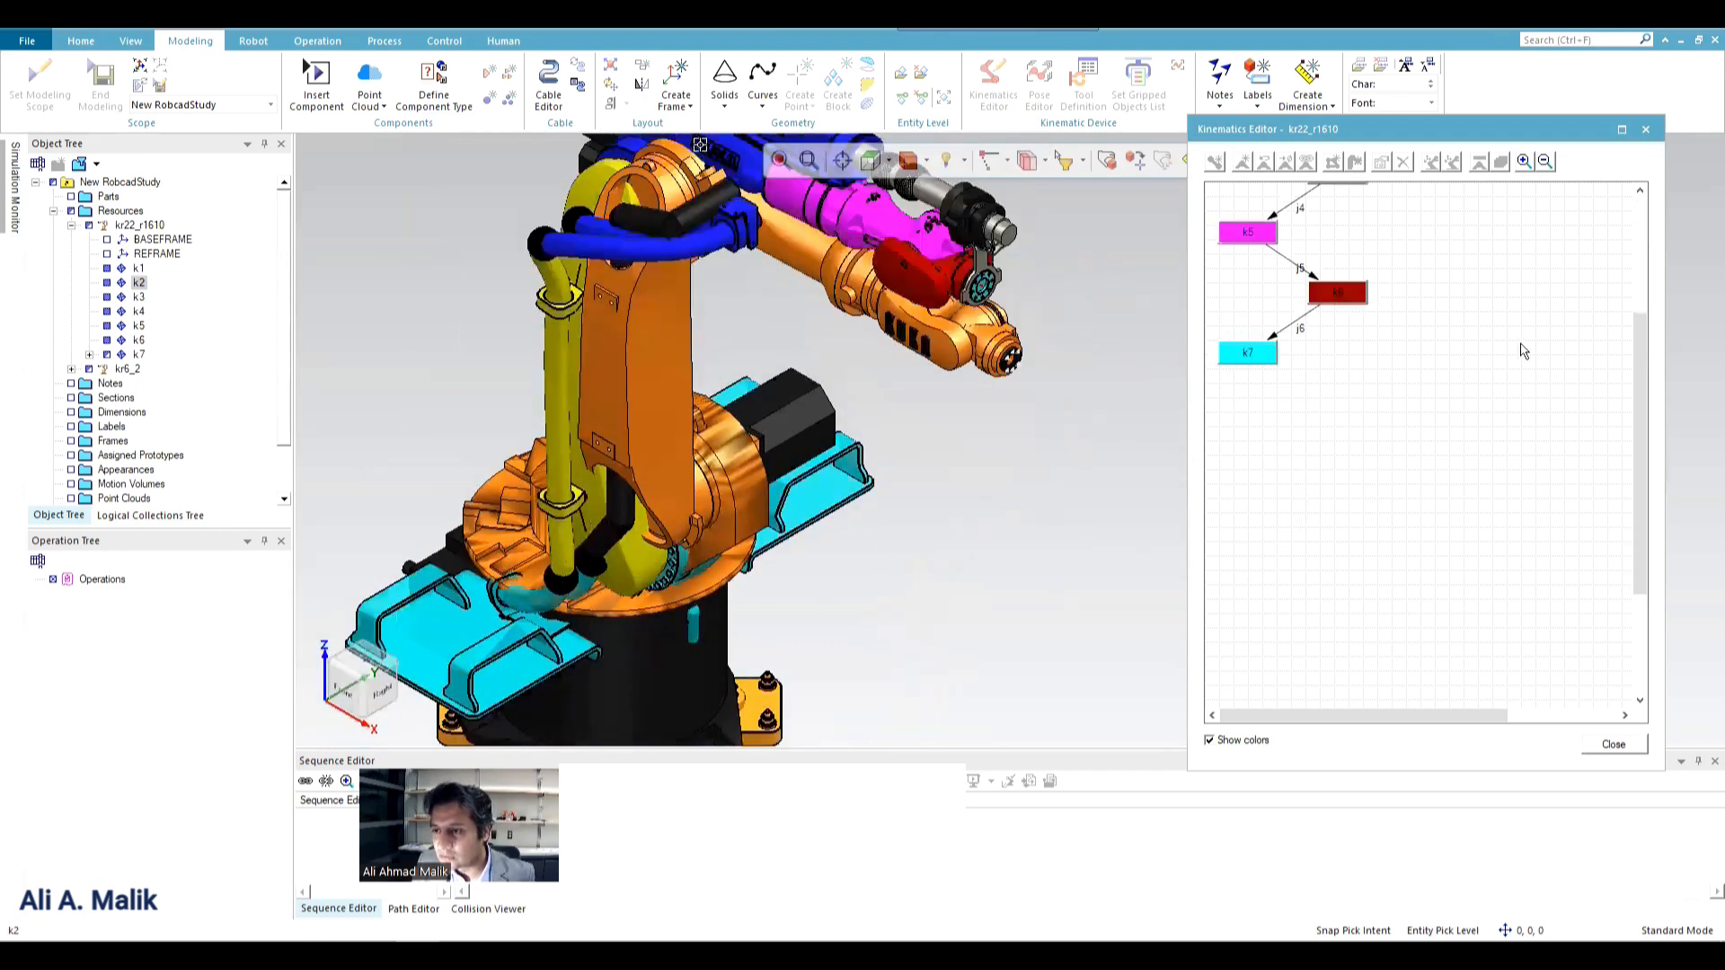
scroll(1493, 349, "up", 3)
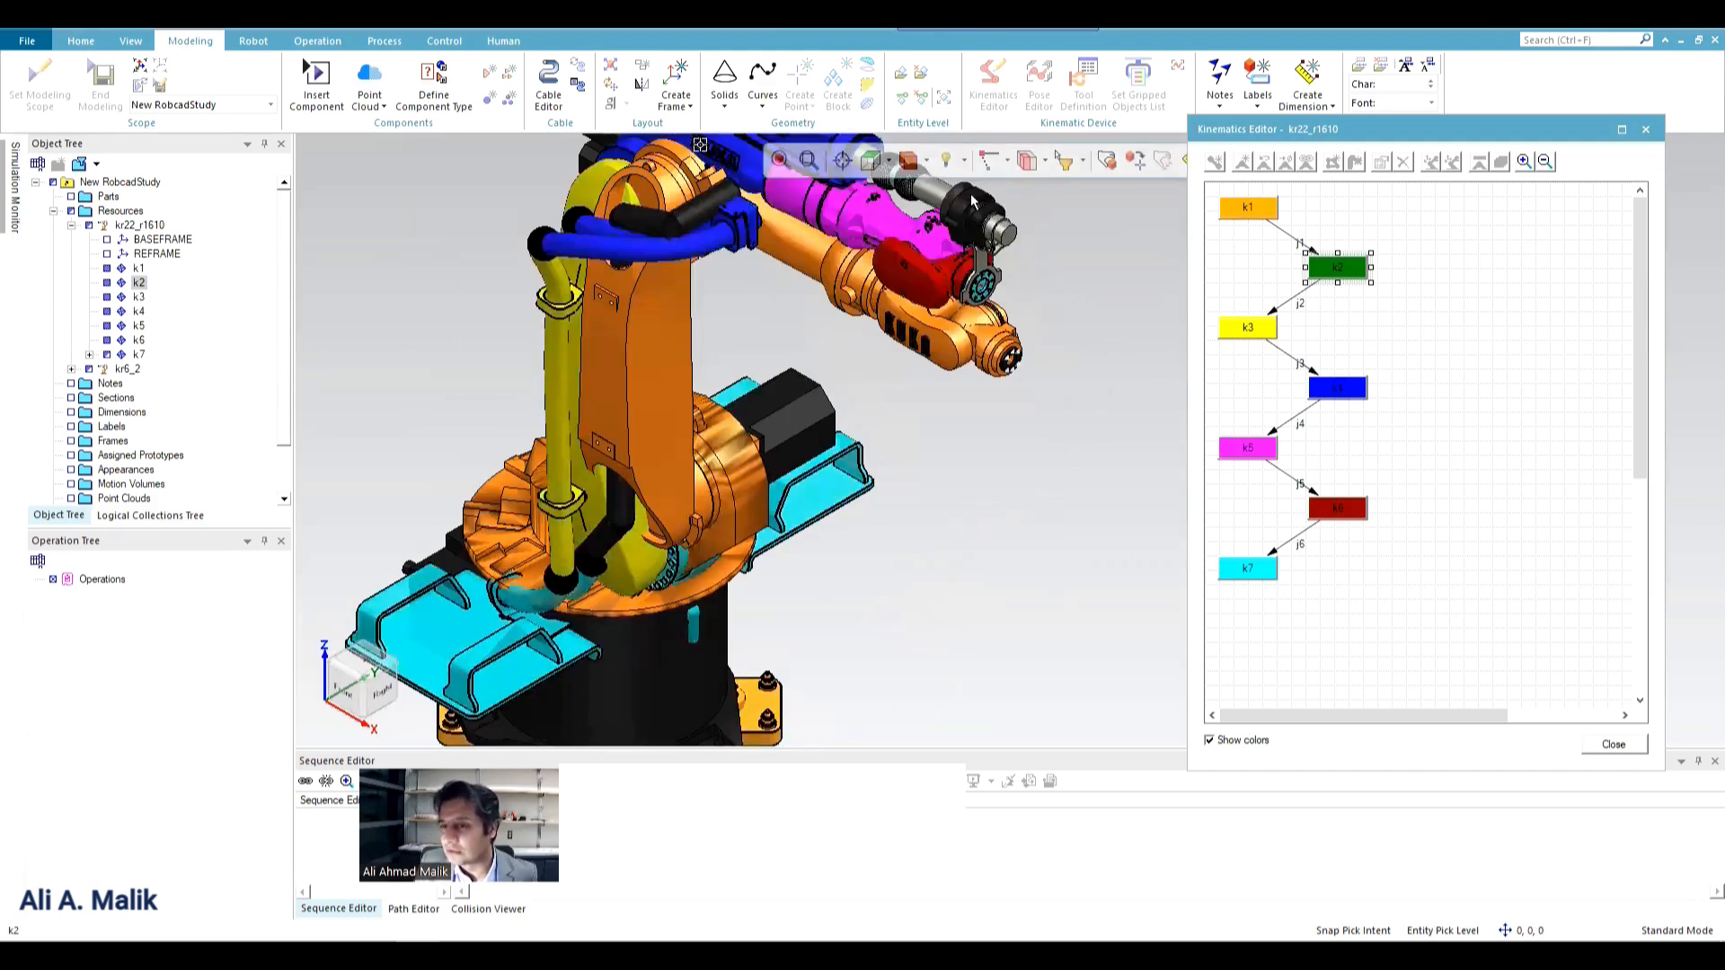
left_click(1644, 131)
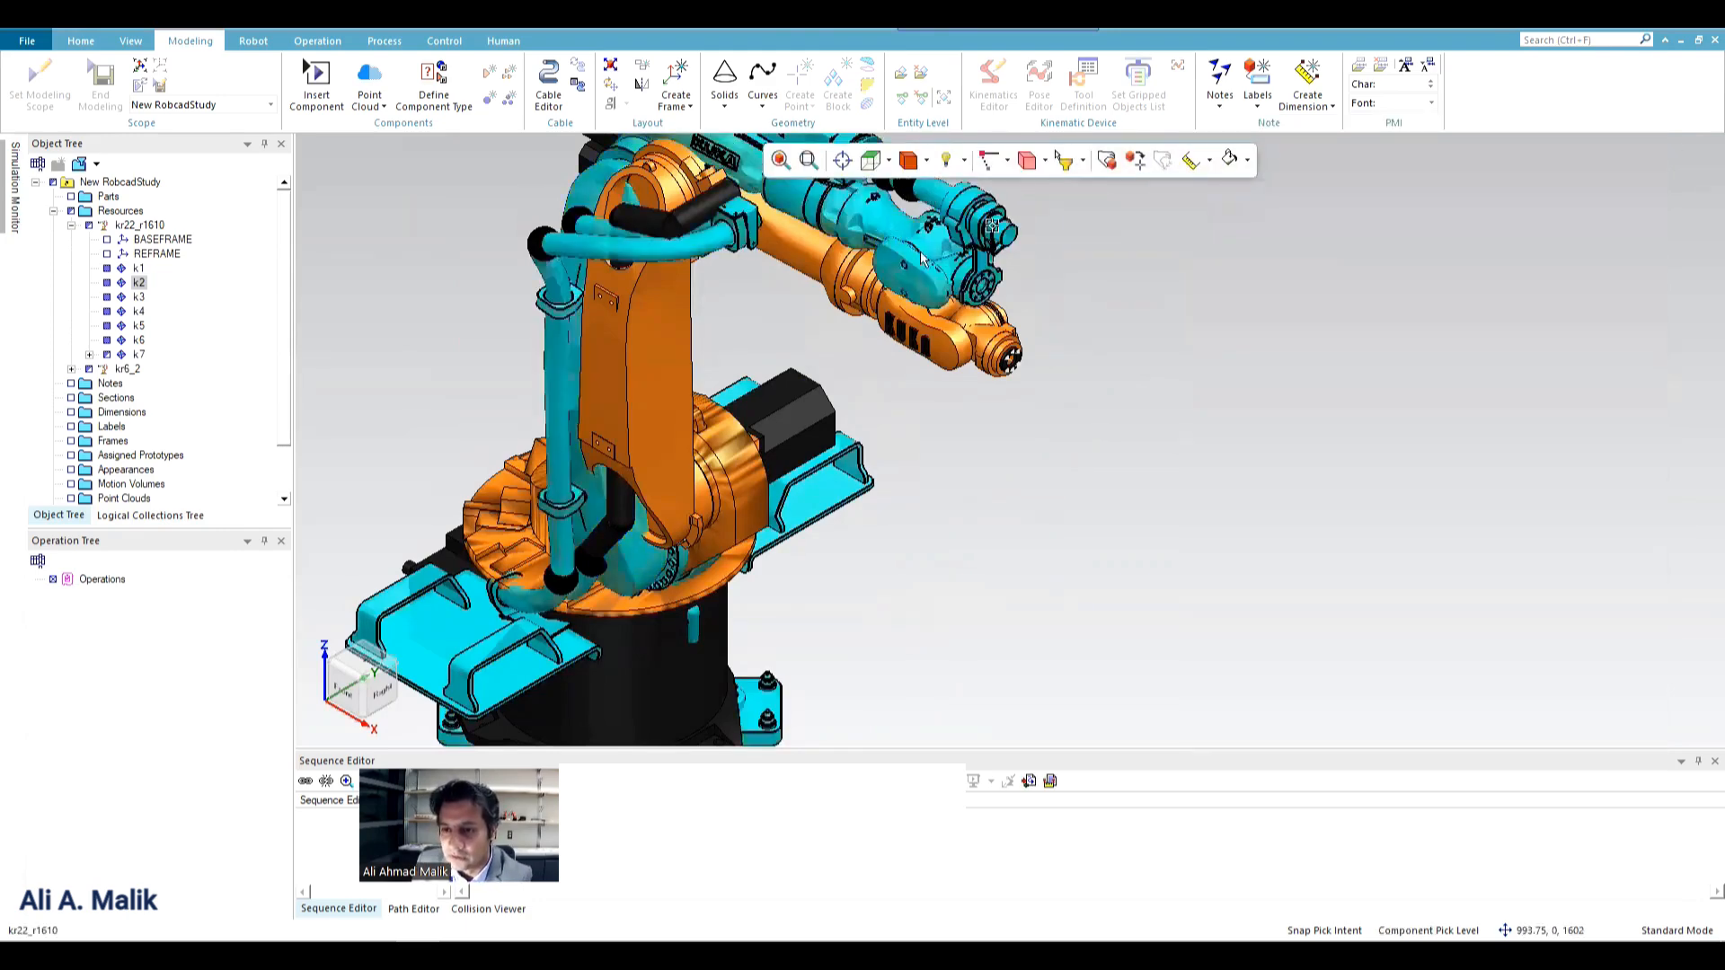
Delete the kr22_r1610 robot from the study, leaving the kr6_2 robot in place.
left_click(897, 271)
key("Delete")
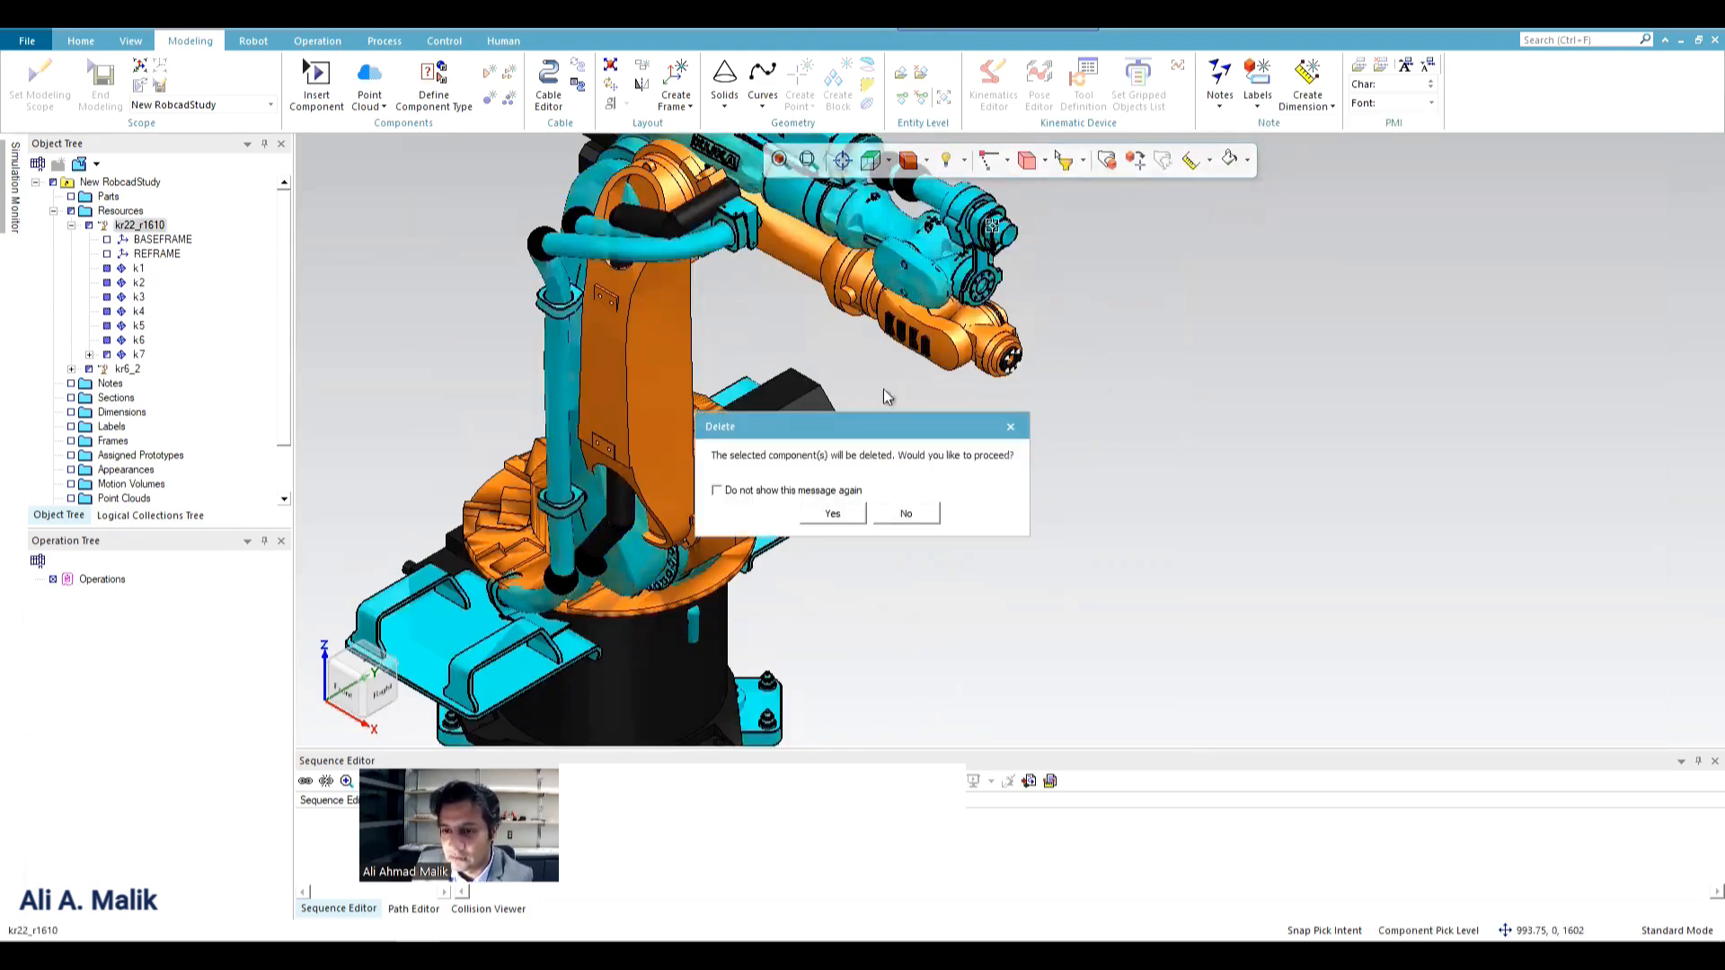
left_click(817, 519)
Open the kr6_2 robot in the Kinematics Editor, examine its colored links and joints, and close the editor.
left_click(910, 322)
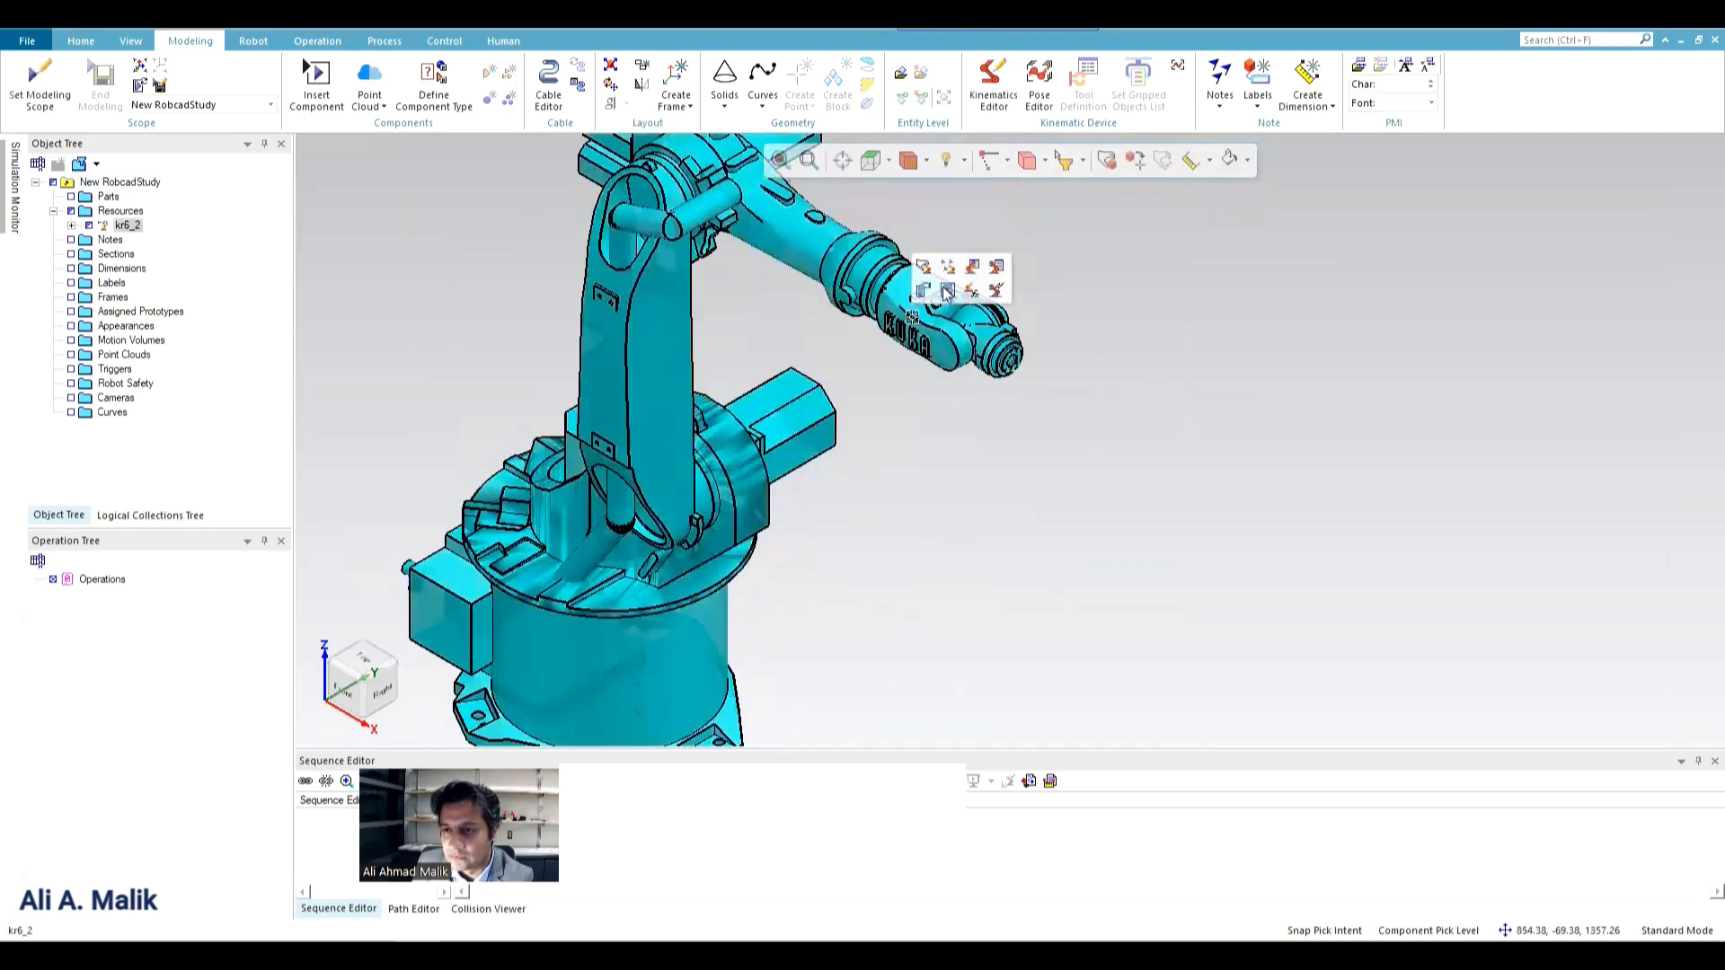
left_click(993, 83)
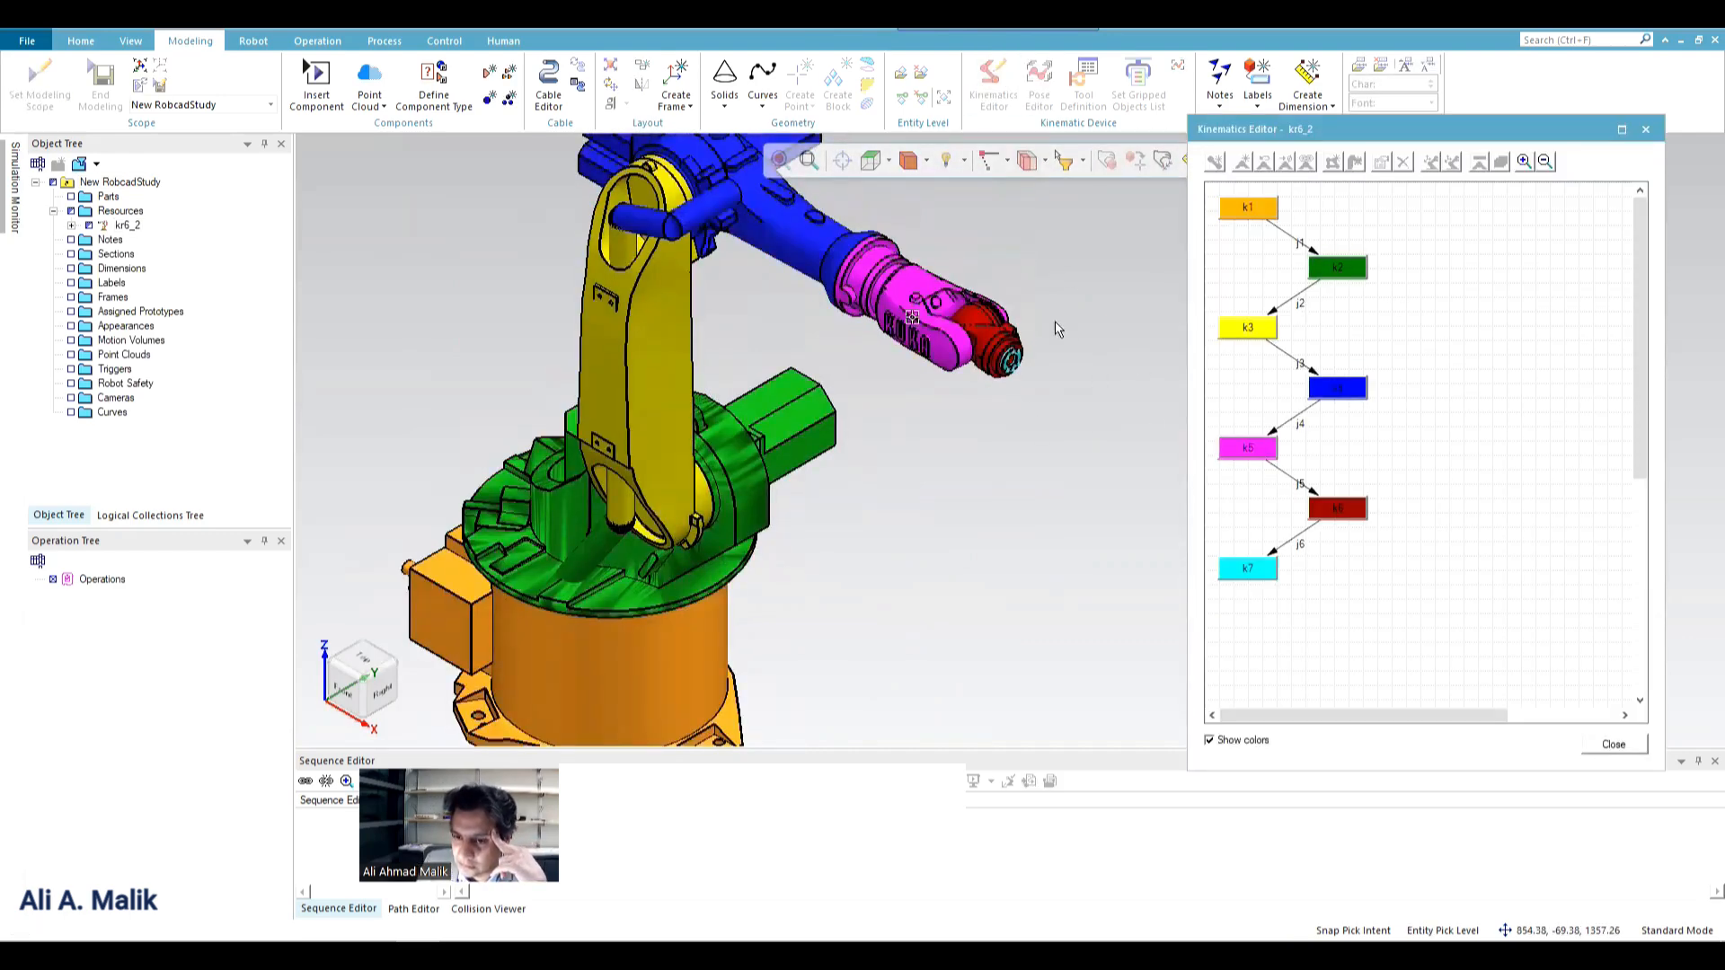
scroll(880, 483, "down", 2)
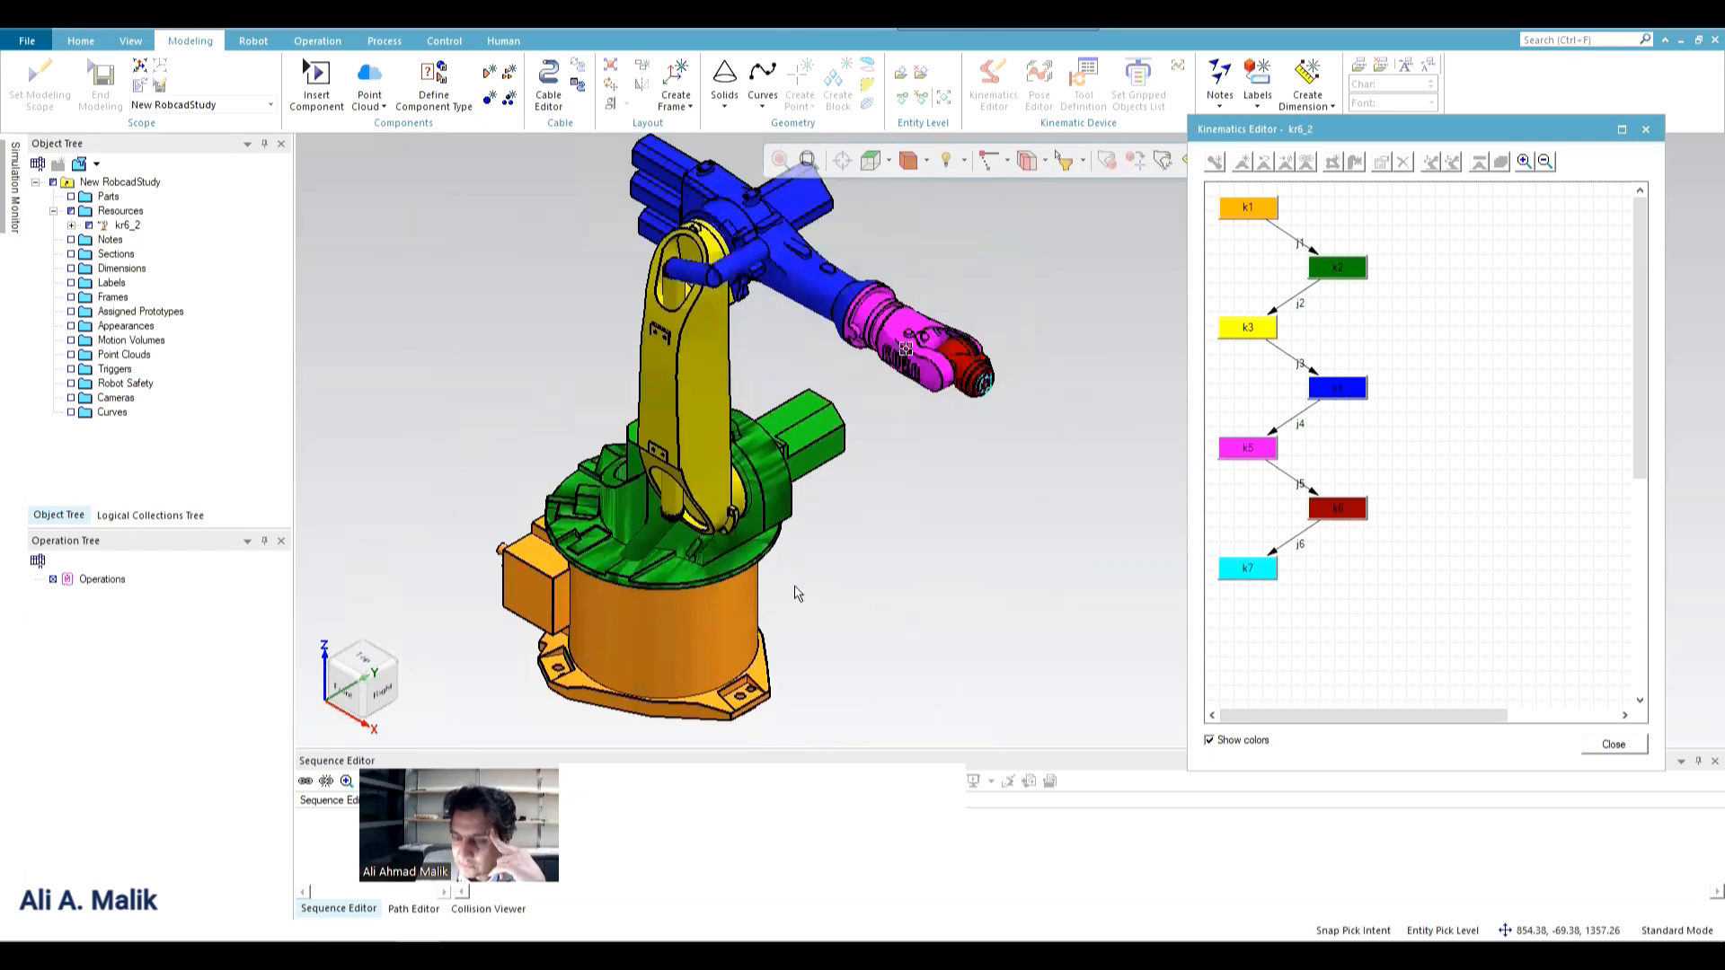
left_click(726, 289)
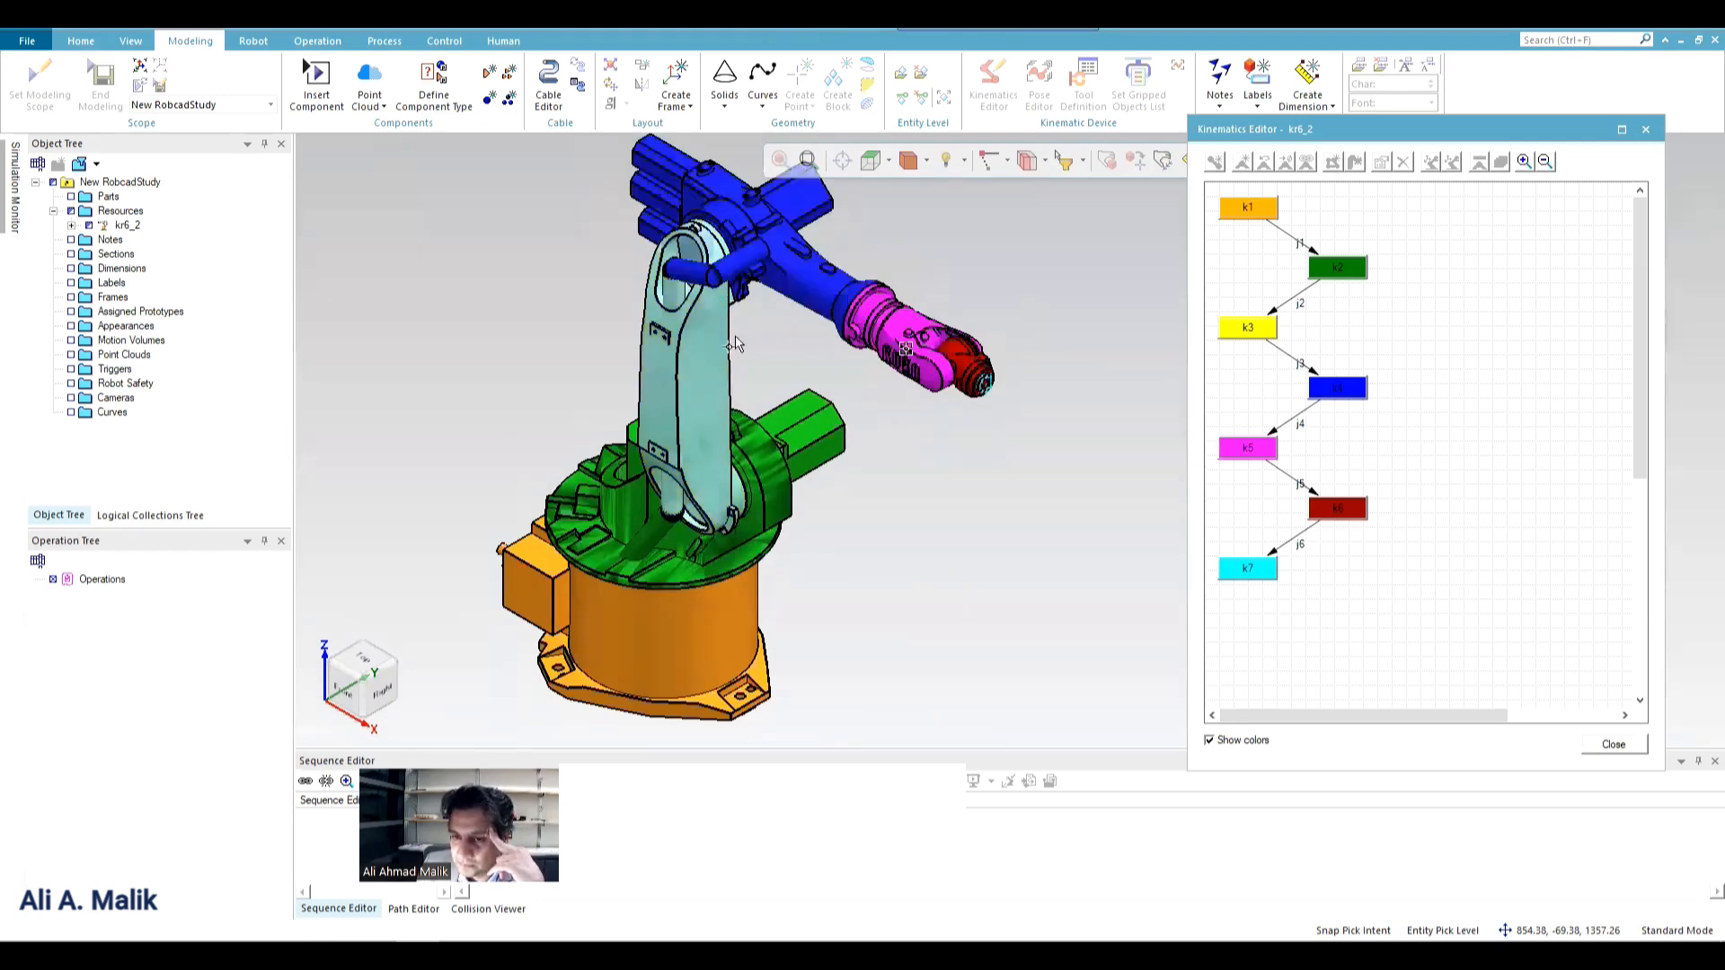
left_click(1644, 132)
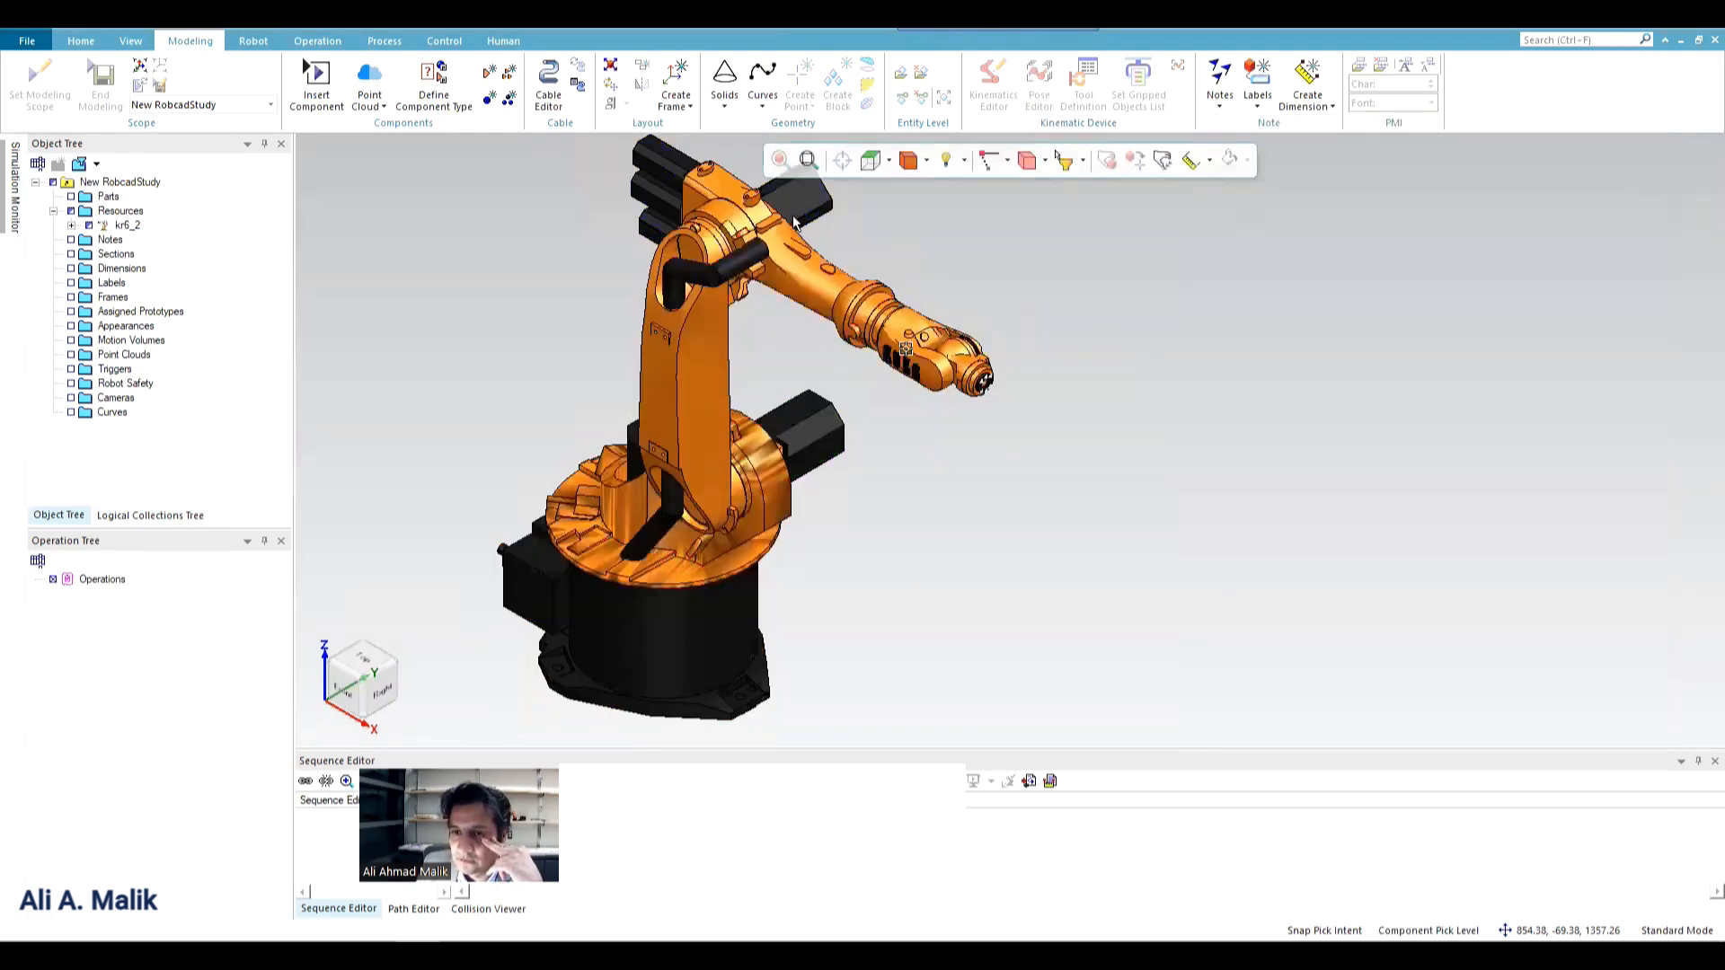
Expand kr6_2 in the object tree, highlight its links through k7 and the TOOLFRAME under k7, and clear the selection.
left_click(127, 225)
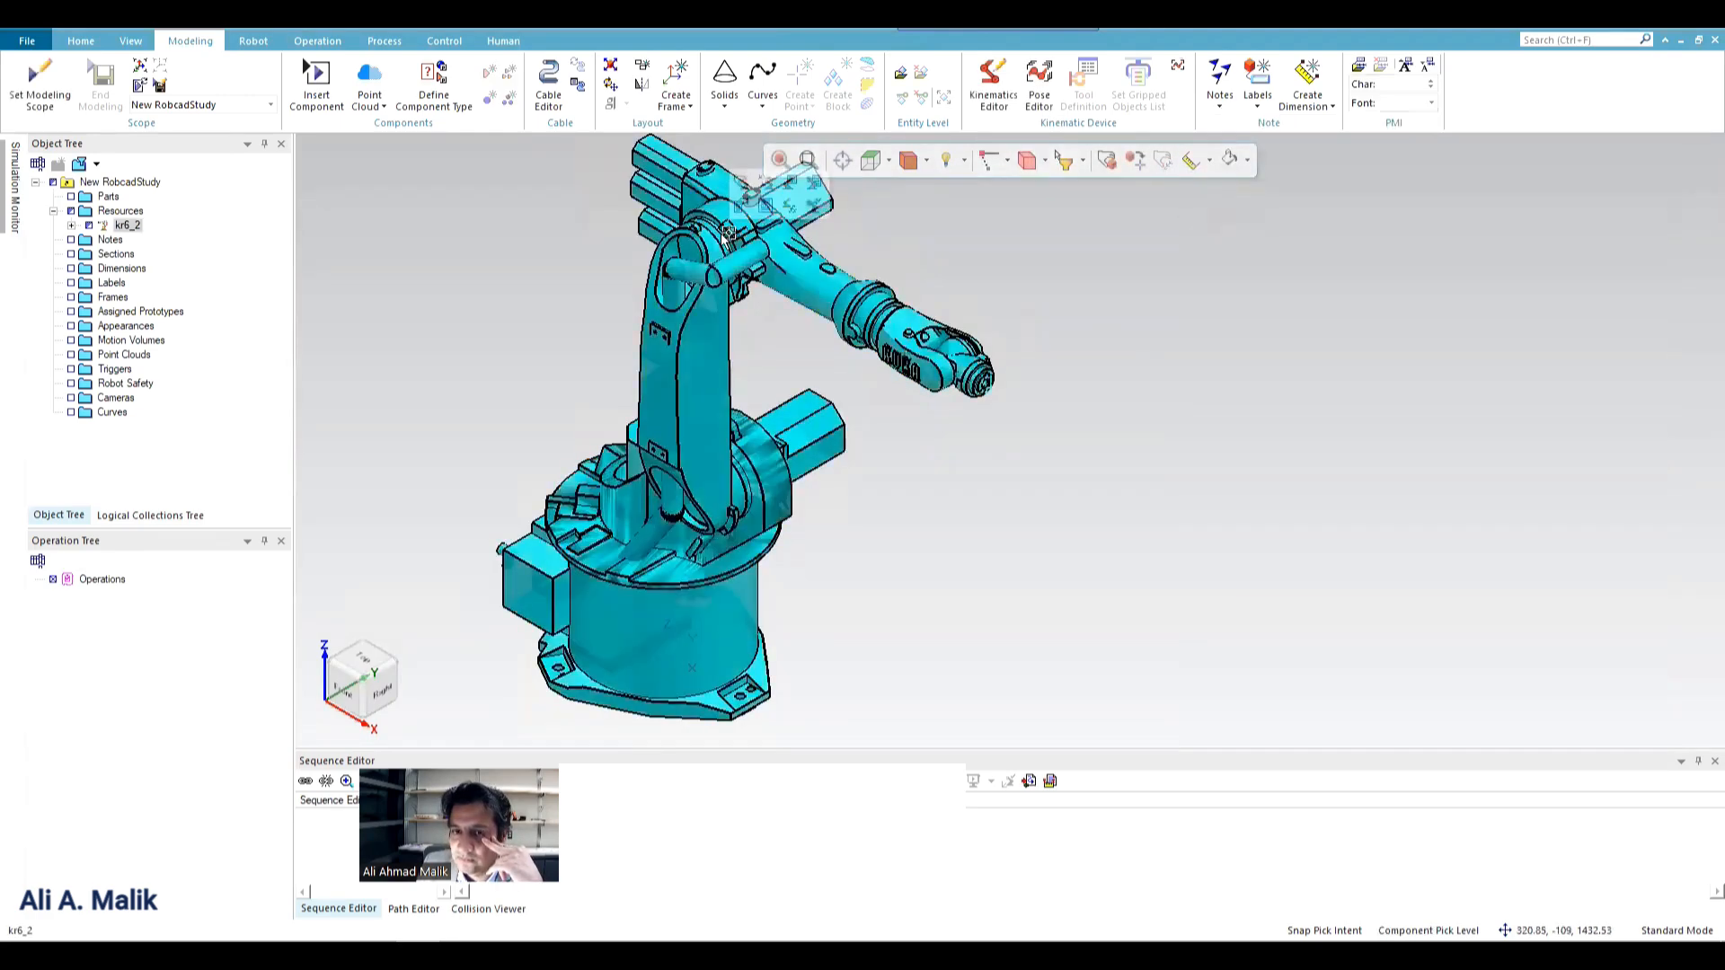
left_click(71, 226)
left_click(140, 283)
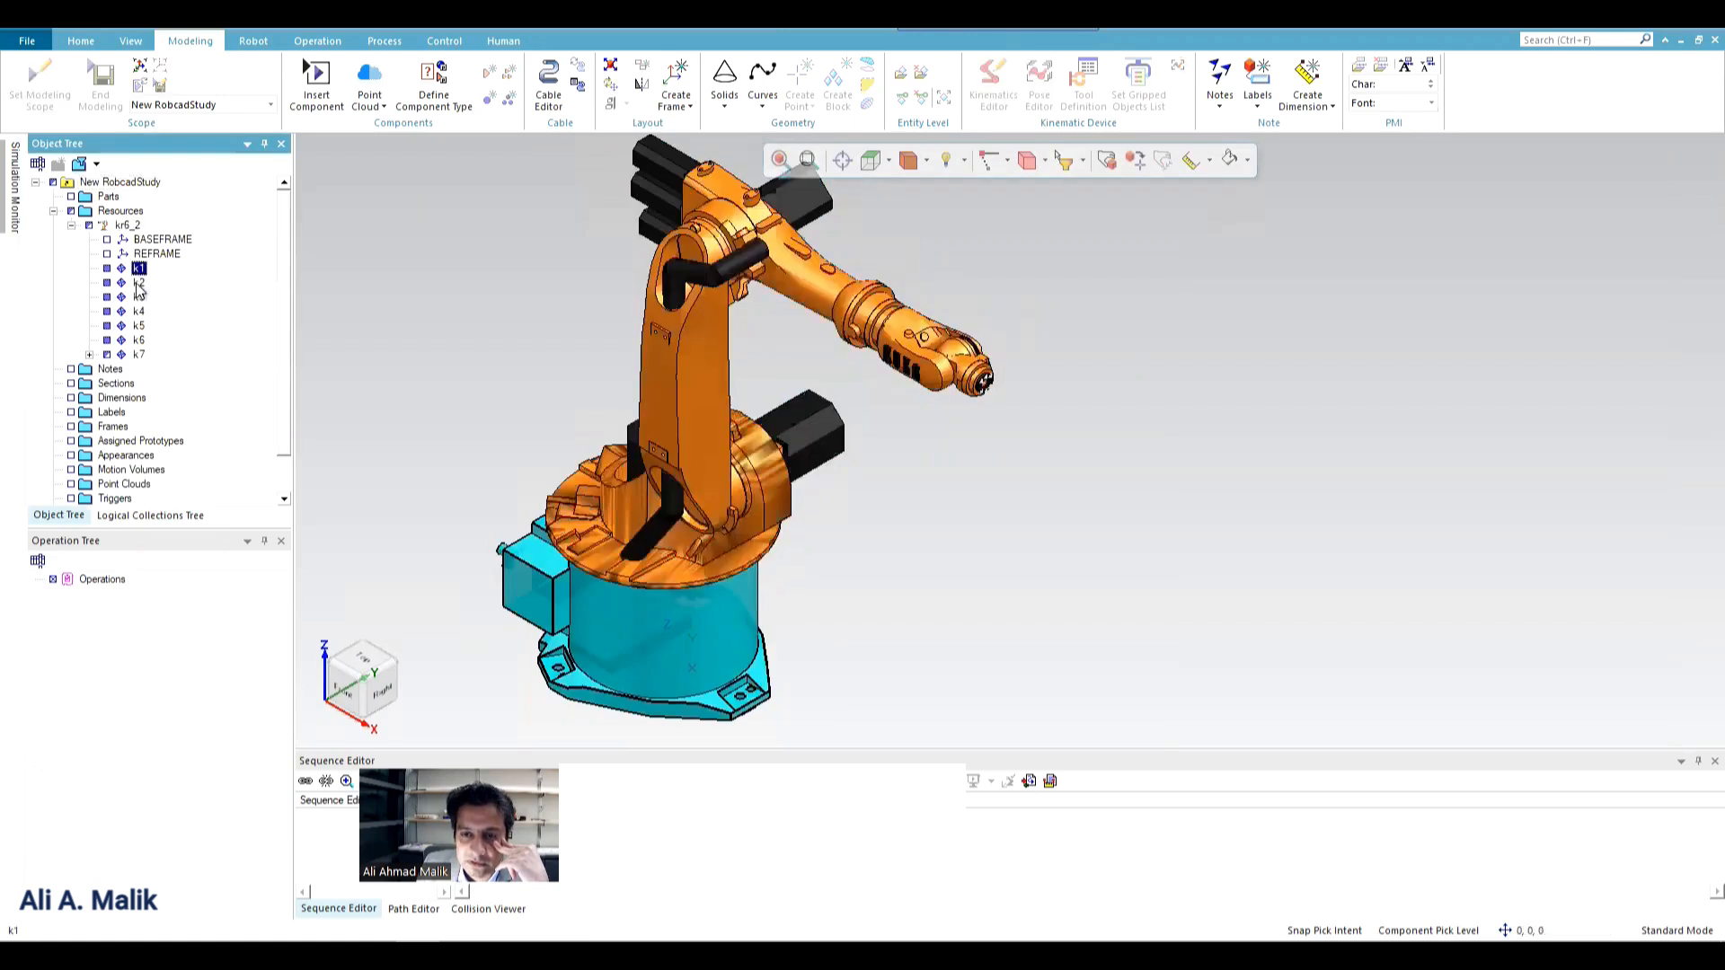
left_click(138, 298)
left_click(139, 312)
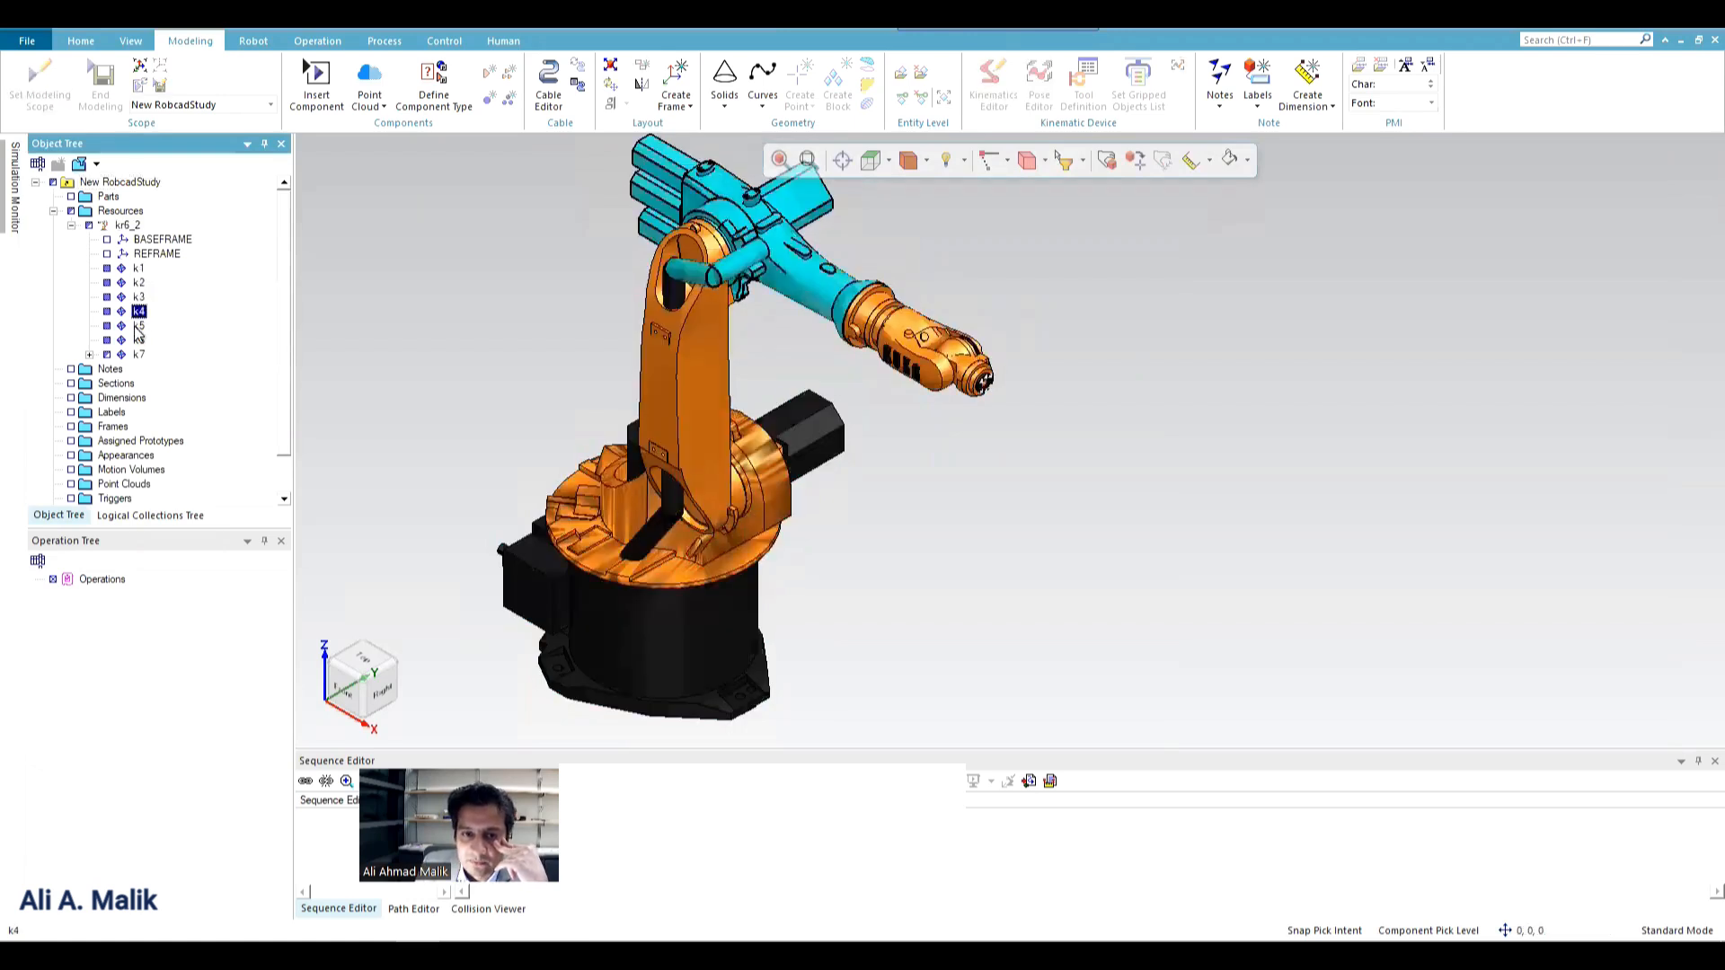
left_click(138, 326)
left_click(138, 340)
left_click(139, 356)
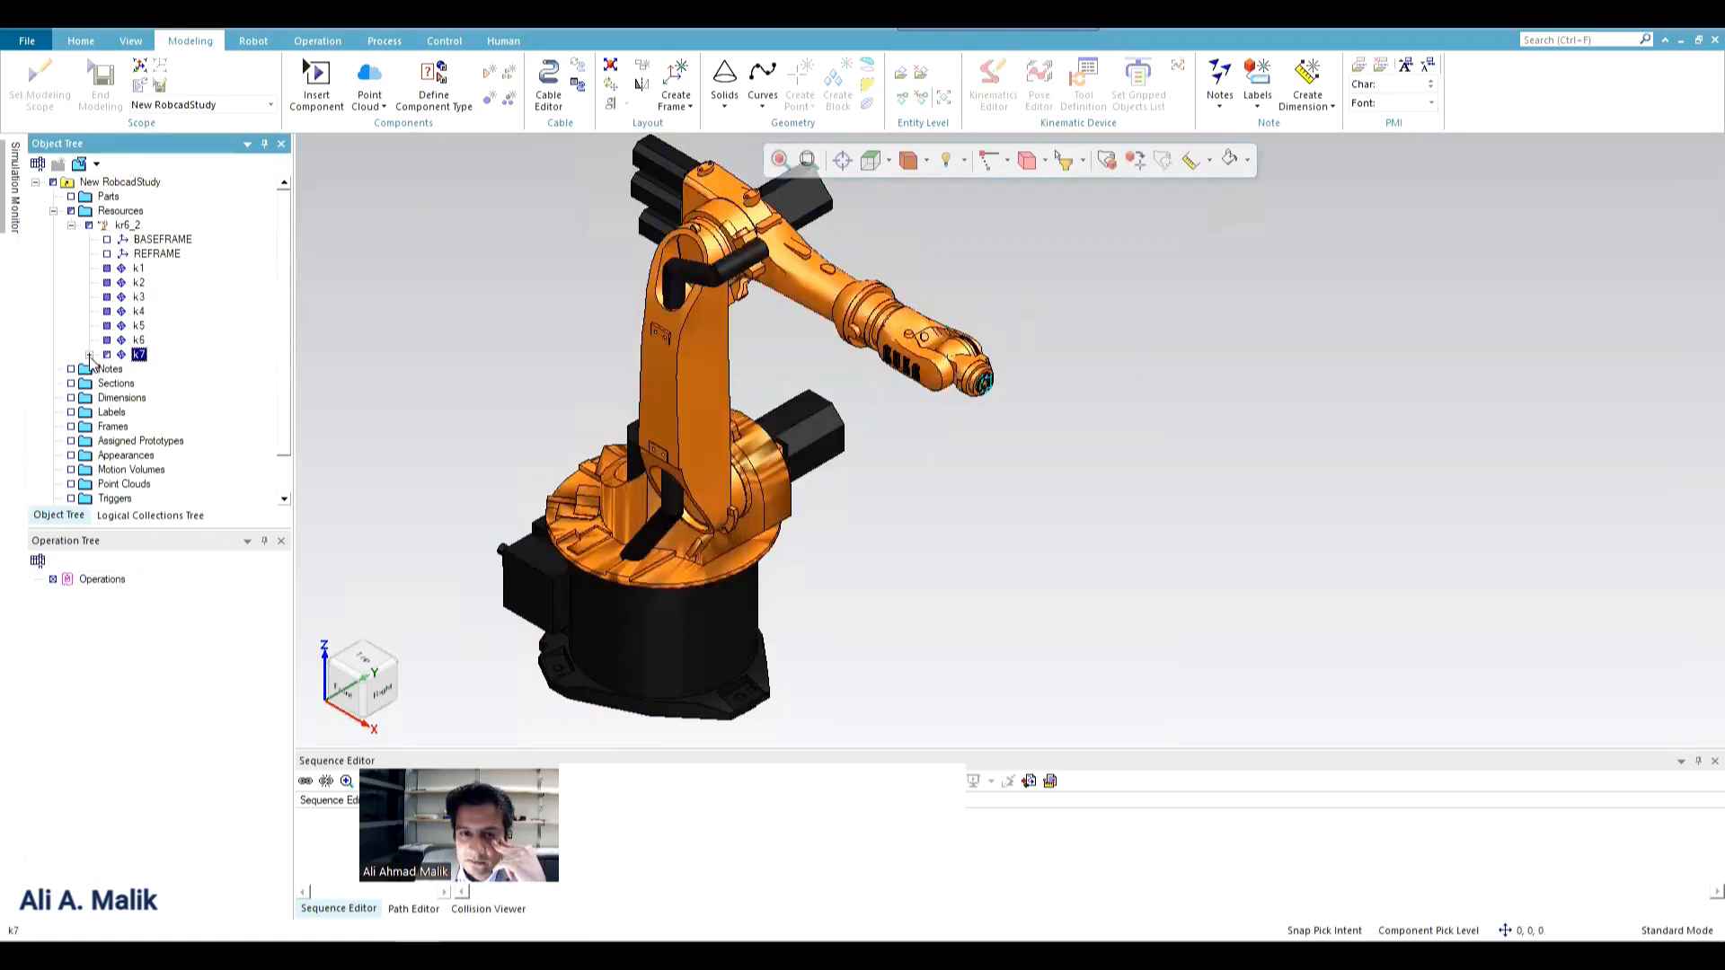
left_click(89, 356)
left_click(169, 372)
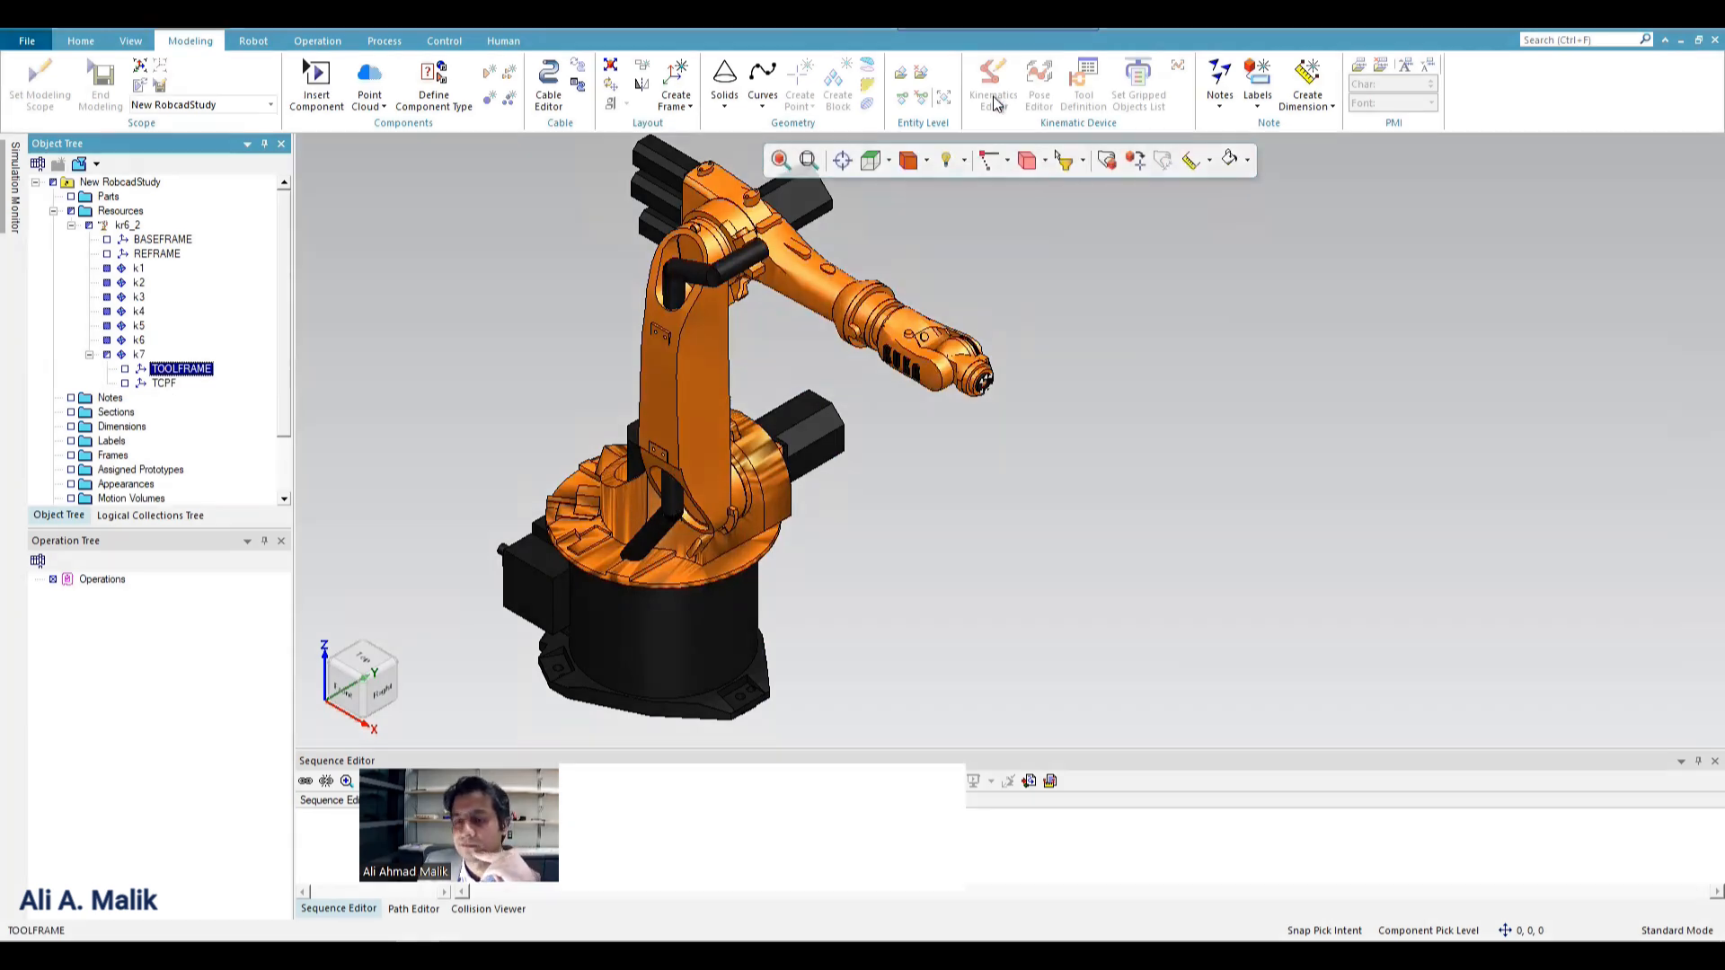
left_click(1047, 255)
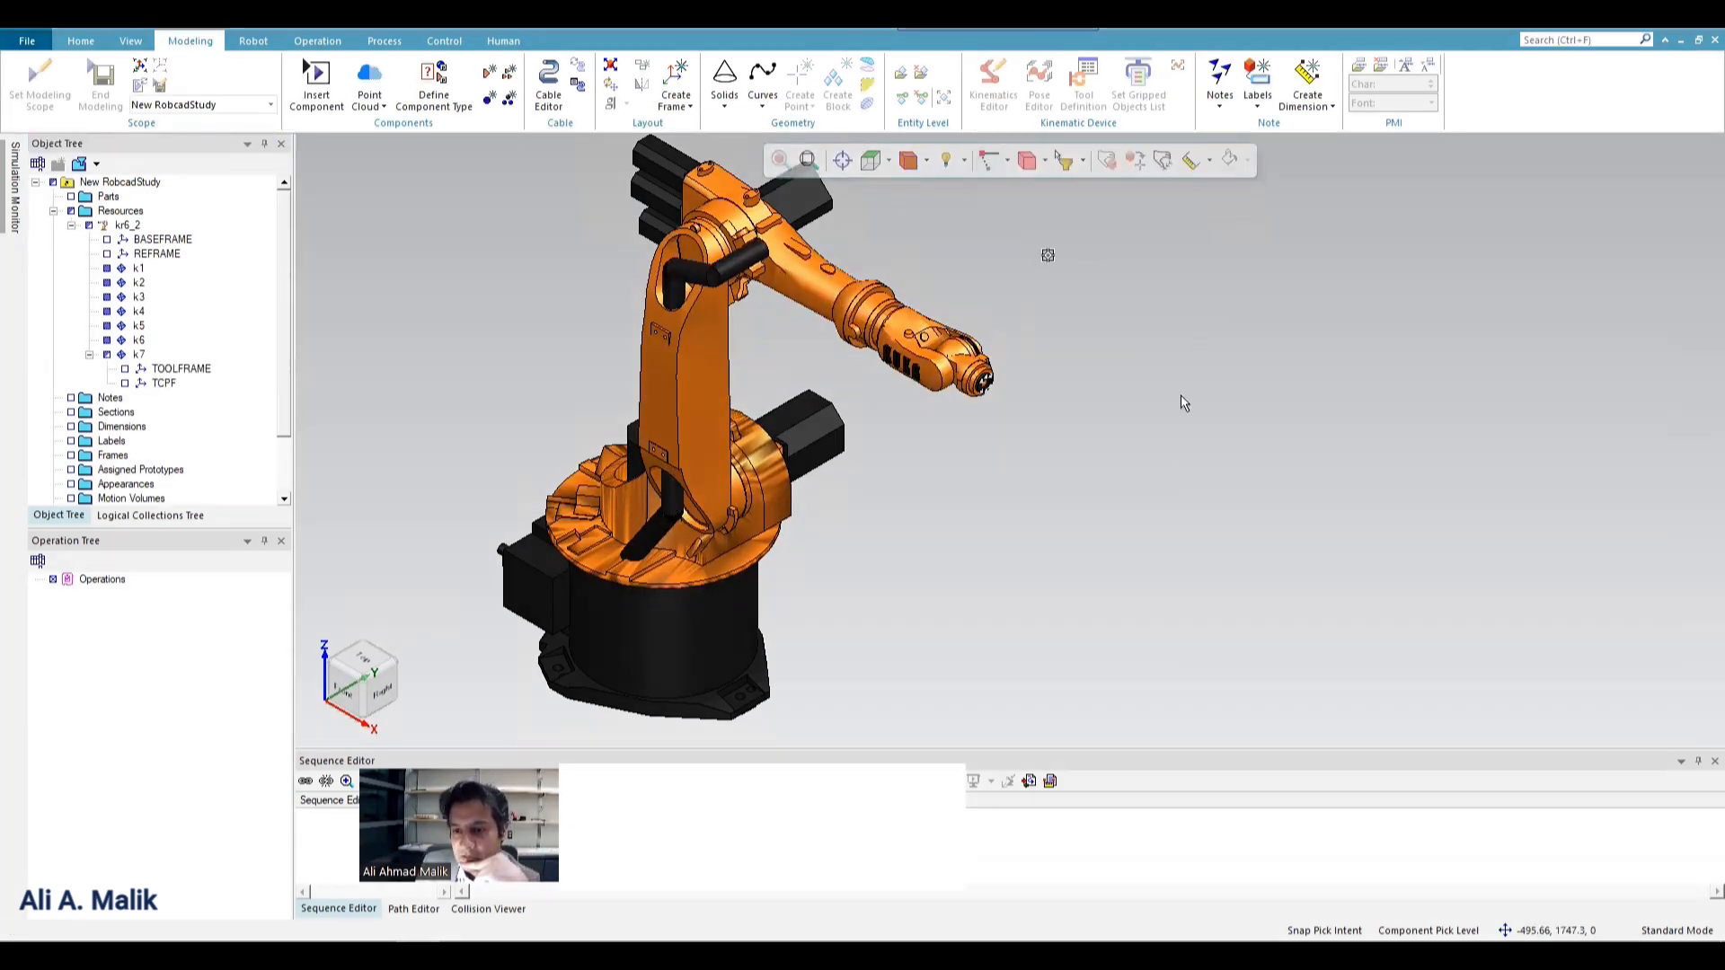
middle_click_drag(1212, 455, 1100, 437)
left_click(903, 467)
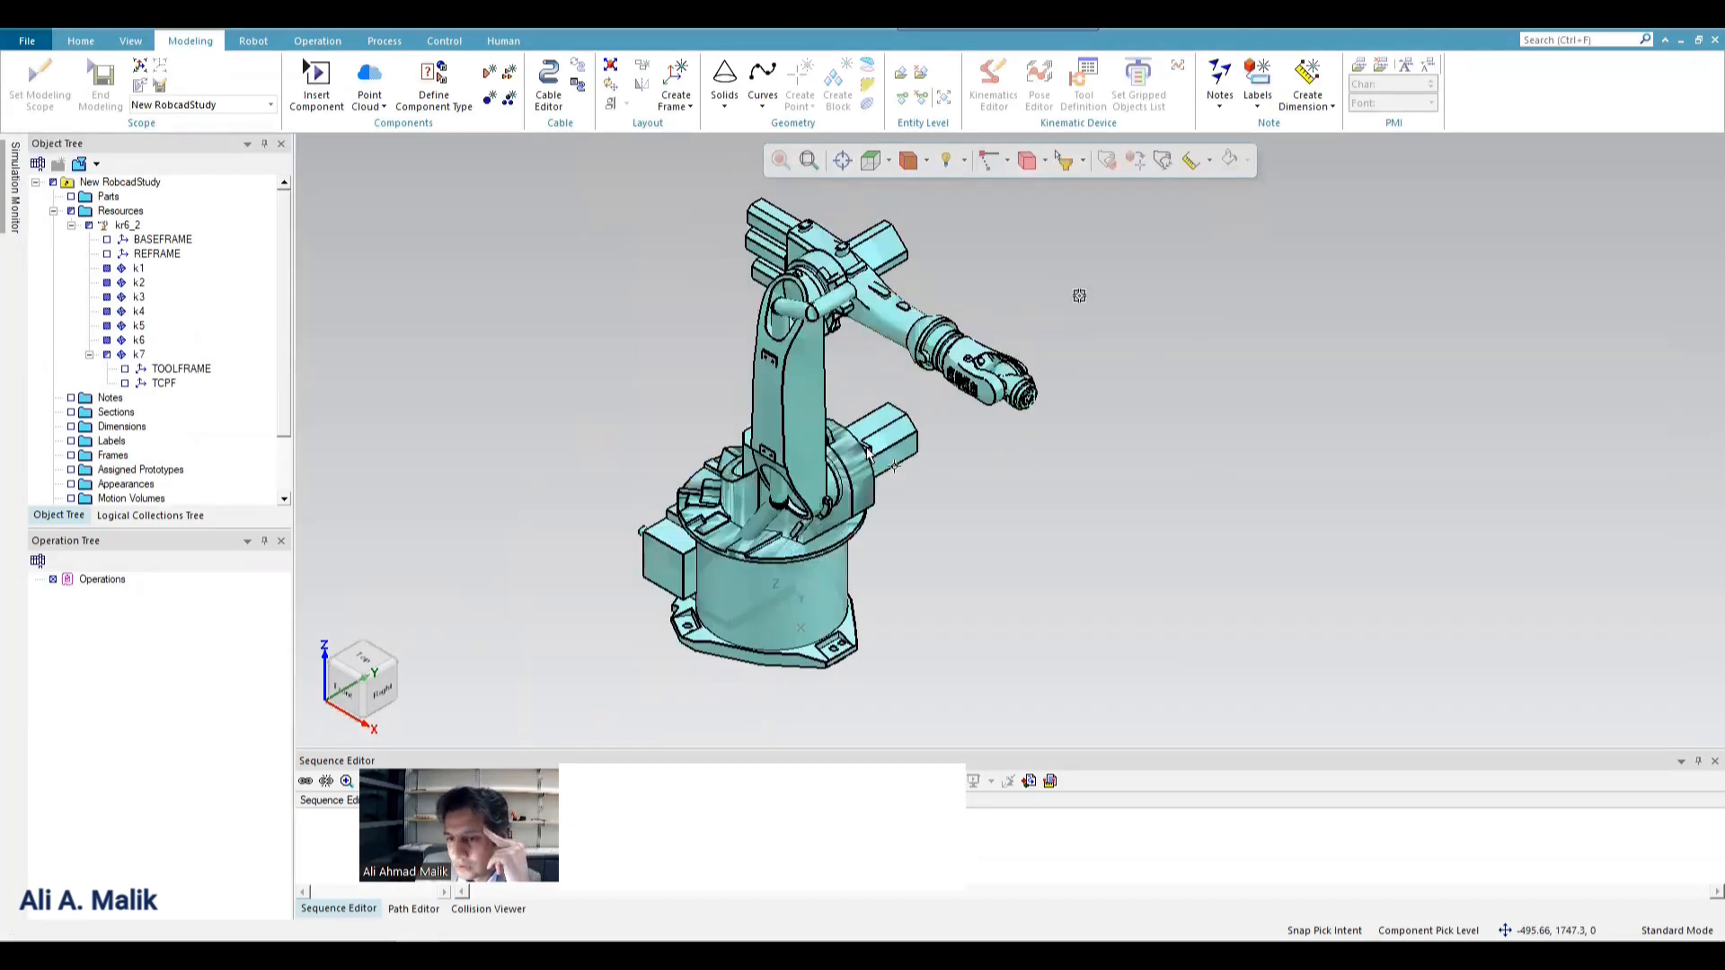
scroll(806, 445, "up", 1)
scroll(704, 370, "down", 3)
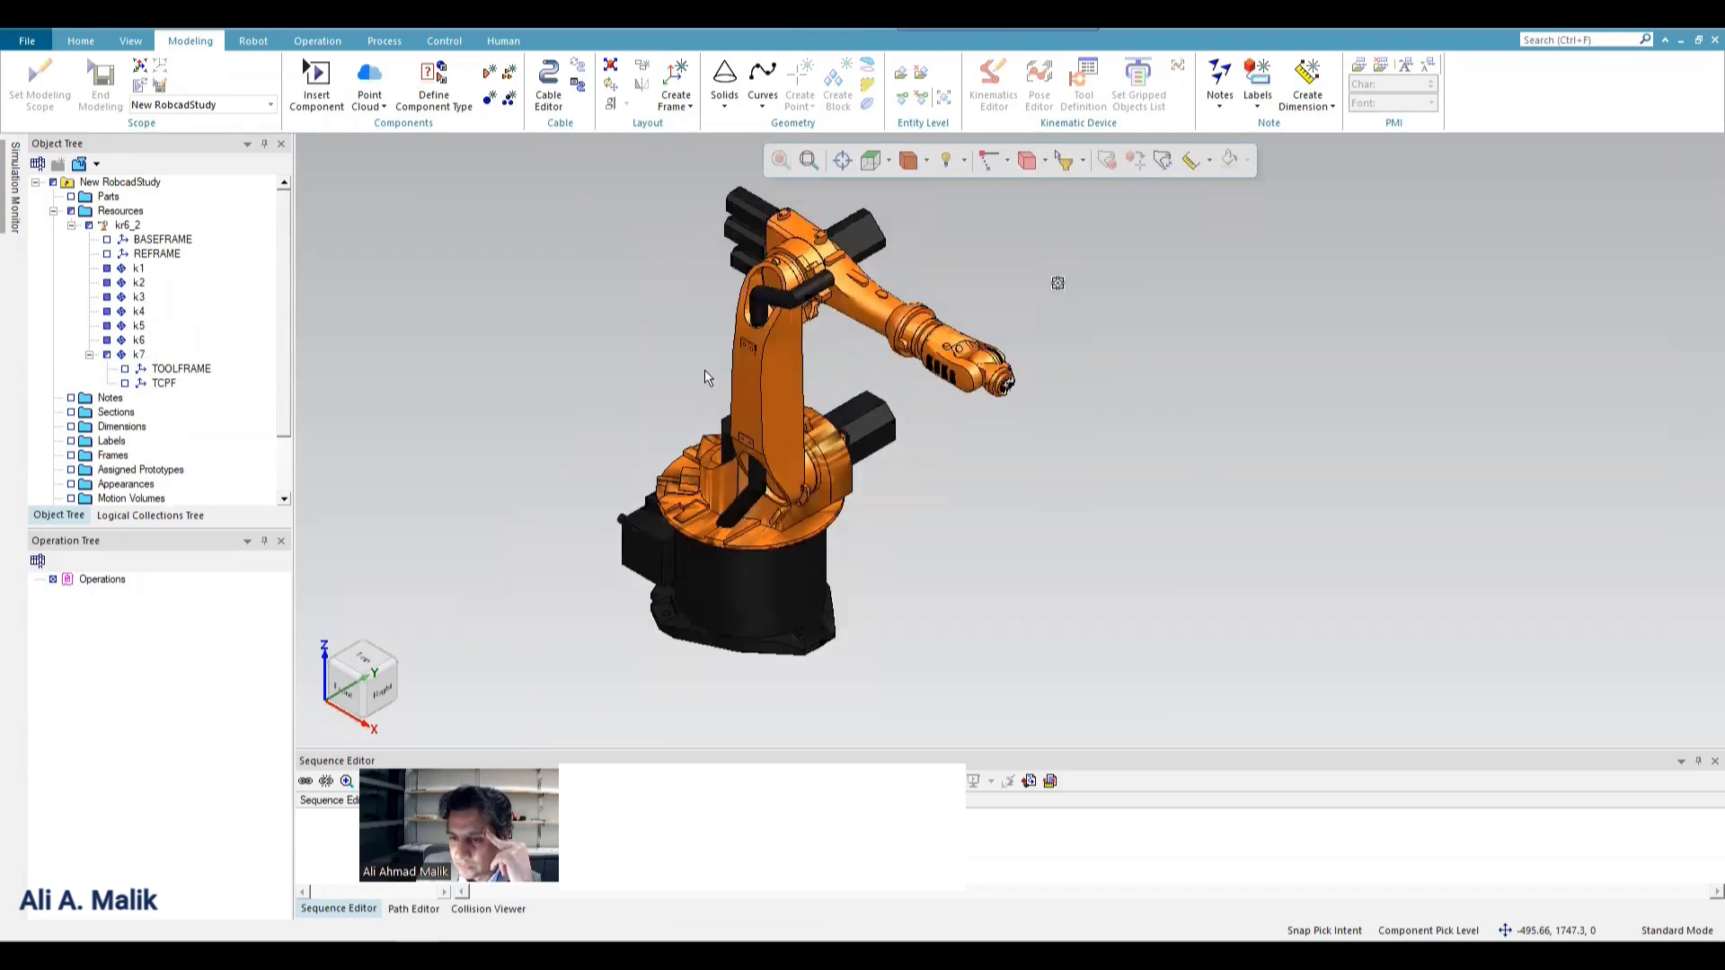
scroll(691, 387, "up", 2)
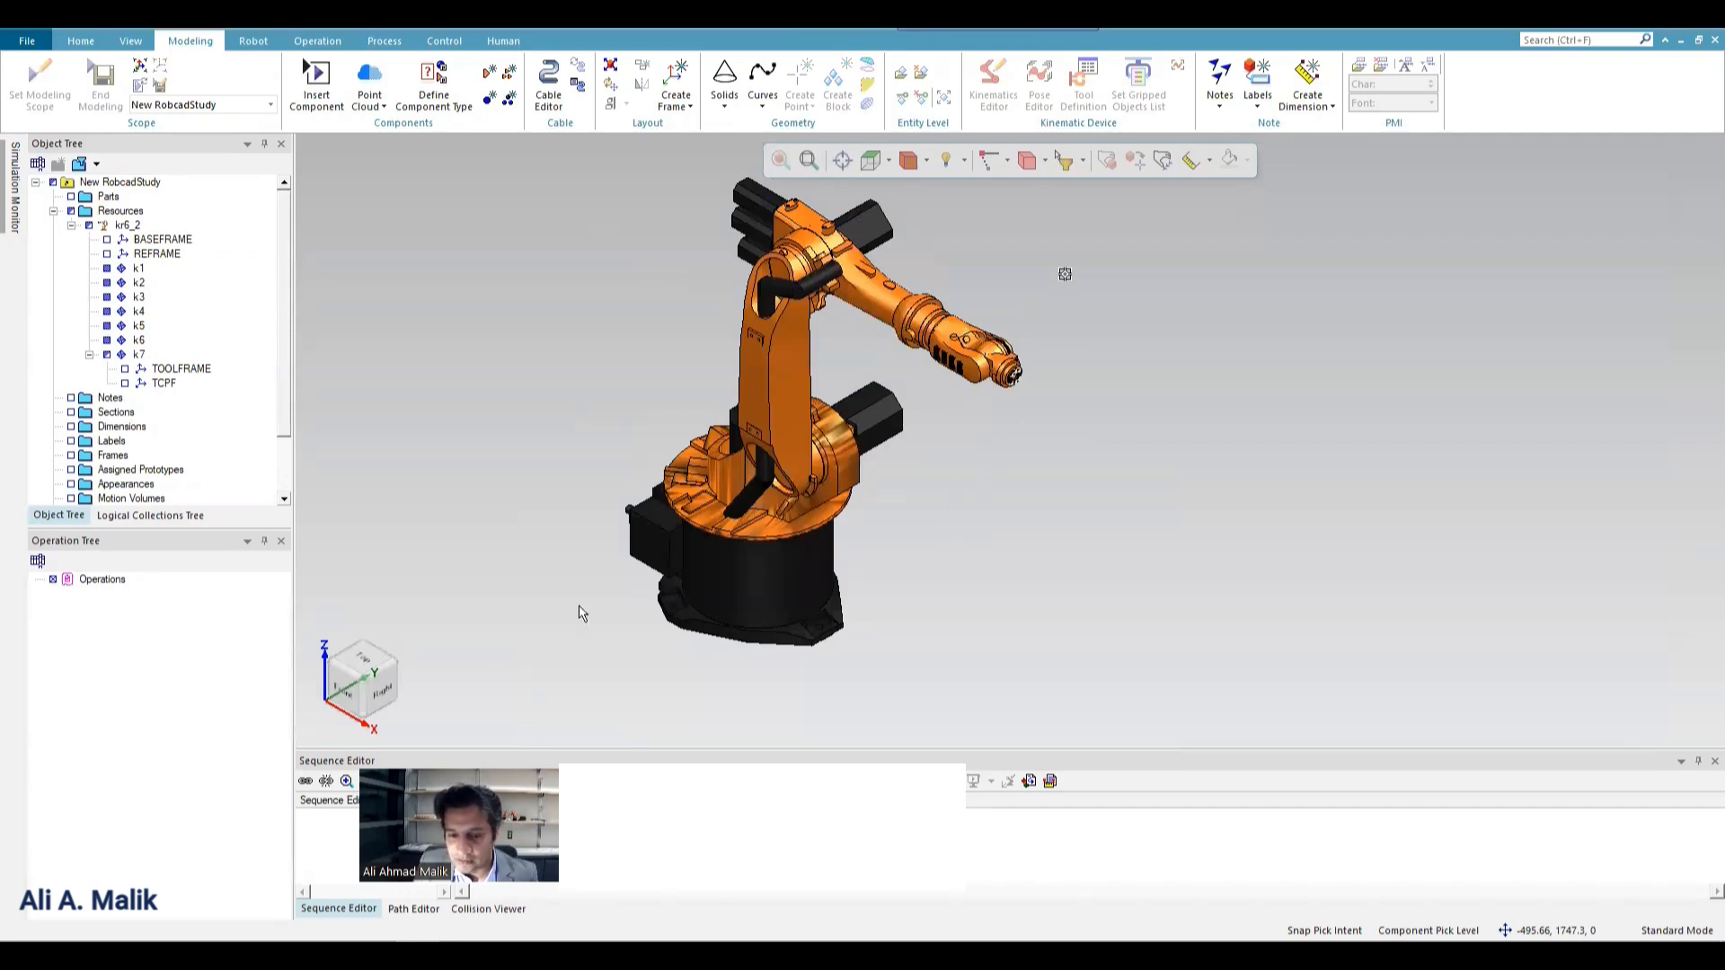
mouse_move(241, 955)
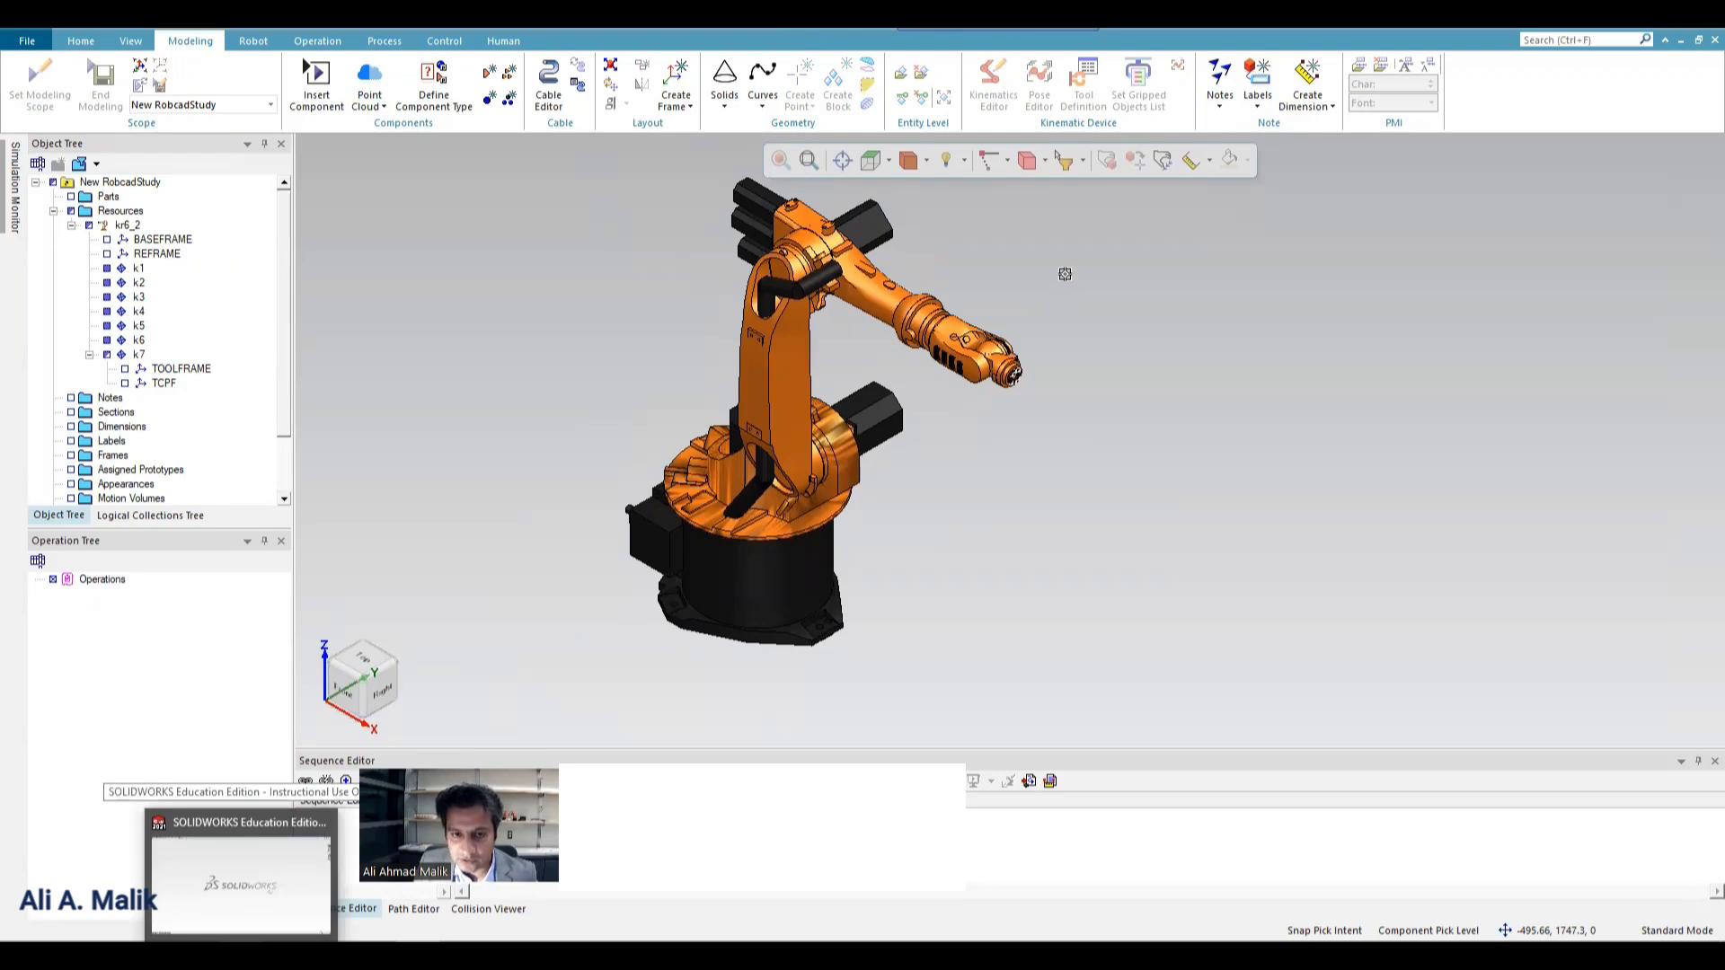
left_click(240, 885)
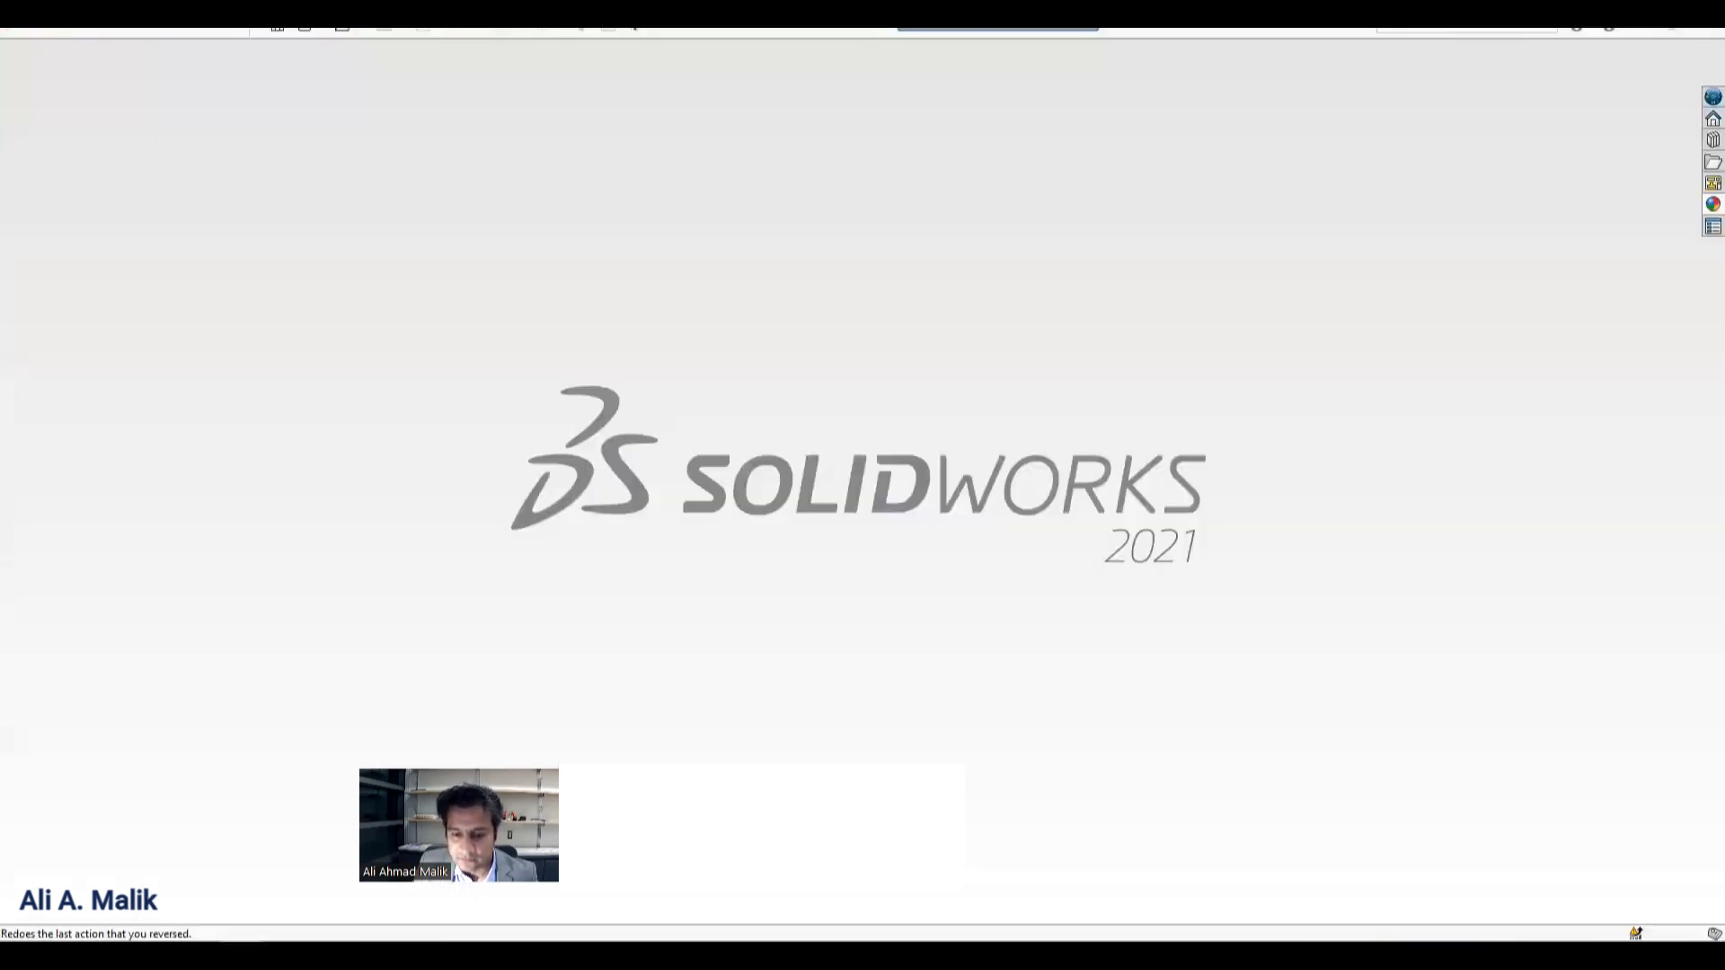
left_click(438, 955)
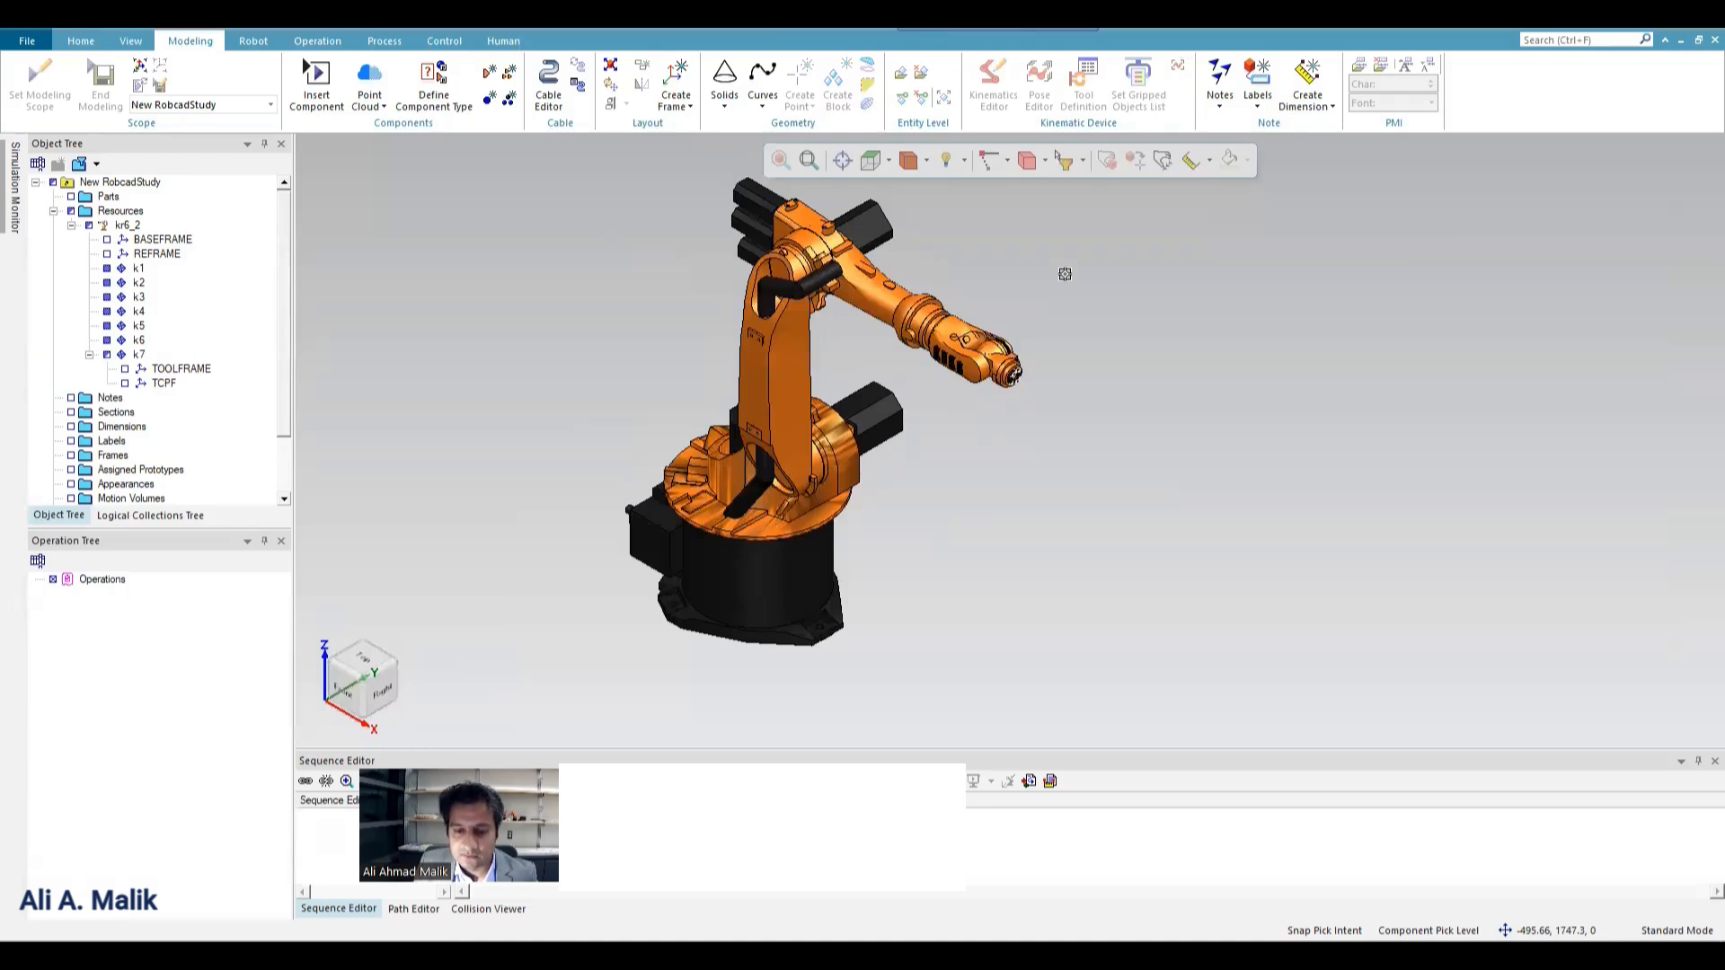
Switch to NX and browse to the XT folder inside the Conveyor folder of the Library for the file to open.
left_click(386, 948)
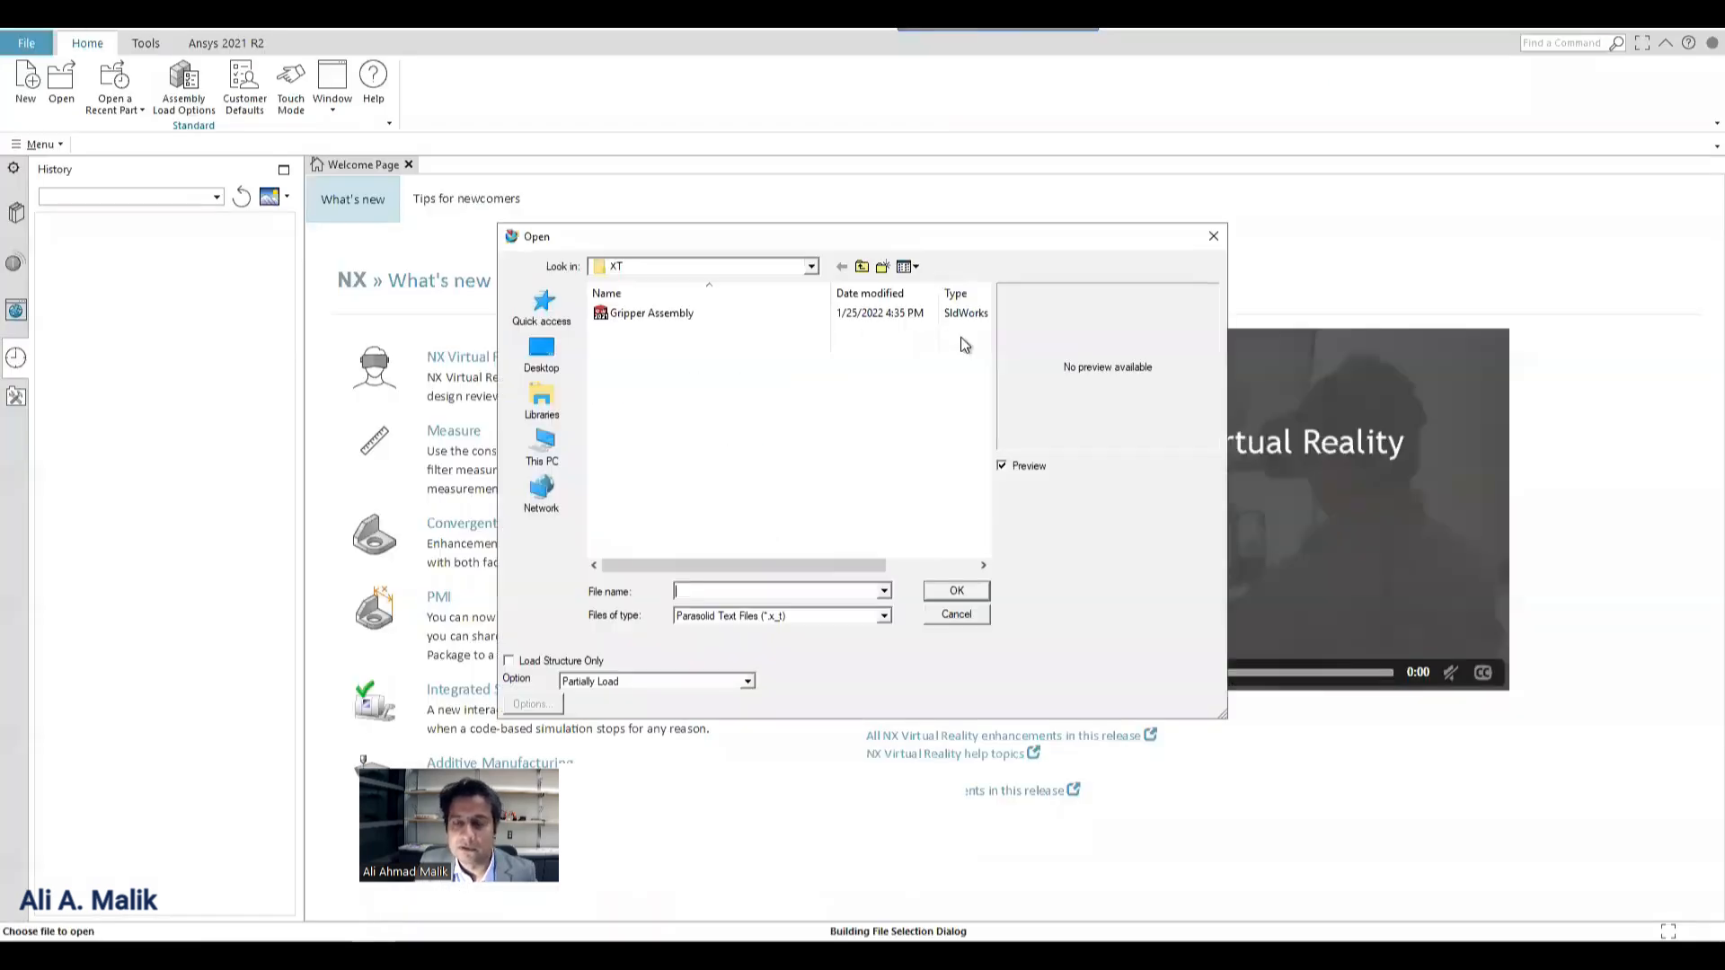
key("BackSpace")
key("BackSpace")
key("BackSpace")
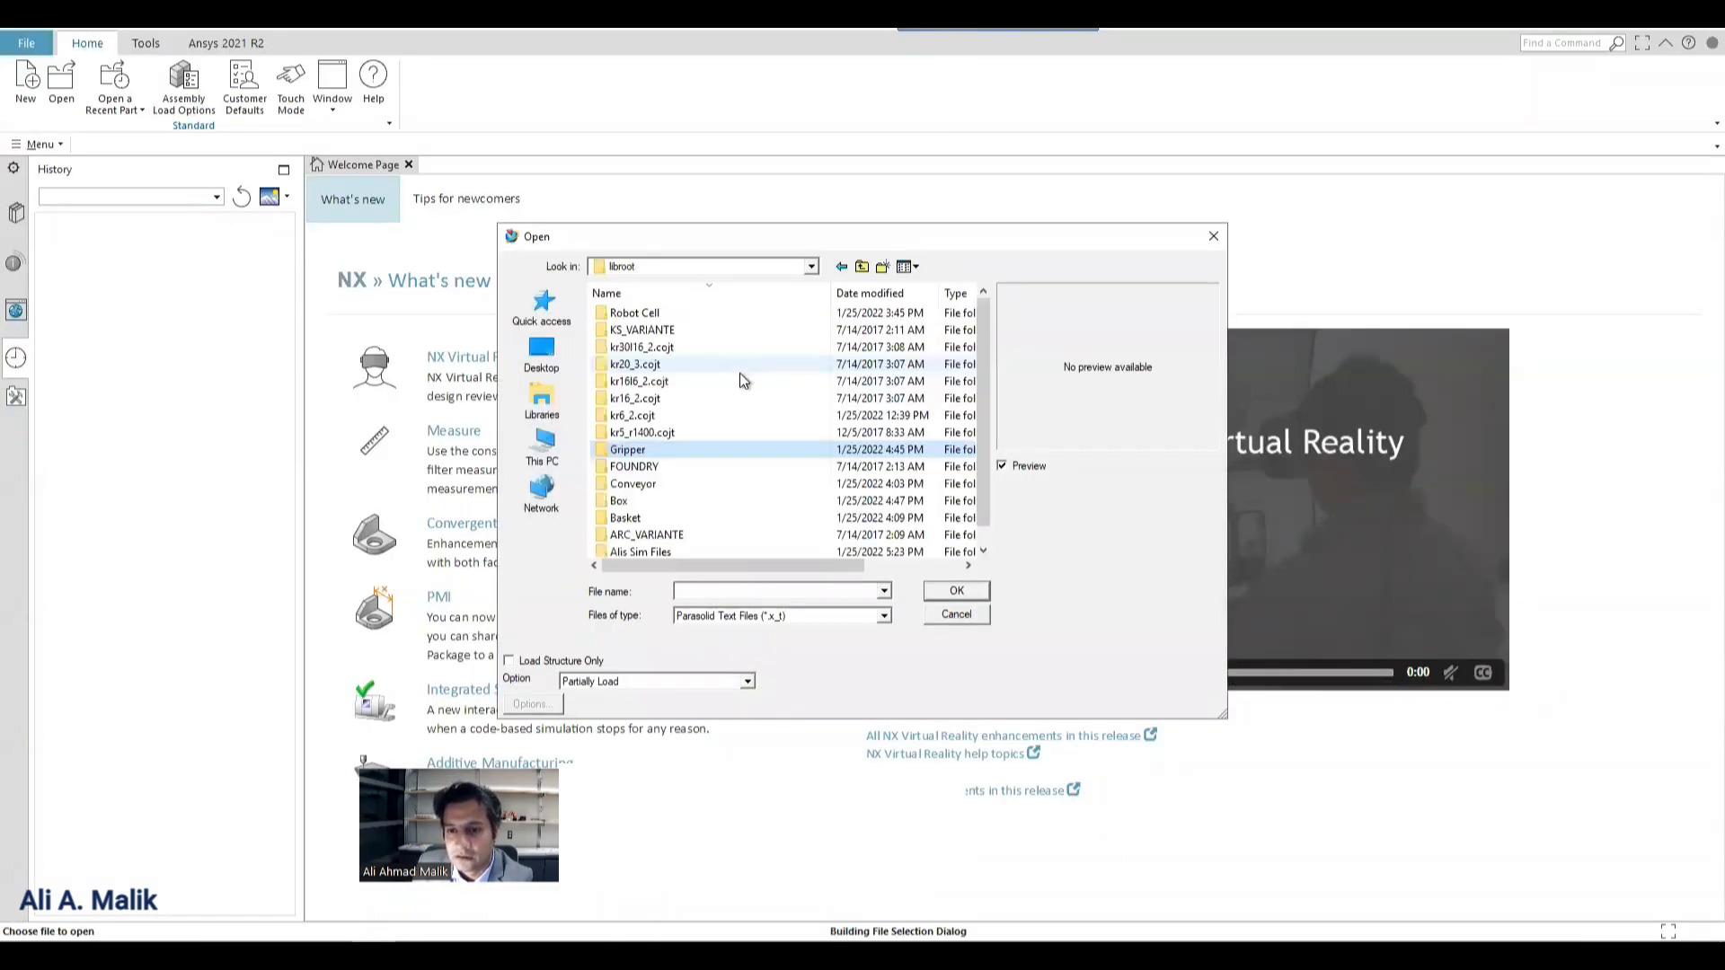
double_click(639, 313)
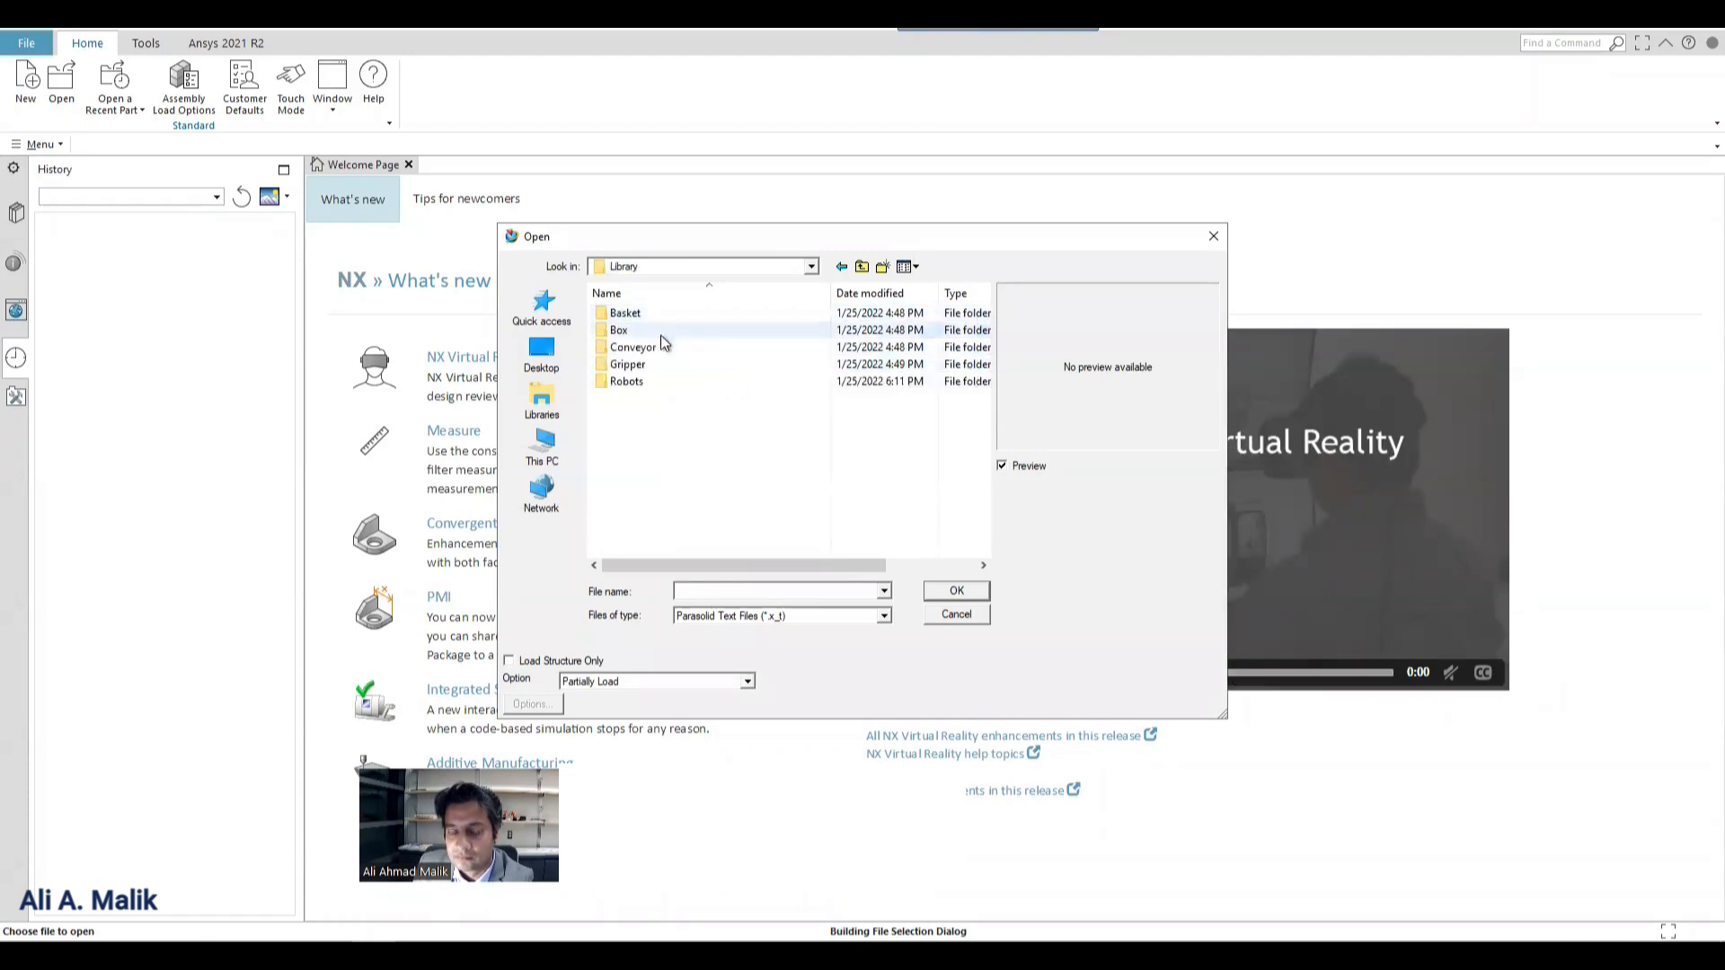
double_click(629, 351)
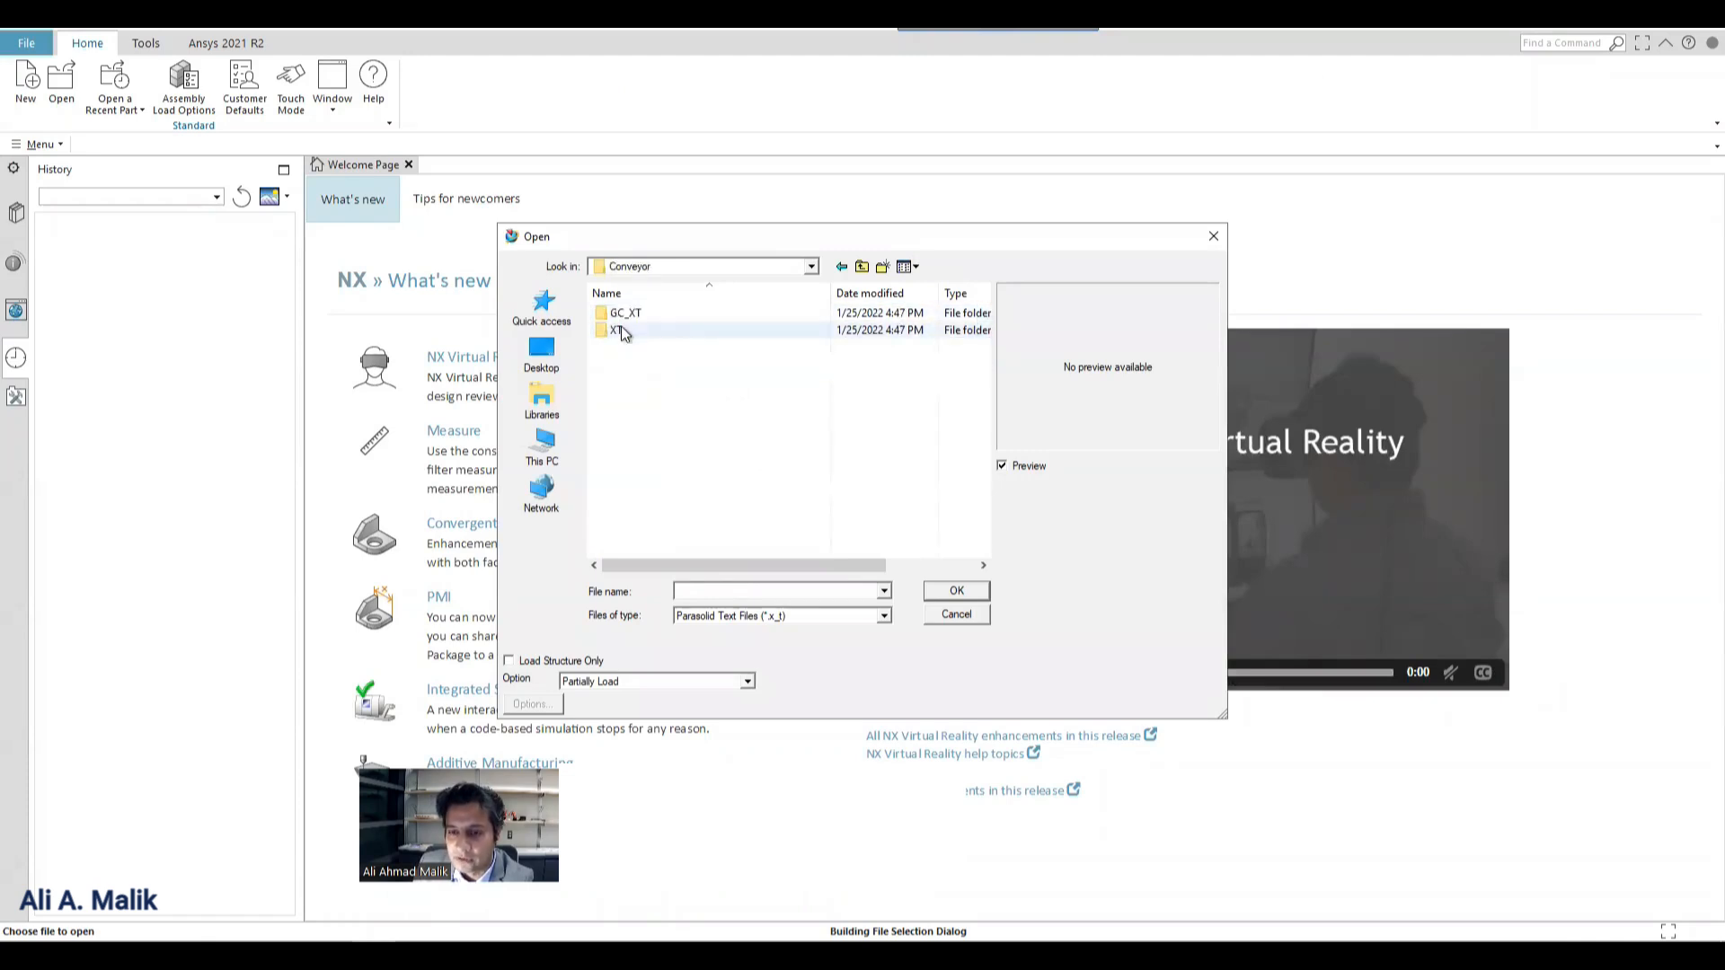
double_click(618, 324)
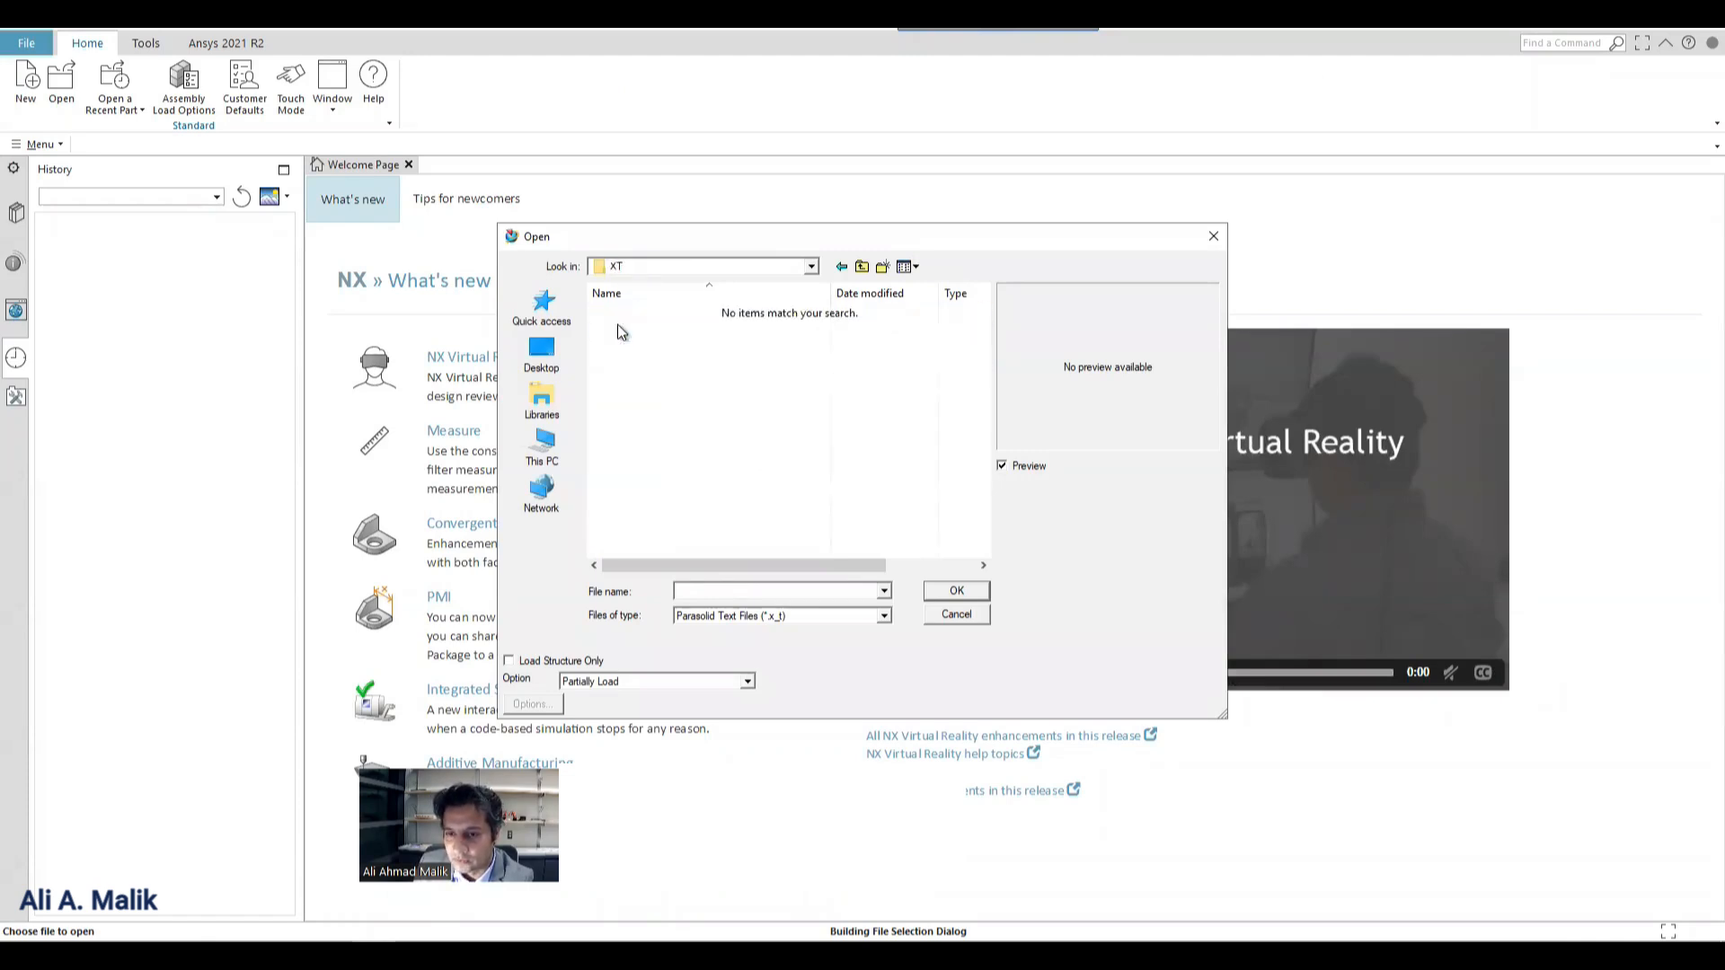
Show all file types, open the Gravity Conveyor CAD file, replacing the existing Gravity Conveyor_step.prt, and inspect the conveyor model.
left_click(724, 618)
left_click(718, 600)
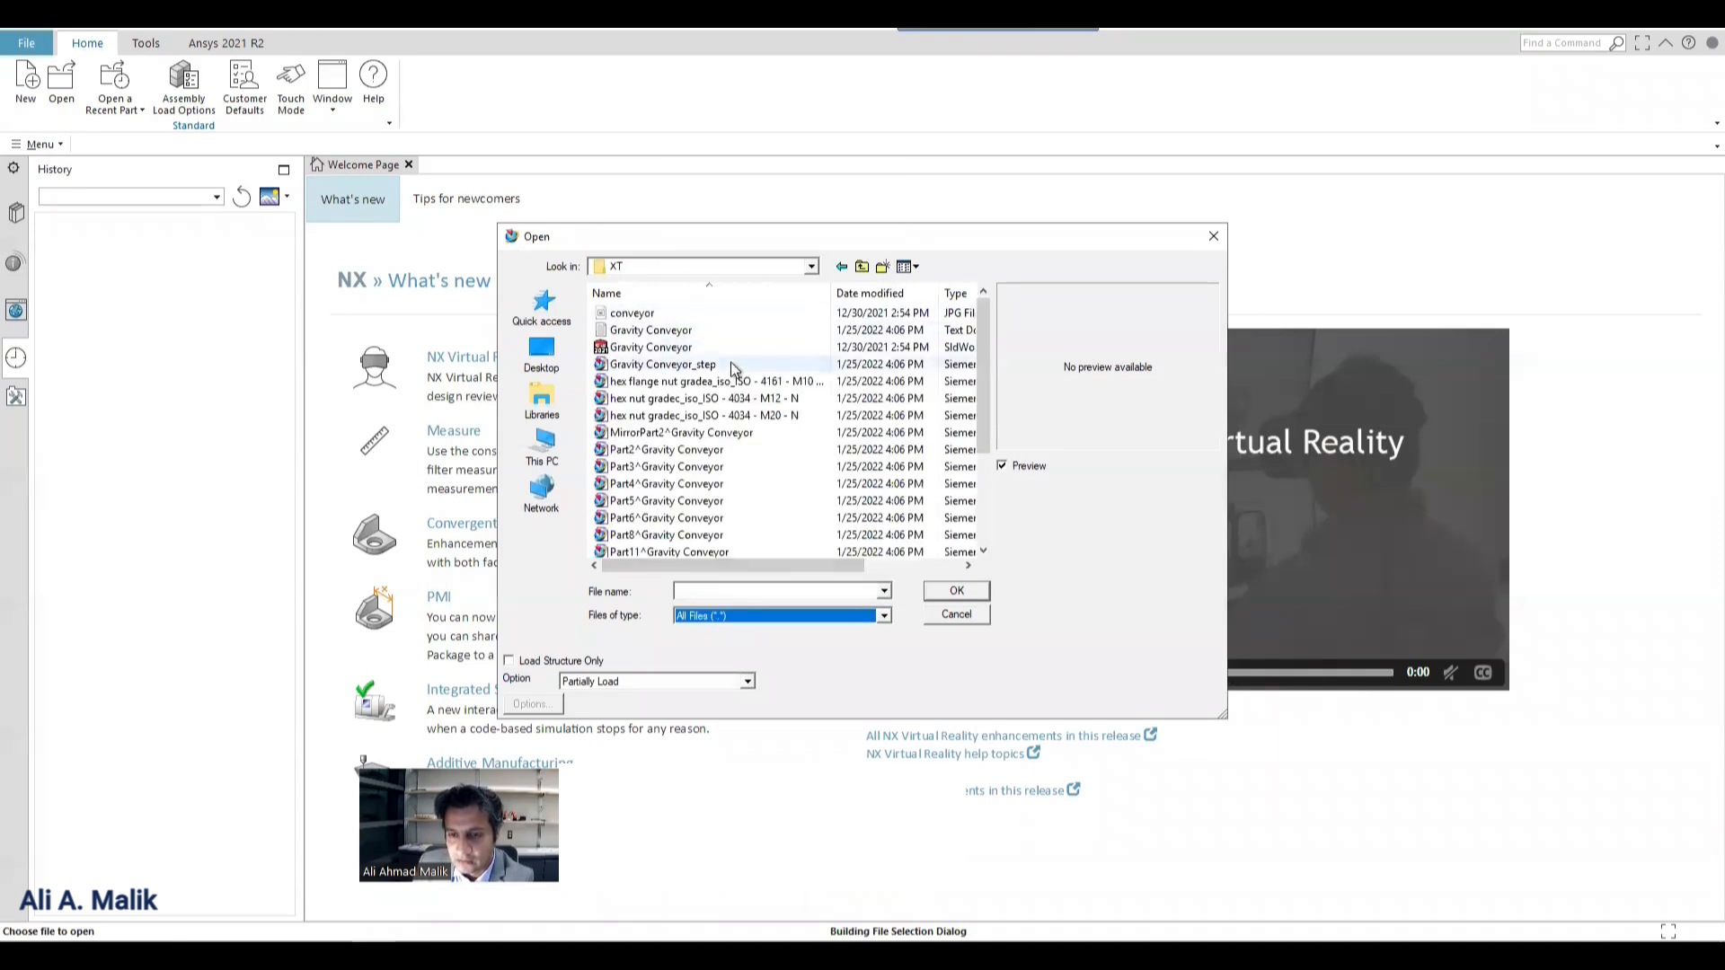
scroll(669, 351, "down", 3)
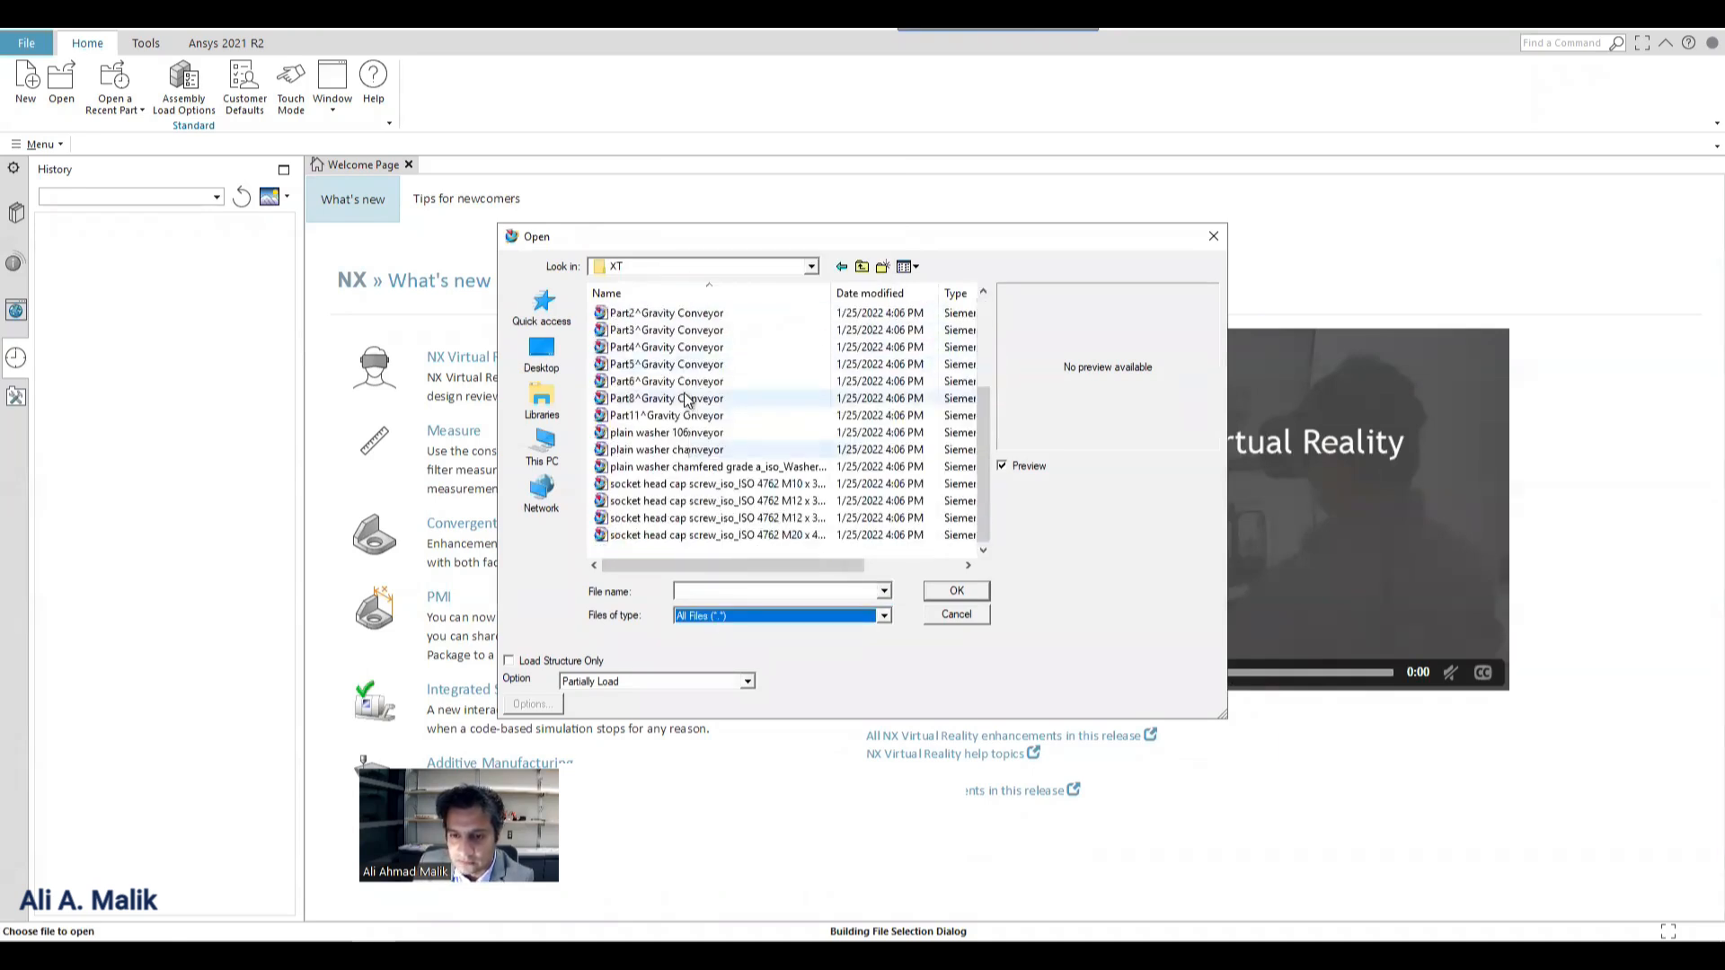
scroll(665, 349, "up", 3)
double_click(660, 347)
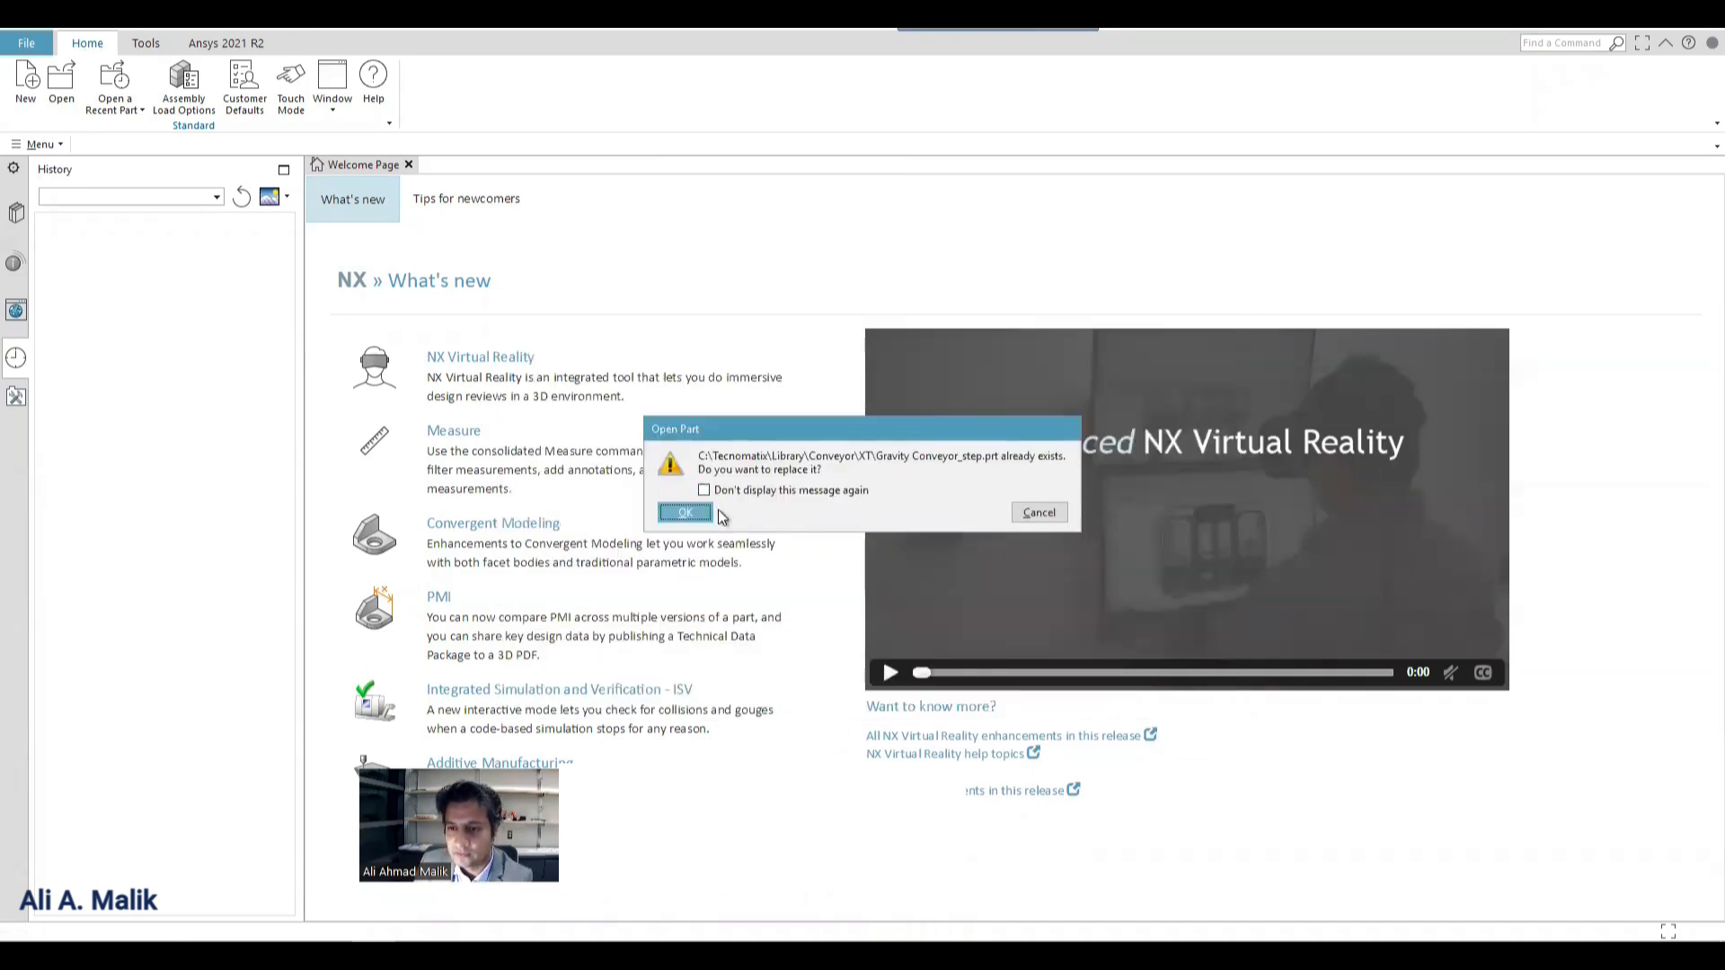
left_click(687, 513)
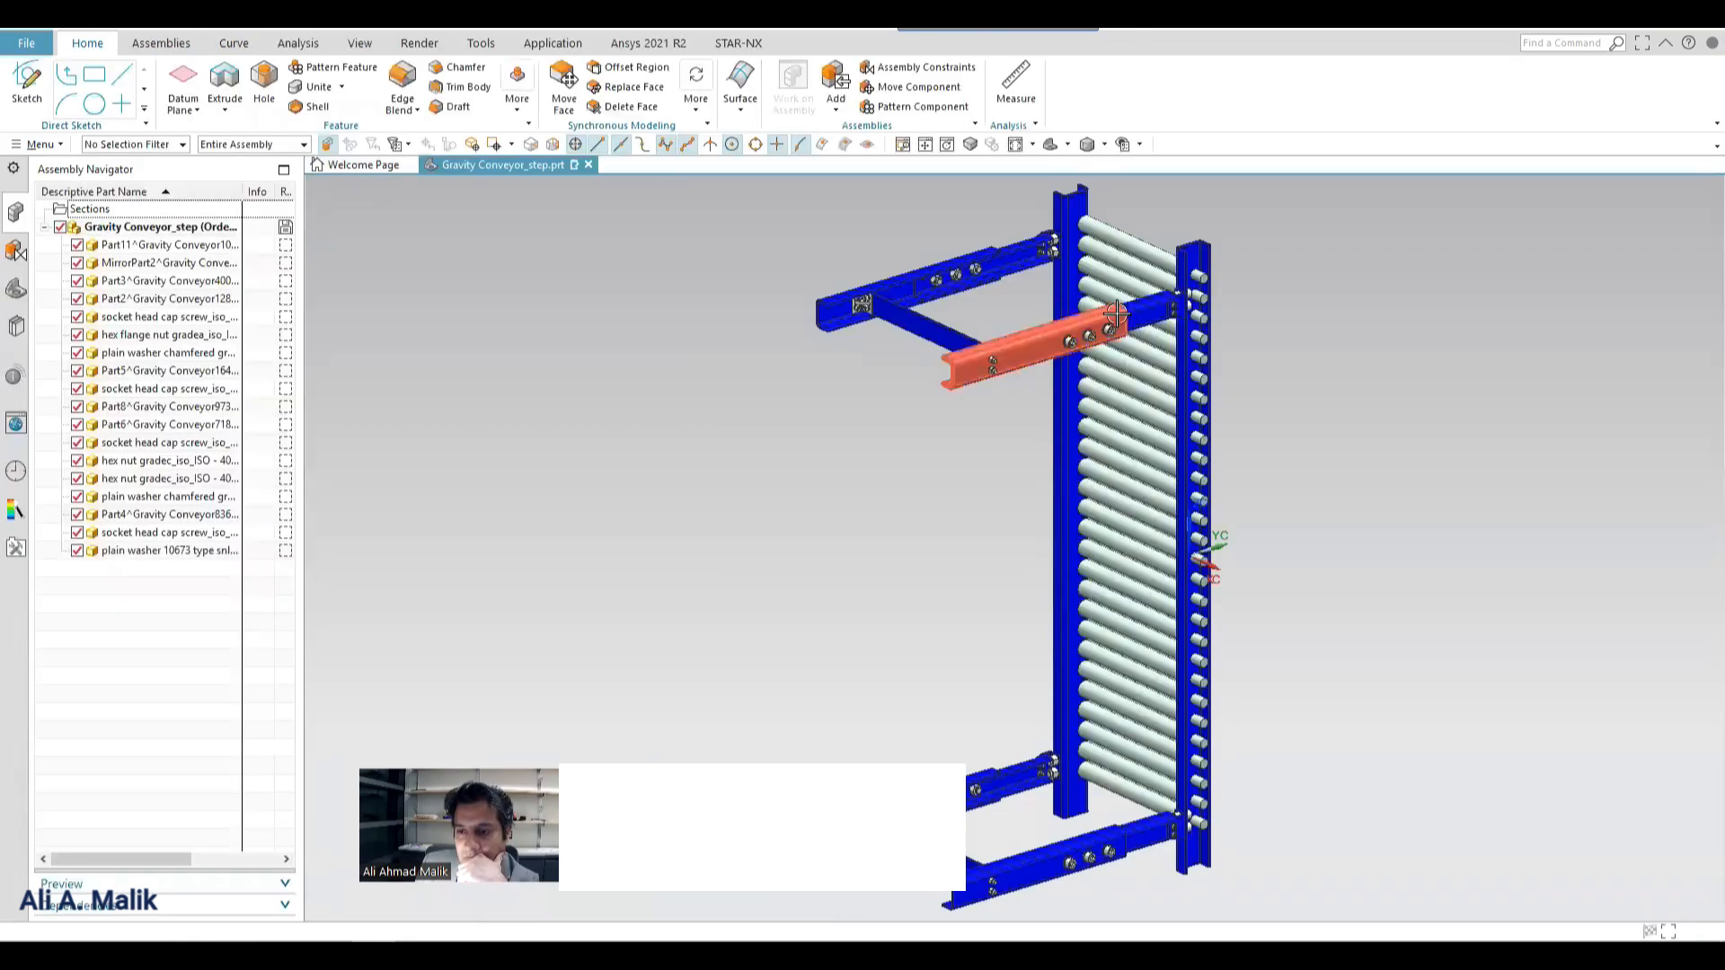
middle_click_drag(1024, 347, 822, 373)
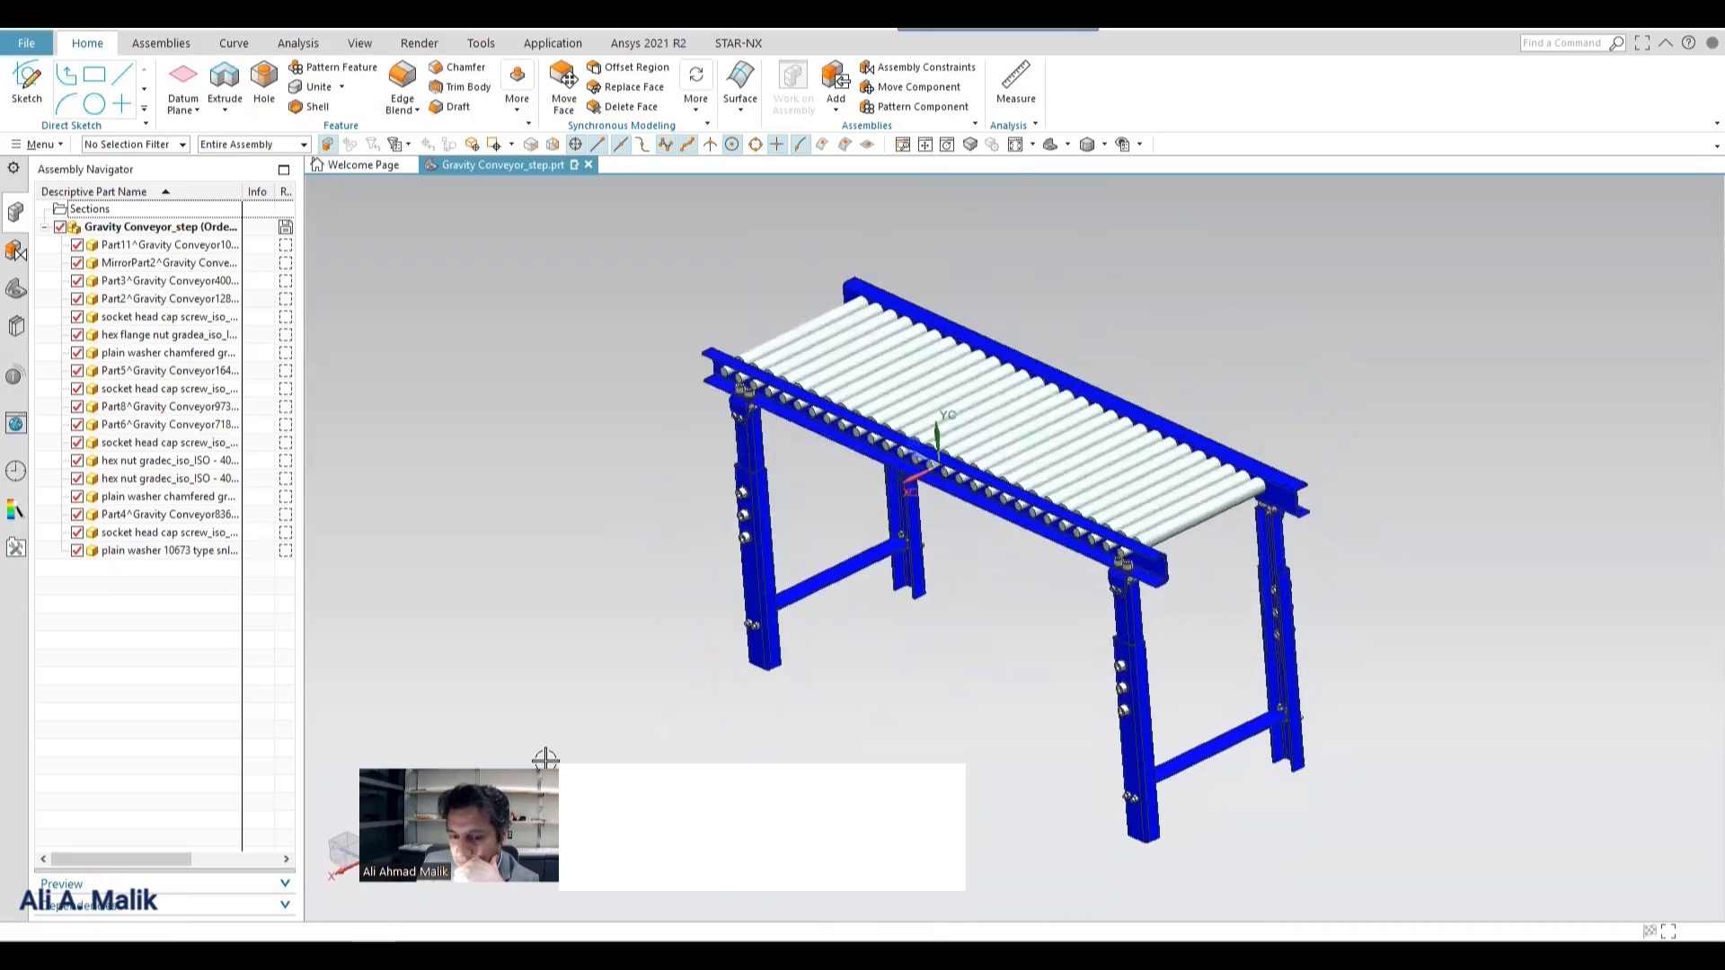
Switch back to Process Simulate, start creating a new resource, and examine the available node types from Clamp to Work_Table.
mouse_move(416, 954)
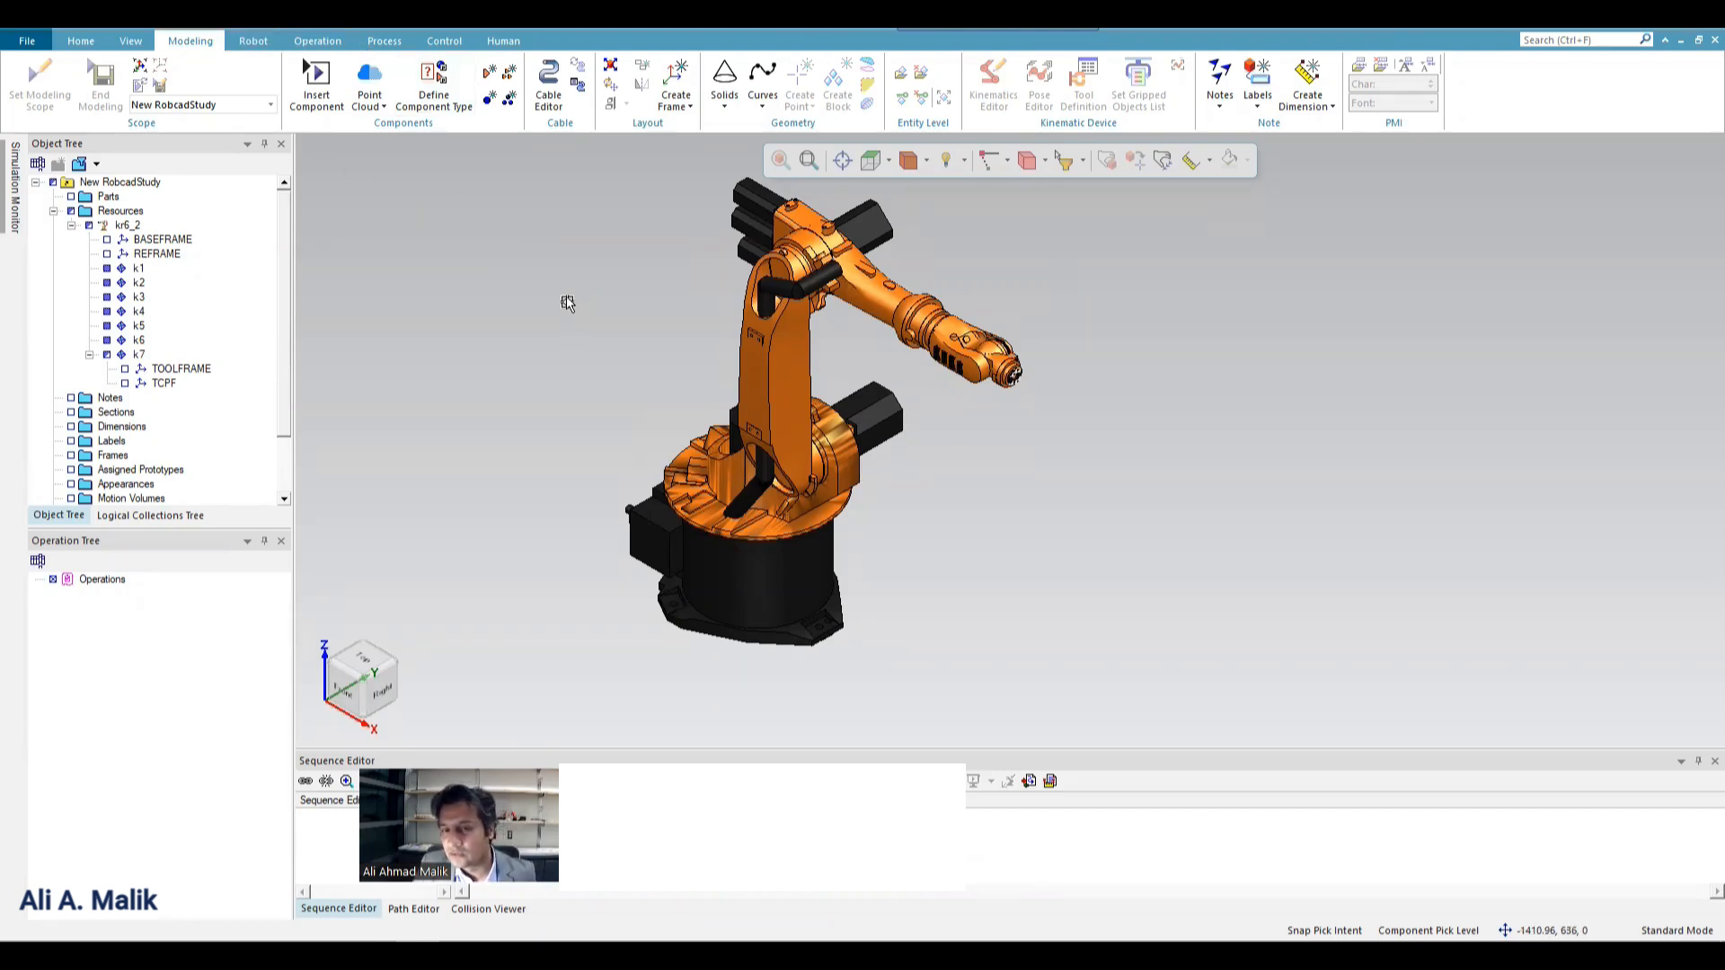
left_click(489, 101)
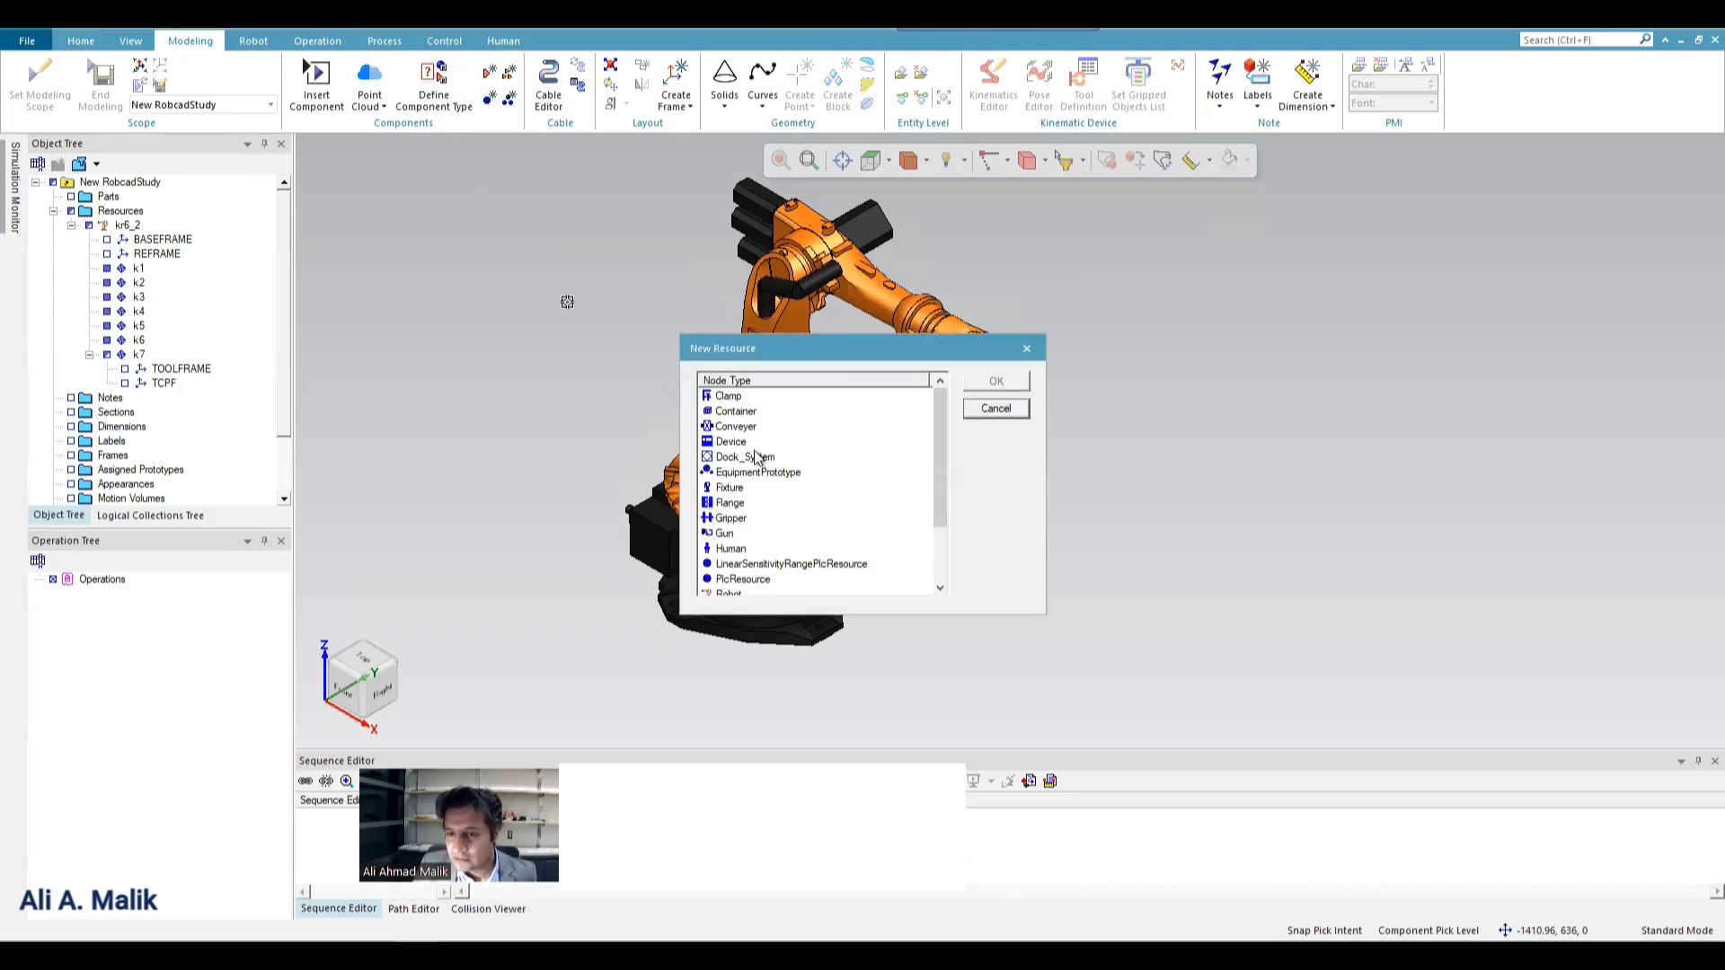
scroll(750, 458, "down", 1)
scroll(750, 459, "up", 1)
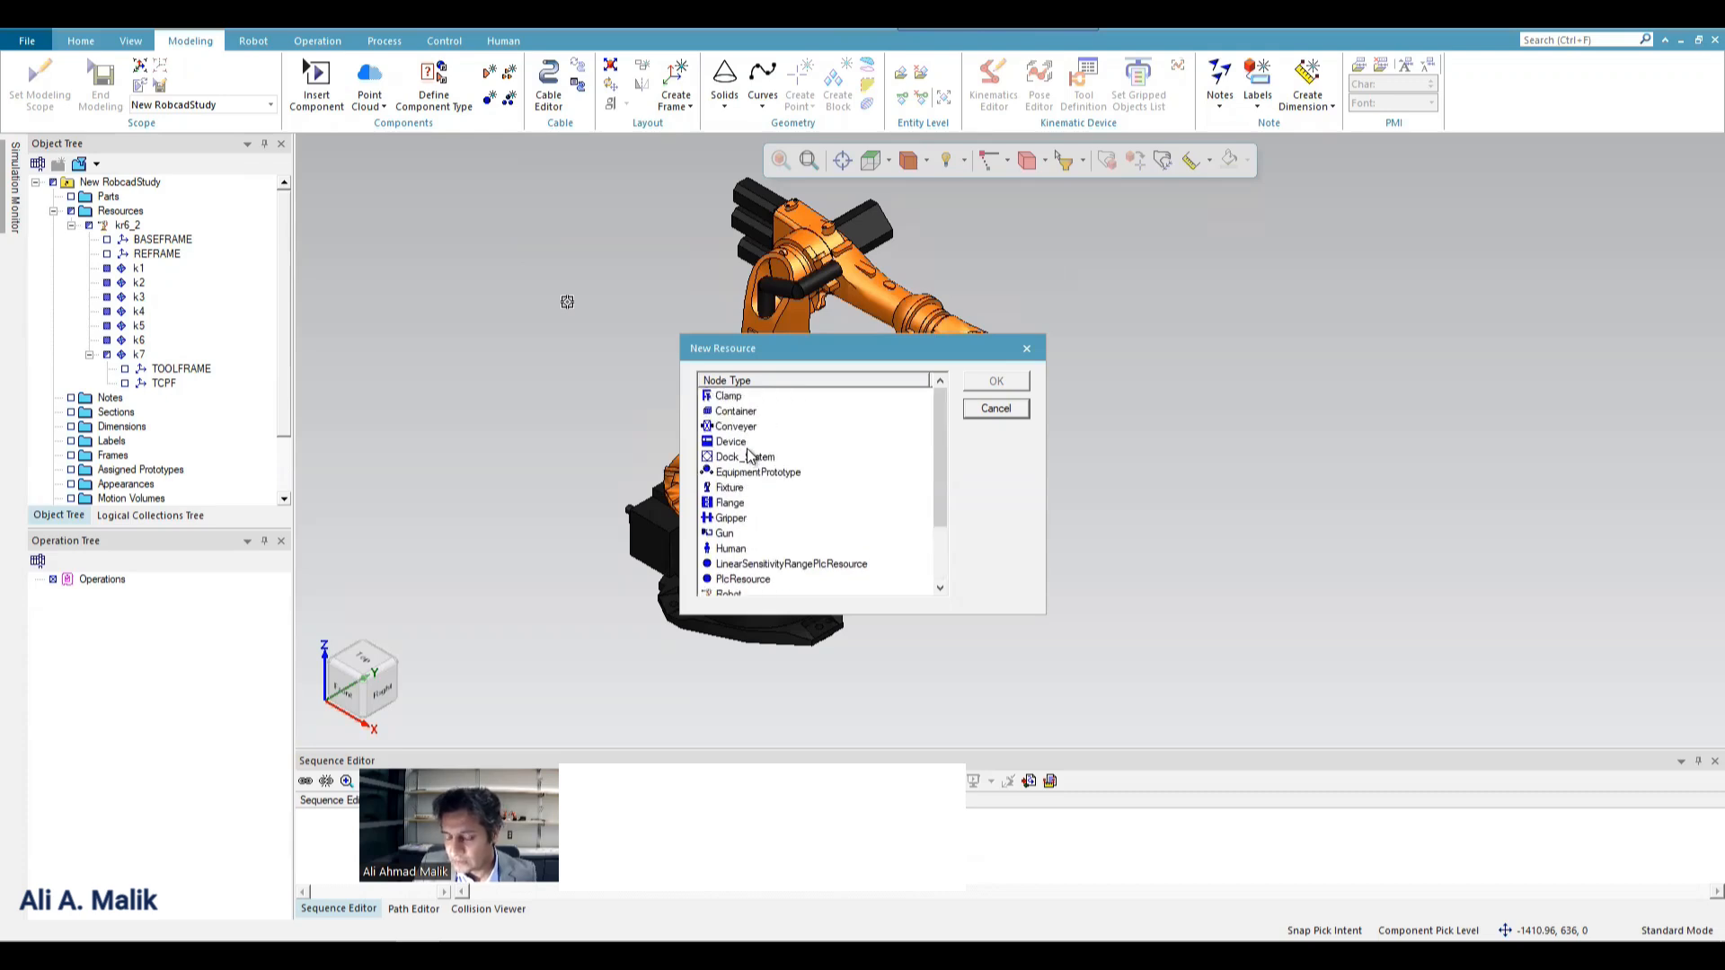
scroll(750, 457, "down", 2)
scroll(749, 455, "up", 2)
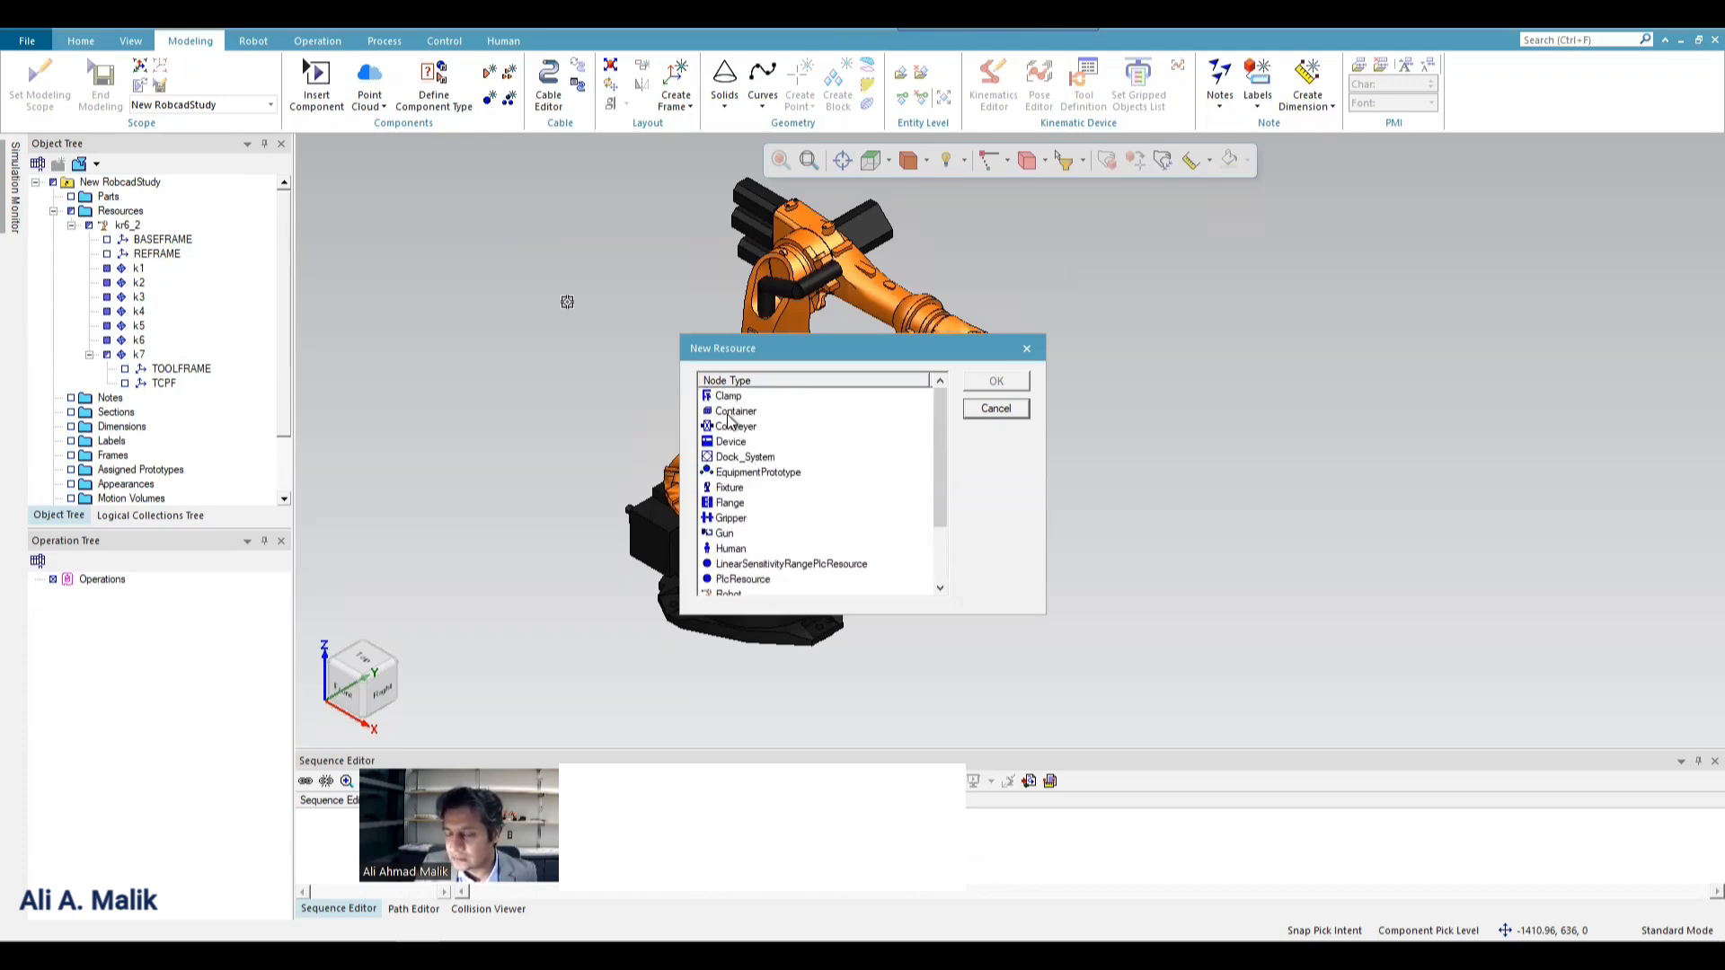
scroll(729, 420, "down", 2)
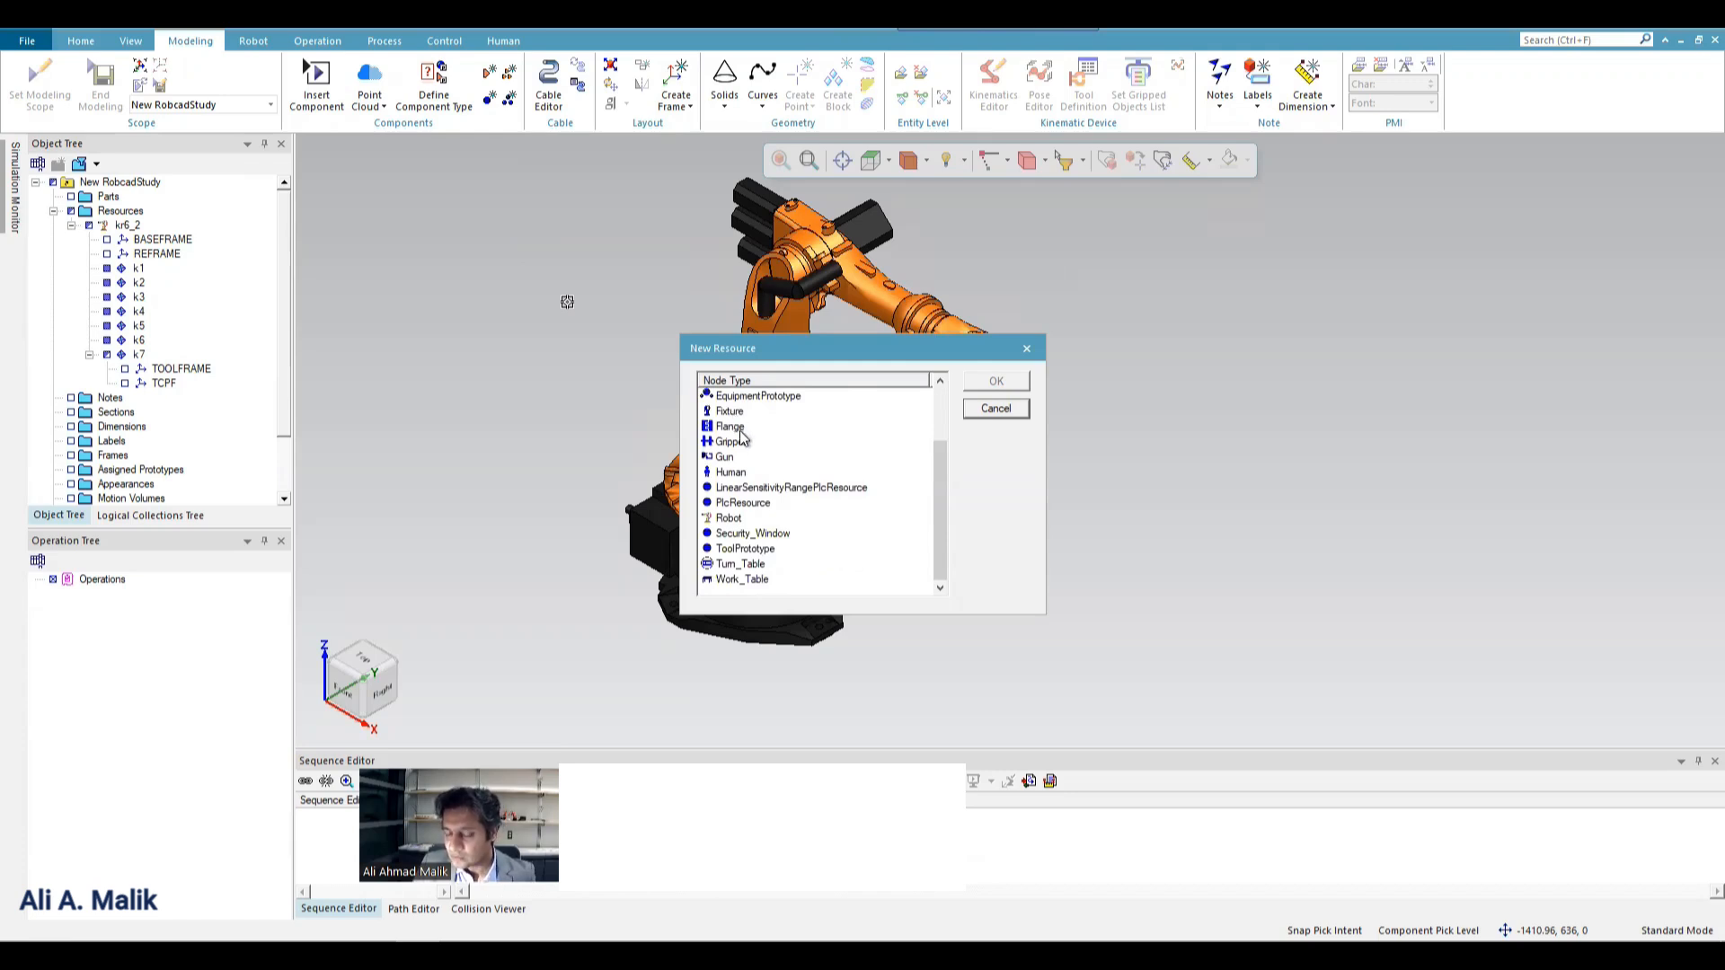
scroll(743, 440, "up", 2)
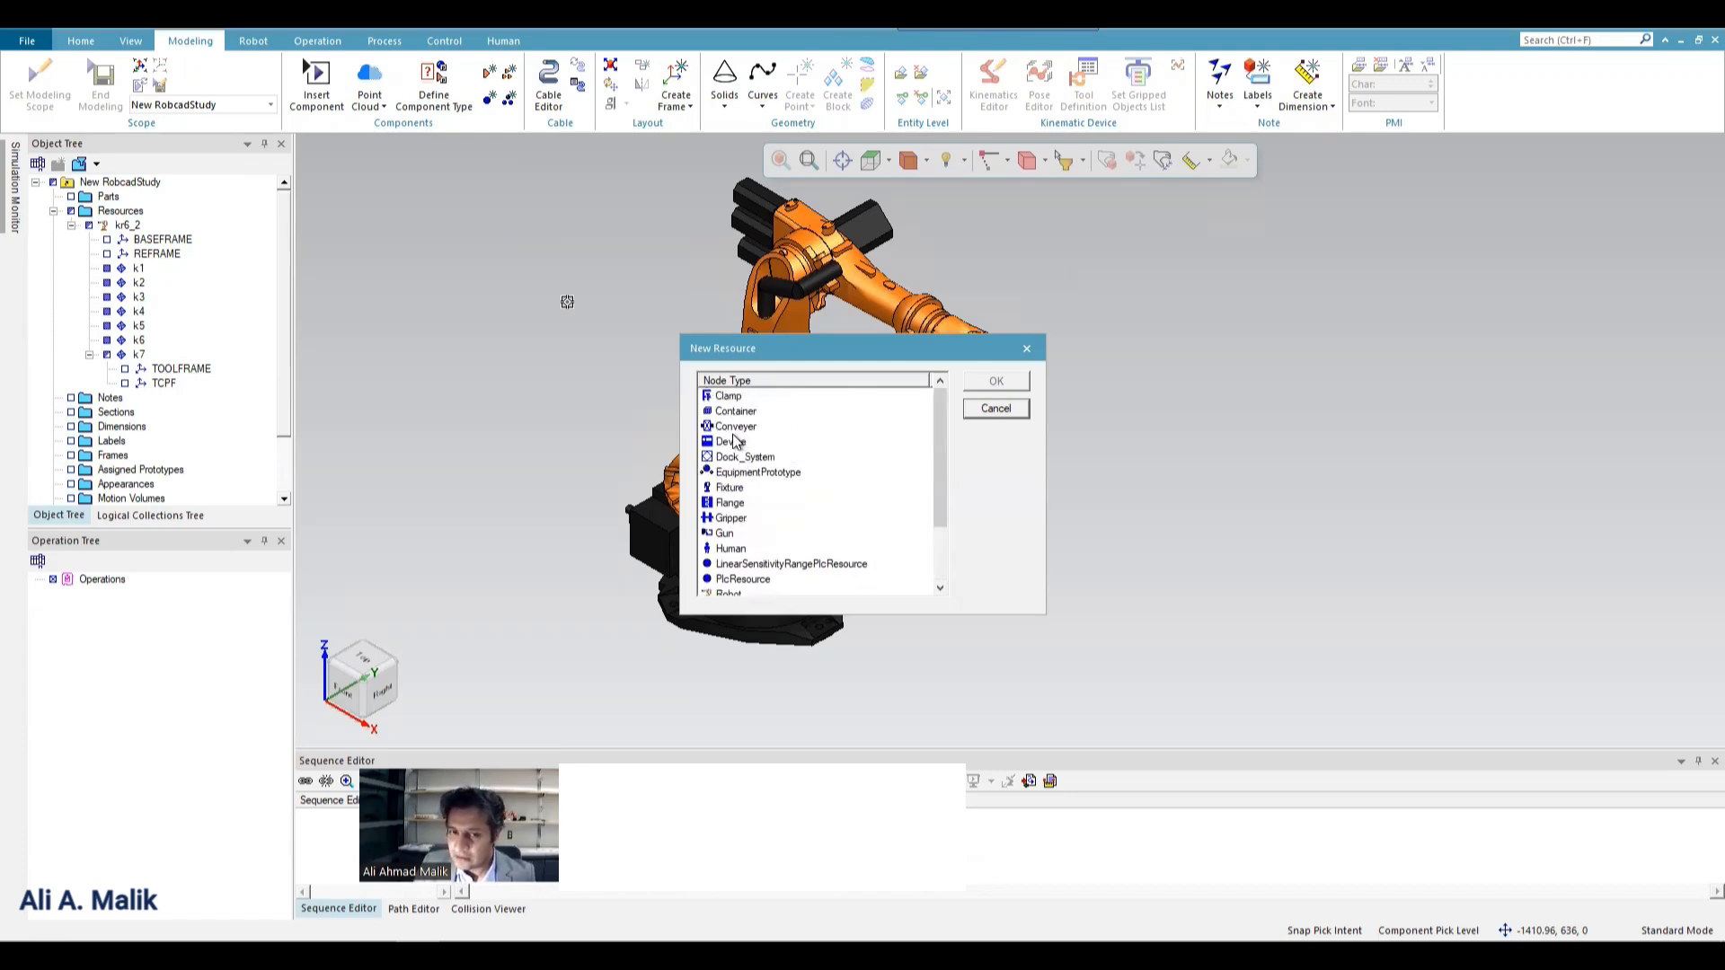
scroll(741, 445, "down", 2)
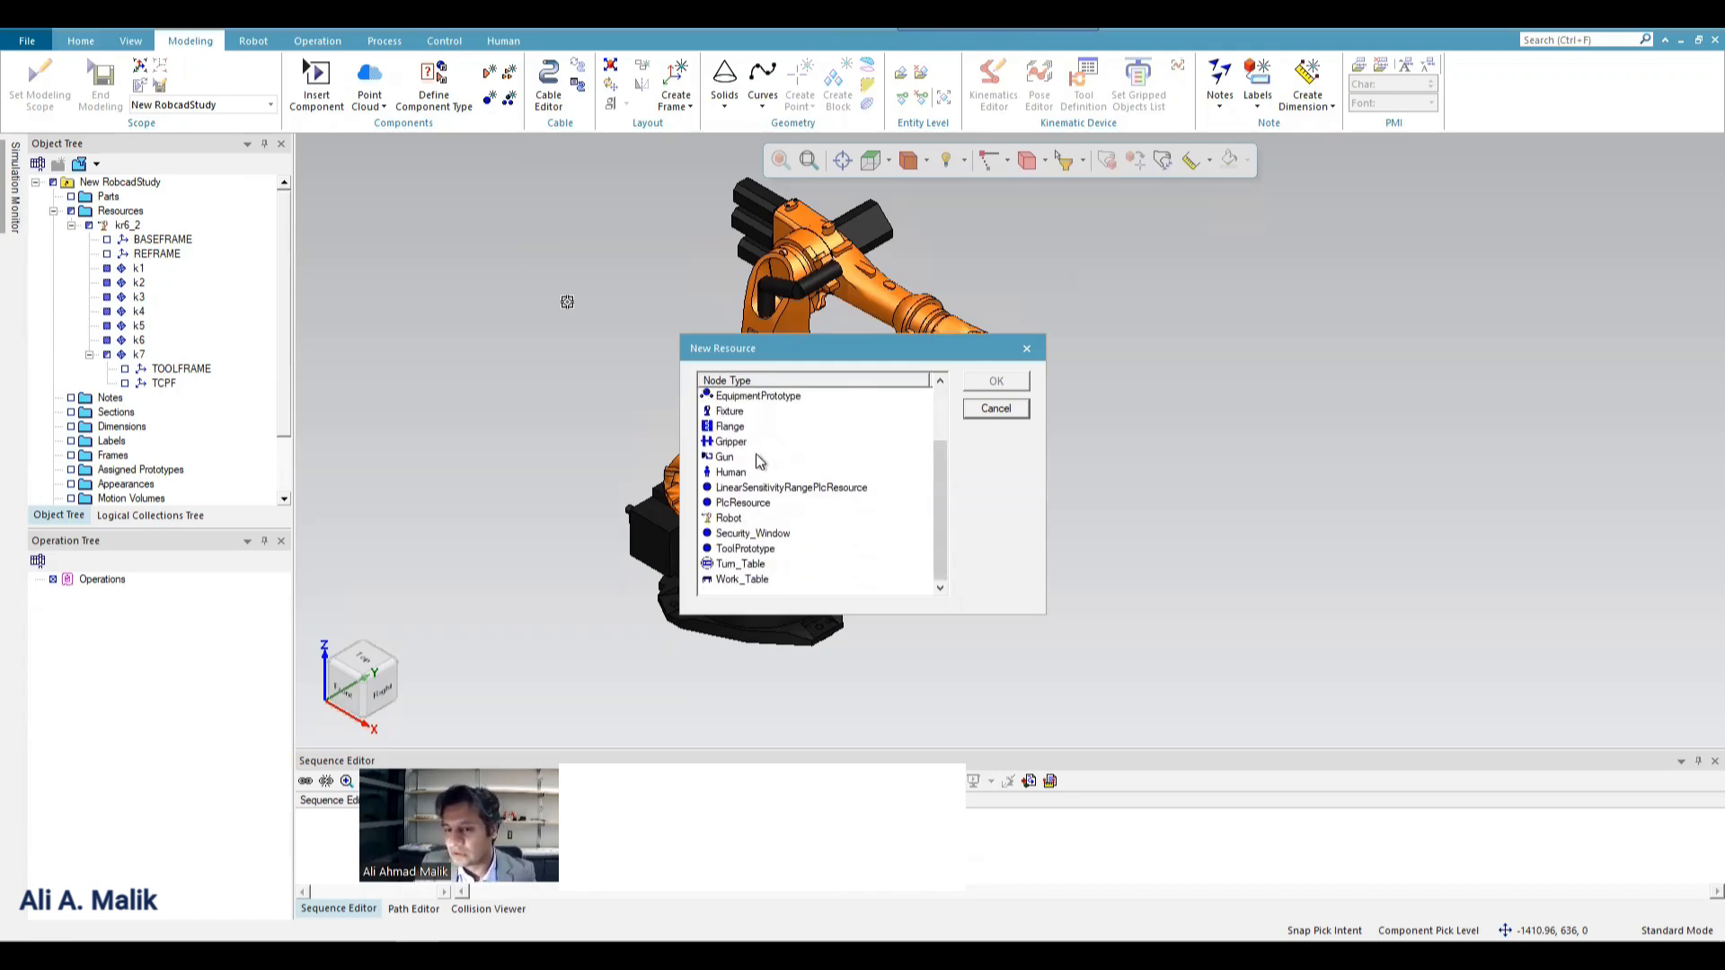
scroll(755, 460, "up", 1)
scroll(754, 460, "down", 1)
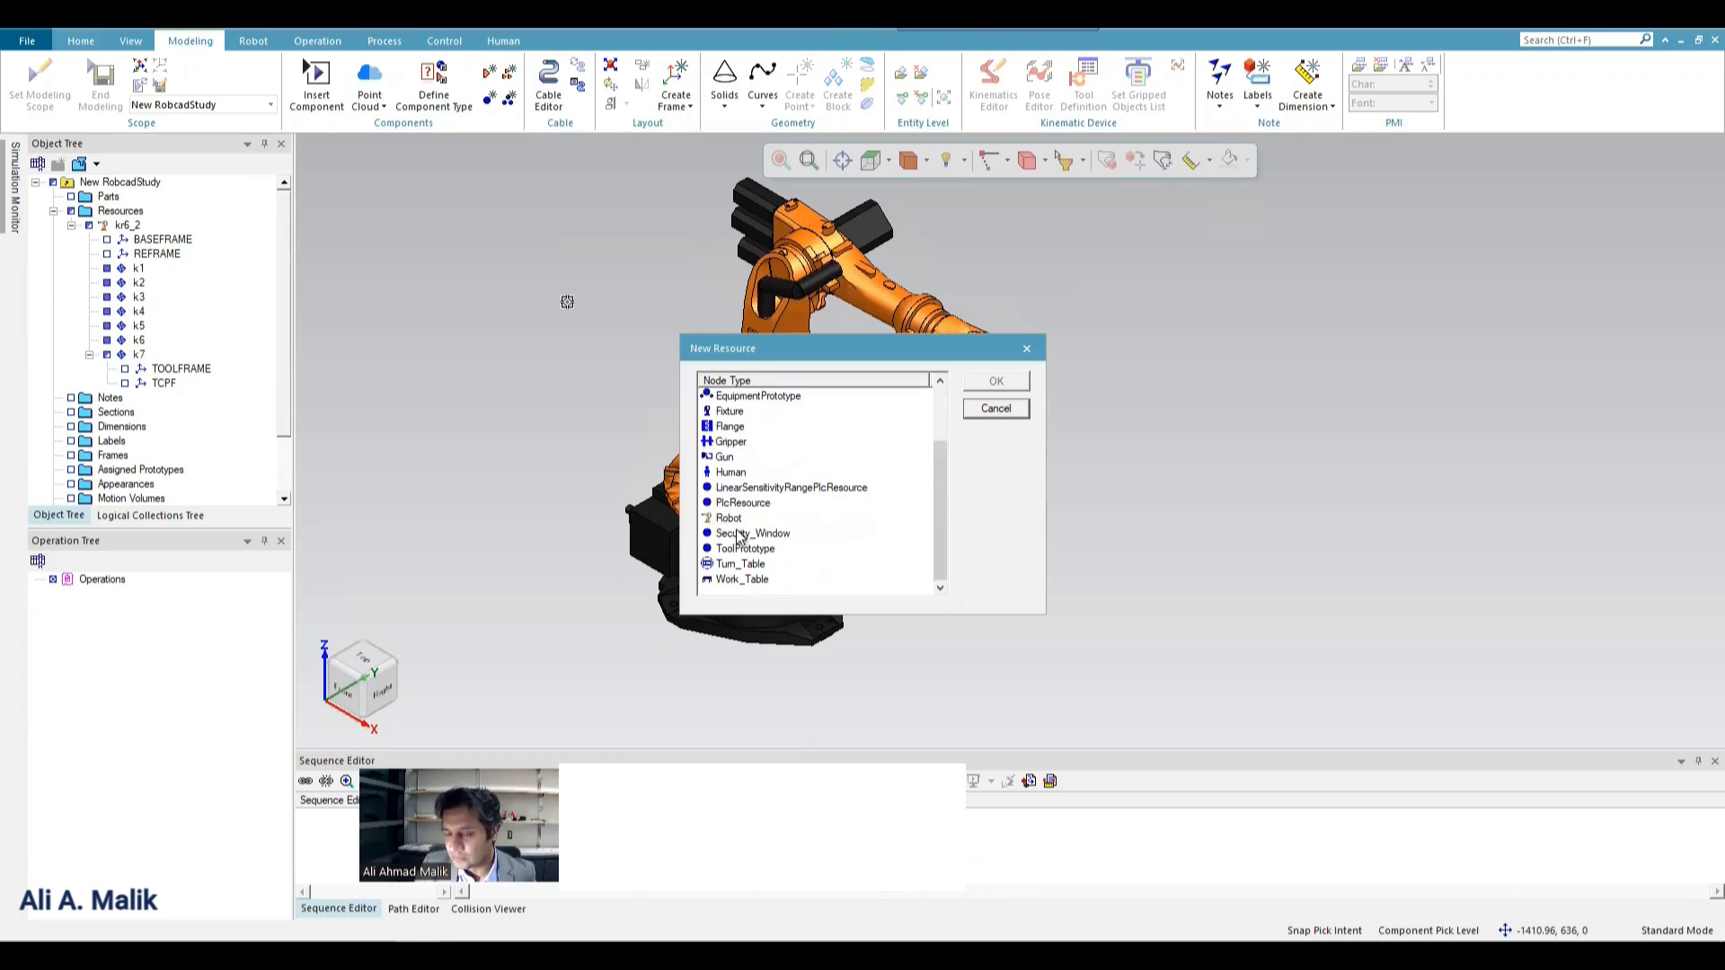
scroll(732, 525, "up", 2)
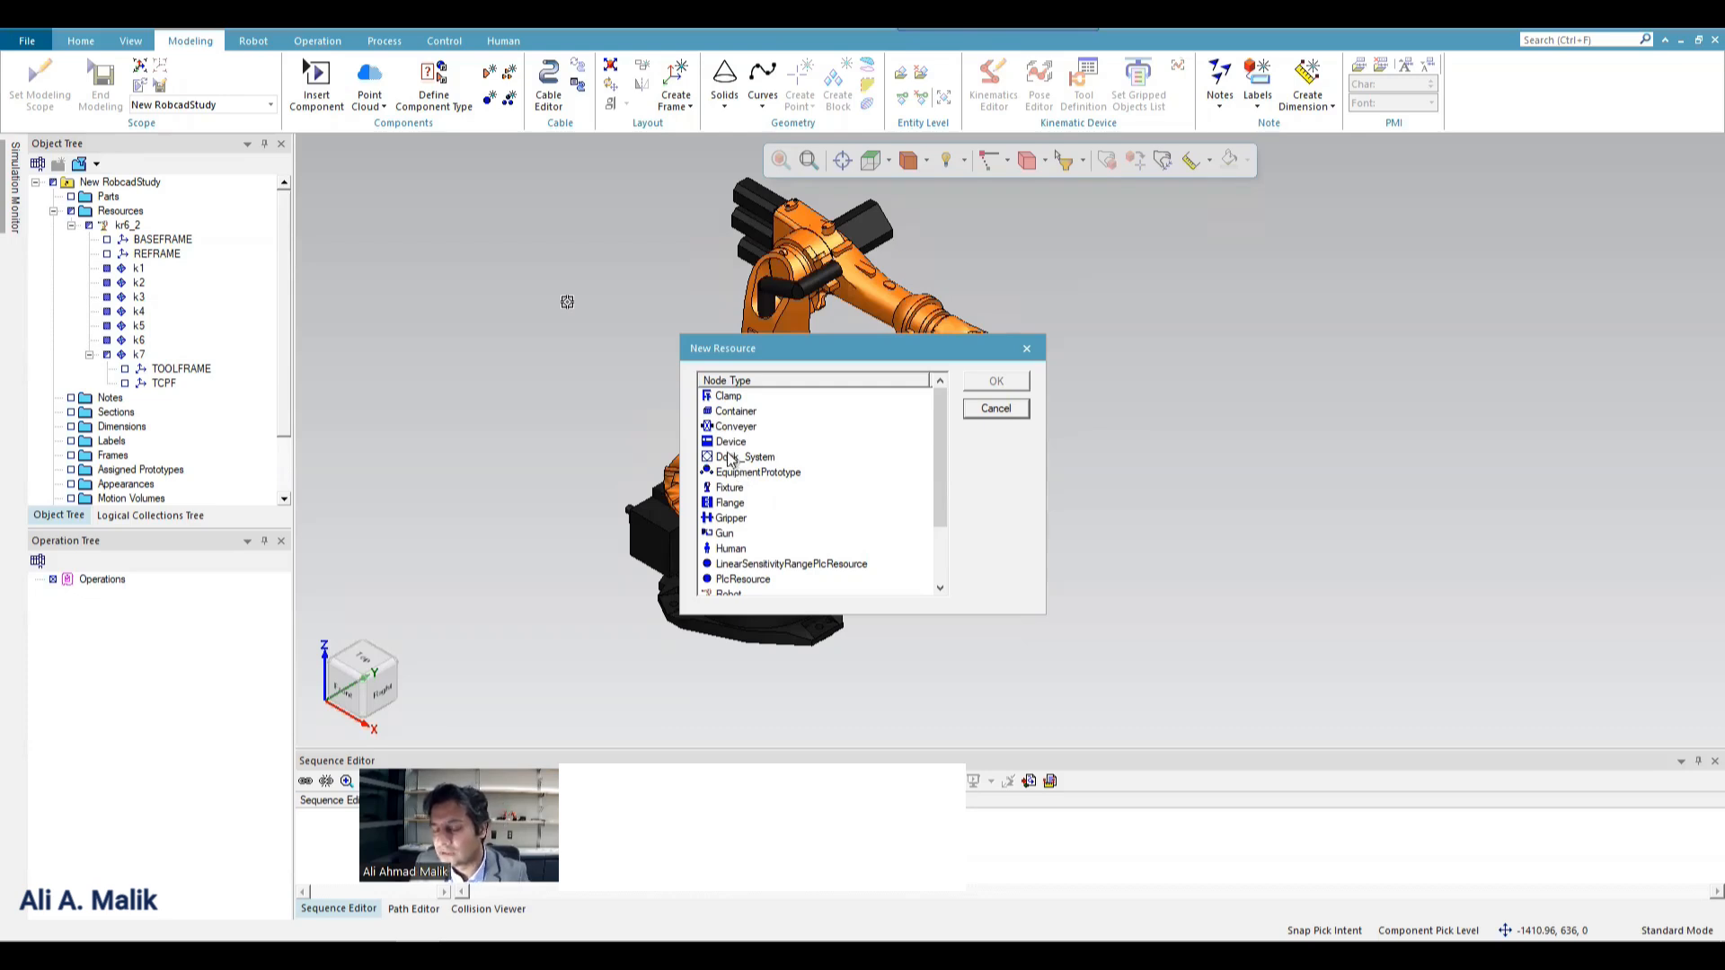
scroll(747, 548, "down", 1)
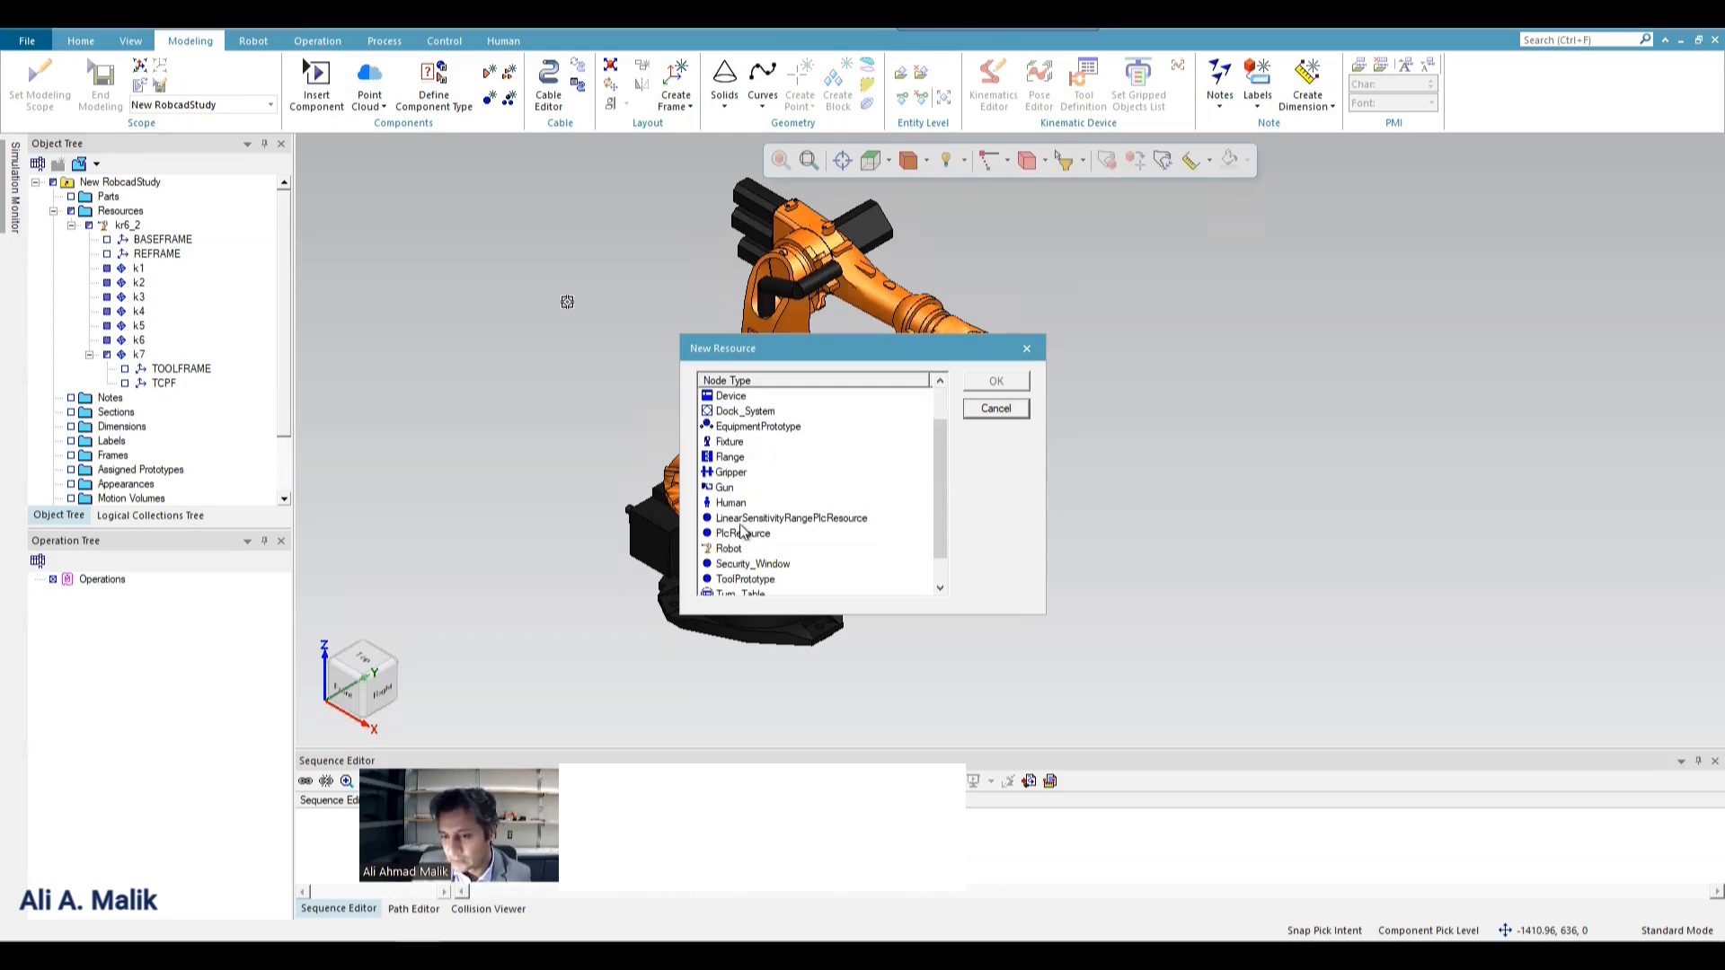
scroll(751, 537, "up", 1)
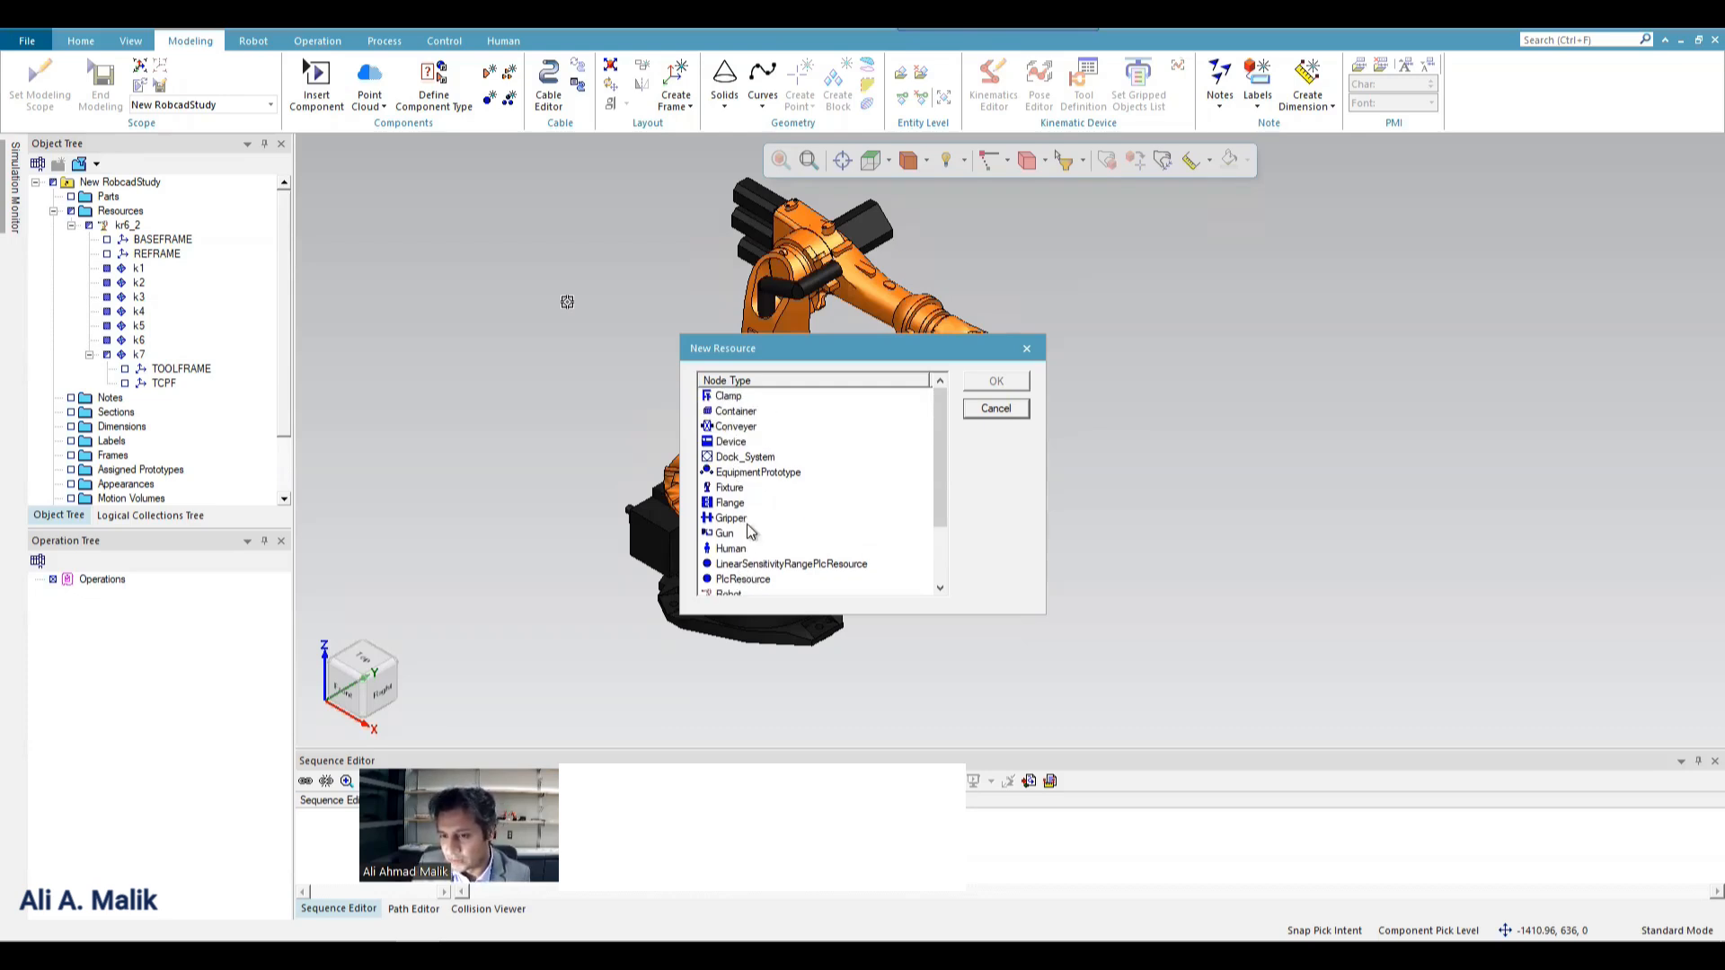
Create a new resource of node type Conveyer and select it under Resources in the object tree.
left_click(738, 427)
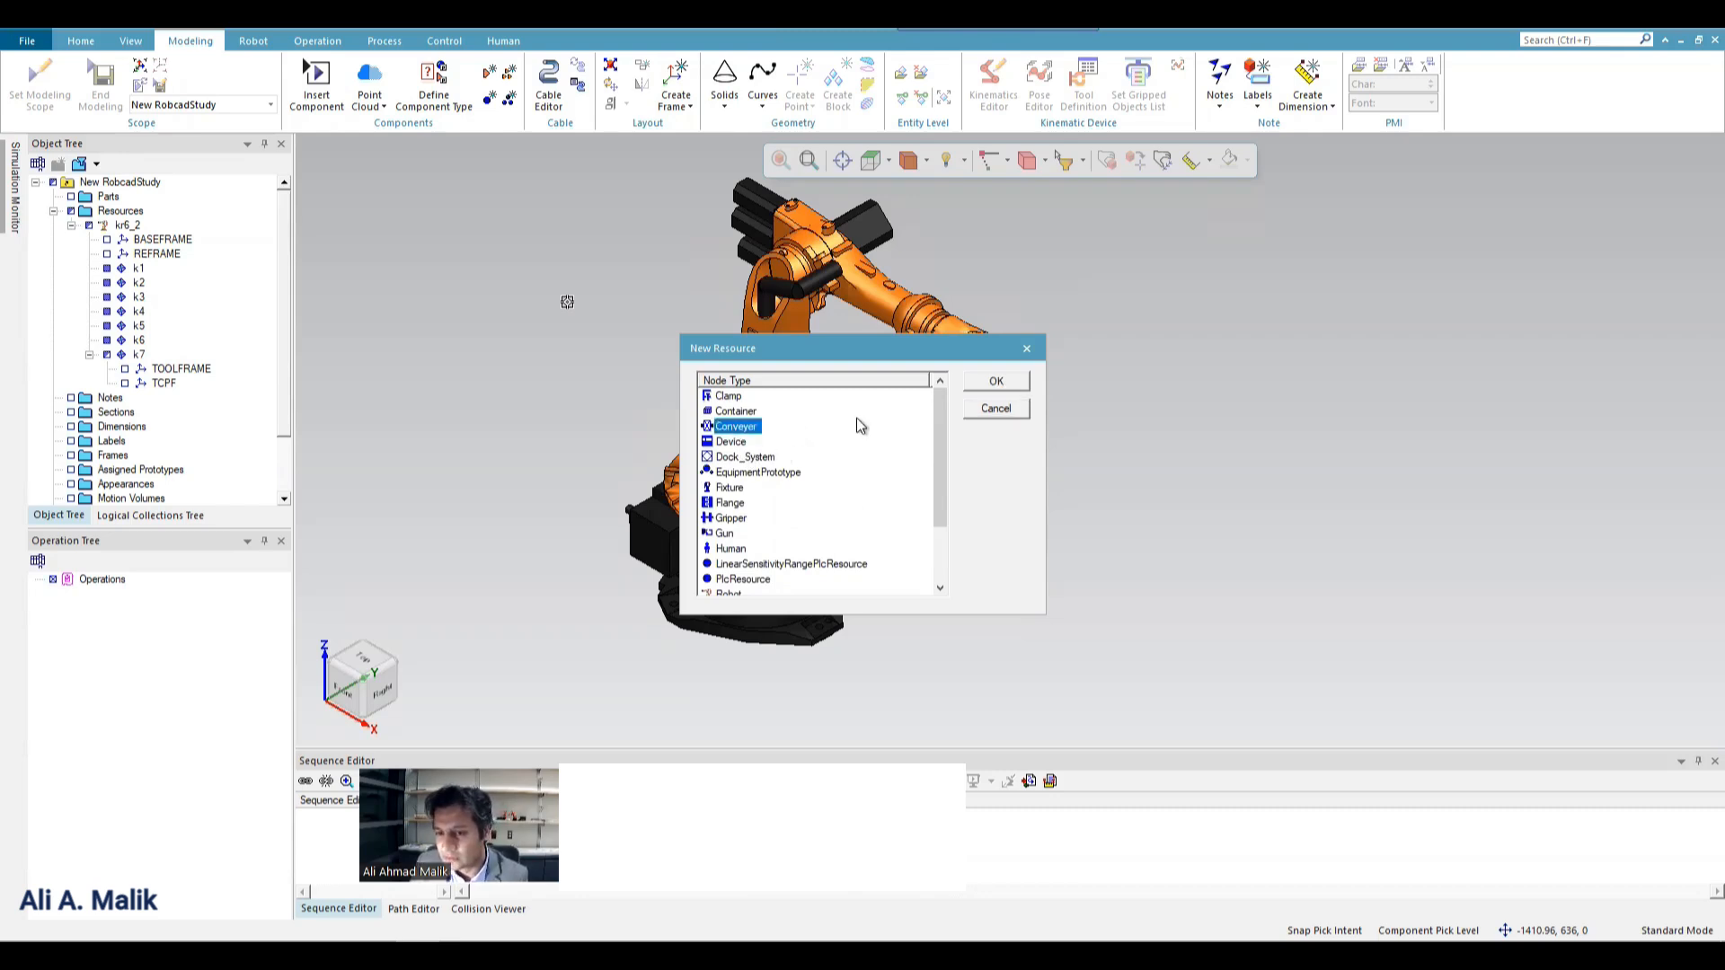
left_click(1000, 383)
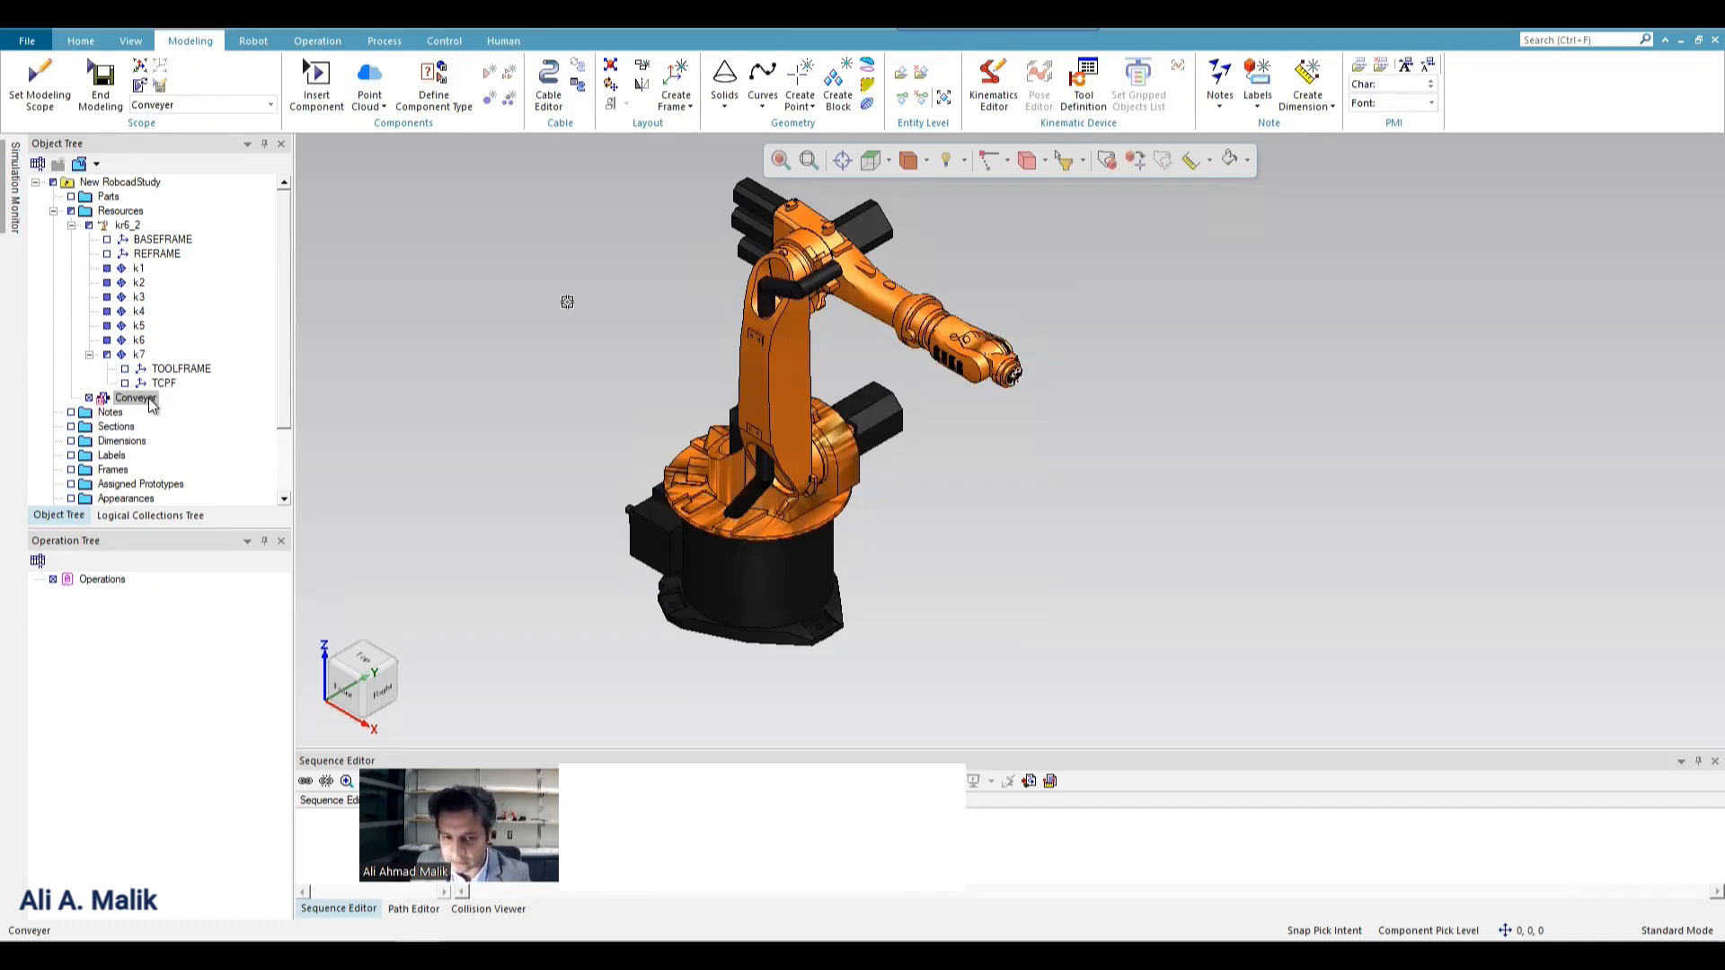
left_click(138, 399)
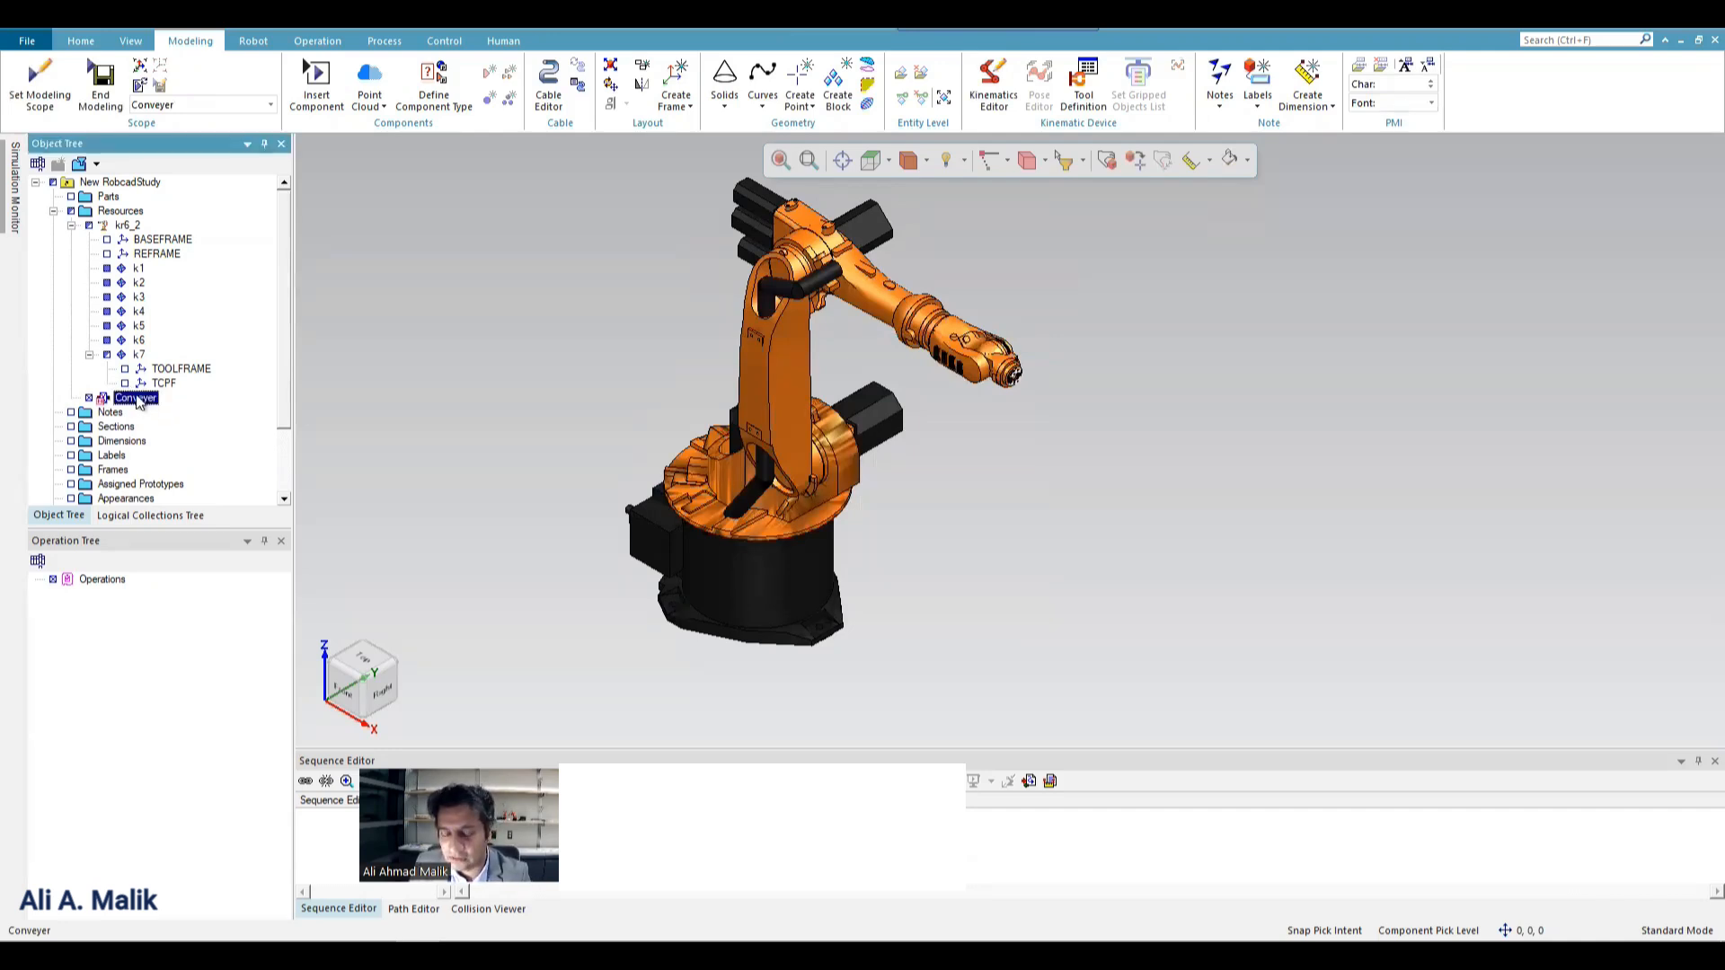
left_click(142, 399)
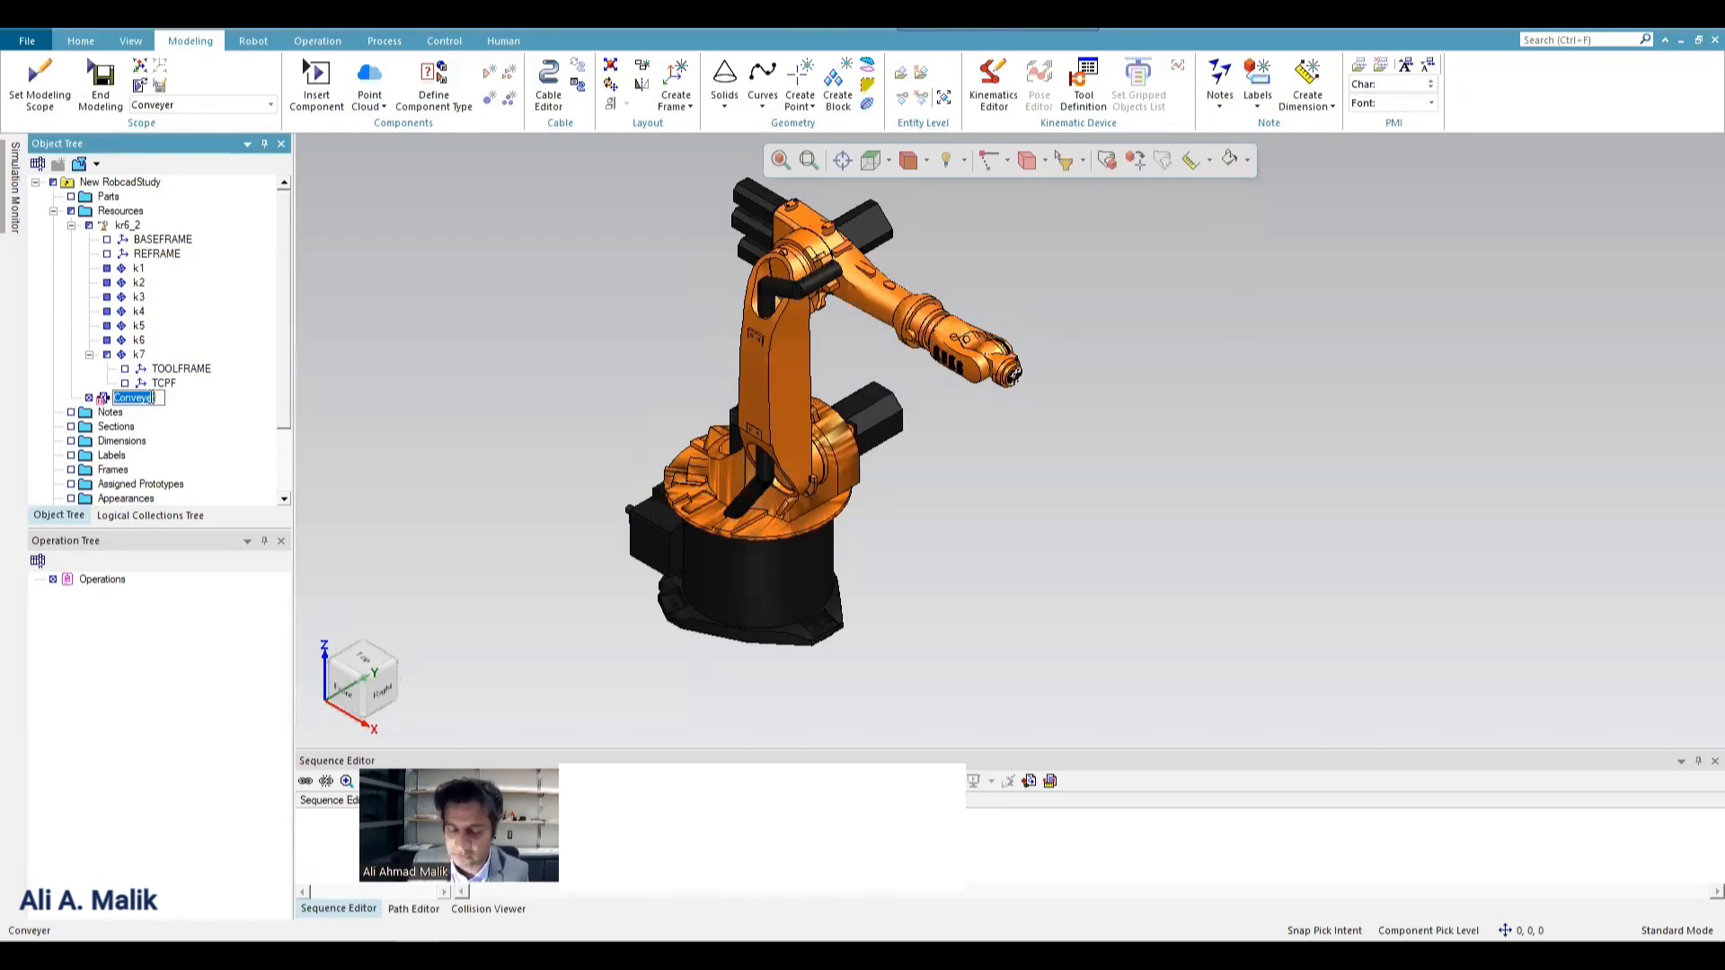
left_click(448, 399)
left_click(149, 394)
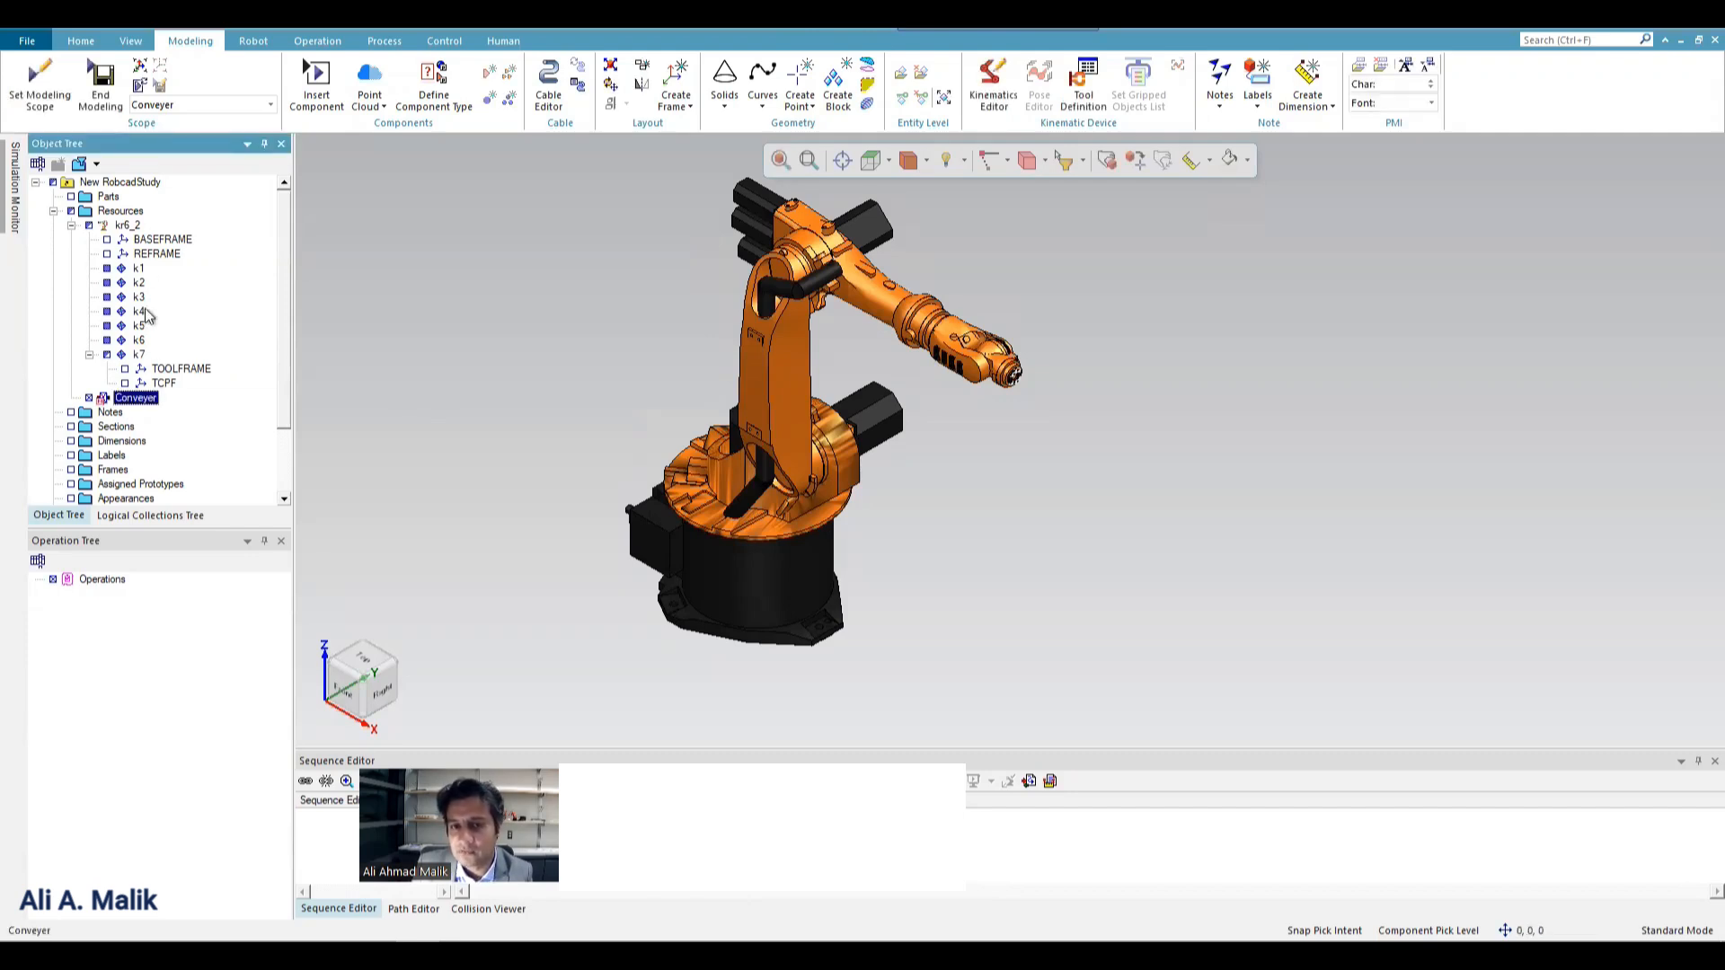
End modeling of the Conveyer resource and create a folder named Conveyer in the Library's Conveyor folder for saving it.
left_click(101, 86)
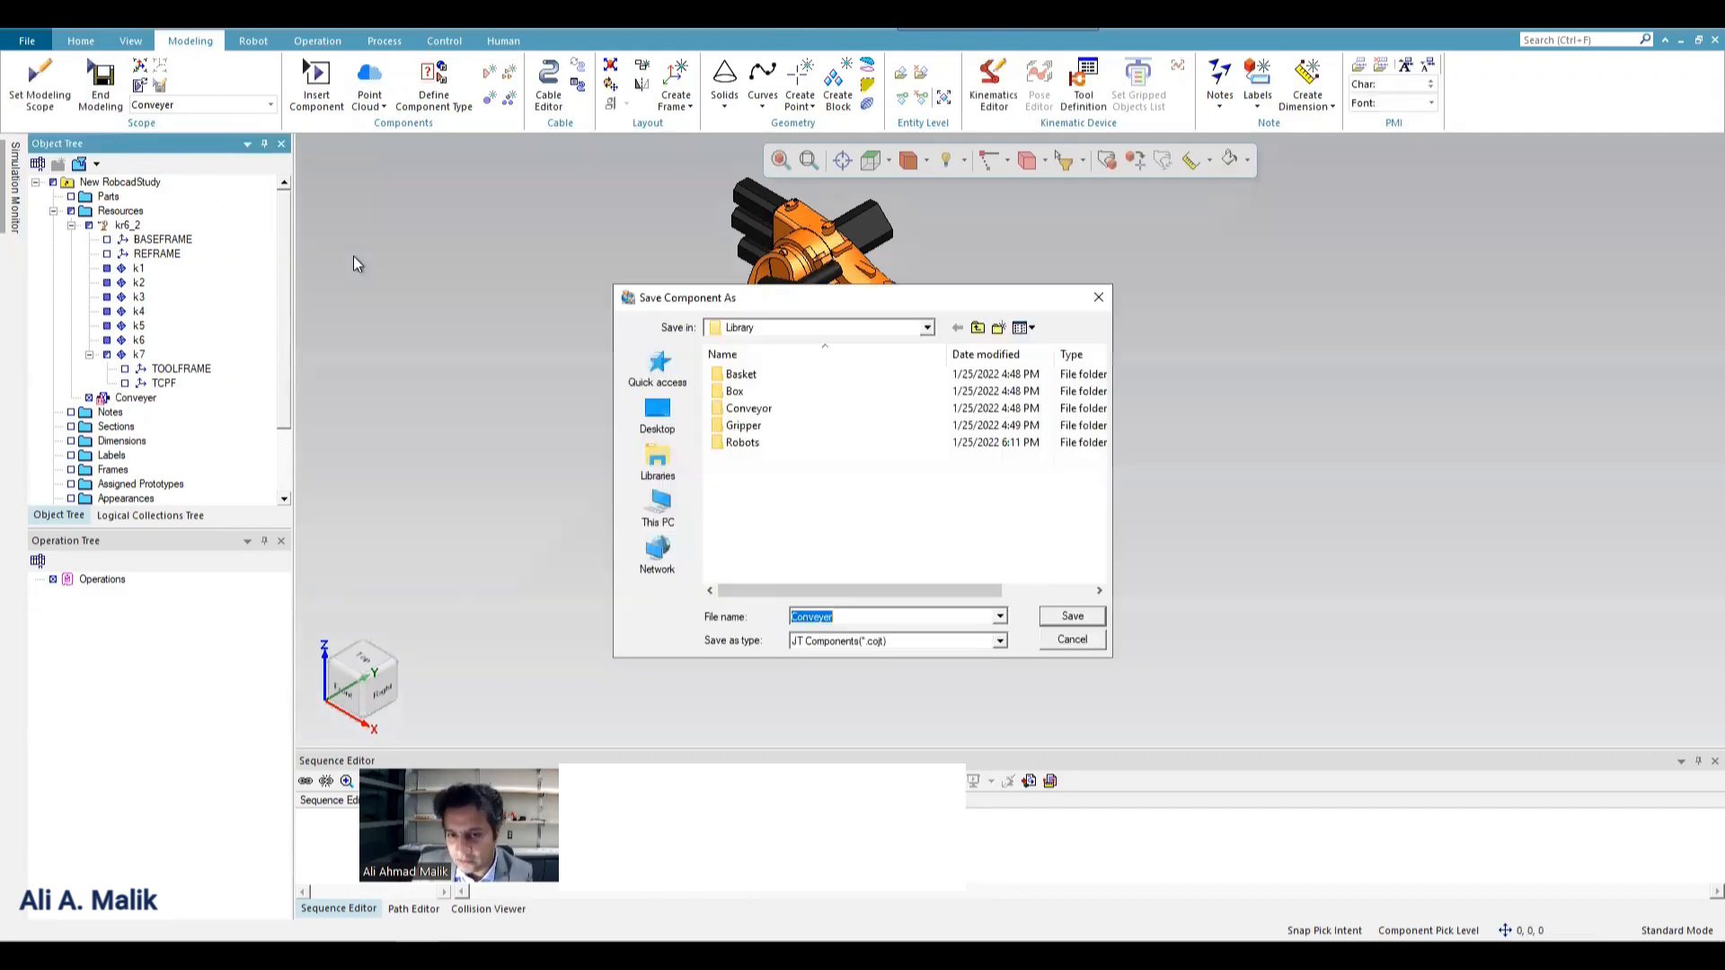
double_click(751, 409)
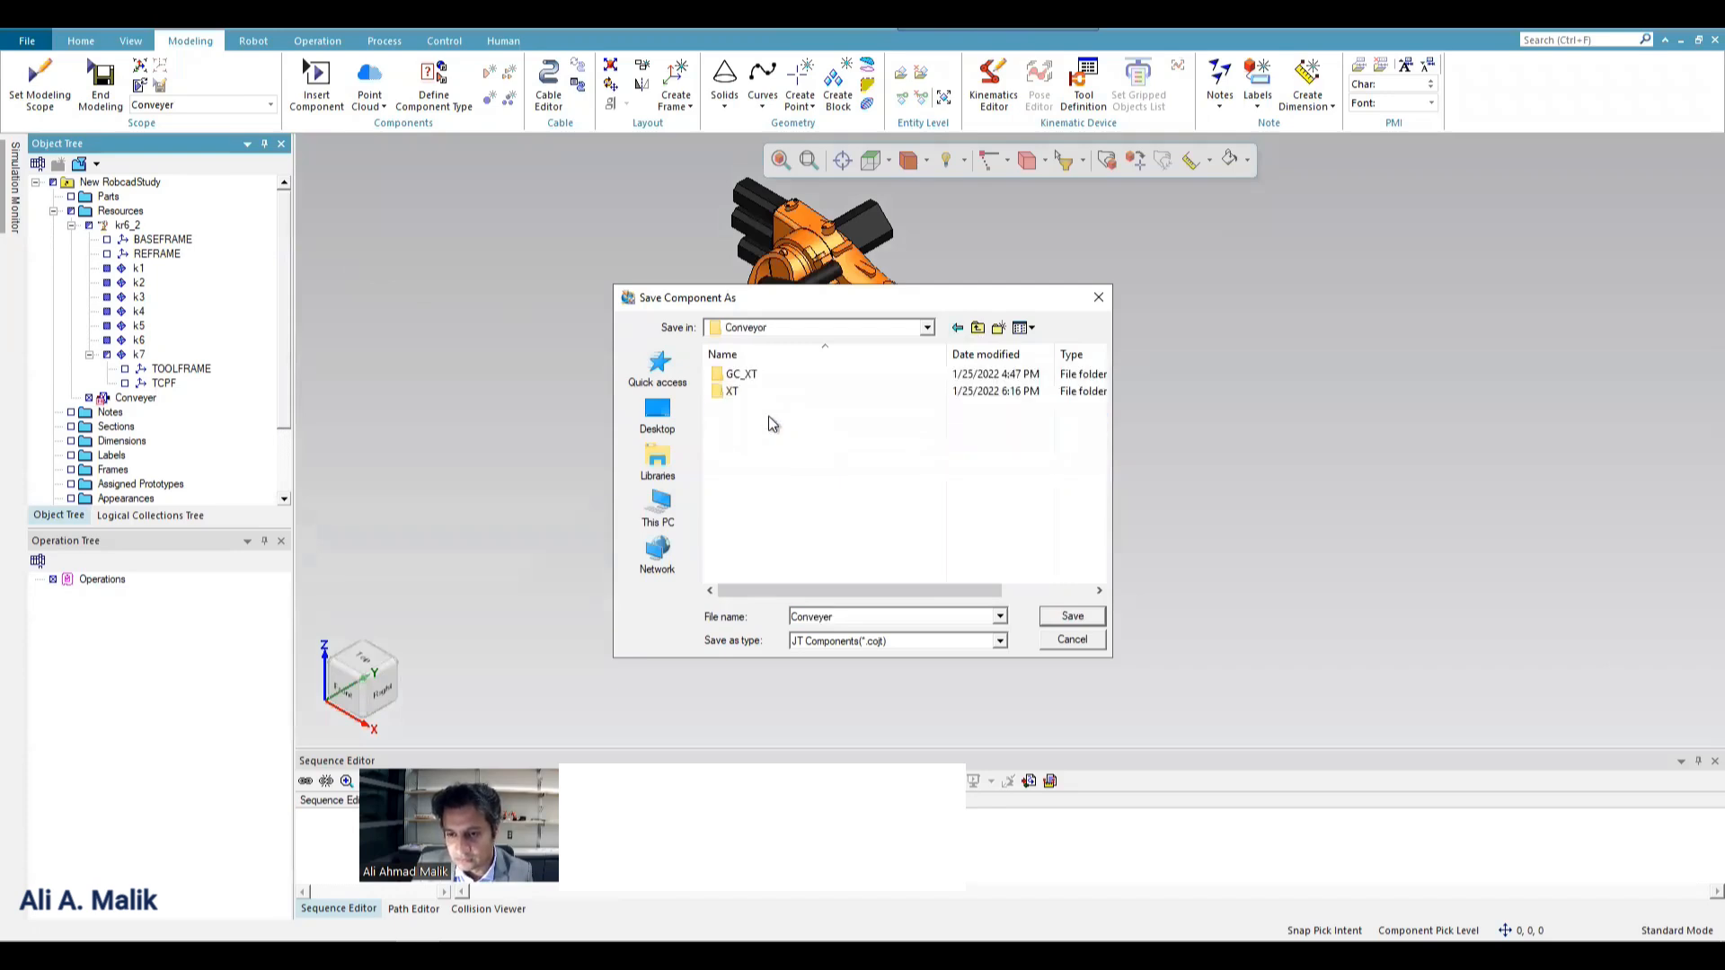
right_click(768, 417)
mouse_move(902, 667)
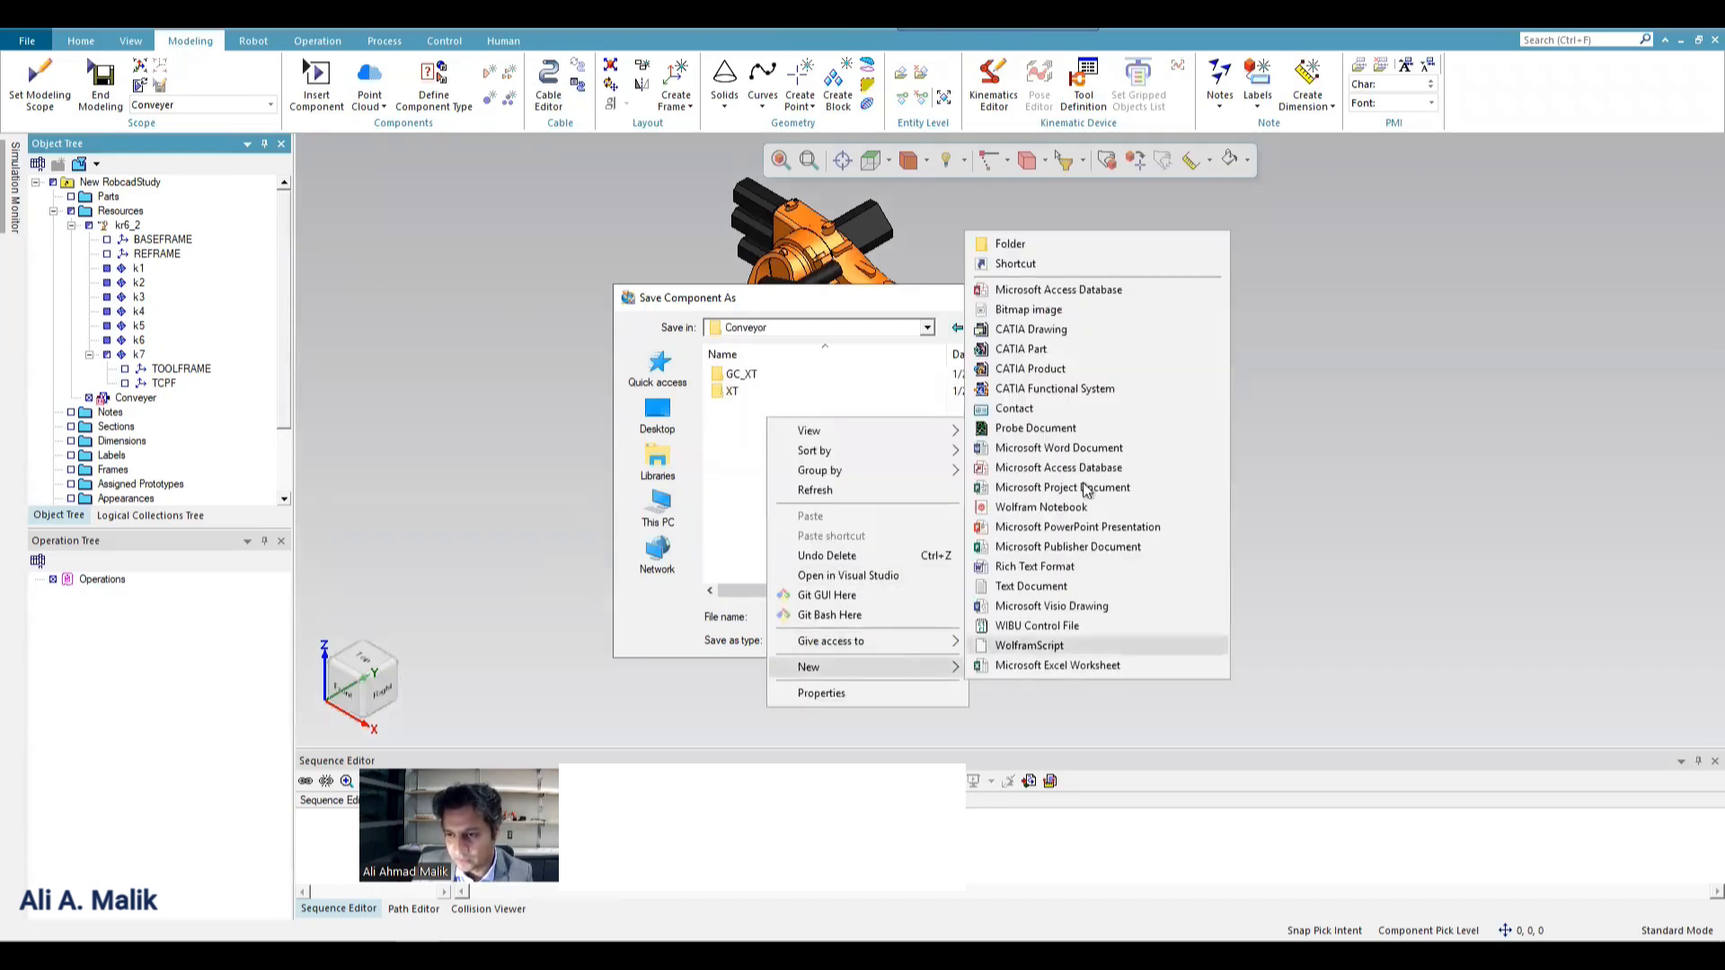
left_click(1032, 241)
type("C")
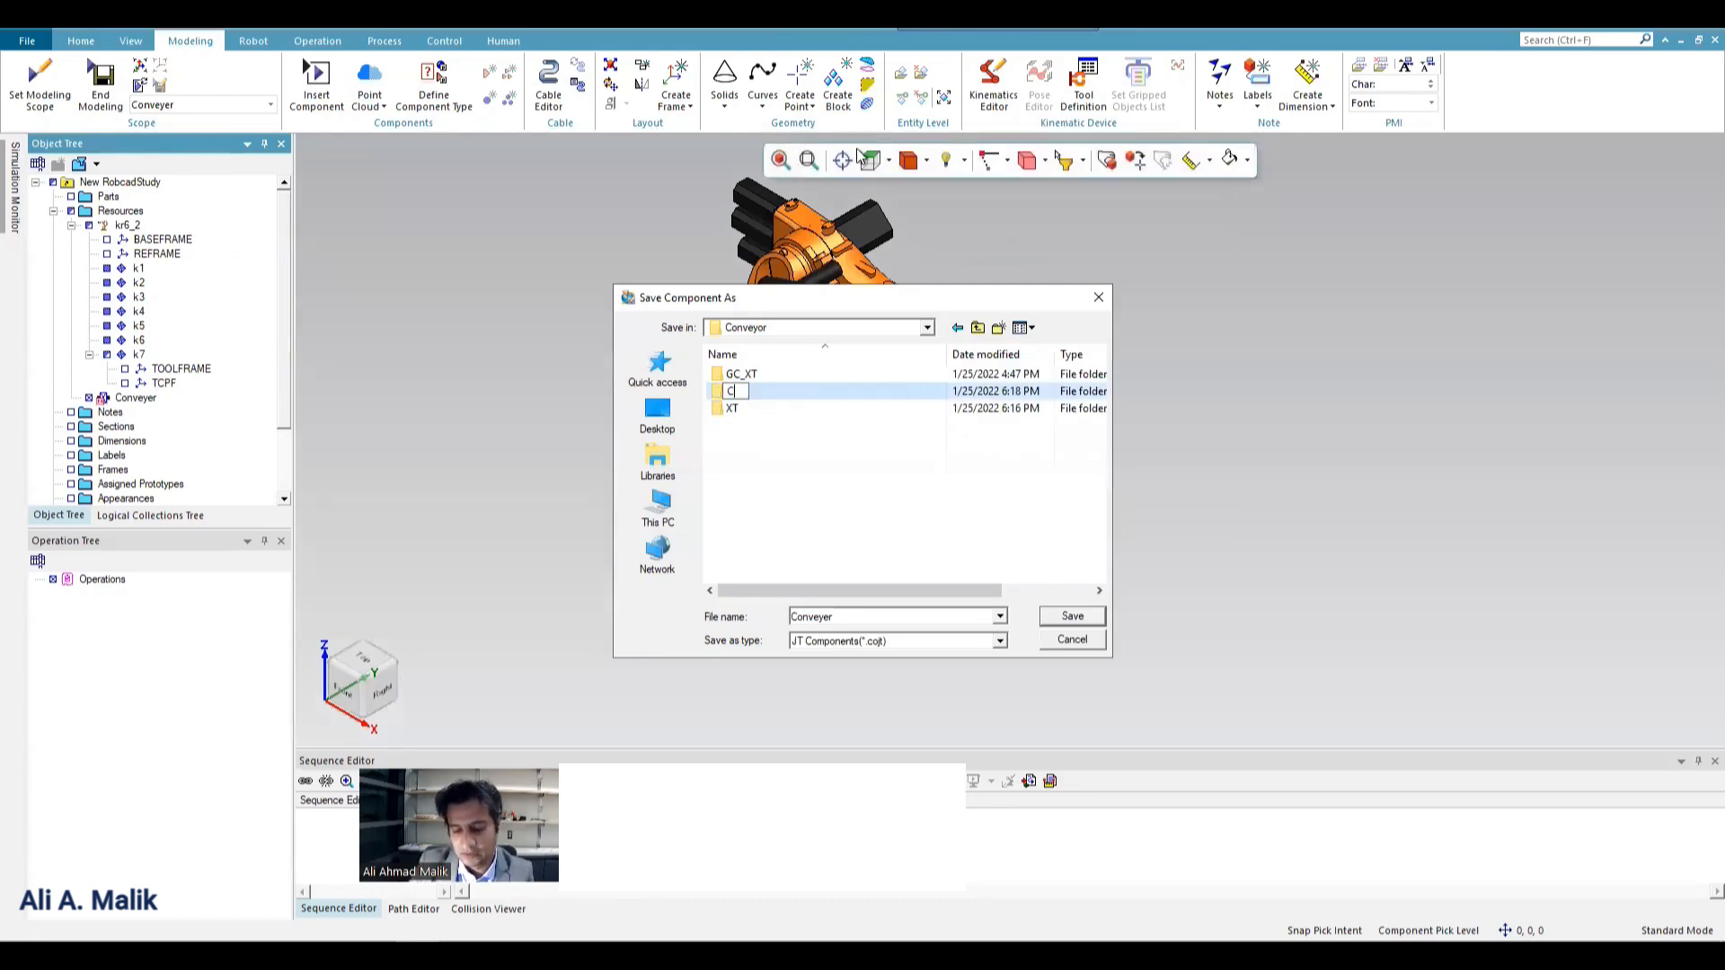
type("onveyer")
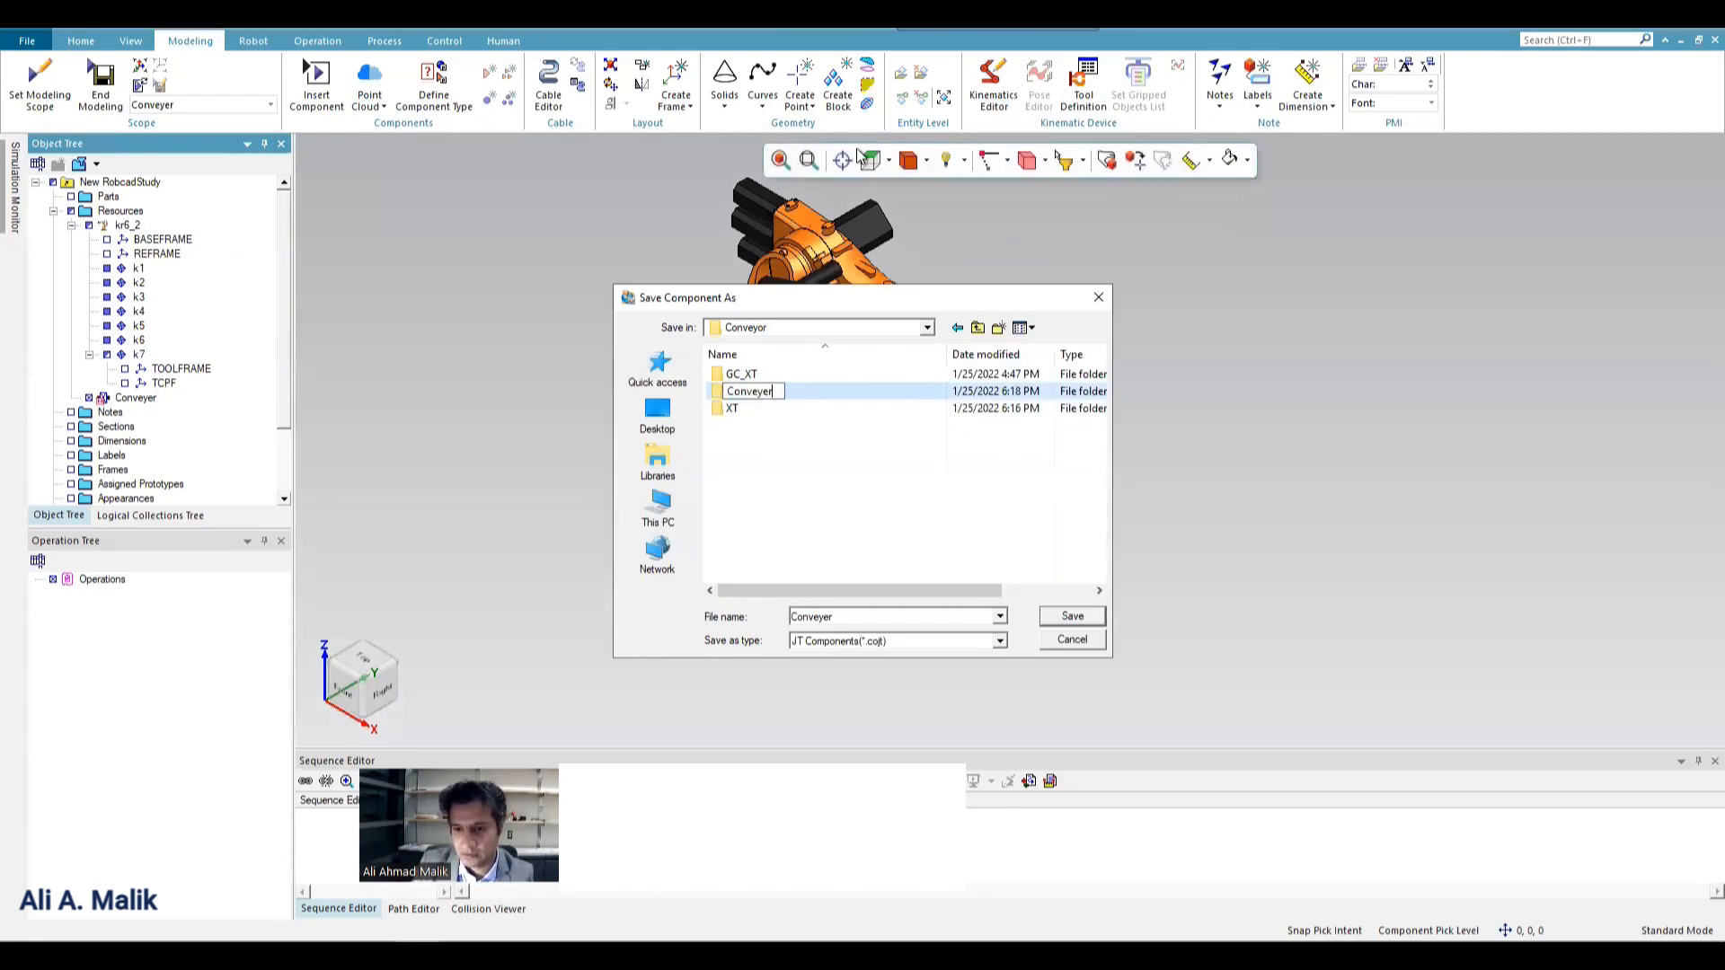
key("Return")
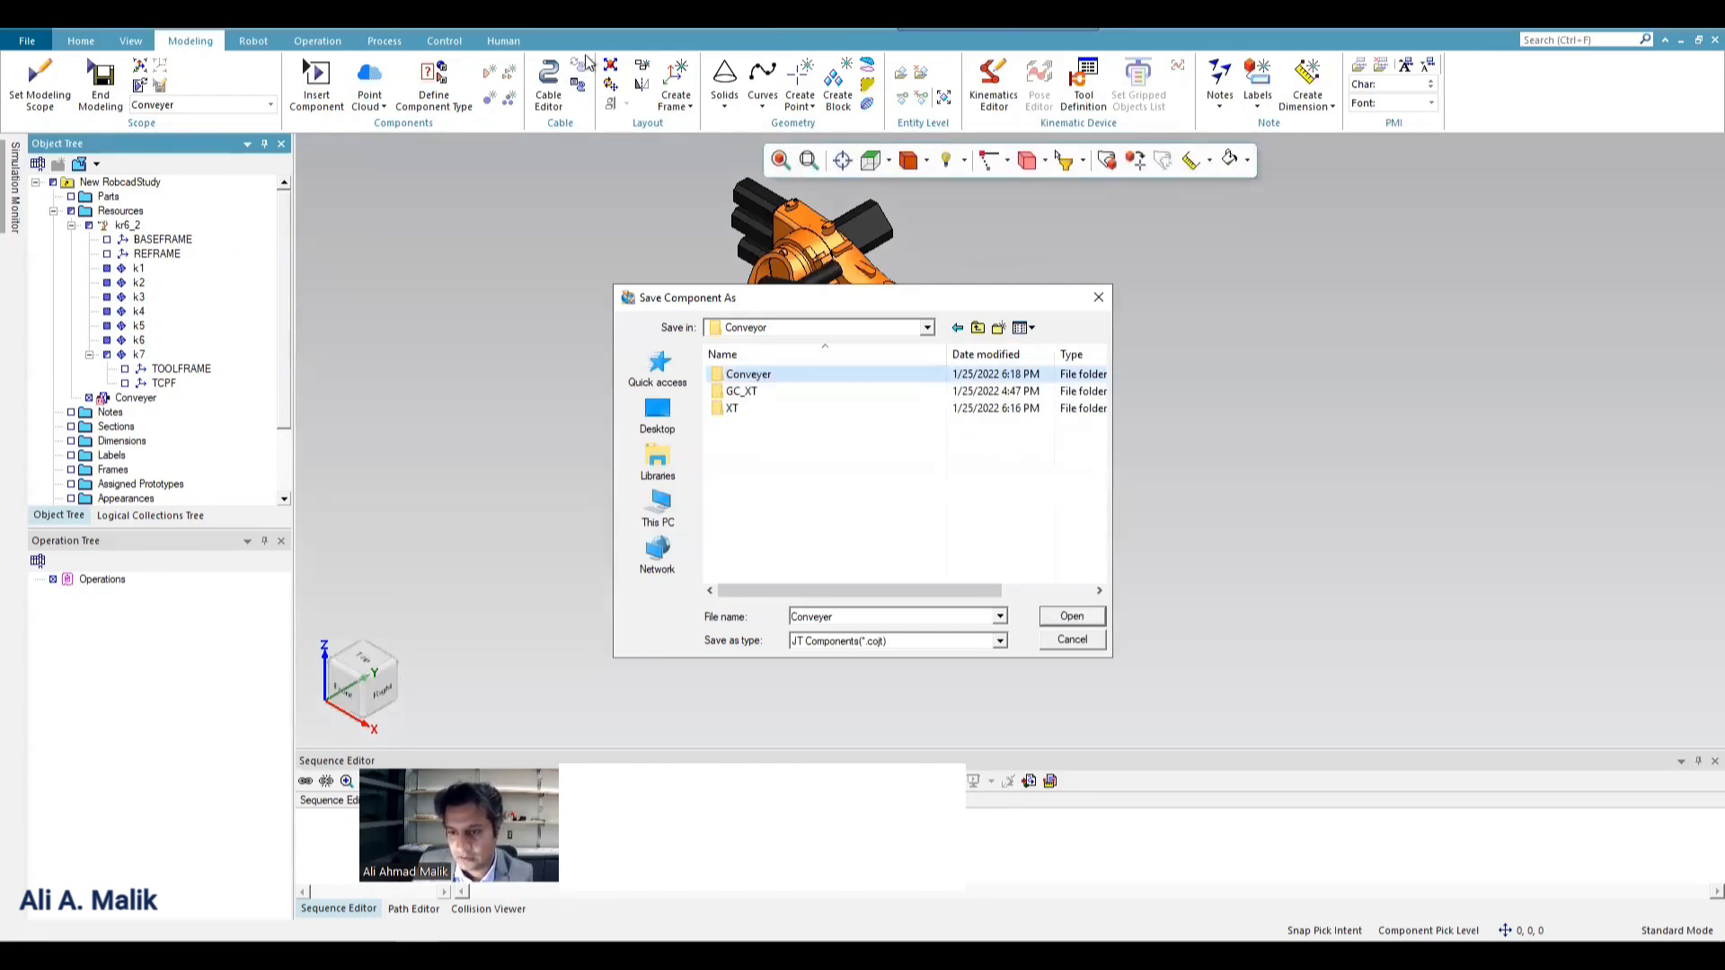
Save the component as Conveyer in JT Components (*.cojt) format inside the new Conveyer folder.
left_click(750, 372)
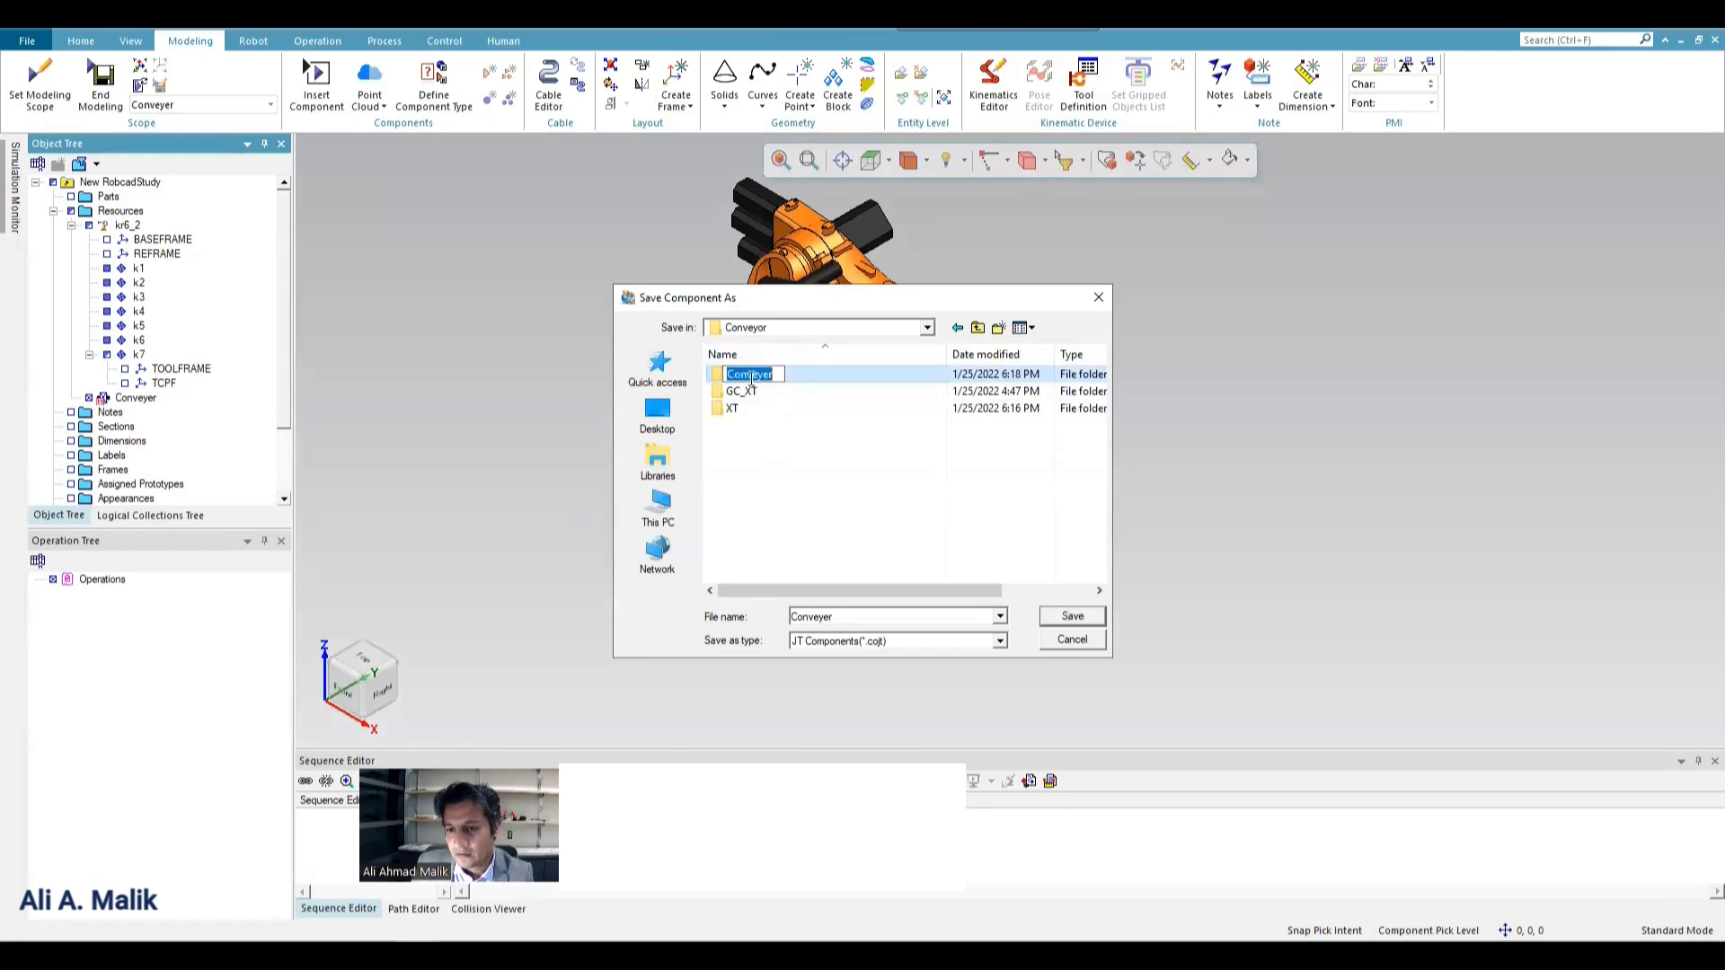
key("Return")
double_click(725, 376)
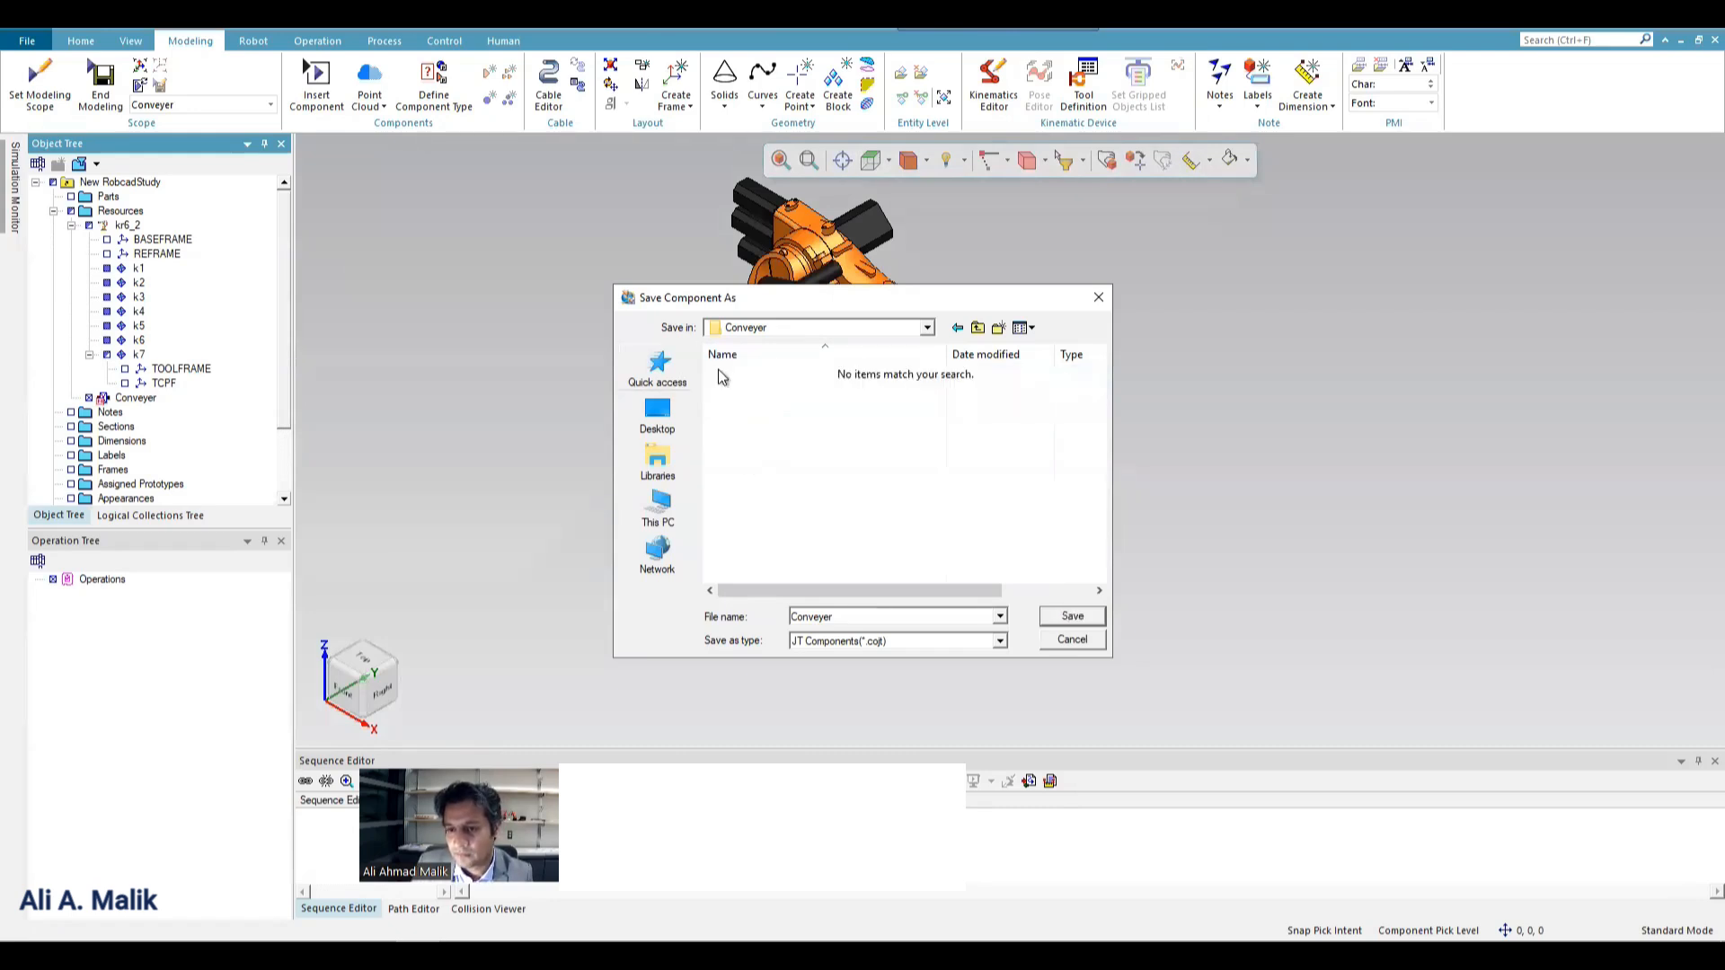
left_click(1065, 619)
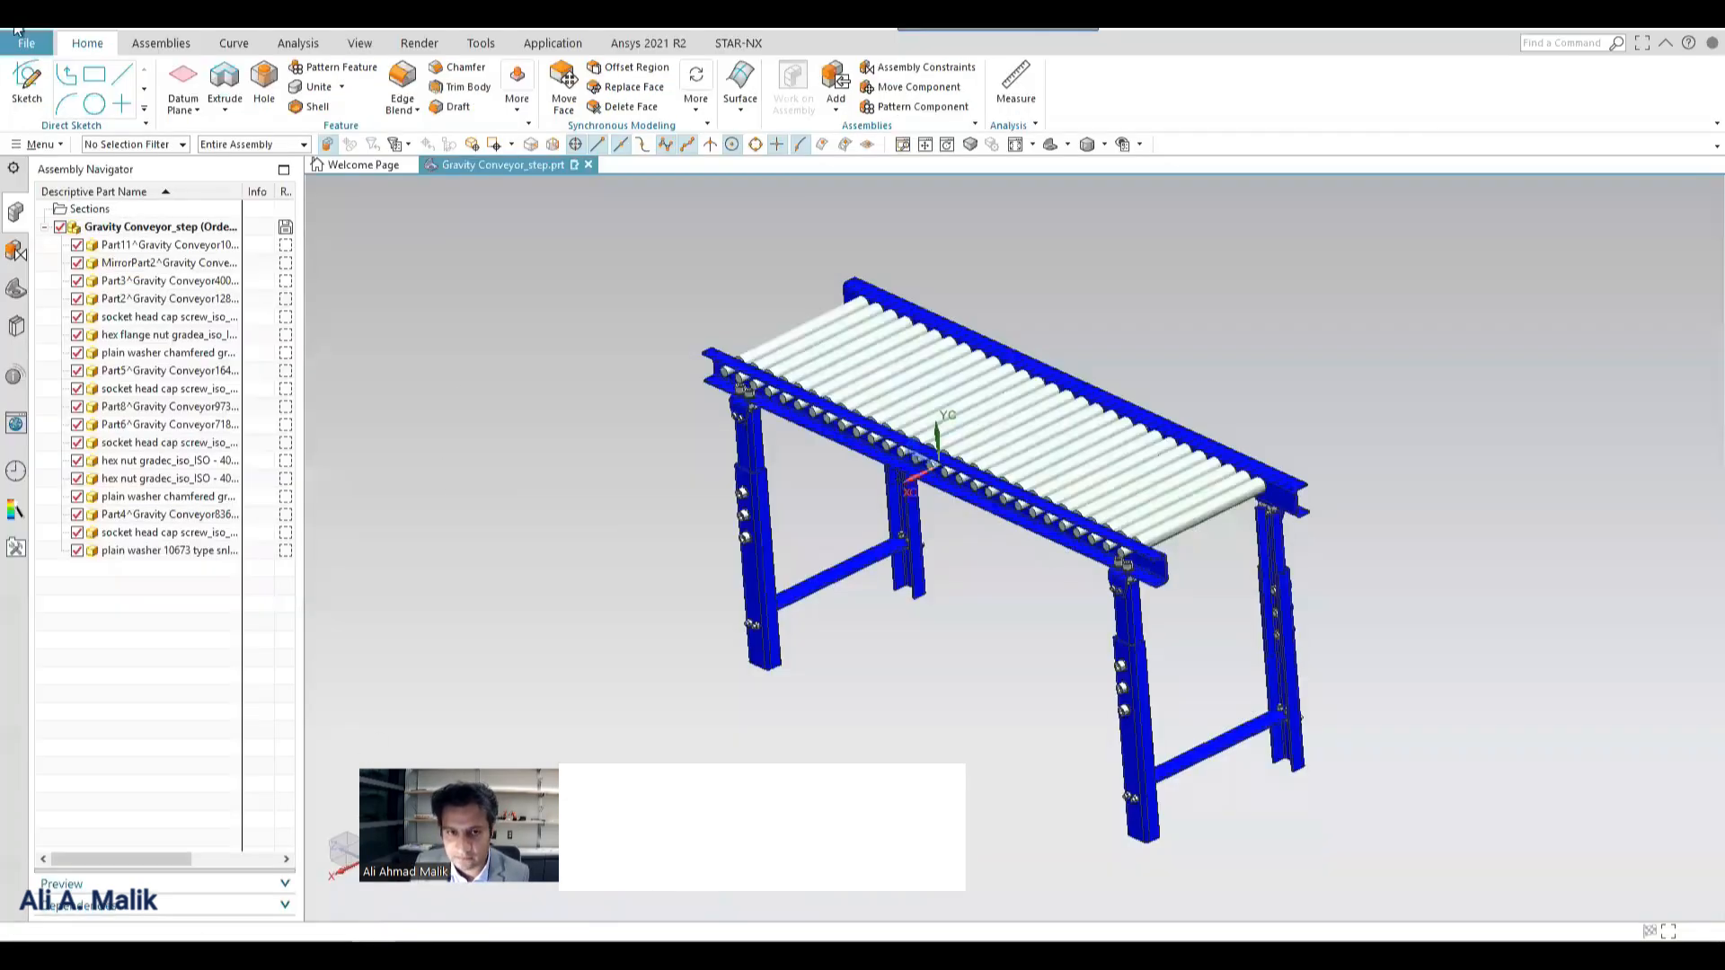
Switch to NX, start a JT export of the gravity conveyor, and open the browser for its output file.
left_click(28, 44)
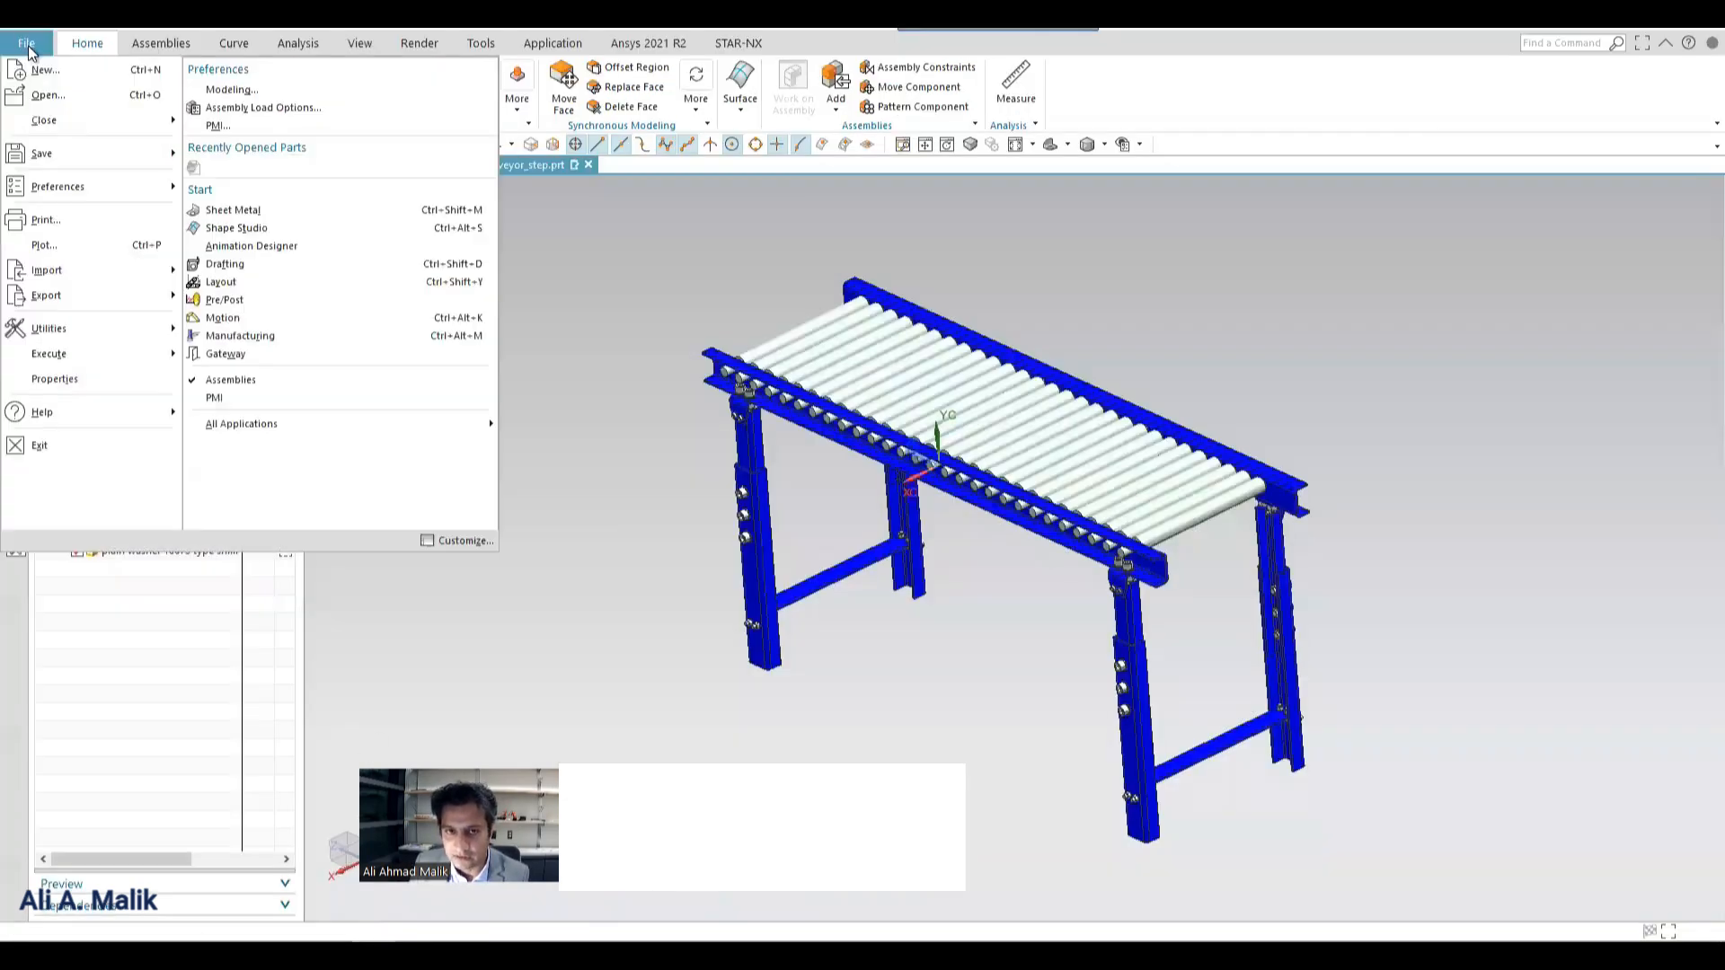
mouse_move(153, 295)
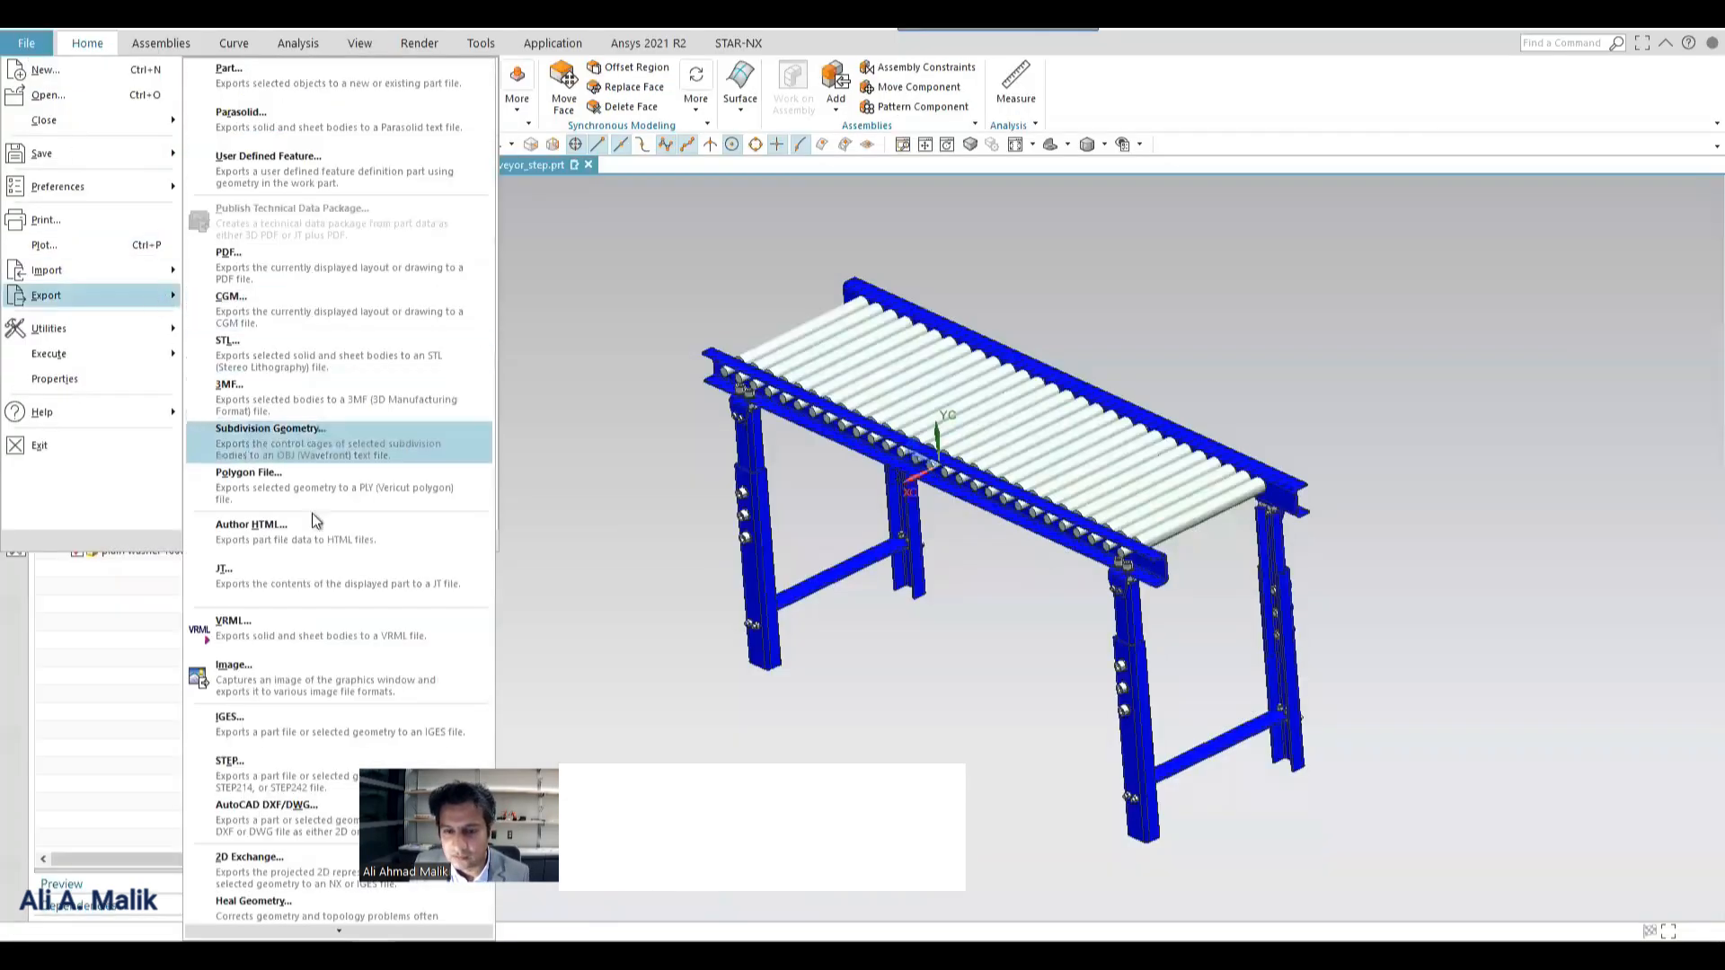
left_click(305, 574)
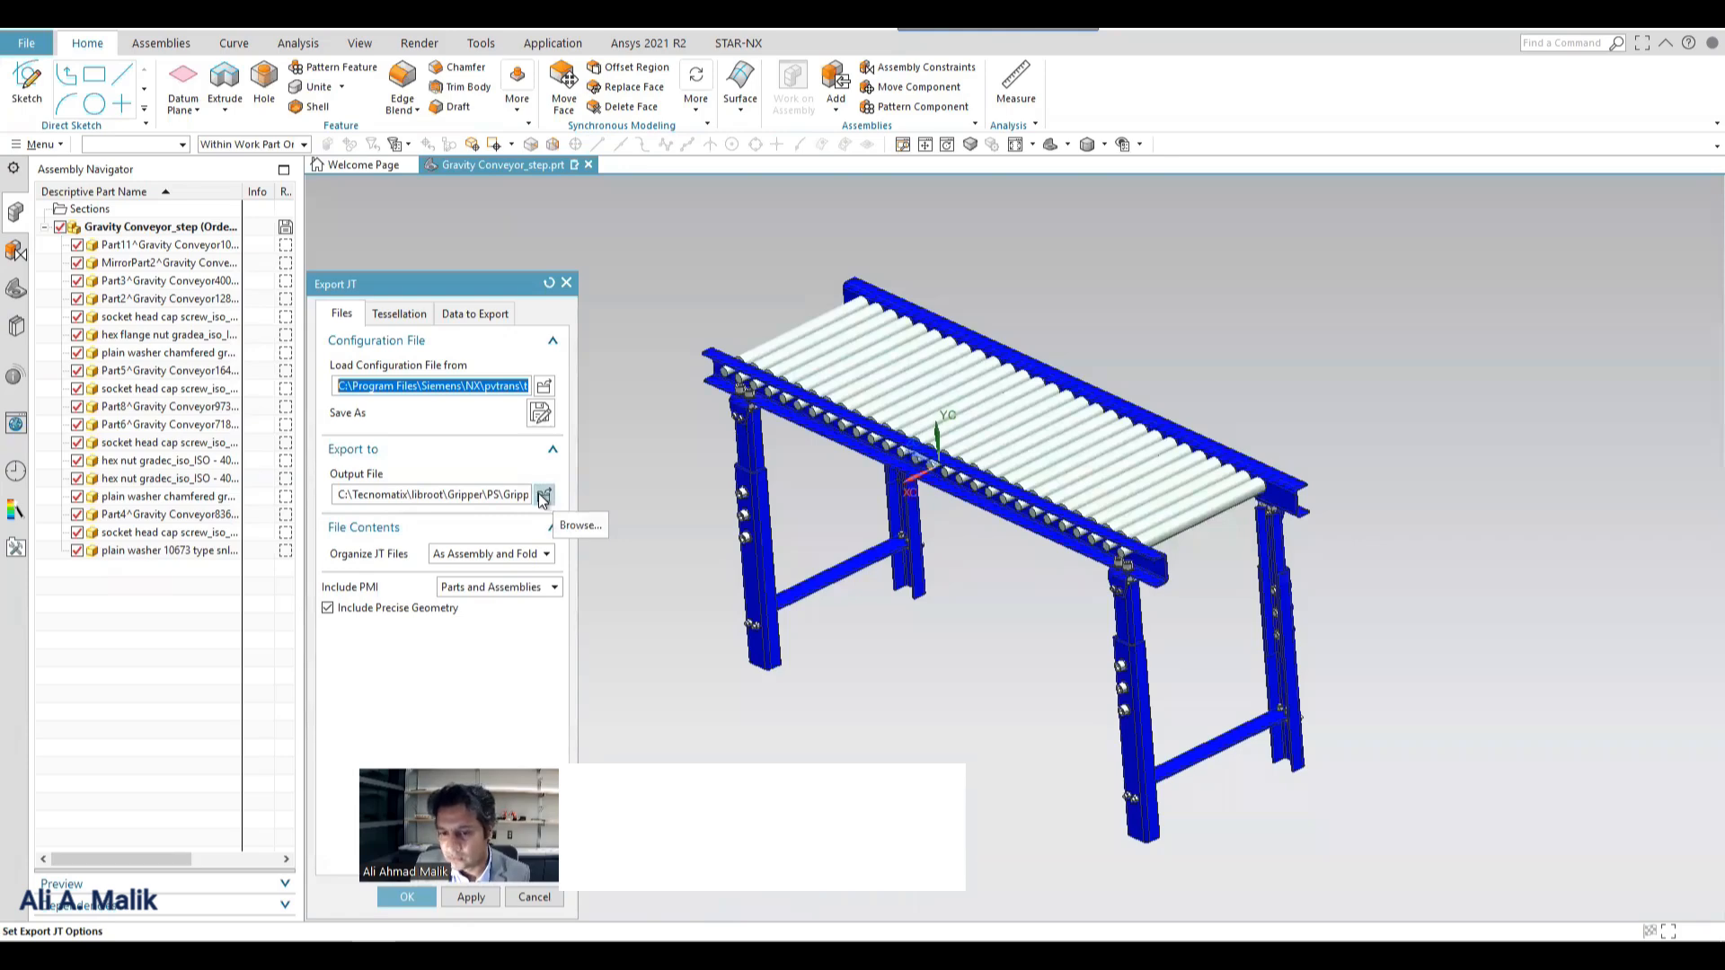
left_click(543, 498)
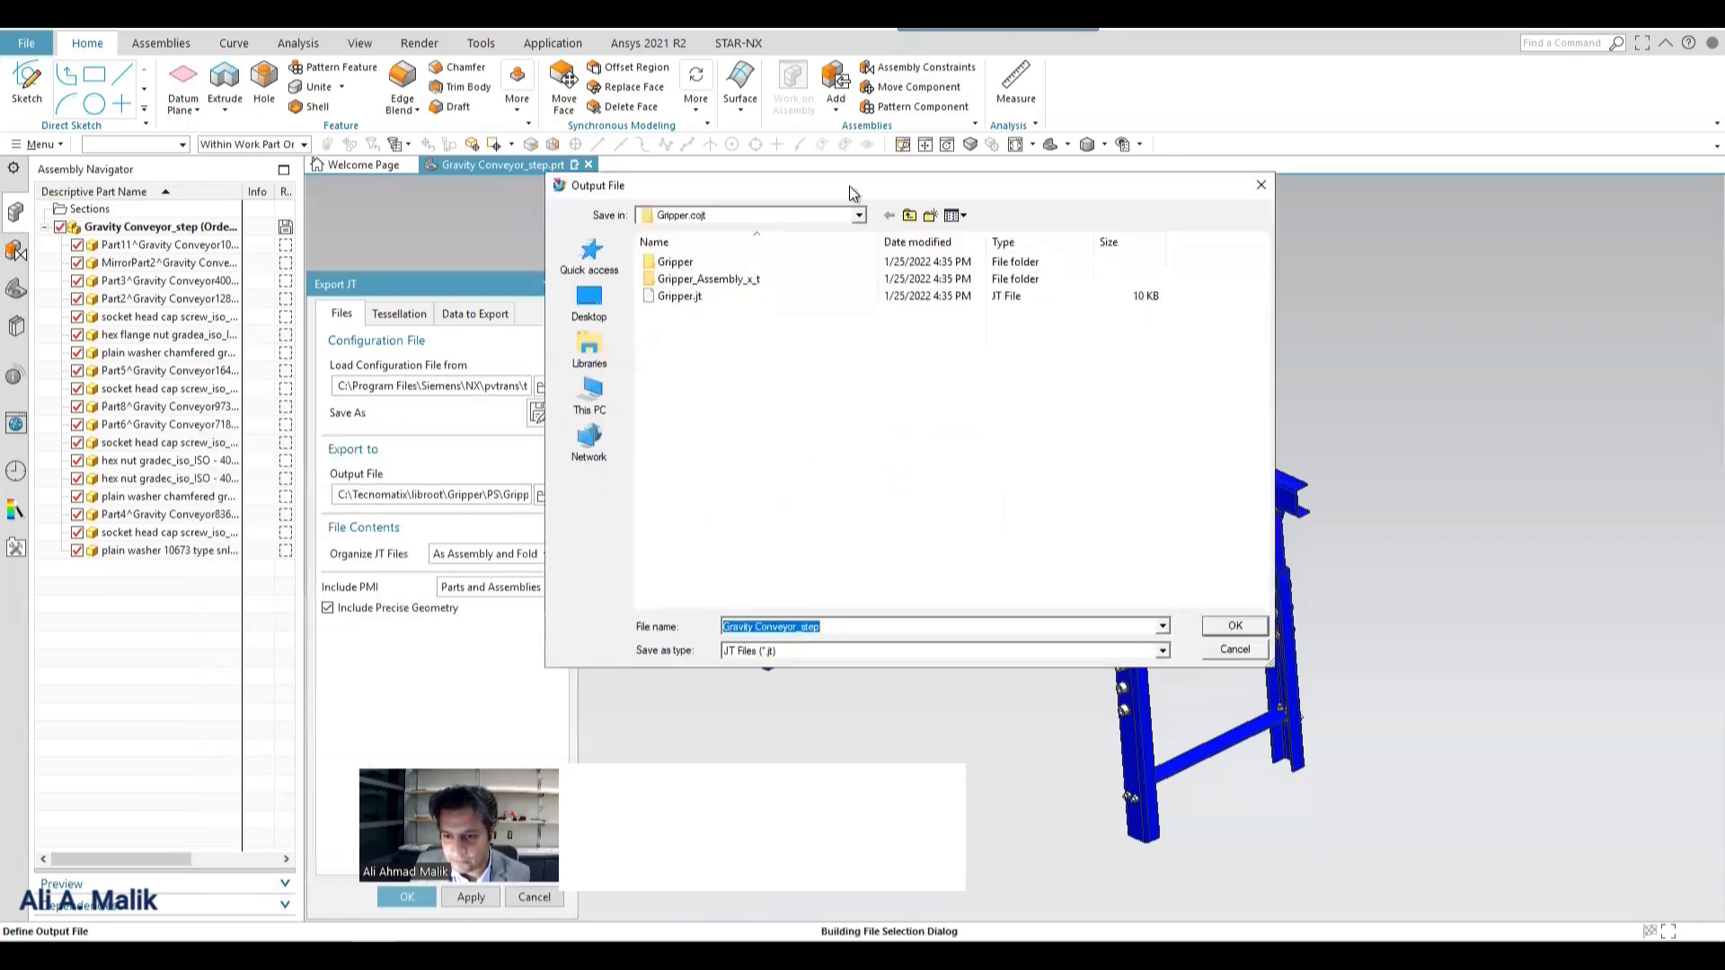
Choose Conveyer.jt in the Library's Conveyor\Conveyer\Conveyer.cojt folder as the JT output file and accept replacing it.
left_click(907, 218)
left_click(907, 218)
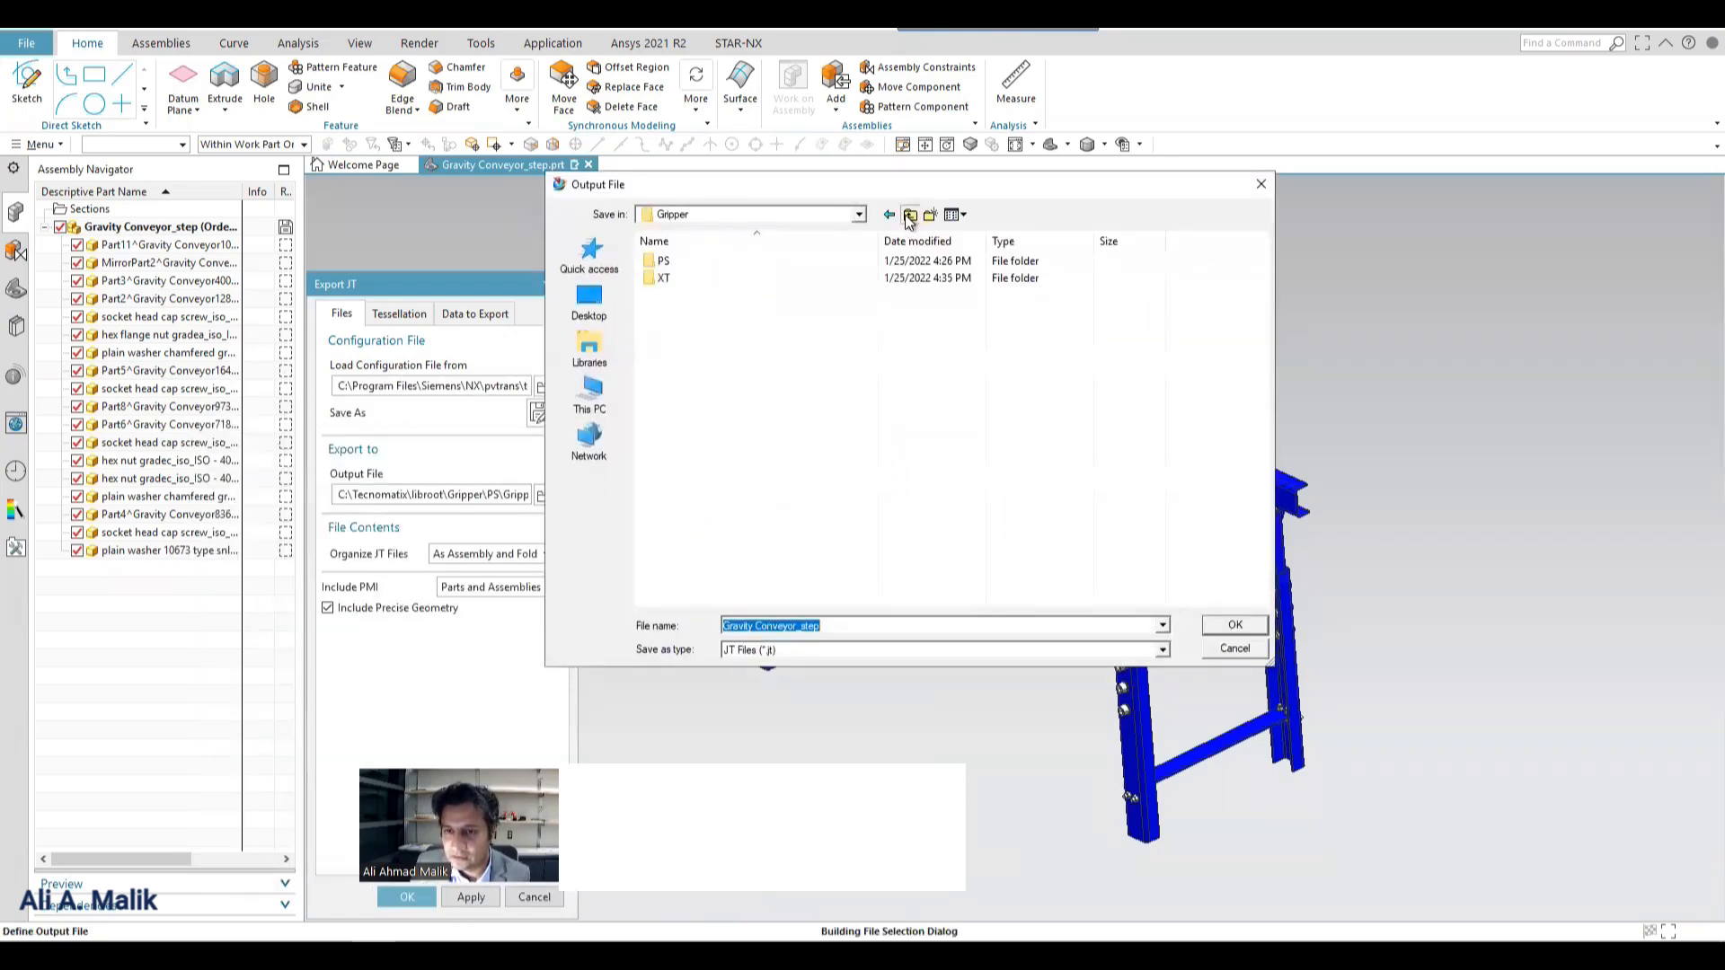
left_click(908, 218)
left_click(907, 219)
double_click(674, 262)
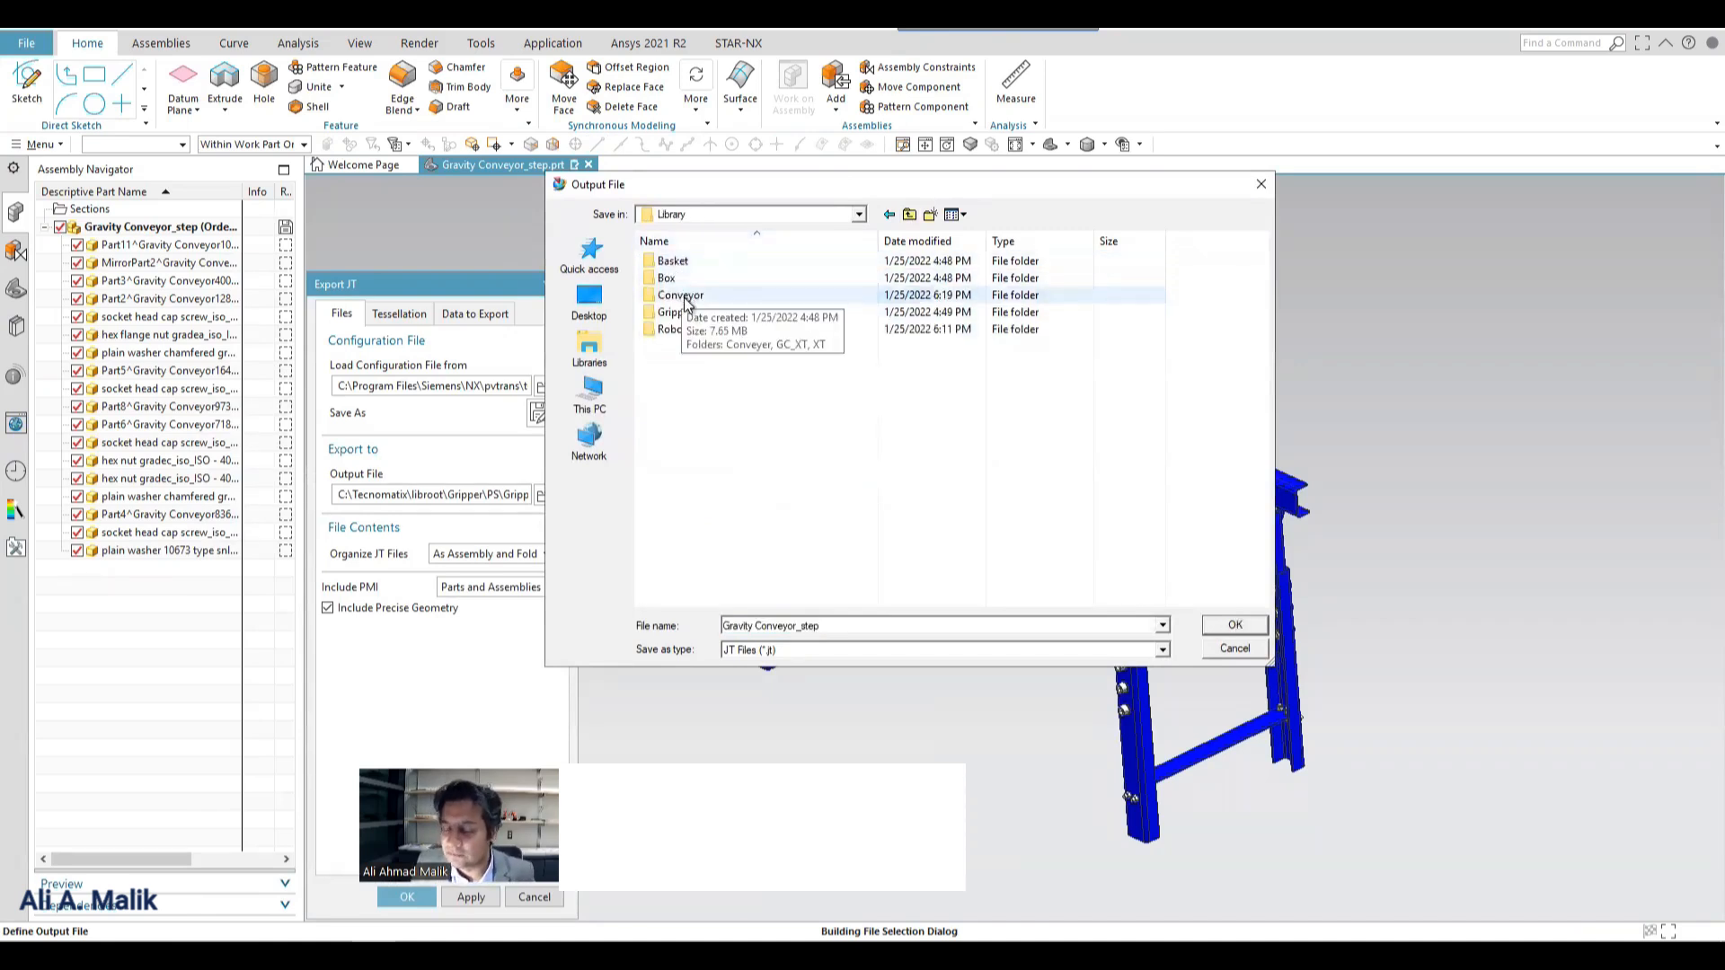
double_click(683, 297)
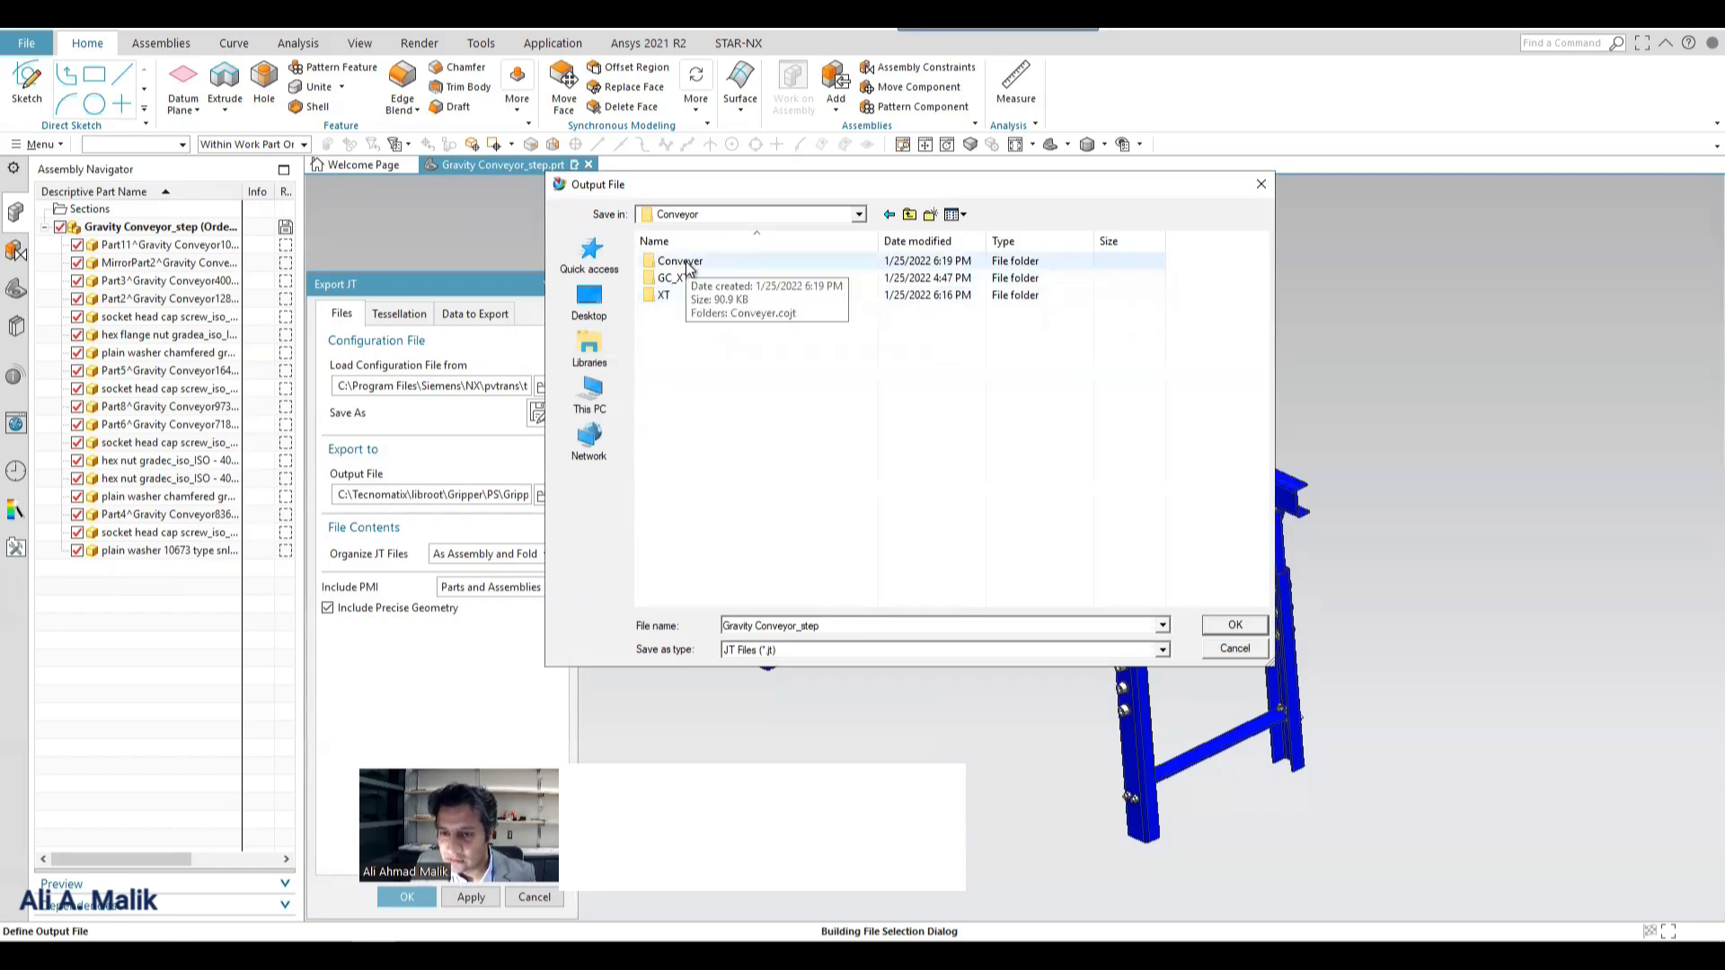
double_click(681, 263)
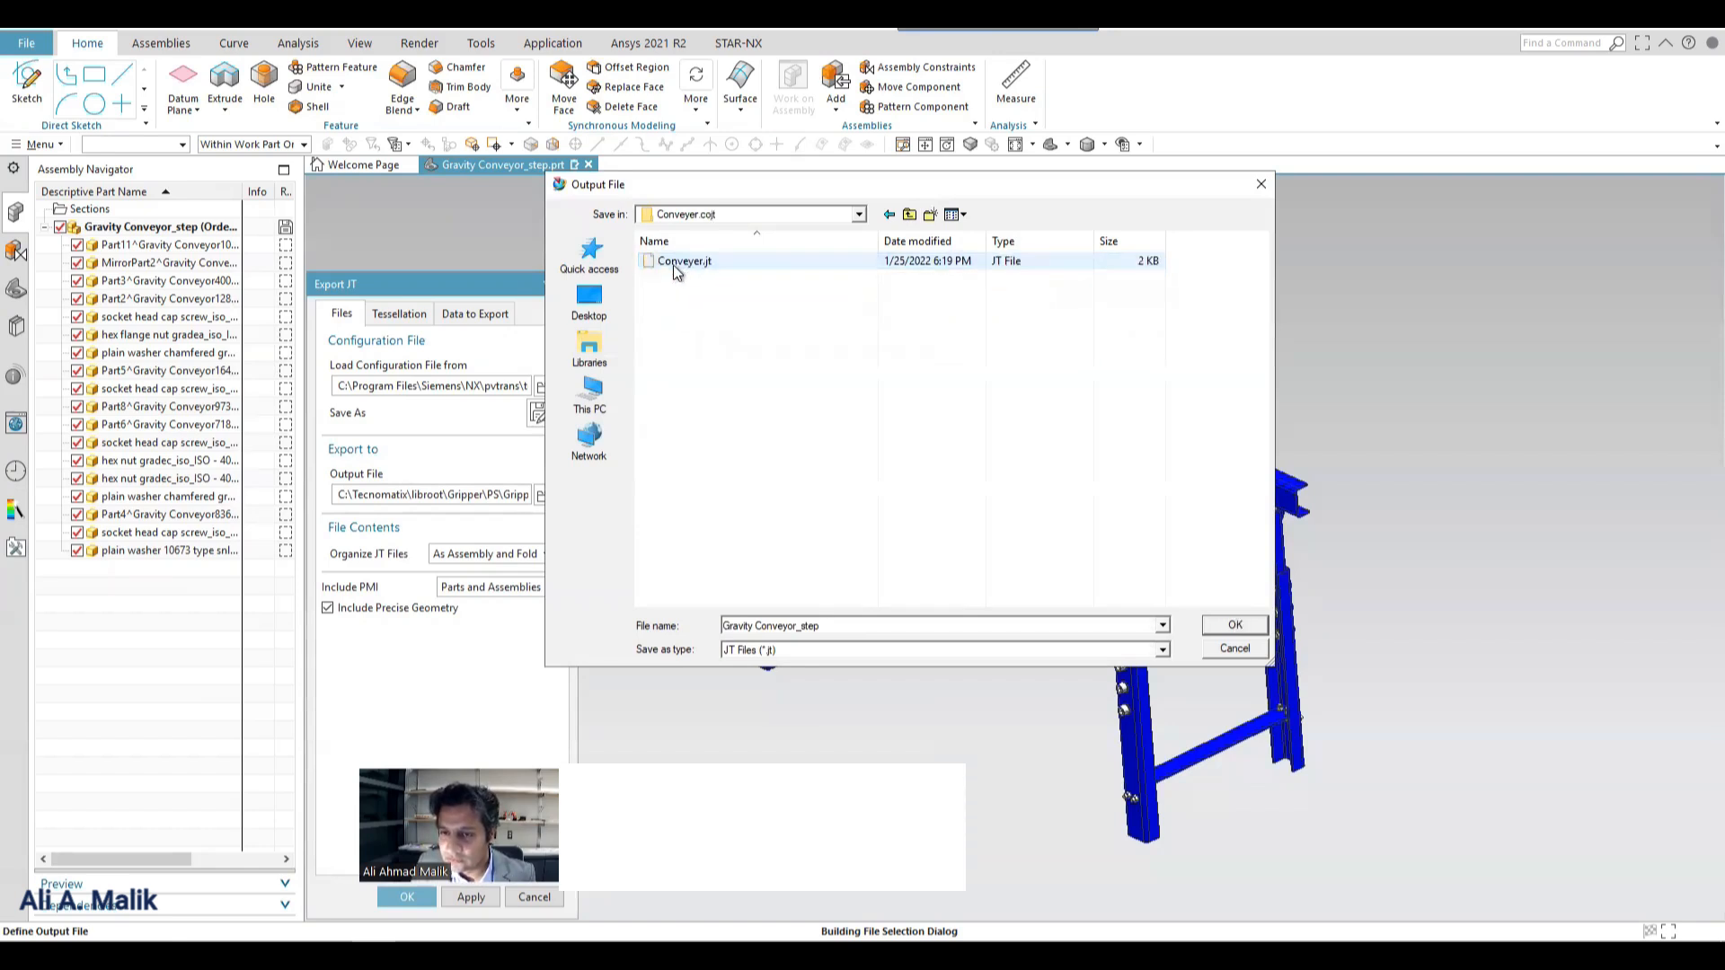
left_click(681, 261)
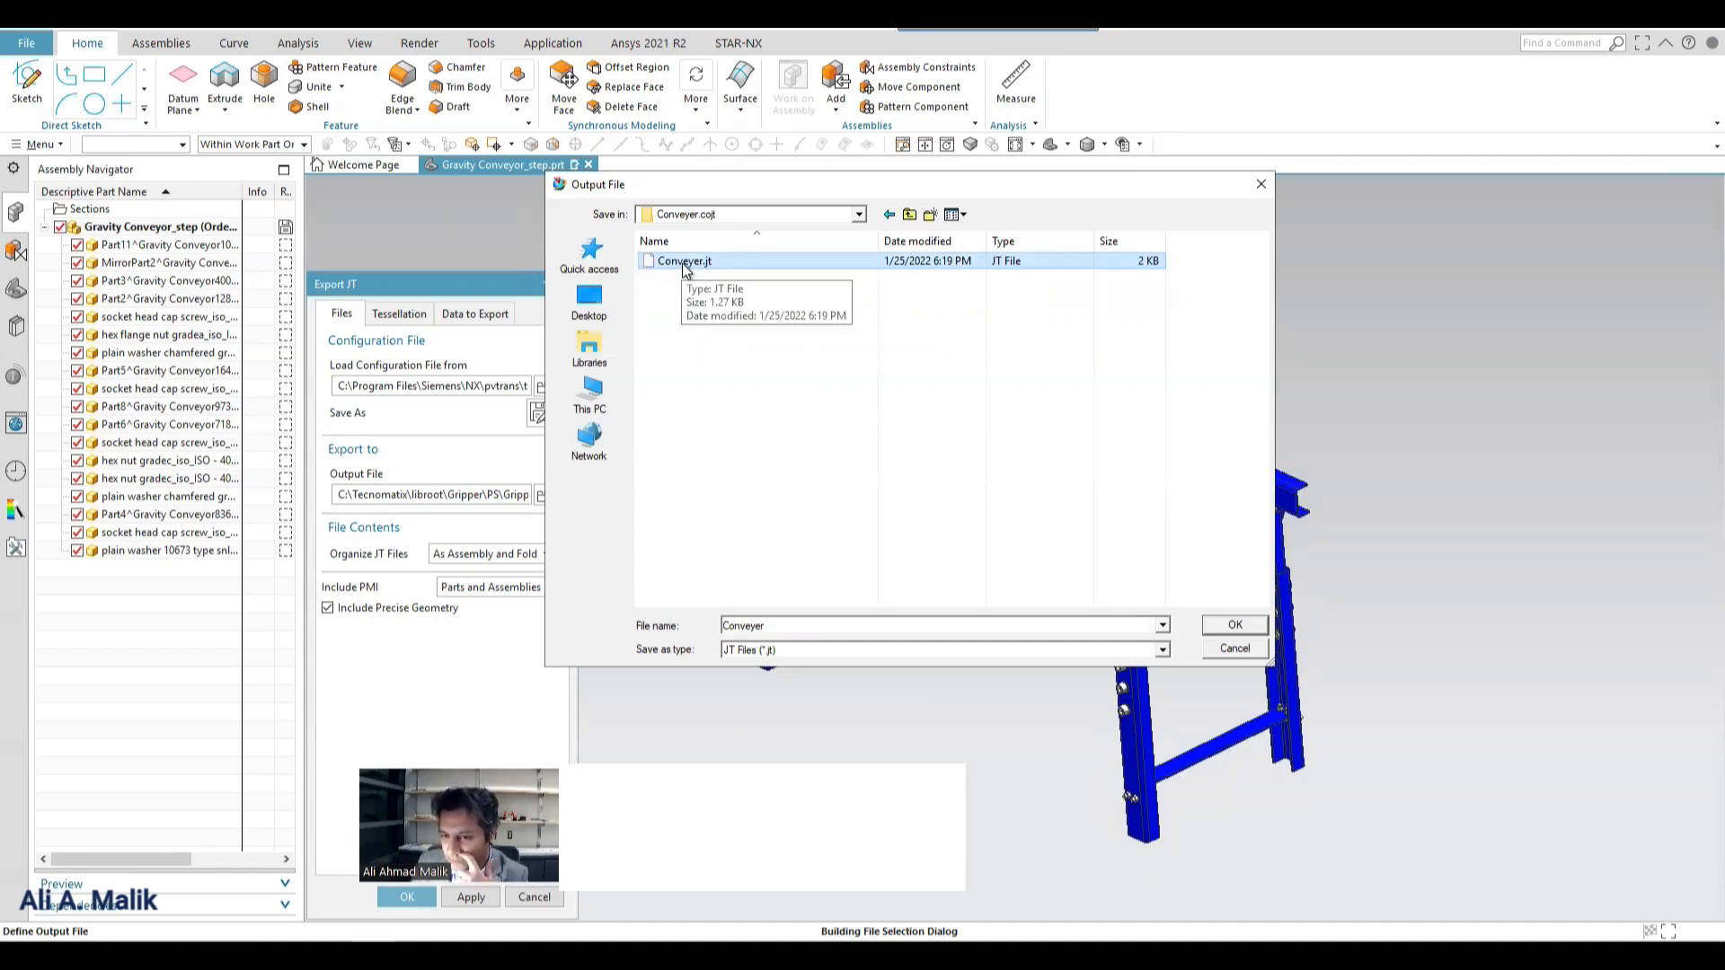
left_click(1248, 623)
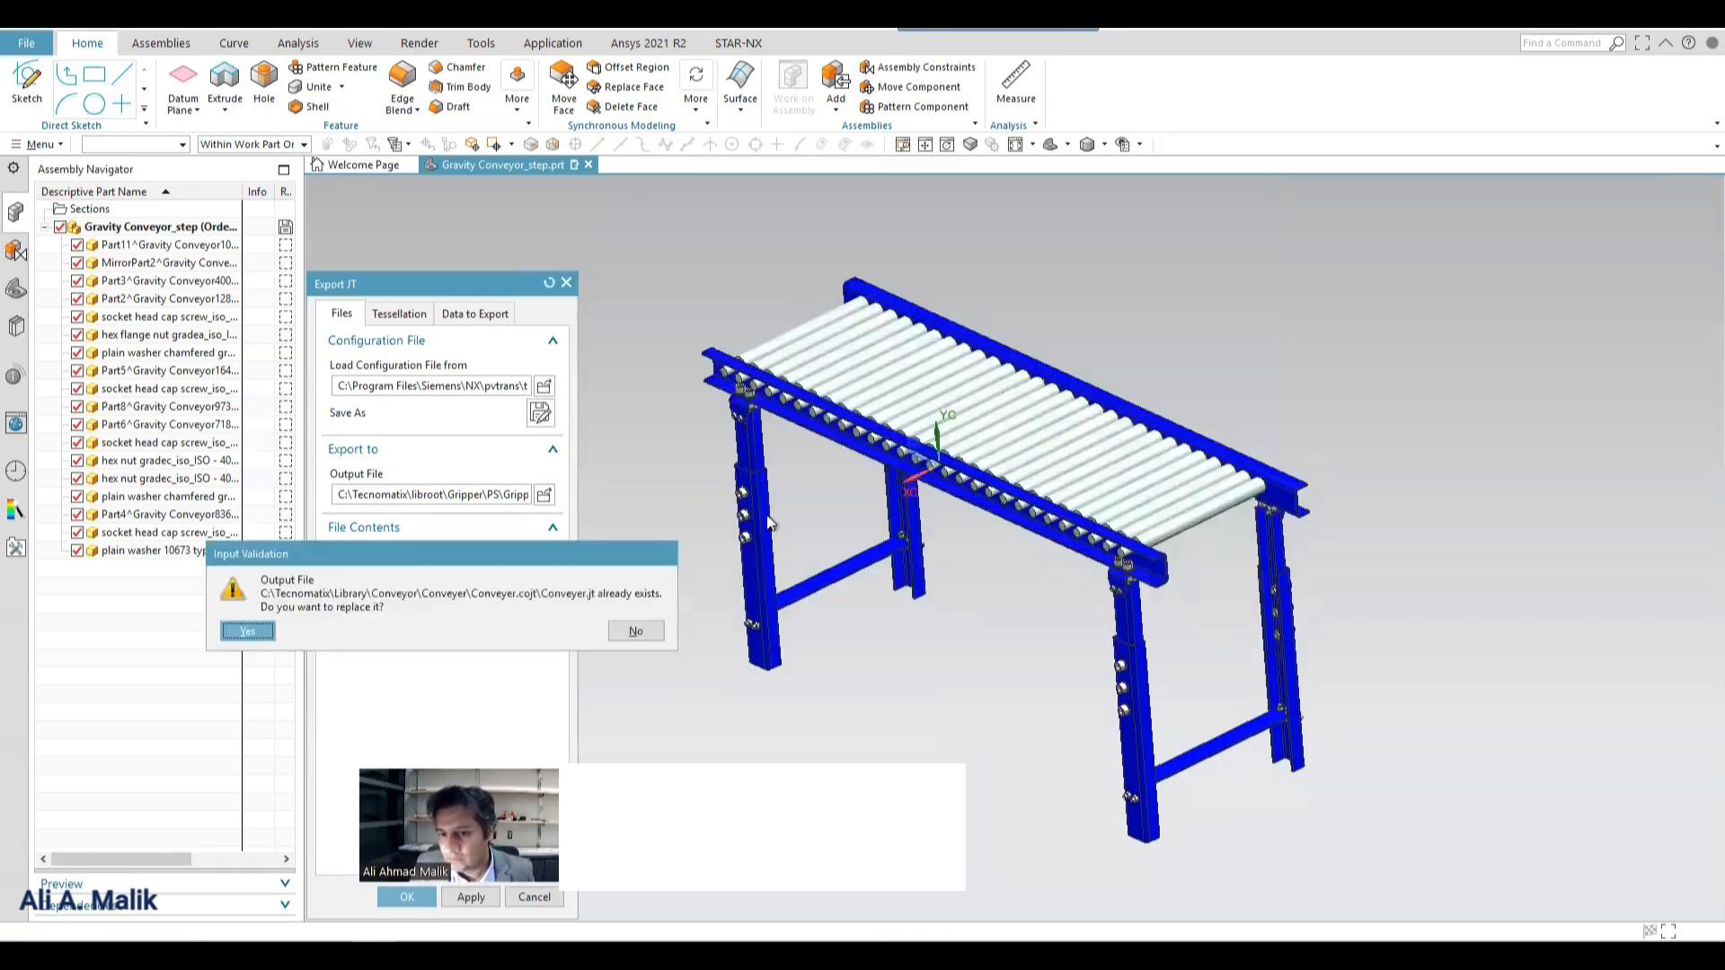
left_click(248, 632)
Organize the JT files As a Single File, include PMI for Assemblies Only, and run the export.
left_click_drag(401, 288, 456, 132)
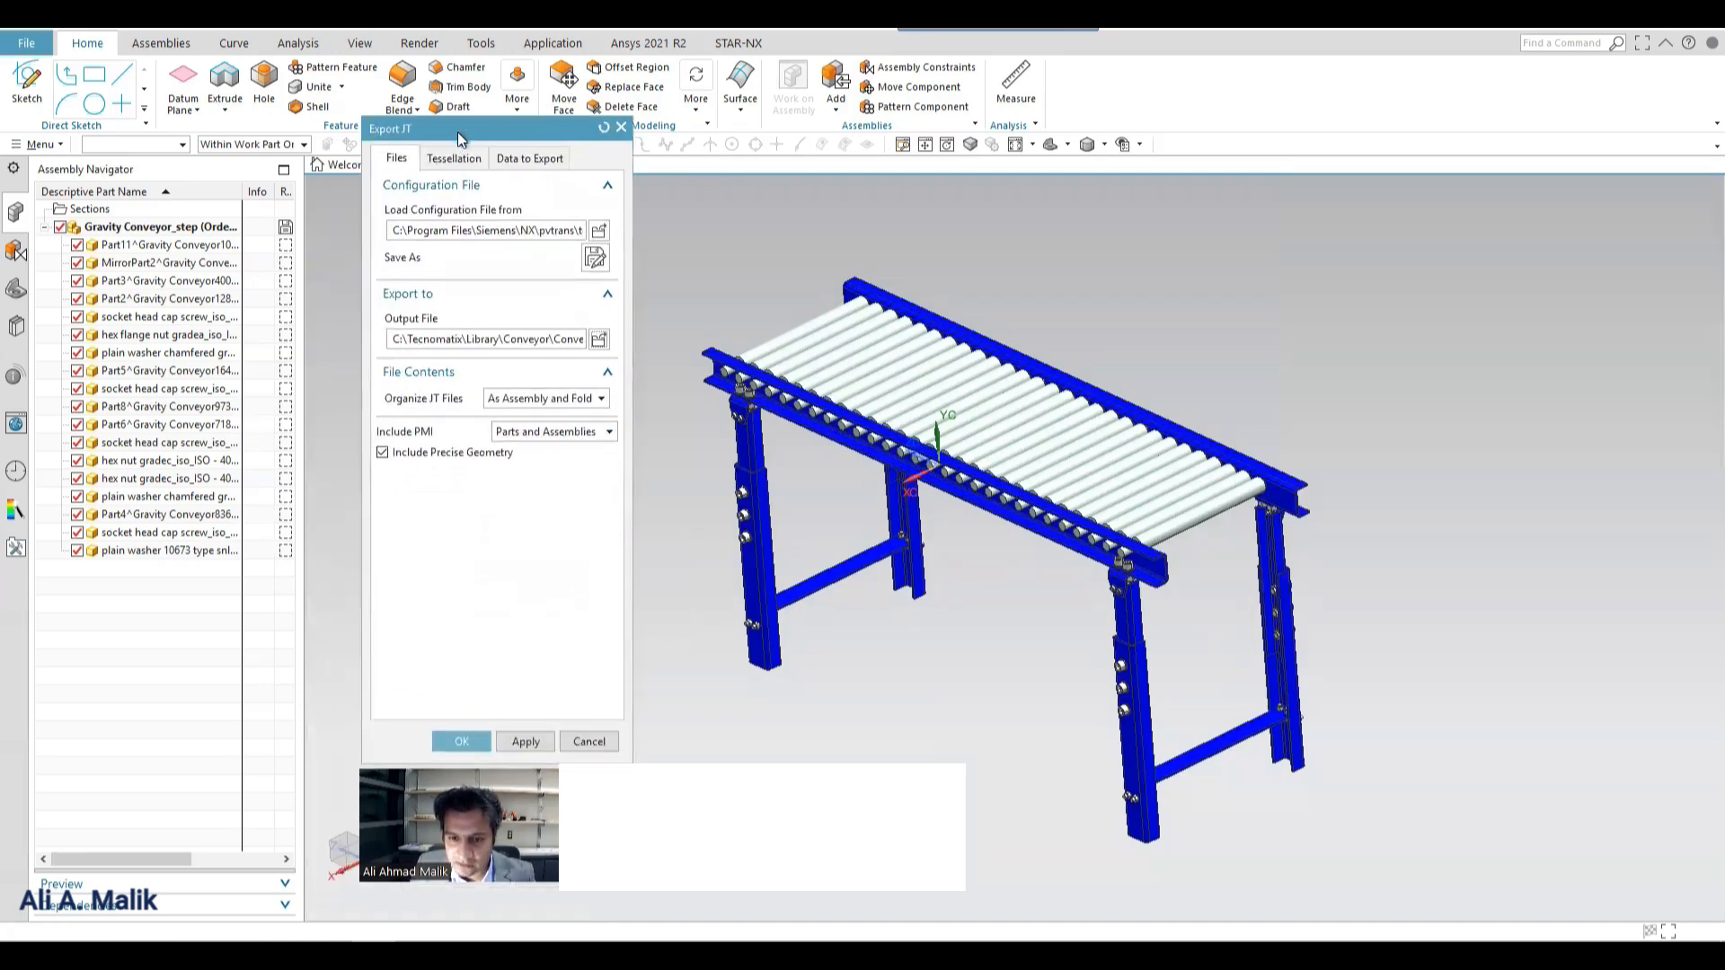
left_click(571, 397)
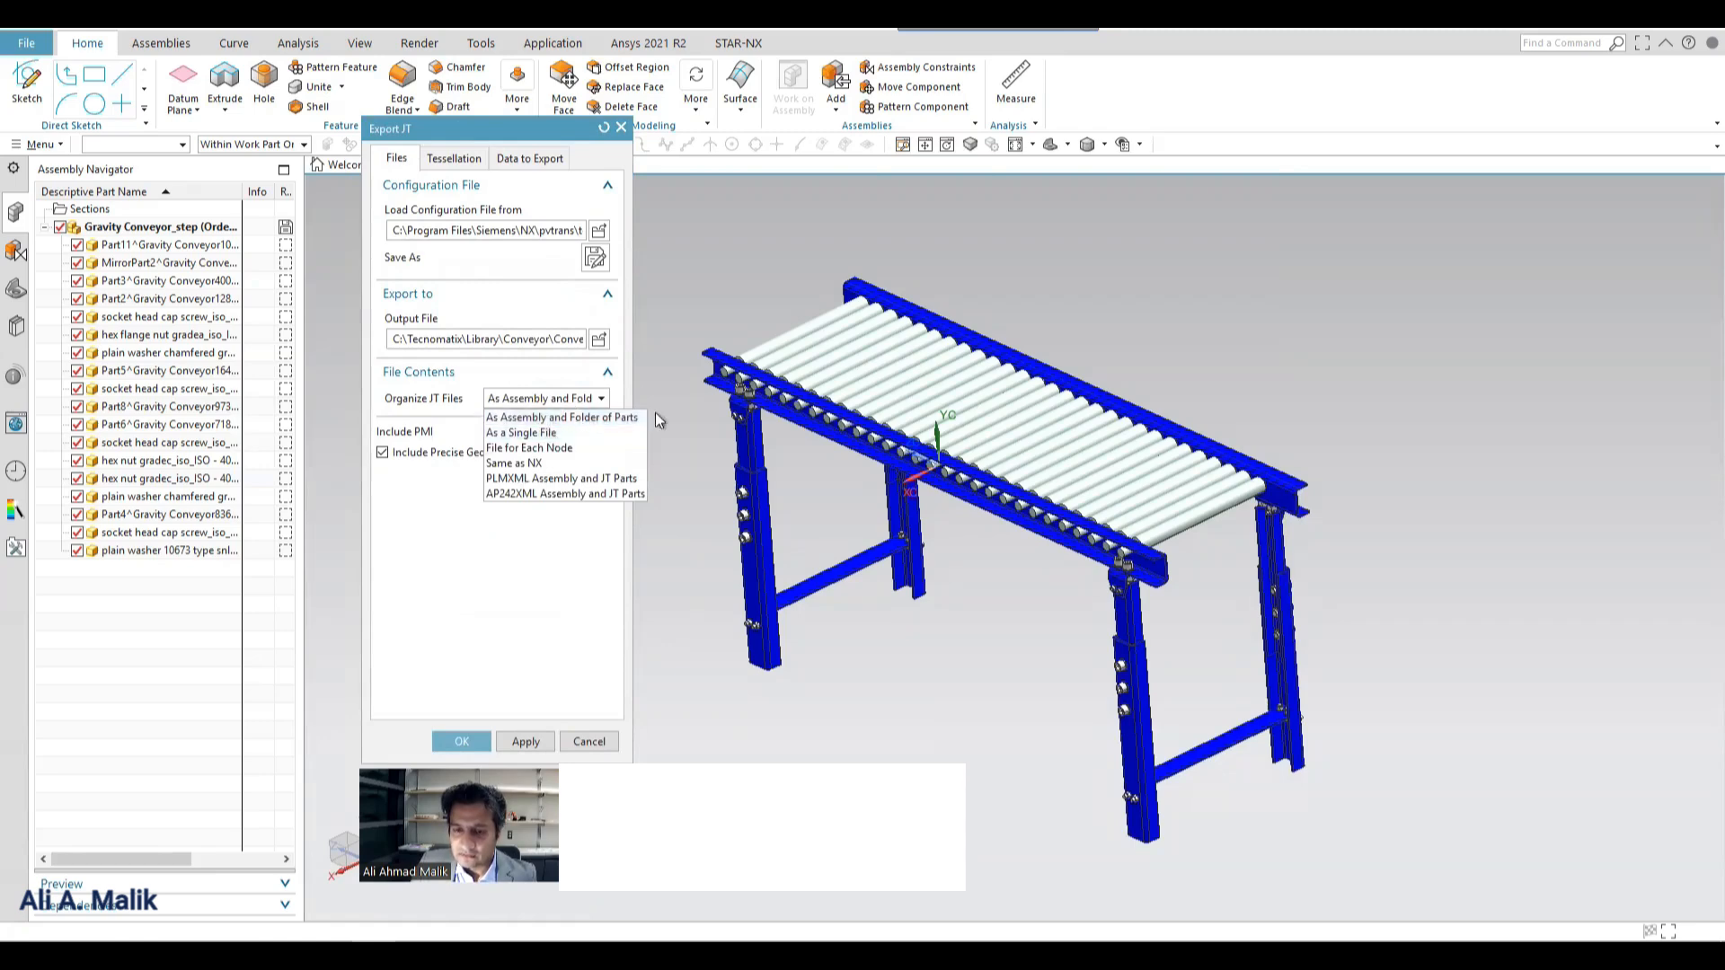
left_click(509, 377)
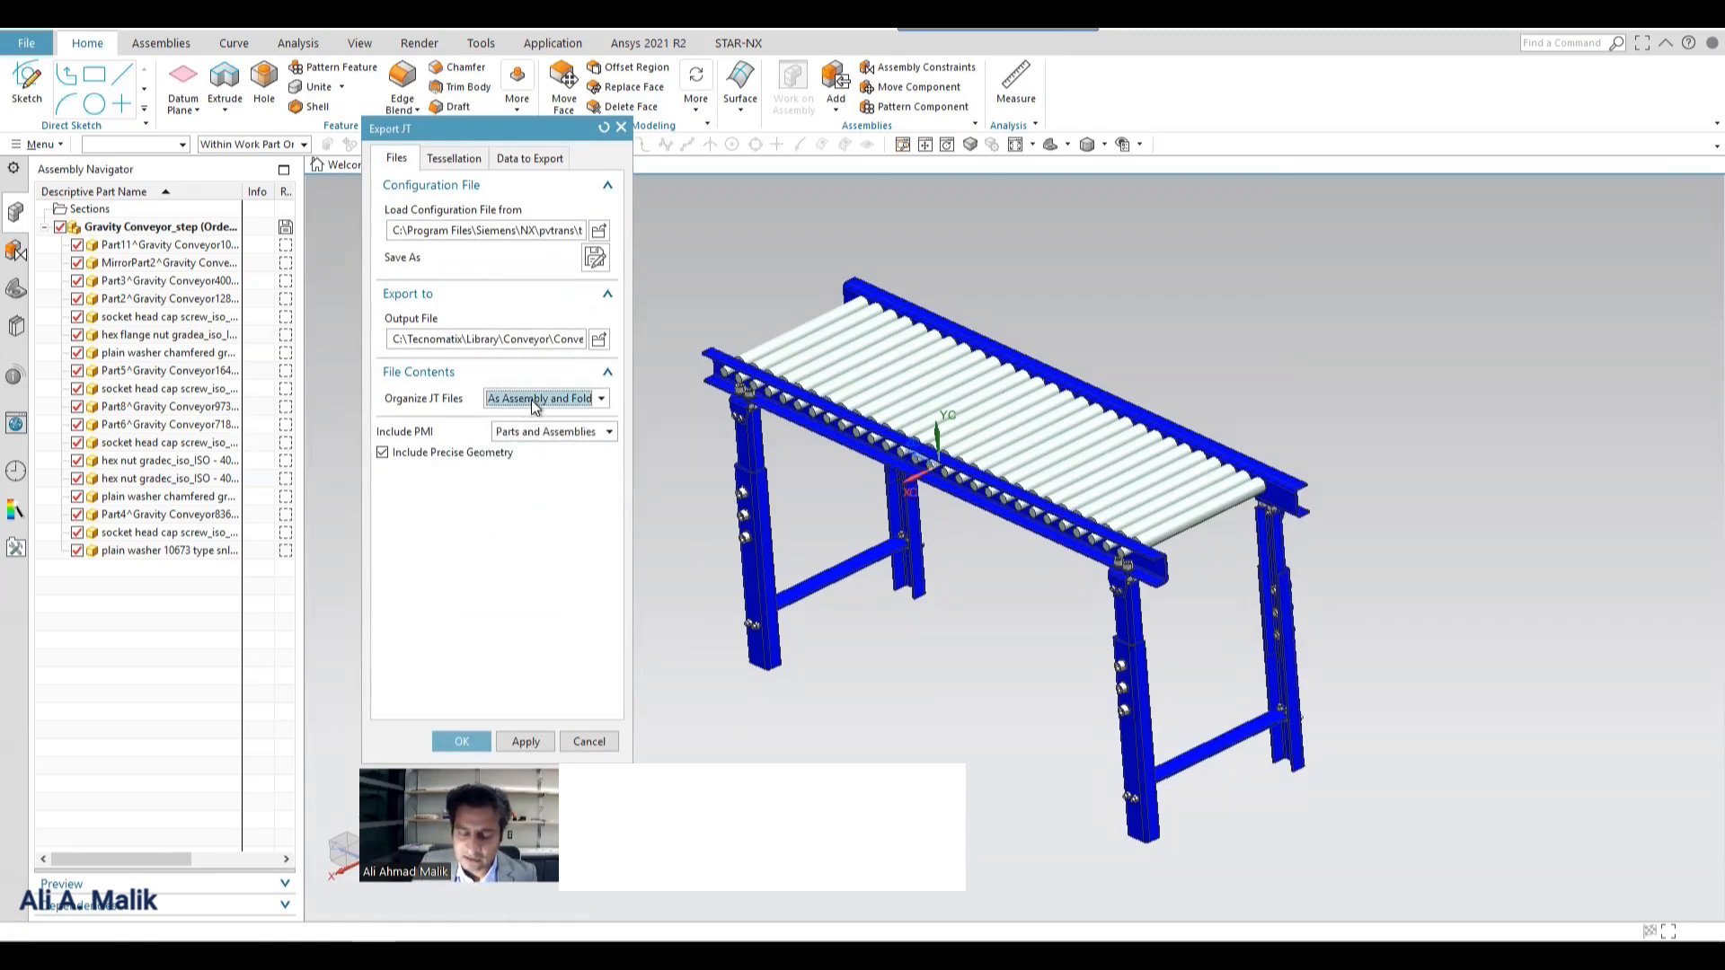
left_click(589, 398)
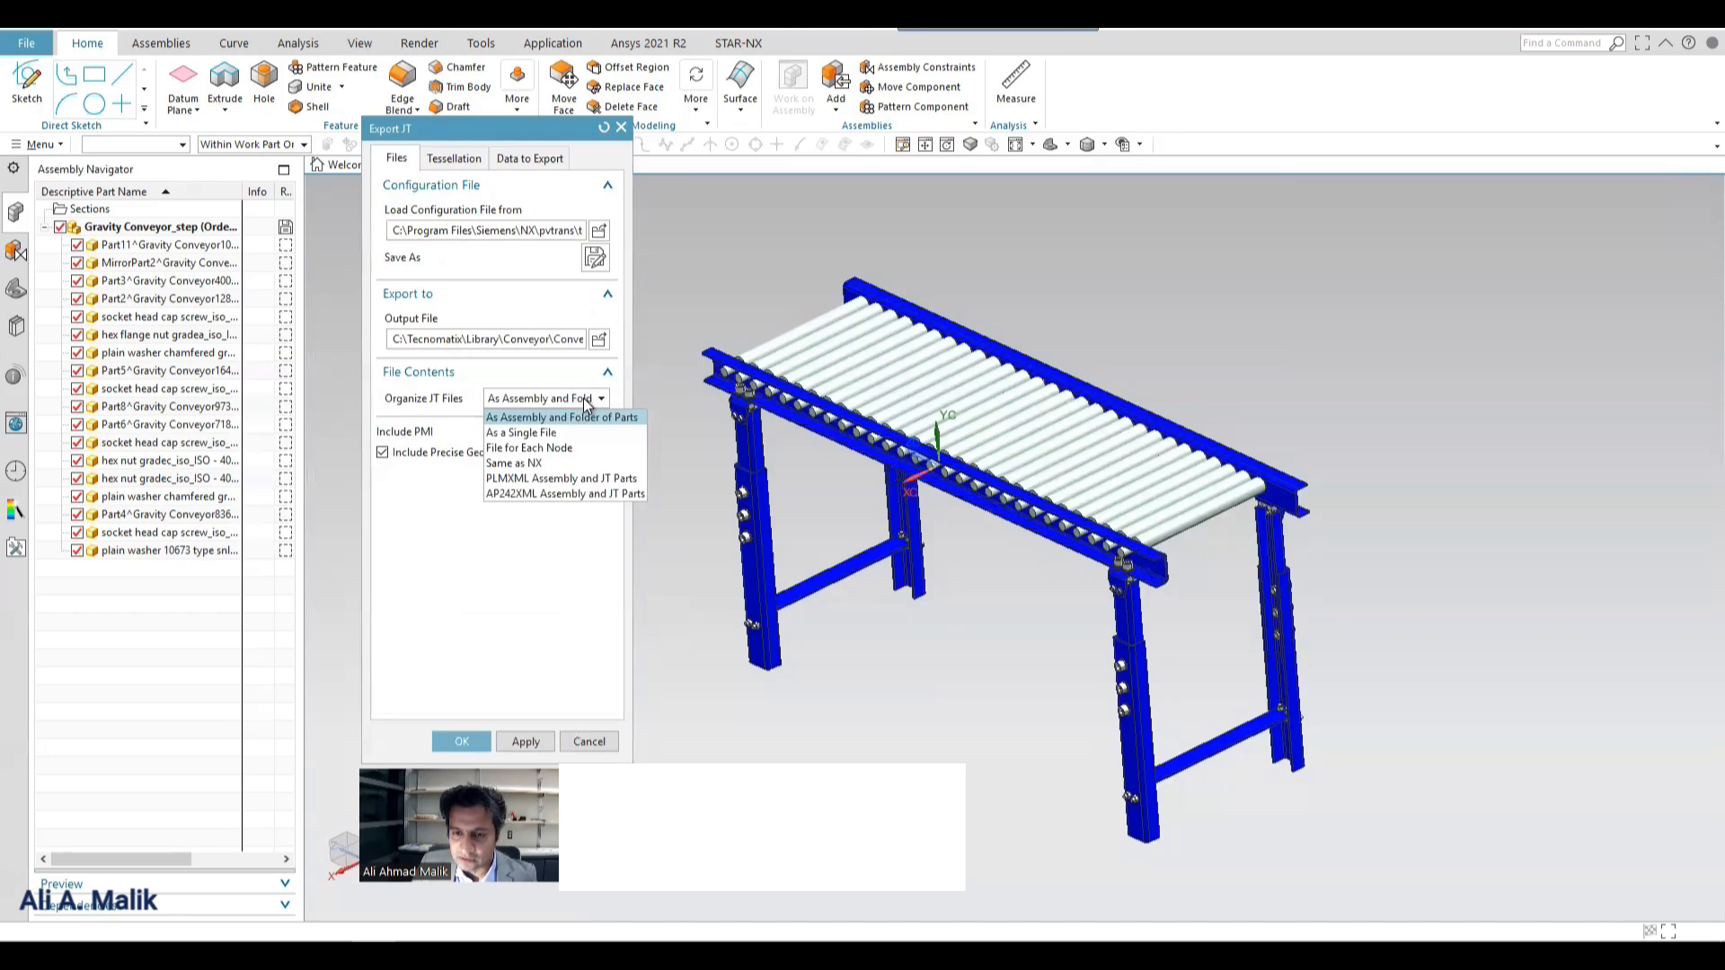
left_click(526, 433)
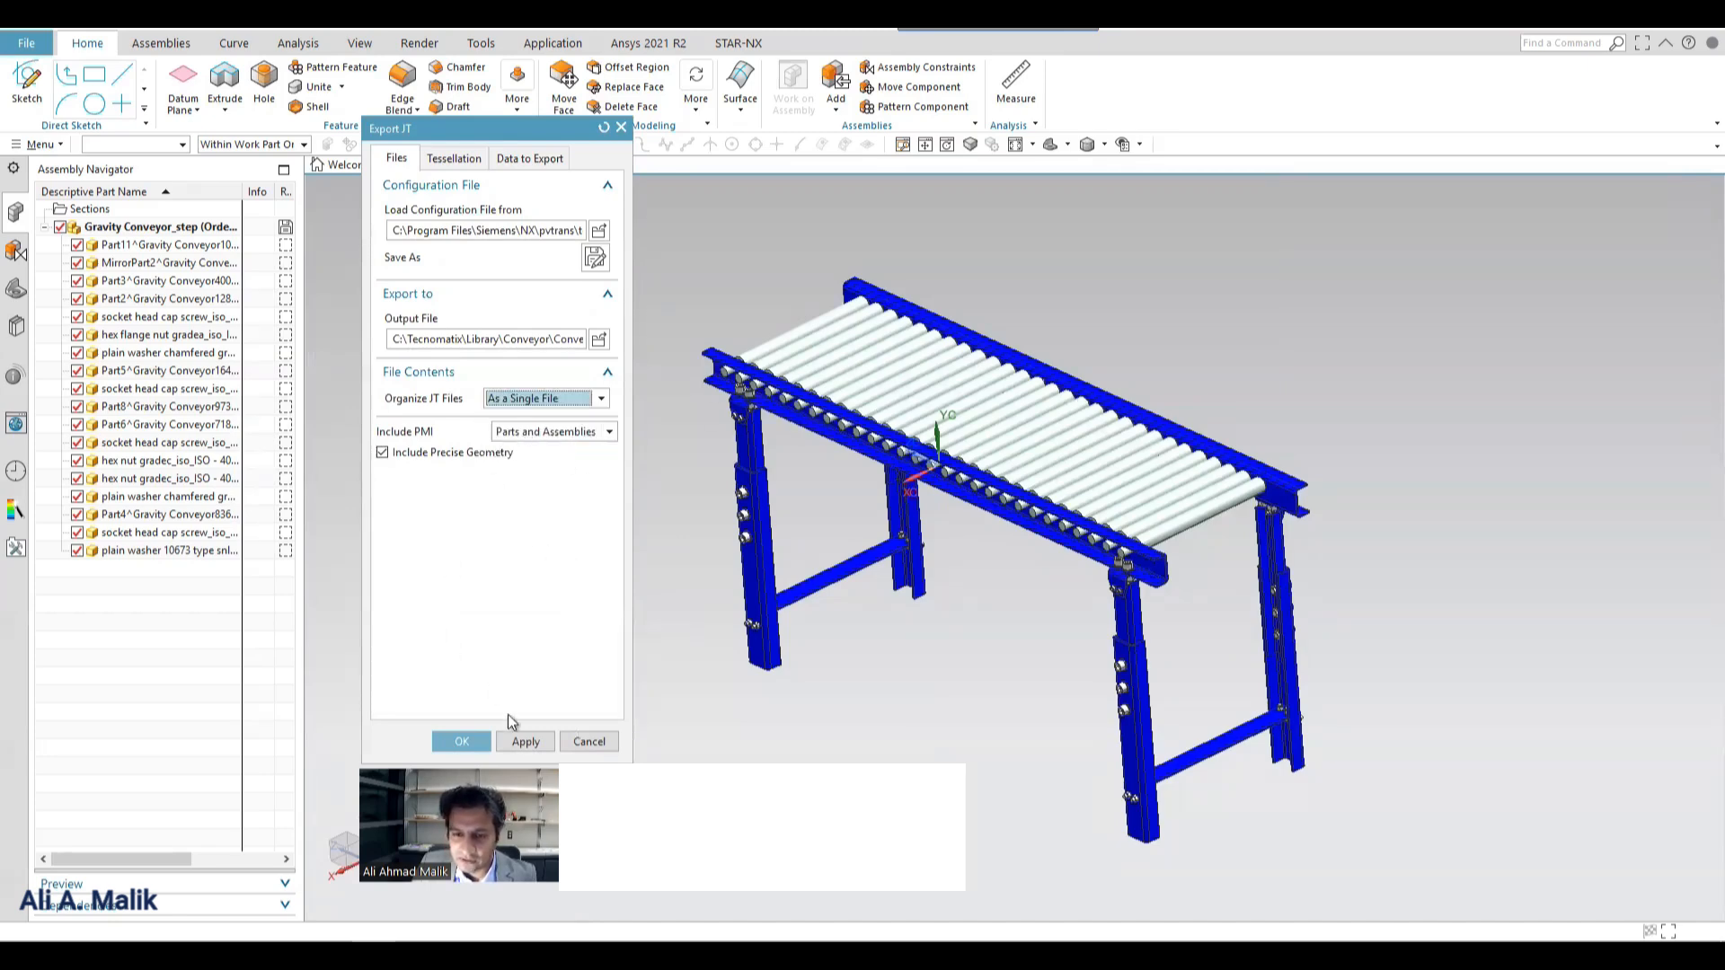
left_click(607, 431)
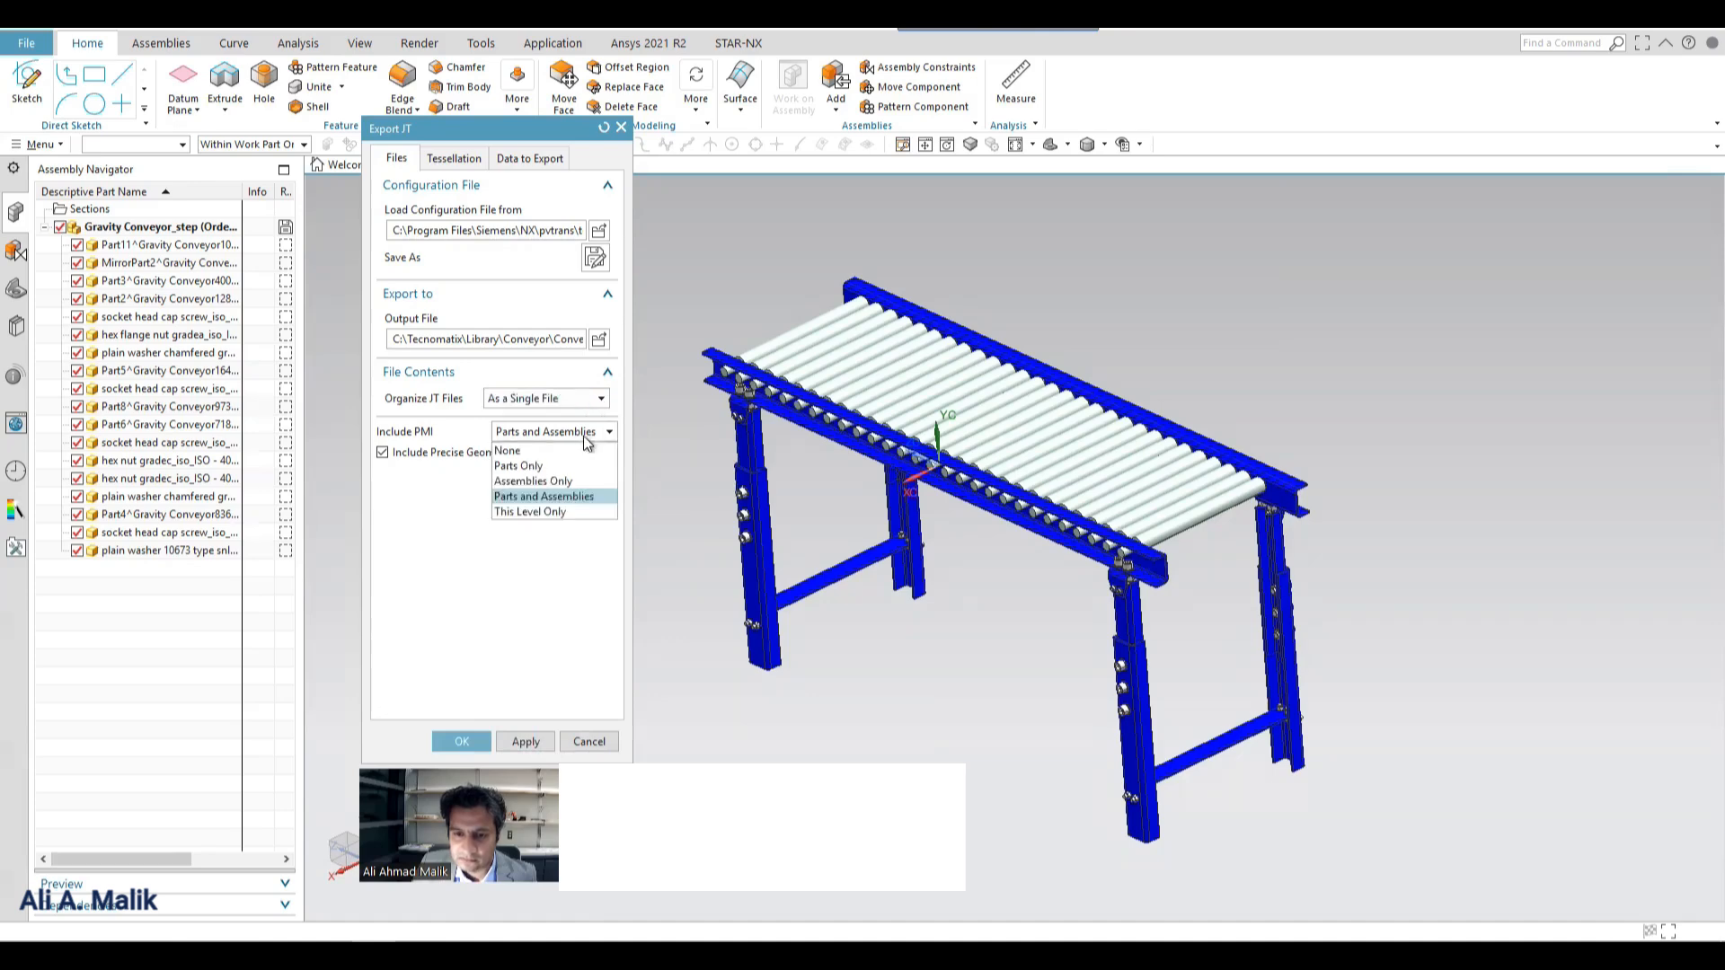
left_click(550, 486)
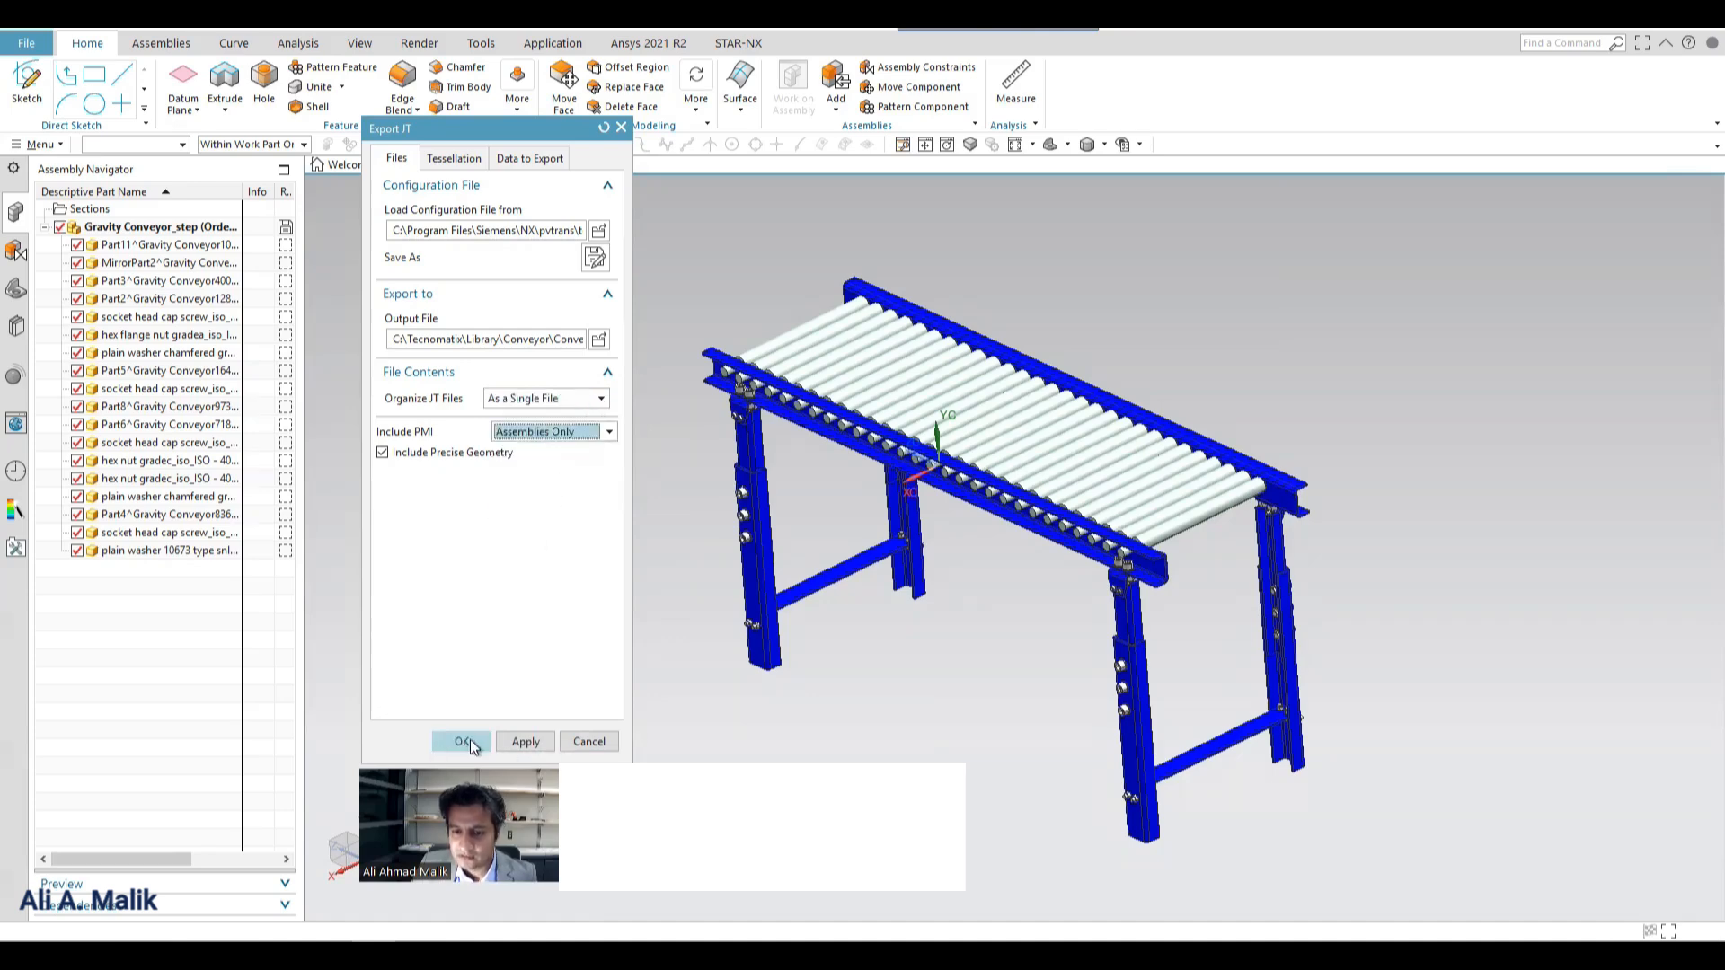
left_click(462, 743)
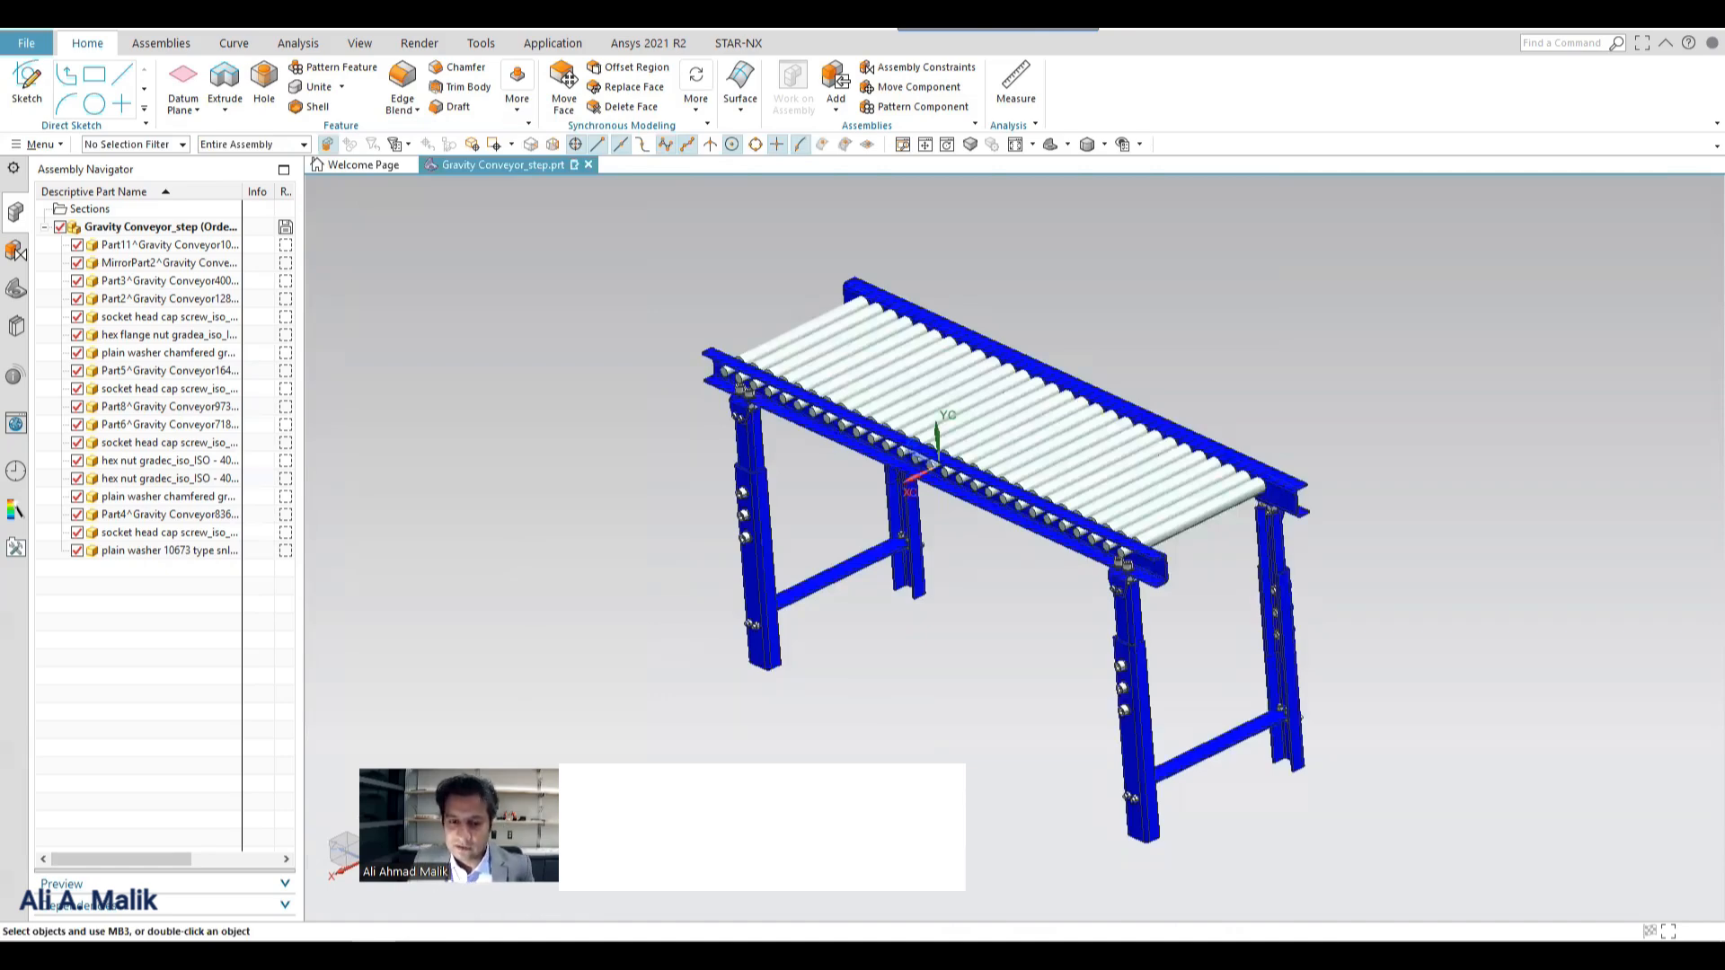
Switch to Process Simulate and set the modeling scope on the Conveyer resource to load the exported geometry.
mouse_move(417, 955)
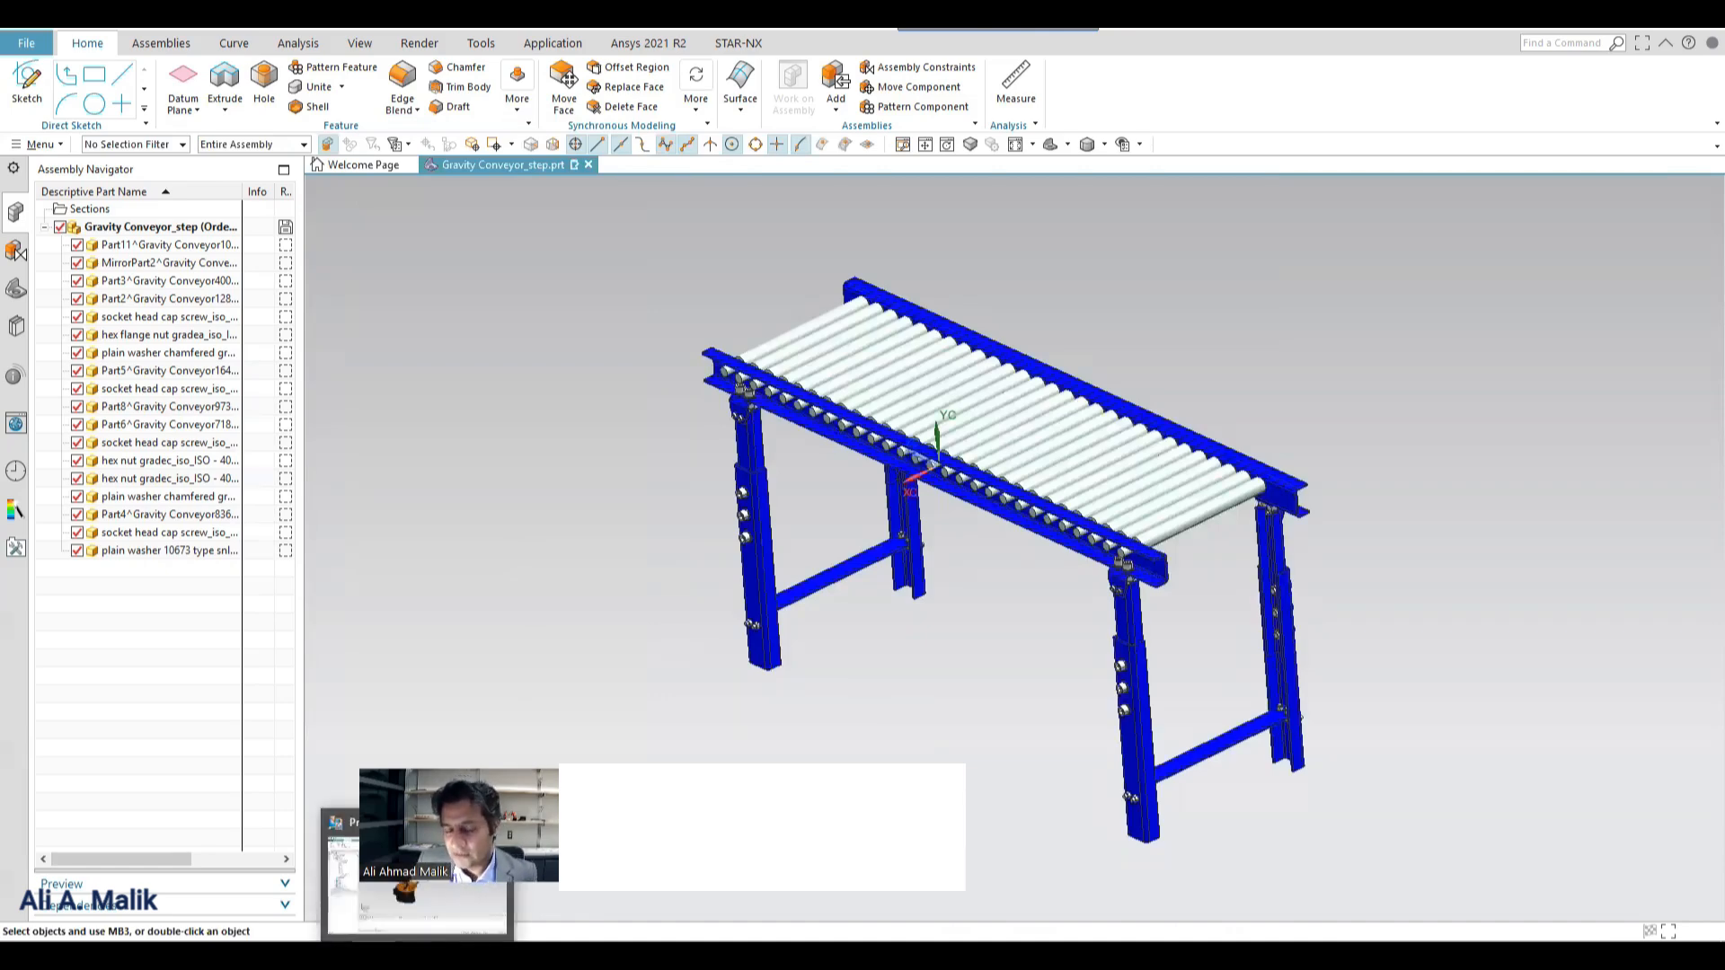
left_click(417, 898)
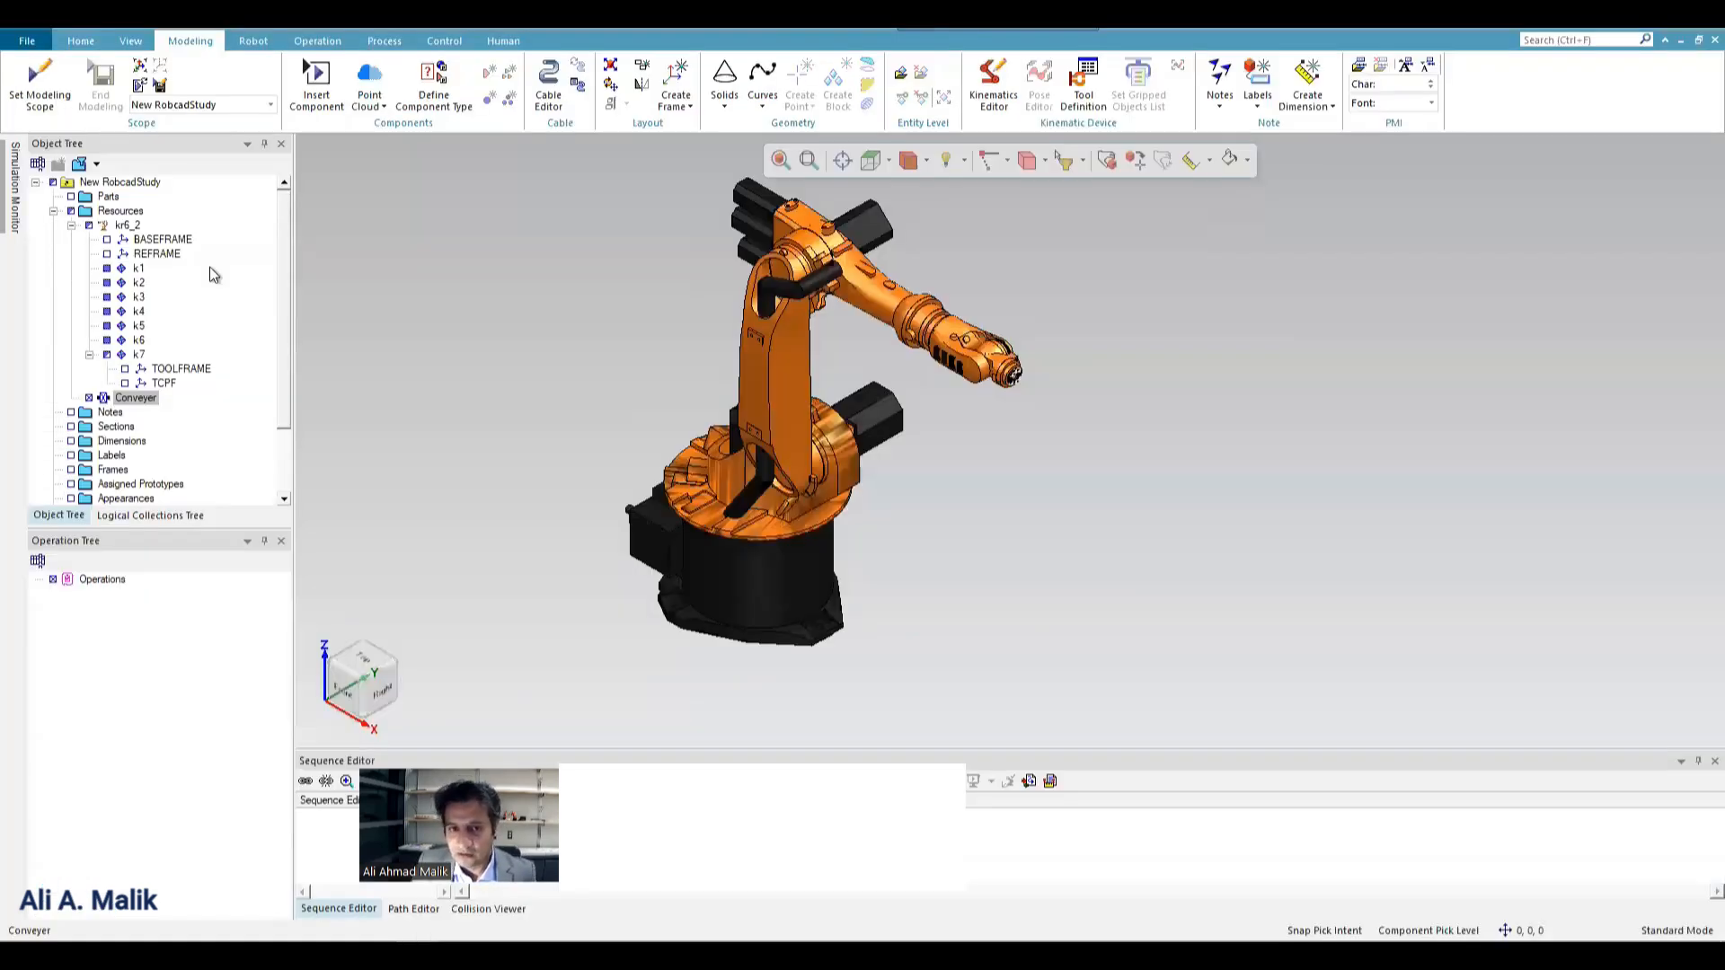
left_click(140, 386)
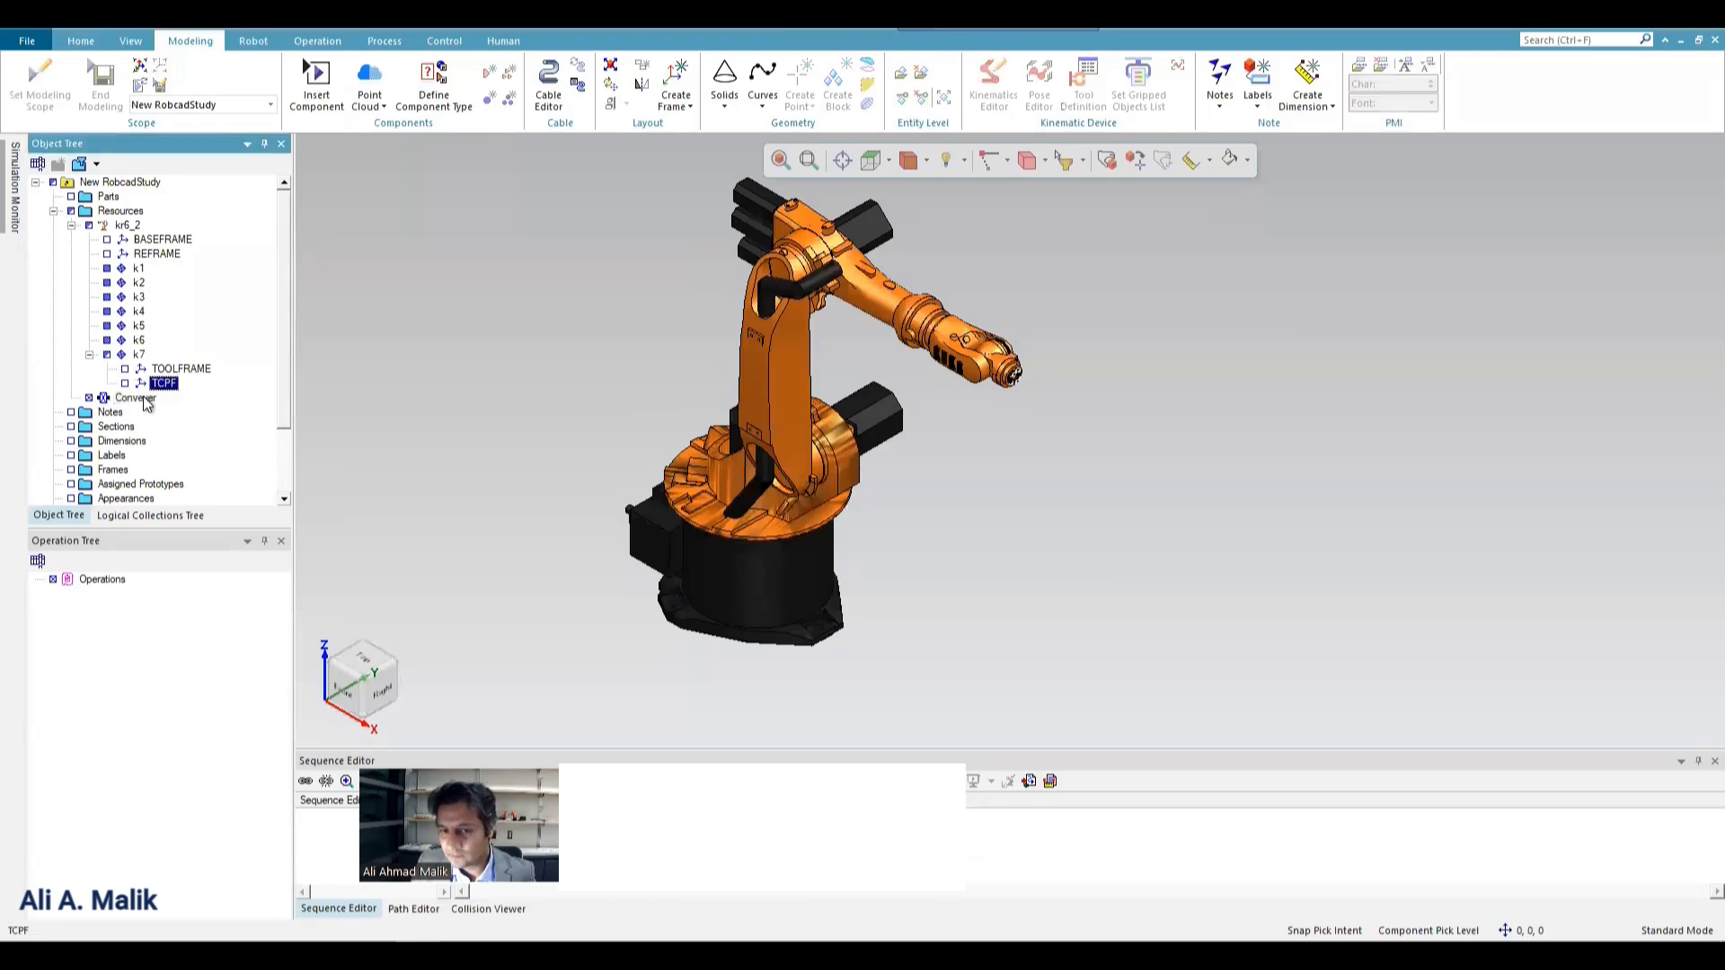
left_click(136, 399)
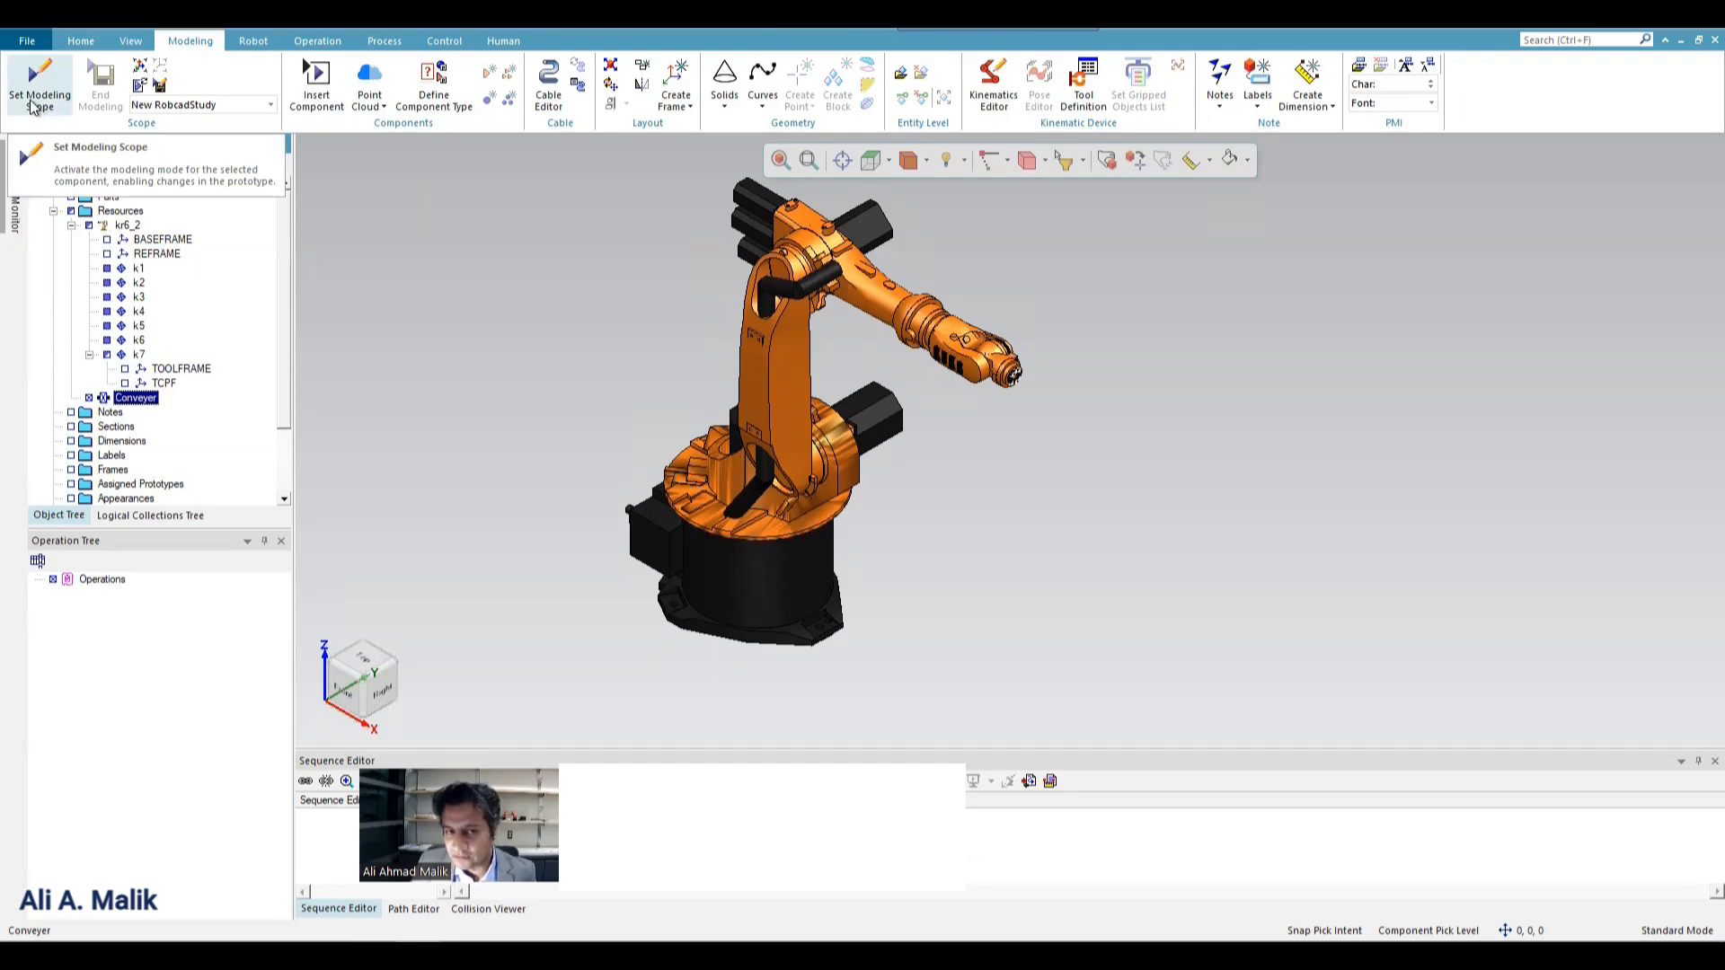
left_click(39, 85)
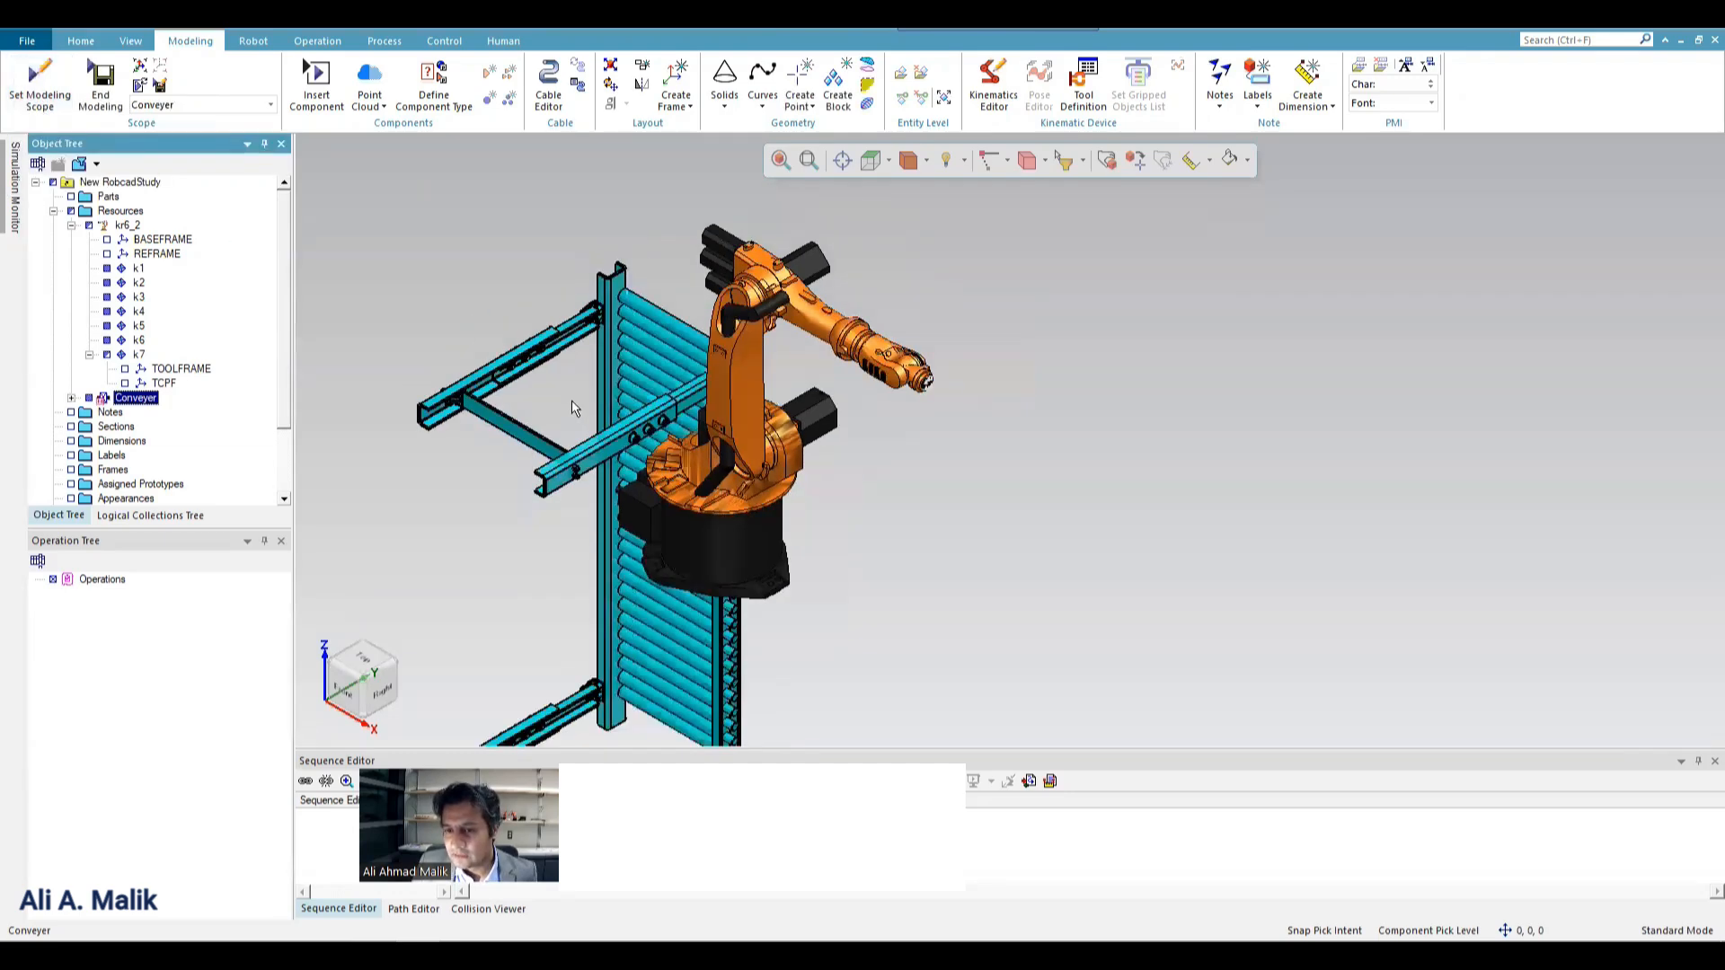
Rotate the conveyor 90° about its X axis with the Placement Manipulator so it stands upright on its legs.
scroll(572, 400, "down", 3)
scroll(626, 373, "up", 3)
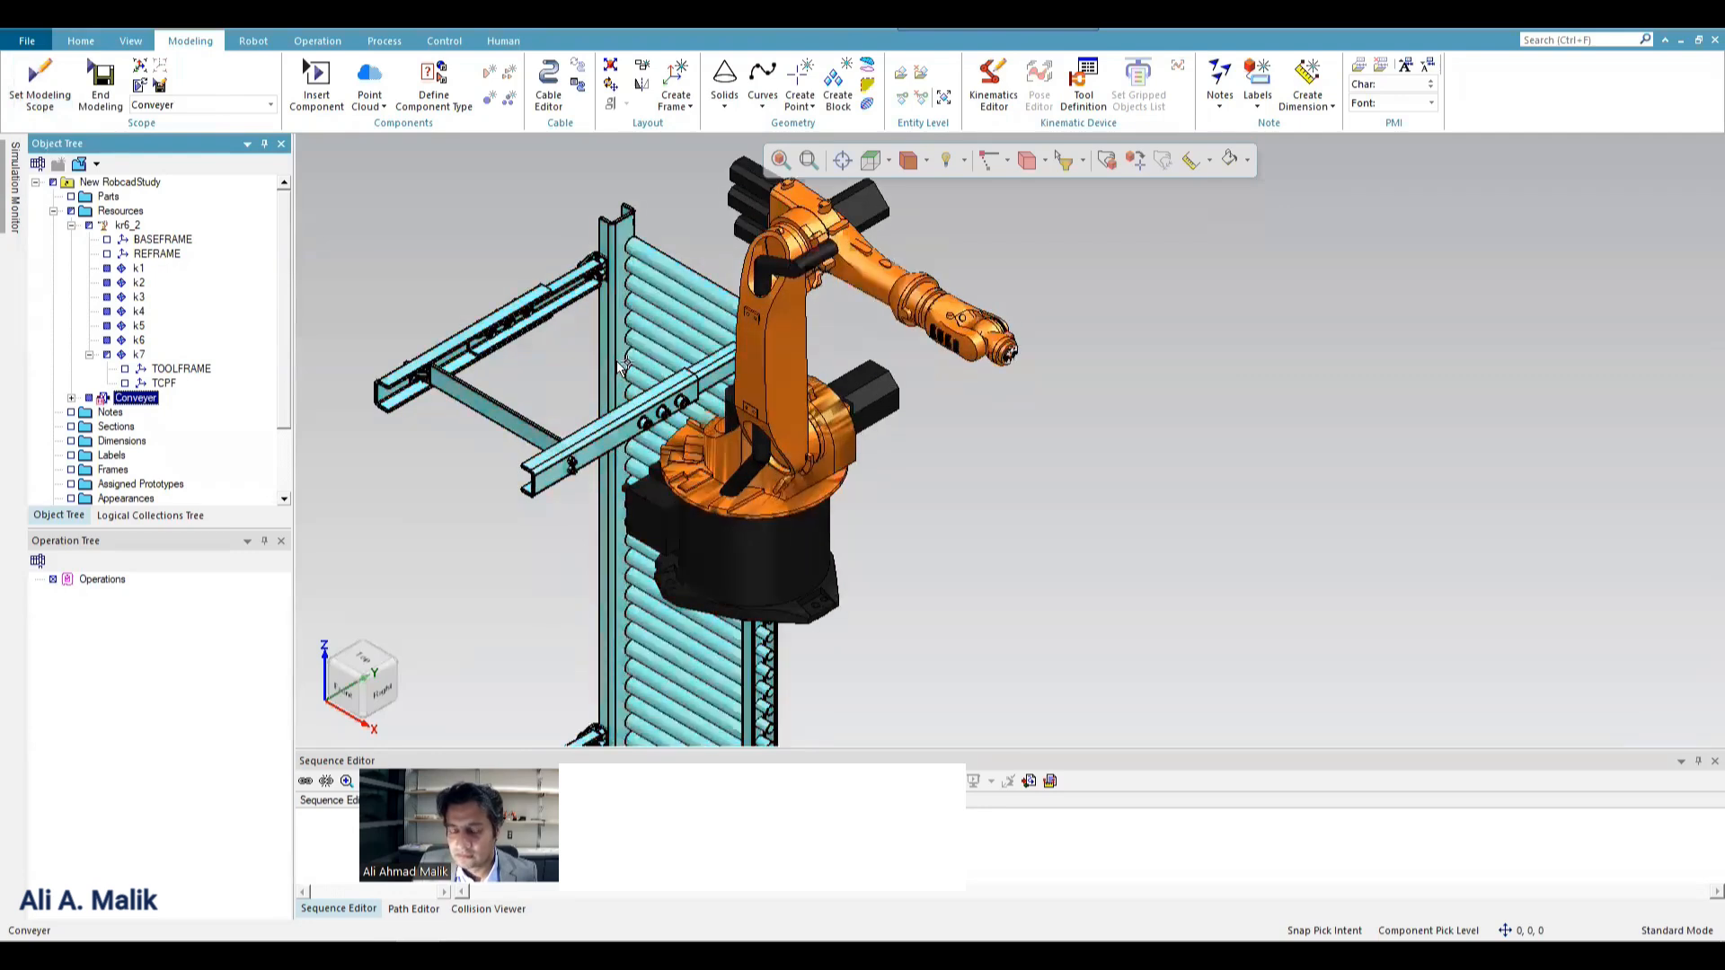
right_click(633, 359)
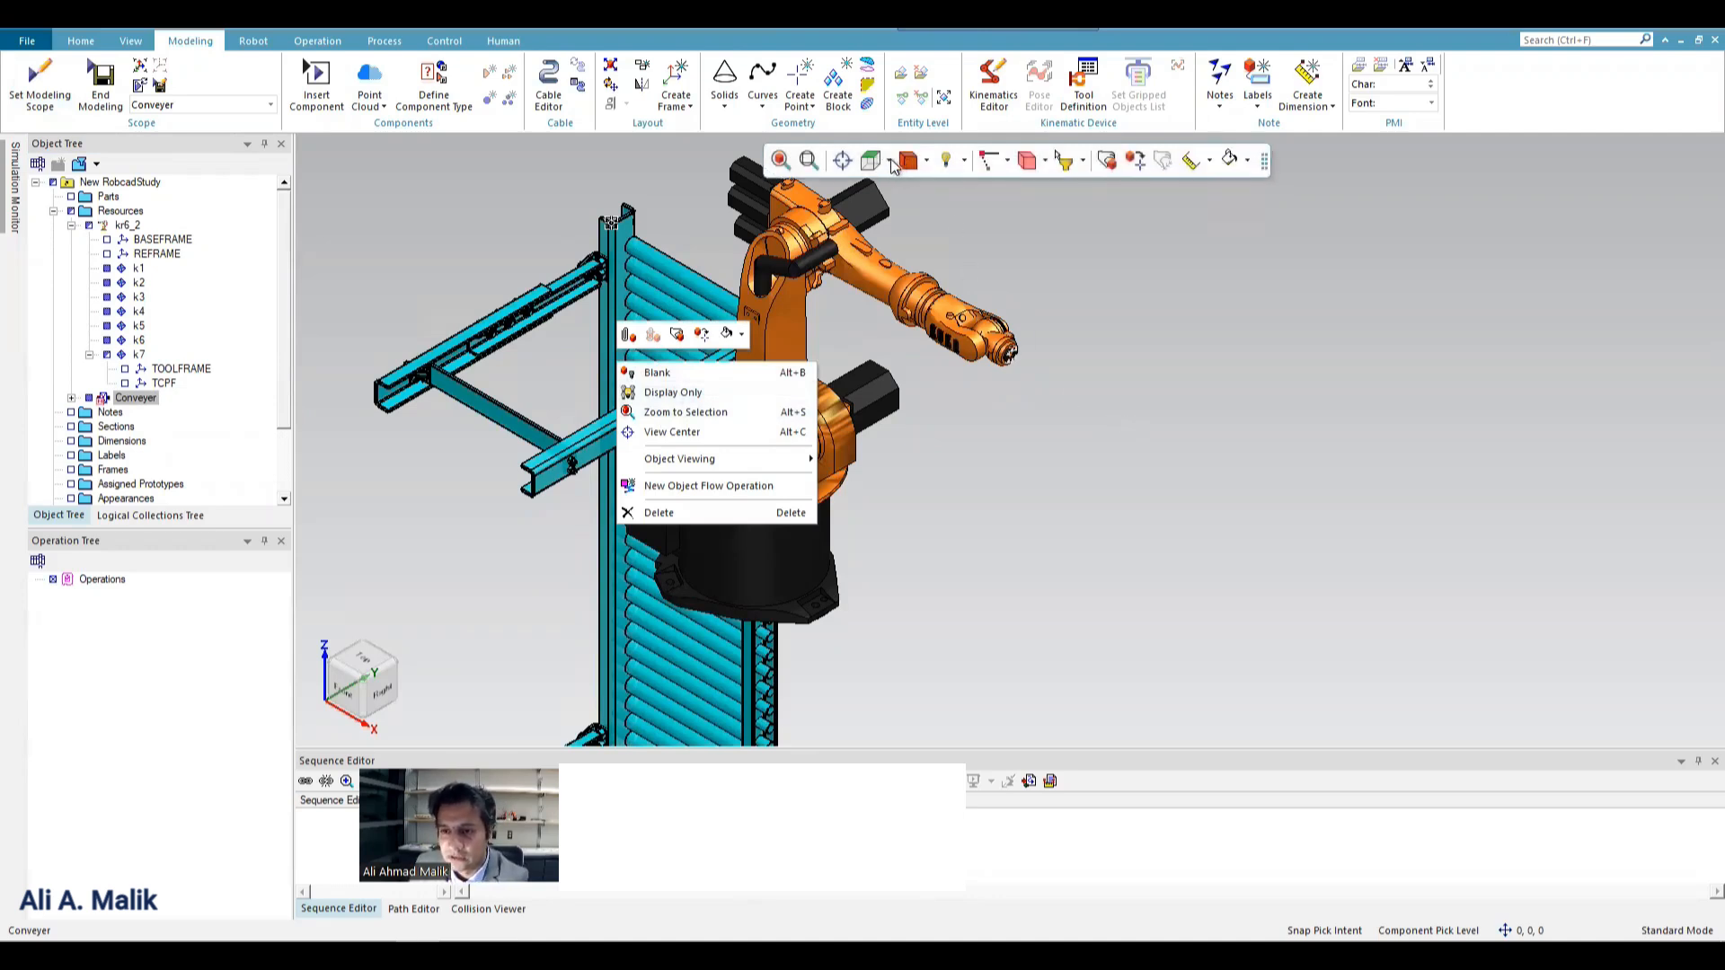
left_click(679, 340)
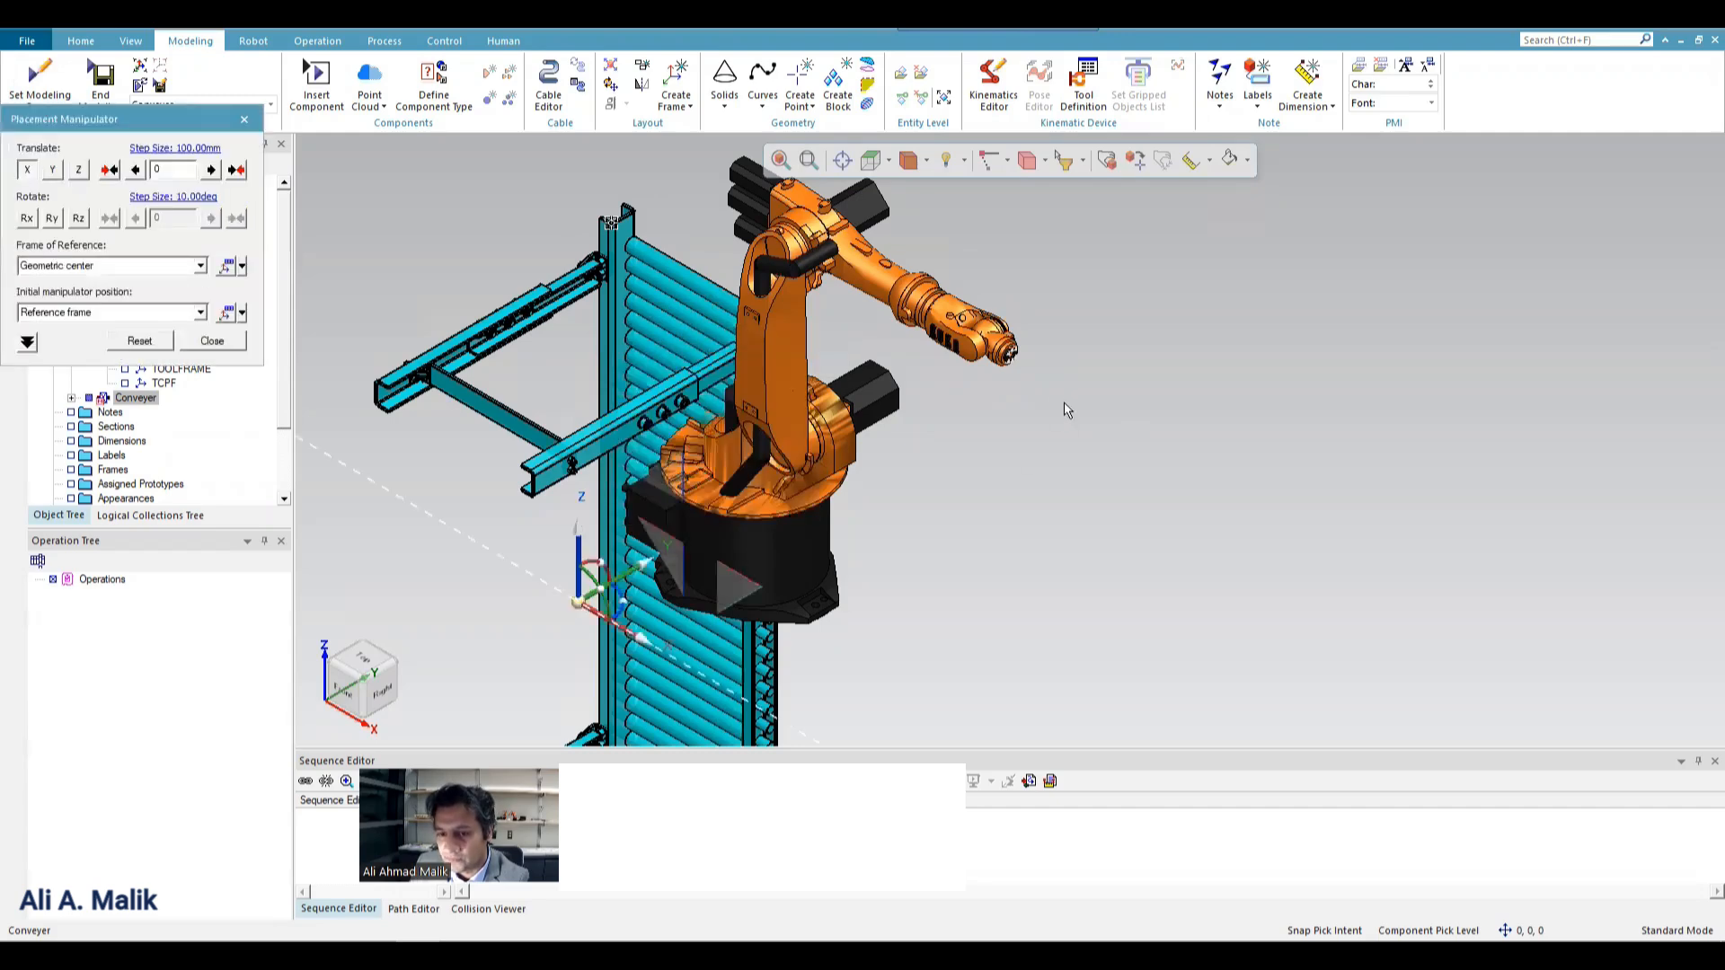
scroll(1056, 386, "down", 2)
scroll(813, 467, "up", 2)
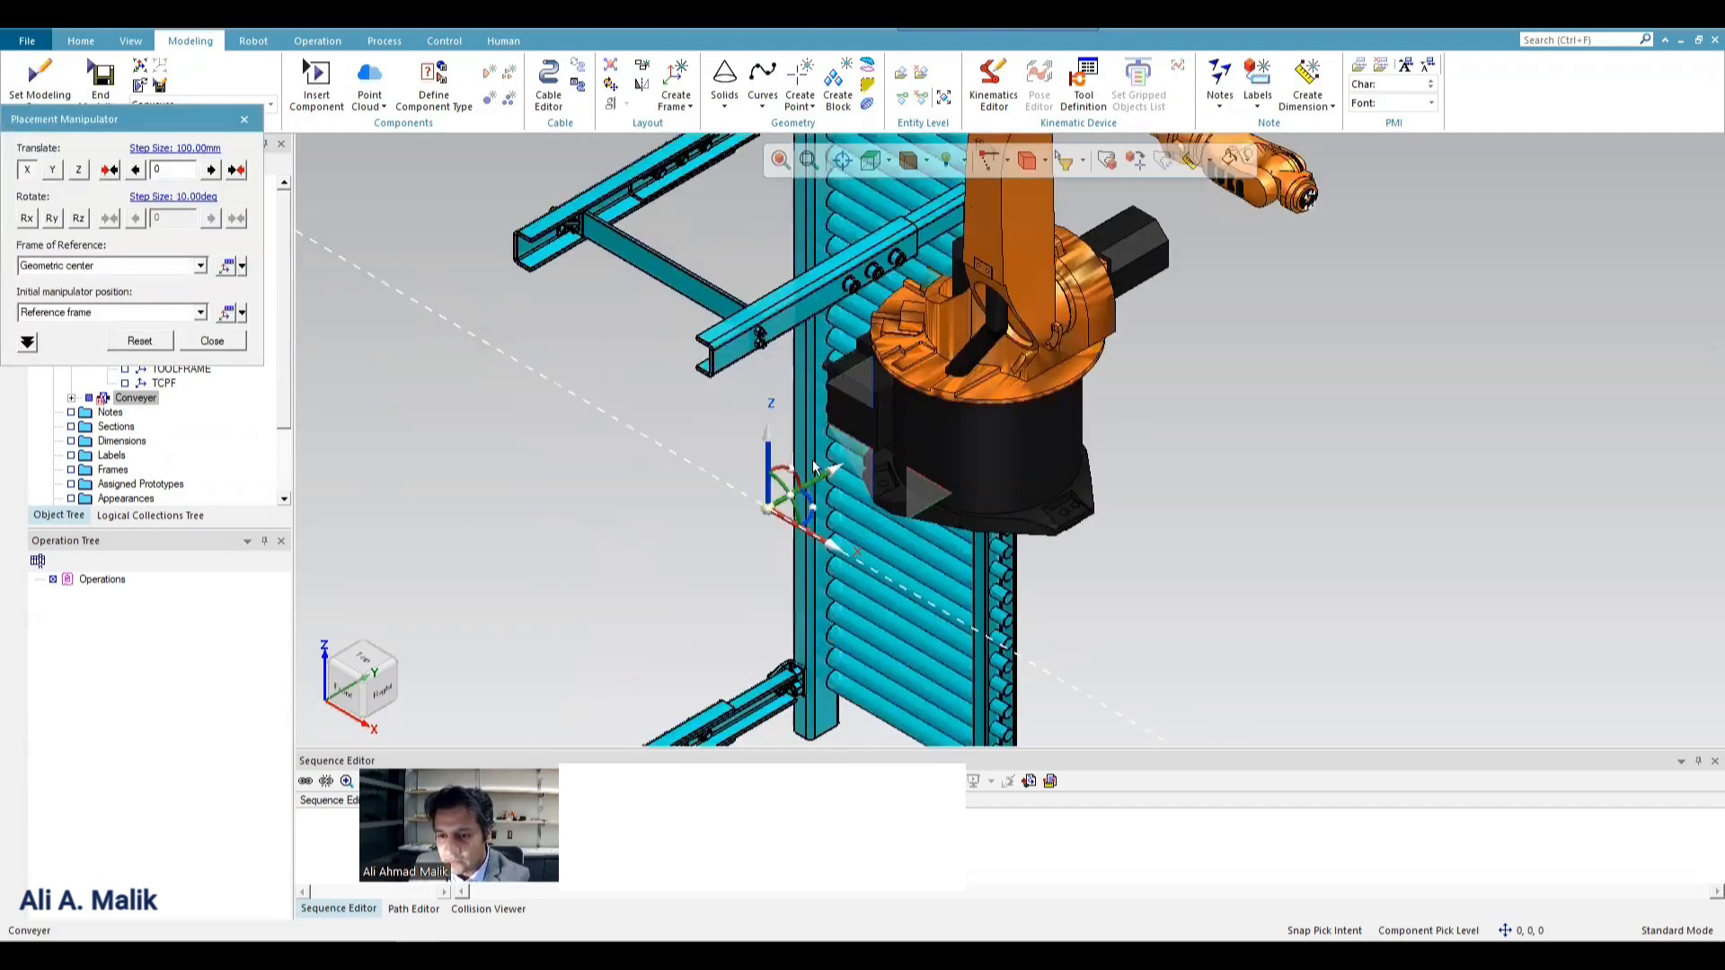
left_click_drag(786, 472, 708, 485)
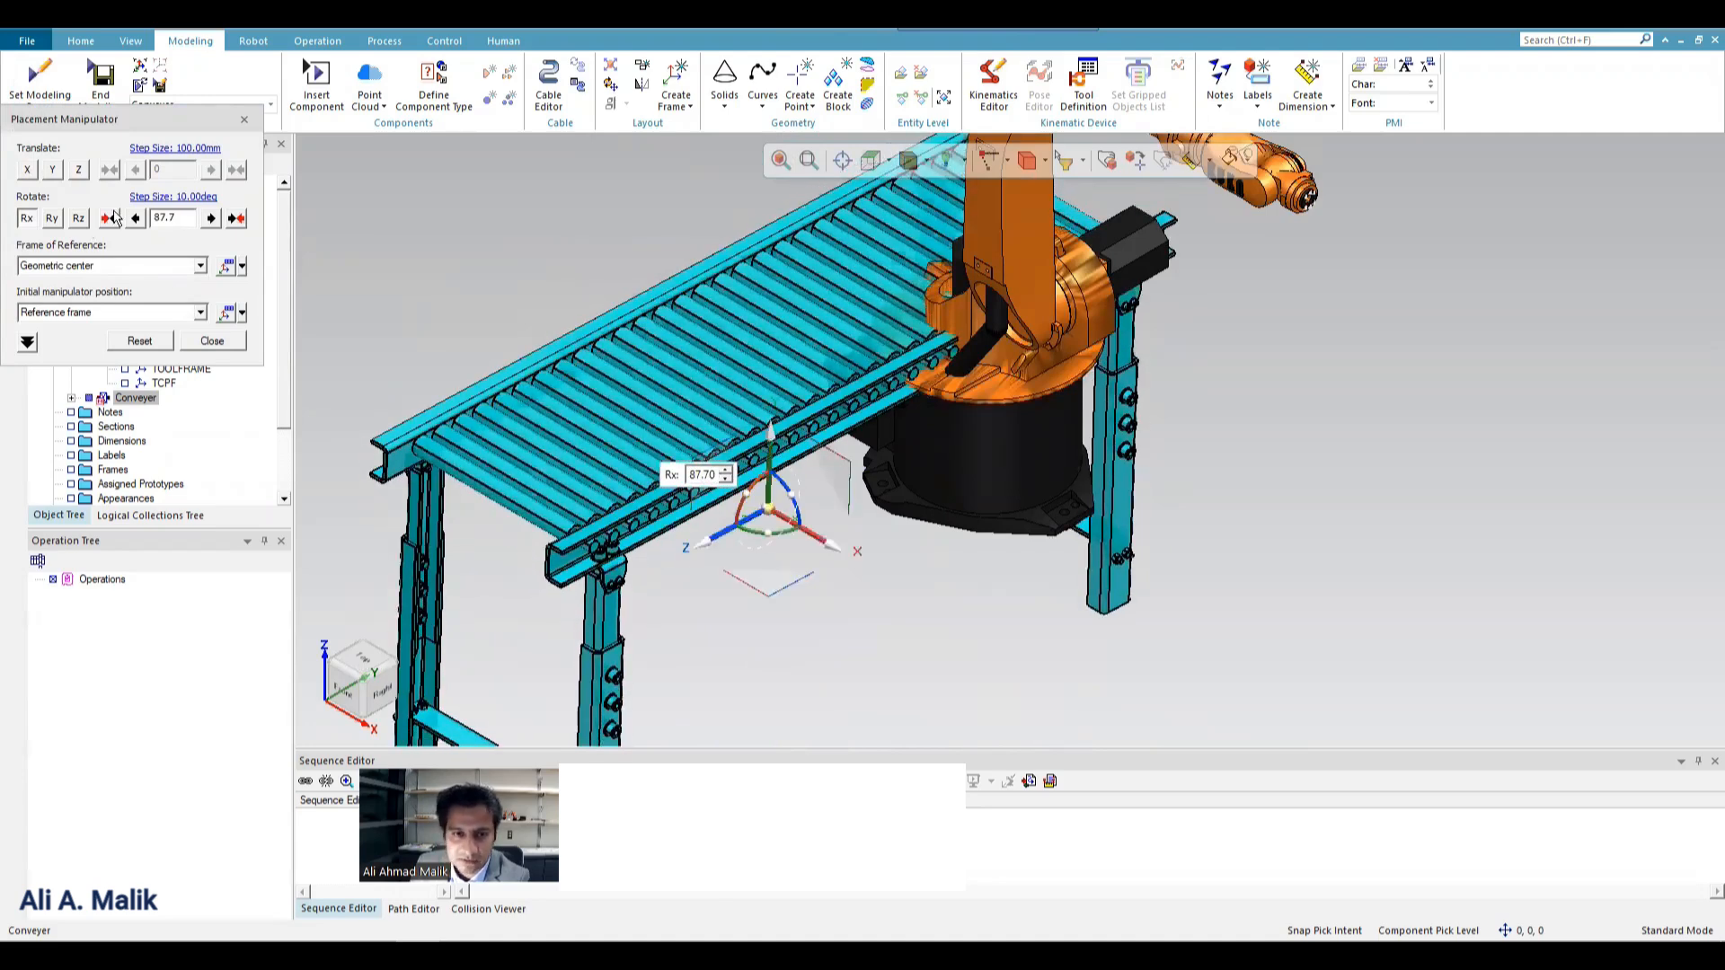
double_click(187, 216)
type("90")
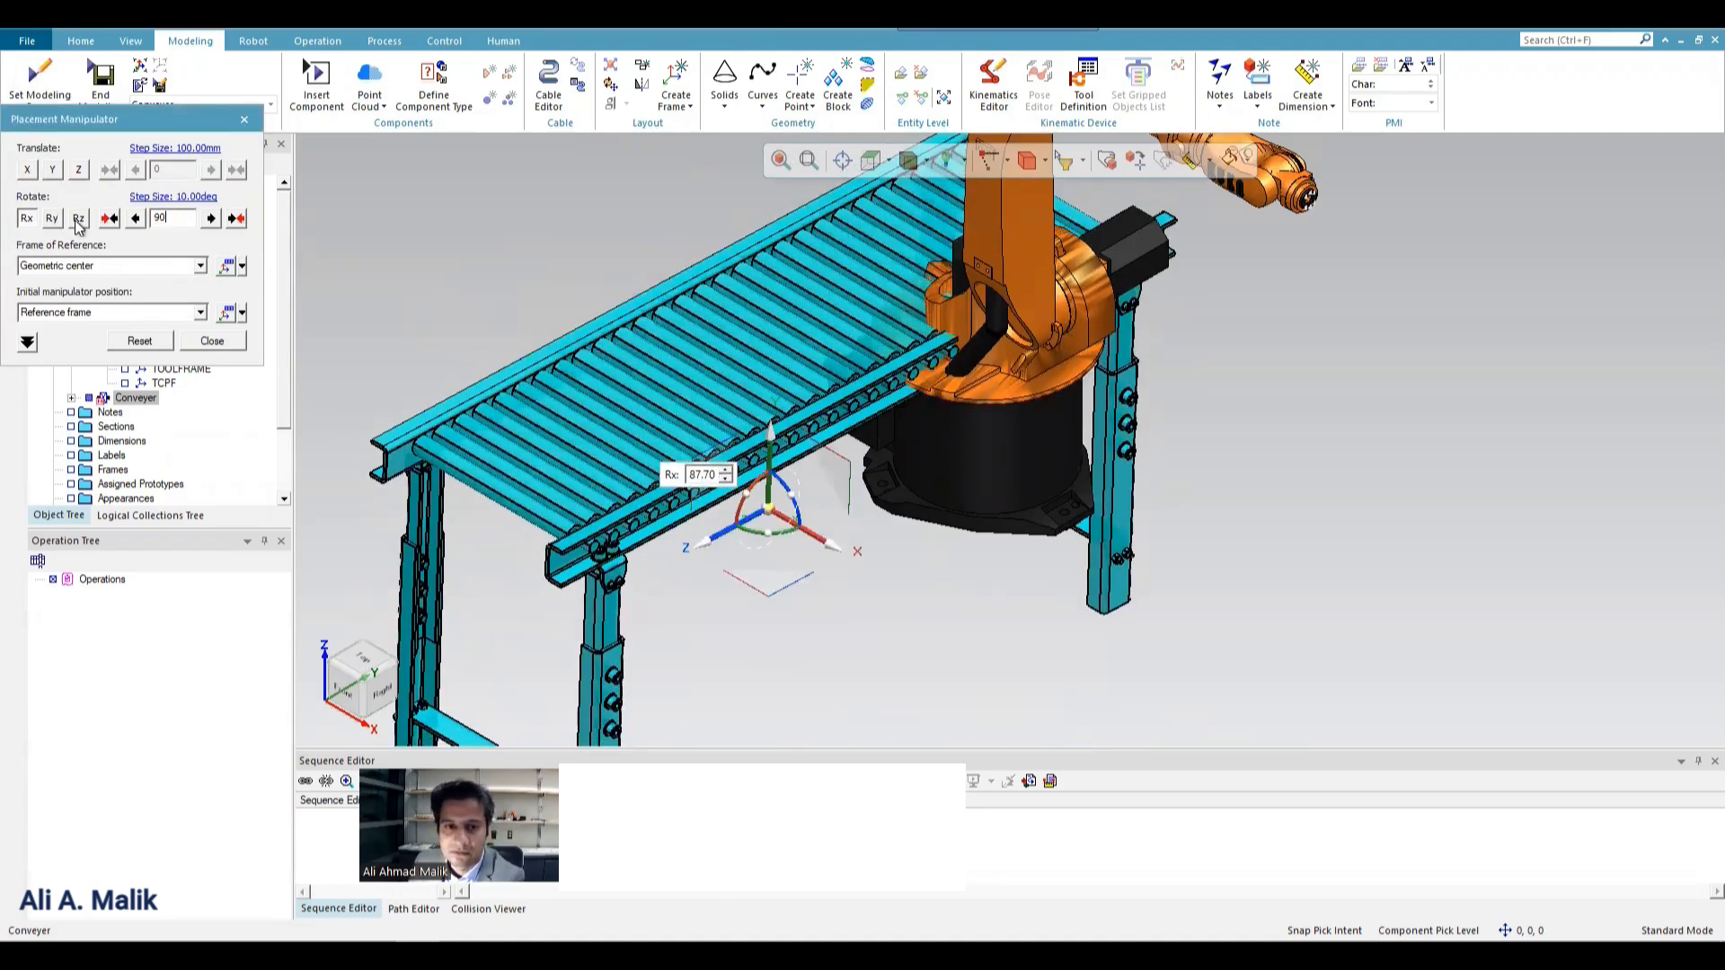
key("Return")
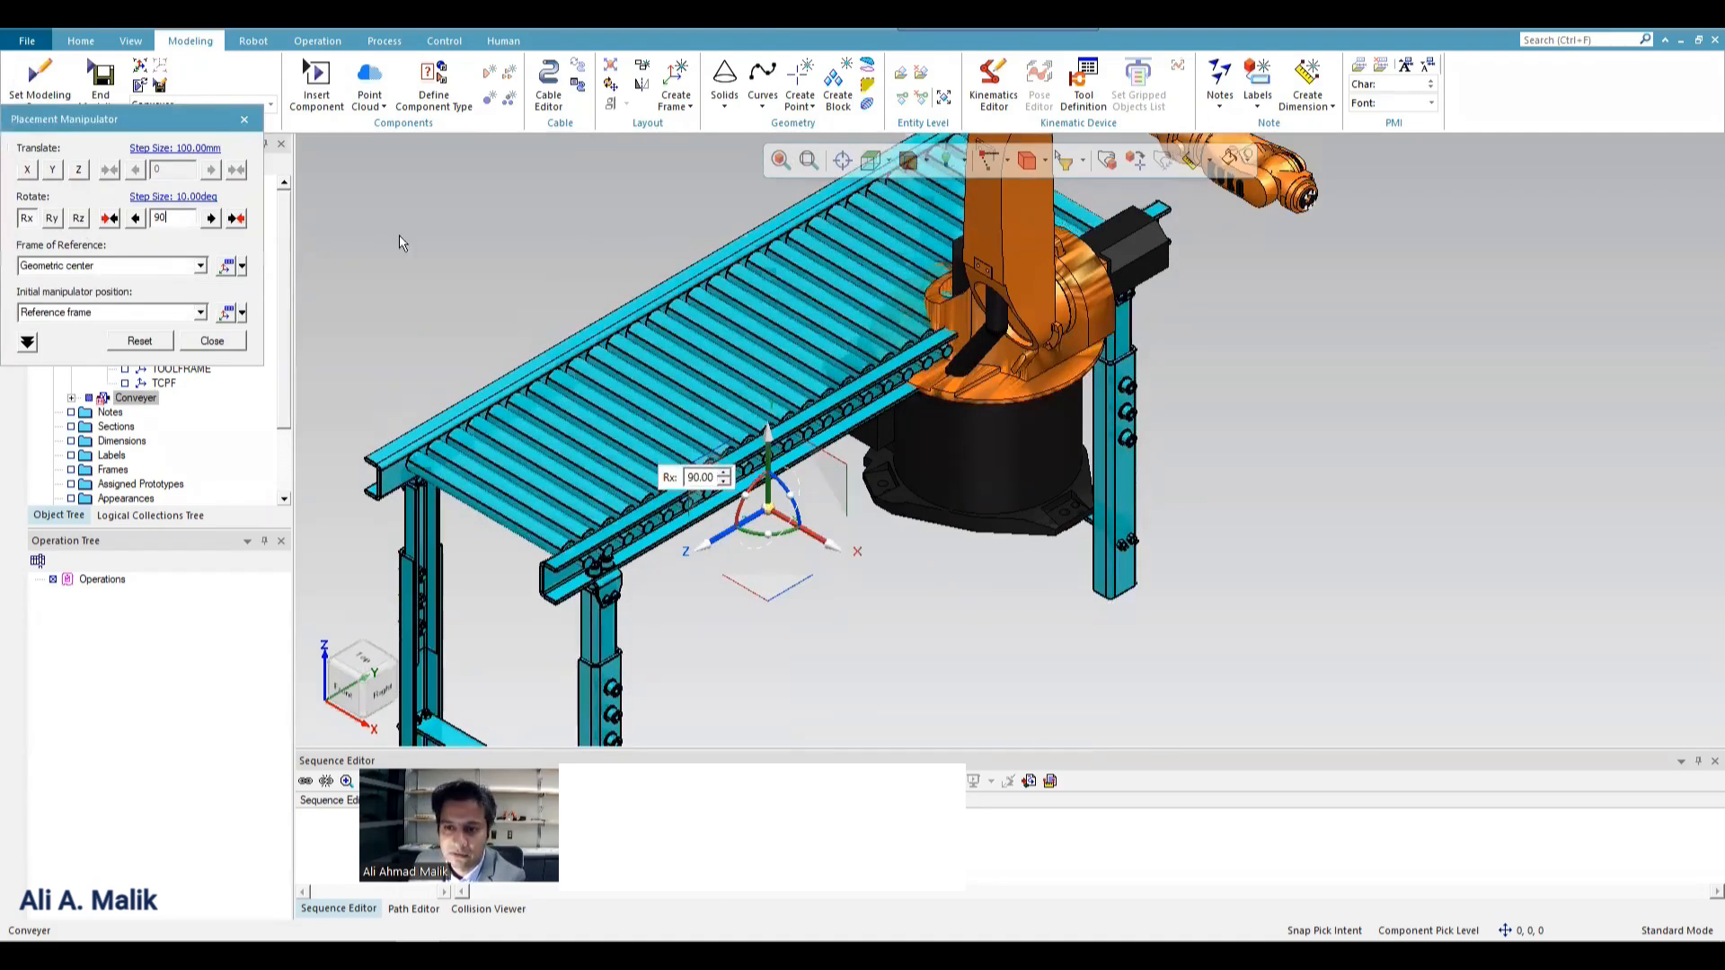
In the top view, move the conveyor horizontally in front of the robot, finishing with an X adjustment of about -39 mm.
left_click(887, 163)
left_click(904, 204)
scroll(790, 422, "down", 5)
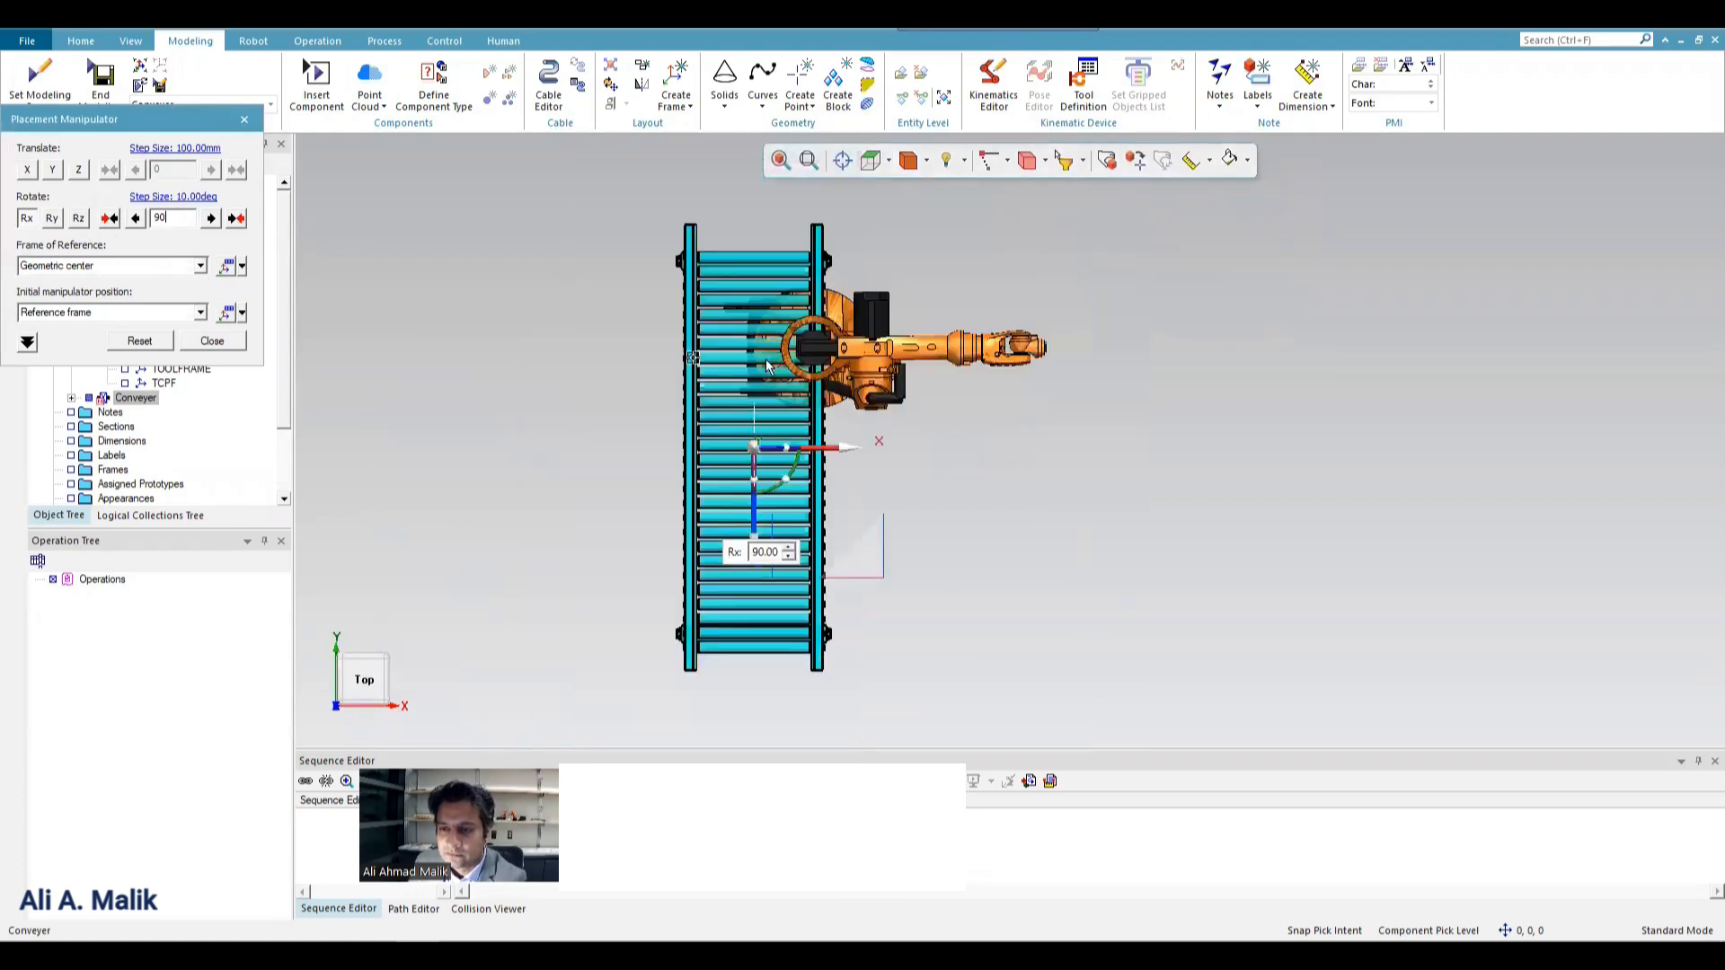
left_click_drag(843, 406, 960, 406)
left_click_drag(893, 505, 894, 415)
left_click_drag(982, 312, 959, 323)
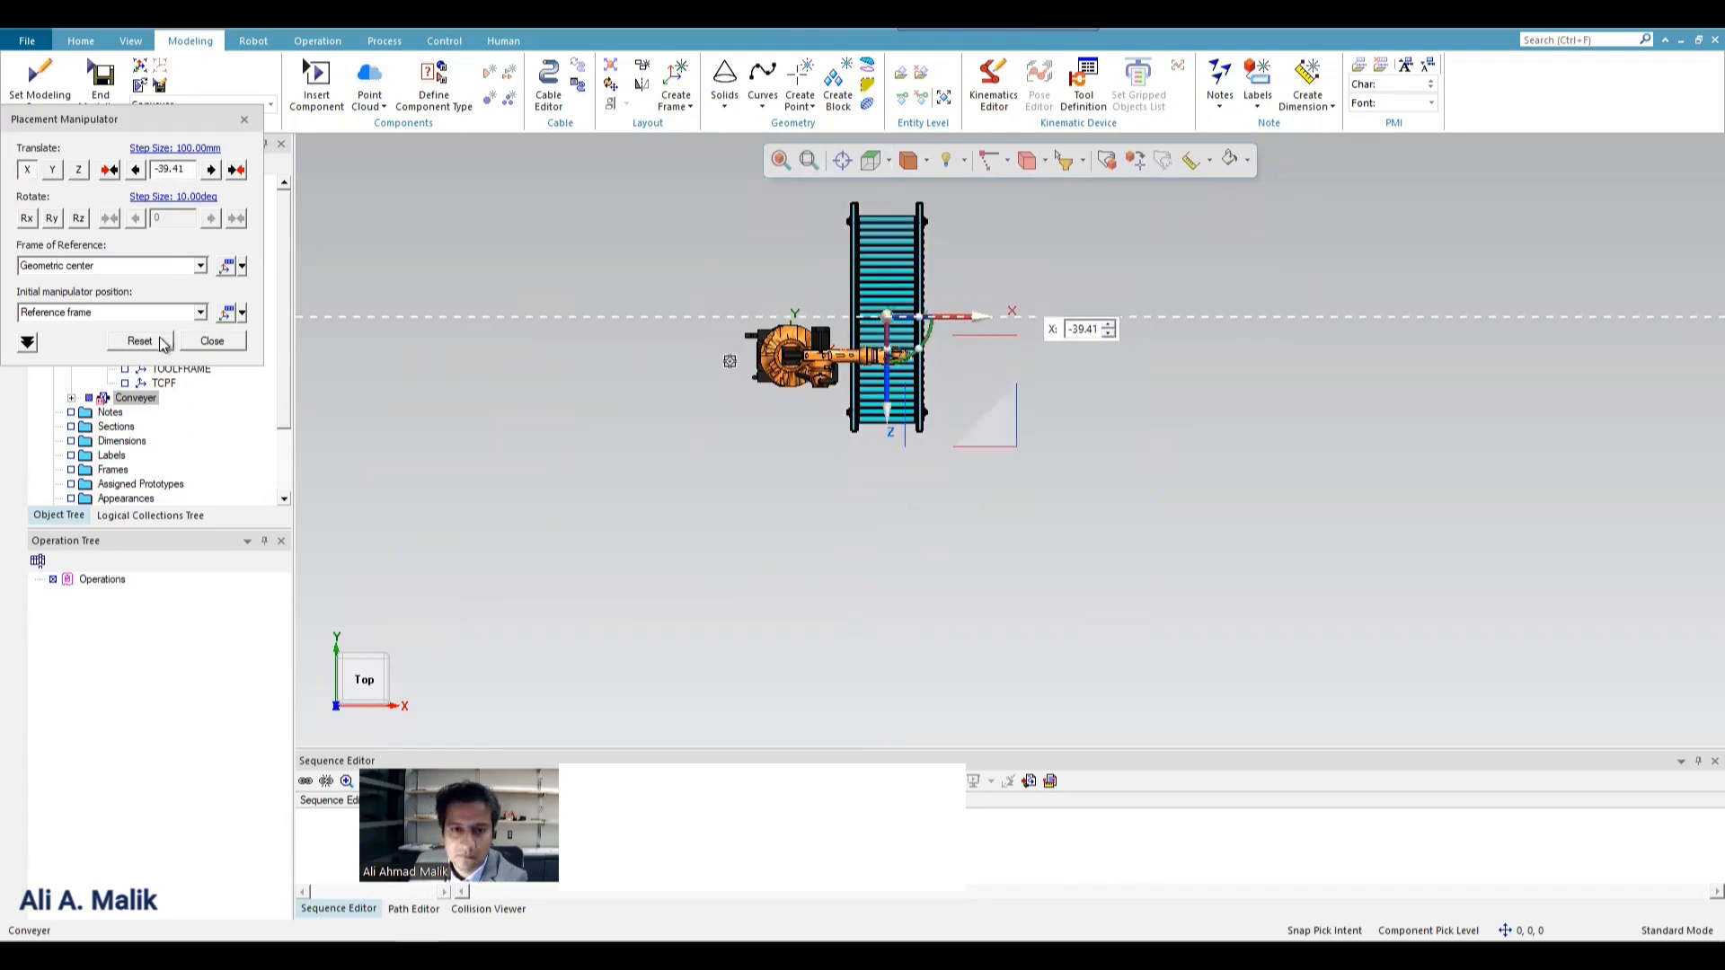
In the front view, raise the conveyor by about 479 mm along the manipulator's Y axis, near the robot's base level.
left_click(887, 161)
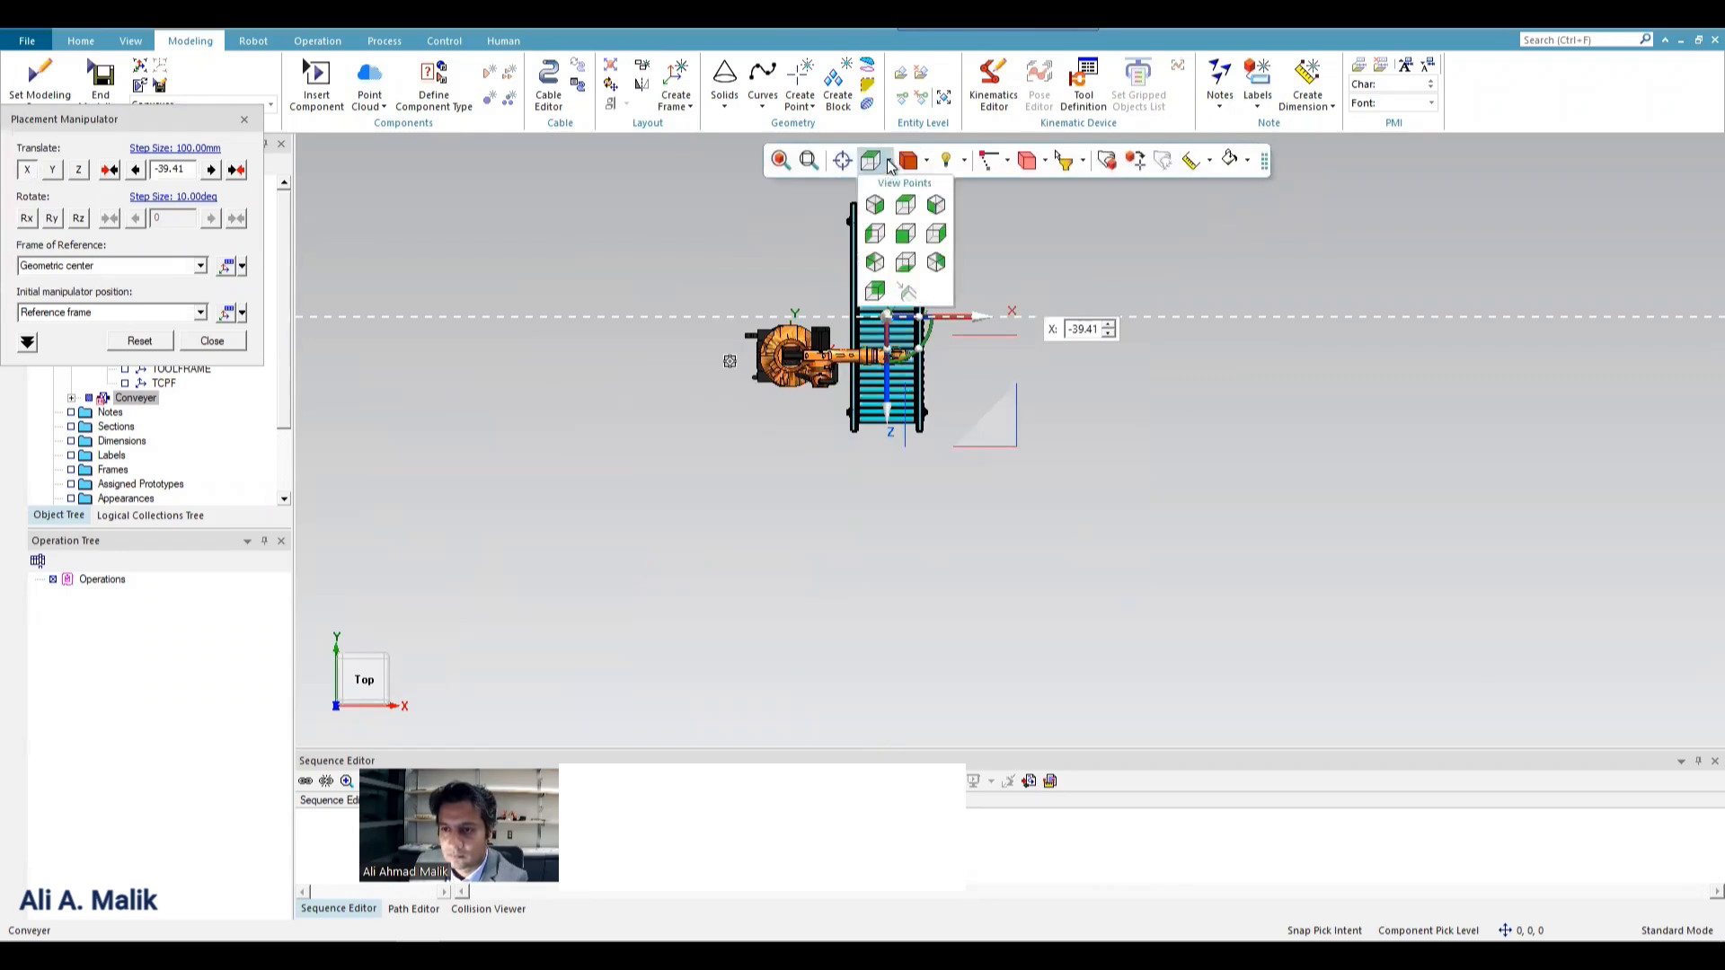
left_click(894, 241)
middle_click_drag(860, 468, 952, 465)
left_click_drag(949, 505, 950, 300)
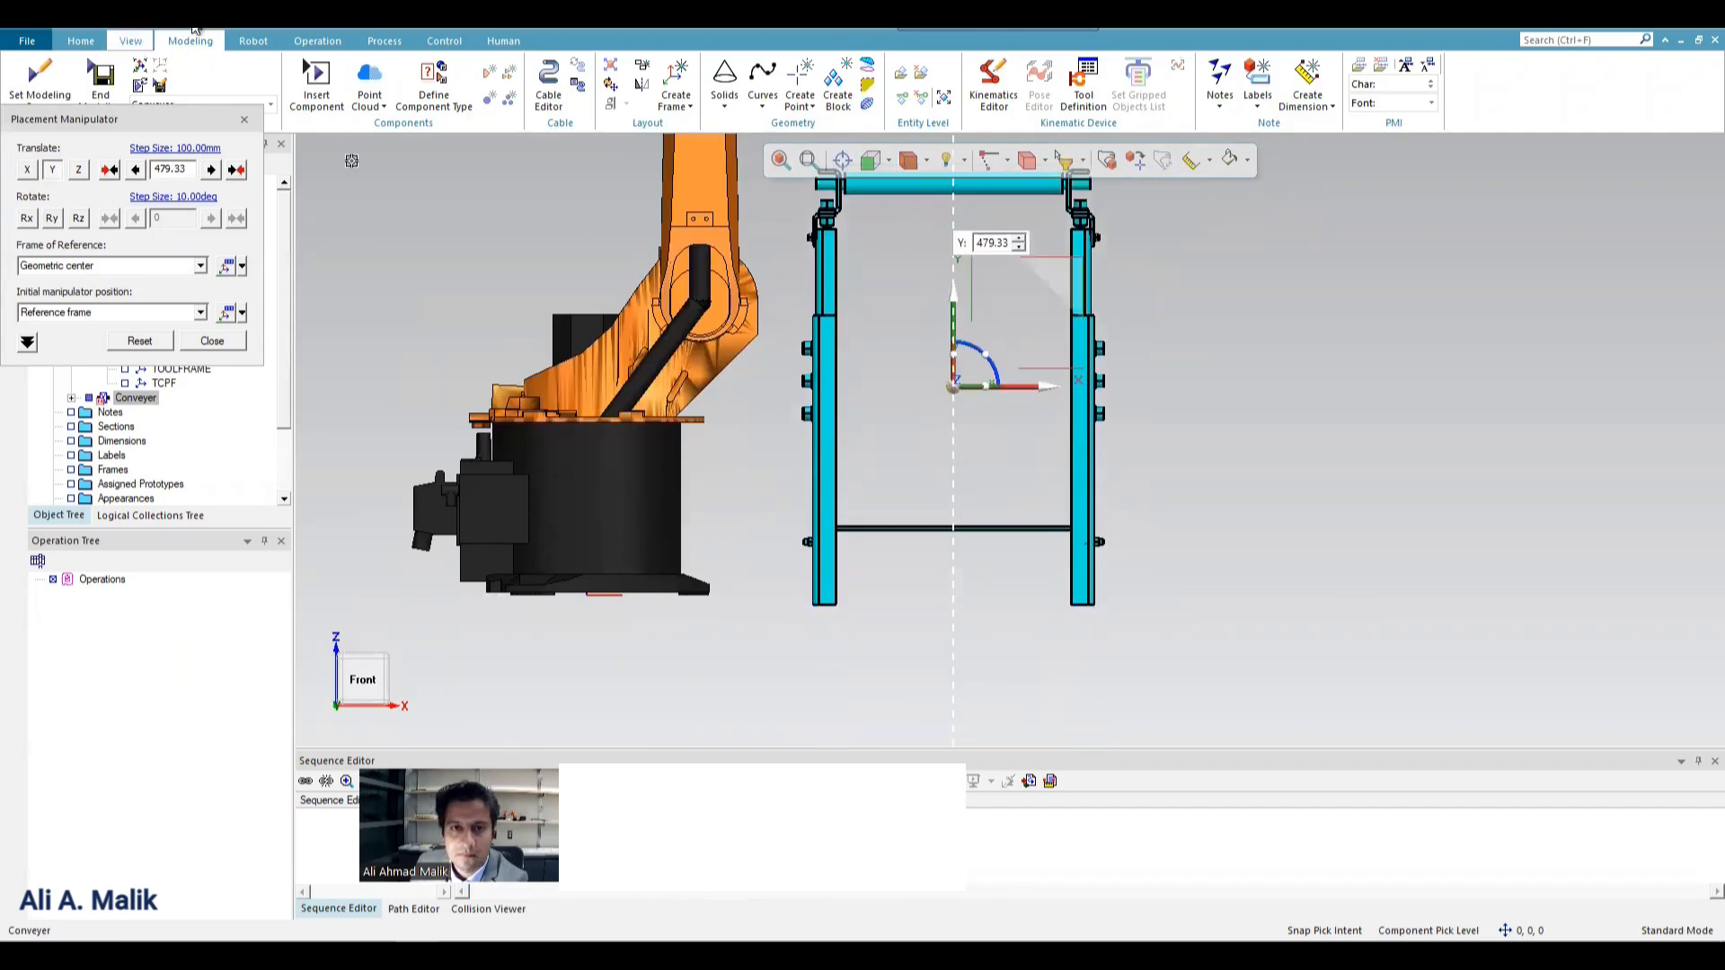
Display the floor, raise the conveyor to a Y offset of about 506 mm so its legs rest on it, and finish the placement.
left_click(130, 42)
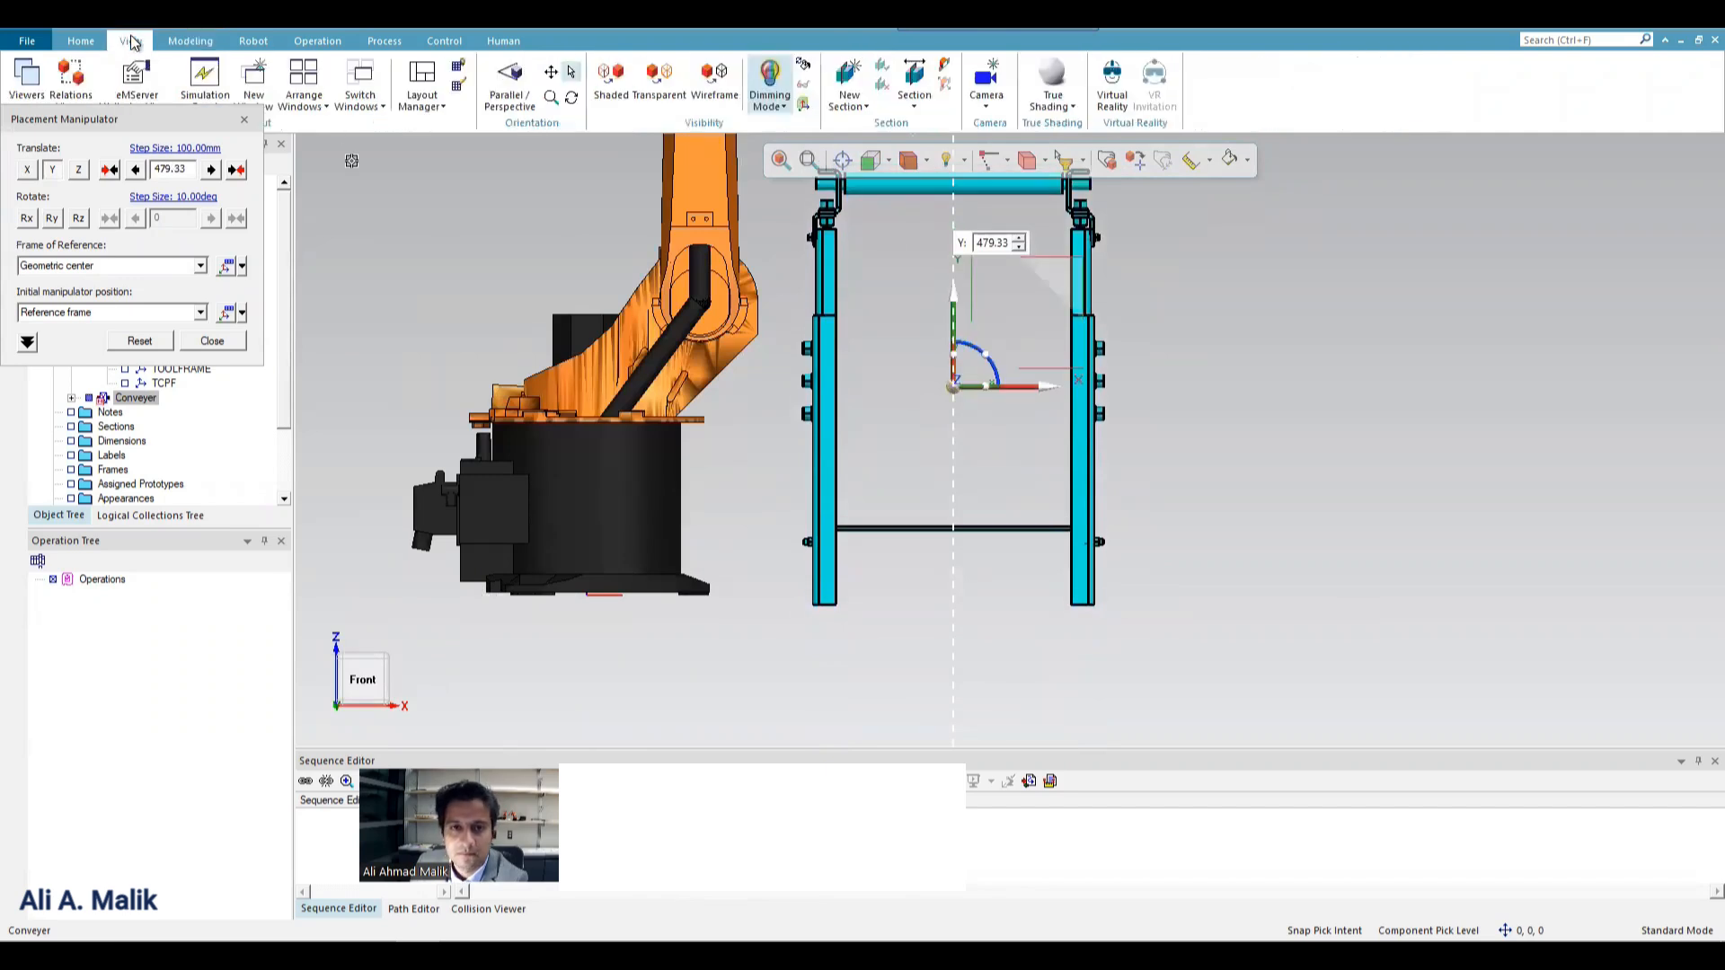
left_click(461, 65)
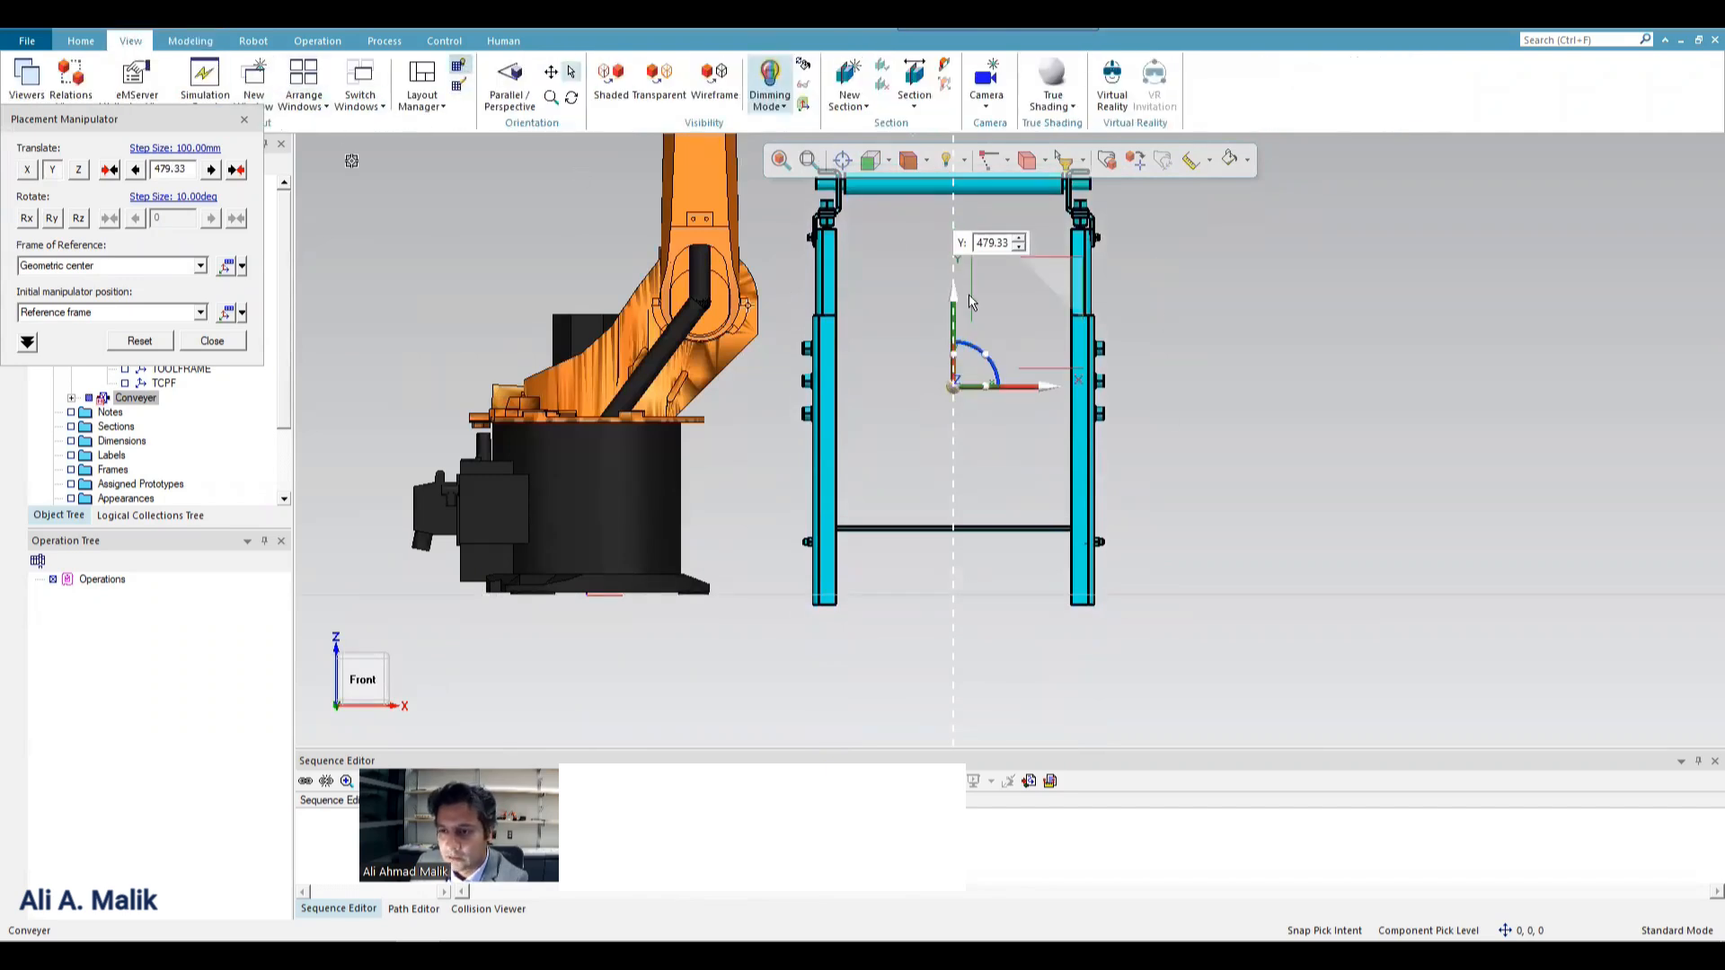
left_click_drag(954, 300, 959, 285)
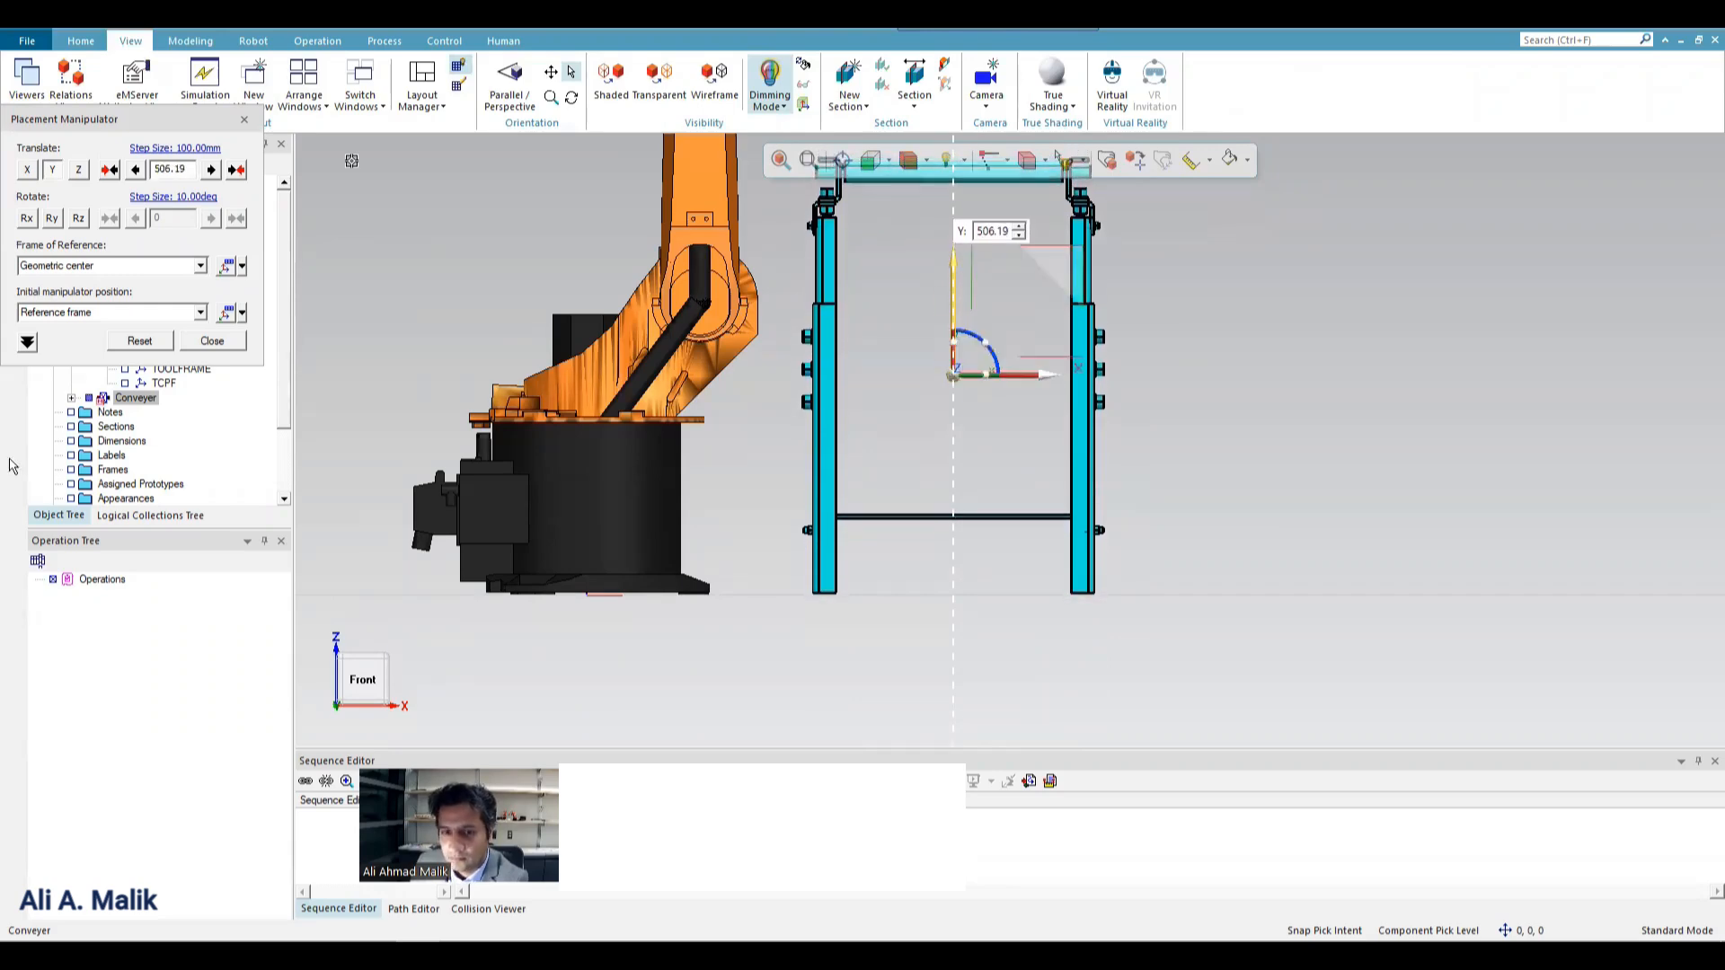
left_click(212, 340)
Hide the floor grid beneath the robot and conveyor.
middle_click_drag(930, 464, 738, 641)
scroll(755, 595, "down", 7)
scroll(714, 580, "up", 4)
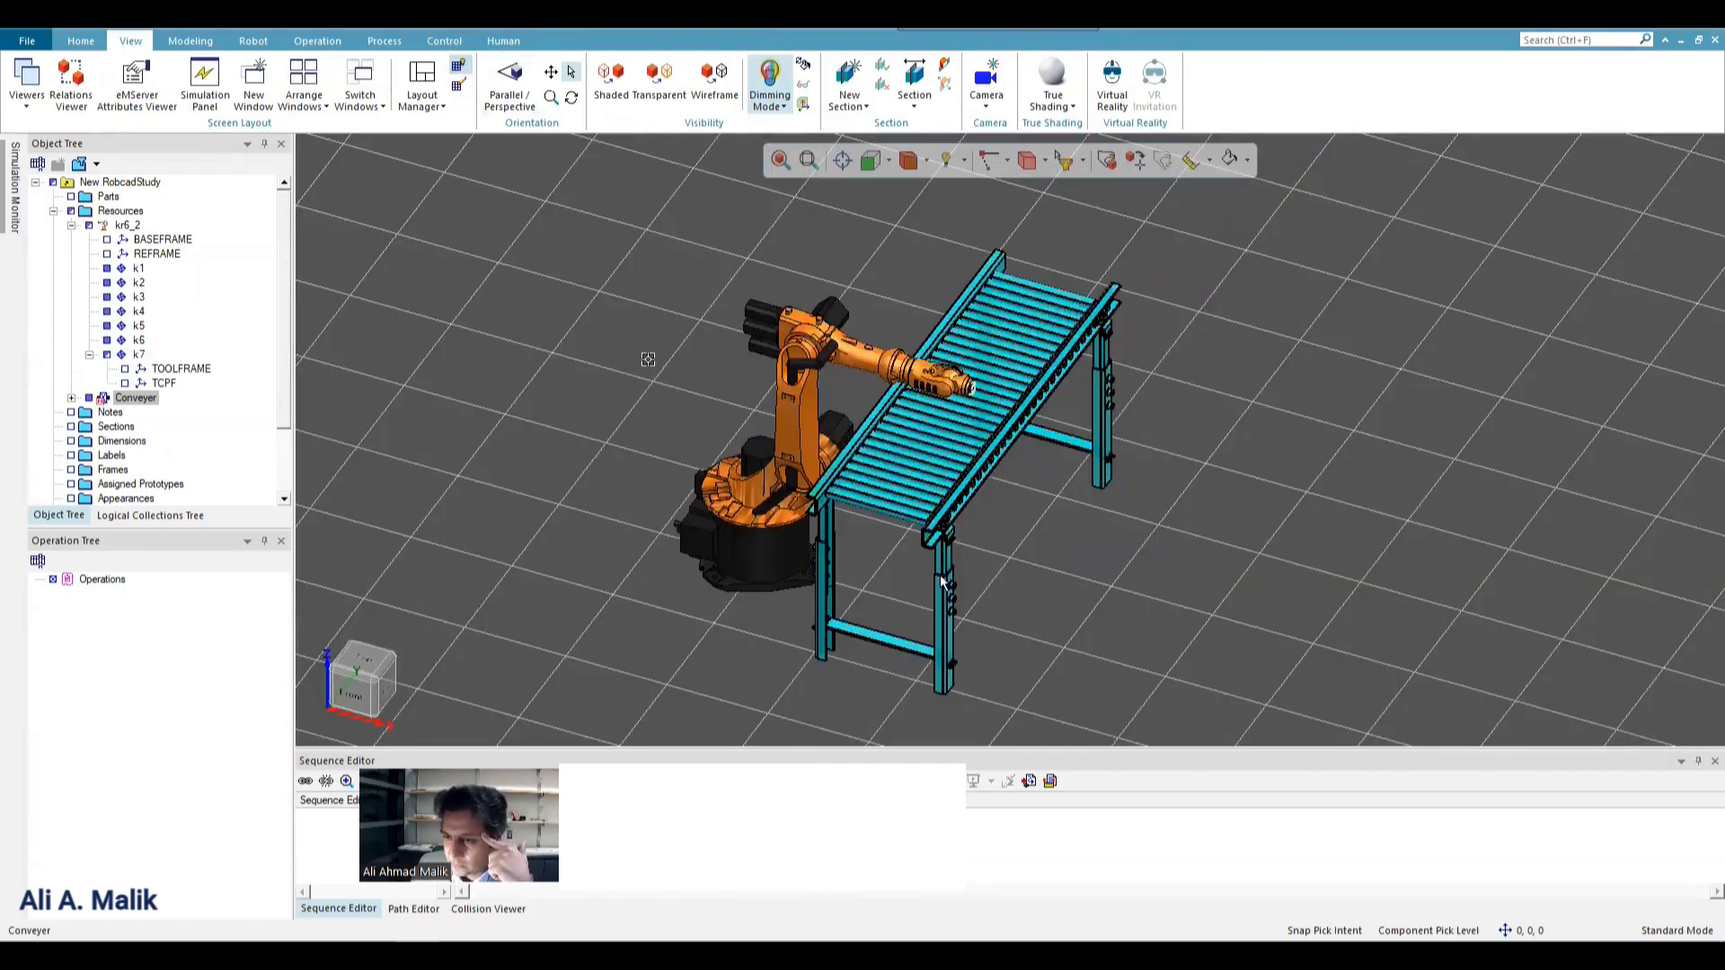
left_click(461, 72)
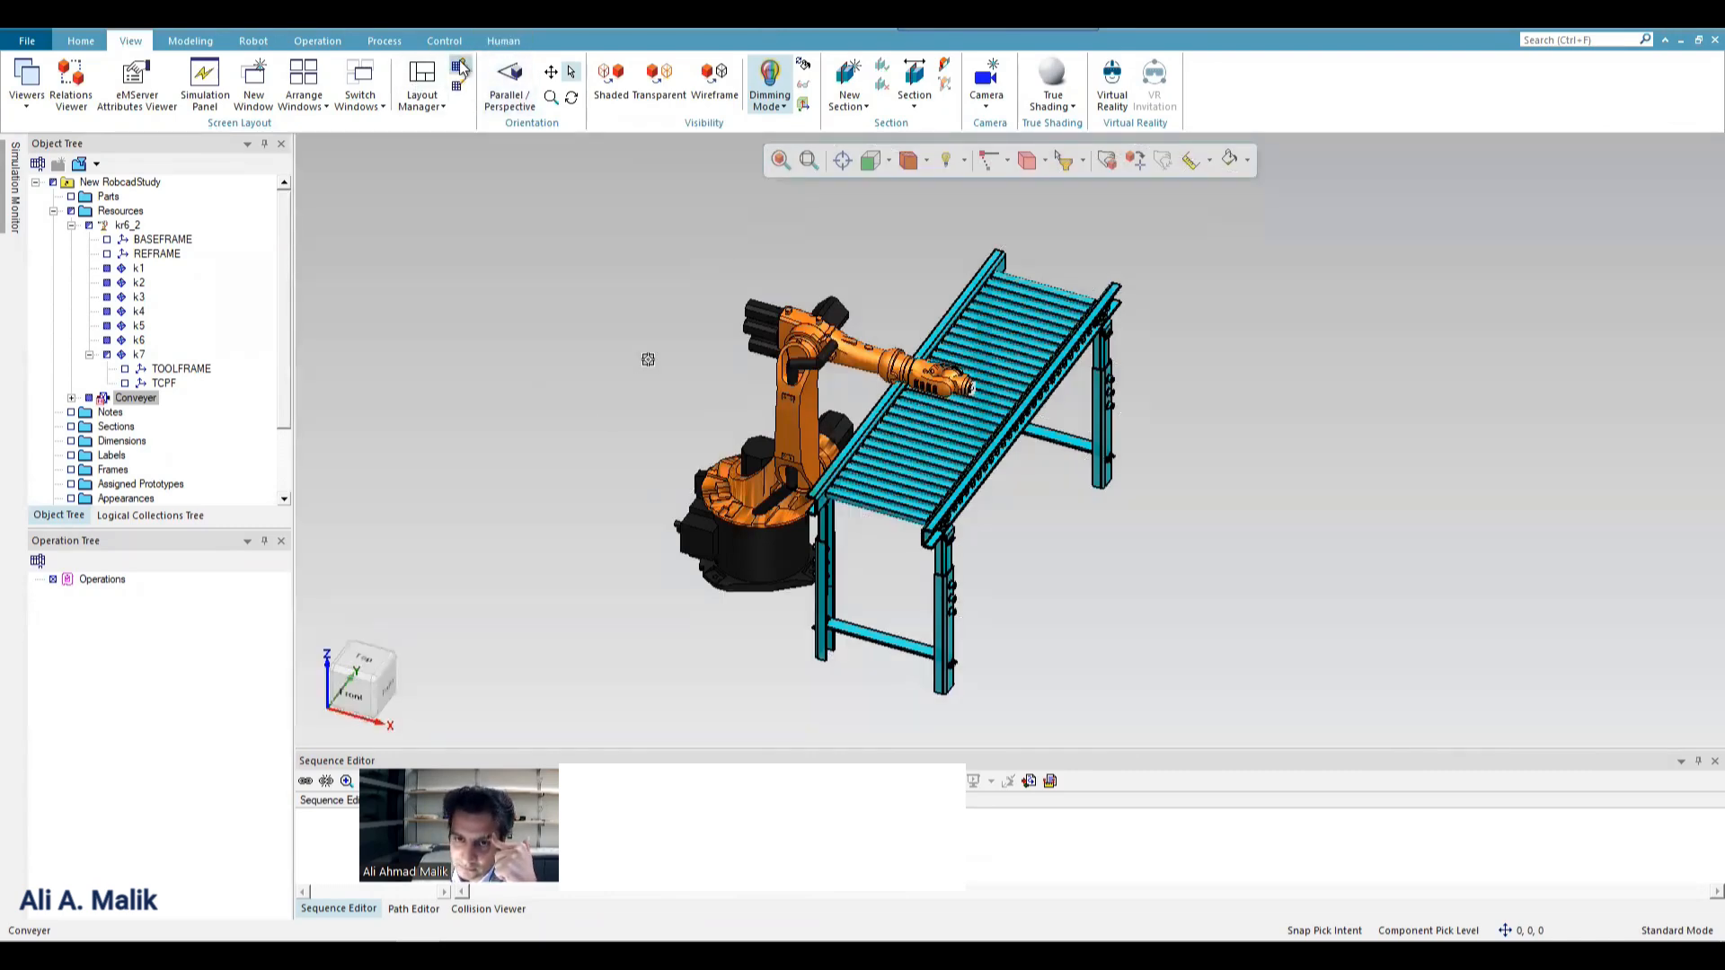
Display the study floor and auto-adjust its size to fit the robot and conveyor.
left_click(459, 86)
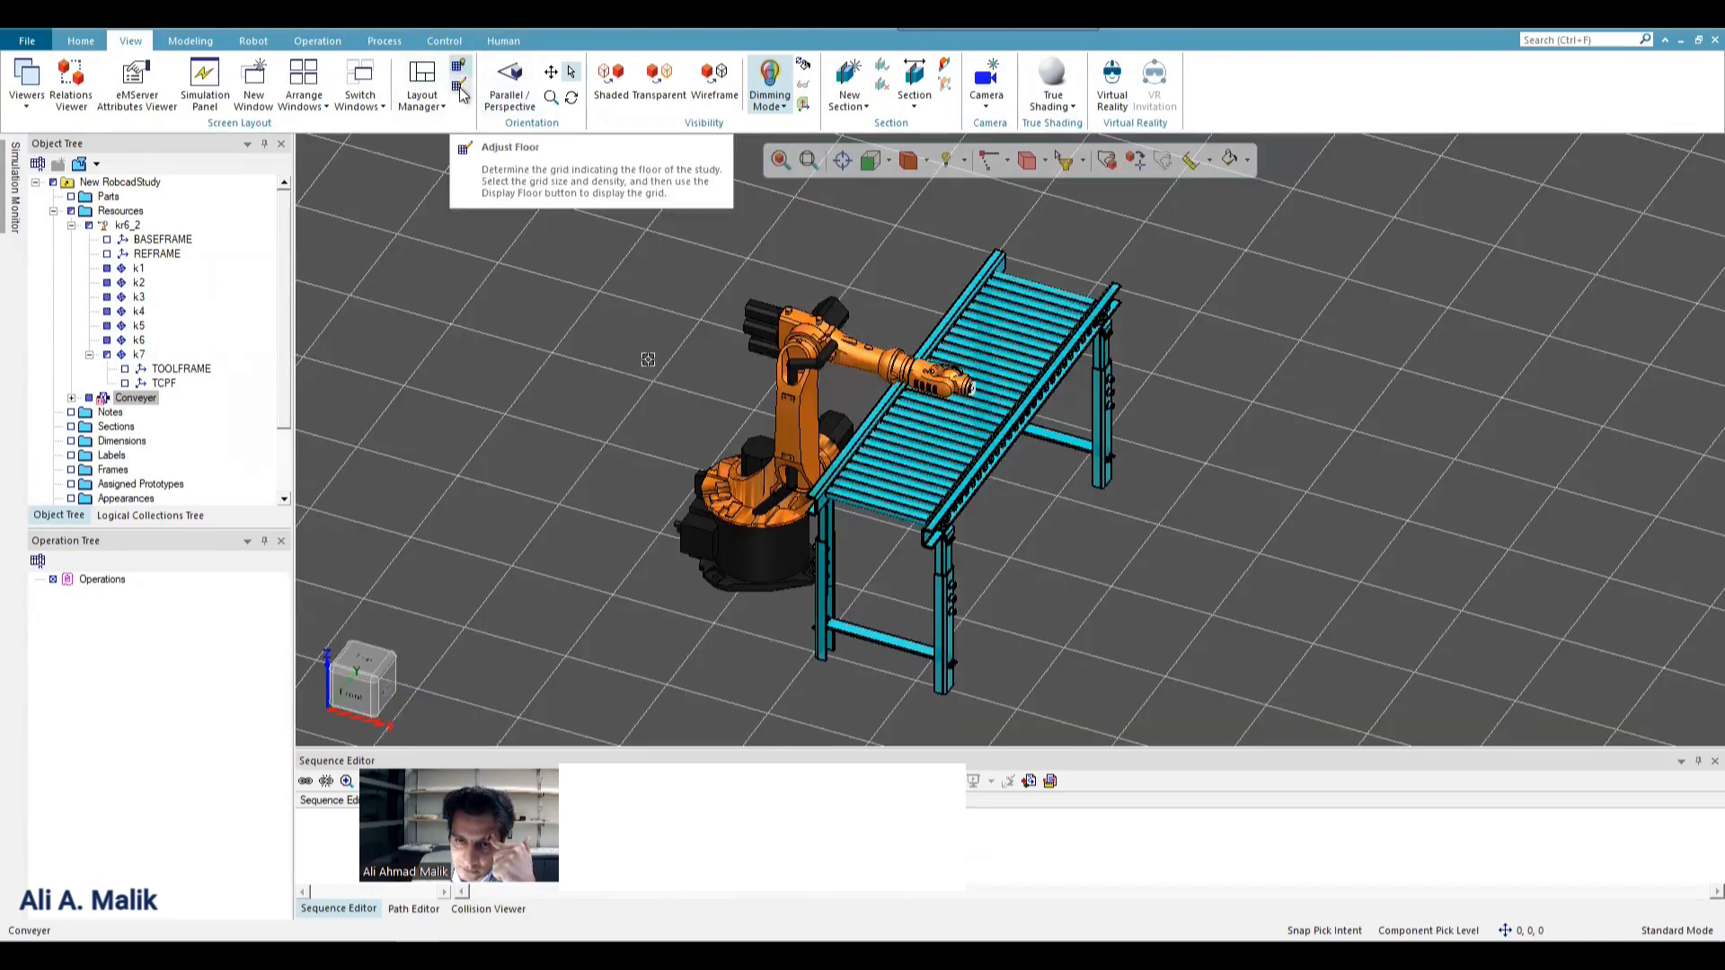
left_click(459, 88)
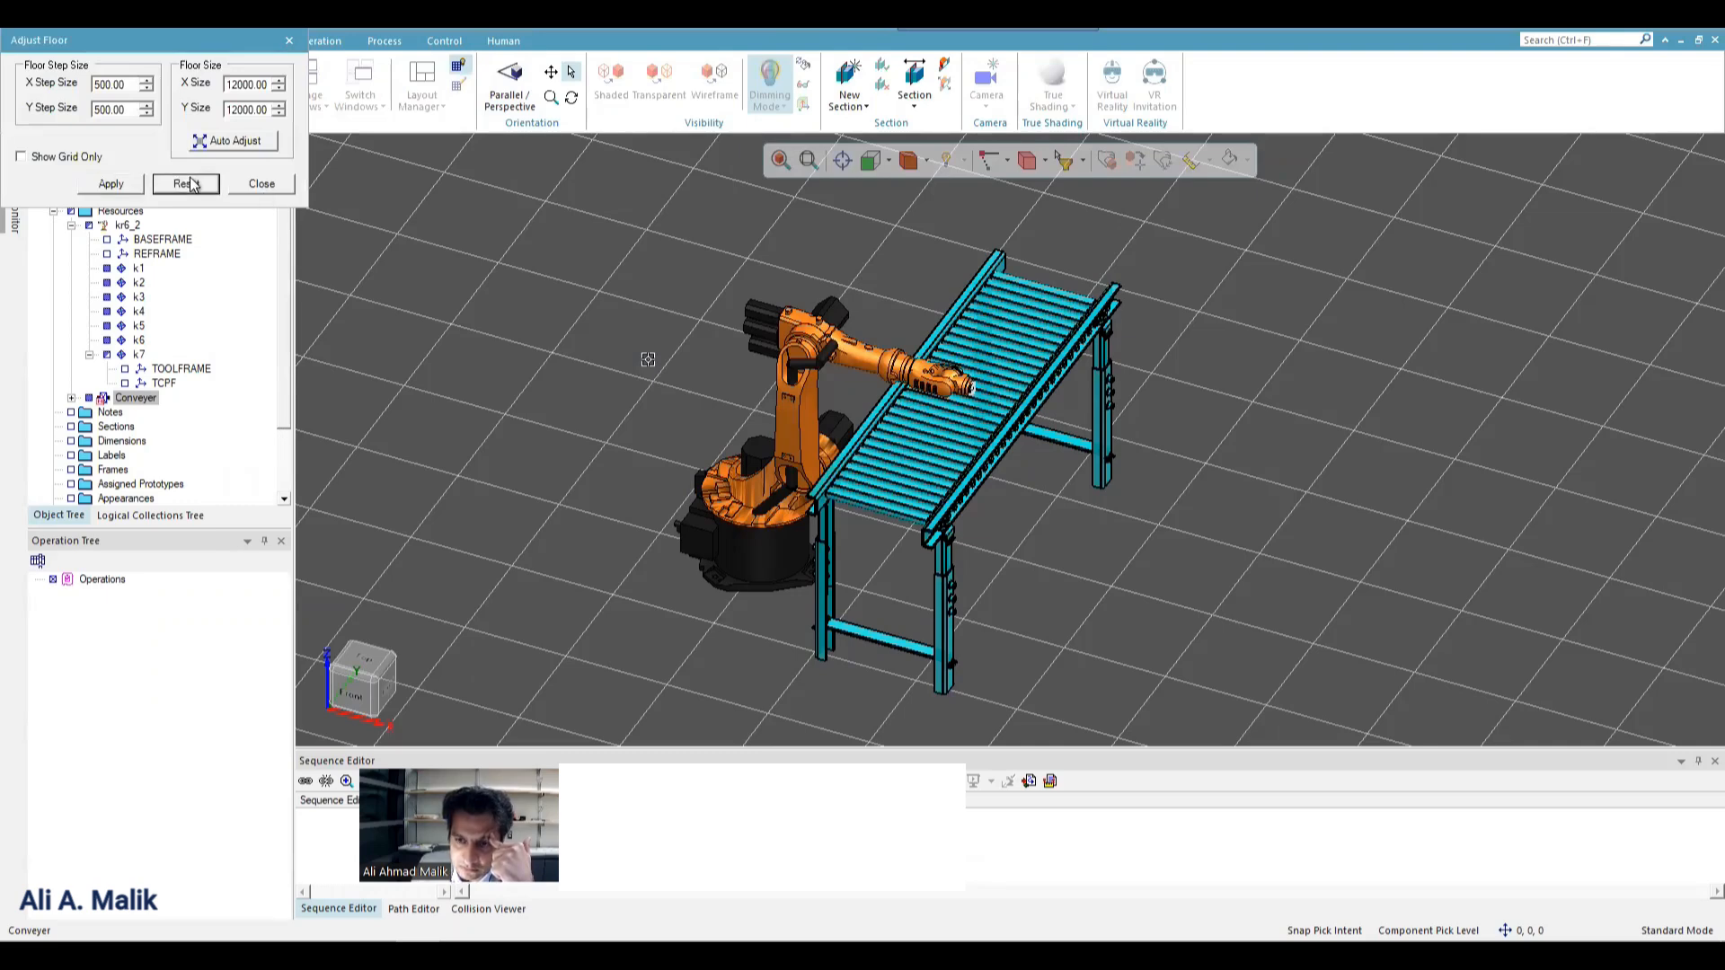
left_click(240, 139)
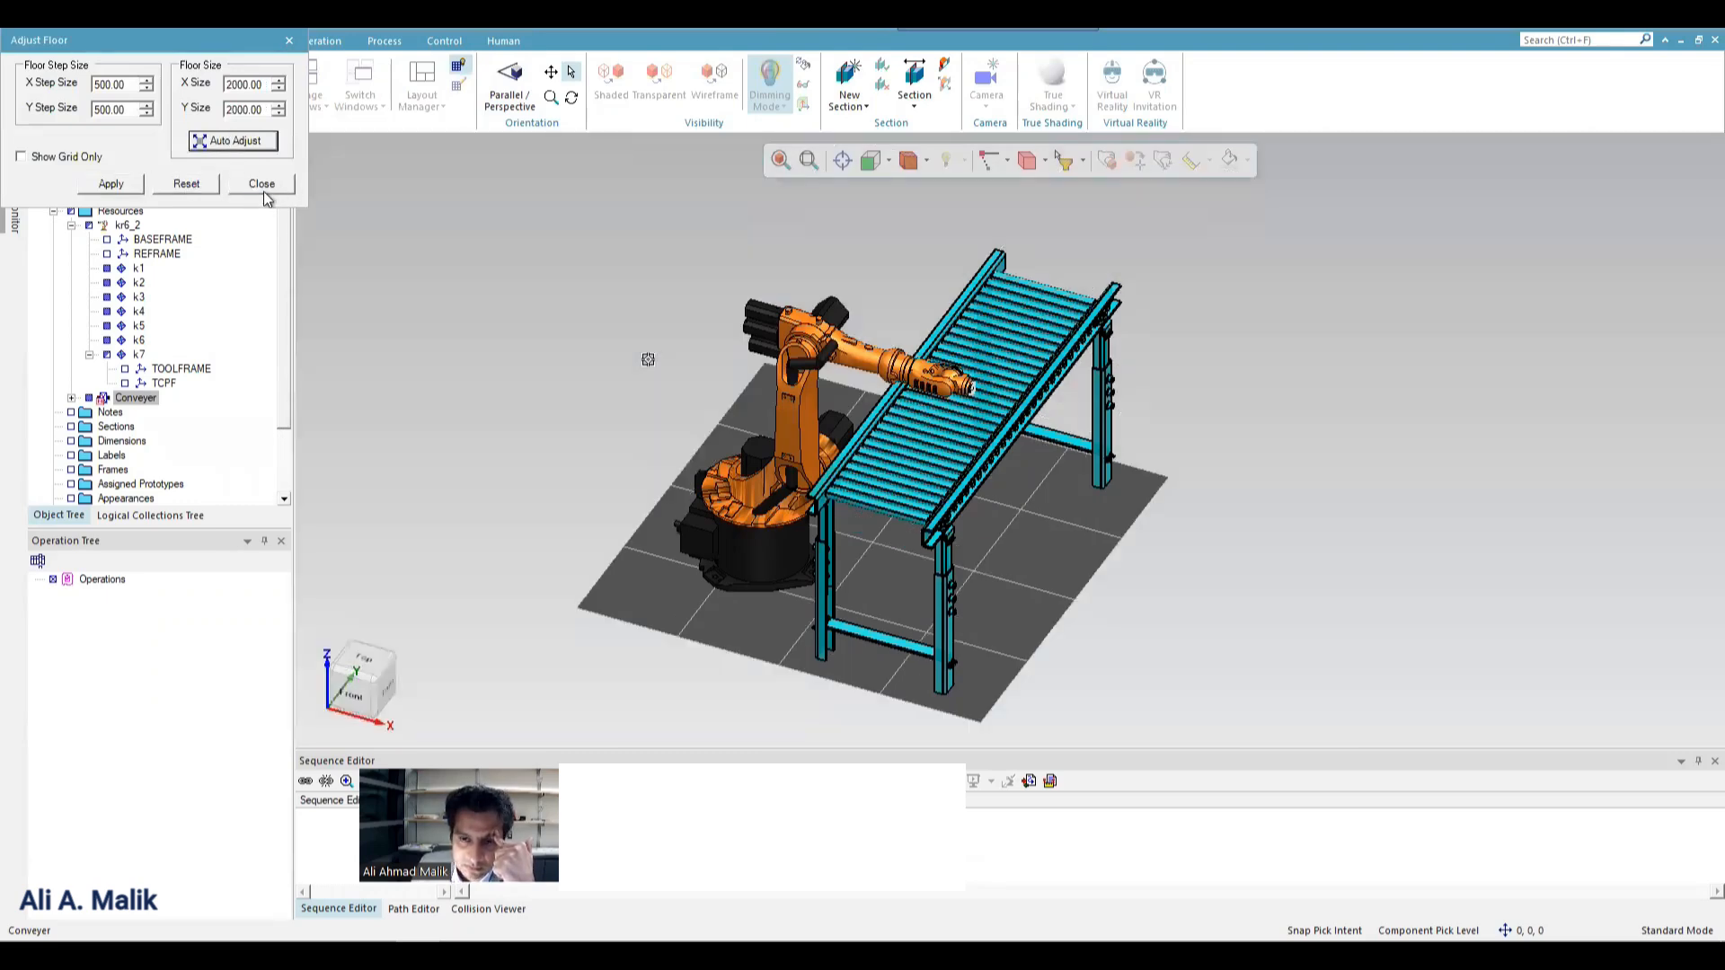
left_click(261, 184)
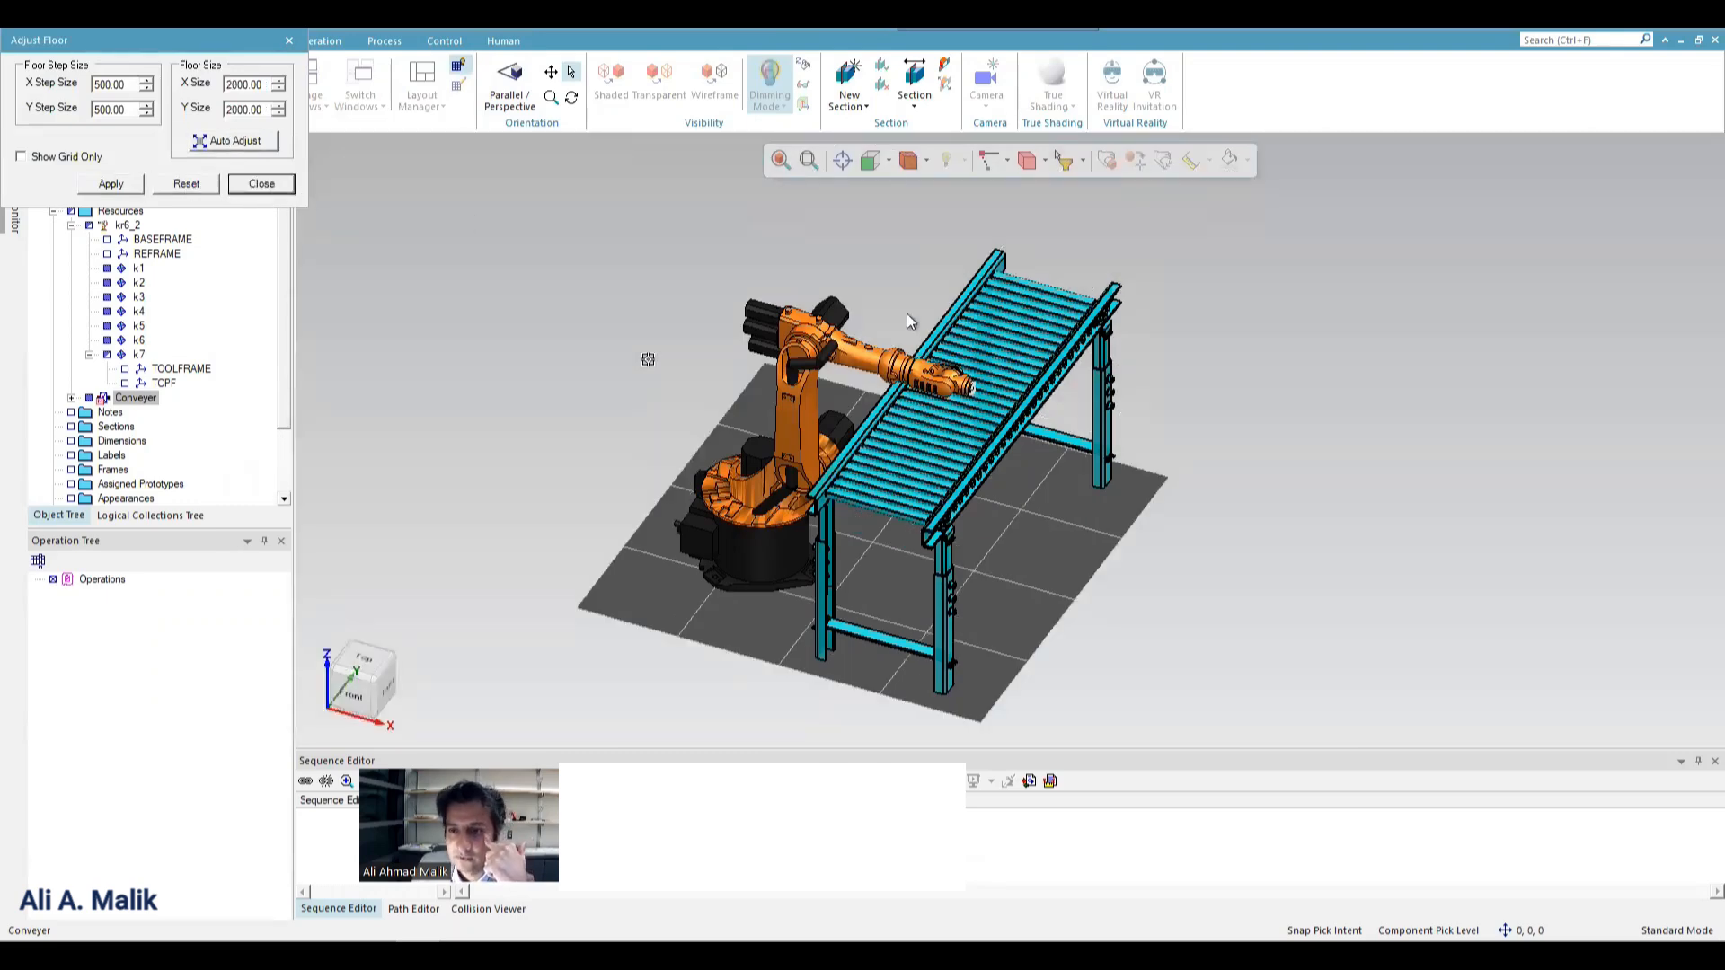
left_click(566, 319)
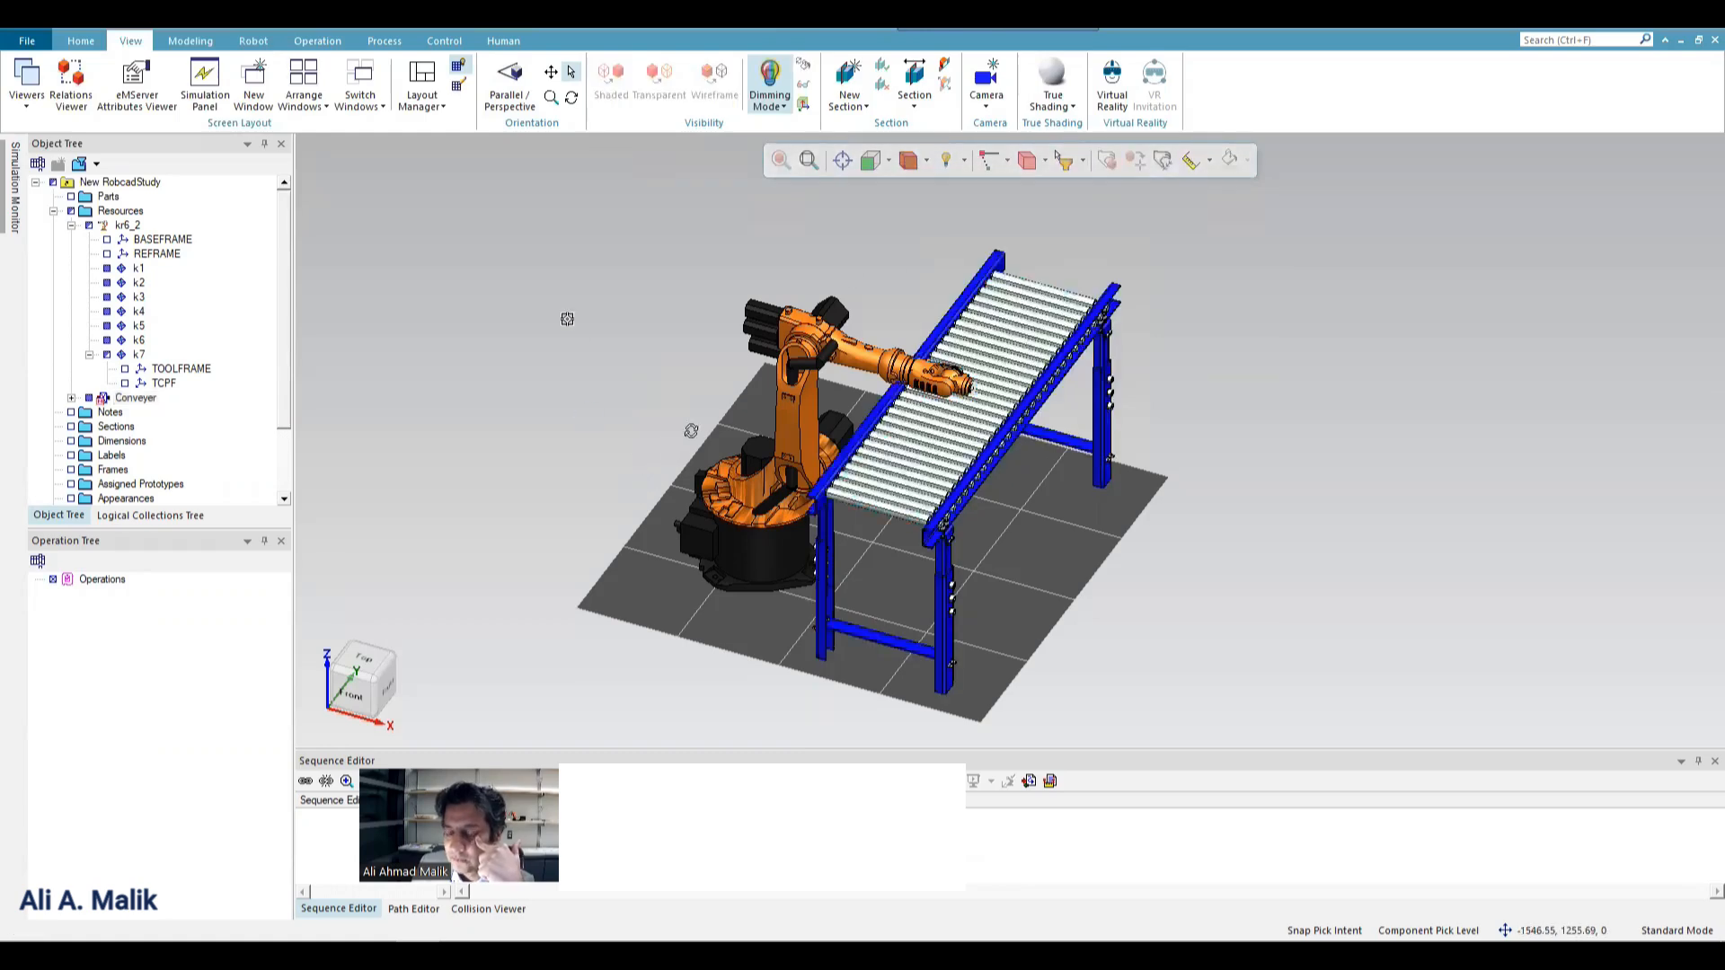
middle_click_drag(566, 320, 669, 212)
middle_click_drag(750, 424, 755, 427)
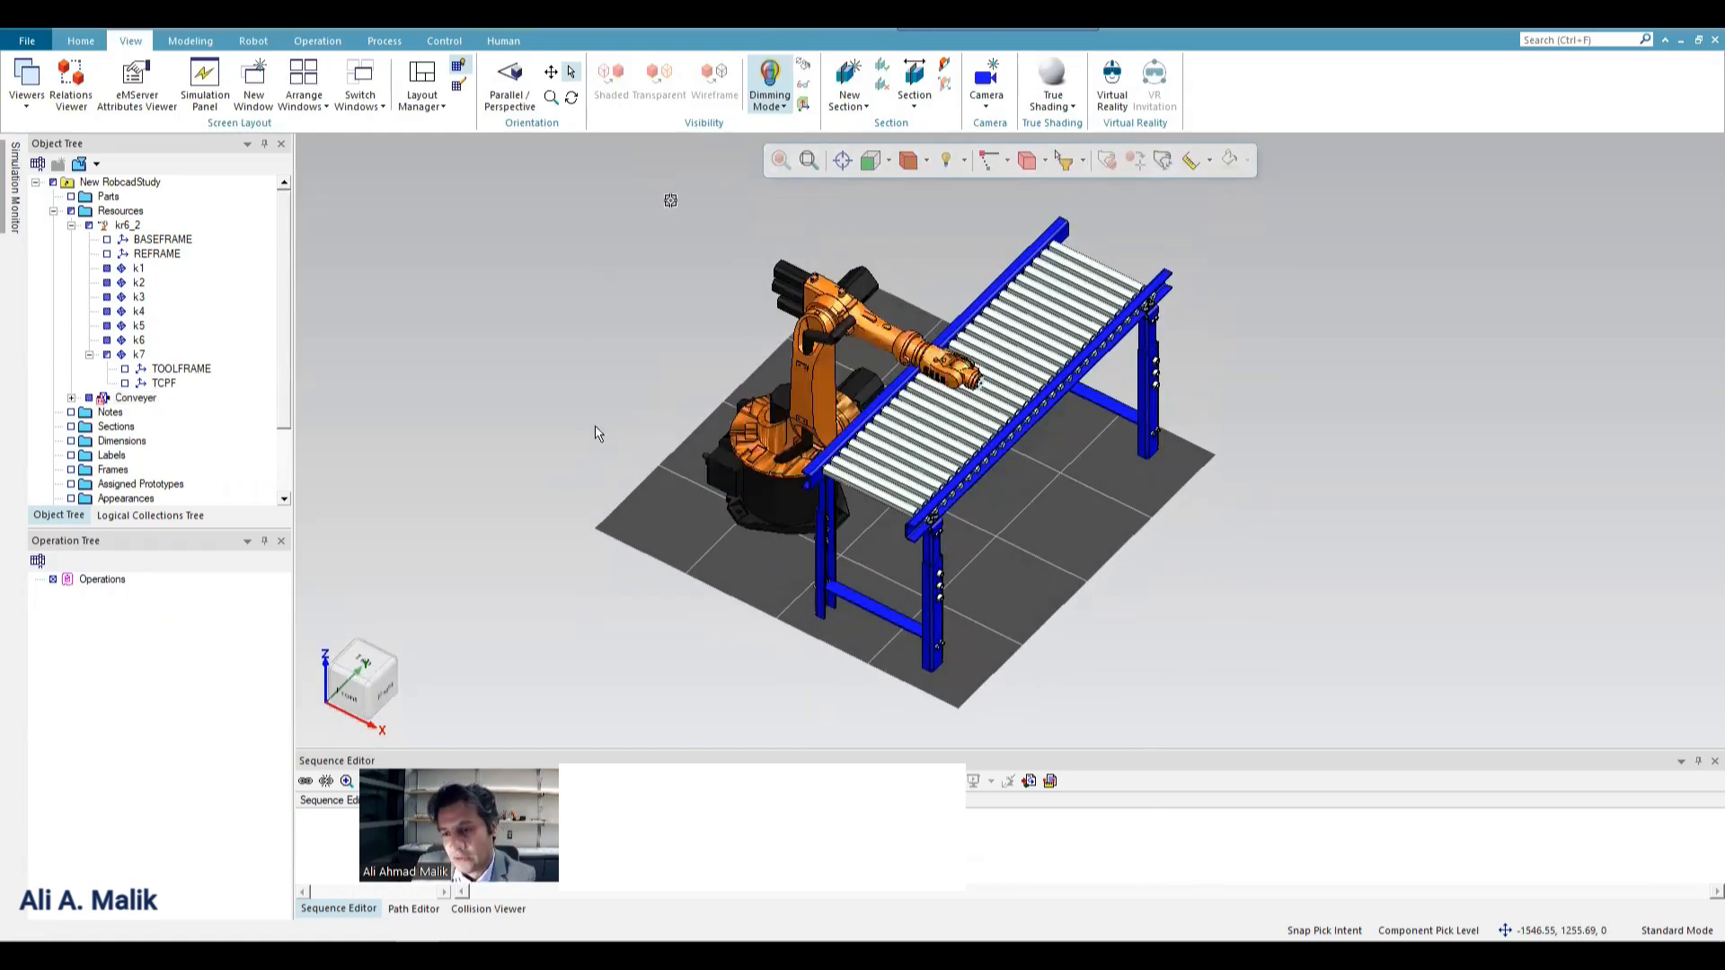
scroll(899, 435, "up", 2)
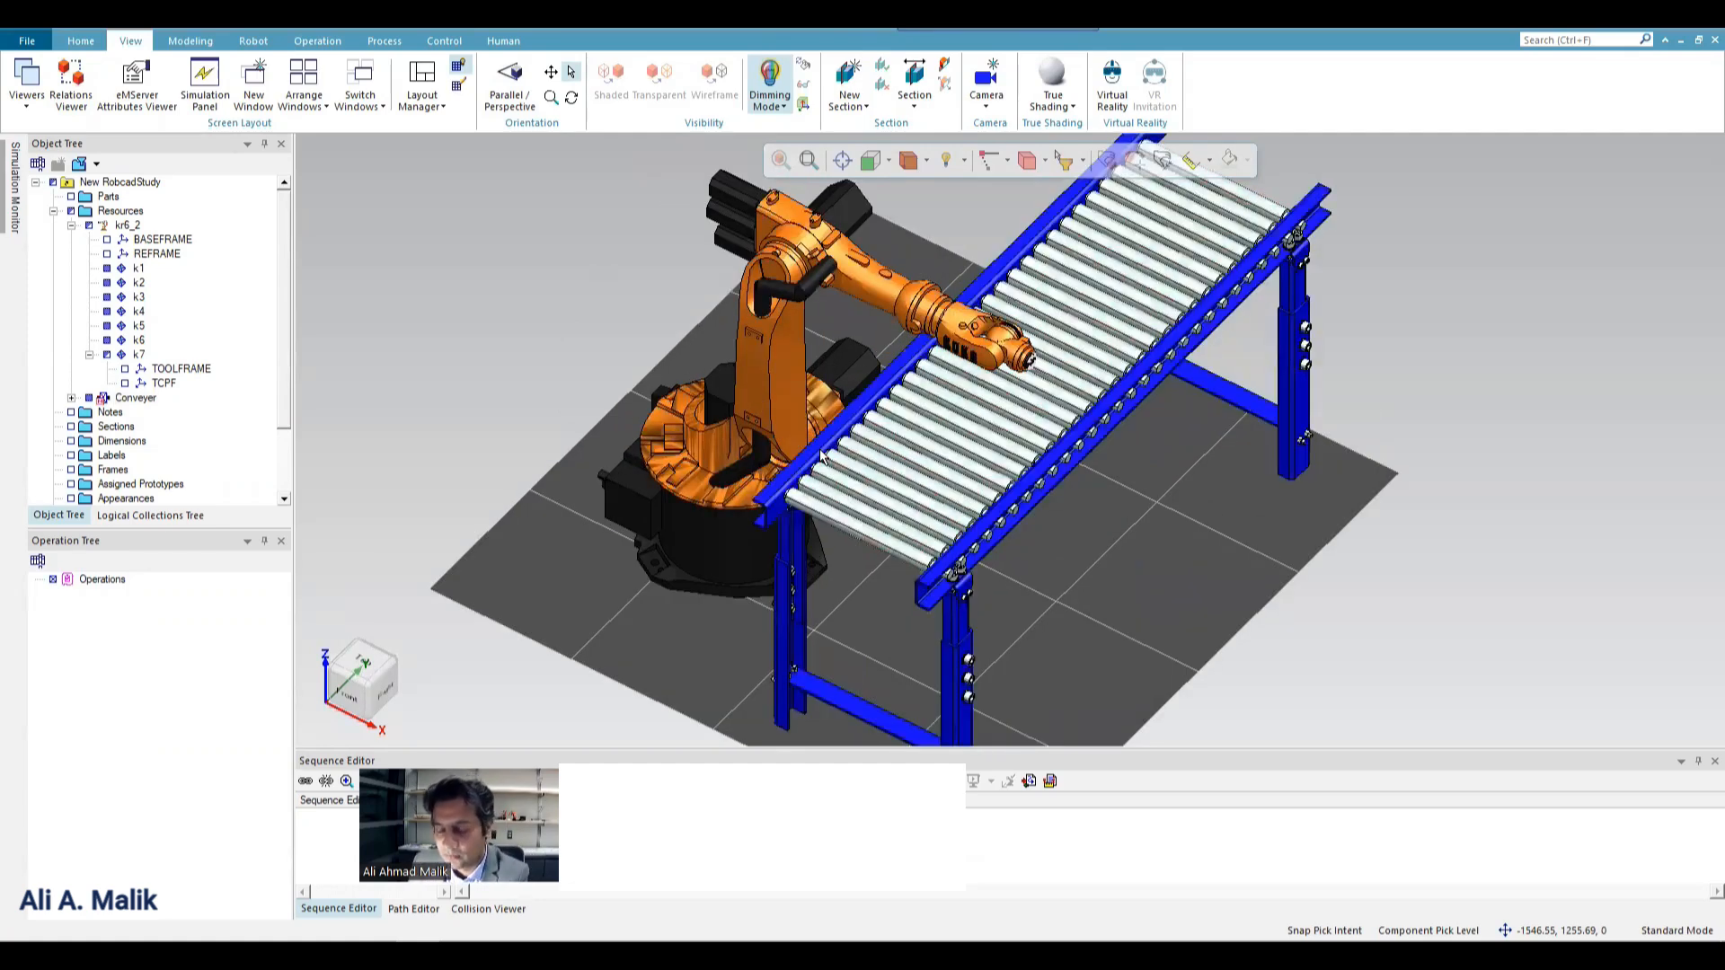
left_click(697, 495)
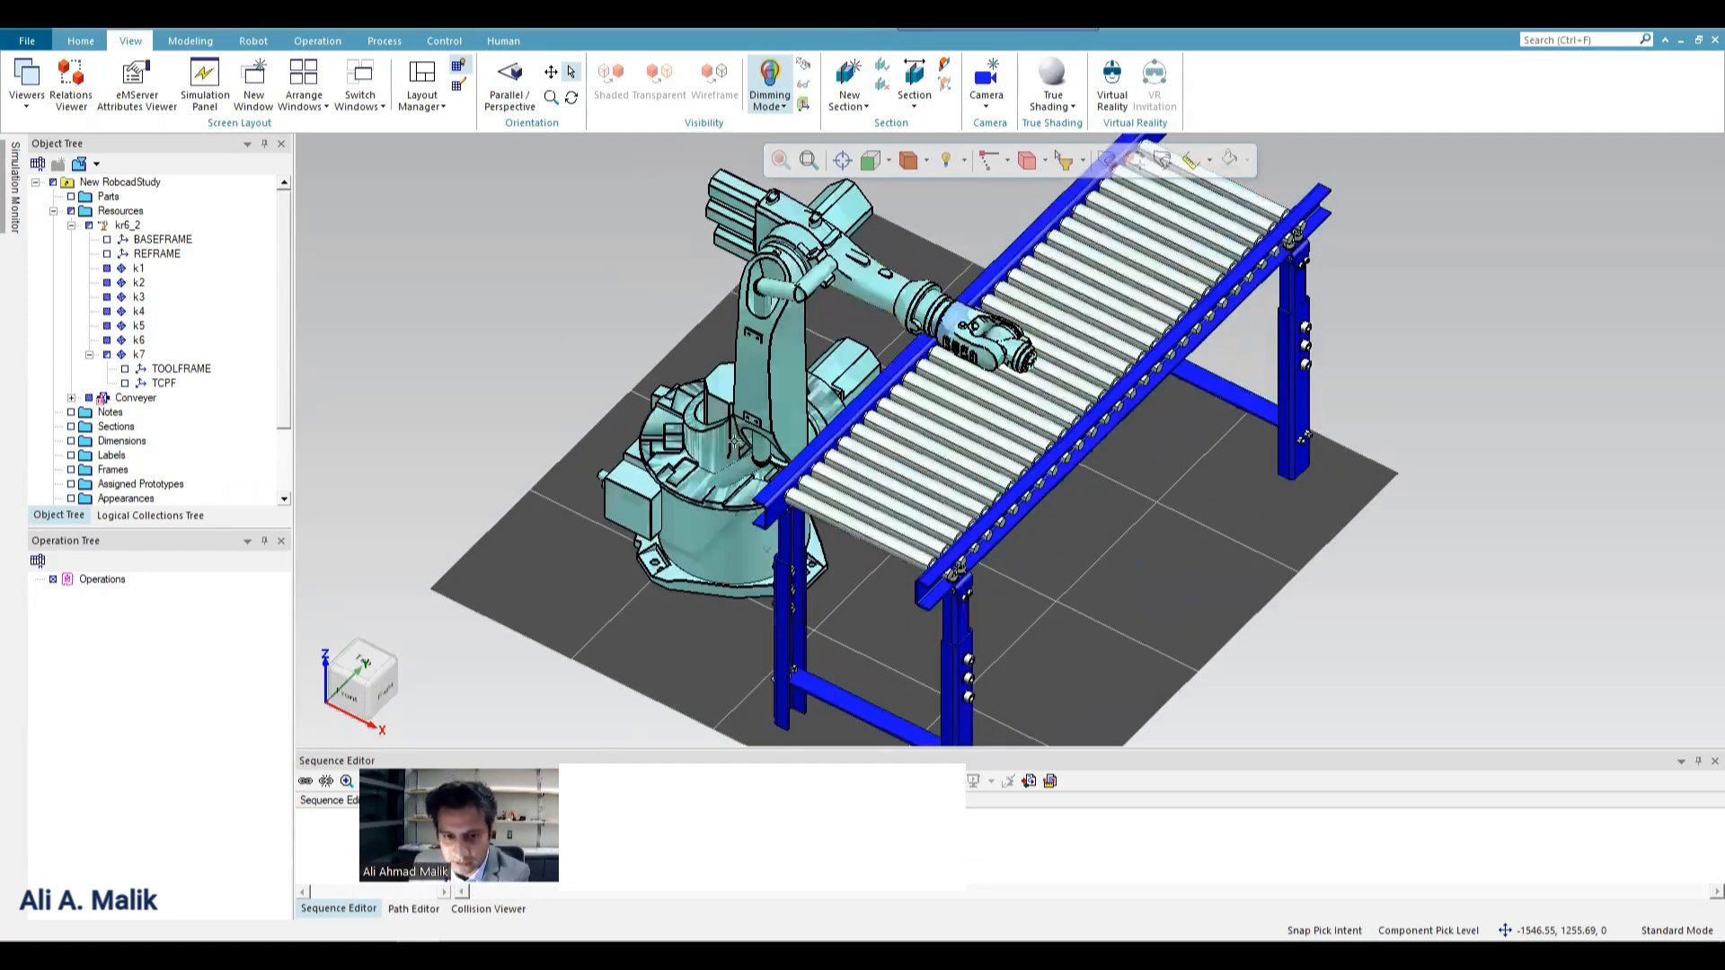
left_click(409, 303)
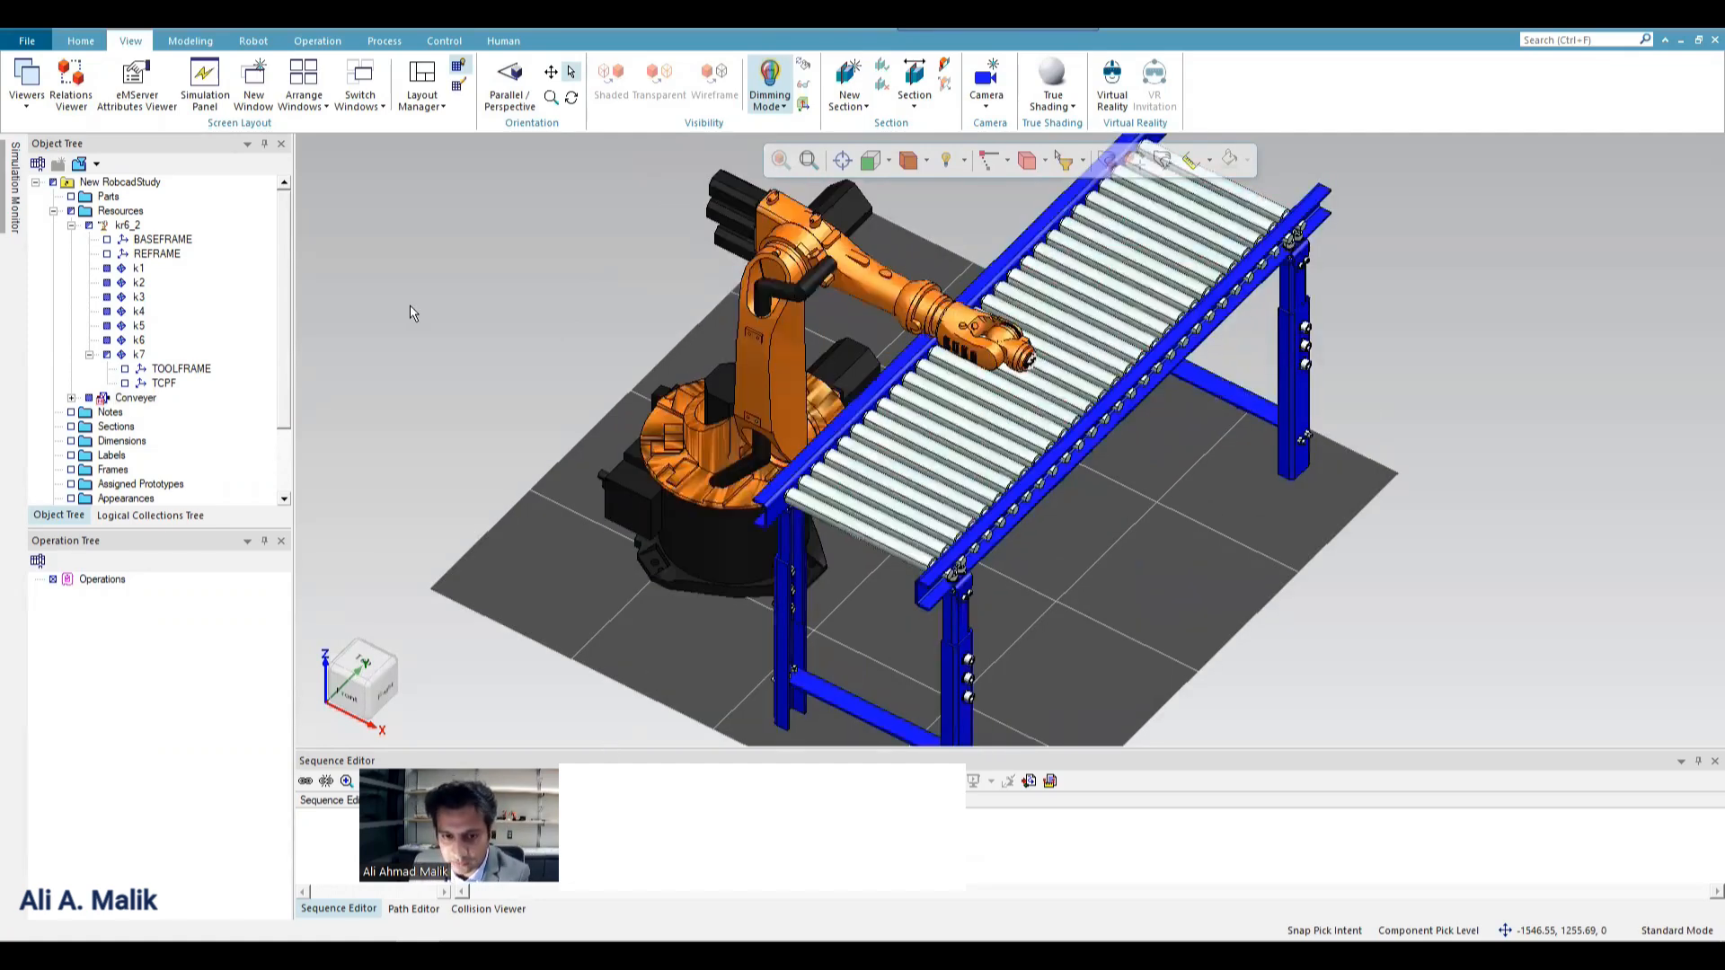
Create a new resource of node type Gripper in the study.
left_click(177, 43)
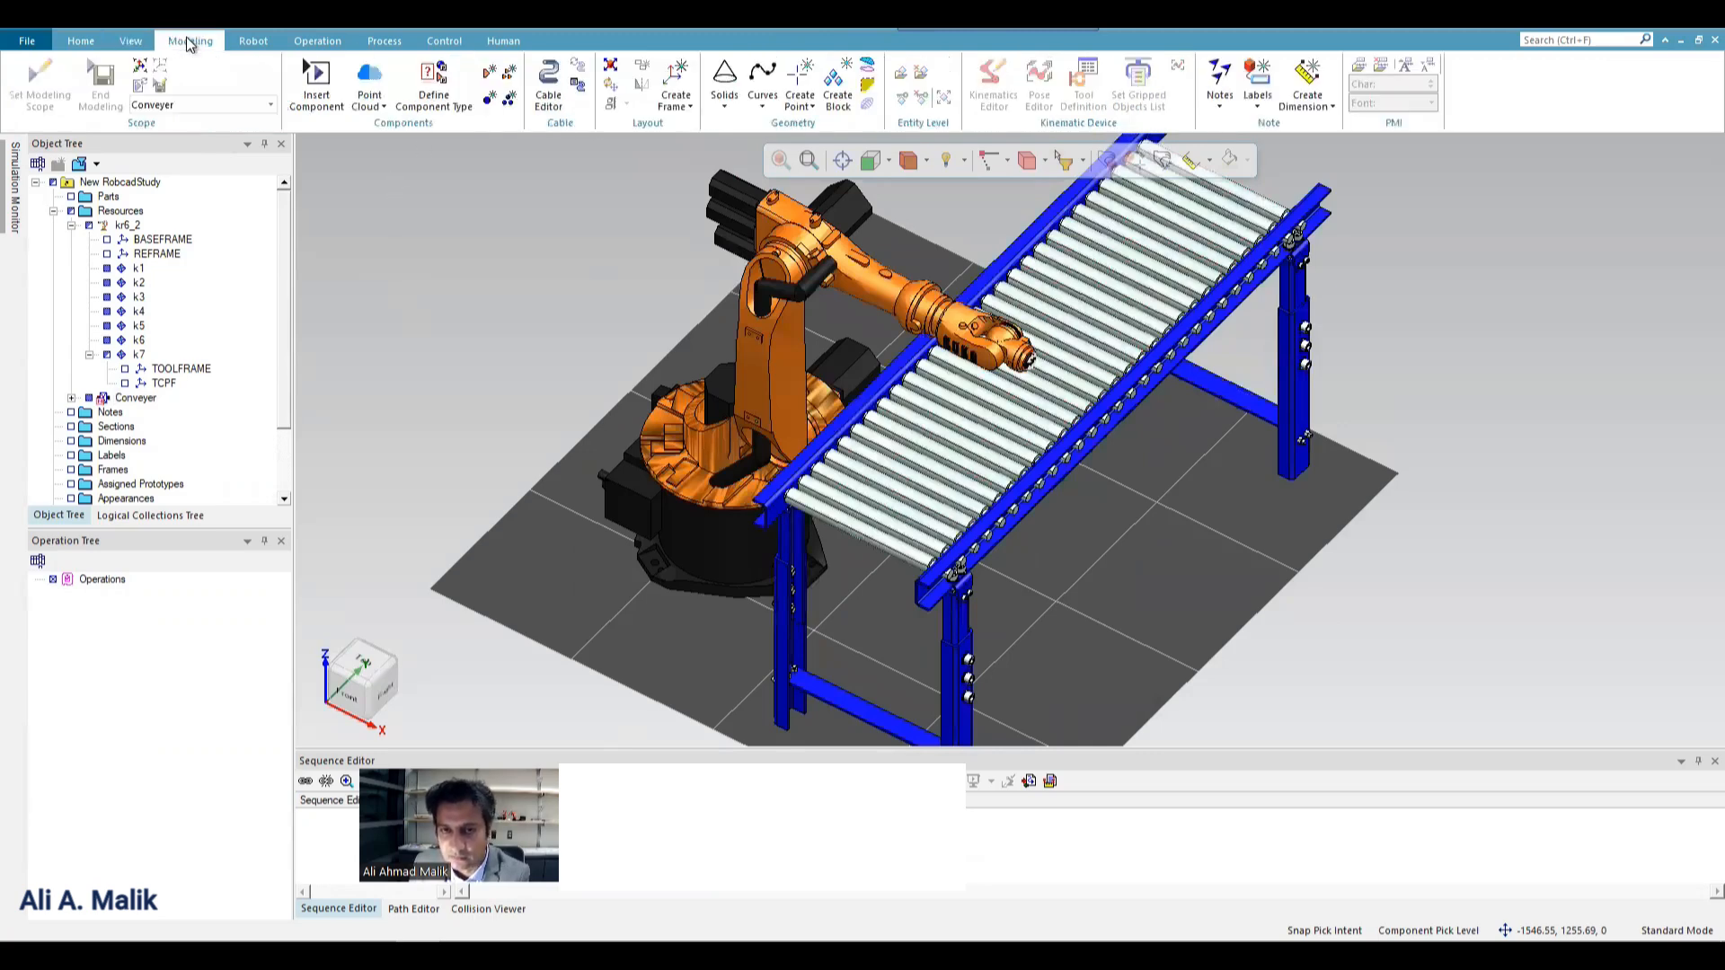
left_click(489, 101)
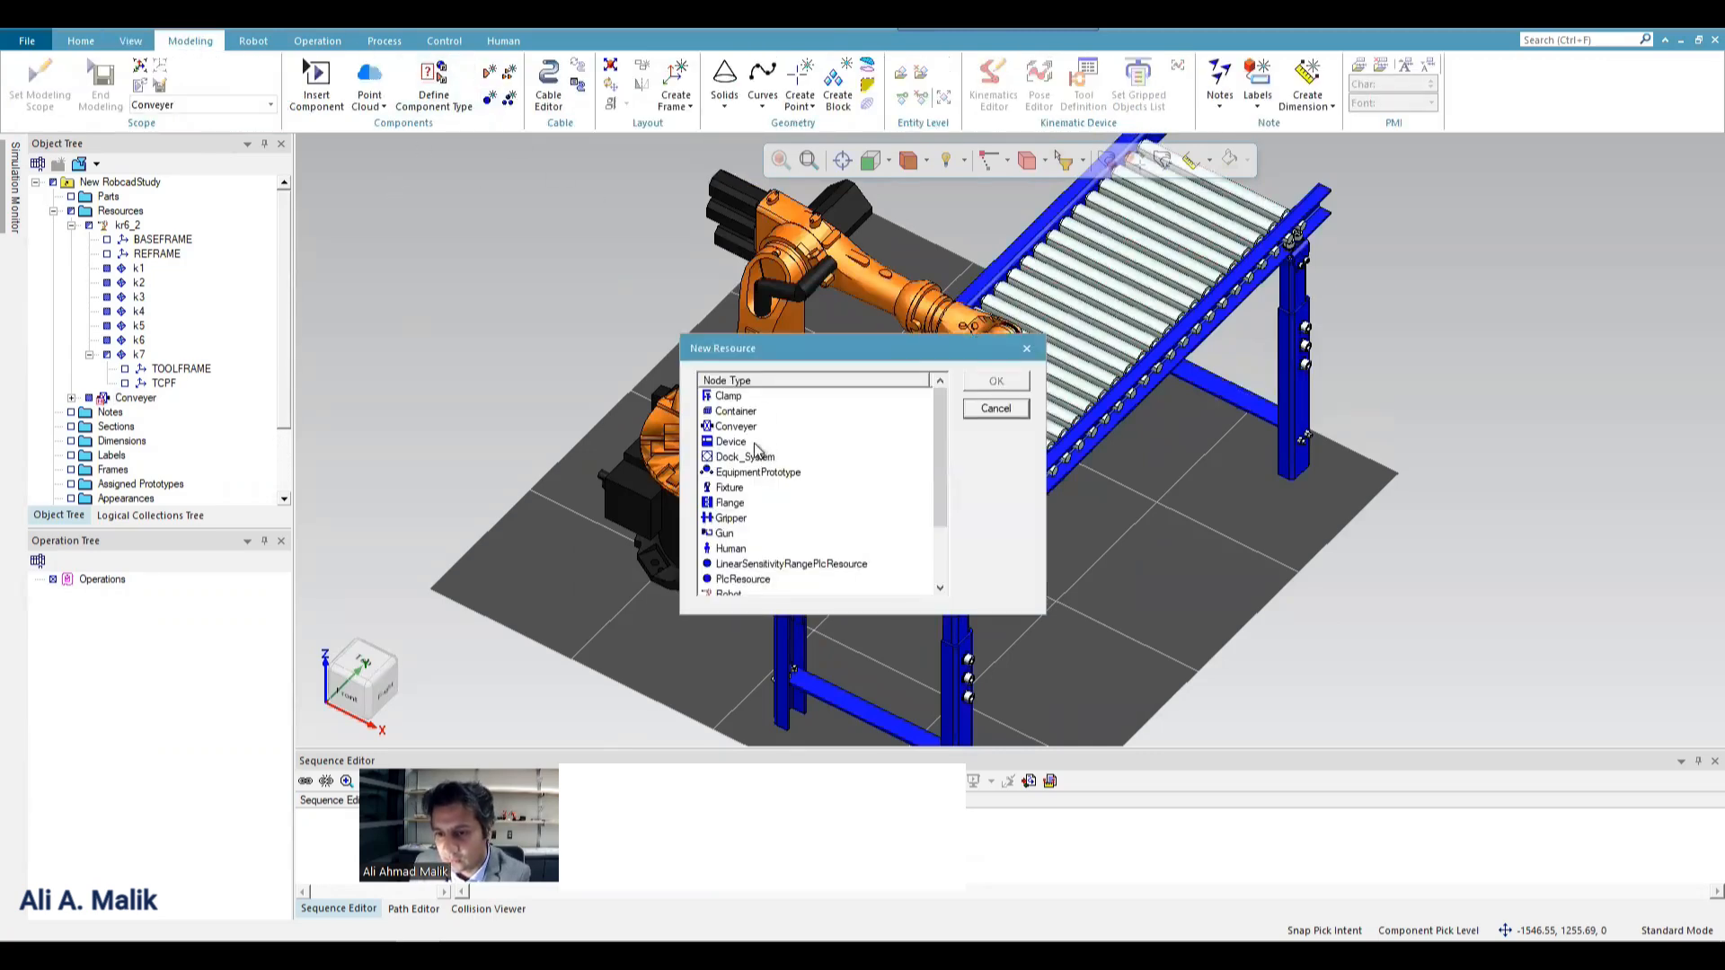
left_click(734, 519)
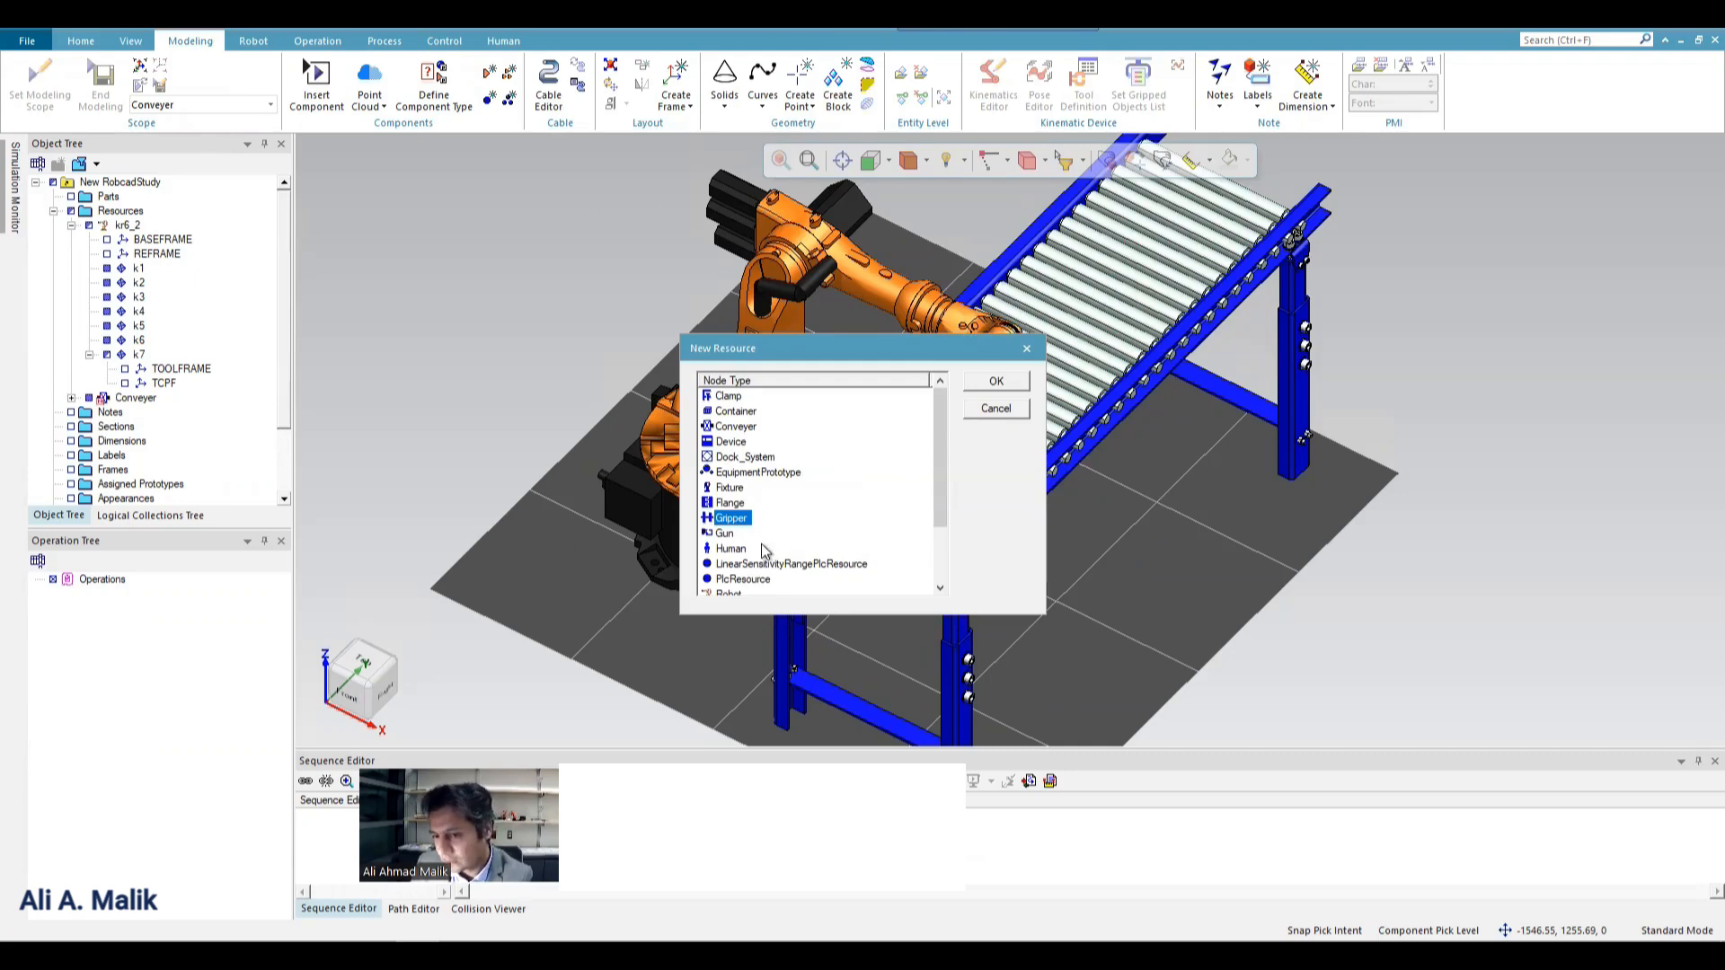
scroll(750, 578, "down", 2)
scroll(753, 580, "up", 2)
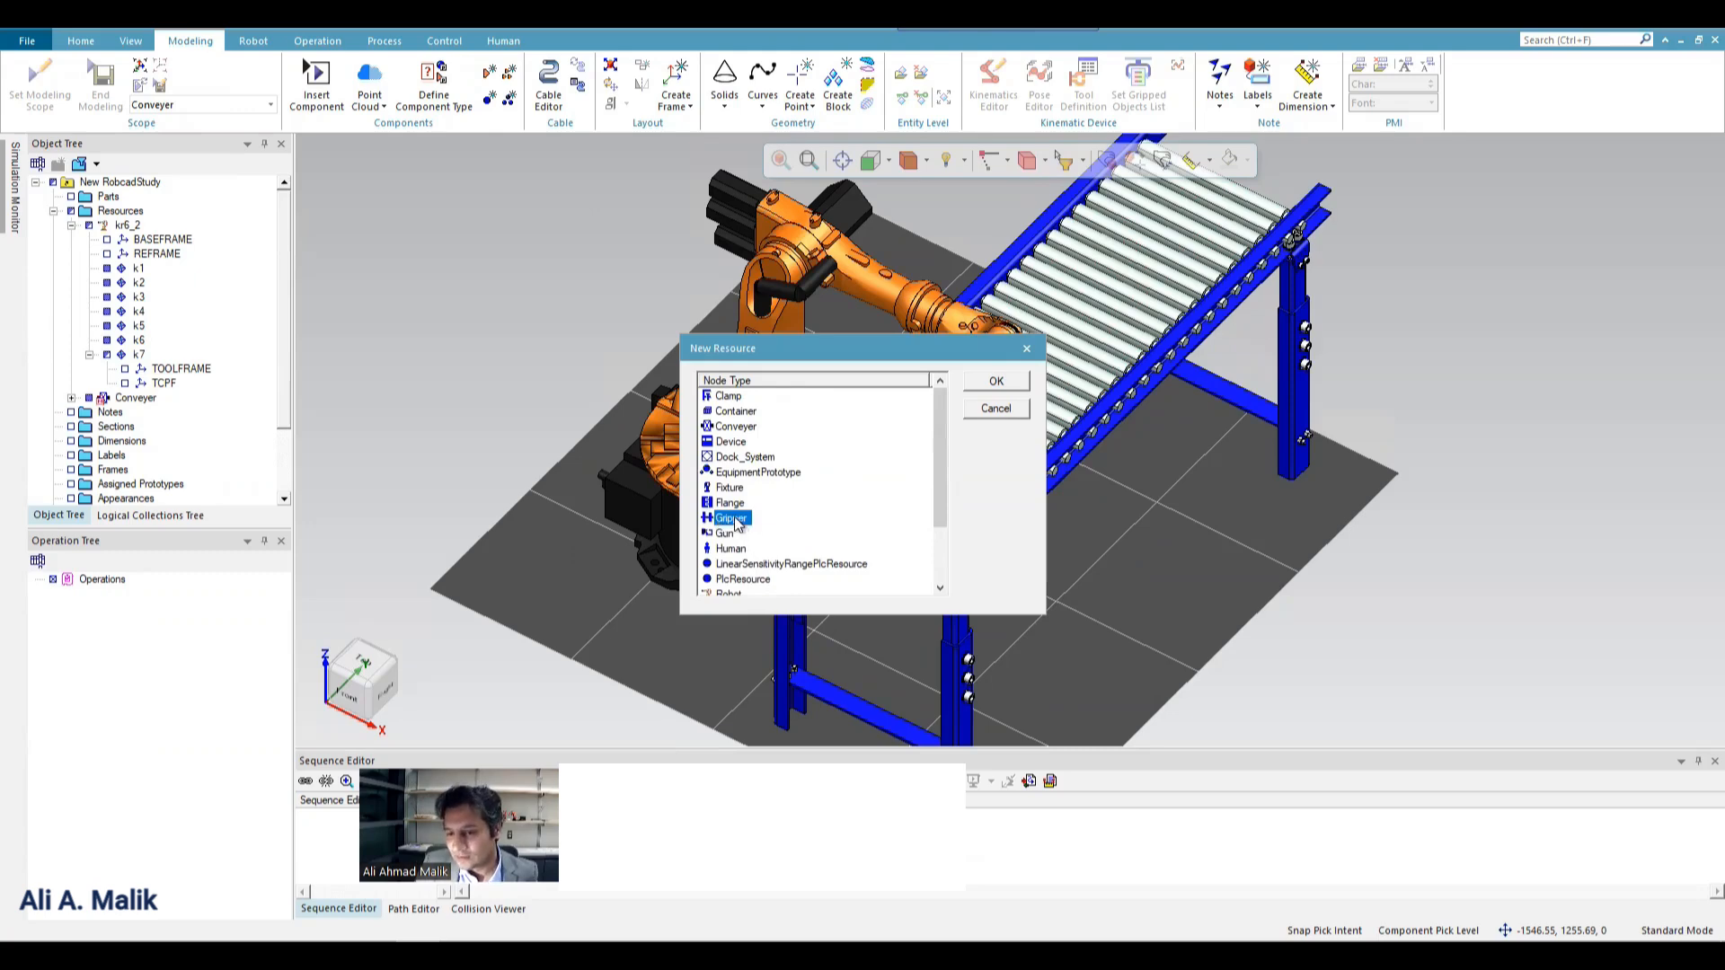
left_click(996, 383)
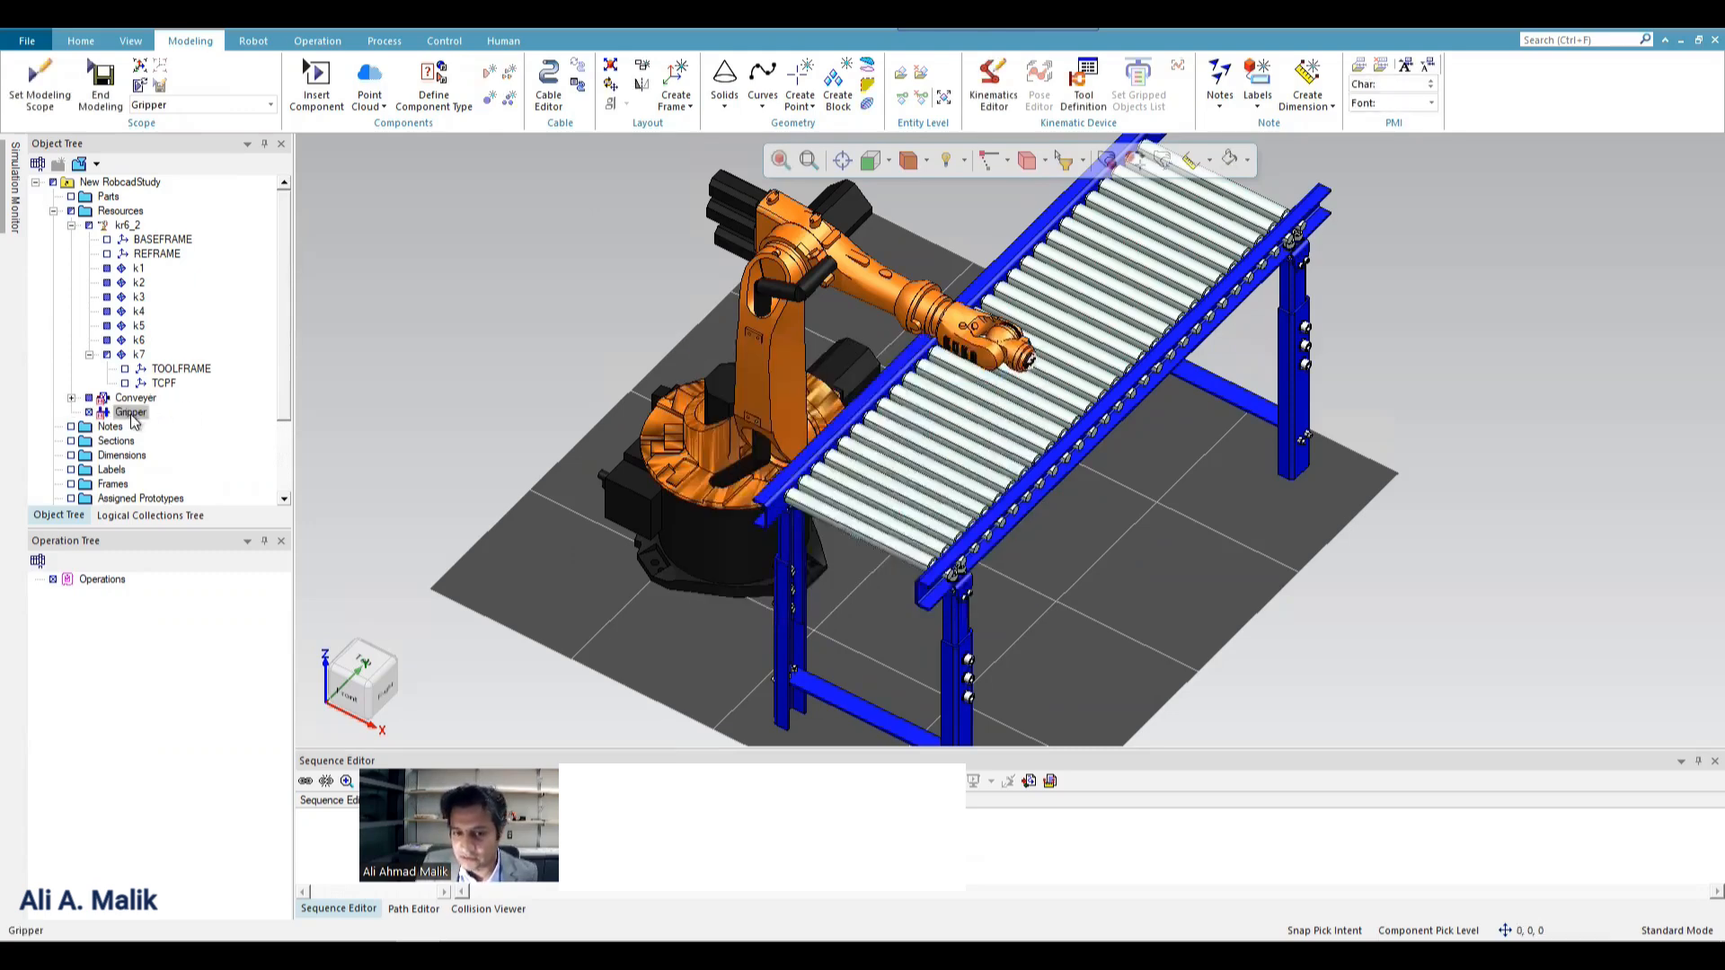
End modeling of the Gripper resource and browse to the library's Gripper folder as the save location.
left_click(101, 85)
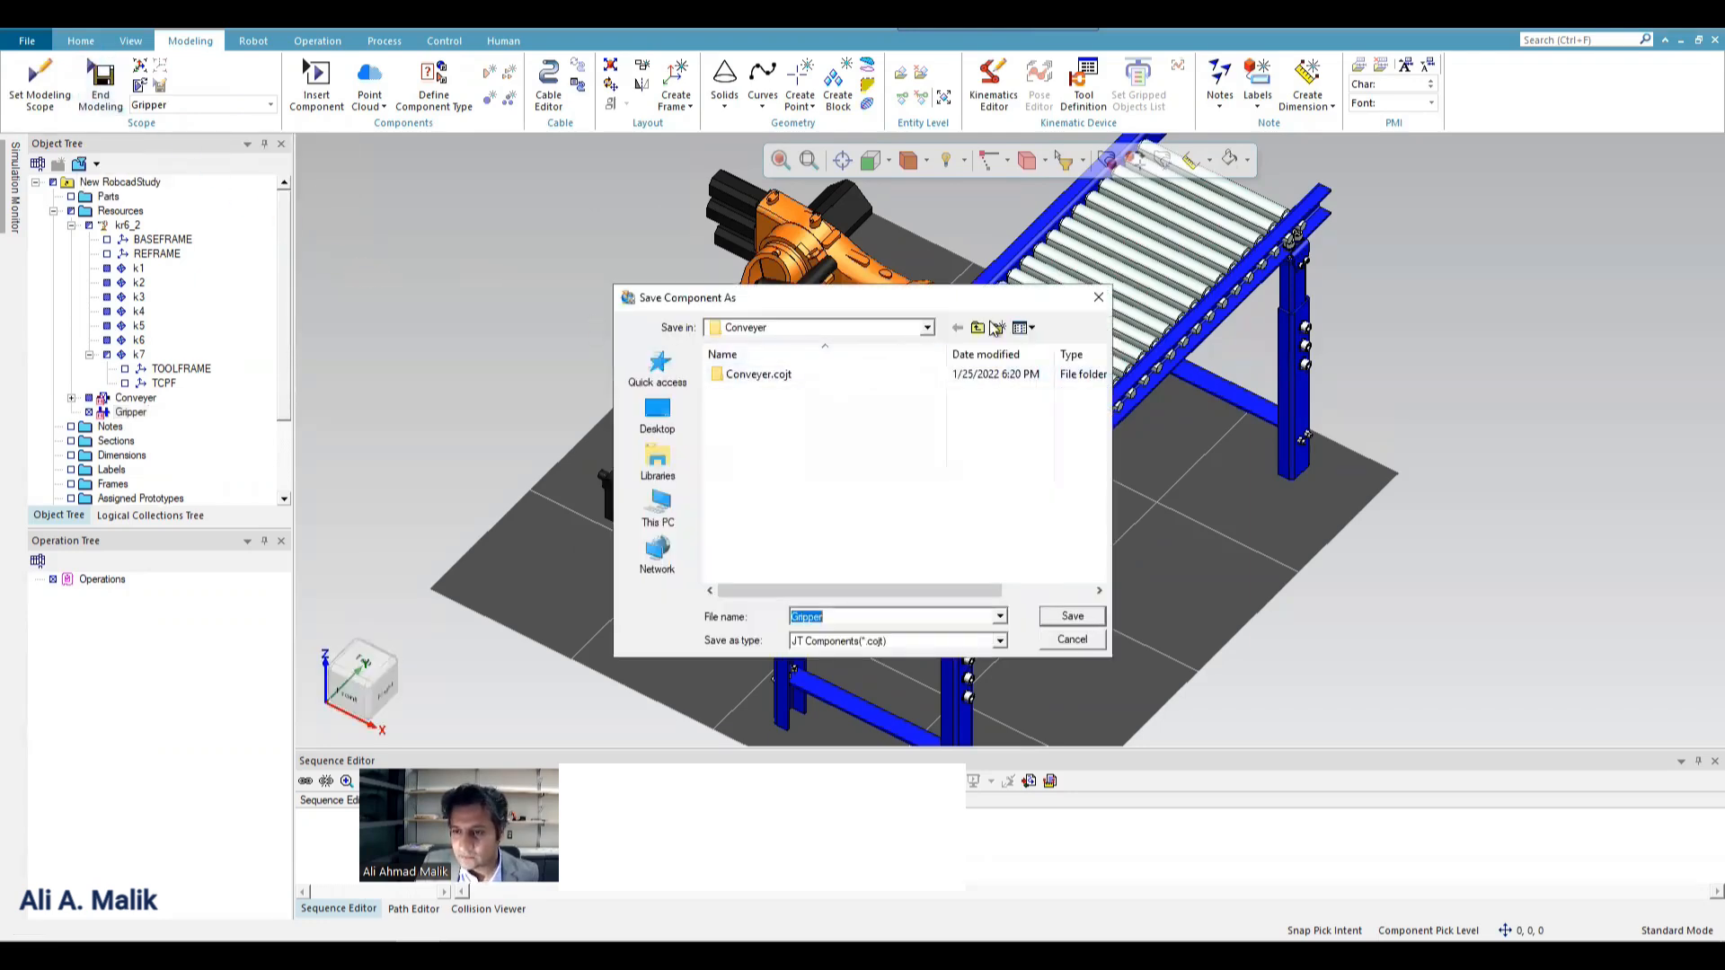
left_click(968, 329)
left_click(976, 327)
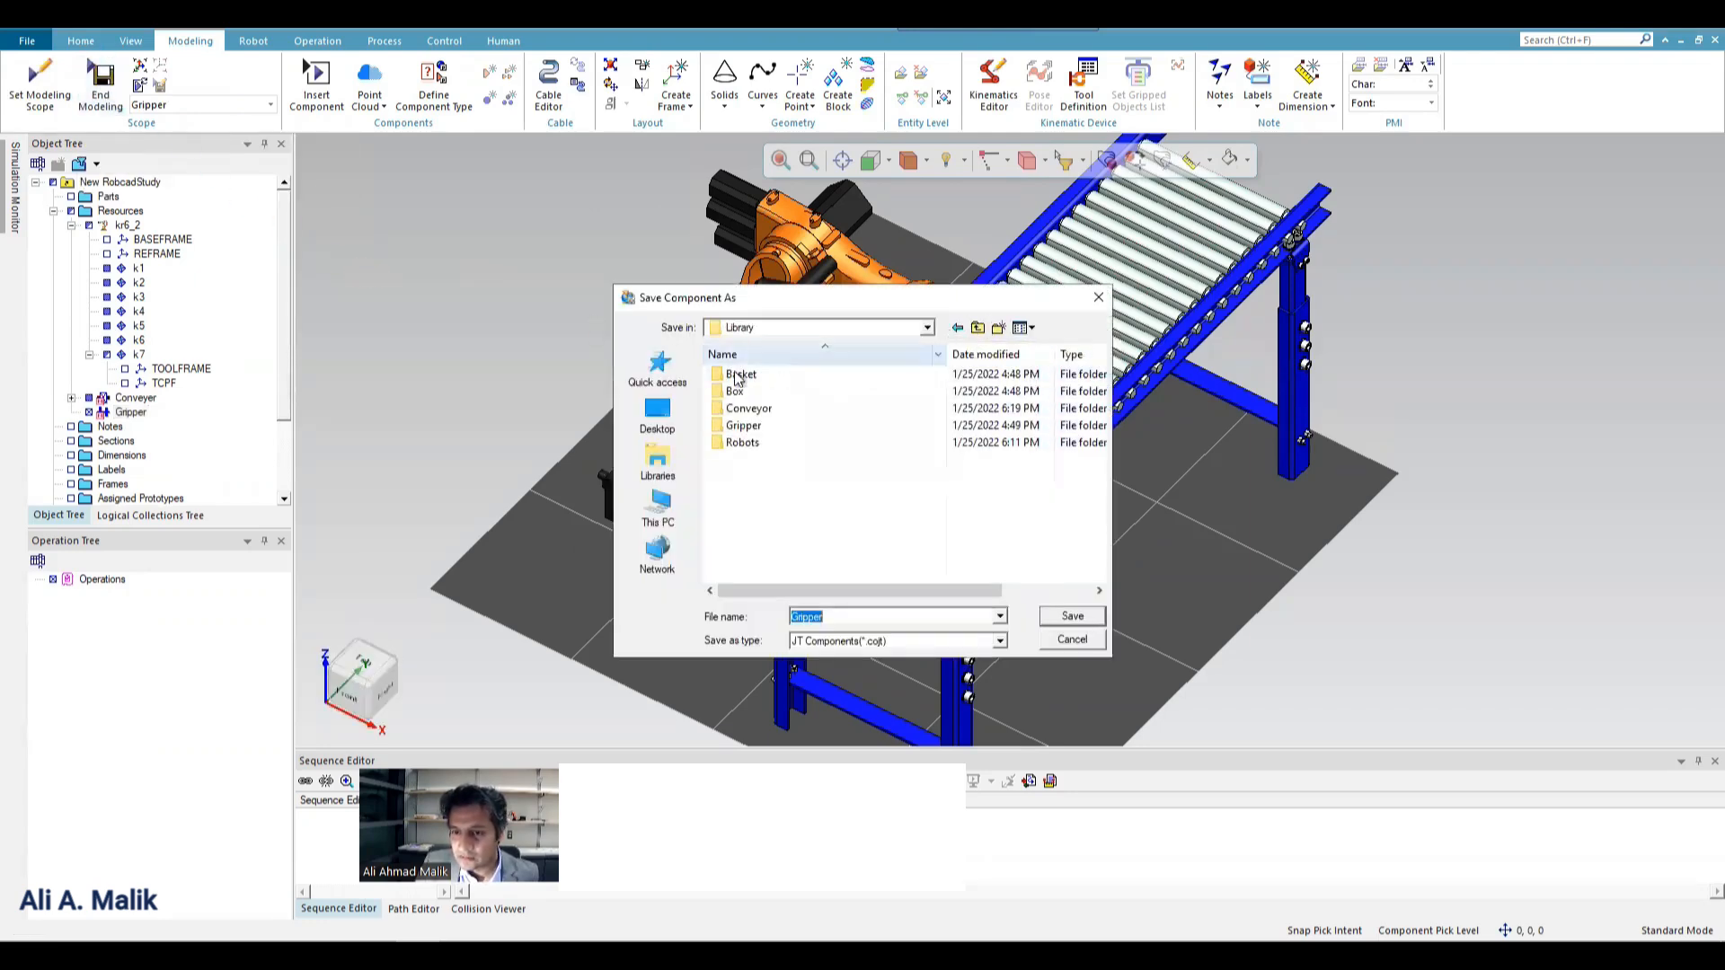
left_click(737, 426)
double_click(736, 426)
Create a folder named PS inside the Gripper folder and save the component there as Gripper in JT Components format.
right_click(747, 406)
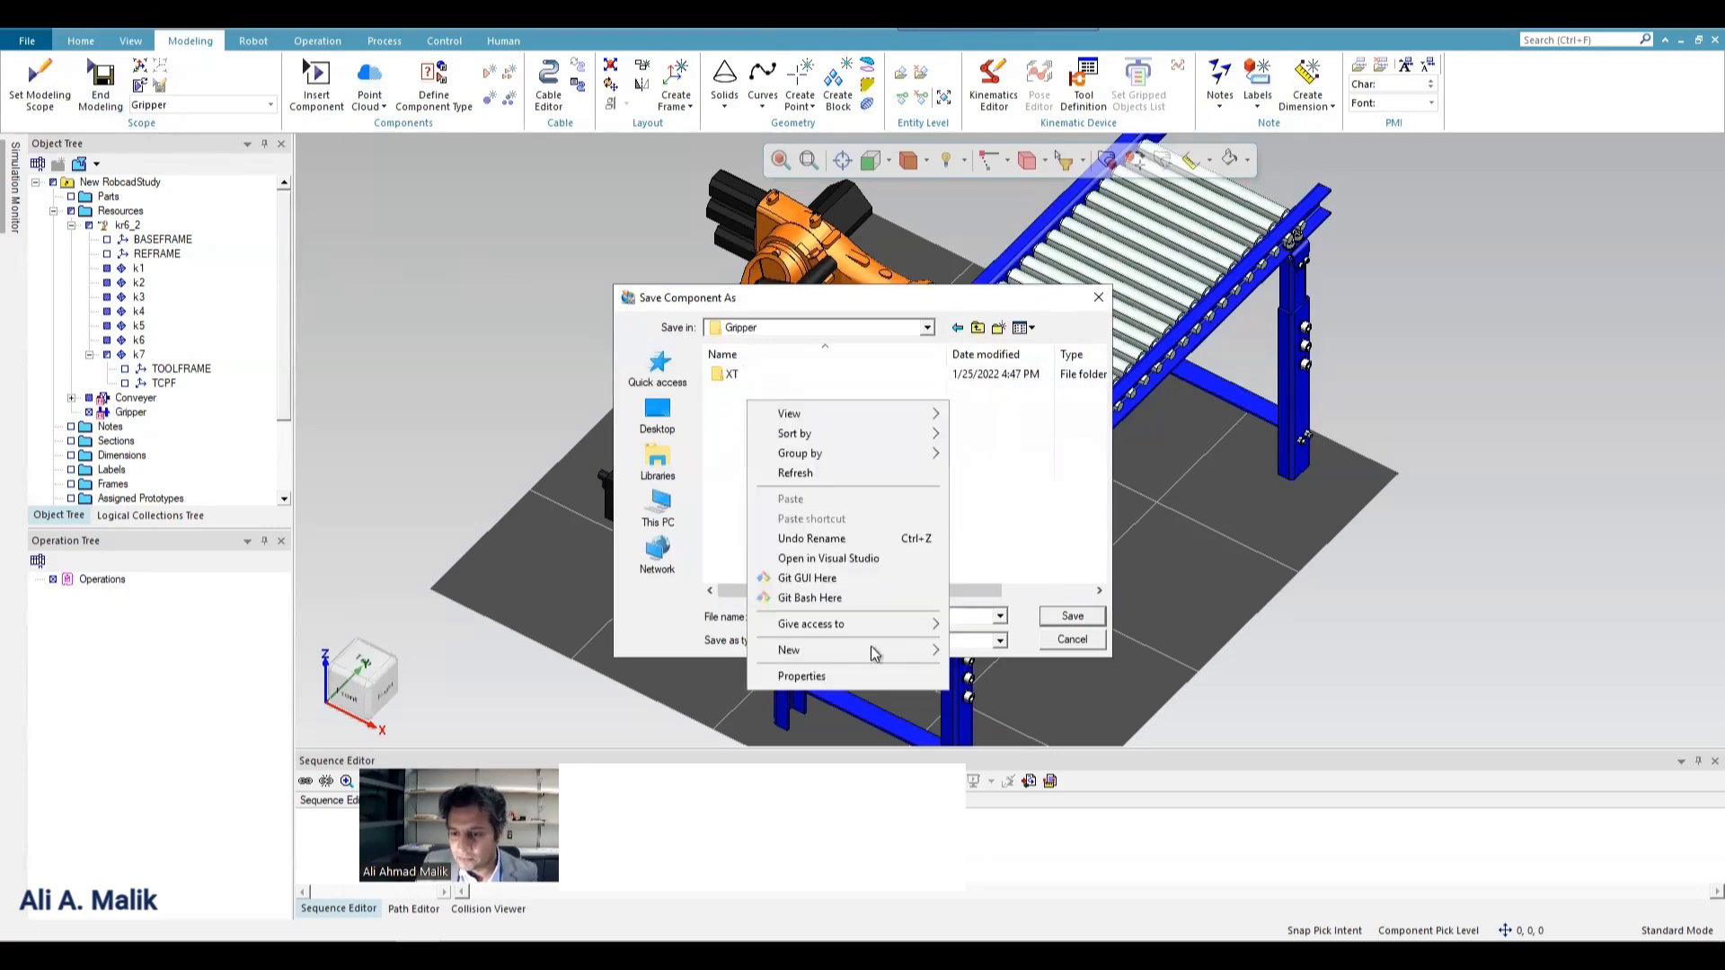
mouse_move(876, 652)
left_click(990, 227)
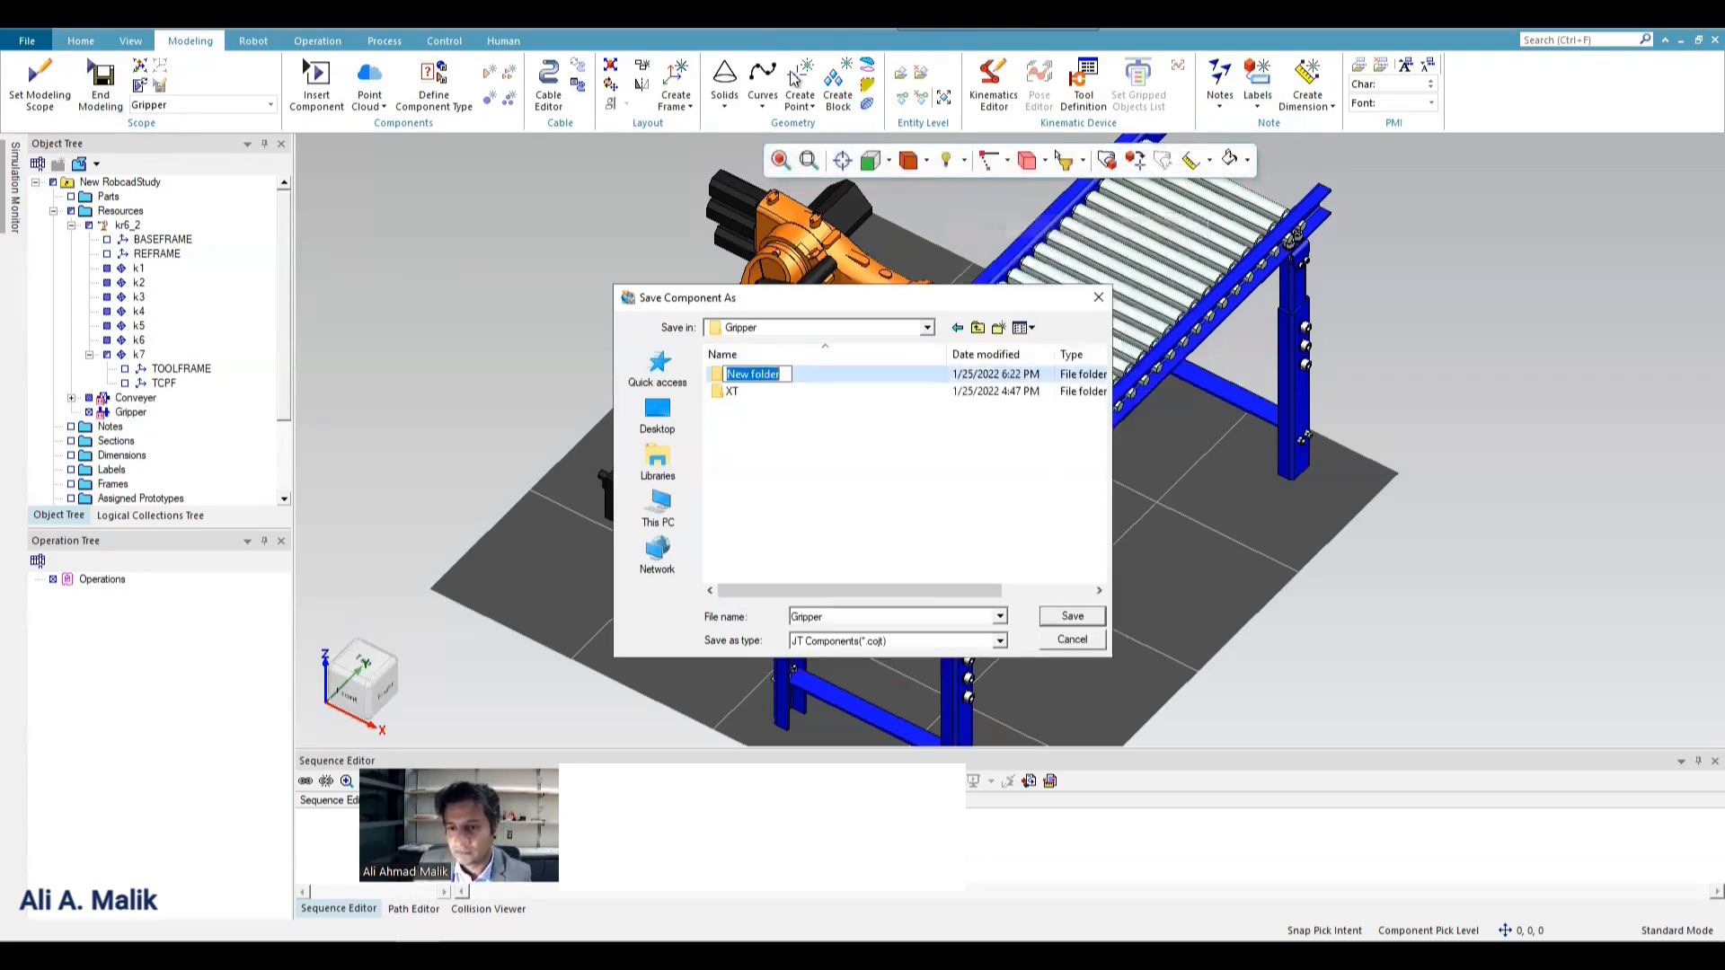
type("PS")
key("Return")
key("Return")
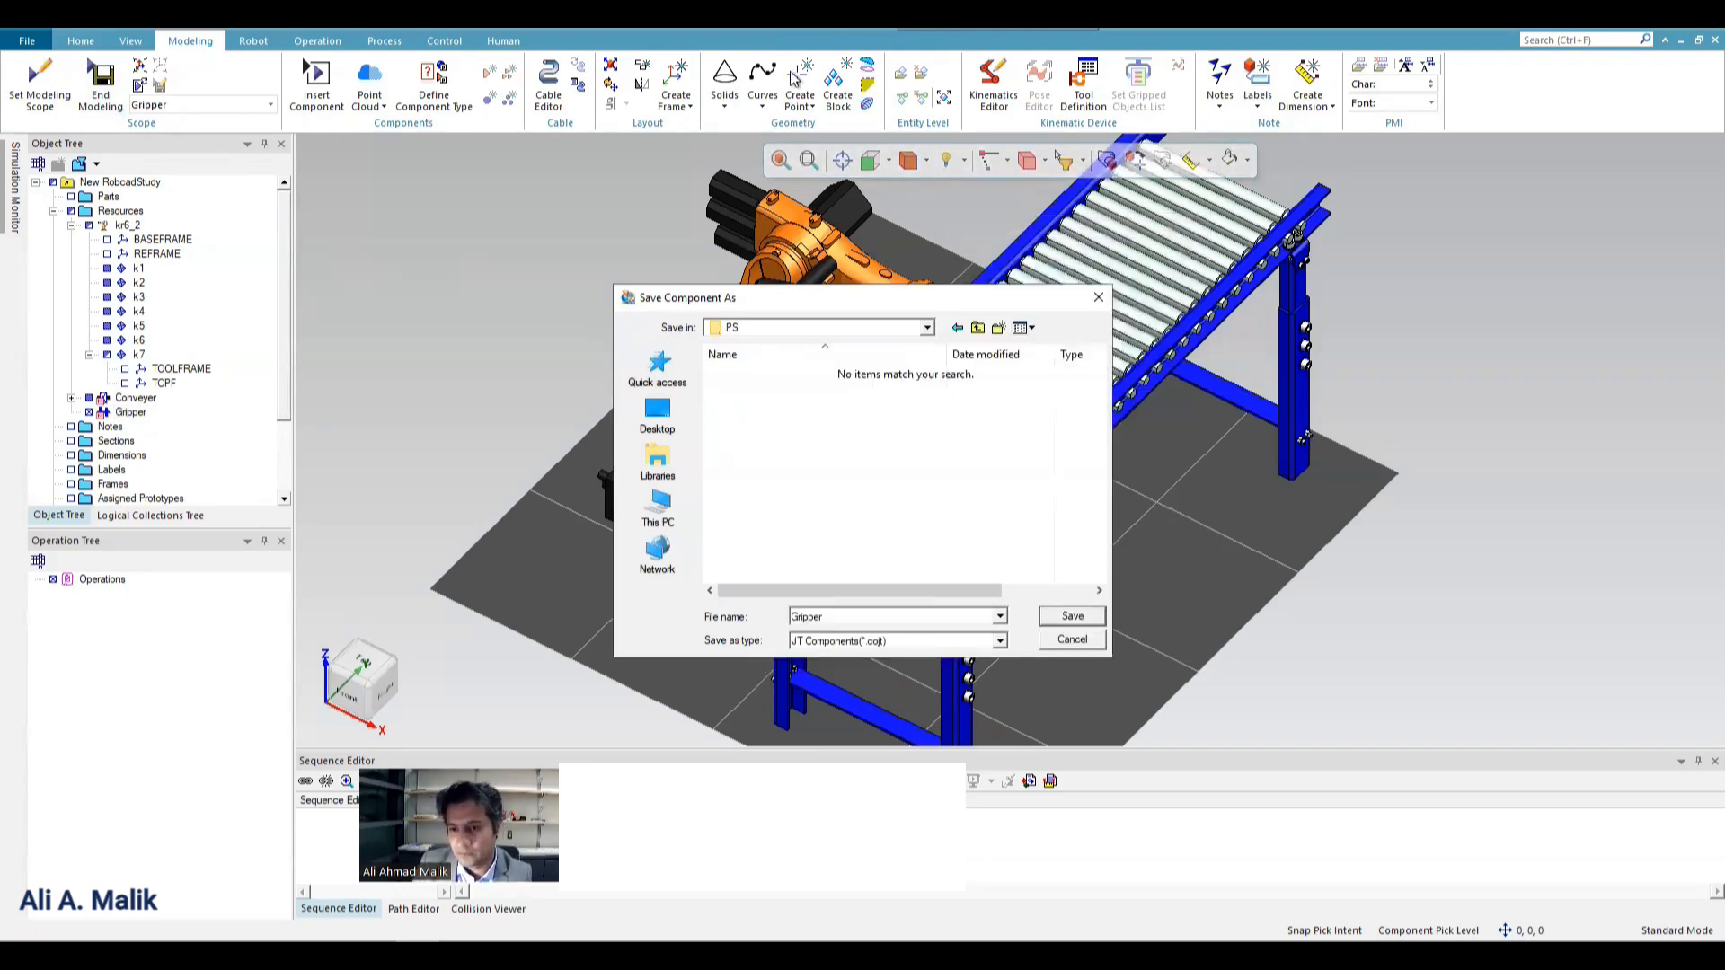
left_click(1073, 615)
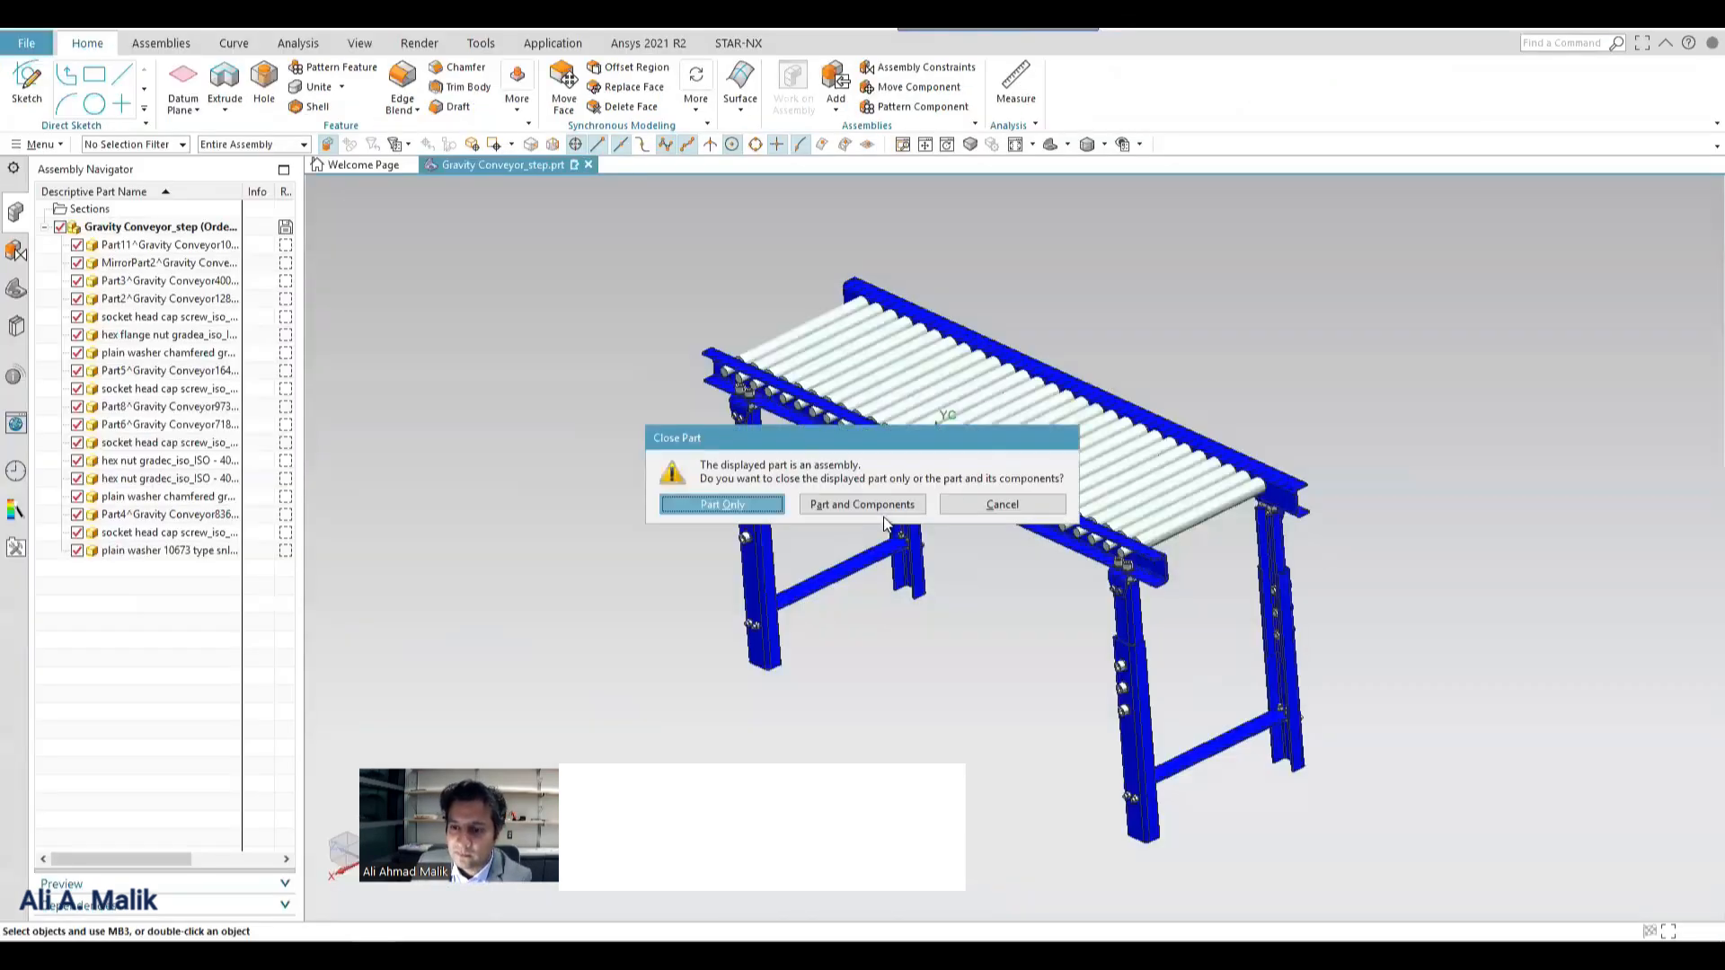
In NX, close the conveyor assembly with its components and open Gripper Assembly from the library's Gripper XT folder, listing all file types.
left_click(884, 508)
left_click(887, 511)
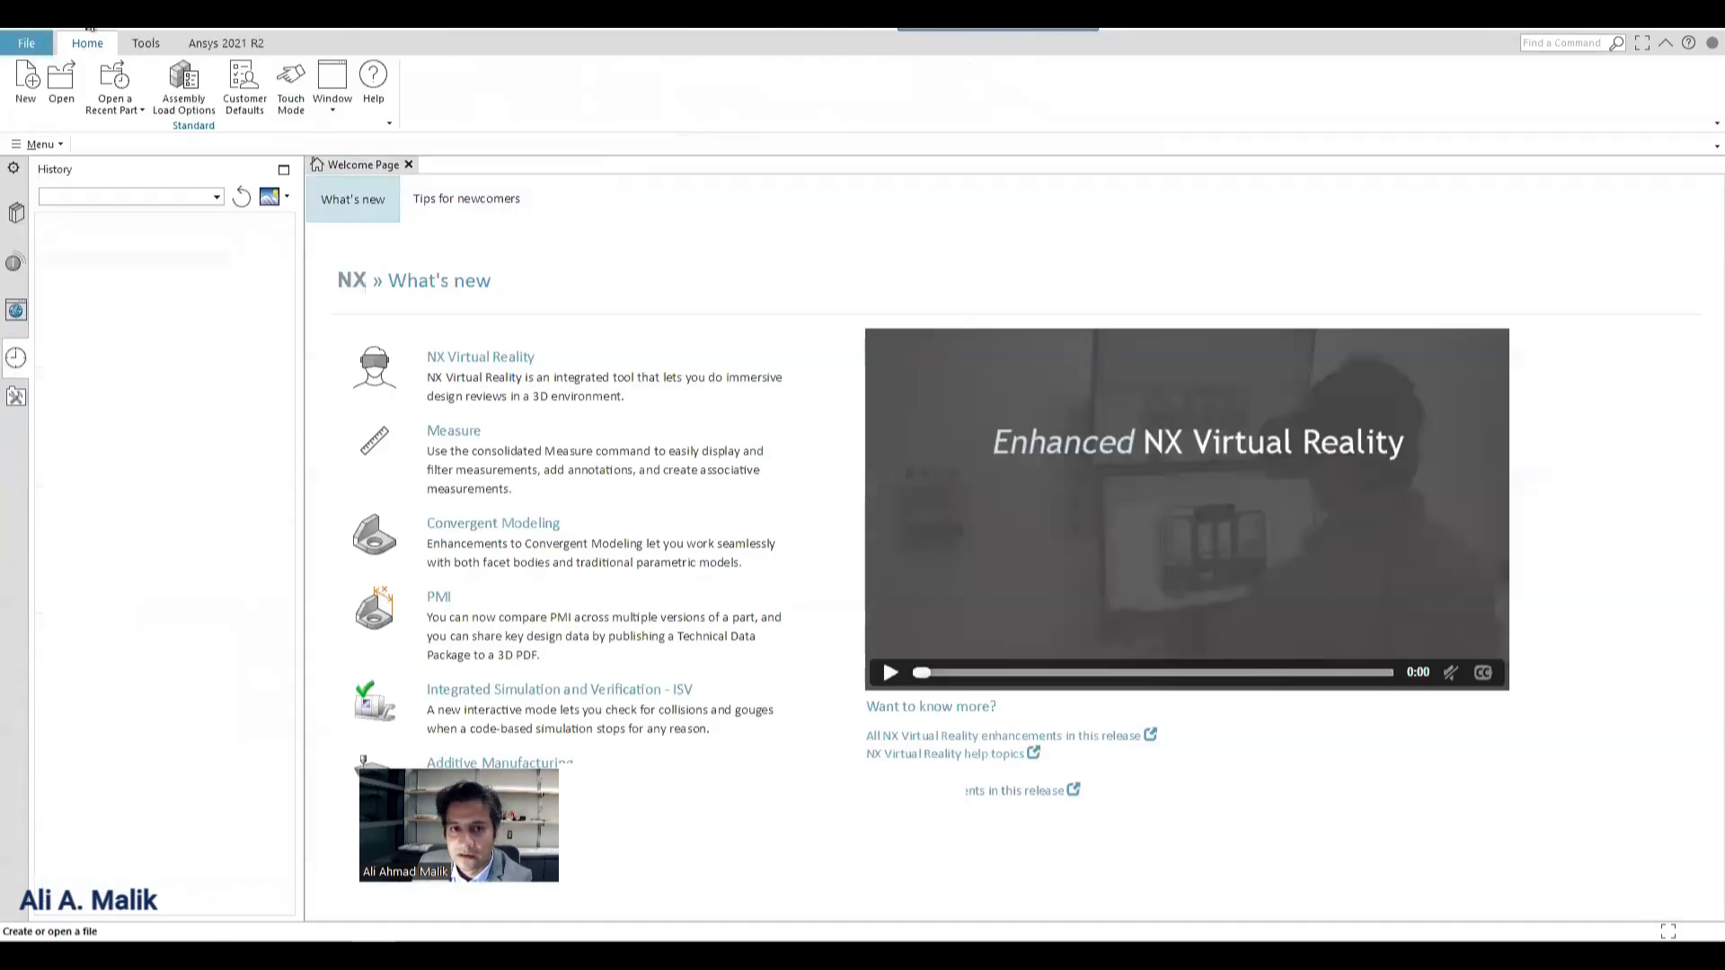
key("ctrl+o")
key("BackSpace")
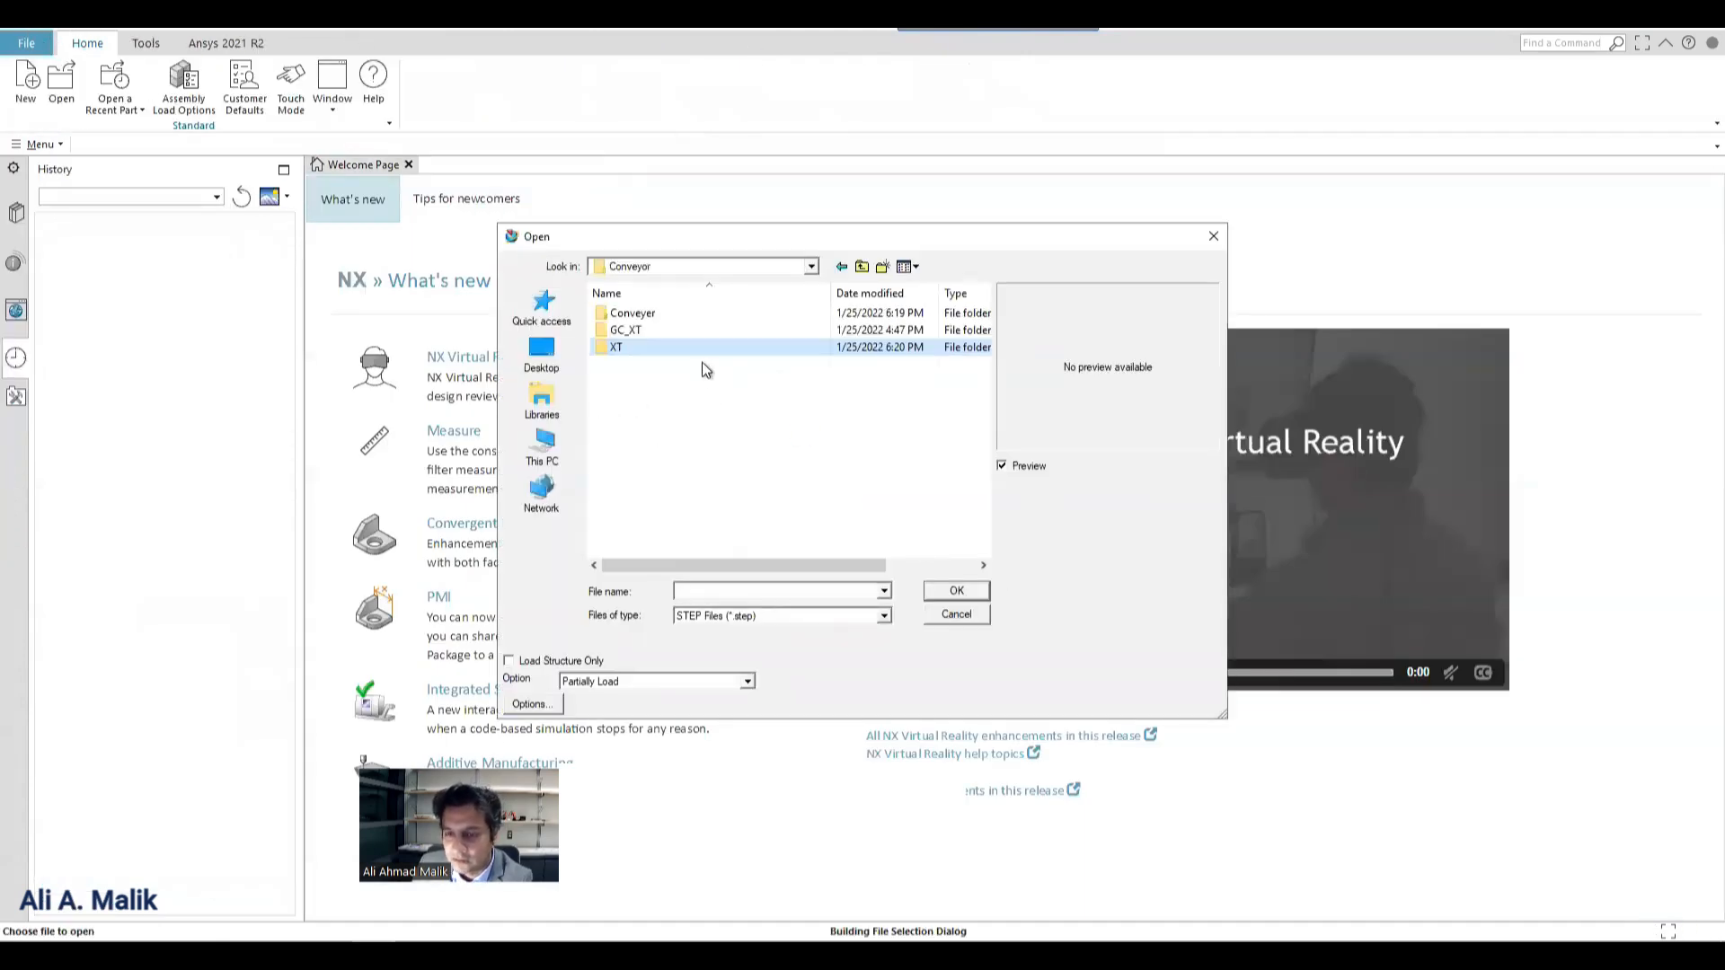
key("BackSpace")
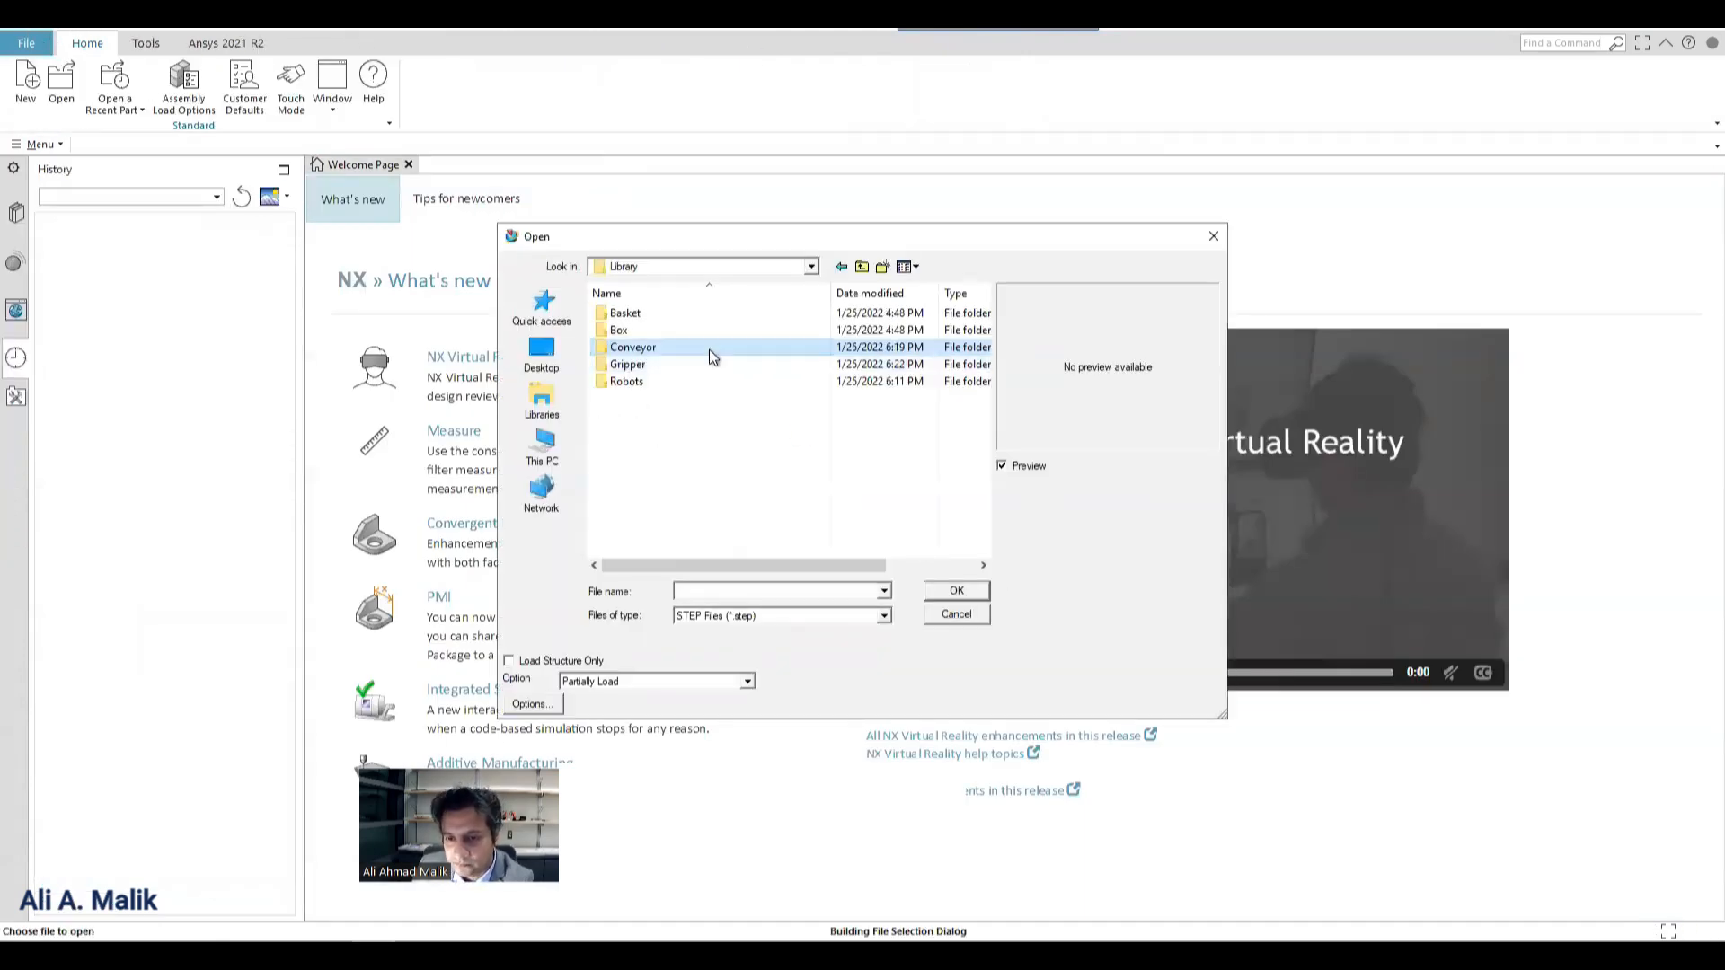
double_click(648, 362)
double_click(627, 329)
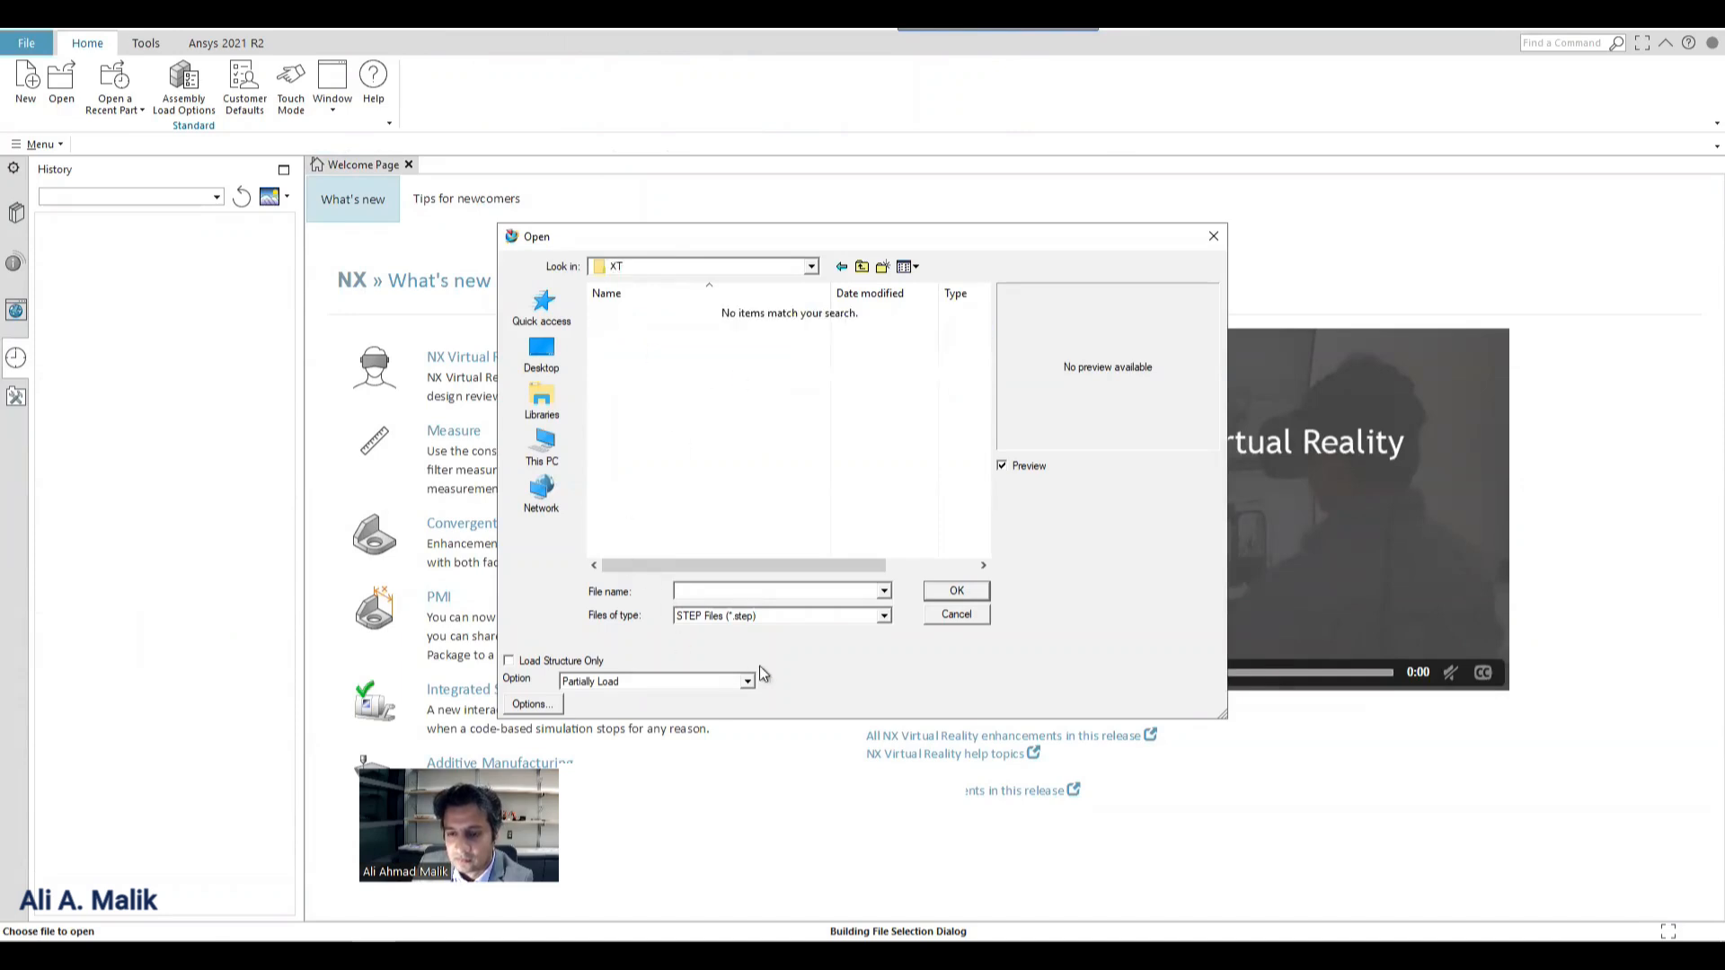
left_click(761, 615)
left_click(763, 591)
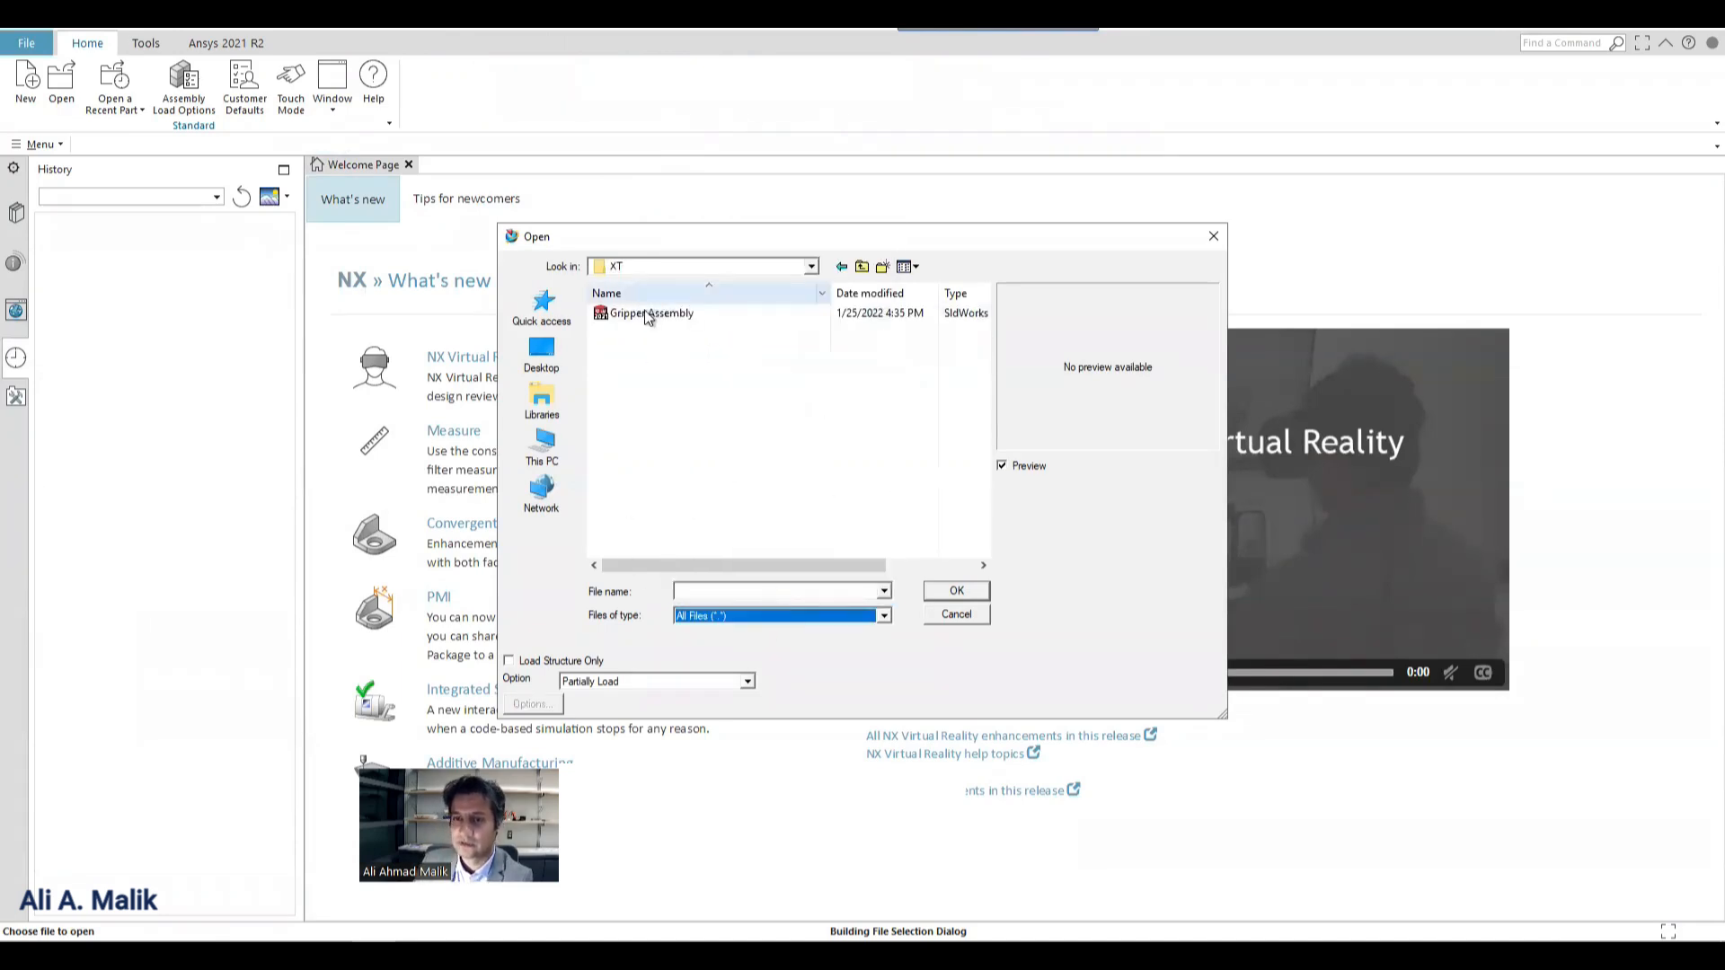
double_click(649, 315)
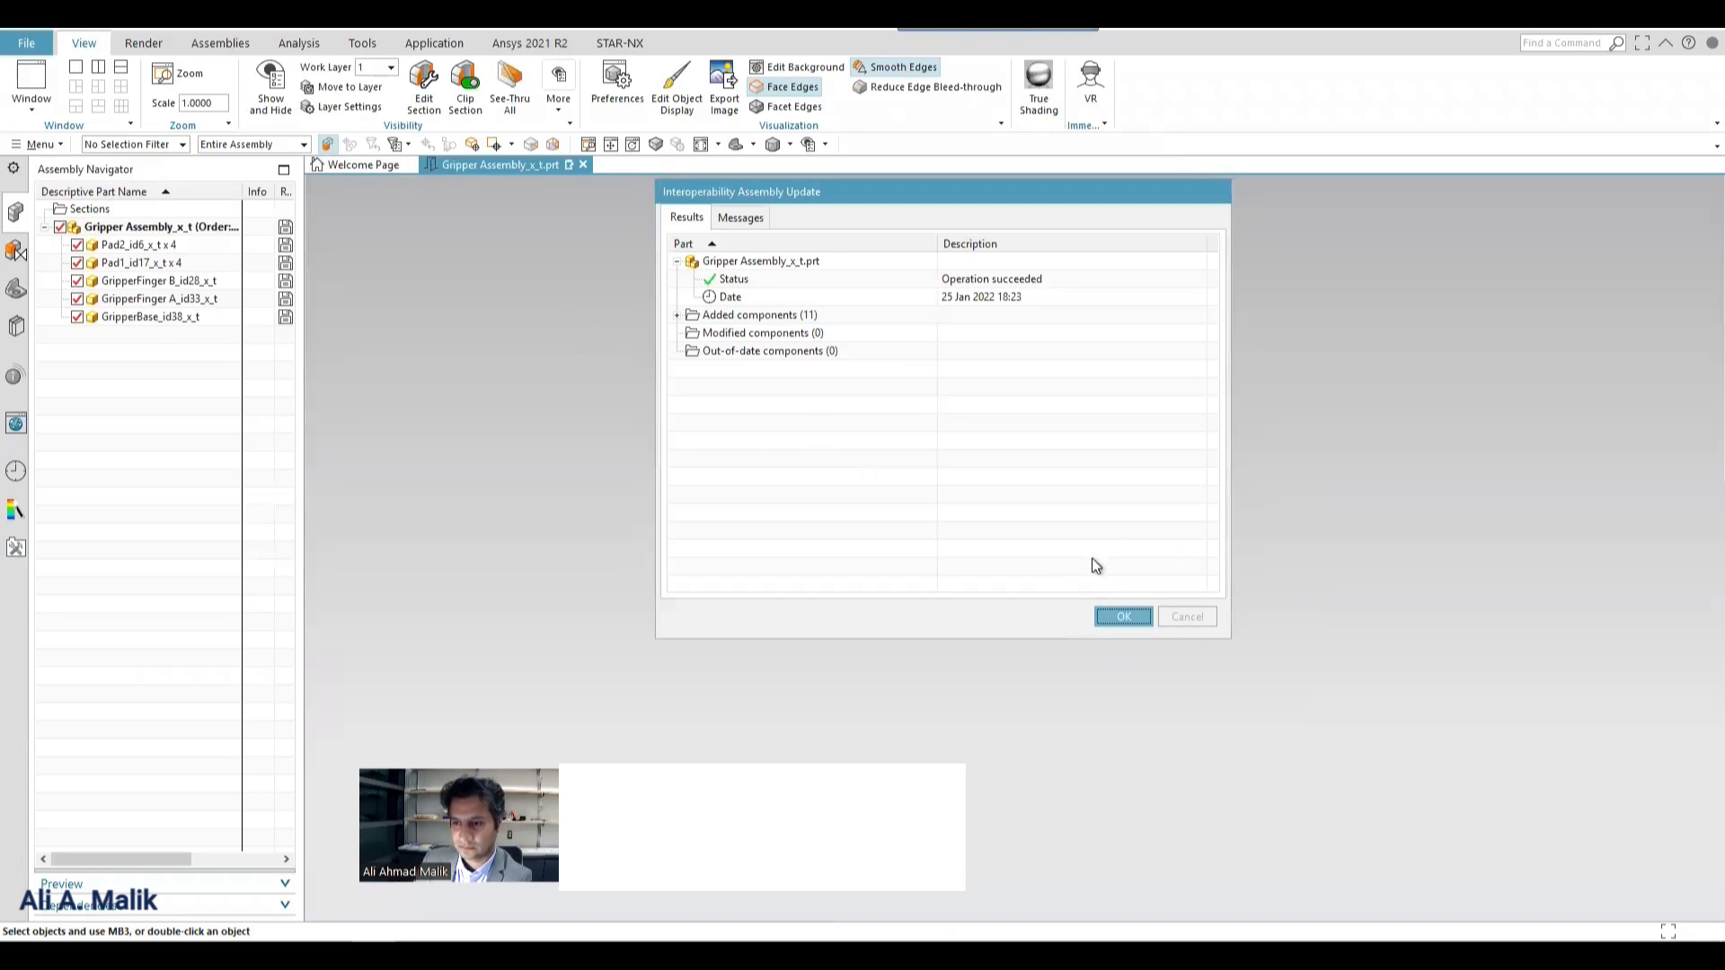
left_click(1123, 616)
Orient the gripper assembly to the trimetric view and examine its base, fingers and pads from below.
right_click(618, 306)
mouse_move(737, 567)
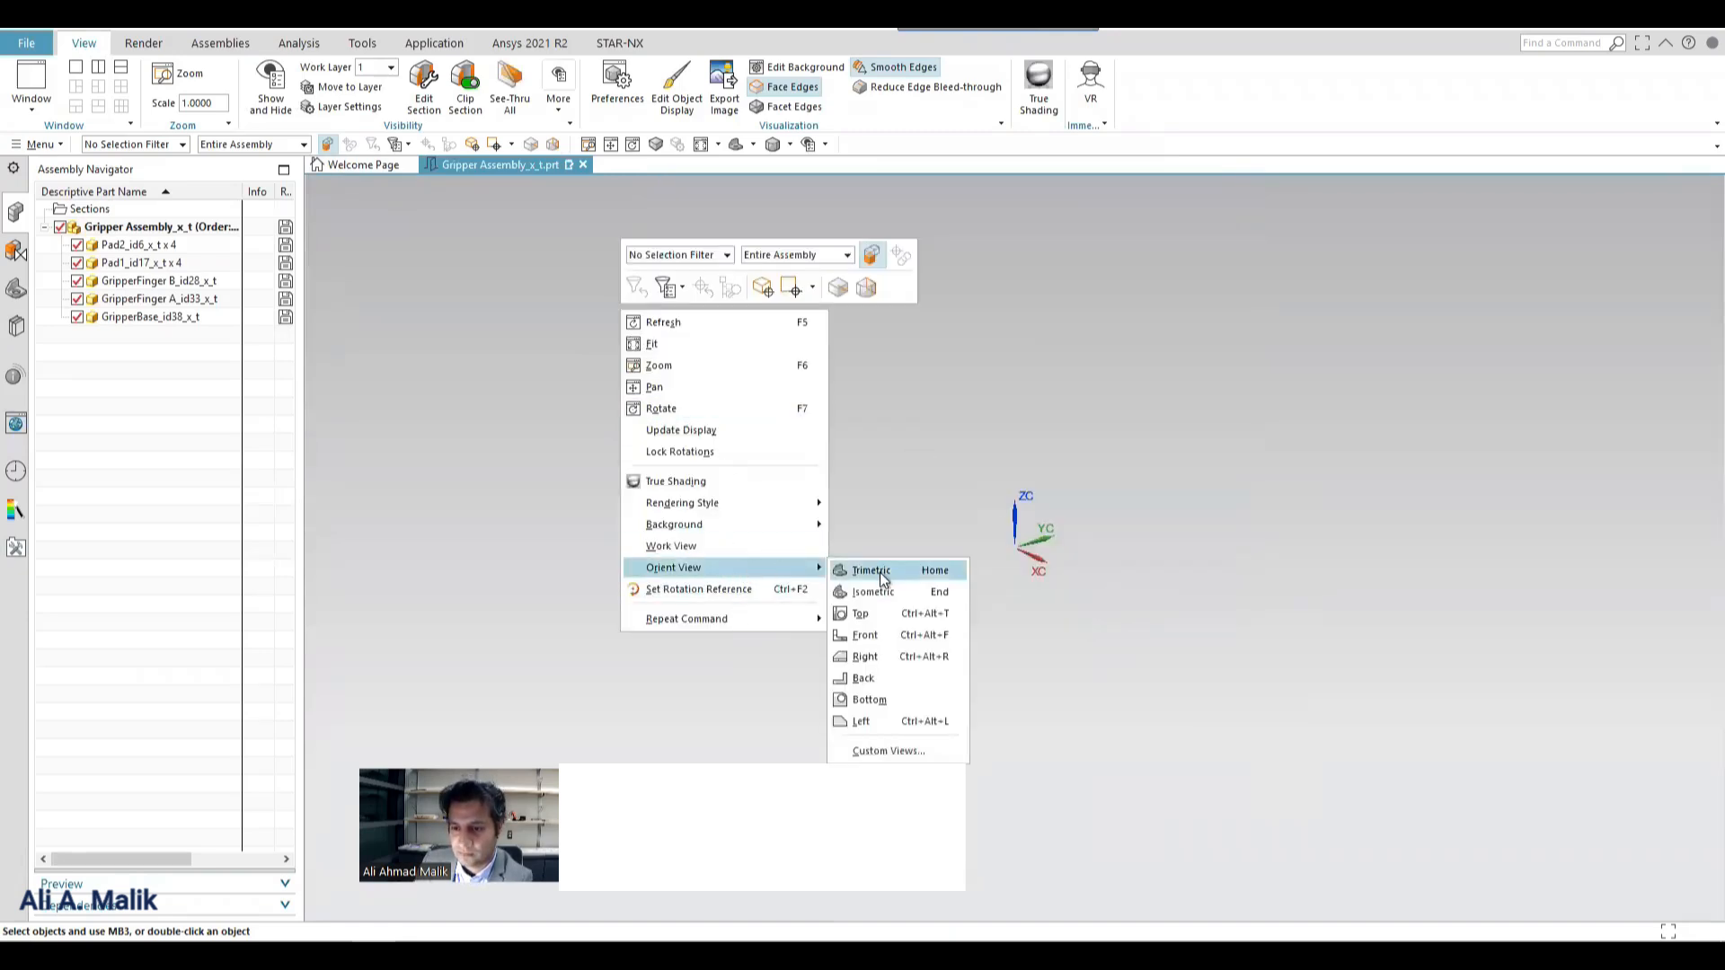
left_click(877, 568)
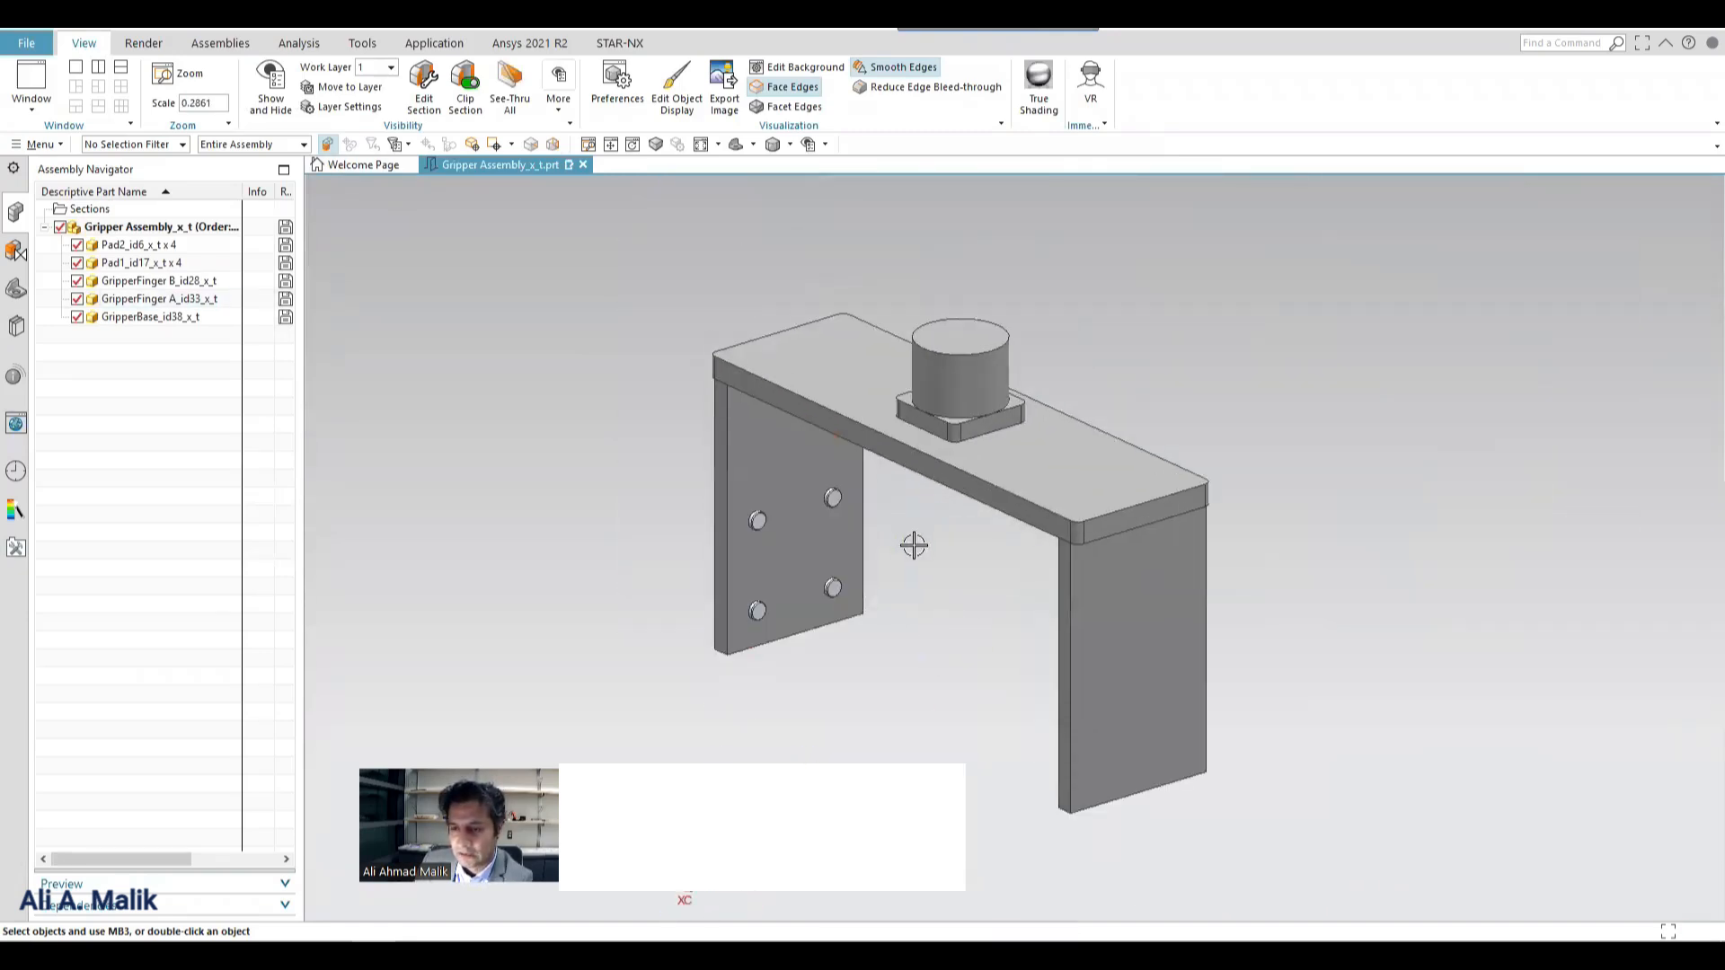
middle_click_drag(853, 489, 805, 596)
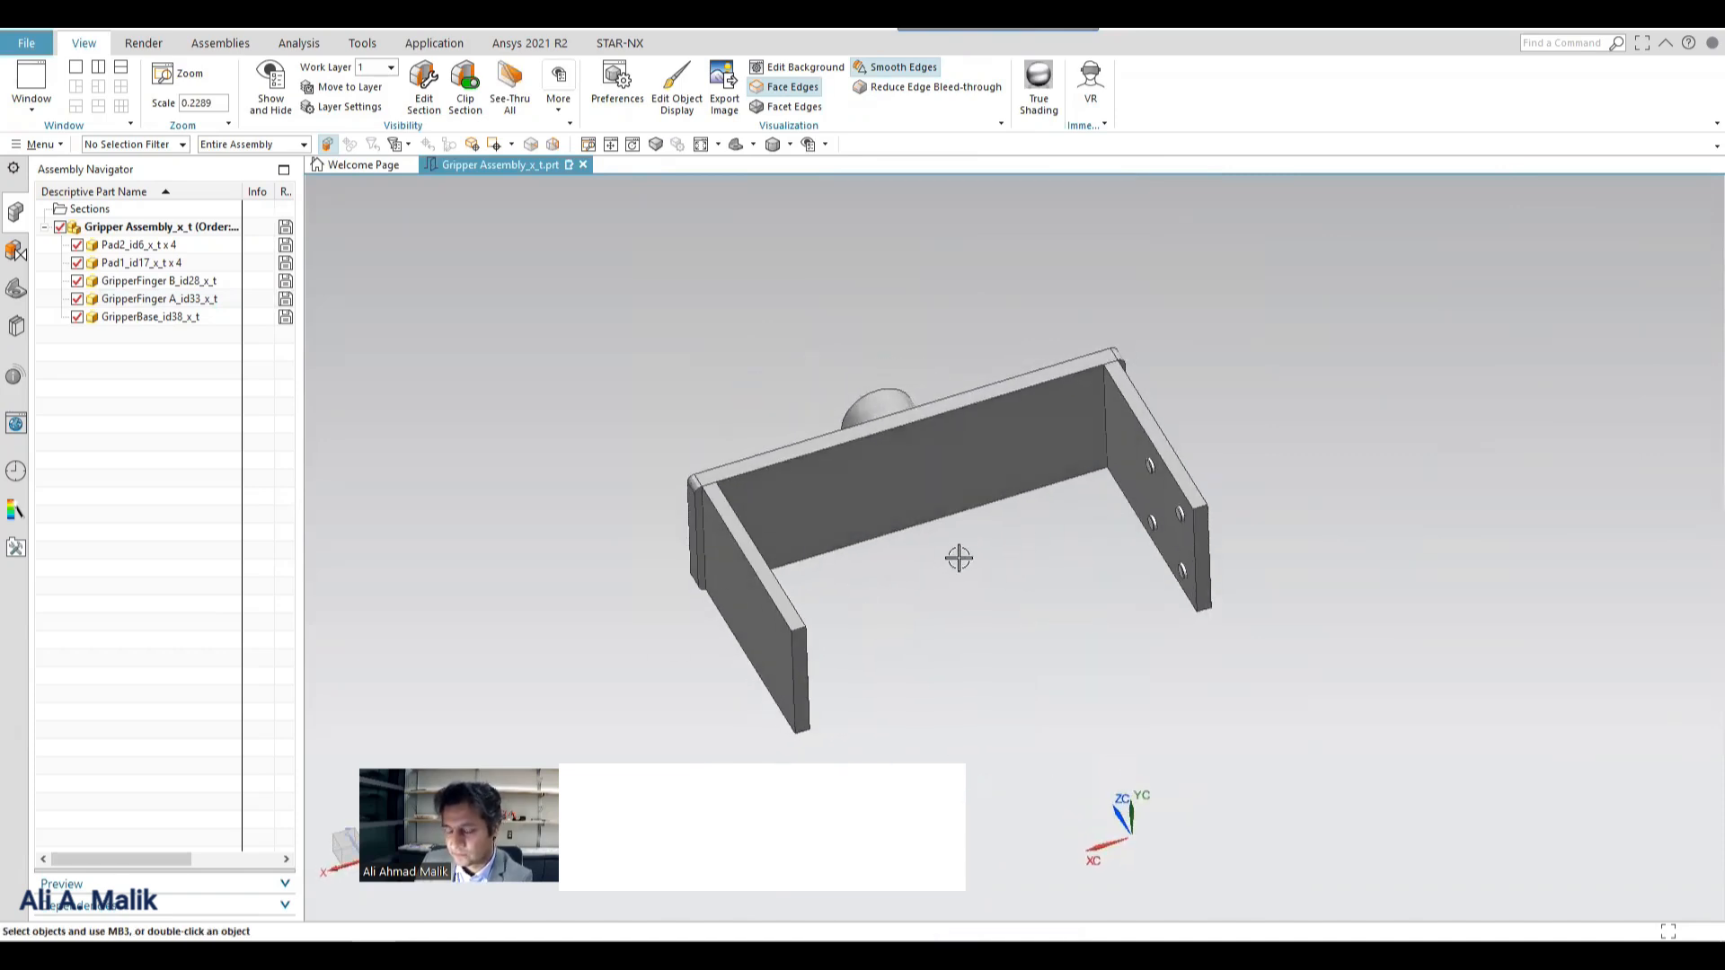
Start a JT export of the gripper assembly and set its output to replace Gripper.jt in the library's Gripper\PS\Gripper.cojt folder.
left_click(33, 43)
mouse_move(83, 300)
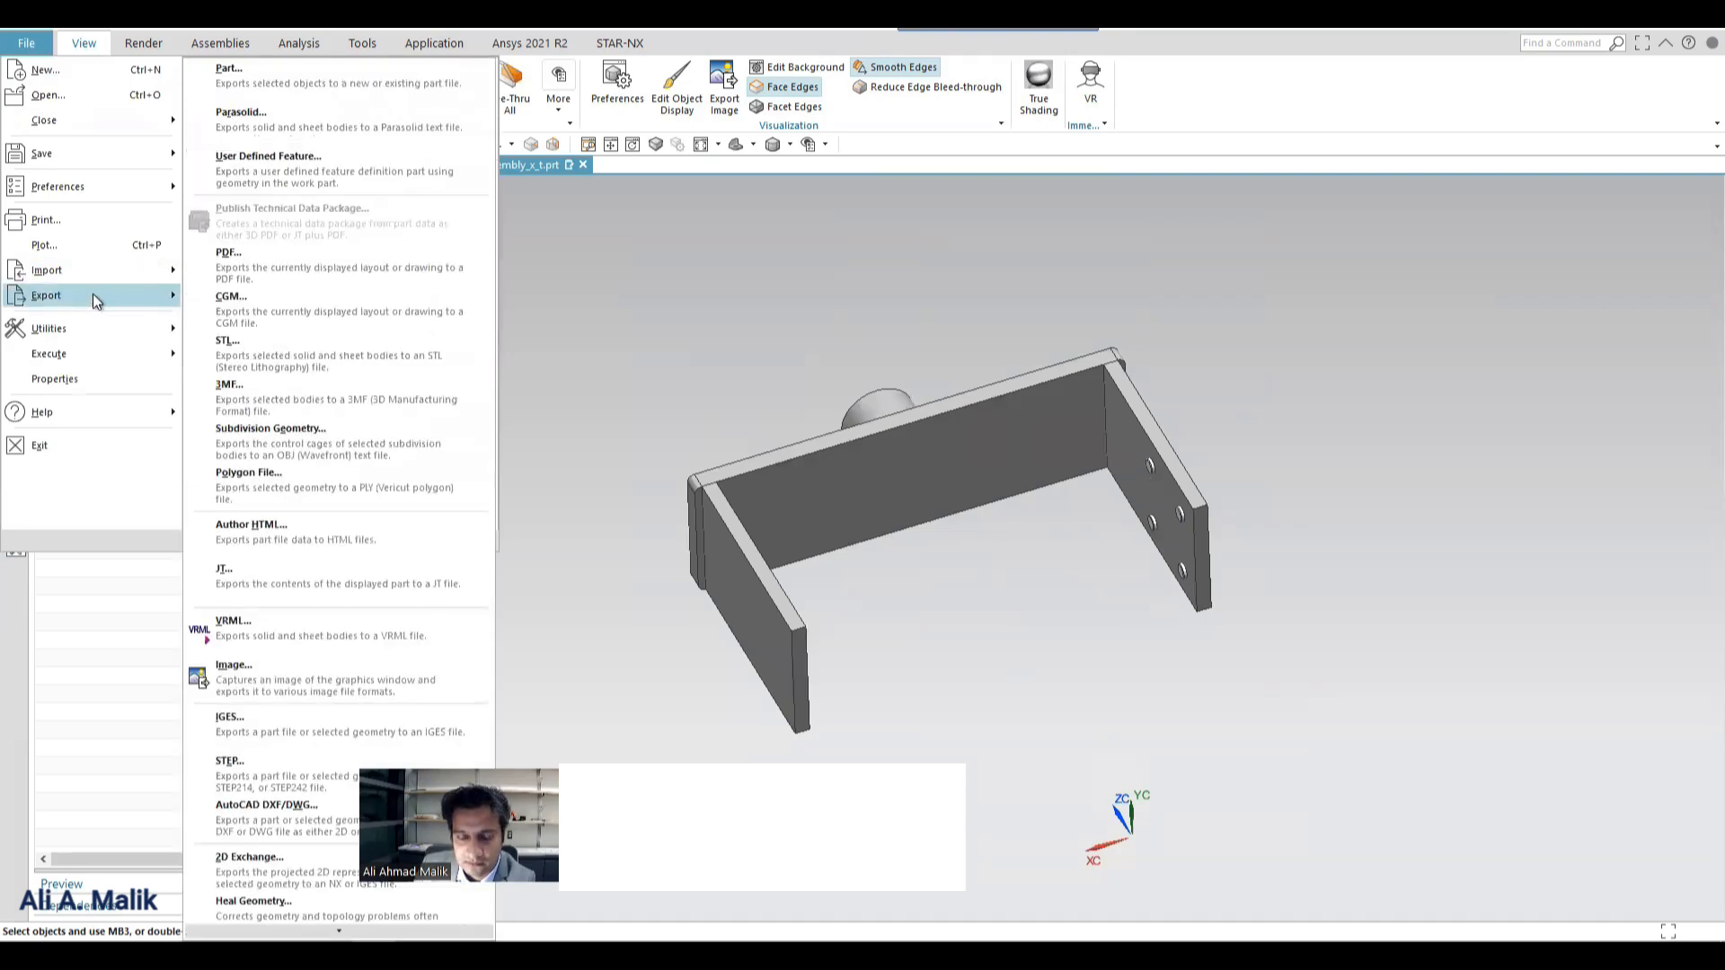
left_click(298, 567)
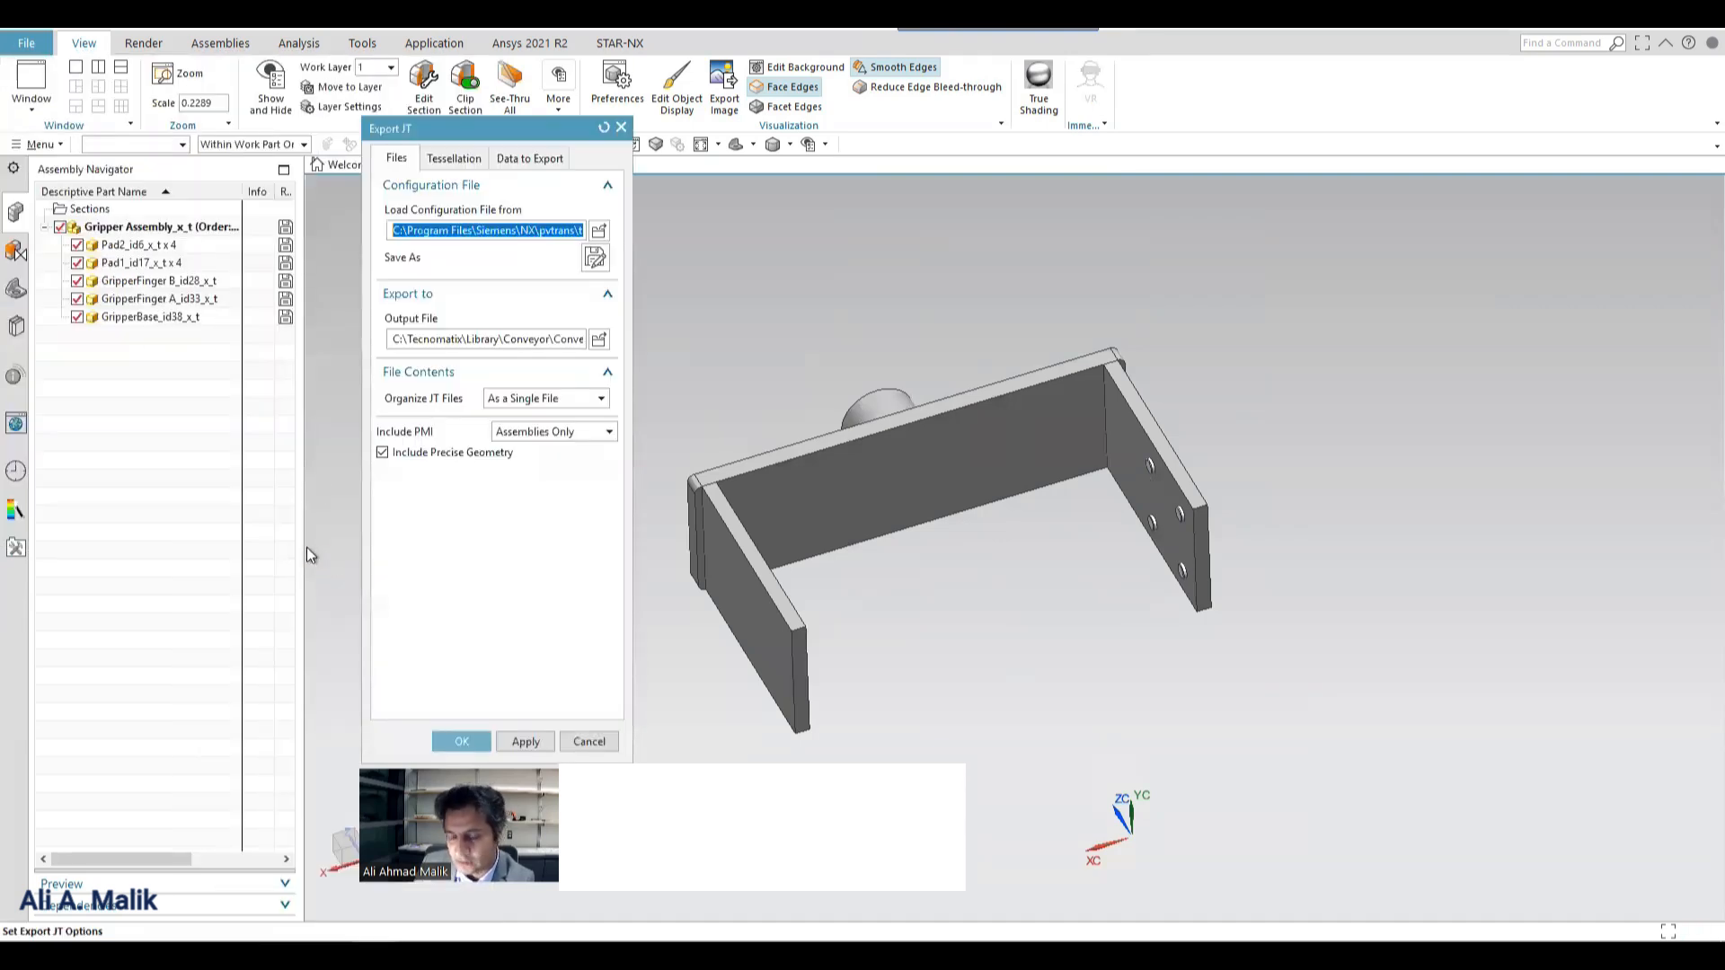
left_click(600, 341)
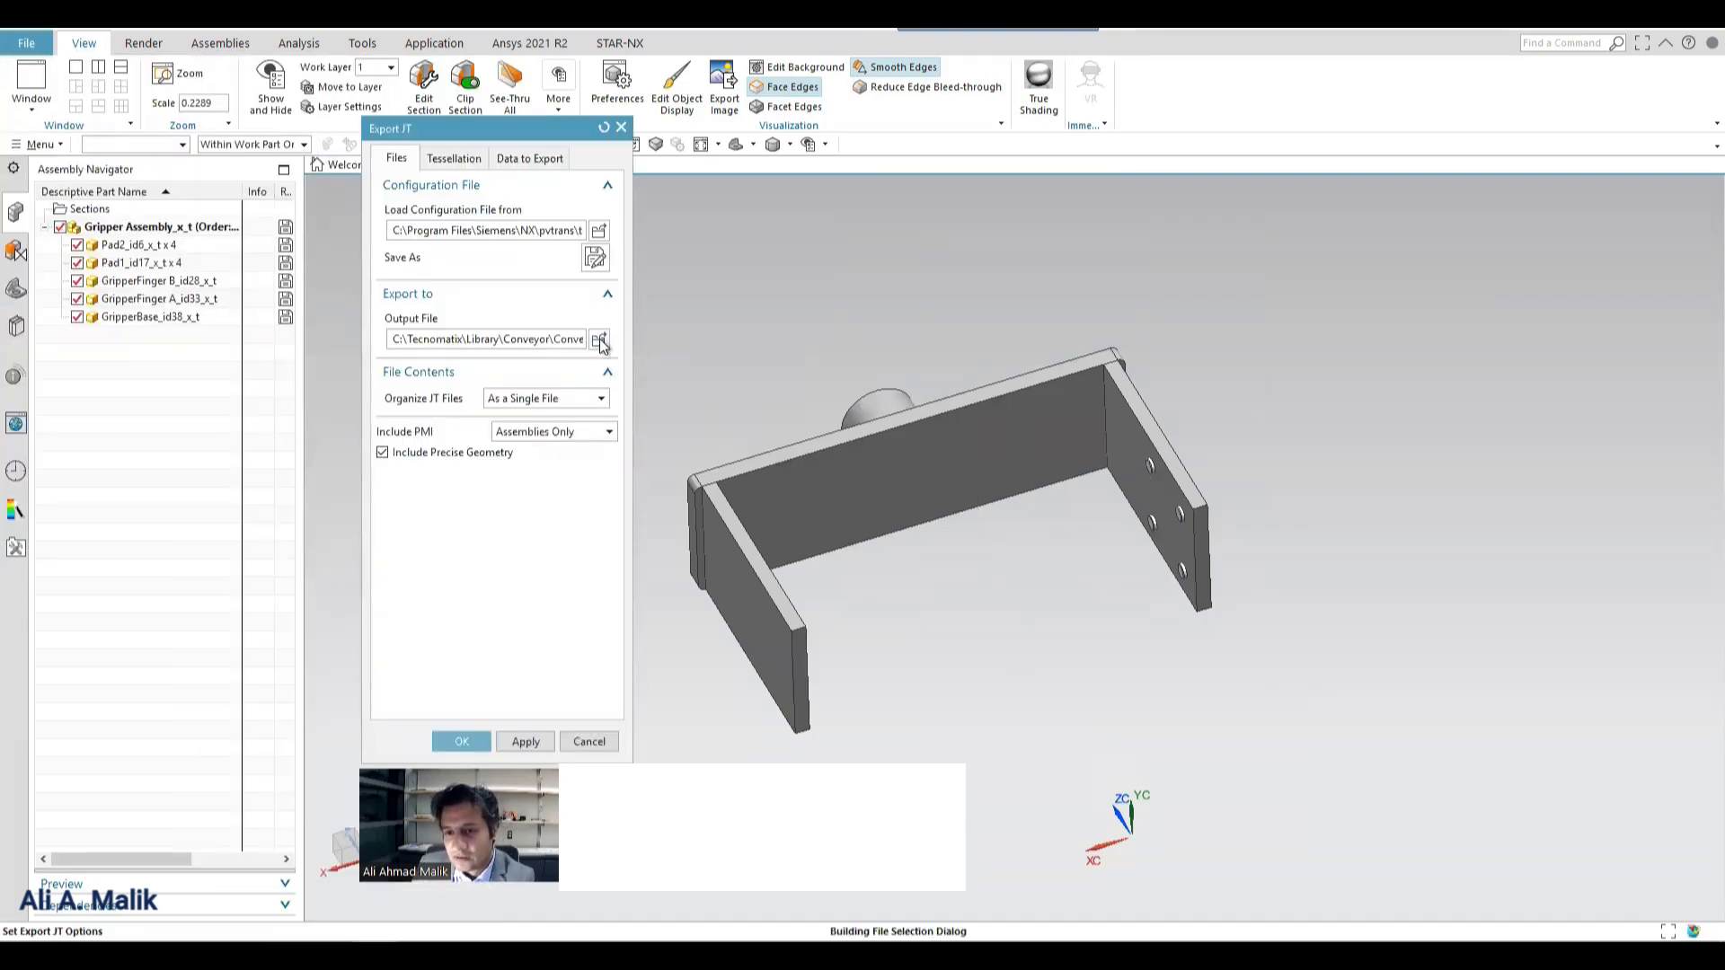
key("BackSpace")
key("BackSpace")
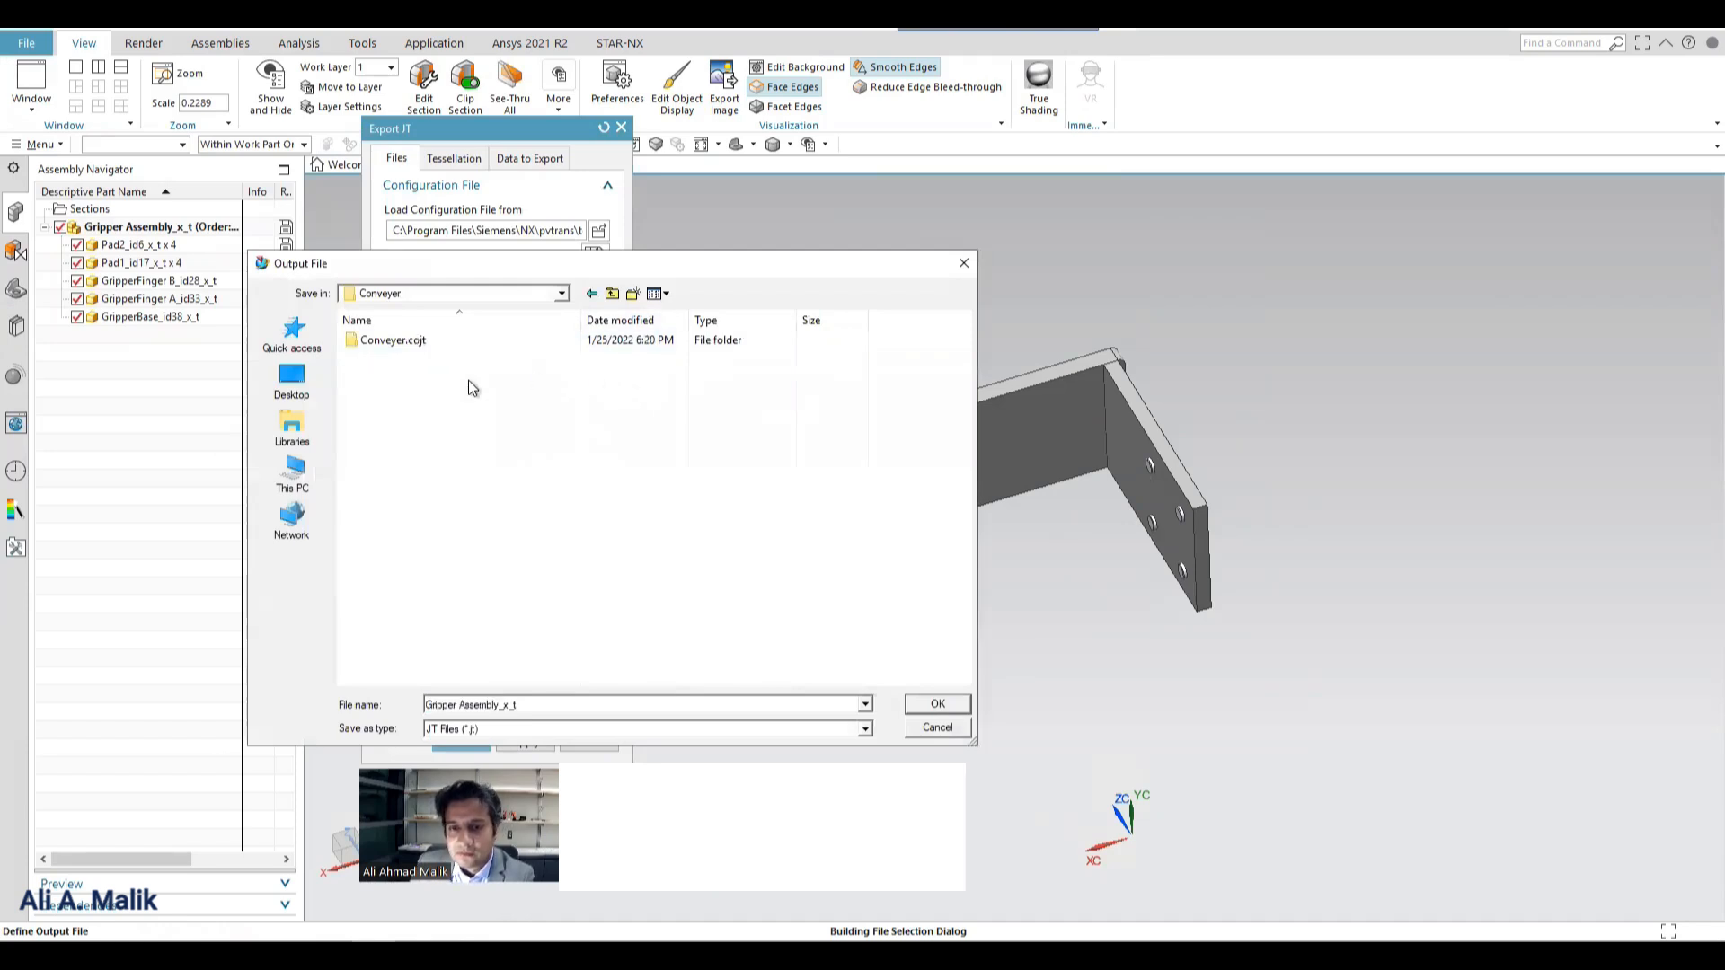
double_click(471, 361)
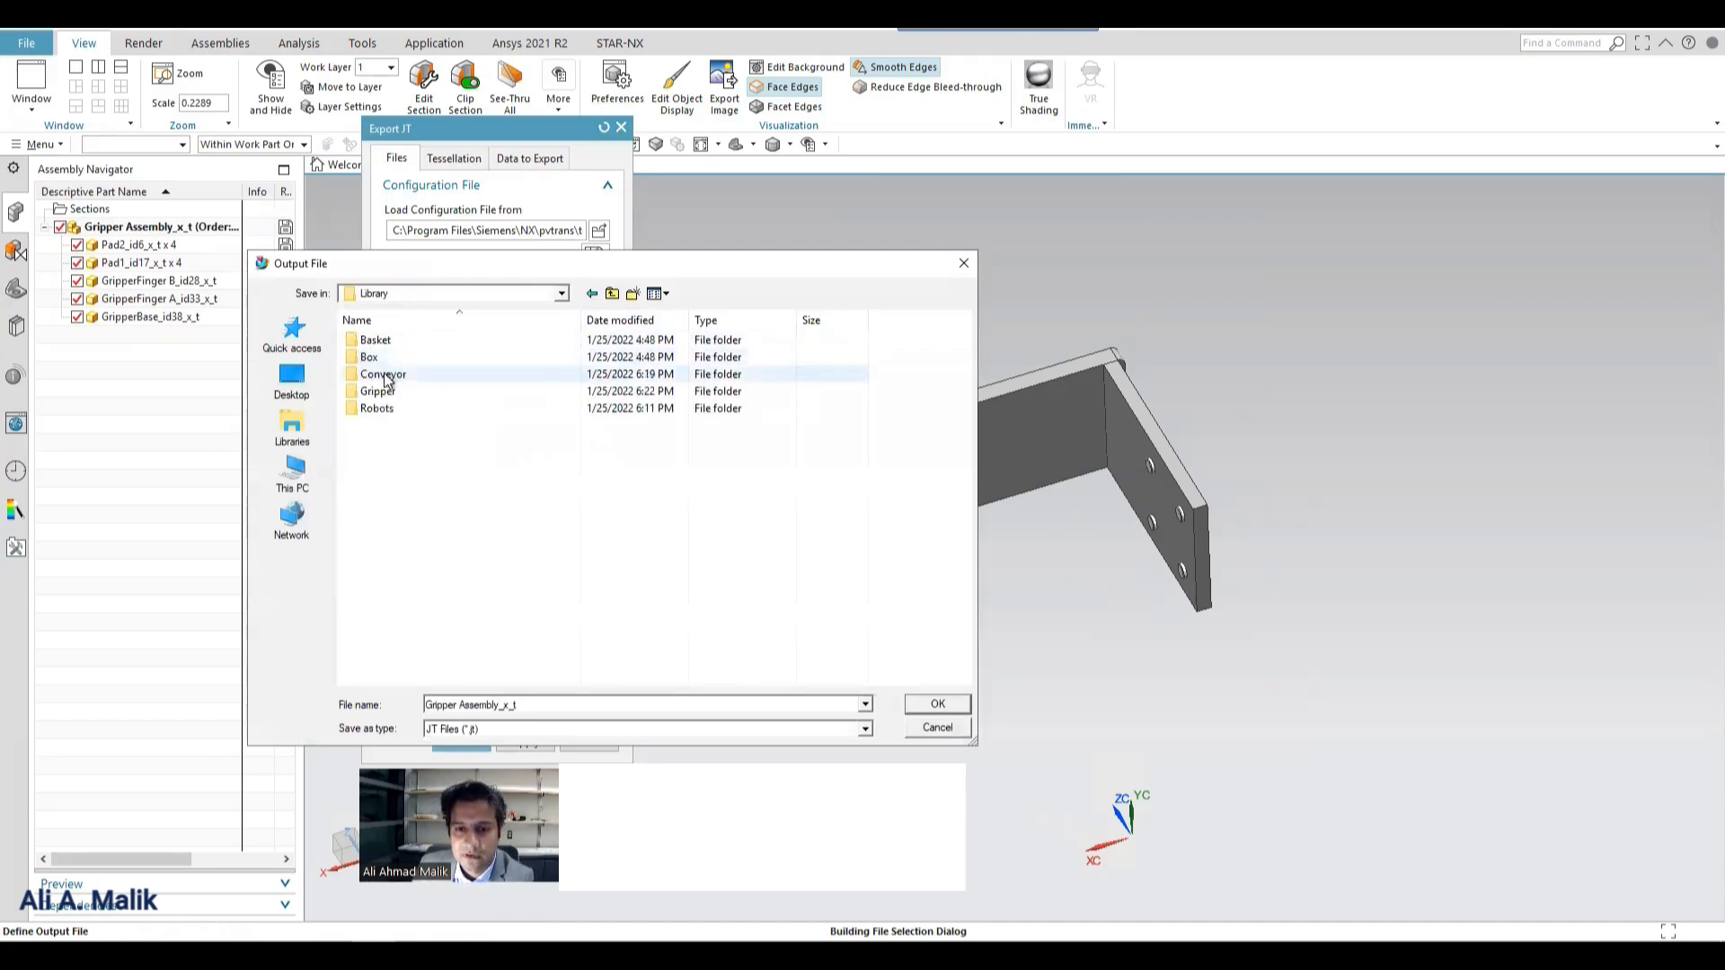
double_click(391, 390)
double_click(368, 341)
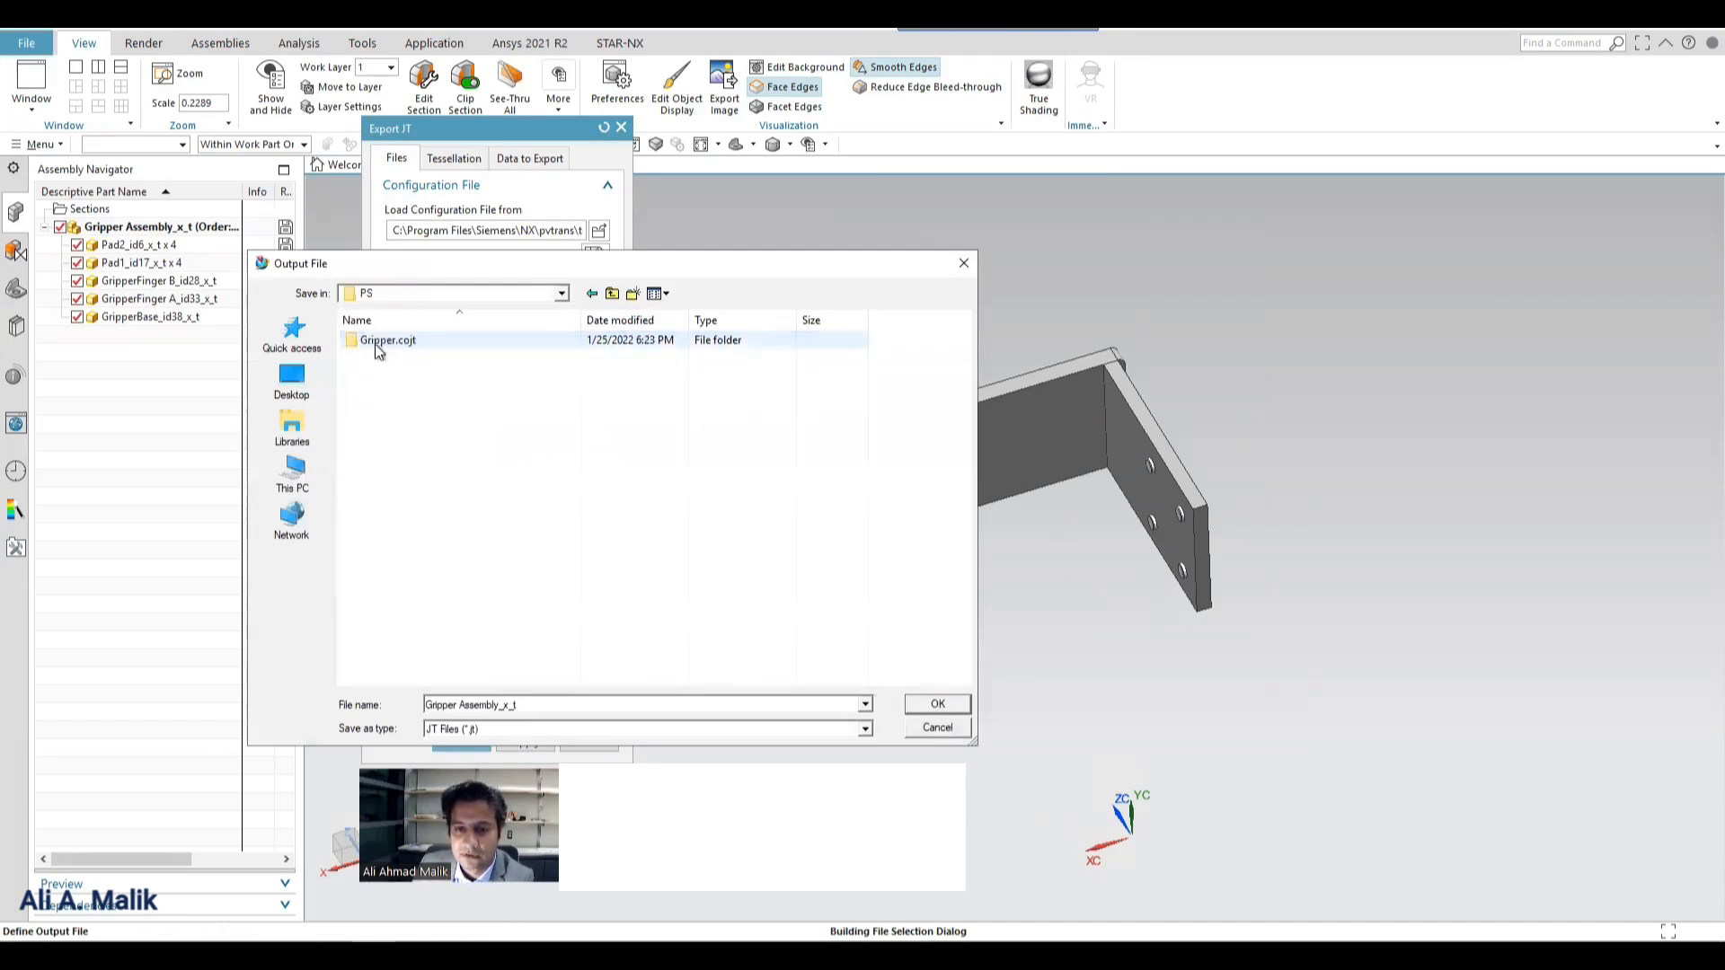
double_click(374, 339)
left_click(373, 339)
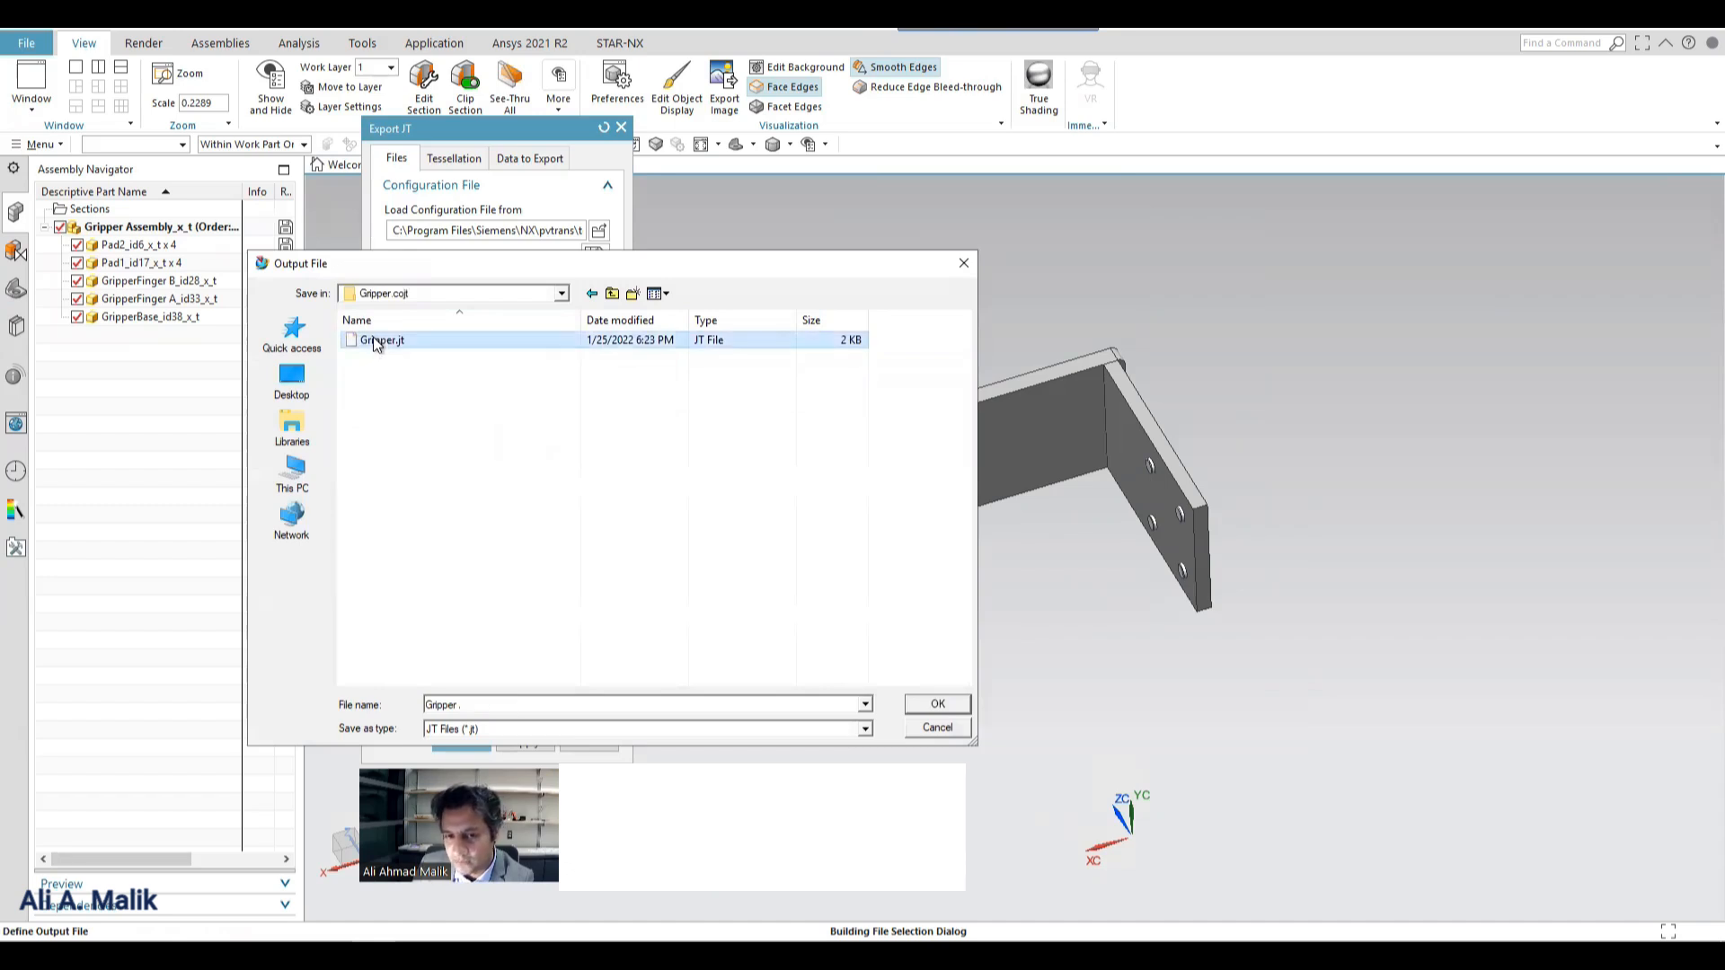
left_click(934, 706)
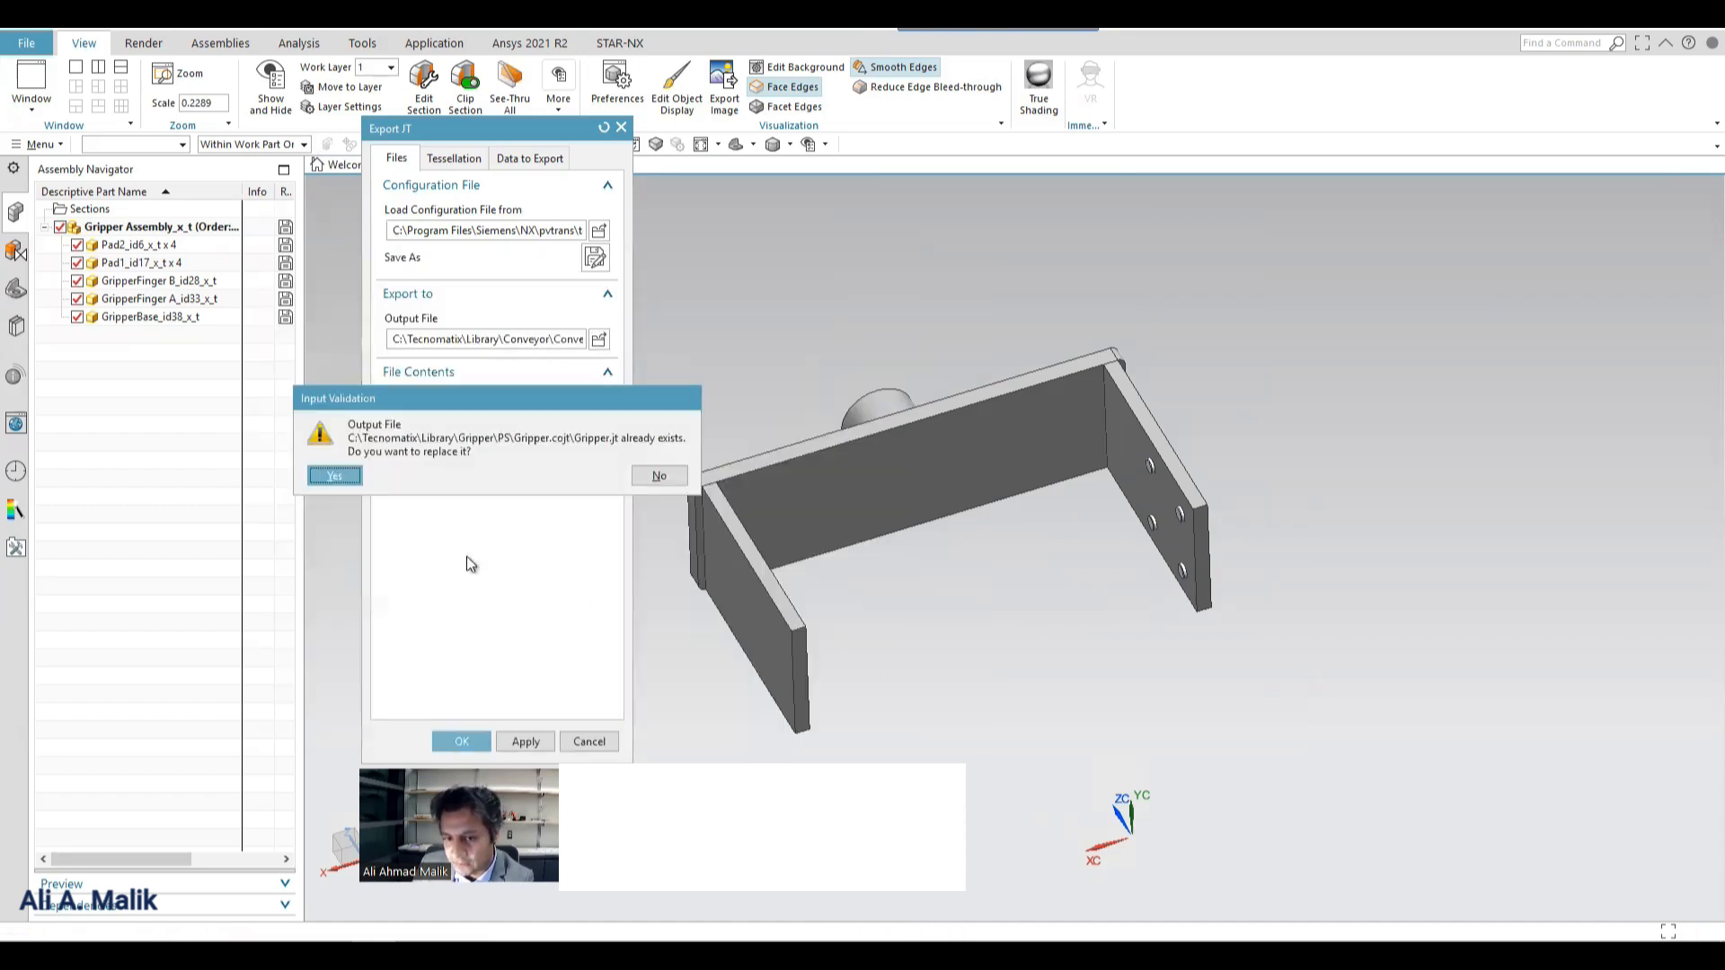
left_click(332, 479)
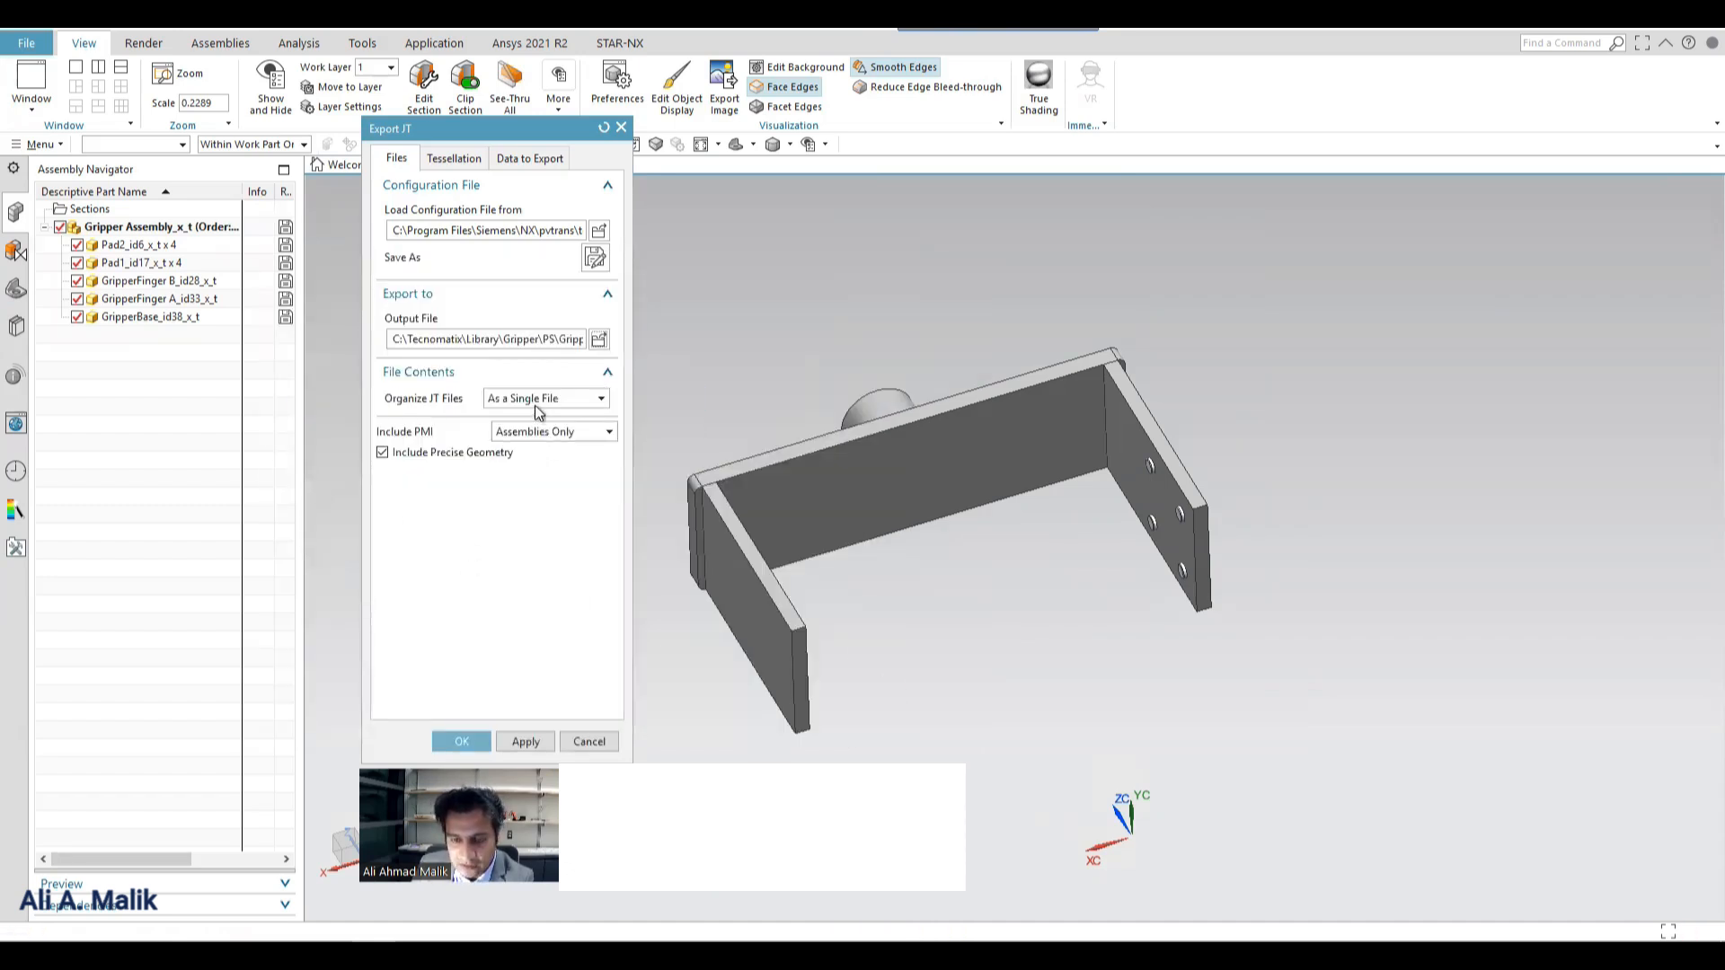
Organize the JT files as Assembly and Folder of Parts, include PMI for Parts and Assemblies, and run the export.
left_click(537, 400)
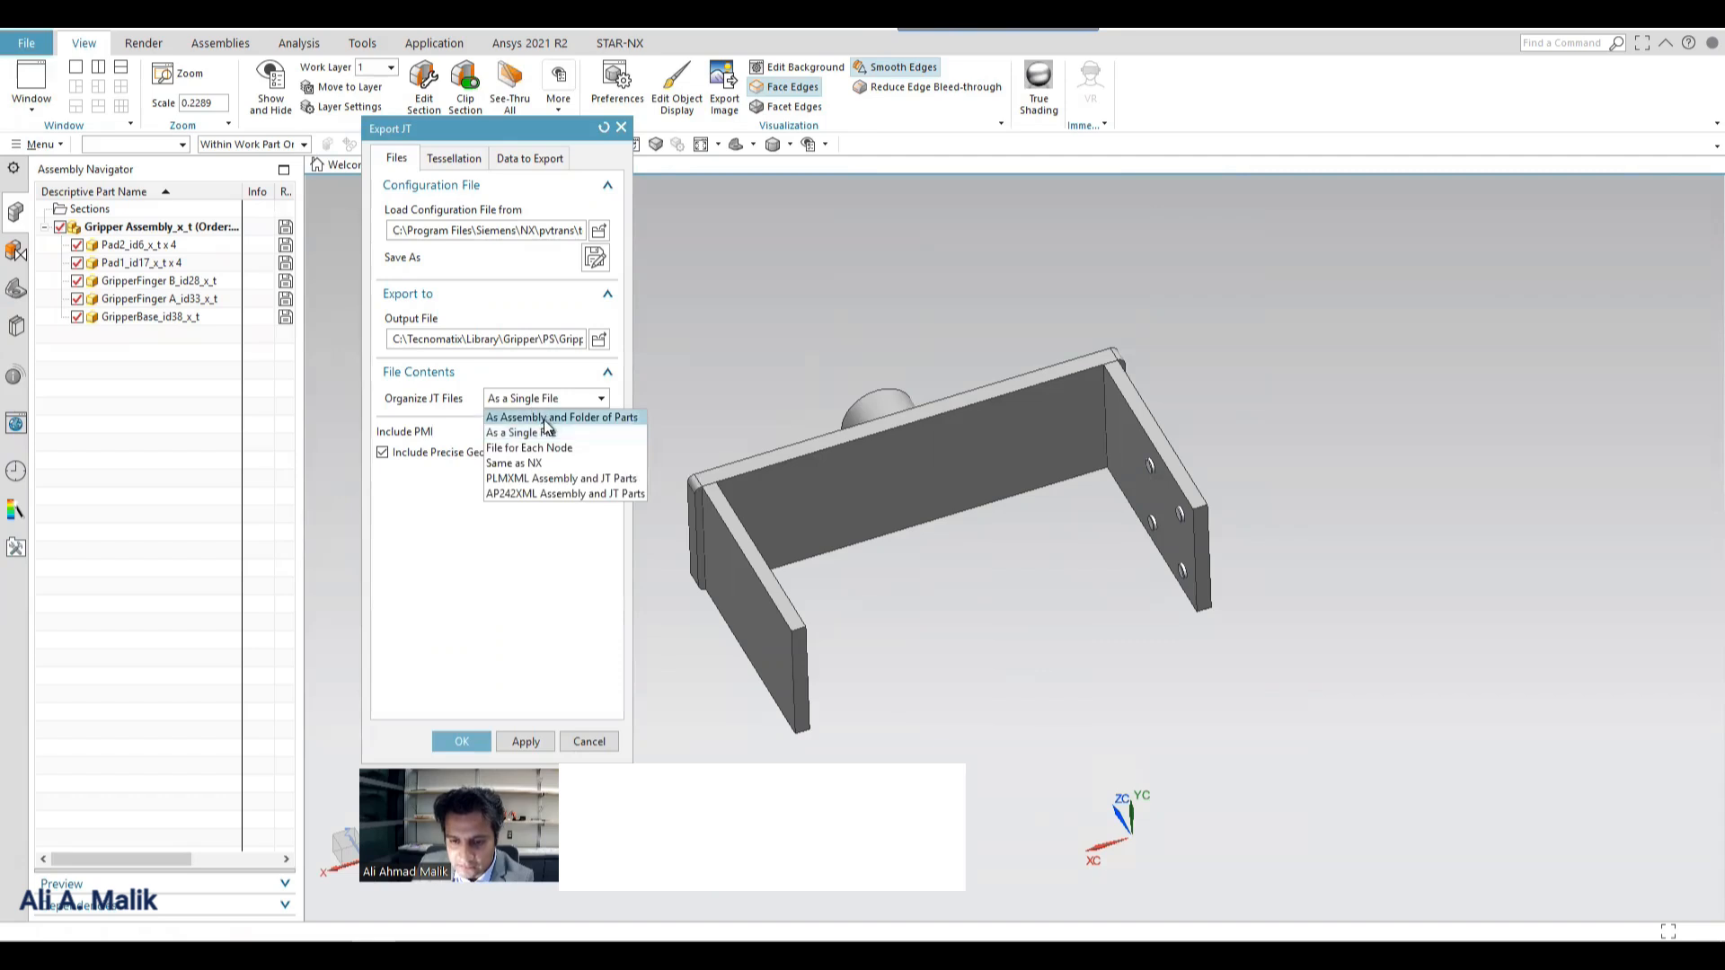
left_click(544, 419)
left_click(530, 433)
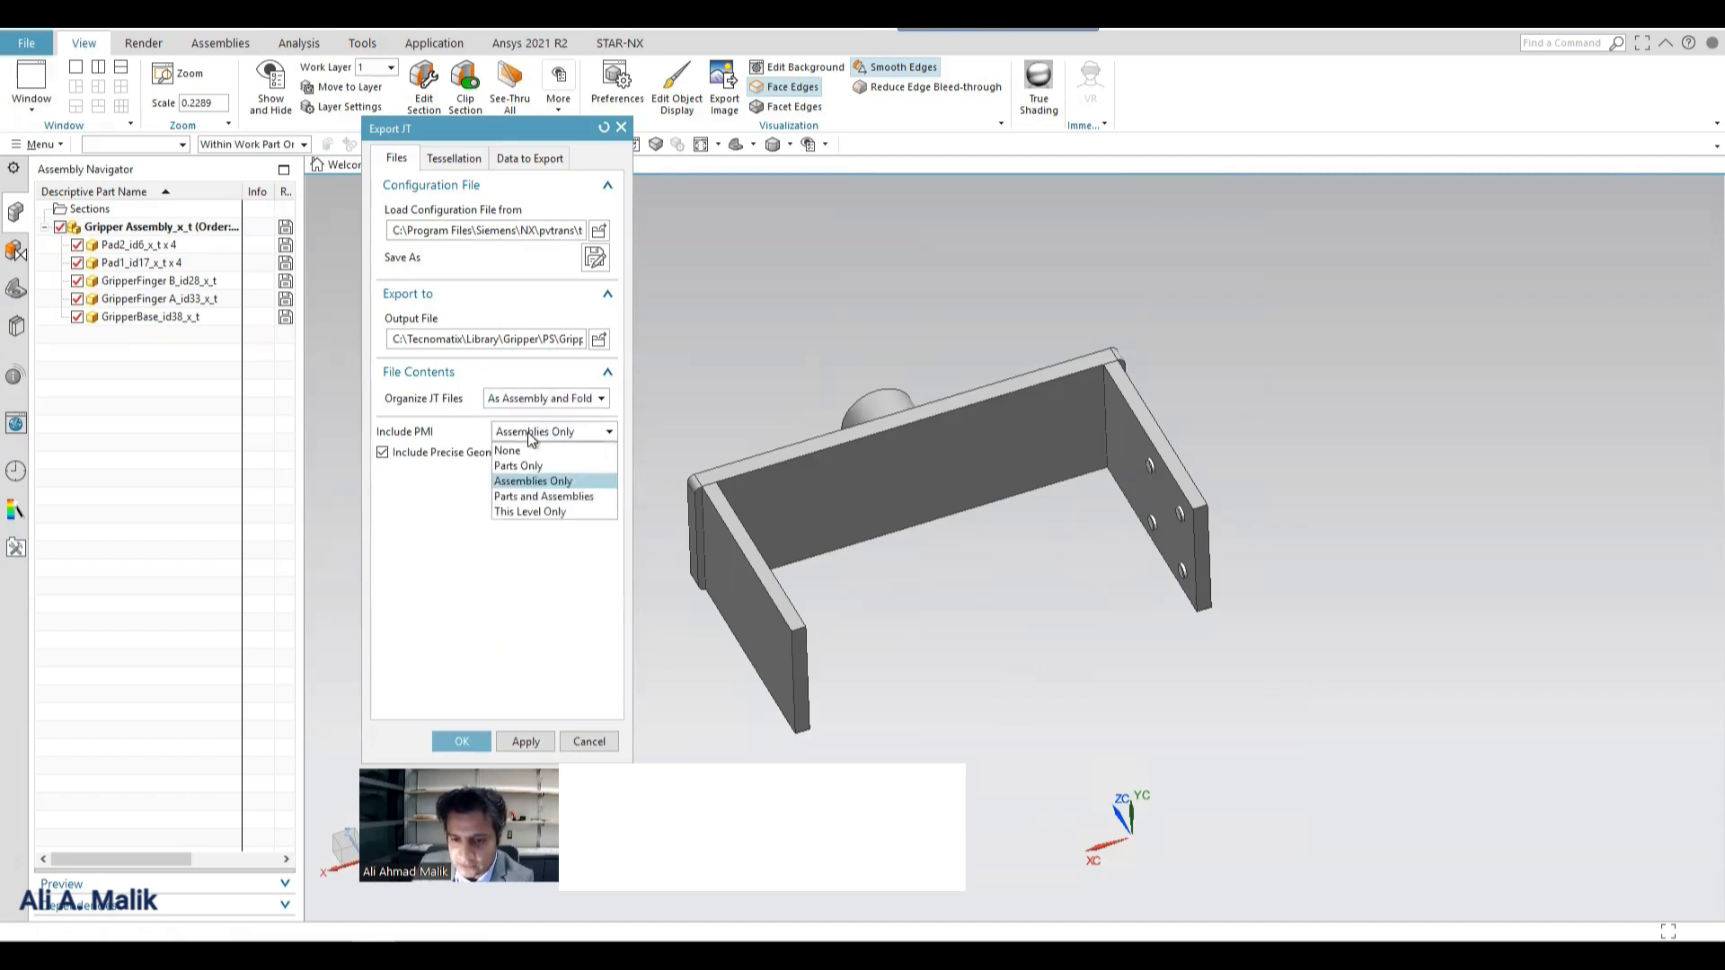
left_click(550, 499)
left_click(516, 749)
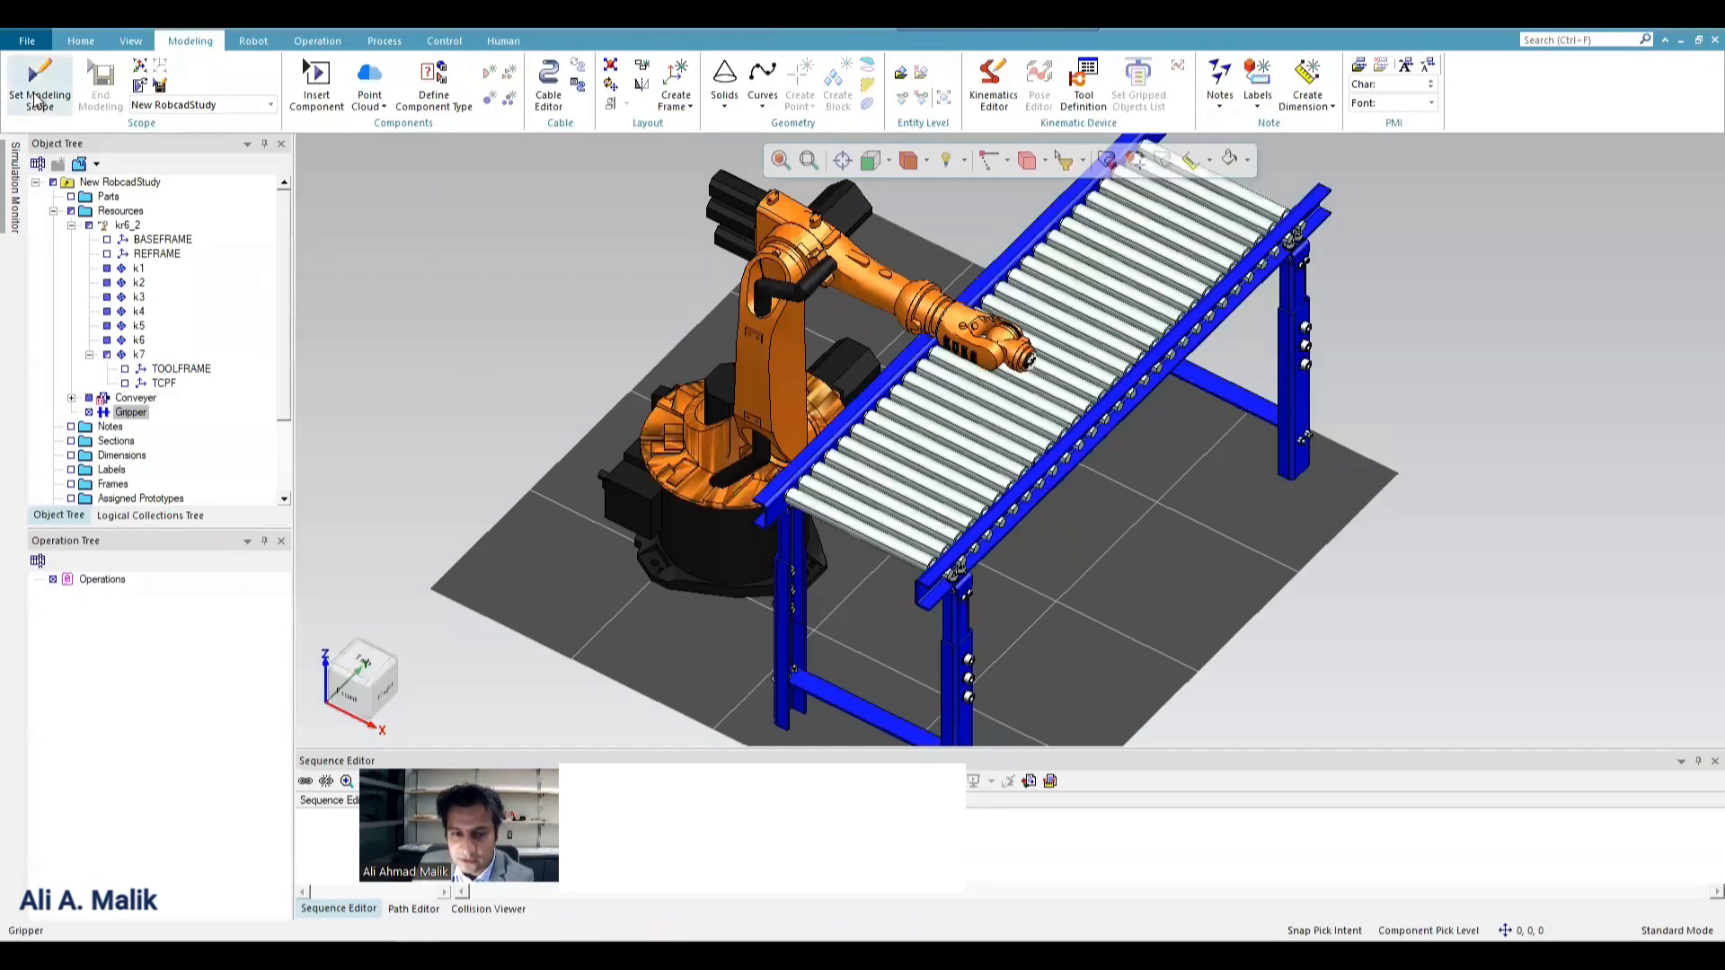
In Process Simulate, set the Gripper resource as the modeling scope and move it about 1088 mm along Y, clear of the conveyor.
left_click(130, 413)
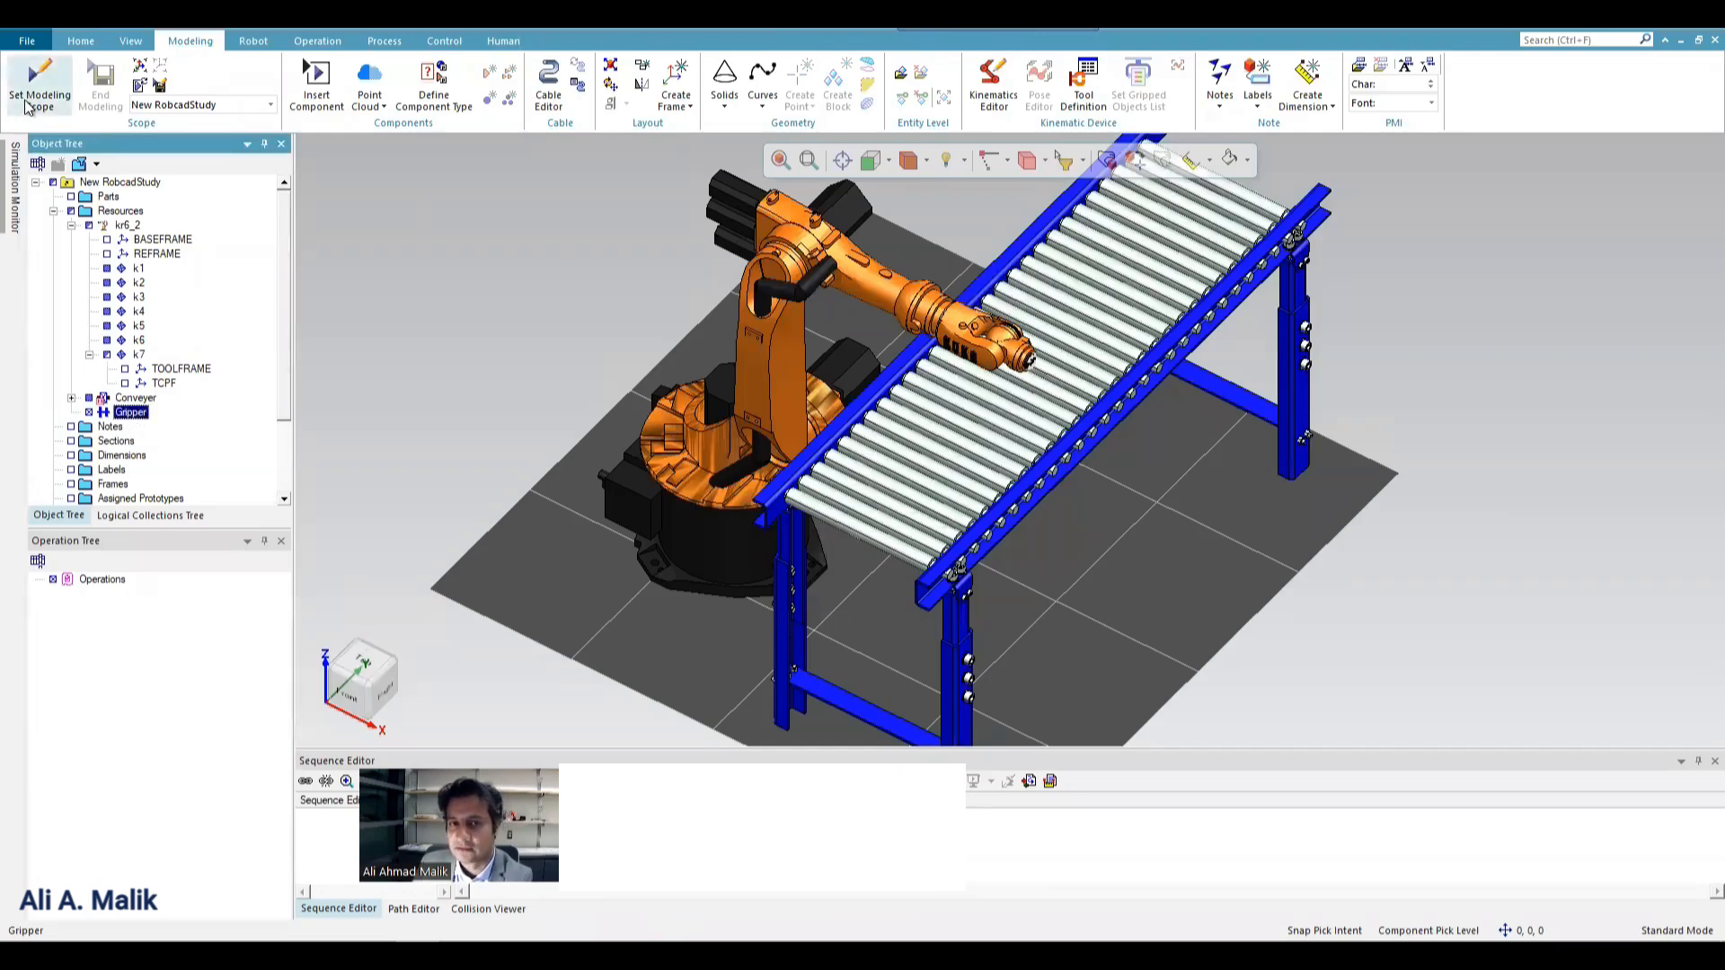
left_click(27, 107)
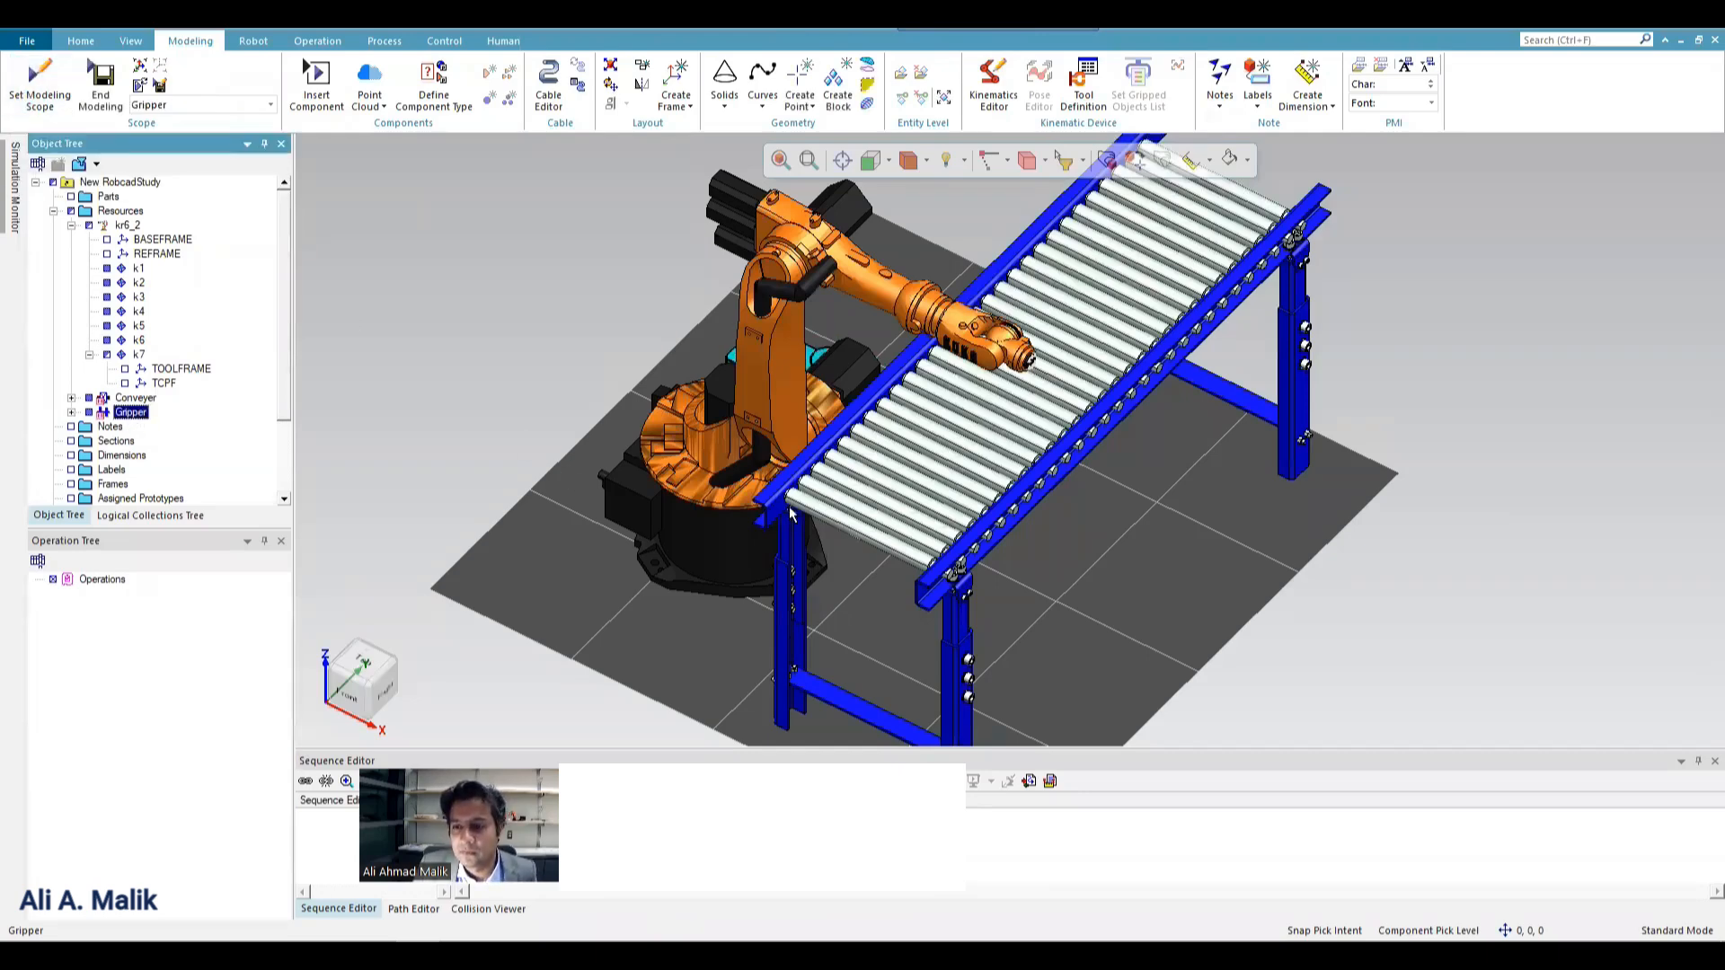
middle_click_drag(709, 368, 1468, 356)
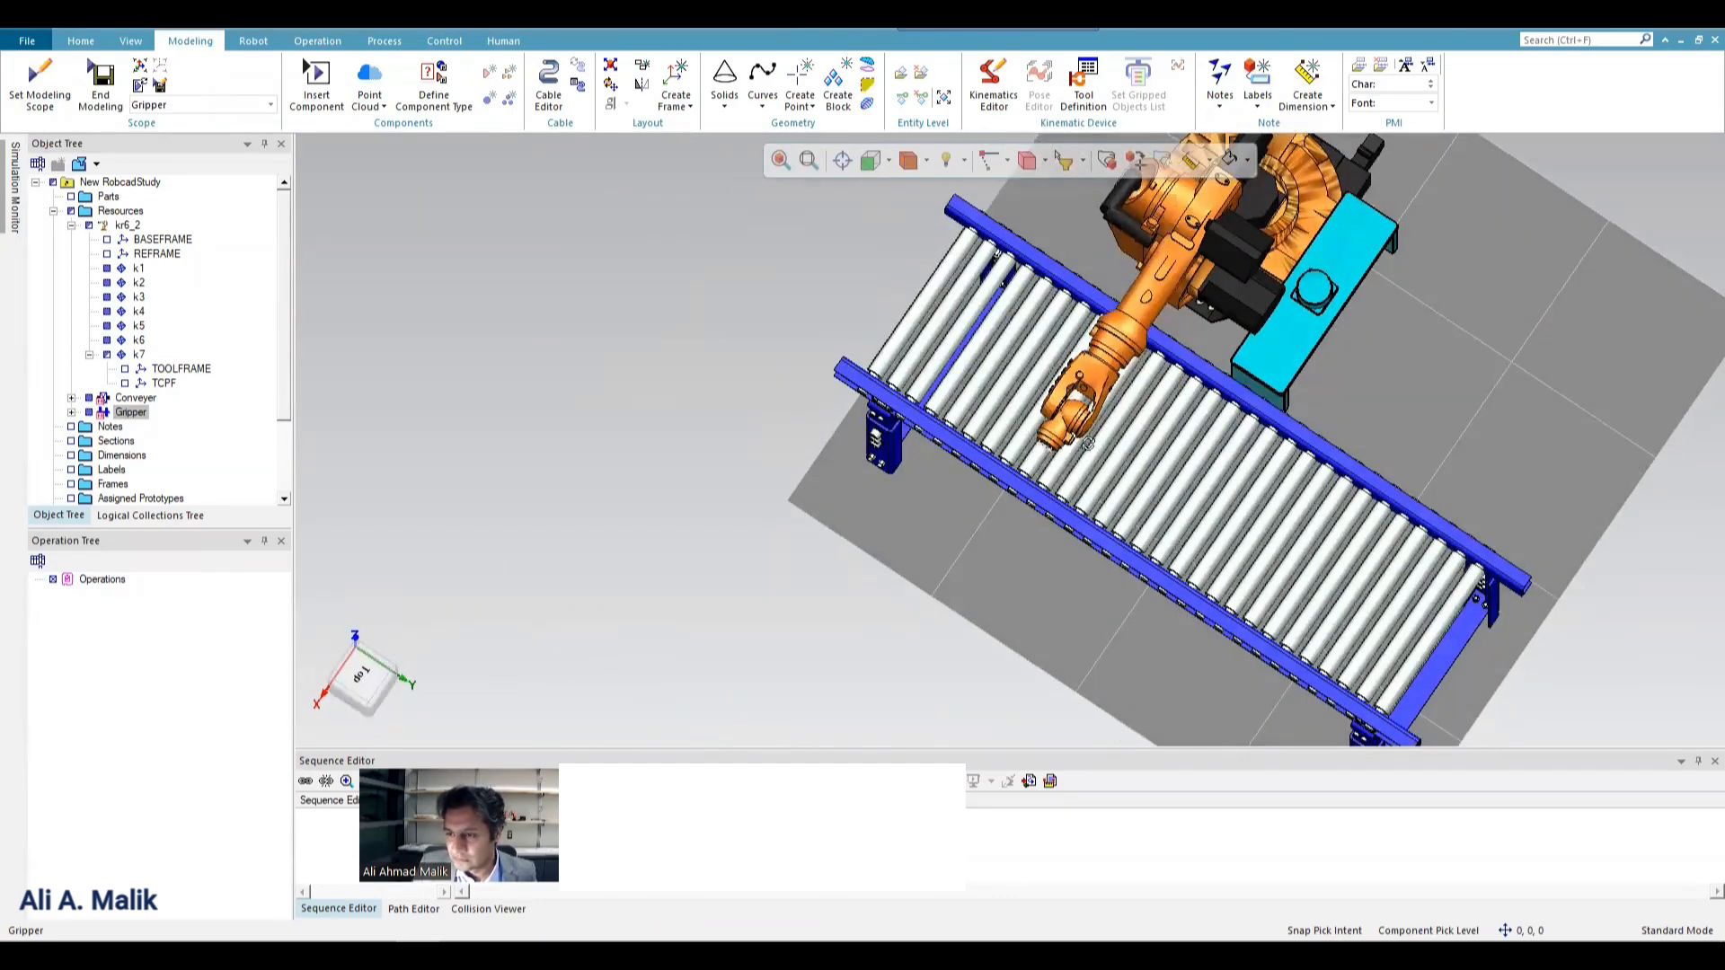
mouse_move(1145, 437)
middle_mouse_down()
mouse_move(1064, 440)
mouse_move(1131, 447)
middle_mouse_up()
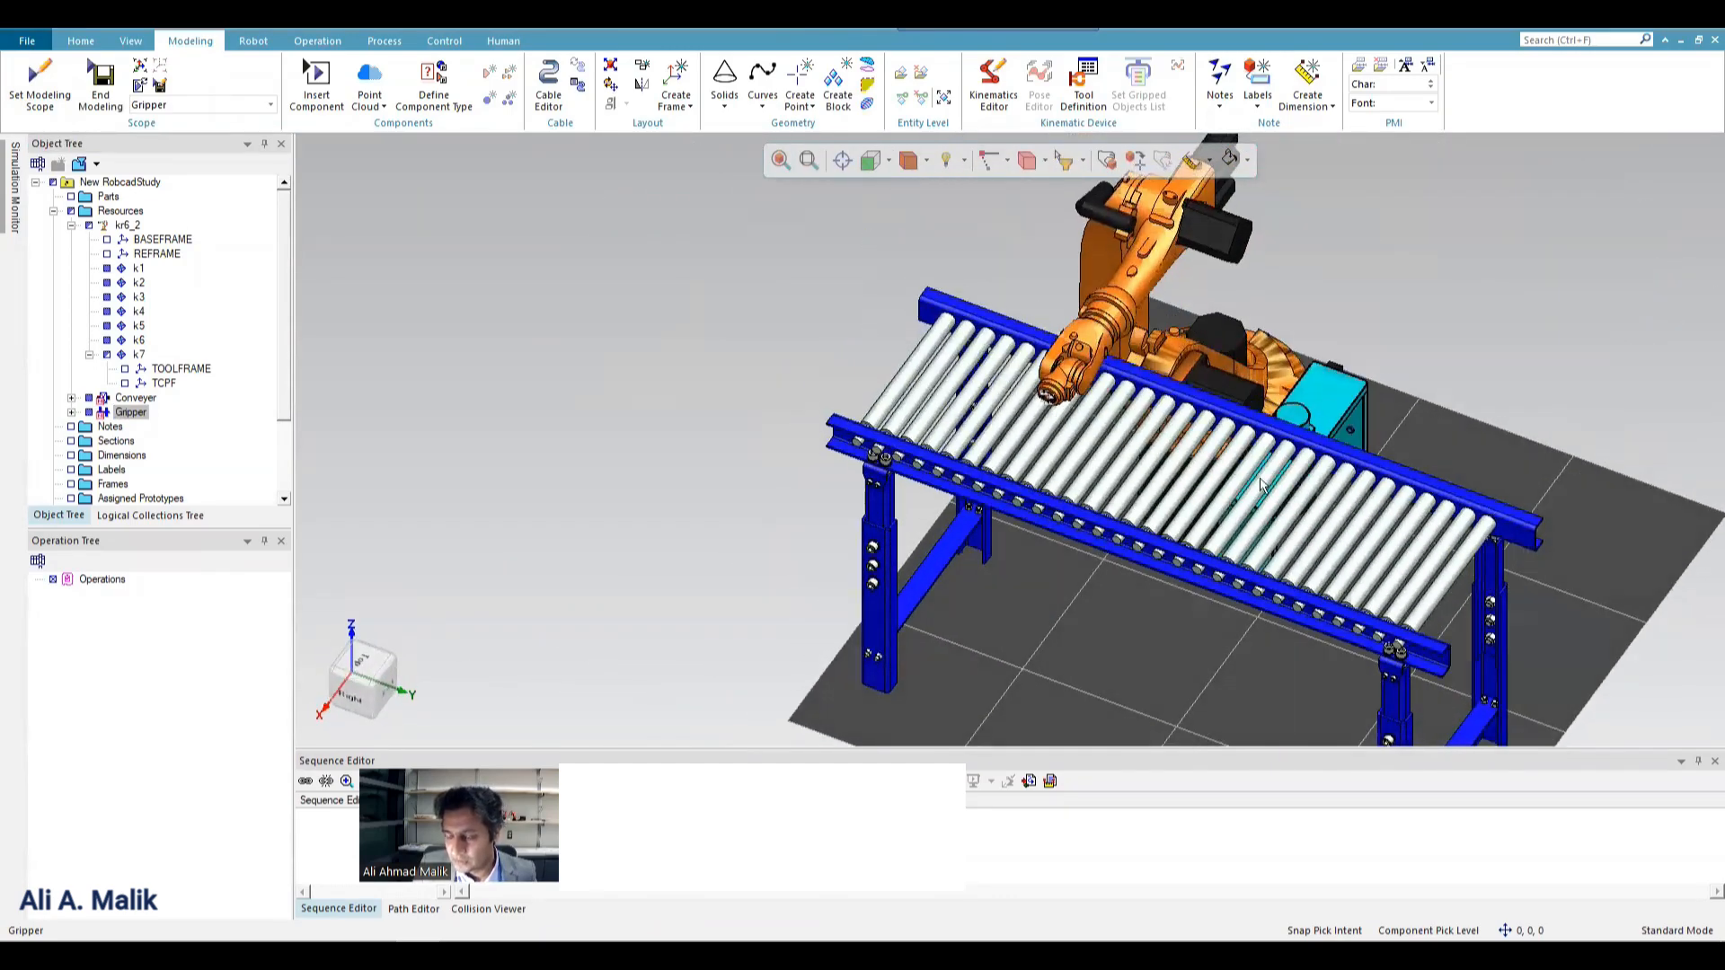
right_click(1331, 410)
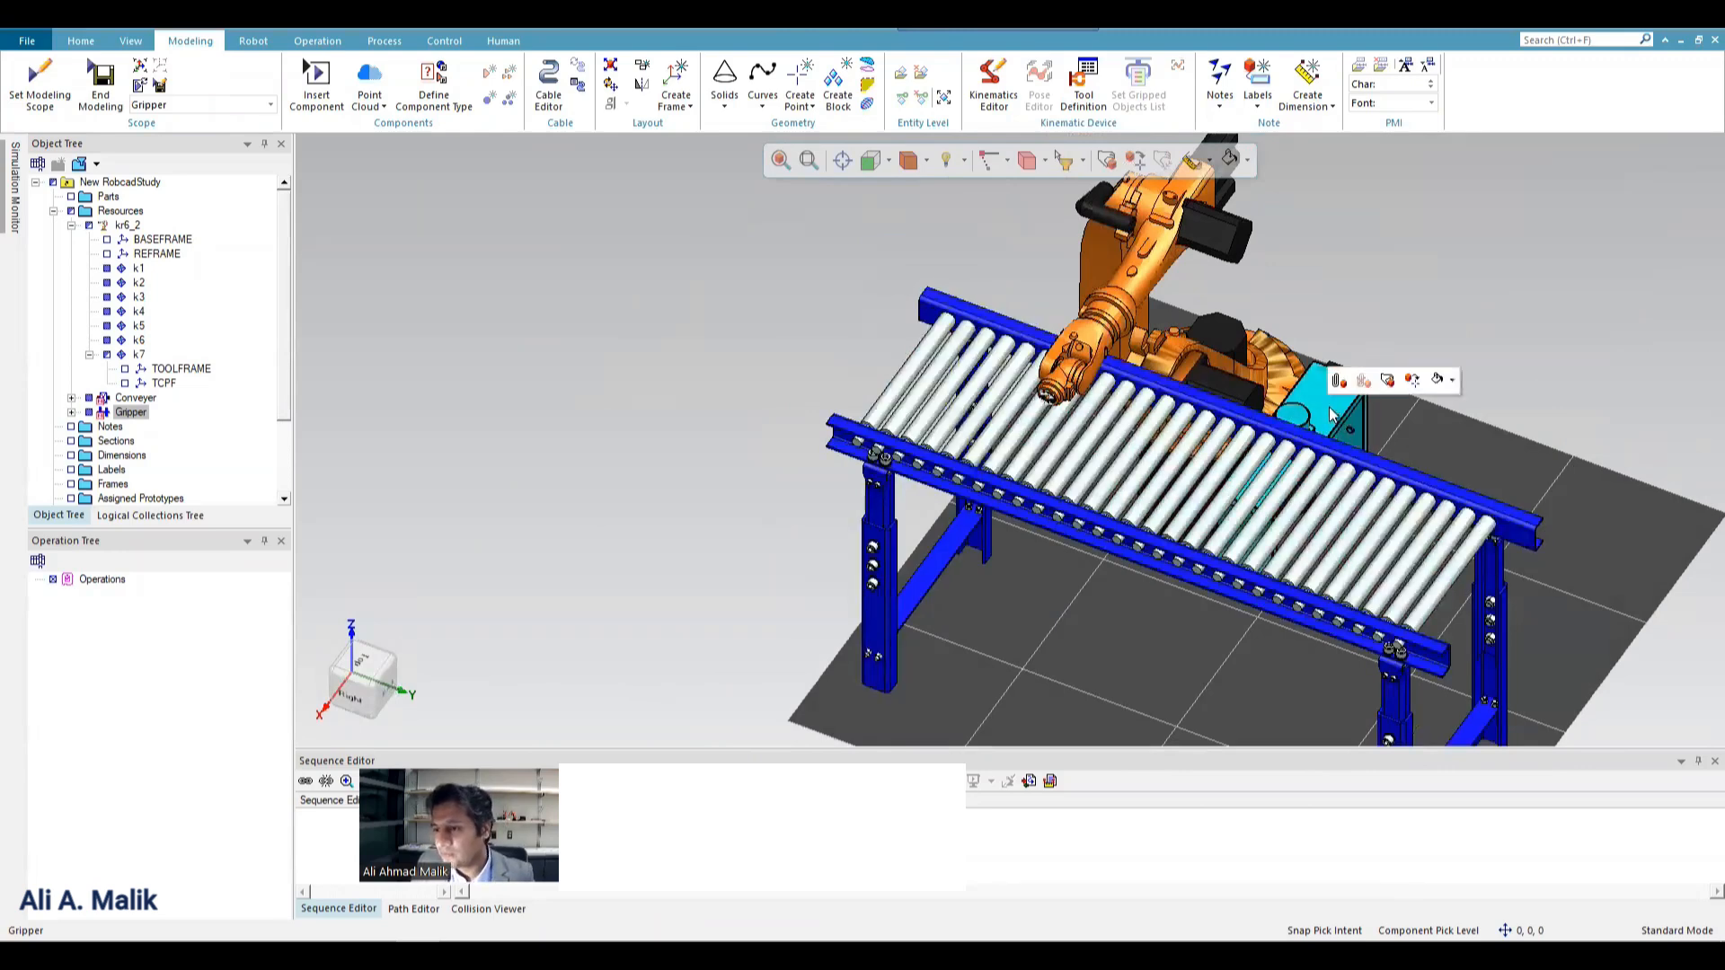
left_click(1388, 382)
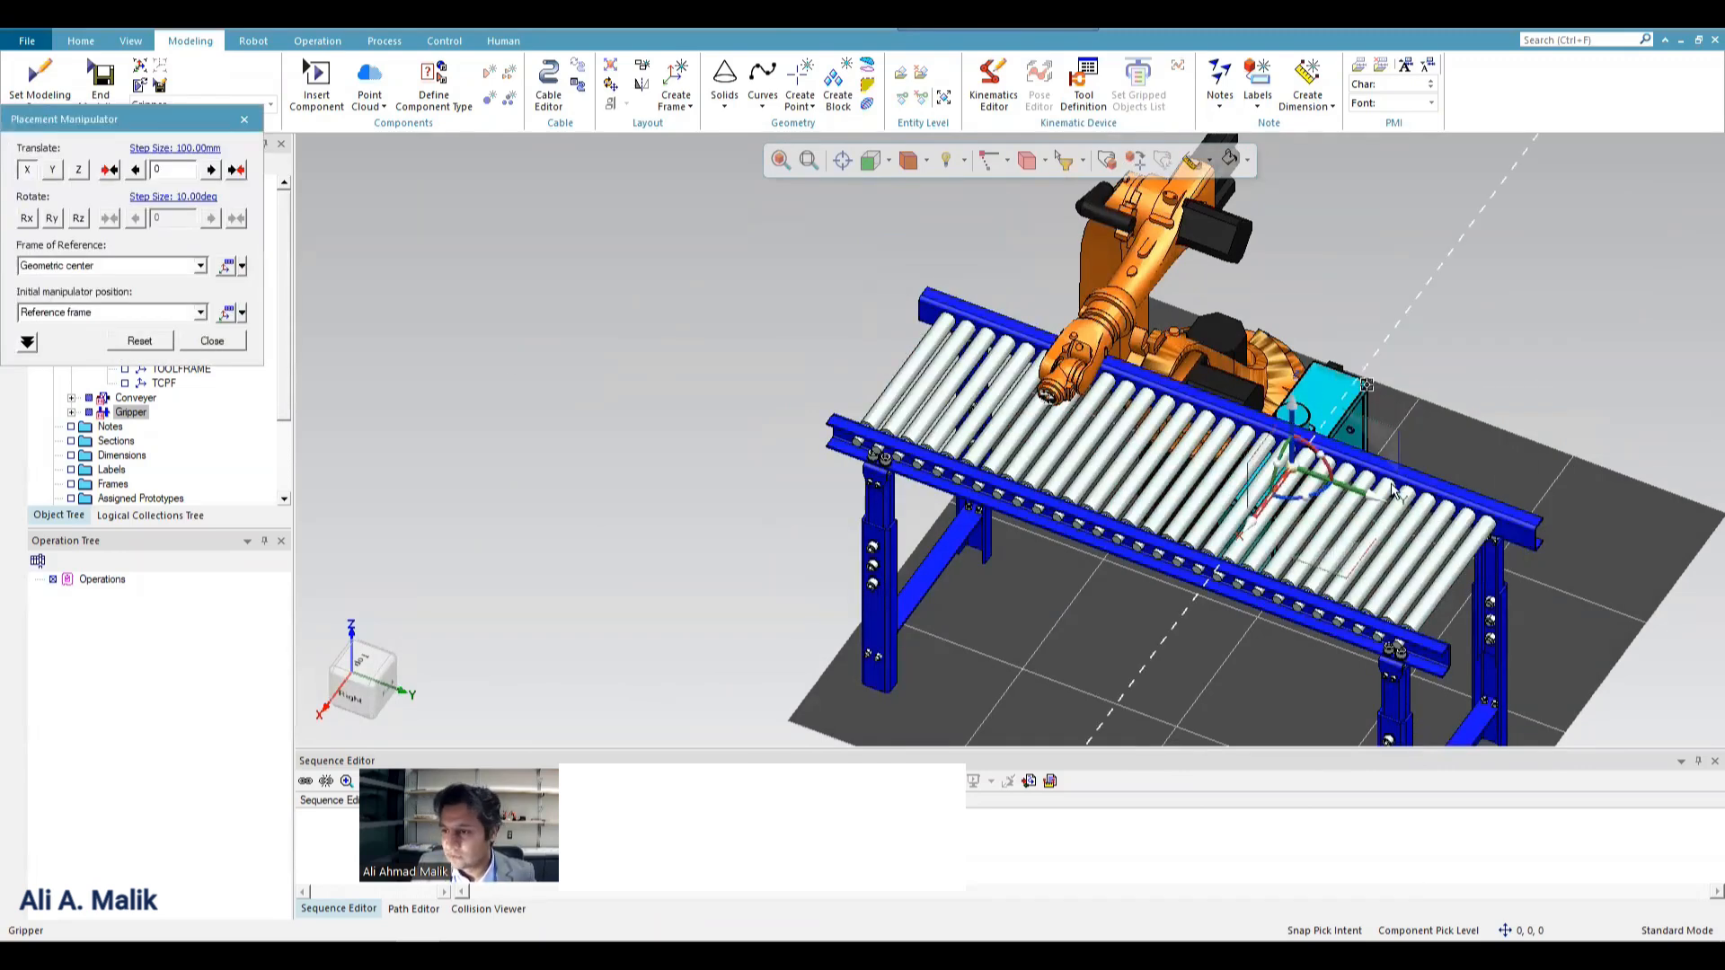
left_click_drag(1369, 499, 1696, 605)
middle_click_drag(1302, 534, 1619, 607)
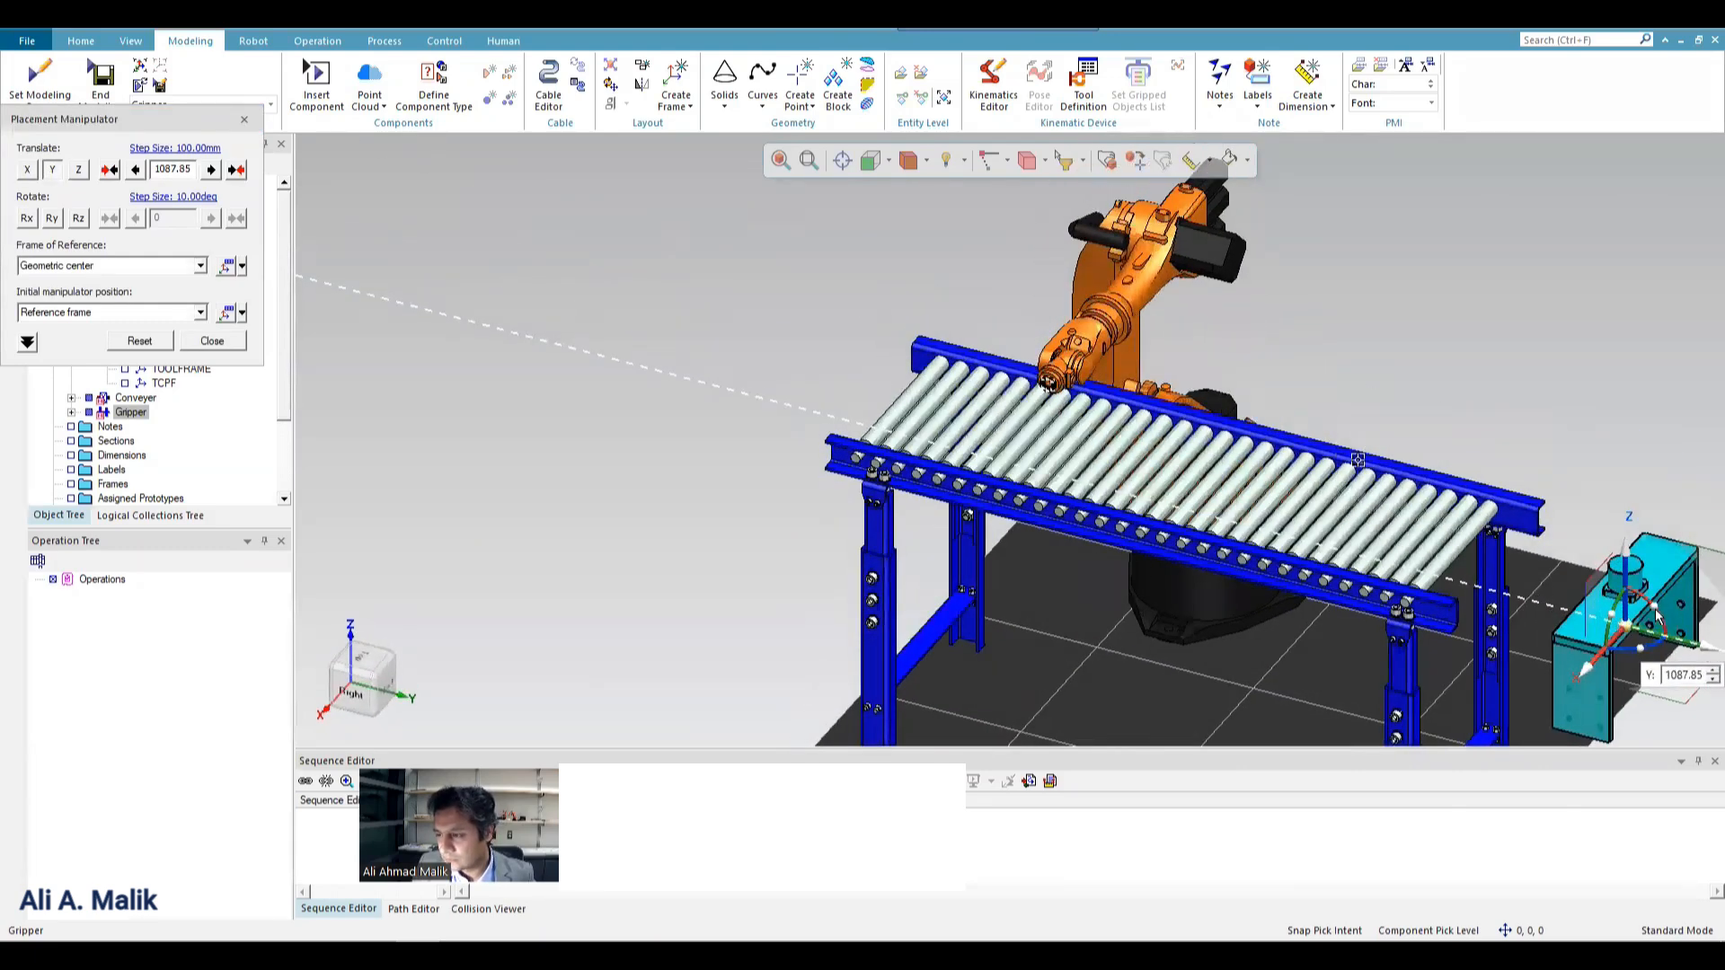
Rotate the Gripper 90 degrees about its X axis and finish its placement.
left_click_drag(1657, 615, 1527, 508)
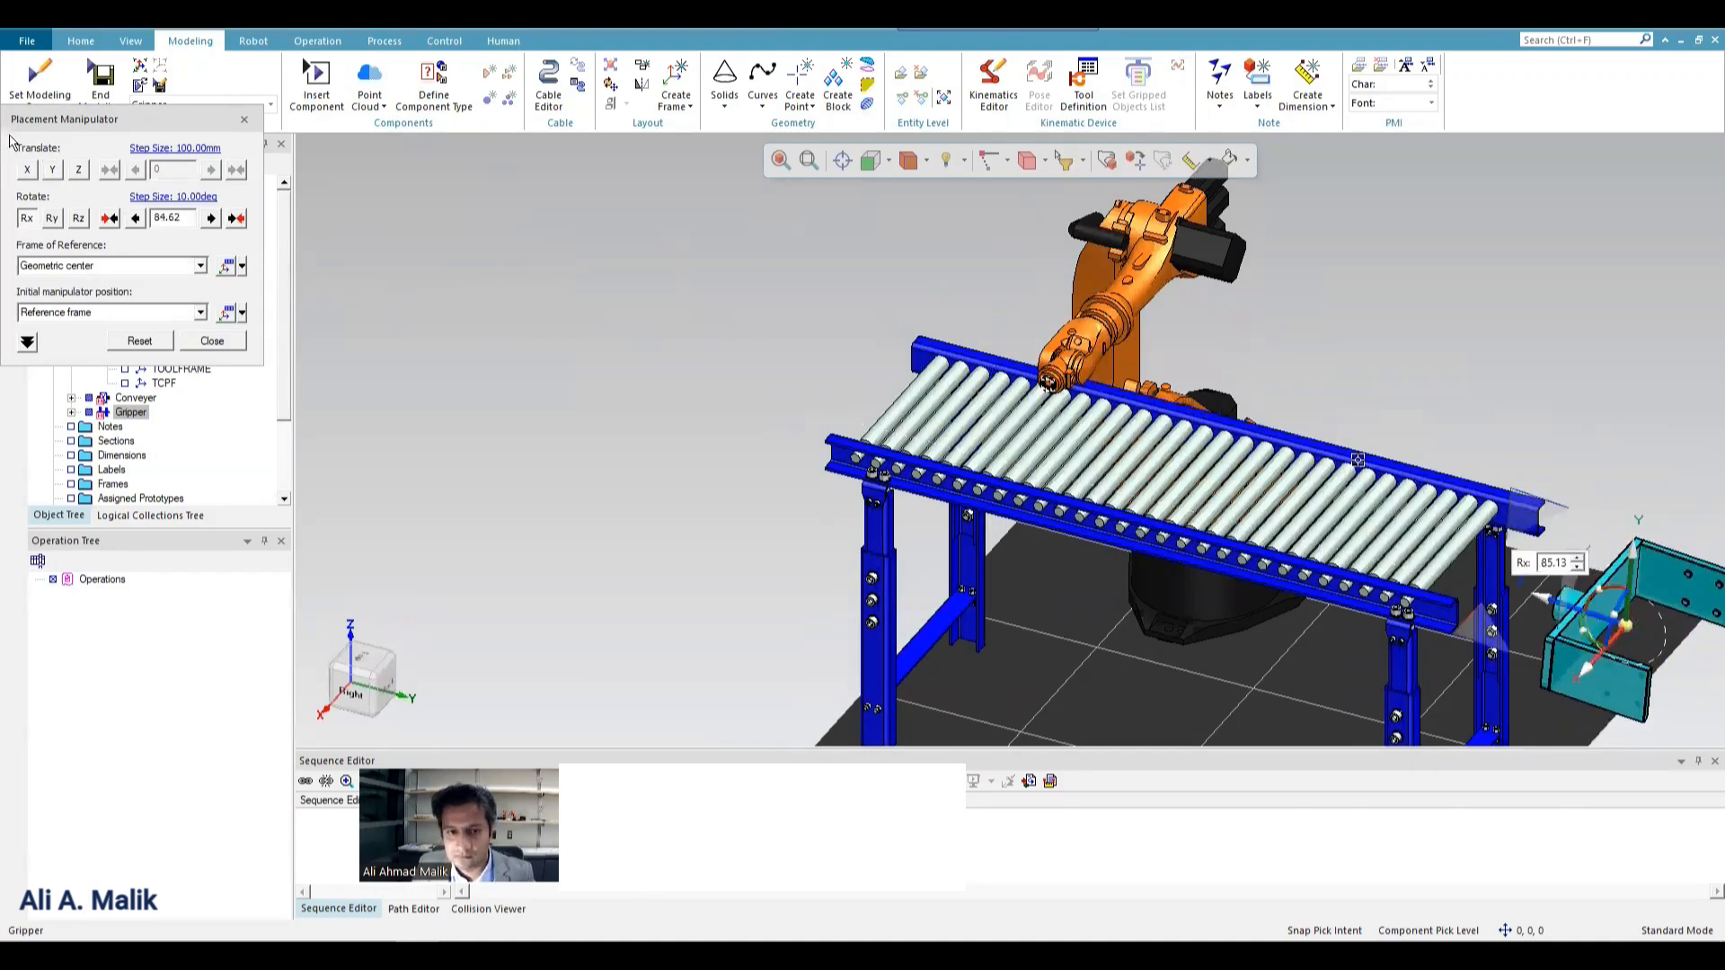
double_click(187, 219)
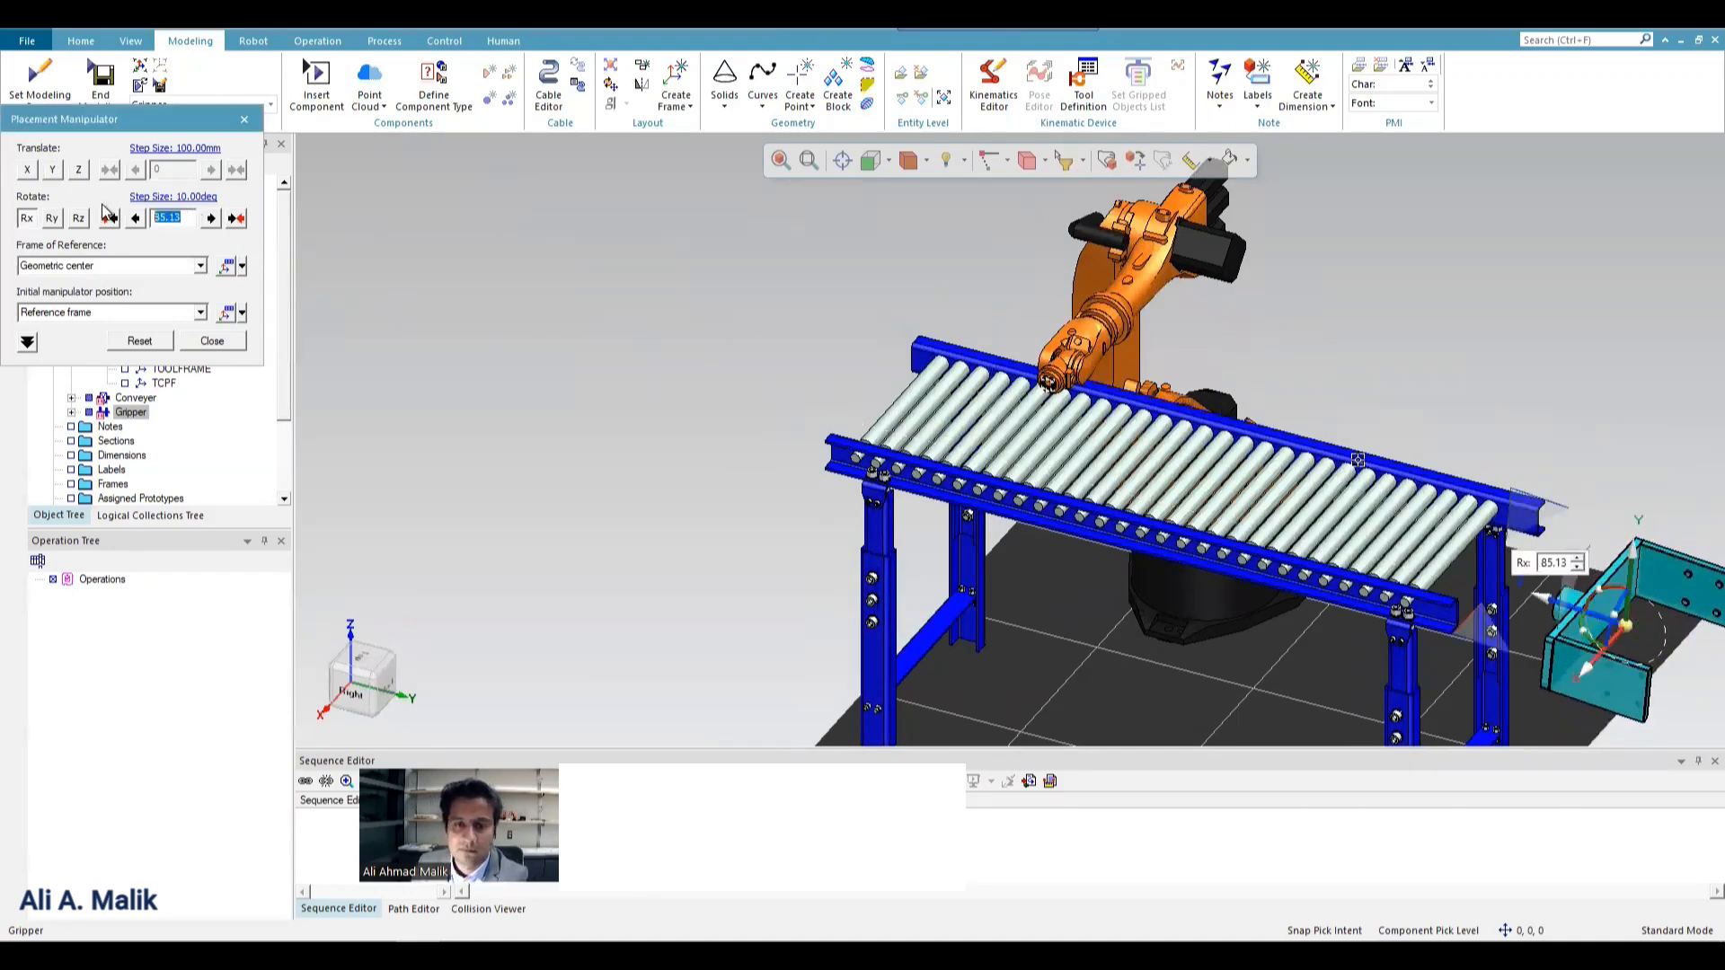
type("90")
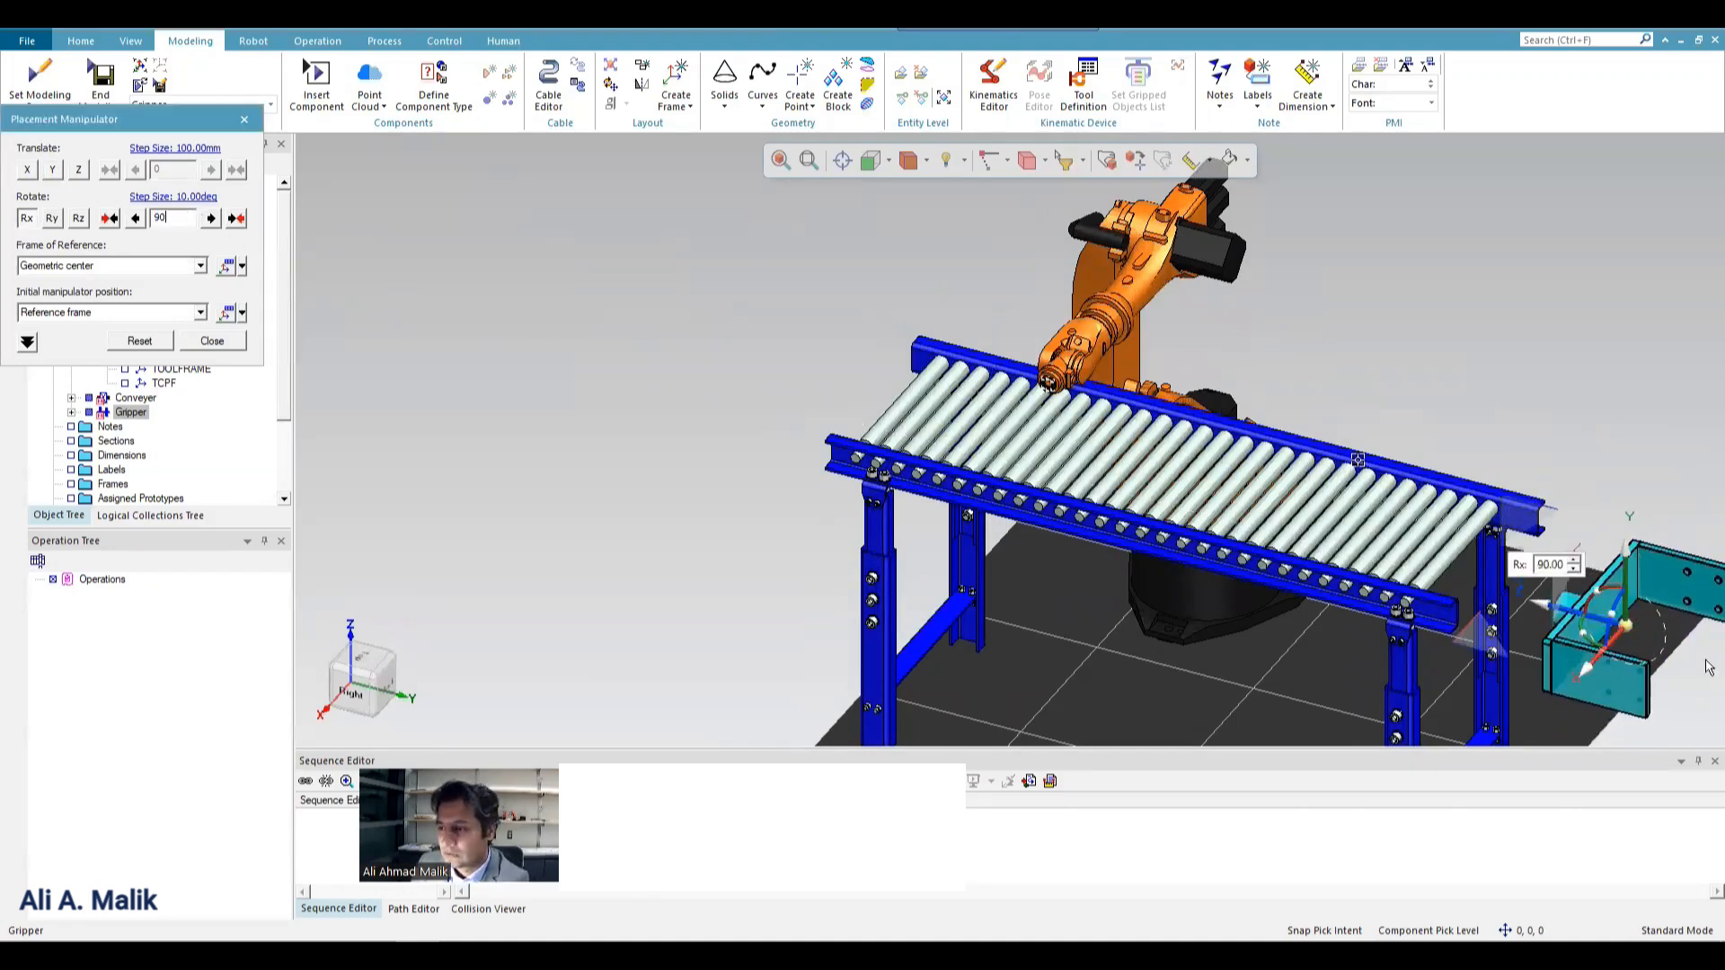
scroll(1705, 660, "up", 2)
left_click(198, 347)
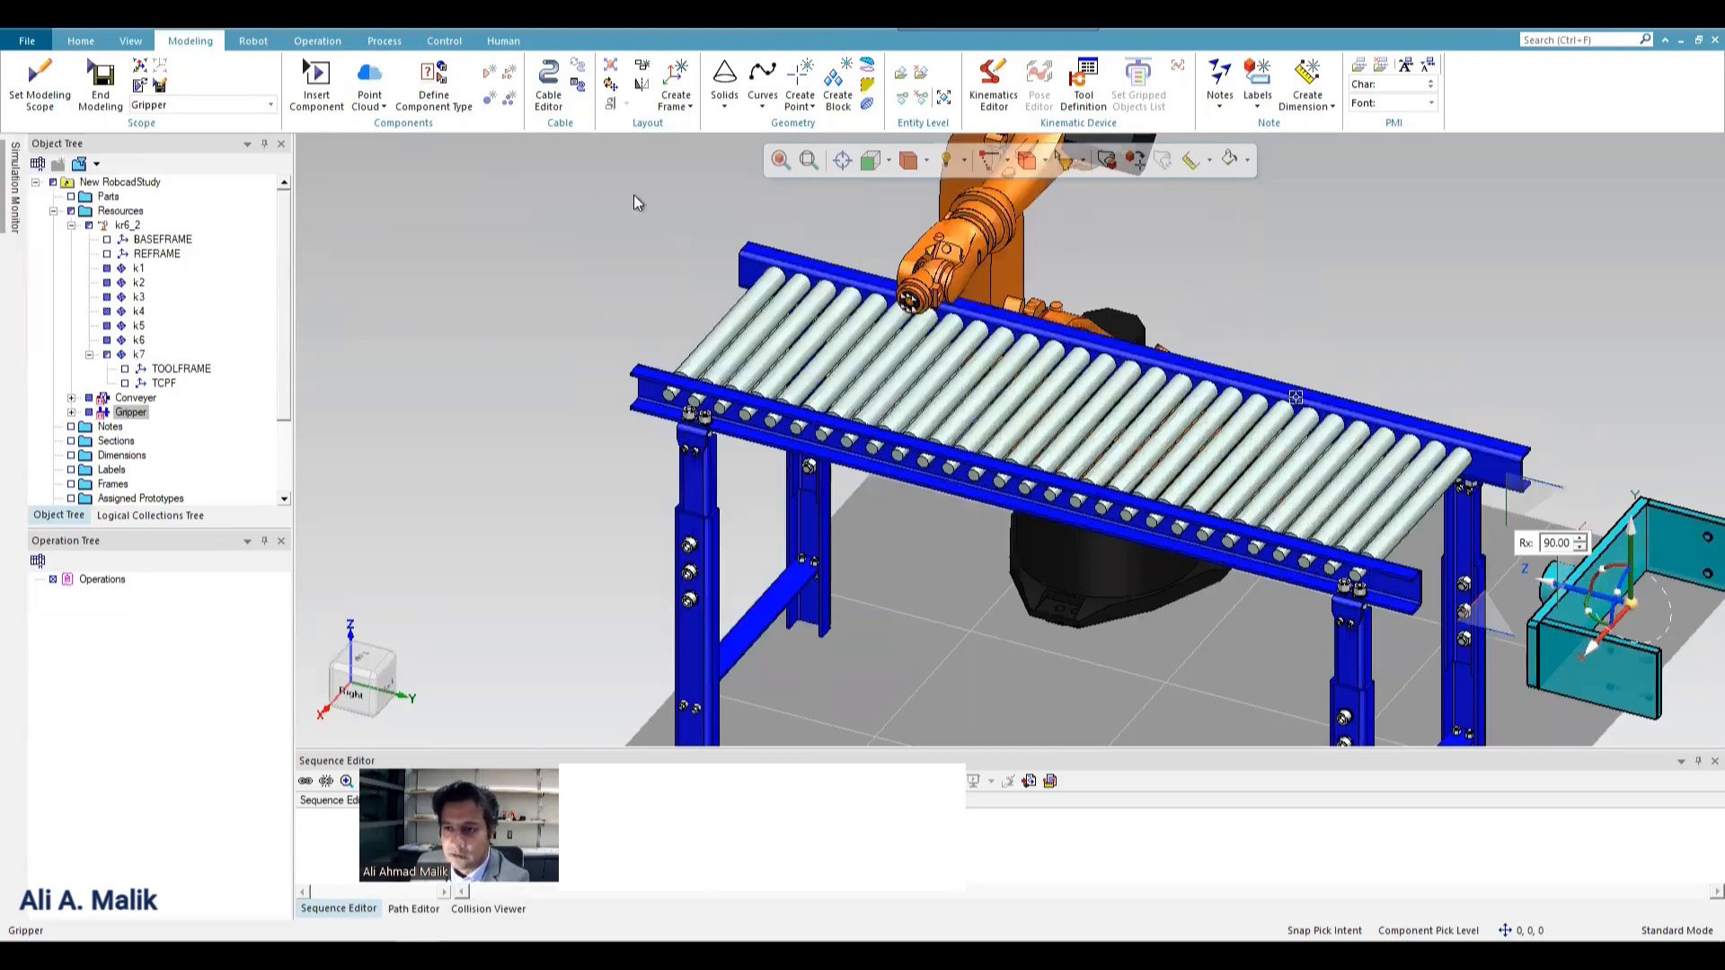
left_click(889, 161)
middle_click_drag(1499, 518, 1451, 525)
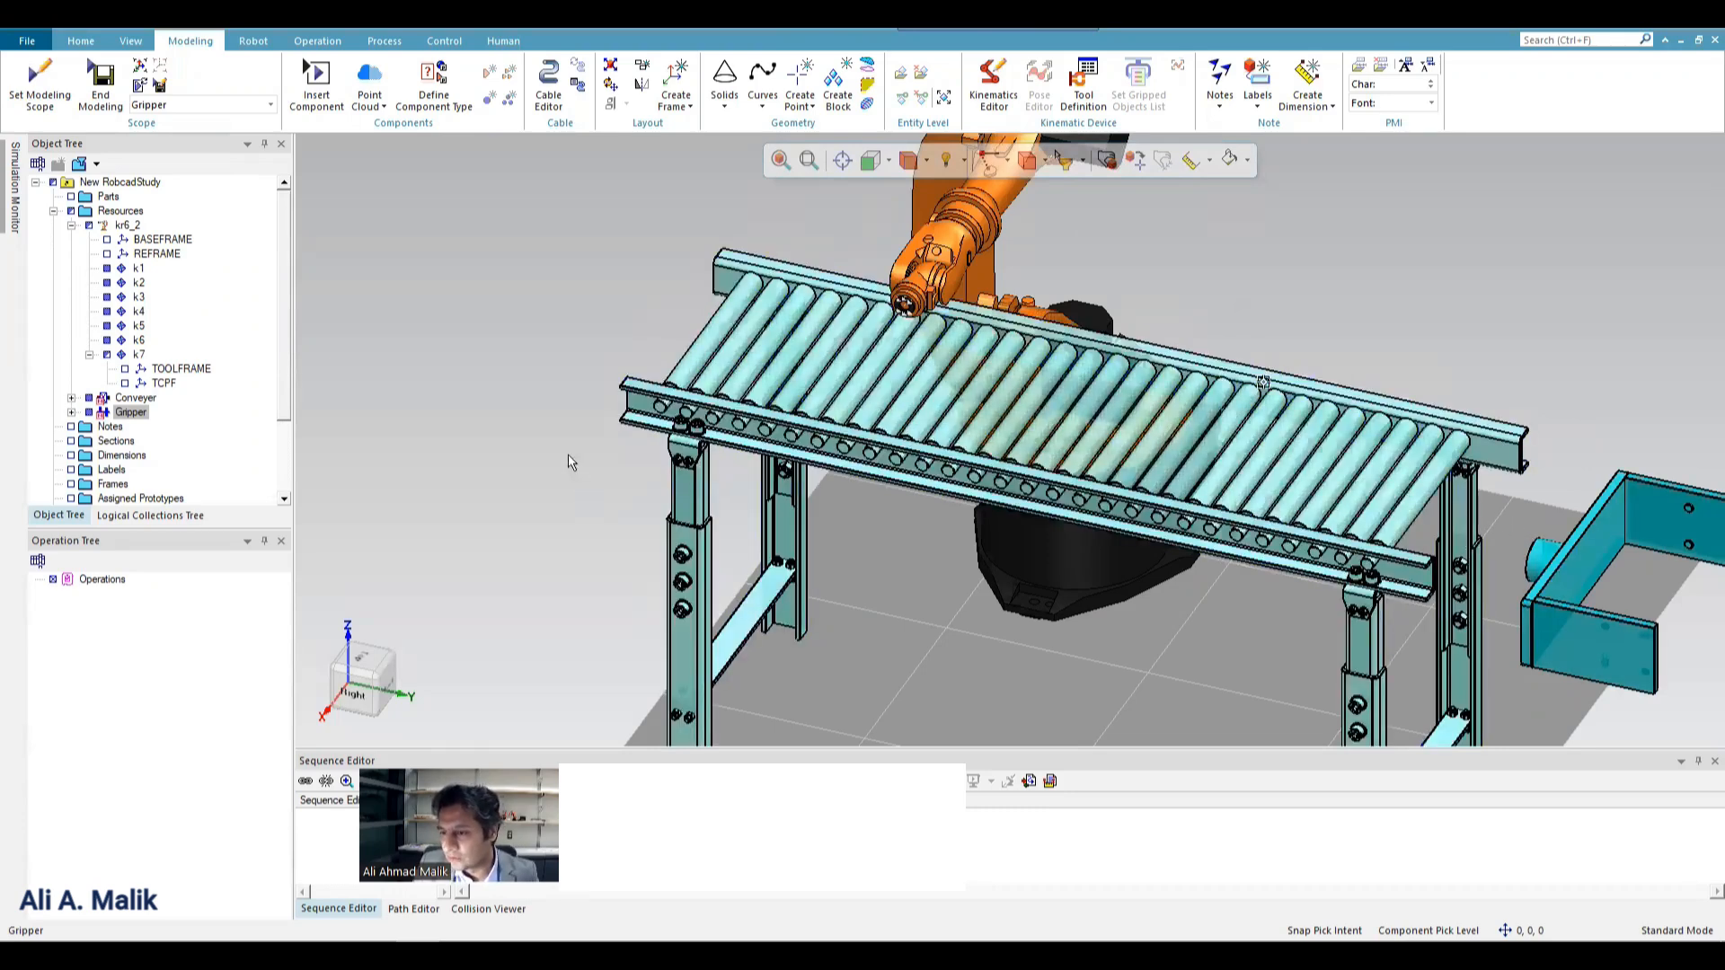
scroll(1298, 576, "down", 5)
scroll(1298, 575, "up", 5)
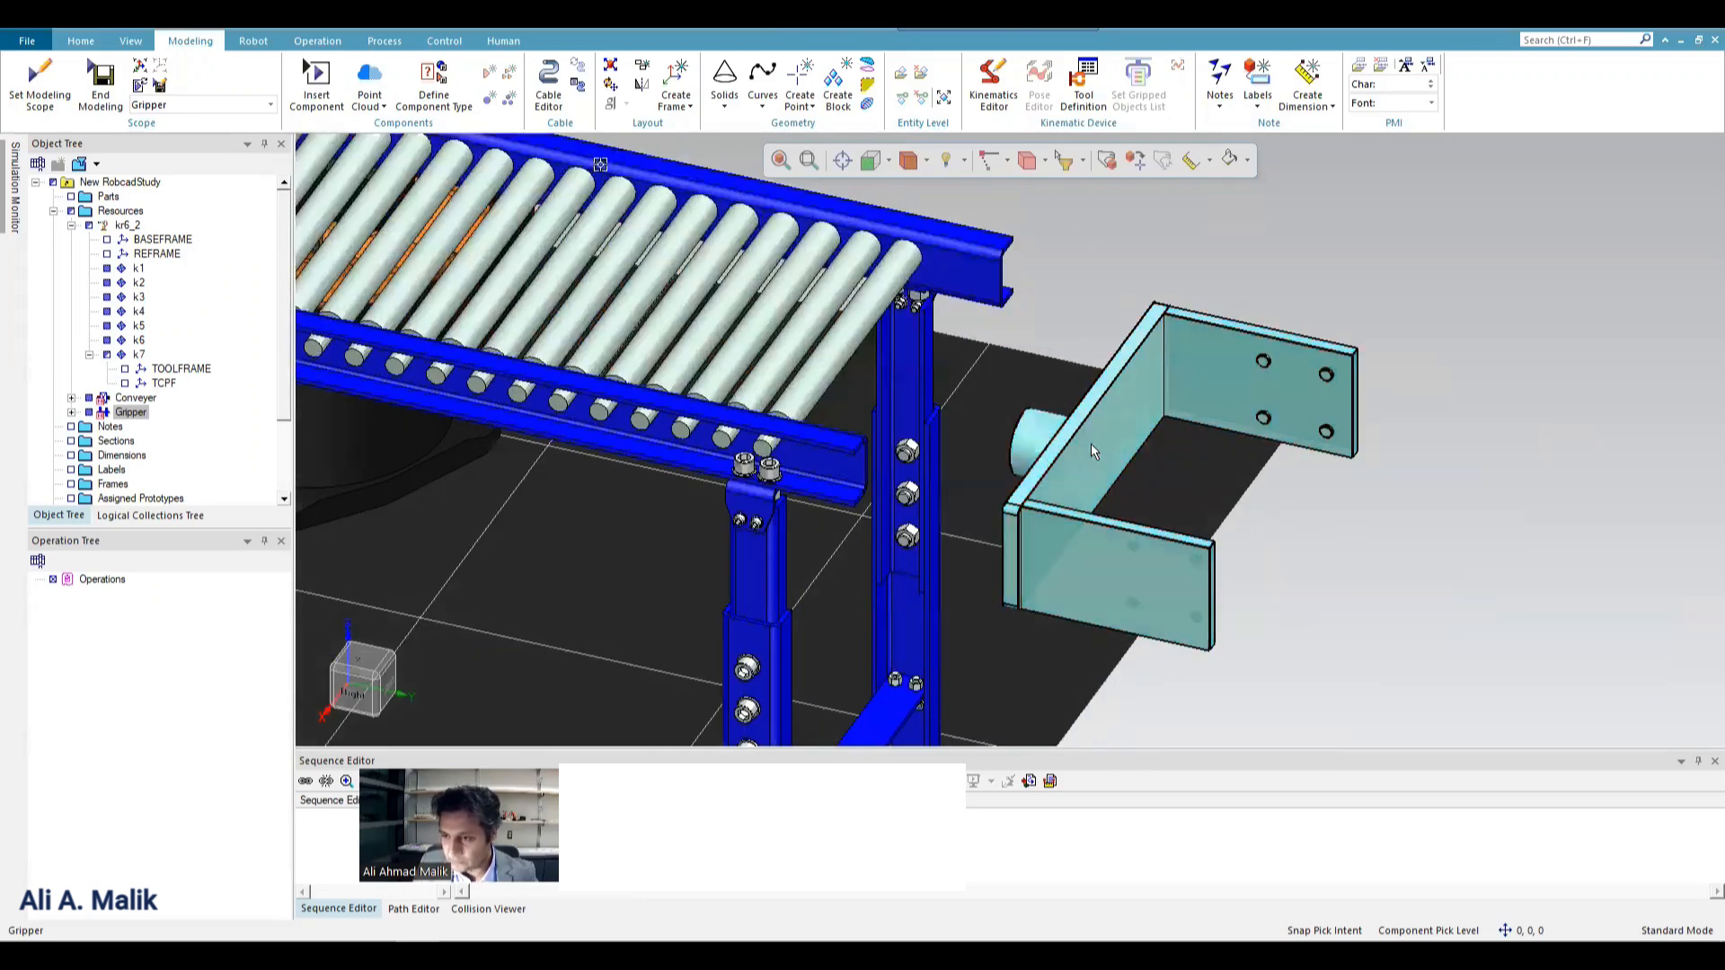
left_click(1095, 458)
left_click(995, 90)
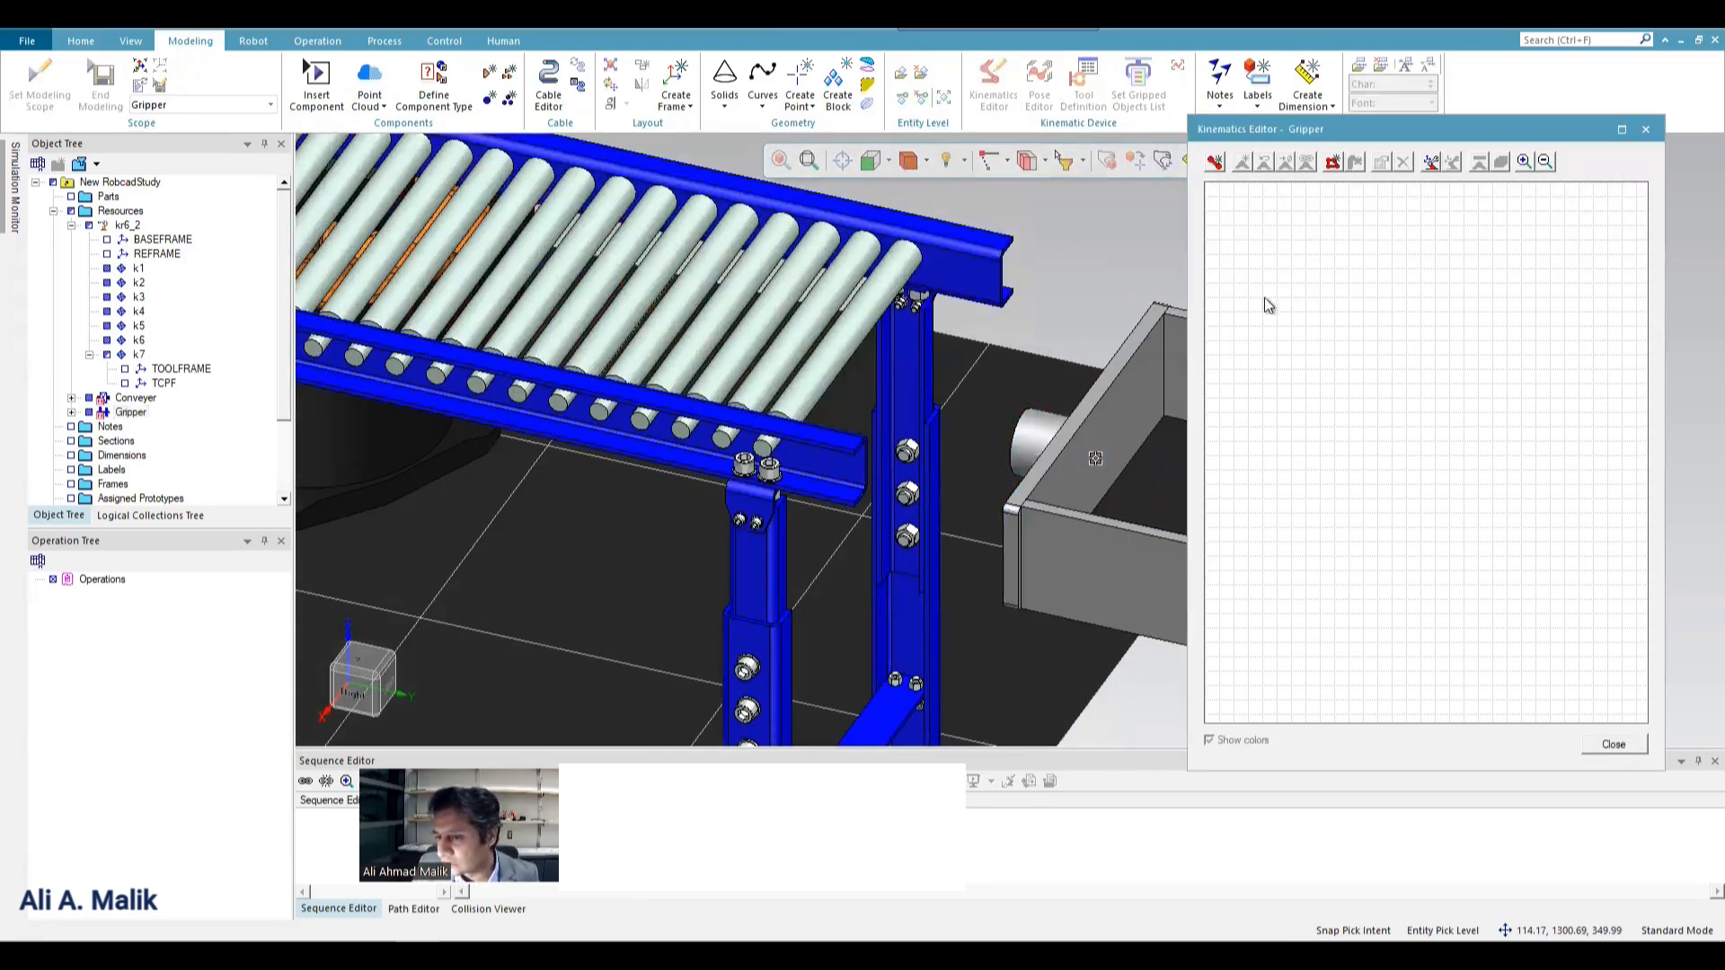
left_click(1645, 129)
left_click(1178, 449)
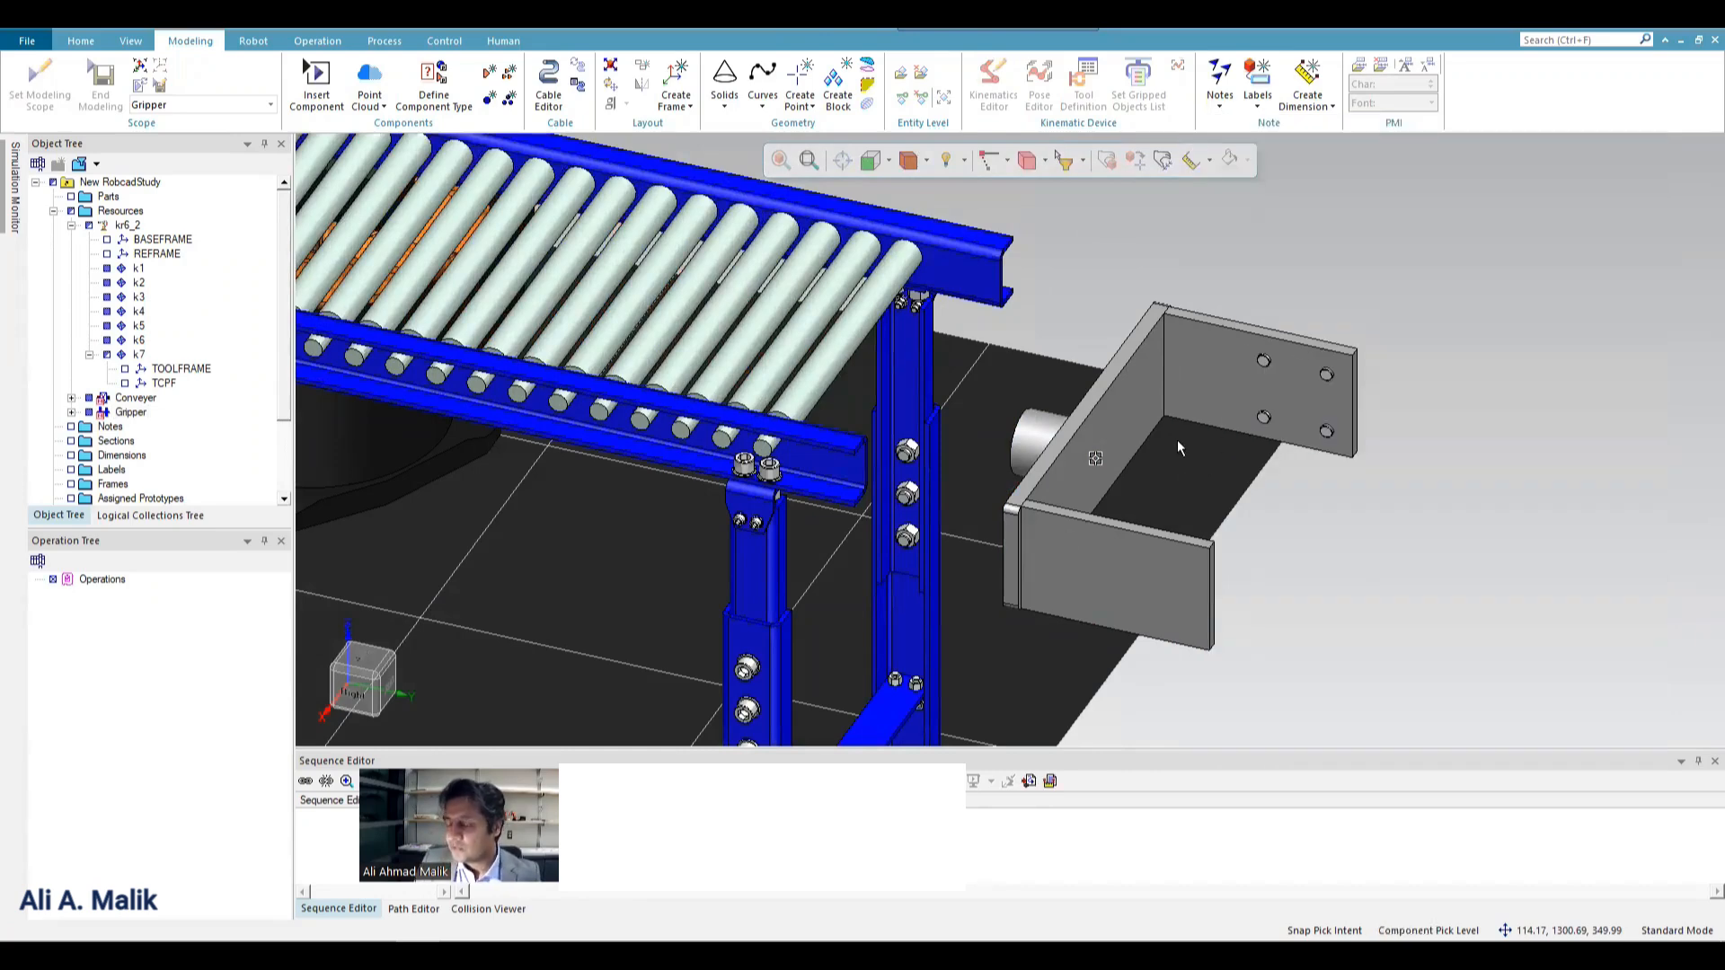
left_click(1110, 462)
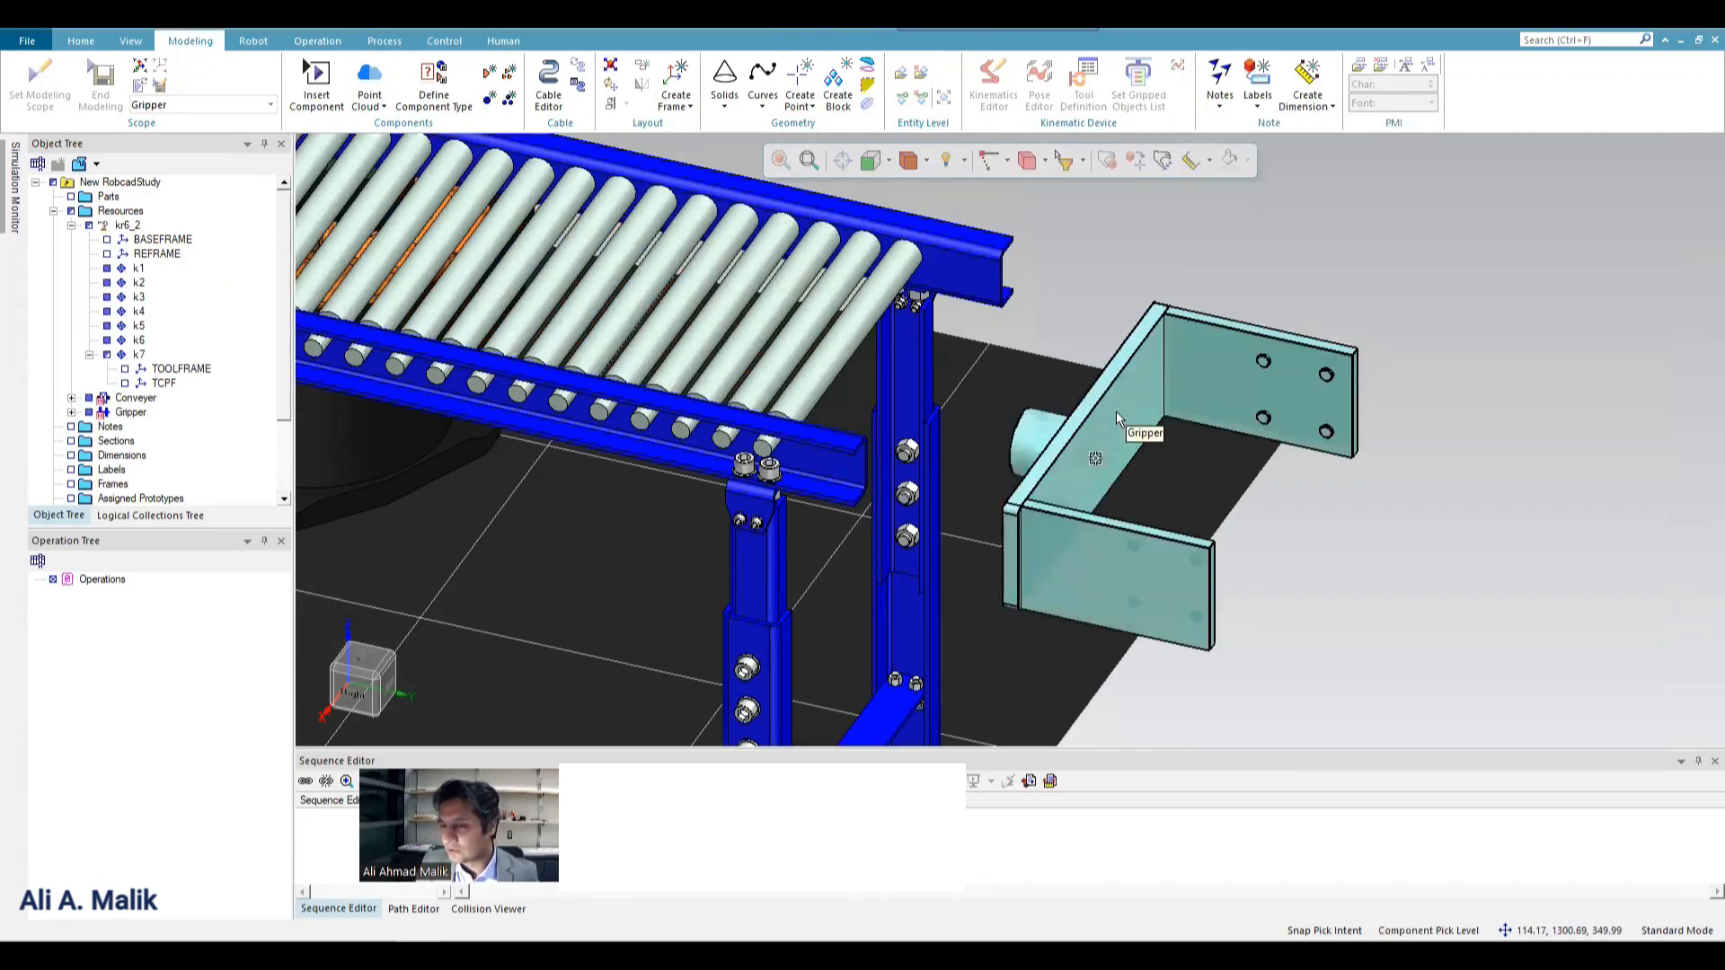
left_click(1482, 501)
Open the Kinematics Editor for the Gripper.
scroll(1458, 511, "up", 1)
scroll(837, 473, "down", 1)
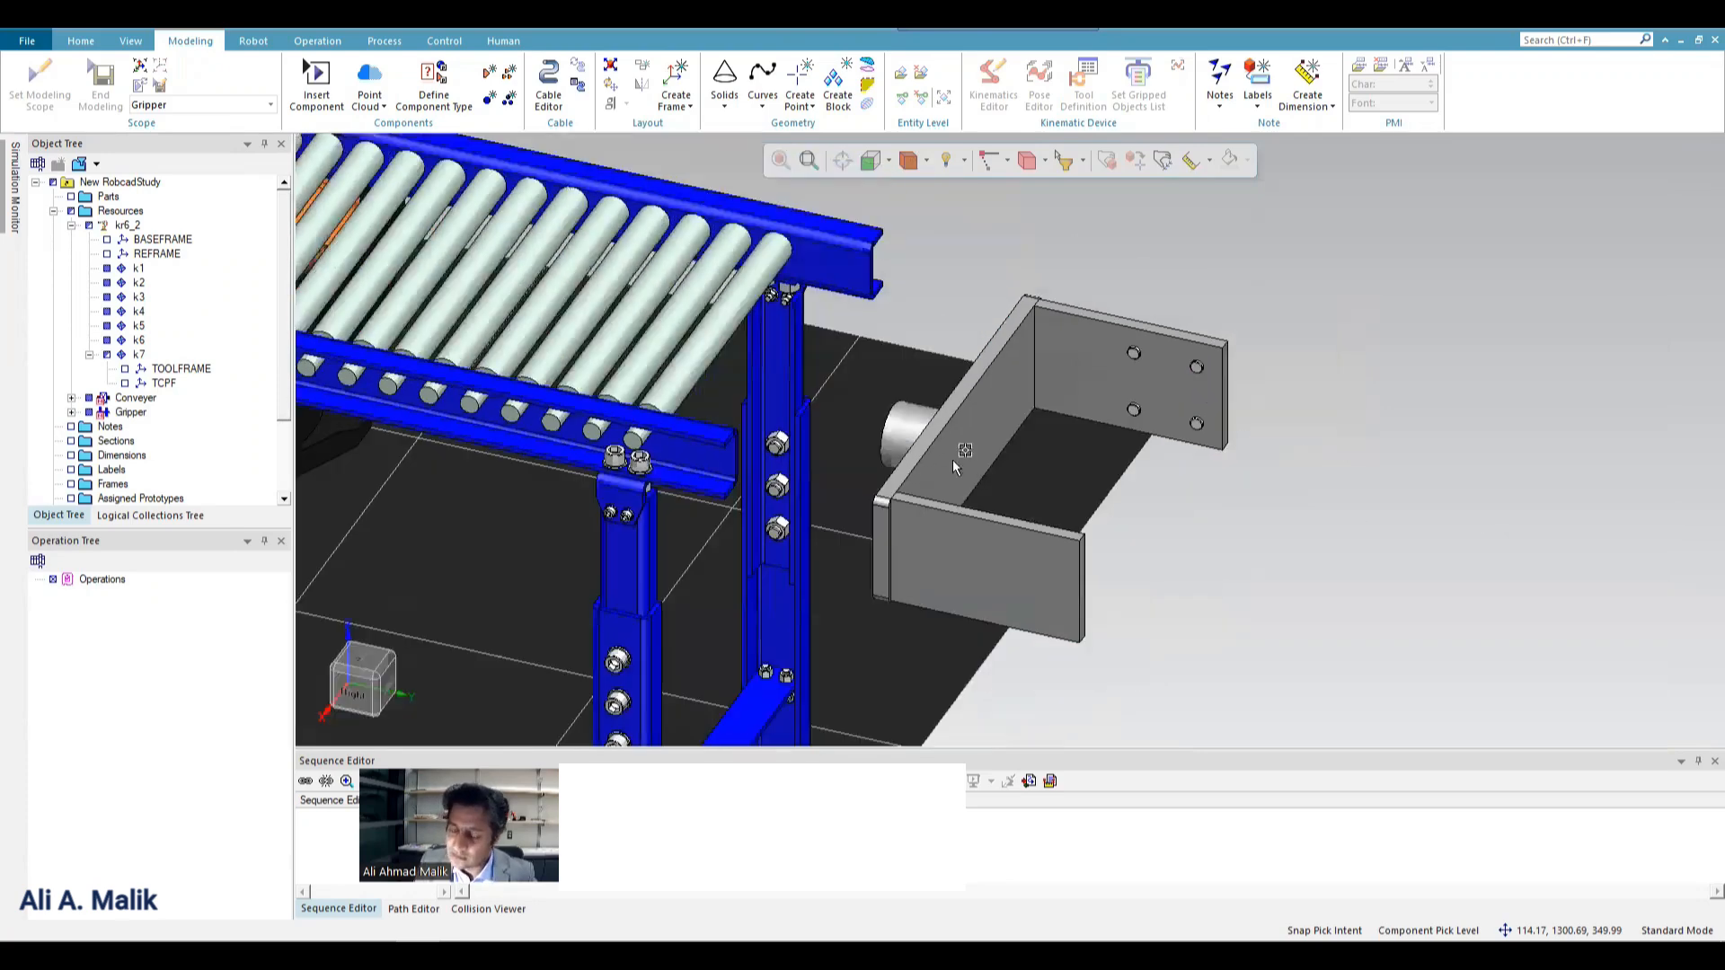
scroll(972, 483, "up", 1)
left_click(1004, 419)
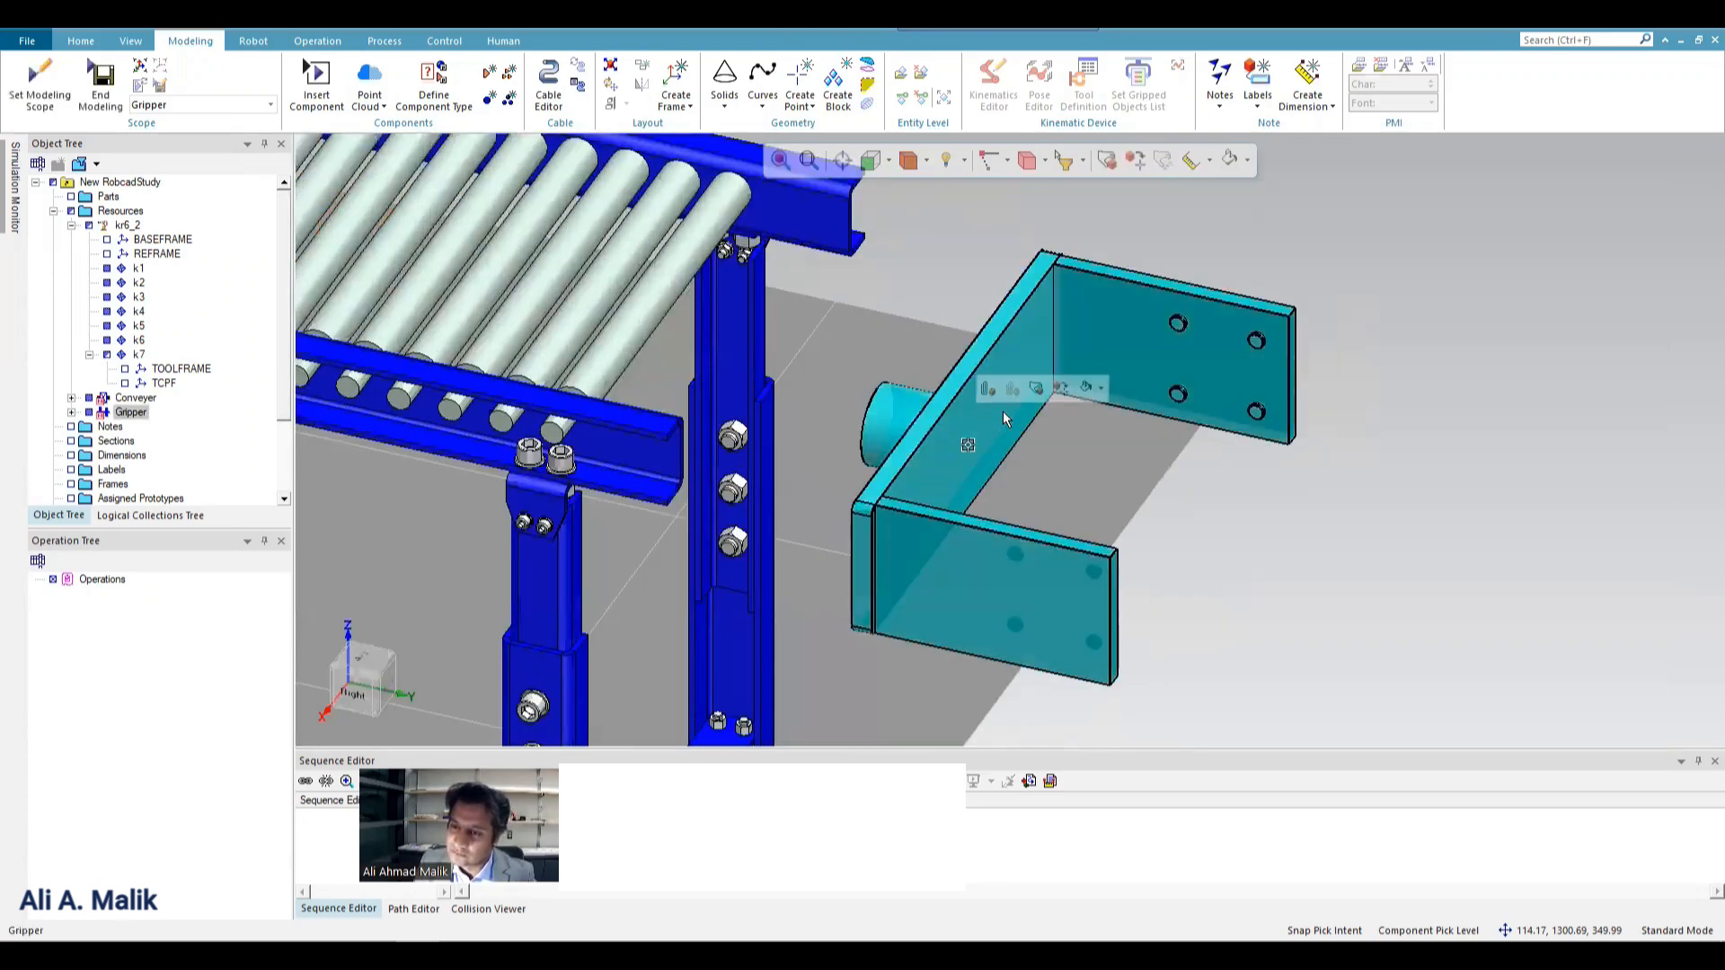
left_click(992, 85)
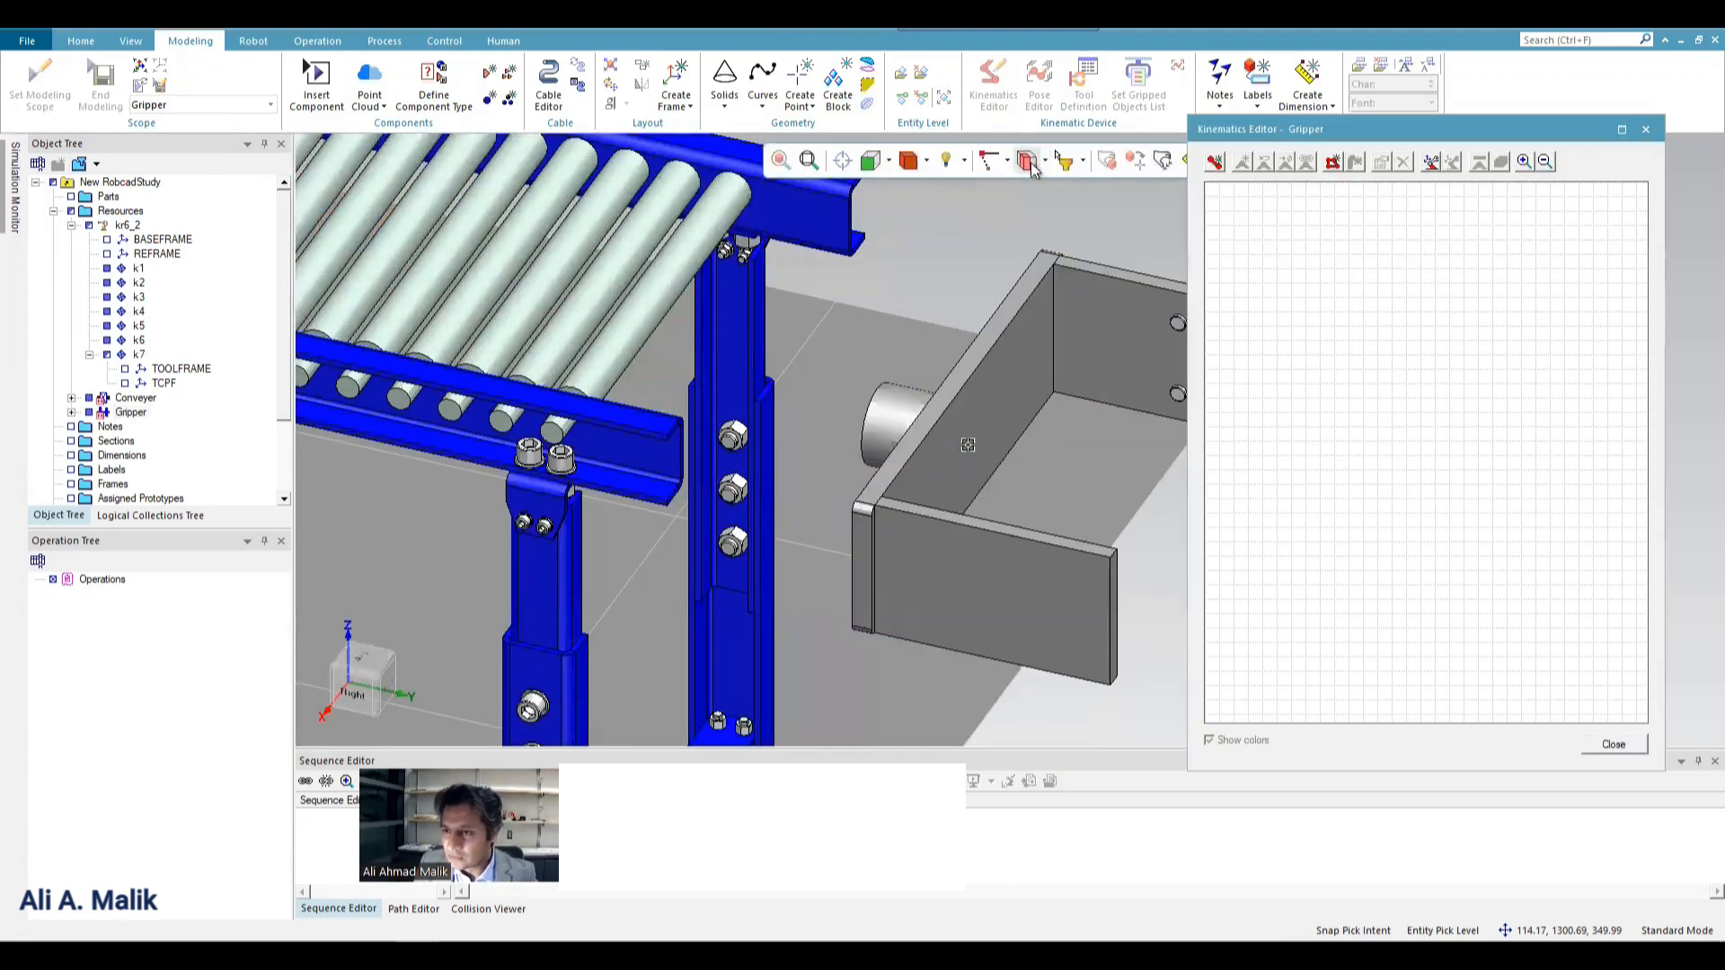
Create a kinematic link for the Gripper containing the GripperBase body.
scroll(964, 411, "down", 1)
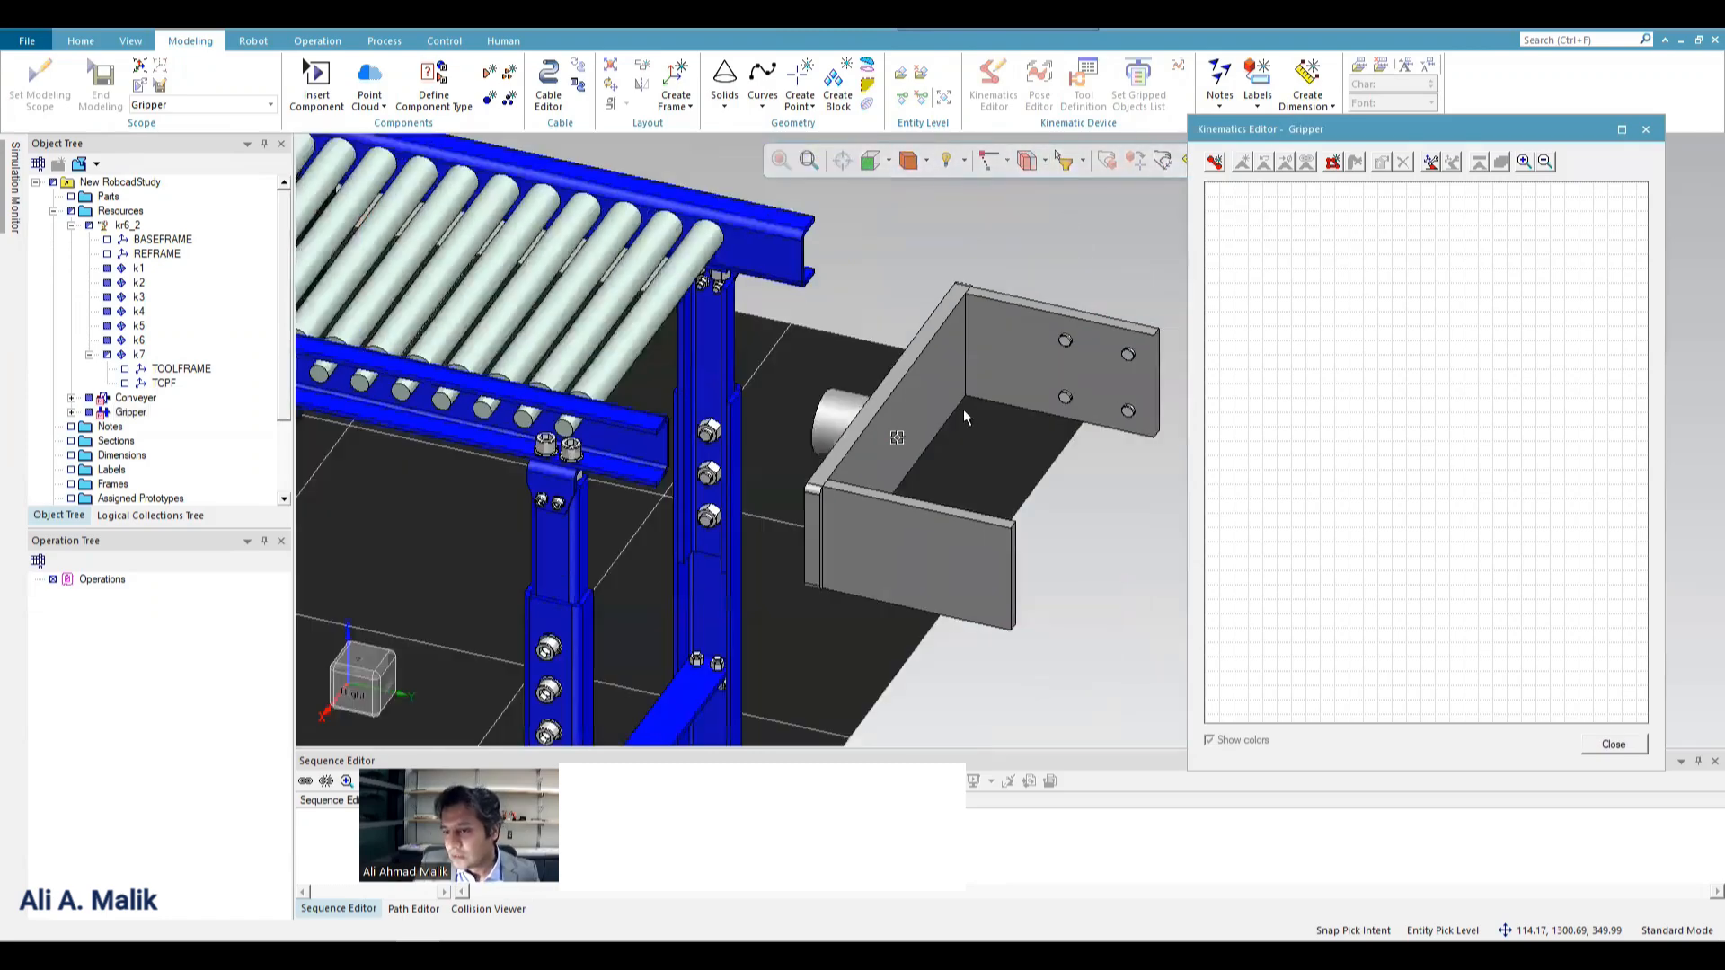
scroll(1047, 446, "up", 1)
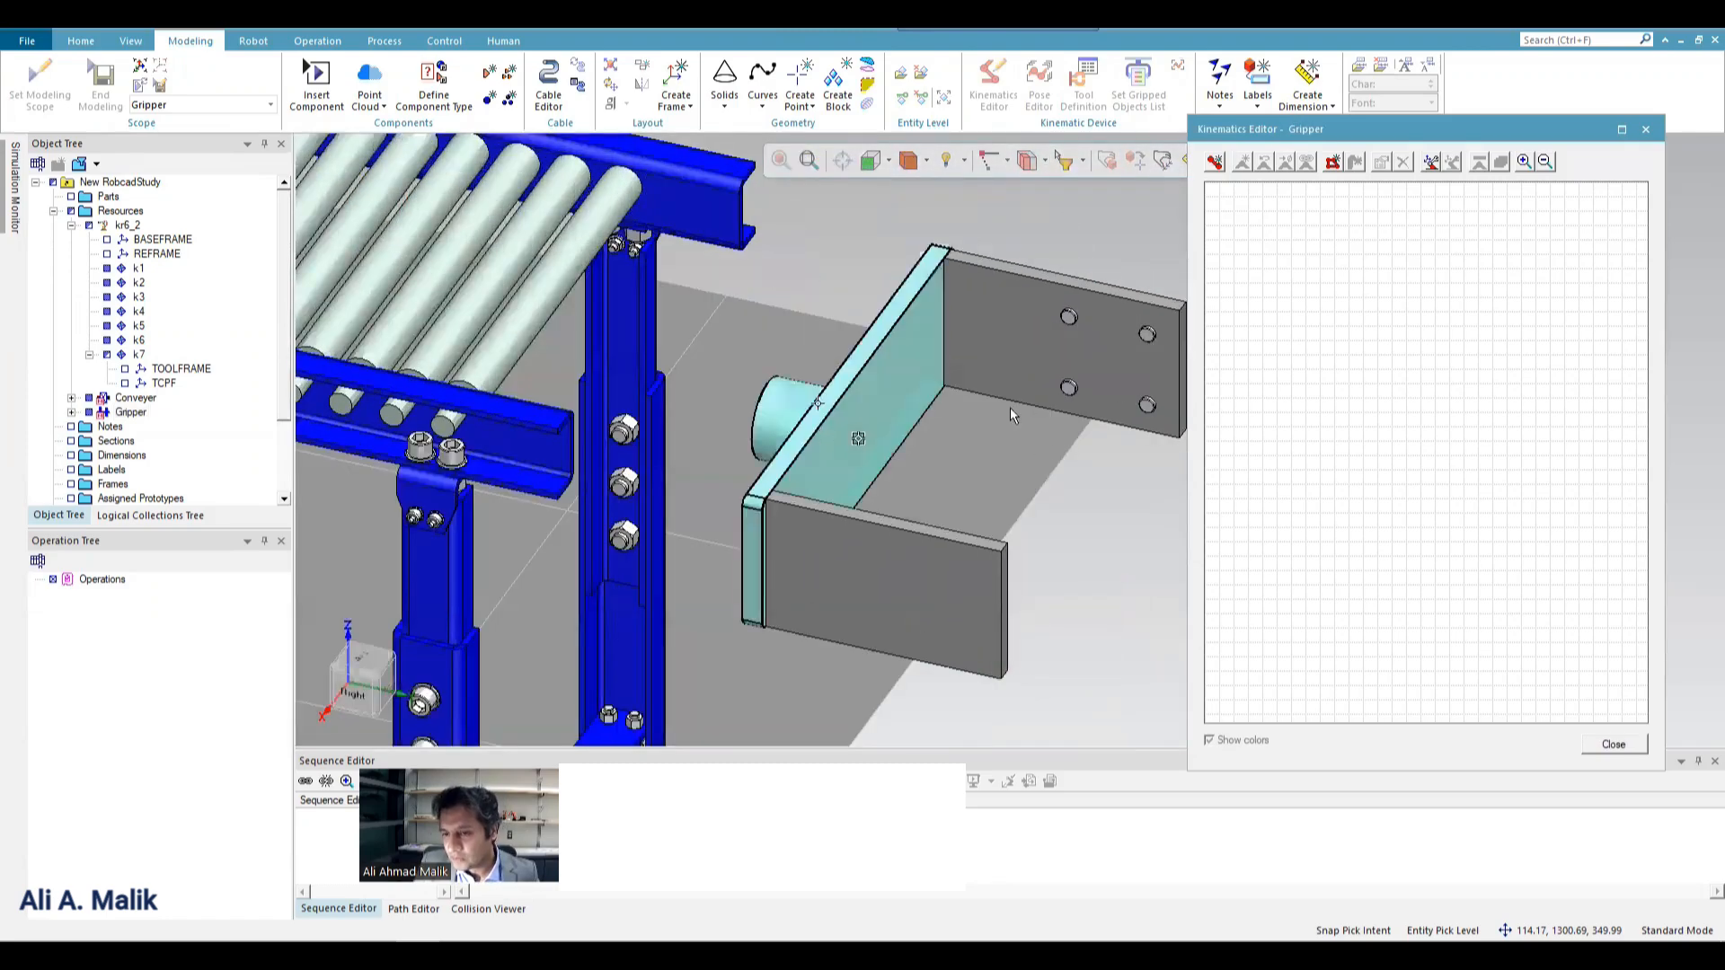
left_click(1216, 163)
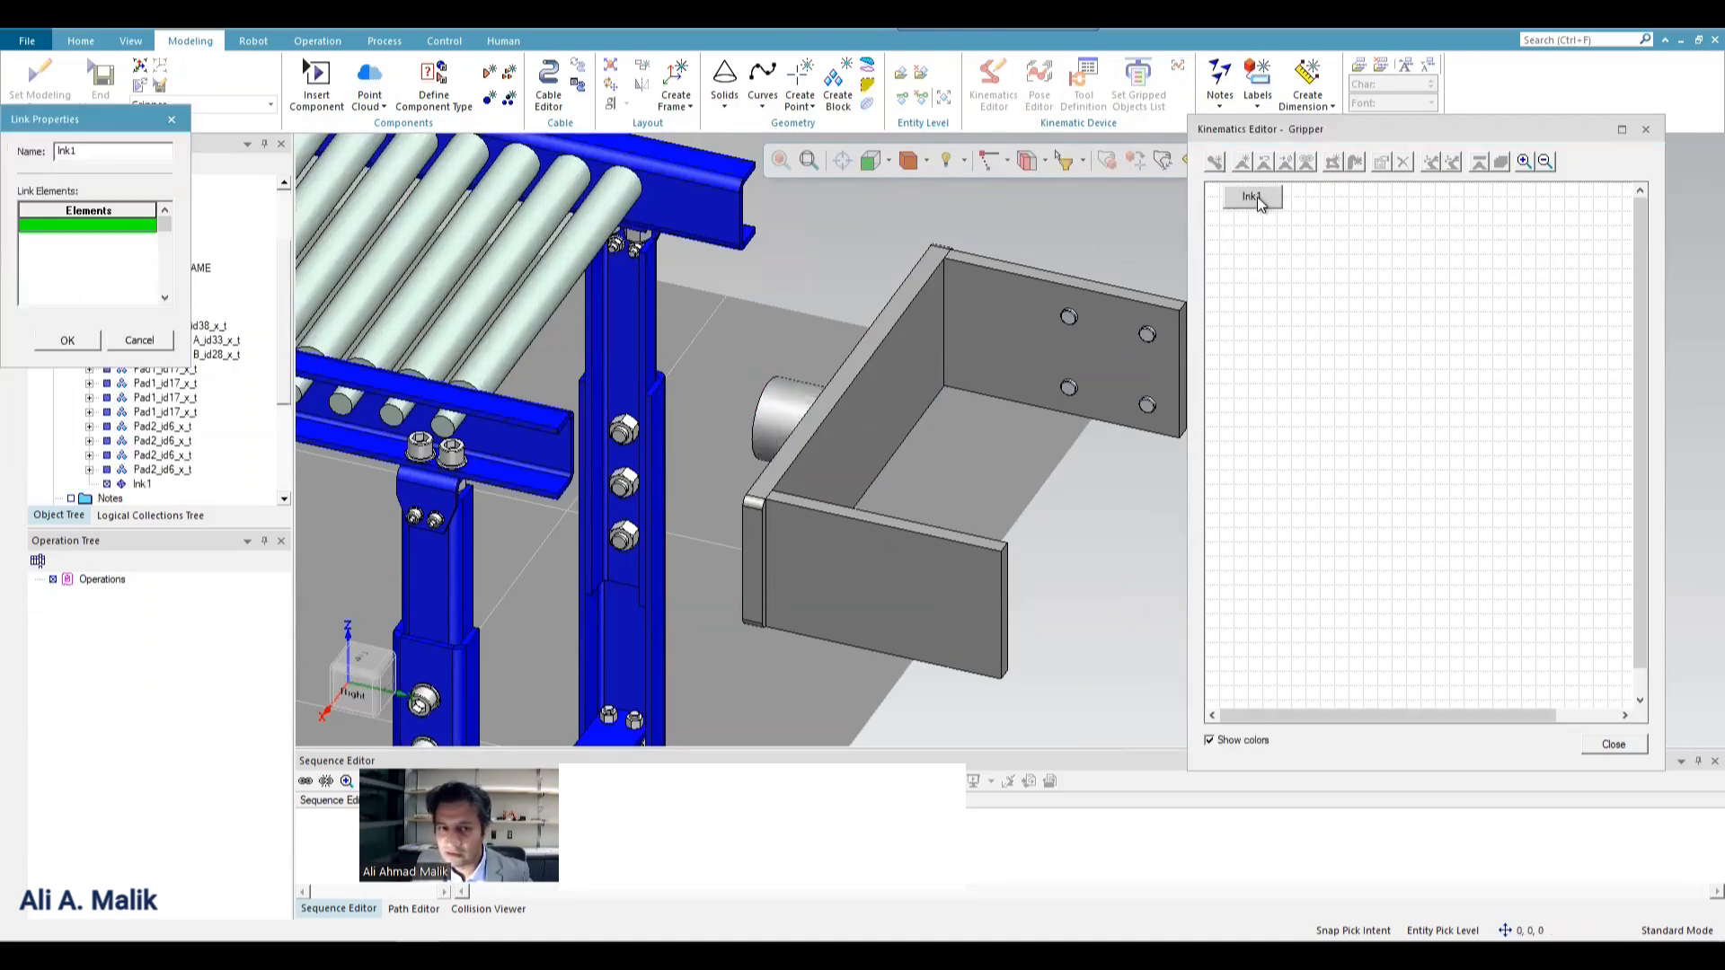
left_click_drag(79, 117, 600, 211)
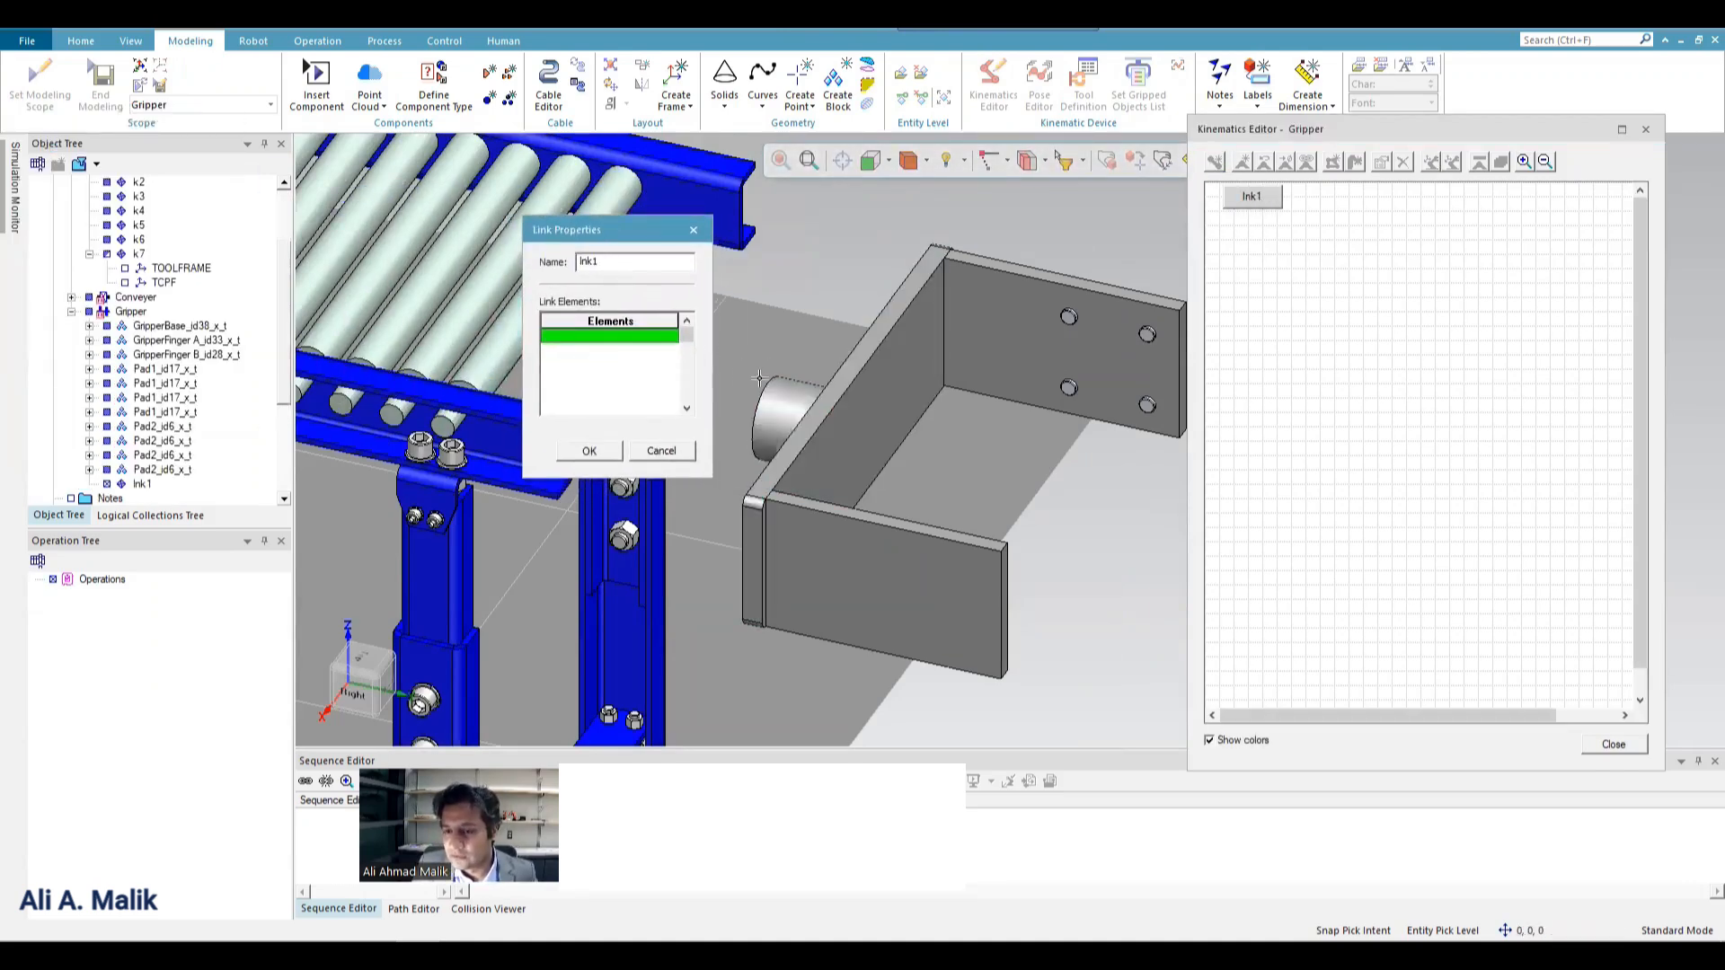
left_click(831, 388)
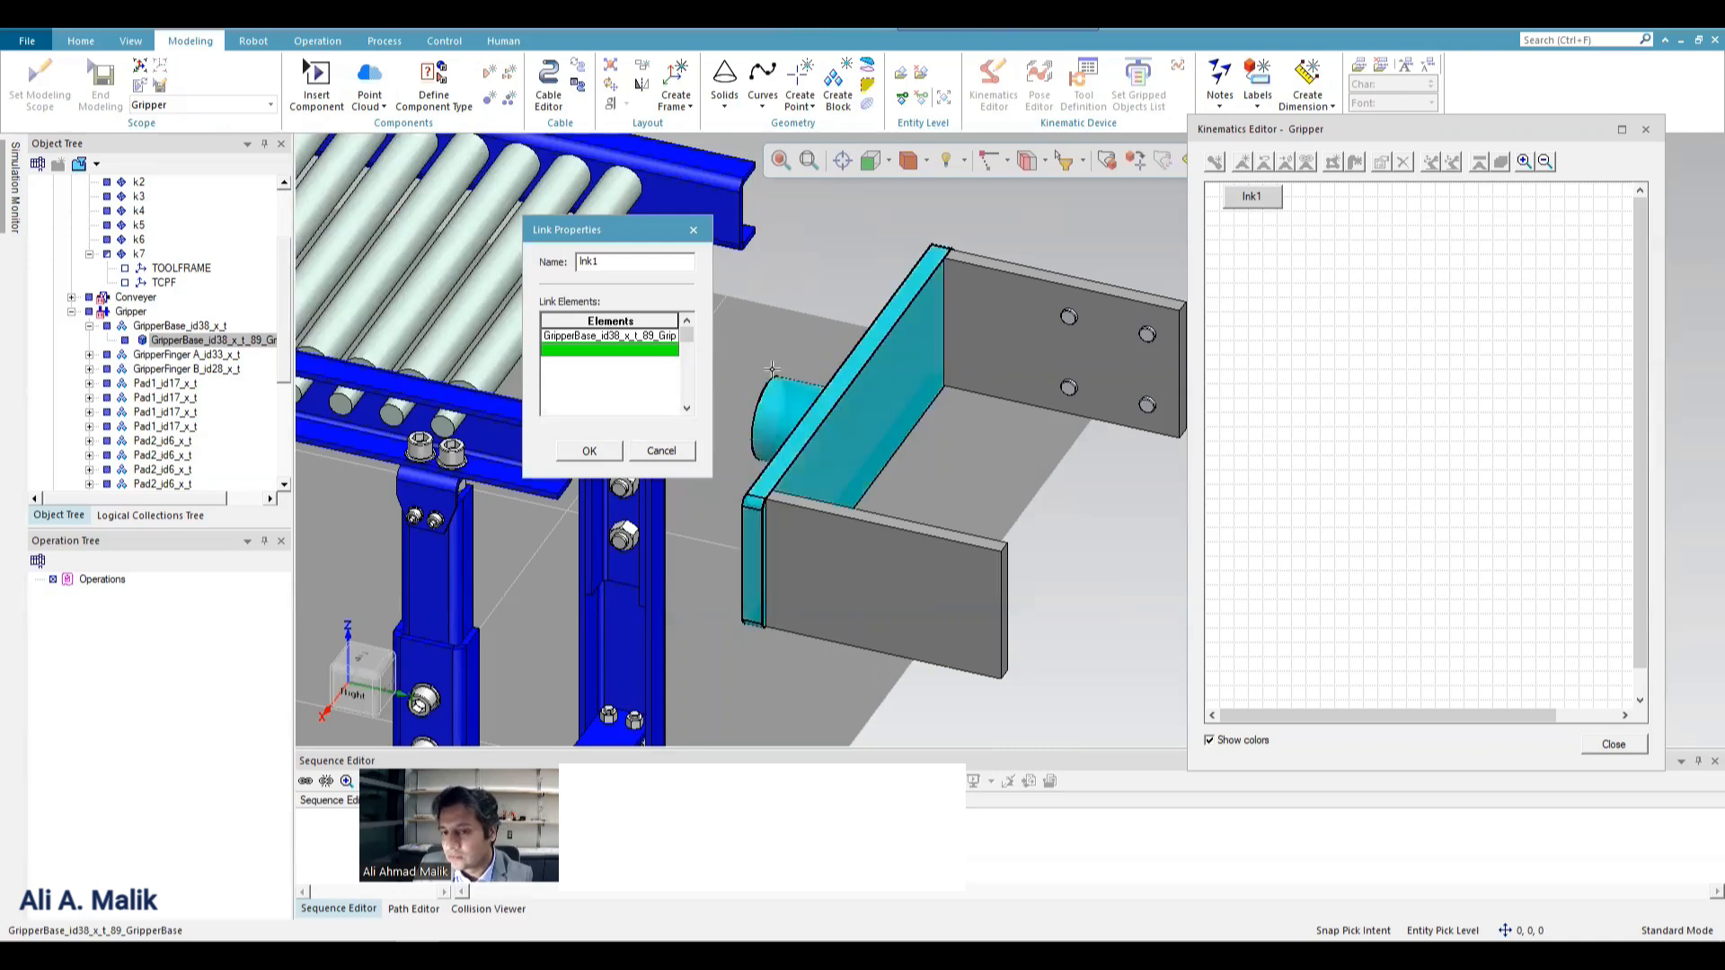
left_click(616, 454)
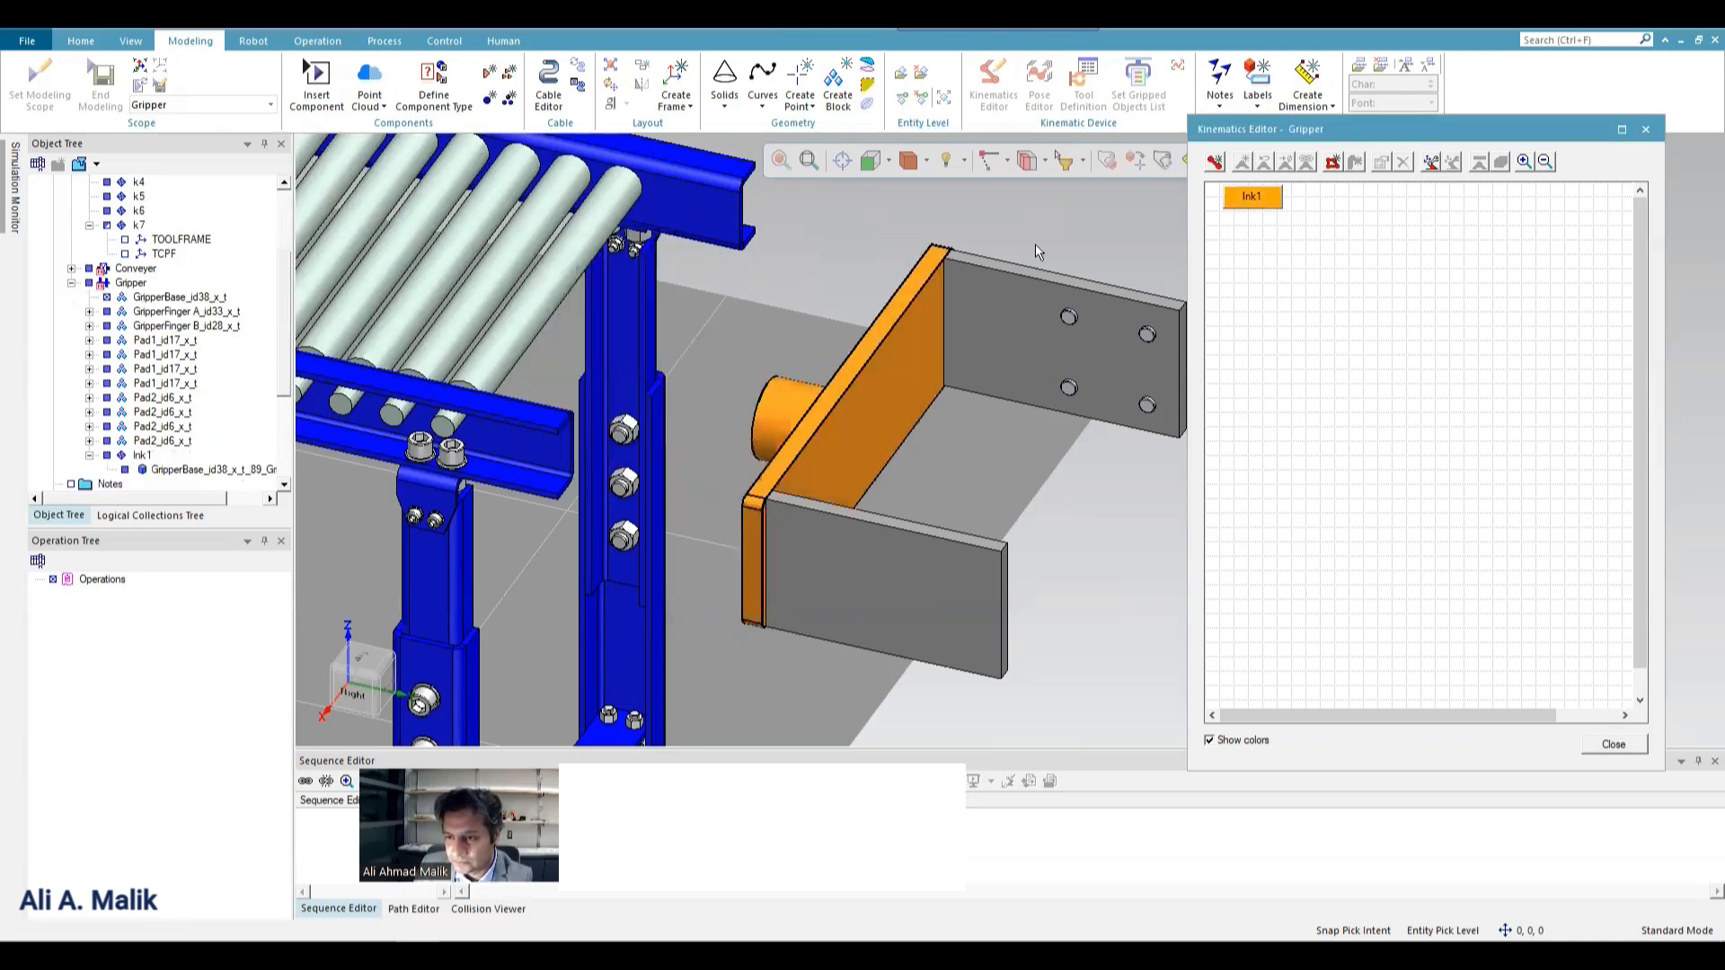
Create a second kinematic link containing GripperFinger A and its four Pad1 pads.
left_click(1216, 164)
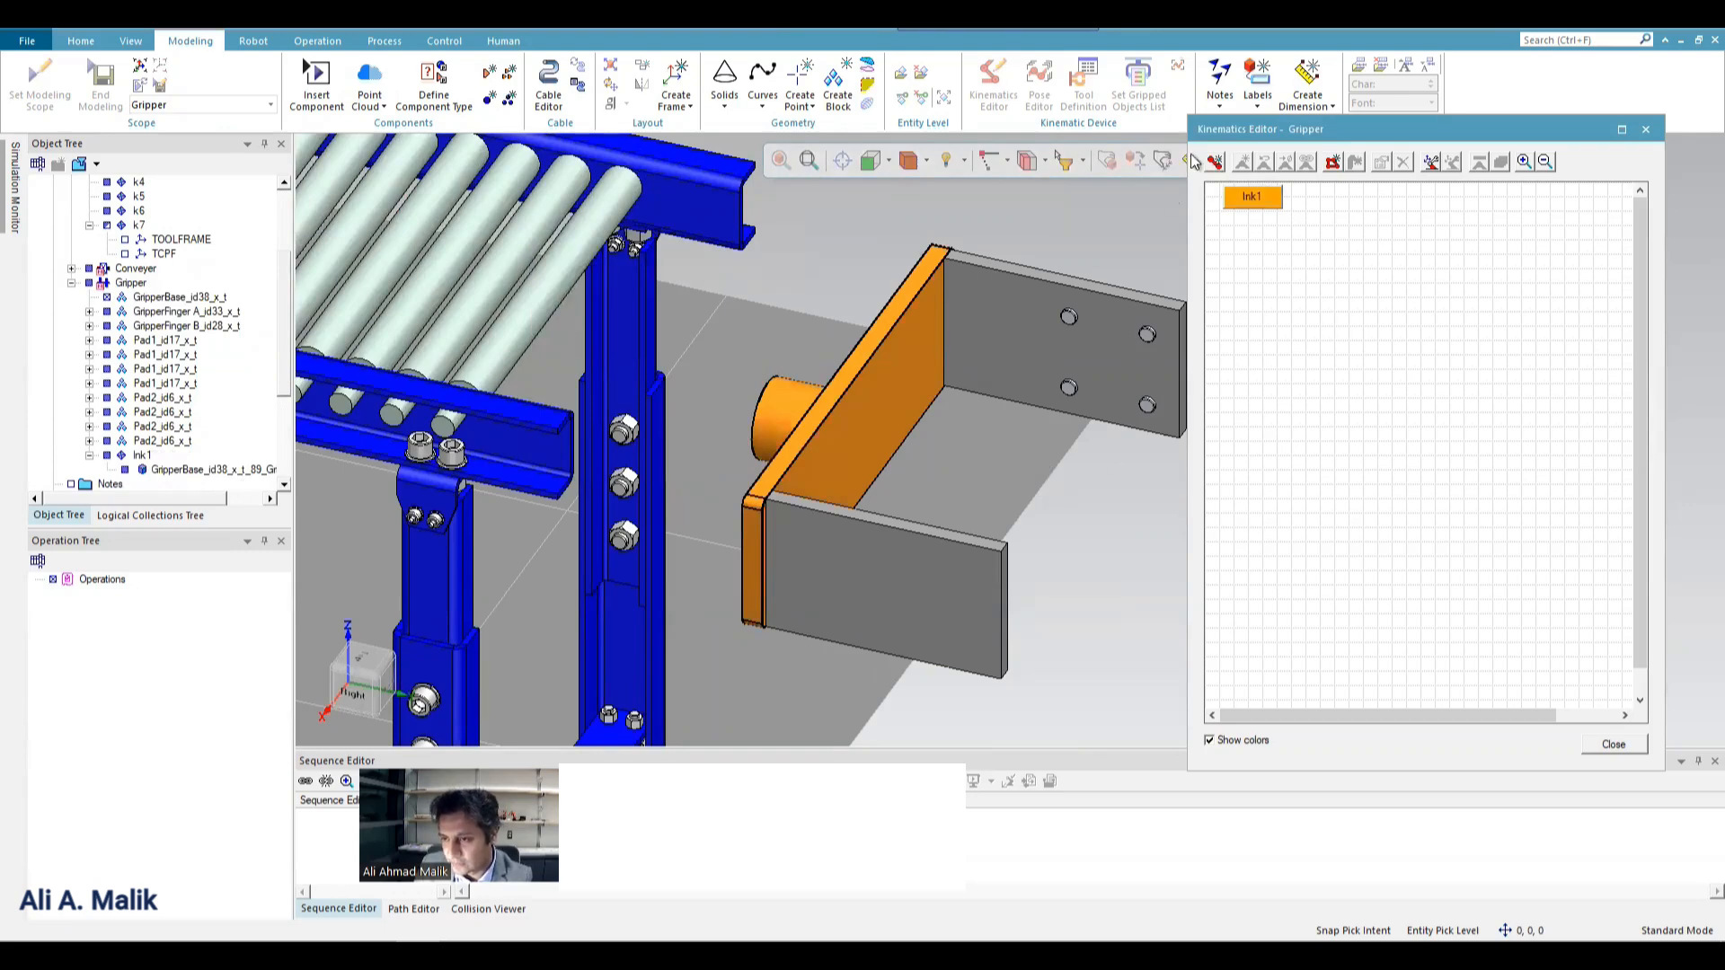
left_click(1215, 163)
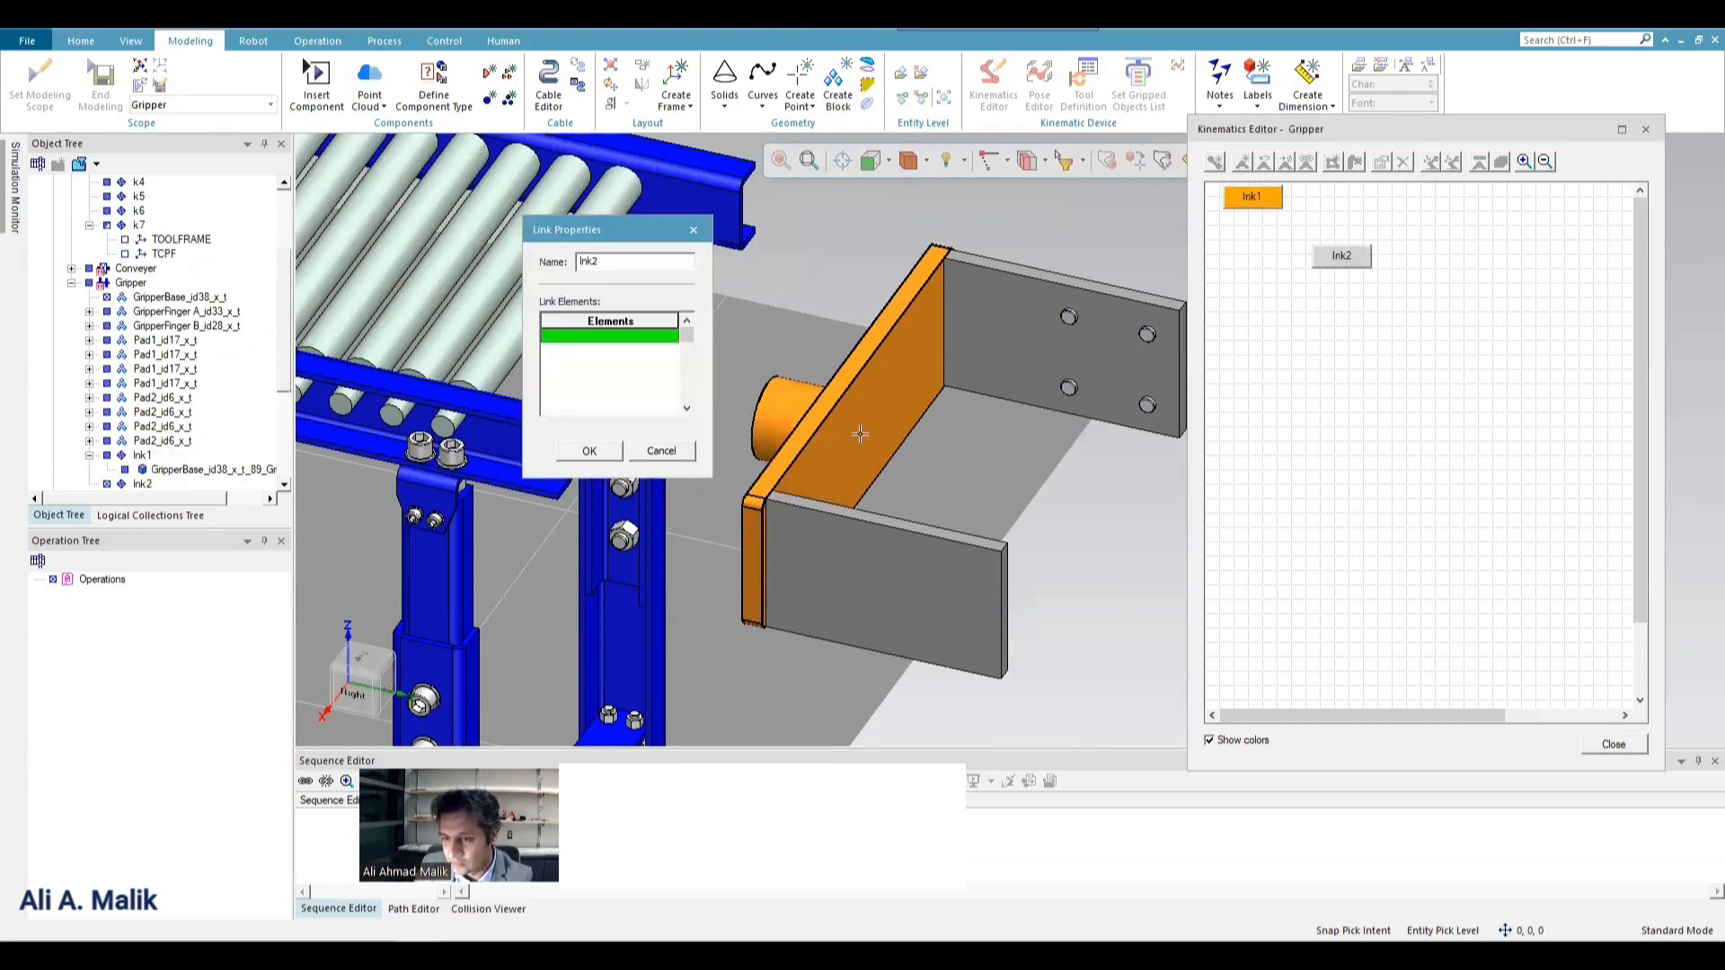
middle_click_drag(799, 372, 1010, 323)
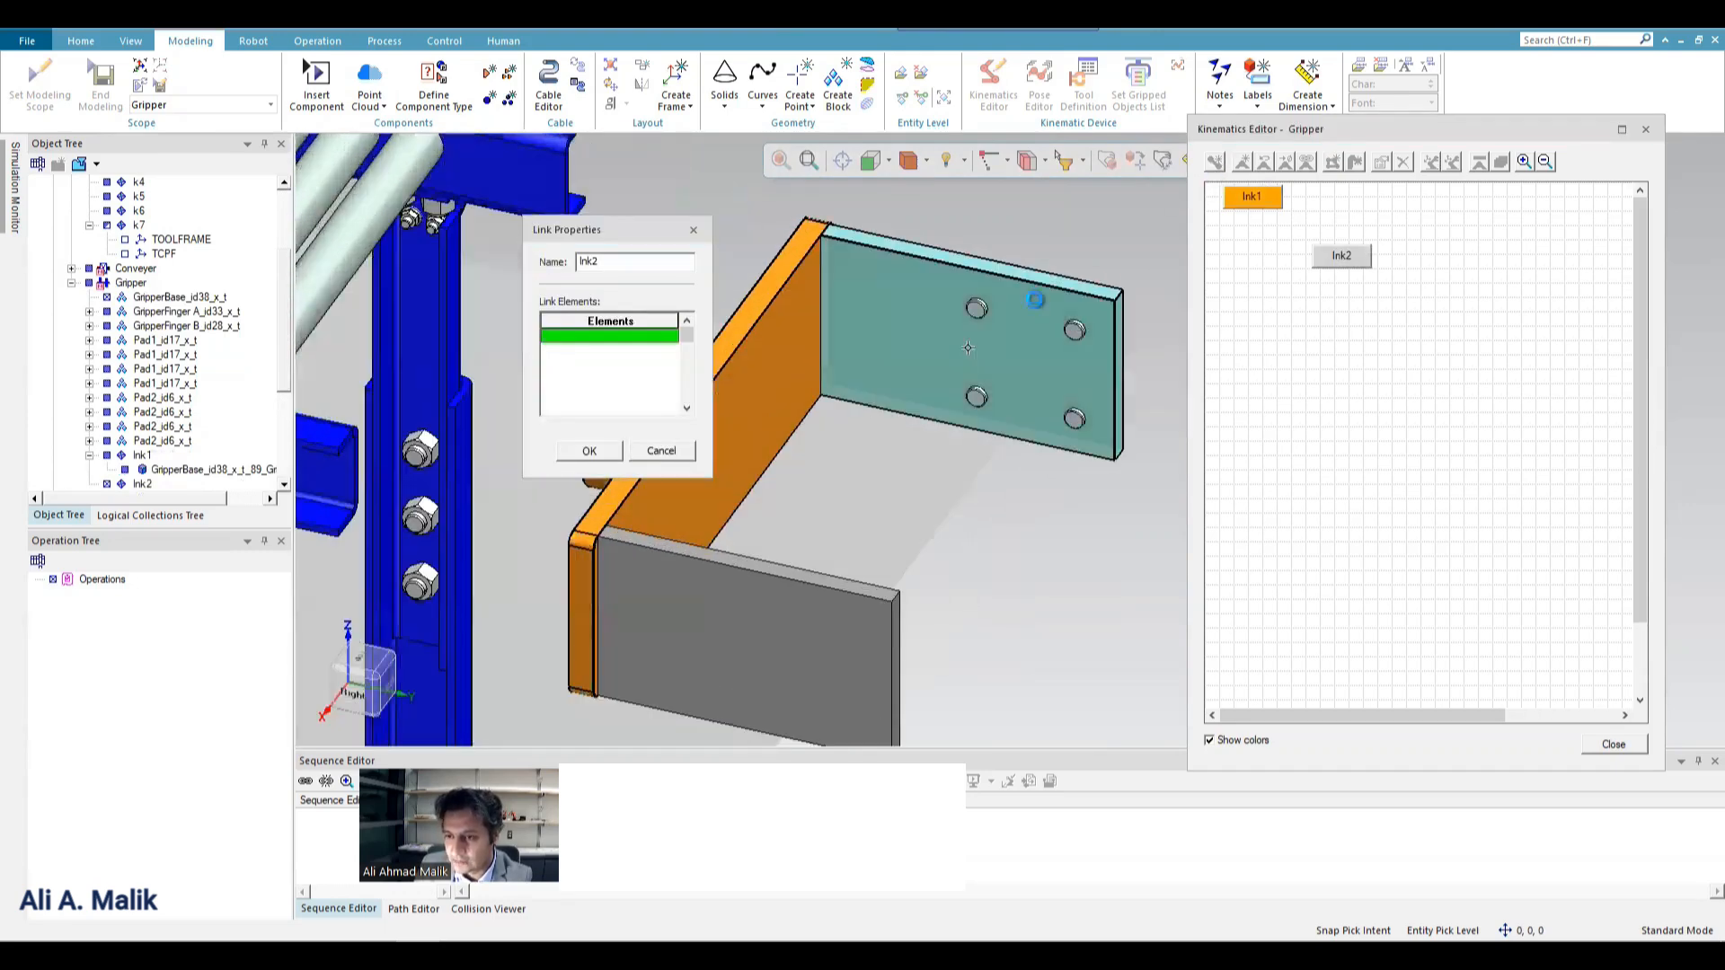
left_click(1007, 321)
scroll(1007, 320, "up", 1)
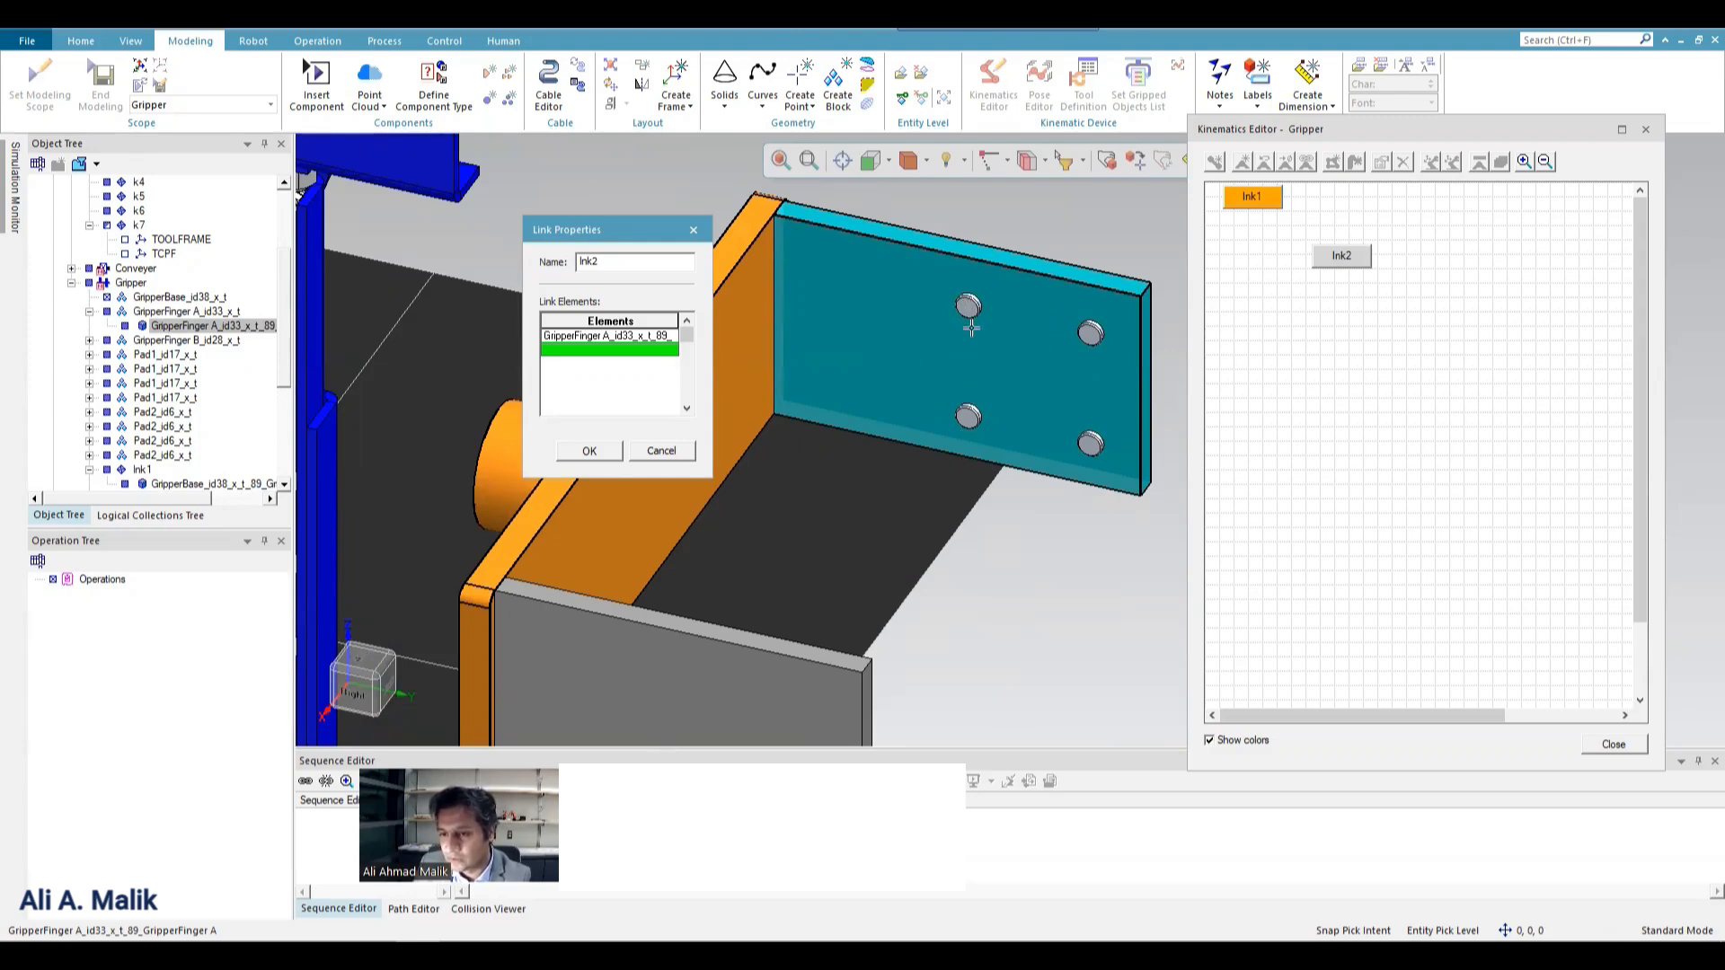
left_click(969, 308)
left_click(1089, 334)
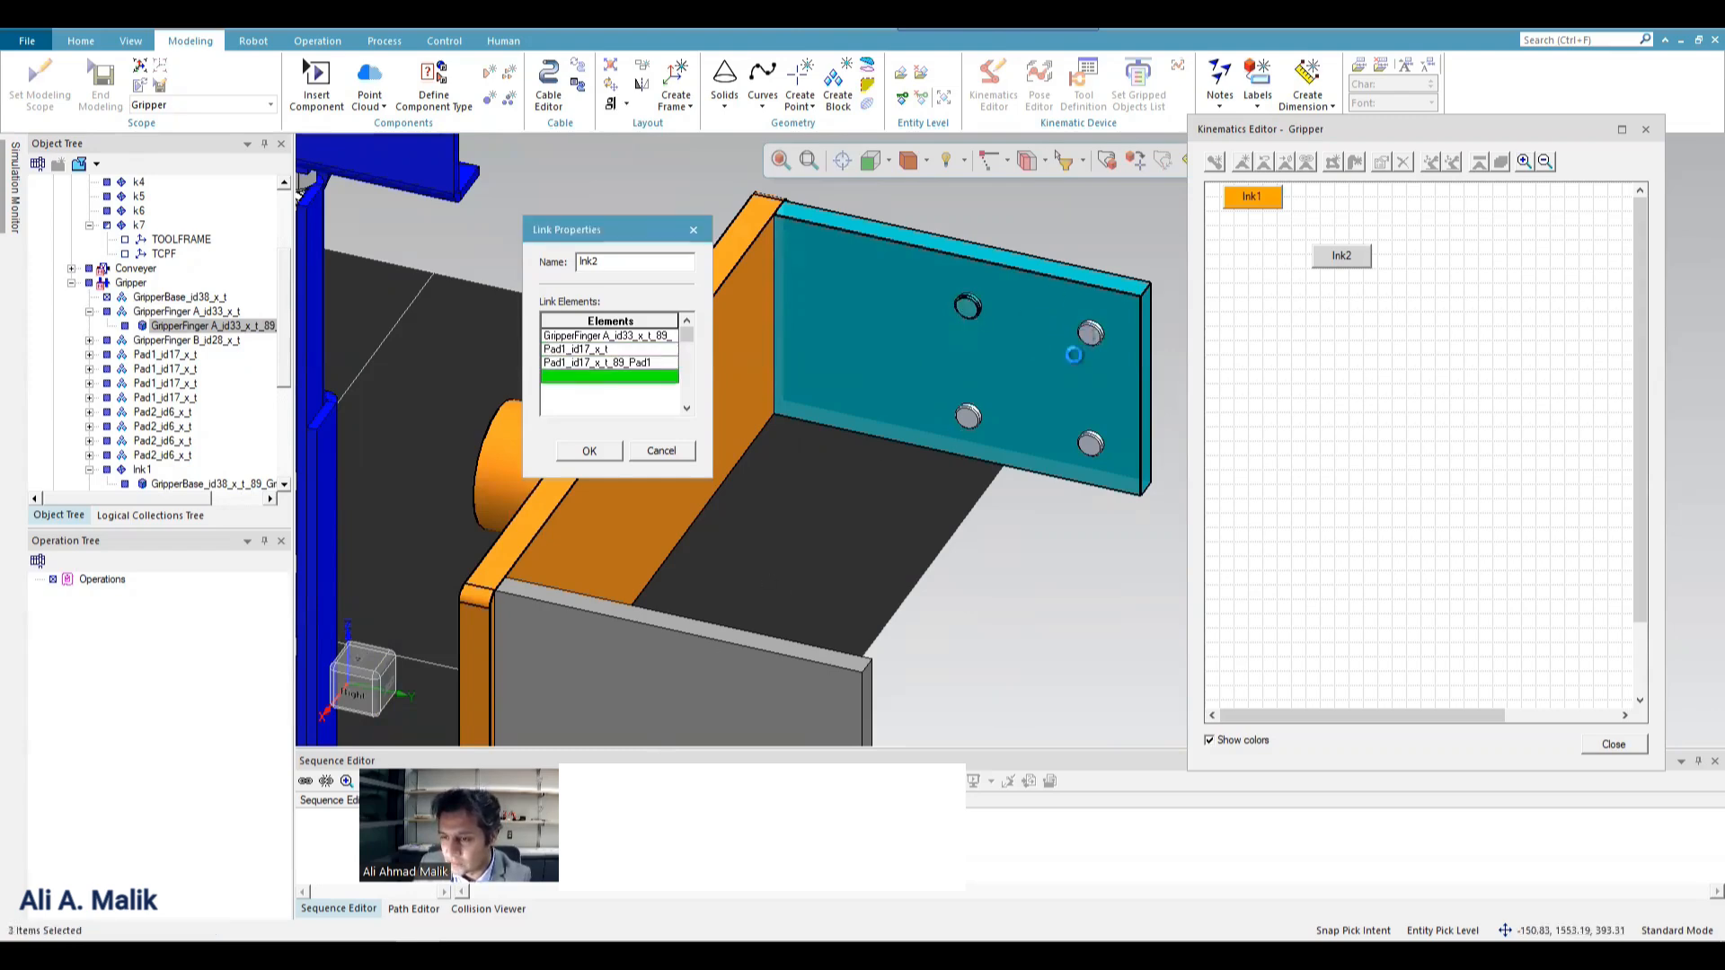
left_click(1087, 443)
left_click(967, 417)
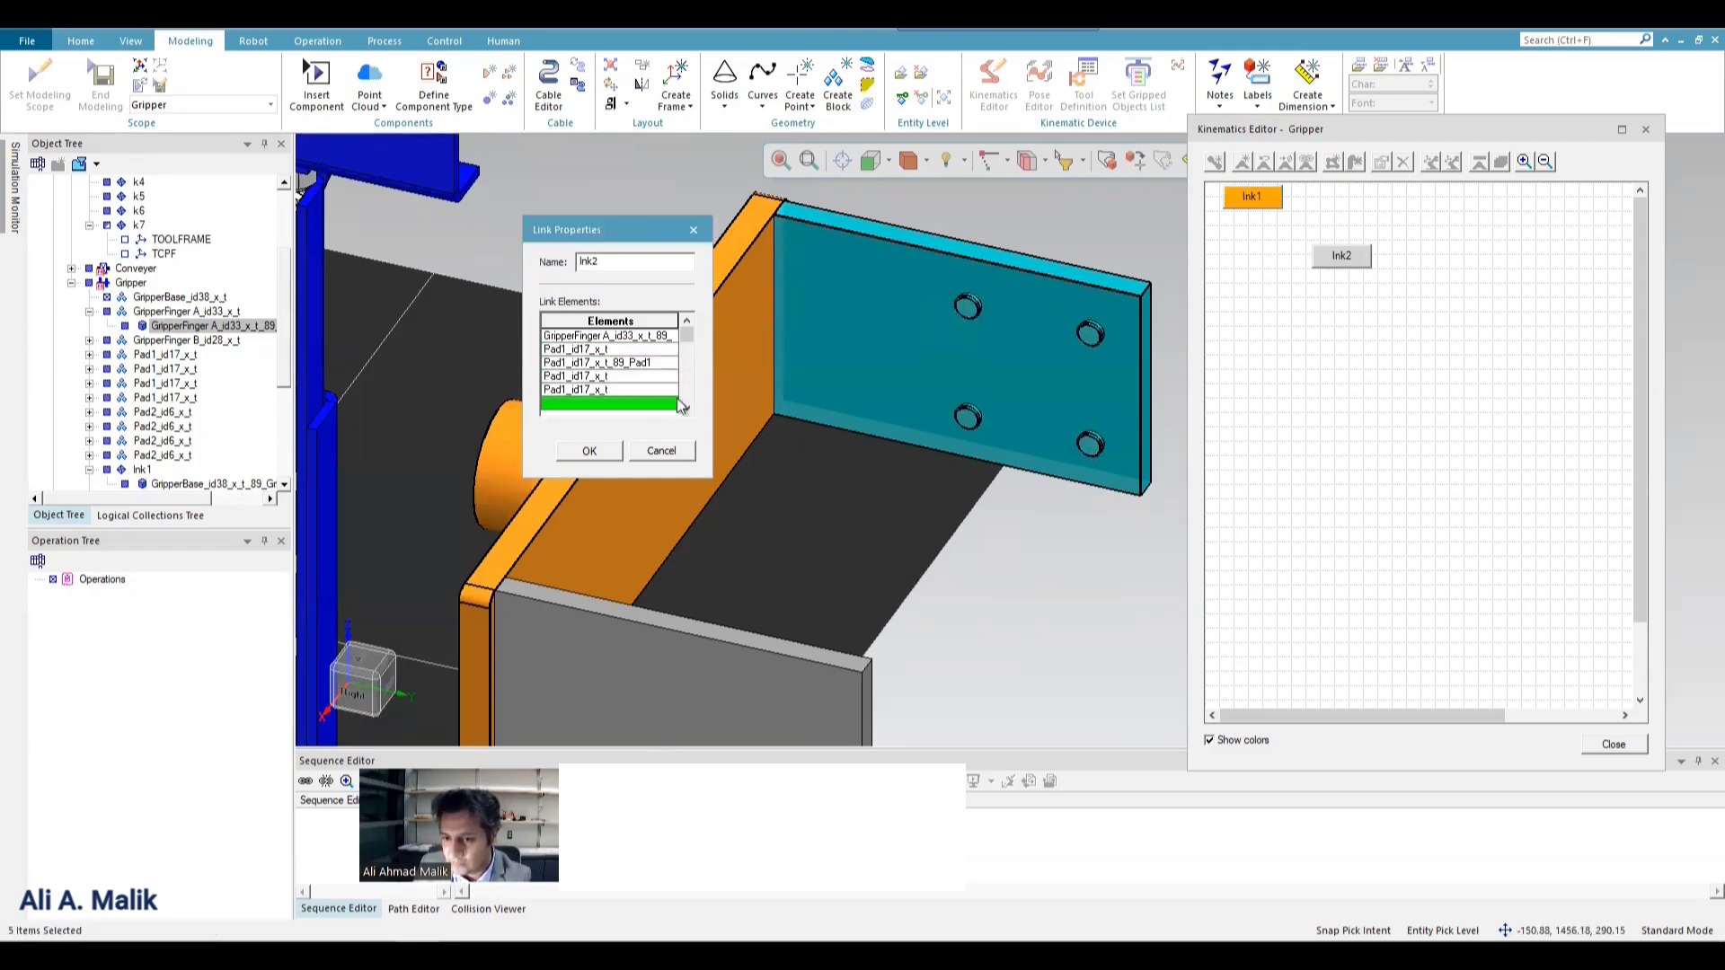
left_click(593, 451)
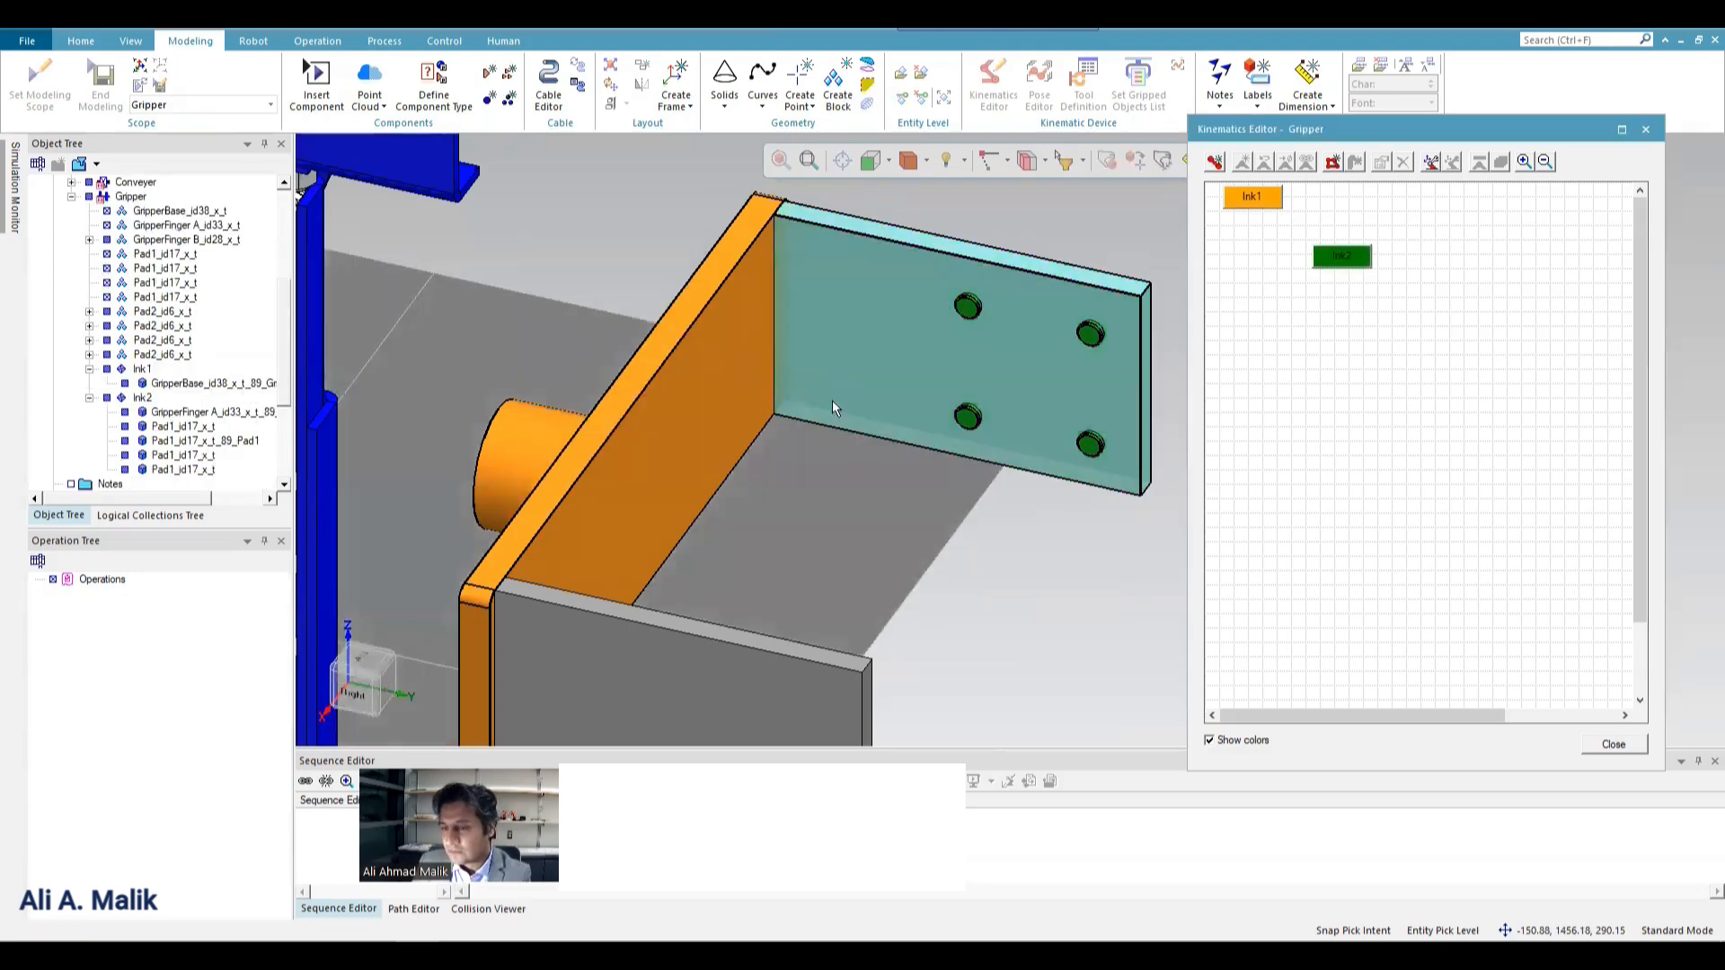
Create a third kinematic link containing GripperFinger B and its four Pad2 pads.
scroll(775, 384, "down", 2)
scroll(775, 383, "down", 2)
middle_click_drag(681, 409, 1387, 412)
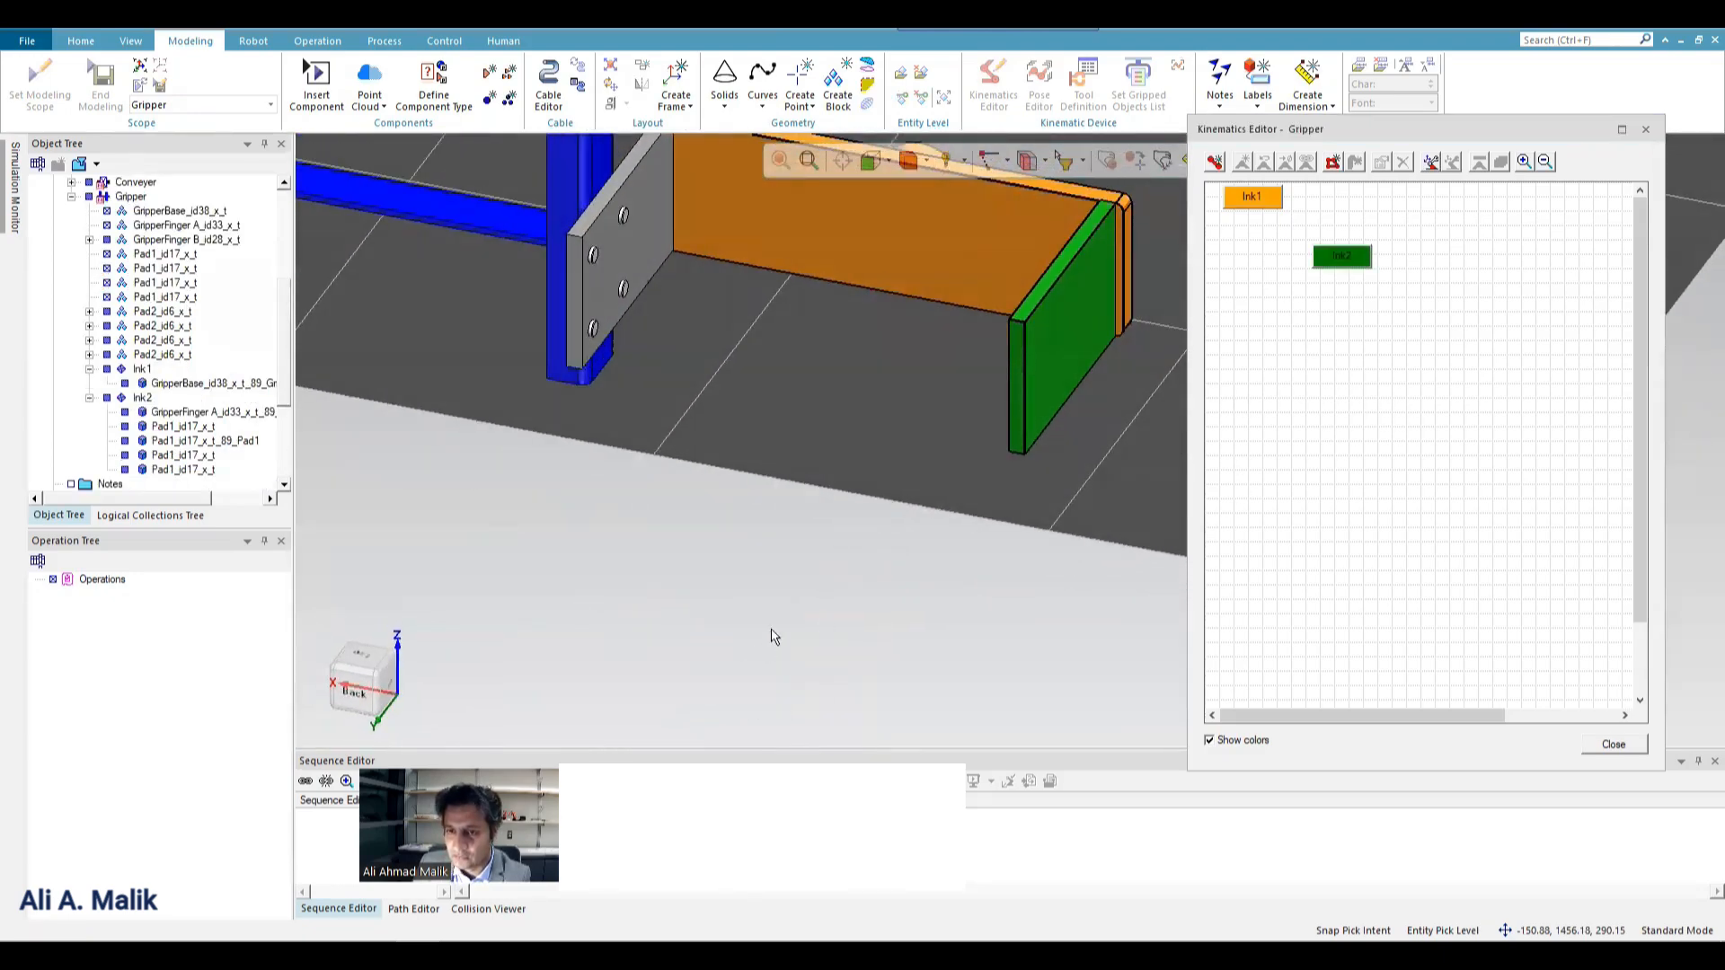
scroll(774, 635, "down", 3)
scroll(772, 387, "up", 3)
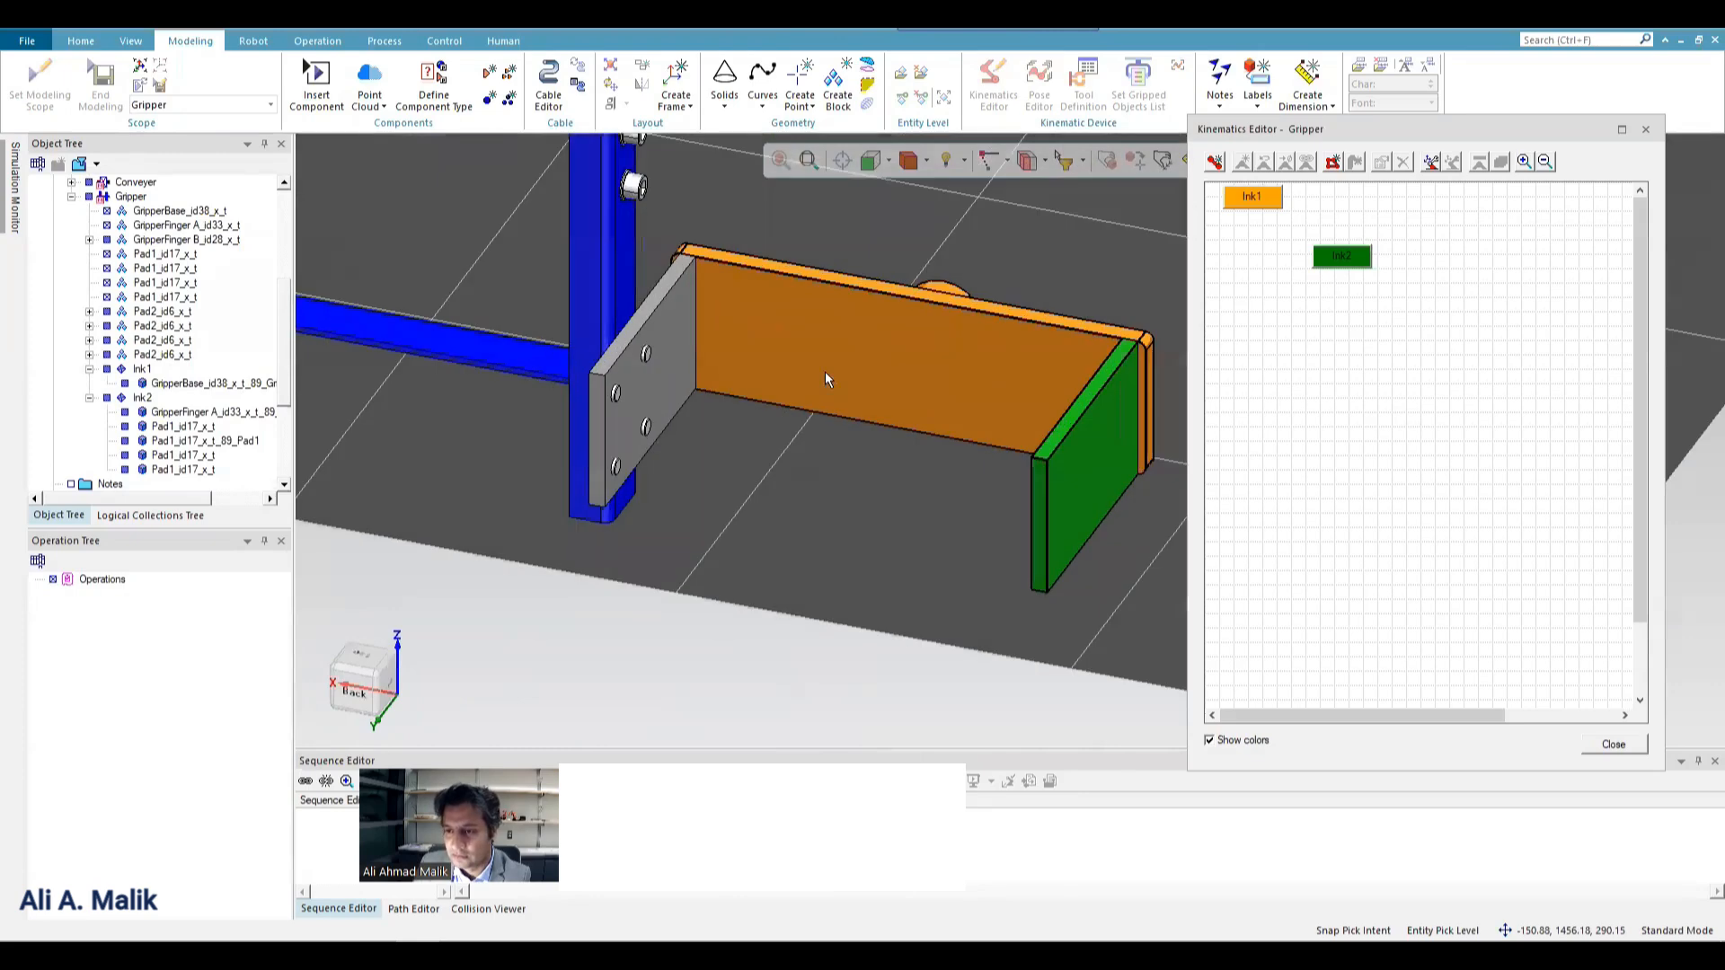
left_click(1217, 163)
scroll(970, 350, "down", 2)
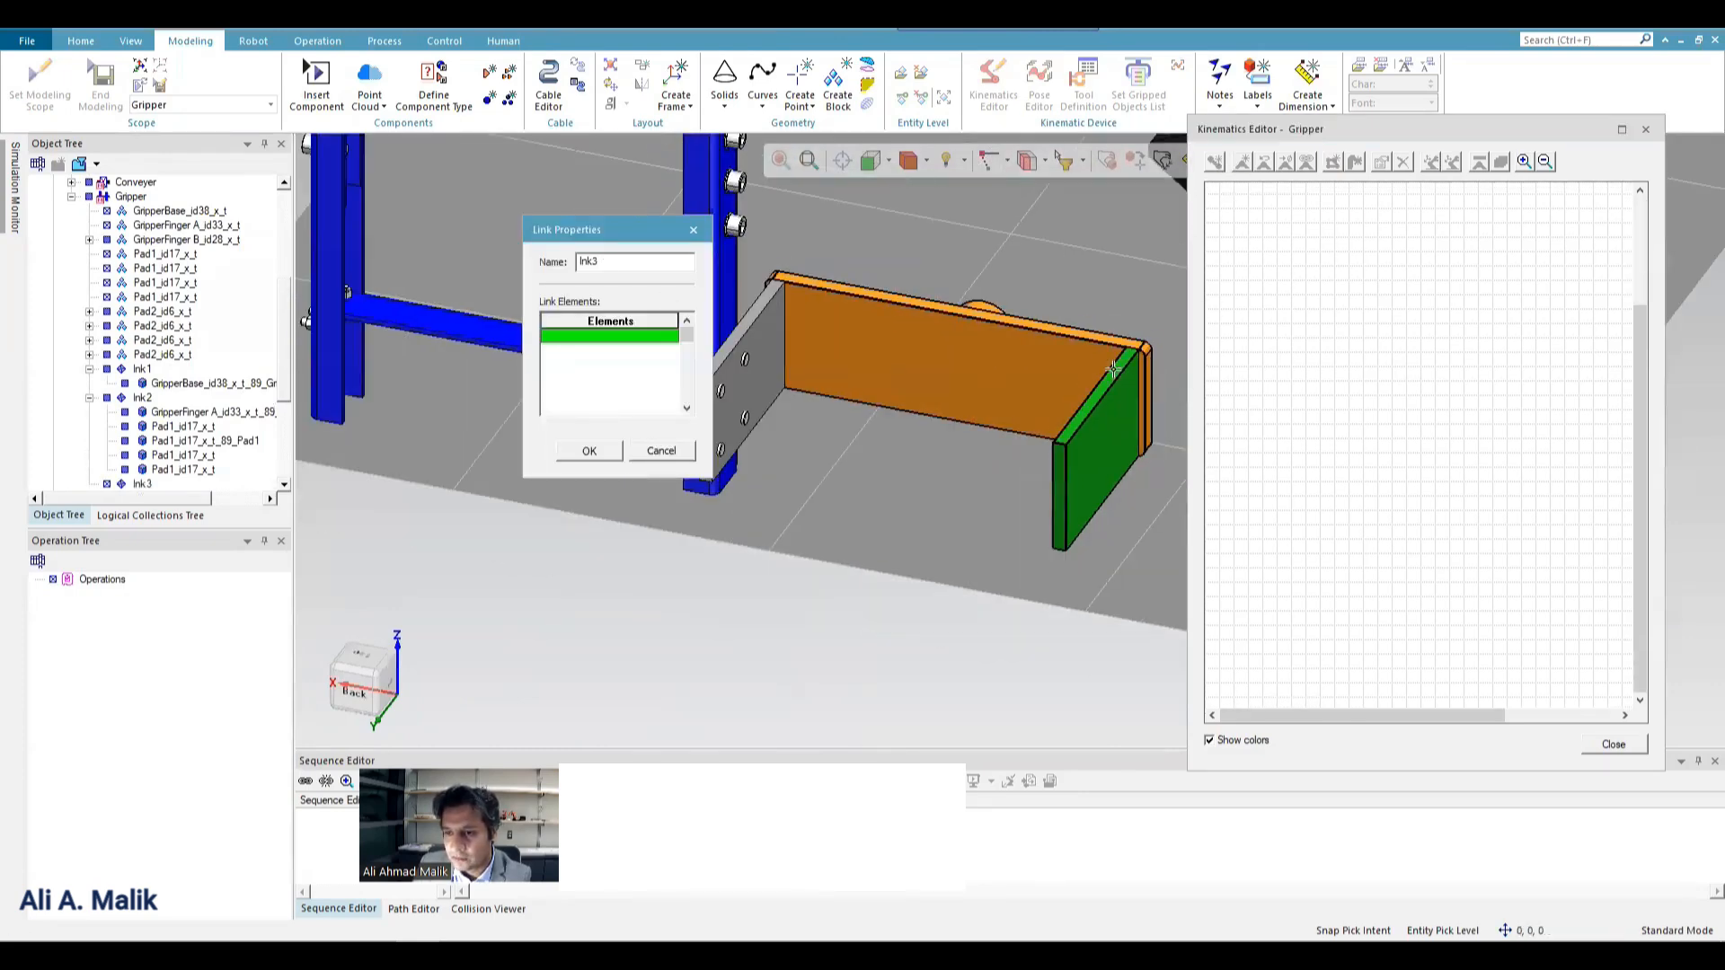
scroll(723, 356, "up", 3)
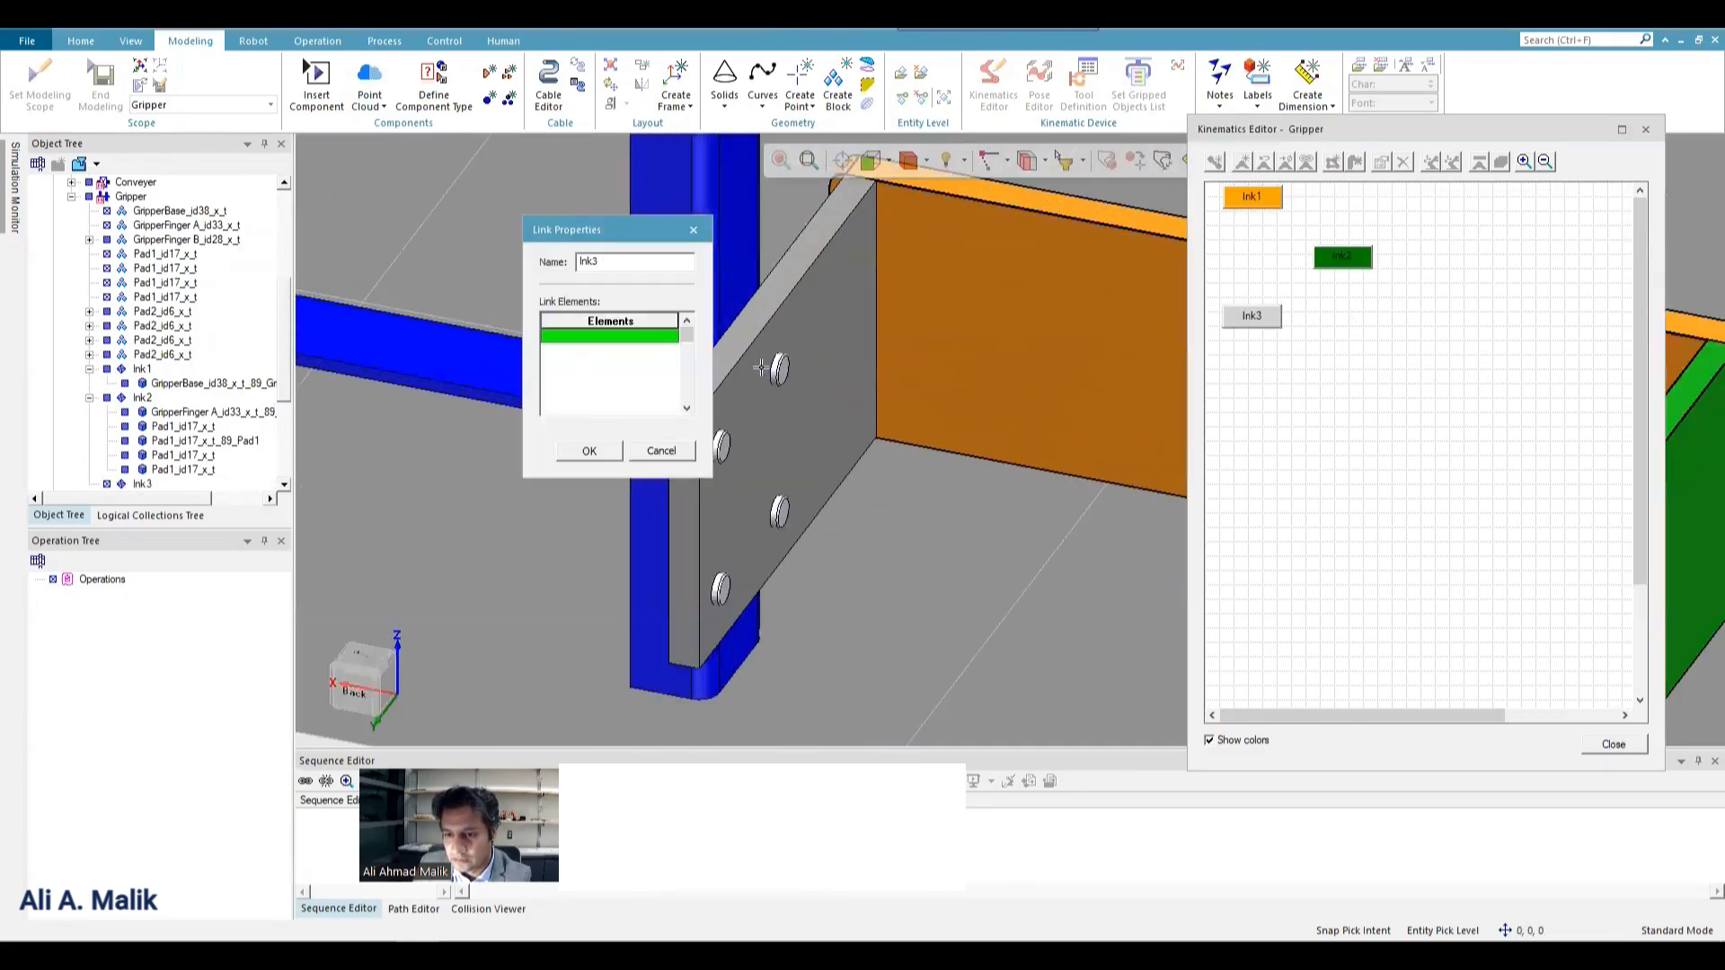
left_click(751, 368)
left_click(779, 367)
left_click(778, 514)
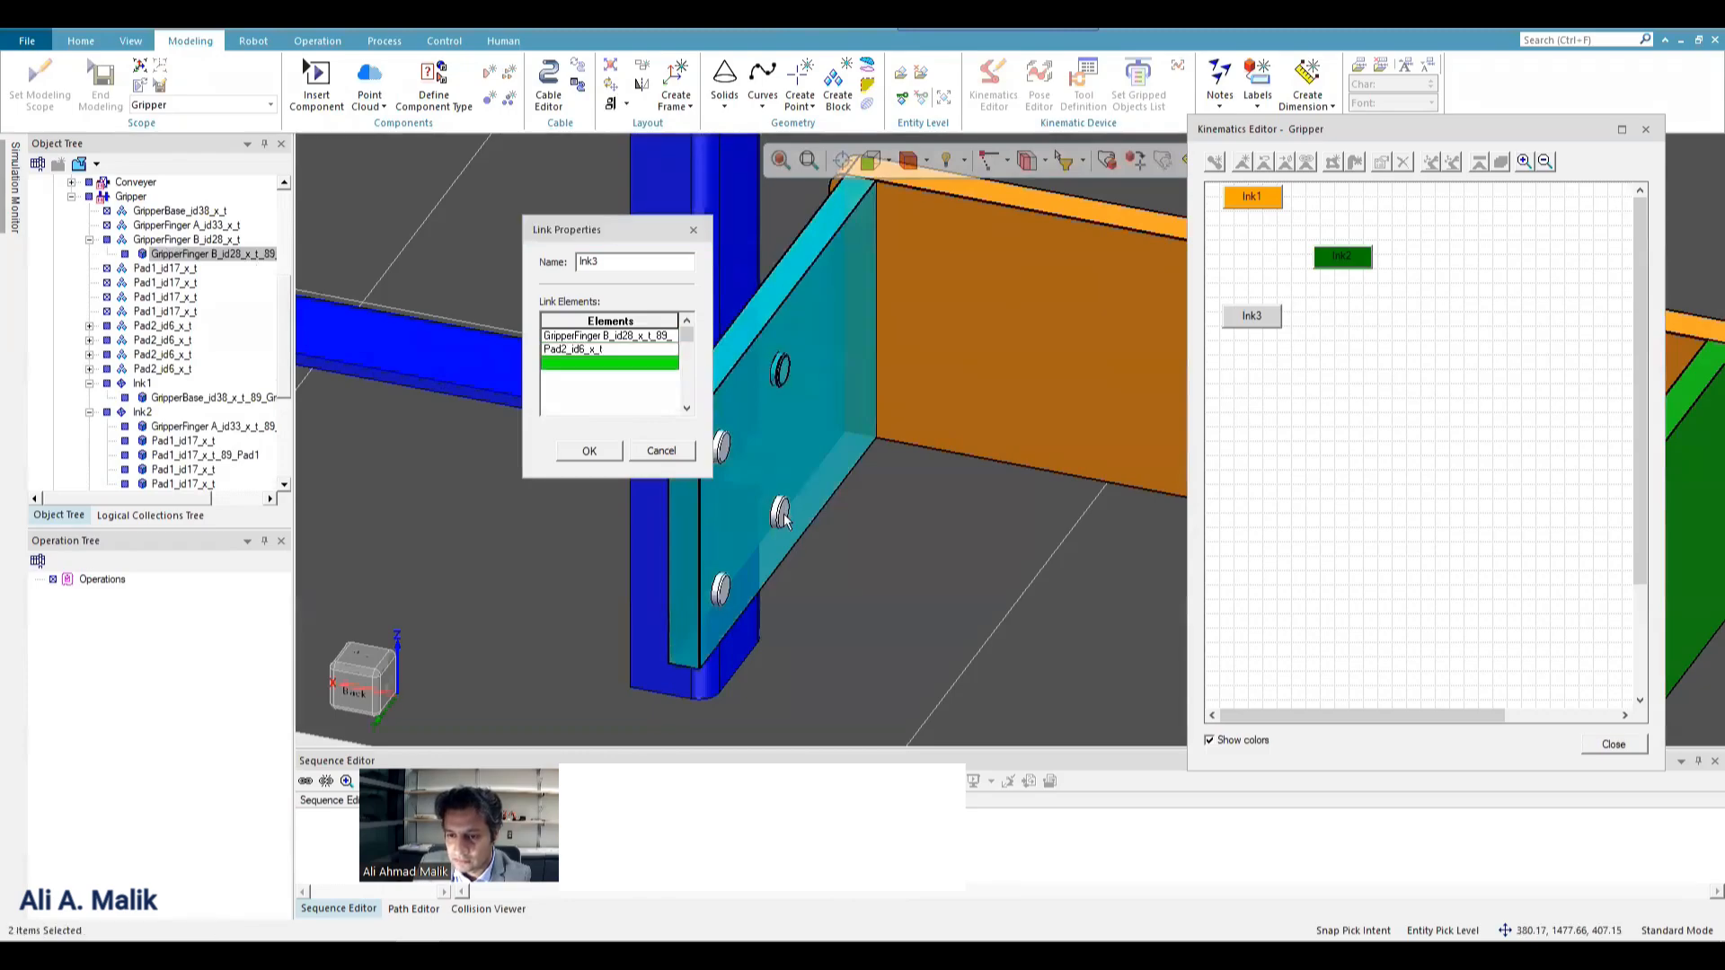
left_click(723, 589)
left_click(723, 445)
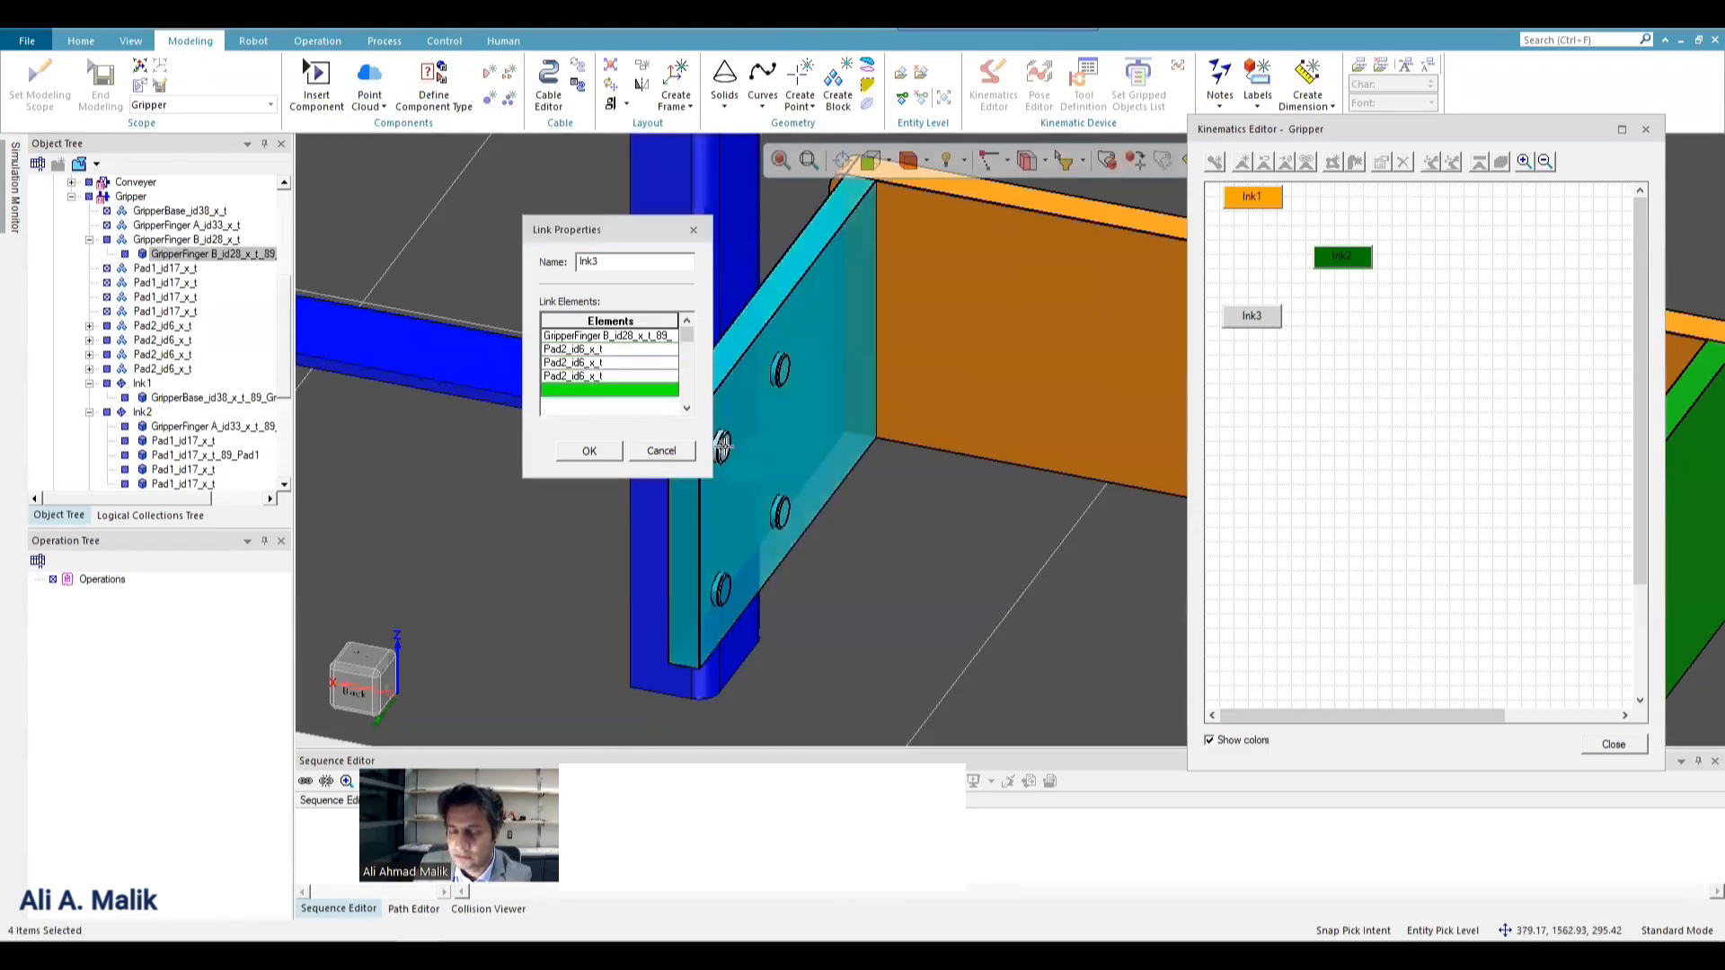
left_click(589, 451)
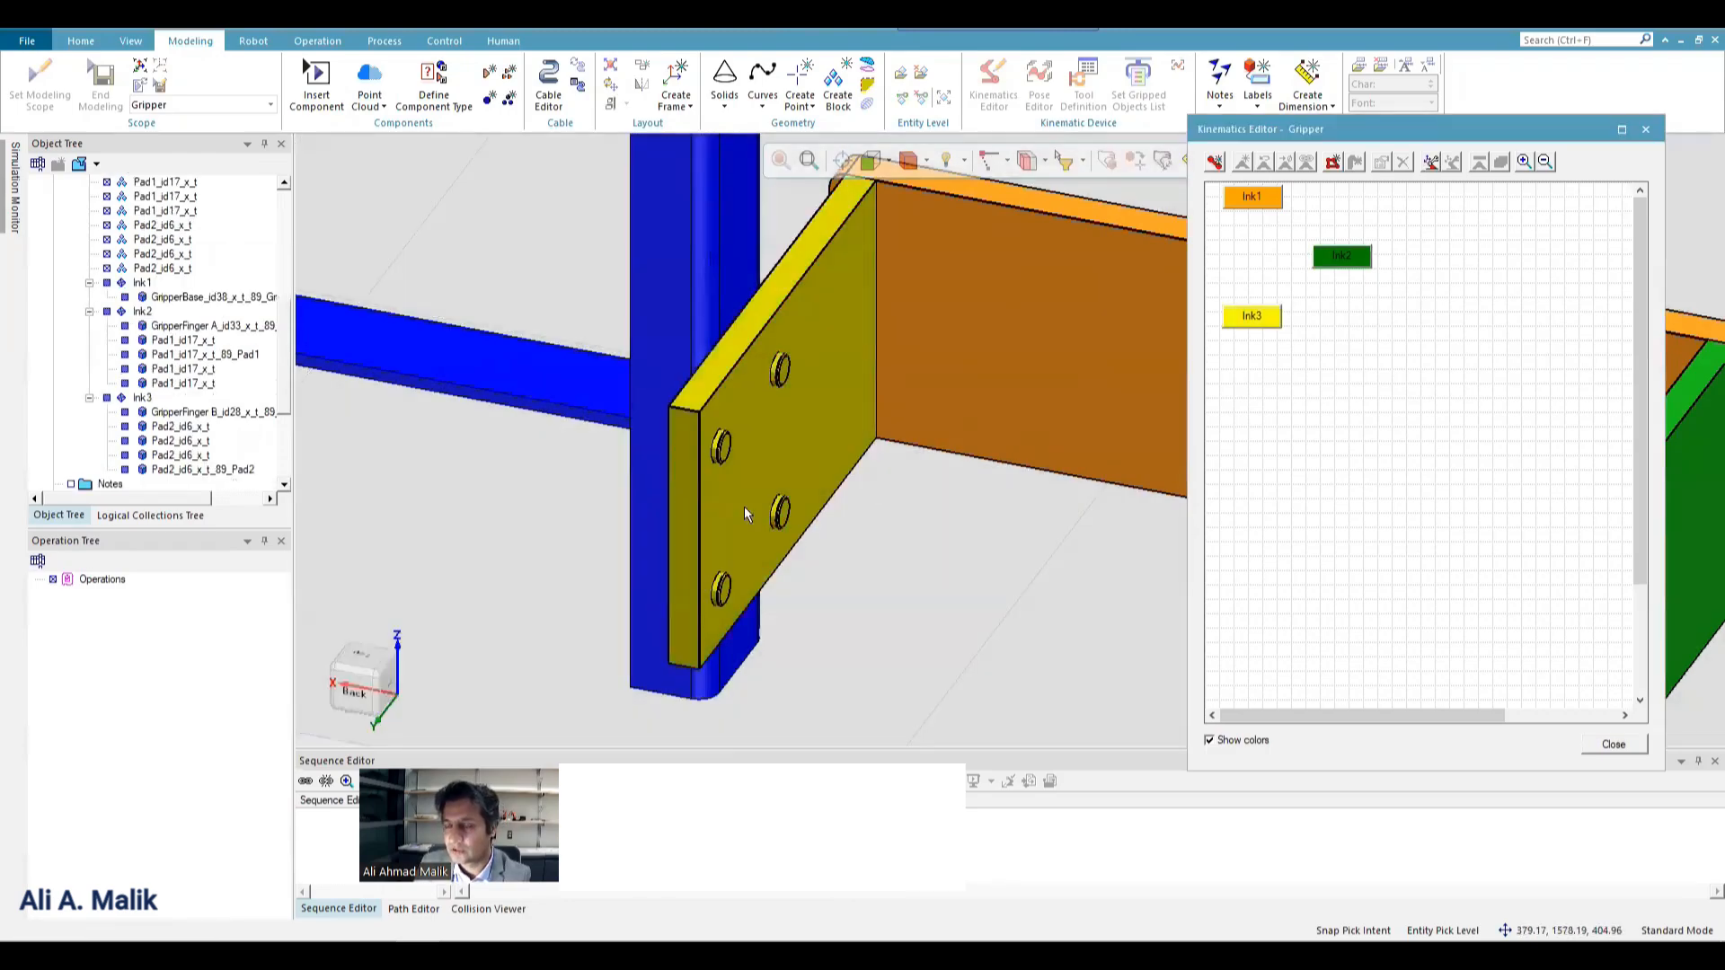
Move the lnk3 block directly beneath lnk1 in the kinematics diagram, level with lnk2.
scroll(744, 505, "down", 5)
scroll(969, 492, "up", 3)
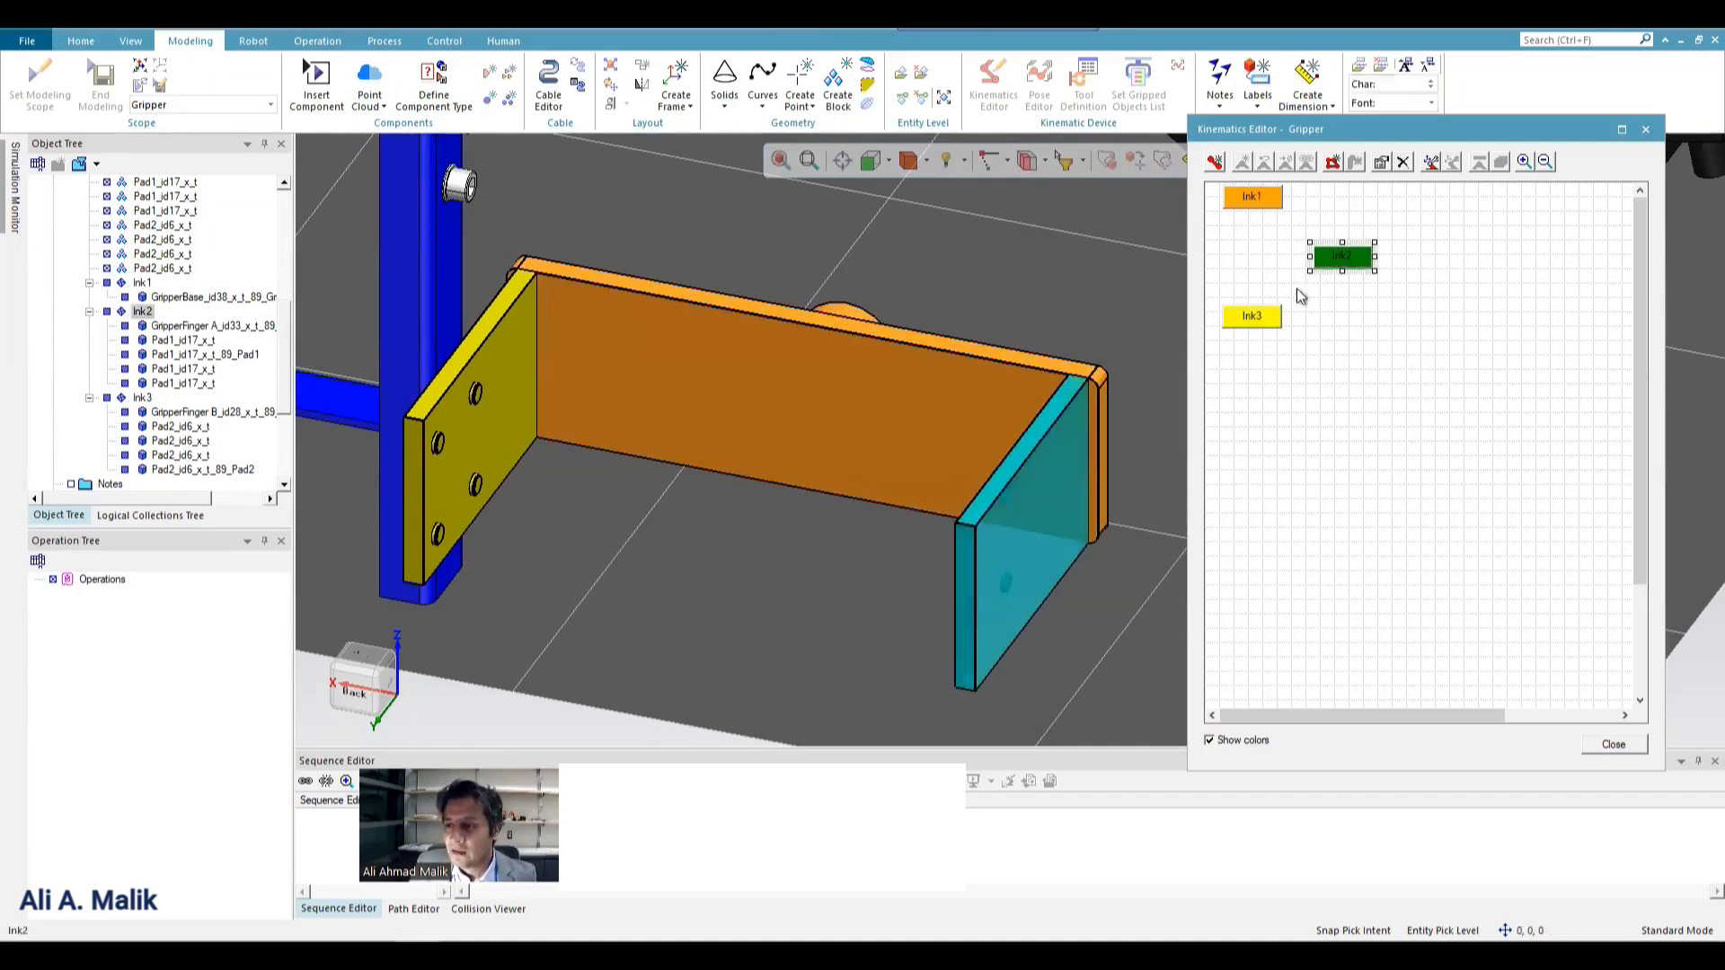
left_click(1262, 314)
left_click_drag(1266, 310, 1263, 257)
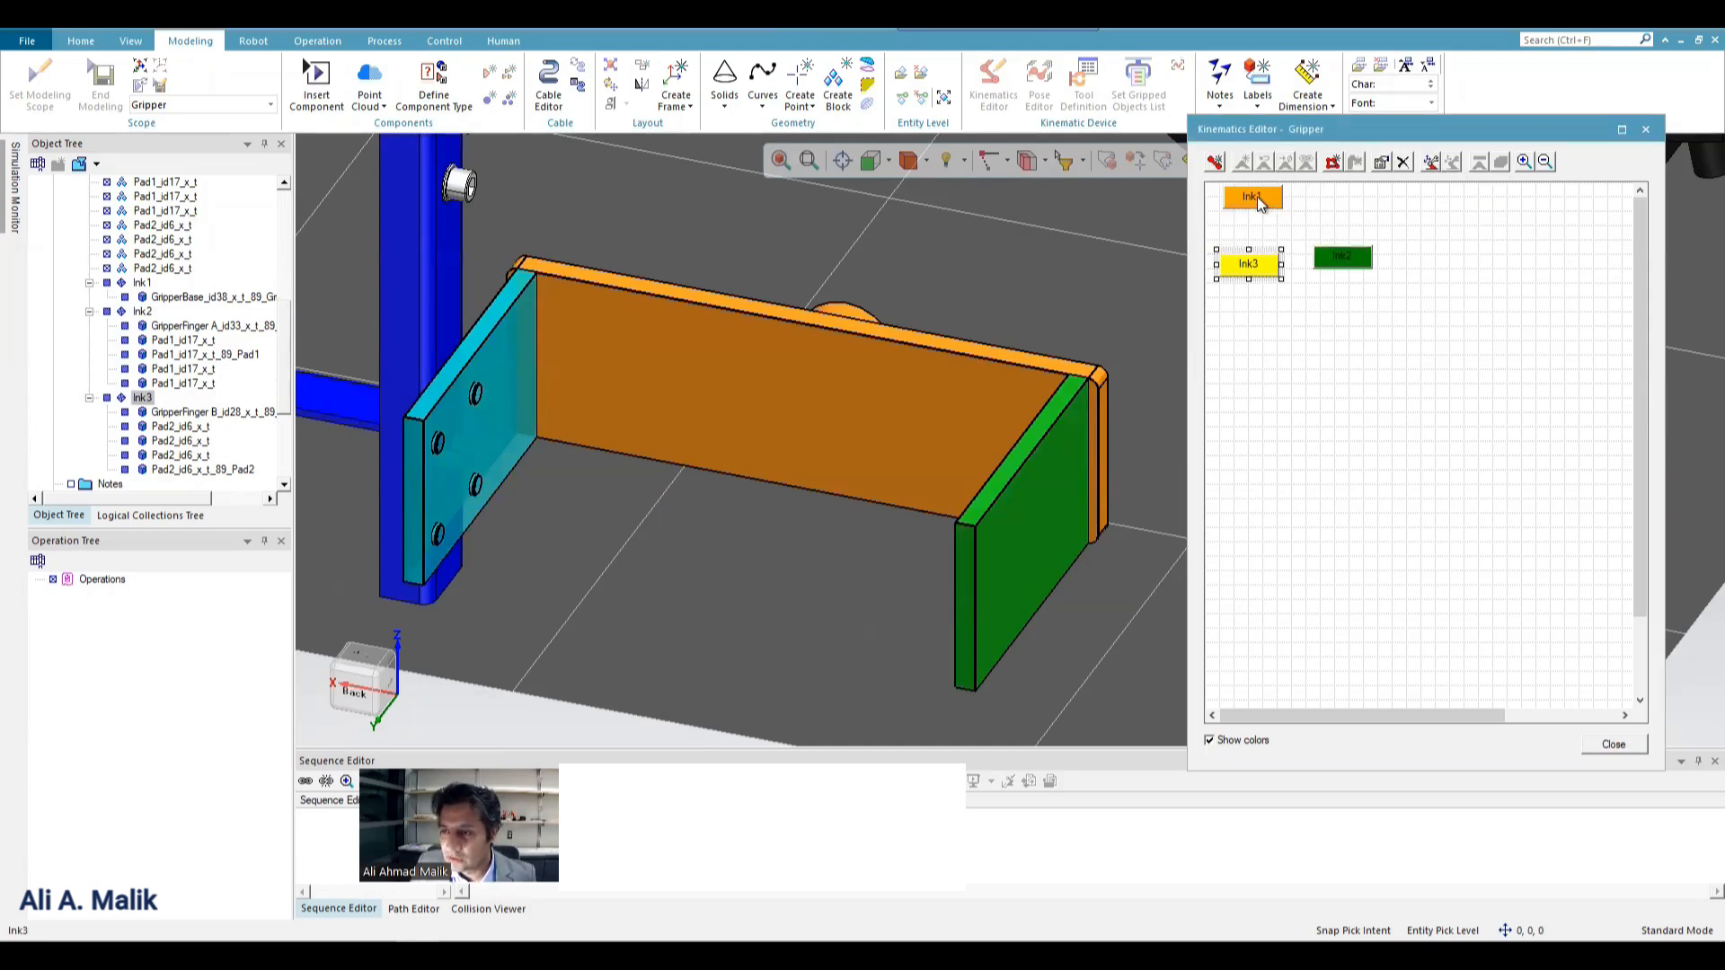
Create a joint with the gripper base link lnk1 as parent and the GripperFinger A link lnk2 as child.
left_click(1259, 201)
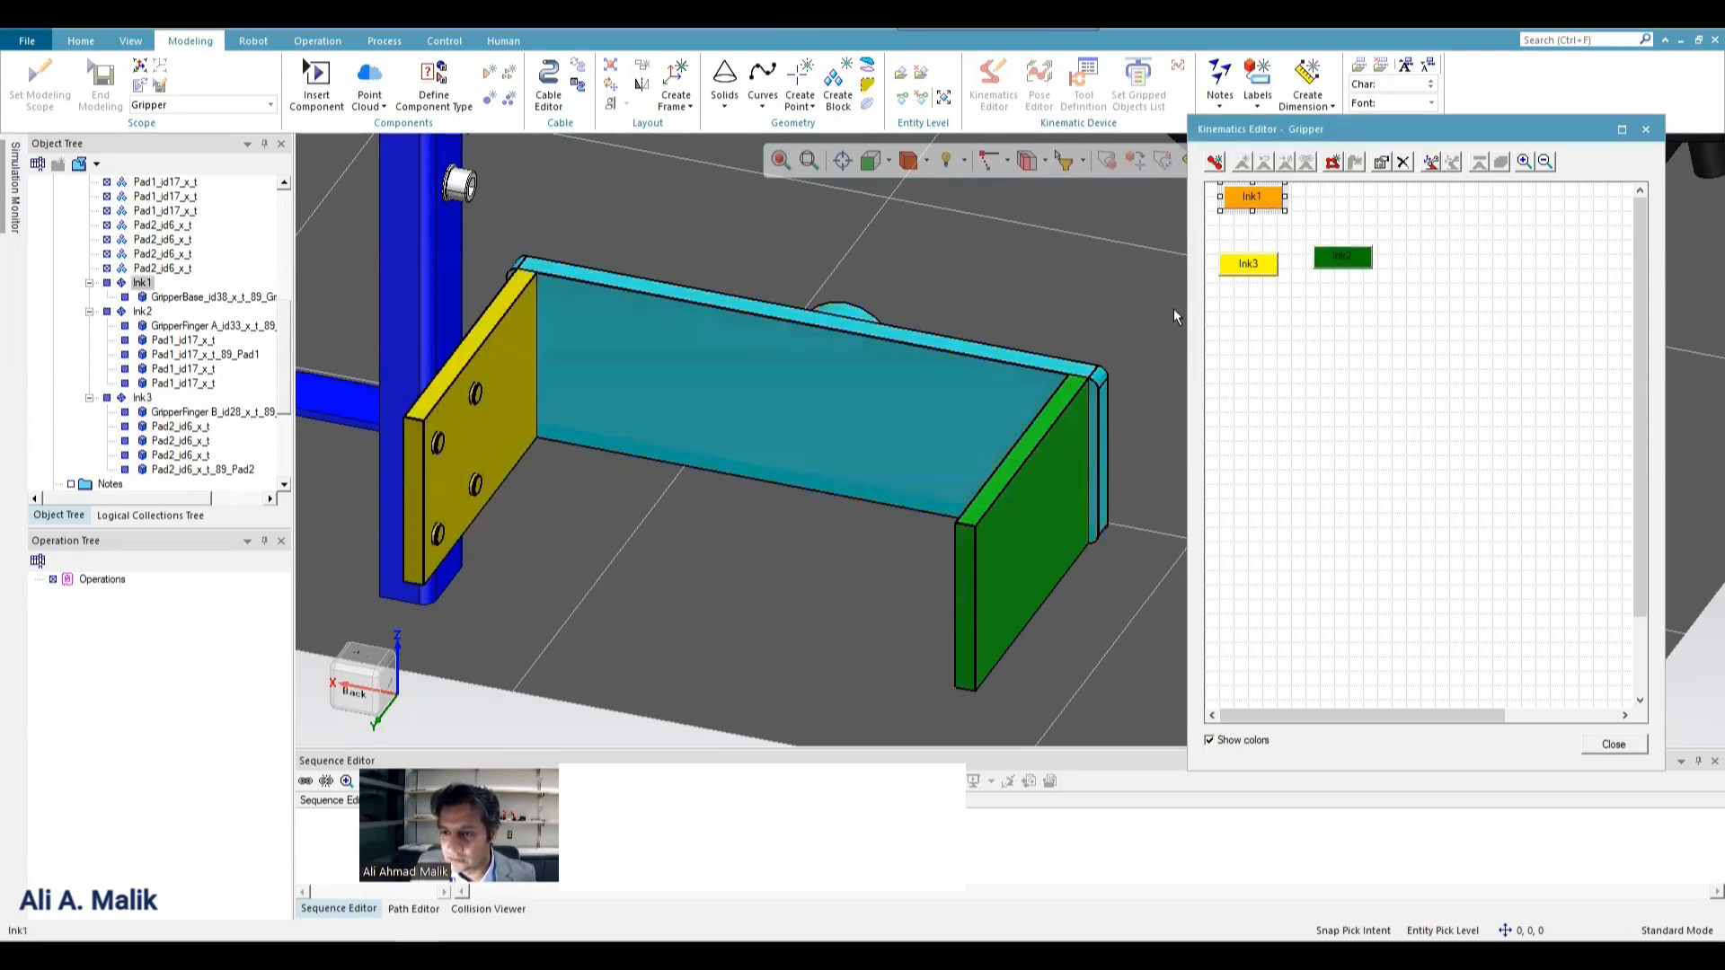
left_click(967, 364)
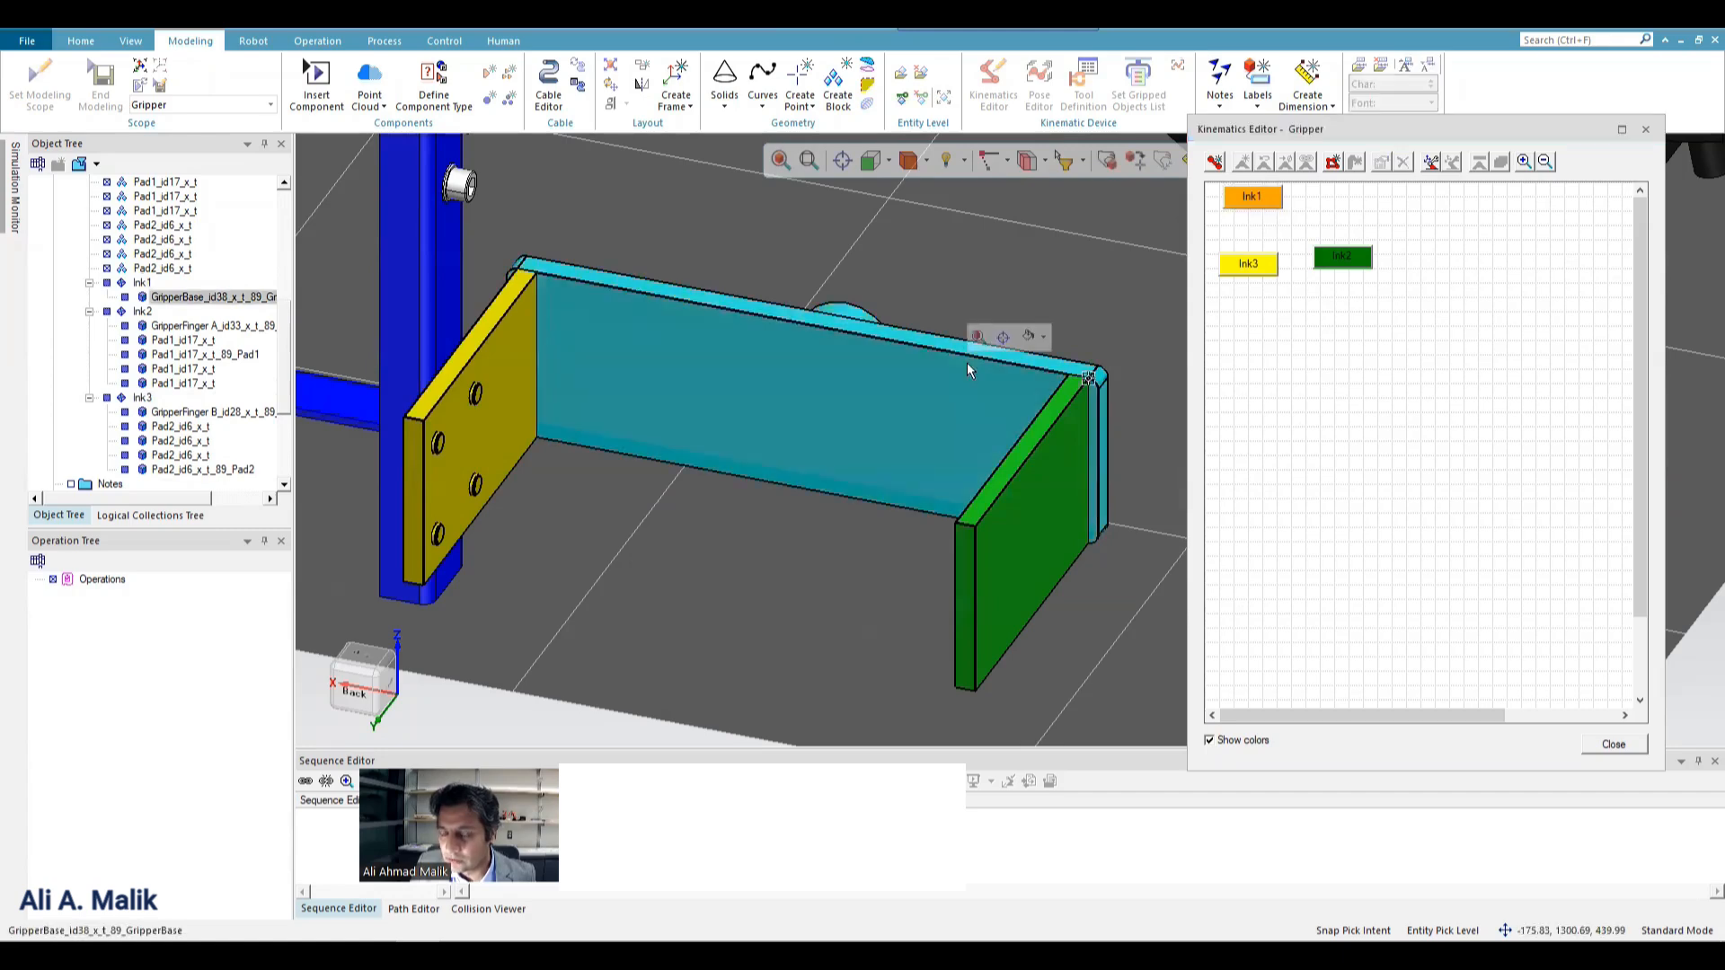
left_click(1051, 418)
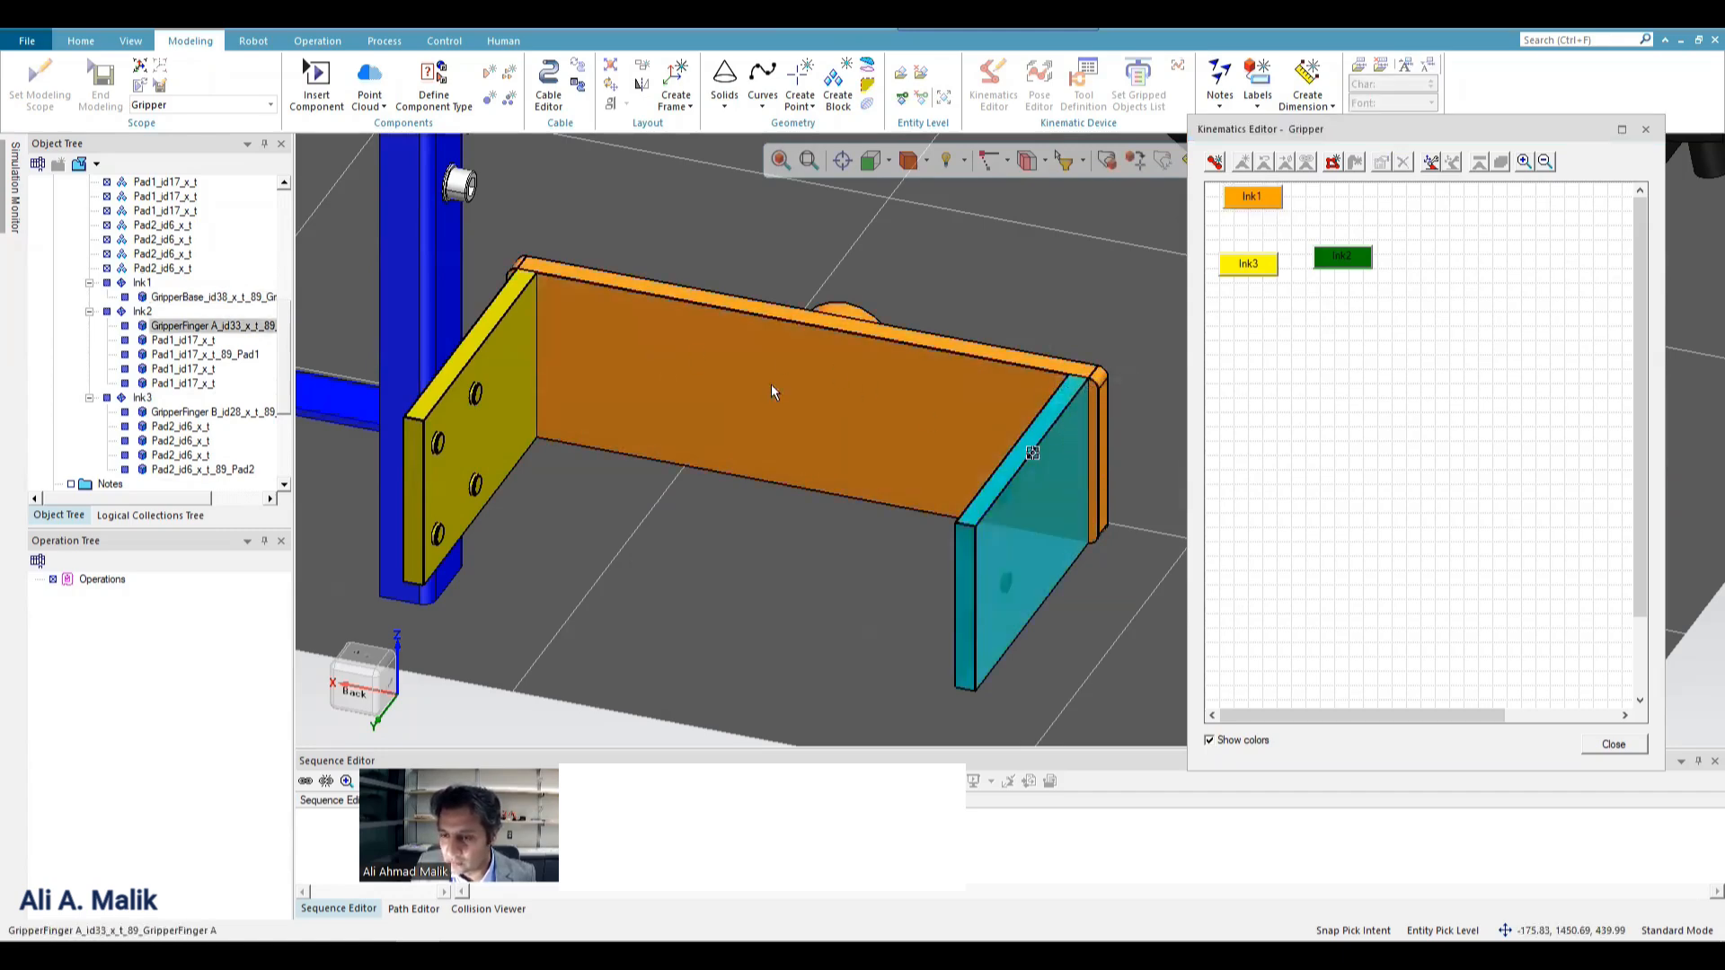
mouse_move(1262, 203)
left_mouse_down()
mouse_move(1361, 258)
mouse_move(1298, 205)
mouse_move(1250, 201)
left_mouse_up()
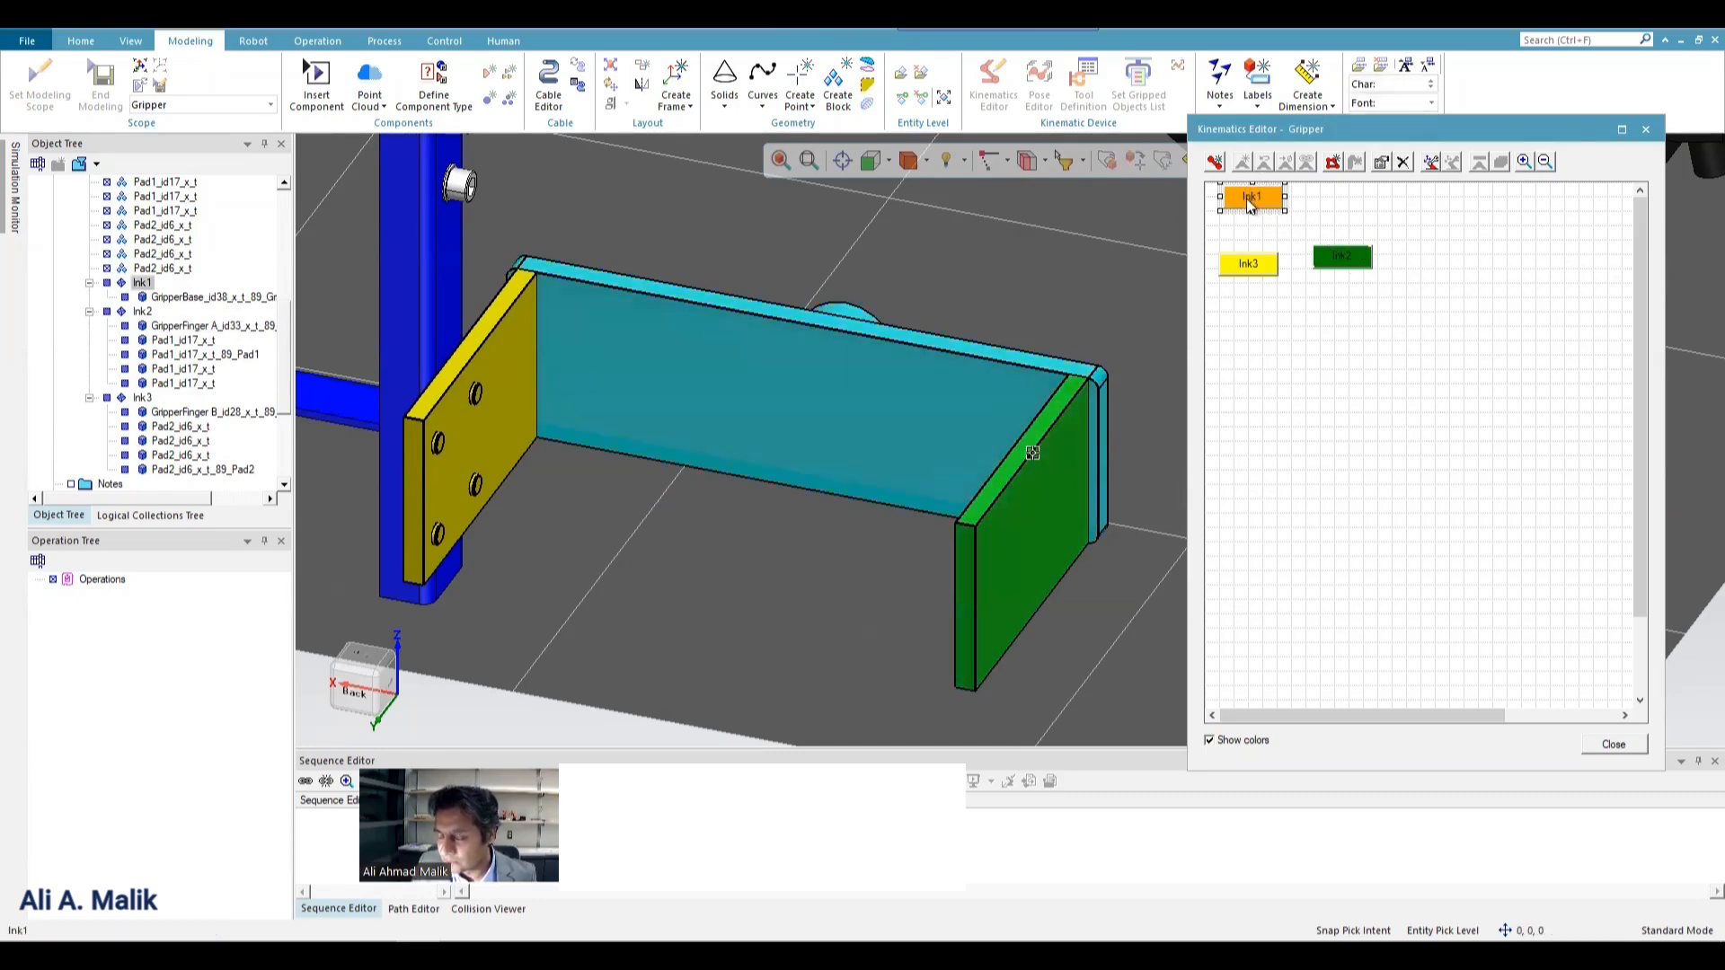
left_click_drag(1255, 200, 1346, 263)
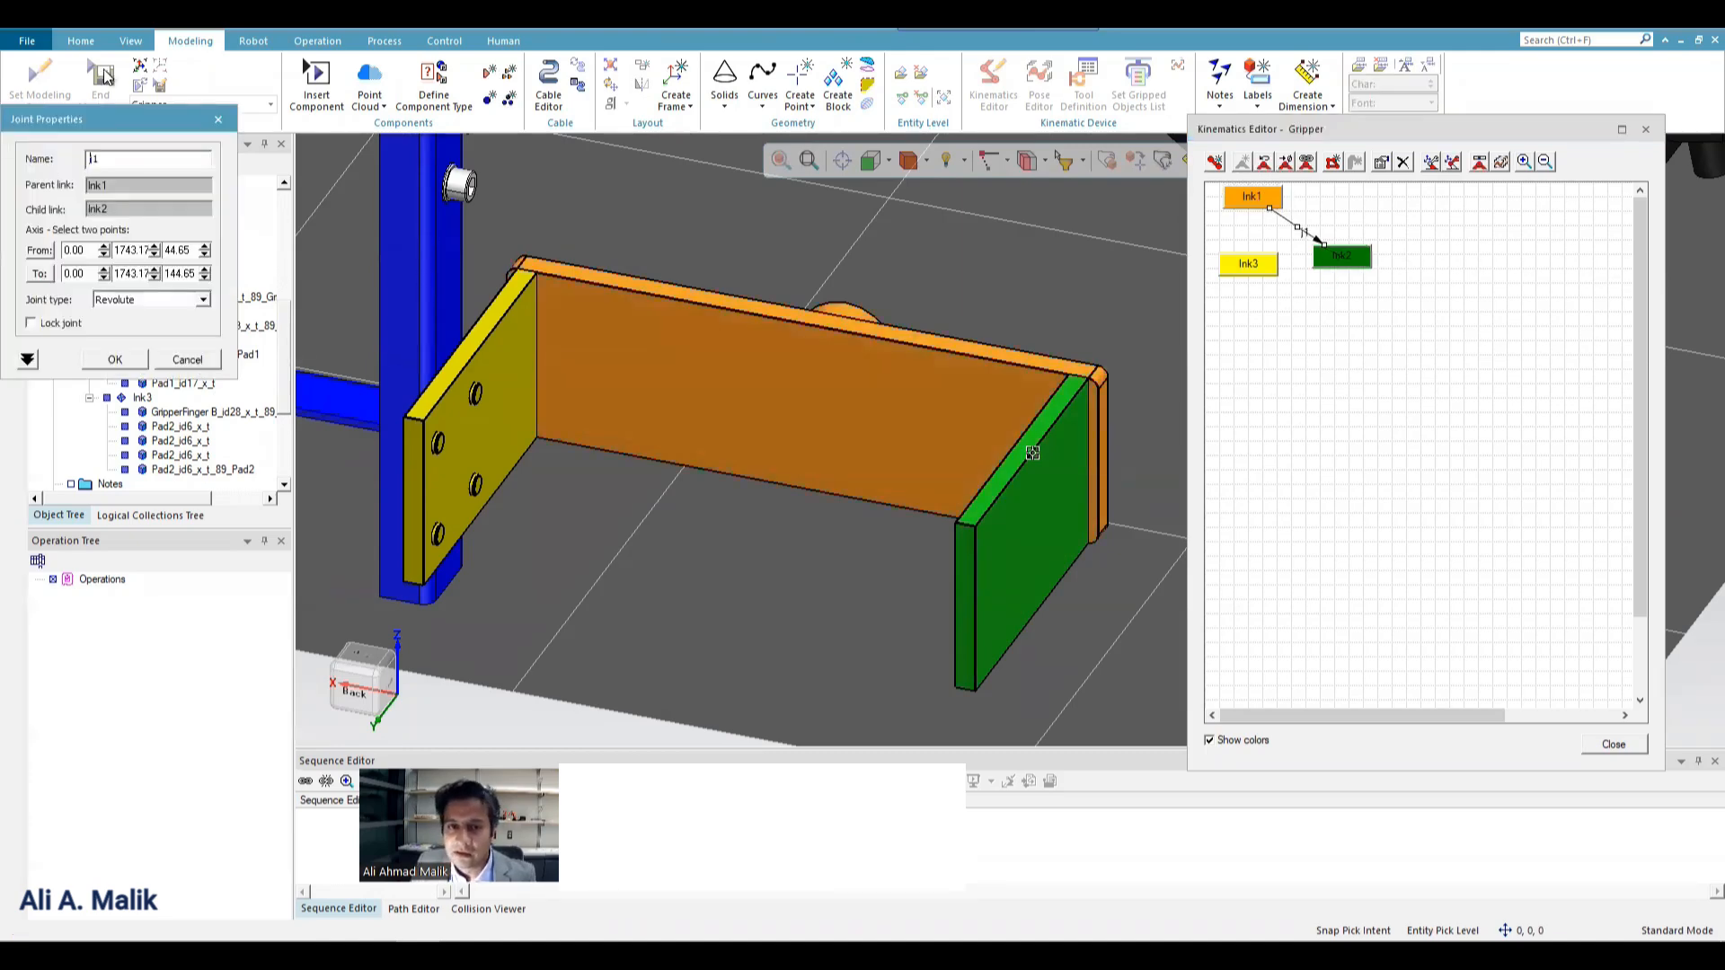
left_click_drag(133, 119, 772, 170)
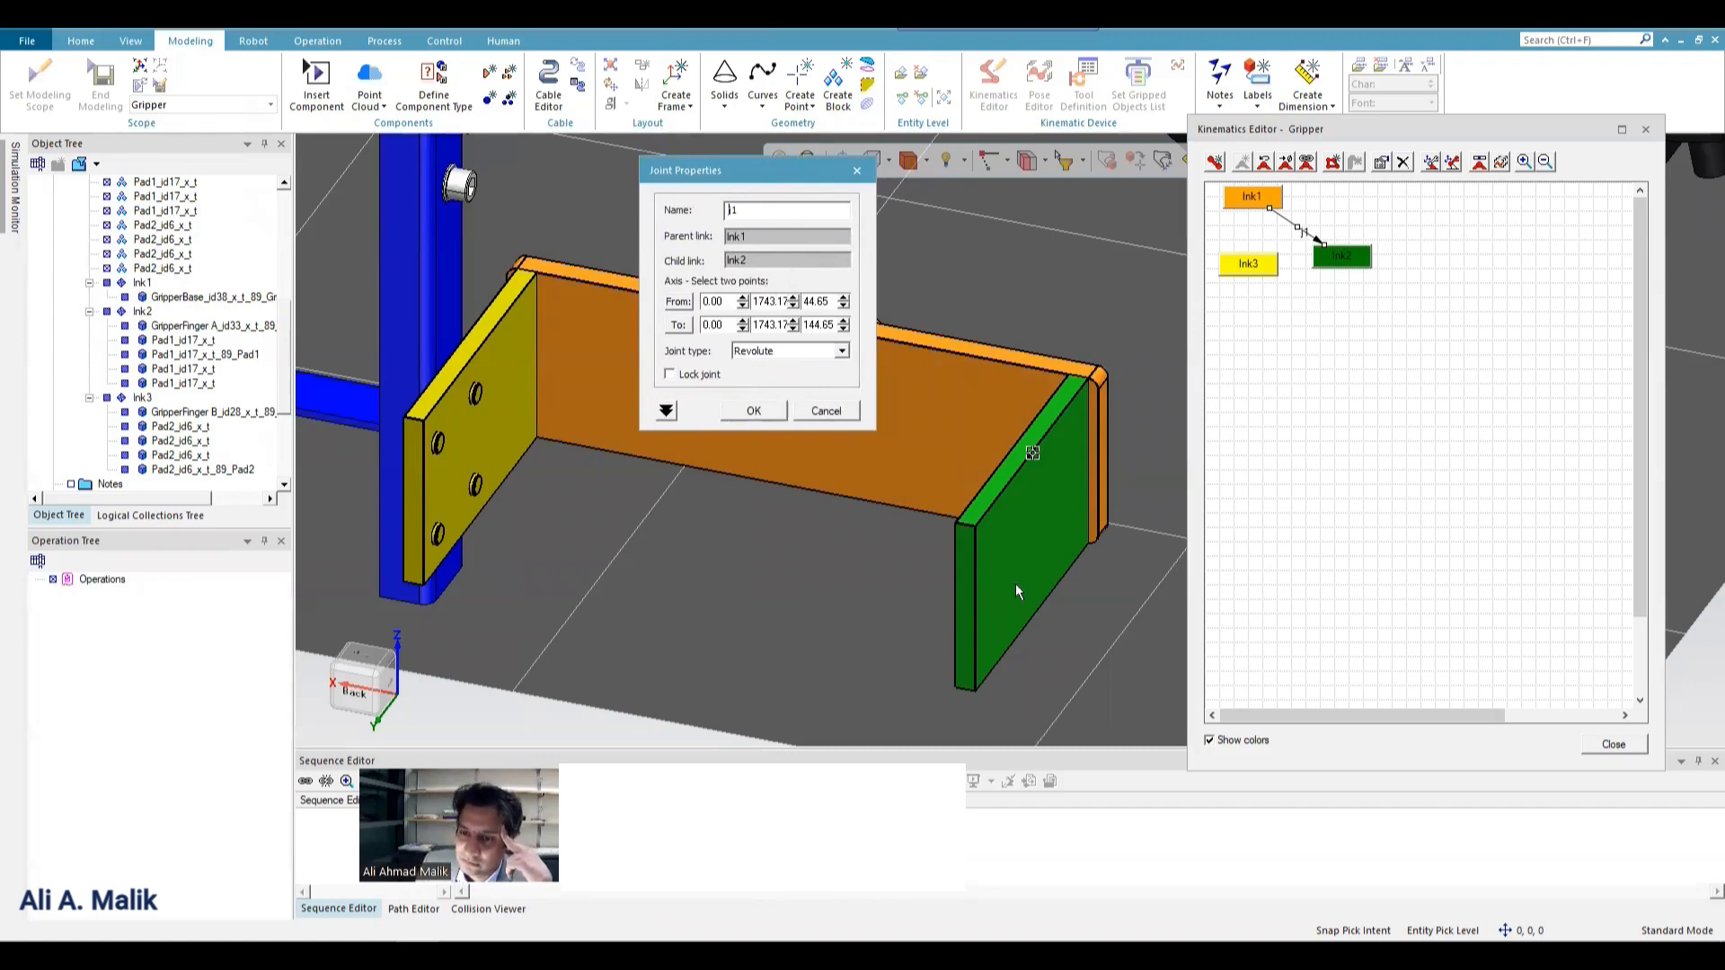
Define joint j1's axis in top view, from the middle of the gripper base plate to its end above the green GripperFinger A.
scroll(1039, 525, "down", 4)
scroll(973, 574, "up", 1)
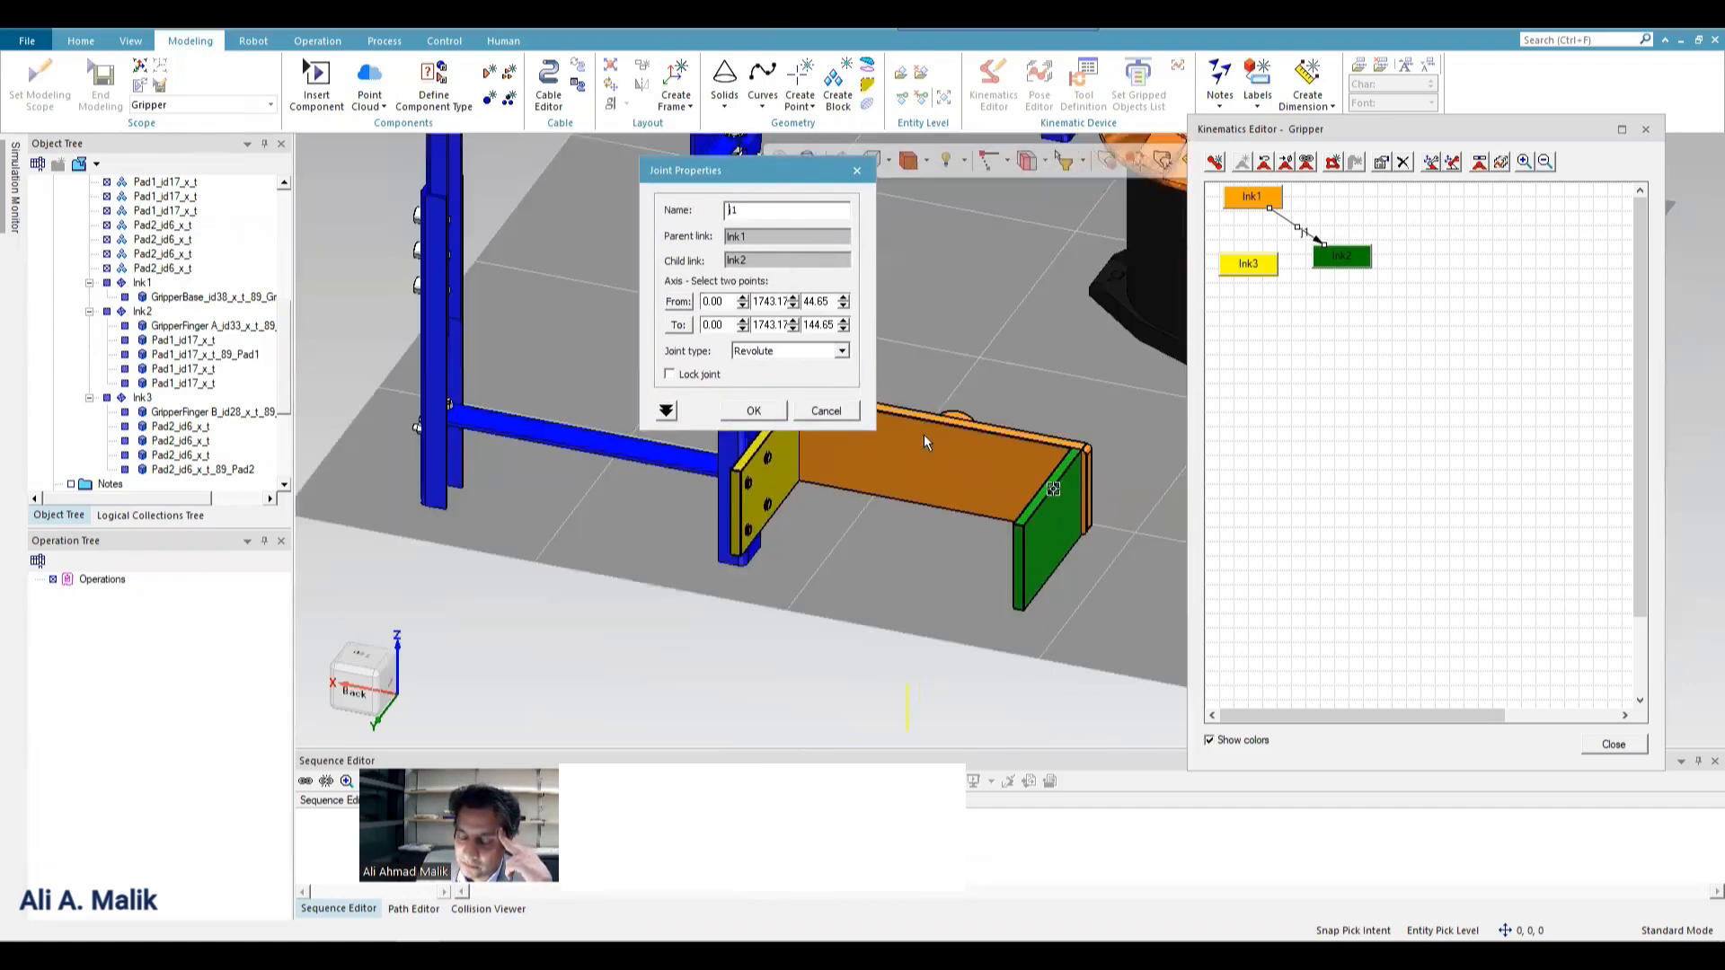
scroll(968, 390, "down", 2)
scroll(925, 644, "up", 3)
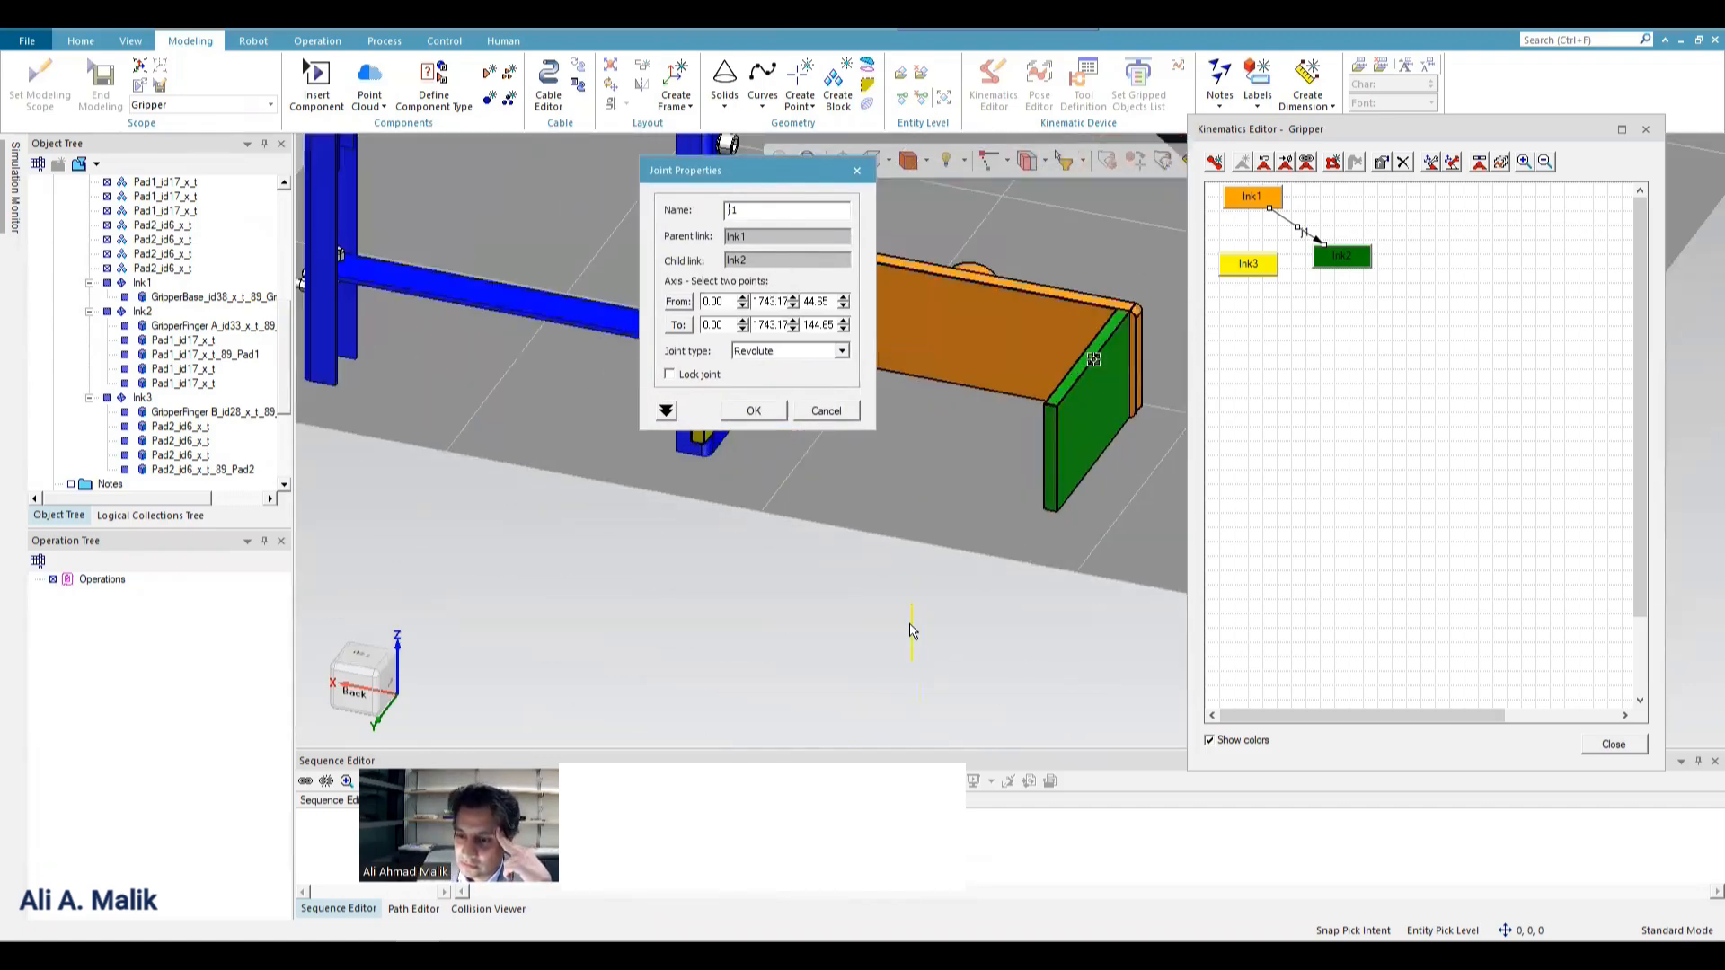
scroll(925, 609, "down", 2)
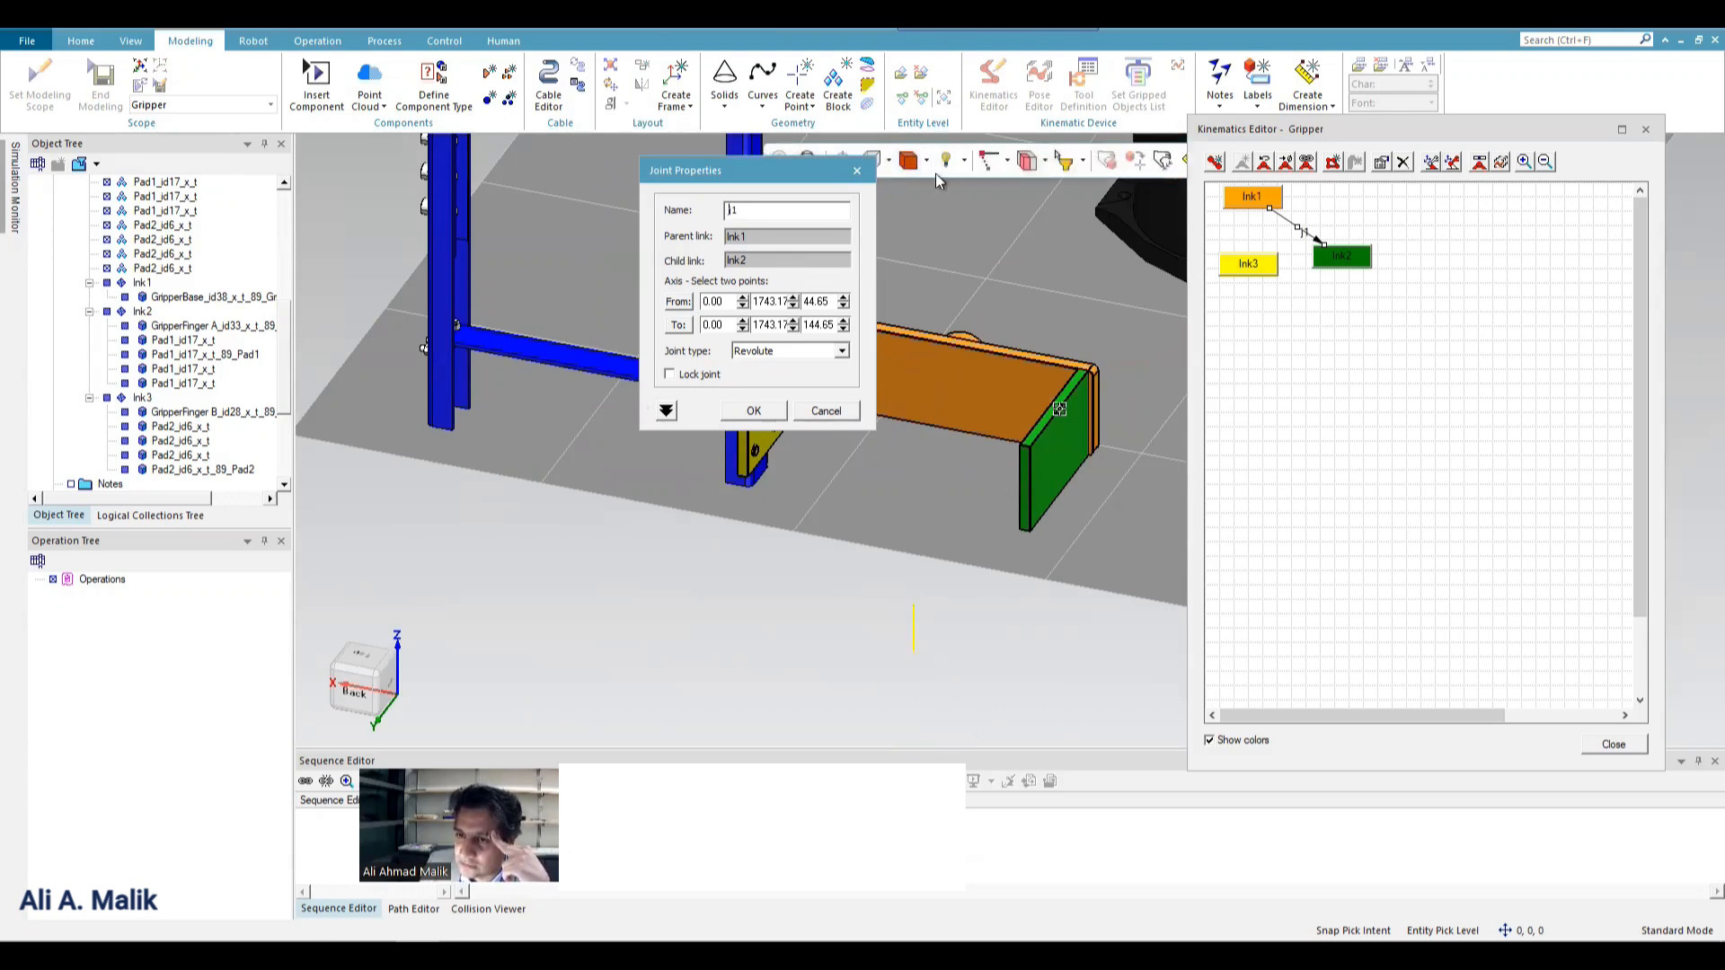
left_click_drag(754, 173, 627, 195)
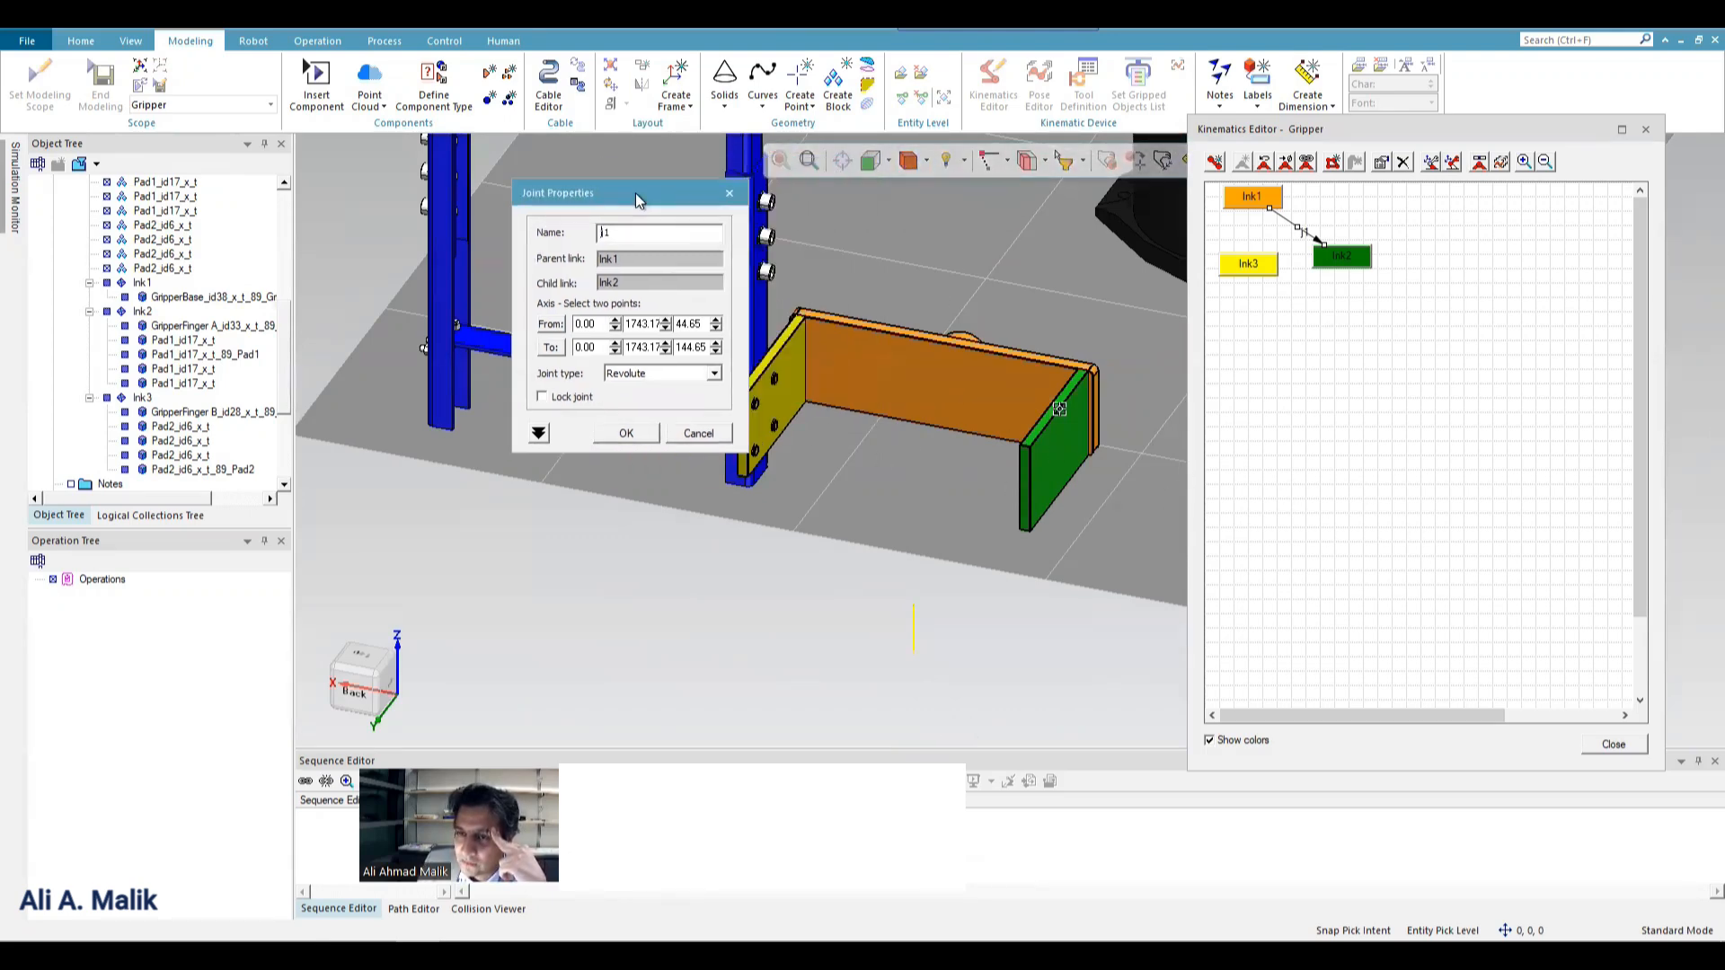
mouse_move(887, 167)
left_click(895, 206)
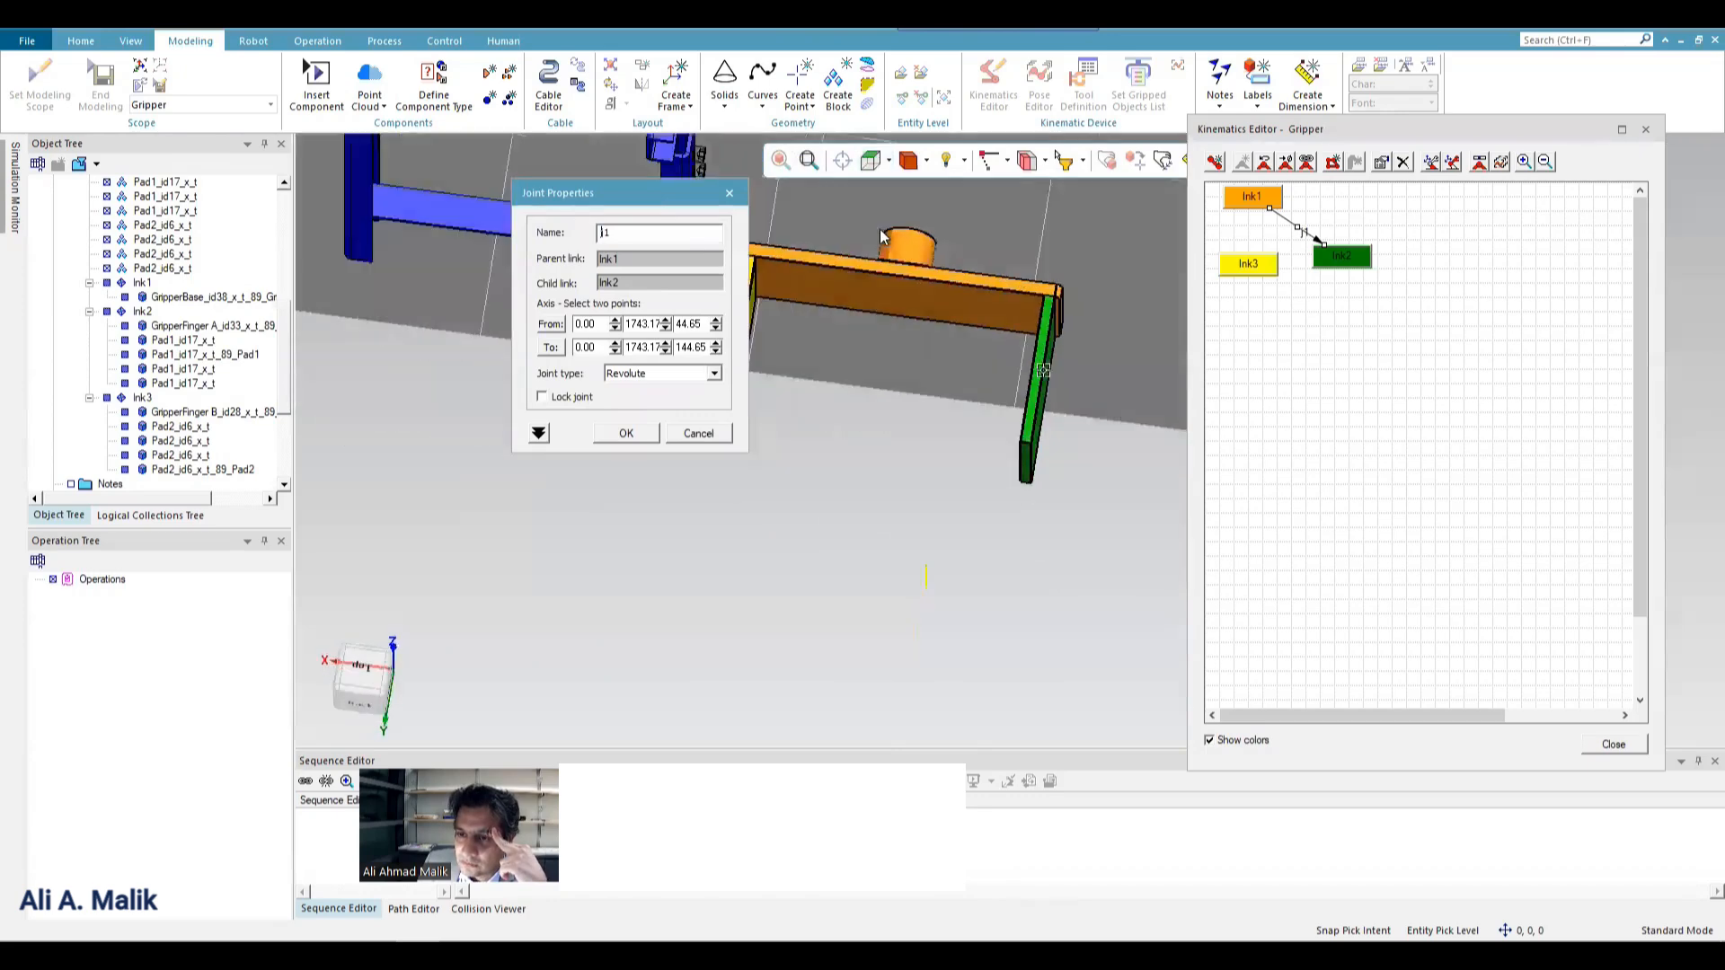
left_click(550, 323)
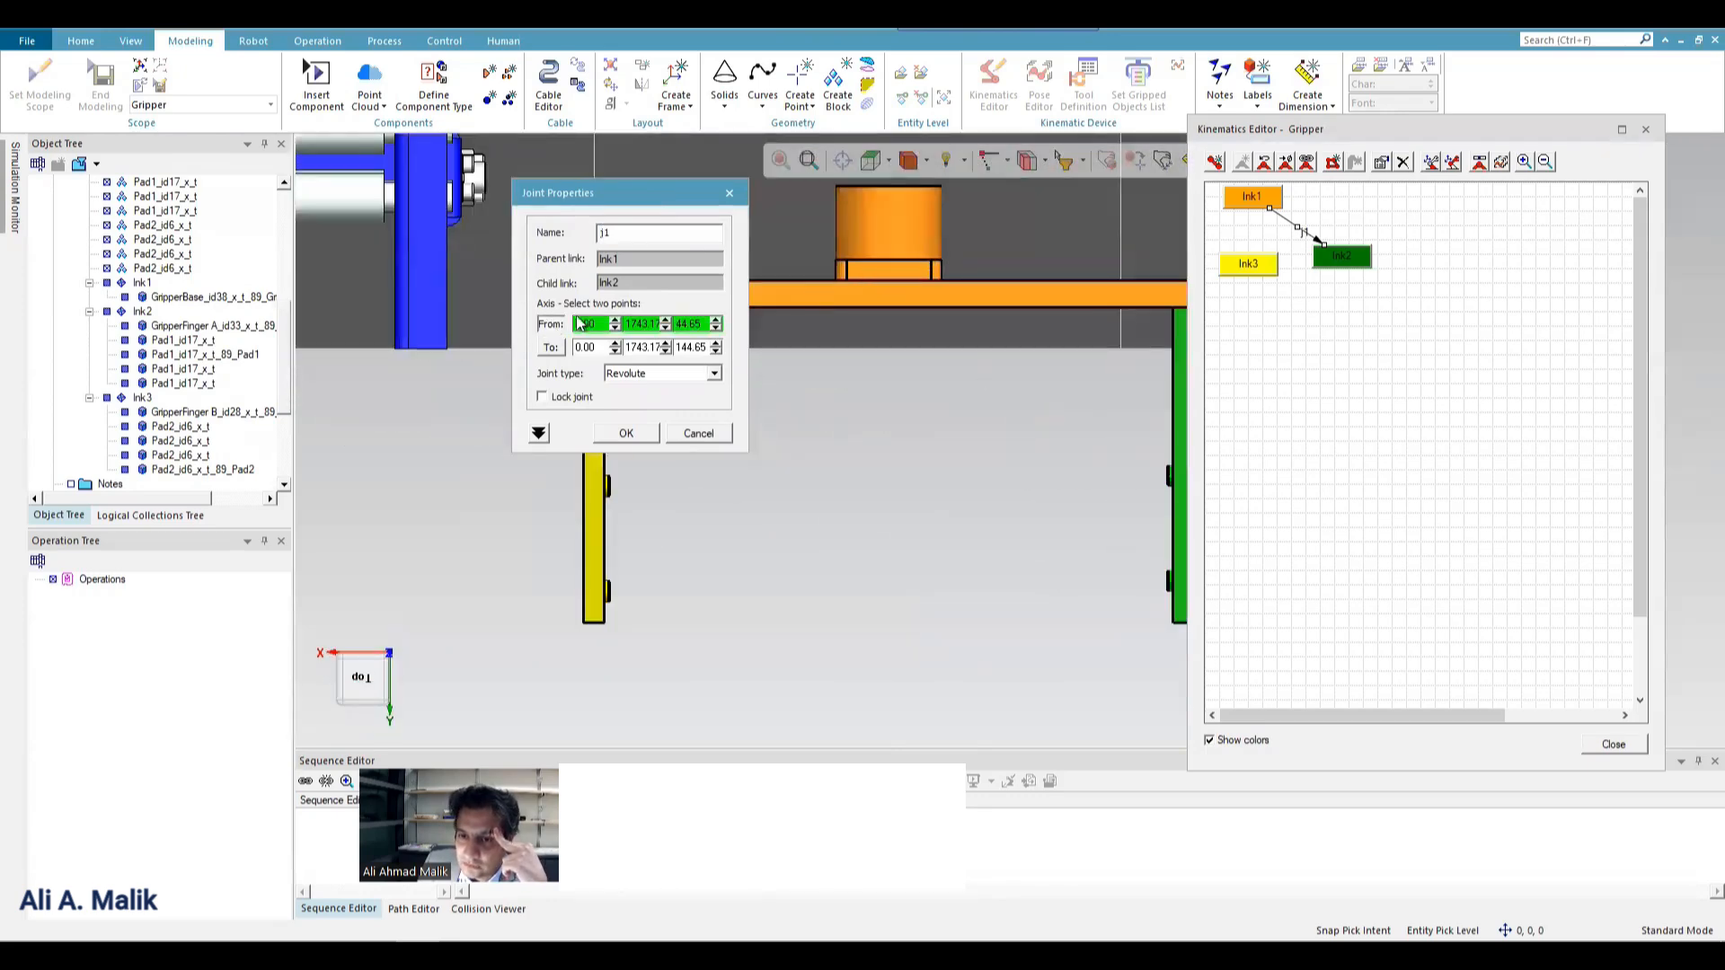
left_click(885, 279)
scroll(885, 278, "down", 2)
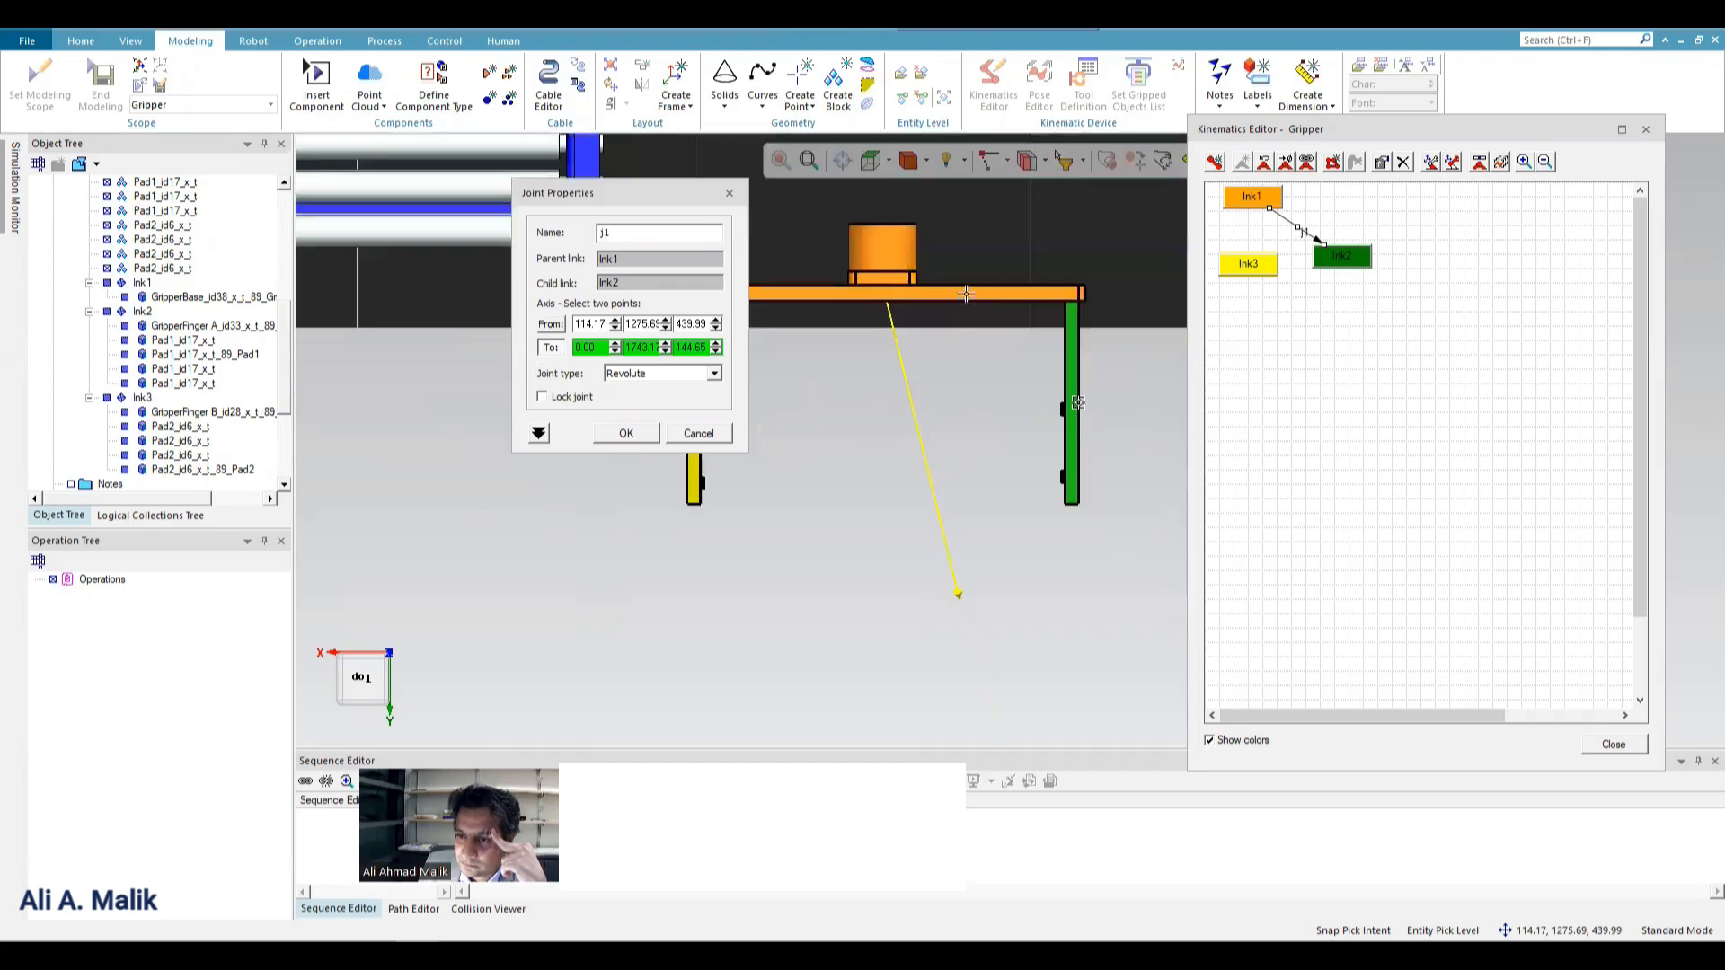
left_click(1078, 285)
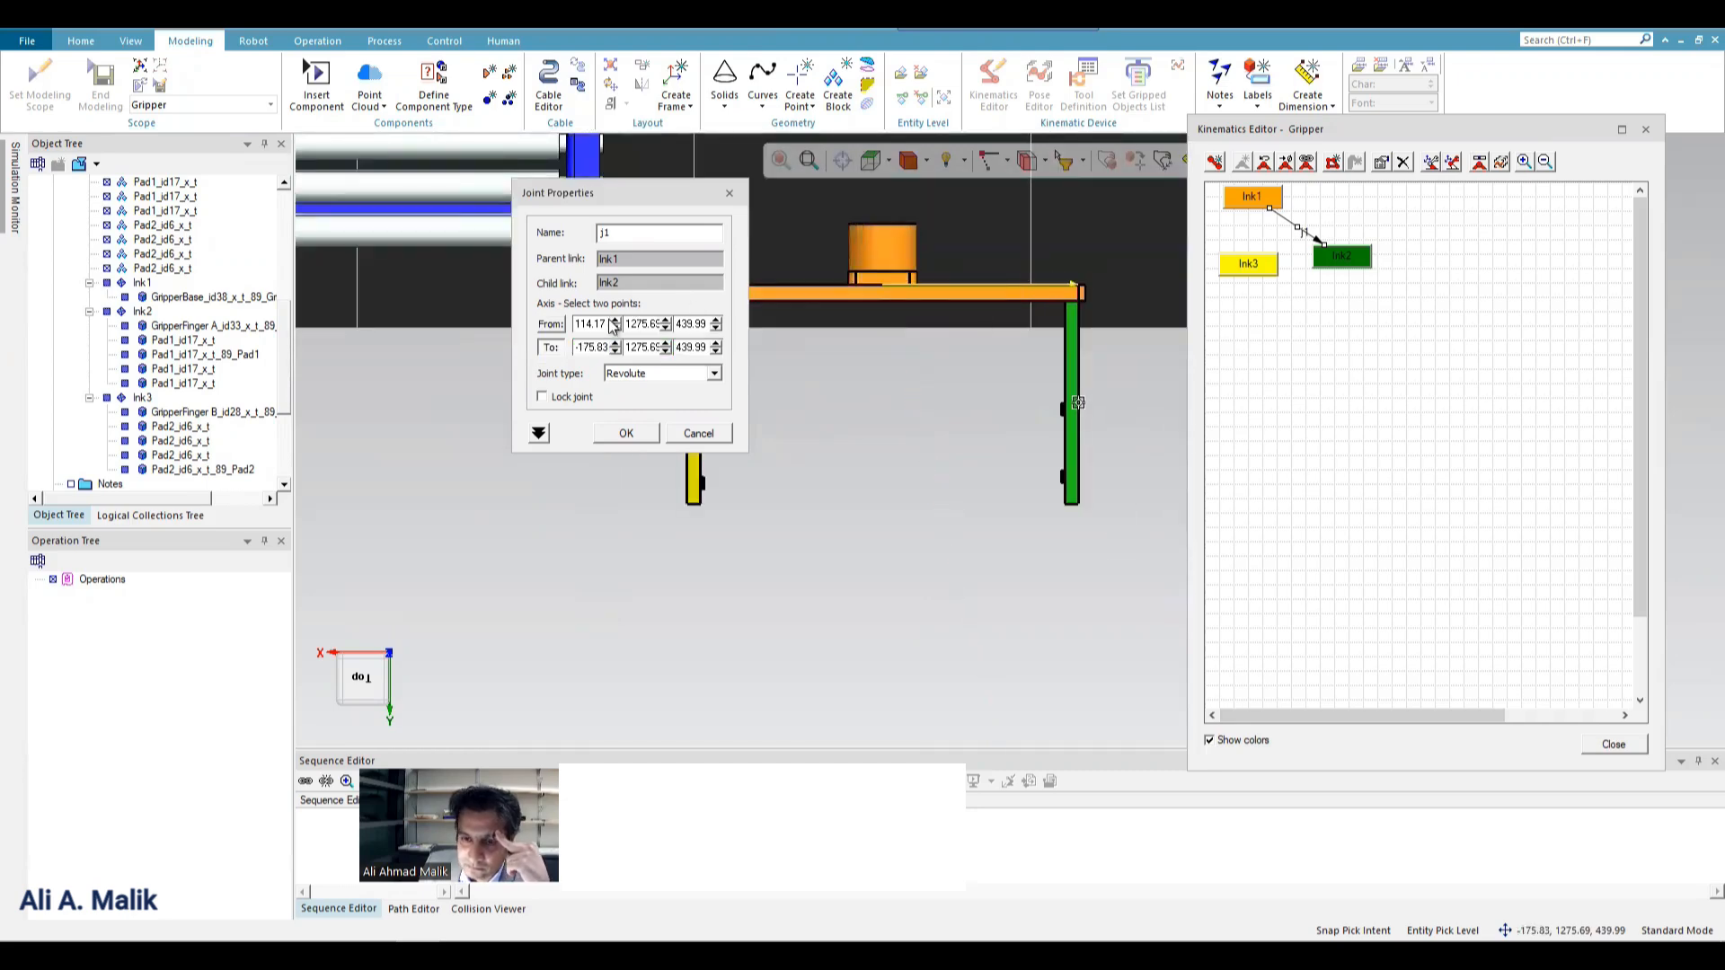
Make joint j1 prismatic with constant limits and set its low limit to -50.
left_click(689, 379)
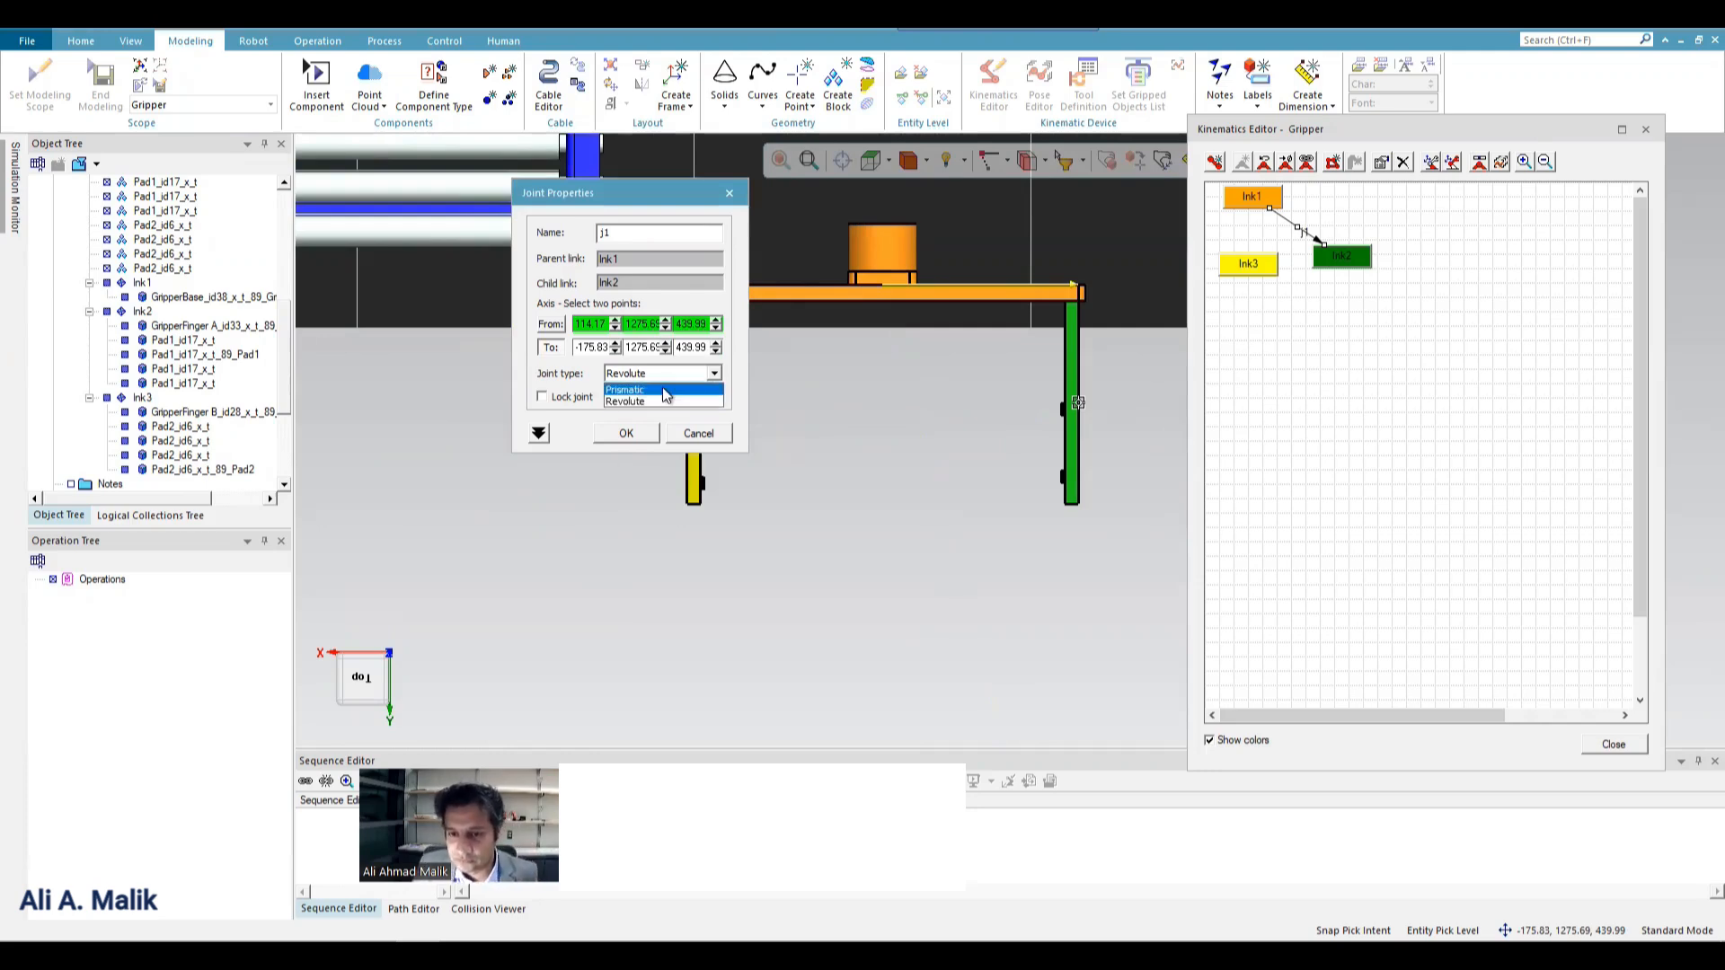
left_click(659, 391)
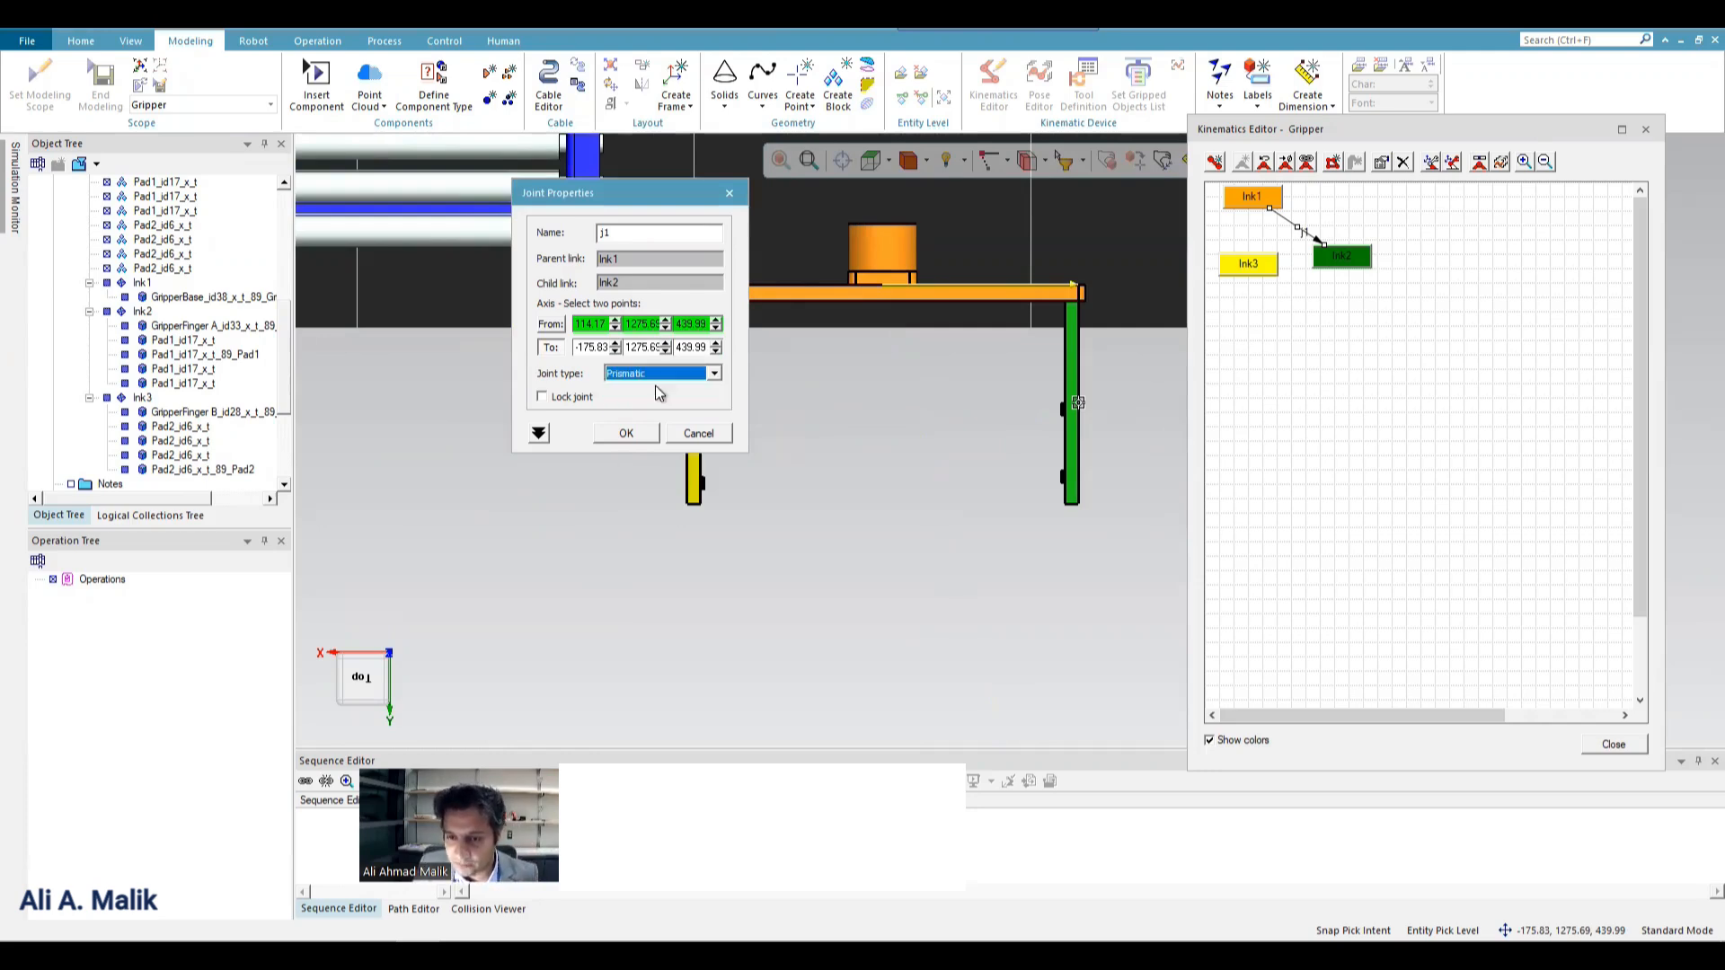
left_click(537, 434)
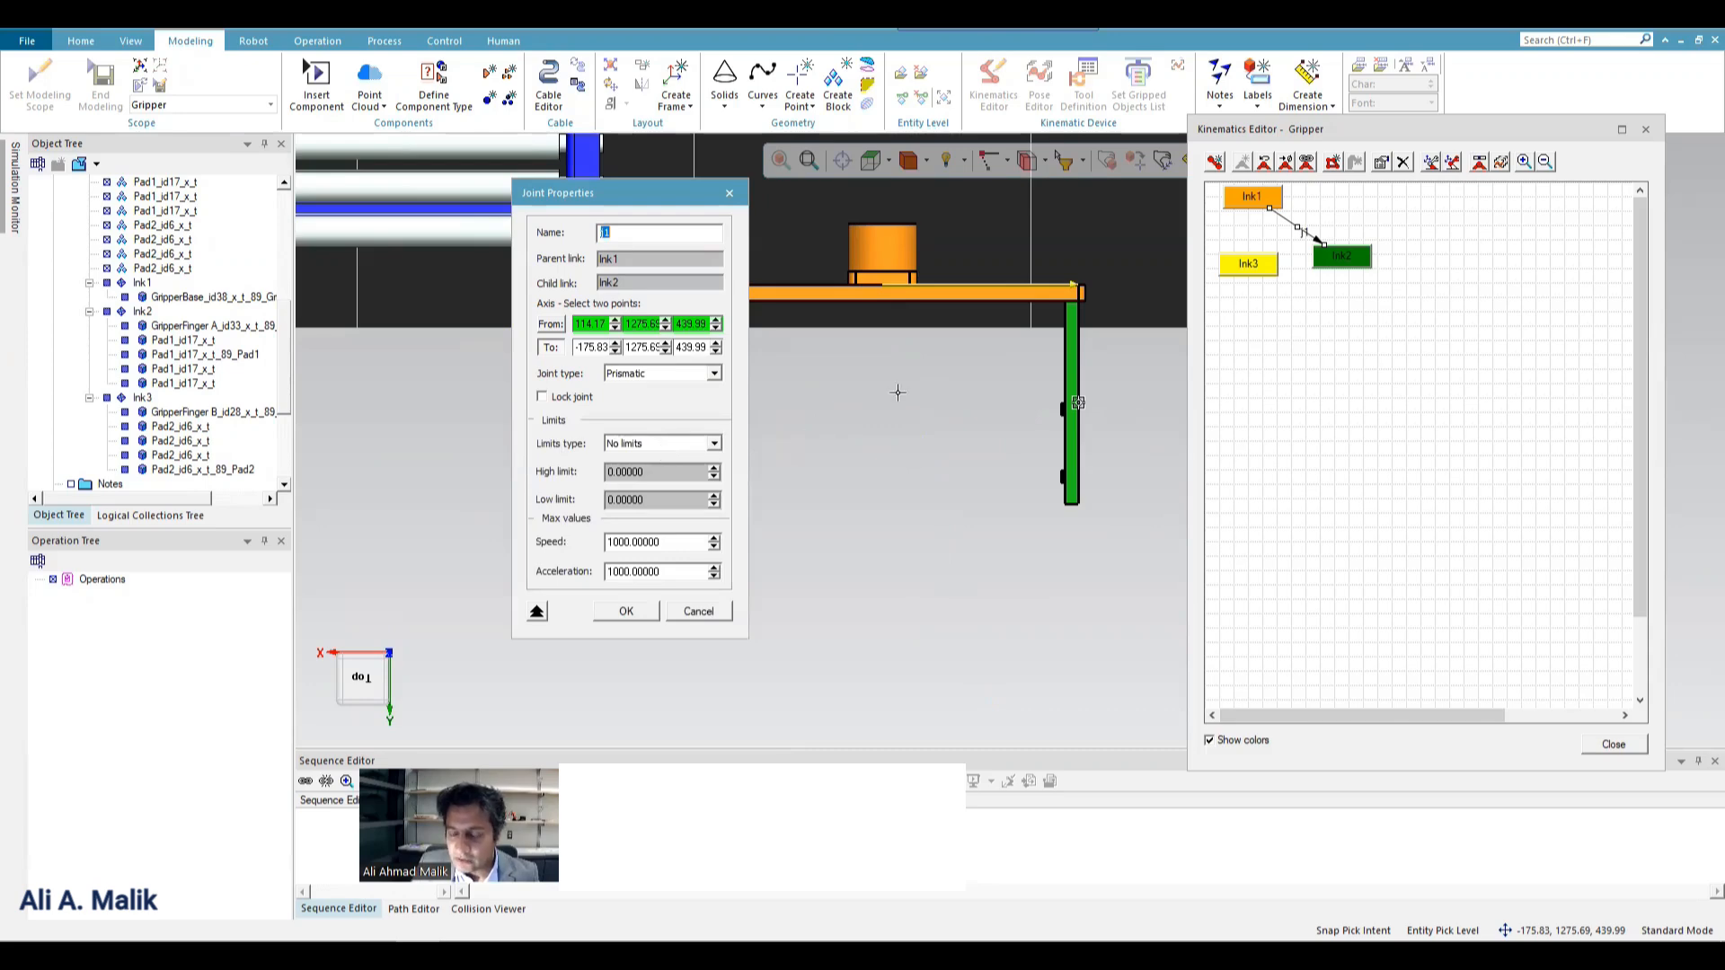
scroll(1087, 313, "up", 2)
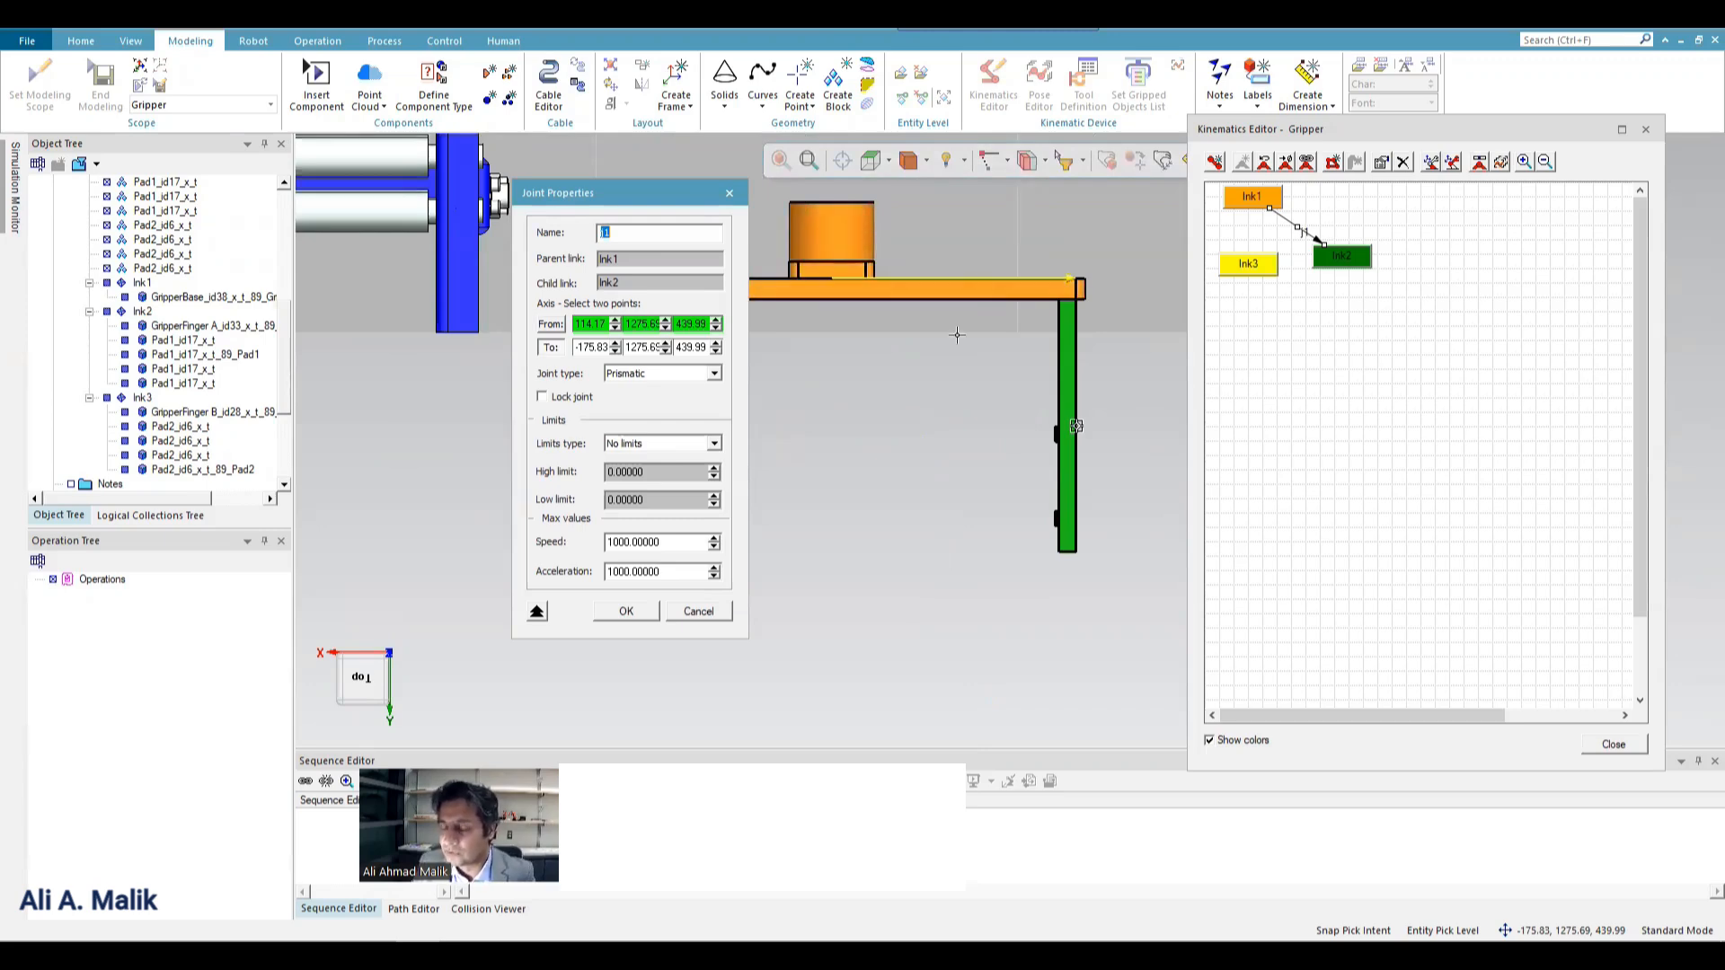
left_click(684, 443)
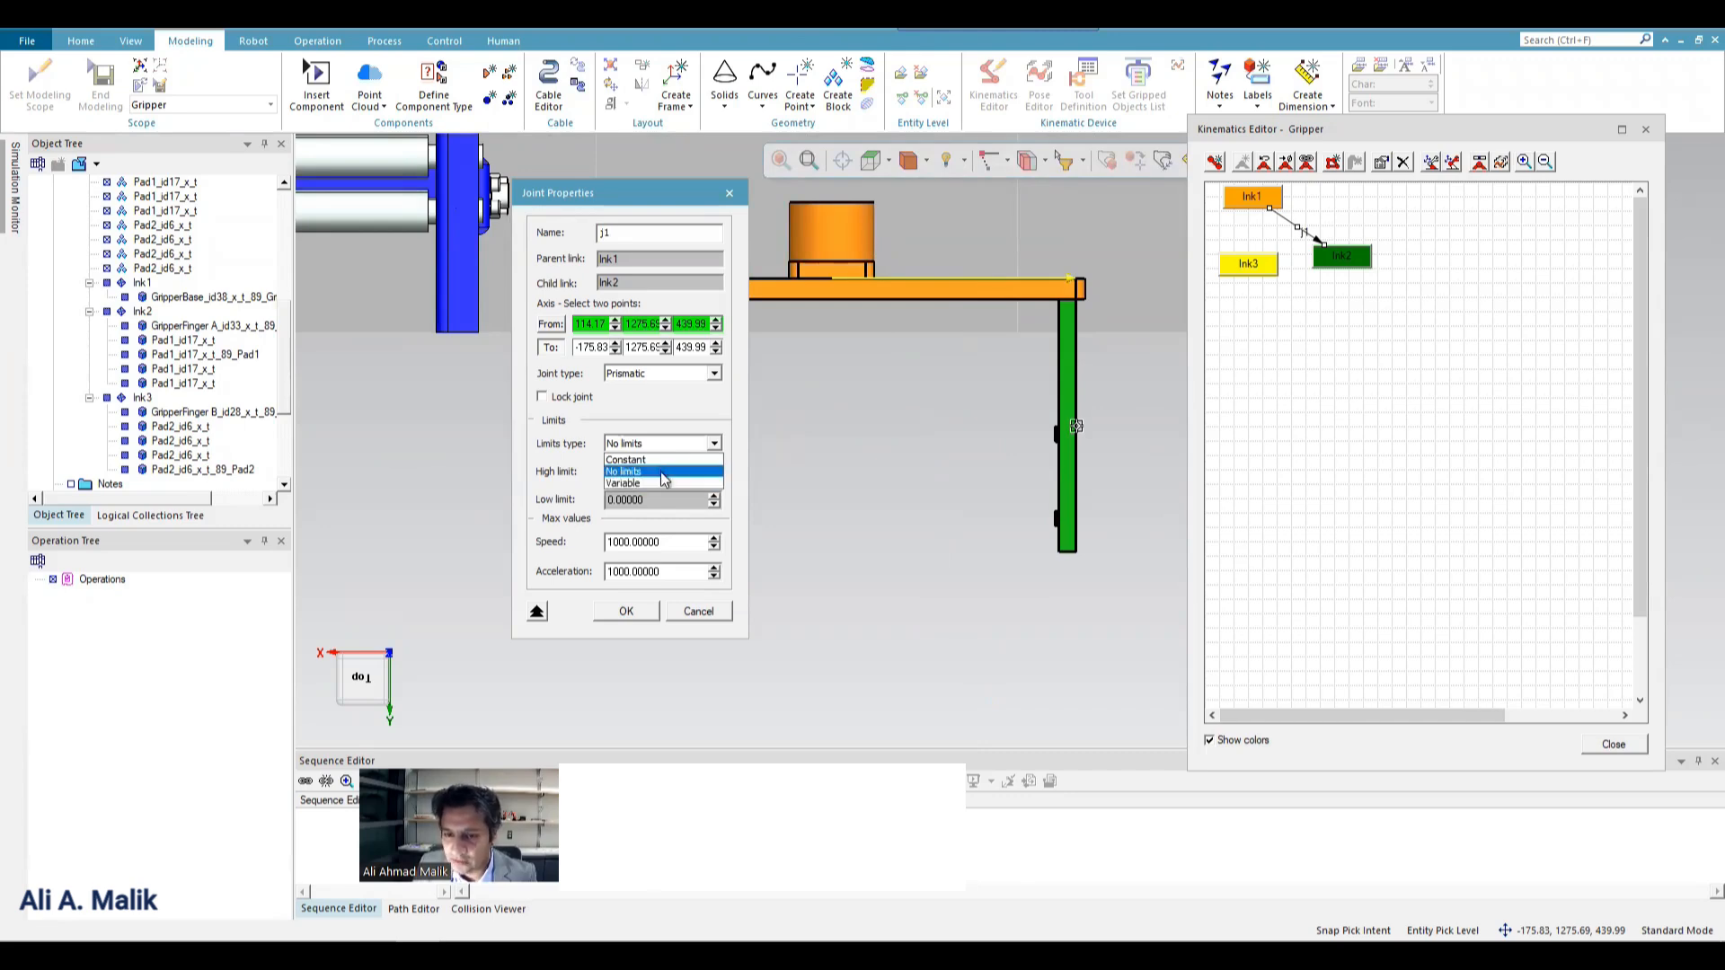
left_click(653, 460)
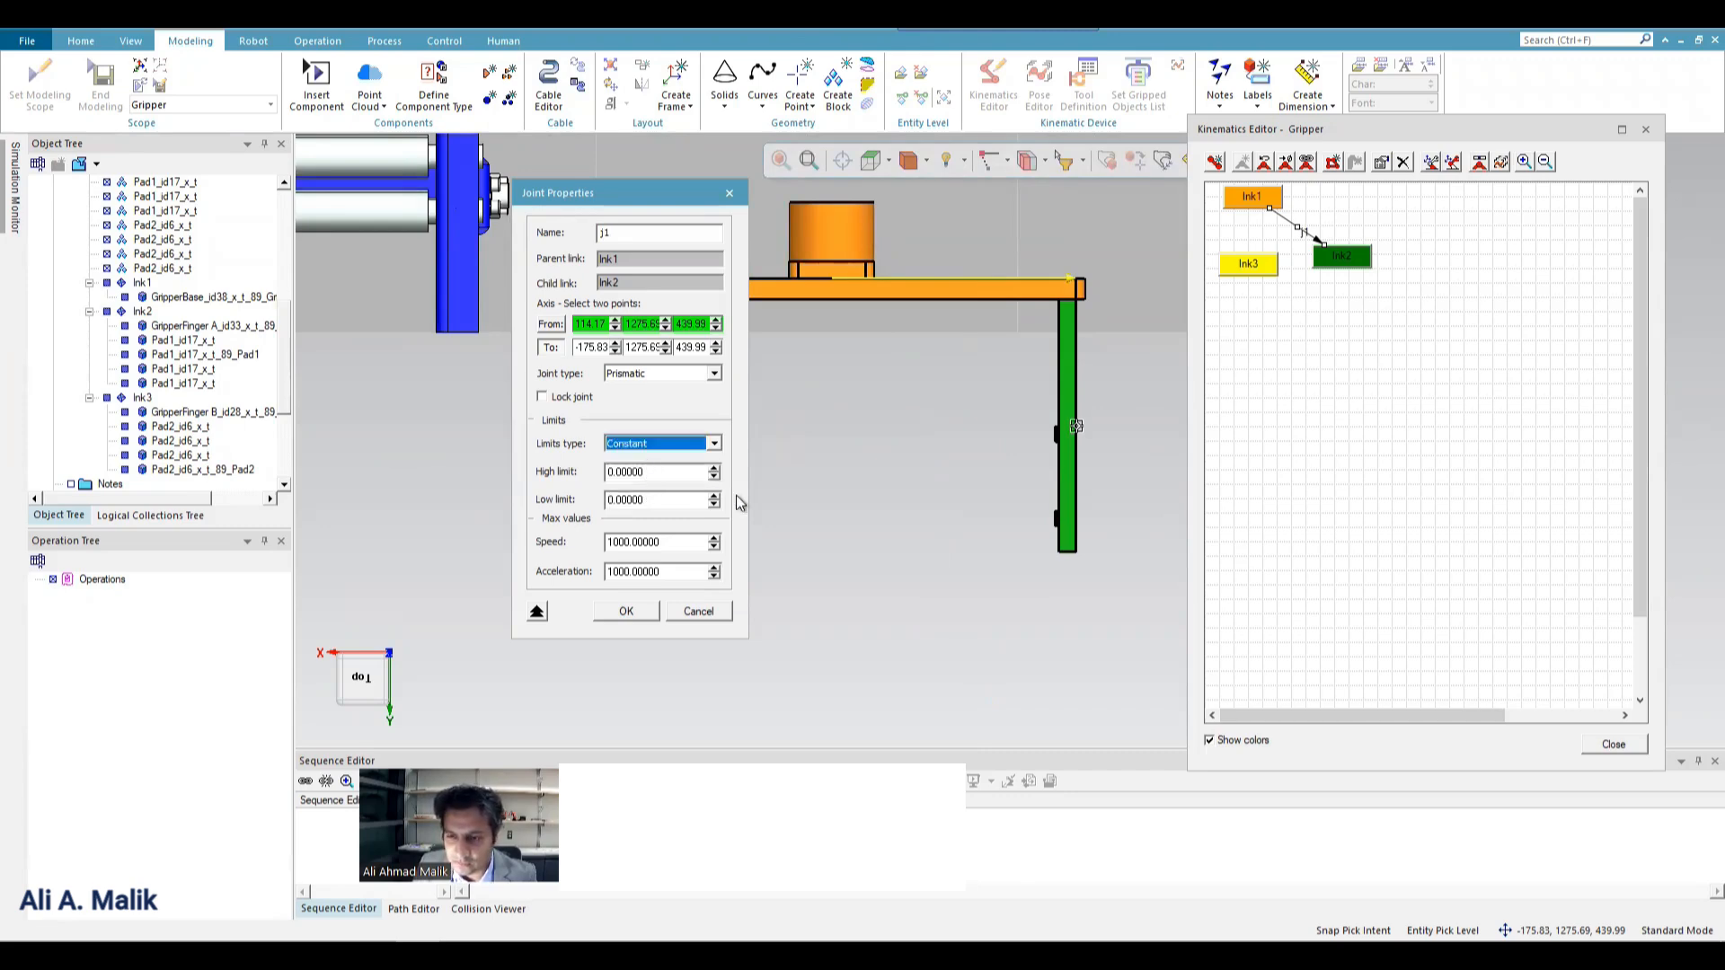
double_click(660, 500)
type("50")
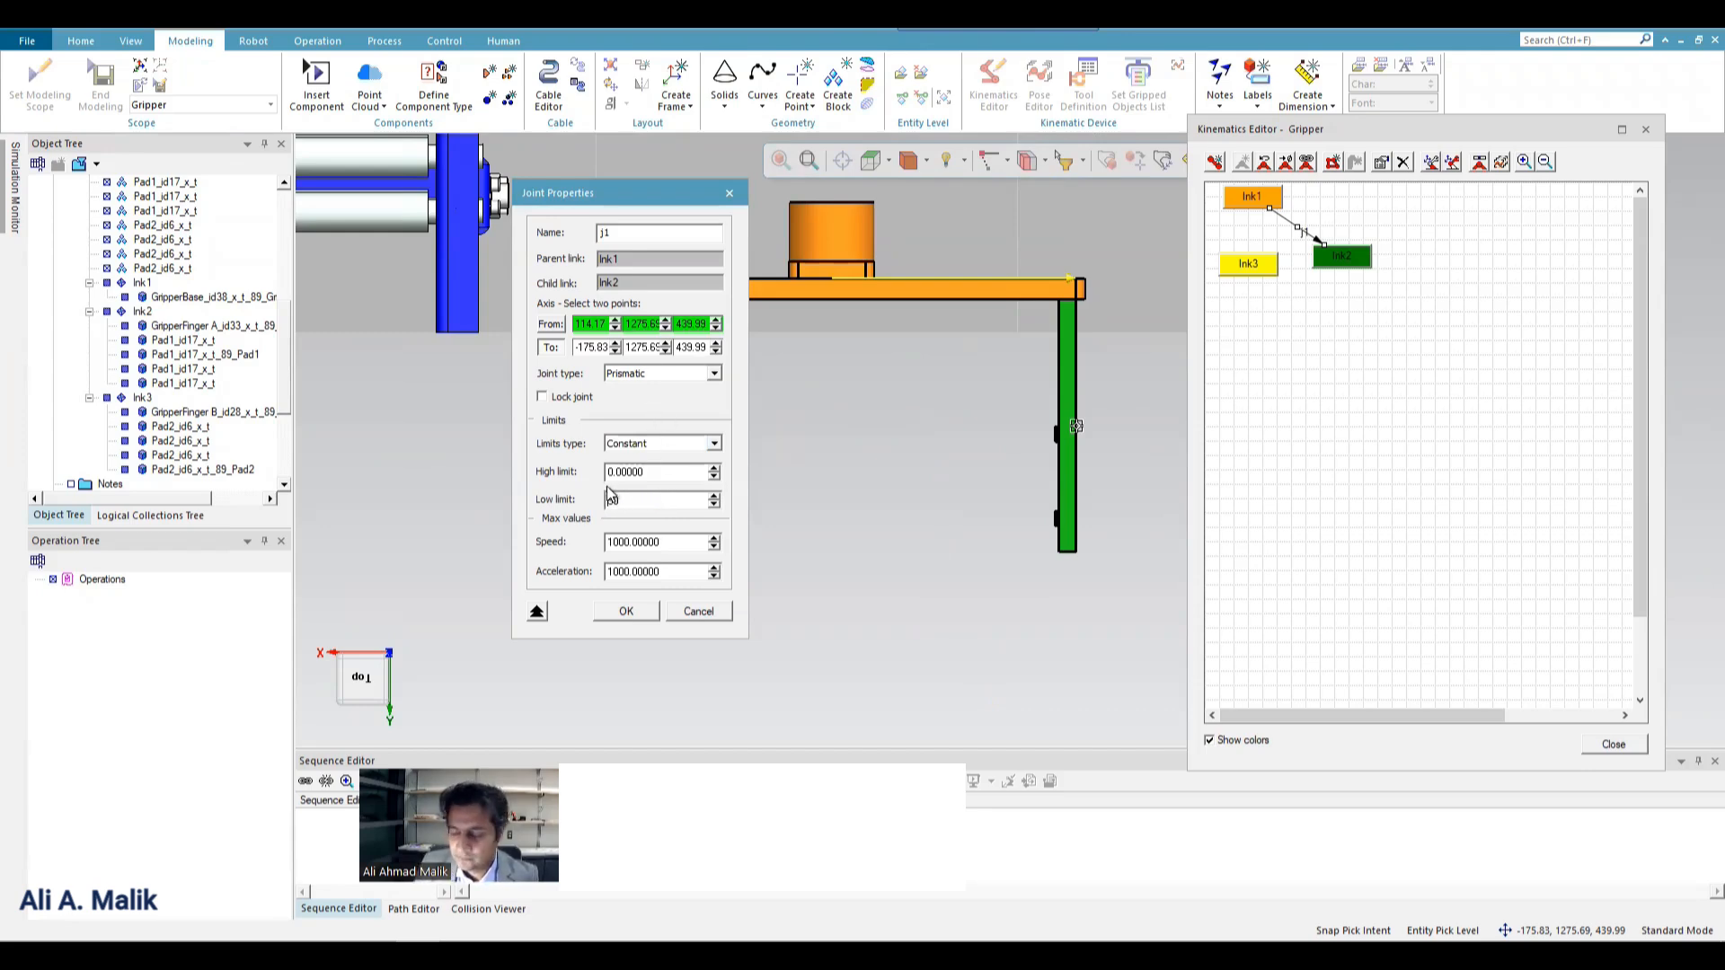
left_click(635, 613)
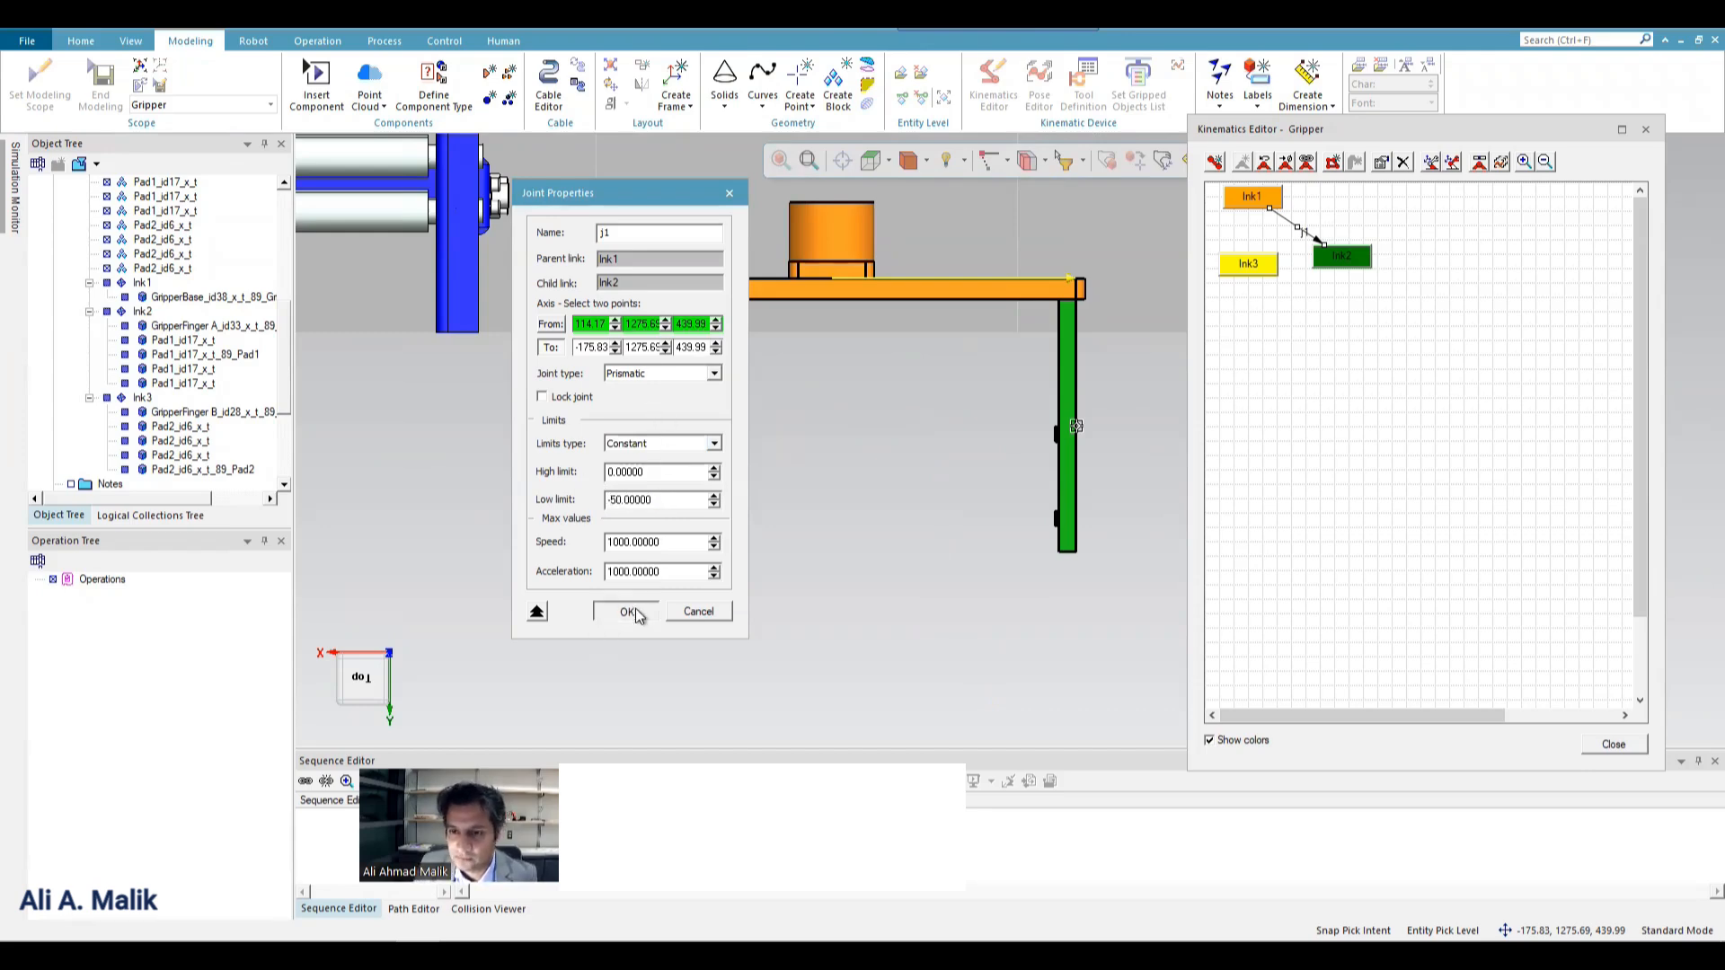
Jog joint j1 through its travel to check the movement of GripperFinger A.
left_click(1482, 164)
left_click_drag(204, 122, 235, 155)
left_click(297, 154)
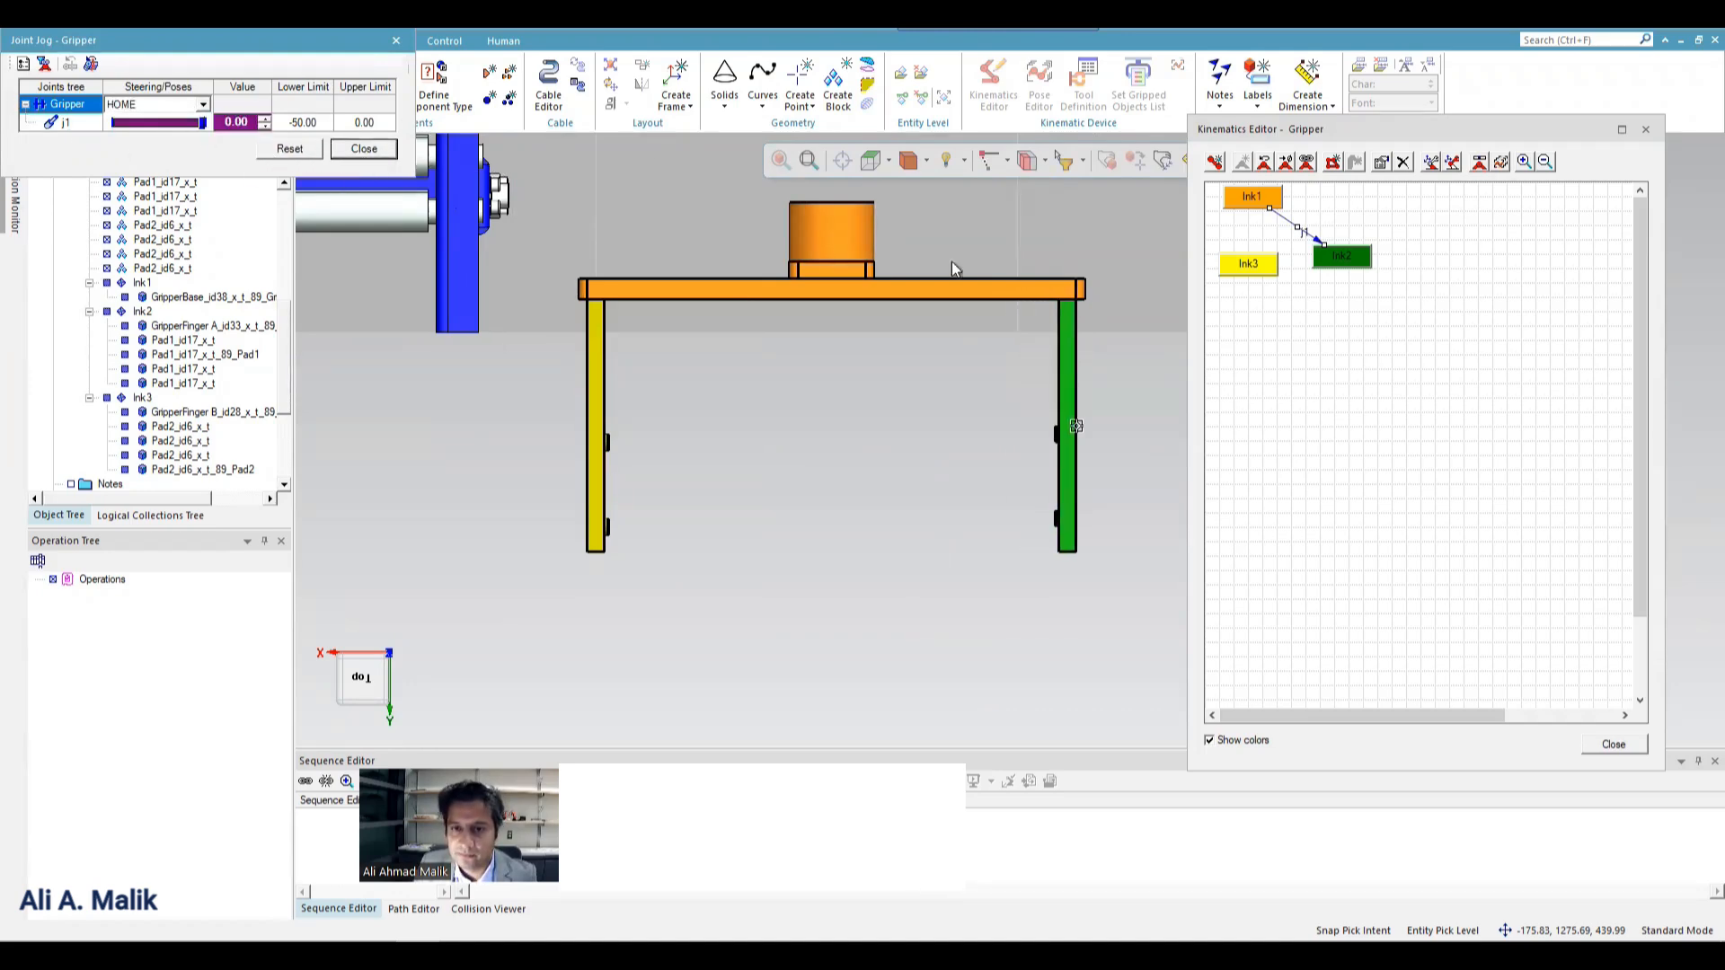
Set the low limit of joint j1 to -150.
double_click(1290, 226)
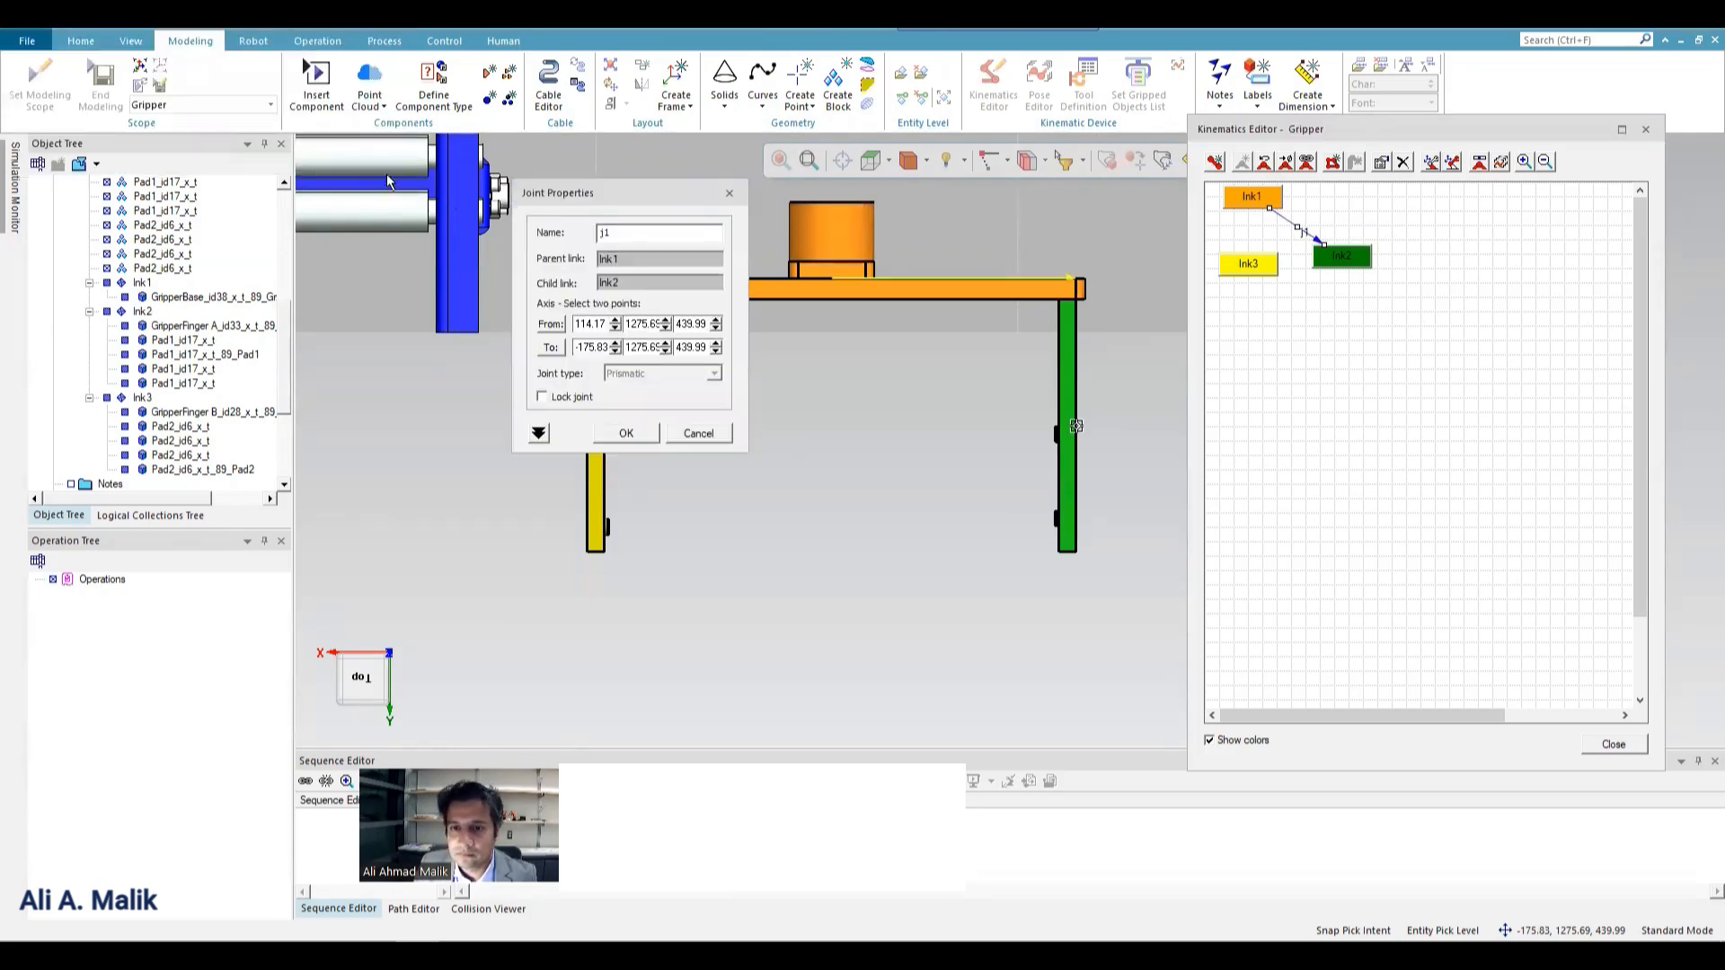
left_click(540, 434)
double_click(668, 500)
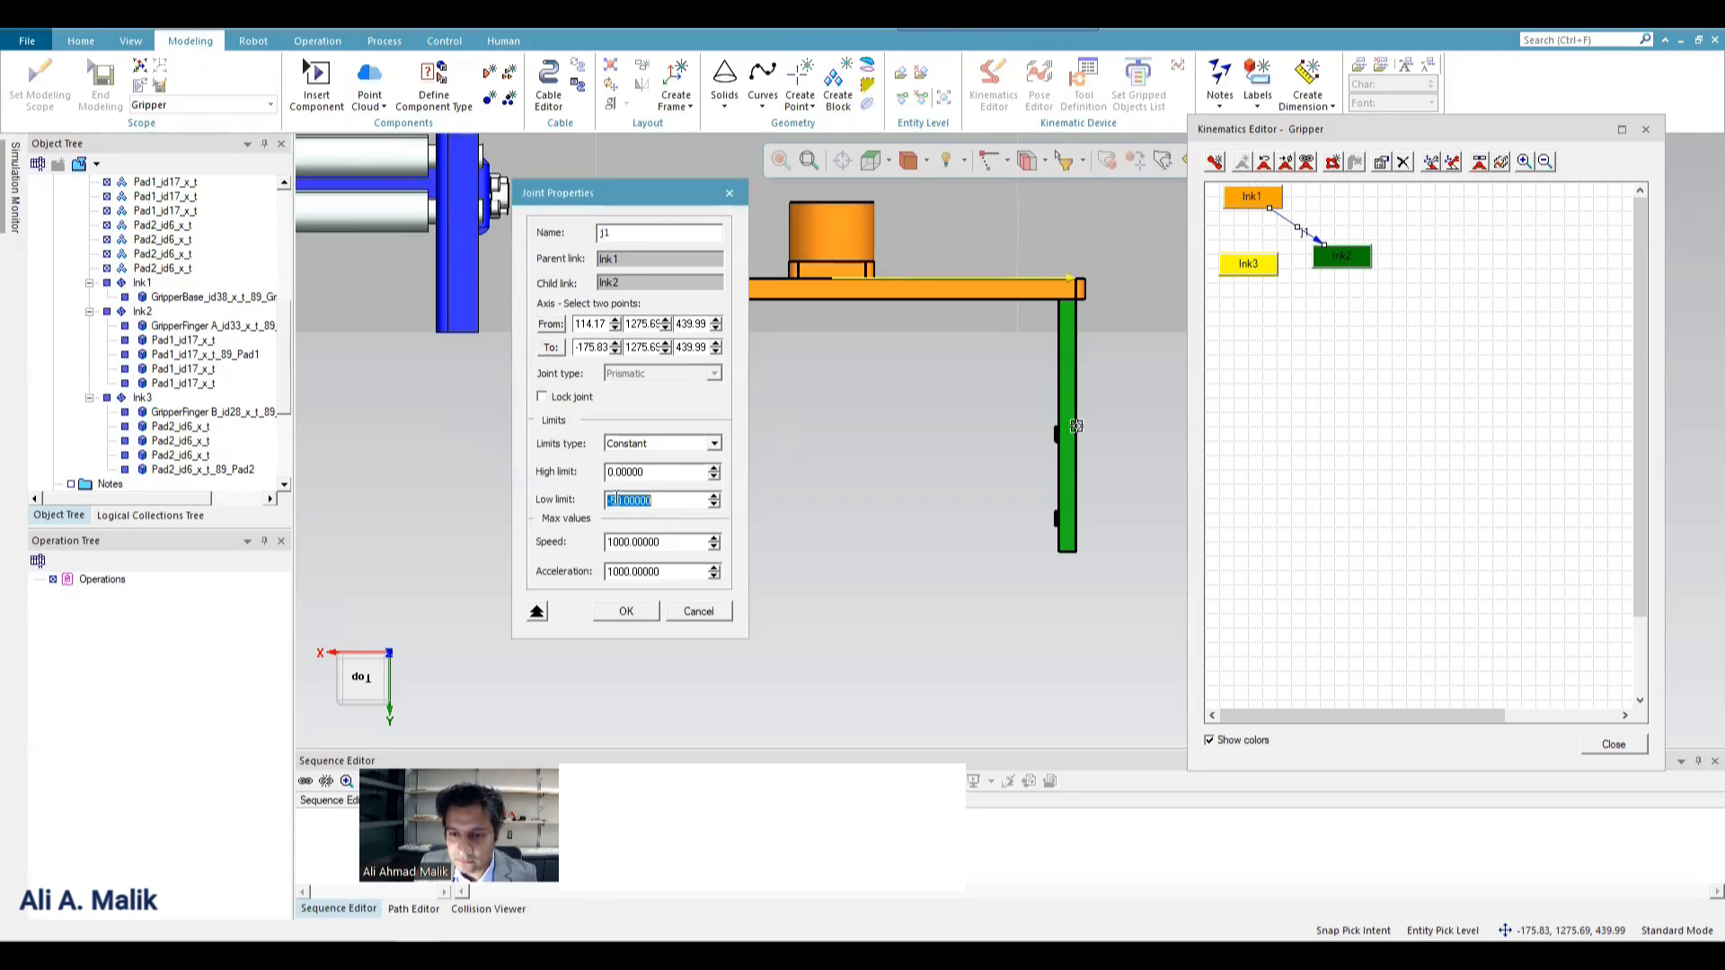
left_click_drag(611, 499, 617, 500)
type("15")
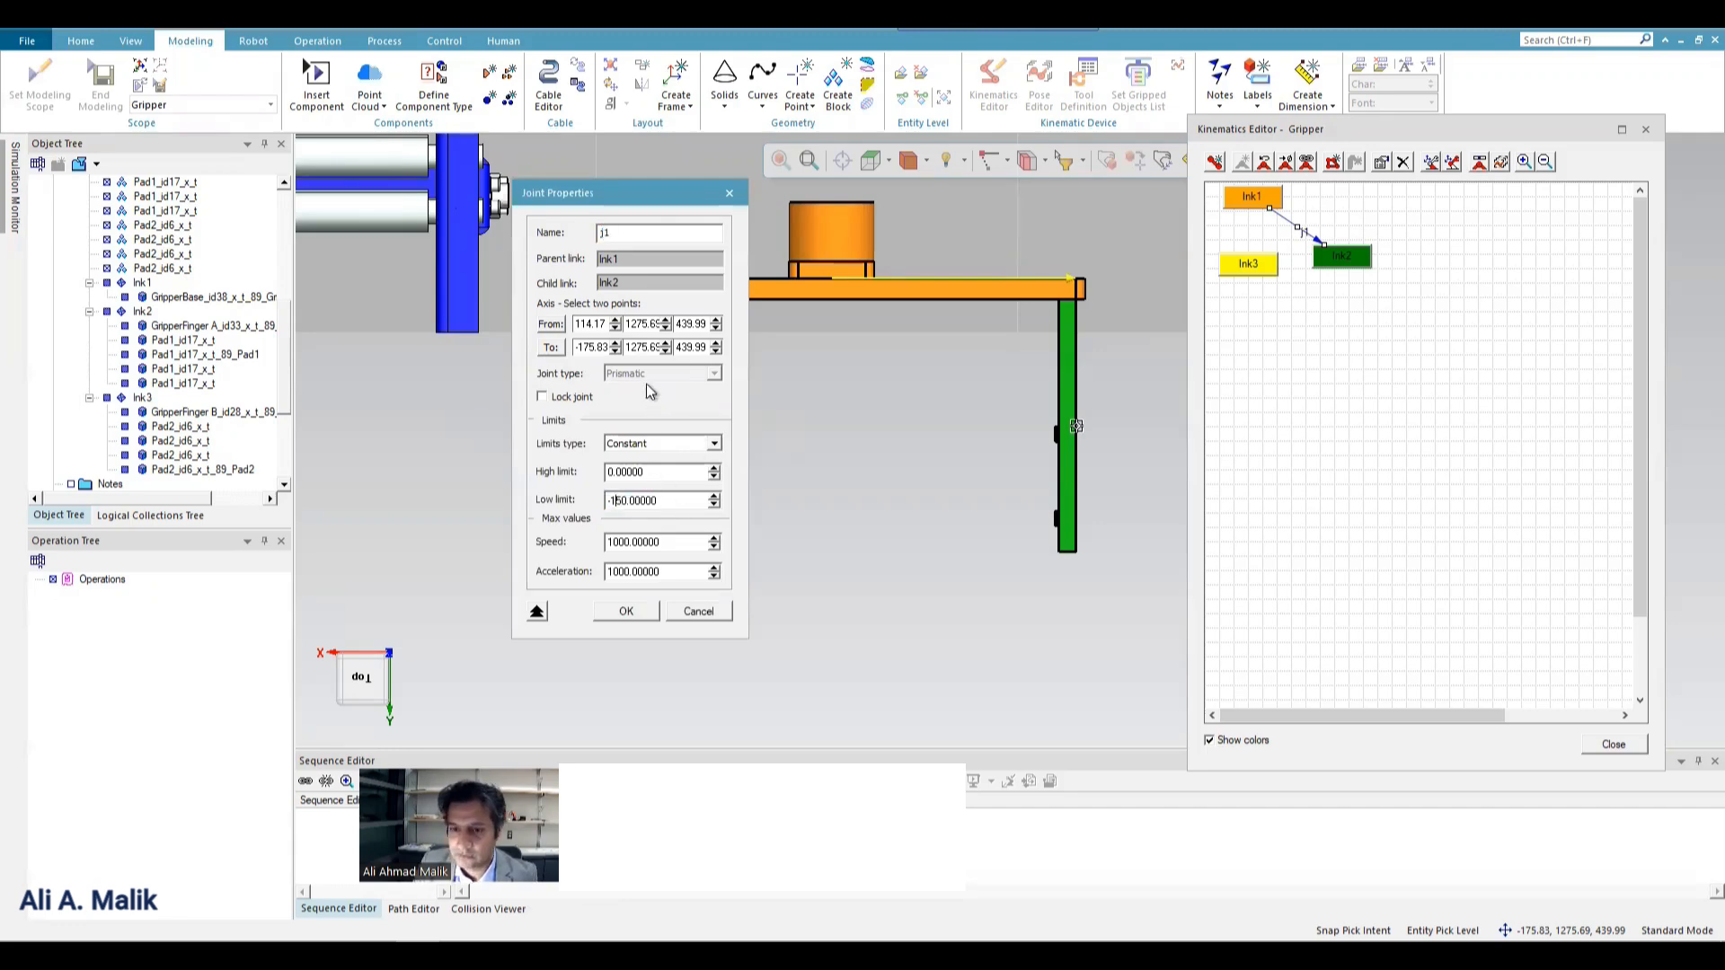
left_click(629, 611)
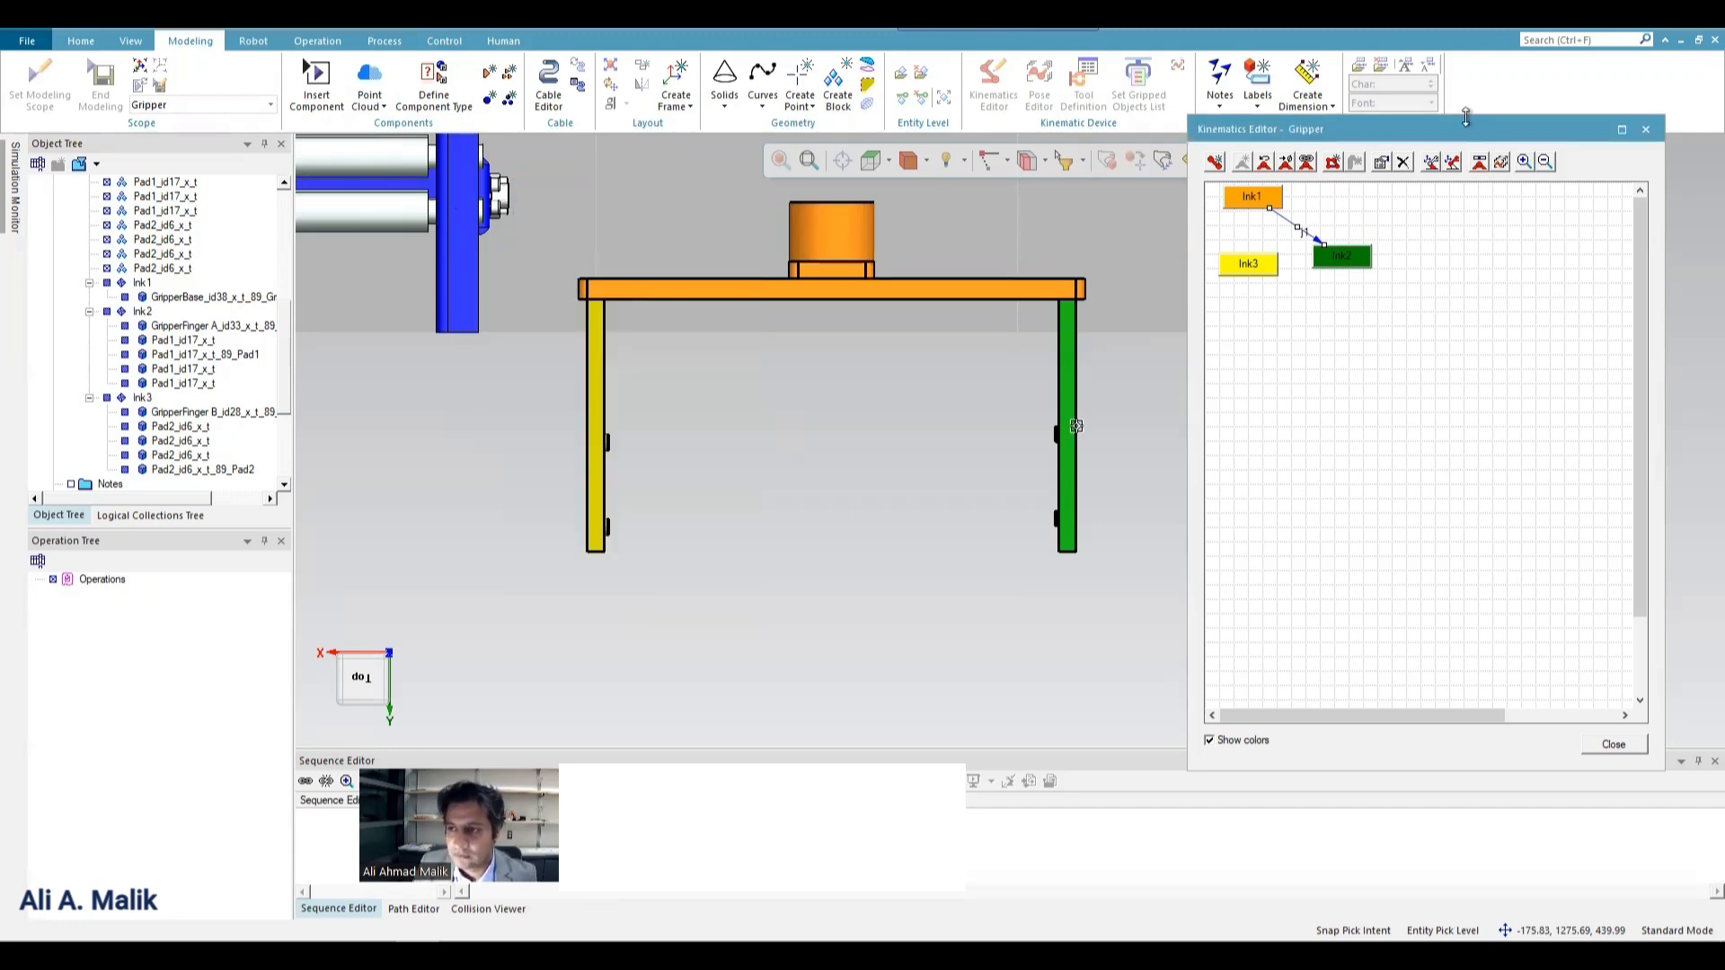
Jog joint j1 to -150 to check the extended finger travel, and close the jog dialog.
left_click(1486, 163)
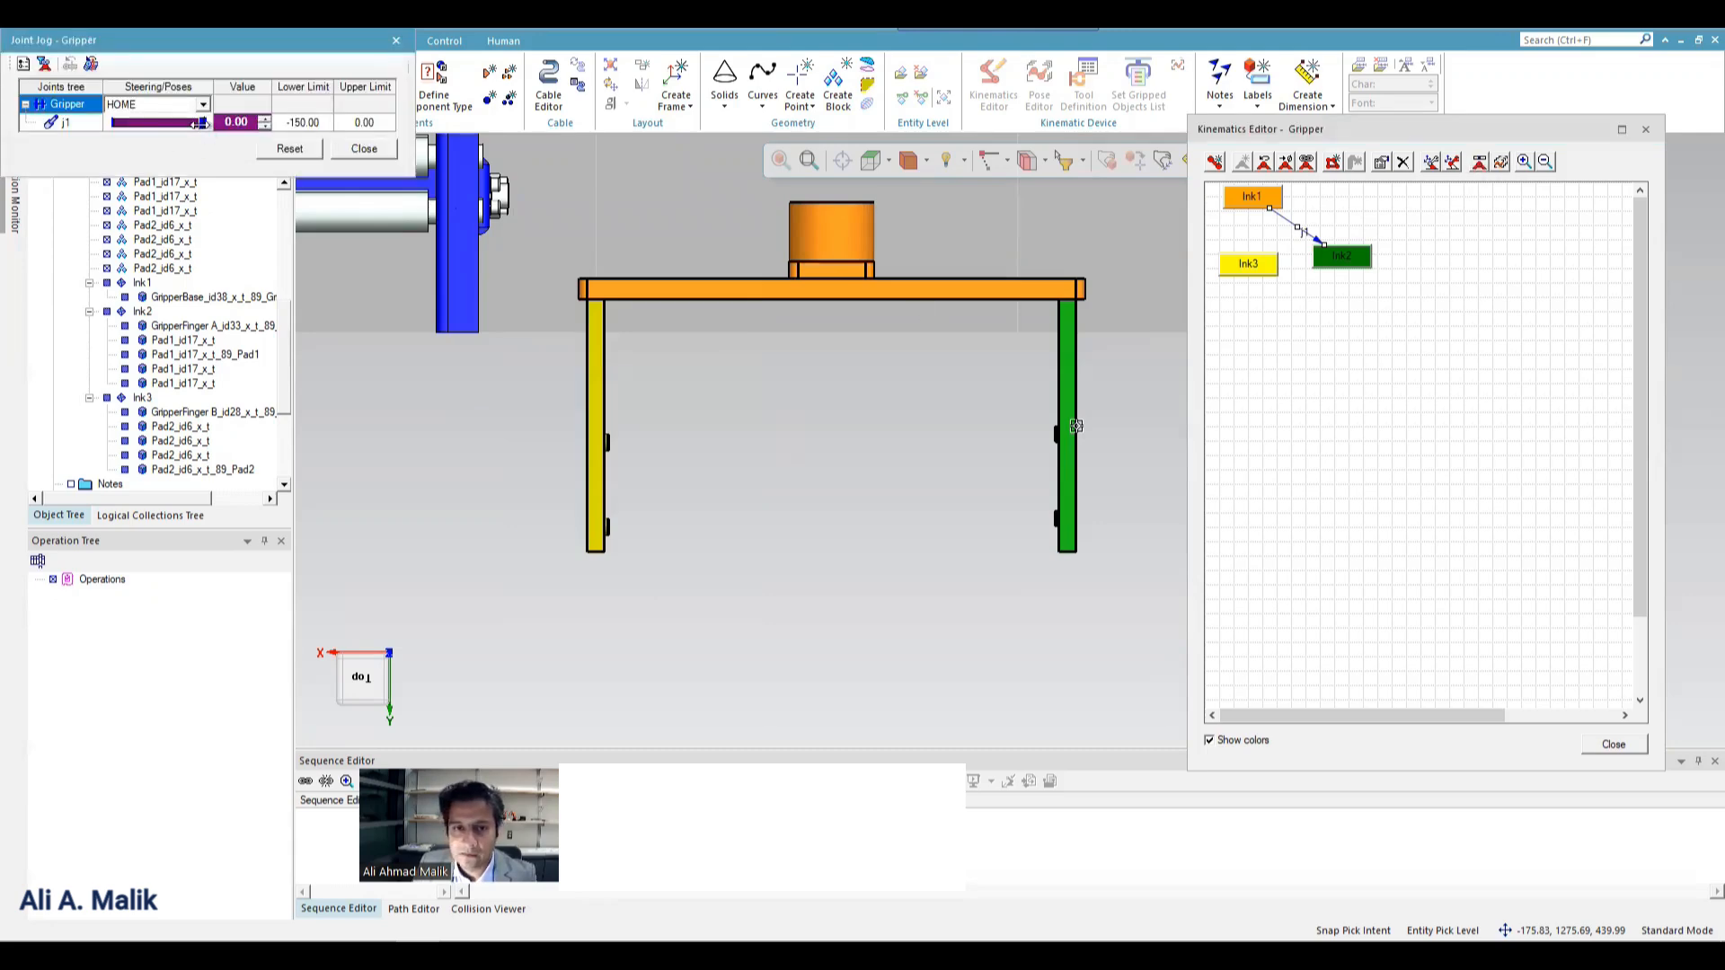
left_click_drag(203, 122, 7, 97)
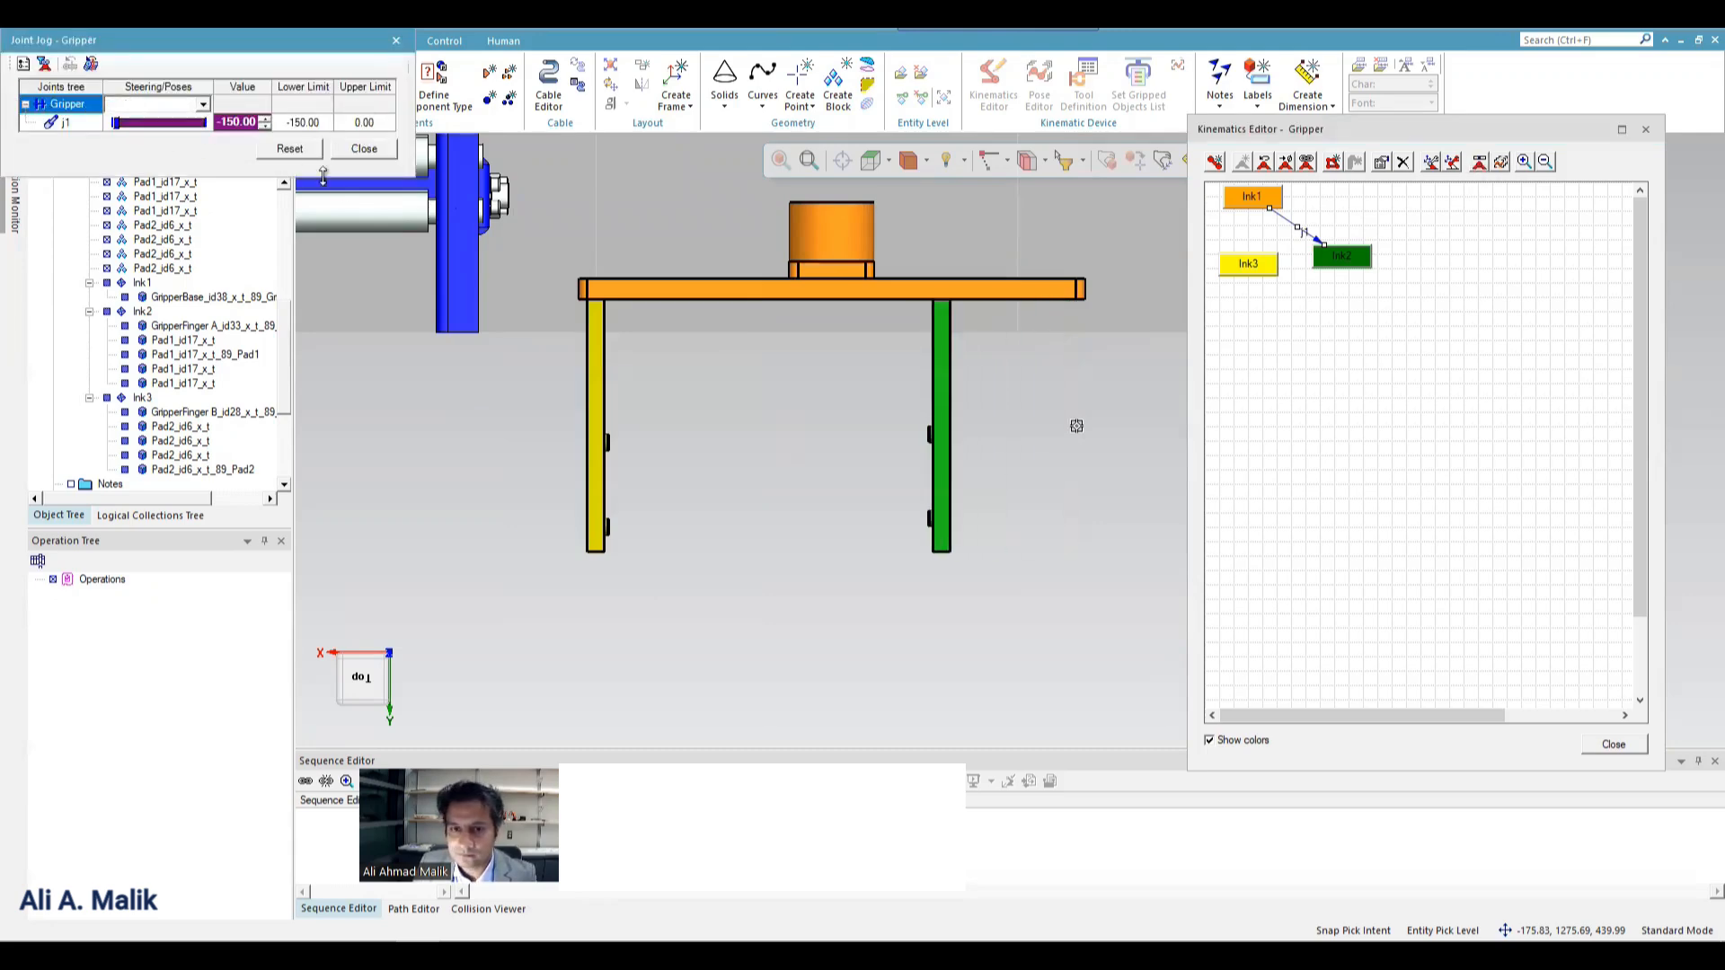
left_click(364, 149)
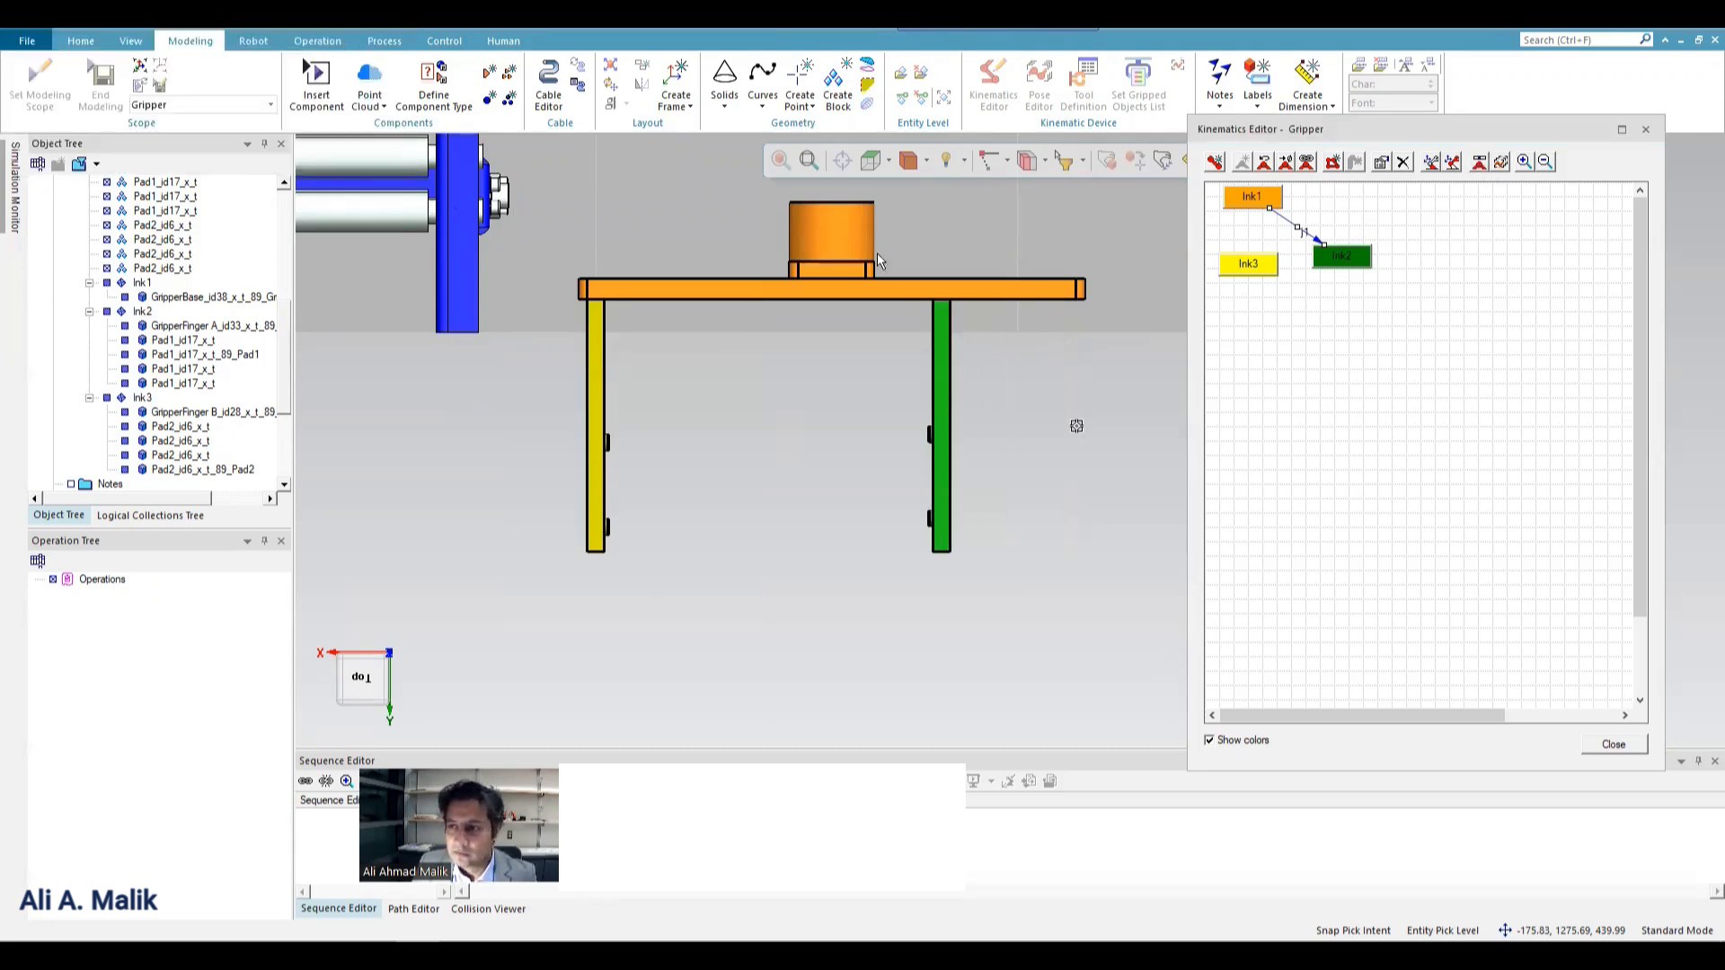
Create a joint from lnk1 to lnk3 with its axis running from the base plate's middle to its end above the yellow GripperFinger B.
left_click(1254, 201)
left_click_drag(1254, 201, 1249, 266)
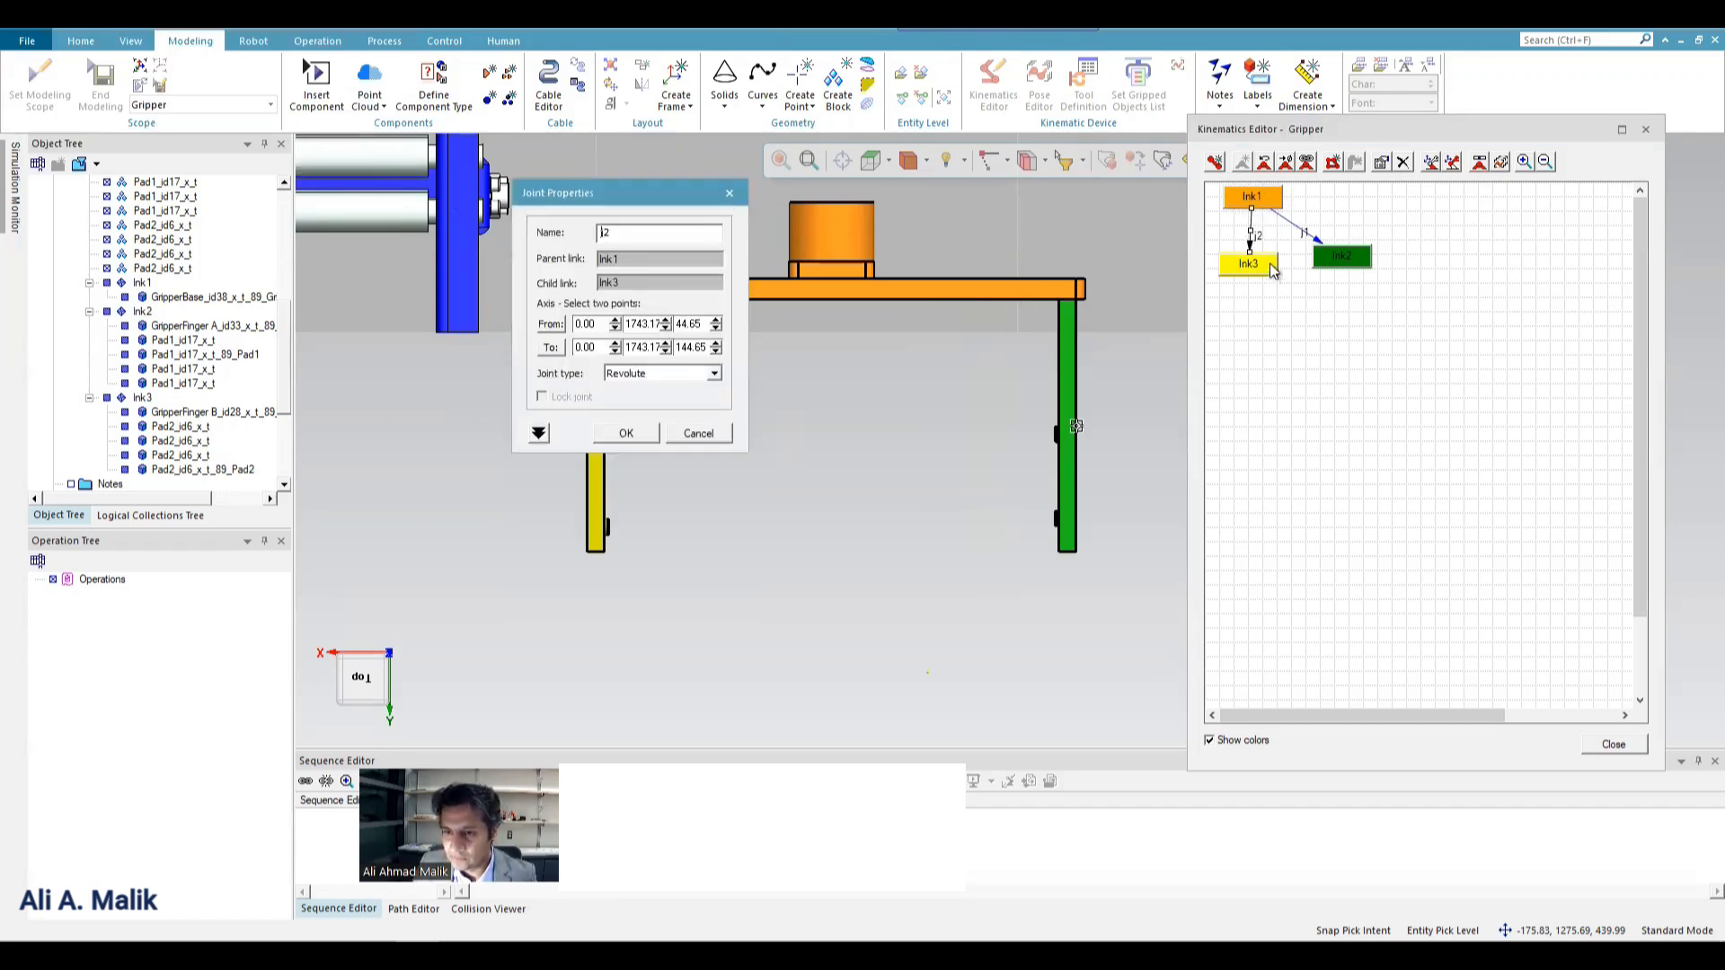
scroll(1028, 435, "down", 3)
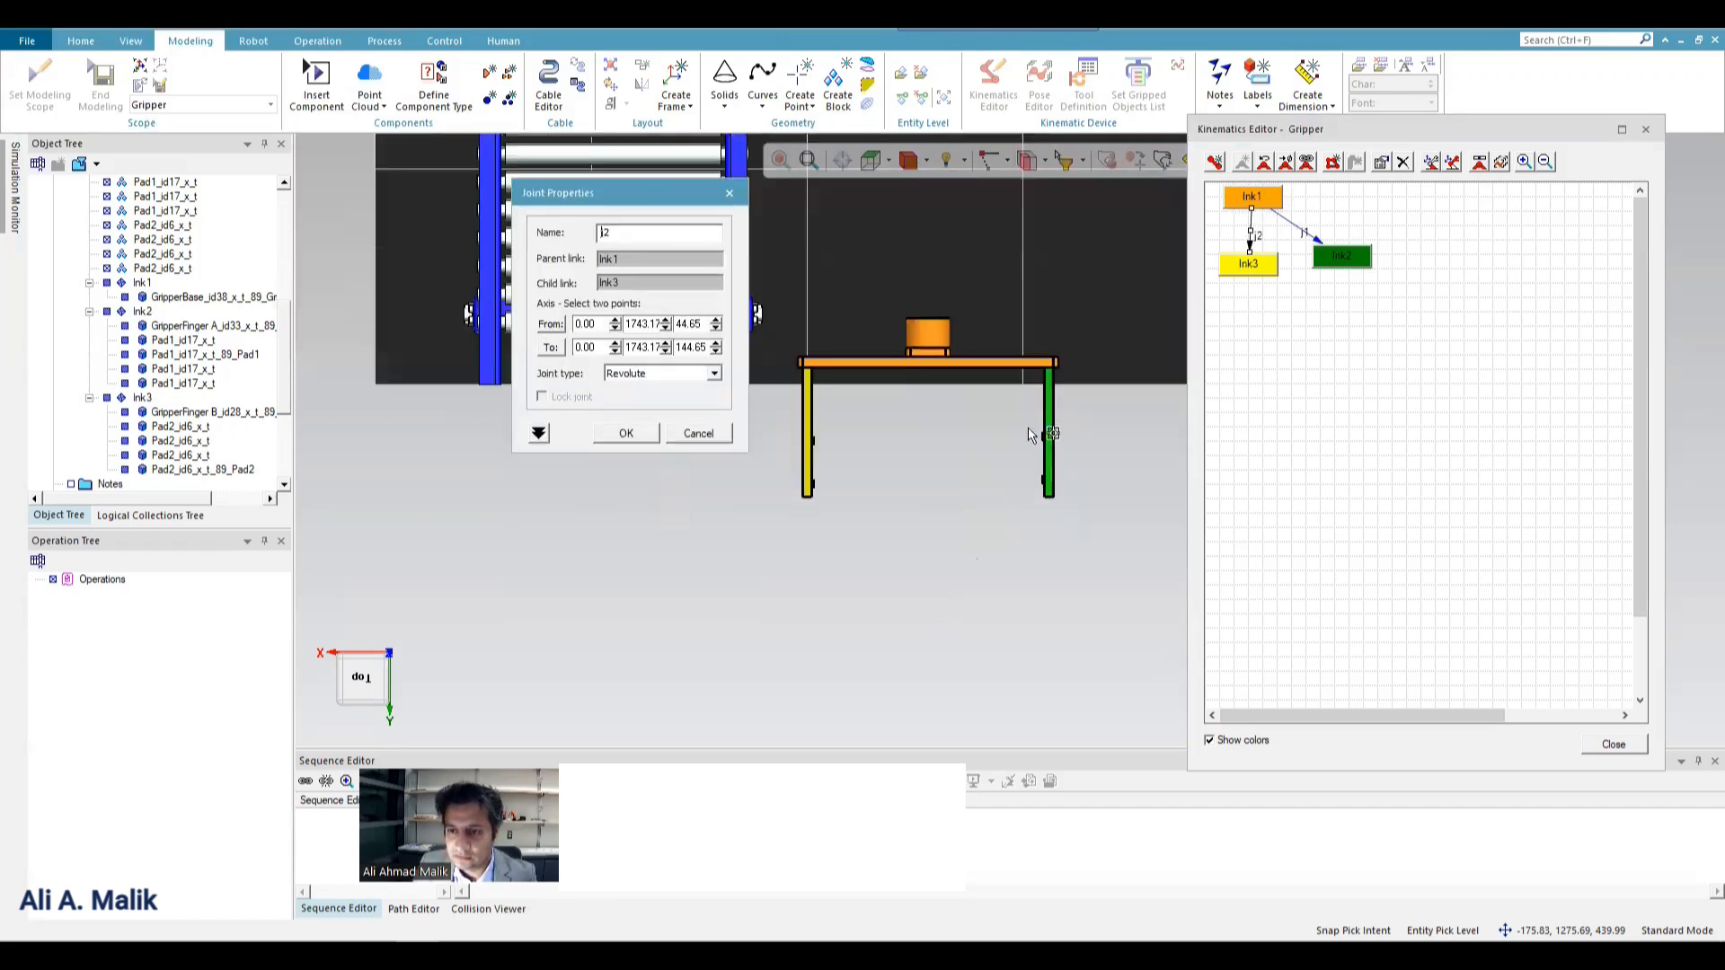
scroll(927, 373, "up", 3)
left_click_drag(644, 194, 410, 140)
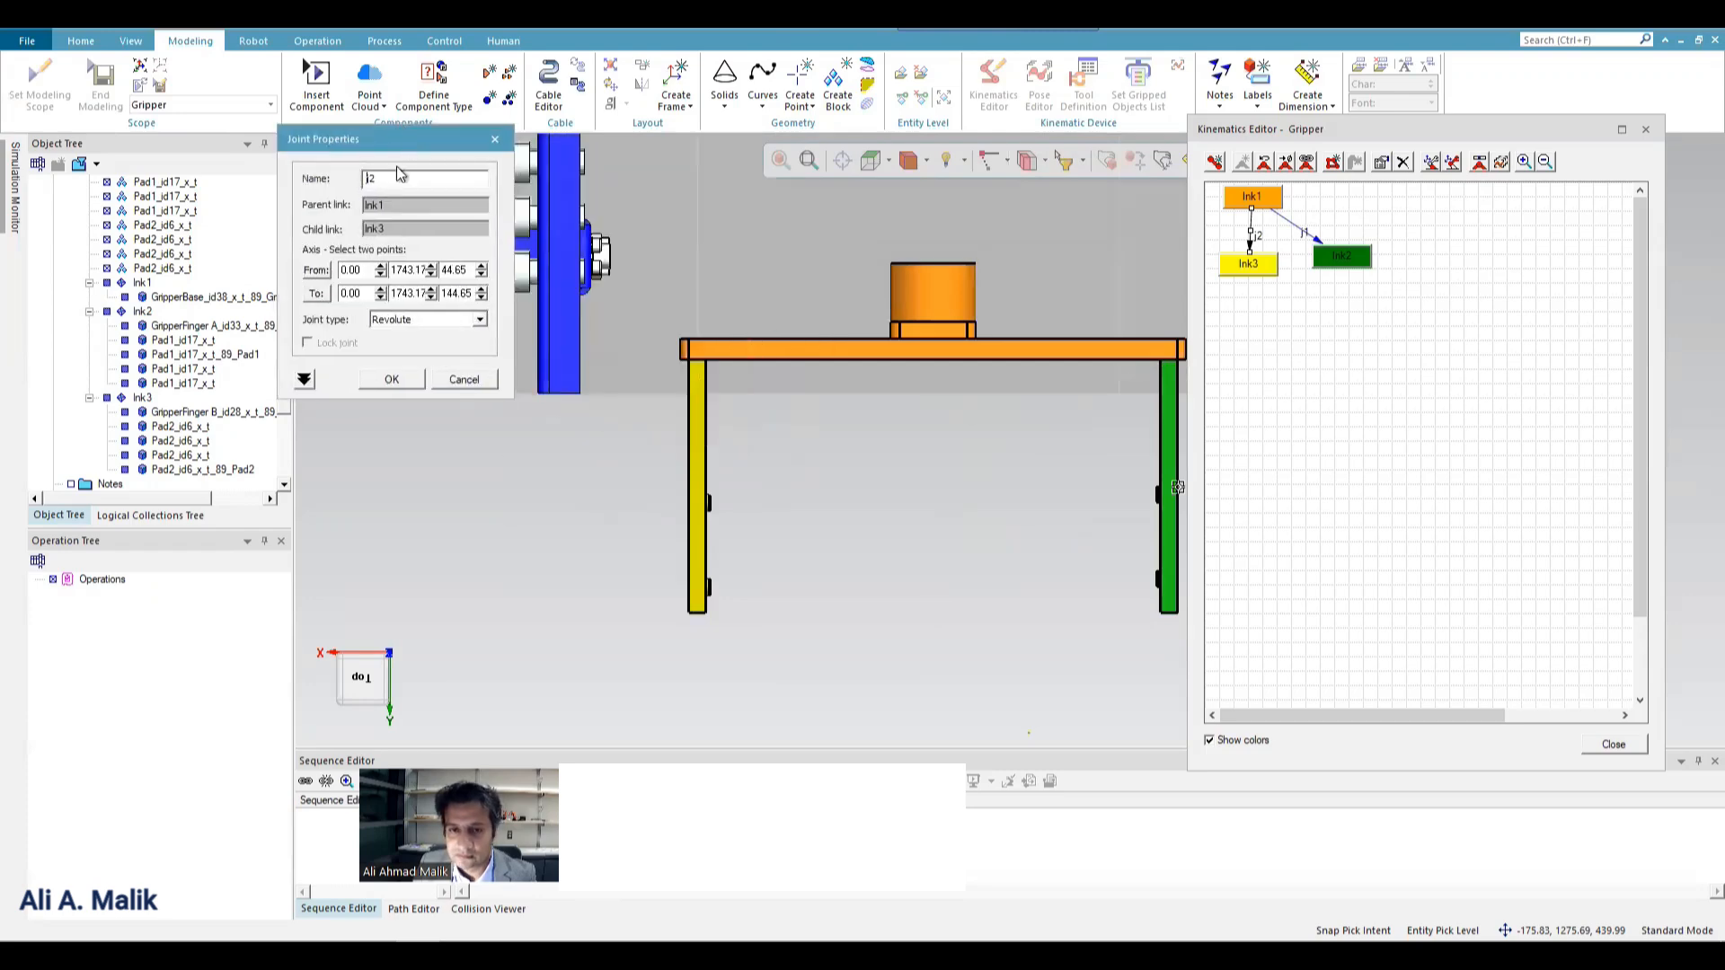
left_click(317, 271)
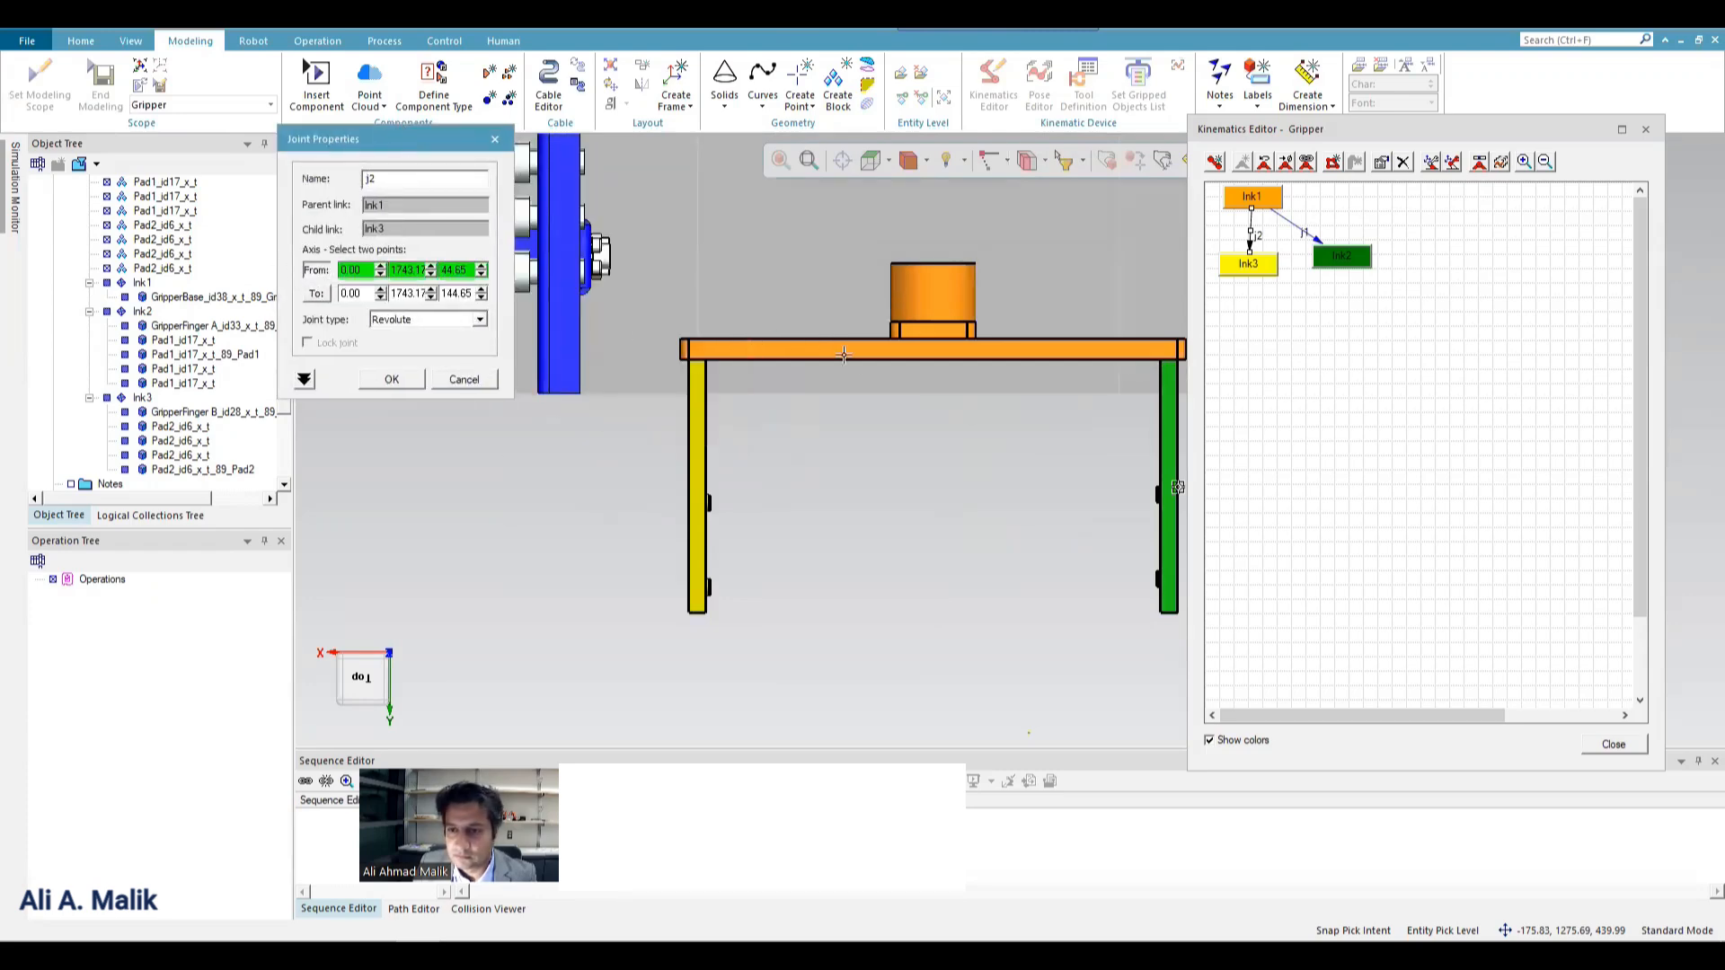
left_click(938, 340)
left_click(693, 341)
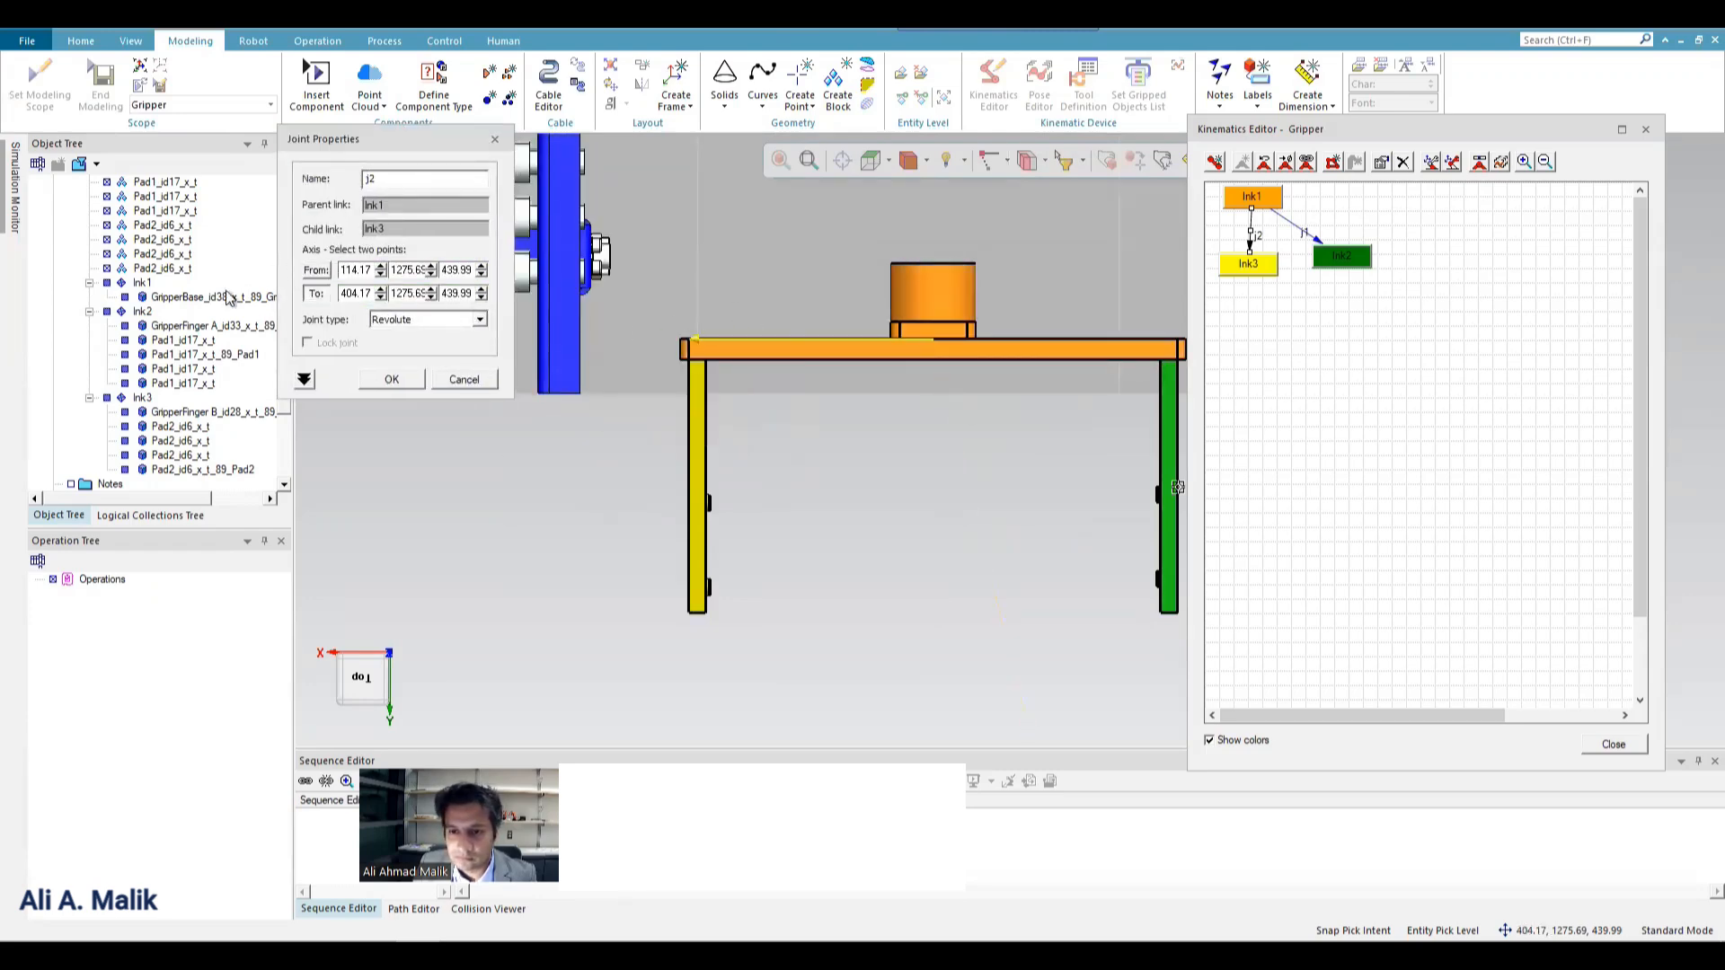
Make joint j2 prismatic with constant limits and set its high limit to 150.
left_click(422, 320)
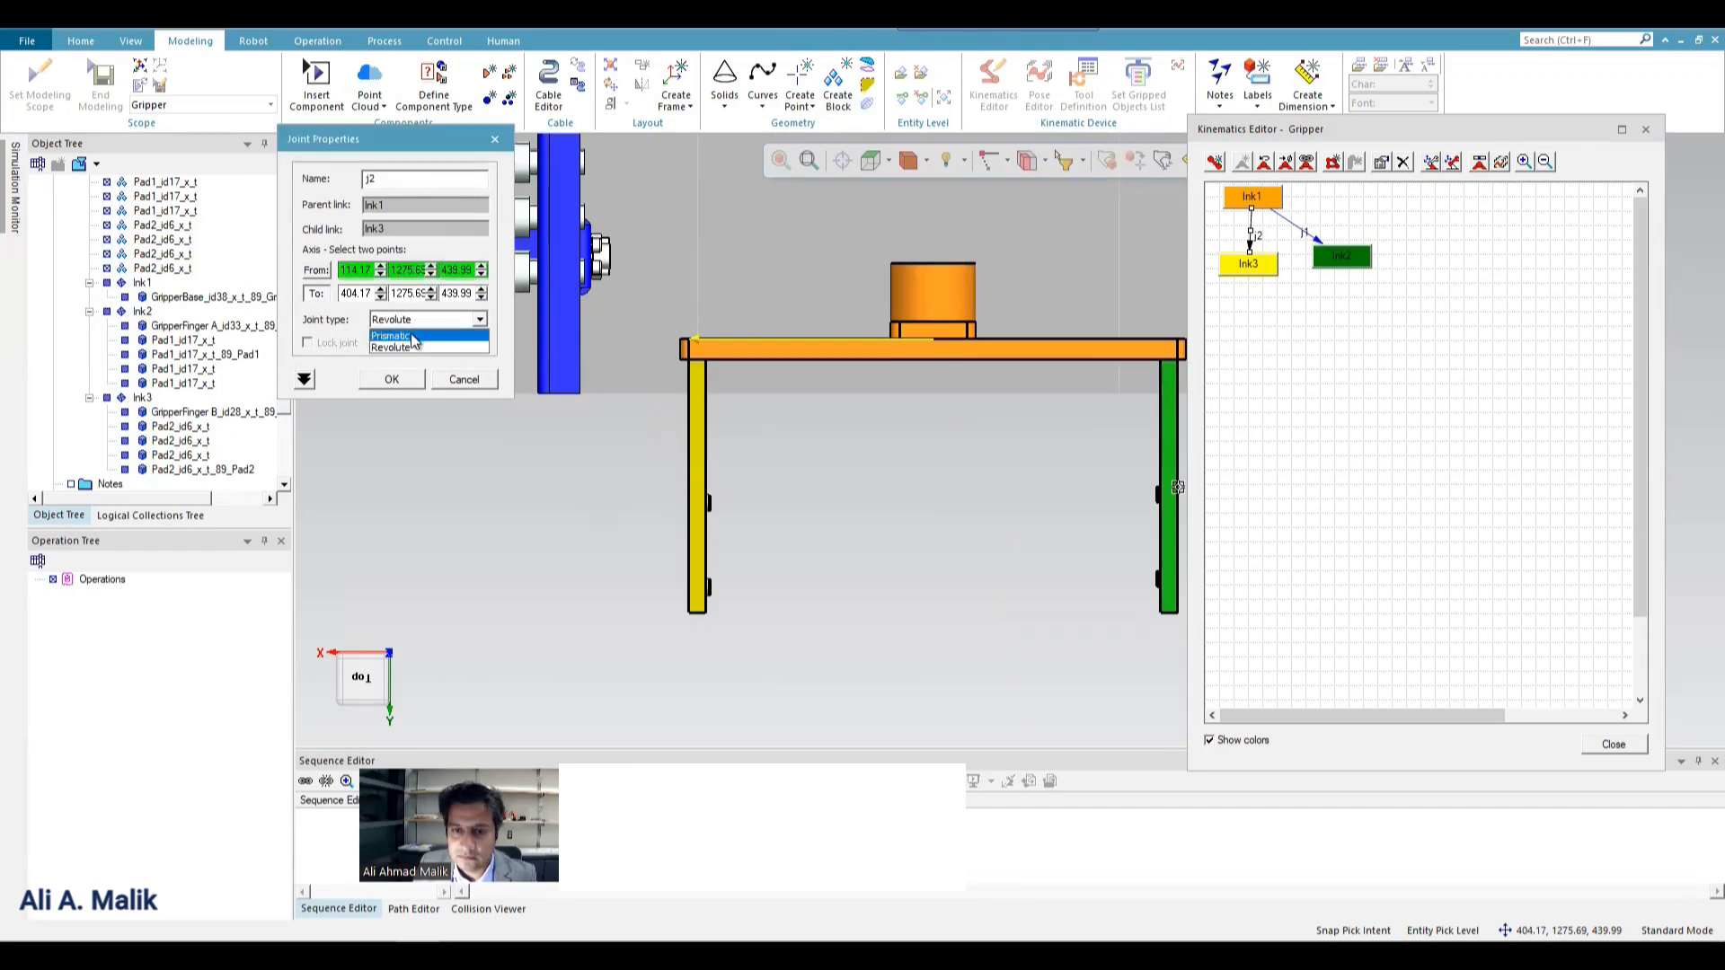
left_click(411, 337)
left_click(427, 391)
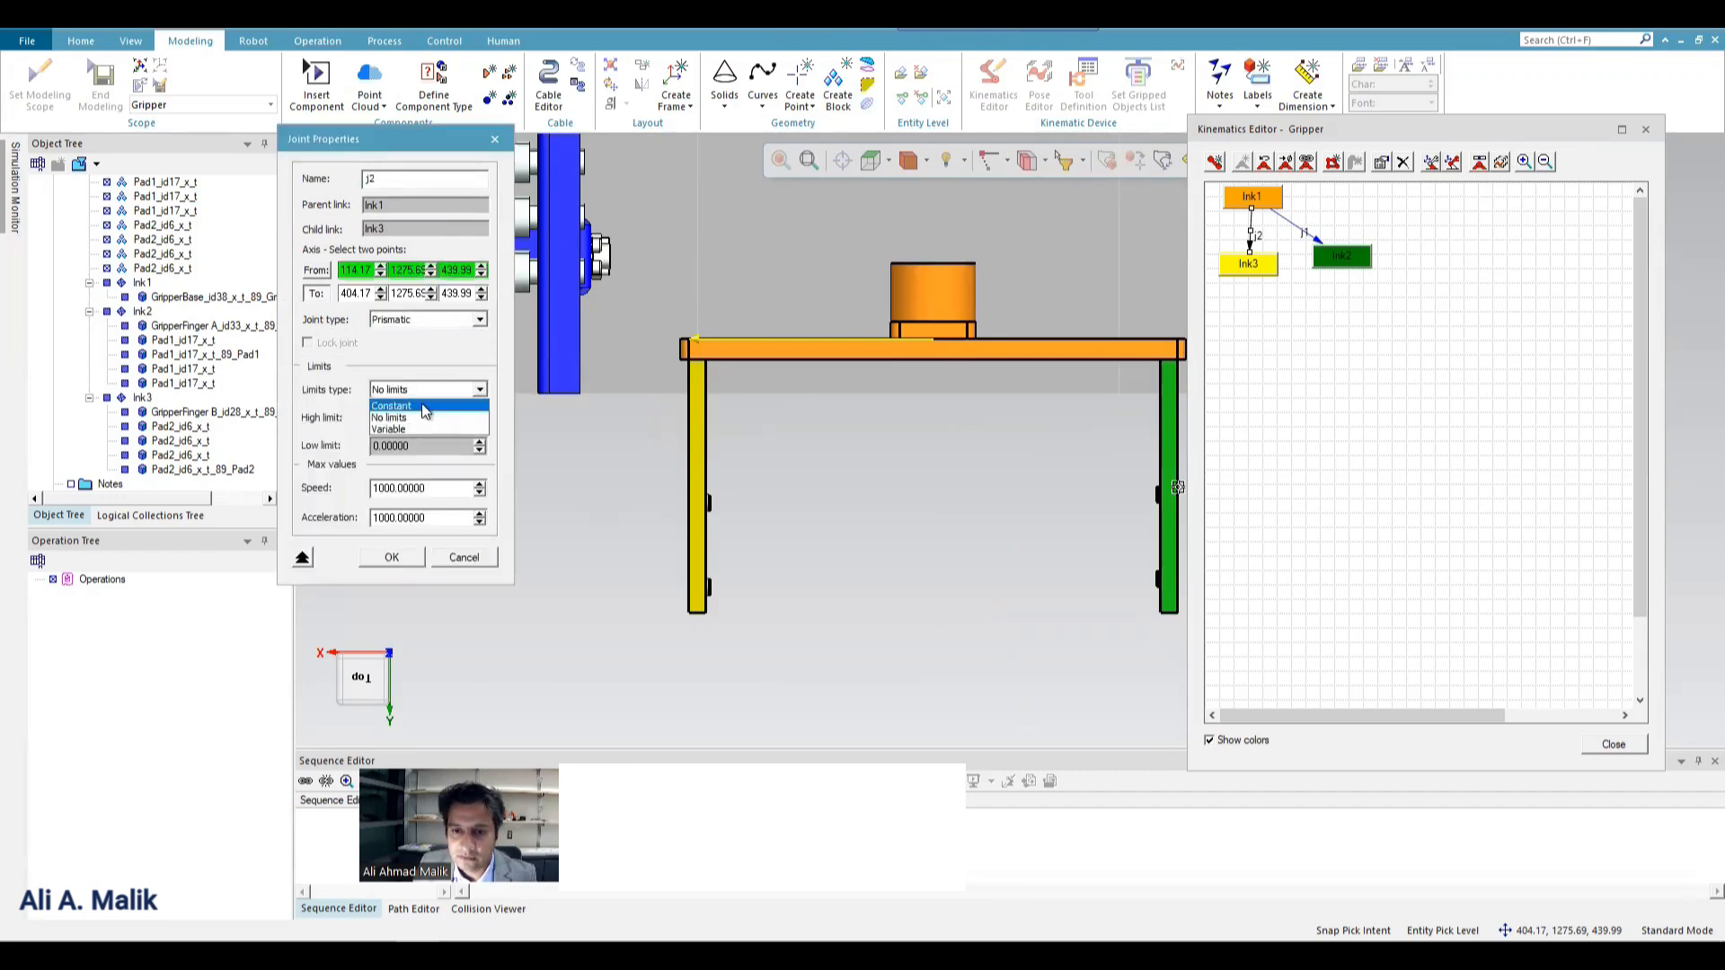
left_click(391, 418)
double_click(428, 420)
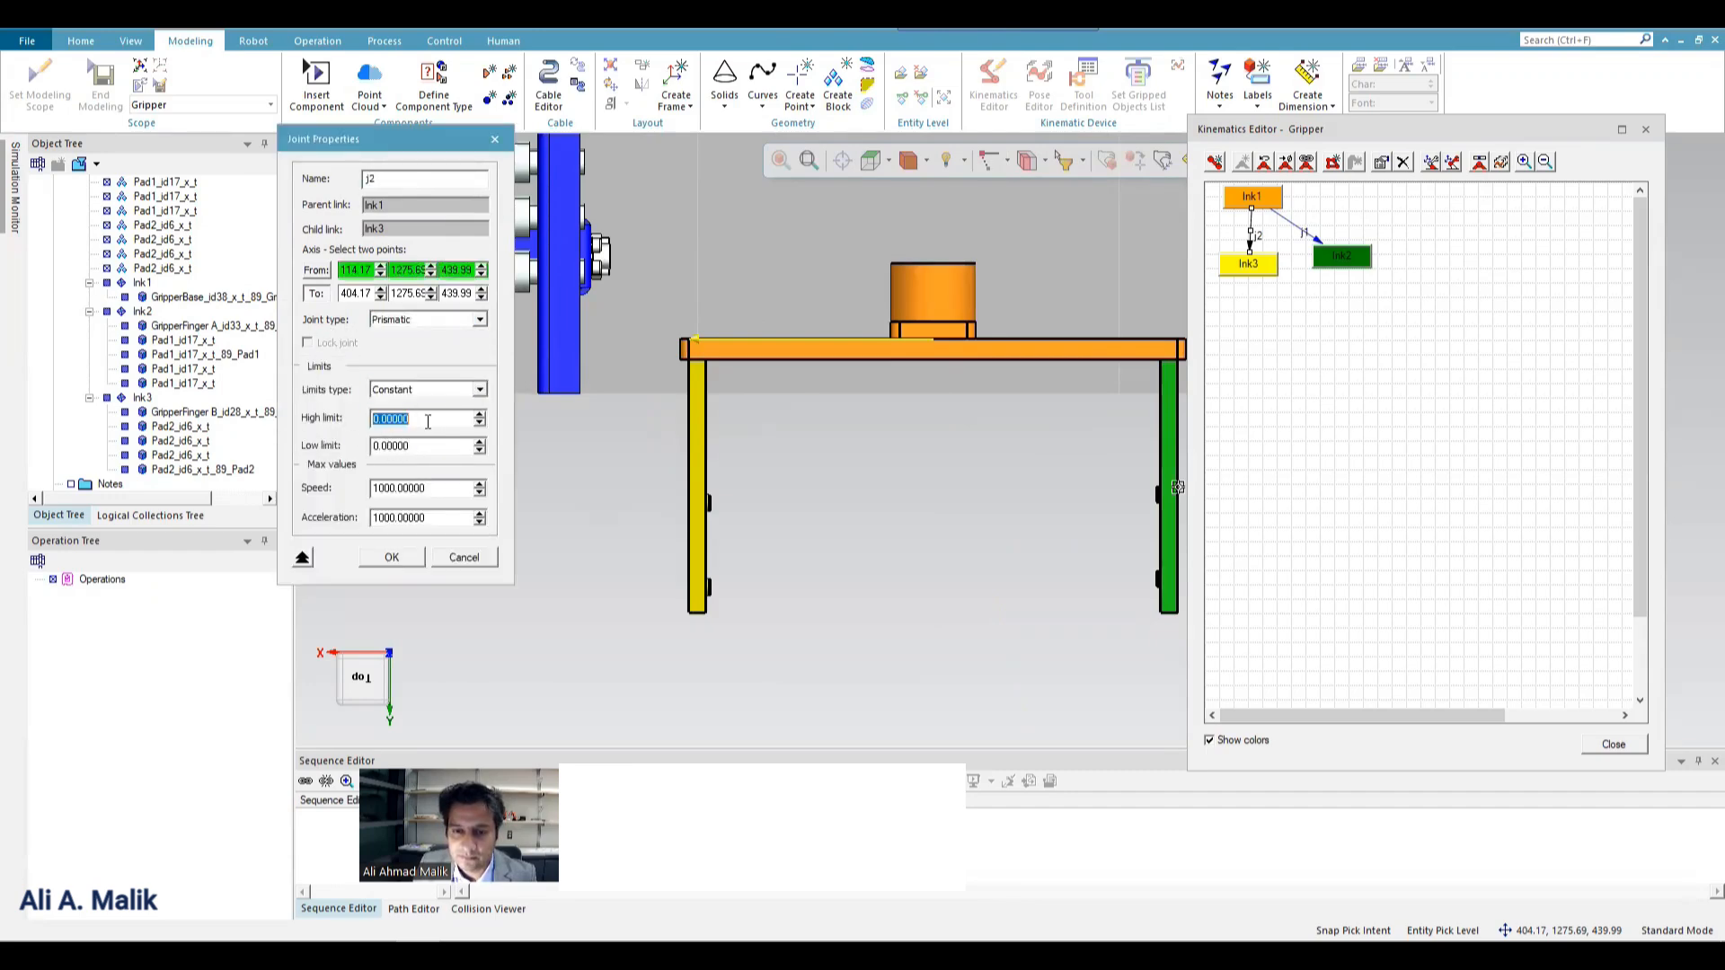
type("15")
left_click(392, 557)
Open the Gripper's joint jog to check joint j2's travel range, and close it.
left_click(1482, 163)
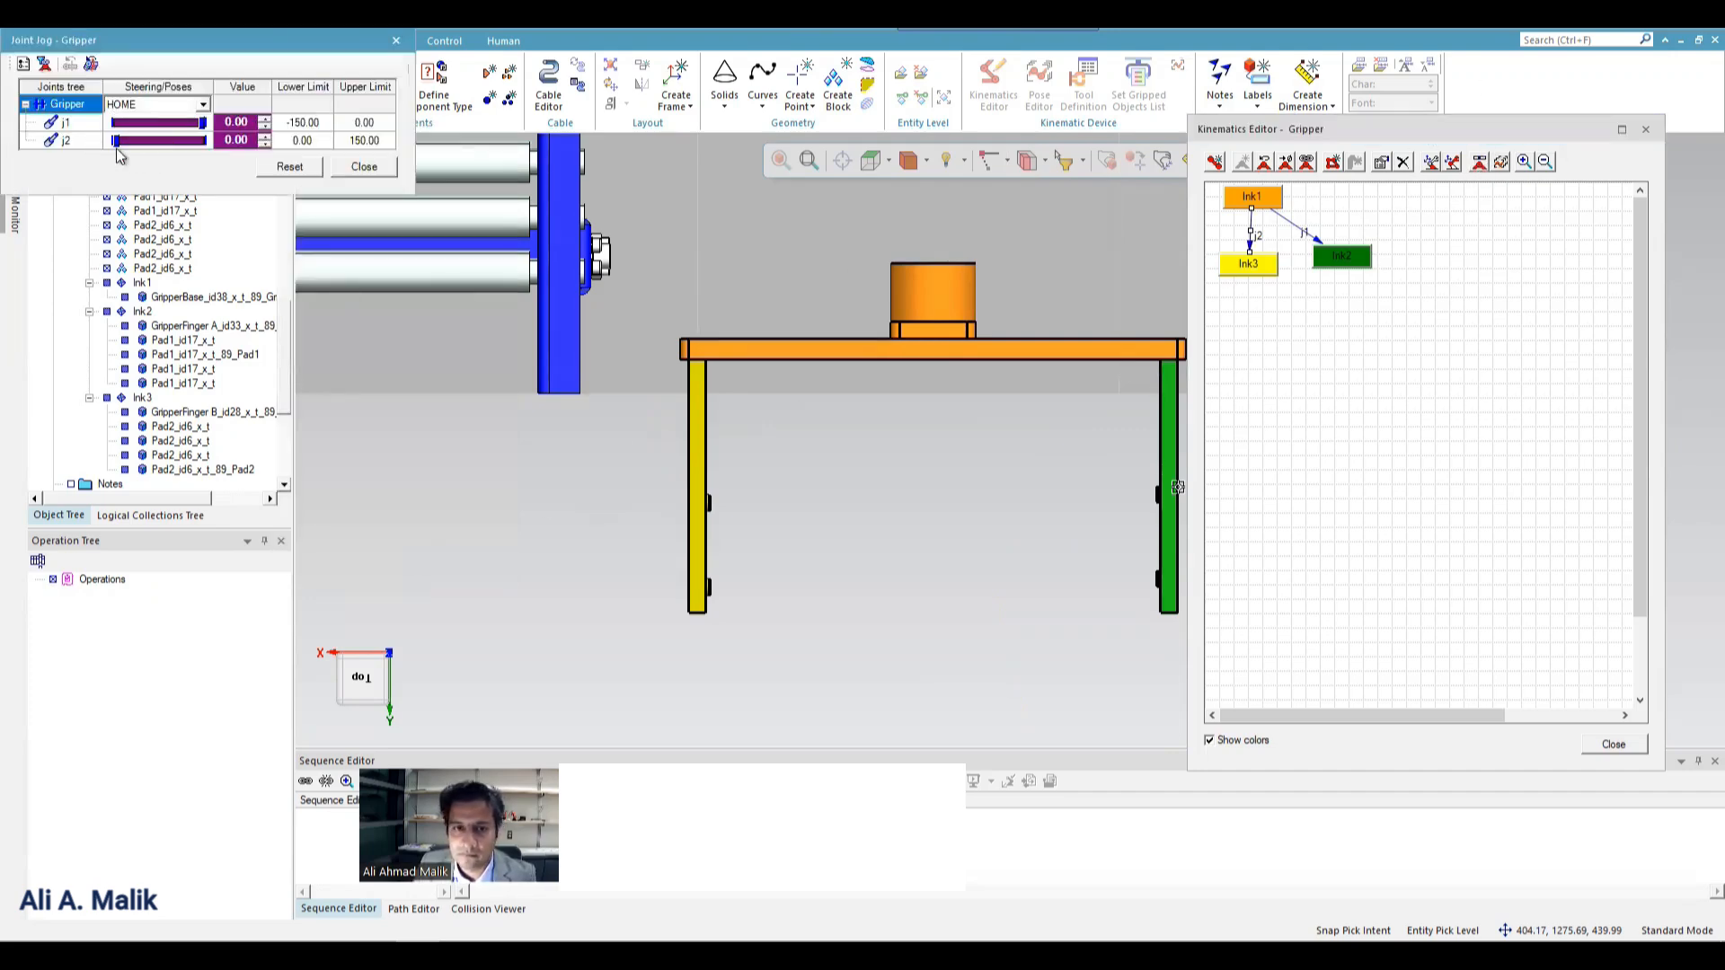
mouse_move(117, 141)
left_mouse_down()
mouse_move(203, 141)
mouse_move(115, 141)
left_mouse_up()
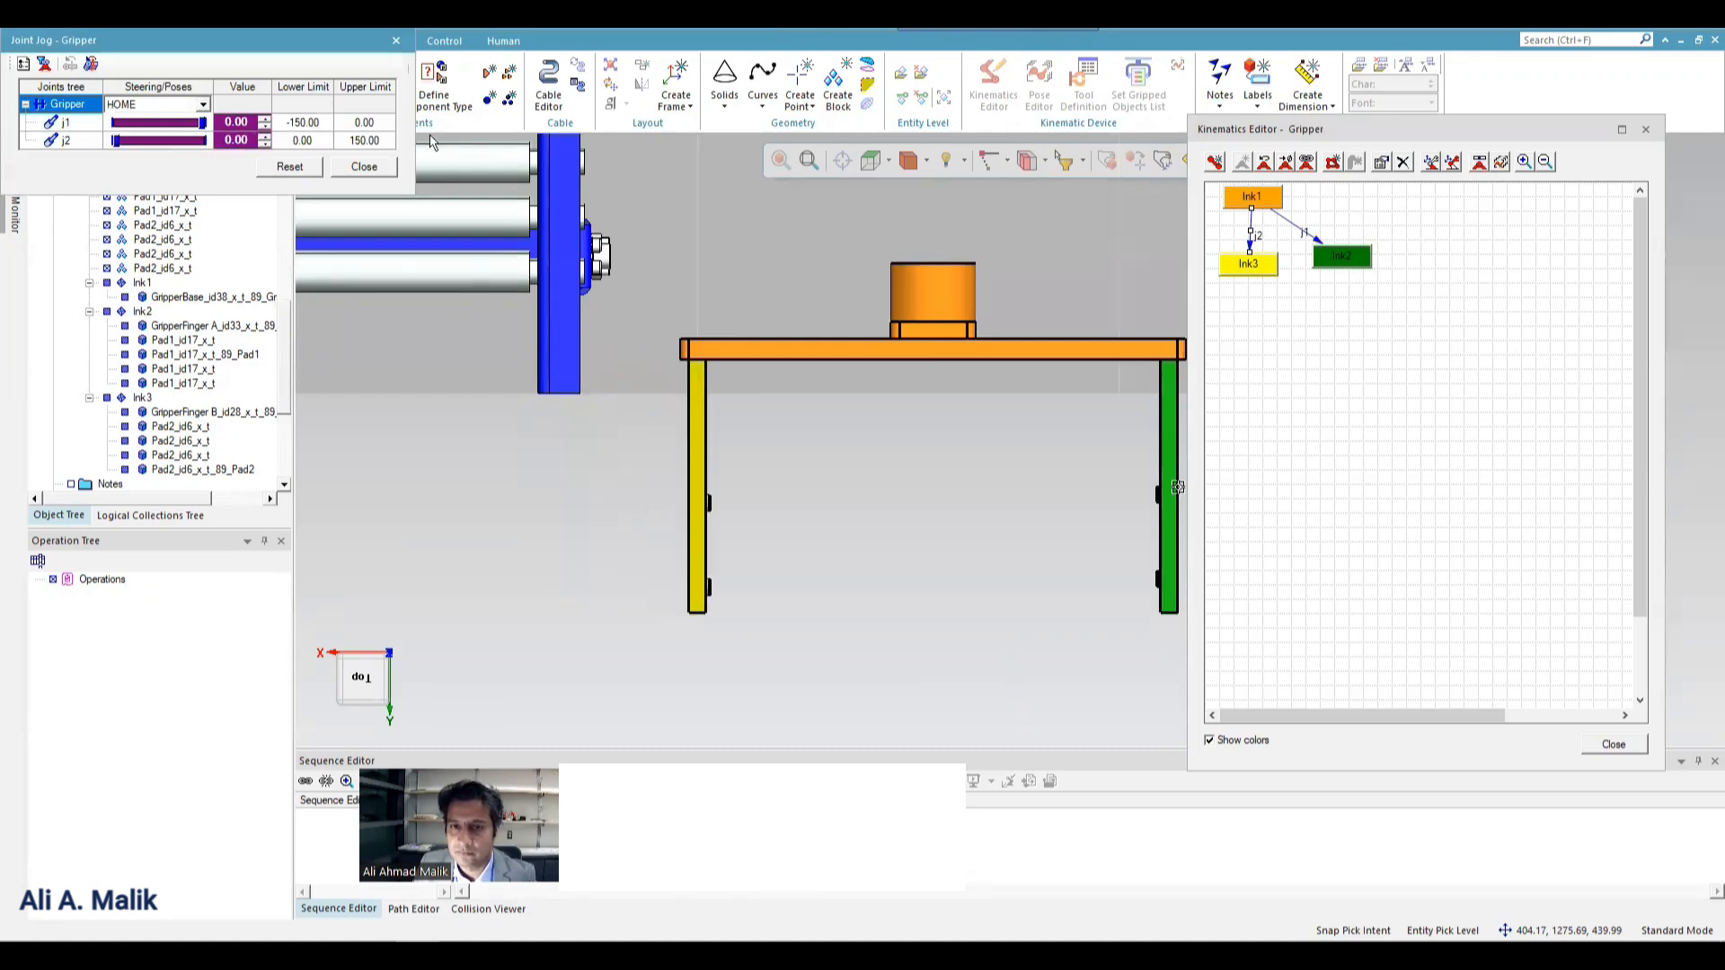
left_click(359, 170)
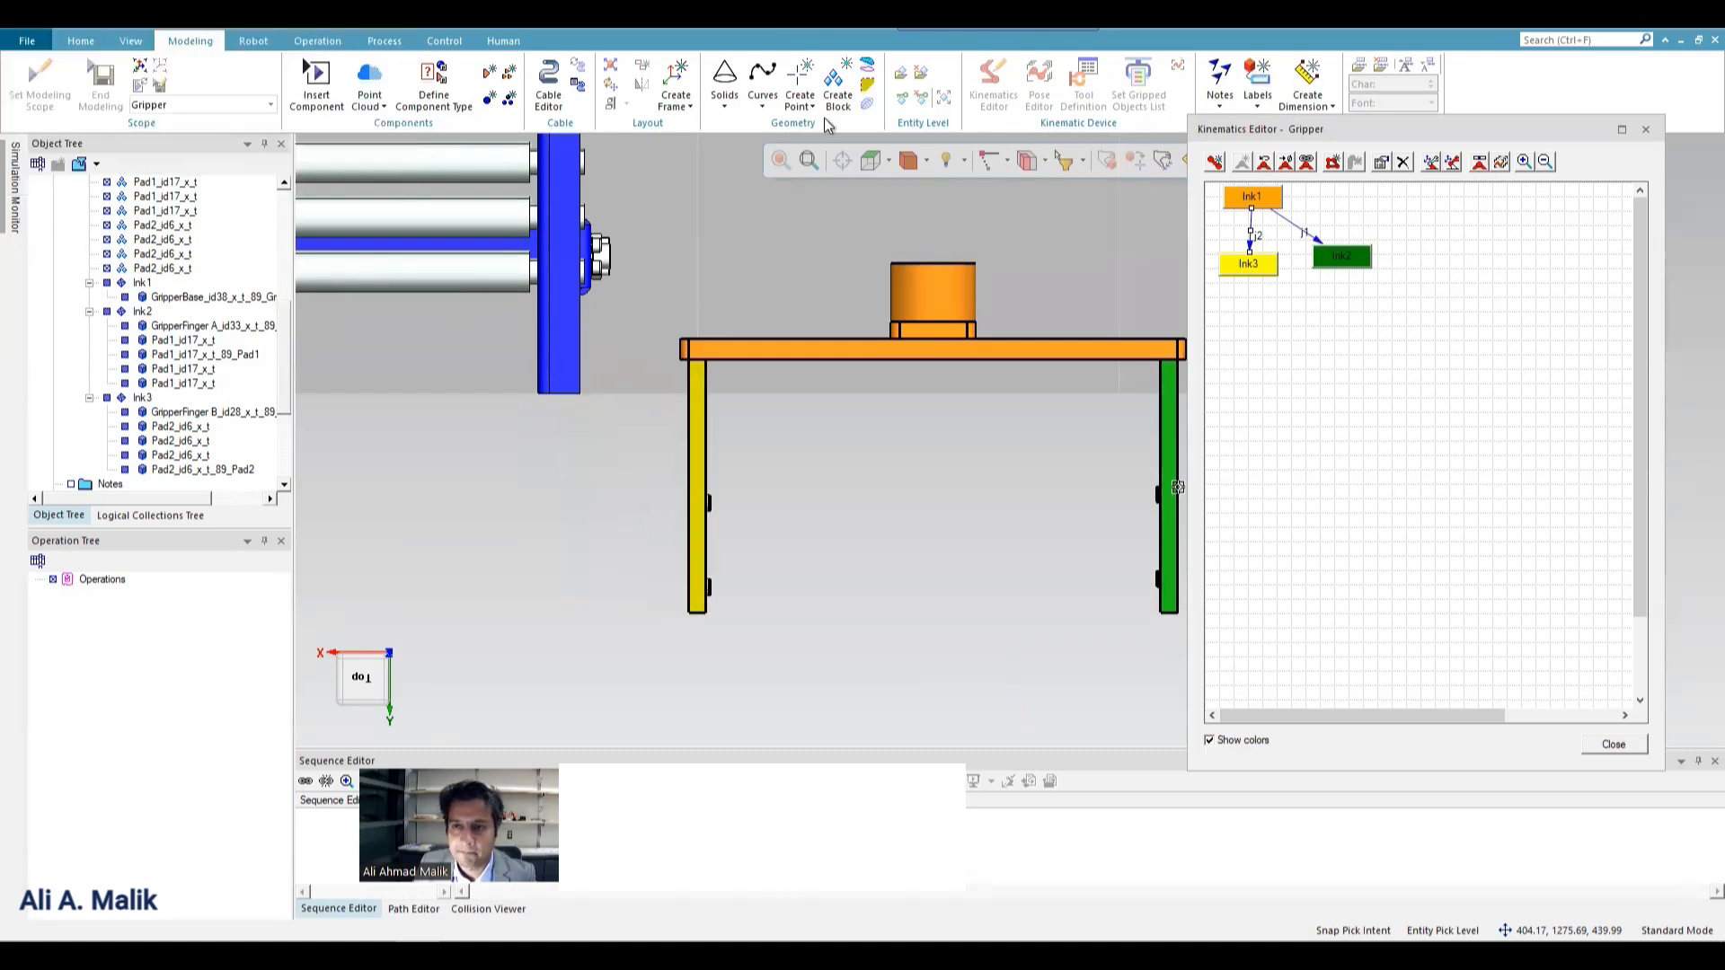
Set joint j2's high limit to 0 and its low limit to -150.
double_click(1254, 228)
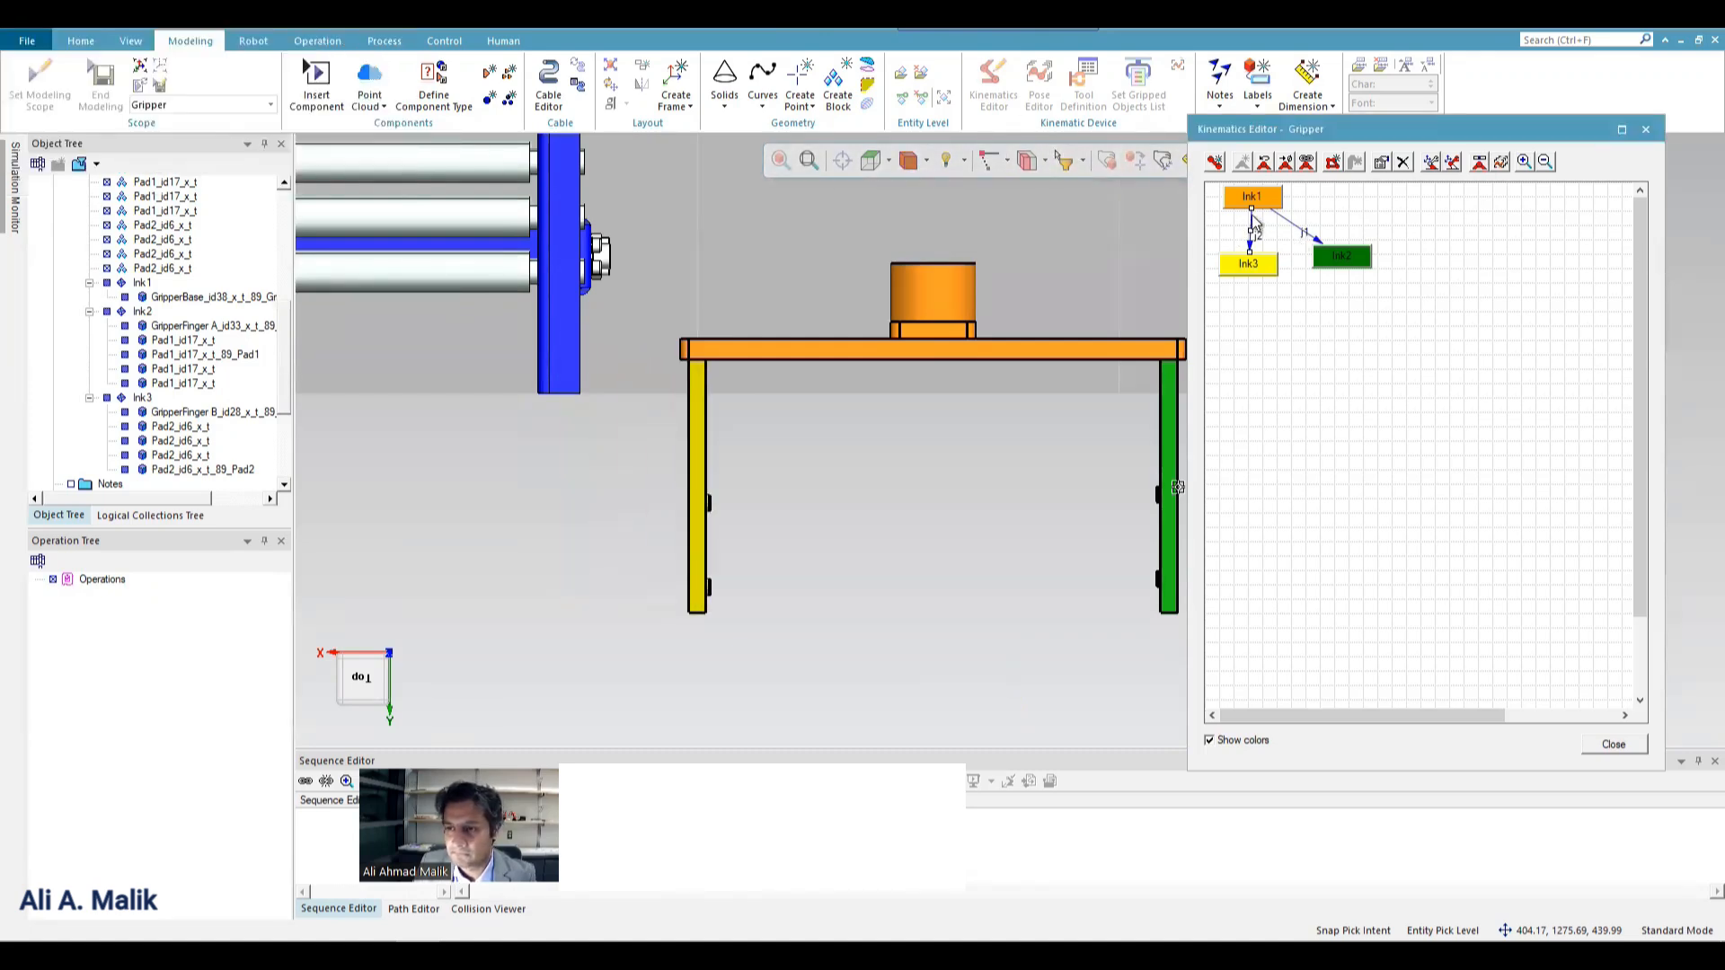
double_click(438, 422)
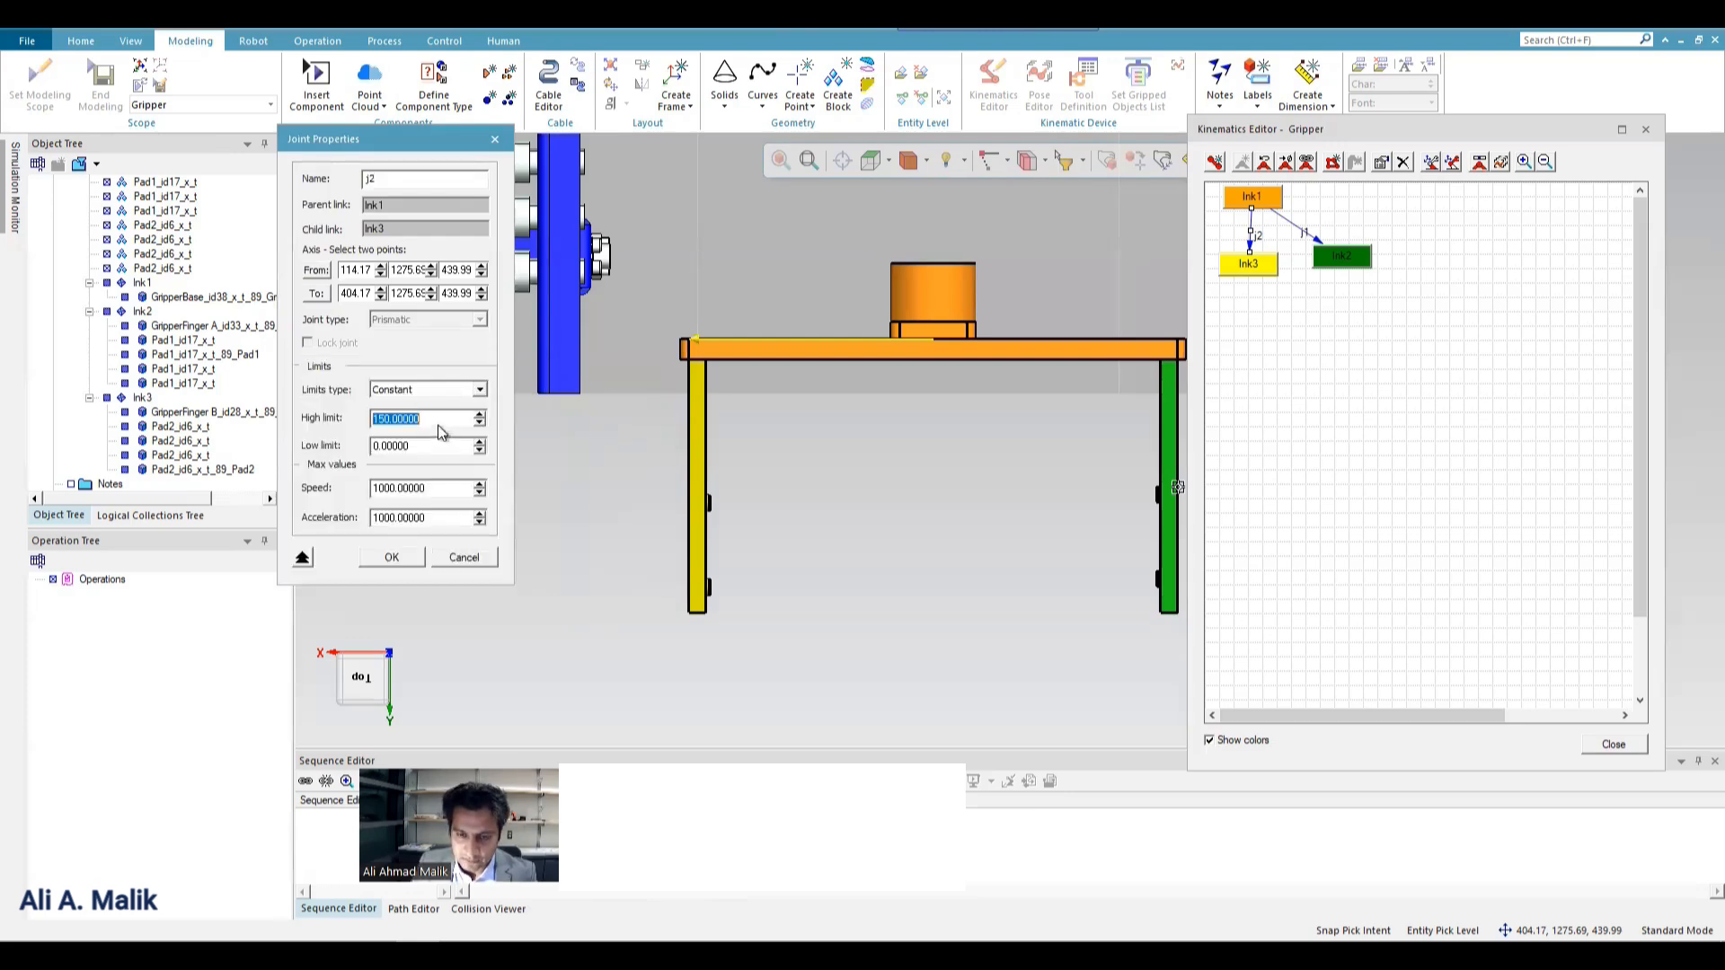
type("0")
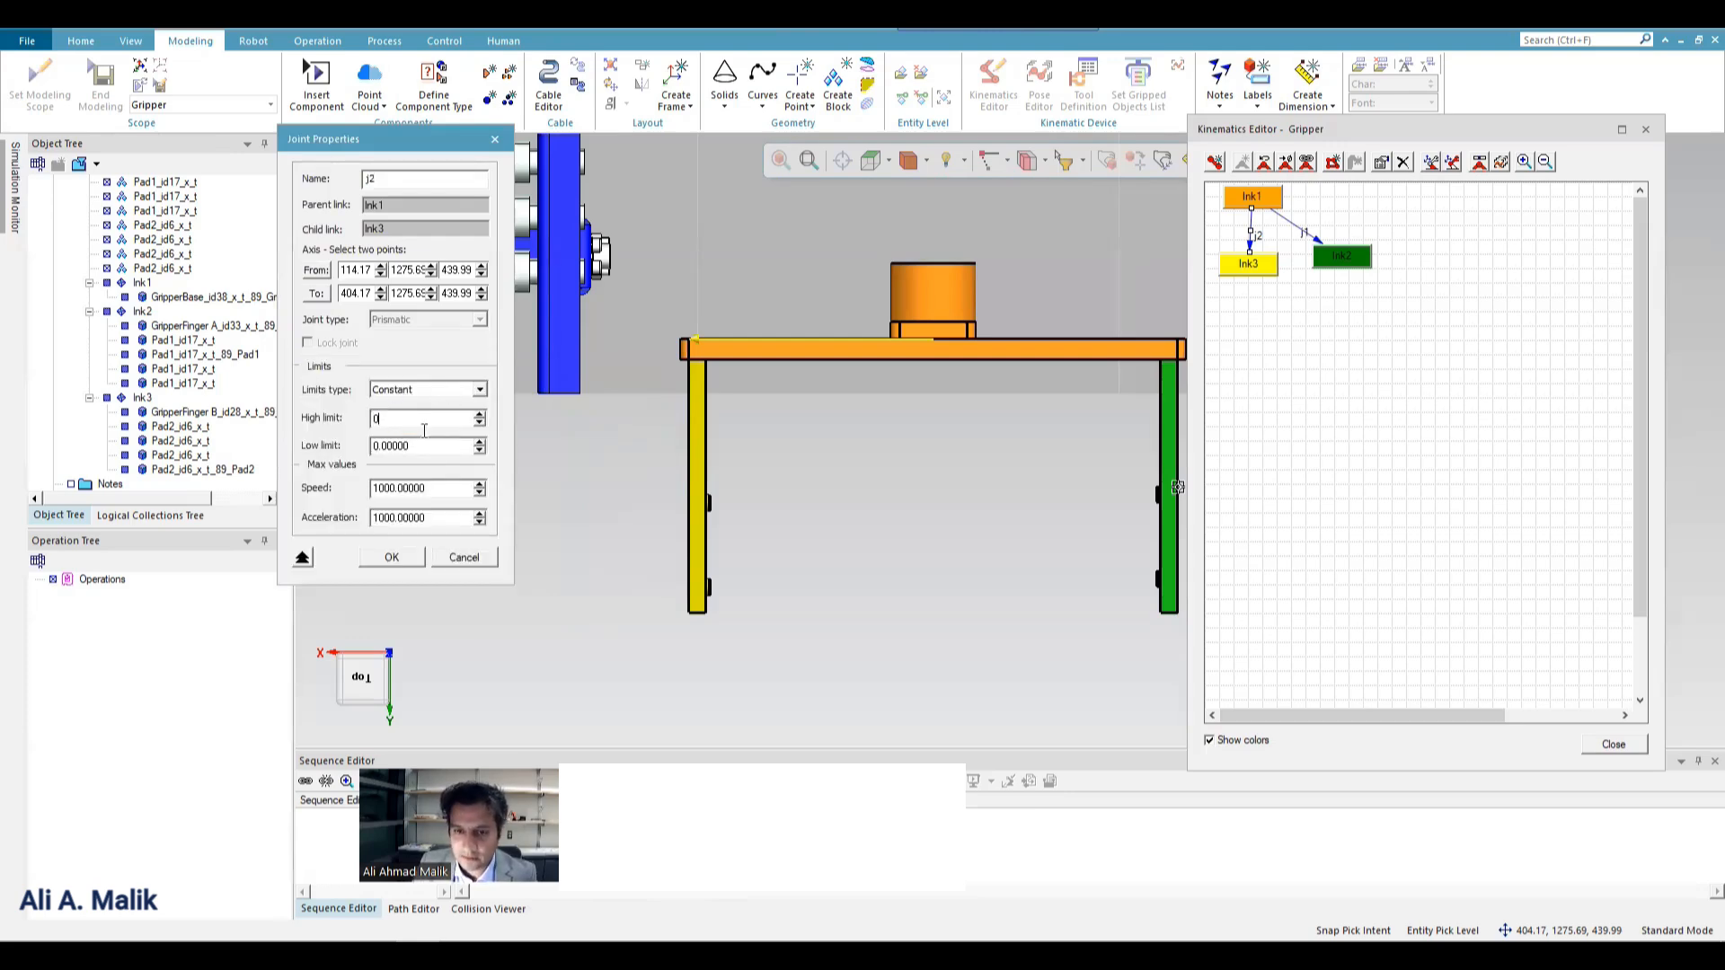
double_click(424, 449)
key("BackSpace")
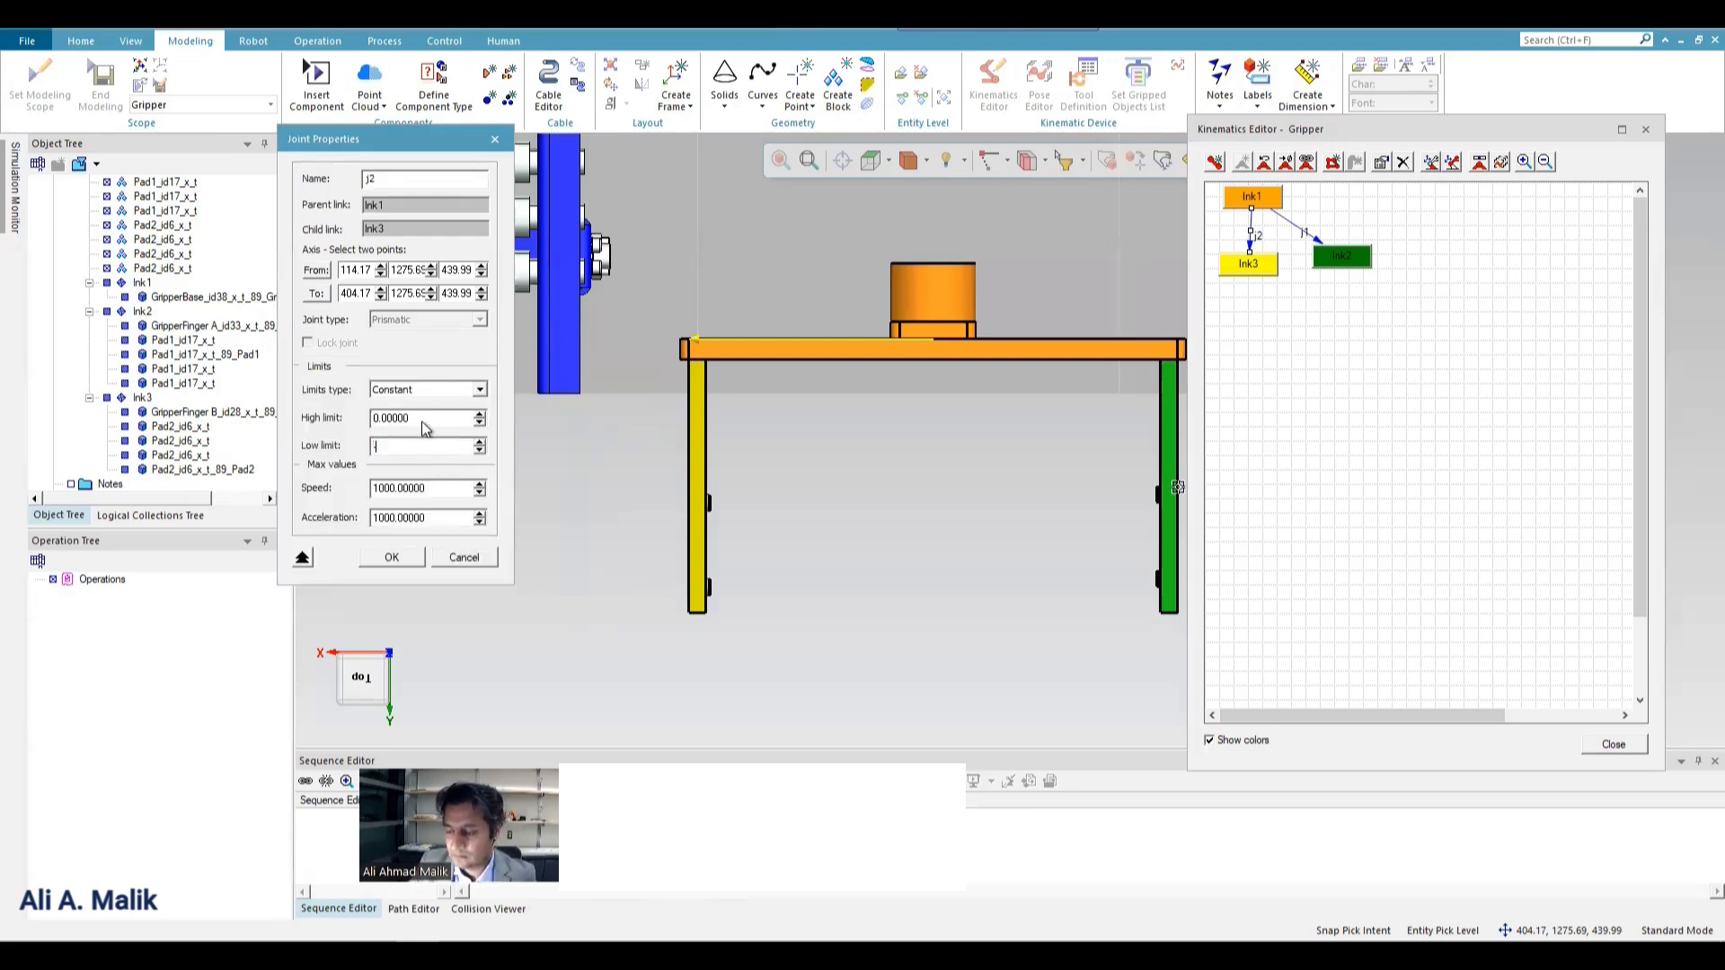
left_click(391, 557)
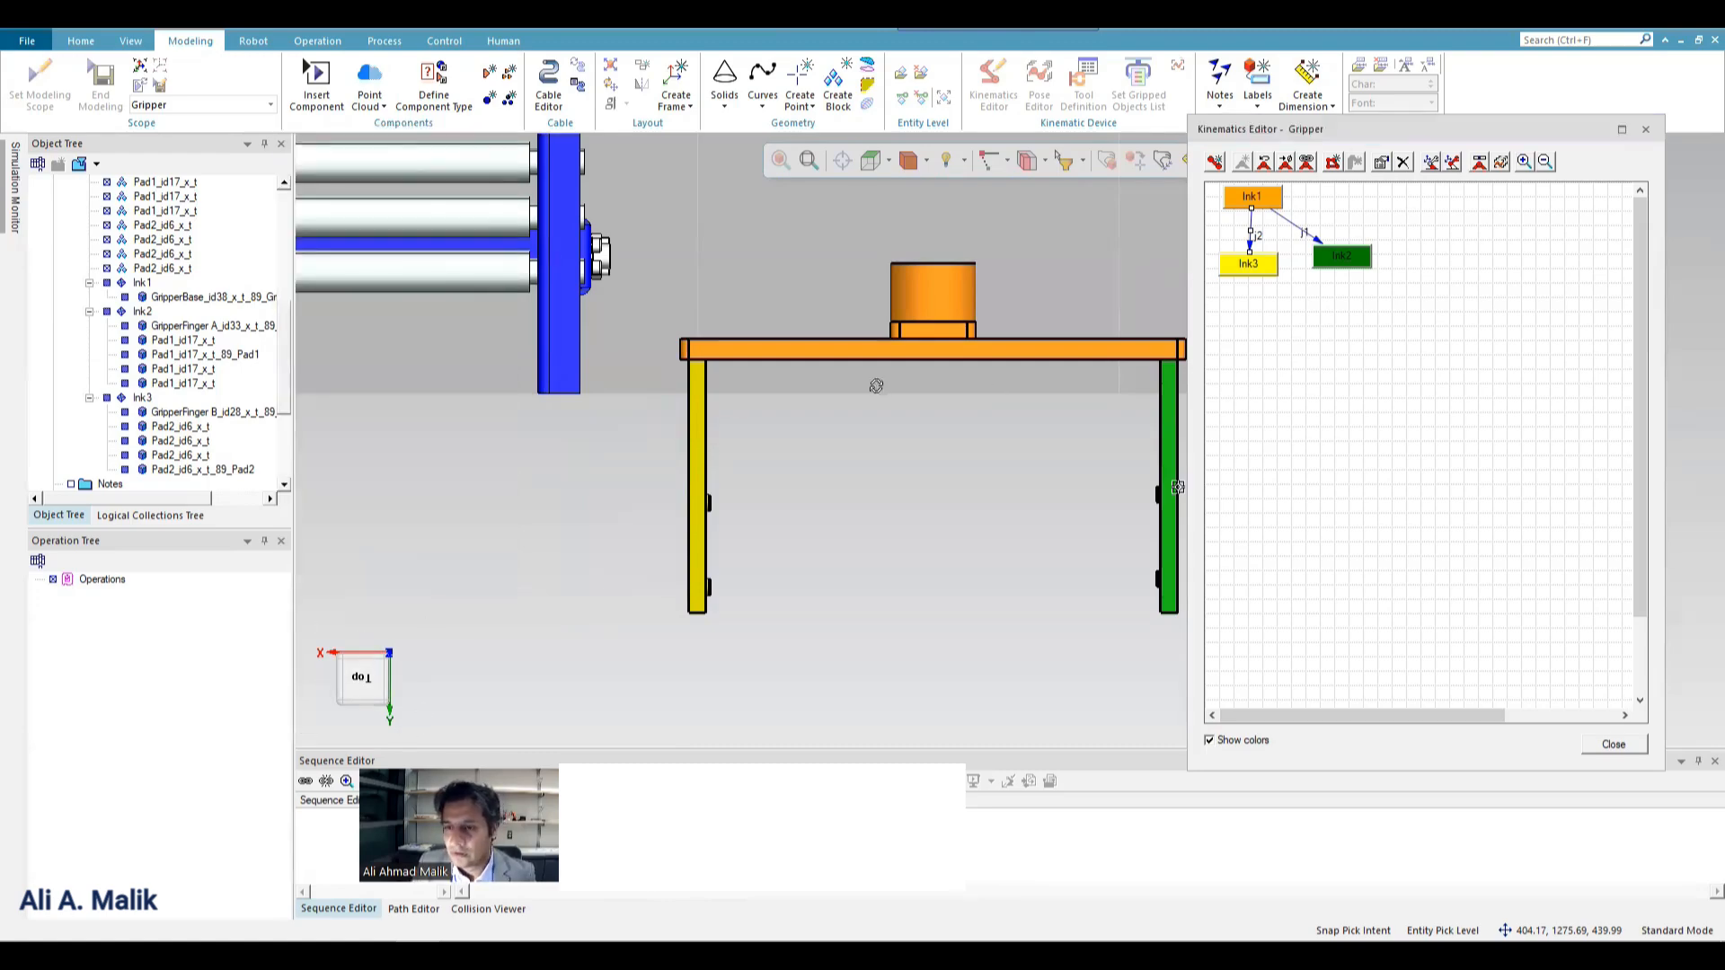
Jog joints j1 and j2 to -150 and back to 0 to check both fingers' travel, and close the jog dialog.
middle_click_drag(878, 385, 961, 444)
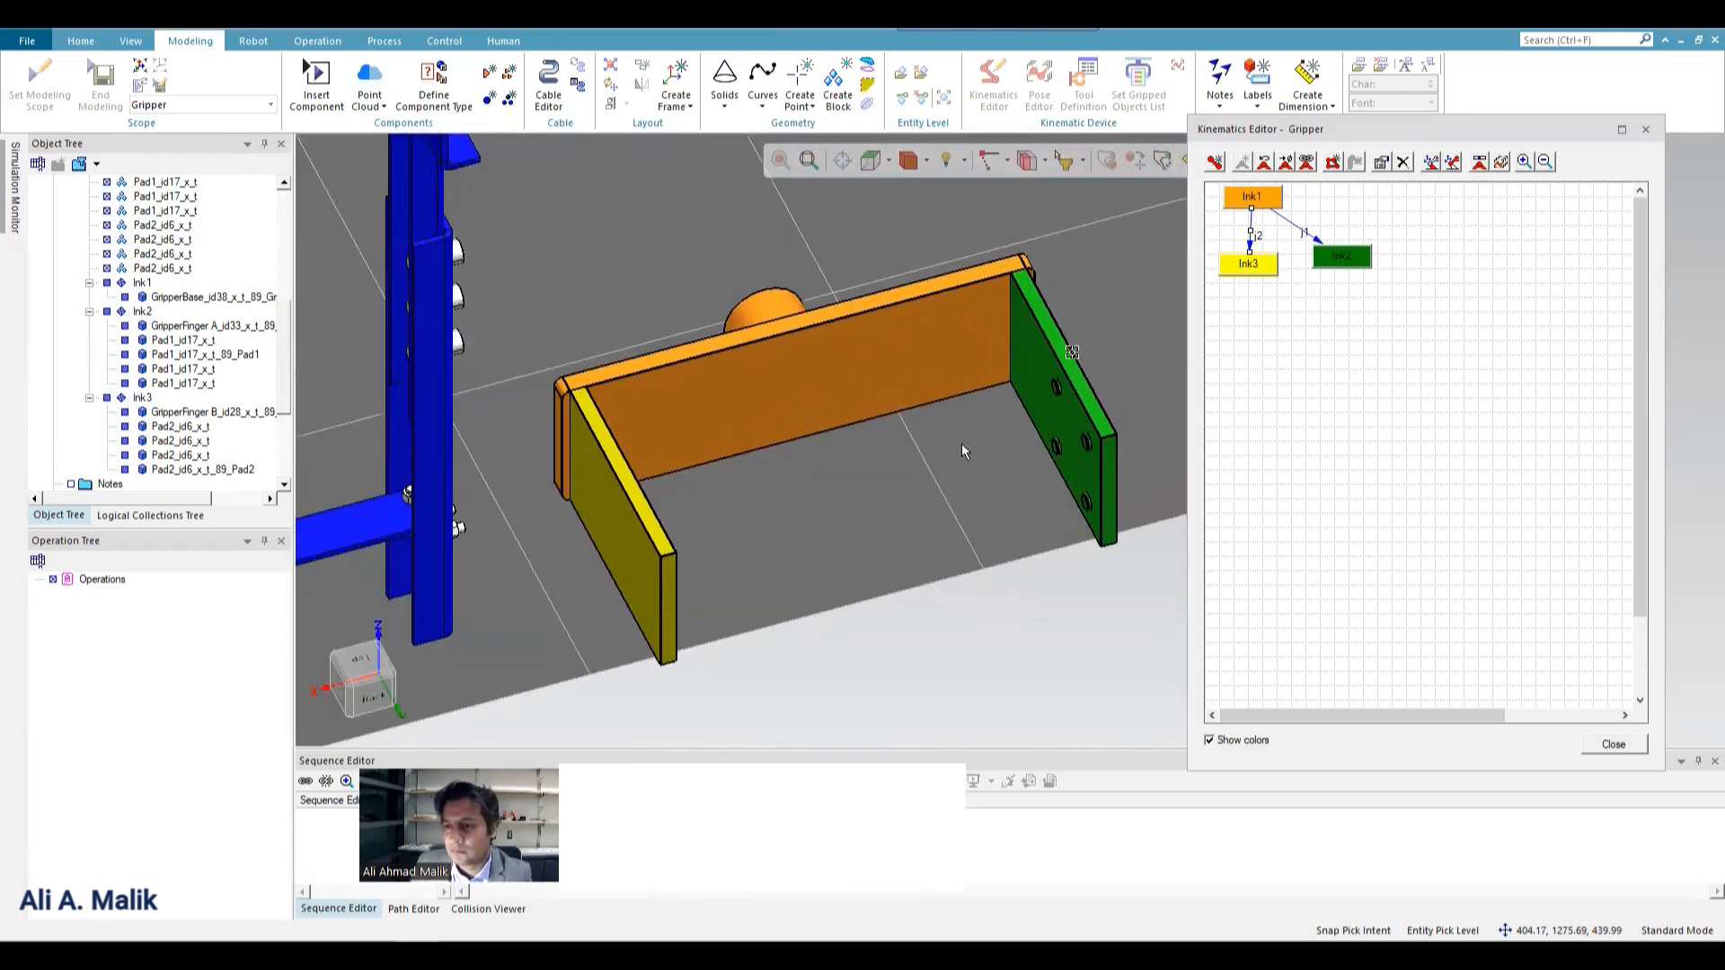
left_click(1478, 164)
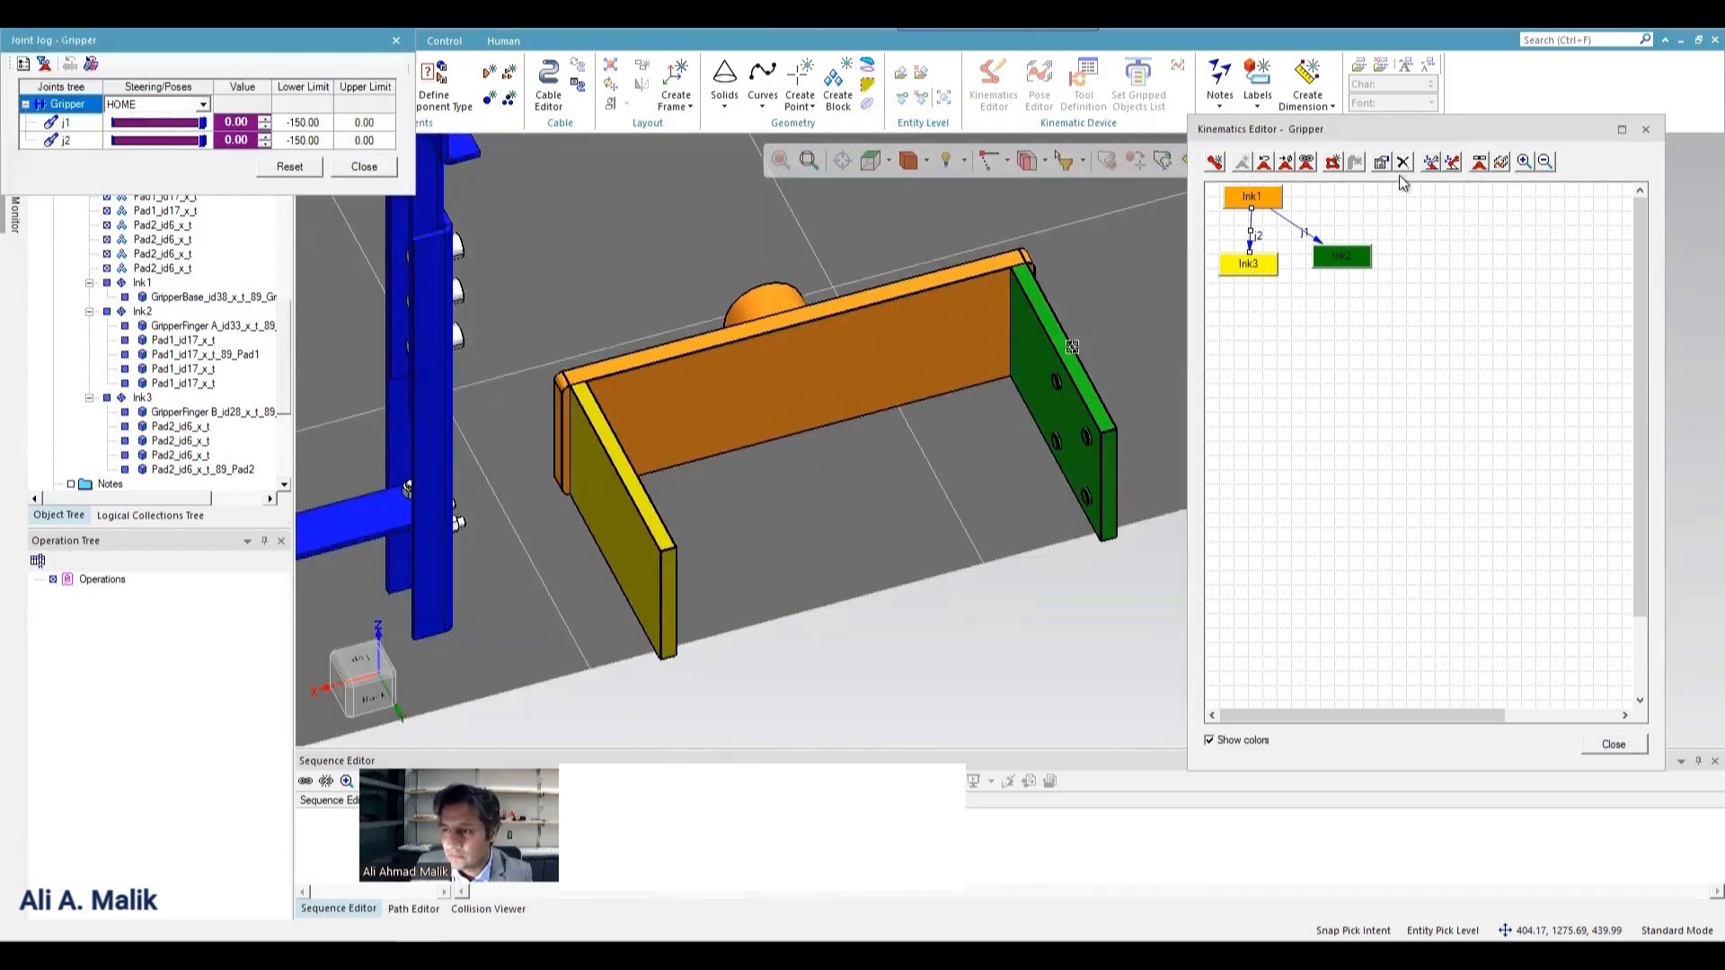
left_click_drag(191, 124, 105, 166)
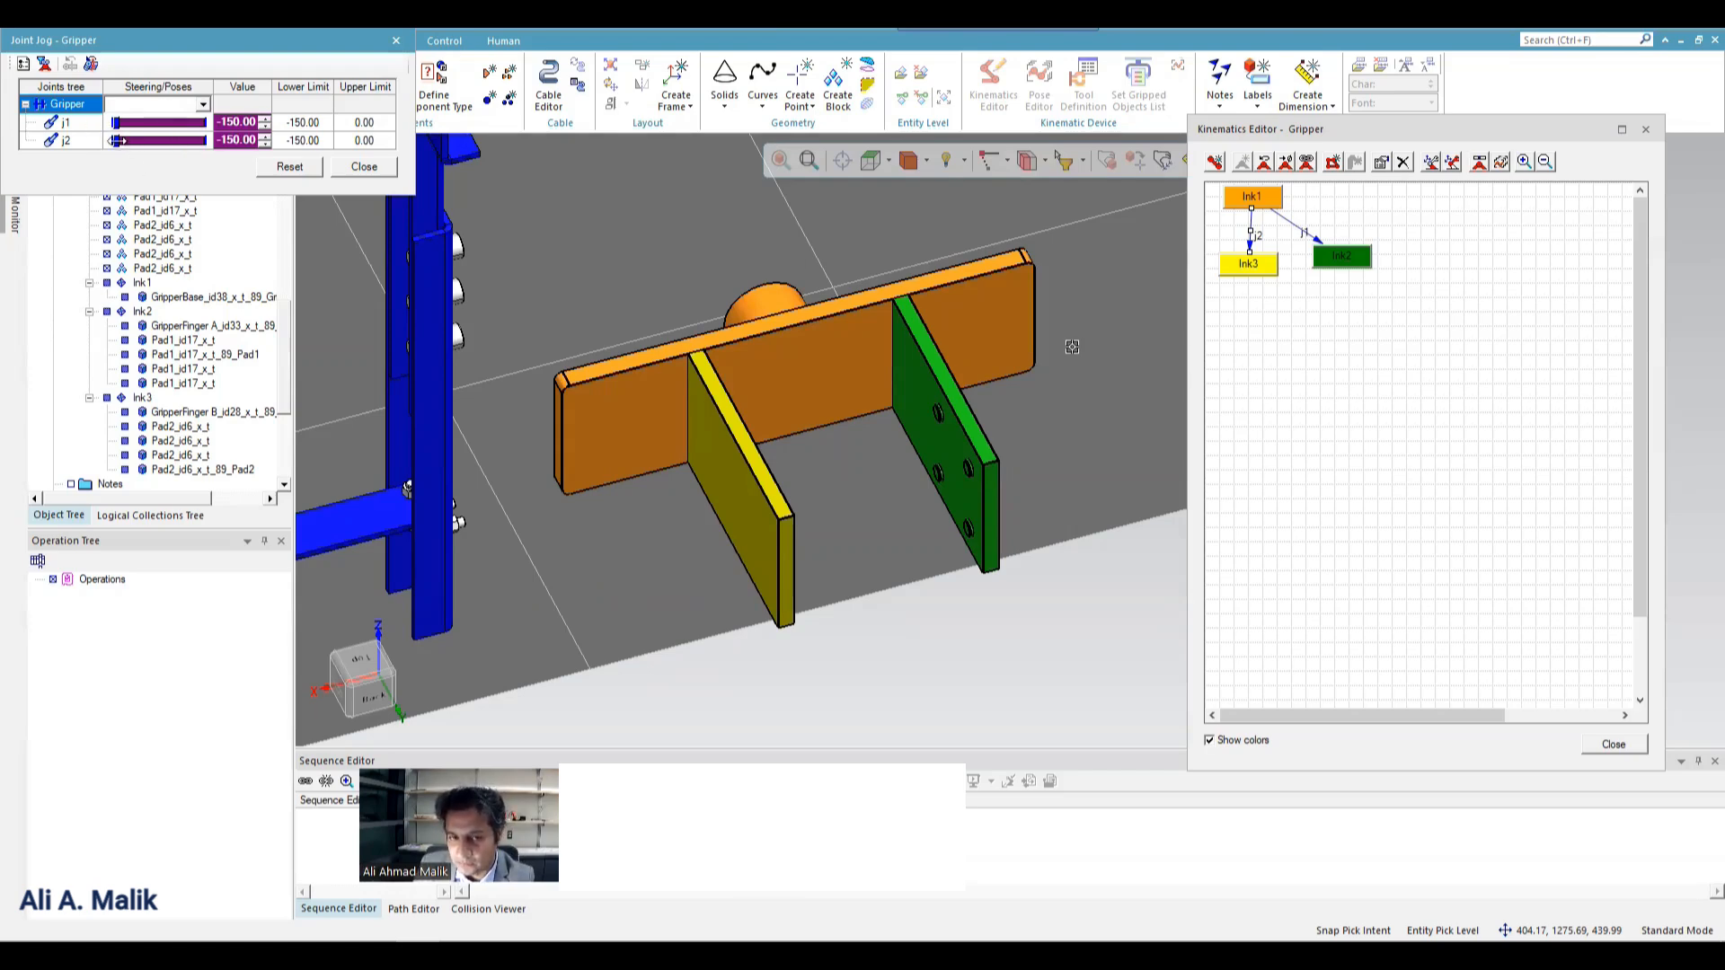
left_click_drag(115, 142, 311, 133)
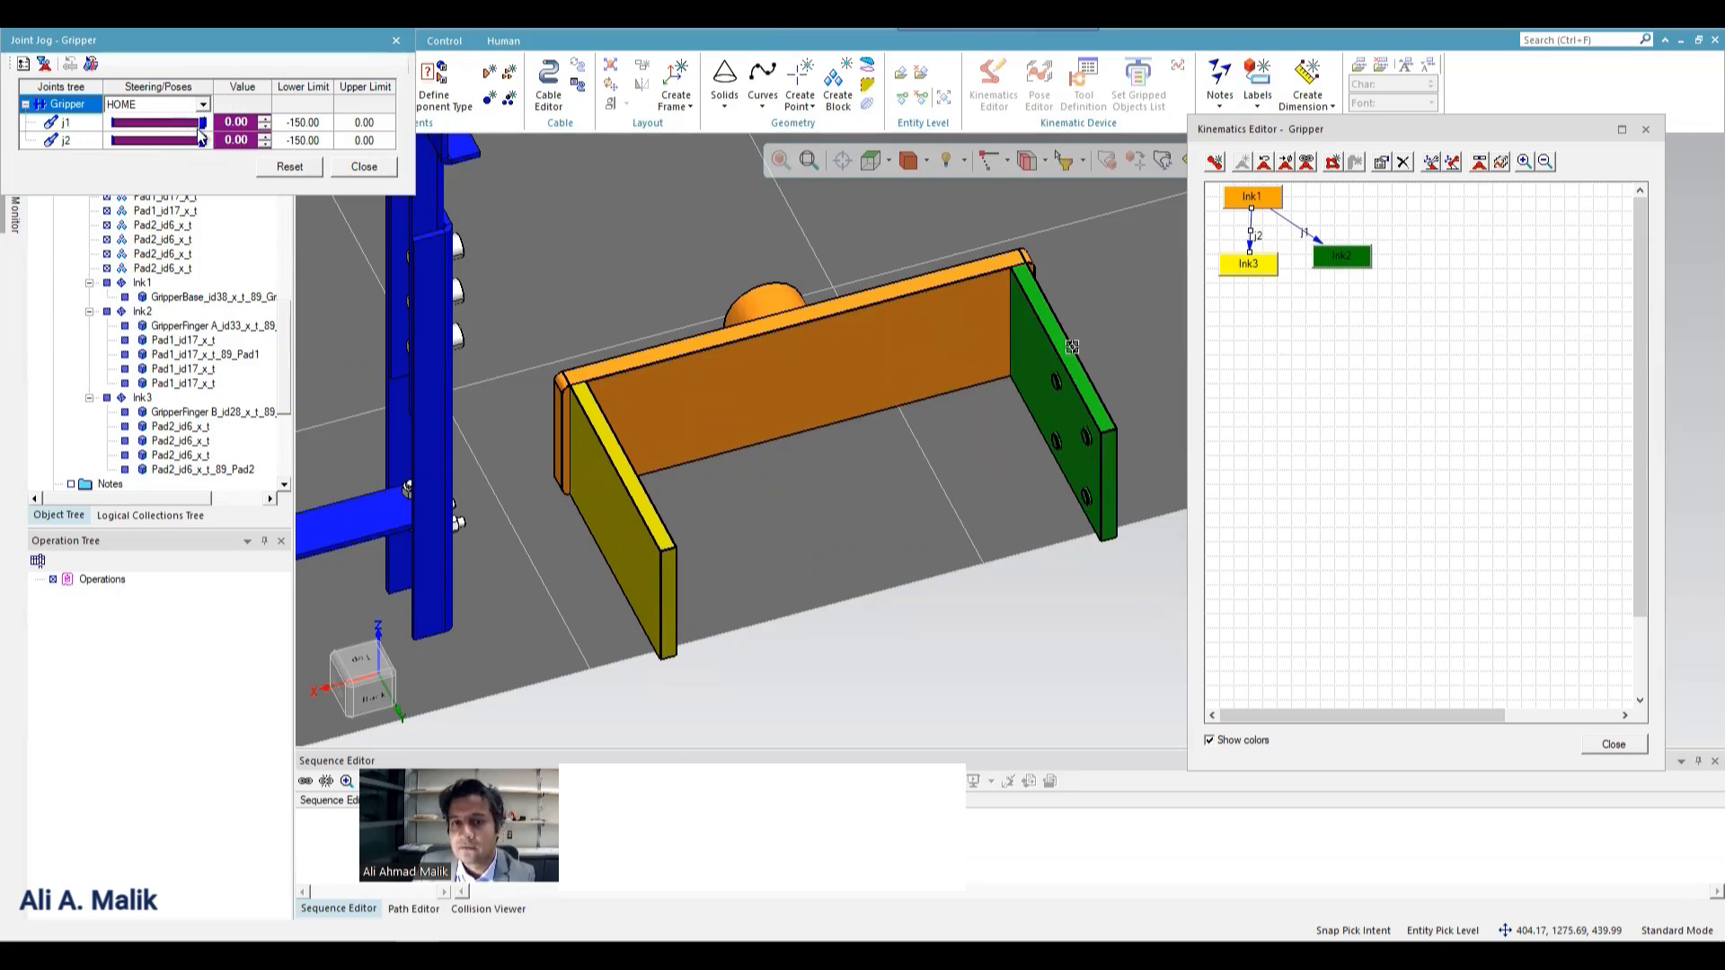
mouse_move(203, 124)
left_mouse_down()
mouse_move(126, 123)
mouse_move(224, 126)
mouse_move(144, 140)
mouse_move(215, 141)
left_mouse_up()
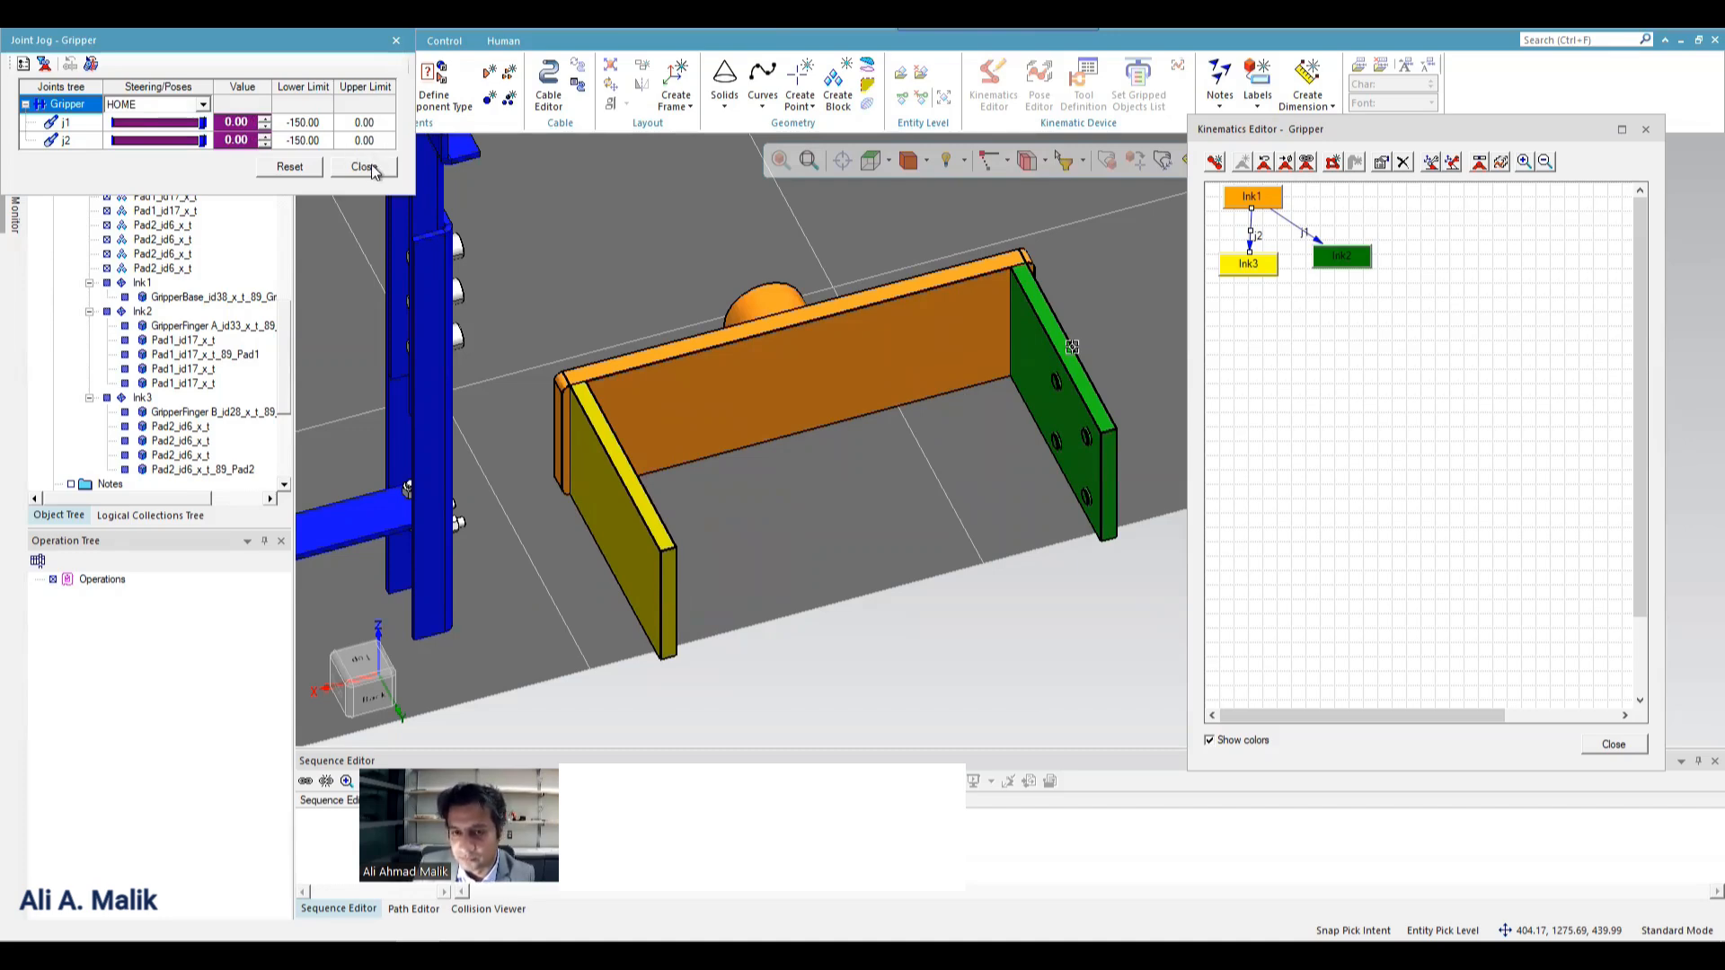
left_click(364, 166)
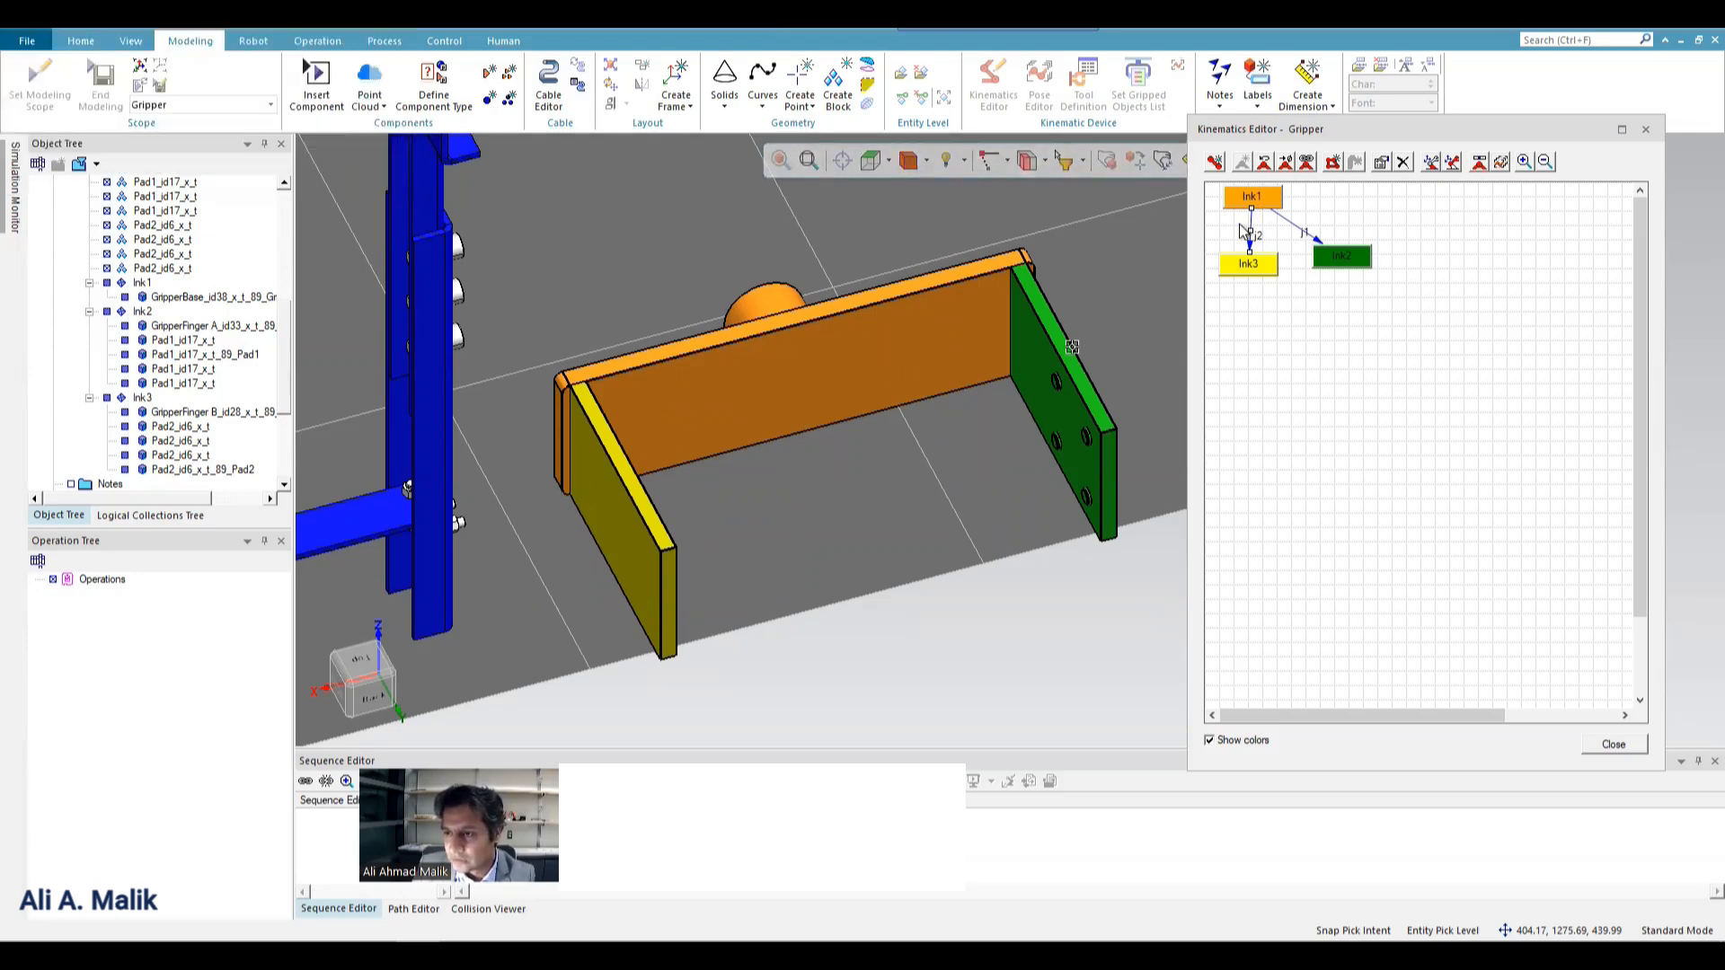
Make joint j1 dependent on joint j2 with the joint function (D(j2)), and apply it.
left_click(1290, 223)
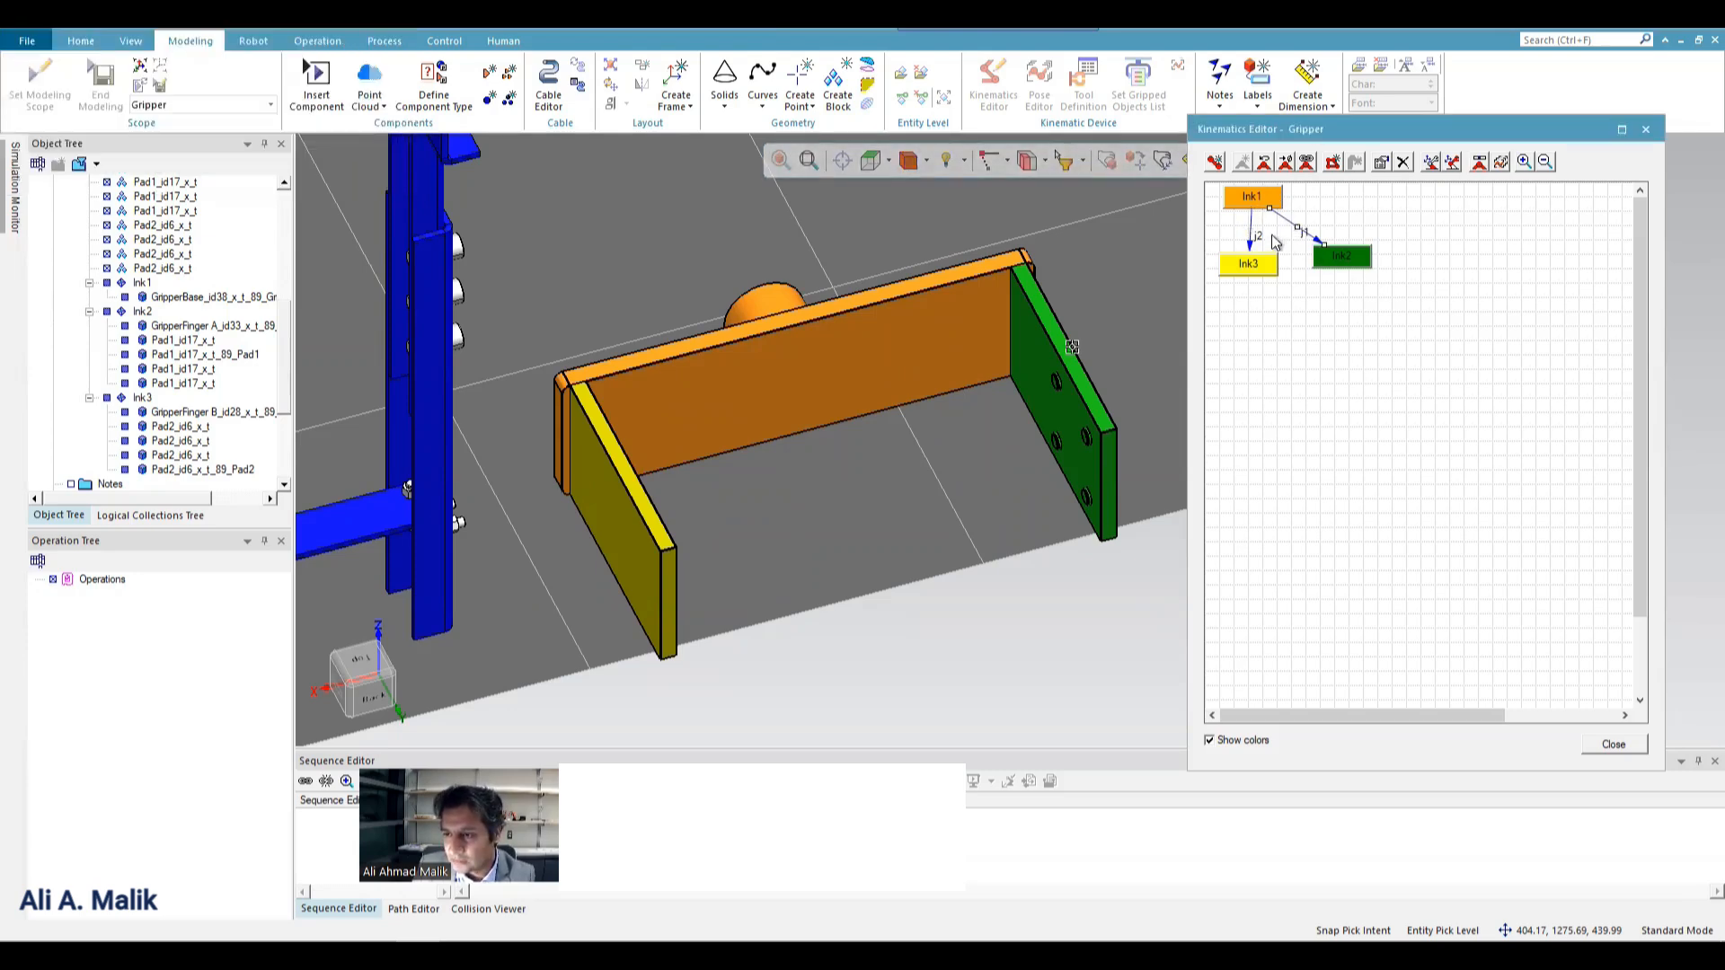
left_click(1308, 162)
left_click_drag(1349, 167, 469, 232)
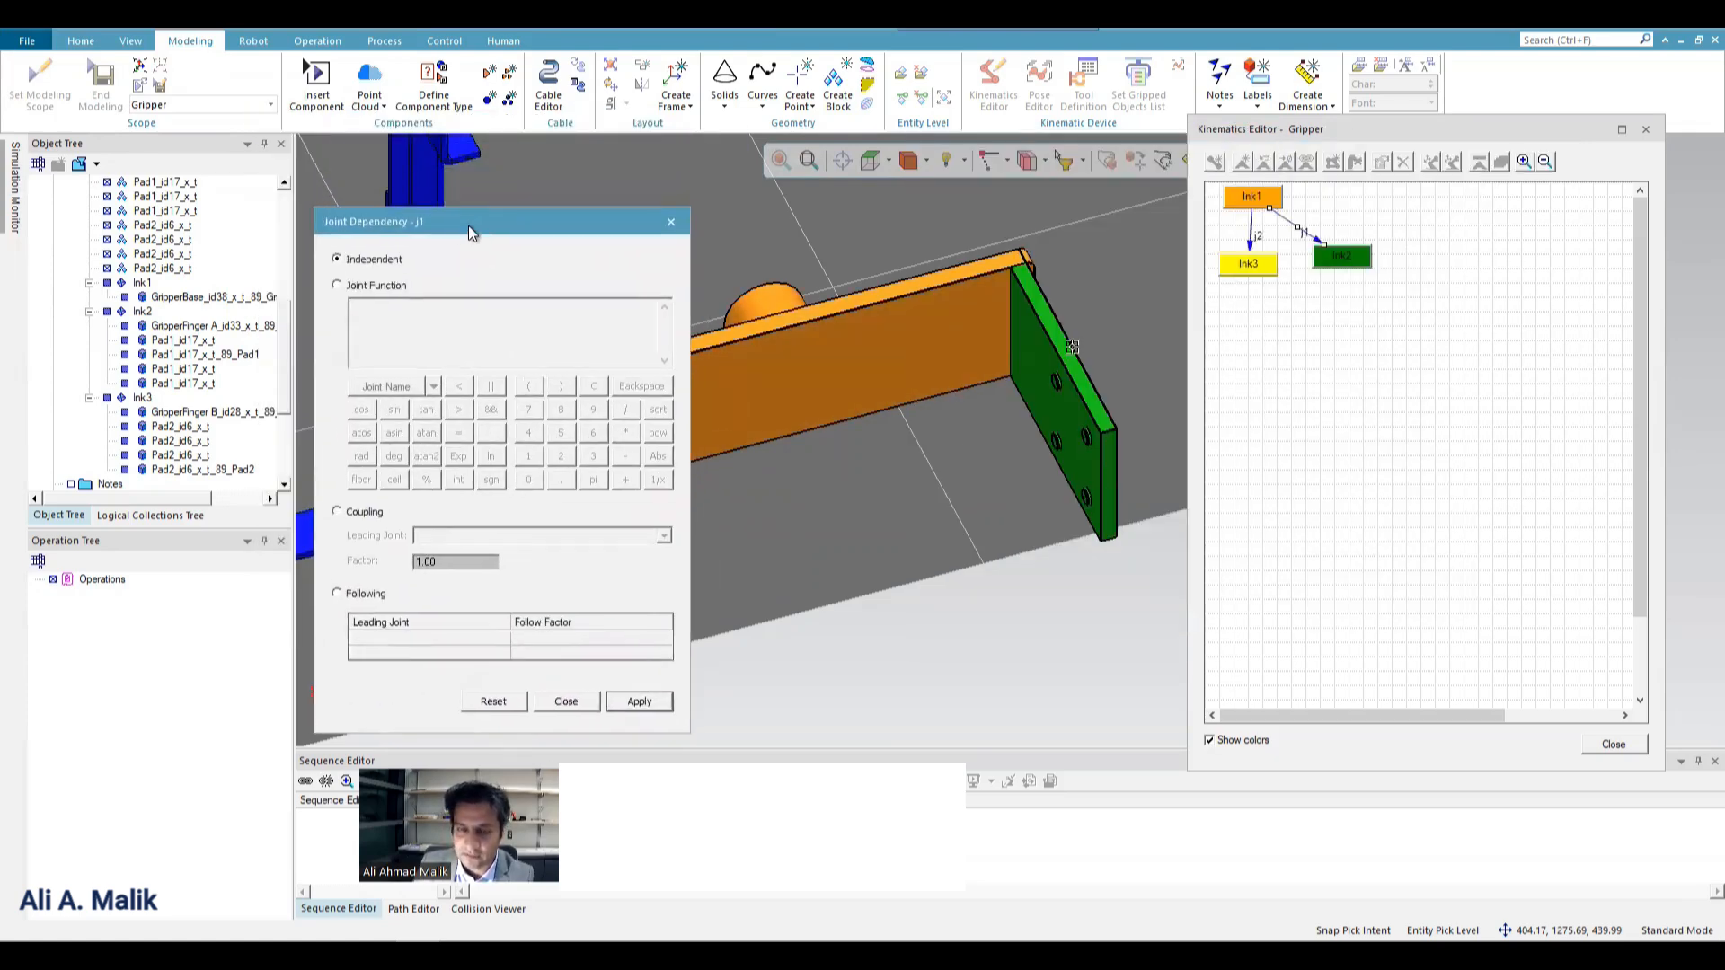
left_click(401, 287)
left_click(434, 386)
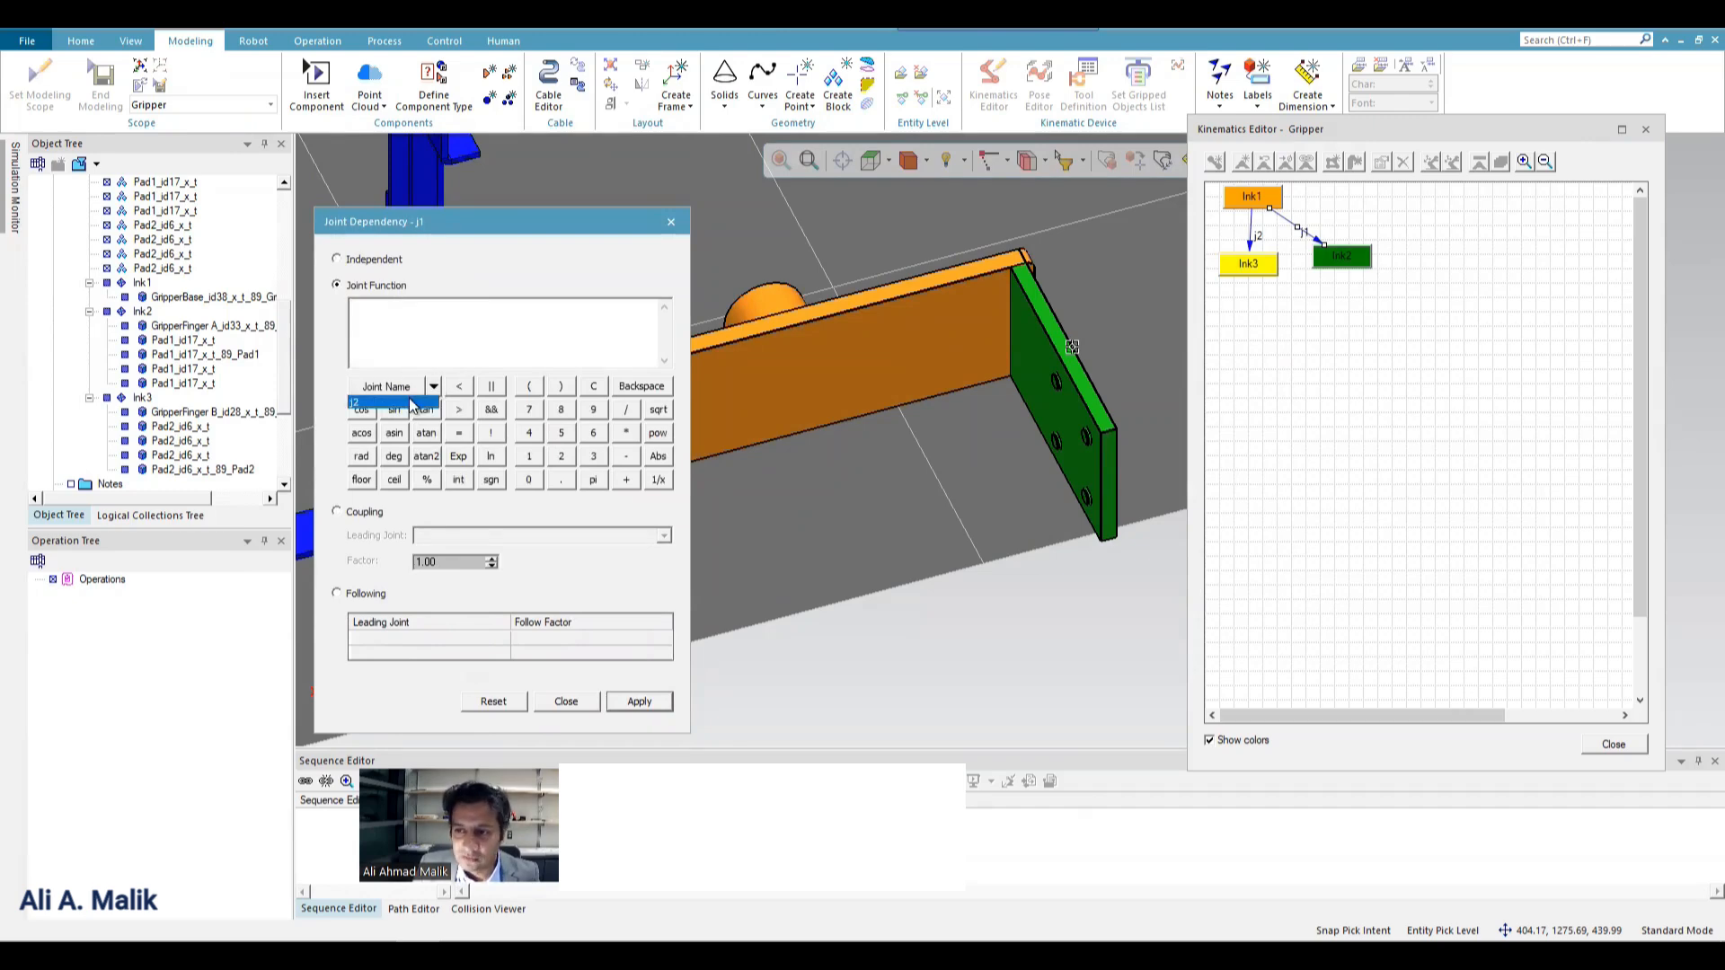
left_click(410, 403)
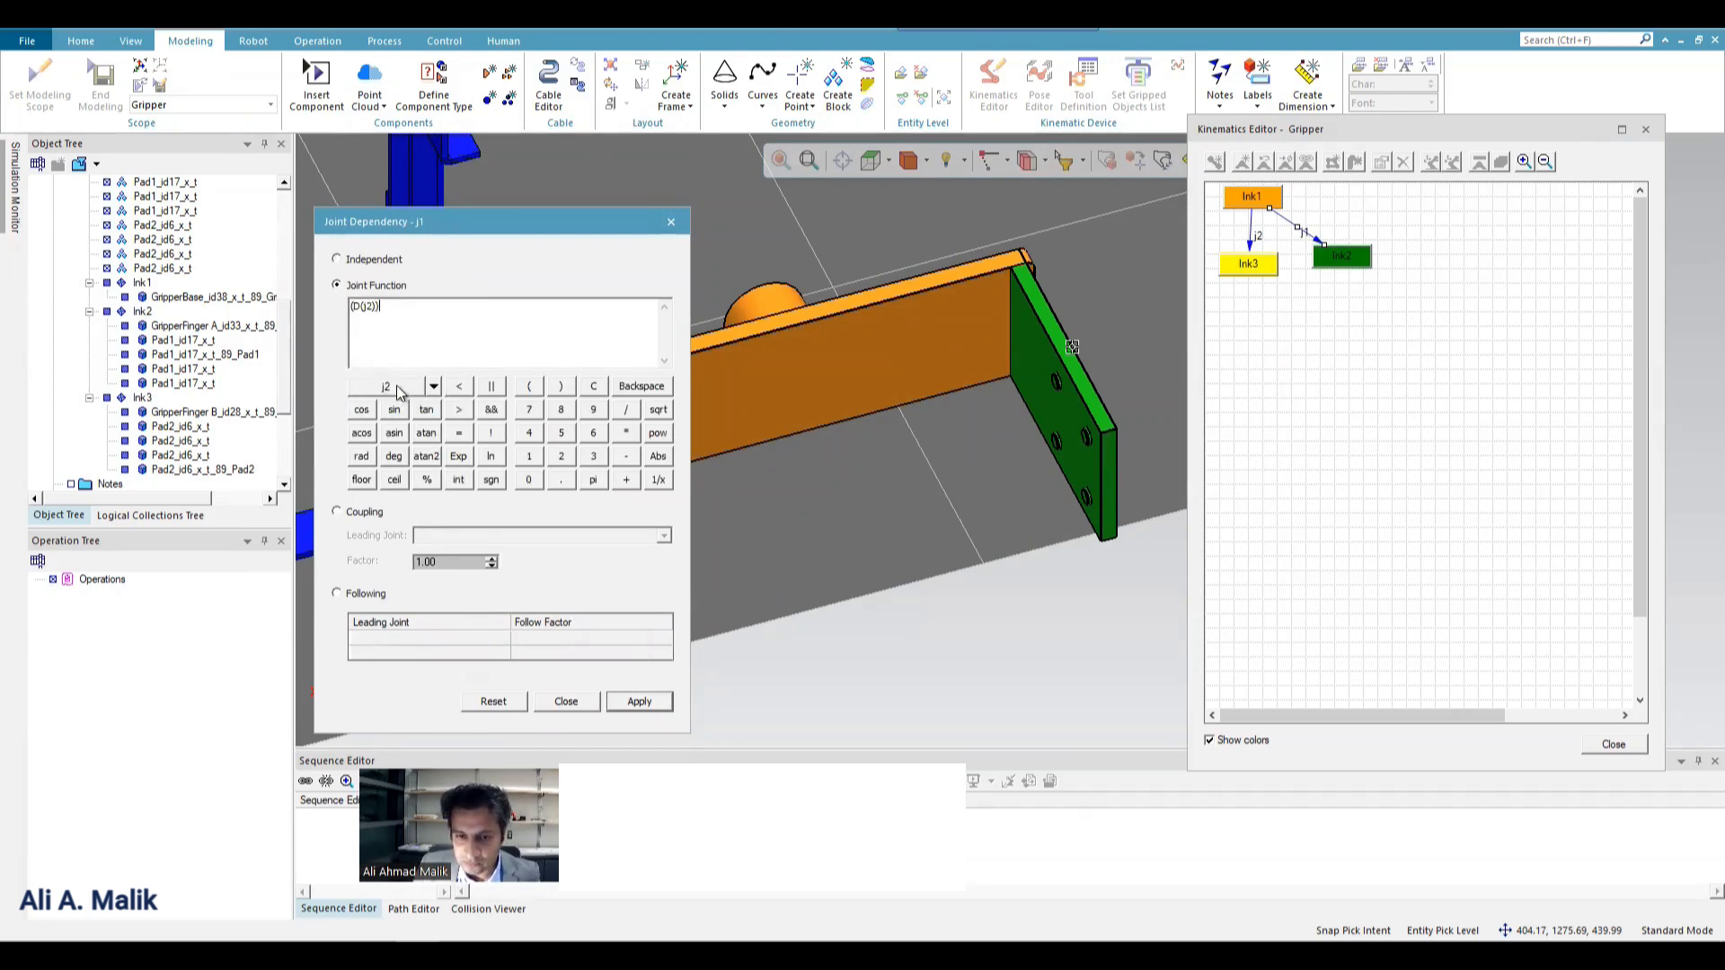
left_click(638, 703)
left_click(568, 703)
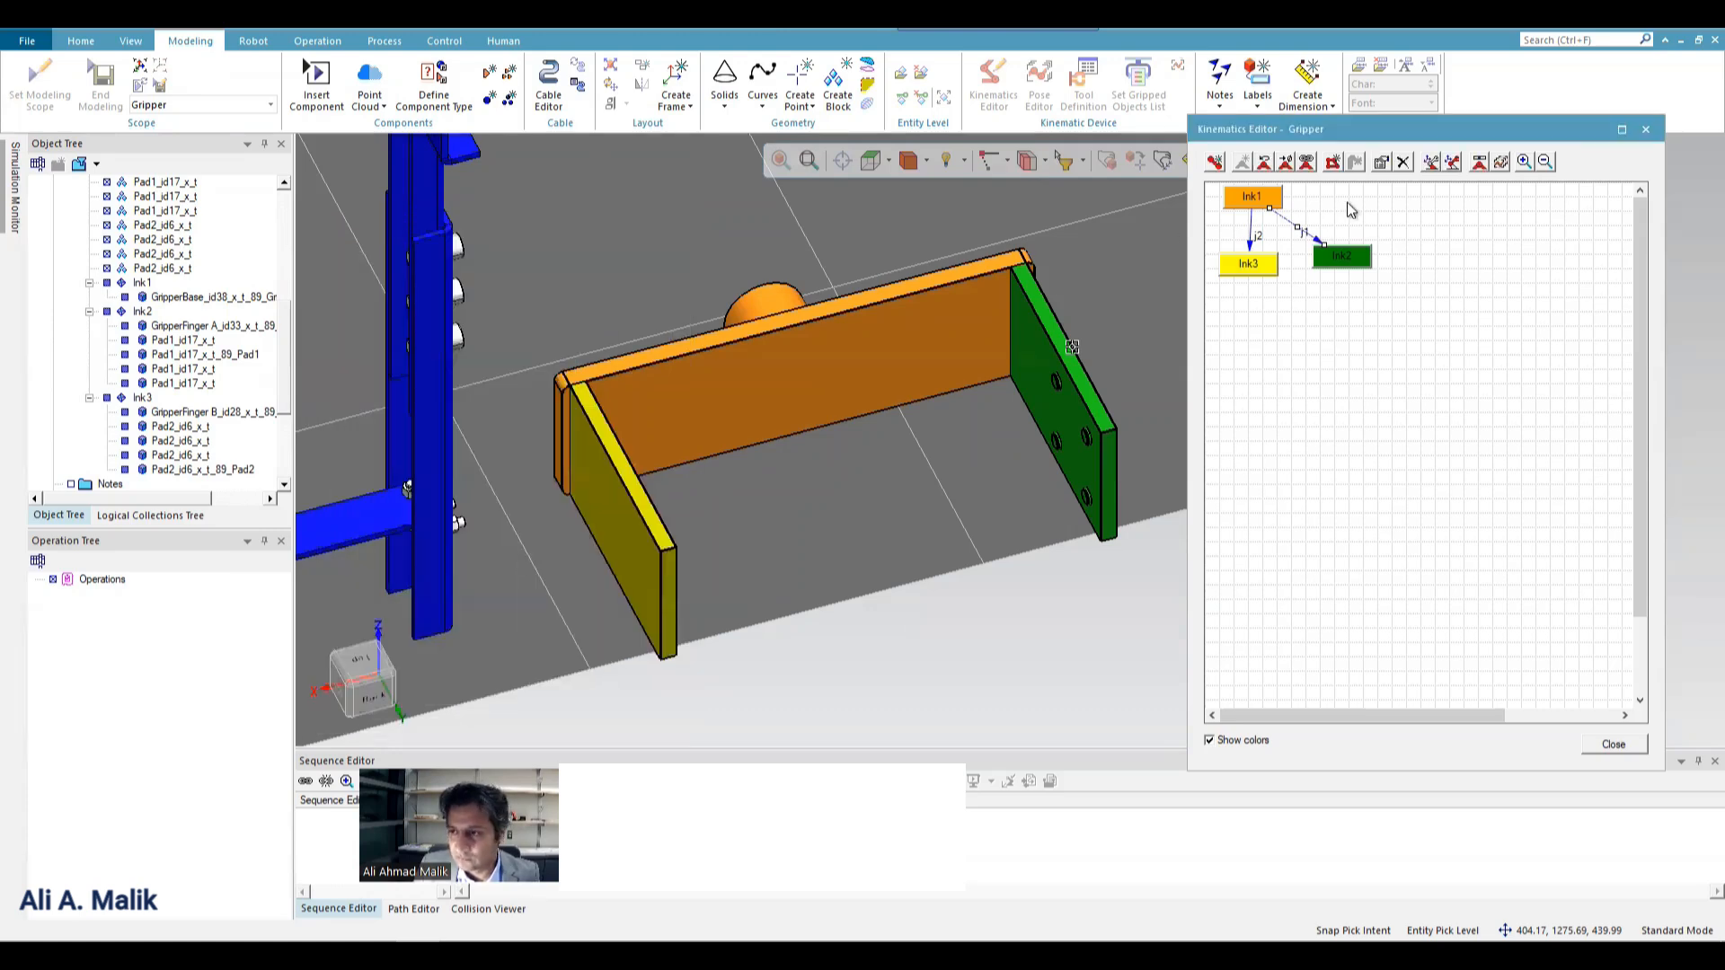
Jog joint j2 and return it to 0 to check that both fingers move together, and close the jog dialog.
left_click(1491, 164)
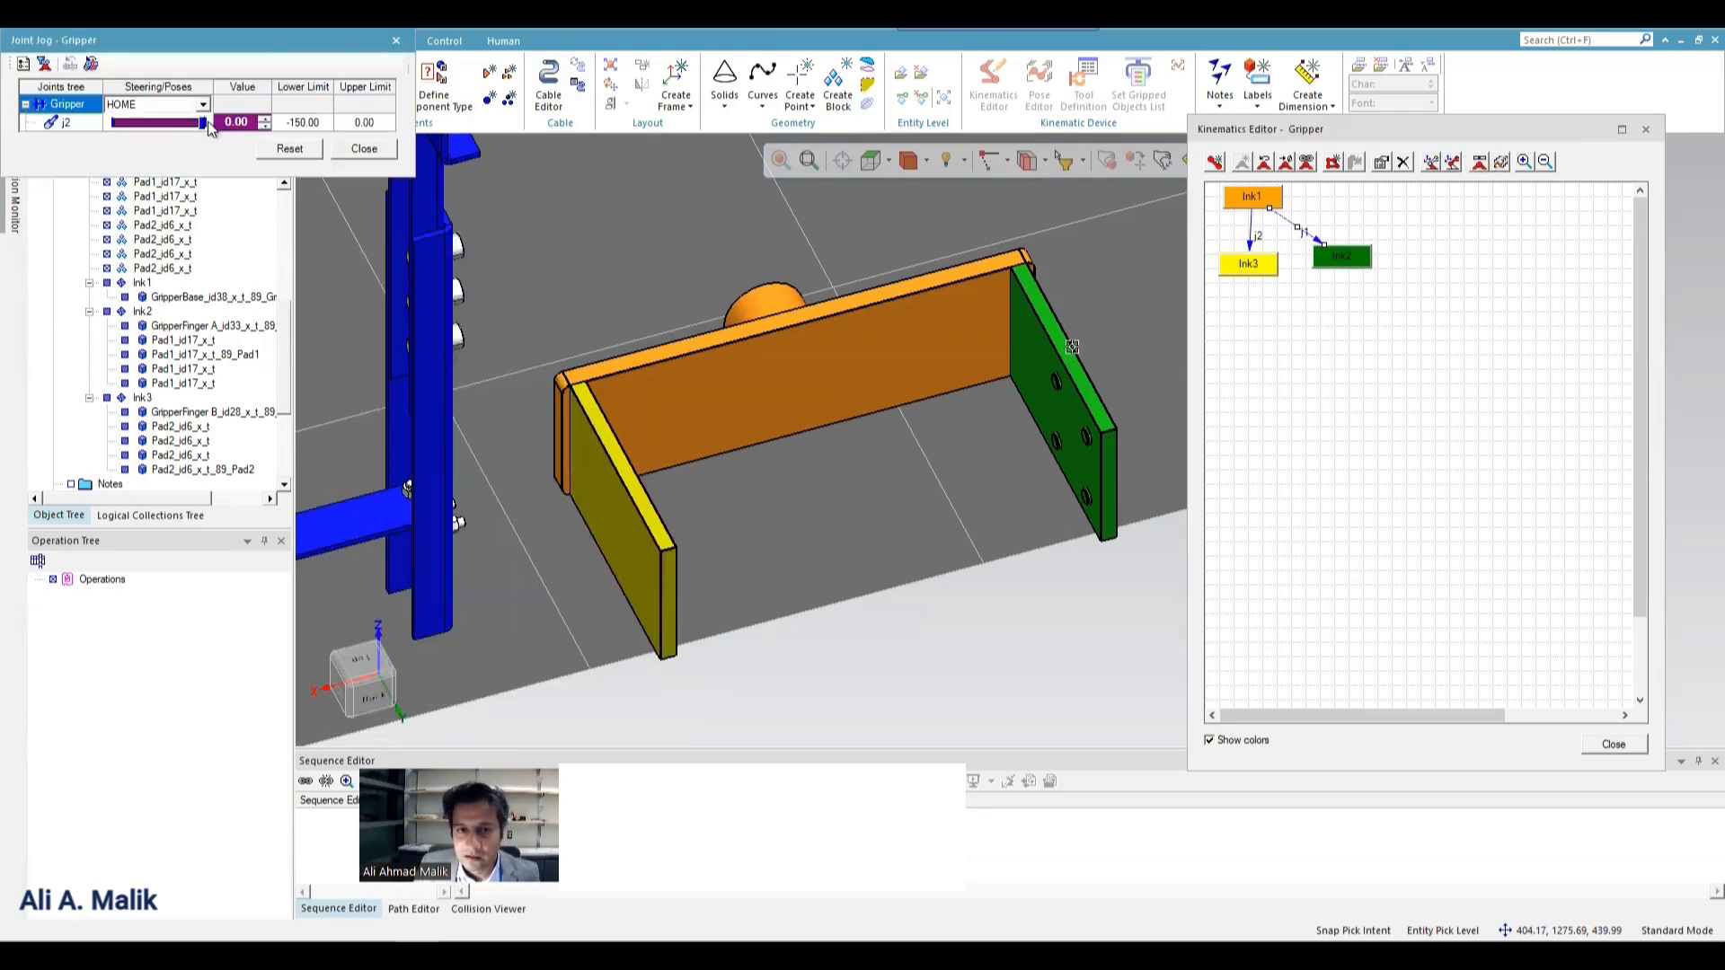
left_click_drag(202, 123, 295, 145)
left_click(294, 146)
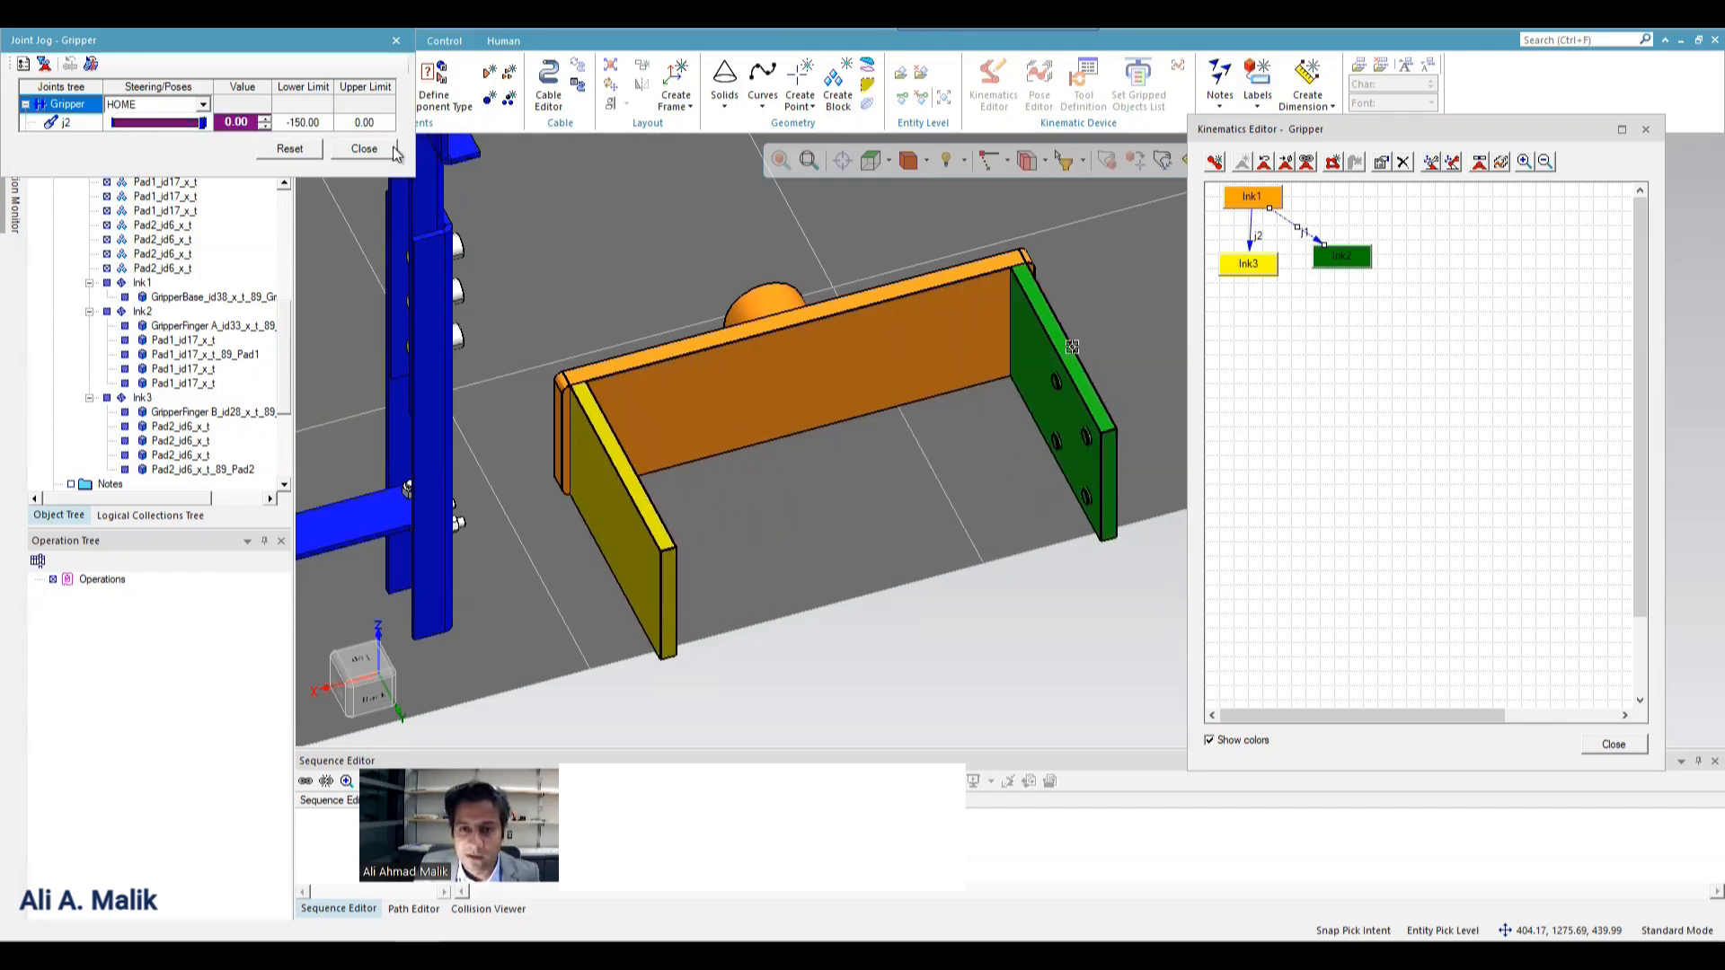
left_click(364, 149)
Save the study as New RobcadStudy in the Library folder under Tecnomatix.
scroll(828, 470, "down", 5)
scroll(807, 455, "down", 3)
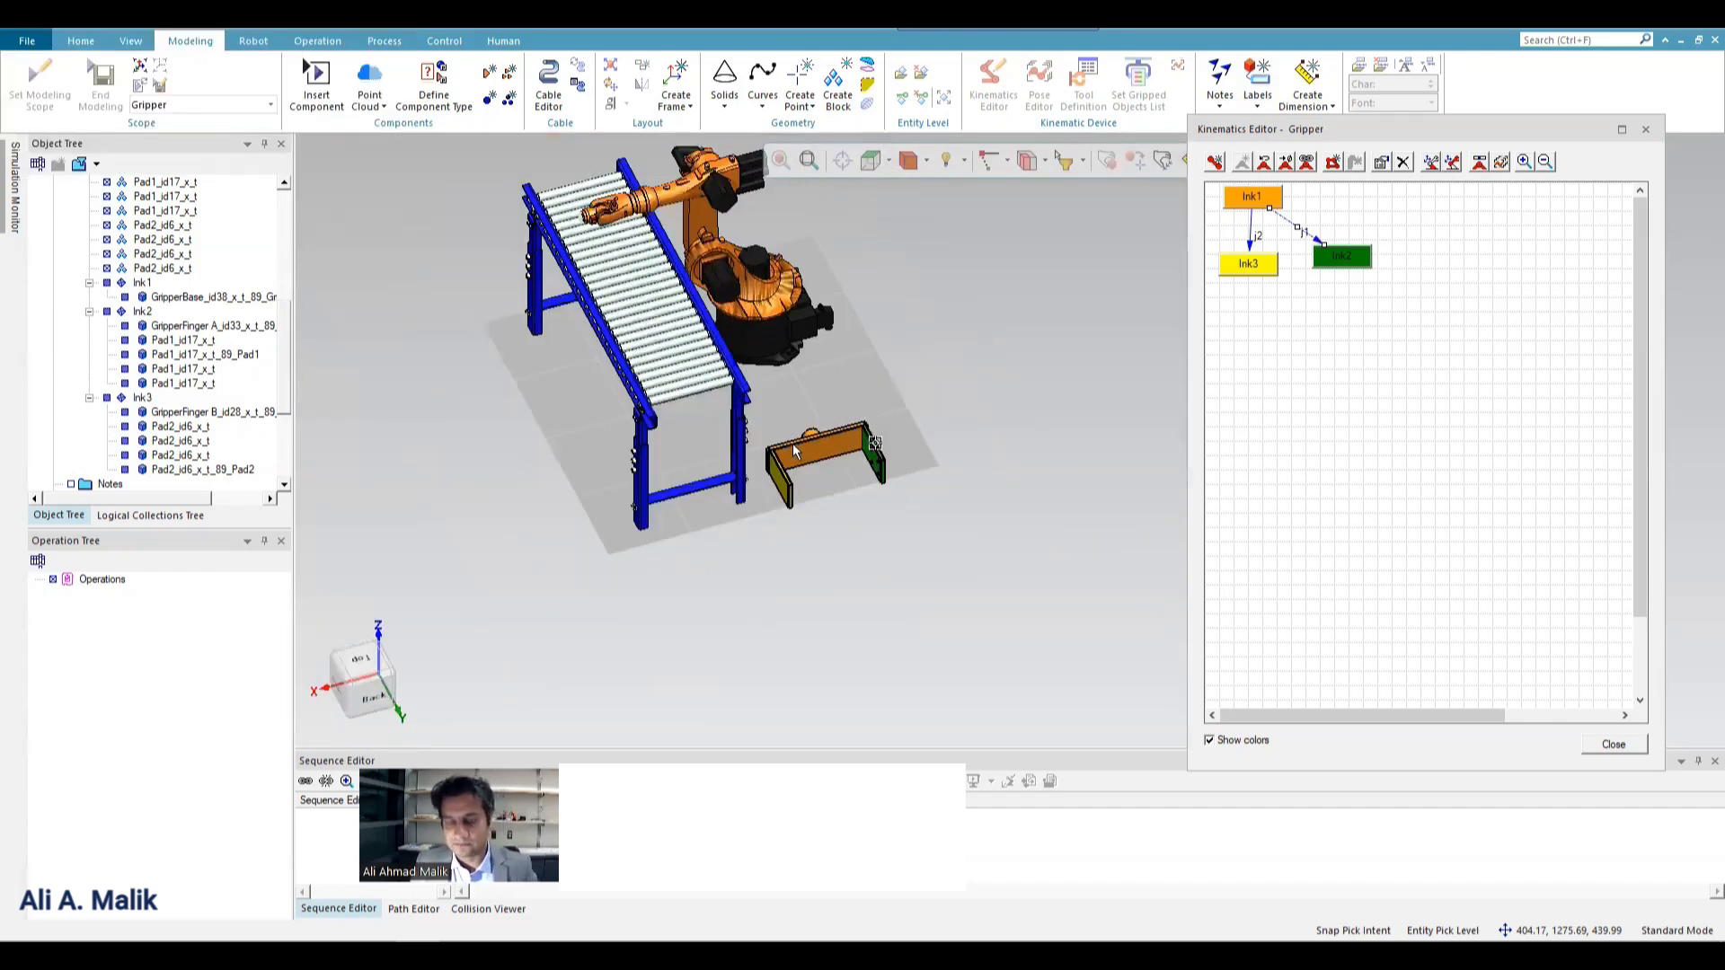
key("ctrl+s")
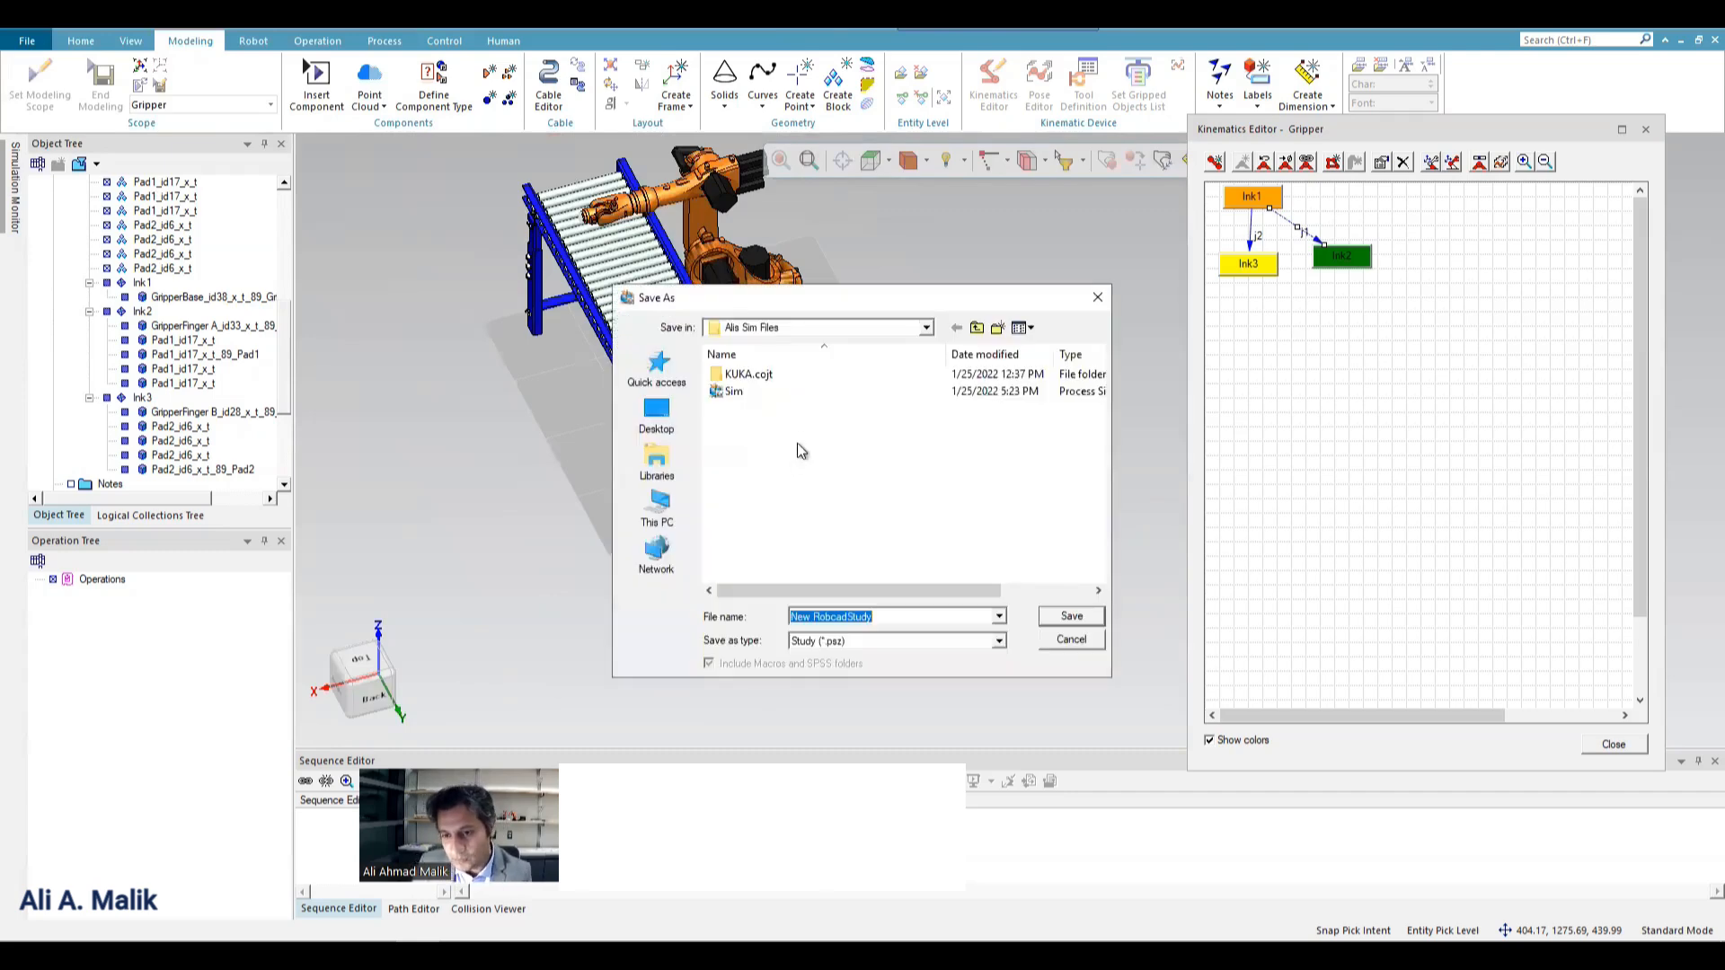
left_click(976, 328)
left_click(977, 328)
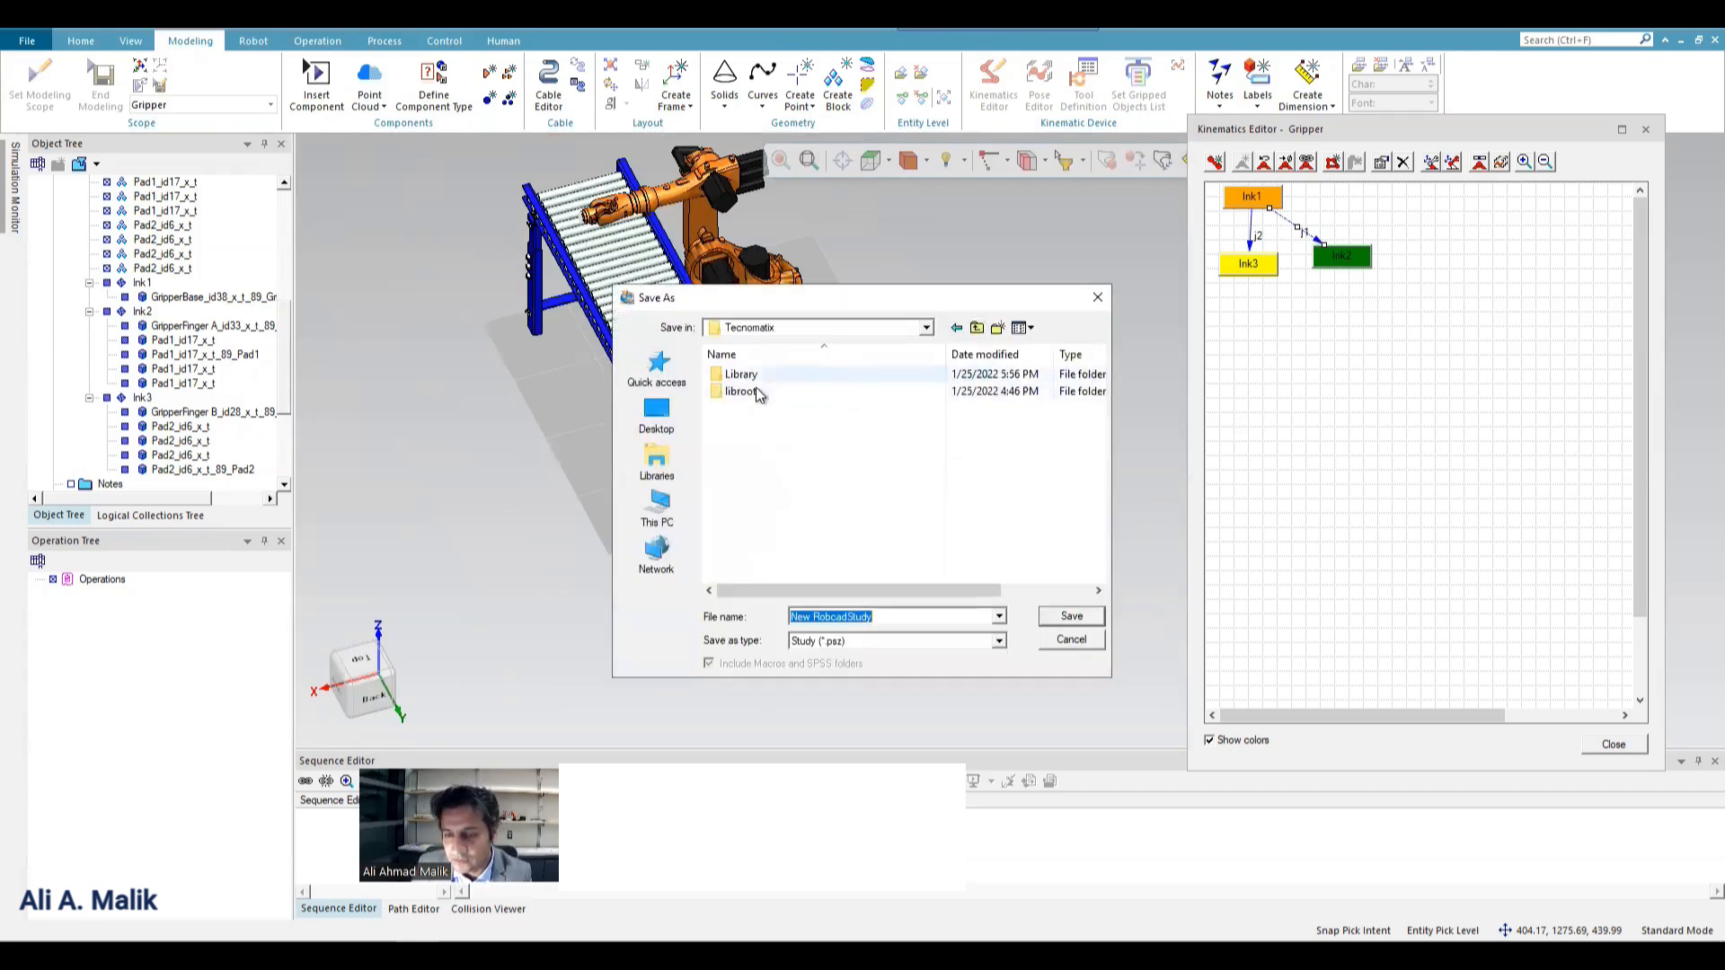
double_click(742, 374)
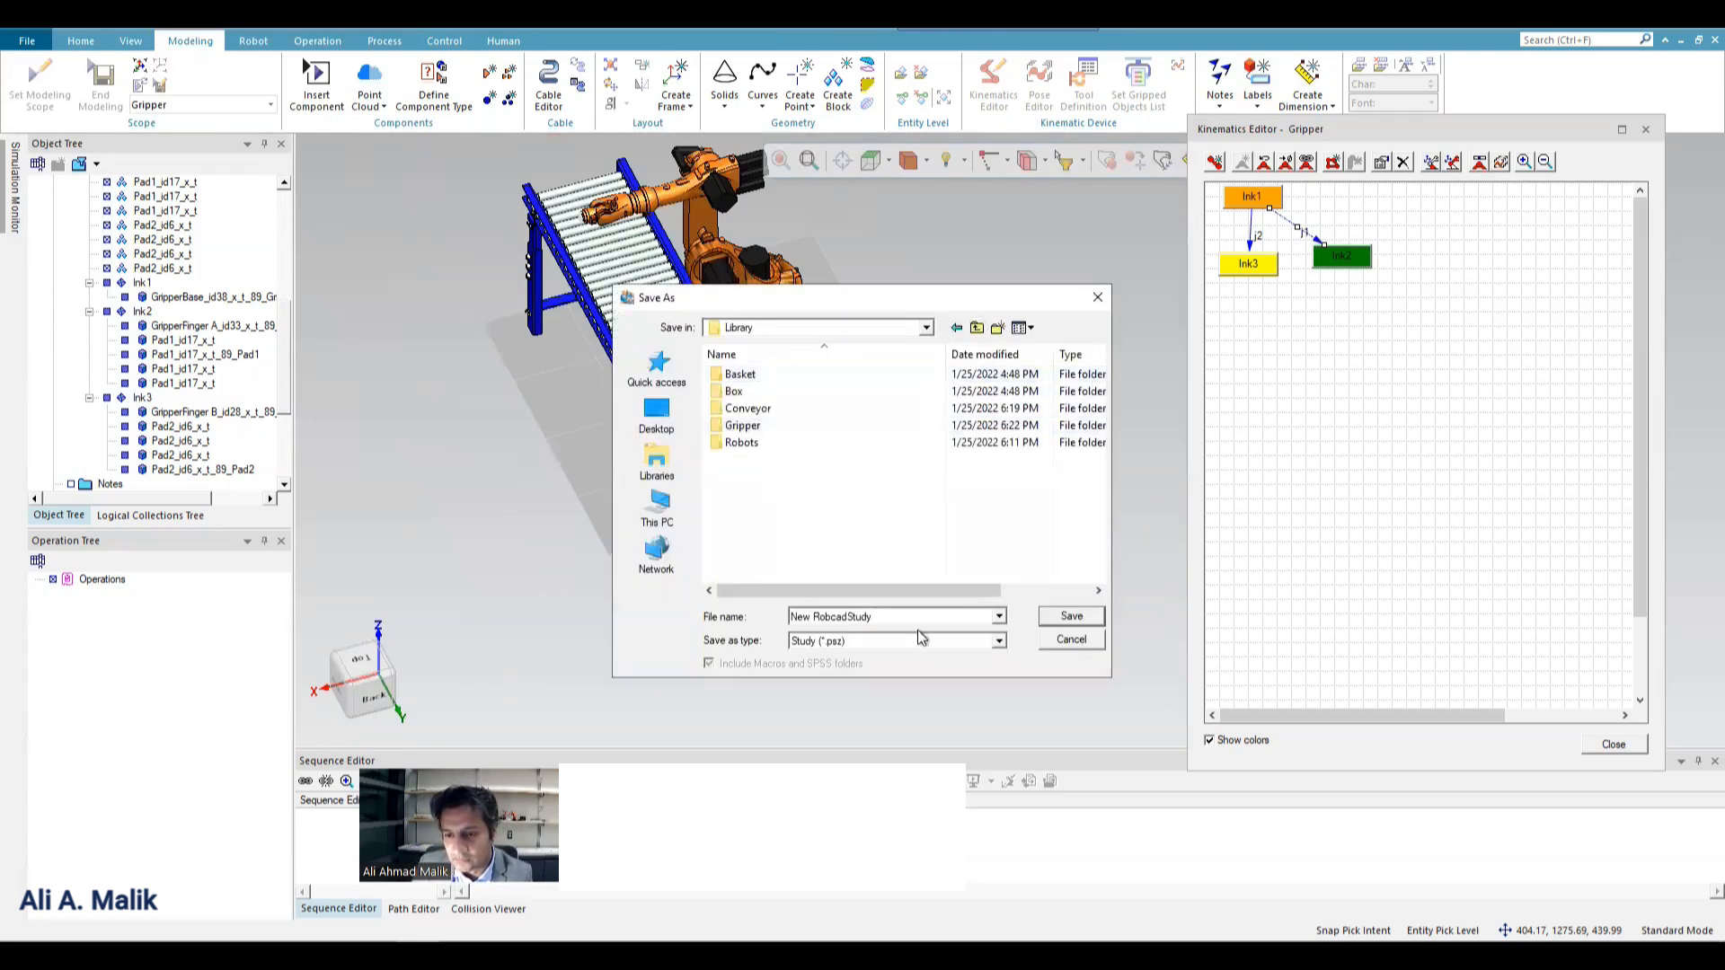
left_click(1048, 622)
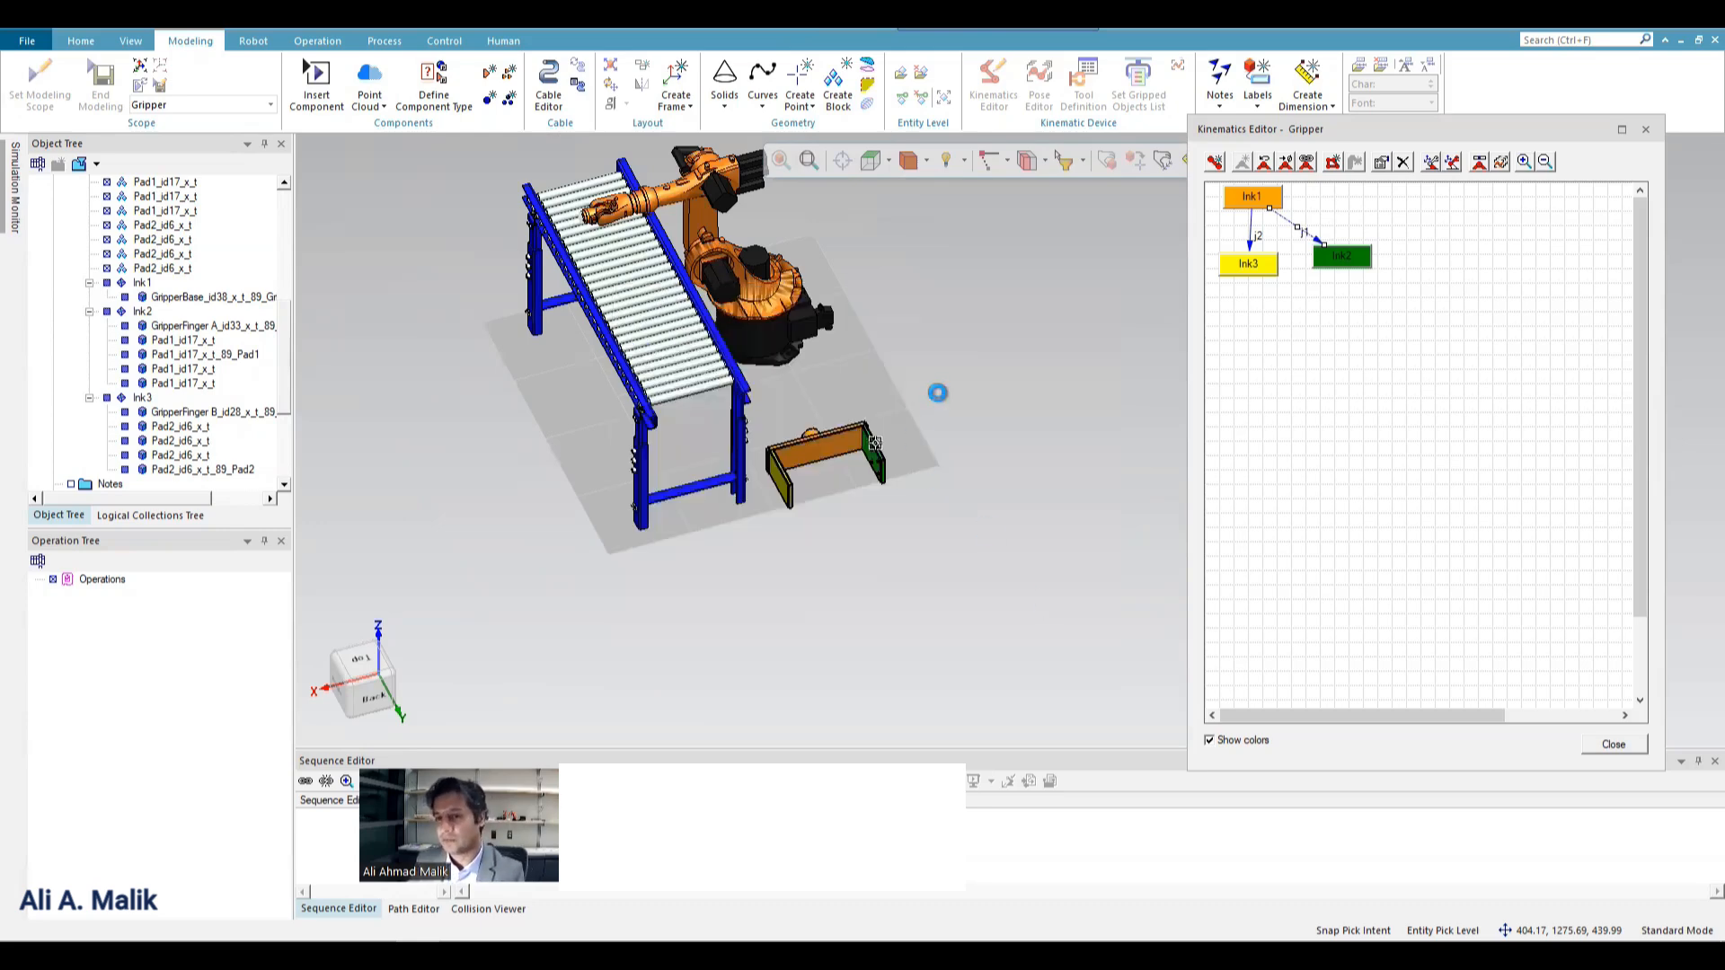
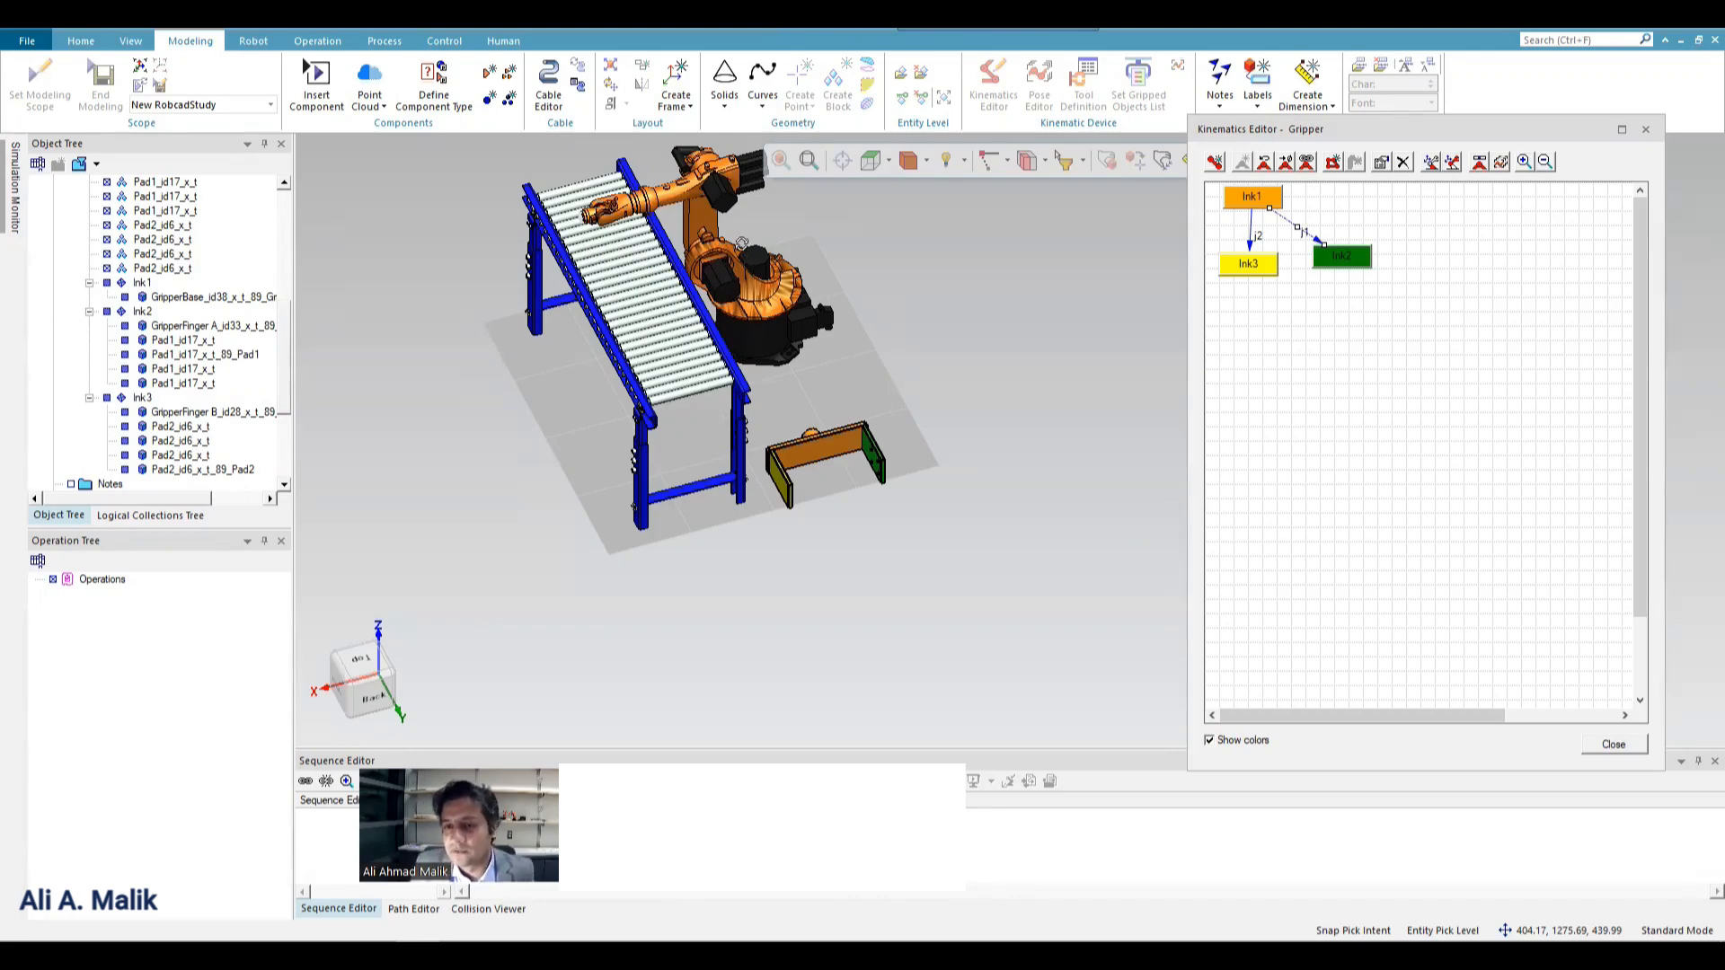
Start defining a base frame for the Gripper in the Kinematics Editor.
middle_click_drag(736, 239, 491, 268)
scroll(508, 285, "up", 3)
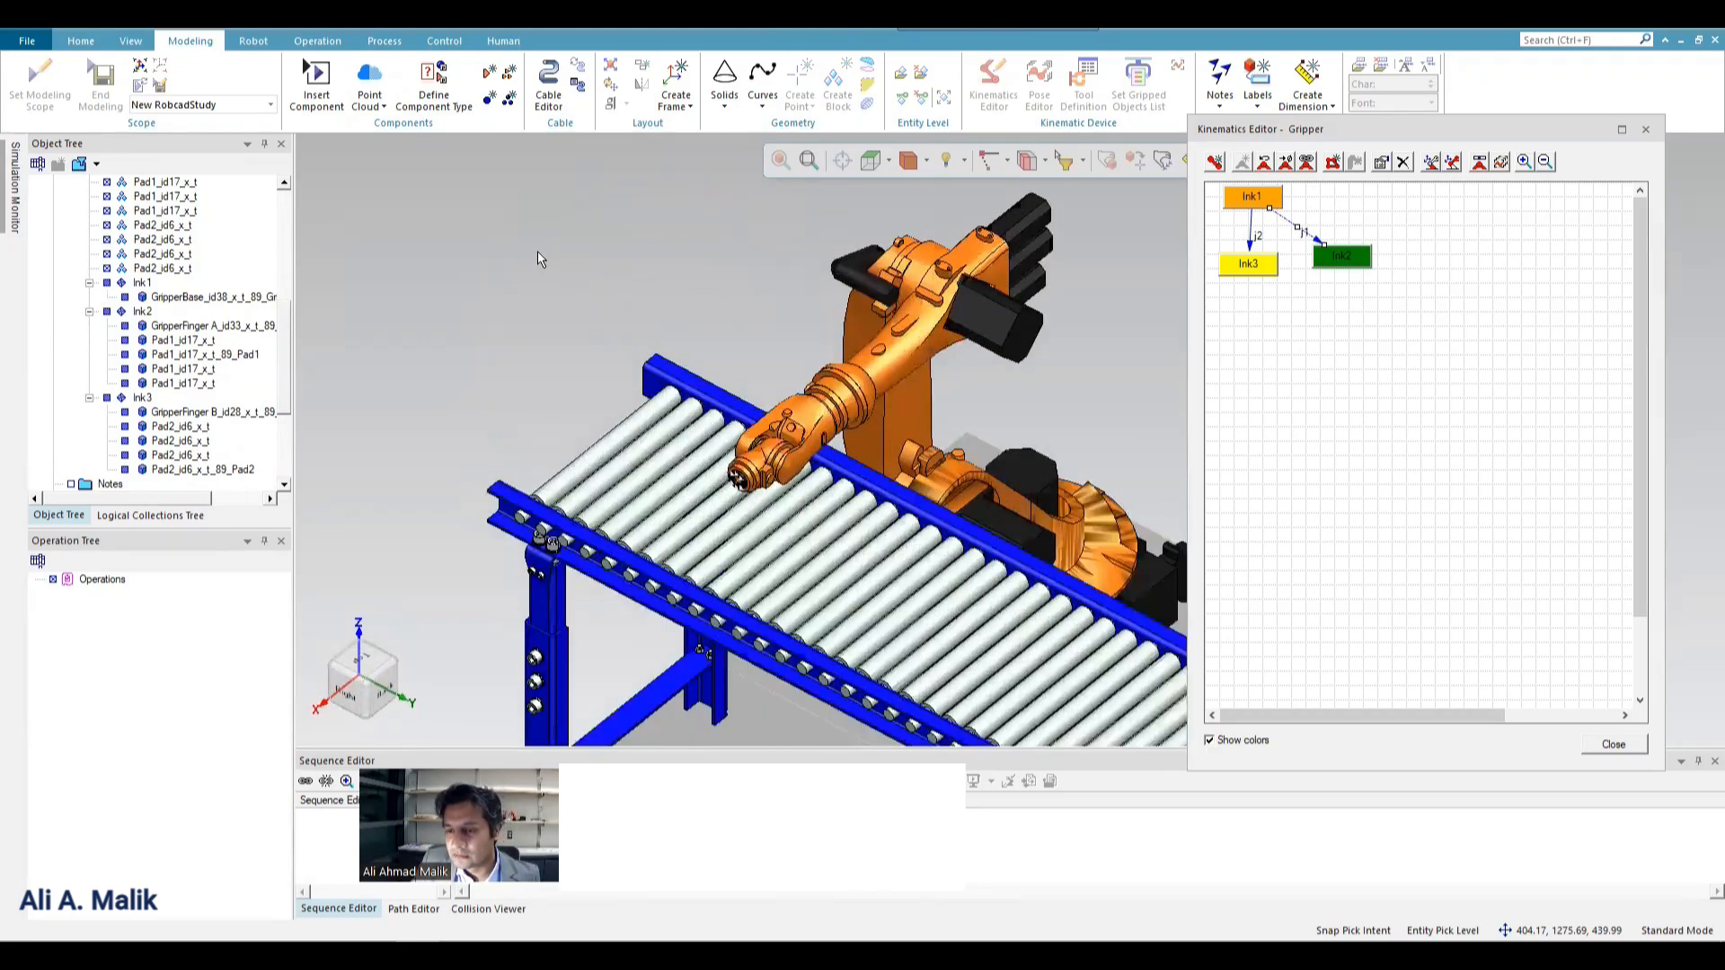
scroll(539, 258, "down", 2)
scroll(803, 341, "up", 2)
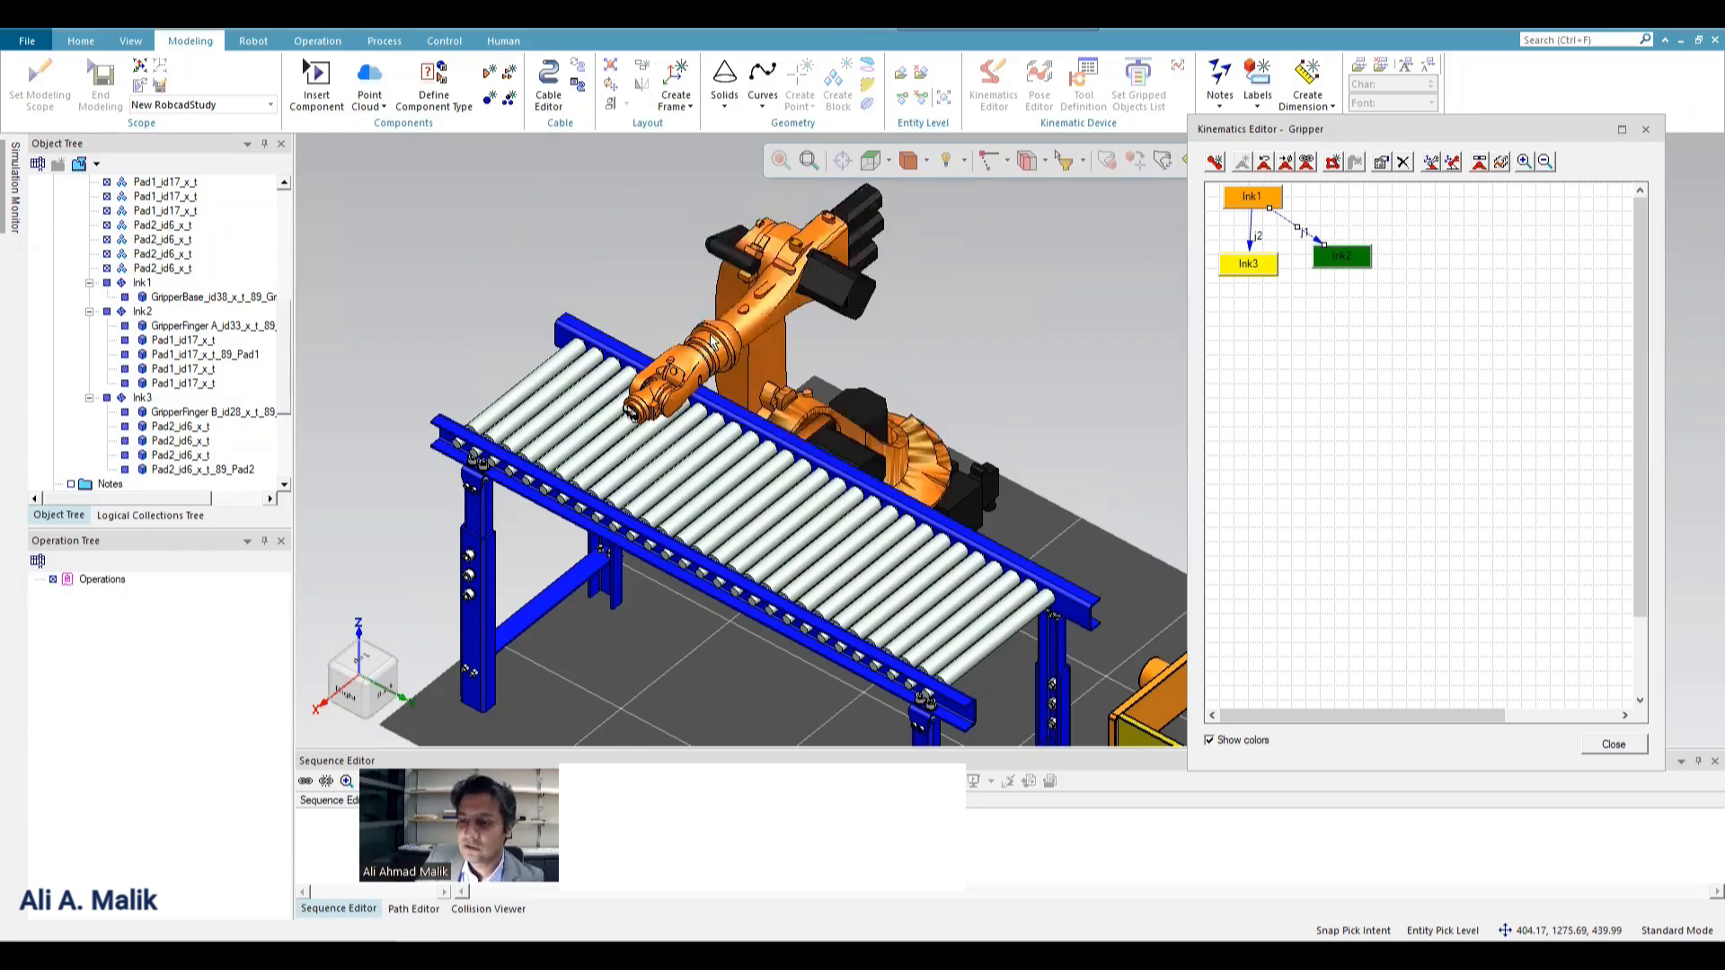
scroll(1122, 633, "up", 5)
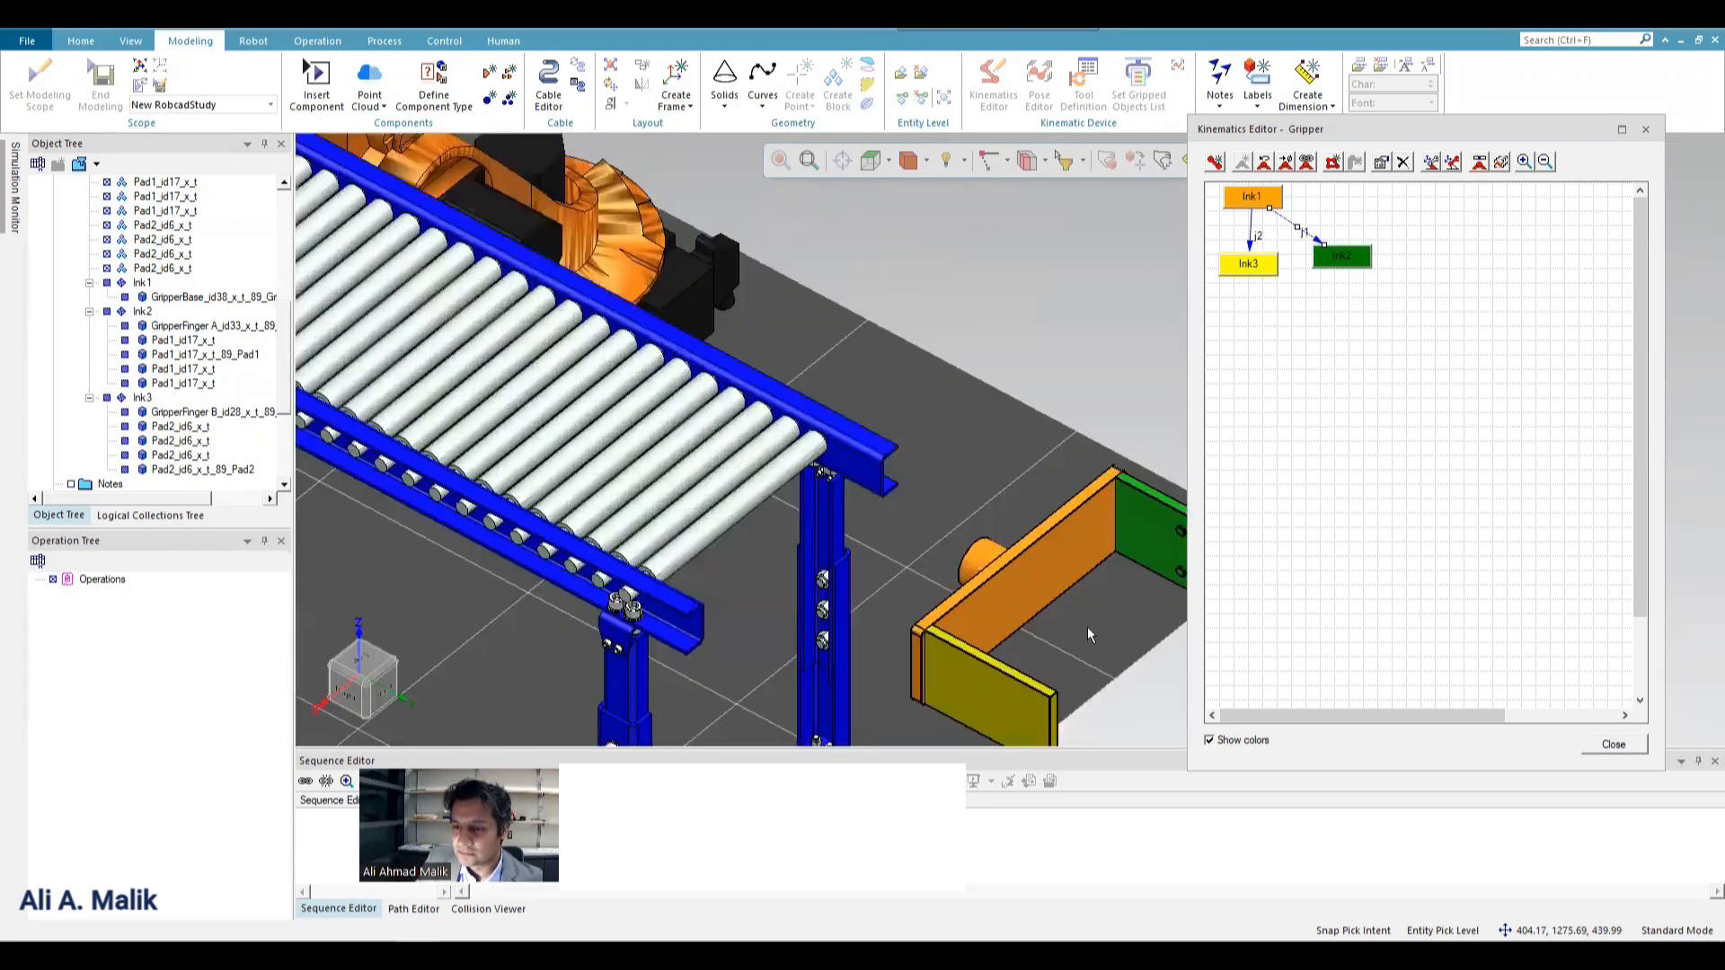
middle_click_drag(1087, 634, 98, 547)
middle_click_drag(925, 357, 925, 395)
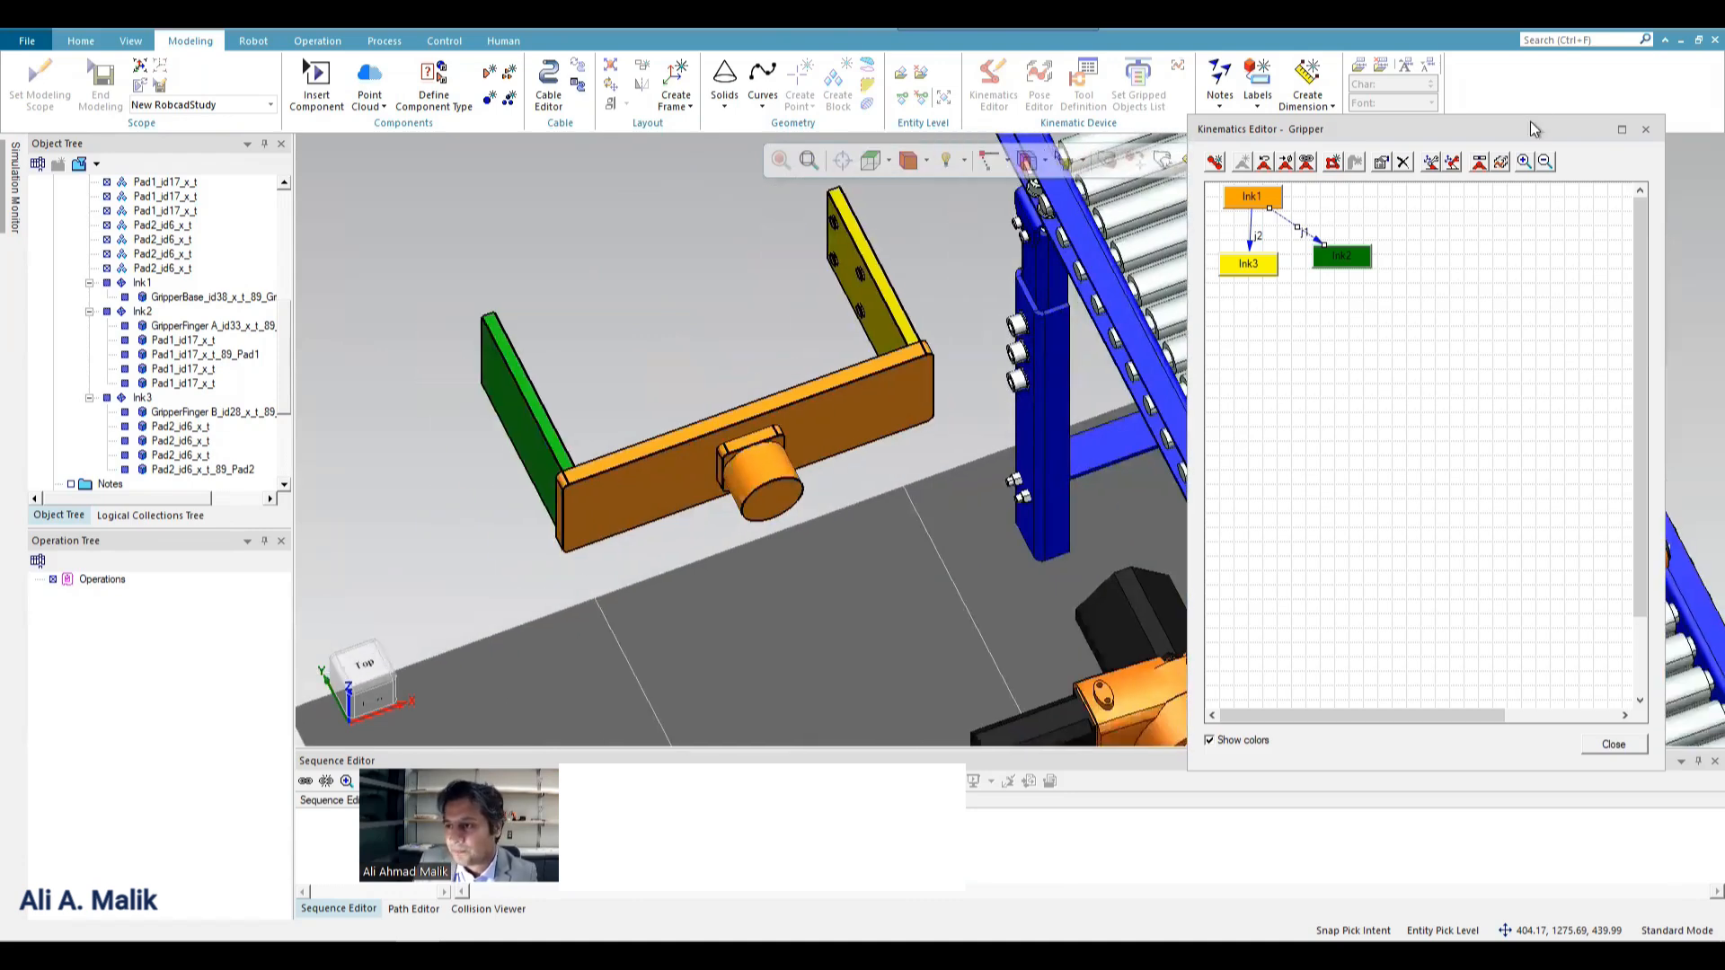
left_click(1431, 163)
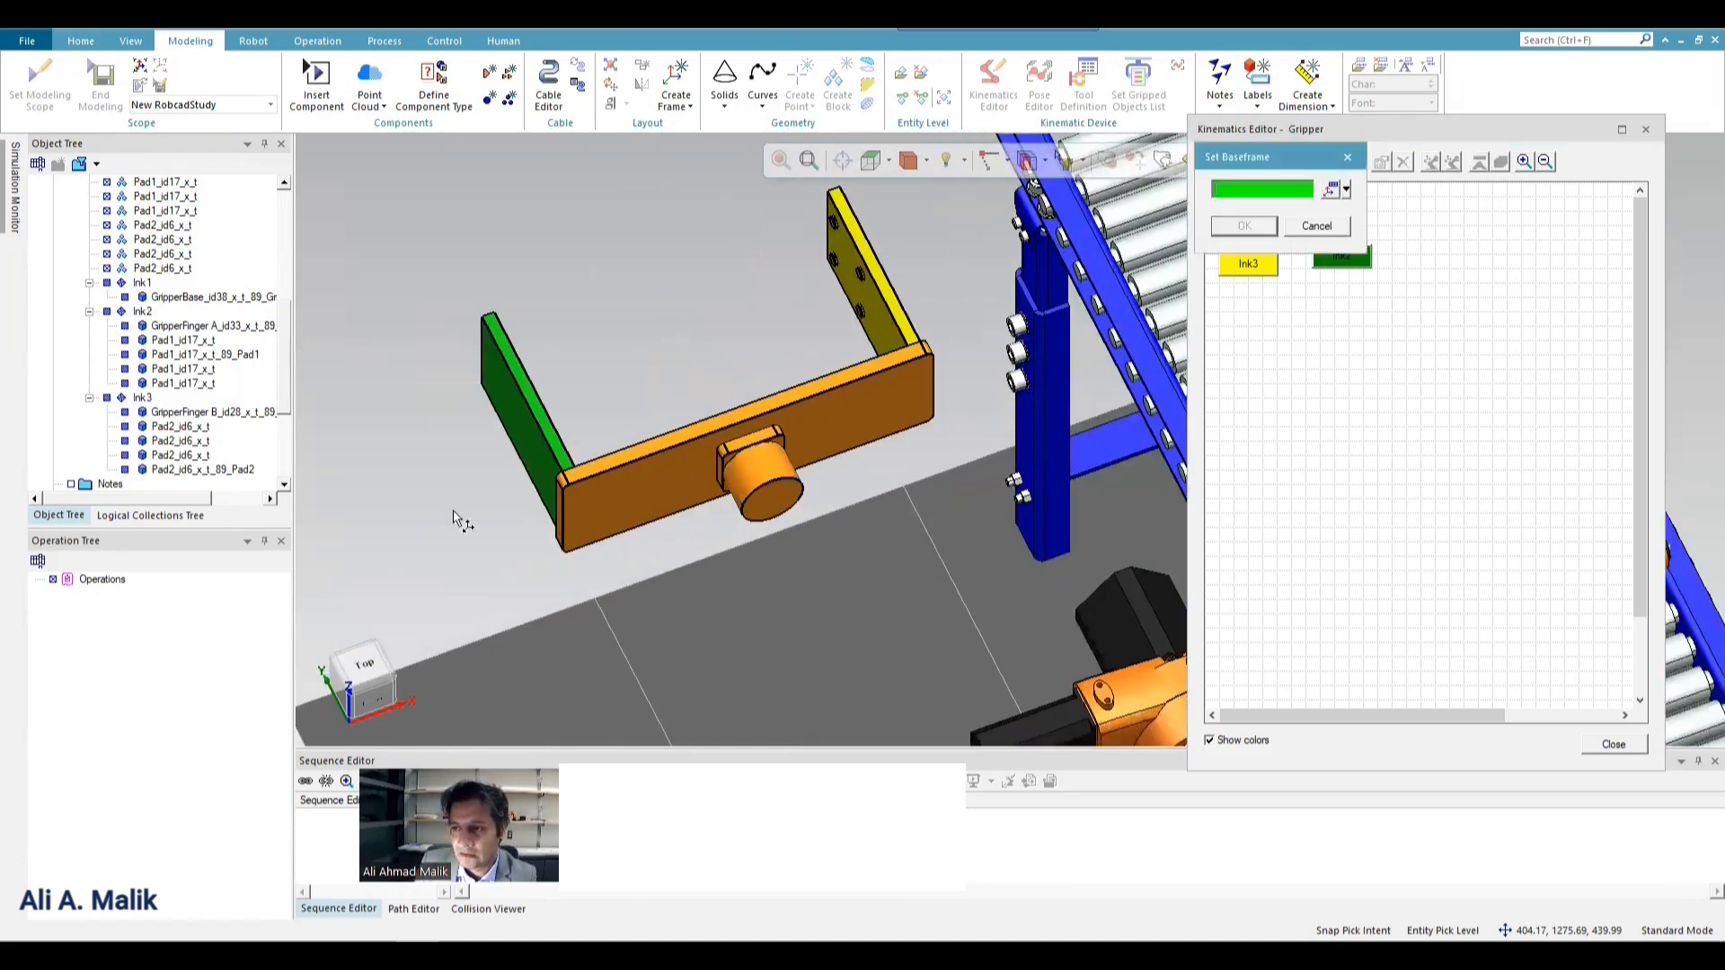
left_click(1347, 189)
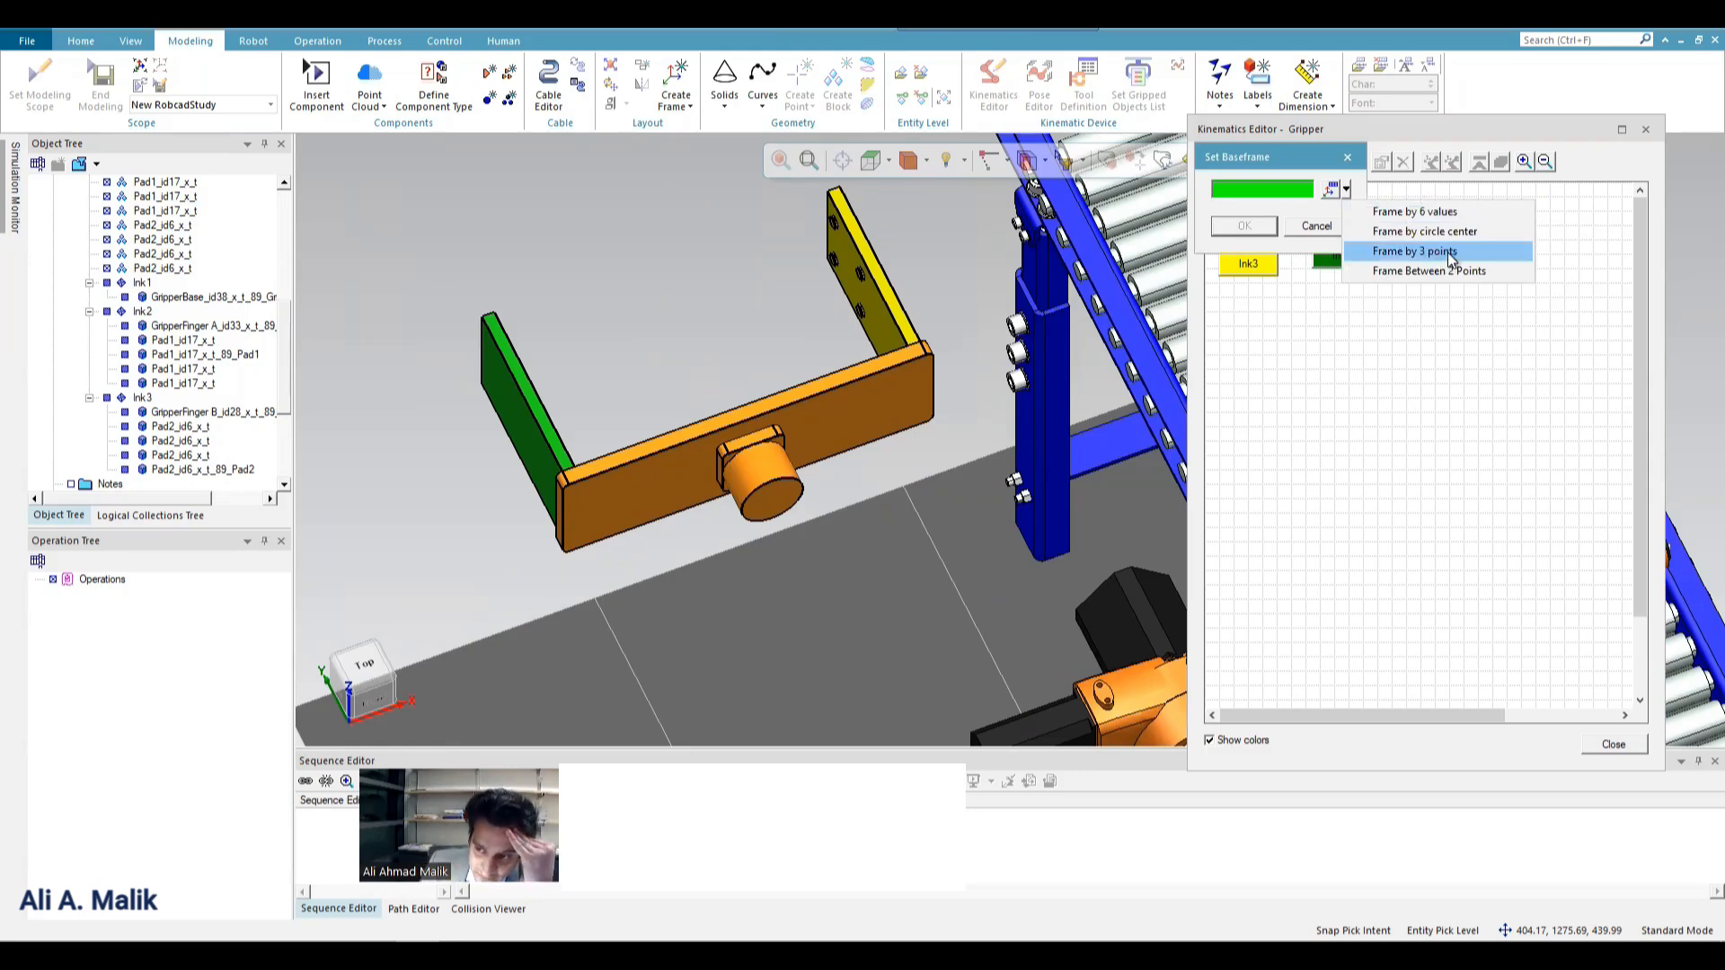
left_click(1450, 253)
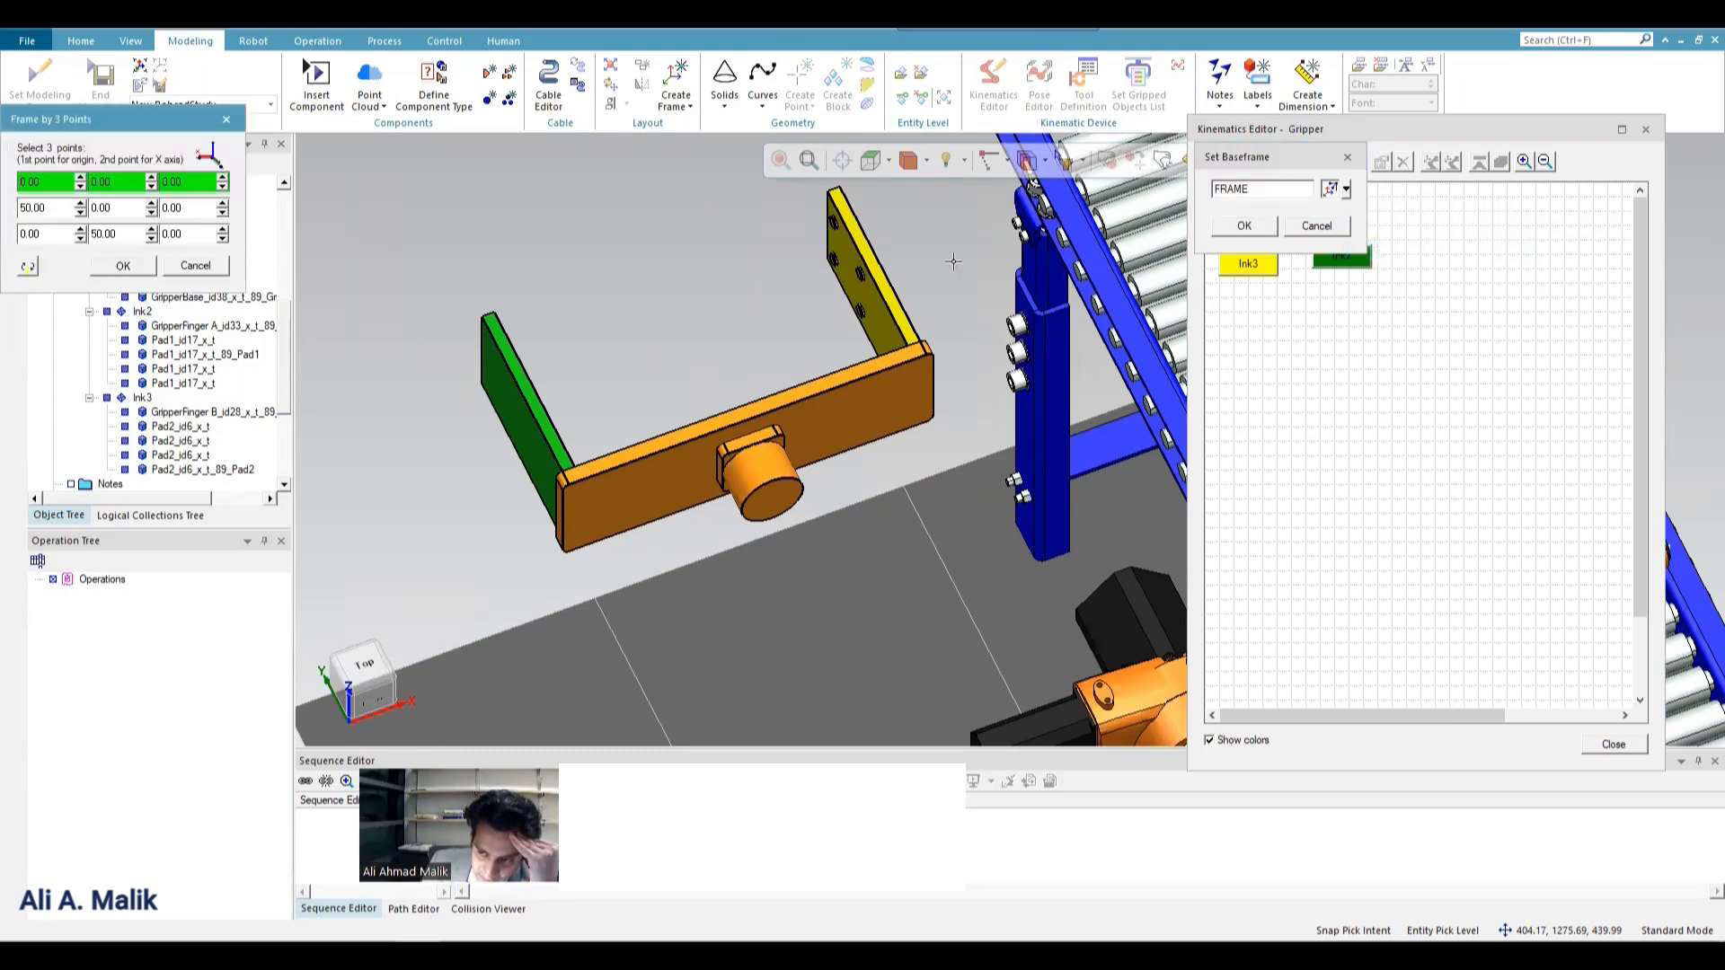
middle_click_drag(603, 306, 580, 306)
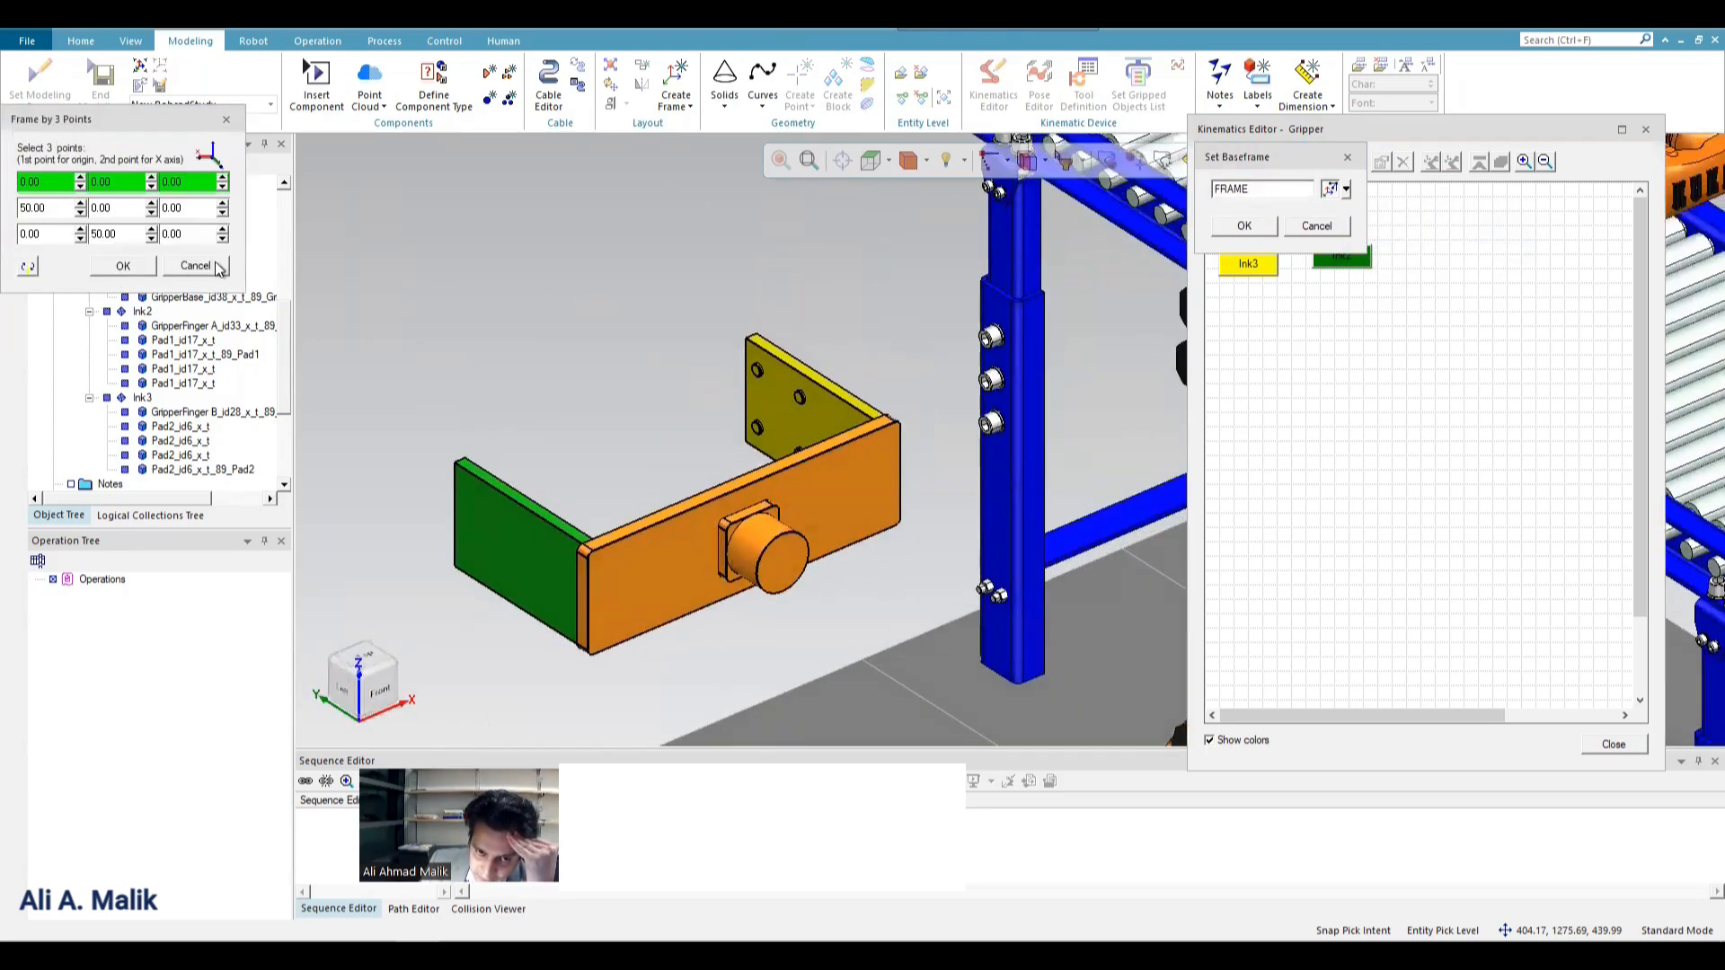
left_click(195, 266)
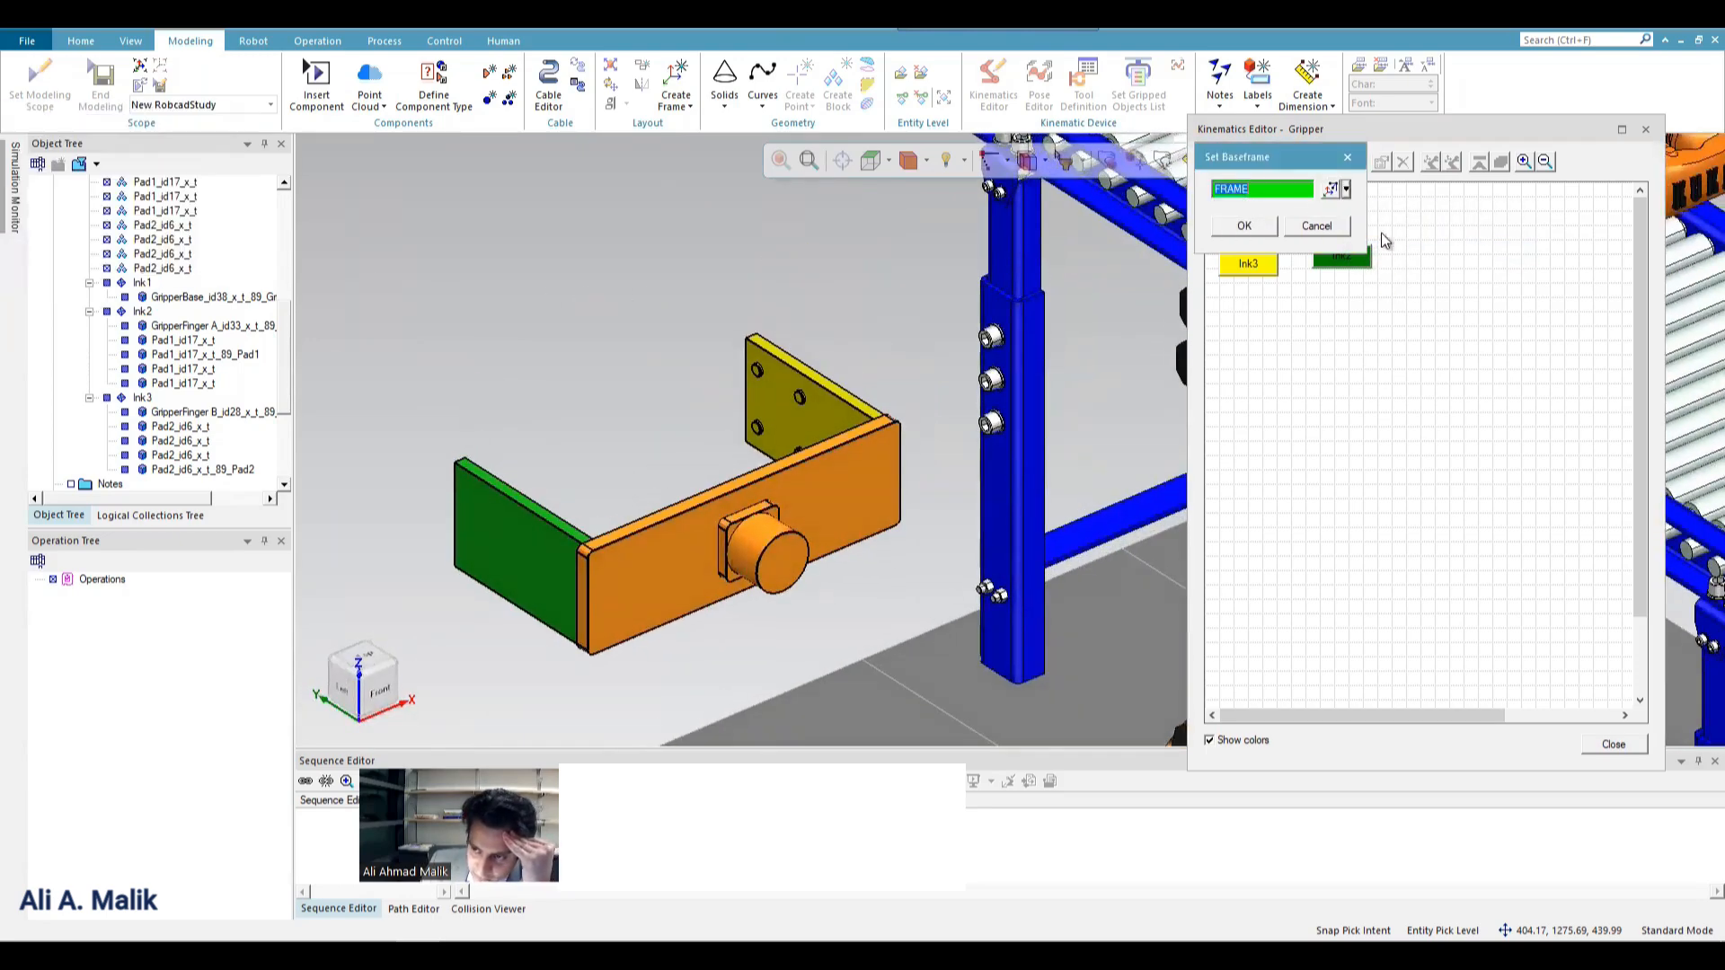
left_click(1350, 193)
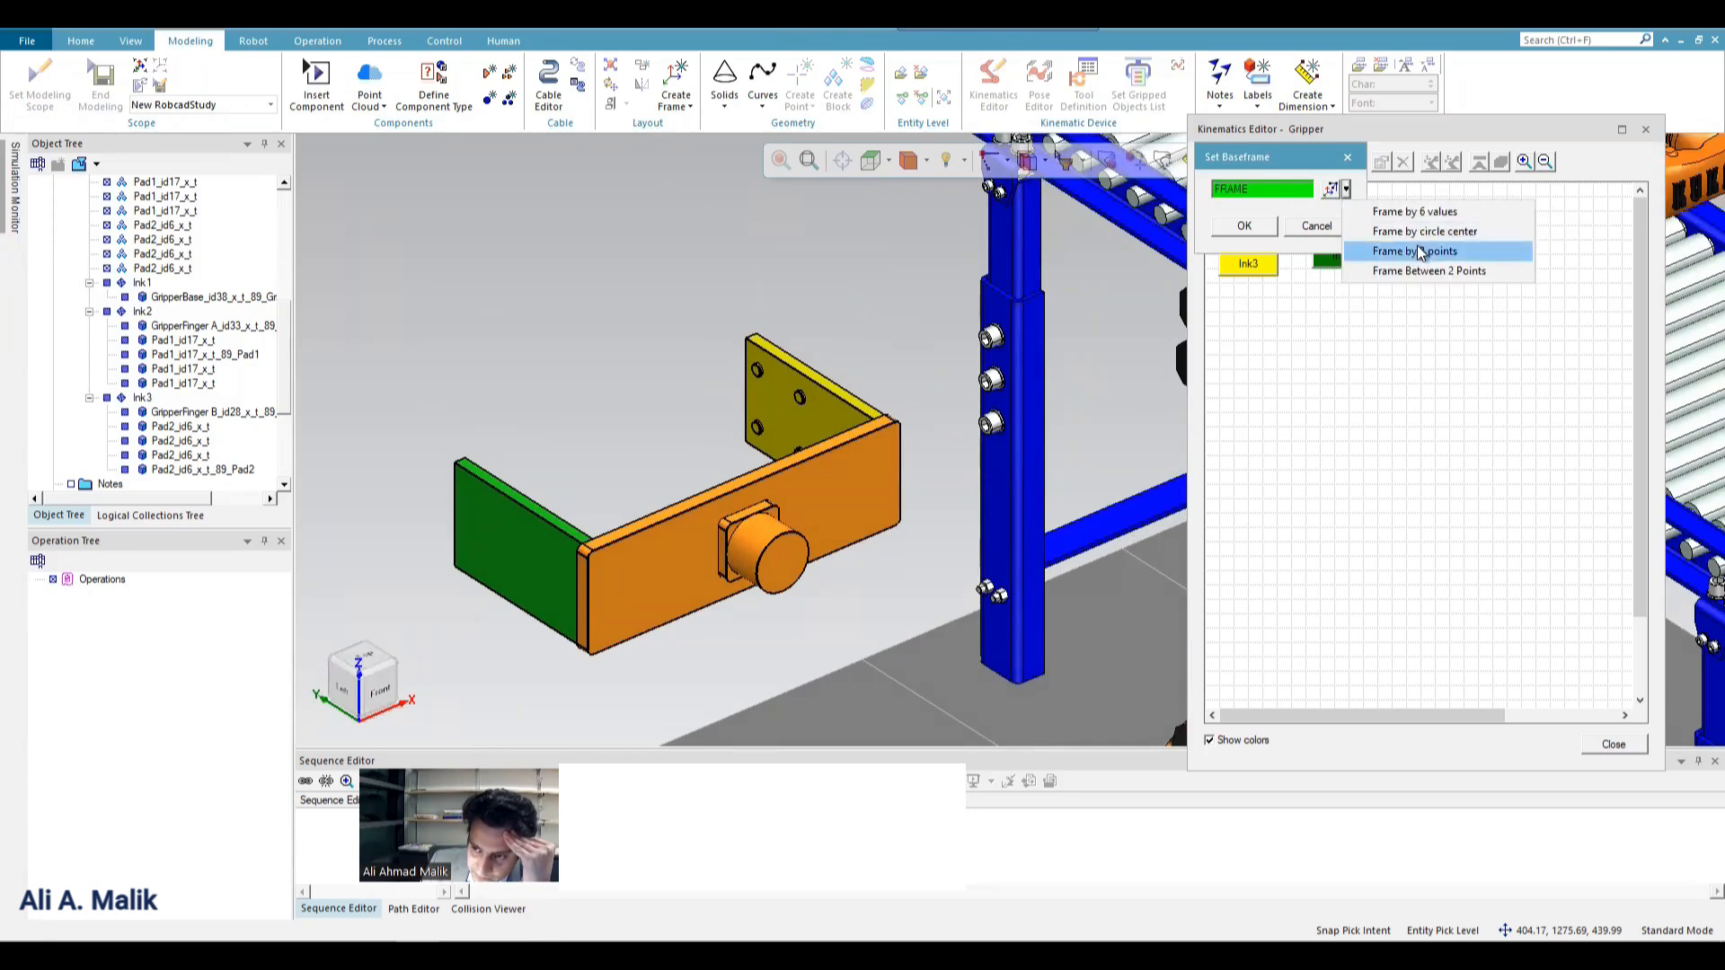
left_click(1447, 231)
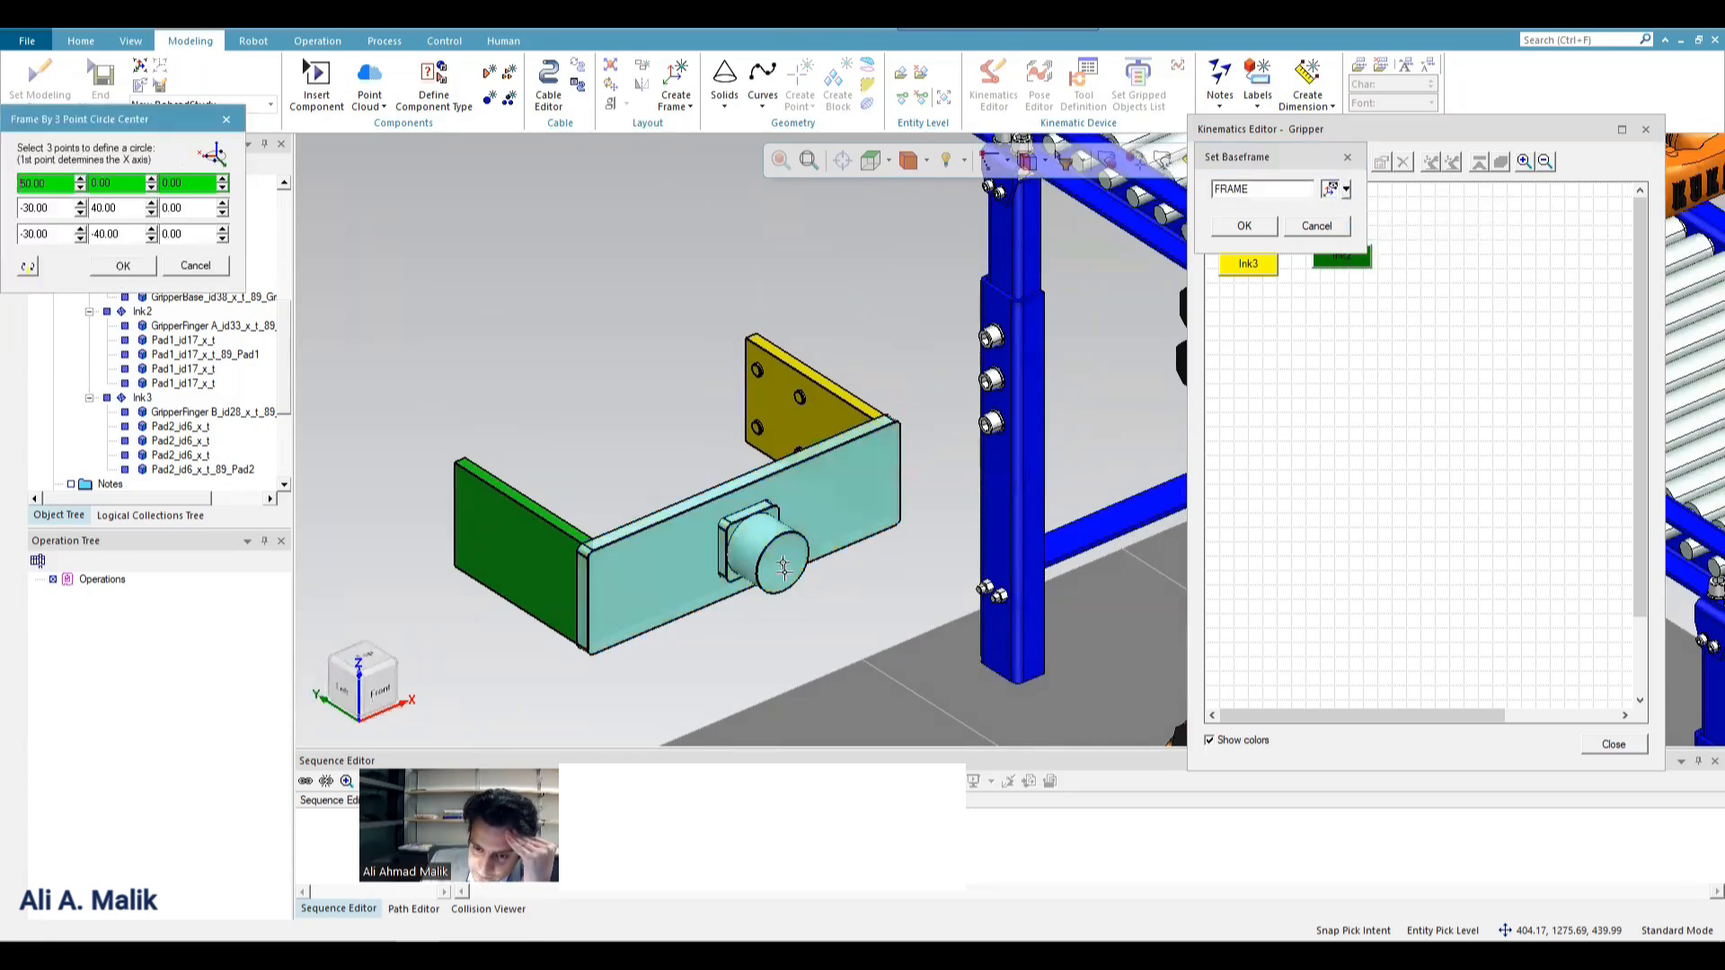
left_click(842, 578)
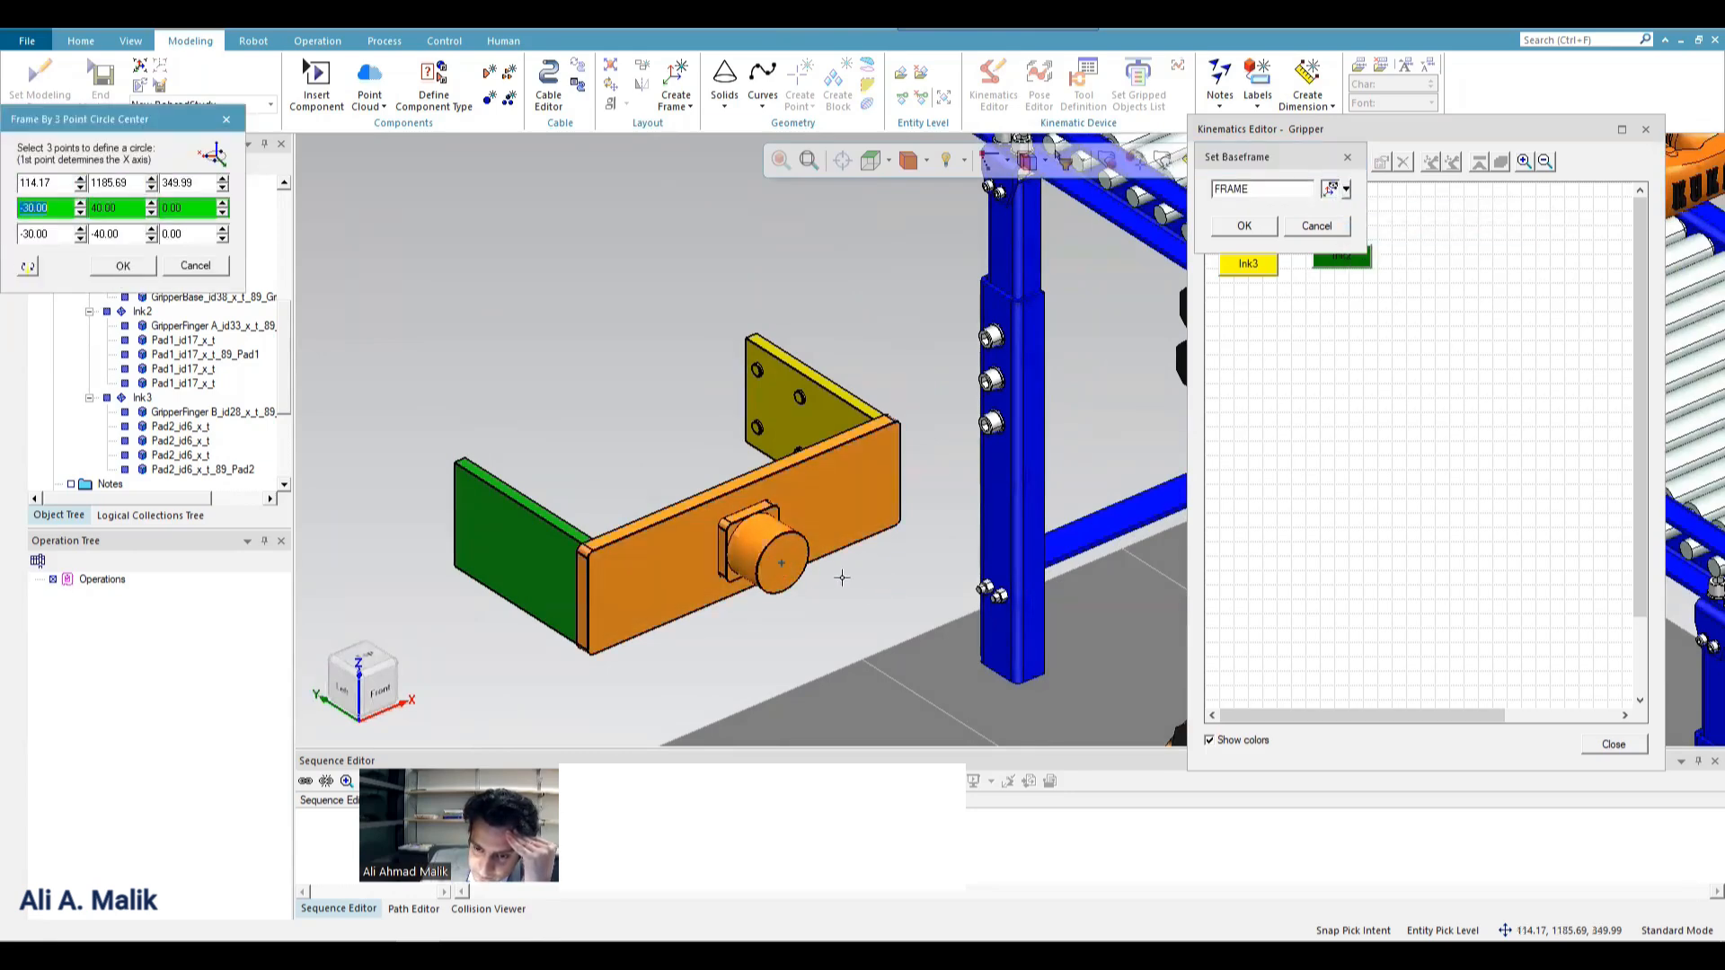
left_click(196, 266)
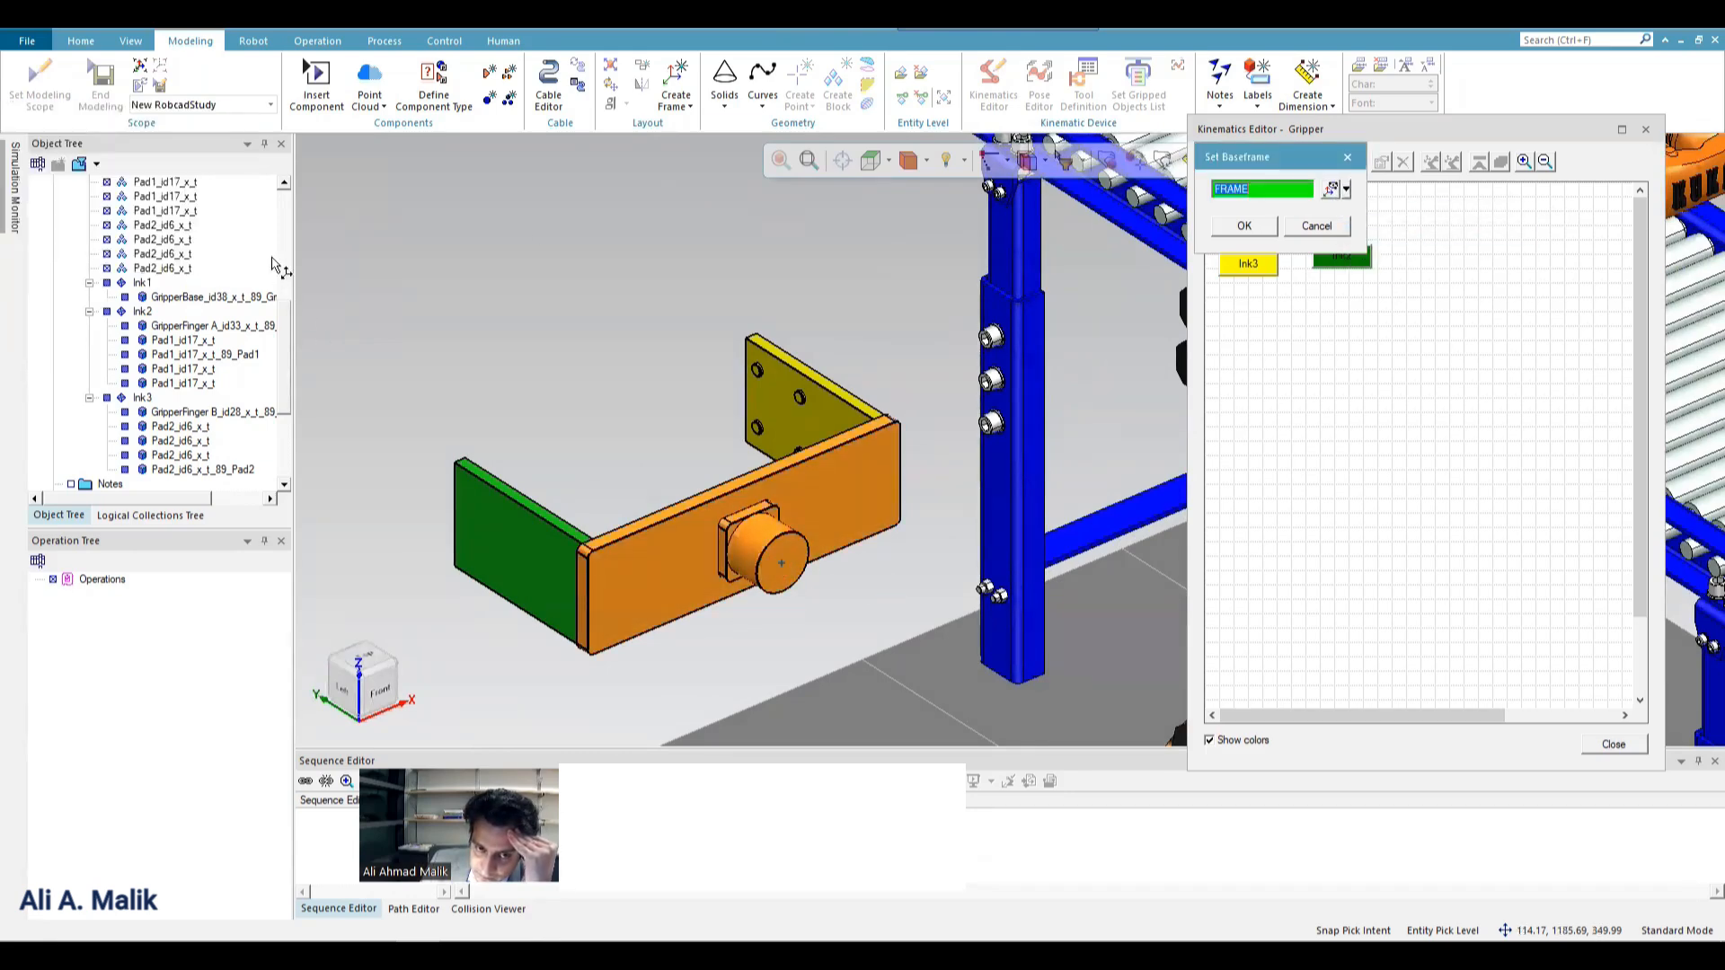
Set the Gripper's base frame by three base-plate corners: origin (-175.83, 1275.69, 439.99), X point (404.17, 1275.69, 439.99) and third point (404.17, 1275.69, 259.99).
left_click(1347, 190)
left_click(1438, 253)
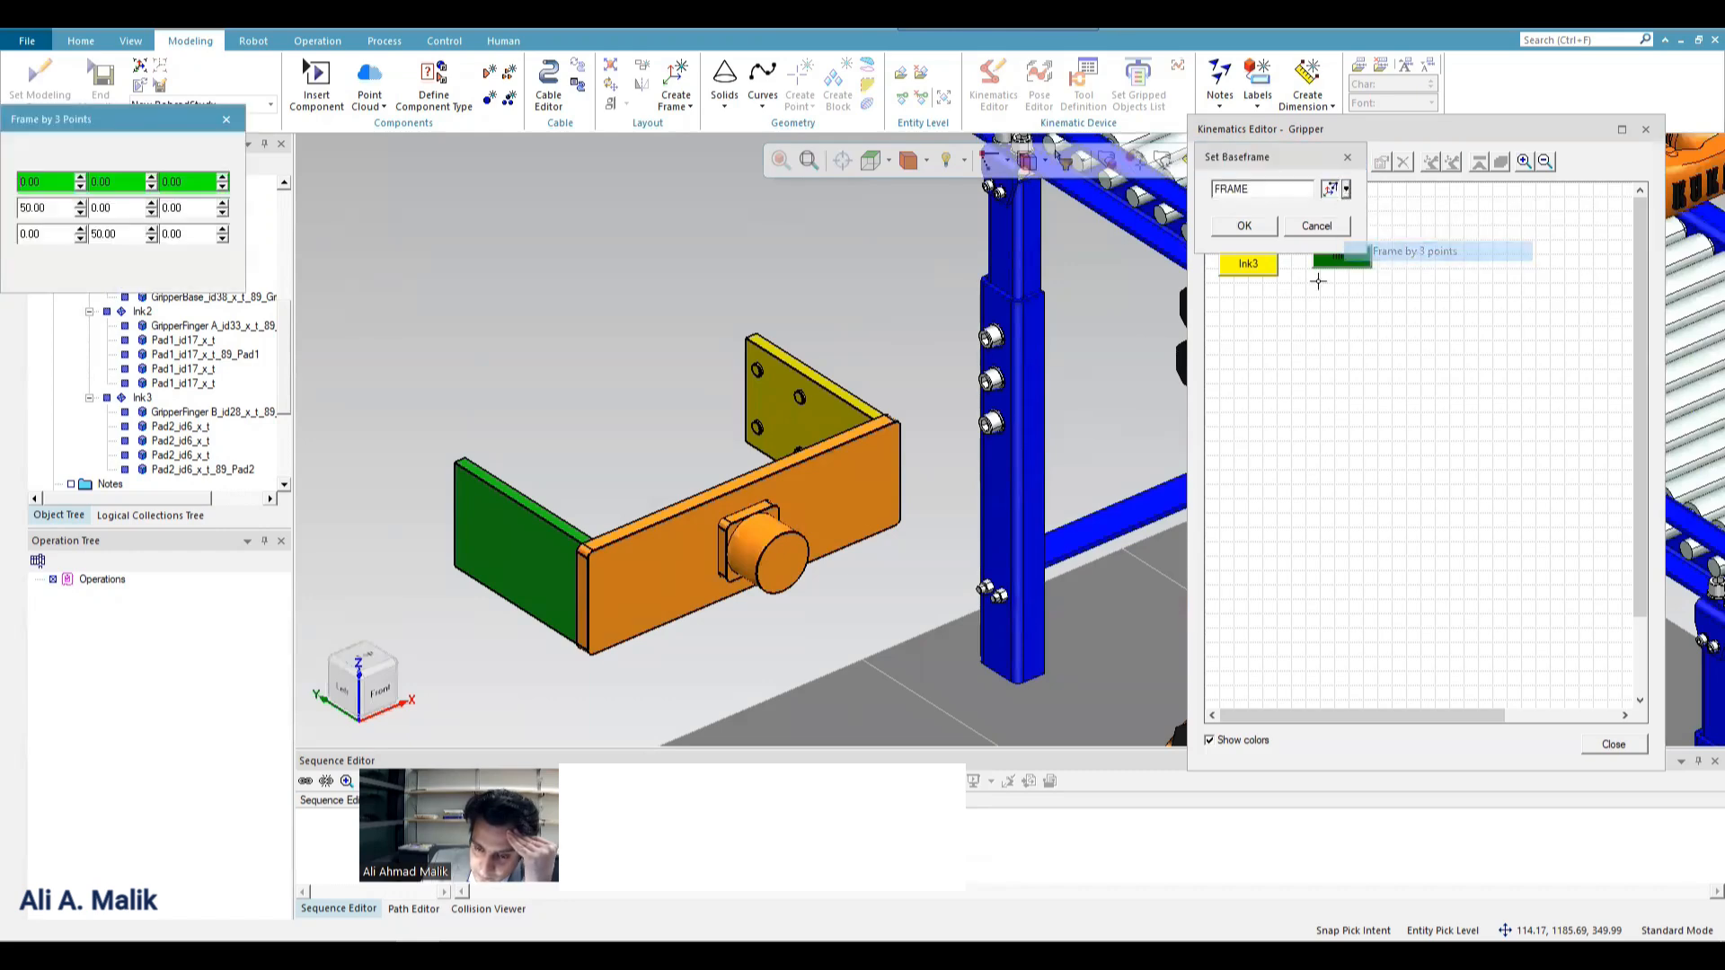
left_click(595, 550)
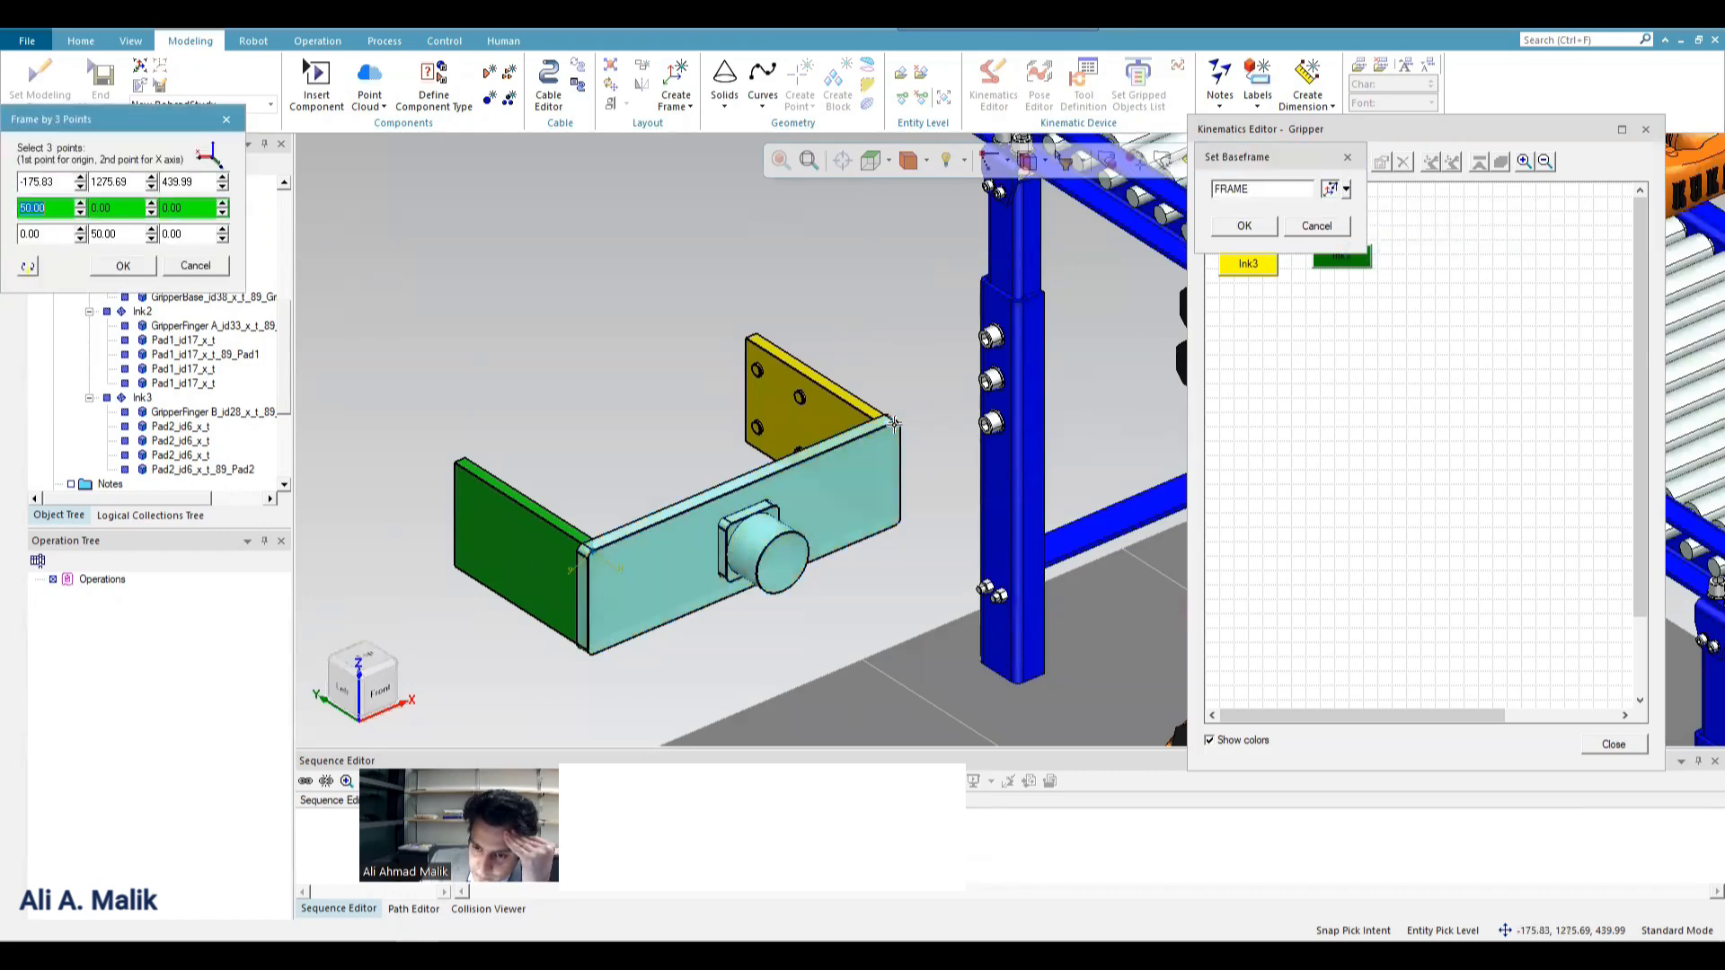
left_click(889, 428)
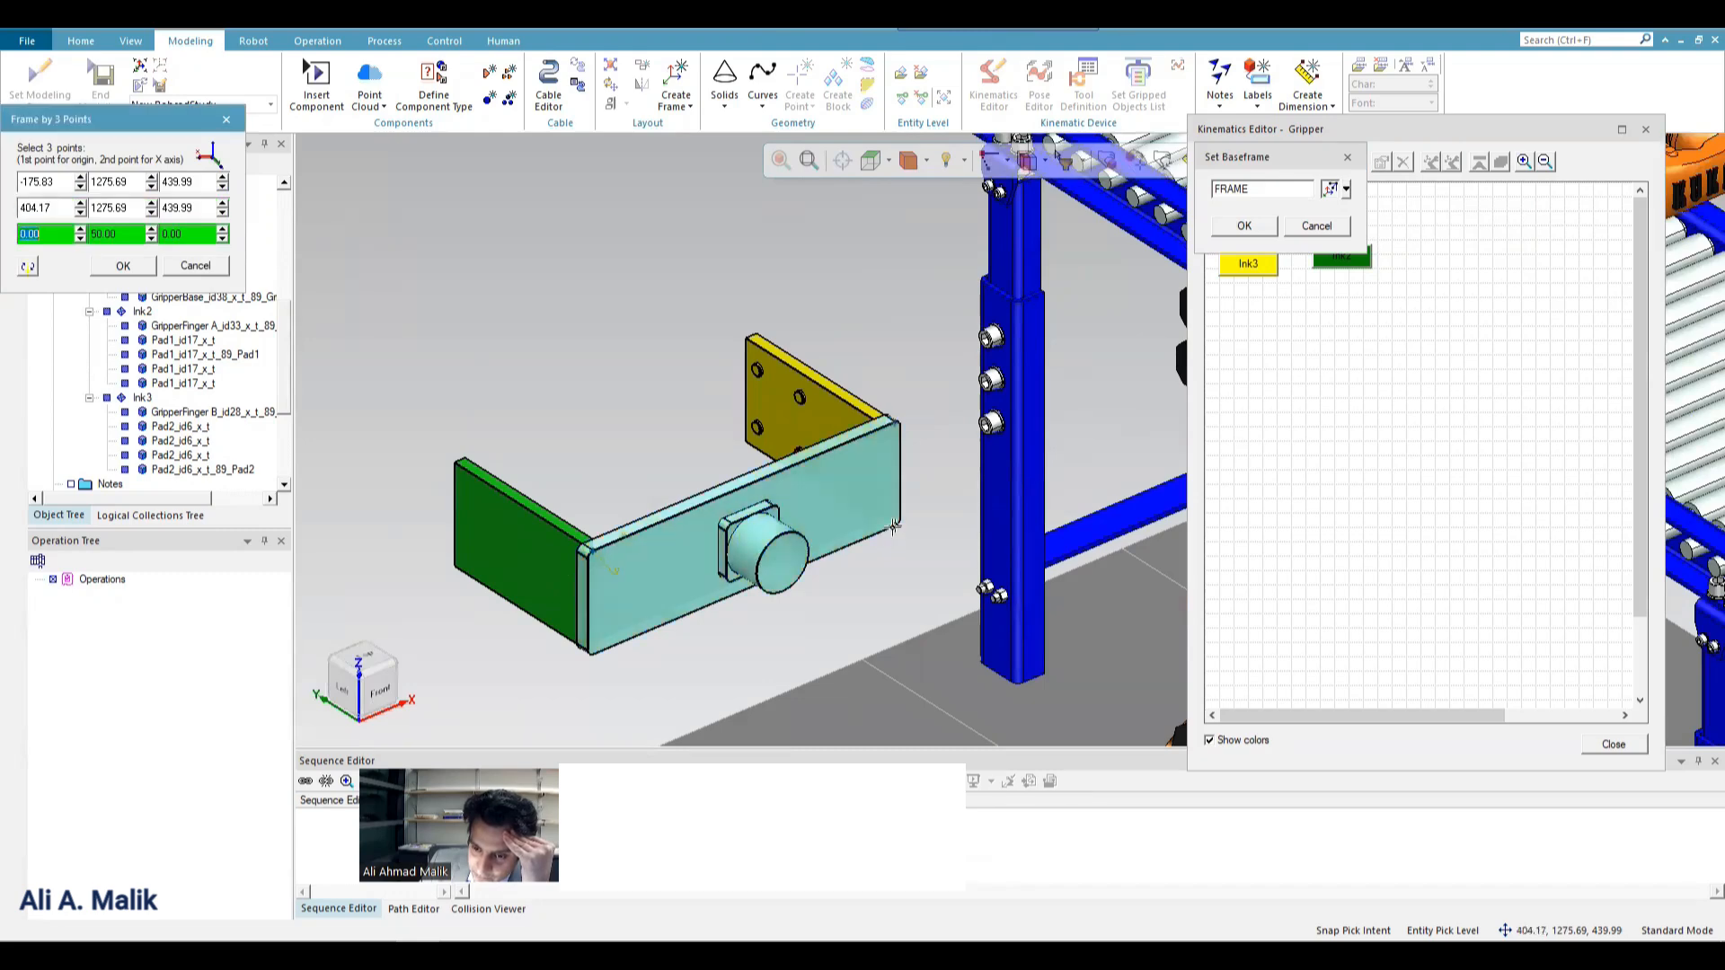
left_click(892, 526)
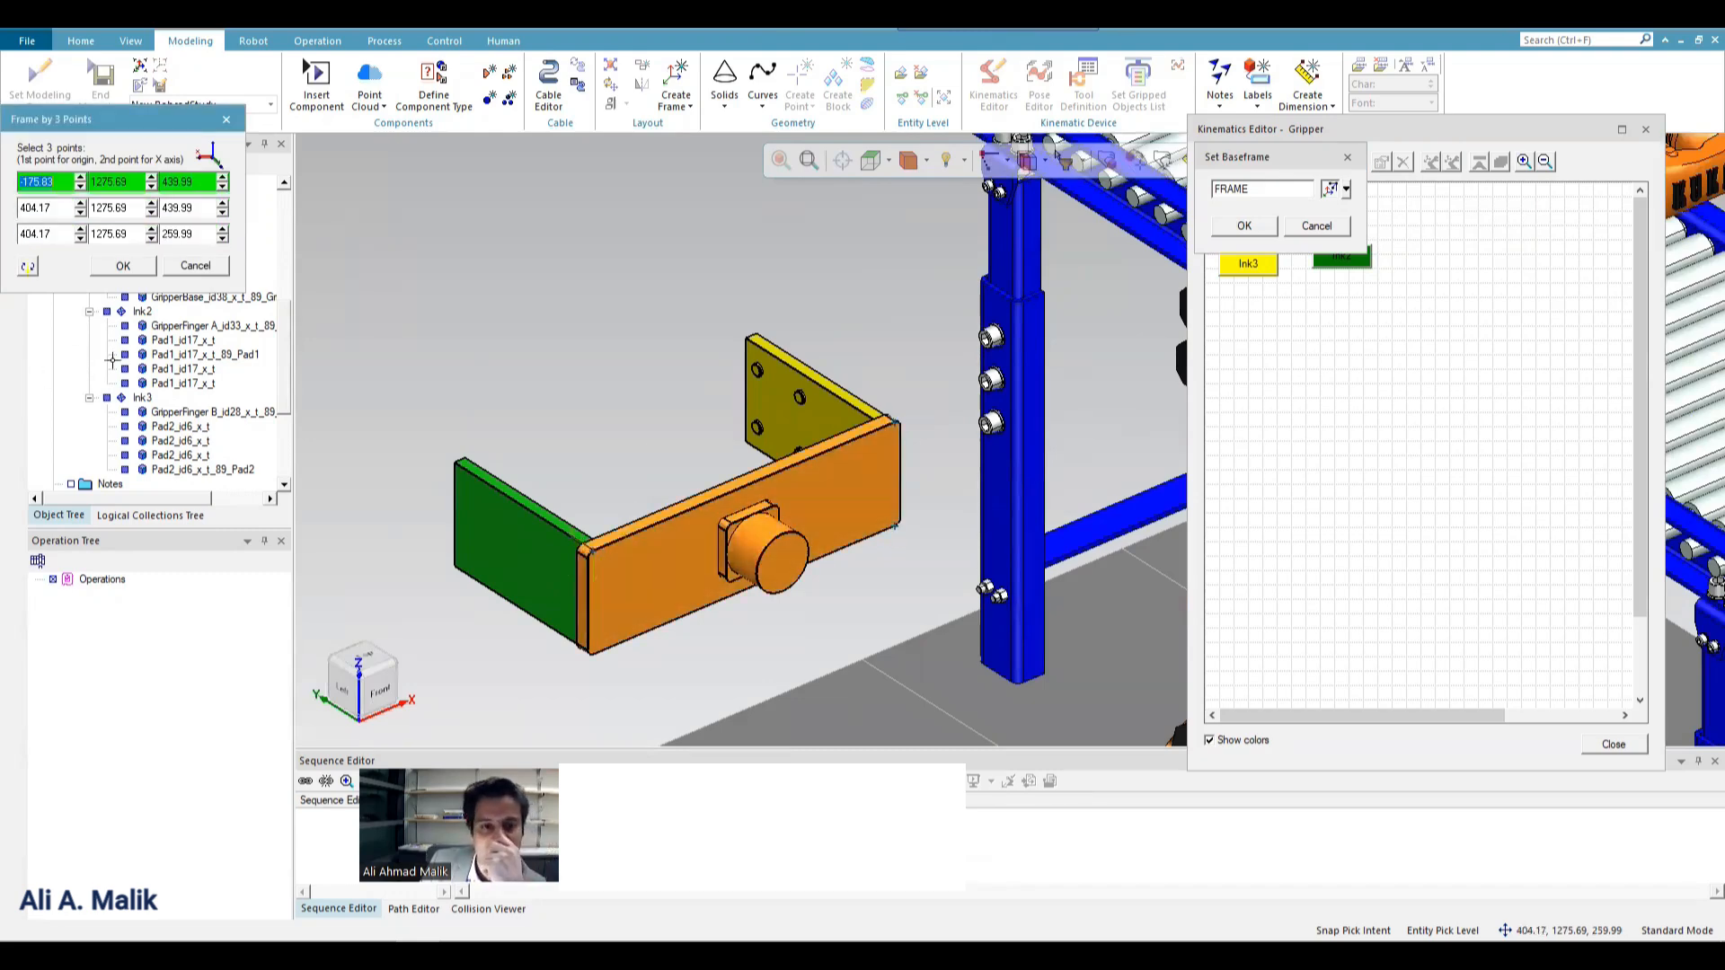
left_click(144, 264)
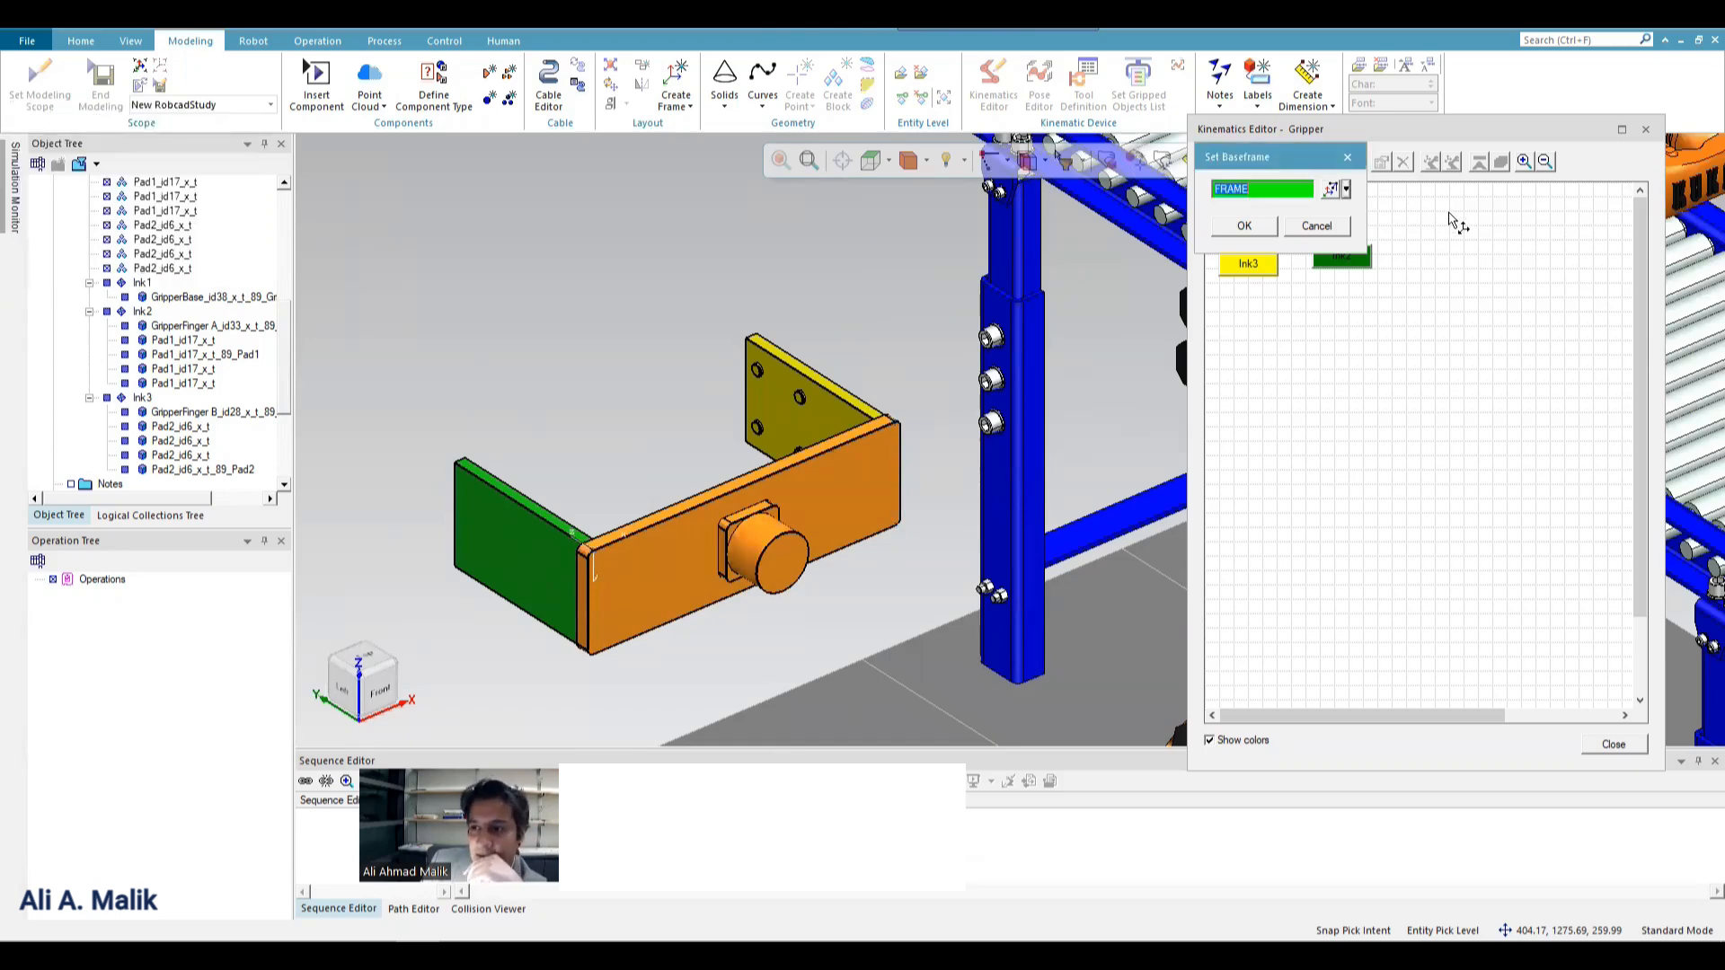
left_click(1267, 228)
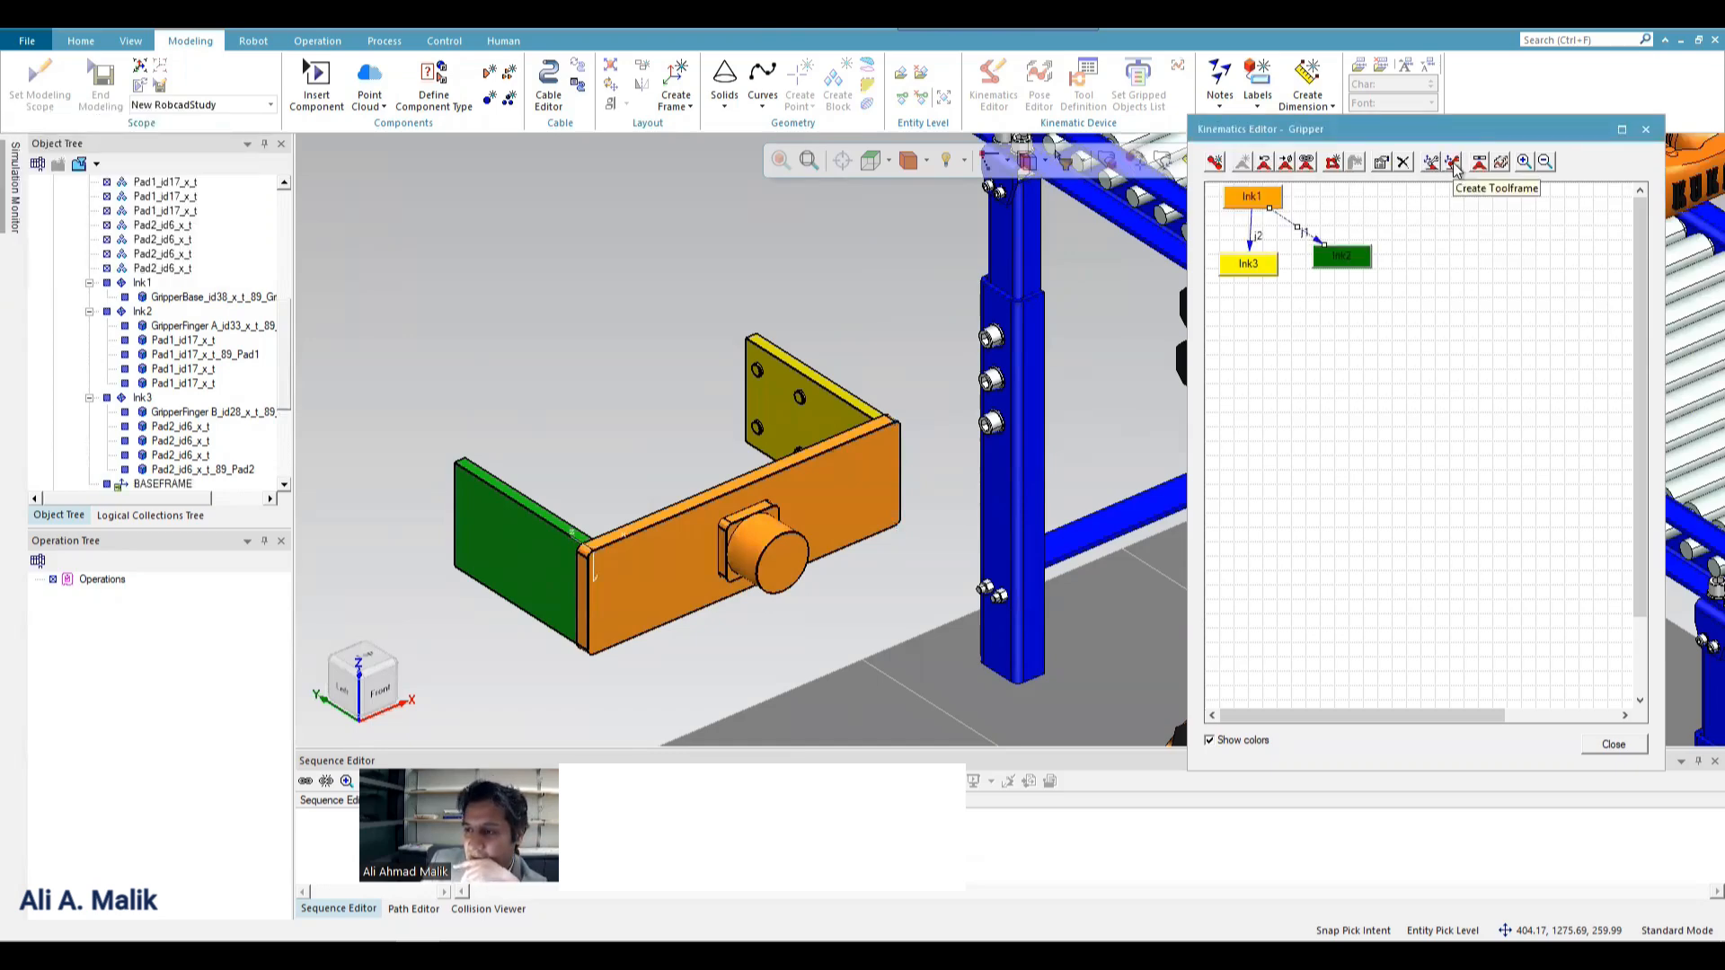
Define a tool frame location by three points, with the origin at the yellow finger's upper tip corner and X along that finger, and flip the frame.
left_click(1454, 164)
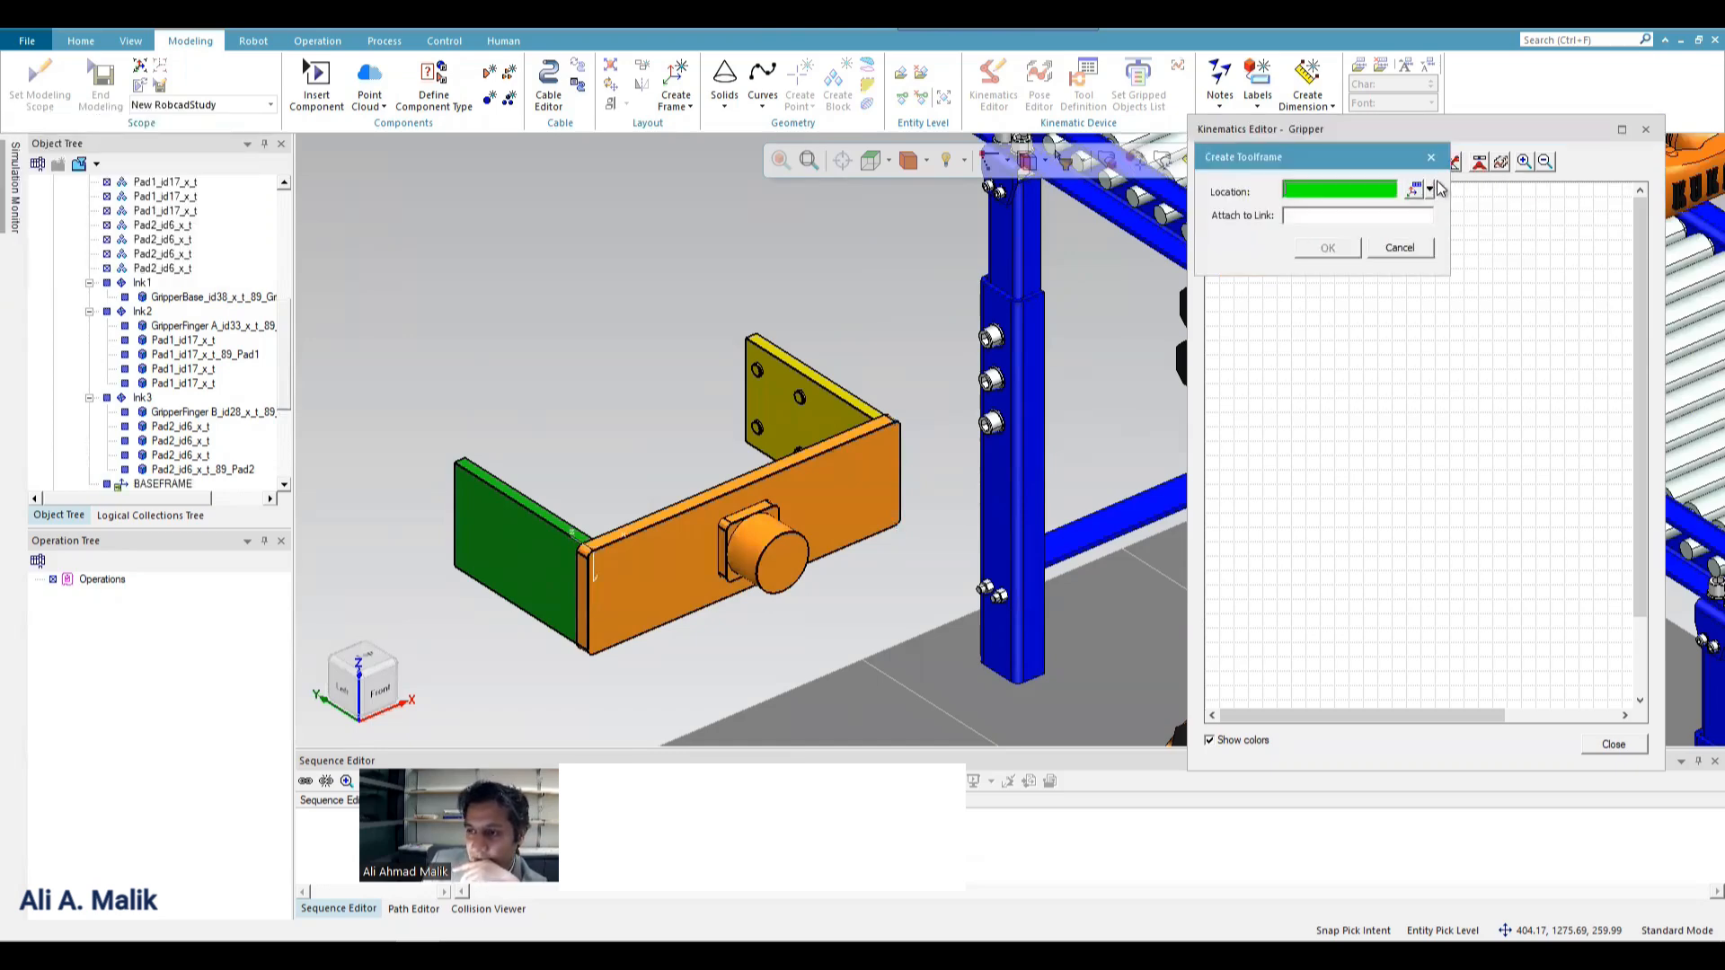
left_click(1431, 191)
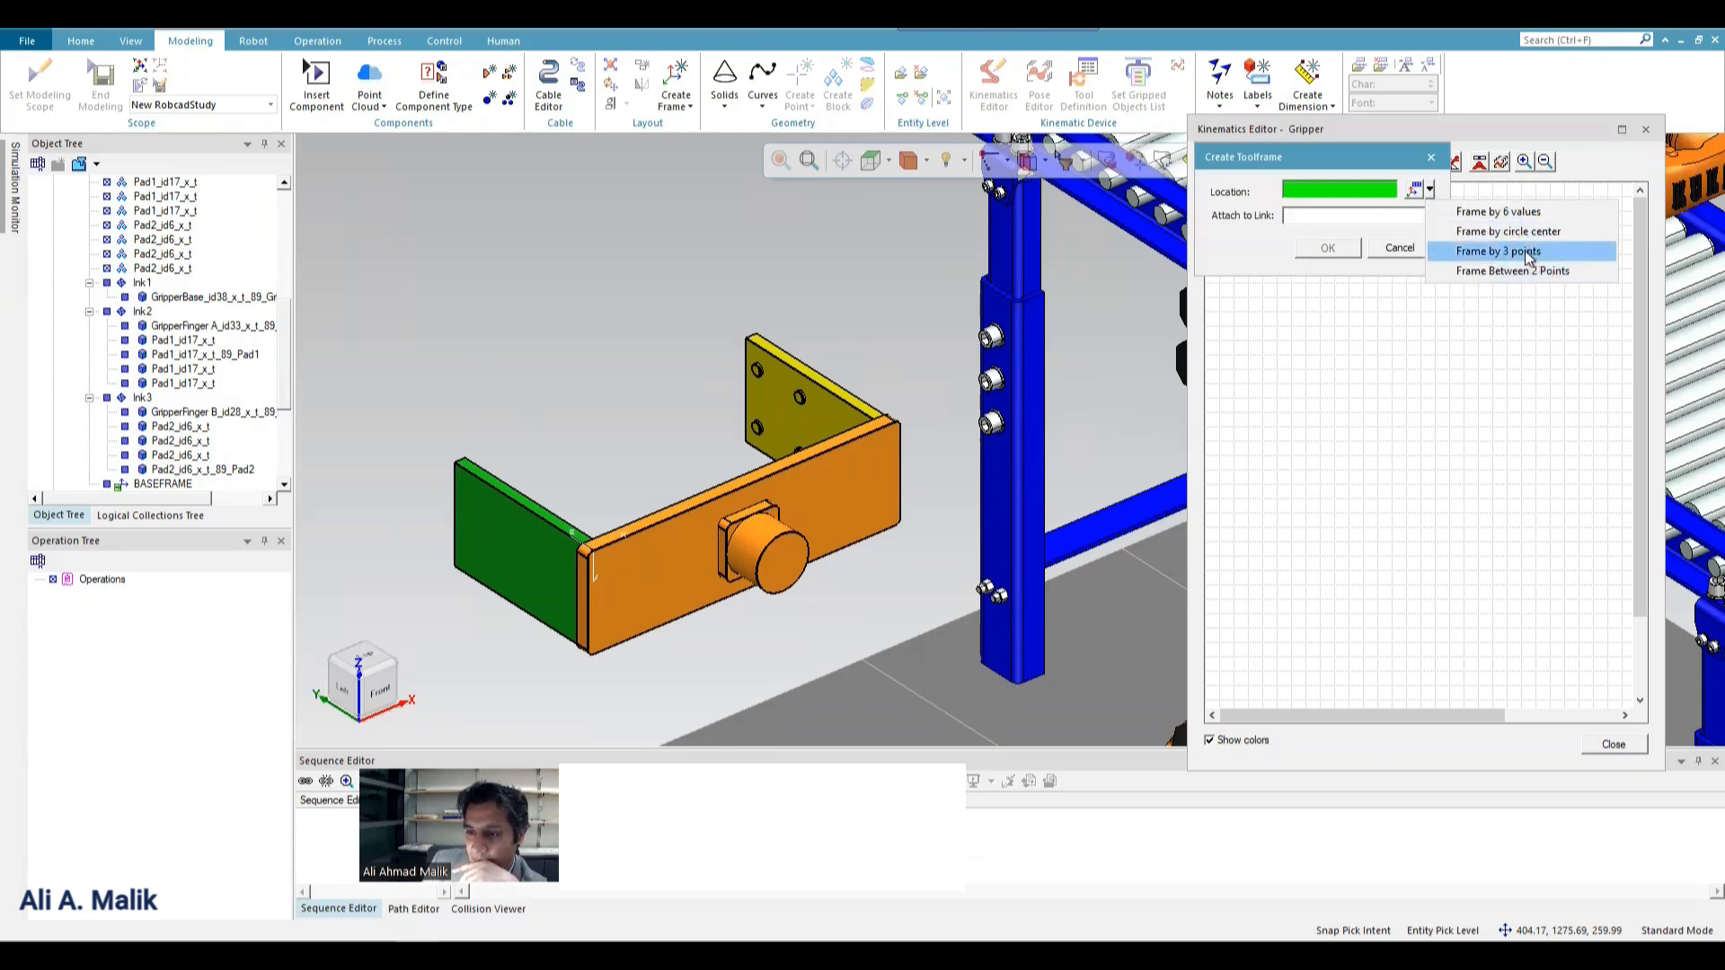
left_click(1528, 252)
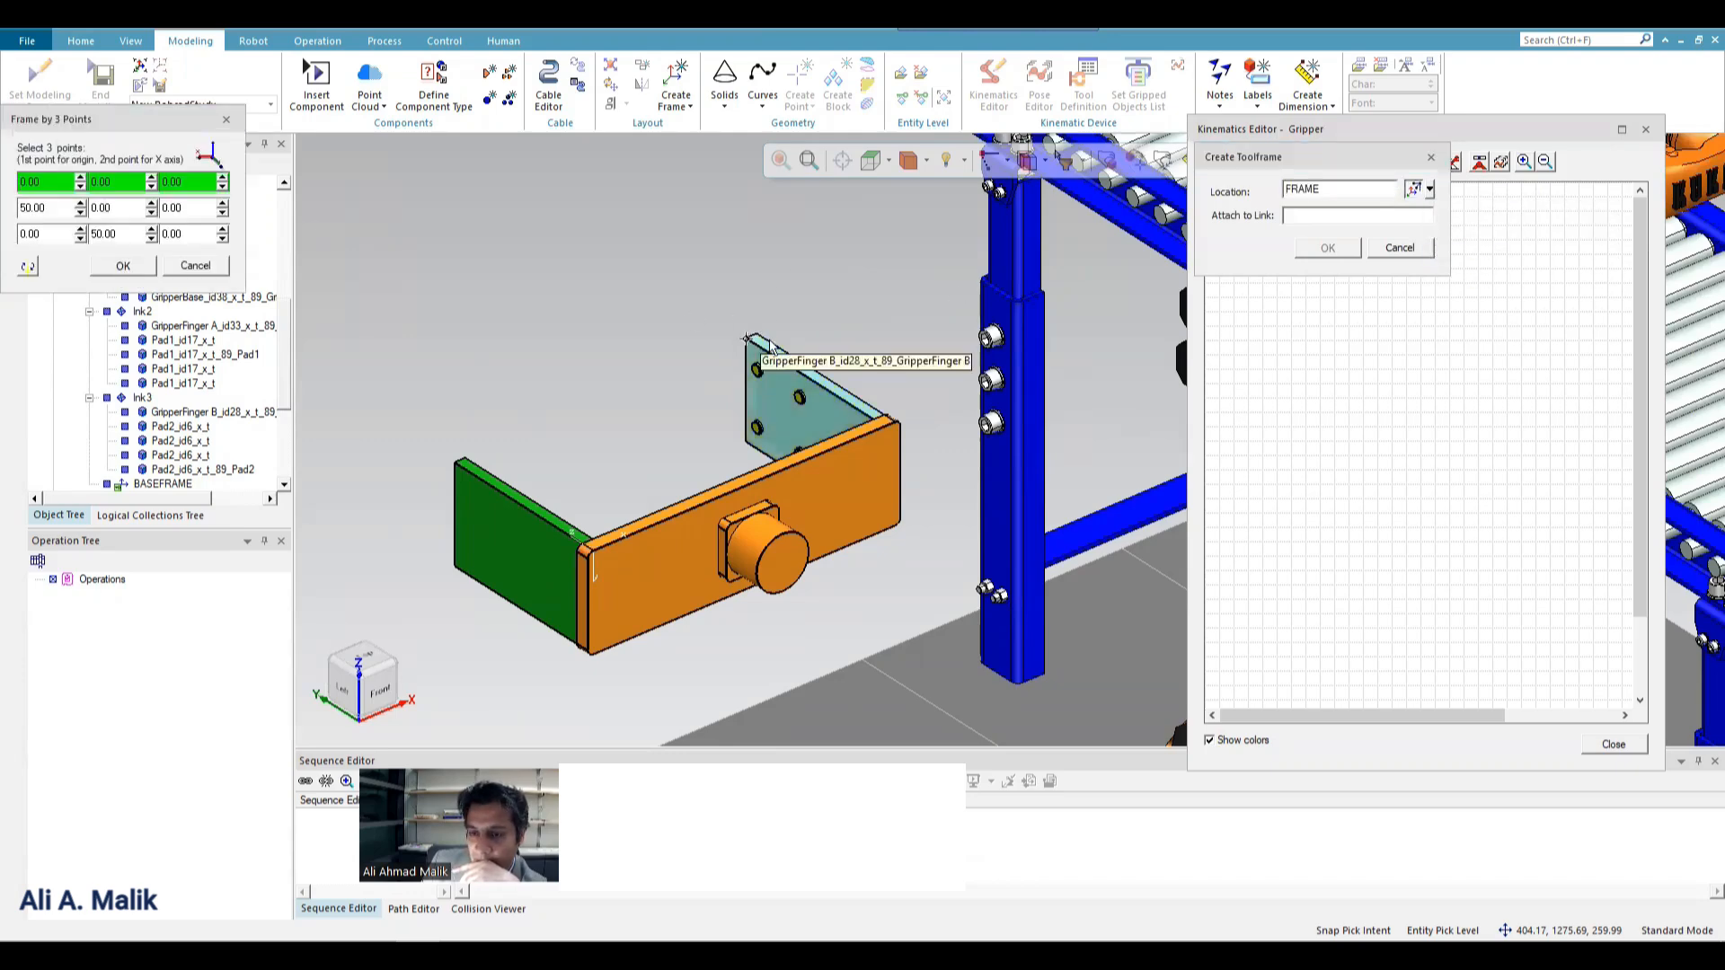
left_click(754, 338)
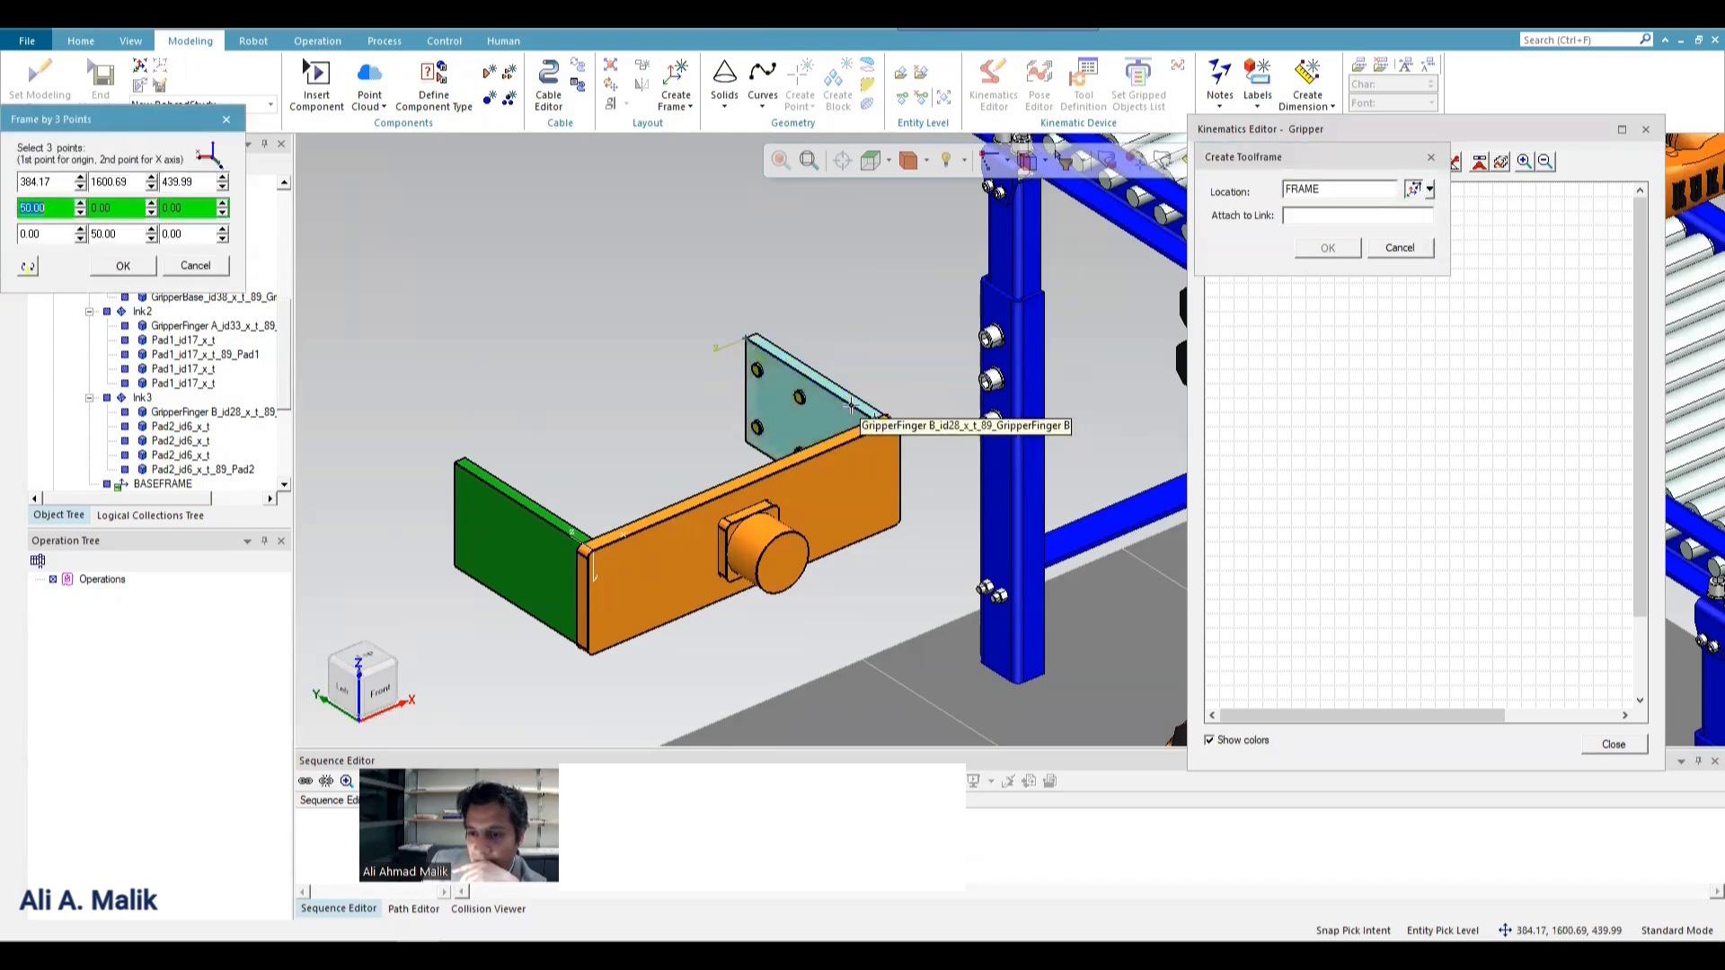
left_click(816, 413)
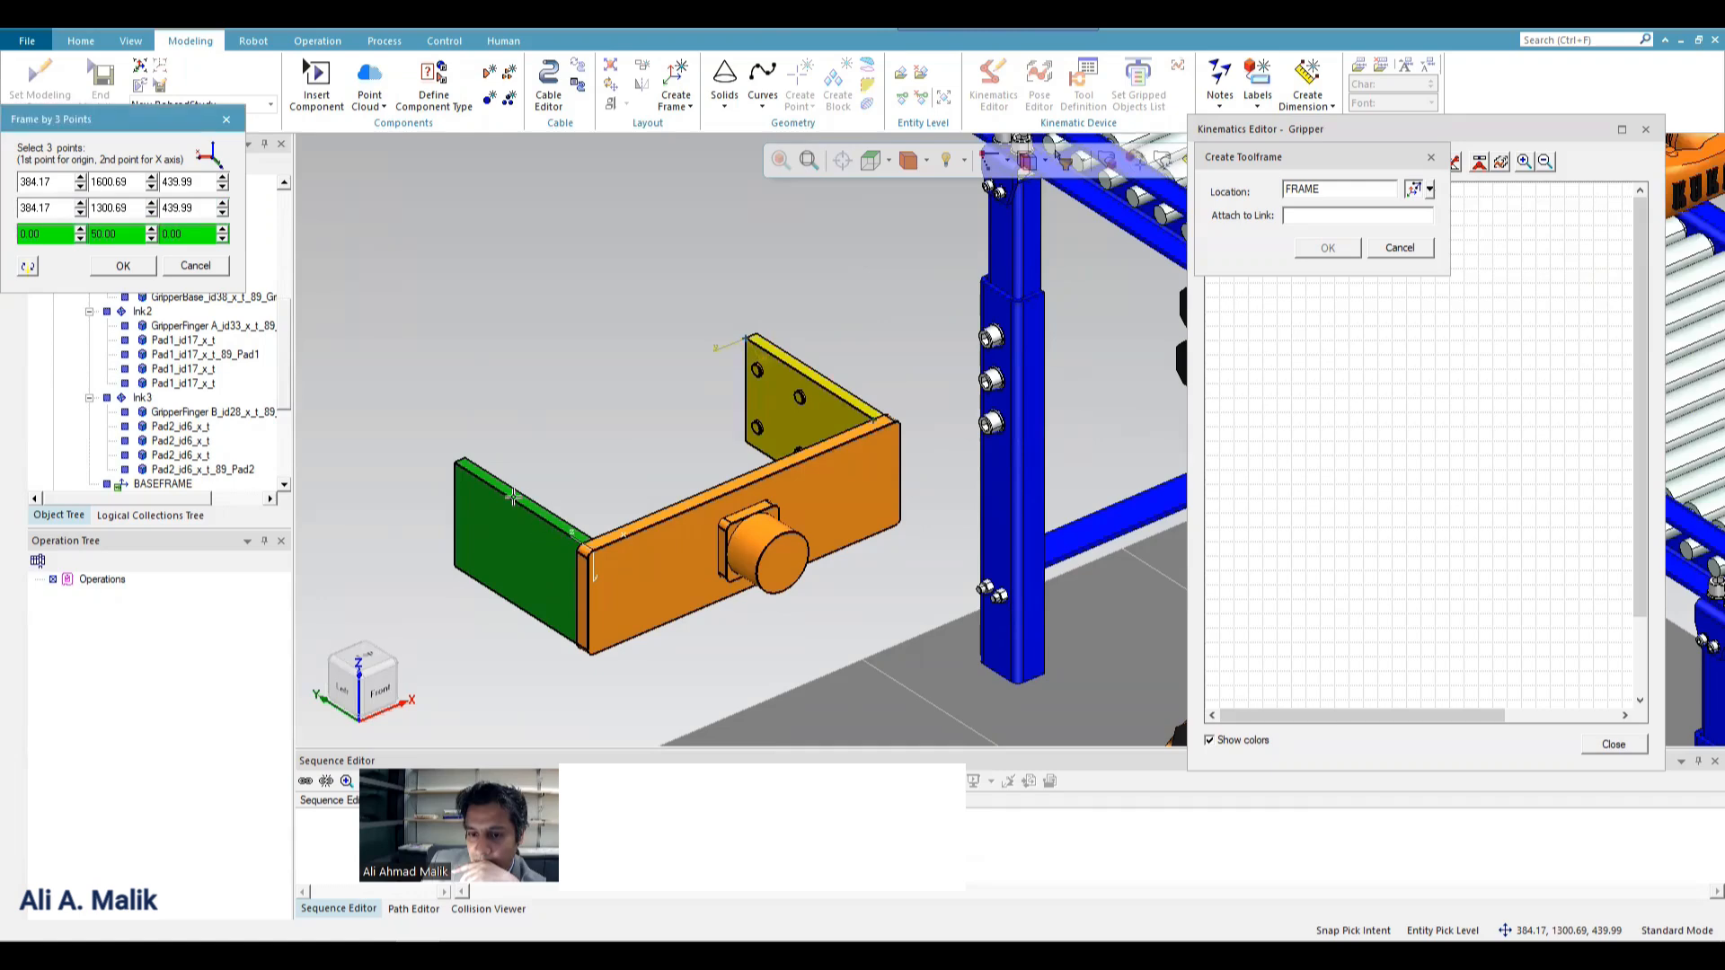
left_click(466, 459)
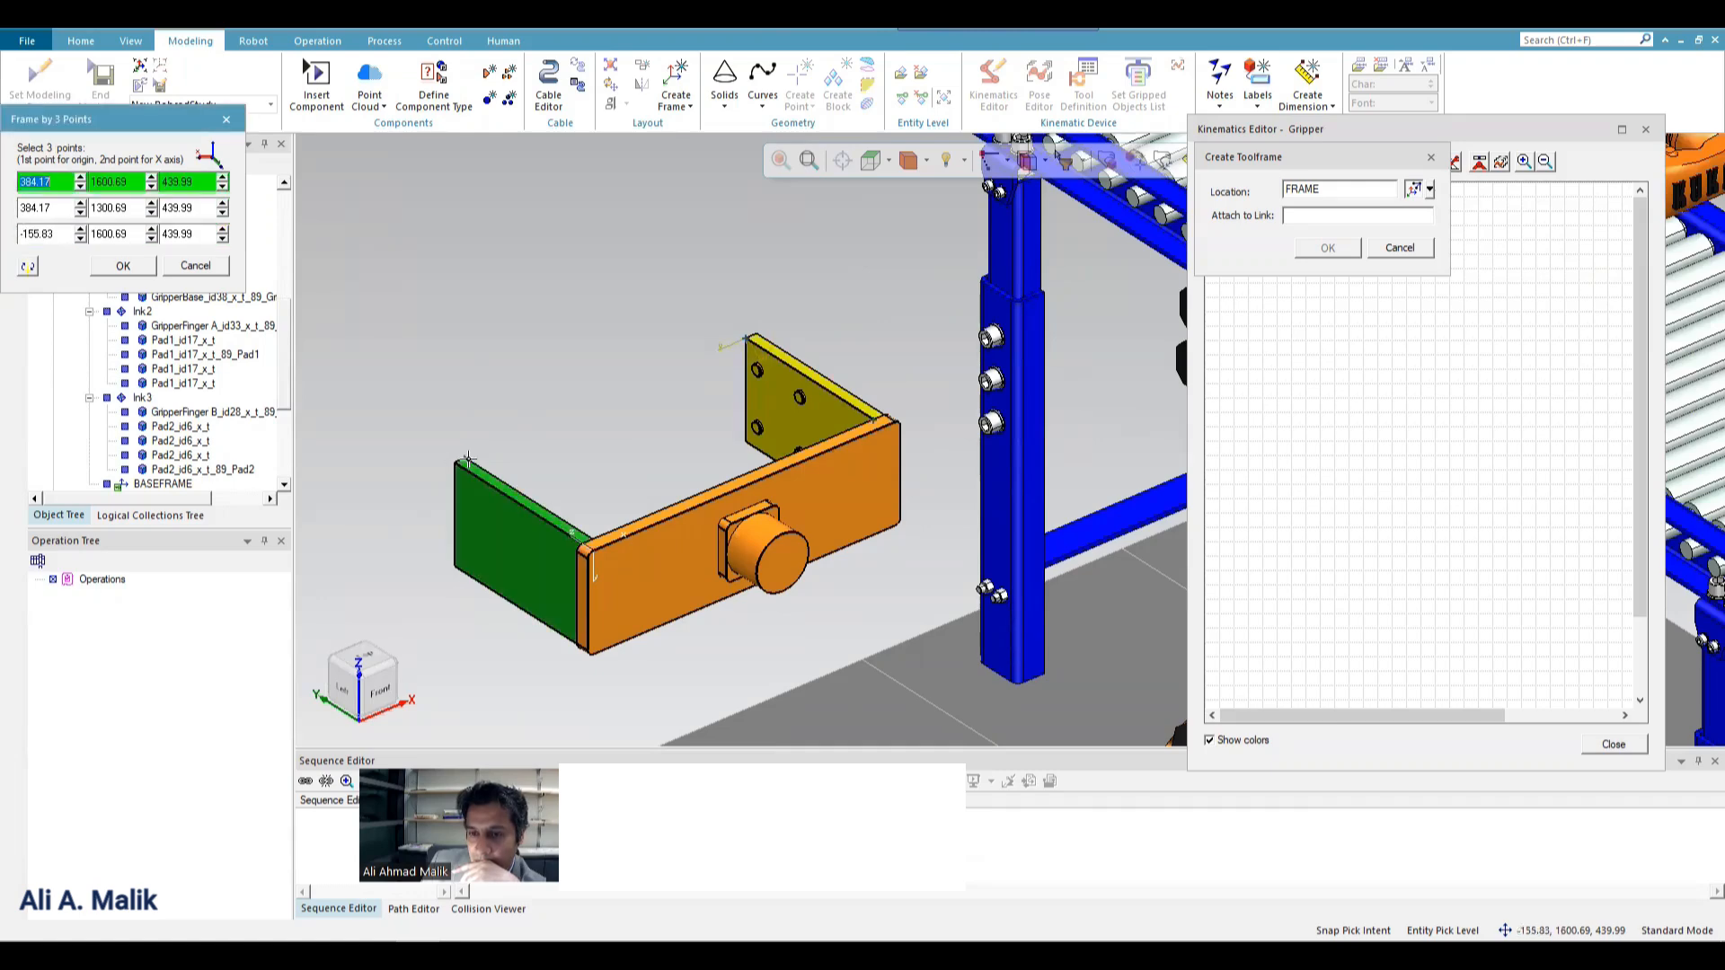
left_click(25, 267)
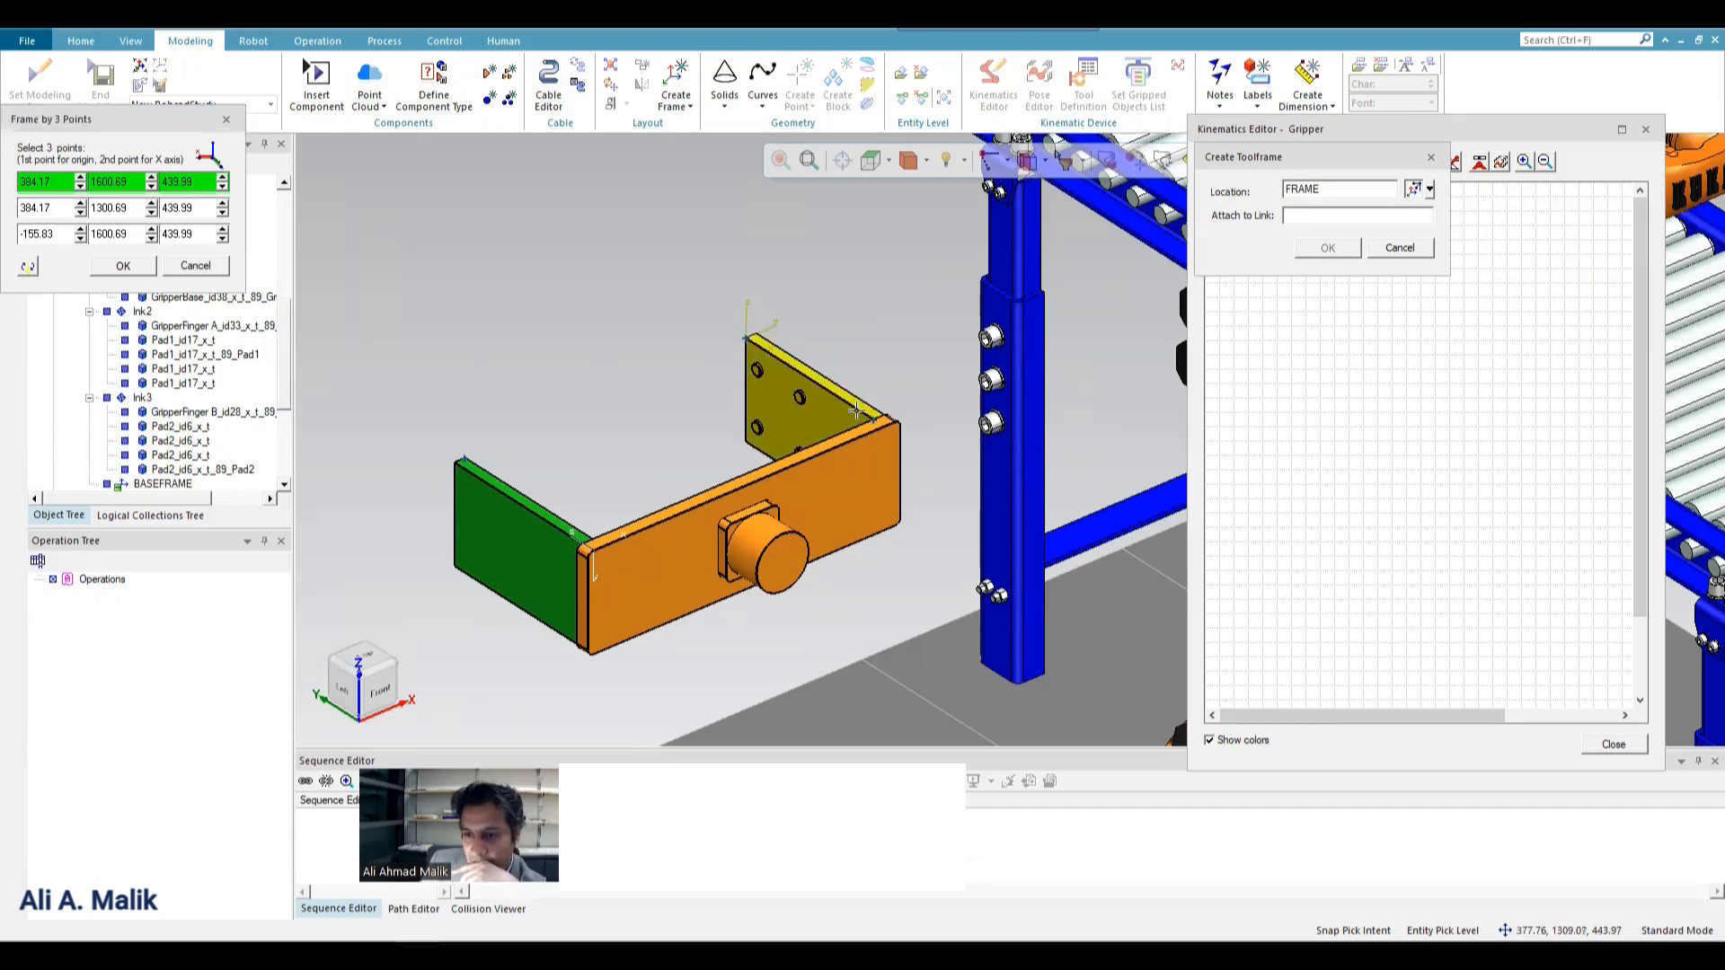
scroll(858, 412, "up", 1)
scroll(858, 411, "up", 4)
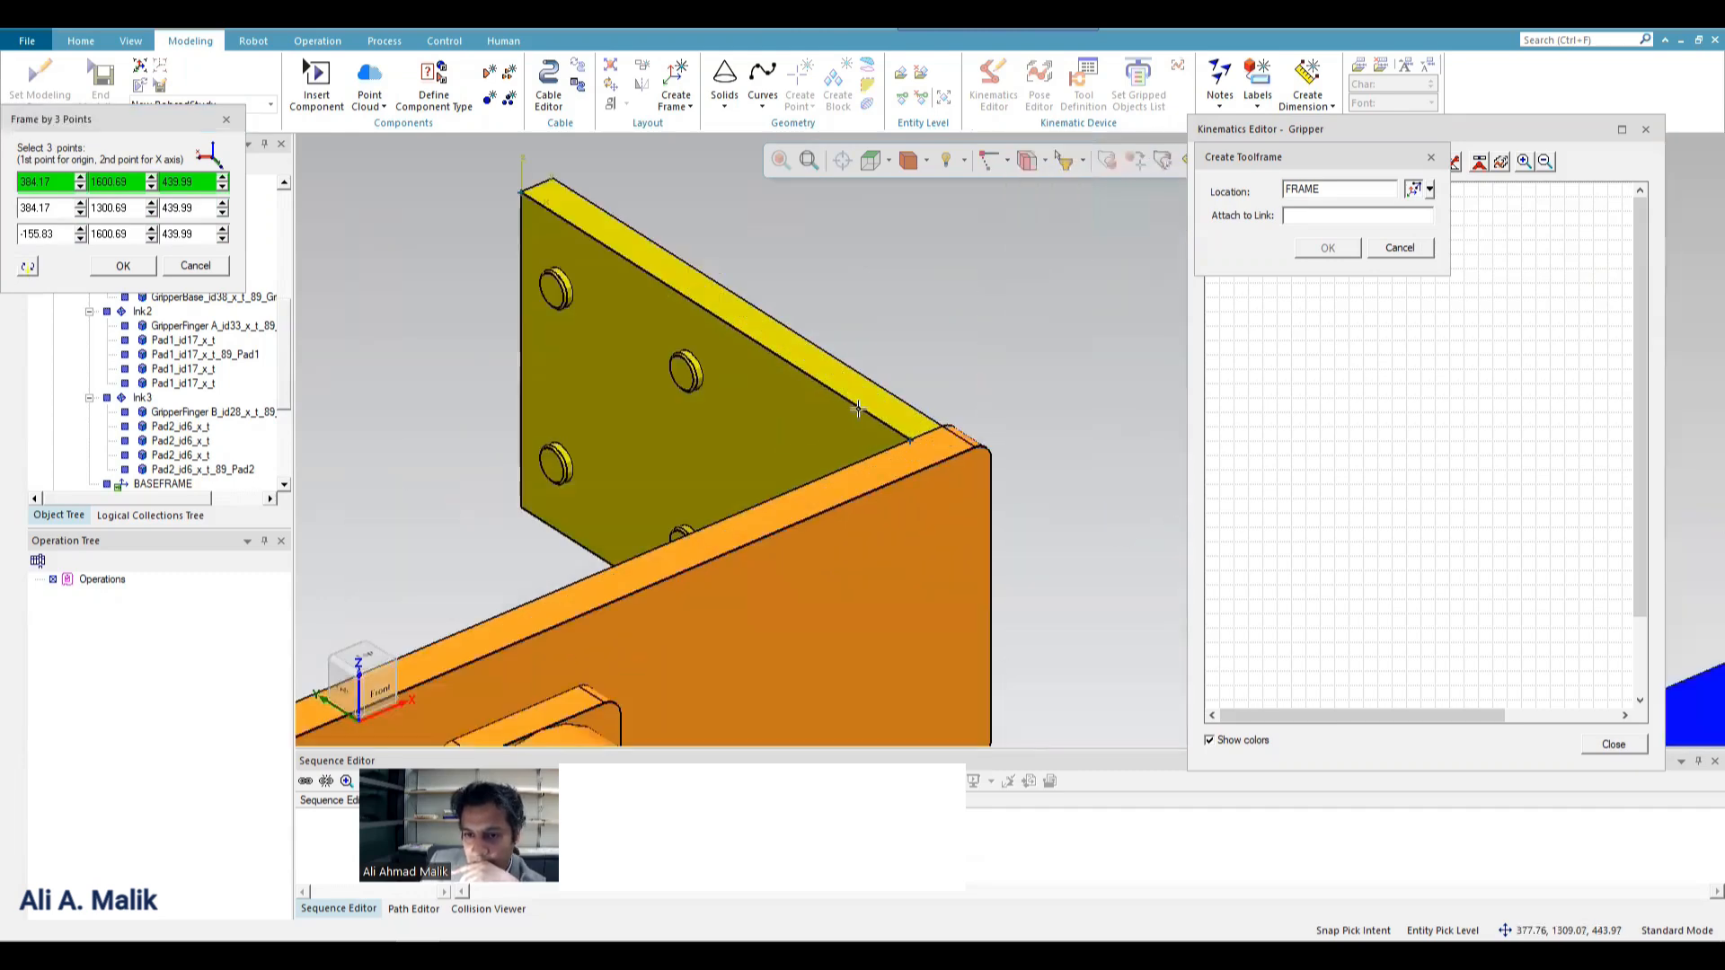
left_click(123, 266)
Attach the tool frame to lnk1, the link of the orange gripper base.
left_click(1319, 221)
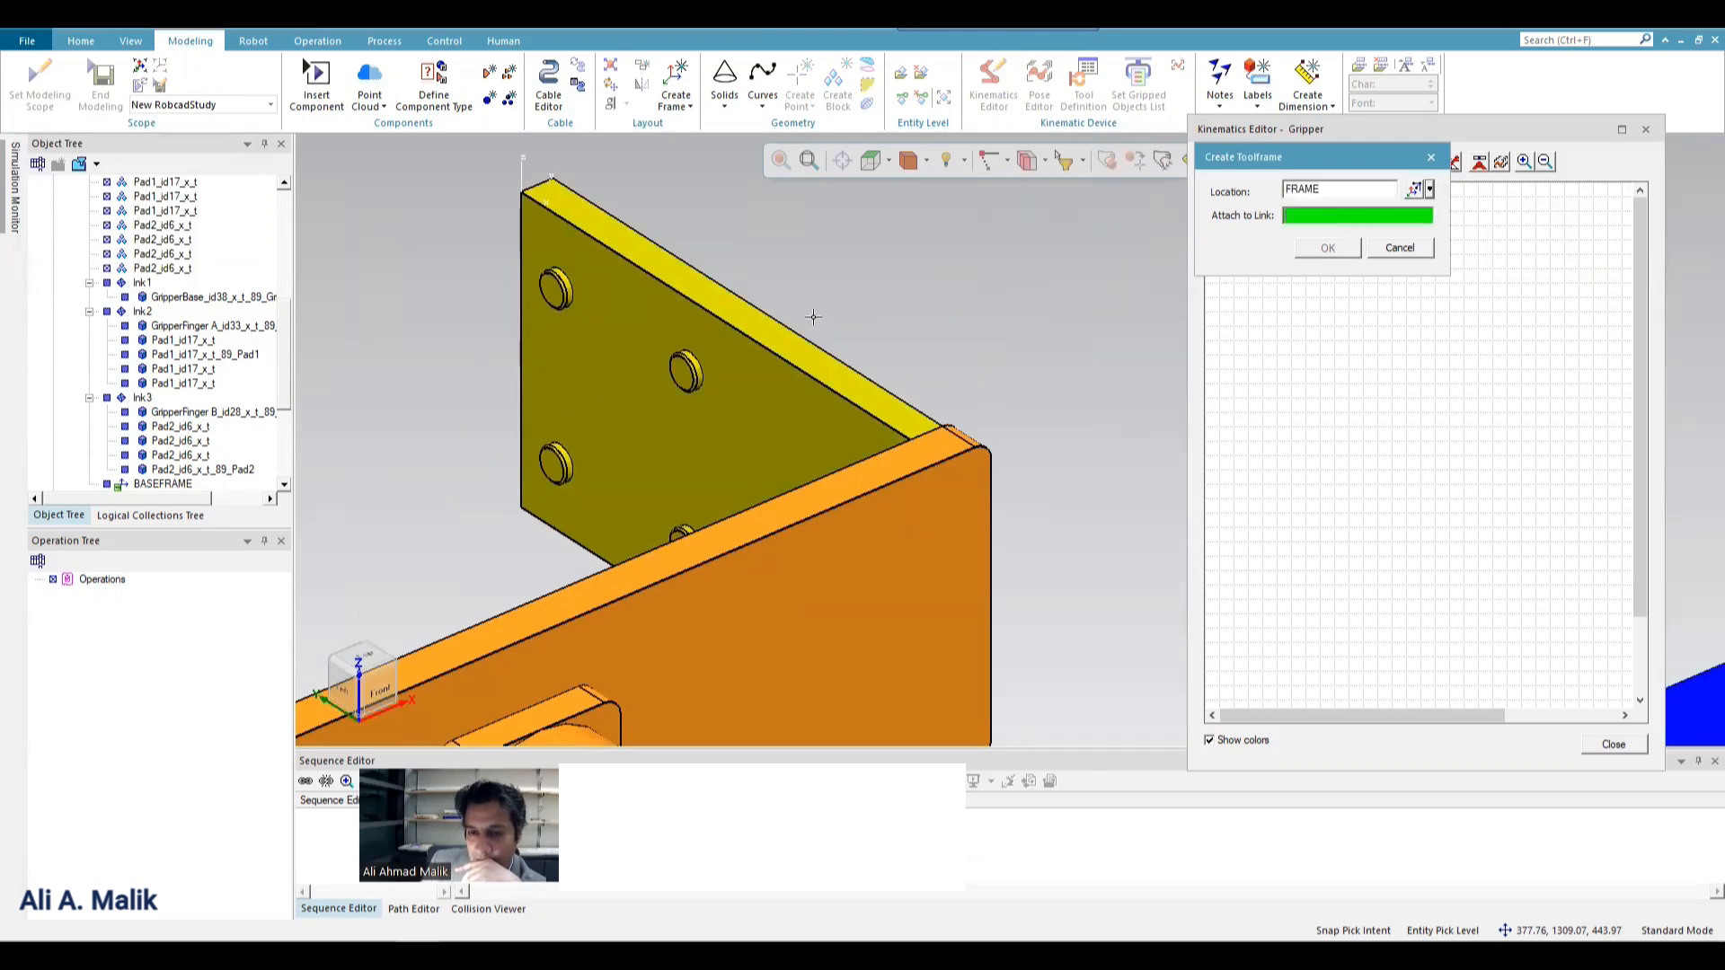
scroll(813, 316, "down", 5)
left_click(469, 477)
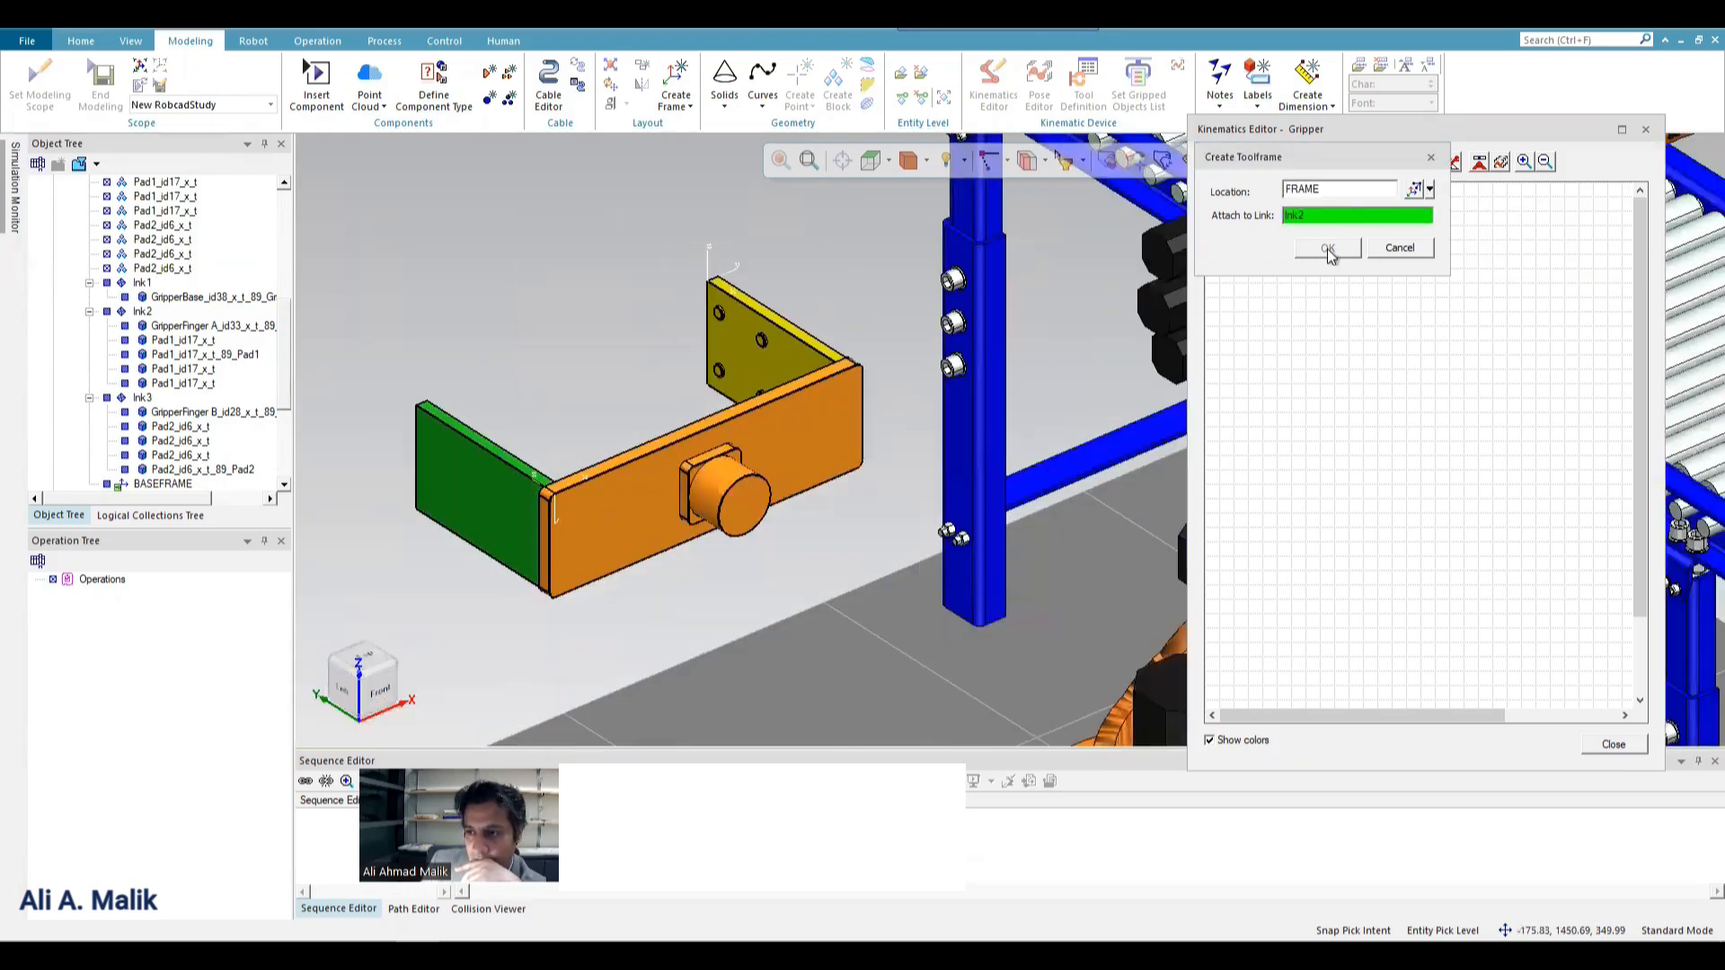
left_click(1309, 218)
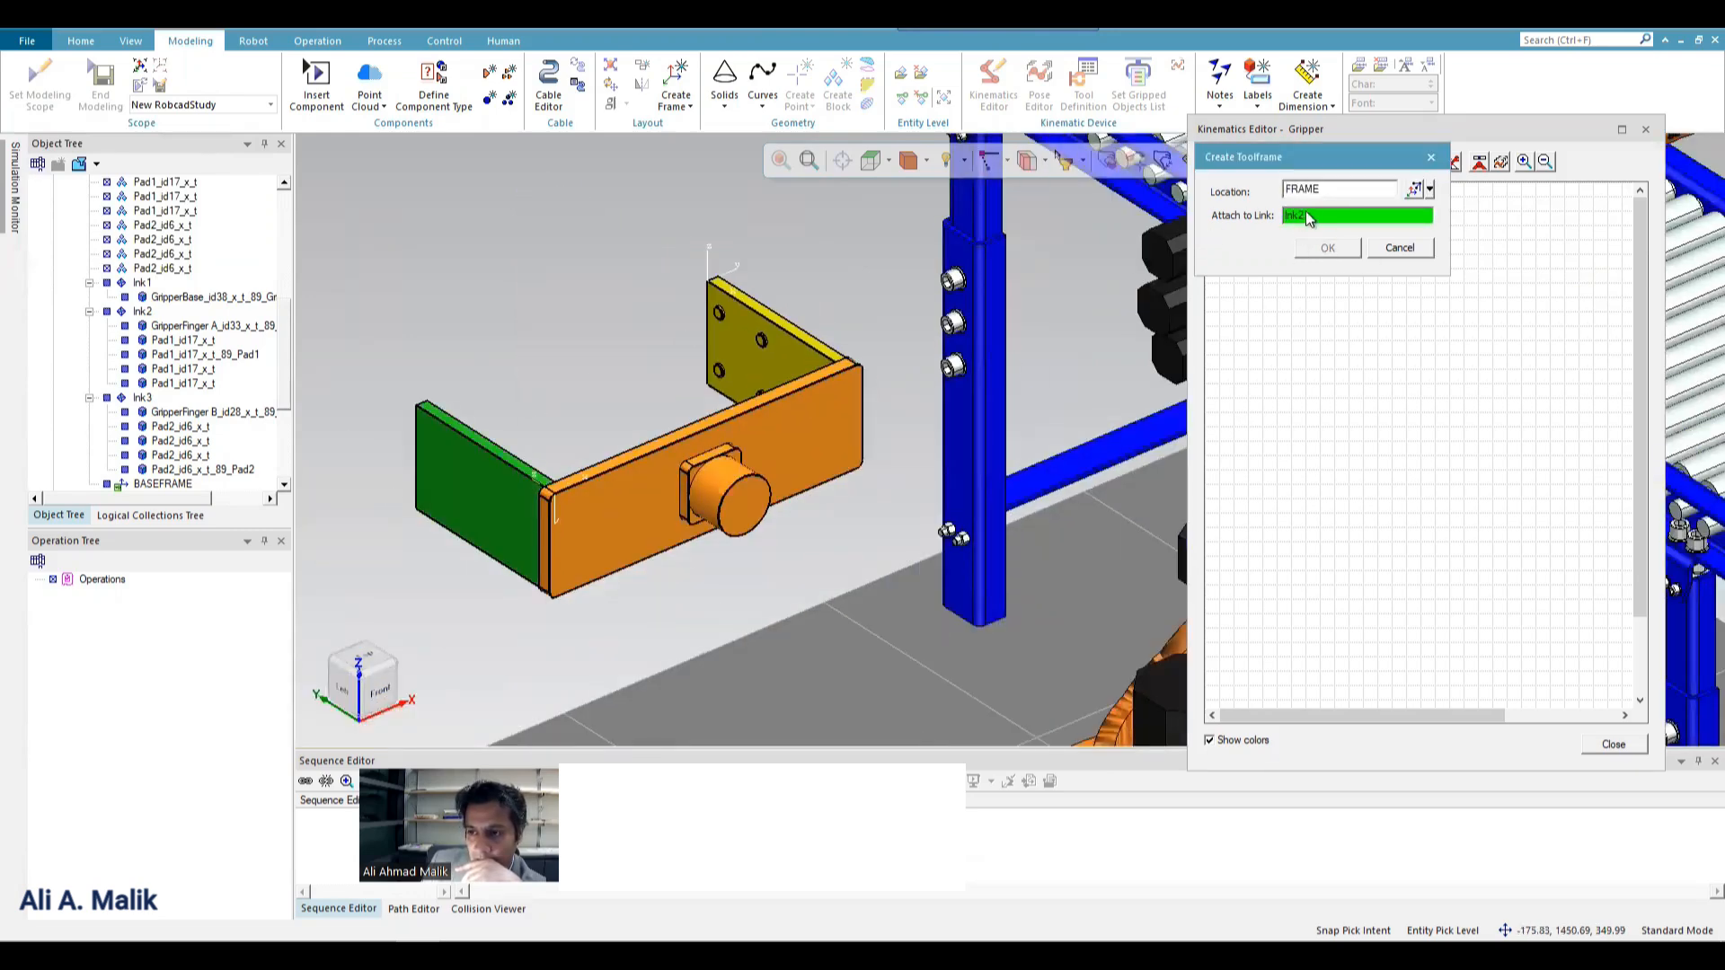
left_click(822, 374)
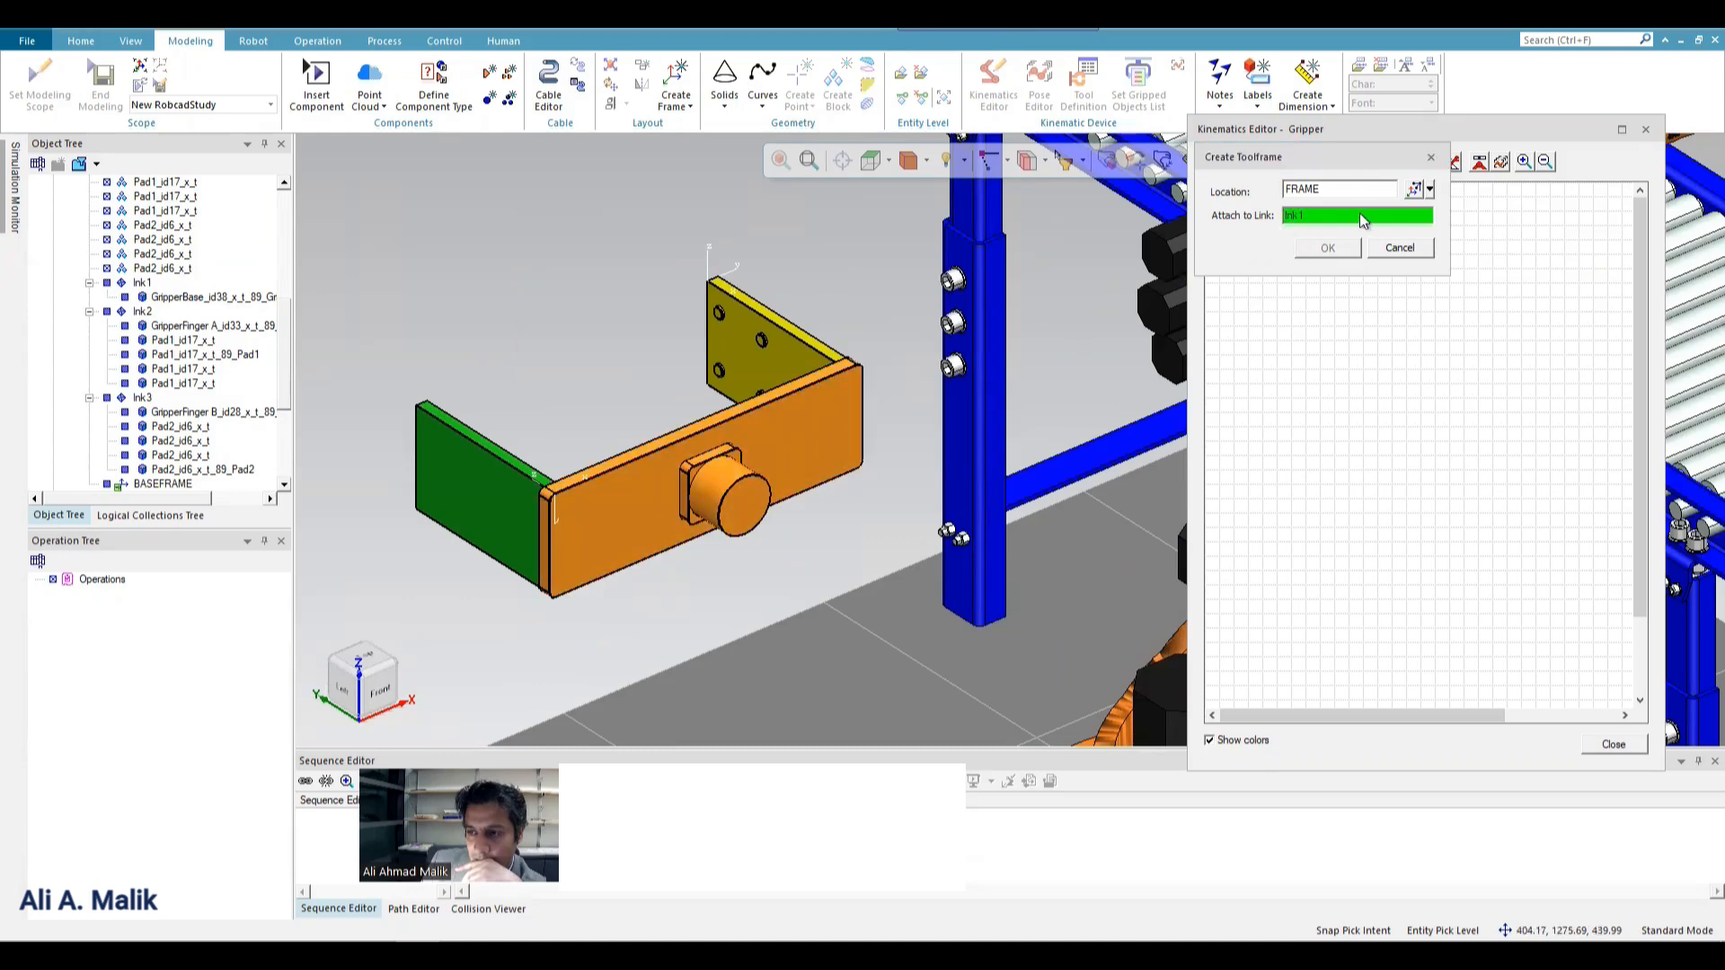
Redefine the tool frame location by three points: origin (-155.83, 1600.69, 439.99), X point (-155.83, 1300.69, 439.99) and third point (404.17, 1300.69, 439.99).
left_click(1431, 191)
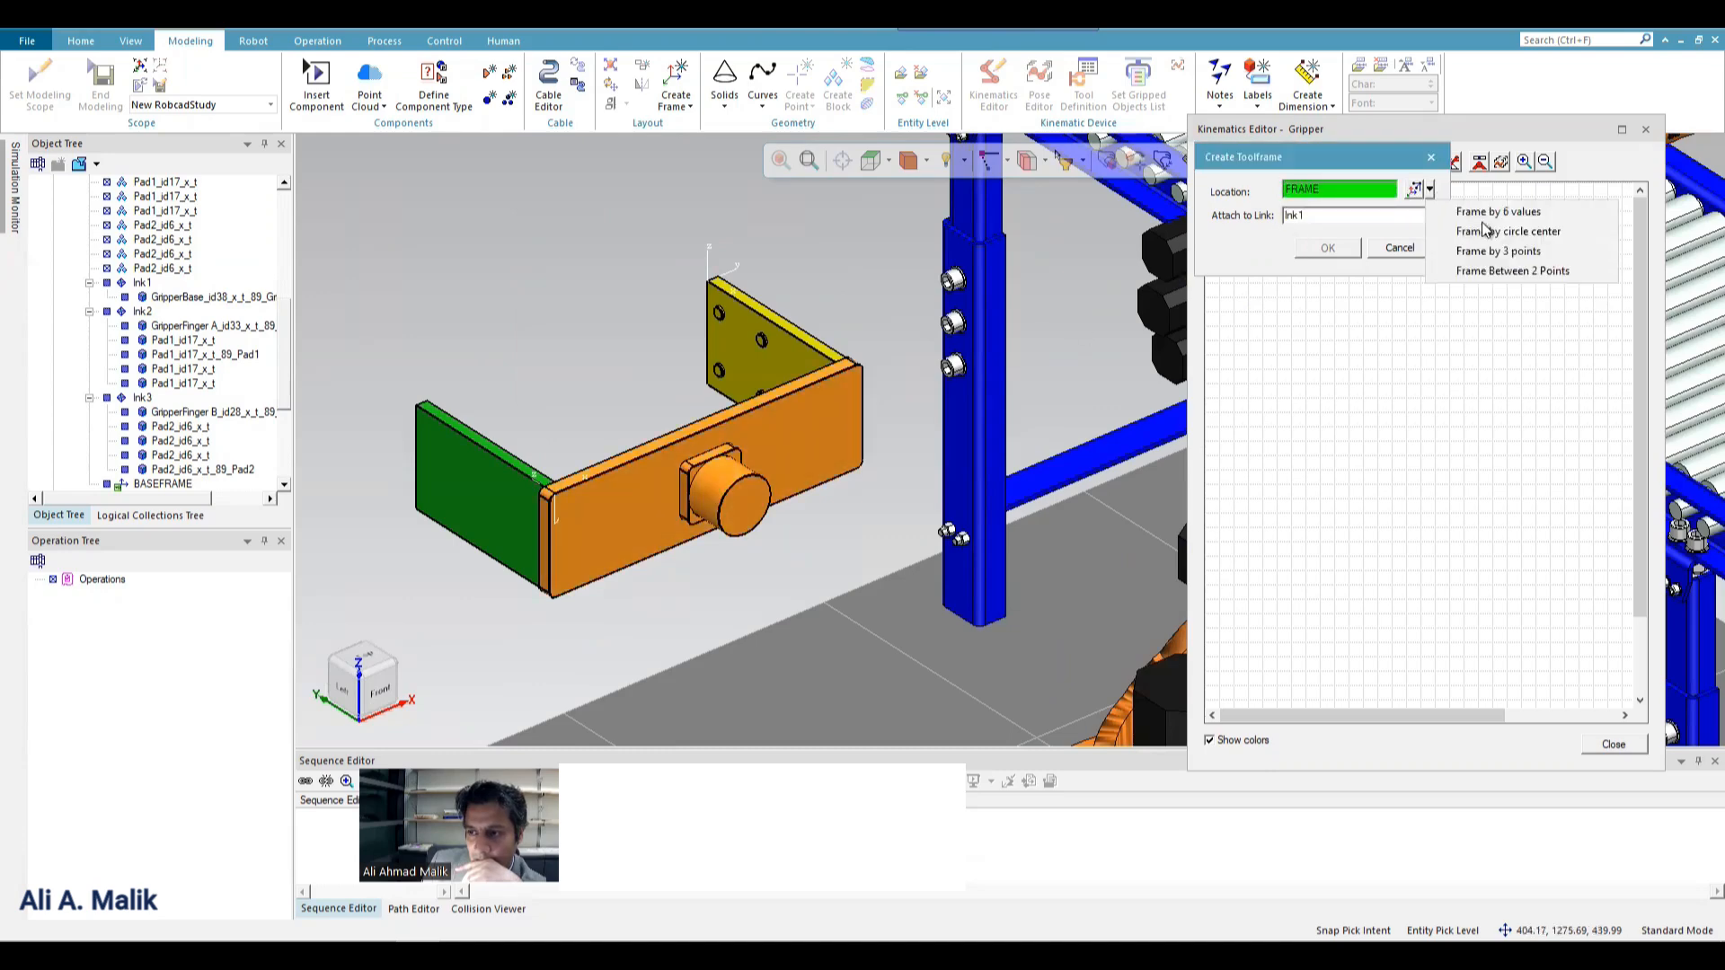
left_click(1524, 255)
scroll(456, 420, "up", 3)
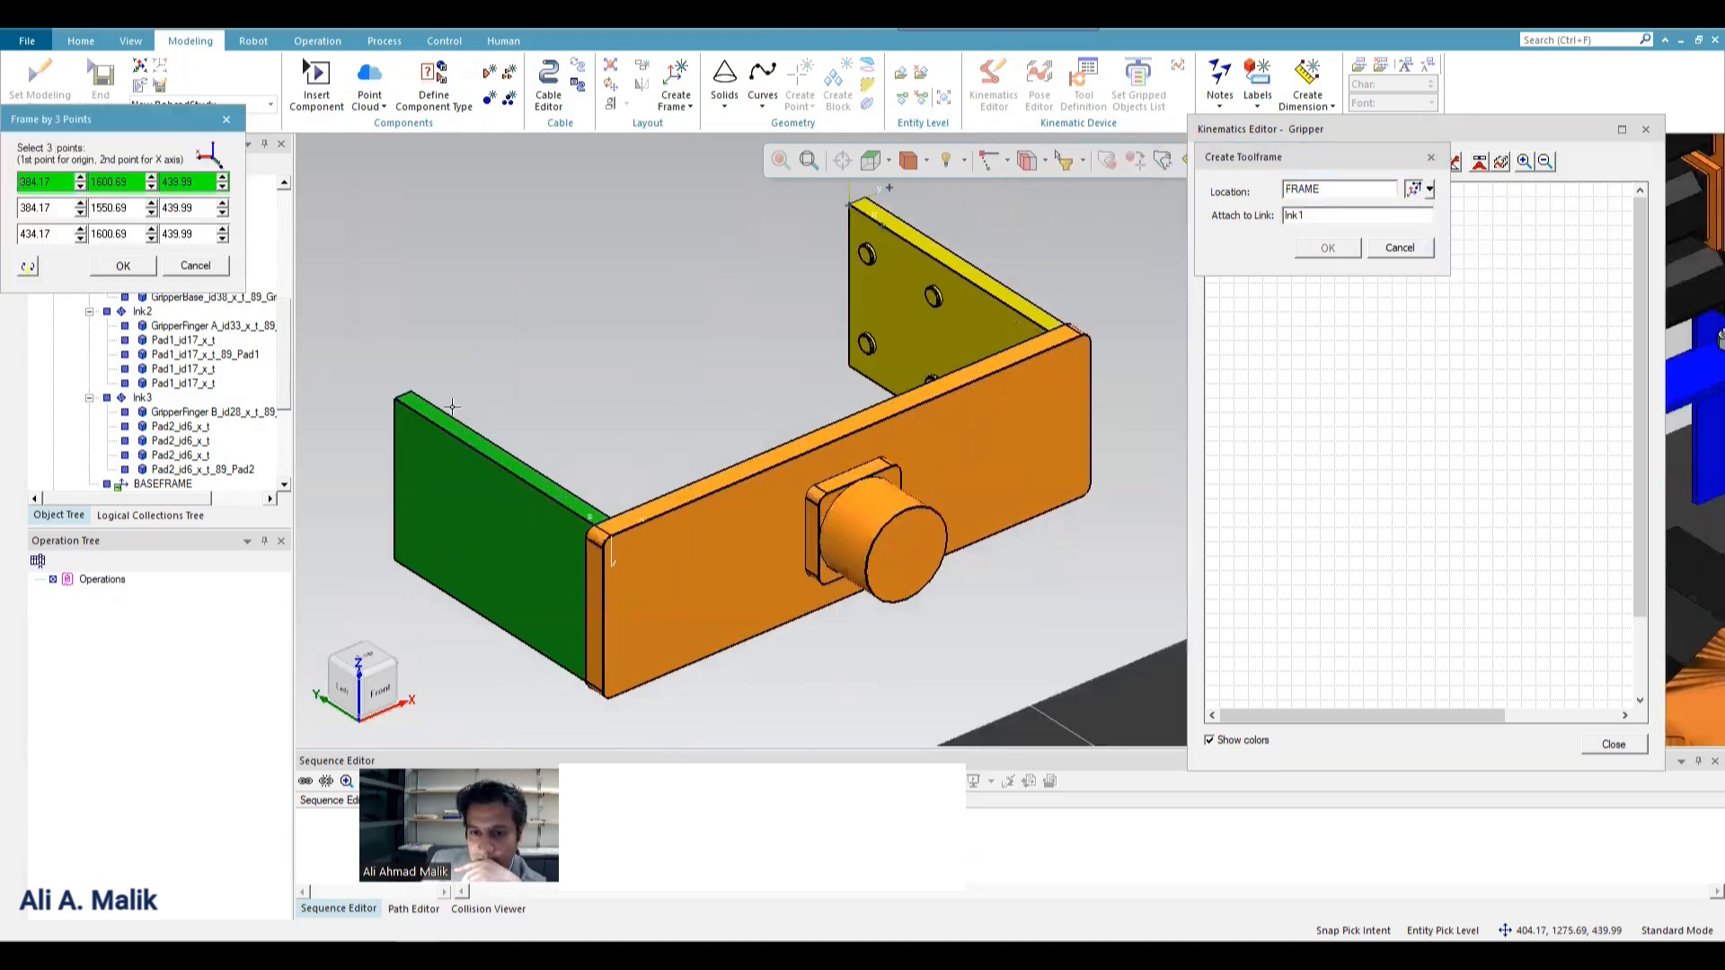
left_click(404, 393)
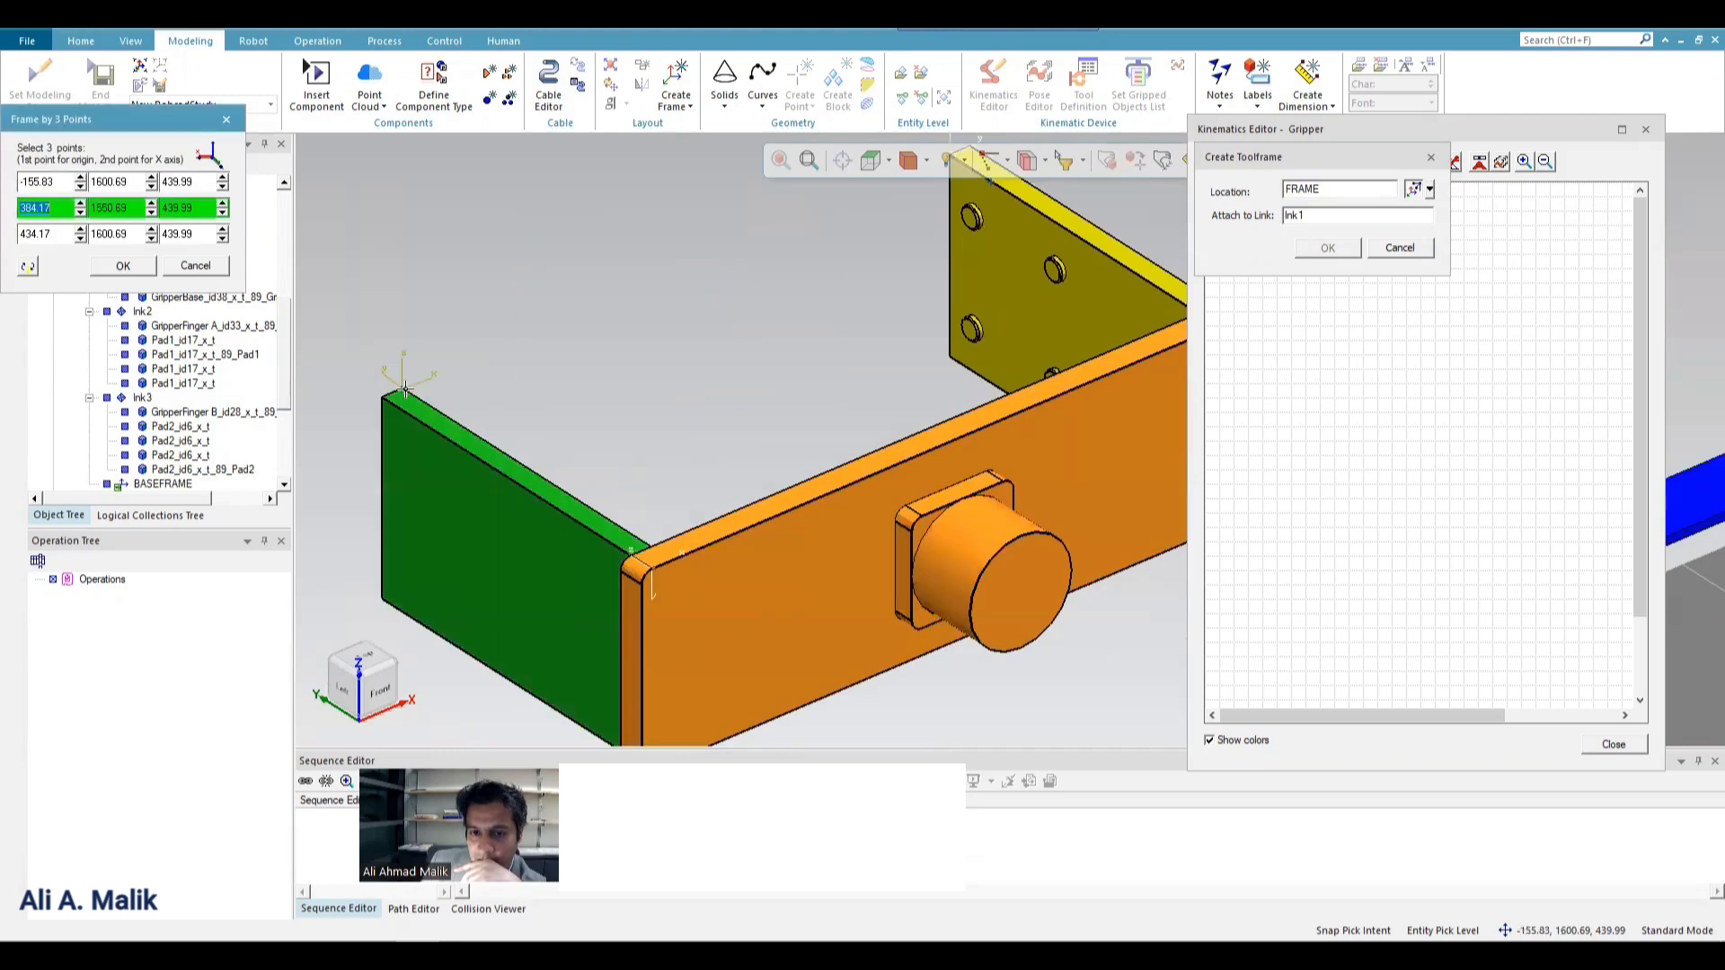
left_click(643, 540)
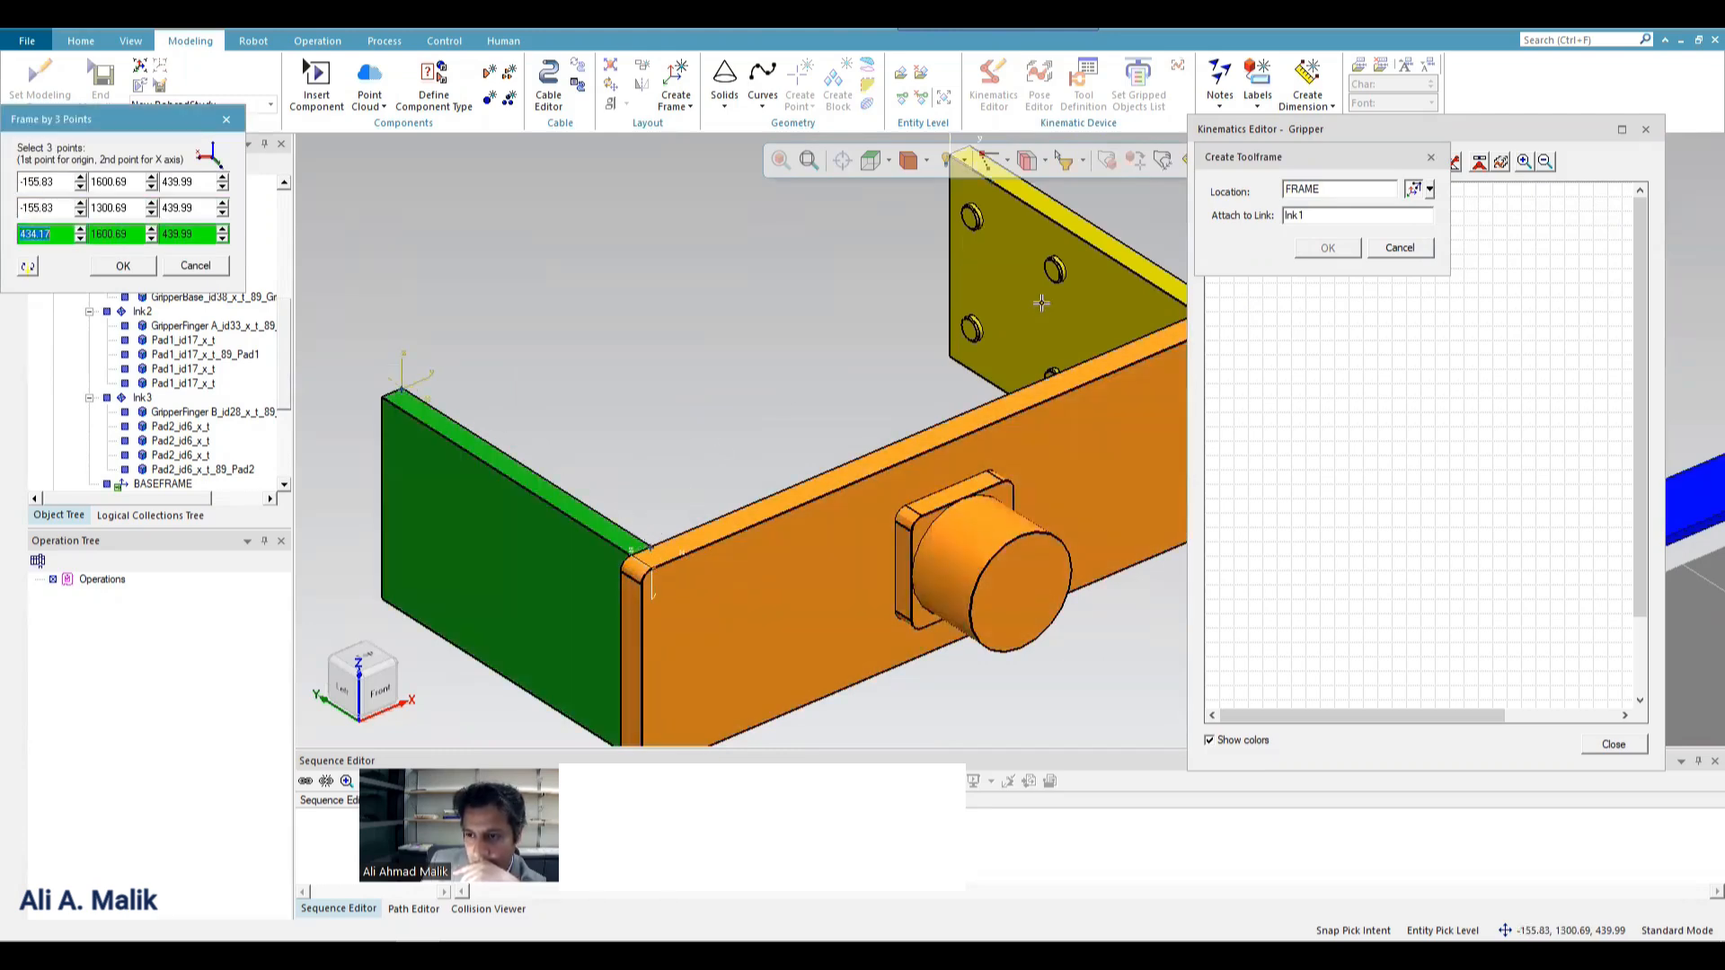
scroll(931, 310, "down", 2)
scroll(1136, 314, "up", 1)
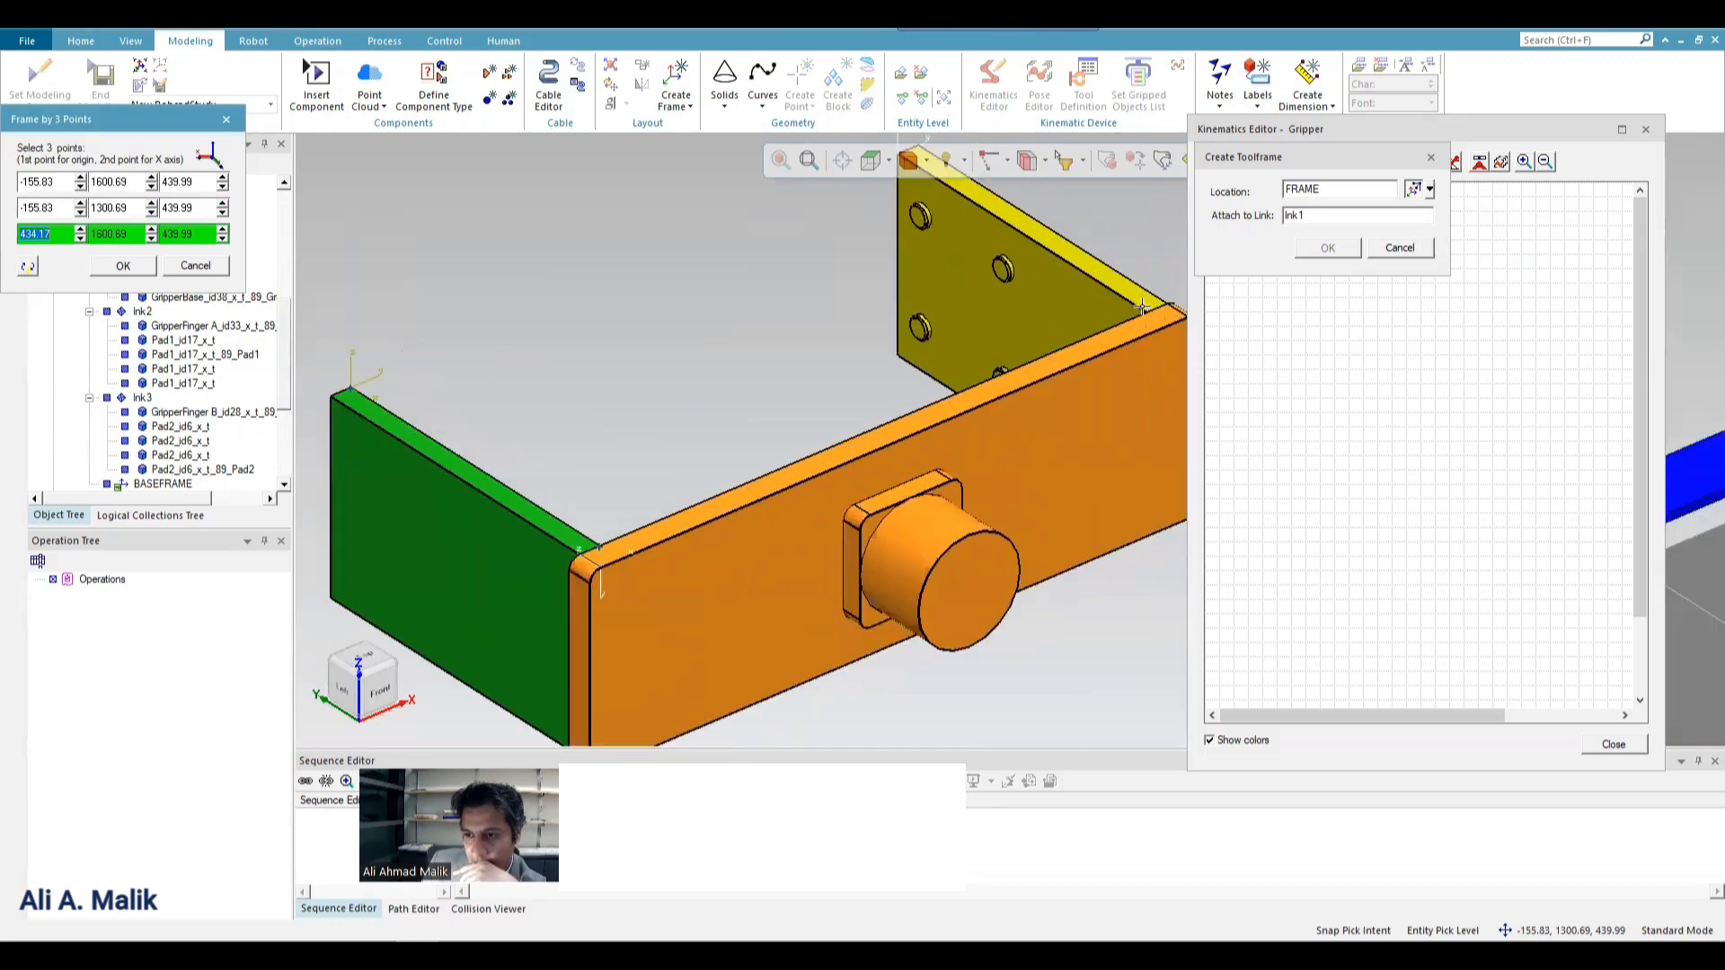
left_click(123, 268)
Attach the tool frame to lnk2, the green finger's link, create it, and close the Kinematics Editor.
left_click(1313, 216)
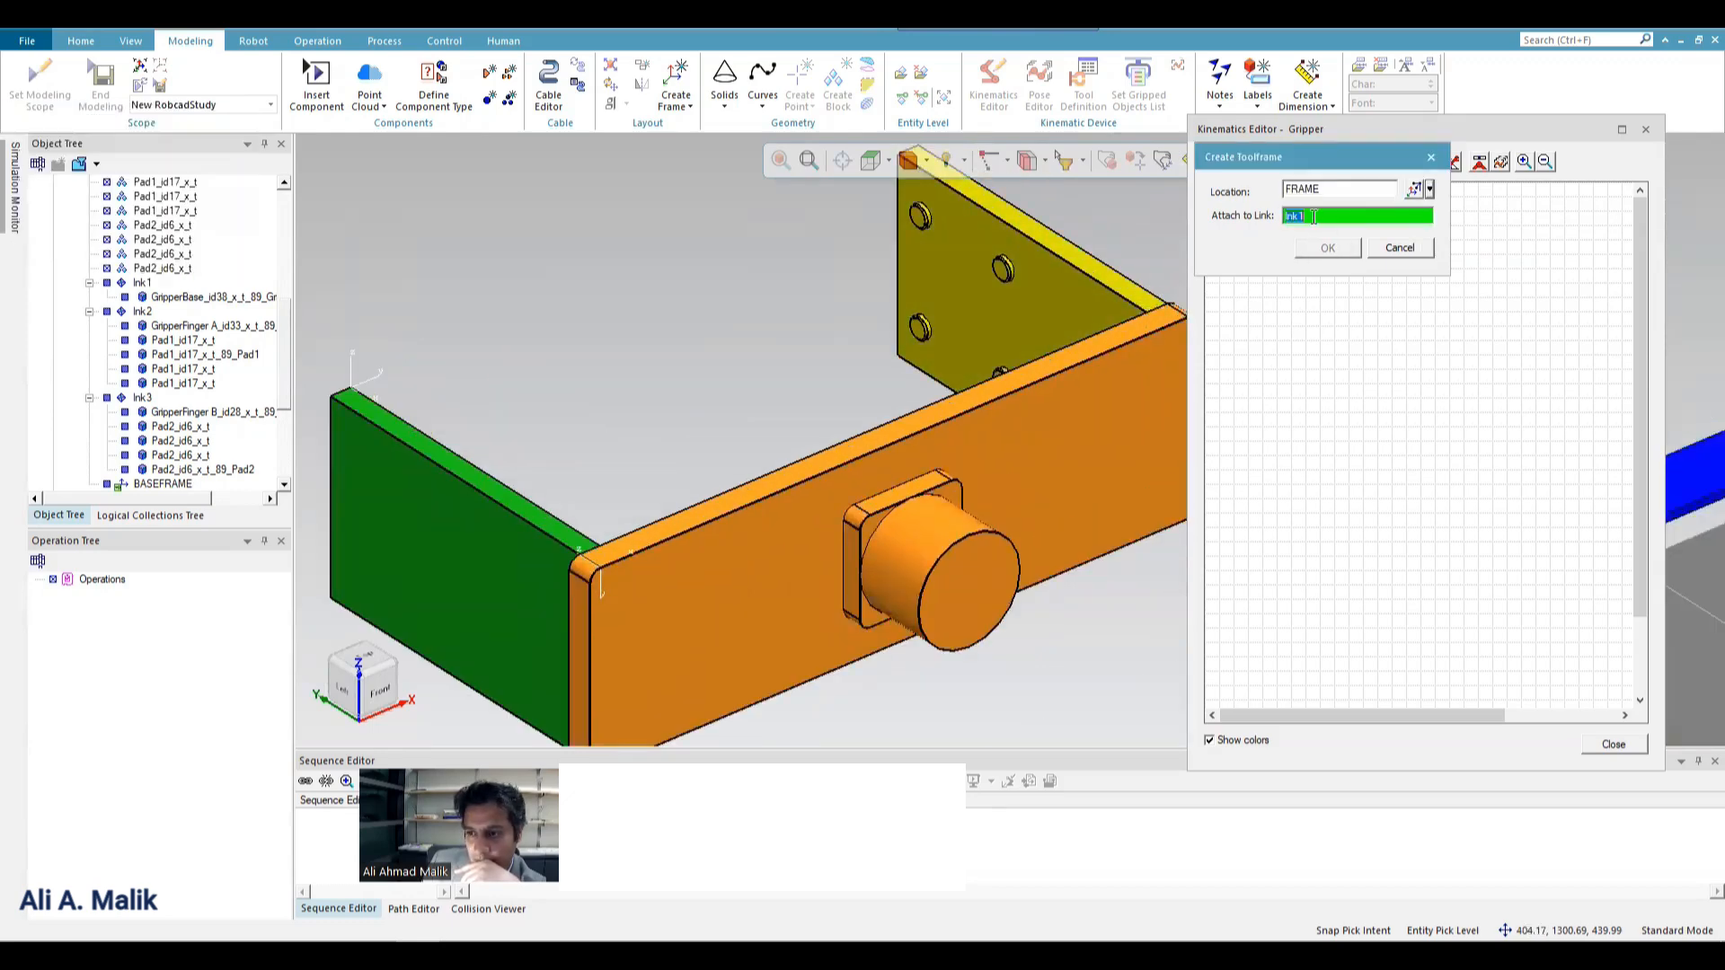
left_click(489, 486)
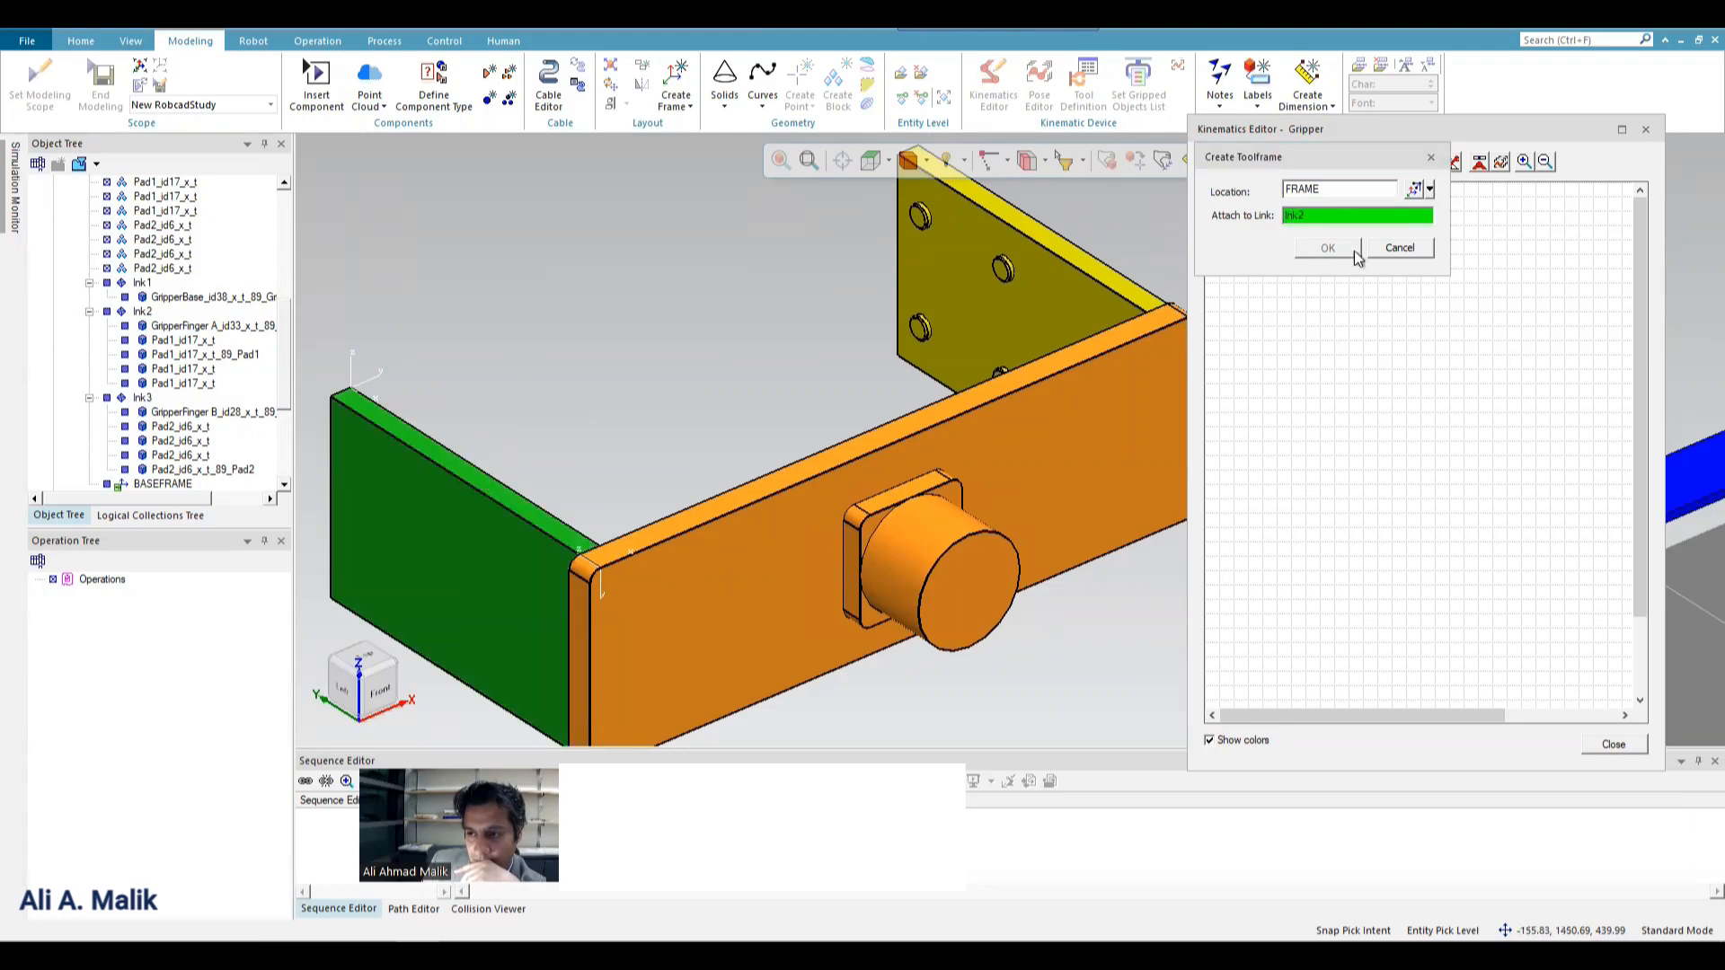
left_click(1326, 249)
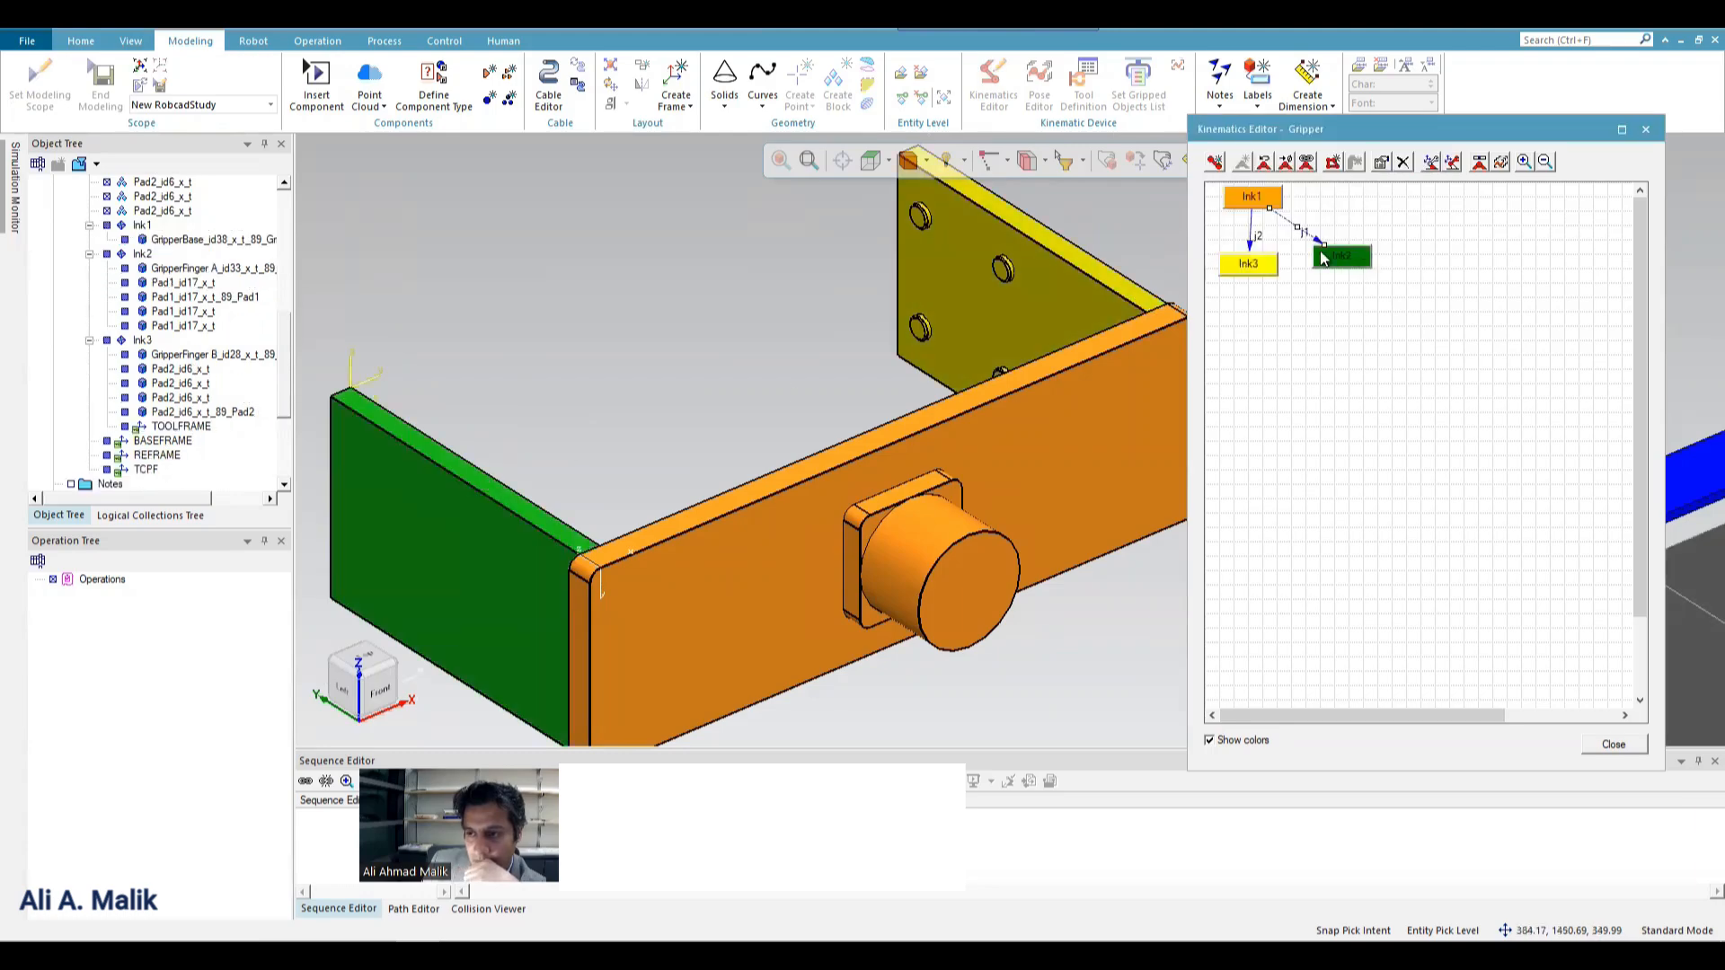
scroll(751, 380, "down", 12)
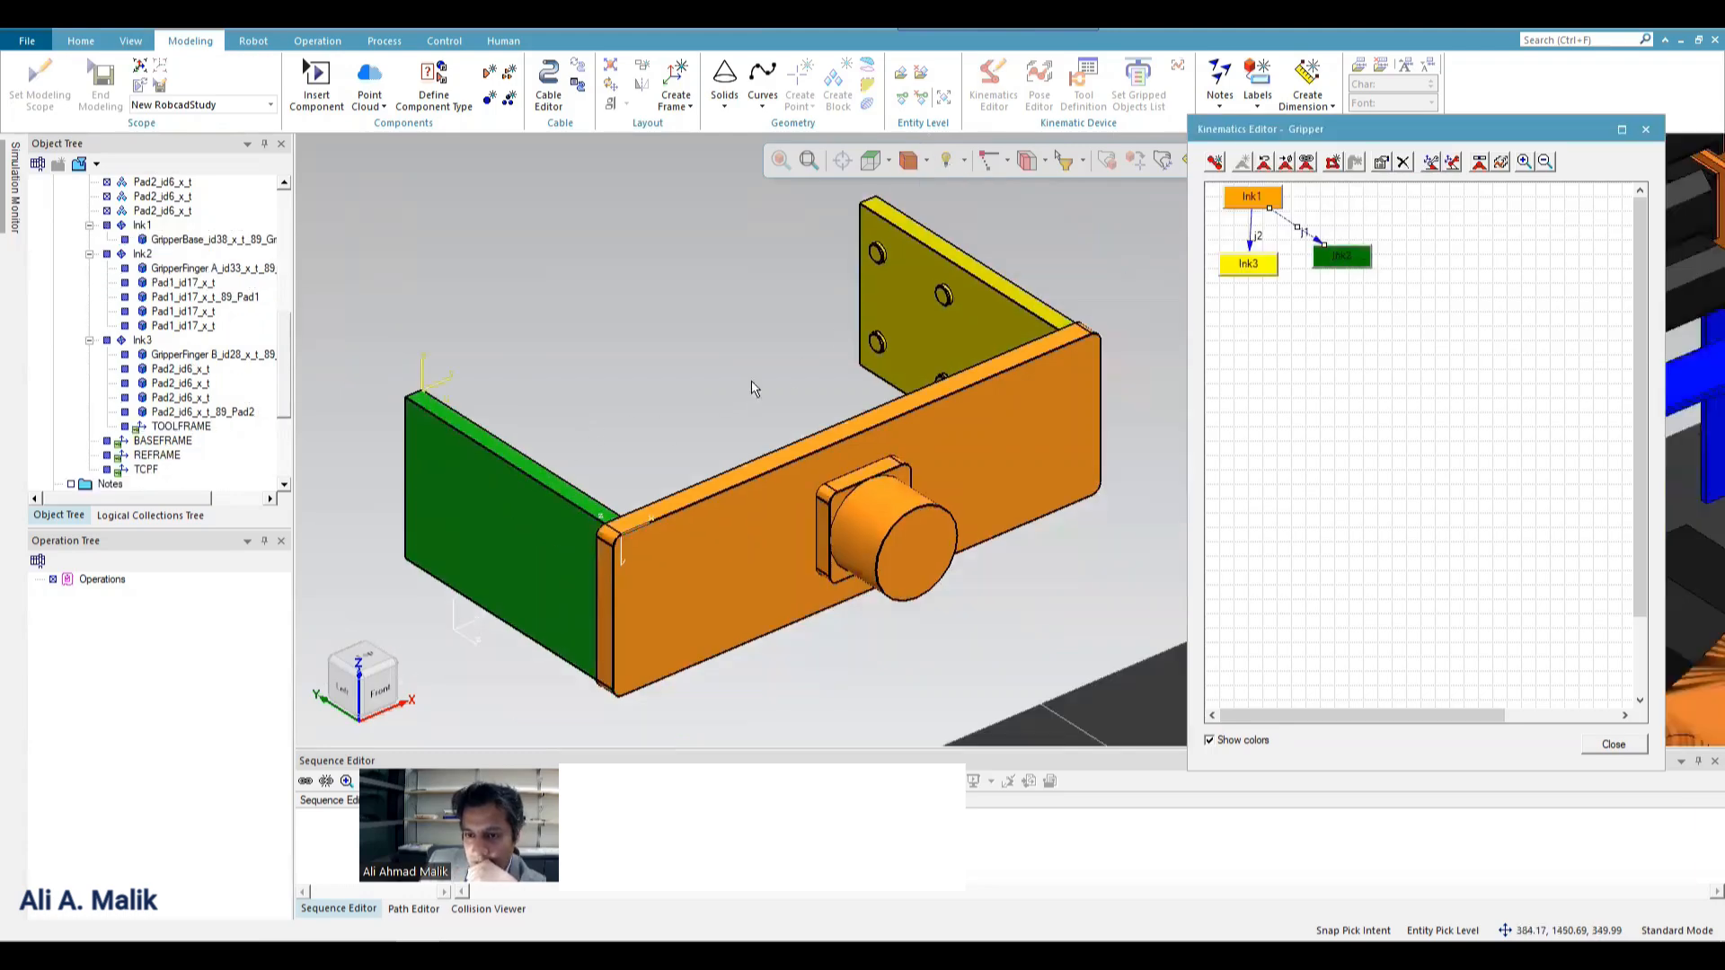
scroll(833, 396, "up", 2)
scroll(833, 396, "up", 5)
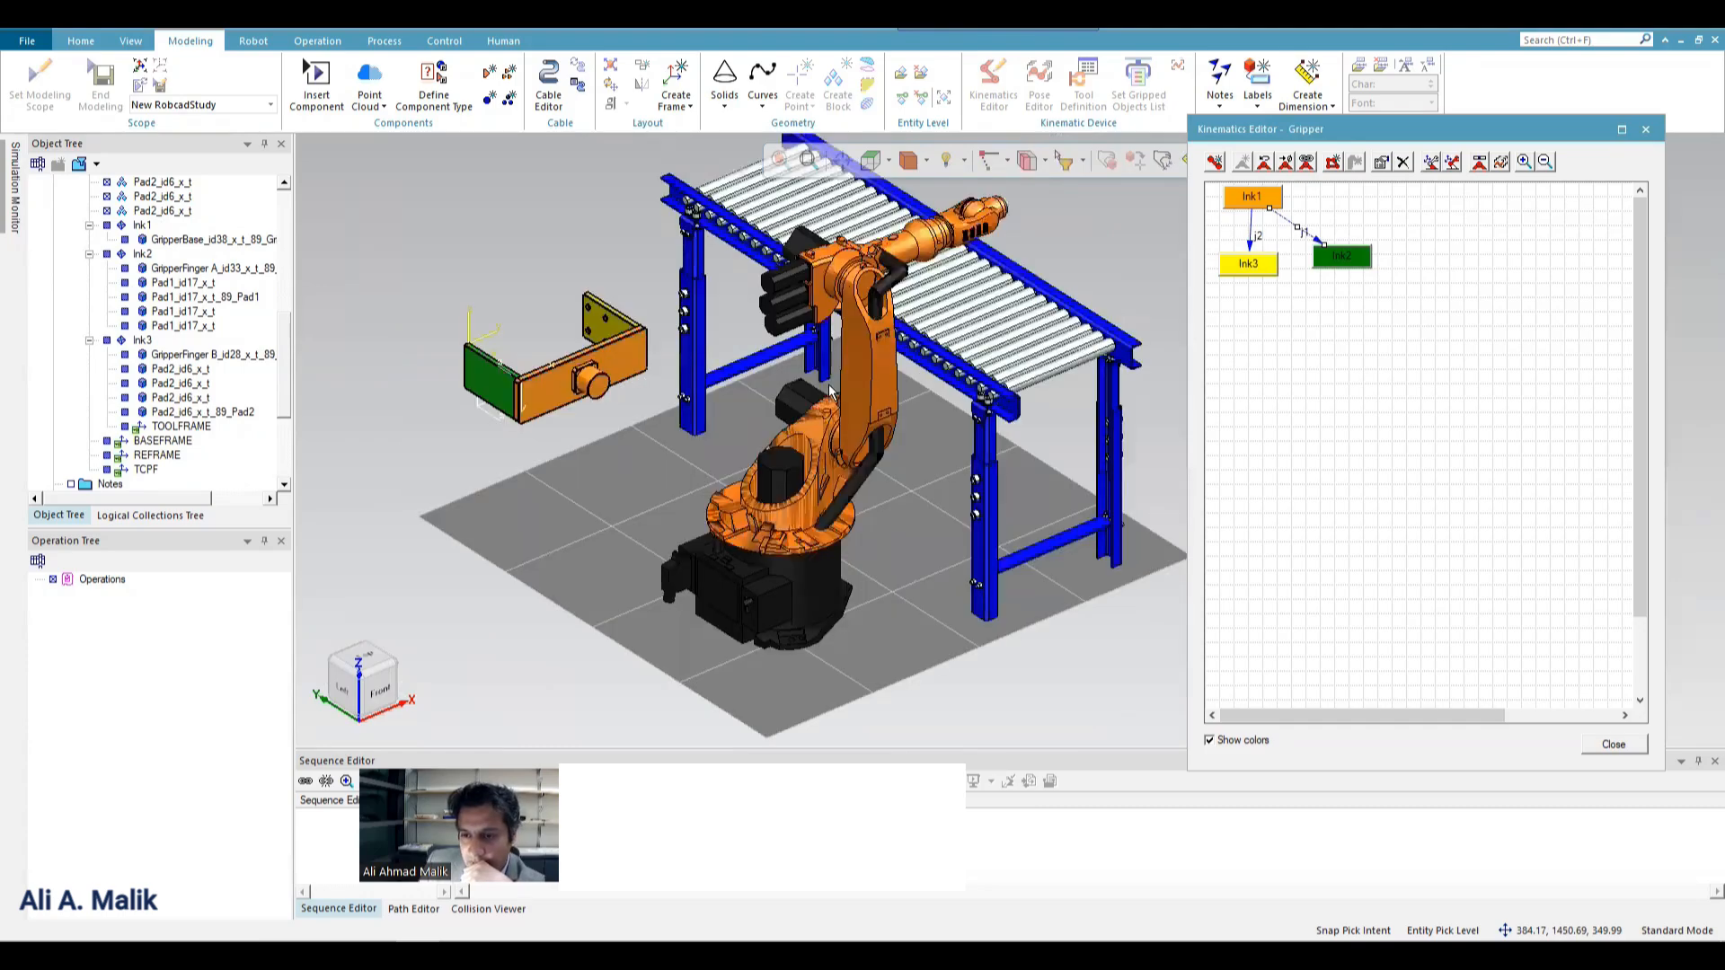
left_click(1613, 745)
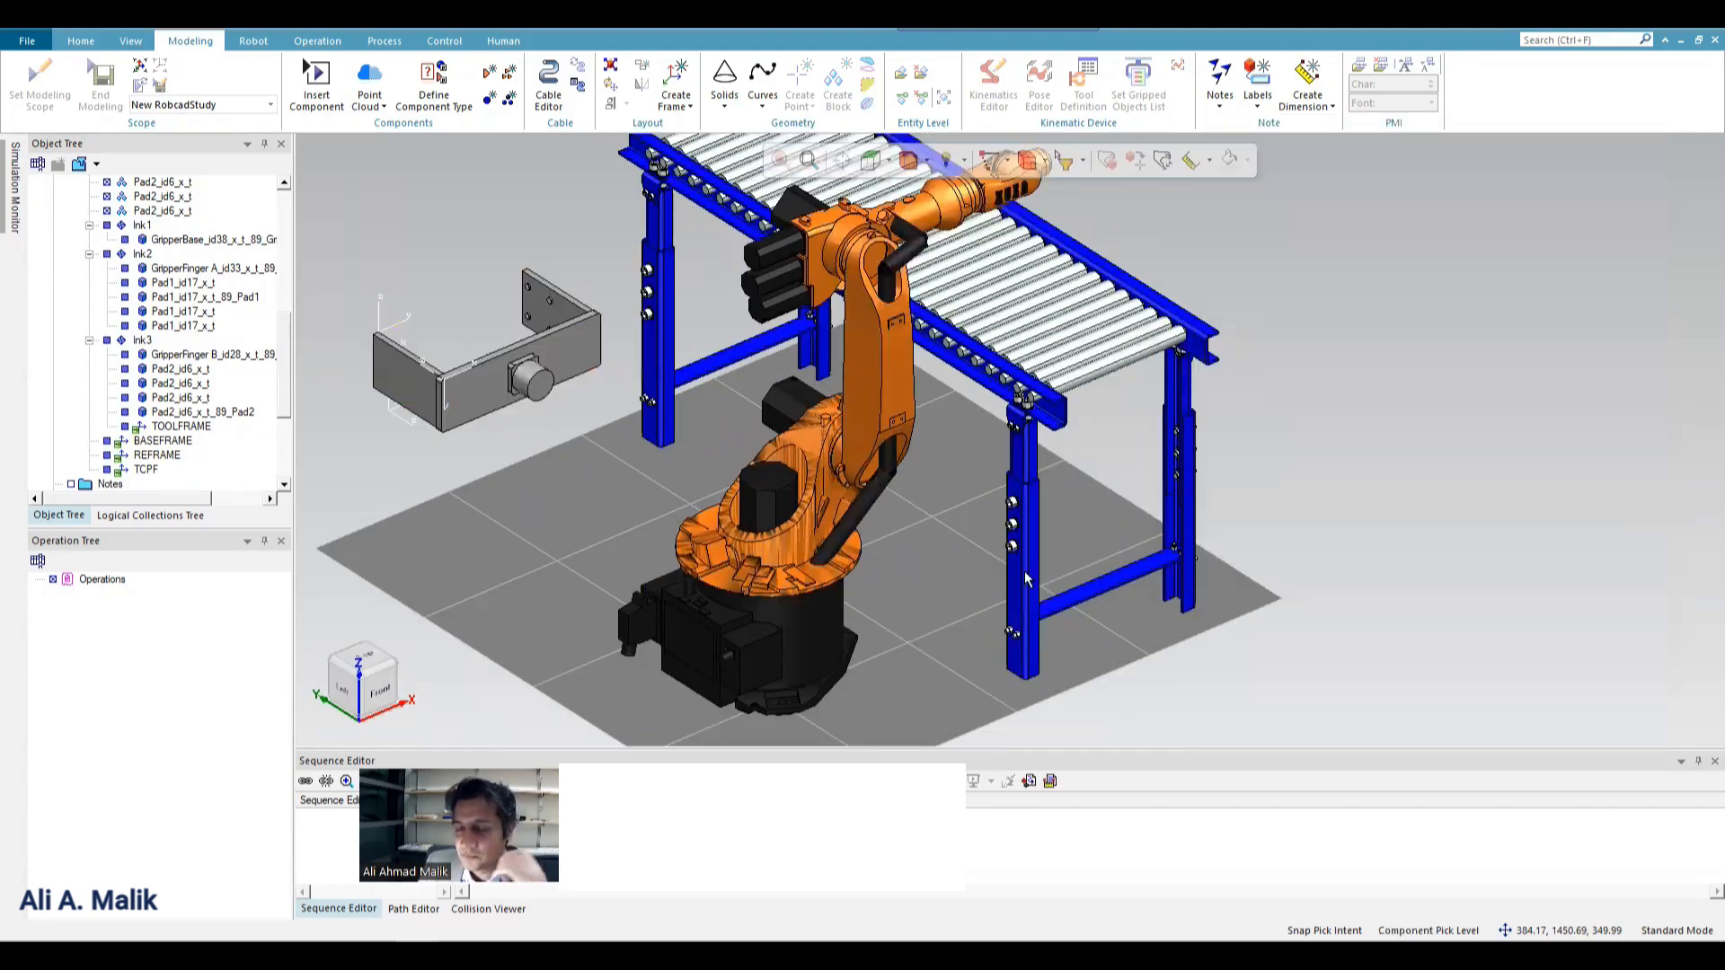
Mount the Gripper on the kr6_2 robot, matching the Gripper's BASEFRAME to the robot's TOOLFRAME.
left_click(796, 505)
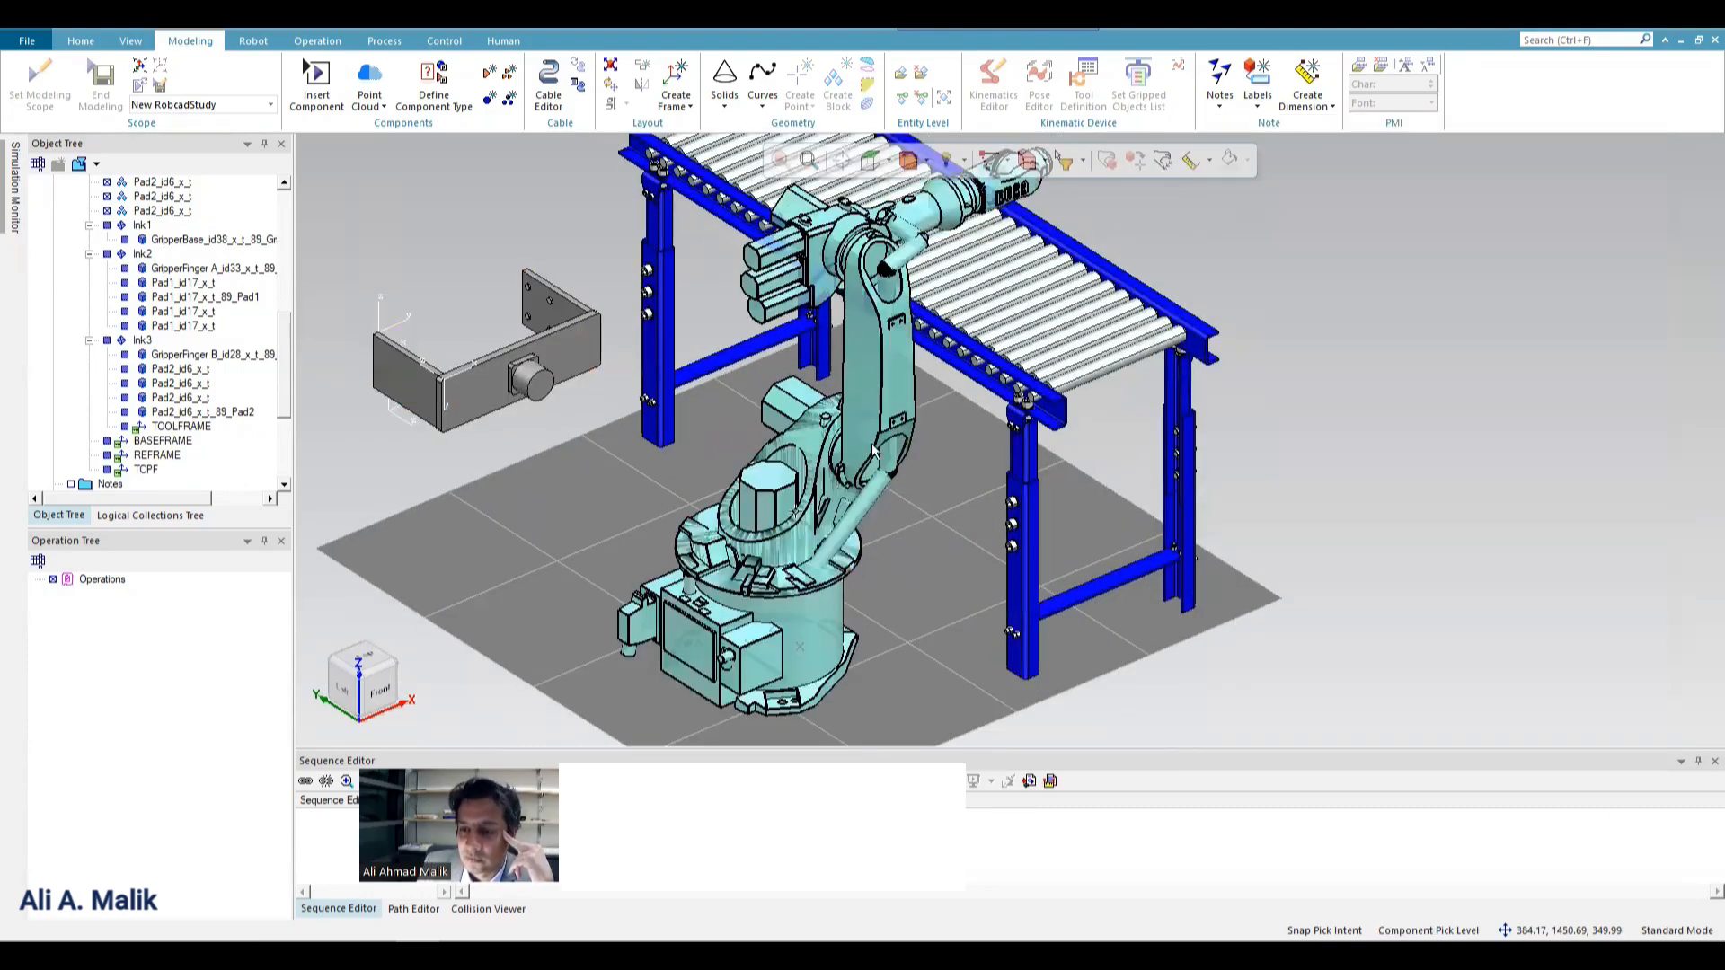
right_click(885, 372)
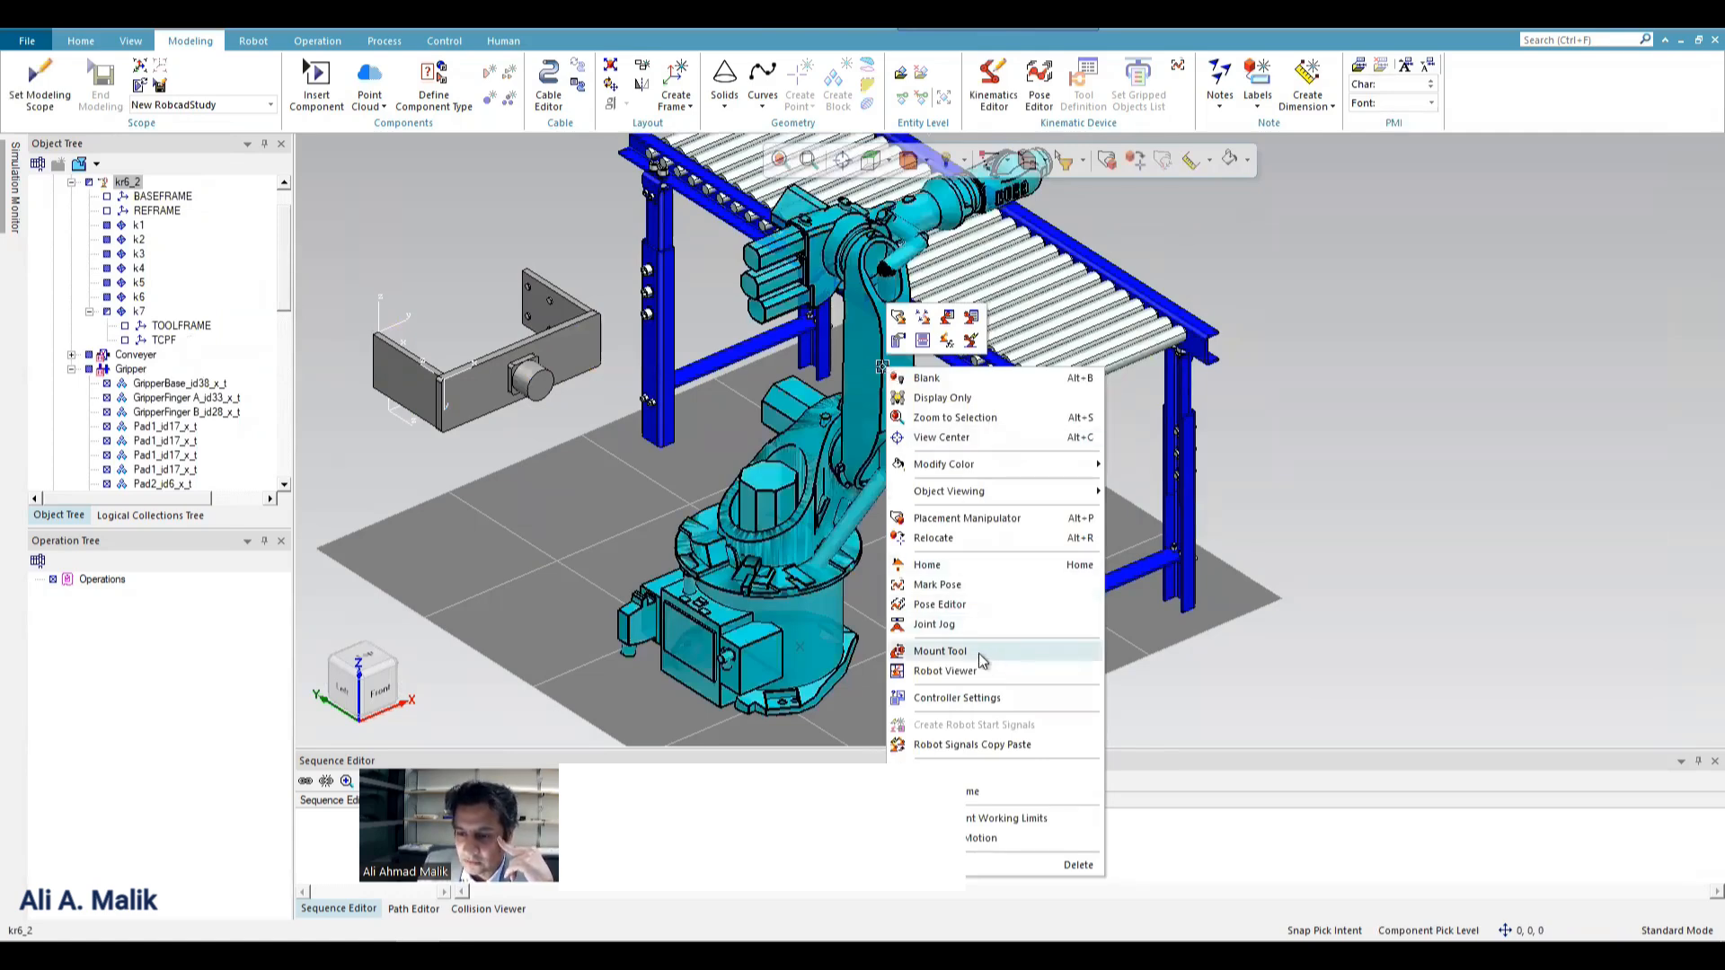
left_click(940, 651)
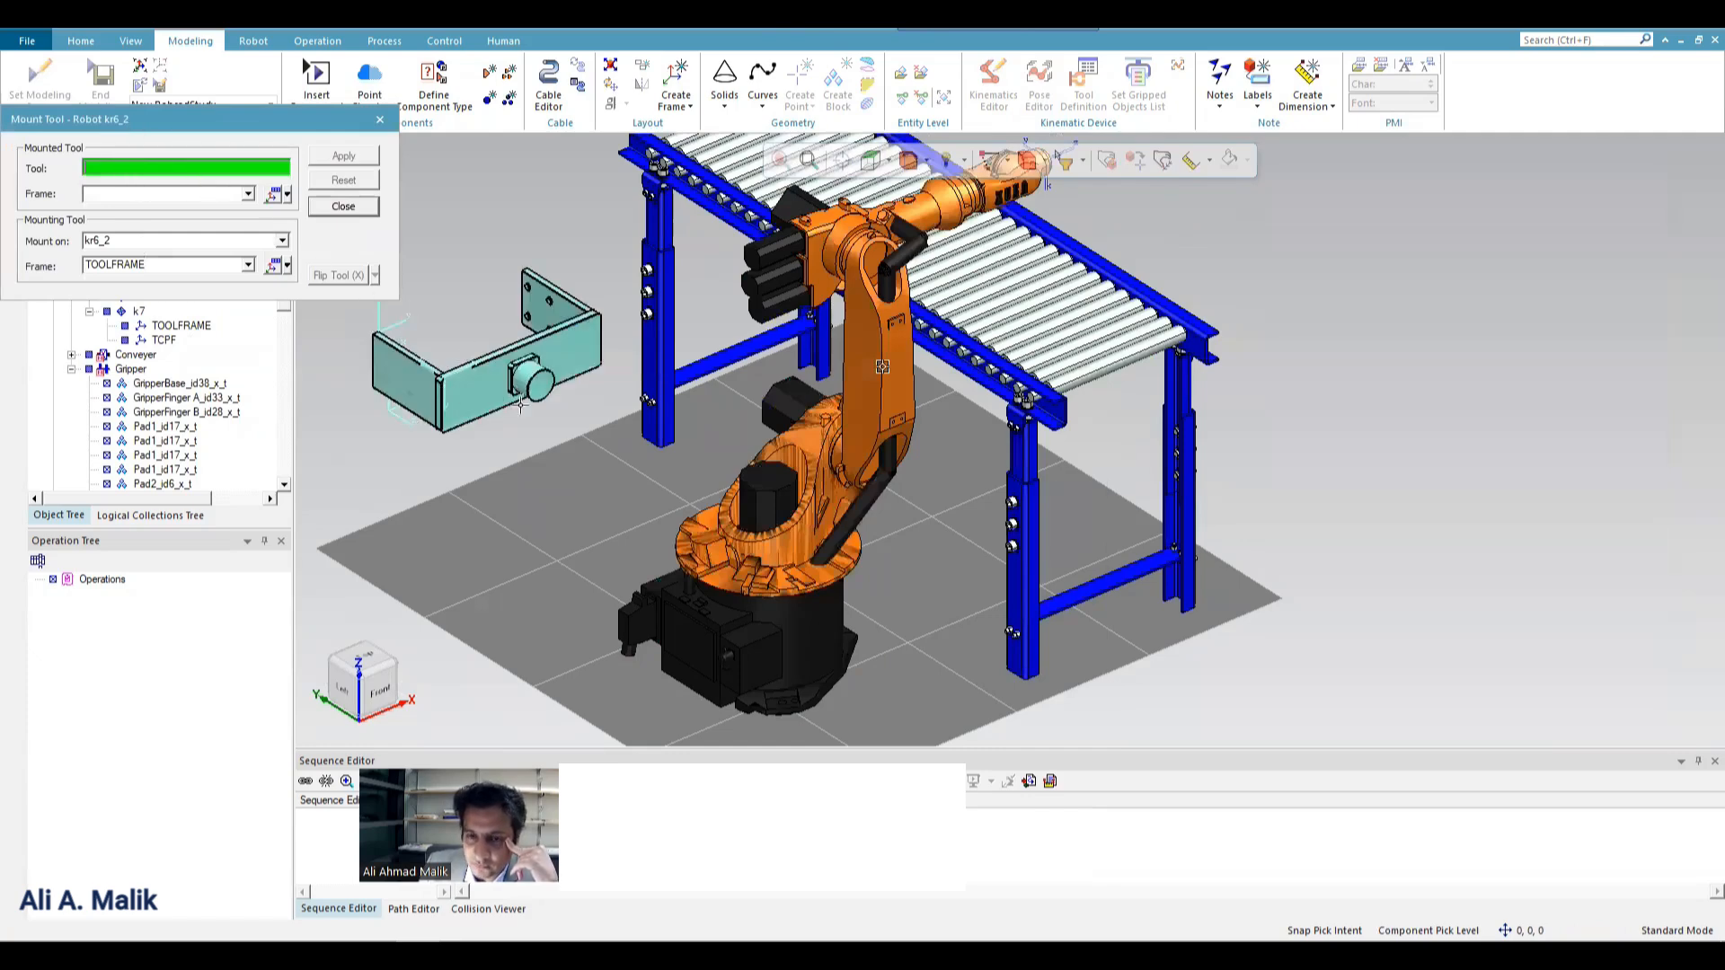
scroll(520, 404, "up", 2)
scroll(647, 391, "down", 2)
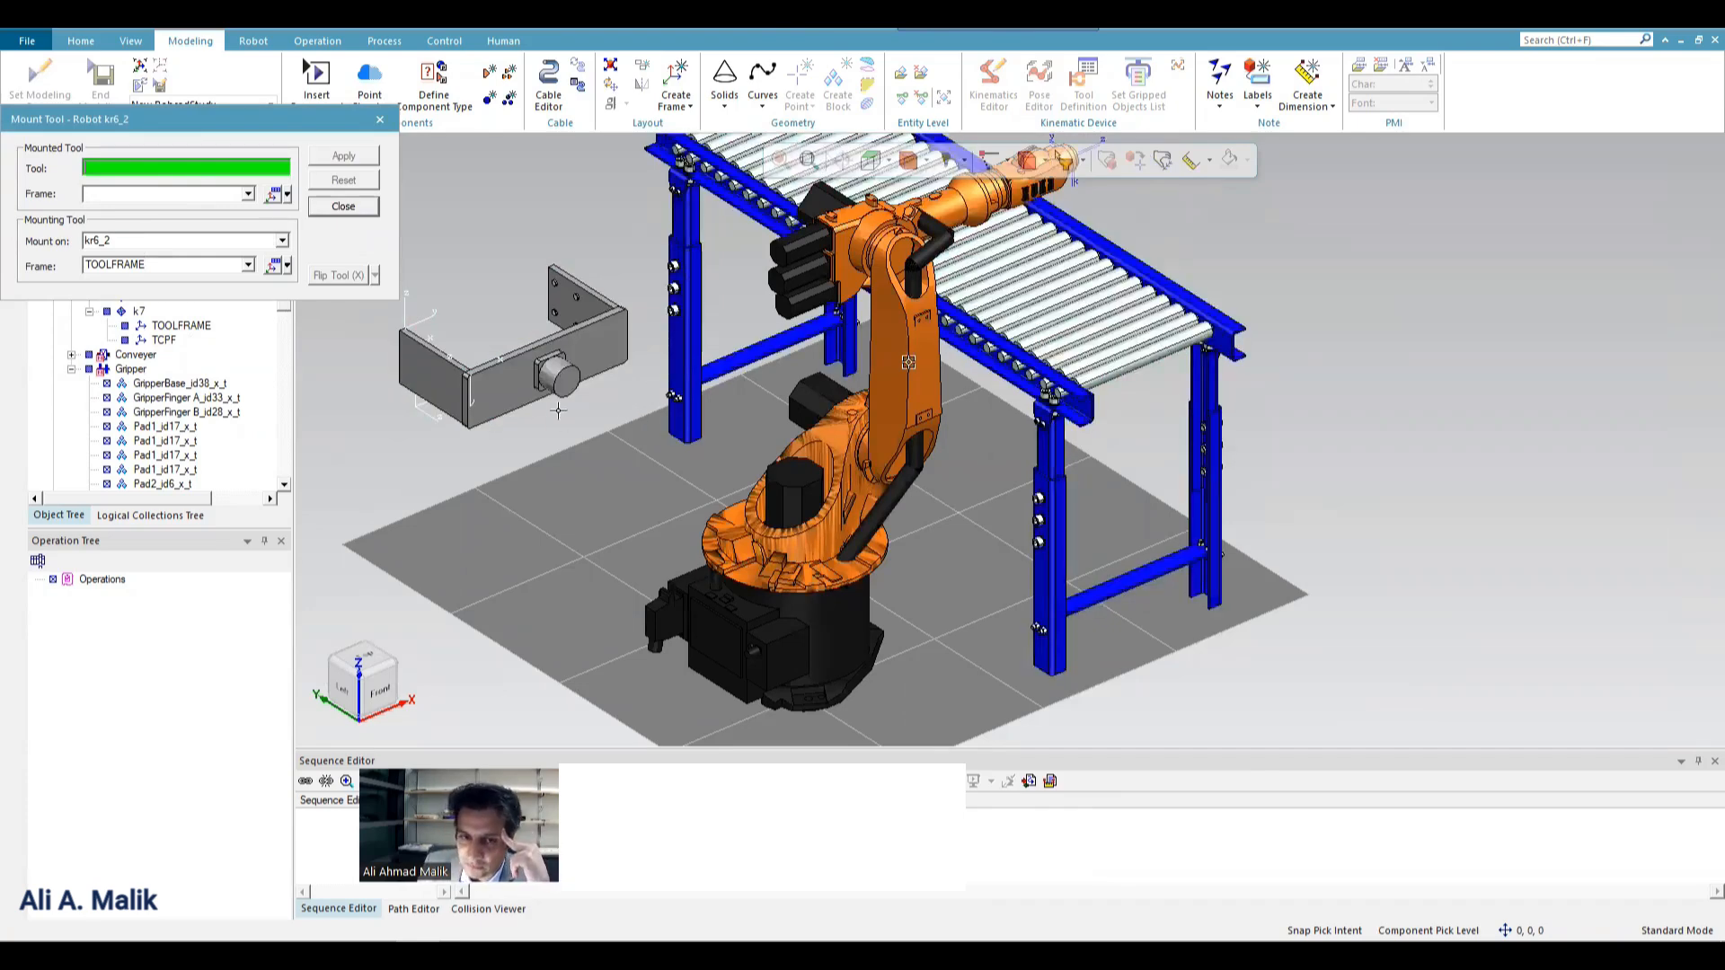
left_click(491, 383)
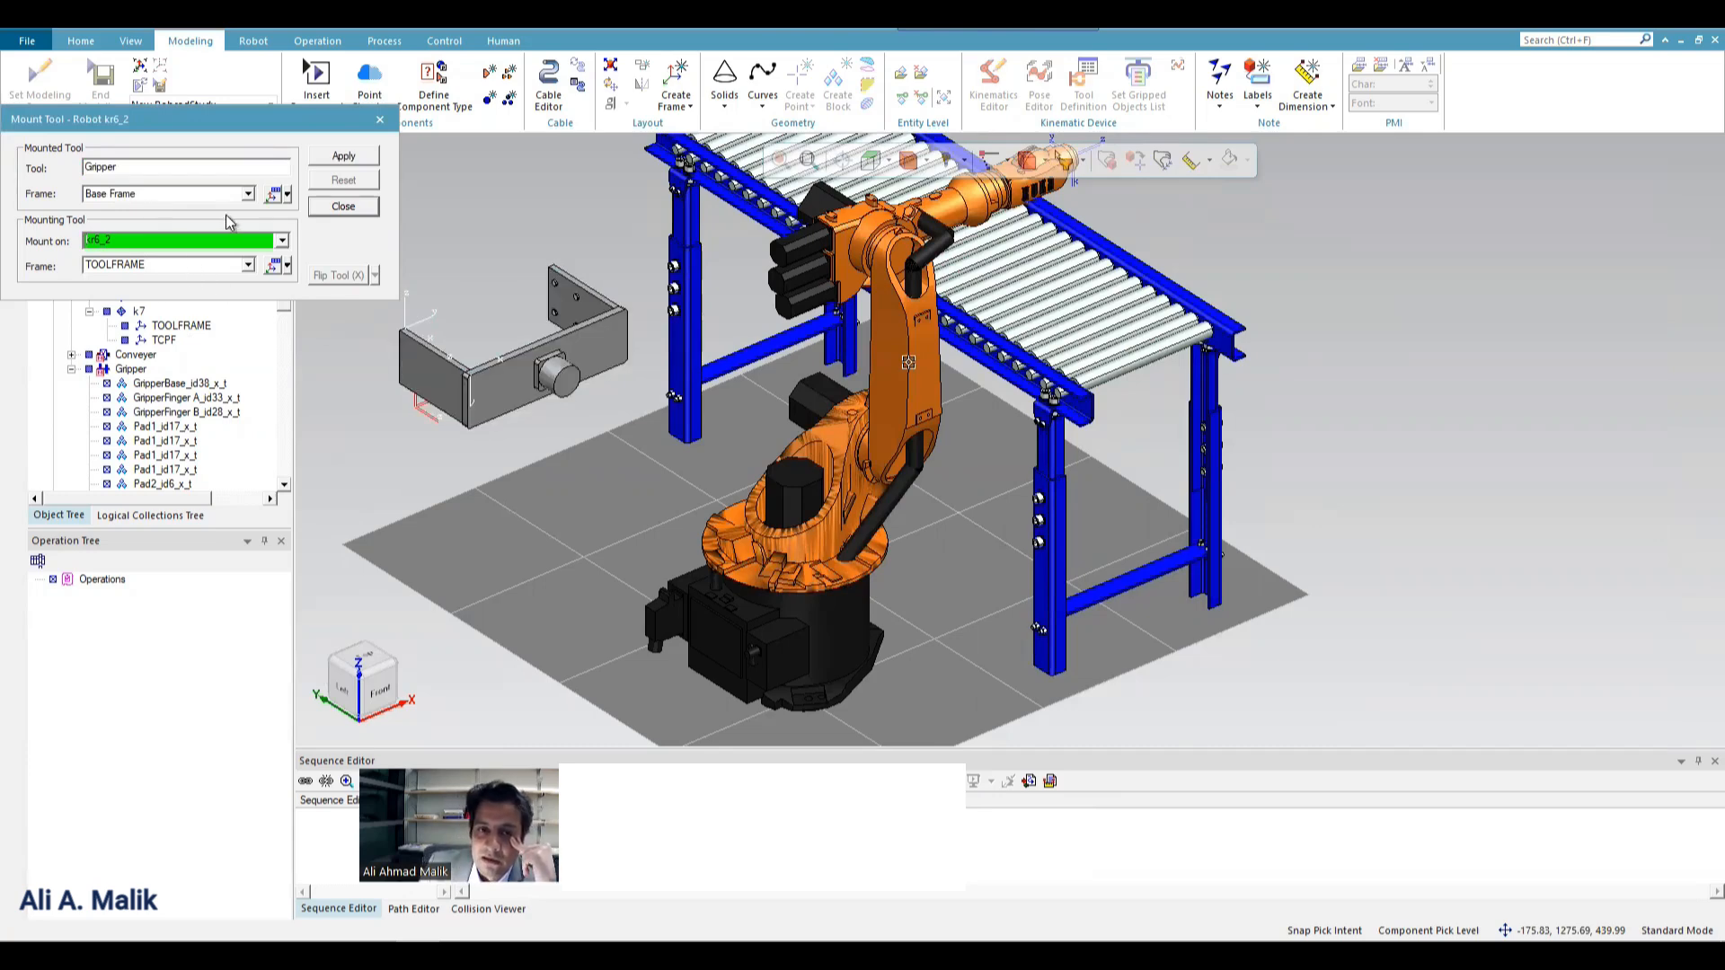
left_click(248, 195)
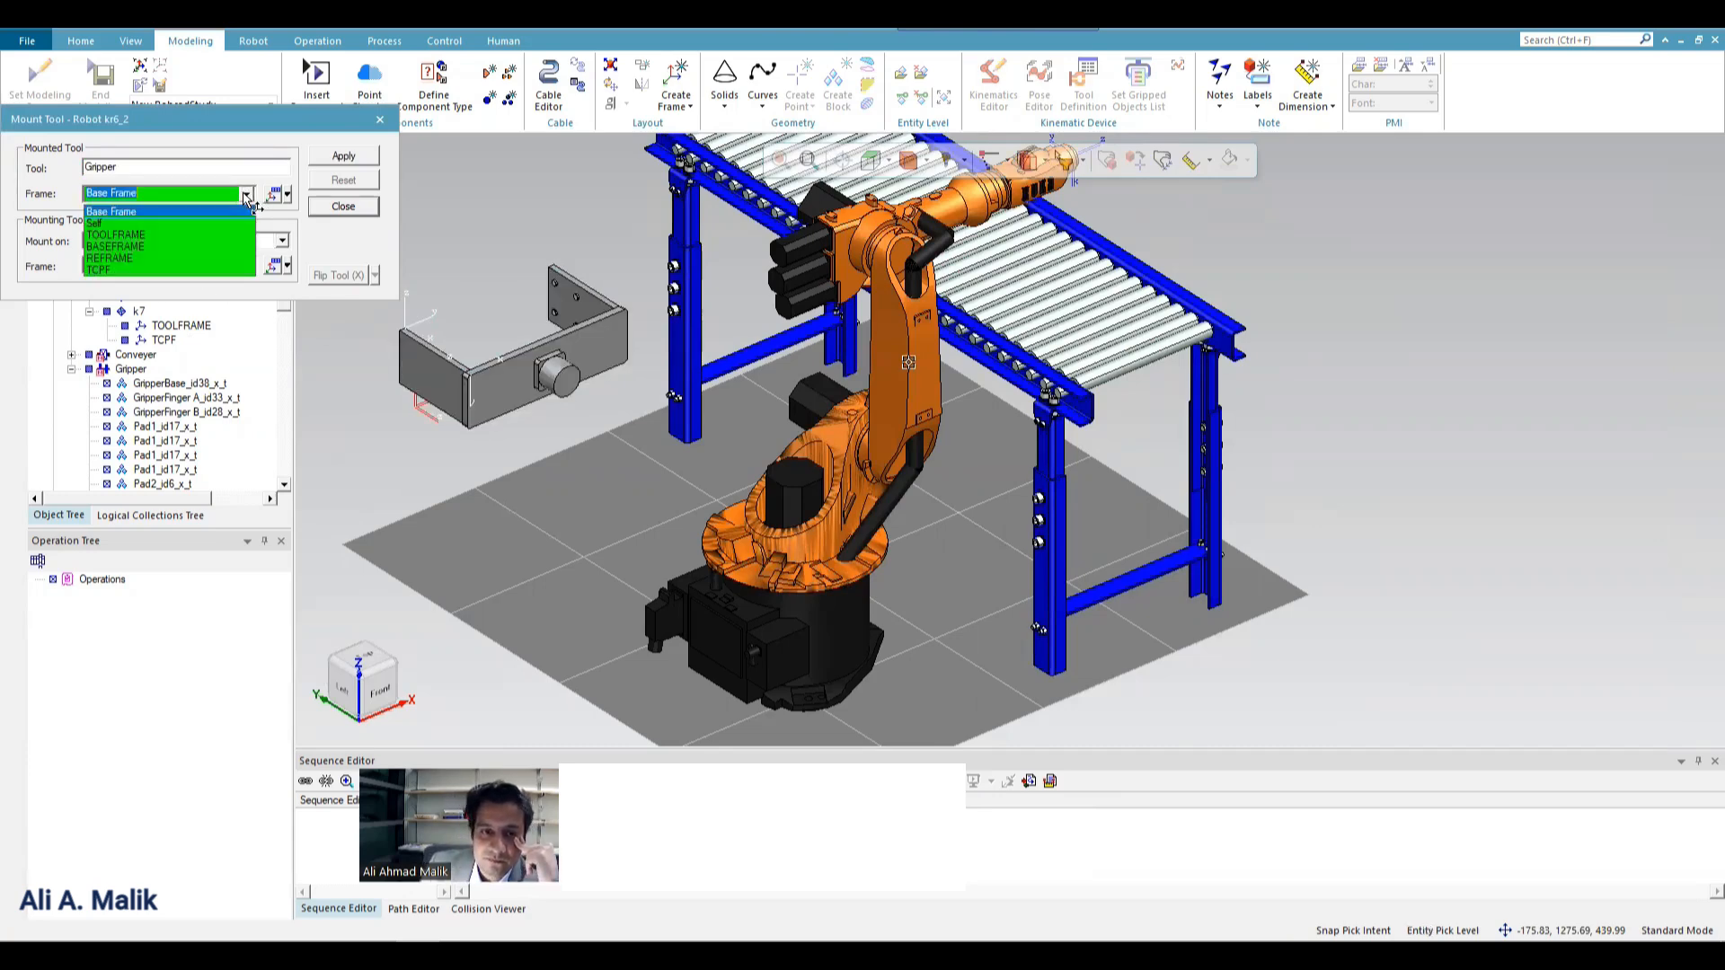
left_click(162, 246)
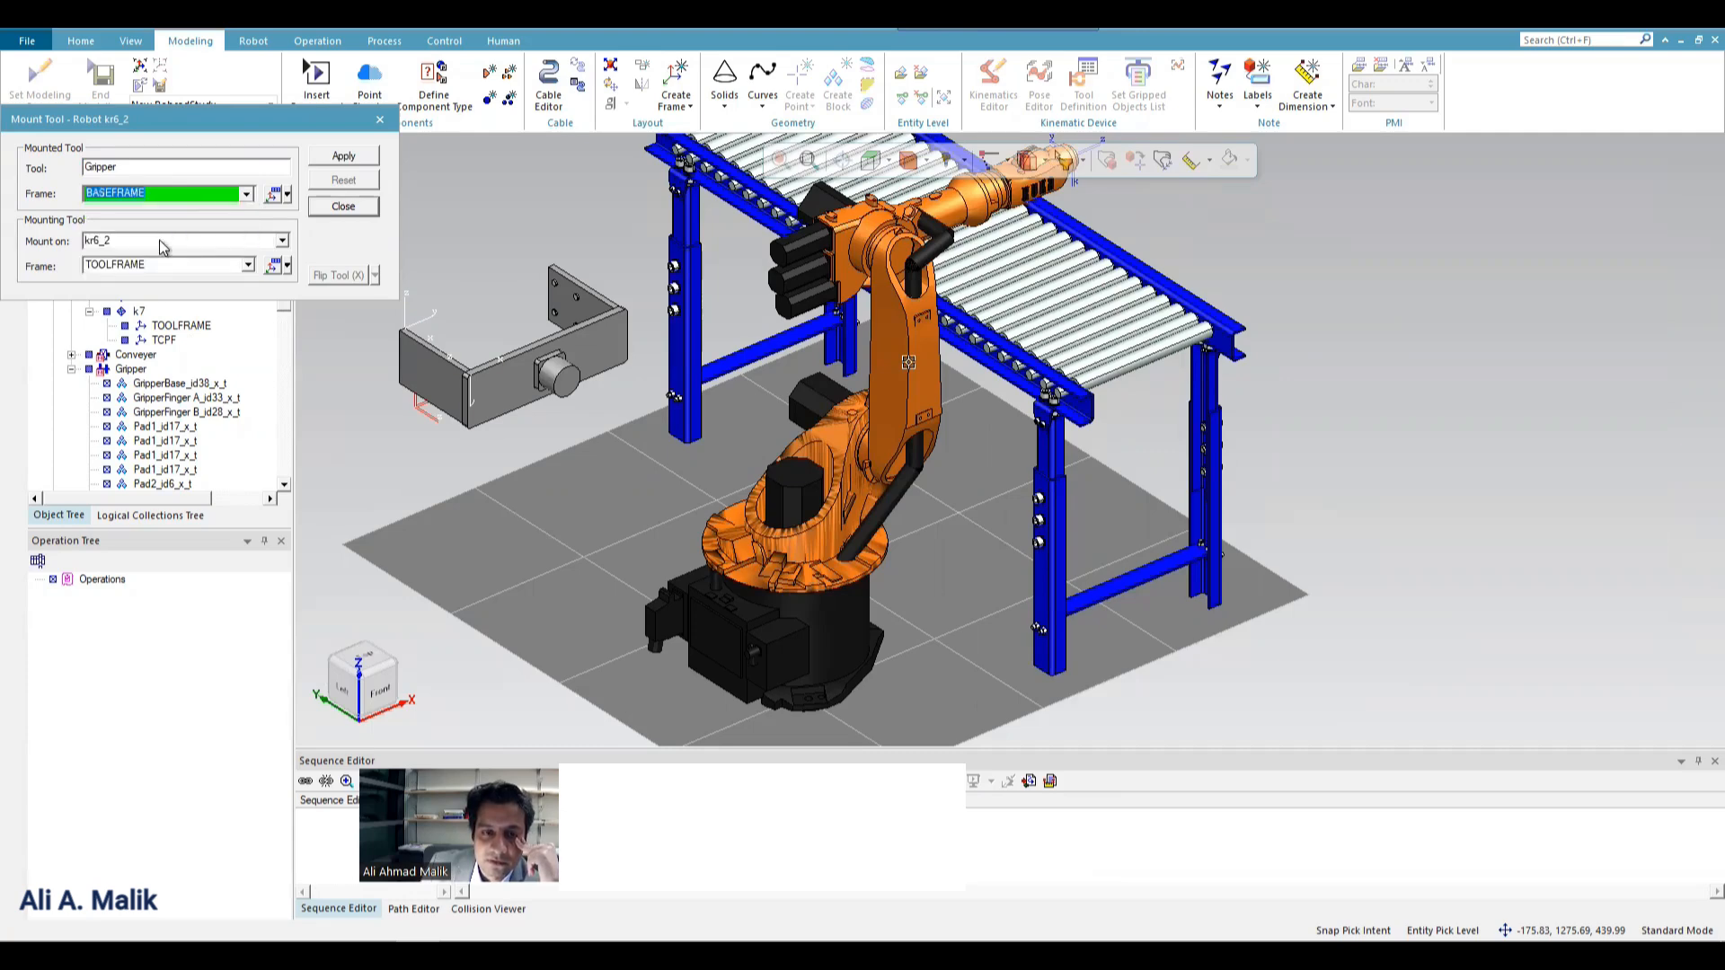
left_click(364, 160)
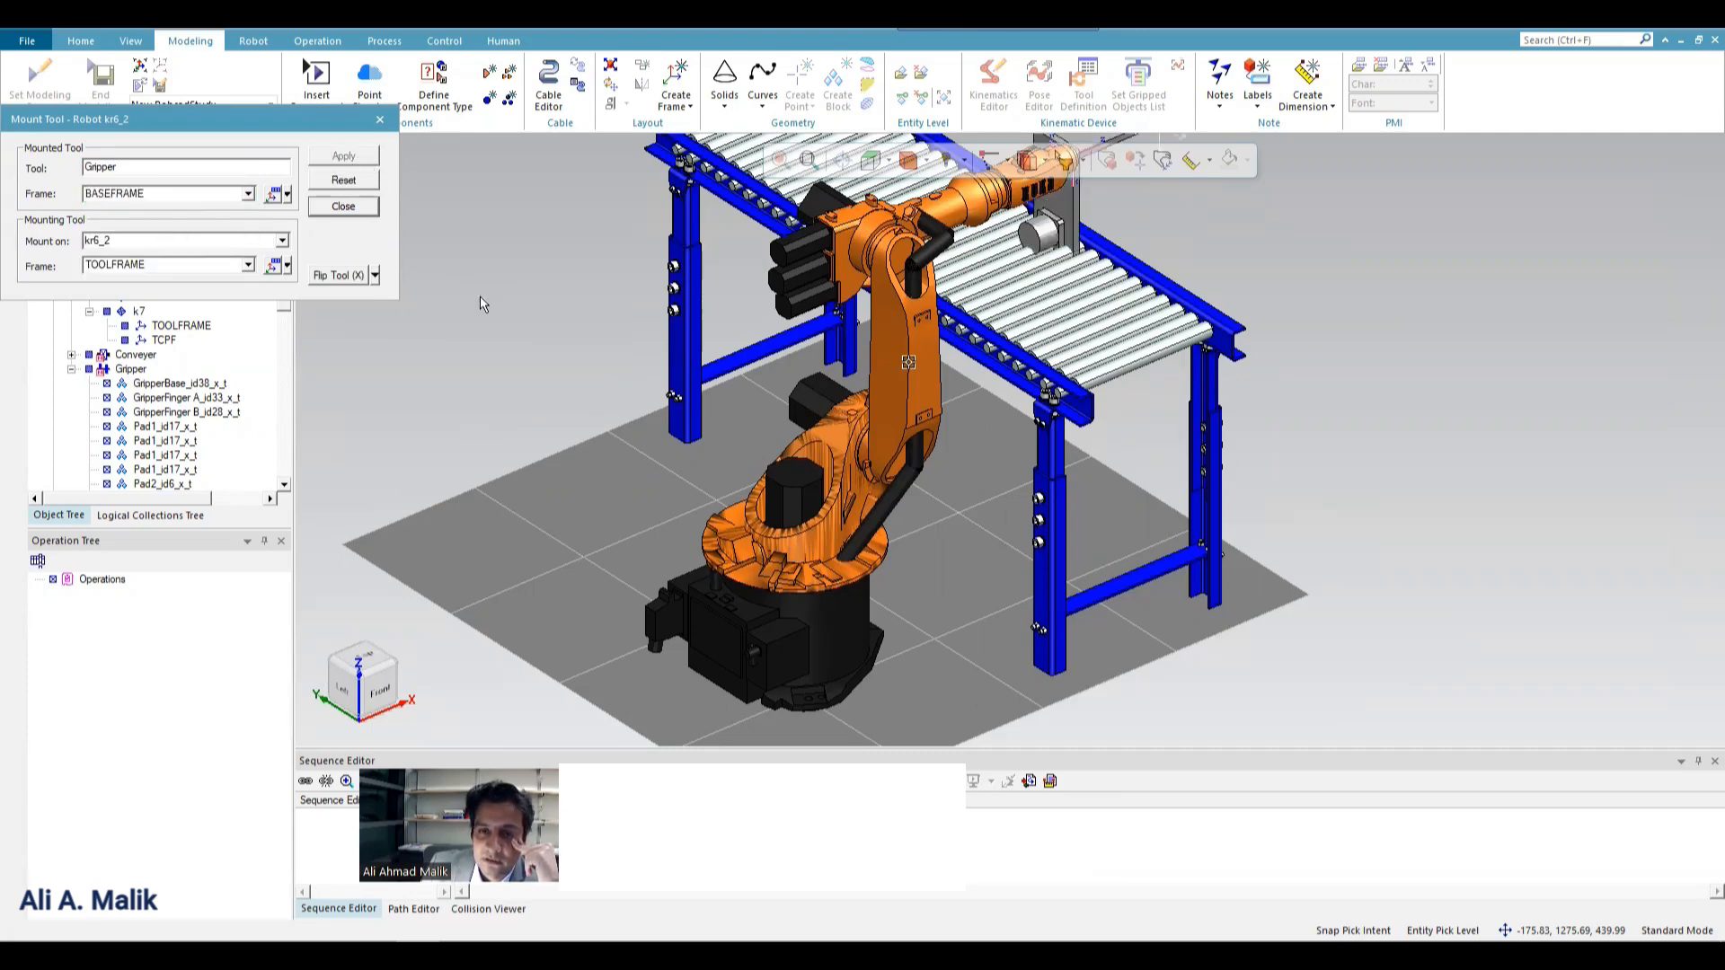
Try mounting the Gripper on the robot with the Base Frame option as its mounting frame.
scroll(516, 352, "down", 3)
scroll(882, 228, "up", 3)
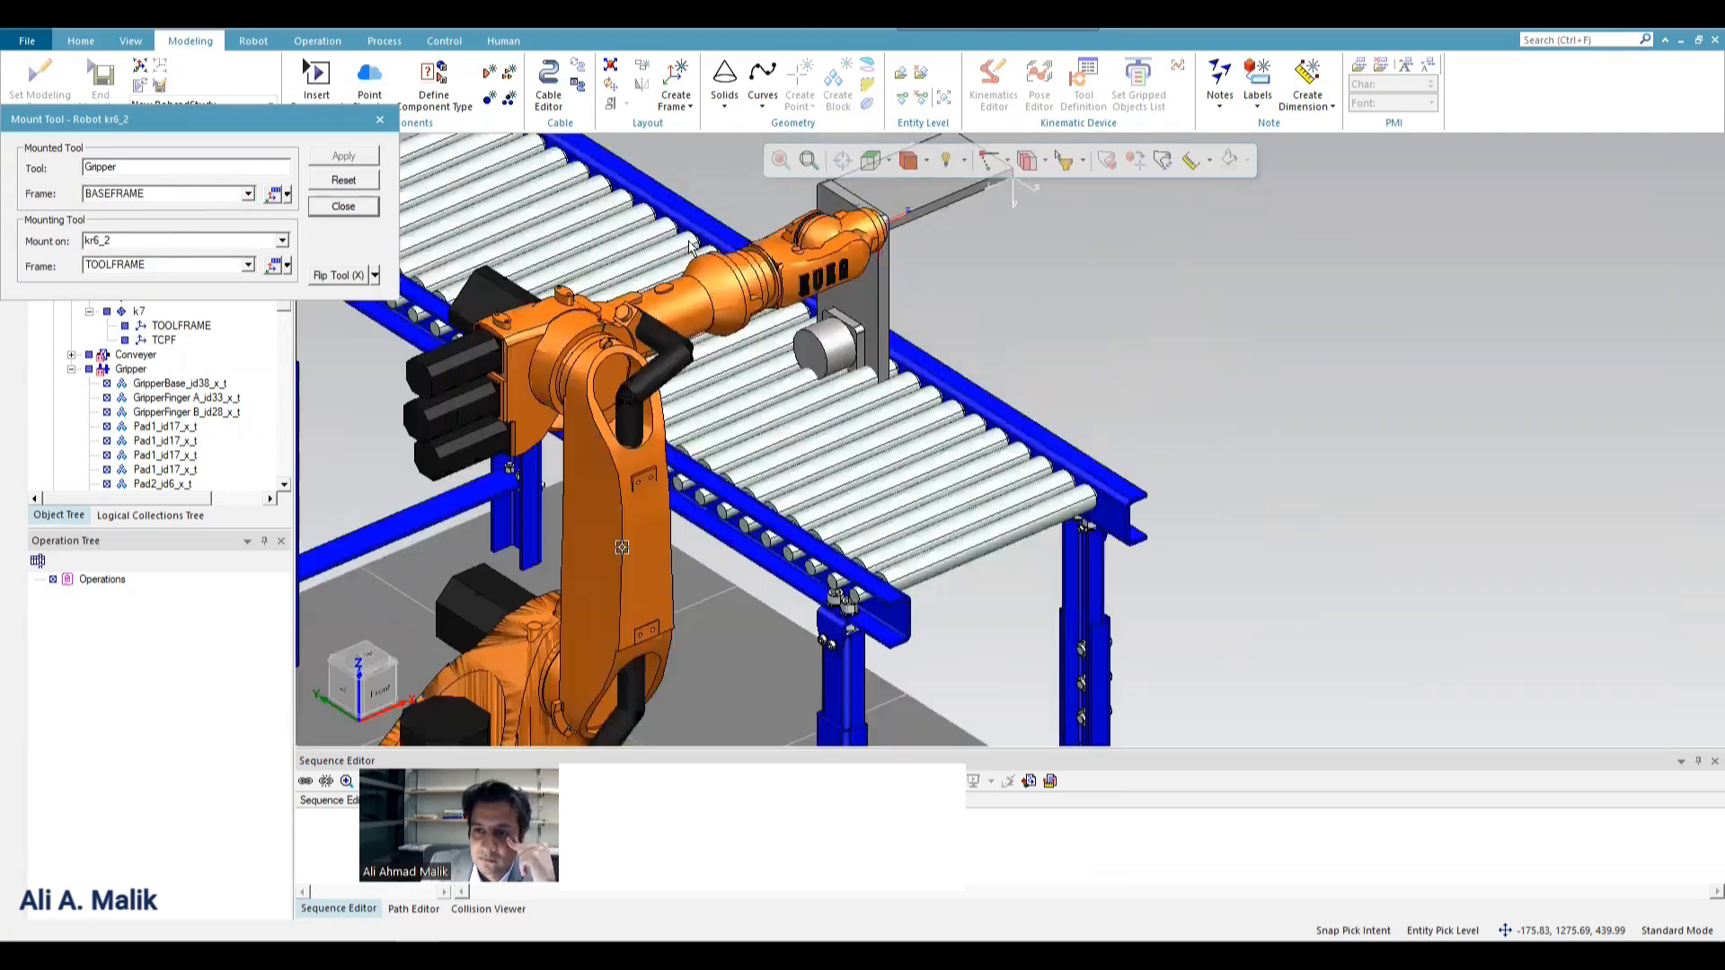
middle_click_drag(722, 238, 901, 218)
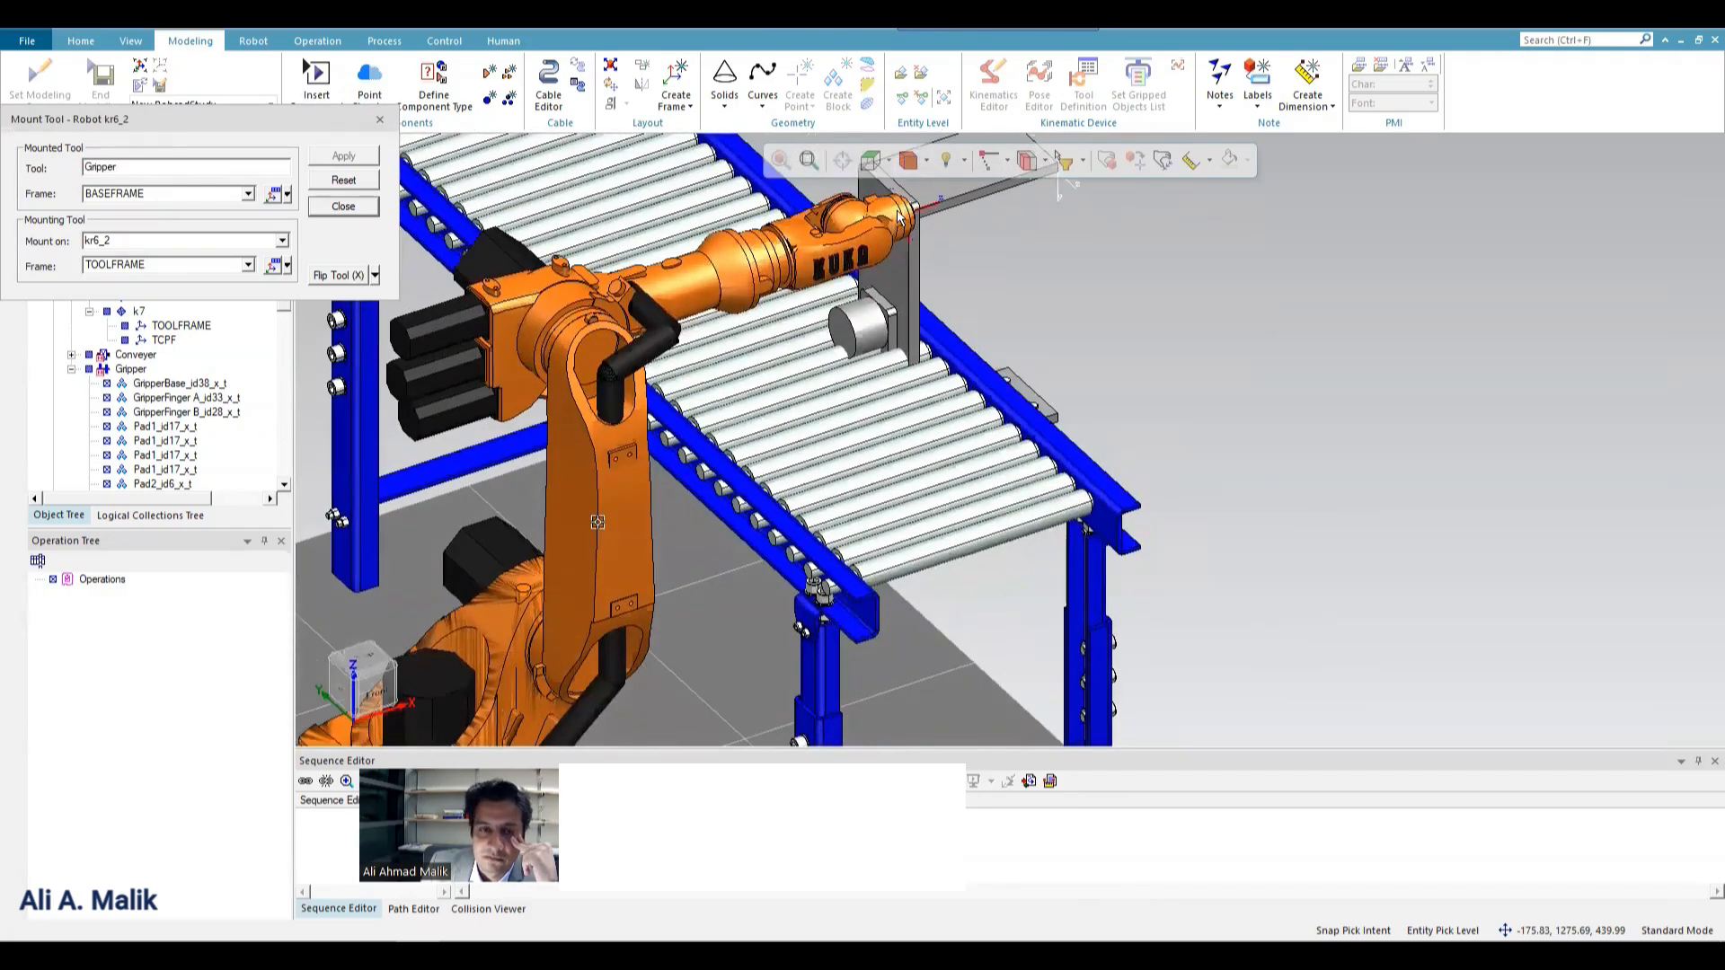
left_click(229, 197)
left_click(247, 196)
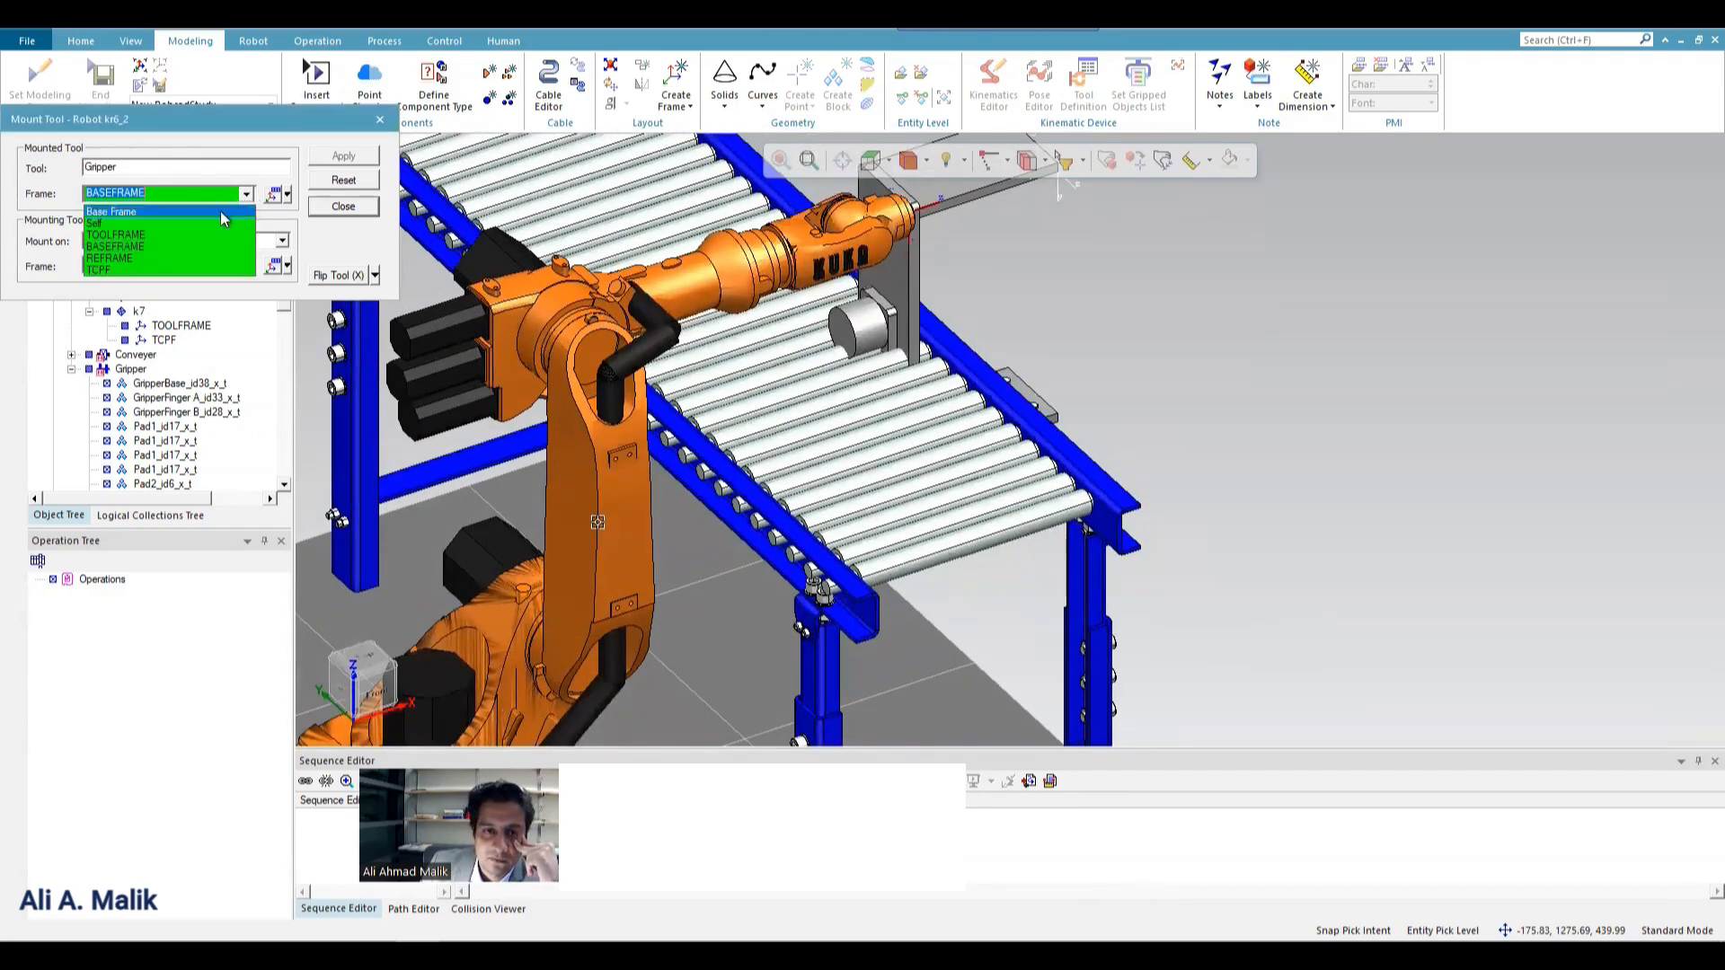
left_click(220, 213)
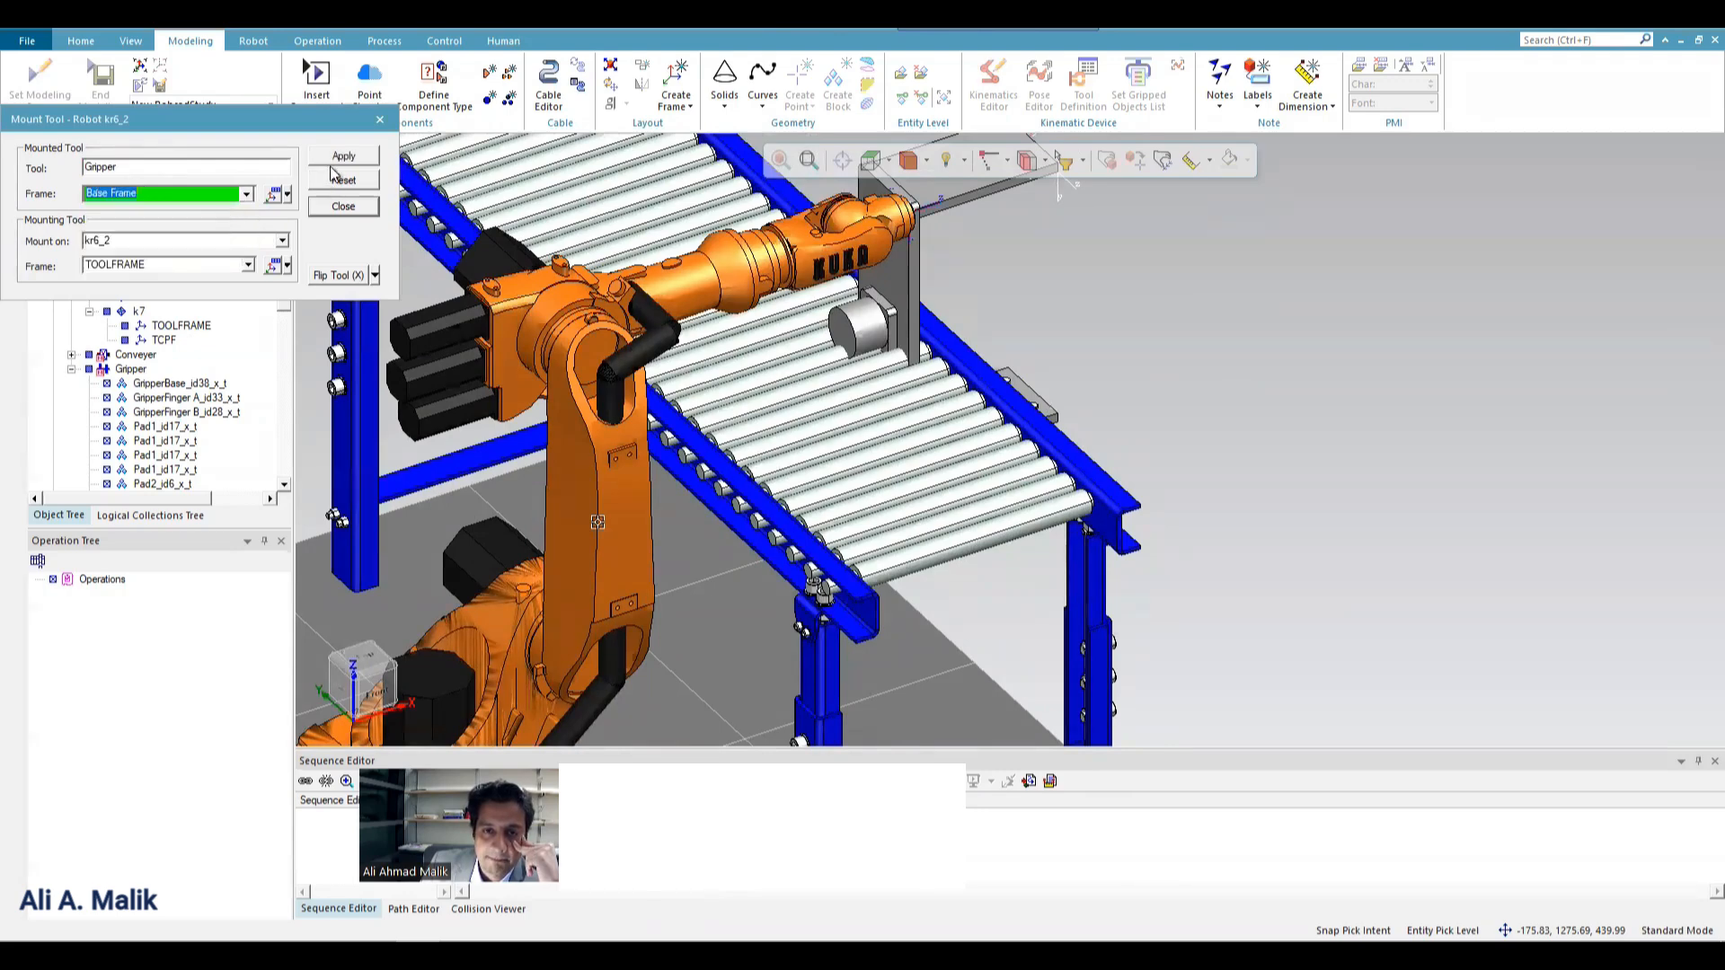
left_click(343, 157)
Remount the Gripper using its BASEFRAME and close the Mount Tool dialog.
left_click(272, 195)
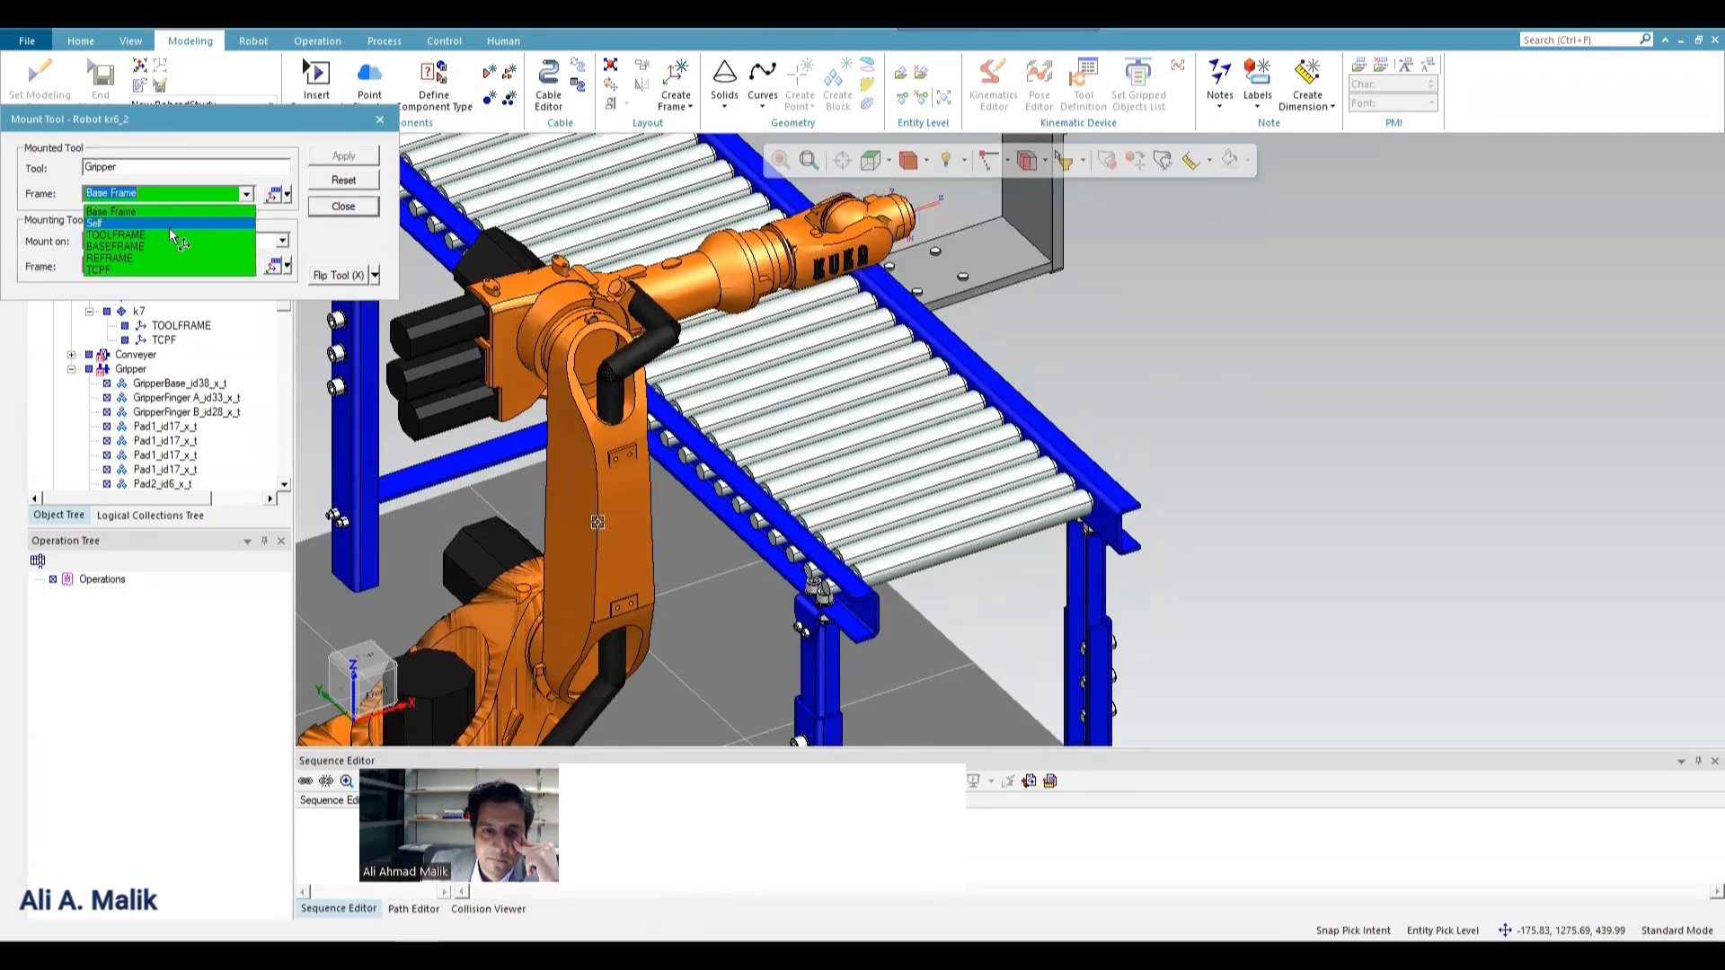
left_click(338, 162)
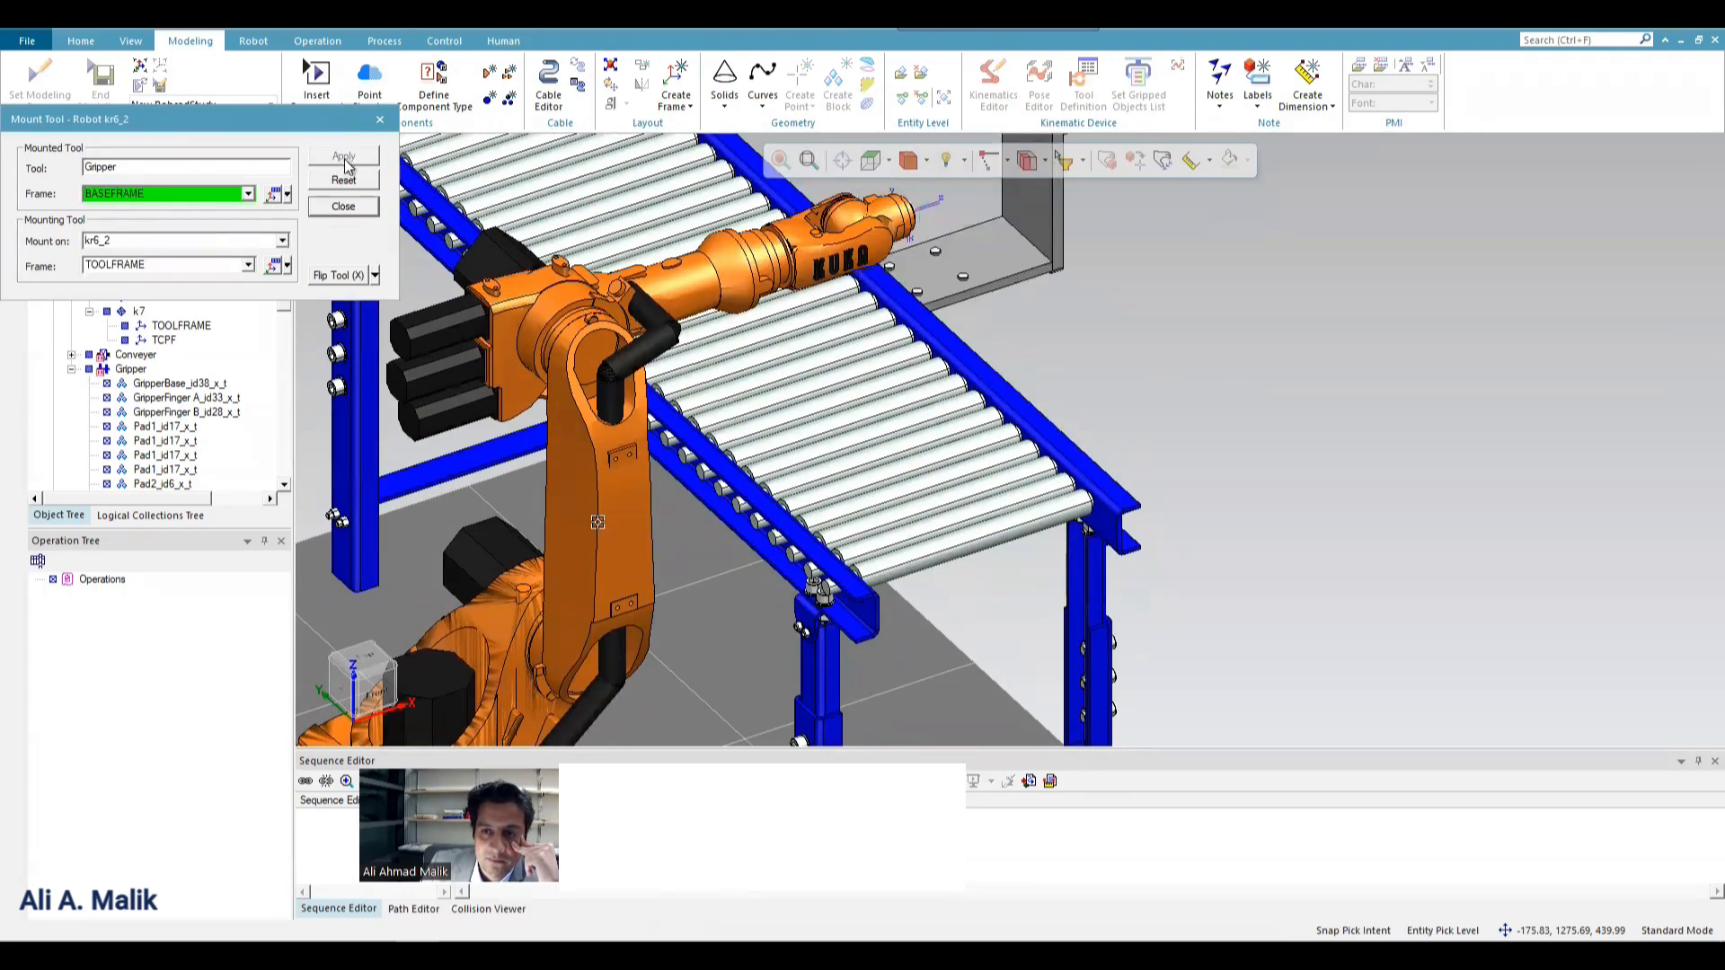
left_click(350, 208)
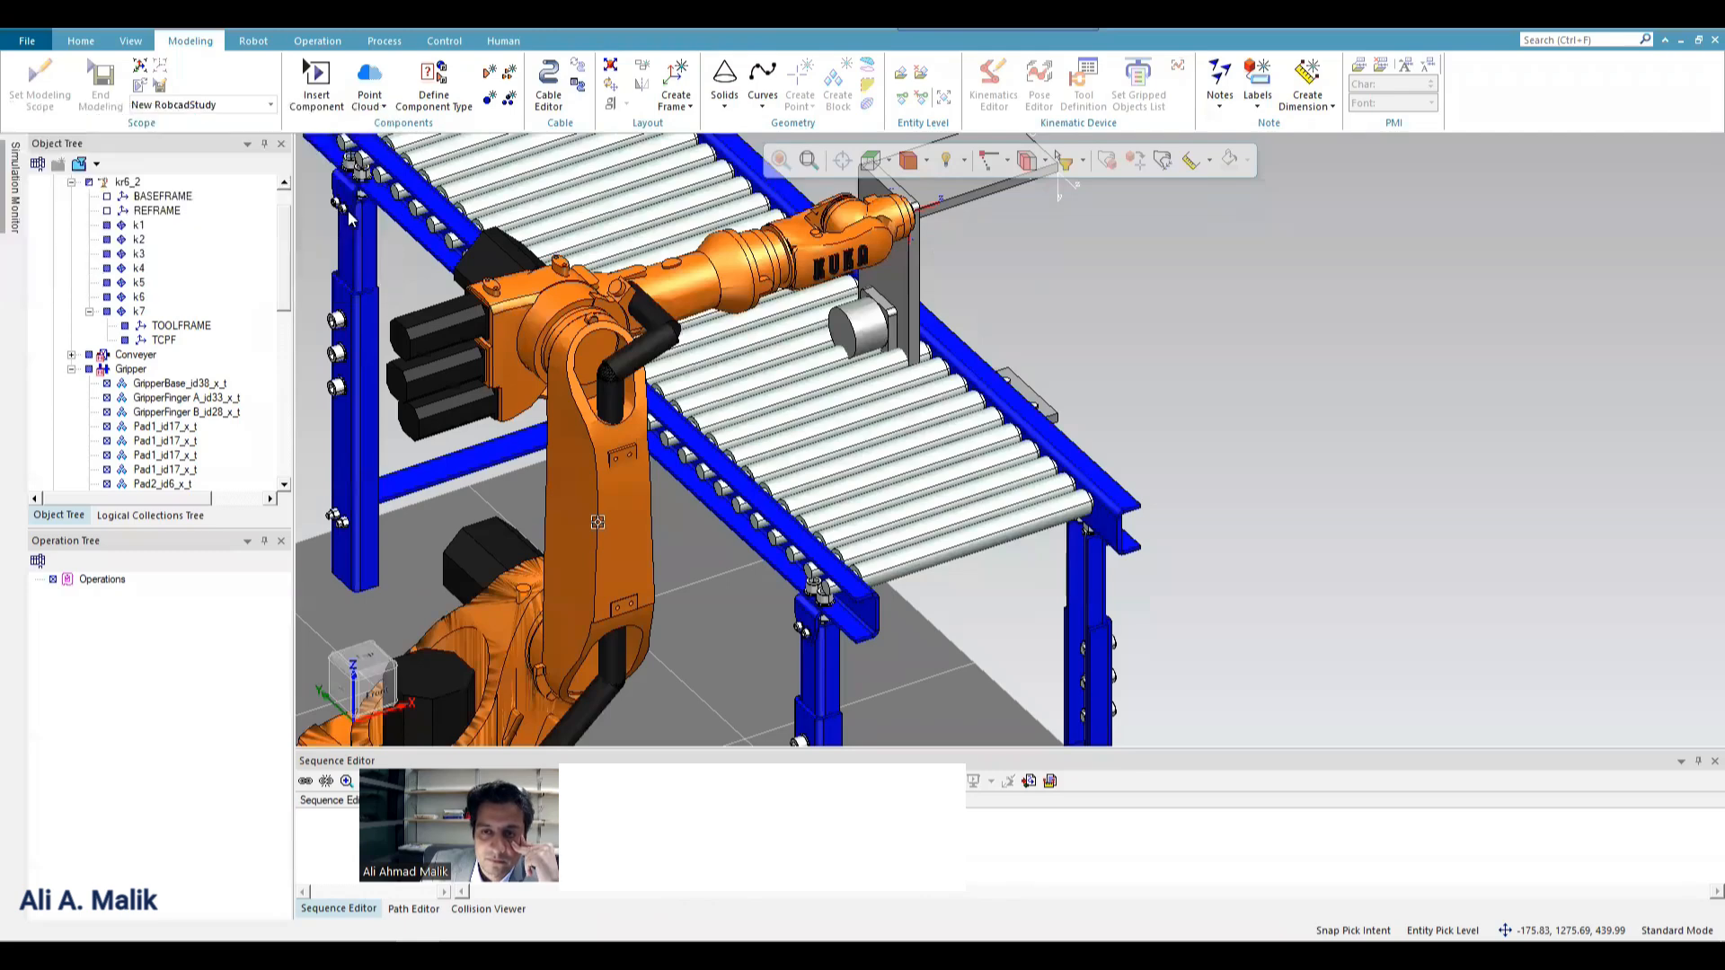
Move the mounted Gripper with the Placement Manipulator about -84 mm along Z and about 91 mm along Y to line up with the robot wrist.
left_click(927, 161)
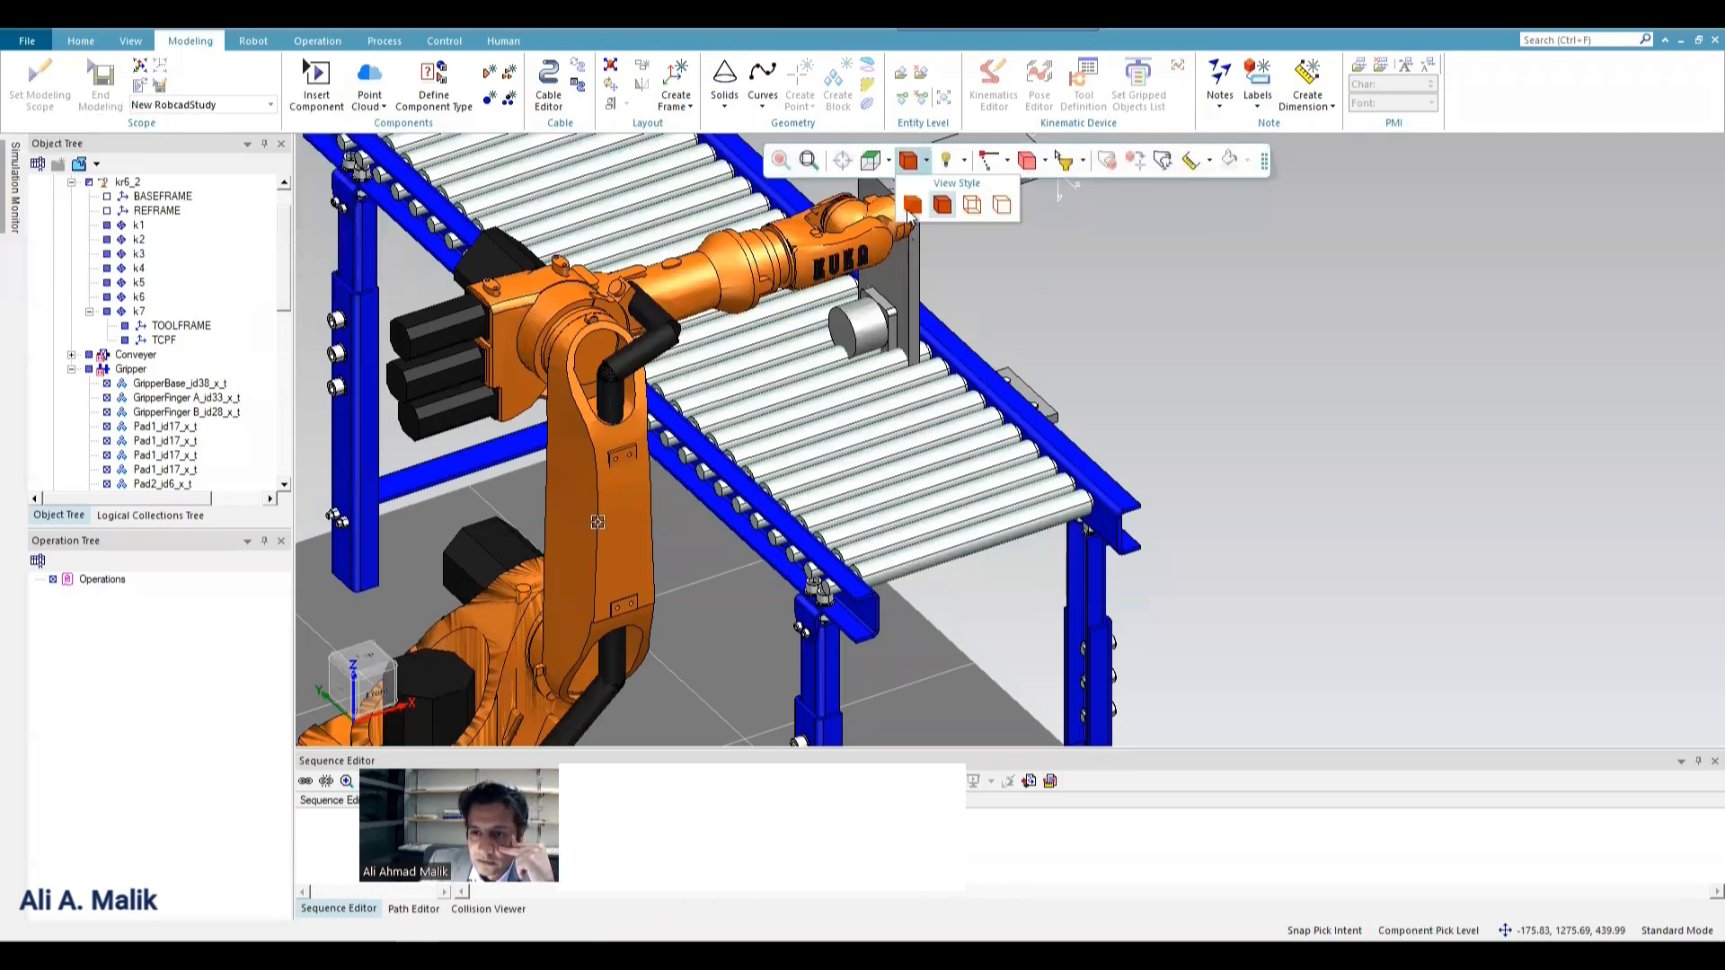
right_click(912, 221)
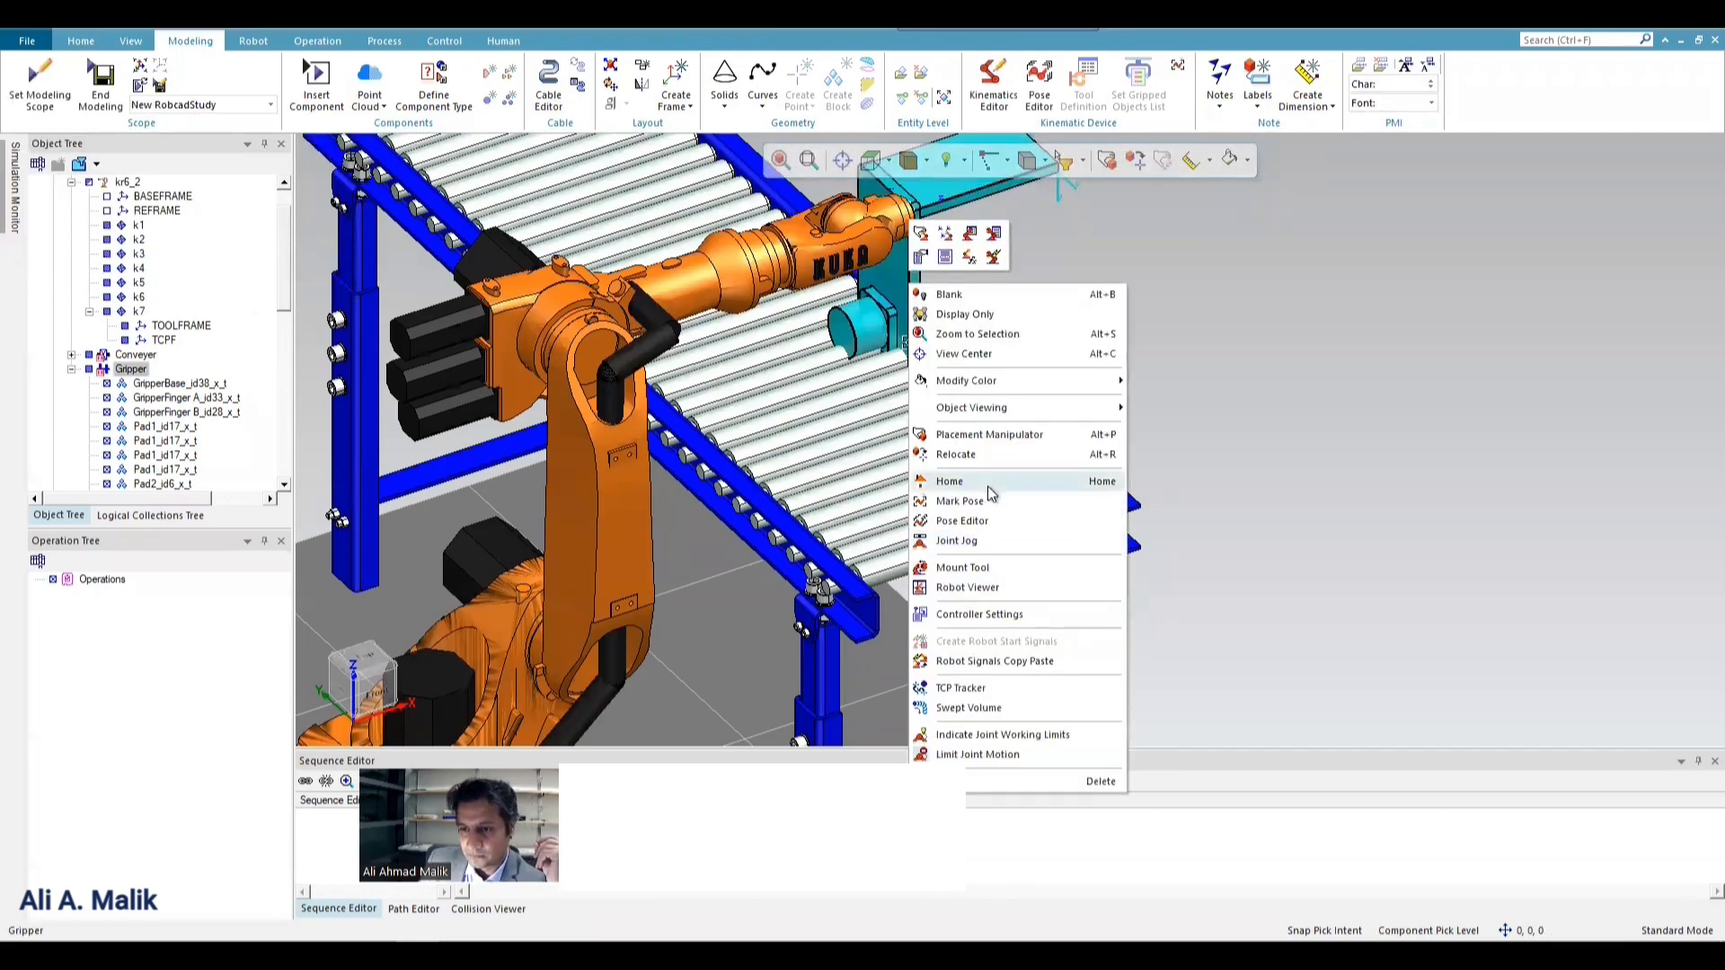
left_click(1107, 161)
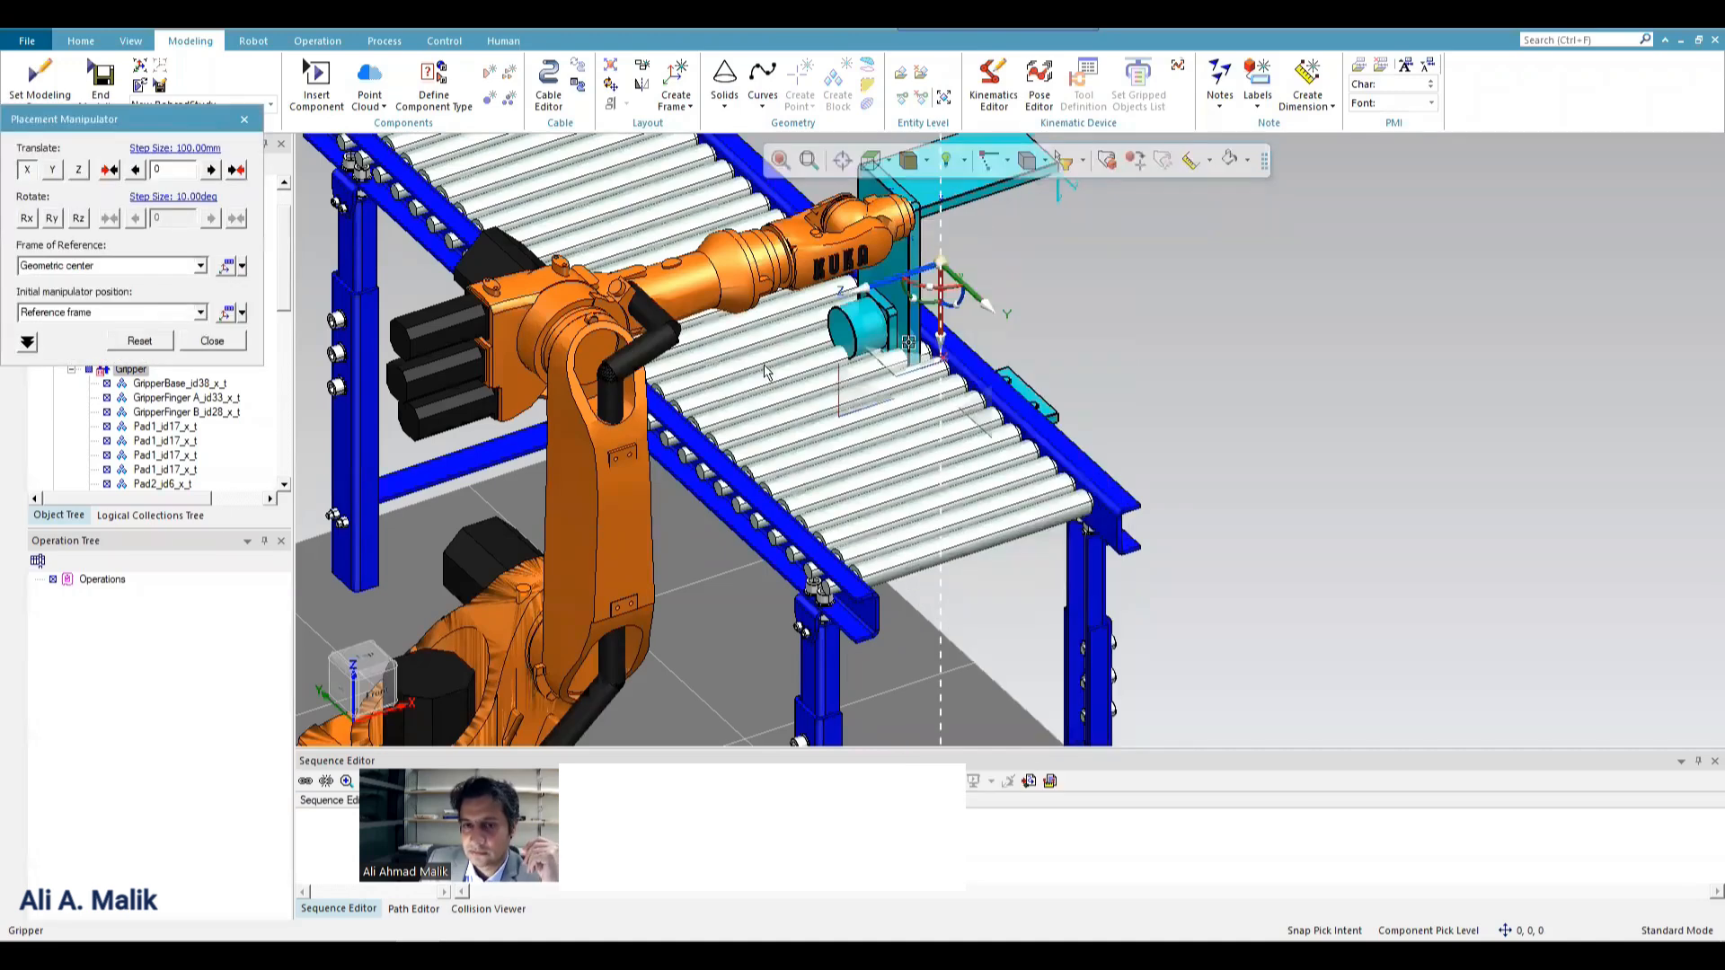
left_click(869, 161)
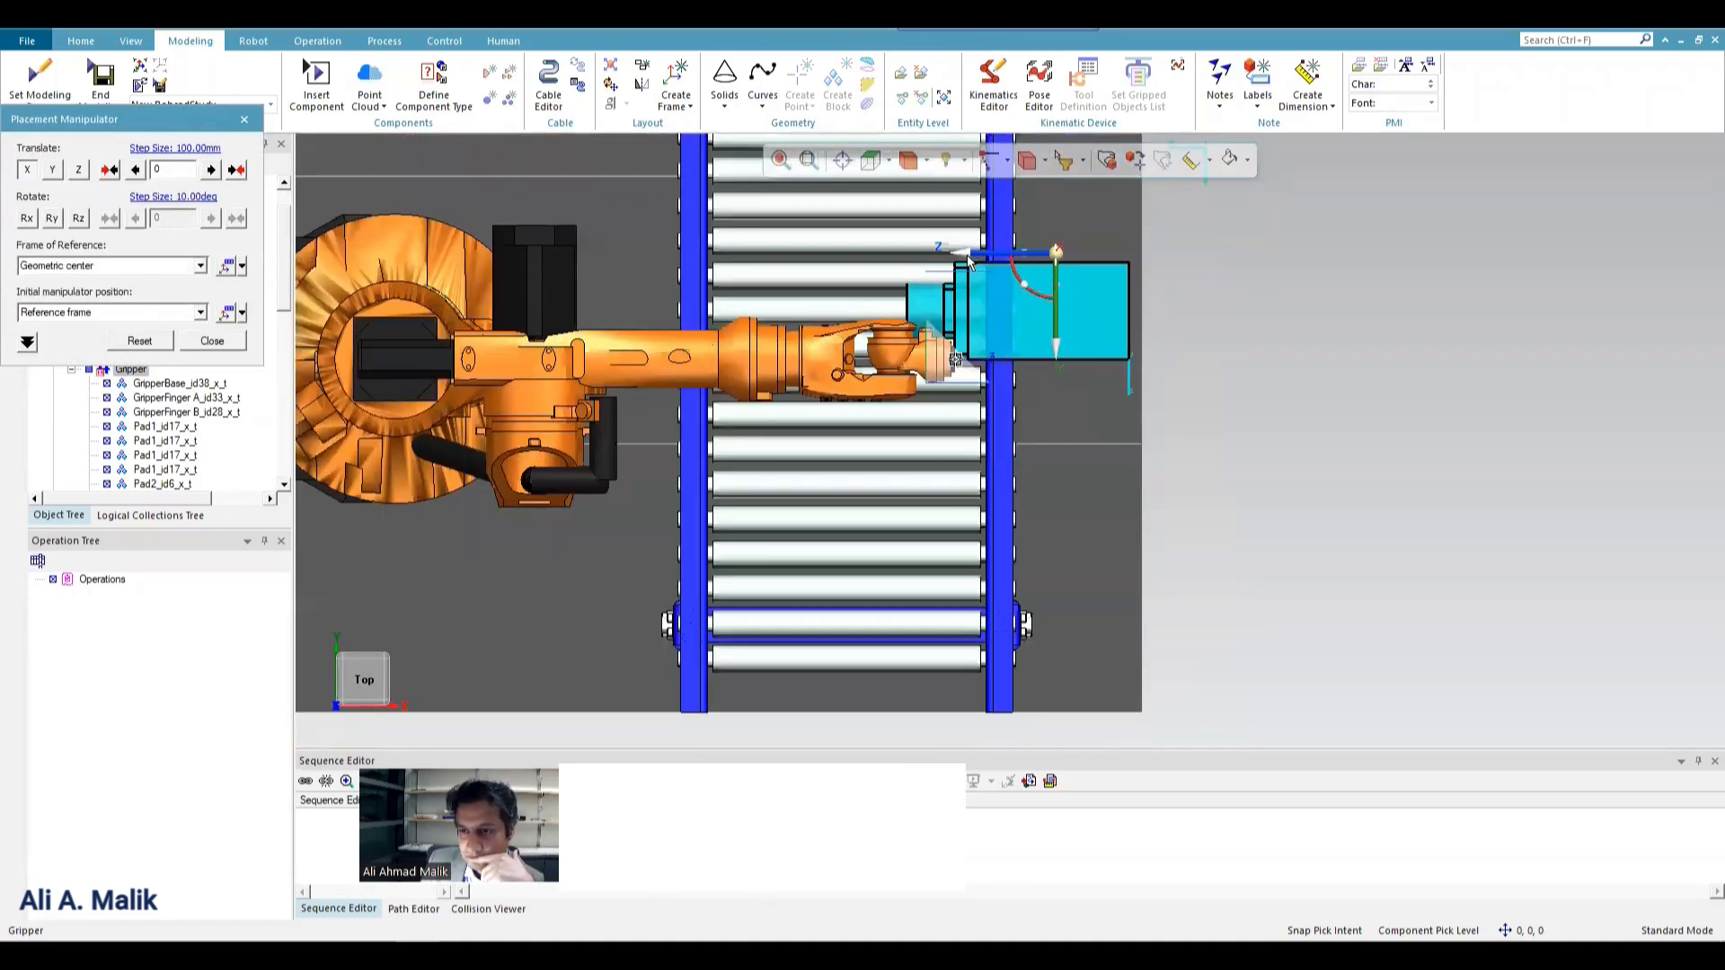
left_click_drag(967, 255, 1014, 251)
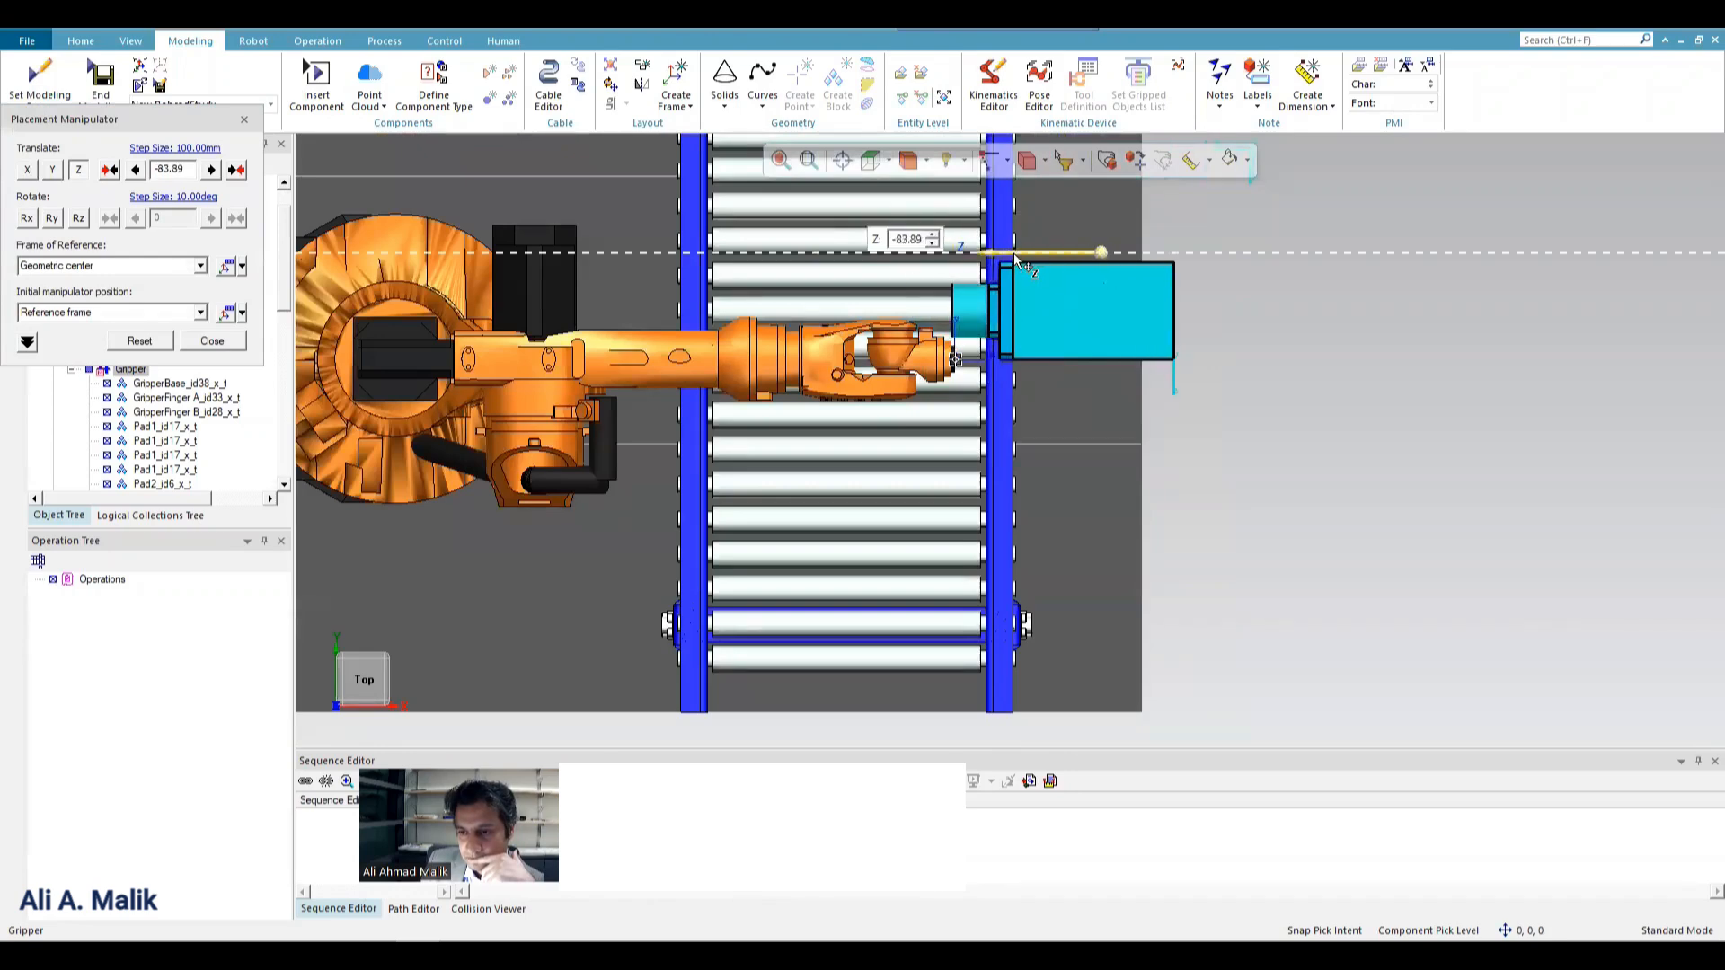
left_click(1104, 373)
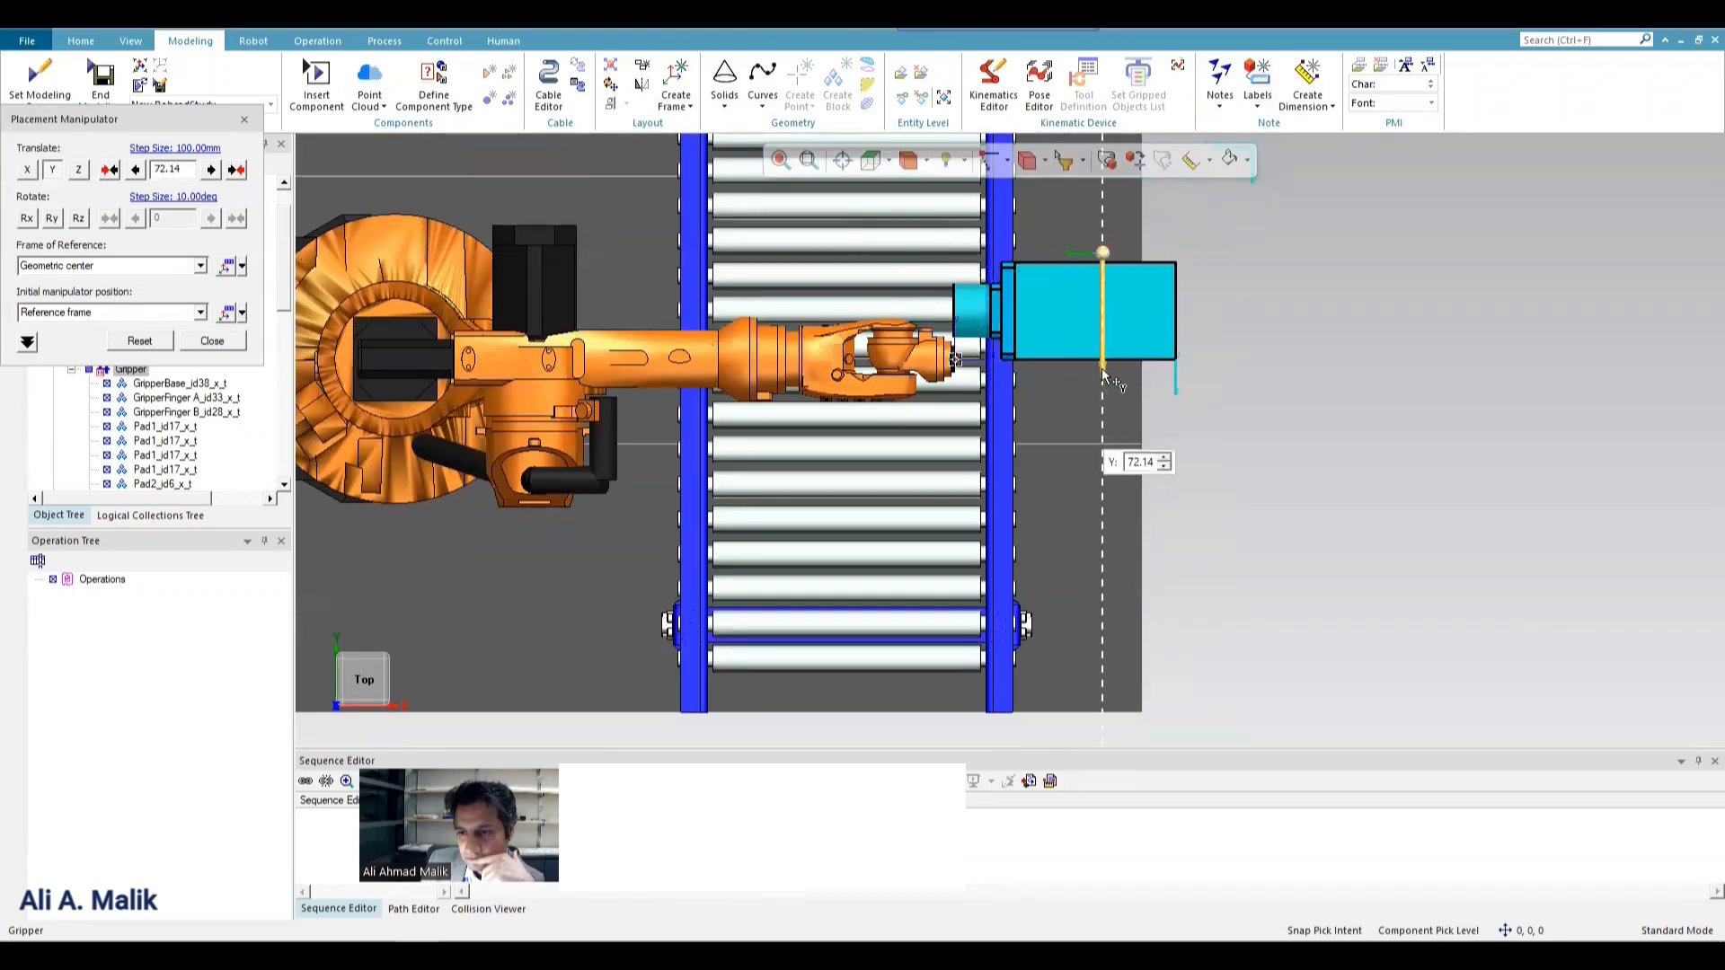
left_click_drag(1104, 377, 1106, 383)
Raise the Gripper to the height of the robot's wrist by moving it about -289 mm along X.
left_click(923, 161)
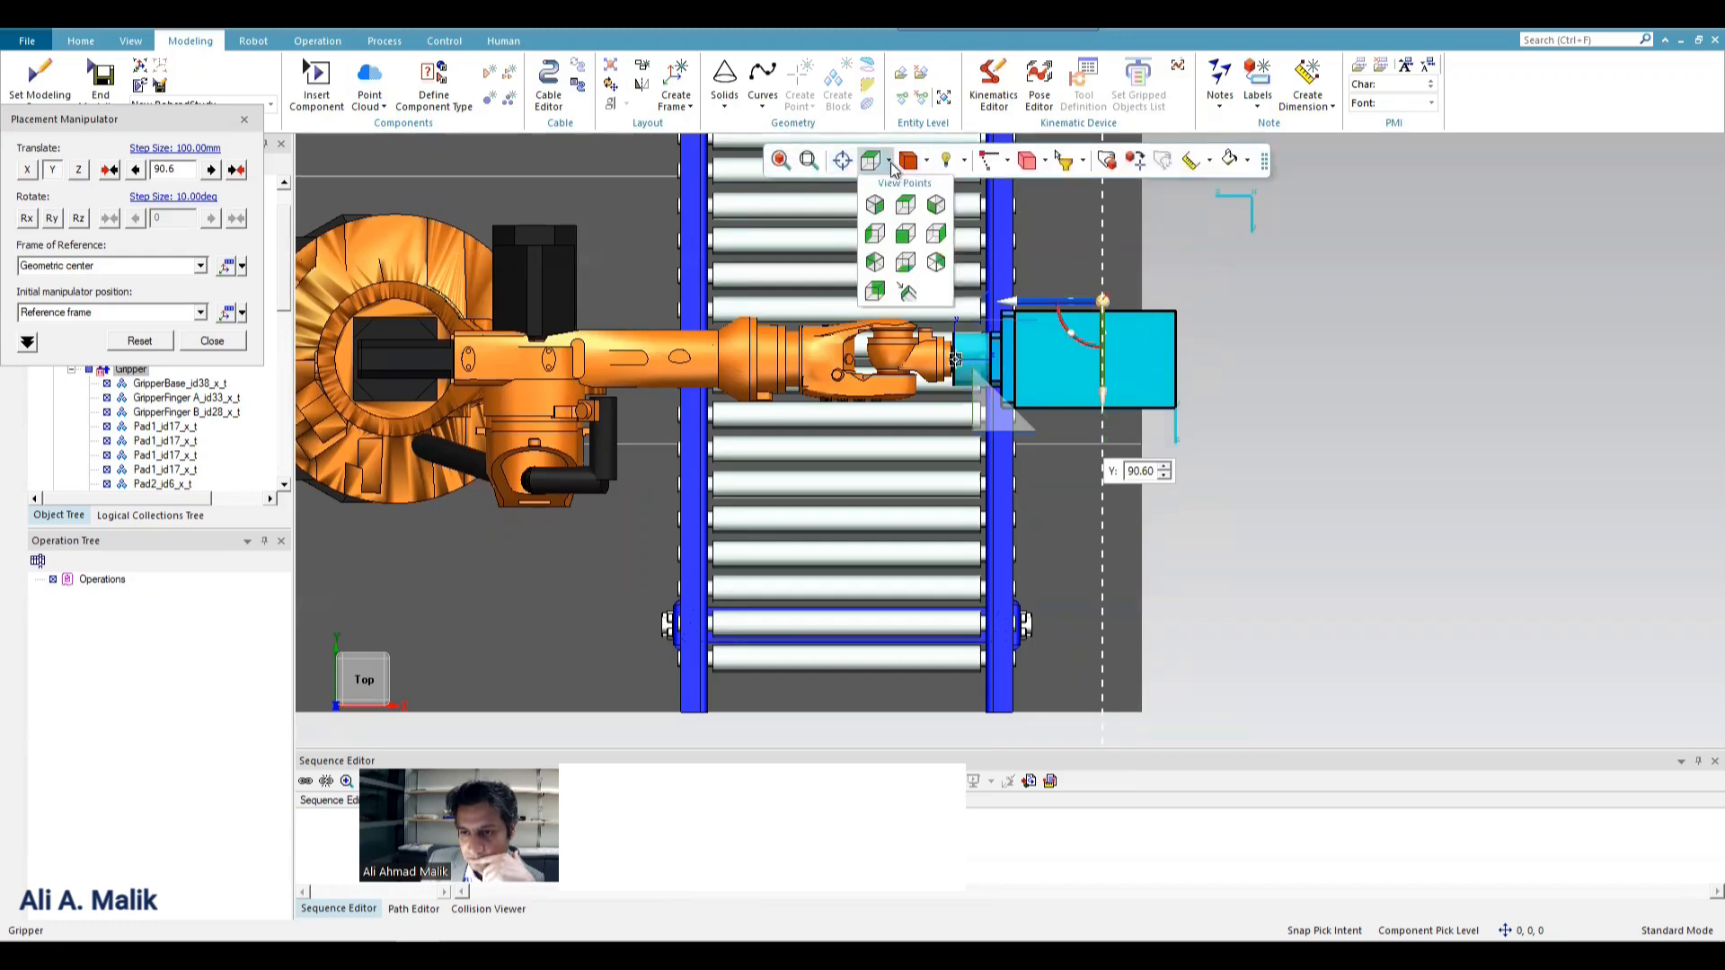
left_click(905, 235)
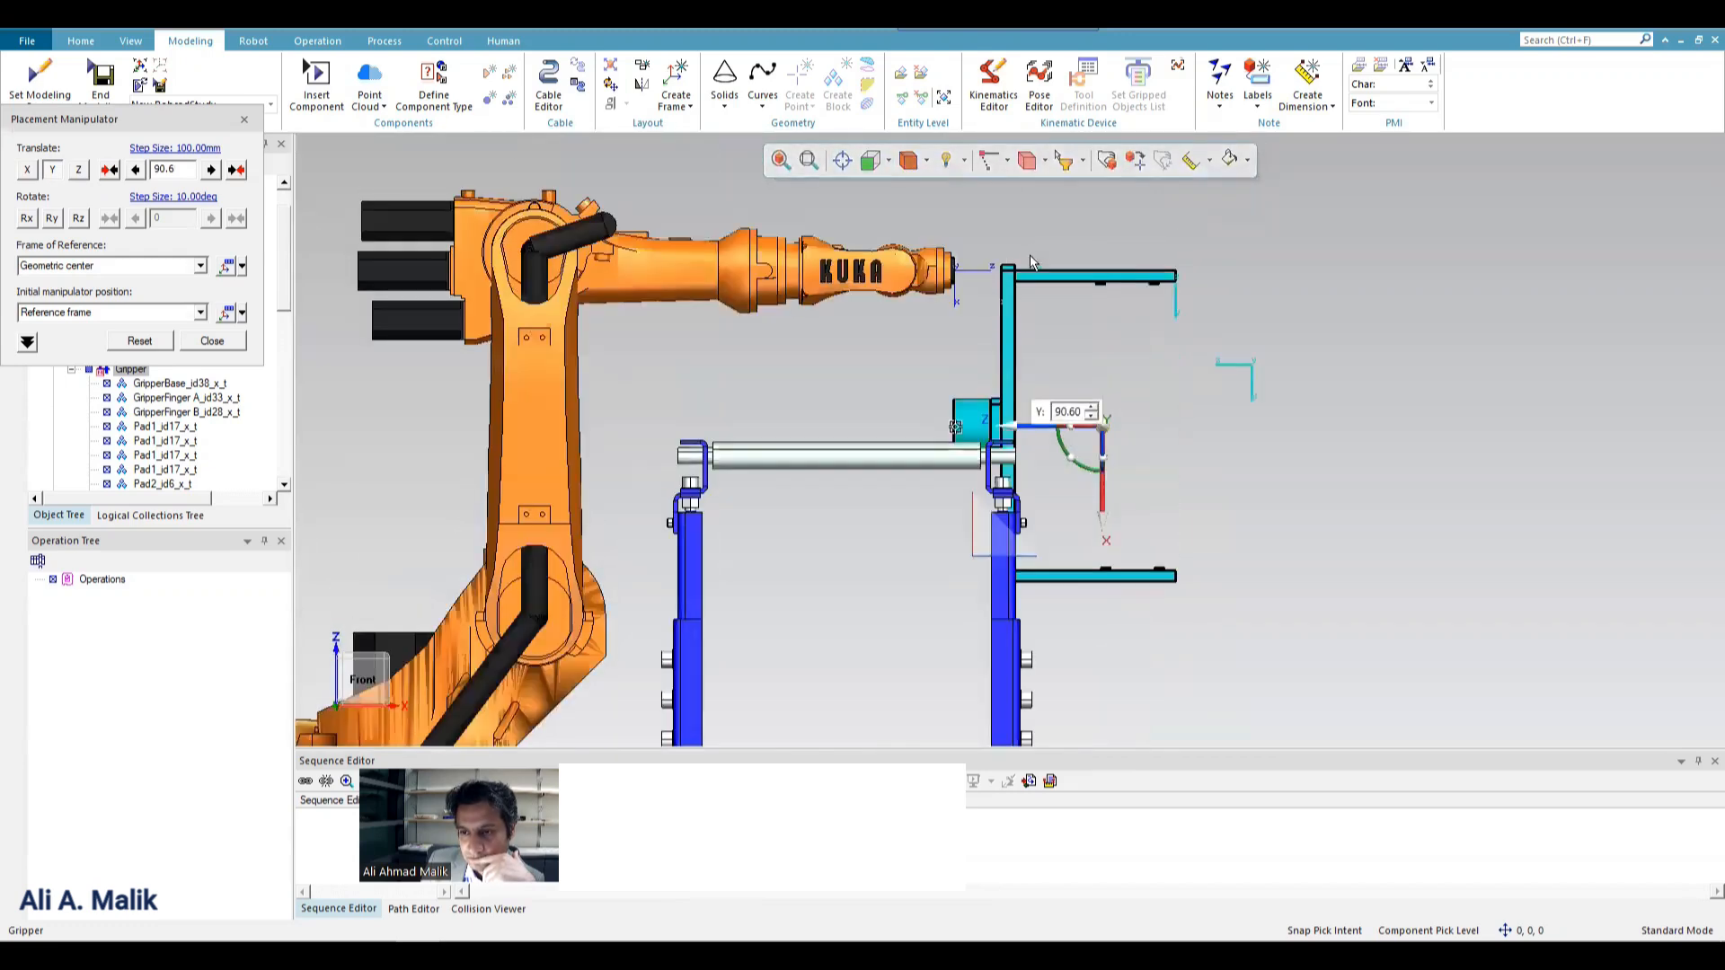
left_click_drag(1105, 506, 1106, 356)
scroll(964, 409, "down", 1)
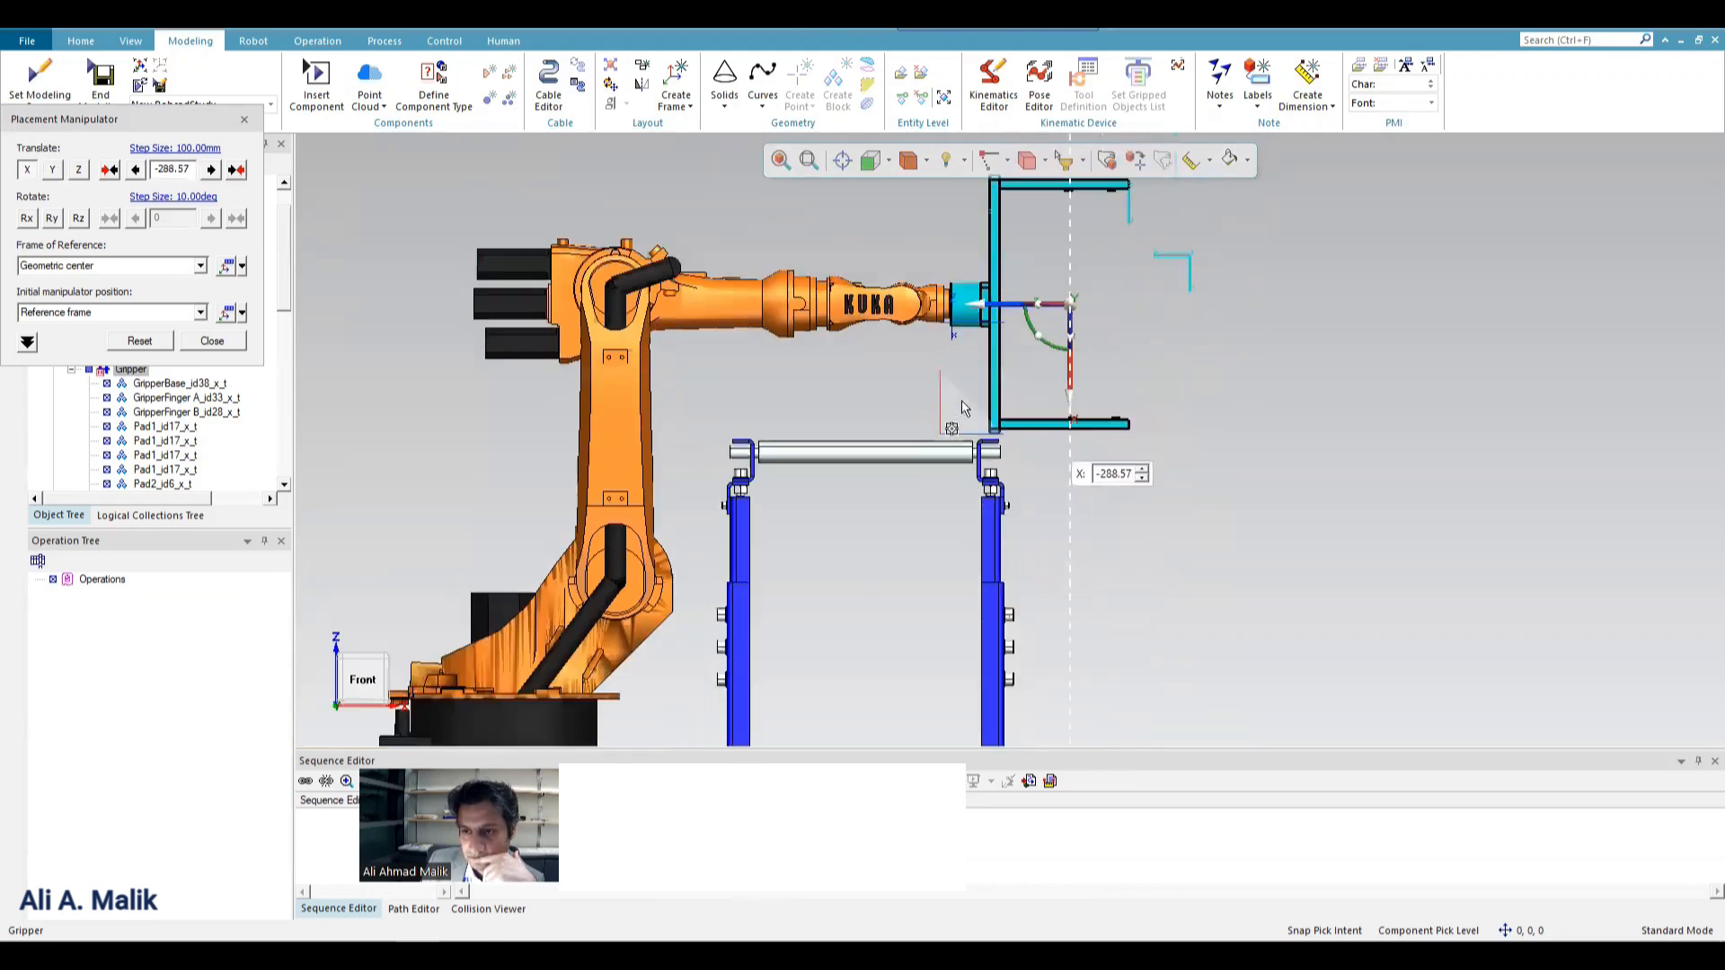
Try rotating the Gripper about 124 degrees around Z at its current manipulator position, and set the rotation back to 0.
scroll(1037, 212, "up", 3)
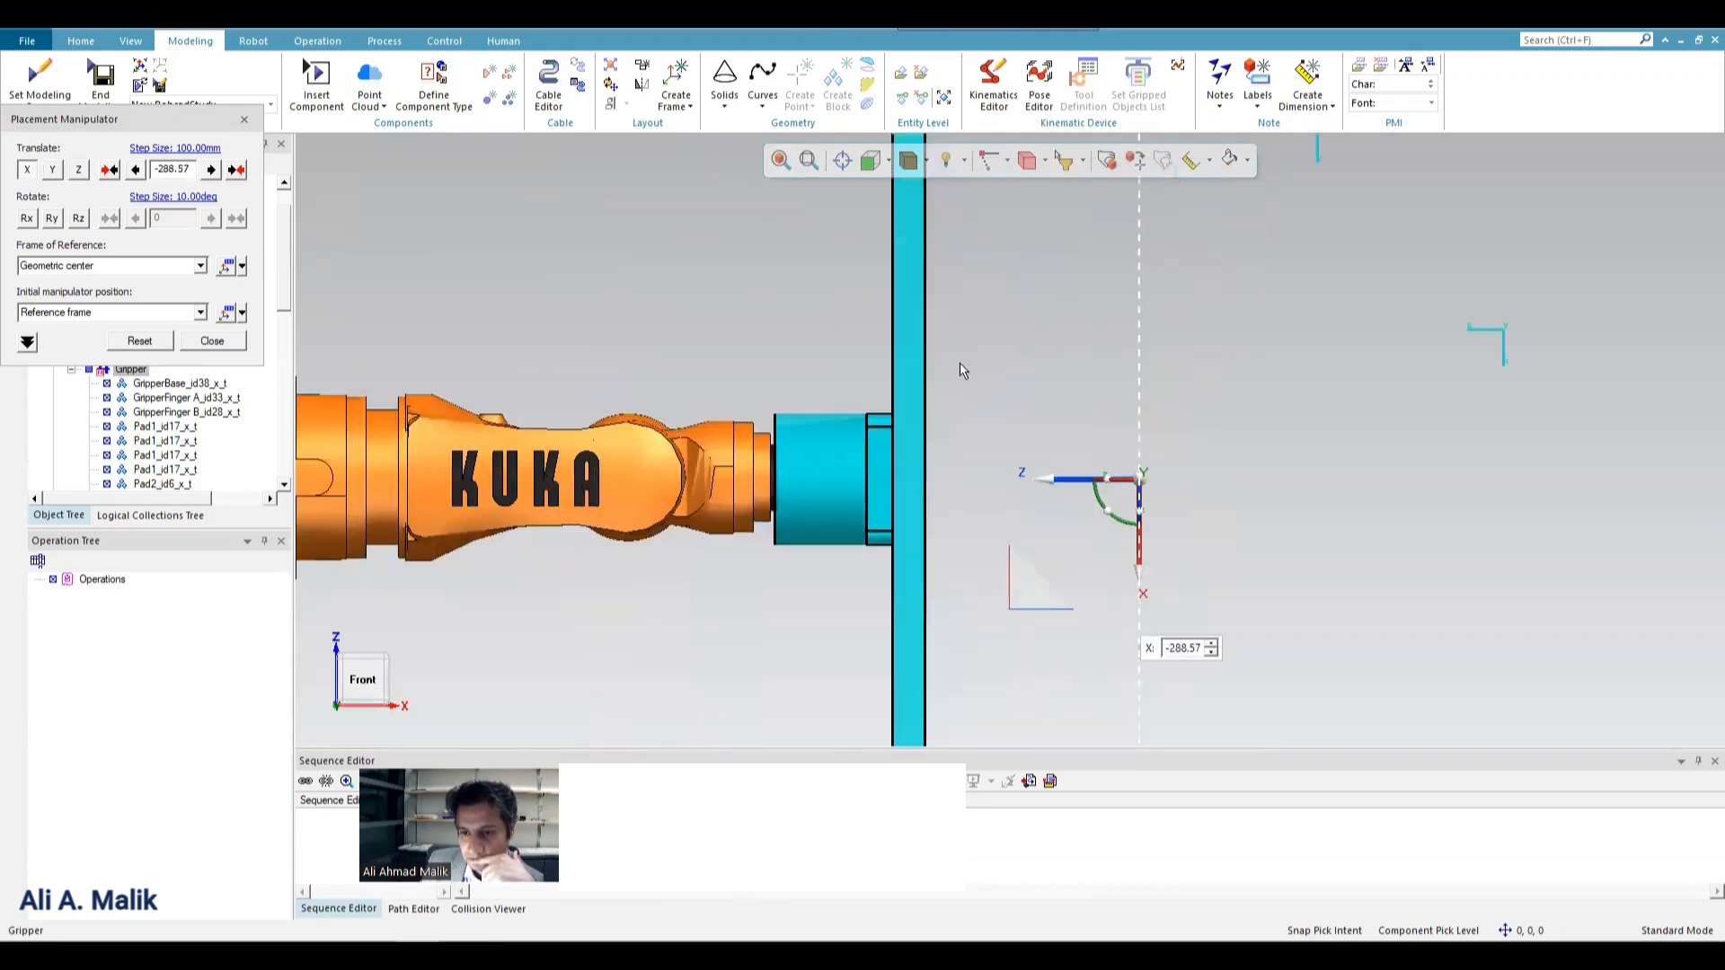
left_click(888, 161)
left_click(907, 207)
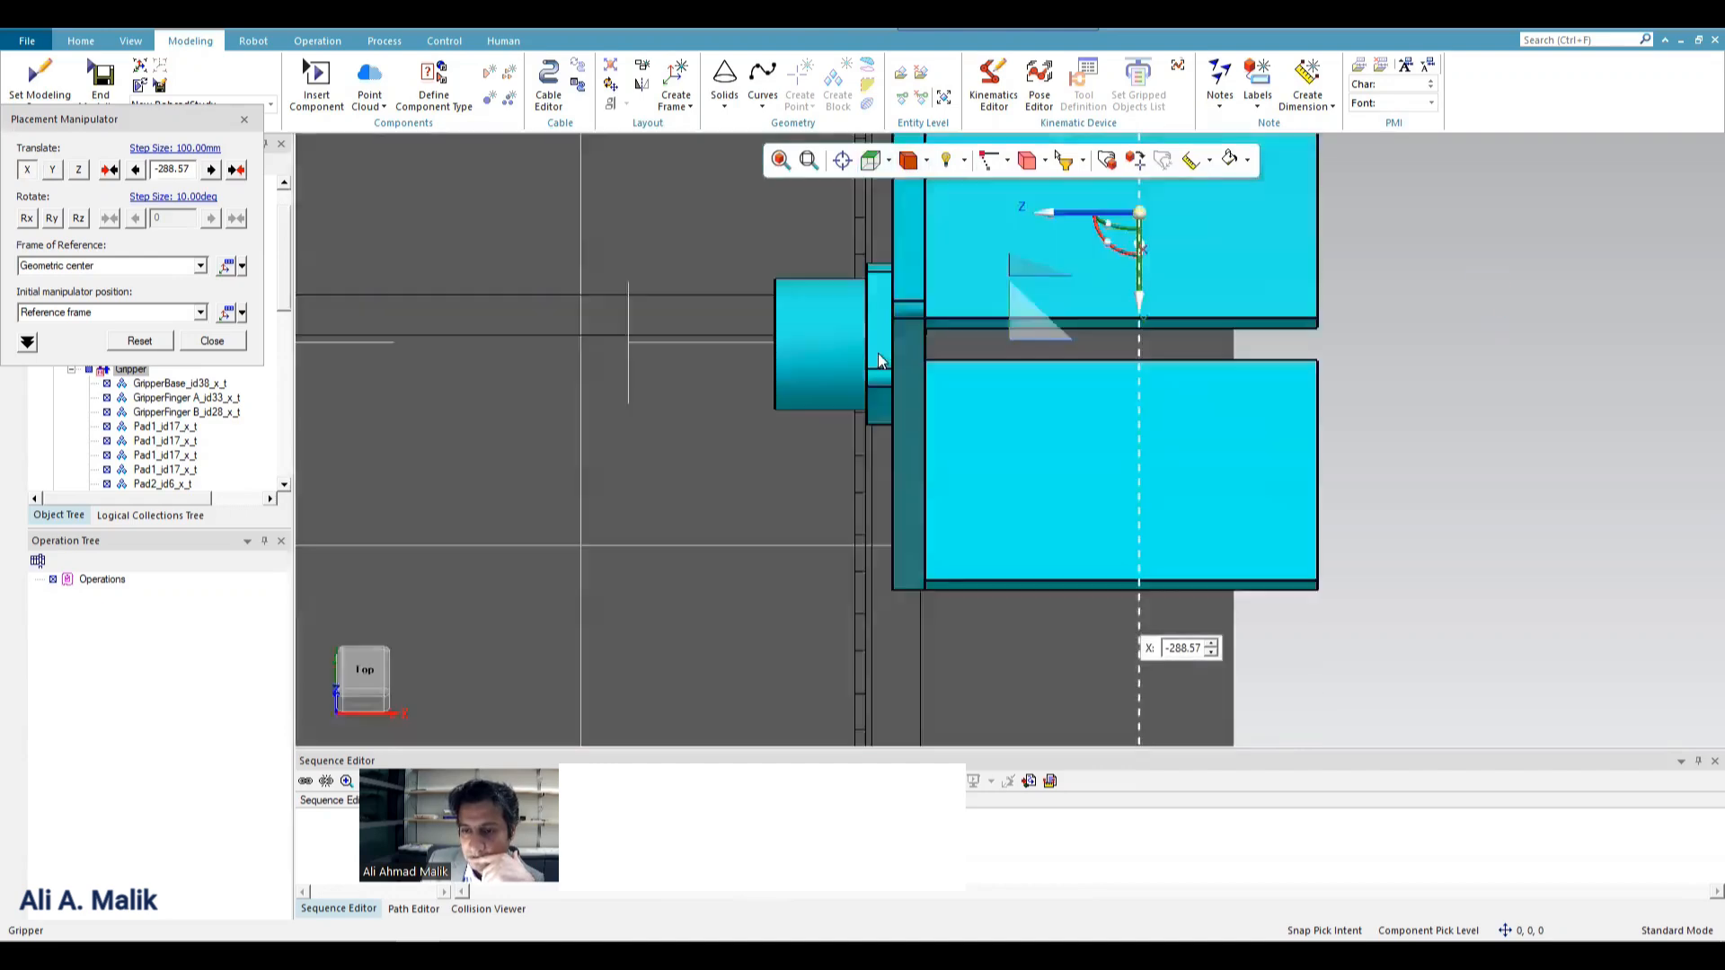
middle_click_drag(851, 353, 870, 395)
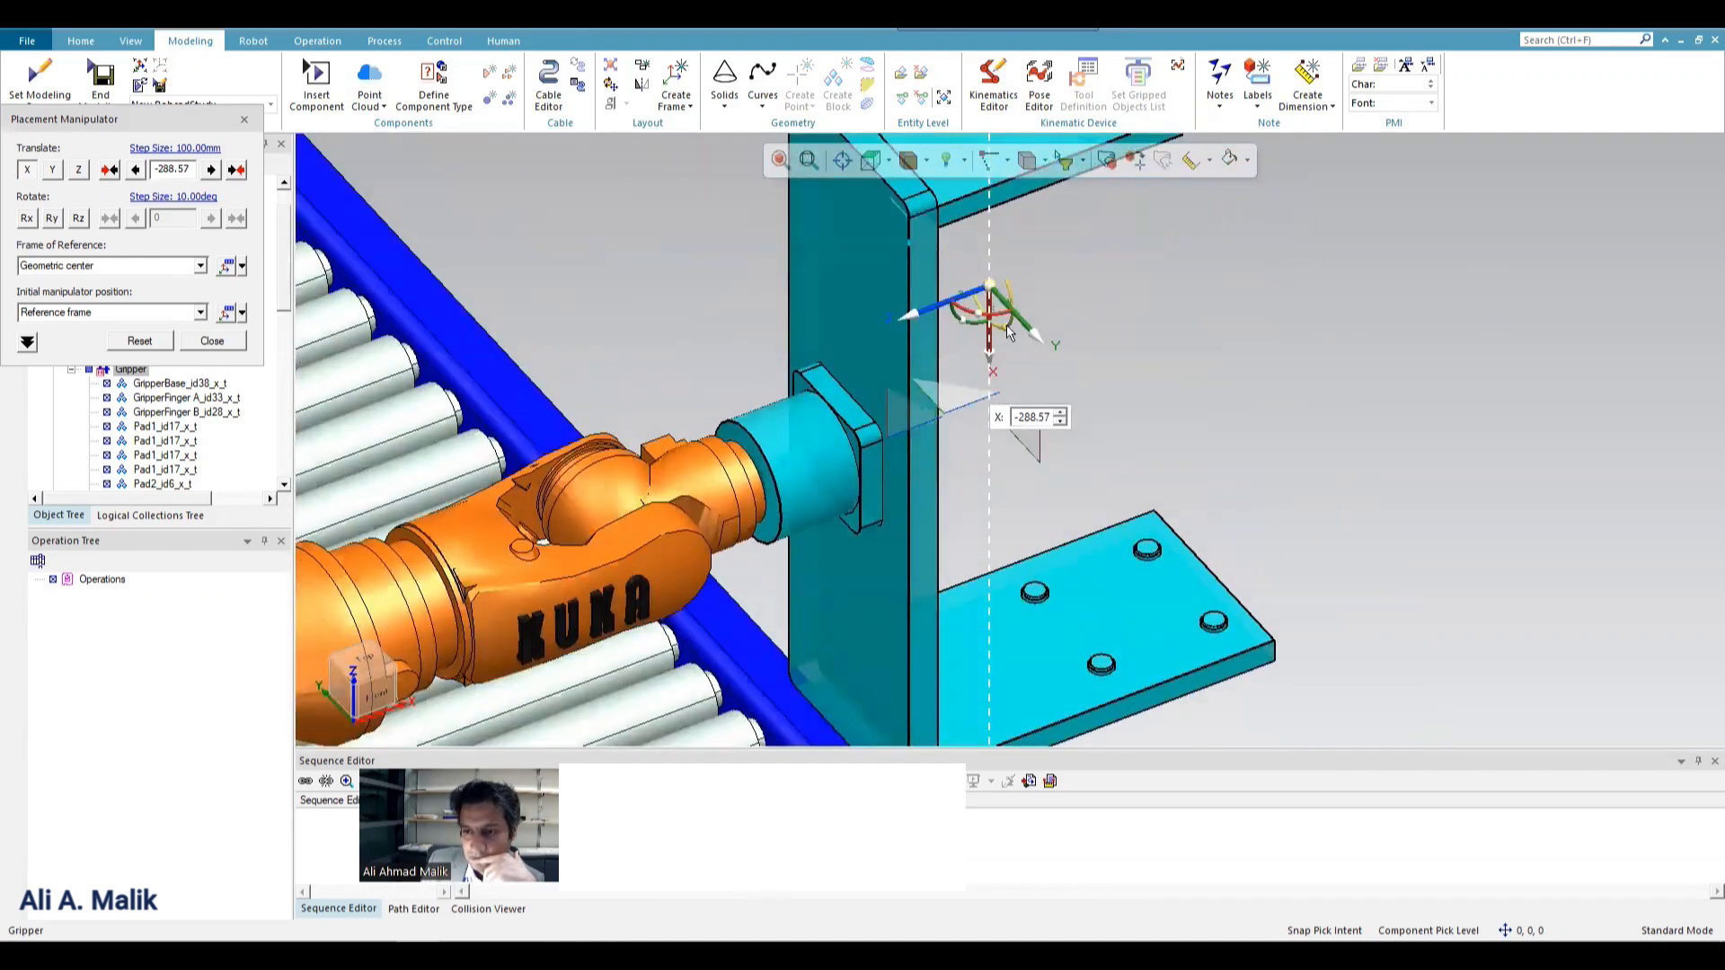
left_click_drag(1005, 325, 1003, 236)
left_click_drag(1013, 245, 1013, 245)
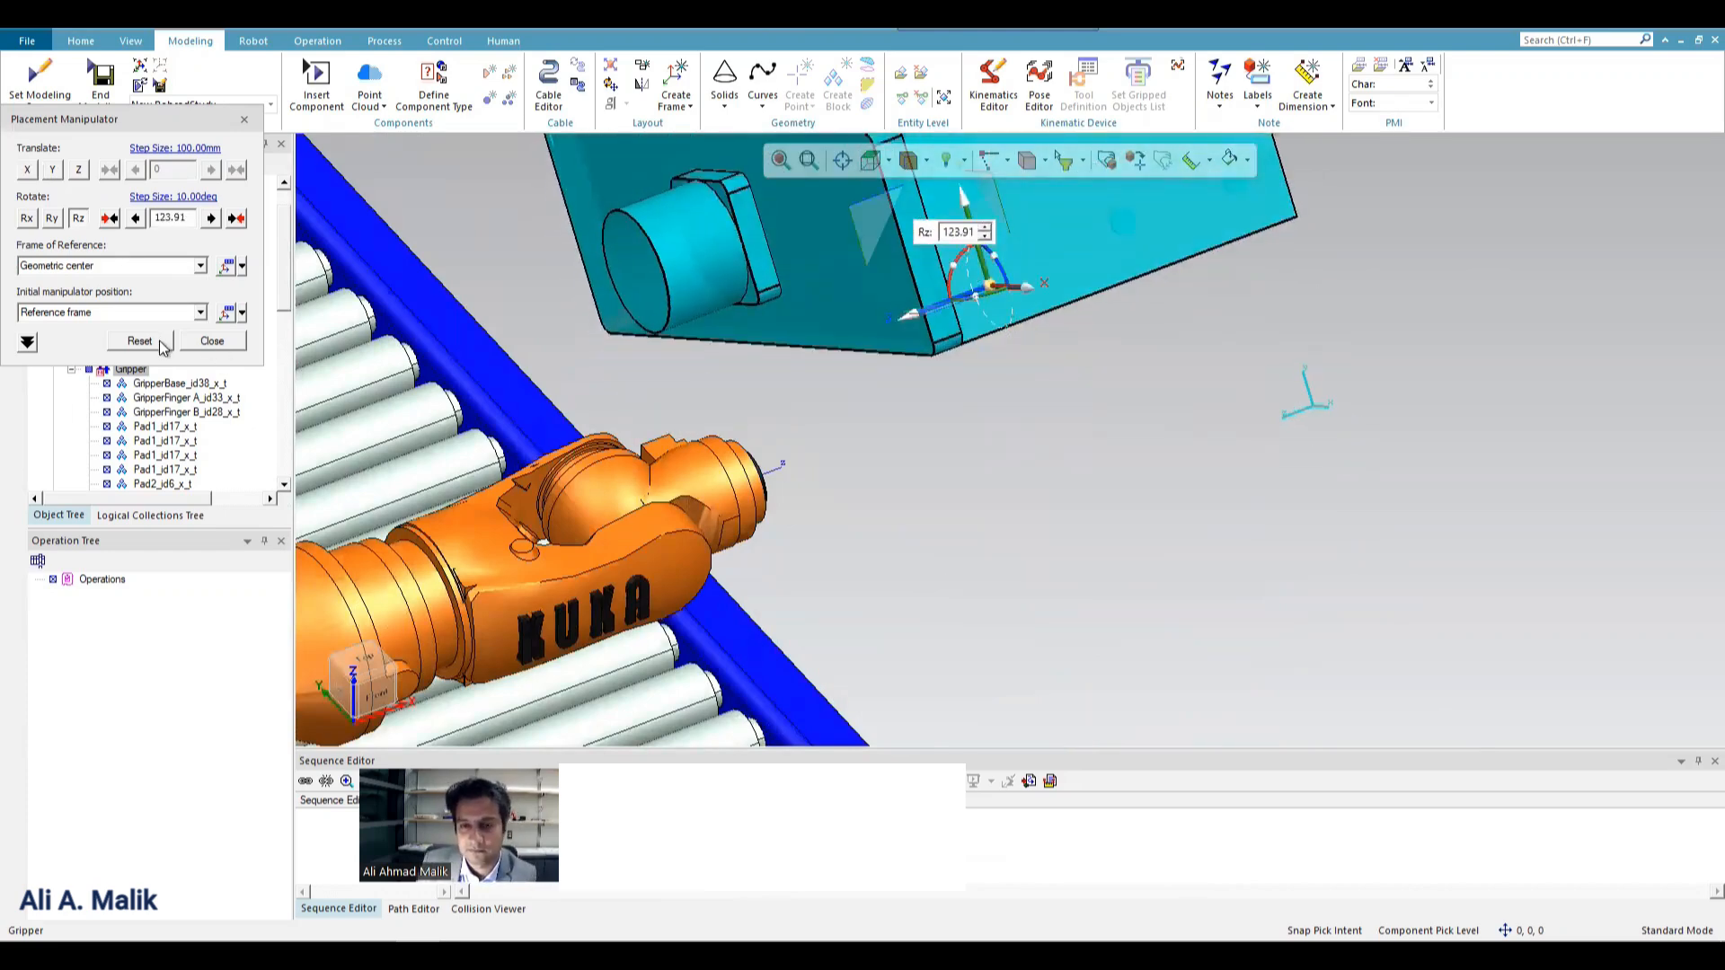
double_click(186, 218)
type("0")
key("Return")
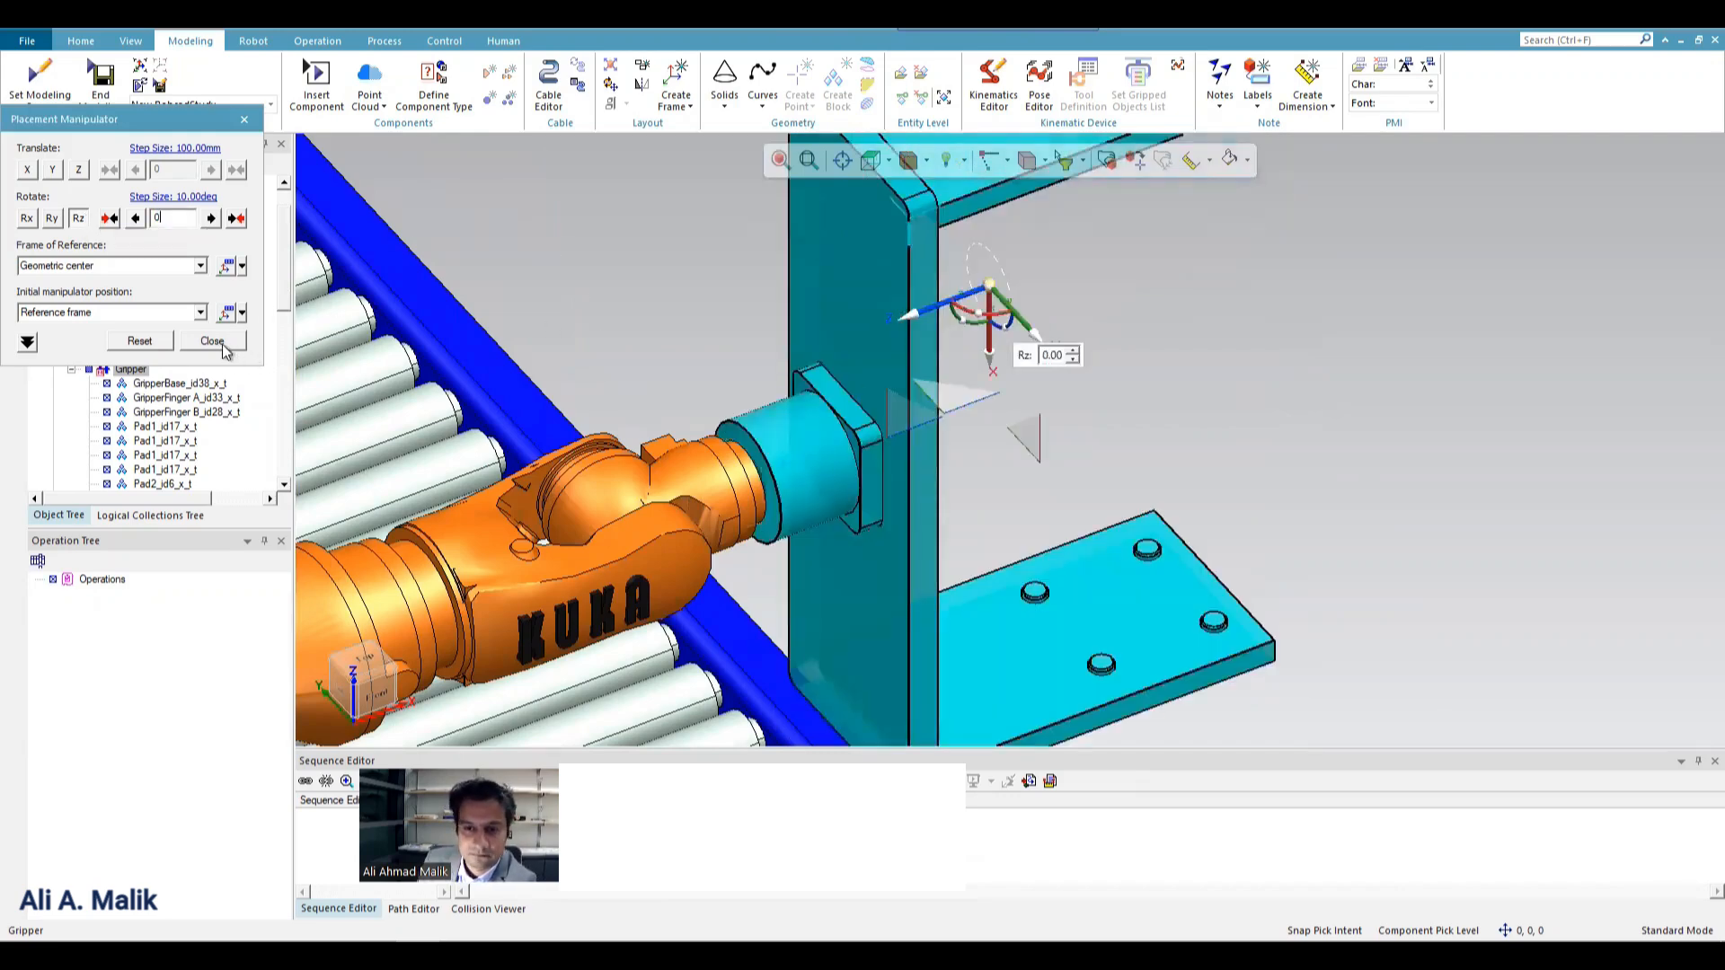
Try a slight Z rotation of the Gripper with Self as frame of reference and Geometric center as initial manipulator position, and return it to 0.
left_click(169, 263)
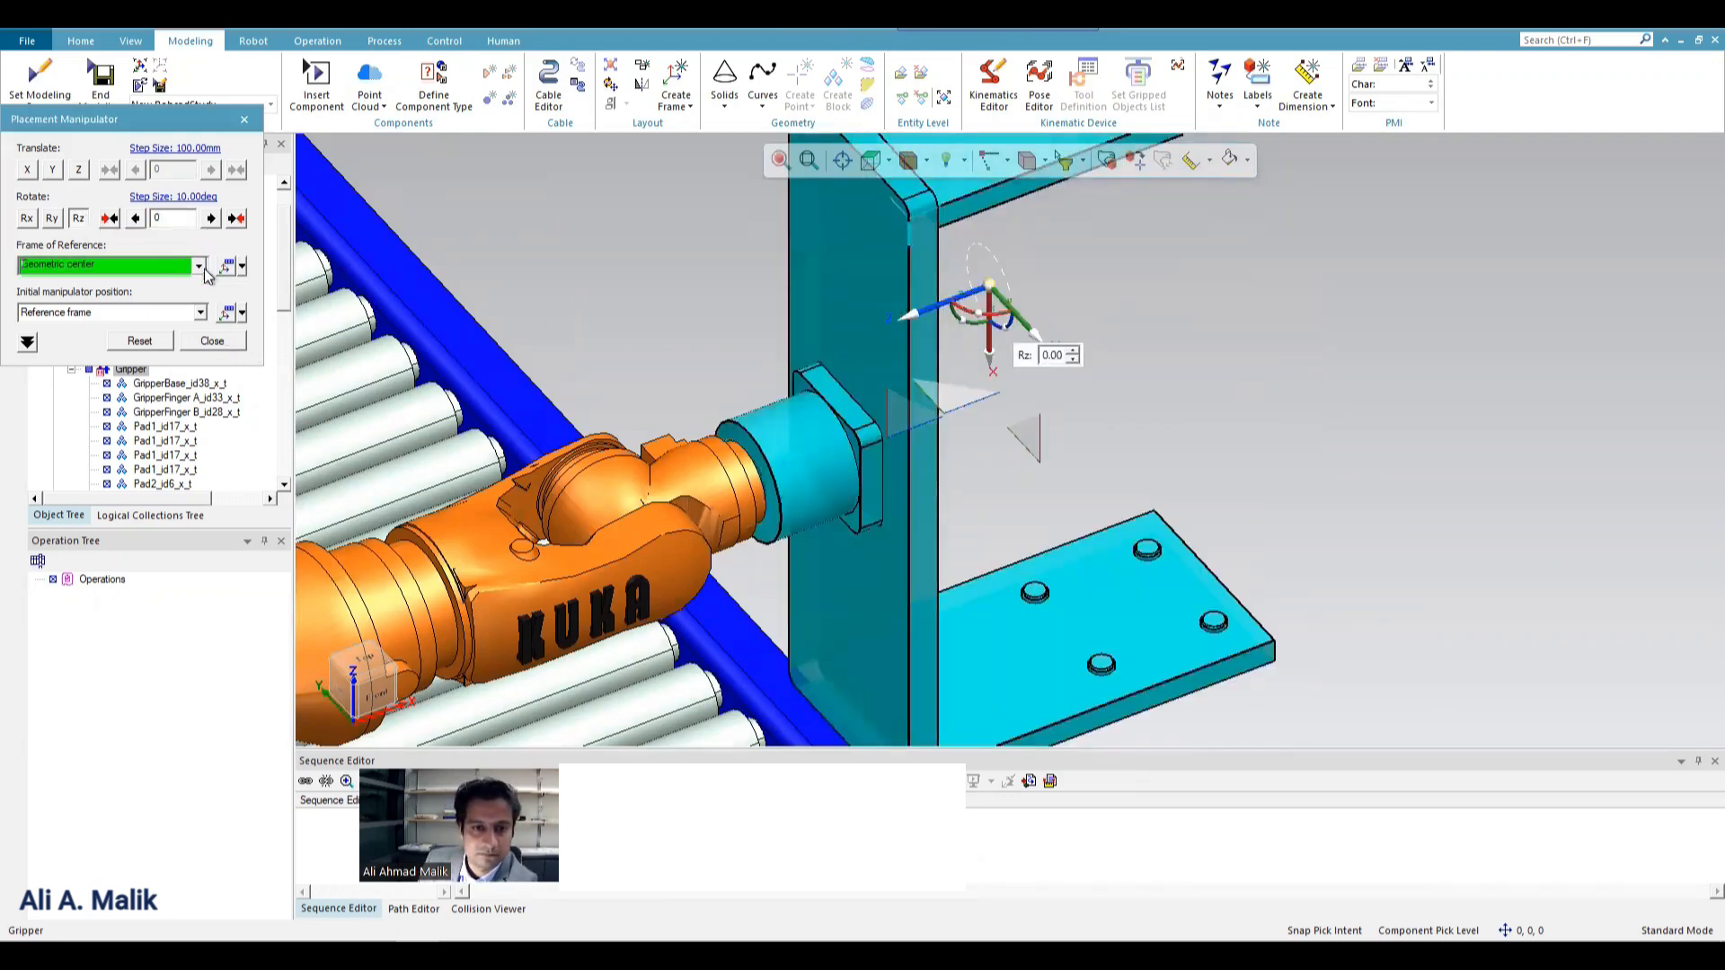
left_click(199, 266)
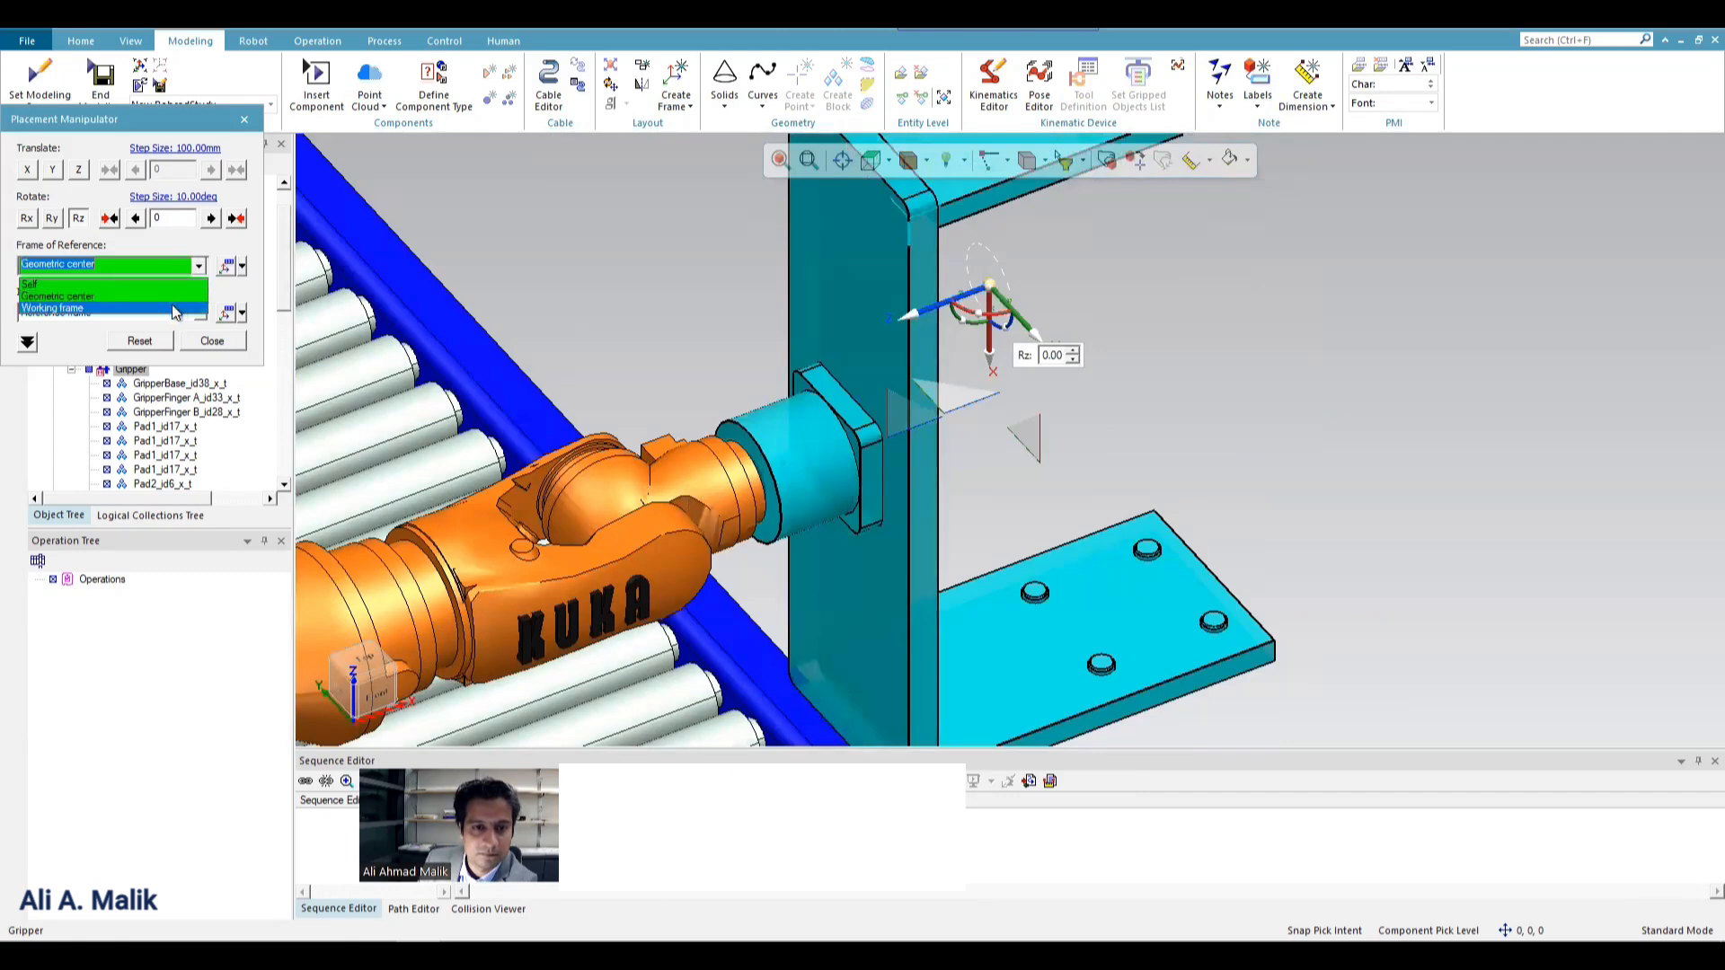
left_click(163, 284)
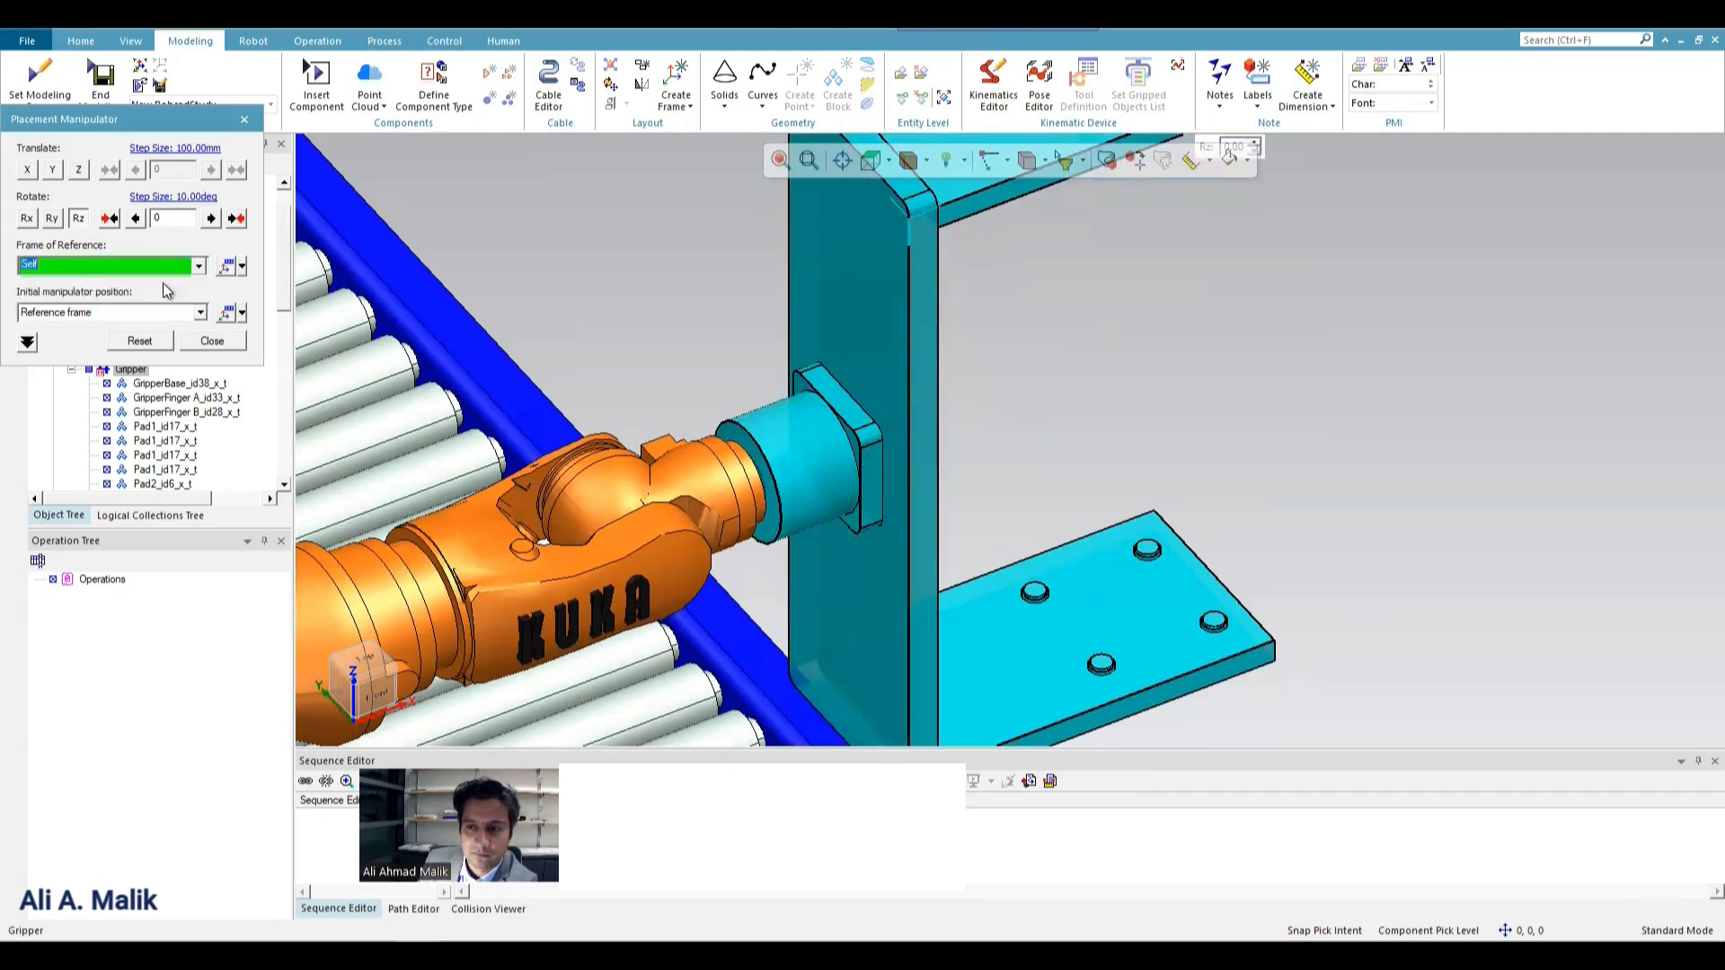
middle_click_drag(827, 558, 1094, 488)
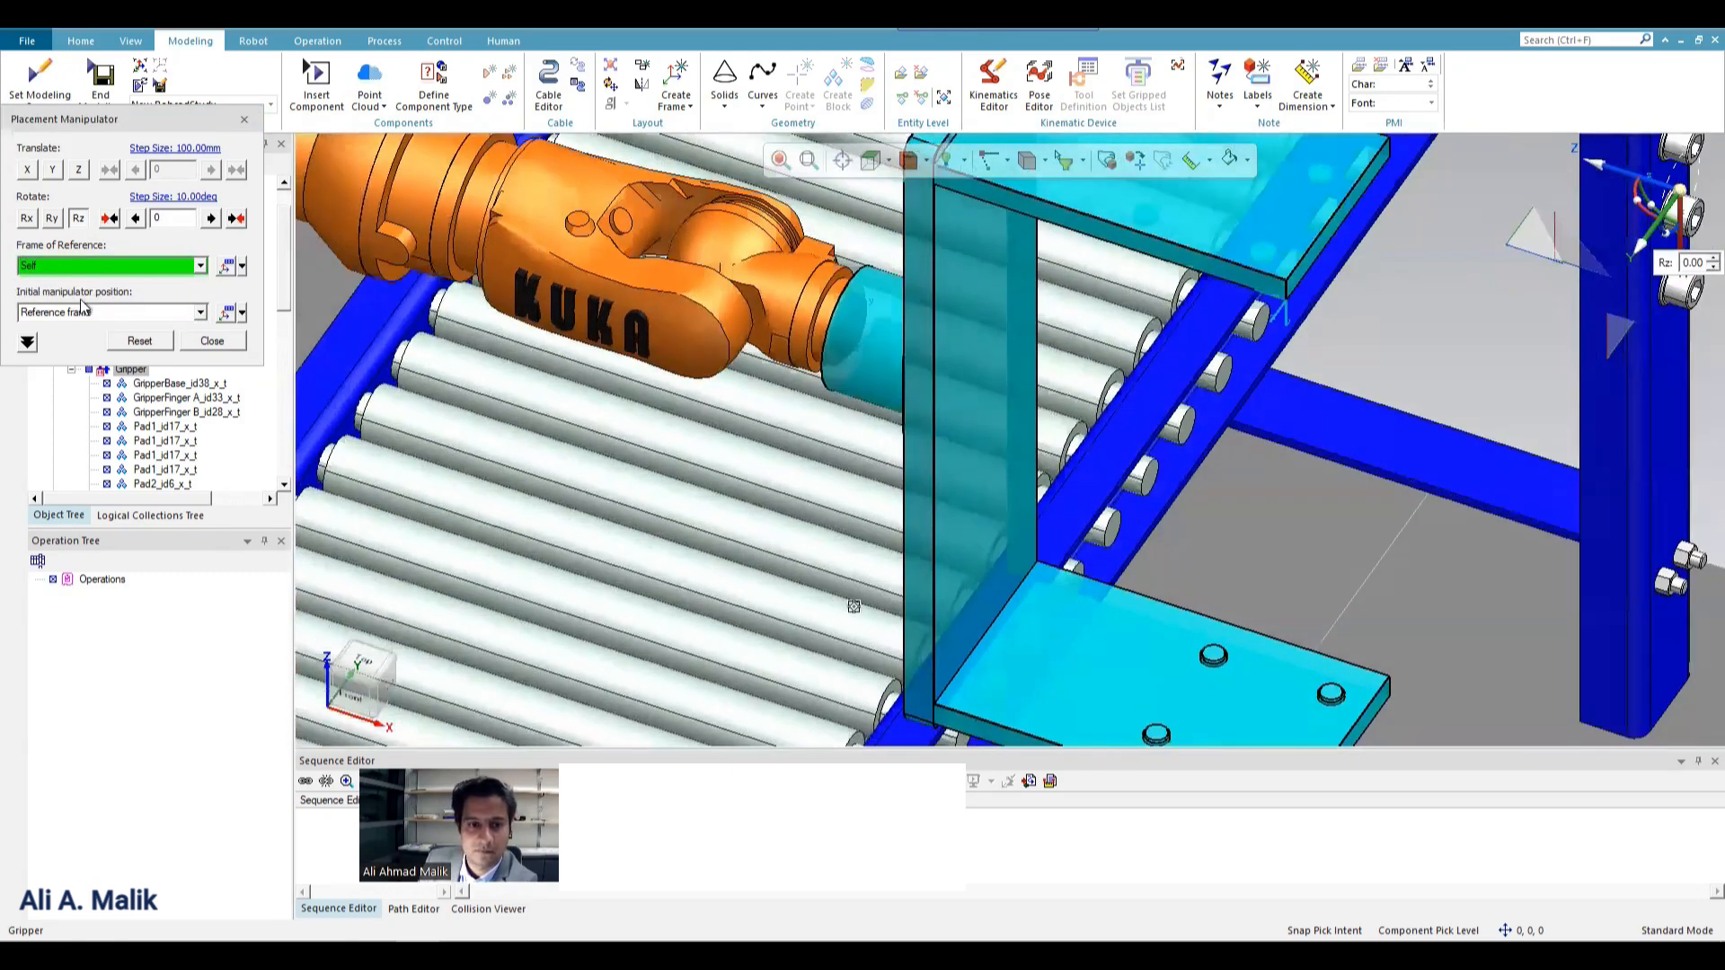
left_click(200, 316)
left_click(157, 341)
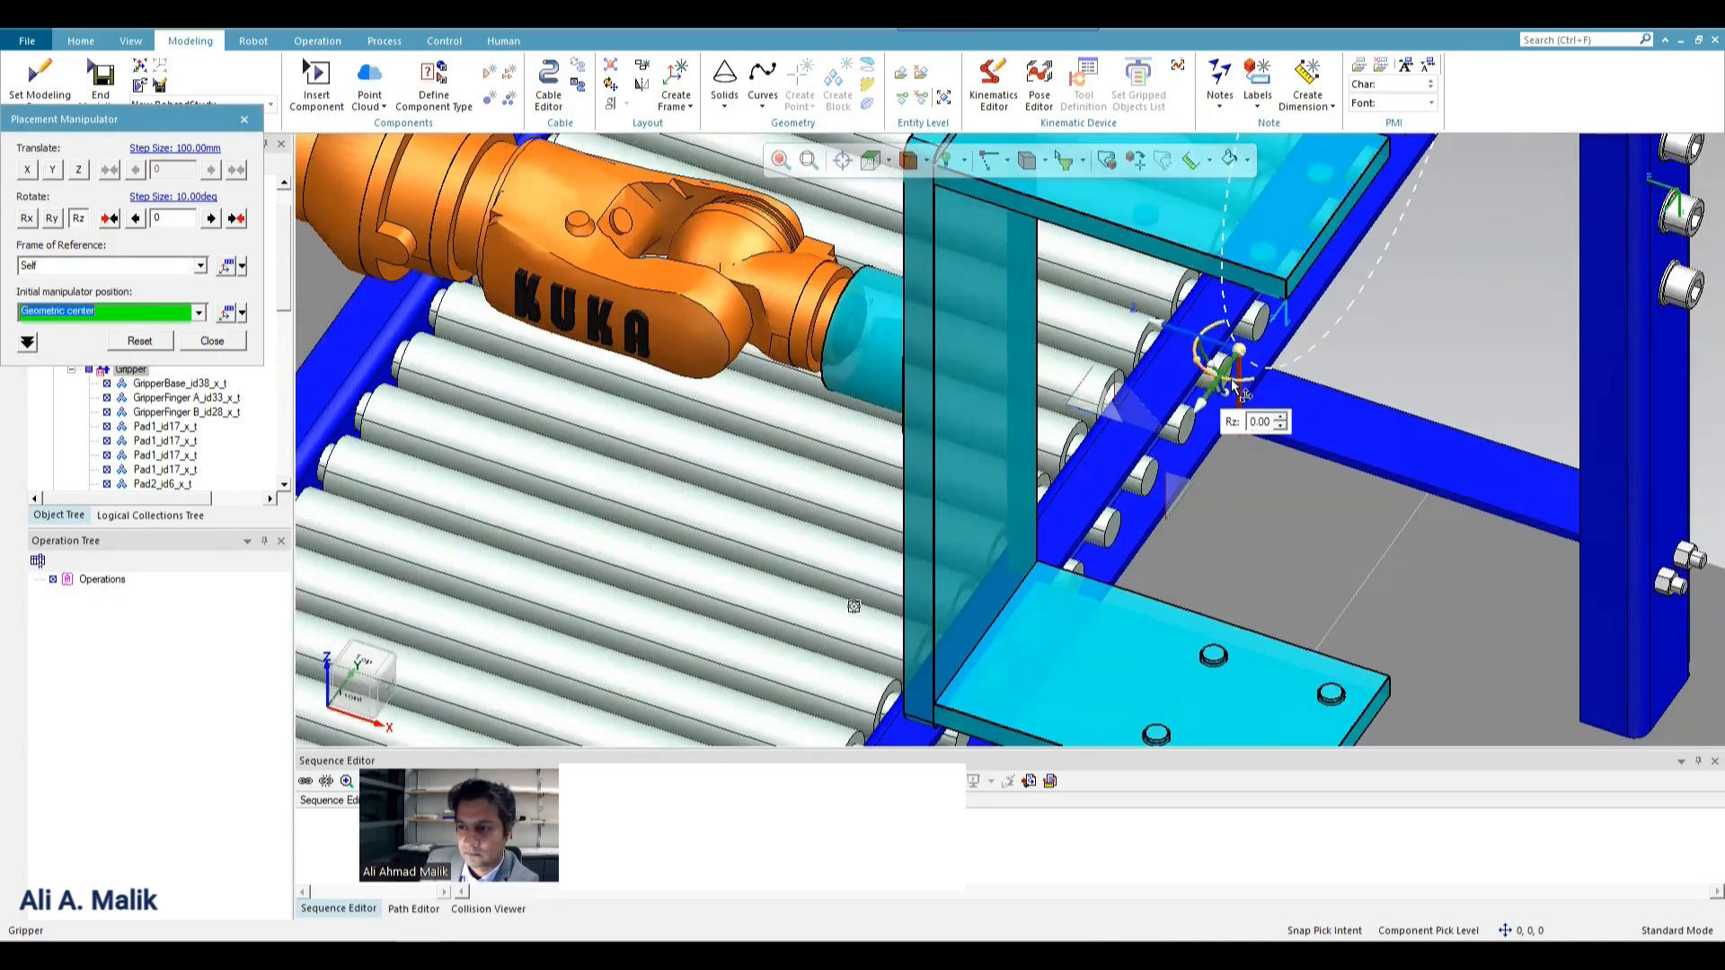
left_click_drag(1232, 404, 1212, 390)
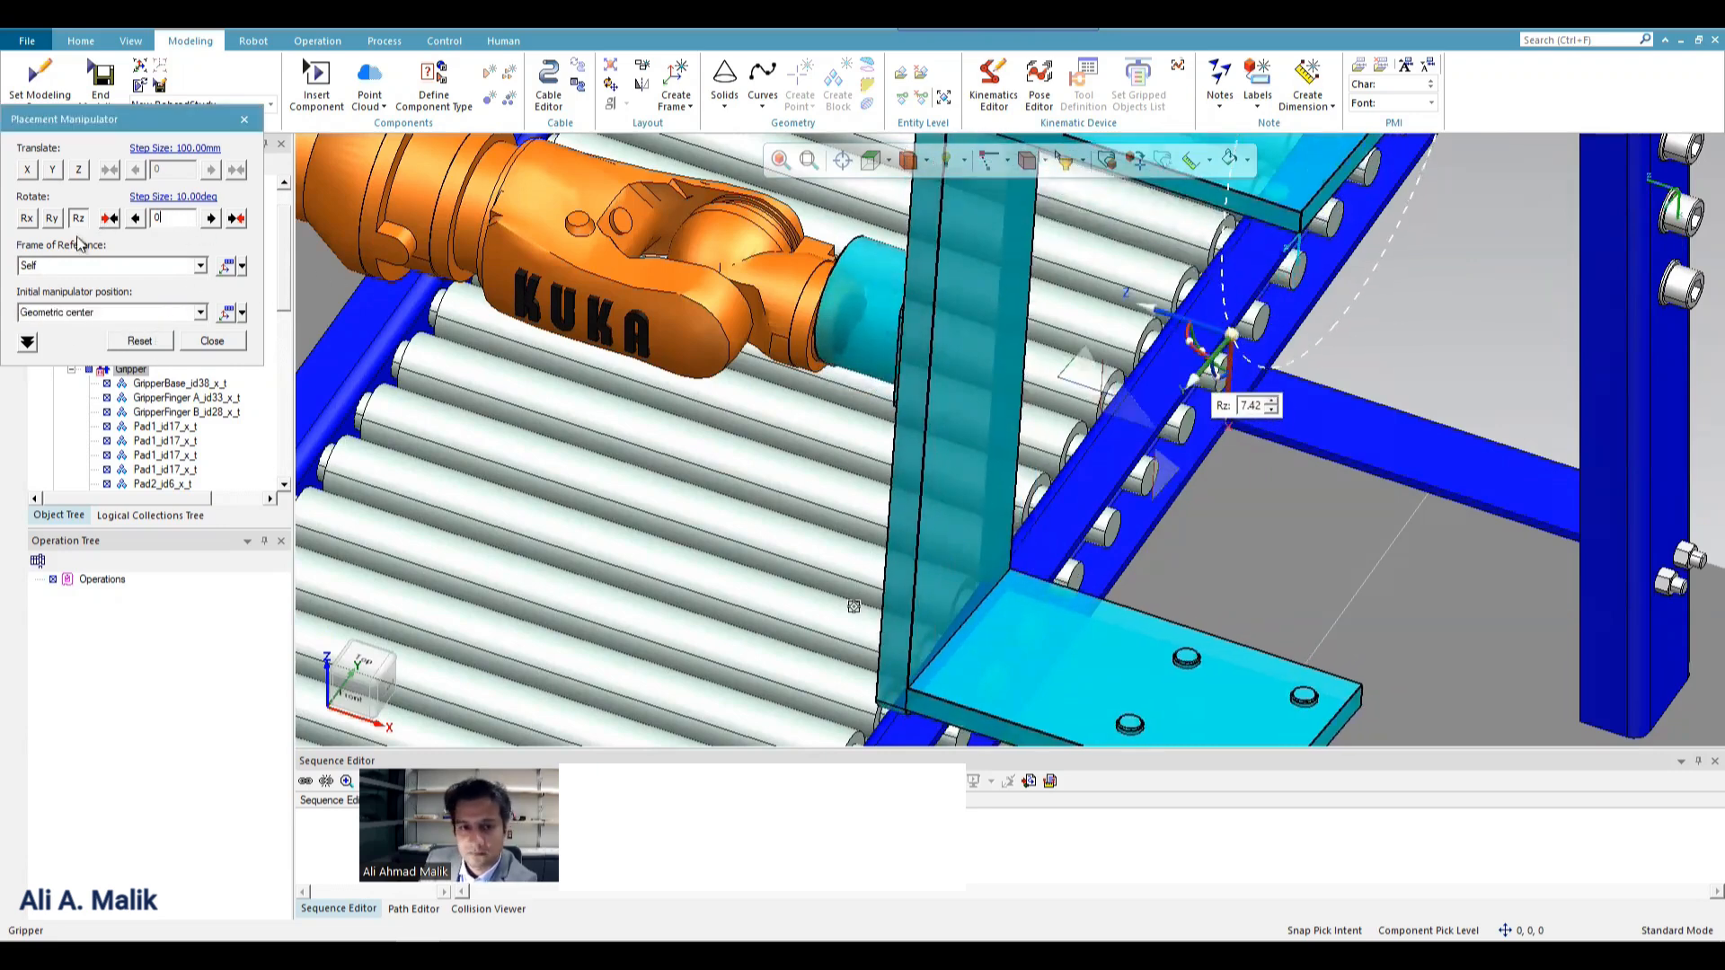
left_click(135, 218)
Set the frame of reference to Geometric center and try Self and Working frame as the initial manipulator position.
left_click(201, 266)
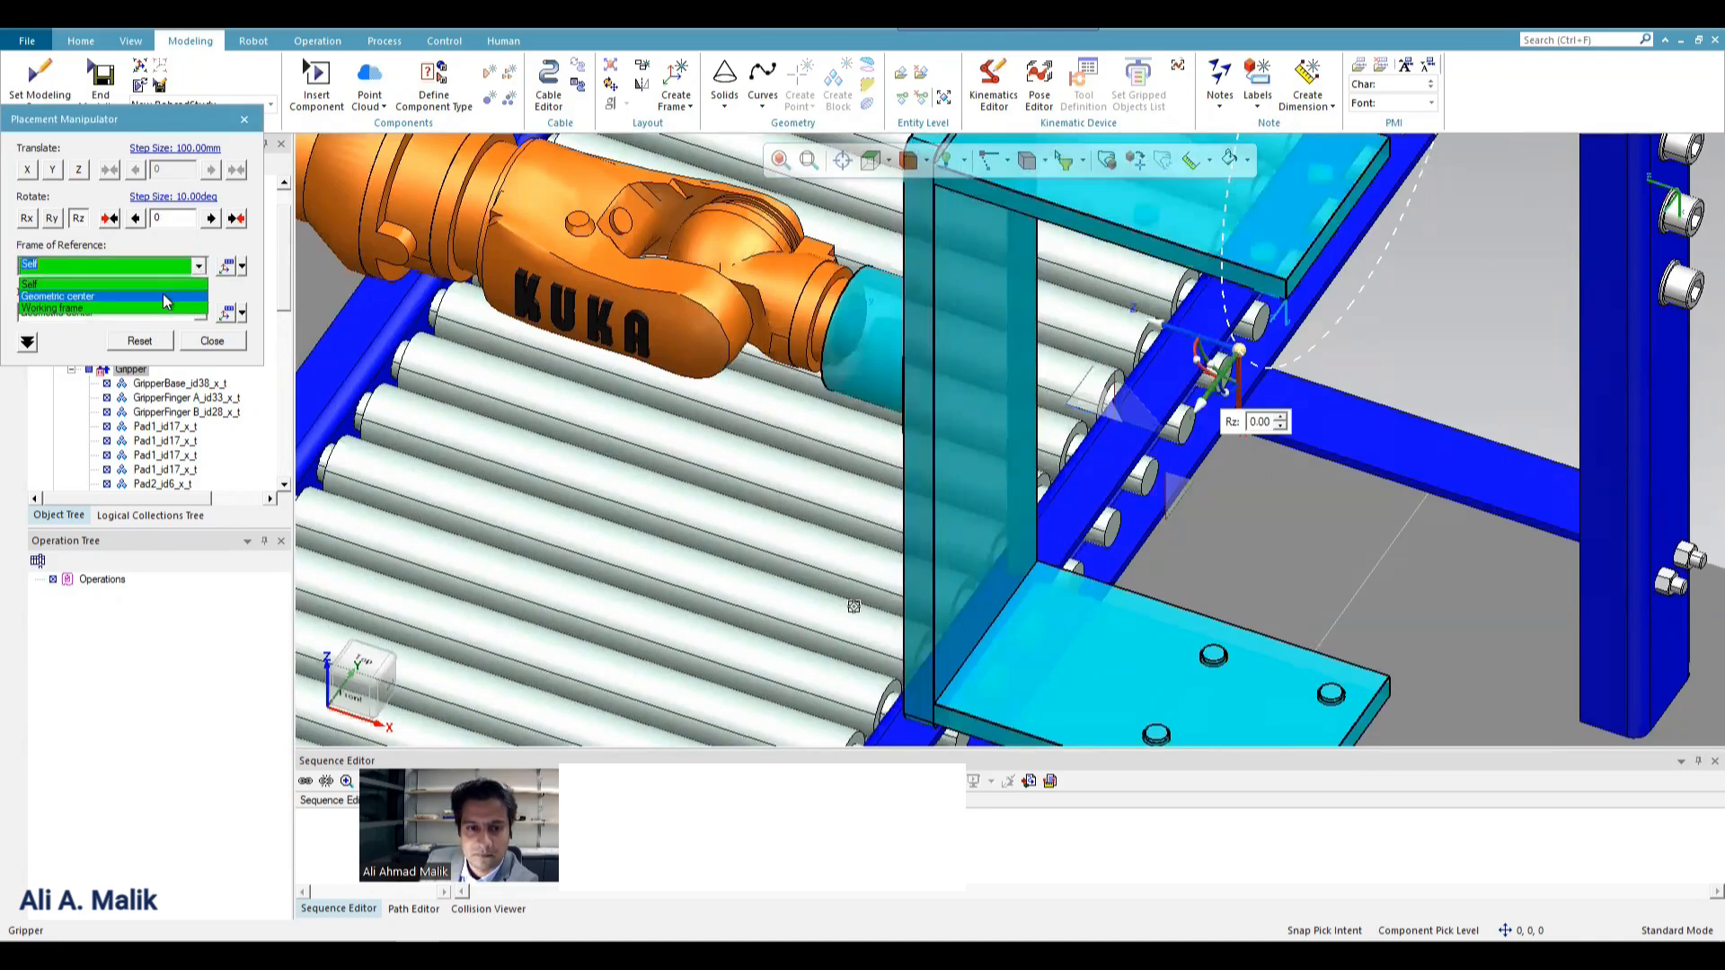
left_click(164, 294)
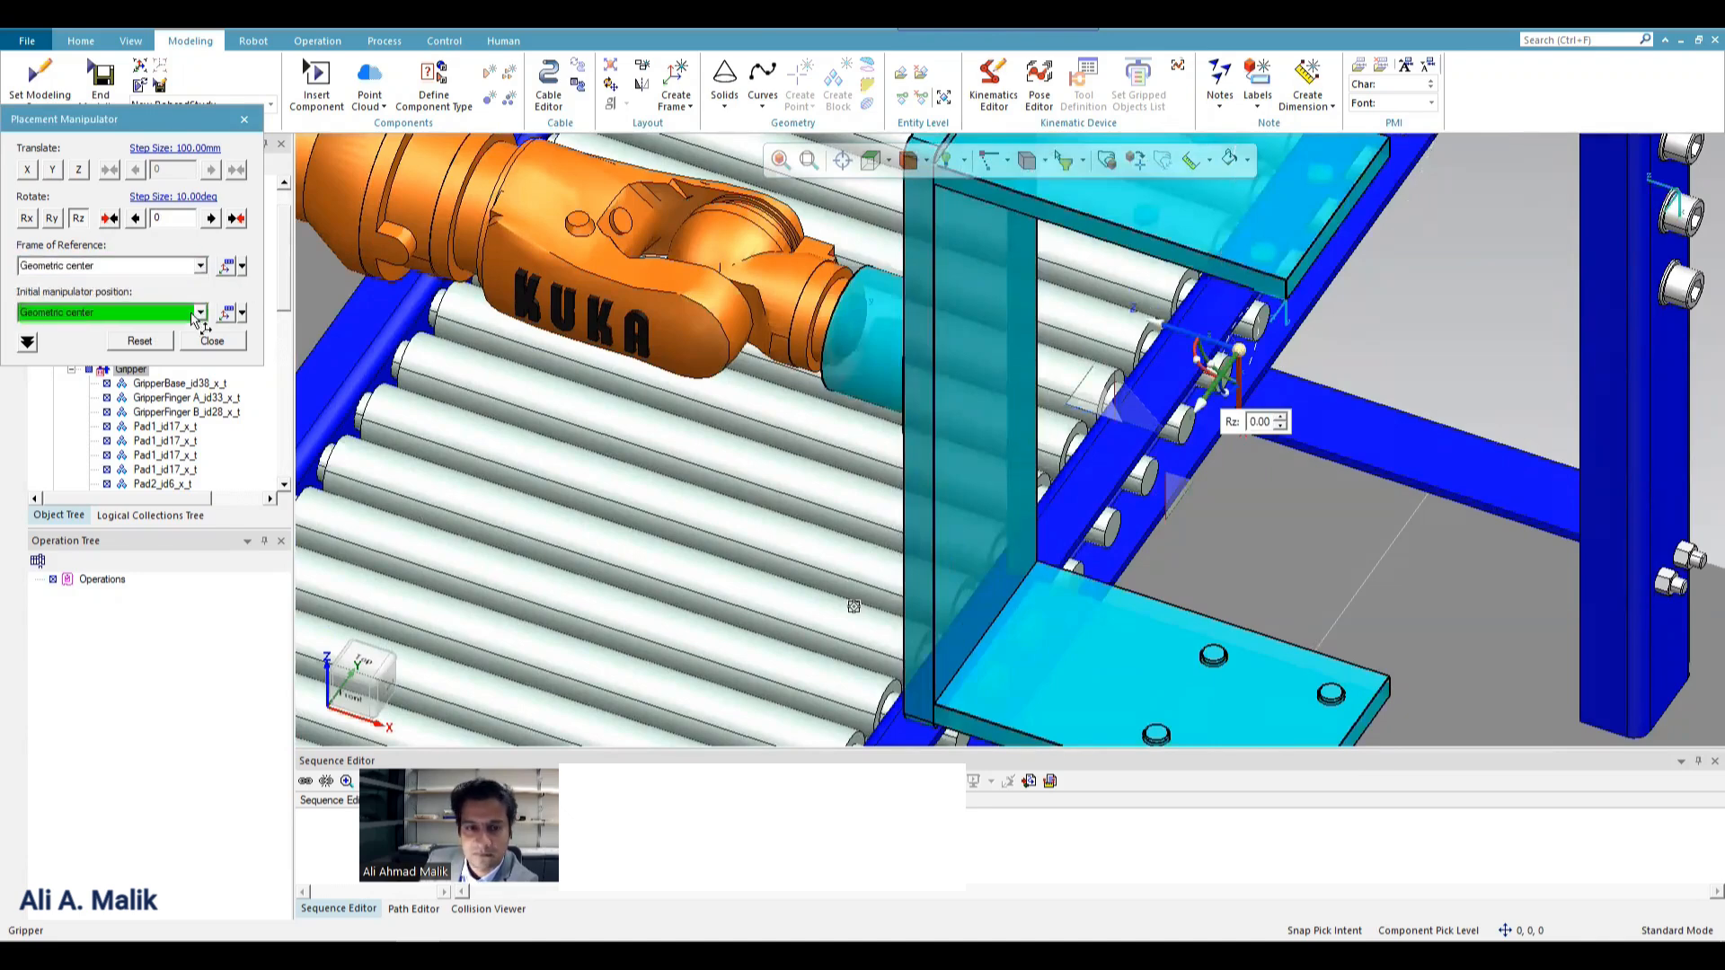
left_click(200, 312)
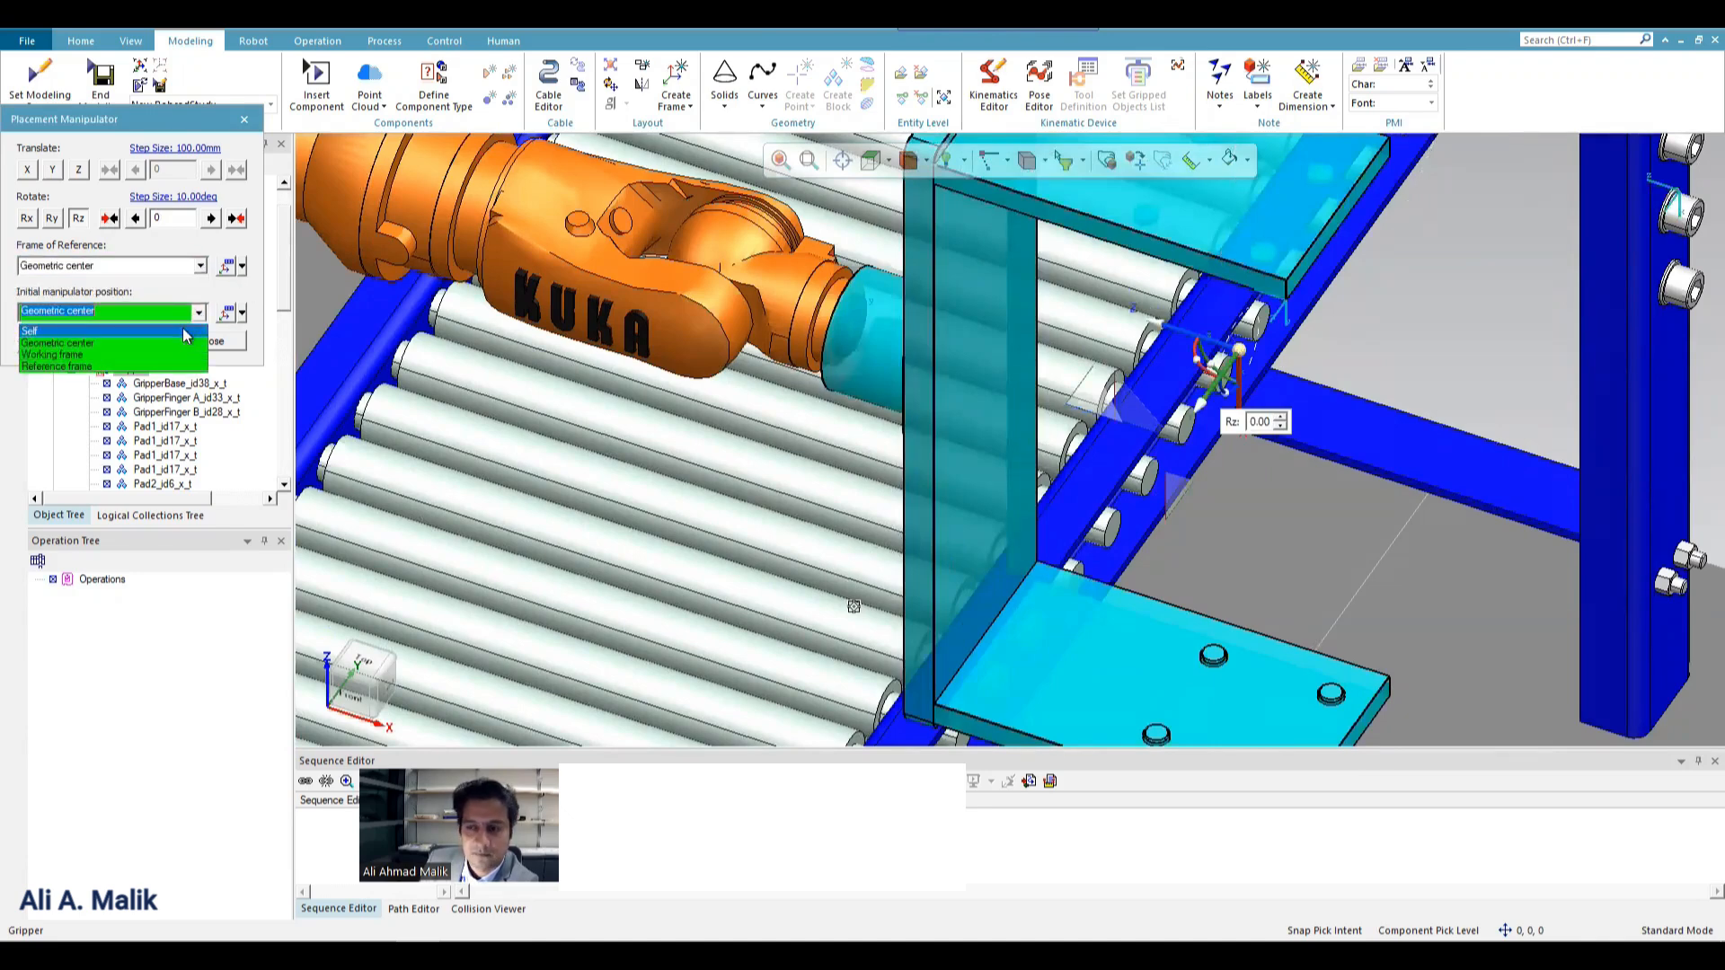
left_click(206, 330)
left_click(199, 313)
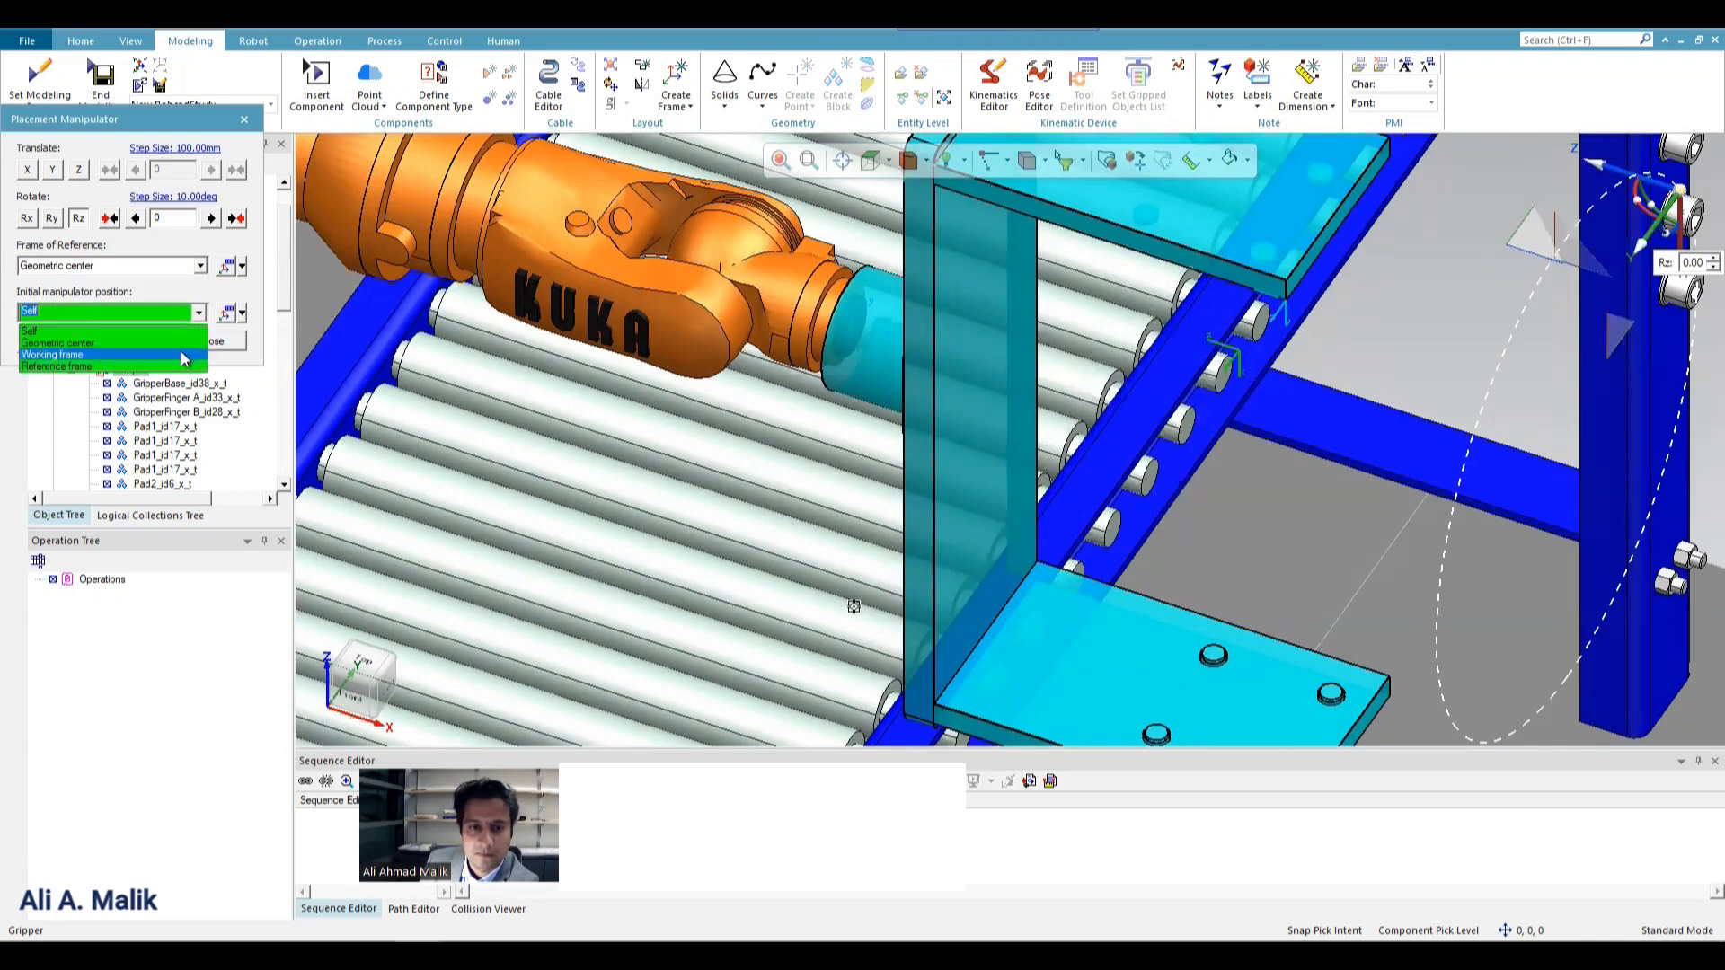
left_click(180, 354)
scroll(578, 411, "down", 5)
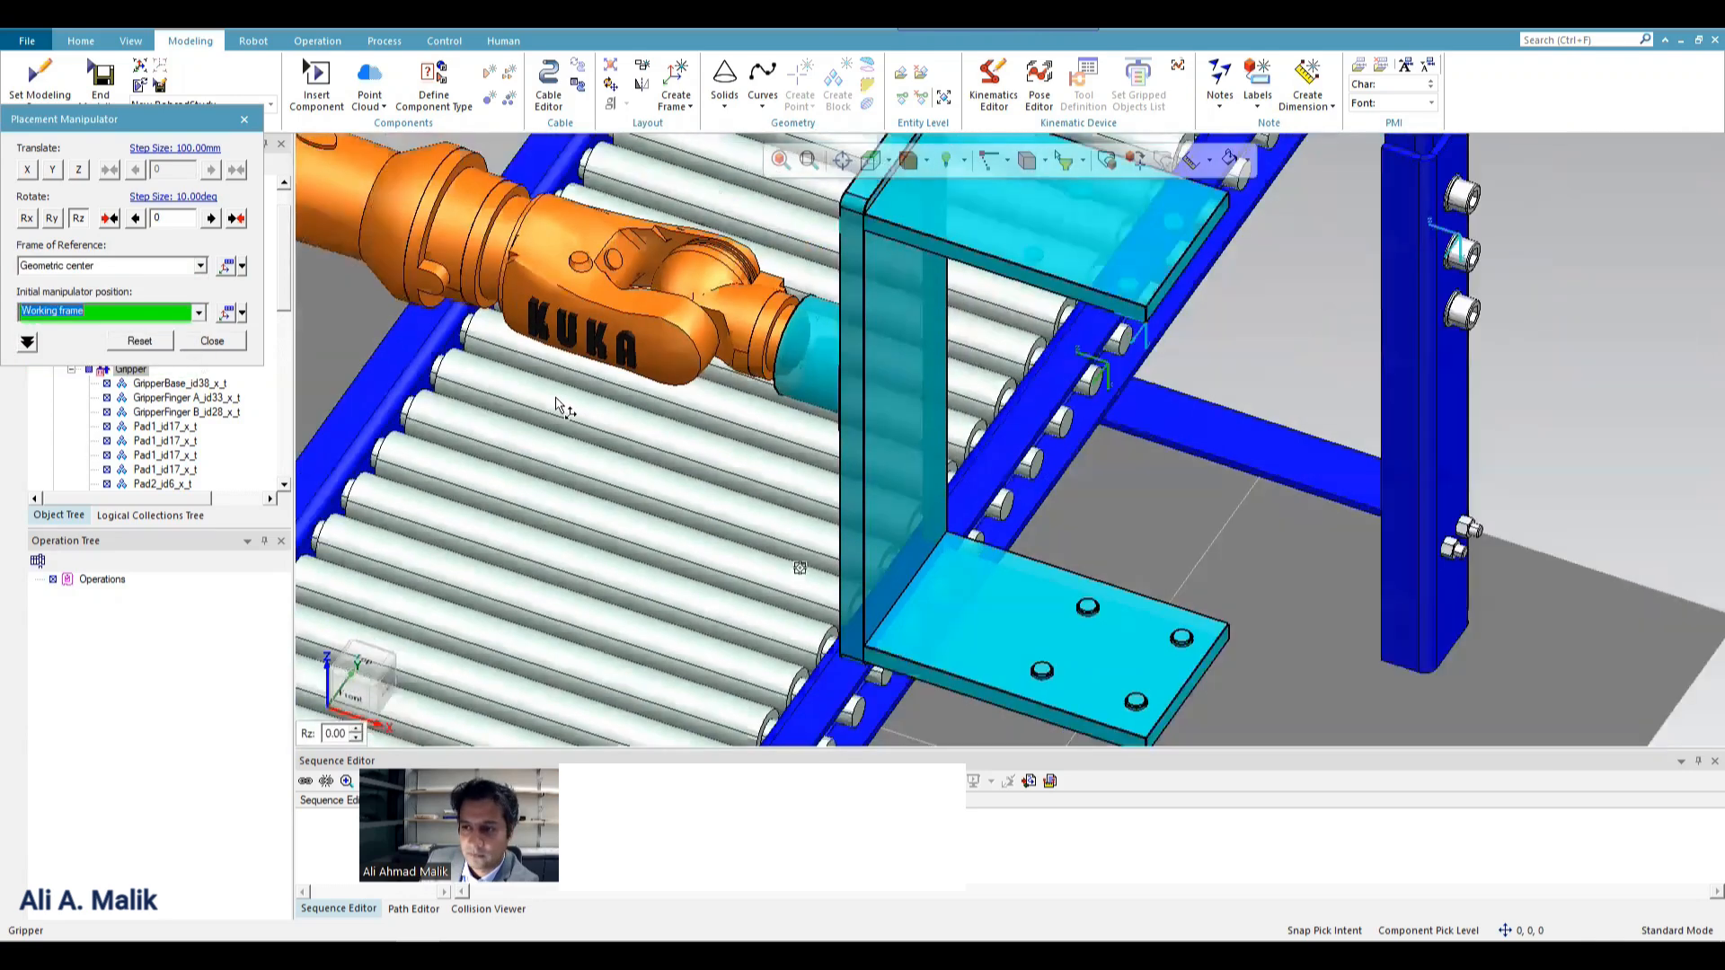
Try rotating the Gripper about 63 degrees around Z from the Reference frame manipulator position, and set the rotation back to 0.
left_click(200, 312)
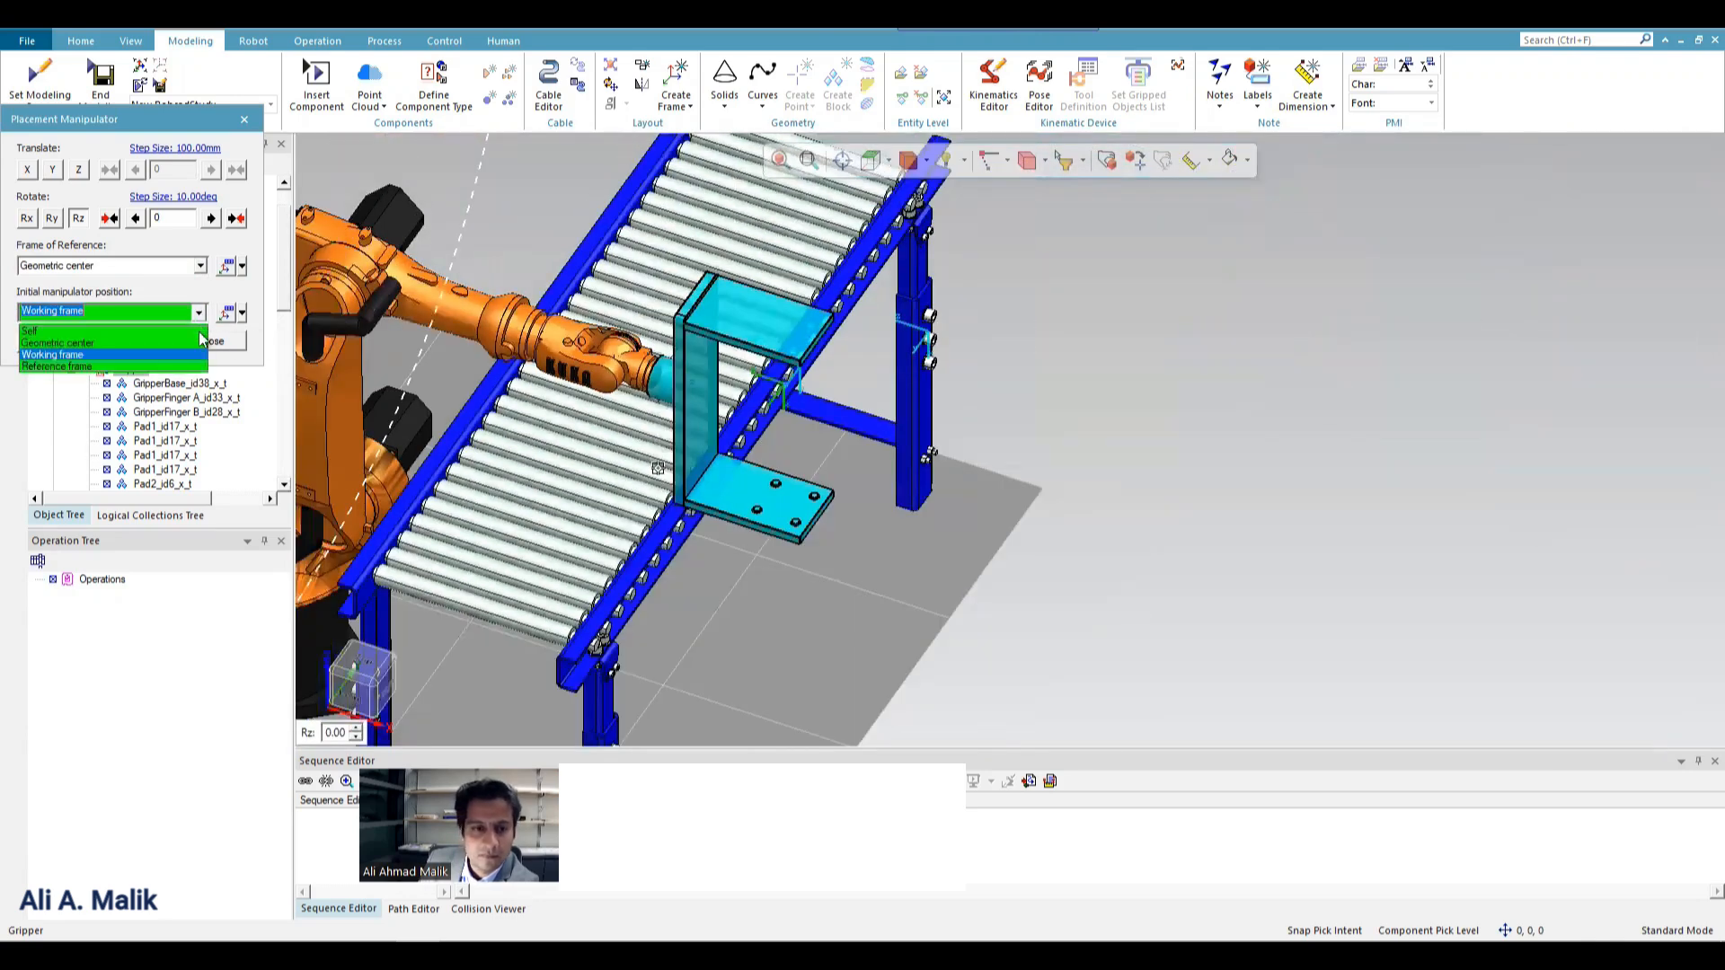
left_click(190, 366)
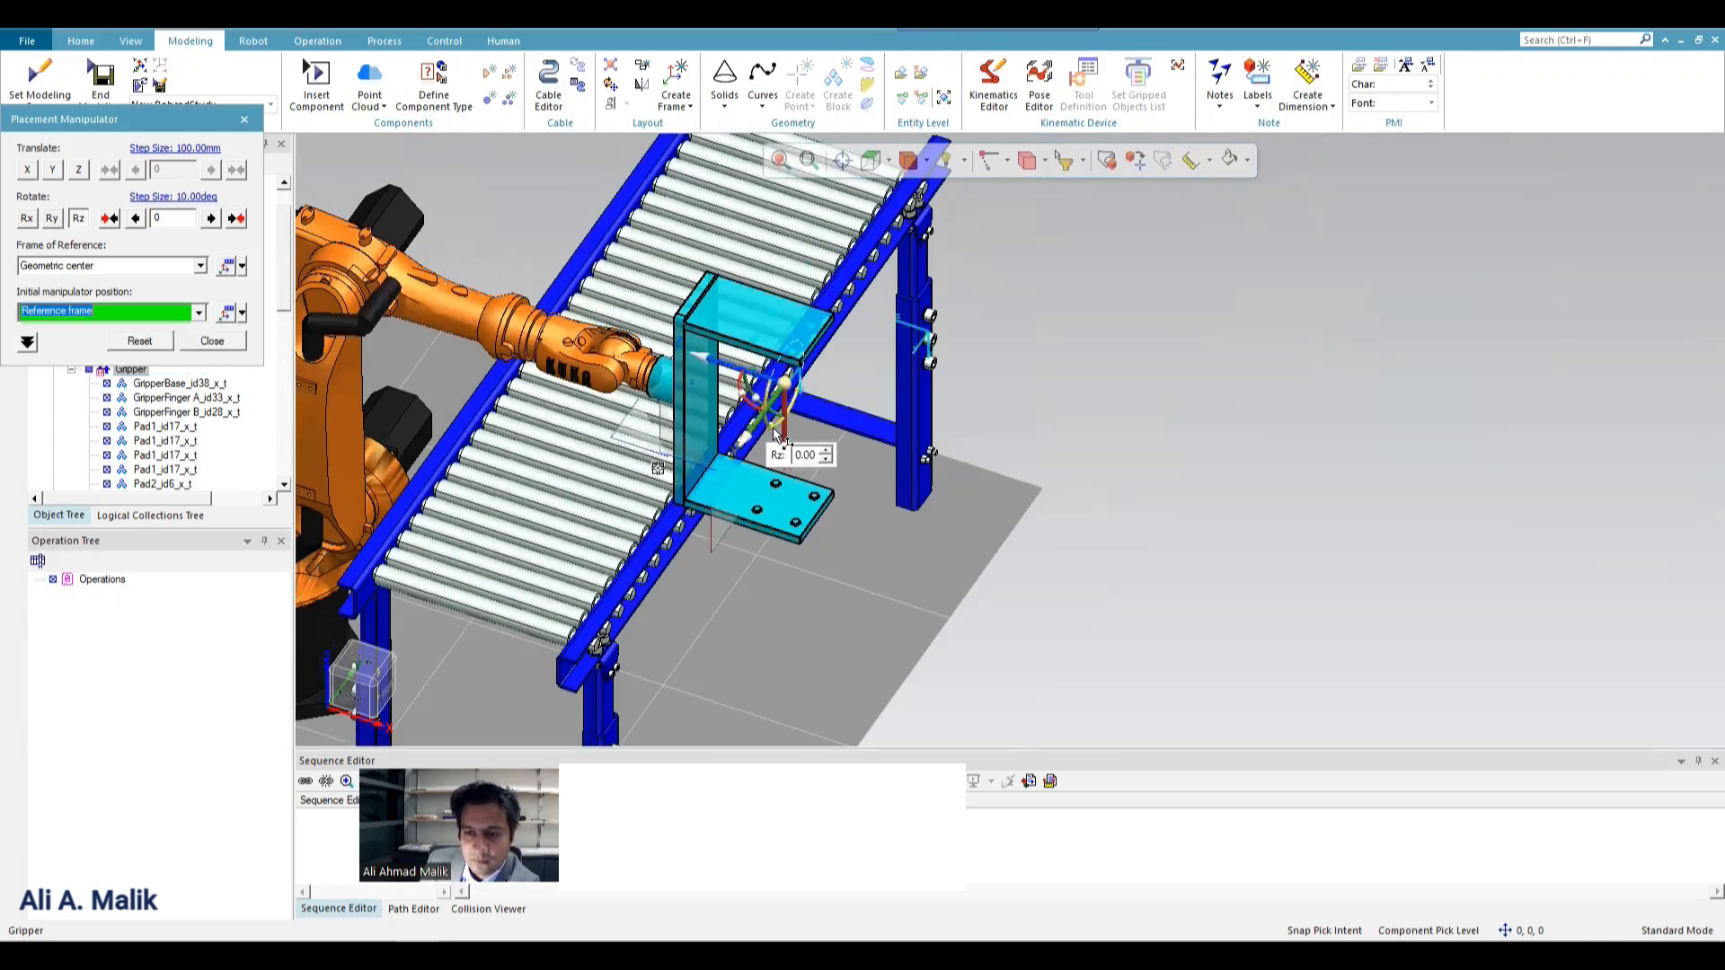
left_click_drag(778, 433, 689, 362)
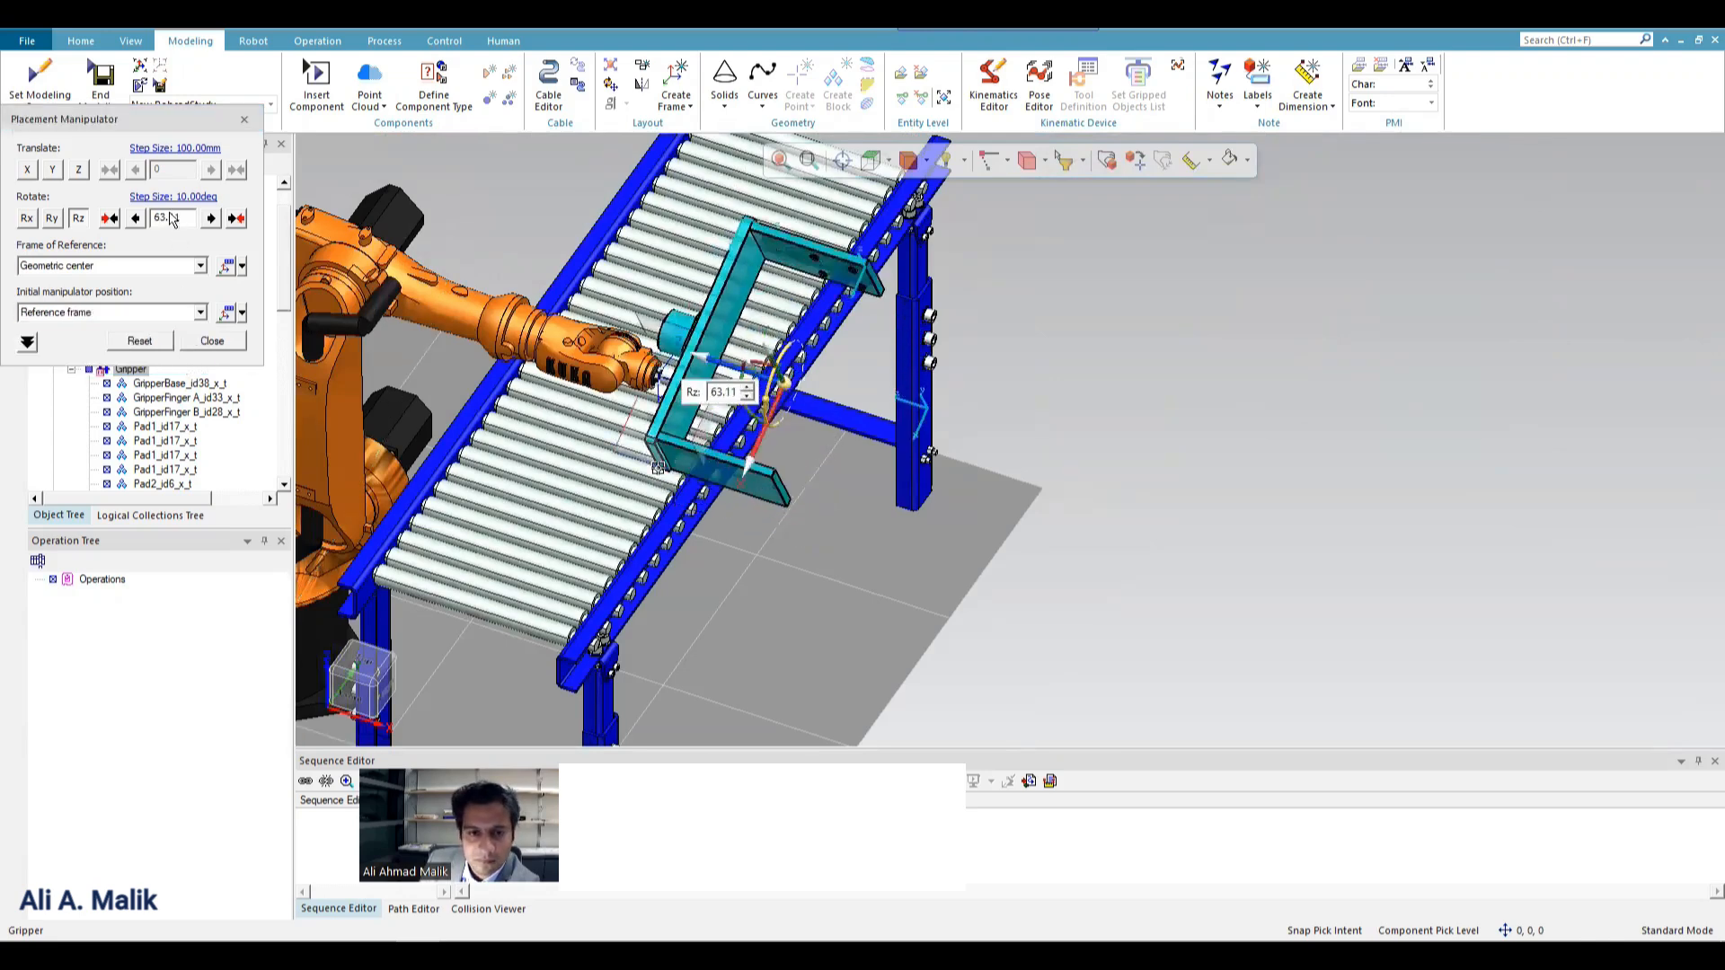
left_click_drag(190, 218, 118, 215)
left_click(115, 219)
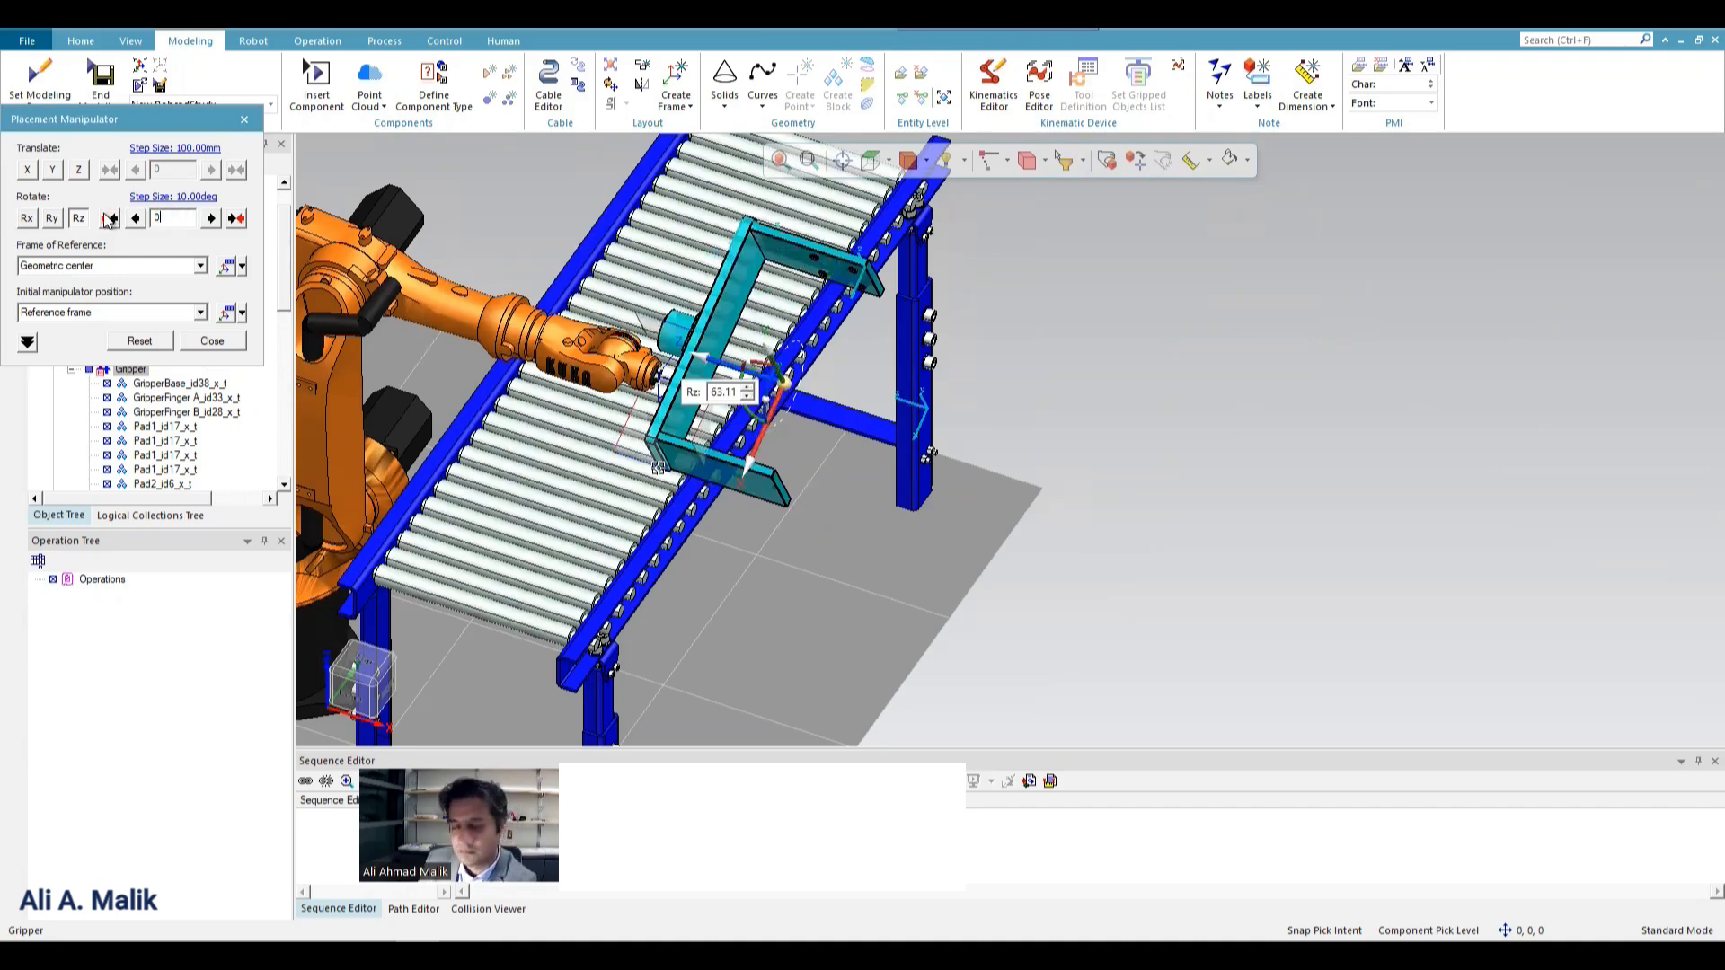
Set the initial manipulator position to Geometric center and rotate the Gripper 90 degrees around Z.
left_click(144, 314)
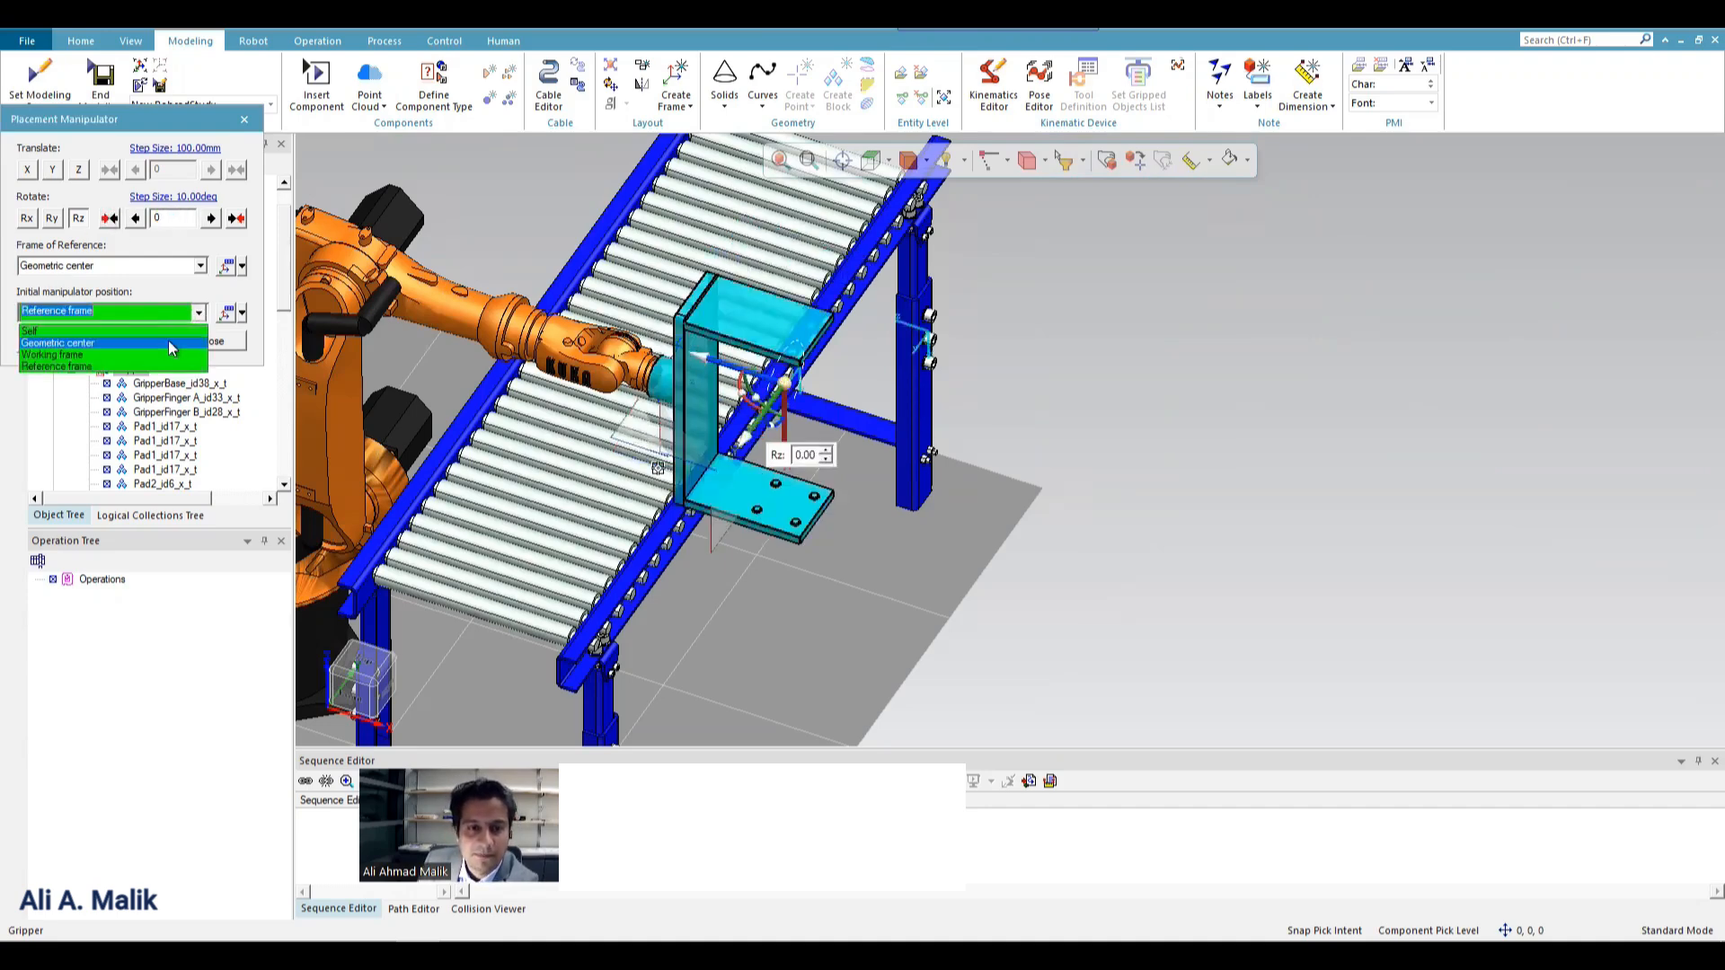
left_click(169, 341)
left_click_drag(774, 401, 768, 392)
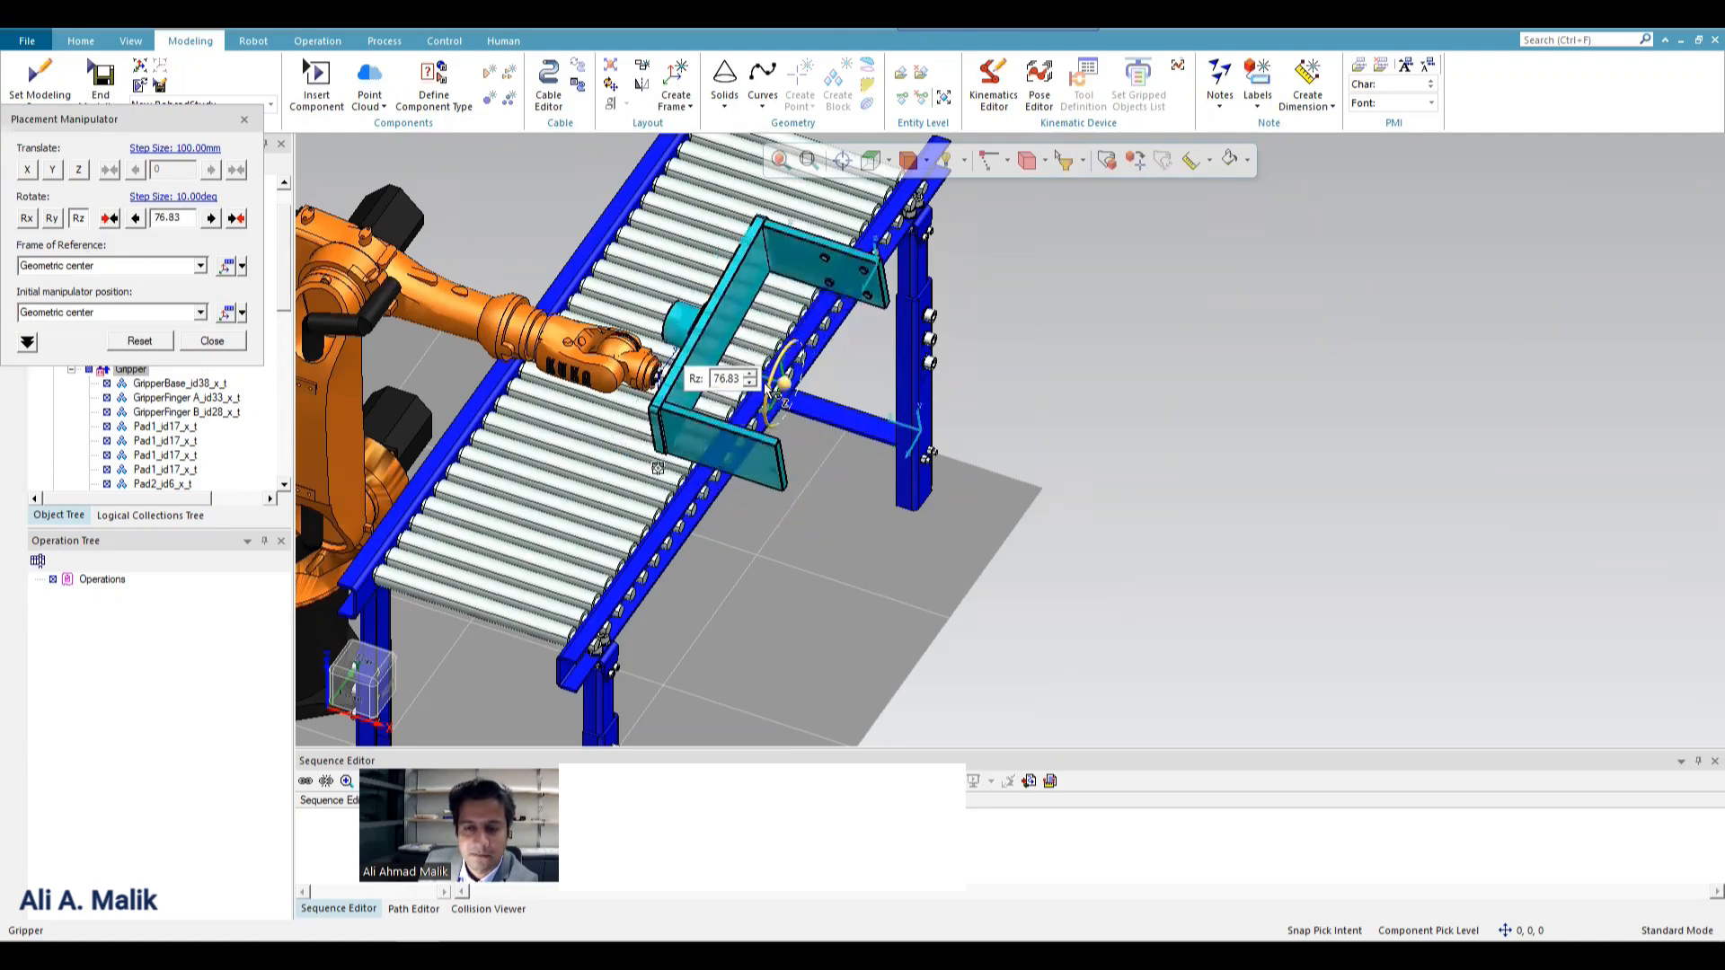
left_click(187, 218)
type("90")
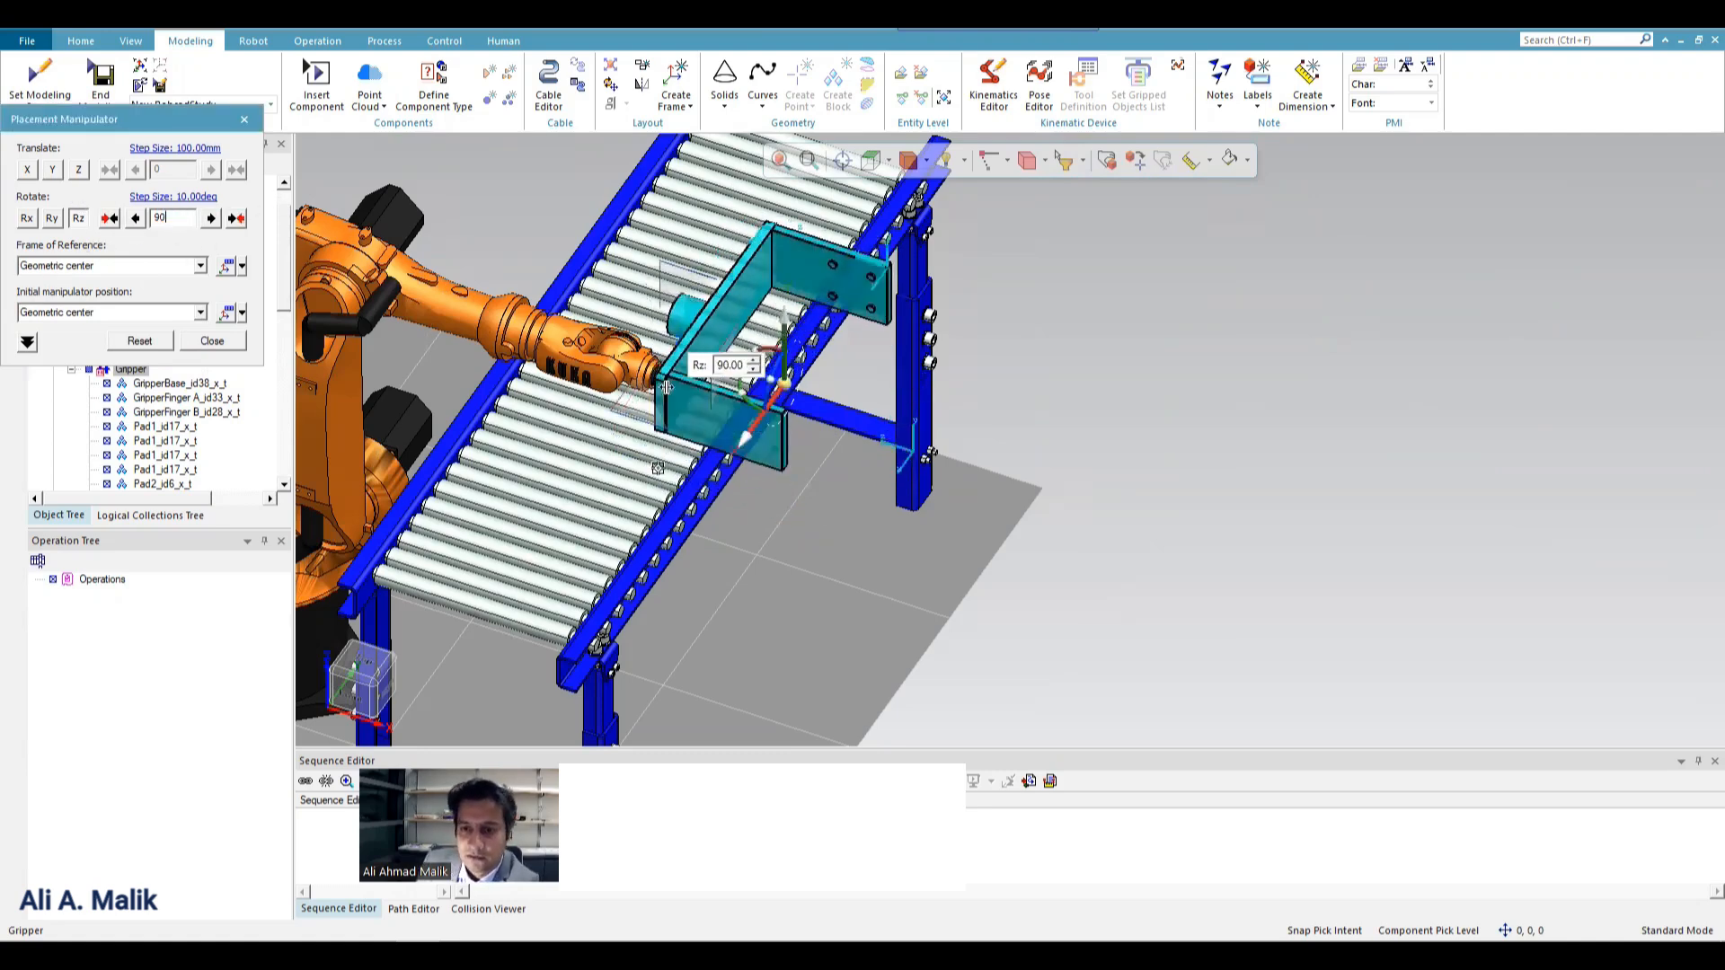
Move the Gripper about 107 mm along X to line it up with the robot wrist as seen from above.
scroll(655, 396, "up", 5)
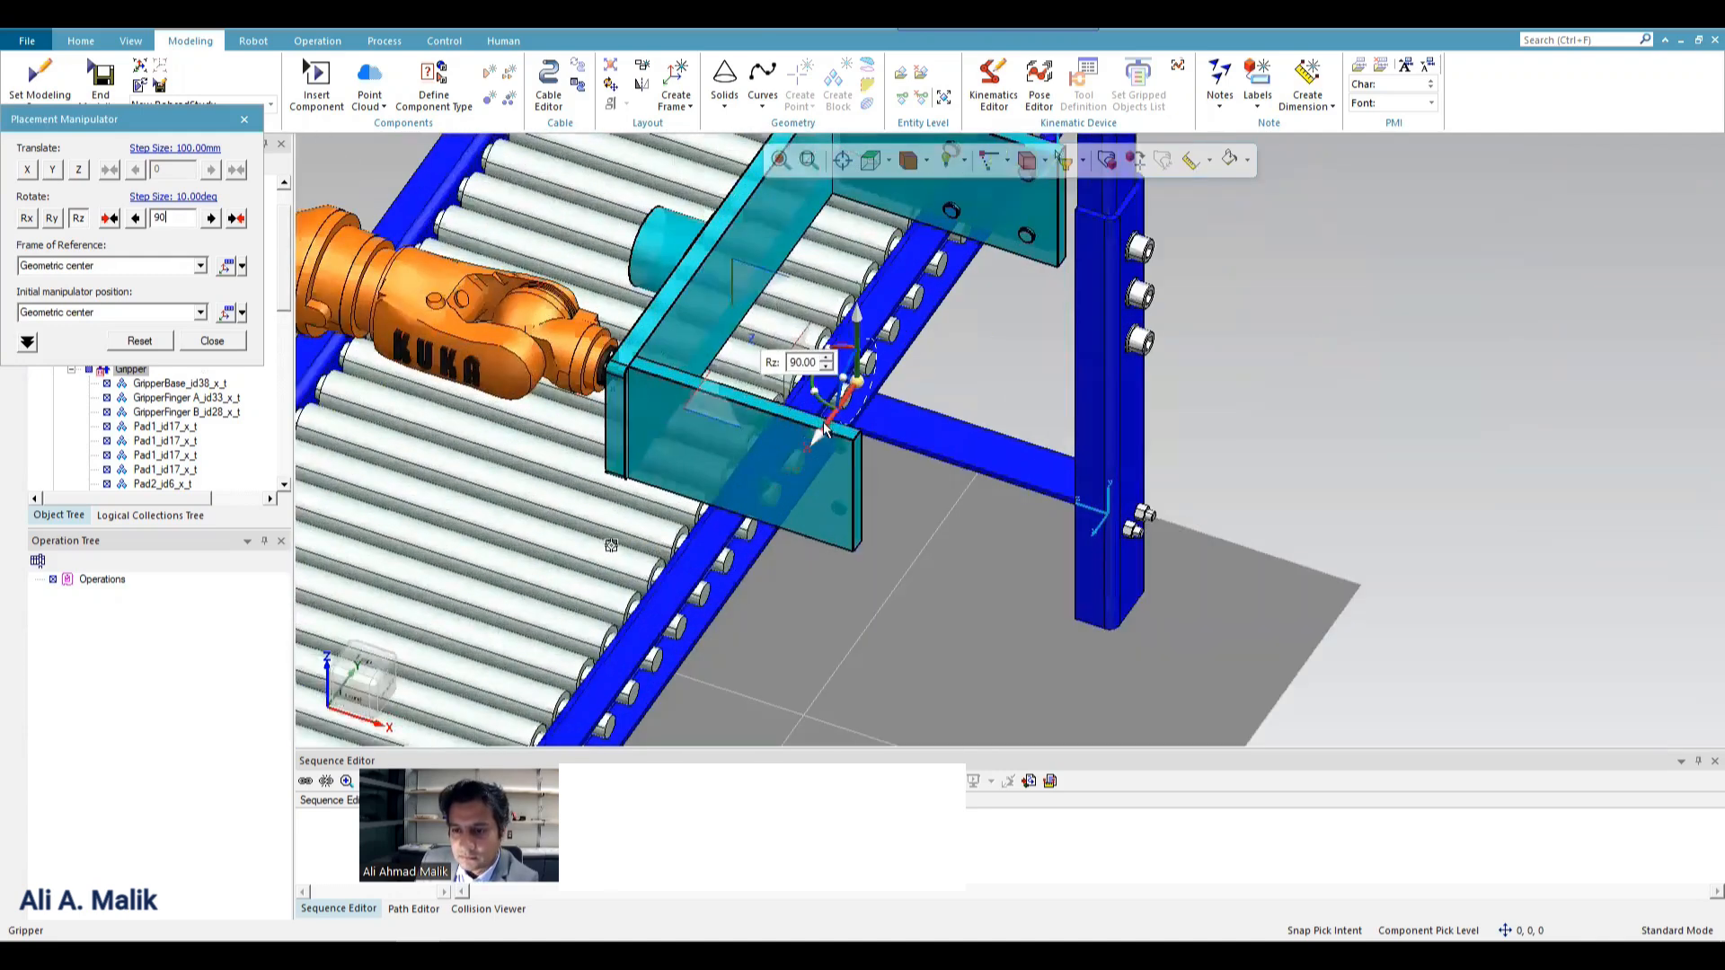
left_click_drag(802, 472, 776, 510)
left_click(868, 156)
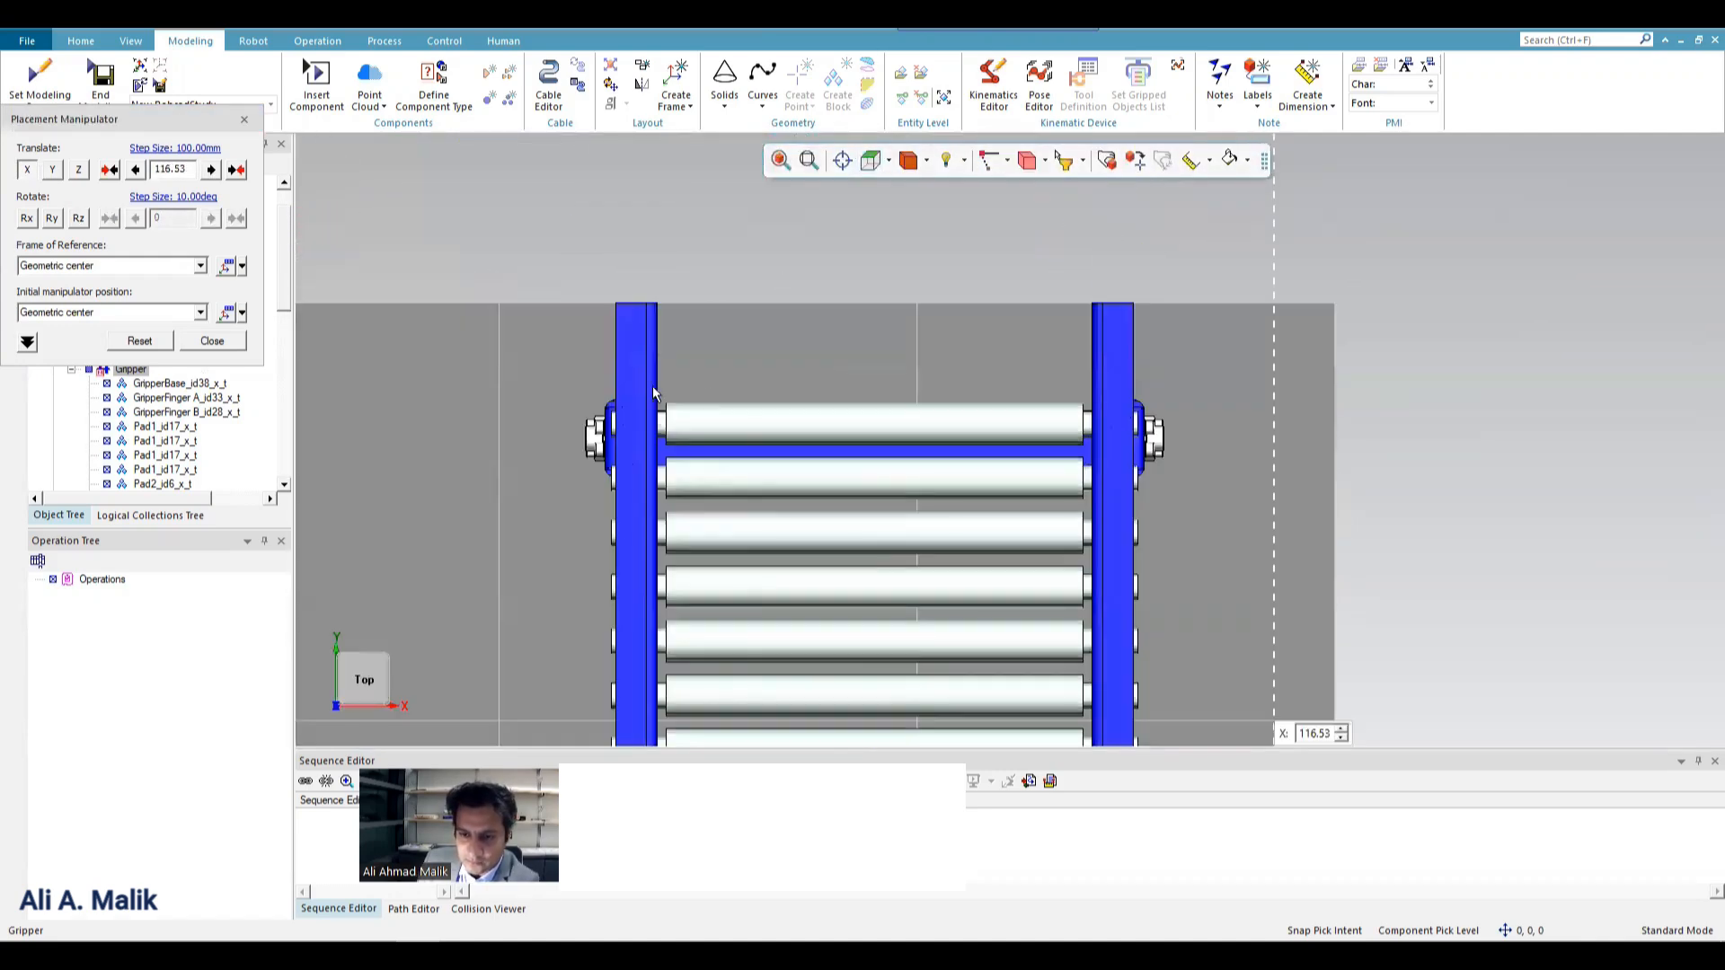
scroll(887, 256, "down", 7)
scroll(936, 455, "up", 8)
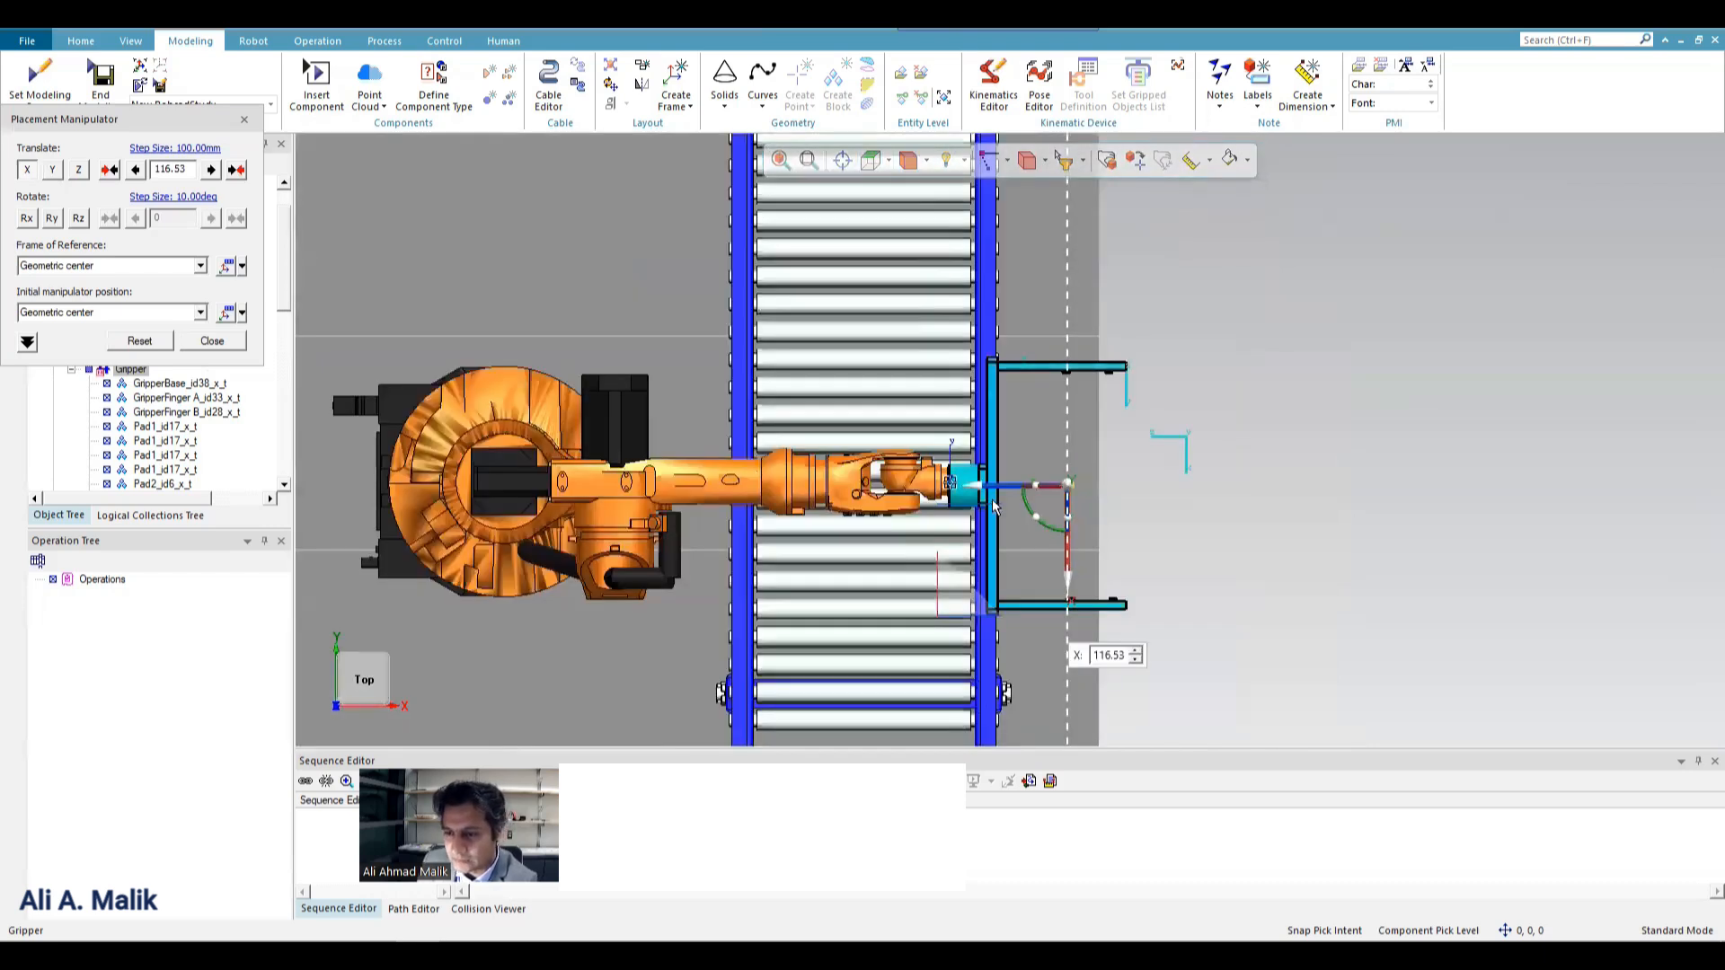
left_click_drag(1130, 580, 1134, 579)
Lower the Gripper to the robot wrist's height by moving it about -105 mm along Y, and close the Placement Manipulator.
left_click(900, 161)
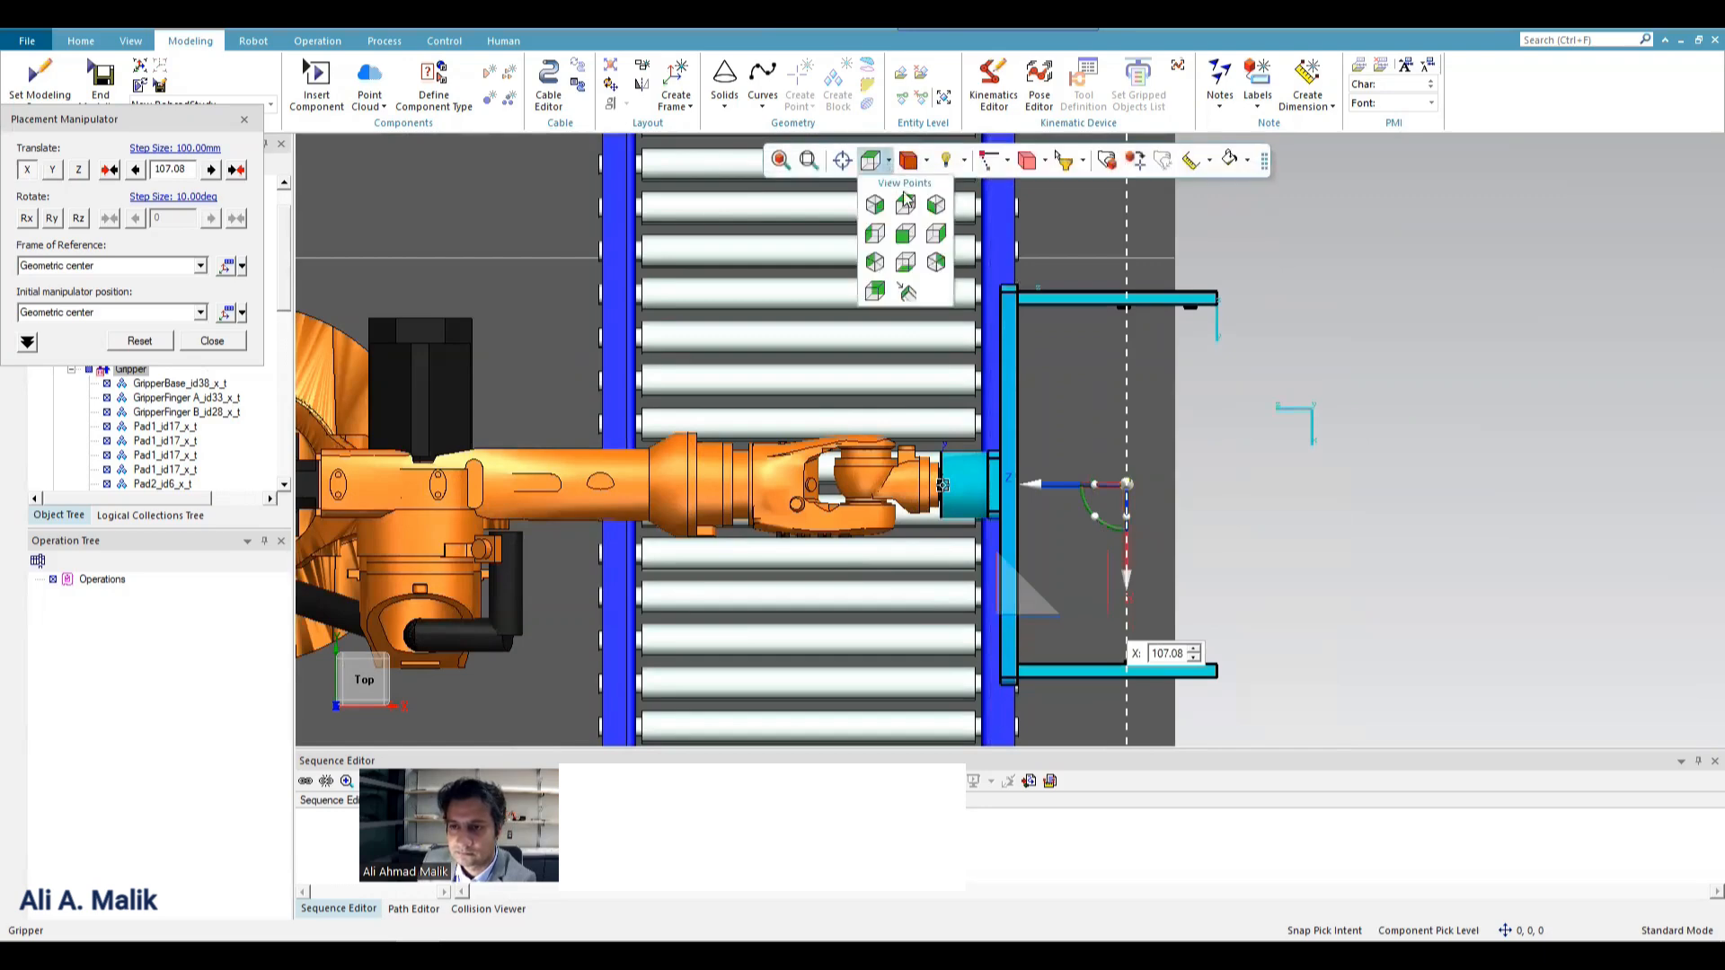
left_click(876, 240)
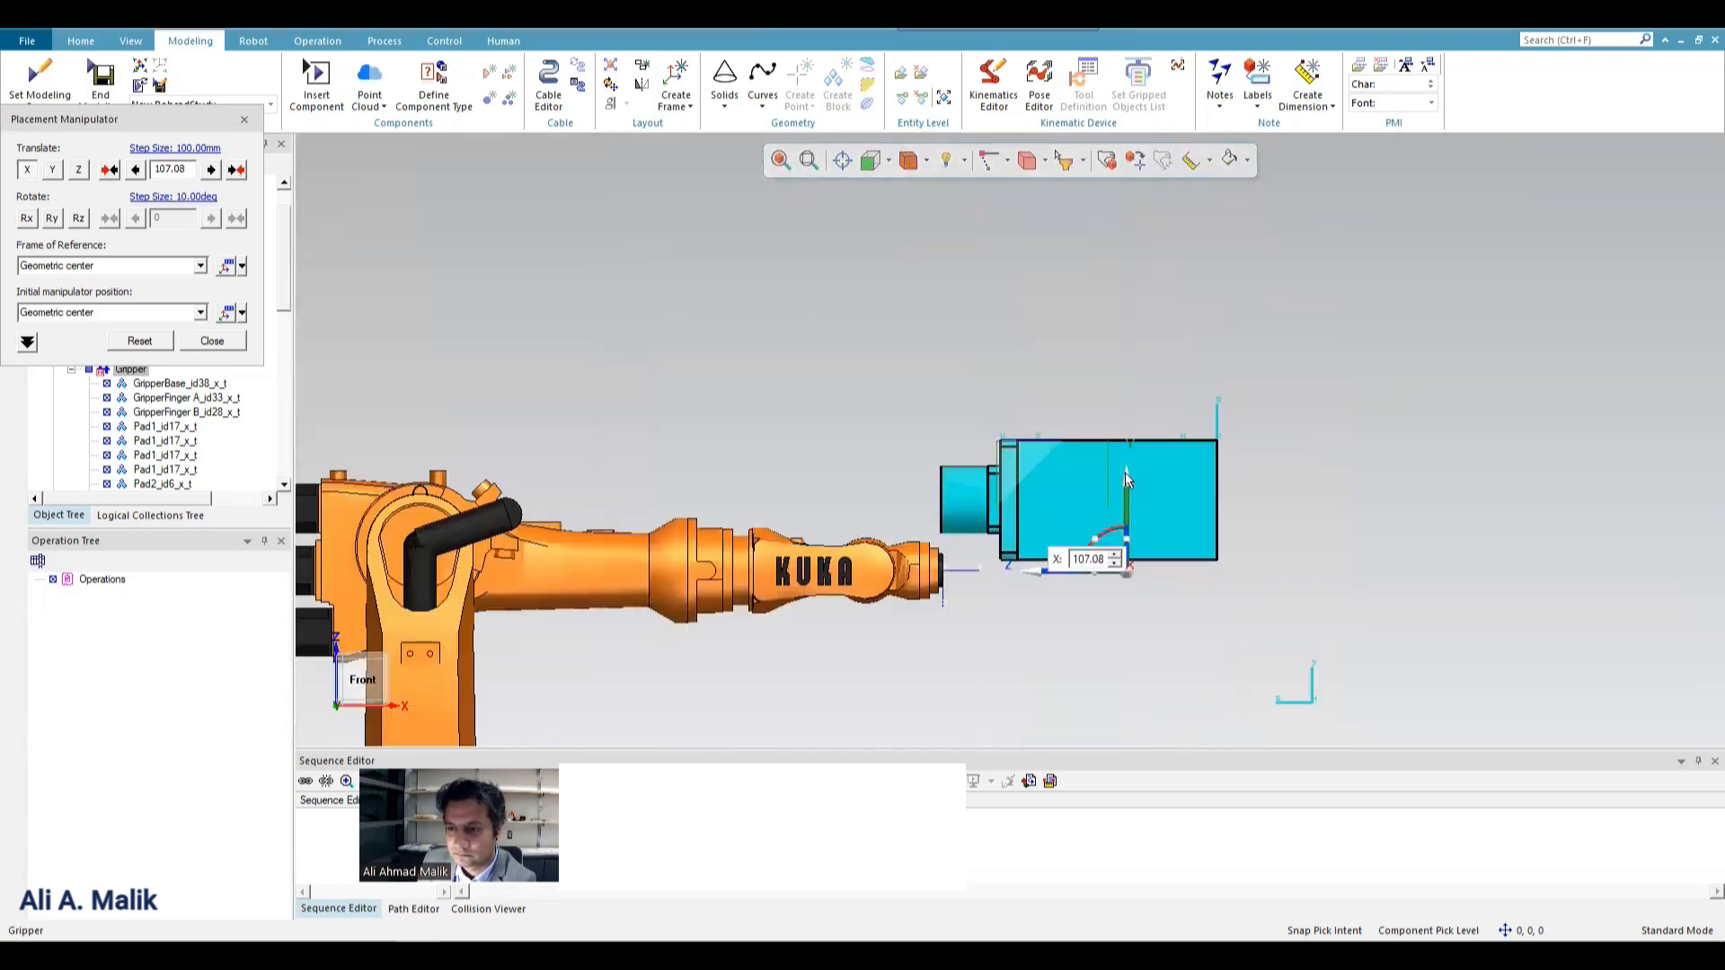
left_click_drag(1126, 477, 1139, 547)
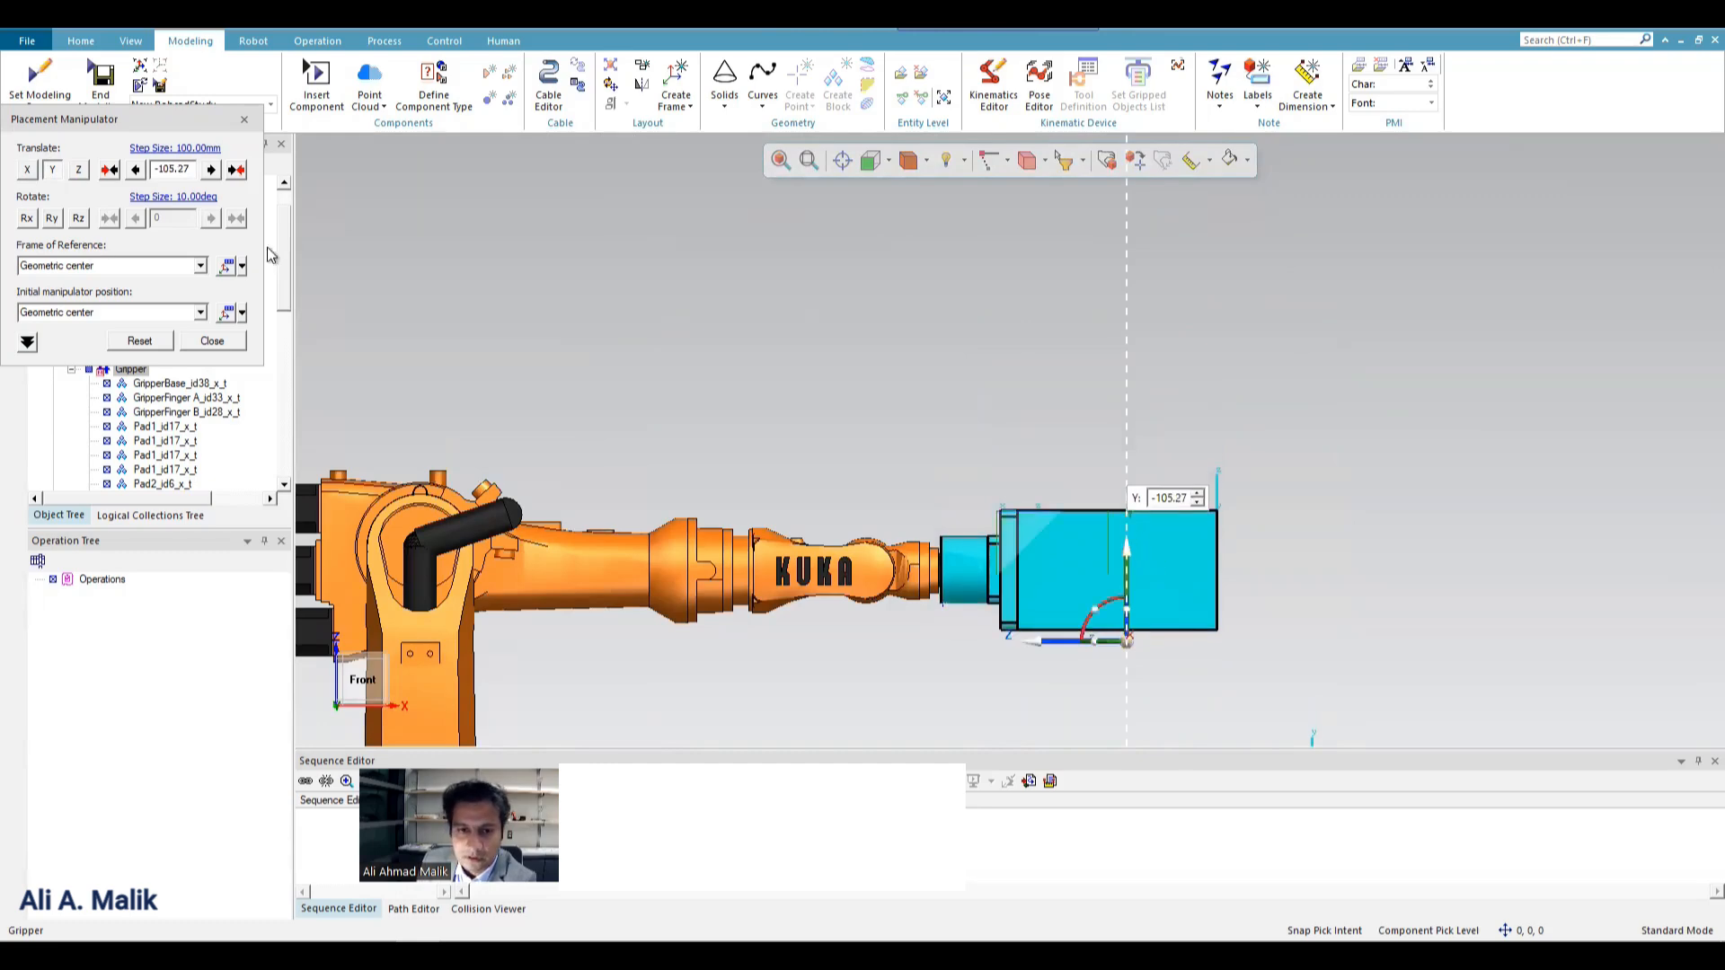
left_click(239, 344)
Test the Gripper's mounting by jogging the kr6_2 robot's TCPF to about -200 mm along X, reset the pose and close Robot Jog.
middle_click_drag(907, 370, 956, 568)
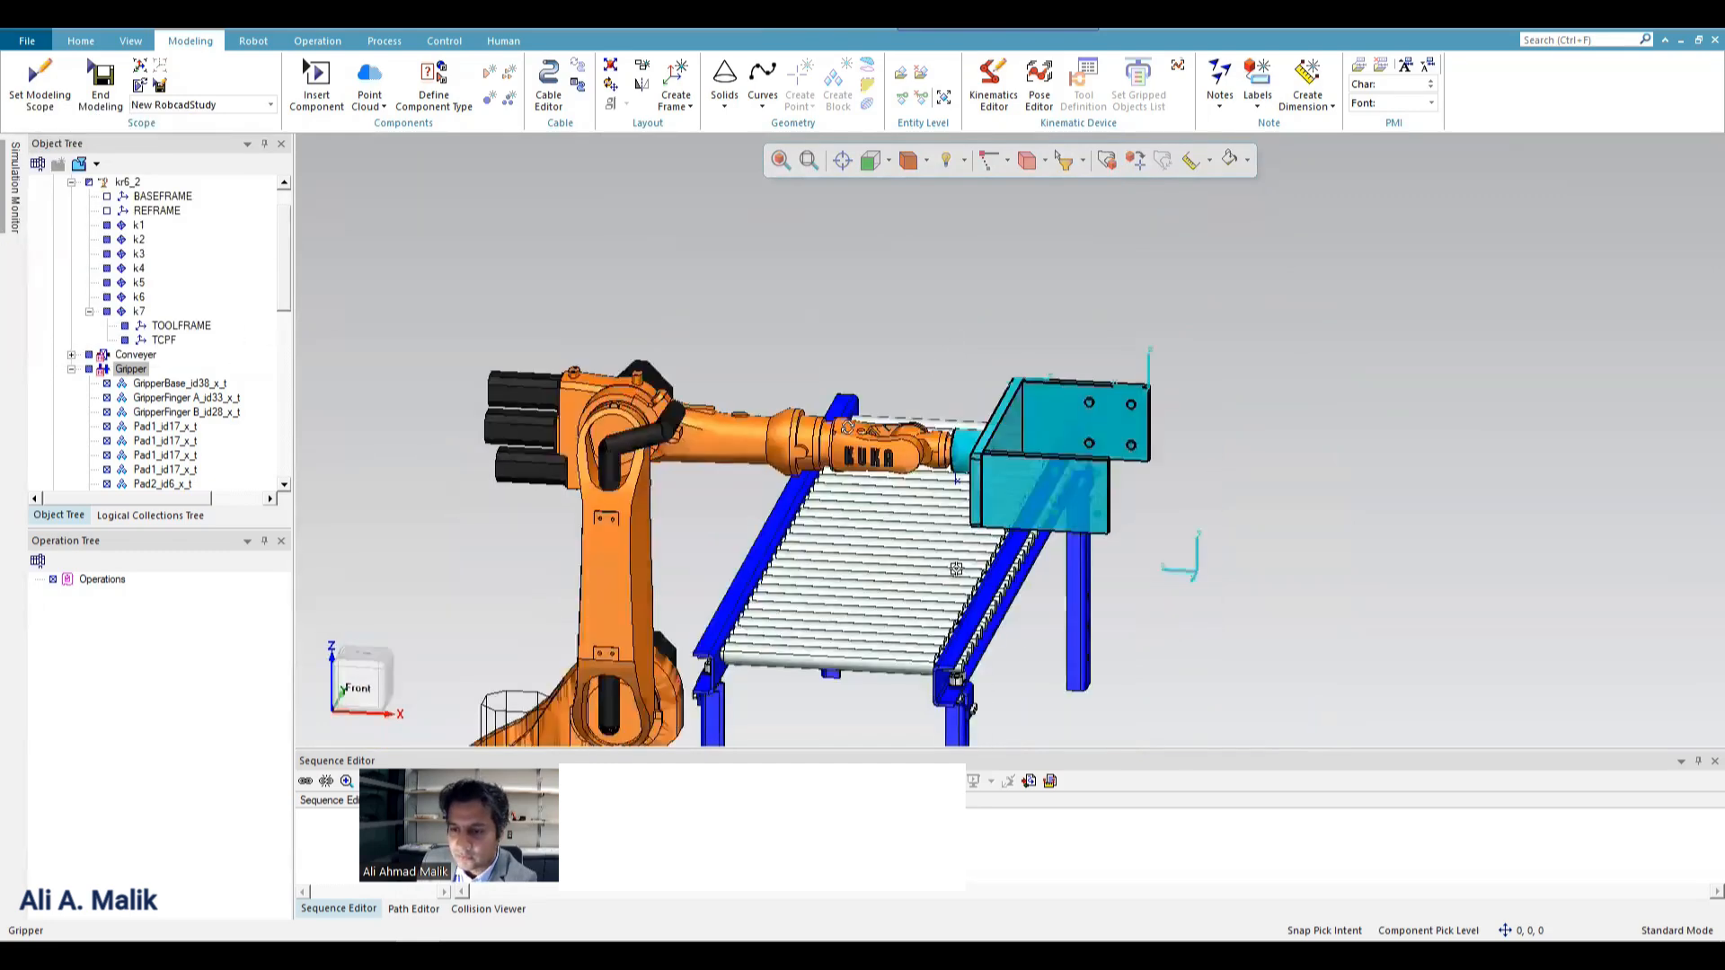
middle_click_drag(847, 428, 836, 319)
left_click(868, 298)
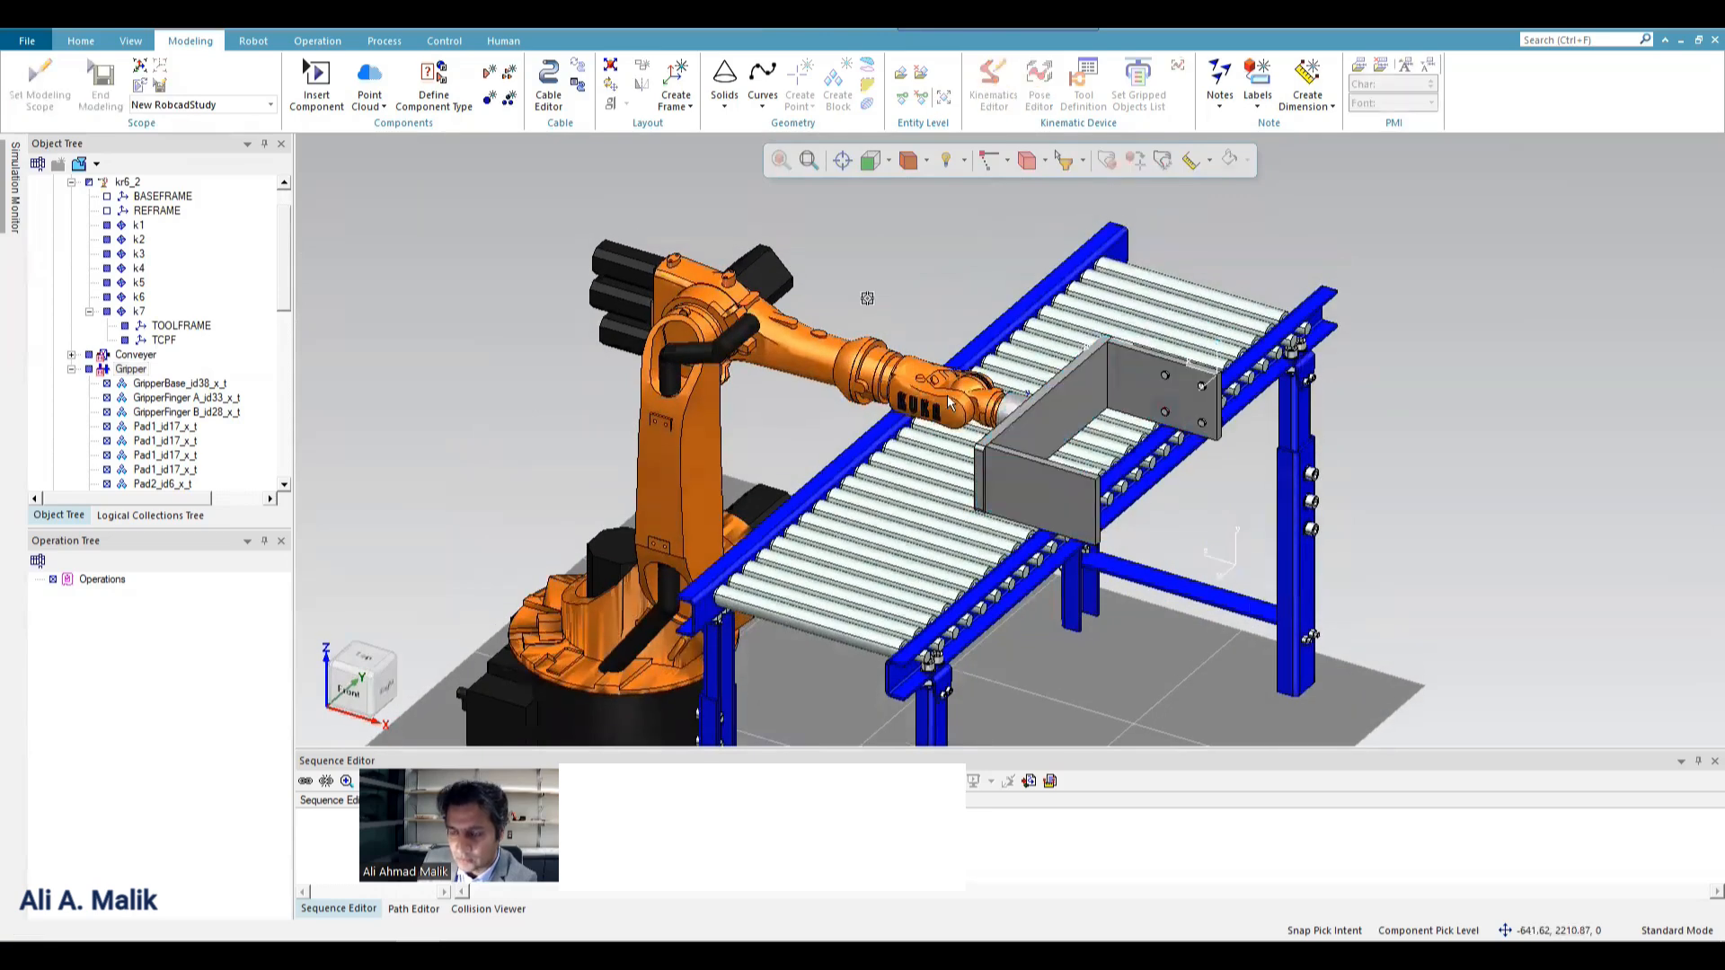
right_click(940, 393)
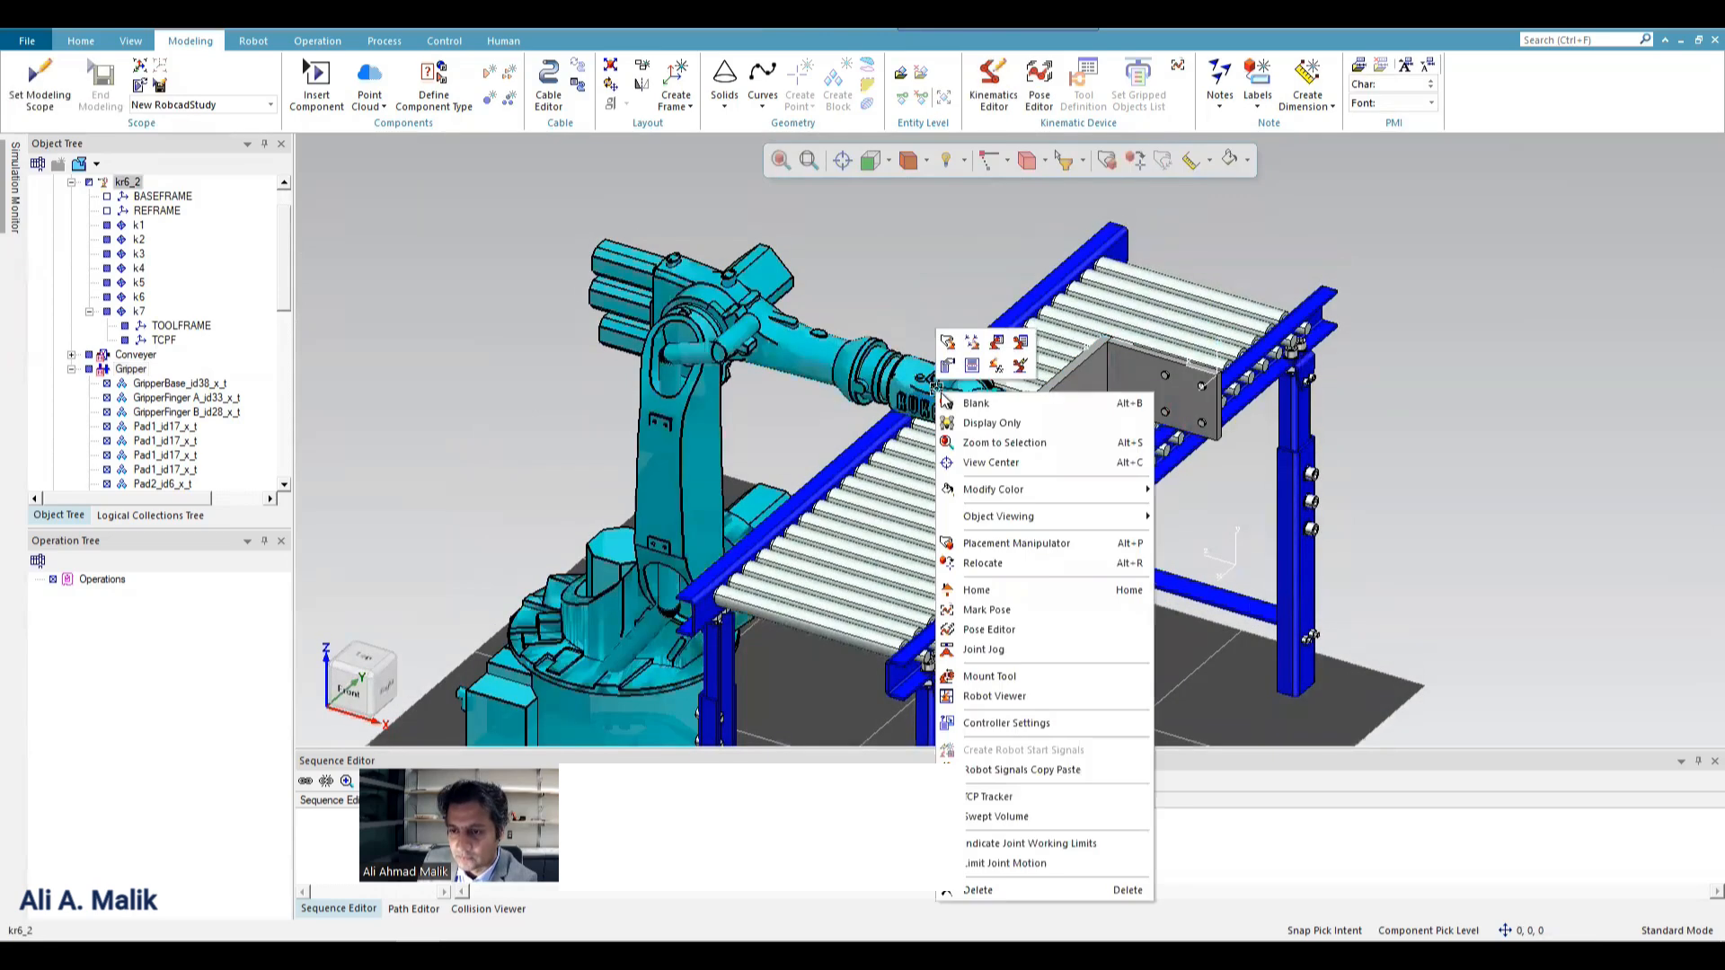
left_click(951, 342)
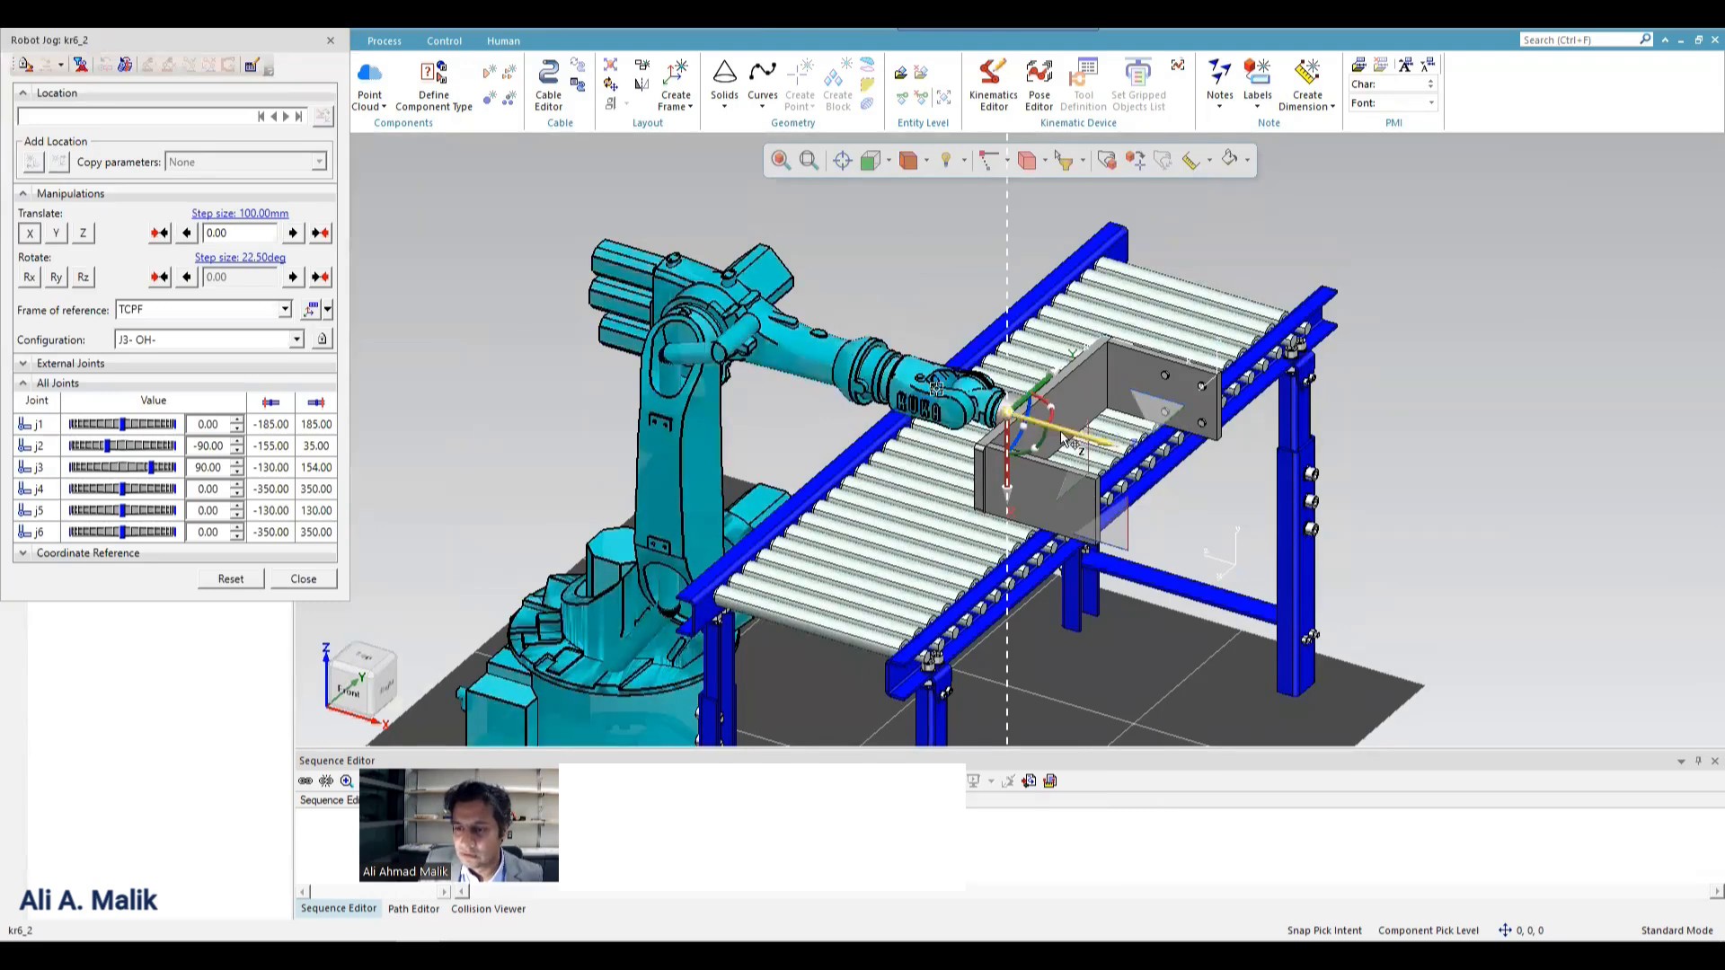
left_click_drag(1062, 437, 839, 367)
left_click(222, 579)
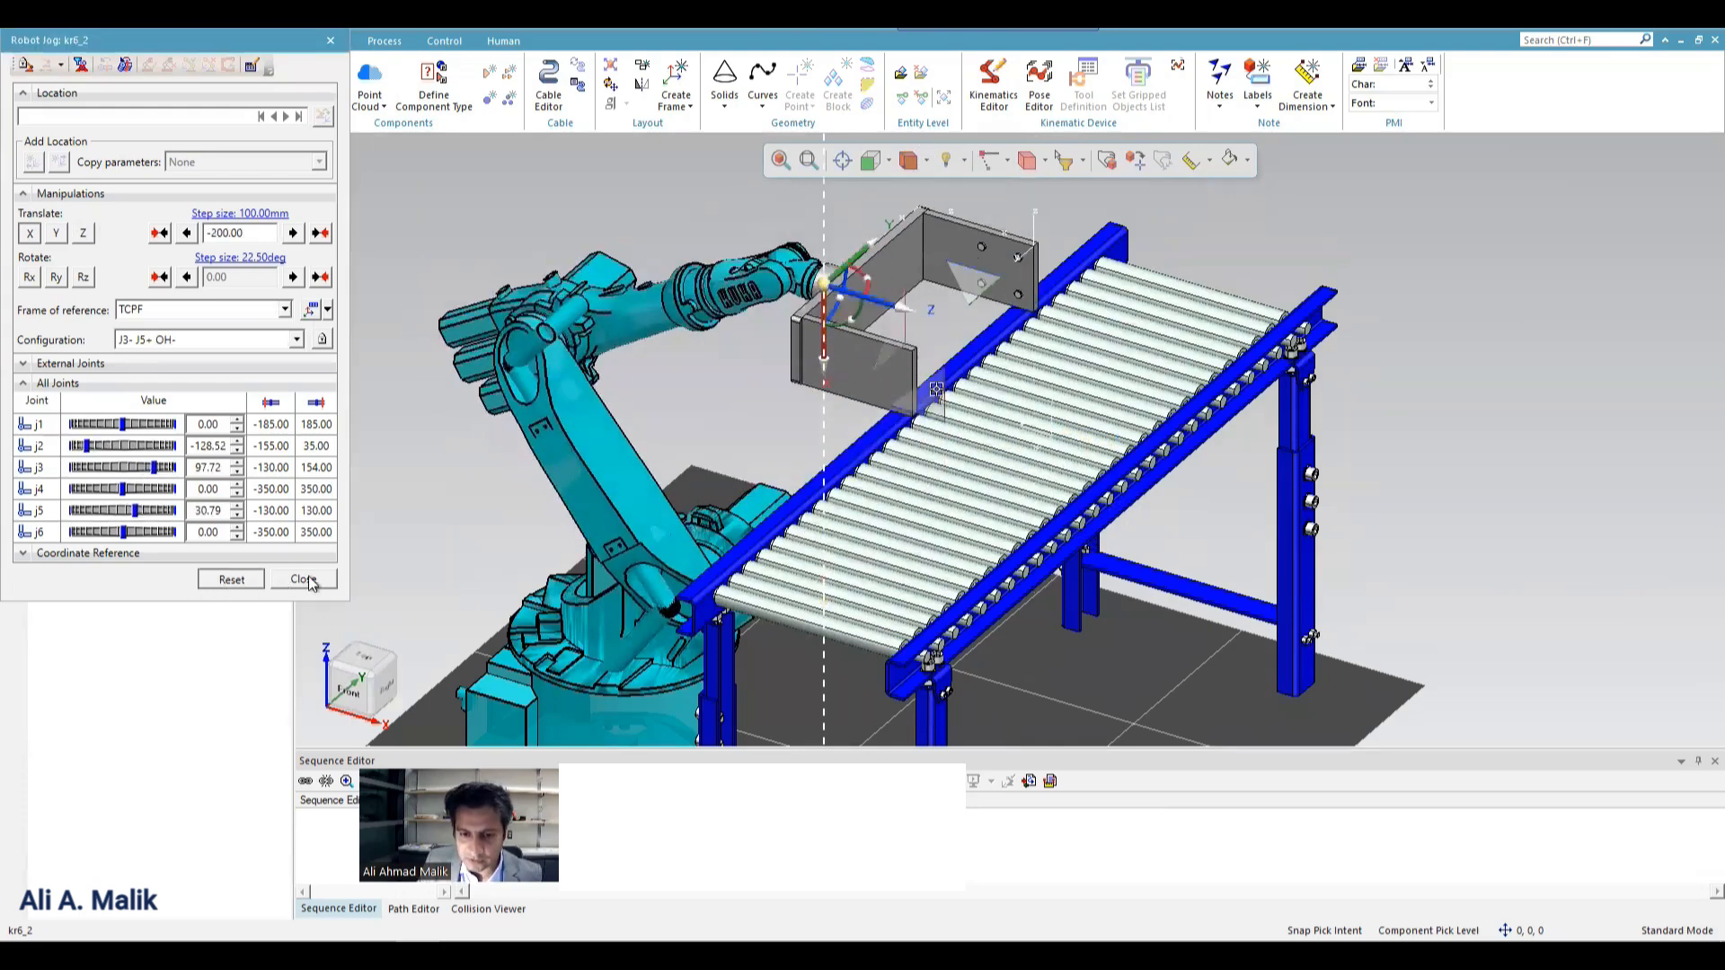
left_click(303, 578)
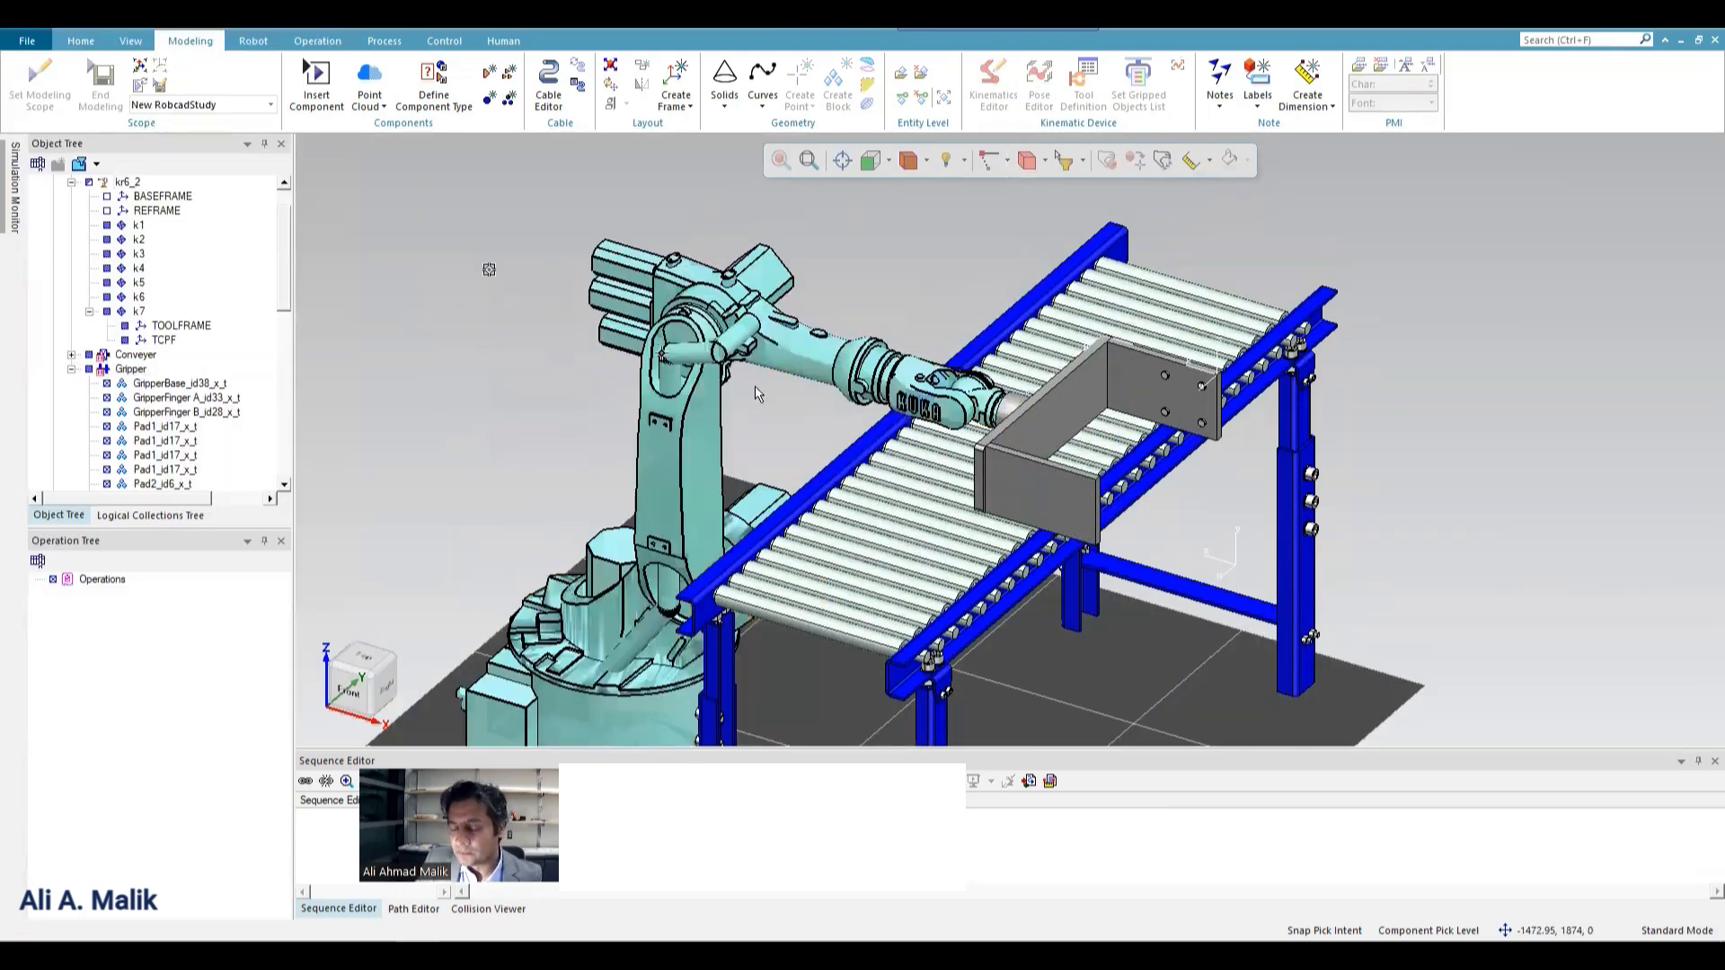
Create a new pose pos1 for the kr6_2 robot in the Pose Editor with joint j5 at 90 degrees.
left_click(682, 311)
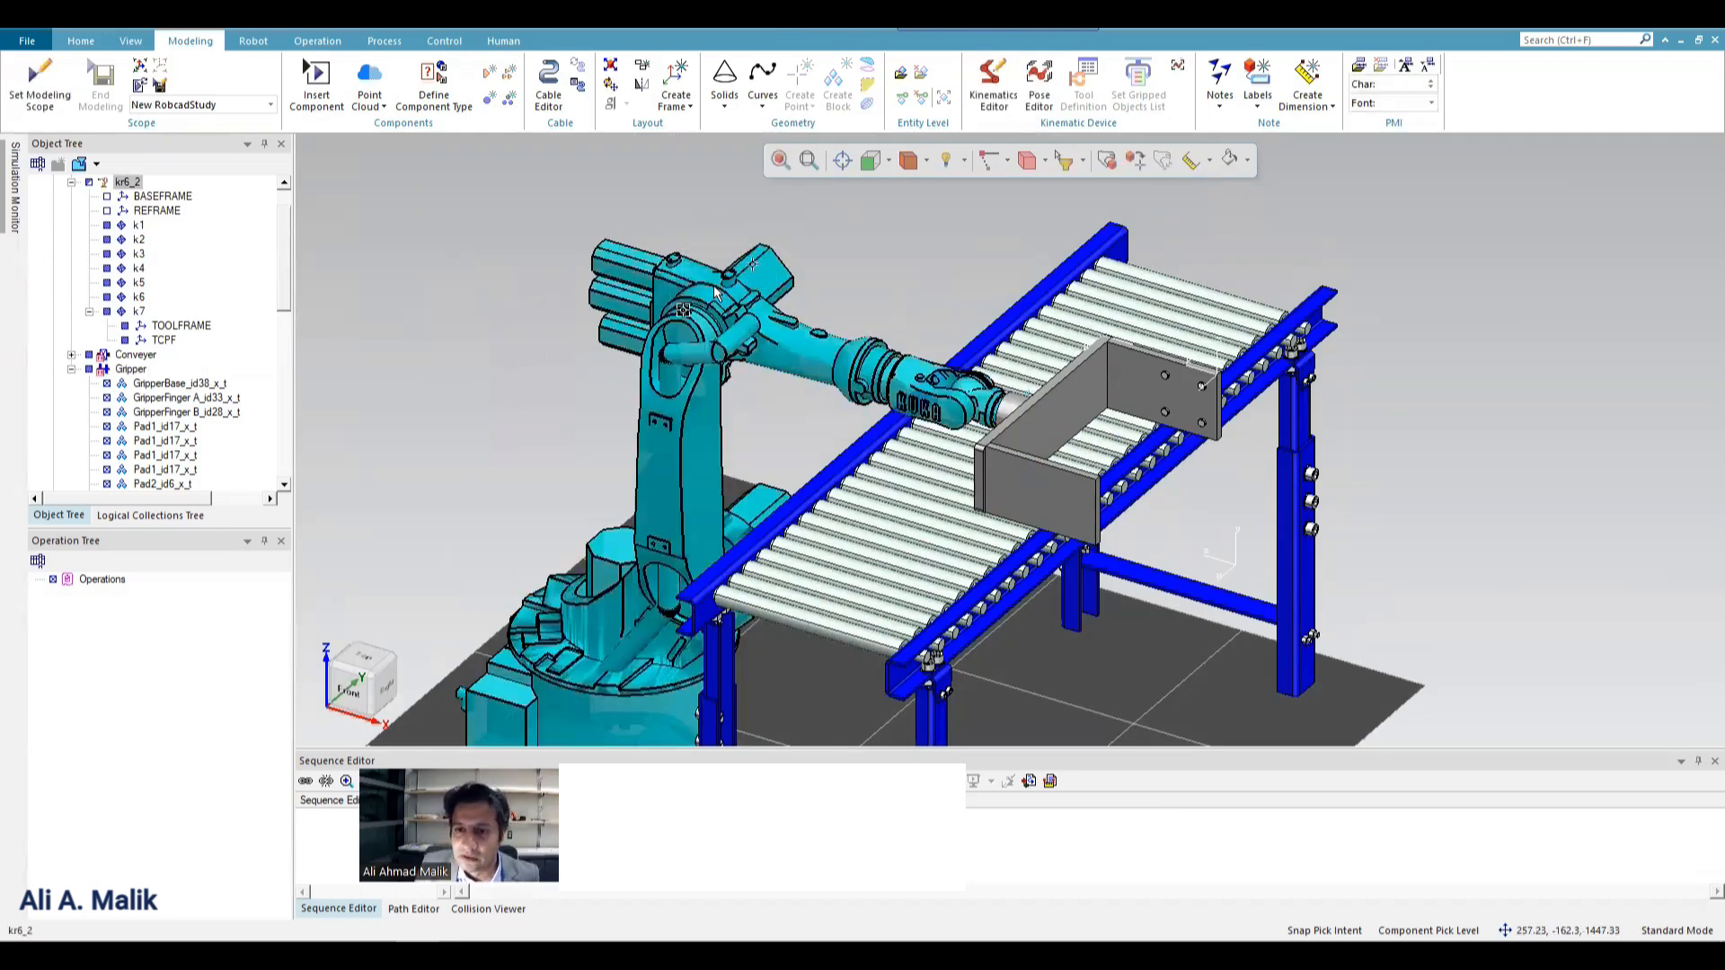
left_click(1038, 86)
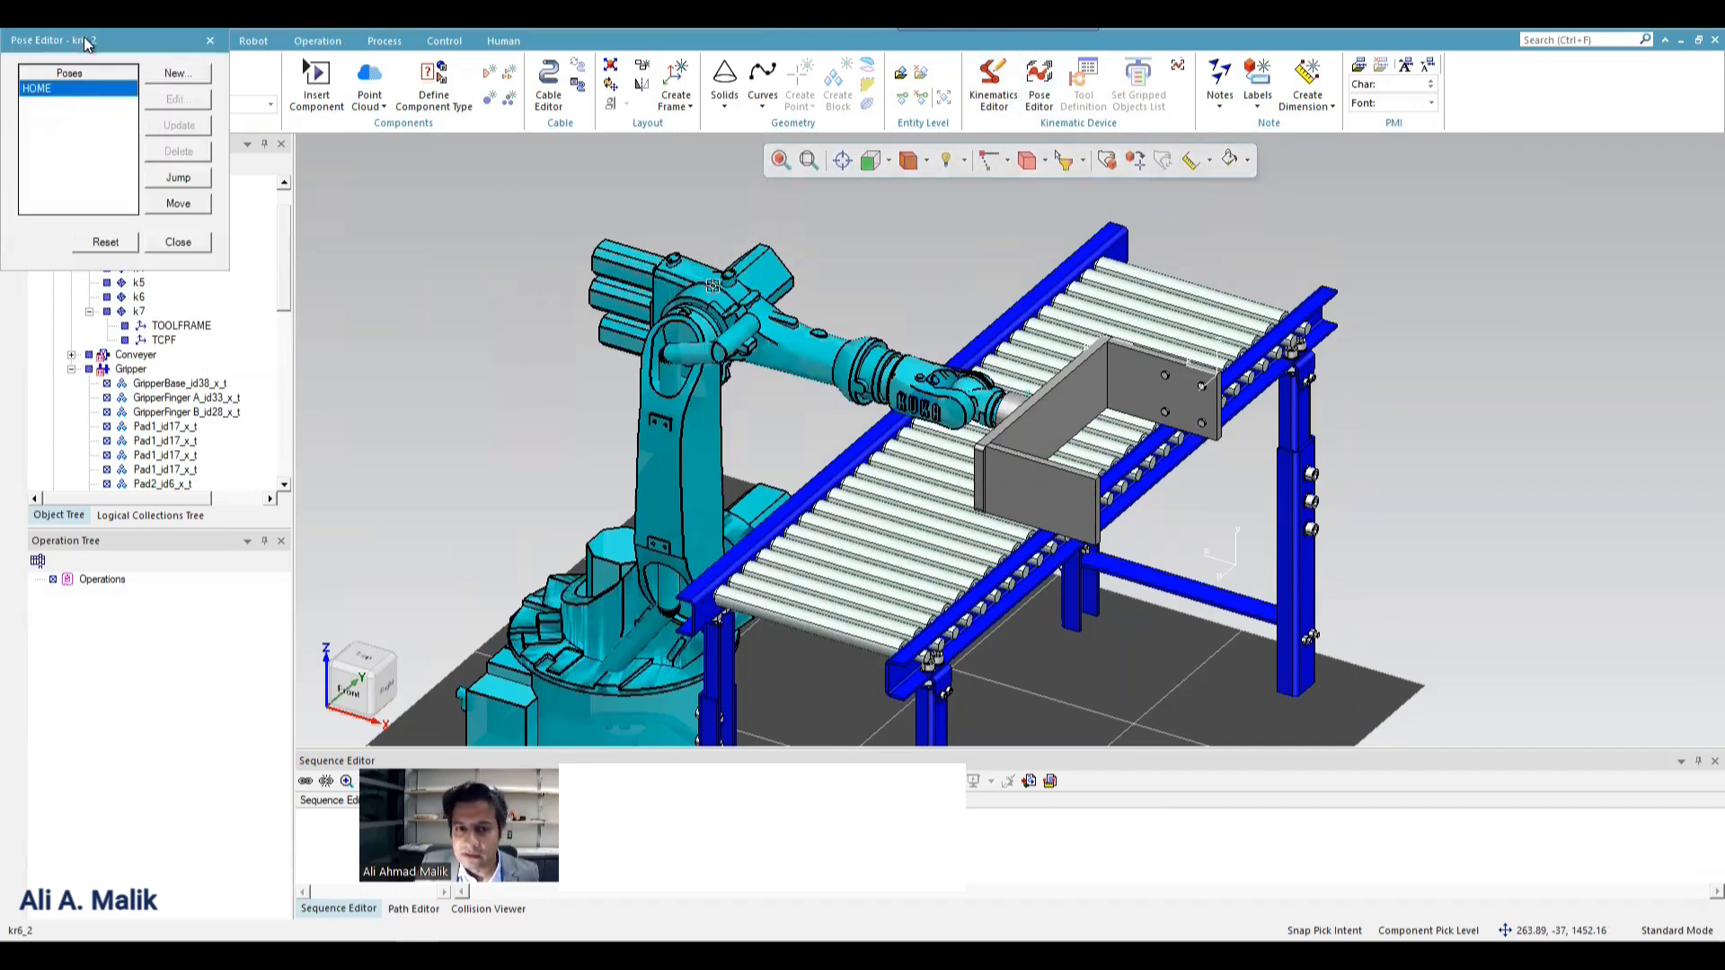
left_click_drag(84, 39, 423, 212)
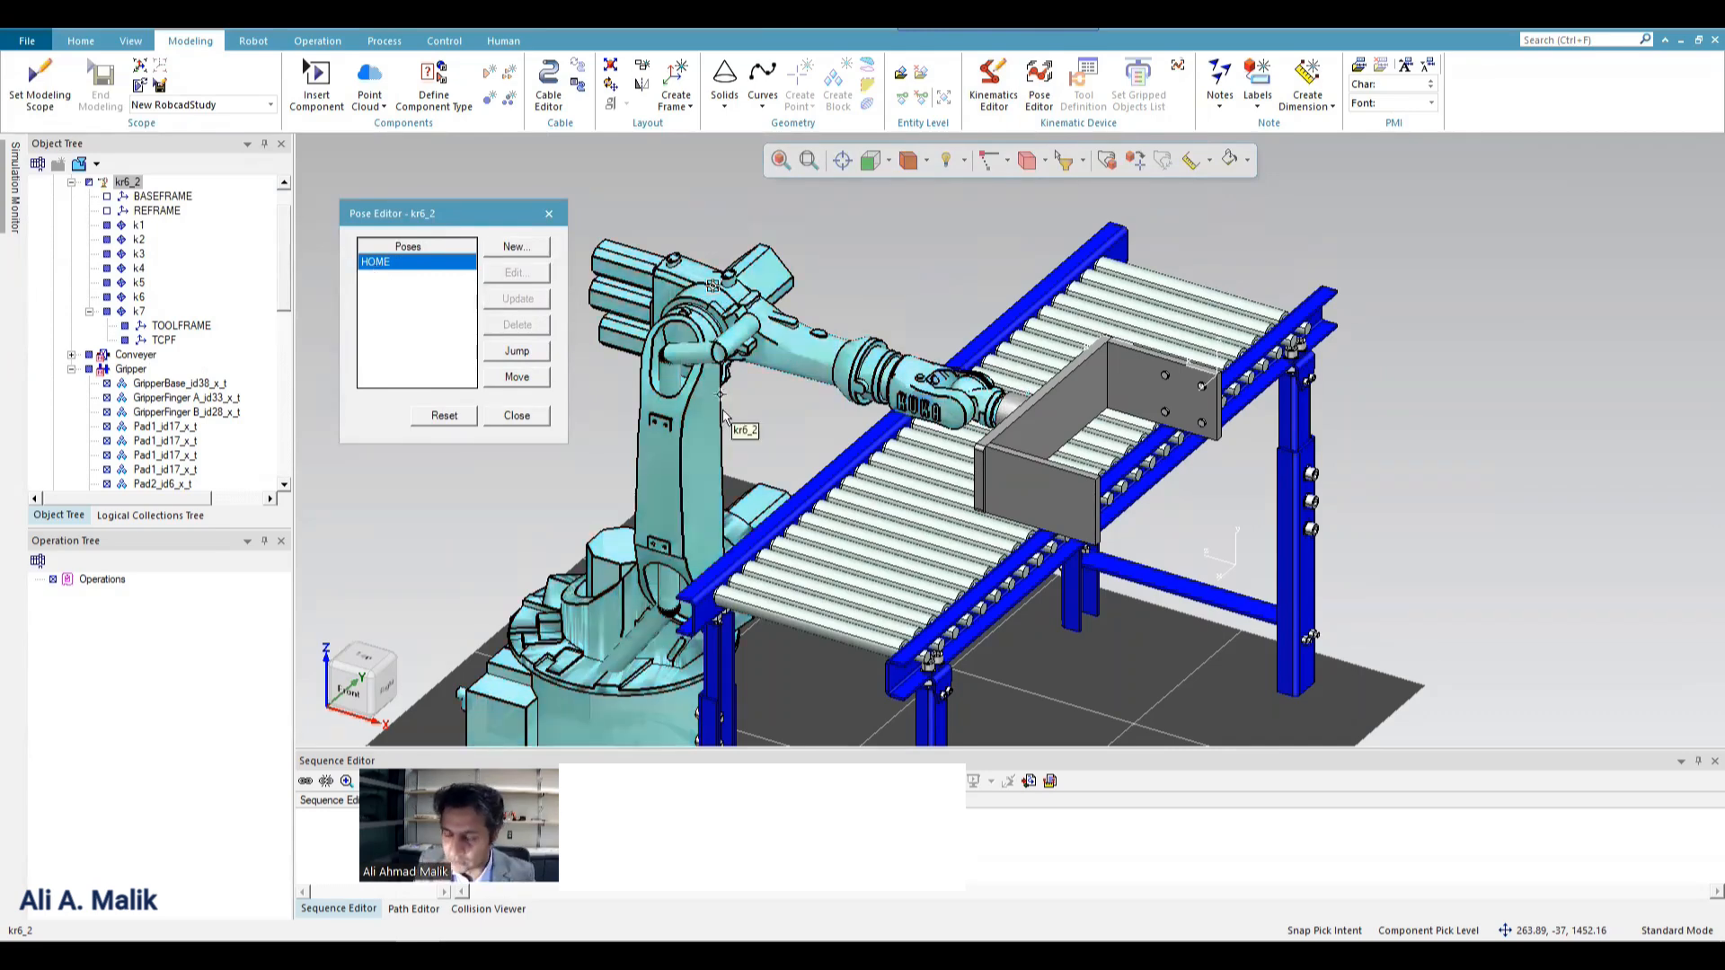
left_click(779, 282)
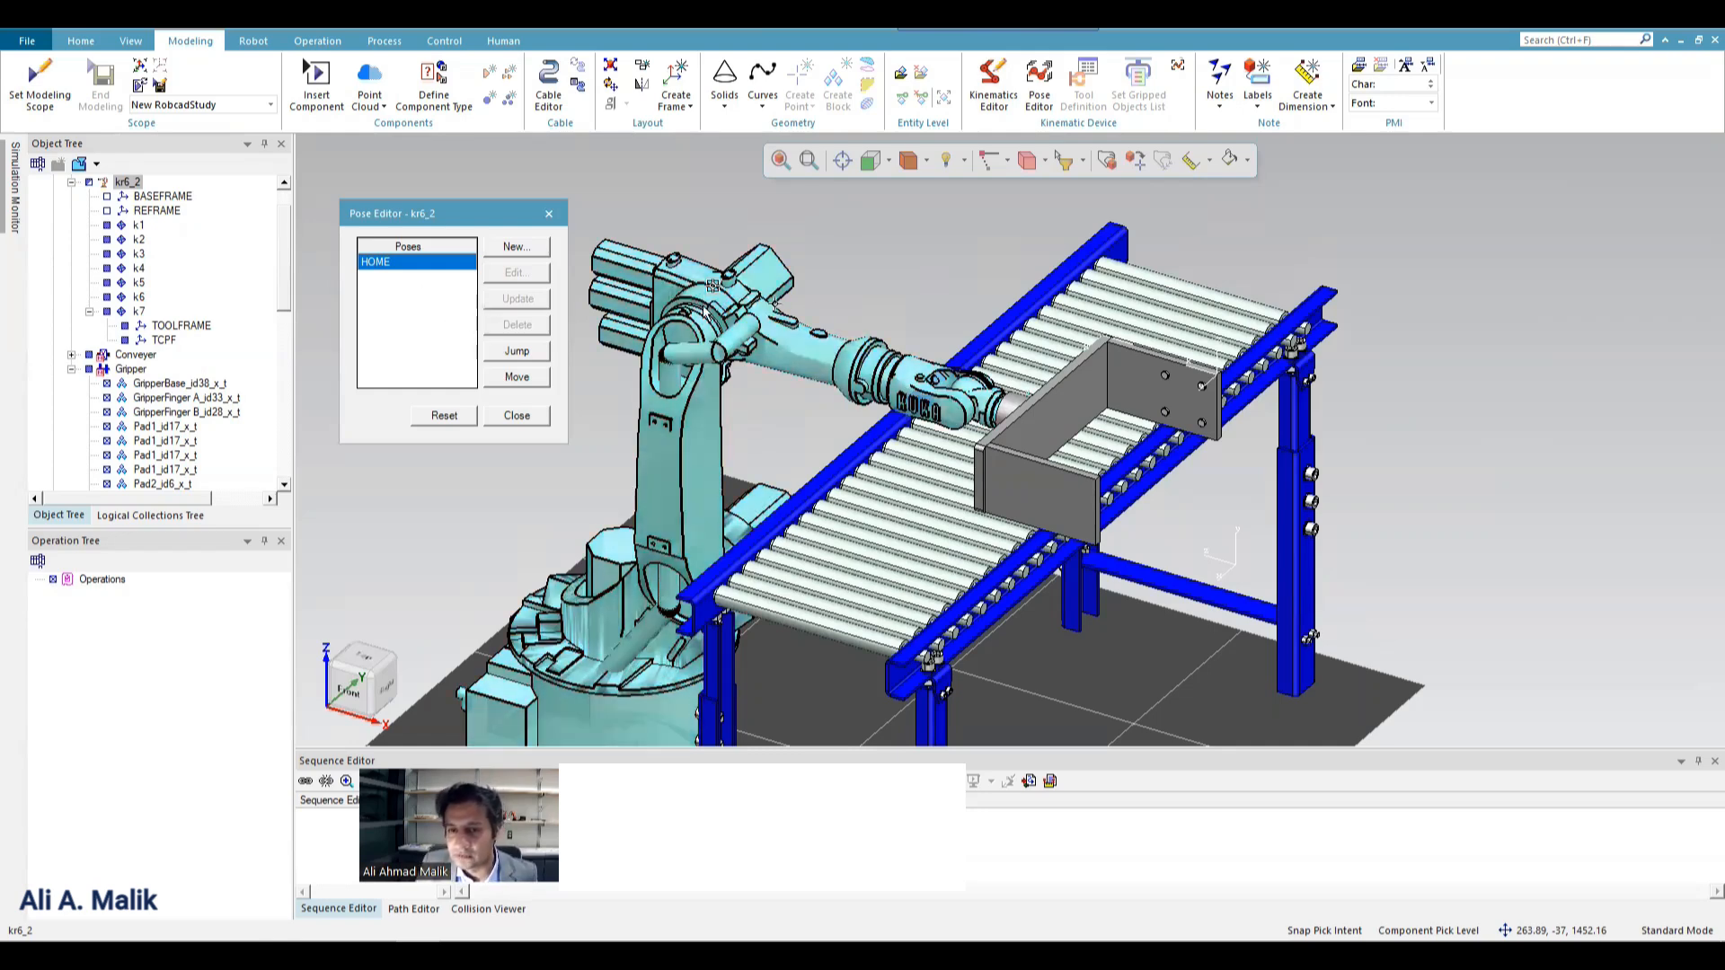
left_click(537, 248)
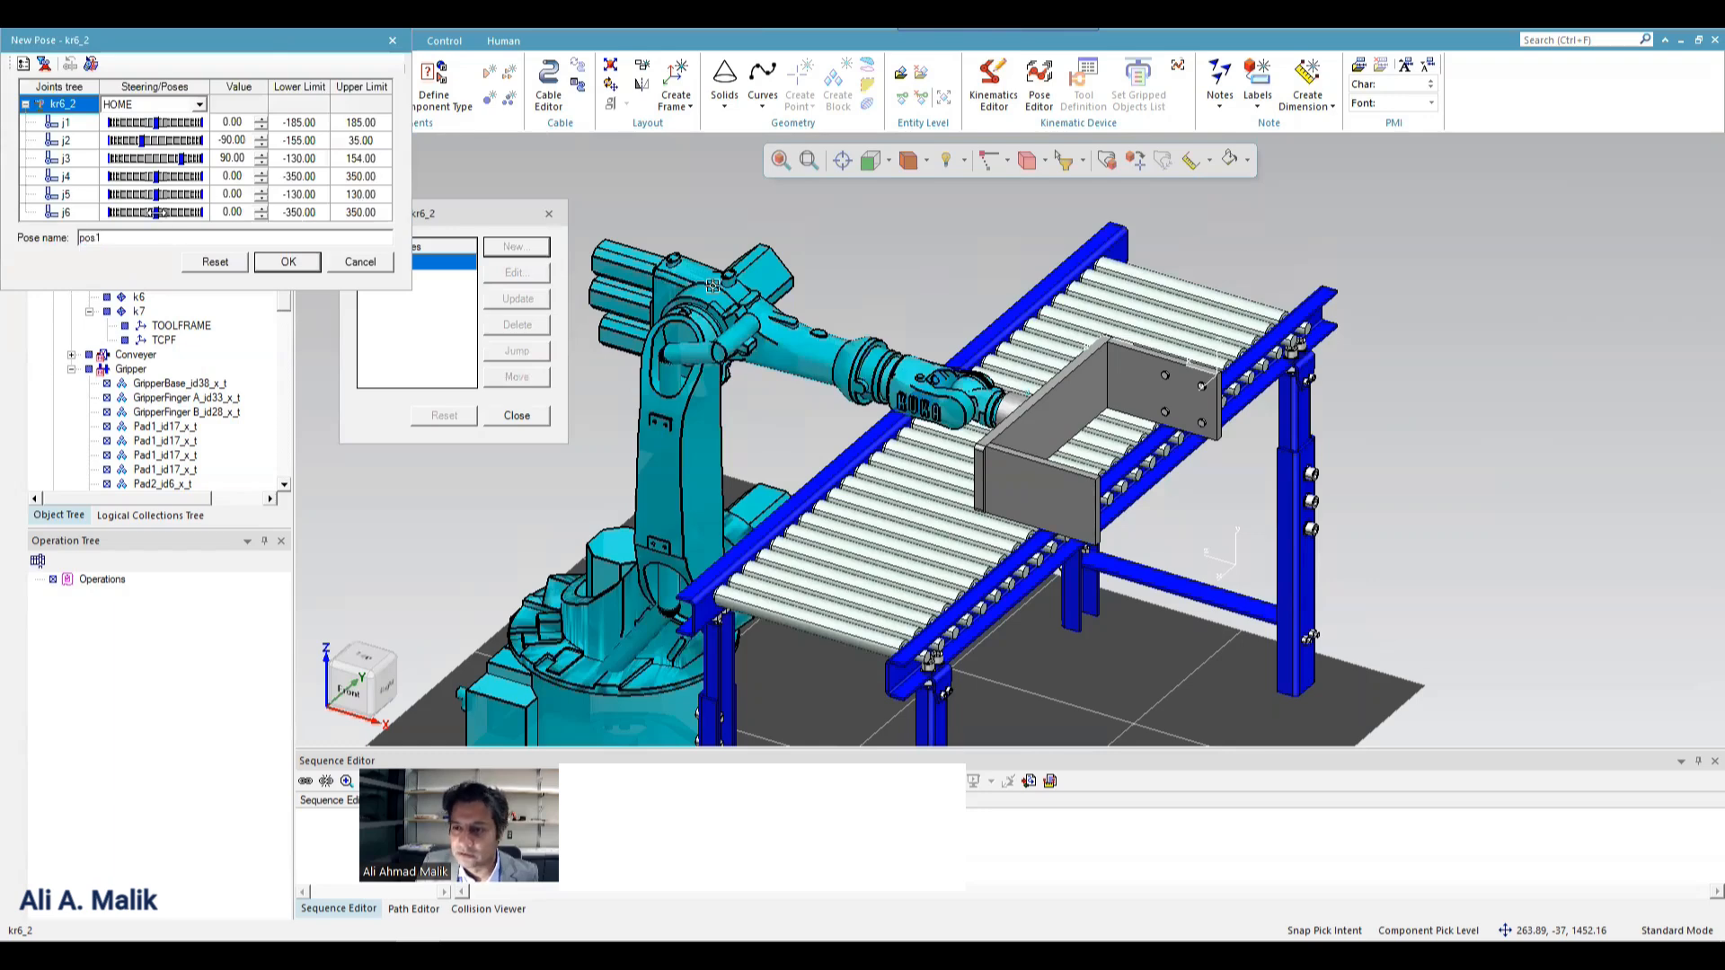
left_click_drag(157, 212, 141, 212)
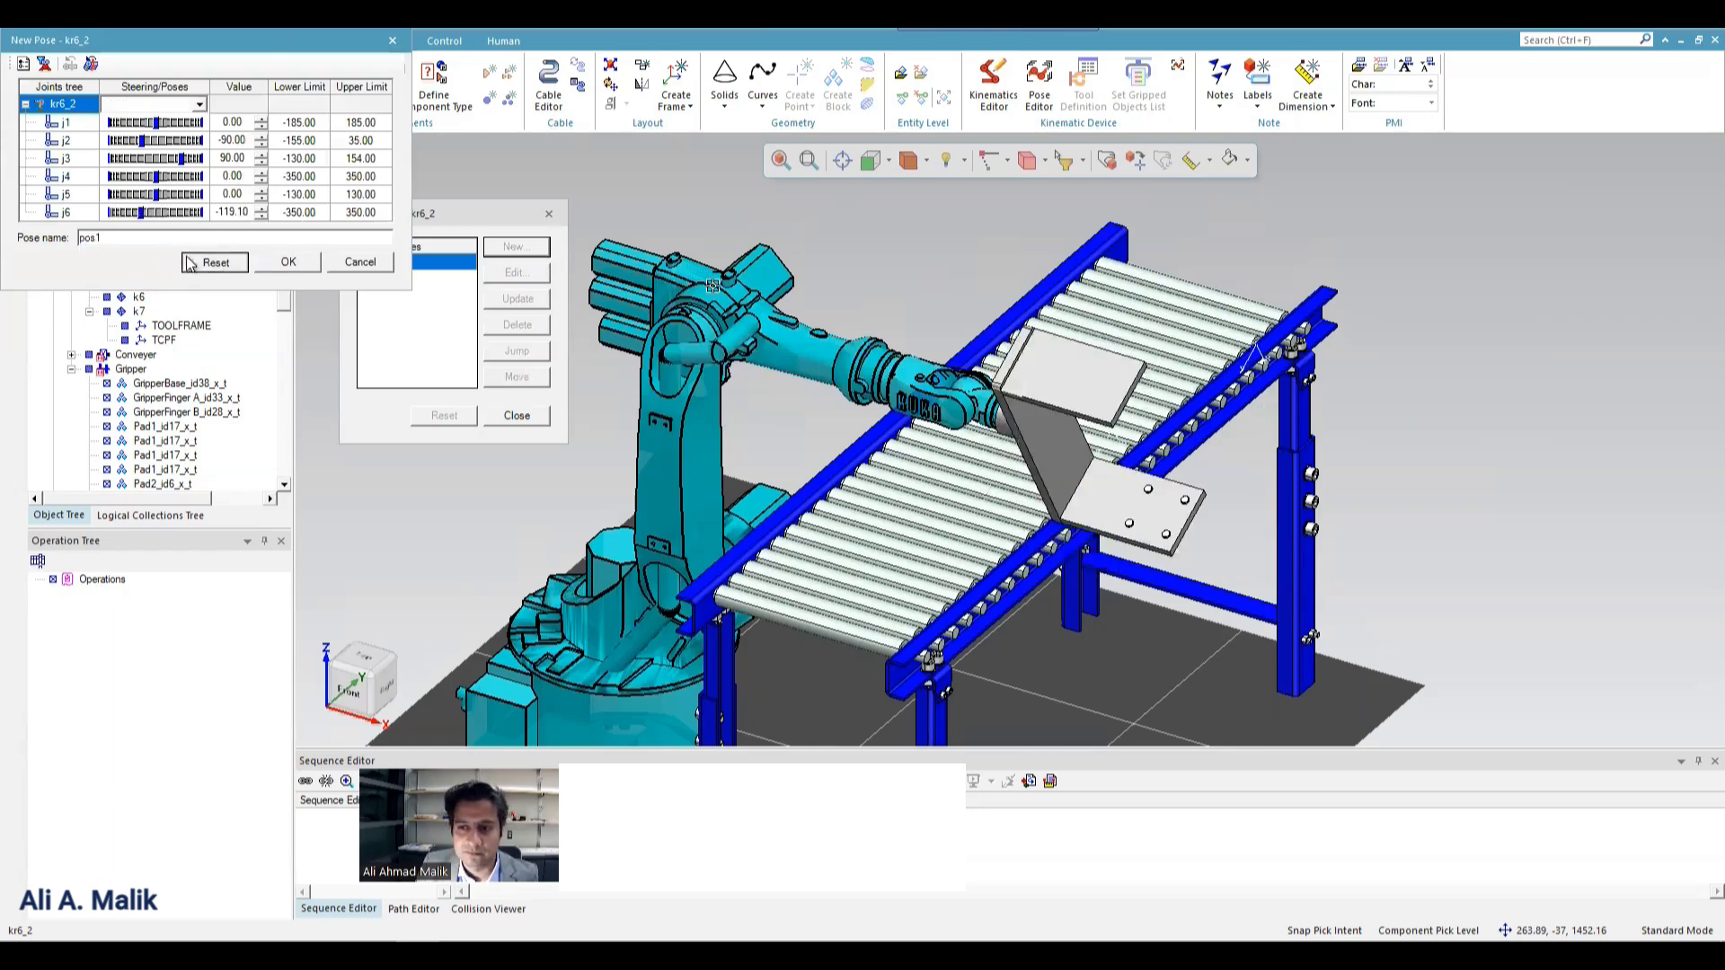
left_click(214, 262)
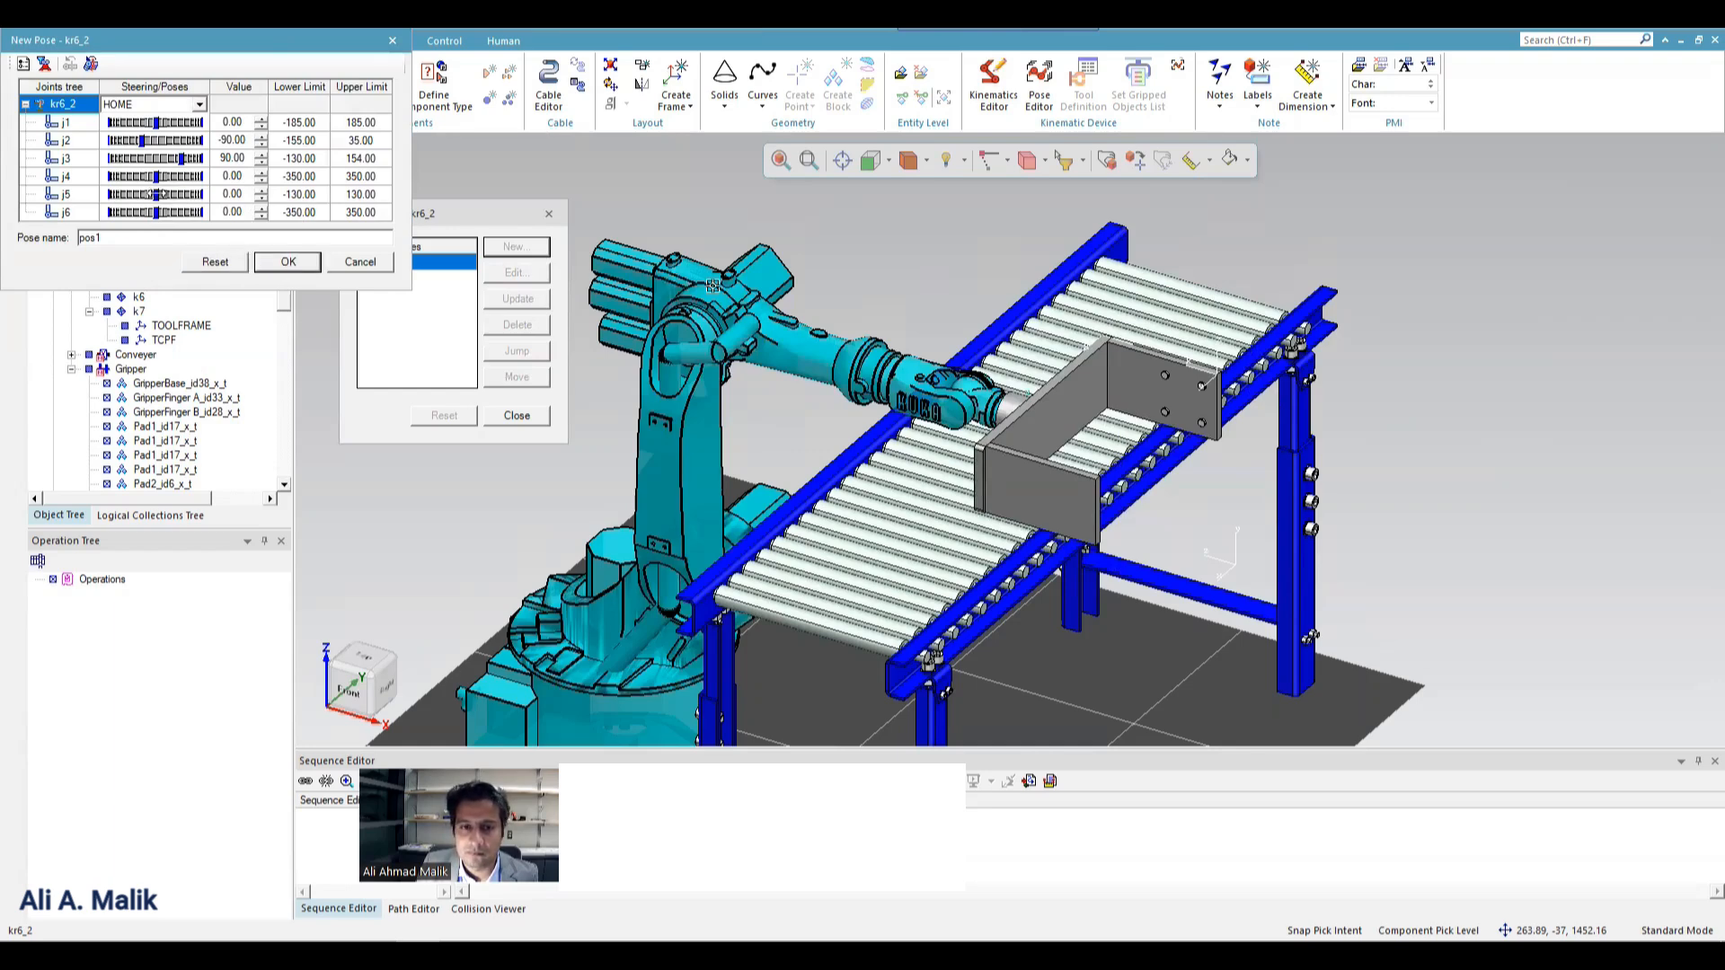
left_click_drag(153, 194, 189, 196)
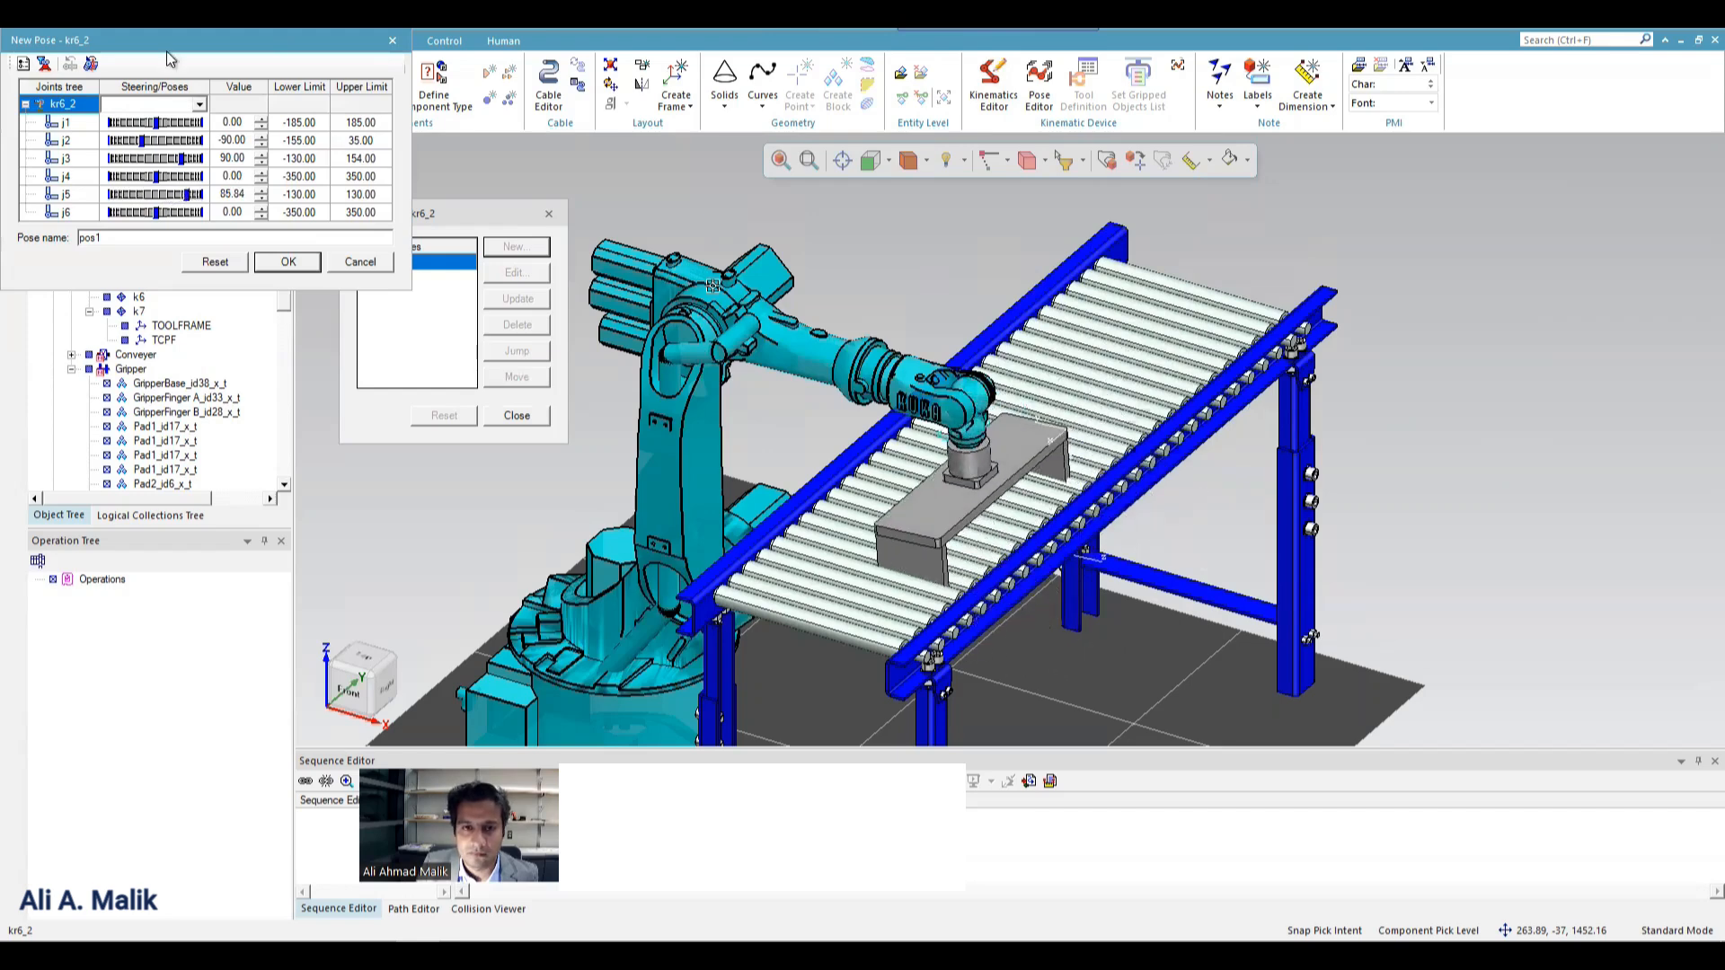
left_click_drag(171, 59, 1256, 198)
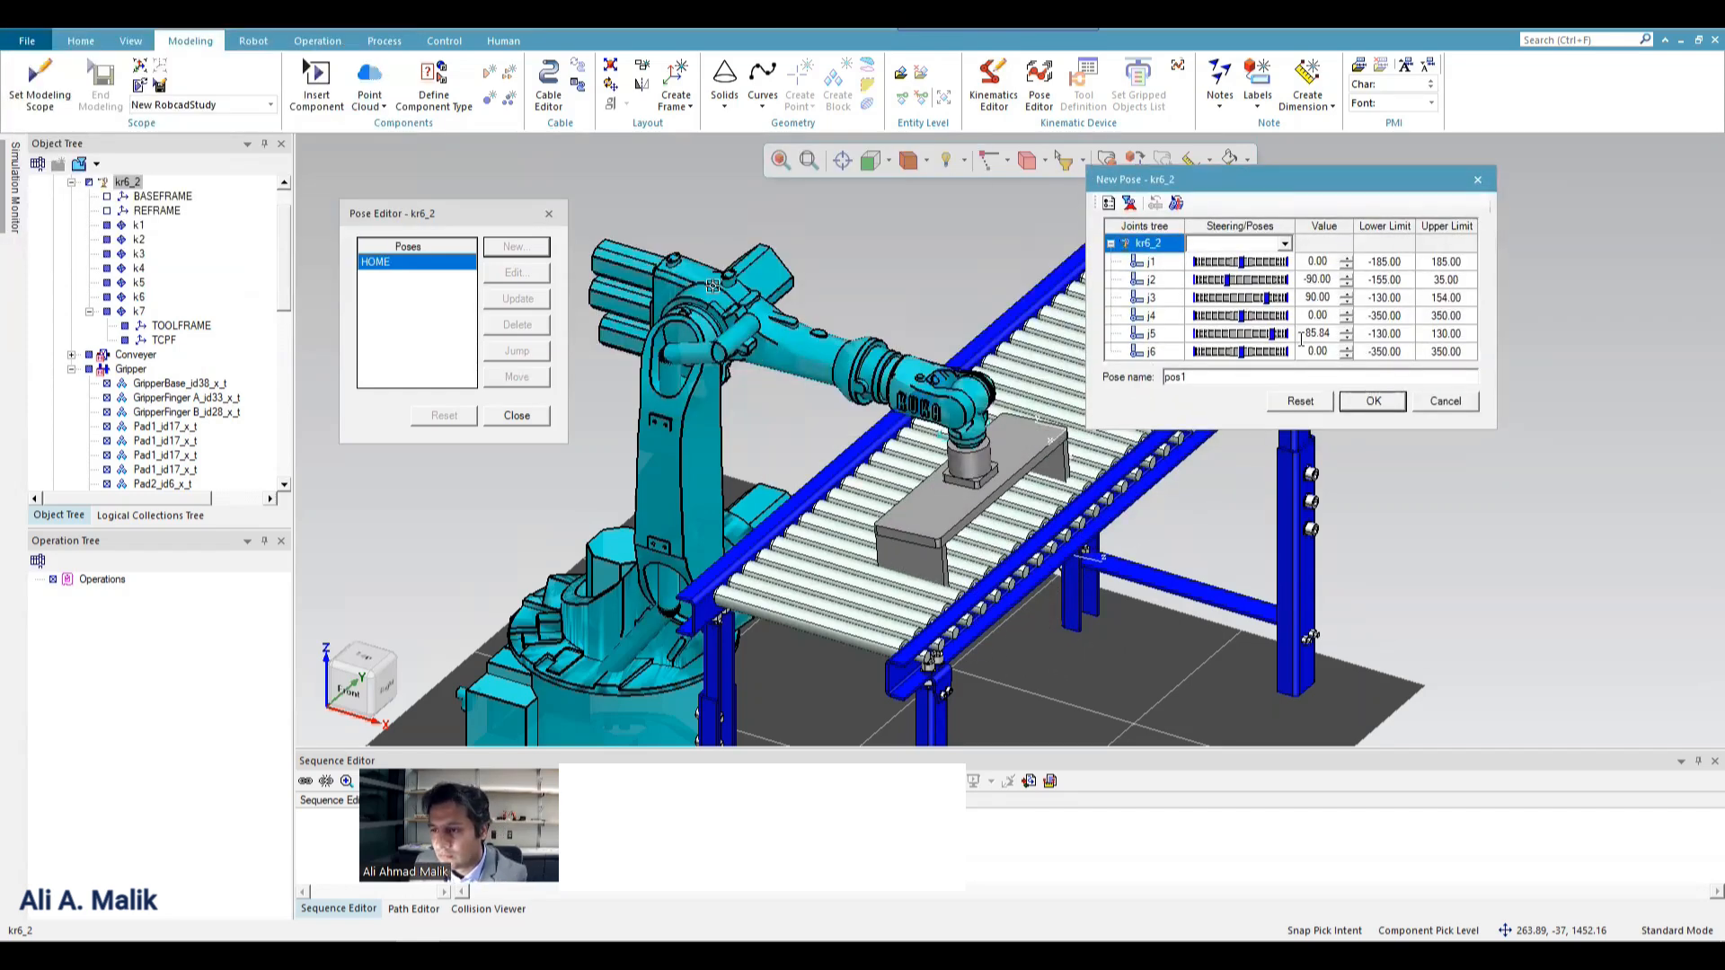
left_click(1372, 400)
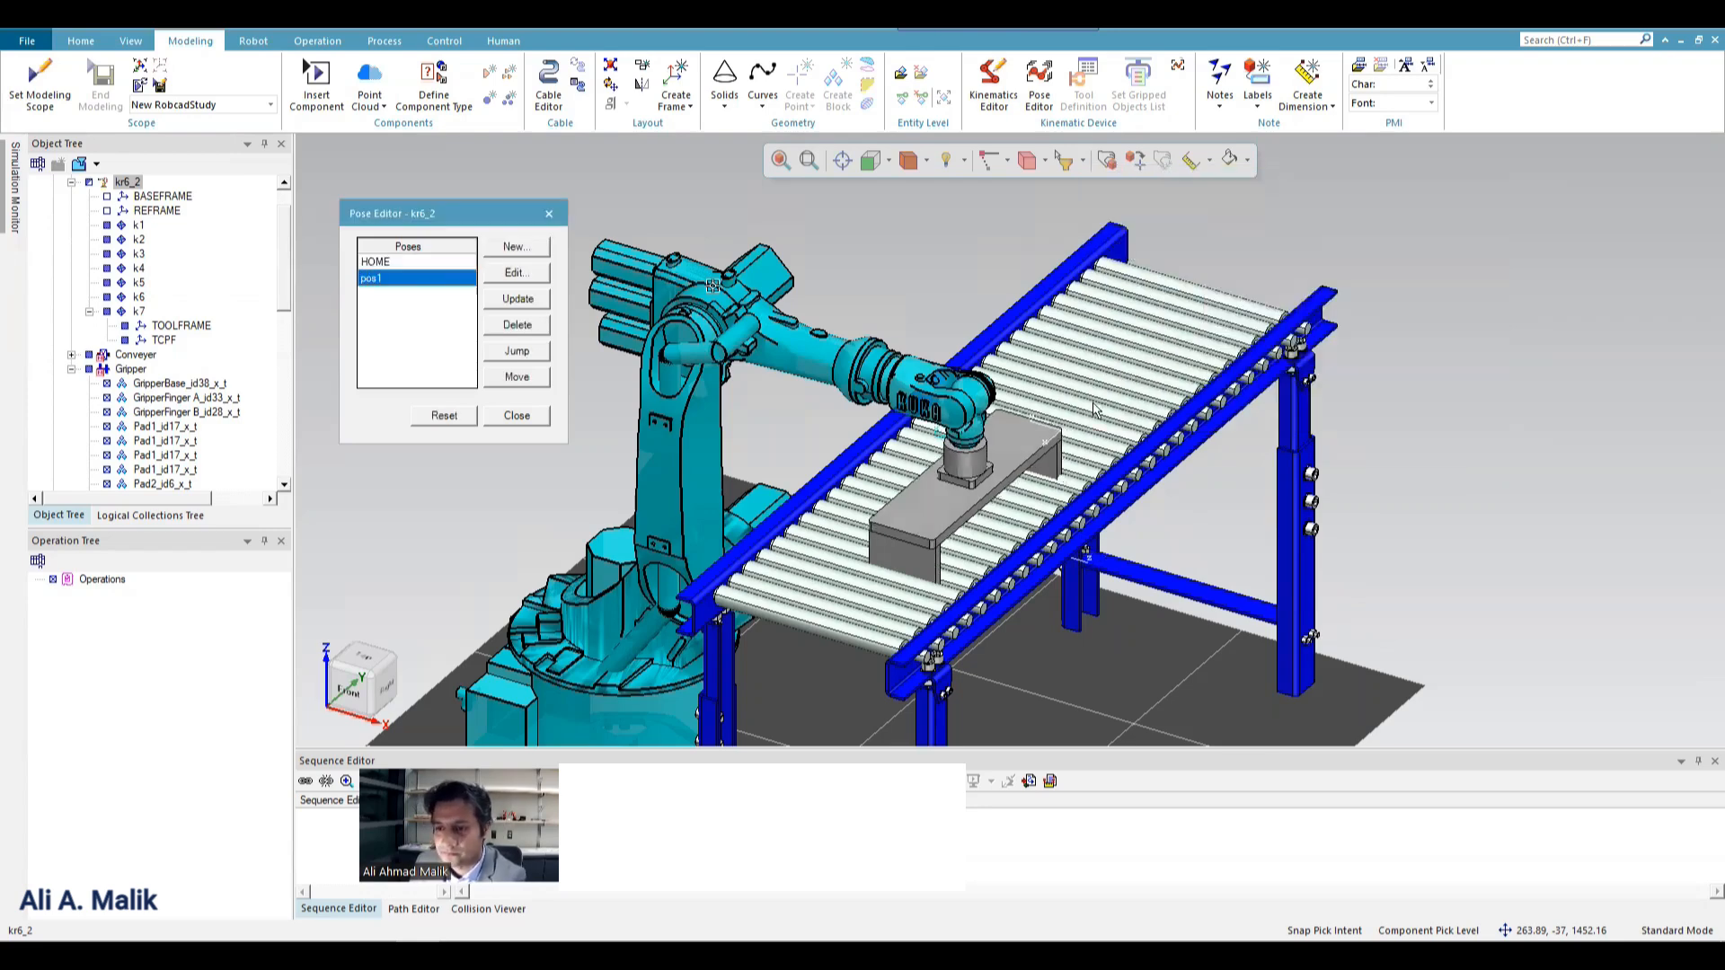
Open the pose pos1 for editing and start Robot Jog on the kr6_2 robot.
left_click(514, 272)
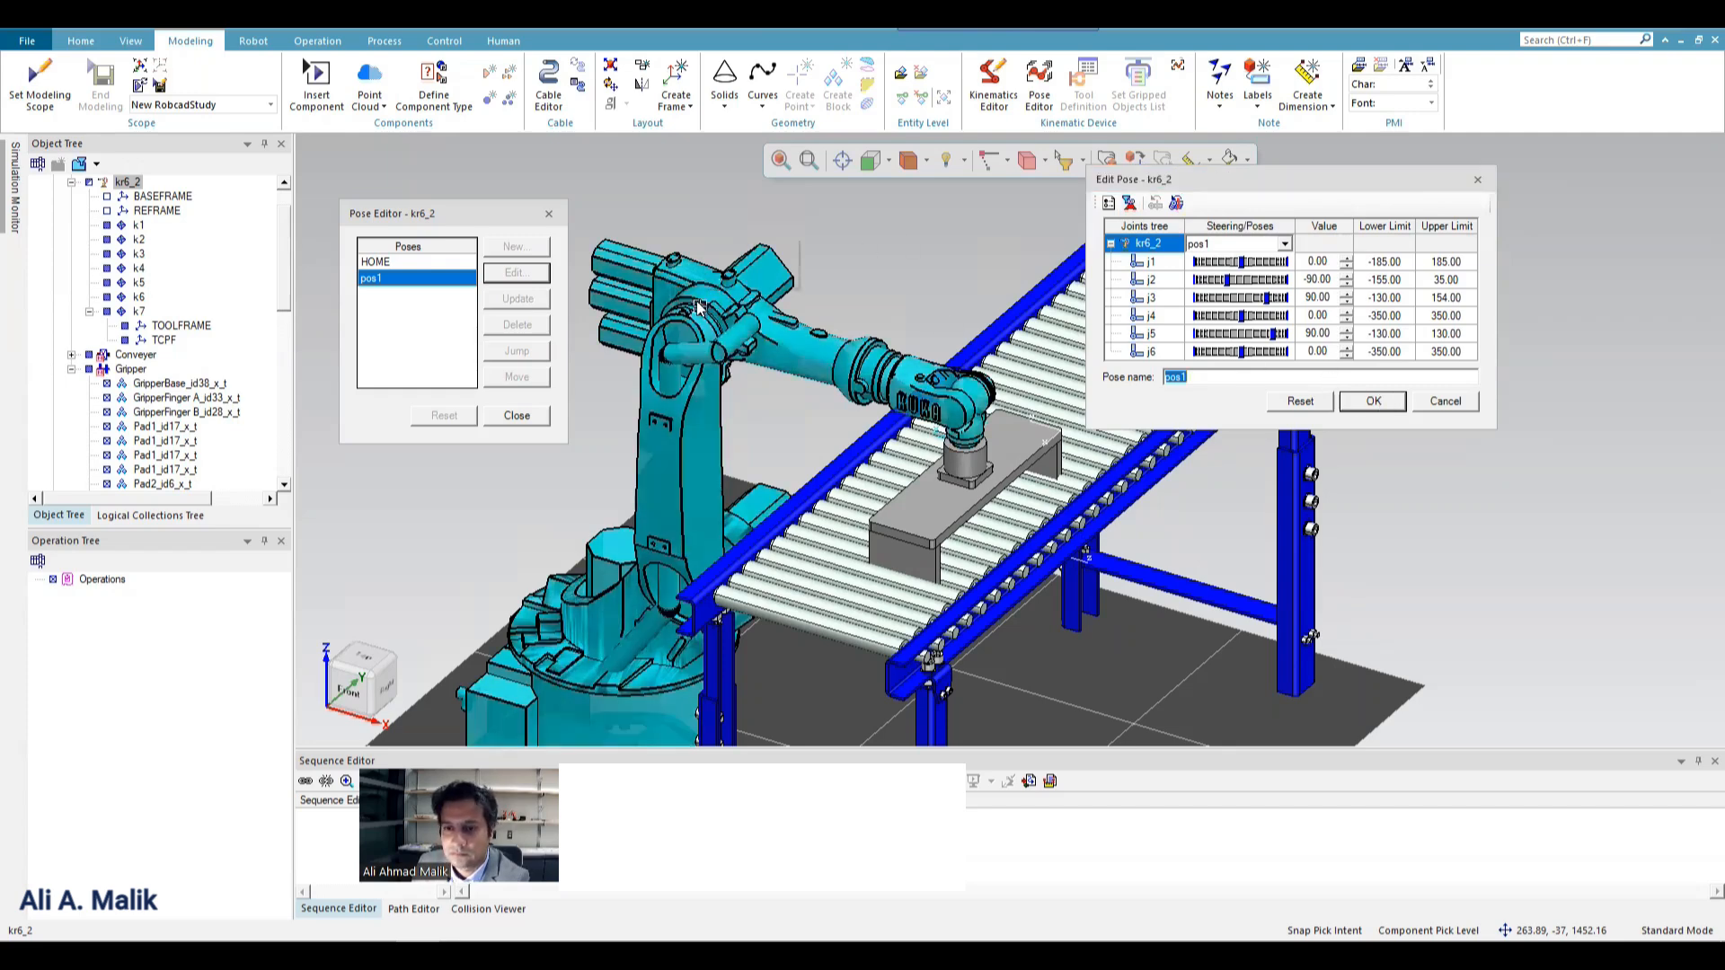
right_click(705, 307)
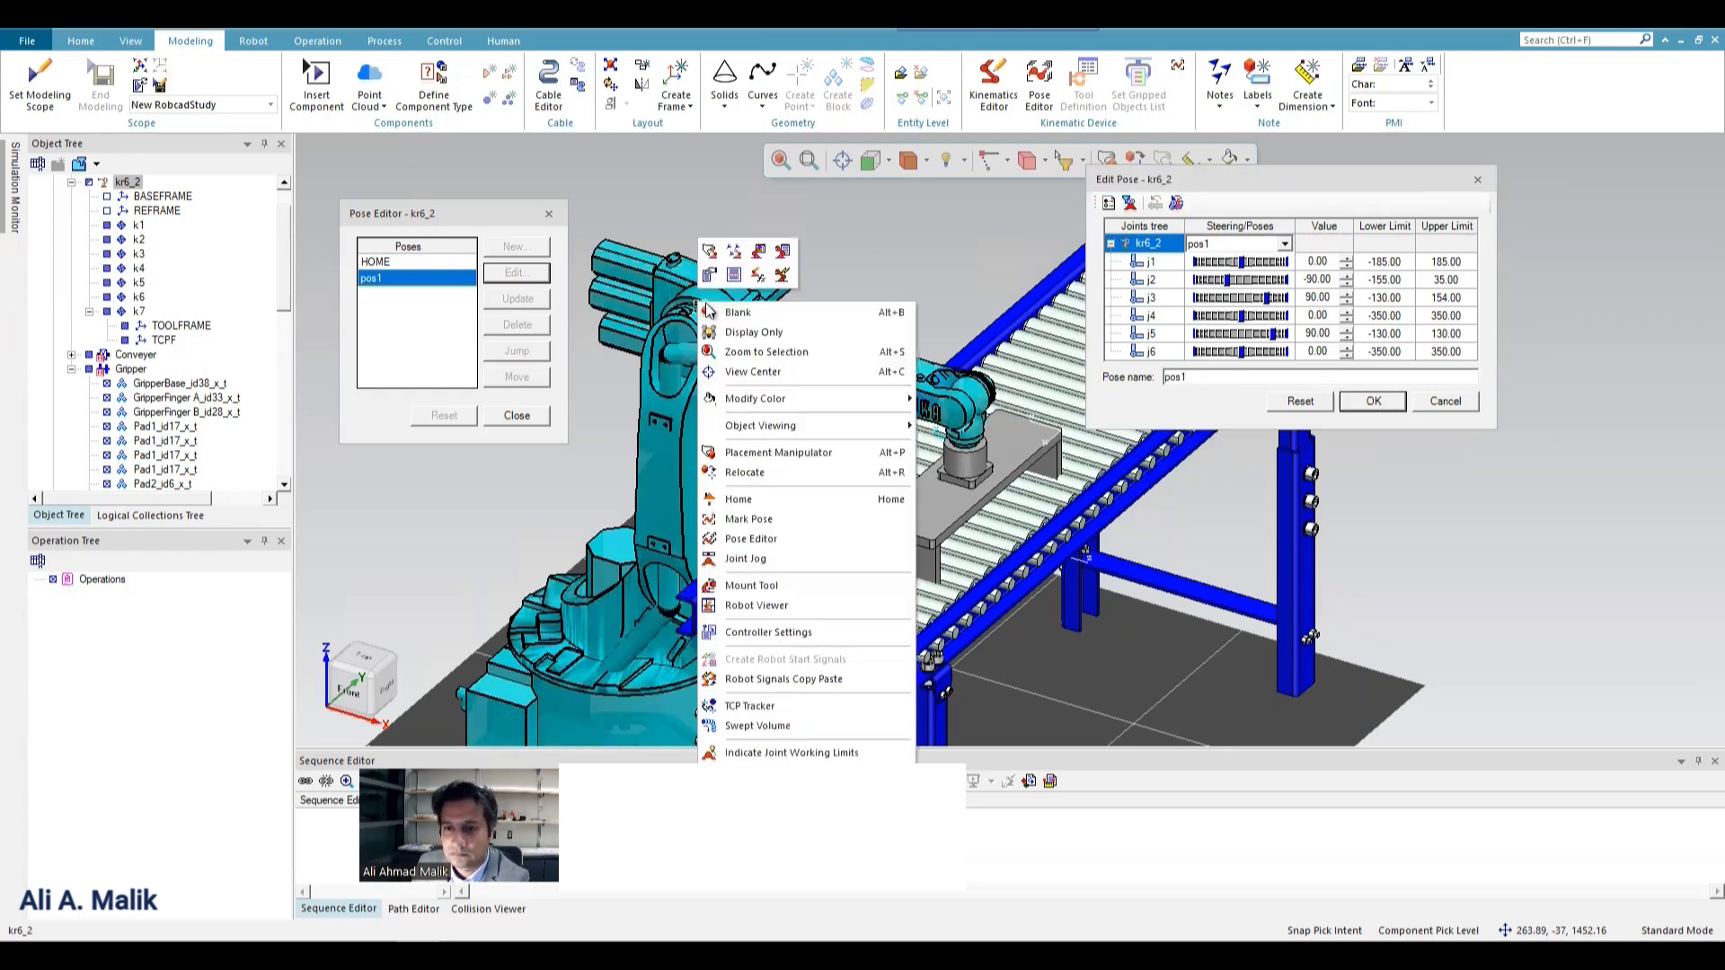
left_click(782, 256)
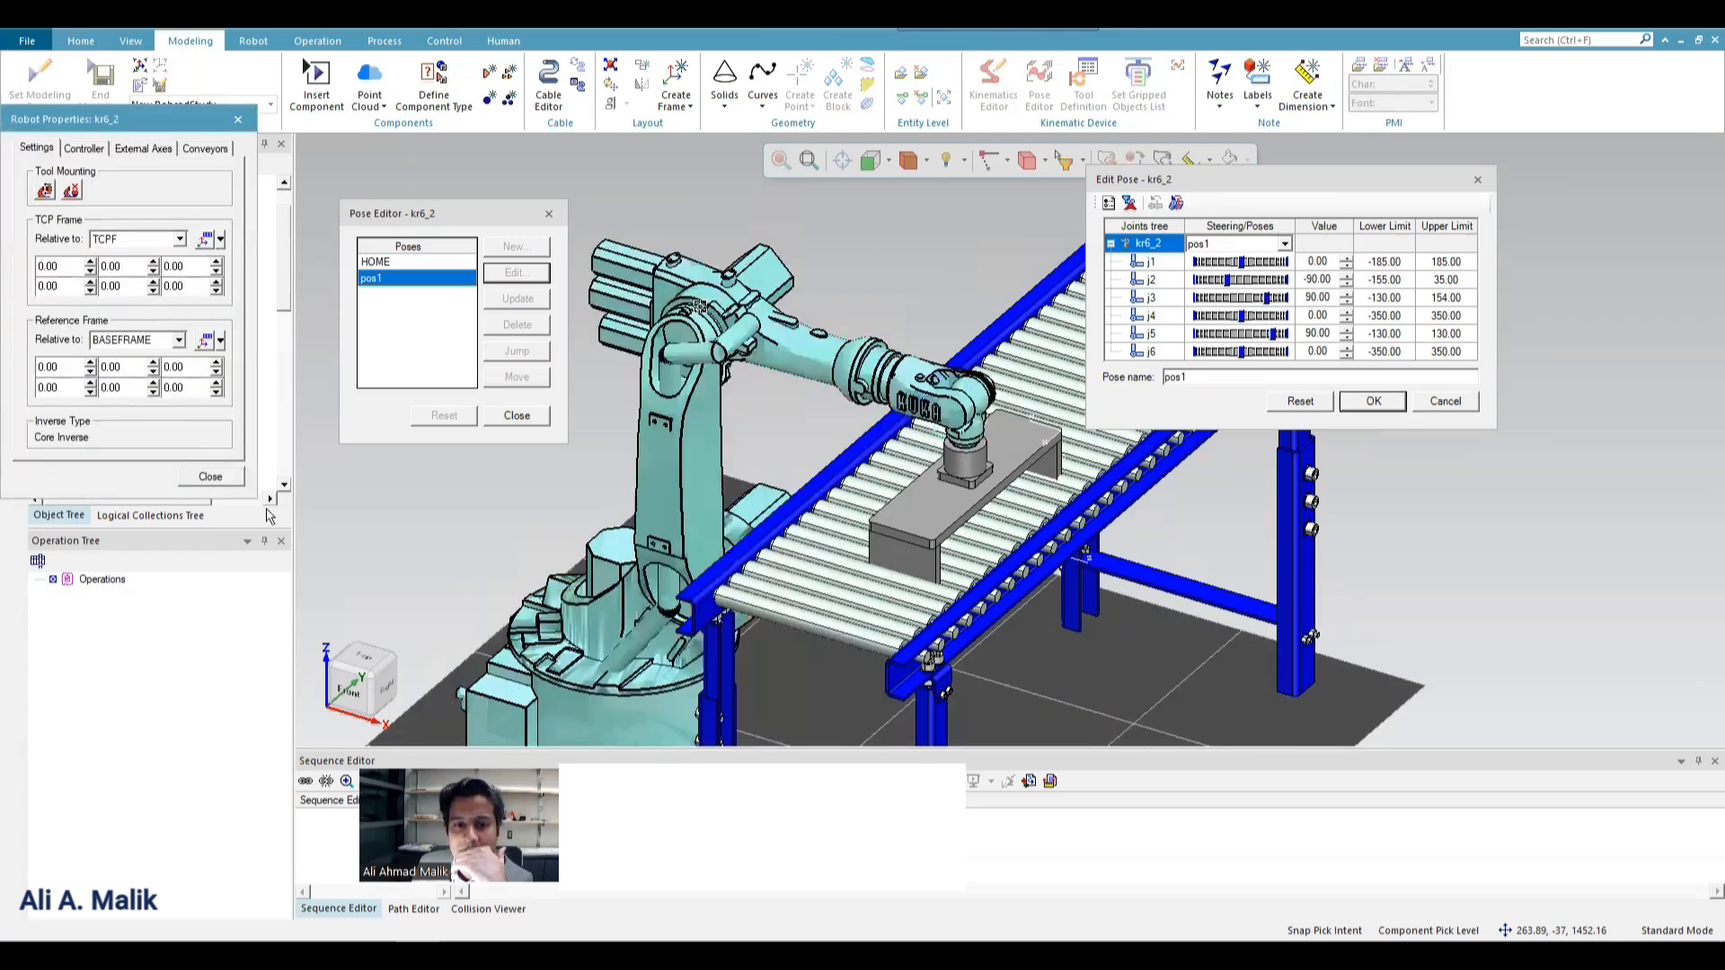
left_click(221, 470)
left_click(719, 310)
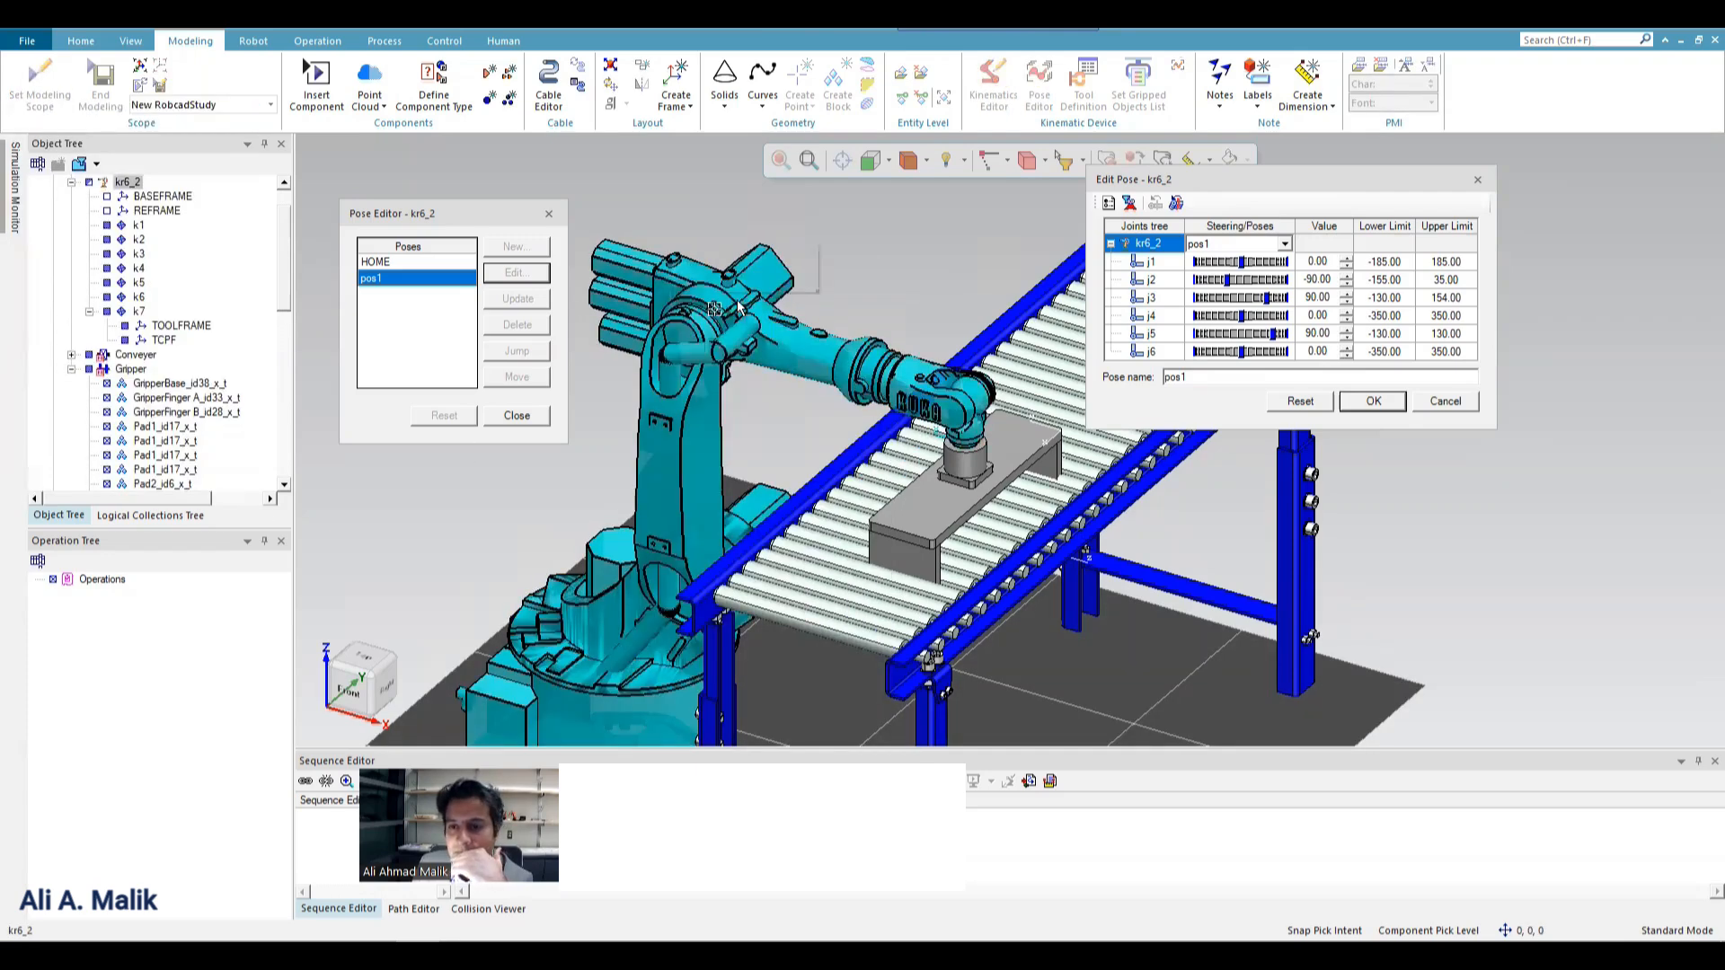
right_click(719, 310)
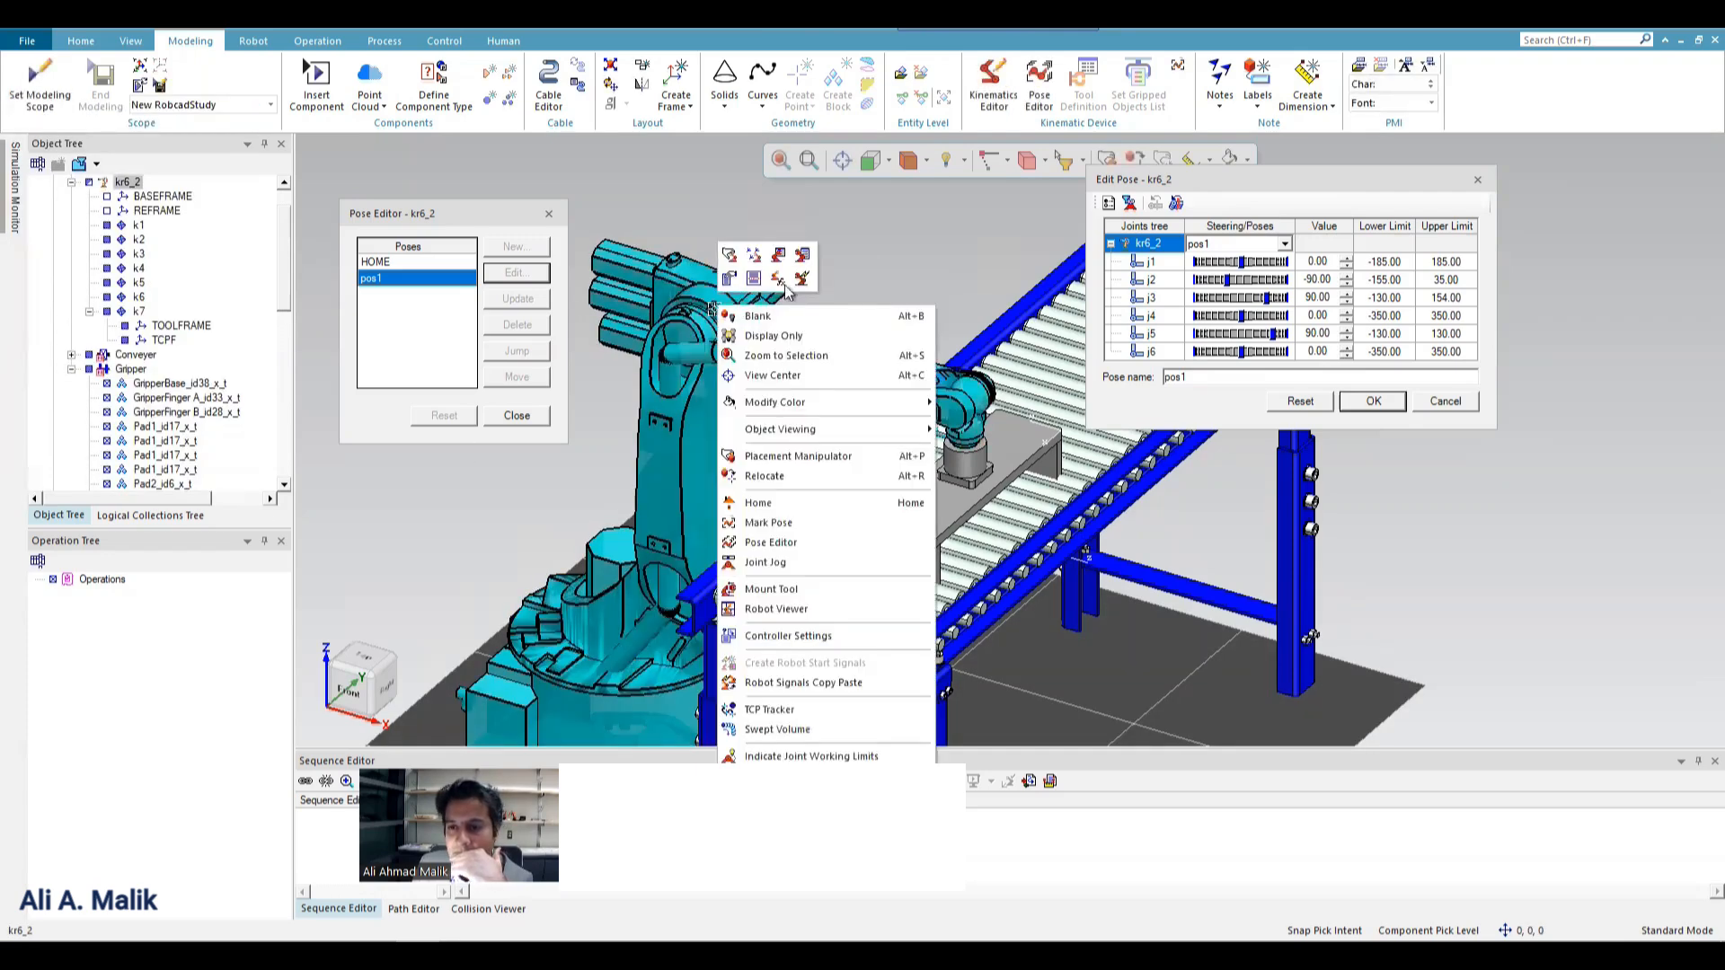
left_click(726, 255)
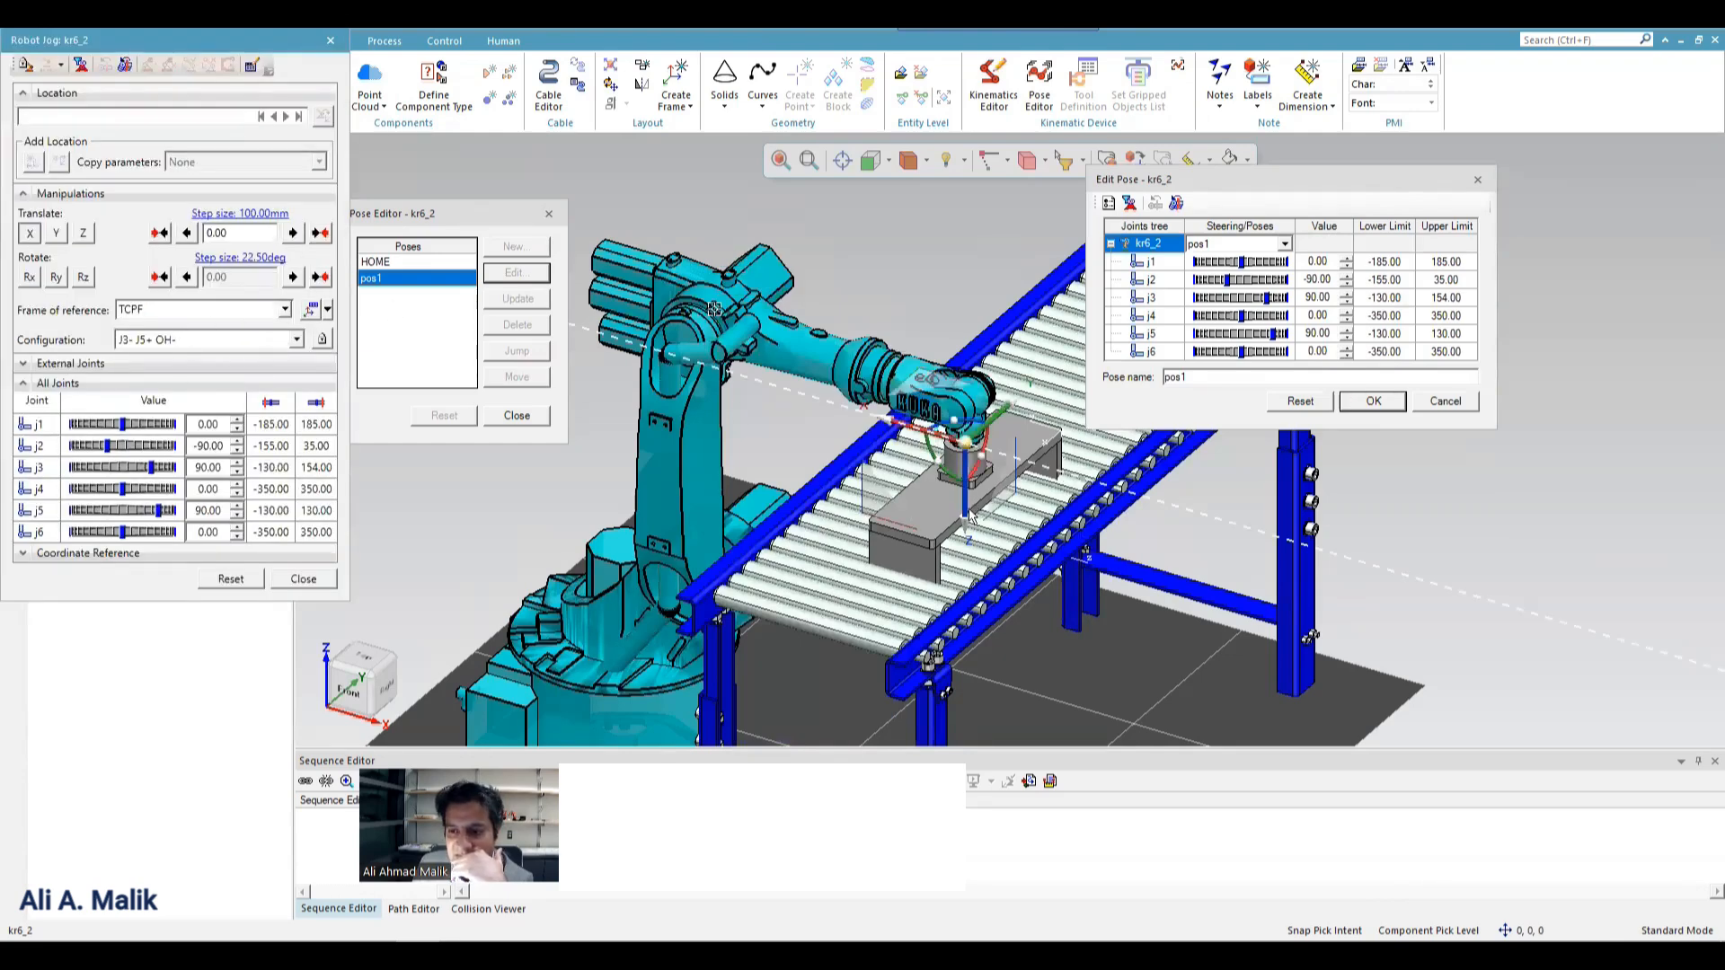
Try jogging the TCPF -300 mm along Z, reset the pose, and save pos1 with joint j5 at 0.
left_click_drag(970, 516, 947, 390)
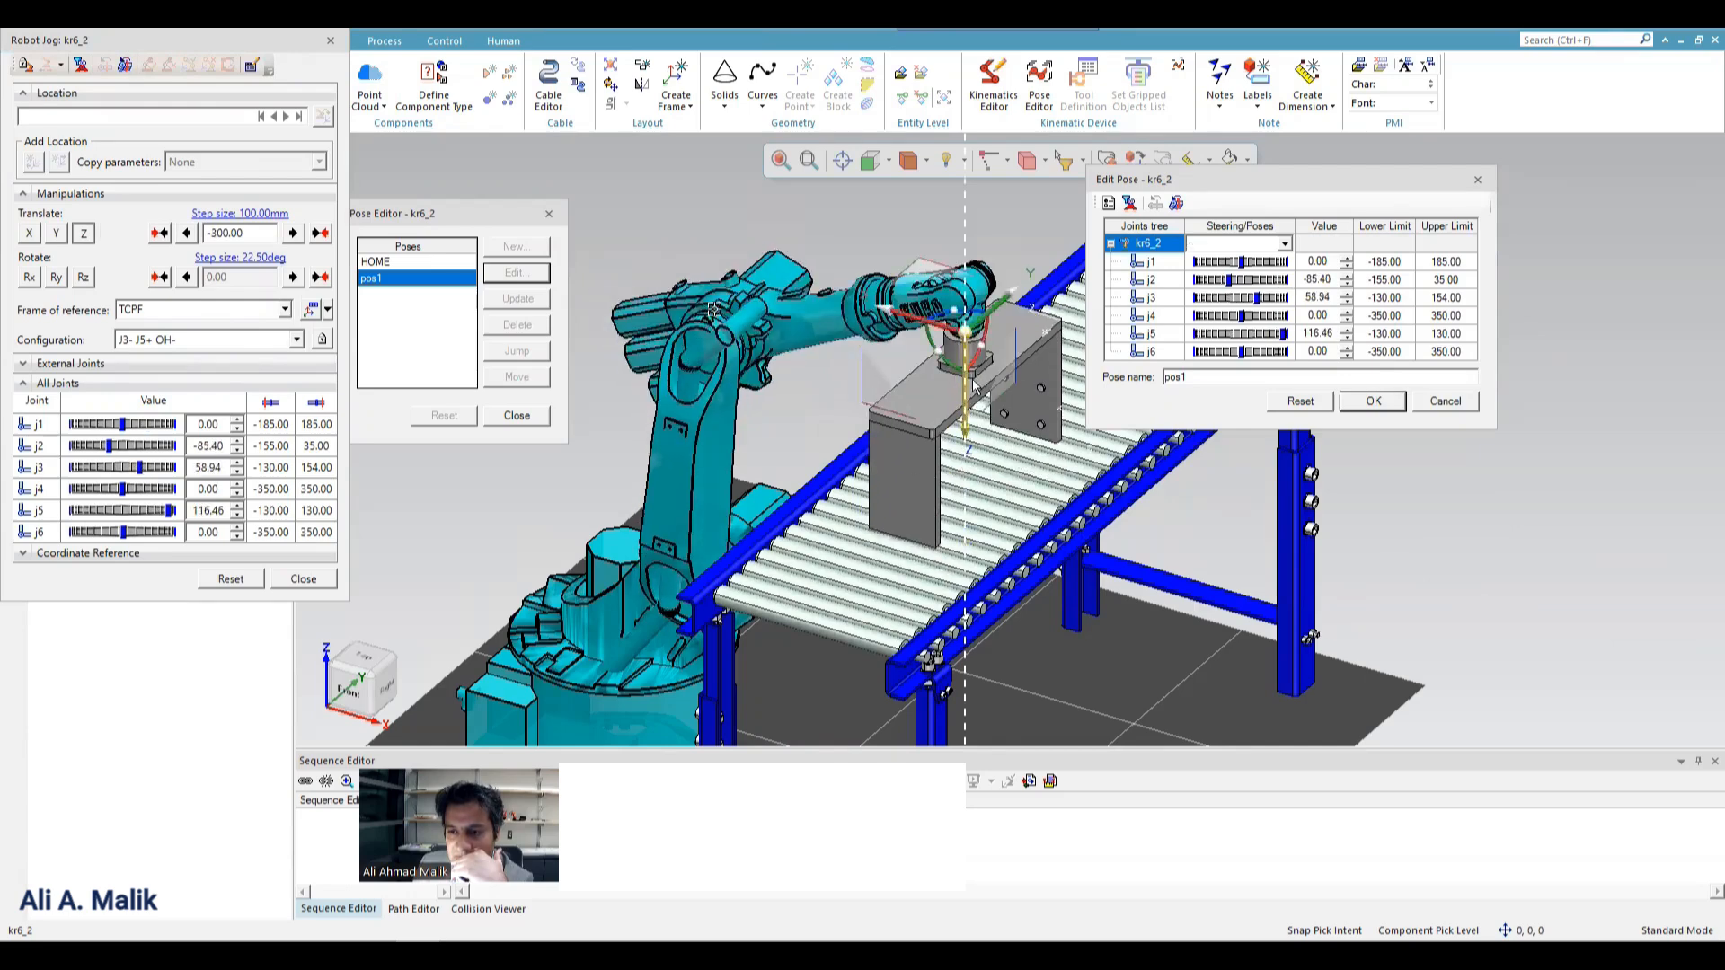
left_click(1293, 404)
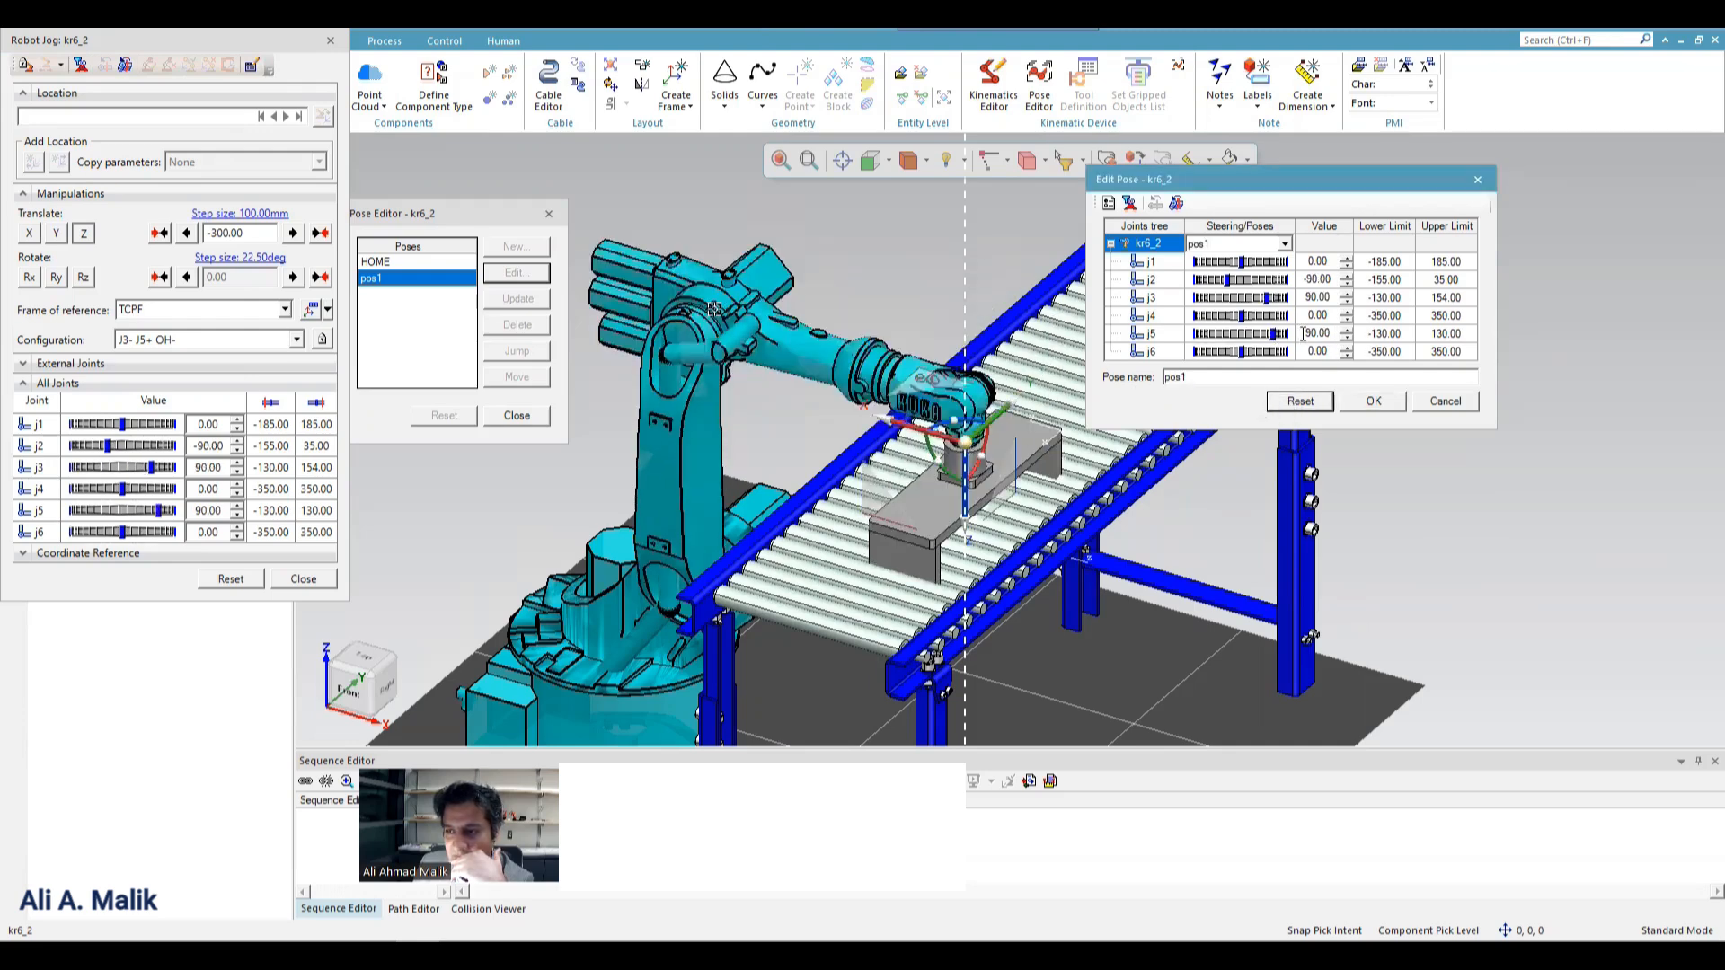
left_click_drag(1303, 334, 1350, 335)
type("0")
key("Return")
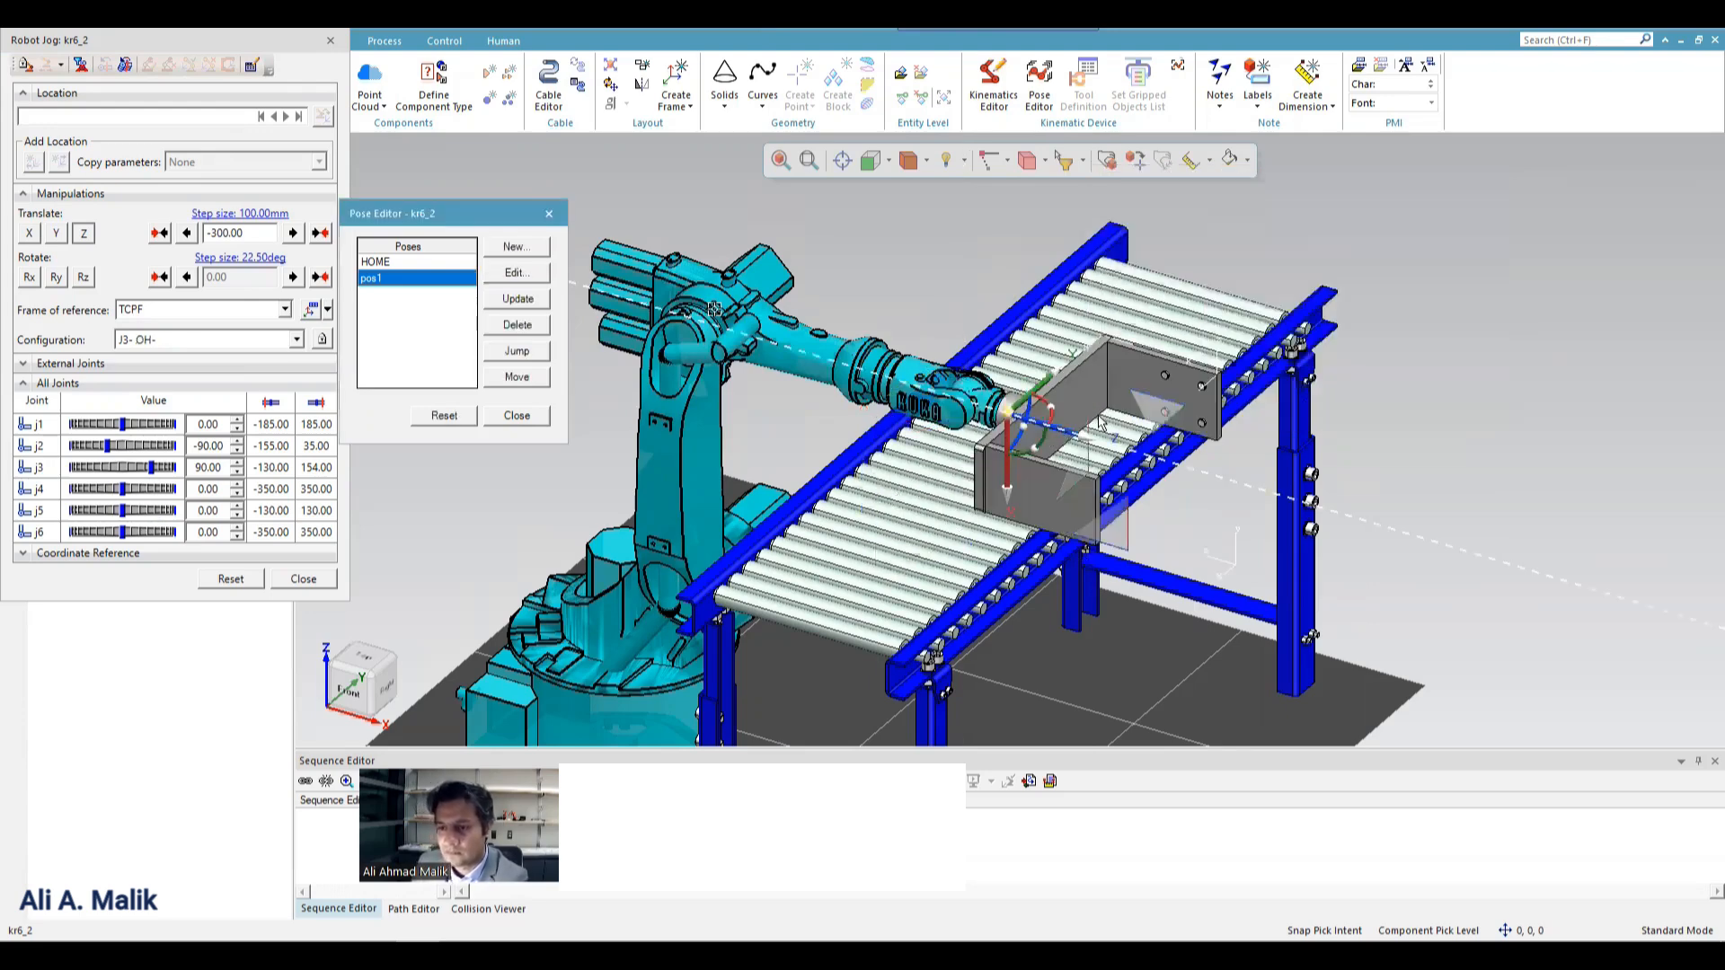
Reopen pos1 for editing, jog the TCPF up and back toward the robot, and rotate it 90 degrees around Y.
left_click(516, 277)
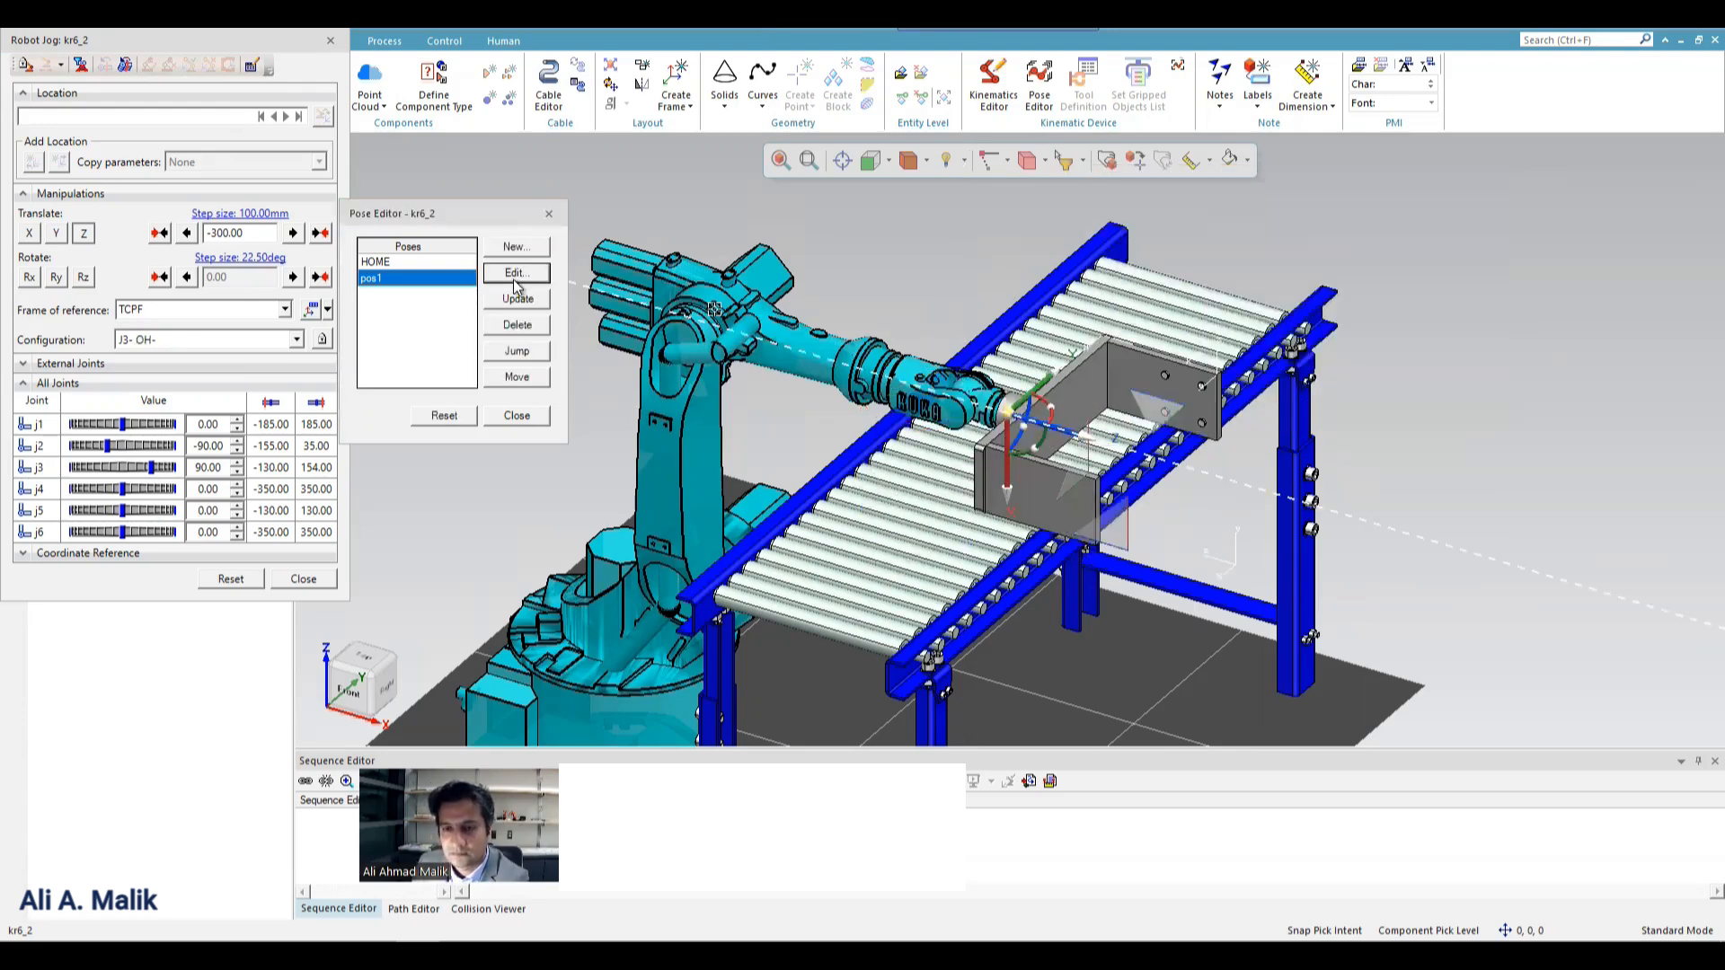
left_click_drag(1075, 438, 863, 276)
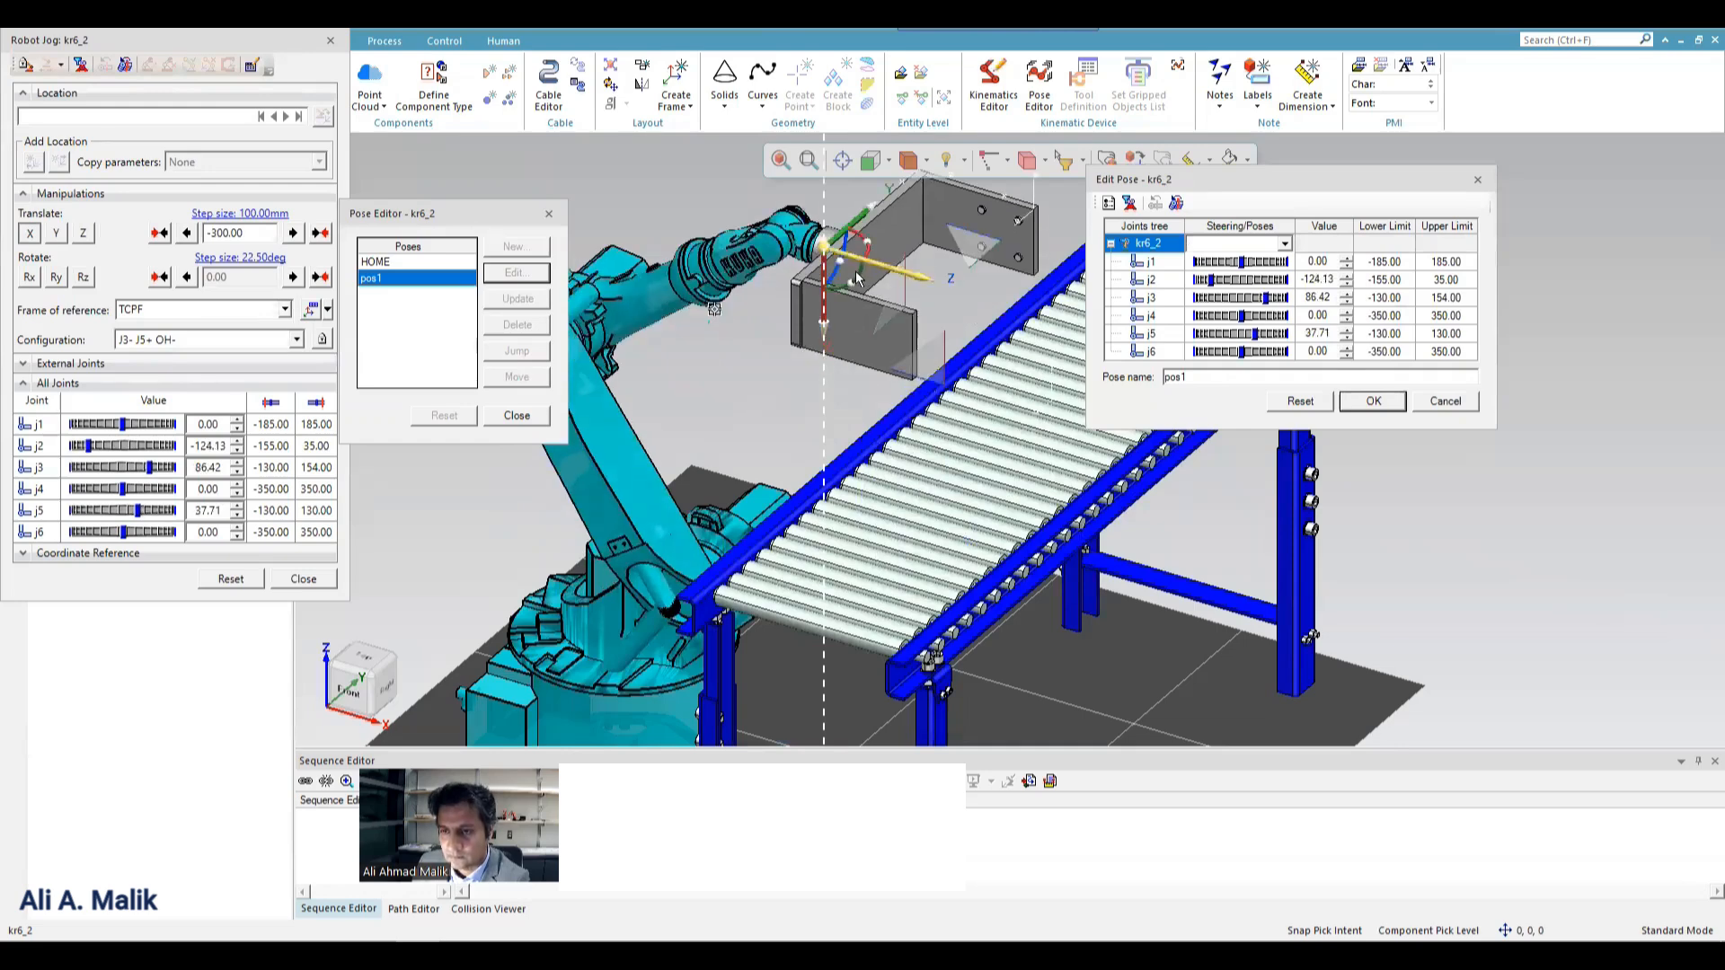
left_click_drag(858, 280, 767, 305)
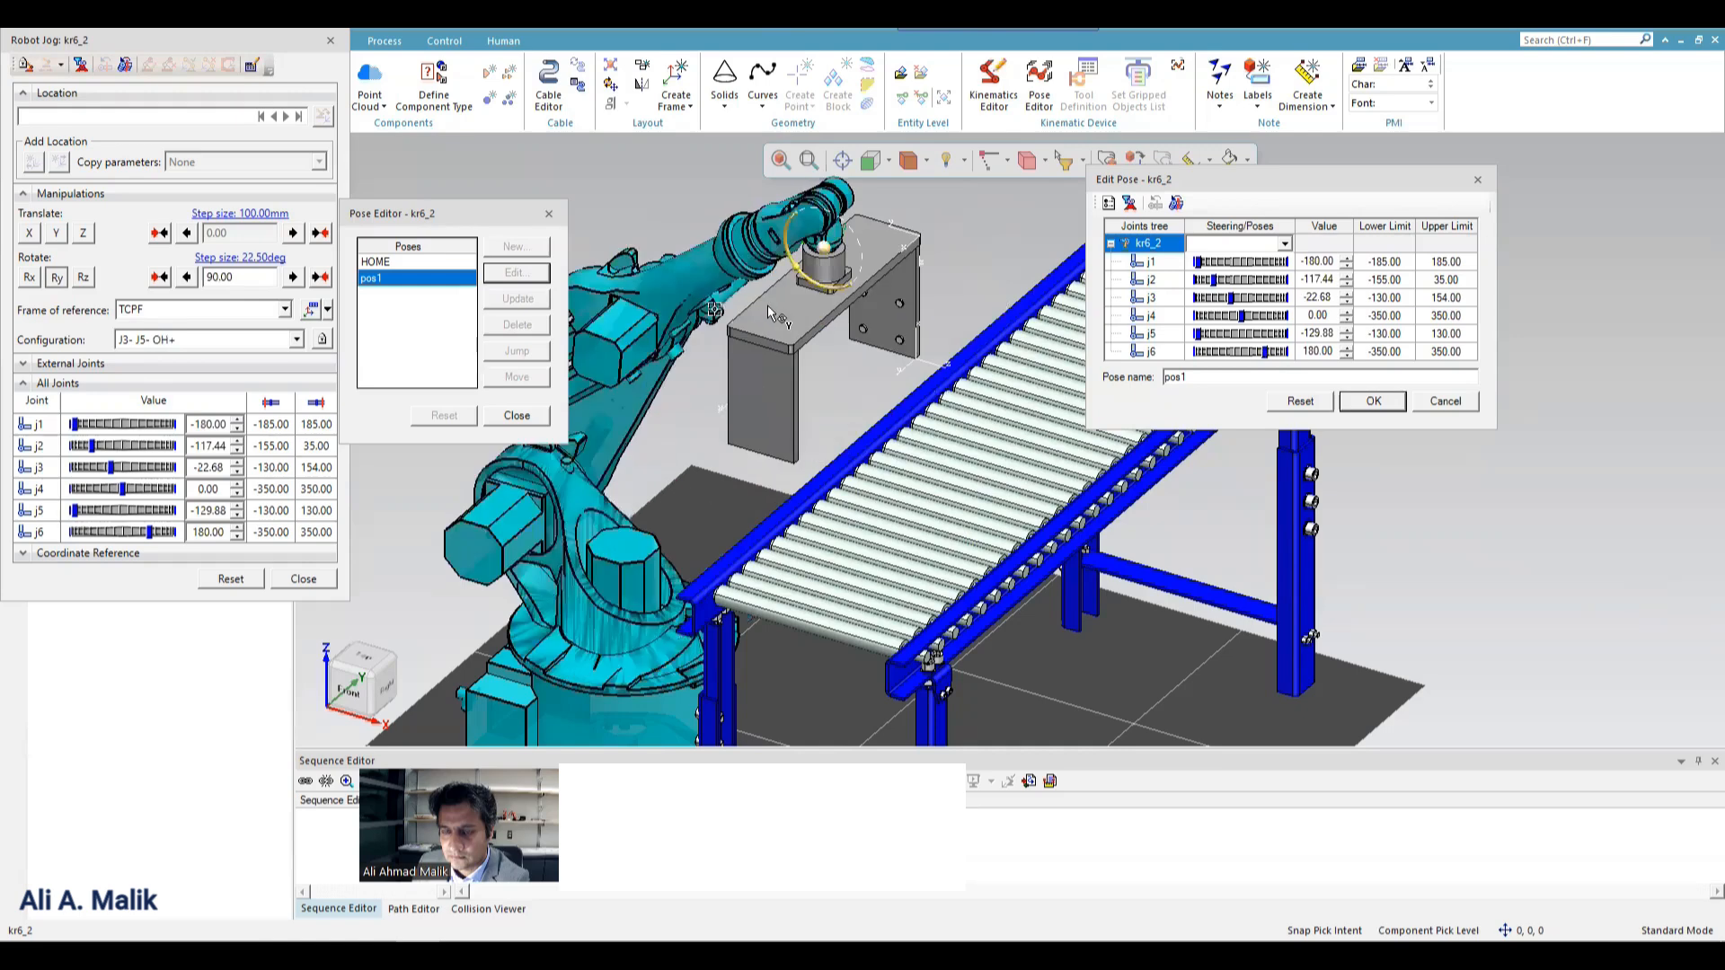
left_click_drag(780, 289, 778, 289)
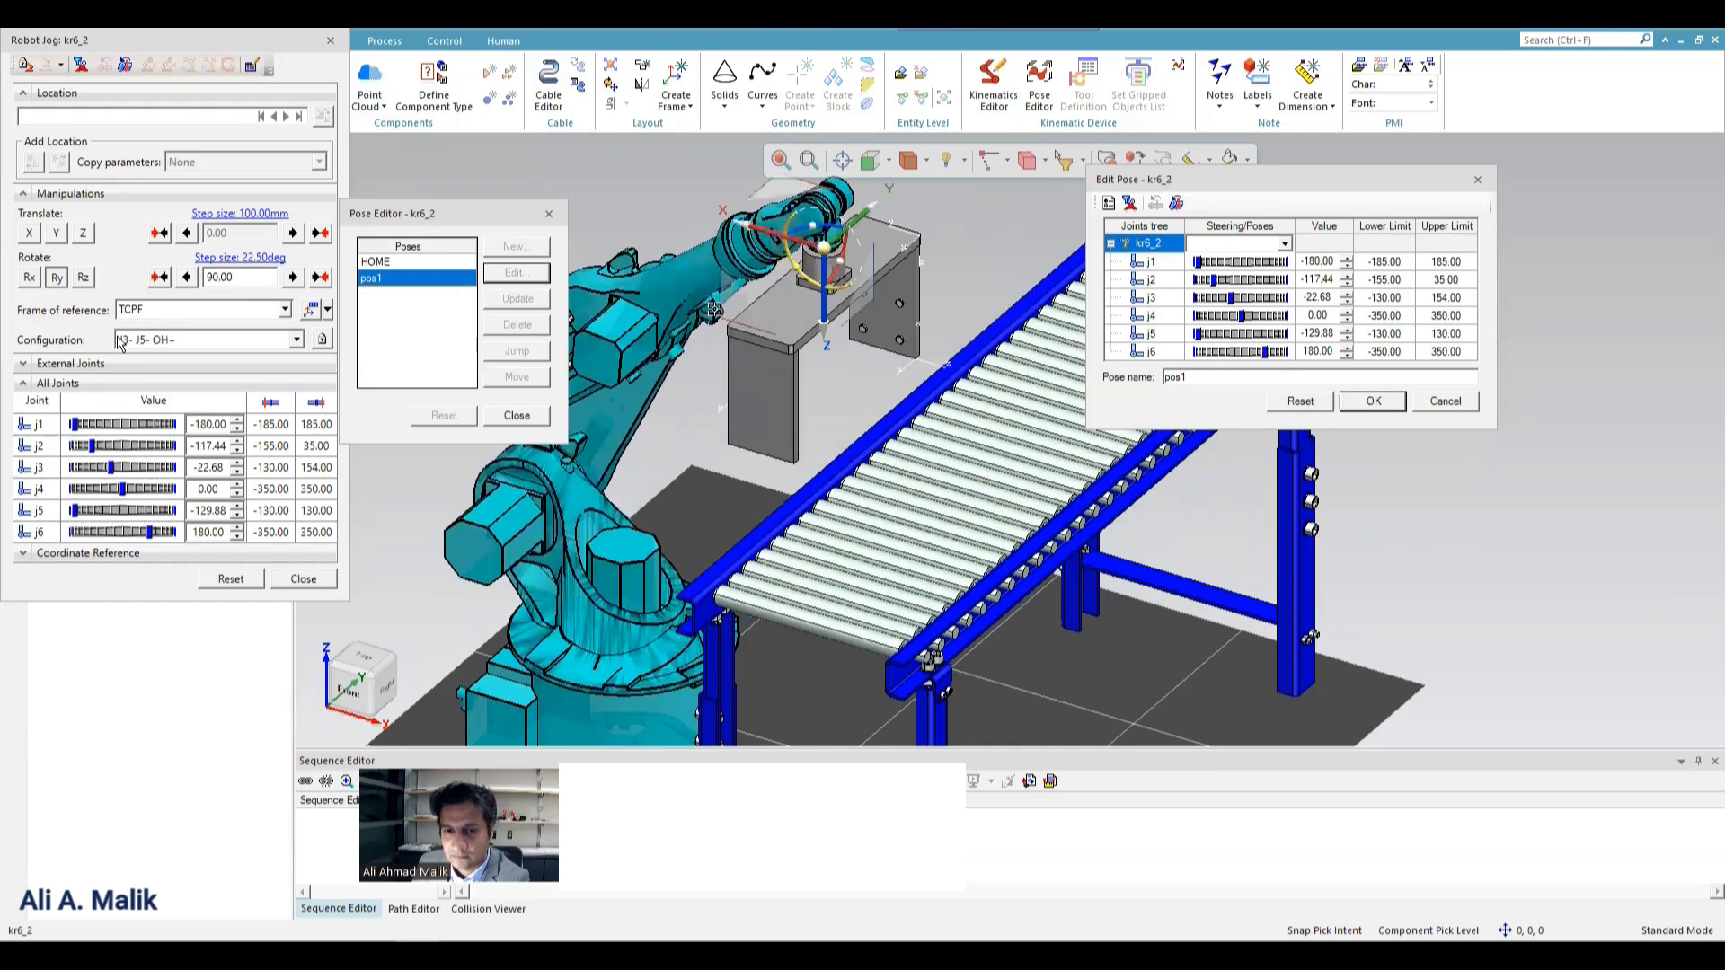
left_click(1388, 406)
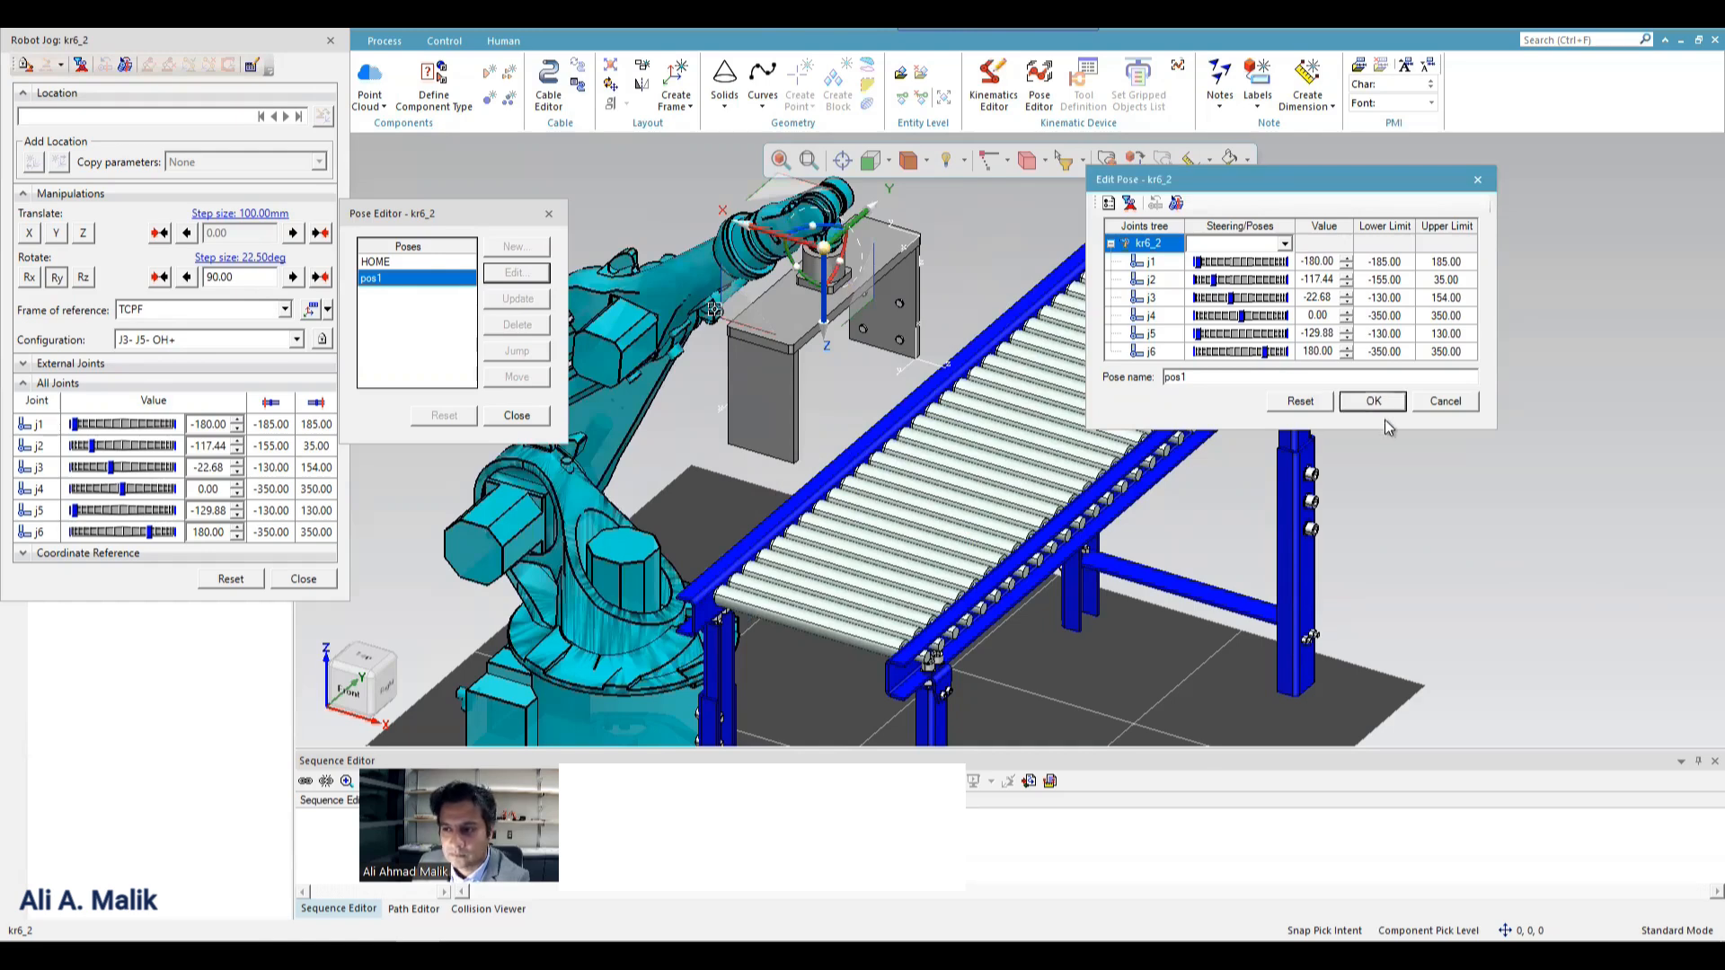
In the front view, jog the TCPF 100 mm along X and 100 mm along Z, save pos1, and close the Pose Editor and Robot Jog.
left_click(878, 167)
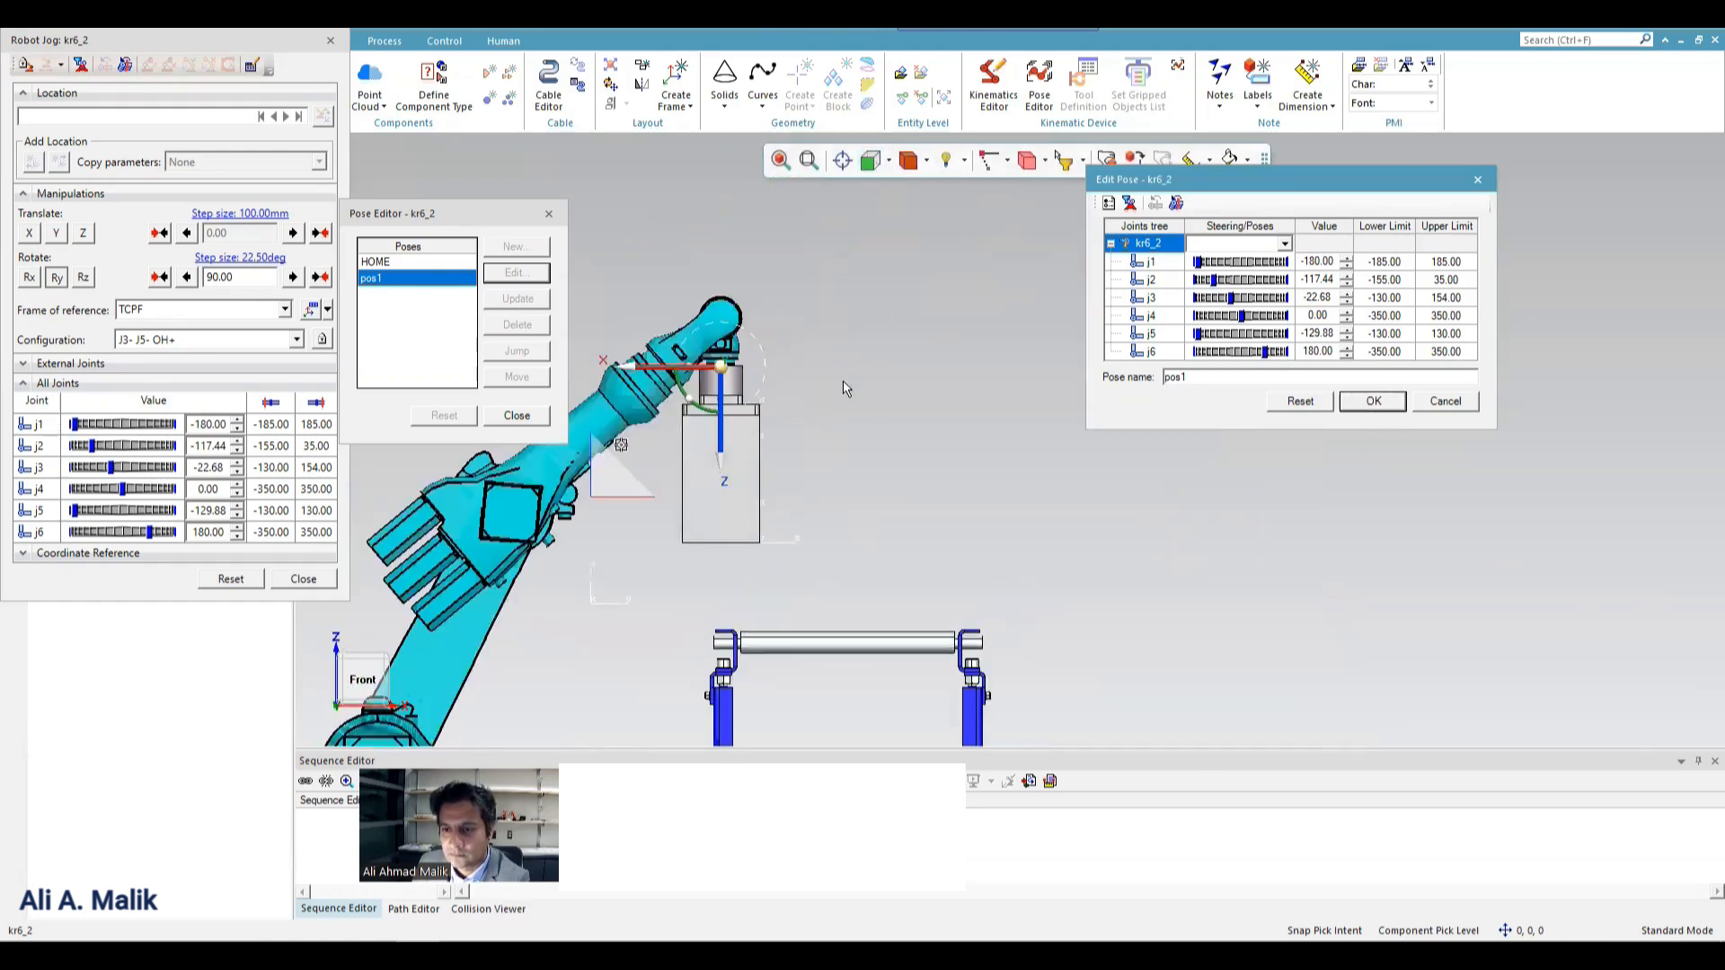
left_click_drag(631, 369, 593, 374)
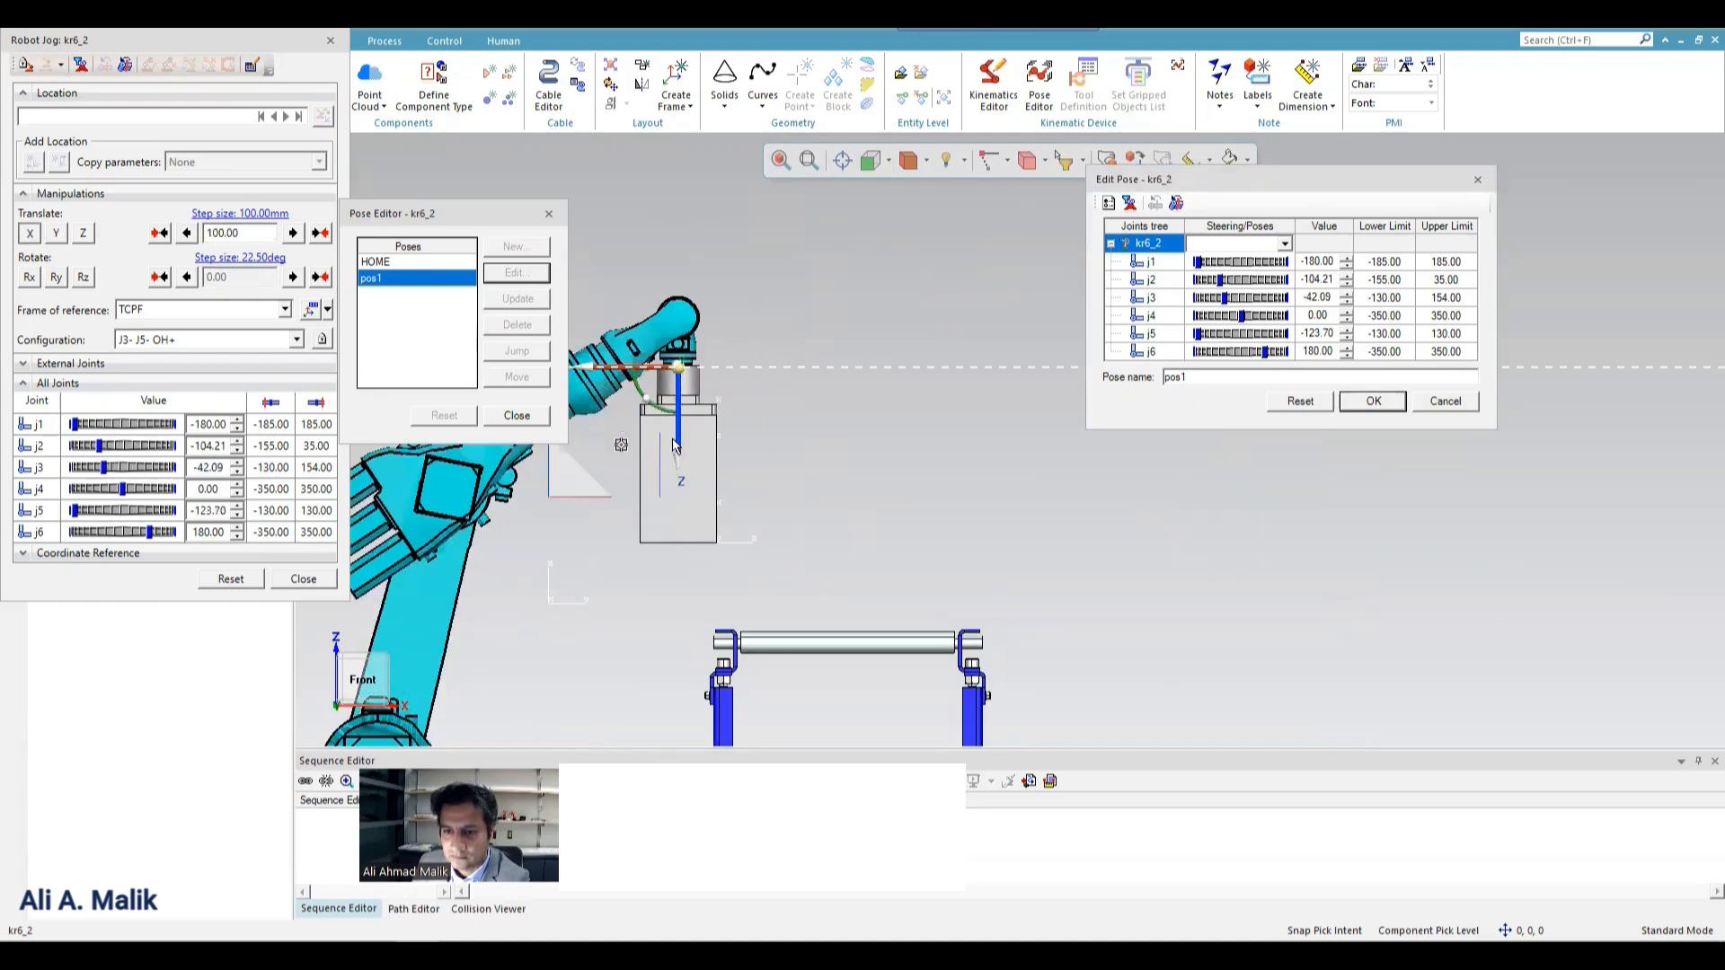
left_click_drag(676, 447, 684, 500)
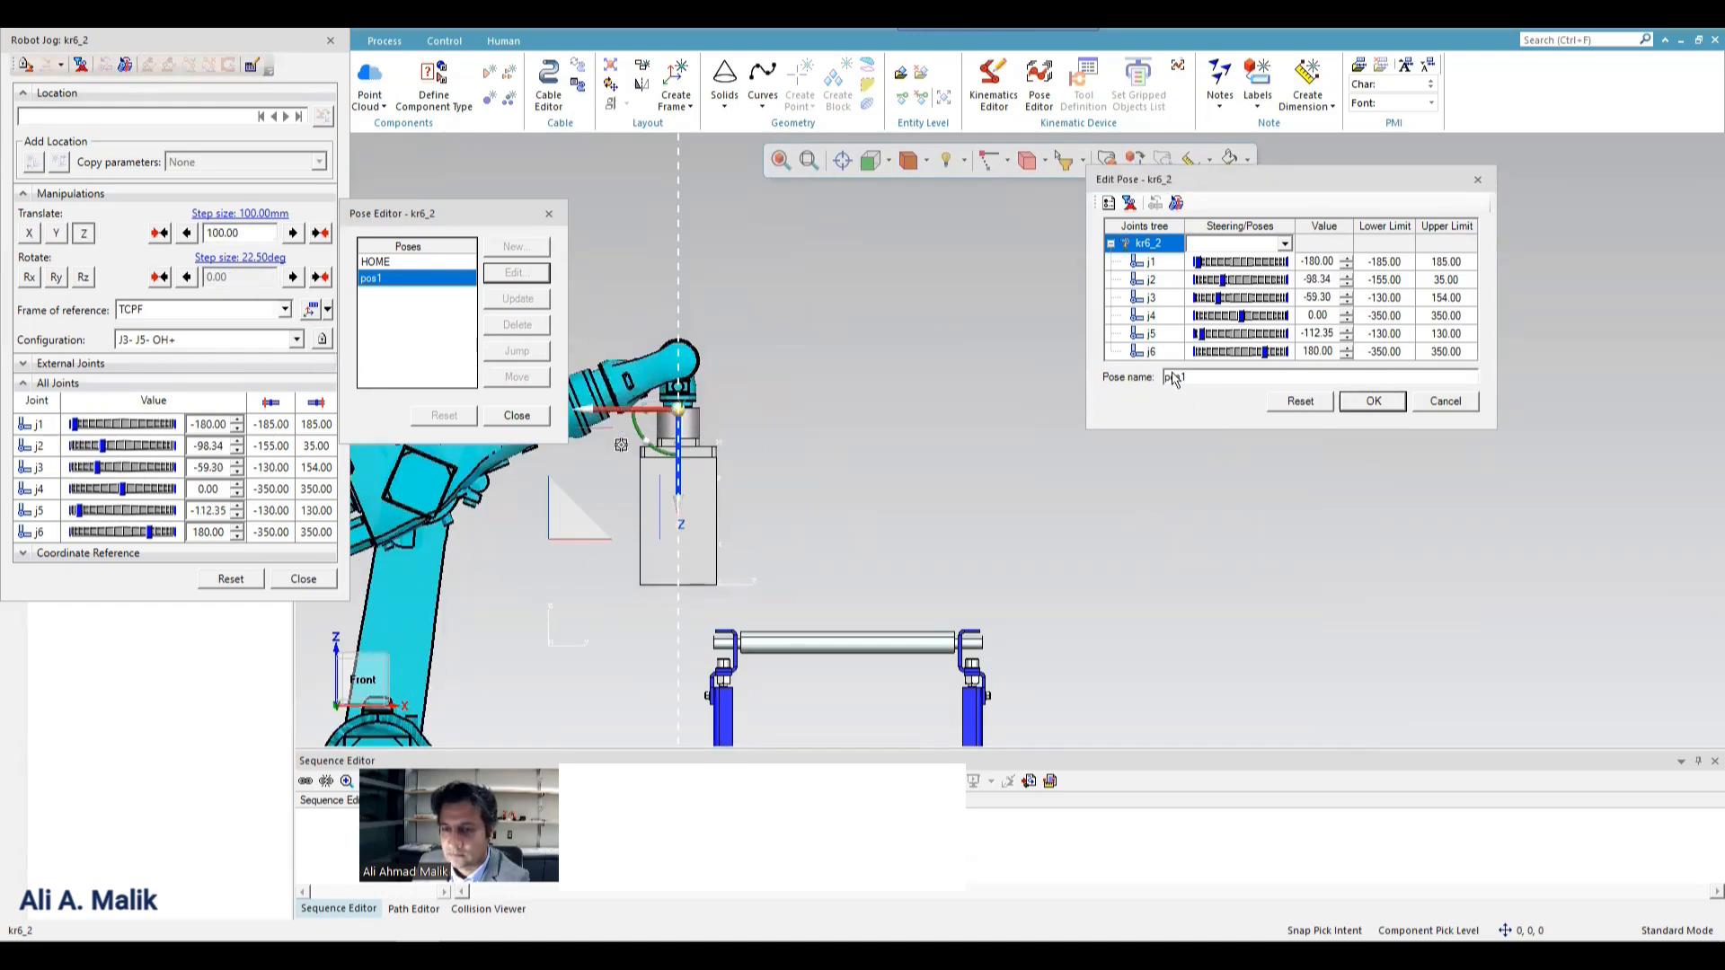
left_click(1372, 400)
scroll(1152, 381, "down", 1)
scroll(1150, 376, "down", 3)
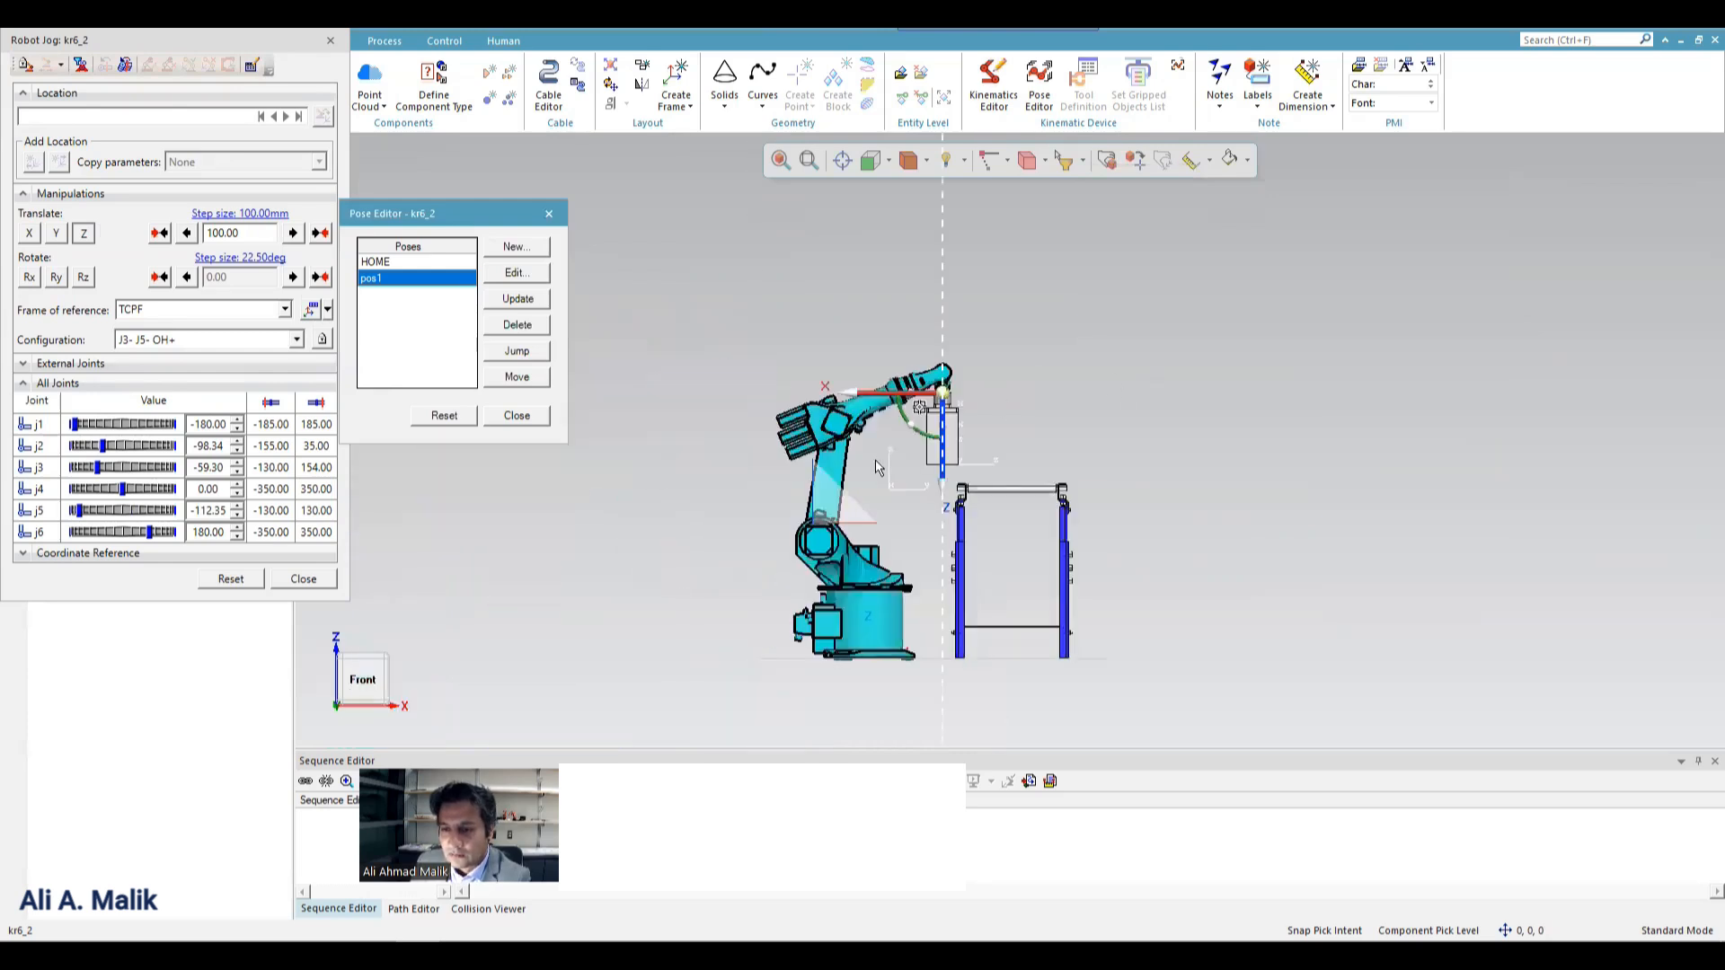
scroll(880, 463, "up", 3)
left_click(1188, 375)
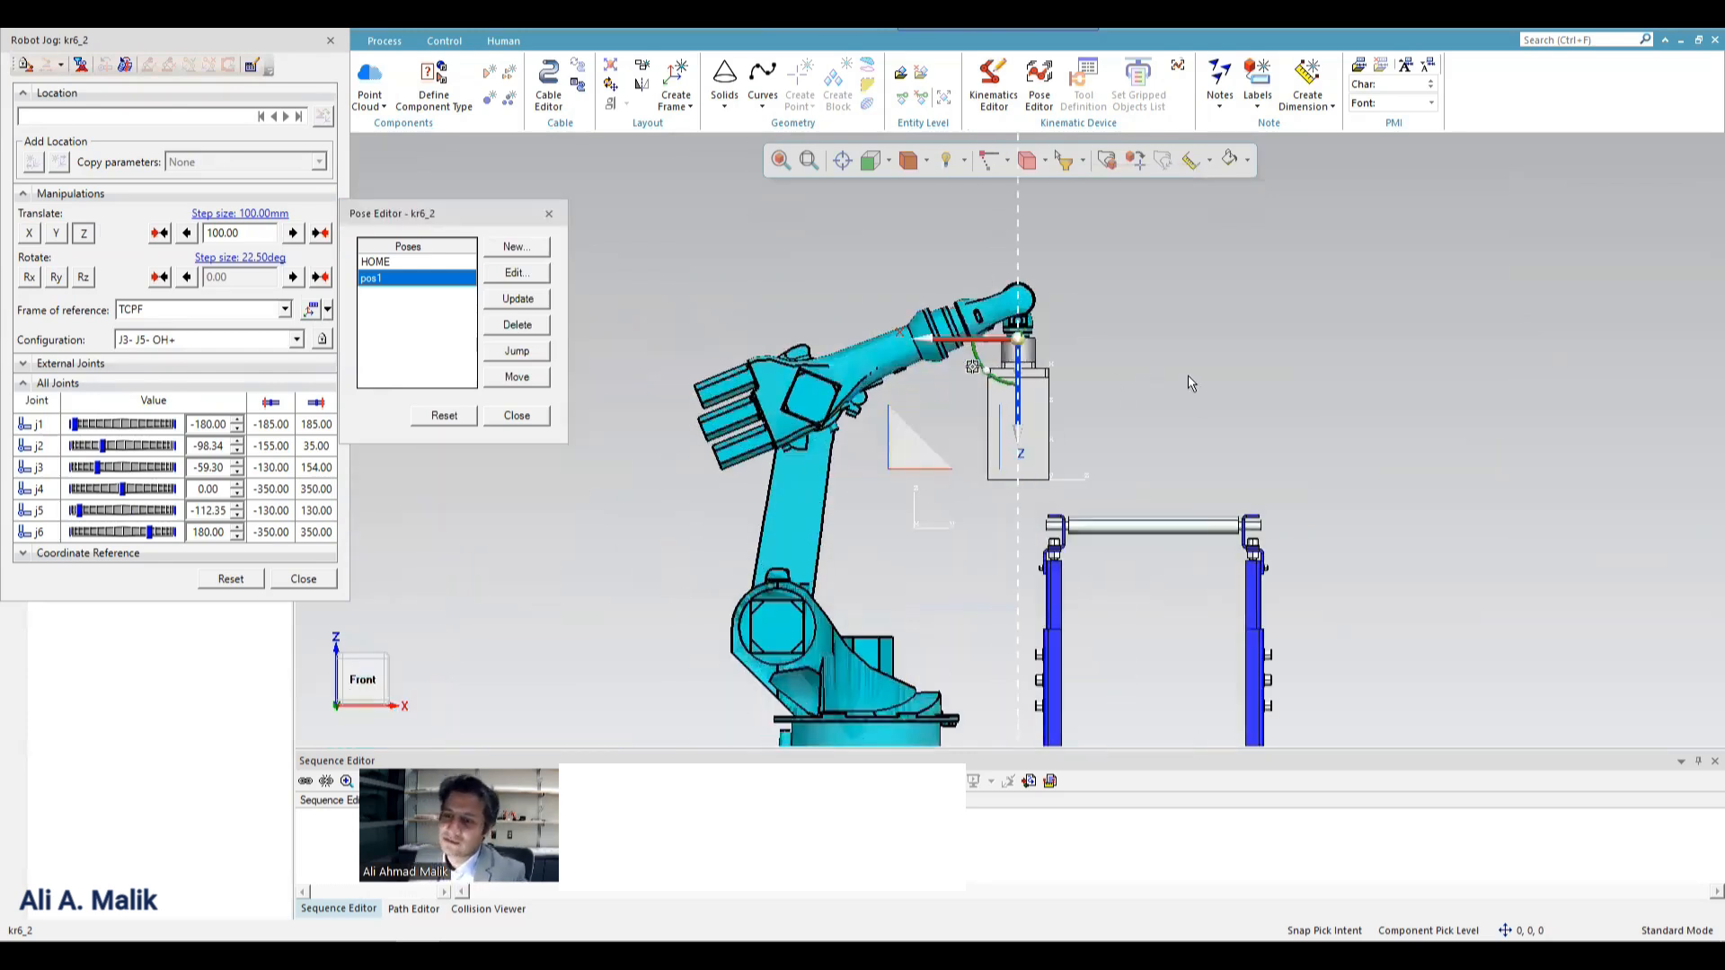
left_click(518, 418)
left_click(304, 578)
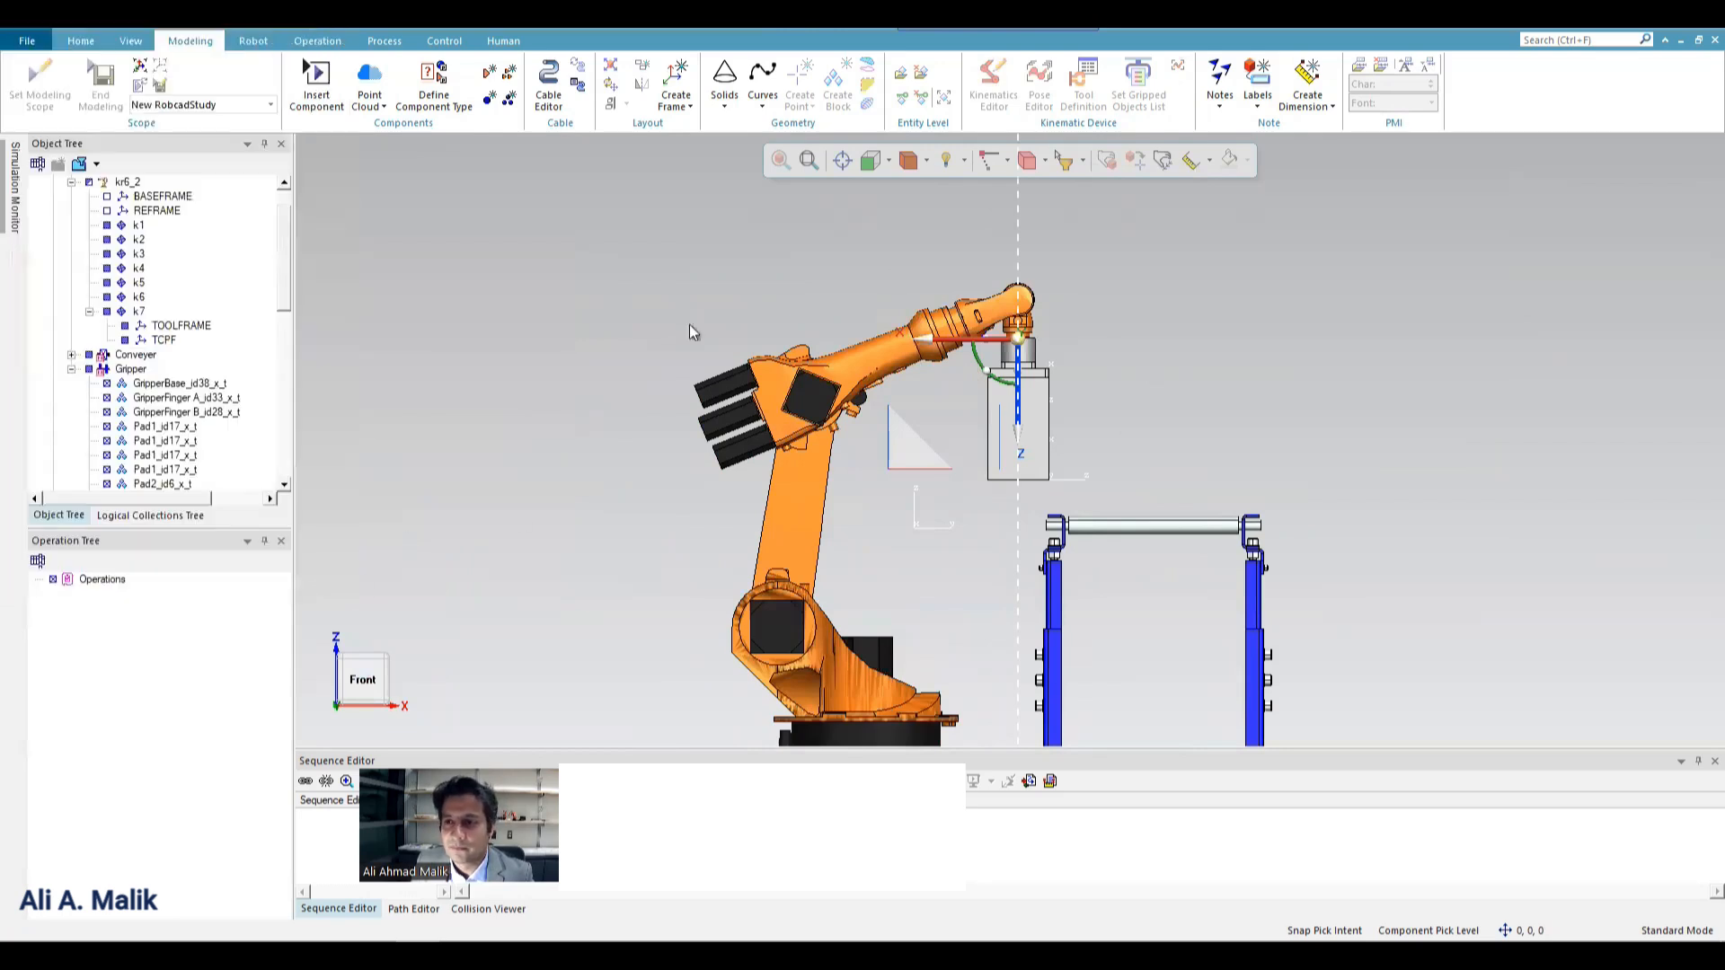
Check the kr6_2 robot's poses by sending it to HOME and back to pos1, and close the Pose Editor.
left_click(884, 360)
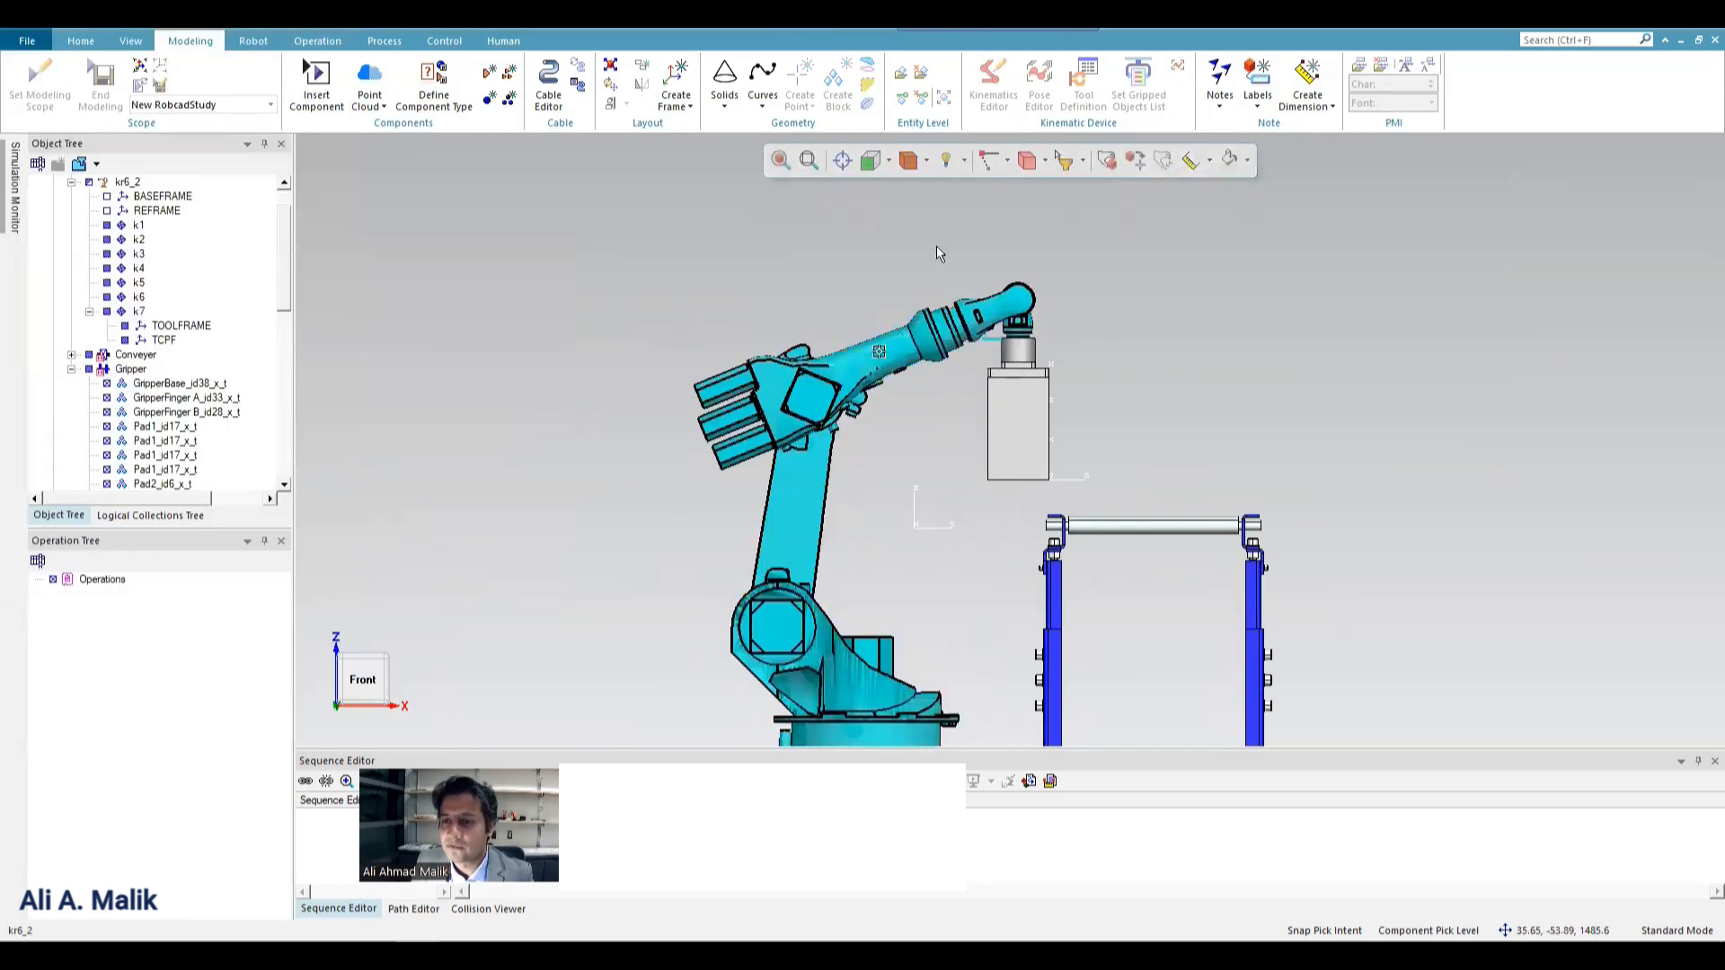
left_click(1039, 83)
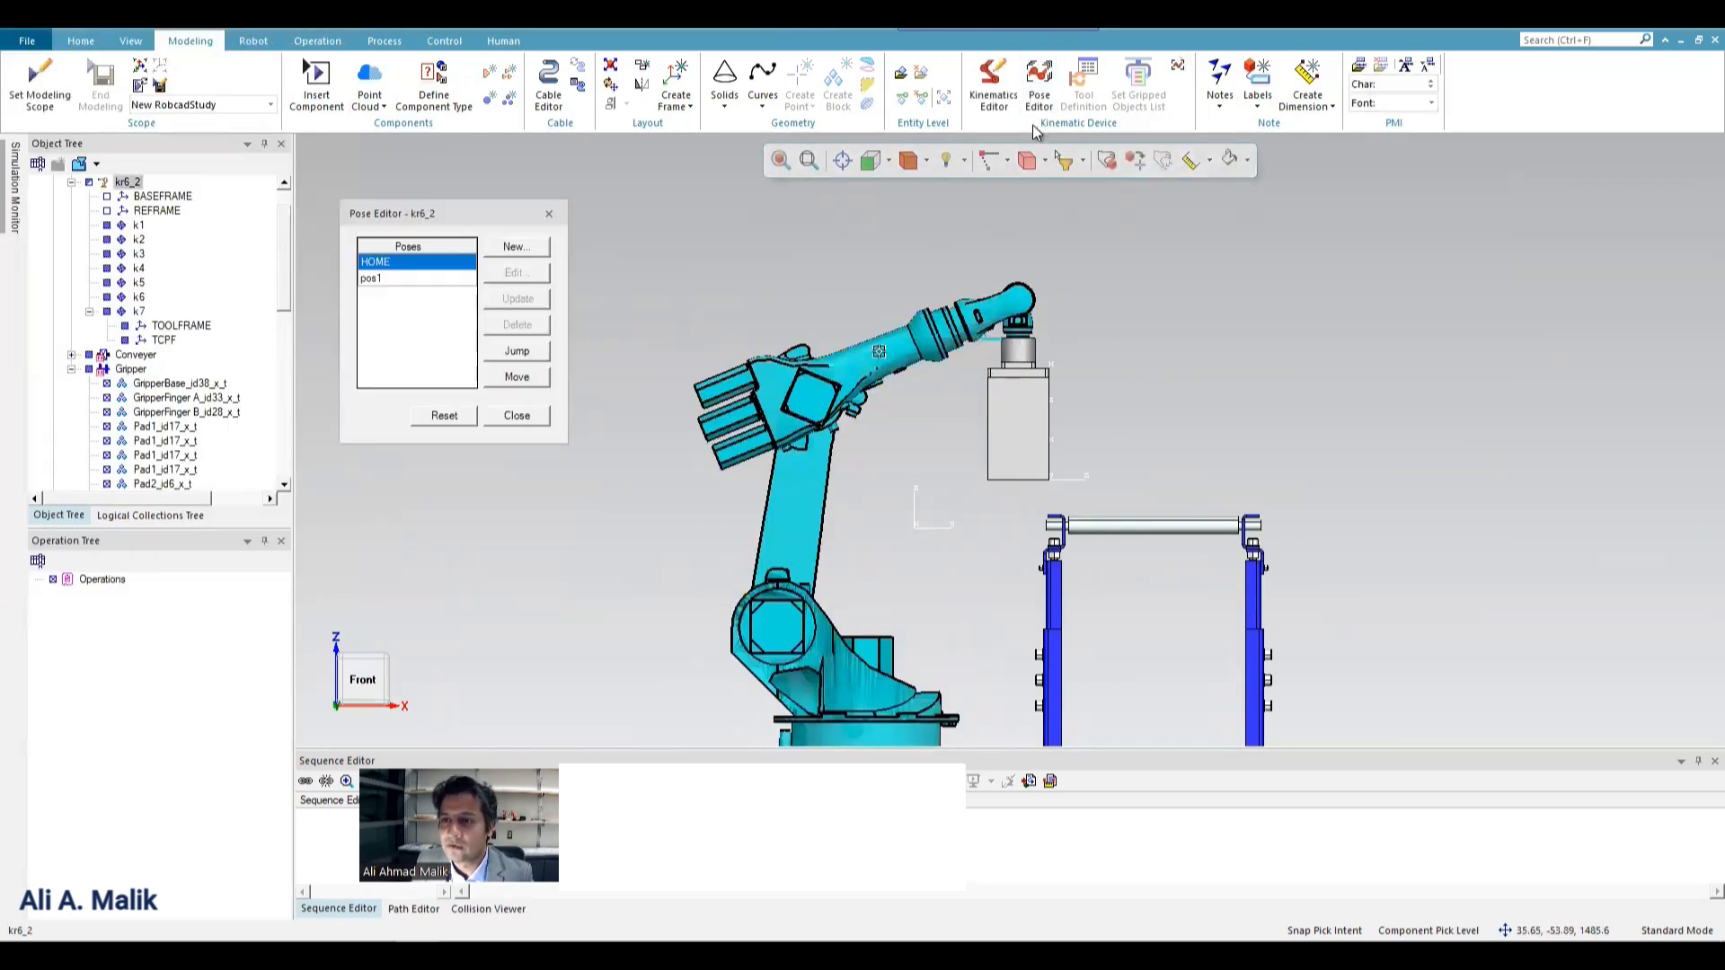
double_click(372, 262)
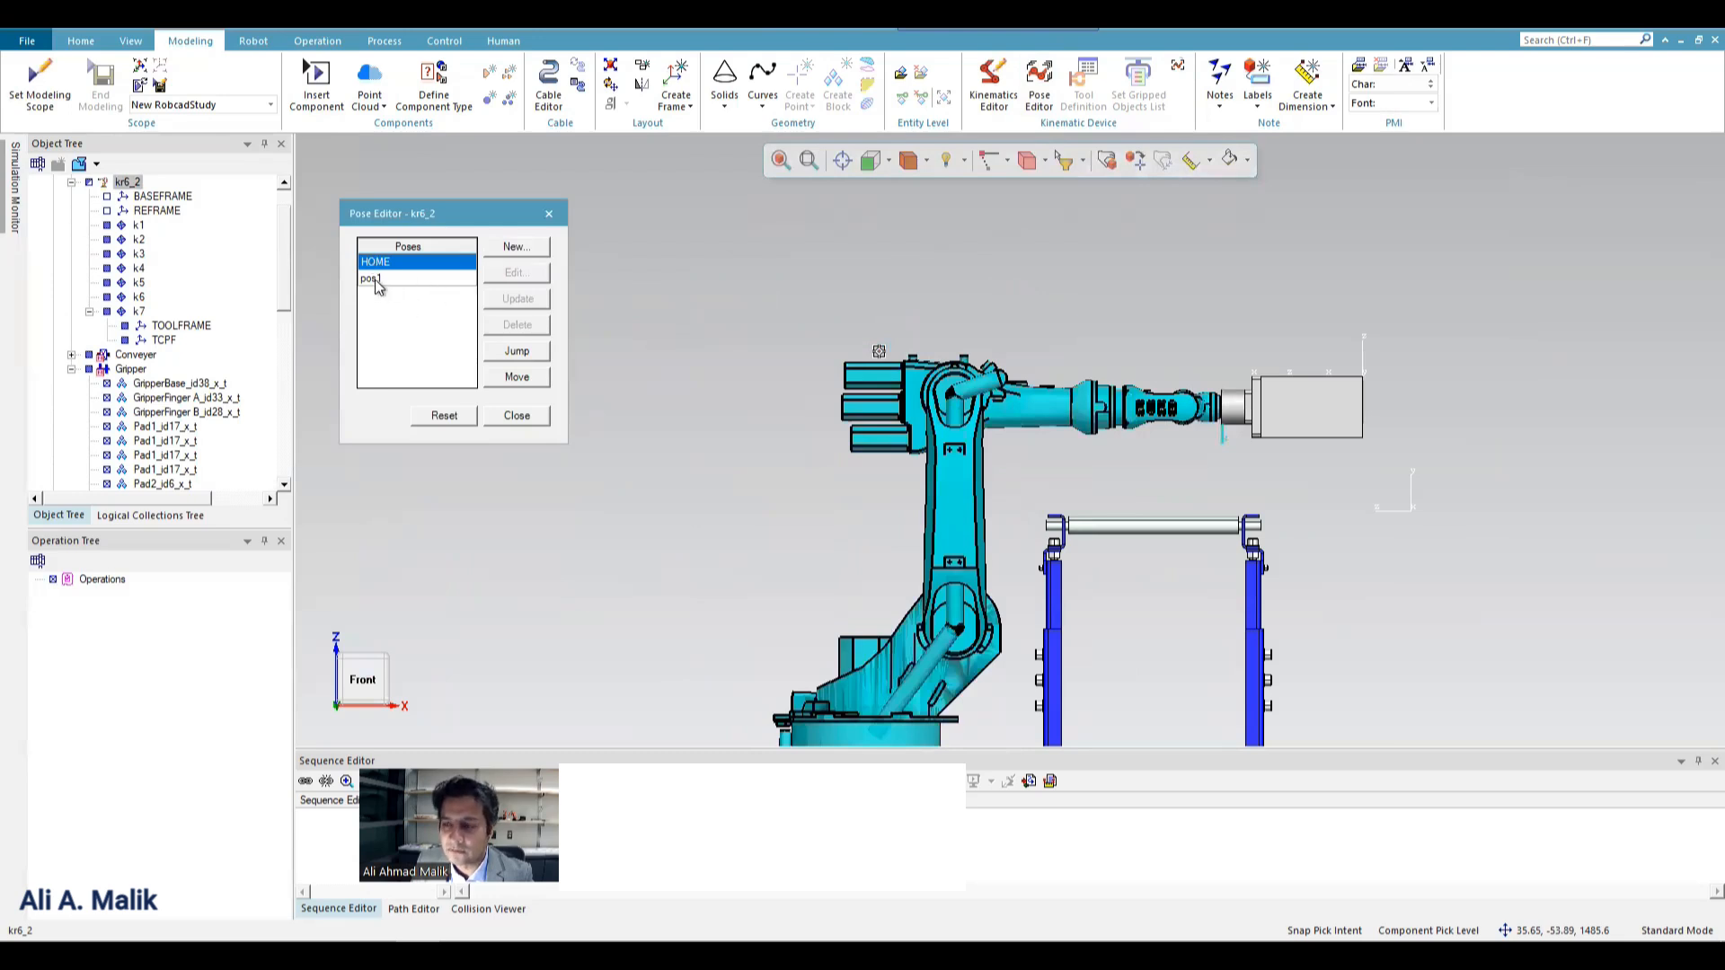
double_click(375, 278)
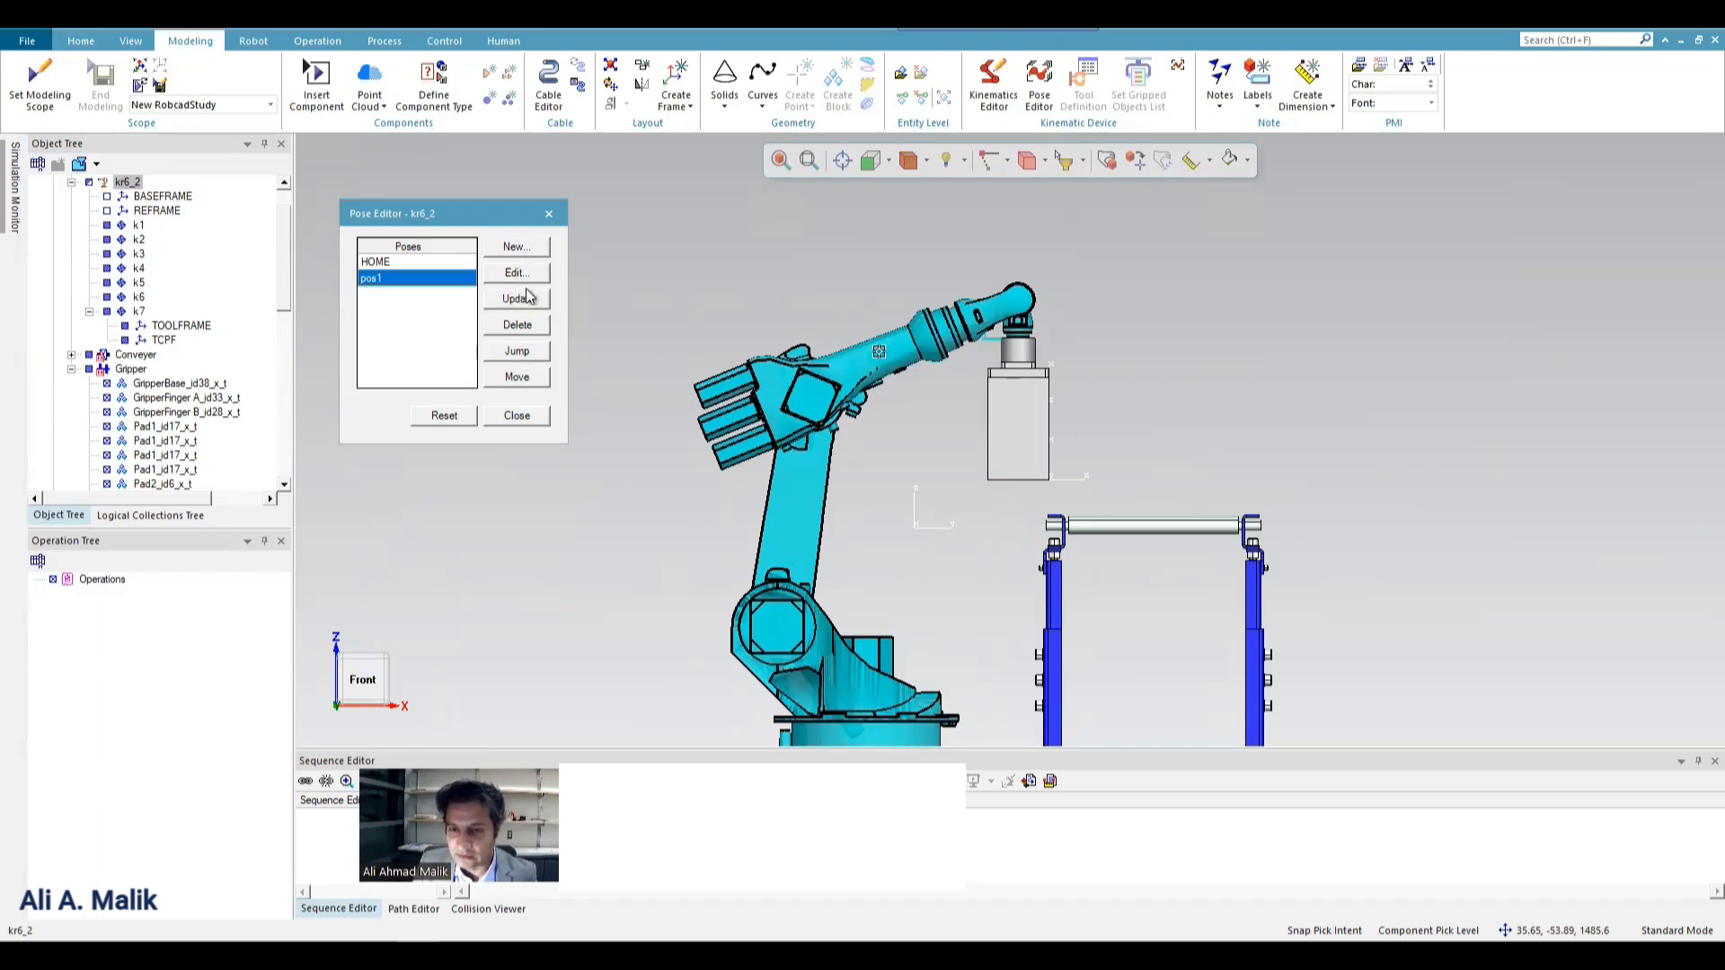
left_click(519, 416)
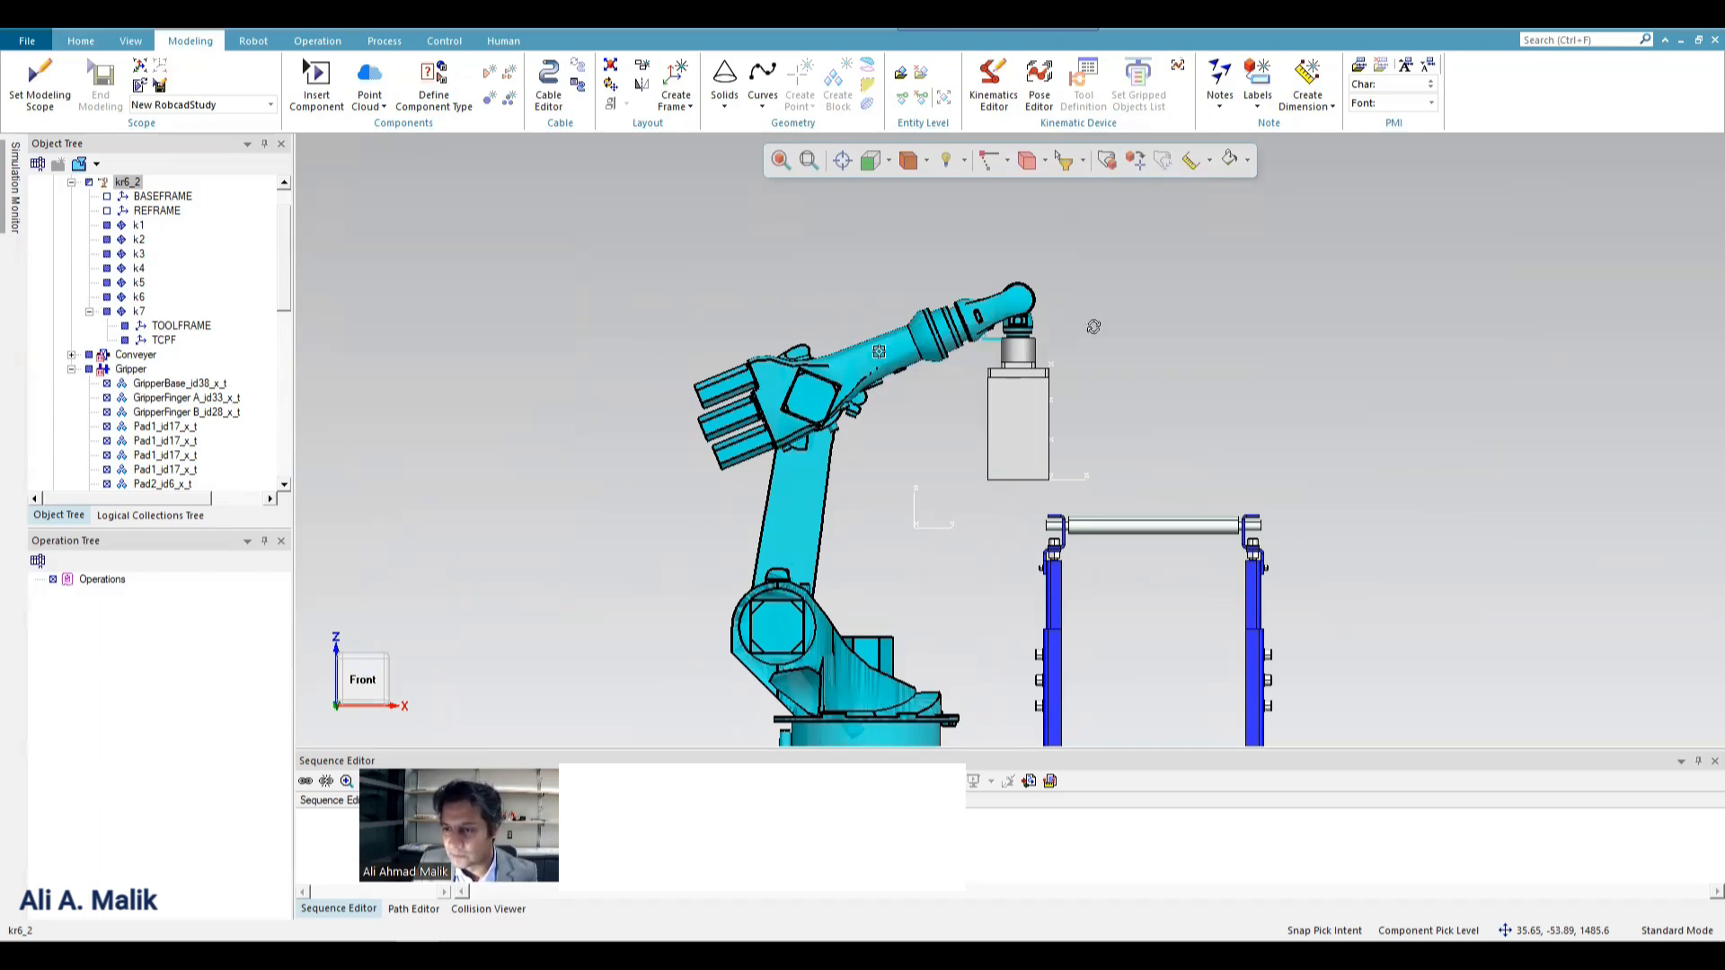
Create a new Gripper pose named pos1 with joint j2 at -80.
middle_click_drag(1093, 326, 1124, 452)
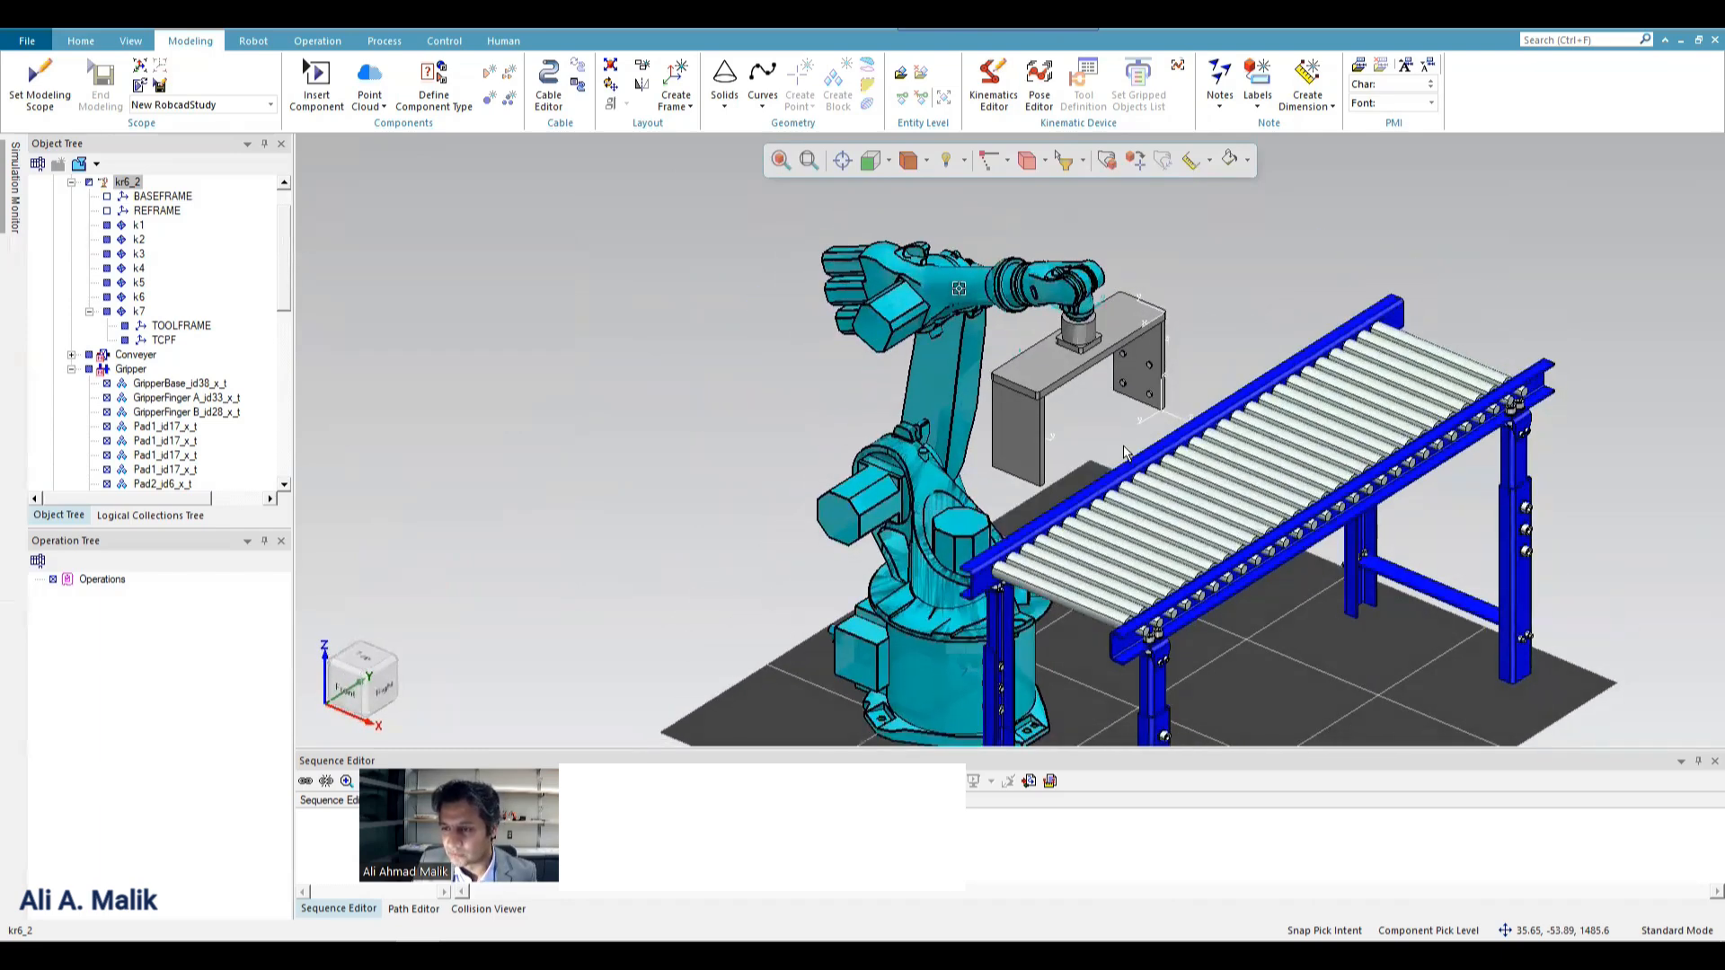
scroll(1123, 451, "up", 5)
left_click(863, 359)
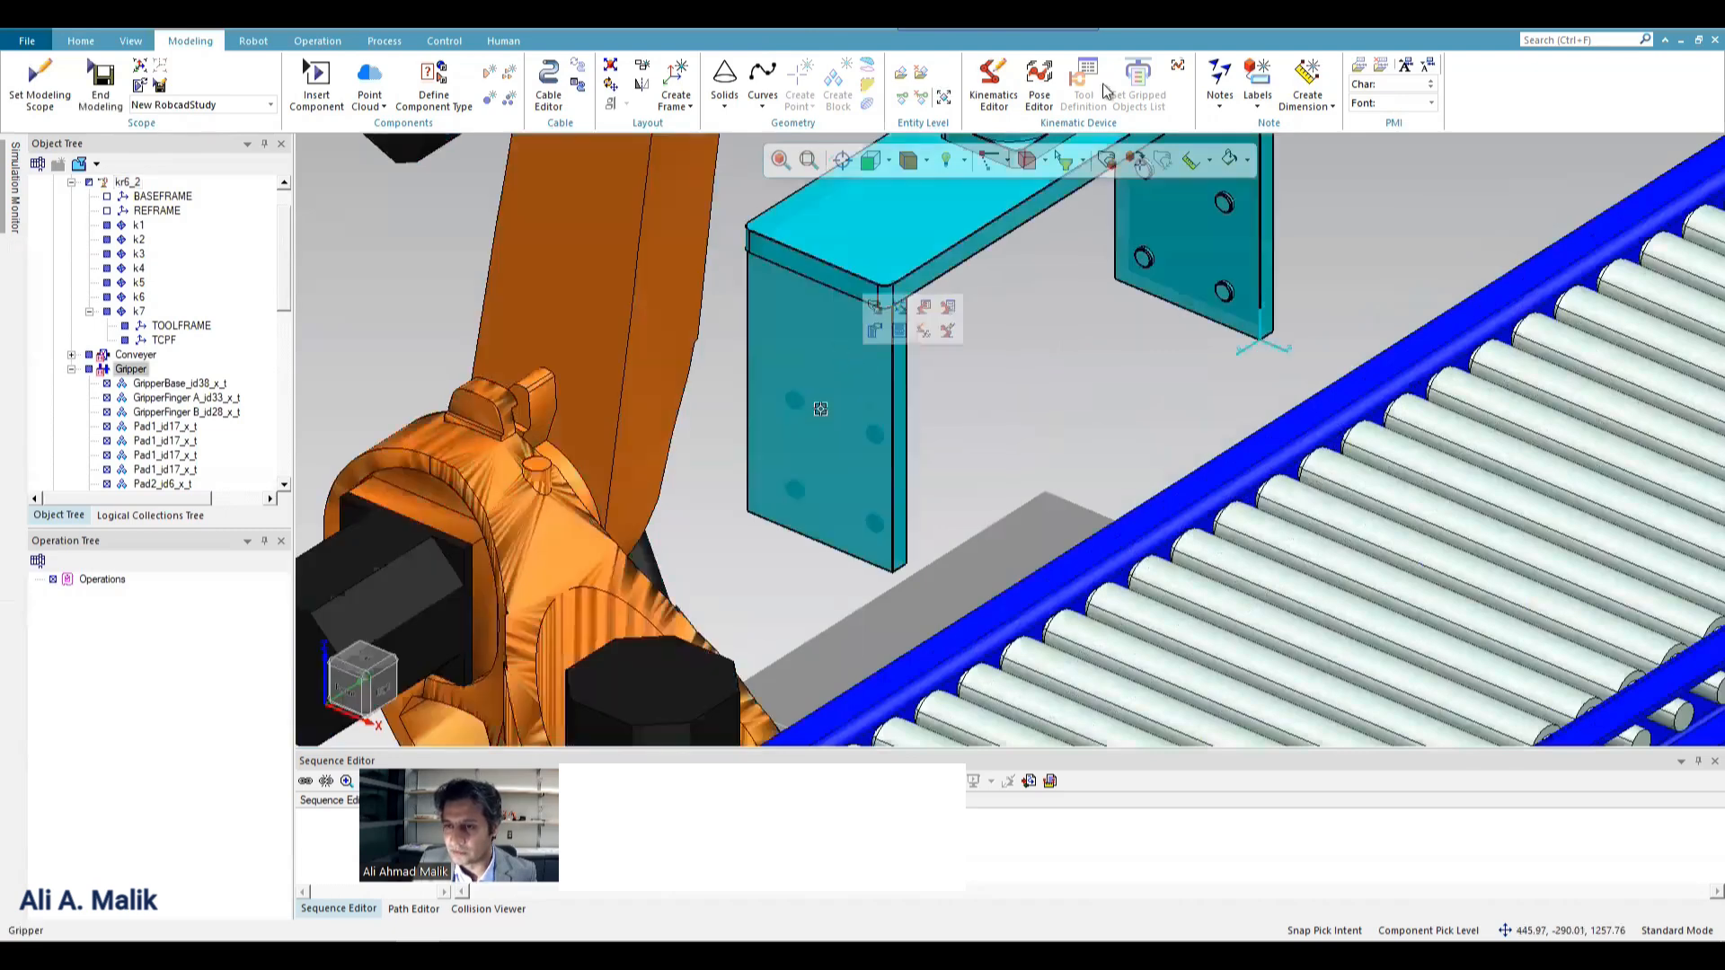
left_click(1039, 98)
left_click(514, 272)
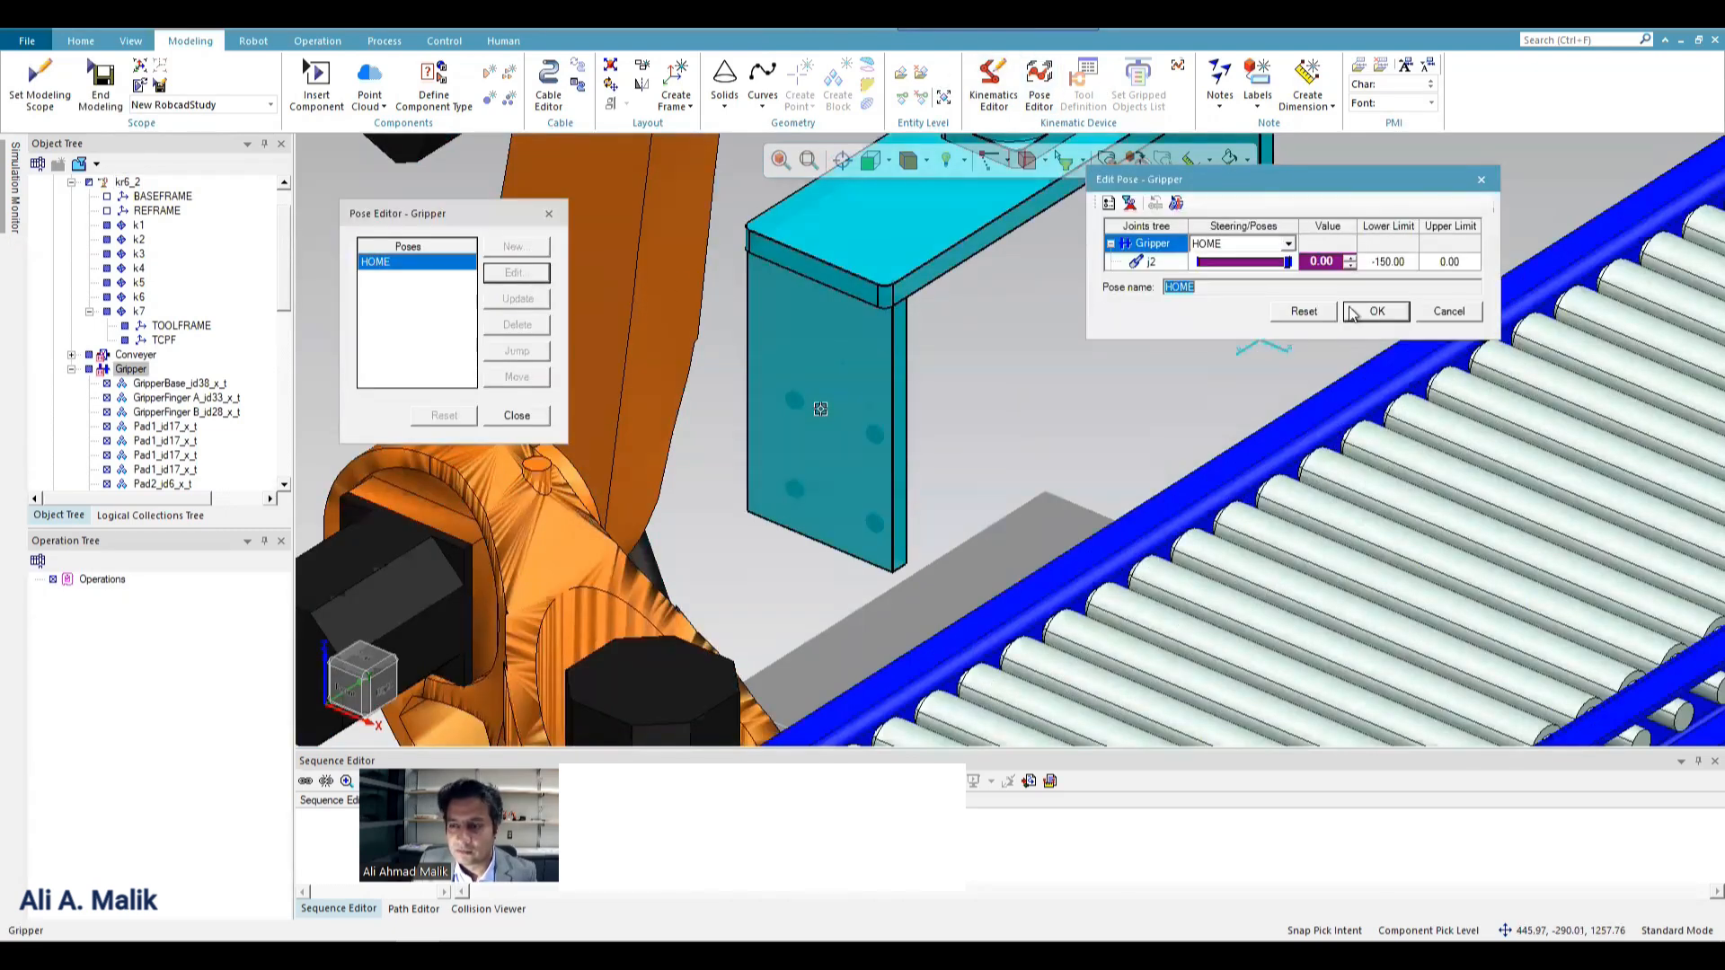
left_click(1473, 311)
left_click(515, 247)
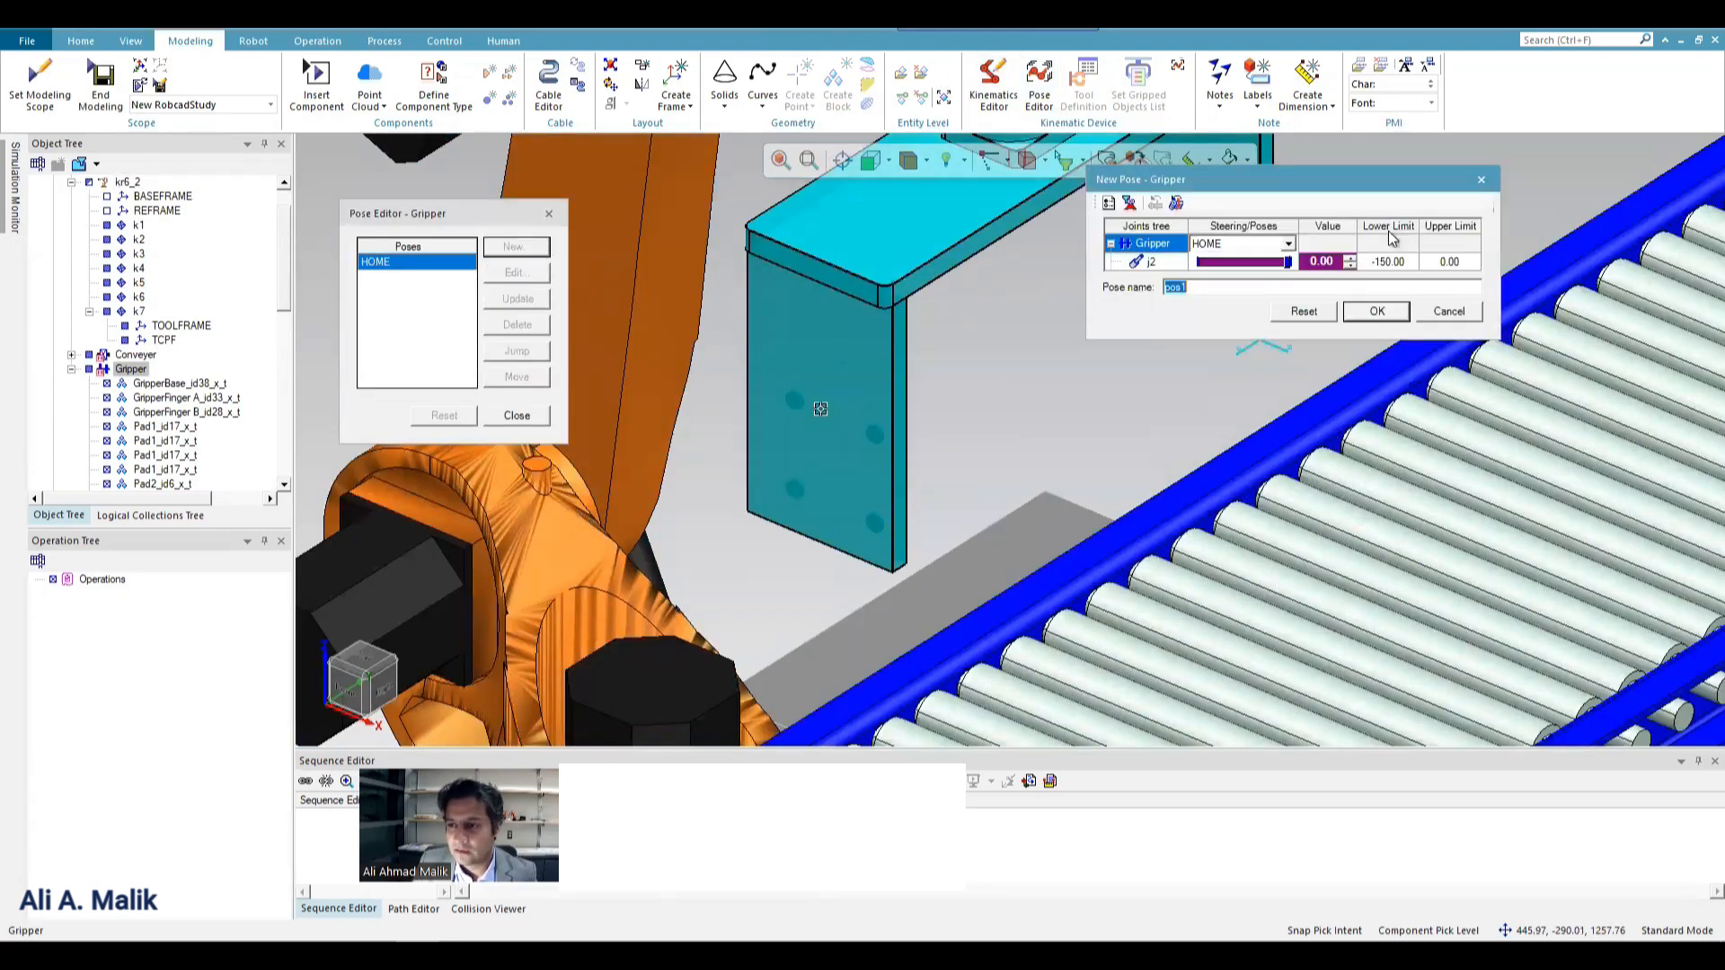
left_click_drag(1286, 261, 1224, 261)
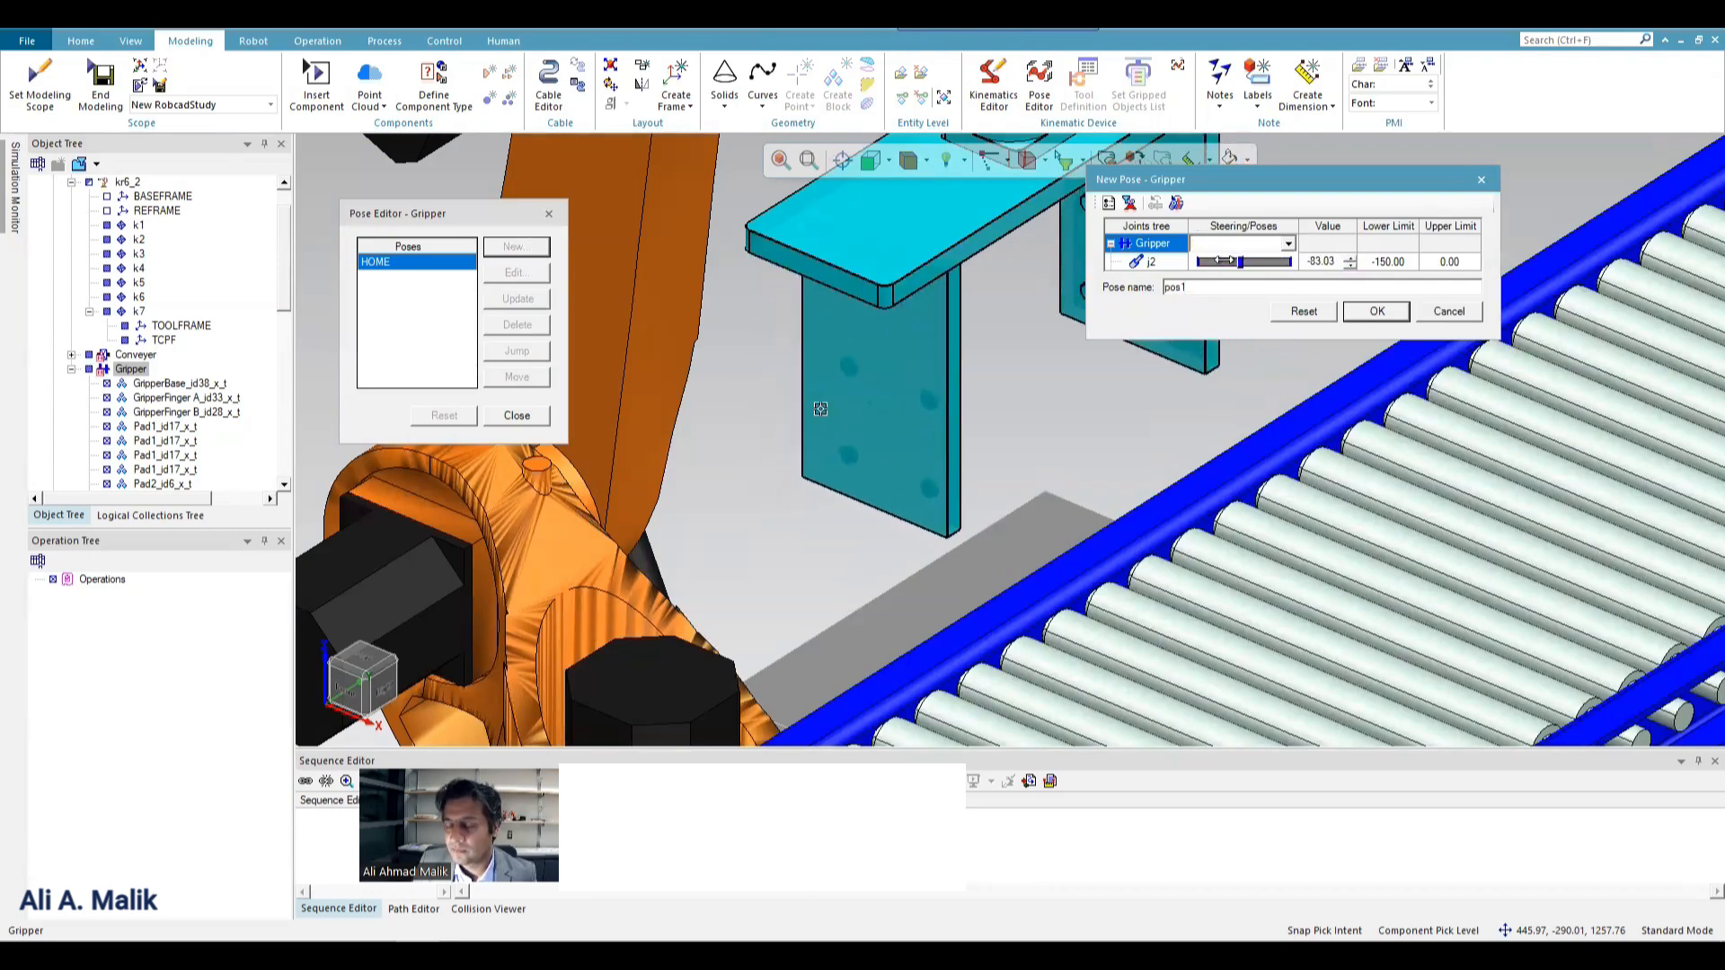
double_click(1317, 262)
type("-80")
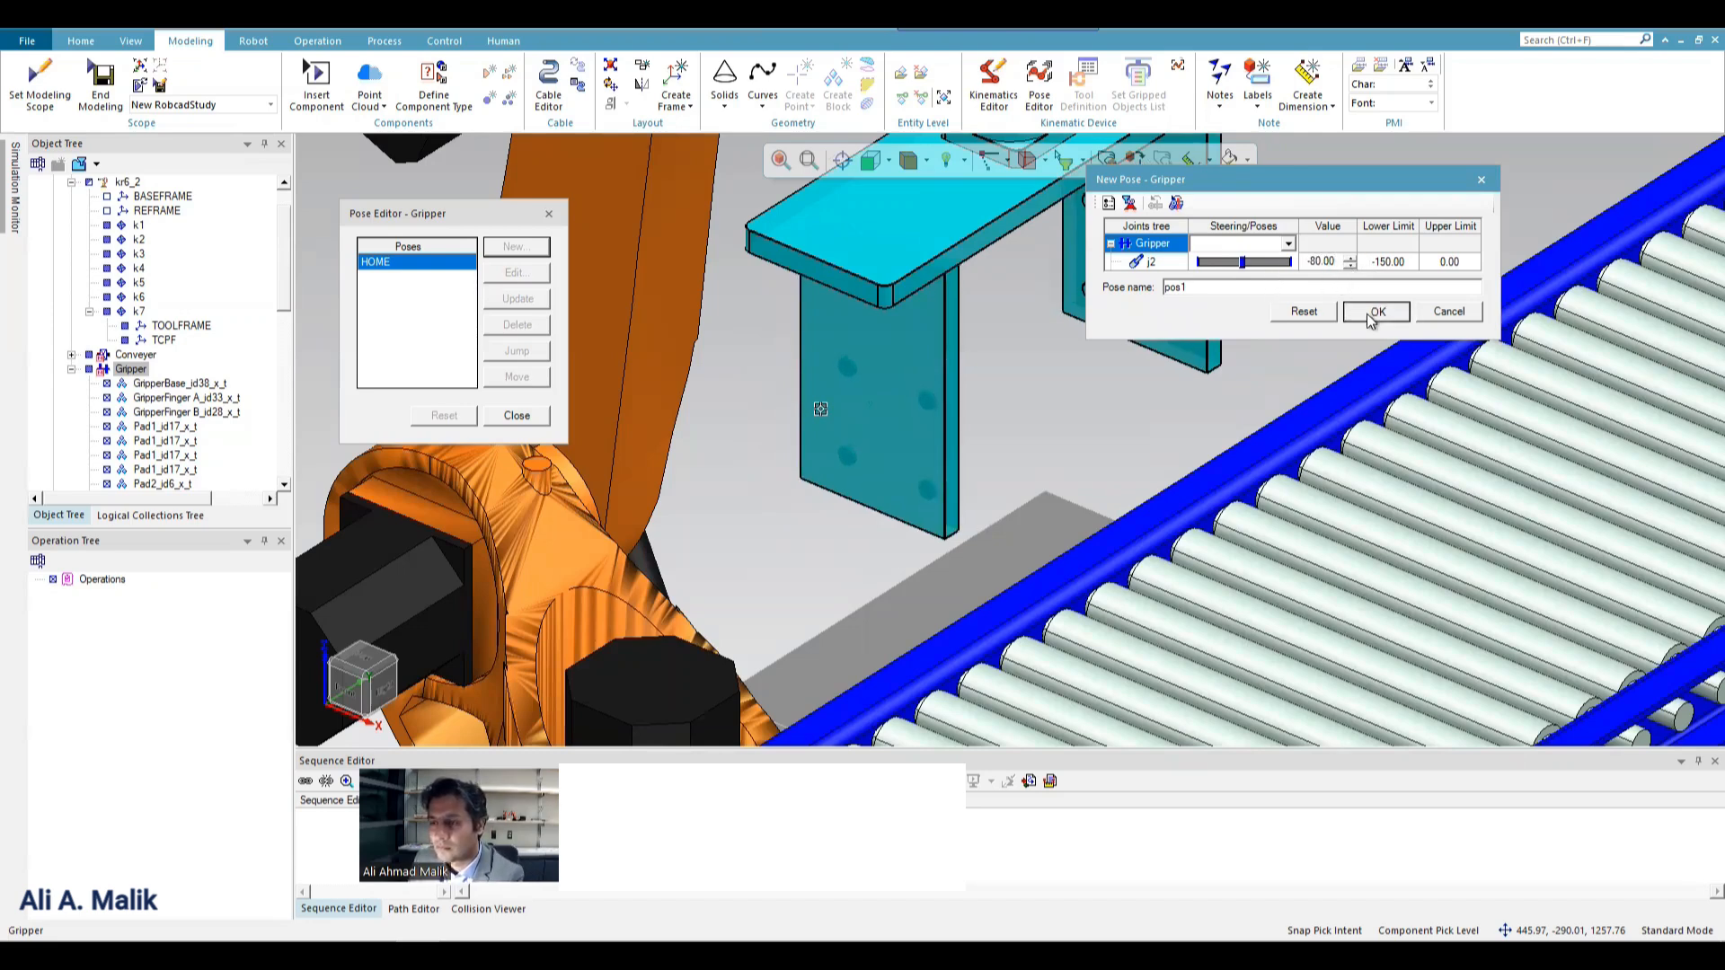
left_click(1366, 313)
Create a second Gripper pose named pos2 with joint j2 at -150, and close the Pose Editor.
left_click(517, 246)
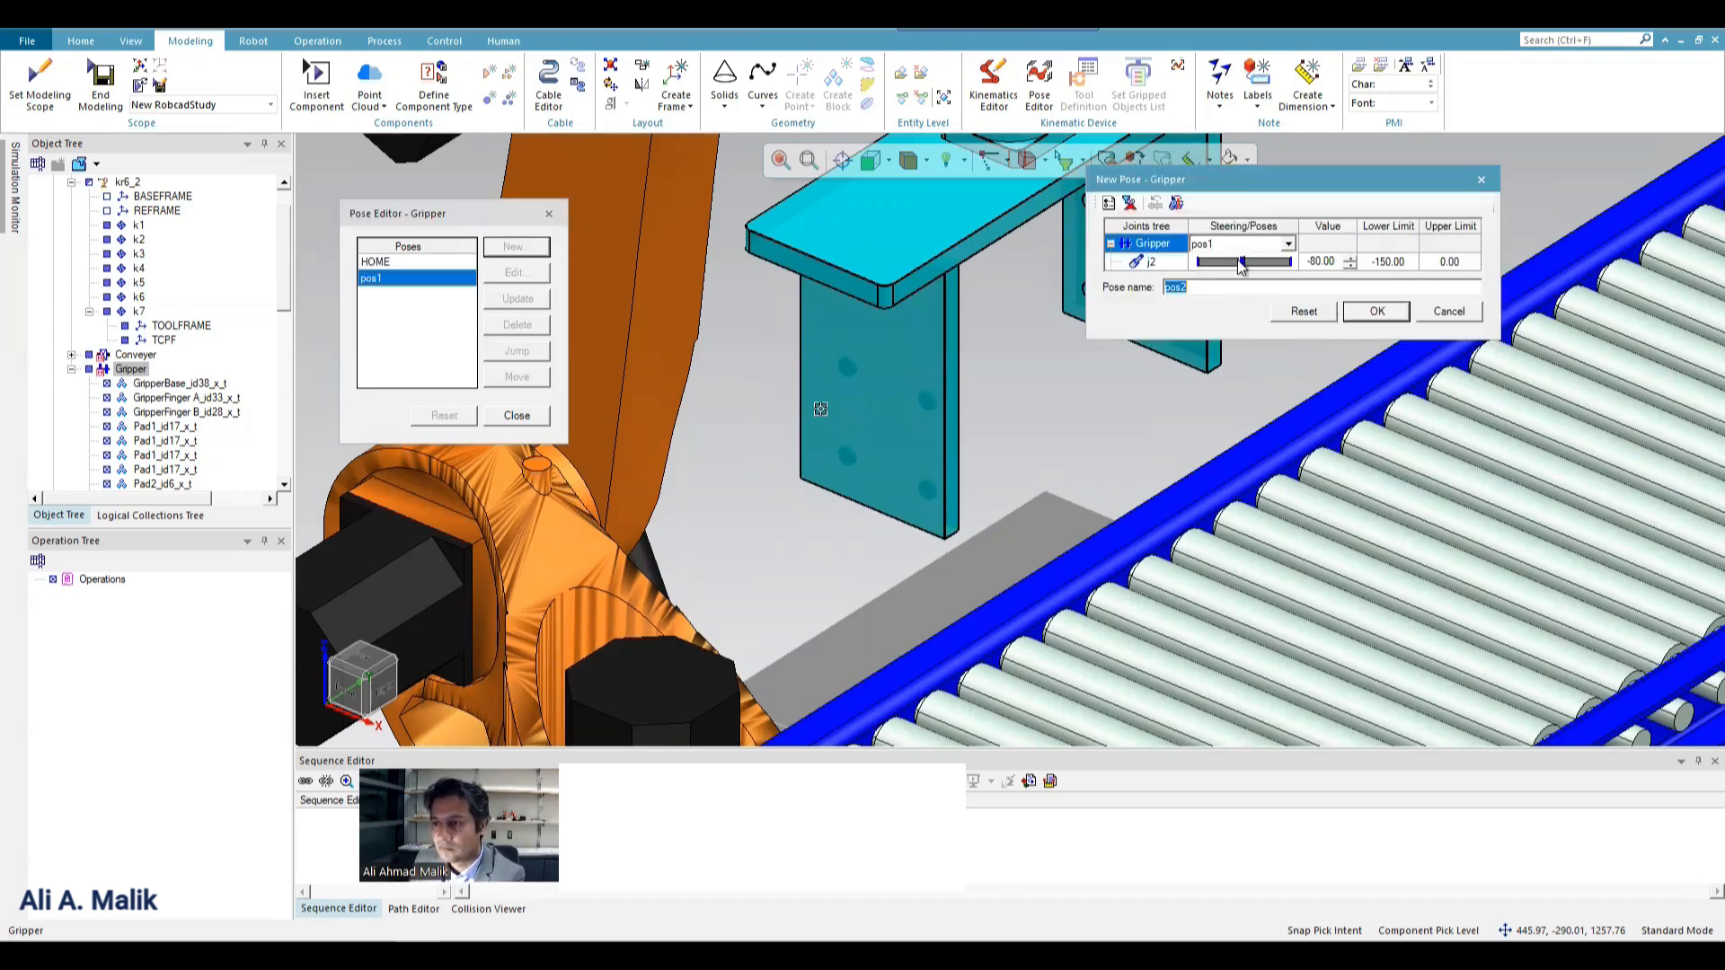
left_click_drag(1243, 261, 1166, 260)
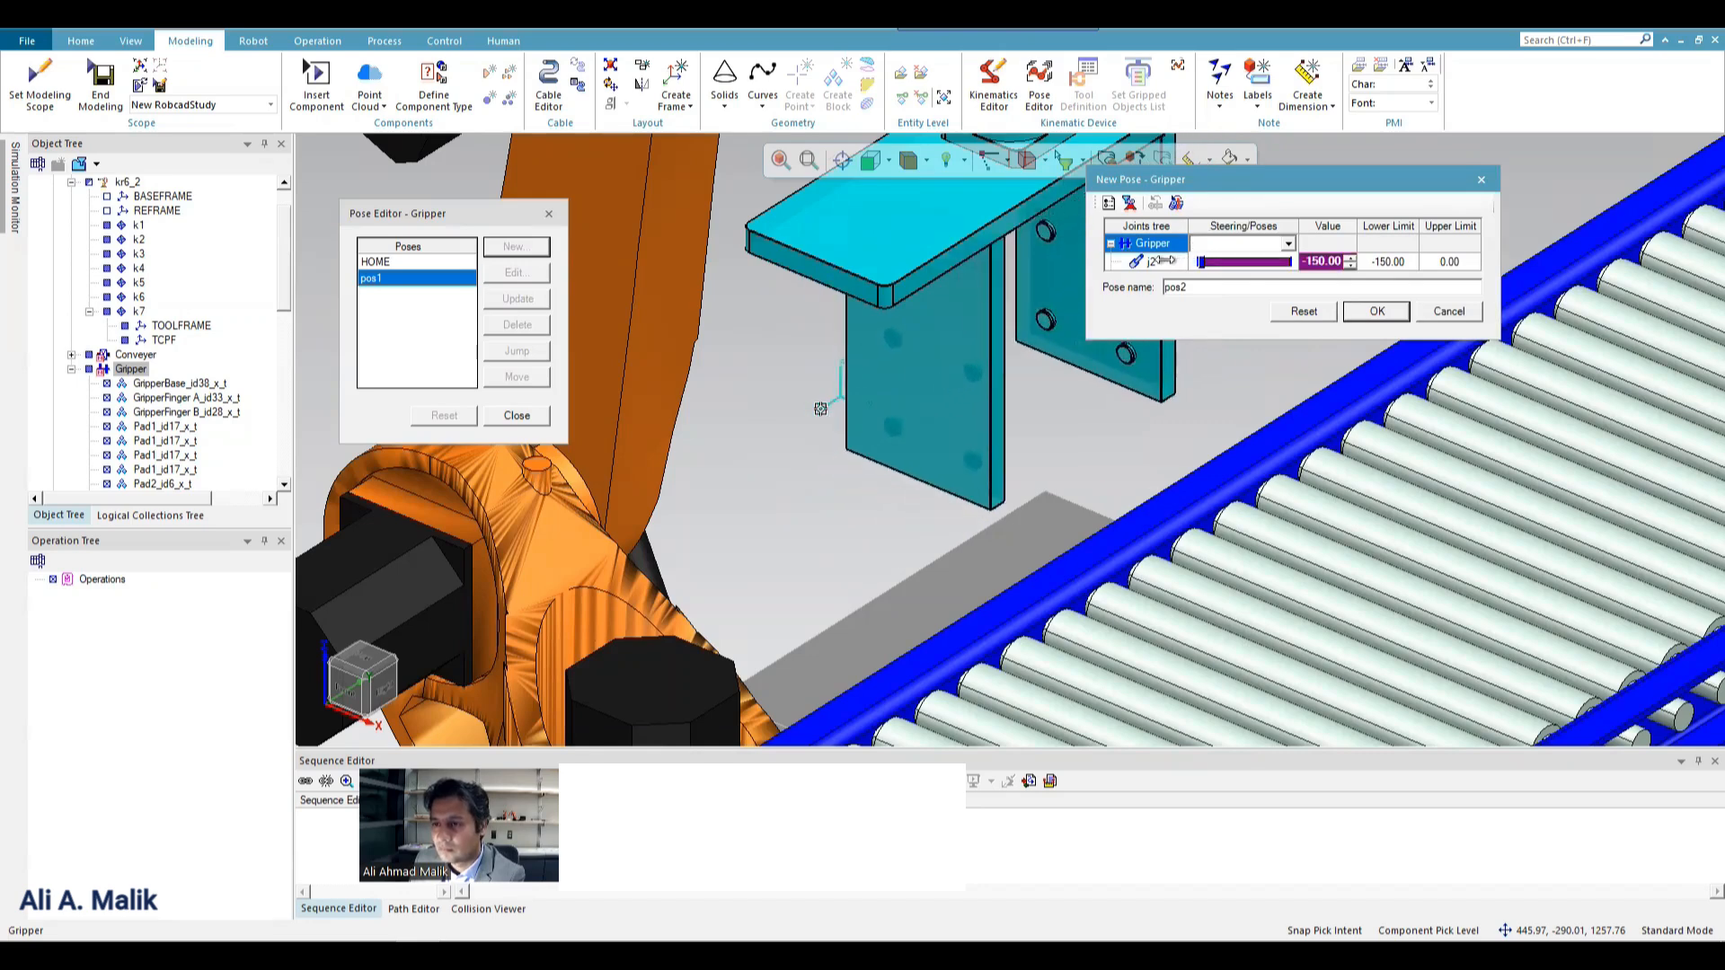
left_click(1374, 311)
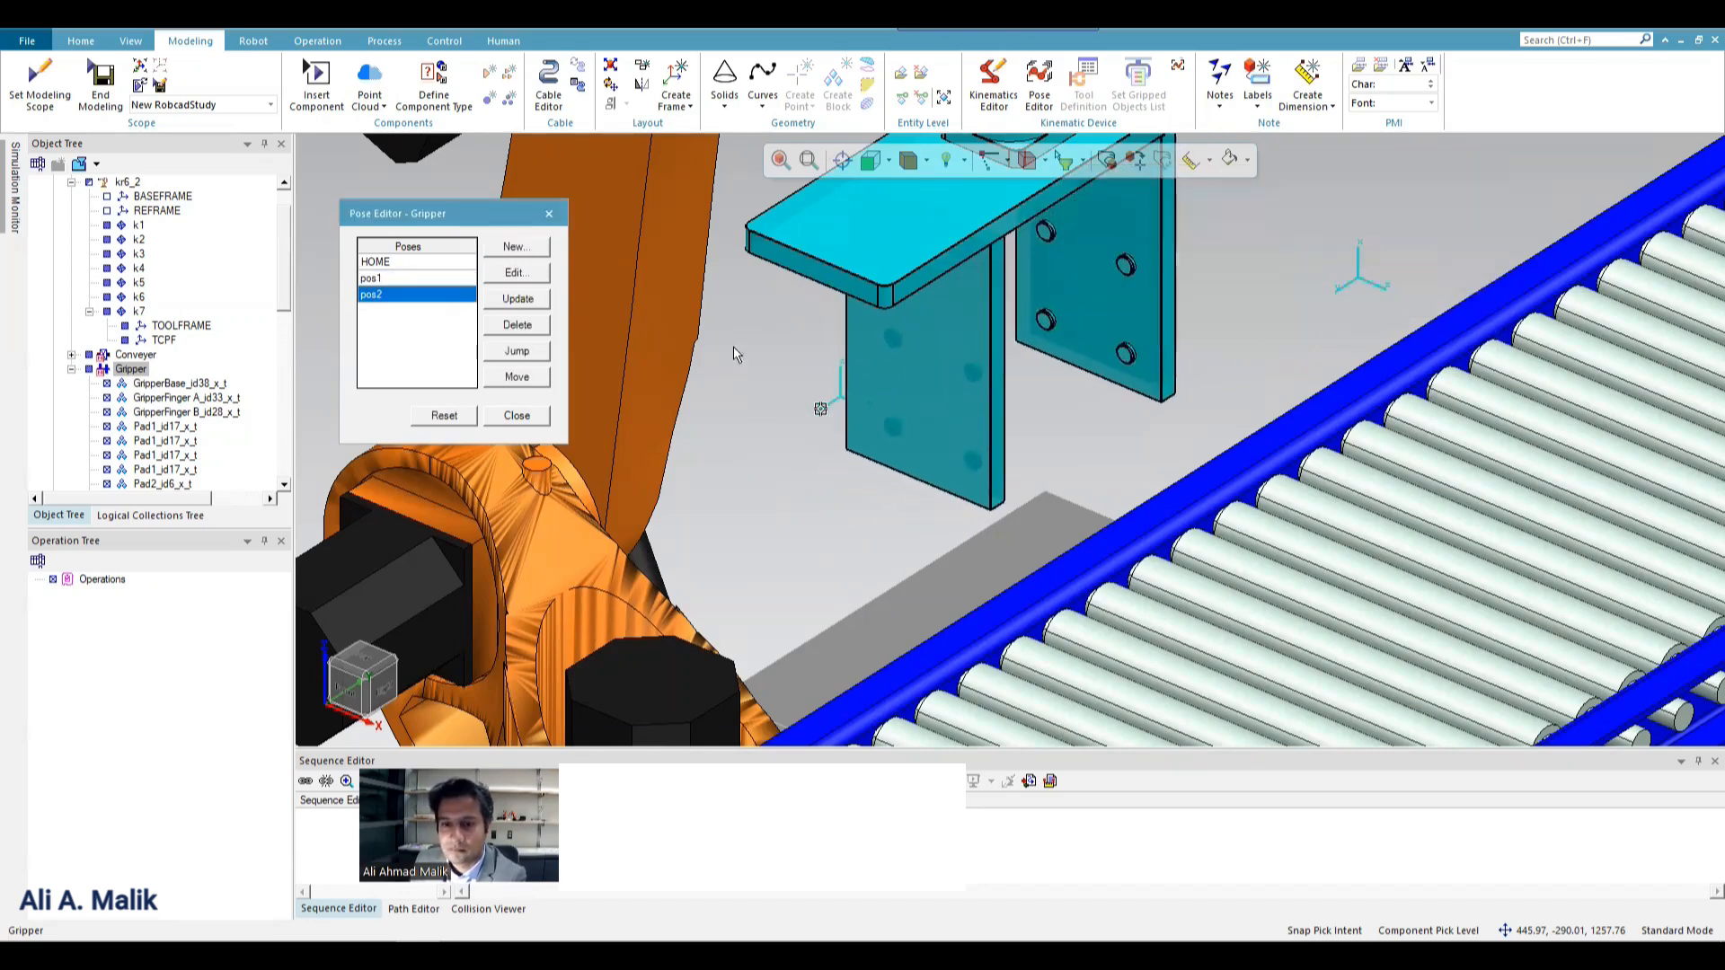
left_click(503, 417)
scroll(743, 478, "down", 5)
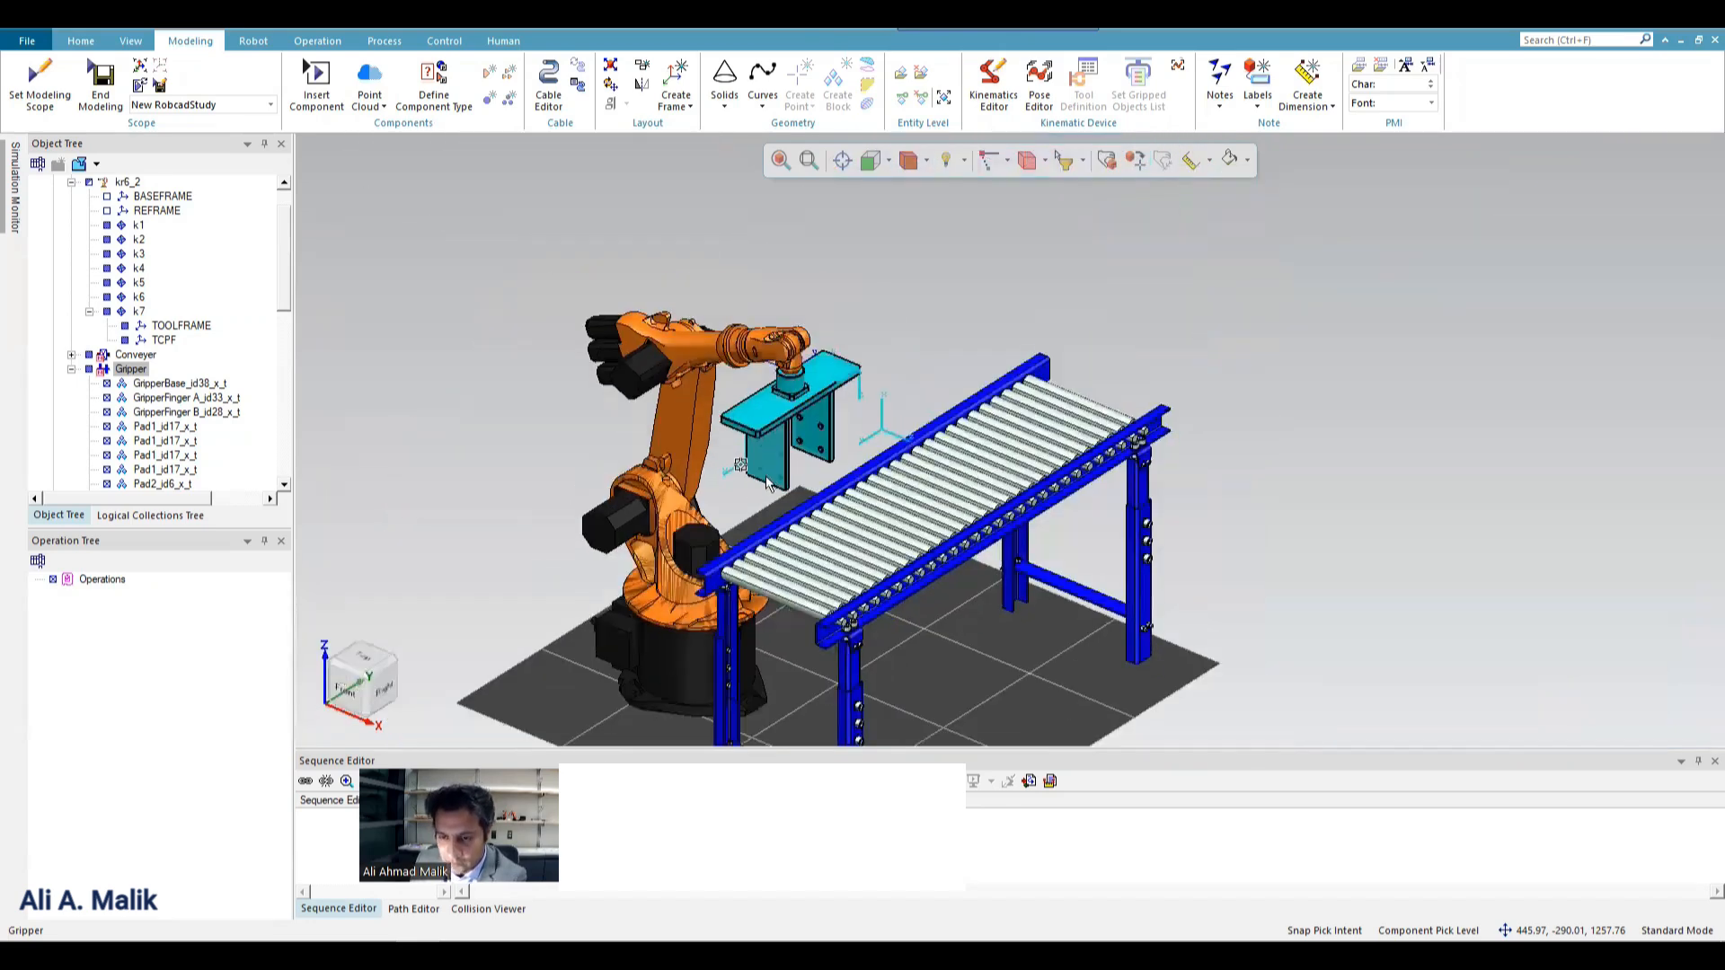
scroll(765, 476, "up", 1)
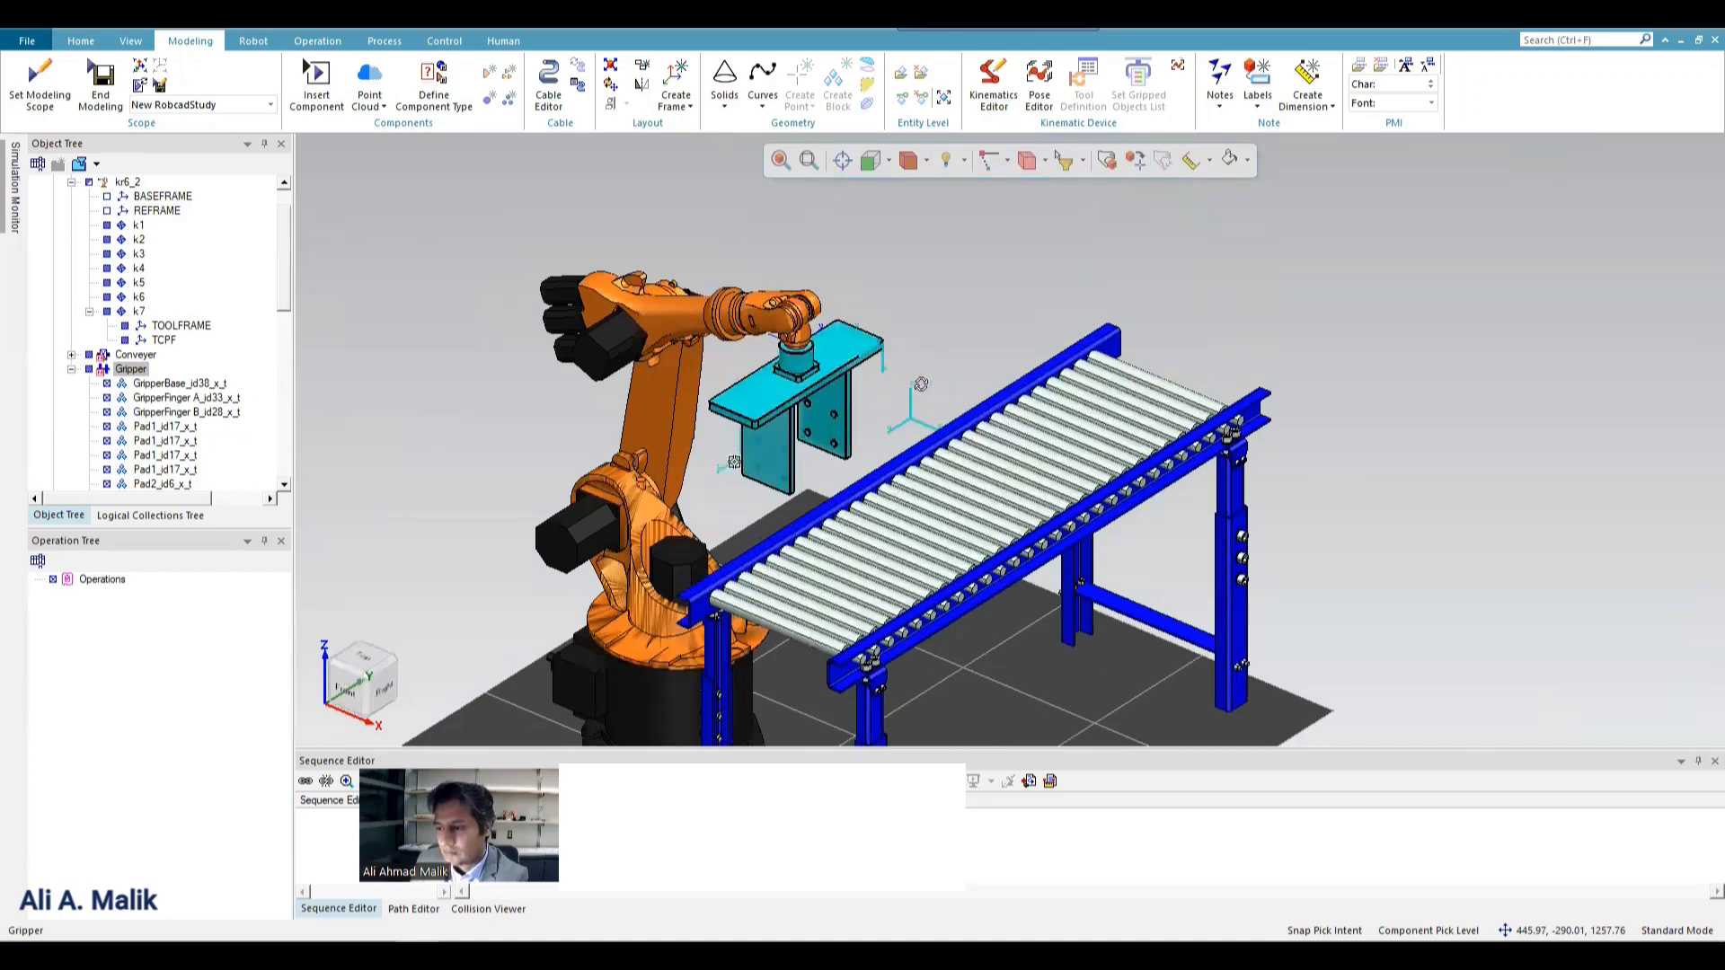
middle_click_drag(921, 385, 1297, 389)
left_click(1297, 389)
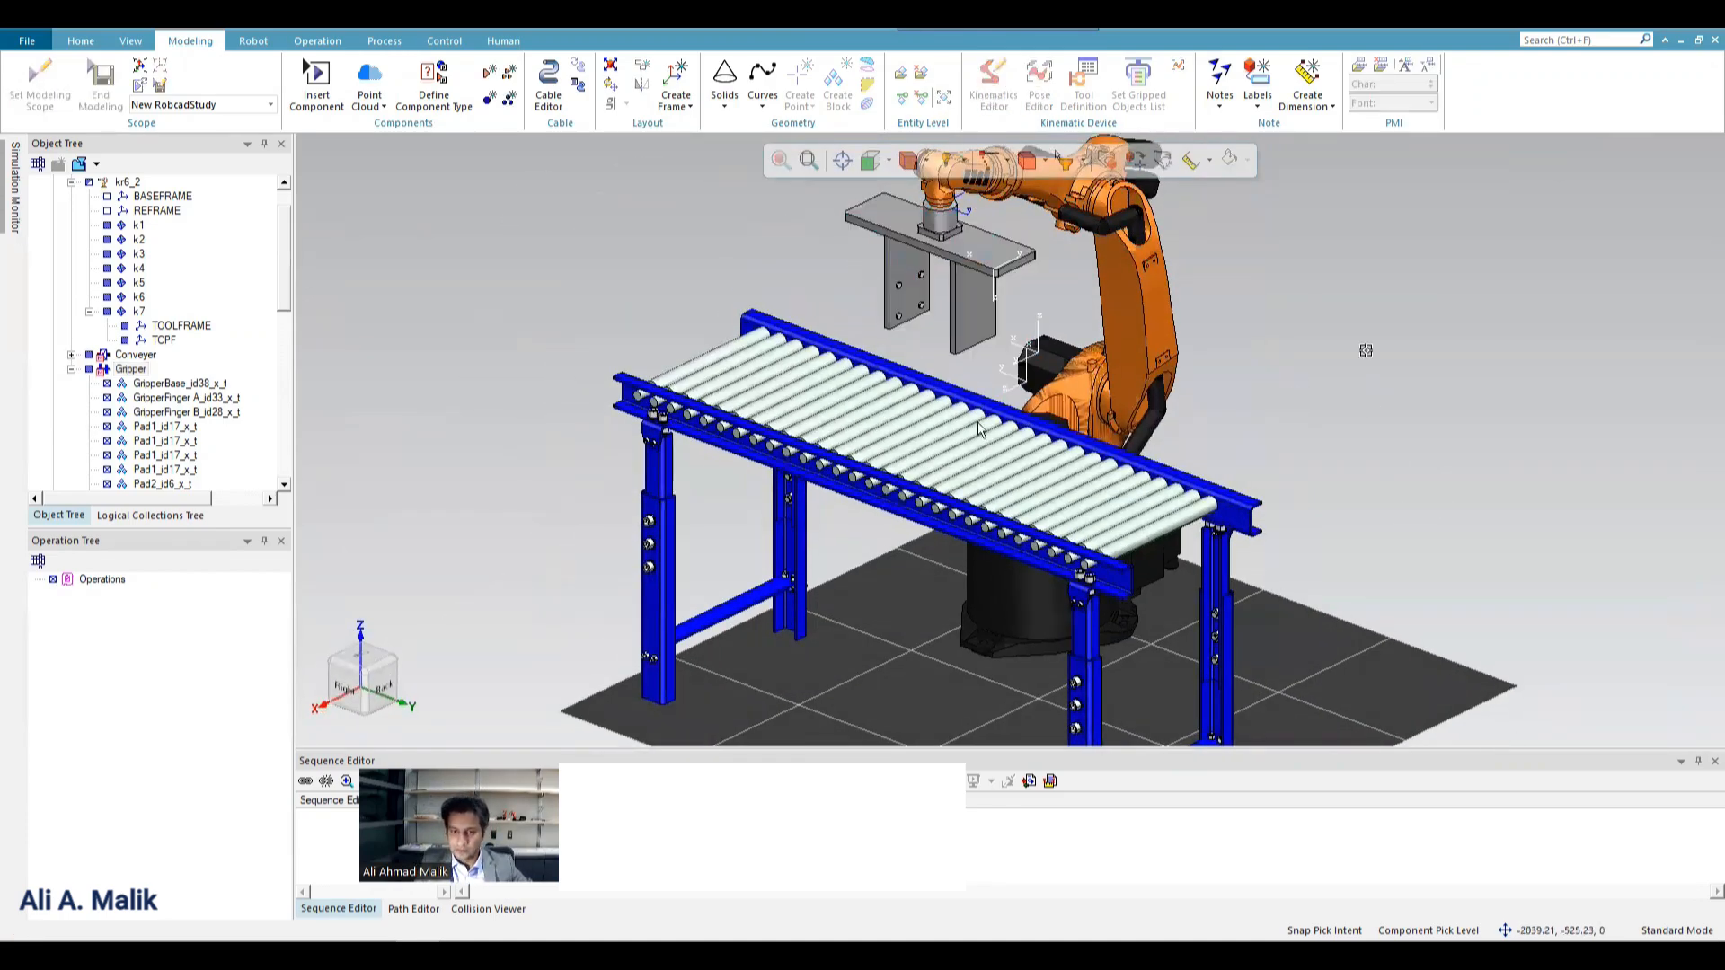
scroll(796, 465, "down", 1)
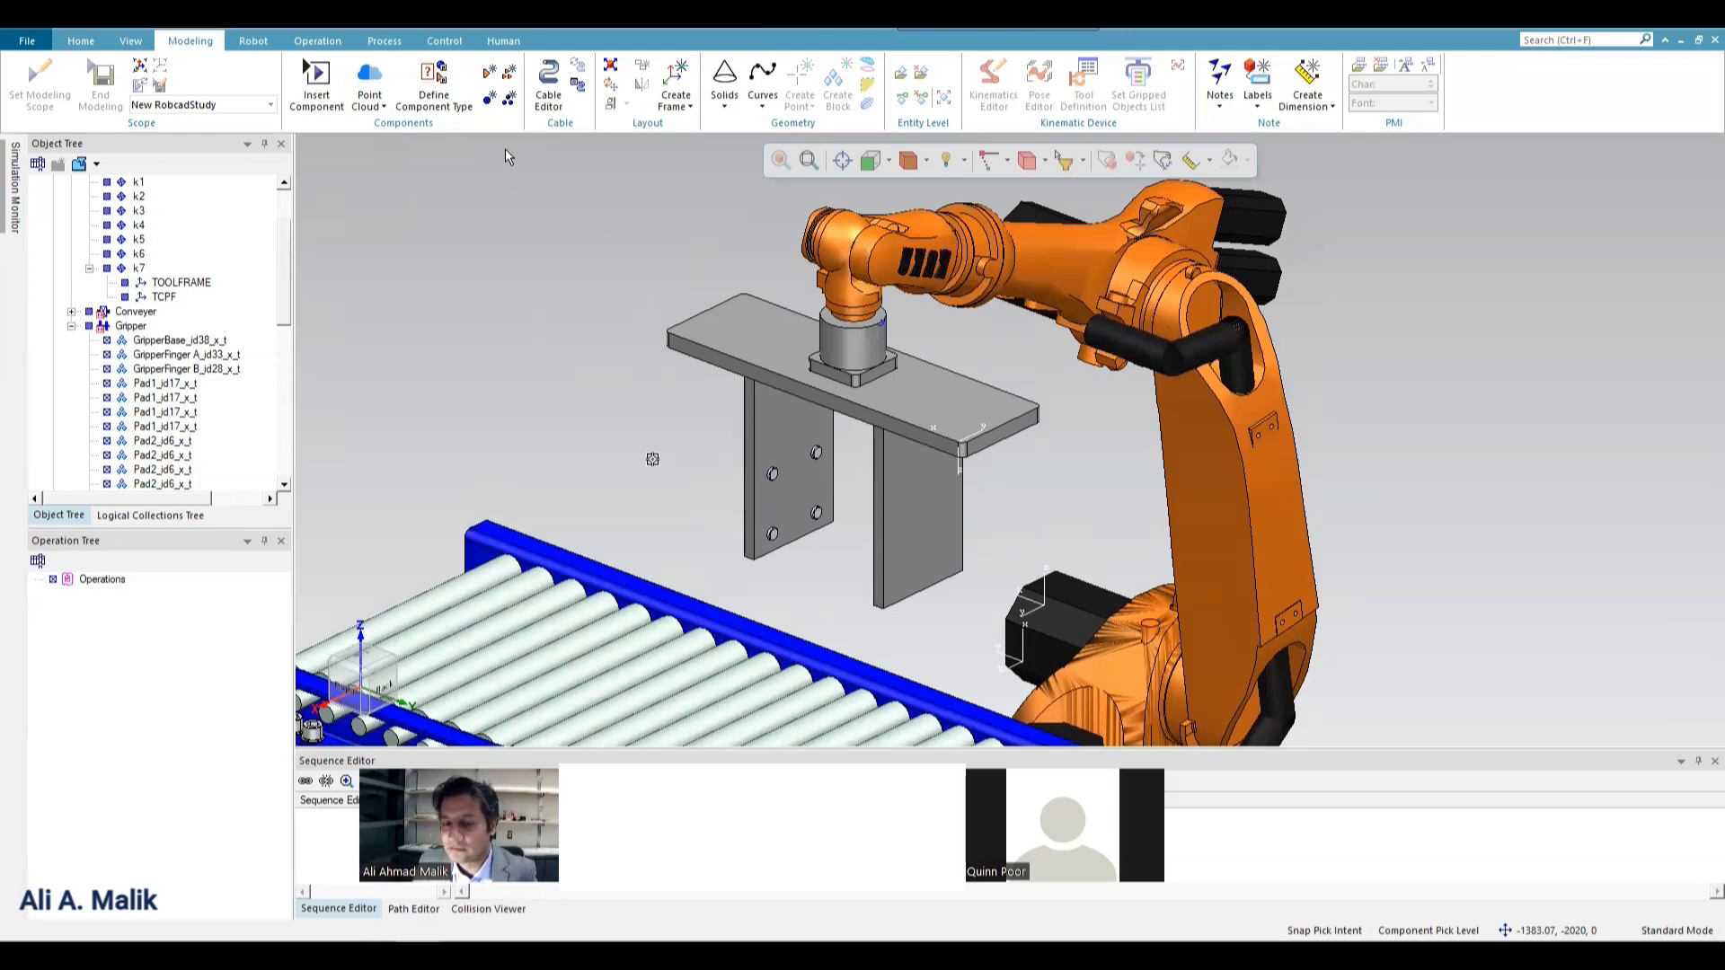
scroll(594, 429, "down", 5)
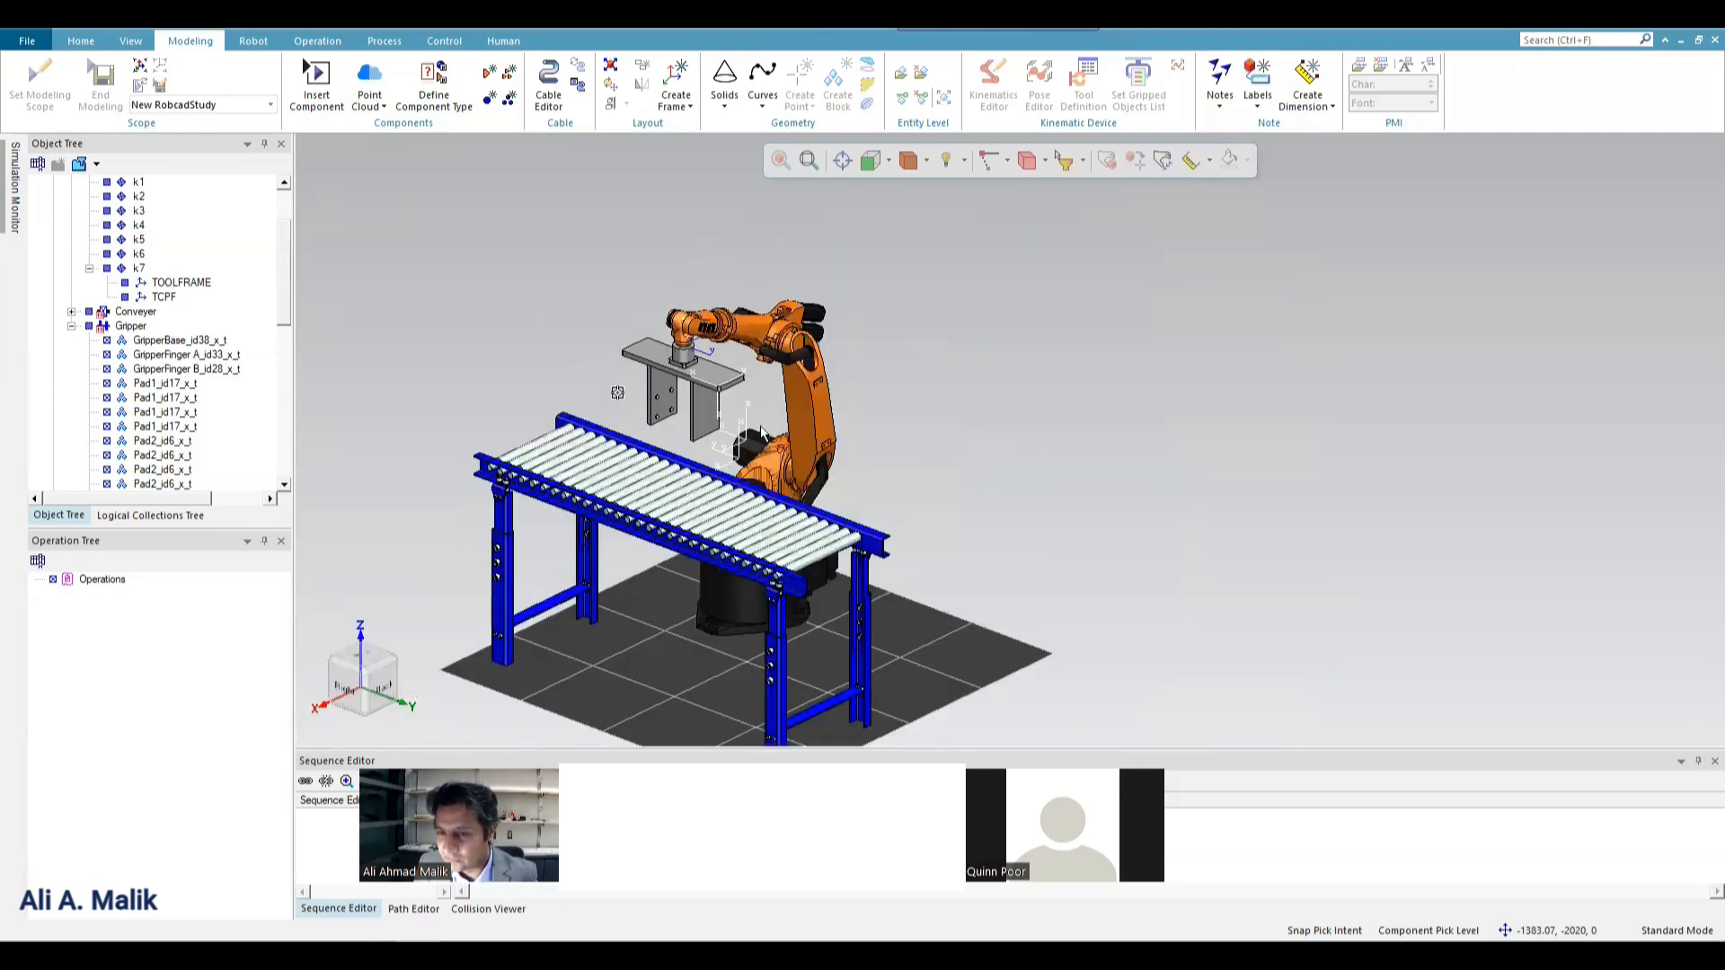
scroll(784, 442, "up", 3)
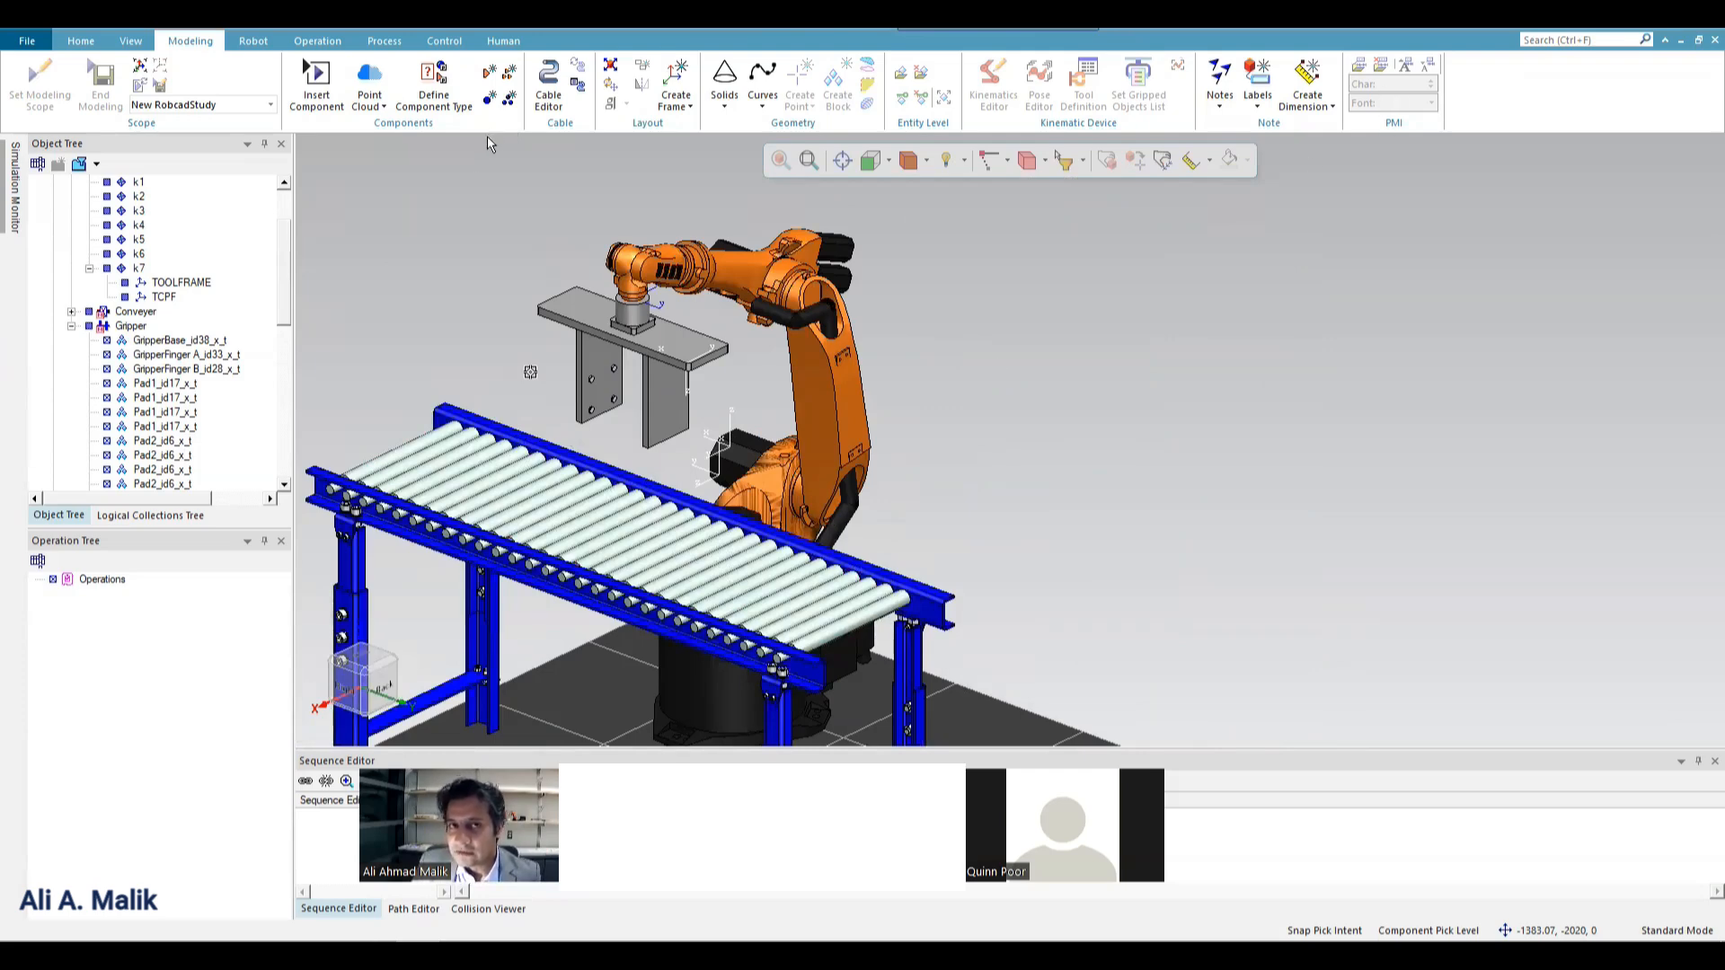
Create a new part of node type PartPrototype in the study.
left_click(491, 76)
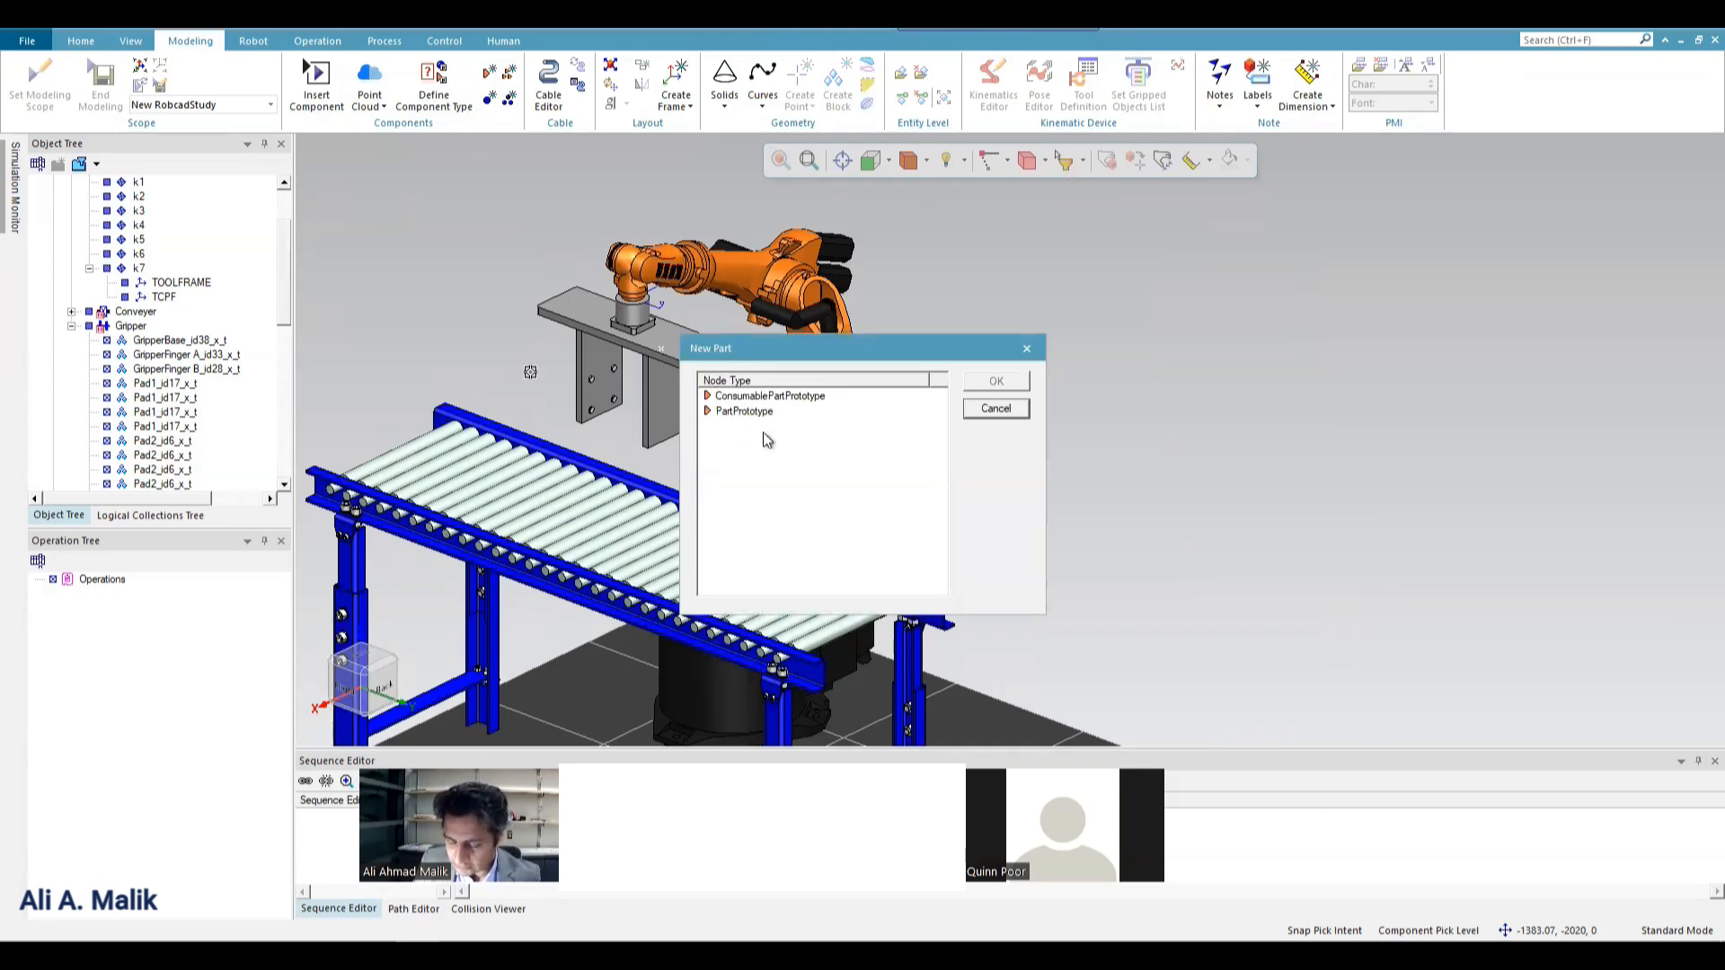
left_click(750, 411)
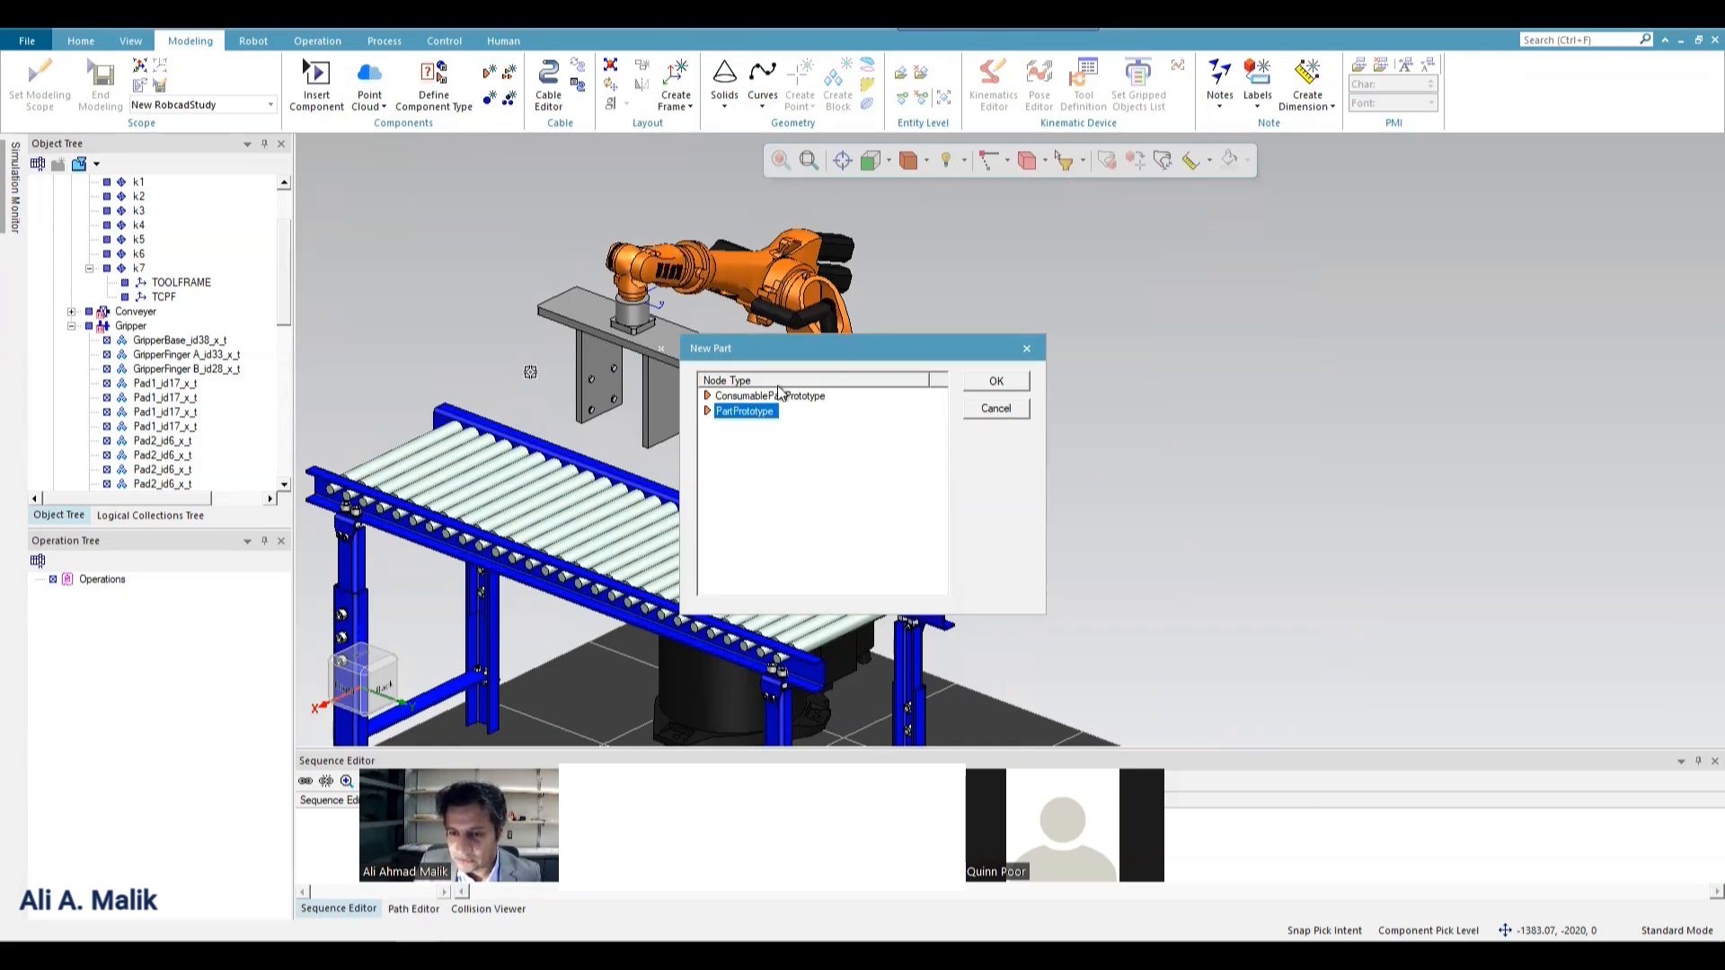
left_click(995, 381)
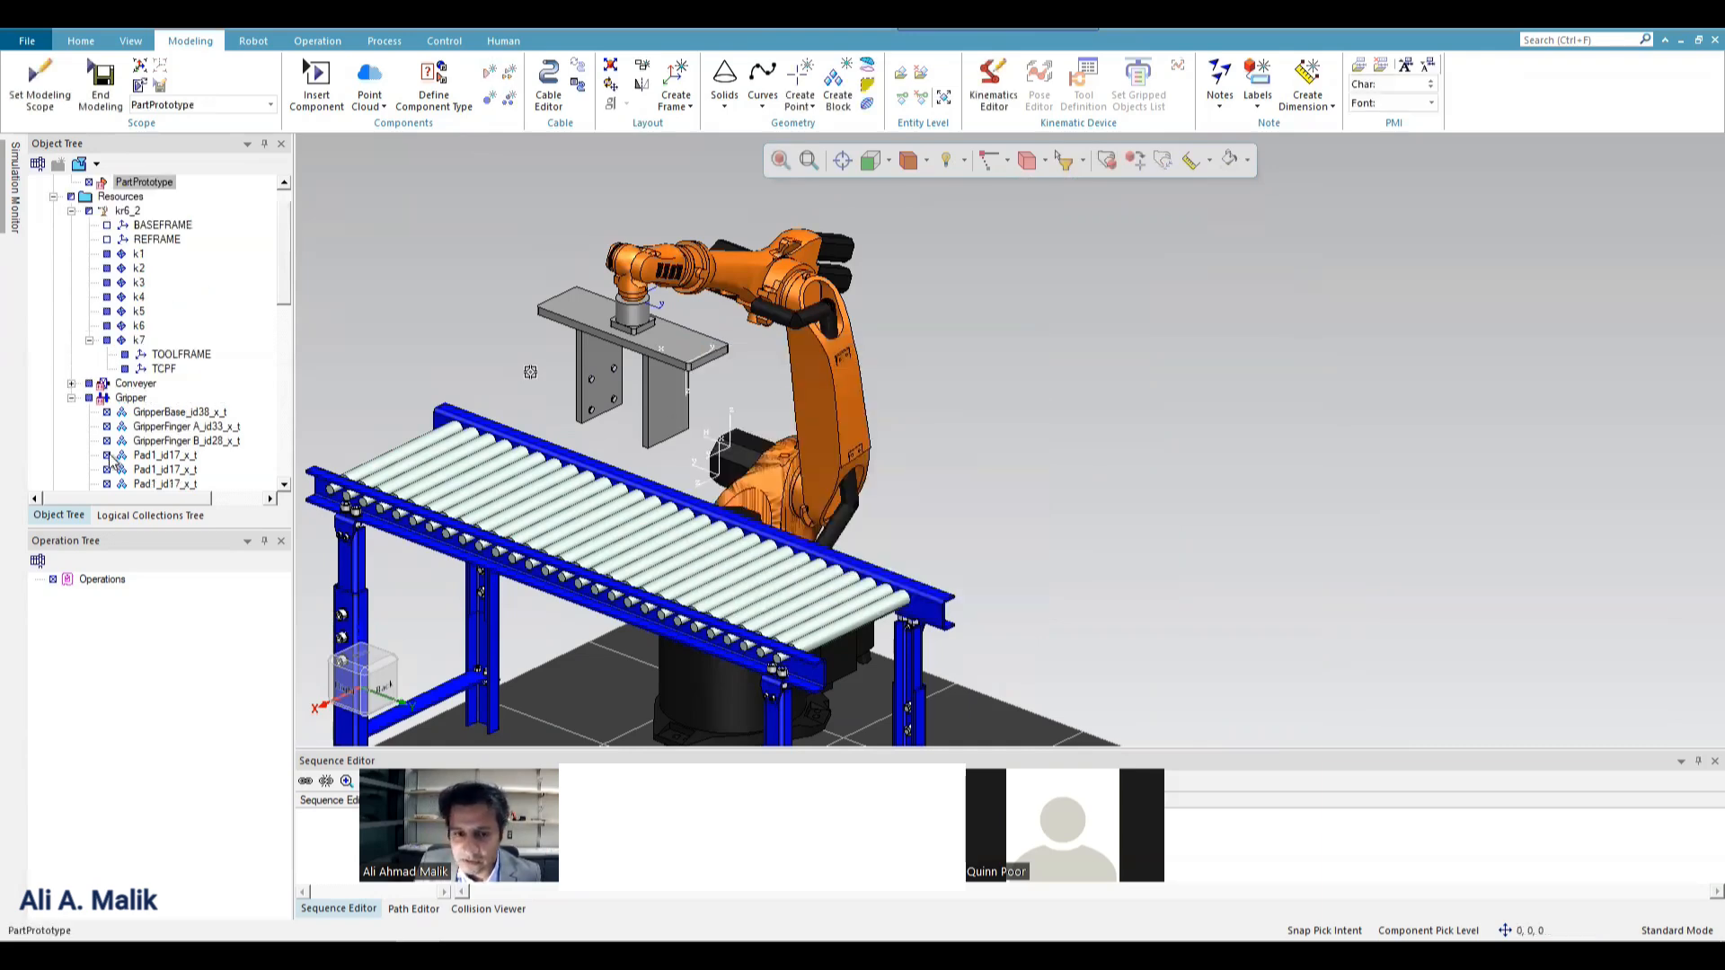
scroll(122, 200, "up", 1)
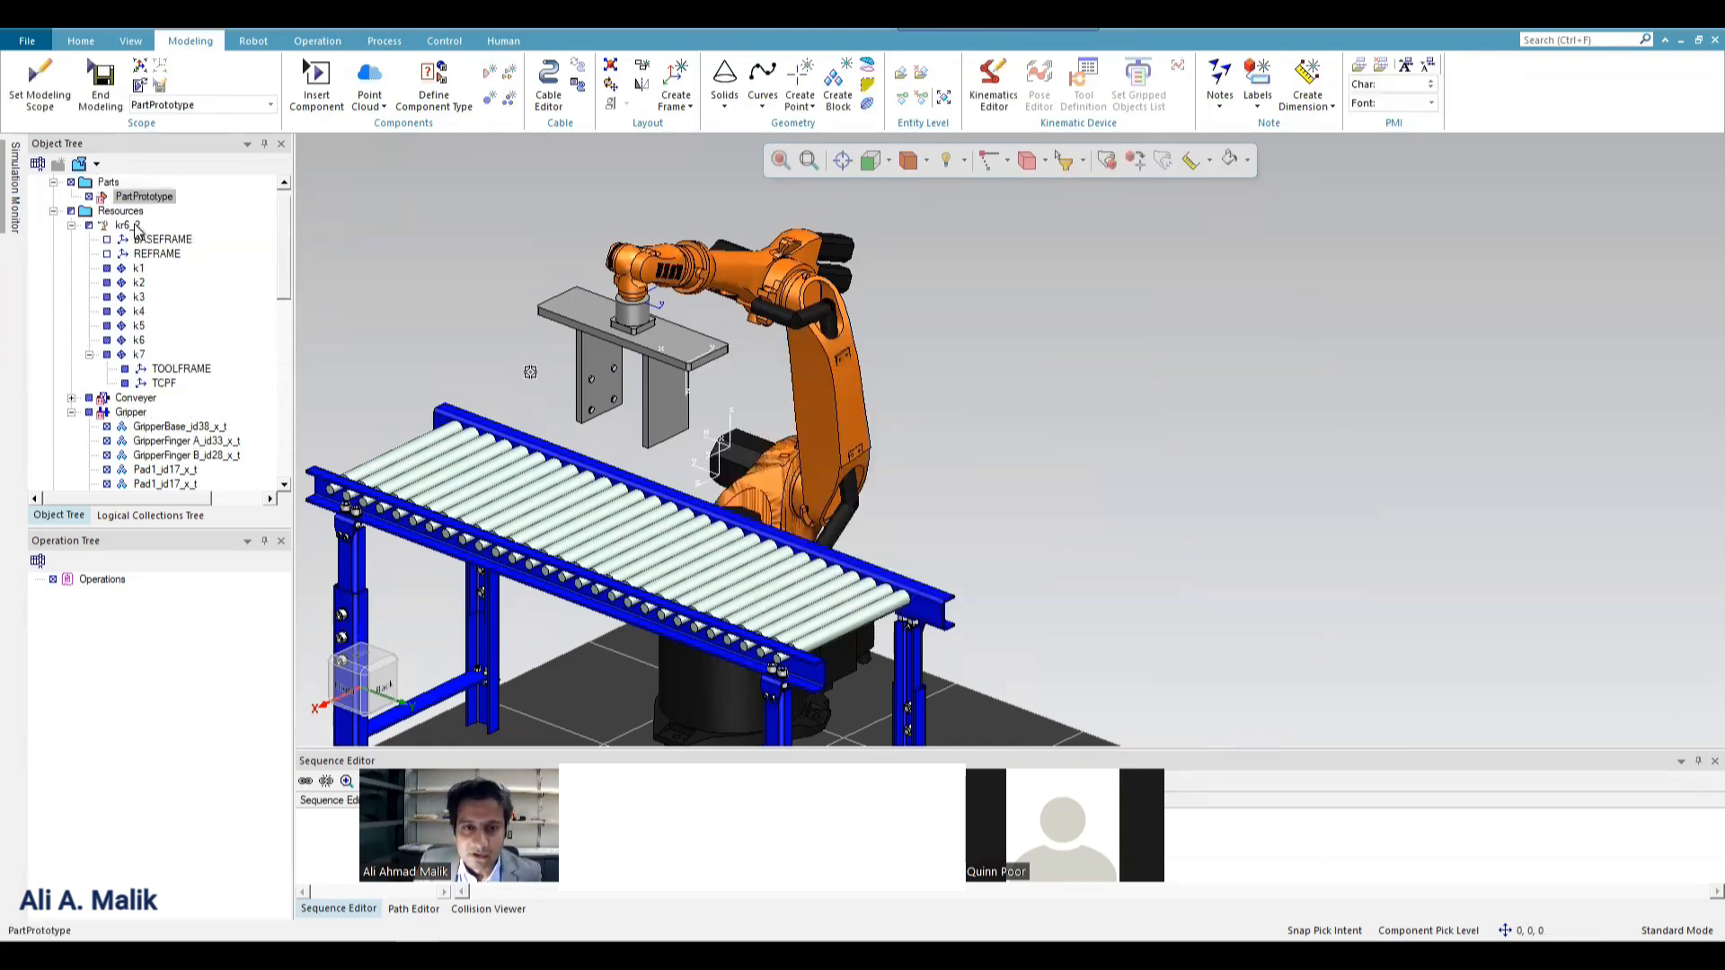
End modeling of PartPrototype and save it as the JT component Box in a new PS folder inside the library's Box folder.
left_click(100, 100)
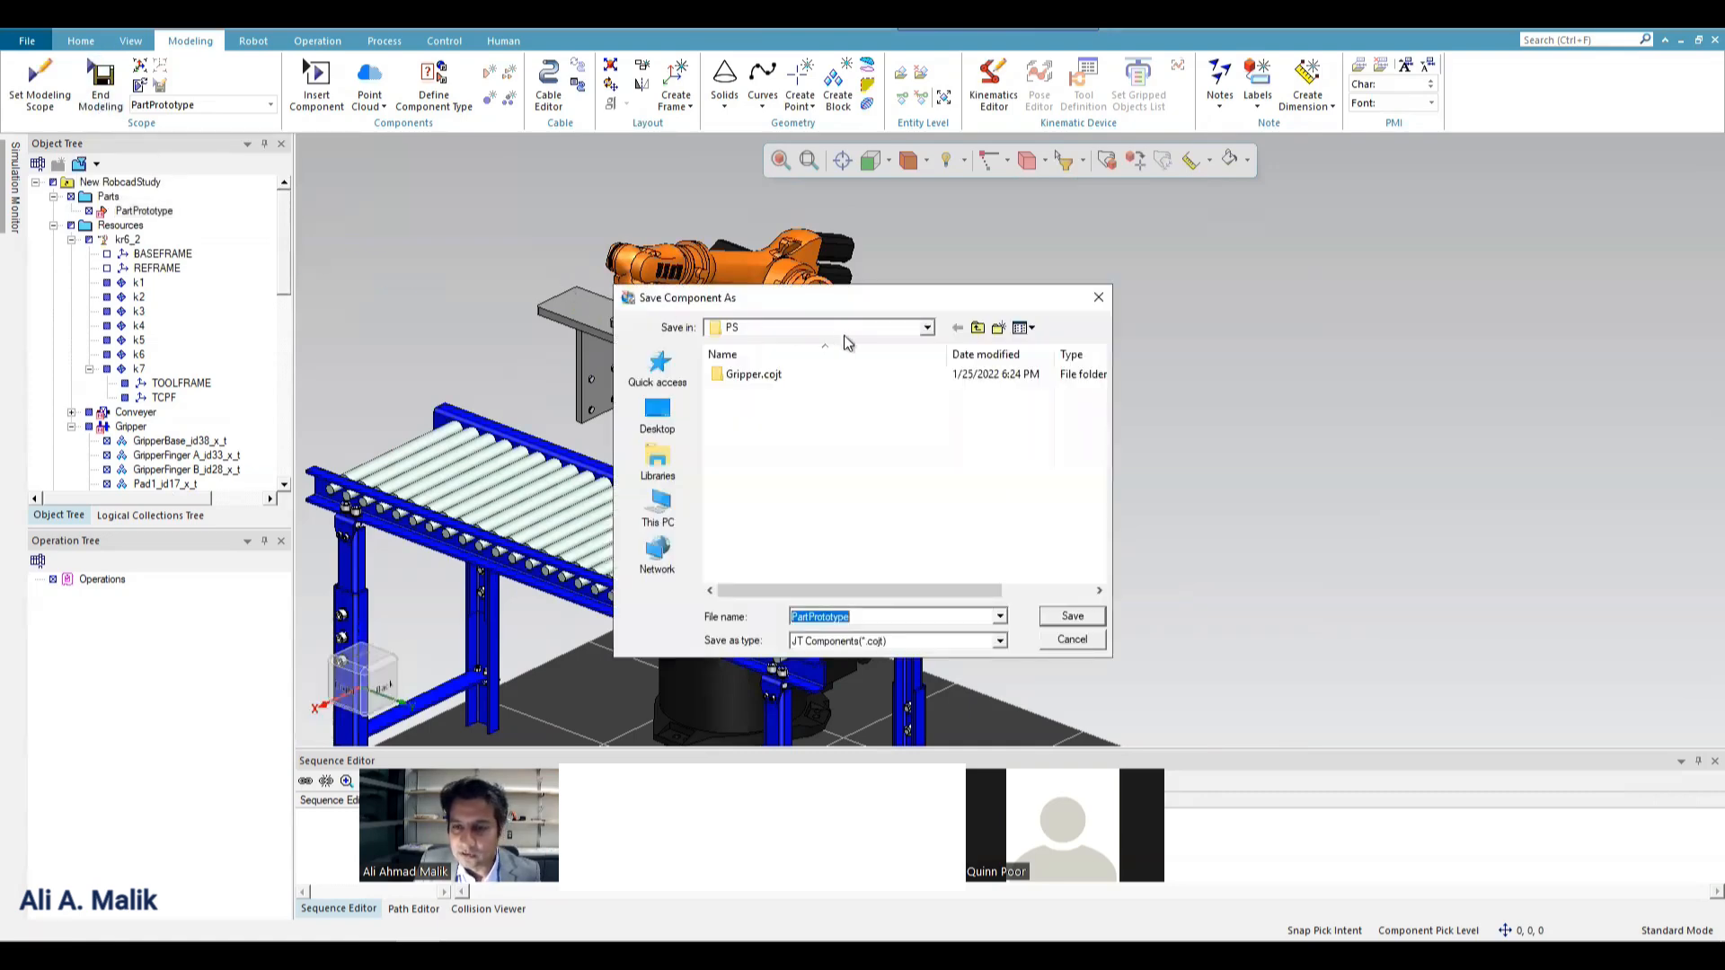
left_click(977, 328)
left_click(977, 328)
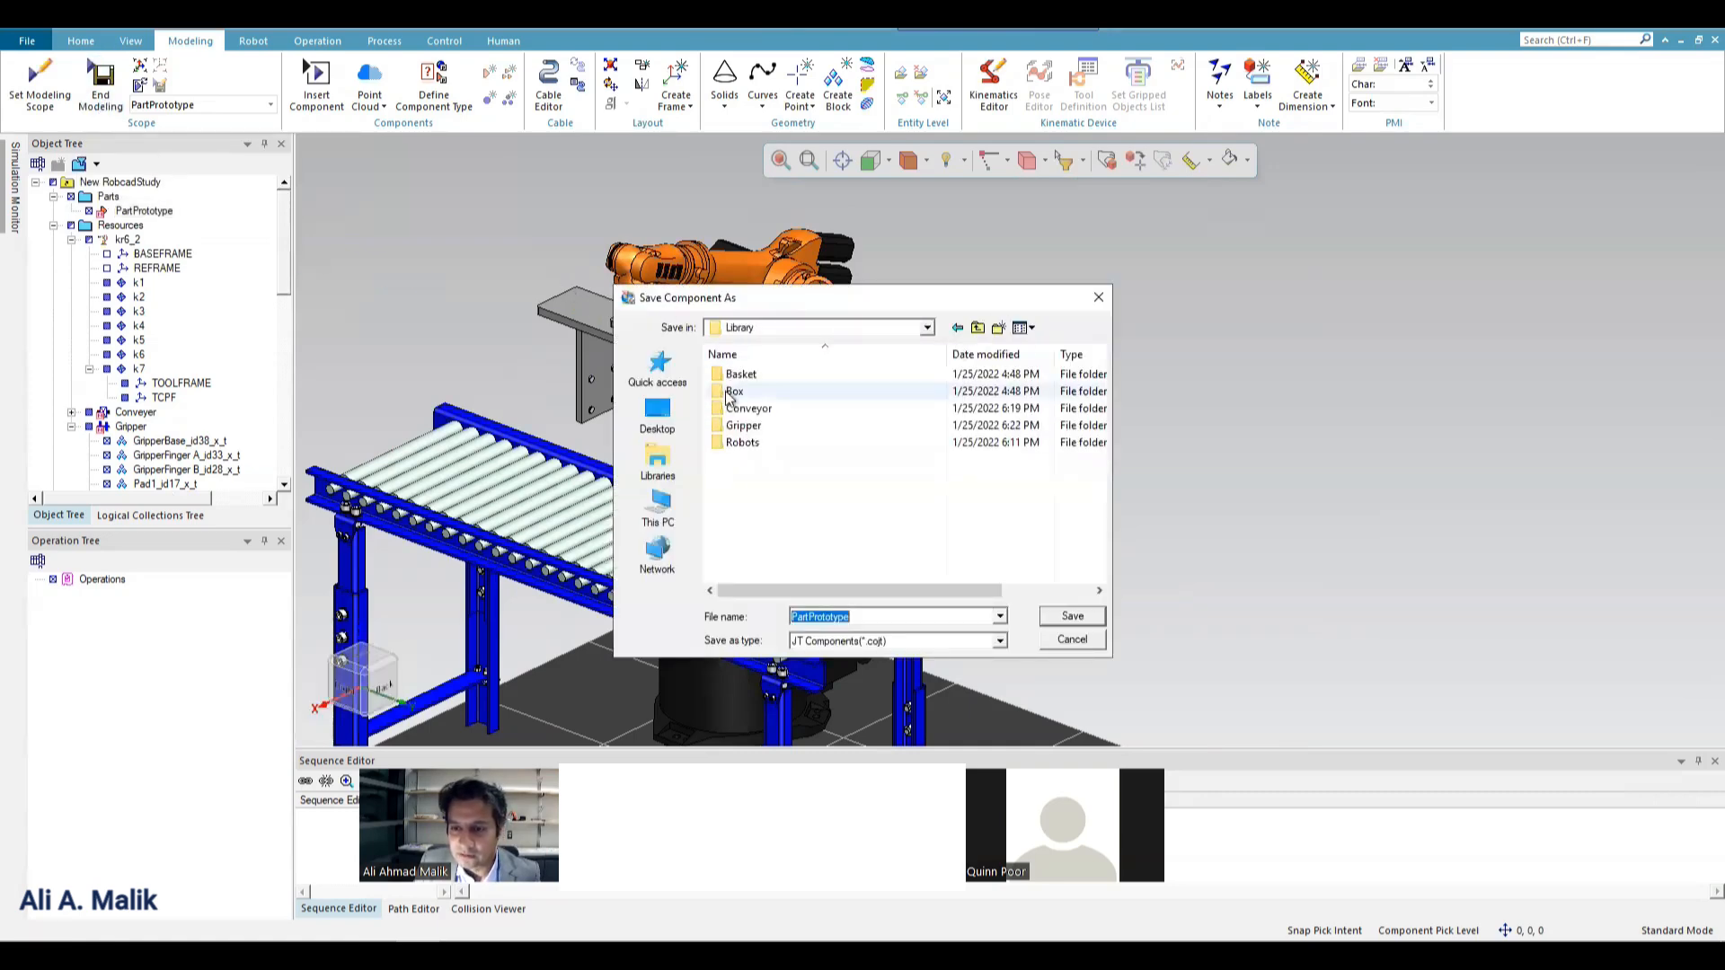
double_click(736, 394)
right_click(771, 435)
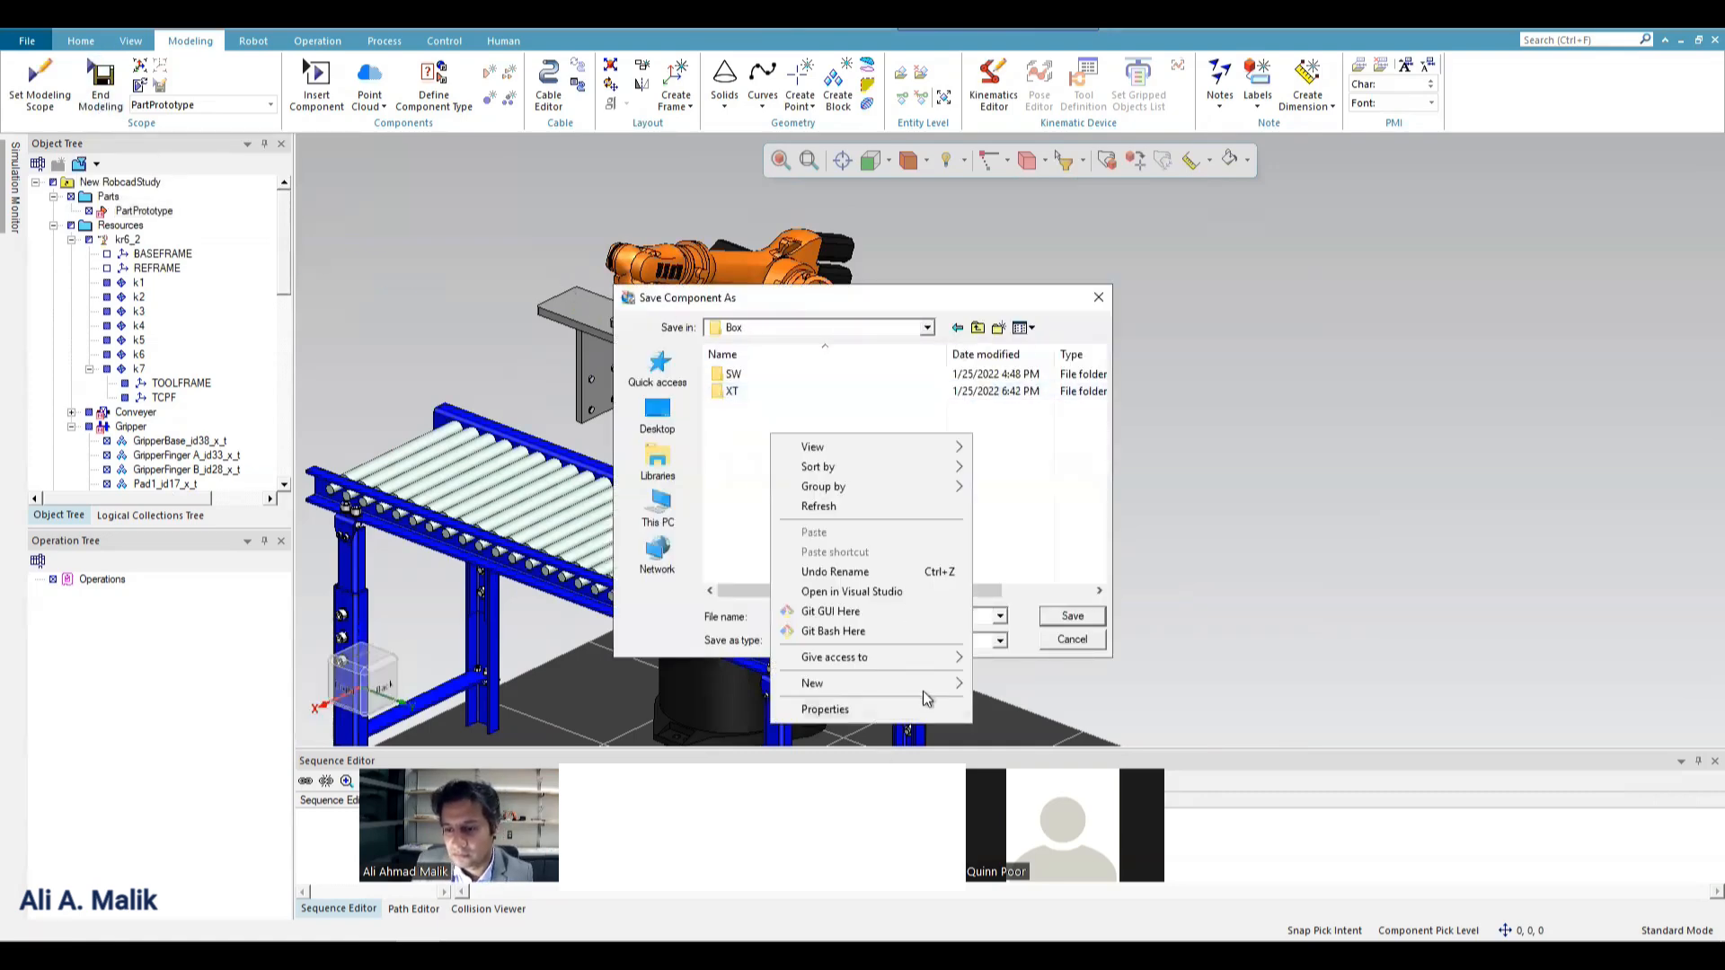
mouse_move(925, 685)
left_click(1013, 259)
type("PS")
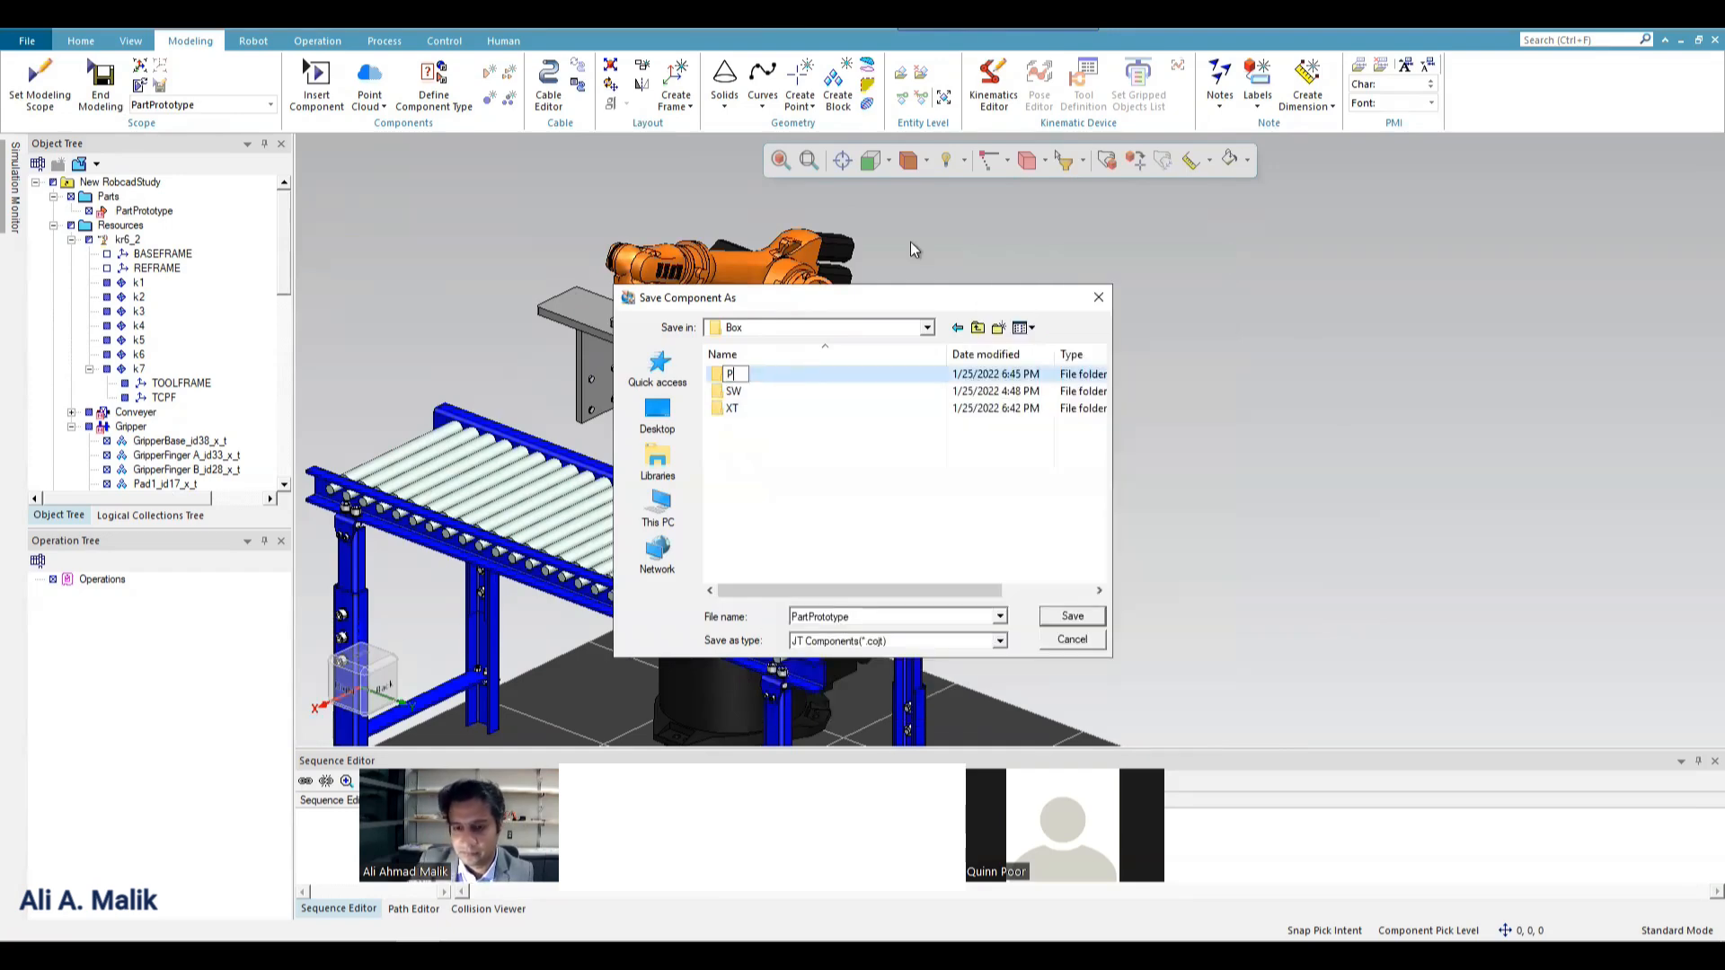
key("Return")
key("Return")
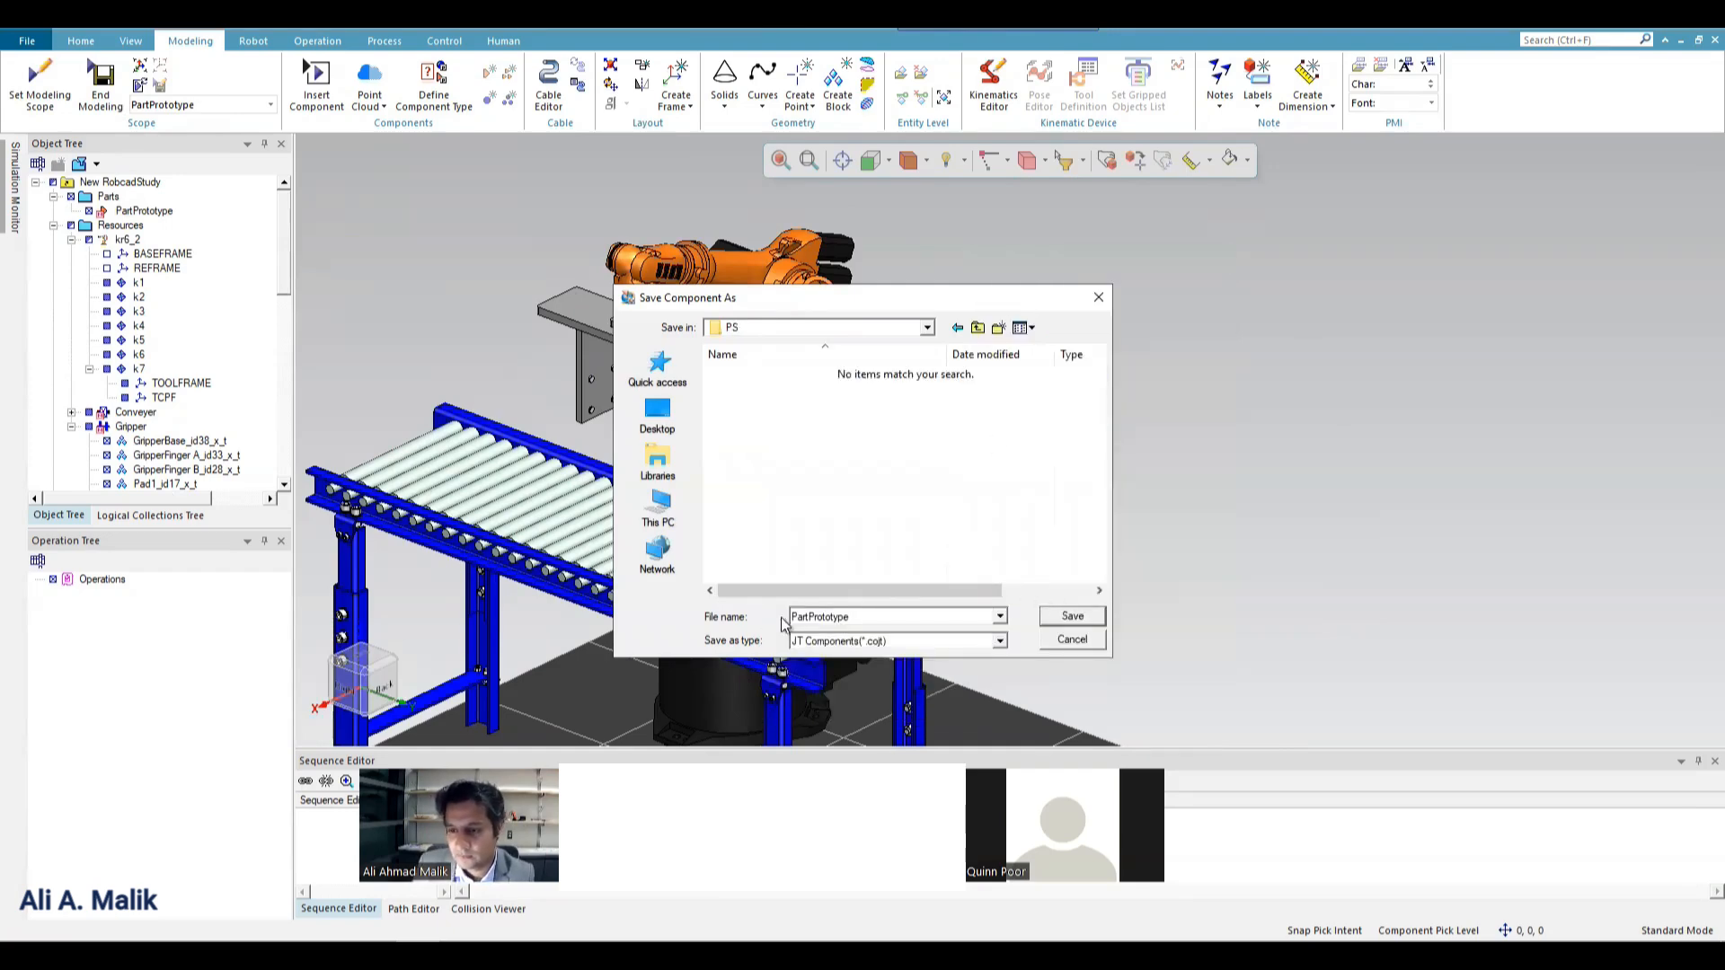
double_click(864, 611)
key("Return")
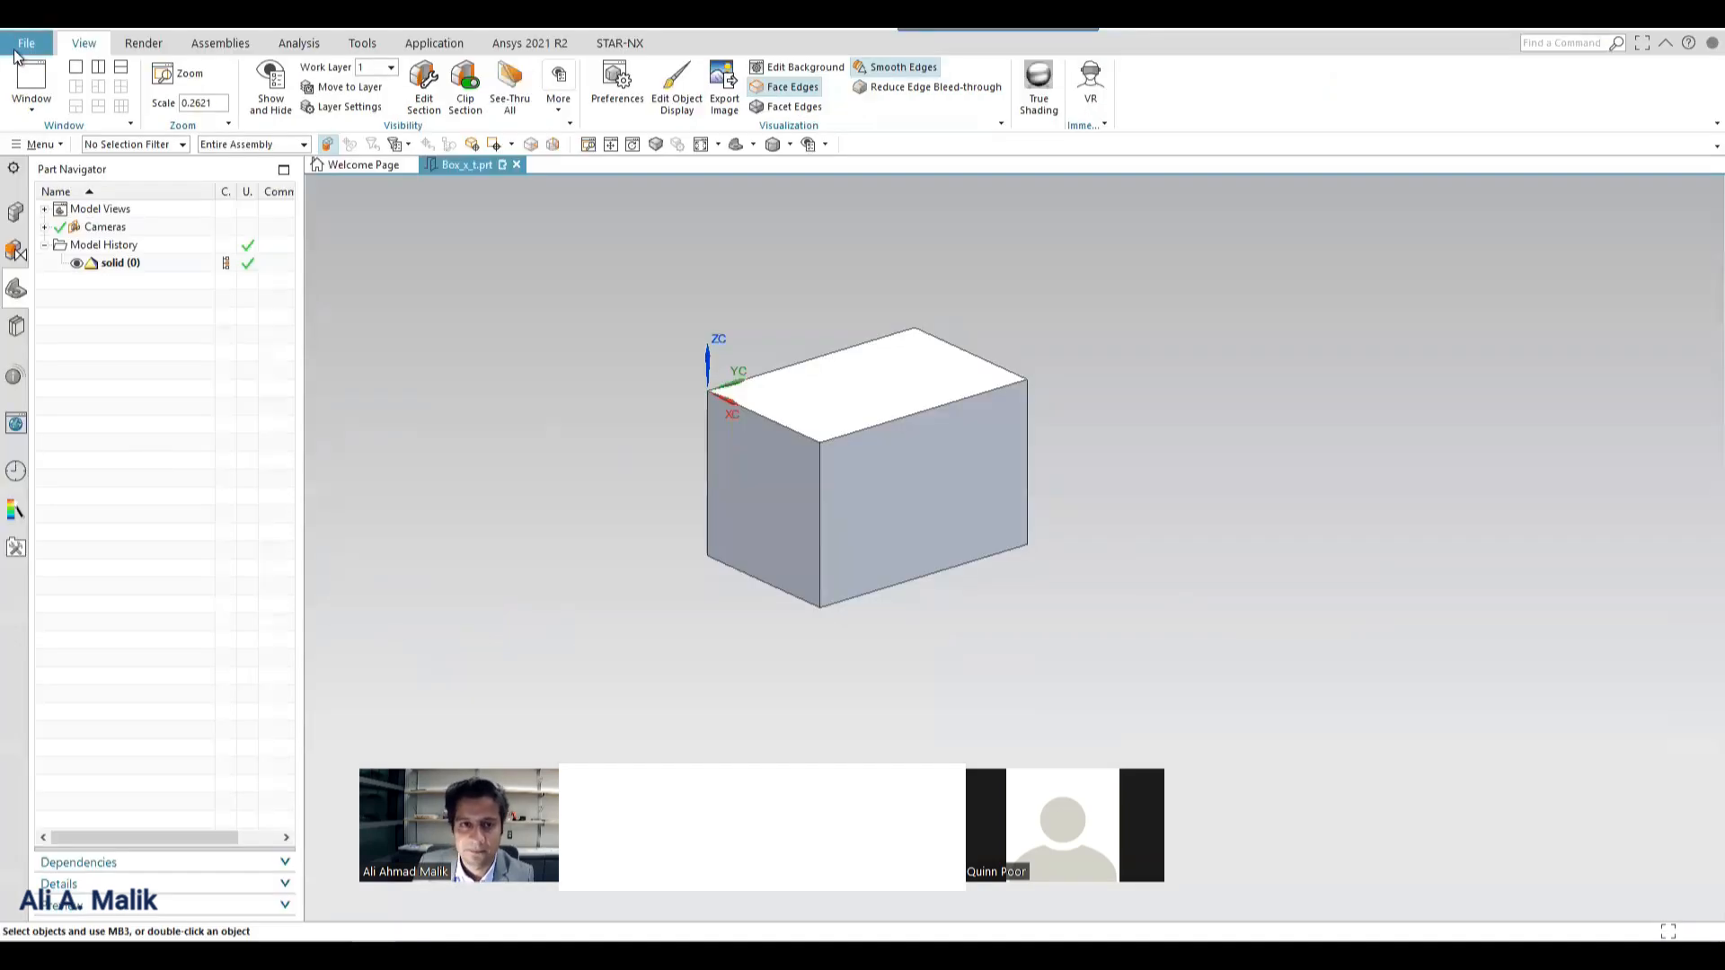
Switch to NX, start a JT export of the box solid, and set its output location to Library\Box\PS\Box.cojt.
left_click(20, 45)
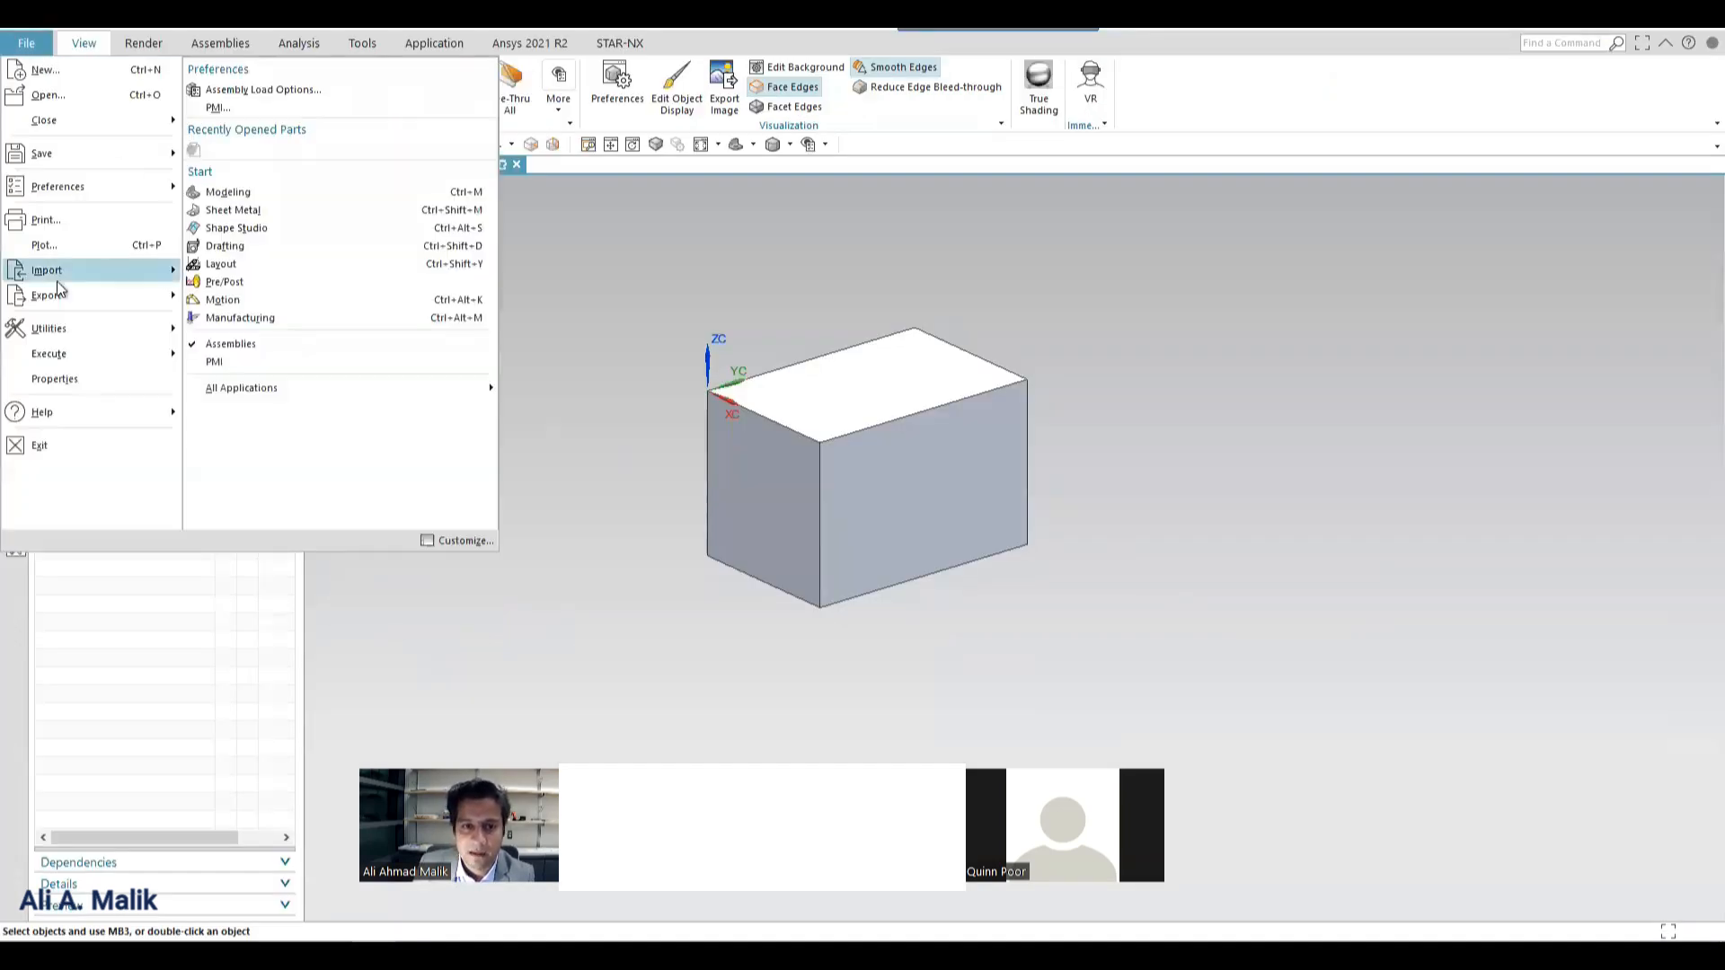
mouse_move(54, 287)
left_click(389, 589)
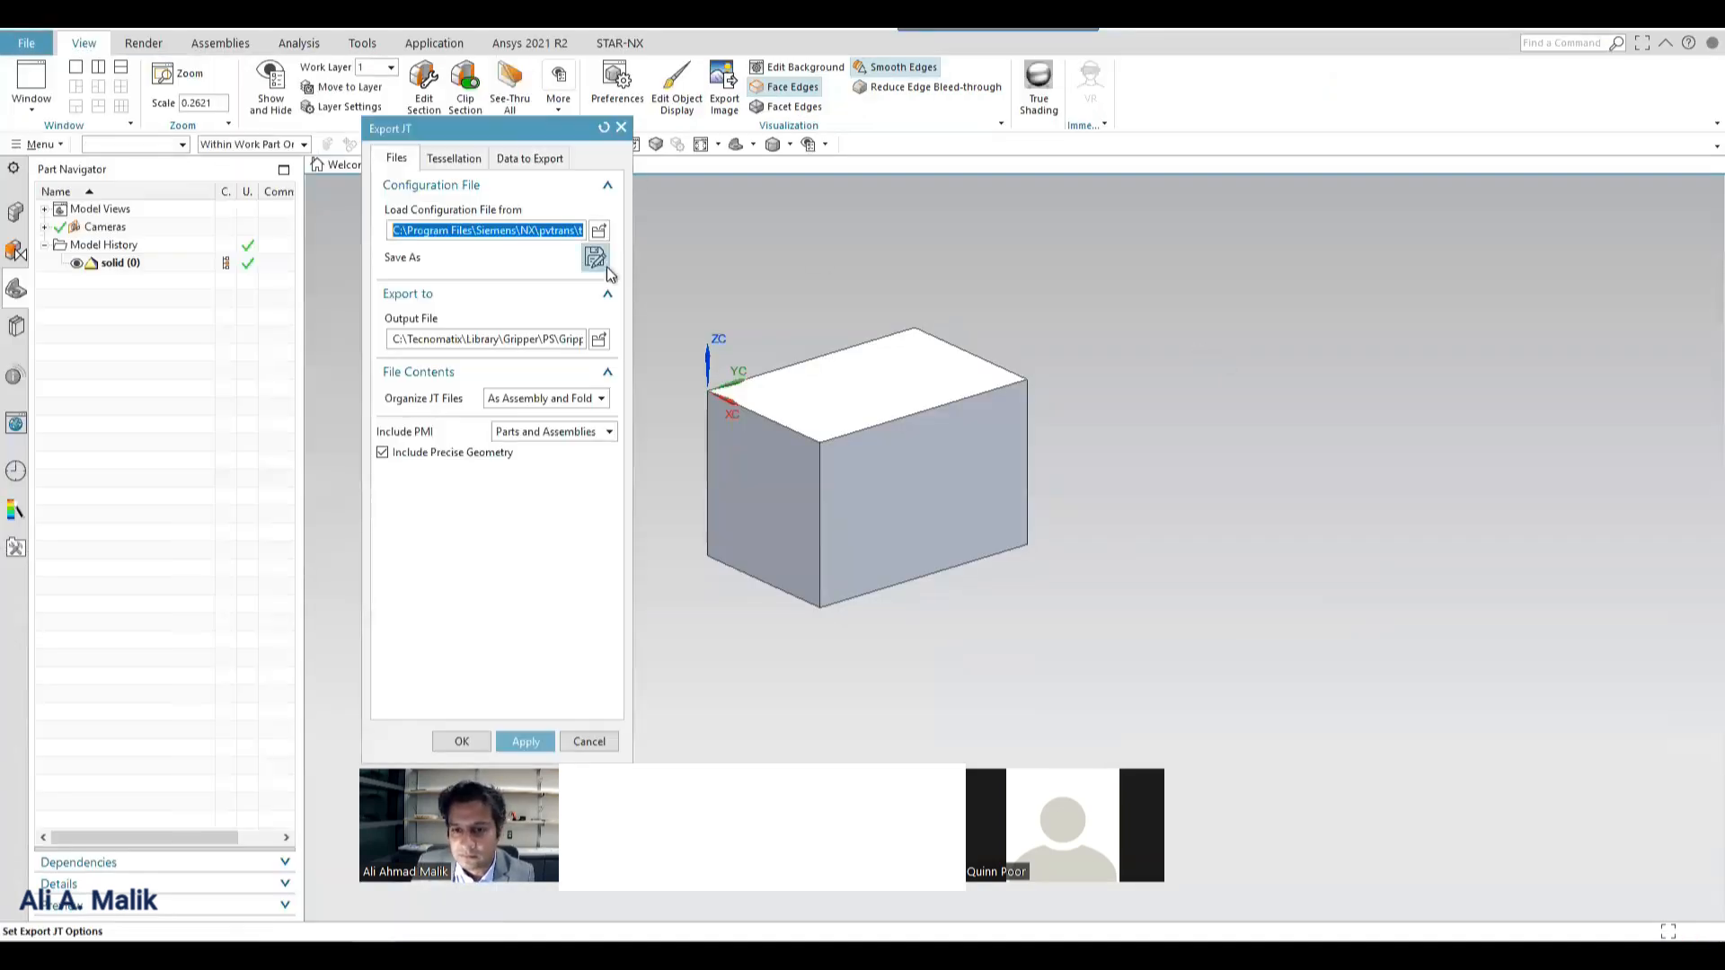
left_click(595, 338)
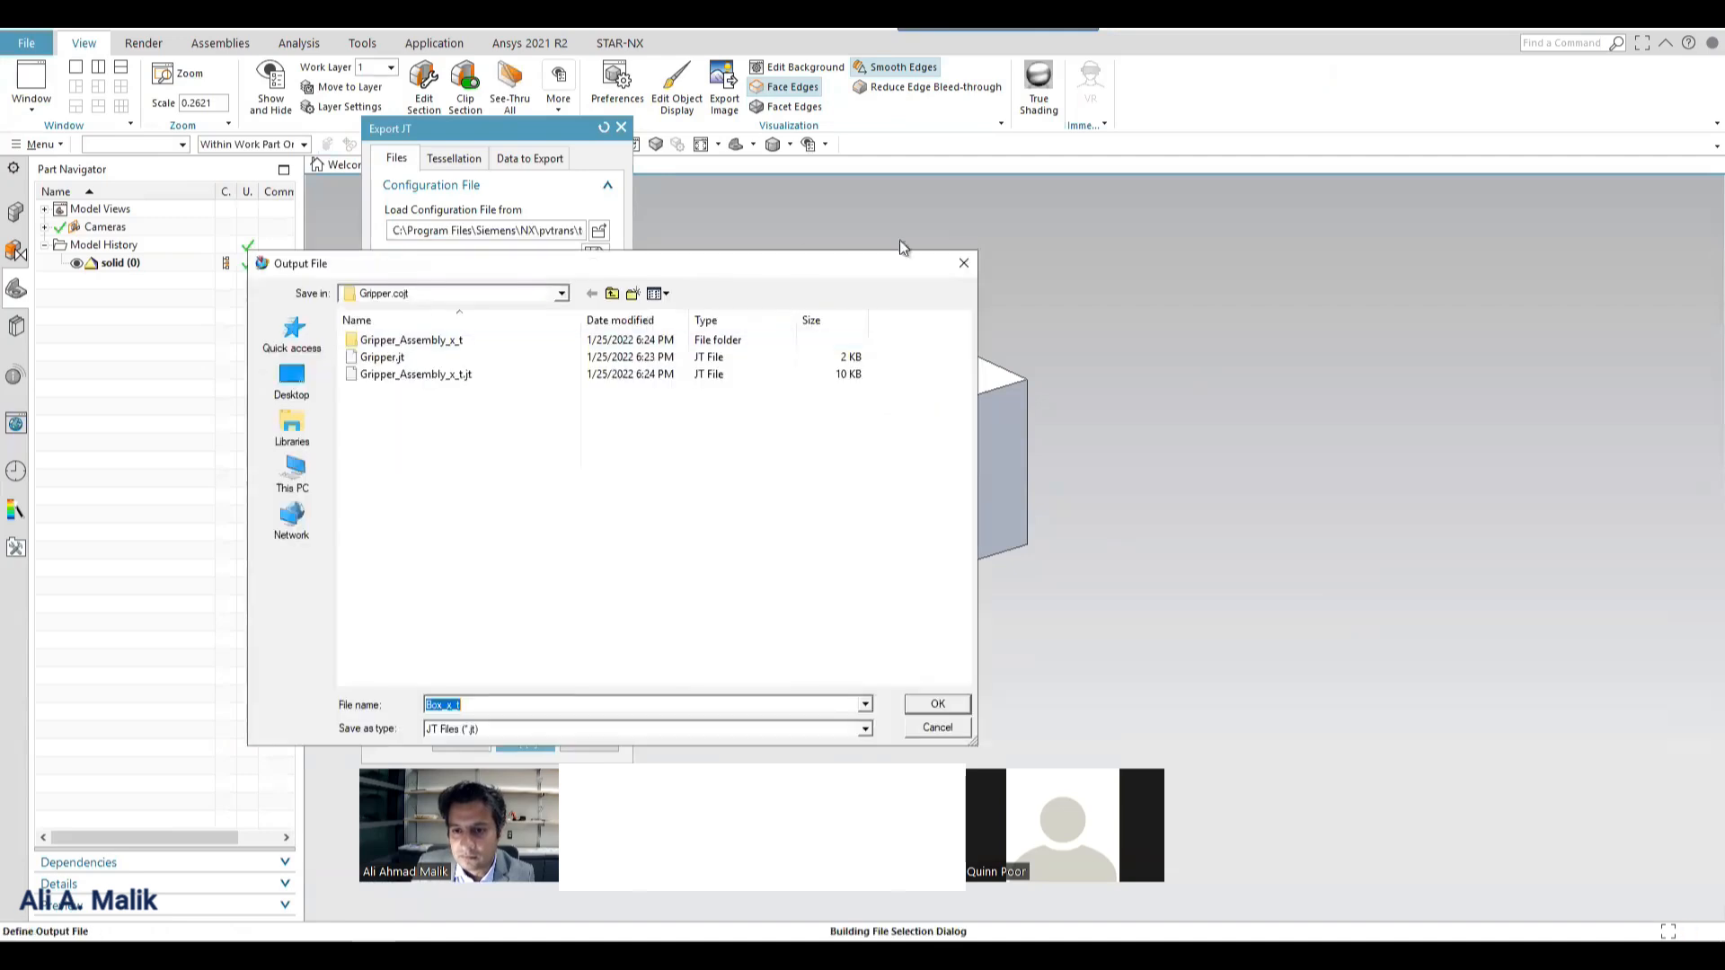
left_click(591, 297)
left_click(590, 297)
left_click(588, 299)
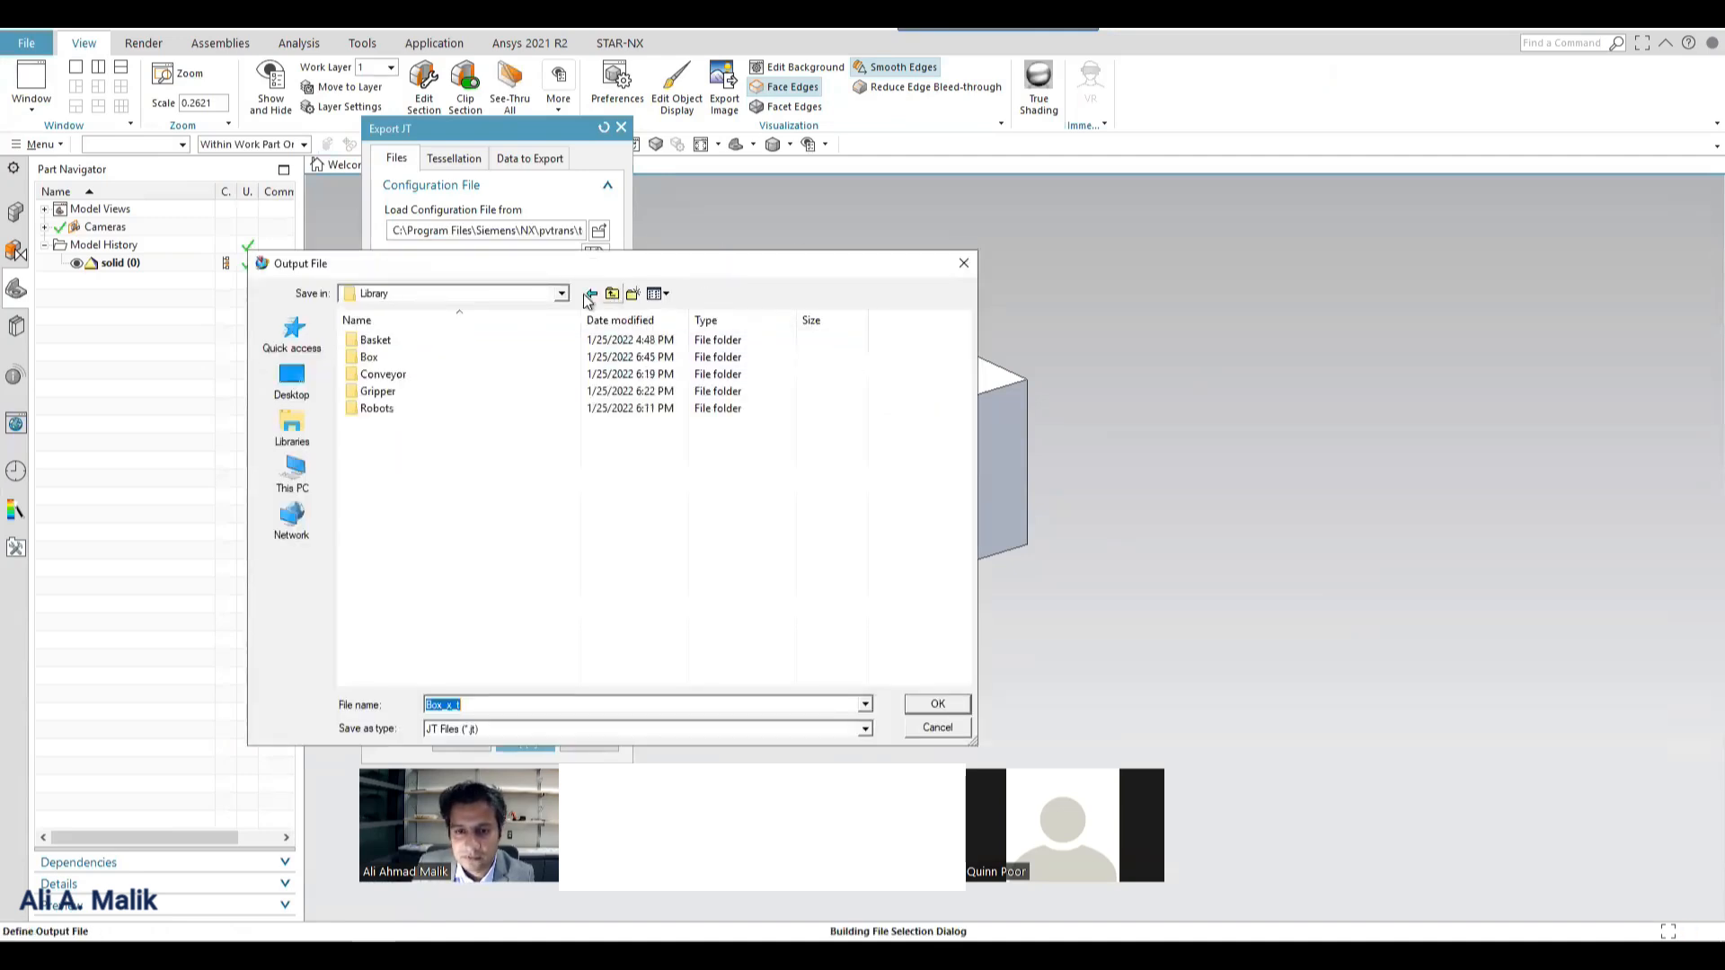
double_click(369, 357)
double_click(366, 341)
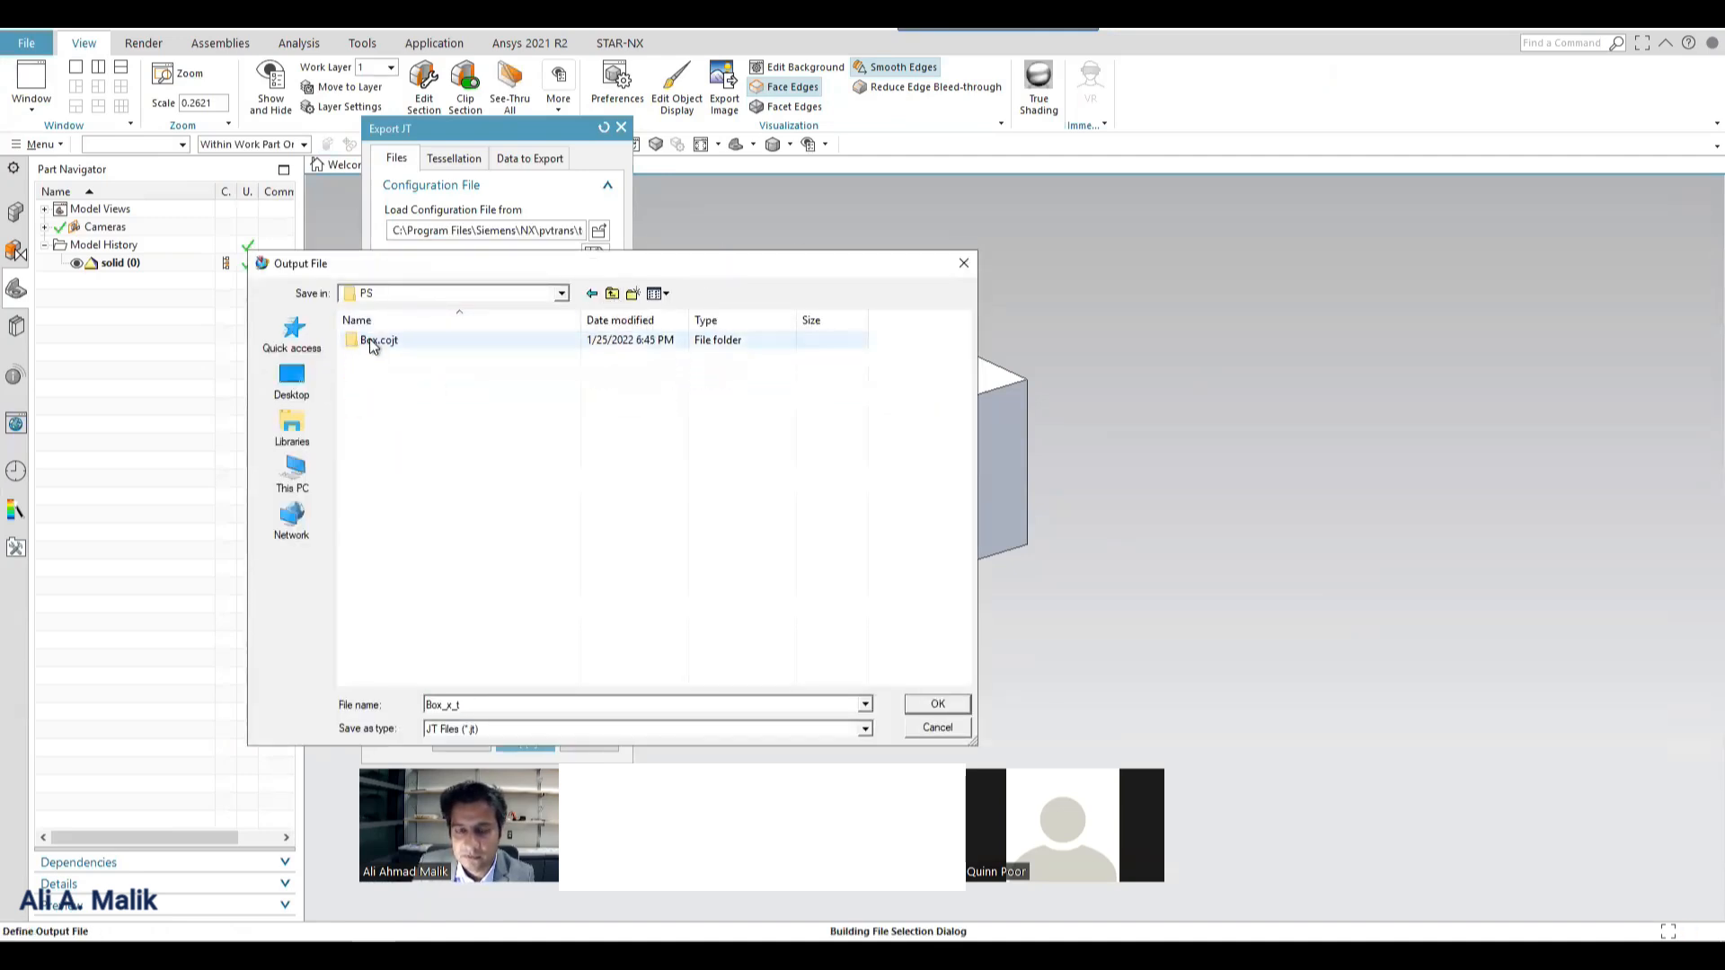
double_click(364, 341)
double_click(373, 342)
left_click(359, 477)
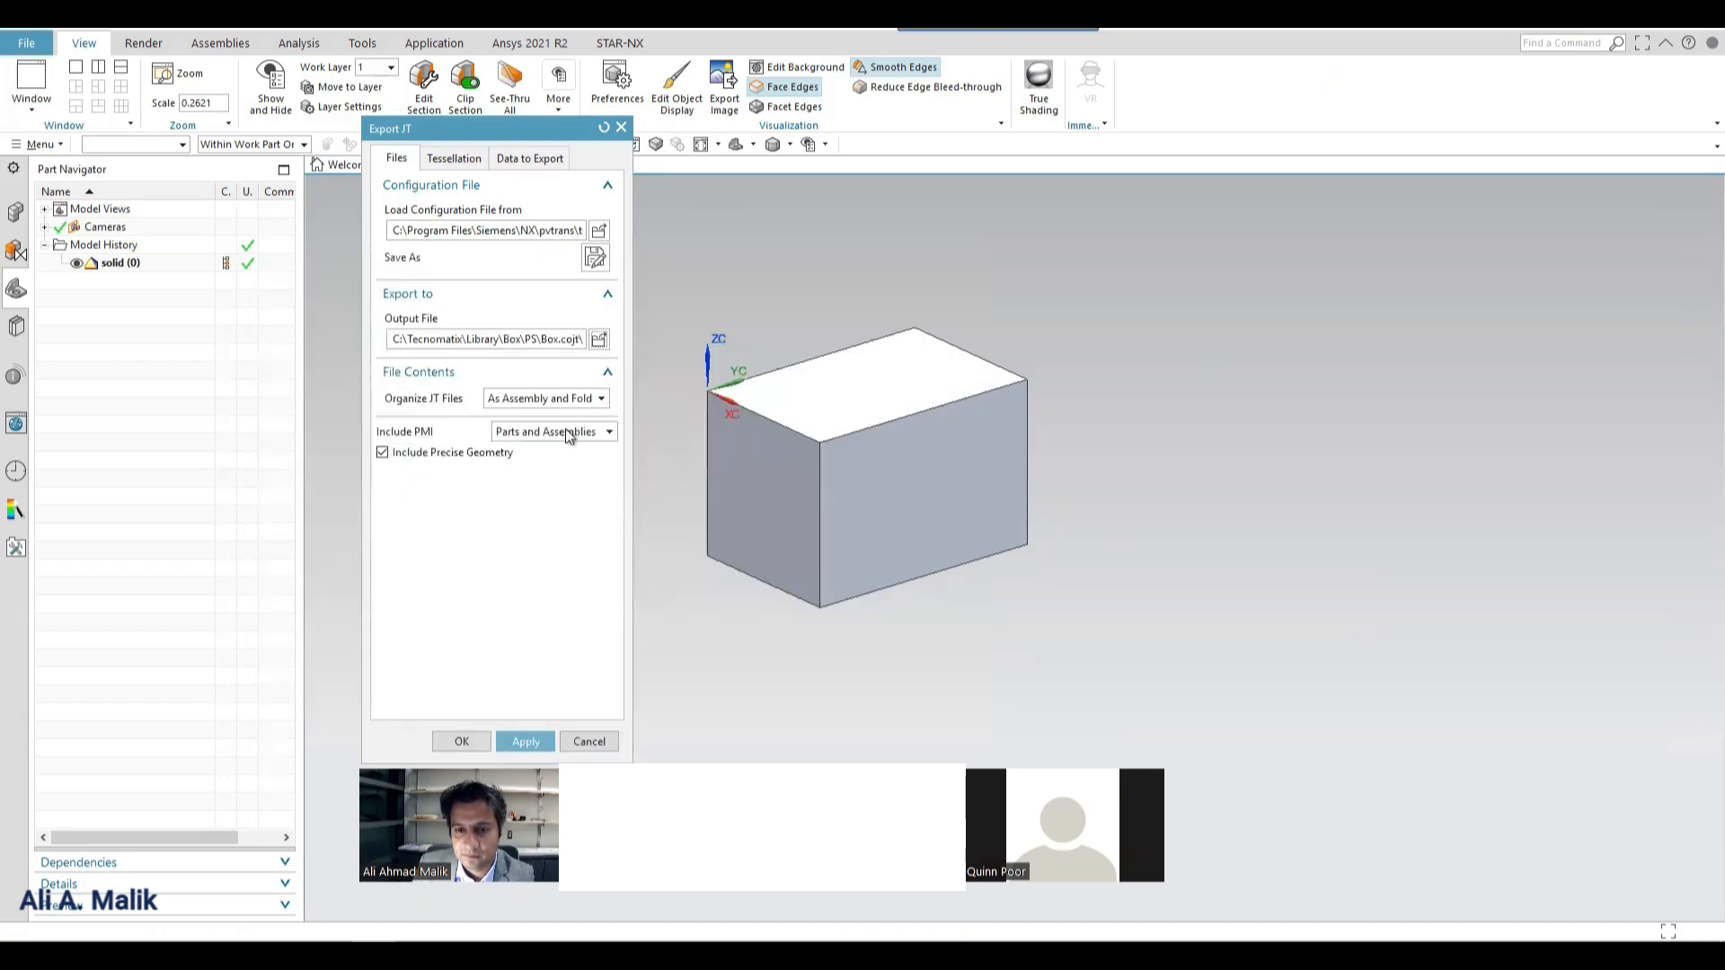
Include PMI for Parts Only, organize the JT output As a Single File, and run the export.
left_click(559, 434)
left_click(547, 400)
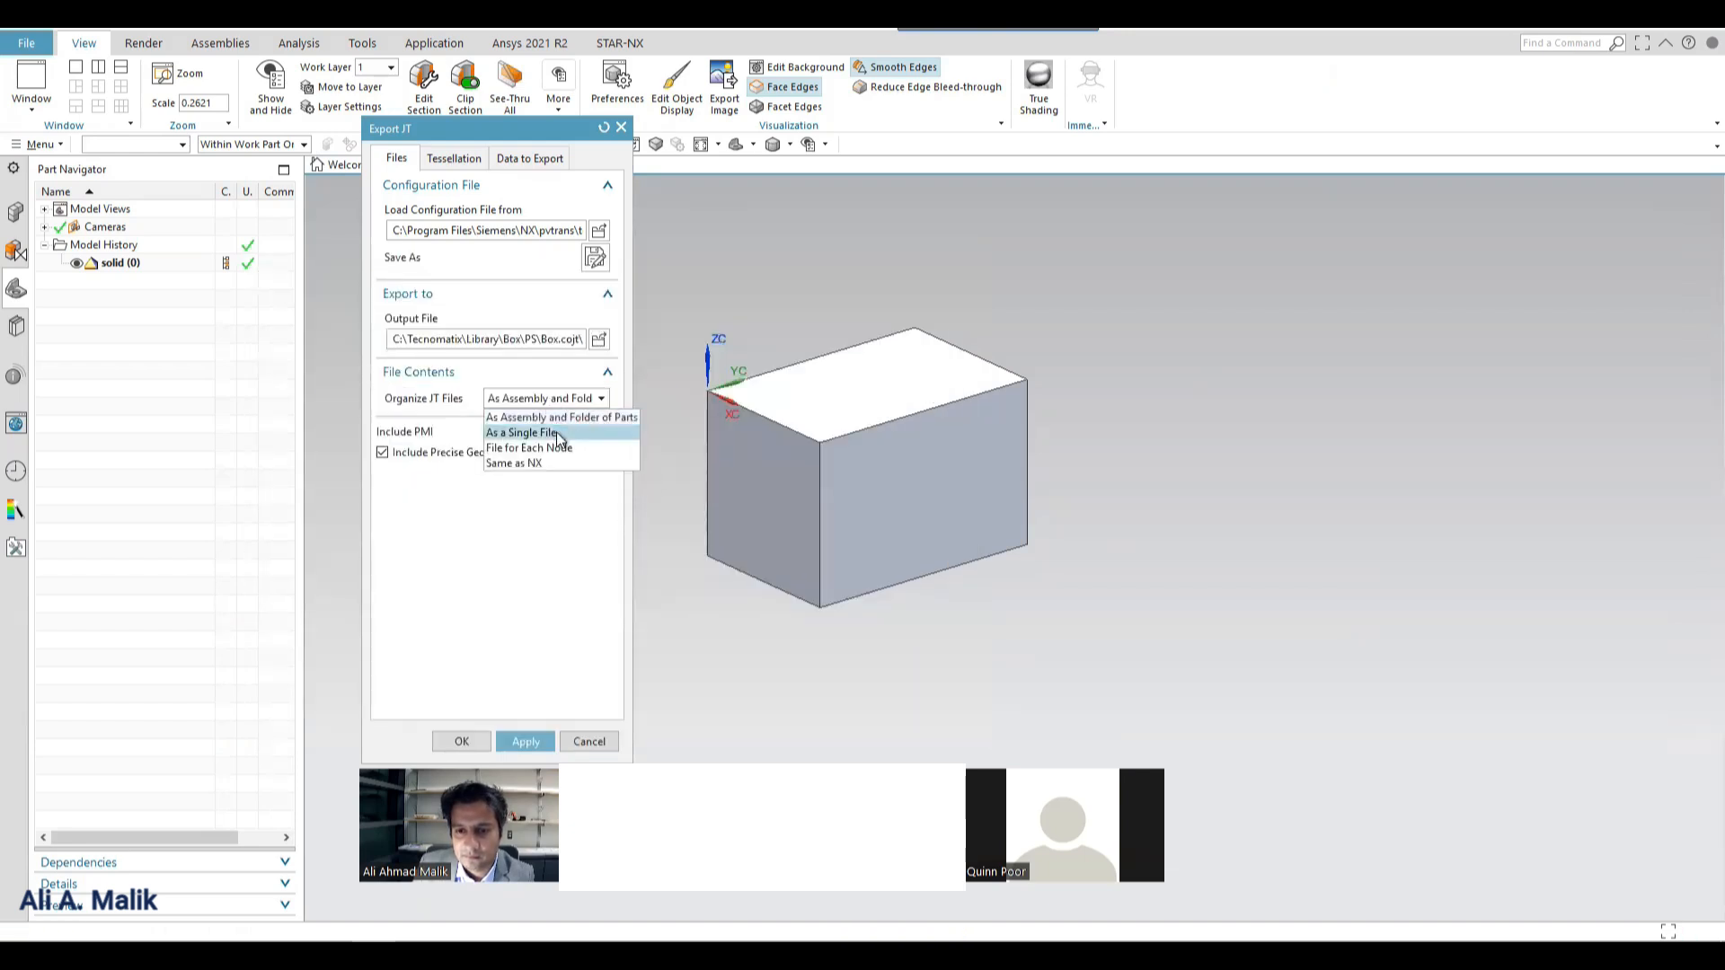
left_click(557, 433)
left_click(466, 742)
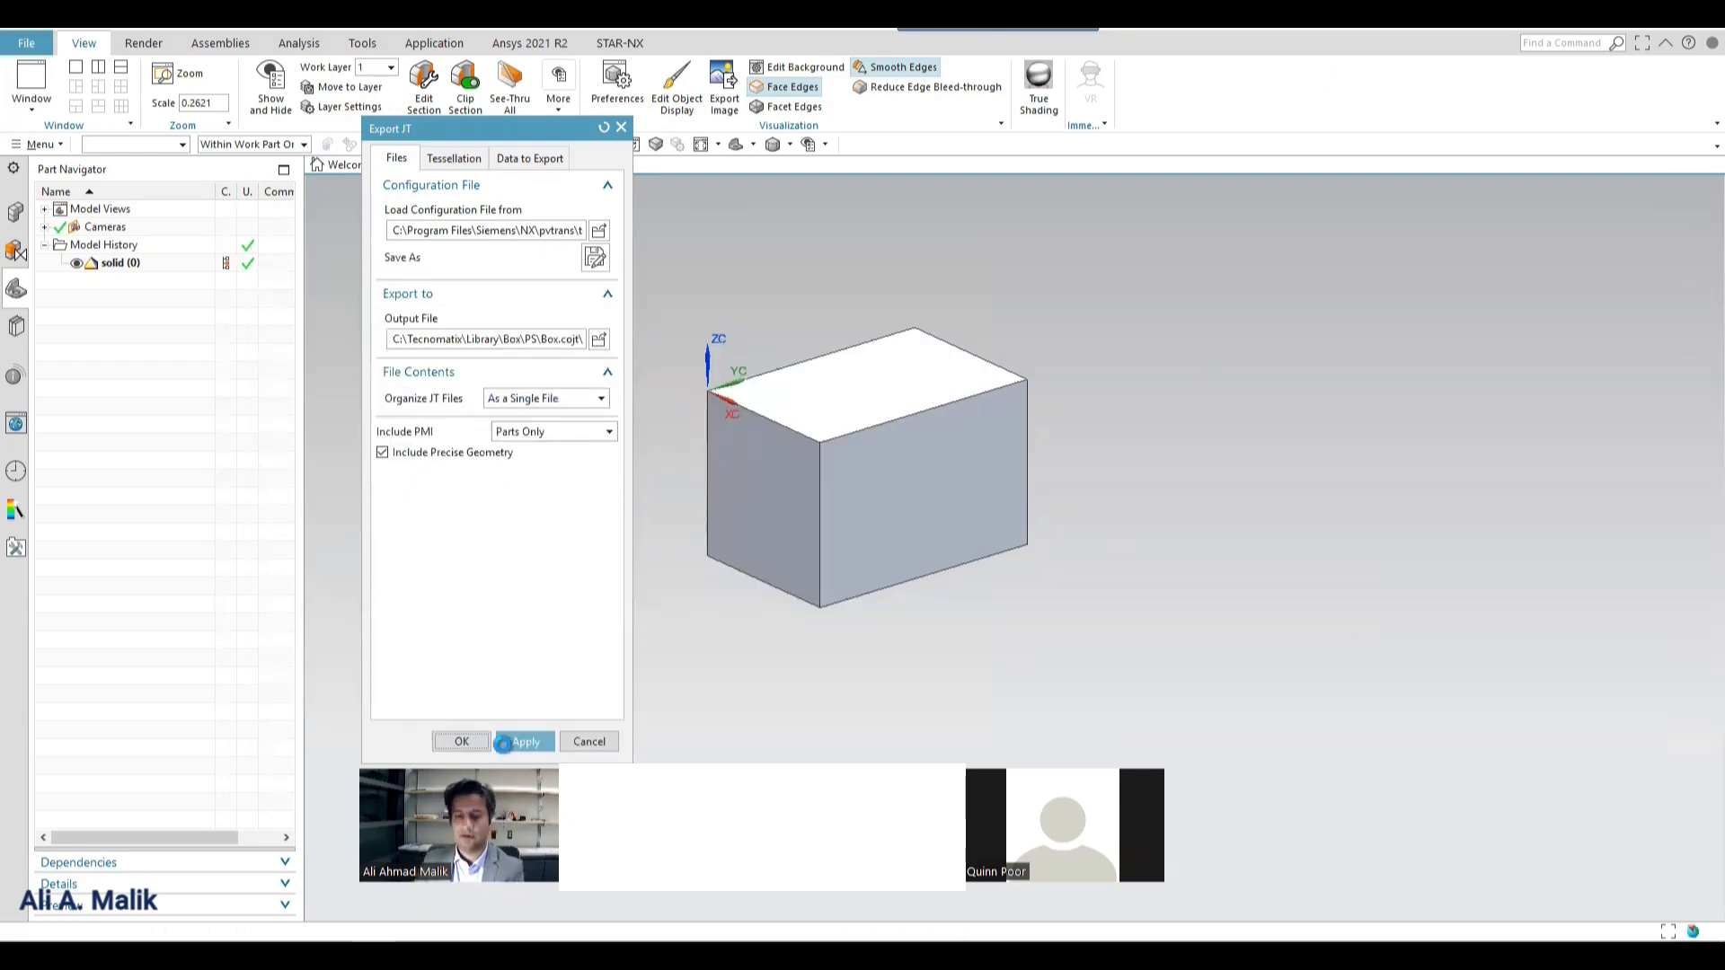
Switch back to Process Simulate and set the modeling scope to PartPrototype to load the exported box.
left_click(444, 936)
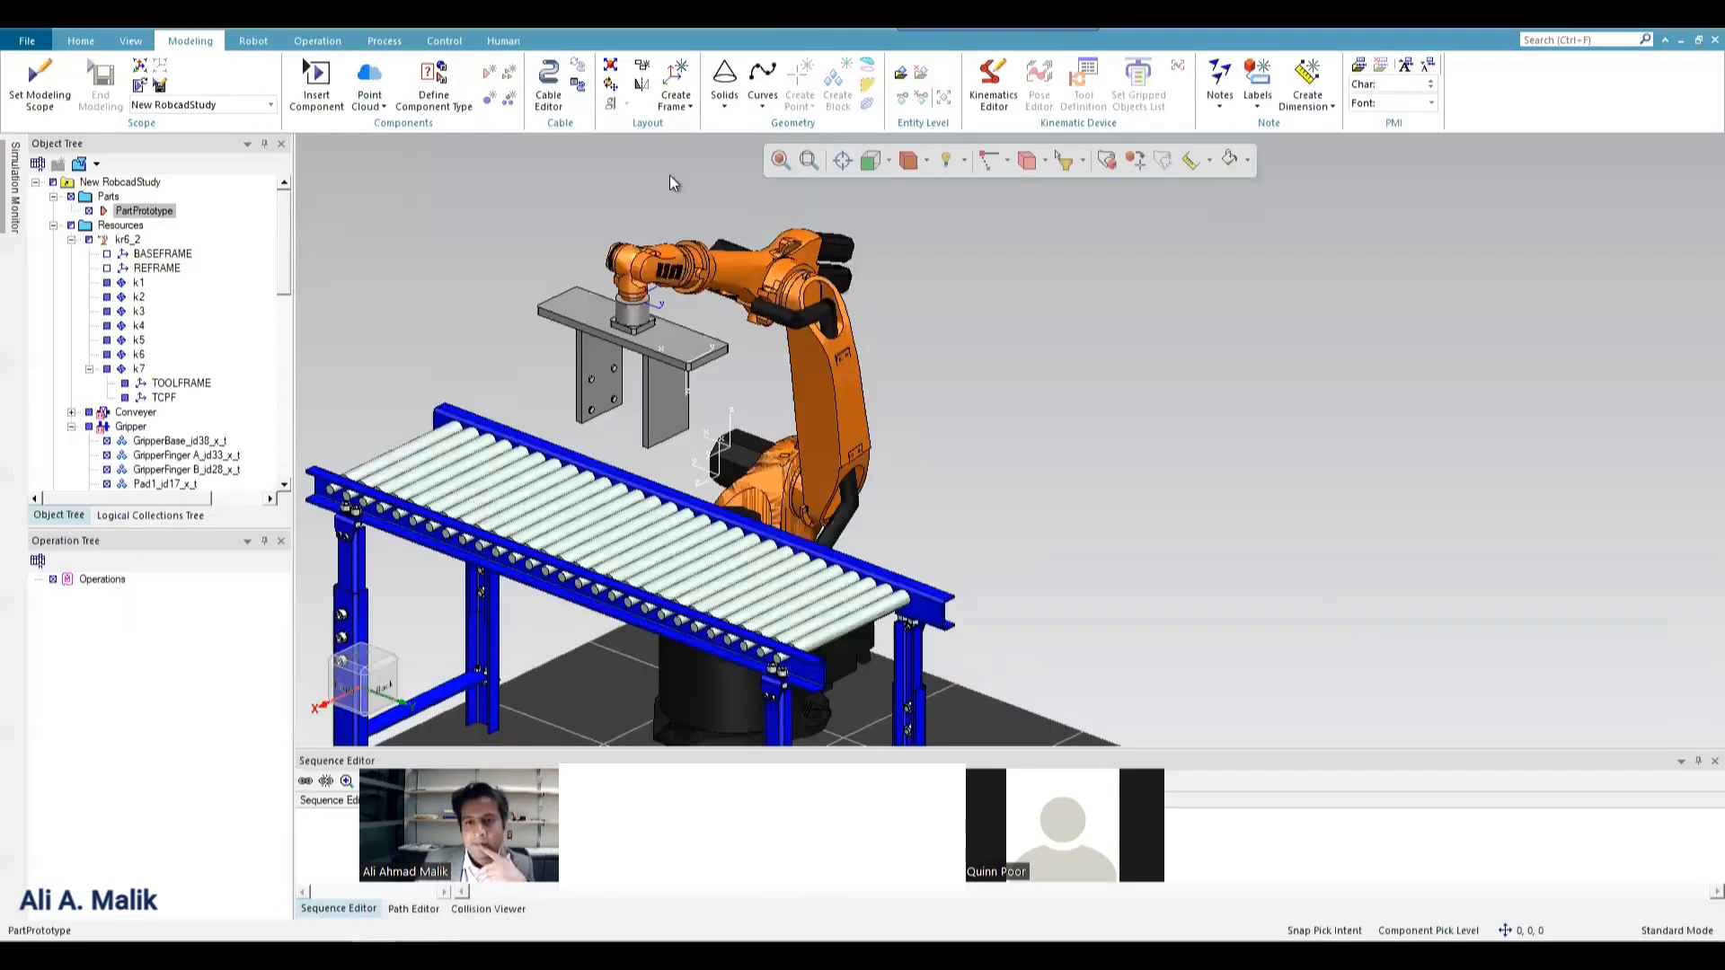
left_click(39, 83)
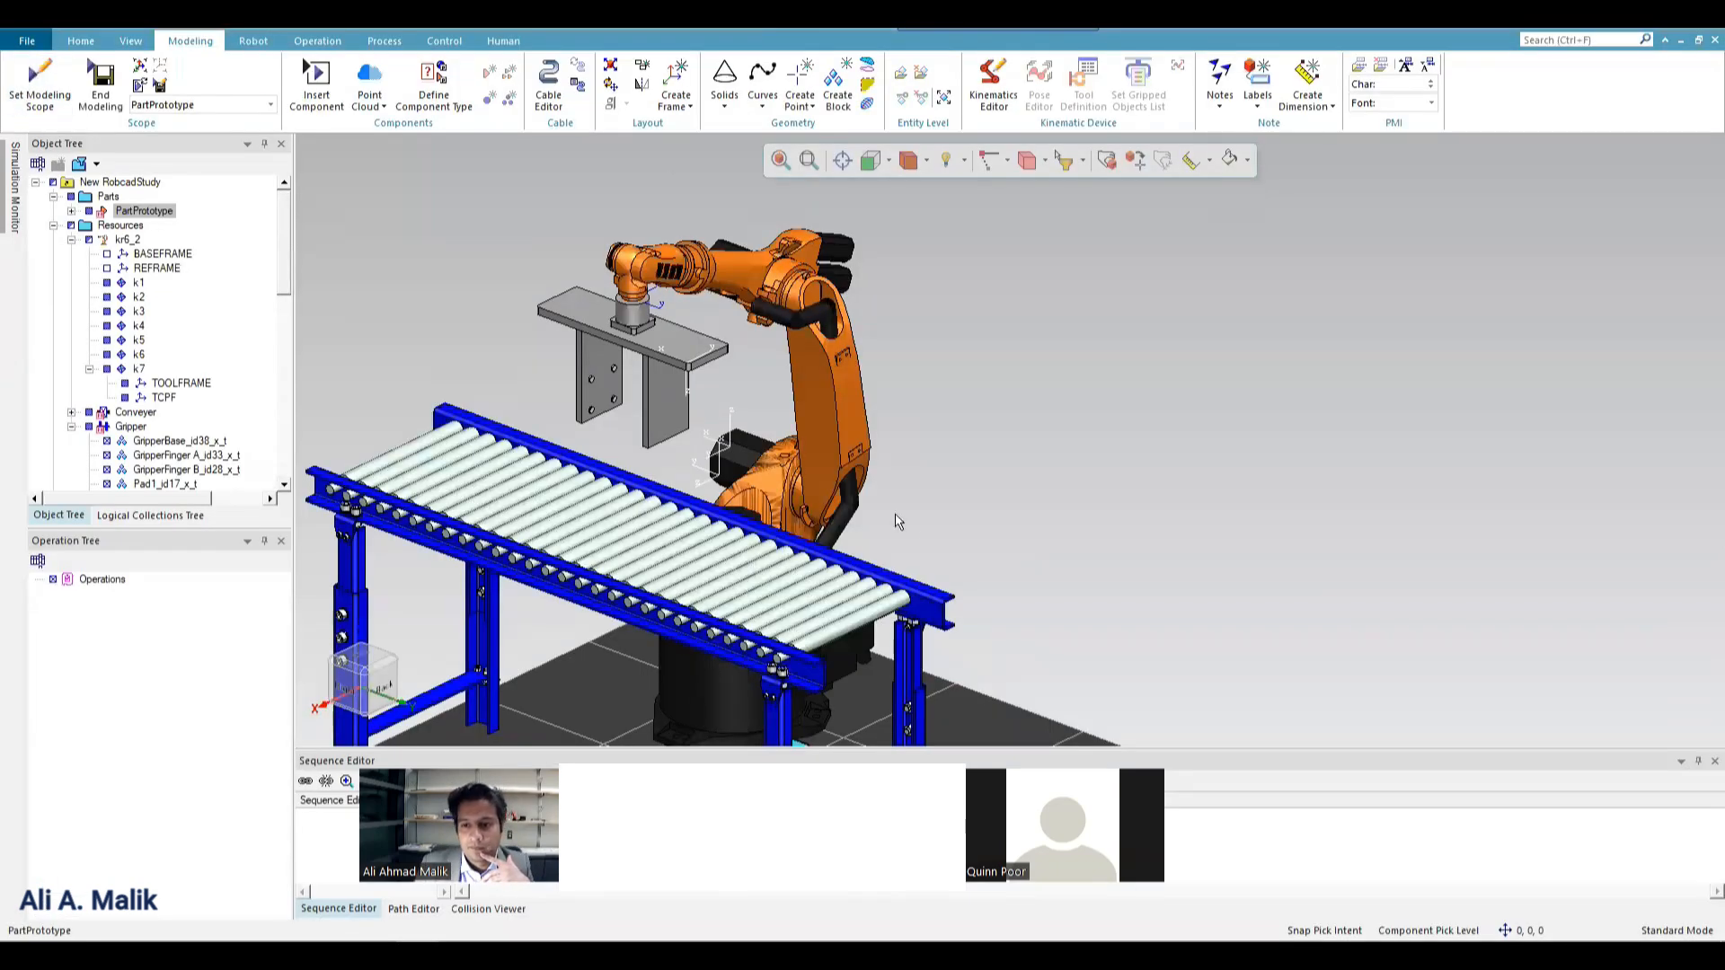
With the Placement Manipulator, move the box about 1205 mm along Y, raise it towards conveyor height, and shift it about 742 mm along X.
scroll(961, 449, "down", 3)
scroll(879, 600, "up", 3)
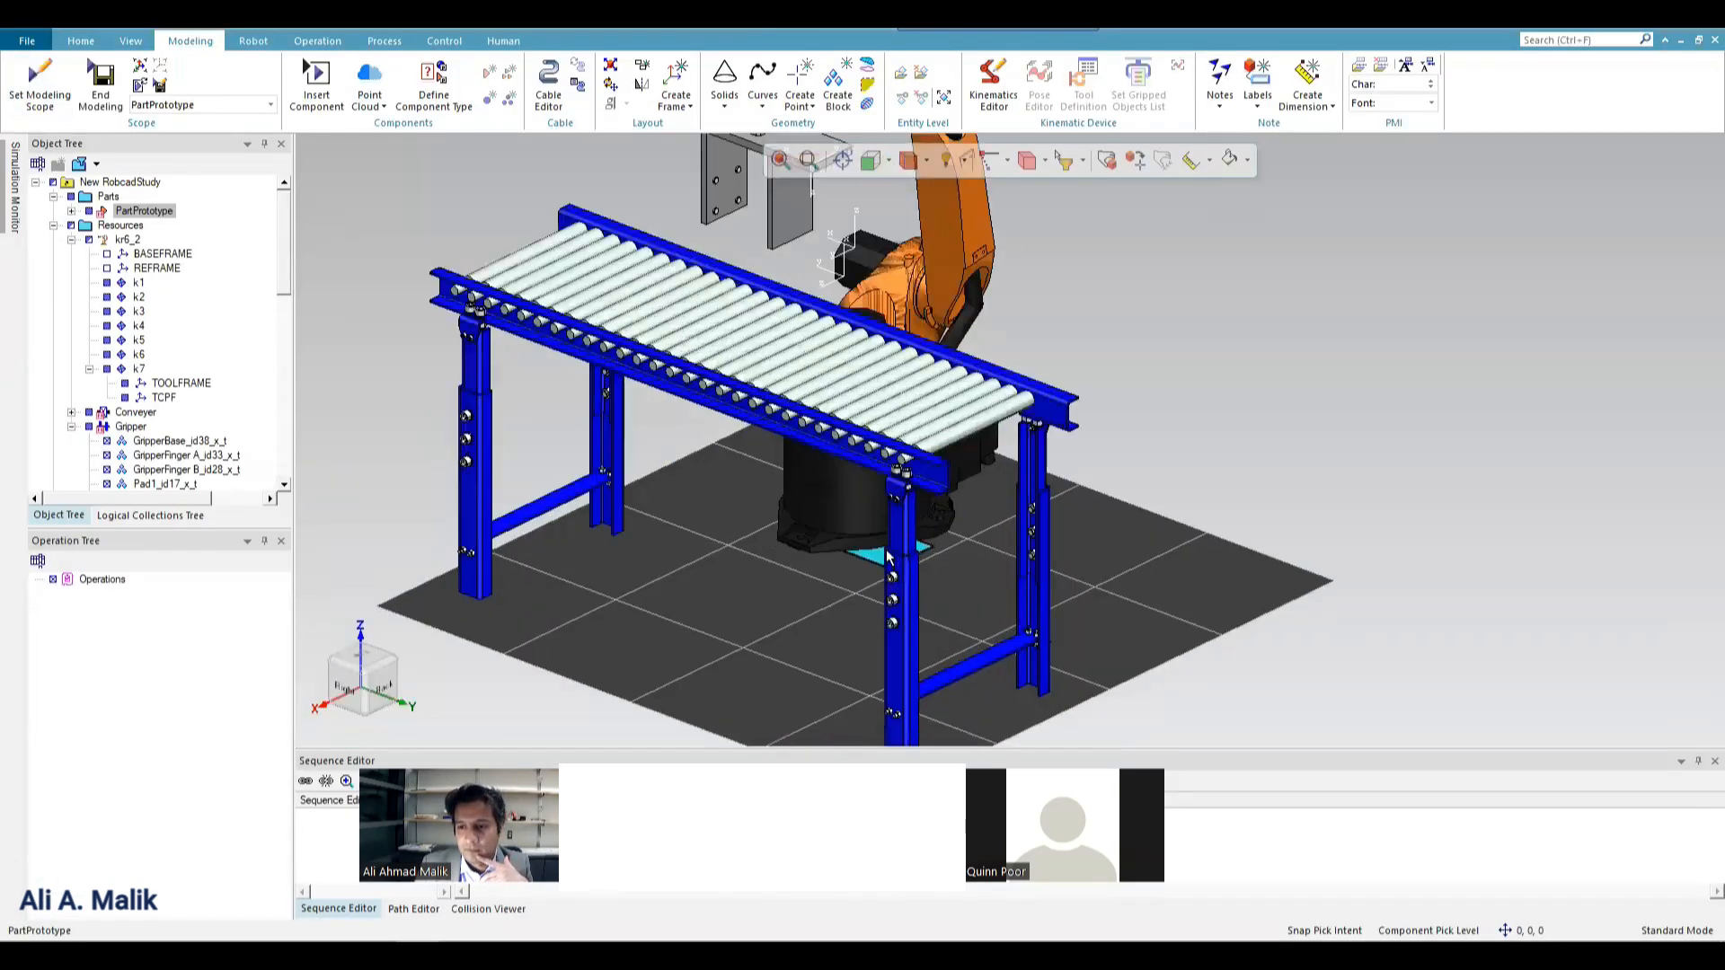
left_click(876, 563)
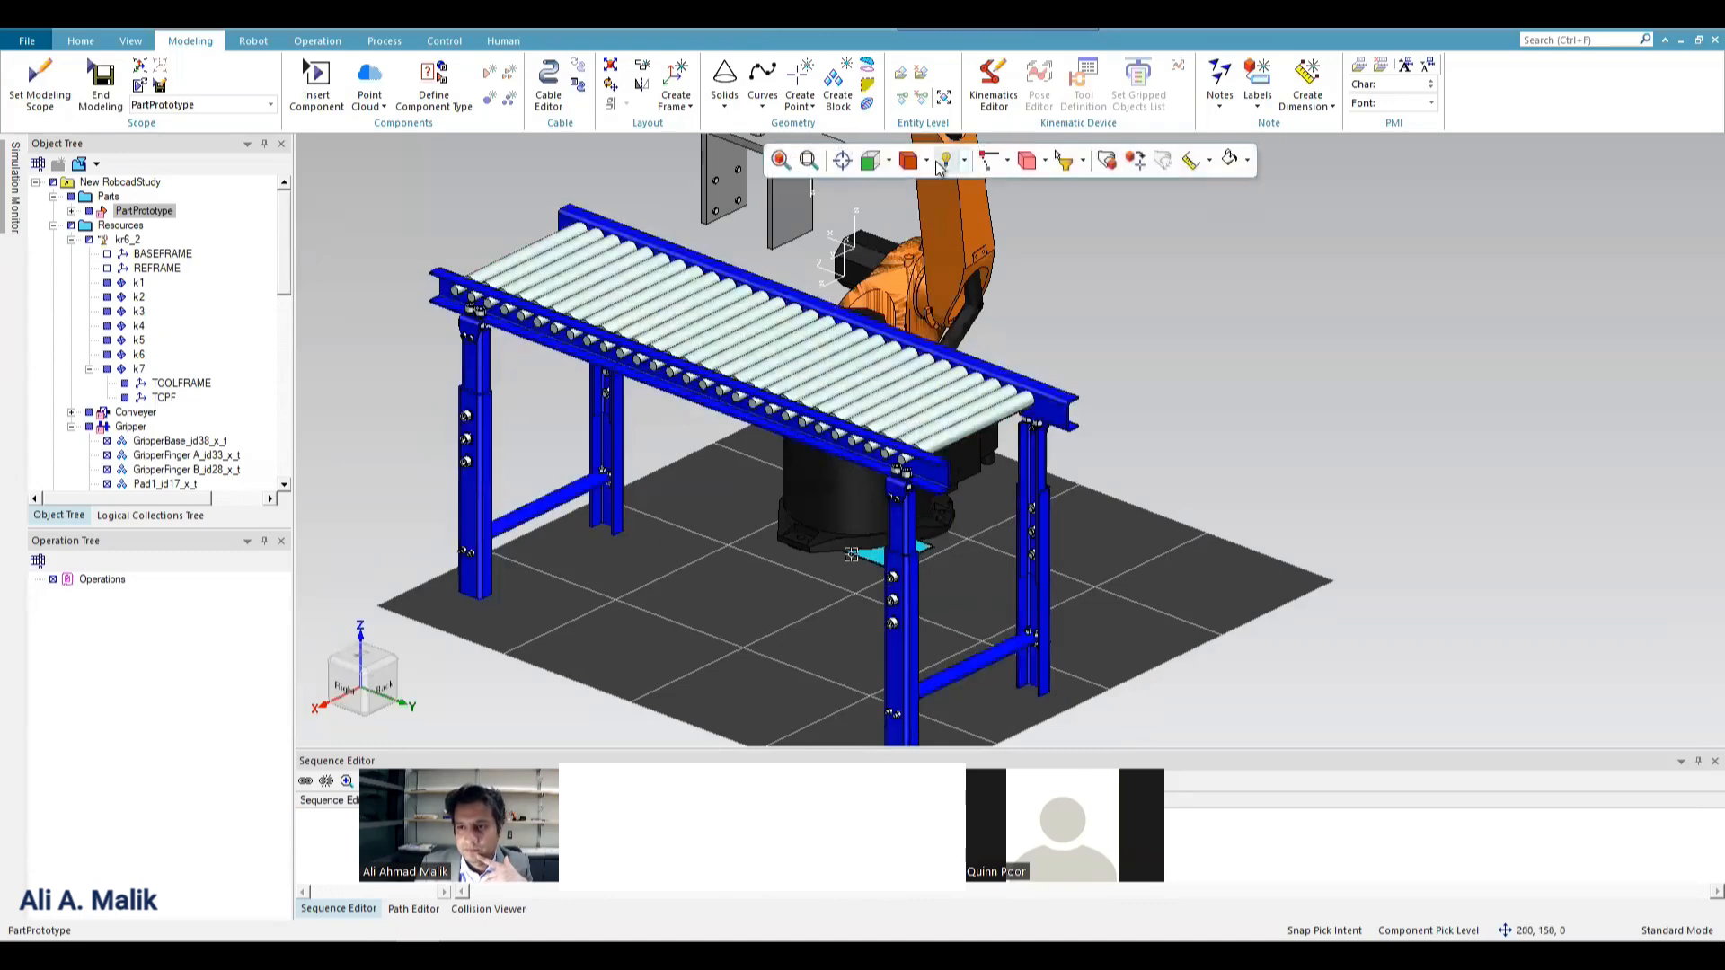
left_click(1106, 161)
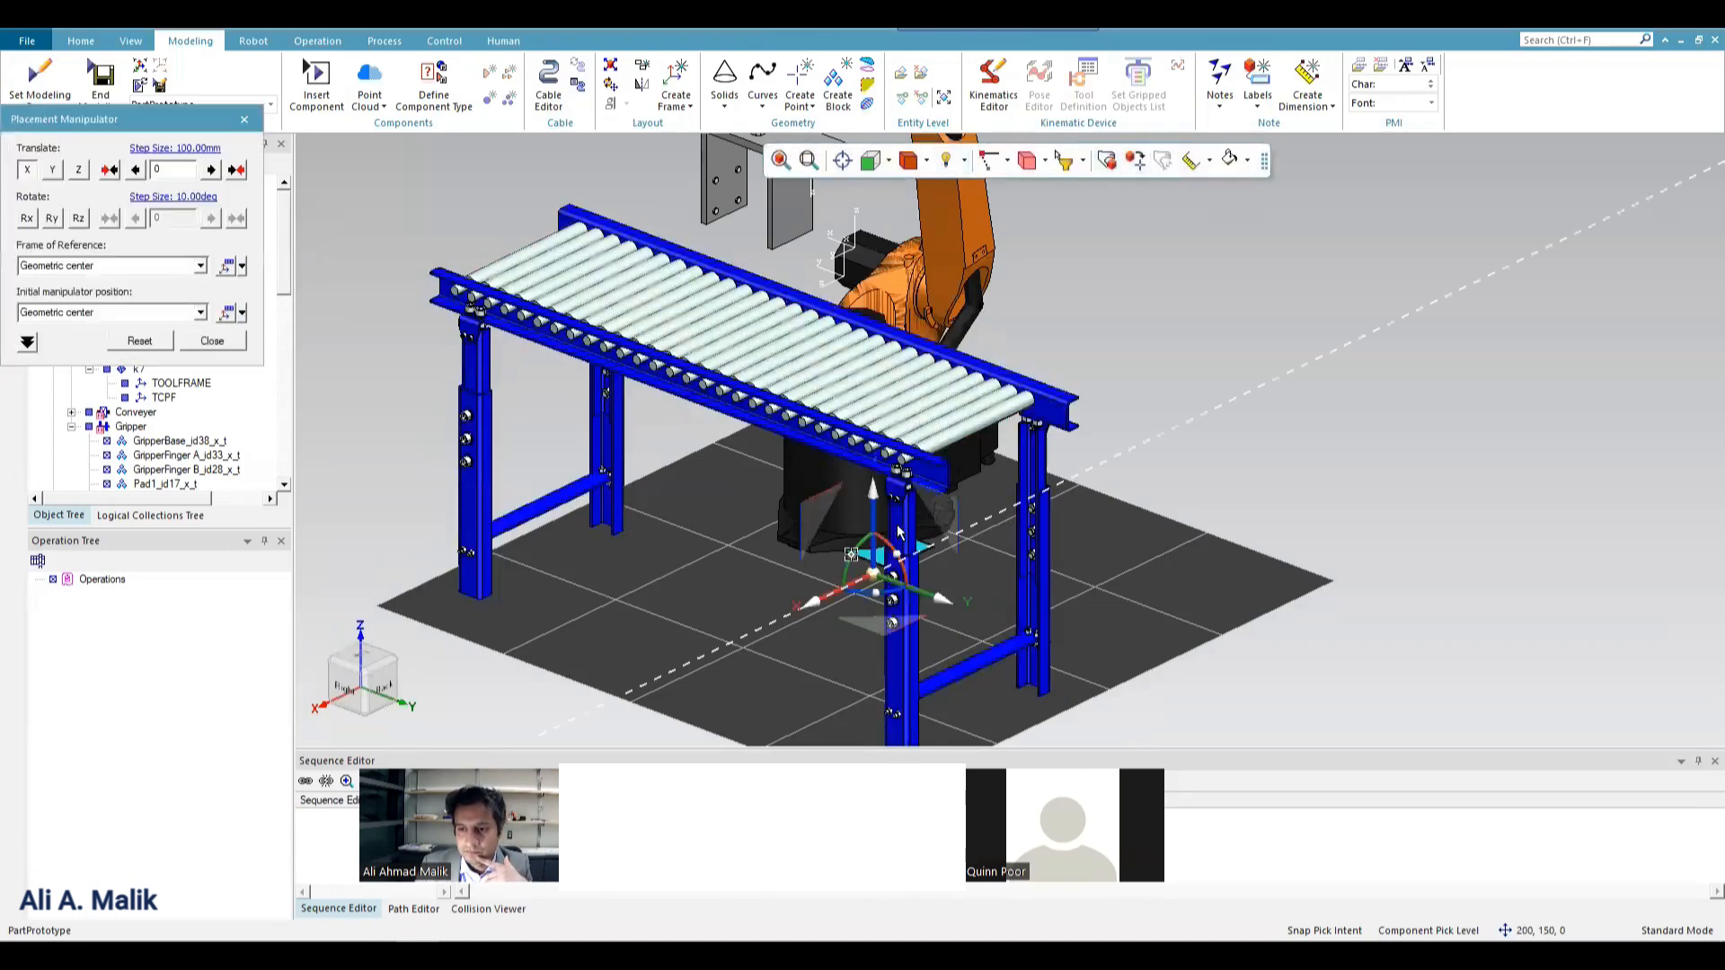
left_click_drag(934, 608, 1265, 685)
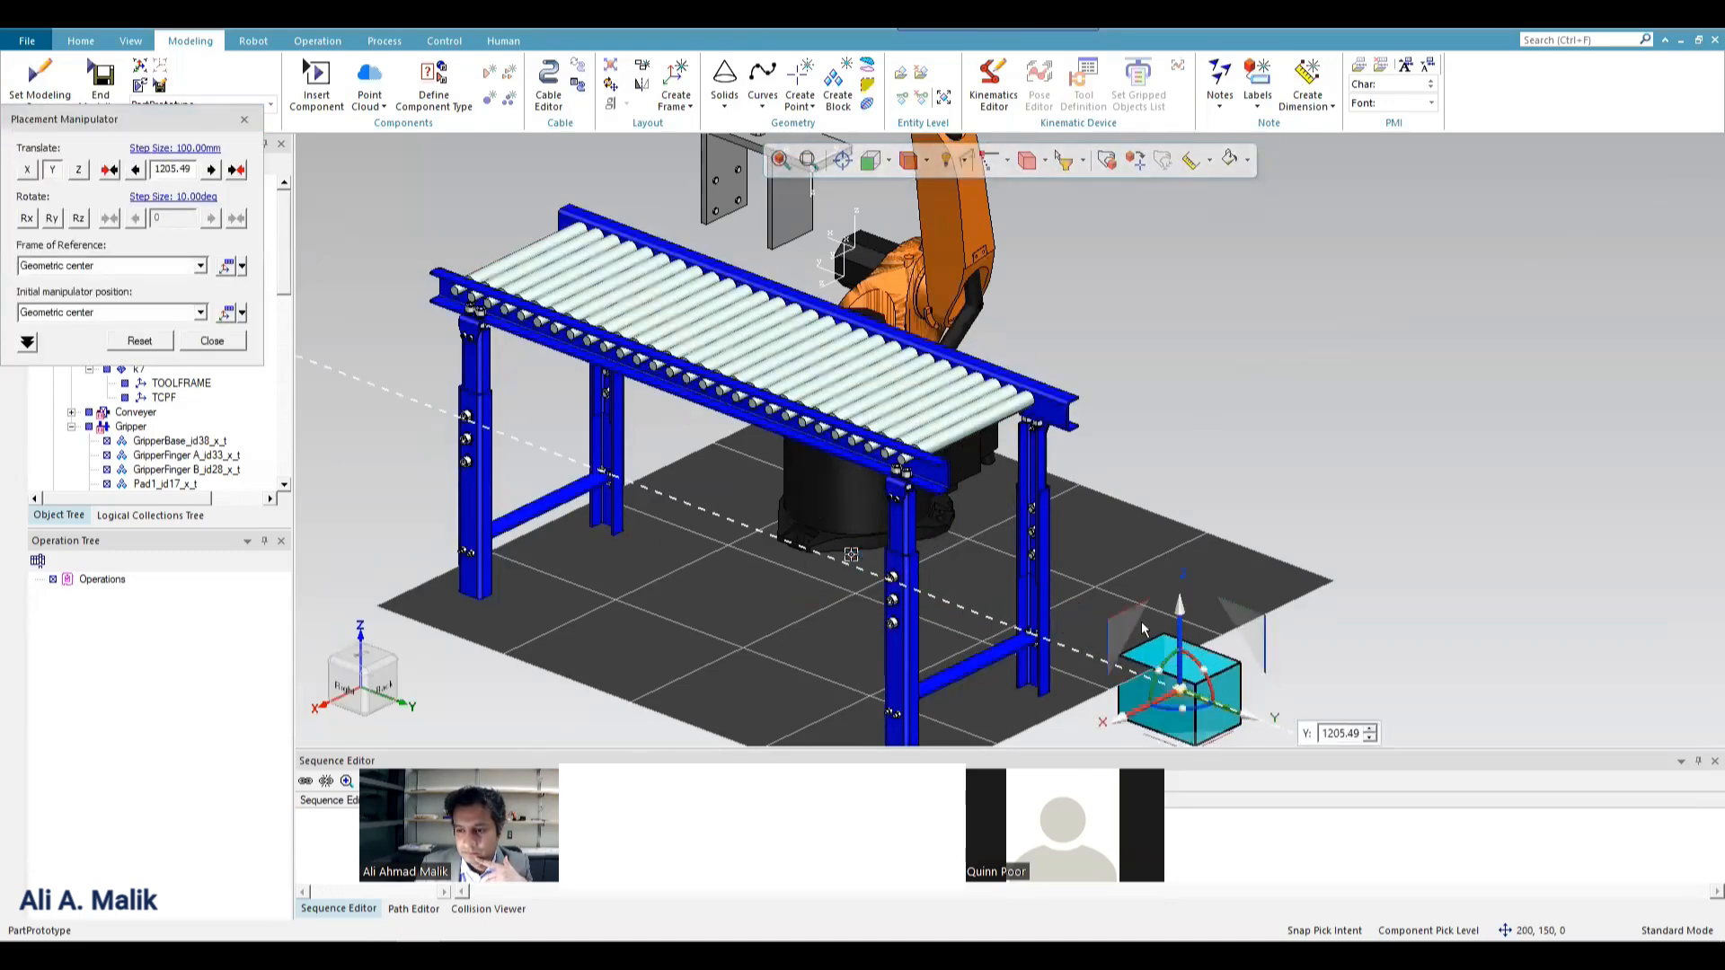
left_click_drag(1188, 626, 1223, 354)
left_click_drag(1109, 399, 943, 483)
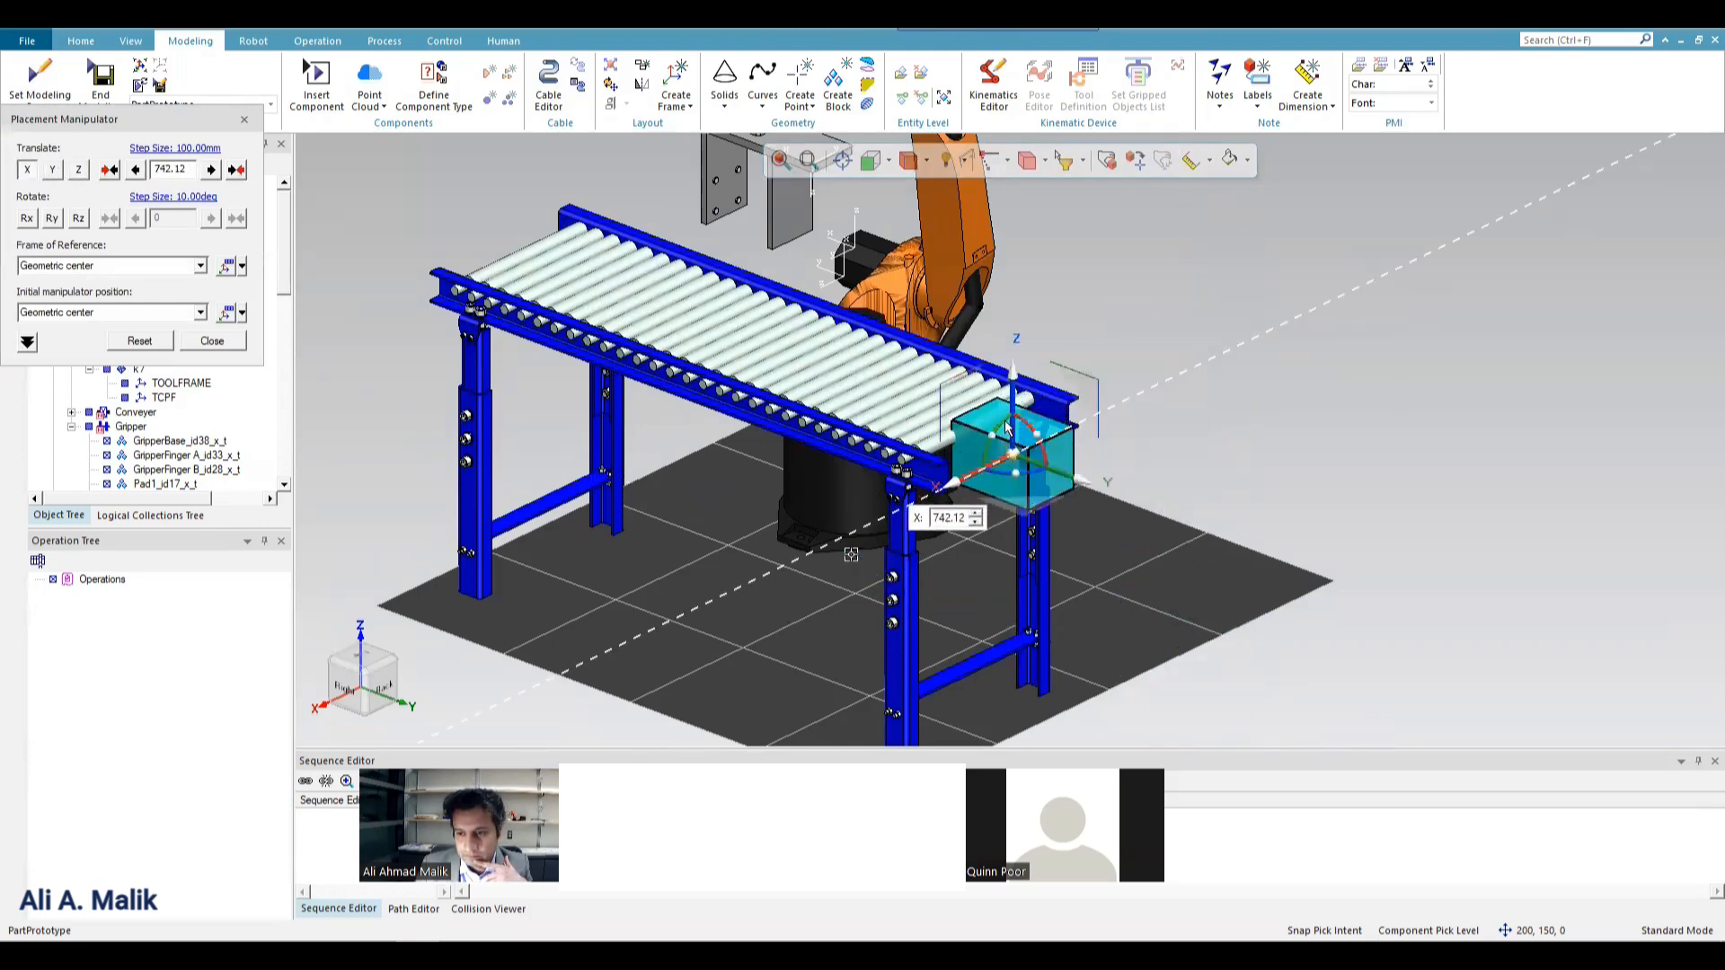
Rotate the box 90 degrees about its X axis to stand it upright.
left_click_drag(1034, 440, 927, 318)
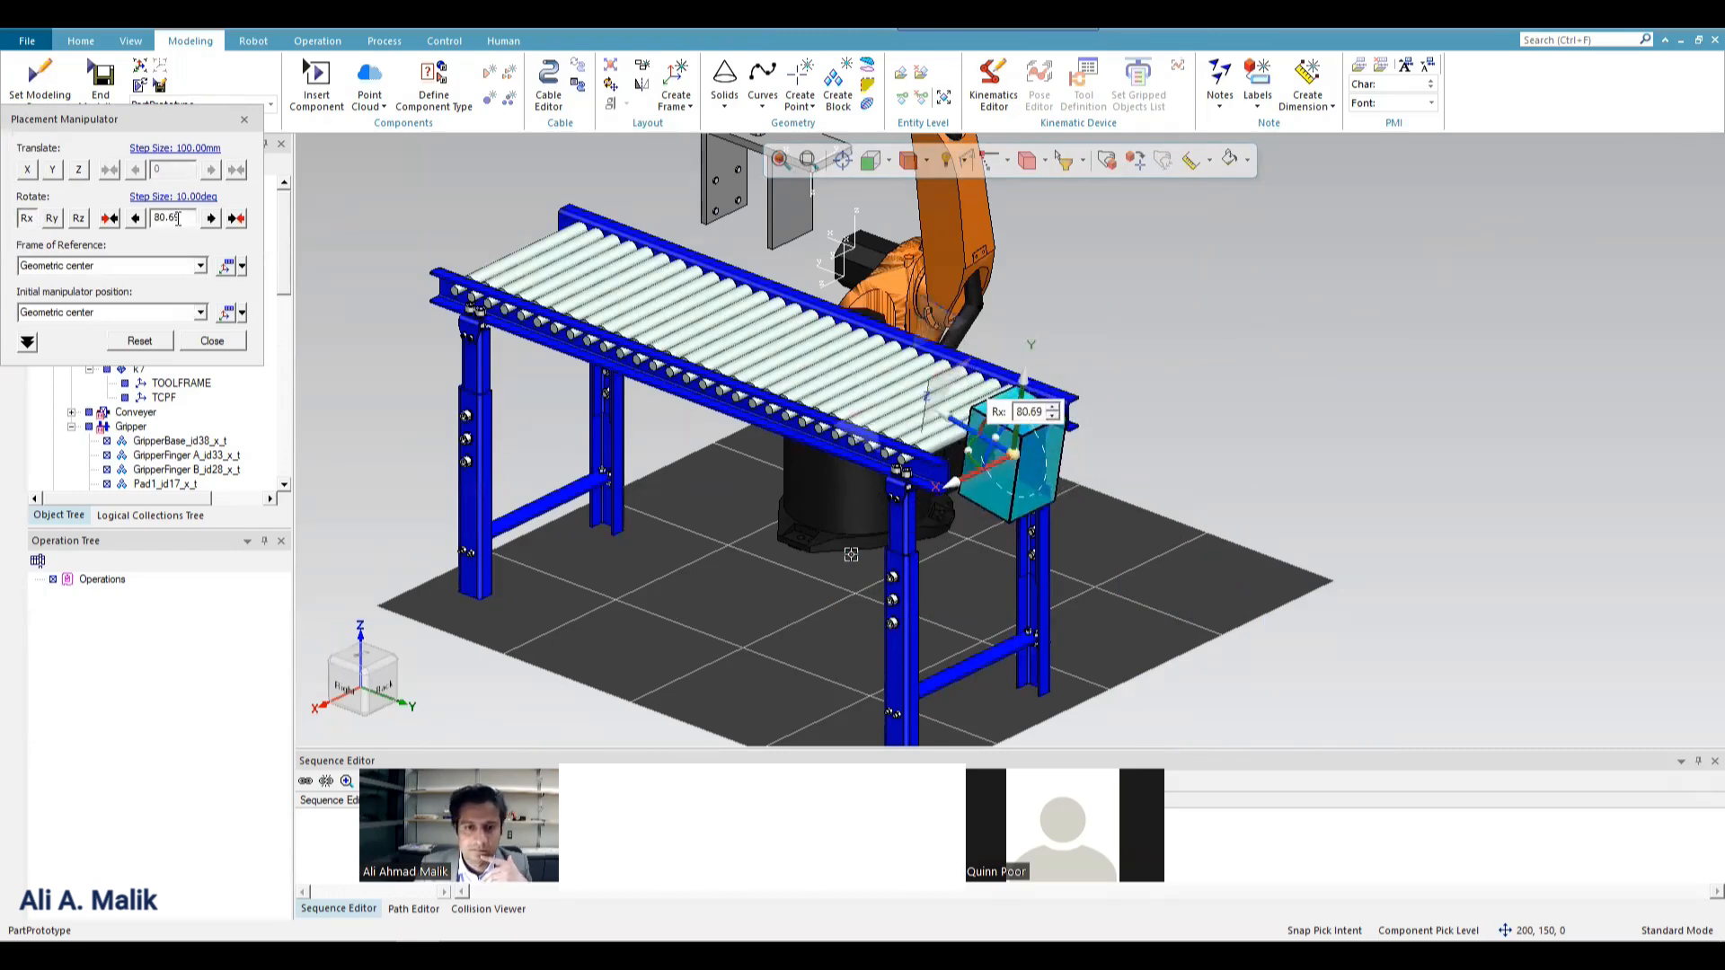
left_click_drag(183, 217, 88, 204)
type("90")
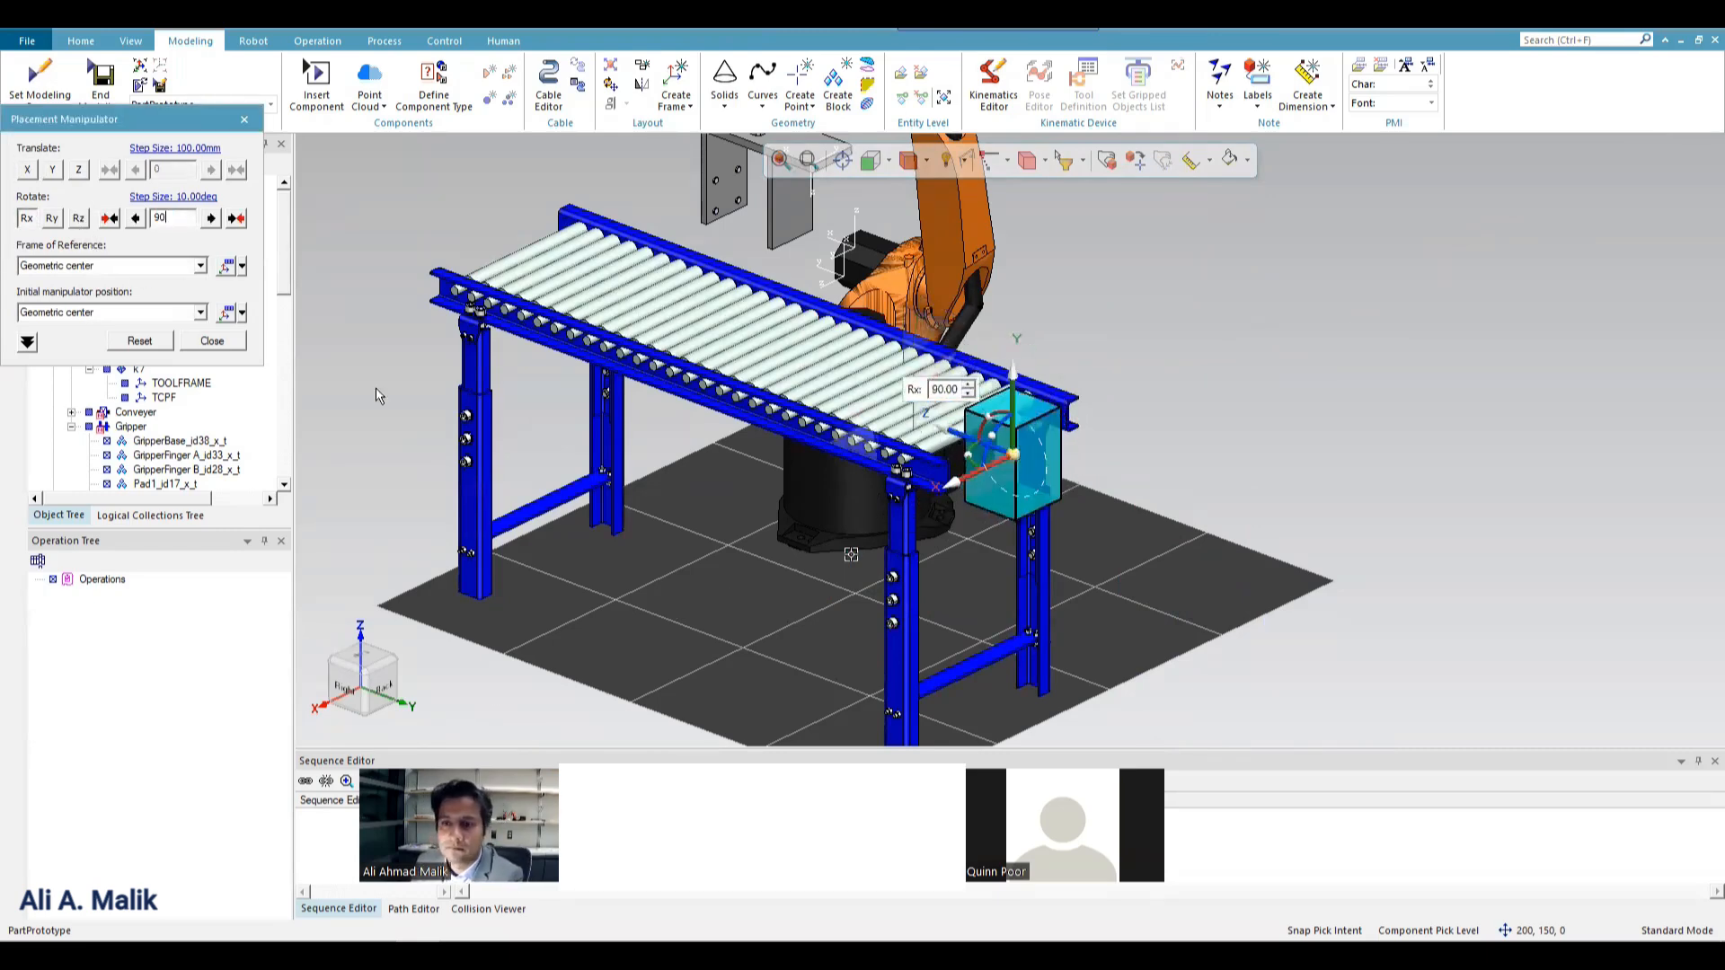
From the front view, raise the box onto the conveyor rollers and shift it -2.6 mm along X.
left_click(870, 163)
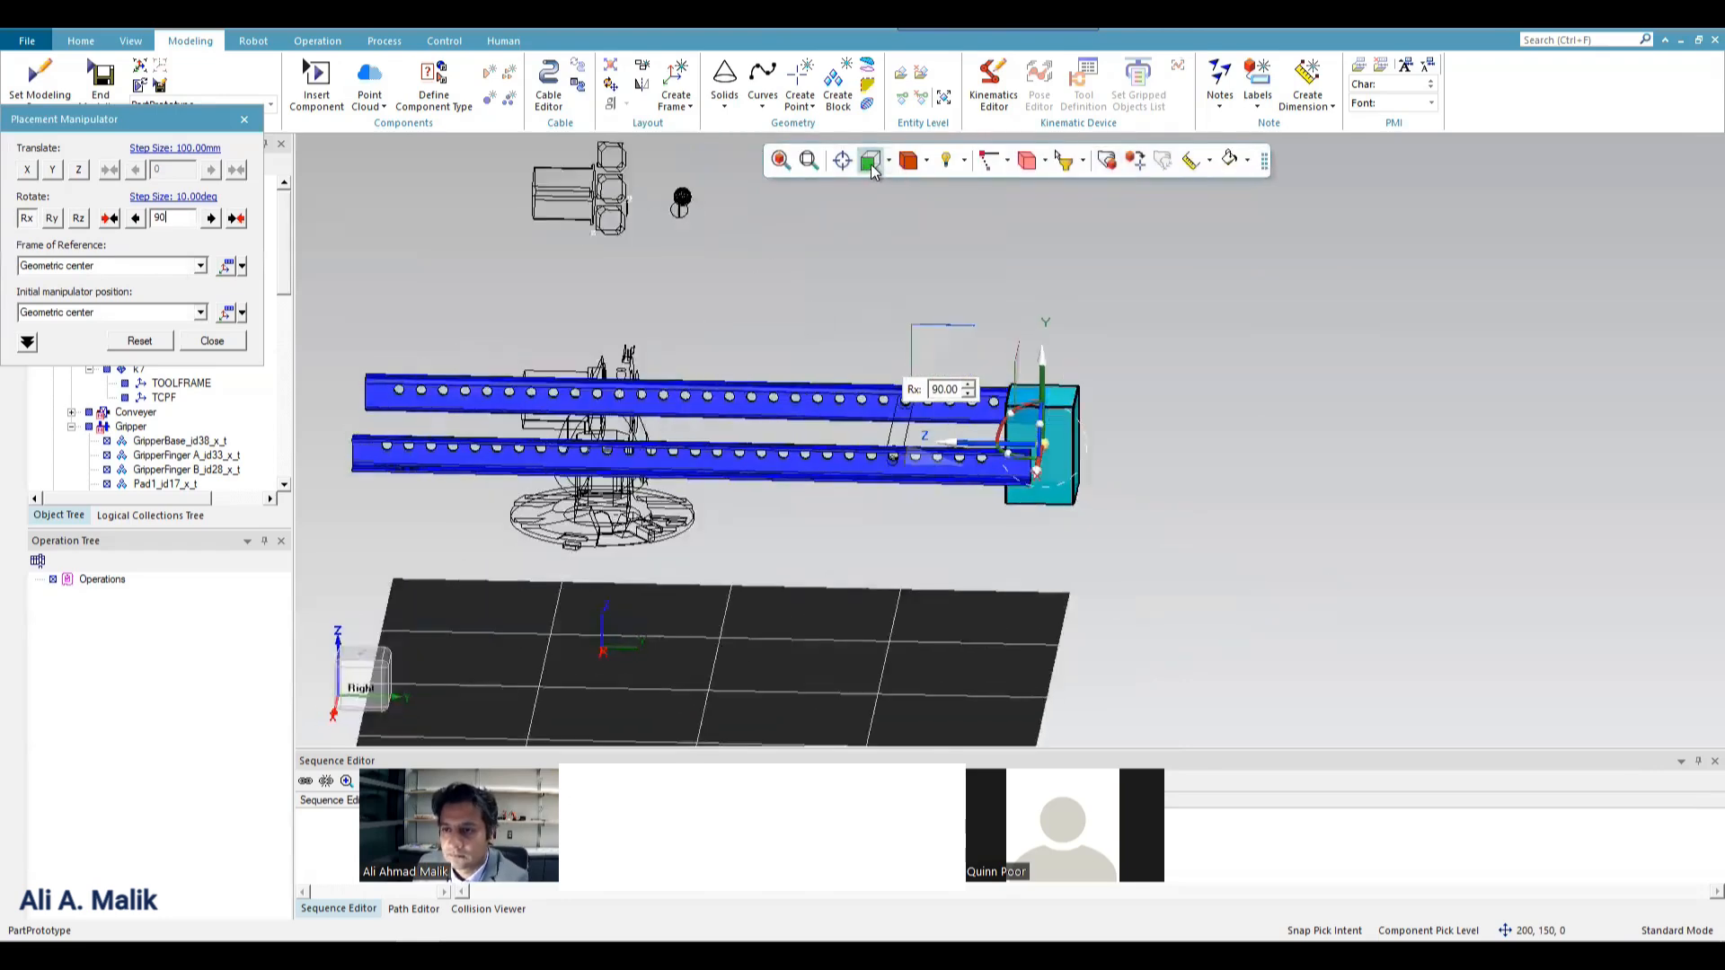
scroll(1064, 413, "up", 5)
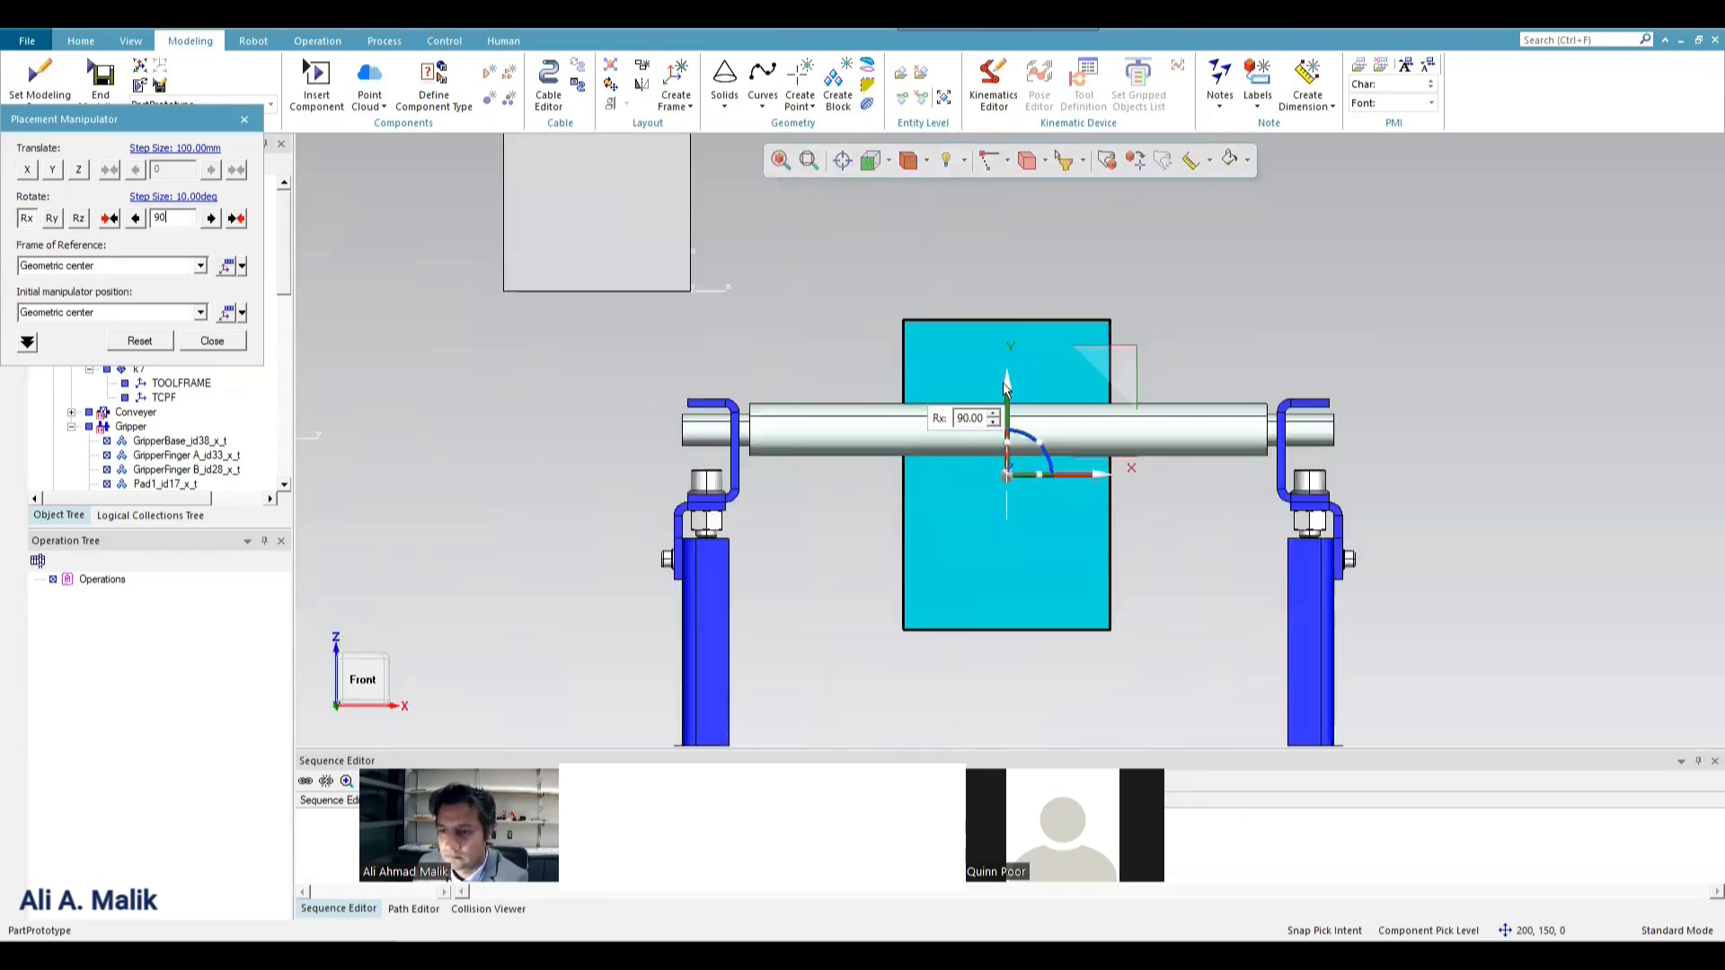
left_click_drag(1022, 338, 1051, 180)
left_click_drag(1100, 249, 1101, 255)
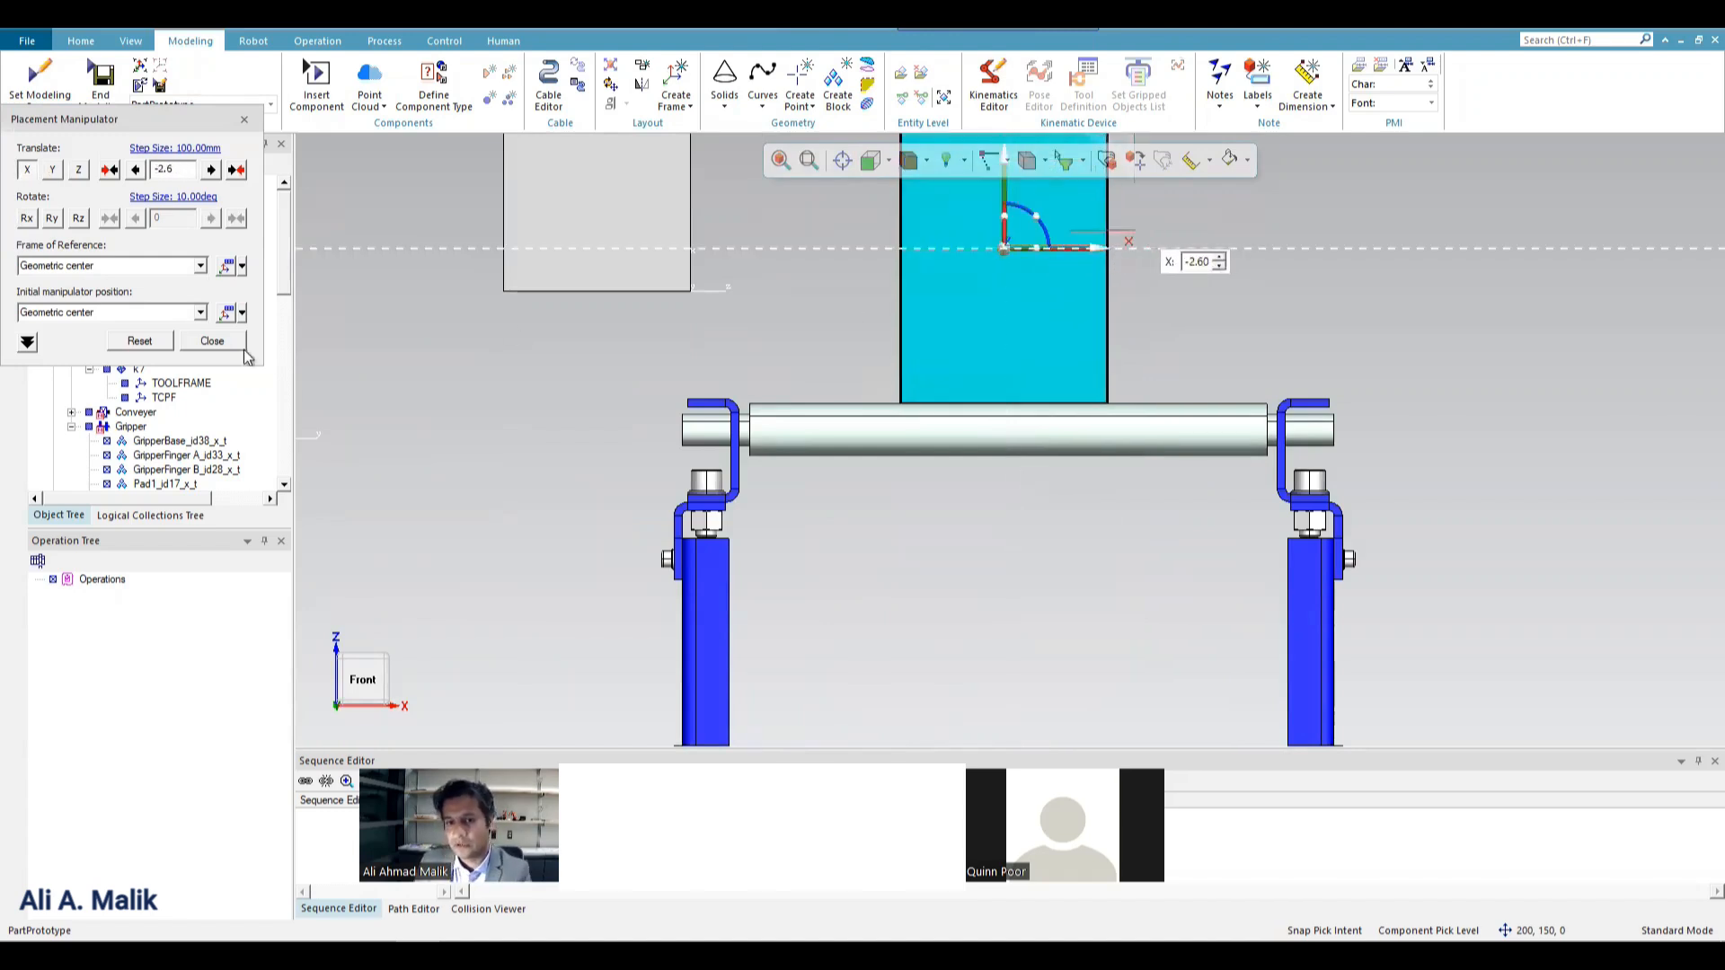
From the right view, slide the box about 140 mm along its Z axis onto the conveyor's end and finish the placement.
left_click(887, 161)
left_click(921, 235)
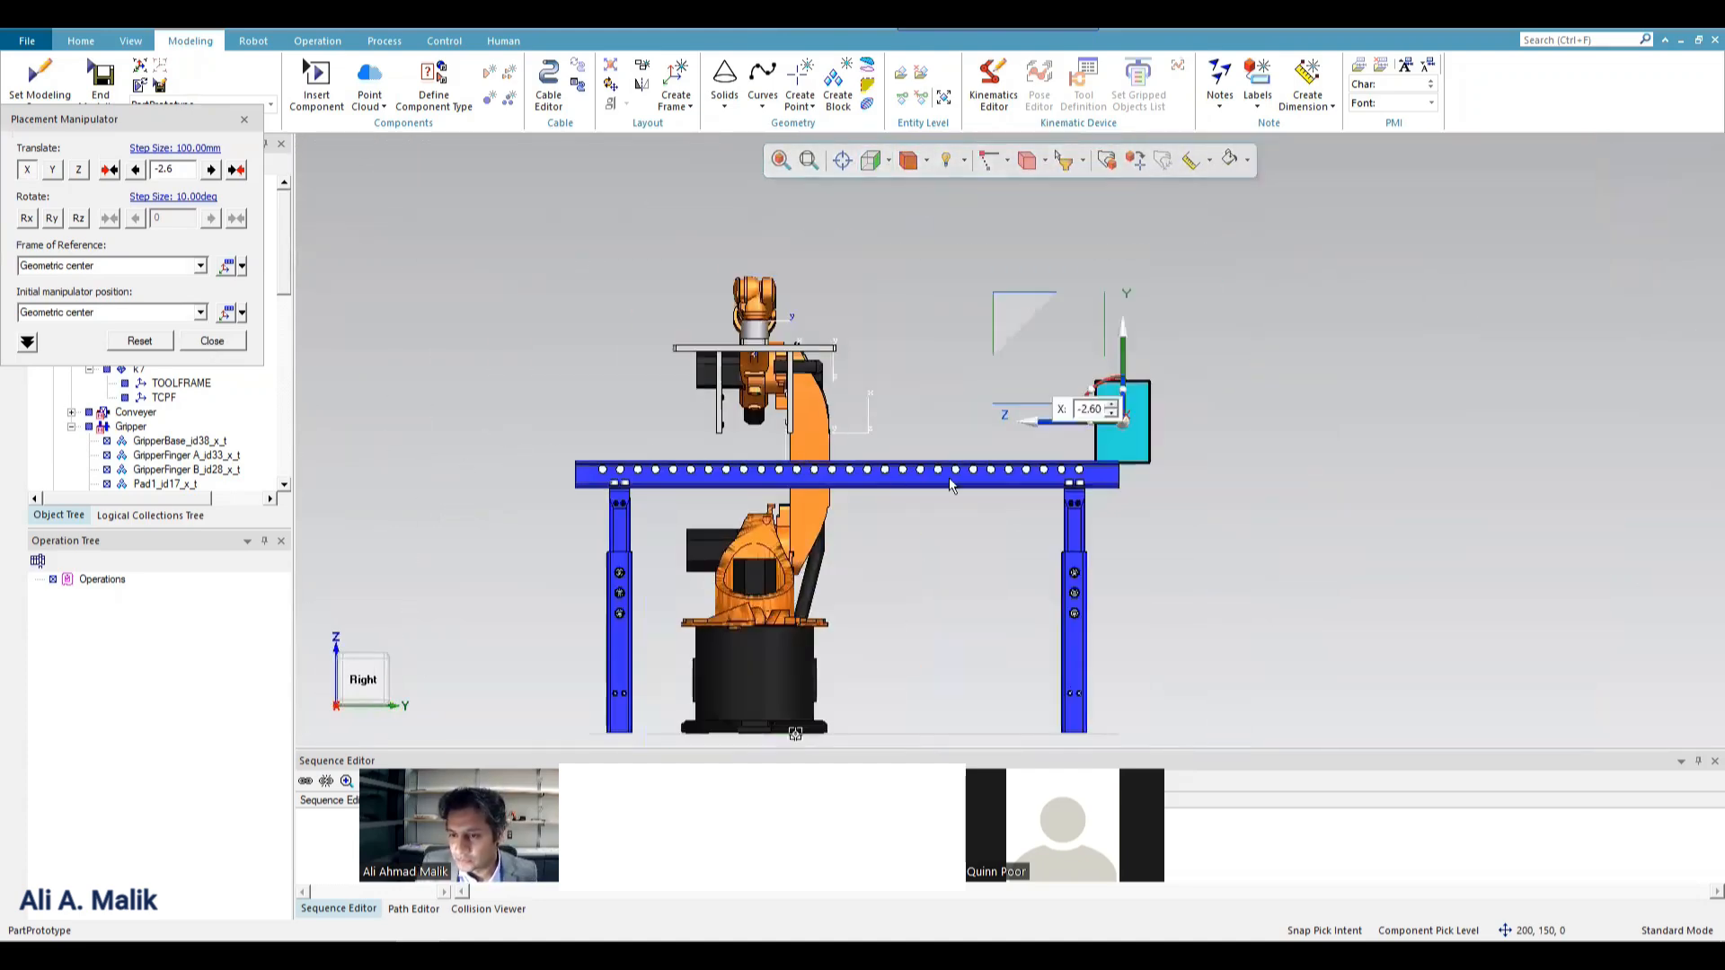
scroll(949, 477, "up", 5)
left_click_drag(1399, 312, 1271, 320)
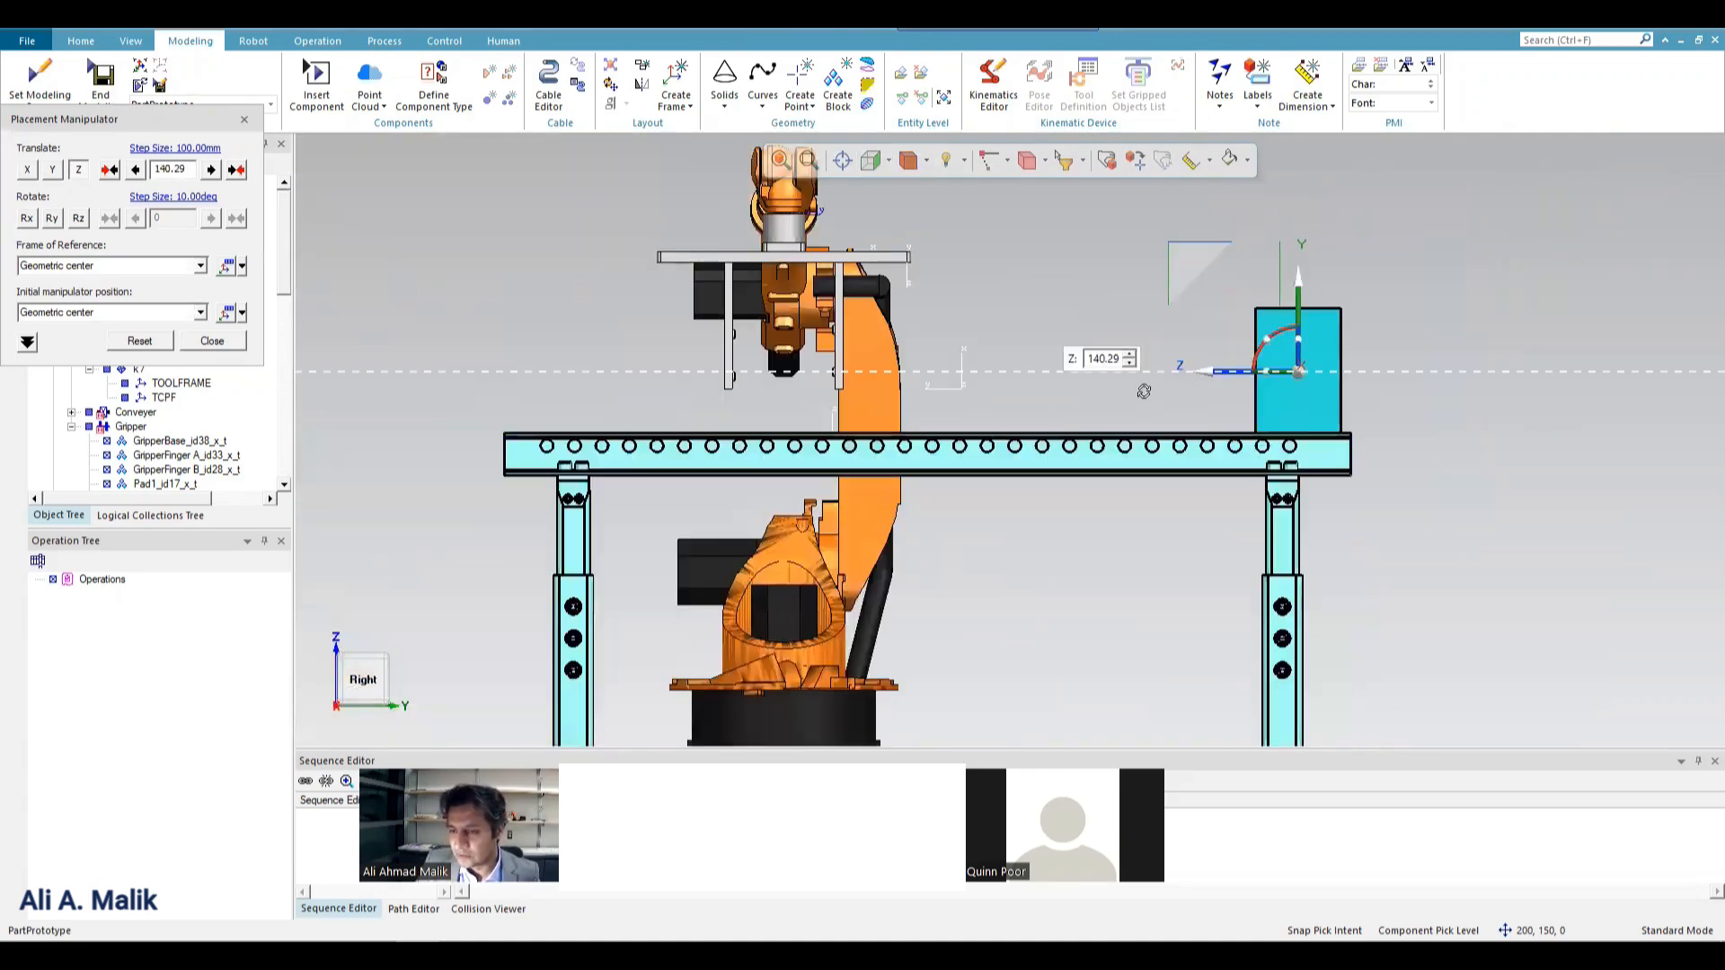
middle_click_drag(1073, 312, 935, 334)
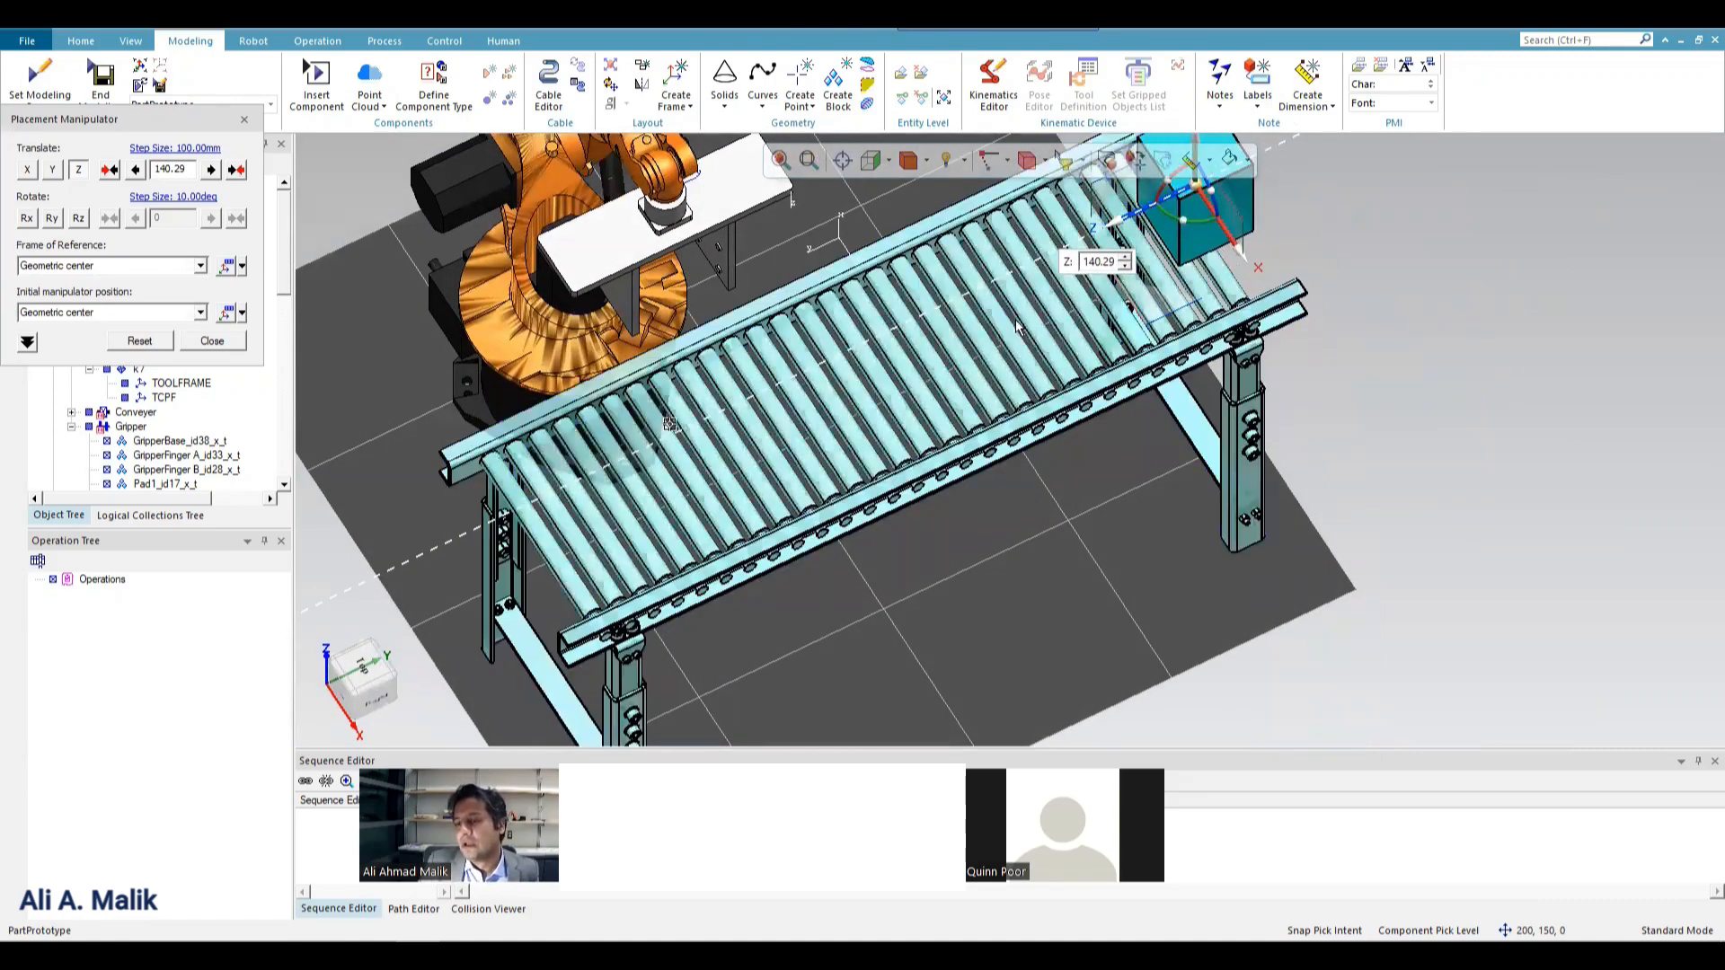
left_click(1130, 346)
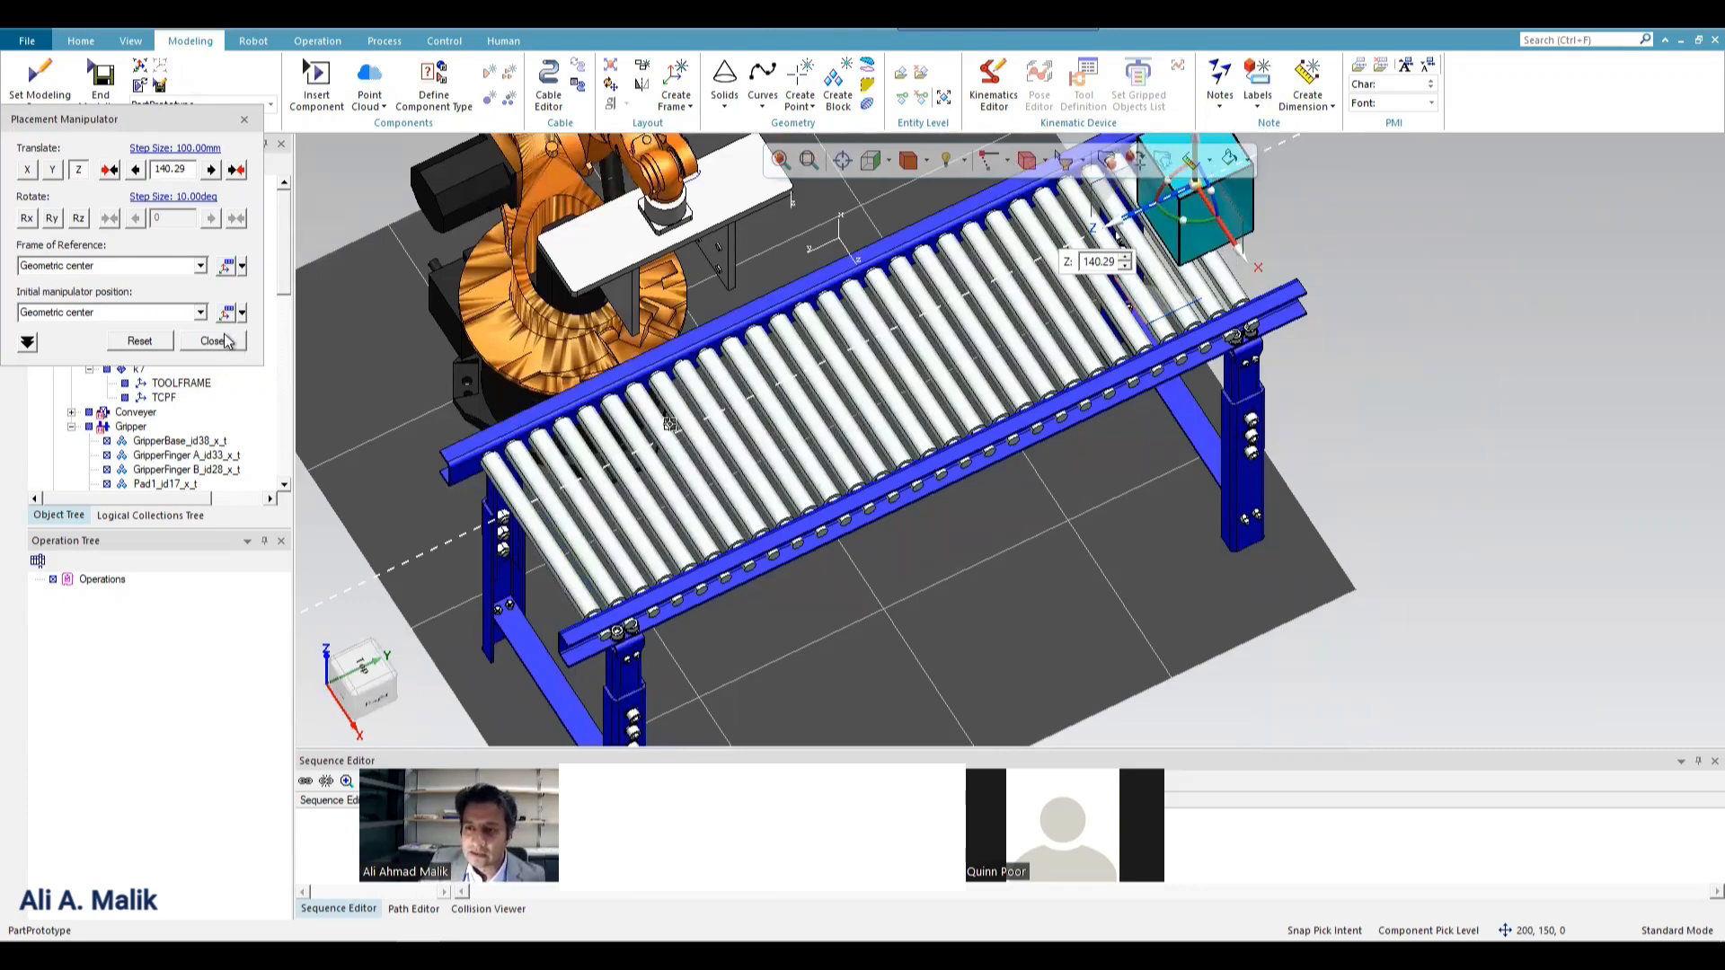
left_click(226, 341)
middle_click_drag(941, 345, 994, 358)
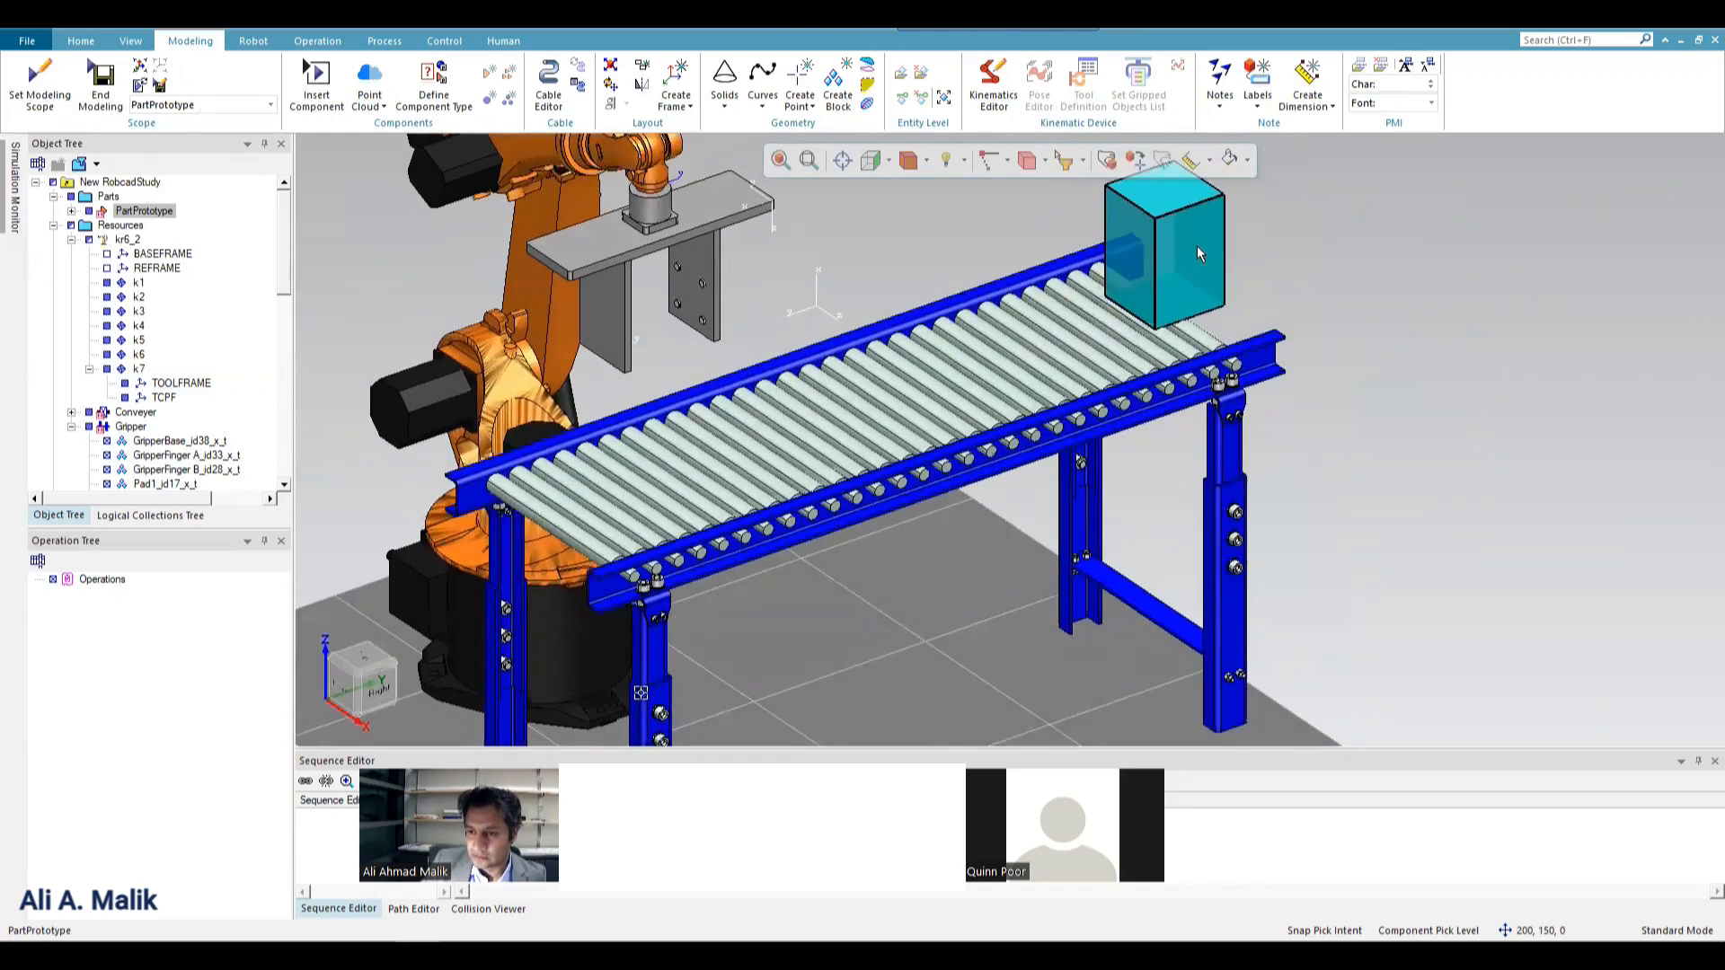
Move the box about another 147 mm along its Z axis, further onto the conveyor, and finish the placement.
scroll(756, 383, "down", 2)
scroll(759, 331, "down", 2)
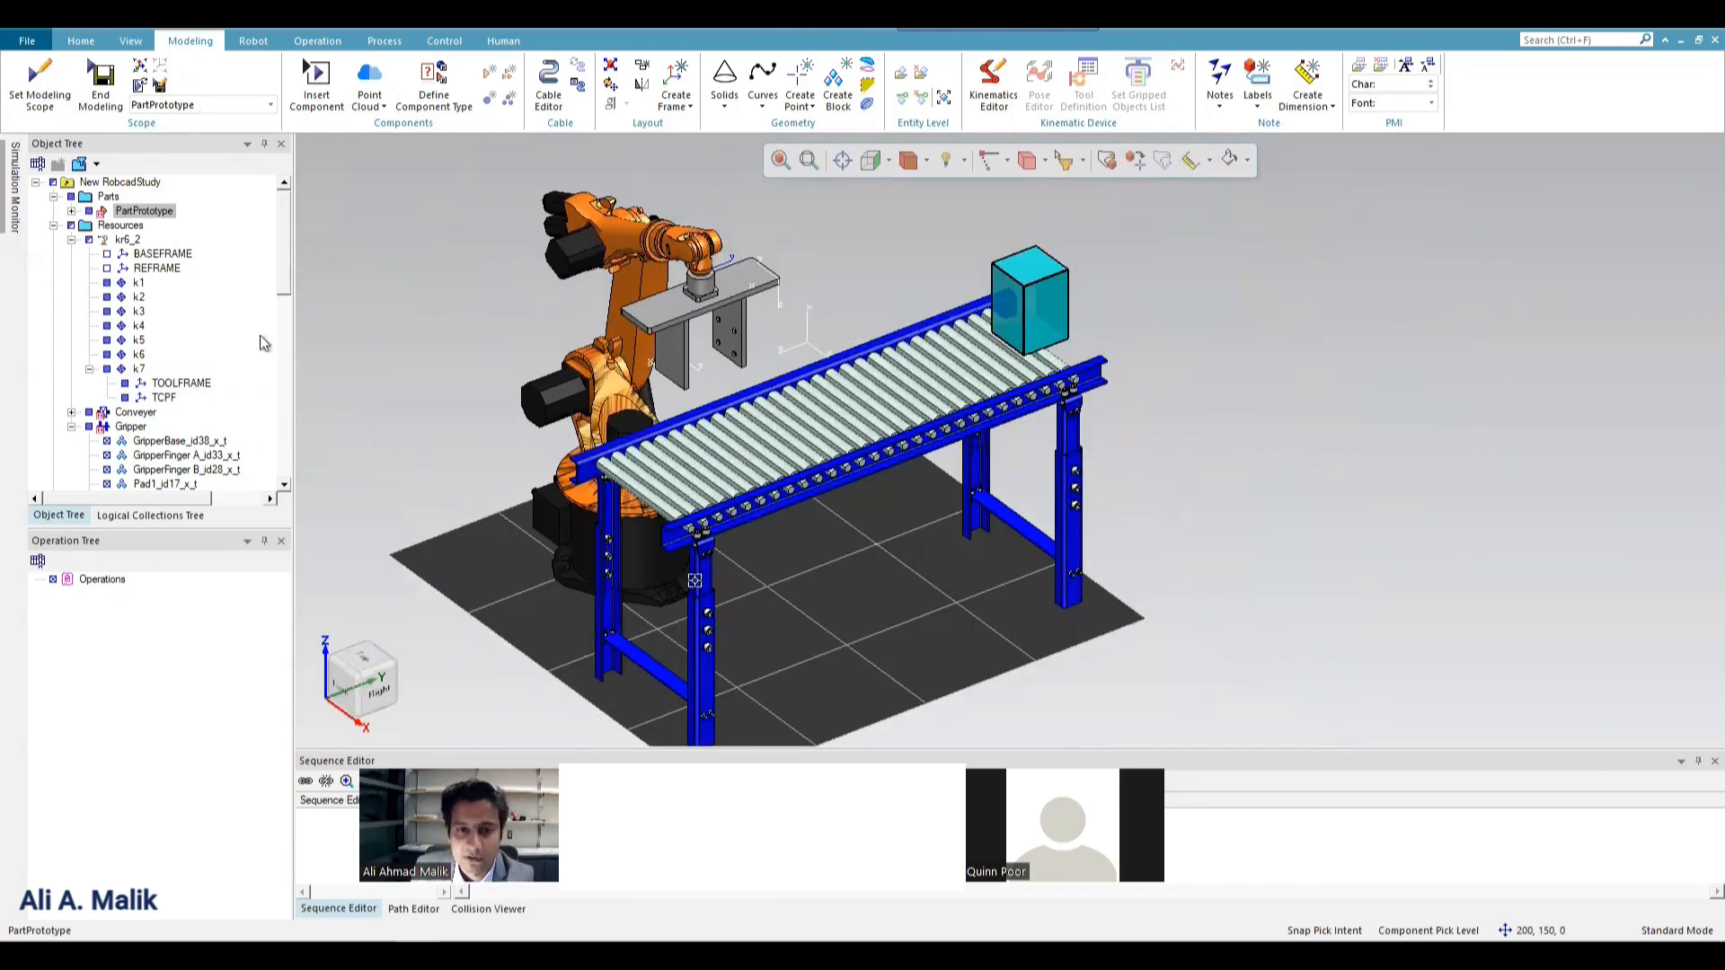
scroll(918, 332, "up", 1)
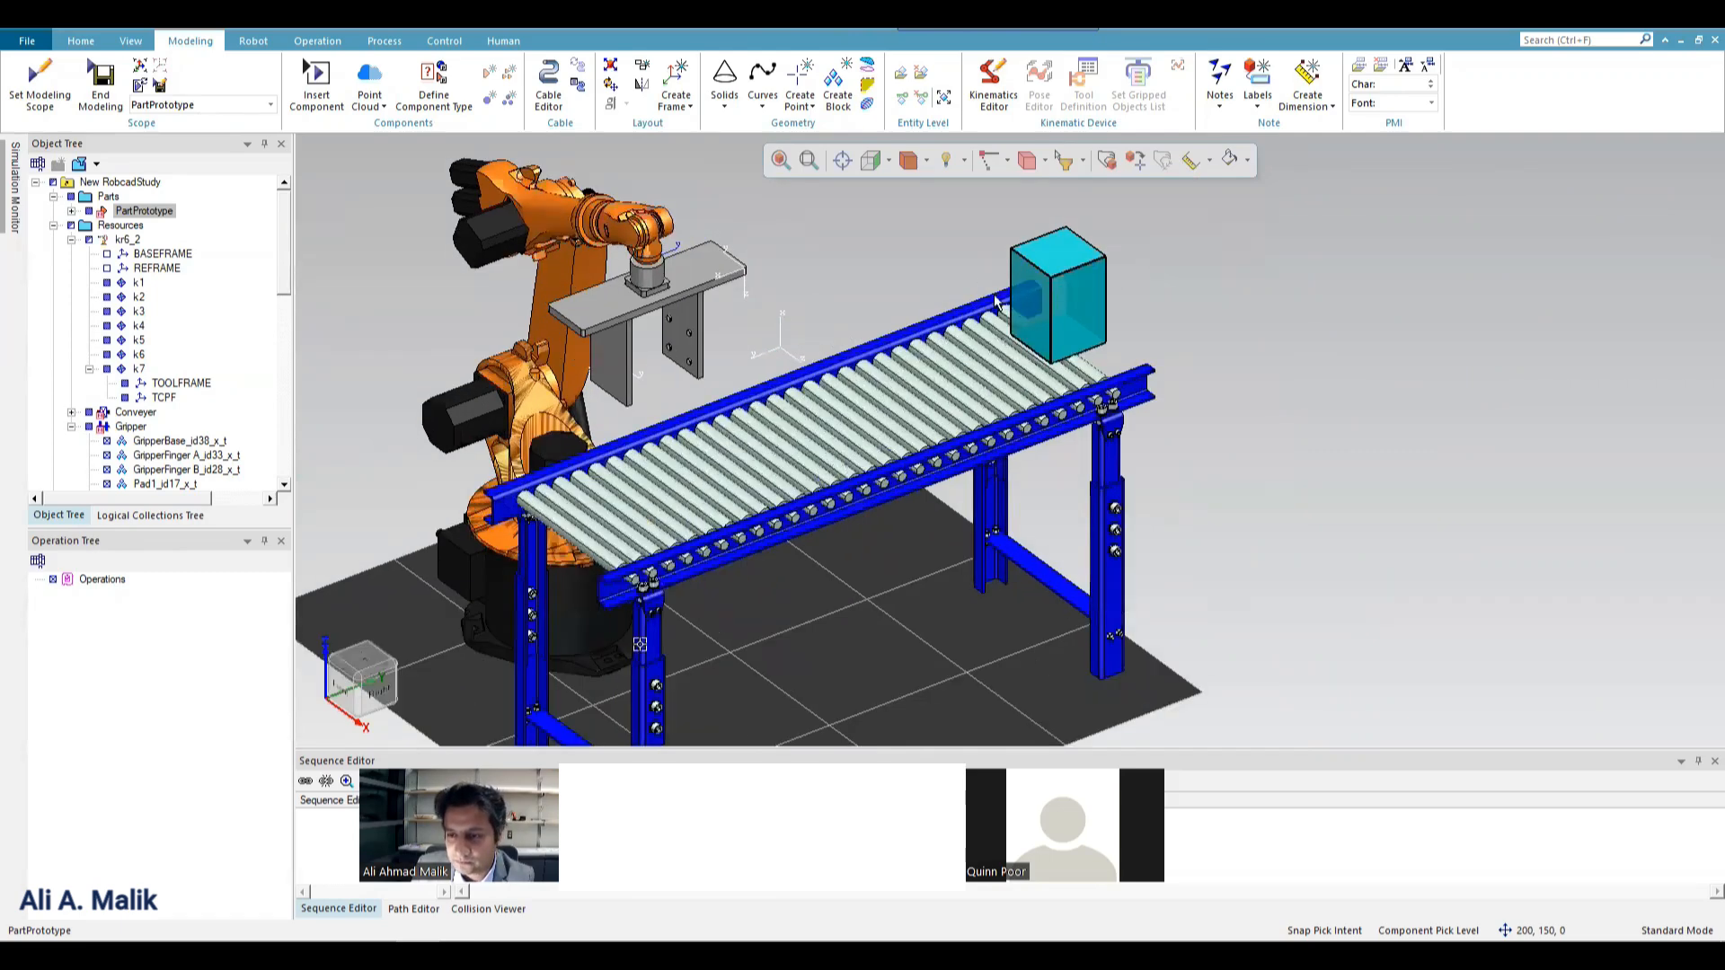
left_click(1079, 309)
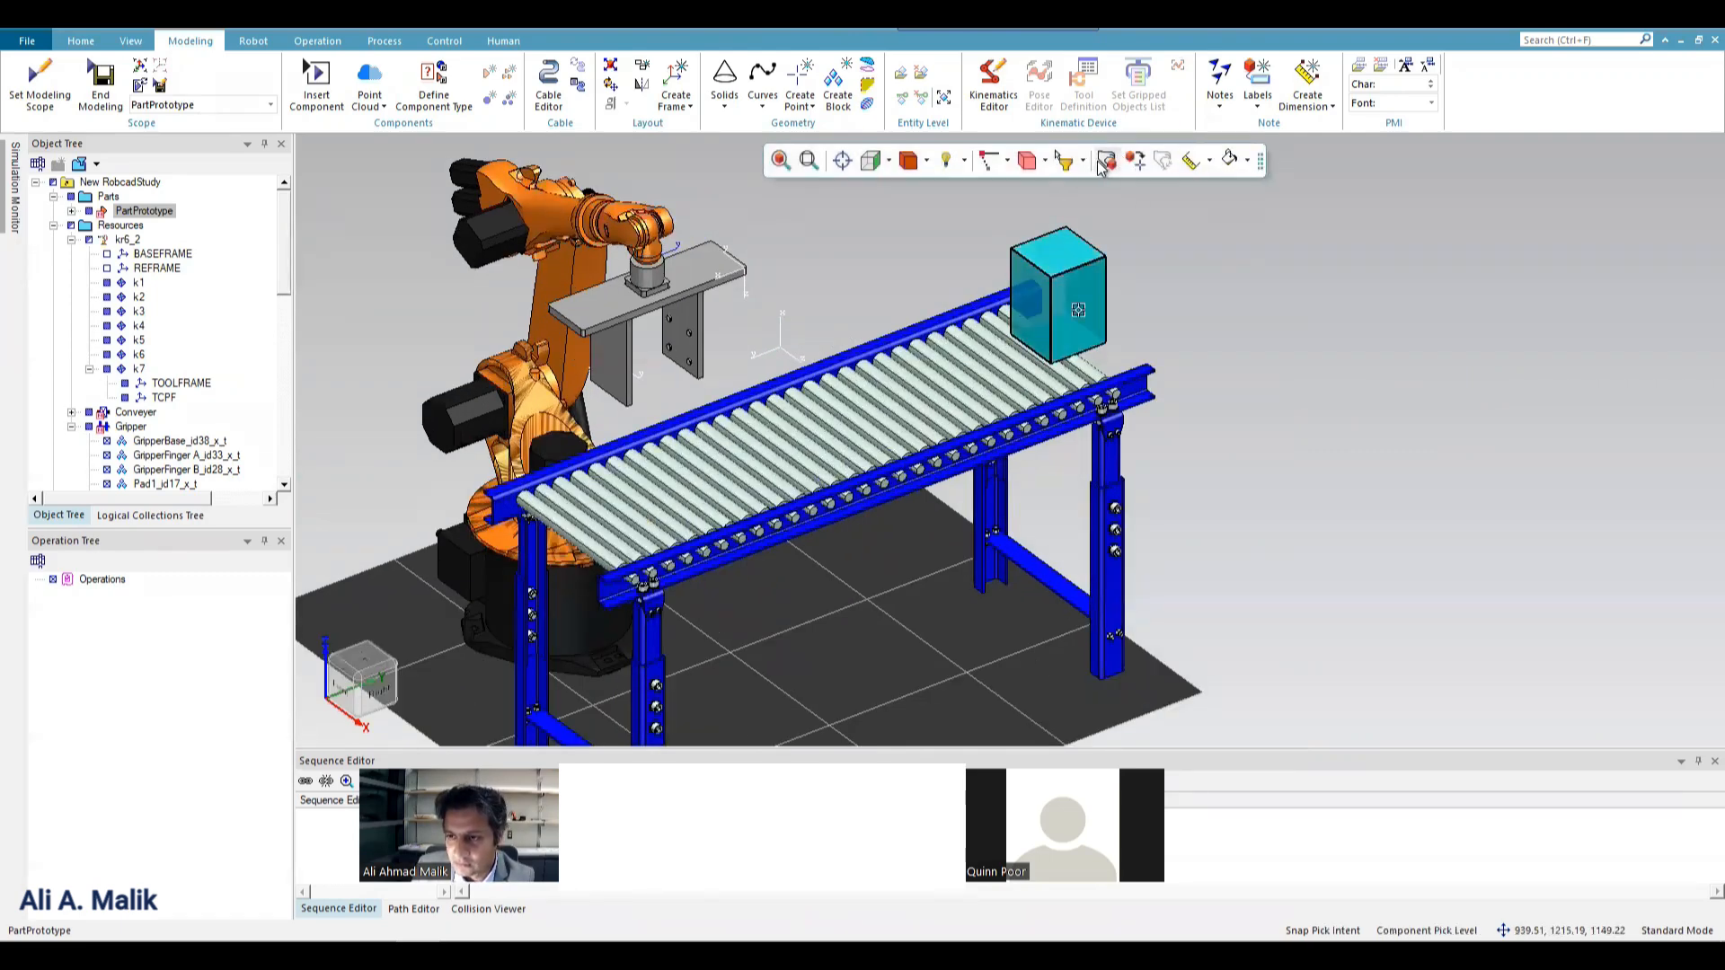
key("alt+p")
left_click_drag(967, 329, 938, 341)
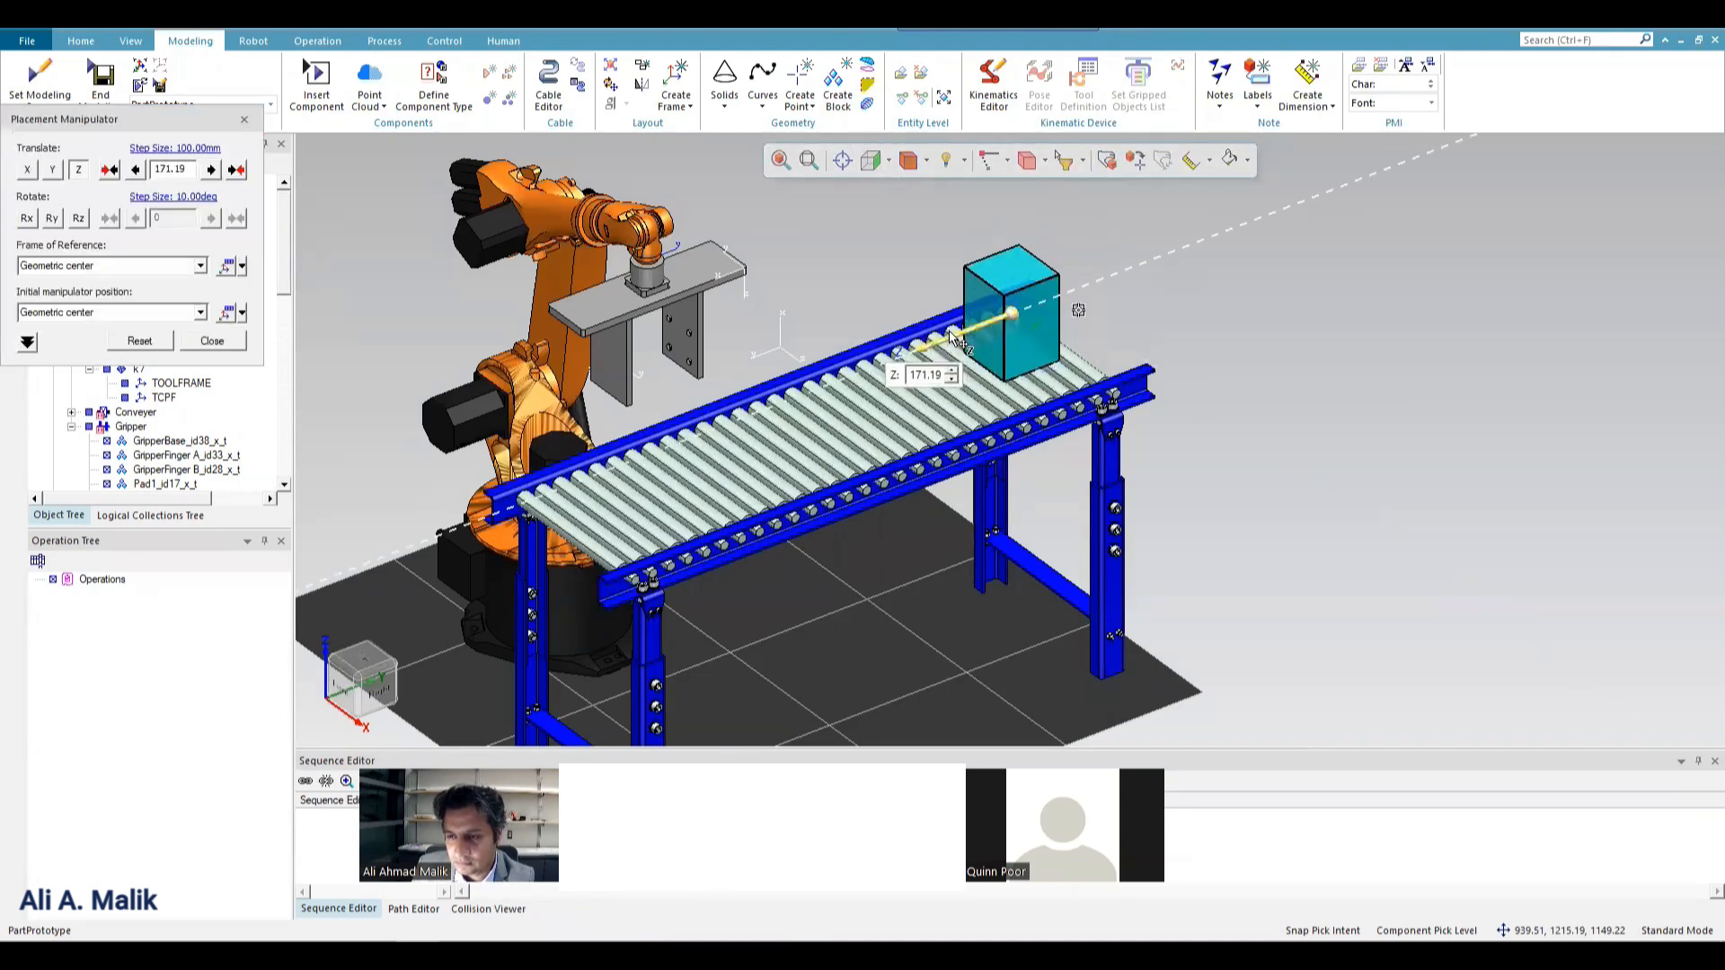
left_click(212, 341)
left_click(785, 264)
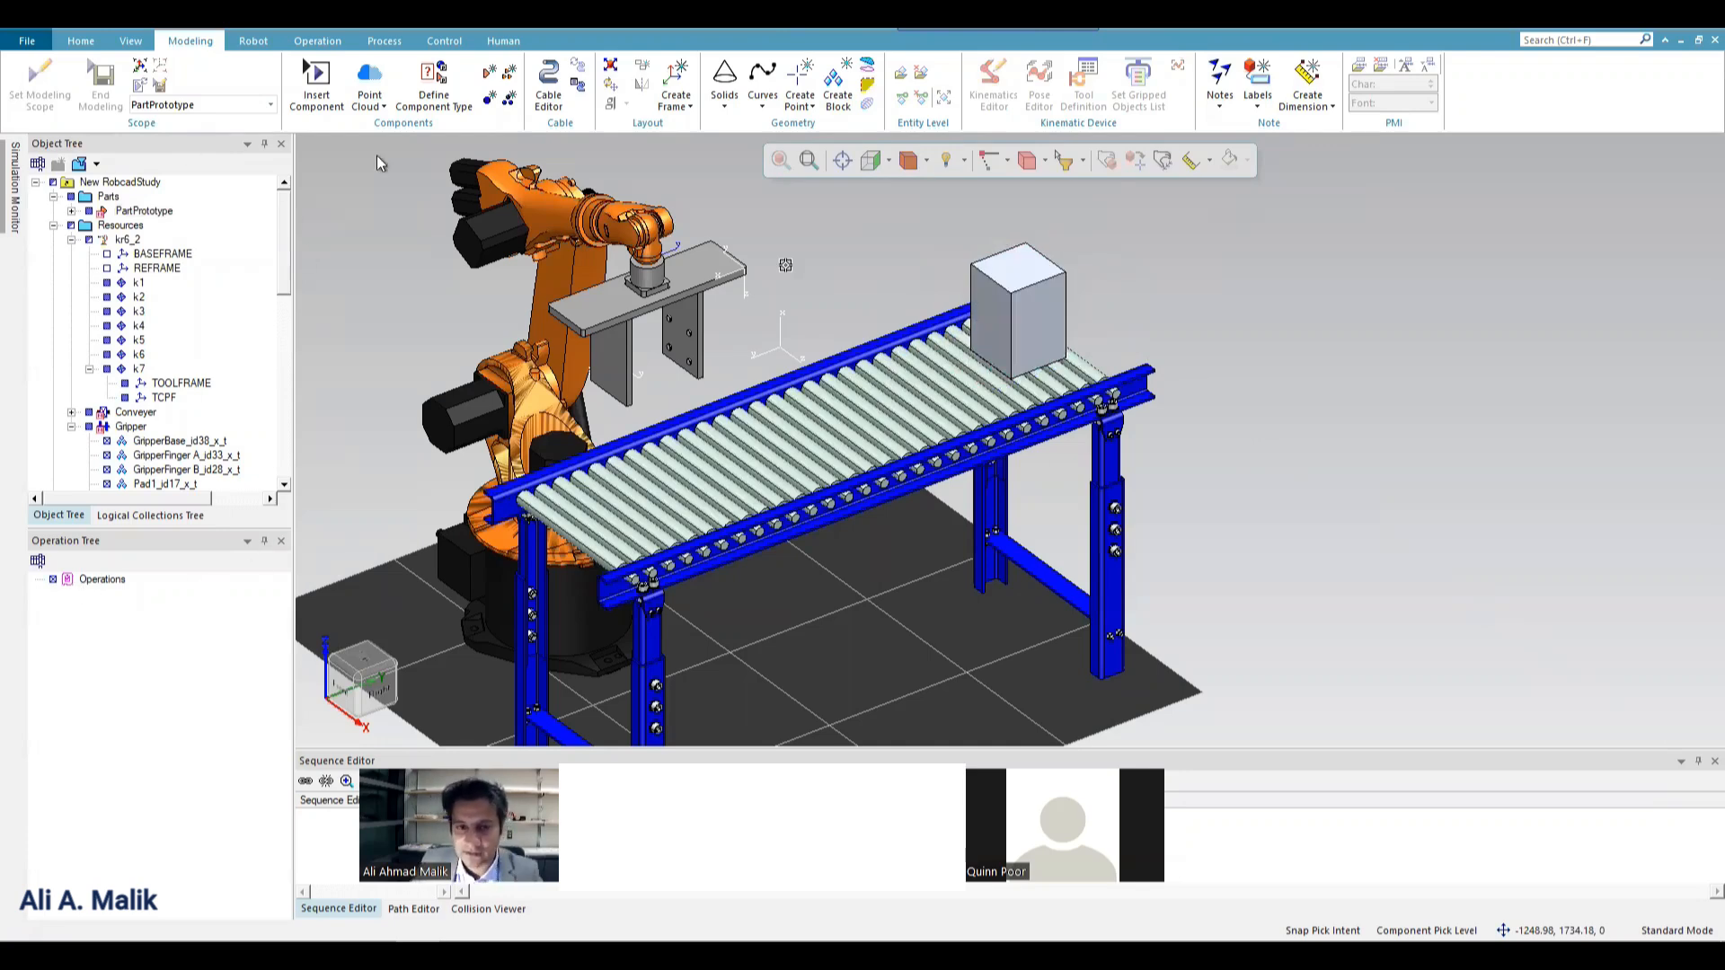
Close the Simulation Monitor and dock the Object Tree at full height with the Operation Tree auto-hidden.
left_click(16, 188)
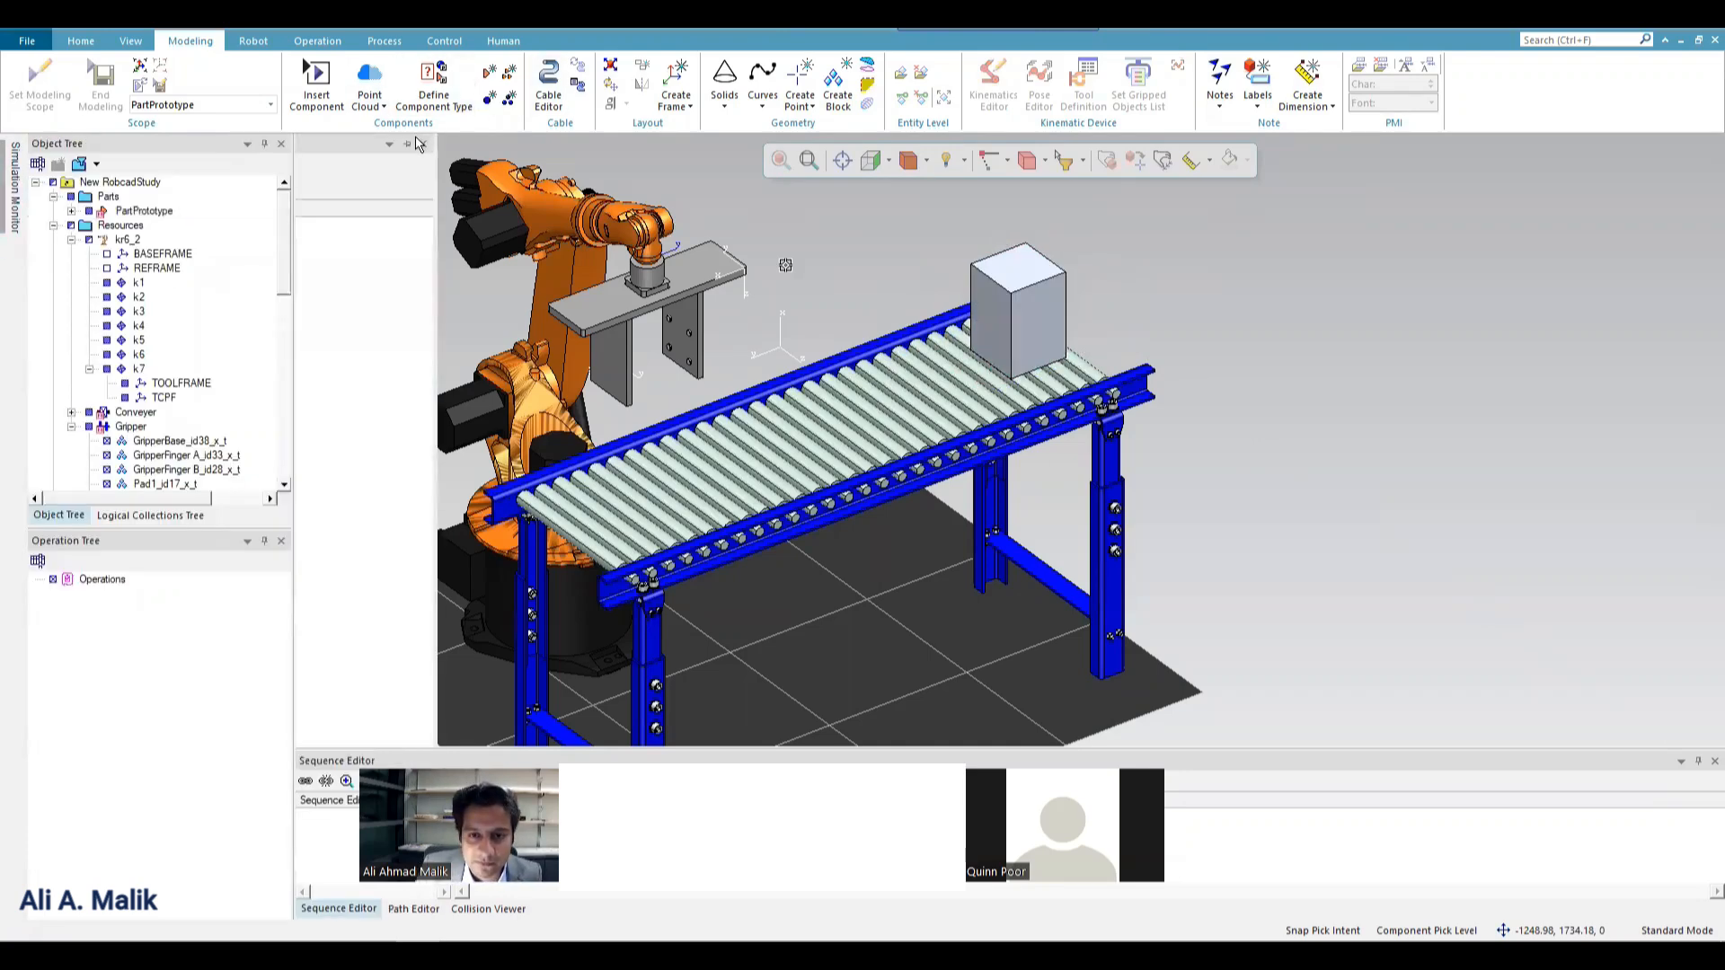
left_click(265, 146)
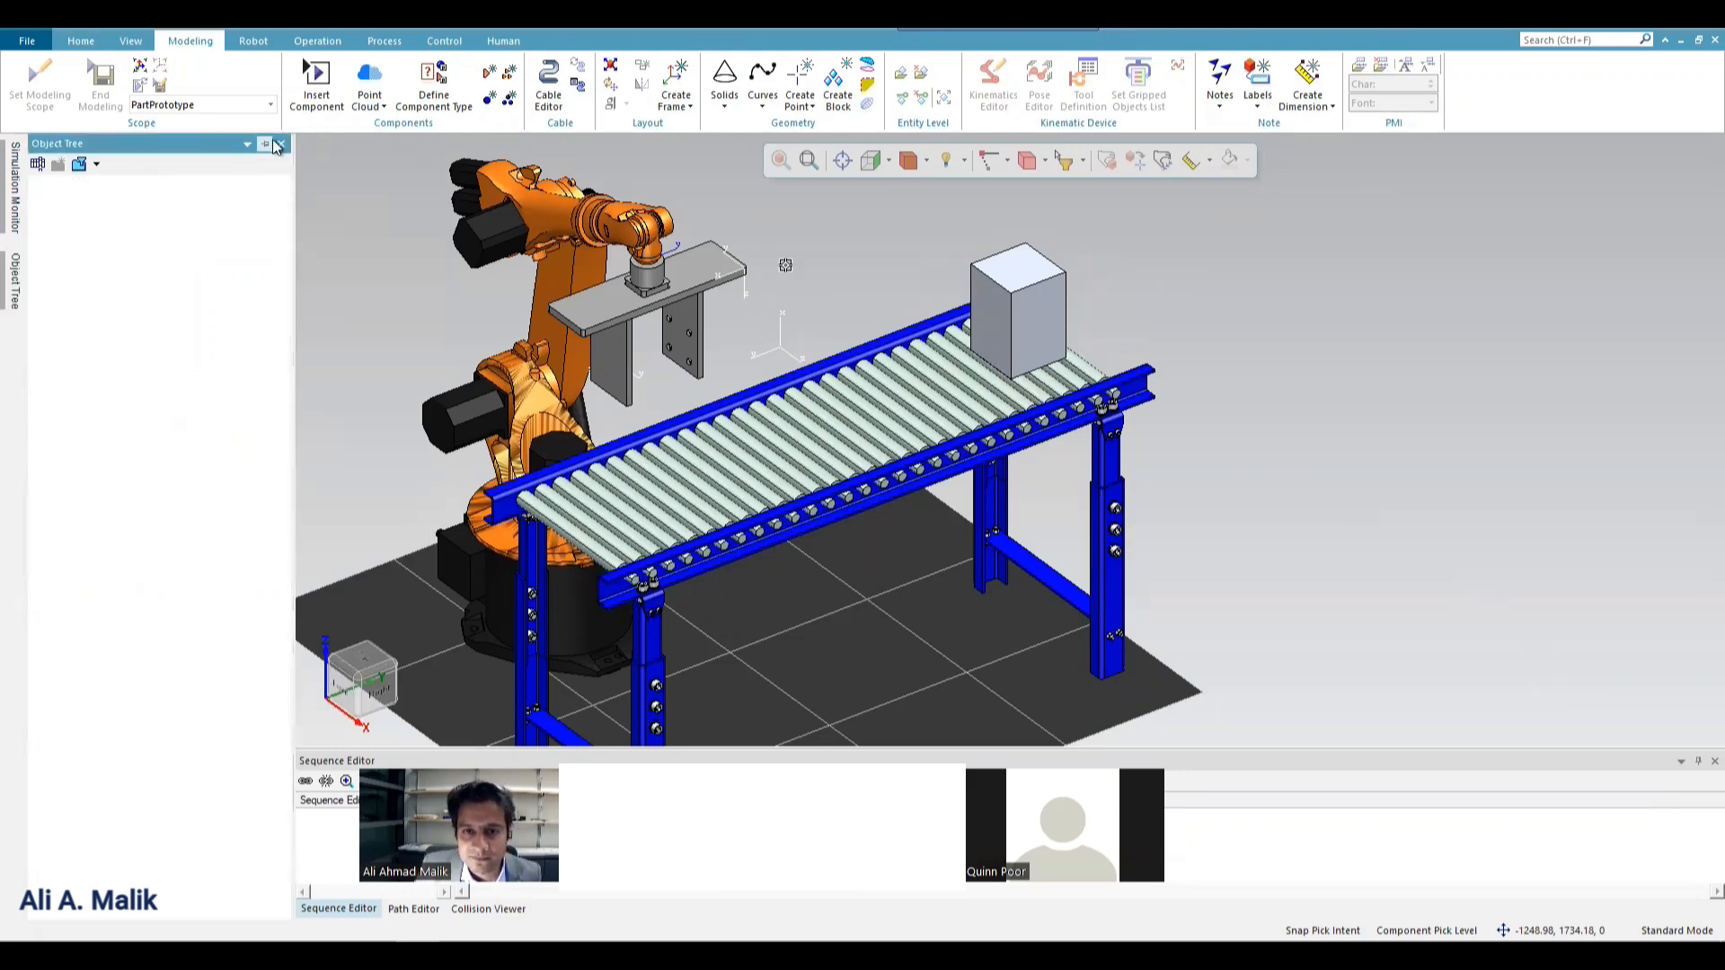
left_click(270, 145)
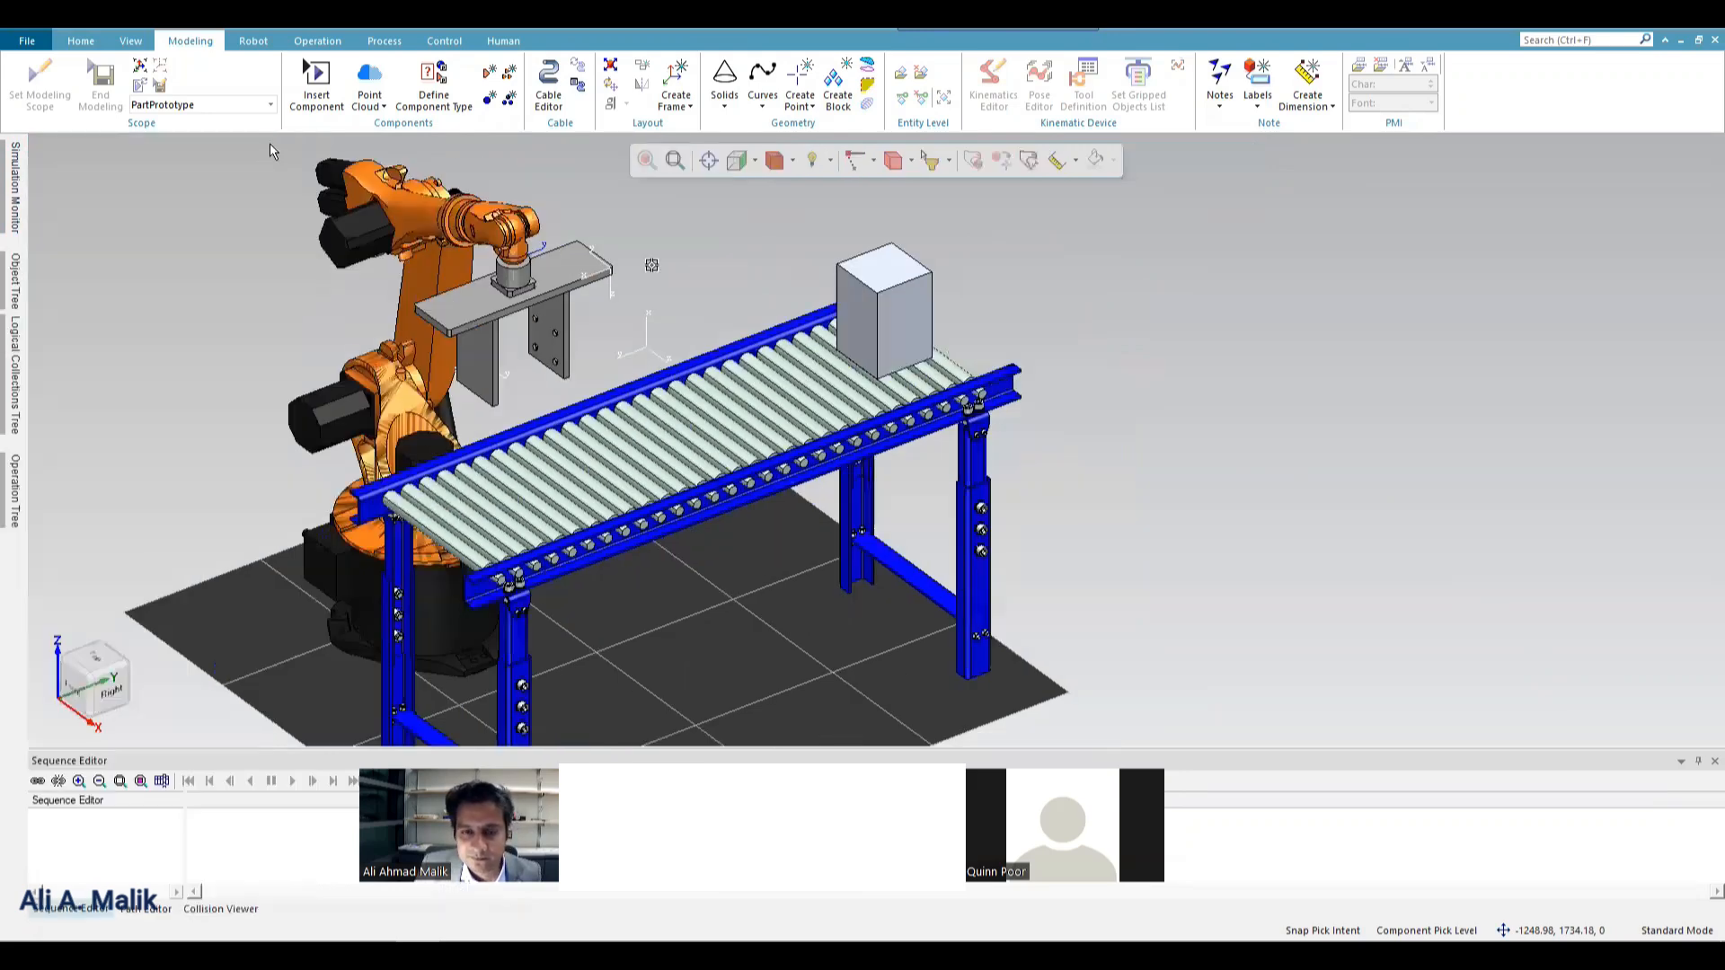
left_click(14, 180)
left_click(409, 144)
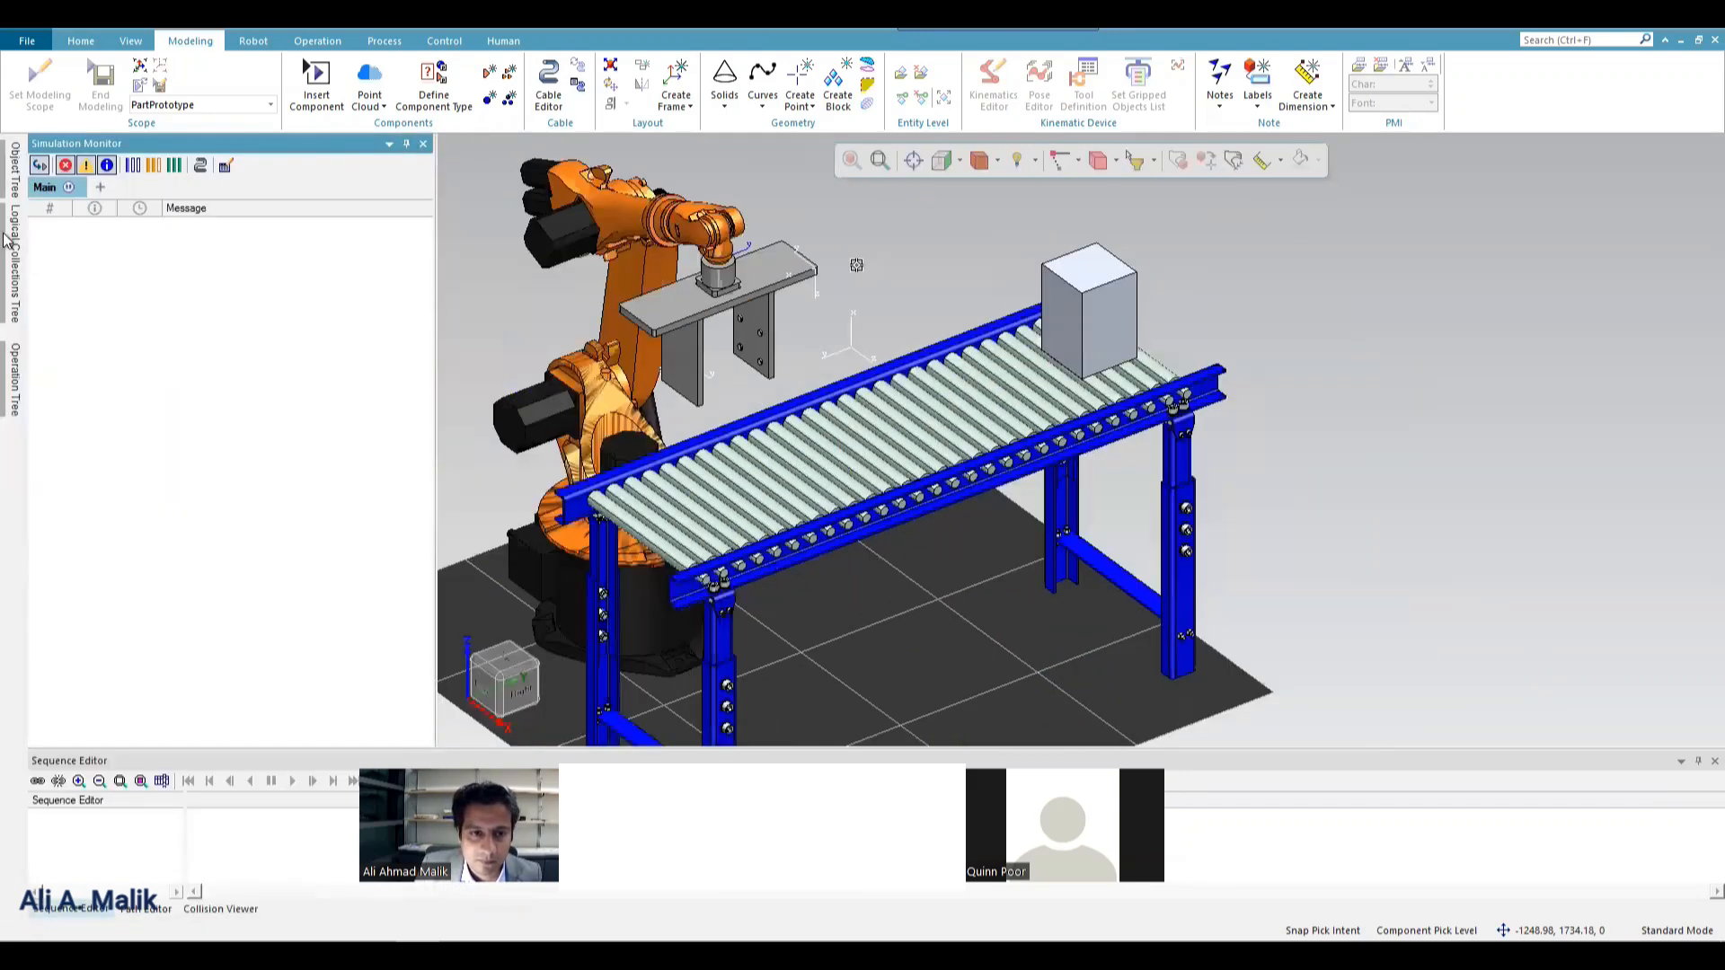
left_click(15, 180)
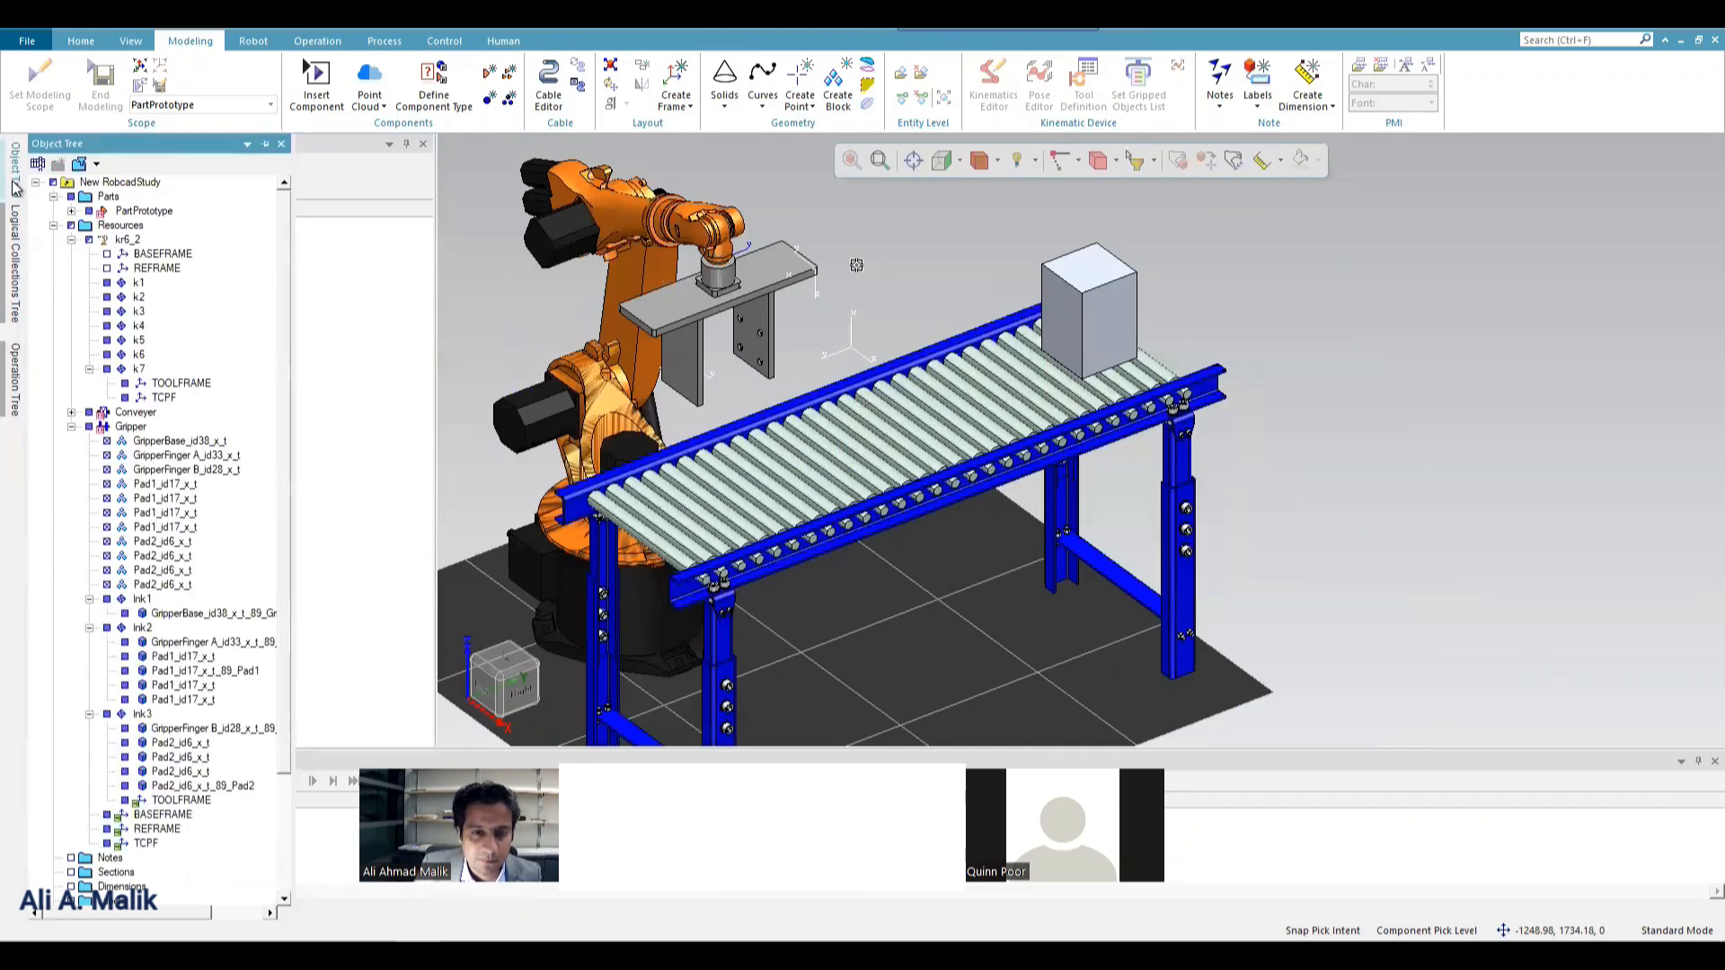
left_click(264, 144)
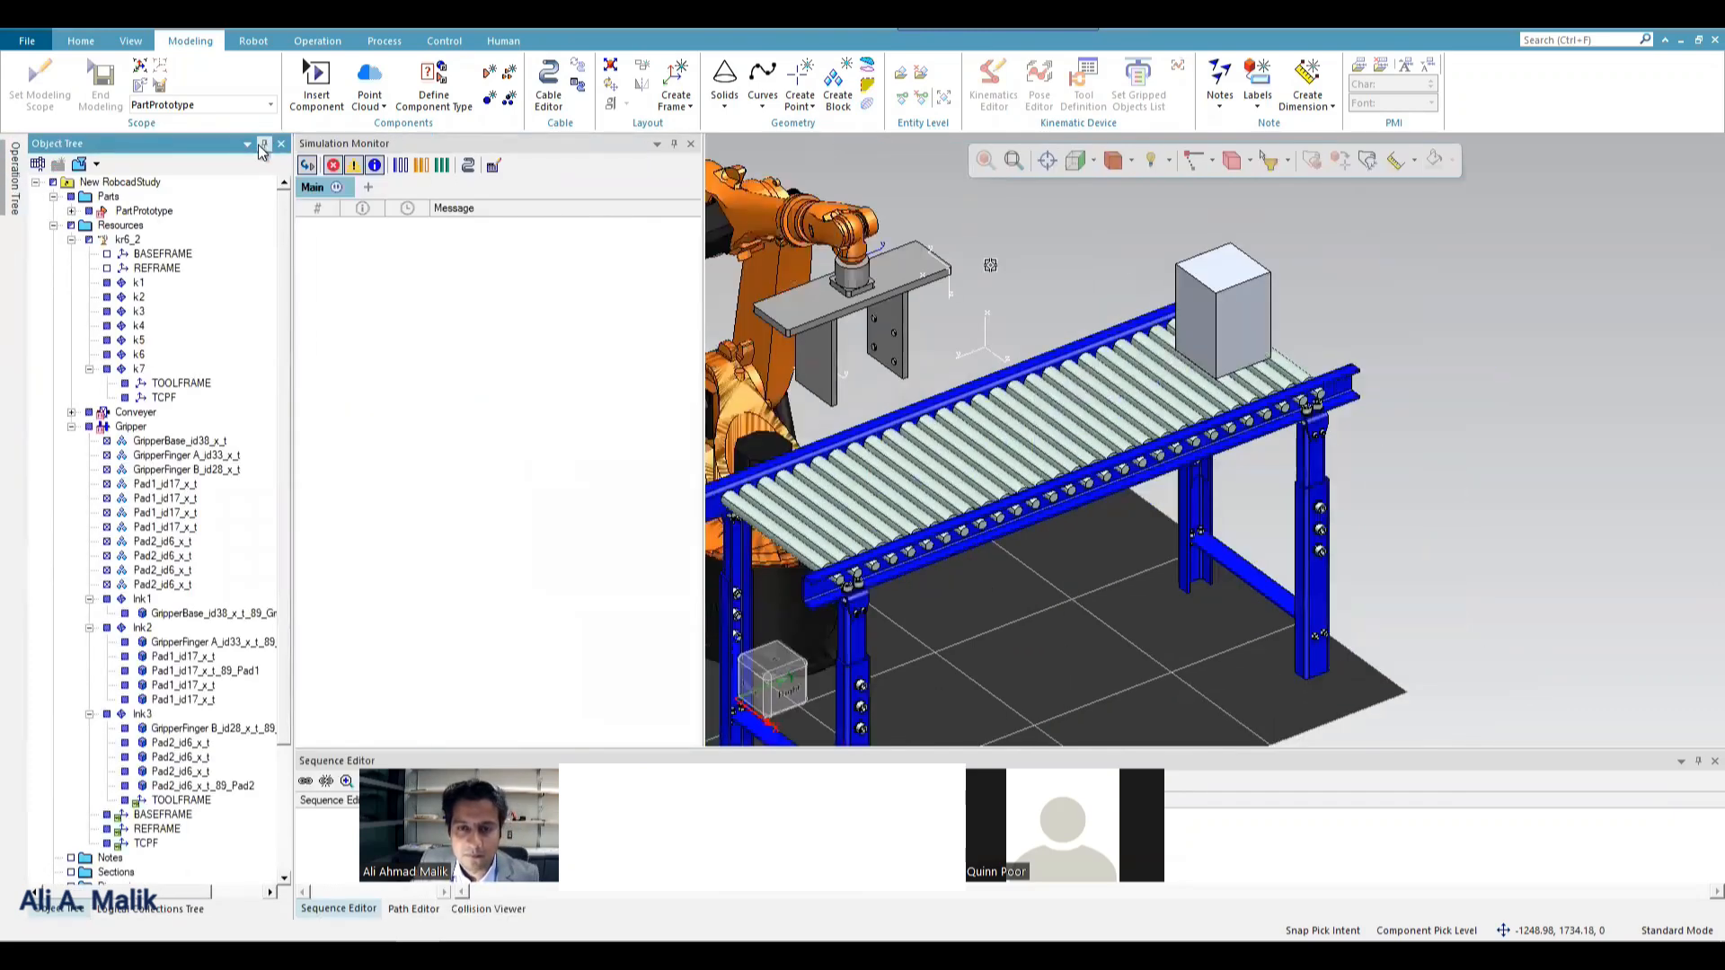
left_click(691, 144)
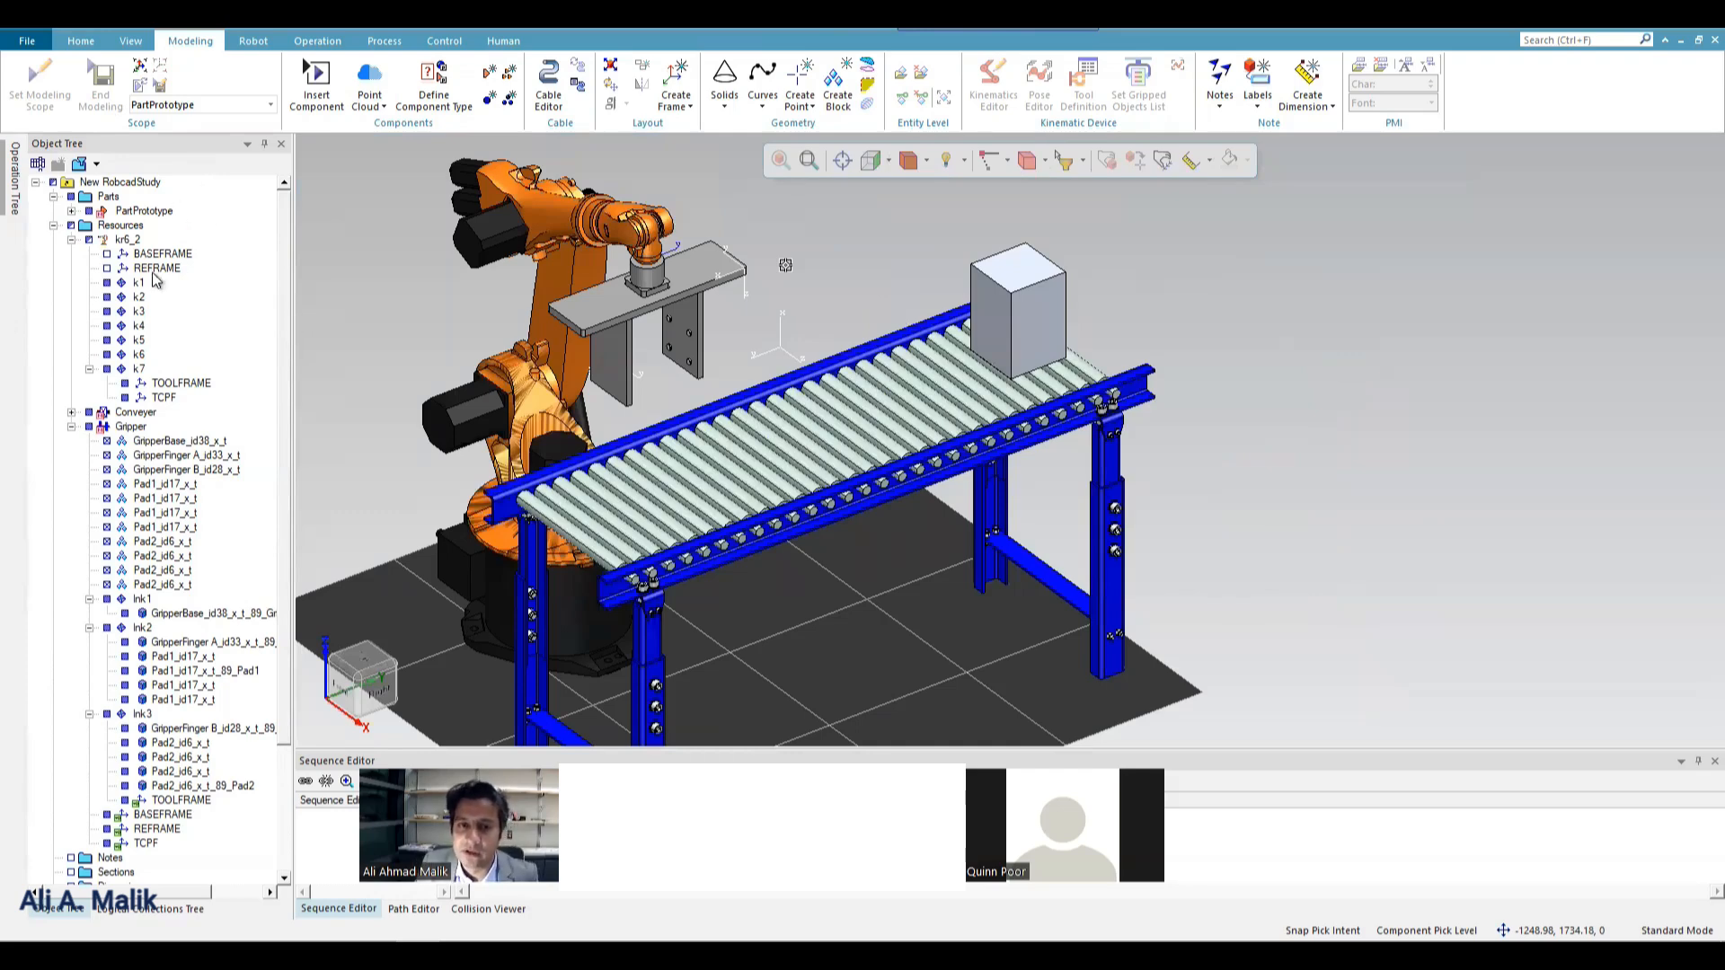
Collapse the kr6_2 node and the Resources folder in the Object Tree.
left_click(54, 225)
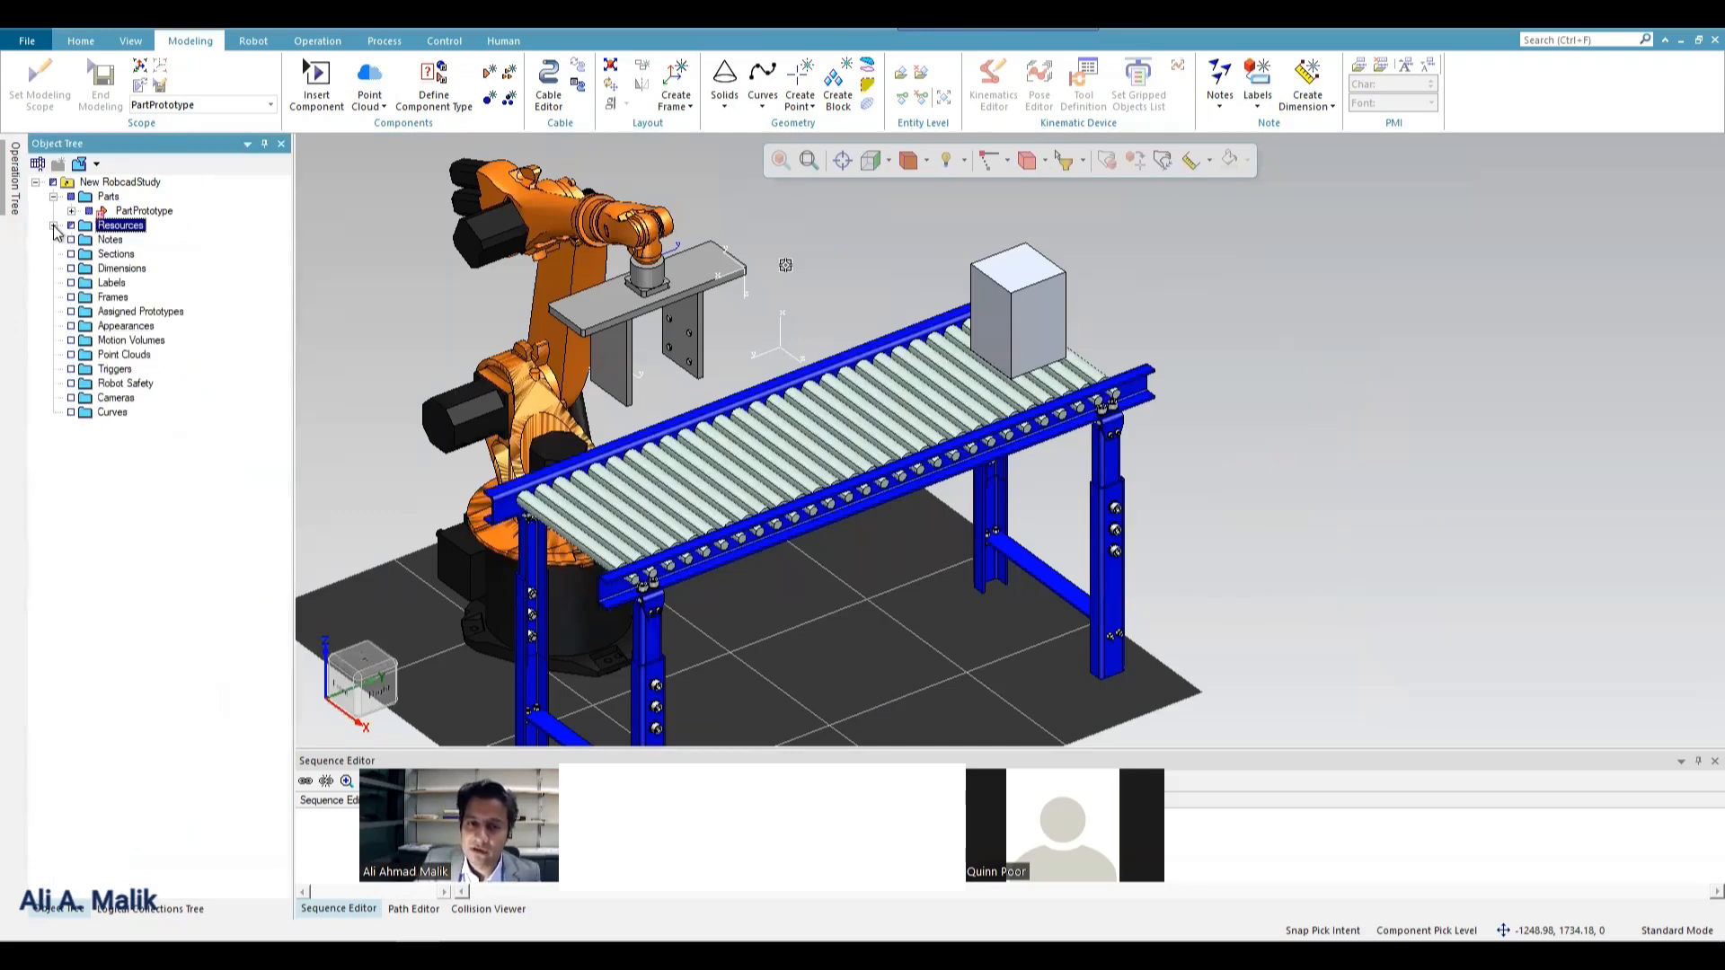
left_click(54, 225)
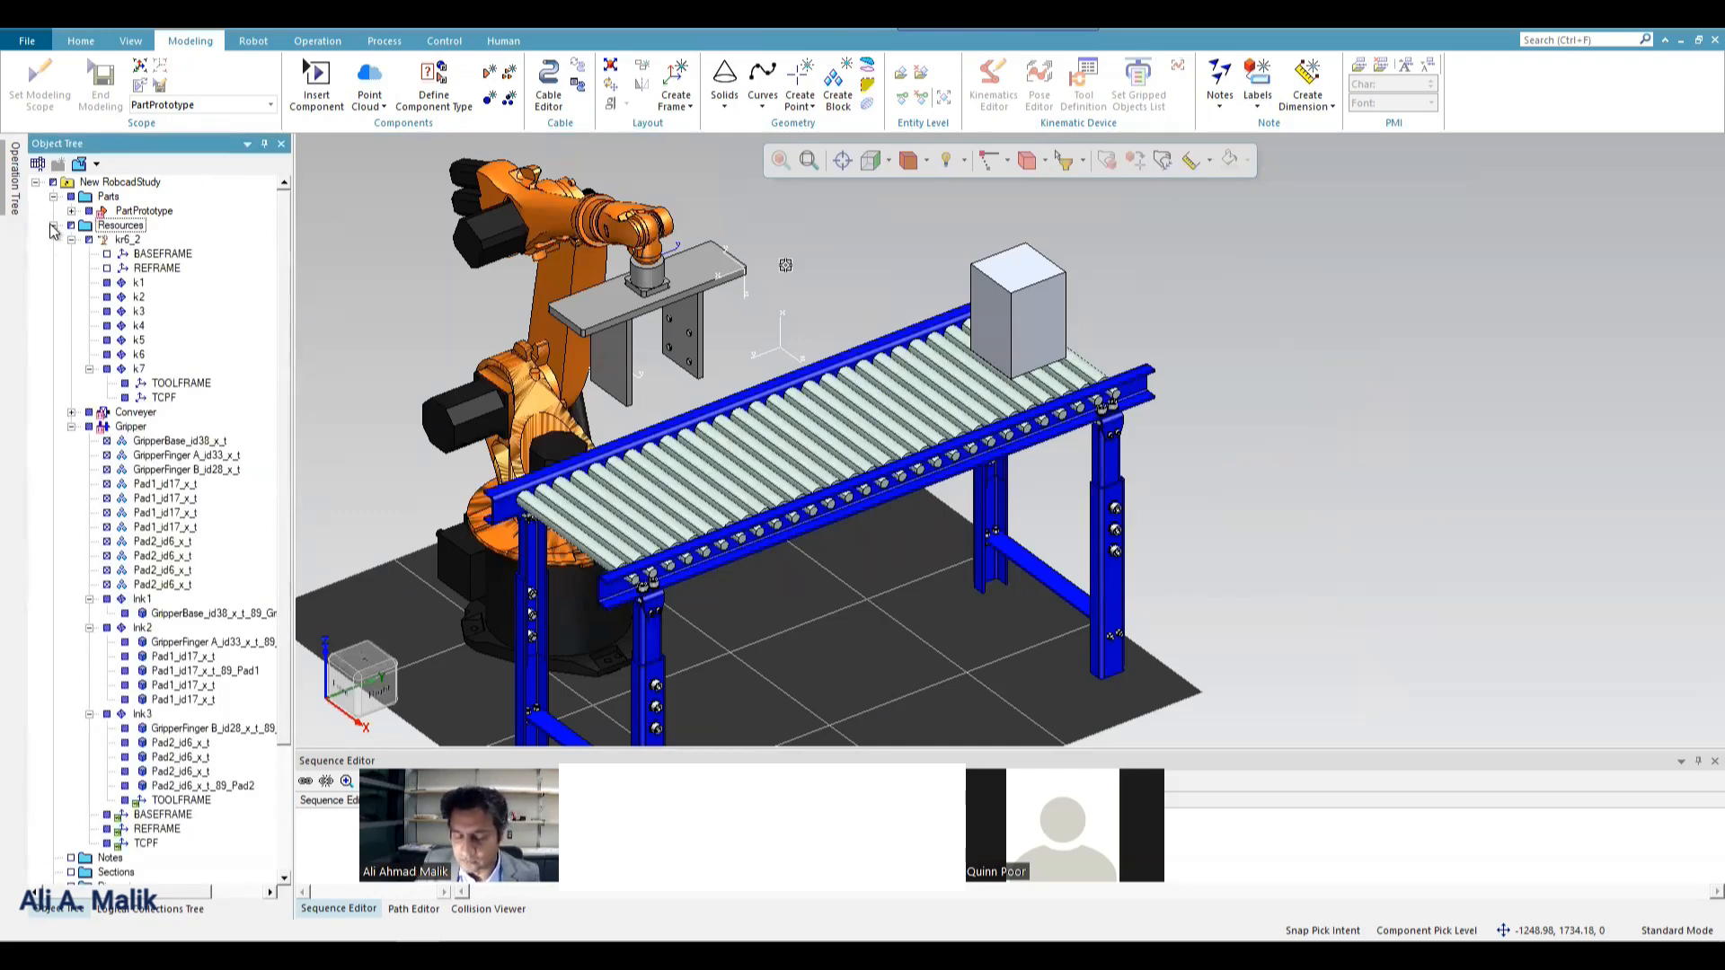
left_click(71, 241)
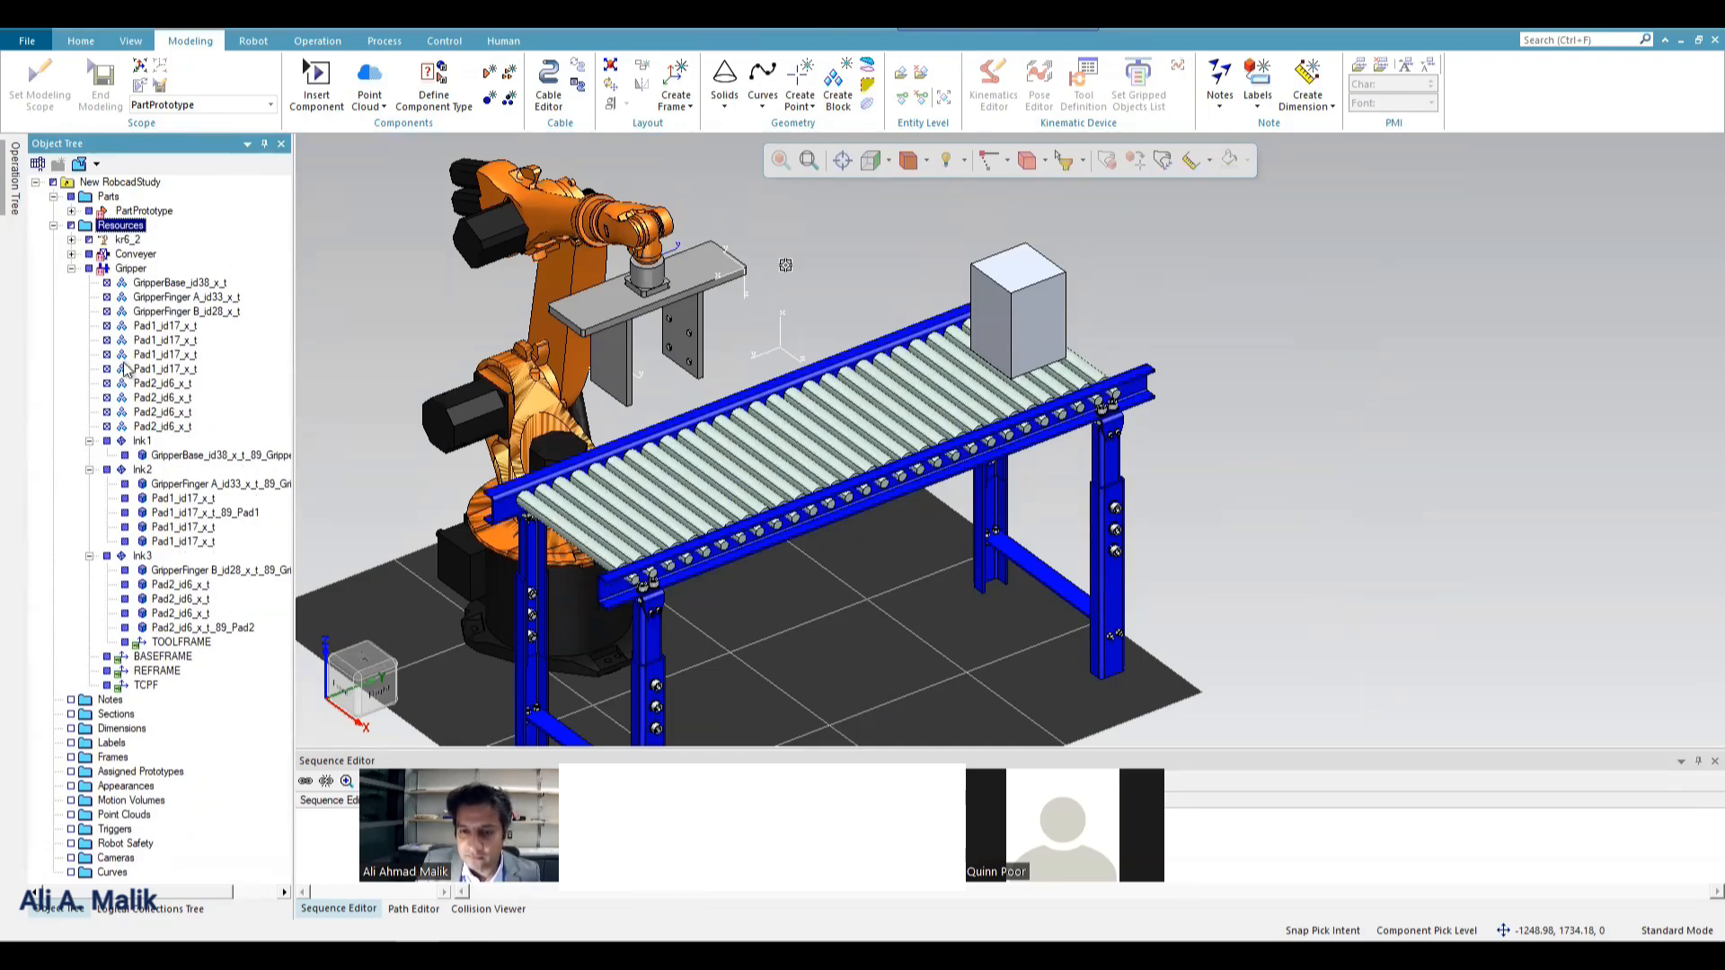
left_click(54, 226)
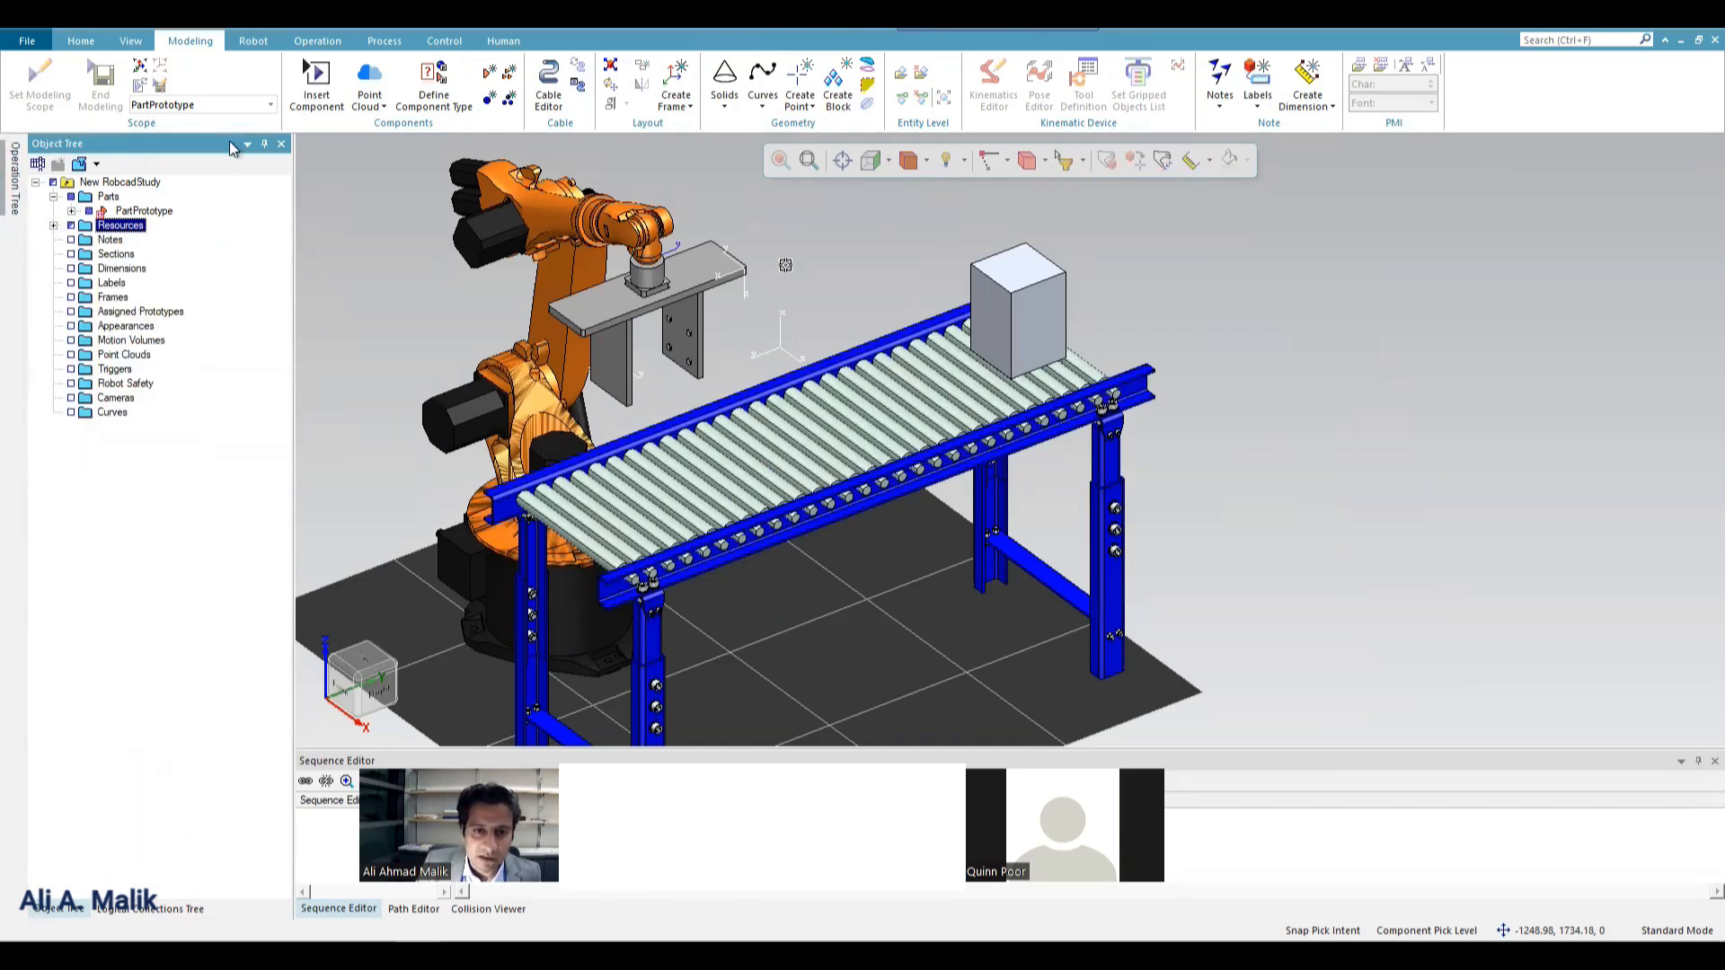
Auto-hide the Object Tree, view the Operation Tree briefly, and bring up the Path Editor.
left_click(264, 144)
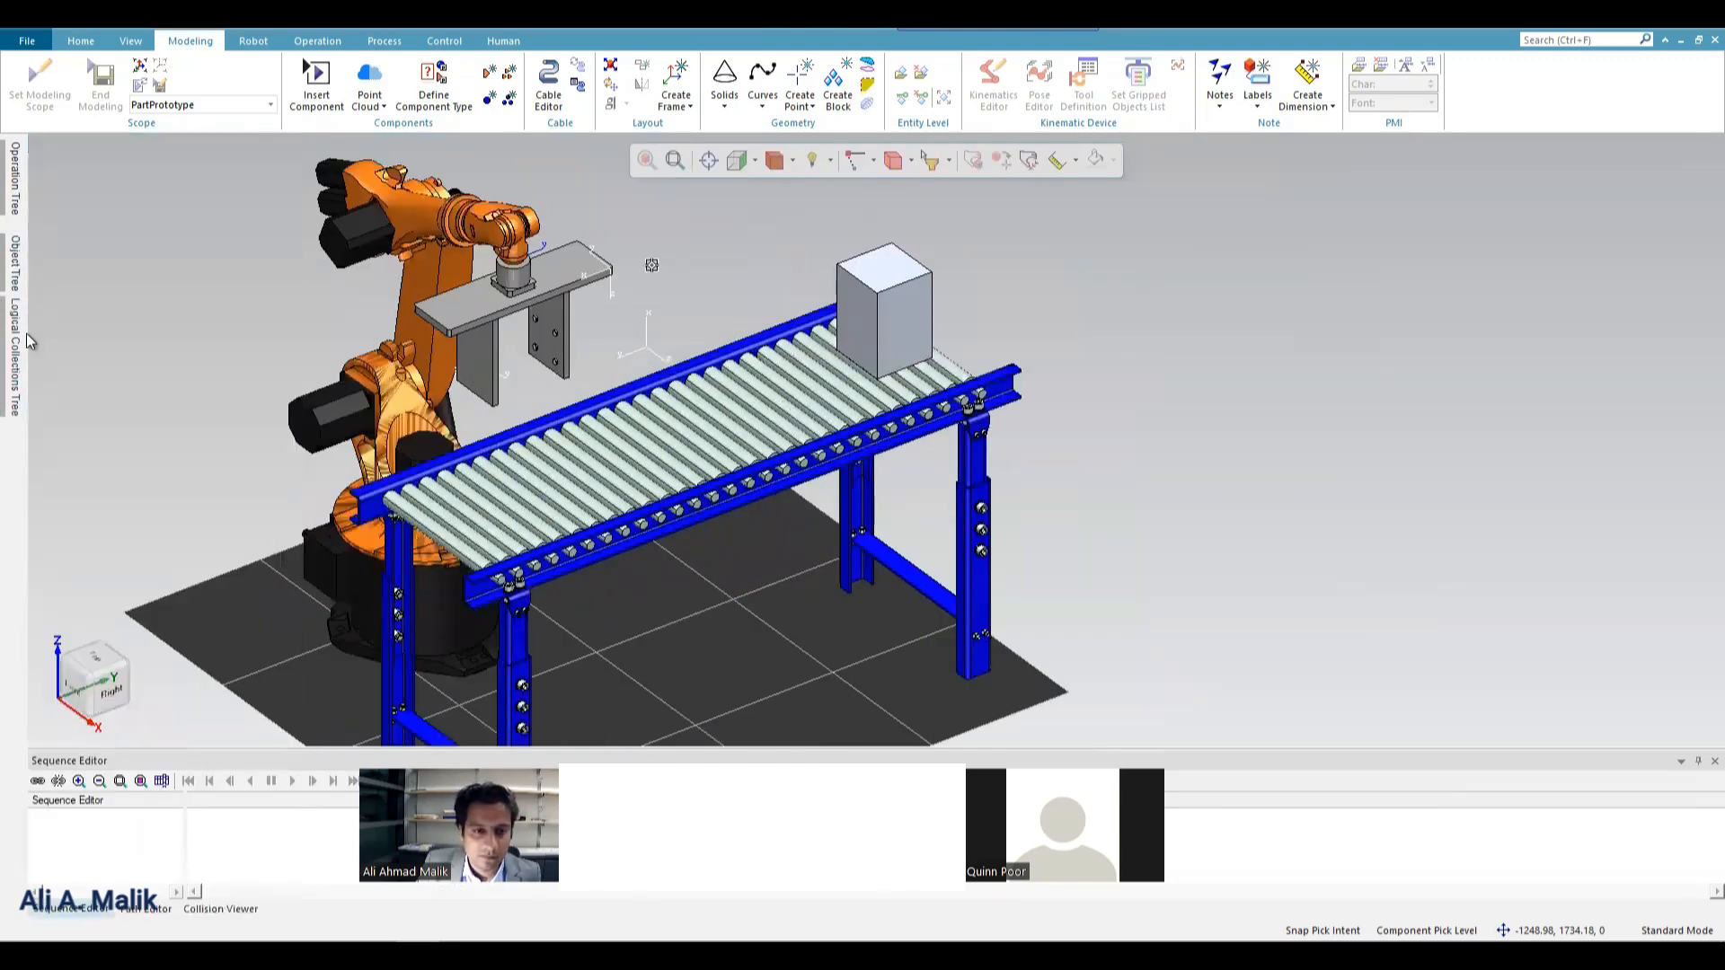
left_click(14, 189)
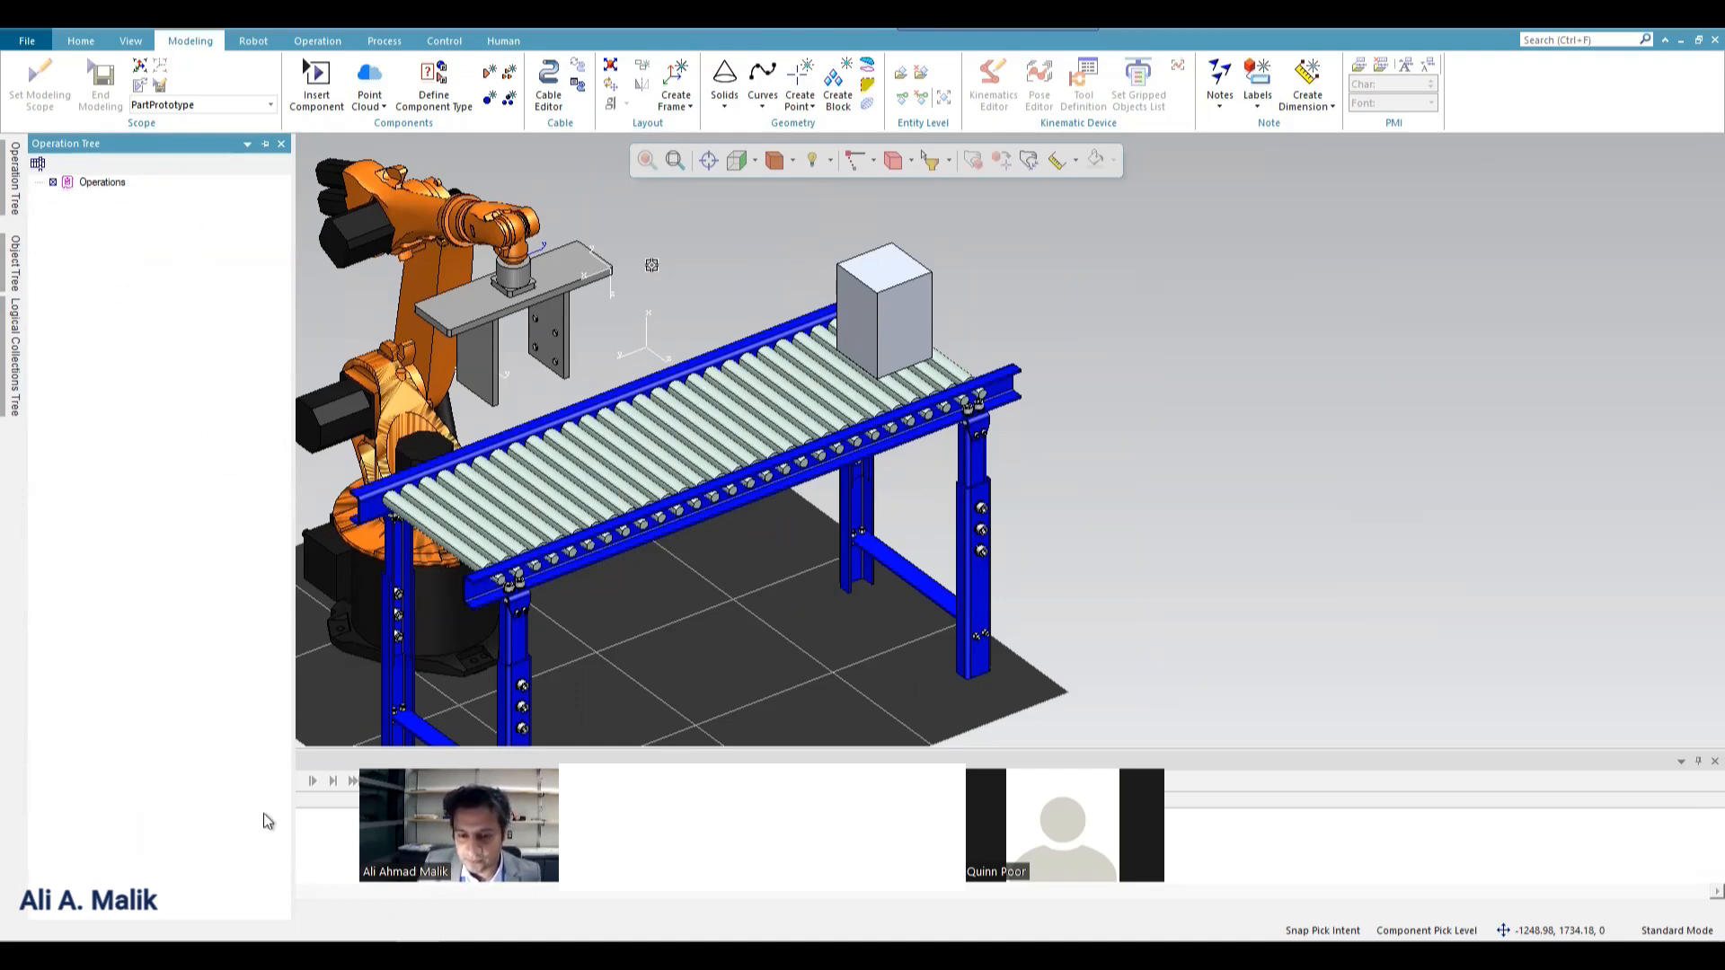
left_click(333, 764)
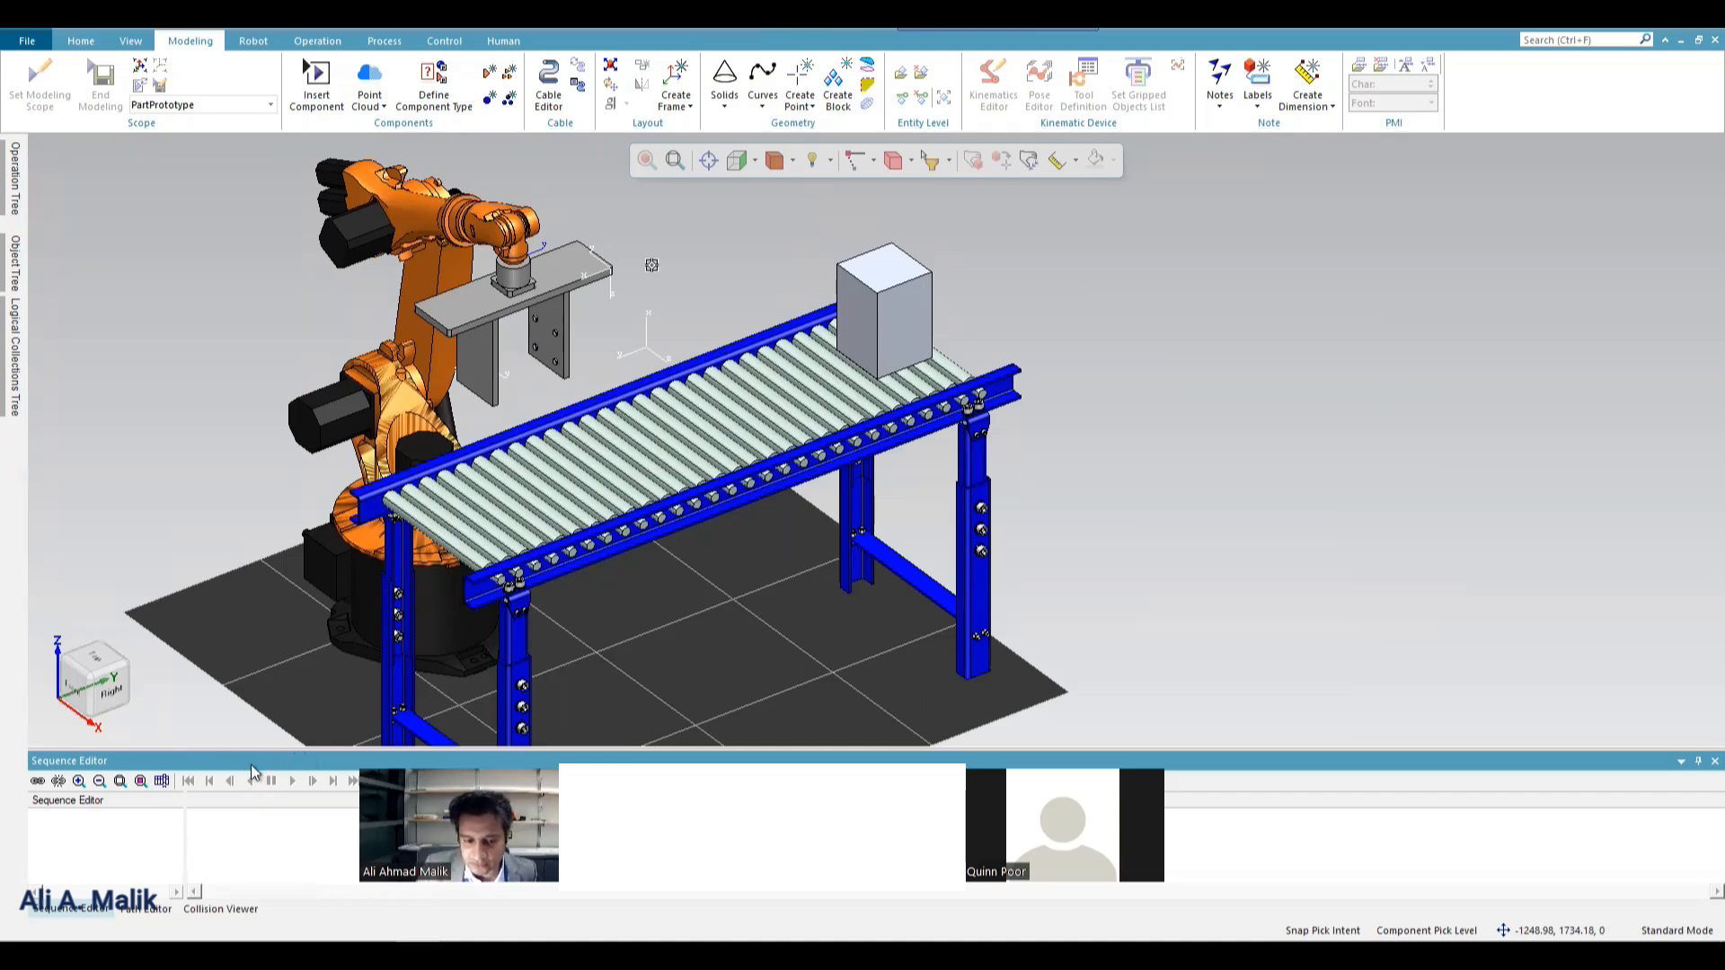
left_click(148, 910)
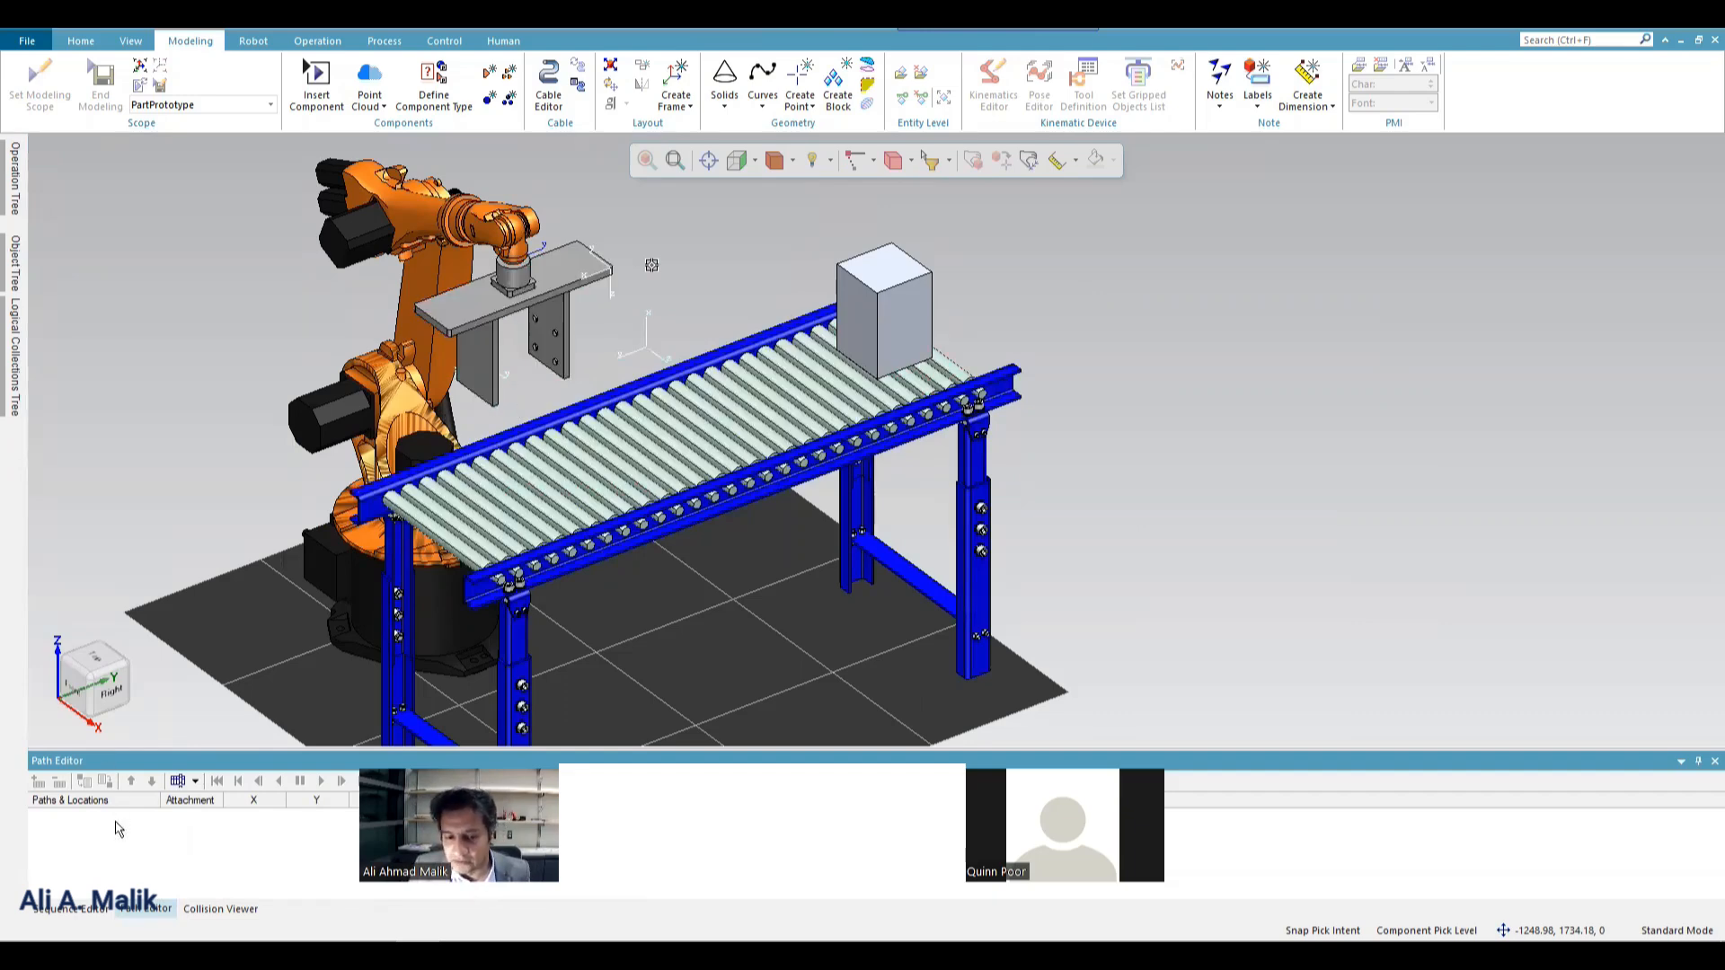
Bring up the Sequence Editor and the operation creation commands, and dock the Operation Tree beside the 3D view.
left_click(72, 909)
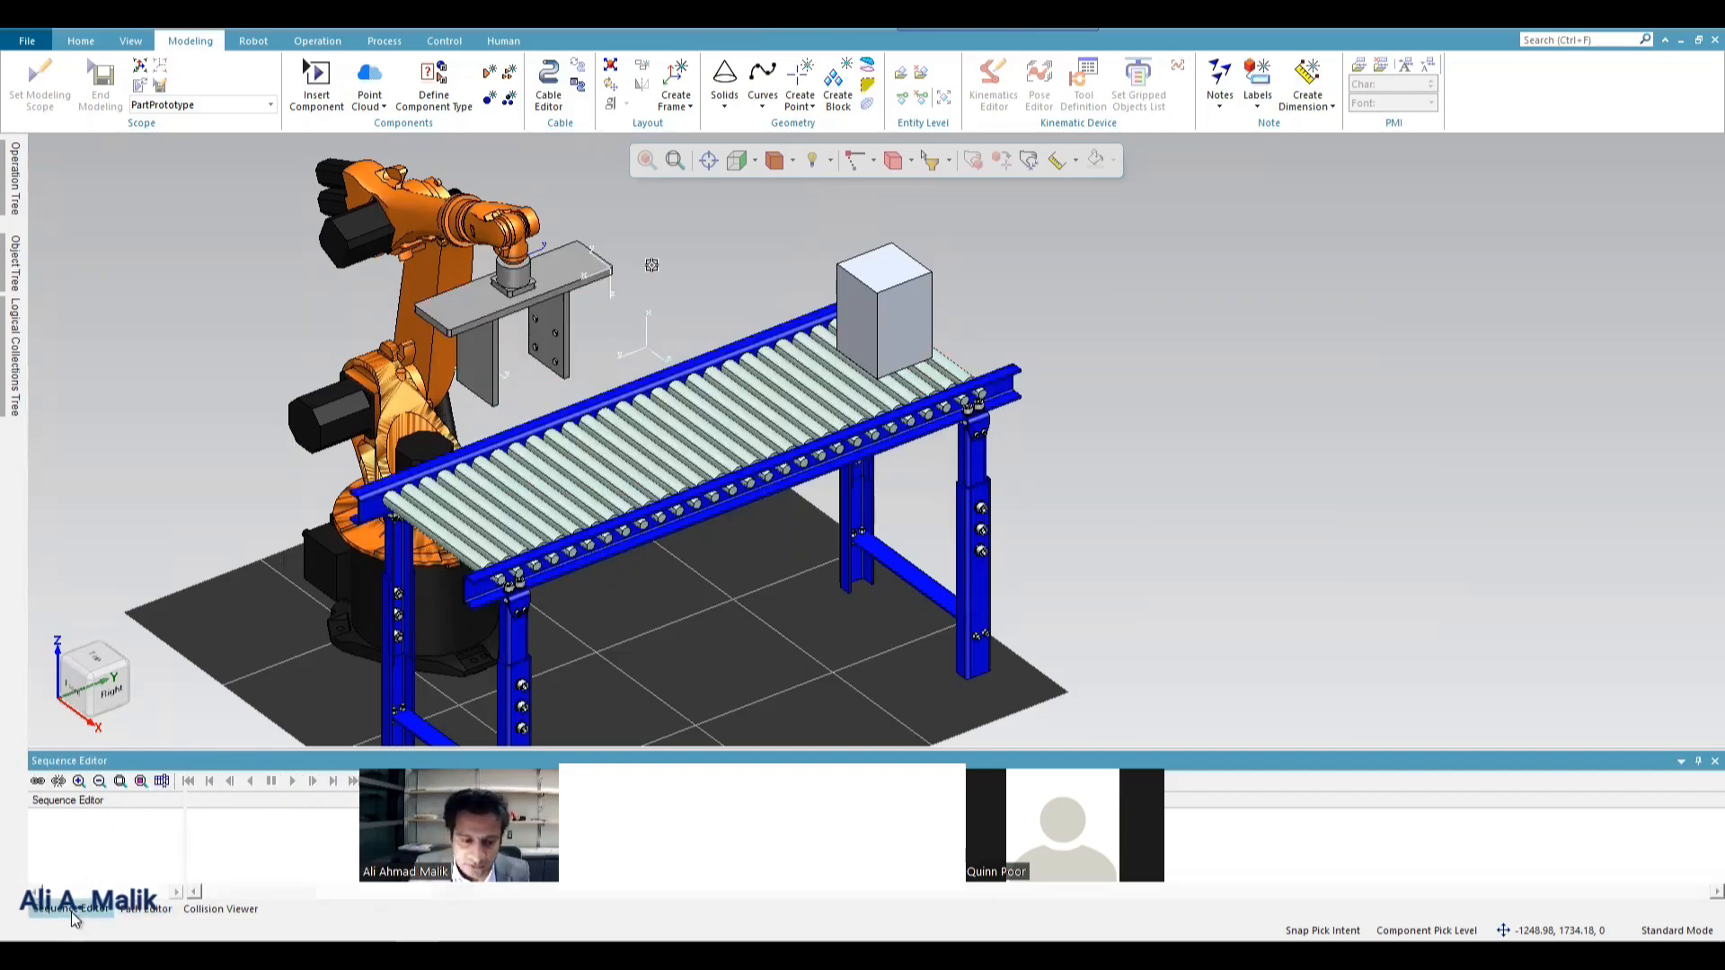
left_click(16, 264)
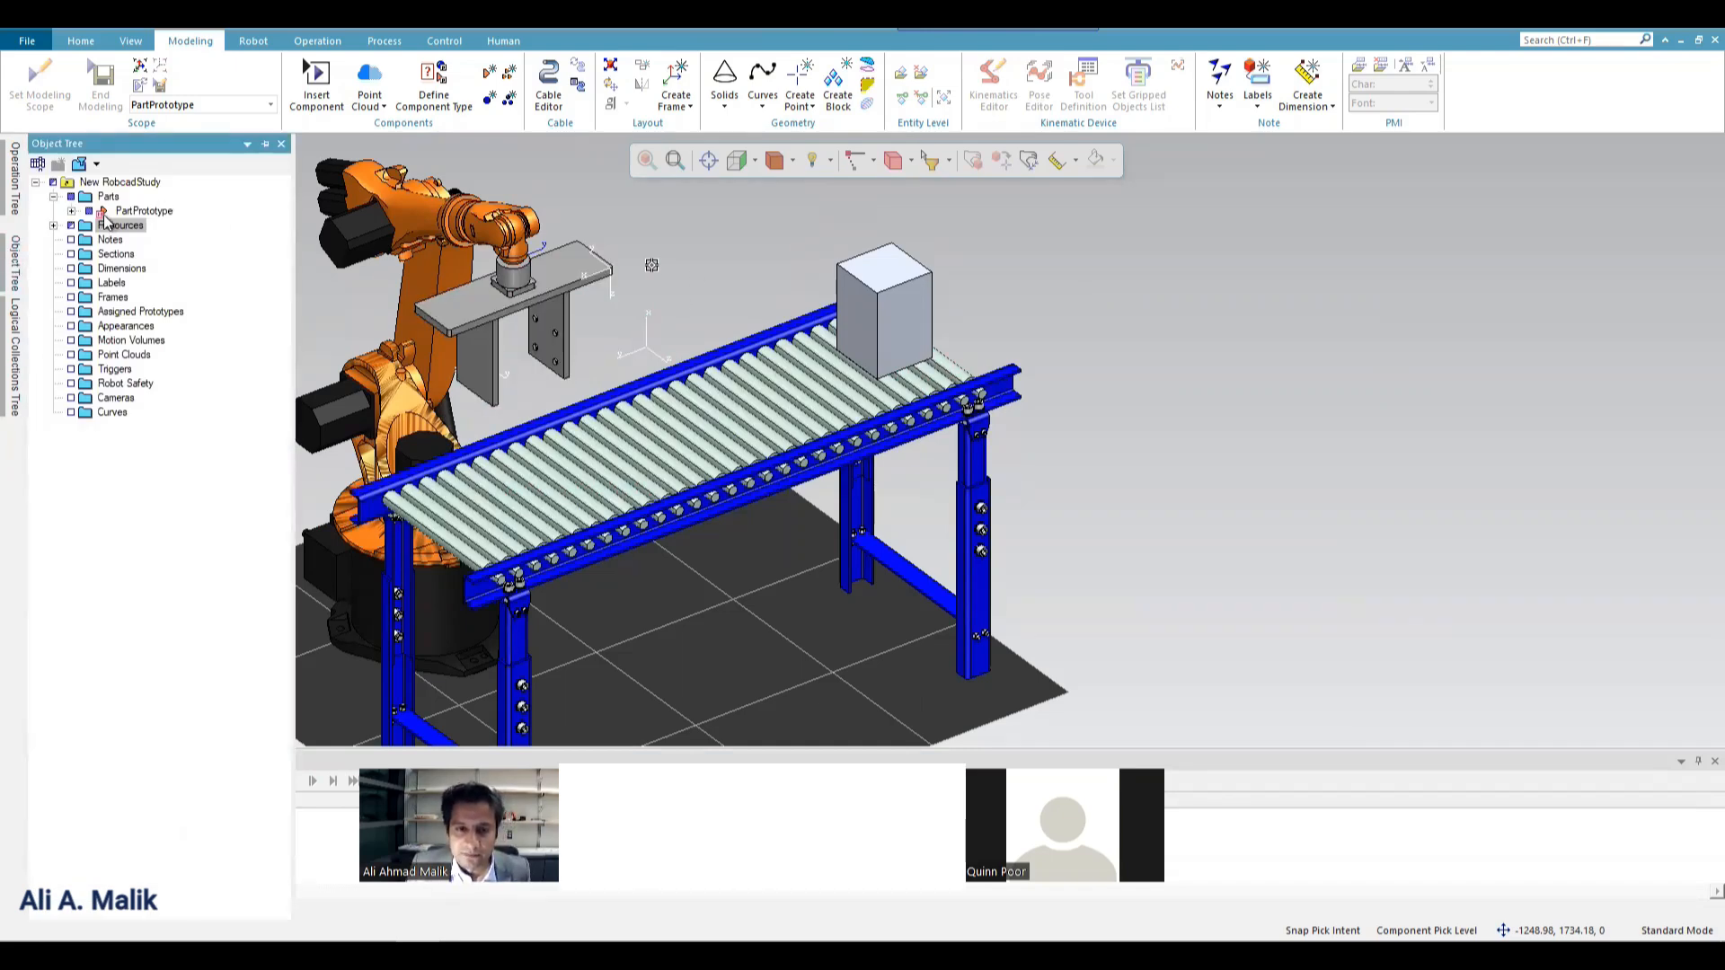
left_click(871, 284)
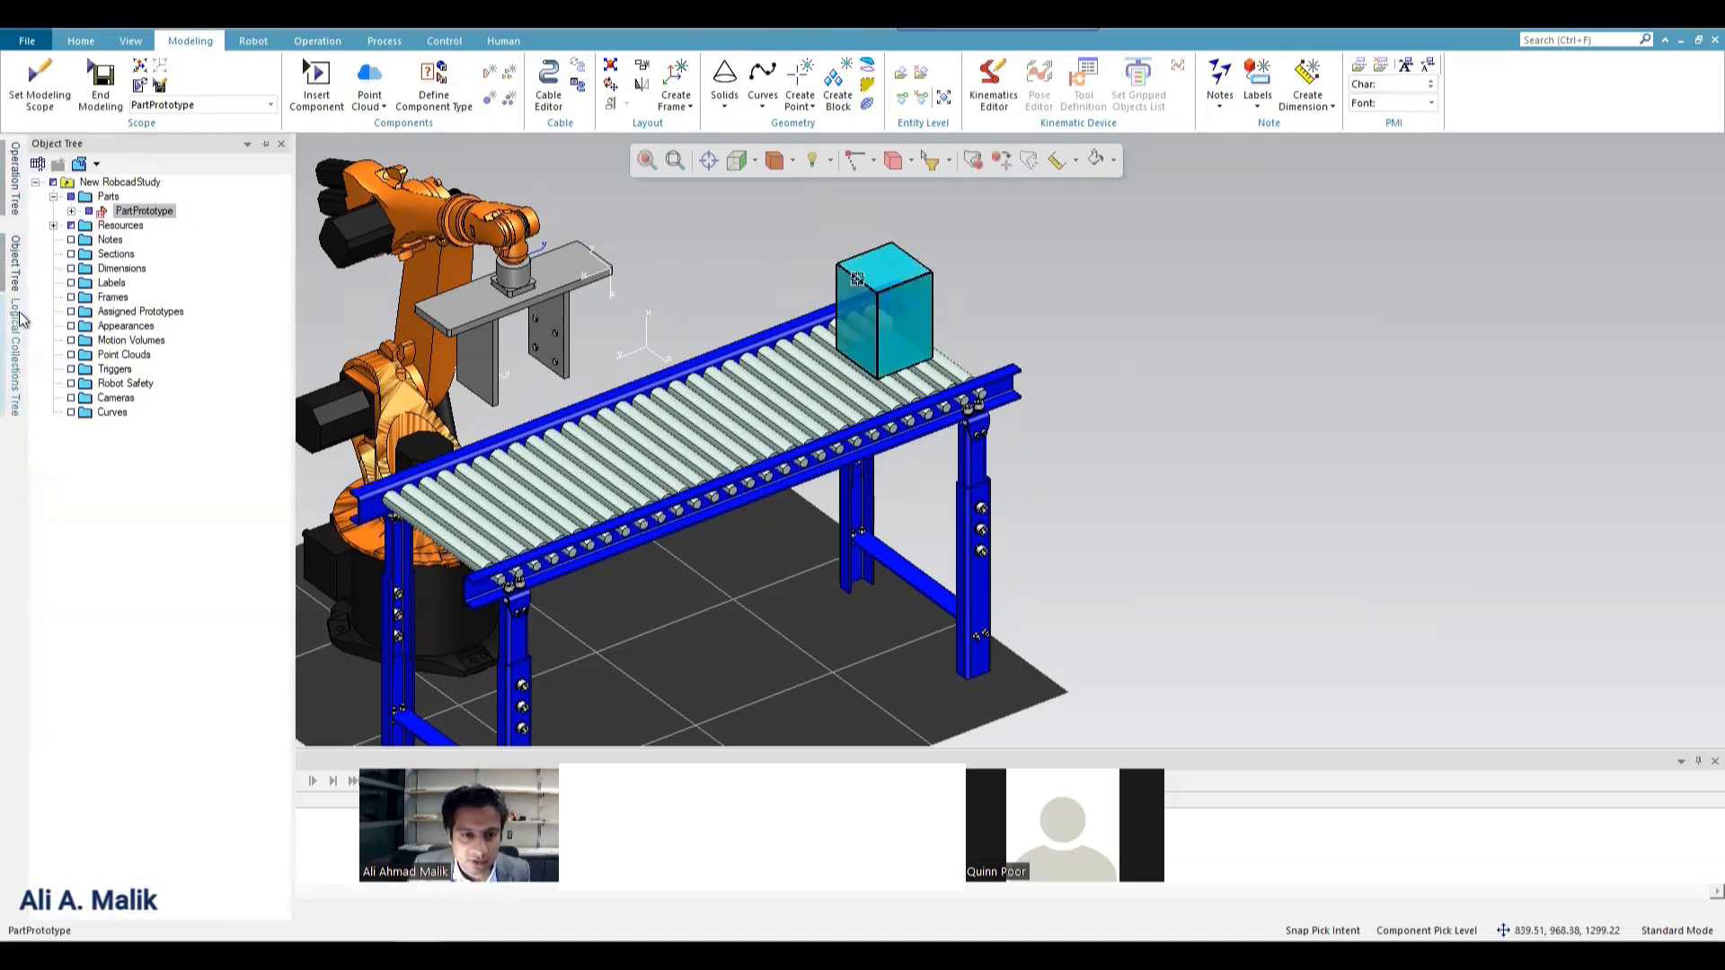
left_click(15, 210)
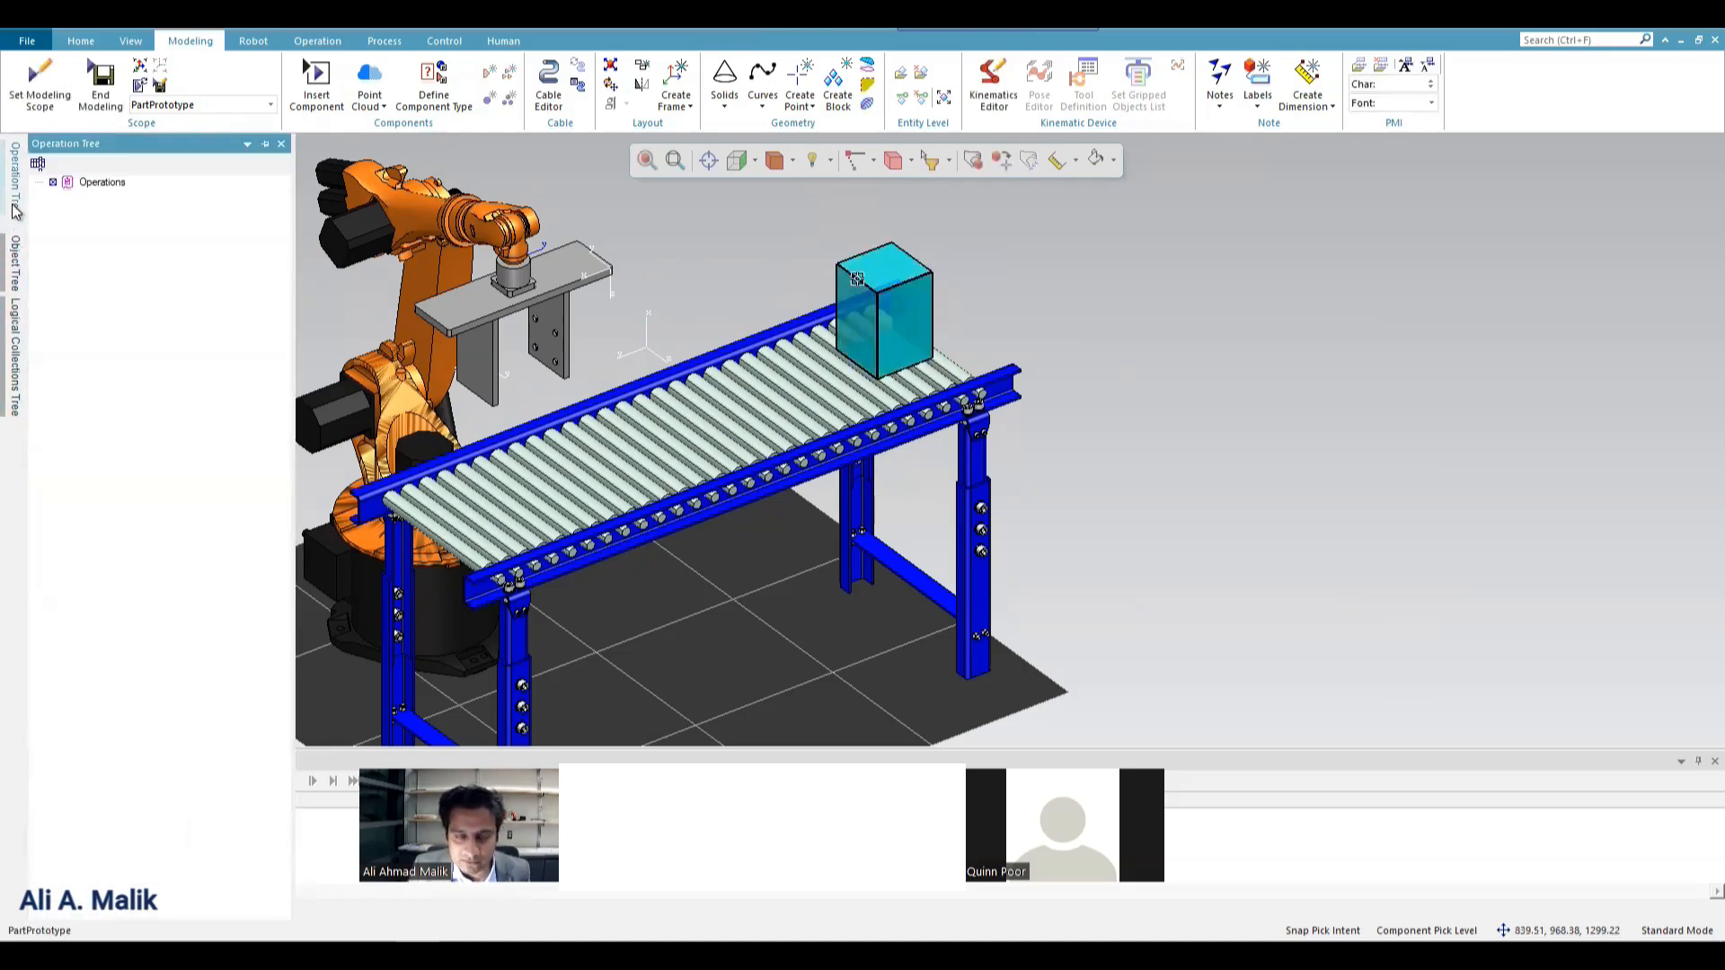
left_click(325, 38)
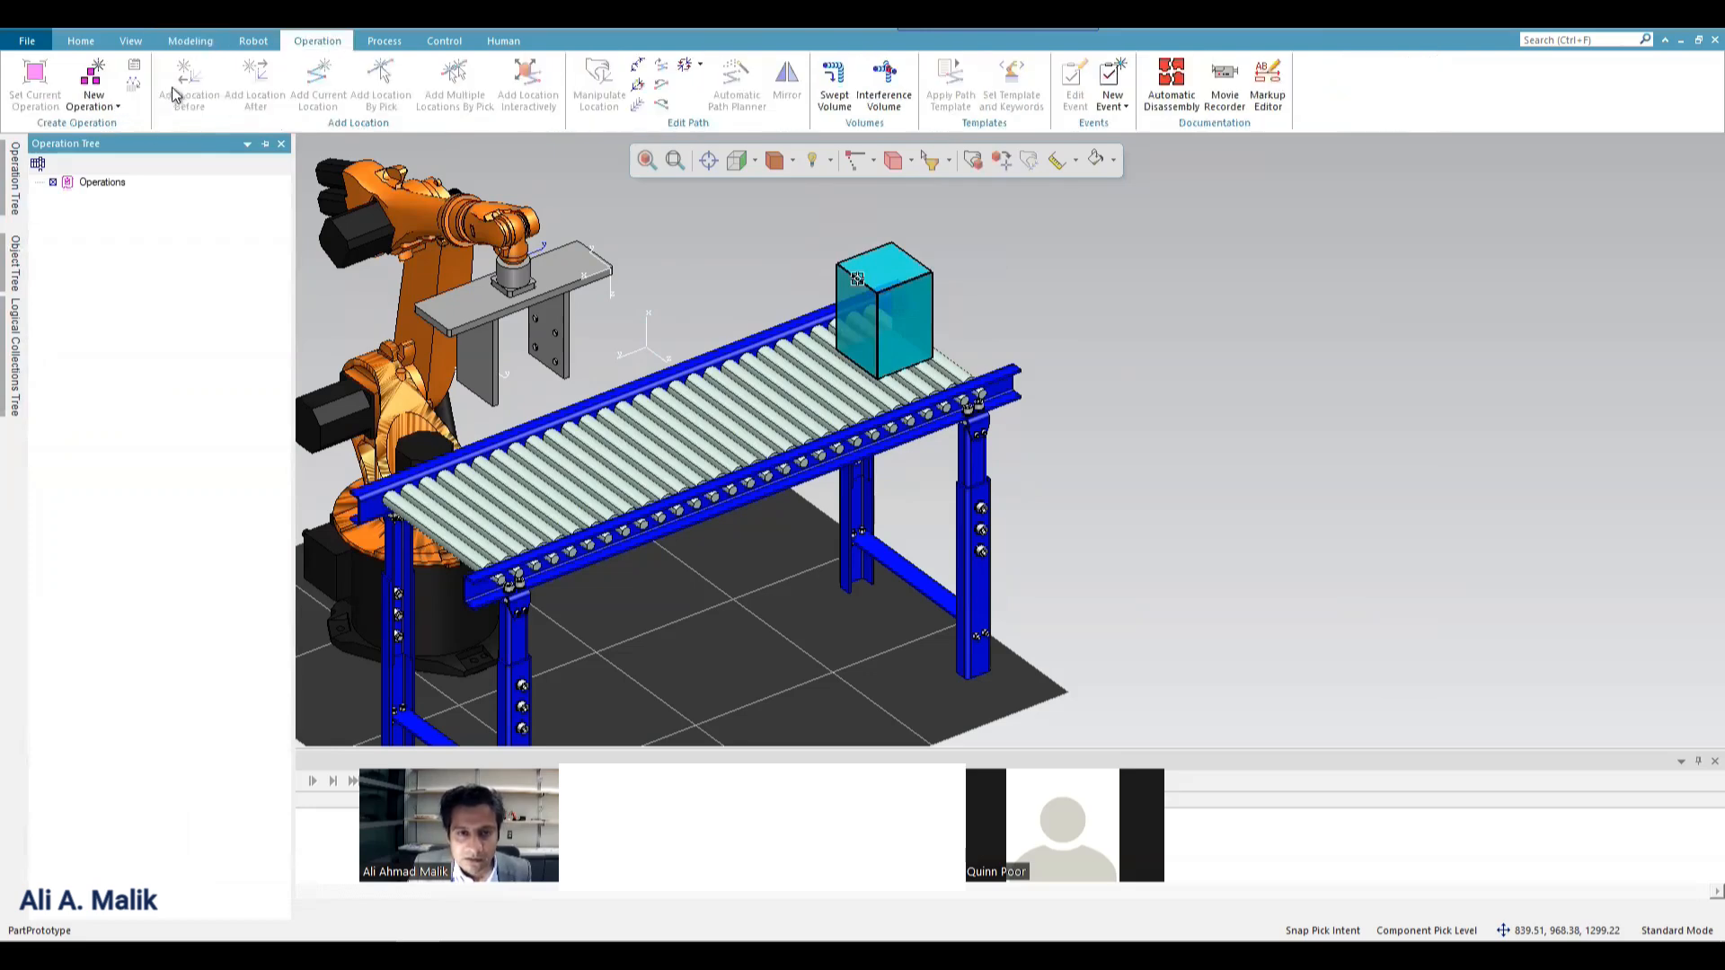
left_click(517, 302)
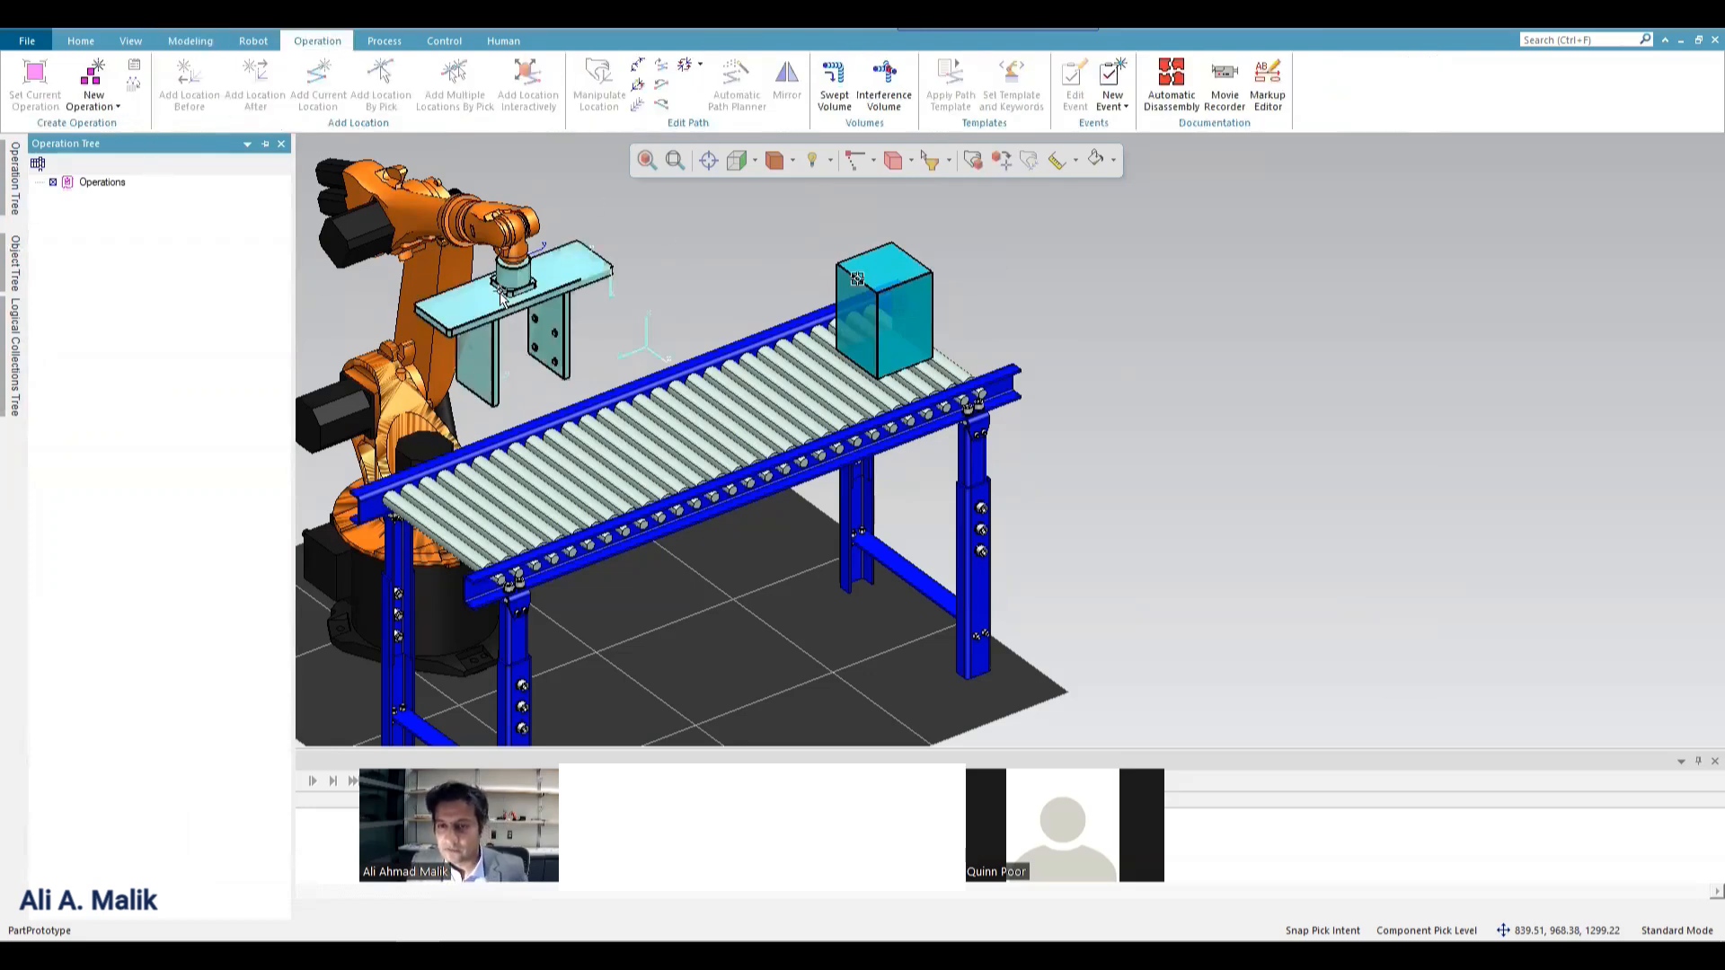
left_click(675, 326)
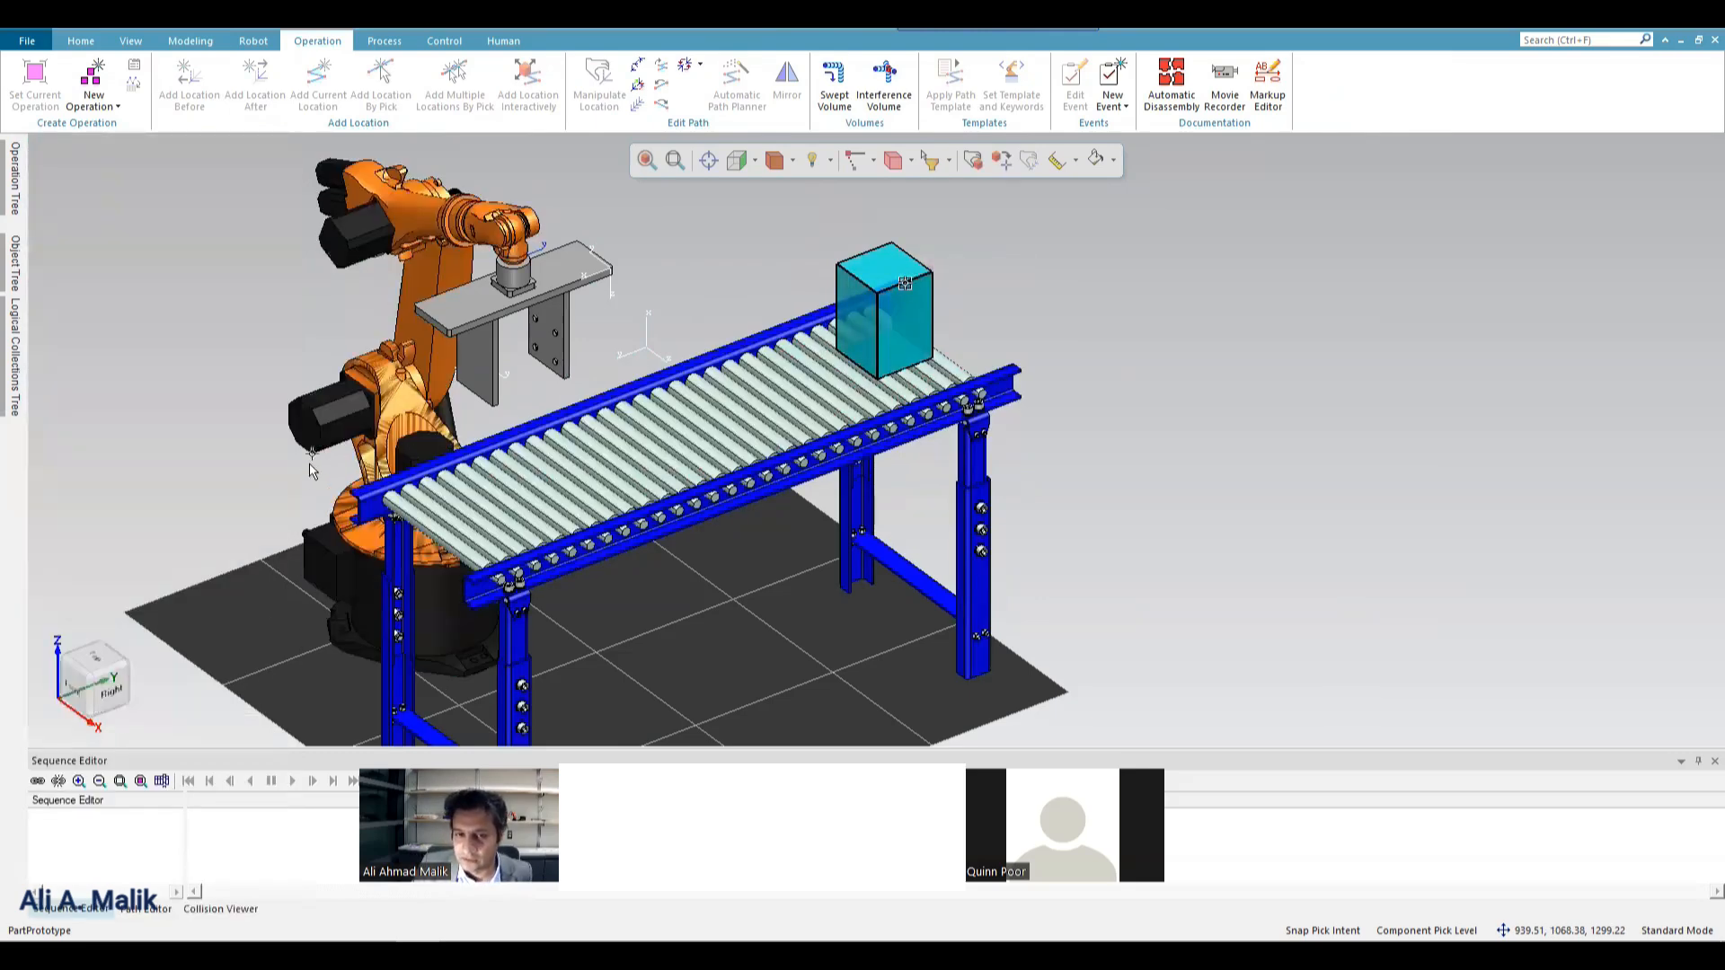
left_click(359, 461)
left_click(15, 178)
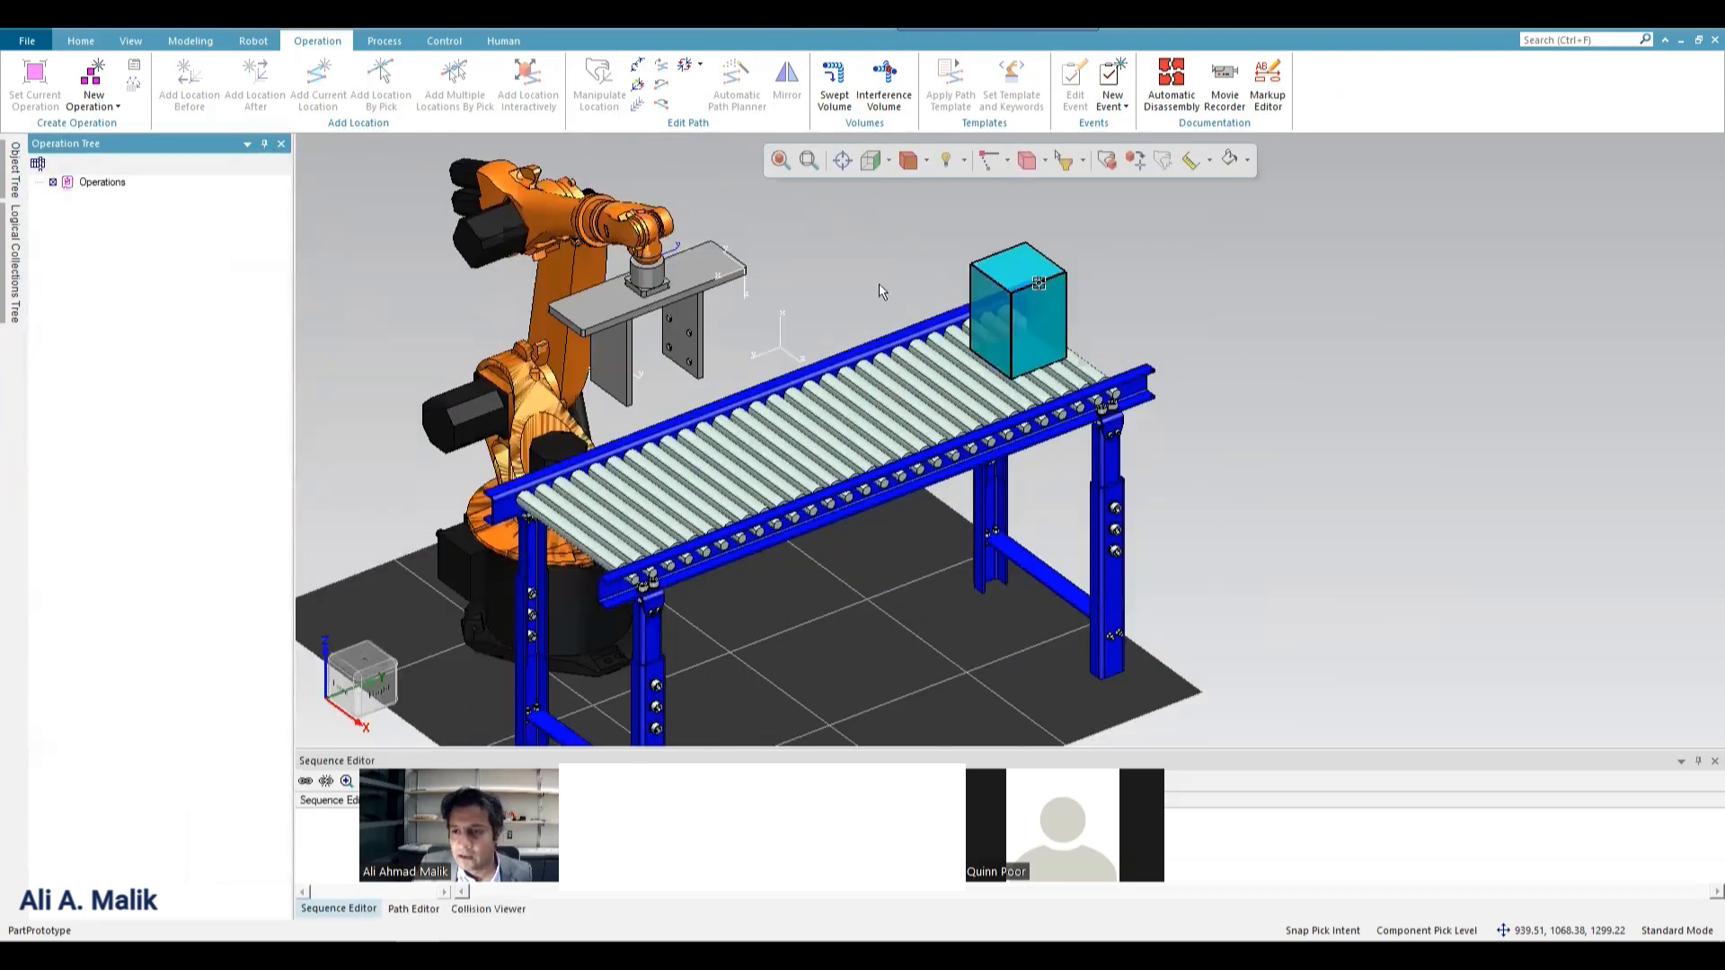
Create an object flow operation named PartPrototype_Op for the box, starting at its current location with the Operation Root scope.
left_click(1023, 321)
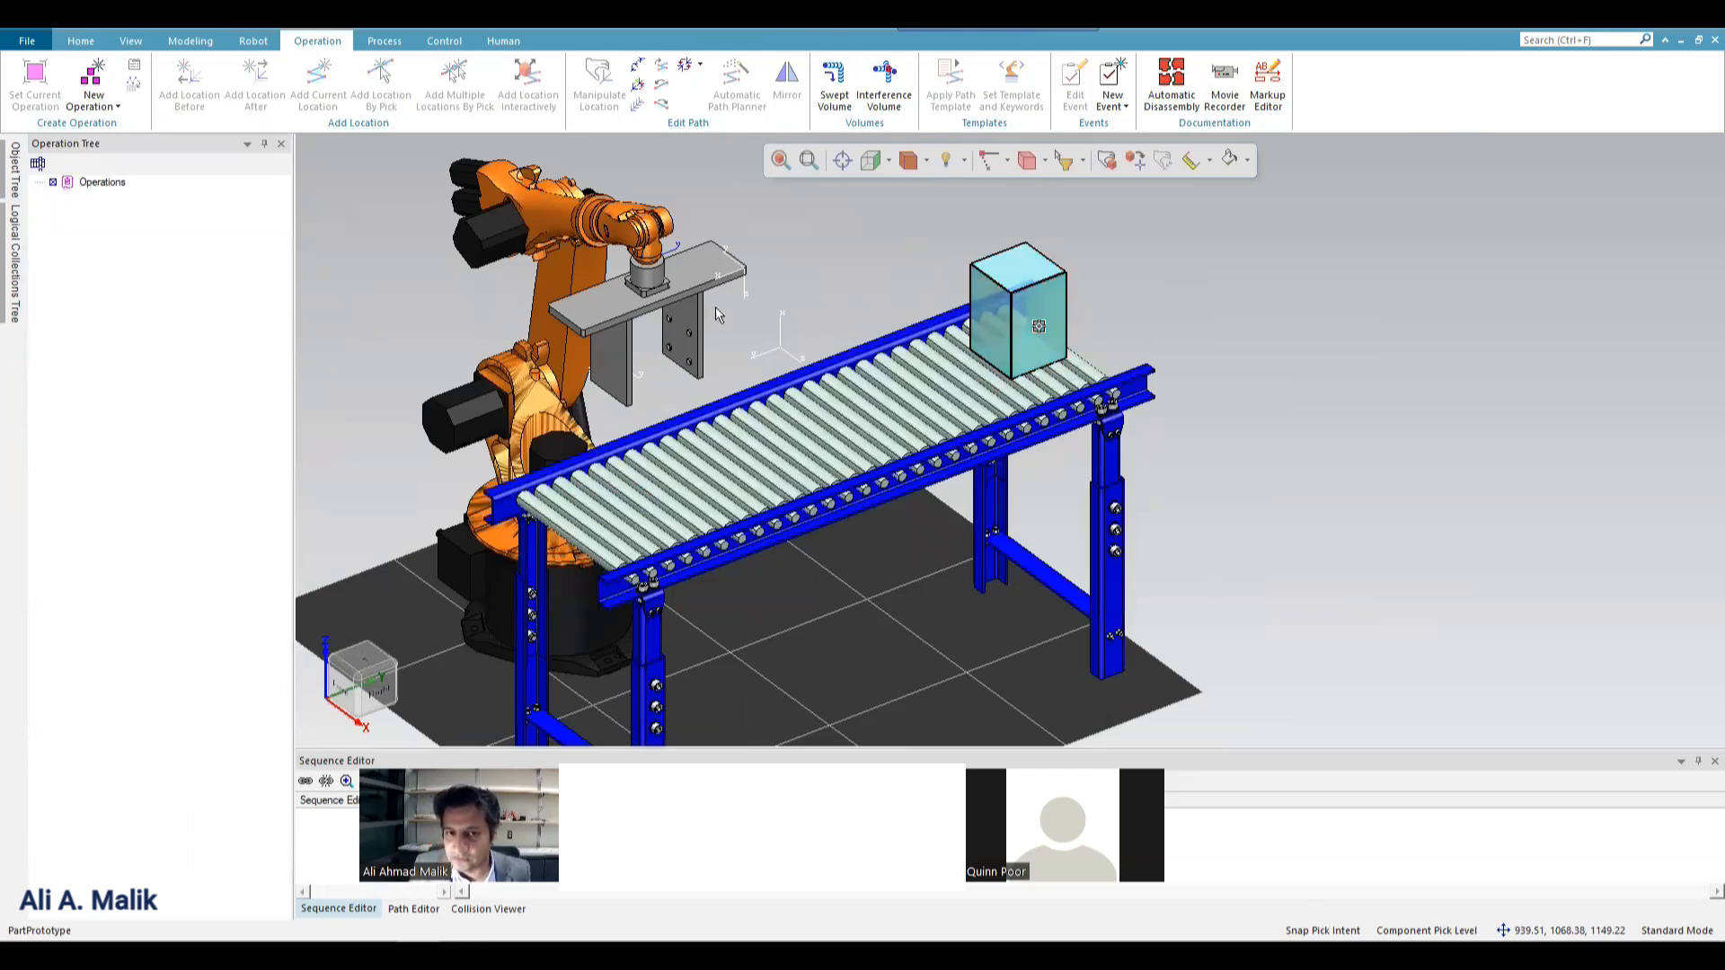
left_click(93, 94)
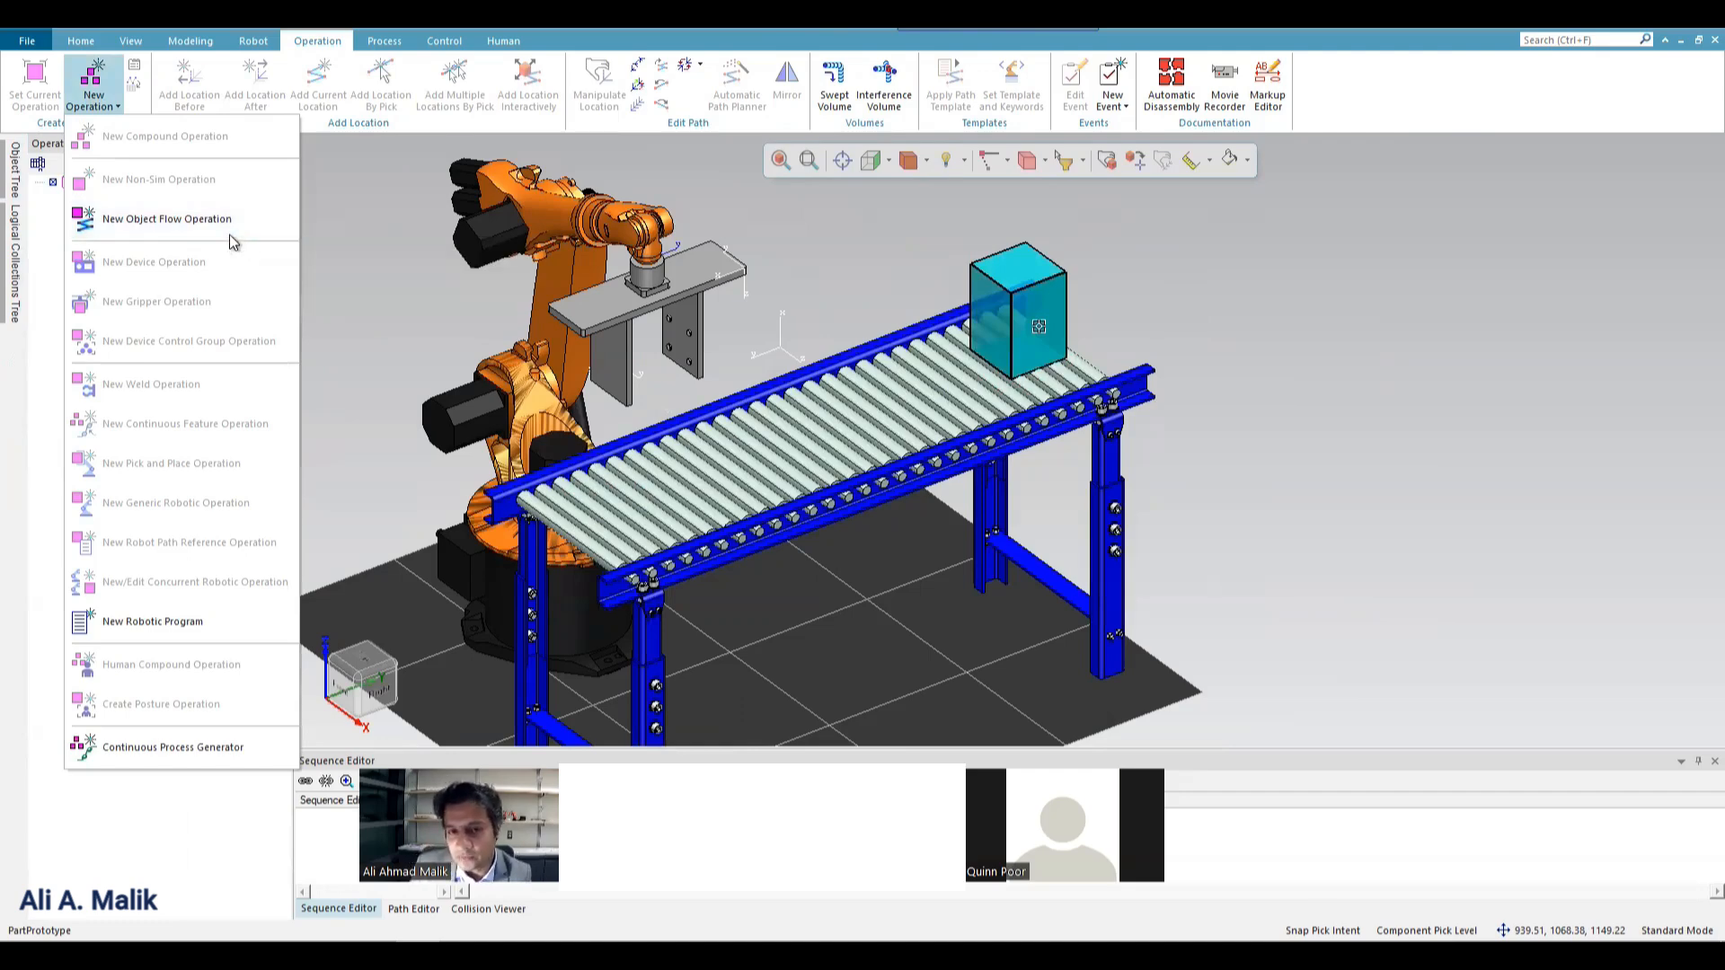
left_click(188, 225)
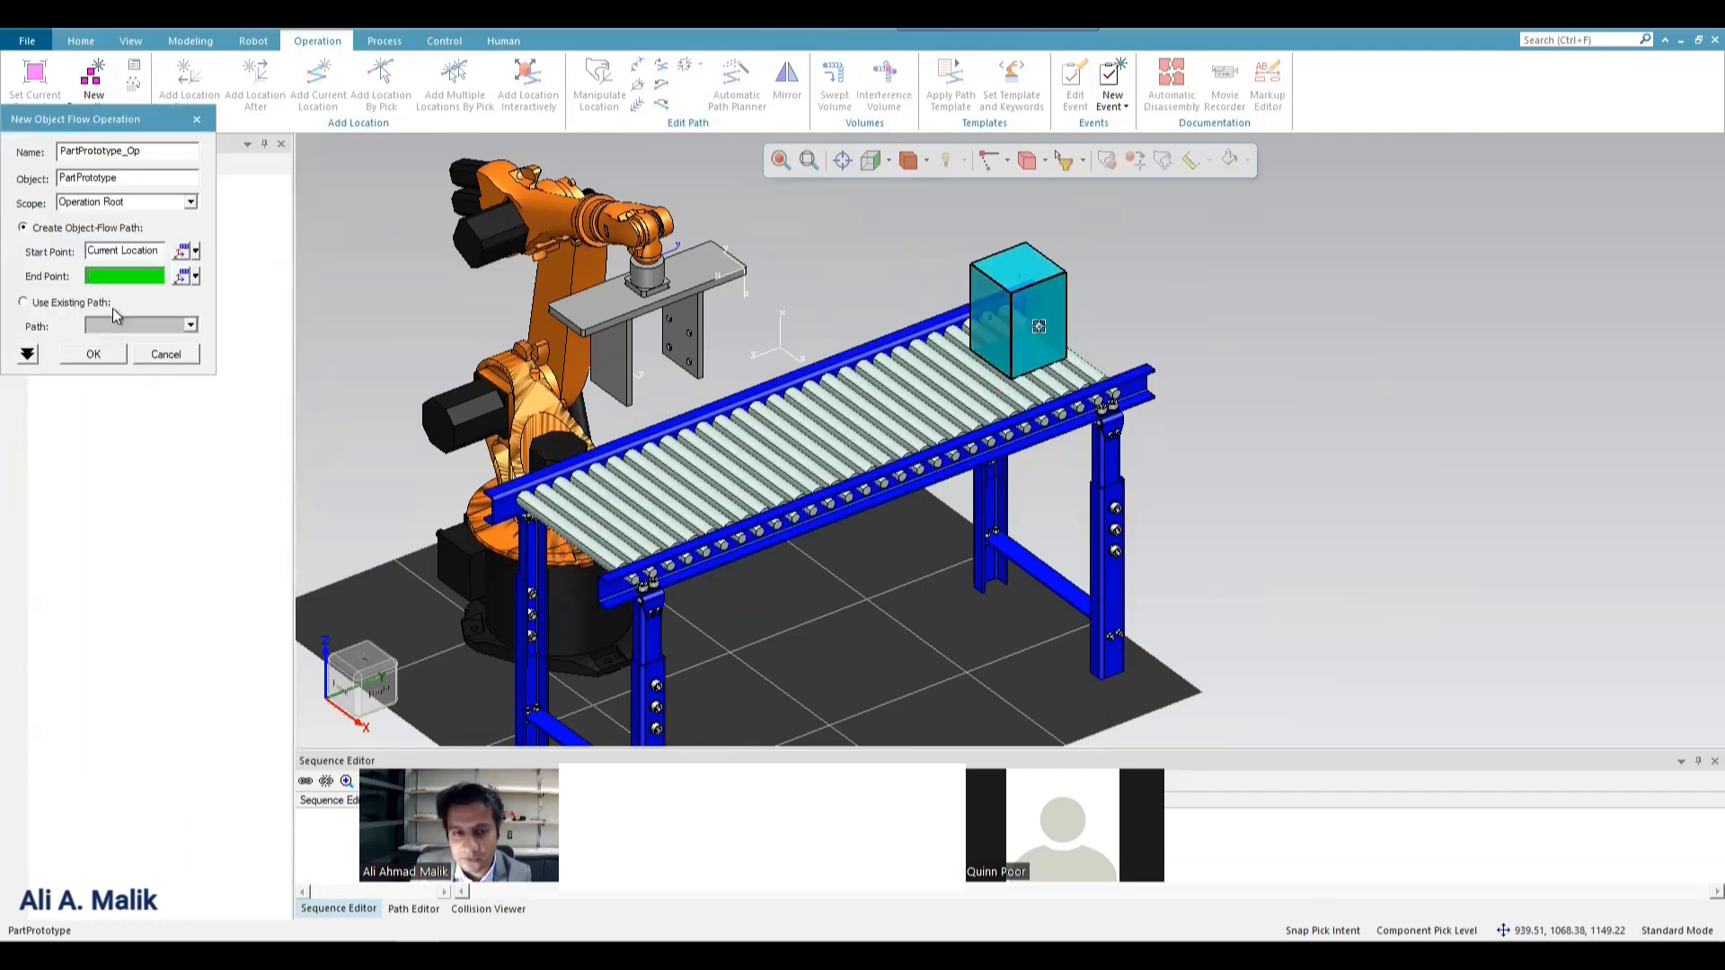
left_click(109, 352)
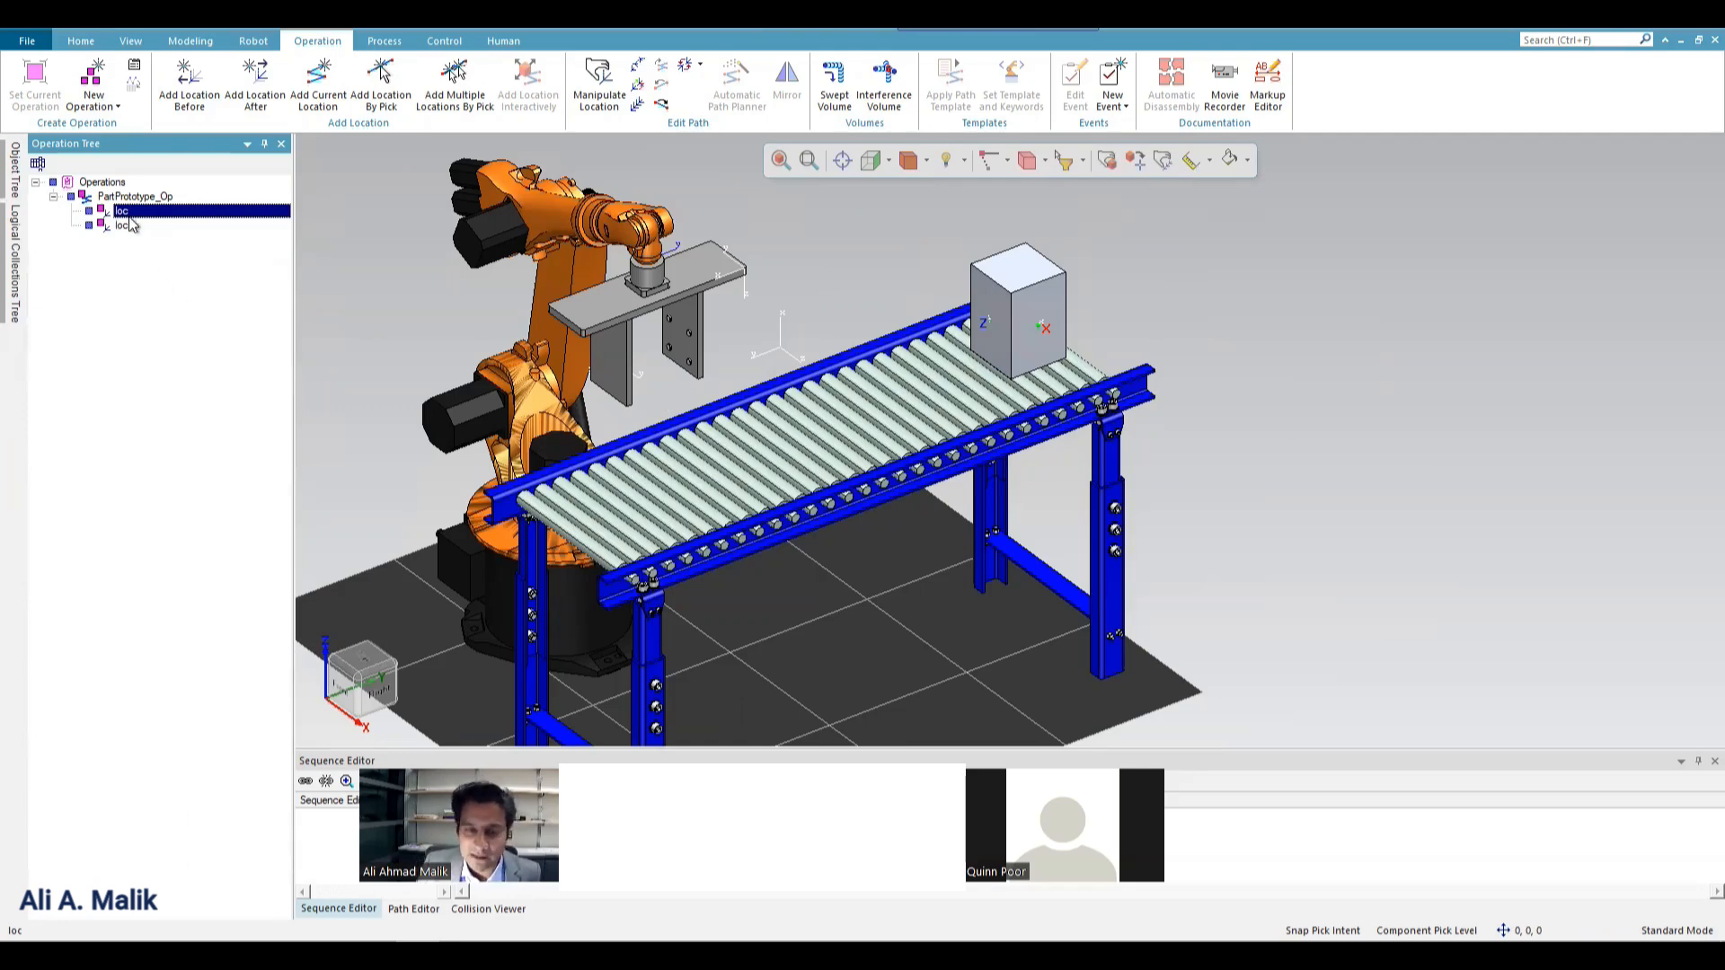
Examine the PartPrototype_Op operation and its two loc locations in relation to the box.
left_click(108, 200)
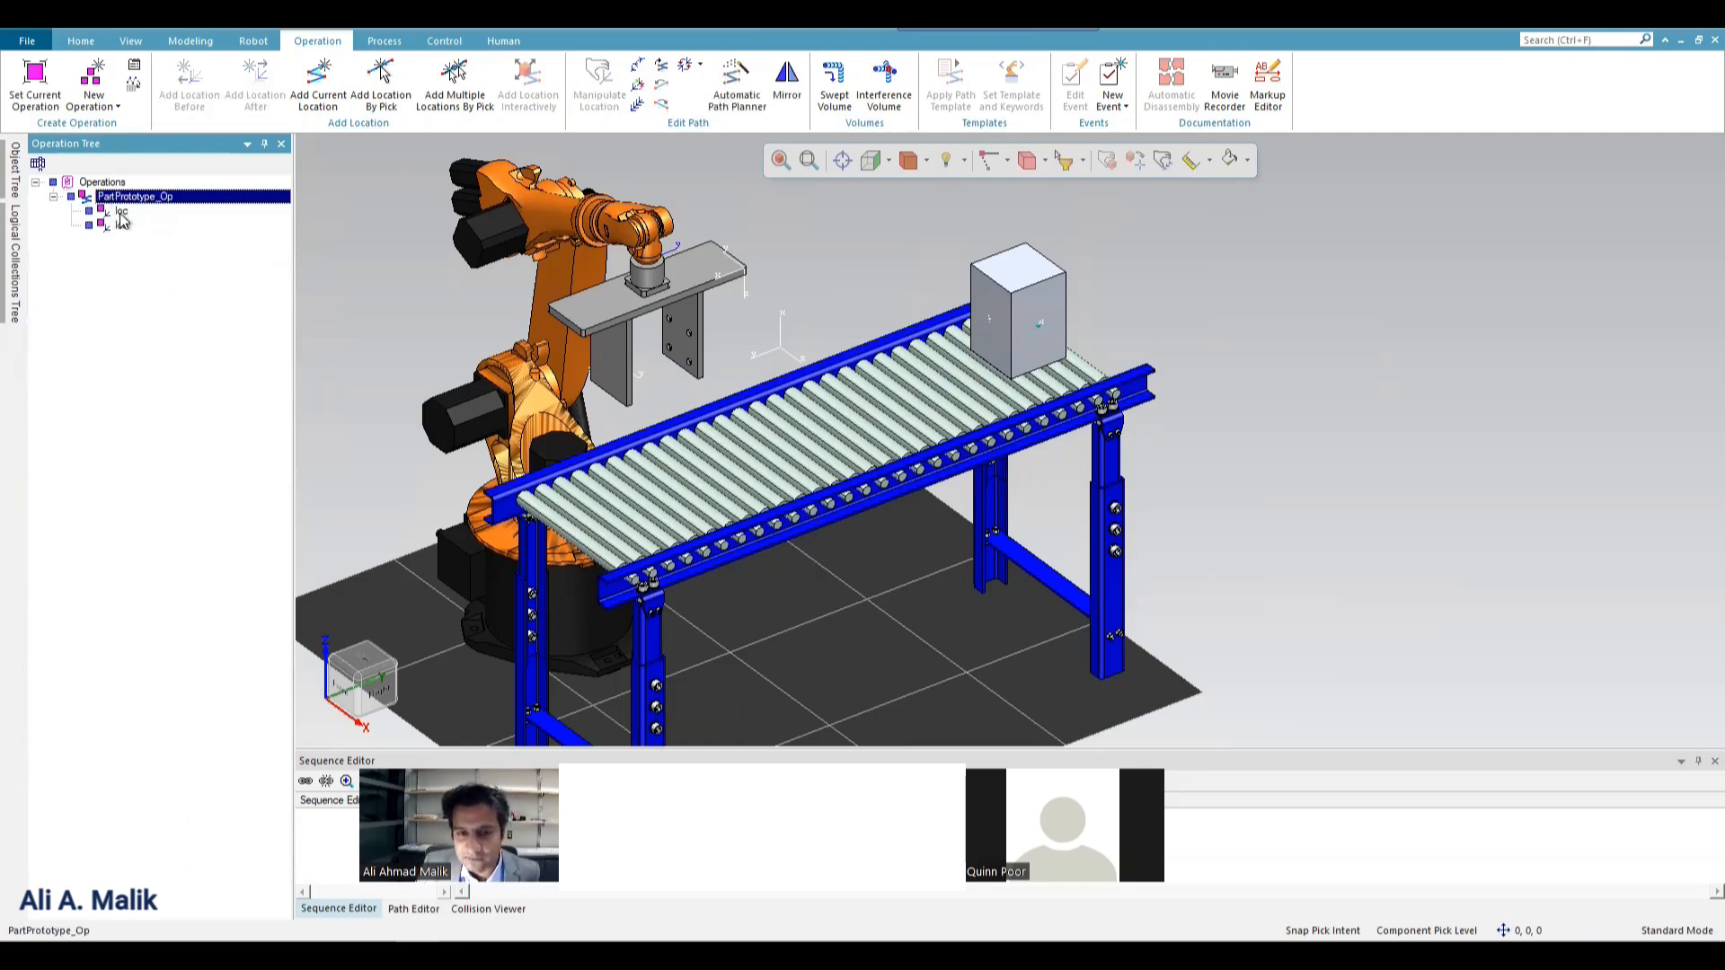
left_click(120, 212)
left_click(122, 225)
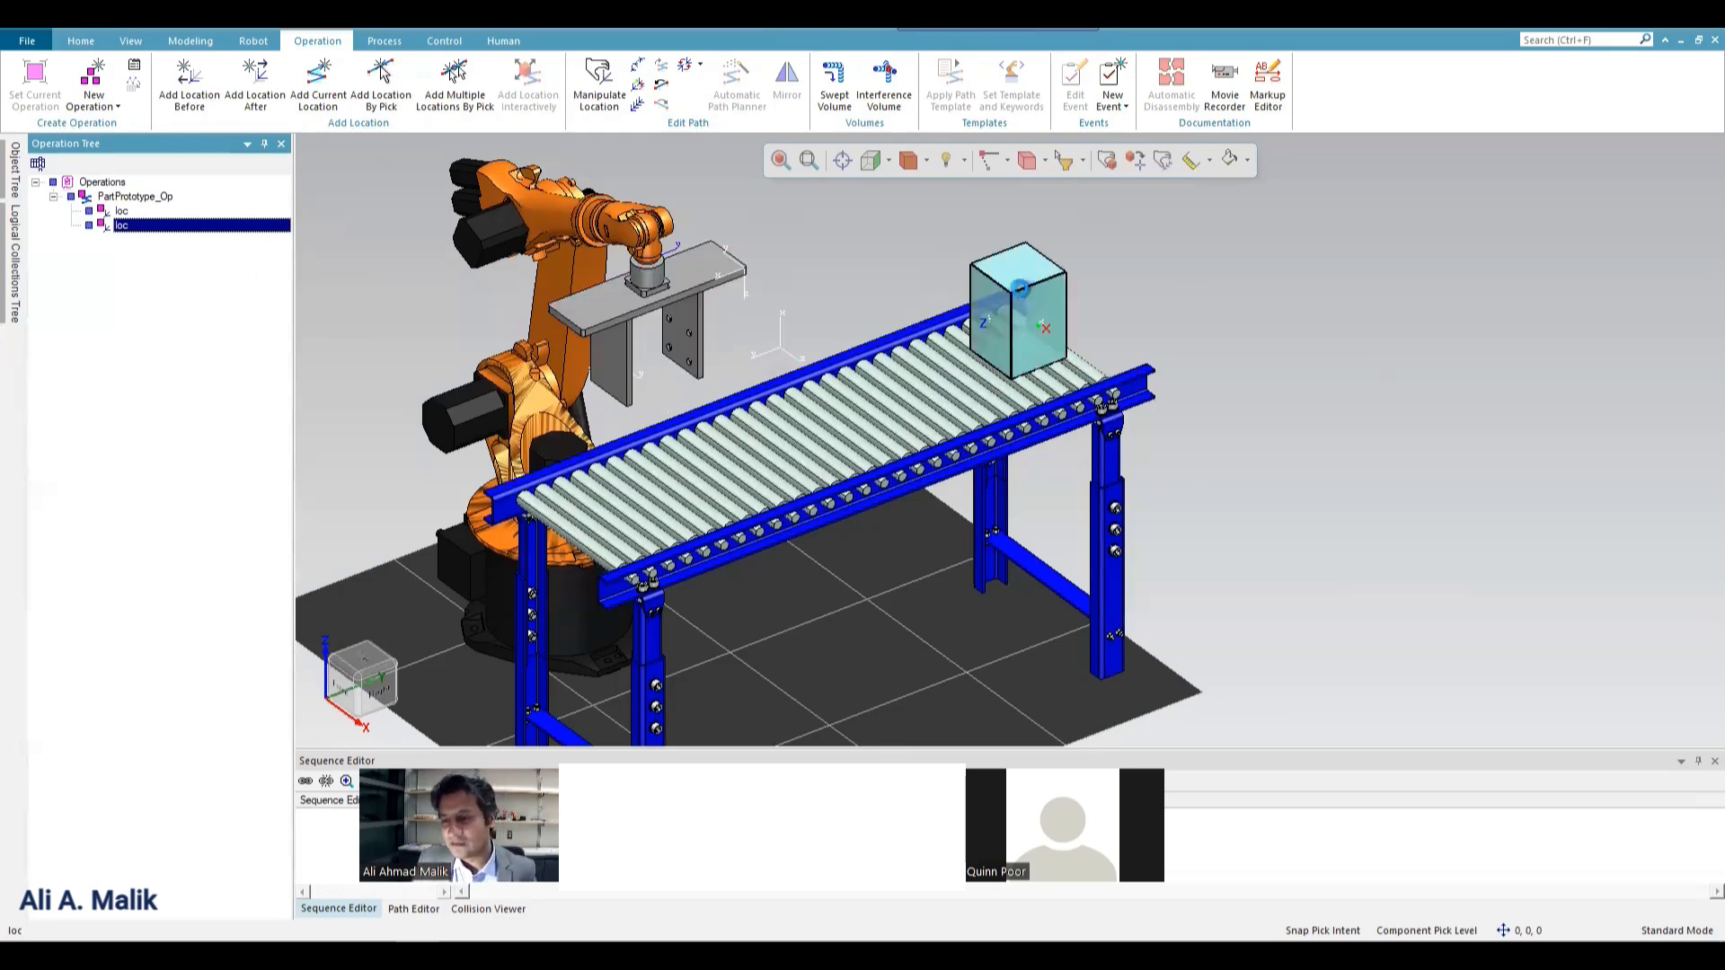
left_click(1019, 289)
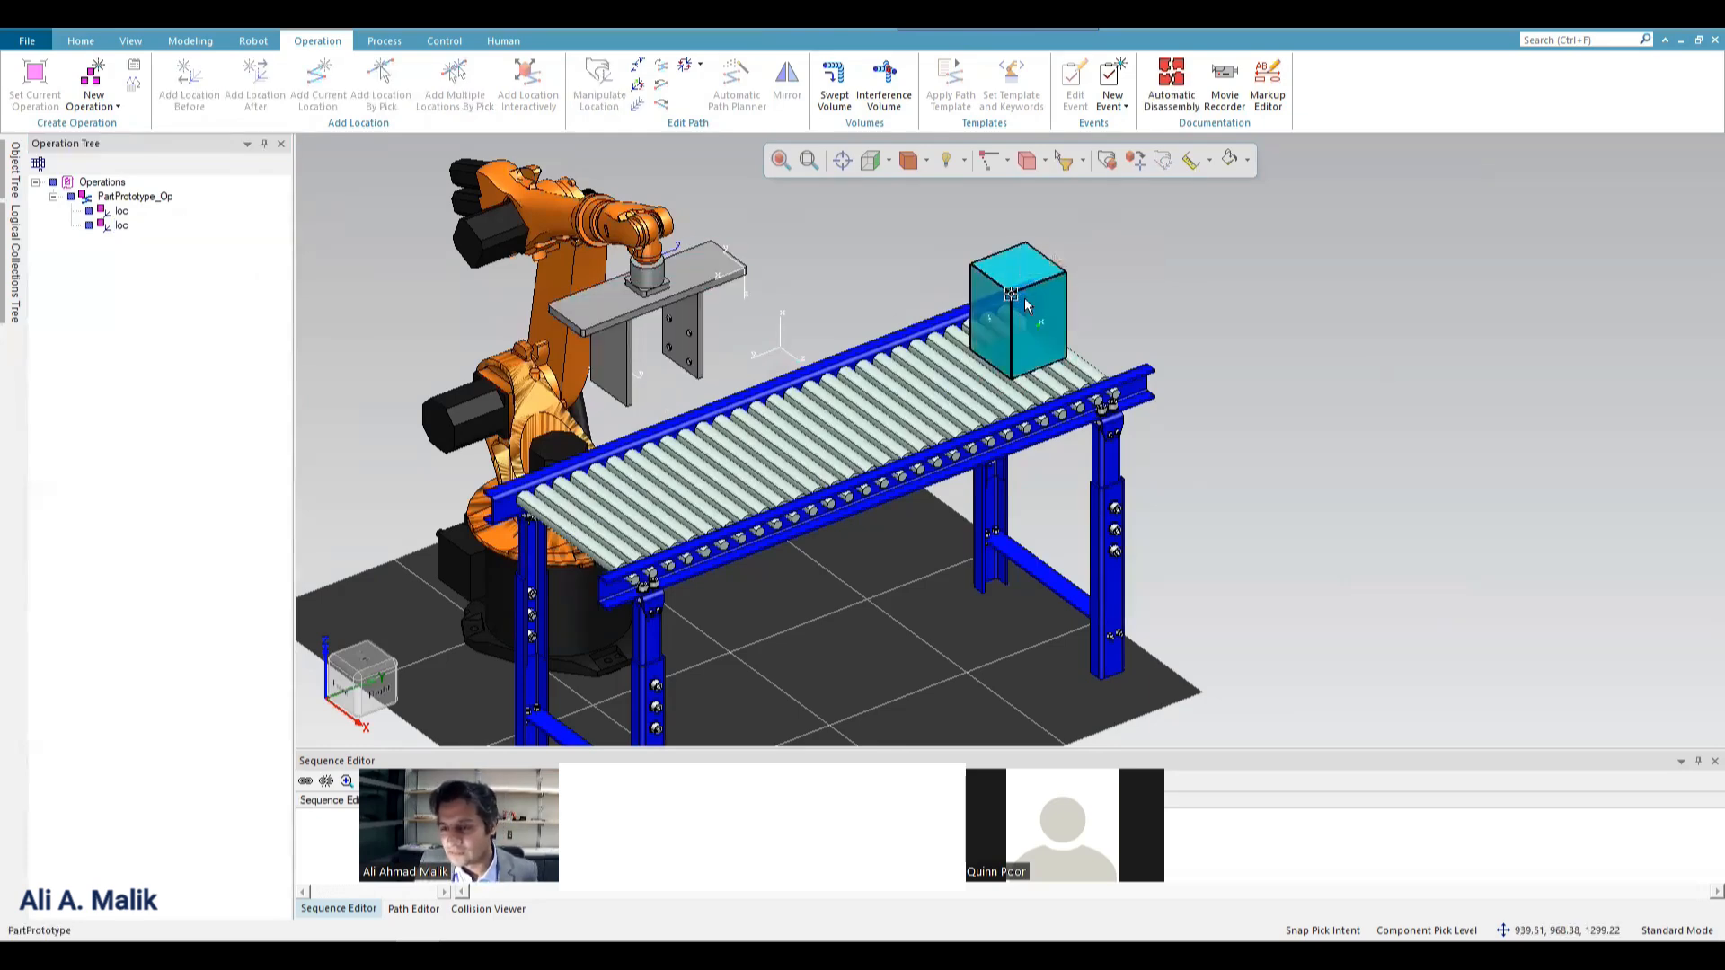
left_click(121, 212)
left_click(123, 227)
left_click(119, 197)
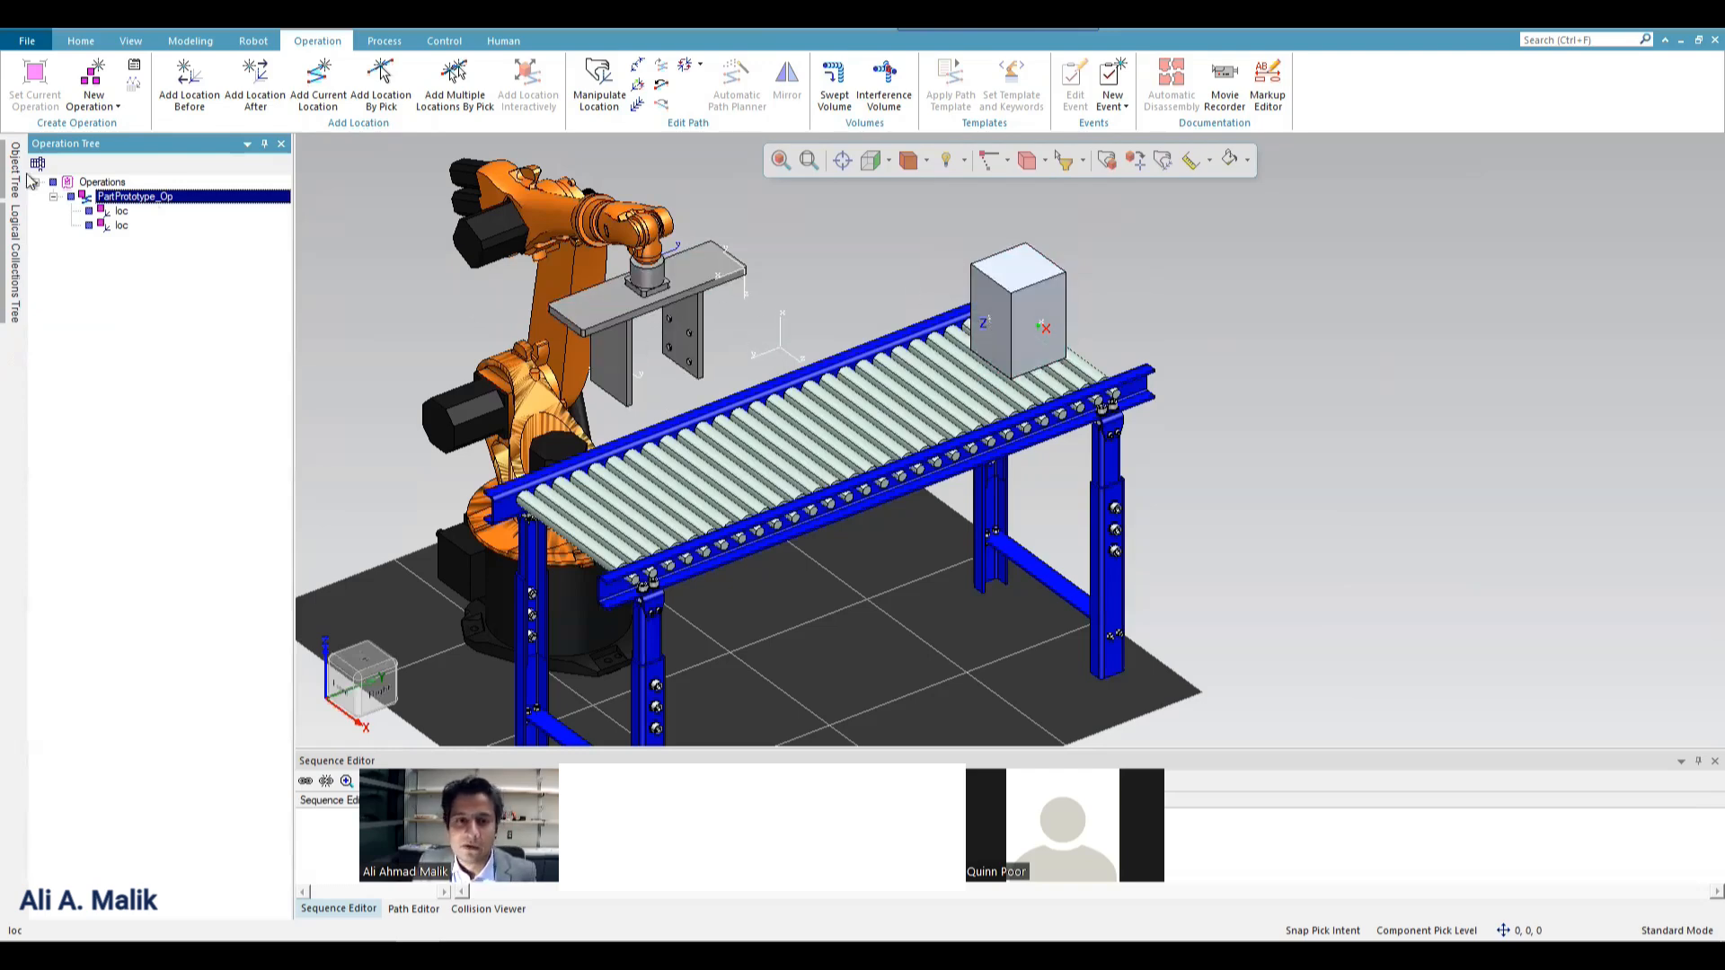
Create a second object flow operation for the box from its current location to an end point on the conveyor near the robot.
left_click(93, 101)
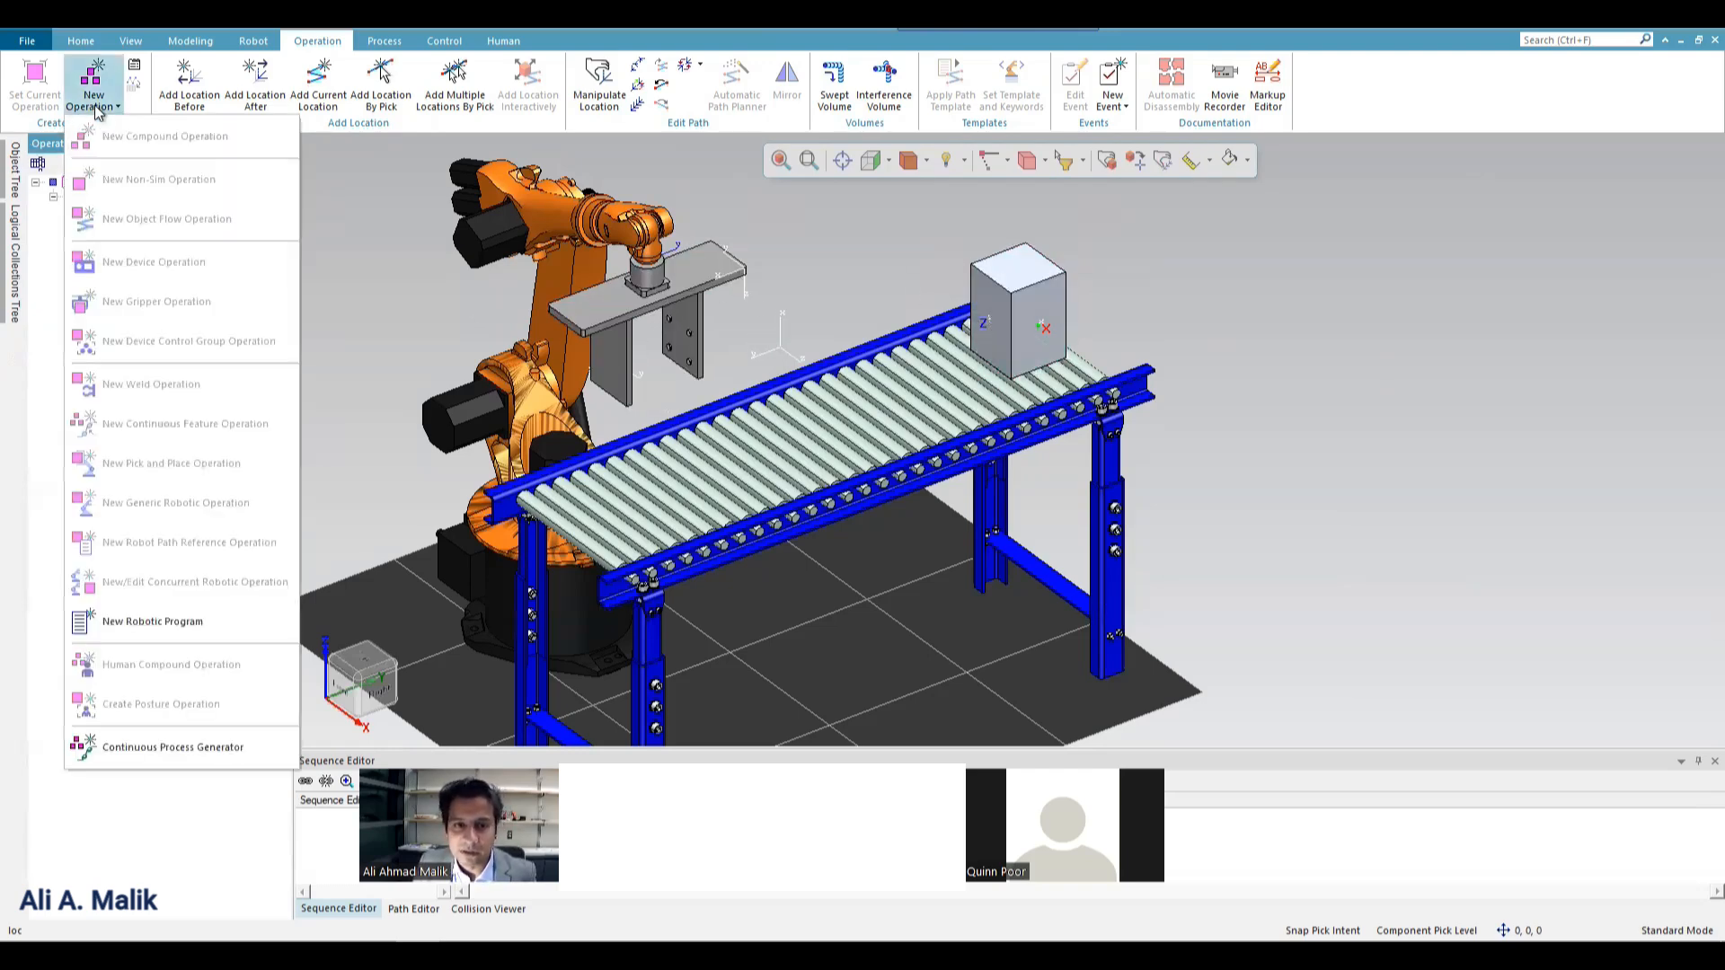
left_click(1016, 300)
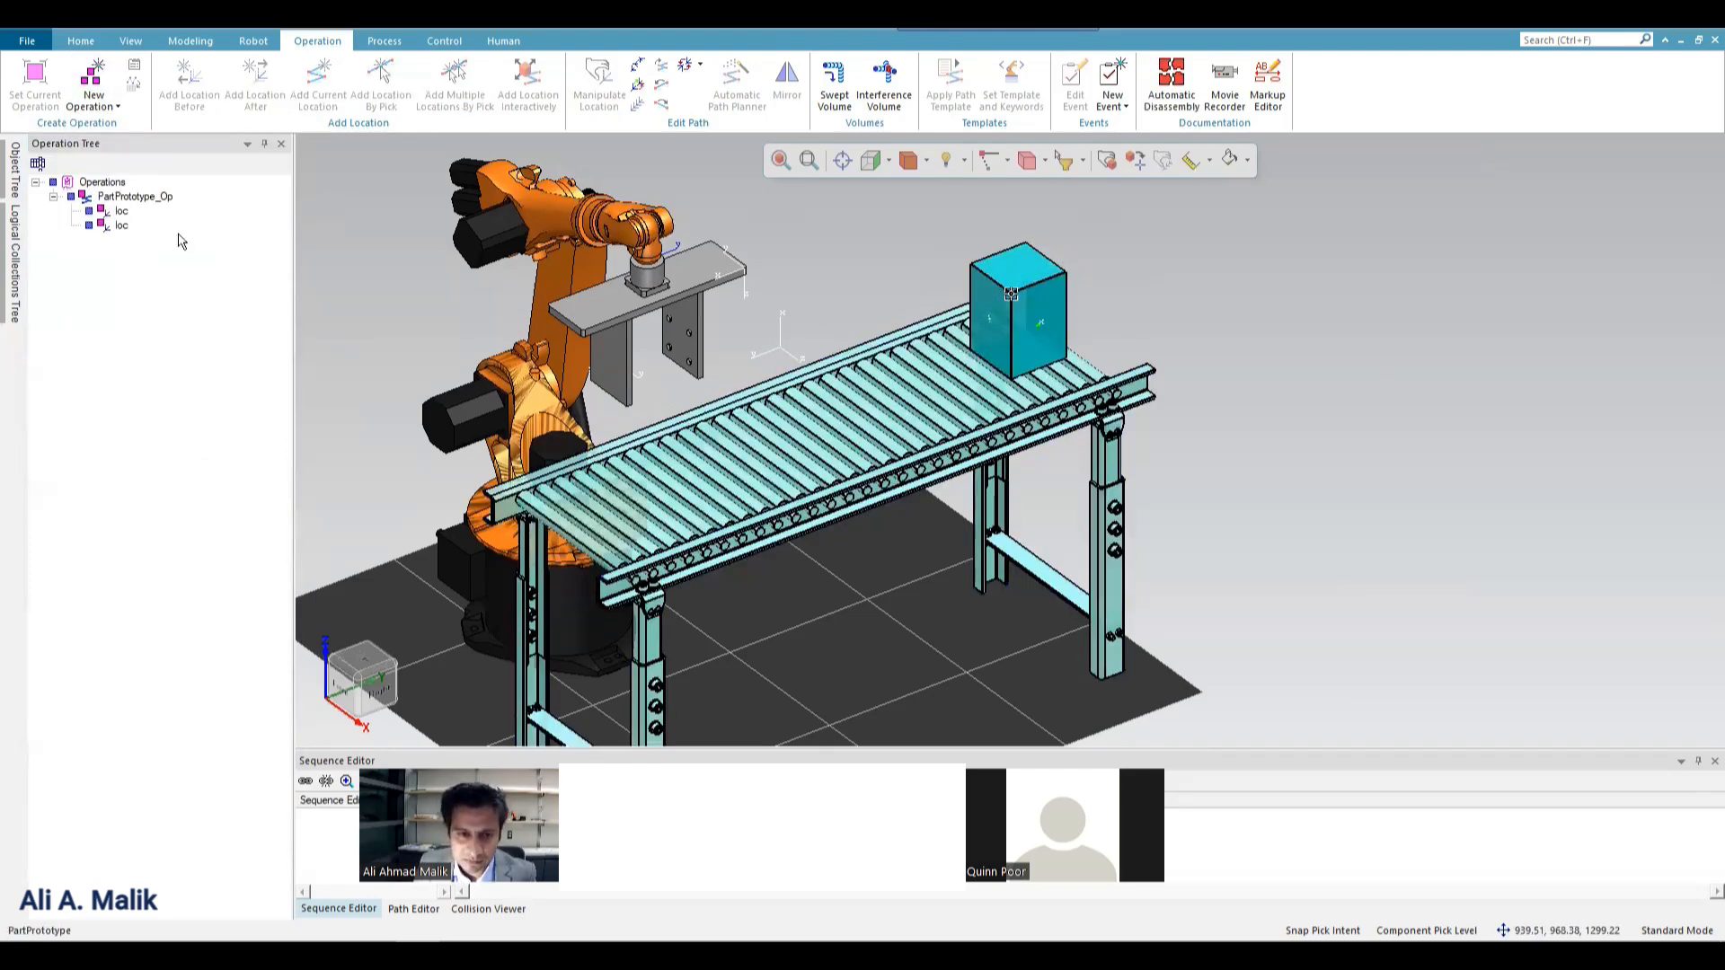
left_click(94, 101)
left_click(162, 225)
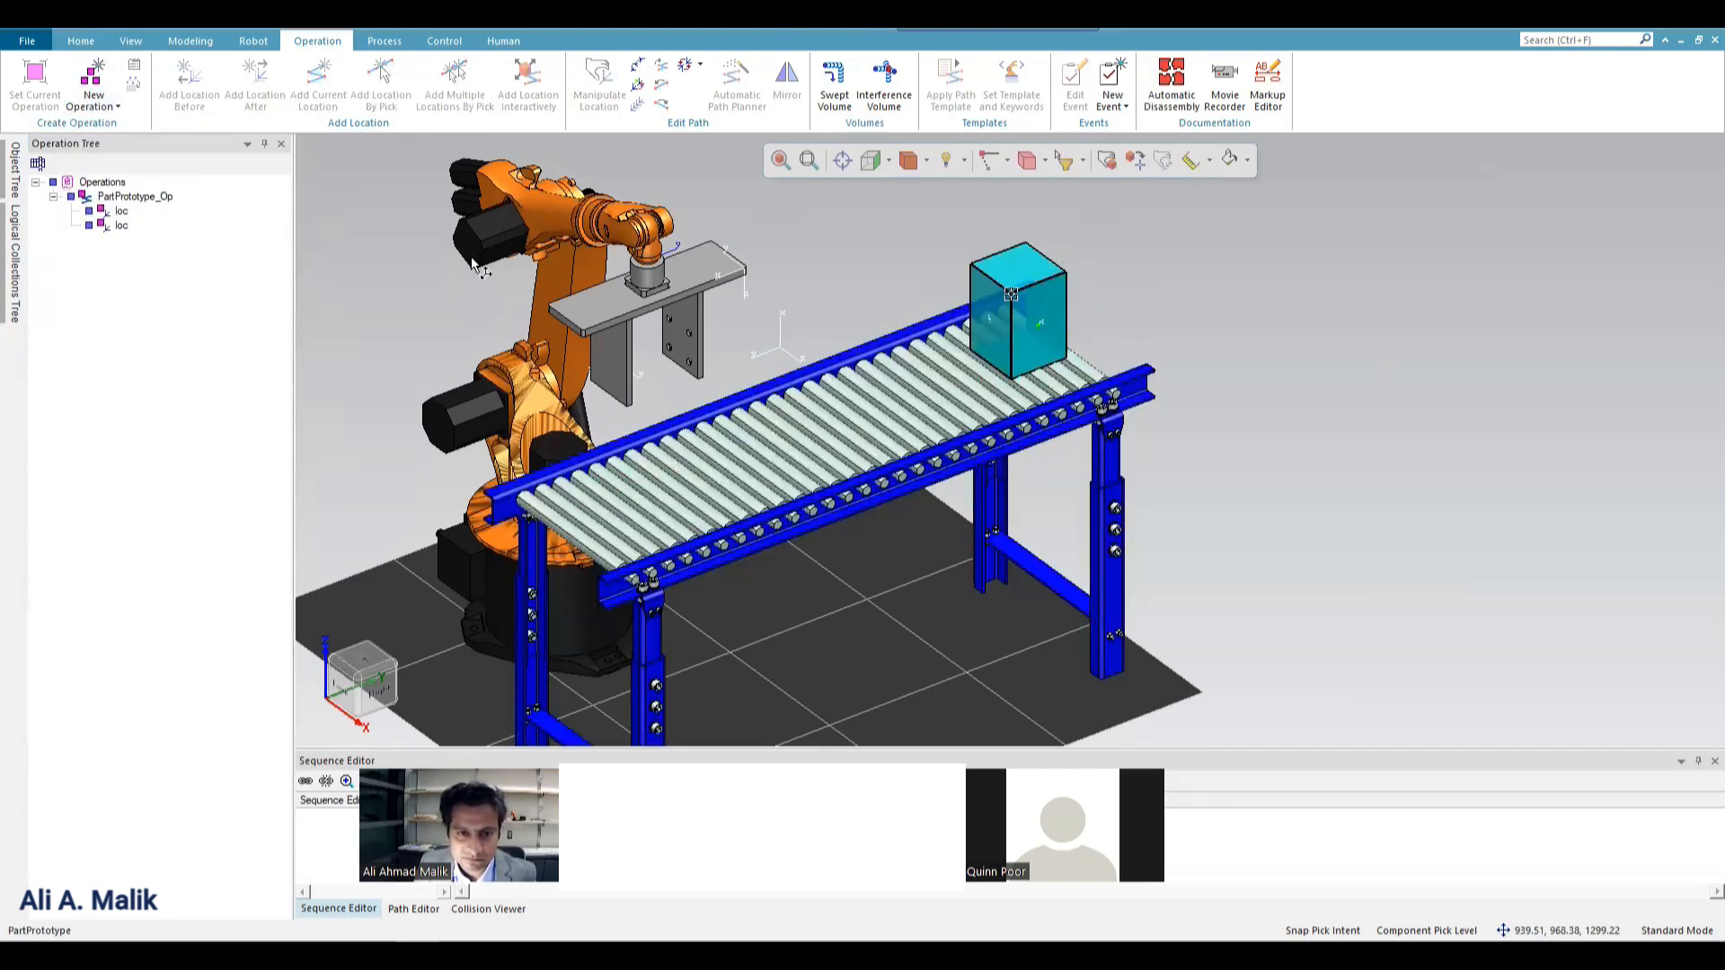
left_click(679, 462)
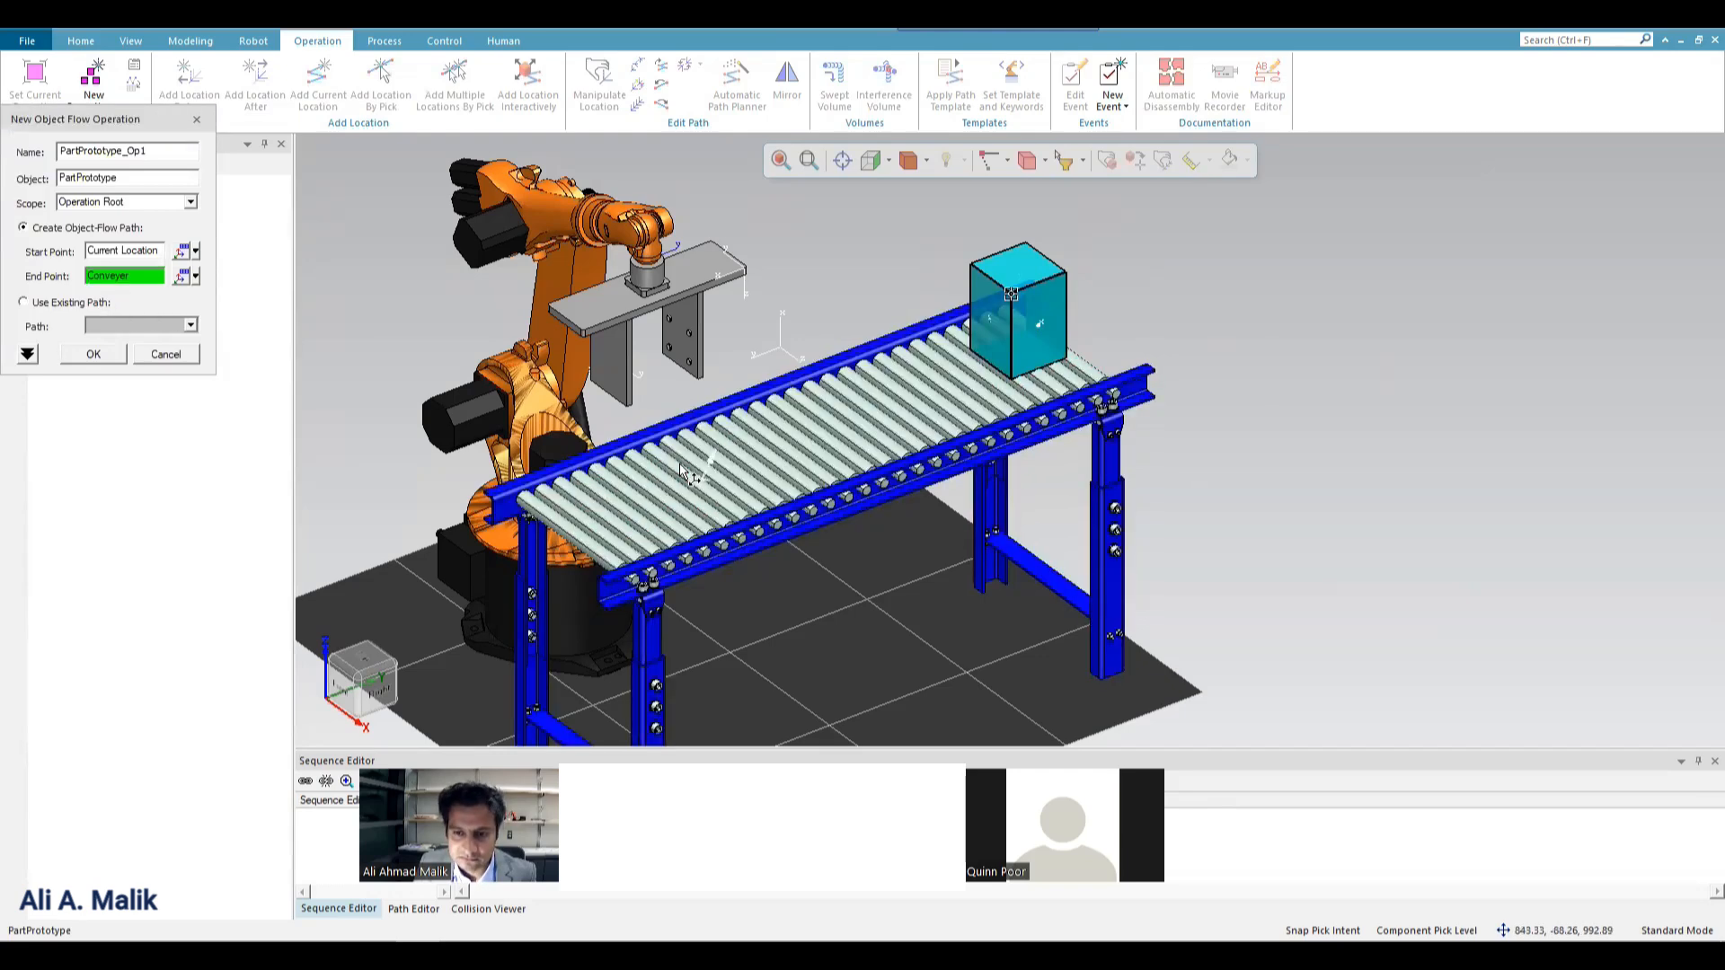
left_click(87, 357)
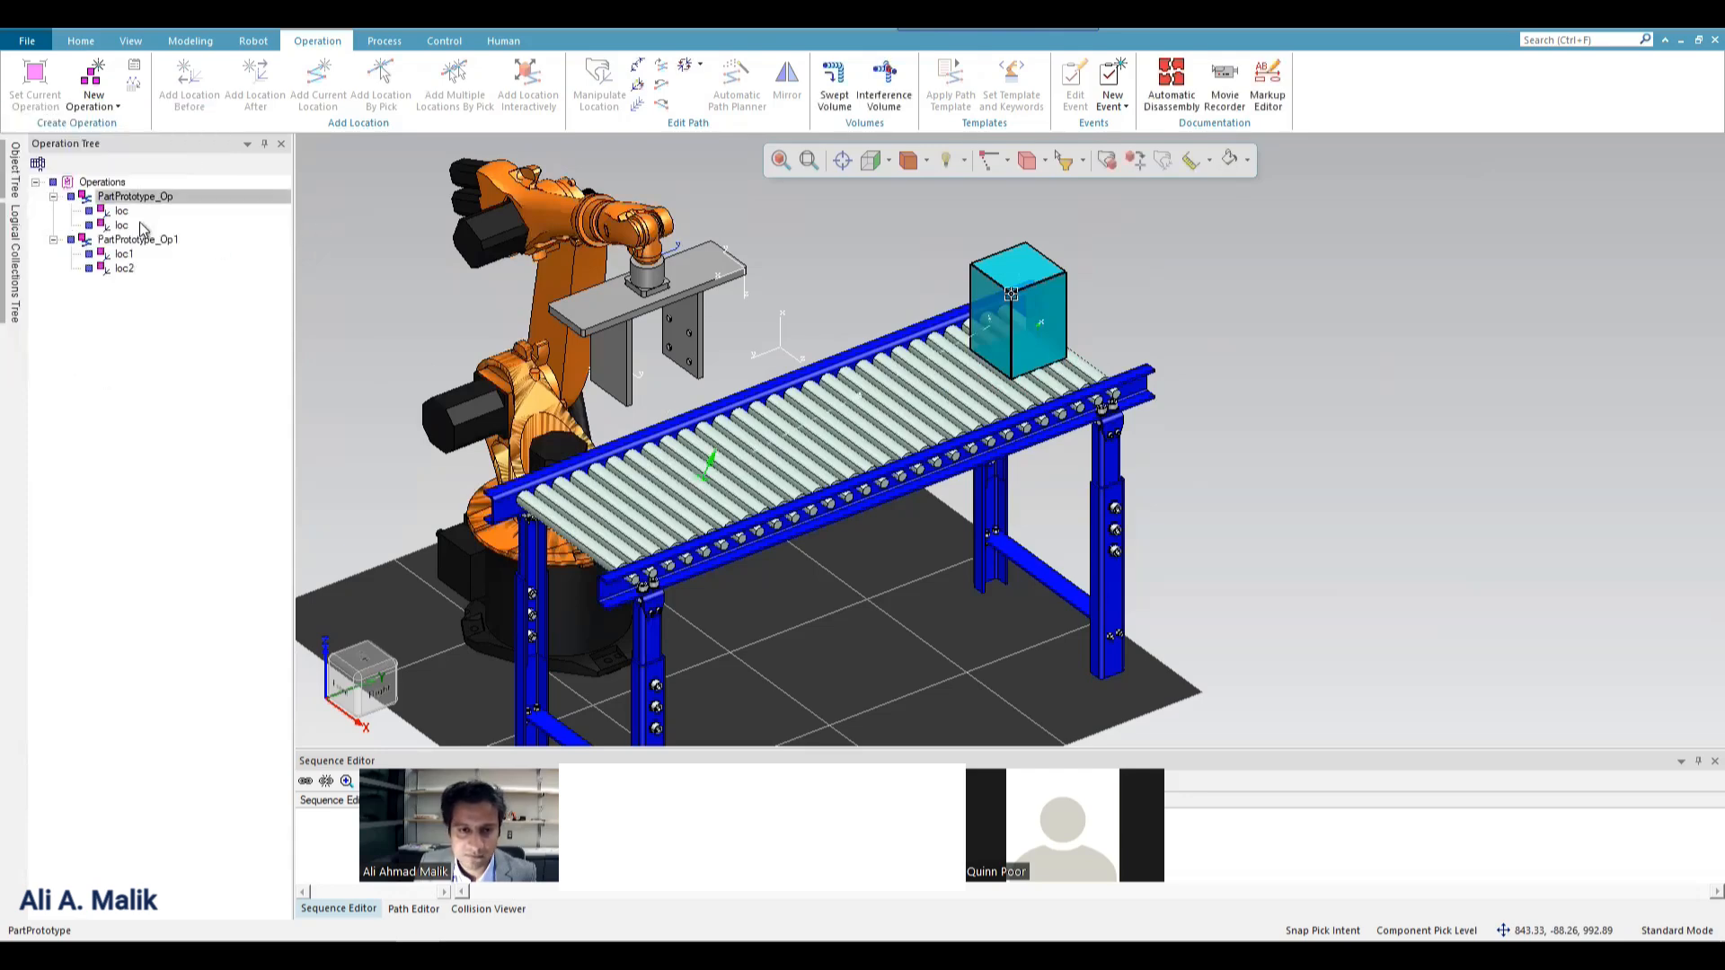
Rename the first object flow operation to RESET and the second to Box flow.
left_click(150, 196)
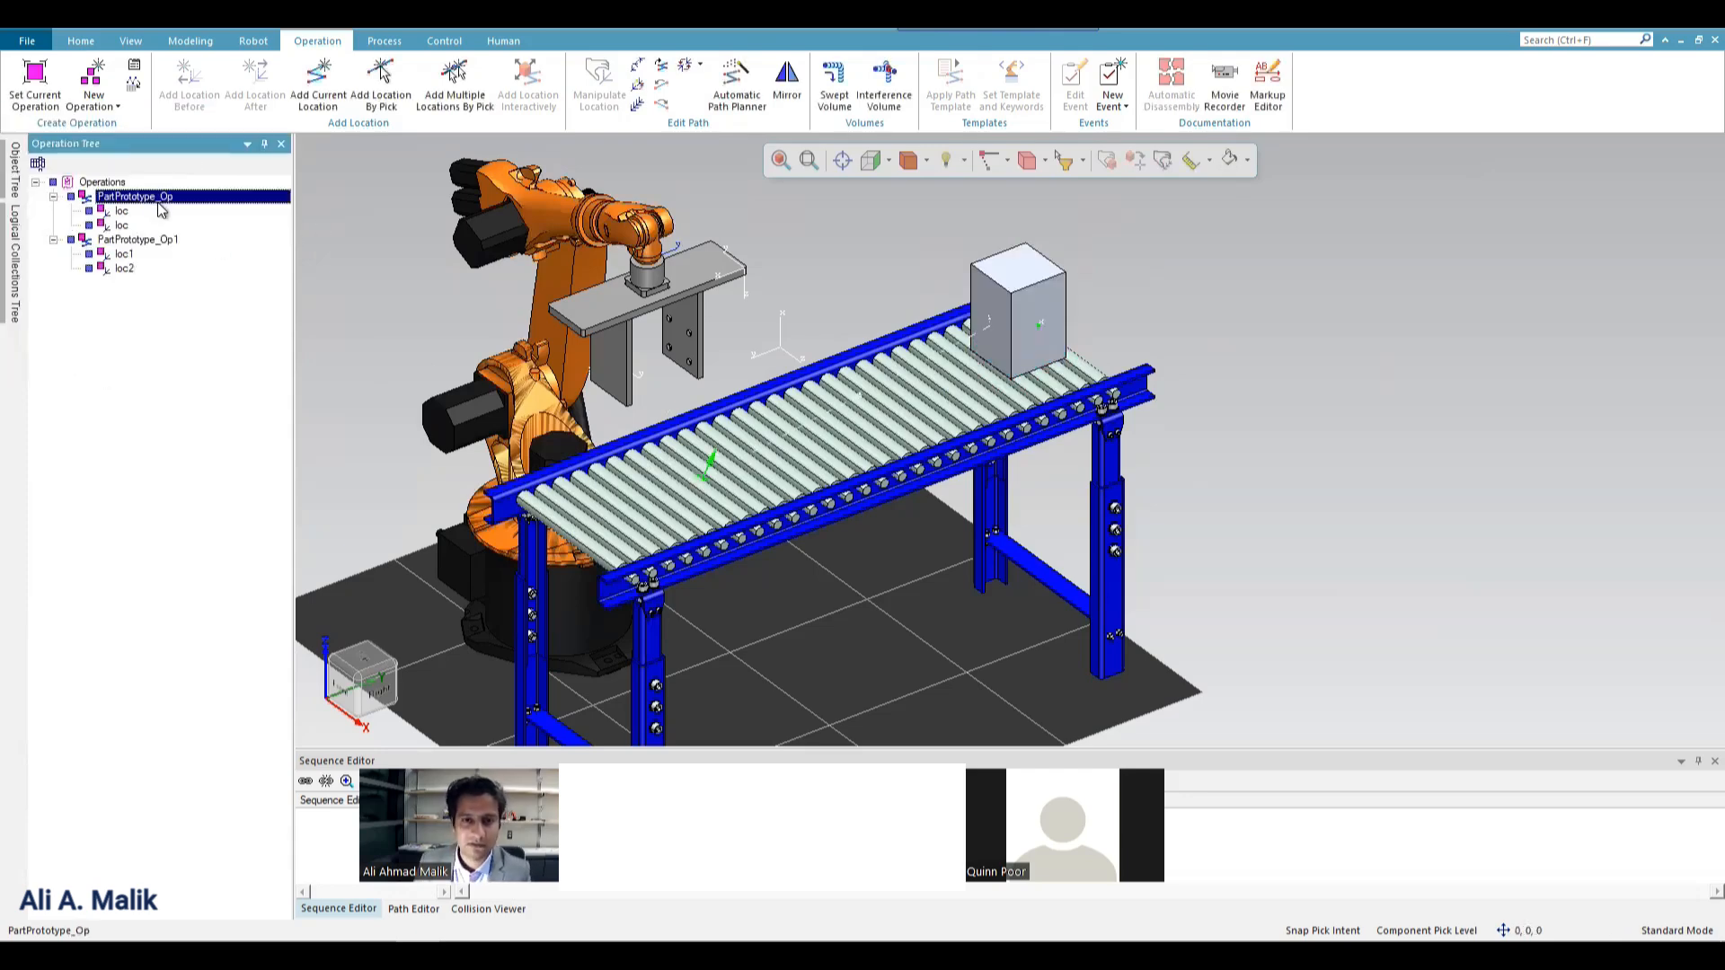
key("F2")
type("RESET")
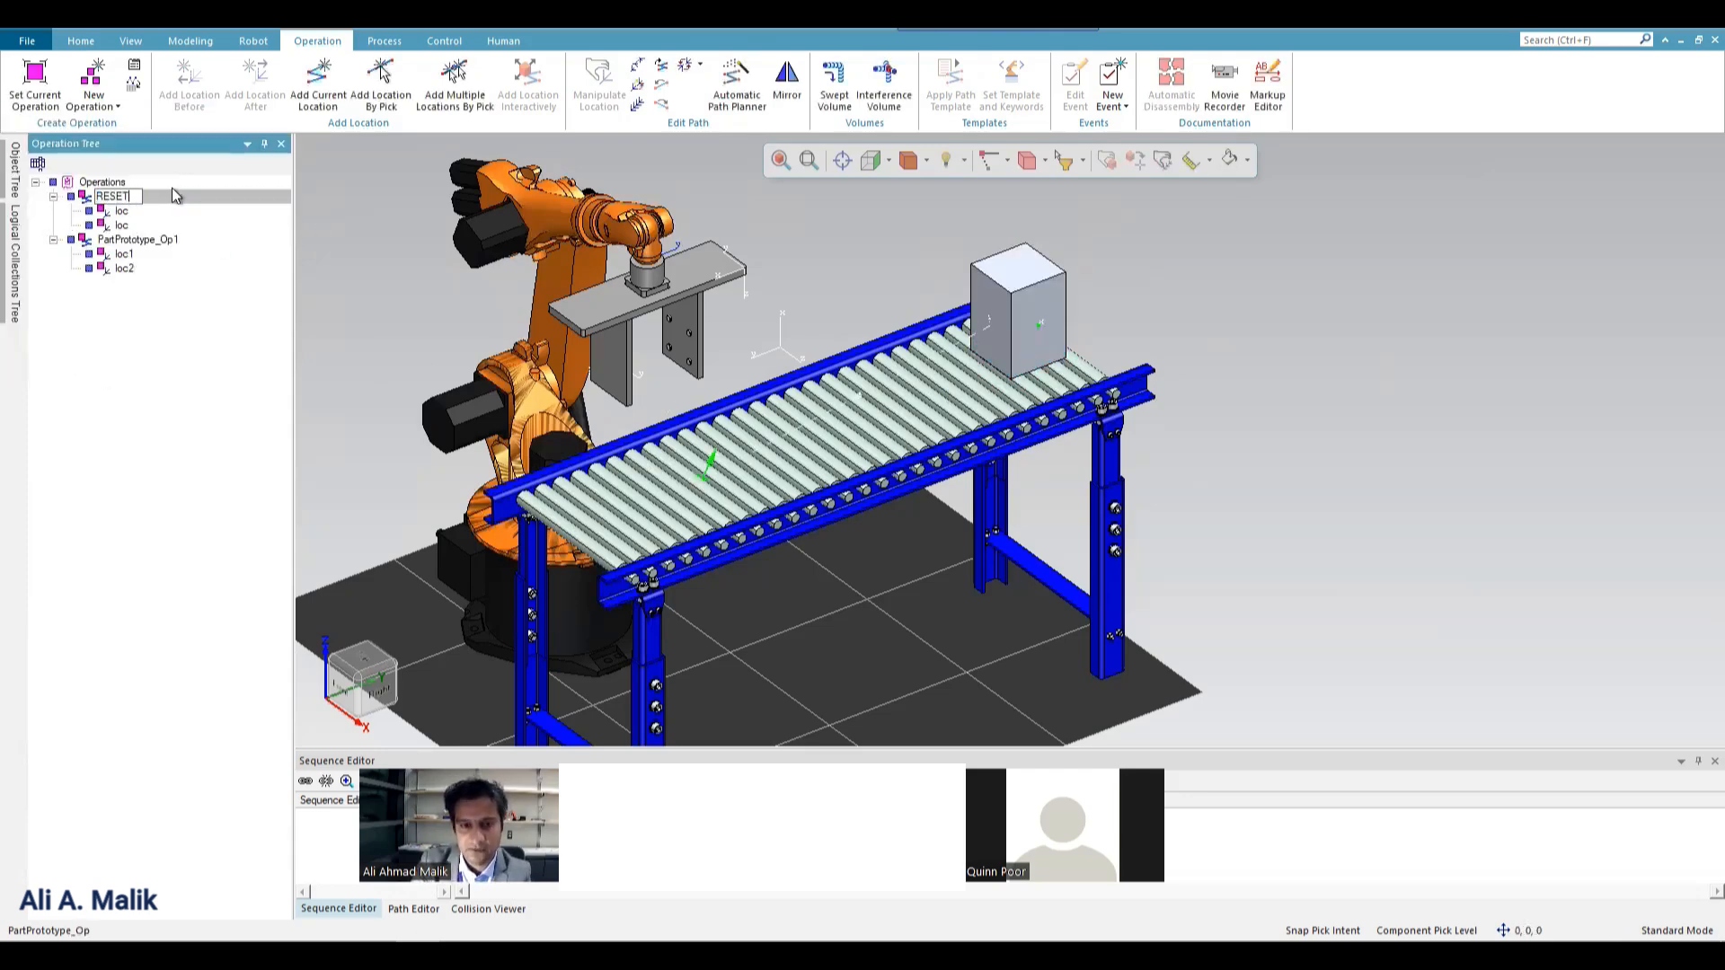
left_click(158, 239)
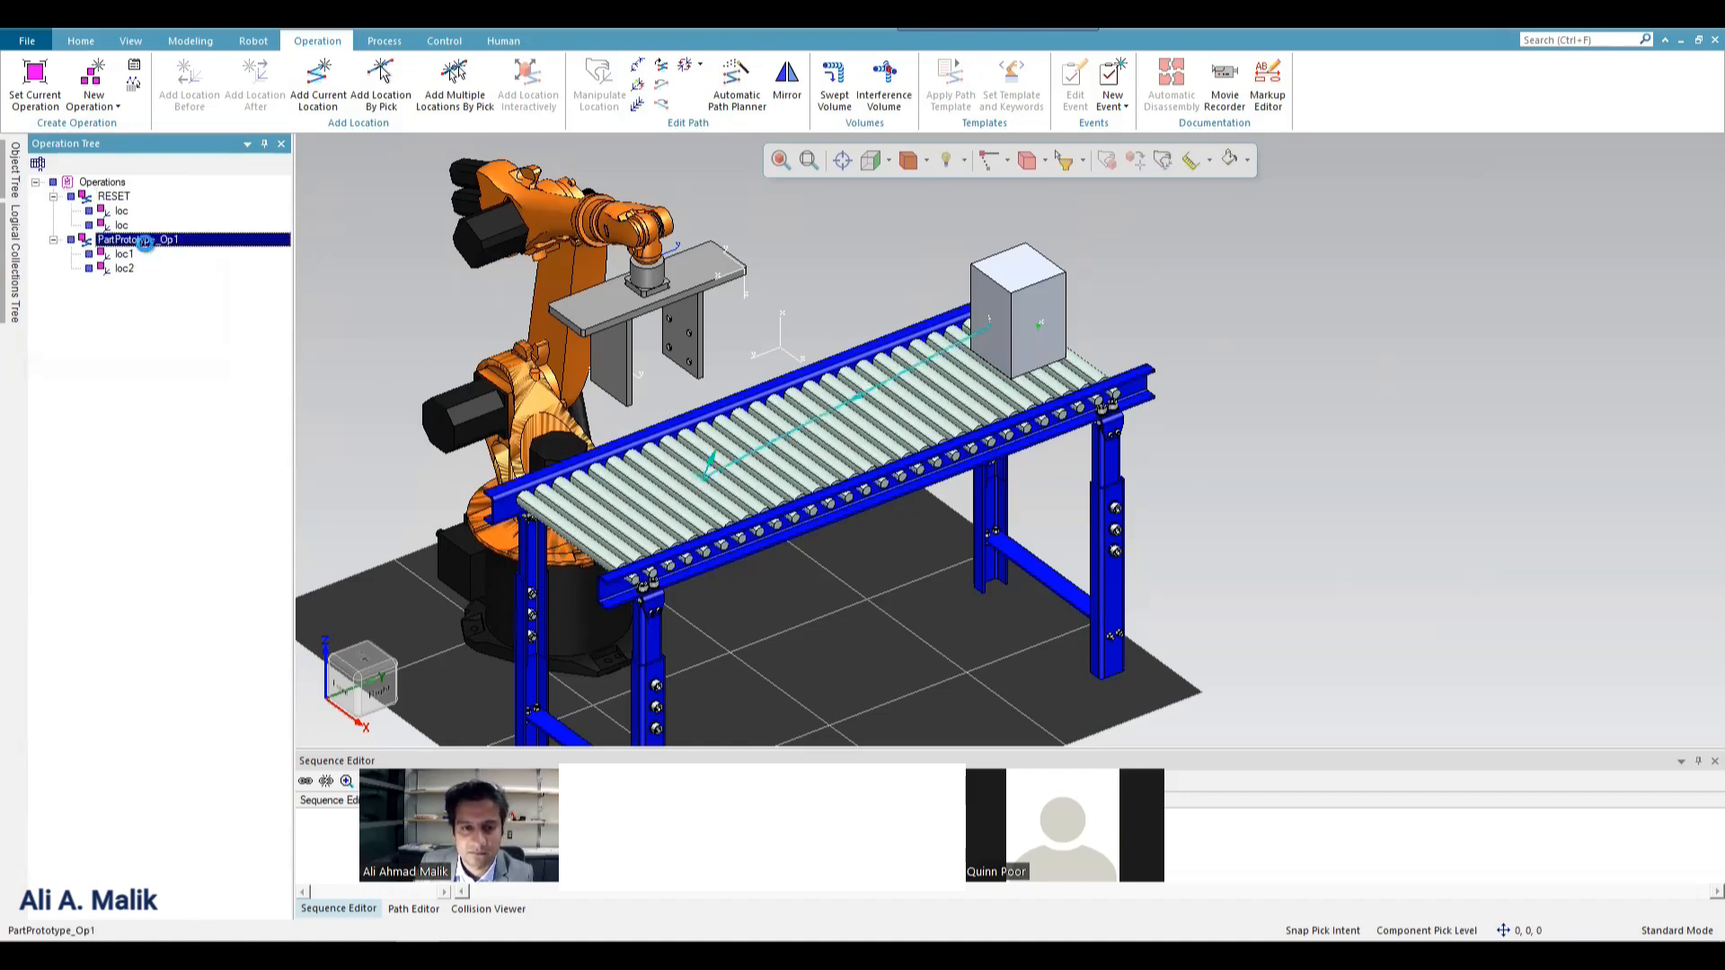
key("F2")
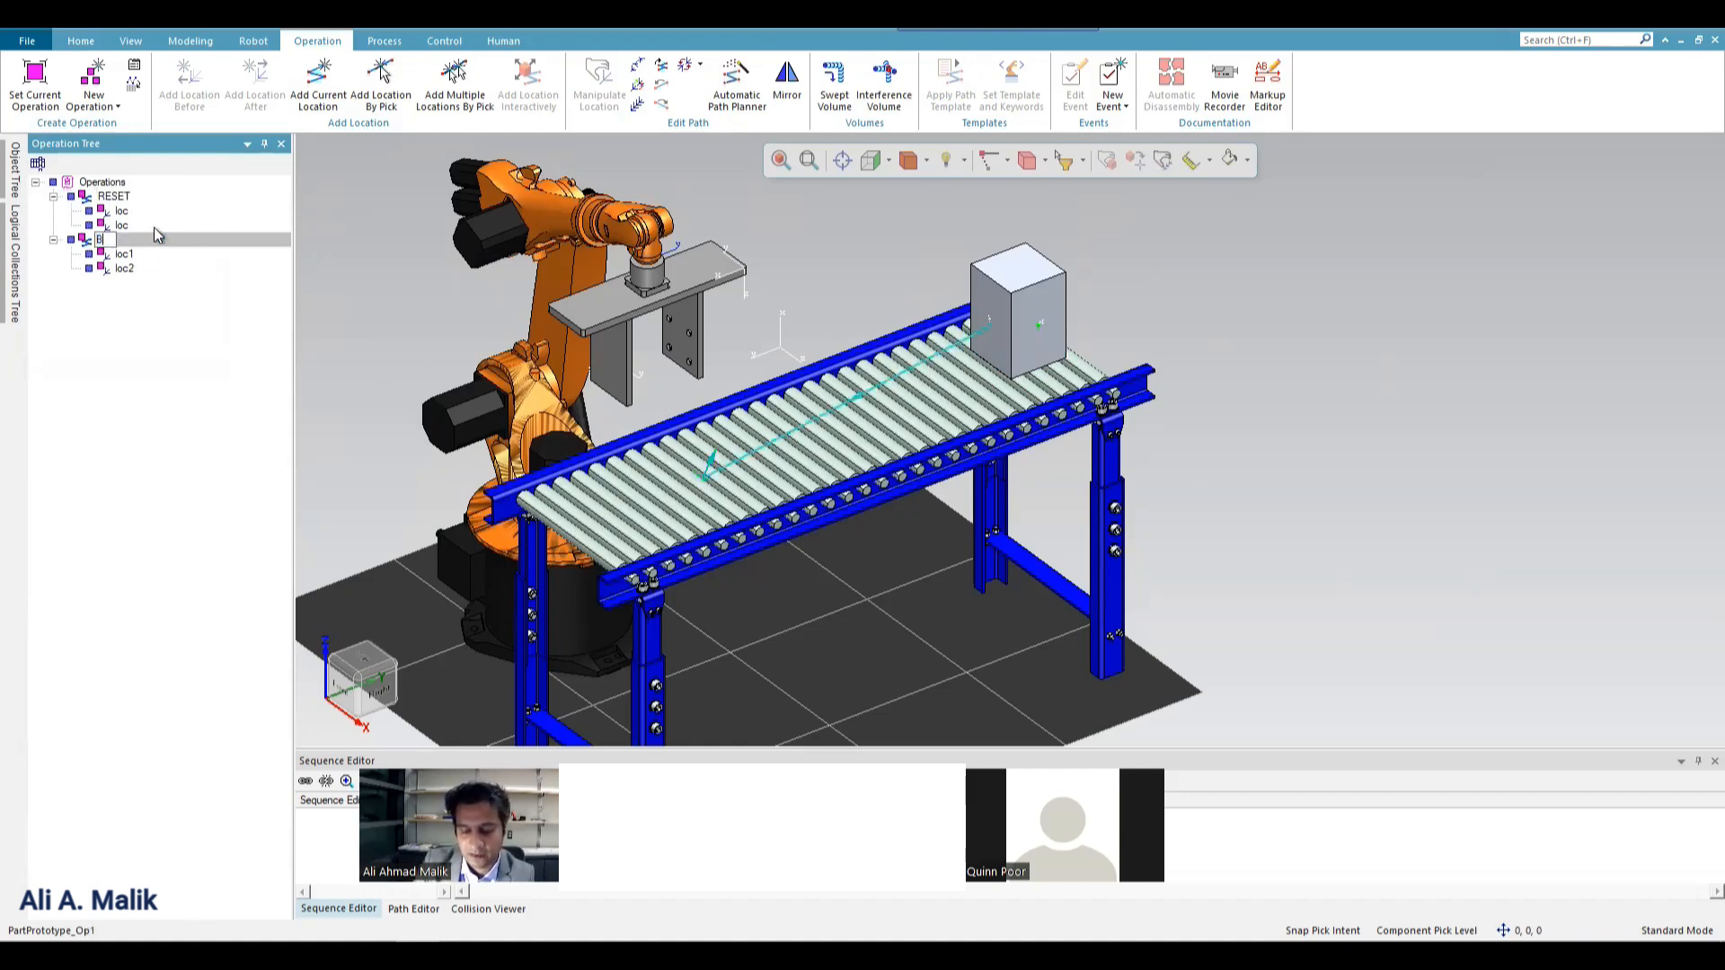
type("Box flow")
key("Return")
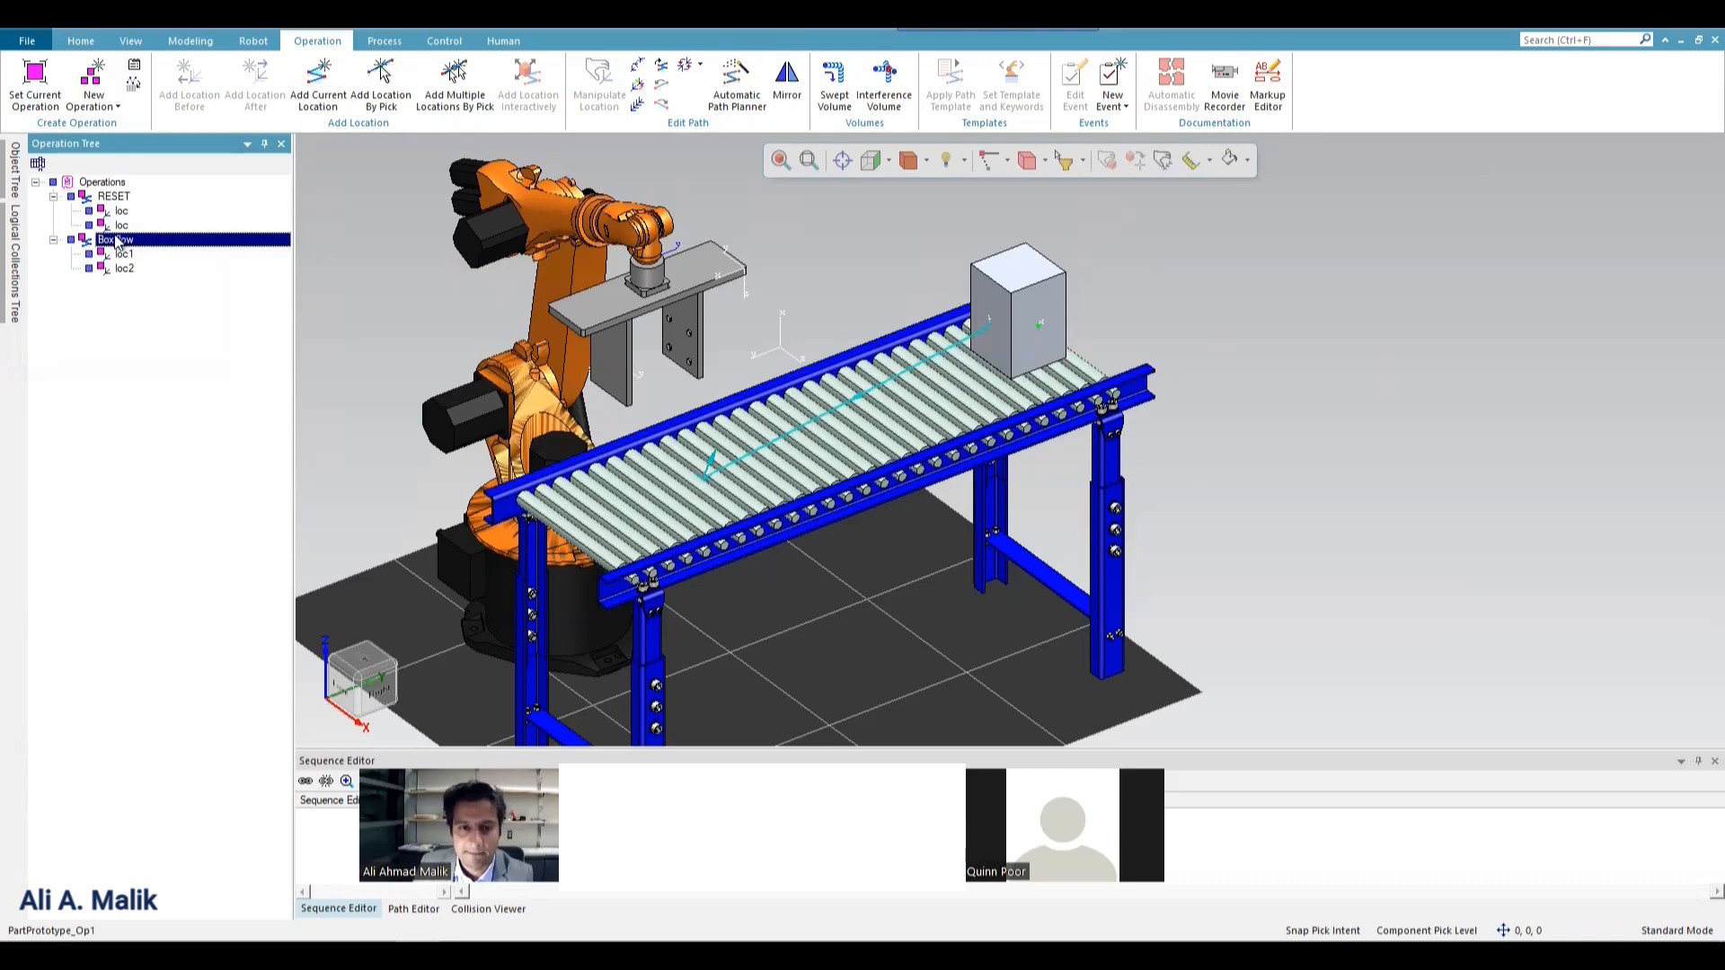
Set Box flow as the current operation and play its simulation, returning it to the start.
right_click(116, 240)
left_click(171, 240)
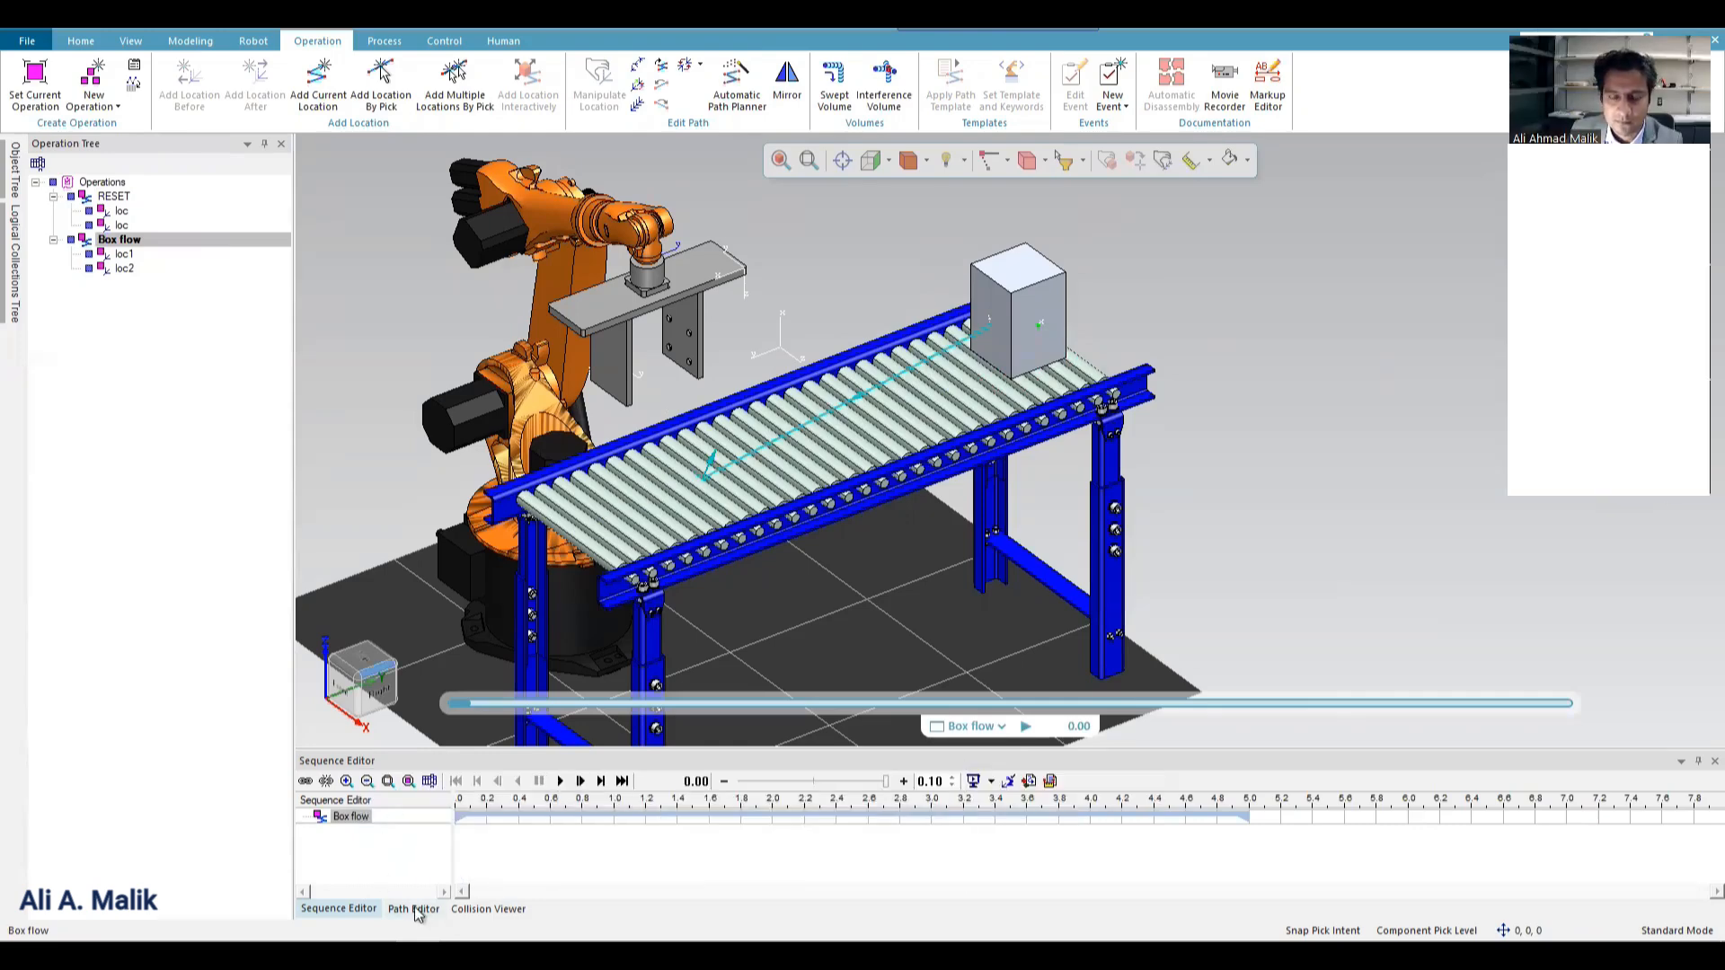
left_click(560, 781)
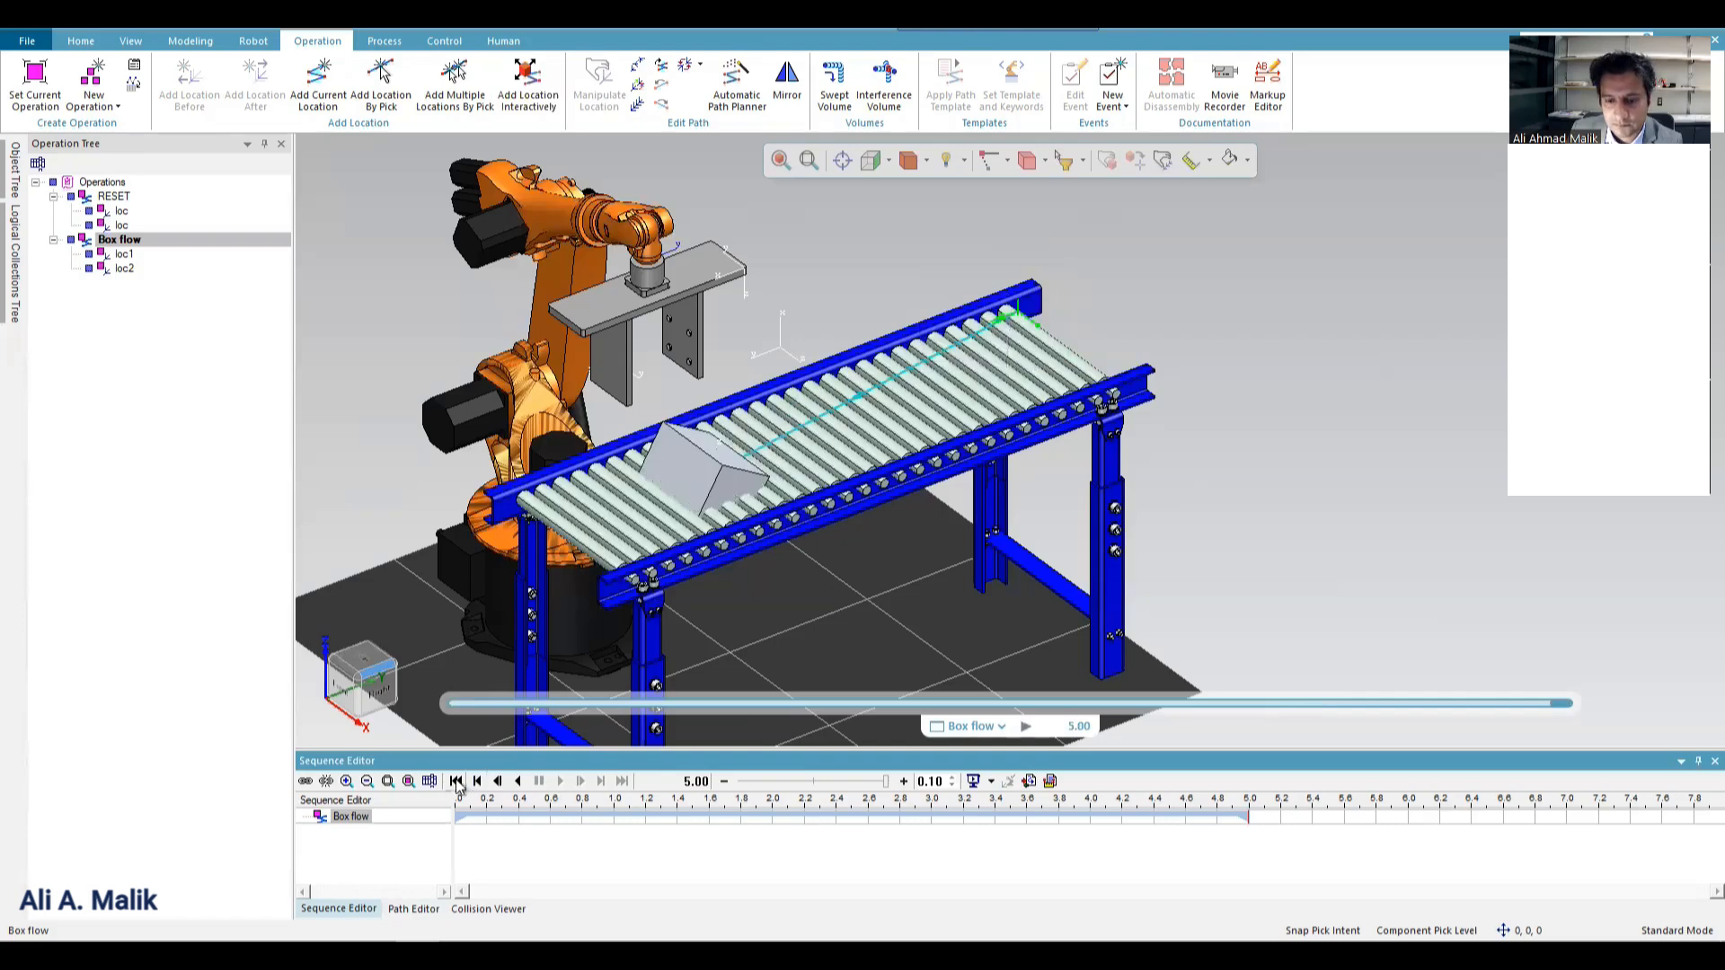
left_click(457, 781)
Load the Box flow operation with its locations into the Path Editor.
left_click(413, 909)
left_click(305, 782)
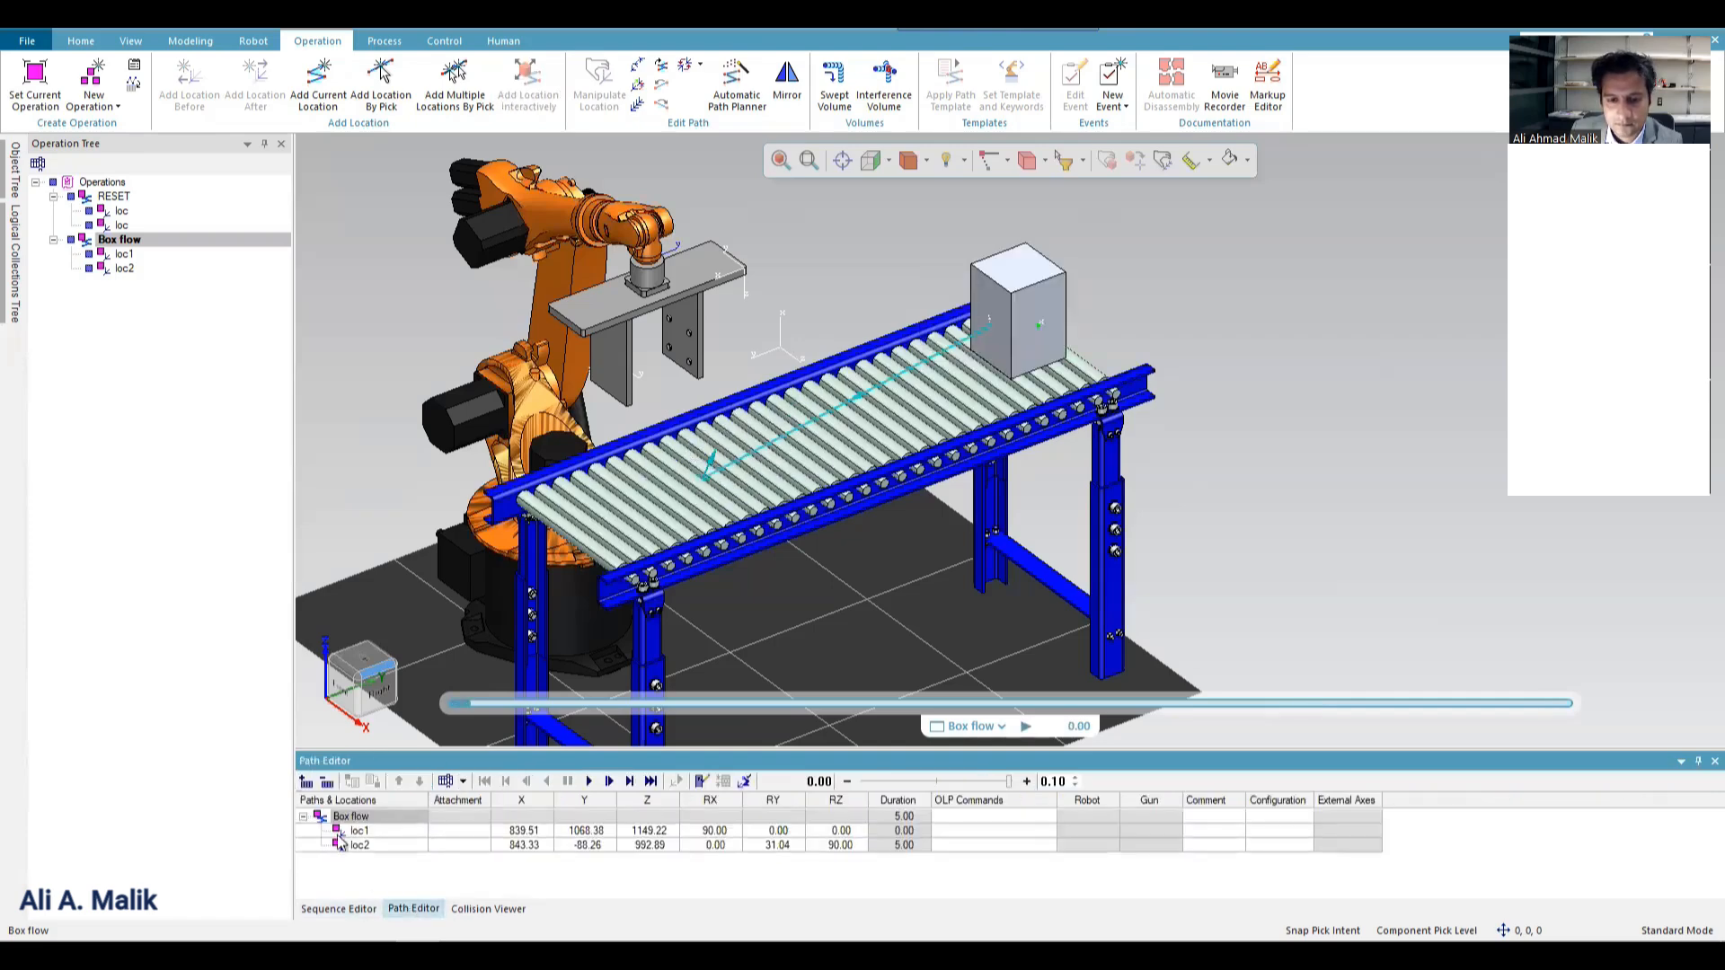
right_click(357, 834)
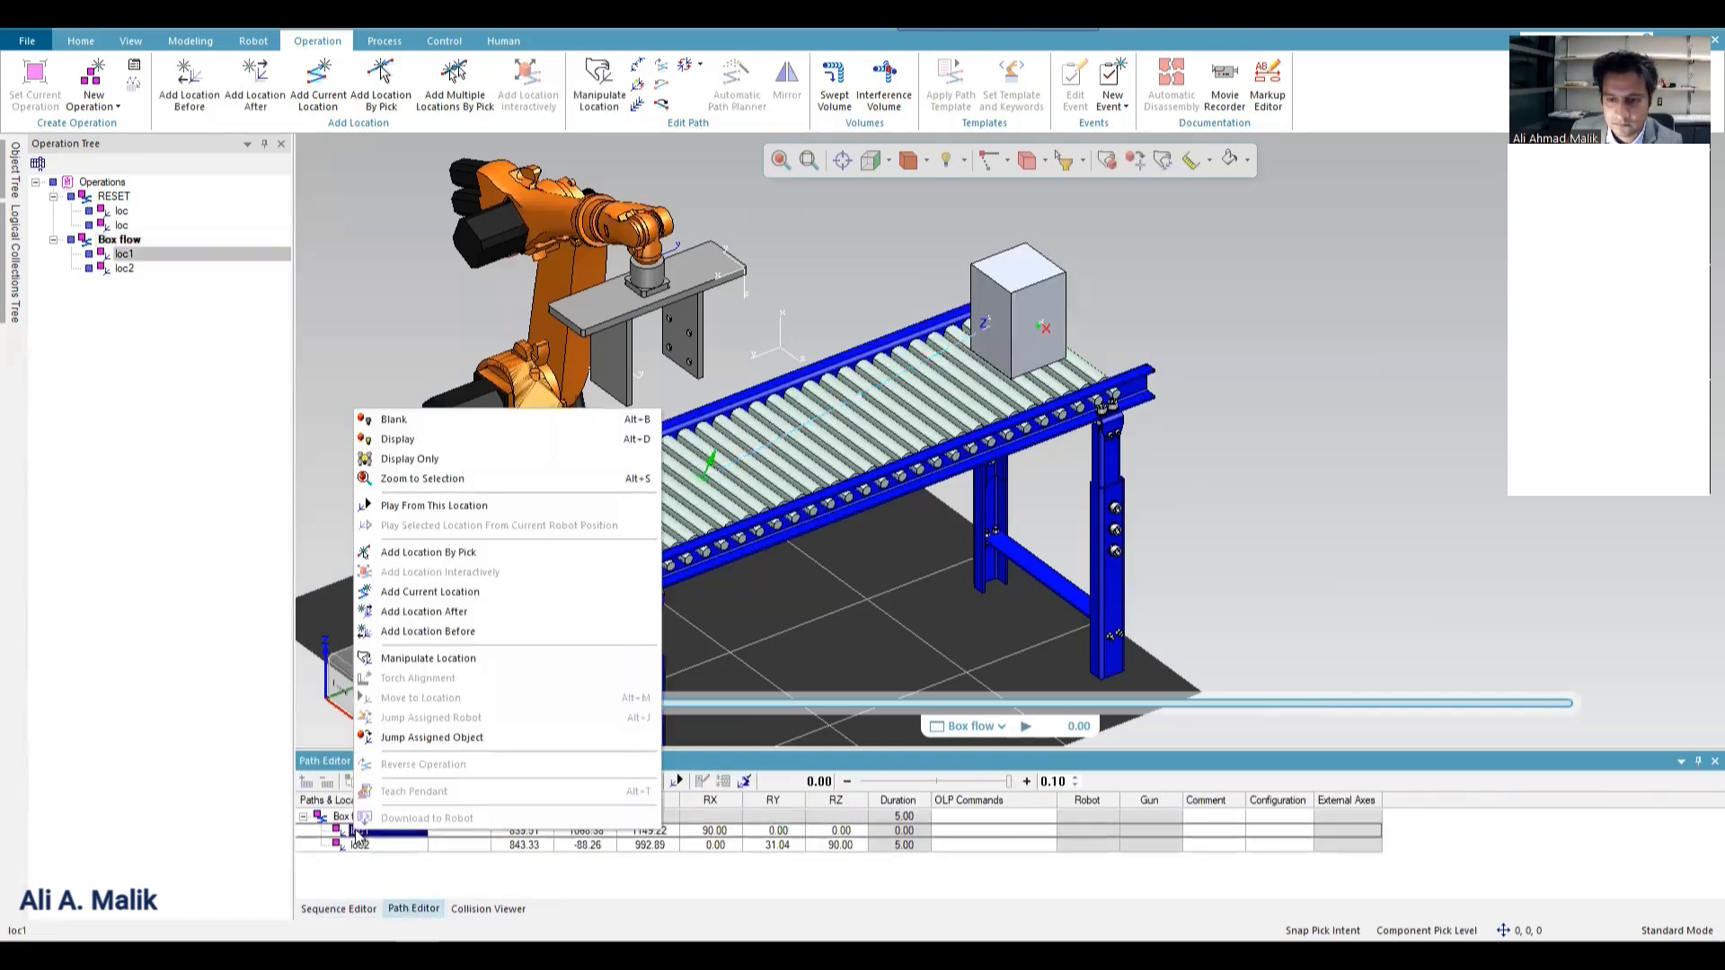
left_click(445, 658)
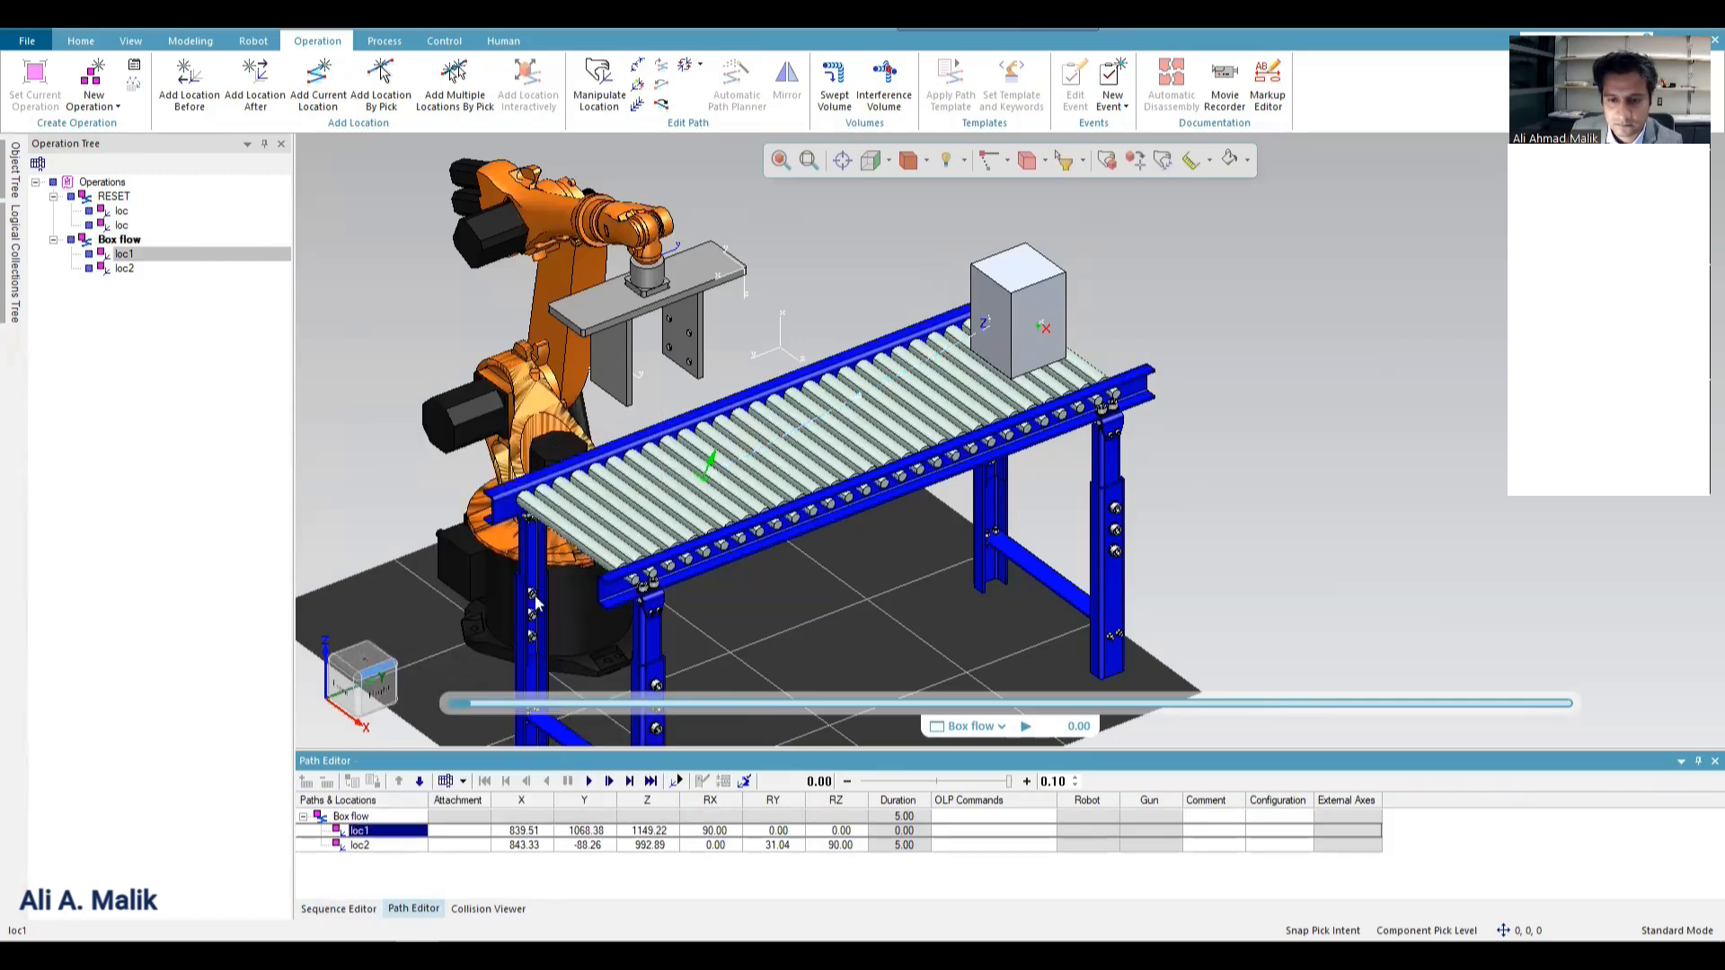
left_click(212, 342)
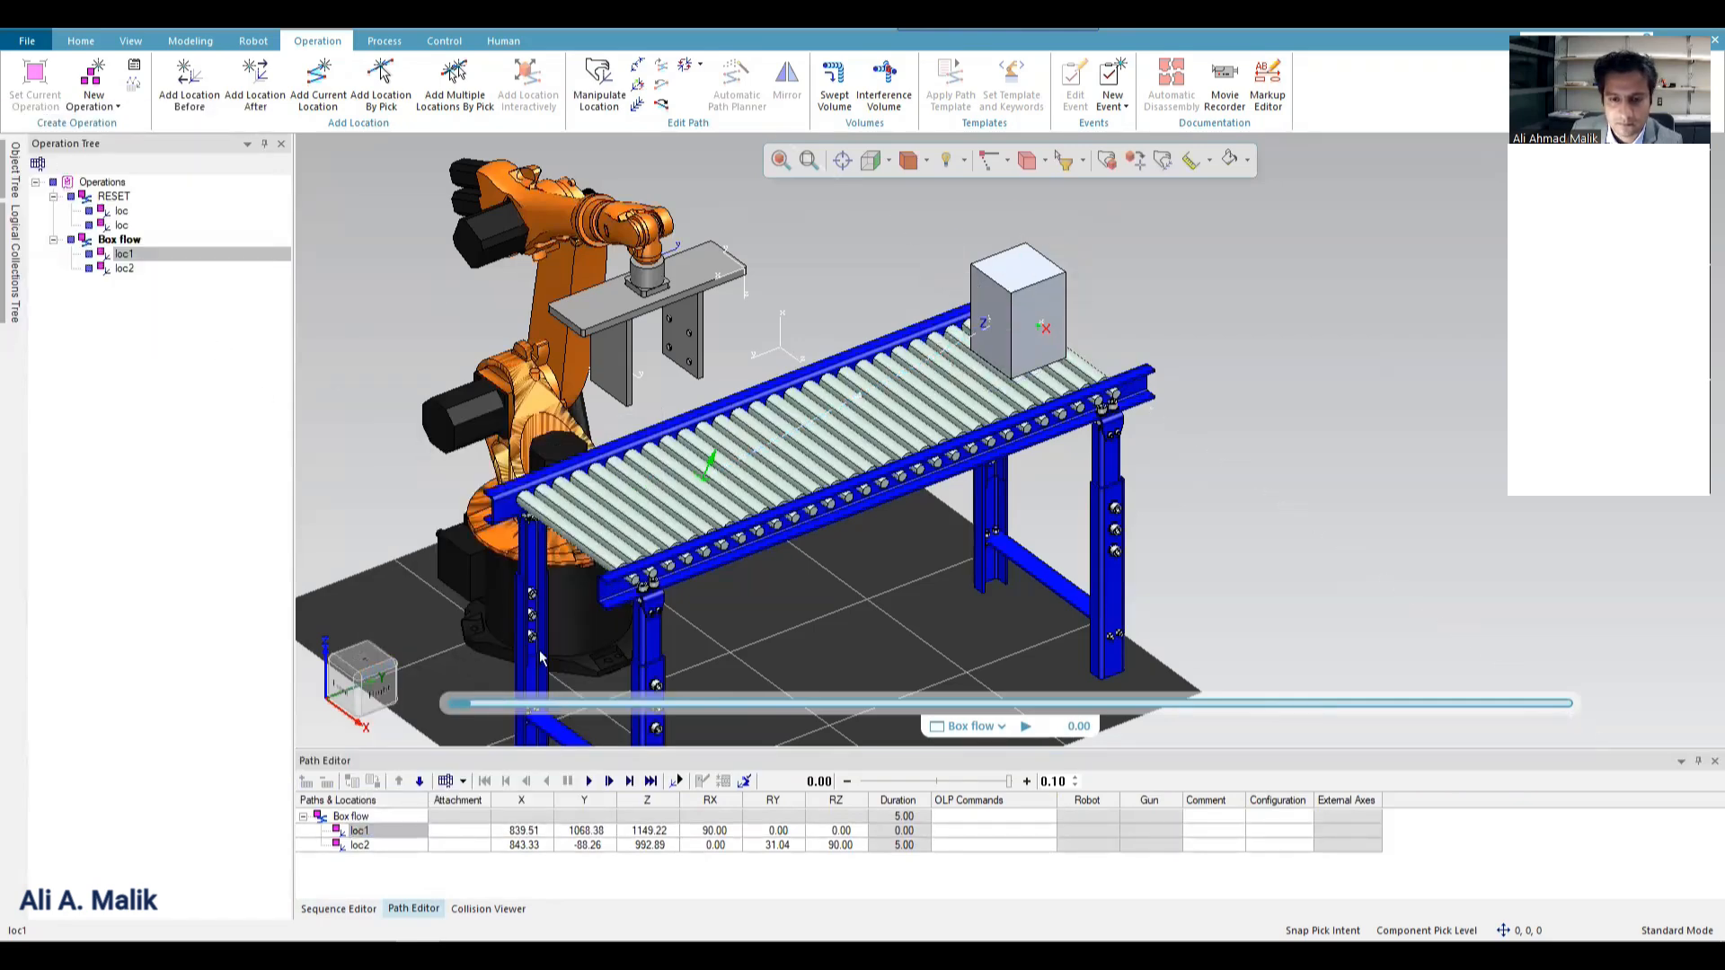
Add a location after loc1 in Box flow and move it about 1122 mm along the conveyor towards the robot.
right_click(360, 833)
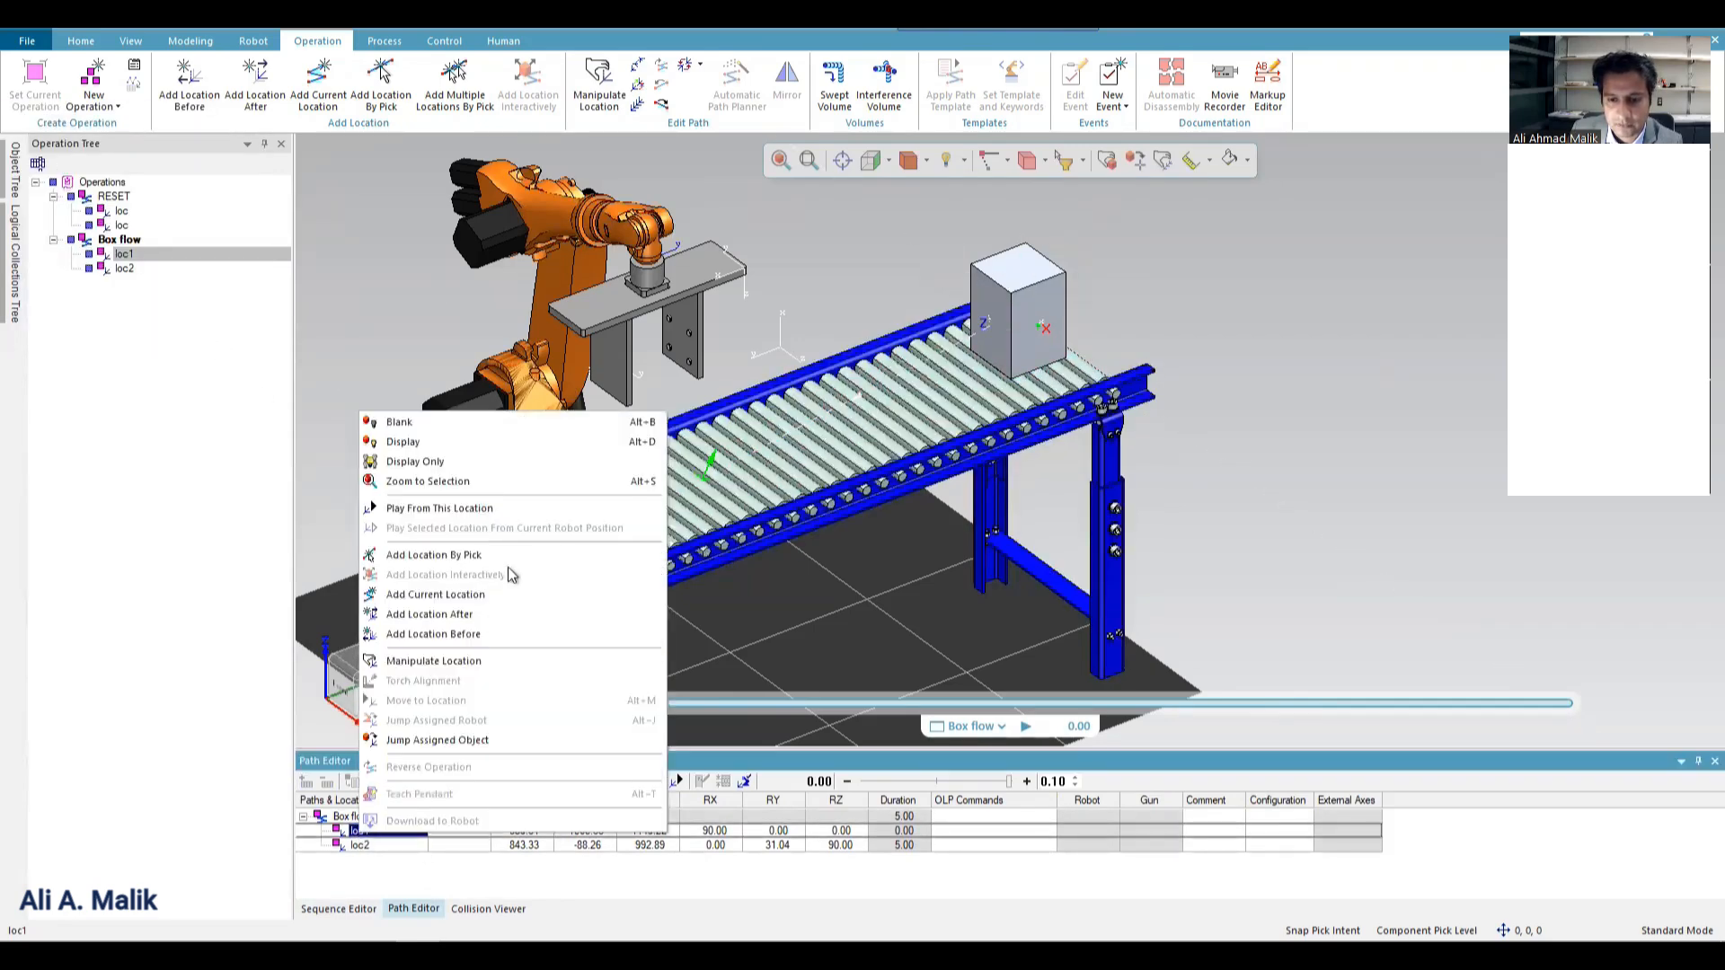
left_click(476, 613)
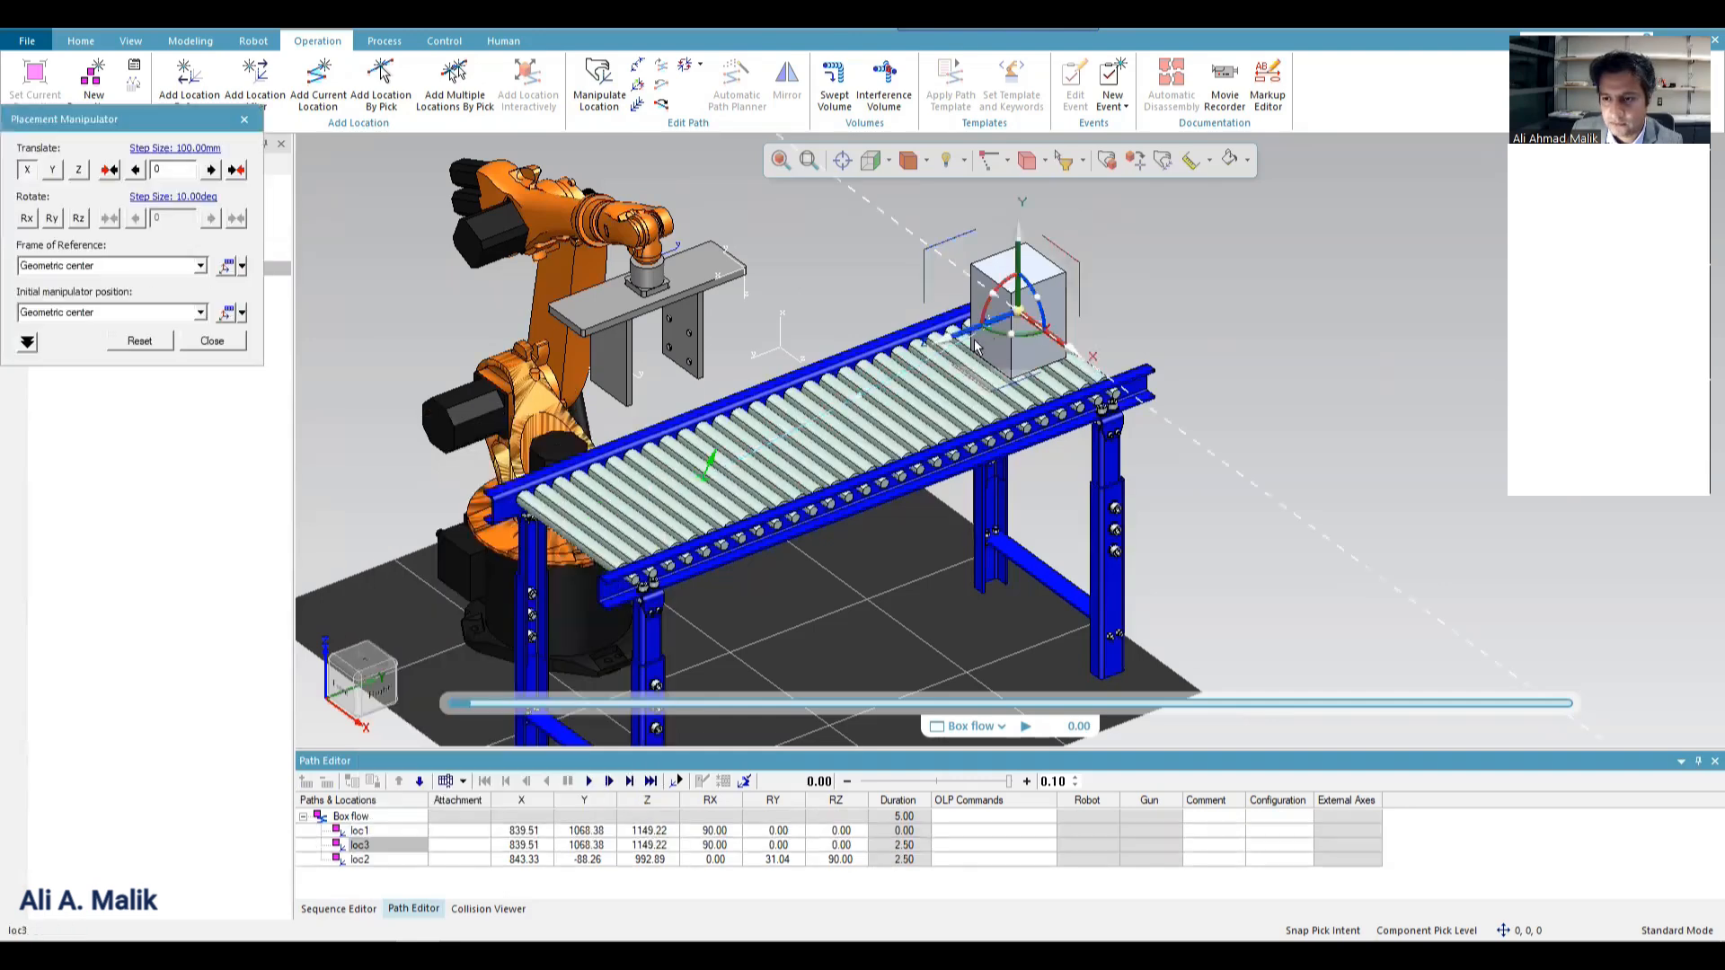
left_click_drag(957, 341, 626, 412)
Align the new Box flow location between the gripper fingers in the right view, at about Y -1 mm.
left_click(889, 161)
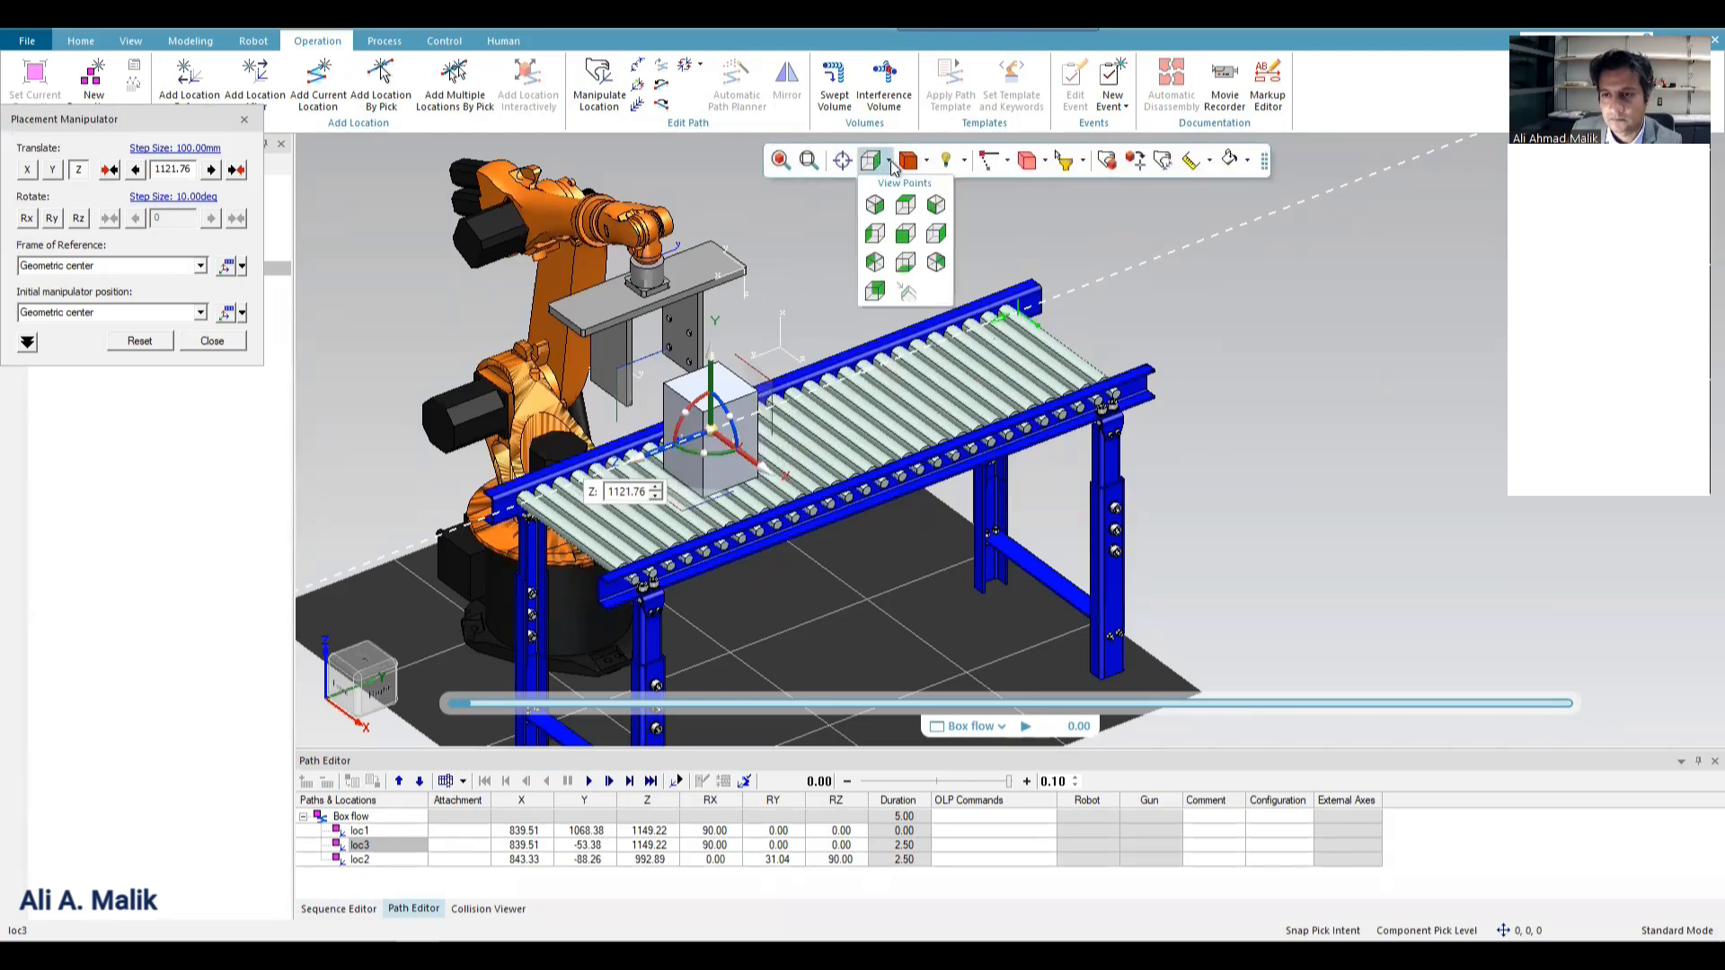
left_click(905, 234)
left_click(889, 164)
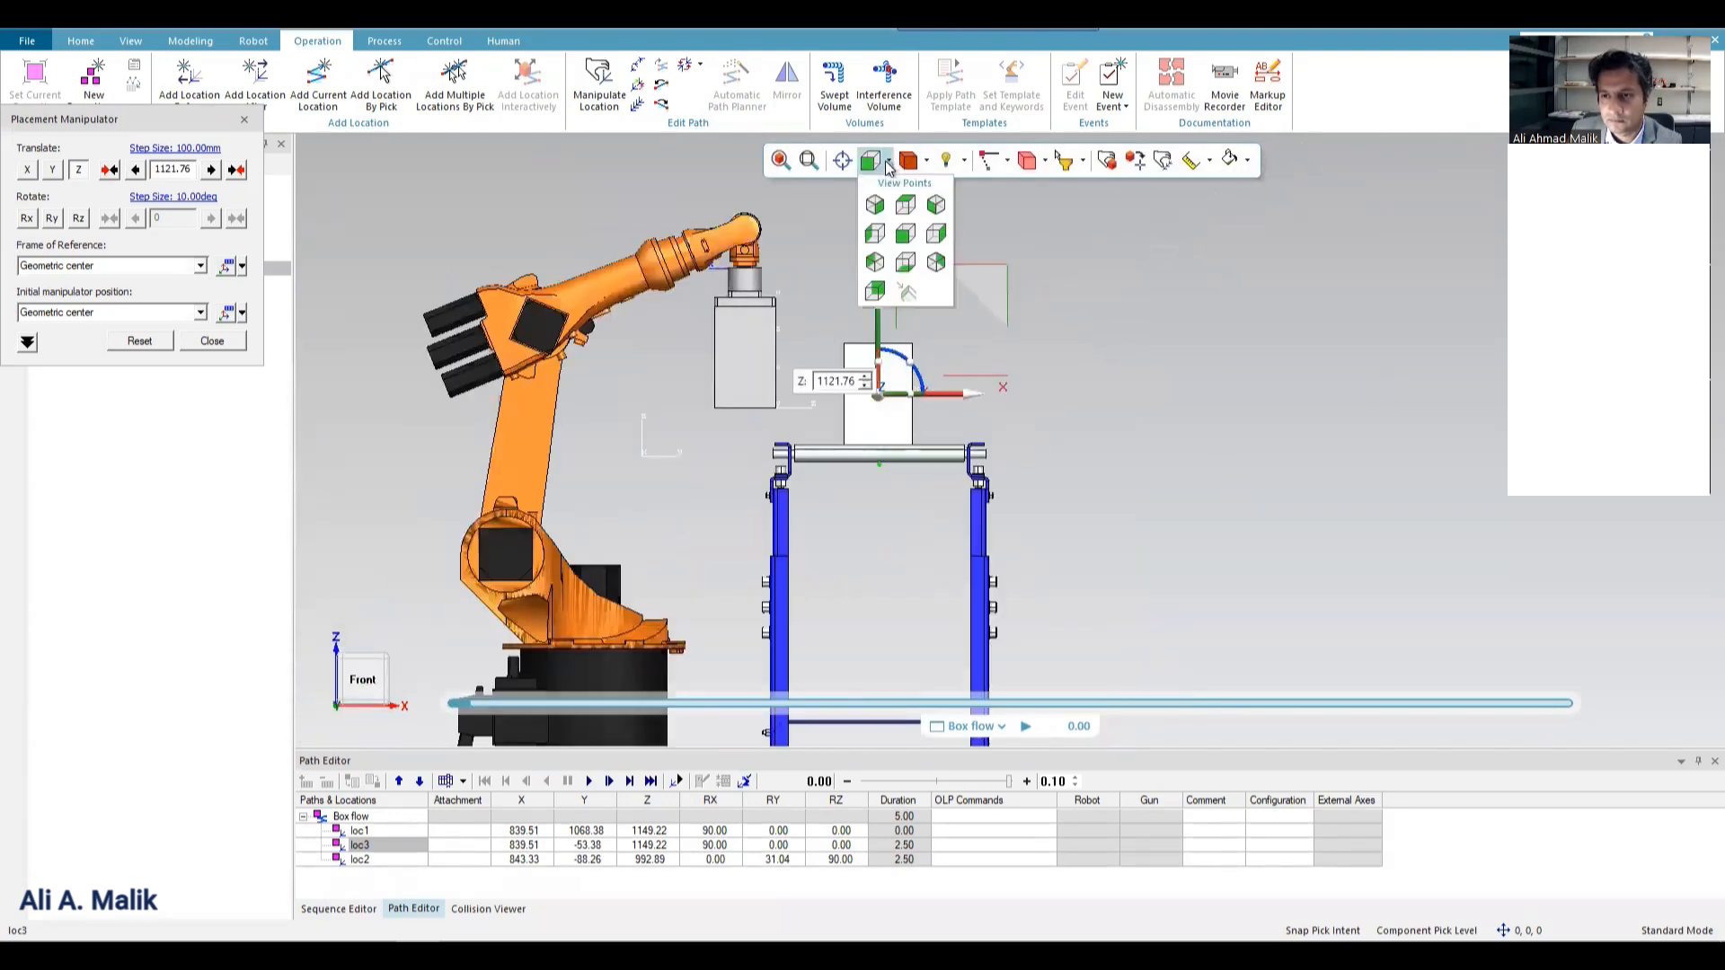
left_click(935, 233)
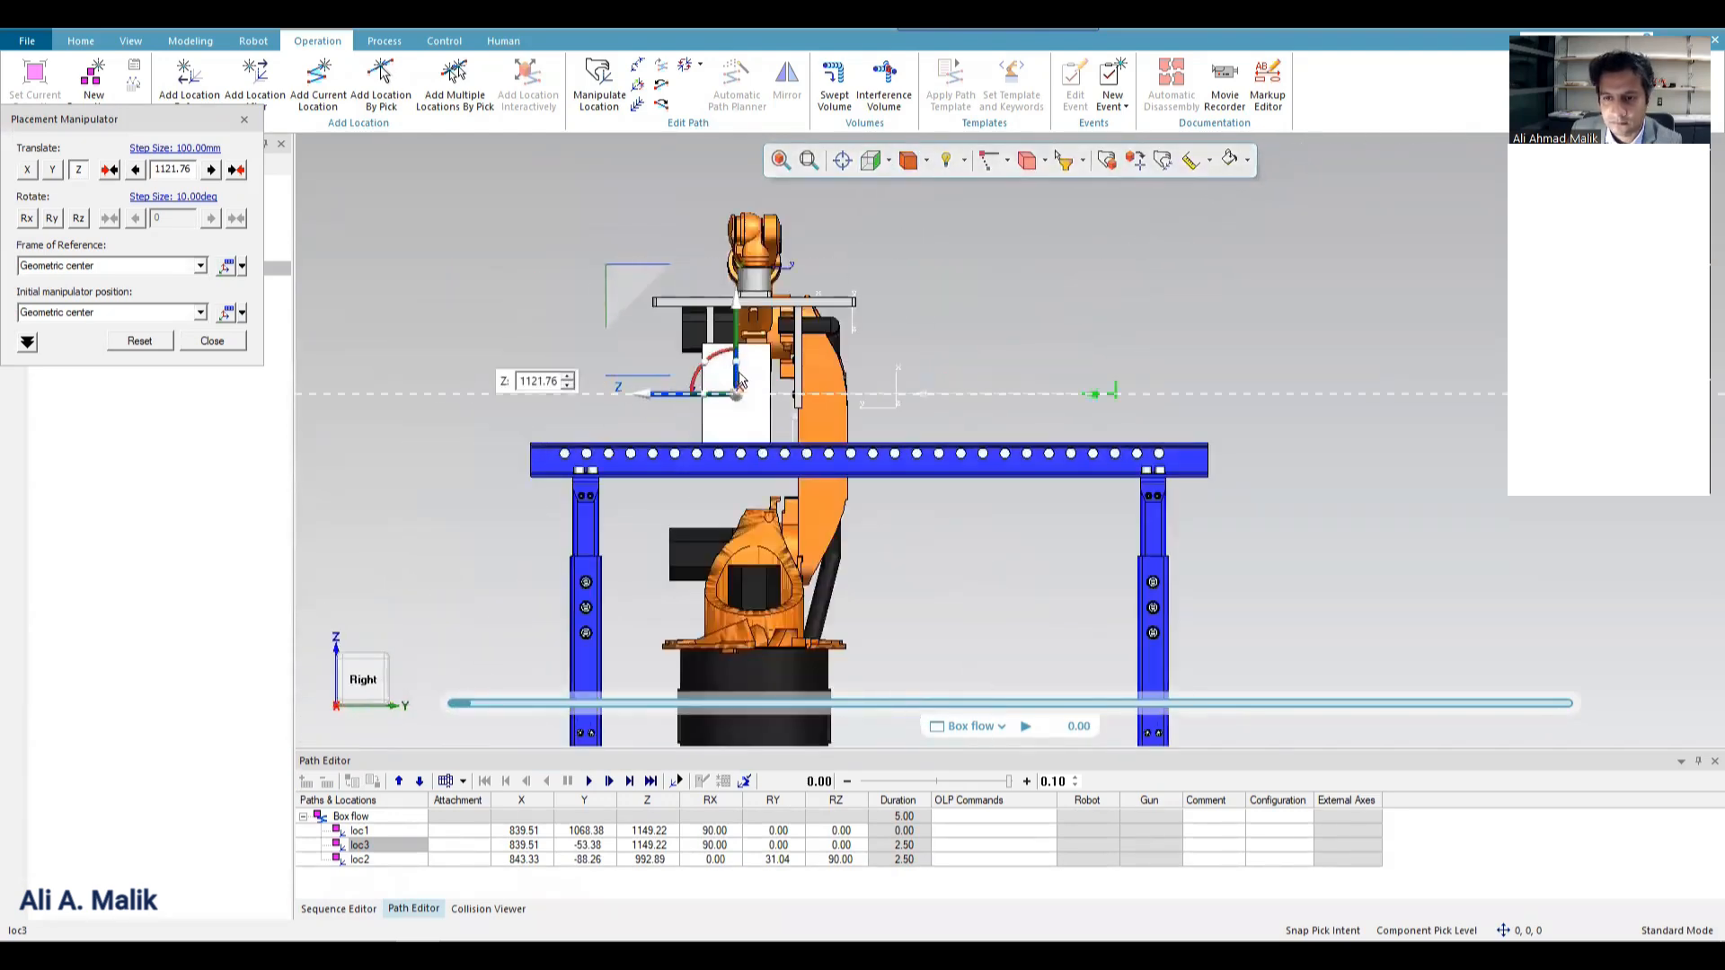
scroll(738, 381, "up", 5)
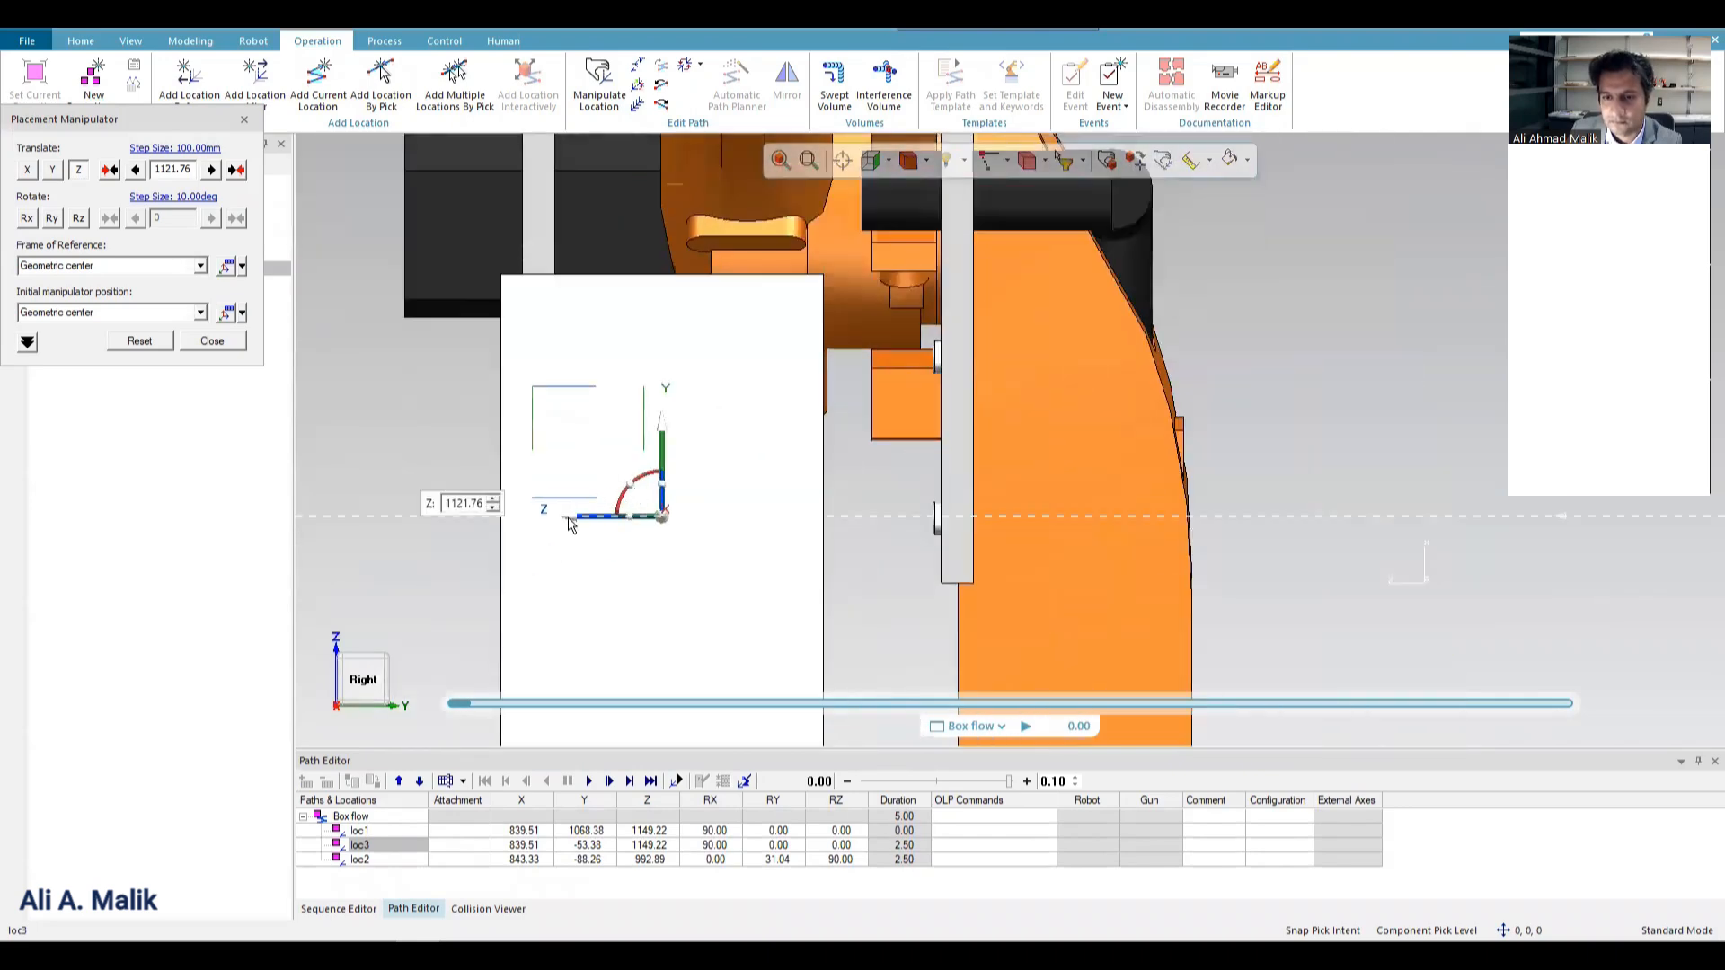
left_click_drag(568, 526, 663, 523)
left_click(212, 341)
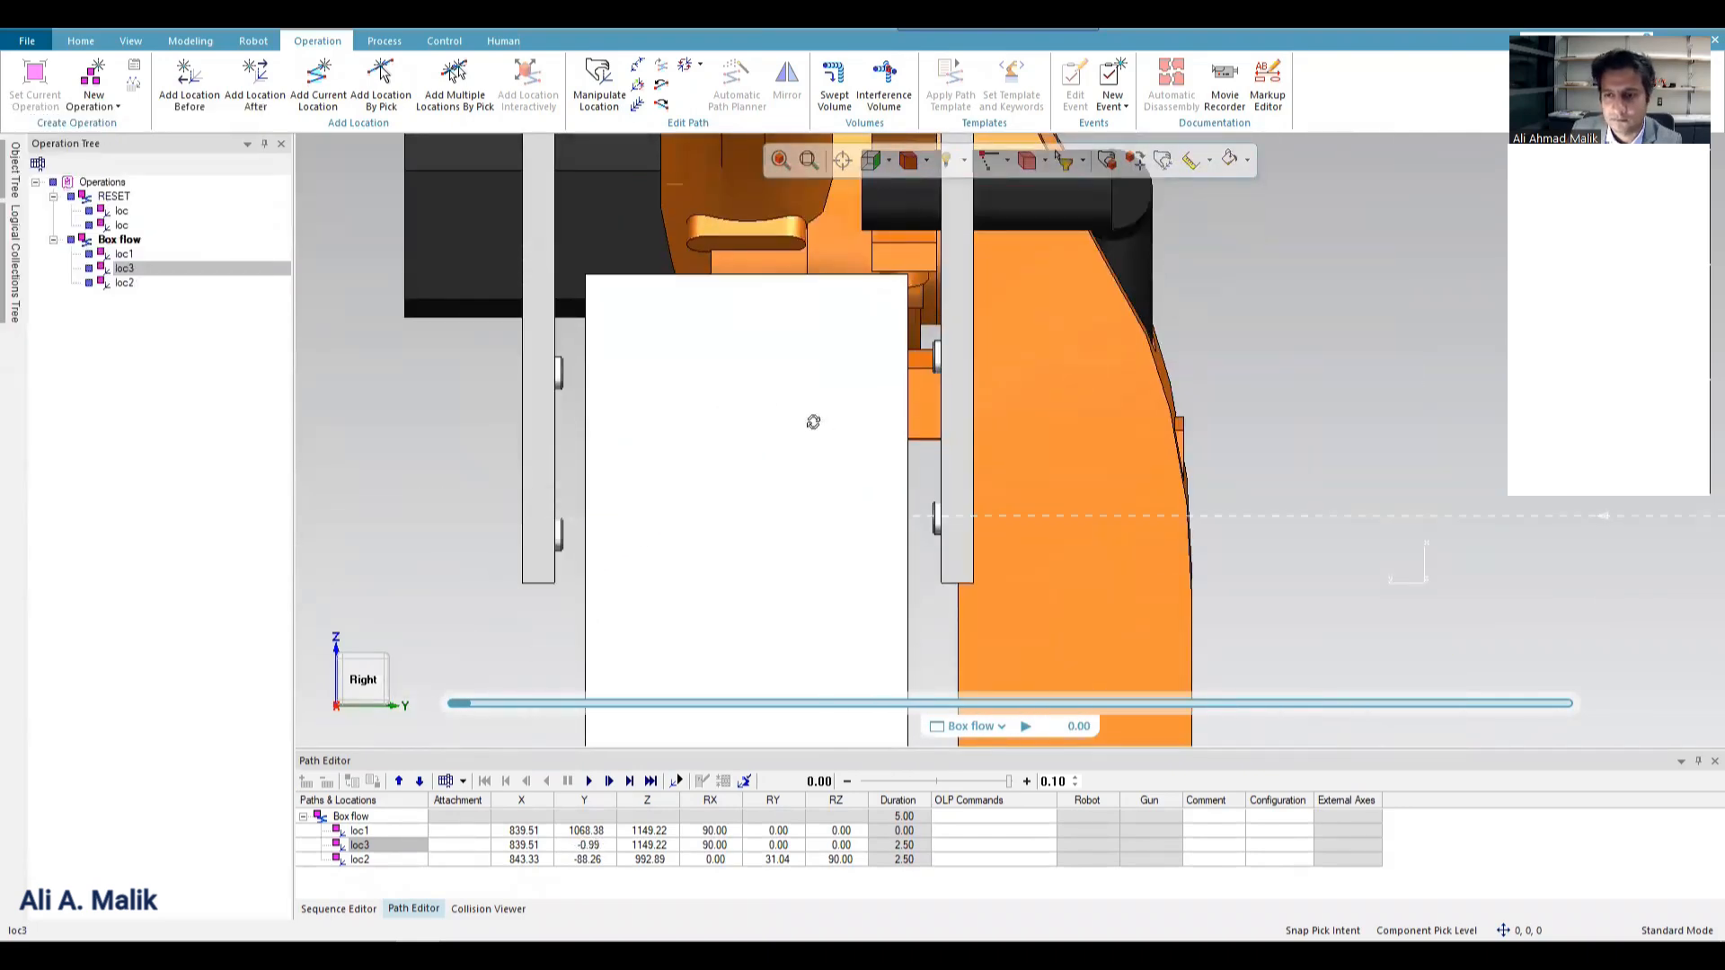
Delete the old end location loc2 from the Box flow operation.
middle_click_drag(813, 422, 611, 334)
scroll(764, 313, "down", 5)
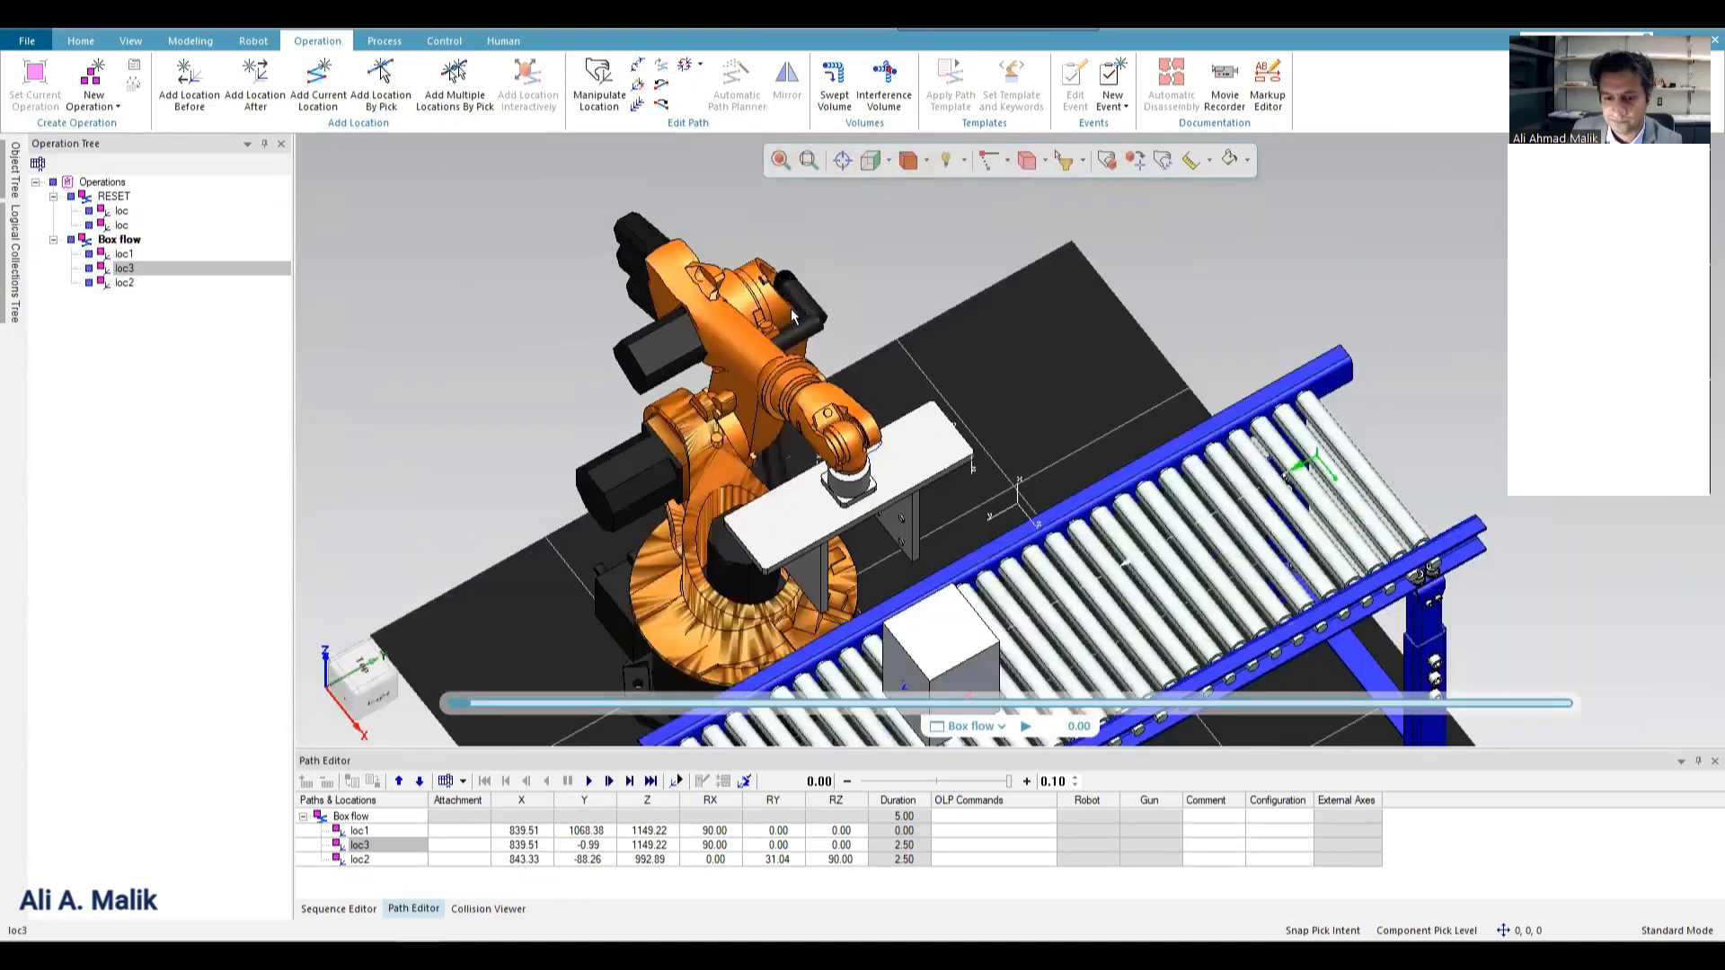
scroll(790, 309, "down", 3)
left_click(381, 860)
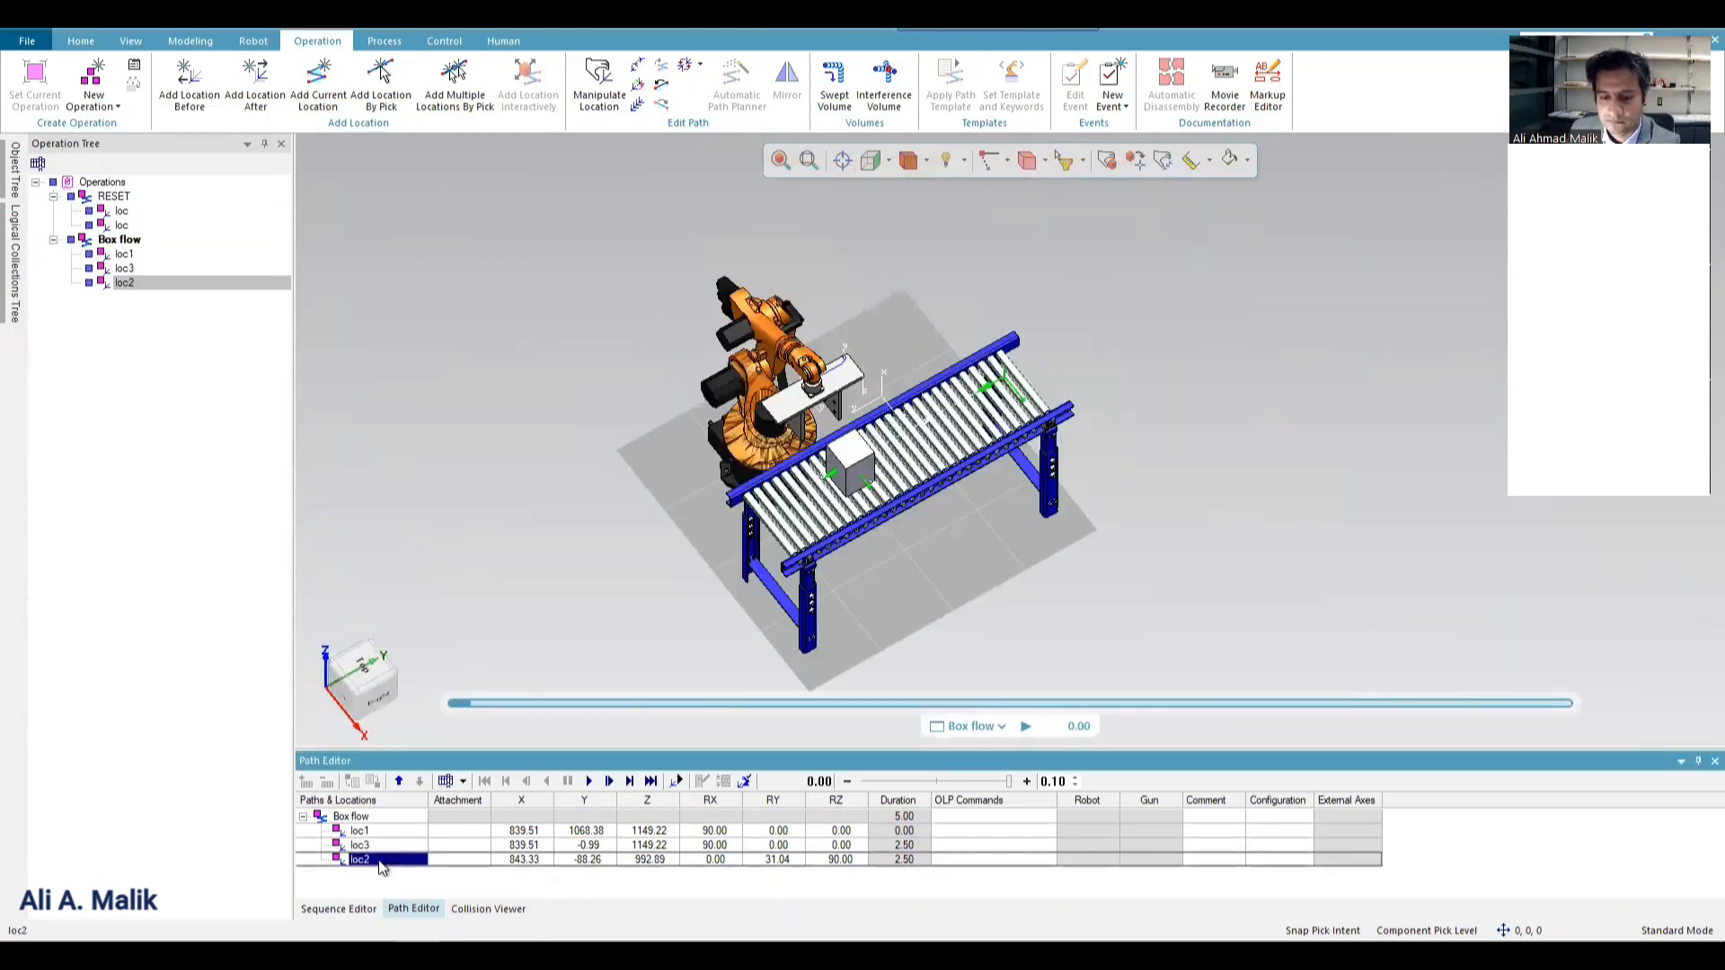
key("Delete")
Play the Box flow simulation, then replay it from the start at about half speed to check the box's path.
left_click(340, 909)
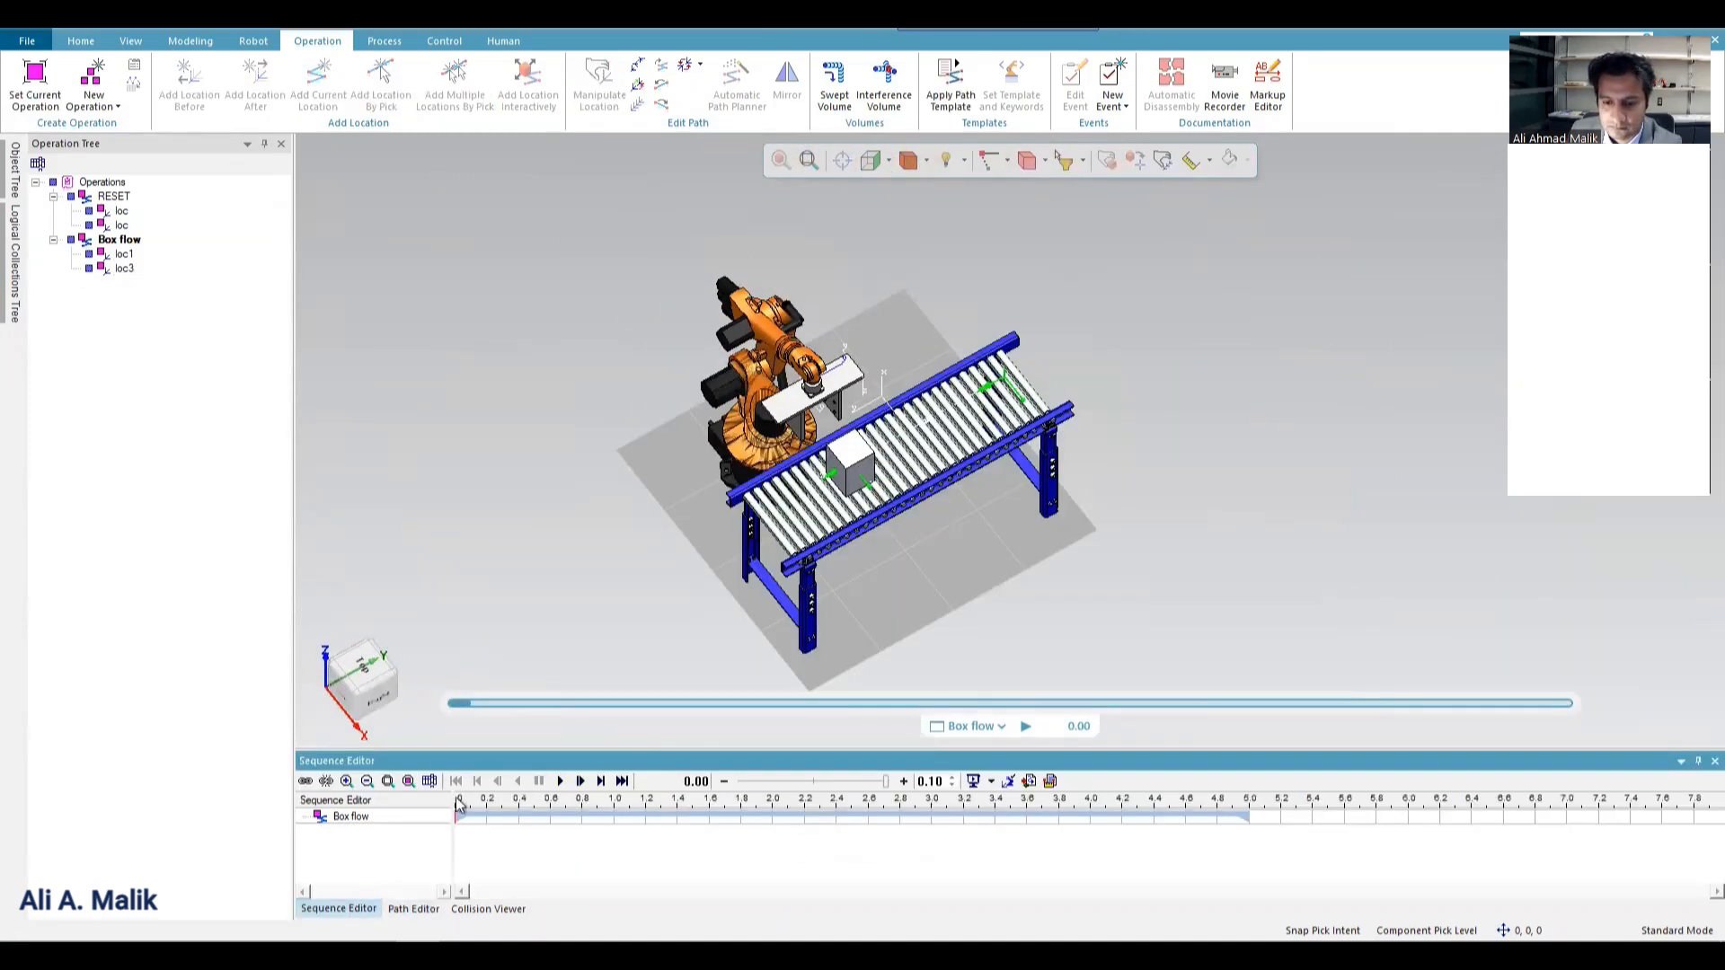
left_click(561, 782)
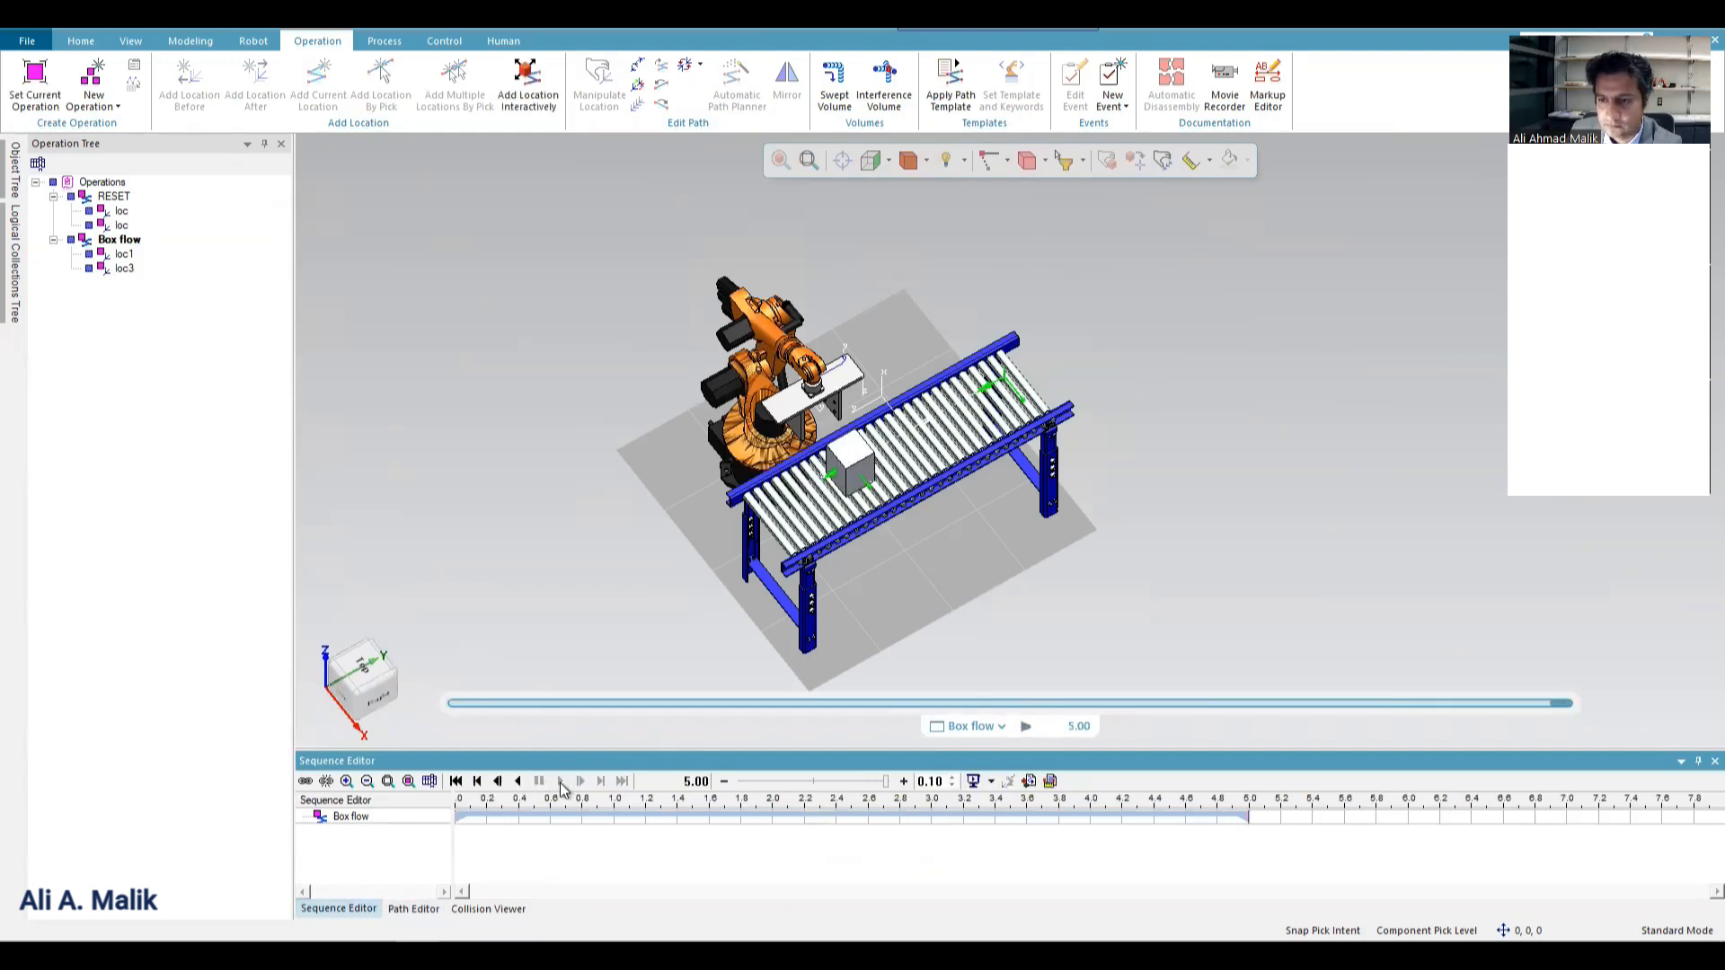
left_click(812, 780)
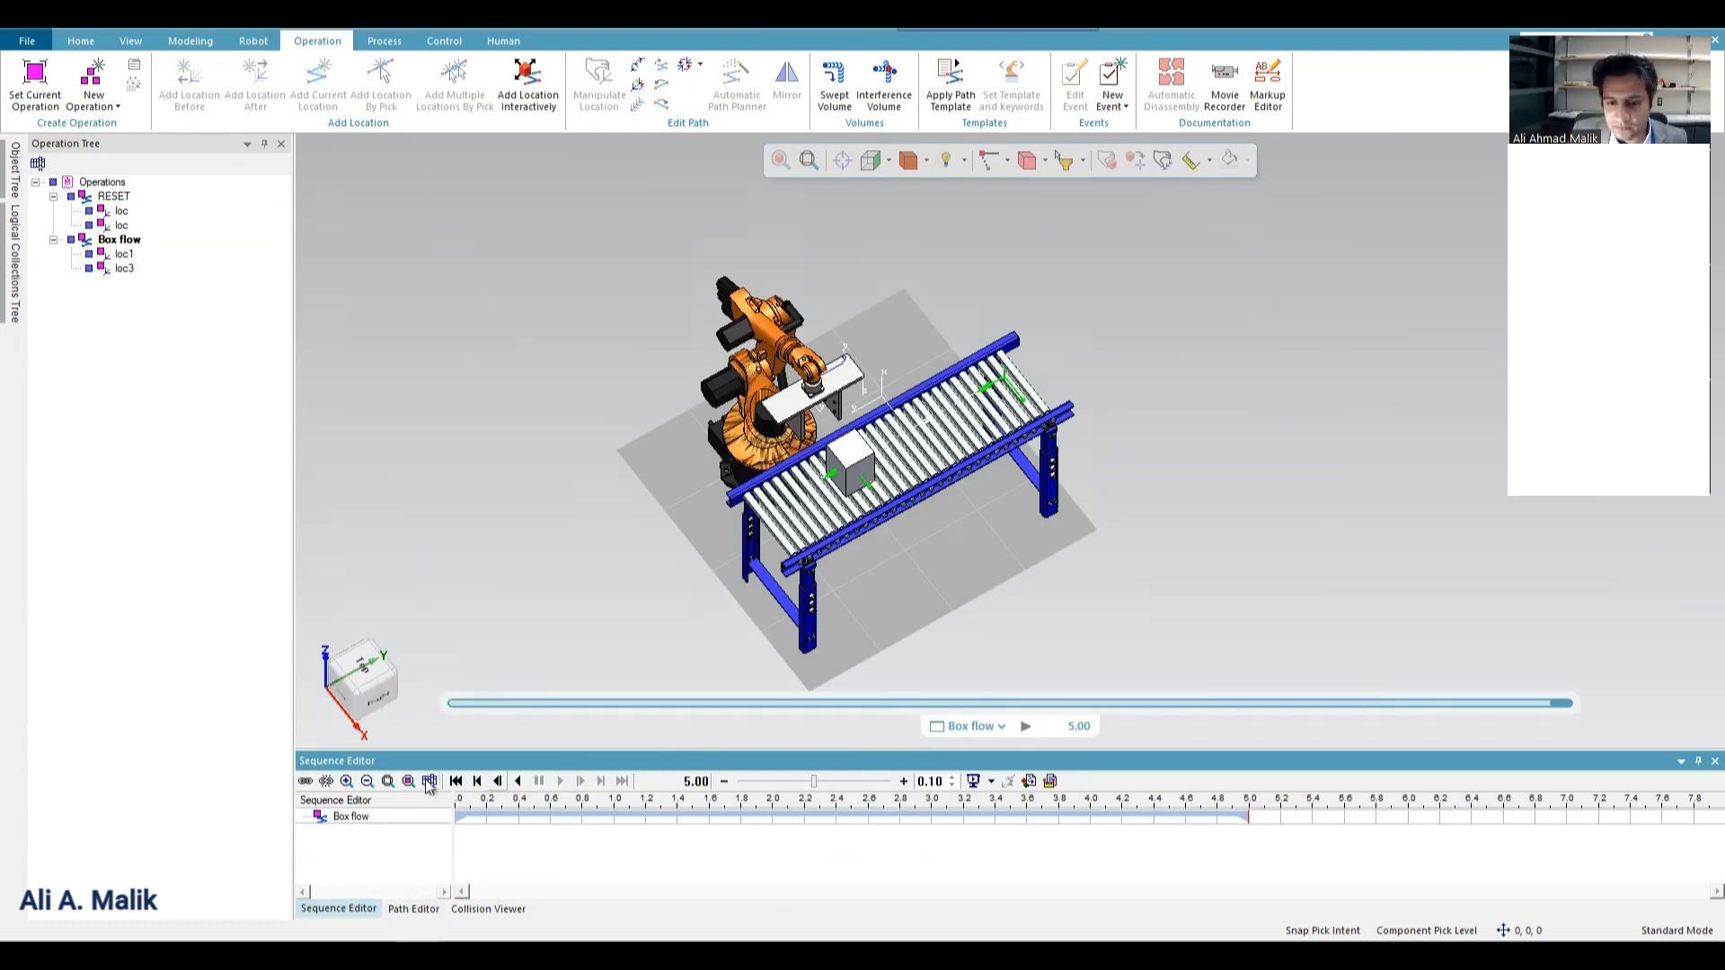
left_click(456, 781)
left_click(561, 780)
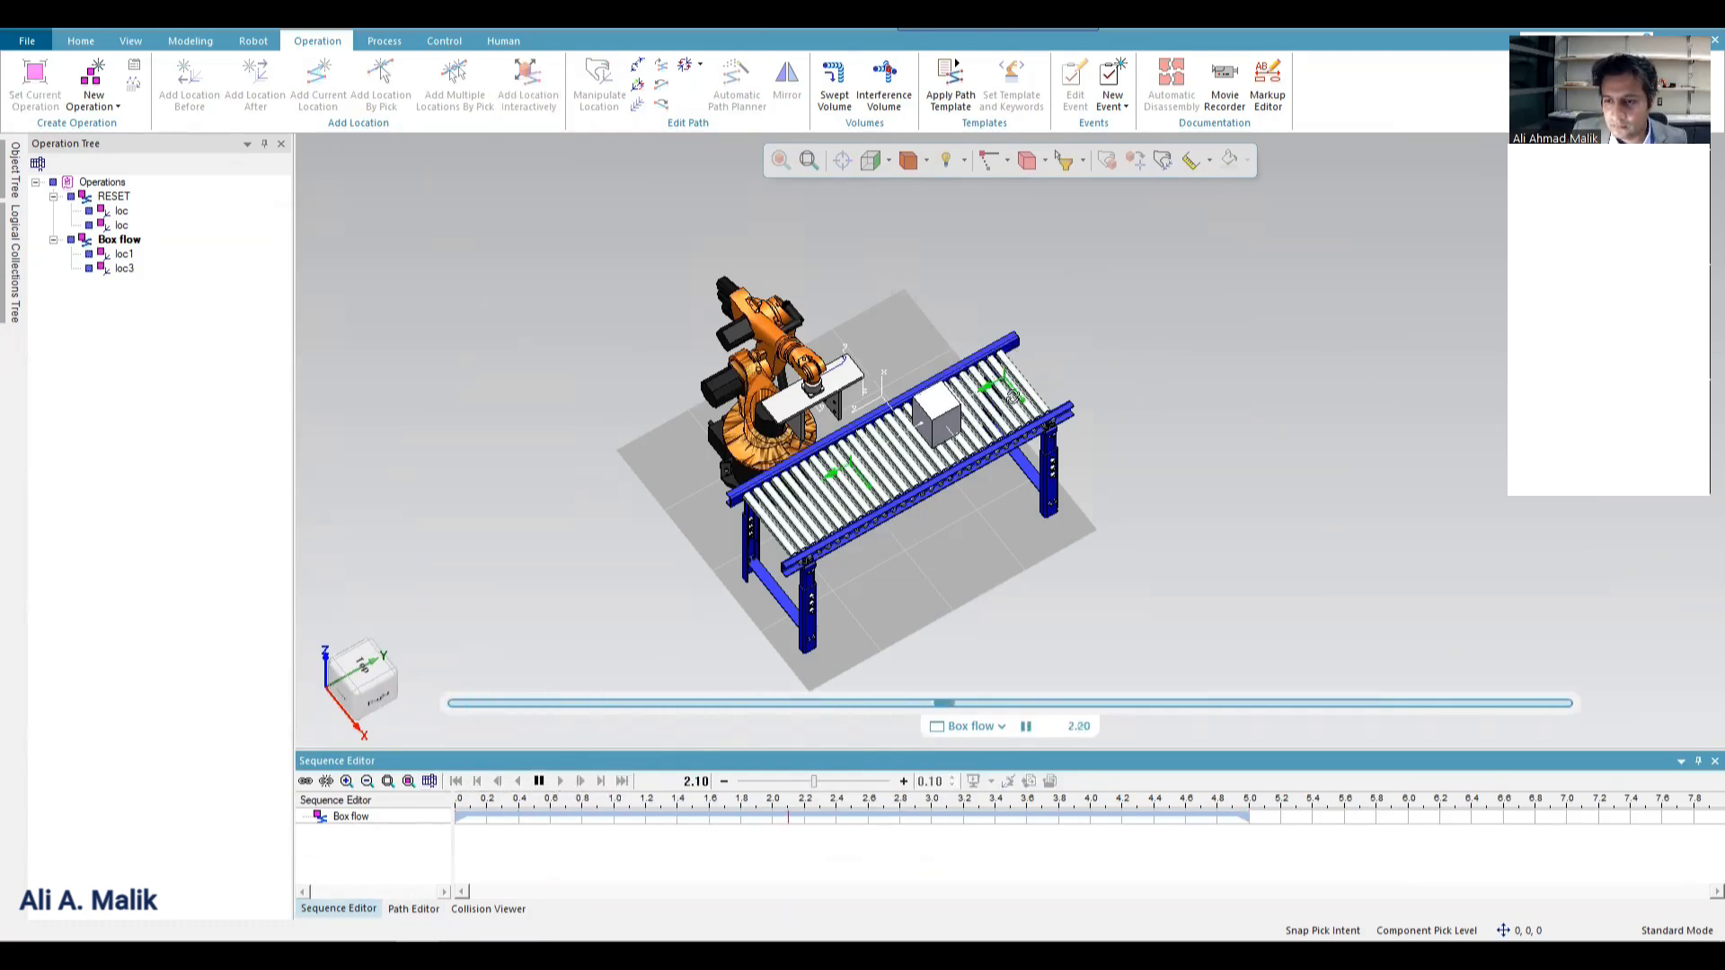
middle_click_drag(1089, 362, 1109, 278)
scroll(929, 453, "up", 3)
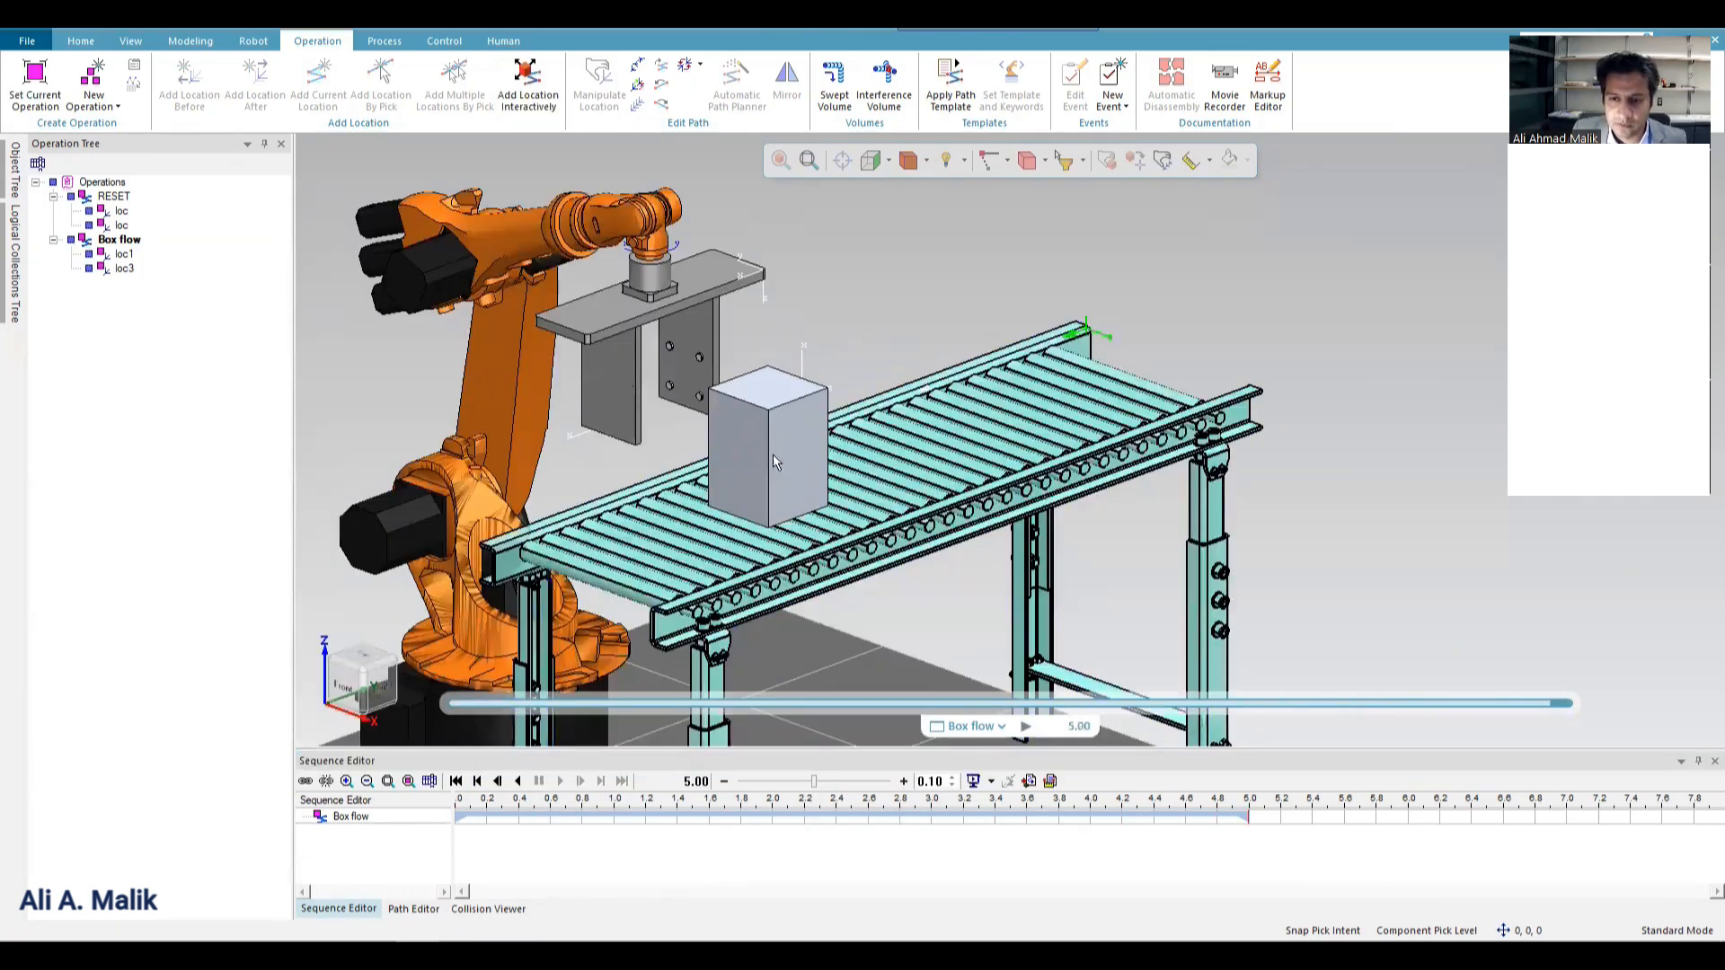
left_click(554, 228)
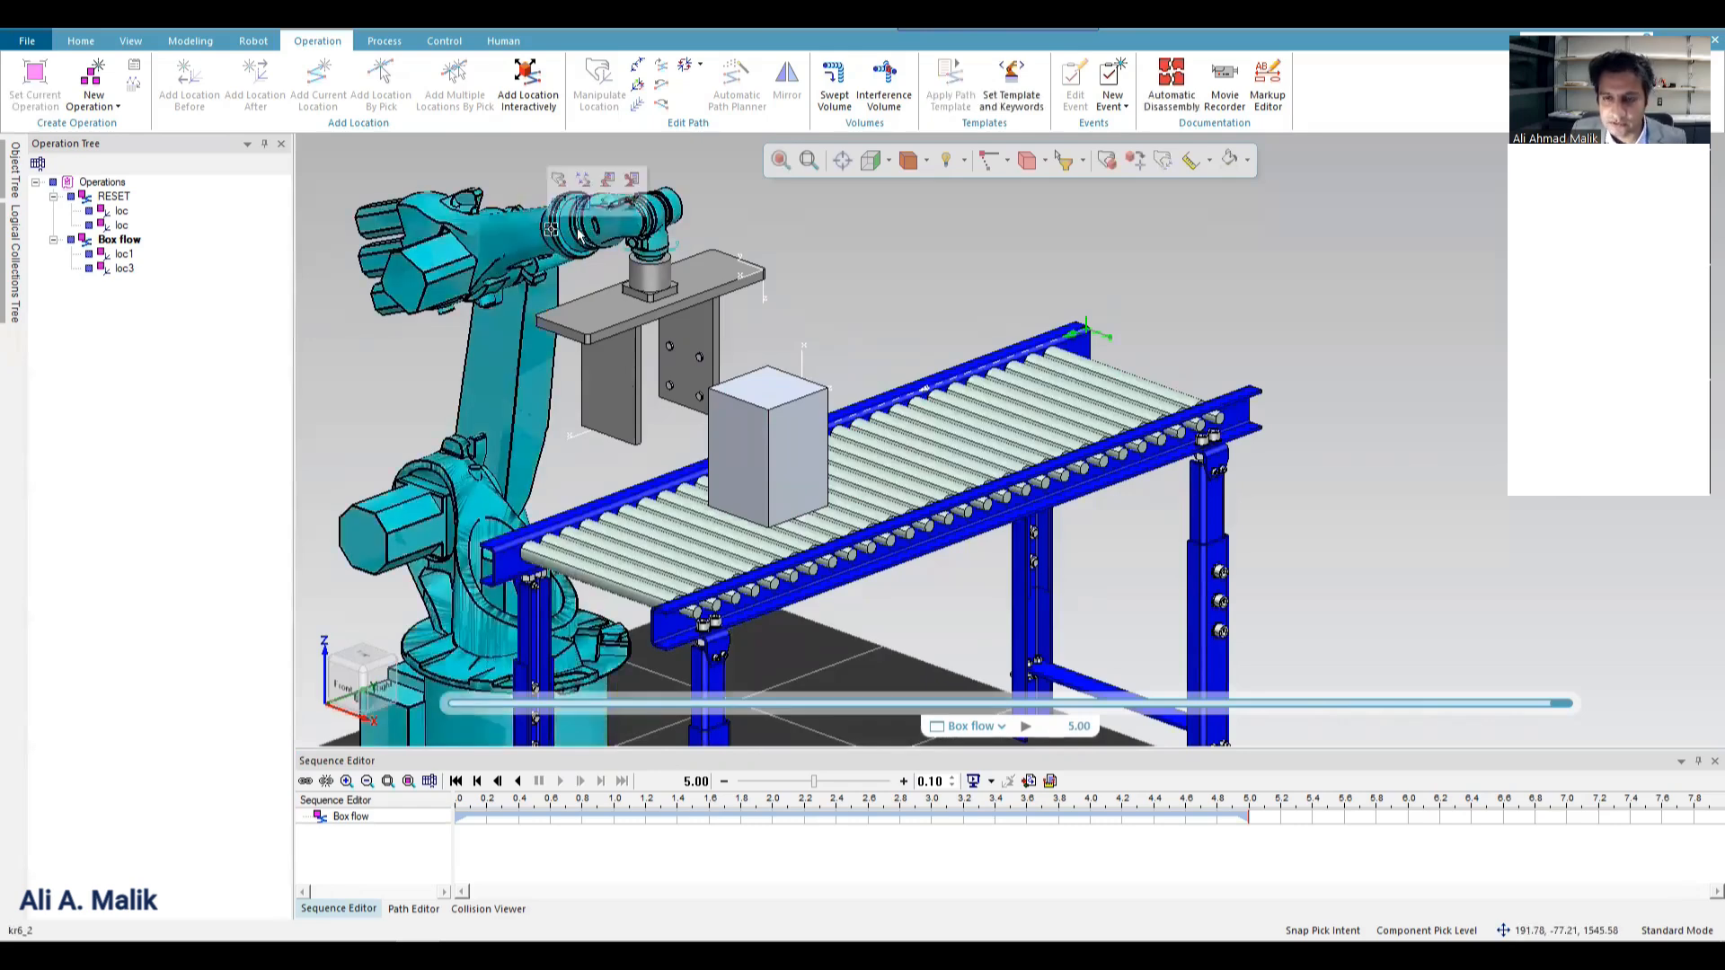
left_click(96, 106)
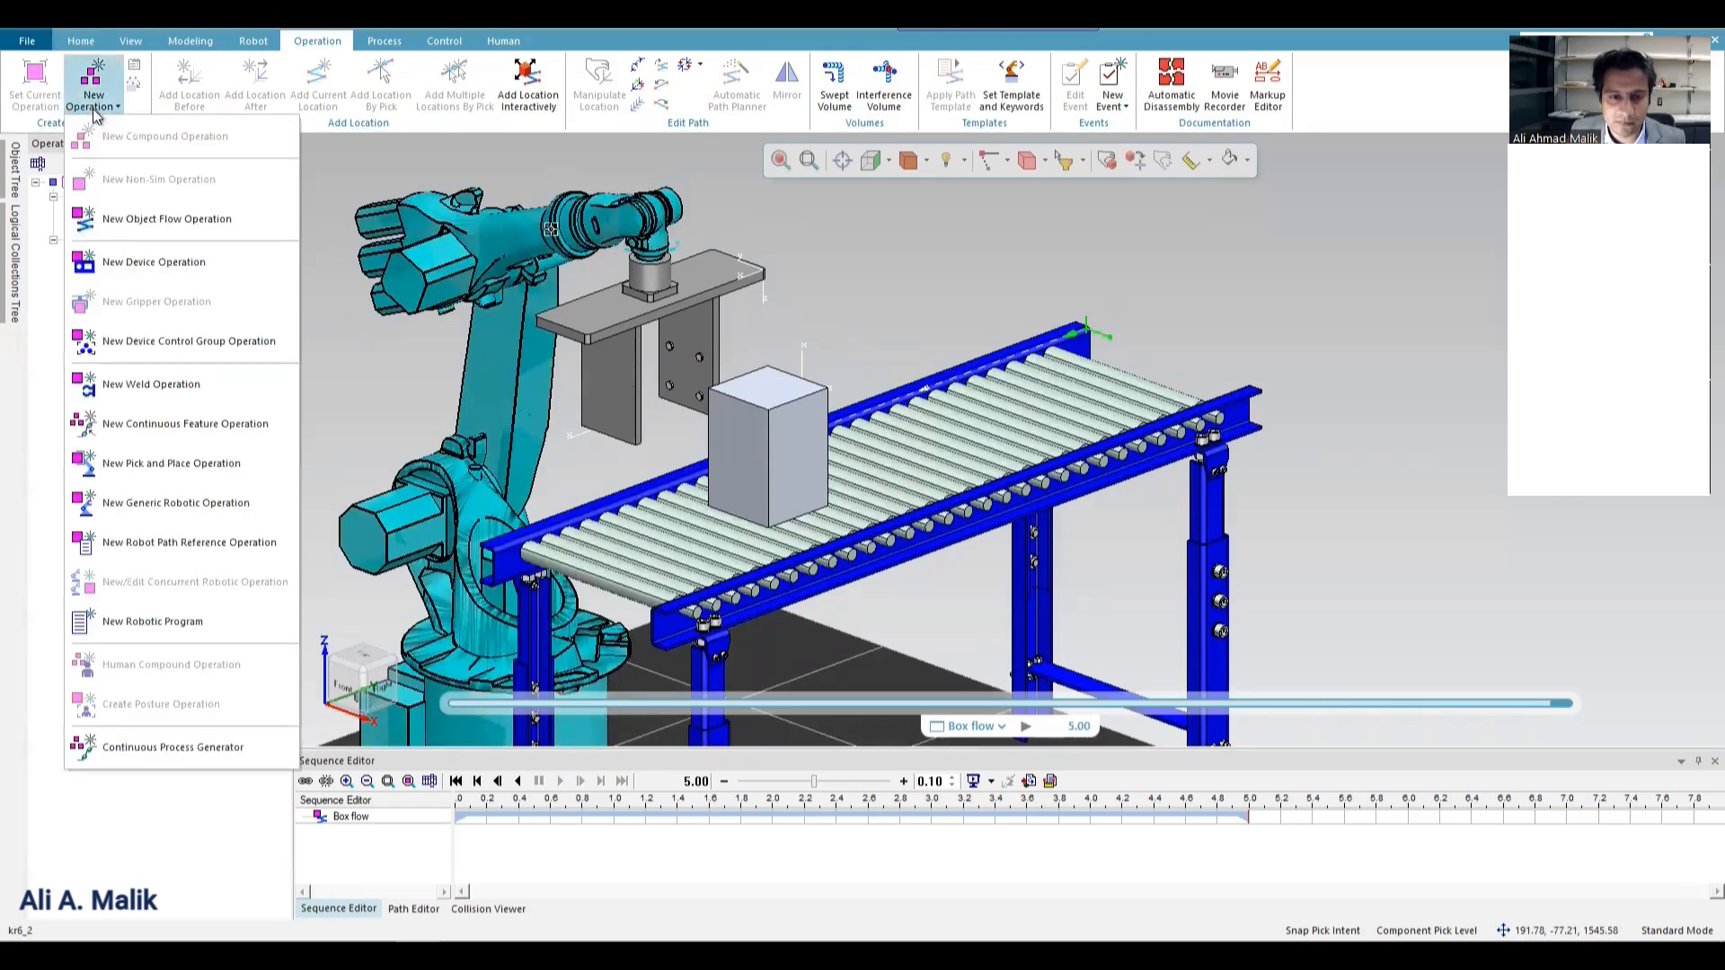
left_click(226, 465)
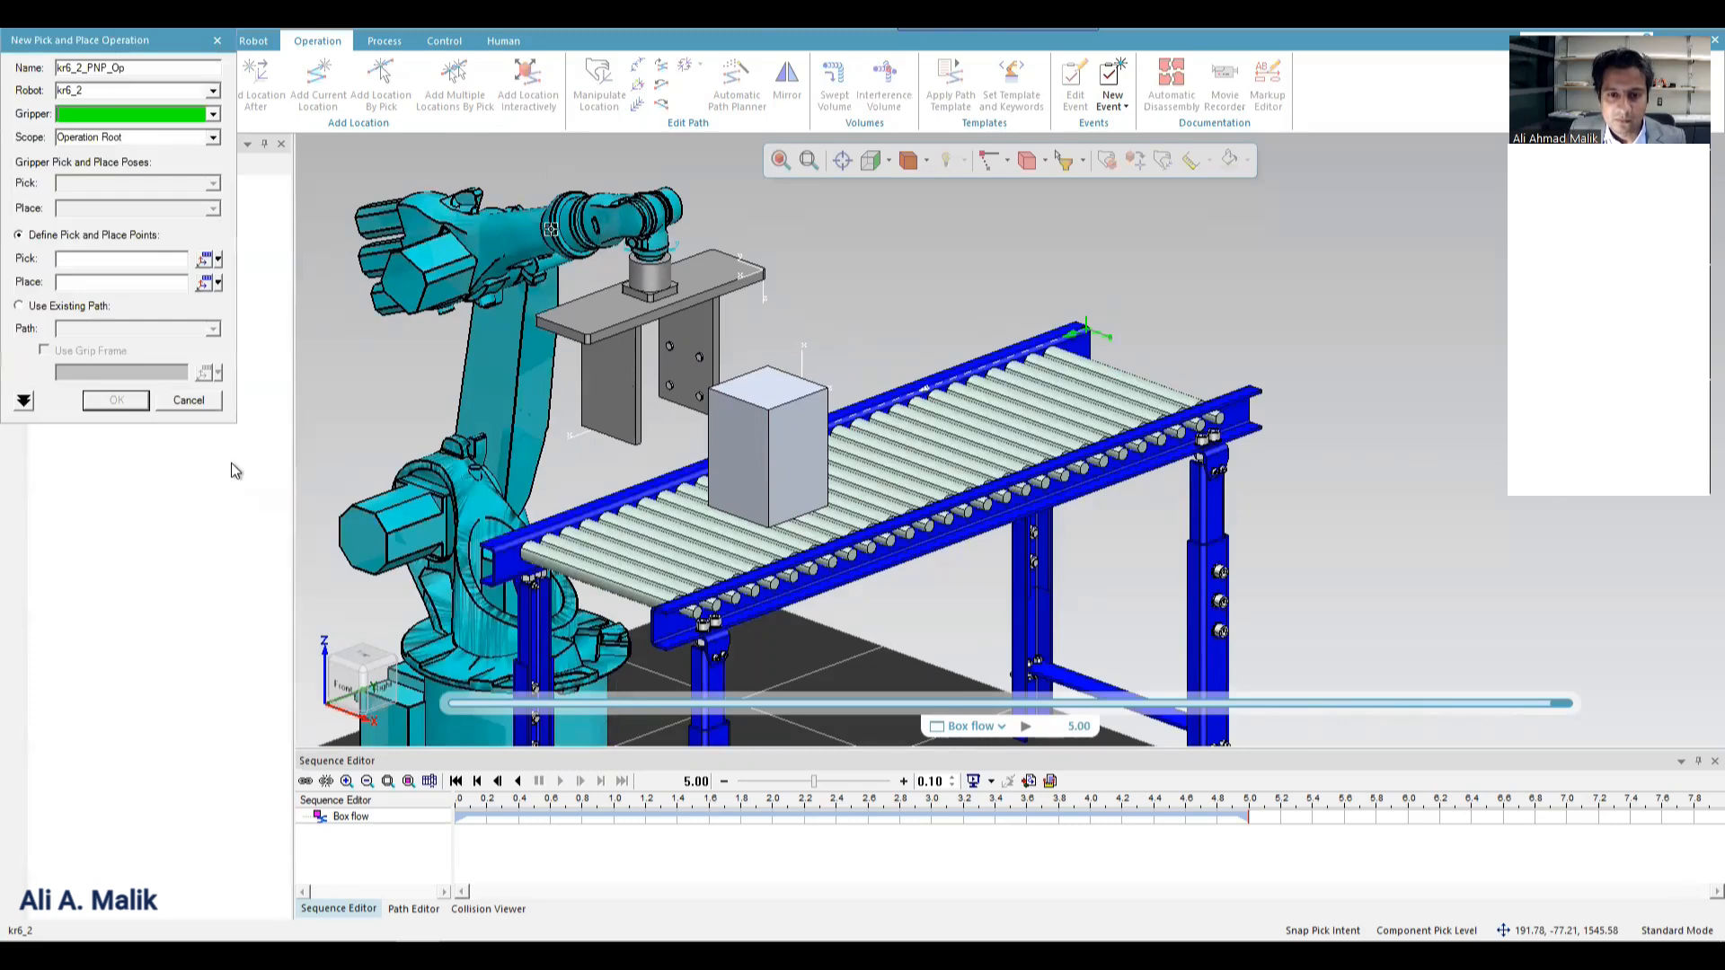
left_click(631, 311)
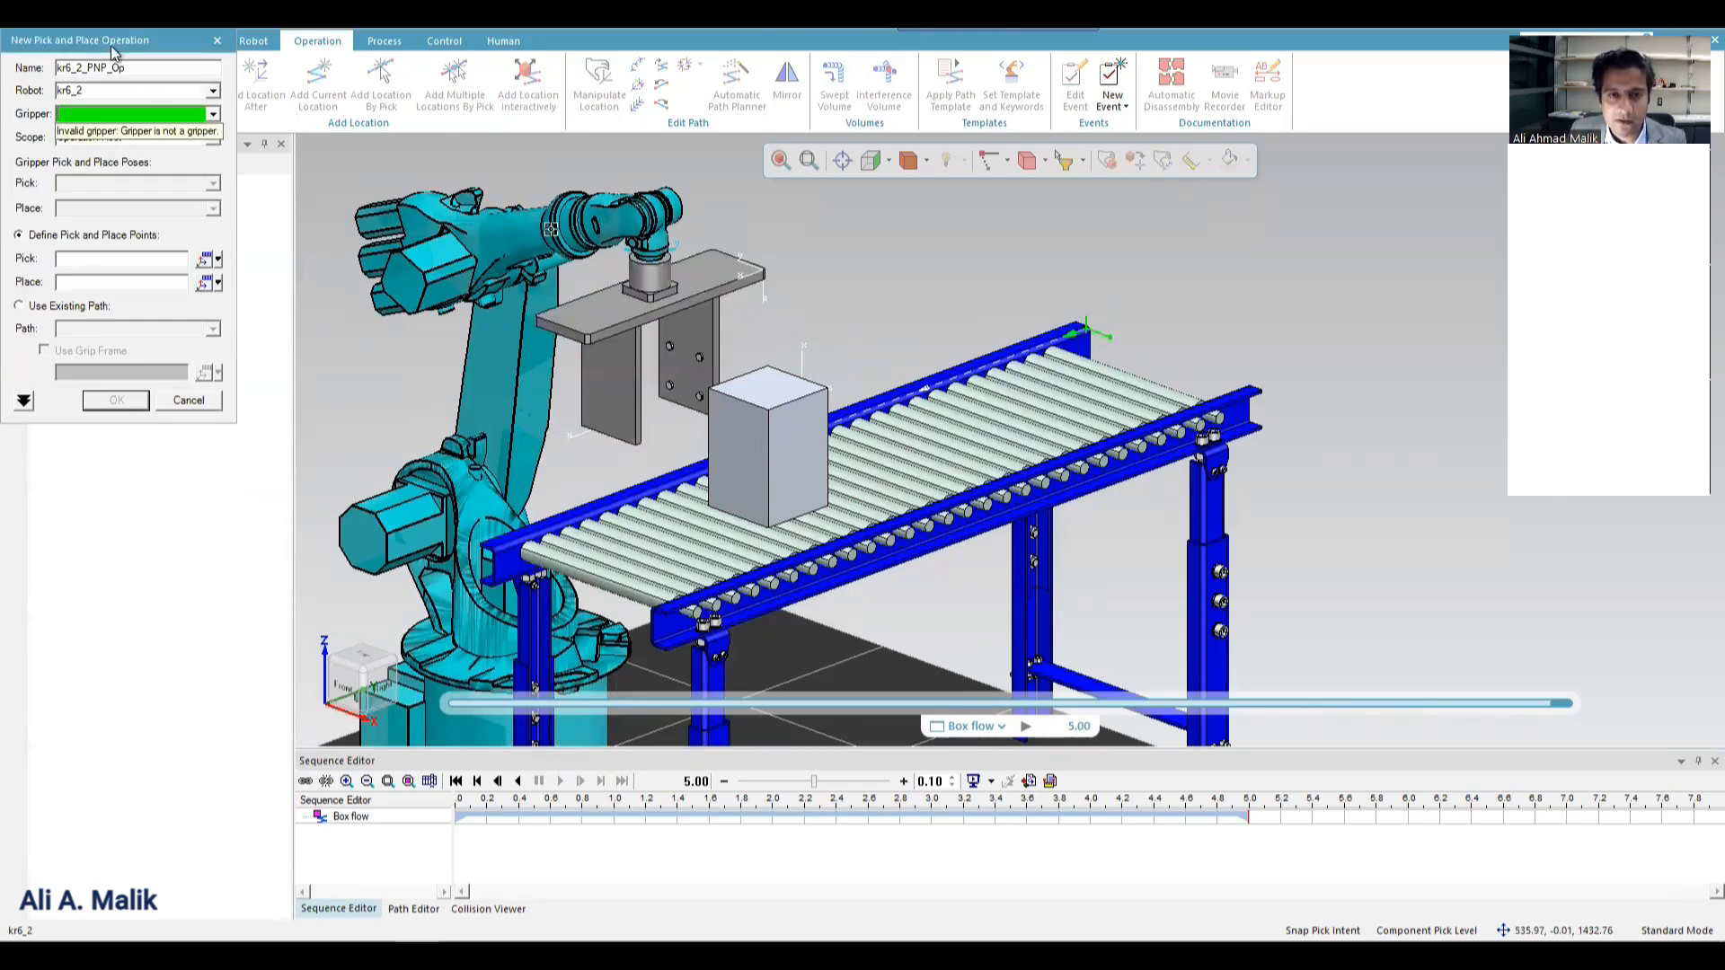
left_click_drag(114, 53, 1222, 172)
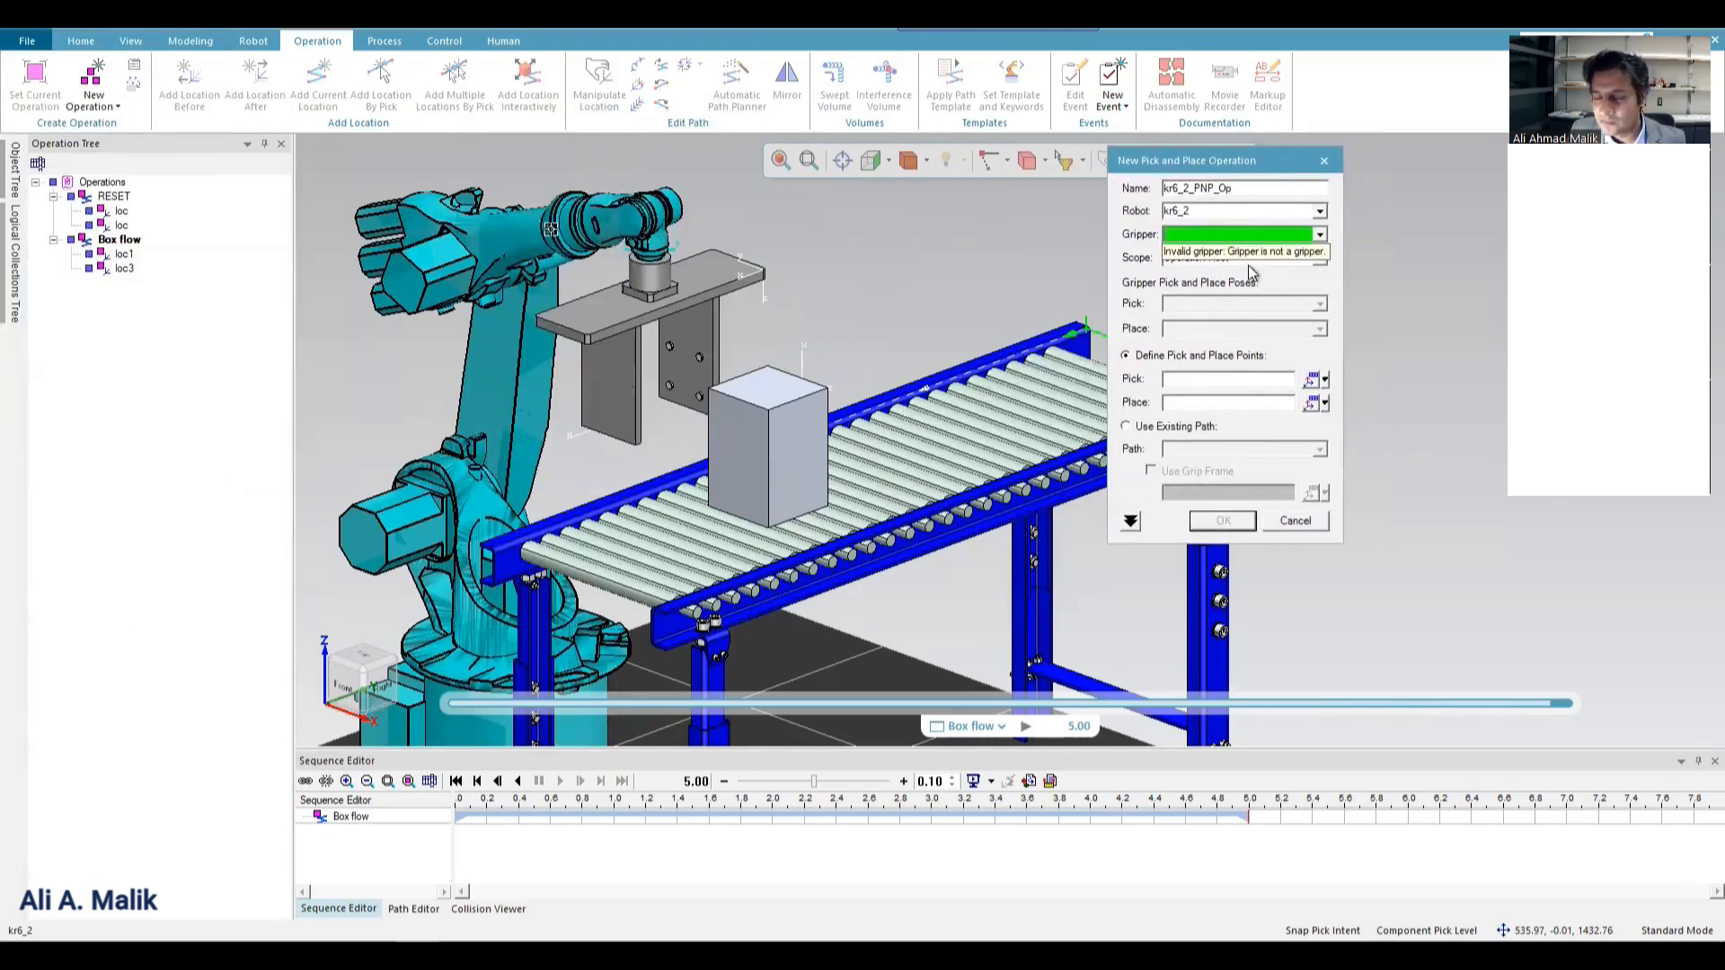
left_click(1291, 521)
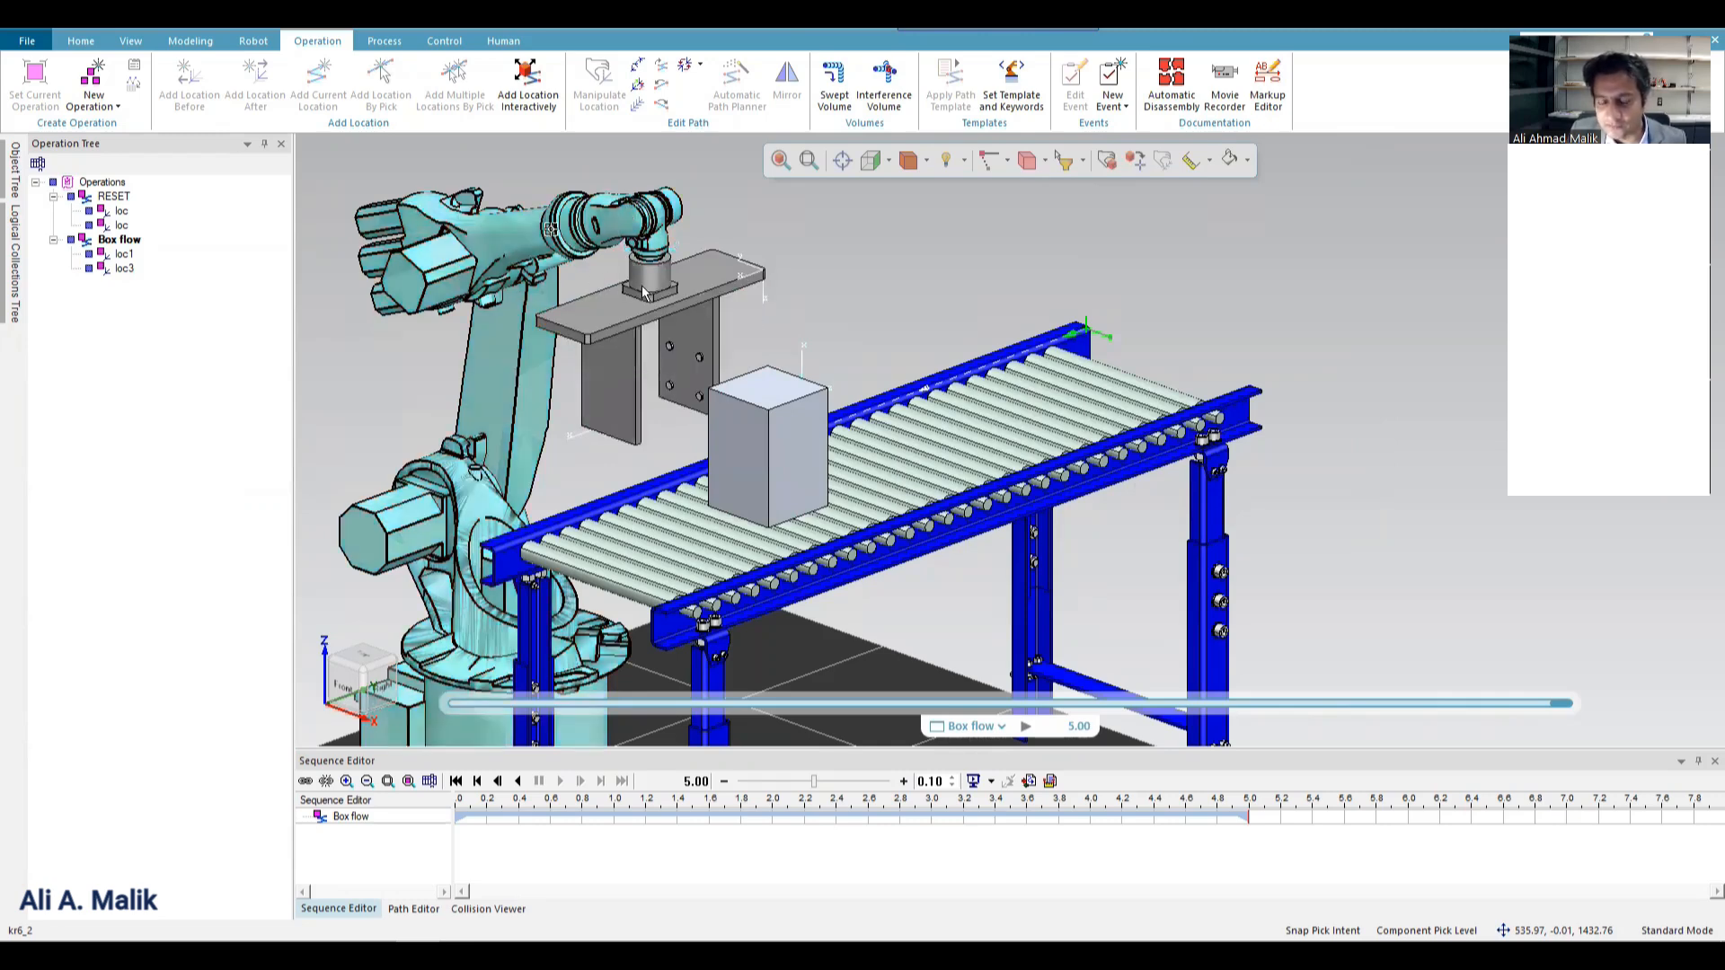
Select the robot's gripper for modeling and keep the Object Tree docked open.
left_click(675, 314)
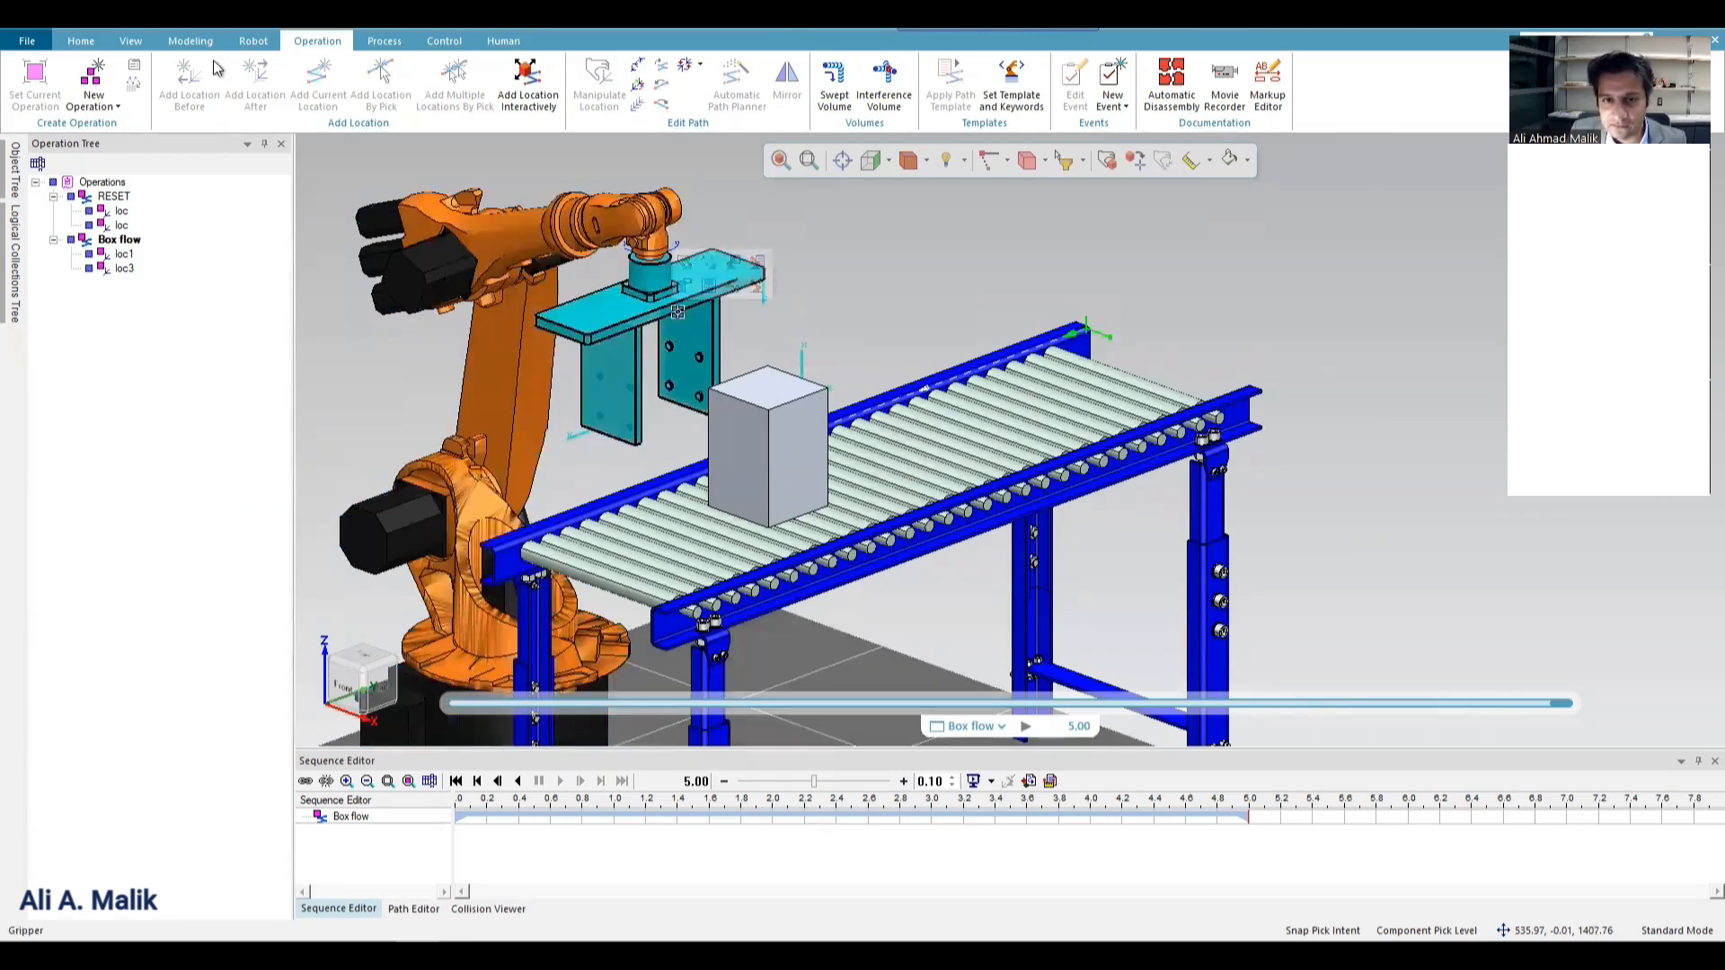
left_click(188, 41)
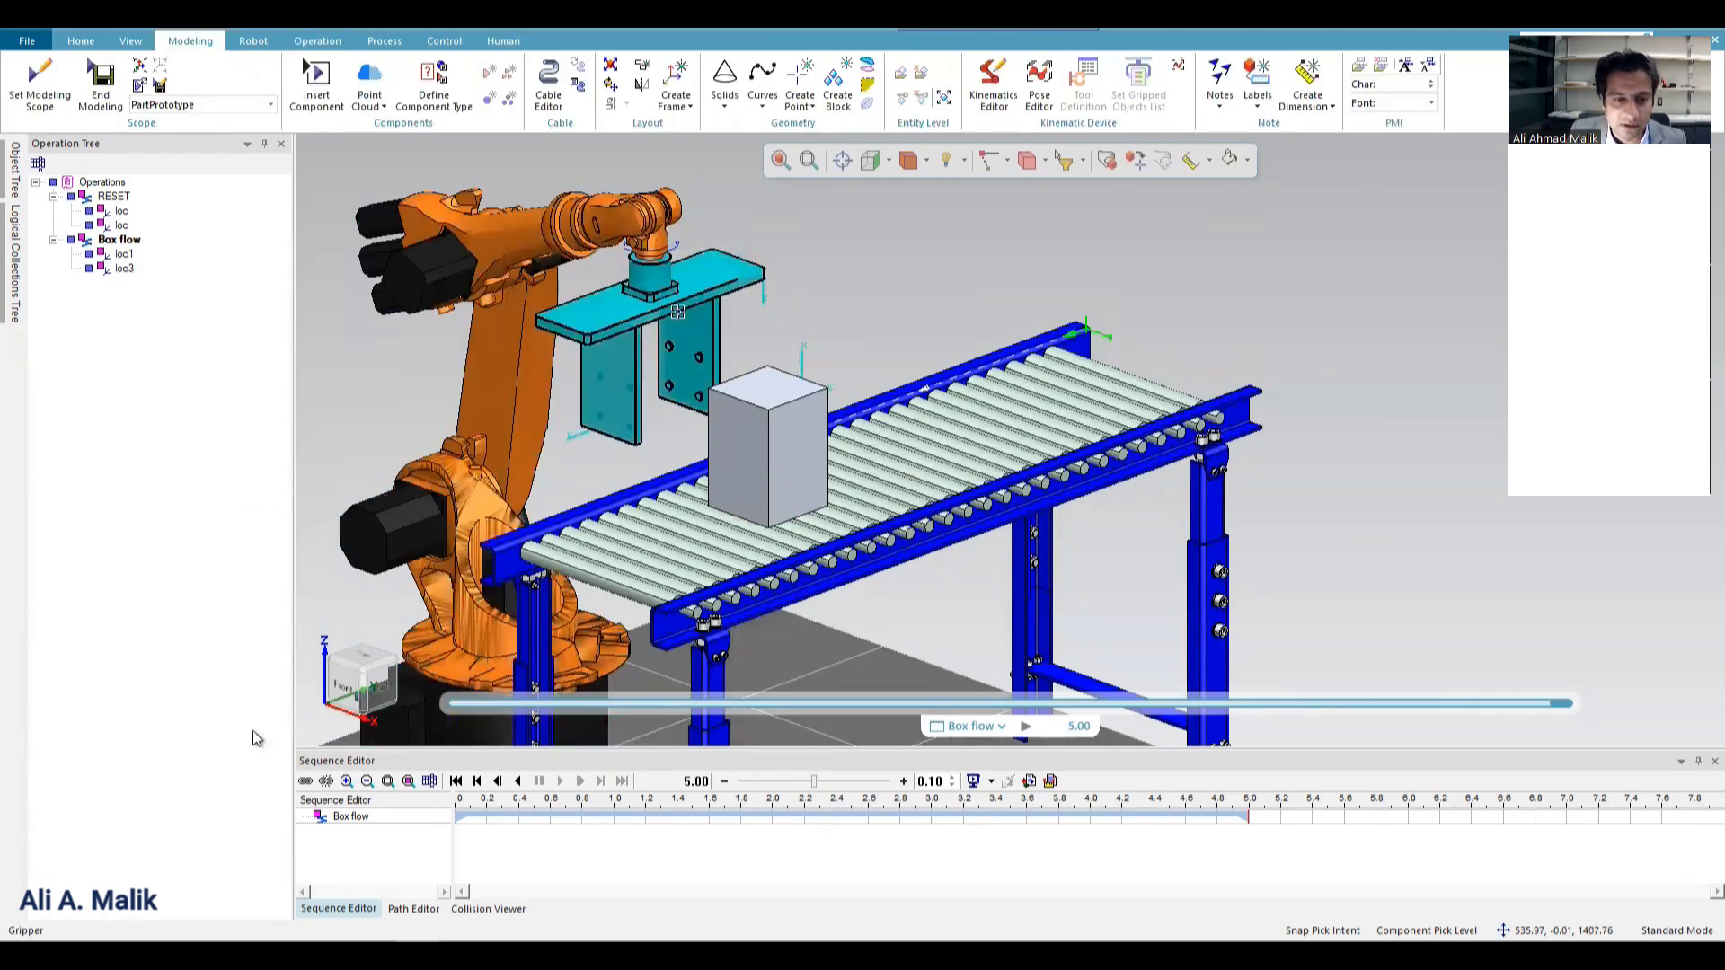
left_click(15, 162)
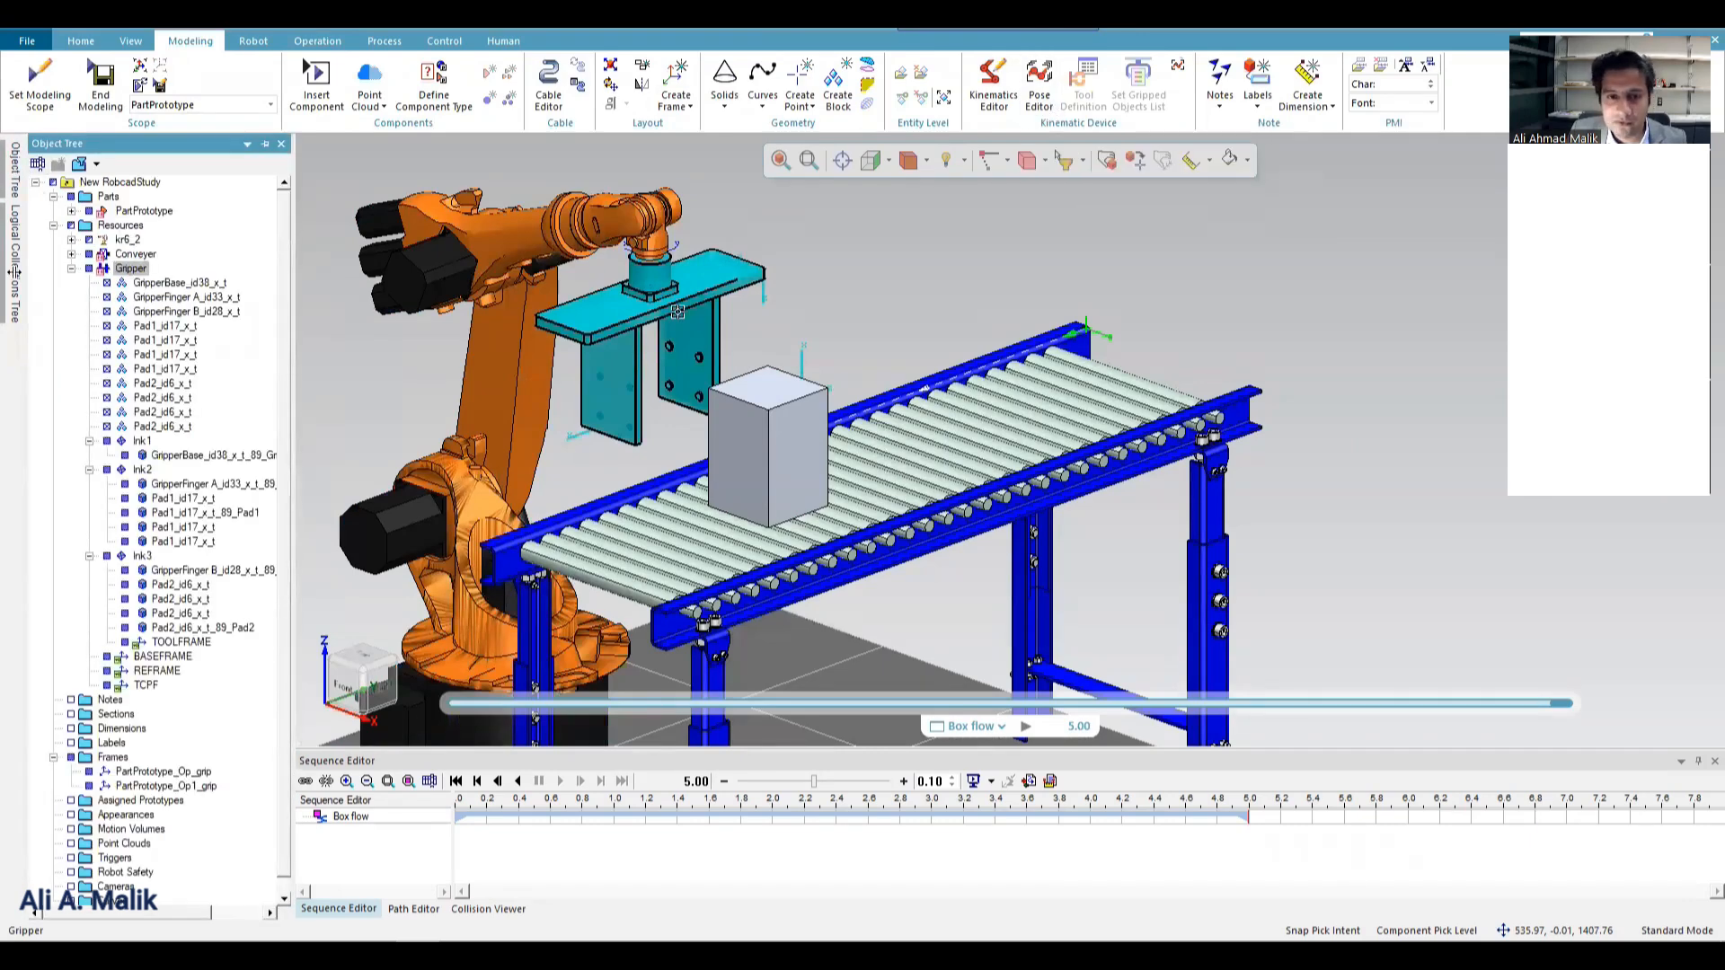
left_click(131, 269)
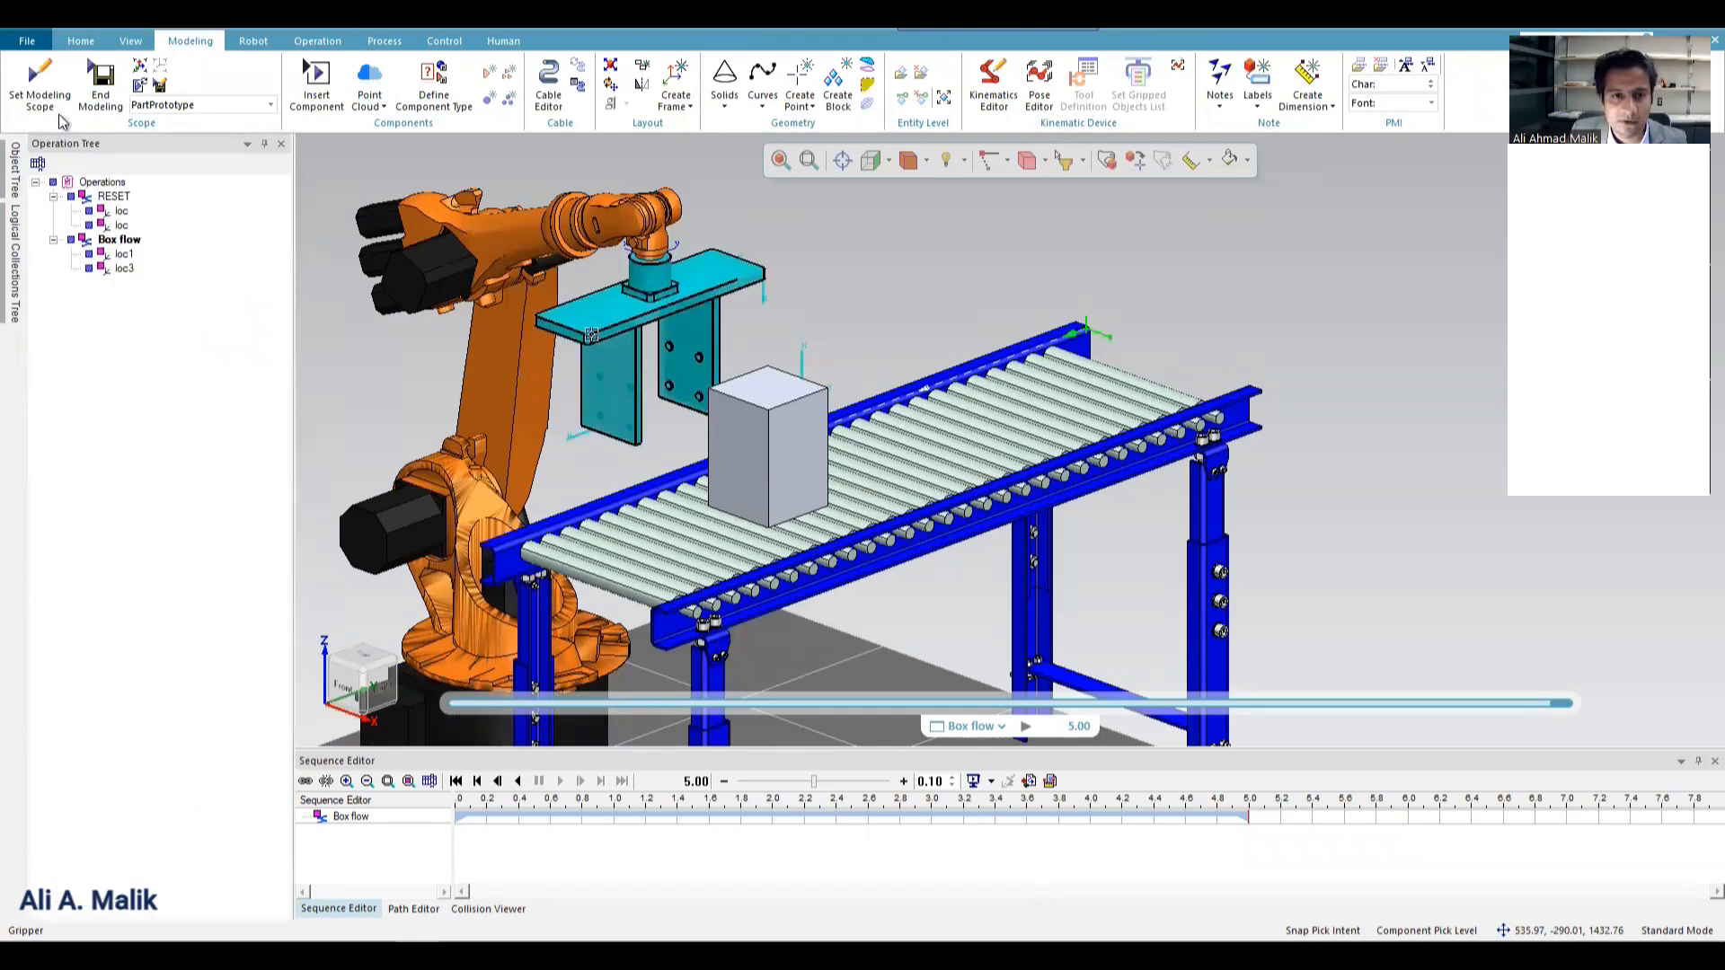
mouse_move(15, 170)
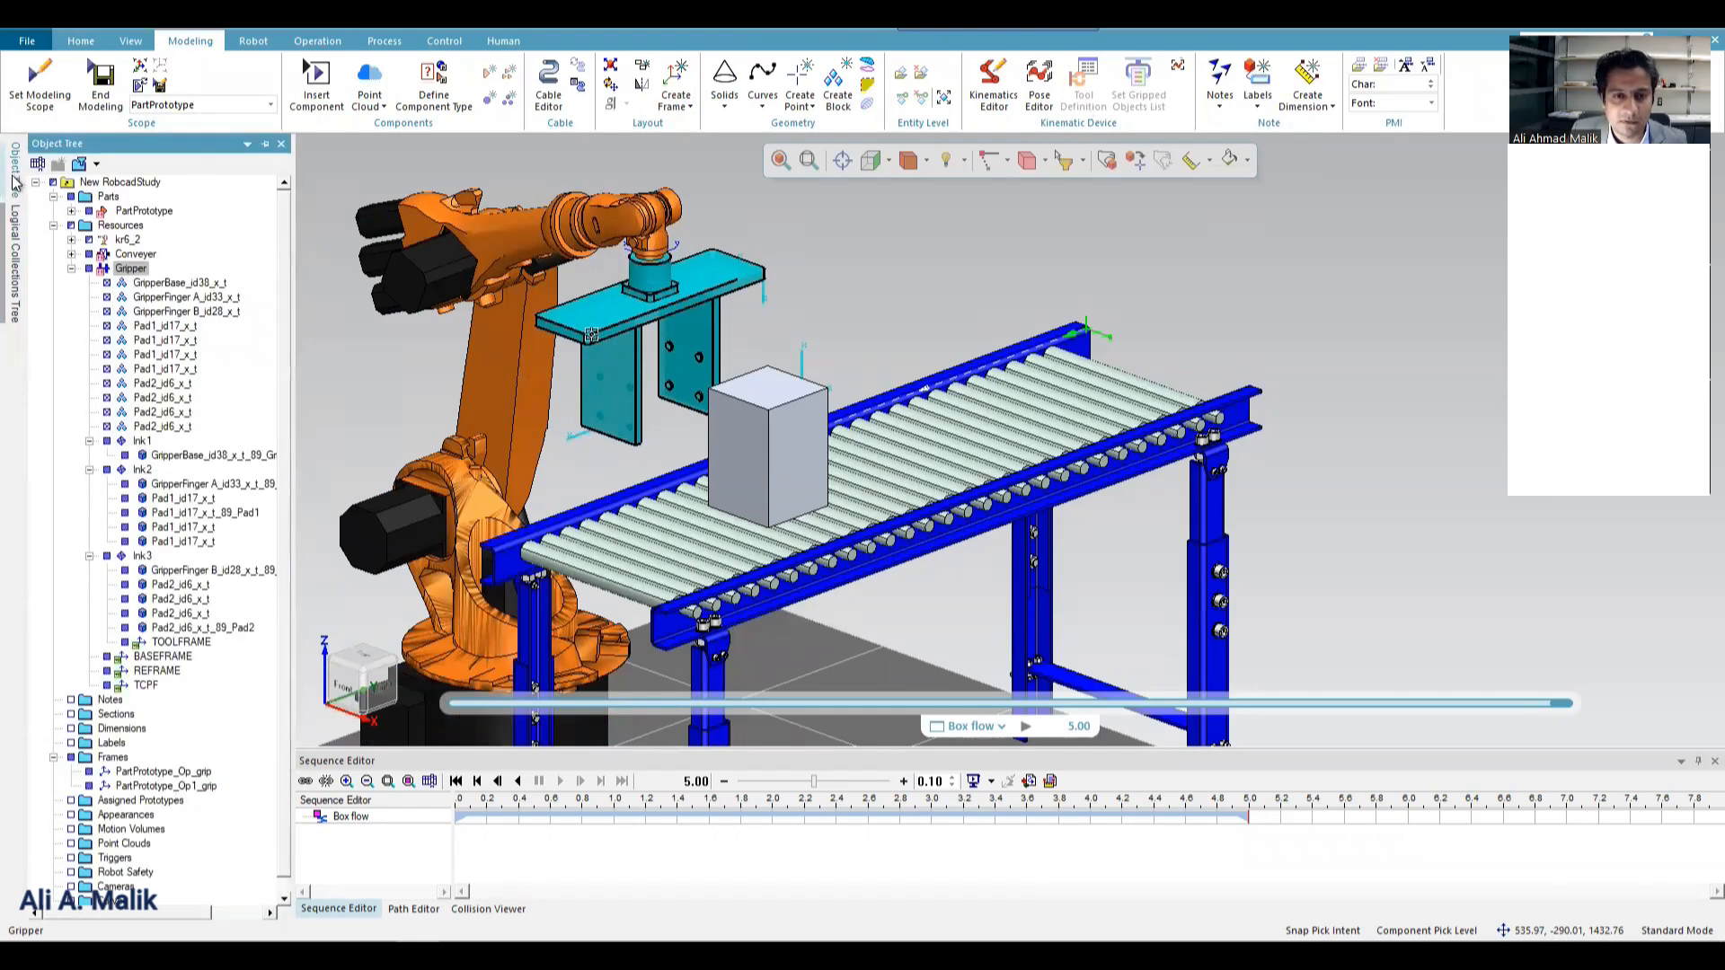
left_click(267, 145)
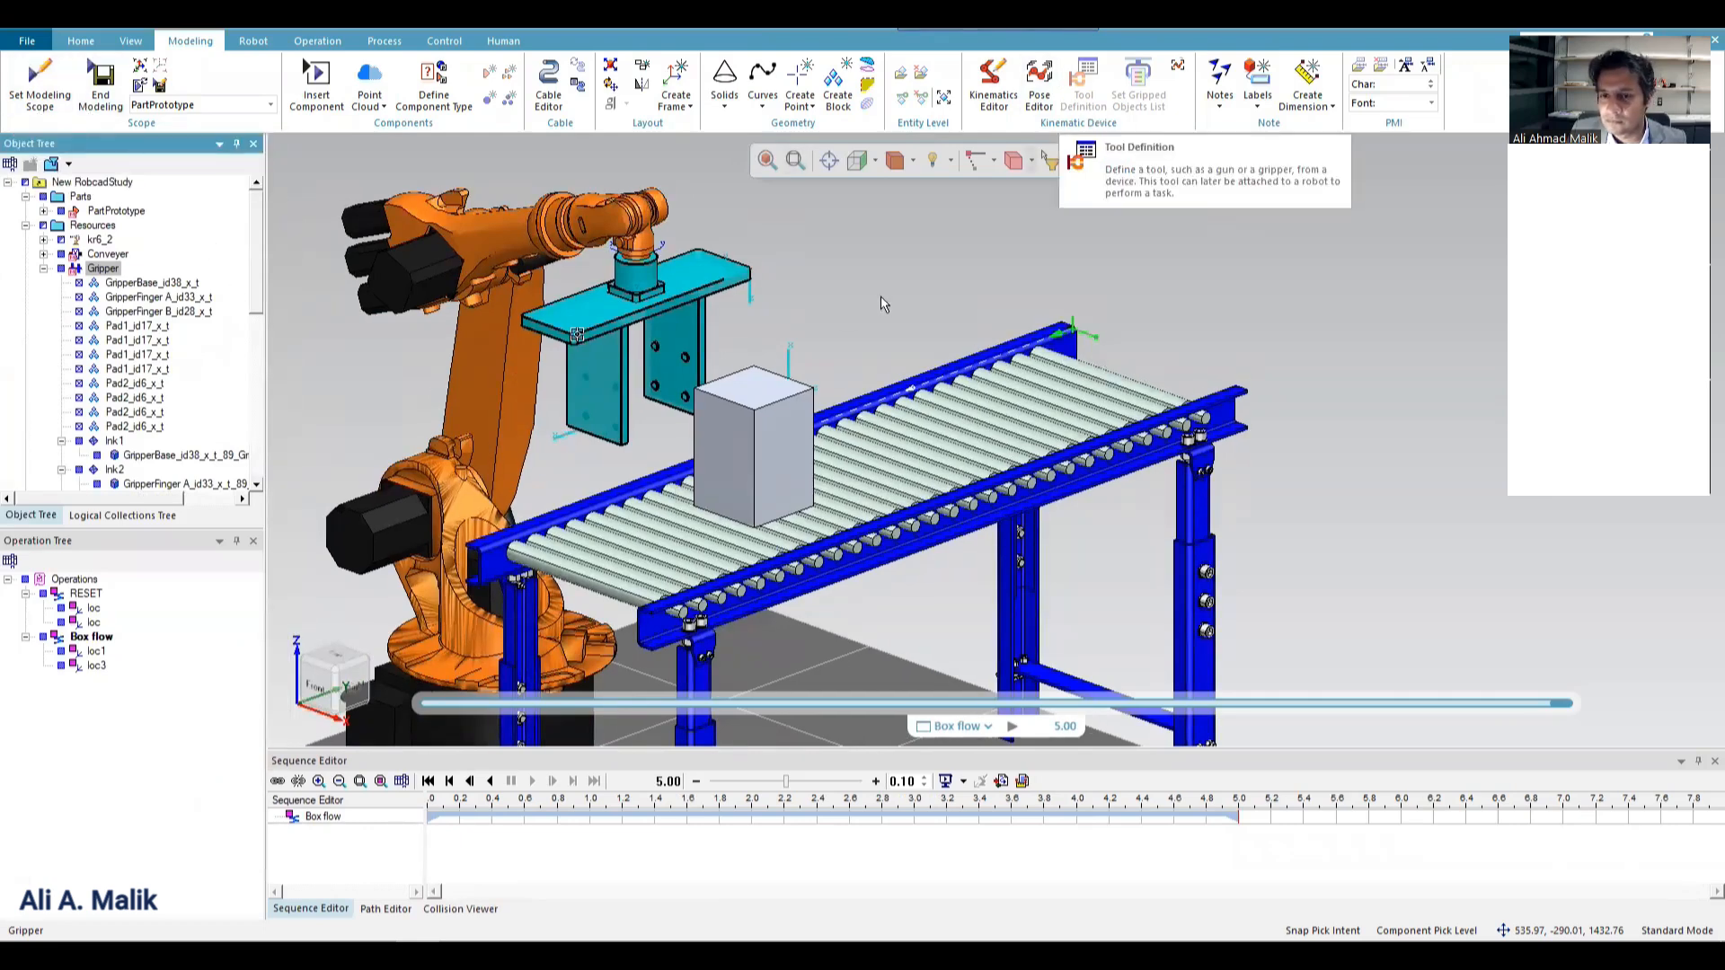
left_click(117, 282)
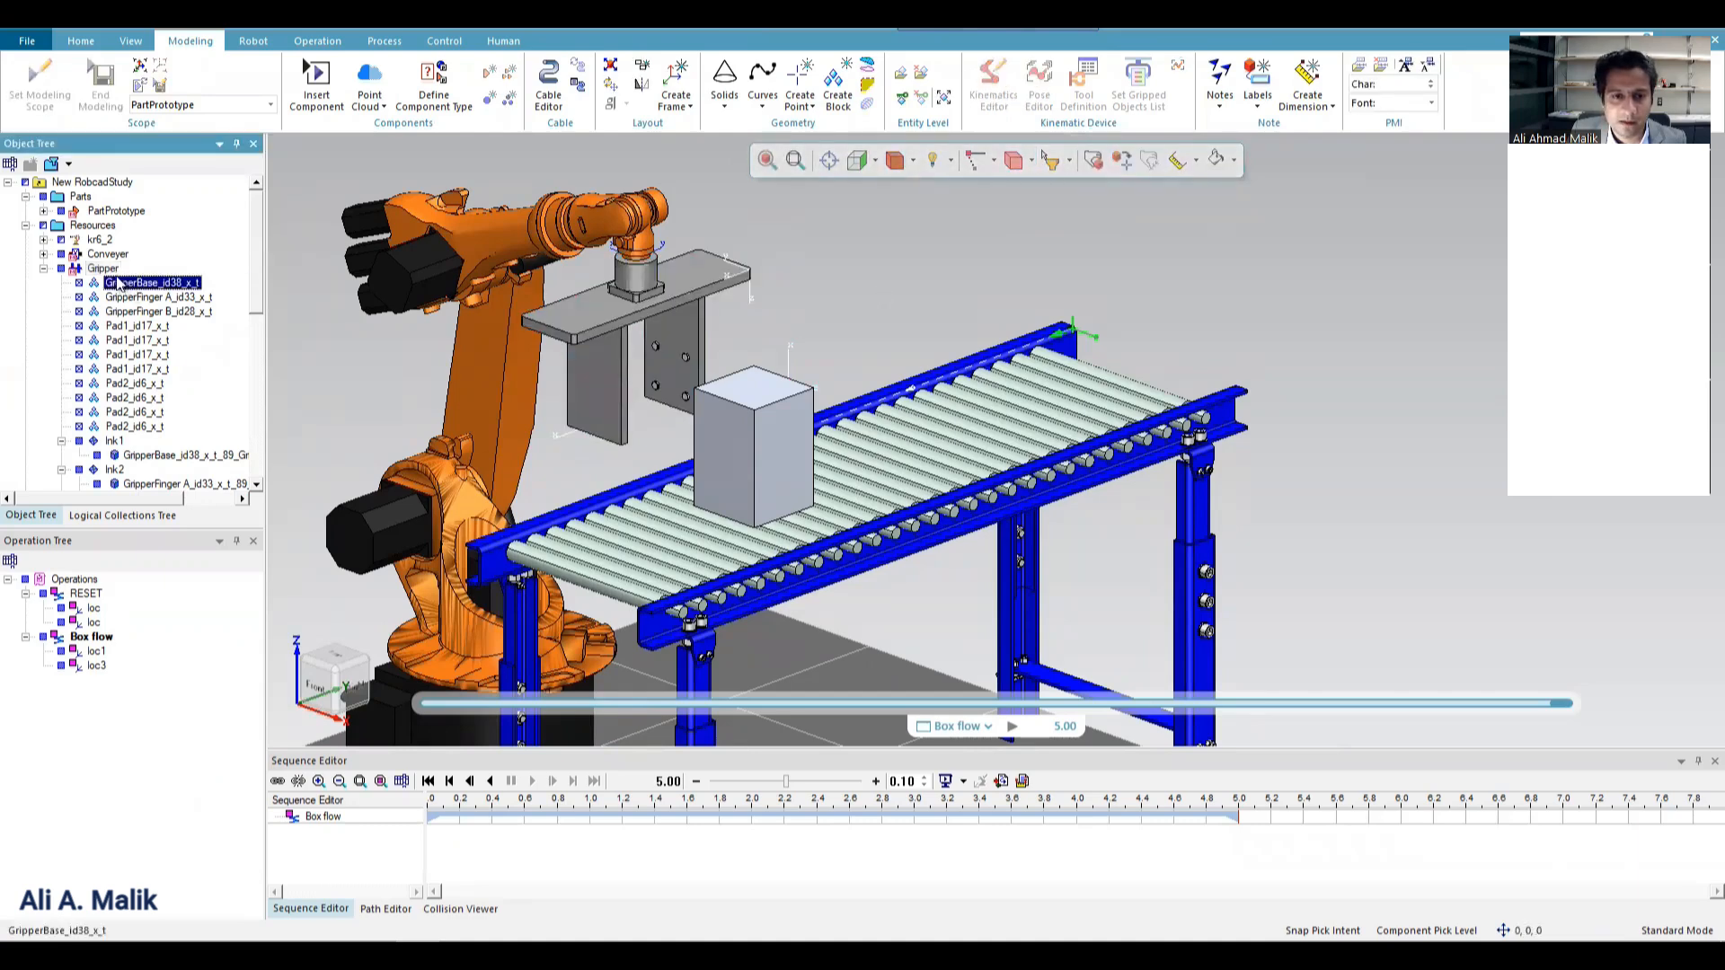
left_click(104, 271)
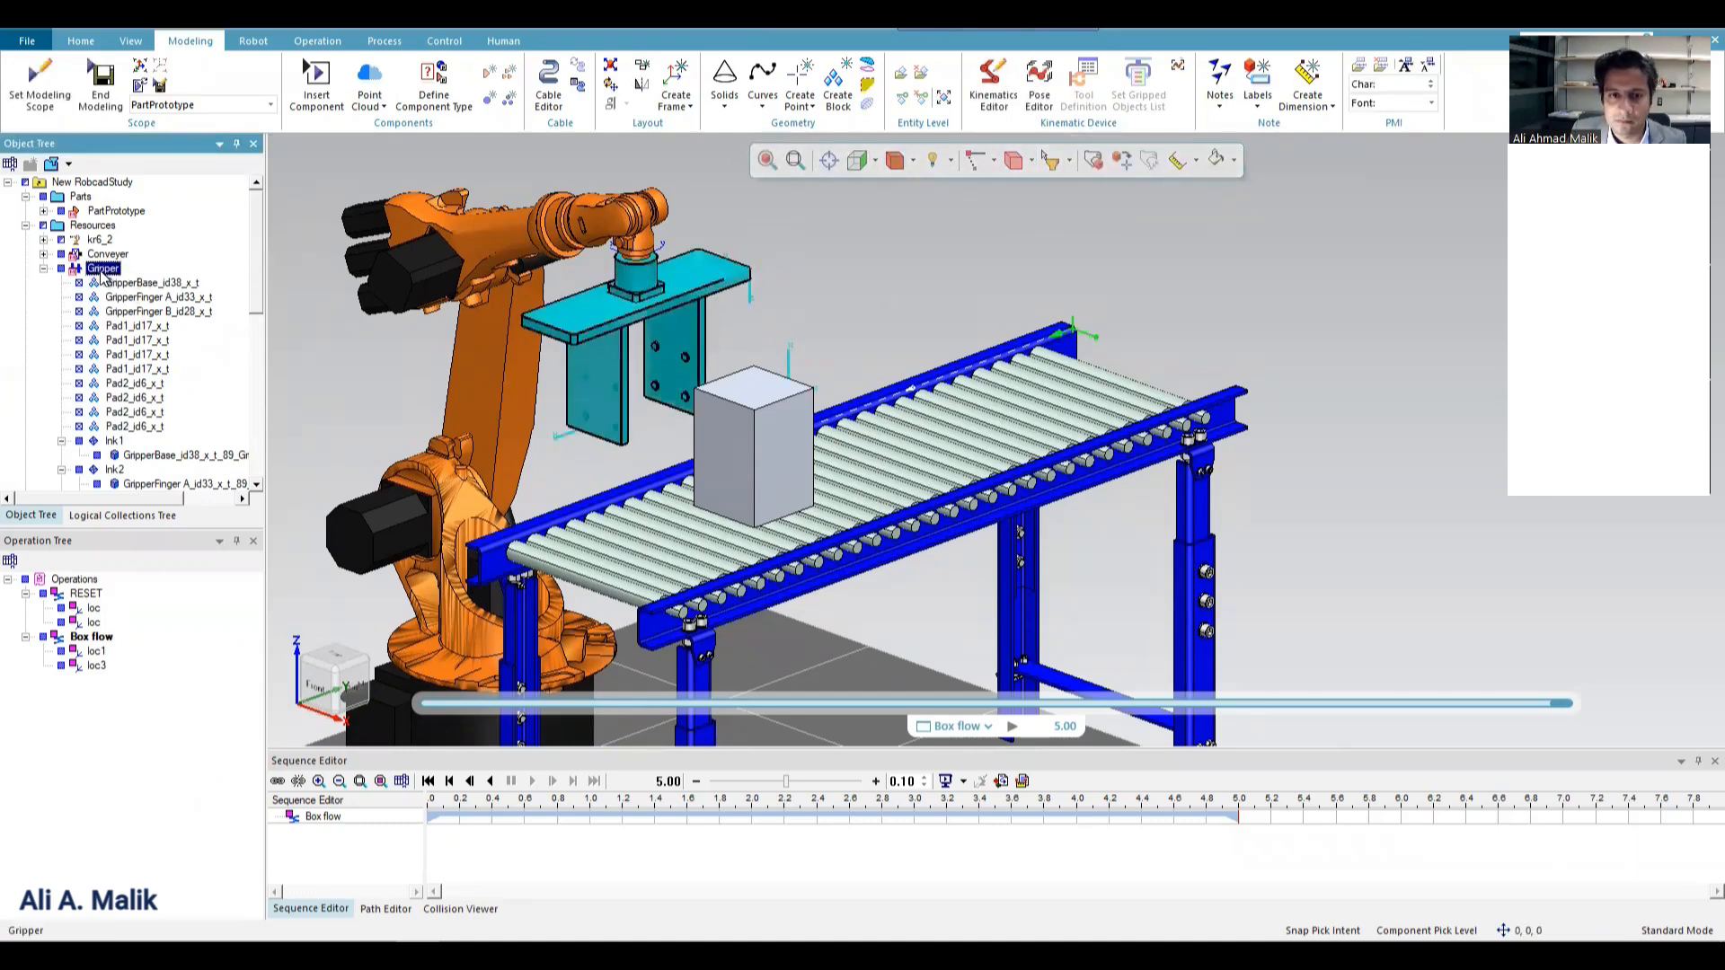
left_click(105, 256)
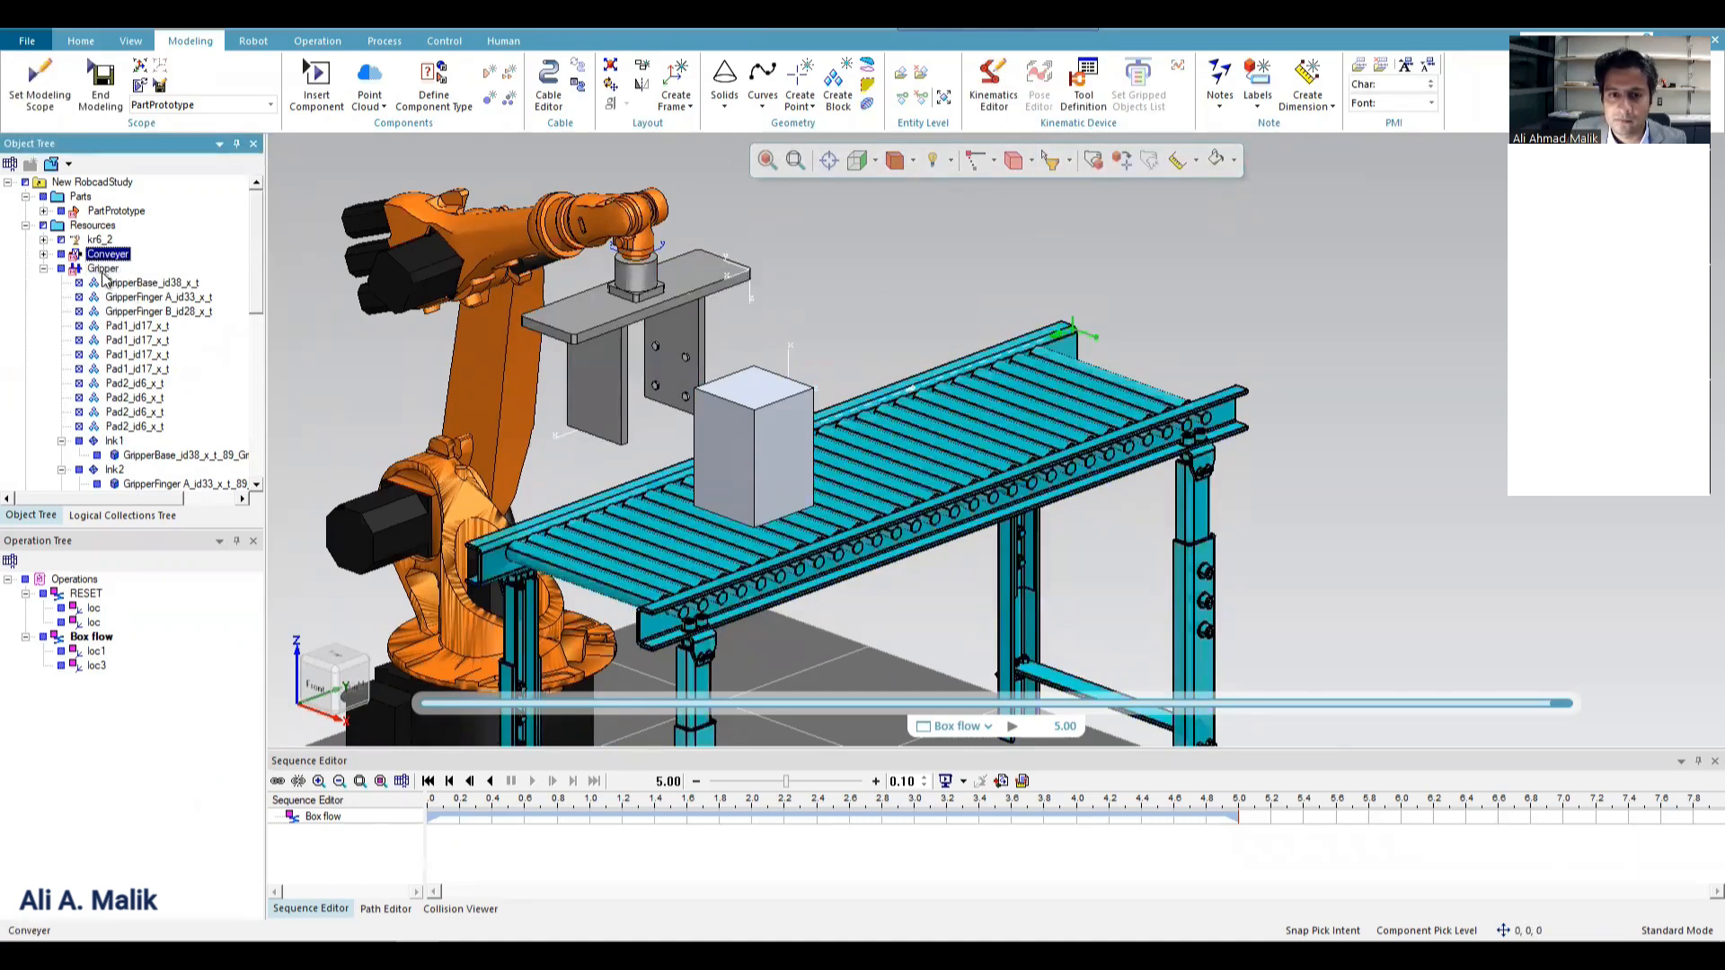
left_click(103, 269)
left_click(42, 124)
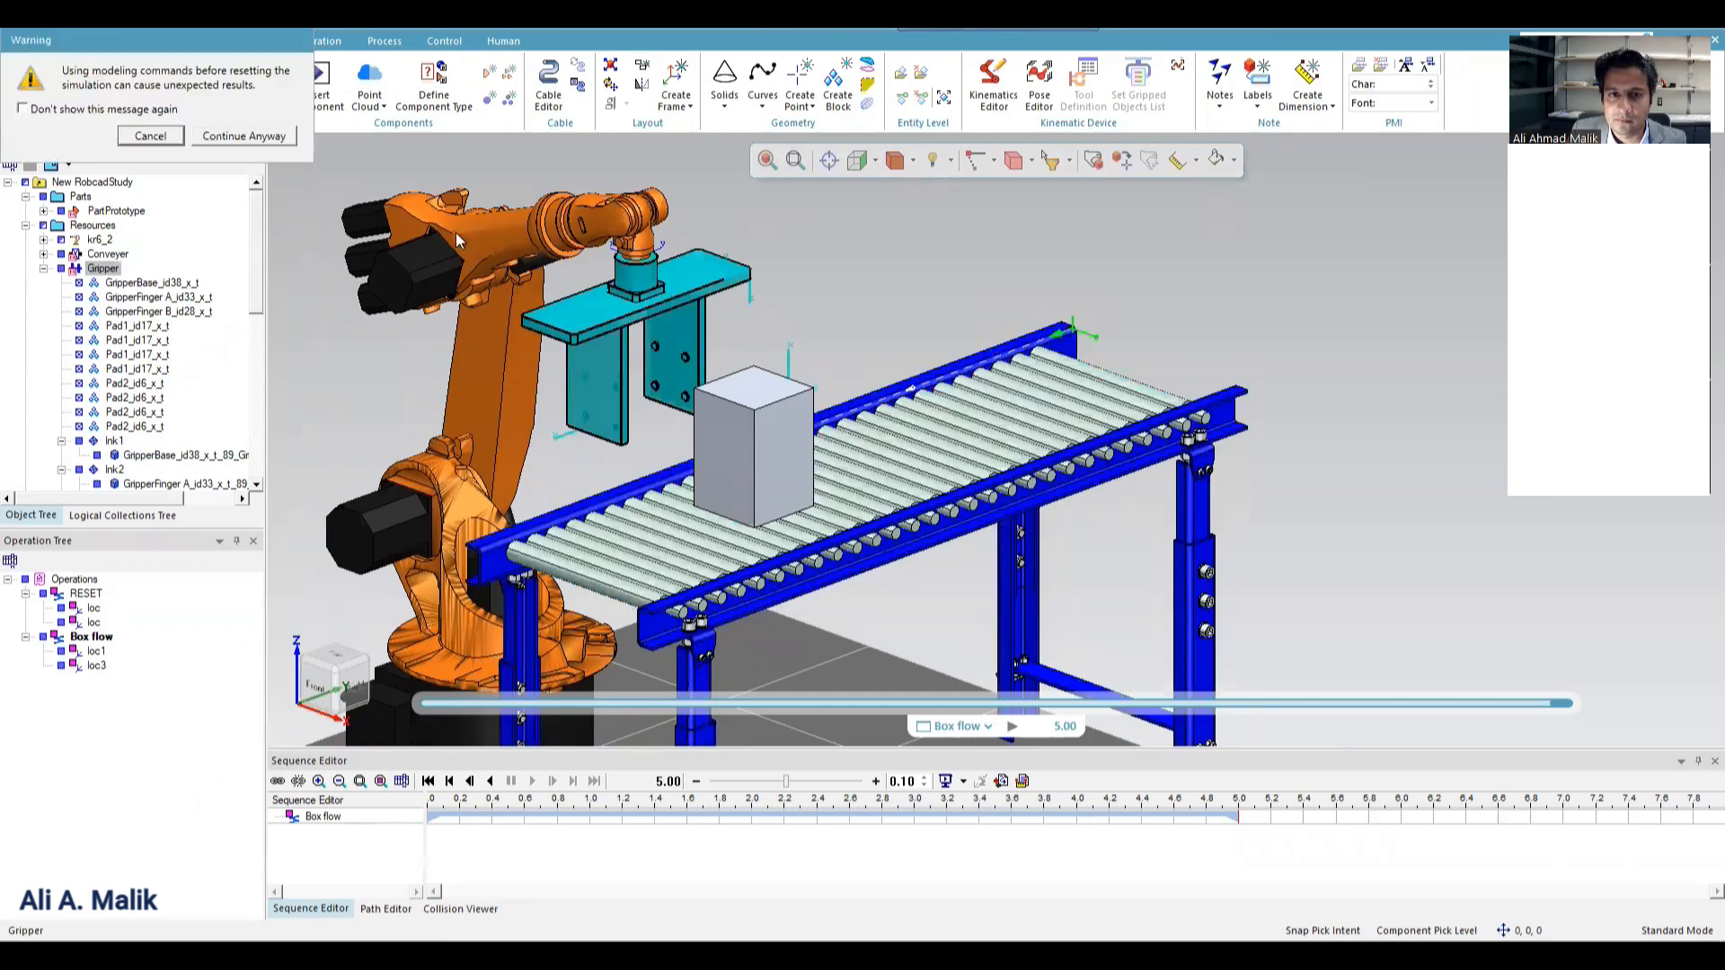
left_click_drag(196, 31, 1154, 233)
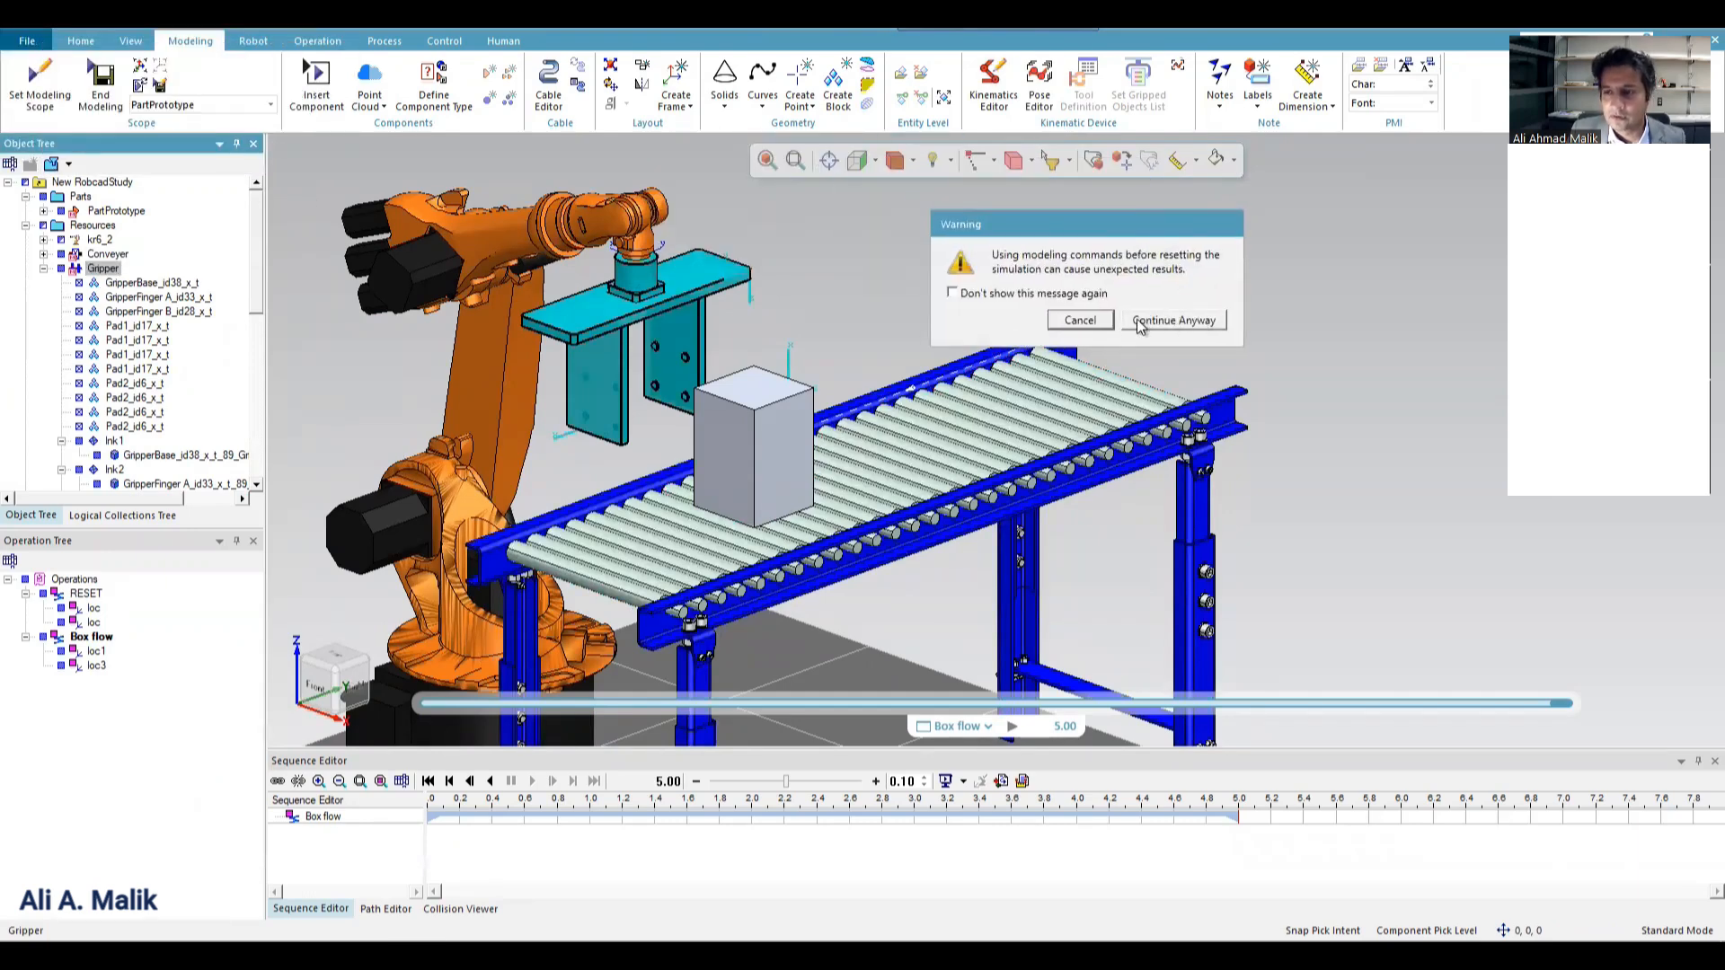
left_click(1067, 321)
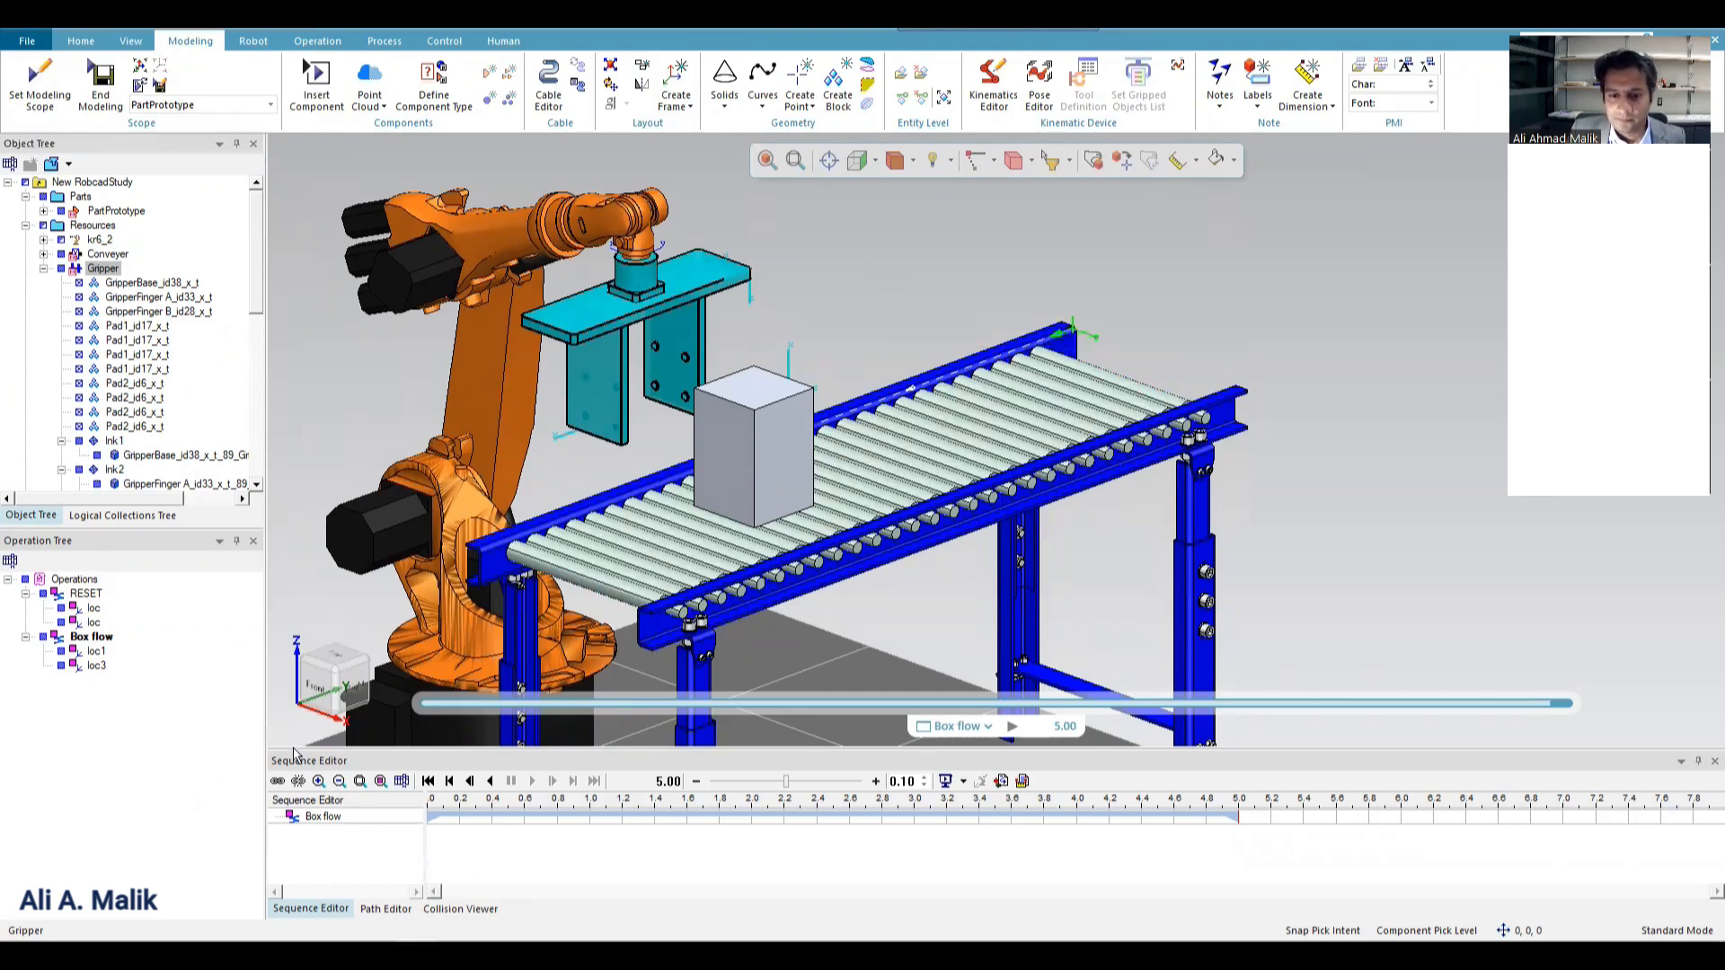
Reset the Box flow simulation to its start and select the Gripper resource.
left_click(428, 781)
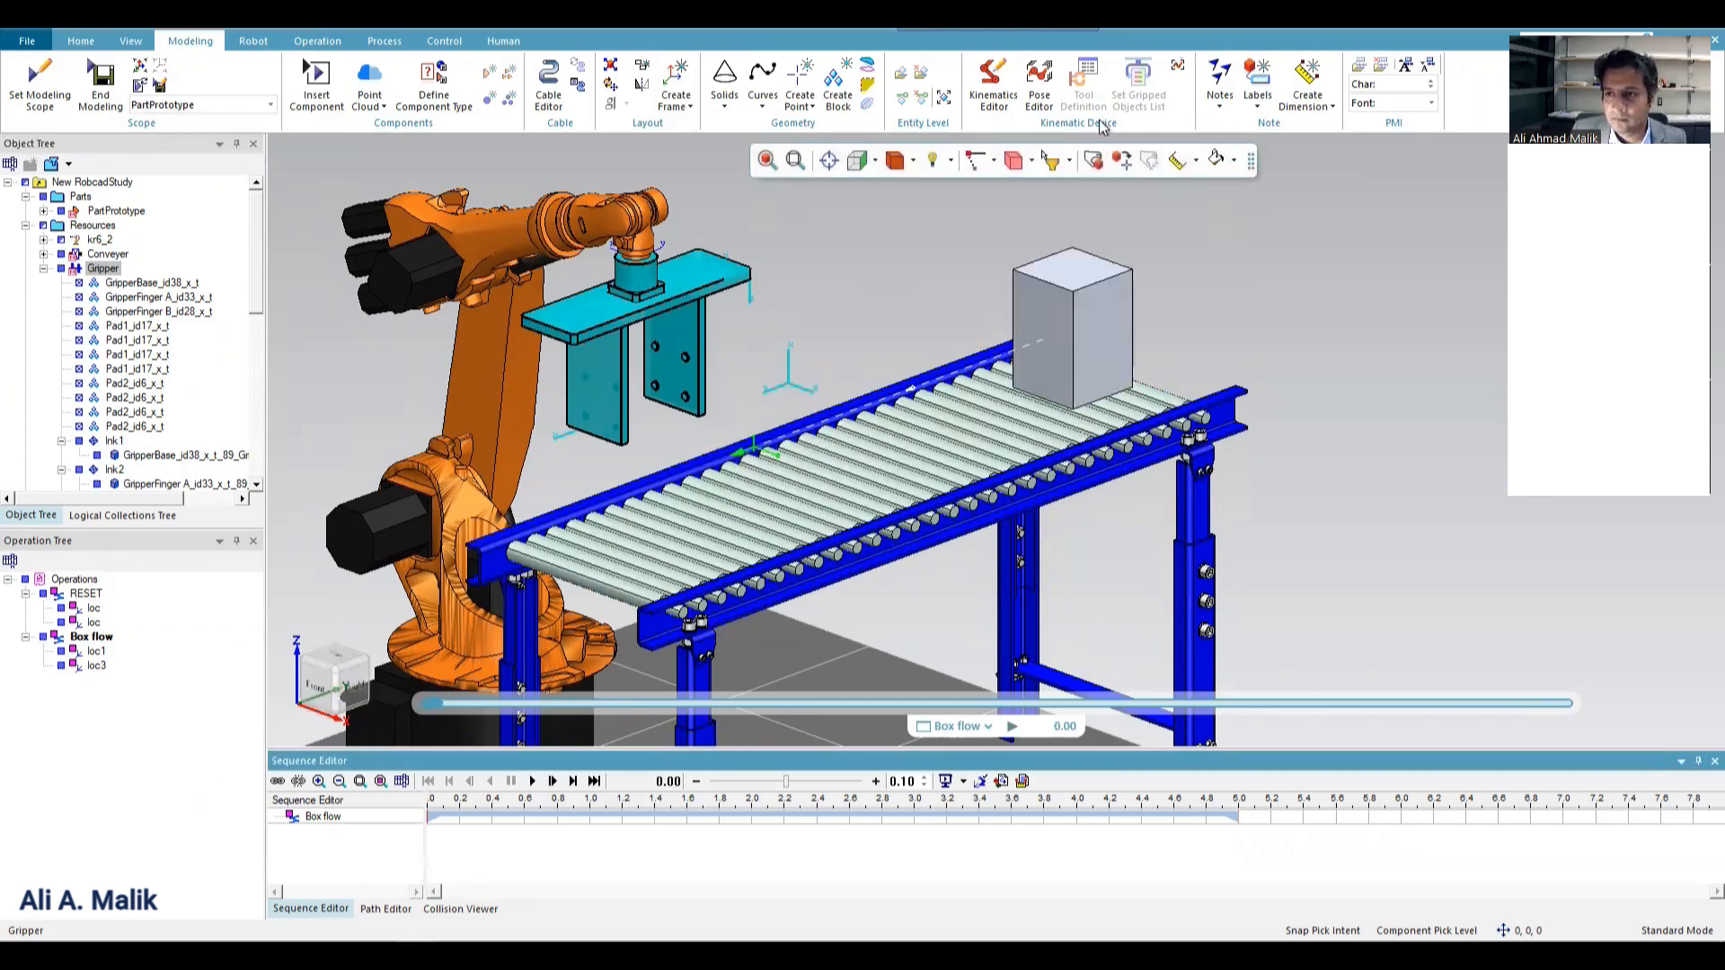
left_click(108, 254)
left_click(103, 269)
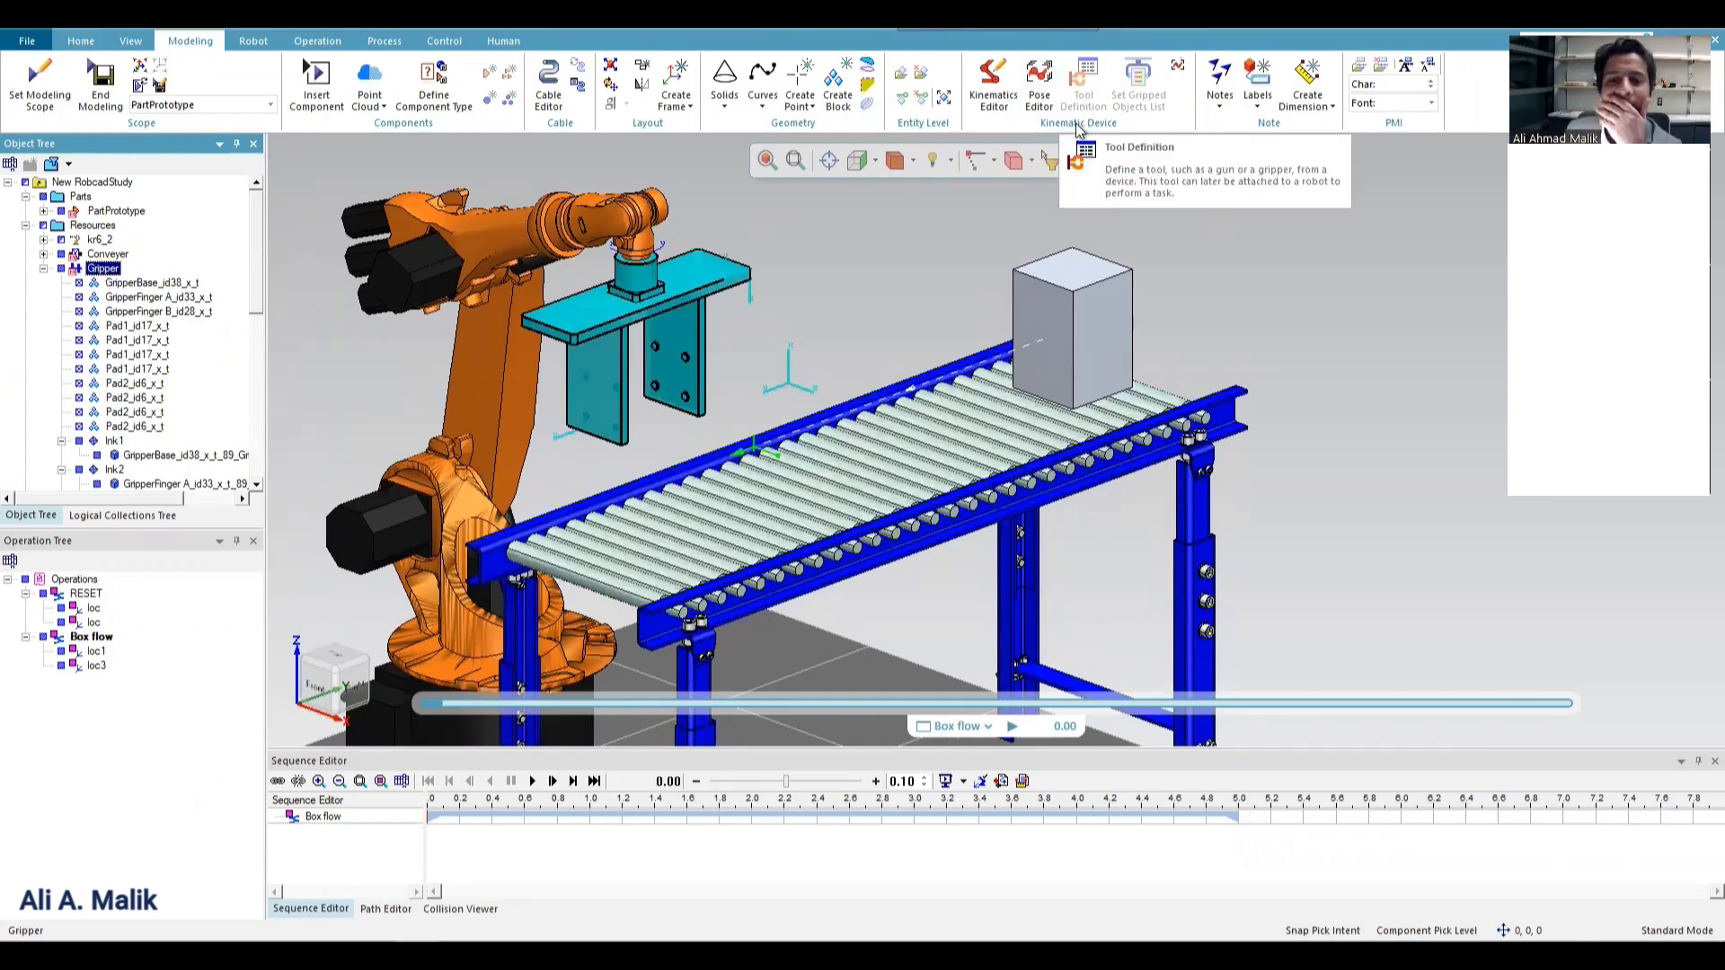
Start defining the component type of Gripper.cojt from the PS subfolder of the library's Gripper folder.
left_click(436, 95)
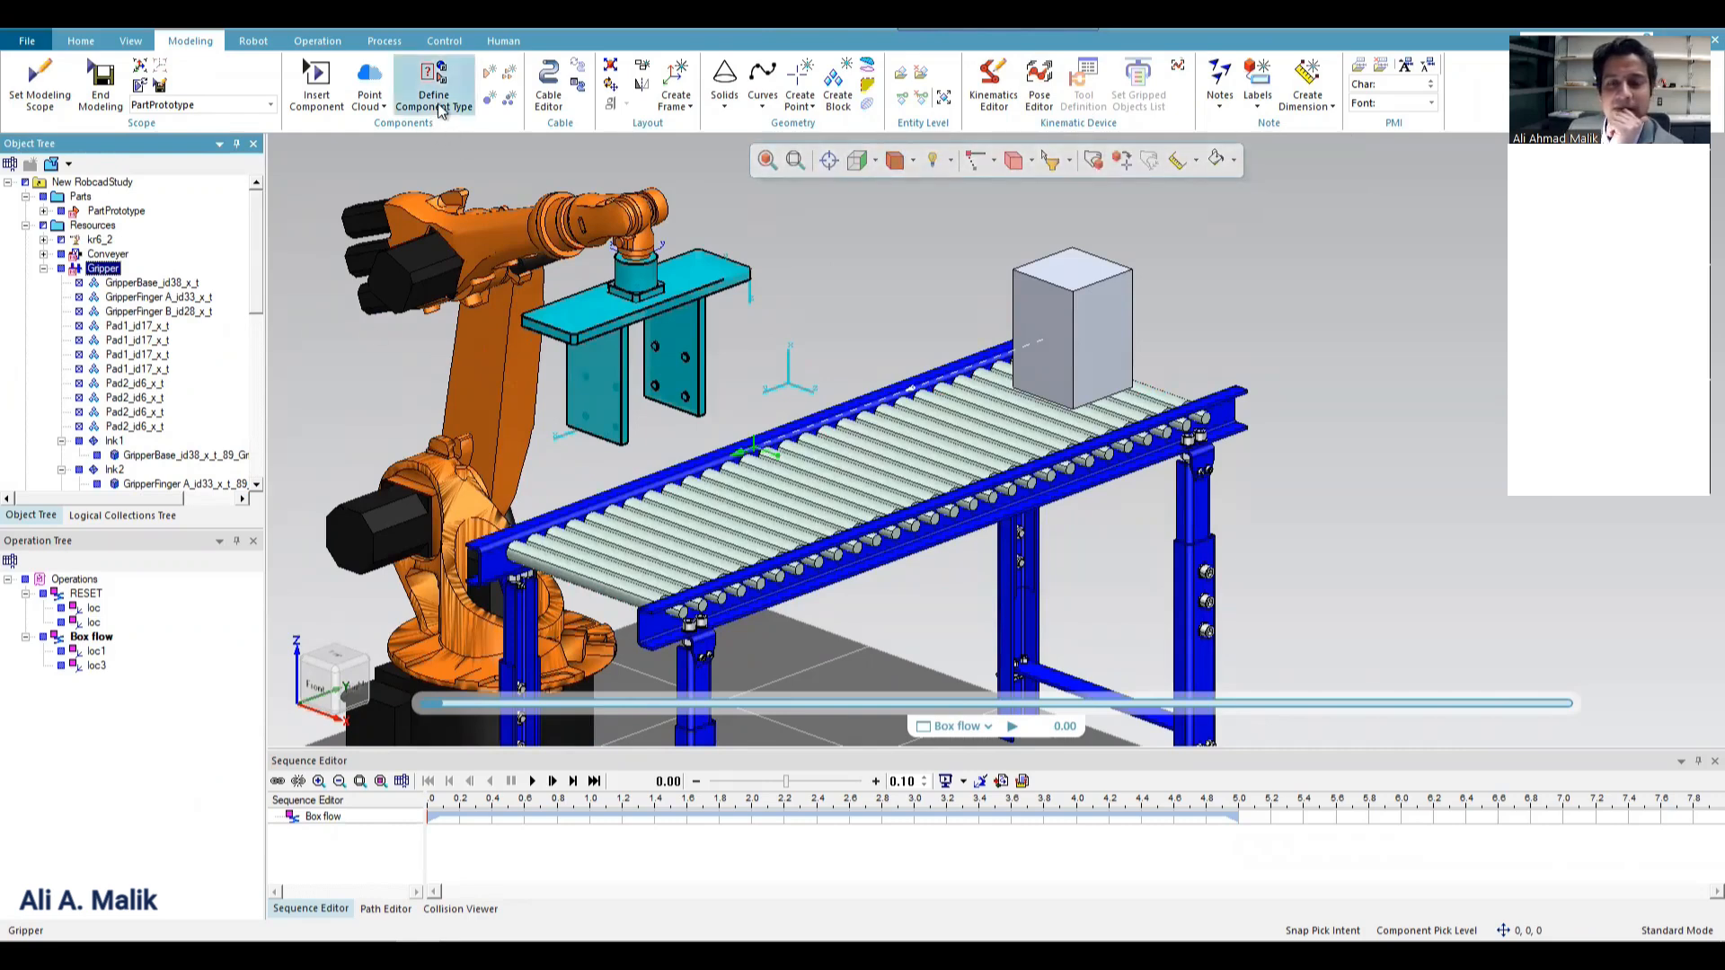
scroll(894, 521, "down", 3)
scroll(894, 521, "up", 1)
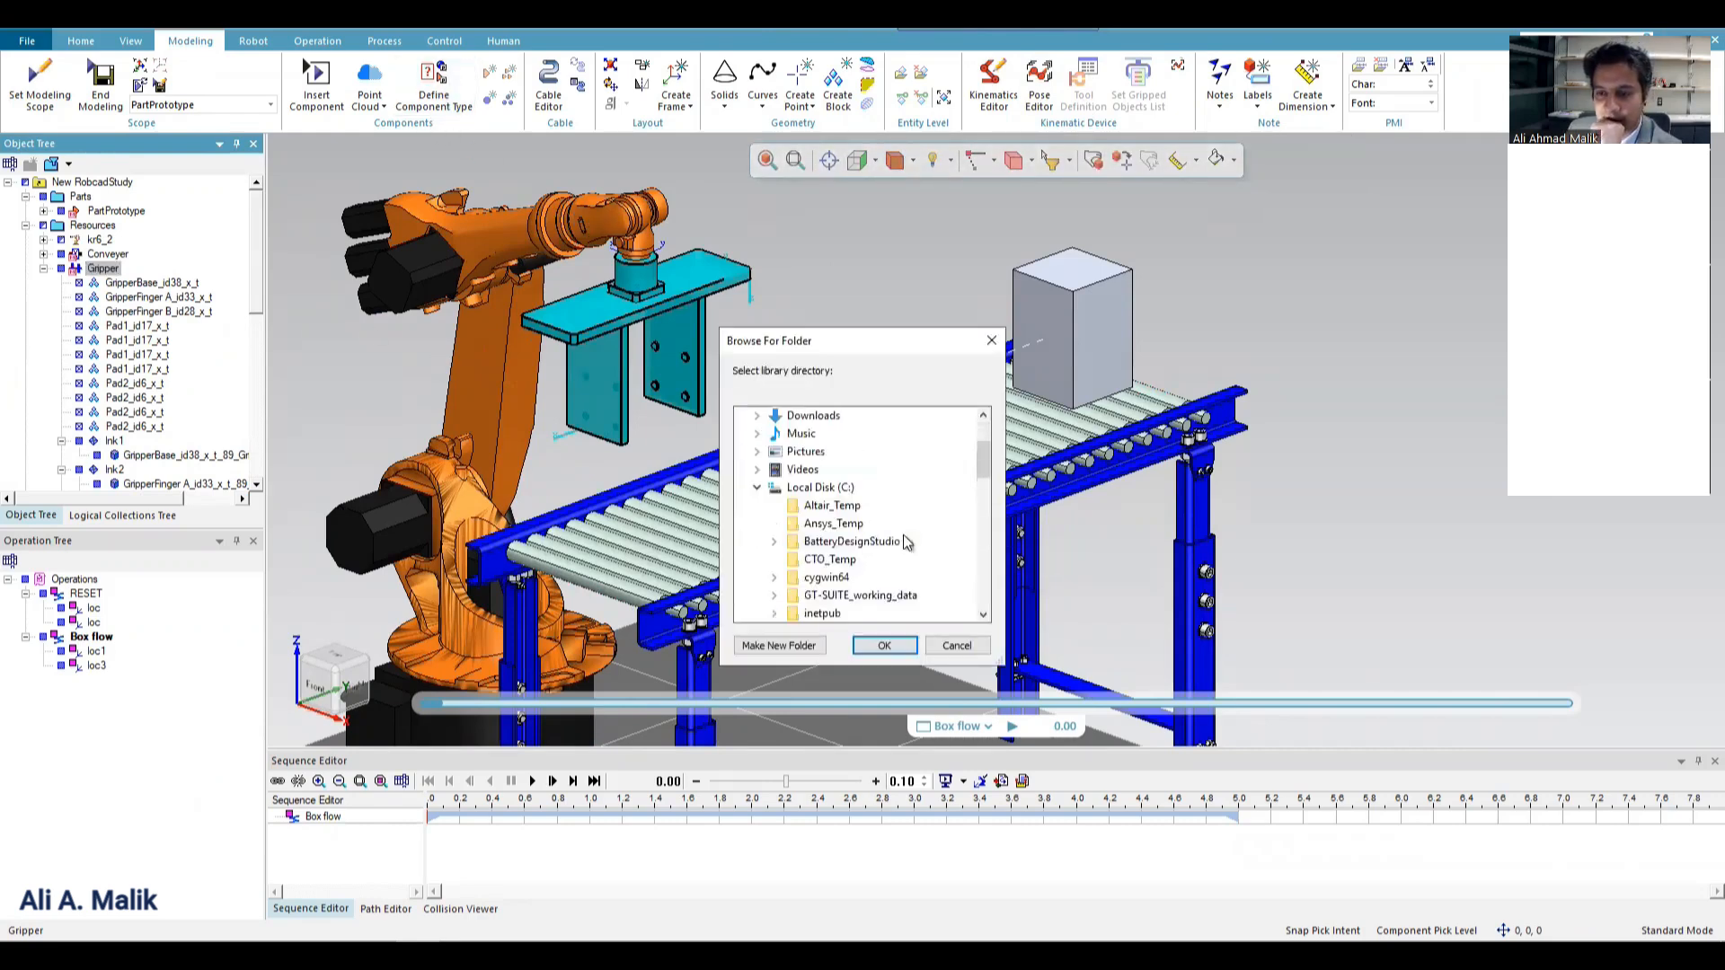
scroll(894, 530, "down", 7)
scroll(896, 548, "down", 1)
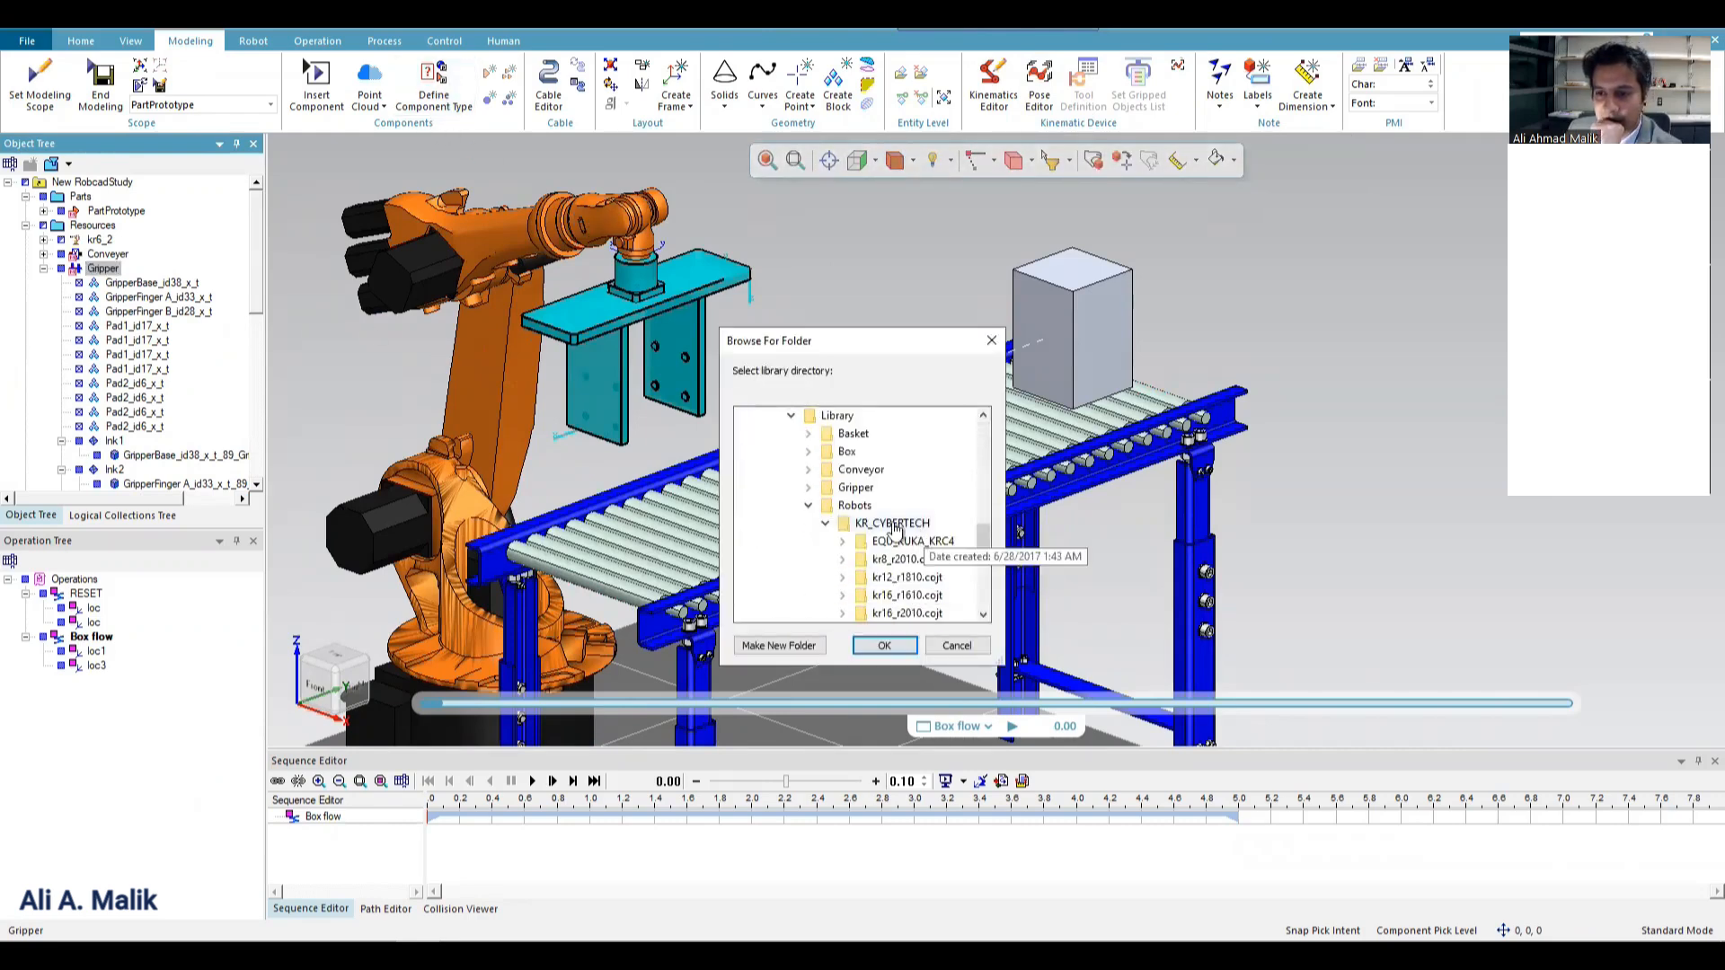
left_click(807, 488)
double_click(845, 511)
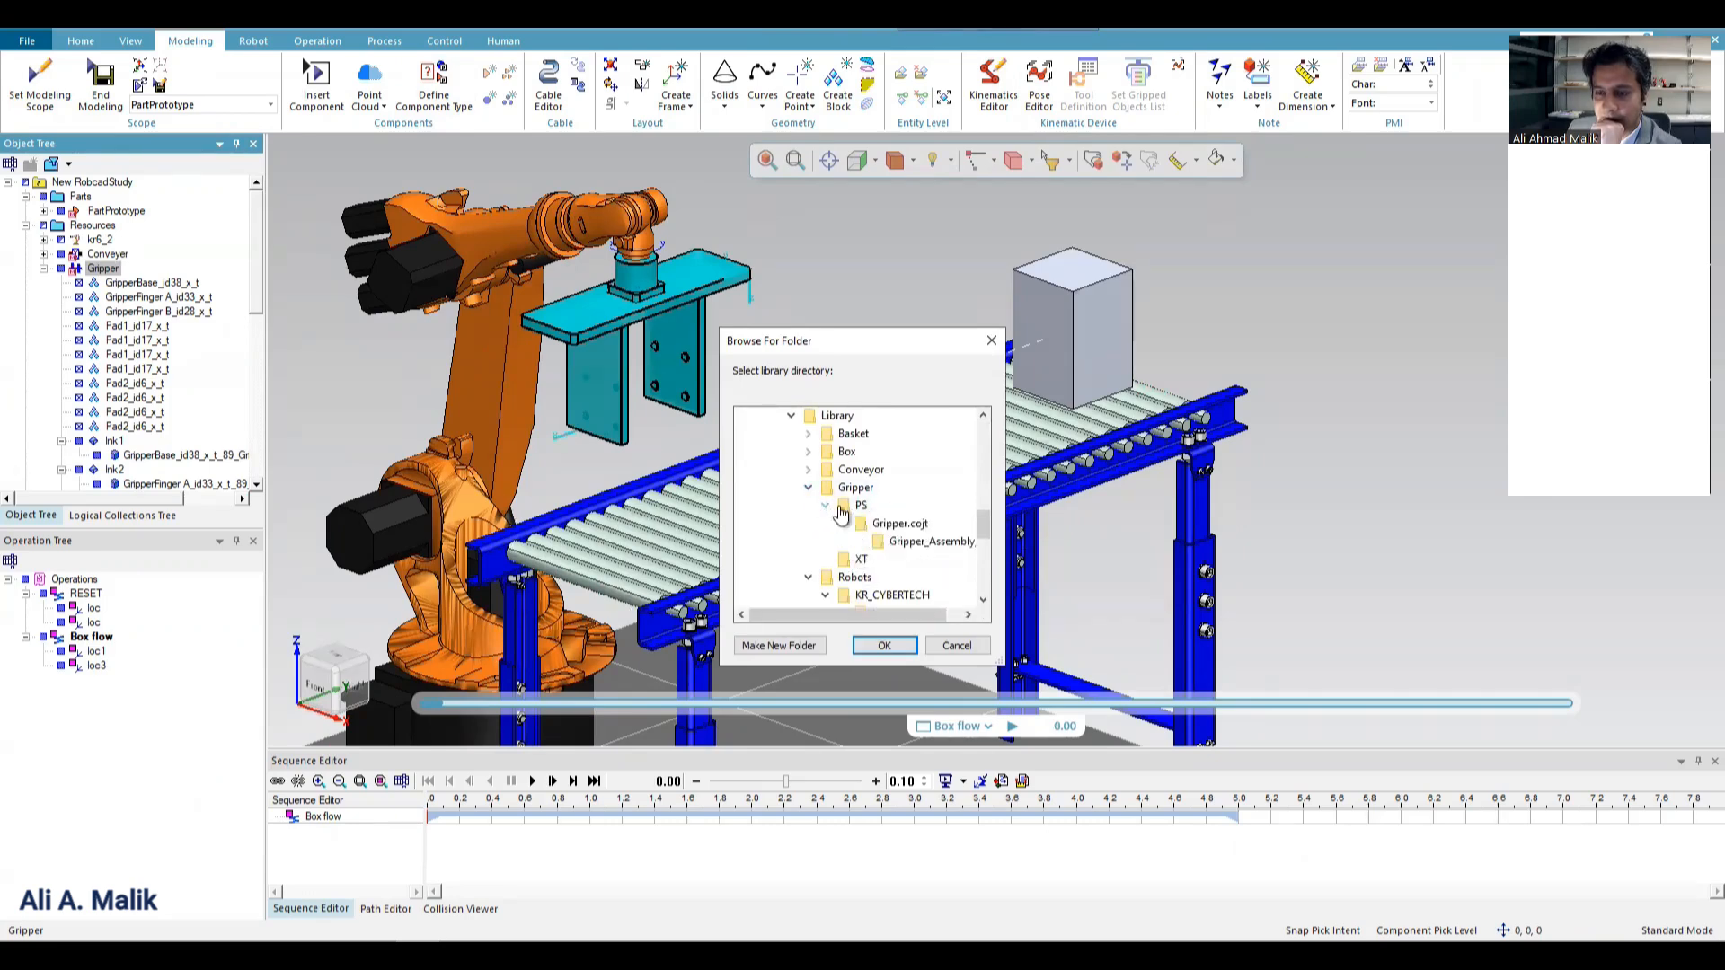
left_click(889, 523)
left_click(884, 645)
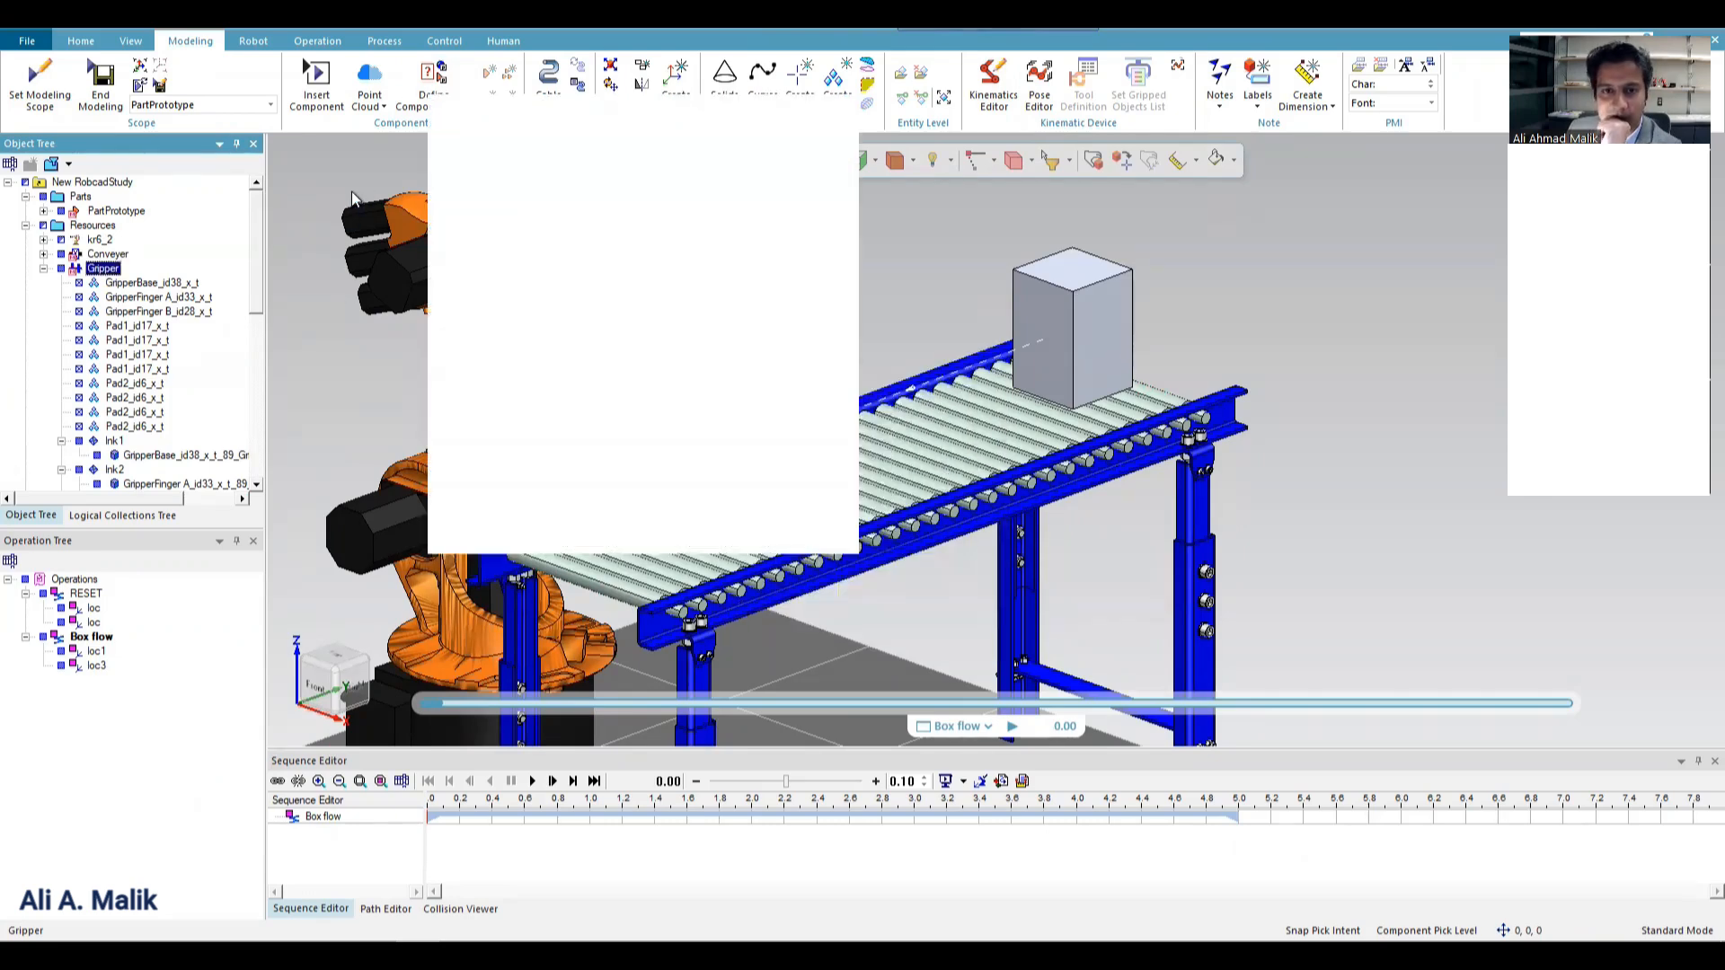
Try assigning the Gripper type to the PS folder and discard the component type definition.
left_click(830, 186)
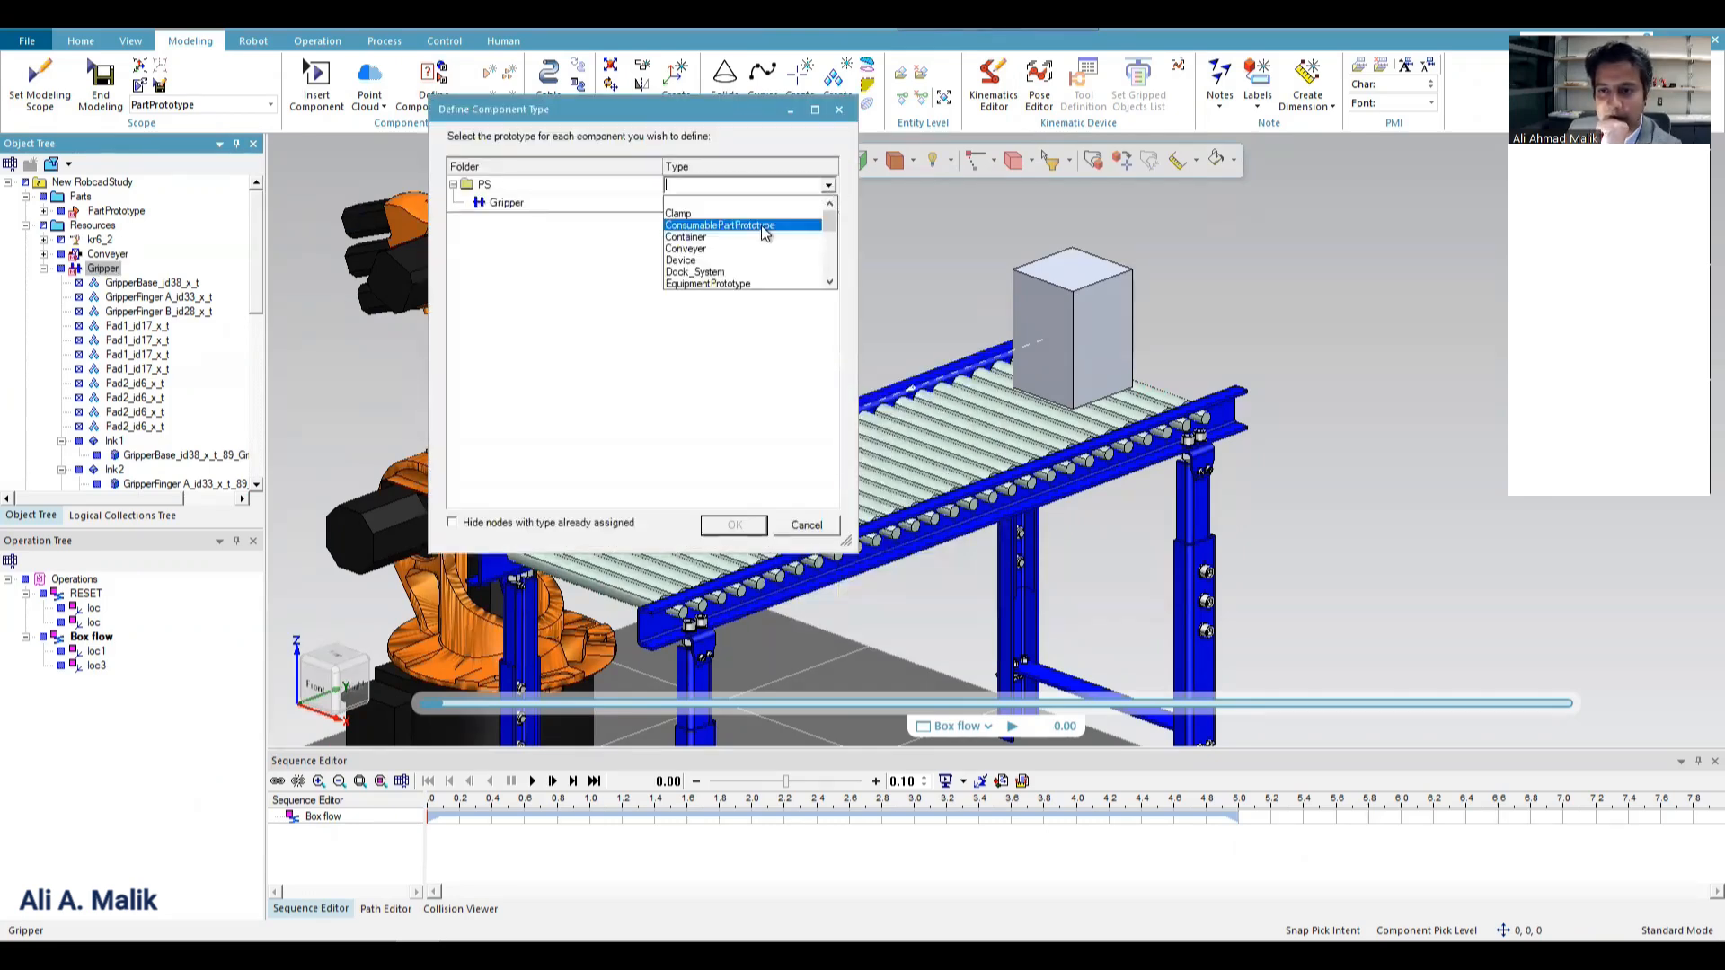
scroll(764, 246, "down", 1)
left_click(735, 282)
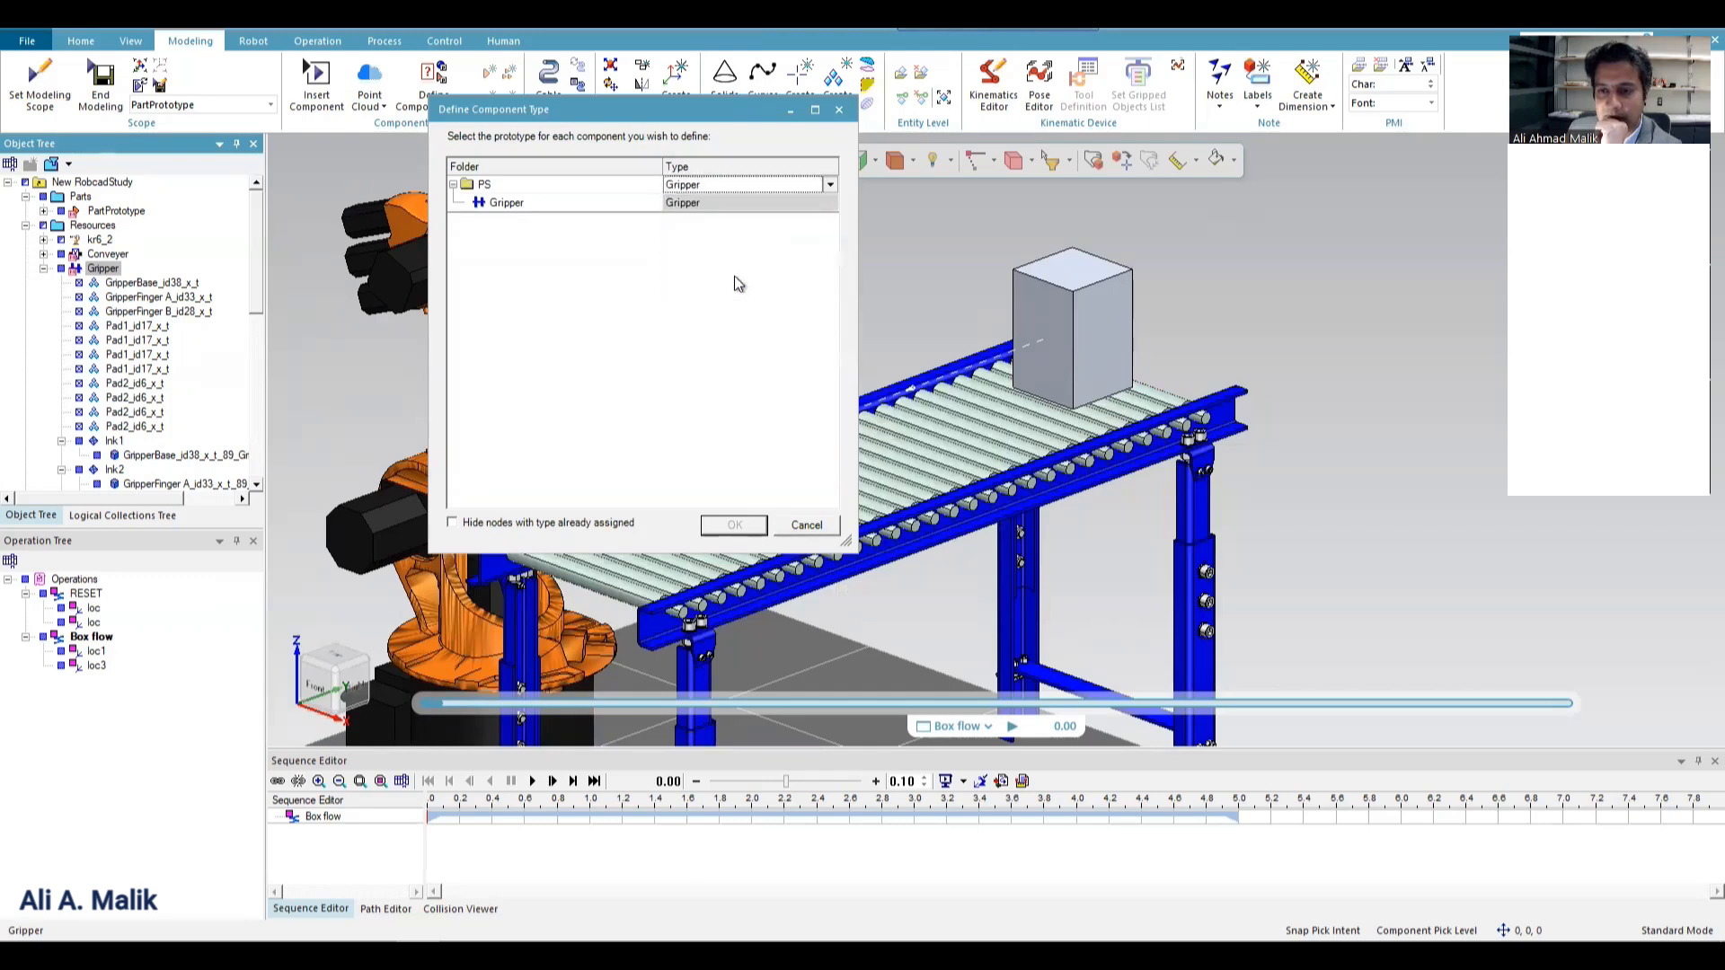
left_click(795, 530)
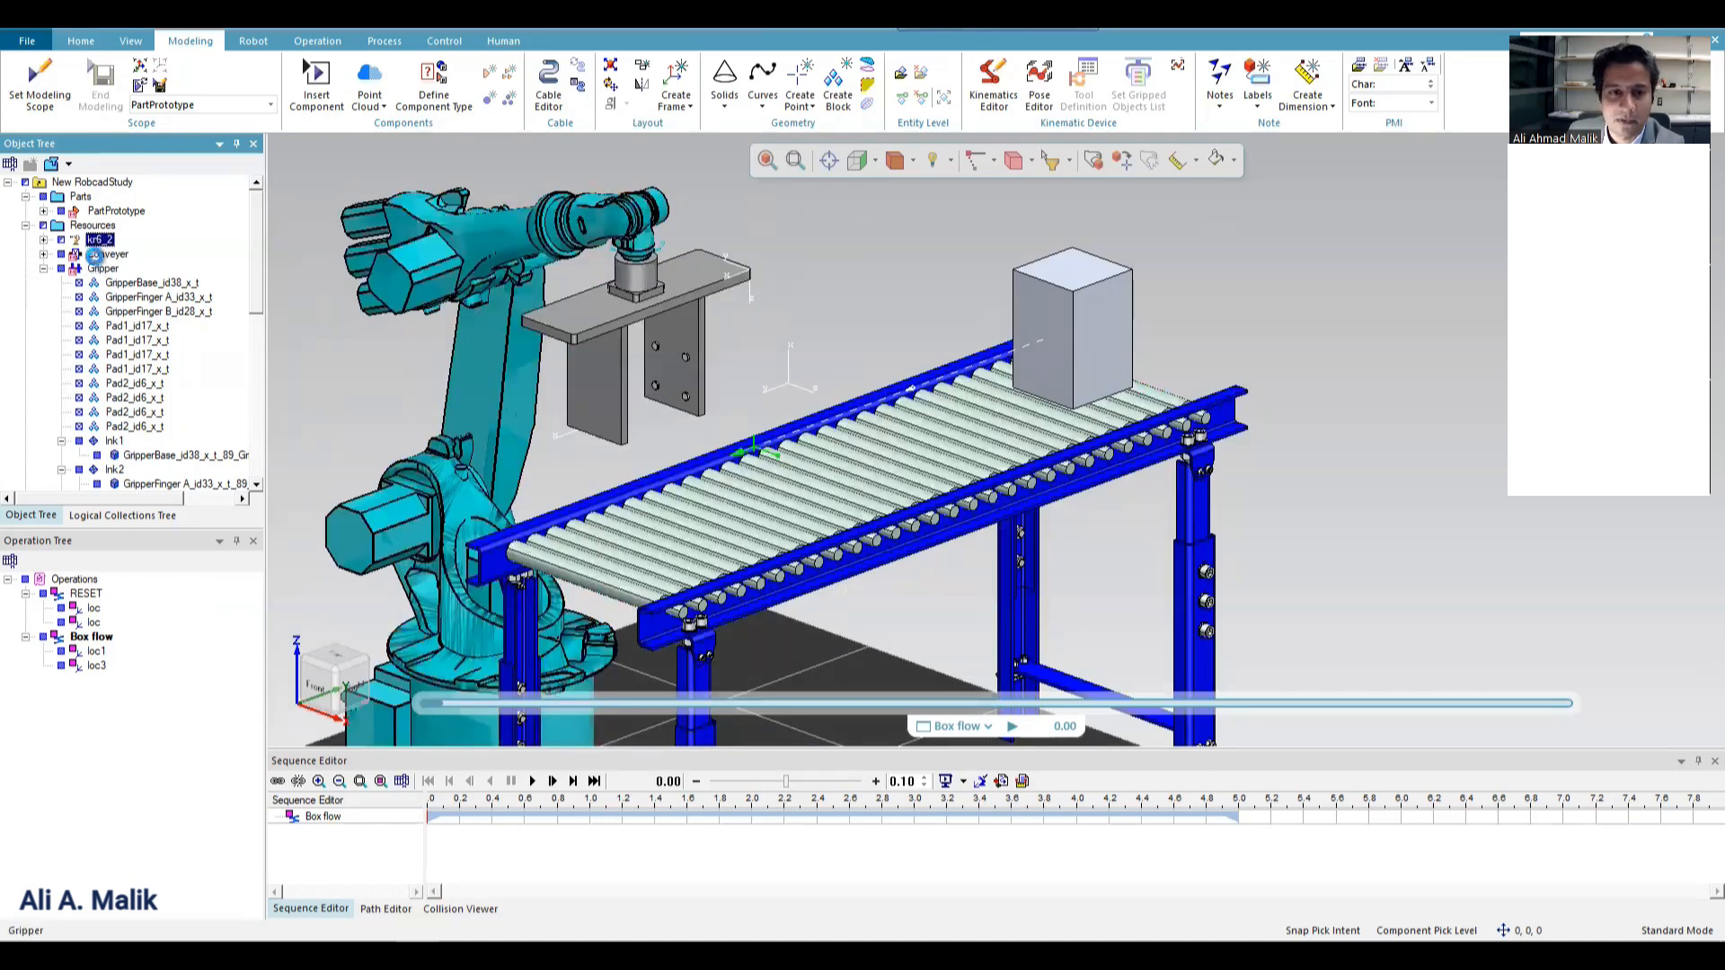
Reselect the gripper among the study's resources.
left_click(105, 254)
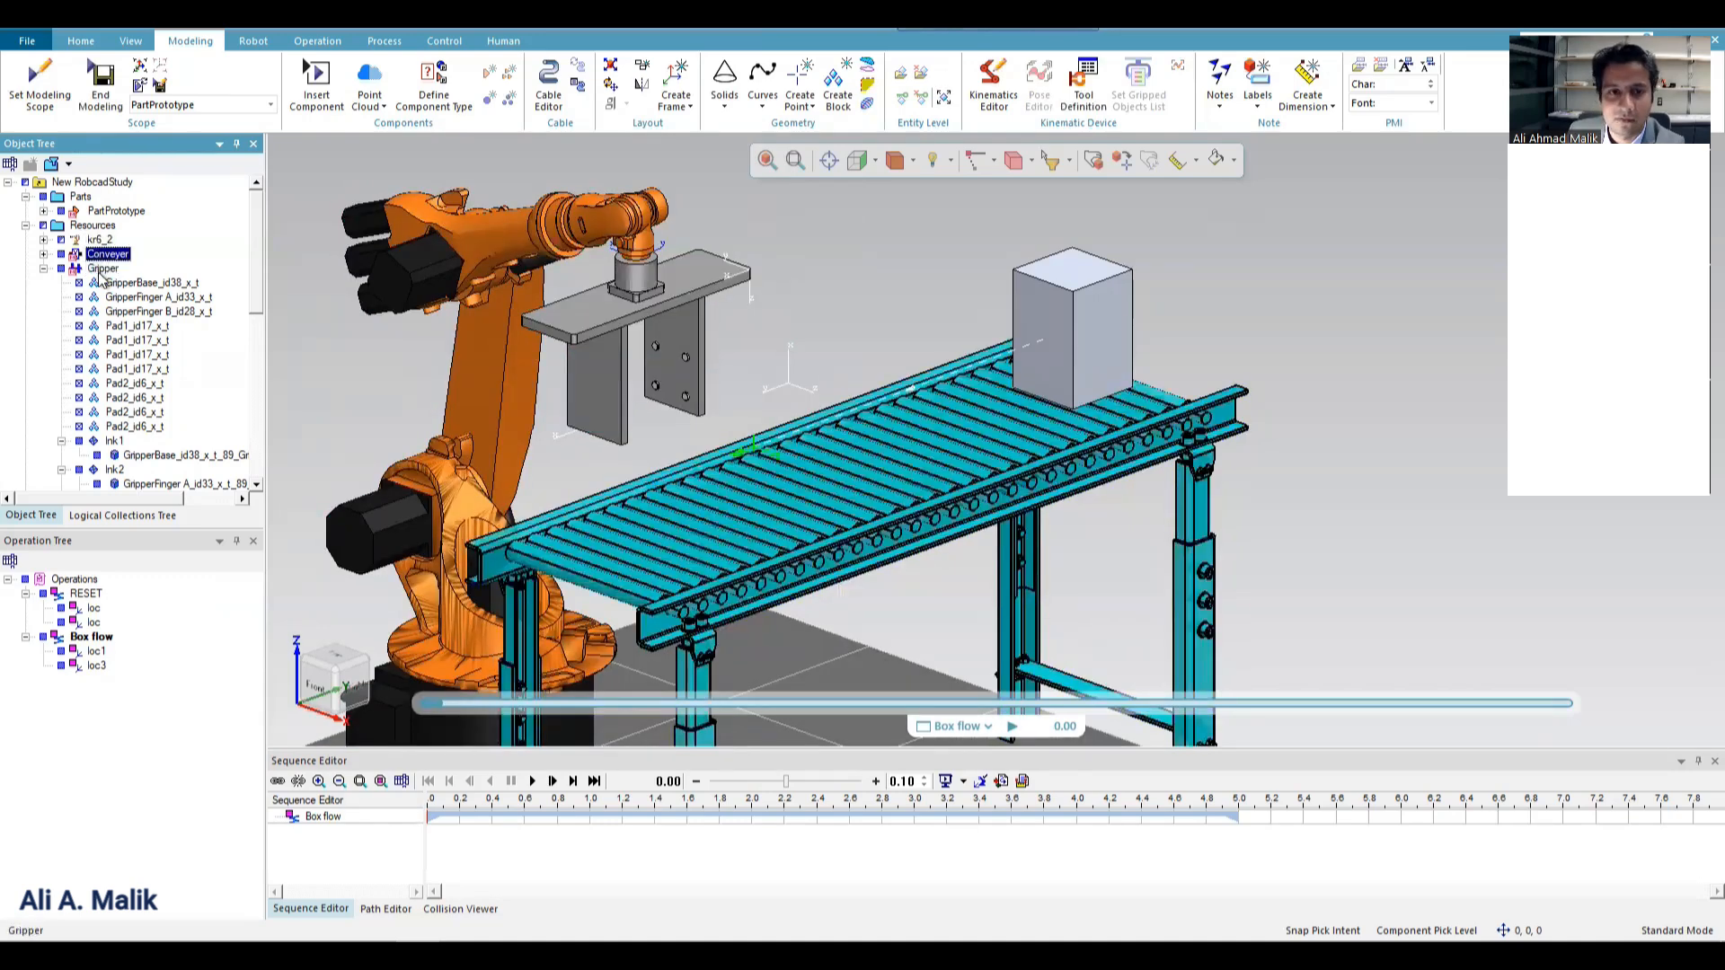
left_click(101, 272)
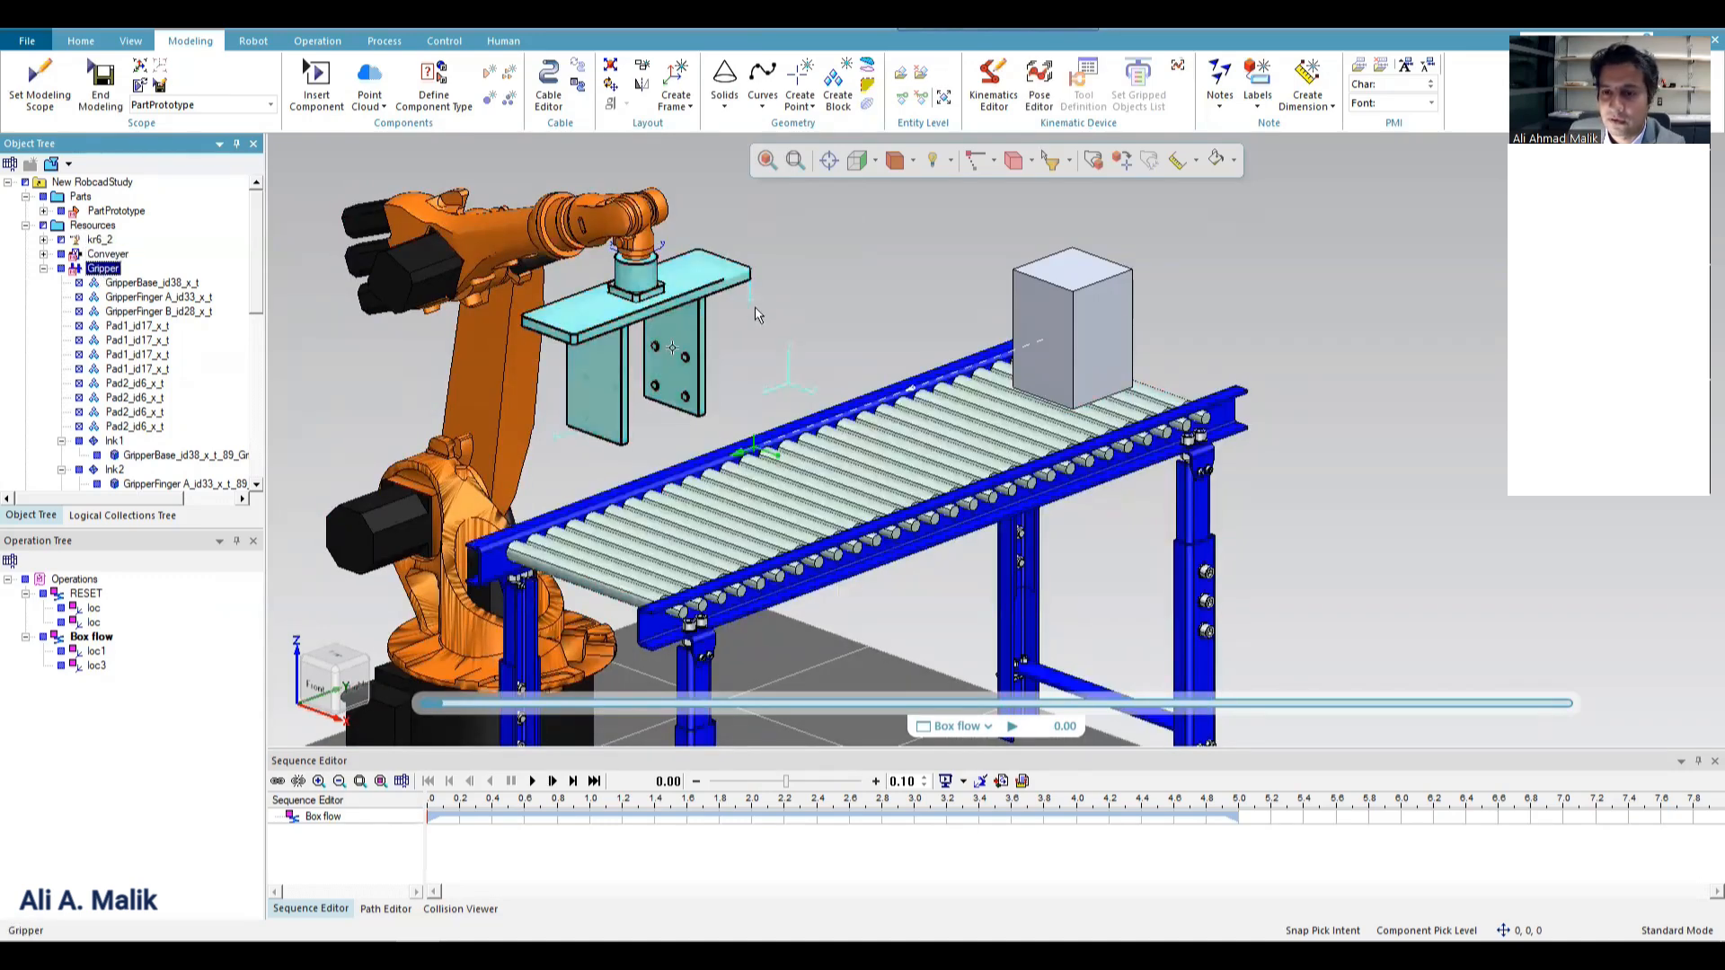
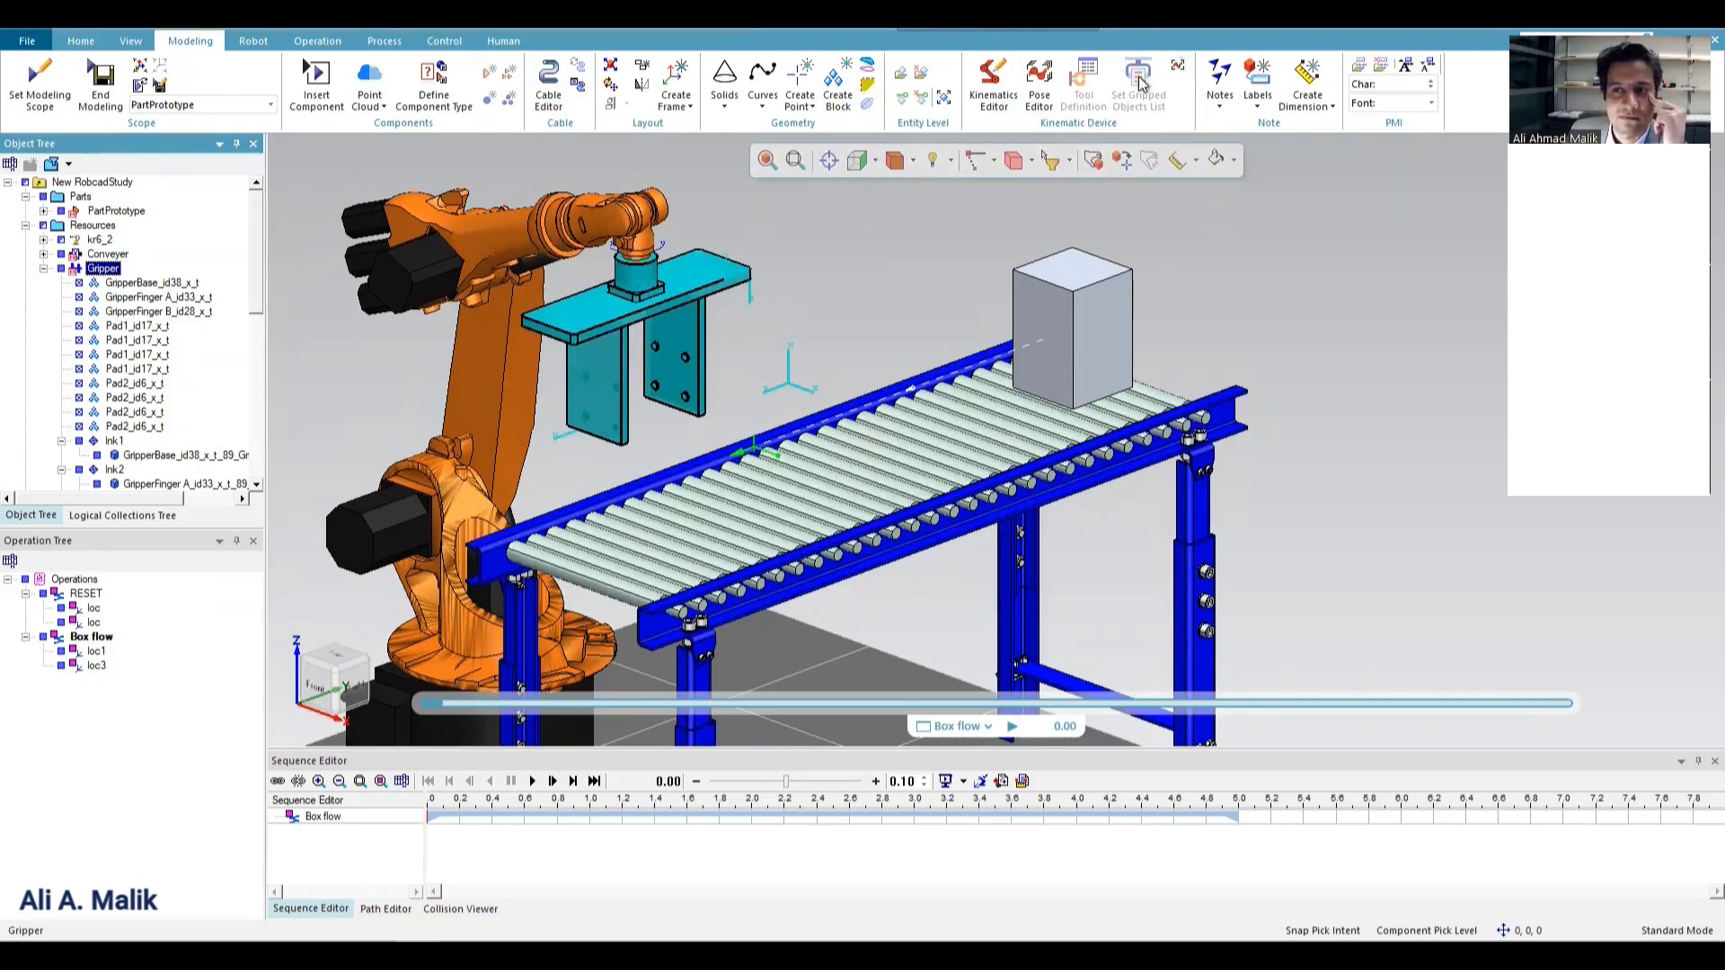
Collapse the Gripper's component tree, end its modeling session and reselect the Gripper resource.
left_click(44, 269)
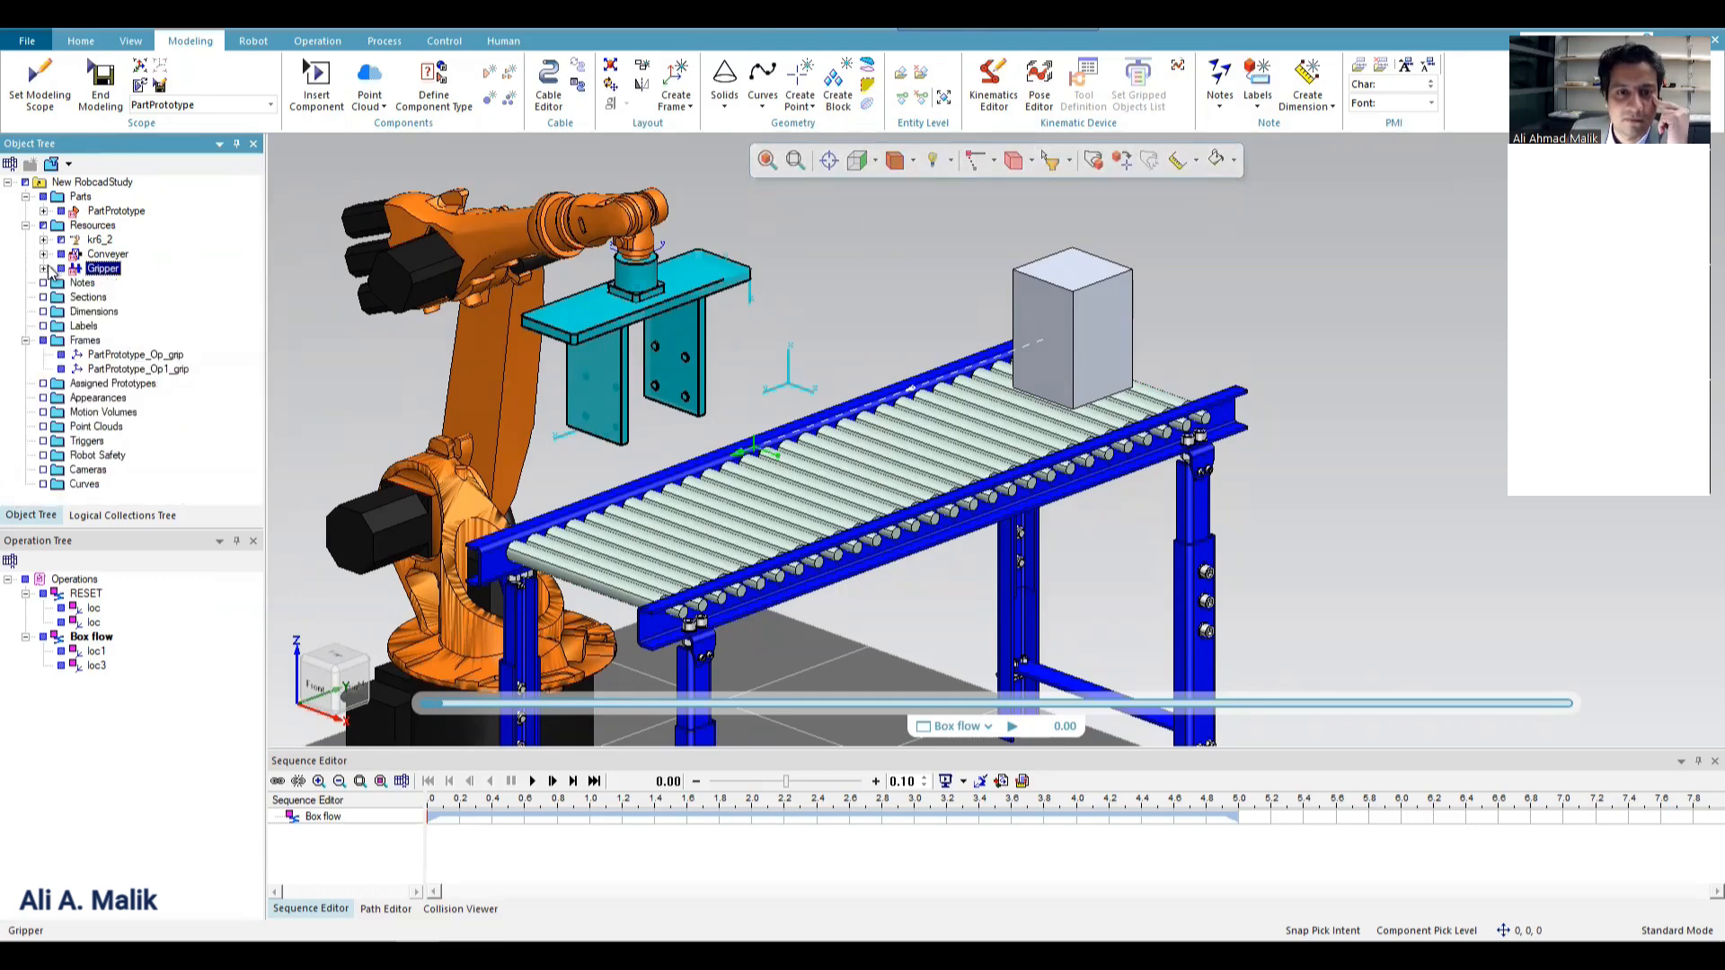
left_click(103, 90)
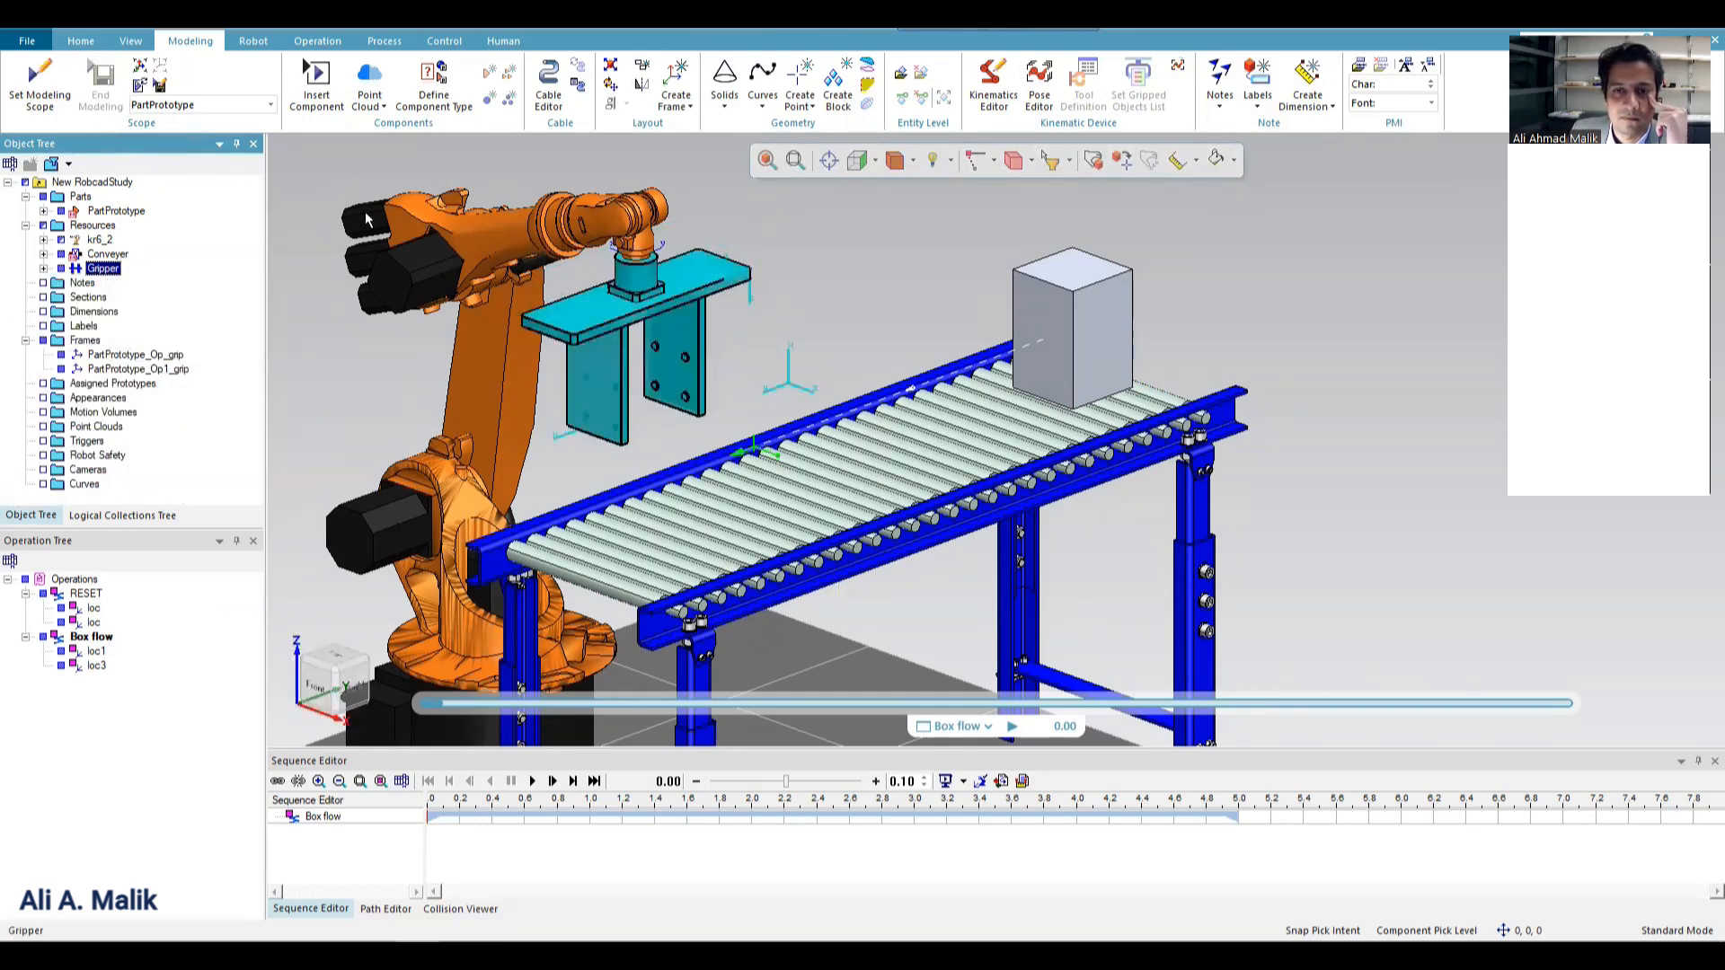
left_click(98, 240)
left_click(102, 269)
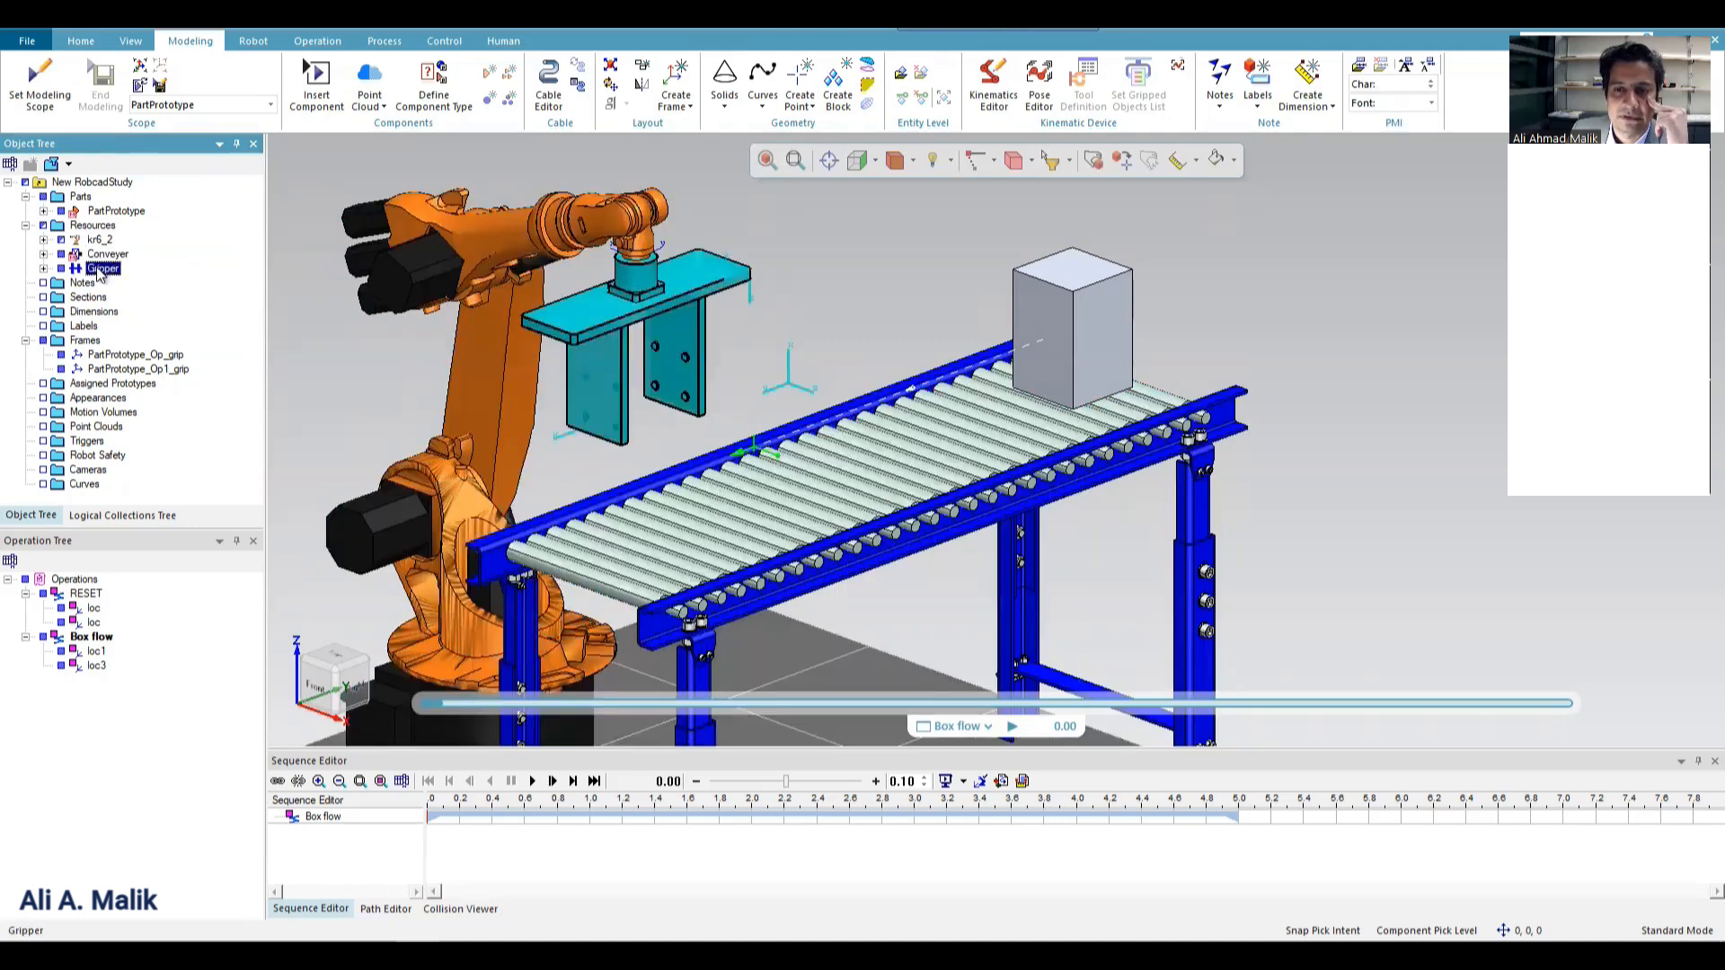
Review the Box flow operation's path locations and the resources and frames in the study.
left_click(385, 909)
left_click(323, 815)
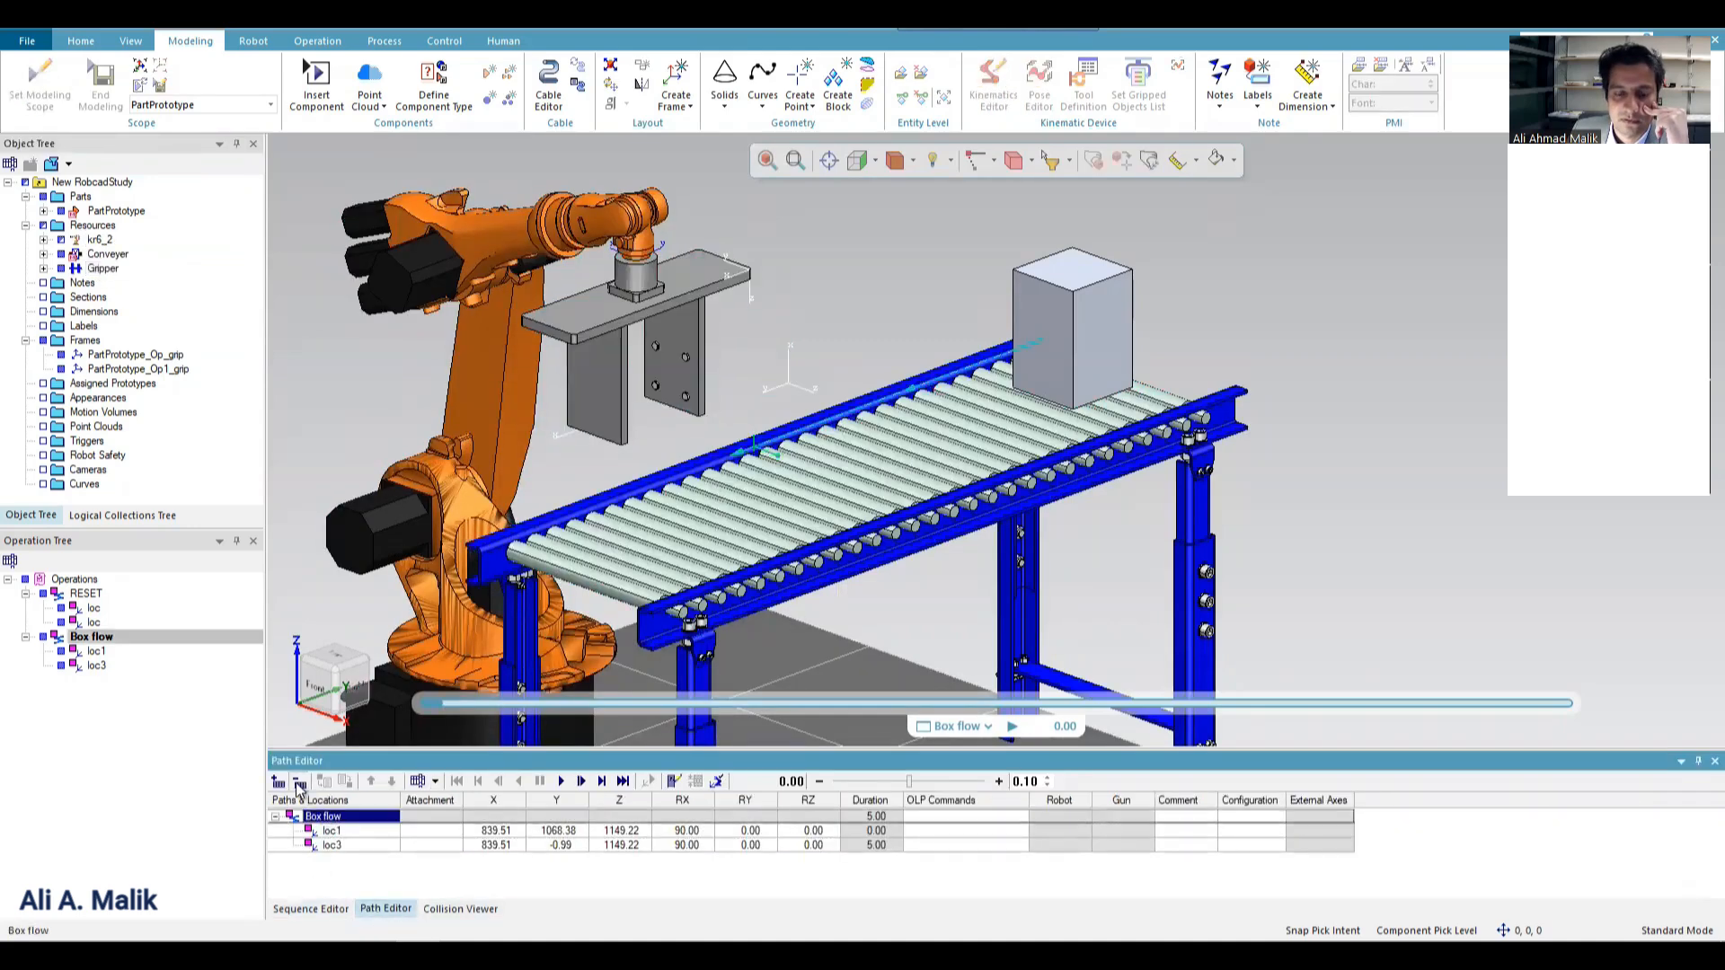
left_click(301, 909)
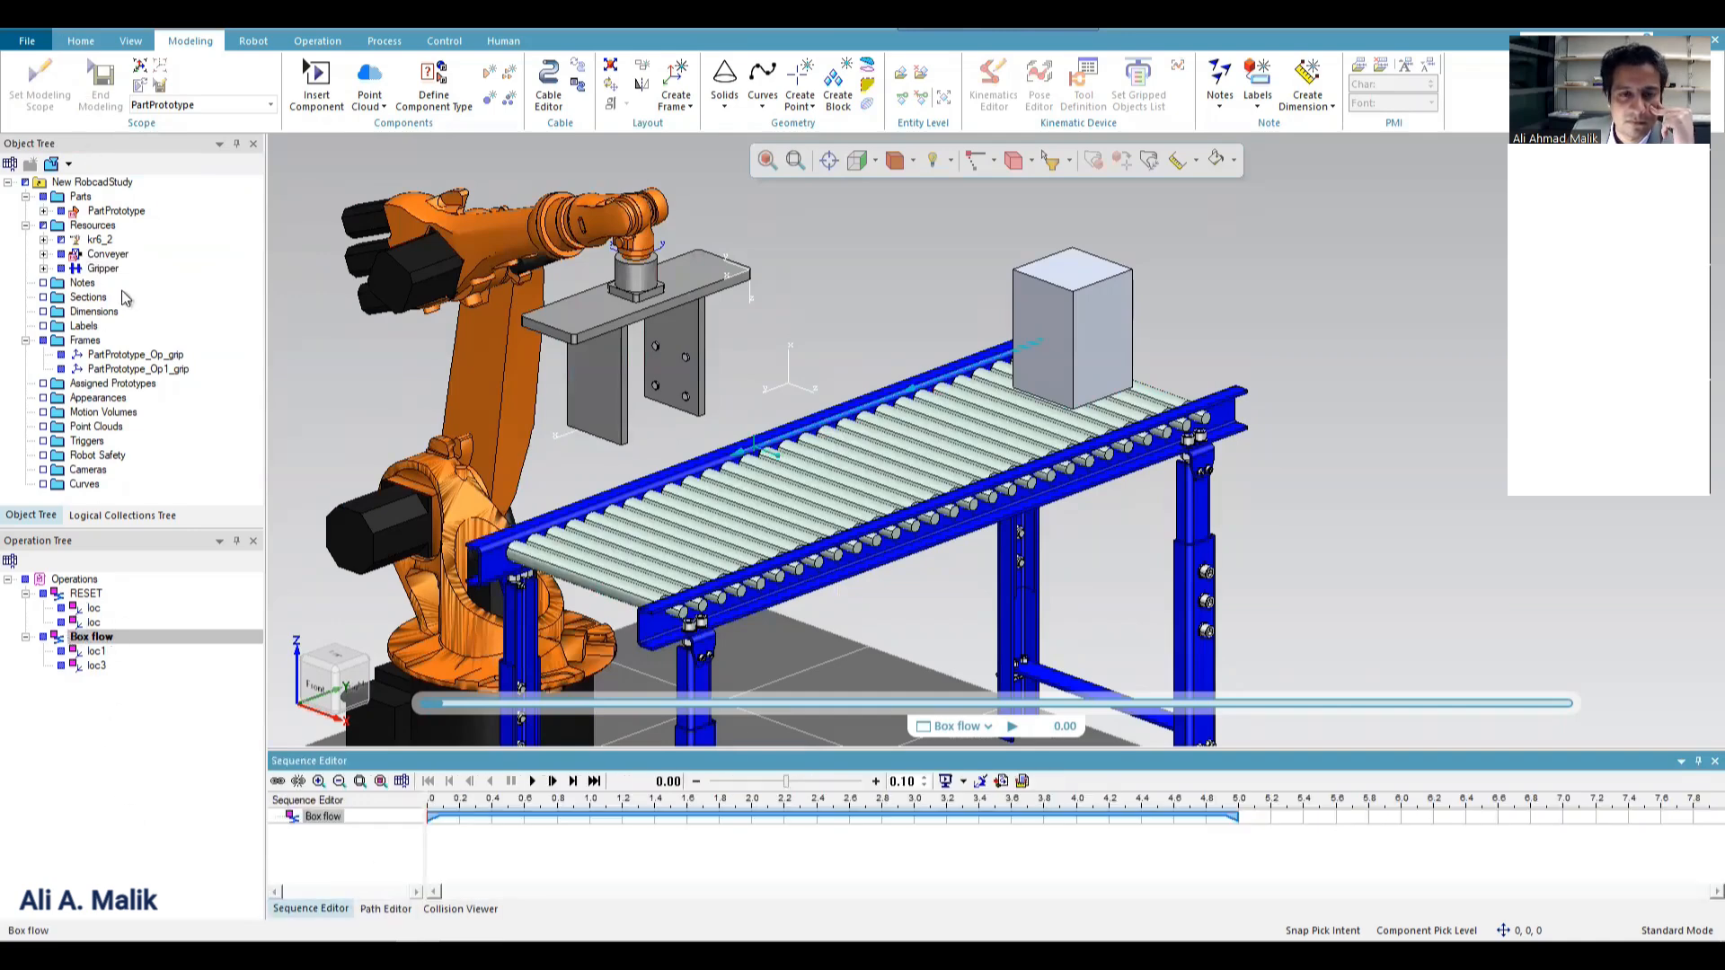
left_click(110, 255)
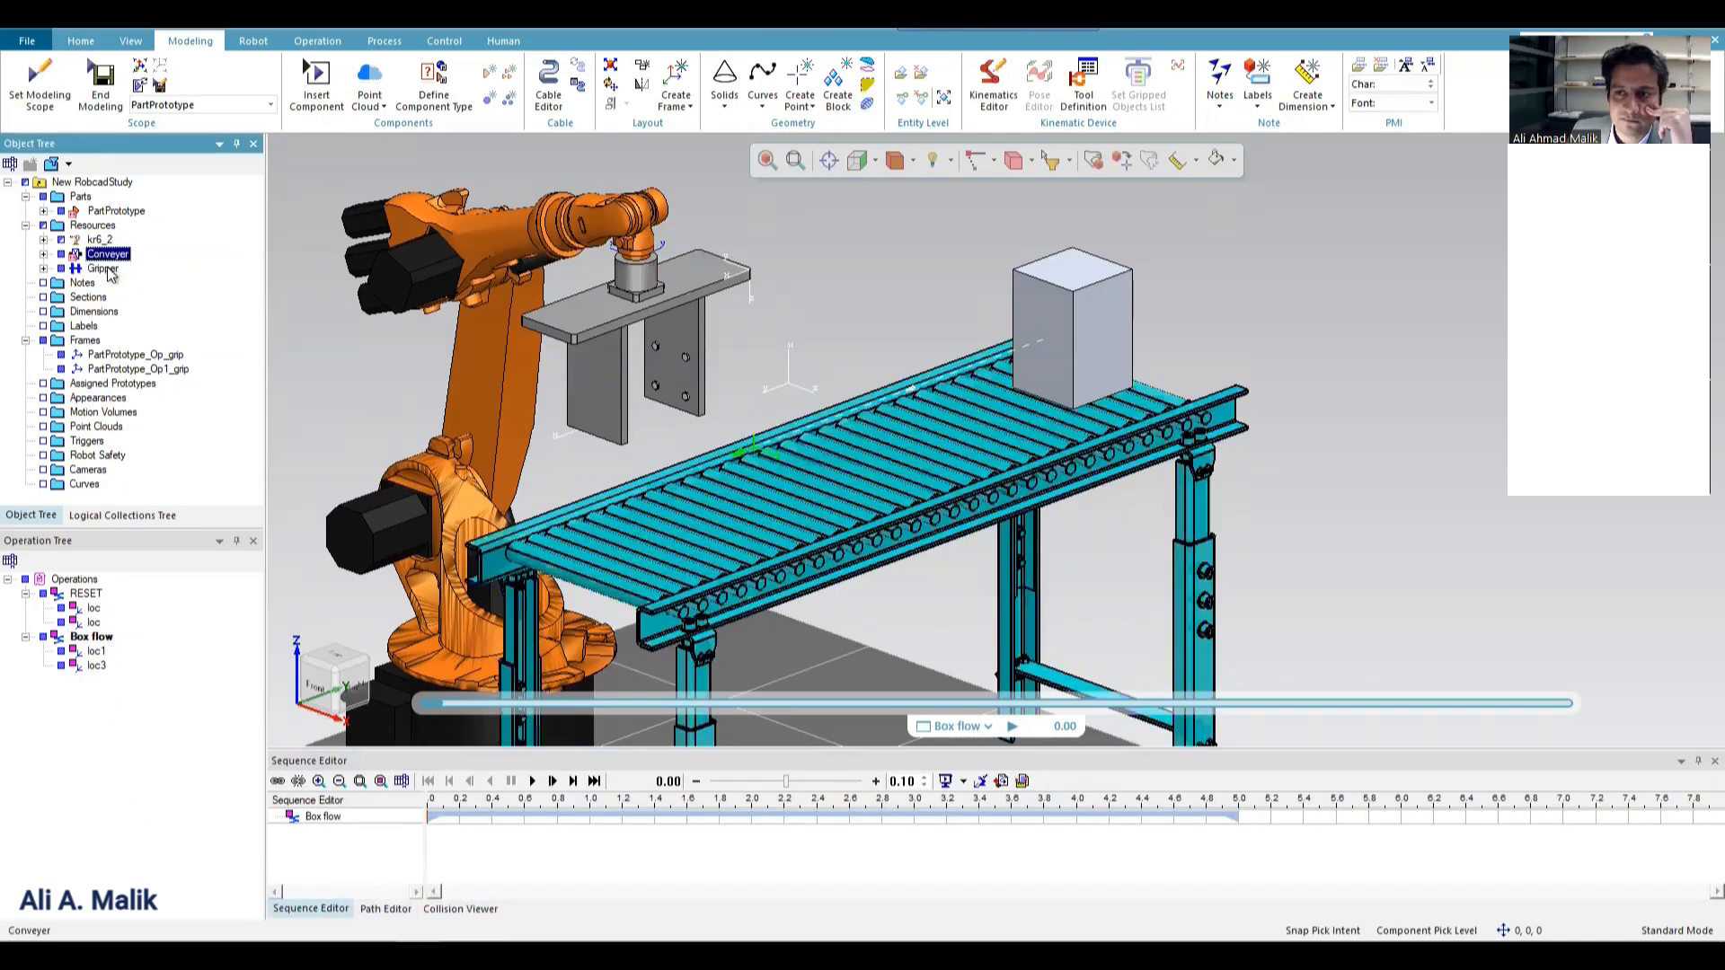
left_click(102, 268)
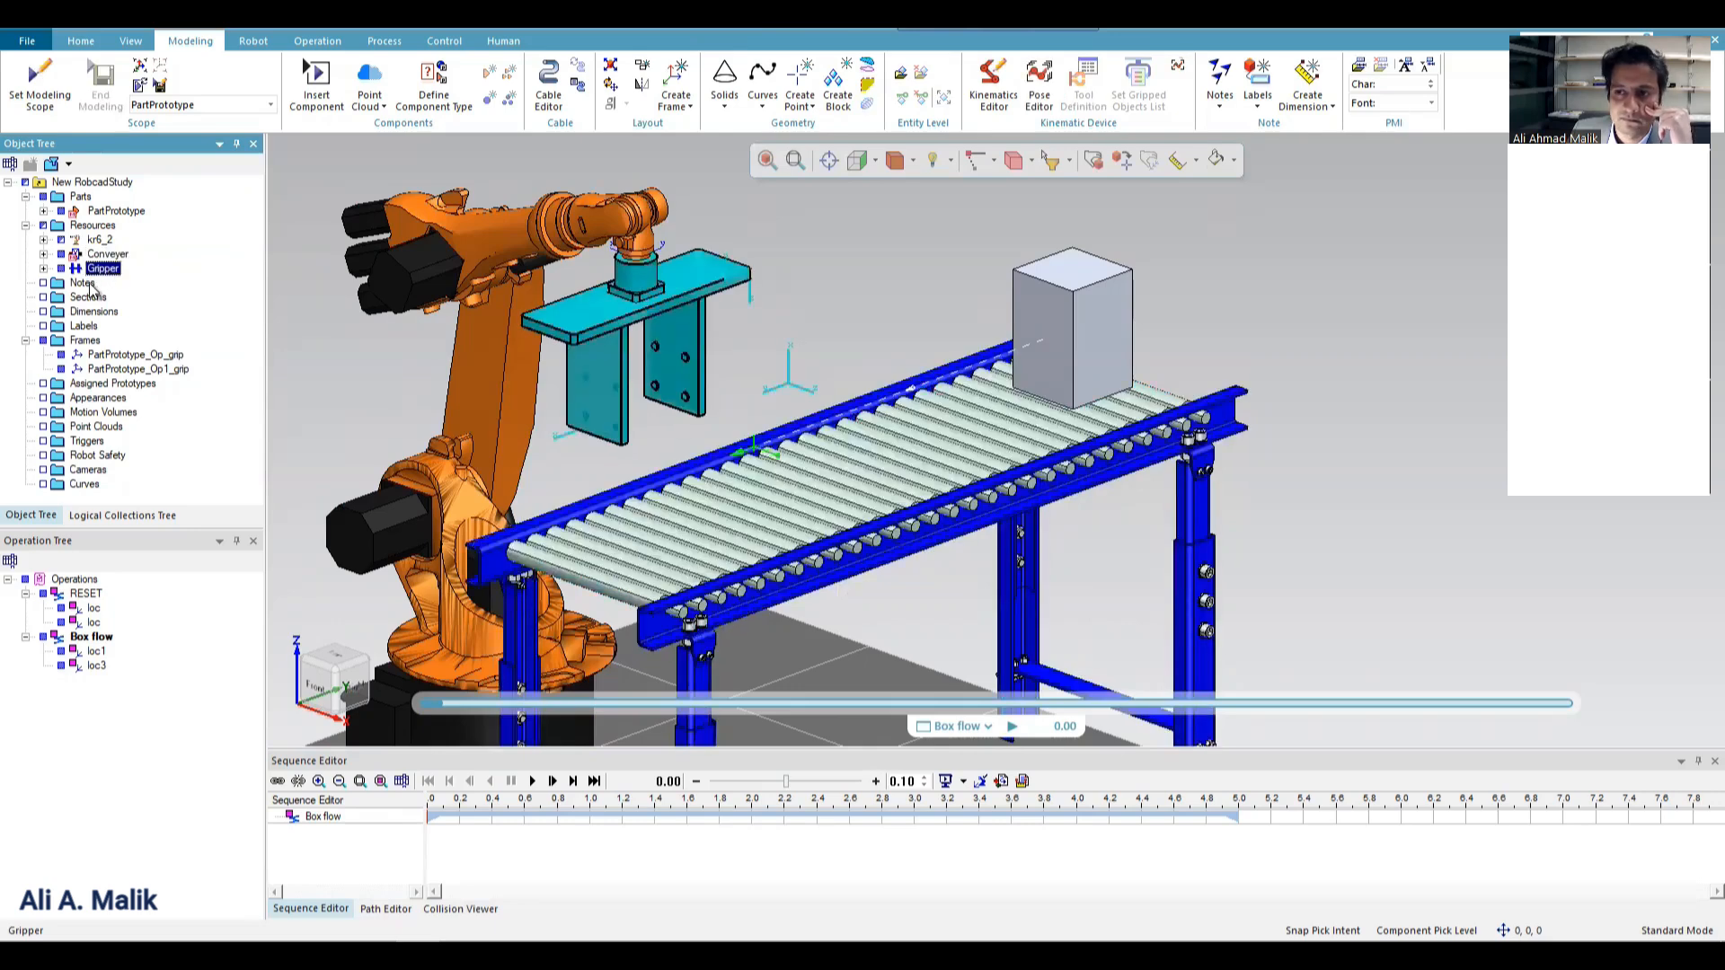
left_click(88, 296)
left_click(83, 325)
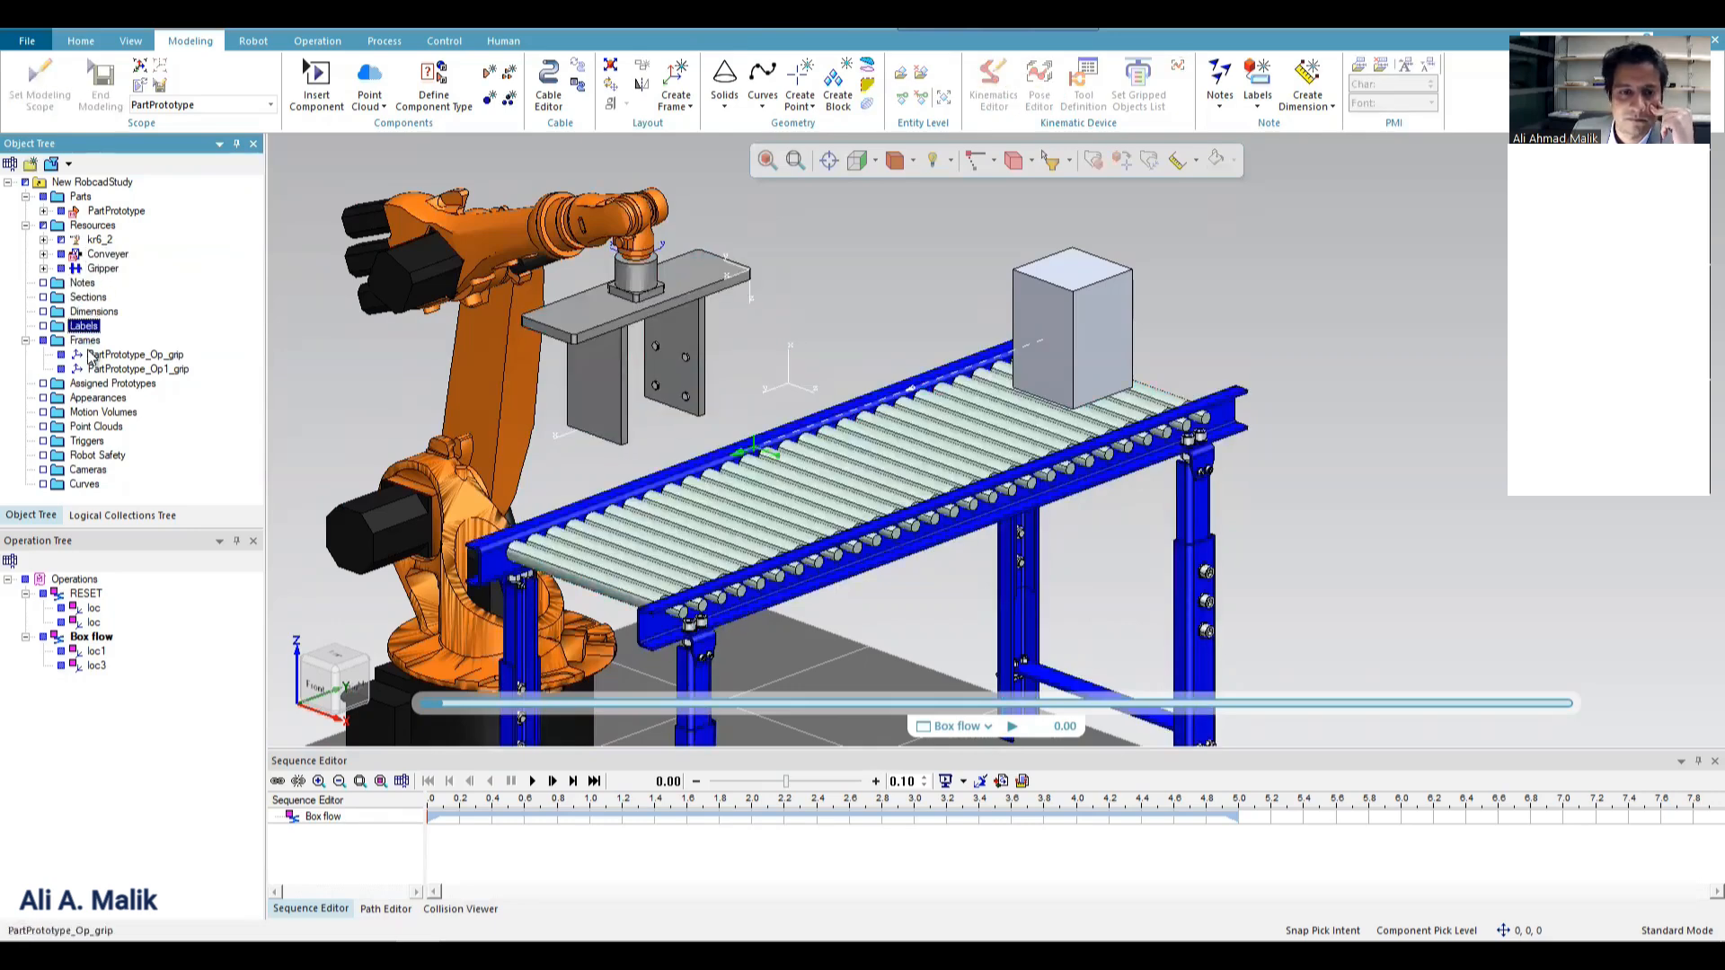
left_click(91, 357)
left_click(83, 341)
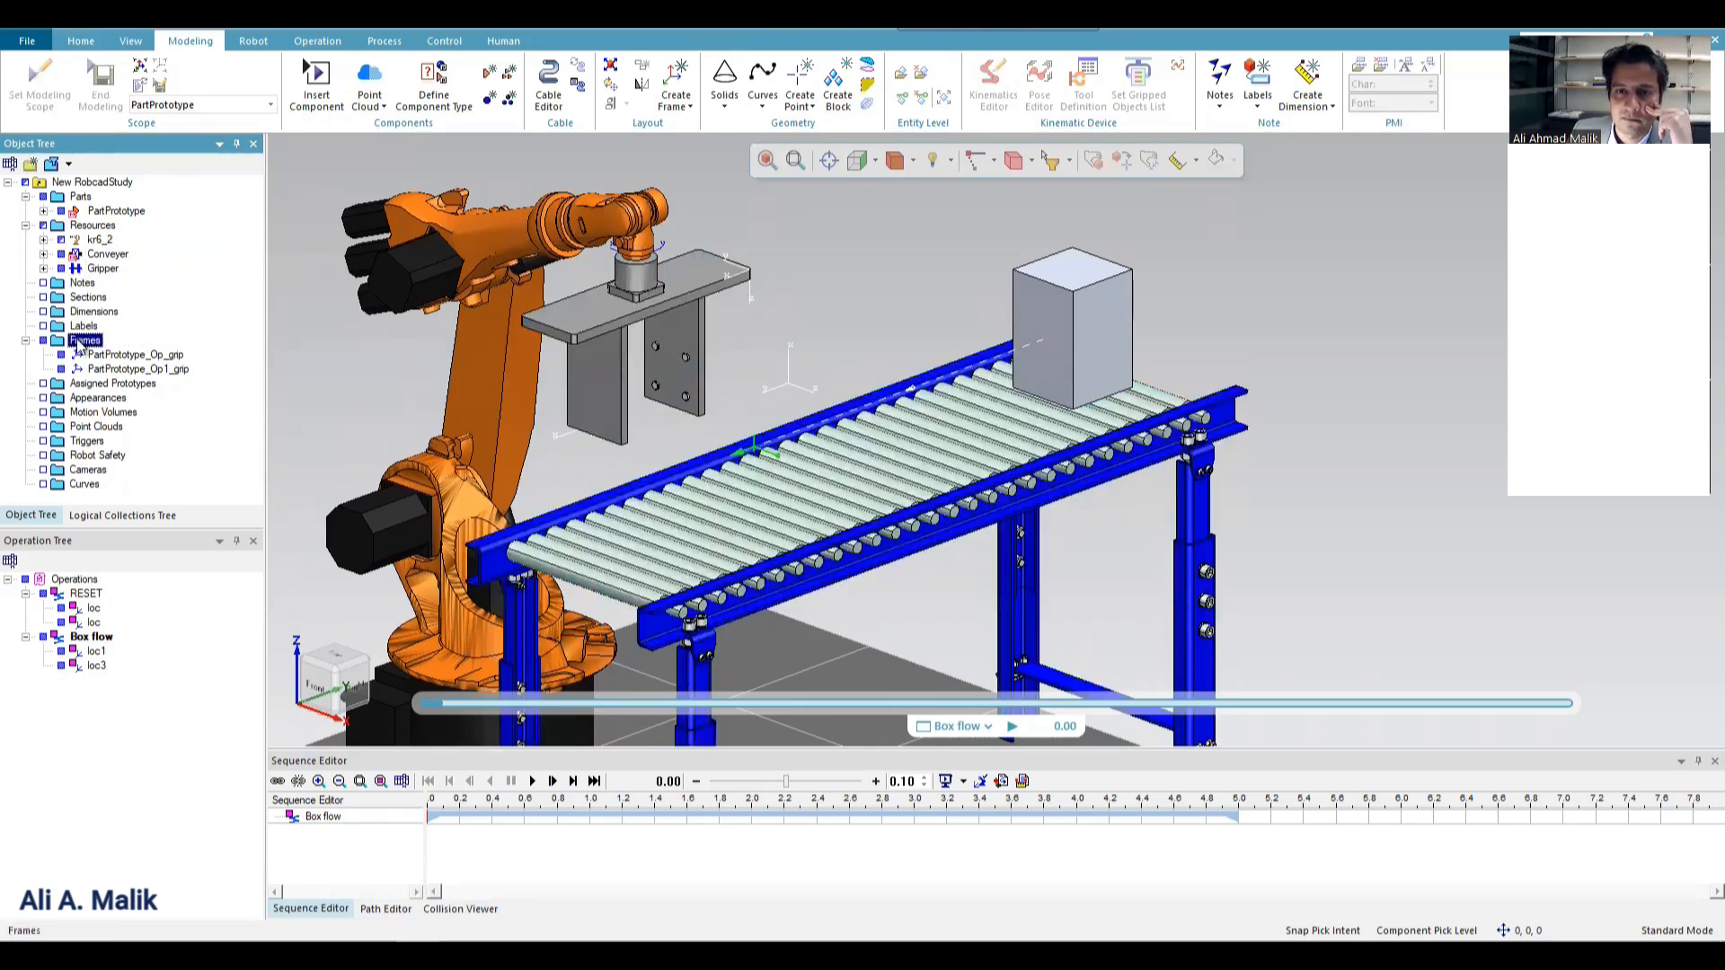
left_click(102, 269)
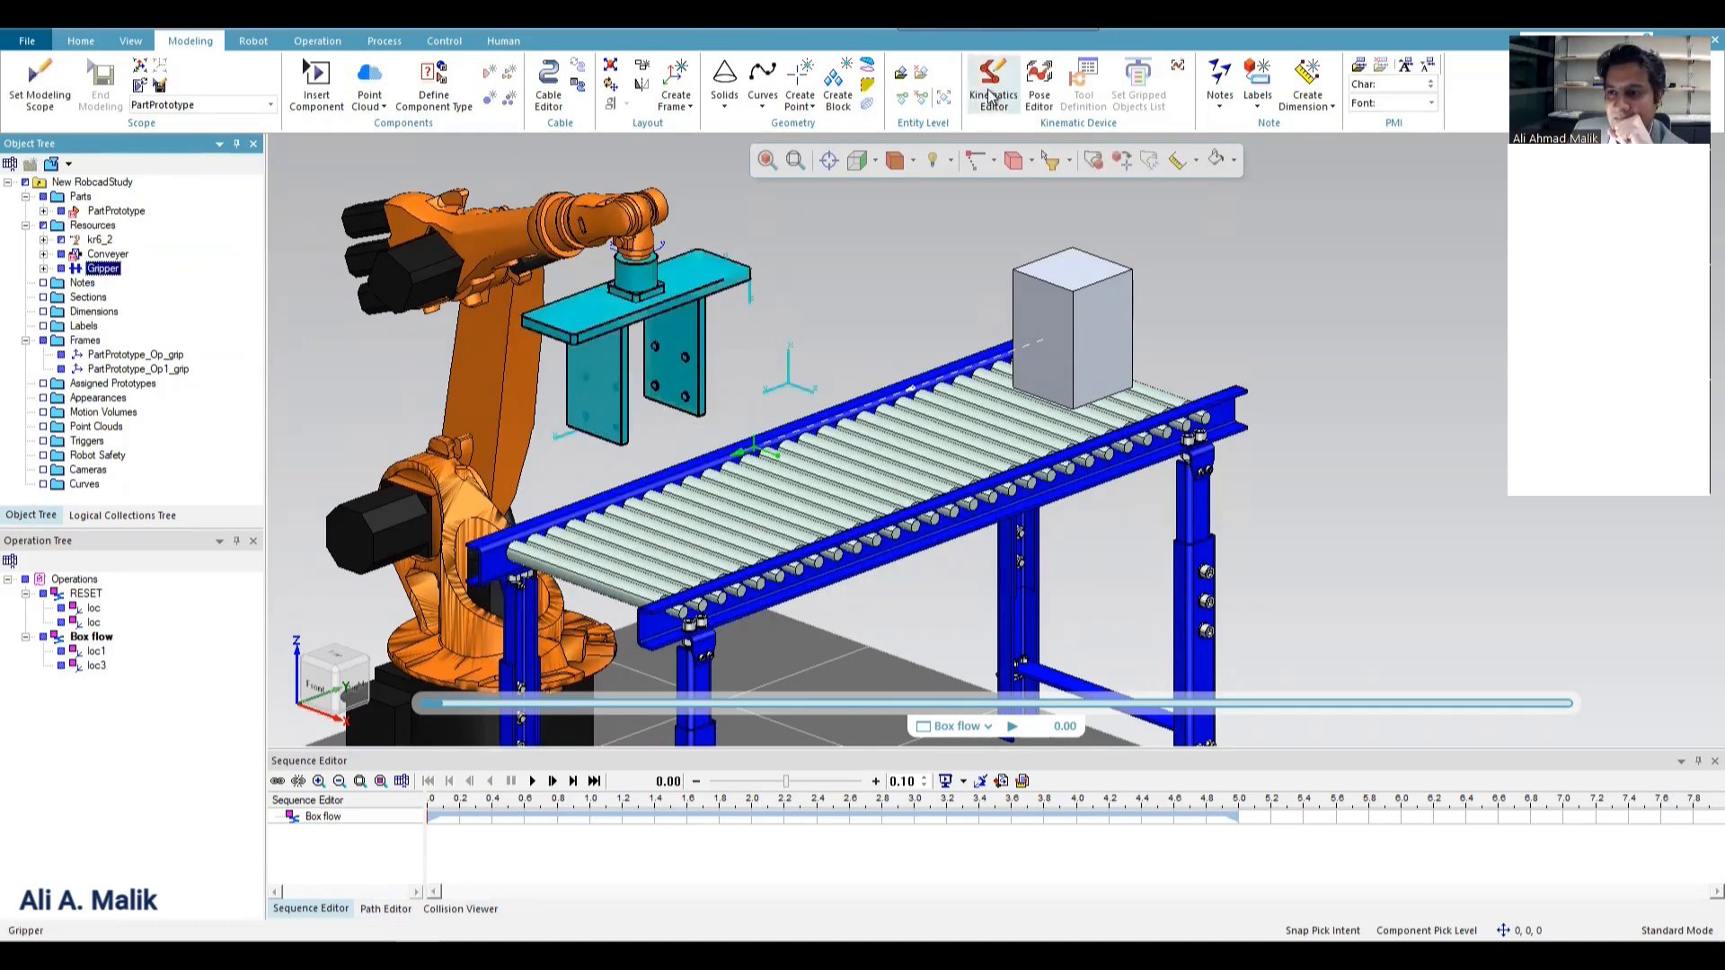
Try to pick a gripper for a new pick and place operation on robot kr6_2, and cancel the definition.
left_click(493, 212)
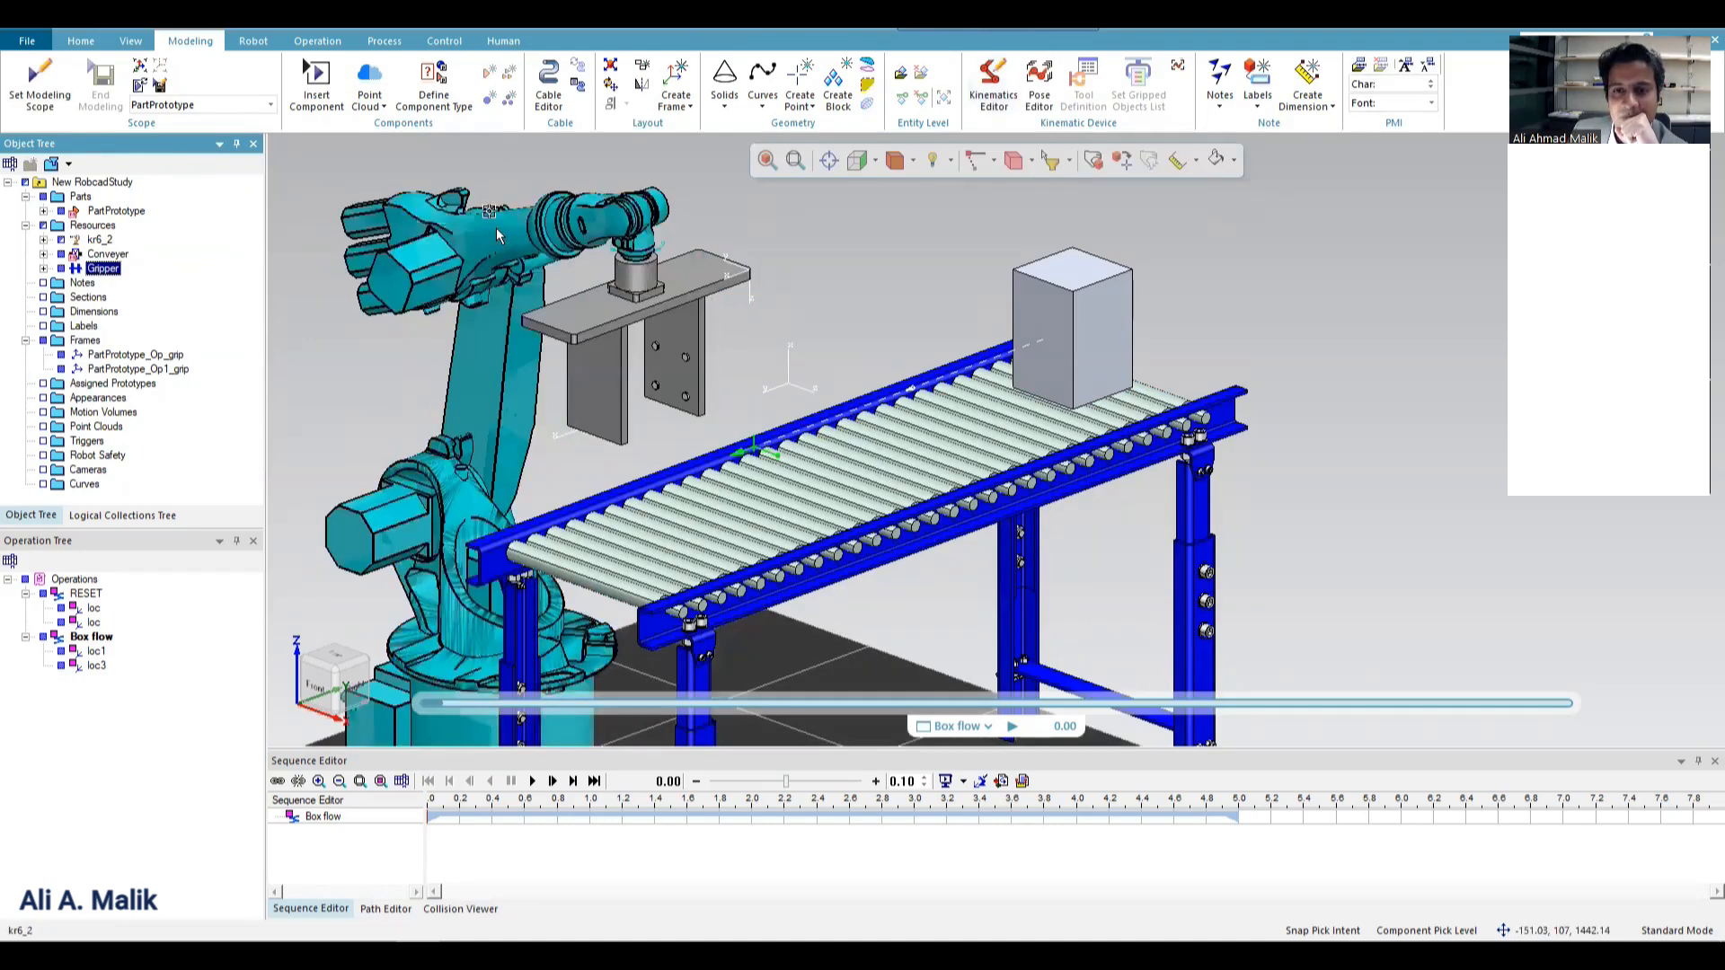
left_click(317, 40)
left_click(93, 99)
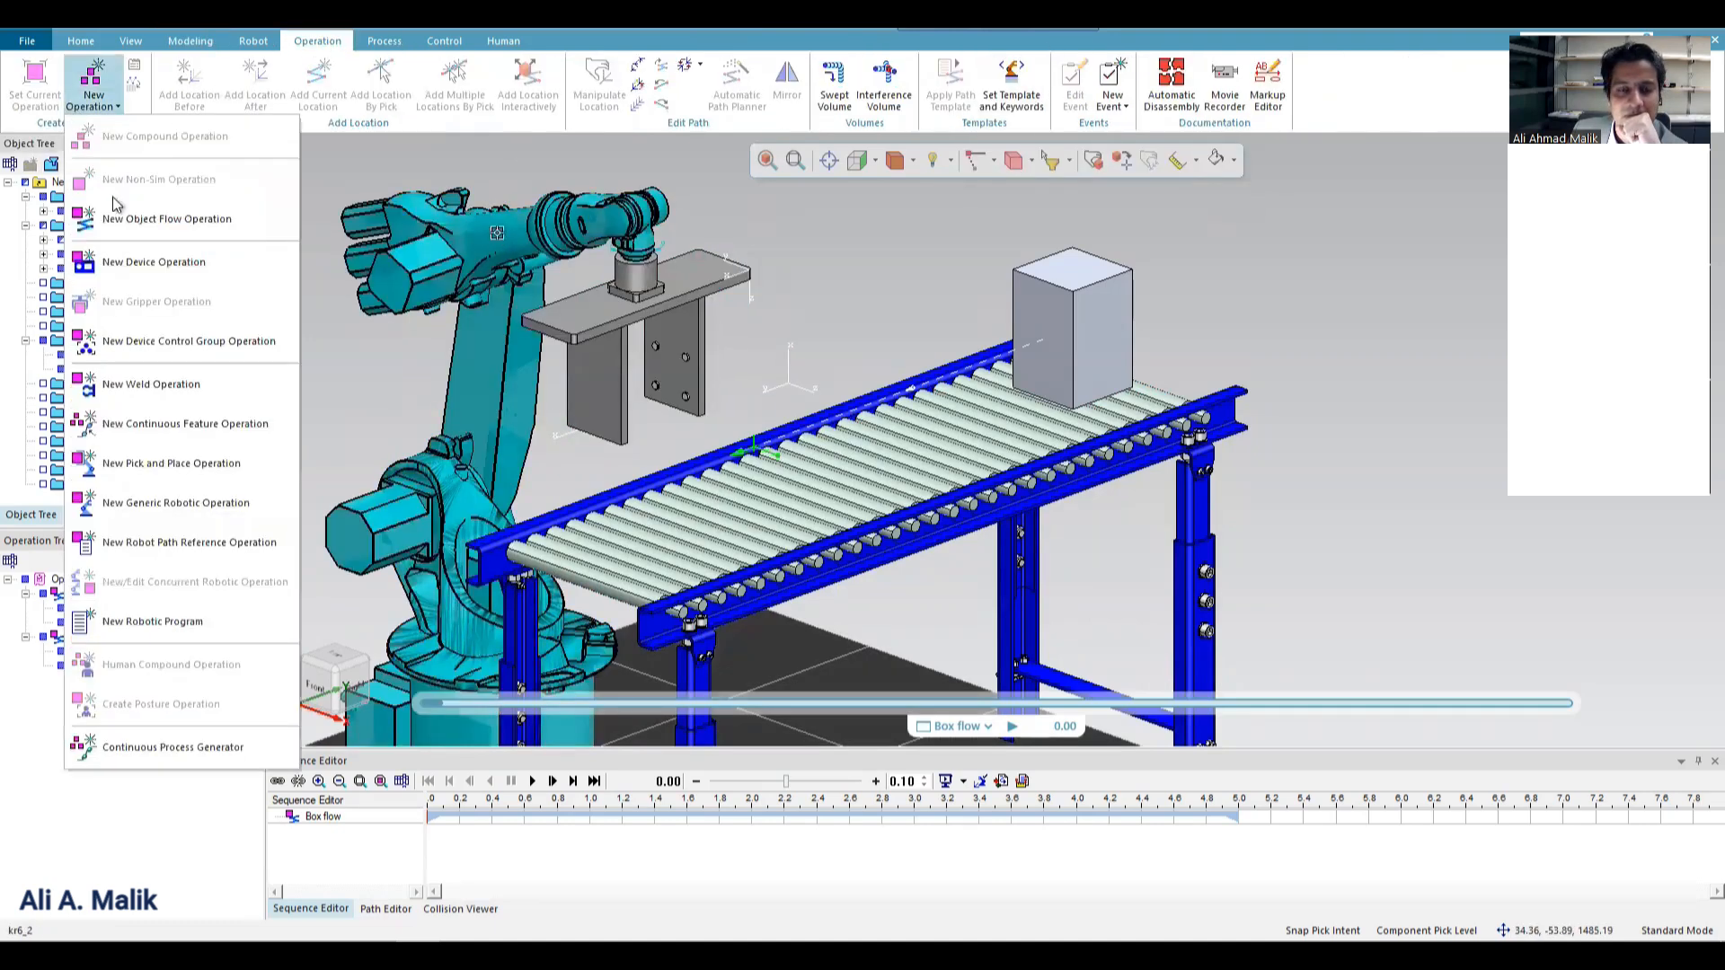
left_click(192, 426)
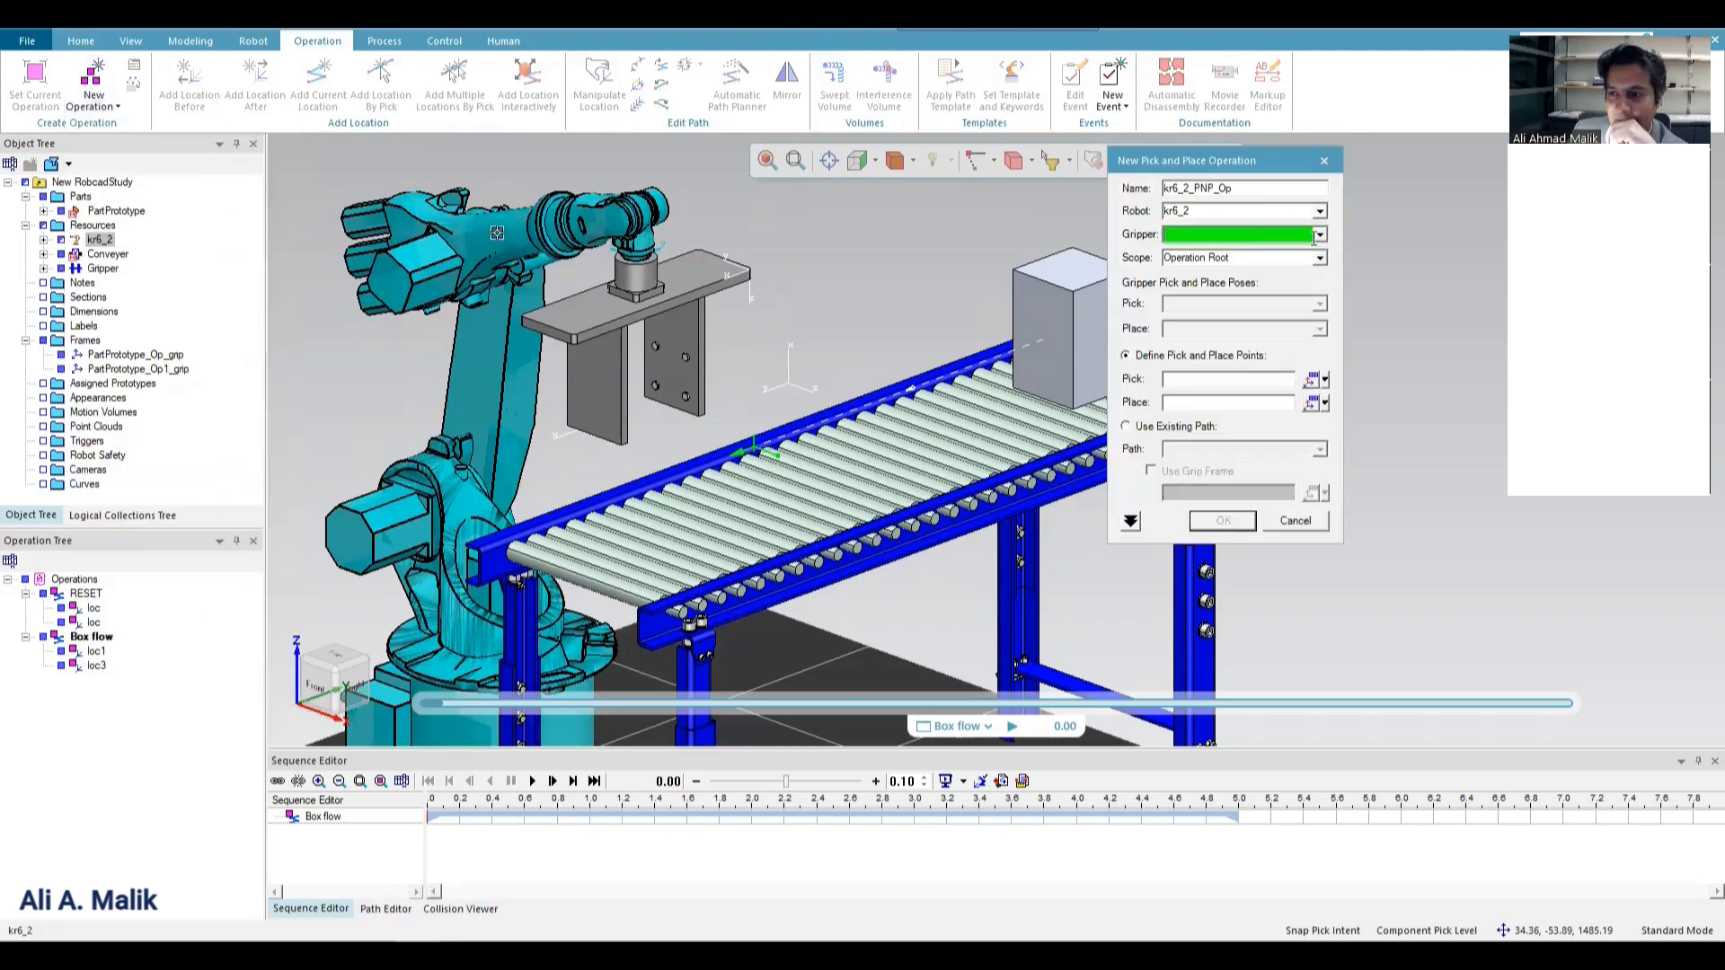
left_click(1319, 236)
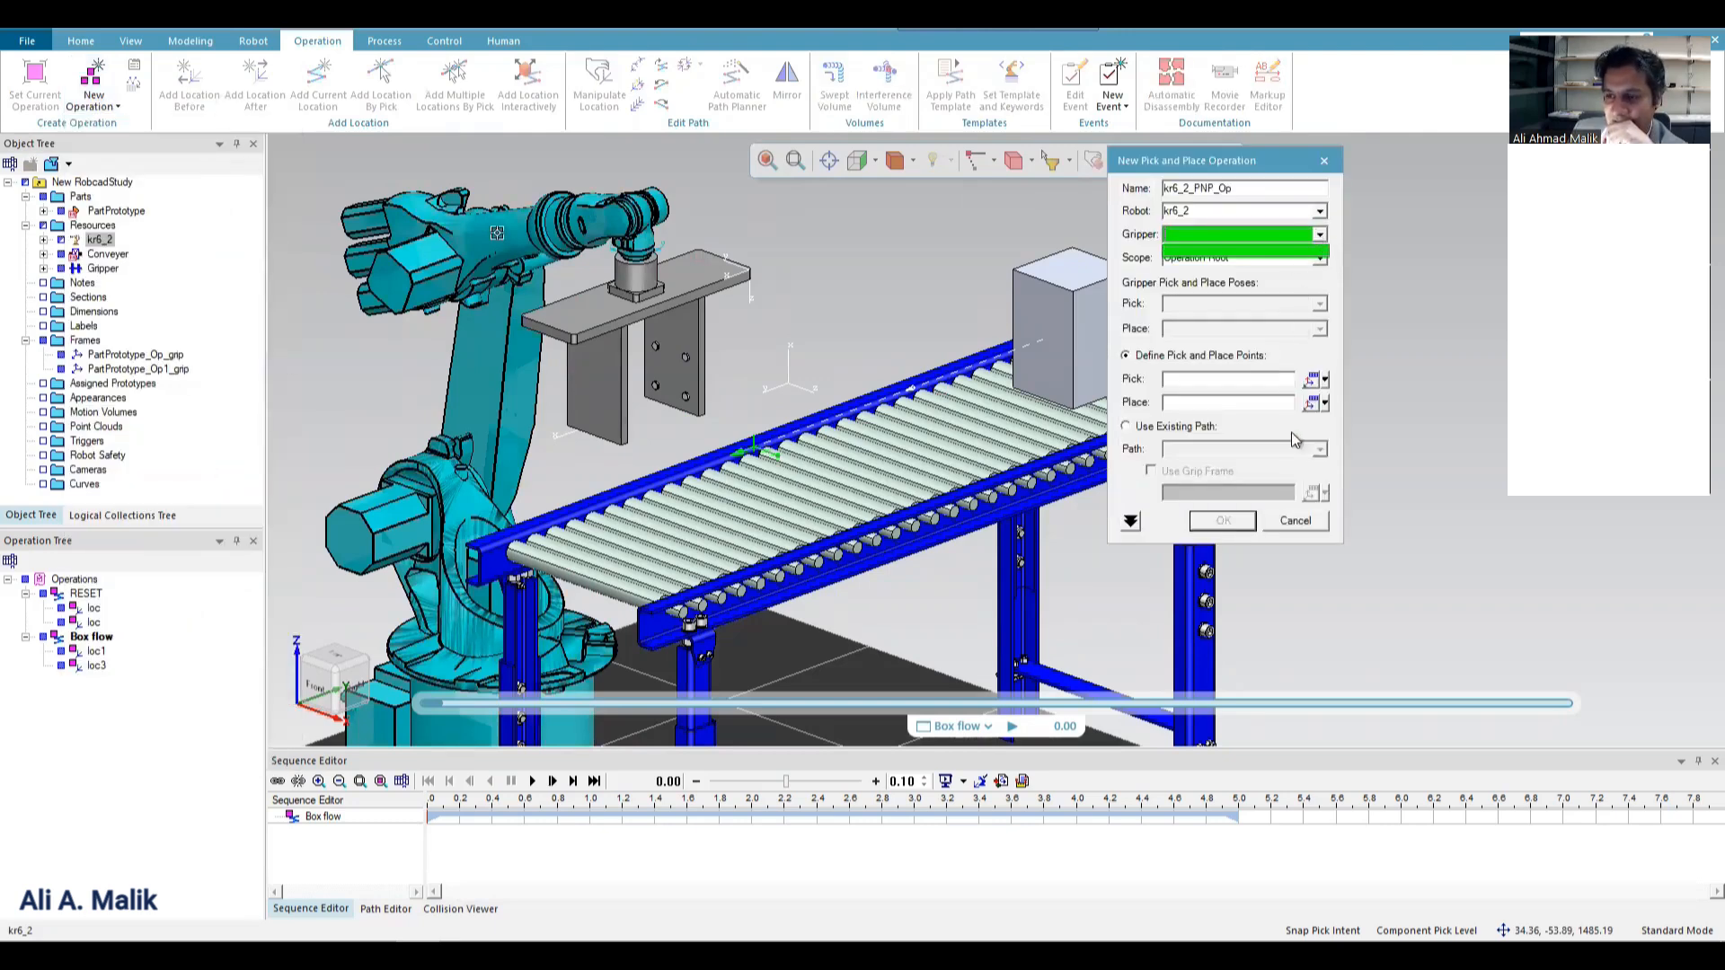
left_click(1304, 525)
left_click(1297, 523)
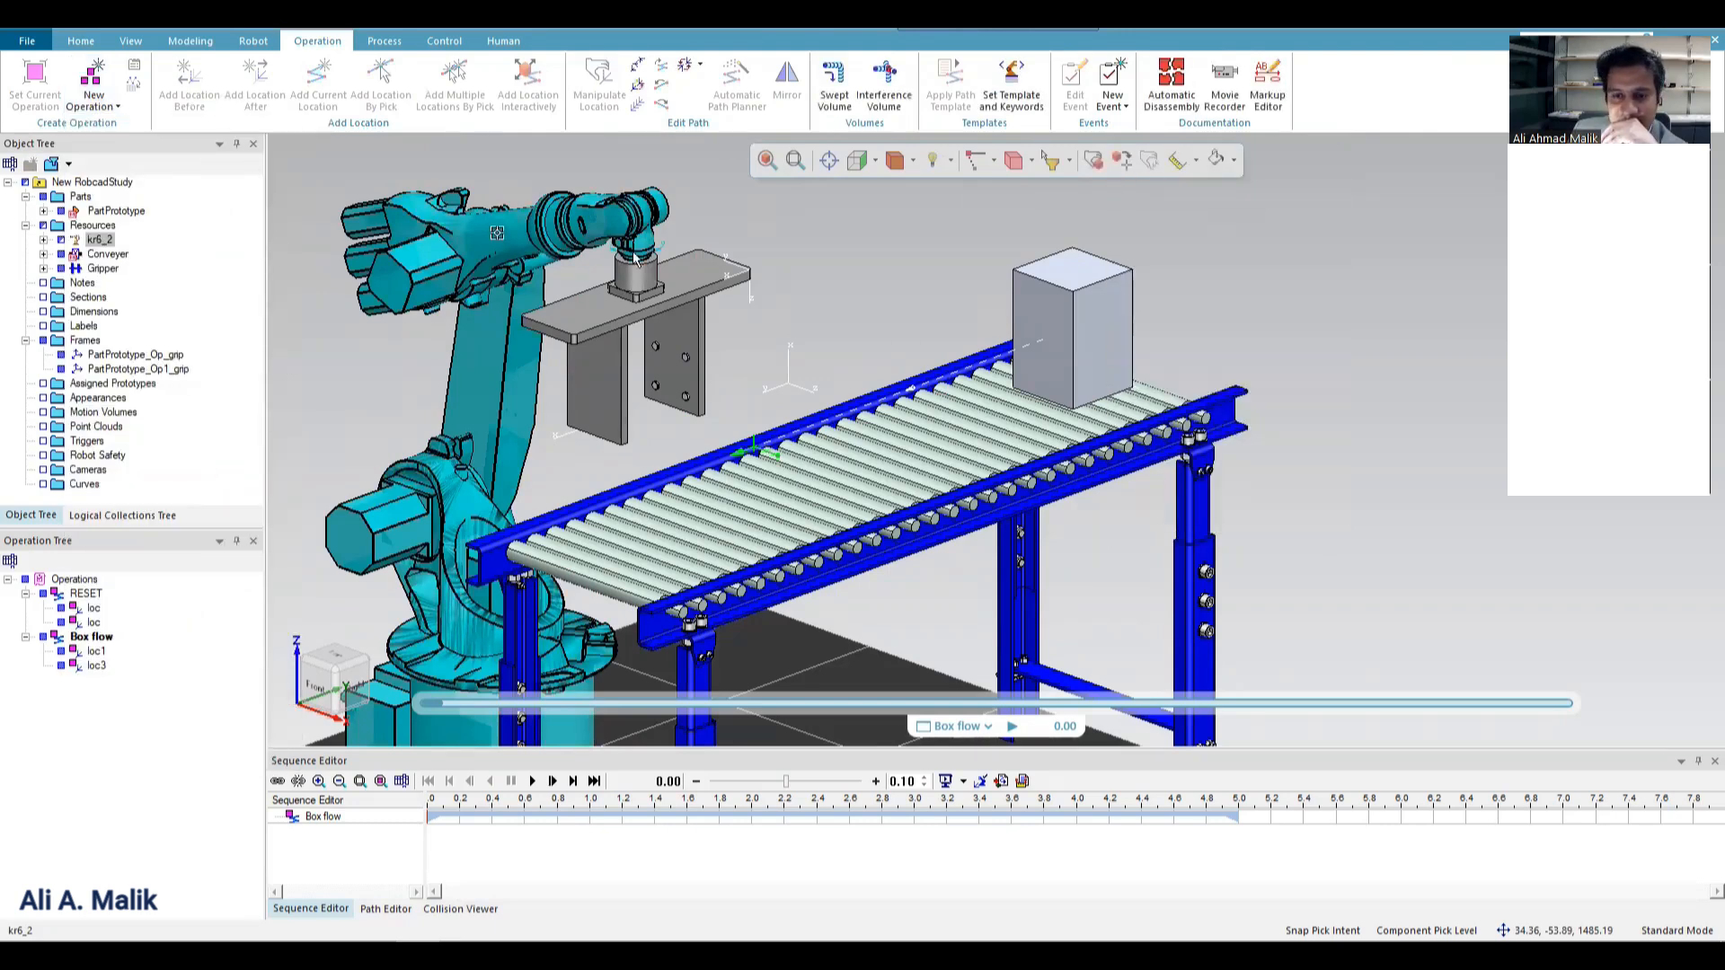
Try to set the modeling scope to the gripper mounted on the robot.
left_click(636, 280)
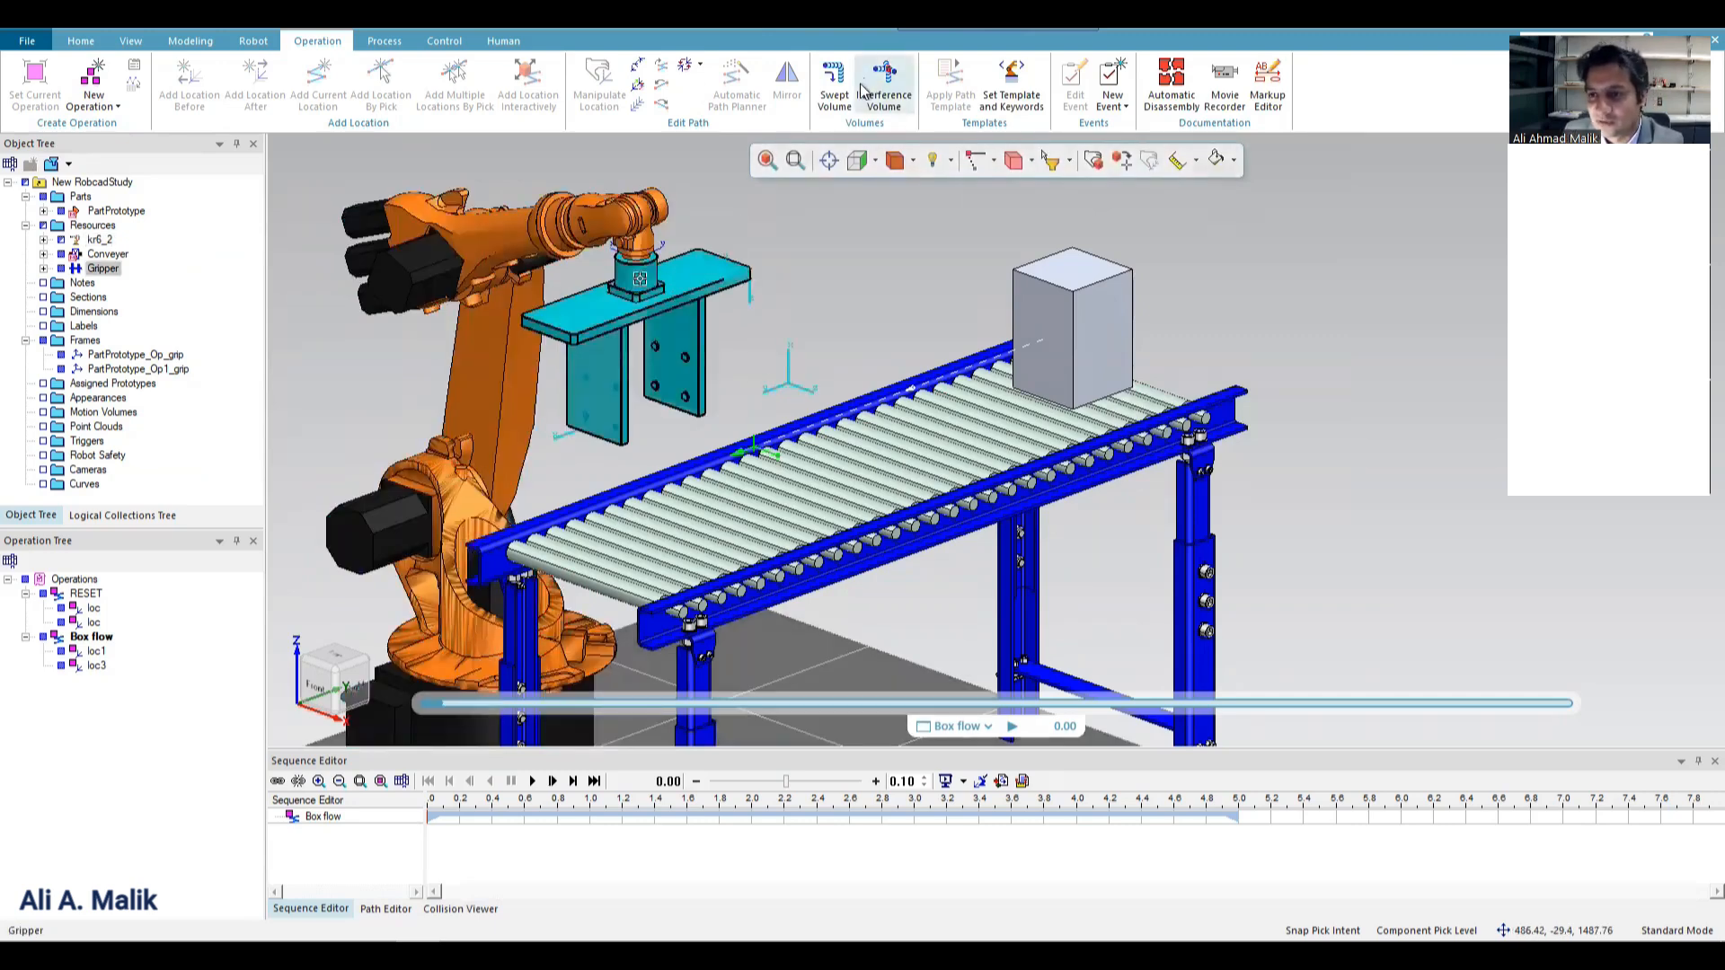
left_click(190, 40)
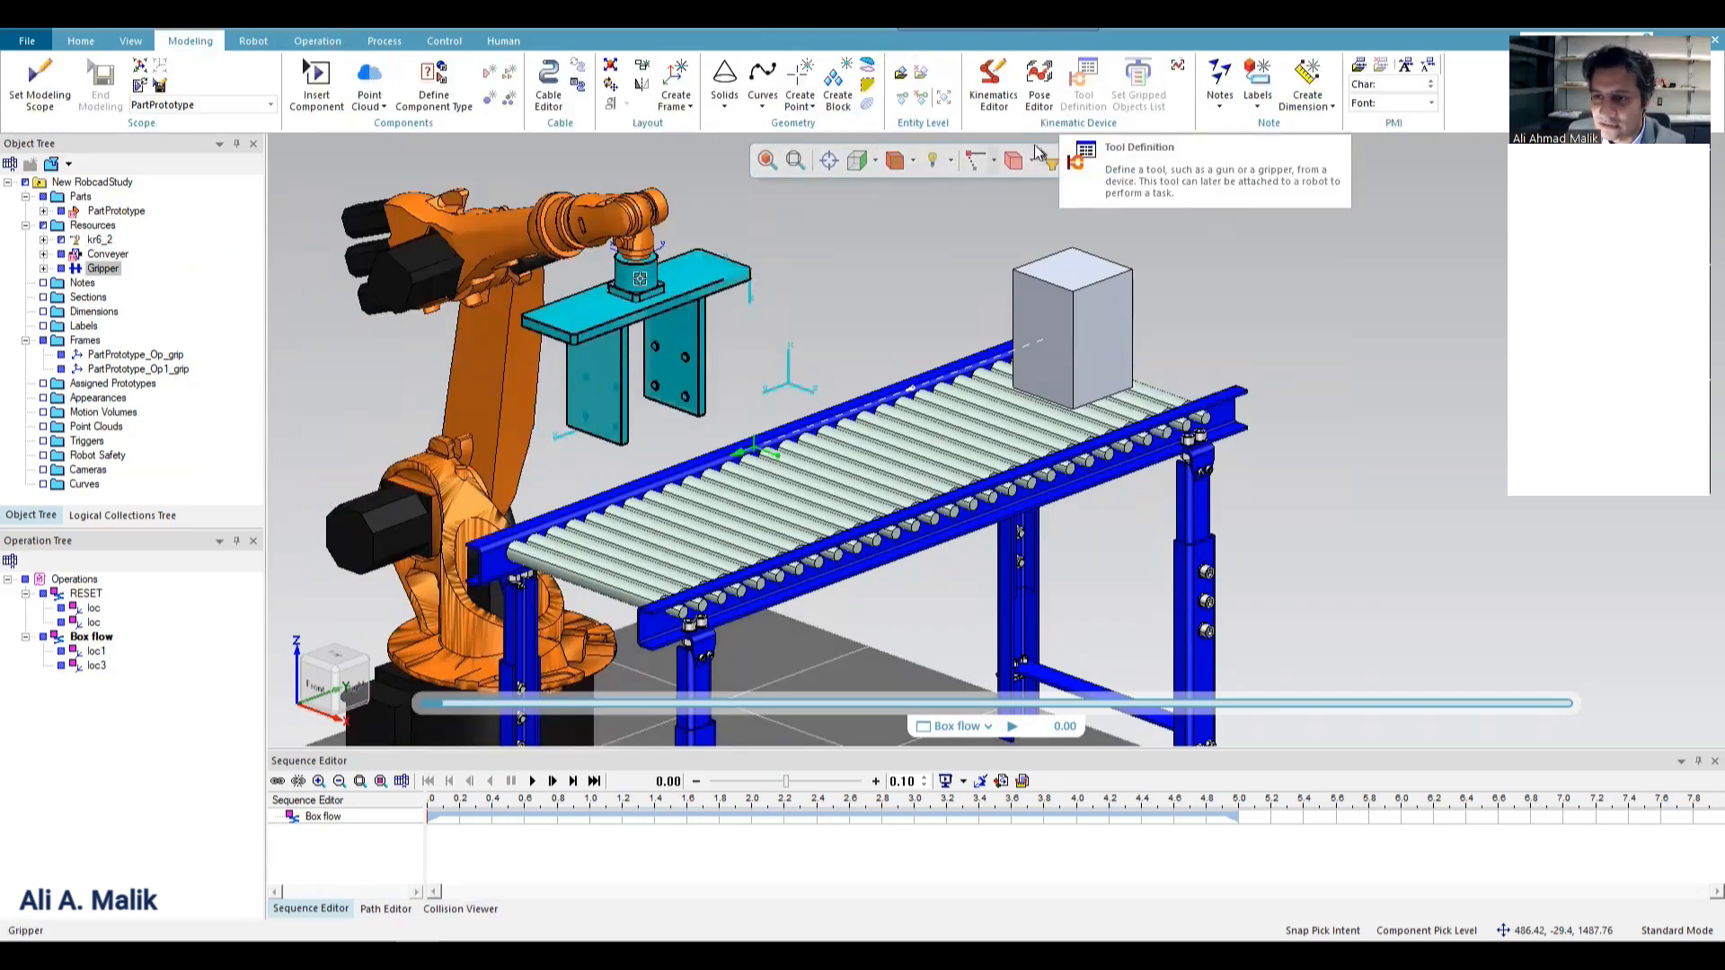
left_click(39, 85)
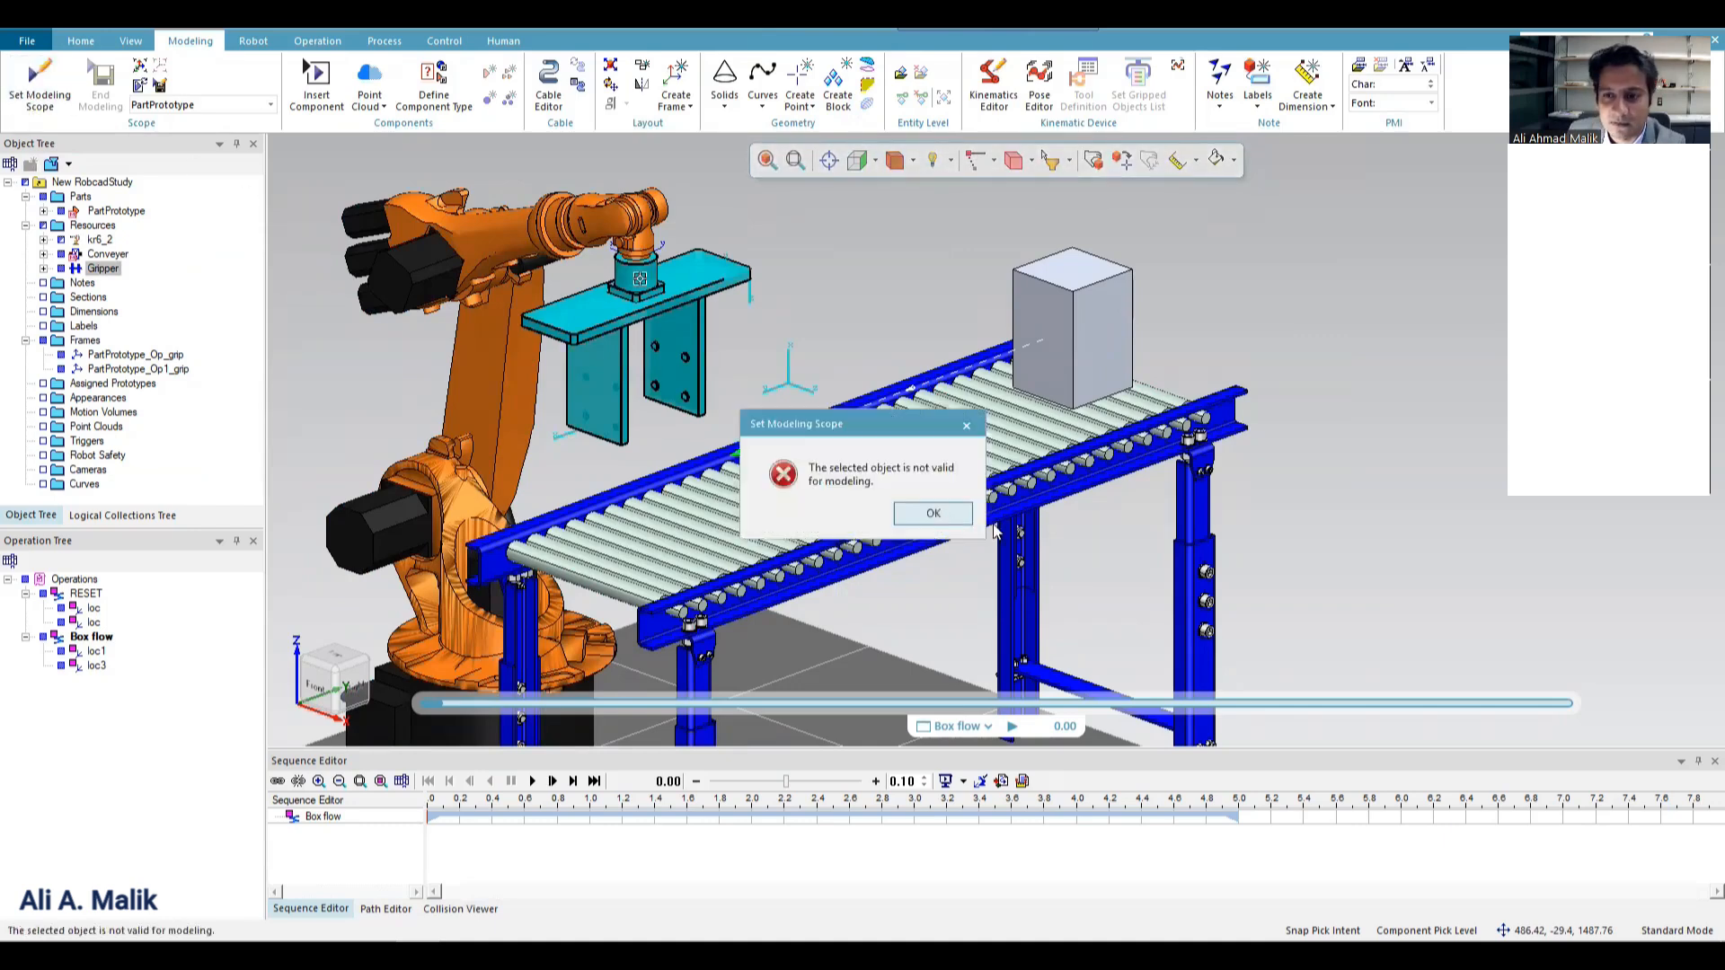
key("Return")
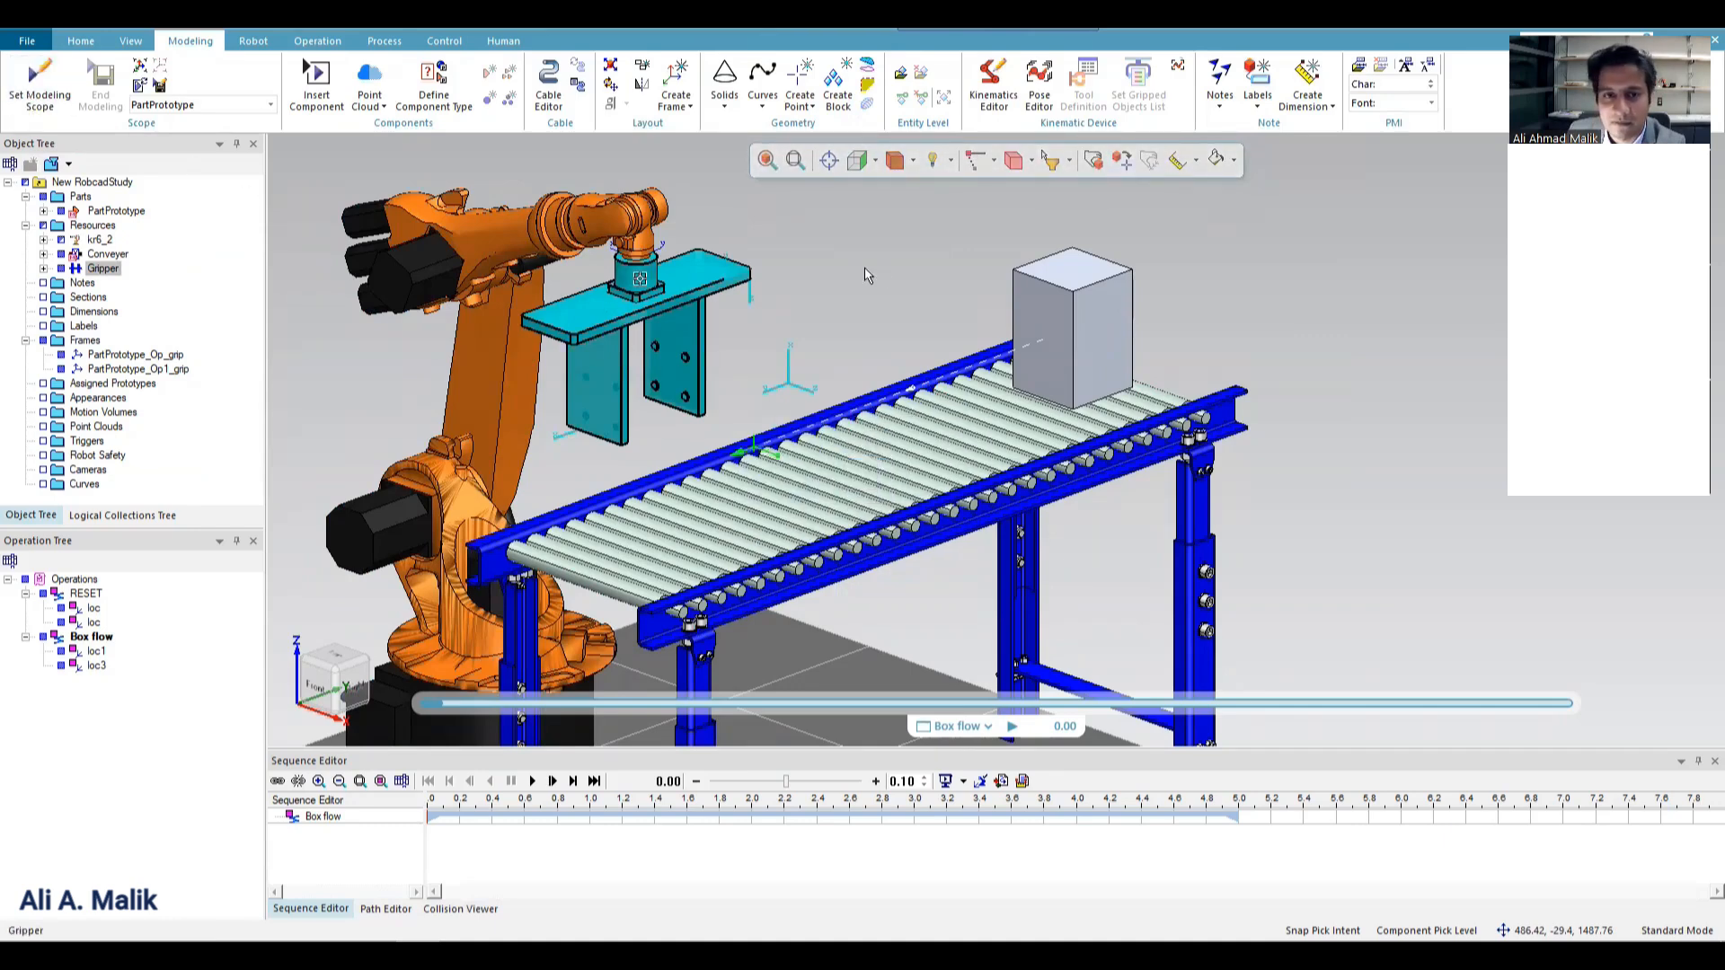
left_click(865, 269)
left_click(102, 269)
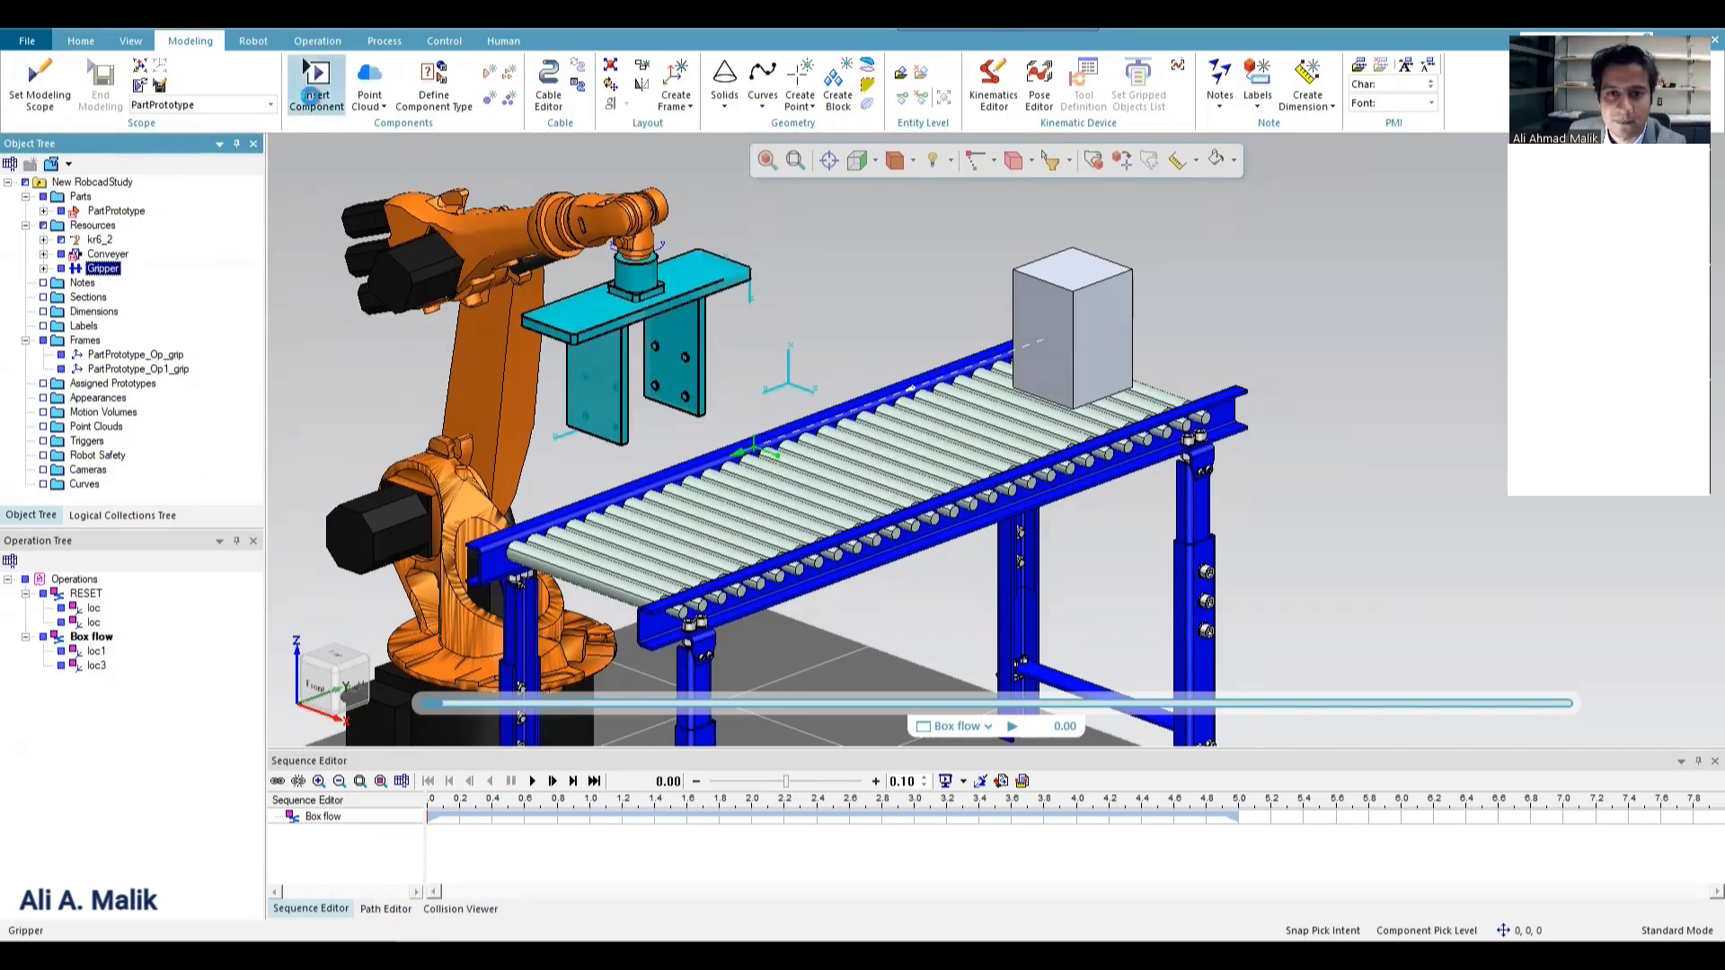
Insert the Gripper component from the PS subfolder of the library's Gripper folder.
left_click(316, 85)
key("BackSpace")
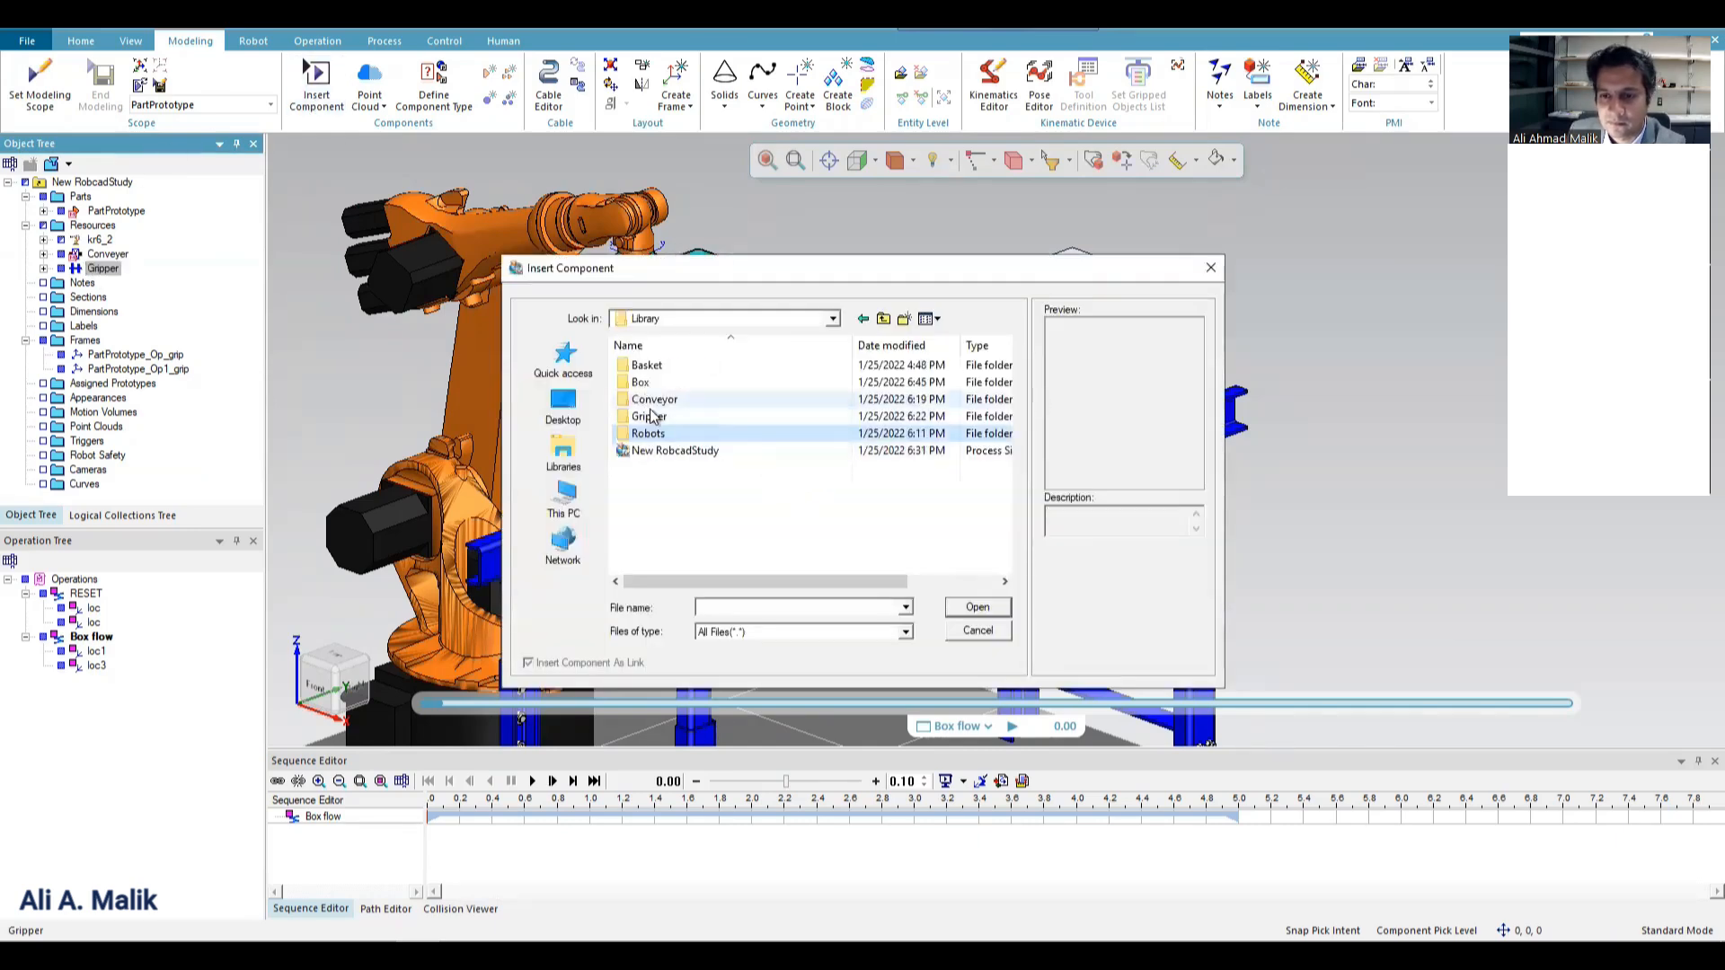
double_click(796, 450)
double_click(628, 366)
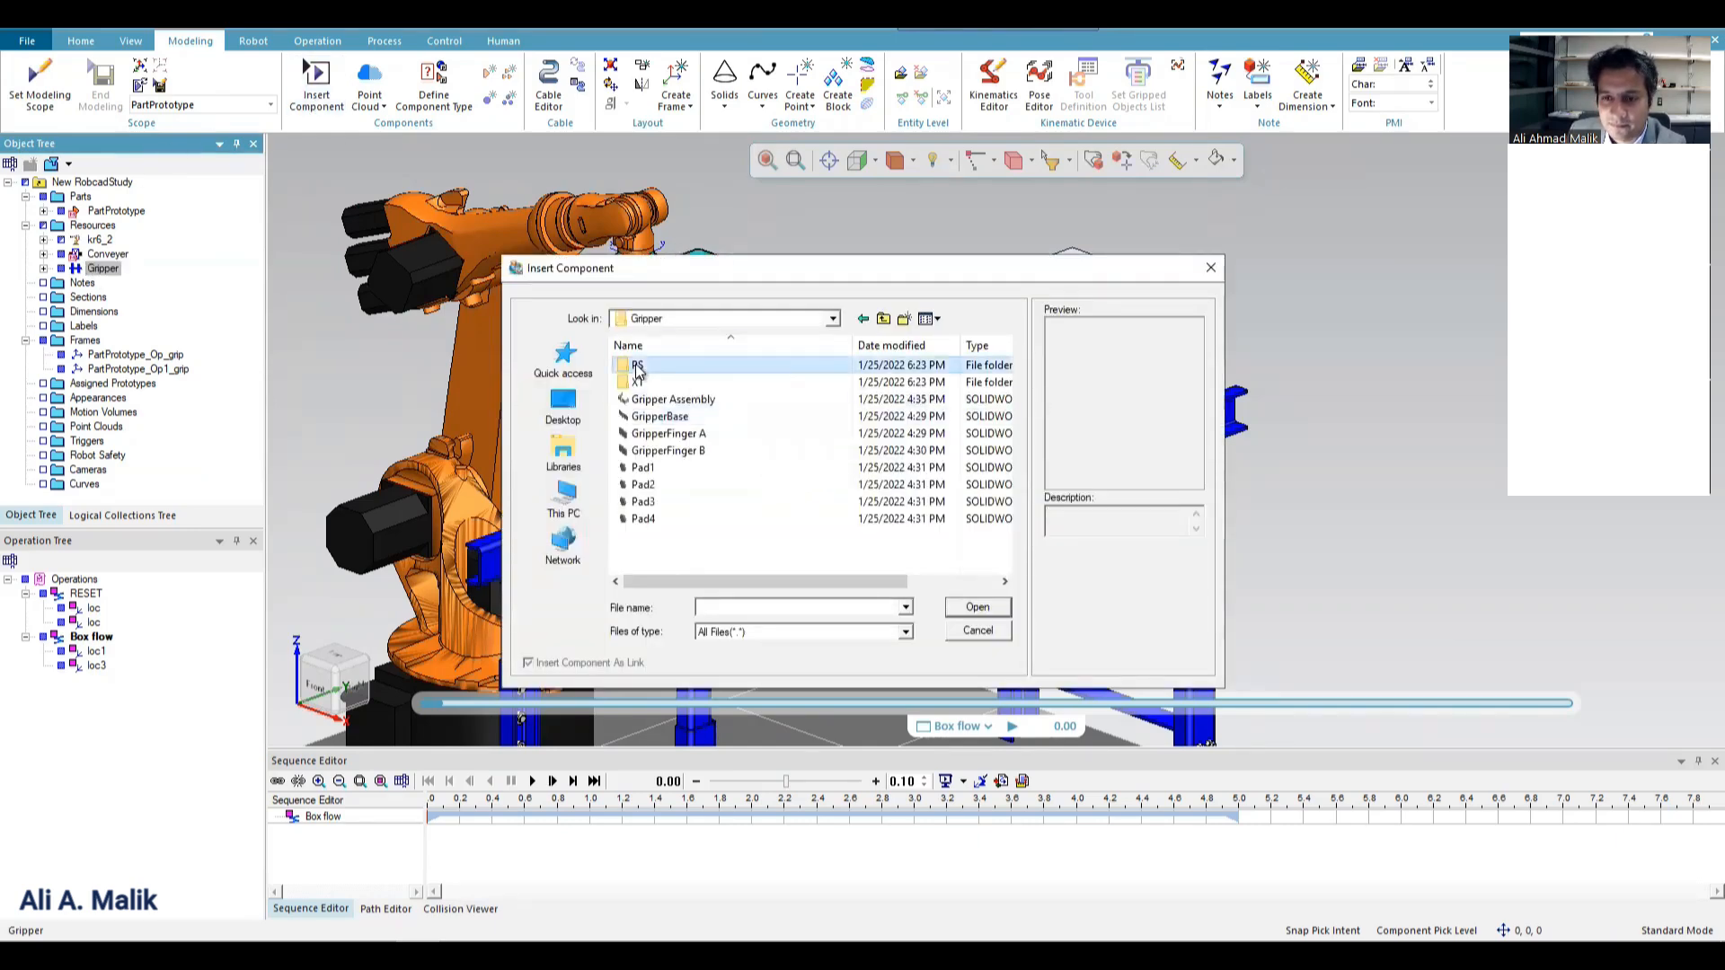
double_click(644, 366)
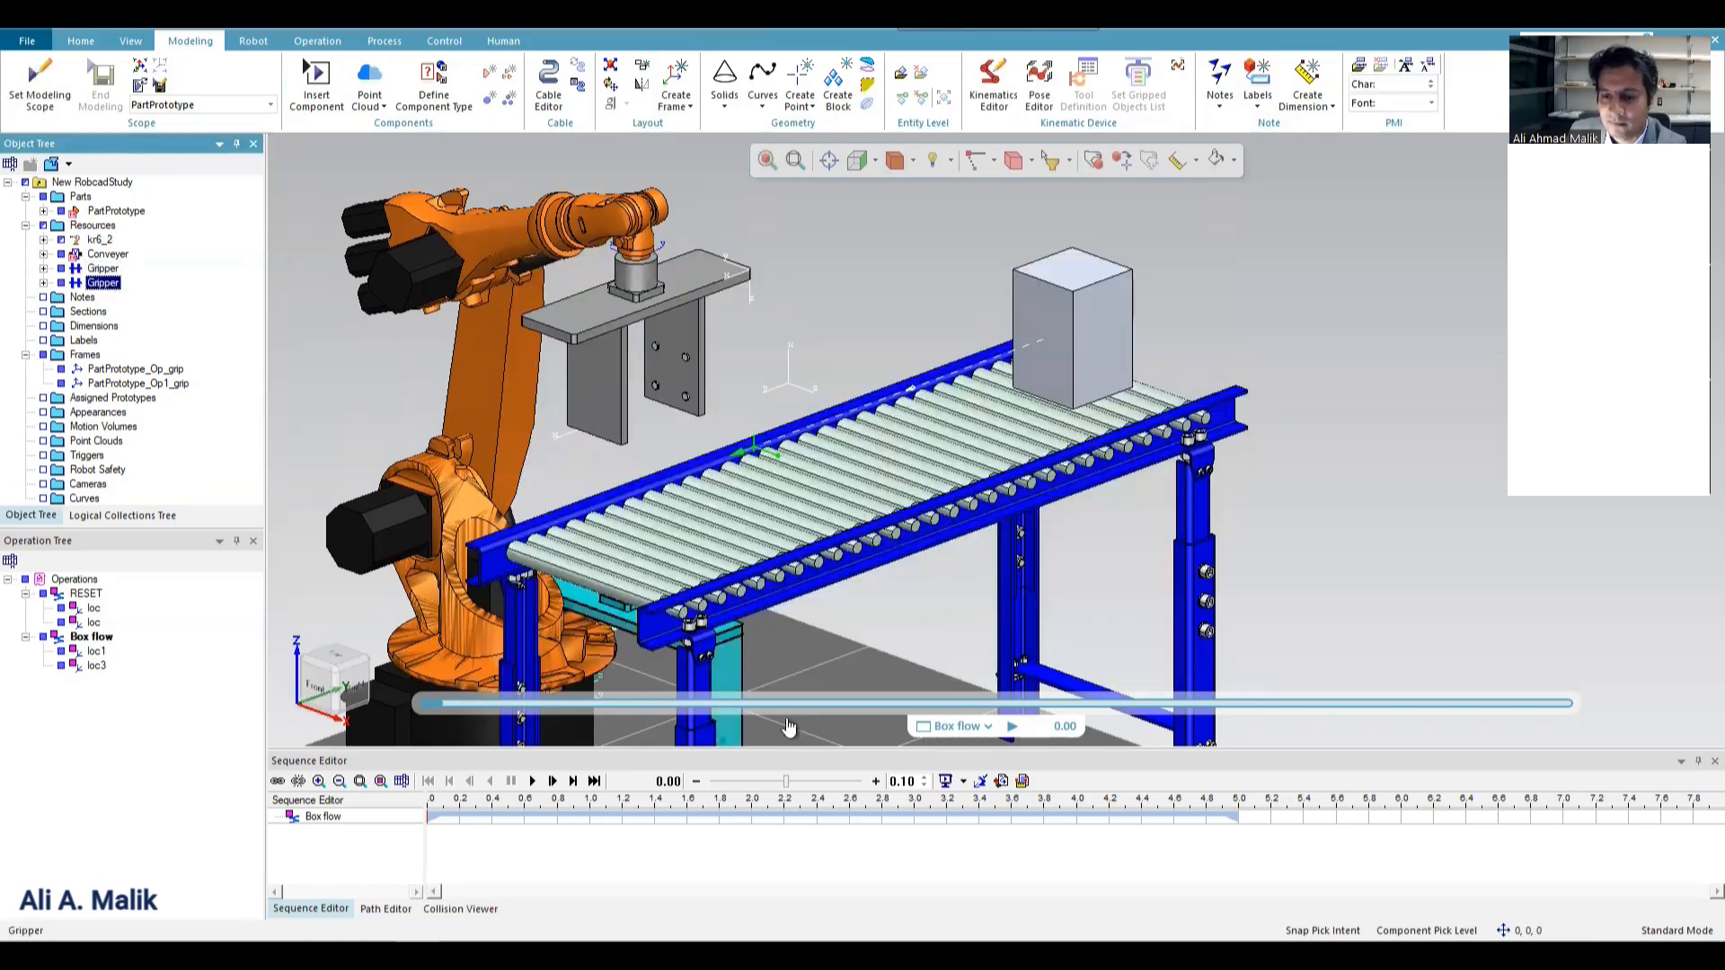
Inspect the links and joints of the newly inserted gripper in the Kinematics Editor and close it.
left_click(733, 645)
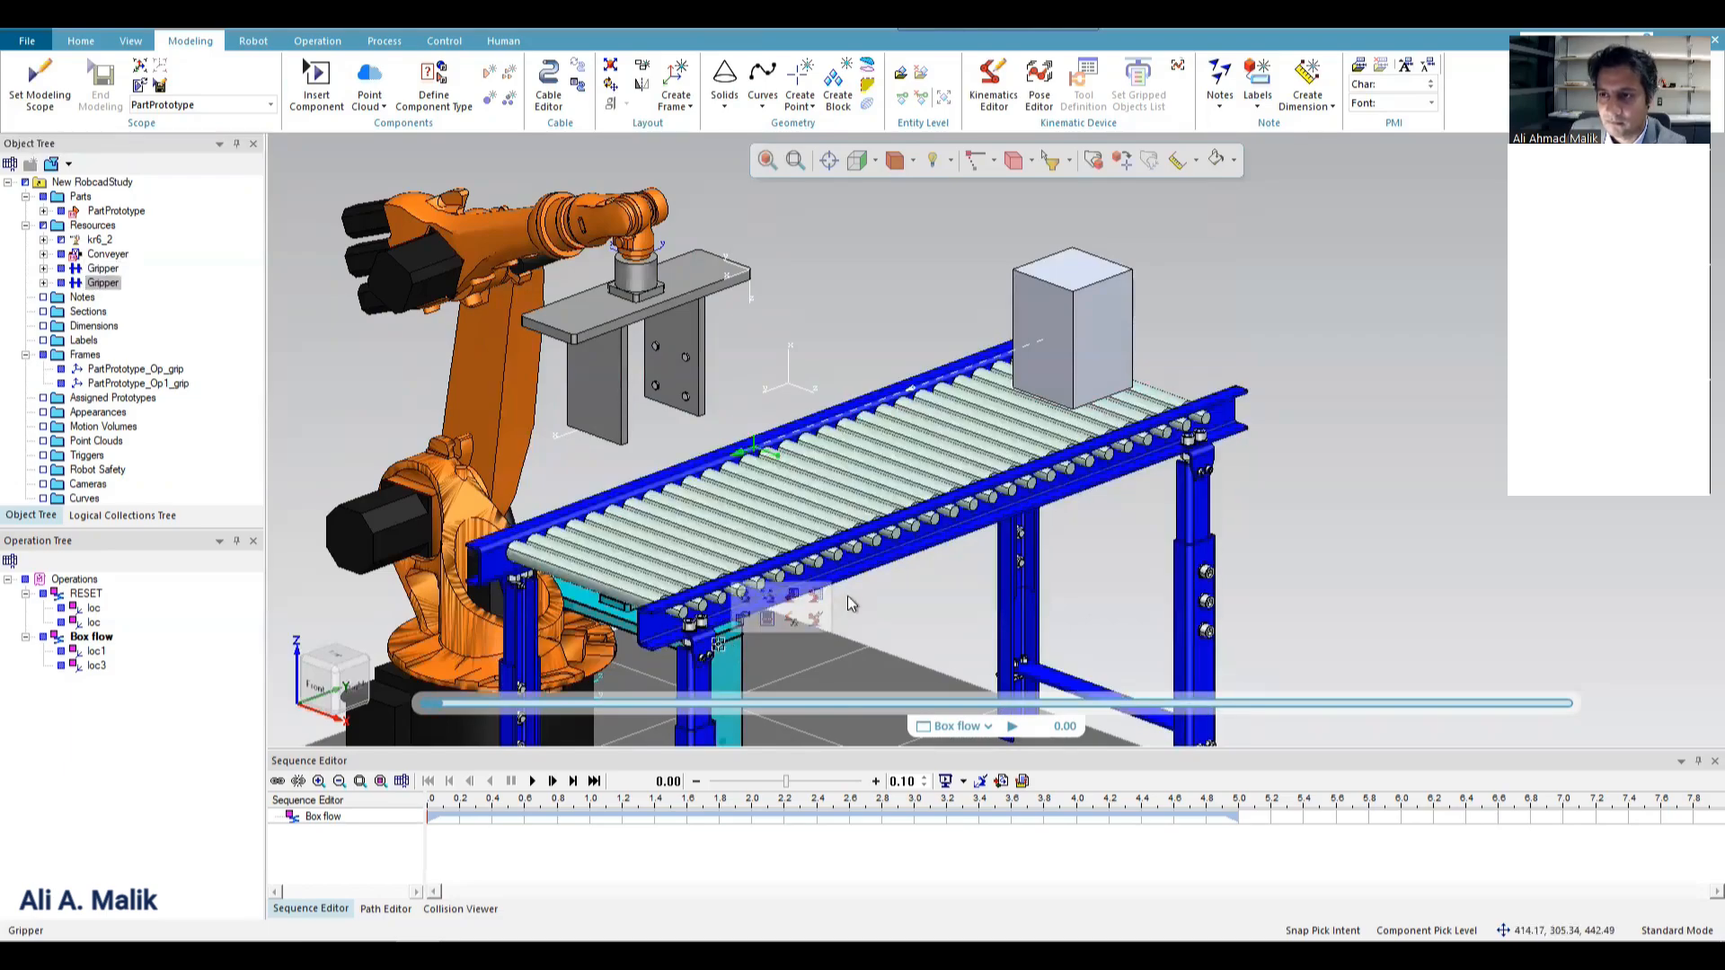
middle_click_drag(847, 470, 1193, 626)
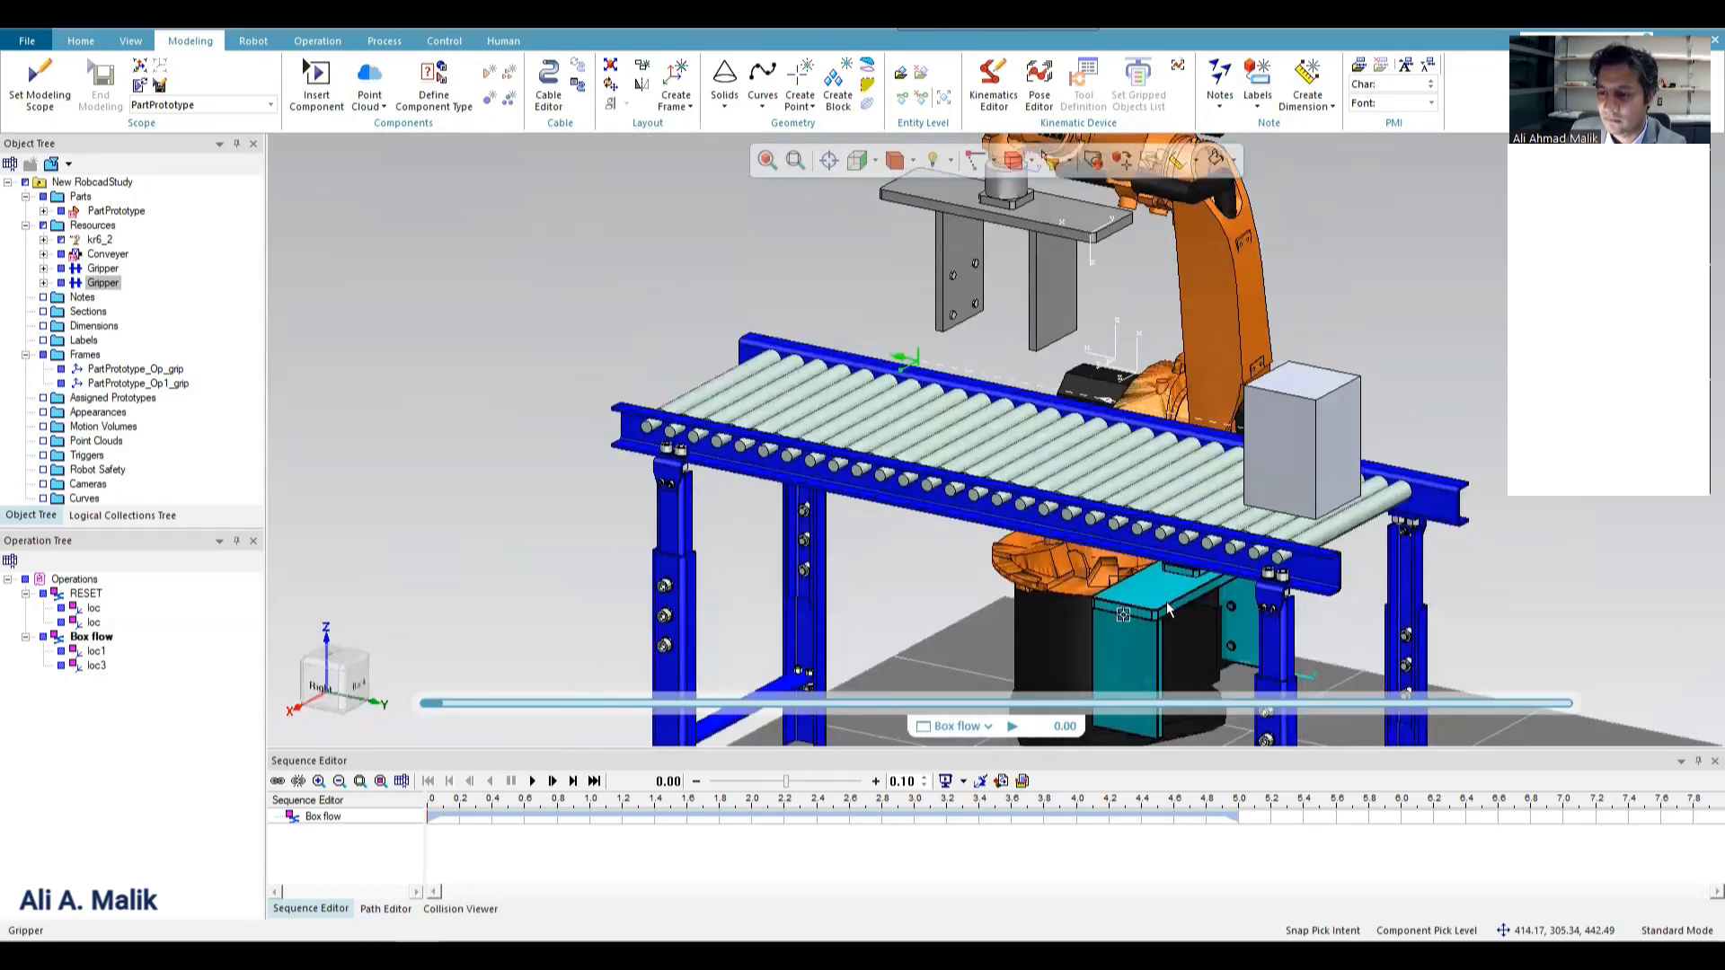
left_click(1165, 608)
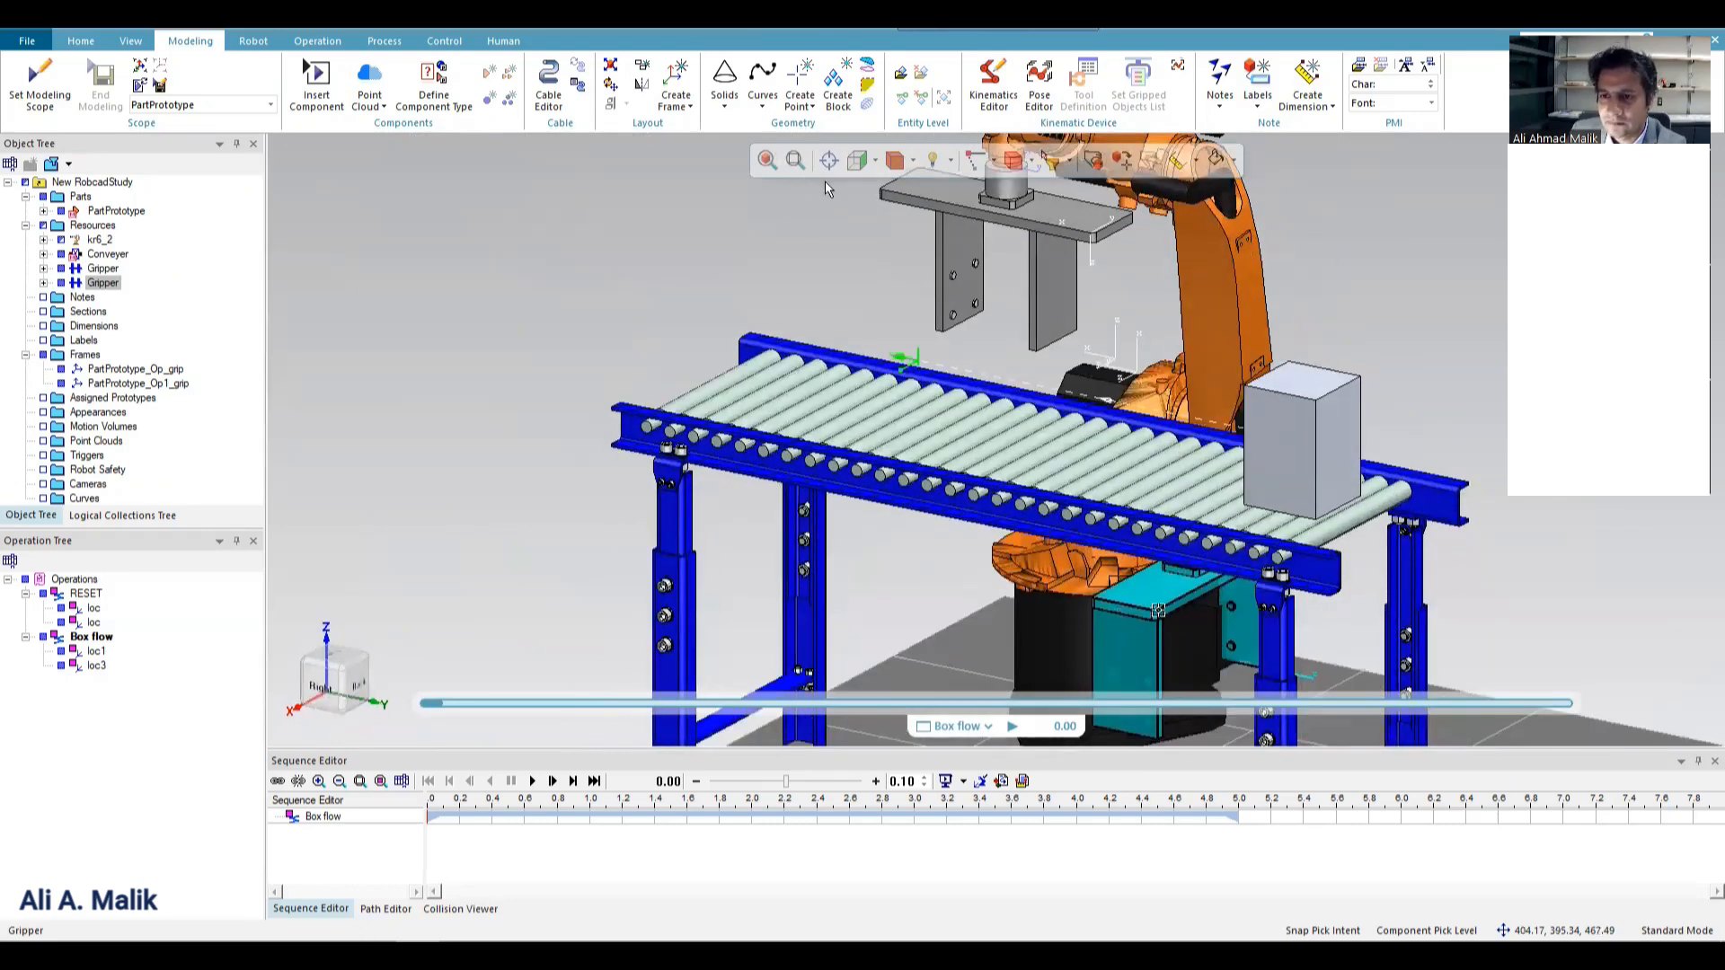
left_click(993, 102)
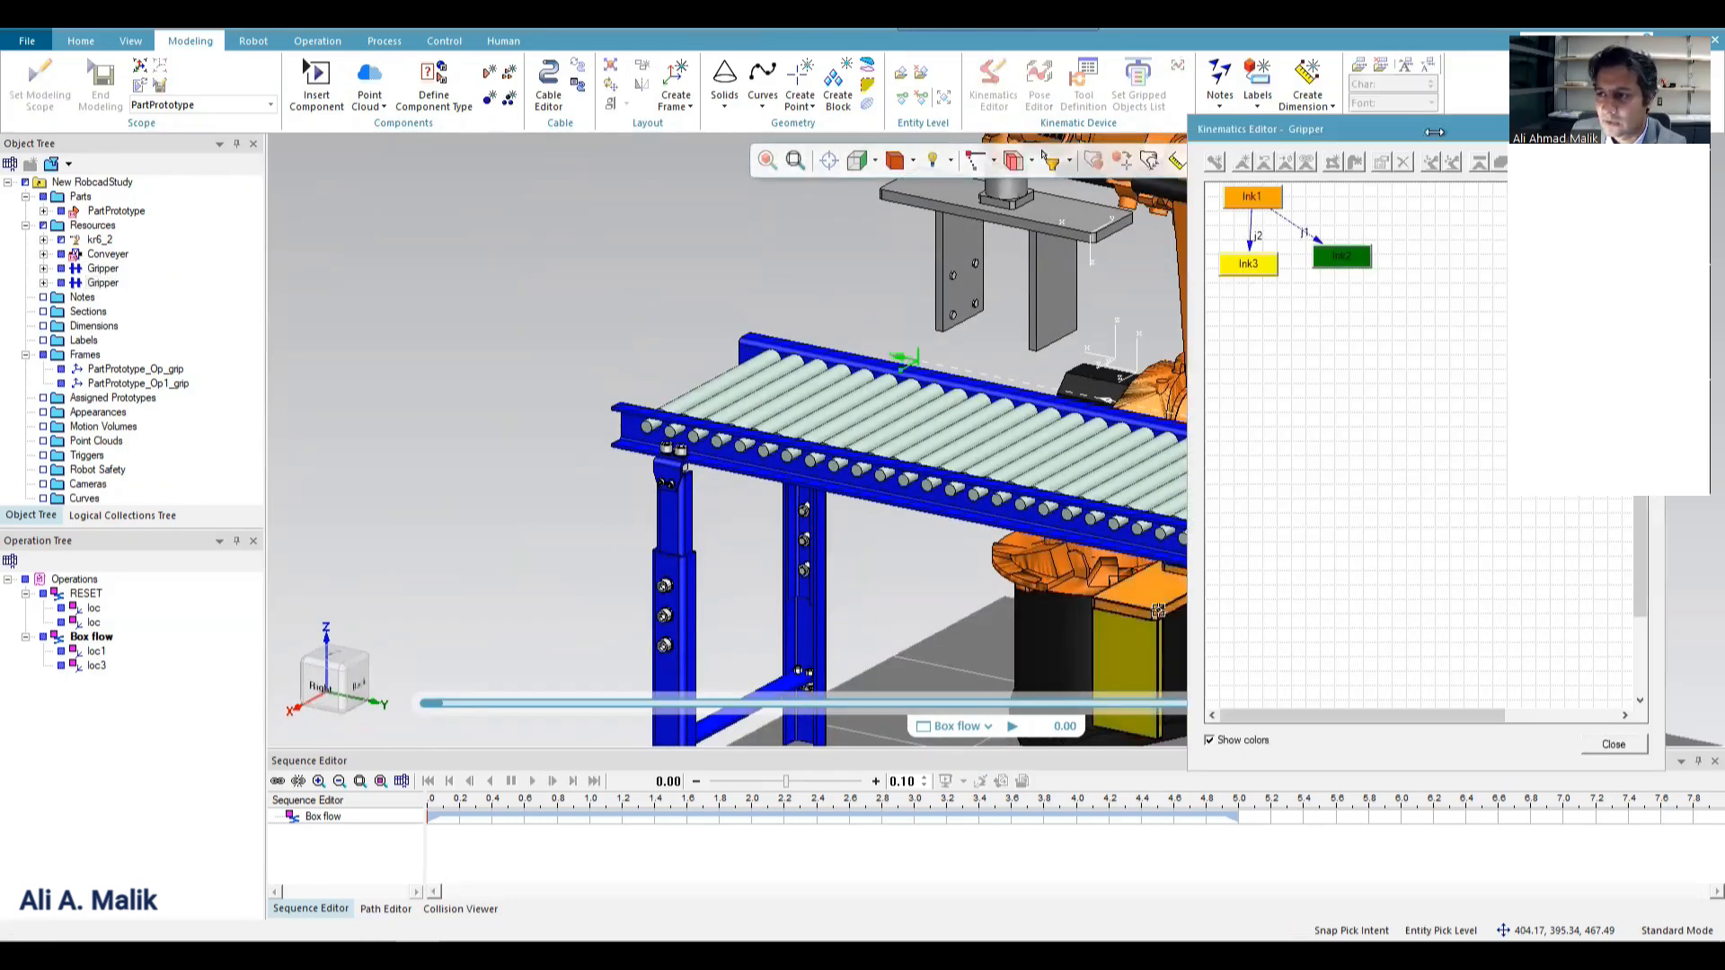
left_click_drag(1429, 41, 574, 41)
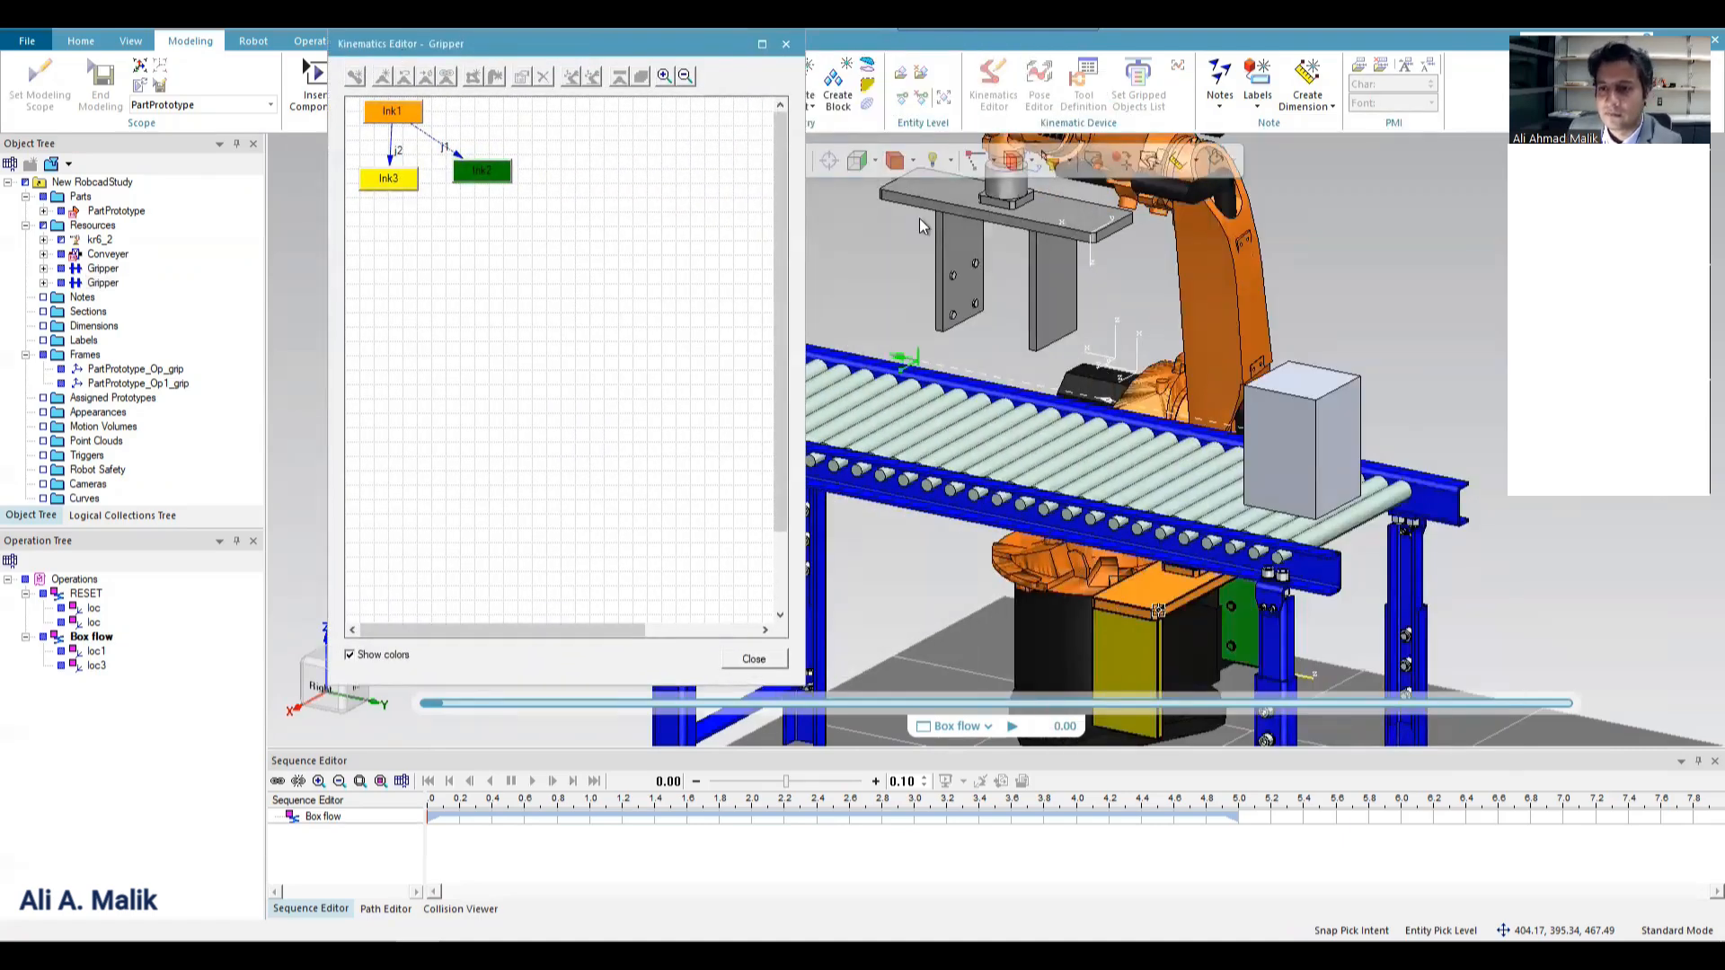
left_click(823, 212)
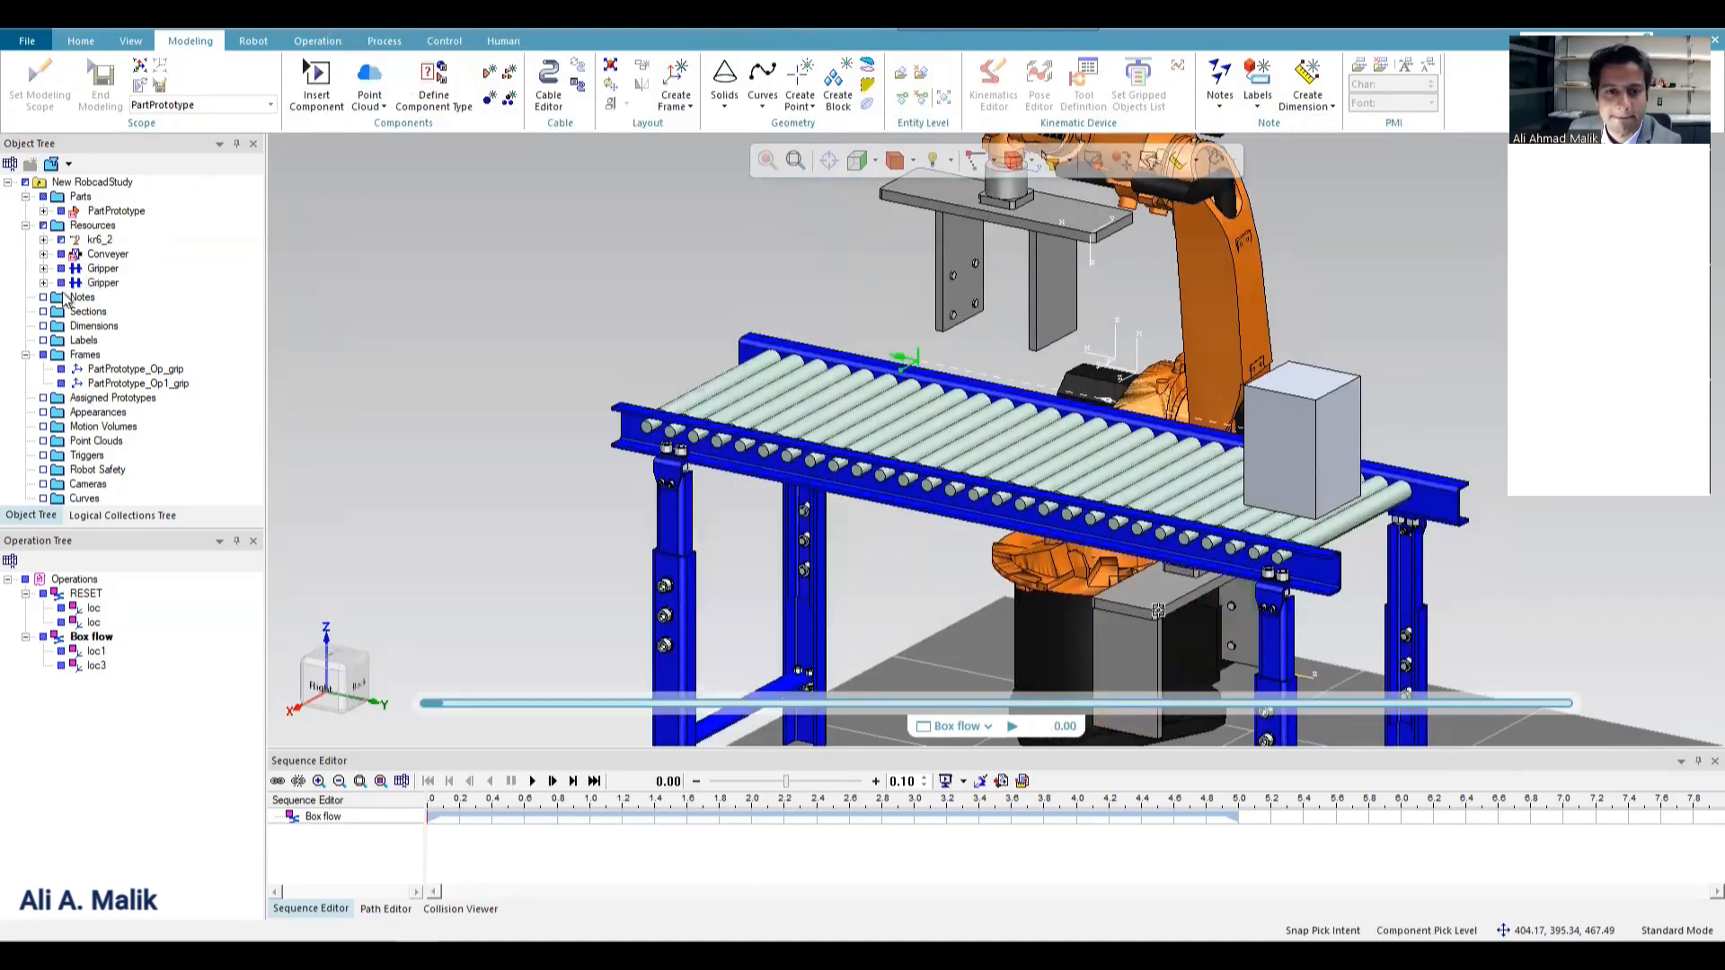
Try to set the modeling scope to the newly inserted gripper and to the one mounted on the robot.
left_click(102, 268)
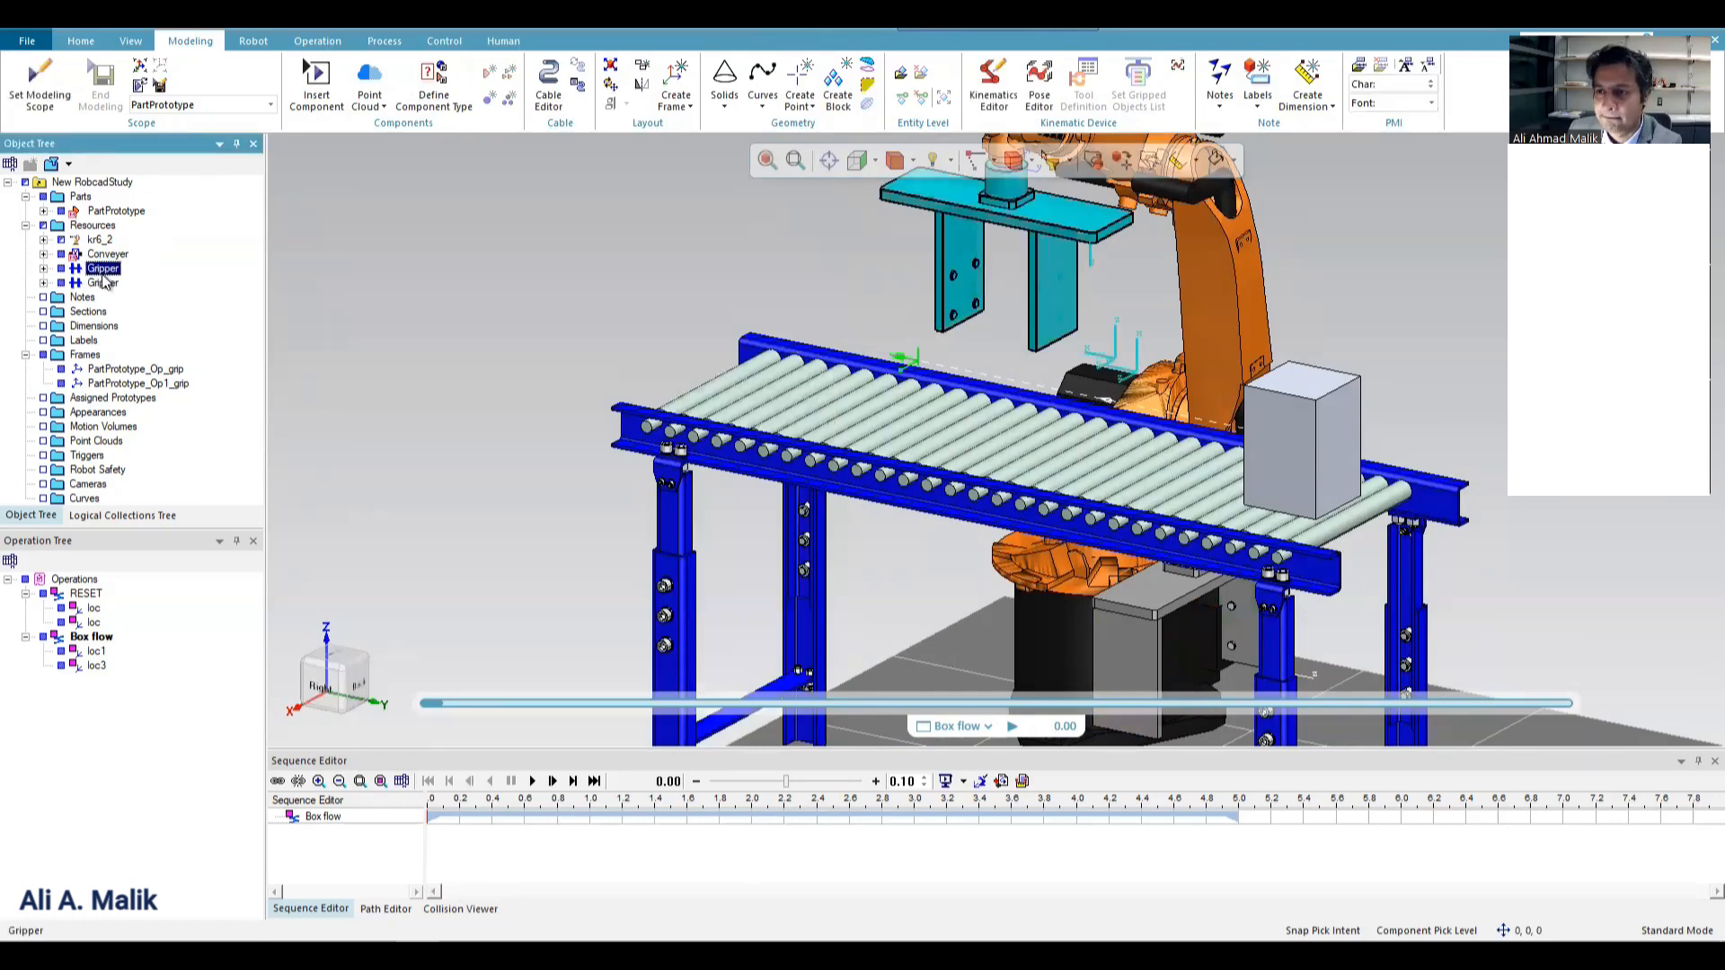
left_click(103, 274)
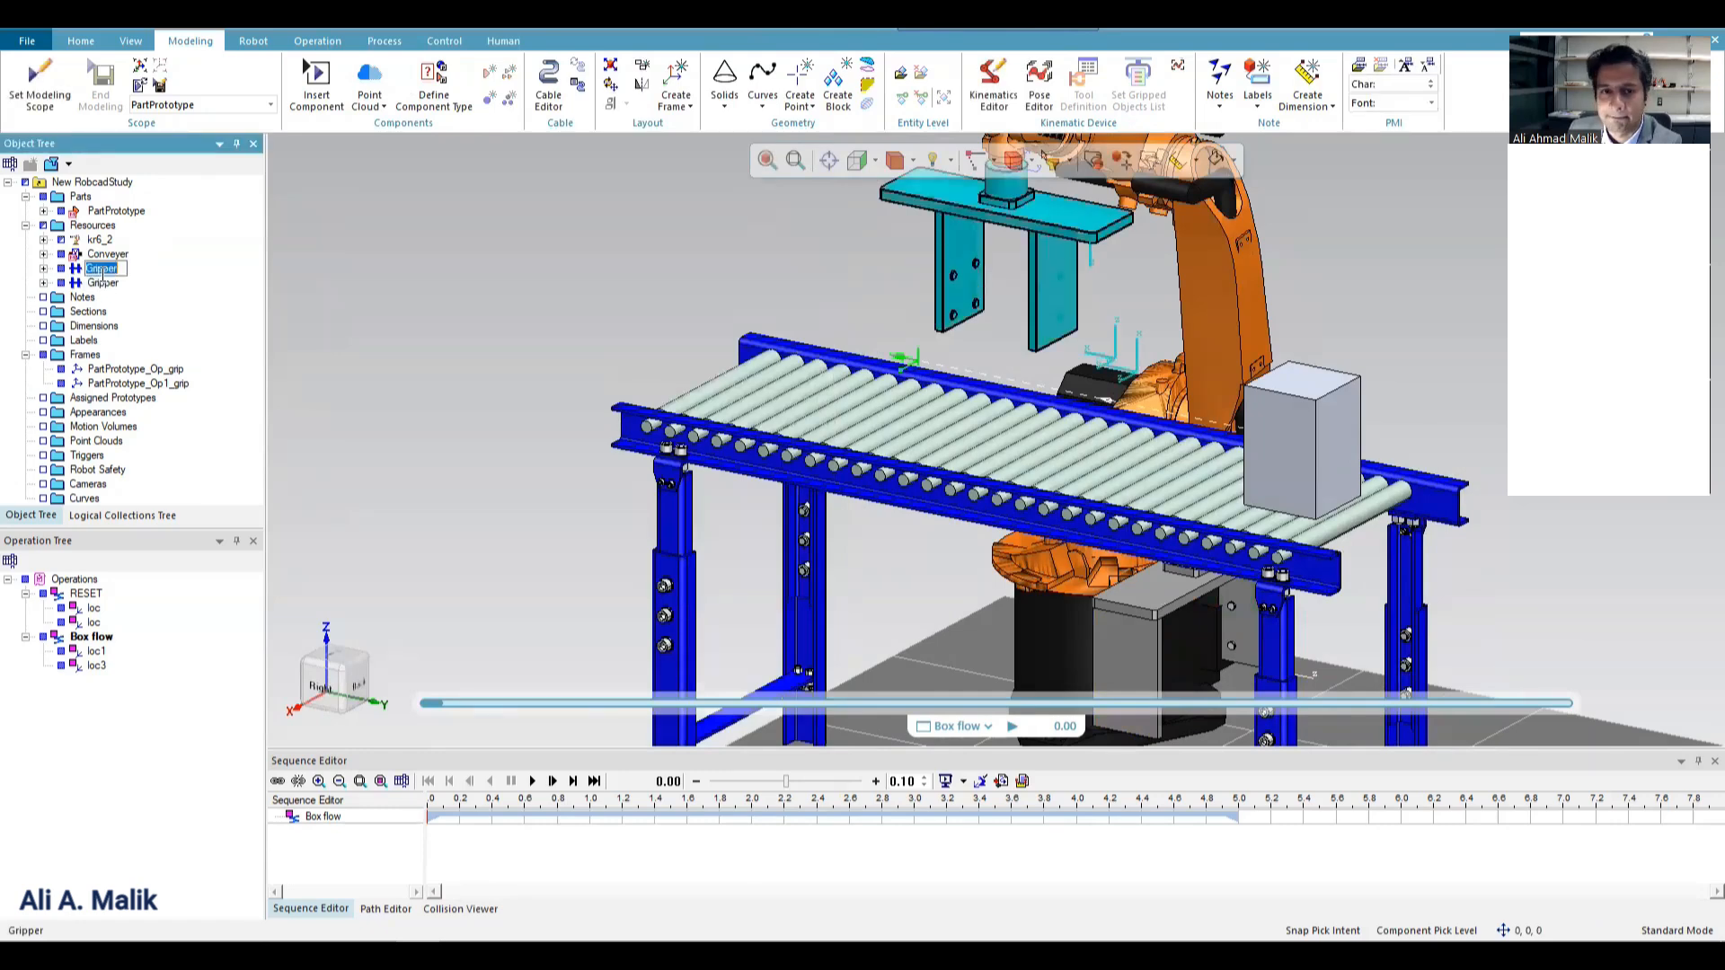
left_click(102, 282)
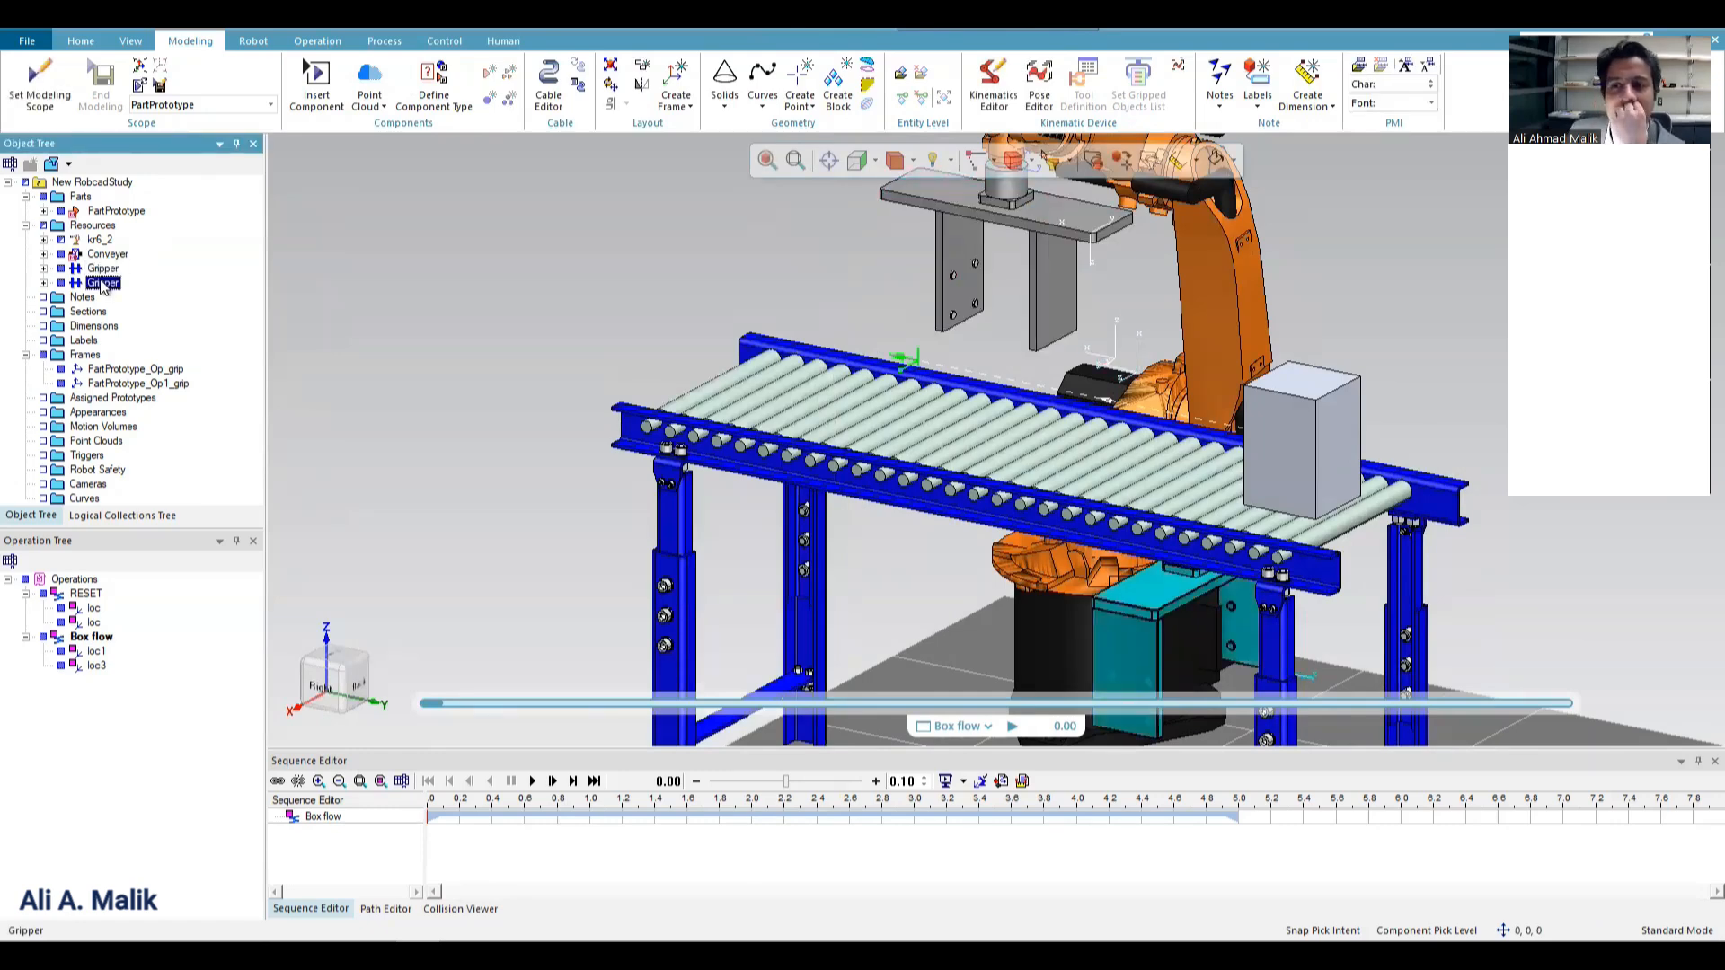
left_click(40, 86)
left_click(945, 521)
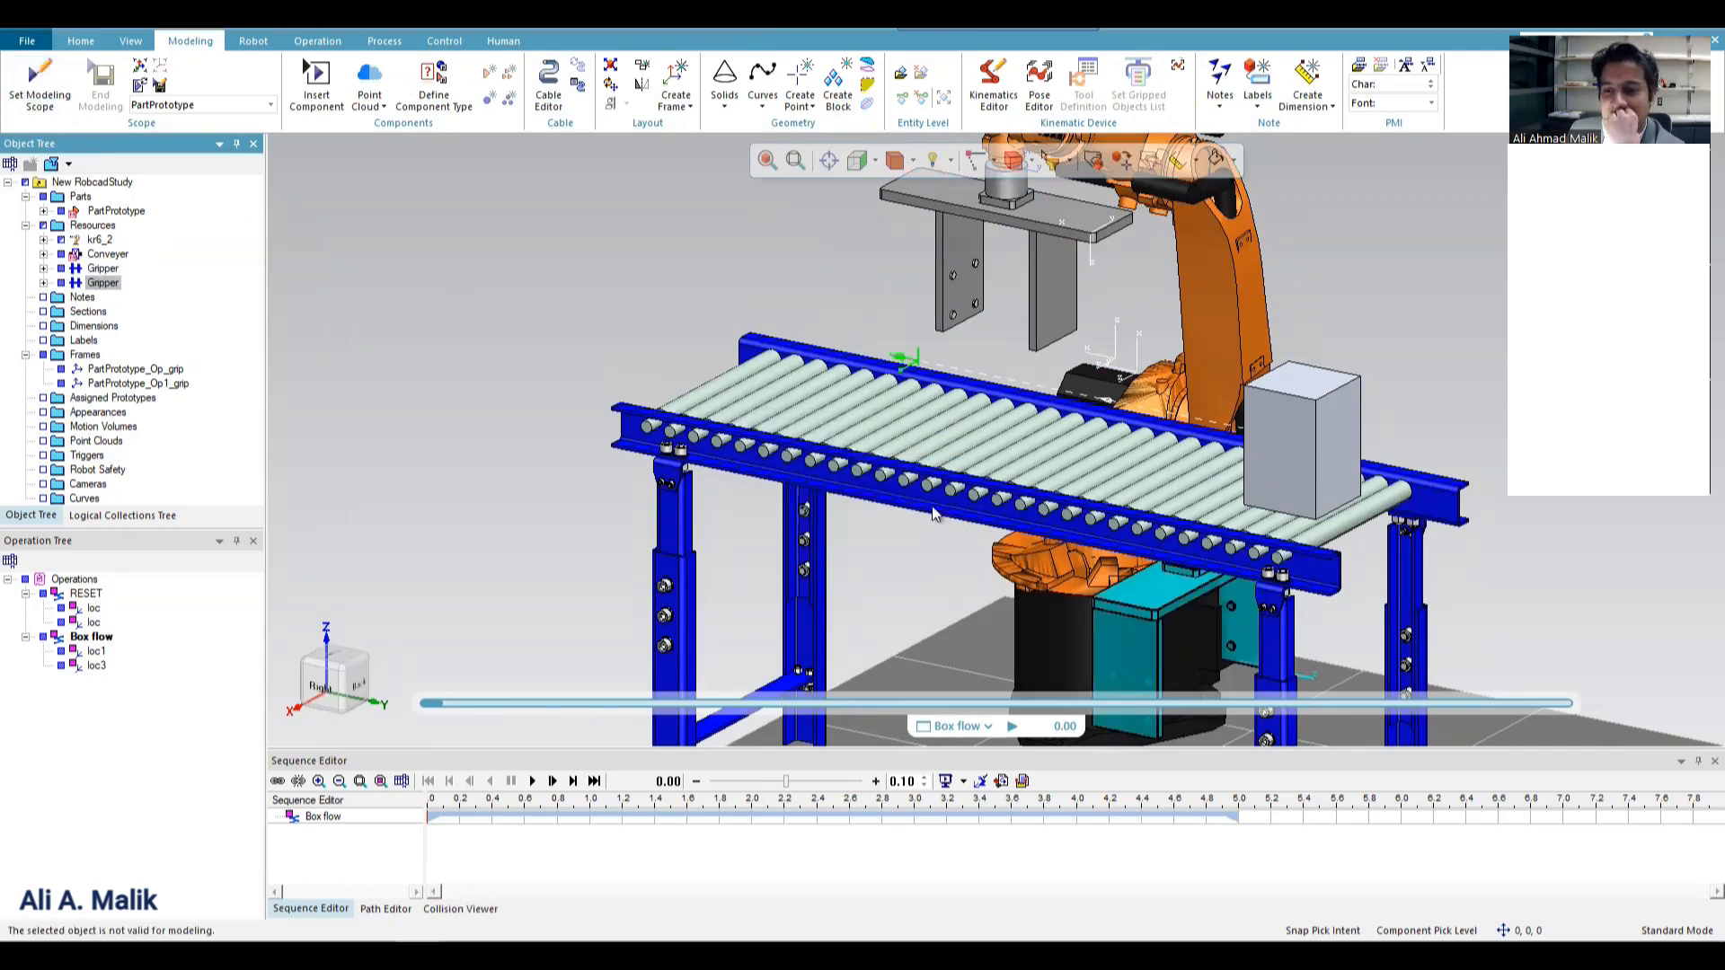
left_click(103, 267)
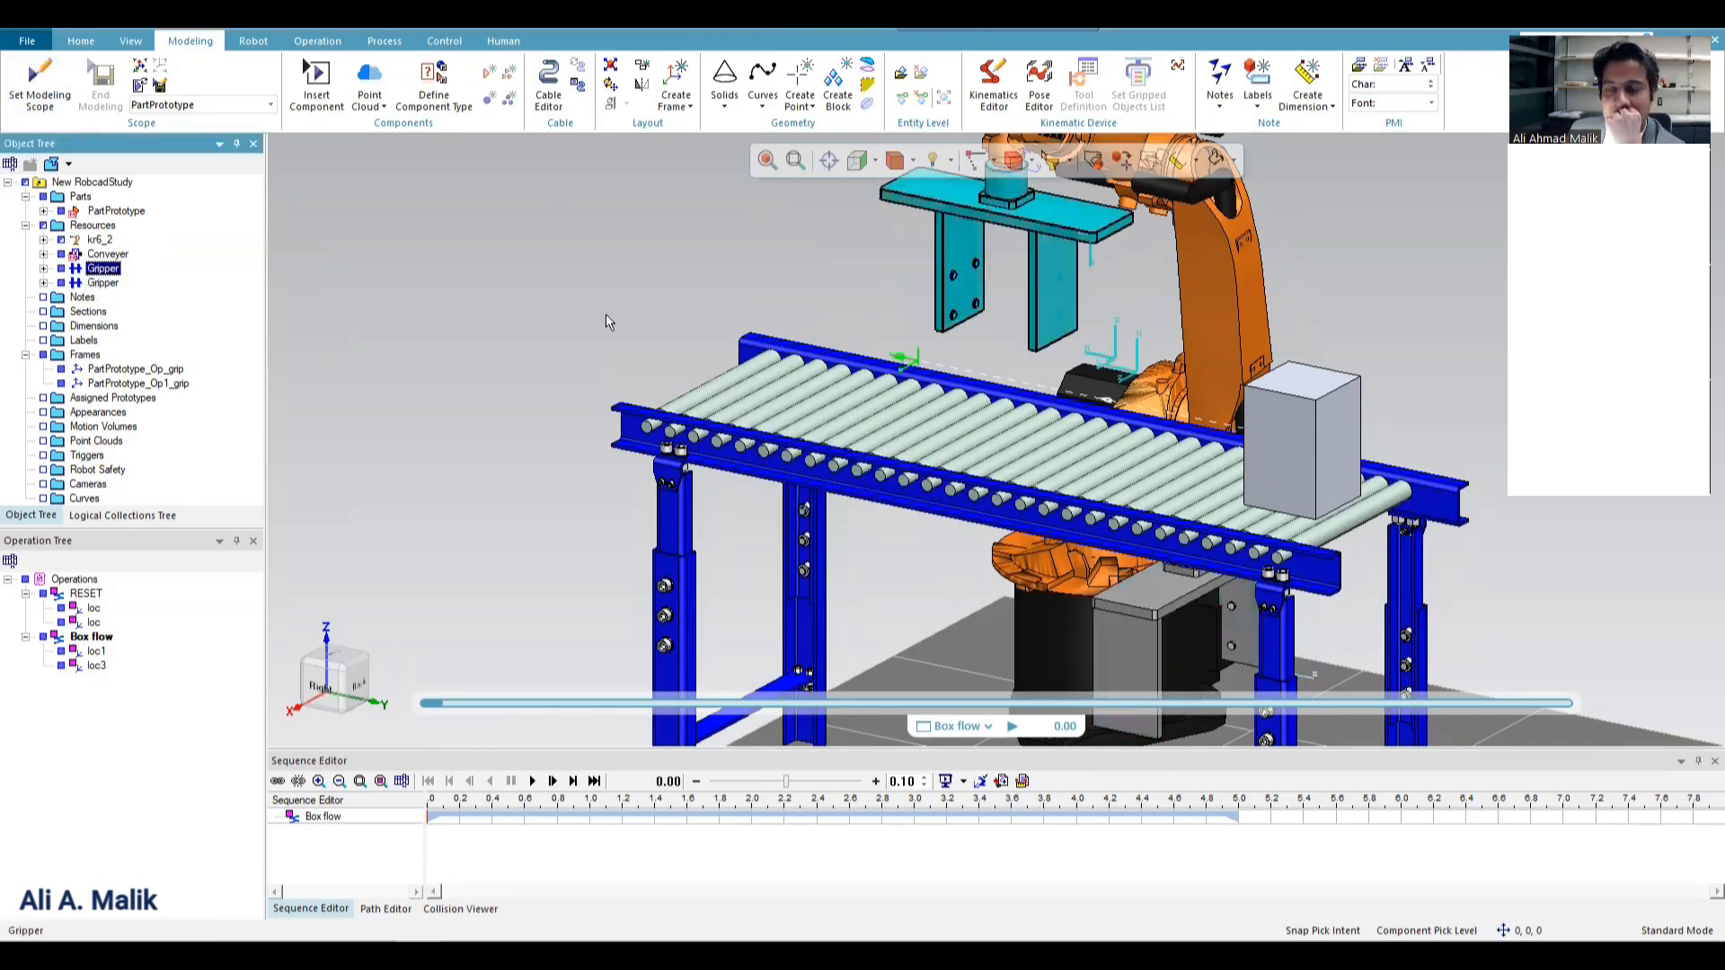
left_click(39, 85)
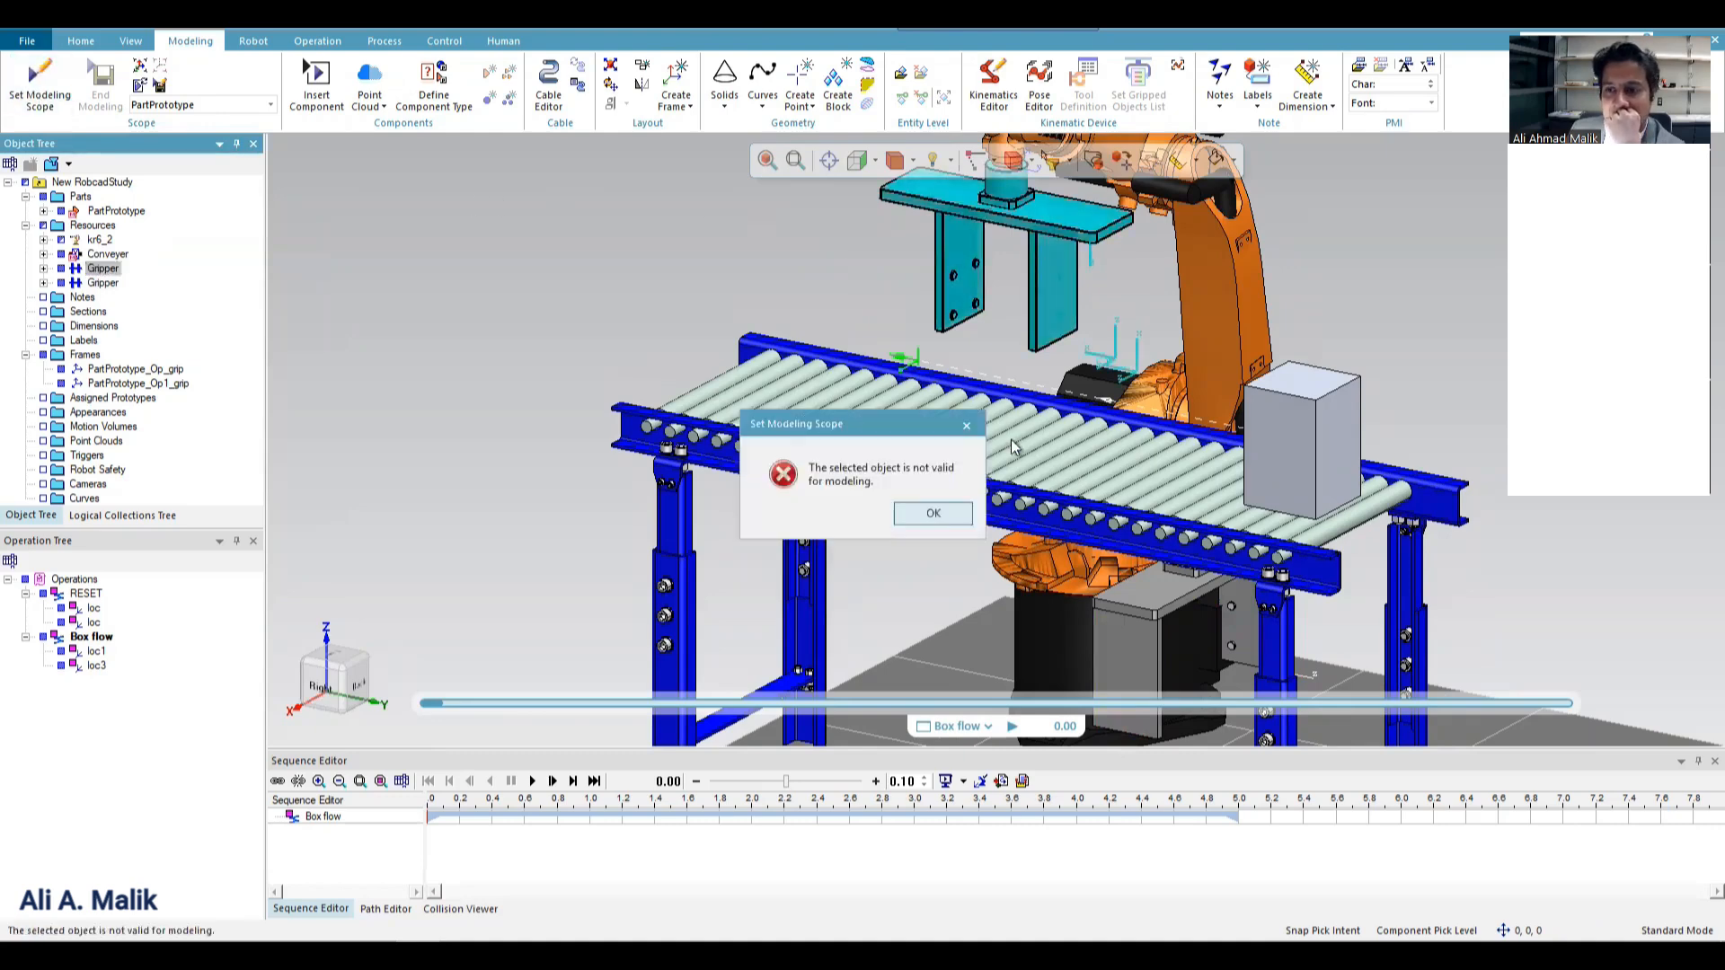
Inspect the links and joints of the gripper mounted on the robot in the Kinematics Editor and close it.
left_click(933, 515)
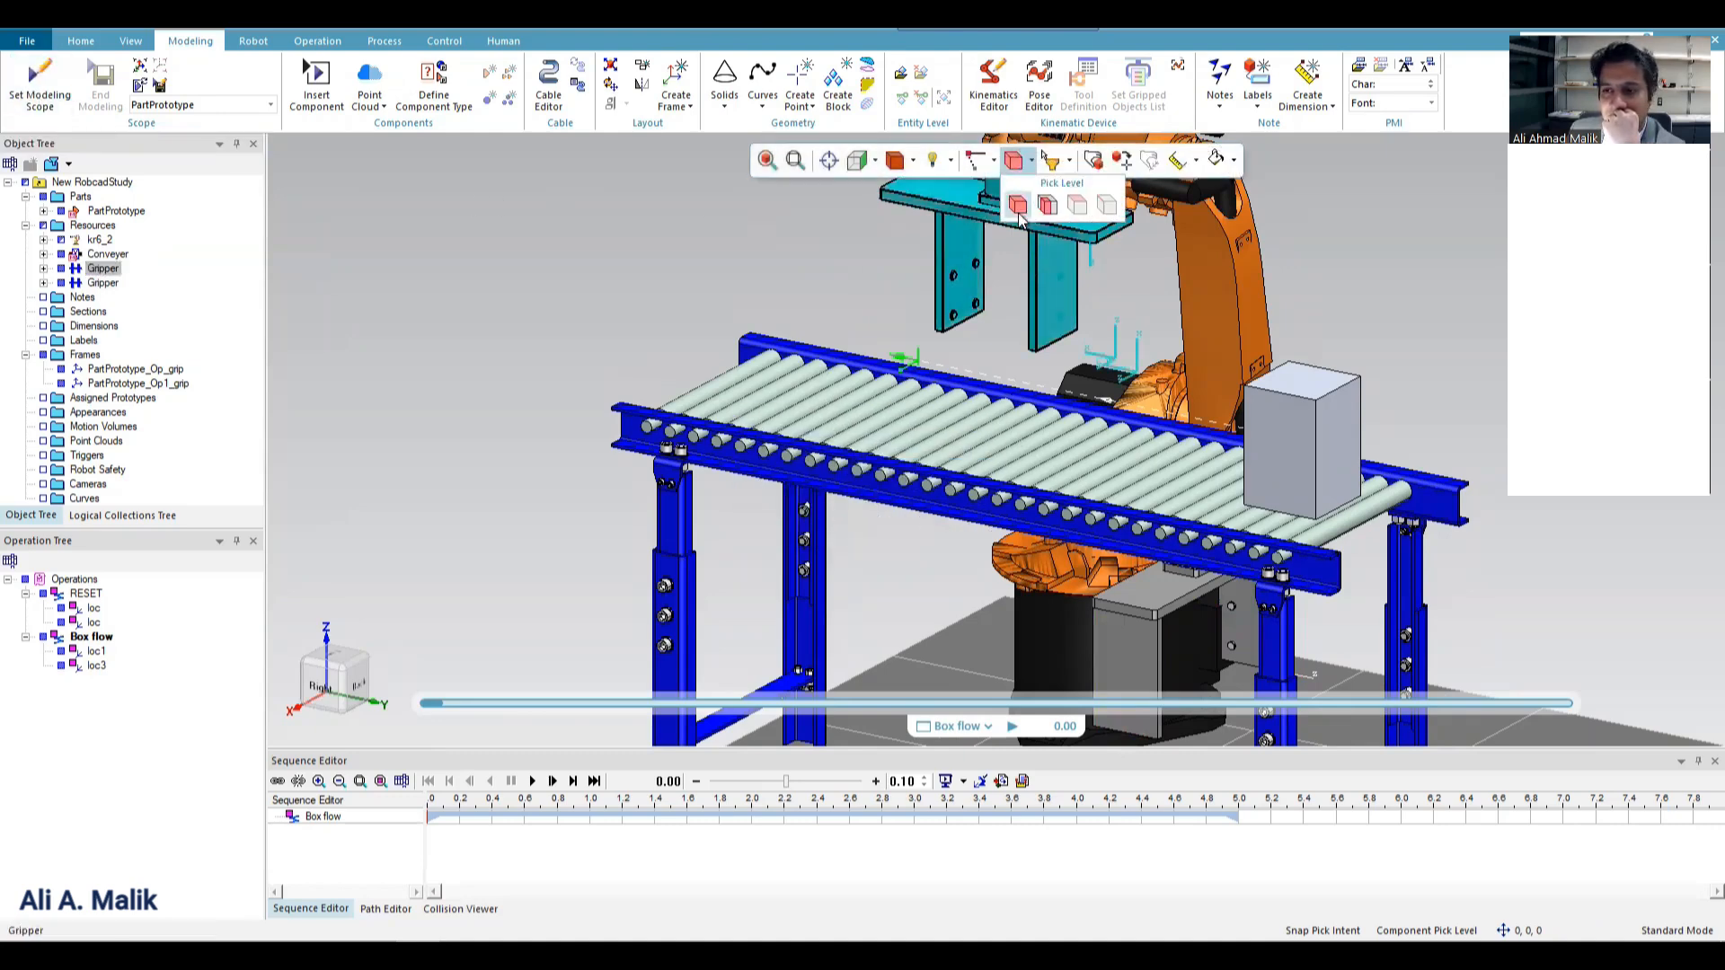
left_click(806, 261)
scroll(648, 378, "down", 3)
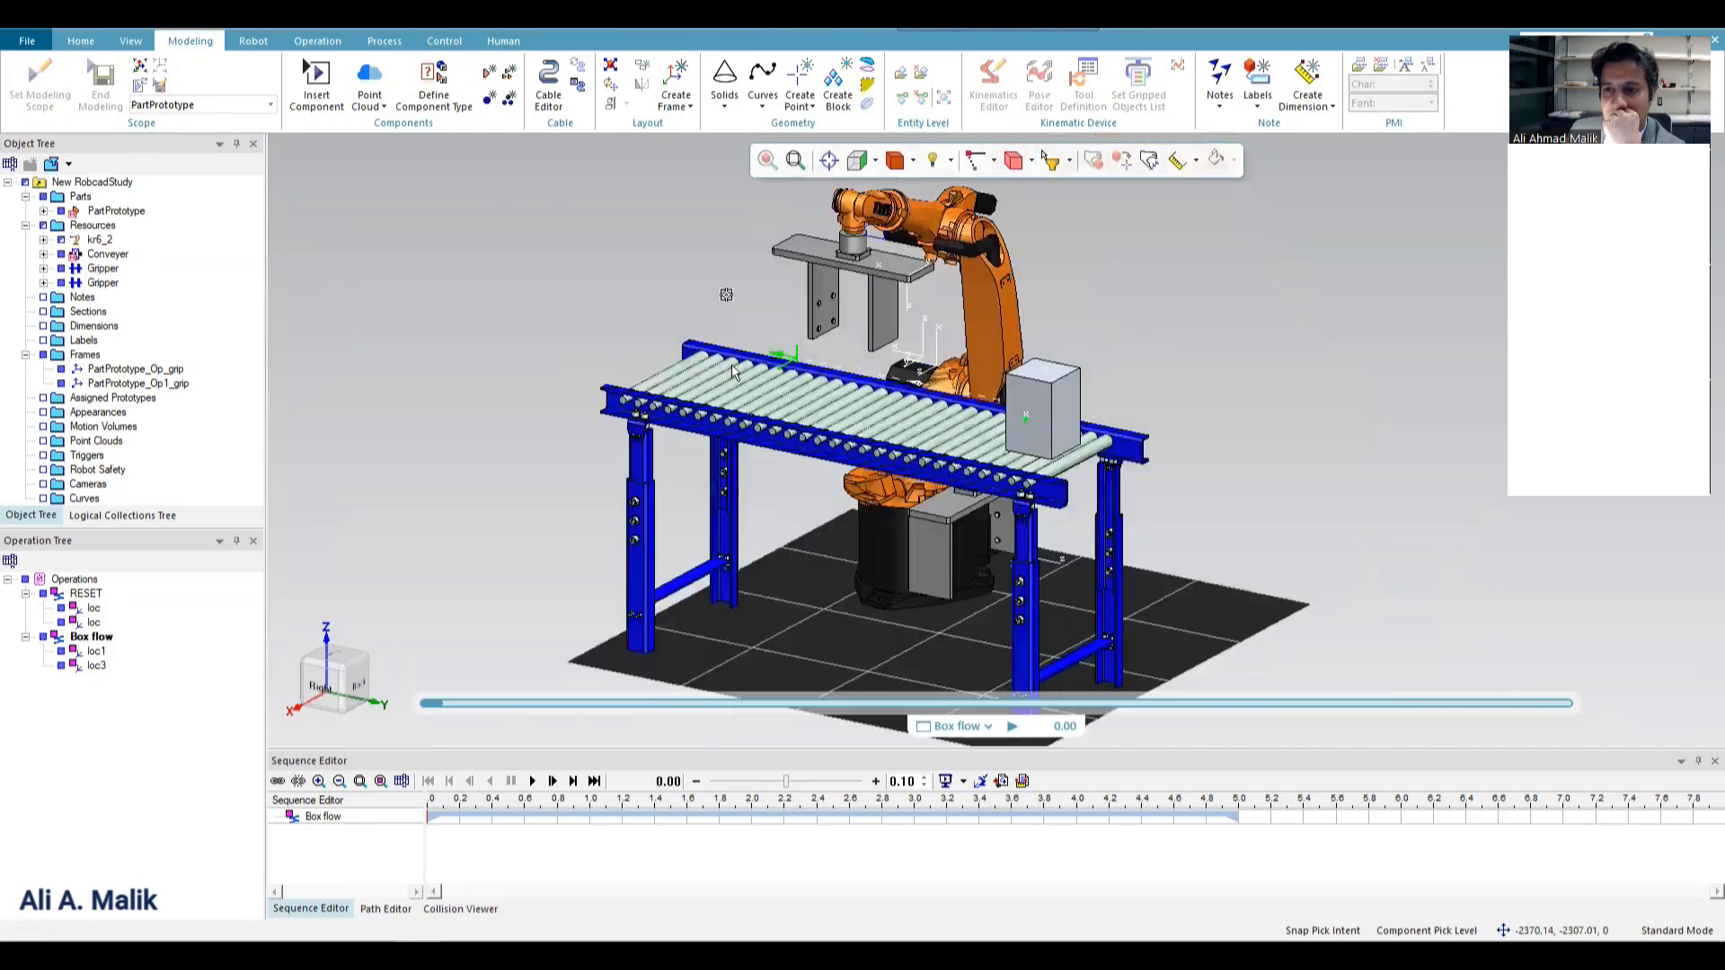
scroll(847, 247, "up", 3)
scroll(863, 272, "up", 1)
left_click(862, 347)
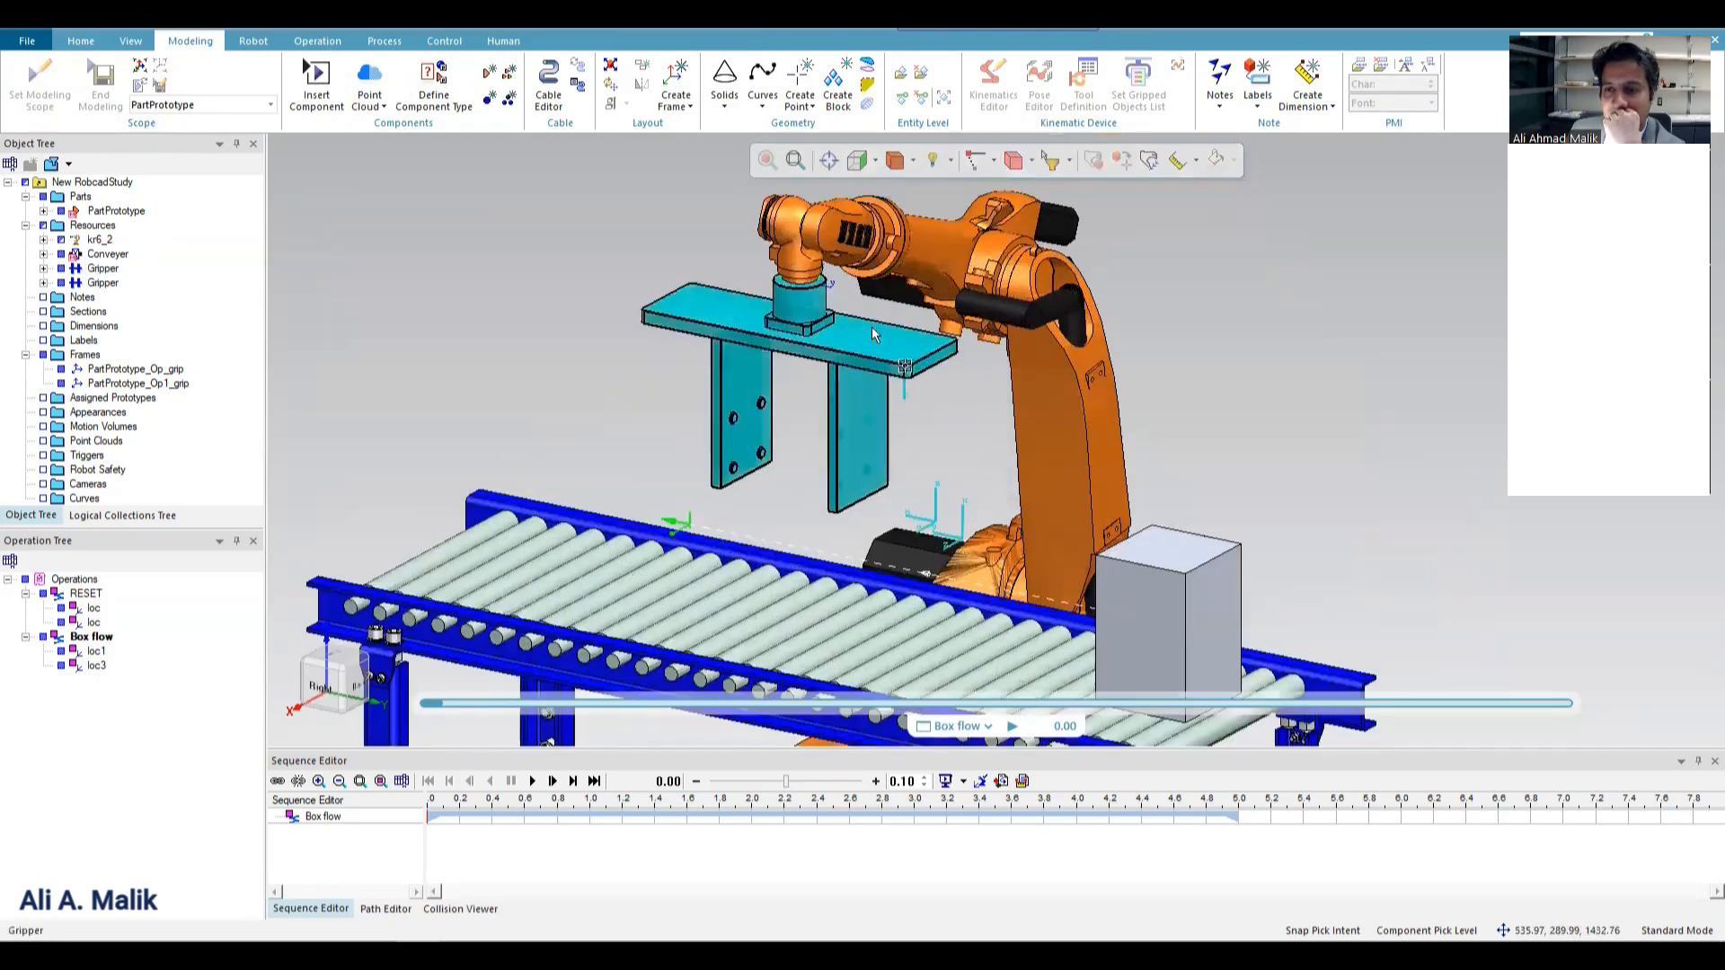
left_click(999, 88)
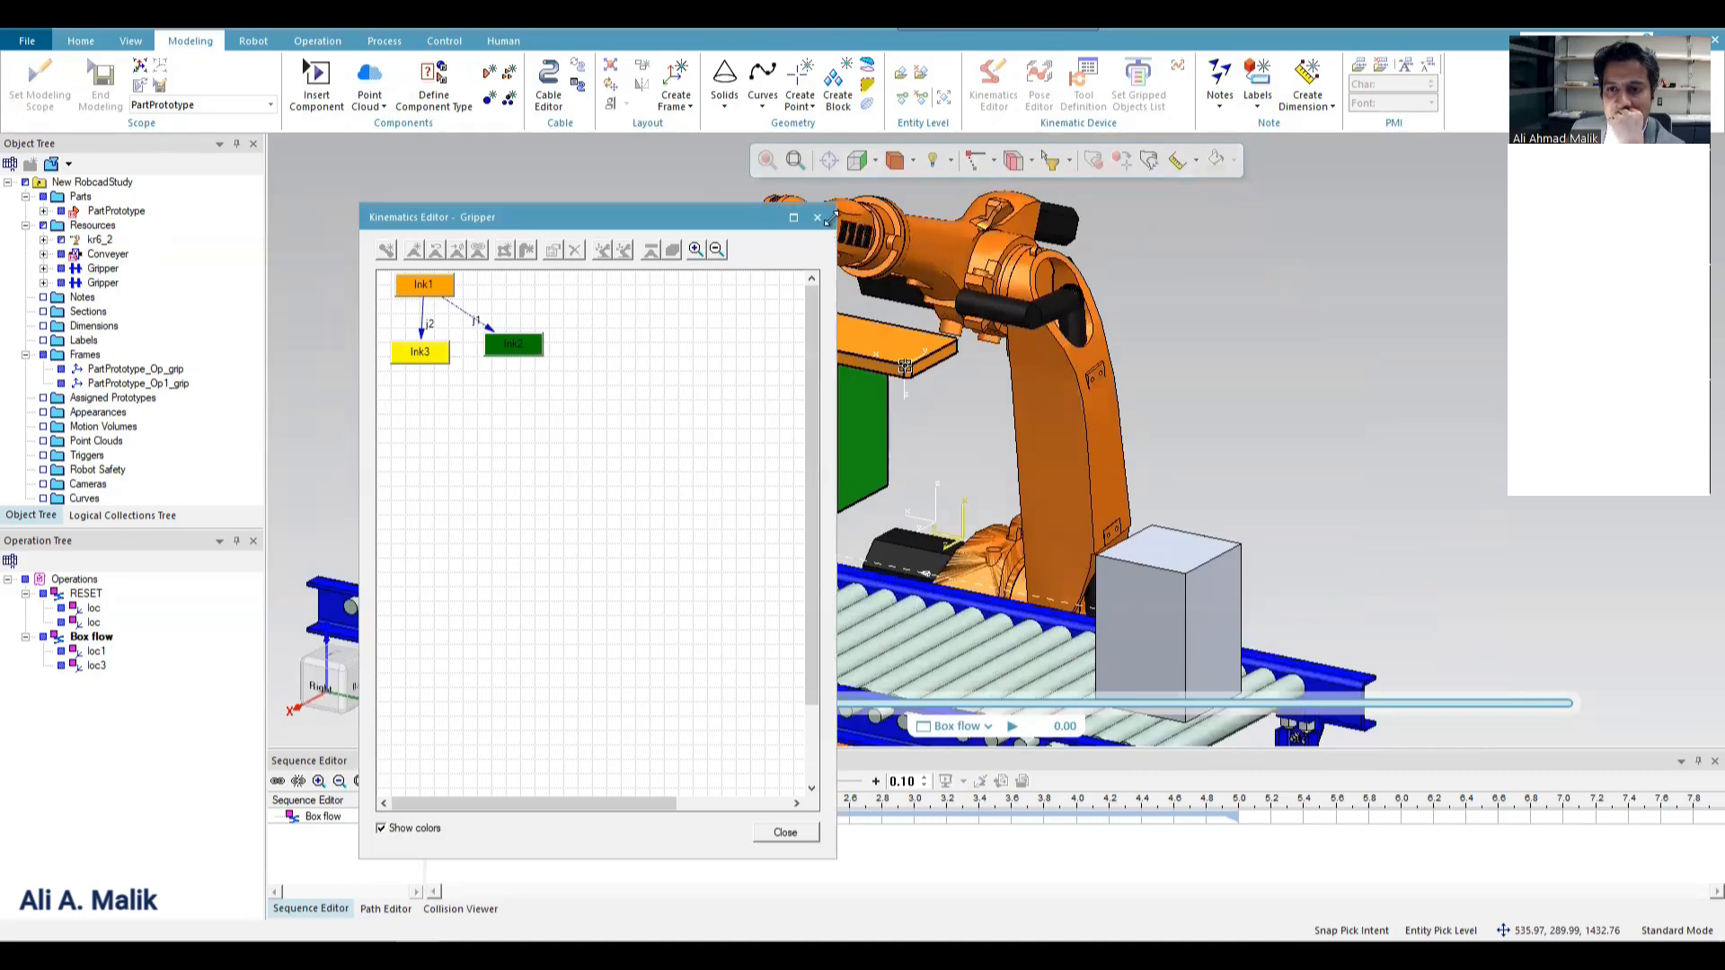
left_click(817, 218)
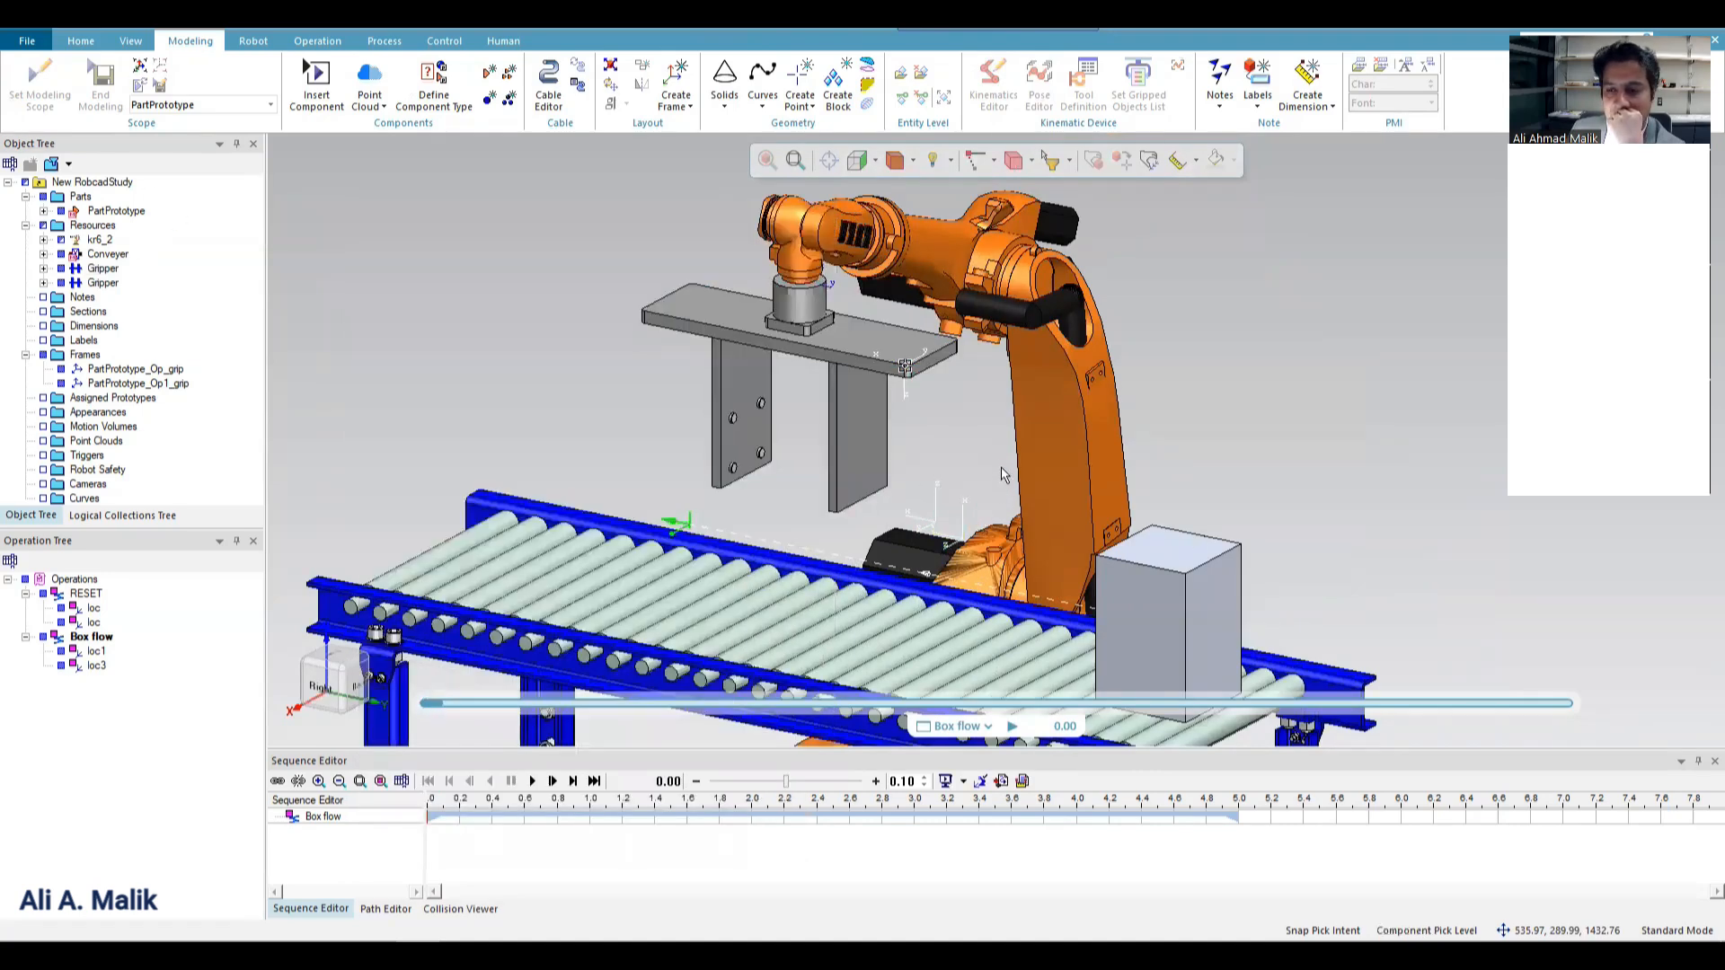
Try to set the modeling scope to the gripper located at the robot's base.
scroll(993, 583, "down", 5)
left_click(982, 640)
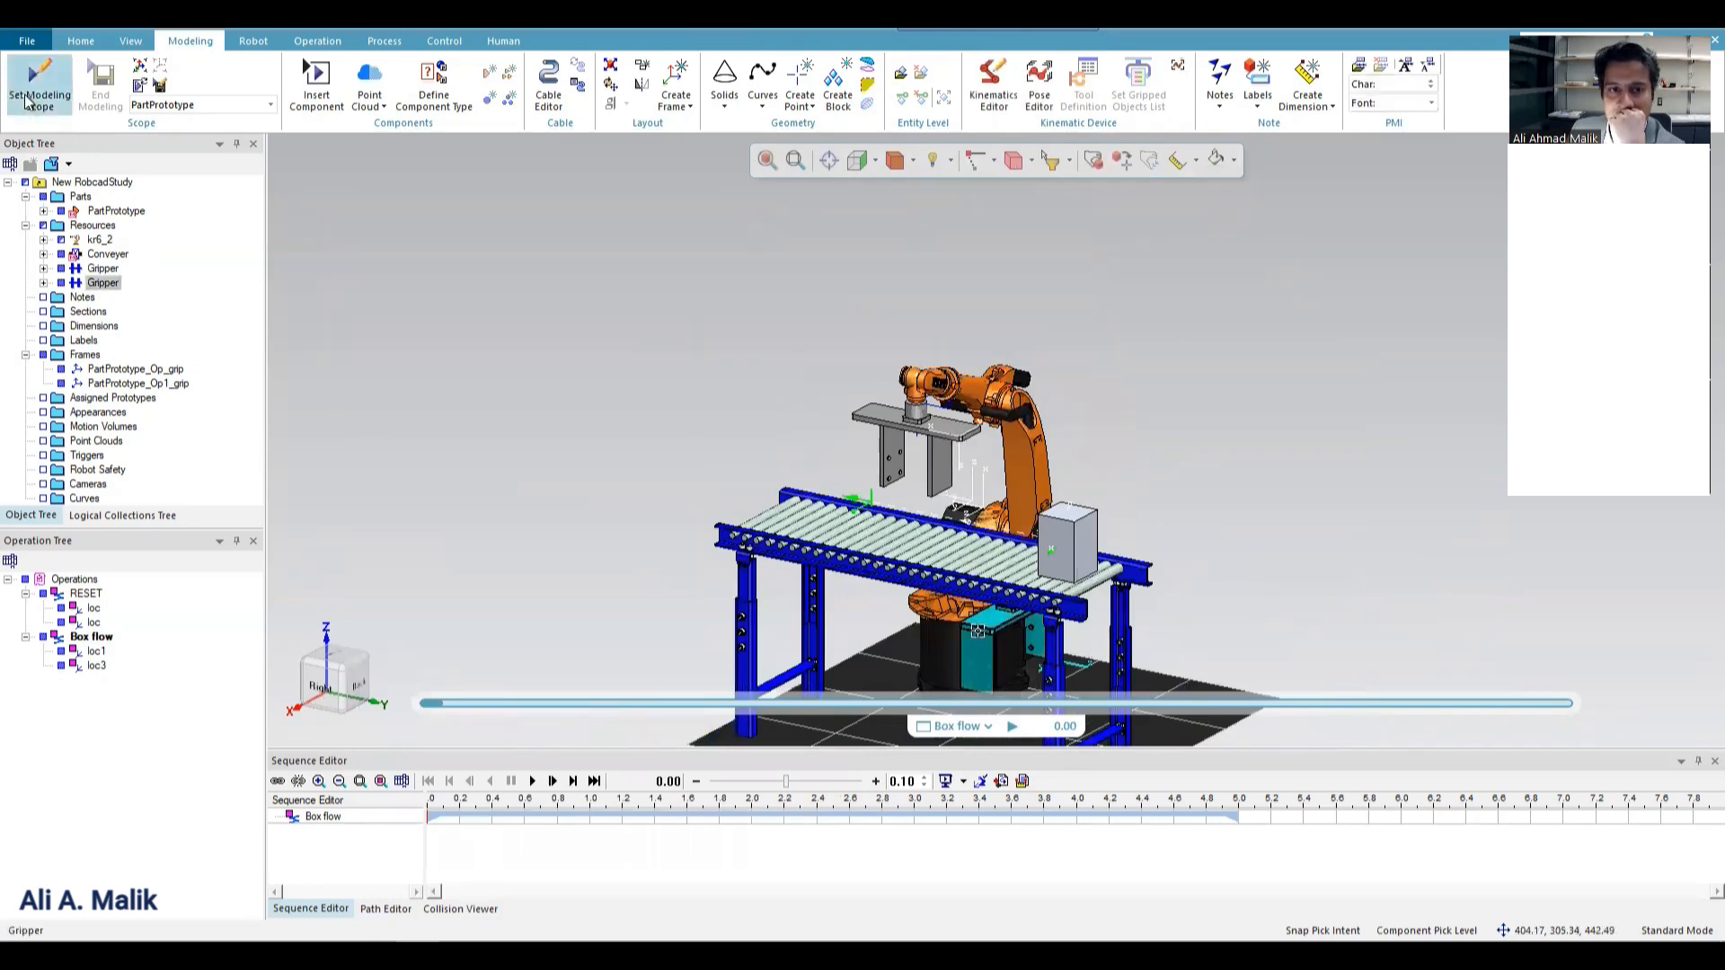
left_click(39, 85)
left_click(940, 512)
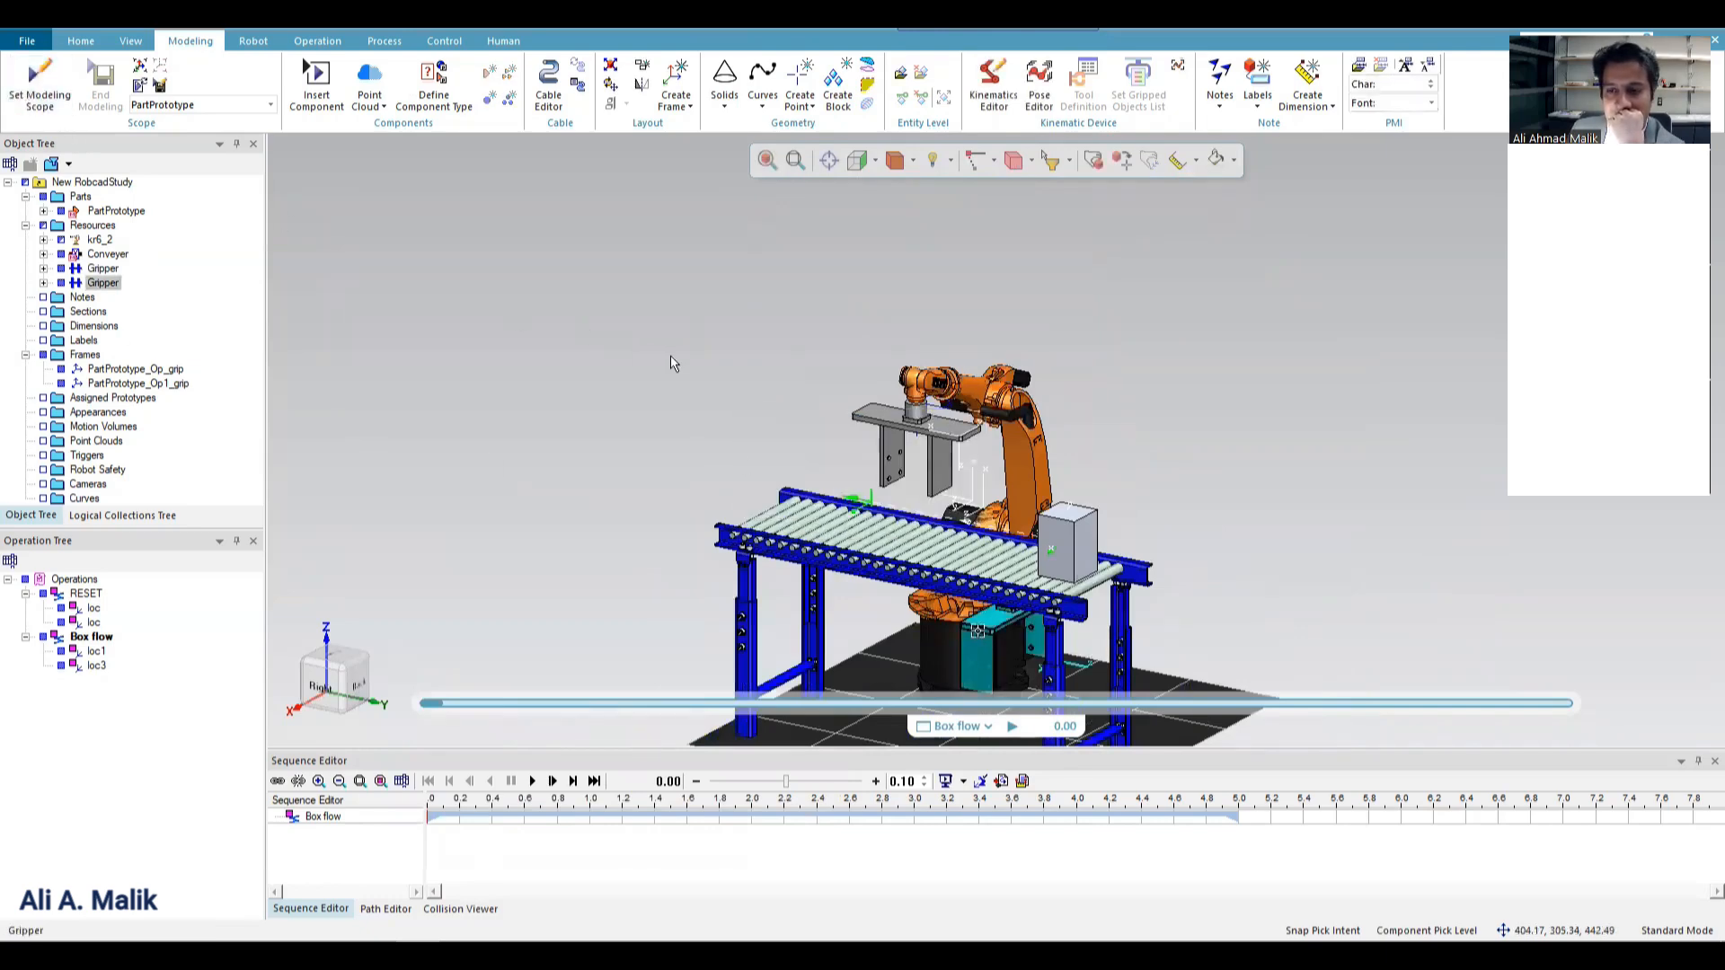
Create a new resource of the Gripper node type.
left_click(389, 251)
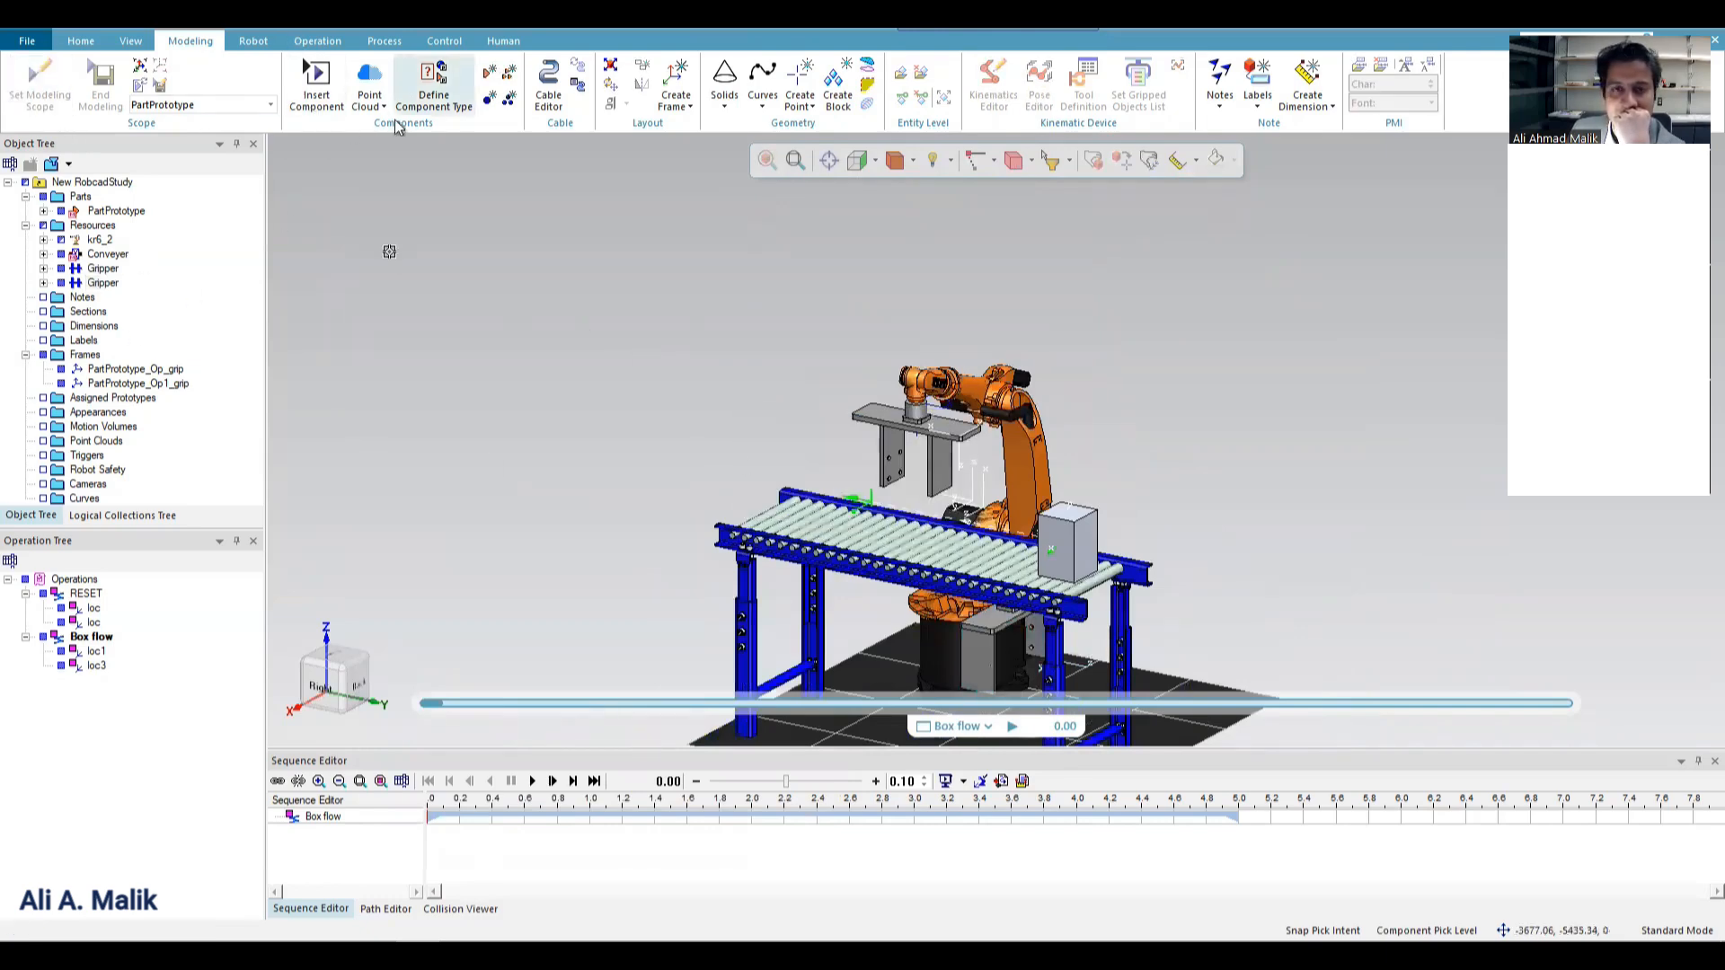
left_click(487, 99)
left_click(730, 519)
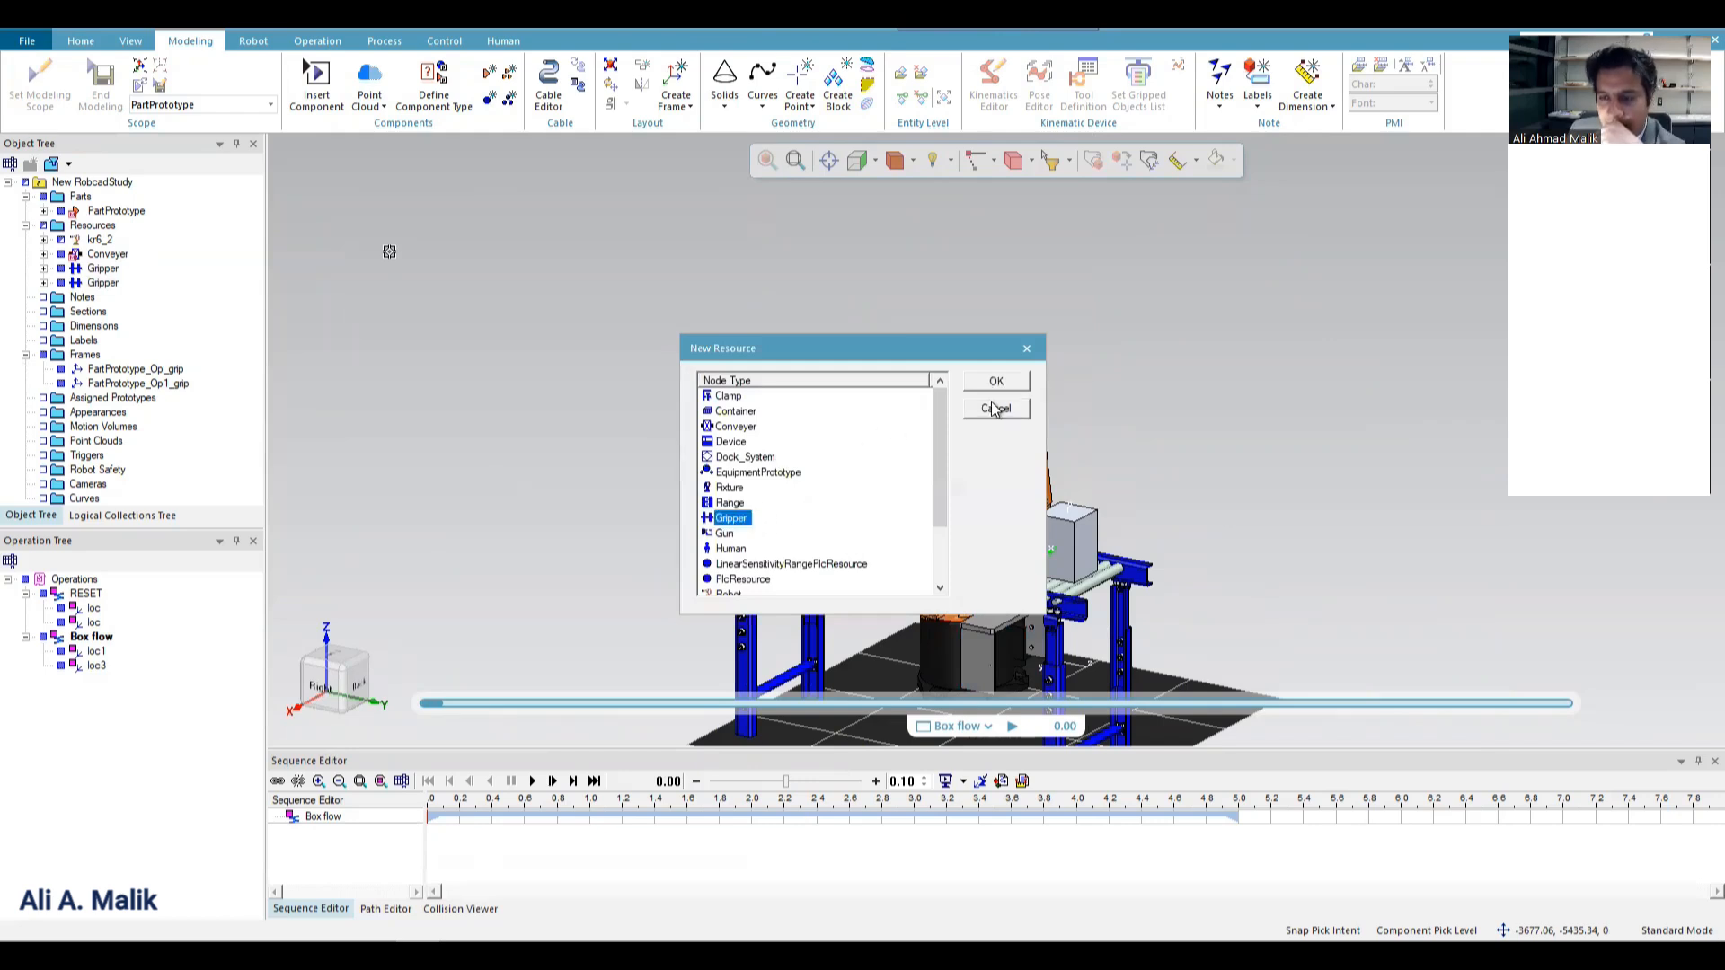
left_click(988, 385)
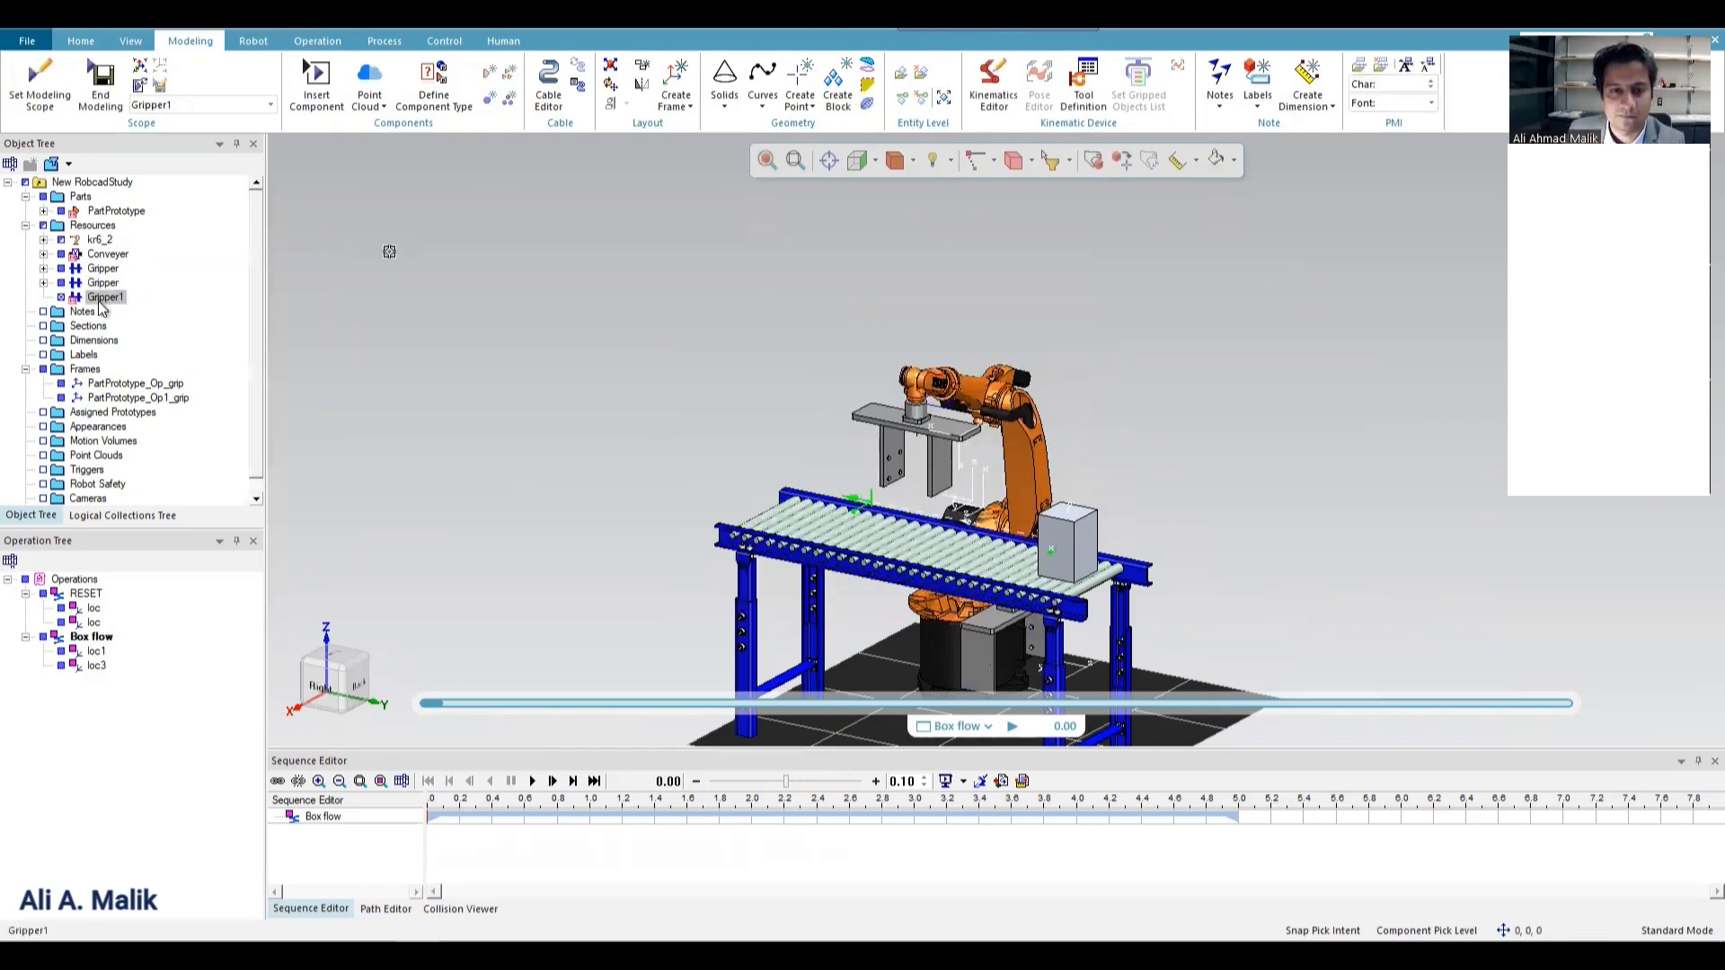
Rename the new gripper resource as GripperUPDATED.
left_click(115, 302)
left_click(119, 300)
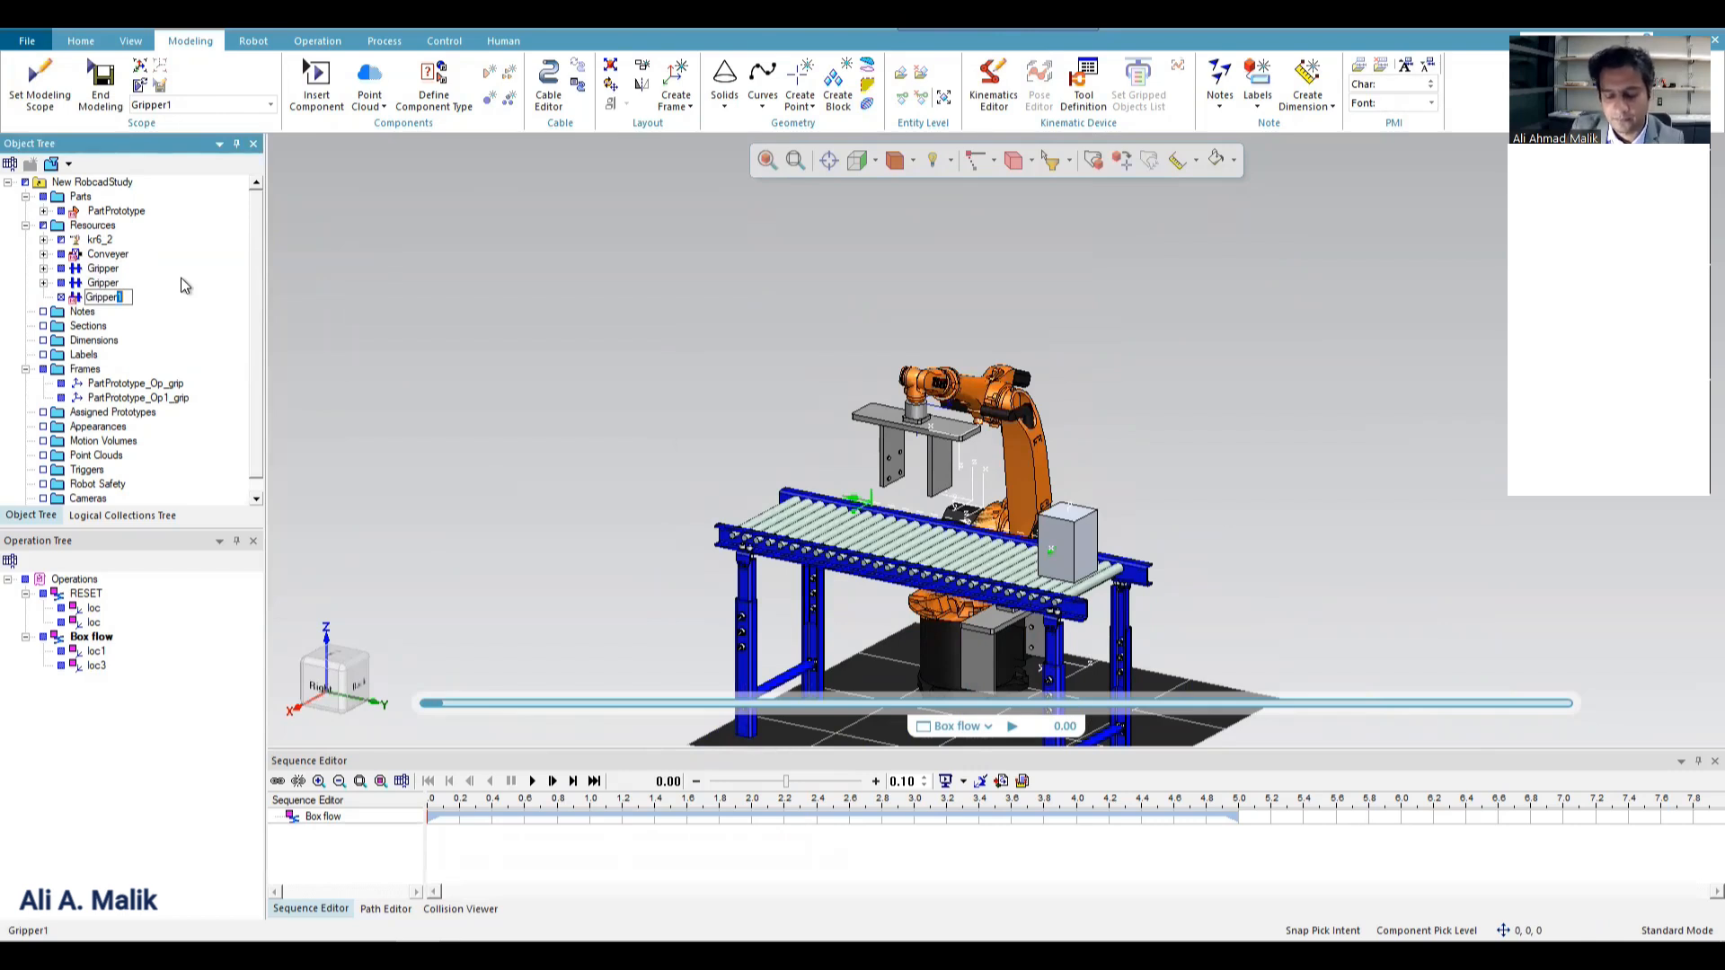
type("UPDATED")
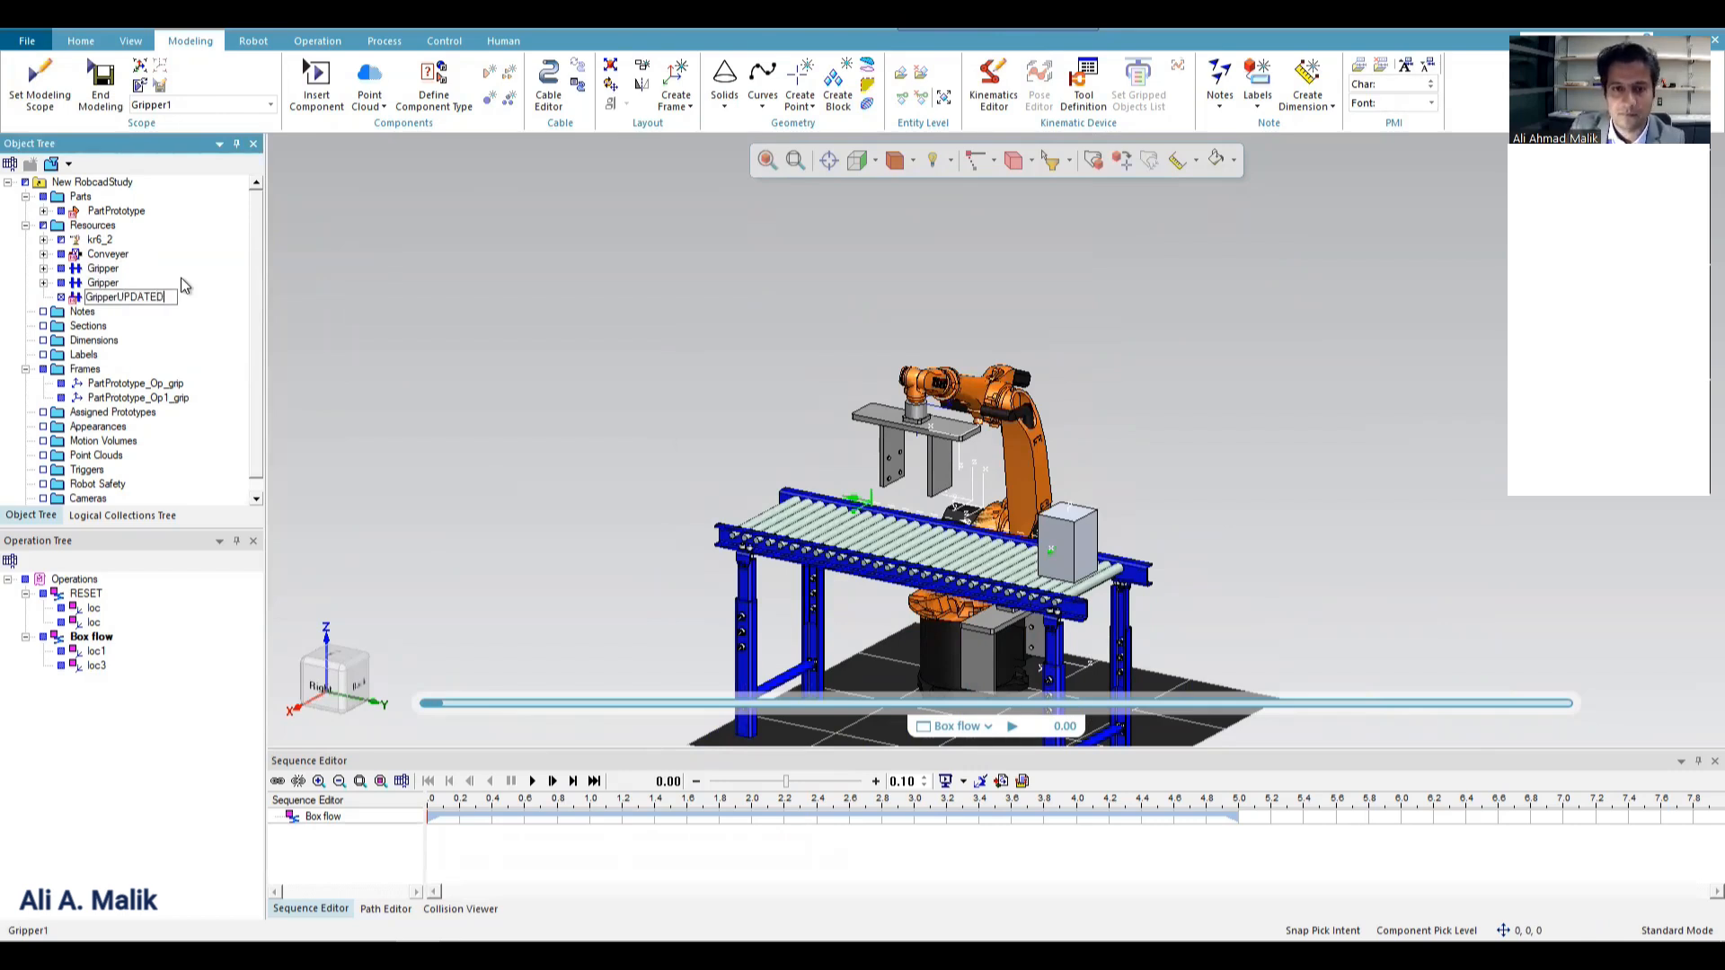
key("Return")
End modeling of GripperUPDATED and save it as a JT component in a new folder A inside the library's Gripper folder.
left_click(119, 87)
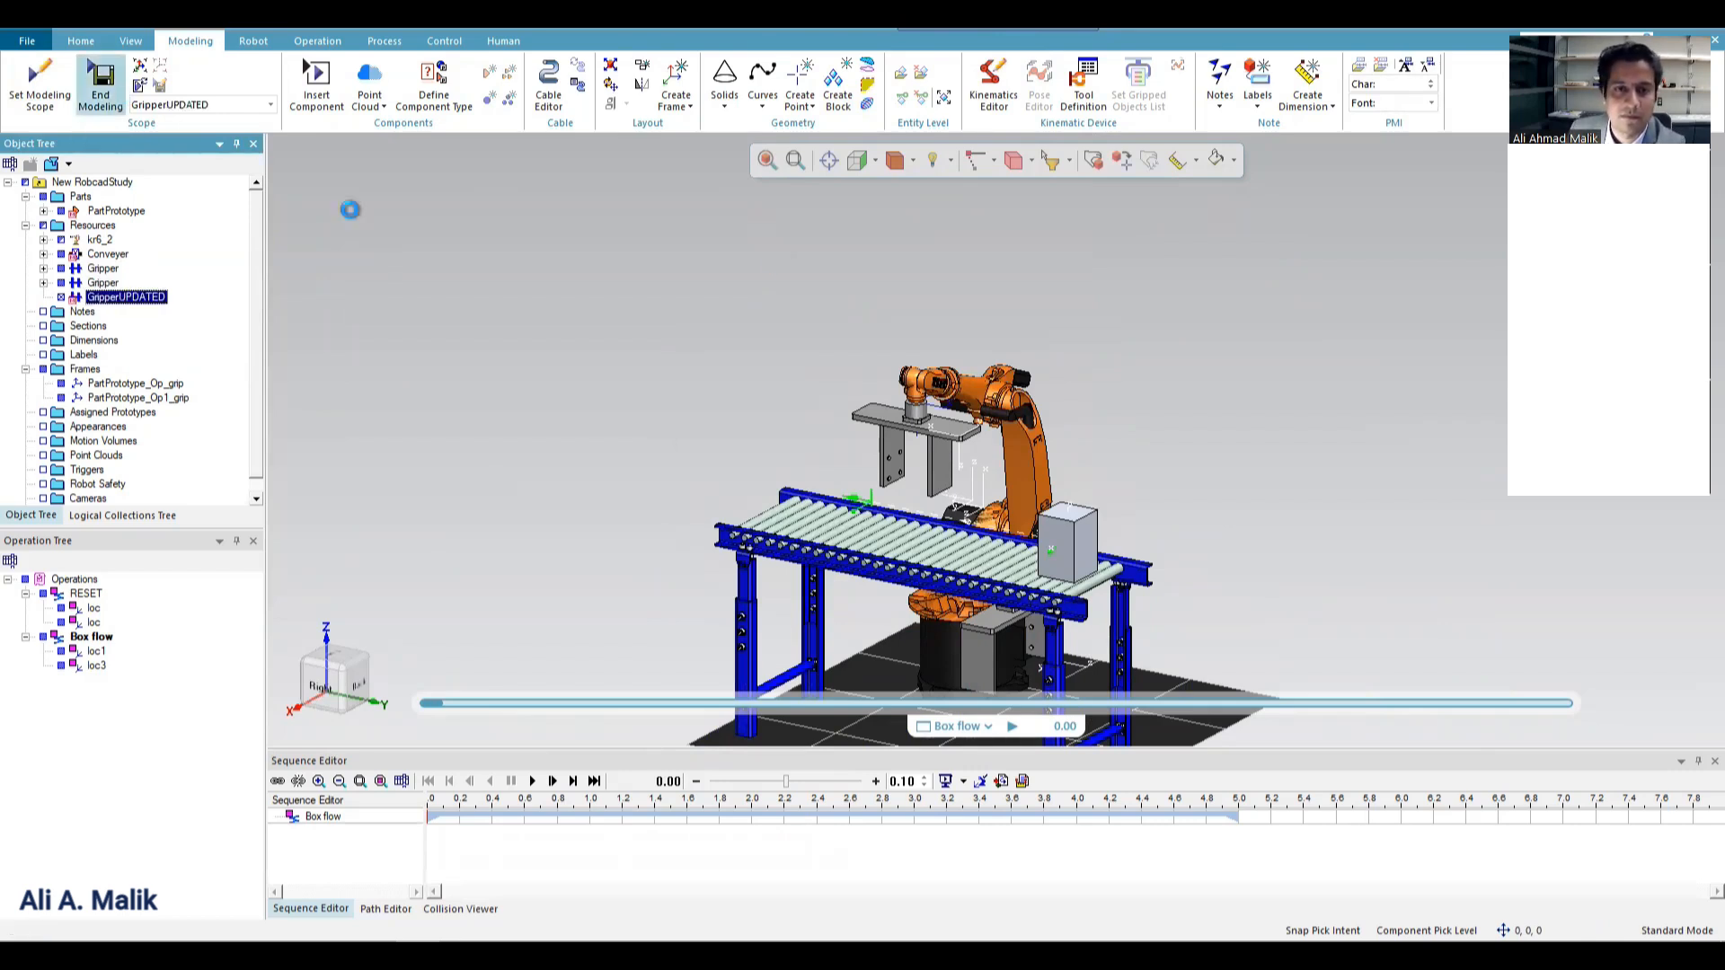
key("BackSpace")
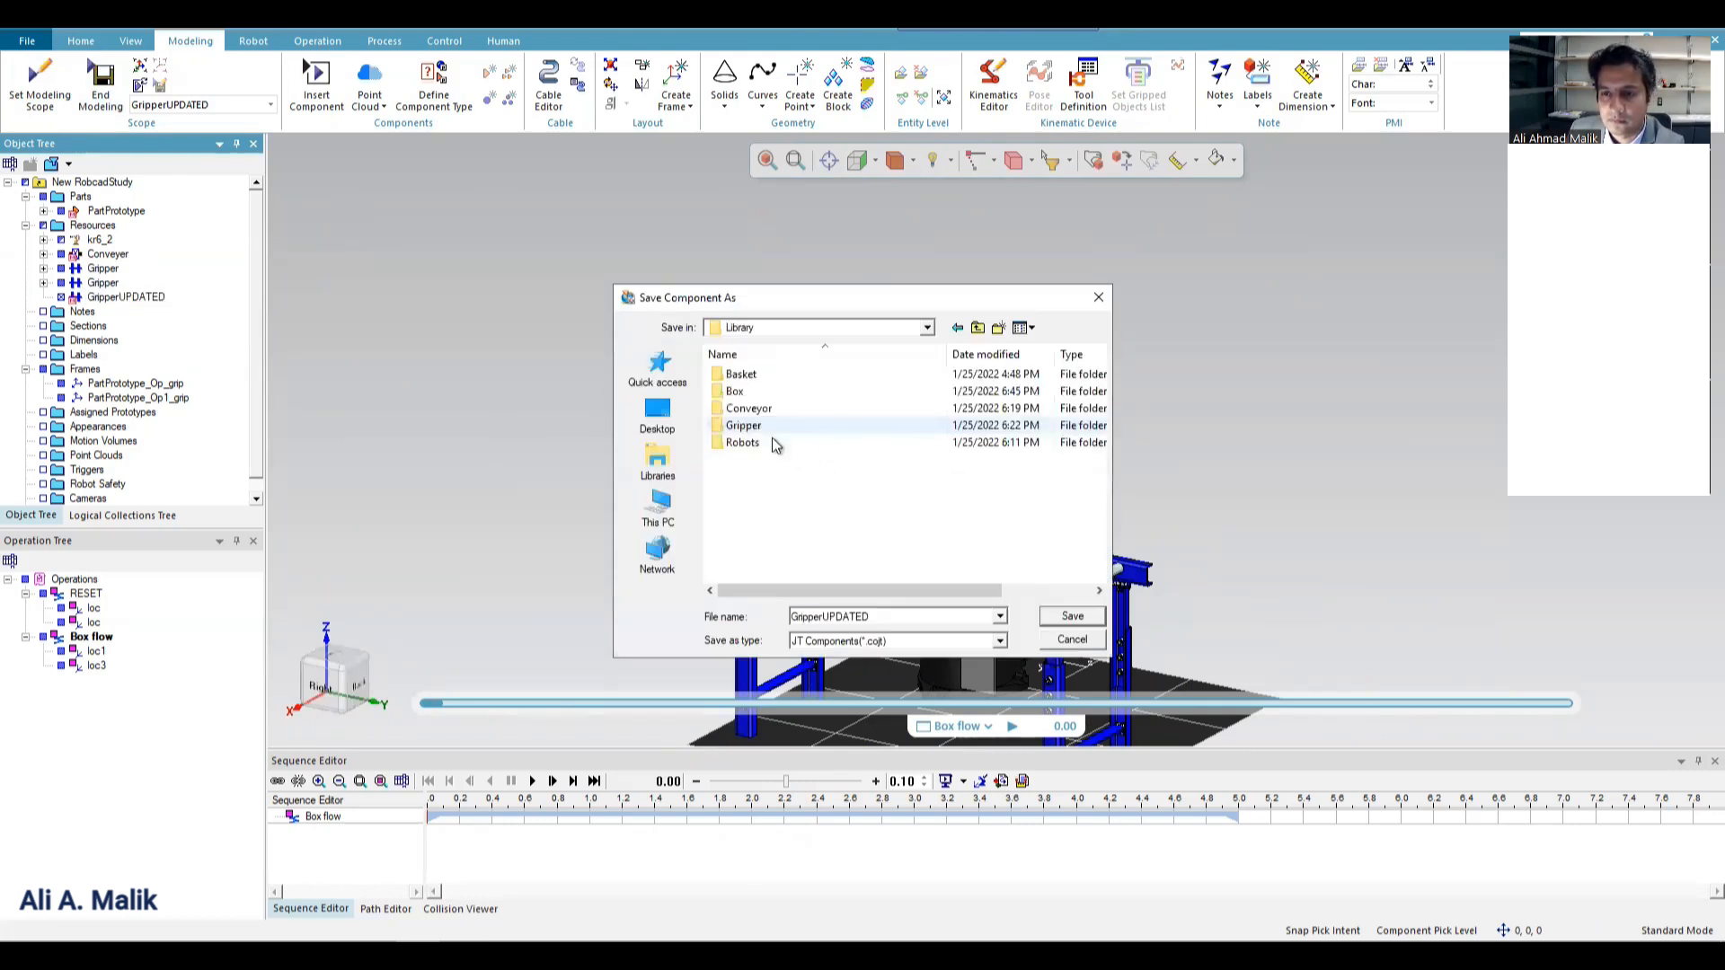
double_click(772, 427)
right_click(766, 431)
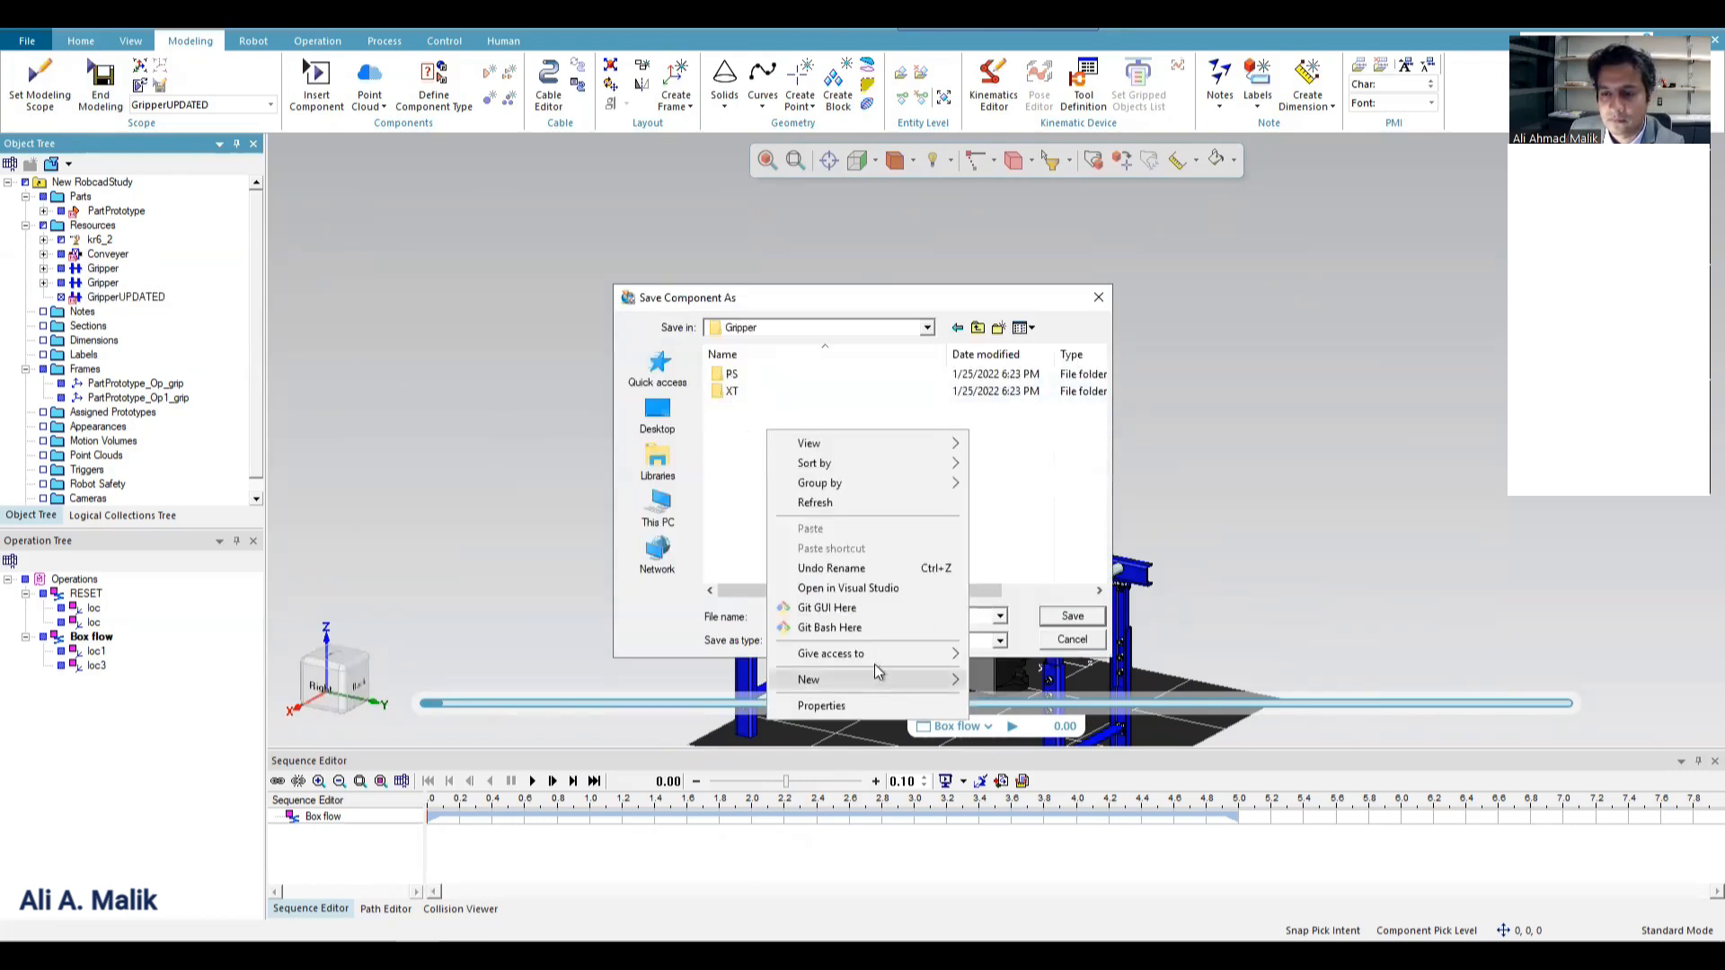
mouse_move(903, 677)
left_click(1006, 257)
type("A")
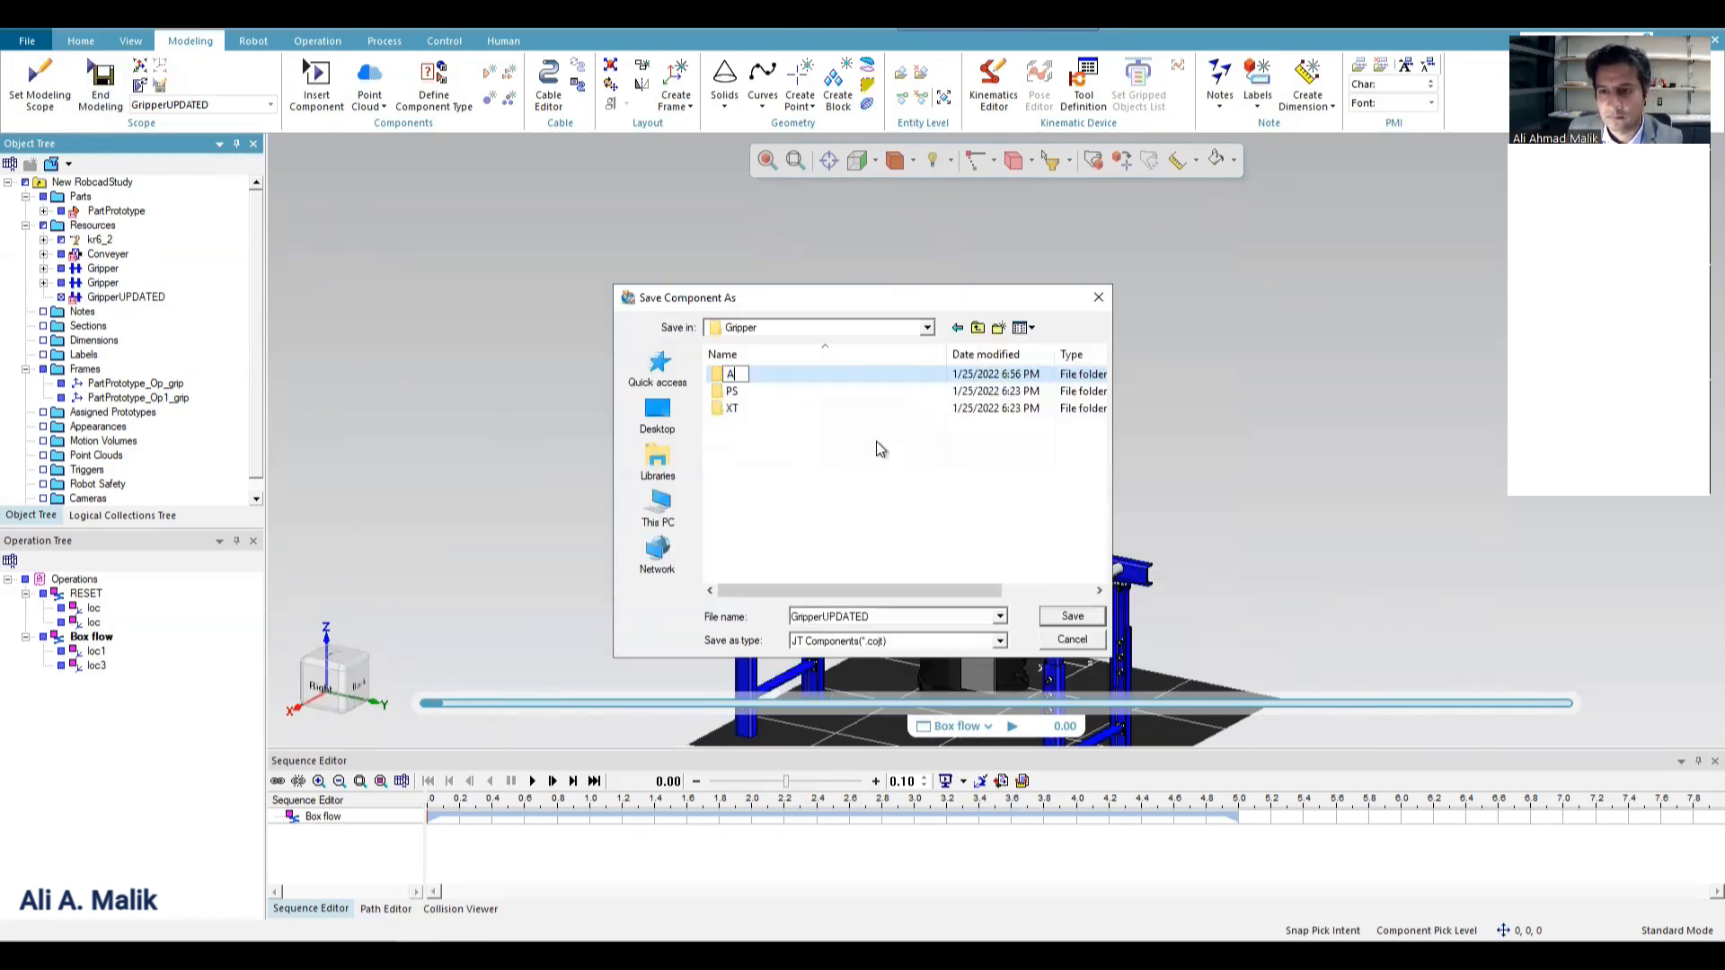
key("Return")
double_click(732, 373)
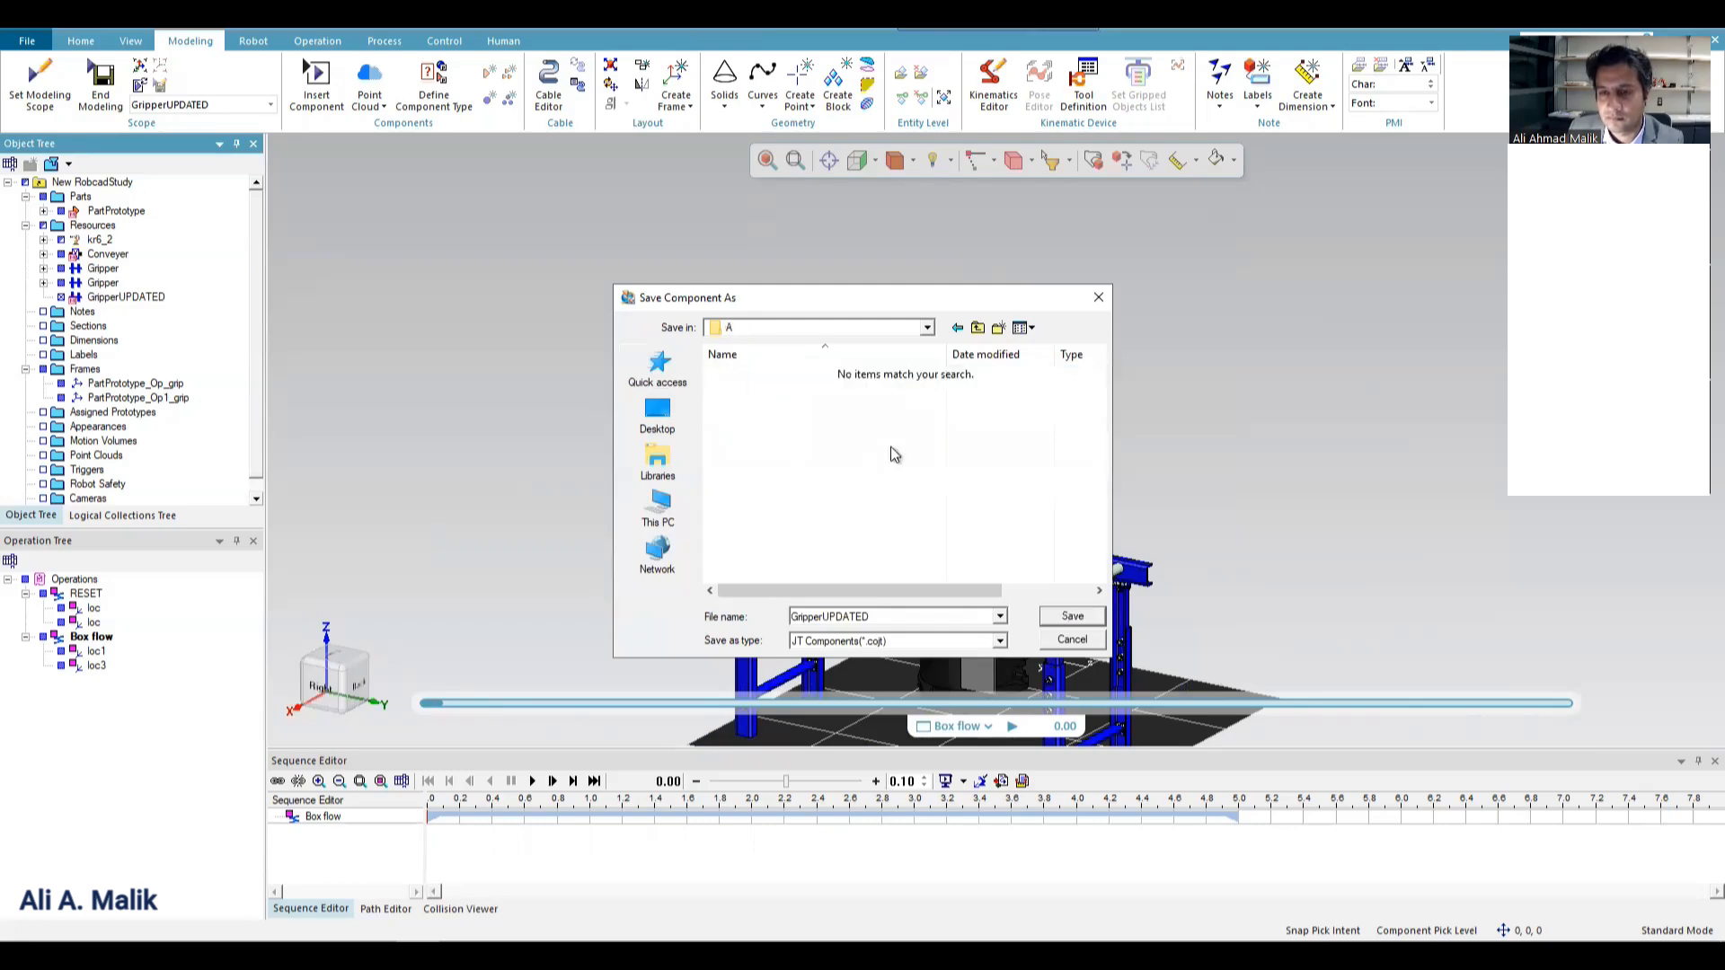
left_click(1070, 618)
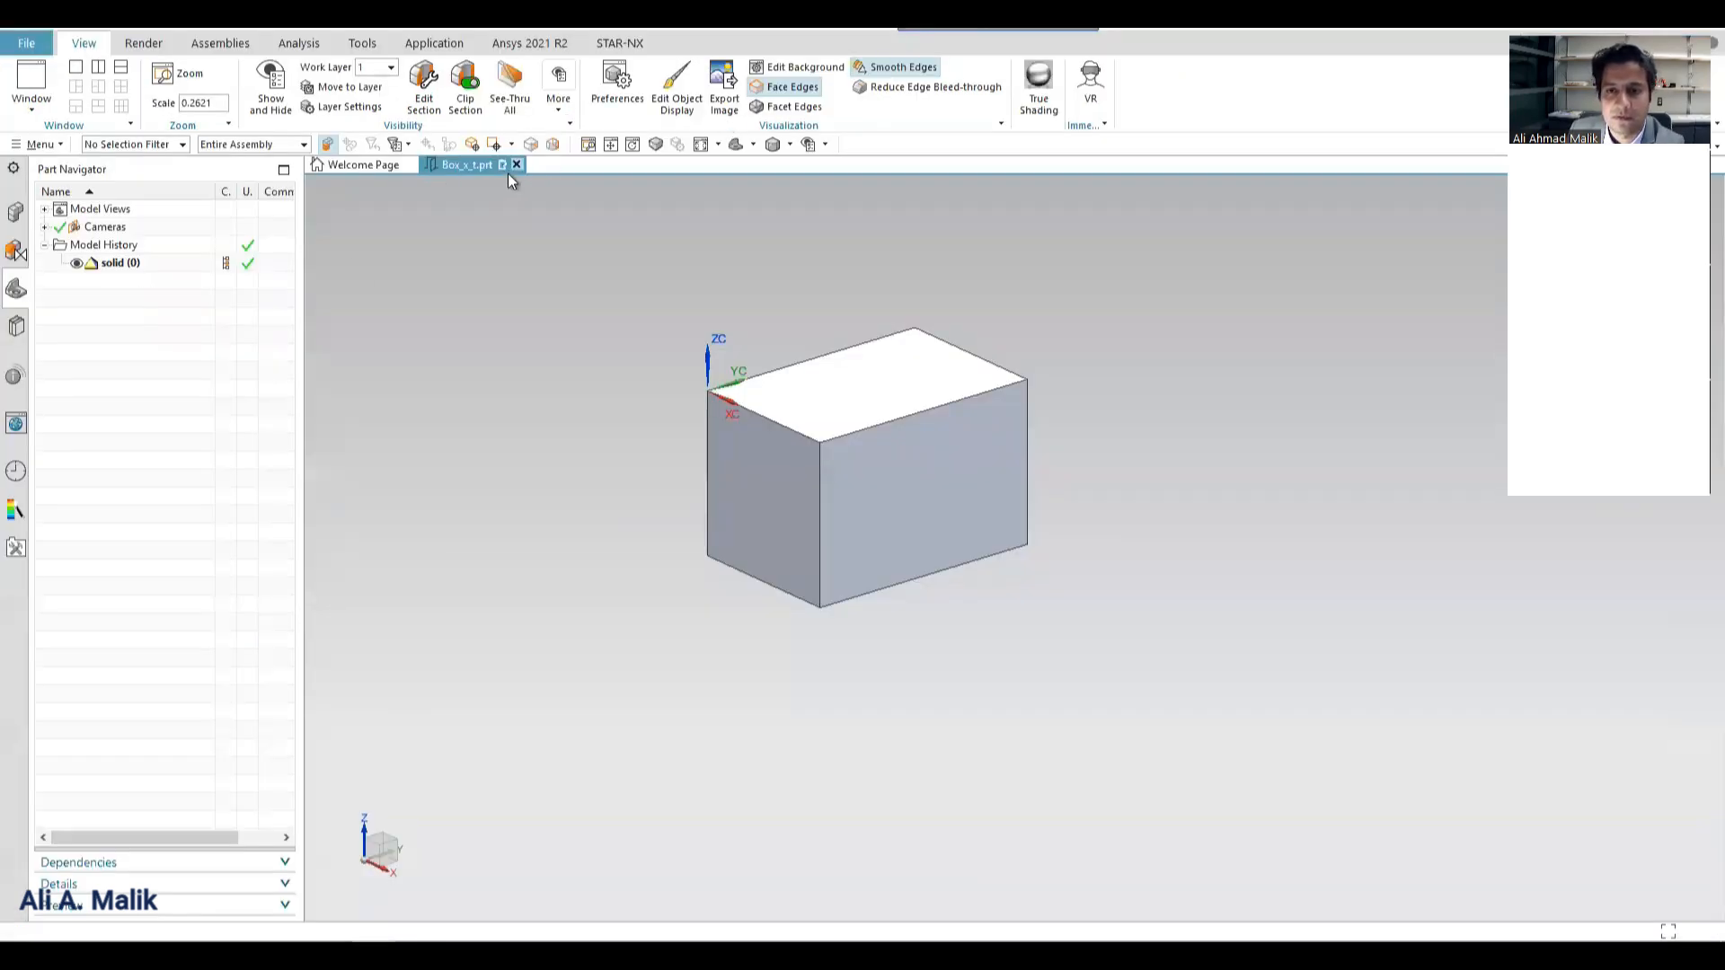
Switch to NX, close the box part, and open the Gripper Assembly Parasolid file from the XT subfolder of the library's Gripper folder.
left_click(517, 165)
left_click(862, 517)
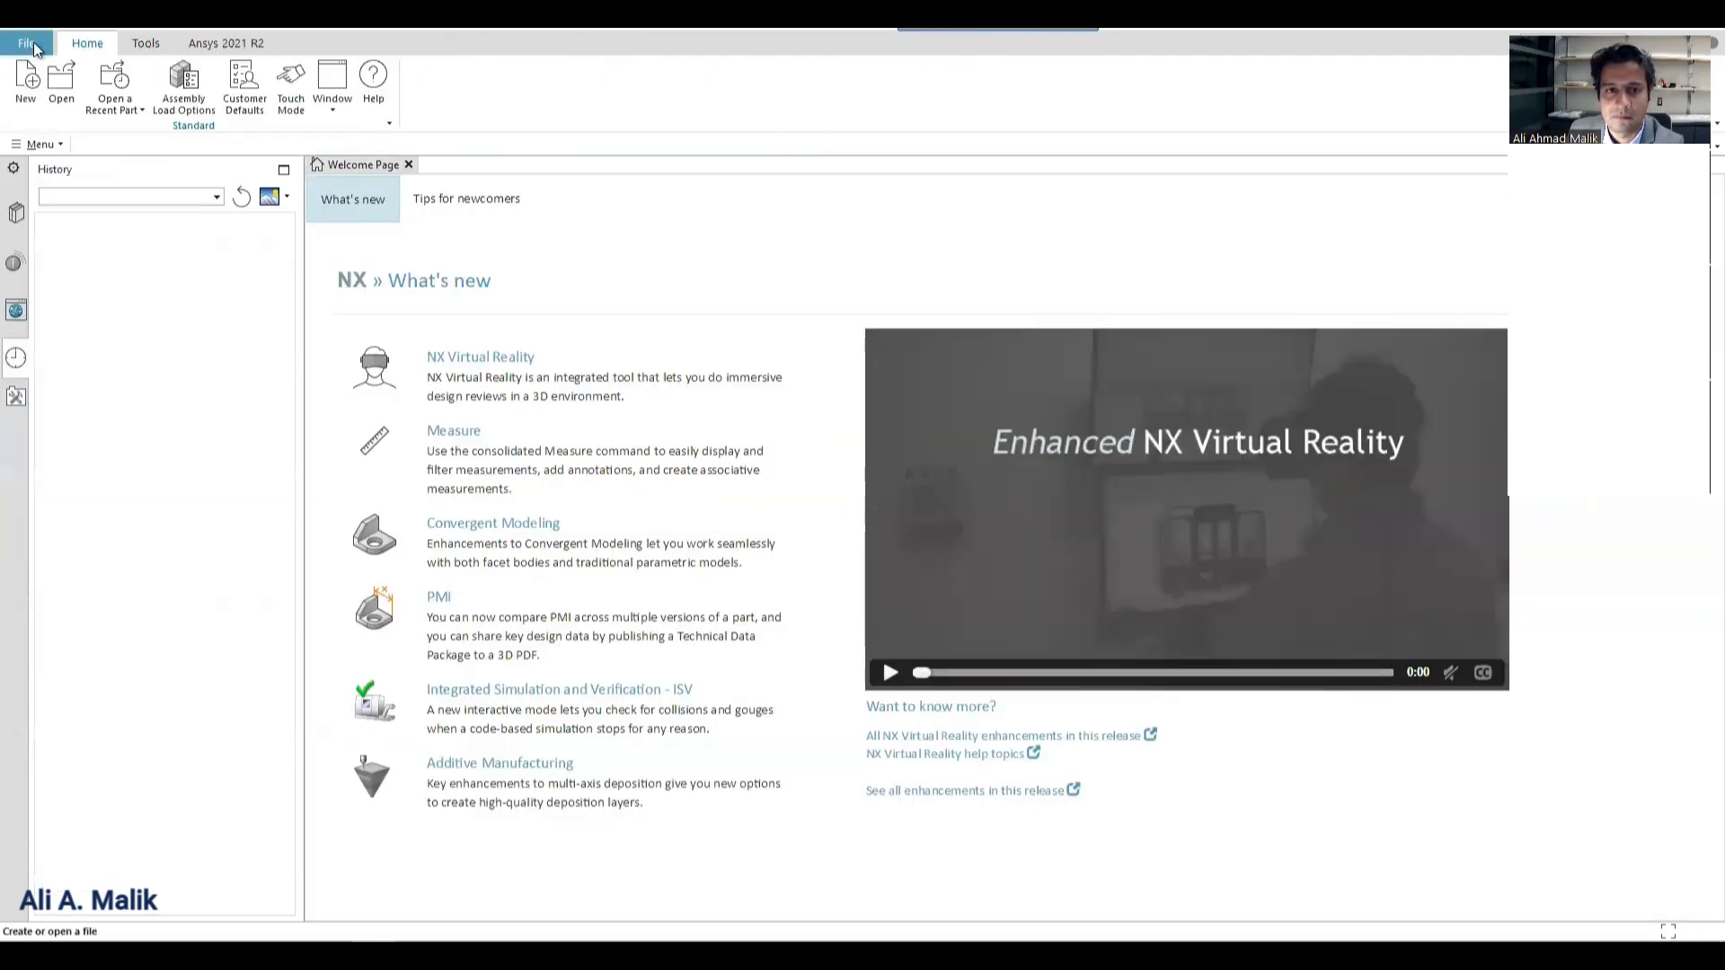
left_click(62, 83)
key("BackSpace")
key("BackSpace")
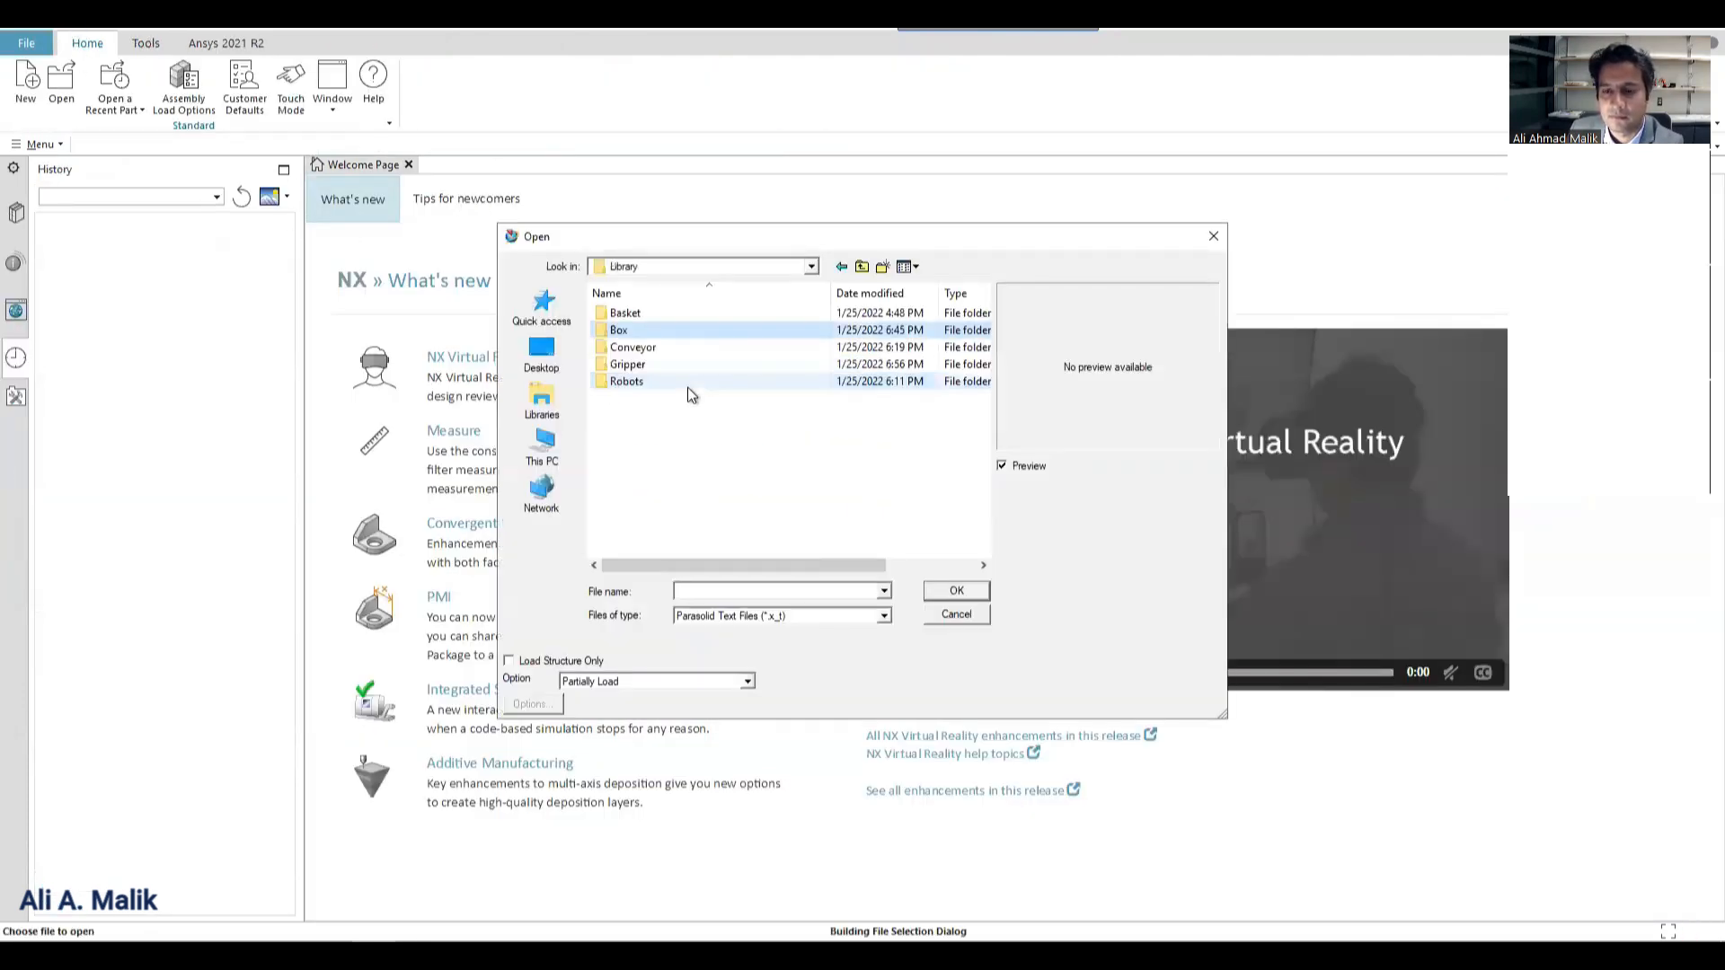
left_click(625, 367)
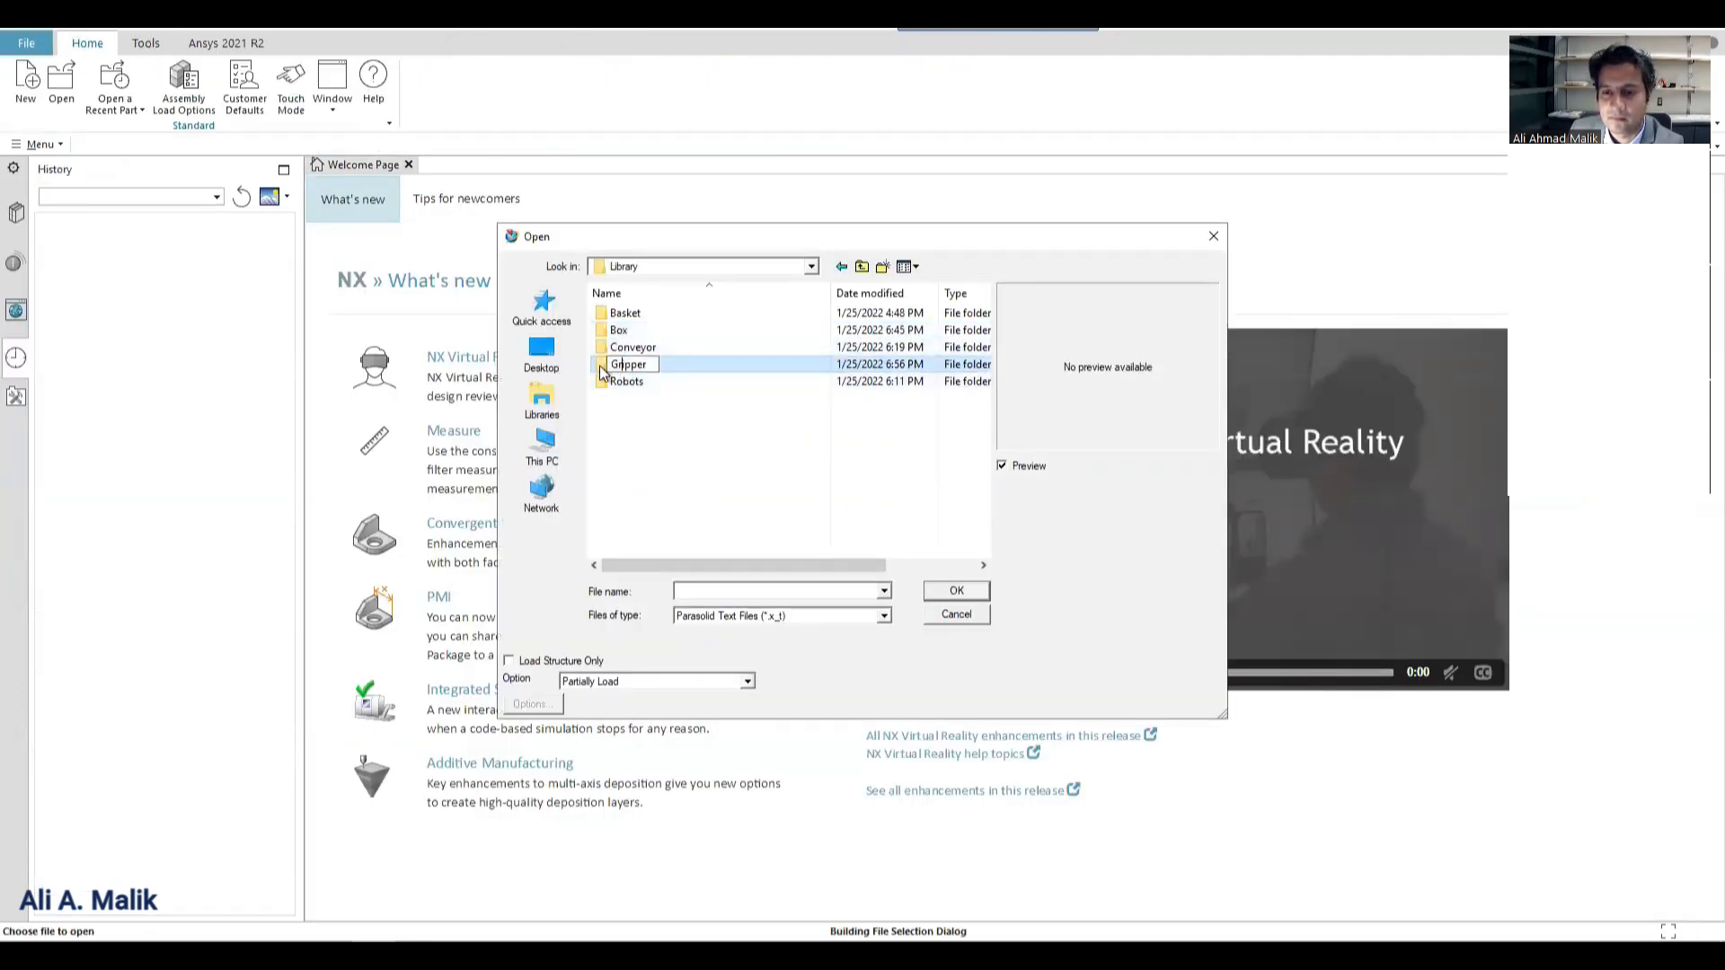
double_click(618, 363)
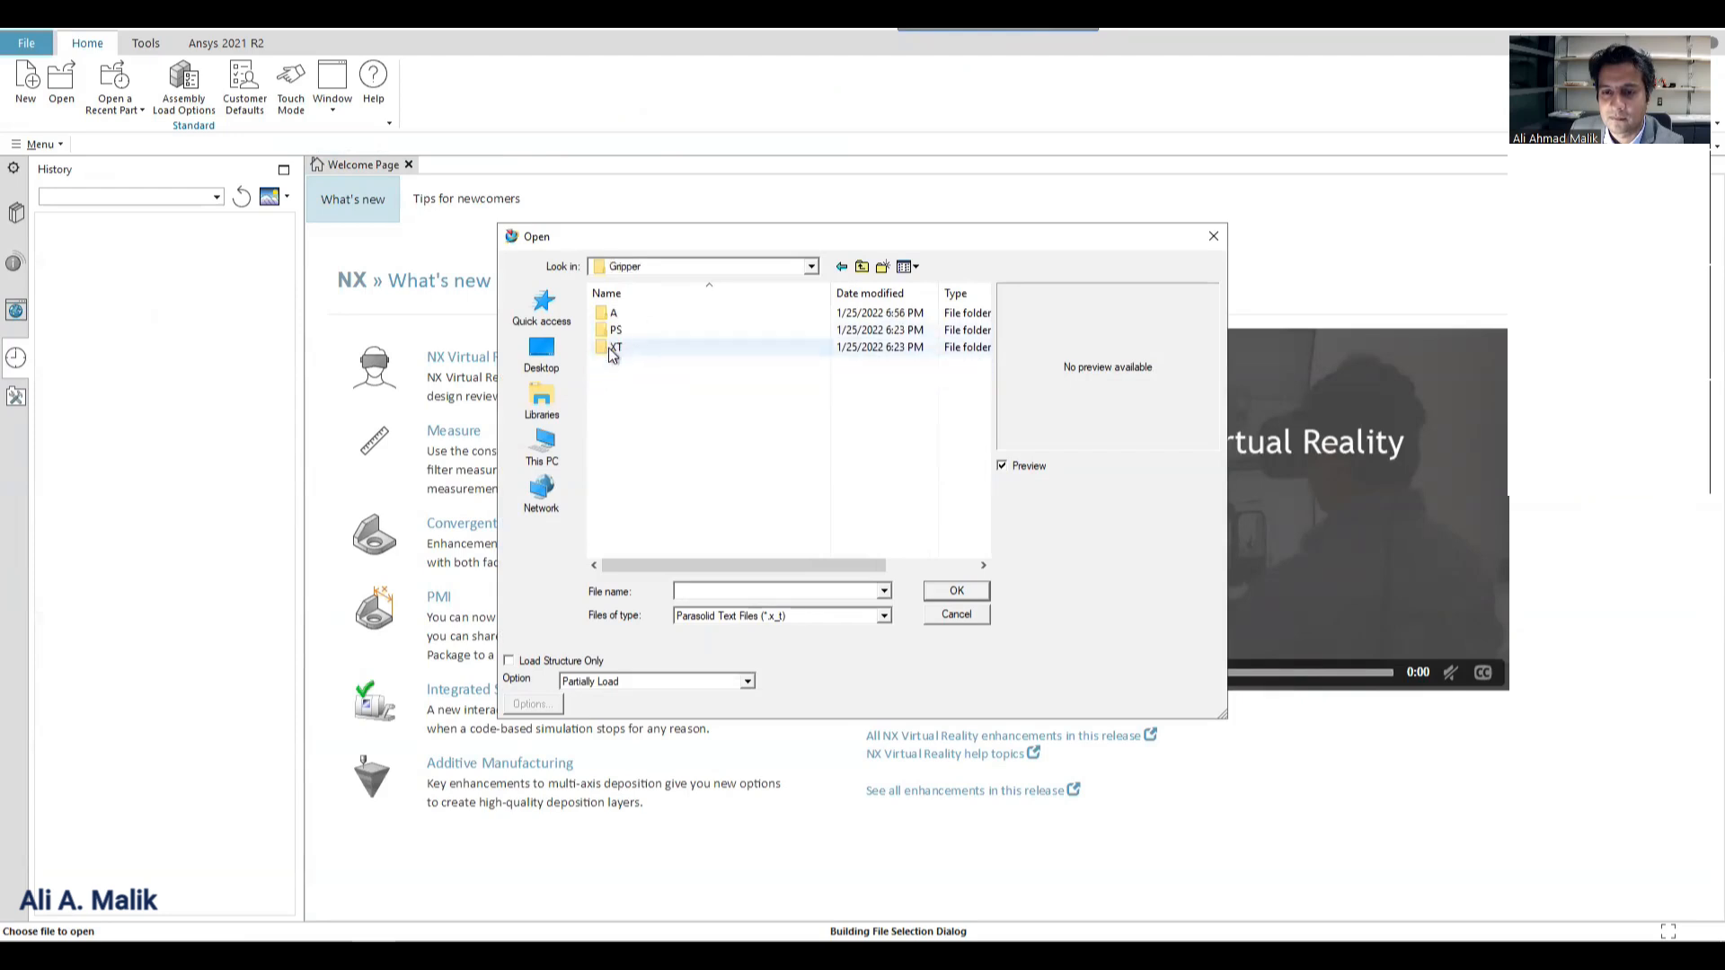
left_click(611, 350)
double_click(611, 351)
double_click(629, 313)
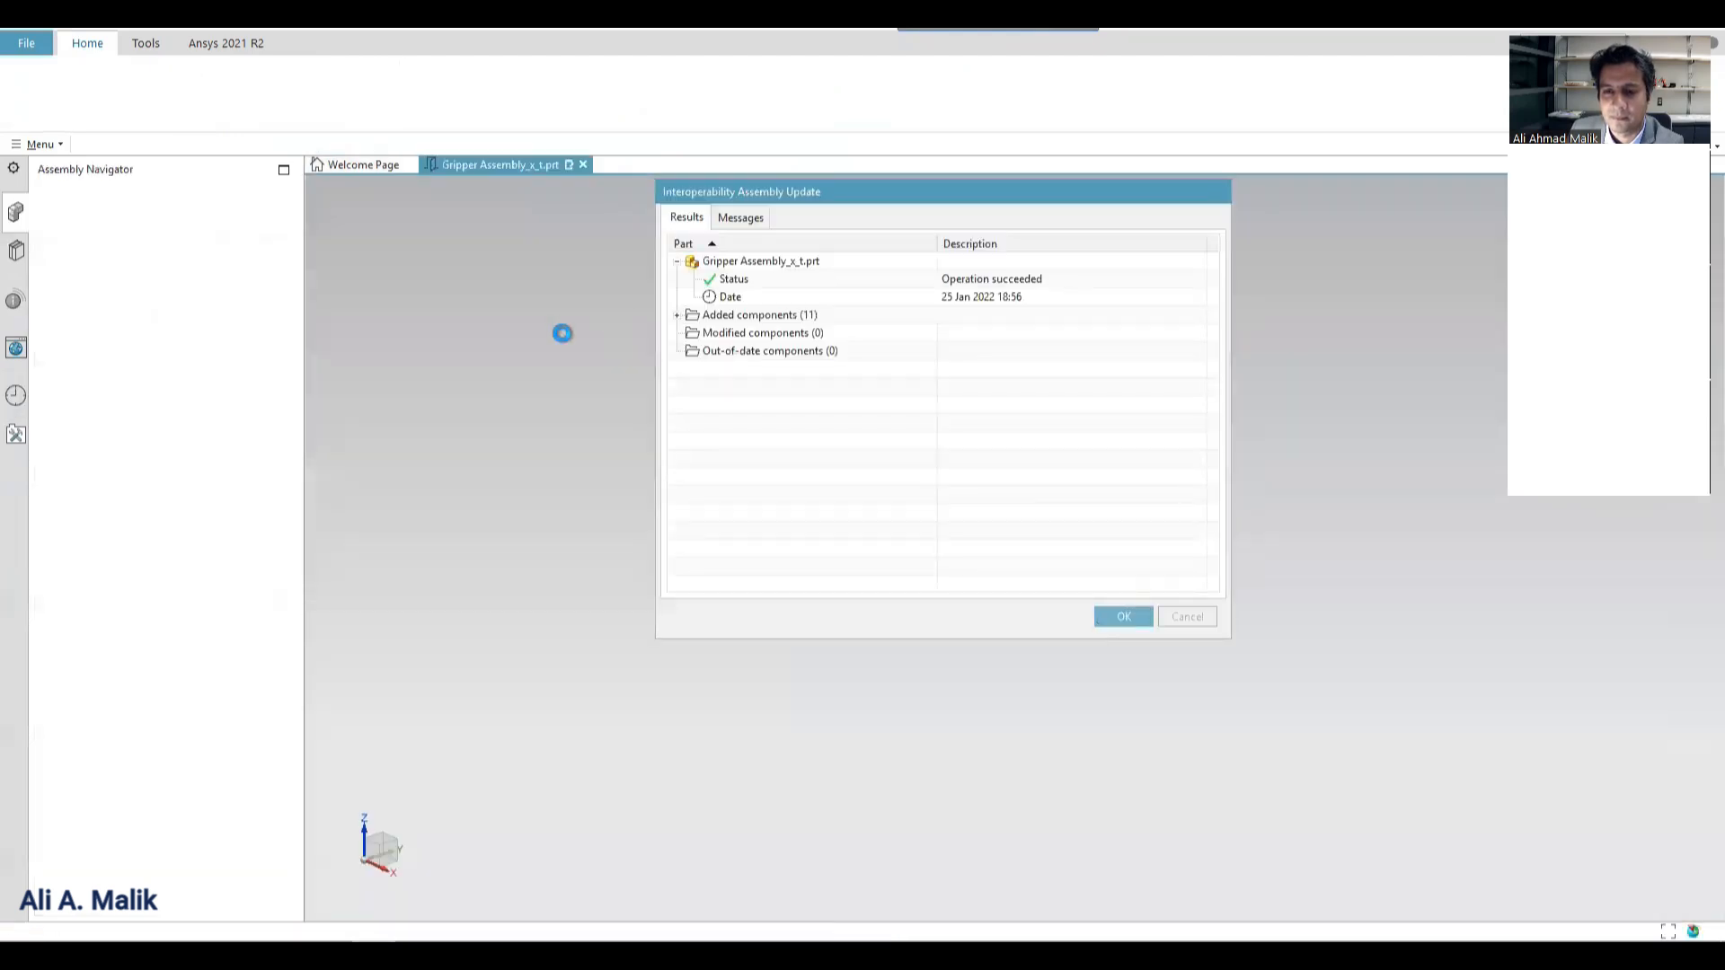
left_click(1171, 615)
Start a JT export of the gripper assembly with its output file inside the library's Gripper\A folder.
right_click(477, 443)
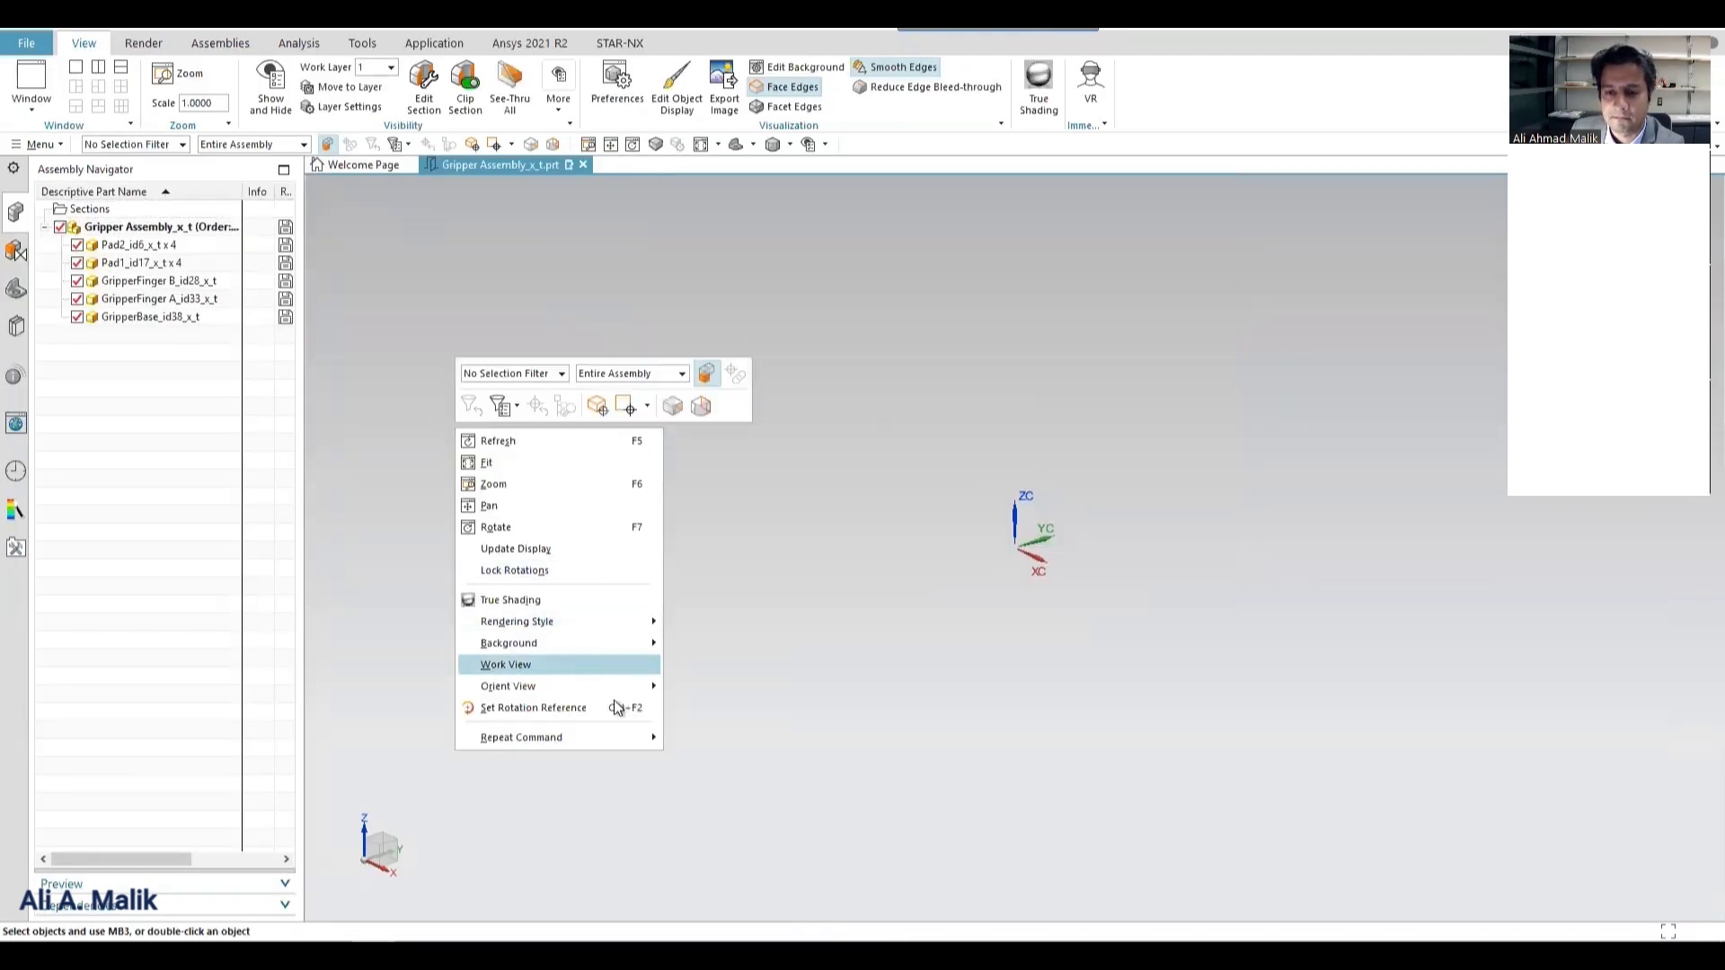
mouse_move(652, 688)
left_click(695, 732)
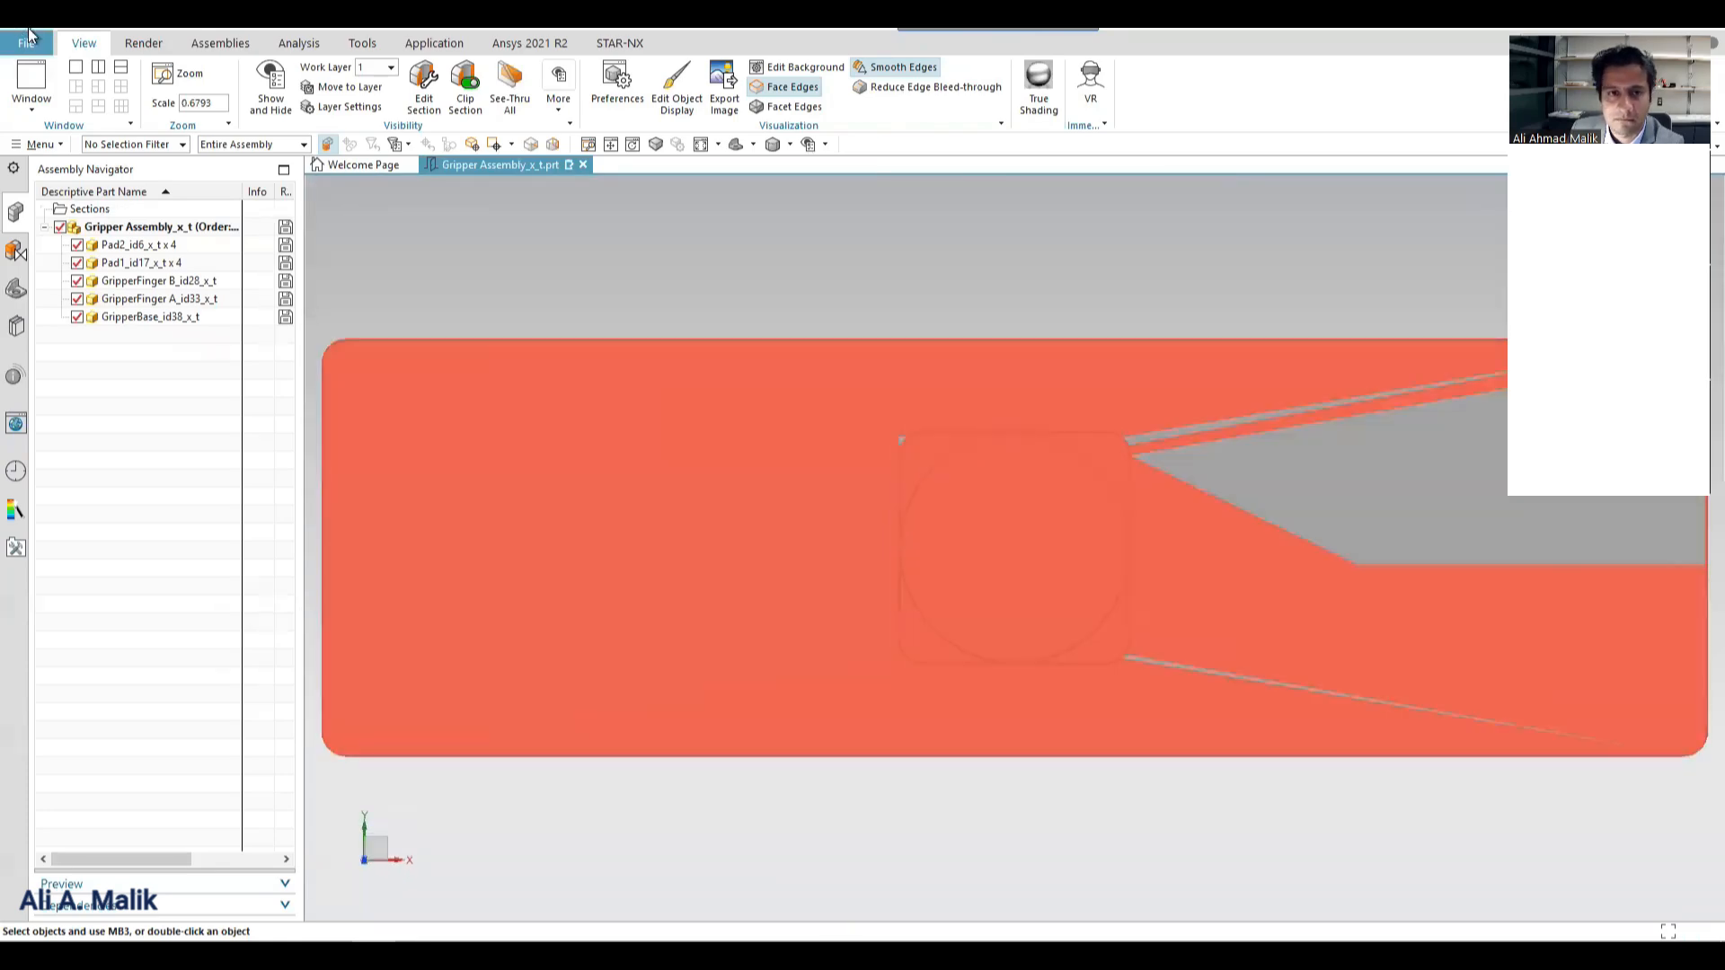
left_click(26, 43)
mouse_move(104, 292)
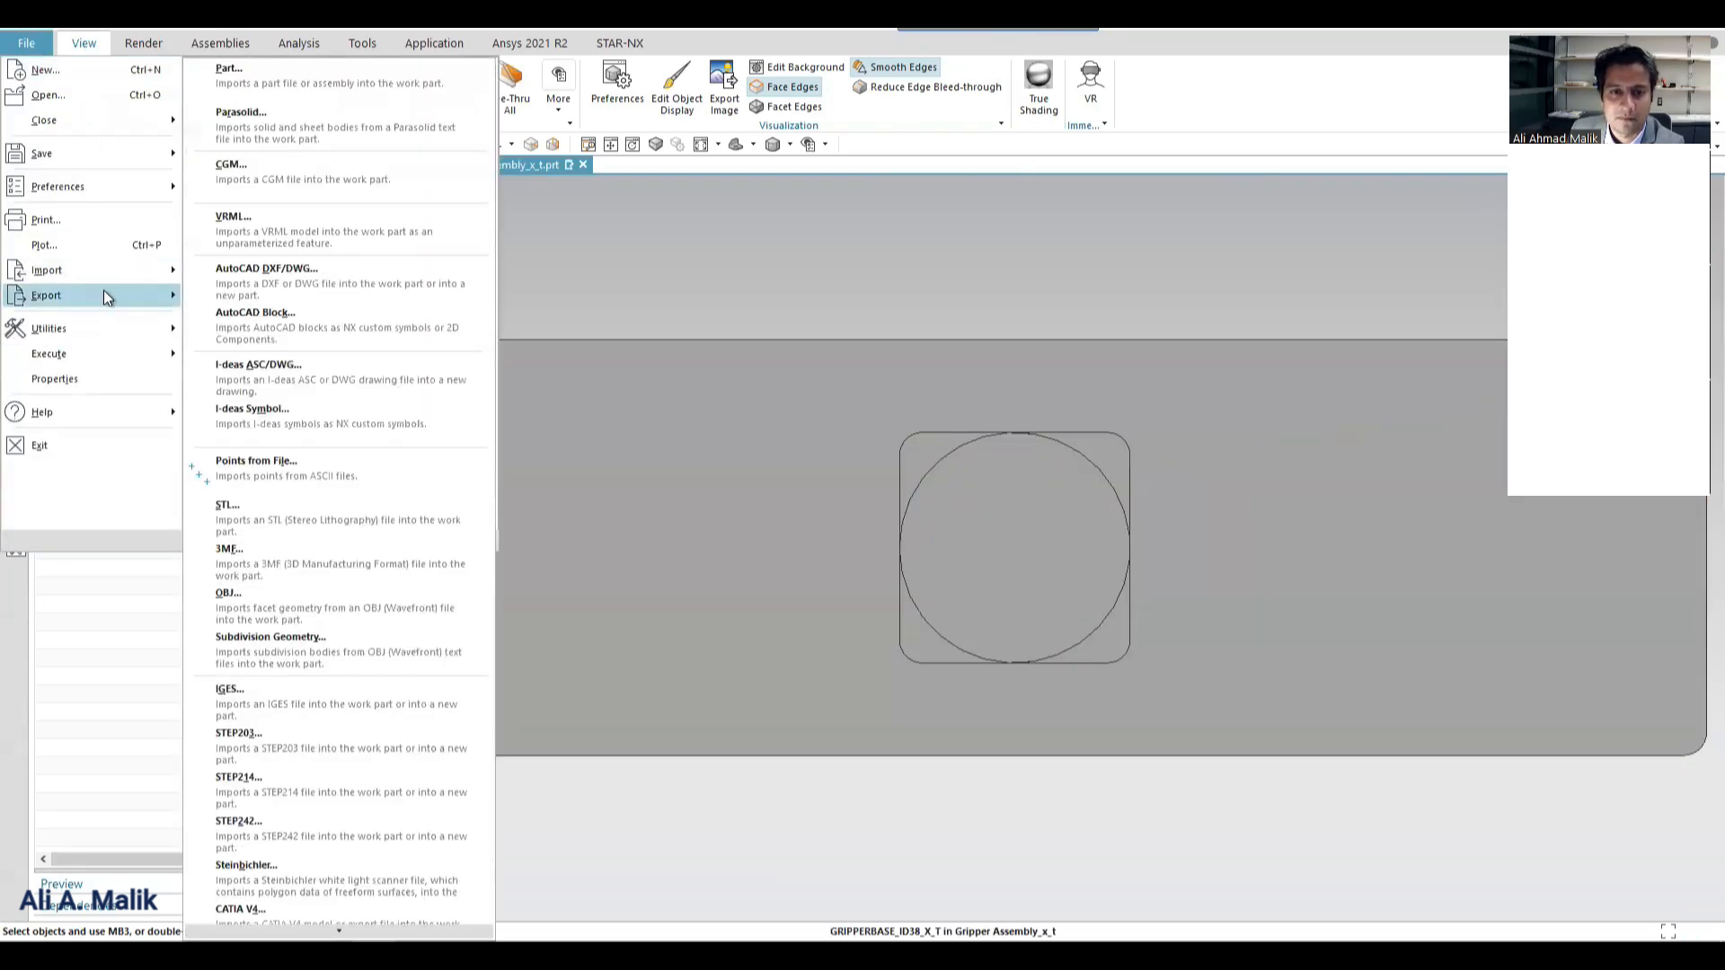
left_click(322, 580)
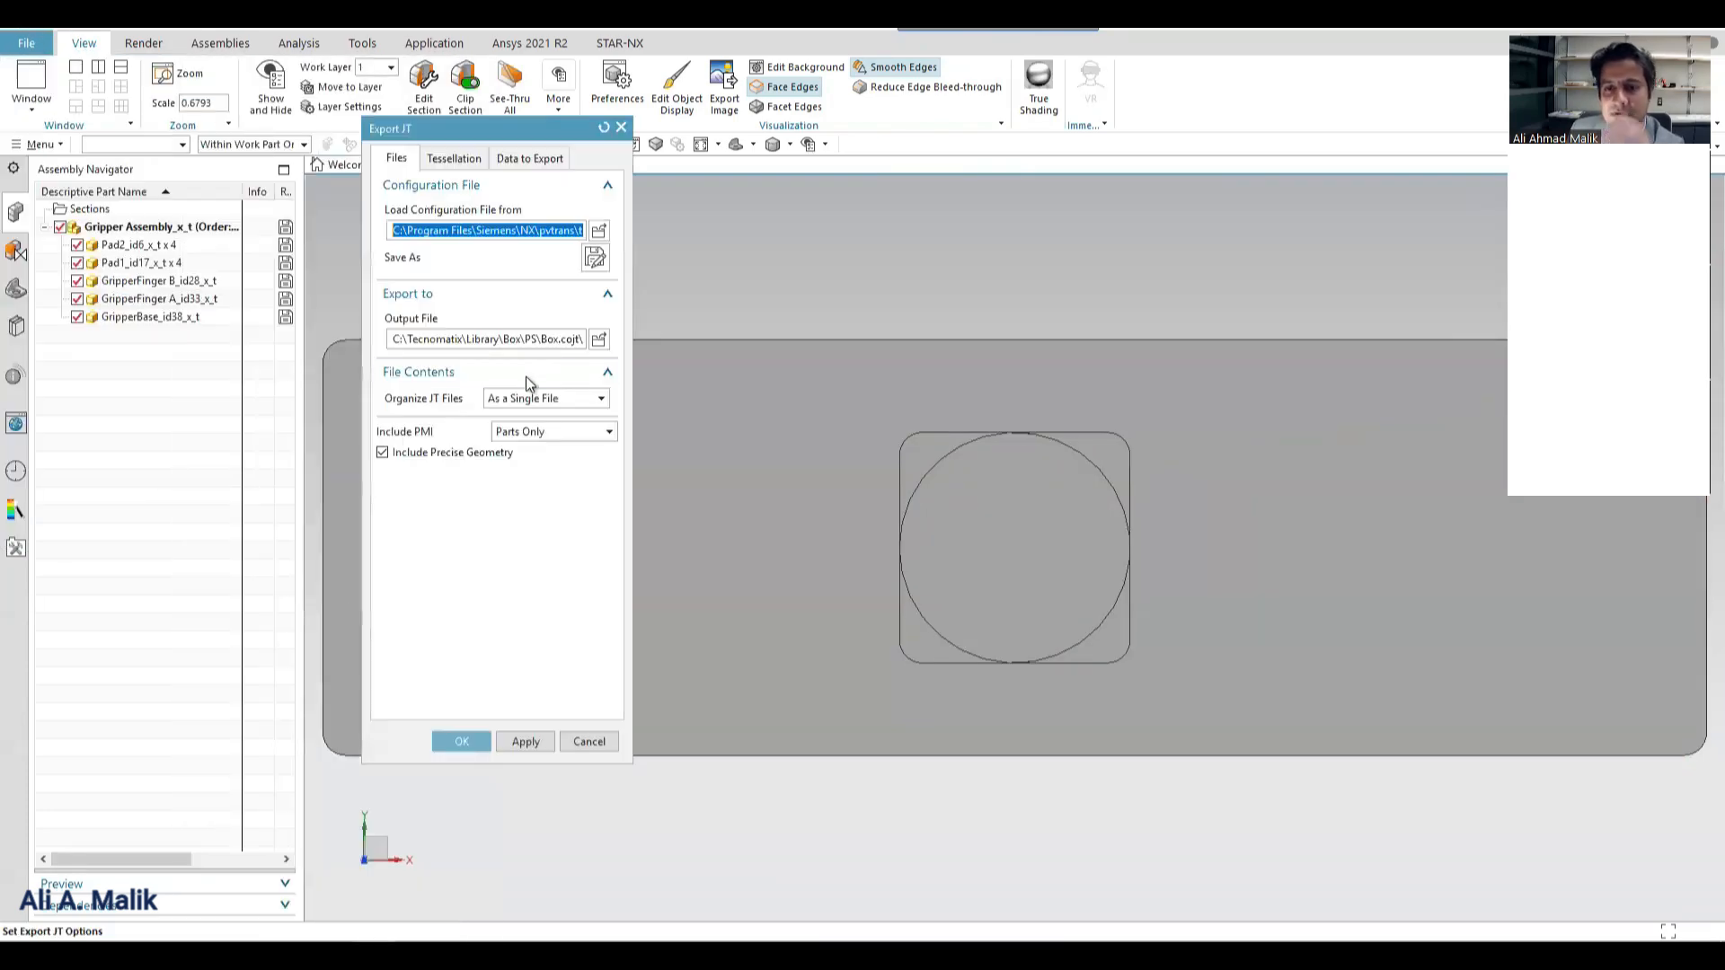
left_click(597, 341)
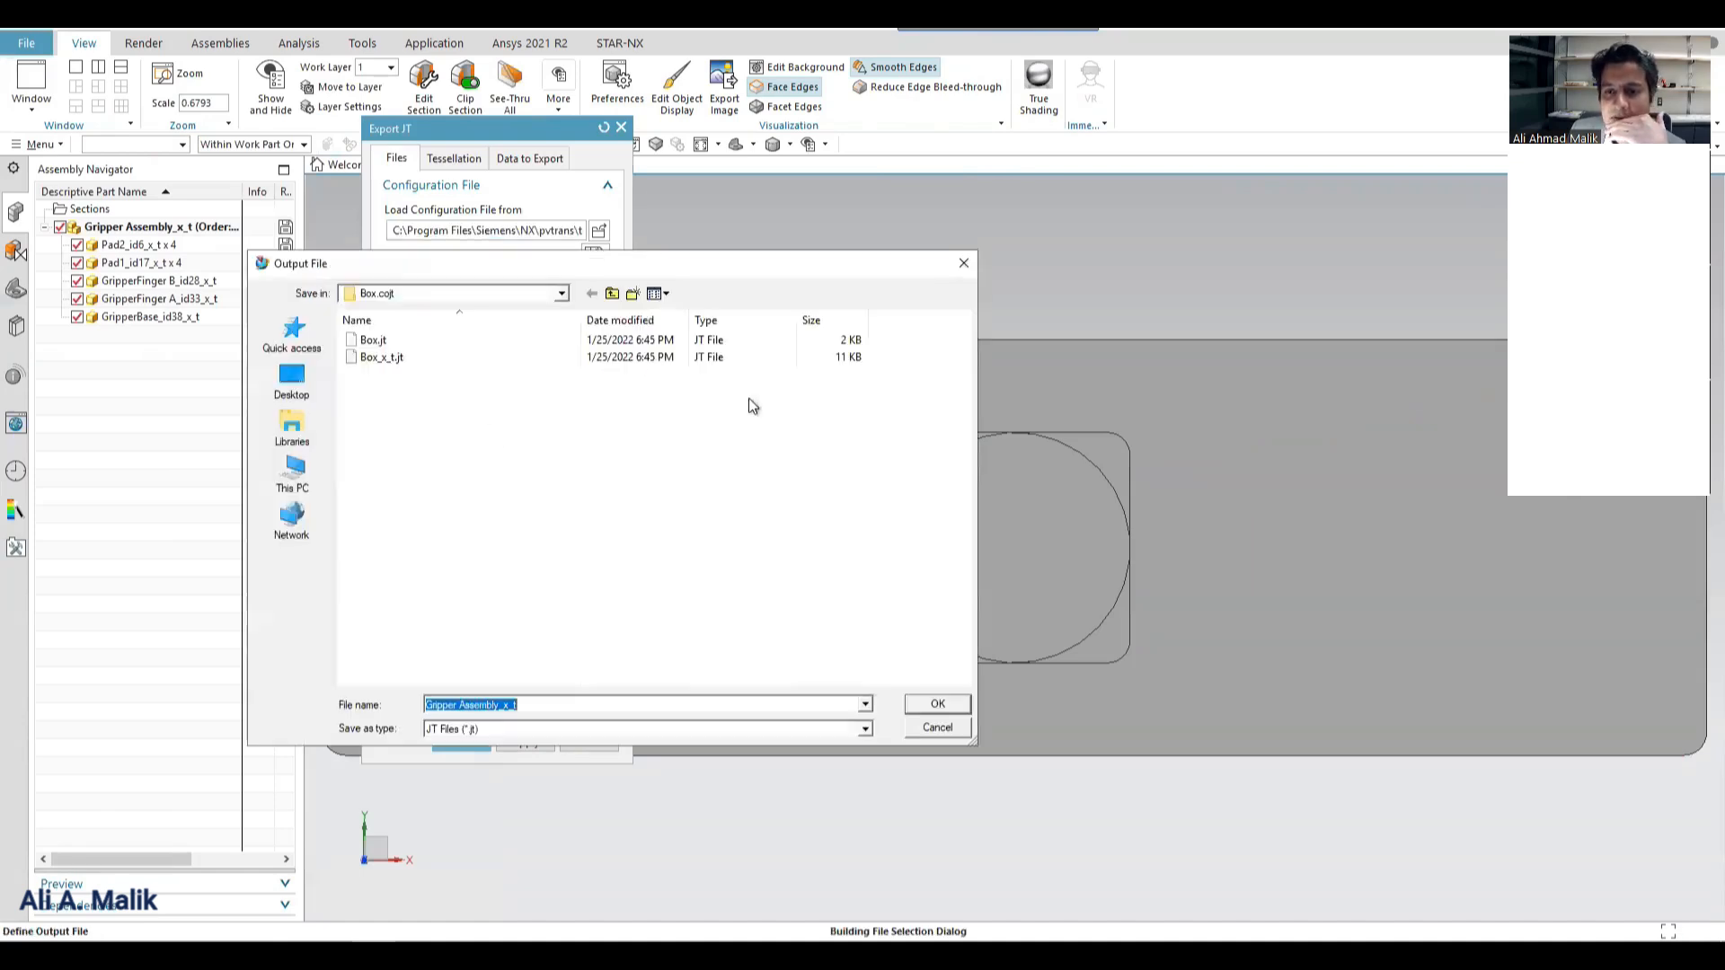
left_click(612, 293)
left_click(612, 294)
left_click(612, 294)
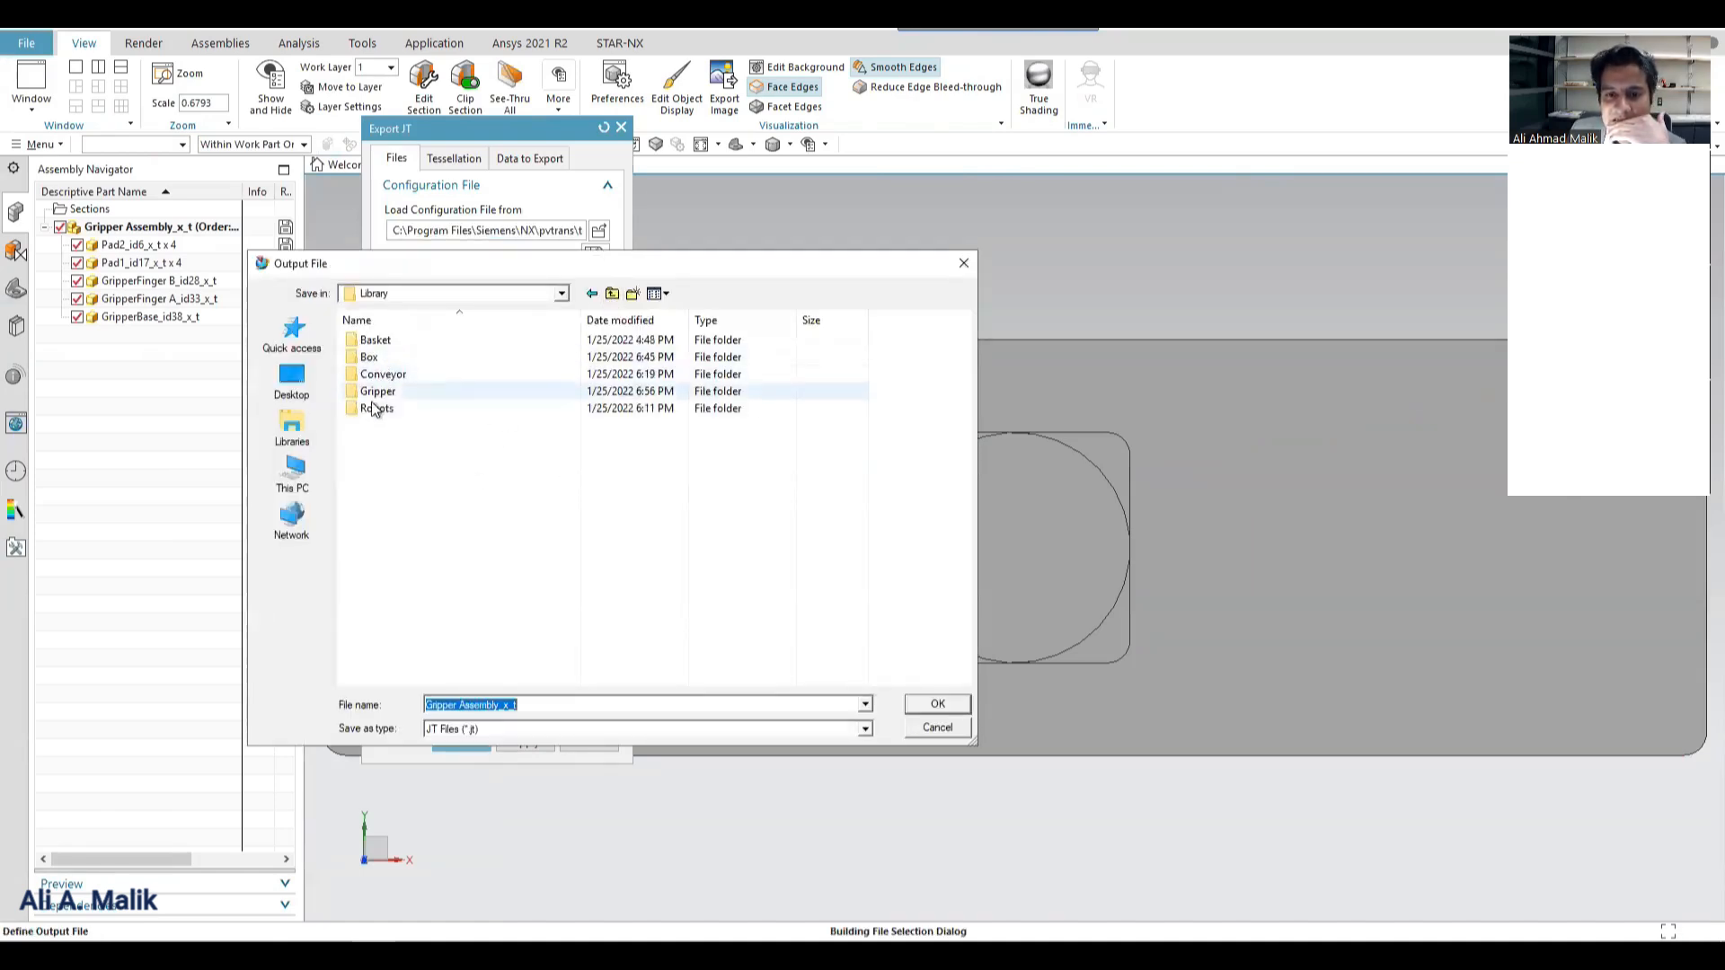
double_click(378, 392)
left_click(369, 341)
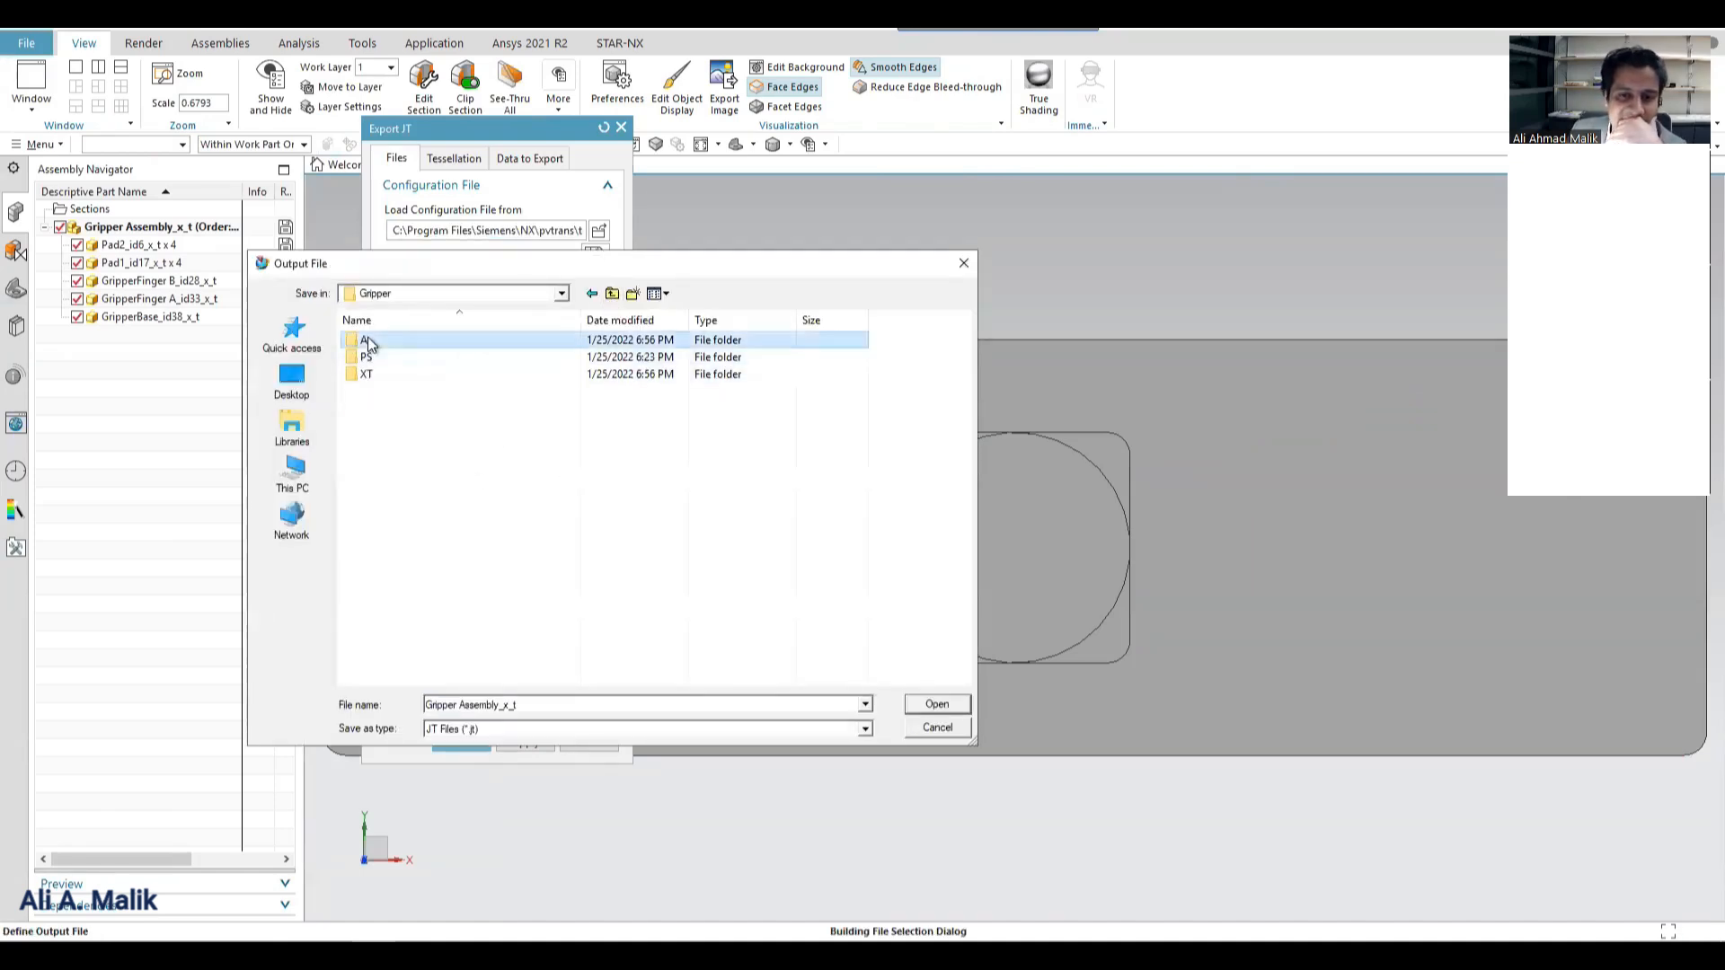
double_click(368, 338)
double_click(364, 339)
double_click(364, 340)
left_click(289, 477)
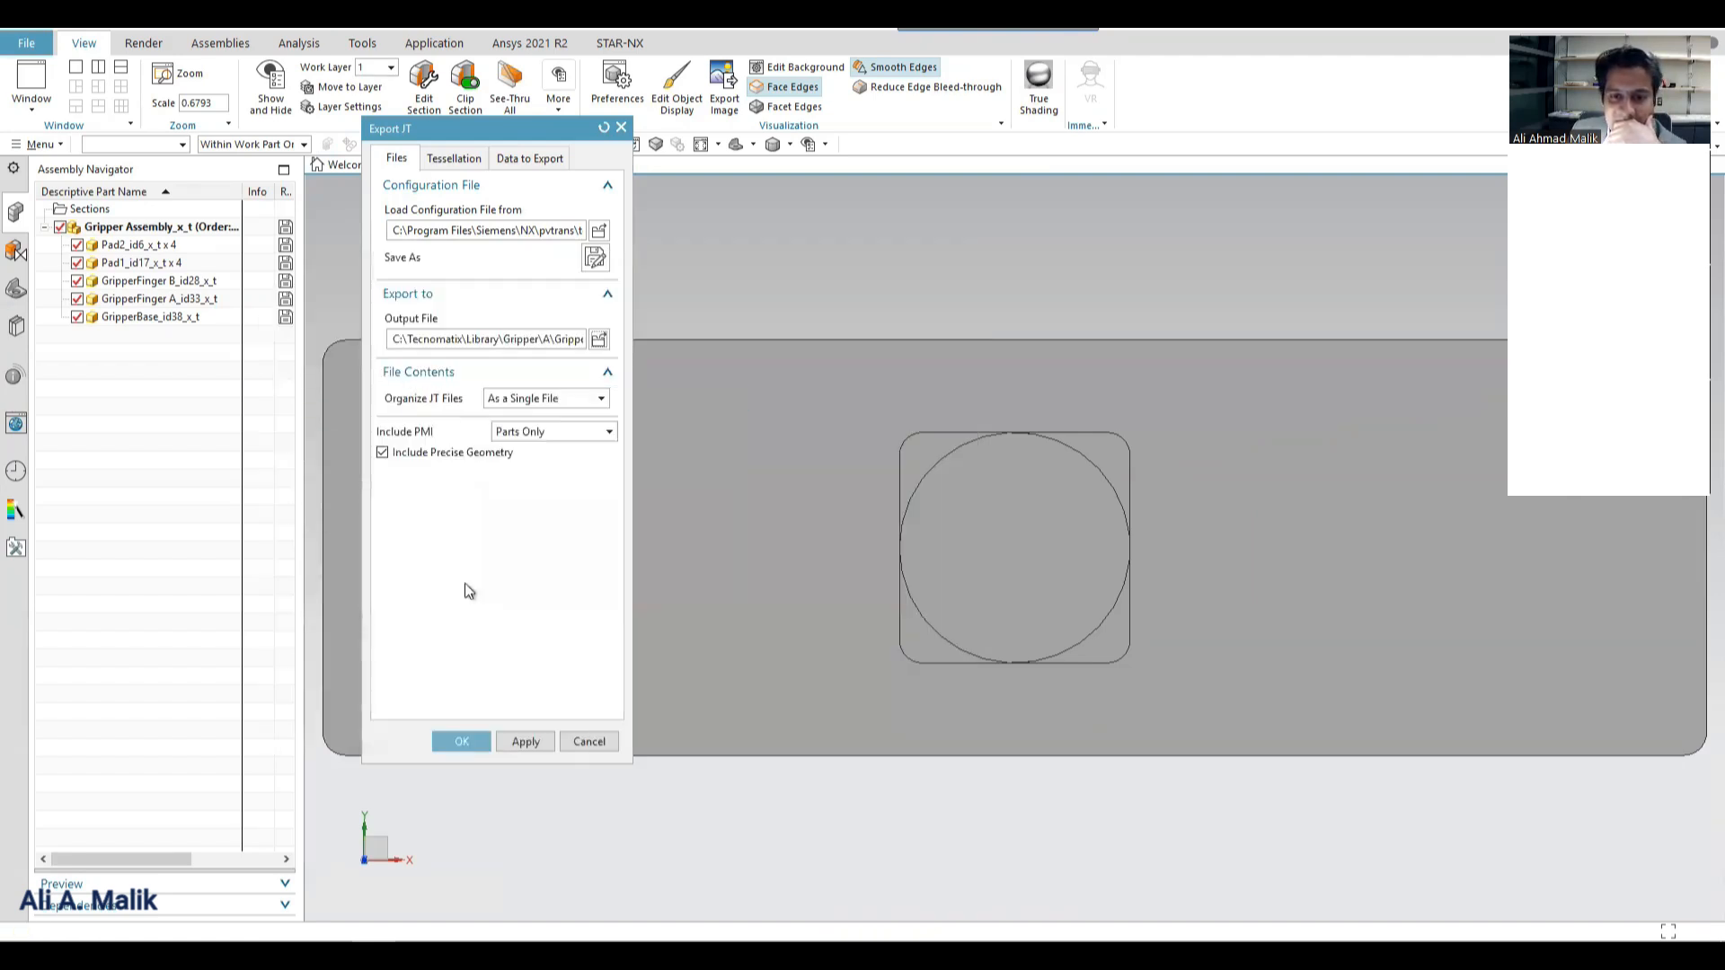
Set the JT export to organize files as an assembly and folder and to include PMI for This Level Only.
left_click(551, 400)
left_click(539, 413)
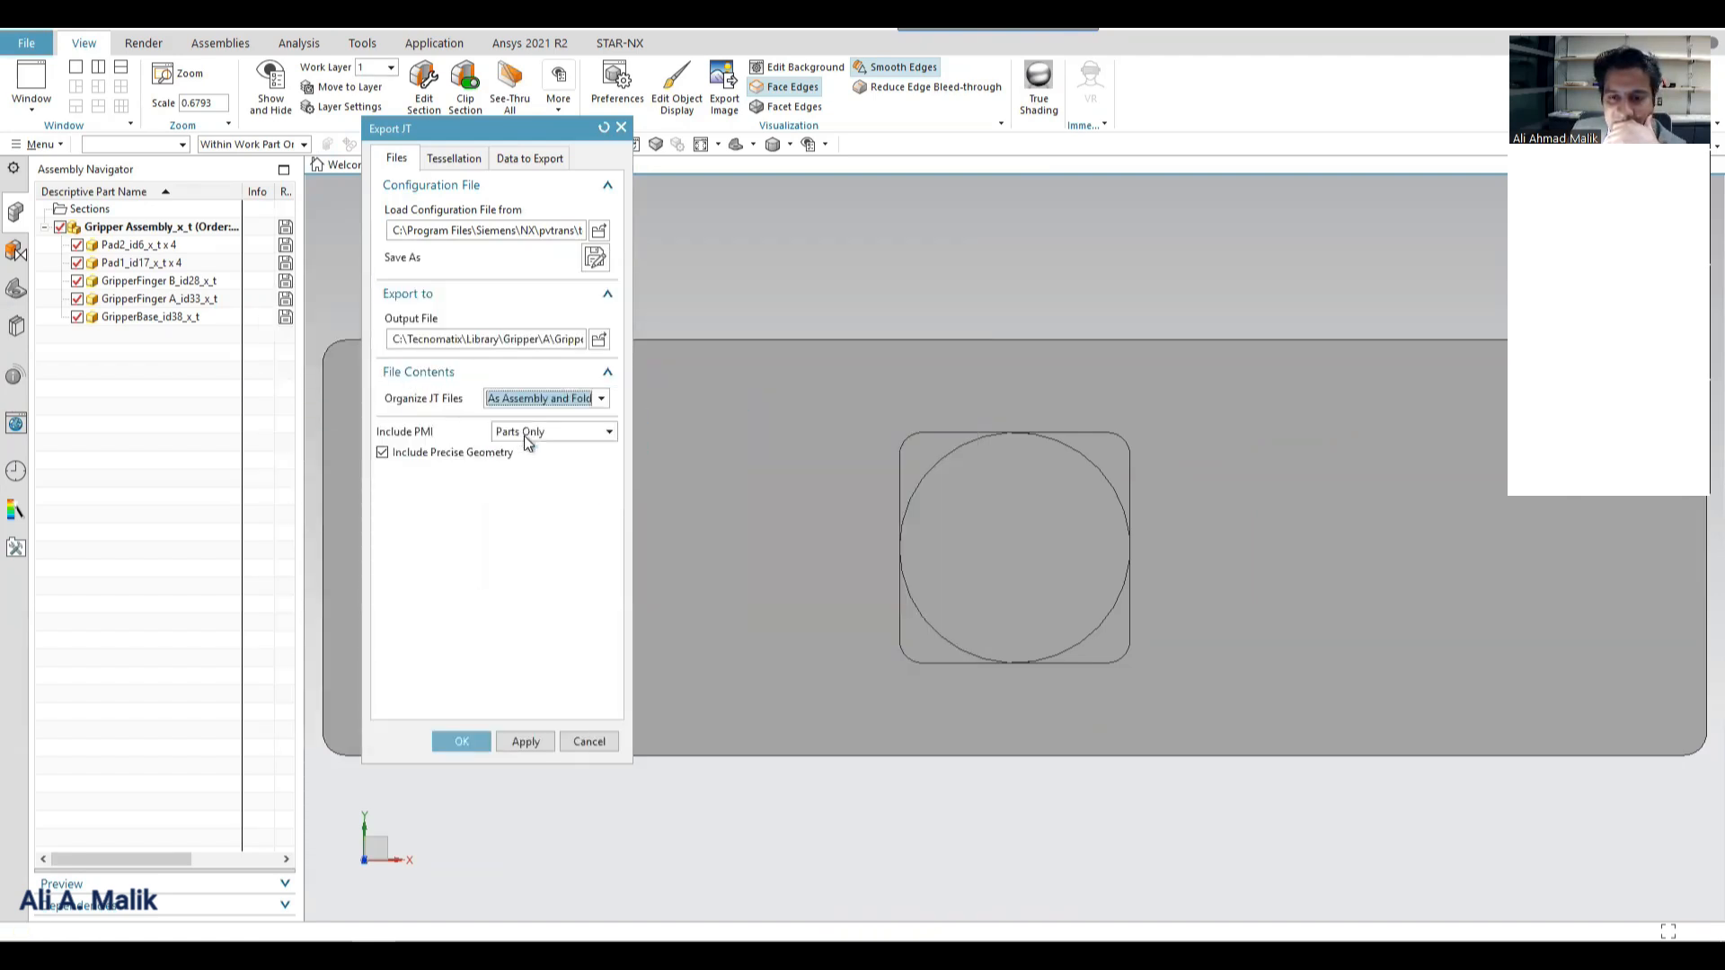
left_click(534, 433)
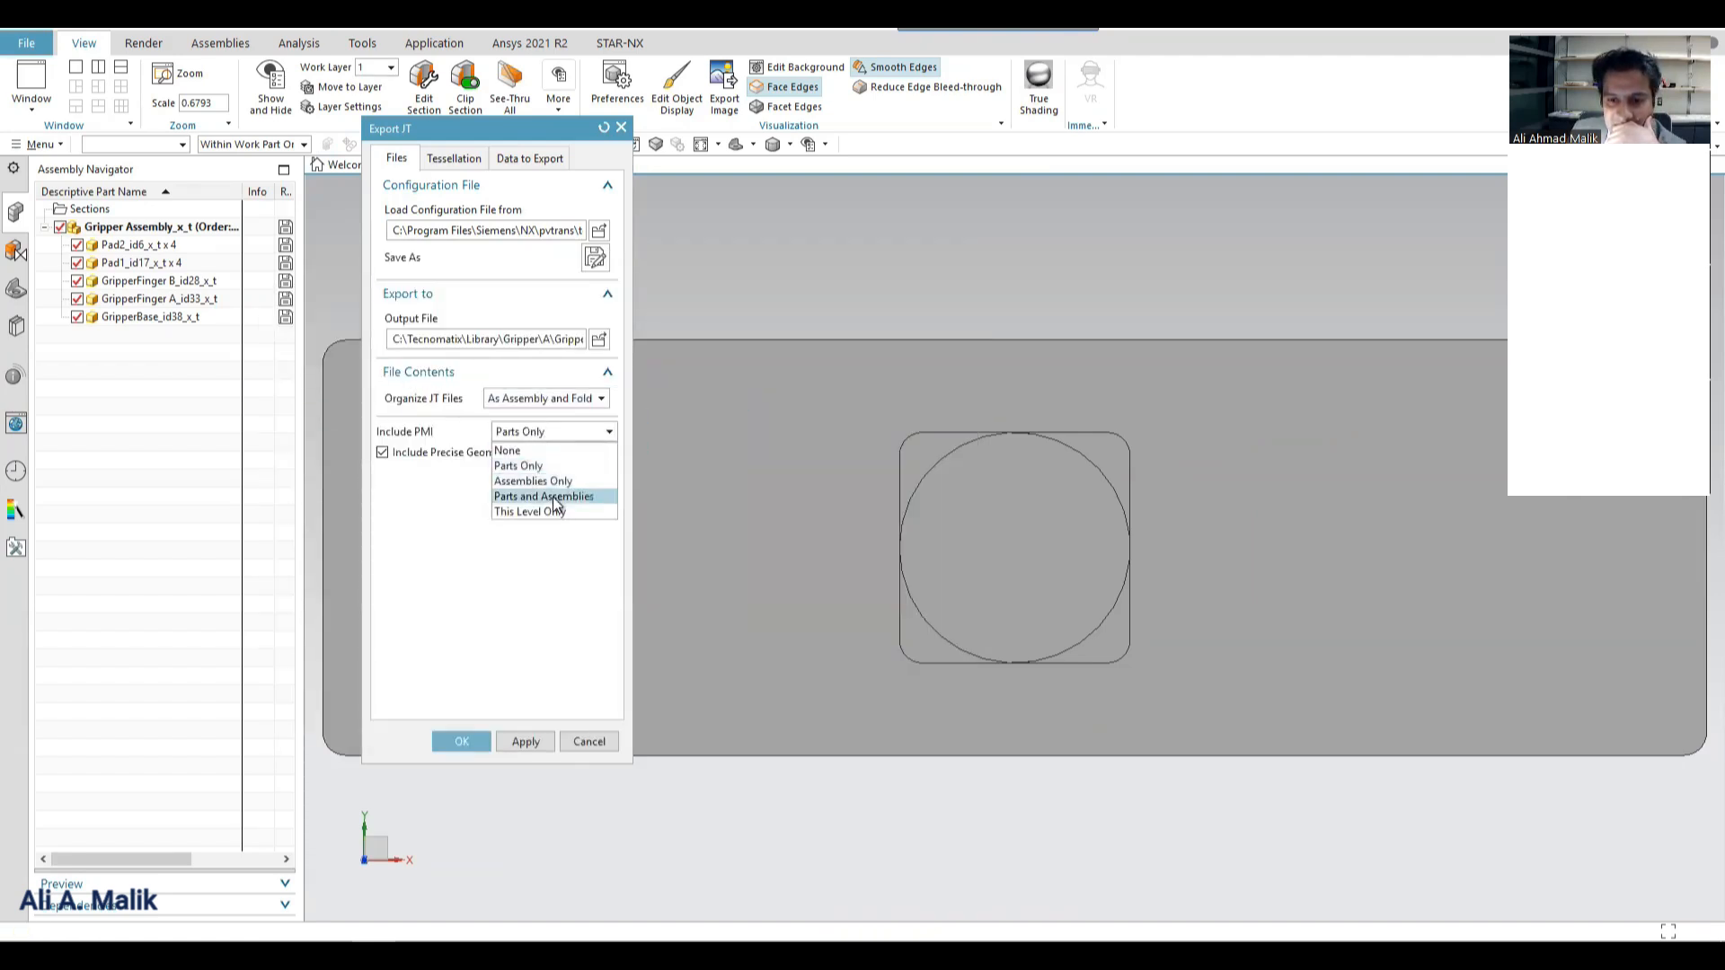
left_click(552, 496)
left_click(549, 433)
left_click(552, 512)
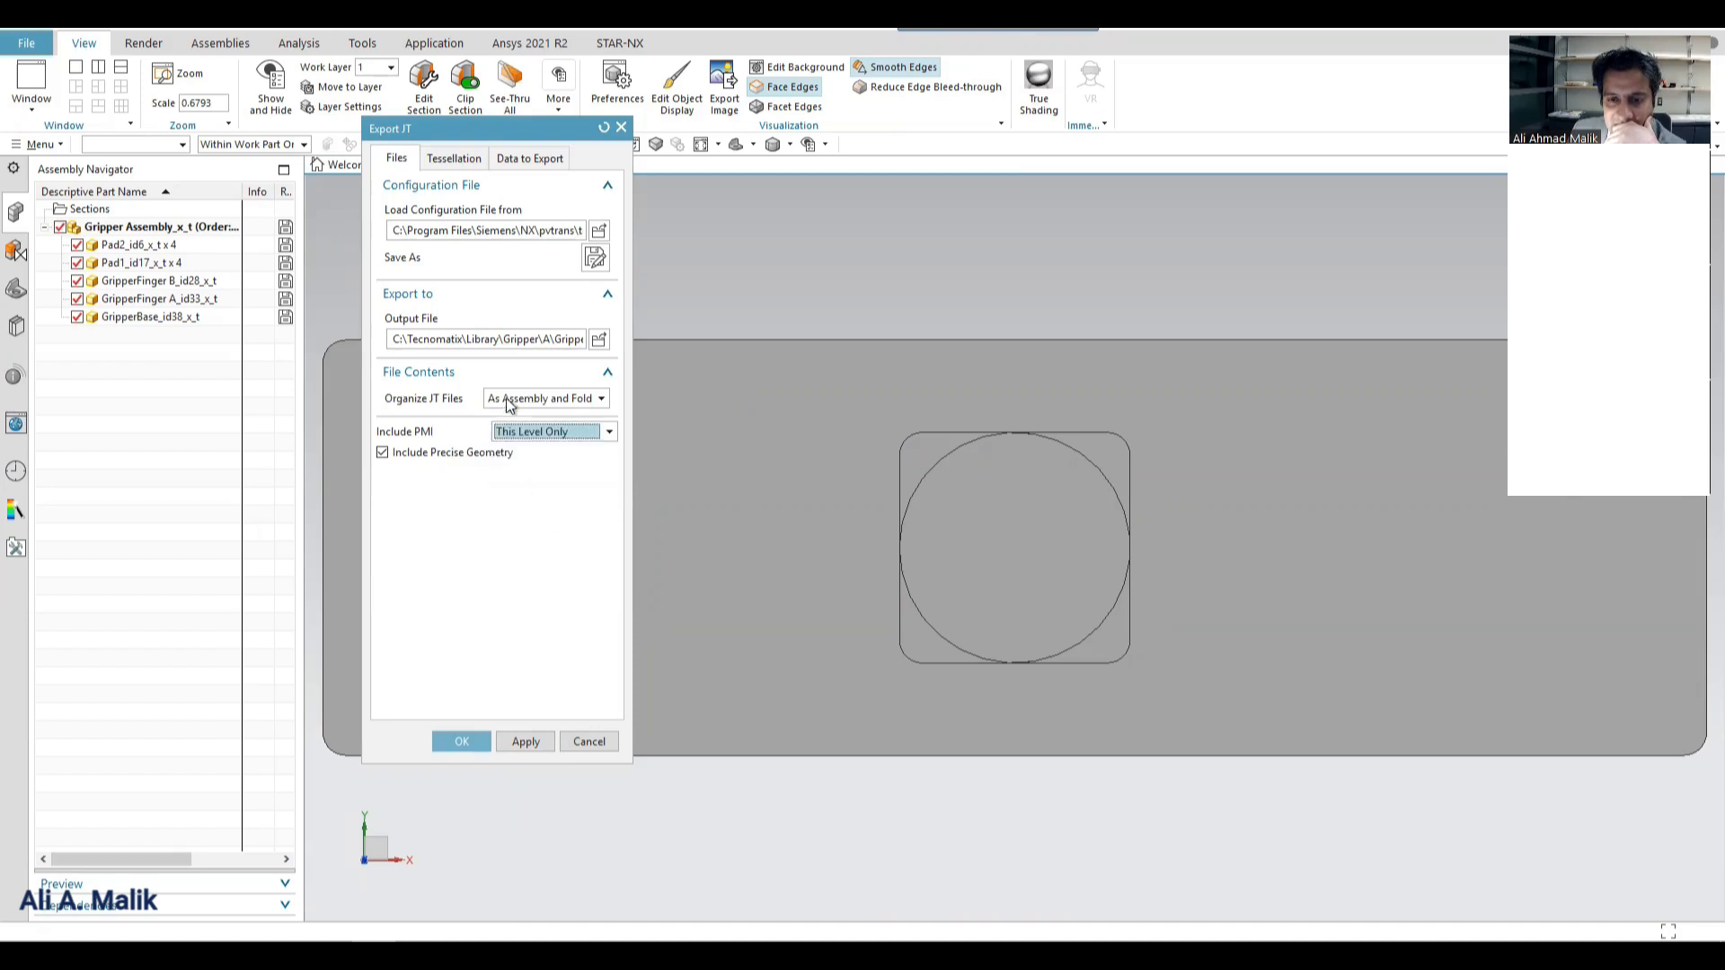
left_click(509, 405)
left_click(509, 411)
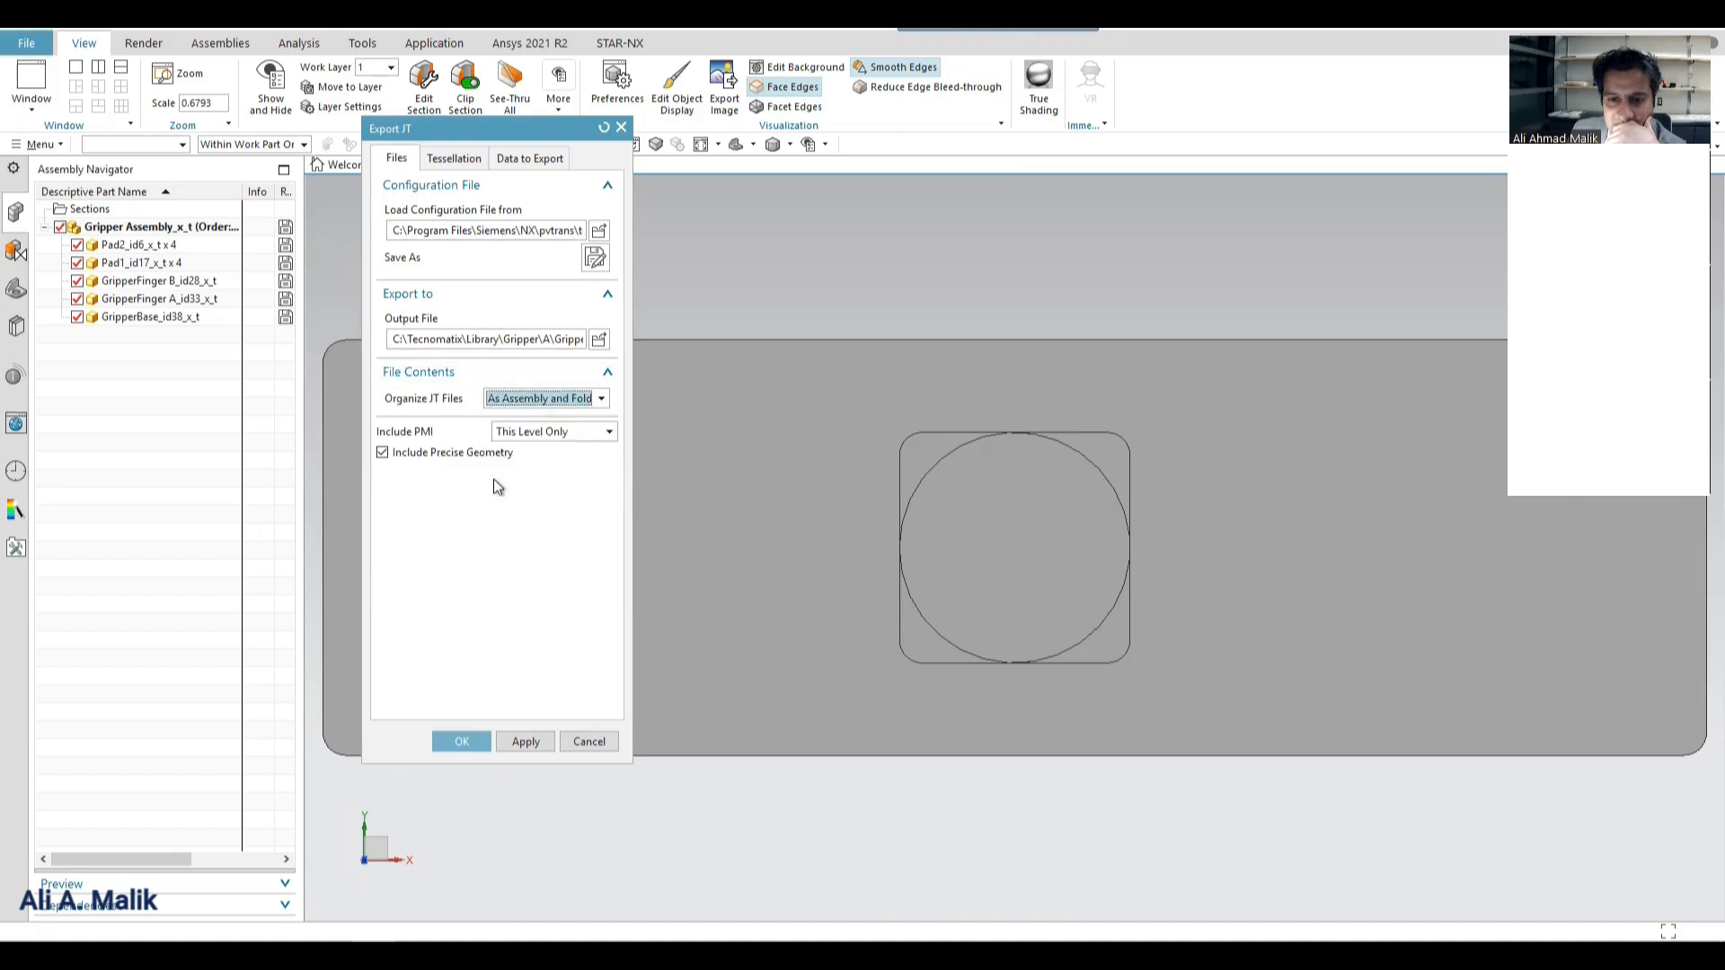
Run the JT export, switch to Process Simulate, and delete the duplicate Gripper resource located at the robot's base.
left_click(462, 741)
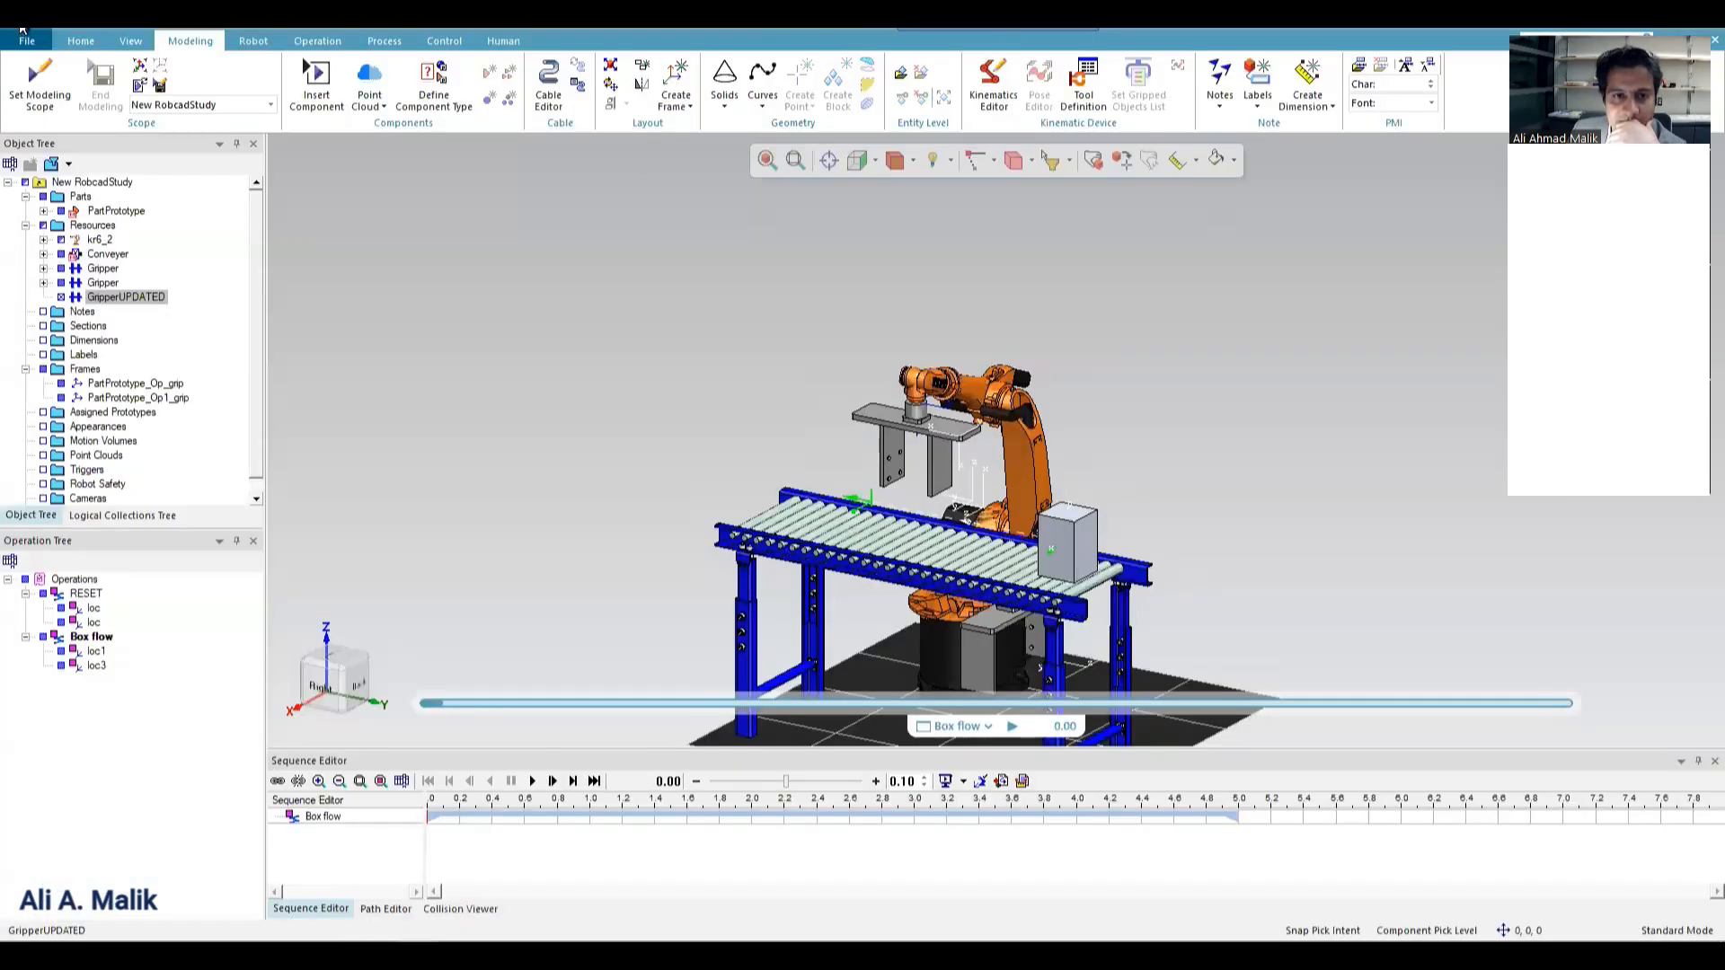
left_click(986, 629)
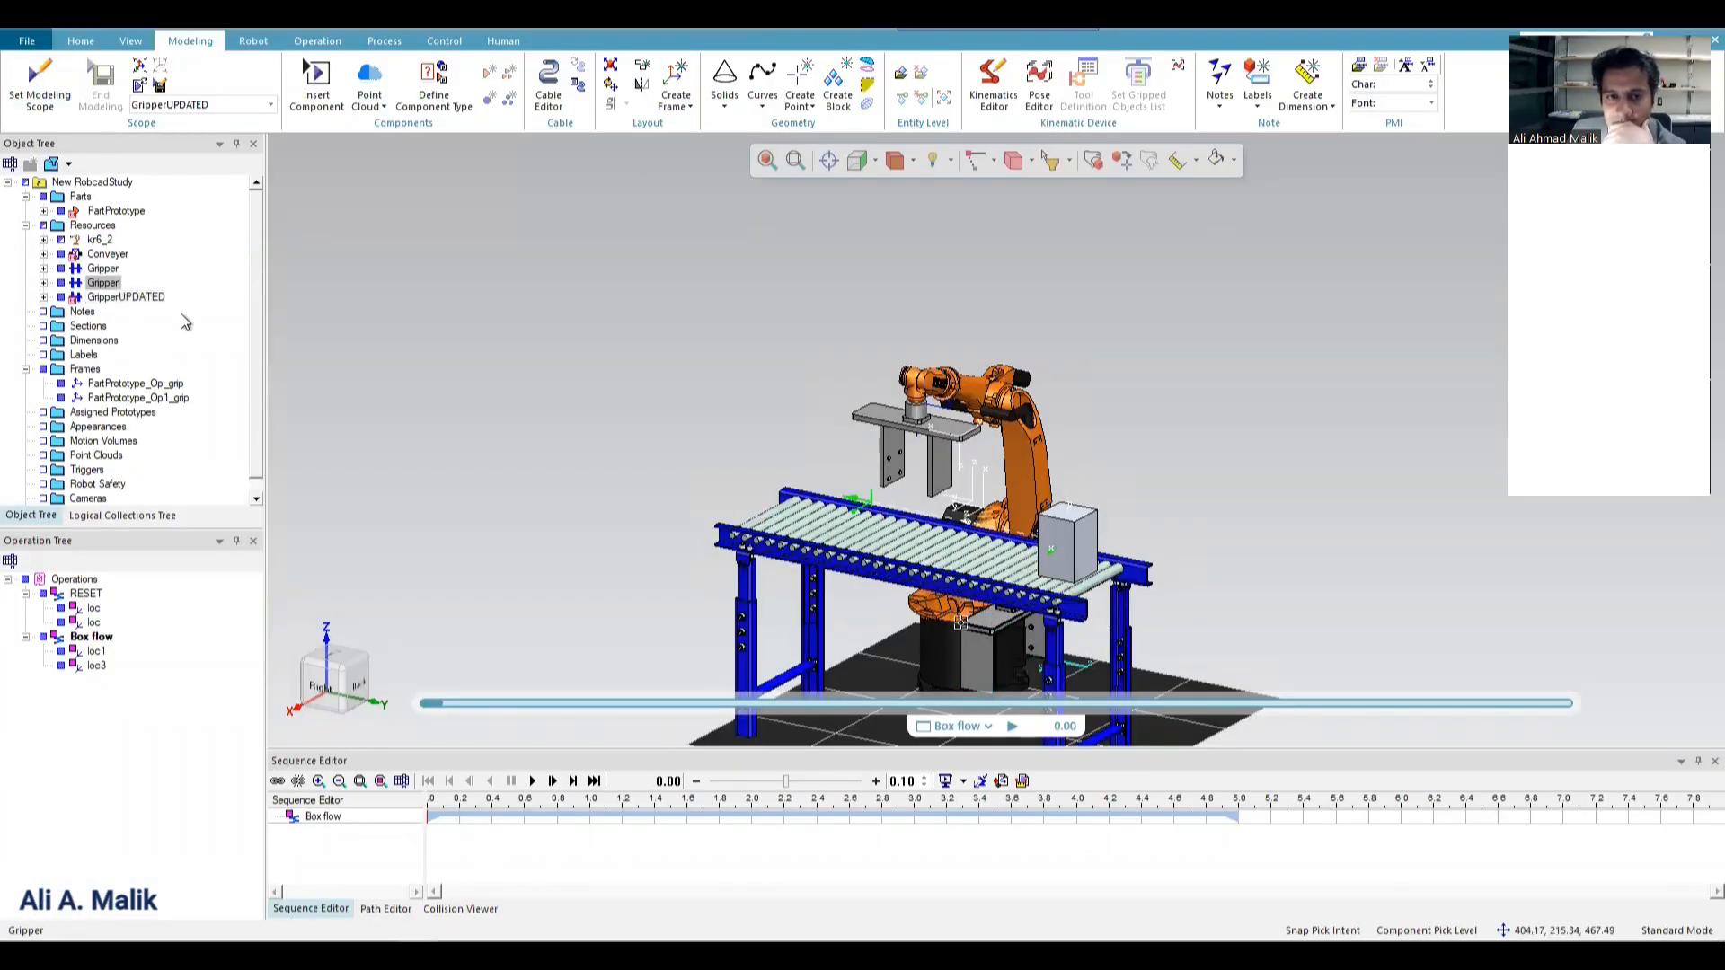
left_click(139, 299)
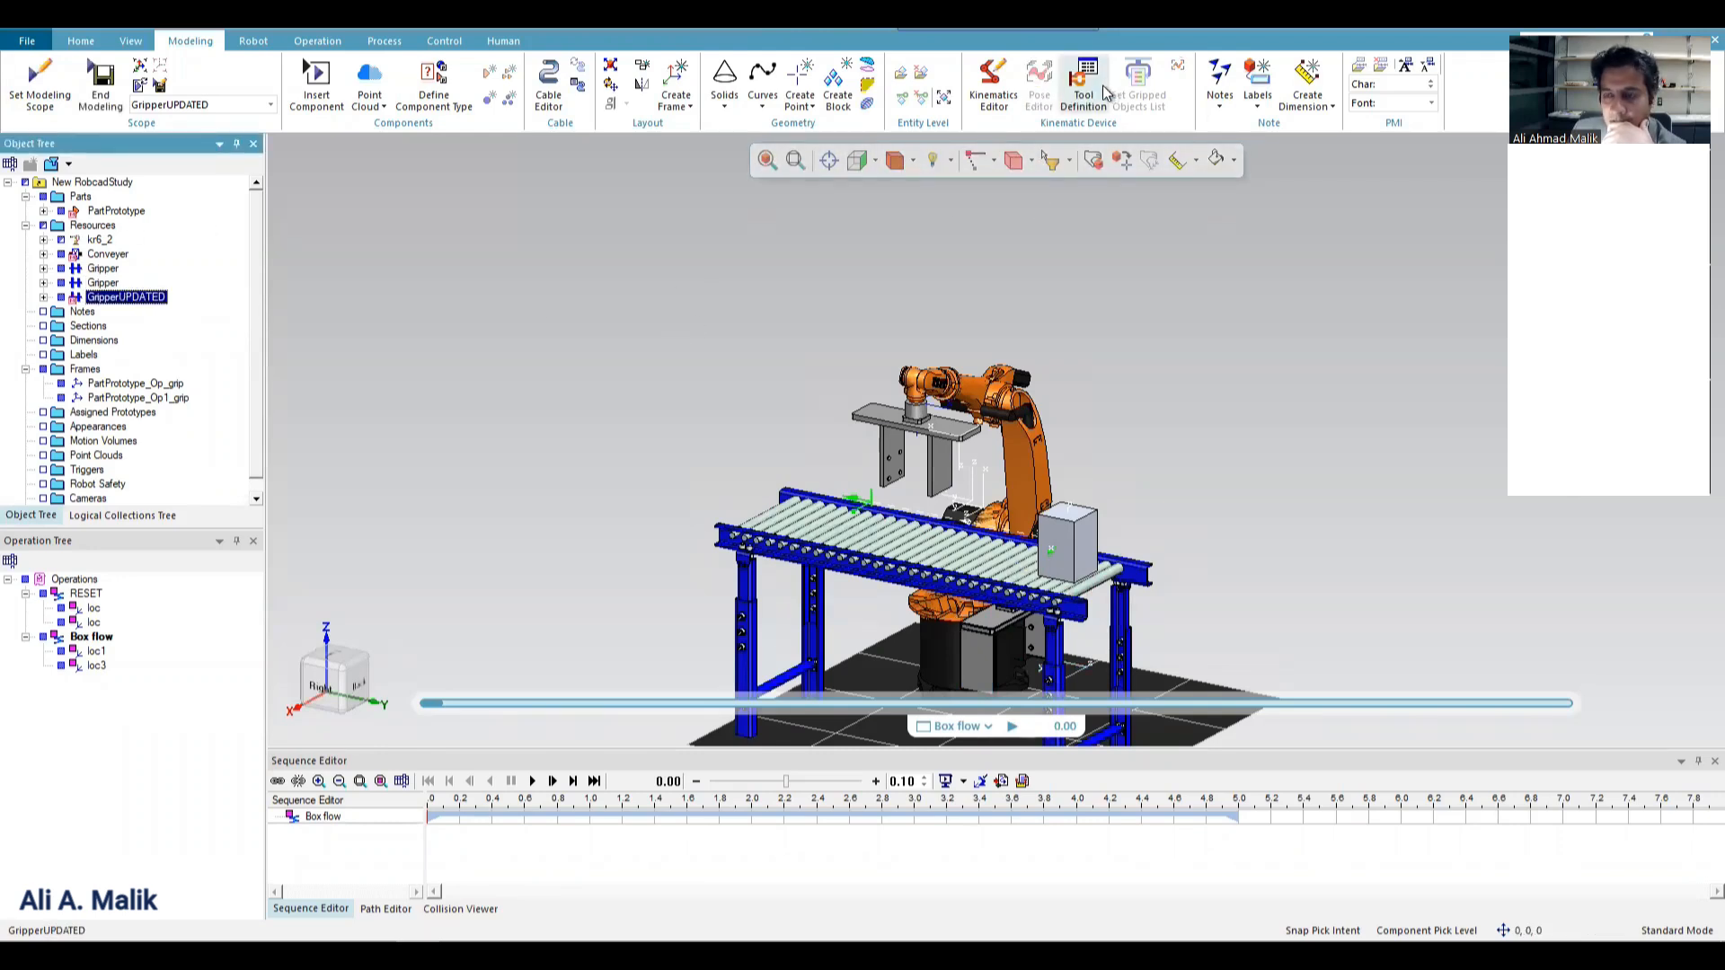
left_click(987, 625)
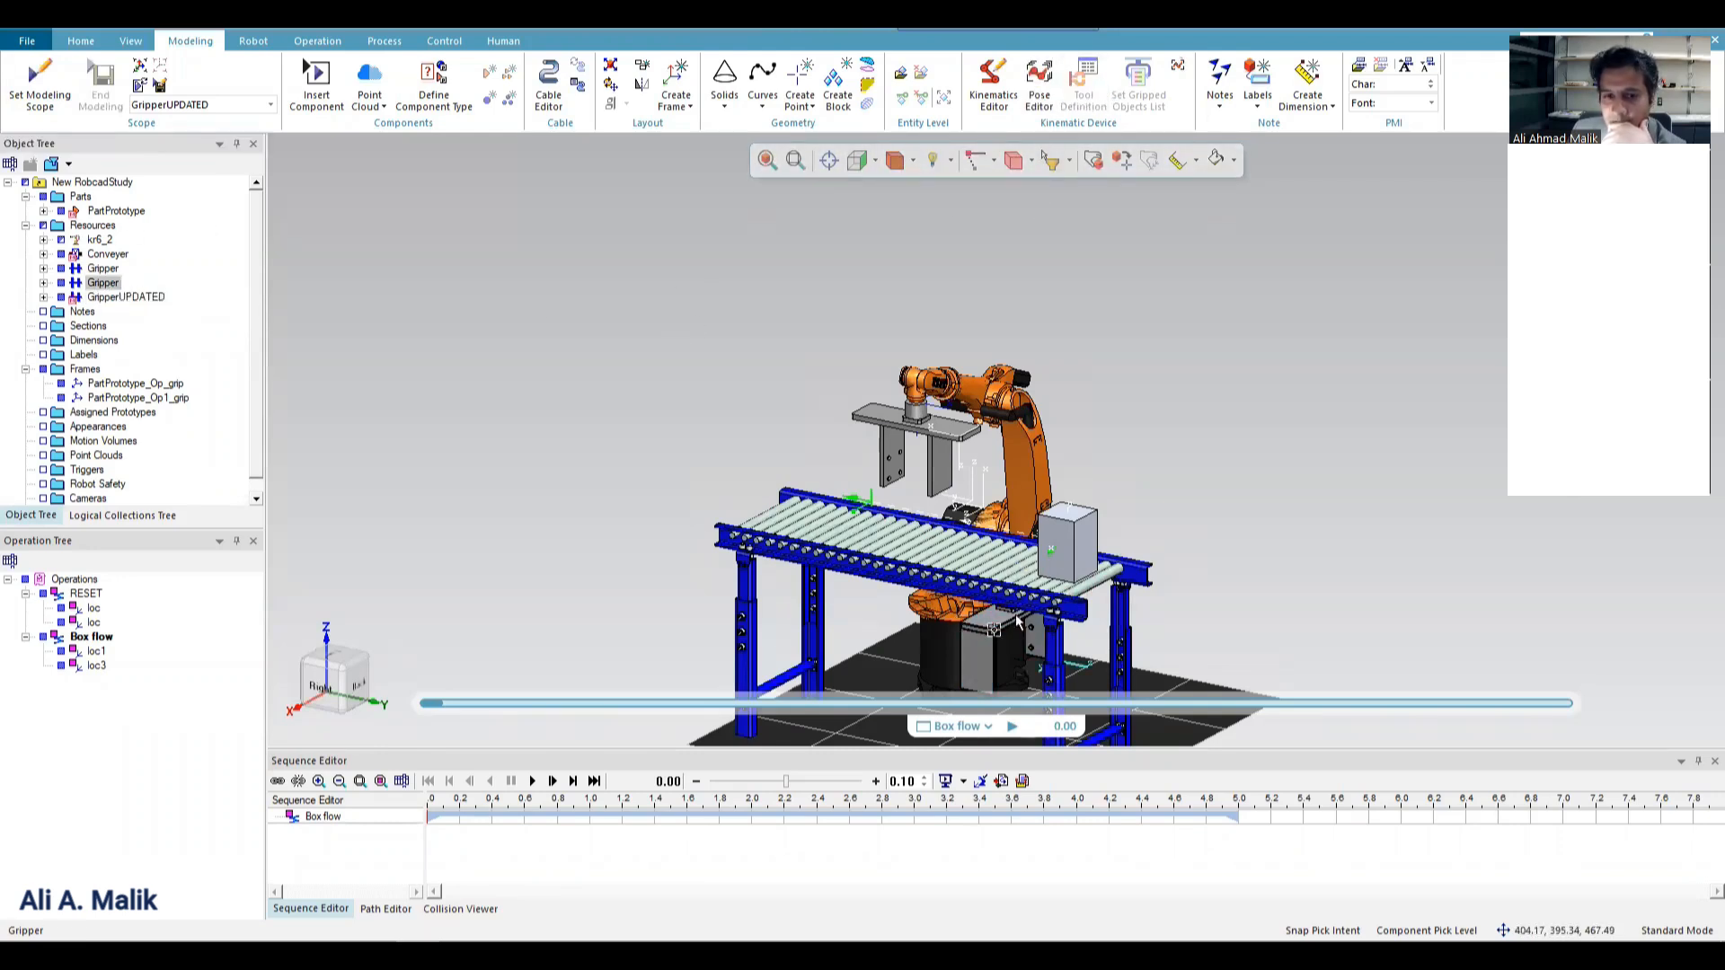
left_click(100, 286)
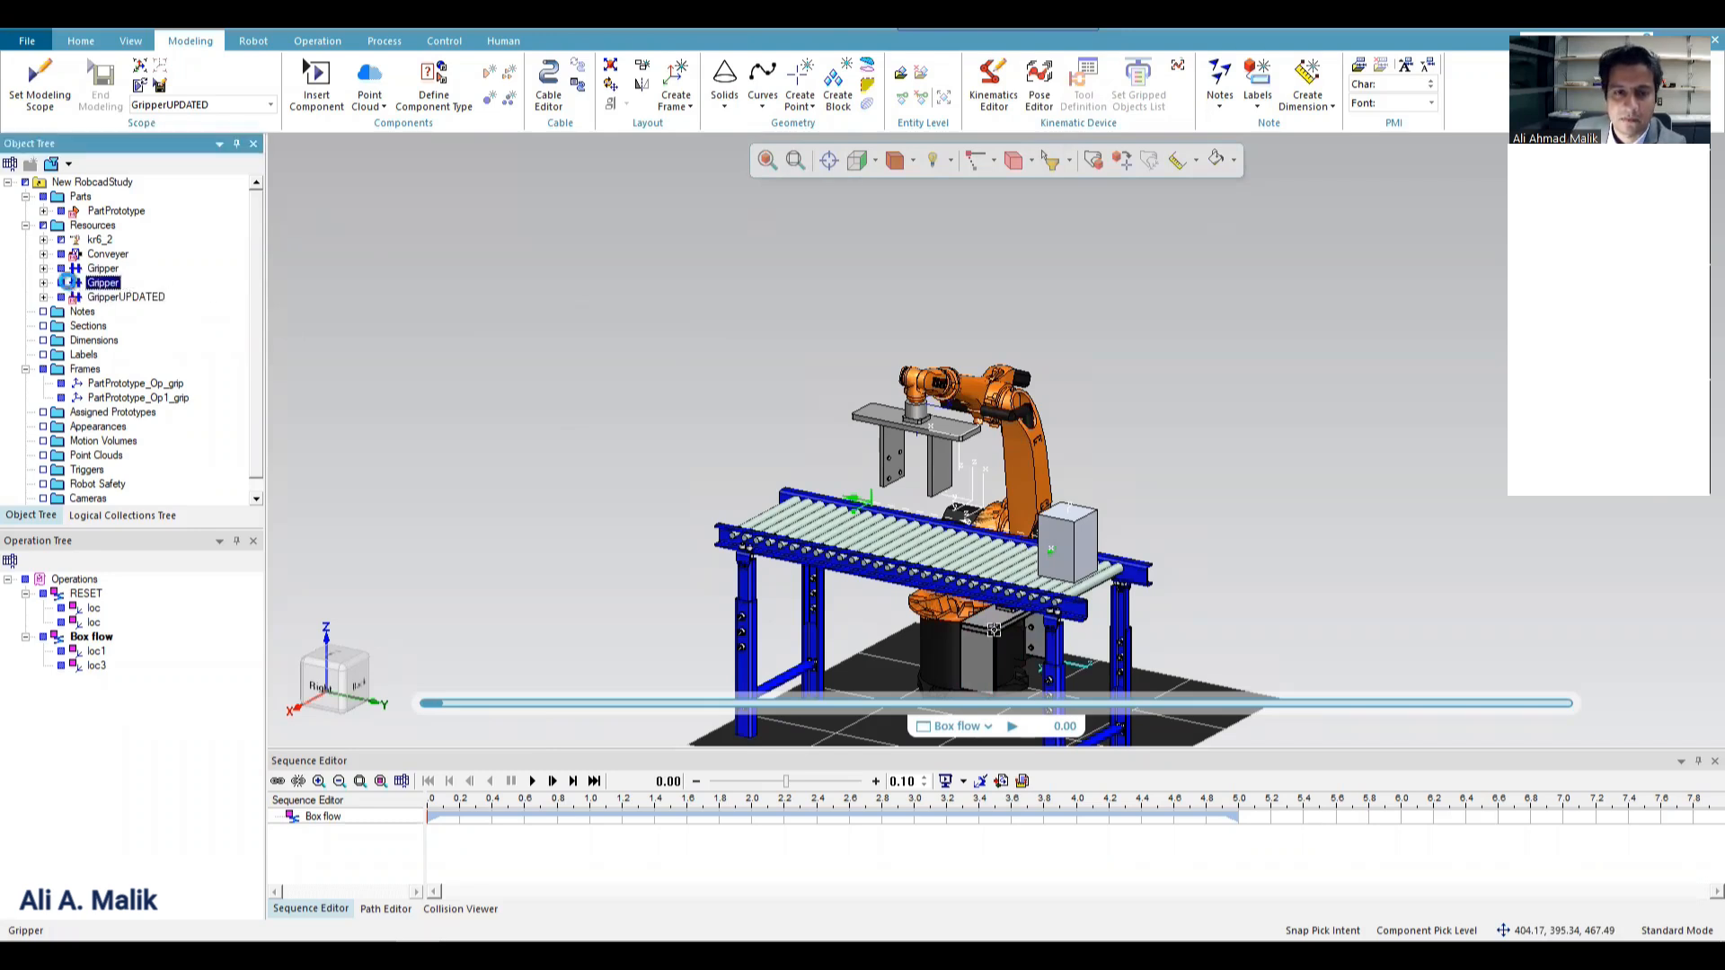
key("Delete")
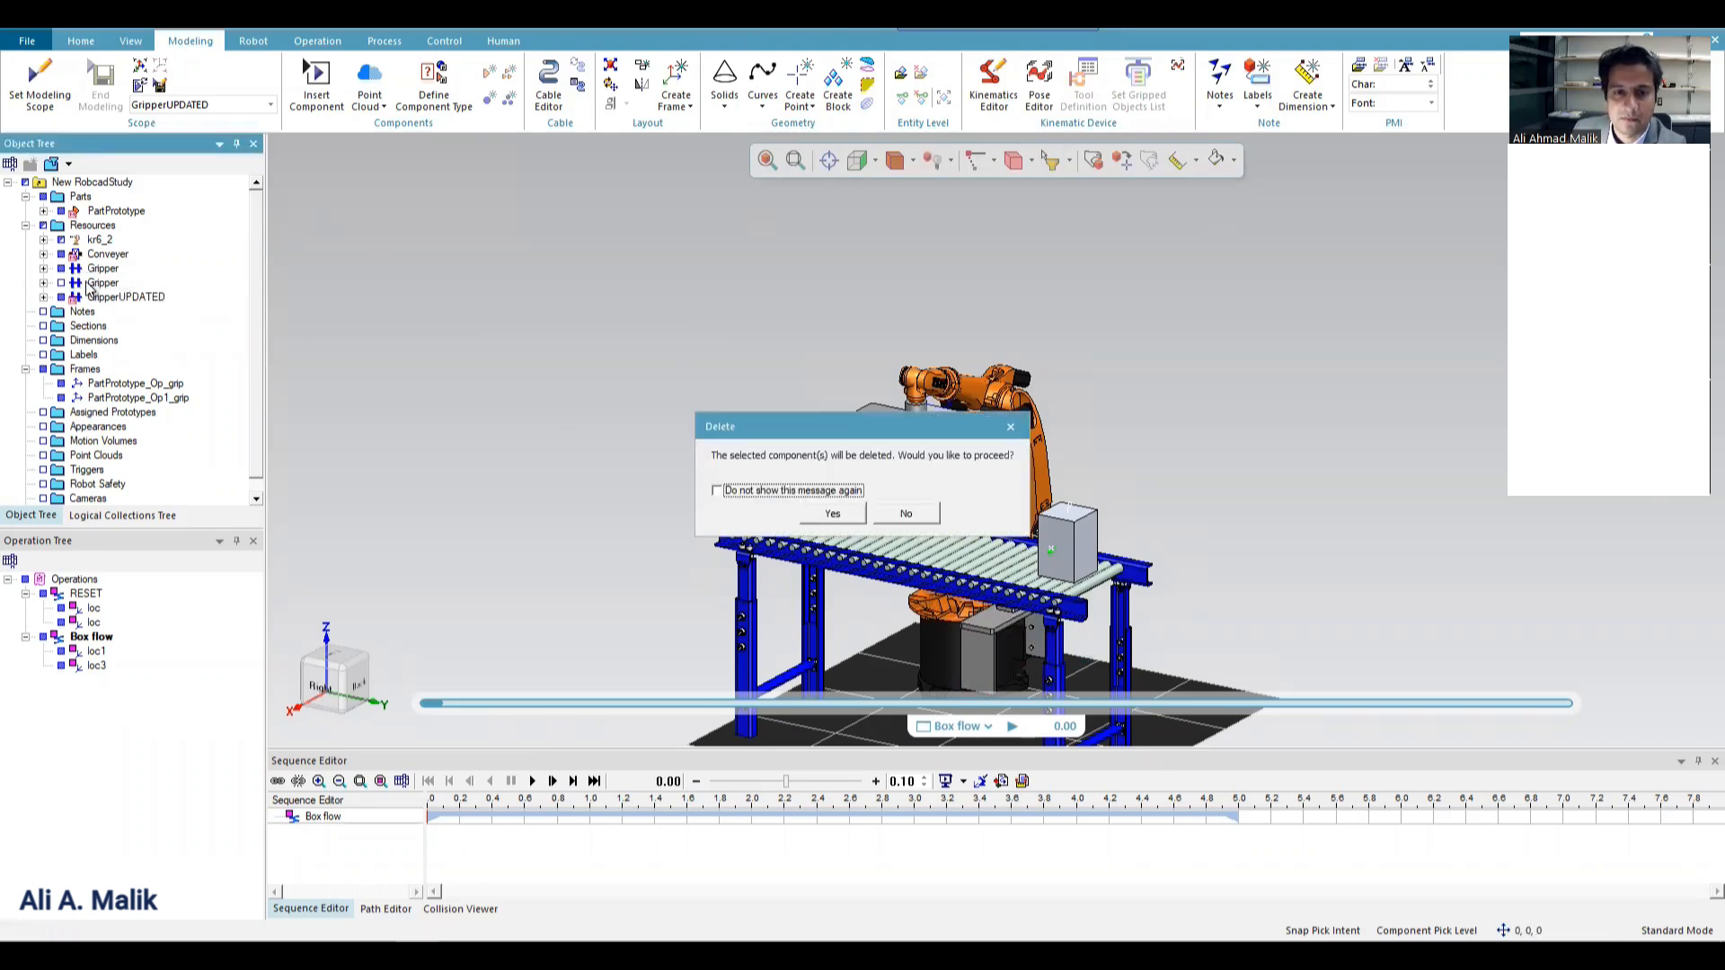
left_click(831, 513)
Open Tool Definition for GripperUPDATED, accept the default kinematics and poses, and set its tool type to Gripper.
left_click(127, 284)
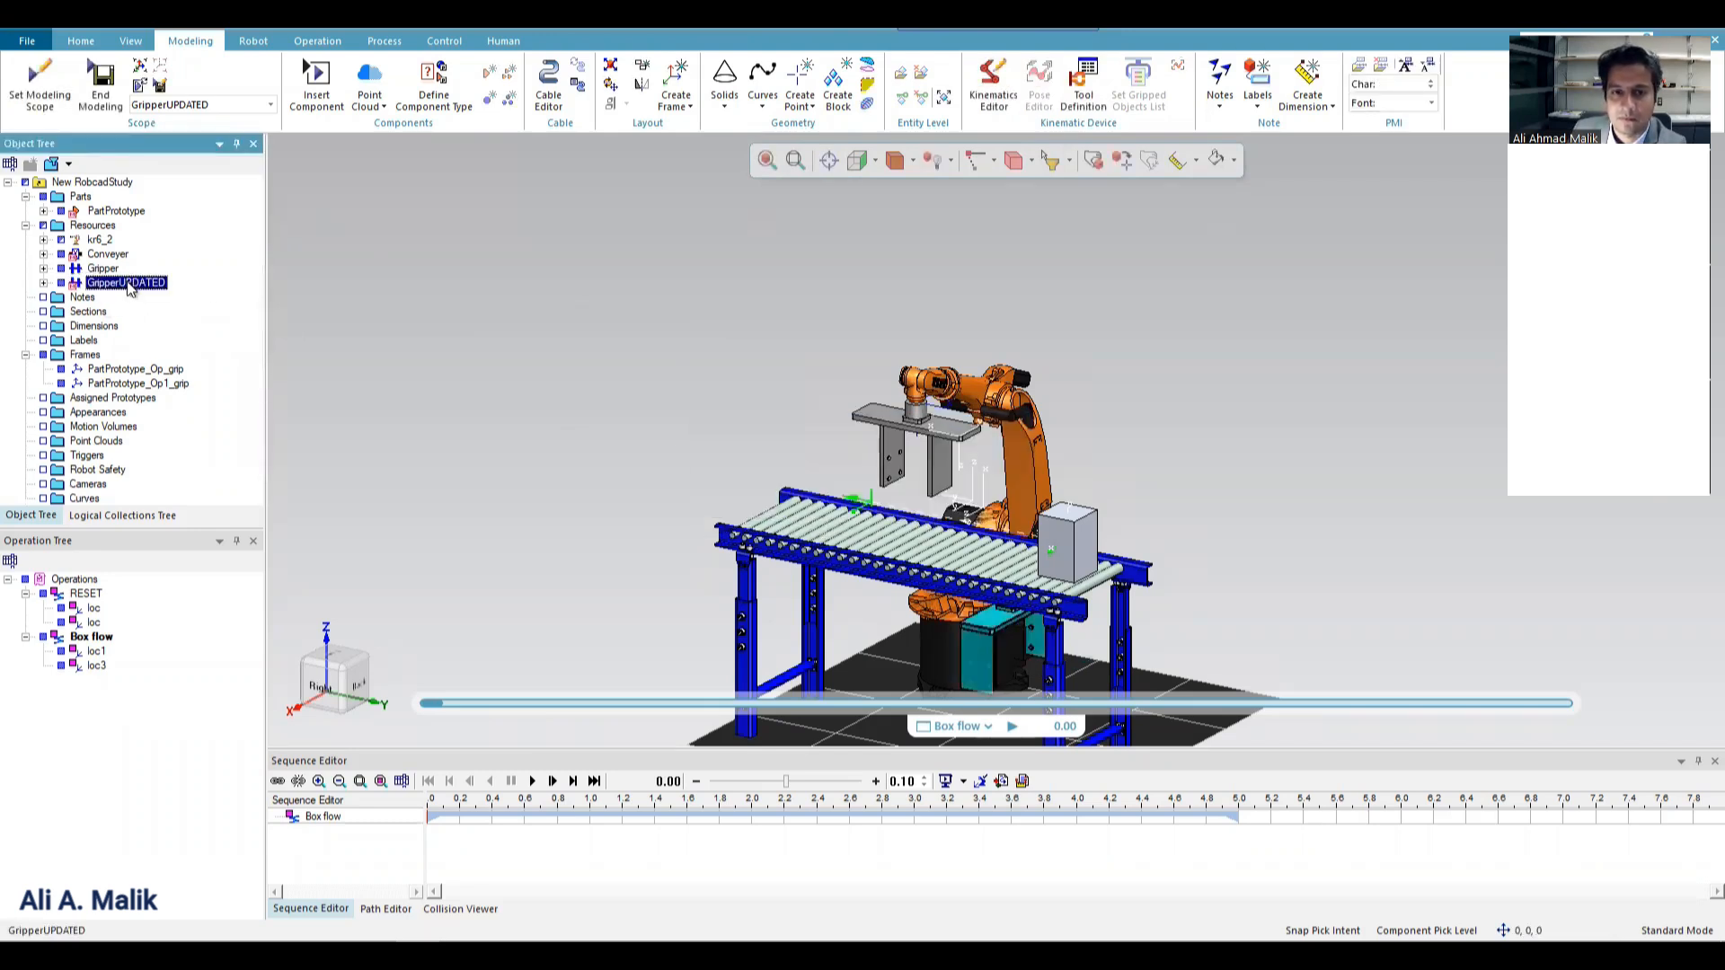
left_click(933, 433)
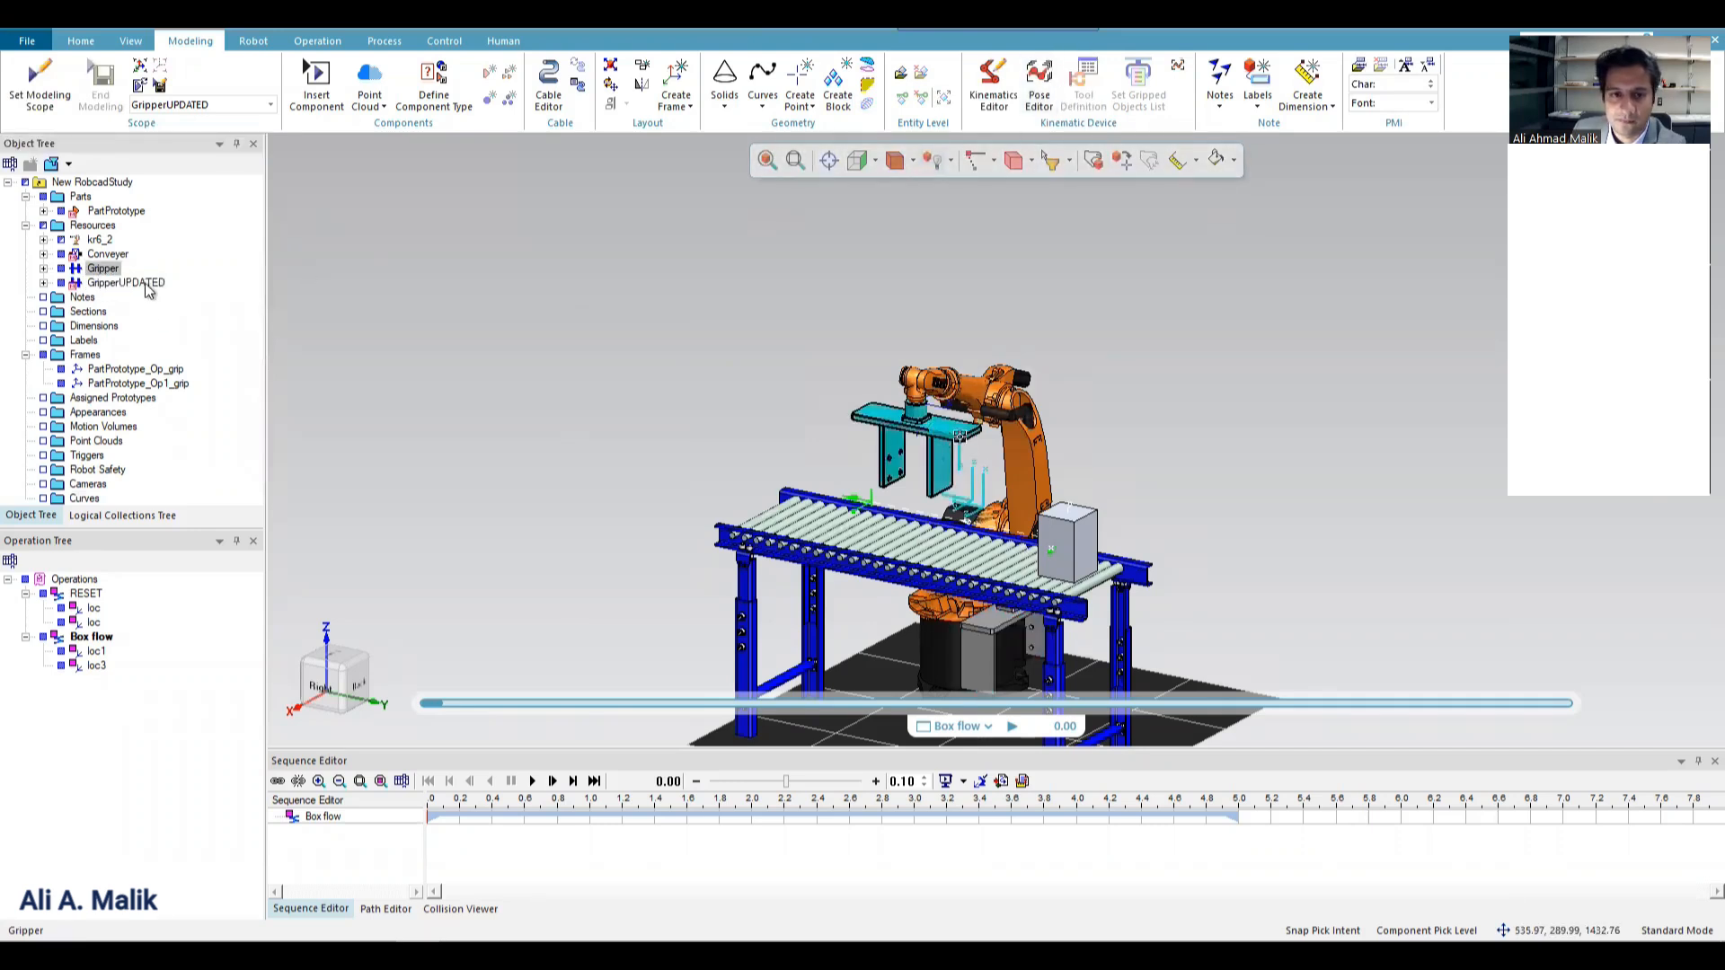
left_click(127, 283)
left_click(1083, 90)
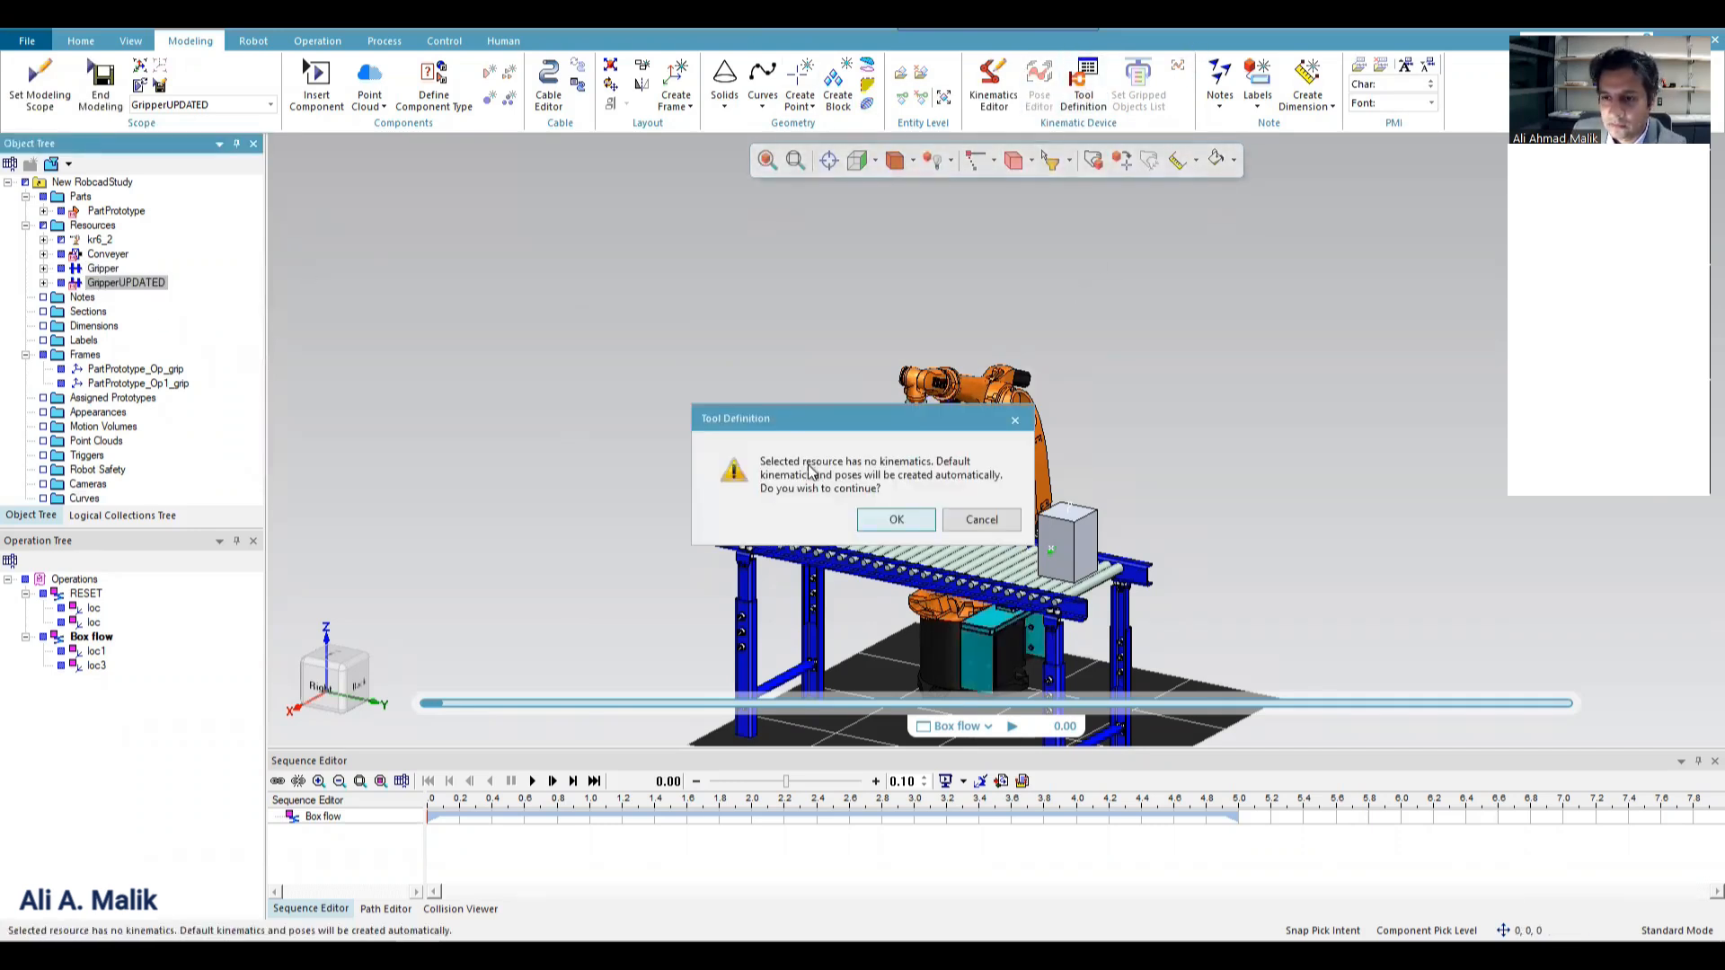
left_click(895, 521)
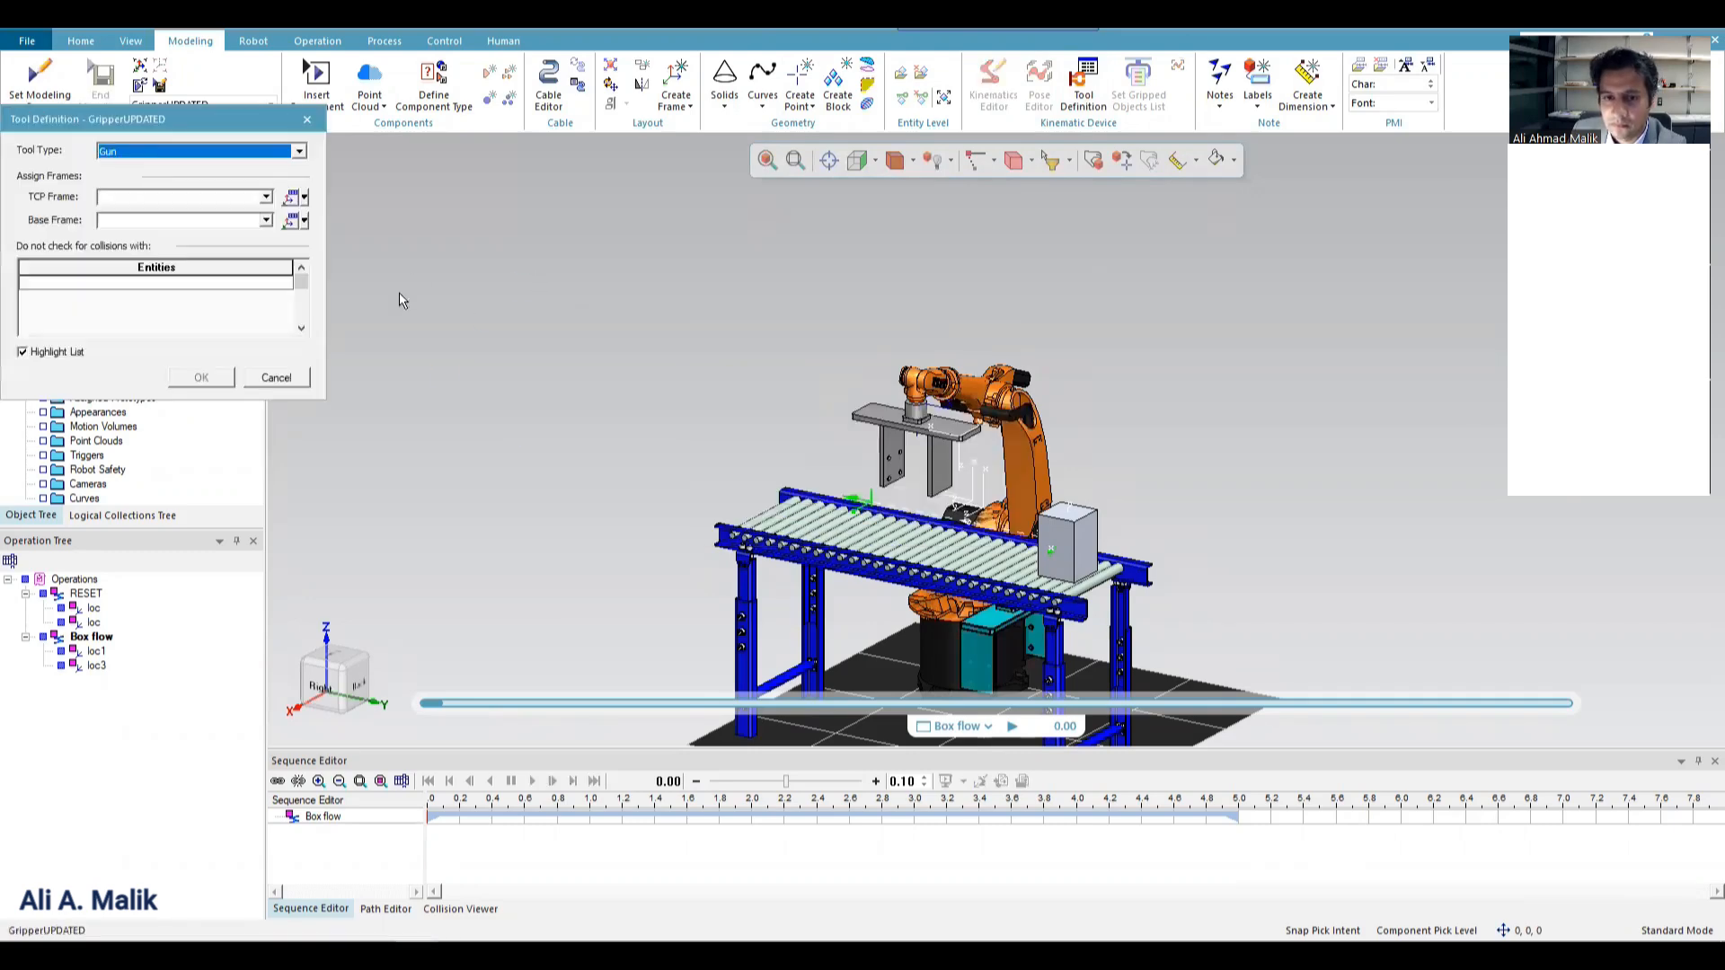
left_click(257, 151)
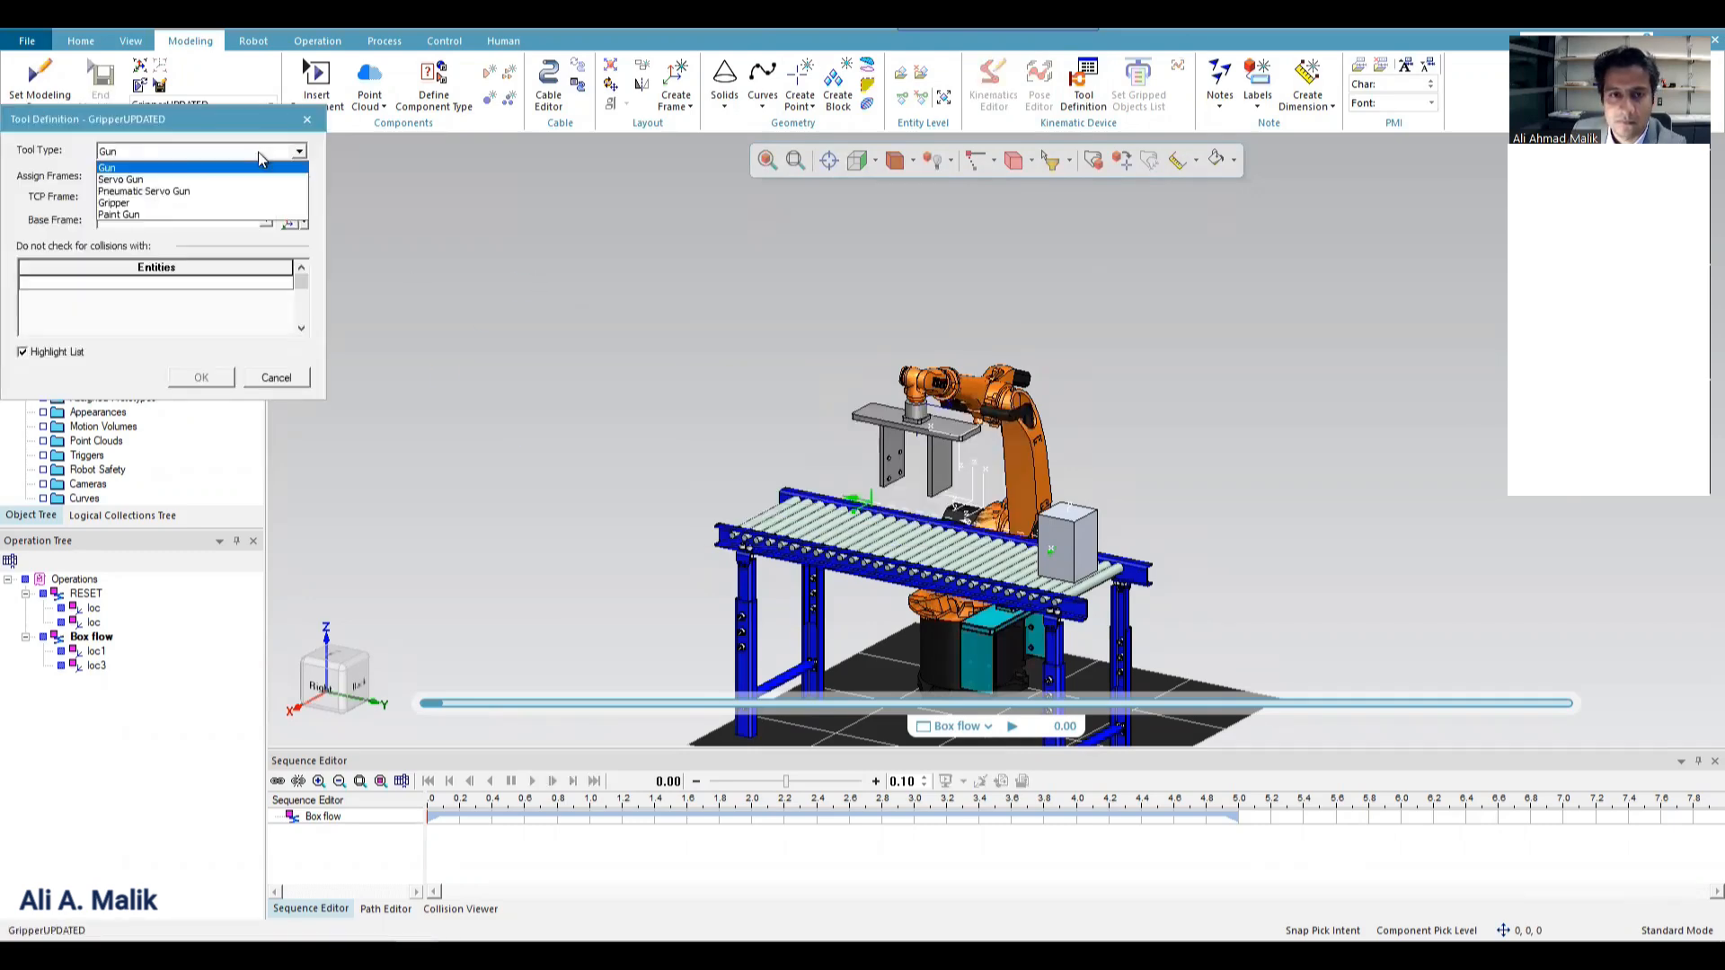
left_click(190, 203)
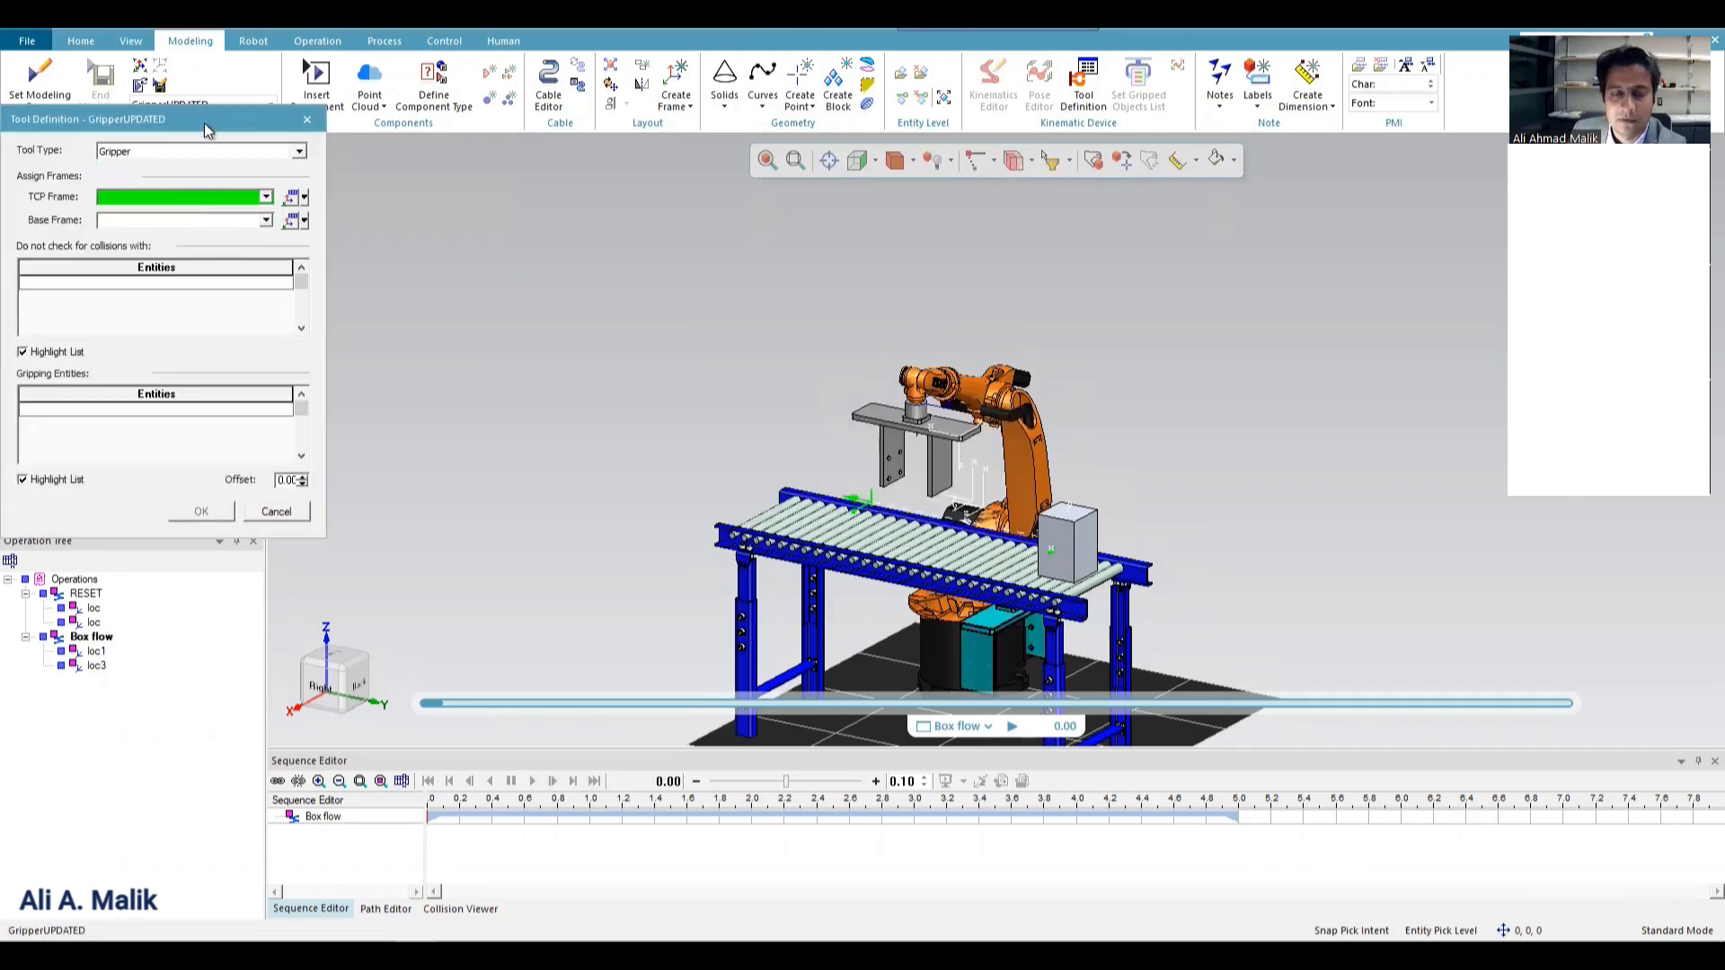
left_click_drag(204, 126, 681, 146)
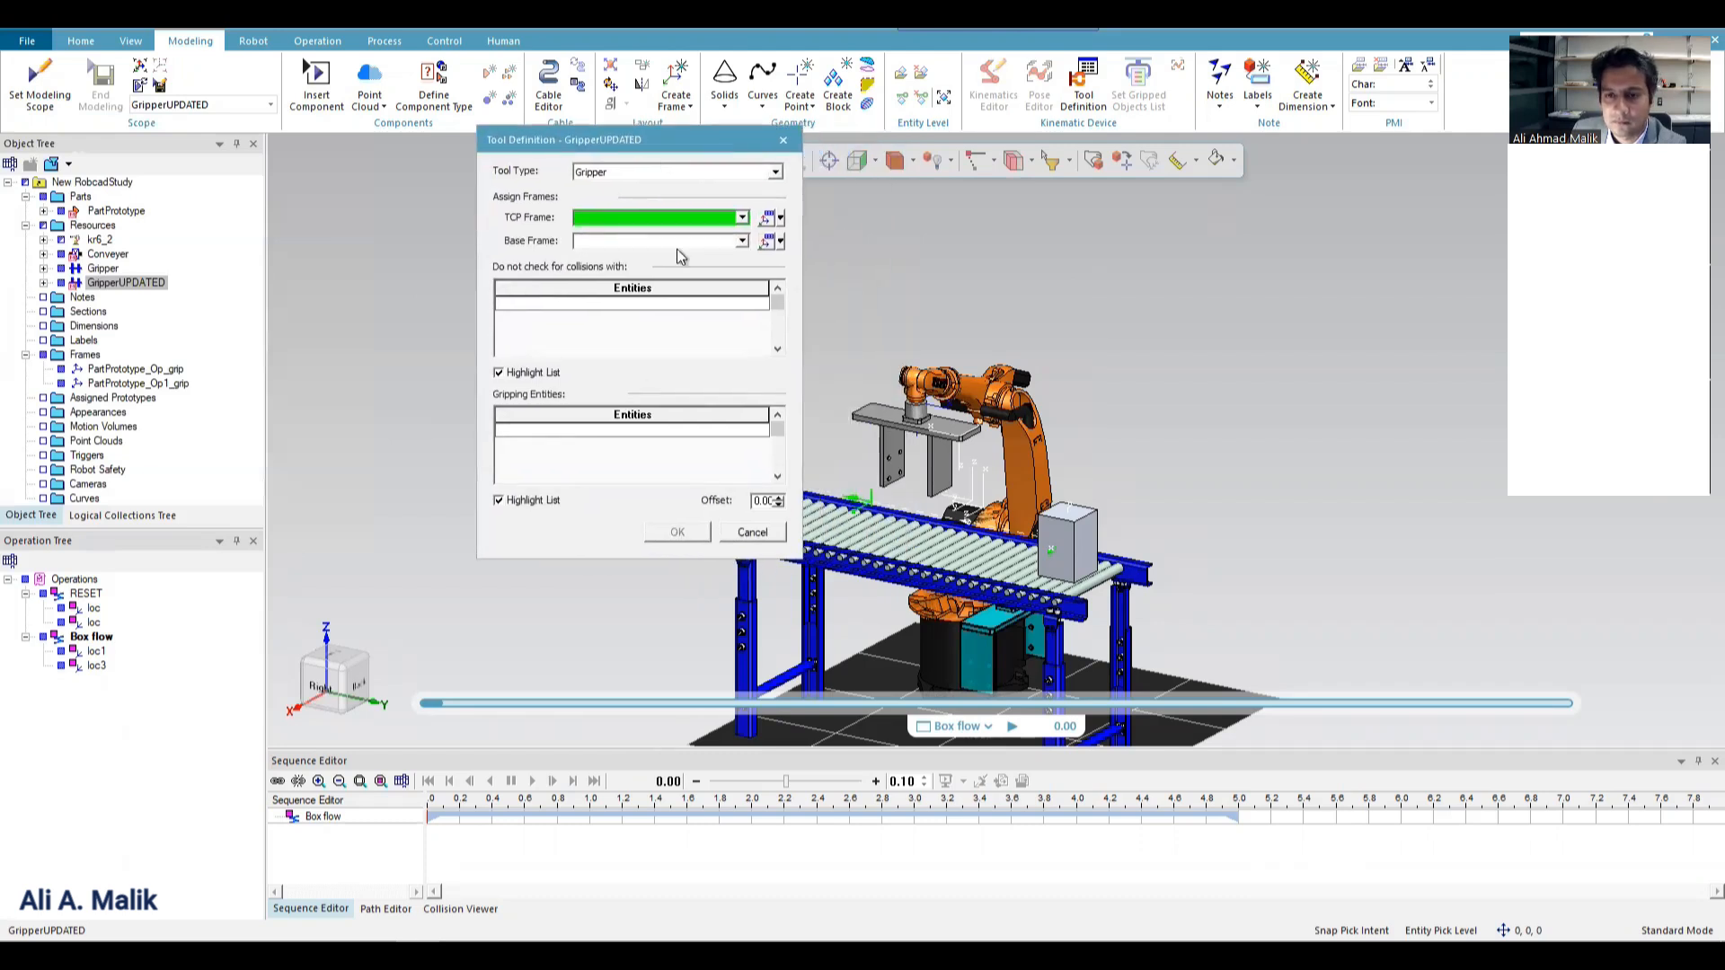
Start assigning the base frame of GripperUPDATED with the Frame by 3 points method.
left_click(781, 219)
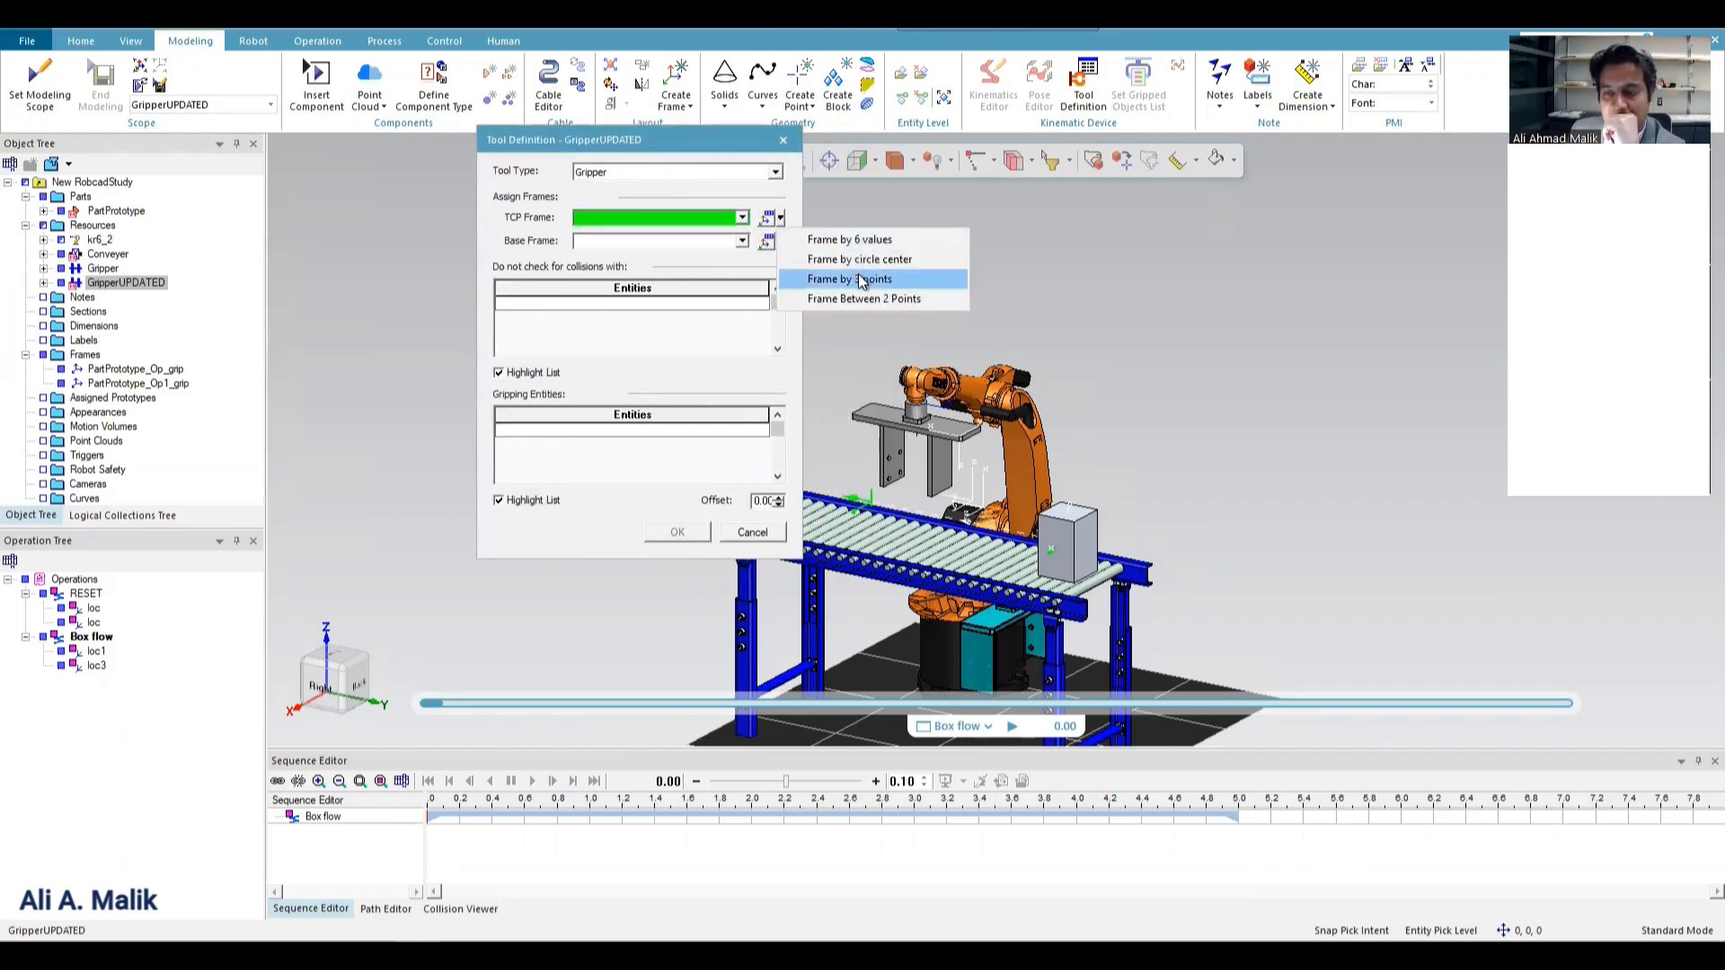
left_click(755, 197)
left_click(783, 243)
left_click(783, 243)
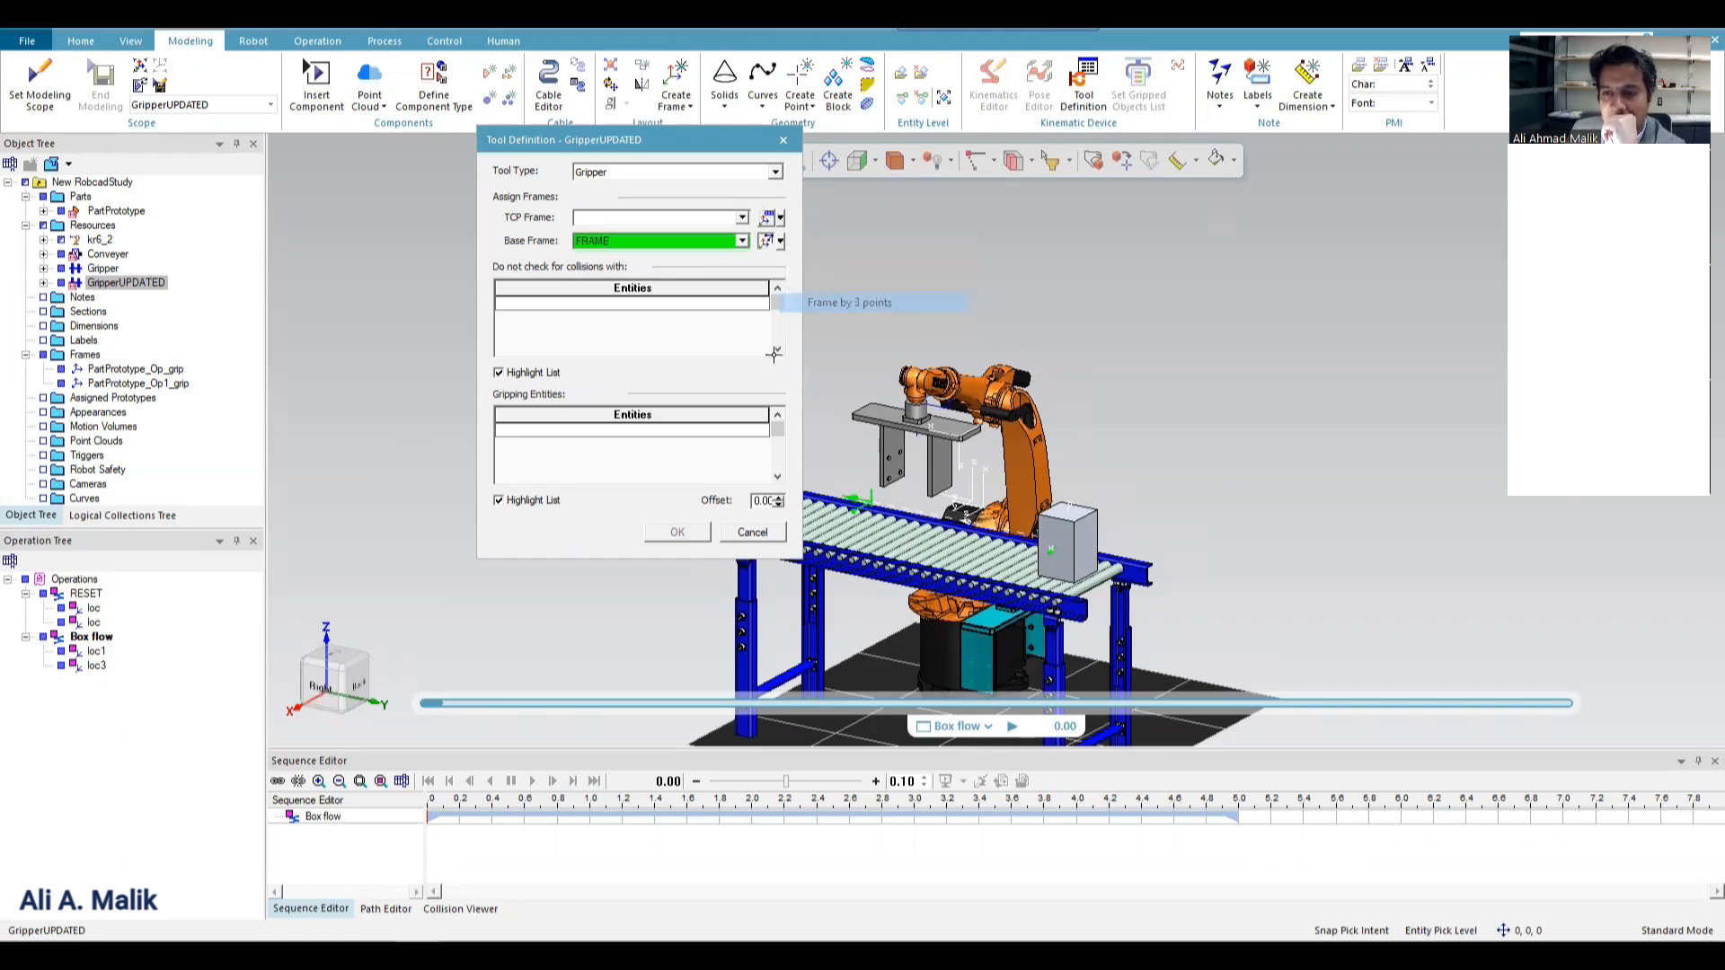
left_click(864, 303)
Show the cell from the front and hide the kr6_2 robot to expose GripperUPDATED.
scroll(1005, 281, "down", 3)
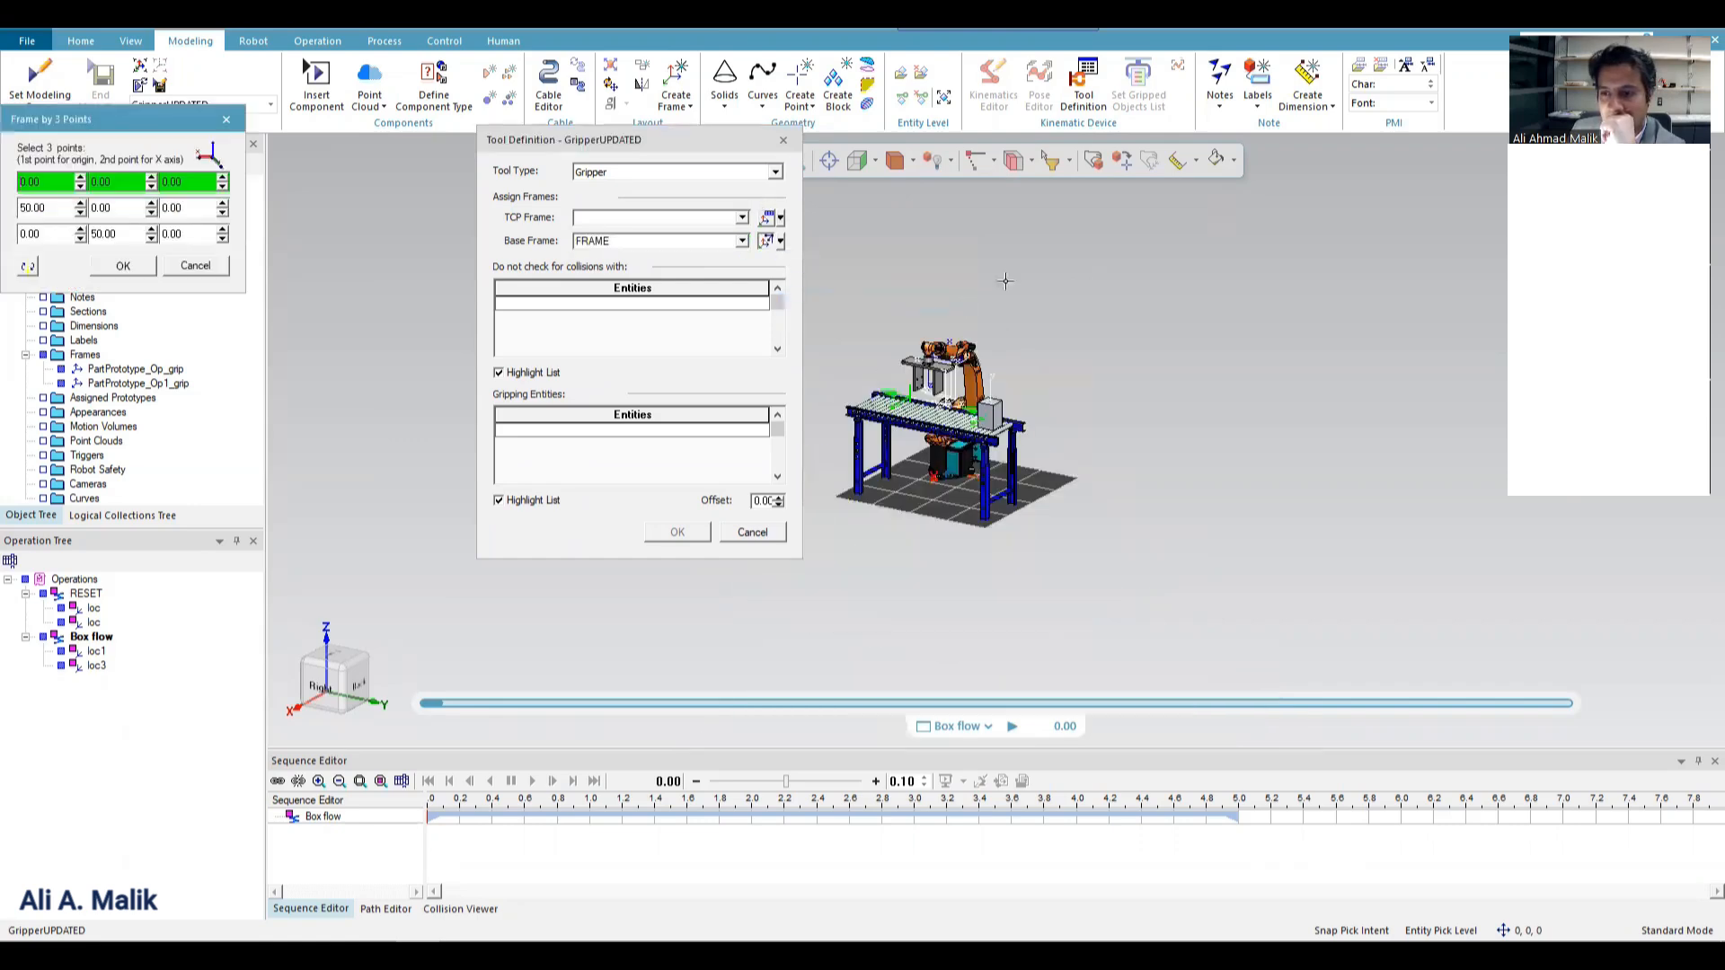
left_click(857, 158)
left_click(876, 161)
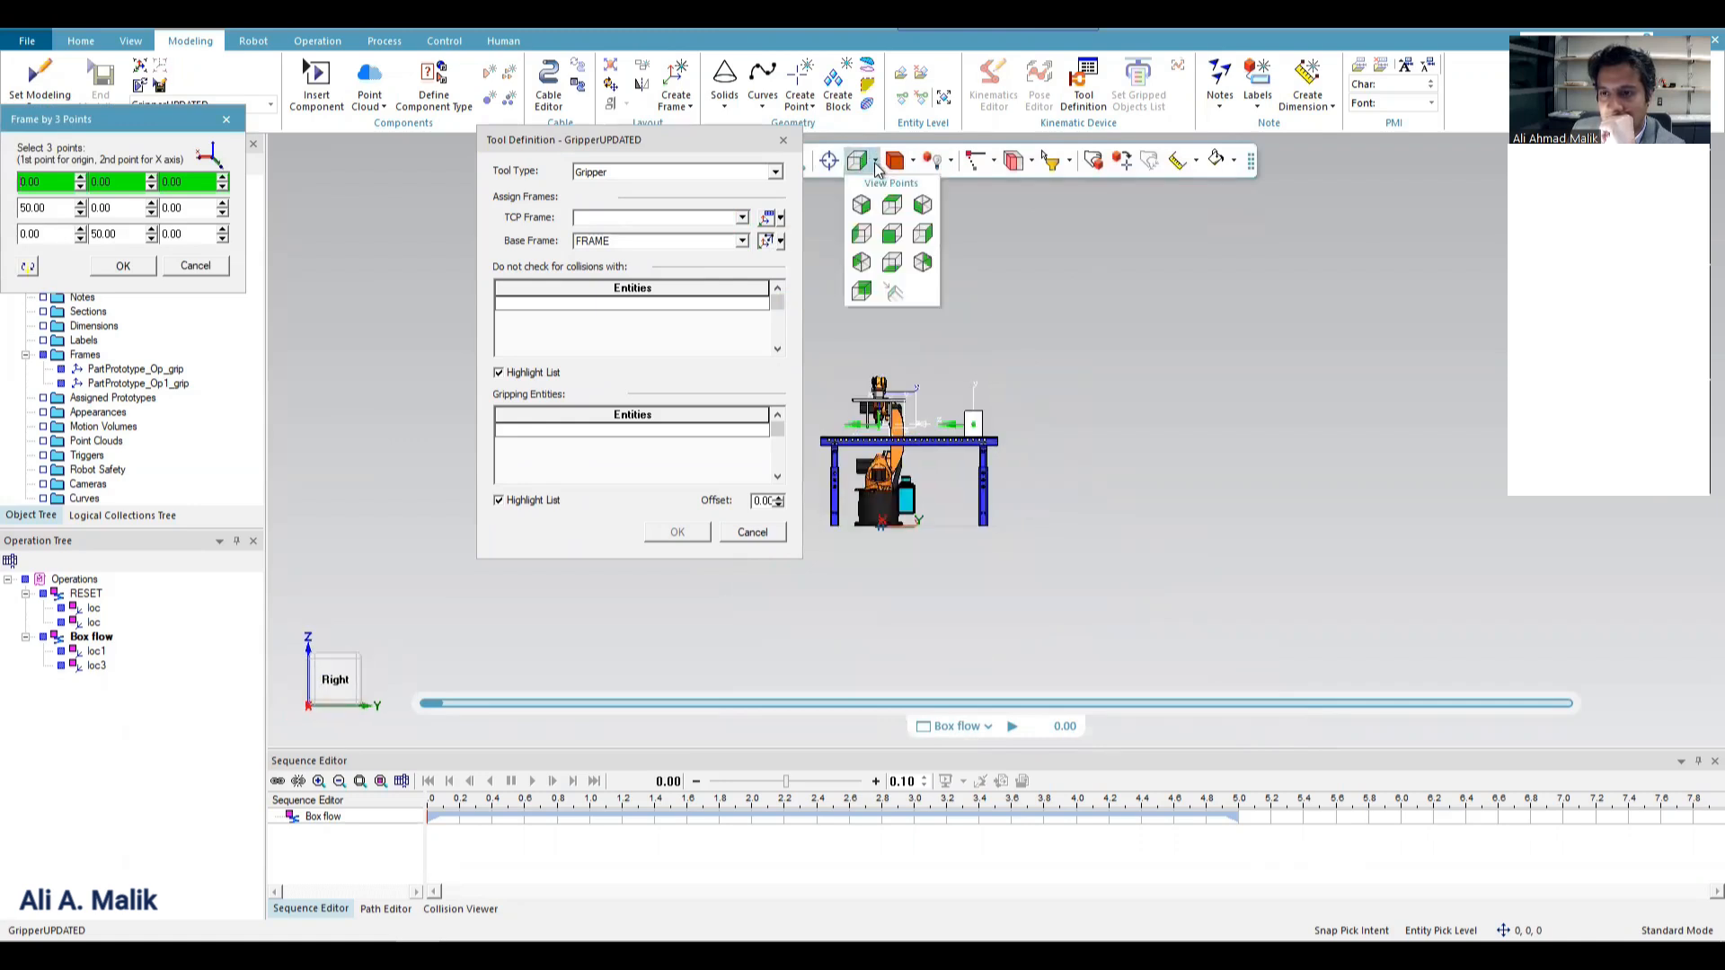
left_click(922, 237)
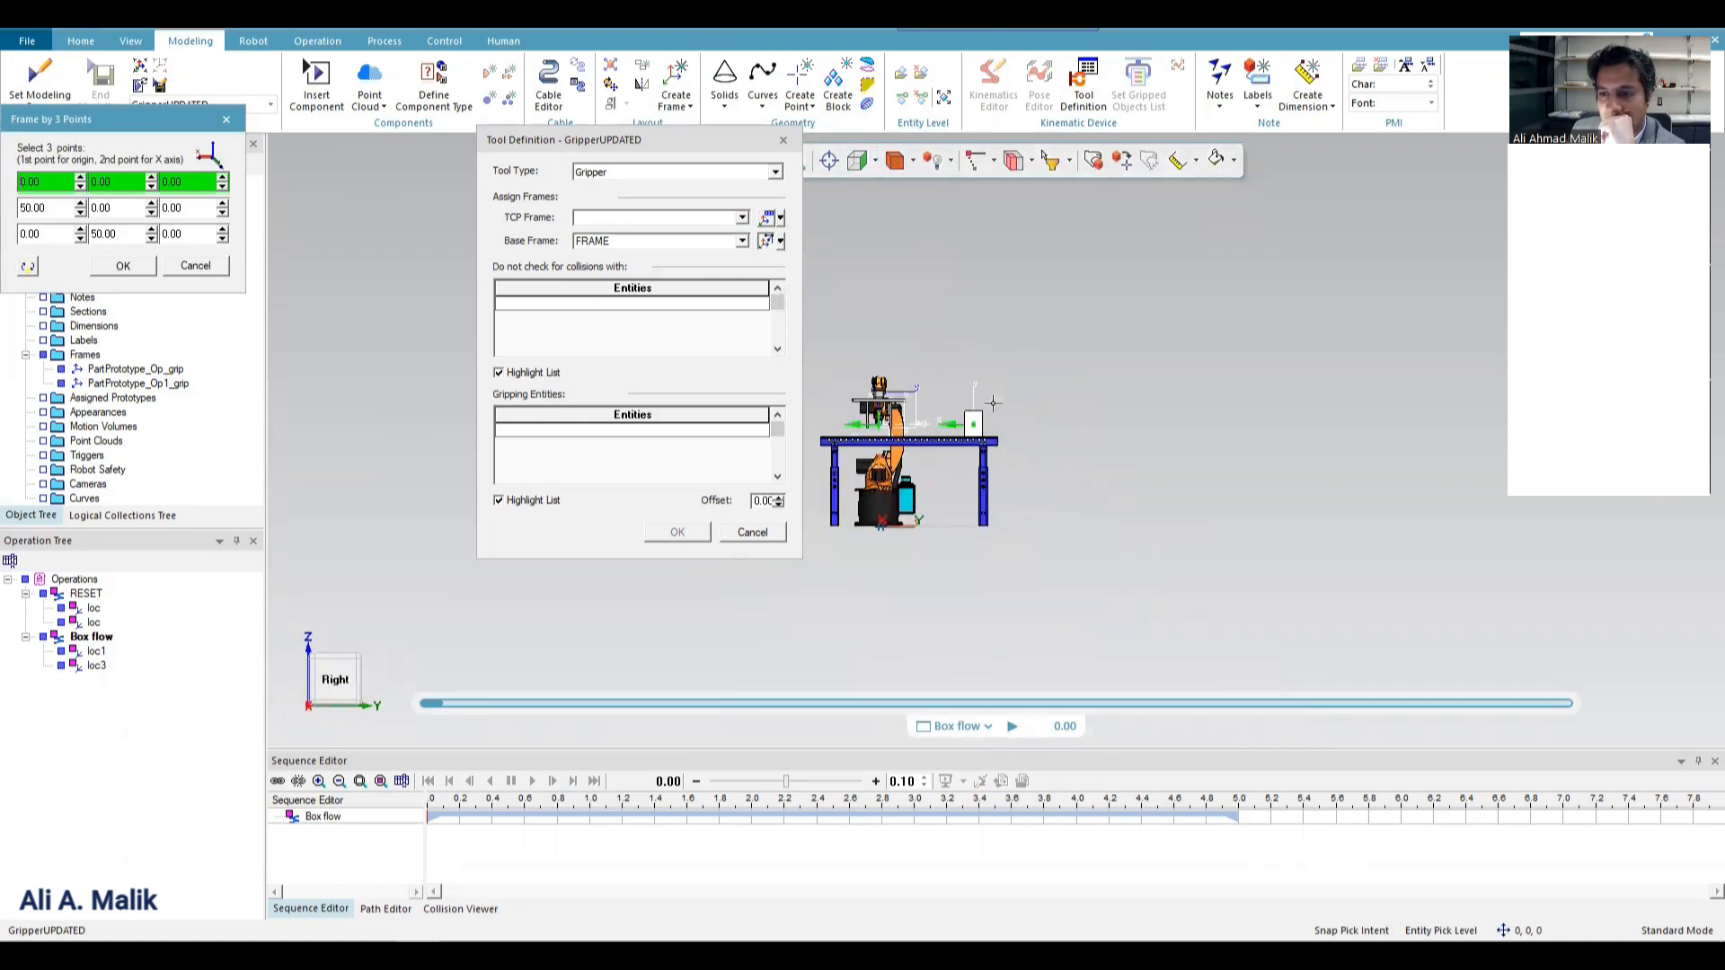
left_click(894, 161)
left_click(866, 289)
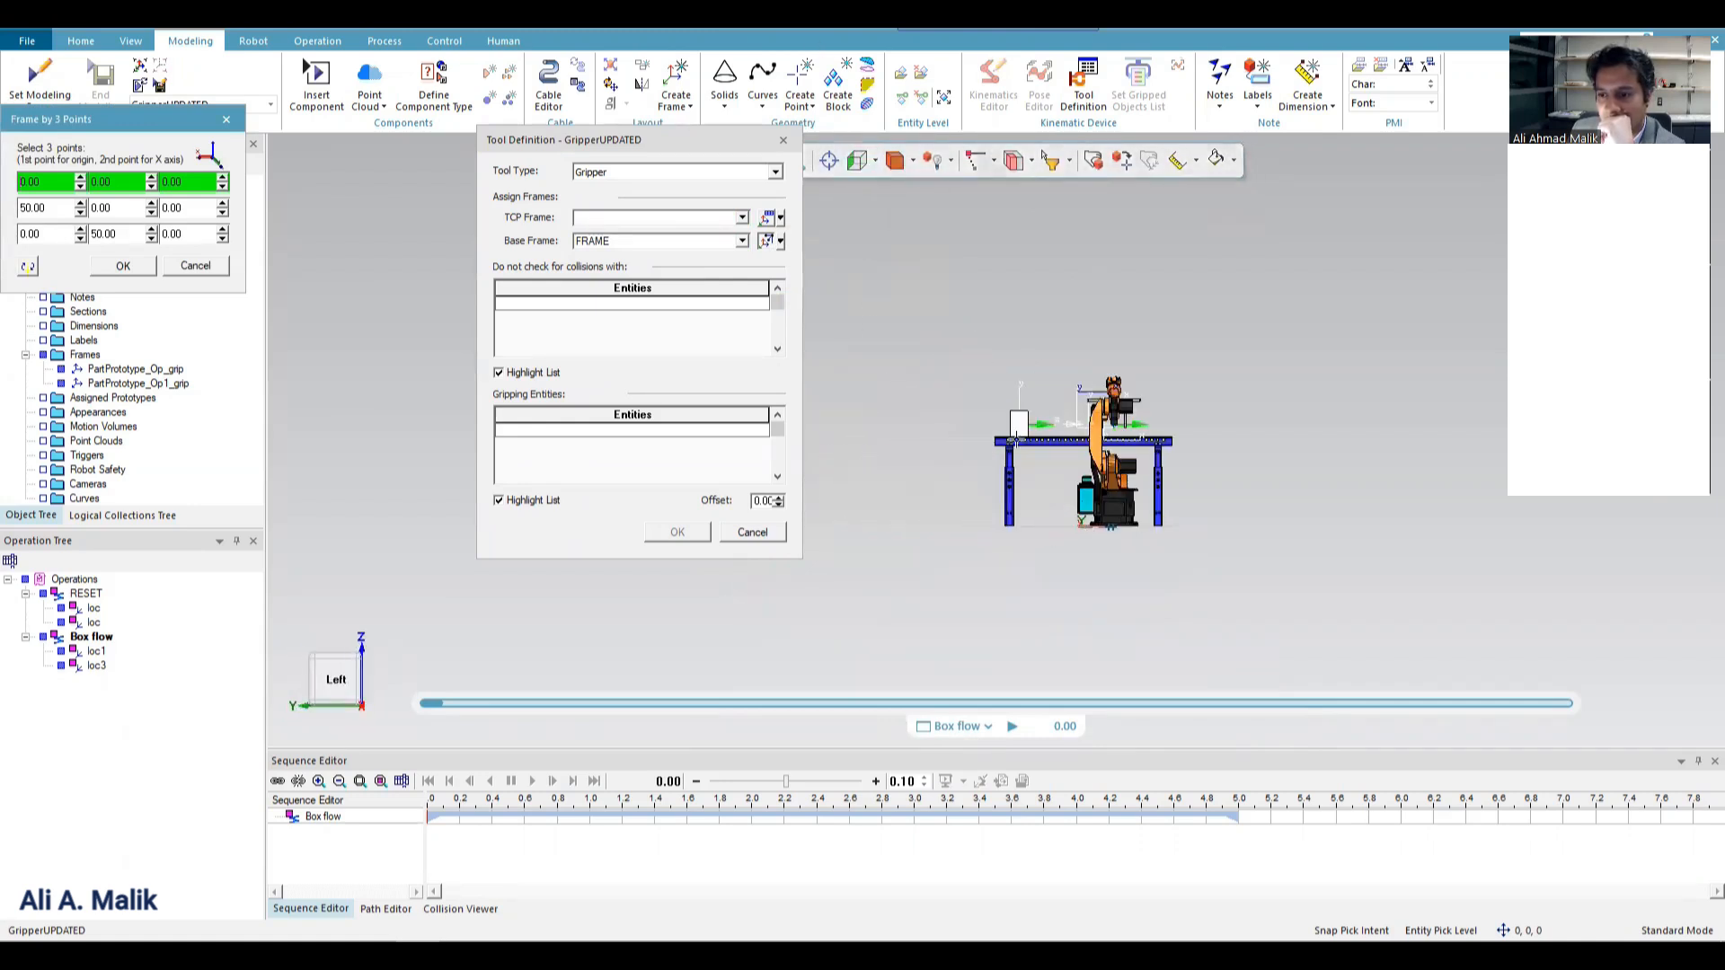
left_click(876, 161)
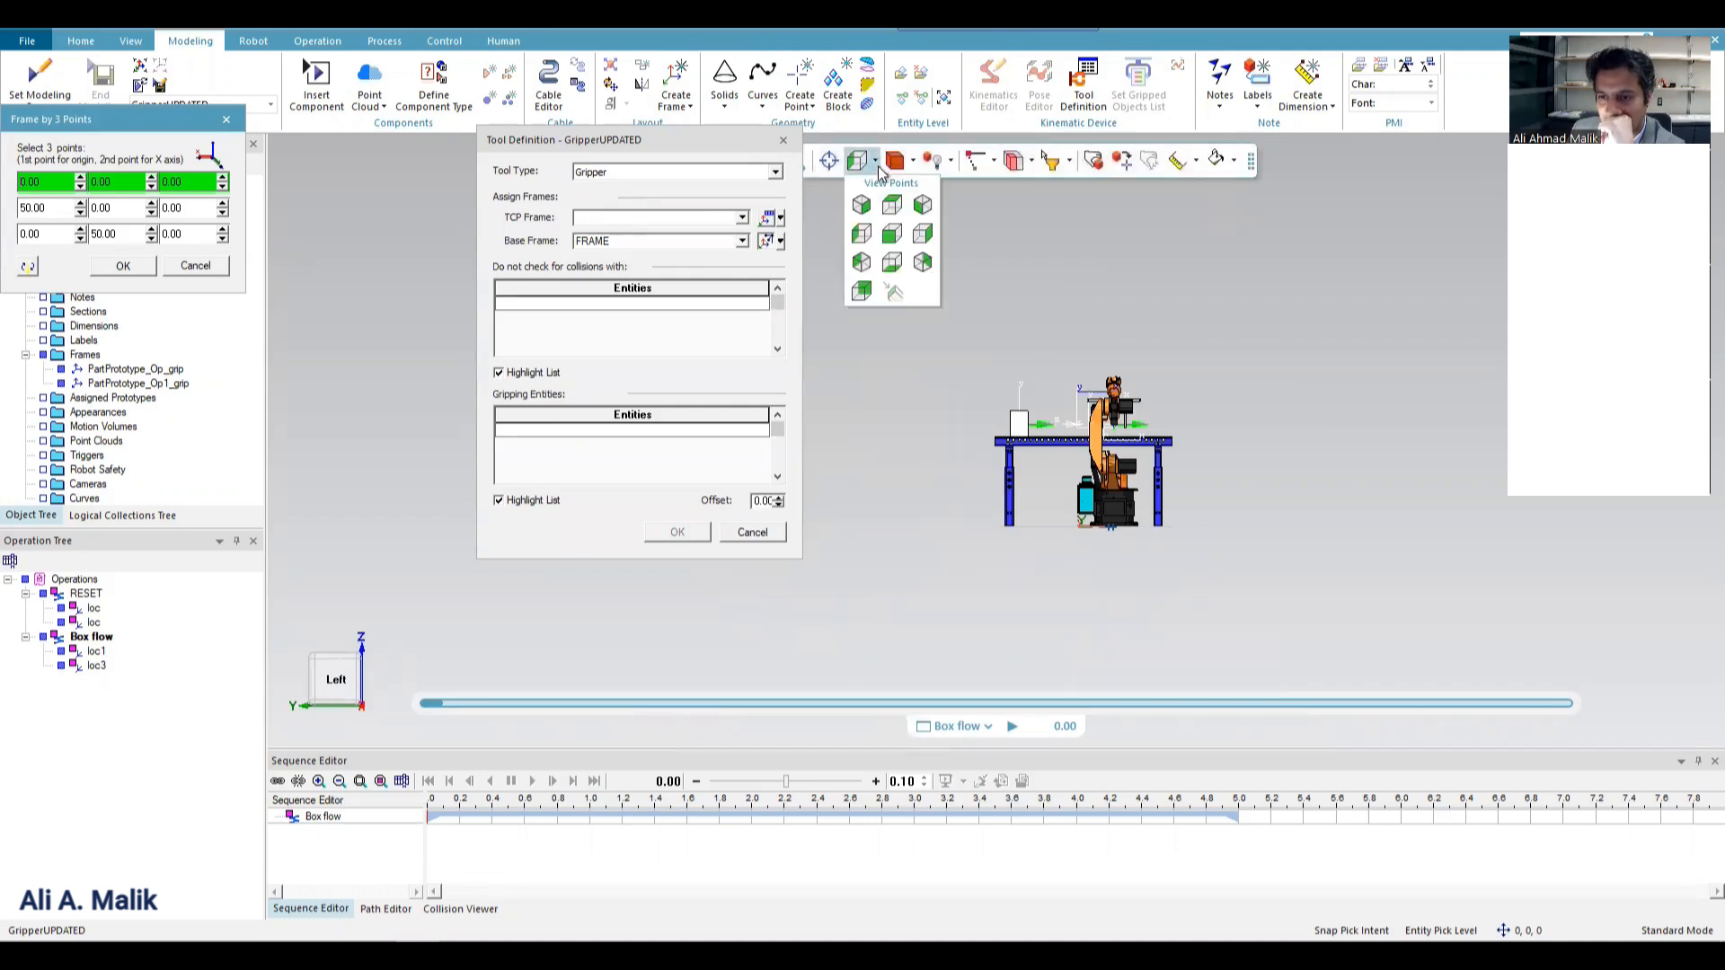
left_click(892, 235)
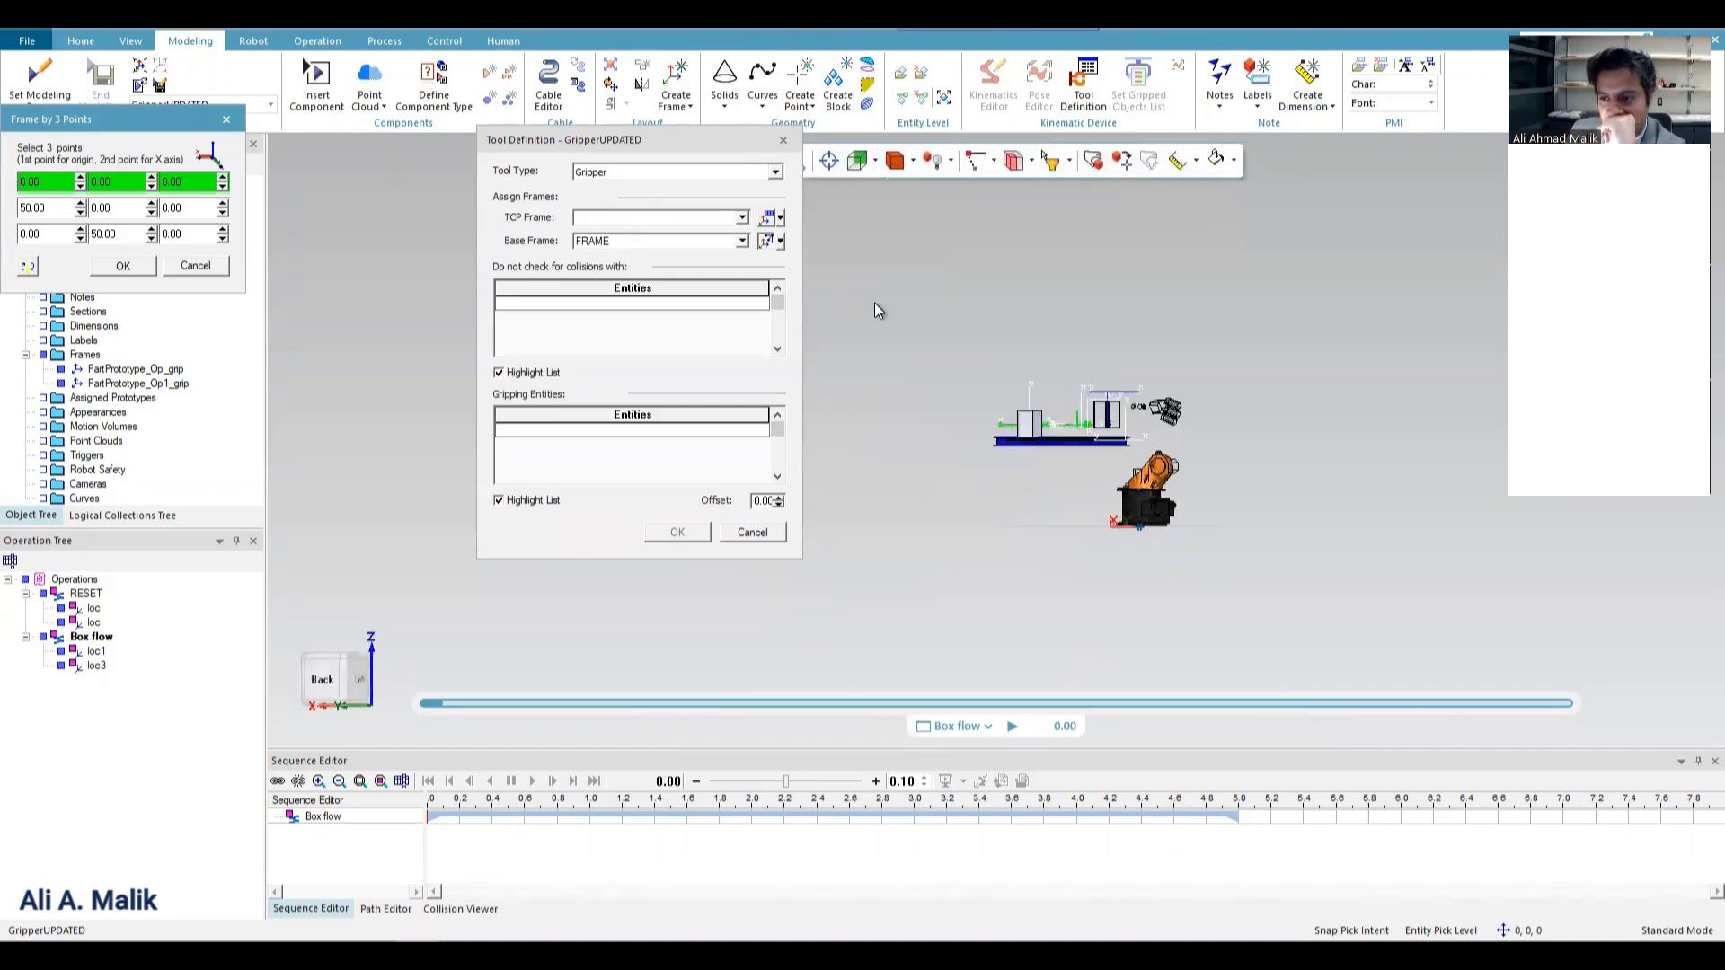
left_click(876, 162)
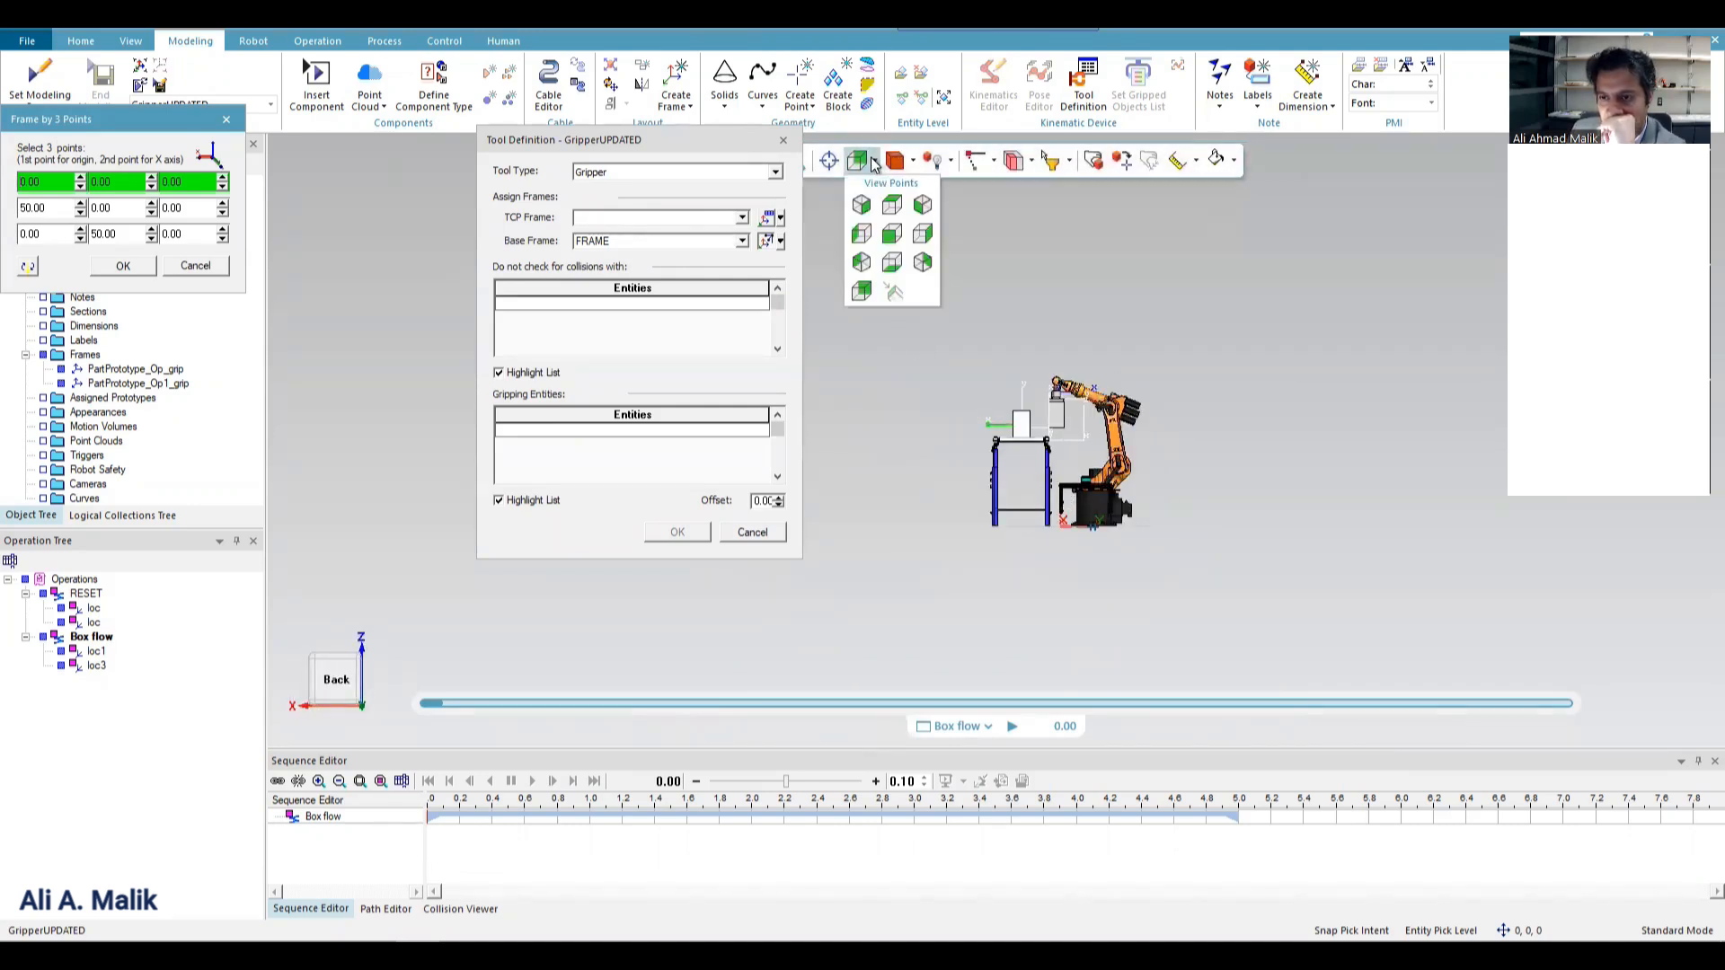
left_click(879, 241)
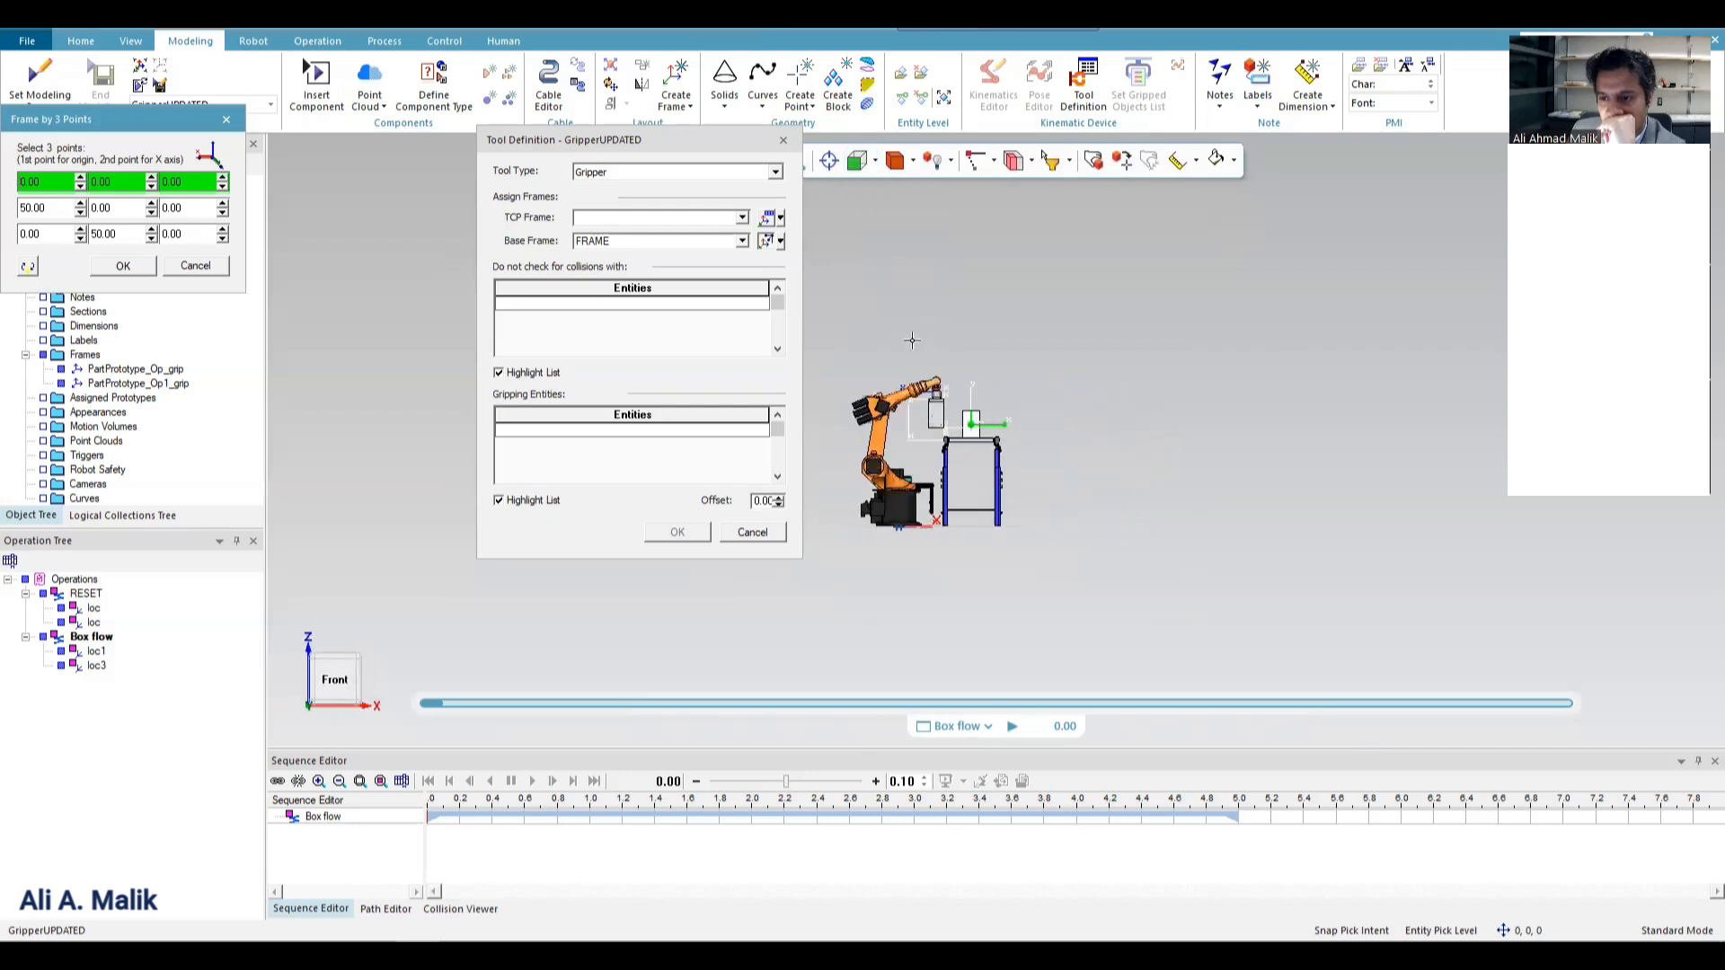
scroll(885, 526, "up", 5)
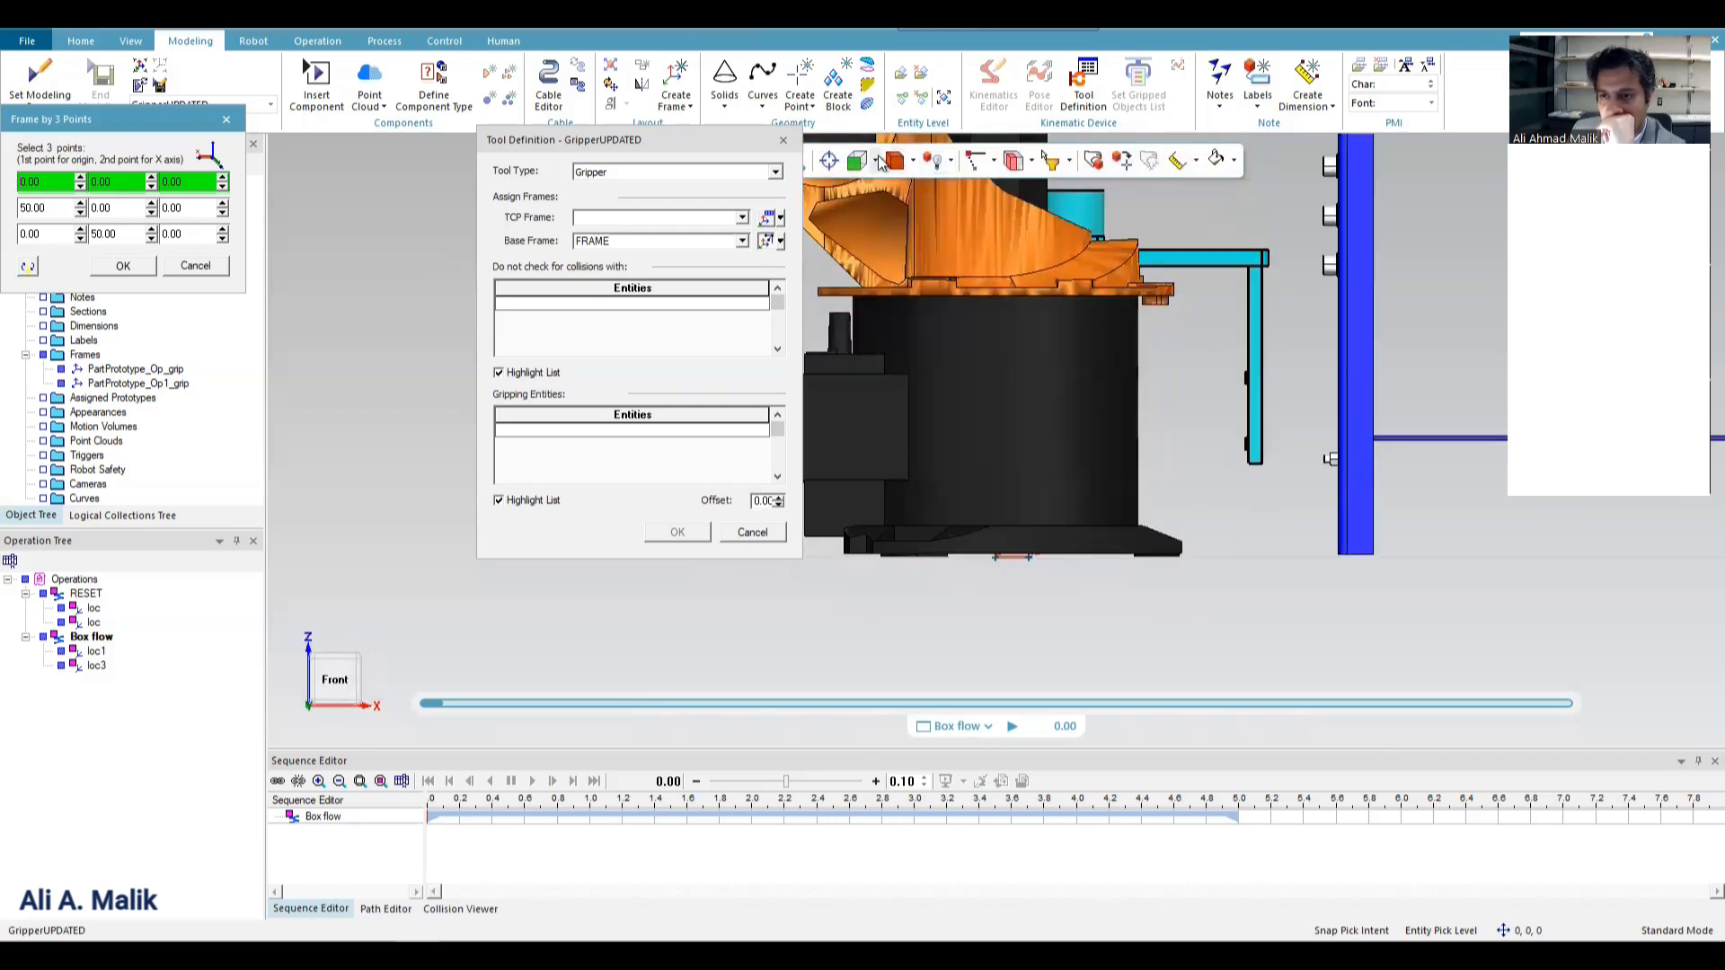
left_click_drag(132, 128, 328, 325)
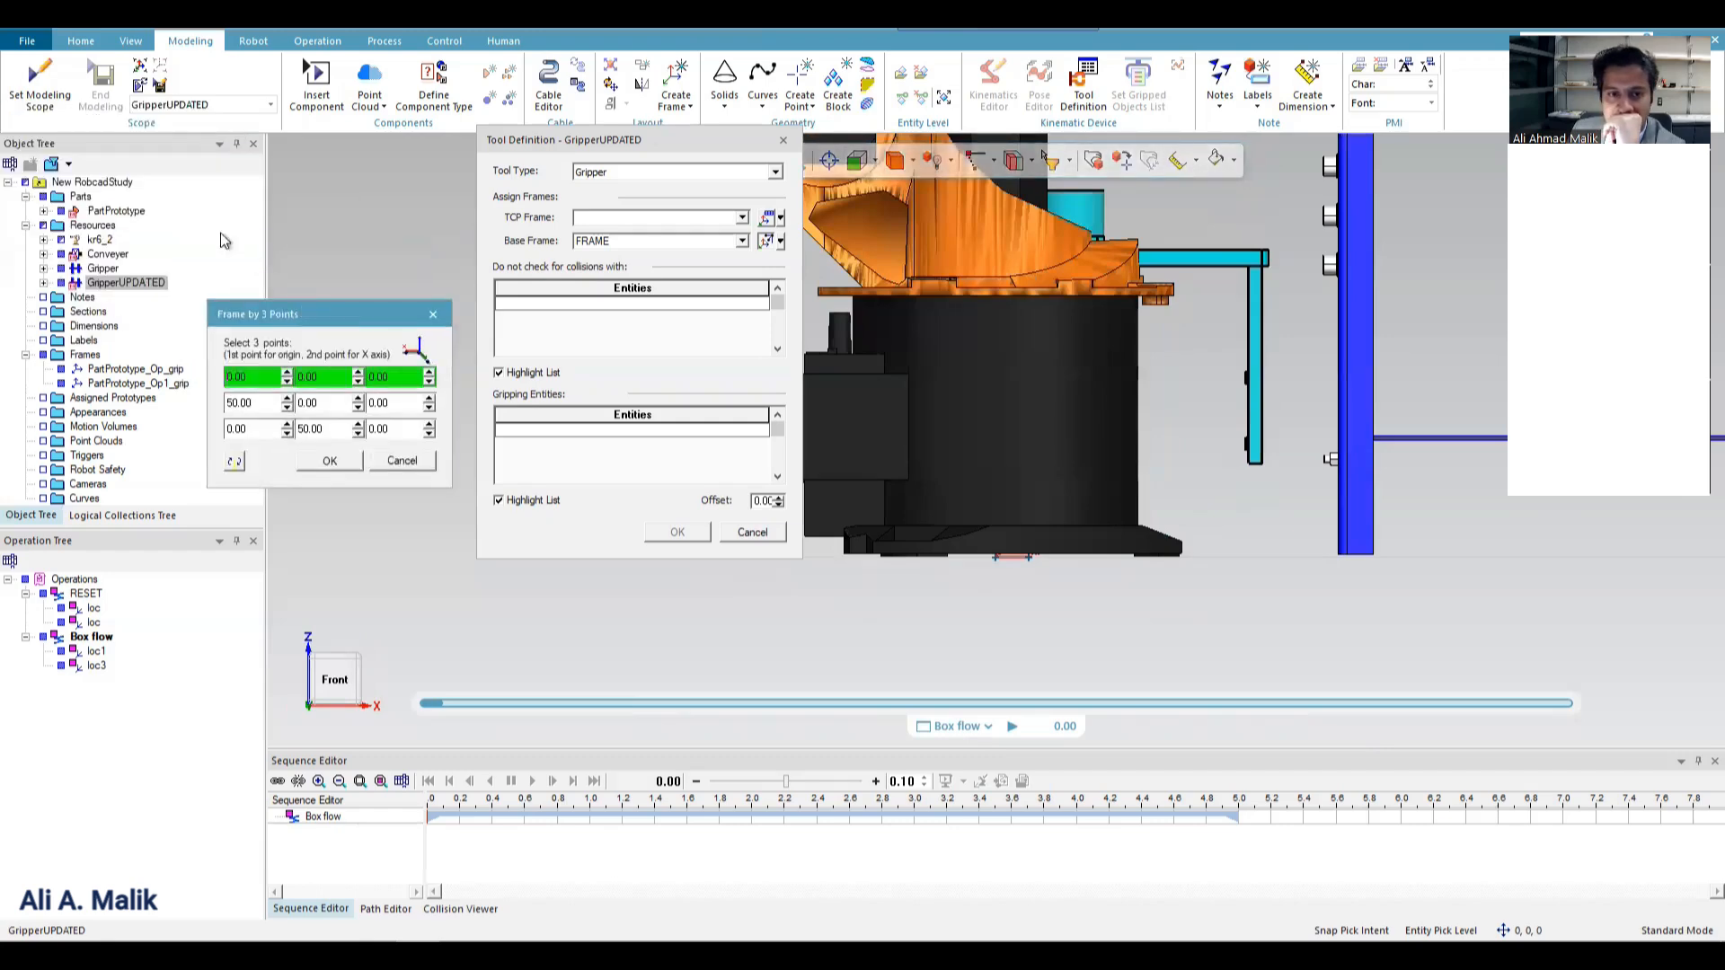
left_click(62, 240)
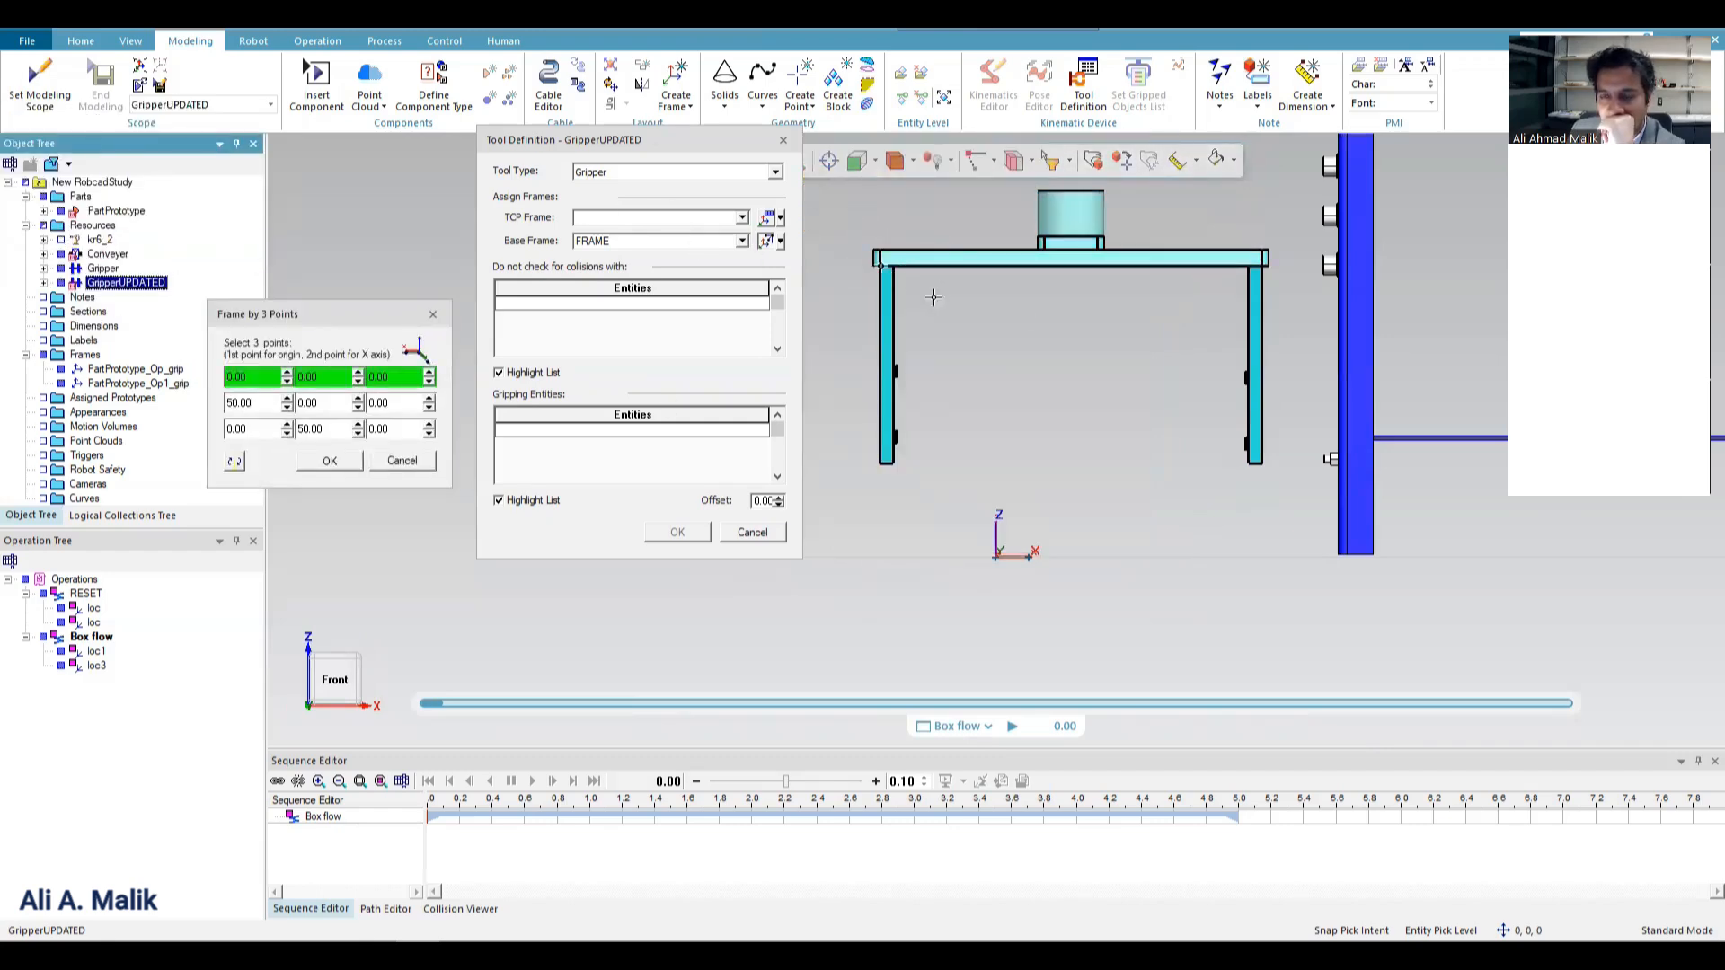
Create the base frame on the gripper's square mounting flange through (74.17, 255.34, 487.49), (64.17, 345.34, 487.49) and (154.17, 255.34, 487.49).
middle_click_drag(902, 263, 851, 274)
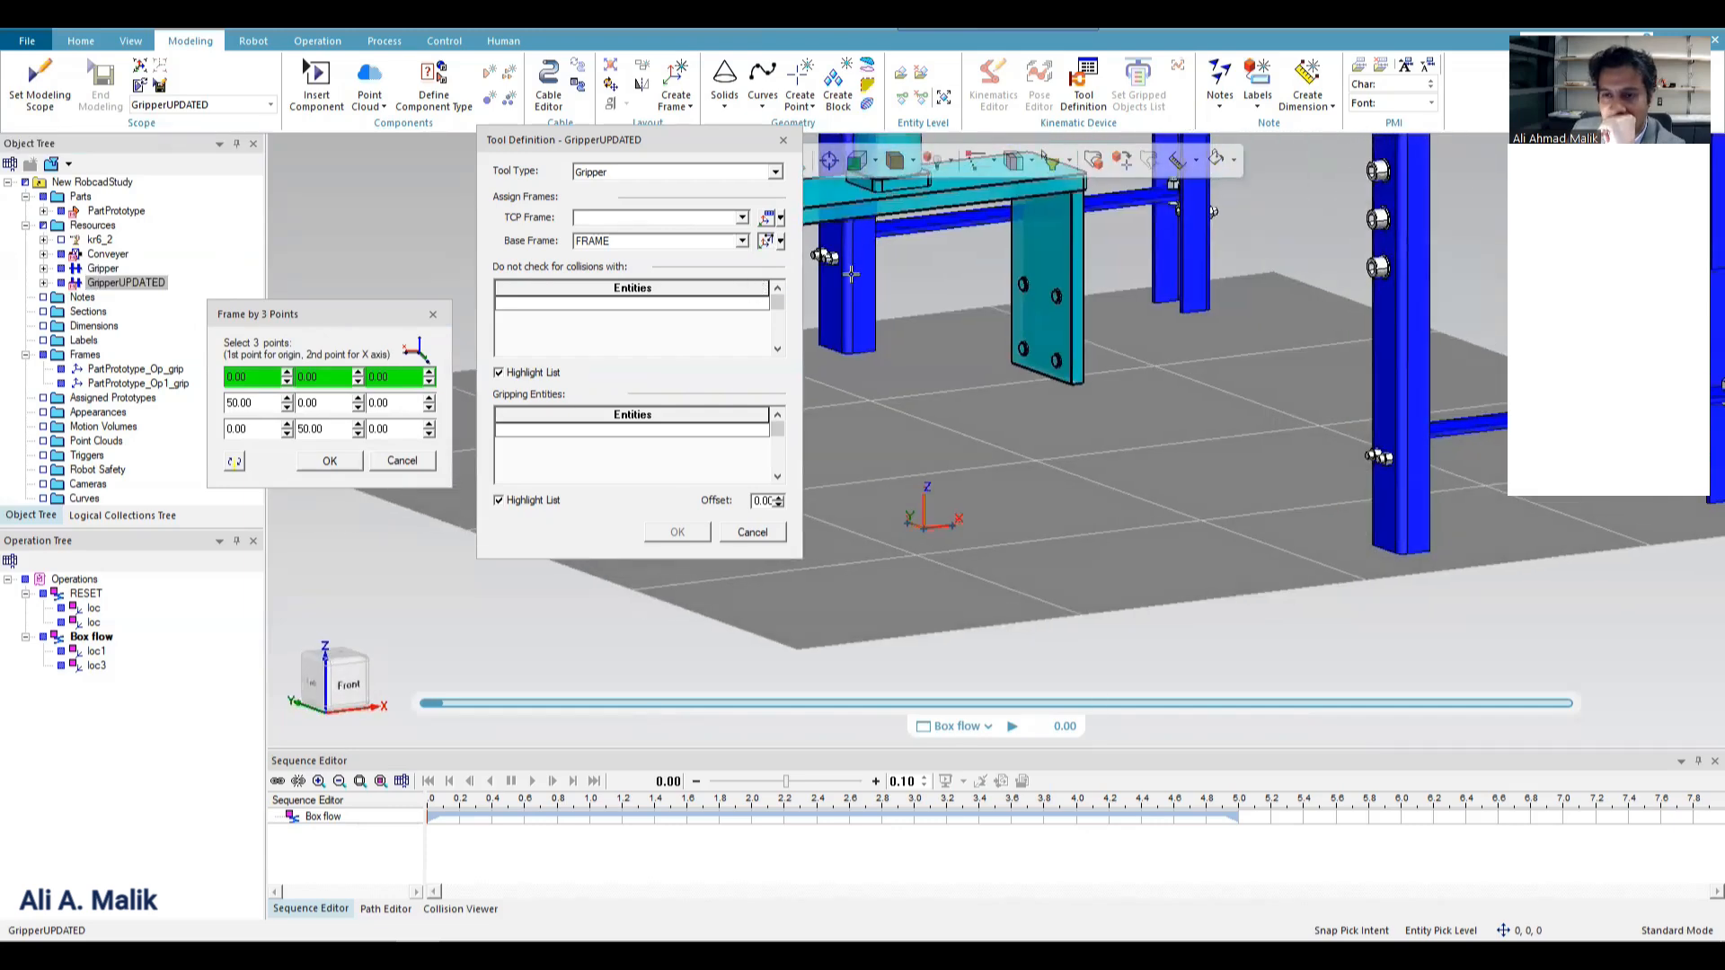
scroll(1165, 351, "down", 3)
scroll(1011, 271, "up", 3)
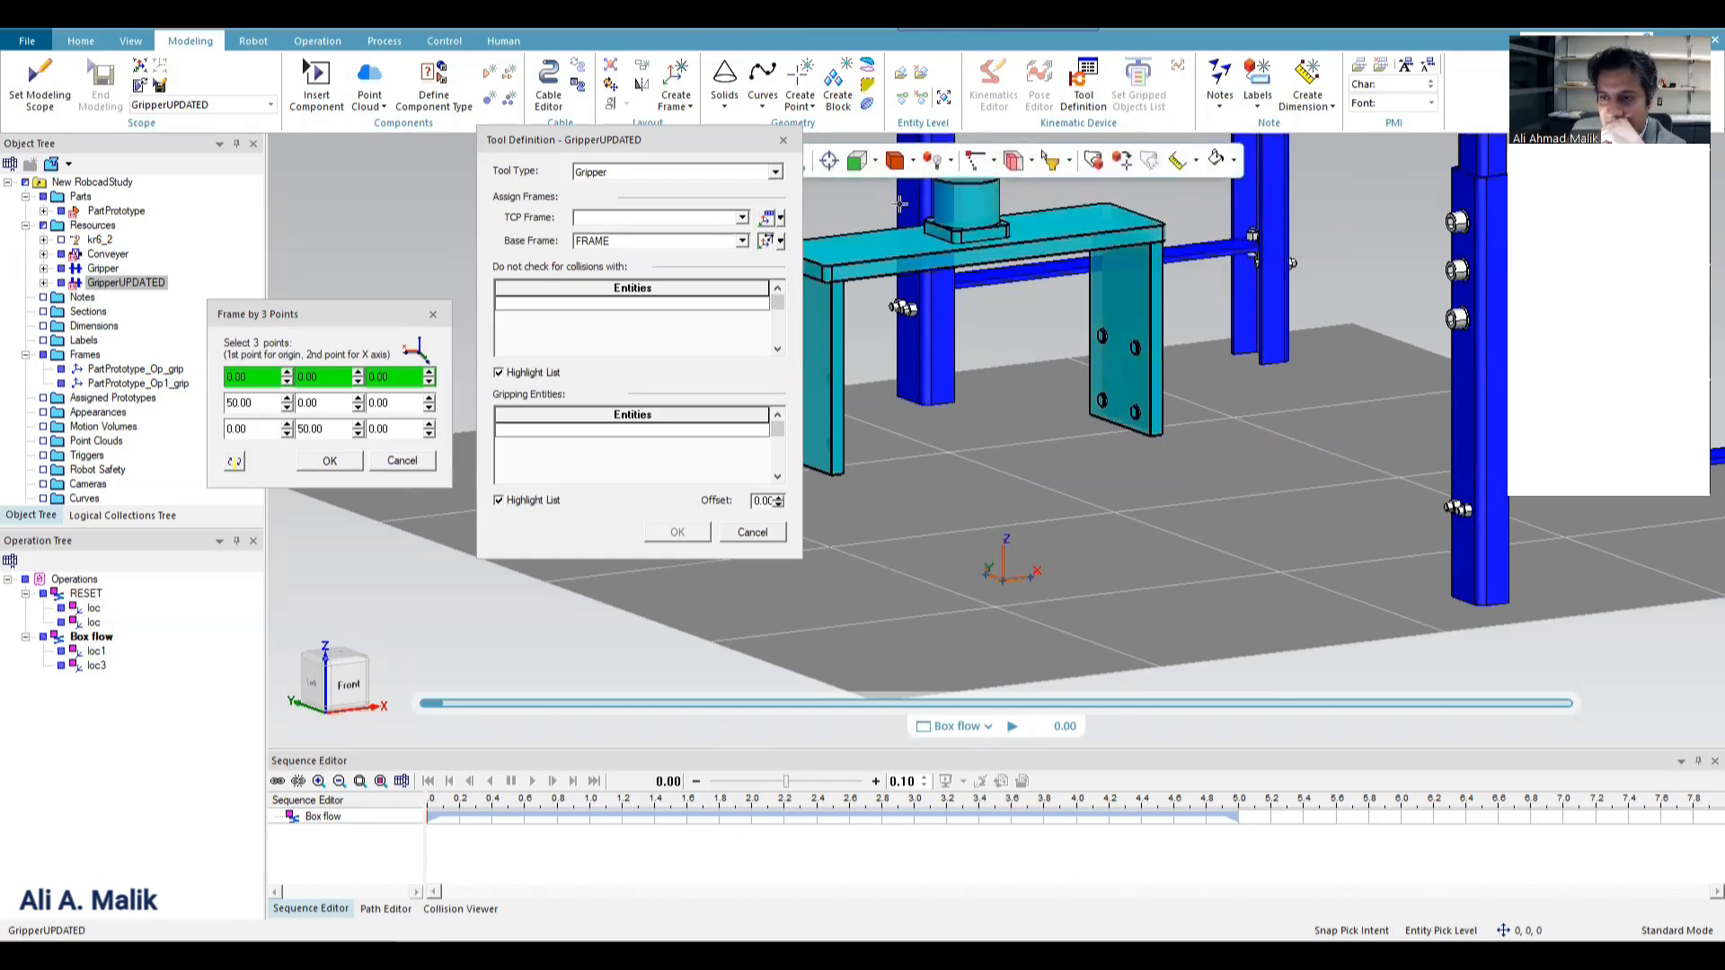
scroll(1006, 272, "up", 5)
scroll(1006, 273, "up", 3)
left_click(1017, 263)
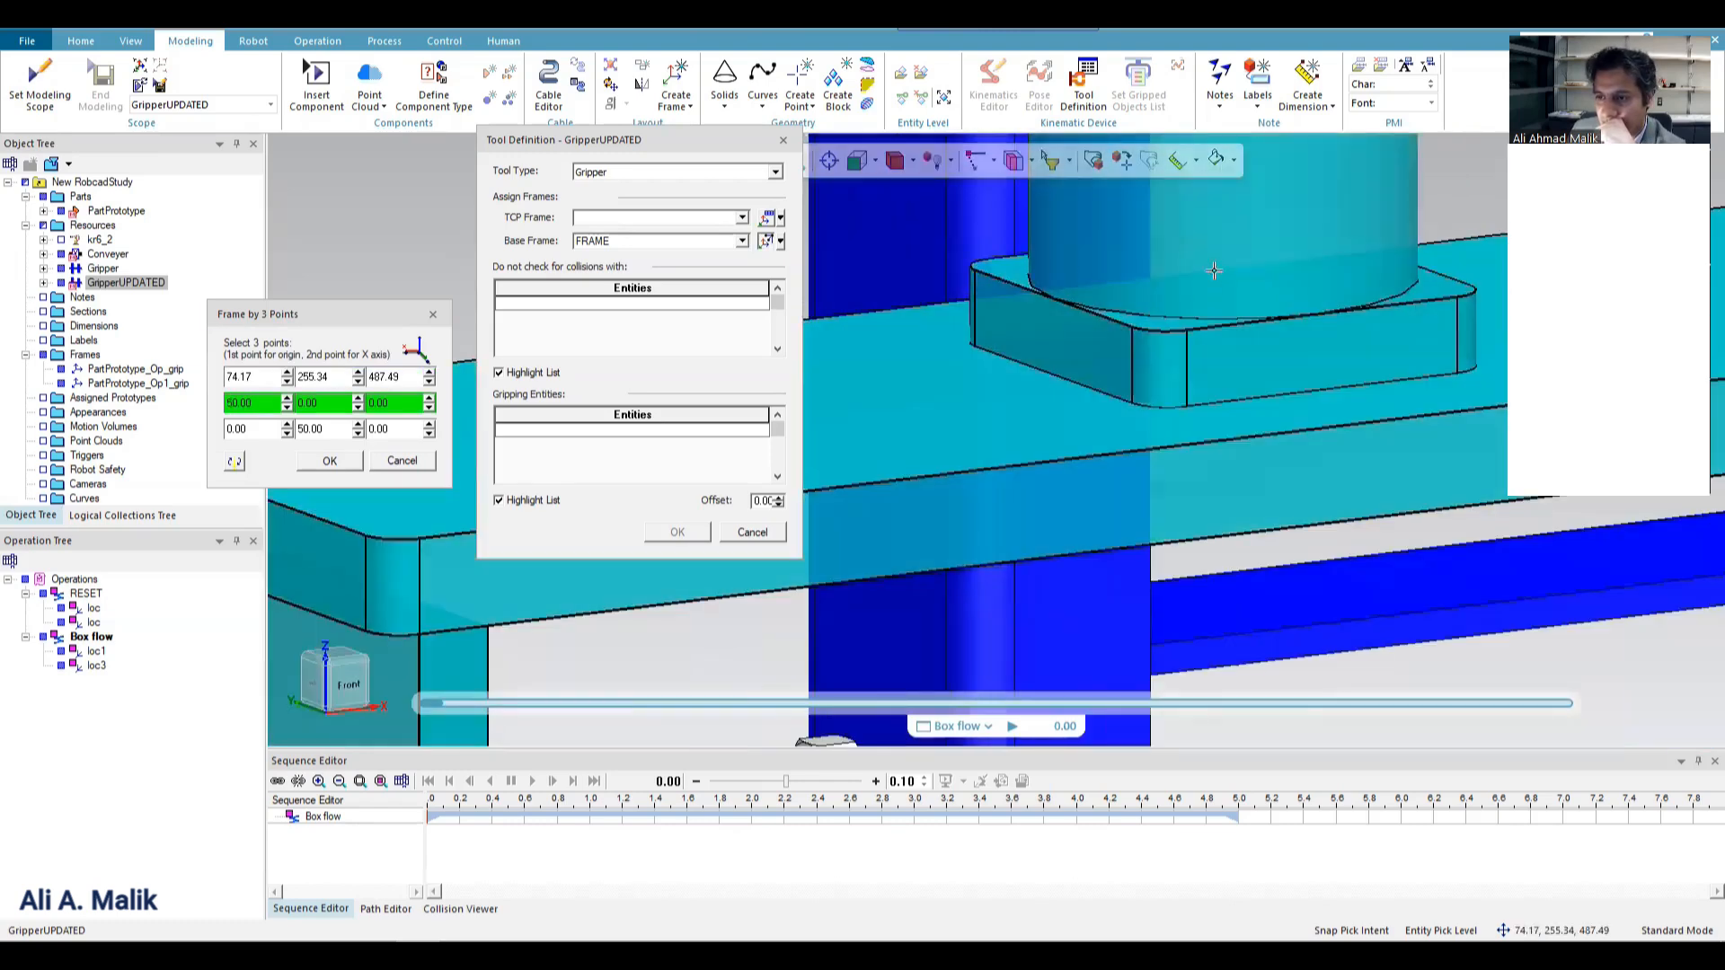
left_click(1454, 296)
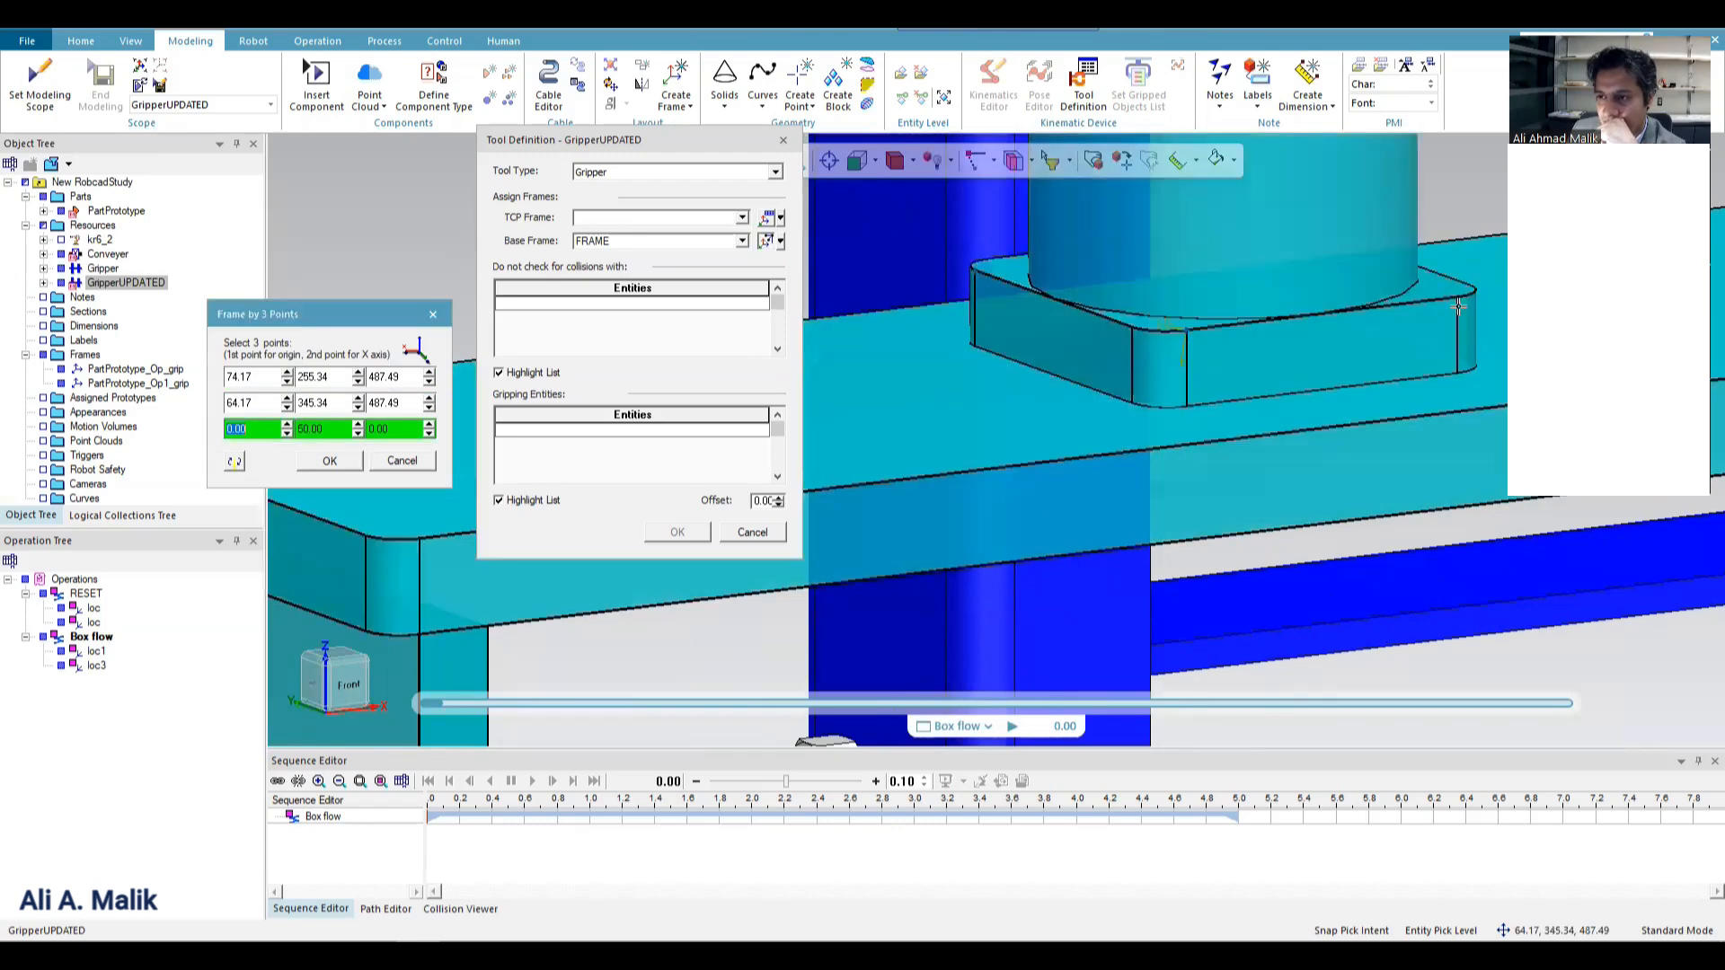
left_click(1454, 297)
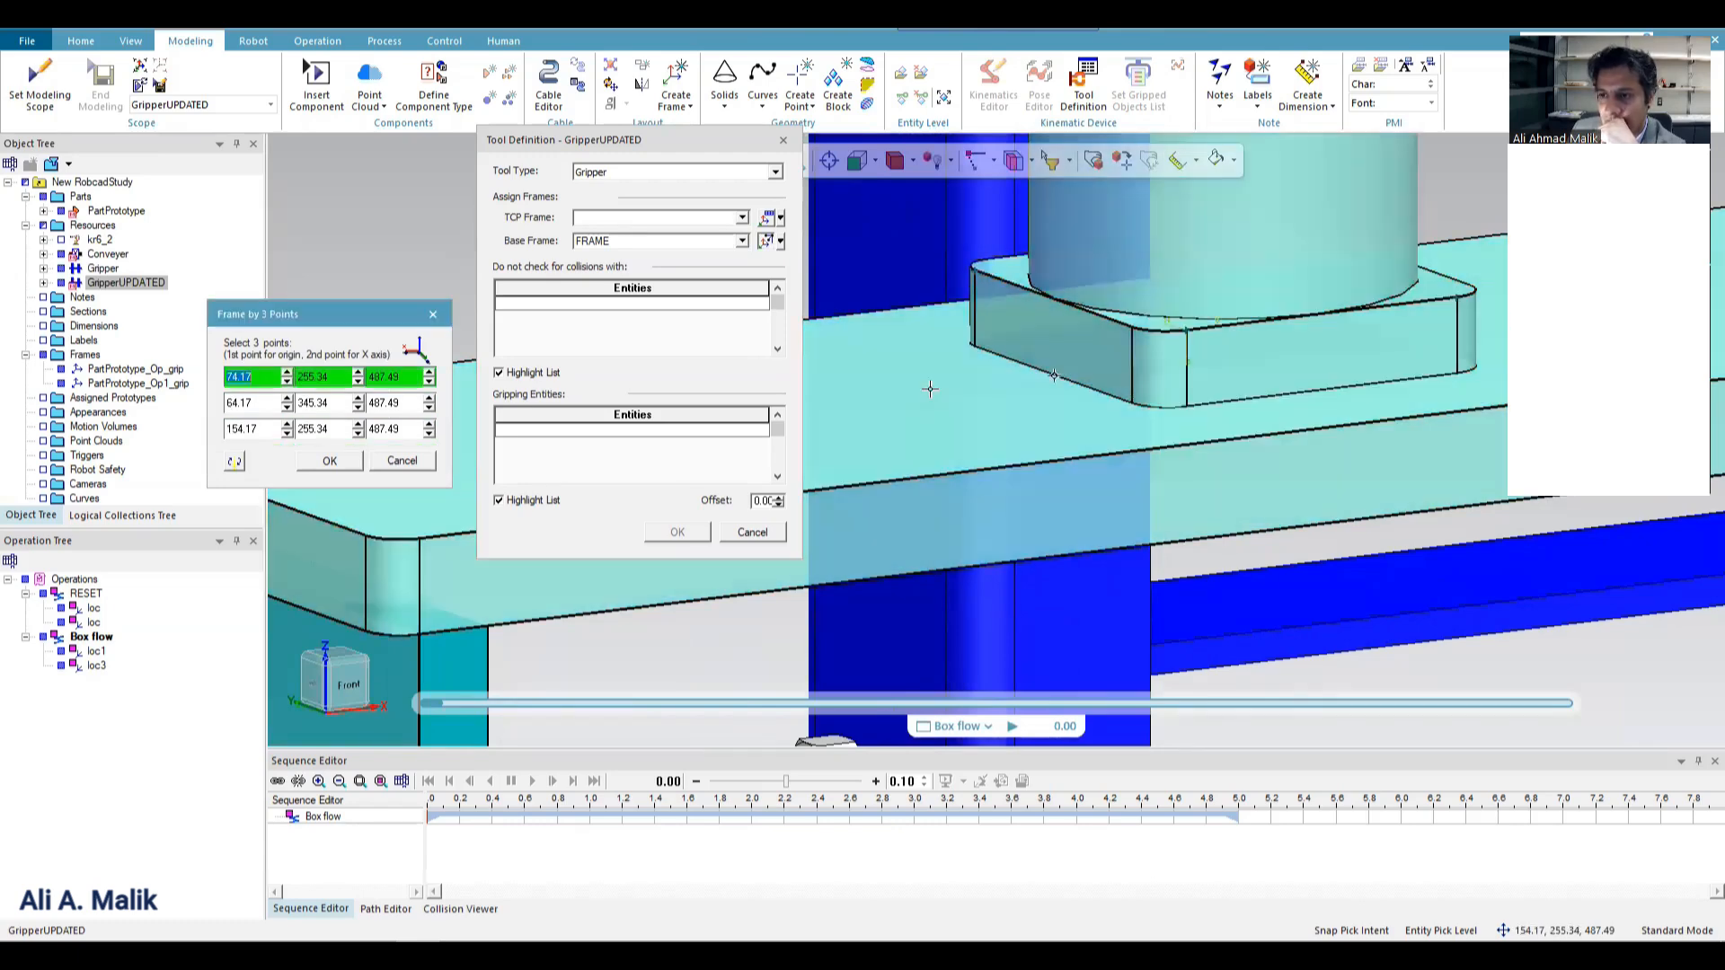
left_click(310, 460)
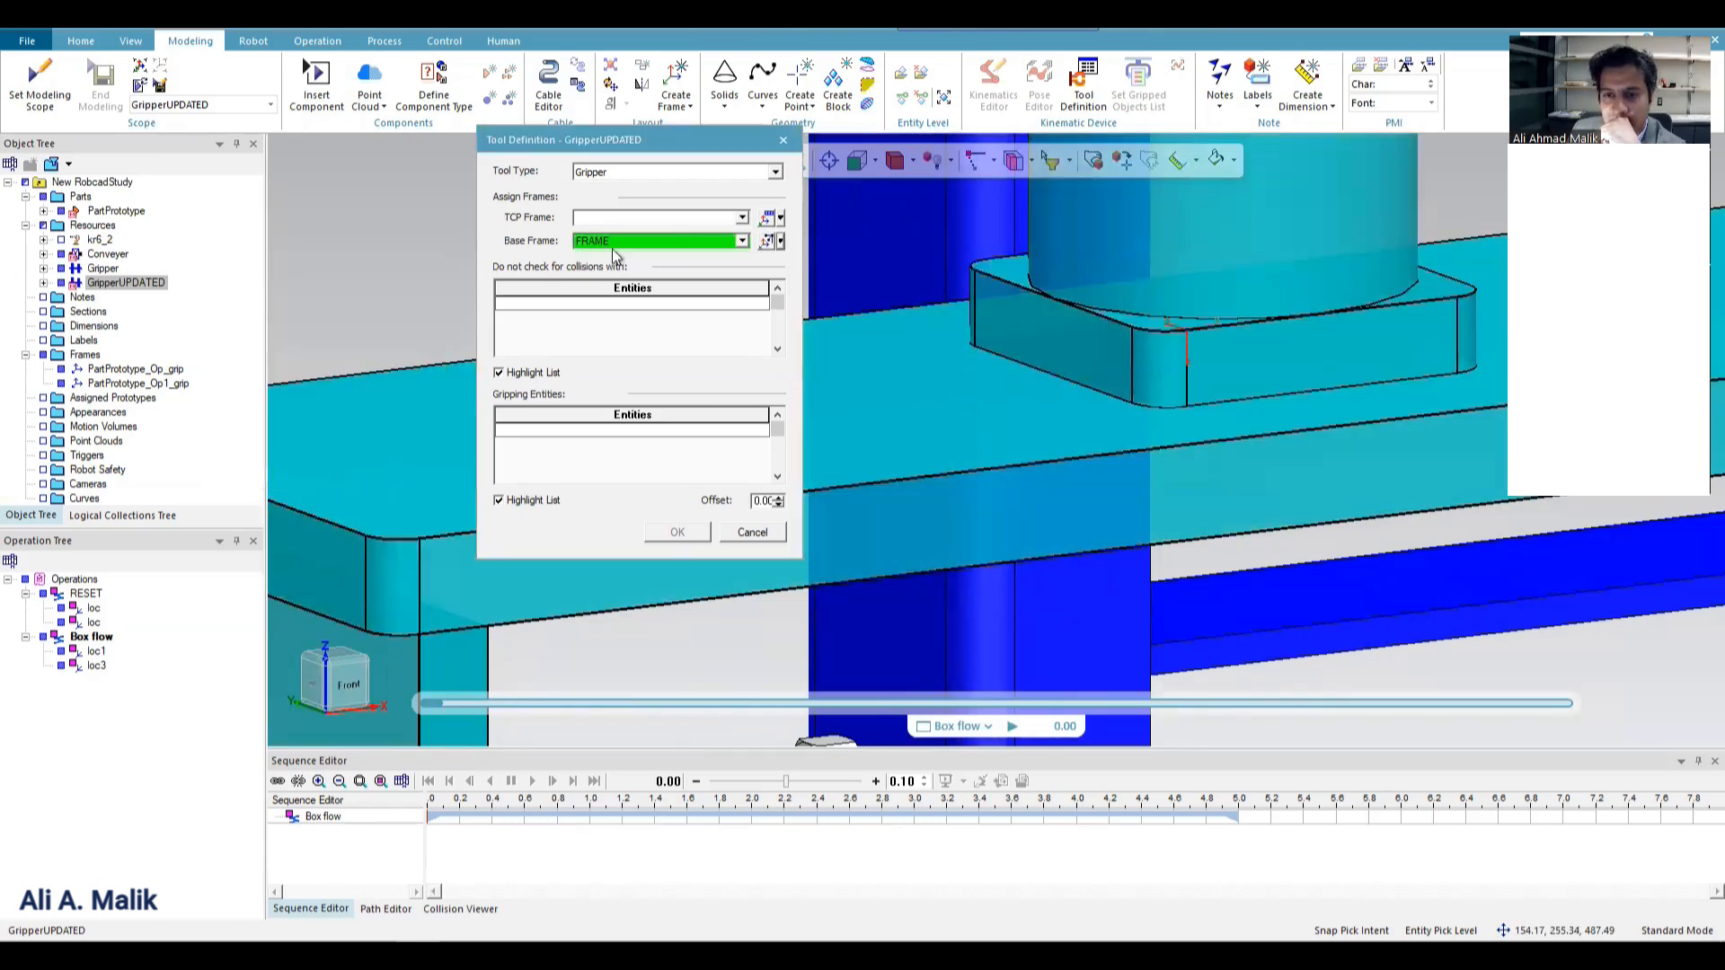
Define the TCP frame by 3 points on the gripper fingers through (-175.83, 215.34, 142.49), (-175.83, 215.34, 442.49) and (404.17, 215.34, 442.49).
left_click(780, 217)
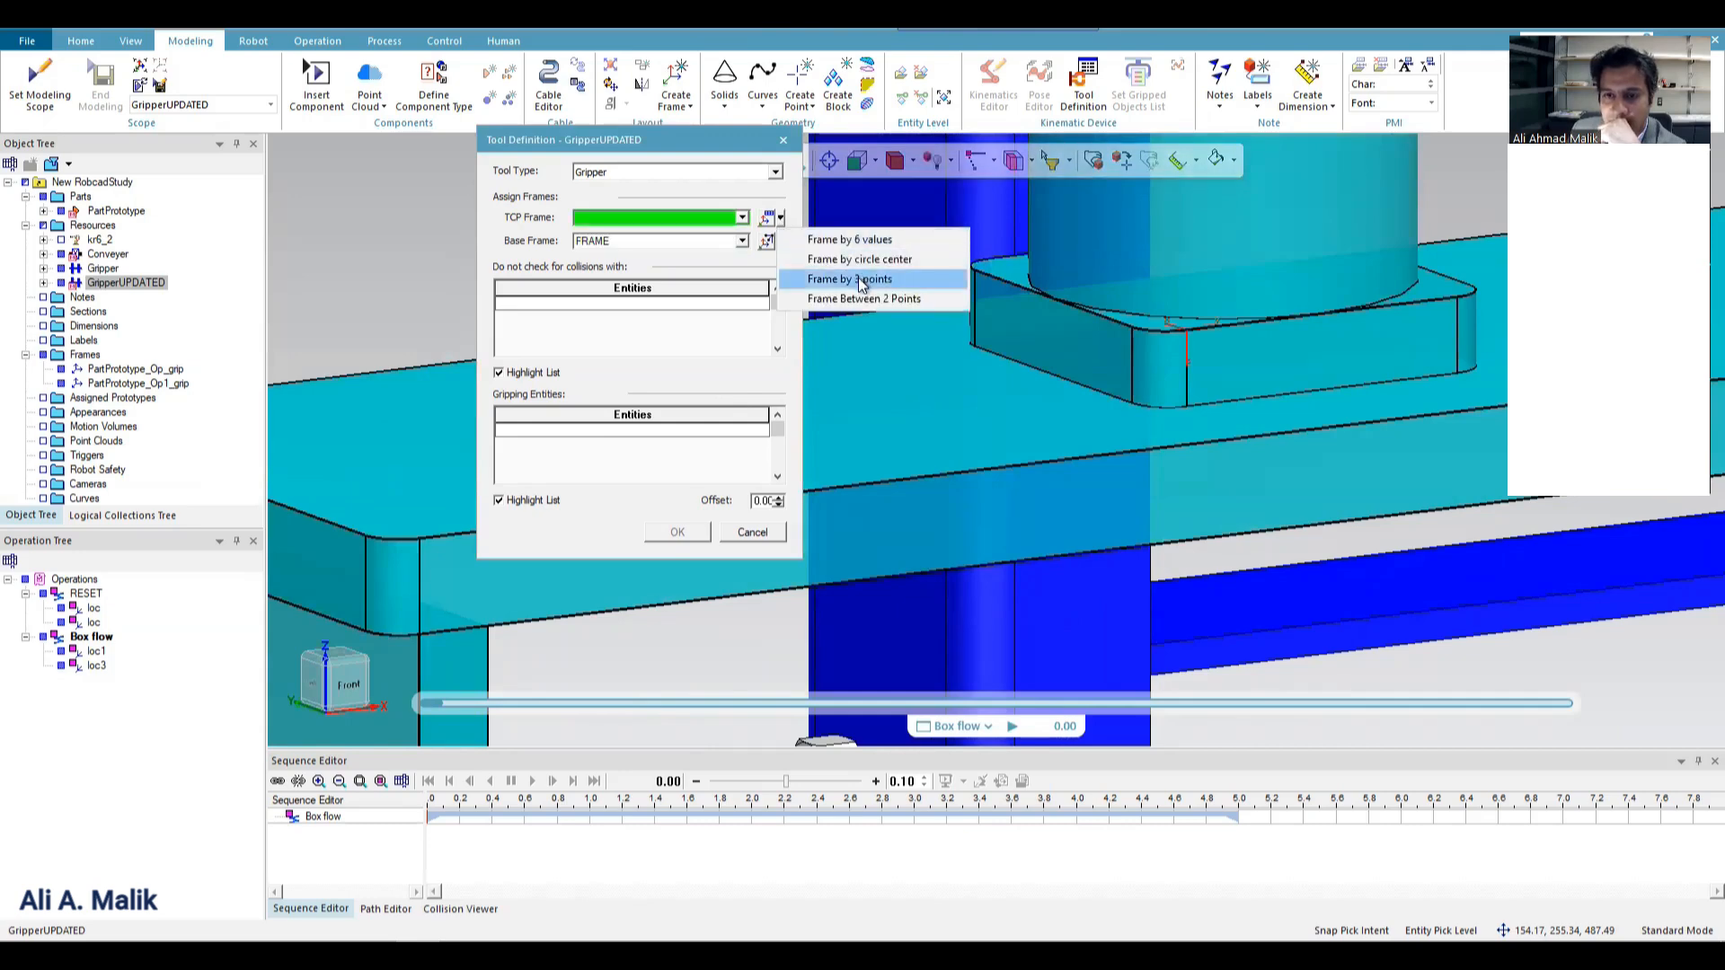
left_click(862, 284)
scroll(953, 593, "down", 5)
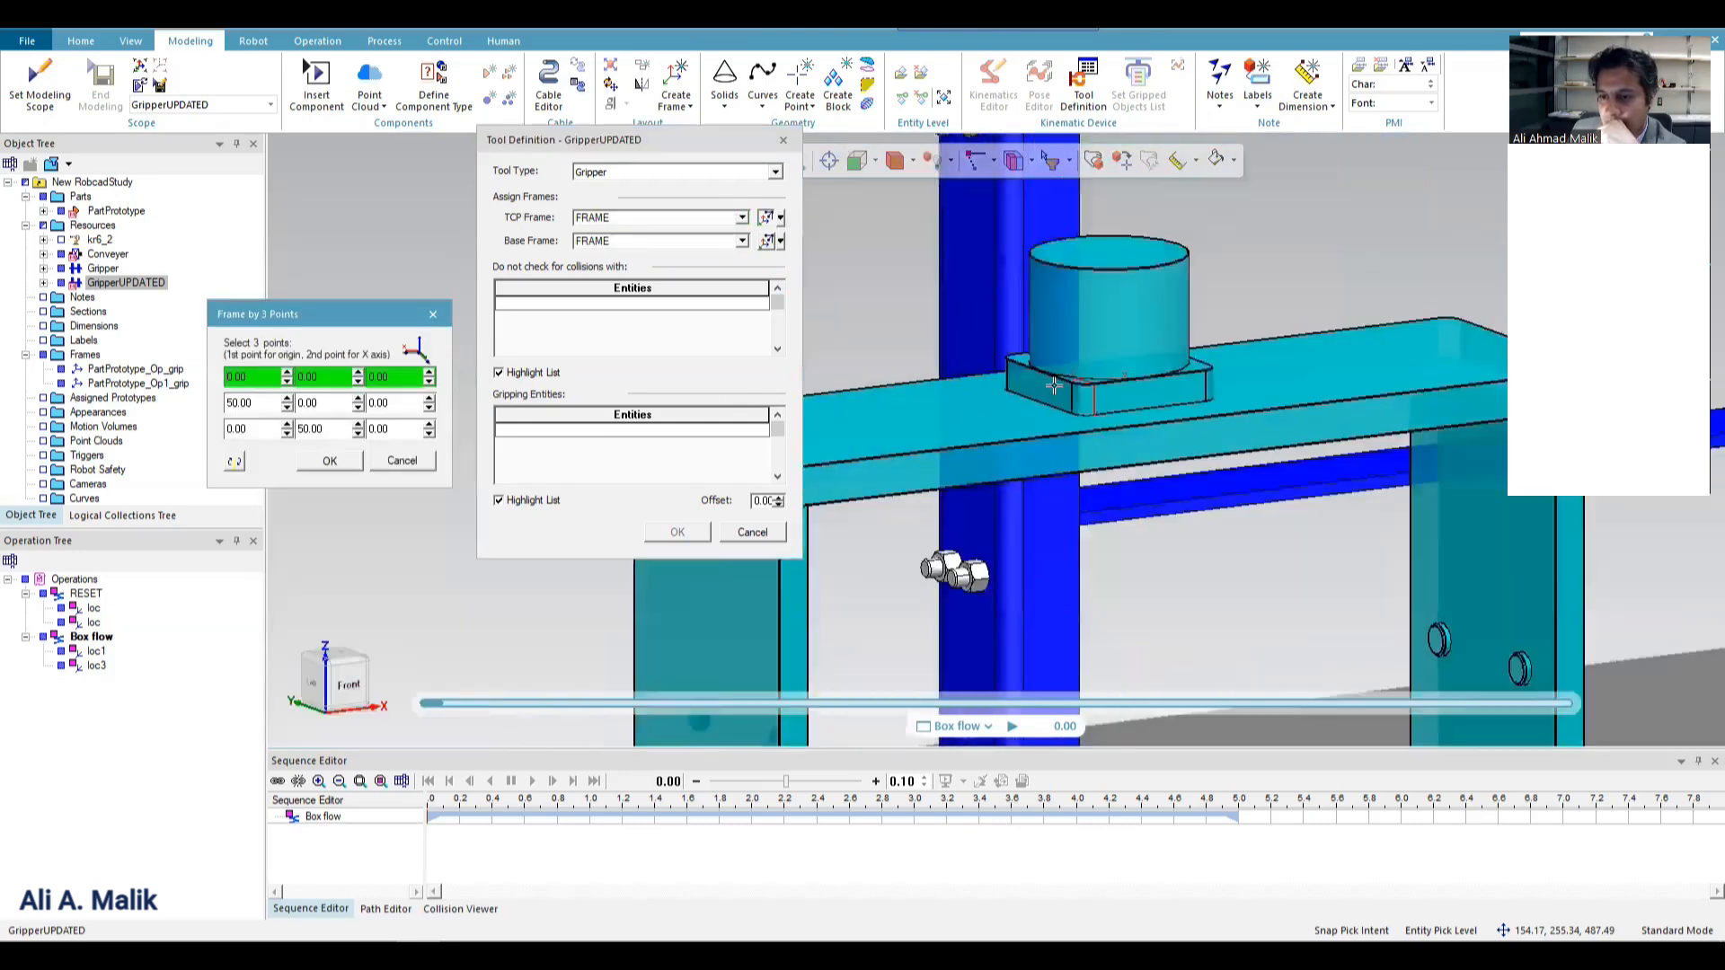
scroll(934, 628, "up", 3)
left_click(939, 634)
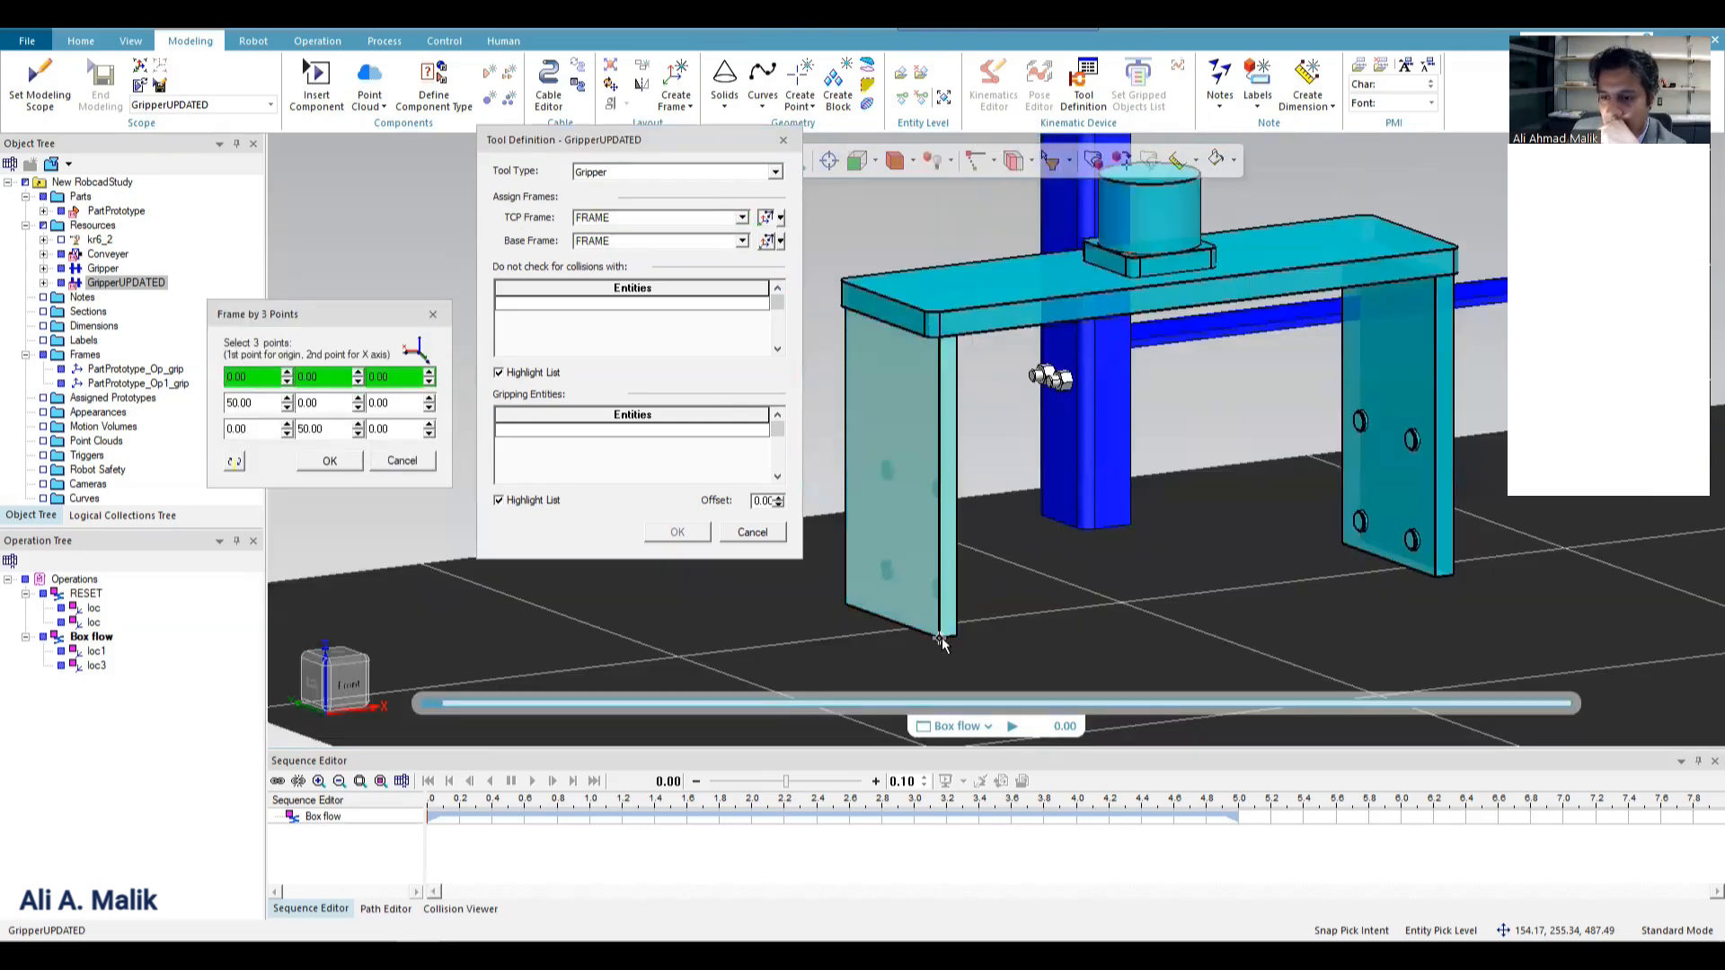
left_click(940, 337)
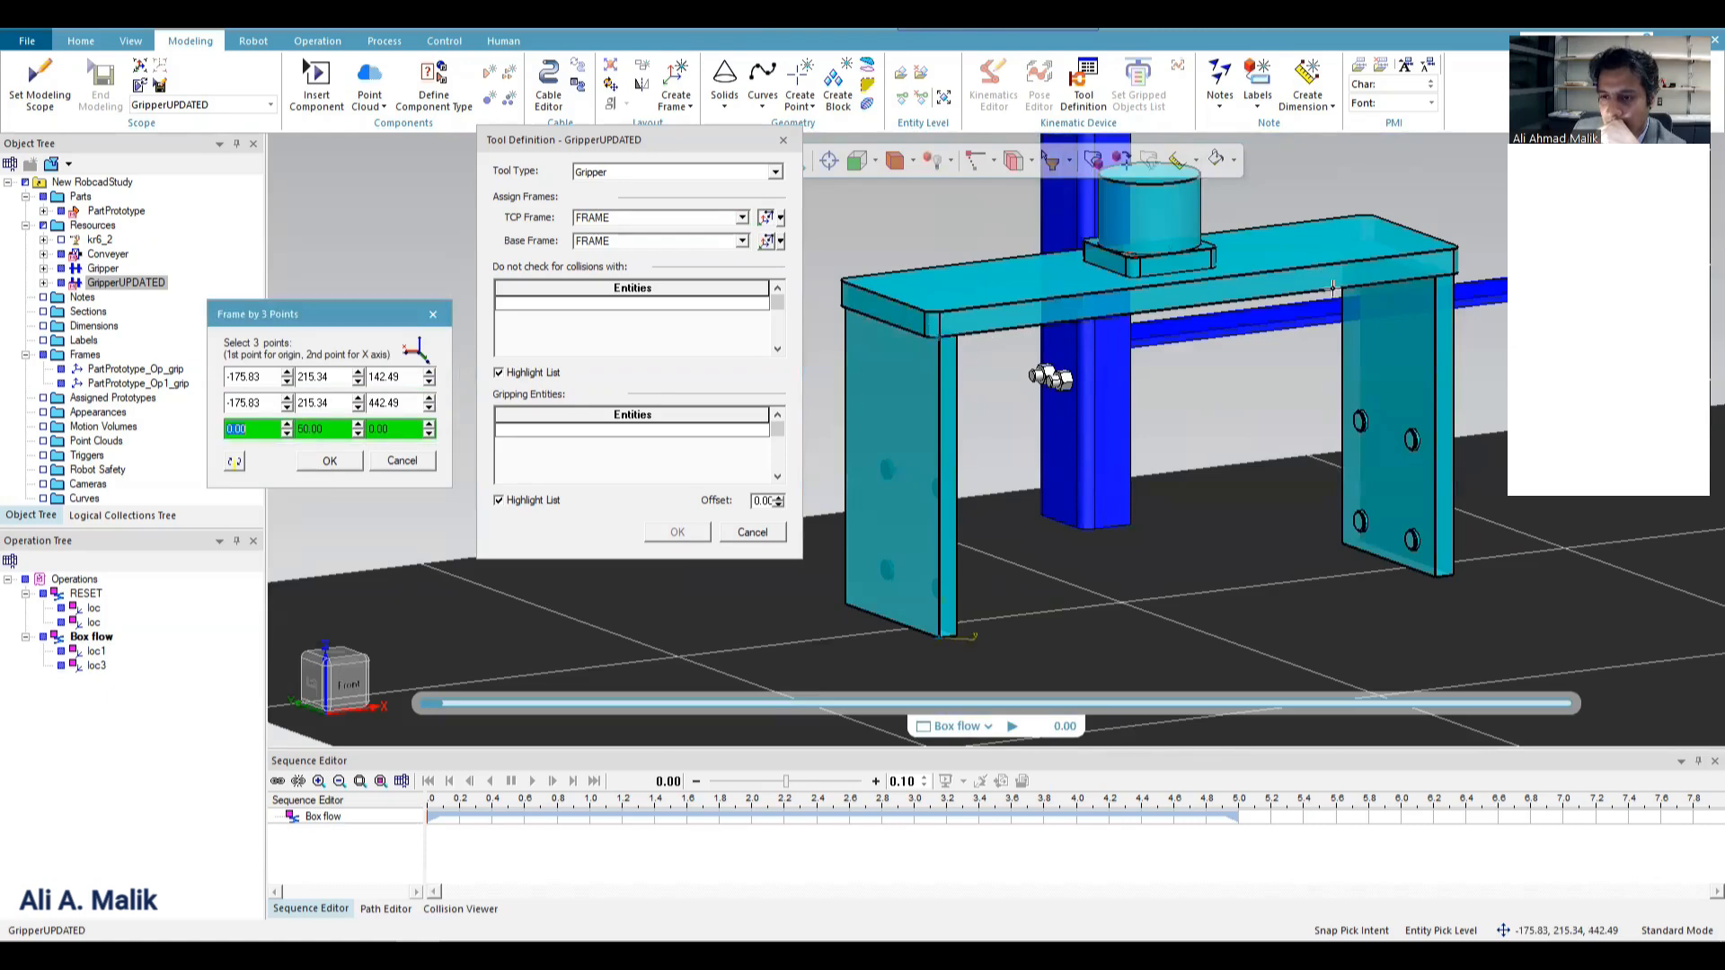
left_click(1429, 282)
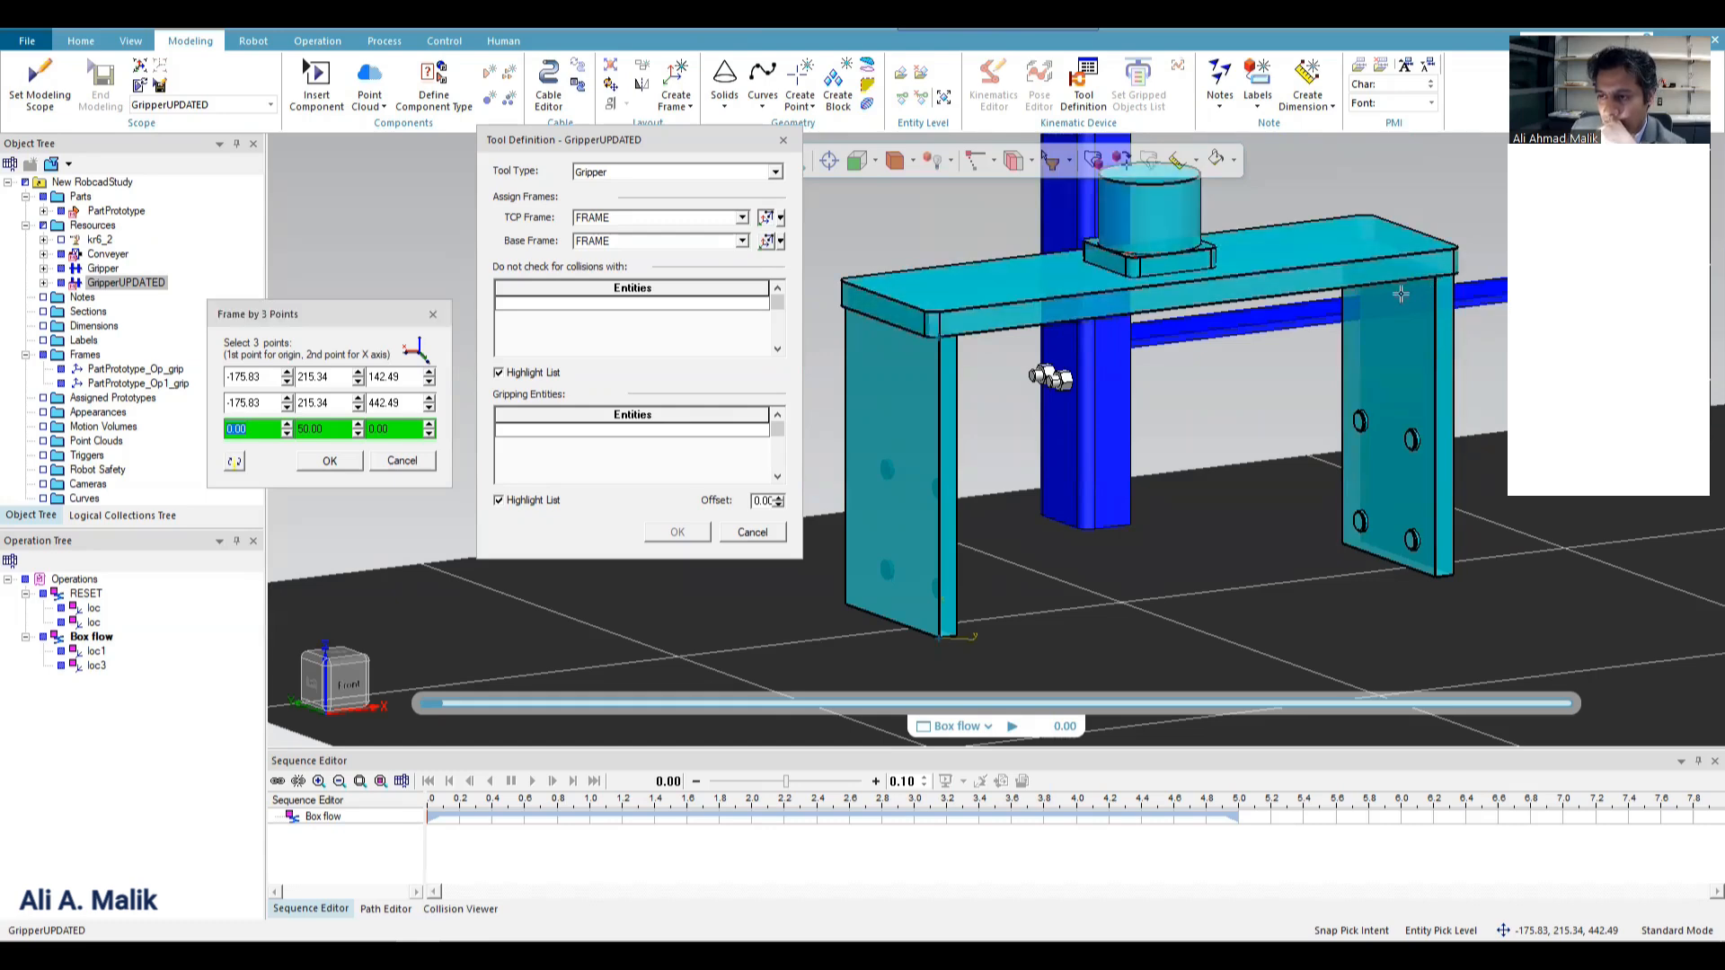
left_click(330, 459)
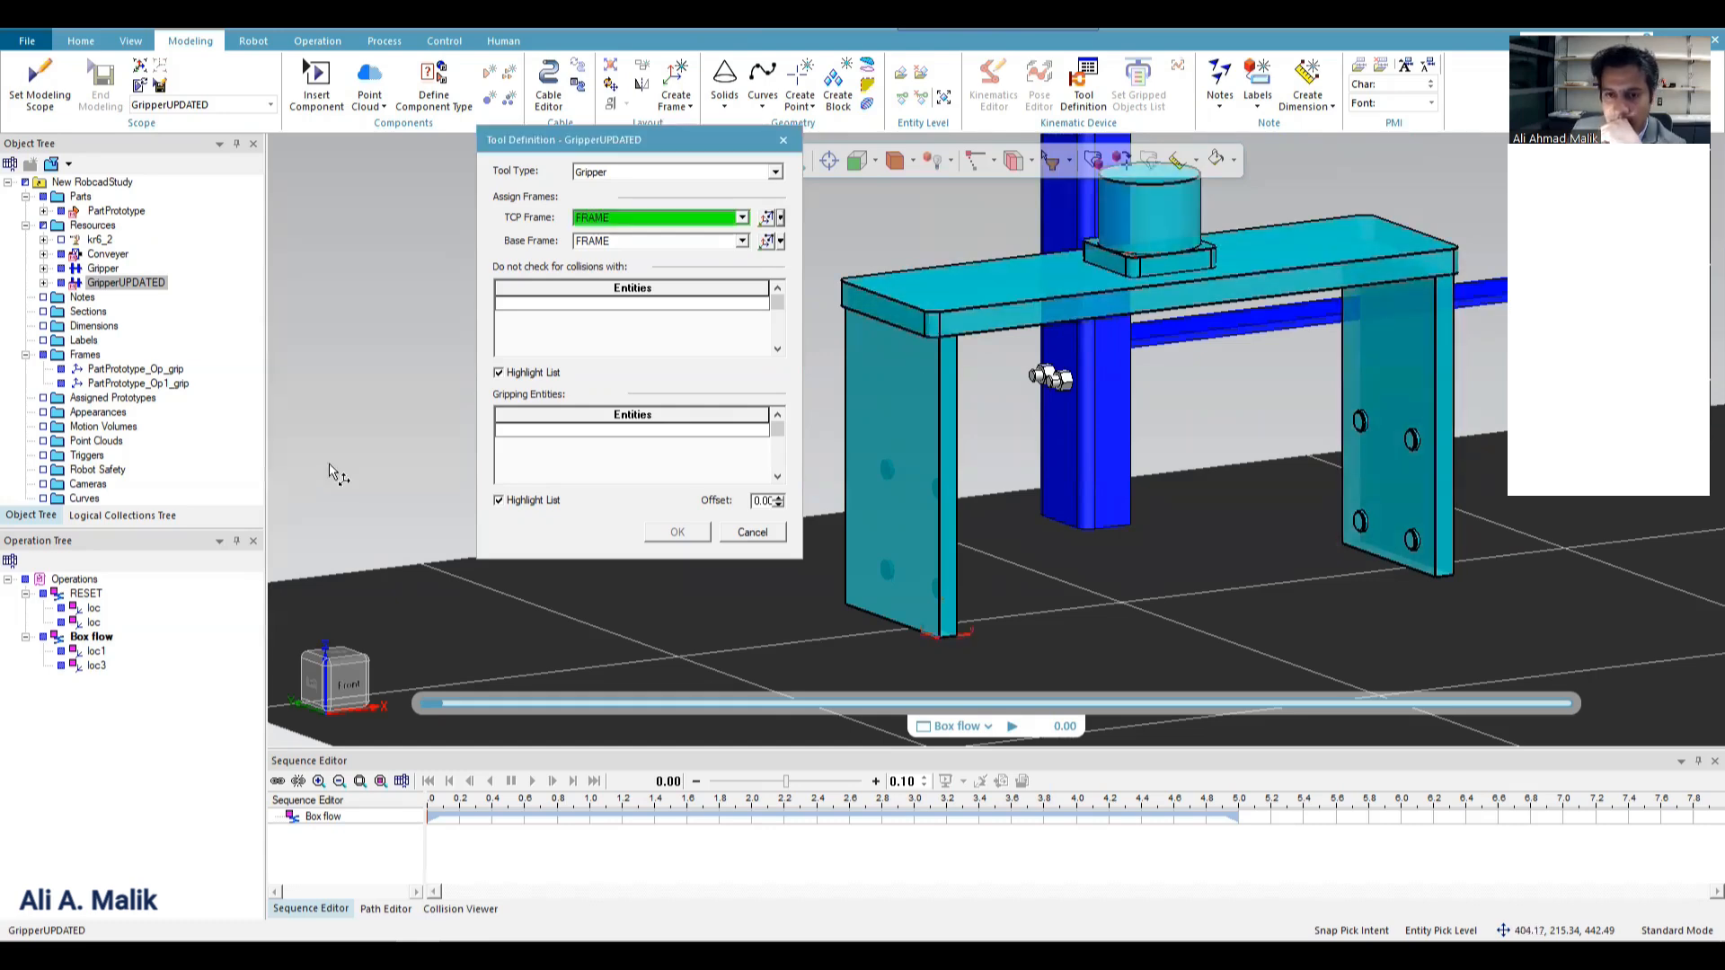
Add the round Pad2 pads on the inner face of GripperFinger B as gripping entities in the tool definition.
left_click(672, 305)
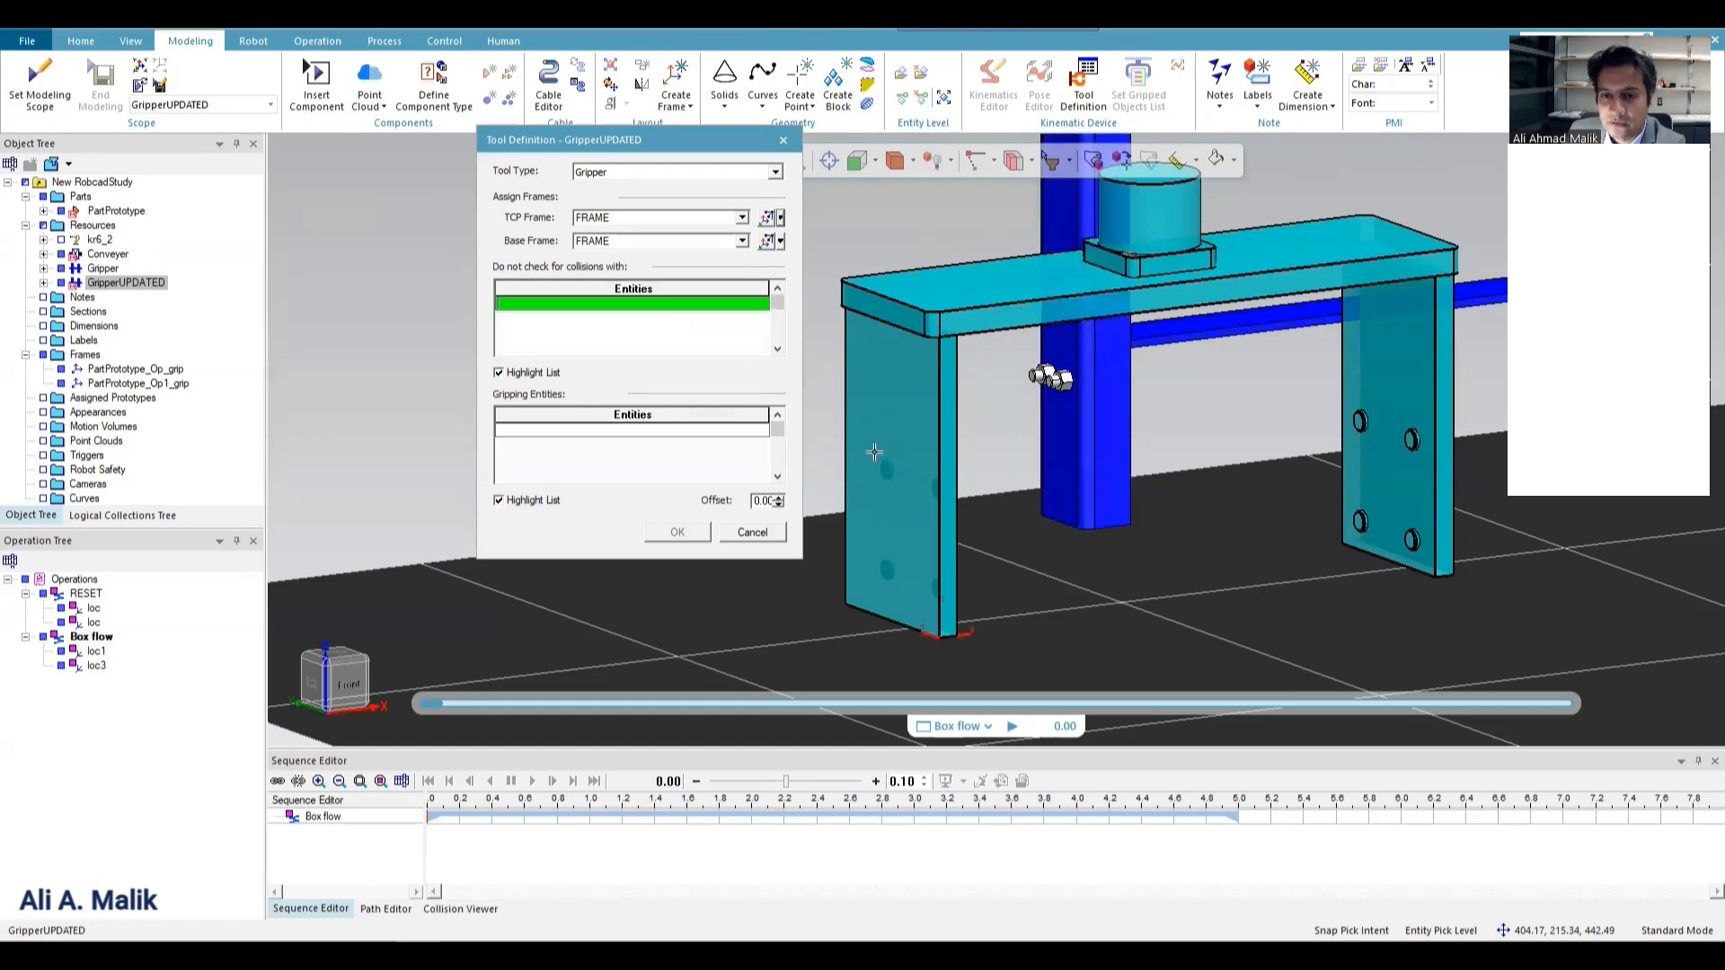
left_click(559, 429)
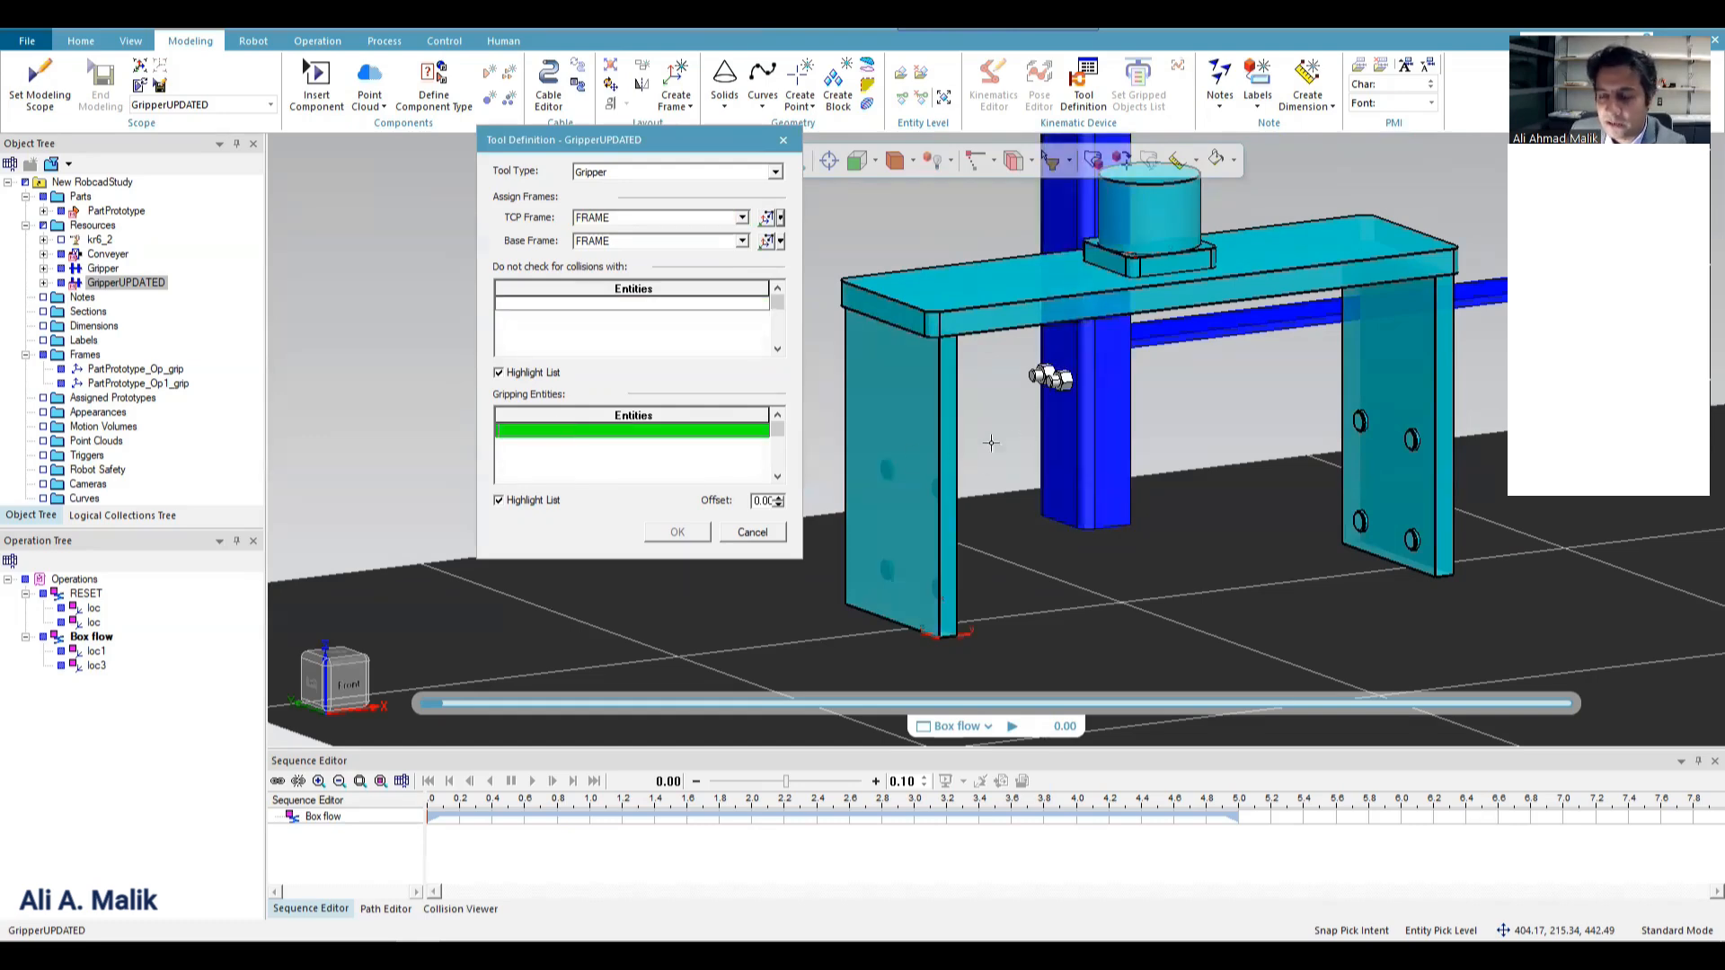
scroll(997, 439, "down", 5)
scroll(1092, 442, "up", 3)
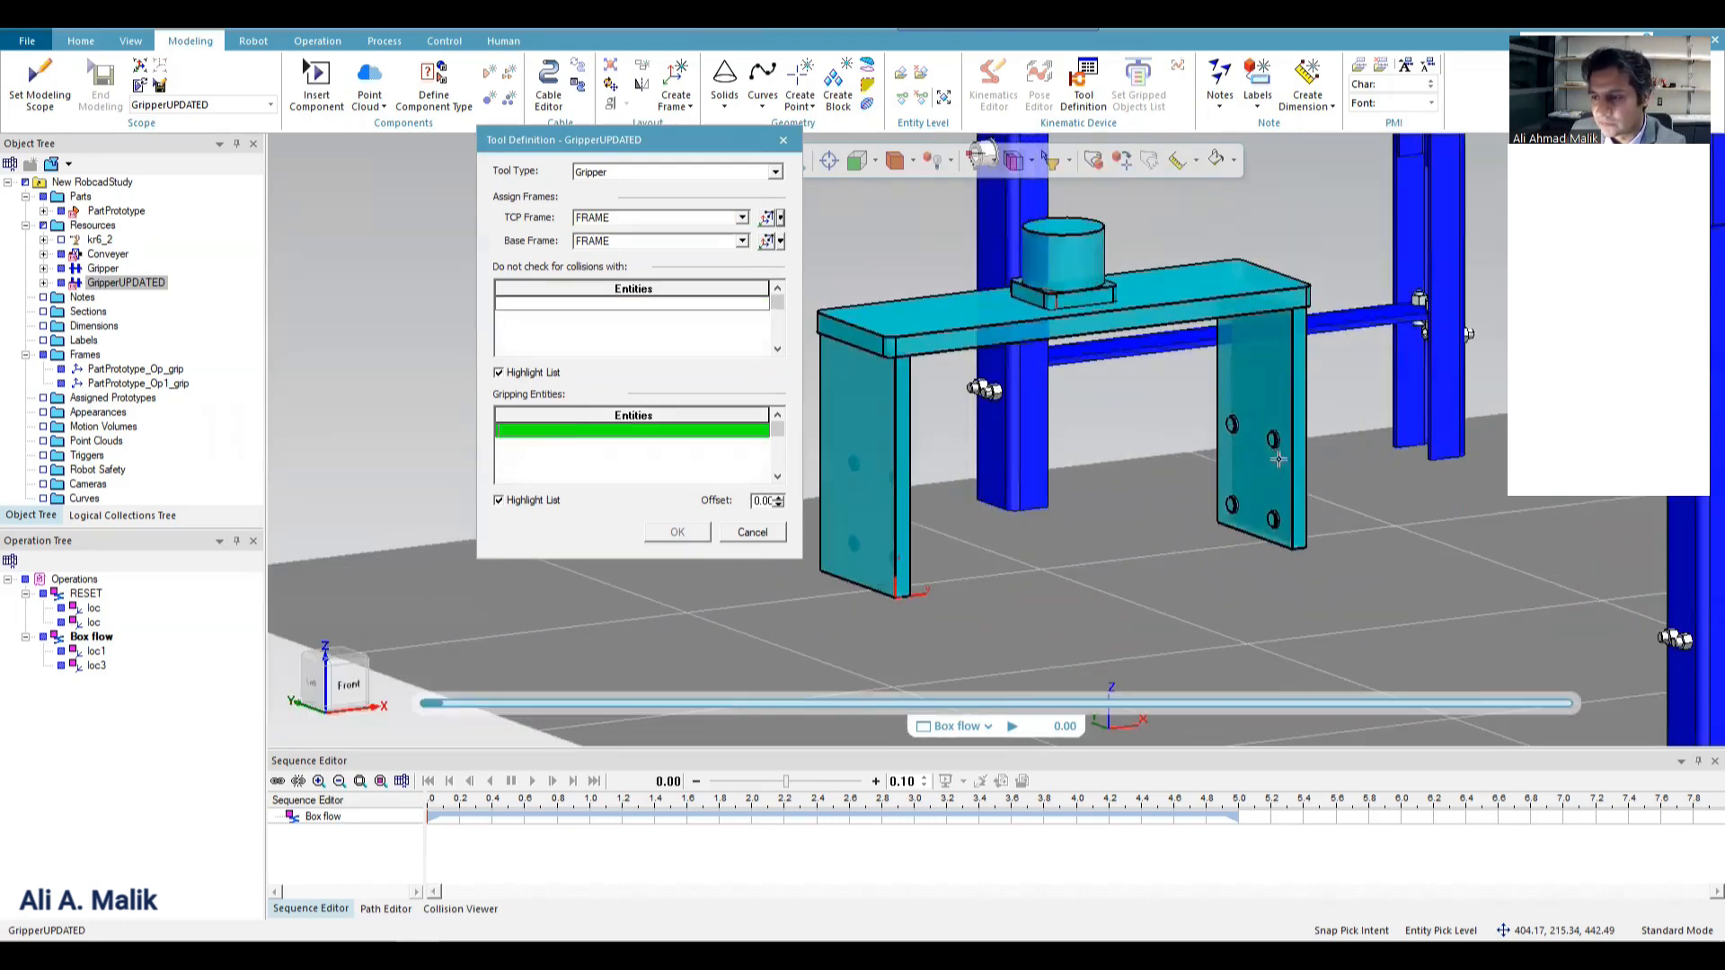
scroll(1277, 459, "up", 2)
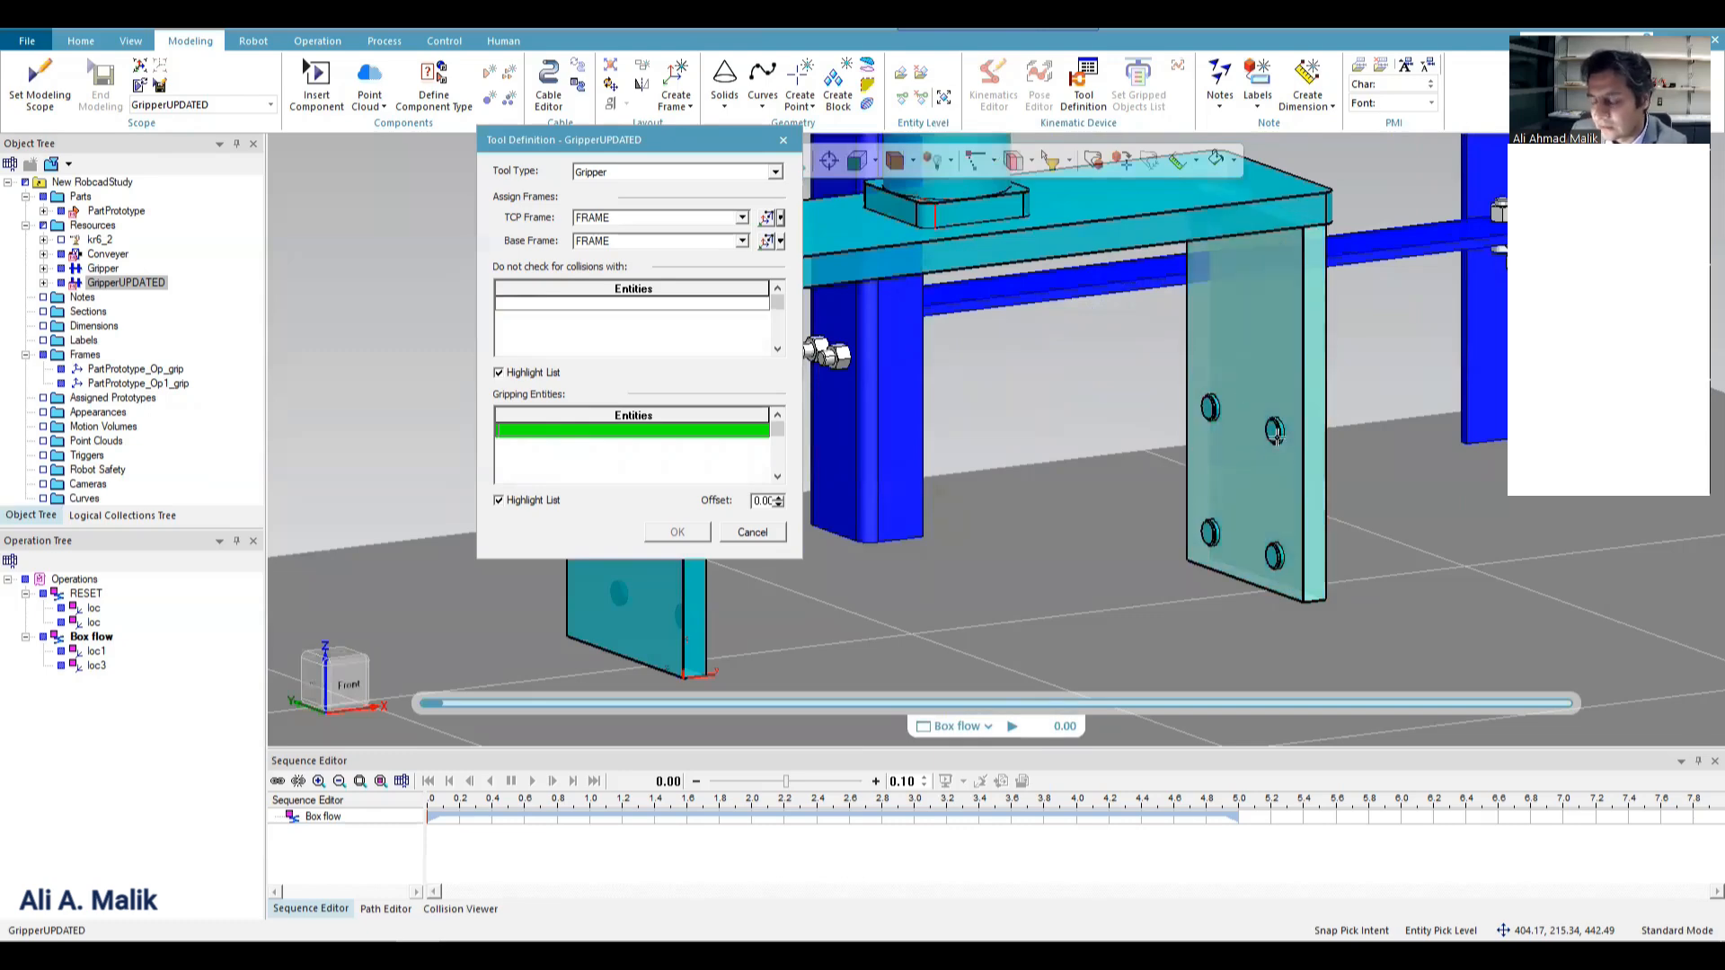
scroll(1257, 449, "up", 3)
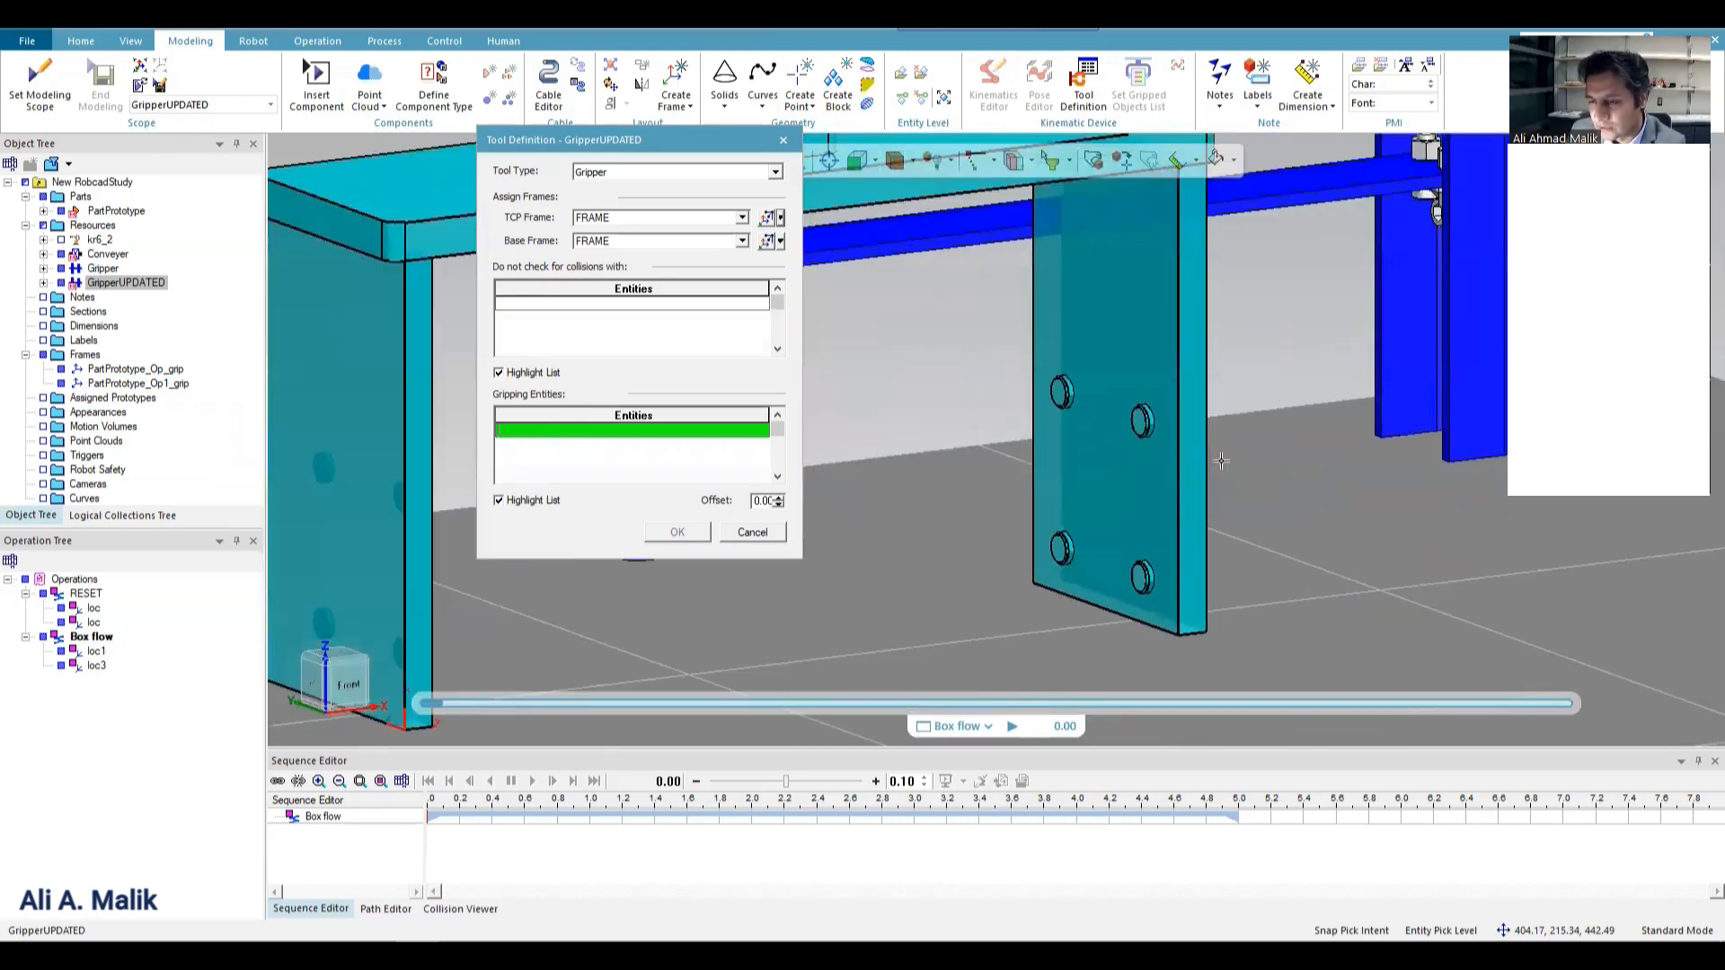
scroll(1220, 455, "up", 1)
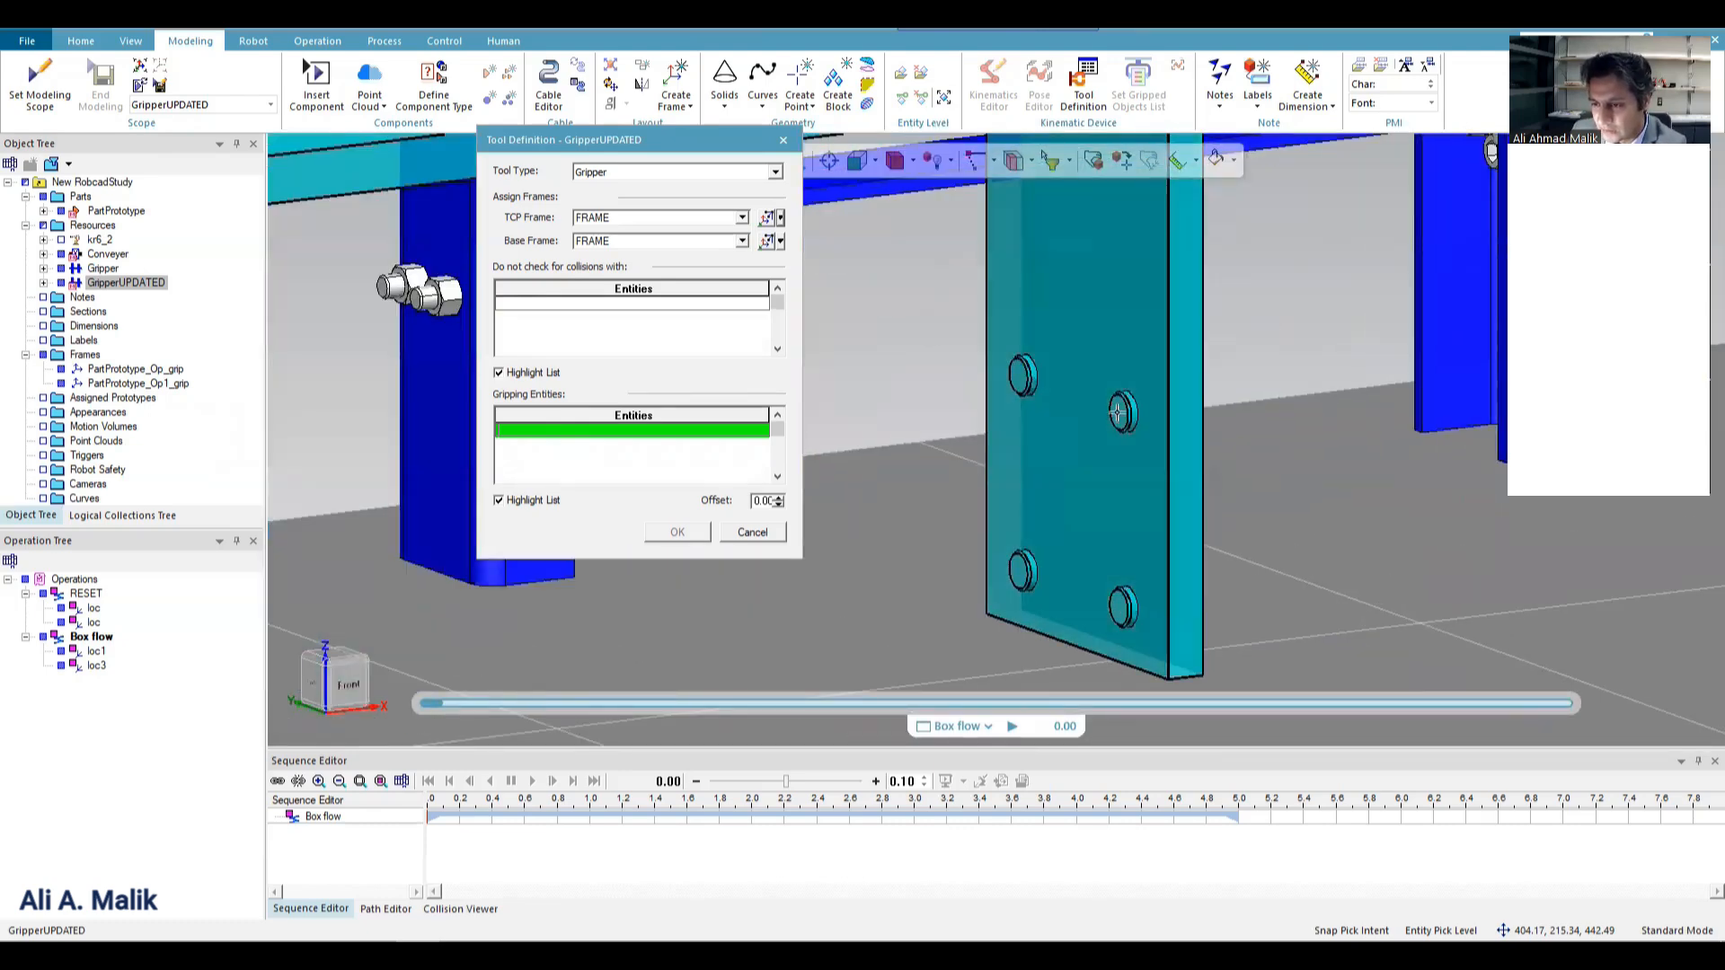
scroll(1160, 458, "down", 3)
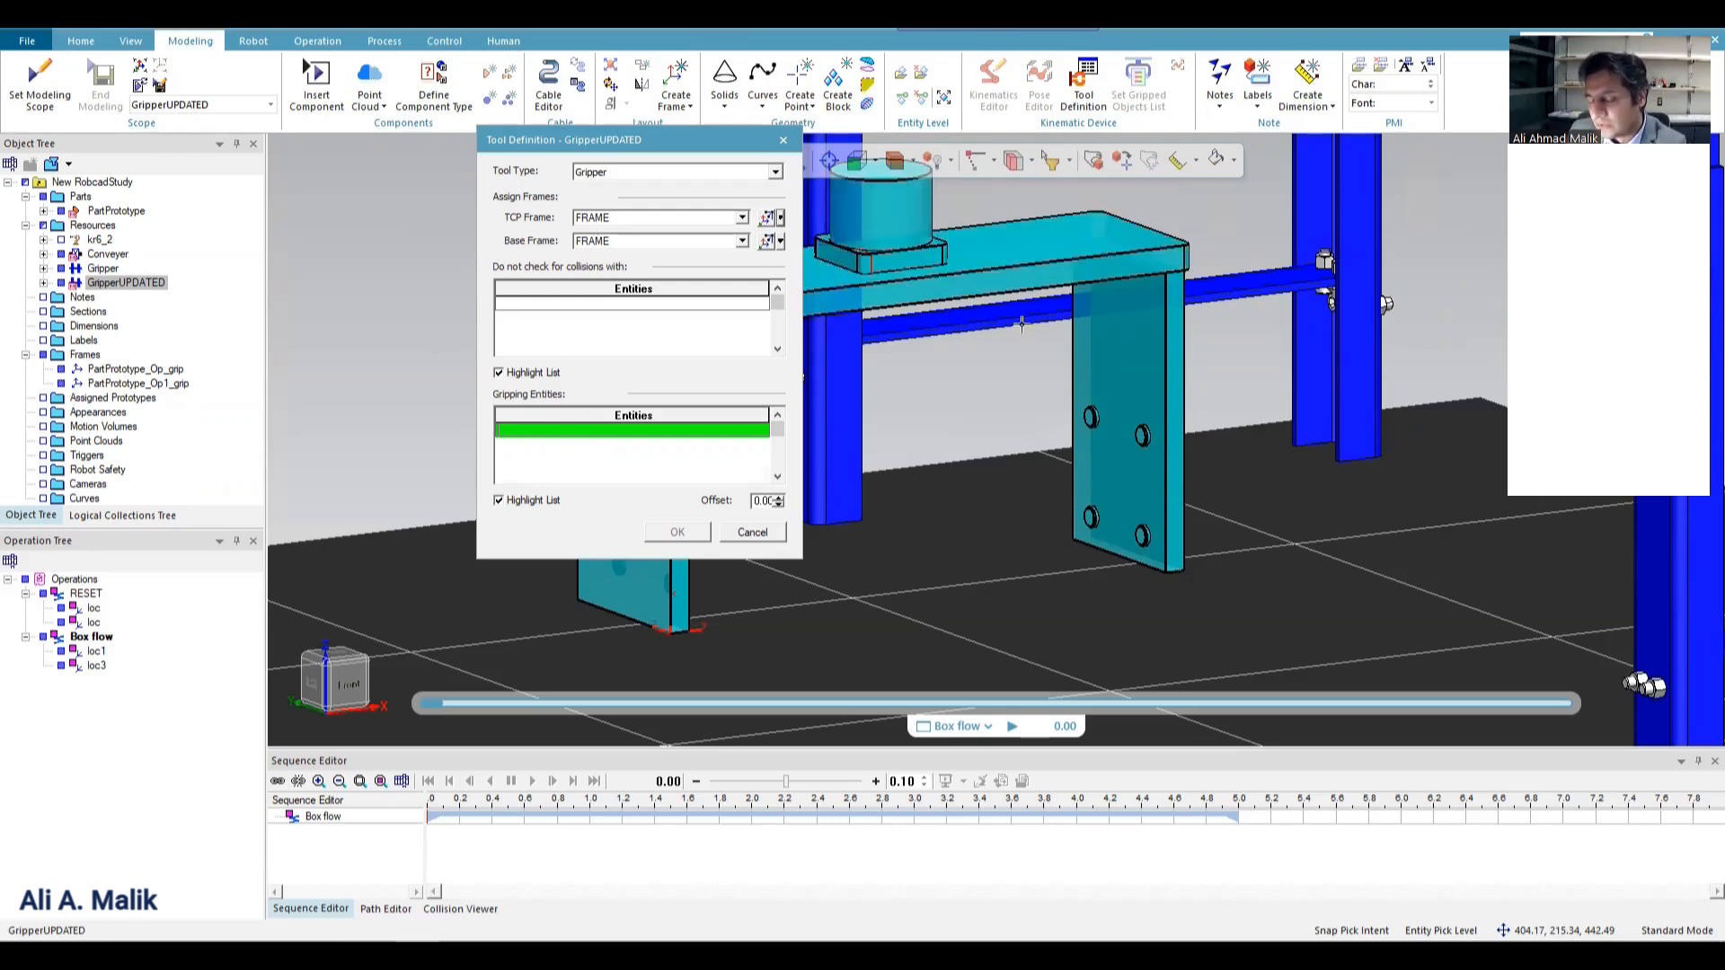
scroll(1188, 514, "up", 5)
scroll(1138, 425, "up", 2)
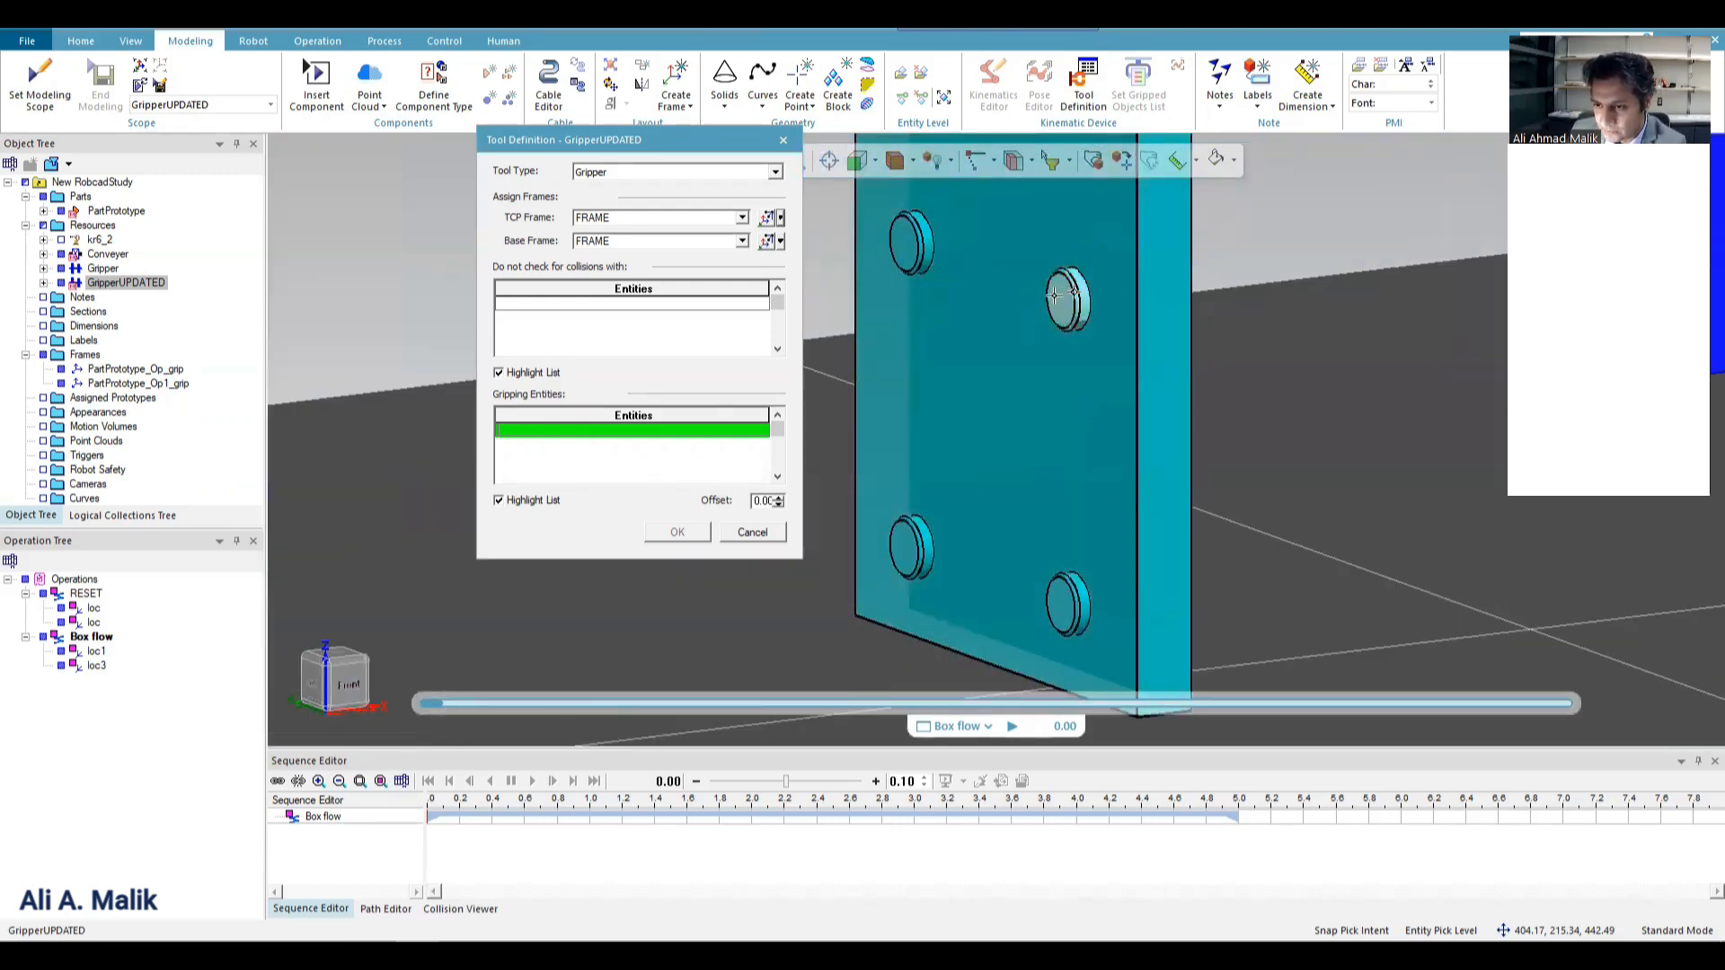
left_click(1068, 299)
left_click(913, 251)
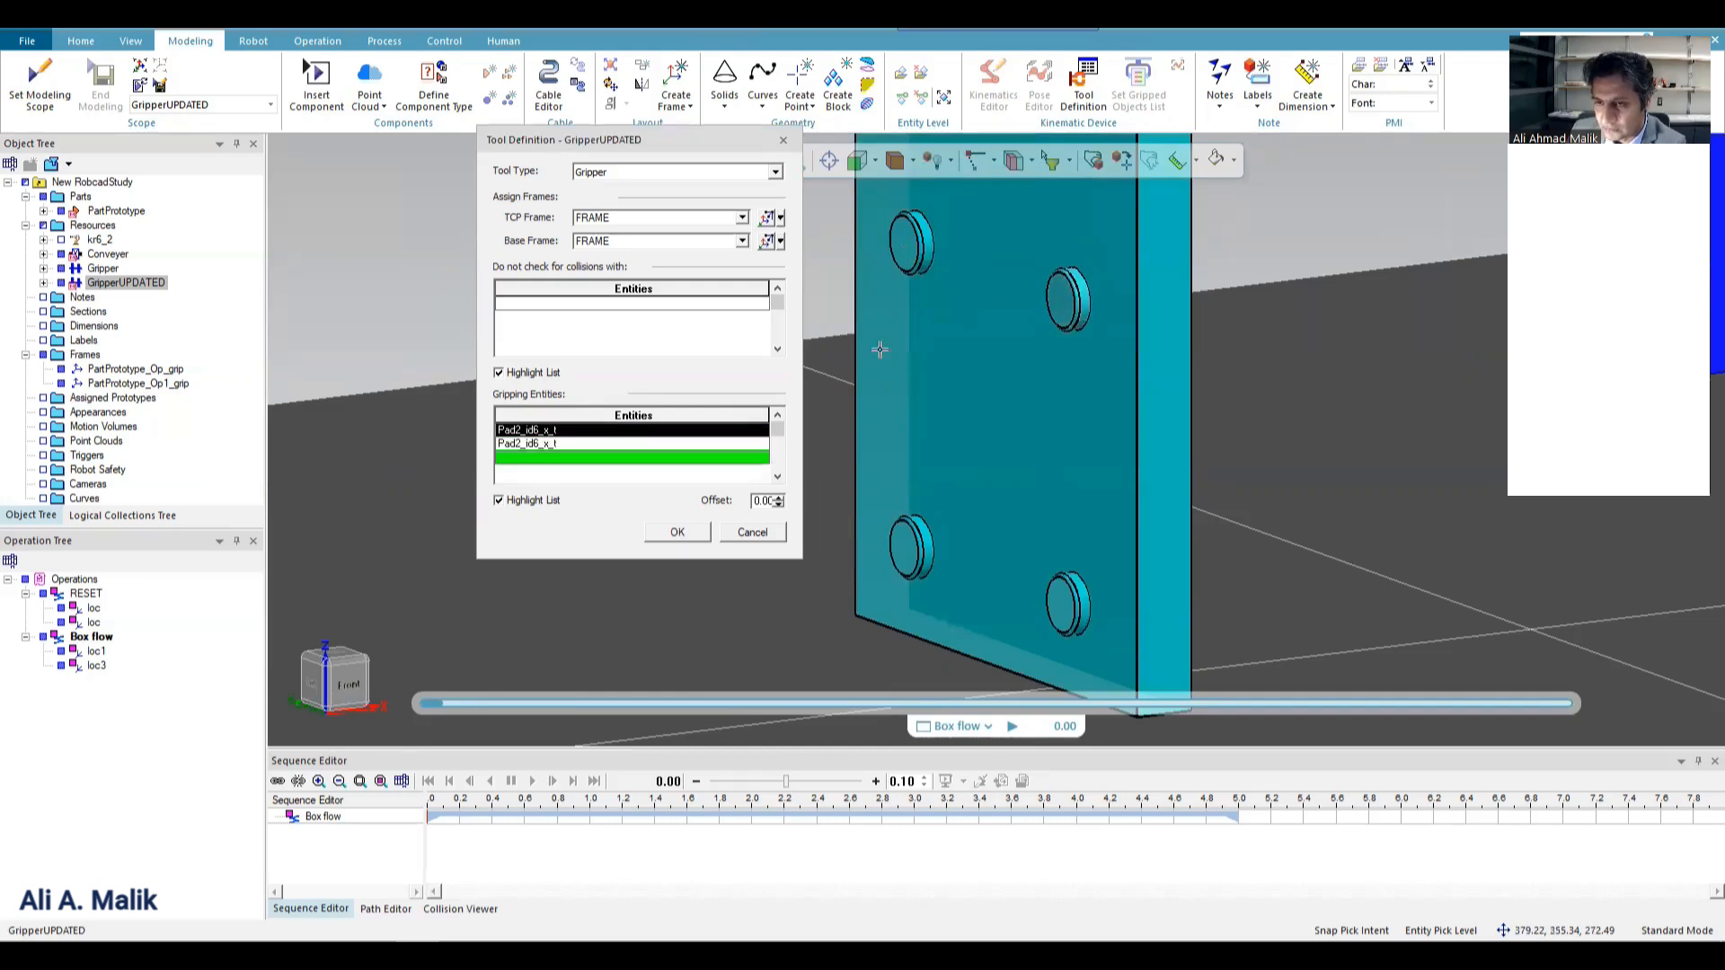
left_click(906, 555)
scroll(1437, 450, "down", 10)
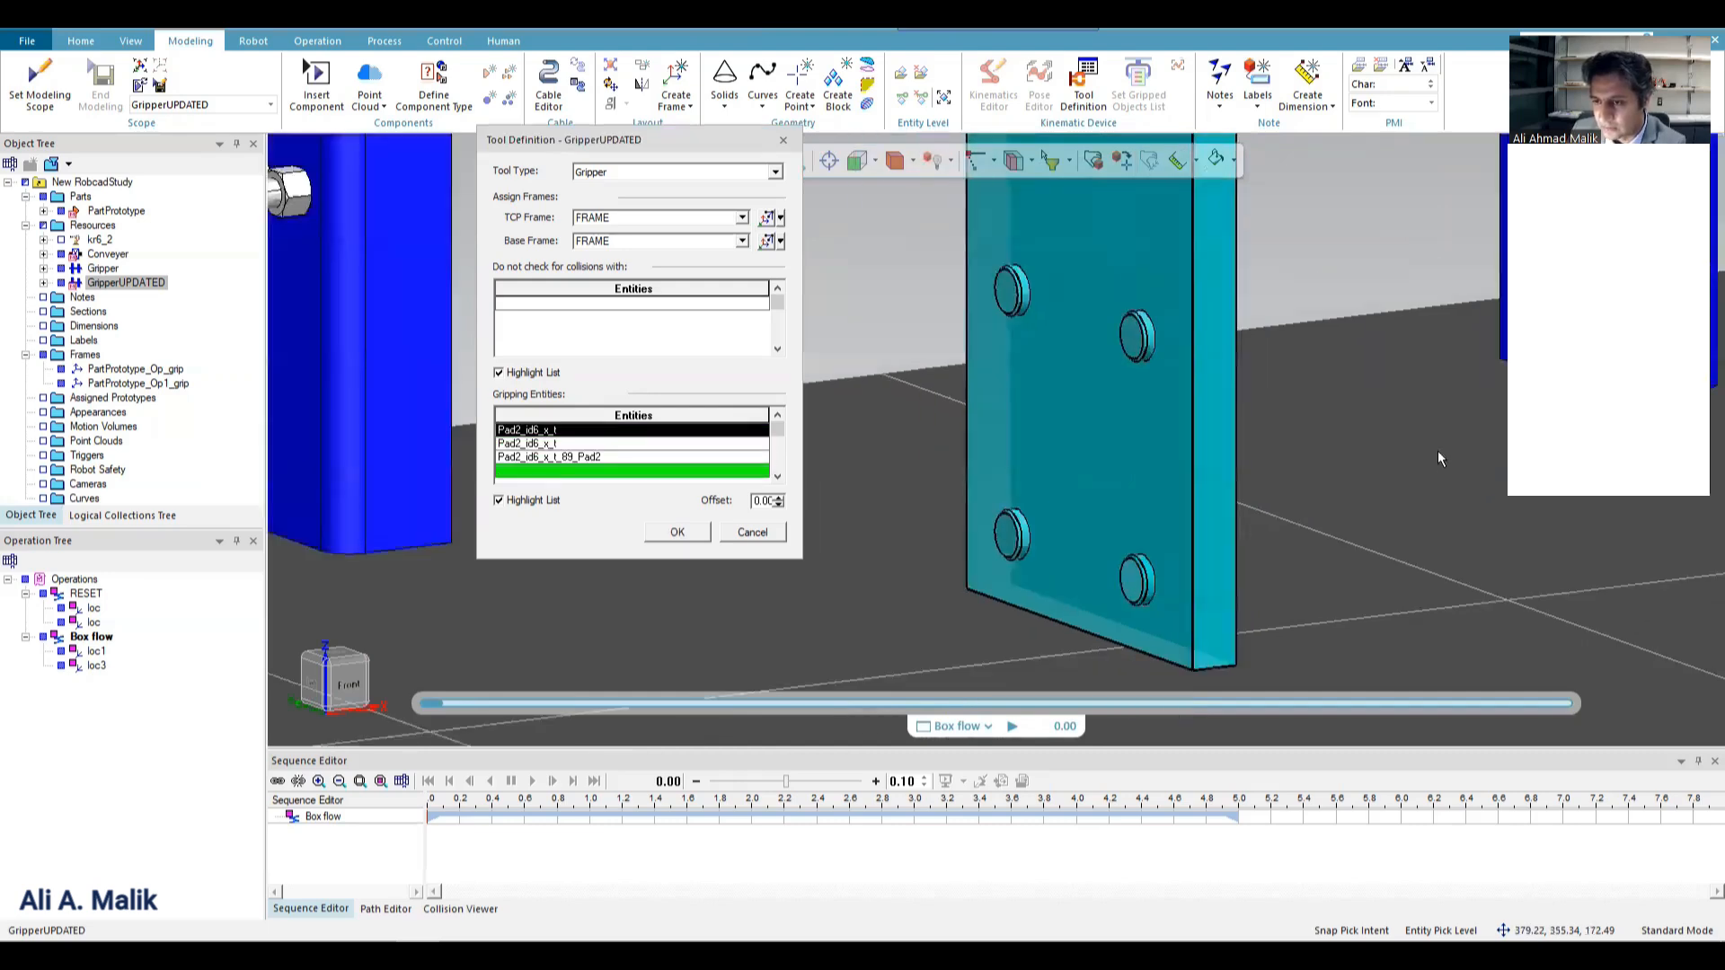
Add the Pad1 pads on the inner face of GripperFinger A to the gripping entities.
middle_click_drag(1210, 481, 1642, 517)
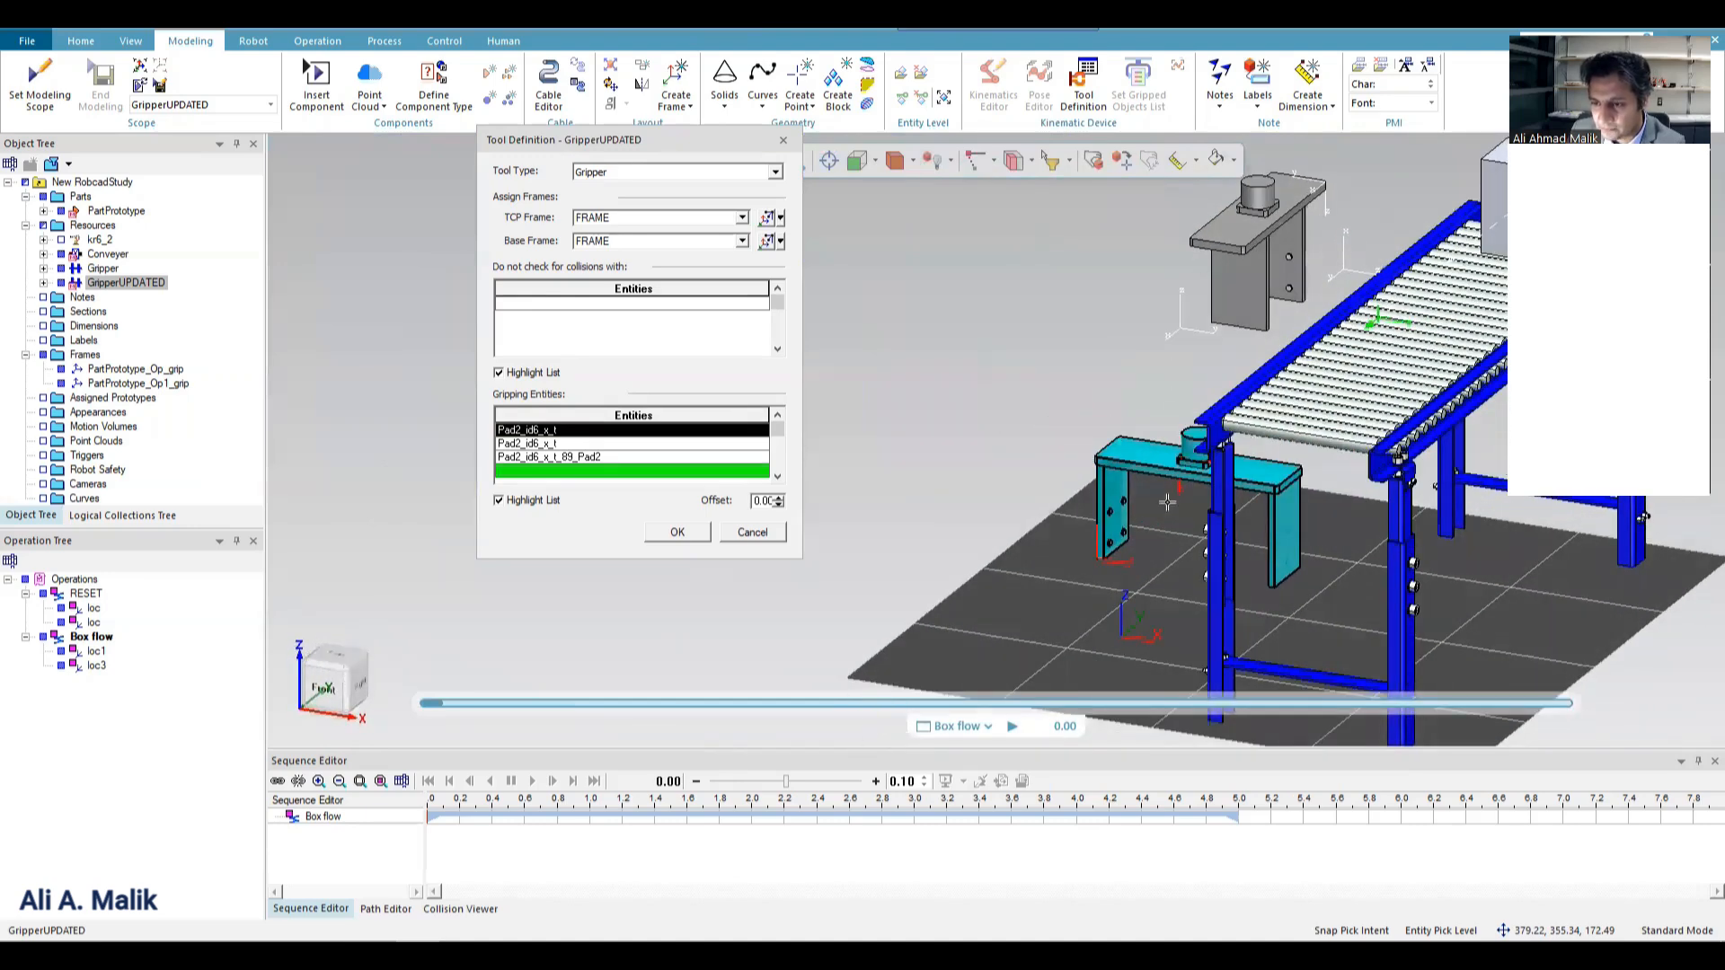
scroll(1167, 502, "up", 5)
left_click(1006, 552)
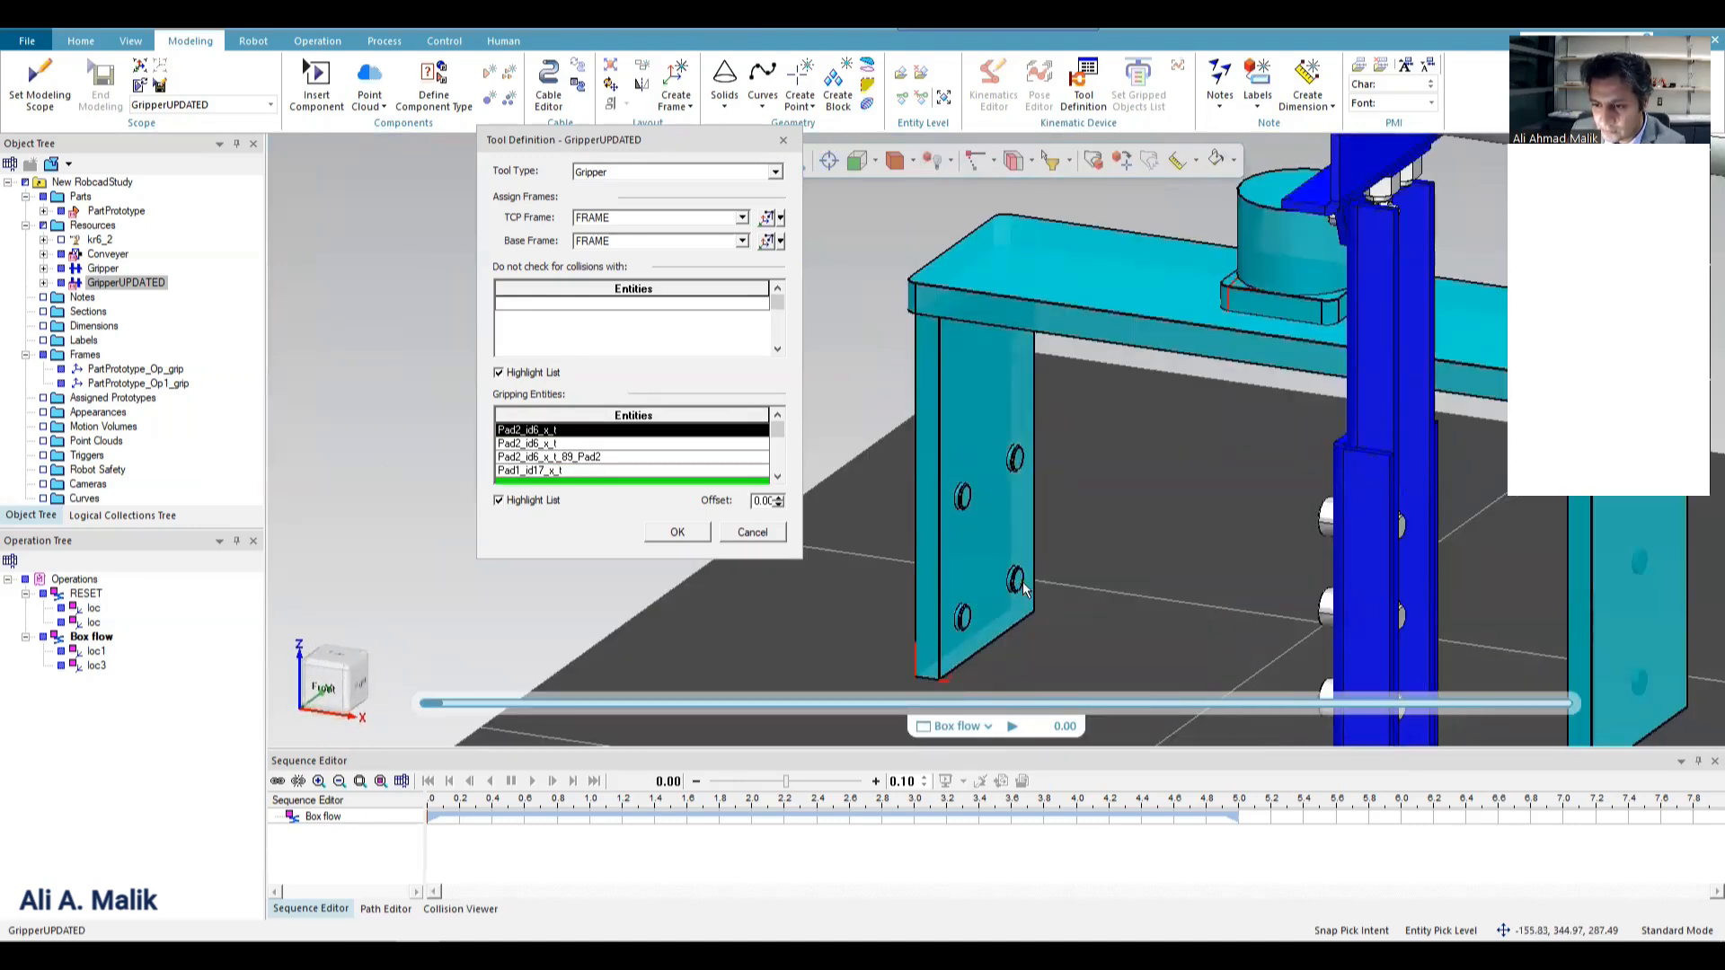
left_click(1015, 598)
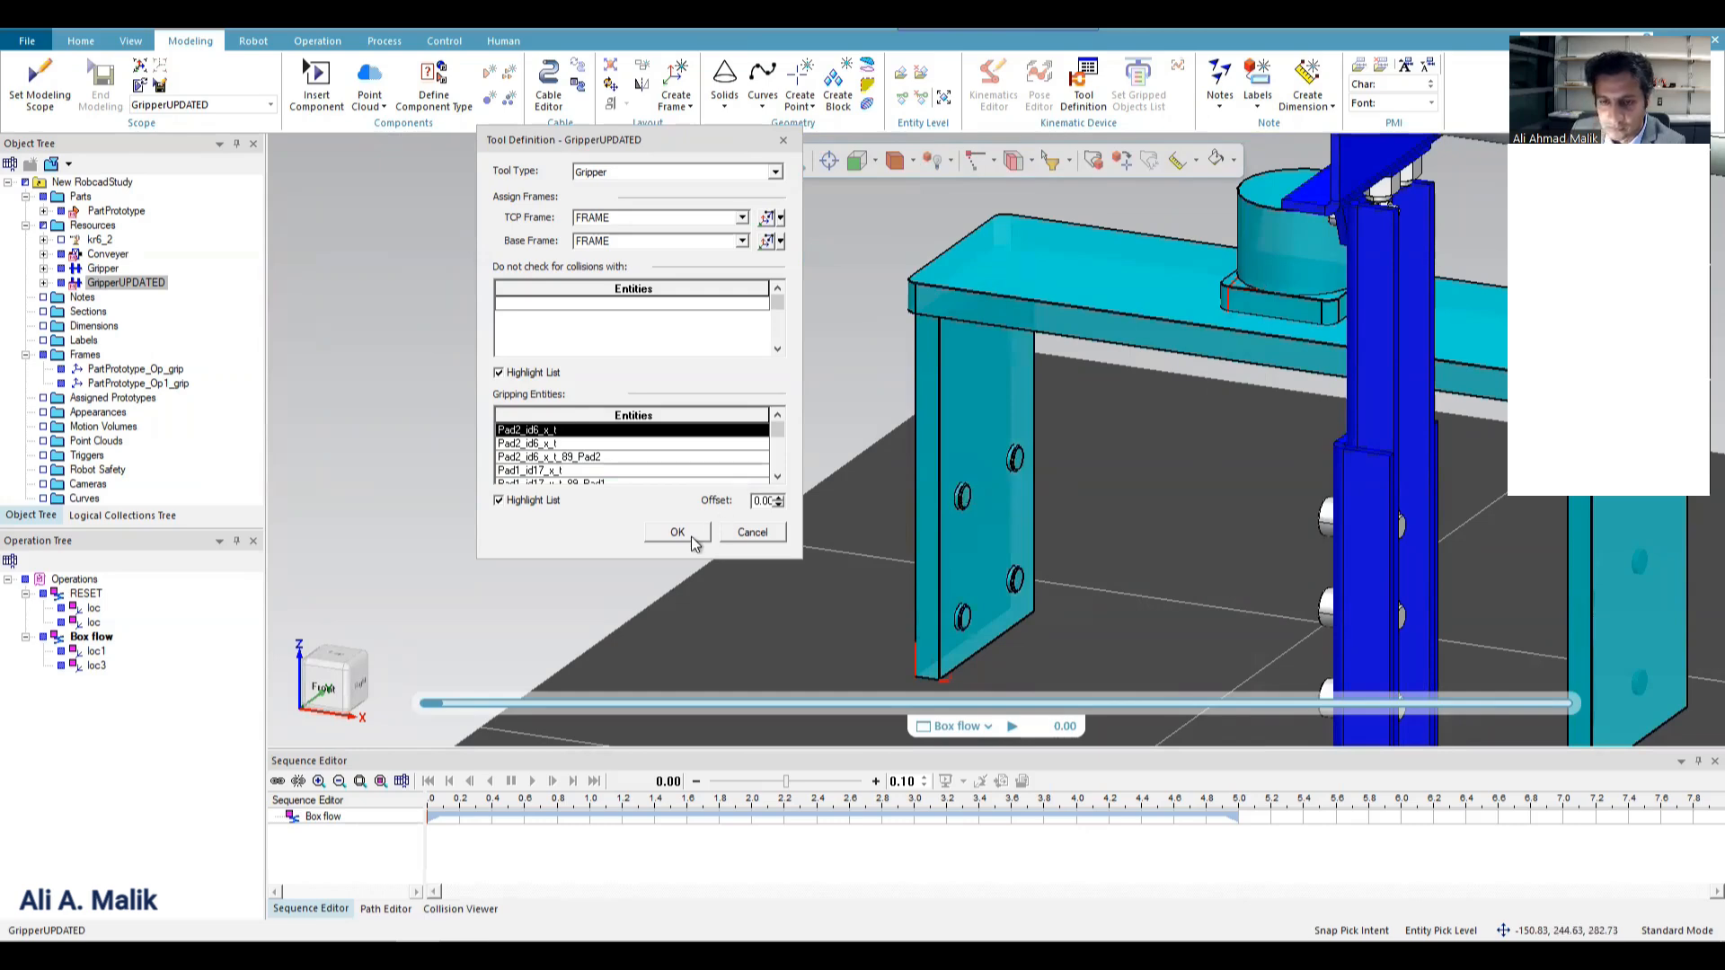
Exclude GripperBase from the tool's collision checks and accept the GripperUPDATED tool definition.
left_click(597, 306)
scroll(1034, 364, "down", 2)
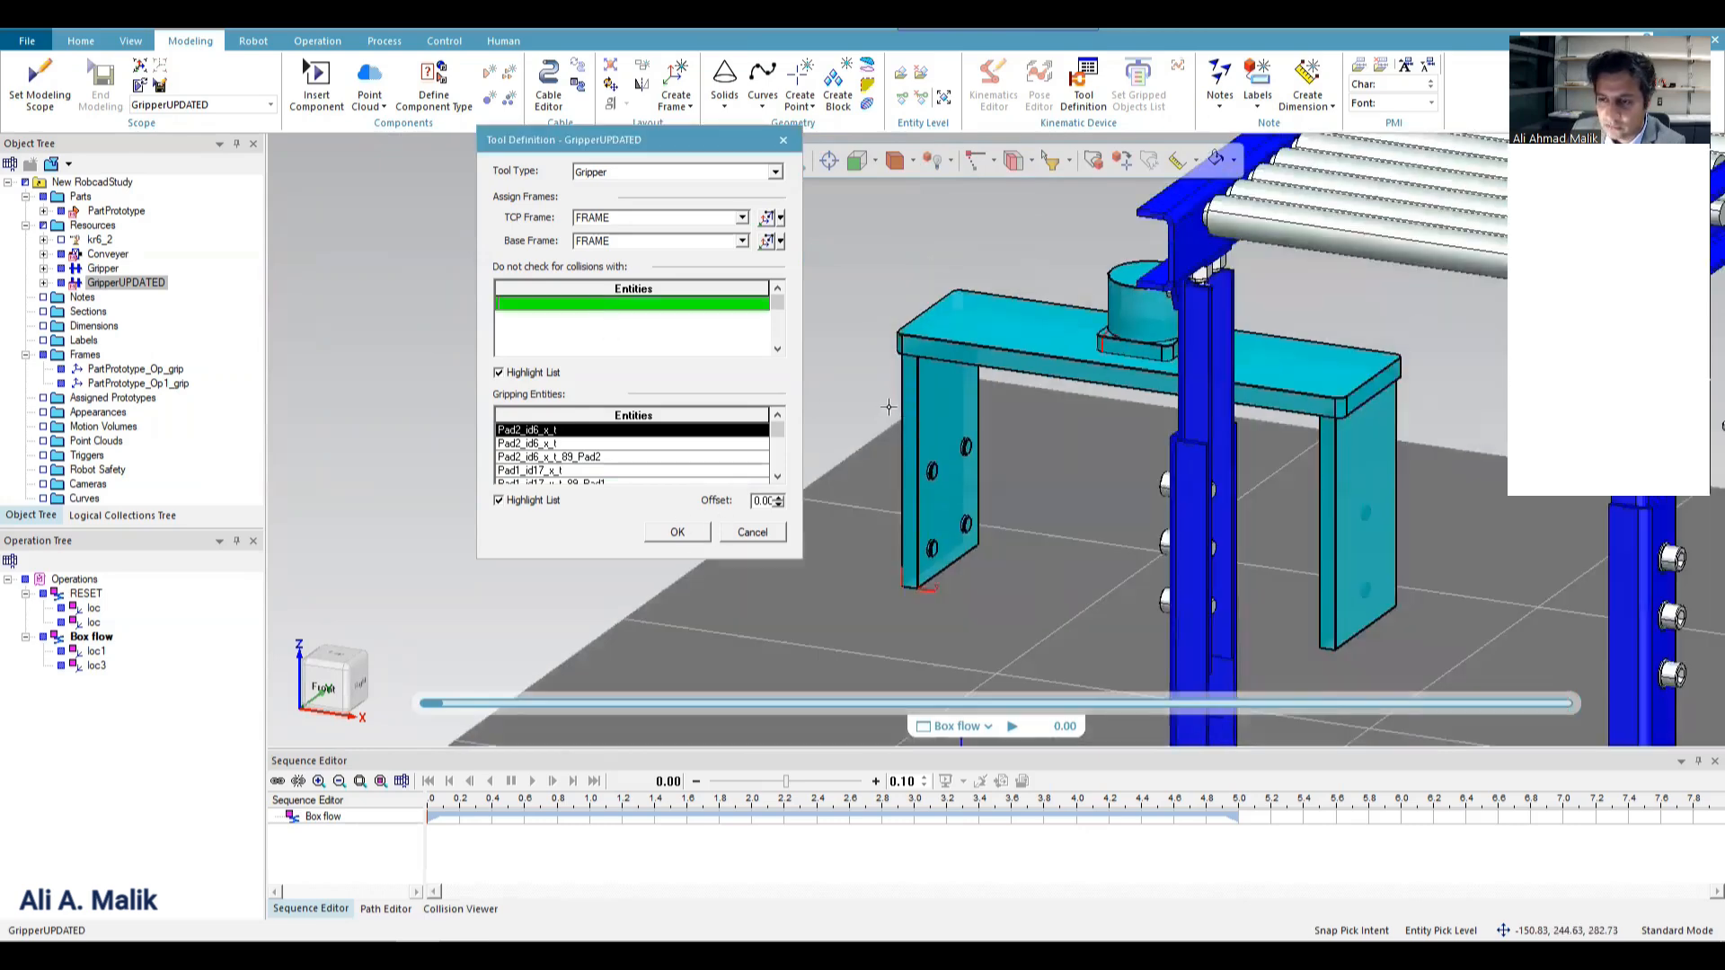
left_click(1034, 363)
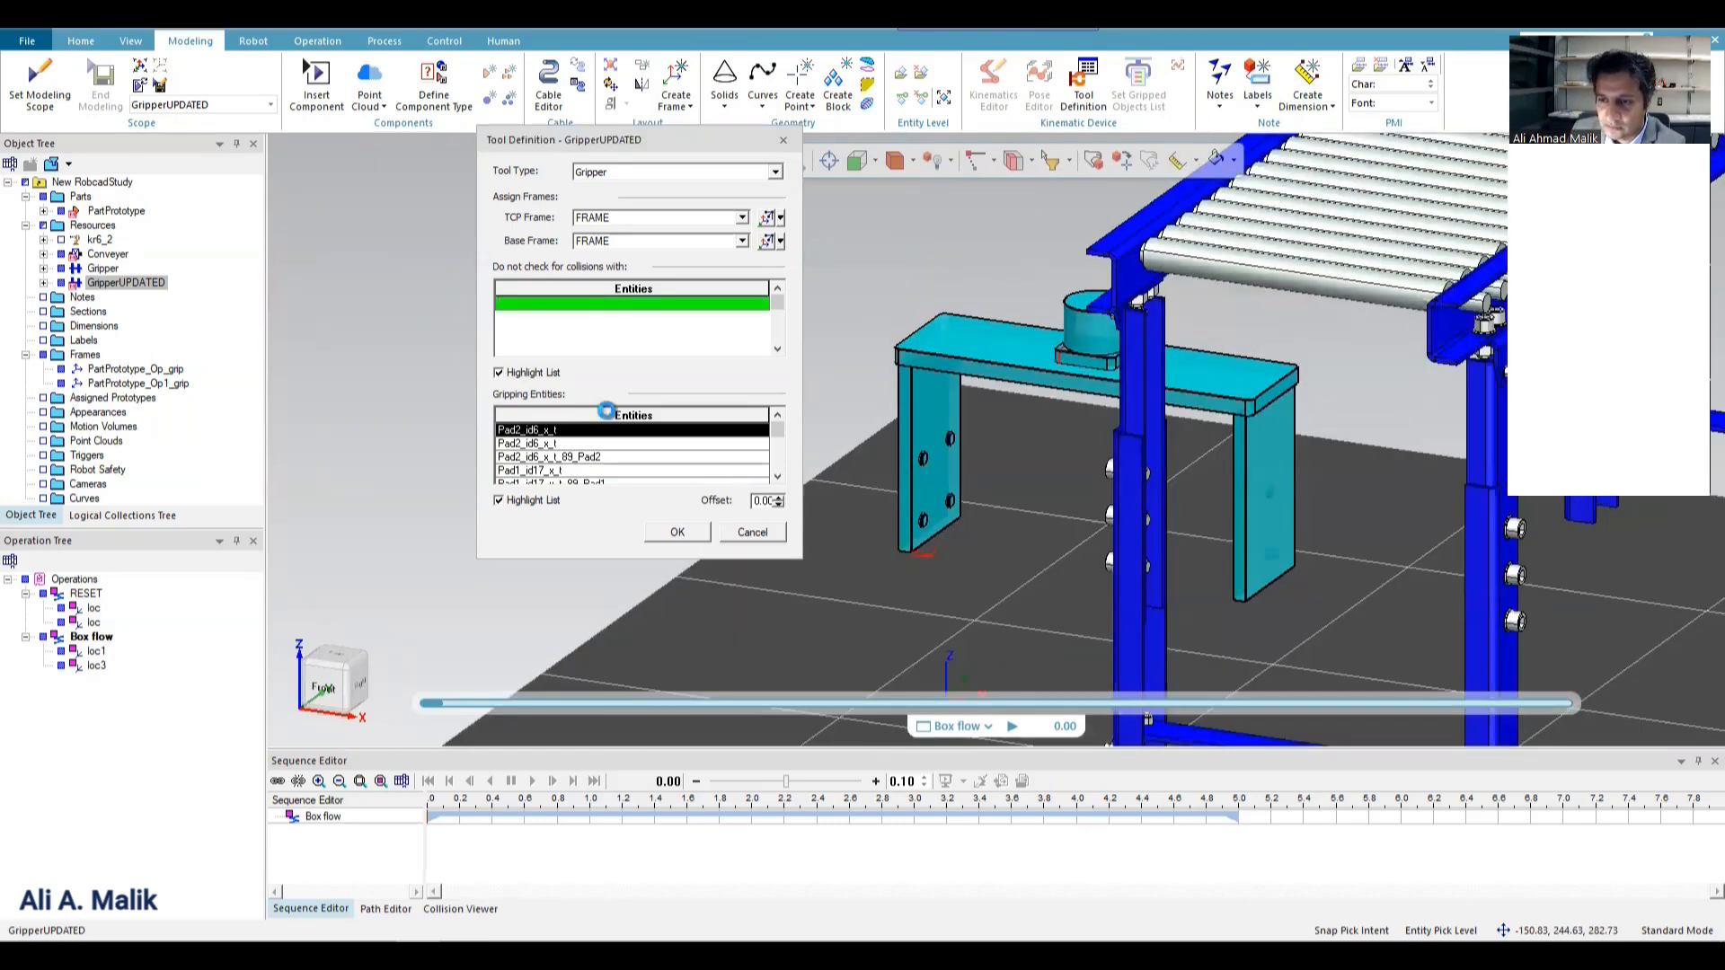
left_click(680, 539)
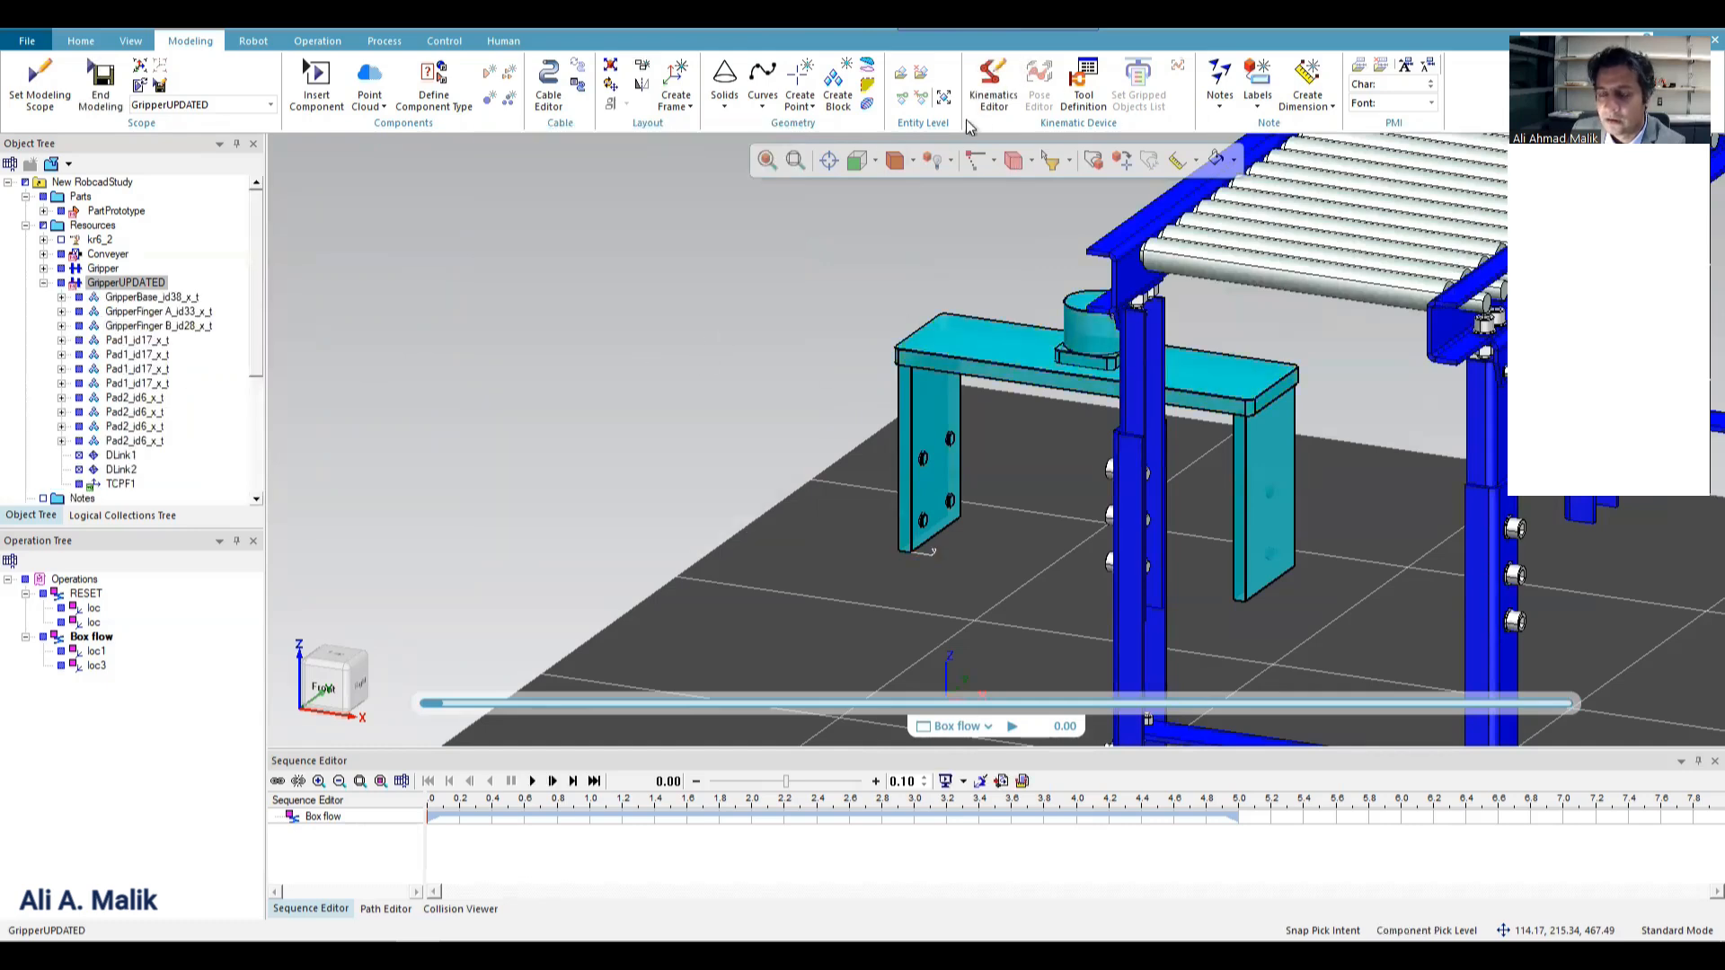
Open the Kinematics Editor for GripperUPDATED and delete the default links DLink1 and DLink2.
left_click(1006, 110)
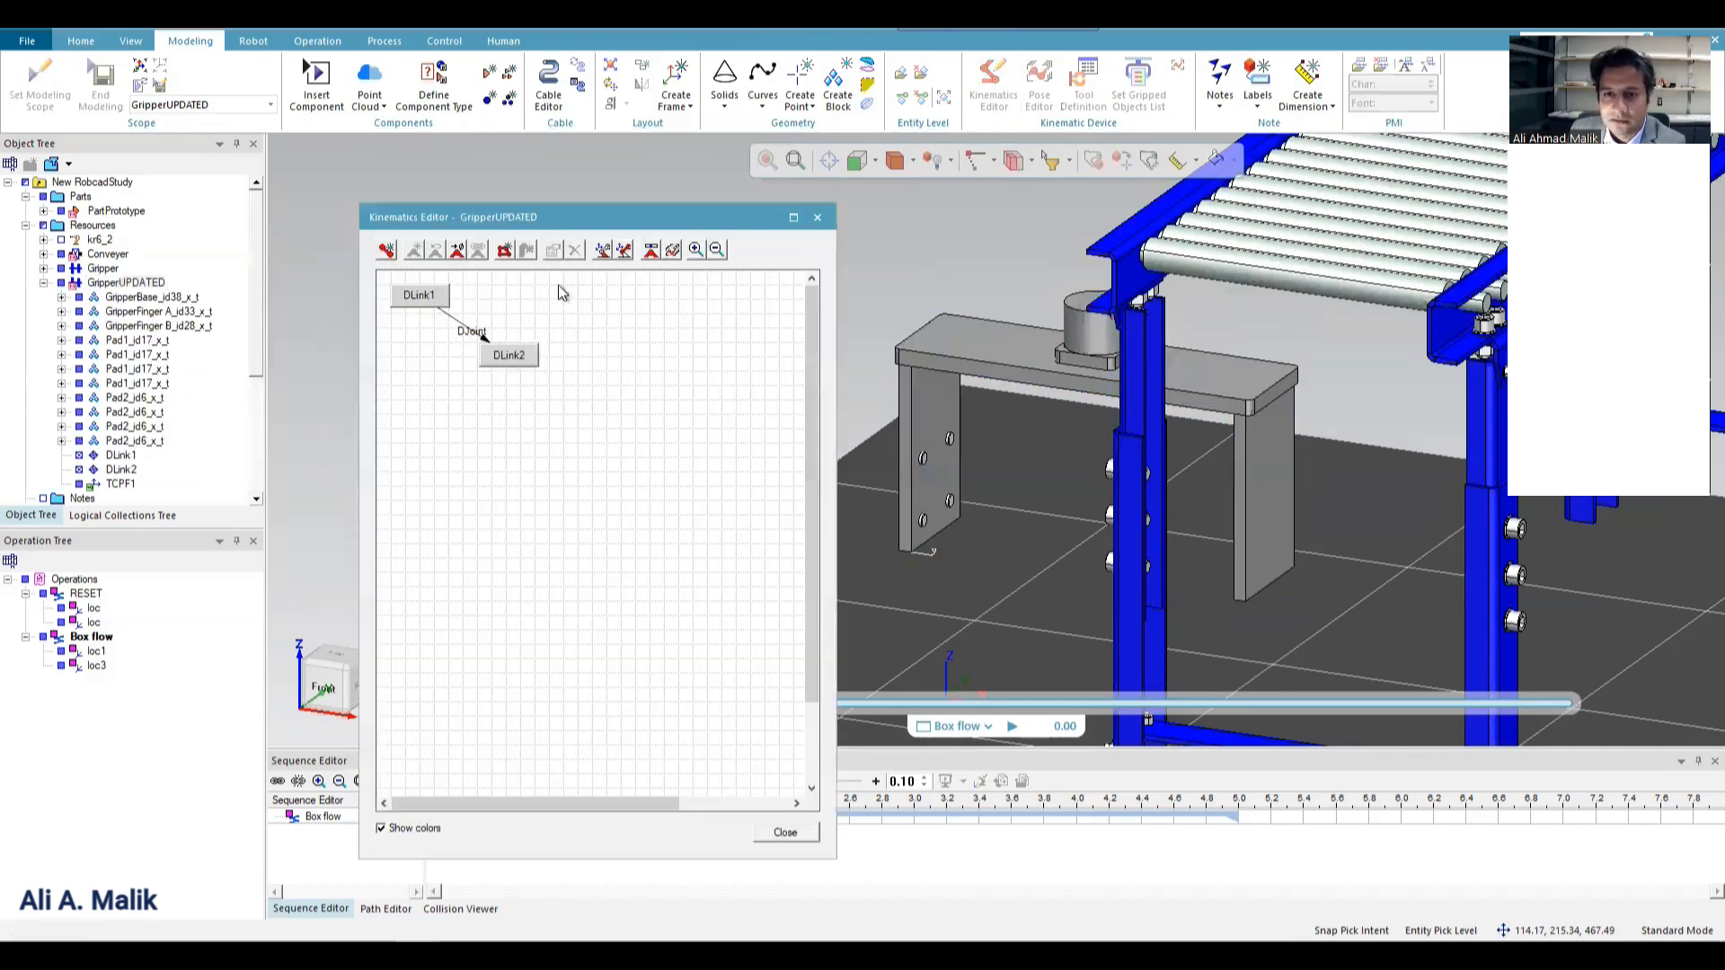
left_click(421, 303)
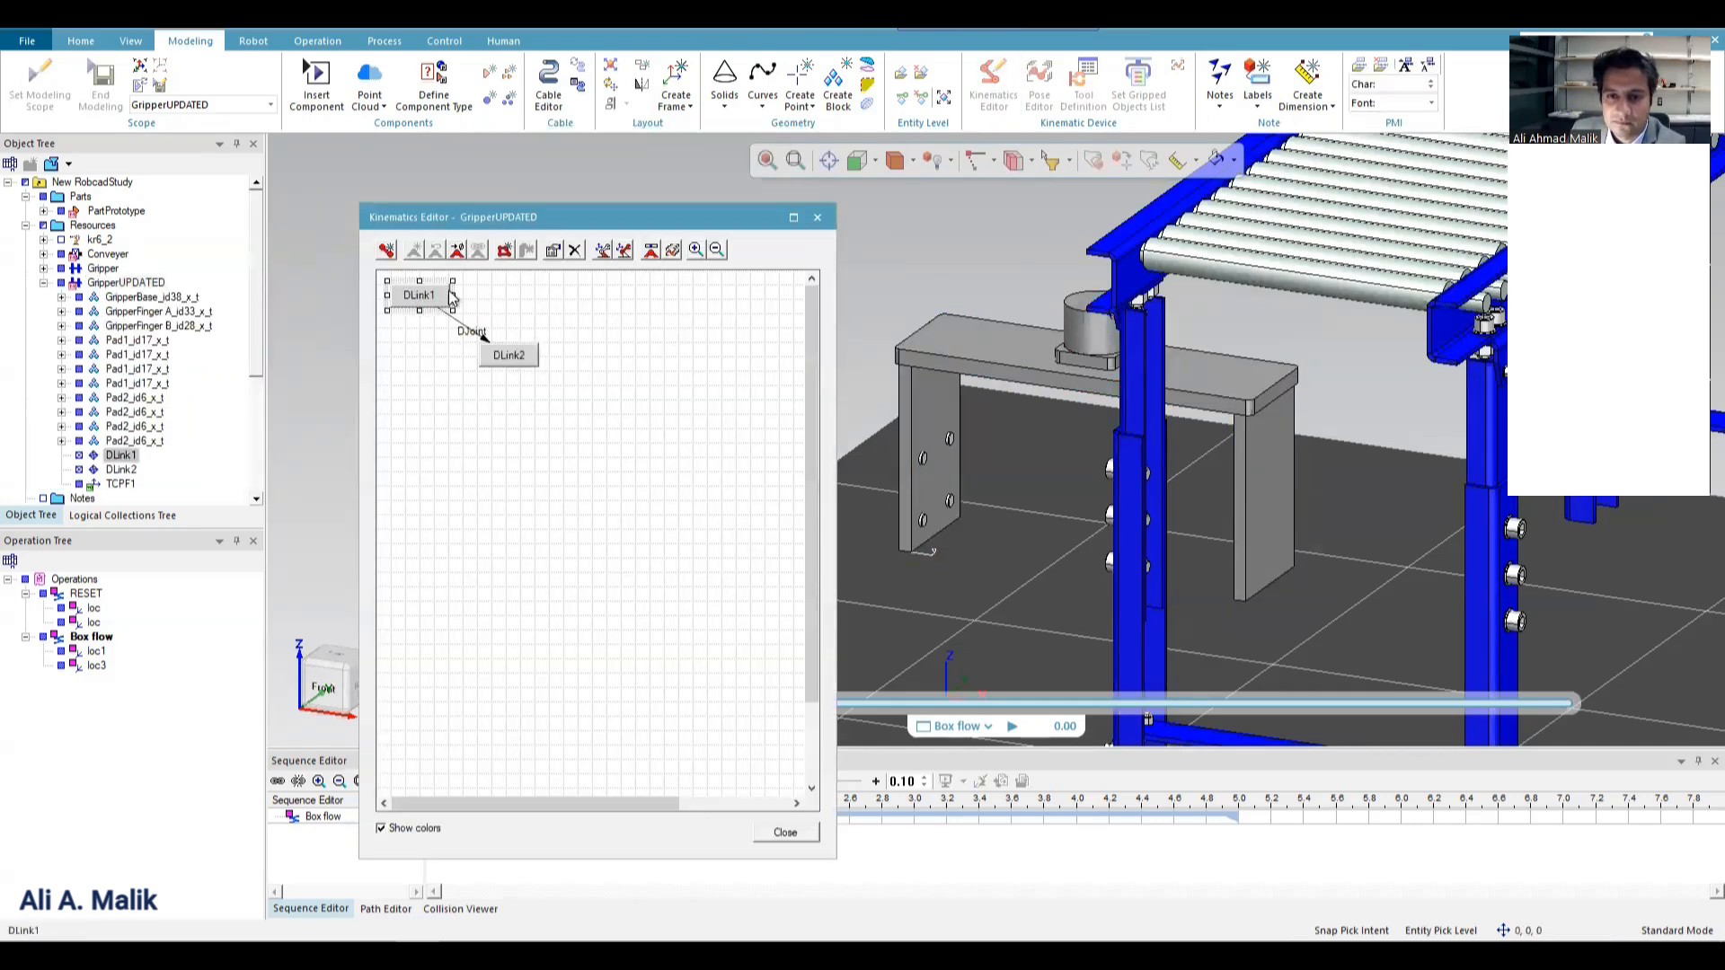
key("Delete")
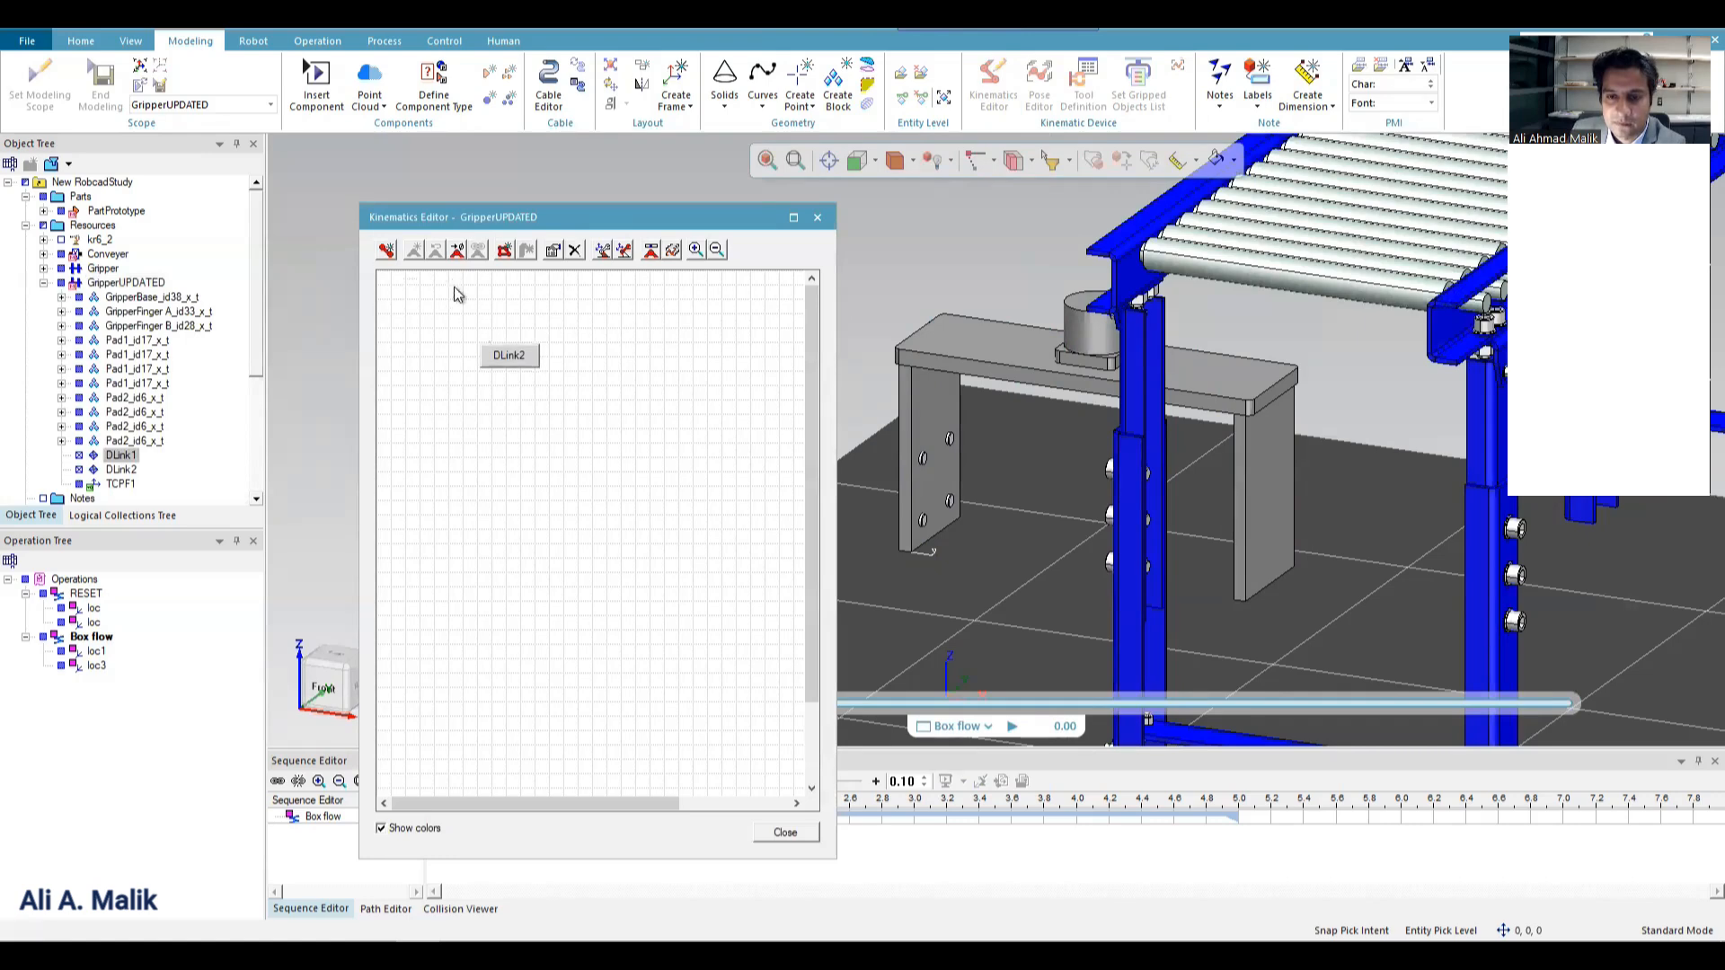
left_click(508, 354)
key("Delete")
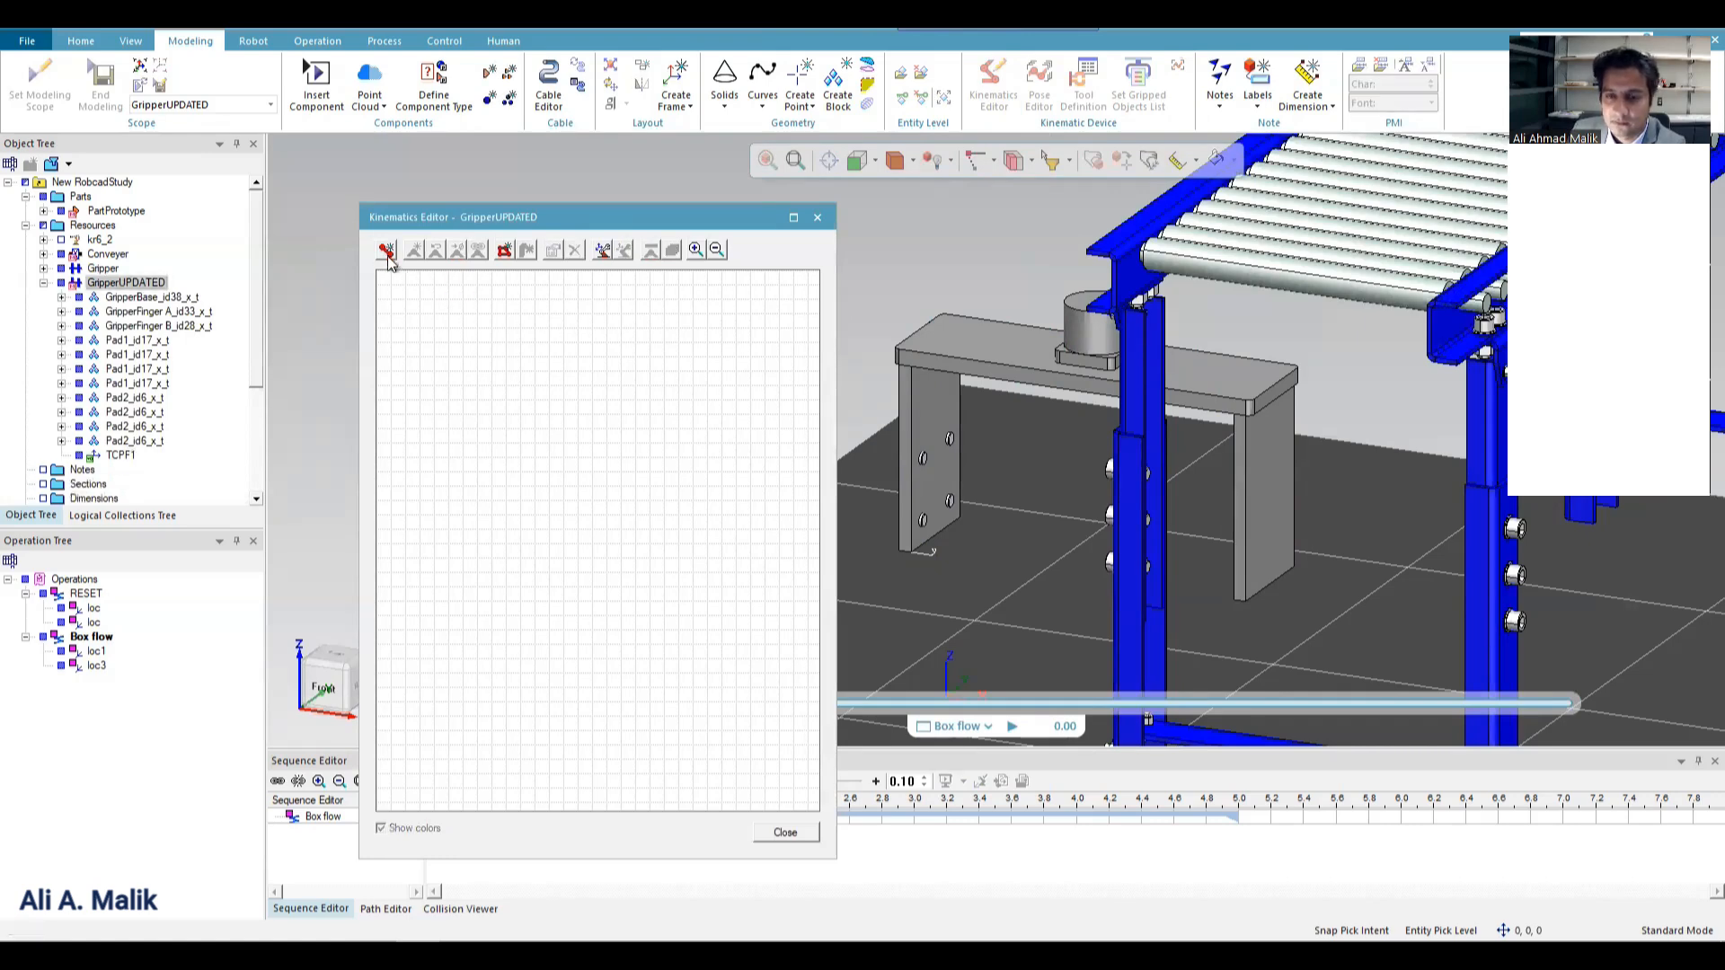
Create the first kinematic link containing the GripperBase body.
left_click(386, 253)
left_click(1006, 352)
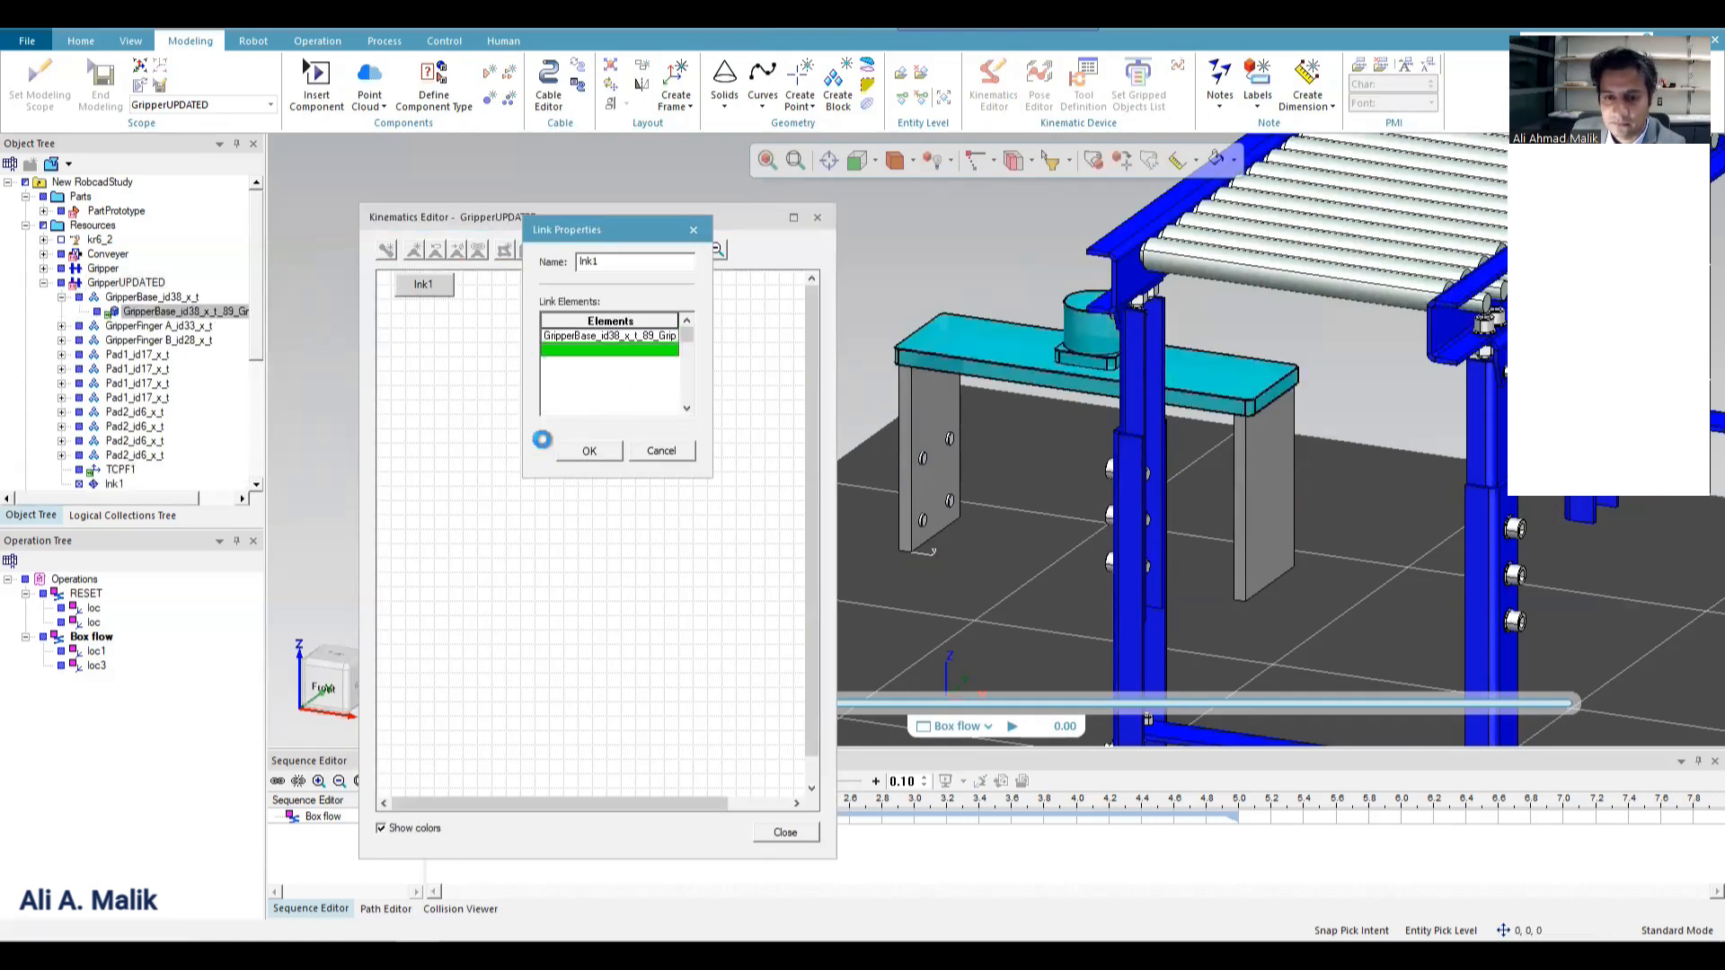
left_click(589, 450)
Create a second kinematic link containing GripperFinger A, its four Pad1 pads and the TCPF1 frame.
left_click(387, 249)
left_click(959, 430)
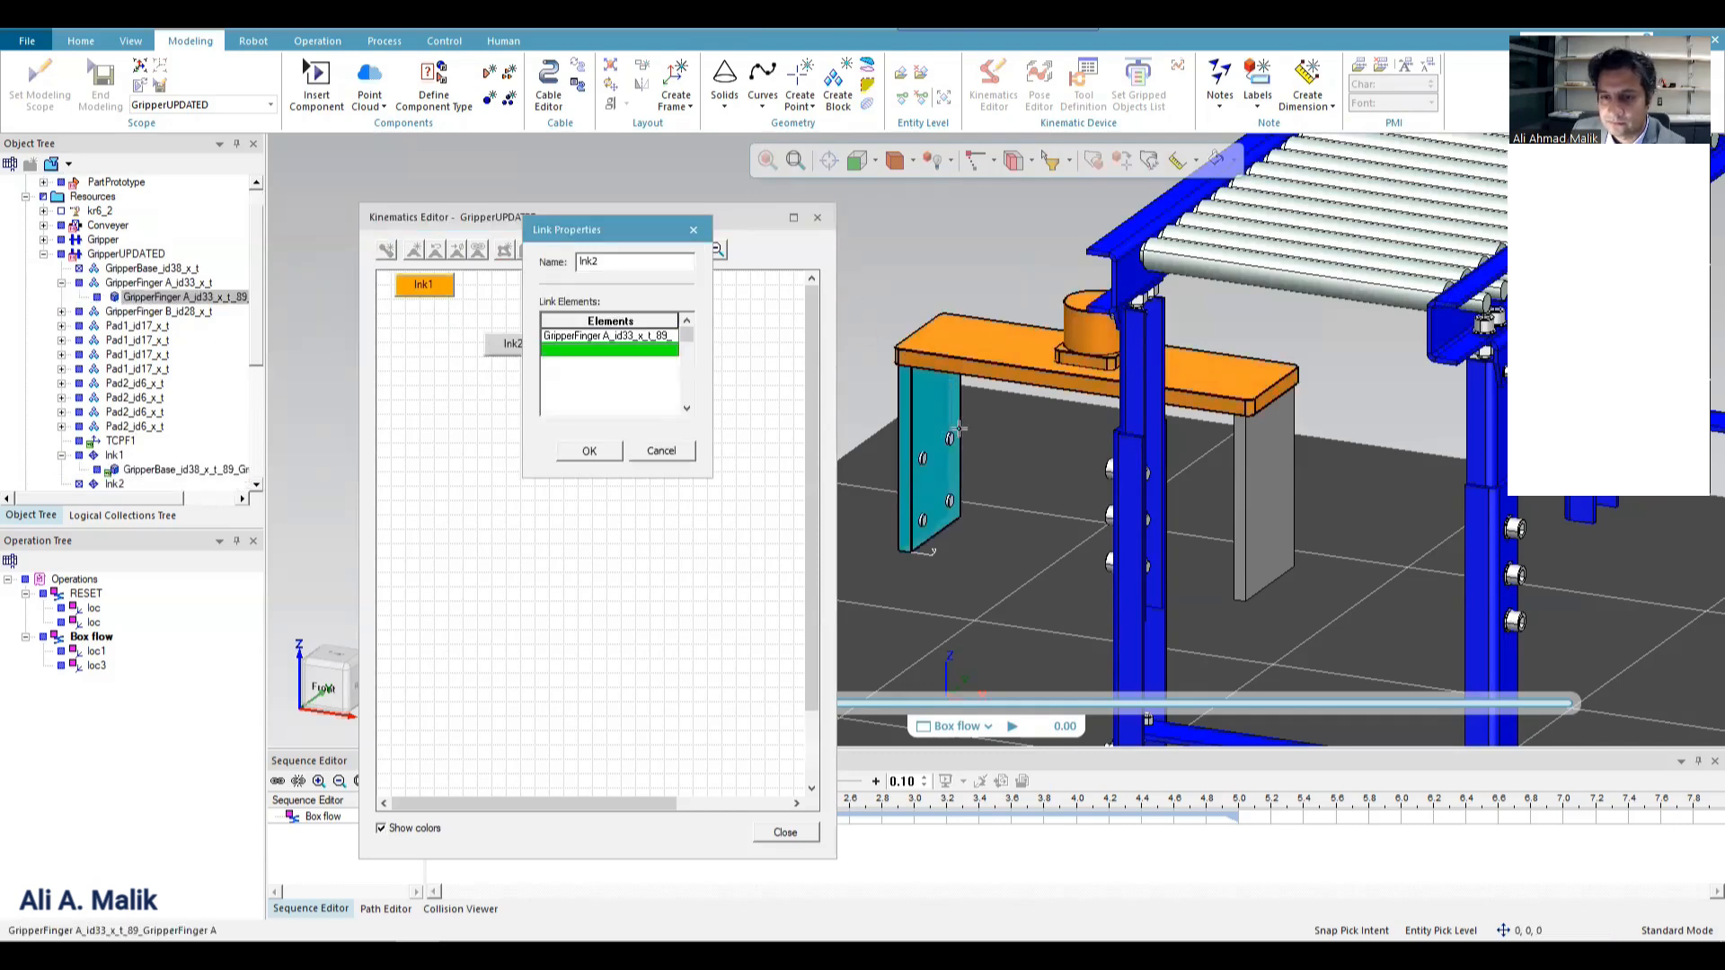
scroll(994, 412, "up", 3)
scroll(1050, 372, "down", 1)
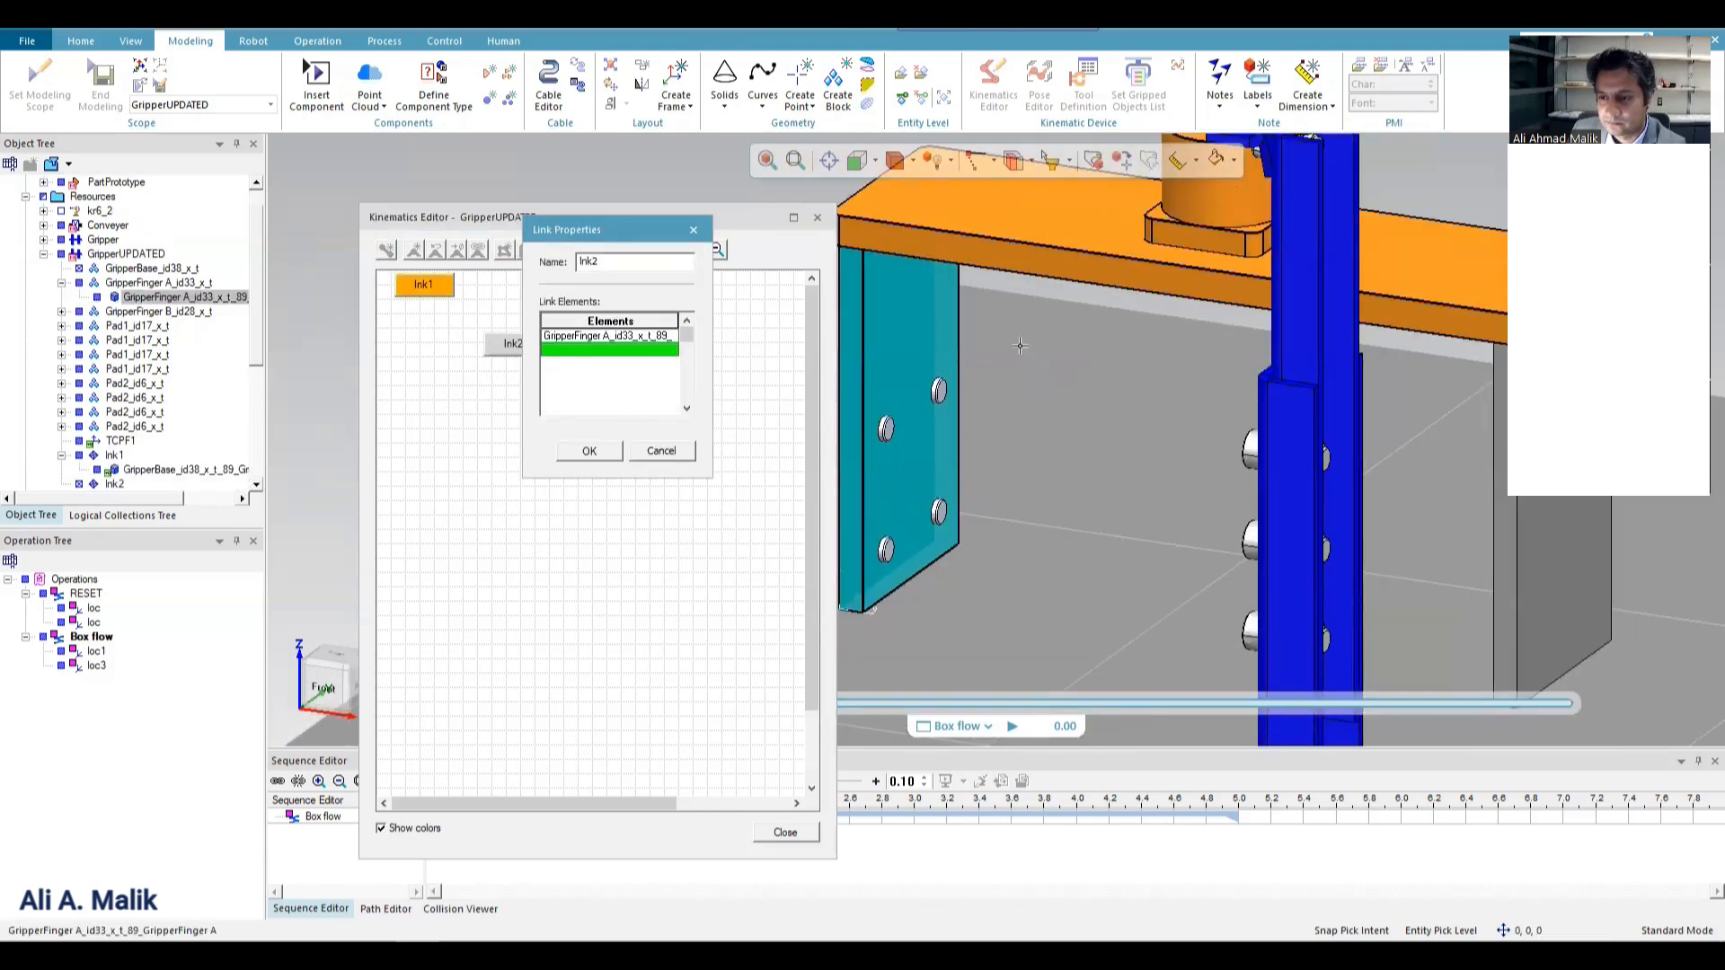
left_click_drag(951, 399, 852, 633)
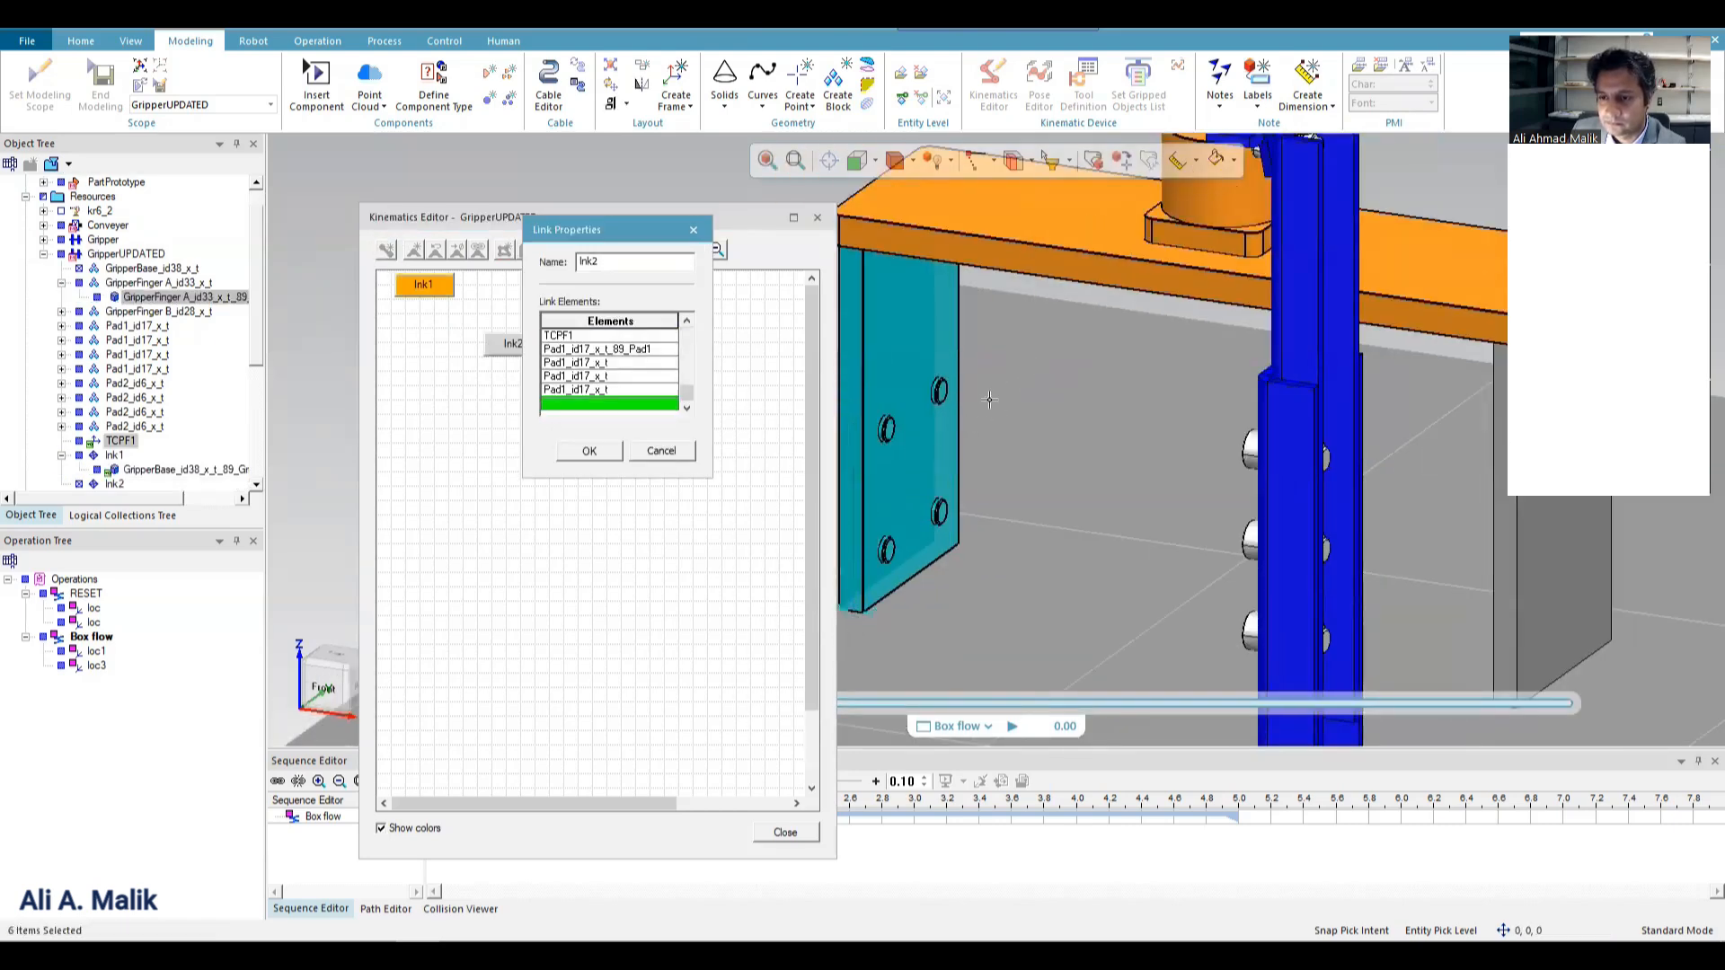
left_click(564, 451)
Create a third kinematic link containing GripperFinger B and its four Pad2 pads.
left_click(386, 252)
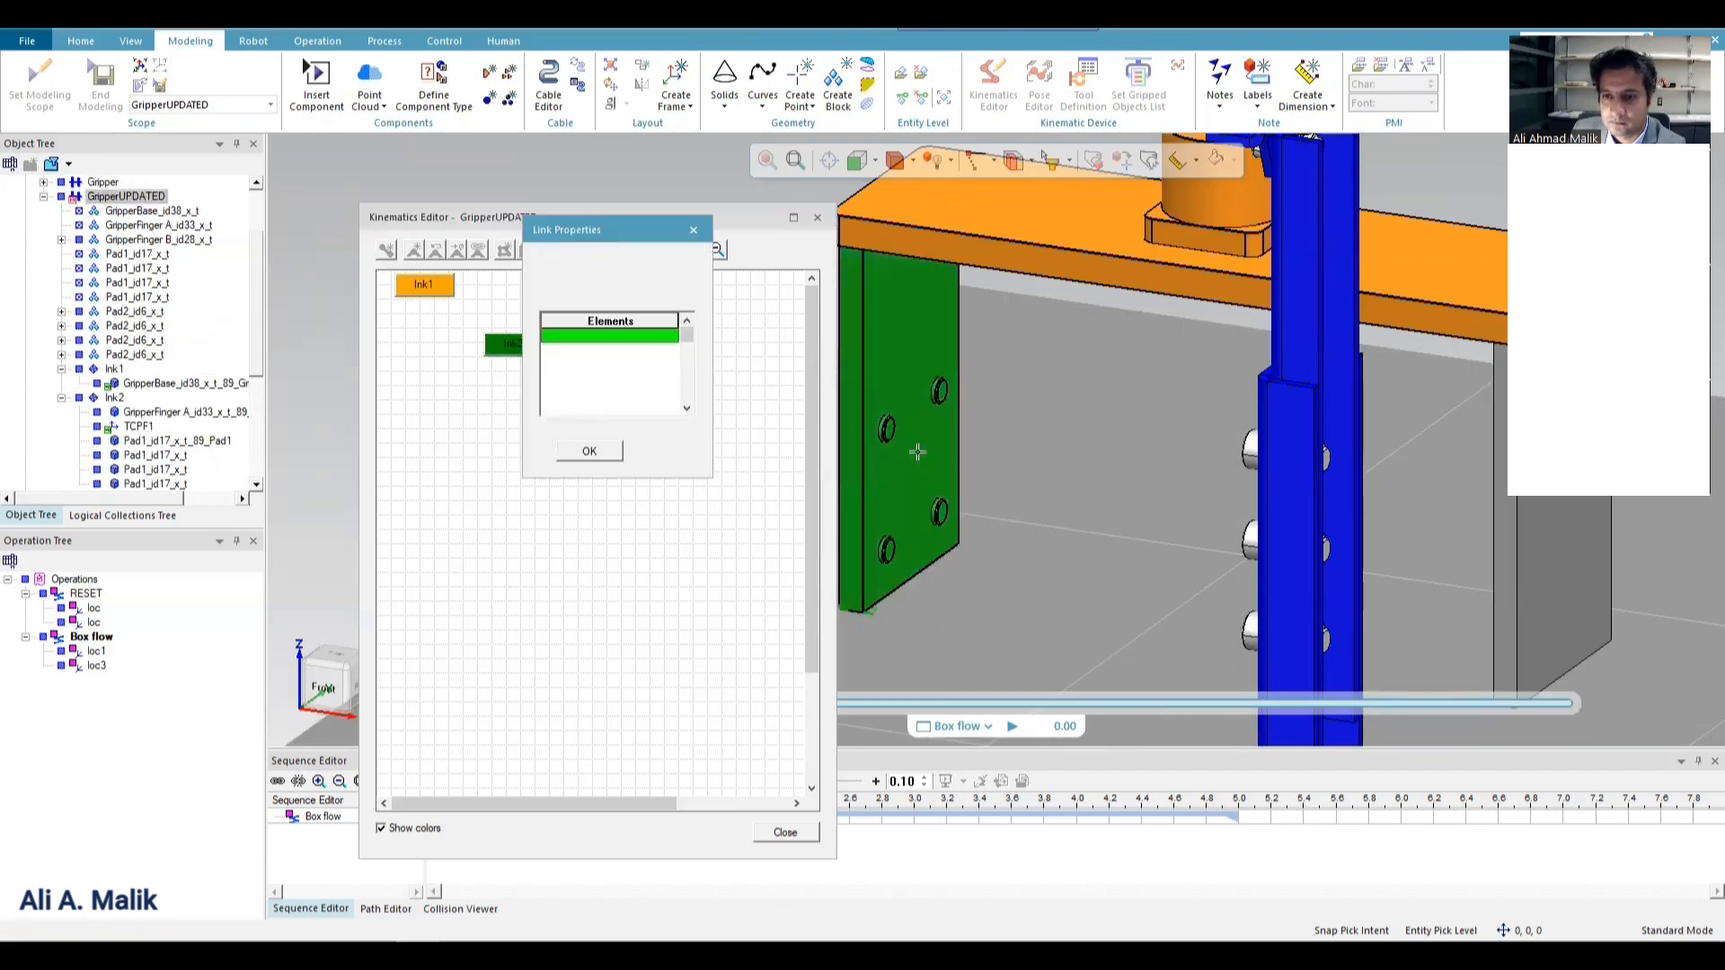
scroll(916, 450, "down", 3)
scroll(1328, 430, "up", 1)
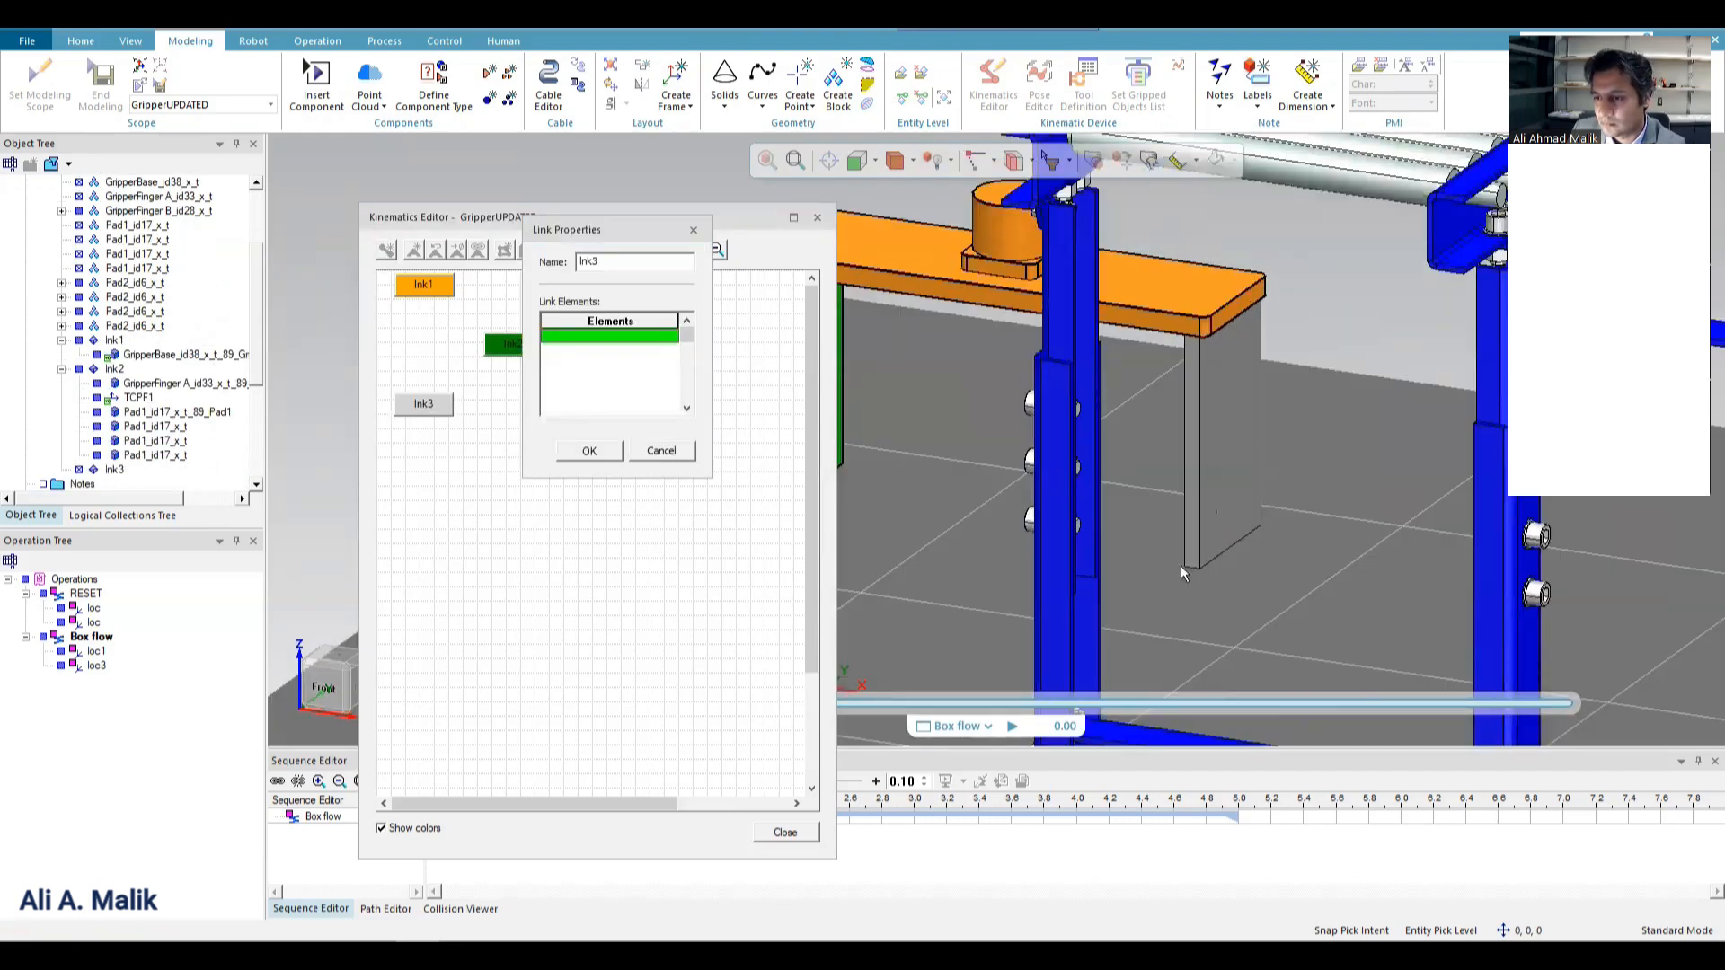
left_click(1184, 372)
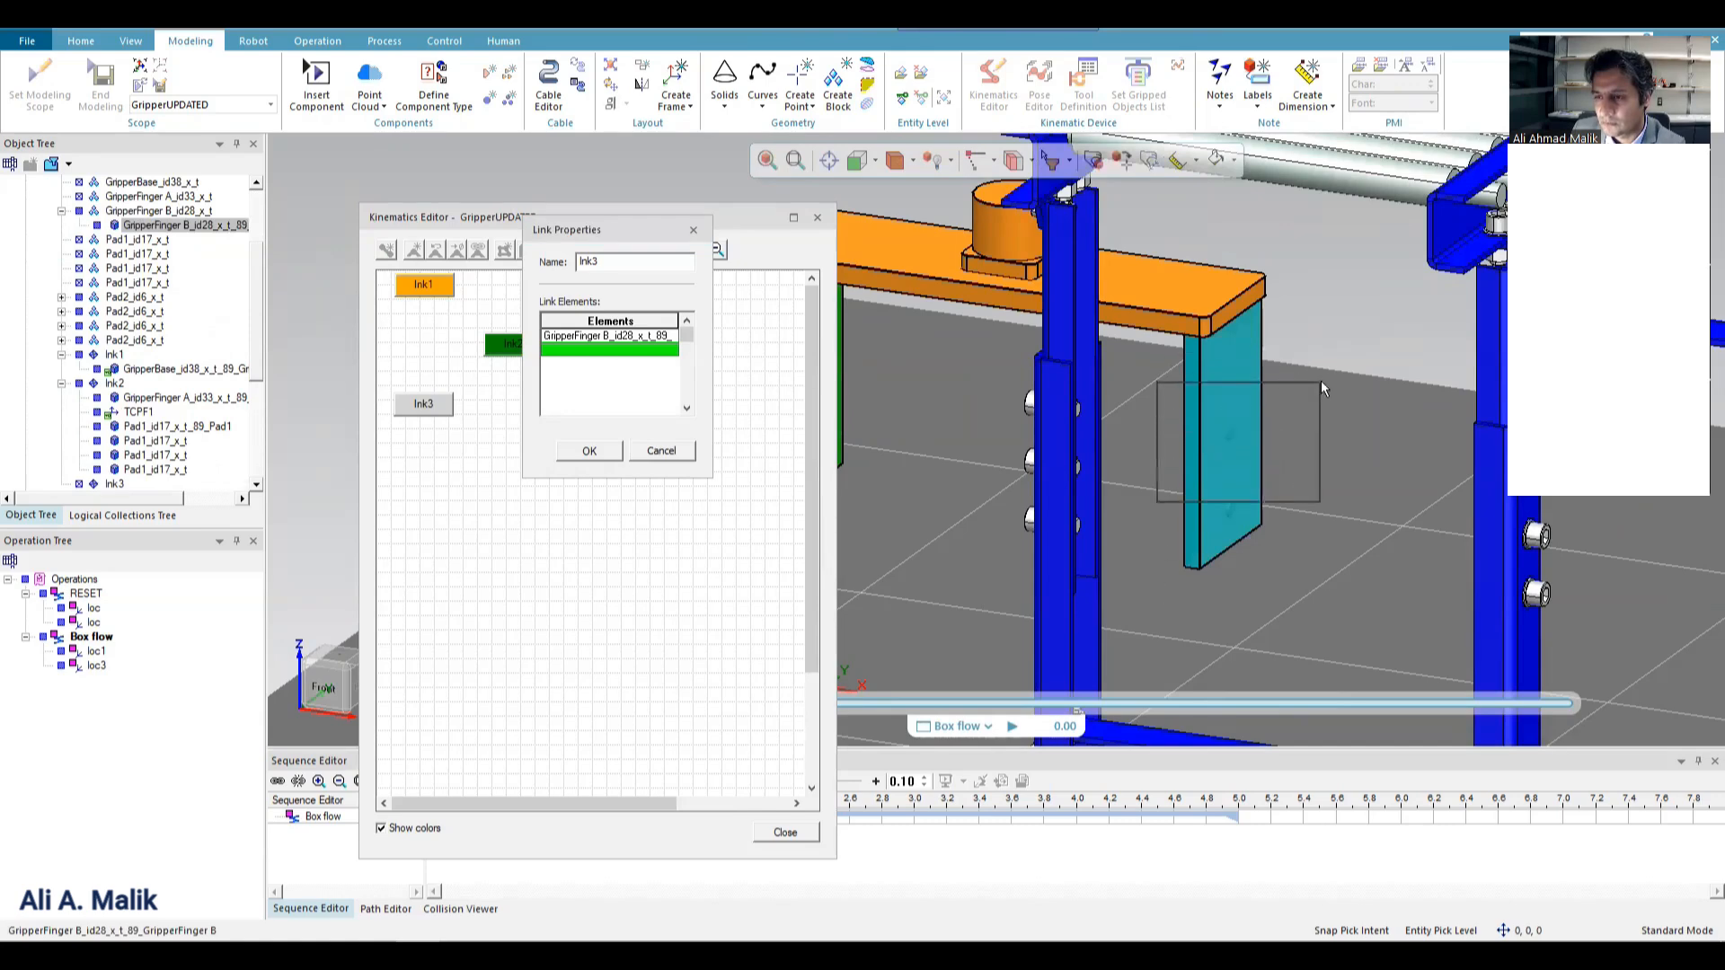
middle_click_drag(1158, 384, 955, 385)
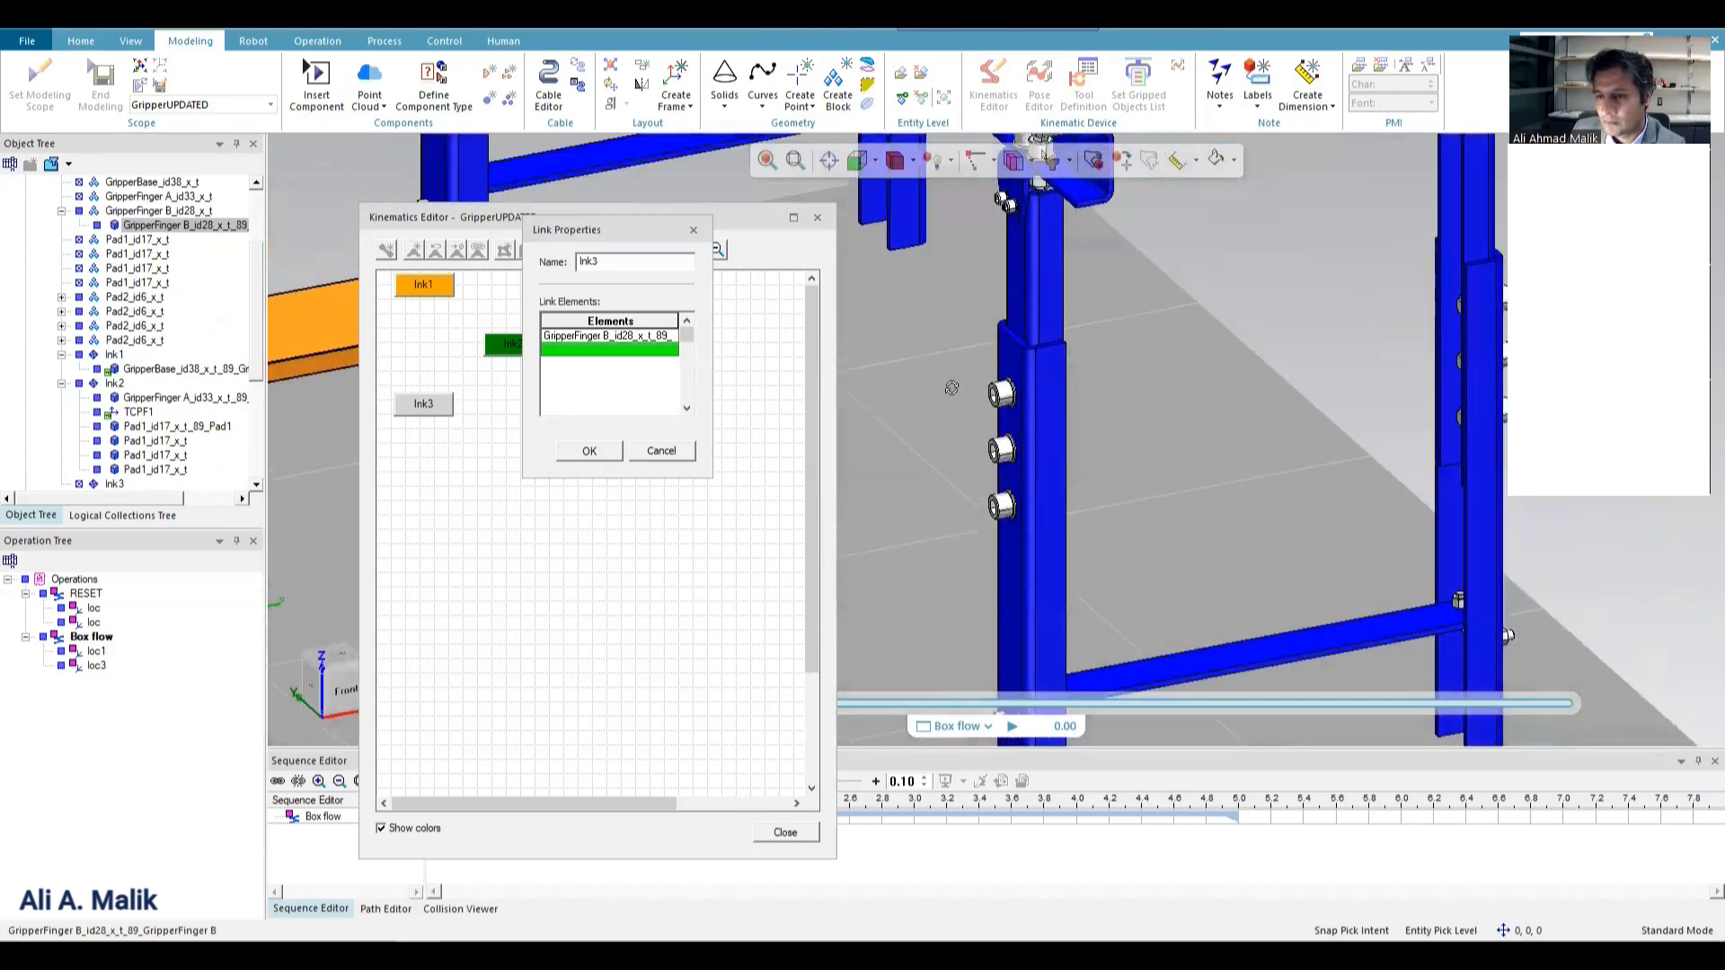
scroll(1401, 370, "down", 4)
scroll(1003, 392, "up", 5)
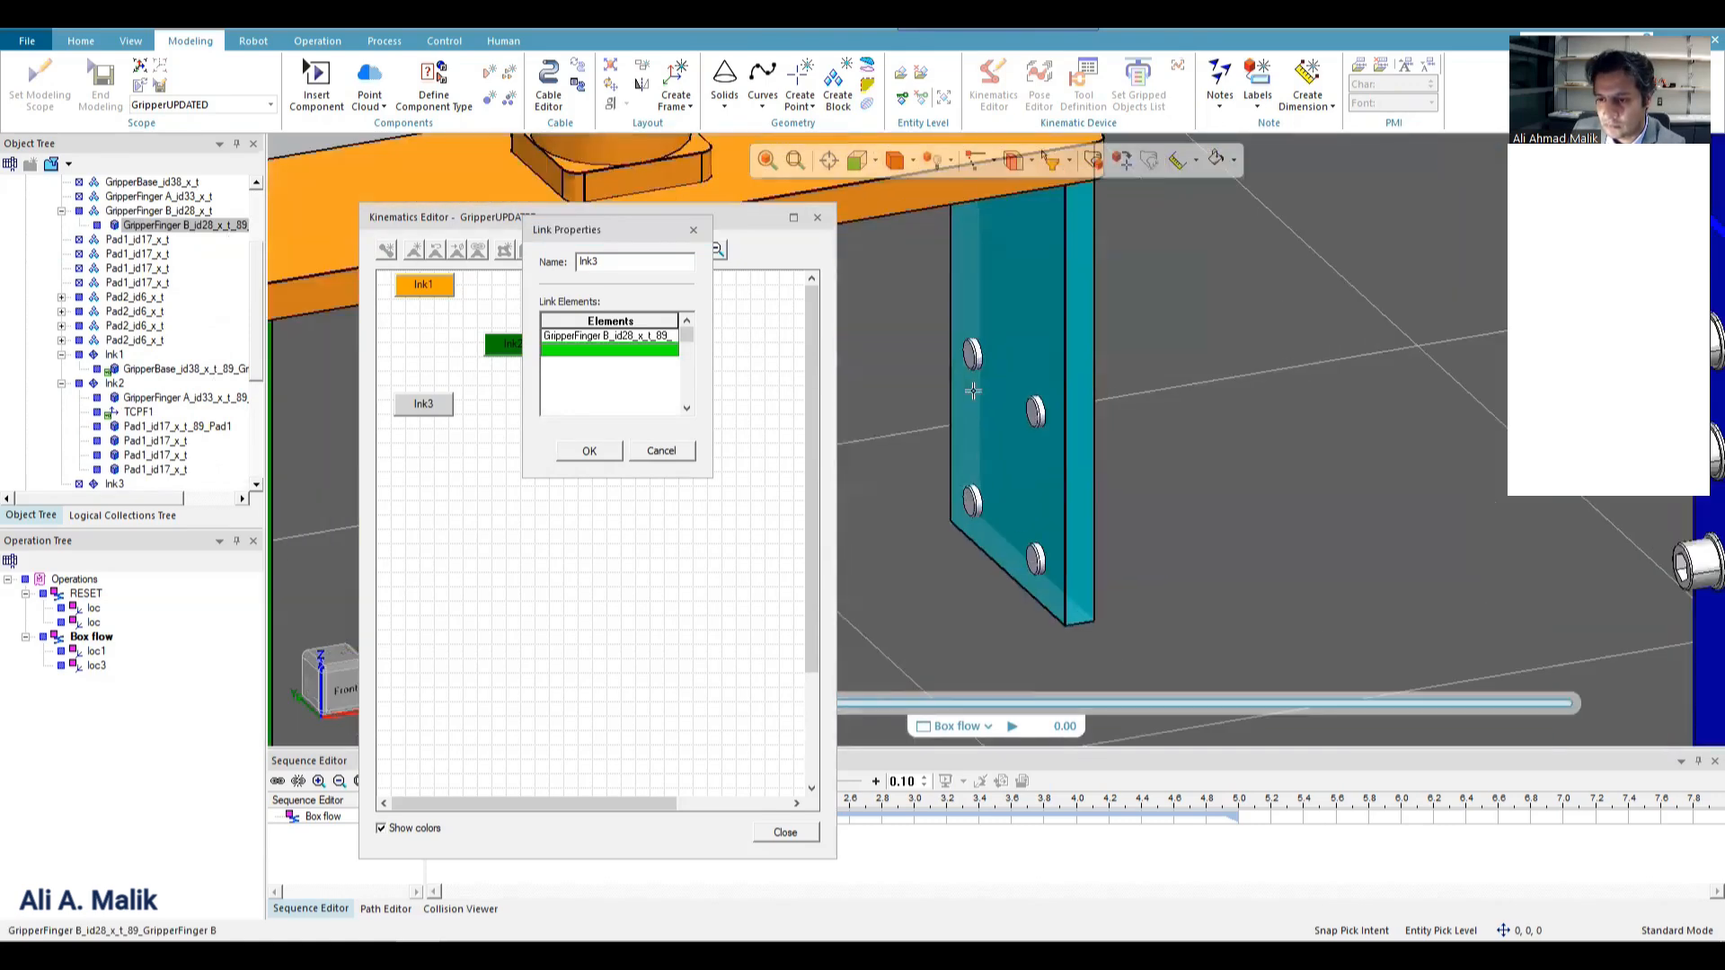
left_click(1036, 423)
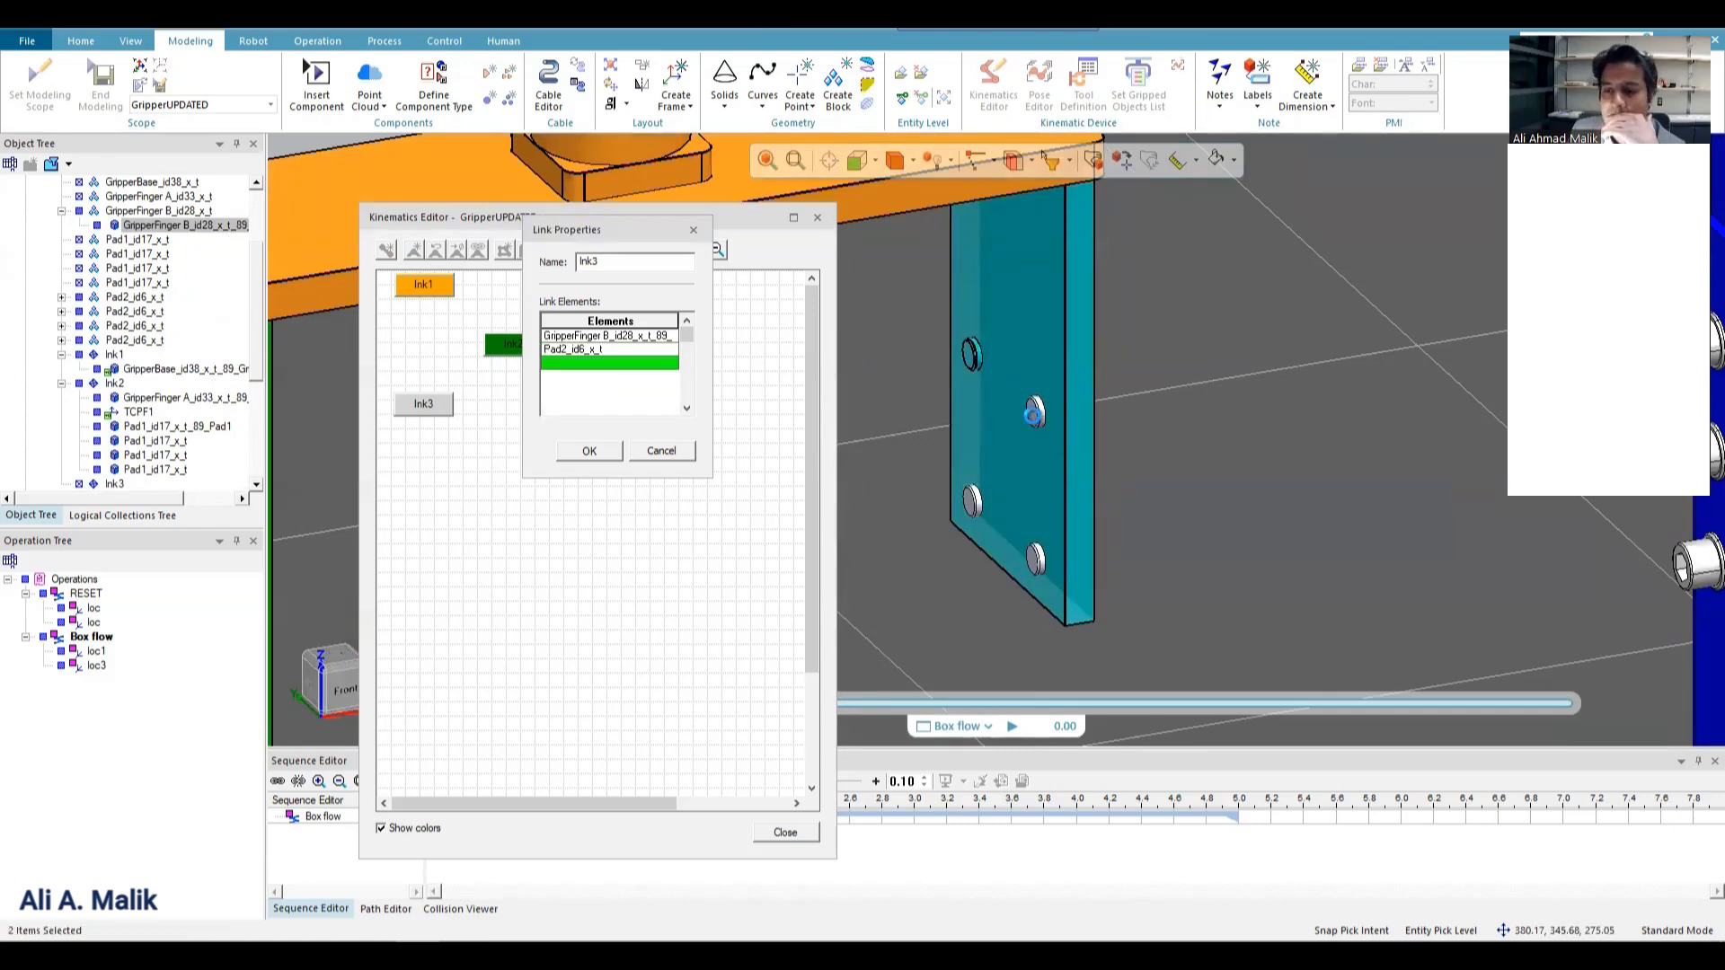
left_click(1033, 561)
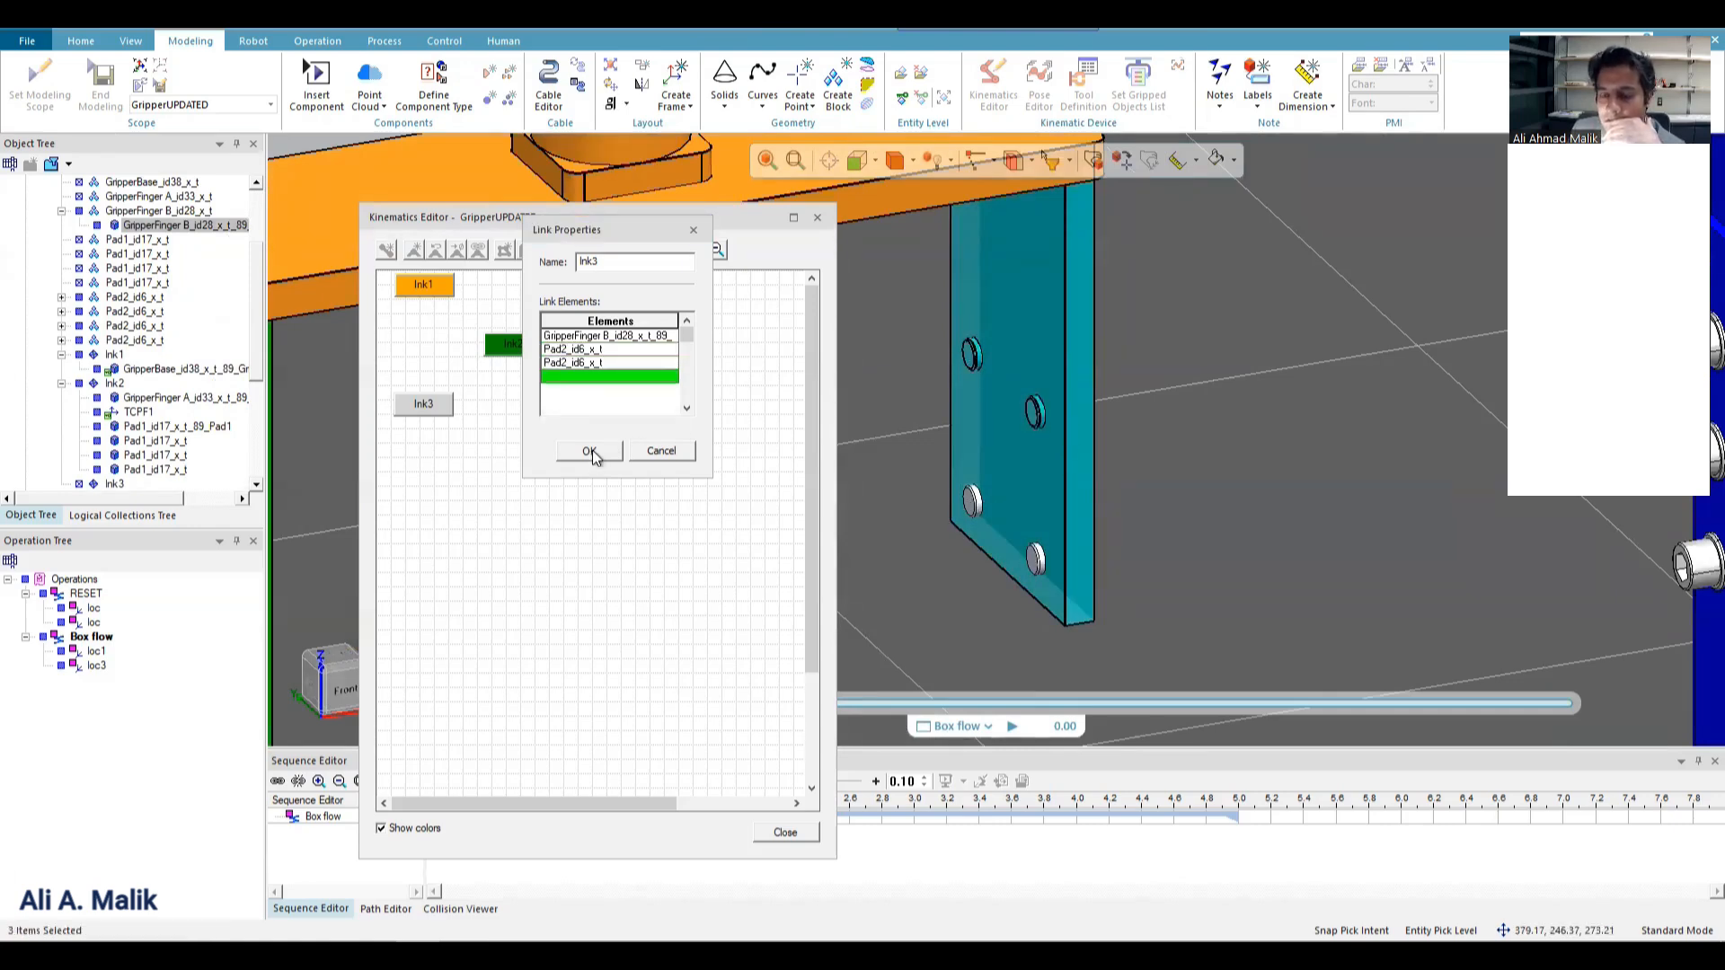
left_click(1034, 560)
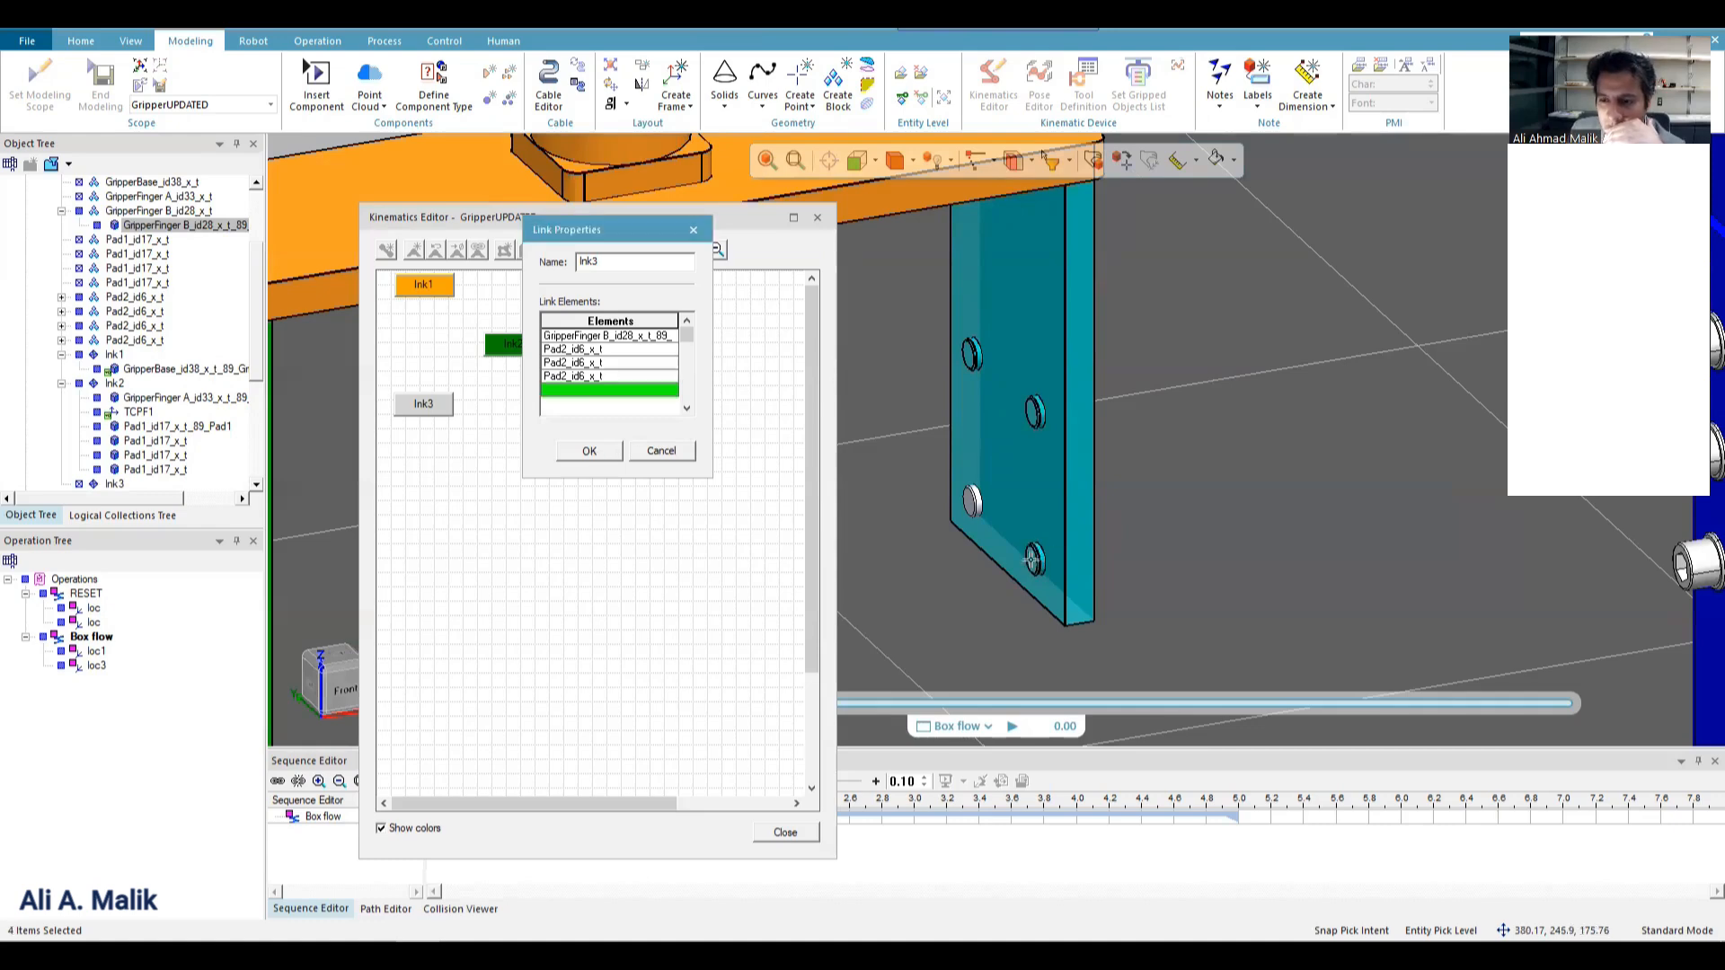
left_click(979, 499)
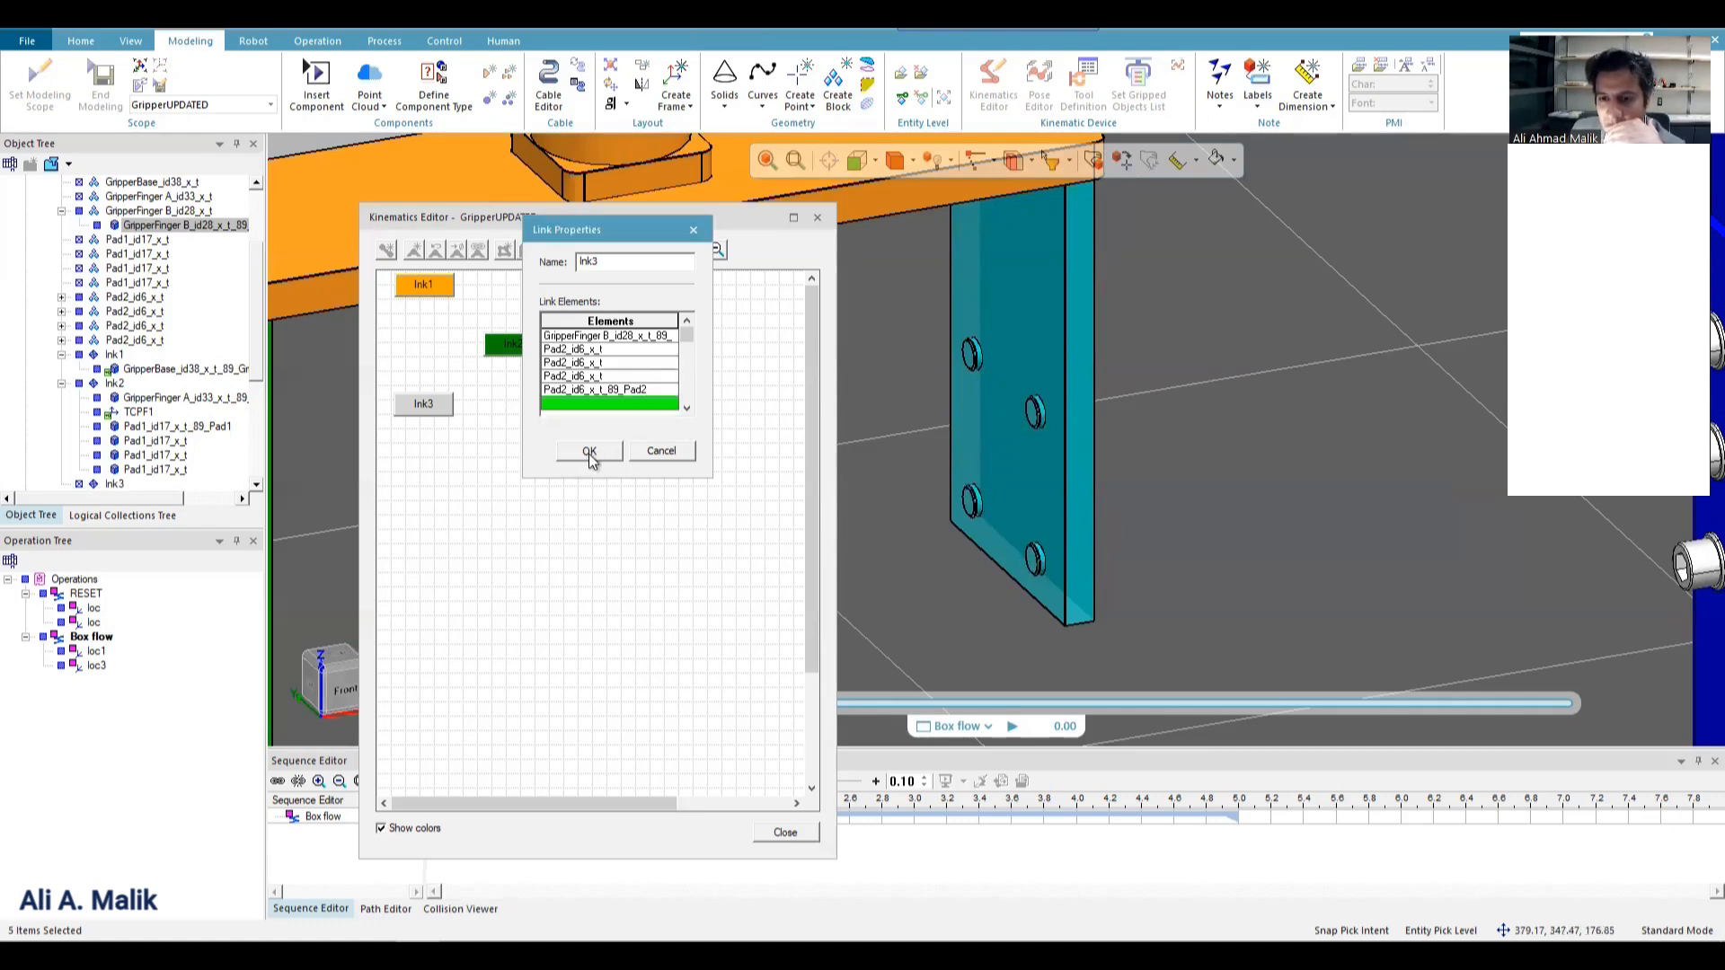
left_click(589, 451)
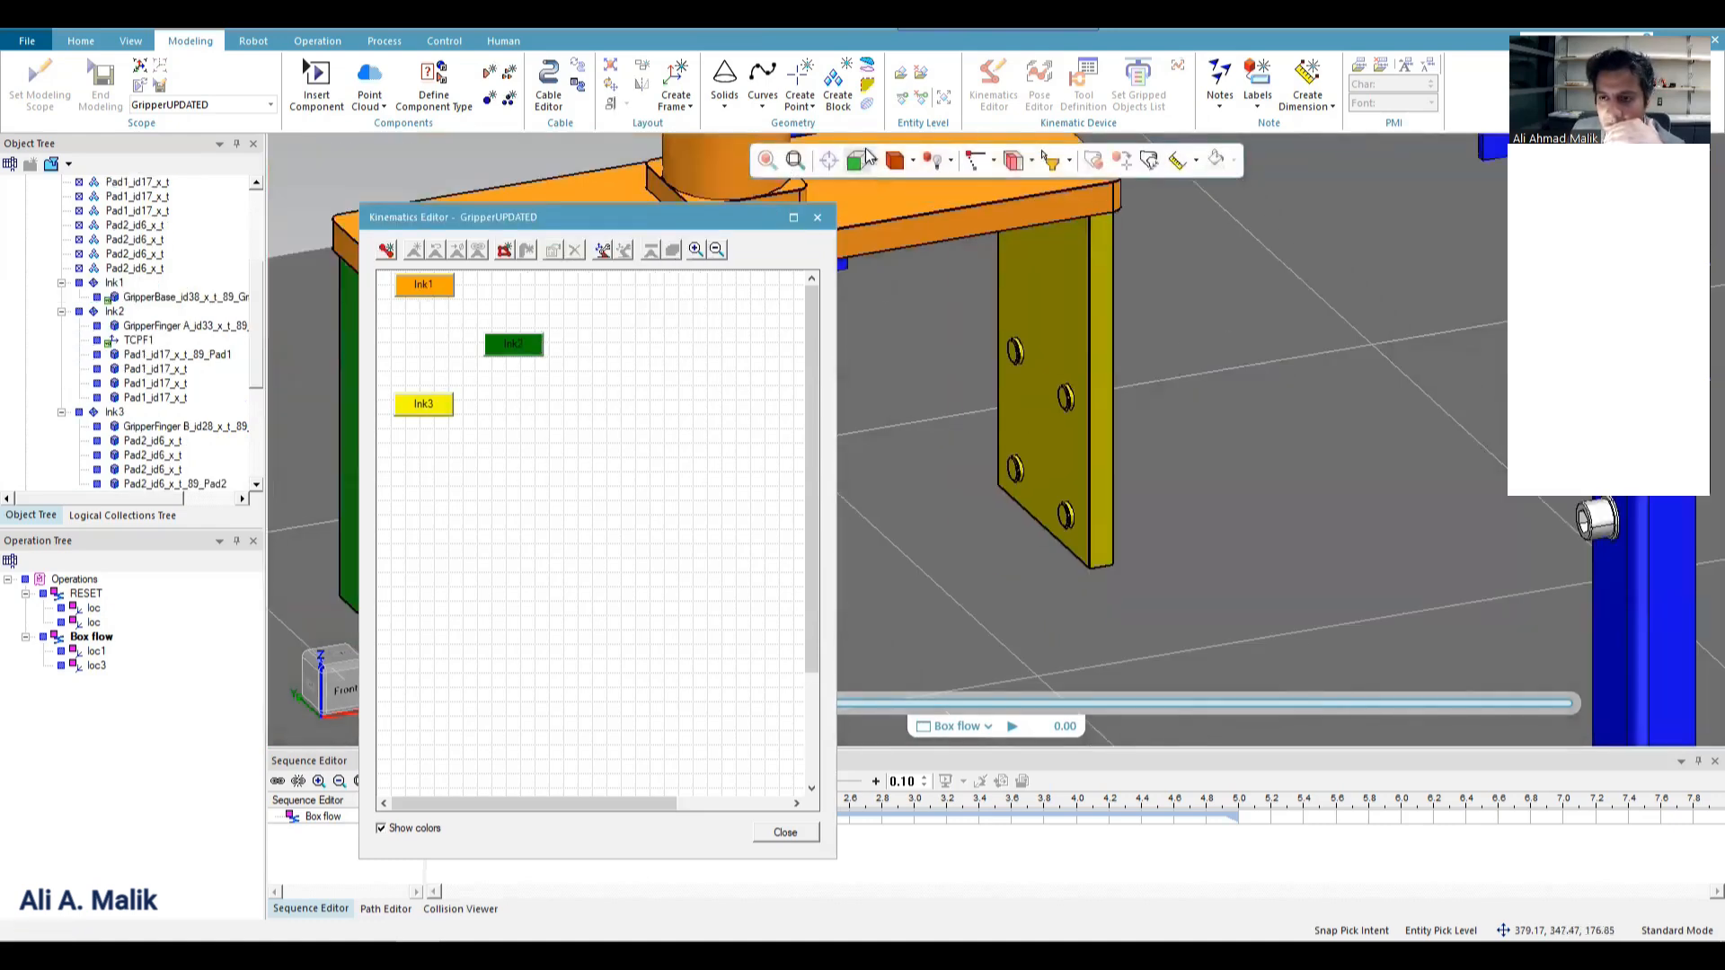
Create a joint from lnk1 to lnk3 with its axis from the middle of the base plate's upper edge to the plate's lnk2 end.
left_click(855, 161)
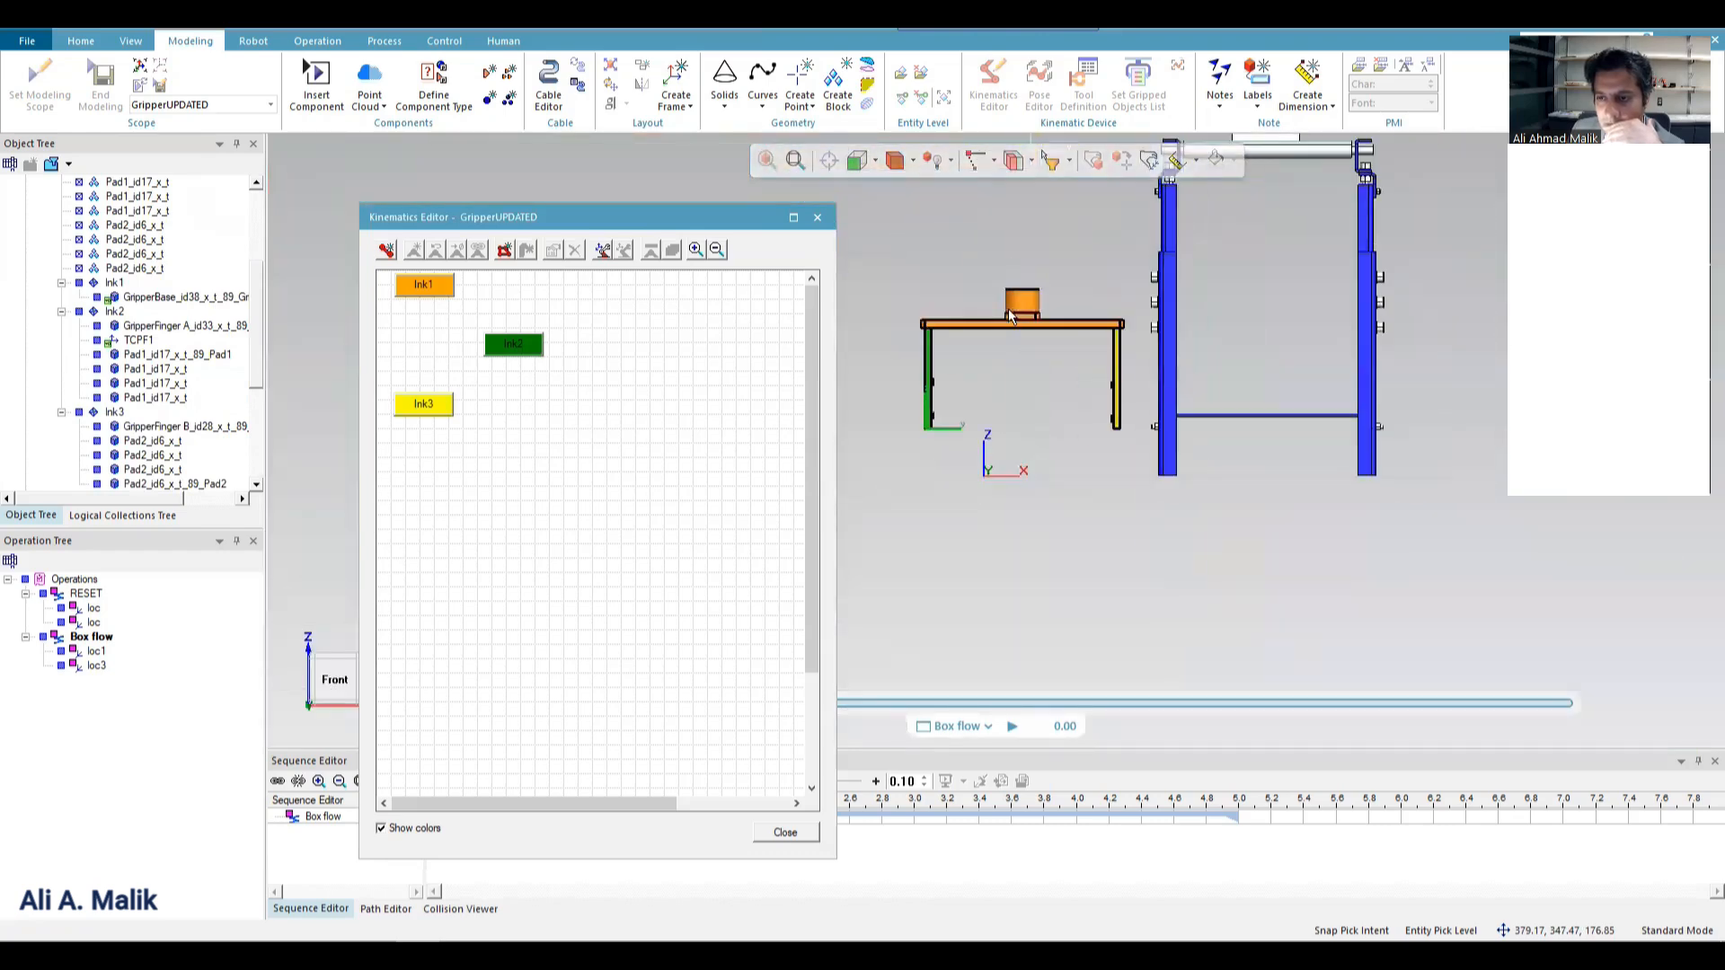
scroll(988, 319, "up", 5)
left_click_drag(582, 225, 478, 200)
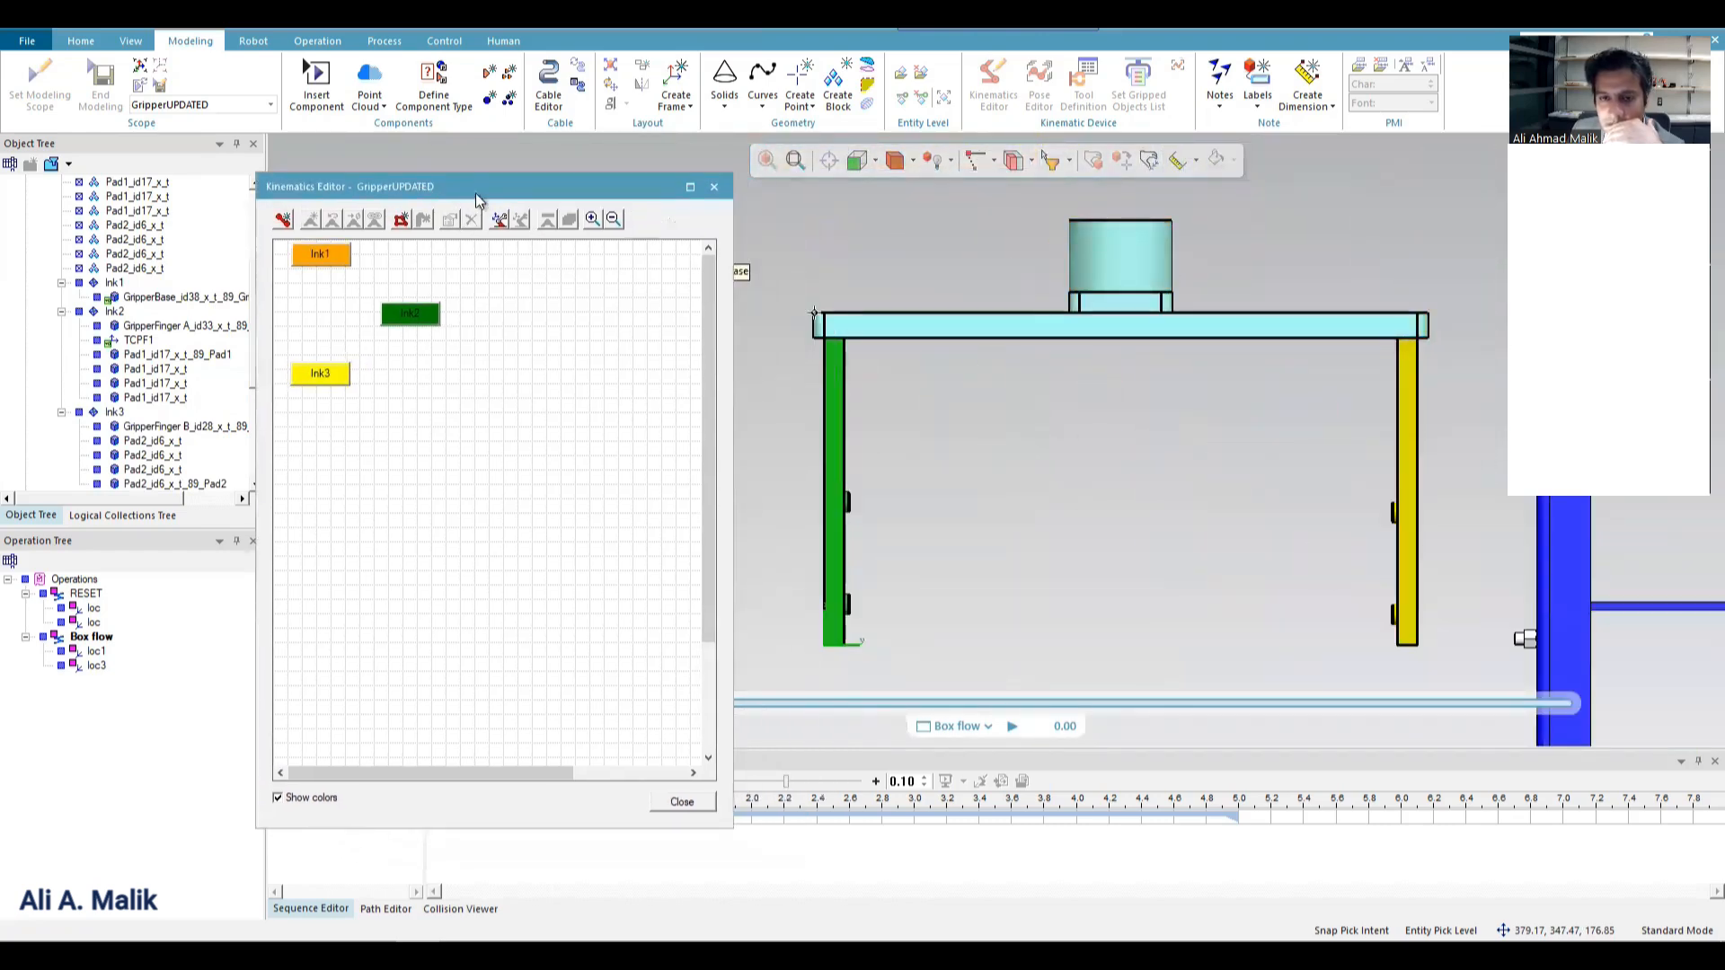
left_click_drag(334, 254, 334, 374)
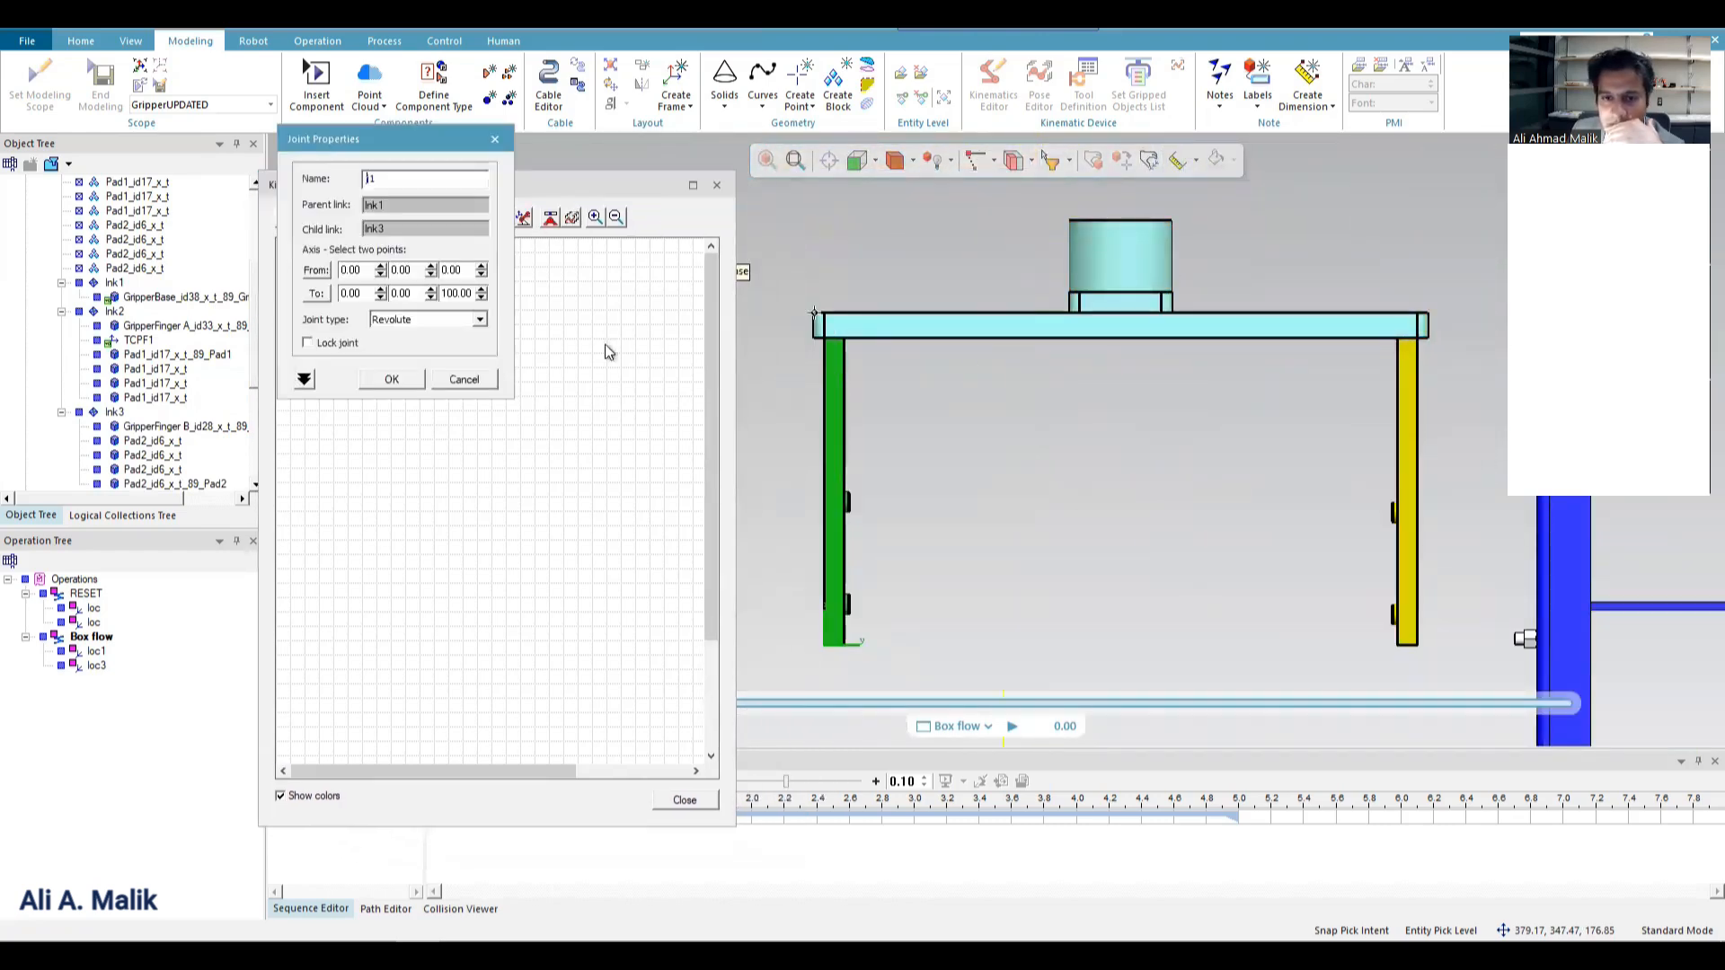
left_click(325, 271)
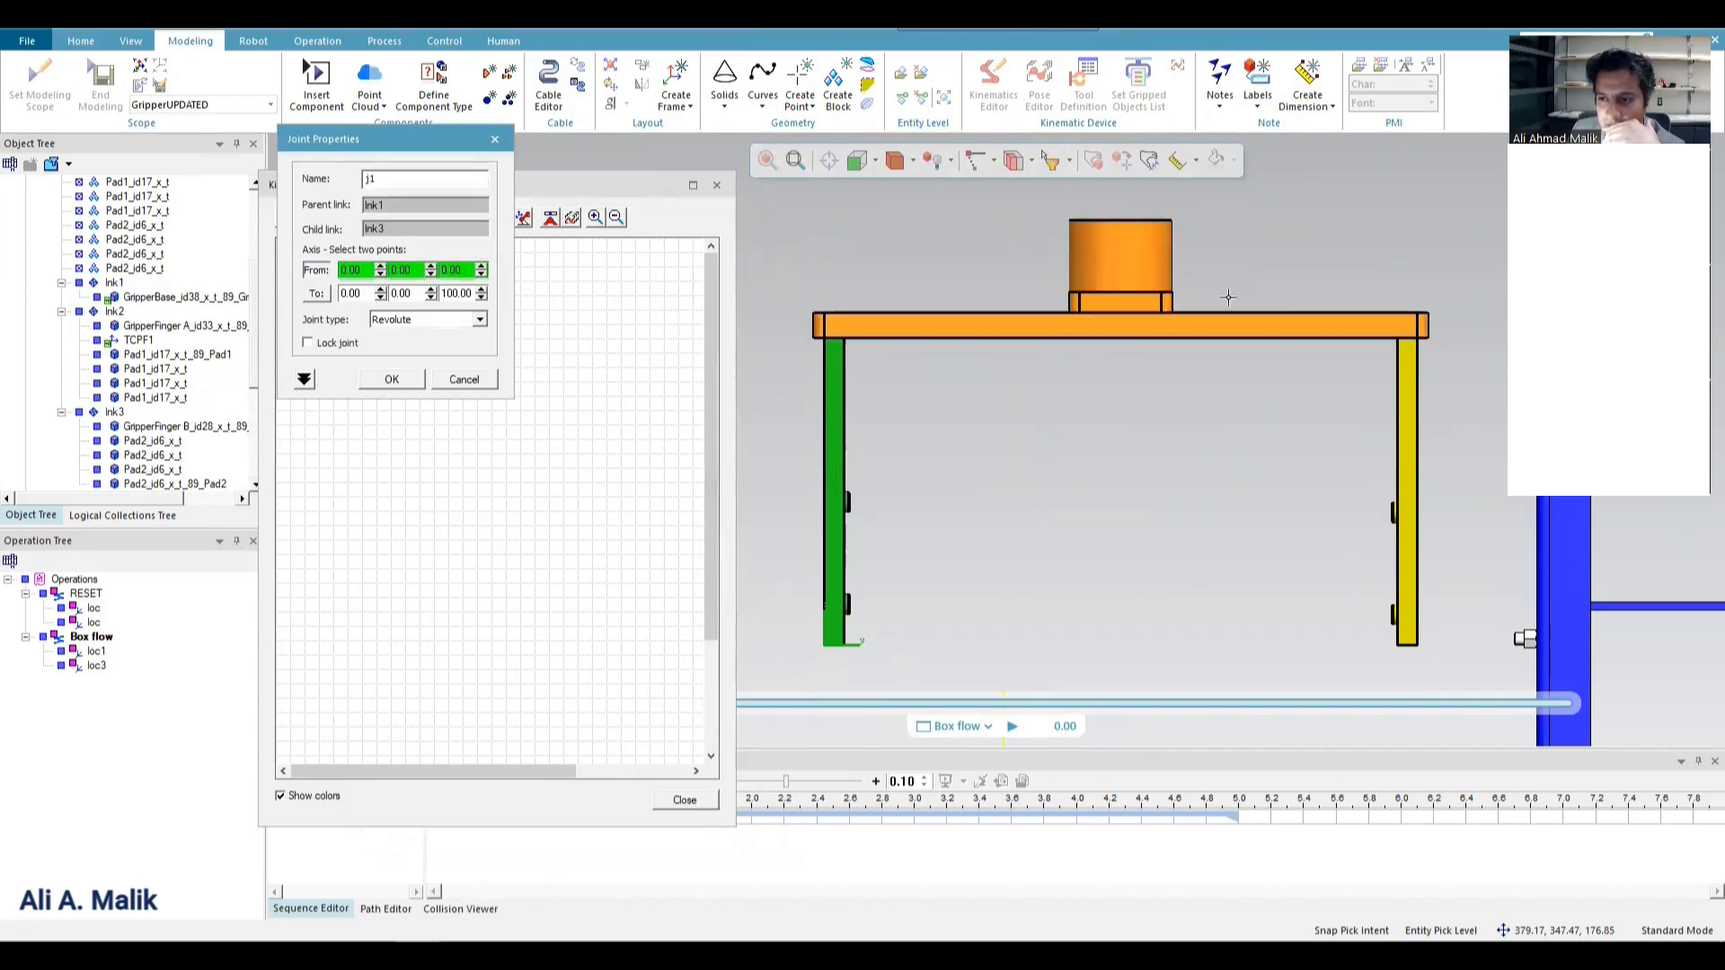
left_click(845, 320)
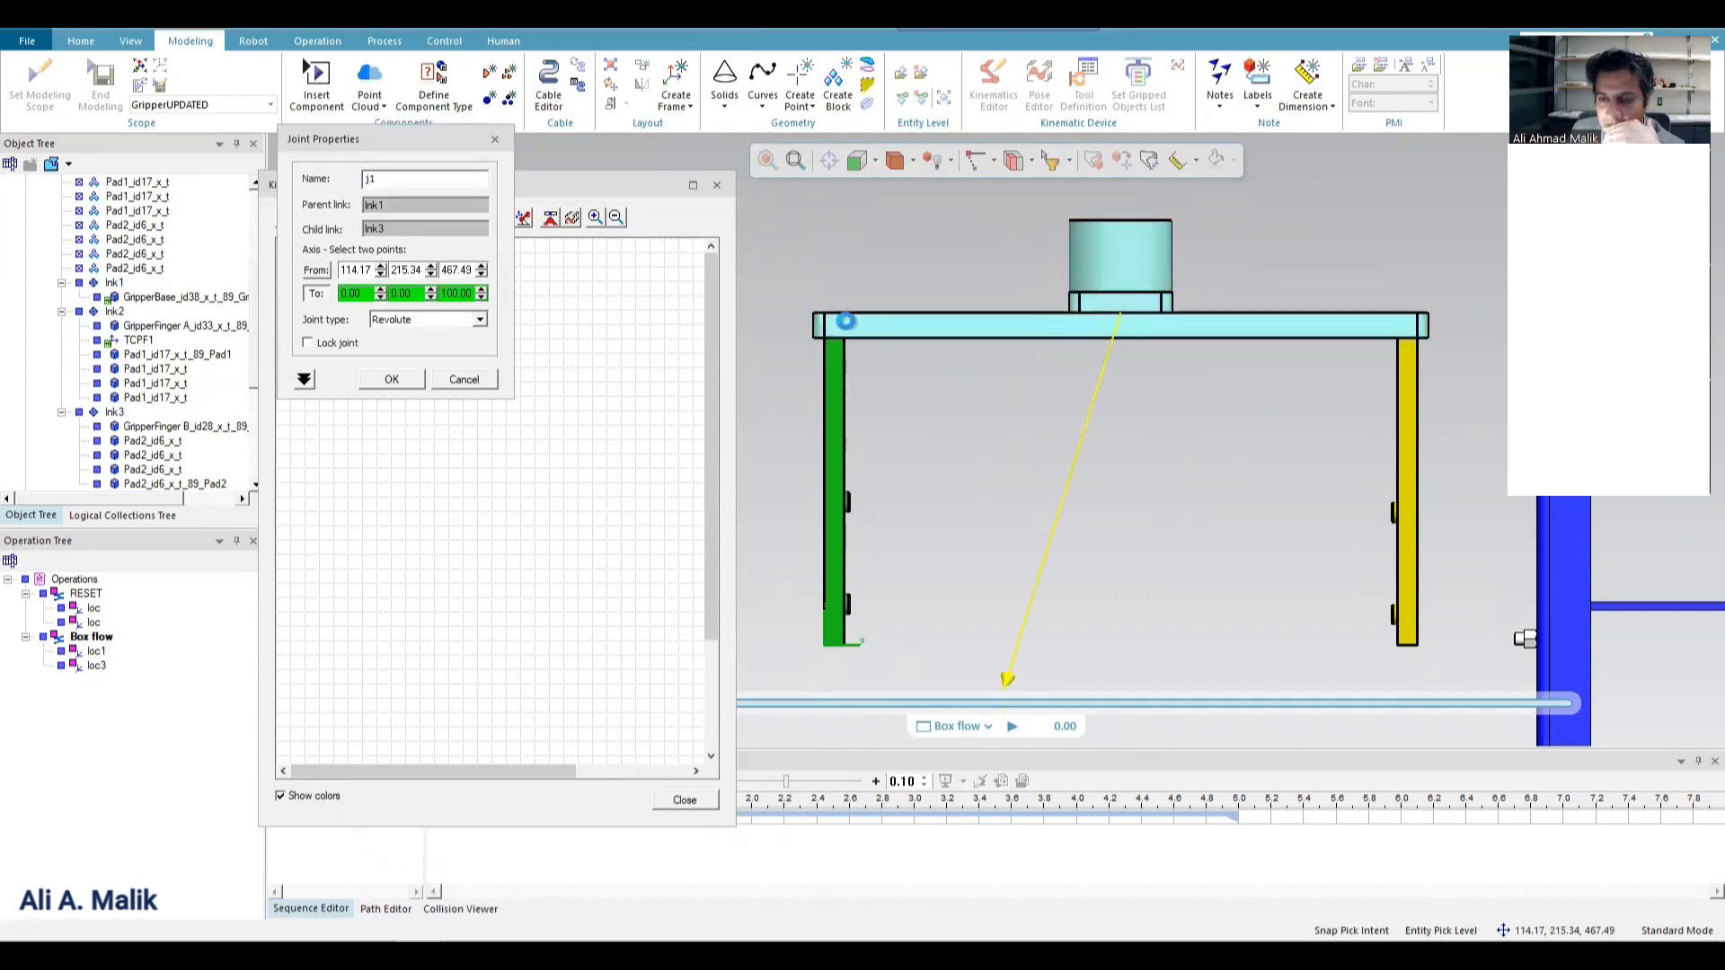
left_click(835, 320)
Make the lnk1-to-lnk3 joint prismatic with constant limits and a low limit of -150, and accept it.
left_click(420, 319)
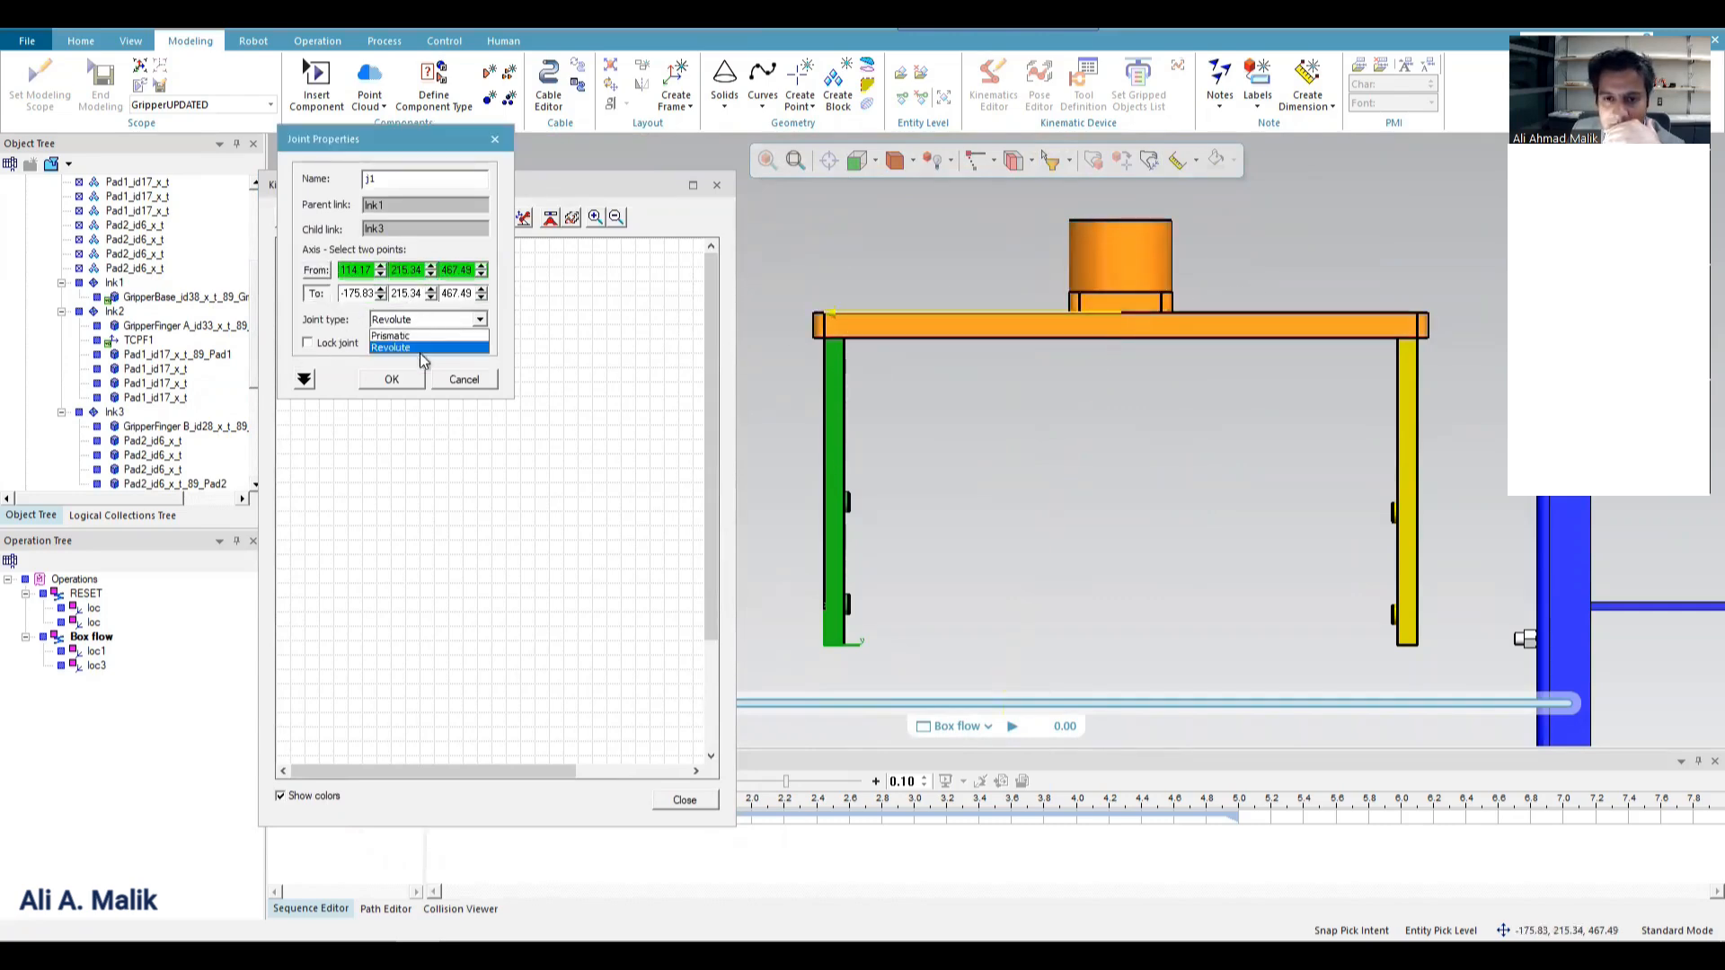
left_click(418, 348)
left_click(303, 379)
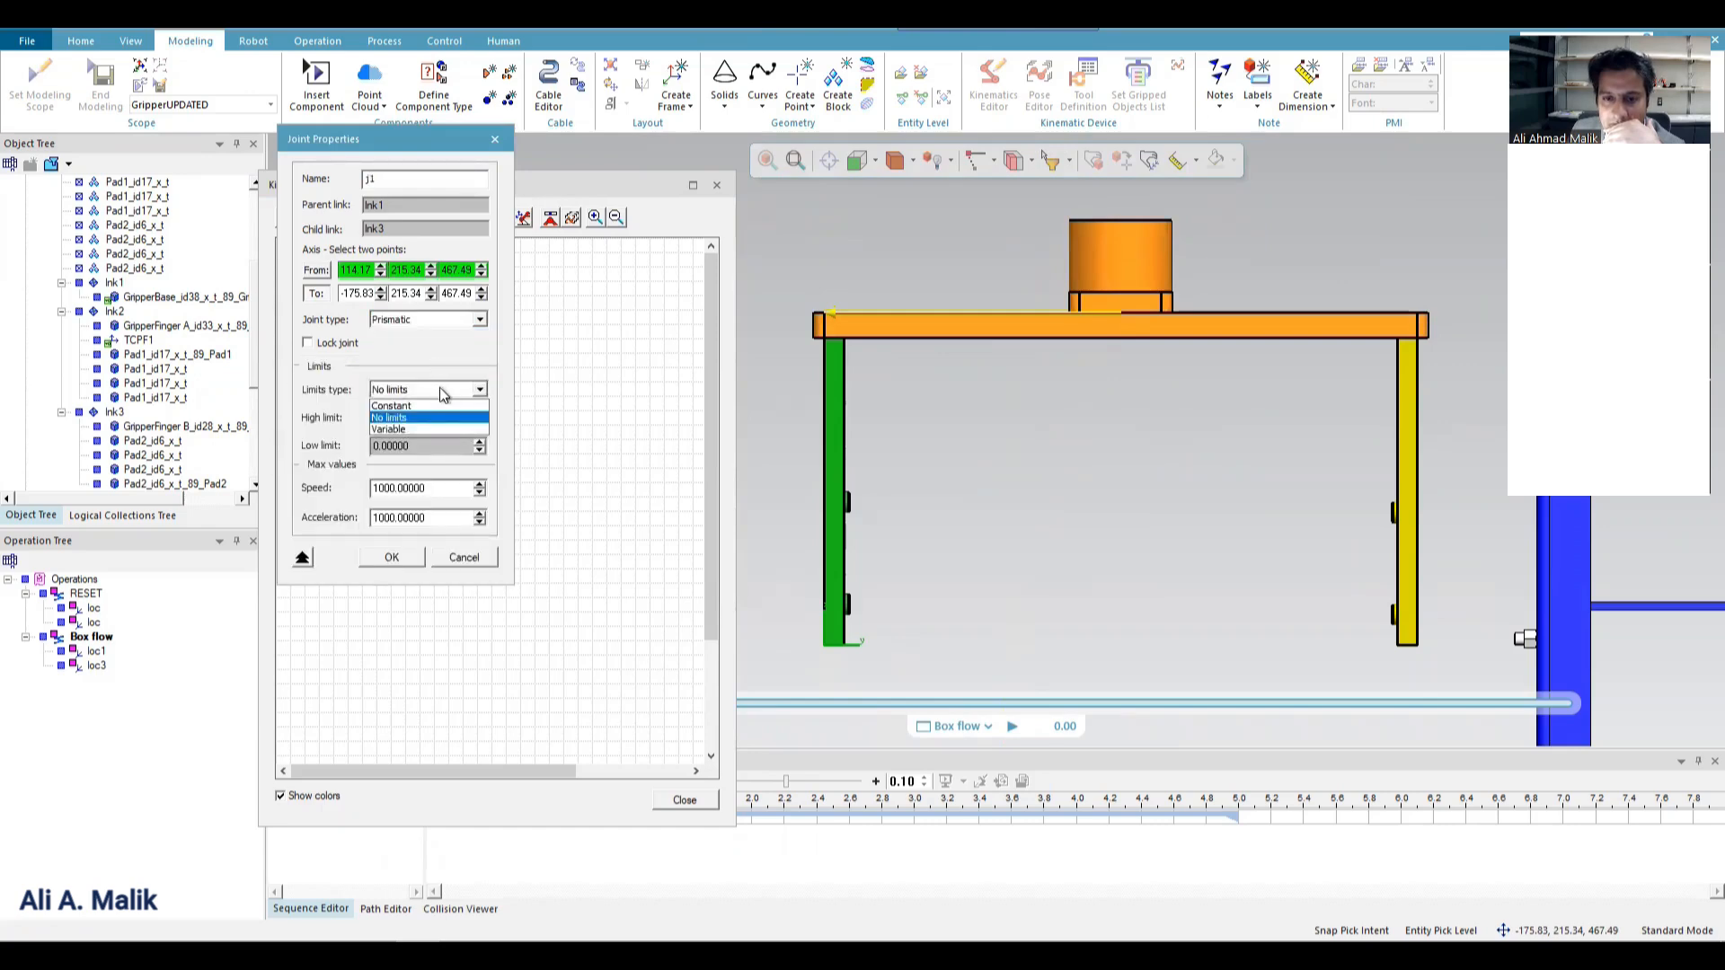
left_click(417, 406)
double_click(423, 446)
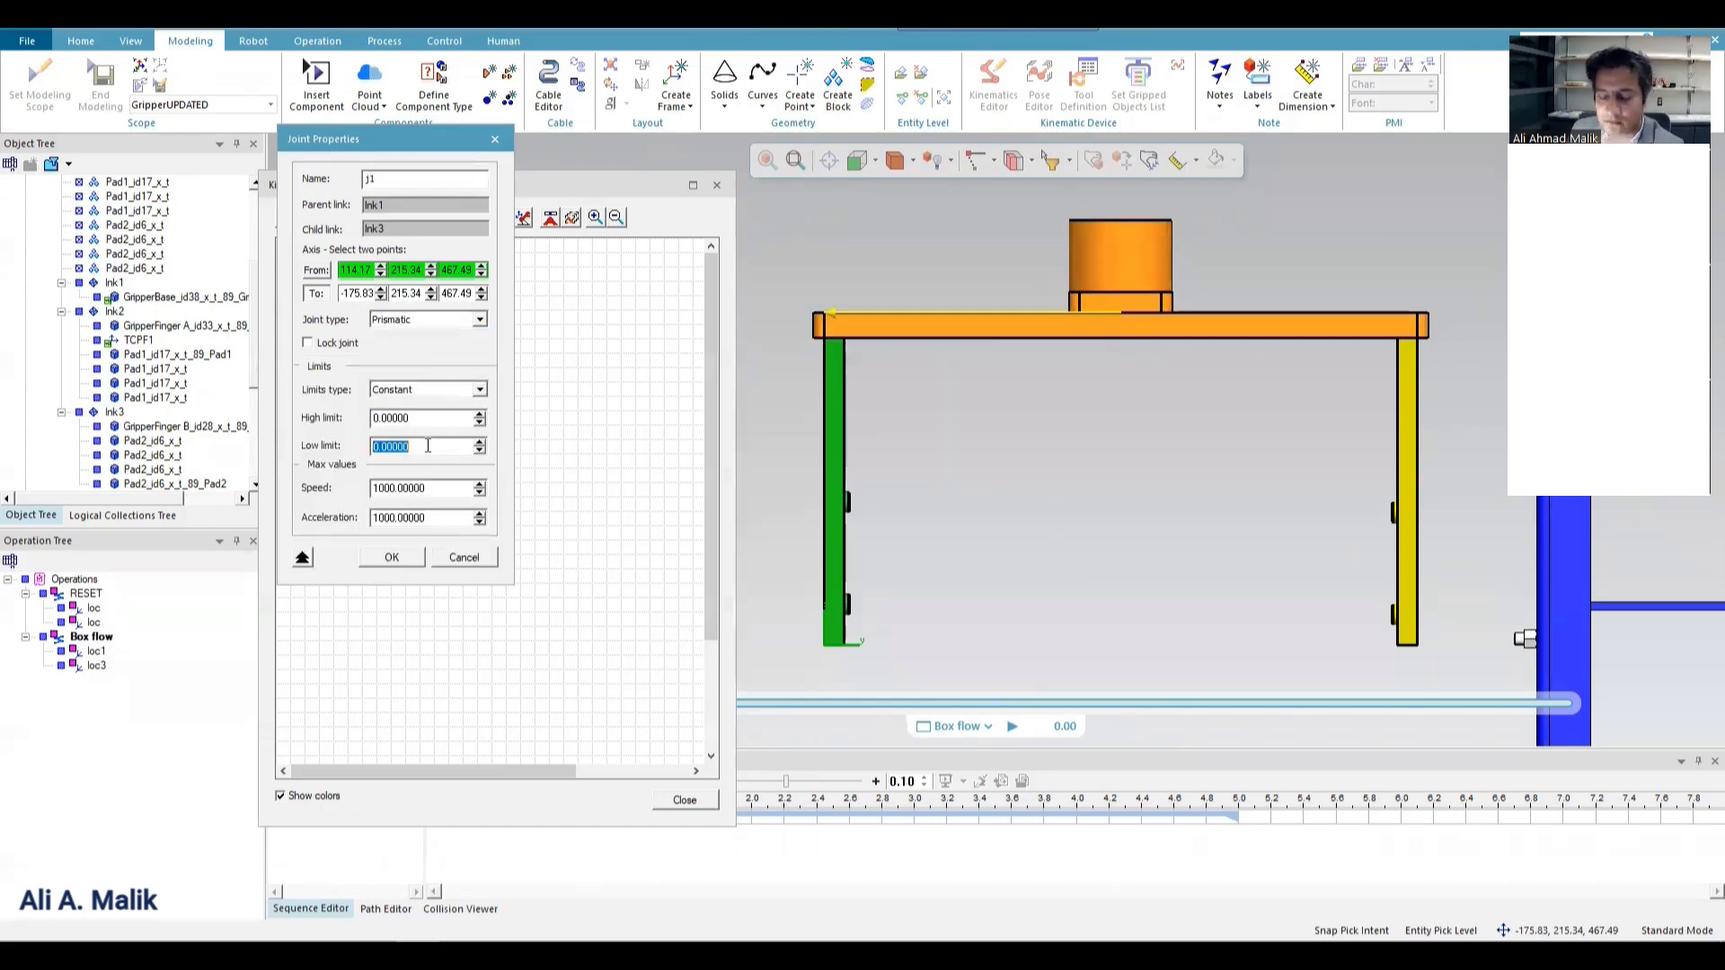
type("-150")
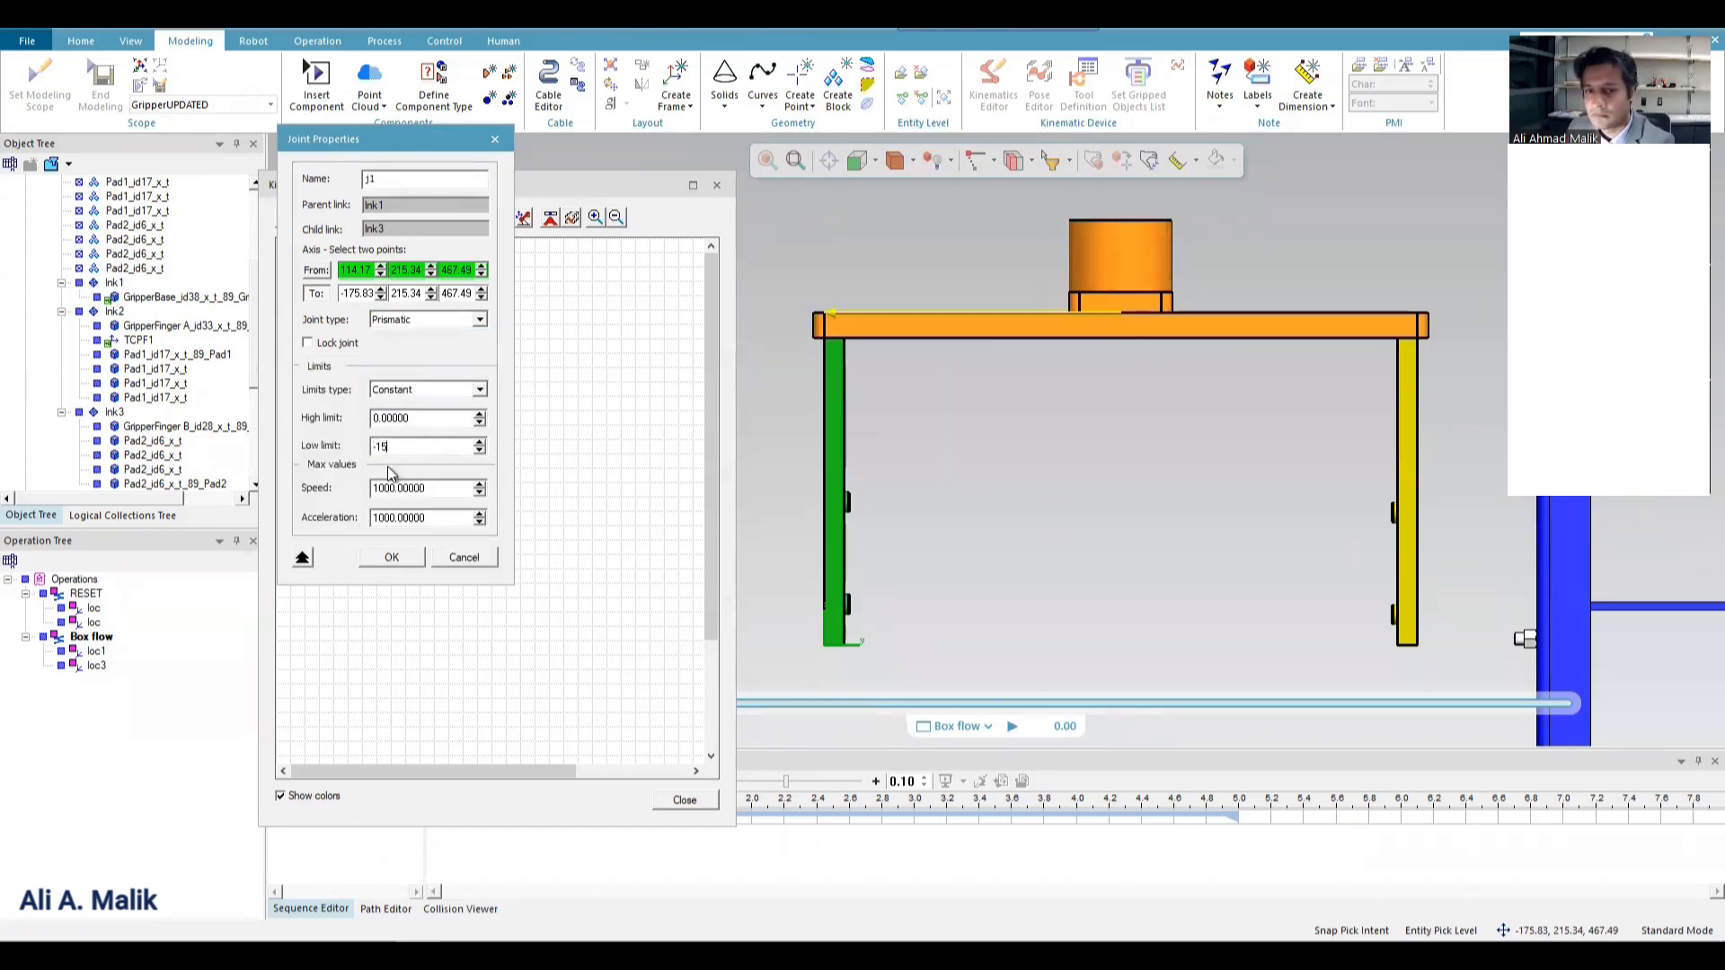
left_click(391, 557)
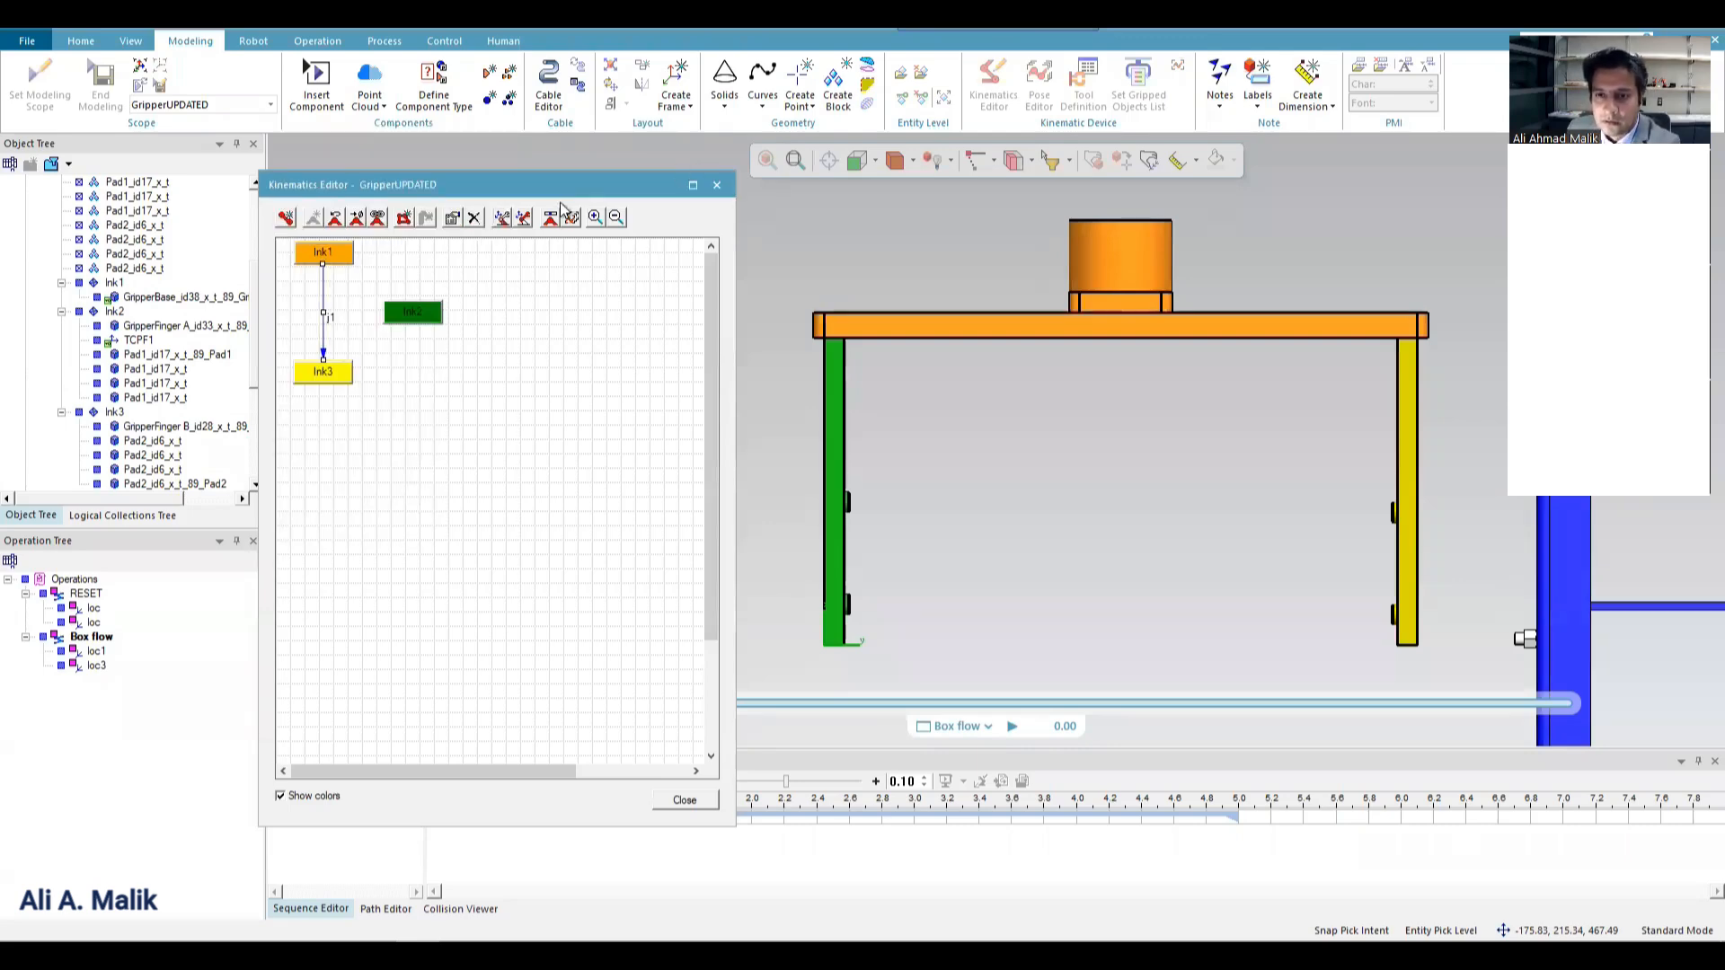
Create a joint from lnk1 to lnk2 with its axis from the middle of the base plate's upper edge to the plate's lnk3 end.
left_click(409, 311)
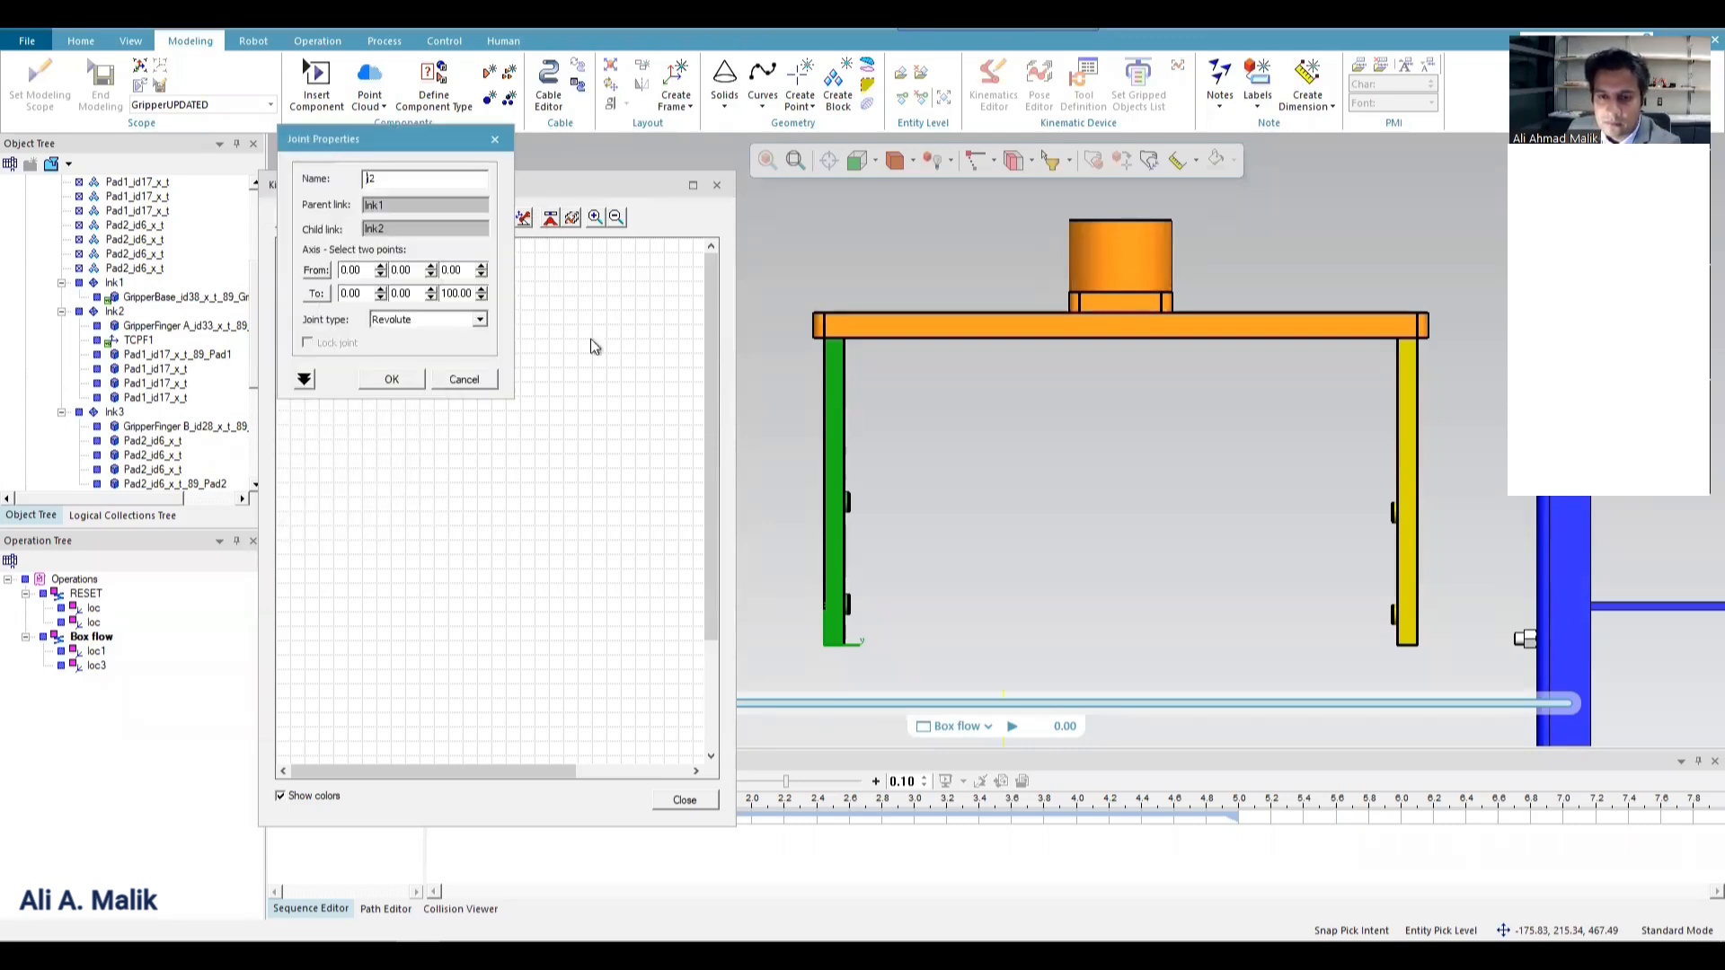
left_click(319, 271)
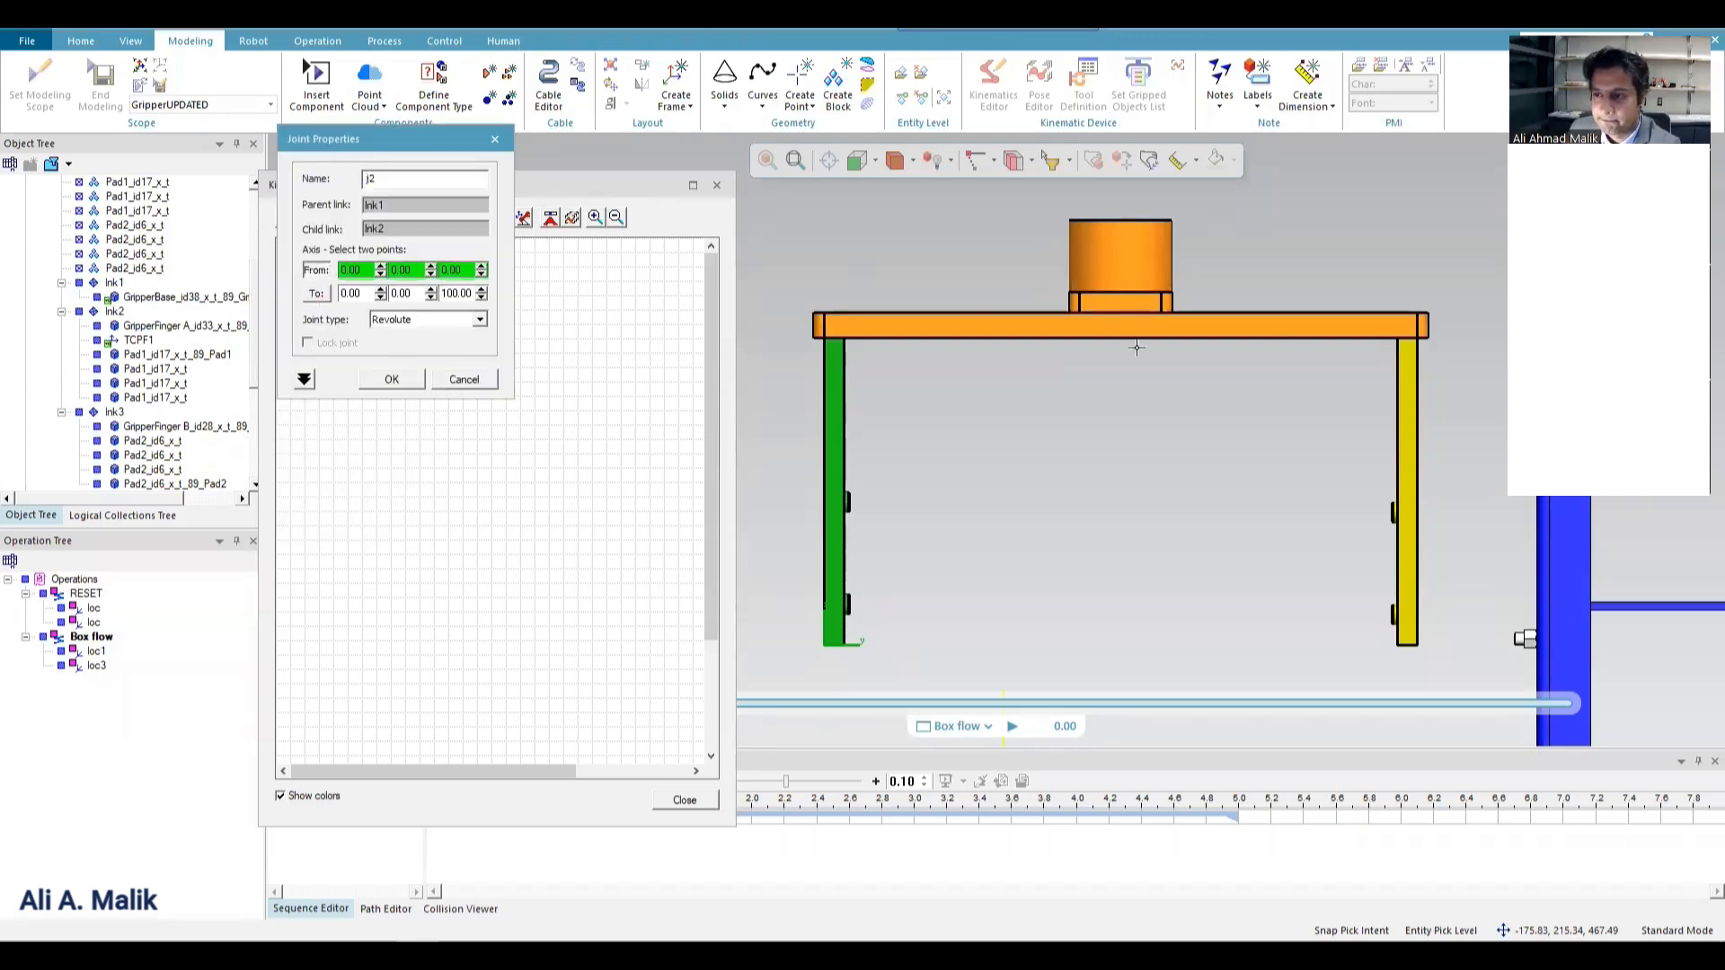
left_click(1364, 316)
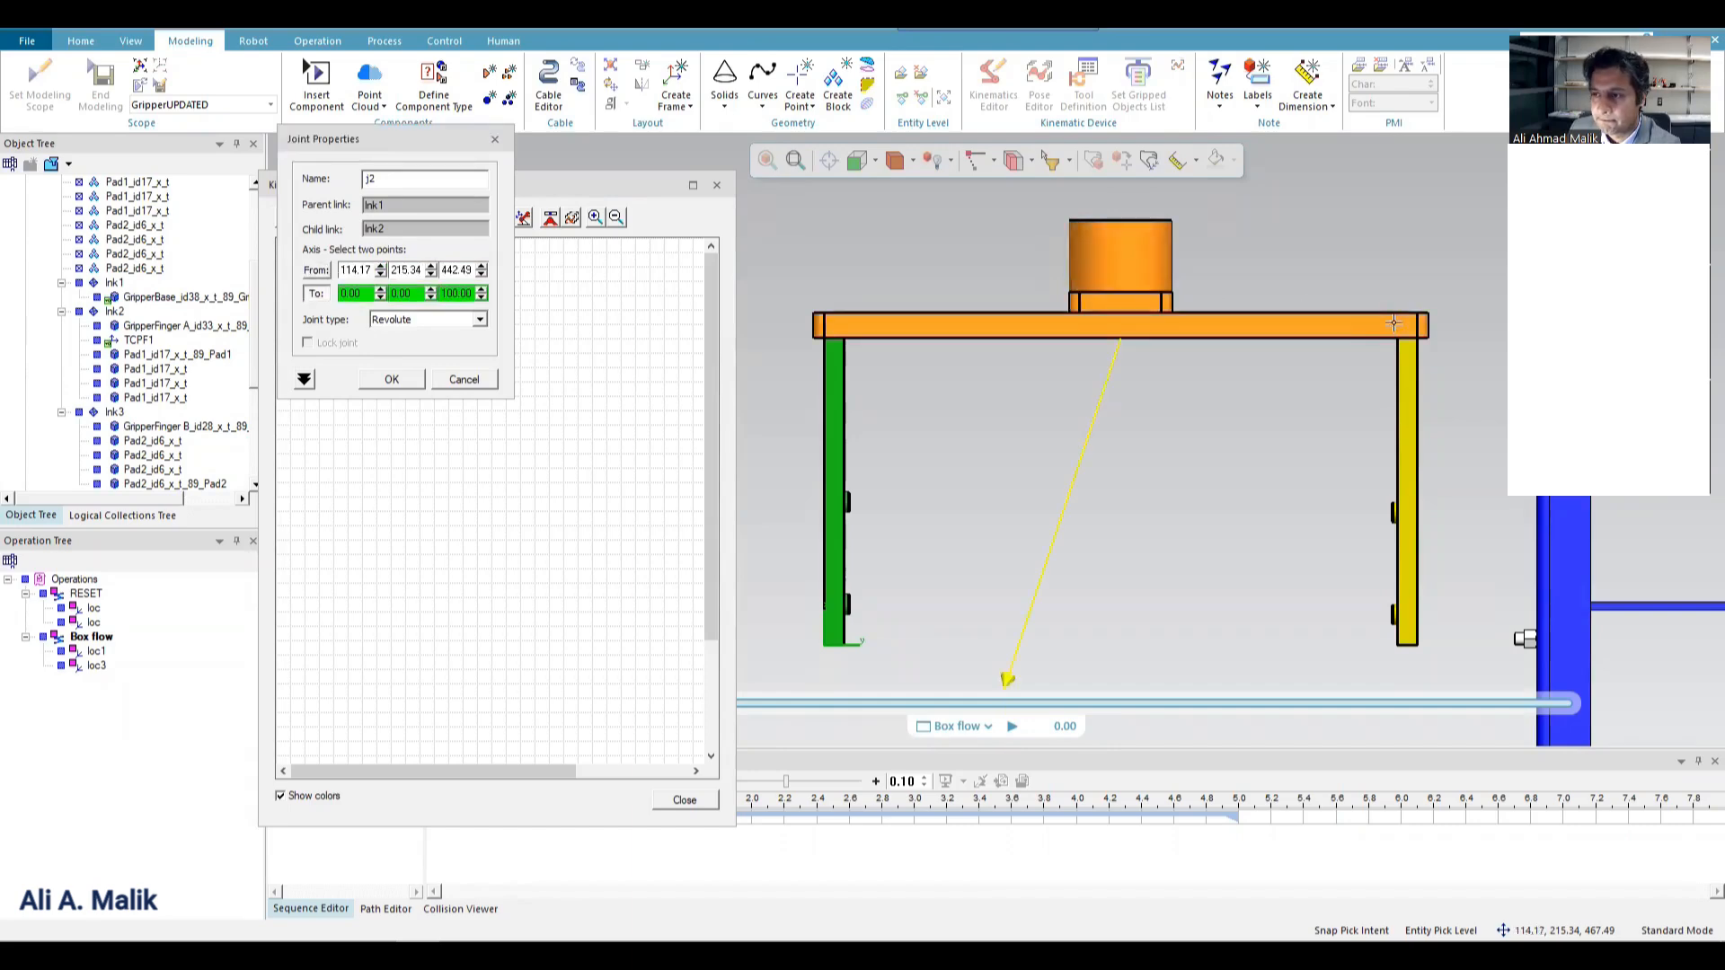
left_click(1407, 316)
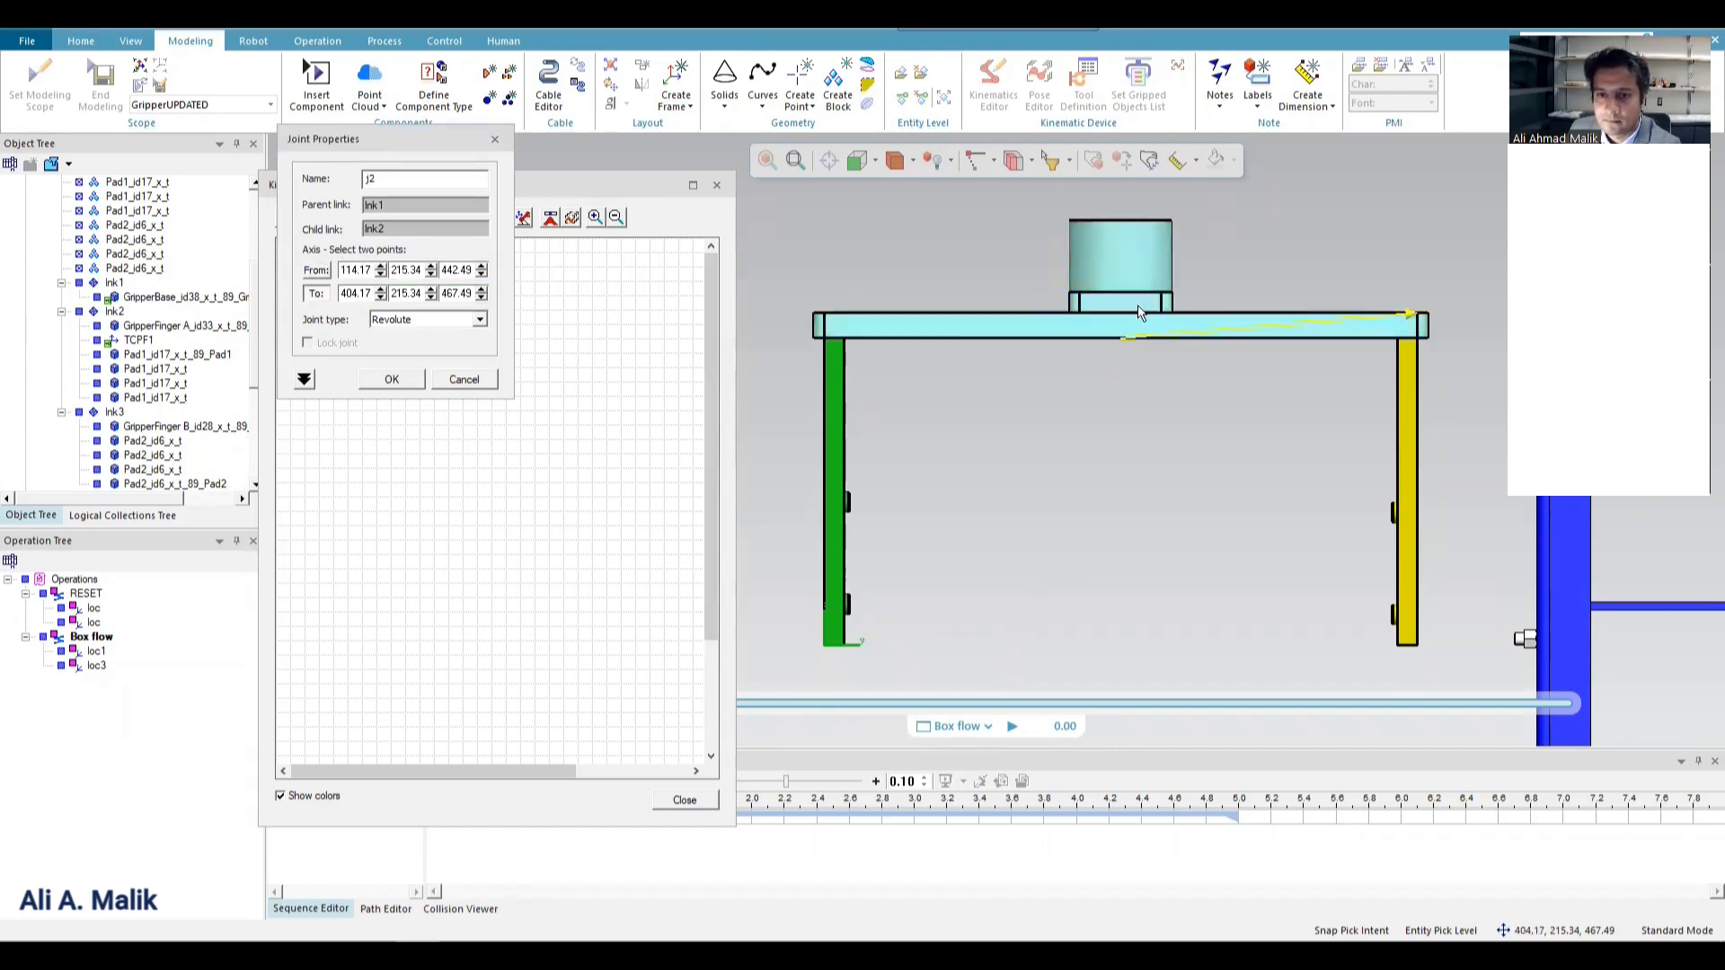
left_click(316, 274)
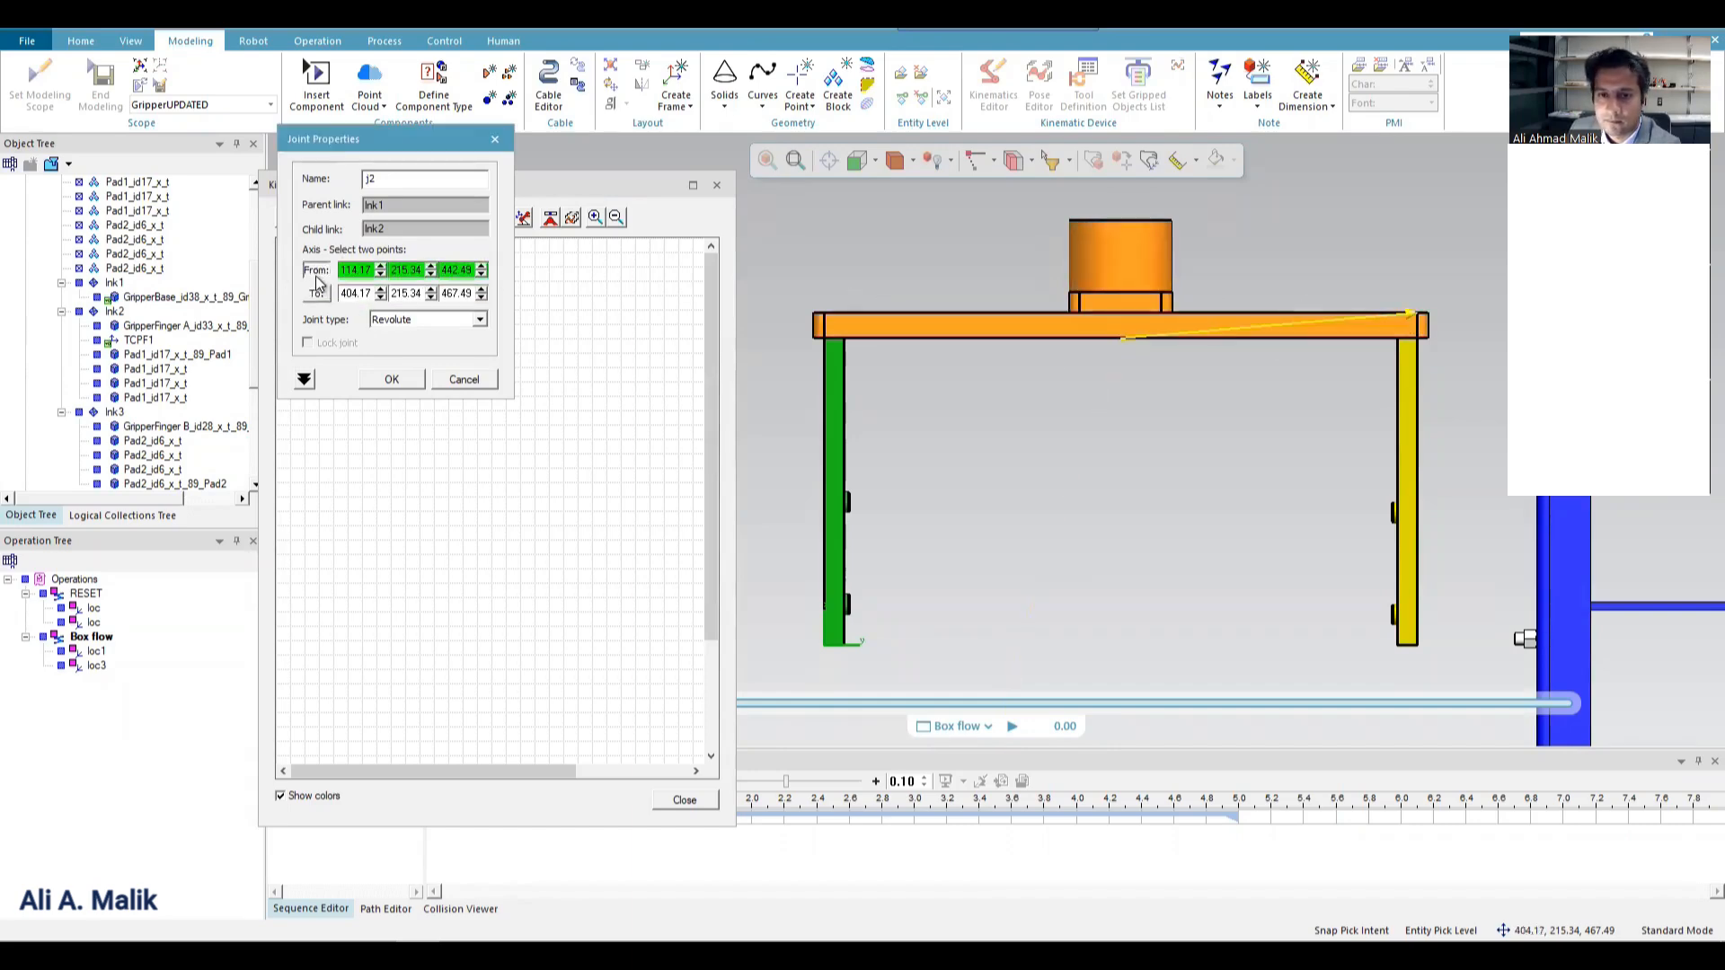
left_click(1123, 316)
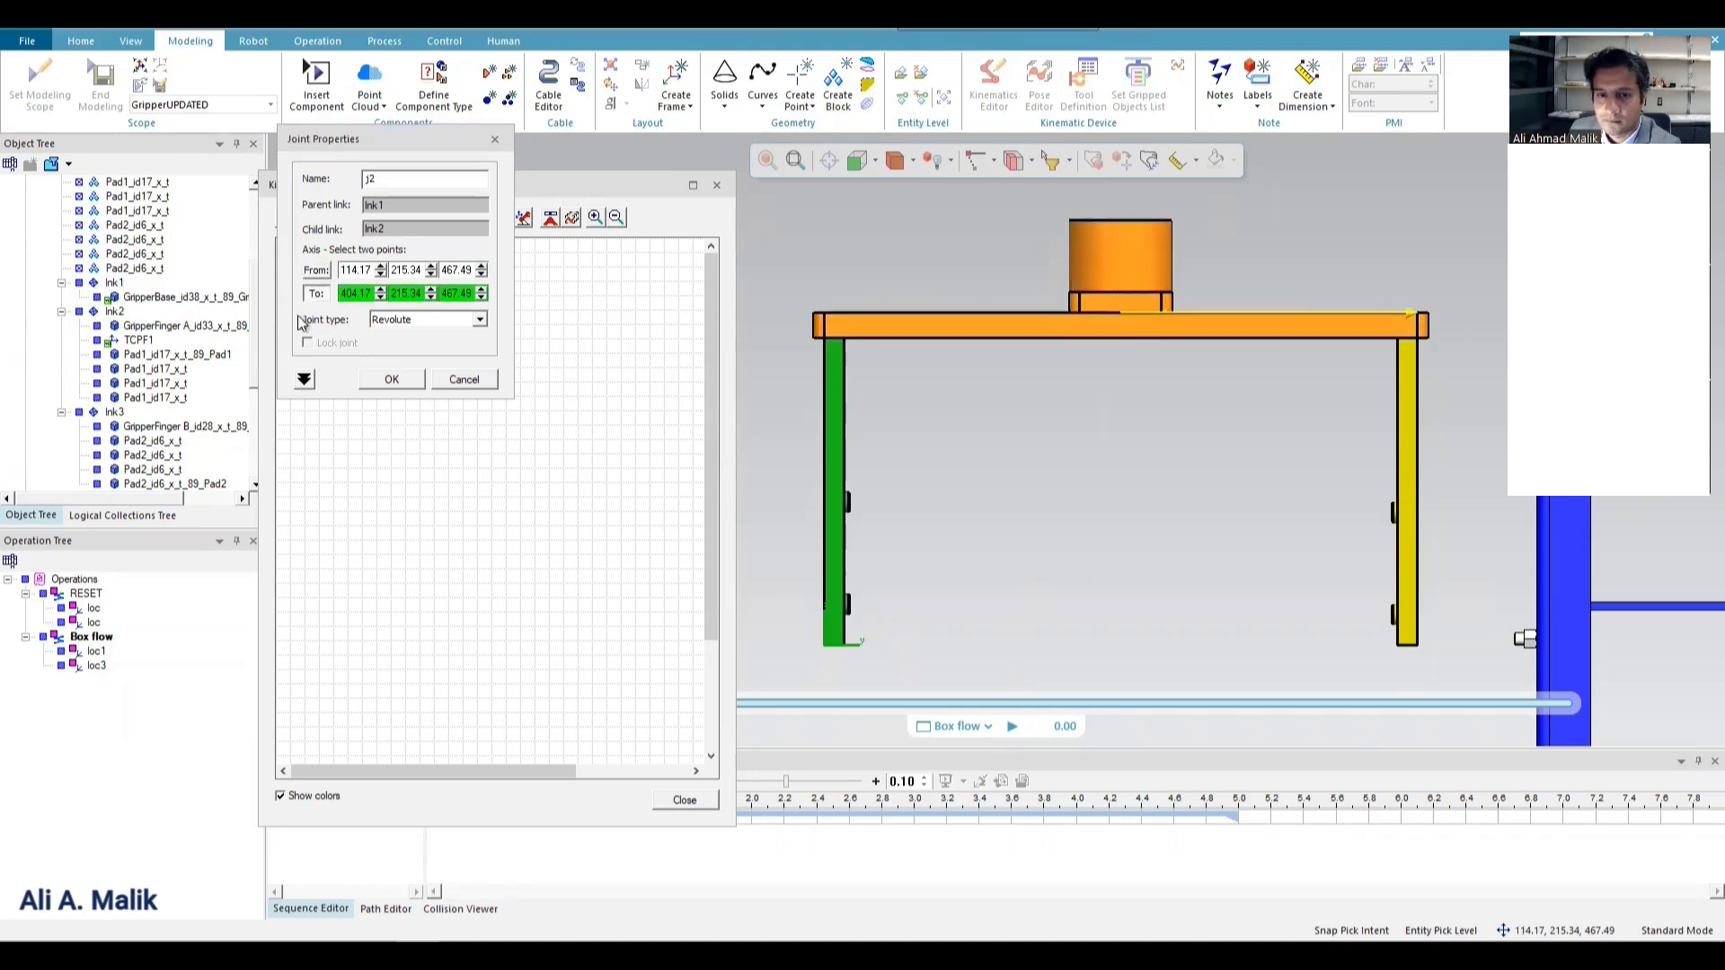
Make the lnk1-to-lnk2 joint prismatic with constant limits and a low limit of -150, and accept it.
left_click(422, 319)
left_click(395, 346)
left_click(304, 379)
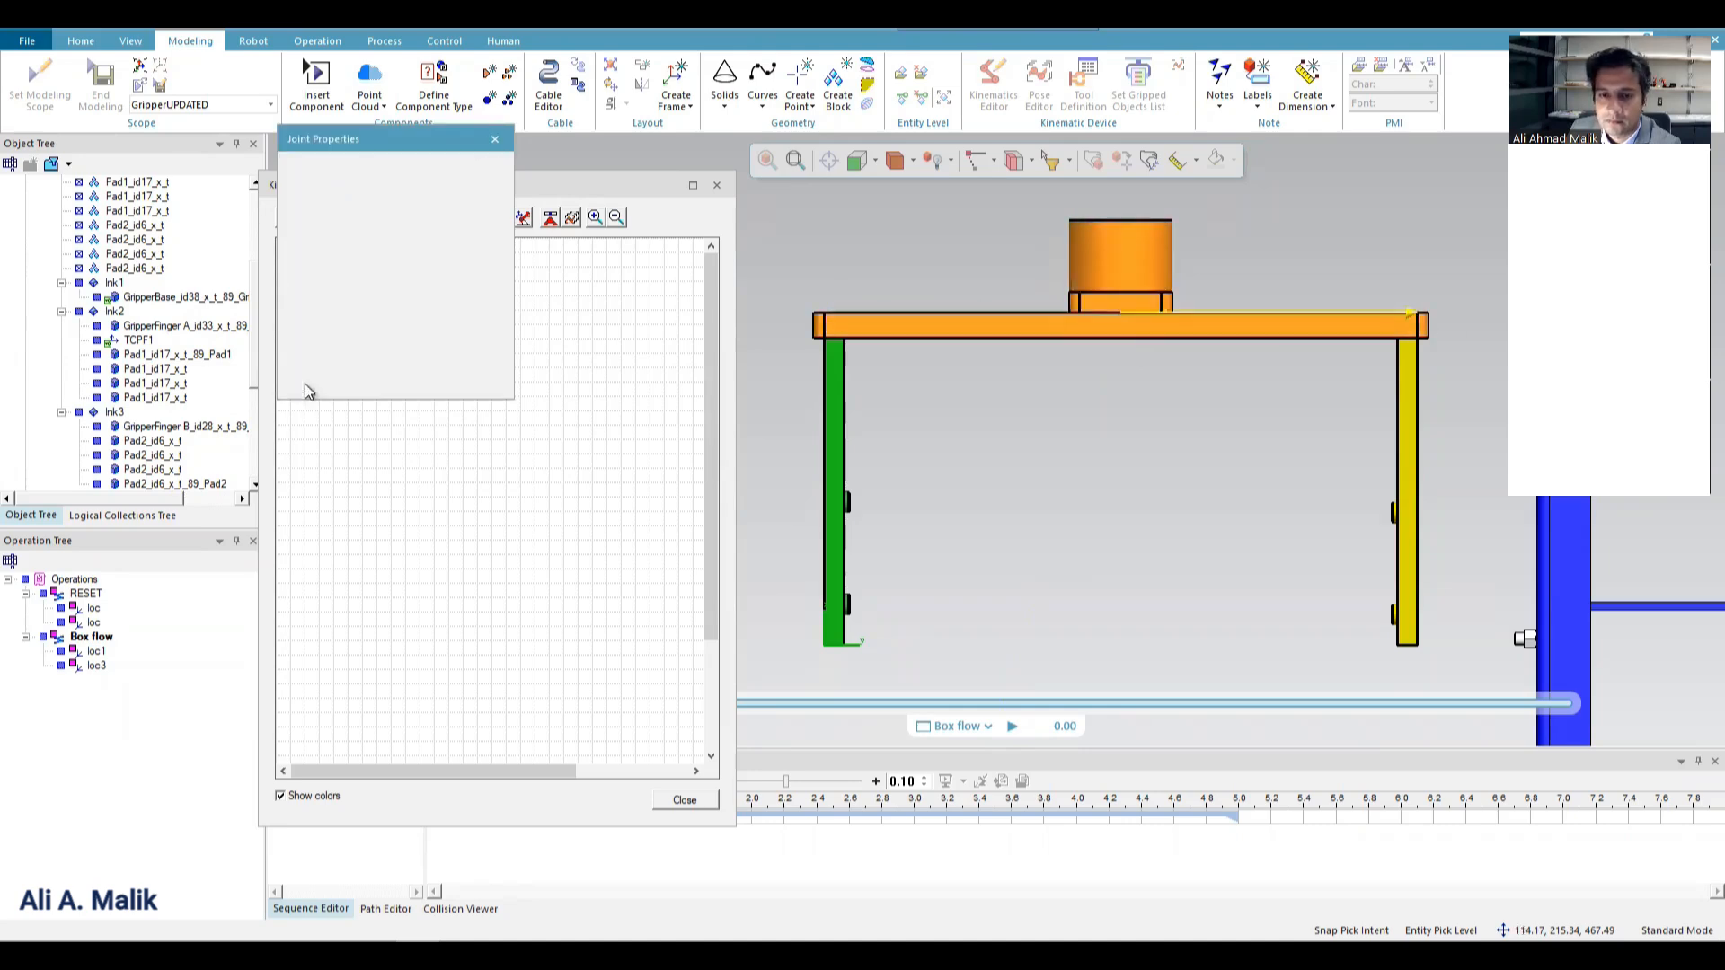
left_click(427, 389)
left_click(417, 404)
left_click(436, 420)
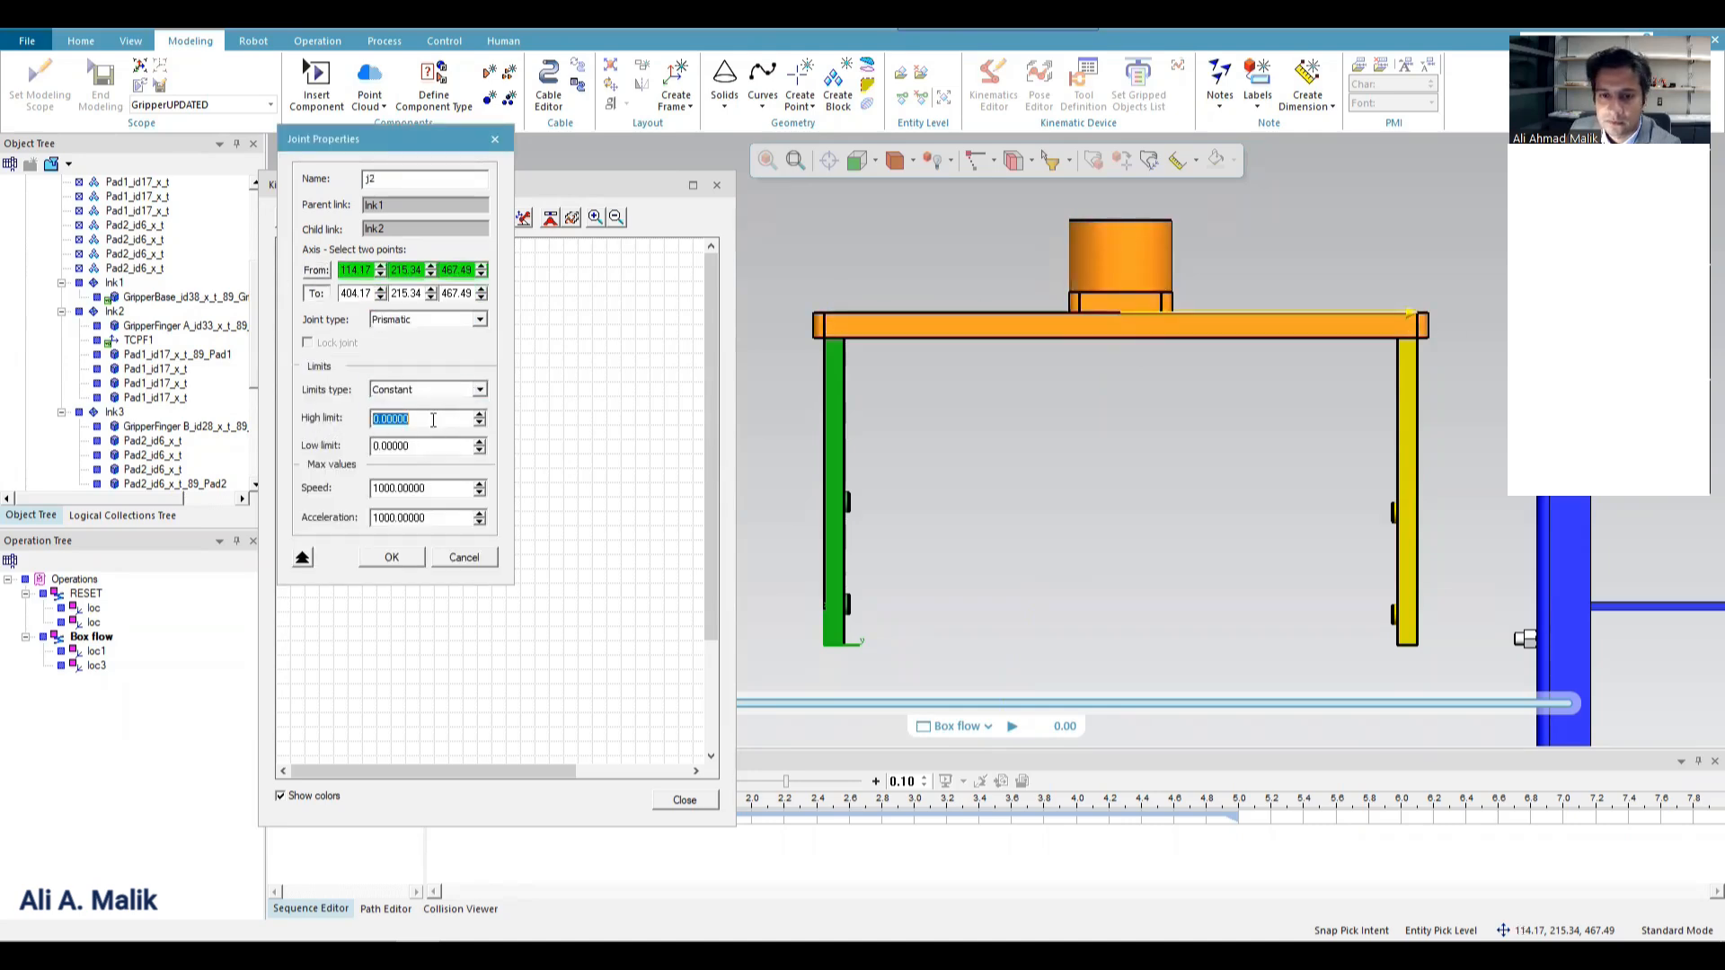
left_click(425, 448)
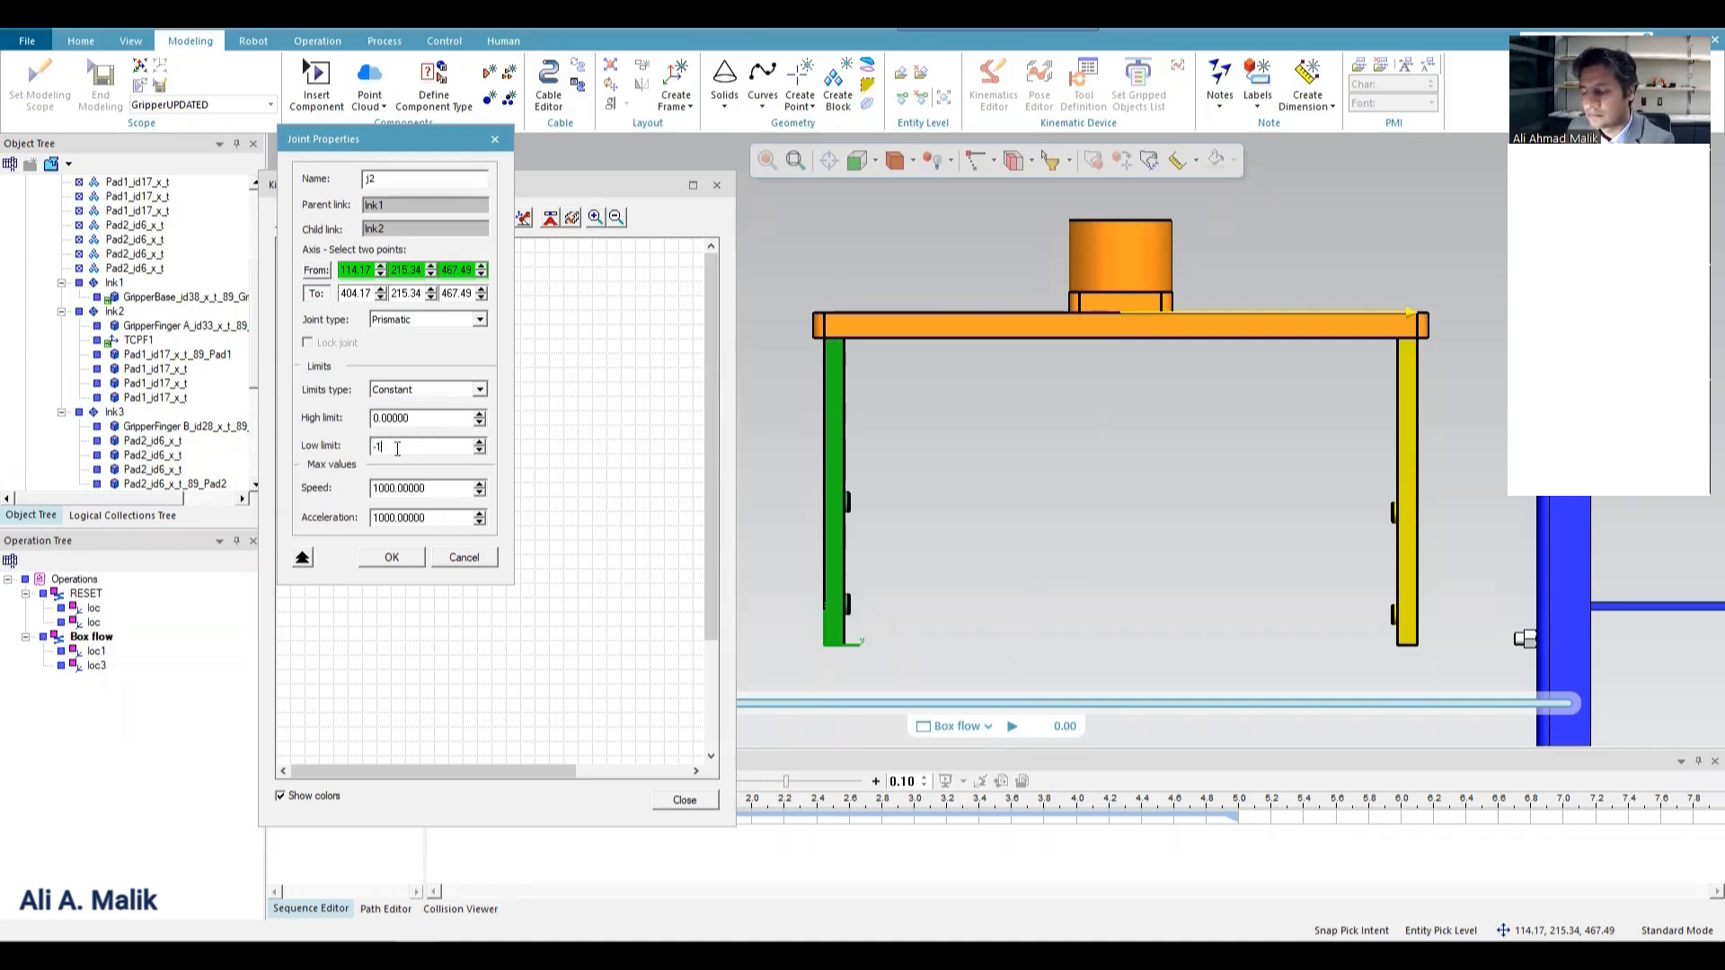
left_click(389, 558)
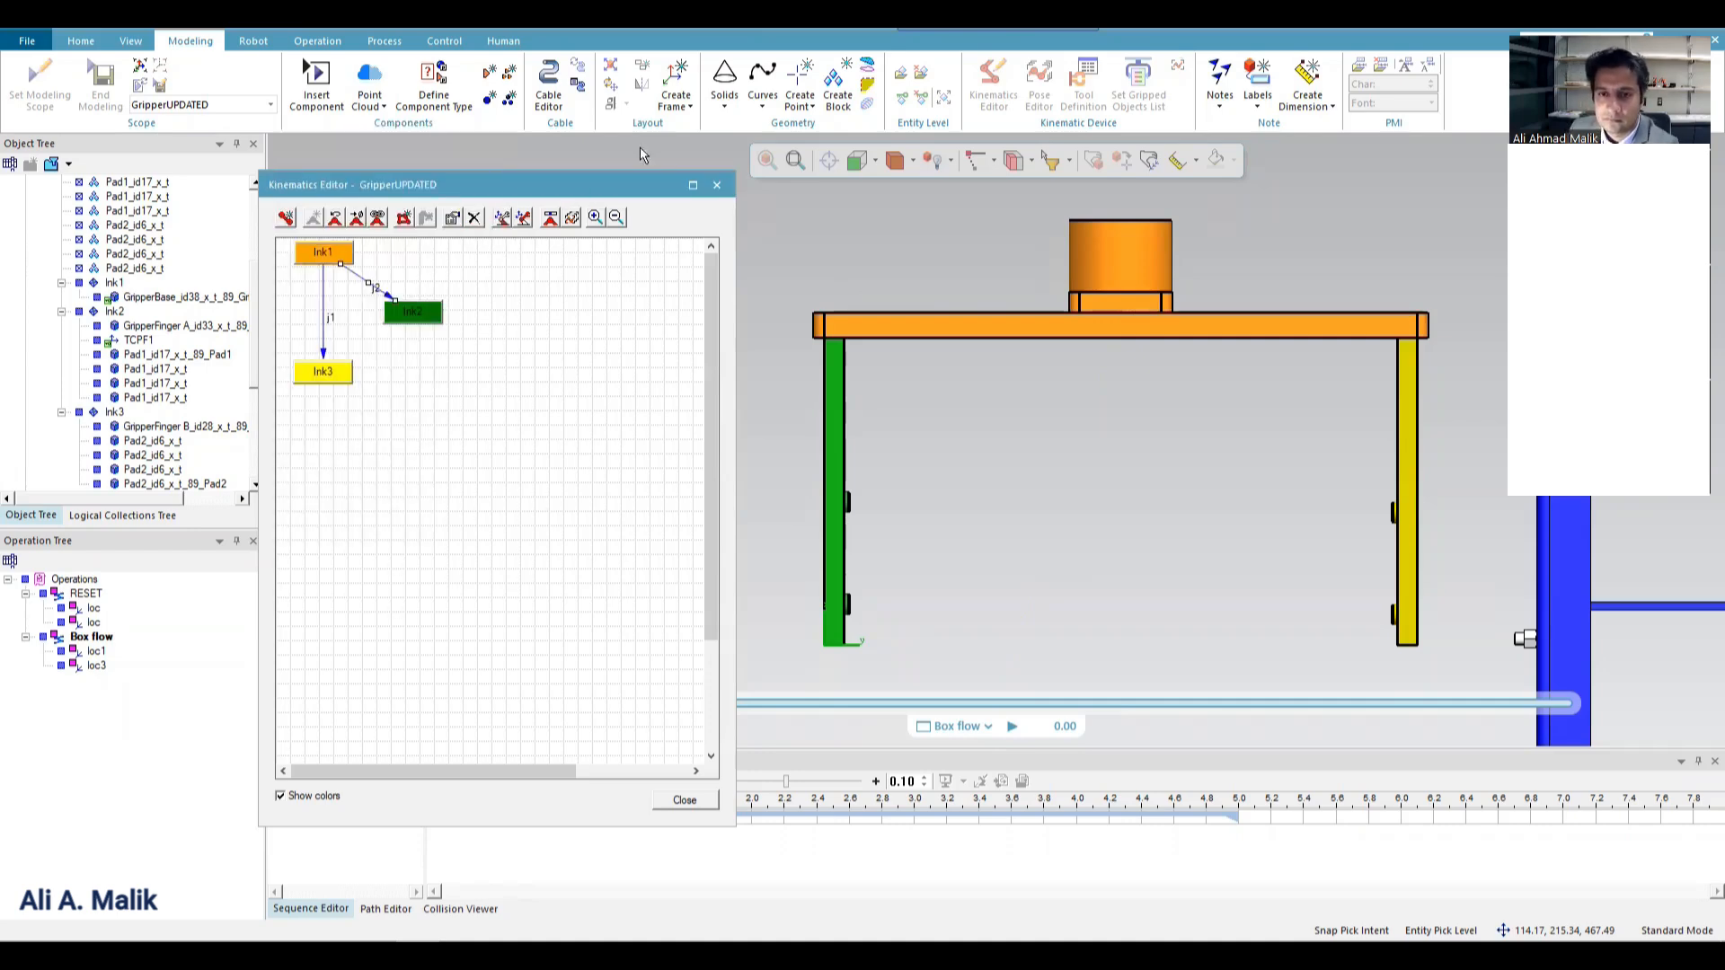
Test the finger movement by jogging the gripper joints within their limits, and reset them.
left_click(566, 221)
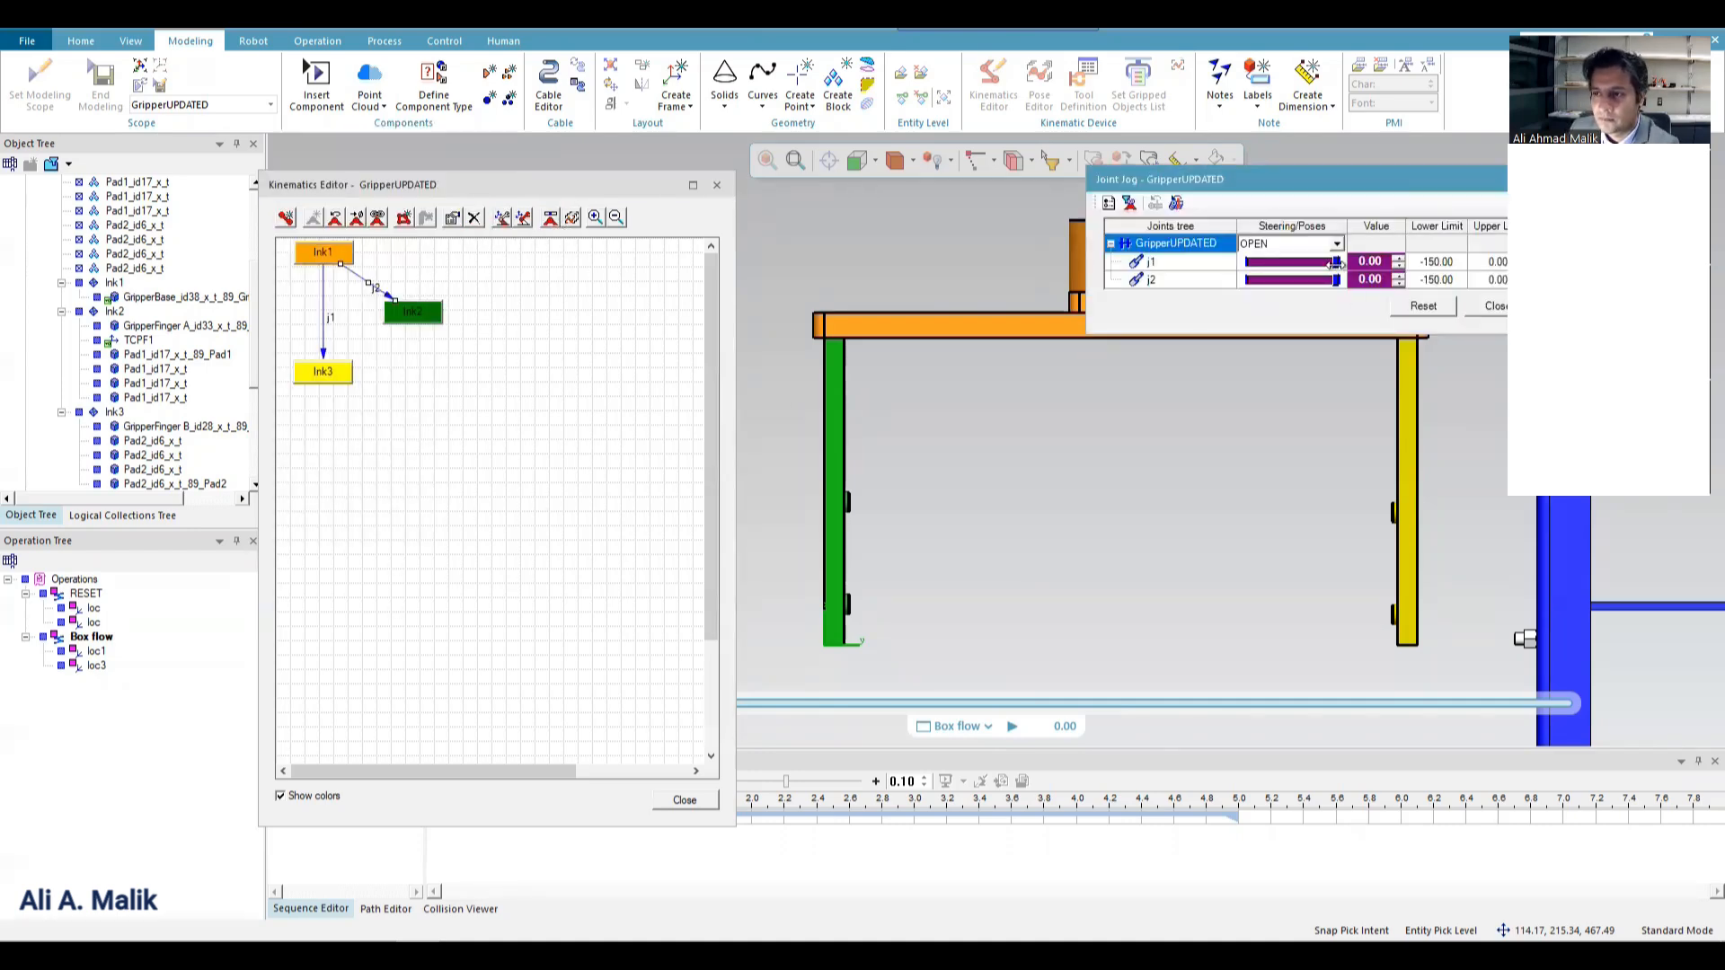
mouse_move(1336, 262)
left_mouse_down()
mouse_move(1245, 280)
mouse_move(1318, 280)
left_mouse_up()
left_click(1405, 306)
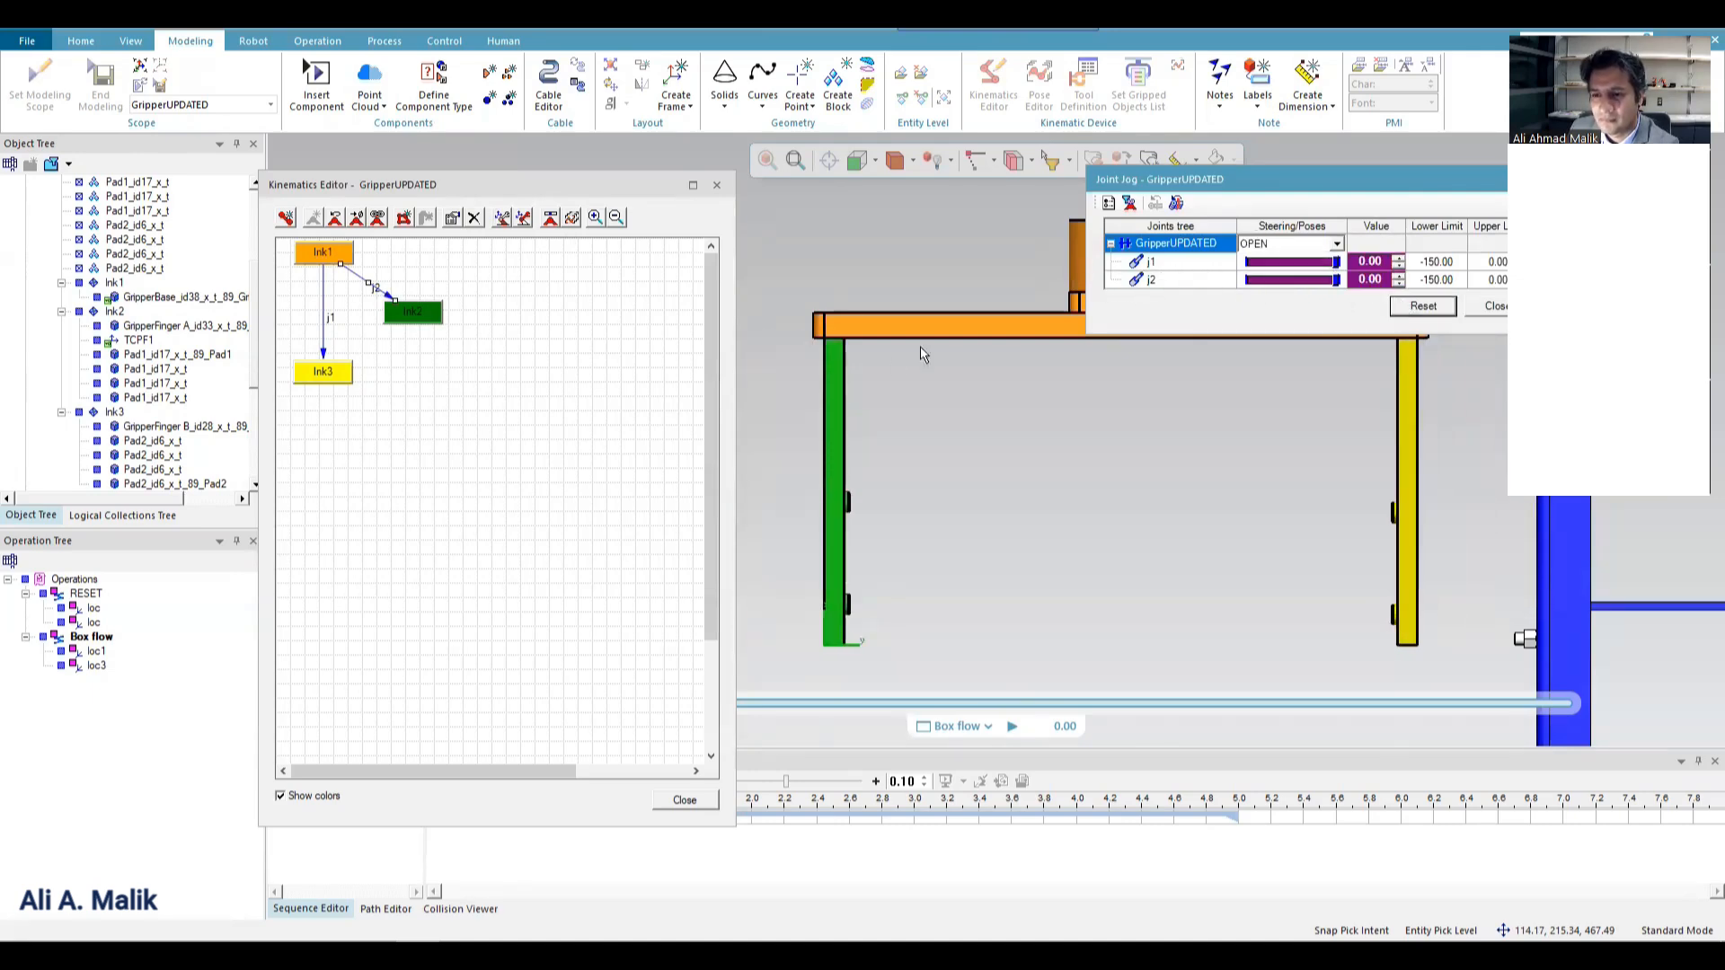
left_click(1489, 306)
Set joint j2's high limit to 150 and low limit to 0, and open Joint Jog for GripperUPDATED.
double_click(365, 281)
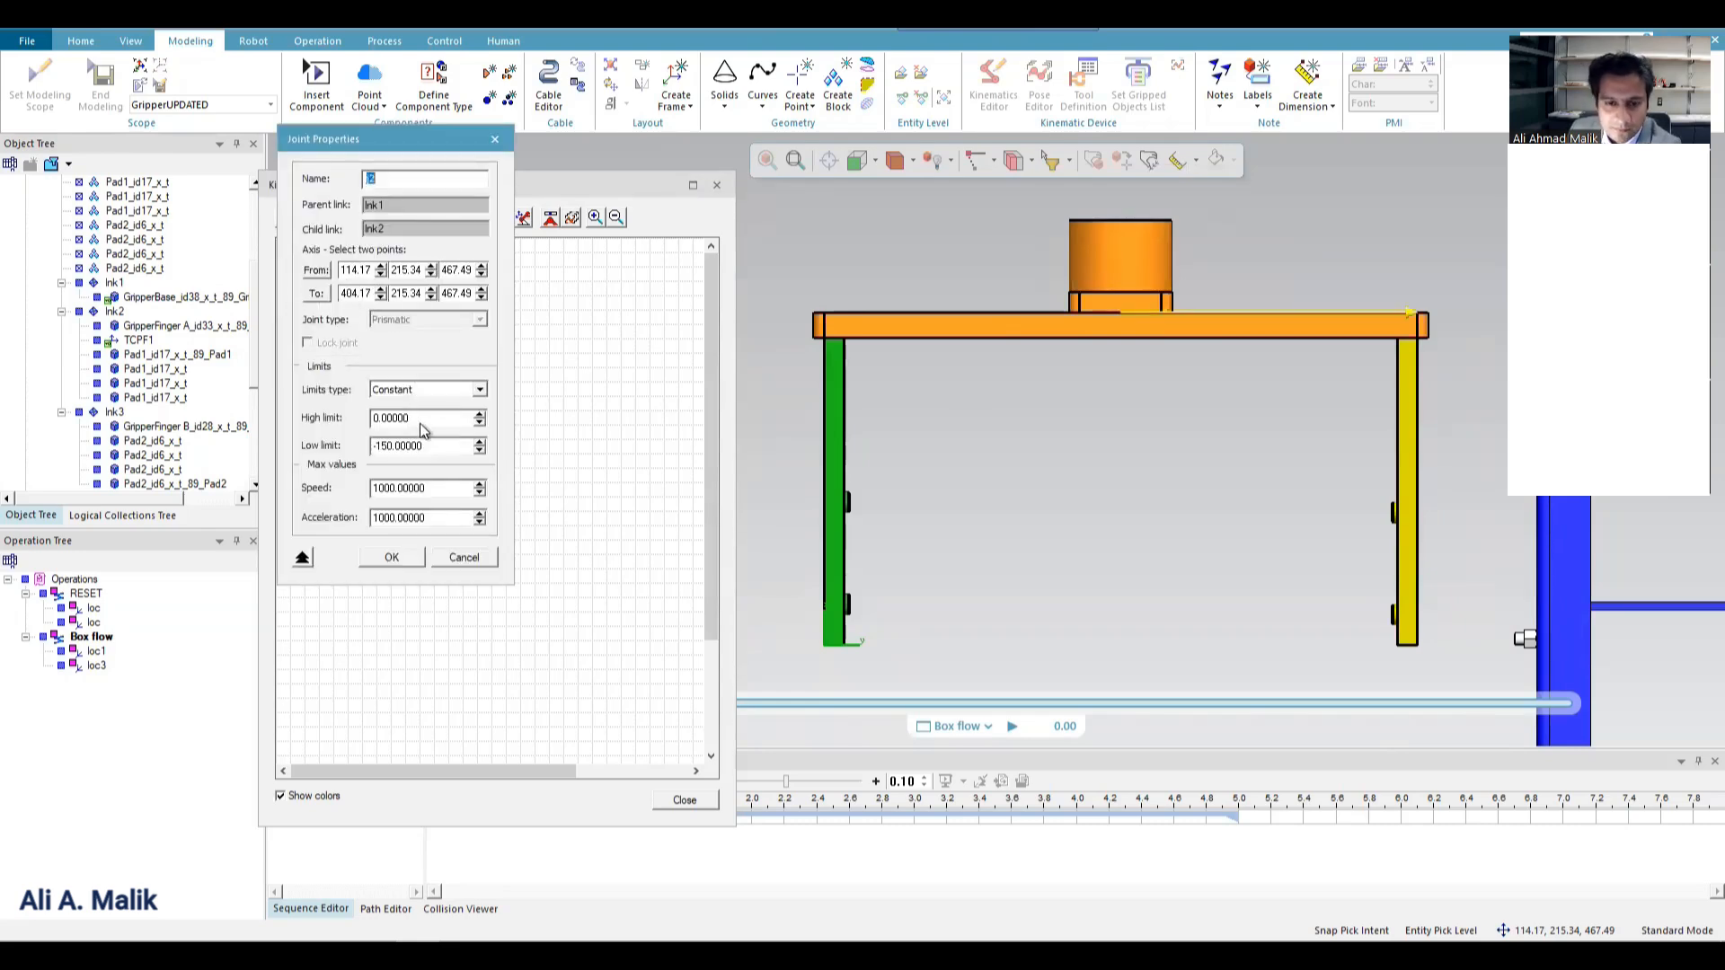
double_click(416, 419)
type("150")
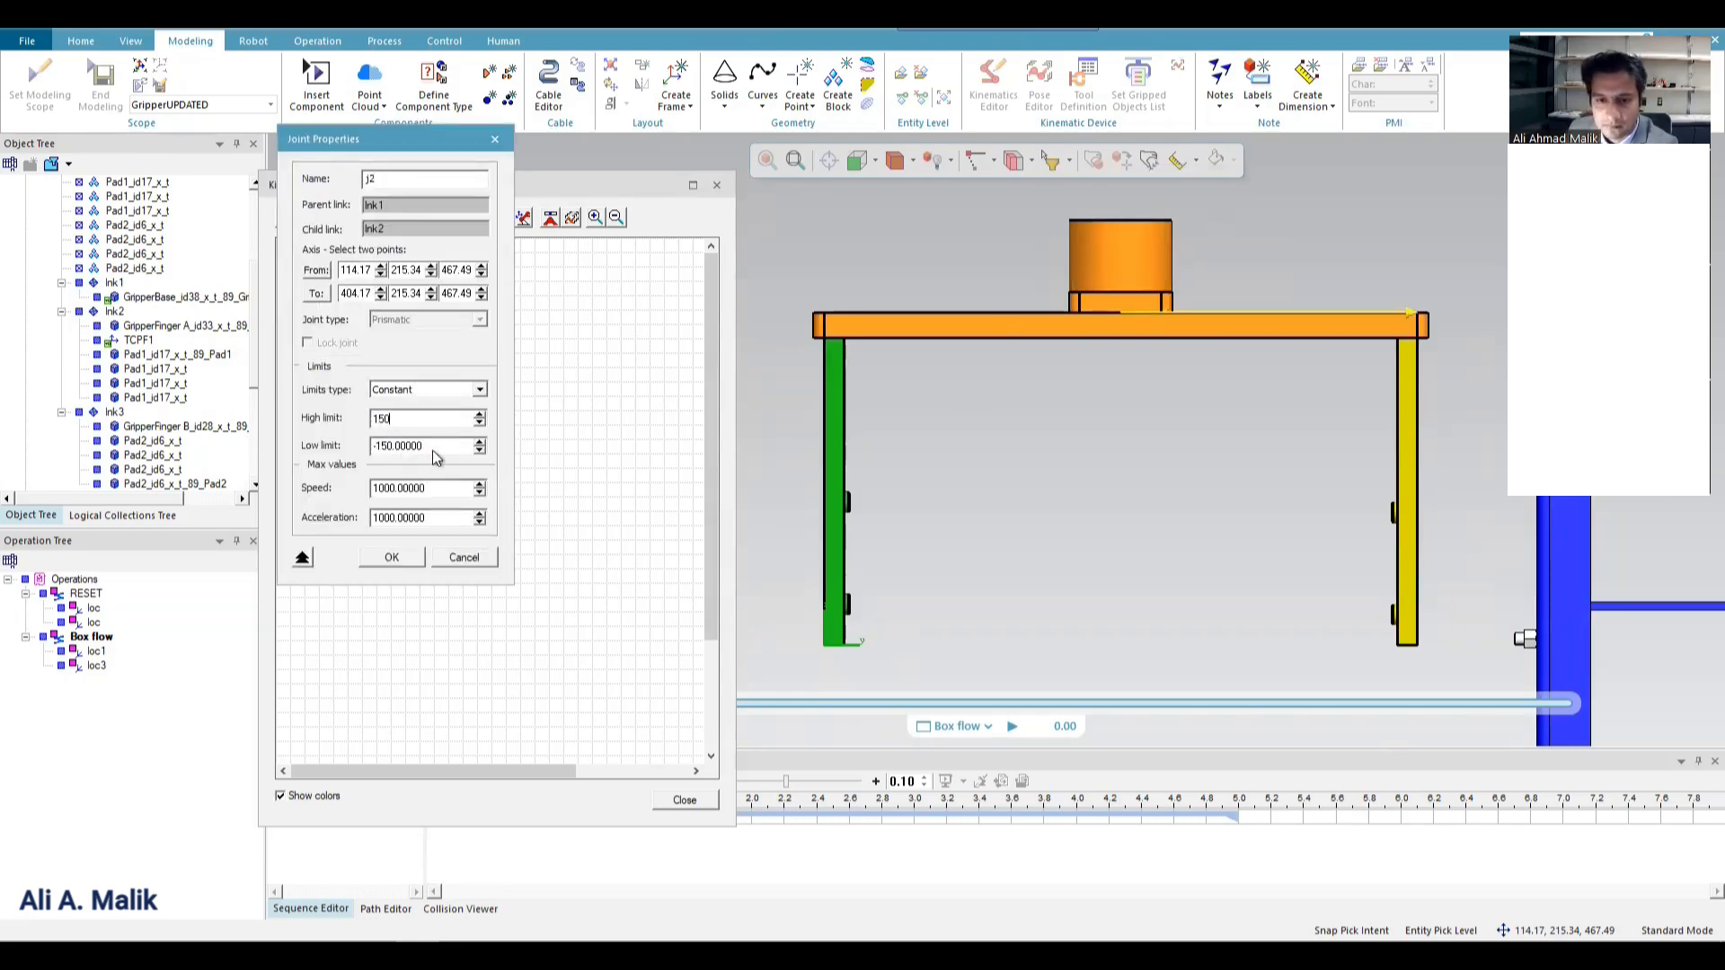
double_click(434, 450)
type("0")
left_click(391, 558)
left_click(550, 217)
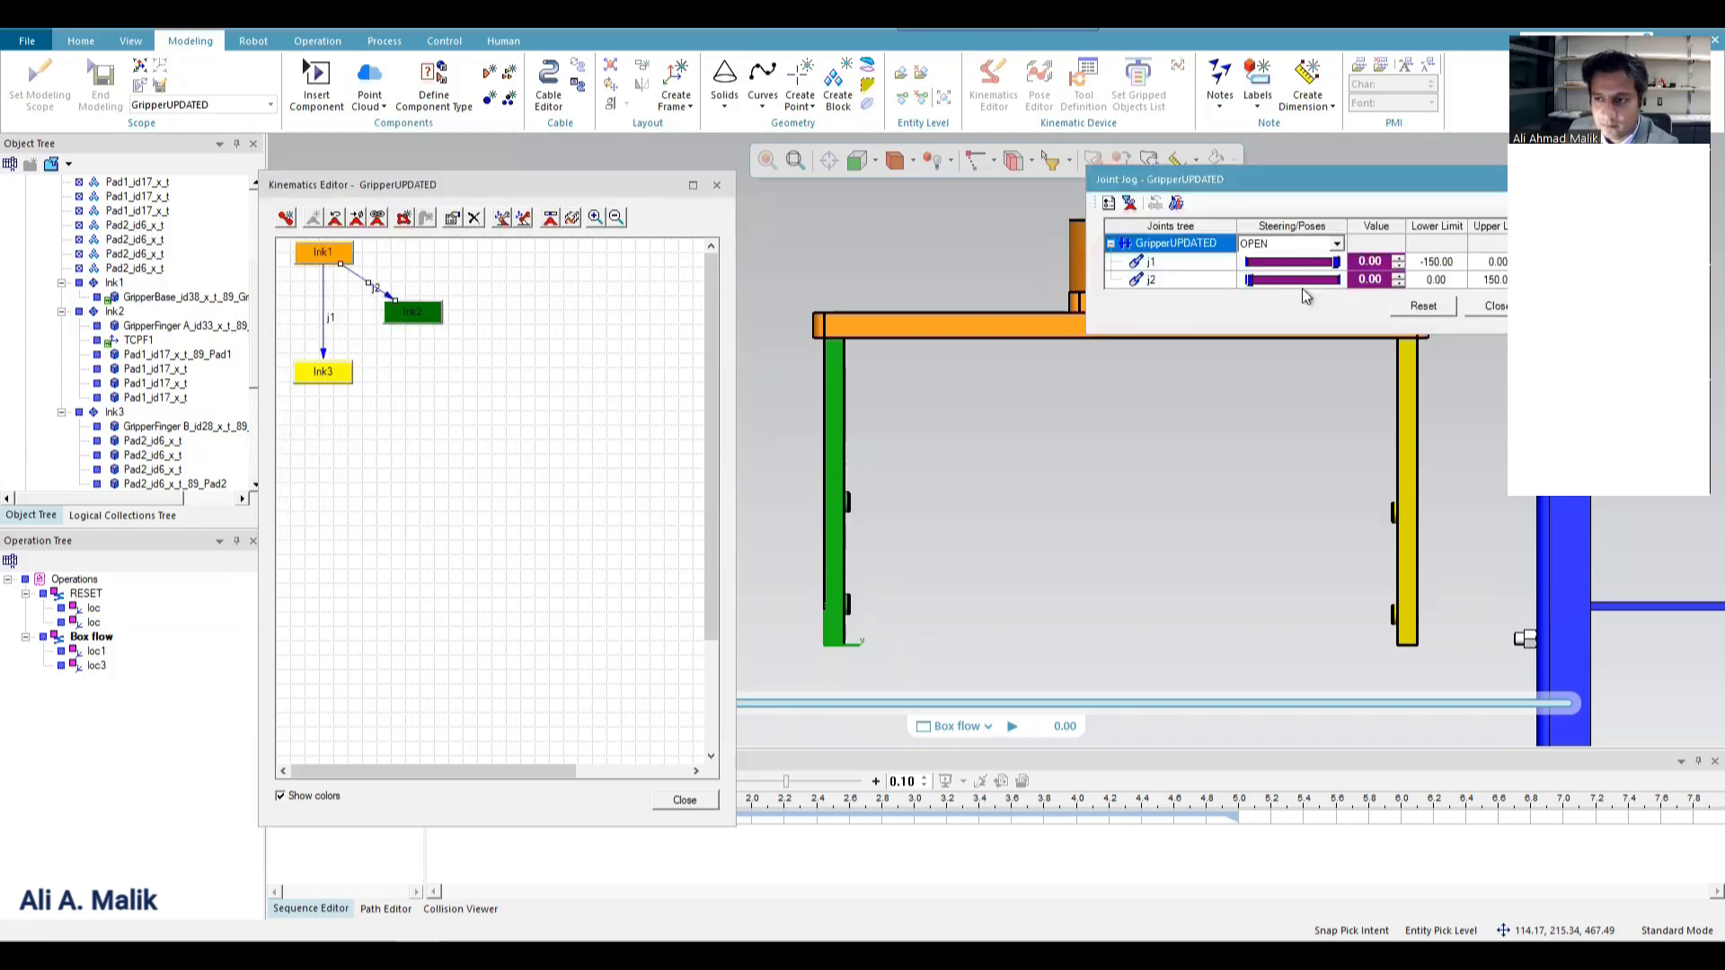
Test joint j2 by jogging it toward its upper limit, and reset the gripper pose.
left_click_drag(1249, 280, 1335, 280)
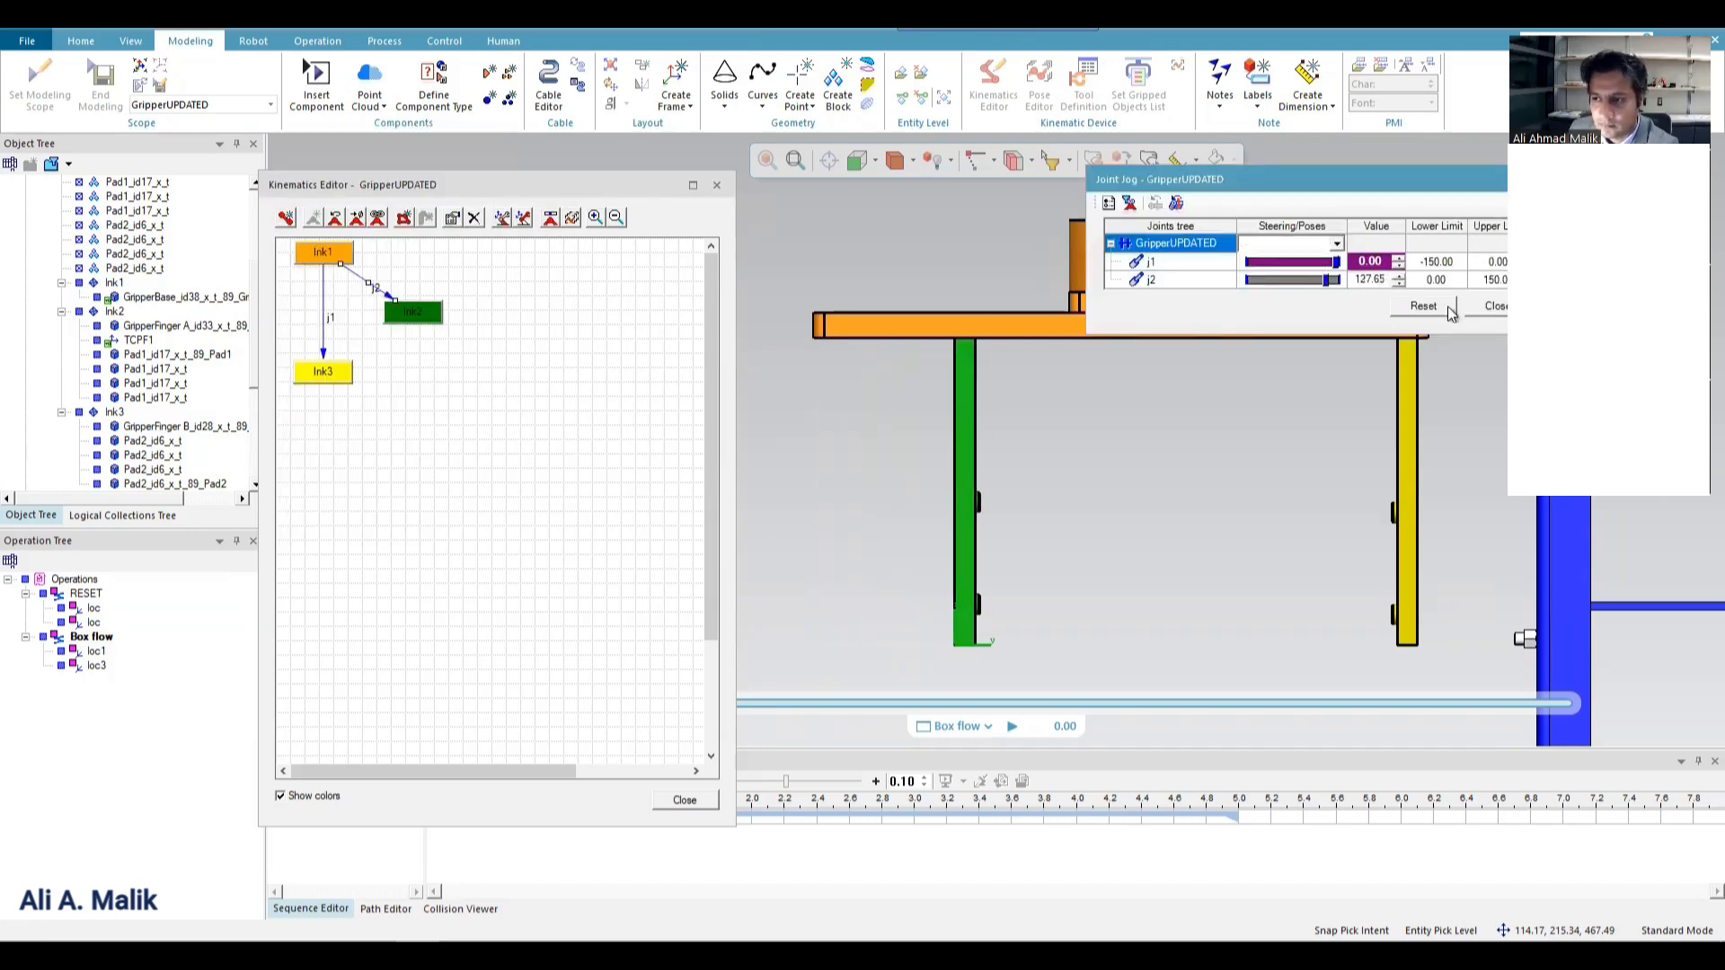
left_click(1423, 306)
left_click(1494, 305)
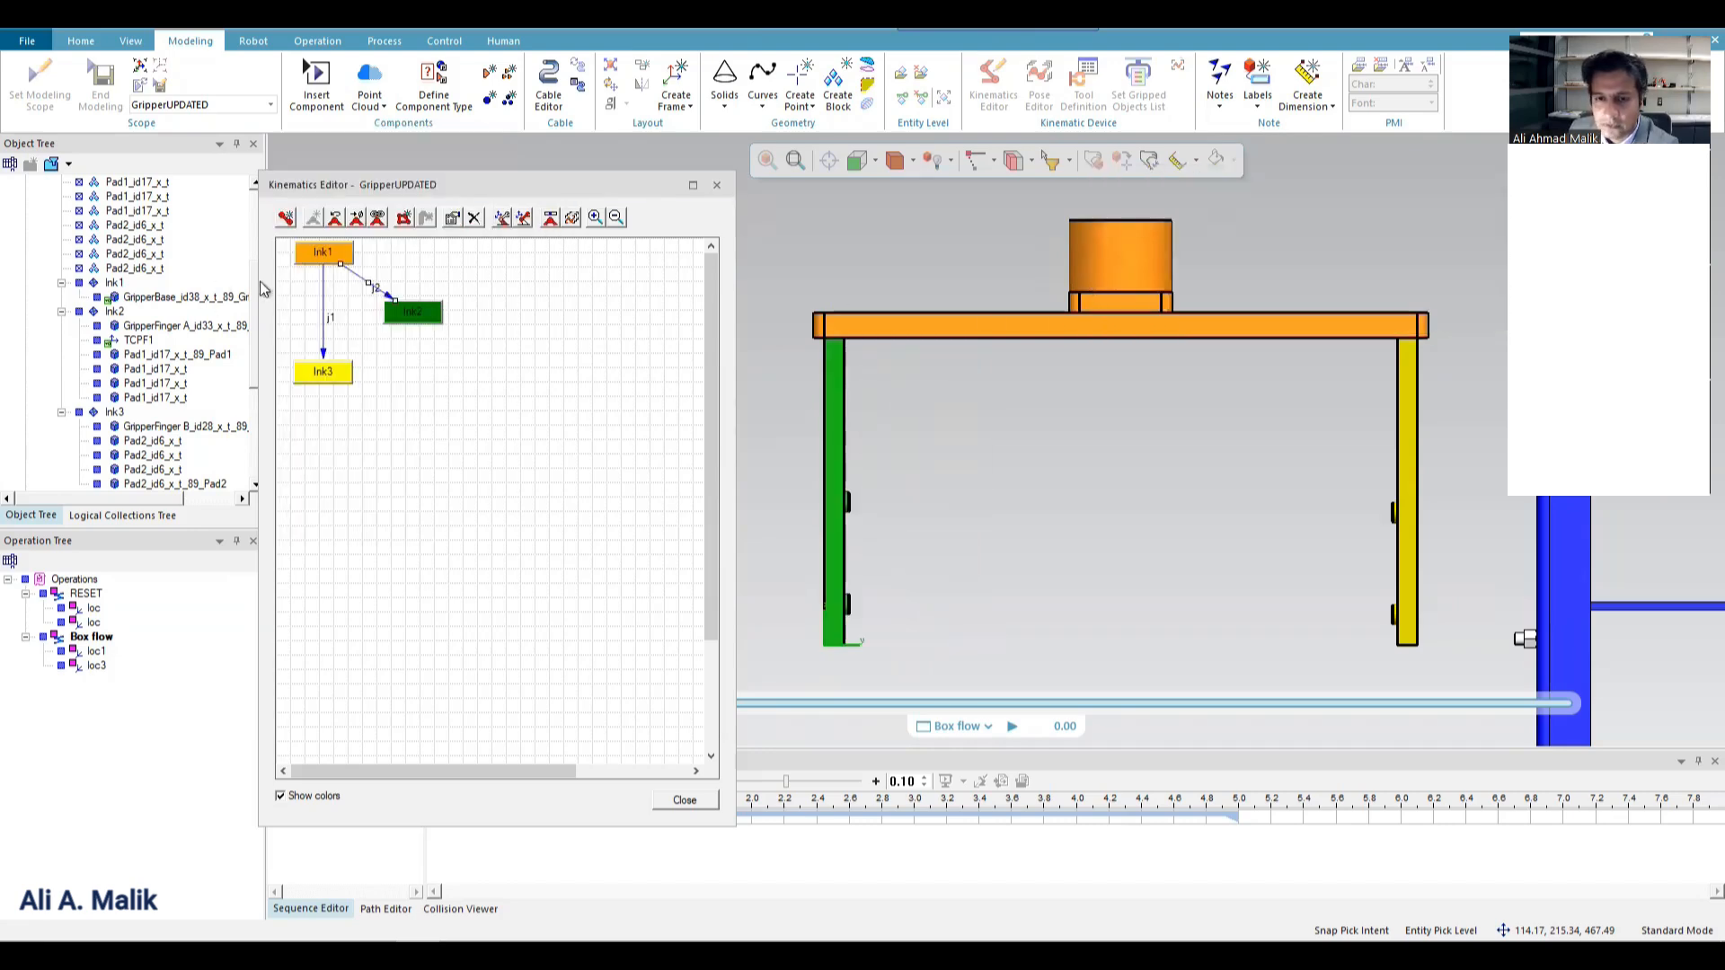
Set joint j1's low limit to 0 and replace its high limit in the joint properties.
double_click(324, 297)
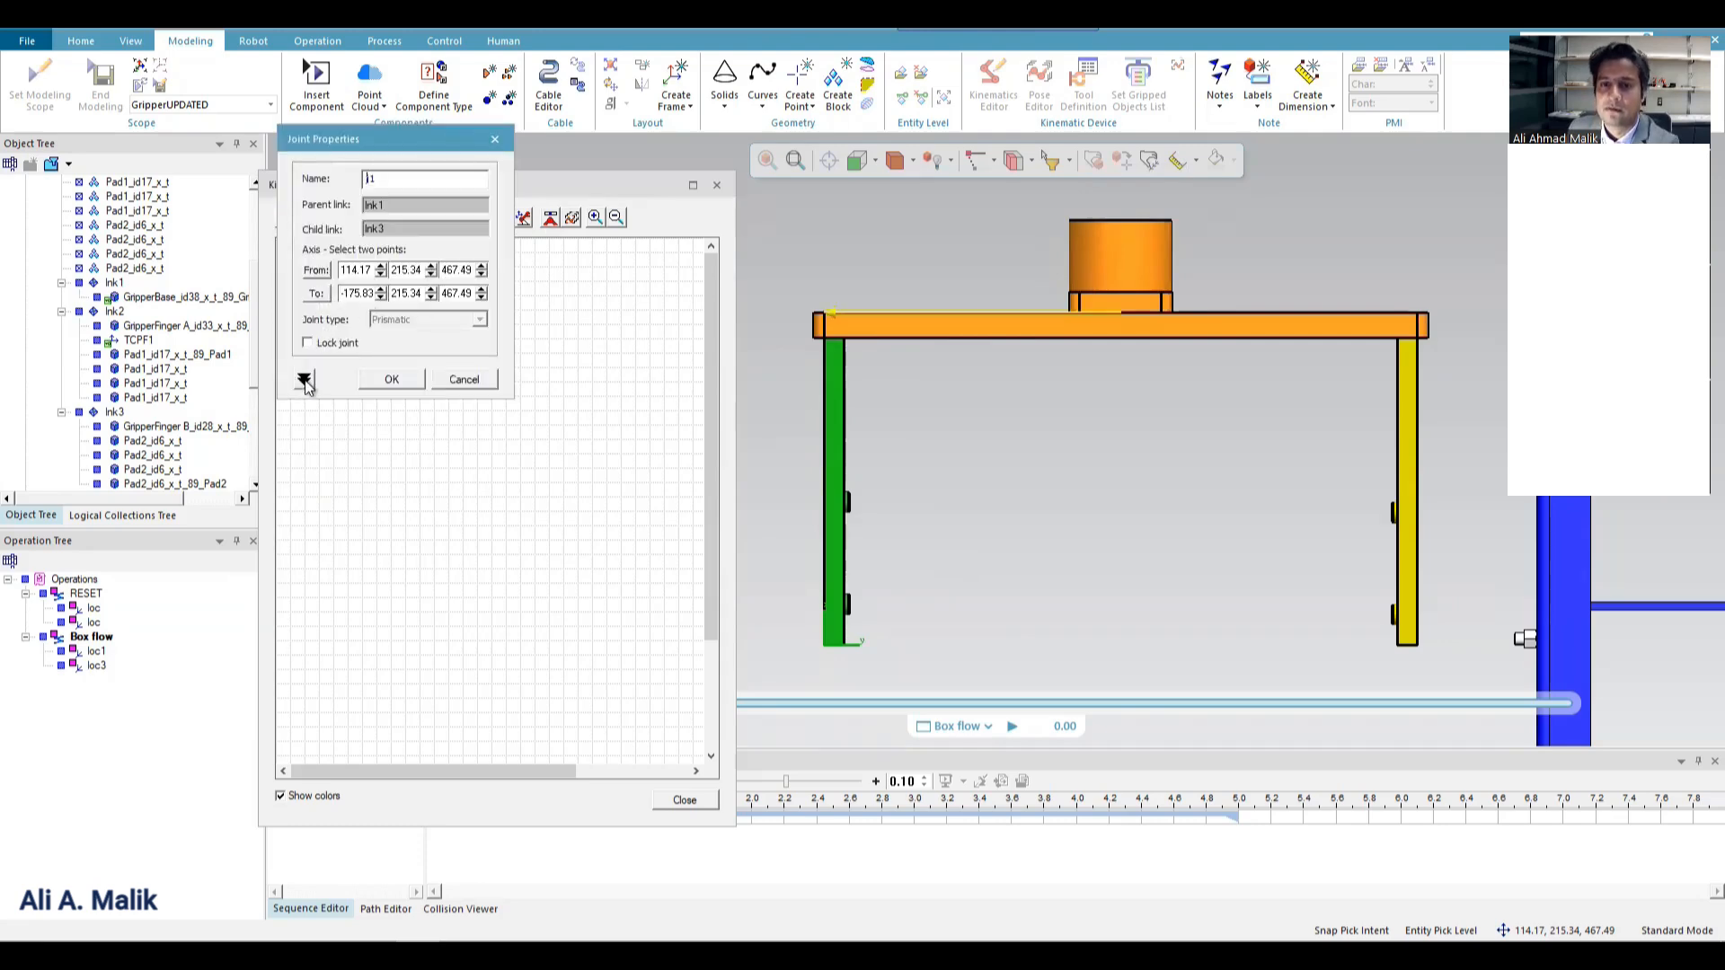
left_click(303, 379)
double_click(422, 447)
type("0")
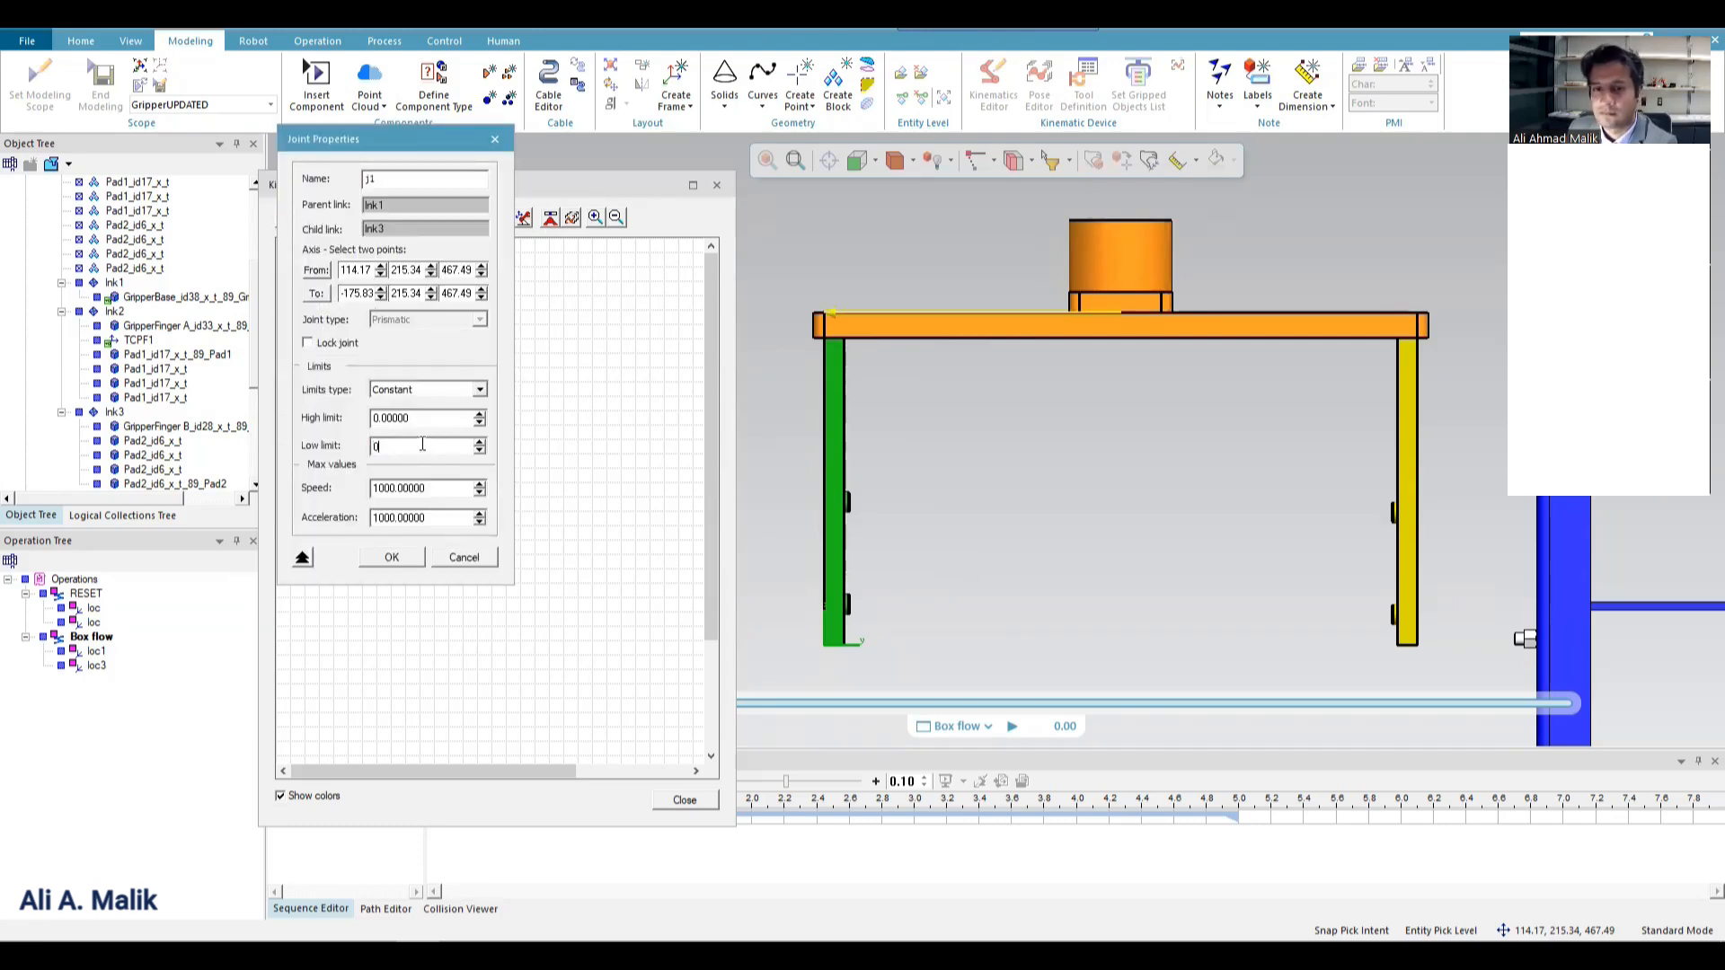
double_click(415, 421)
type("150")
left_click(392, 557)
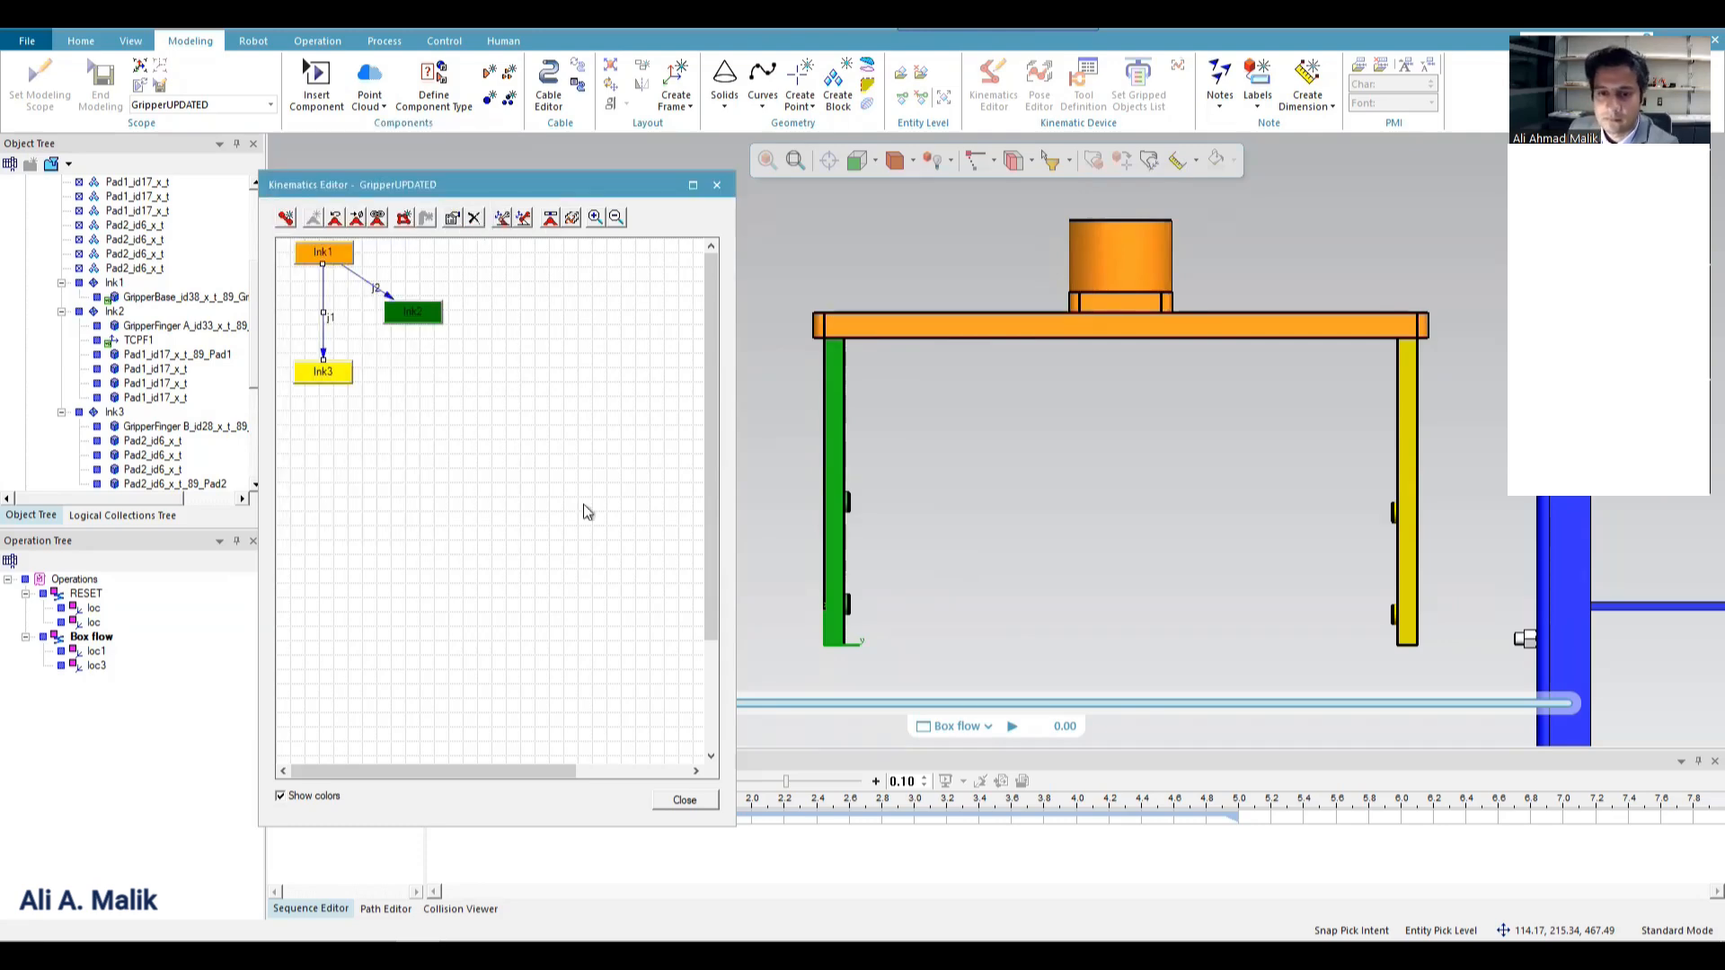
Make joint j1 dependent on j2 through a joint function.
left_click(377, 220)
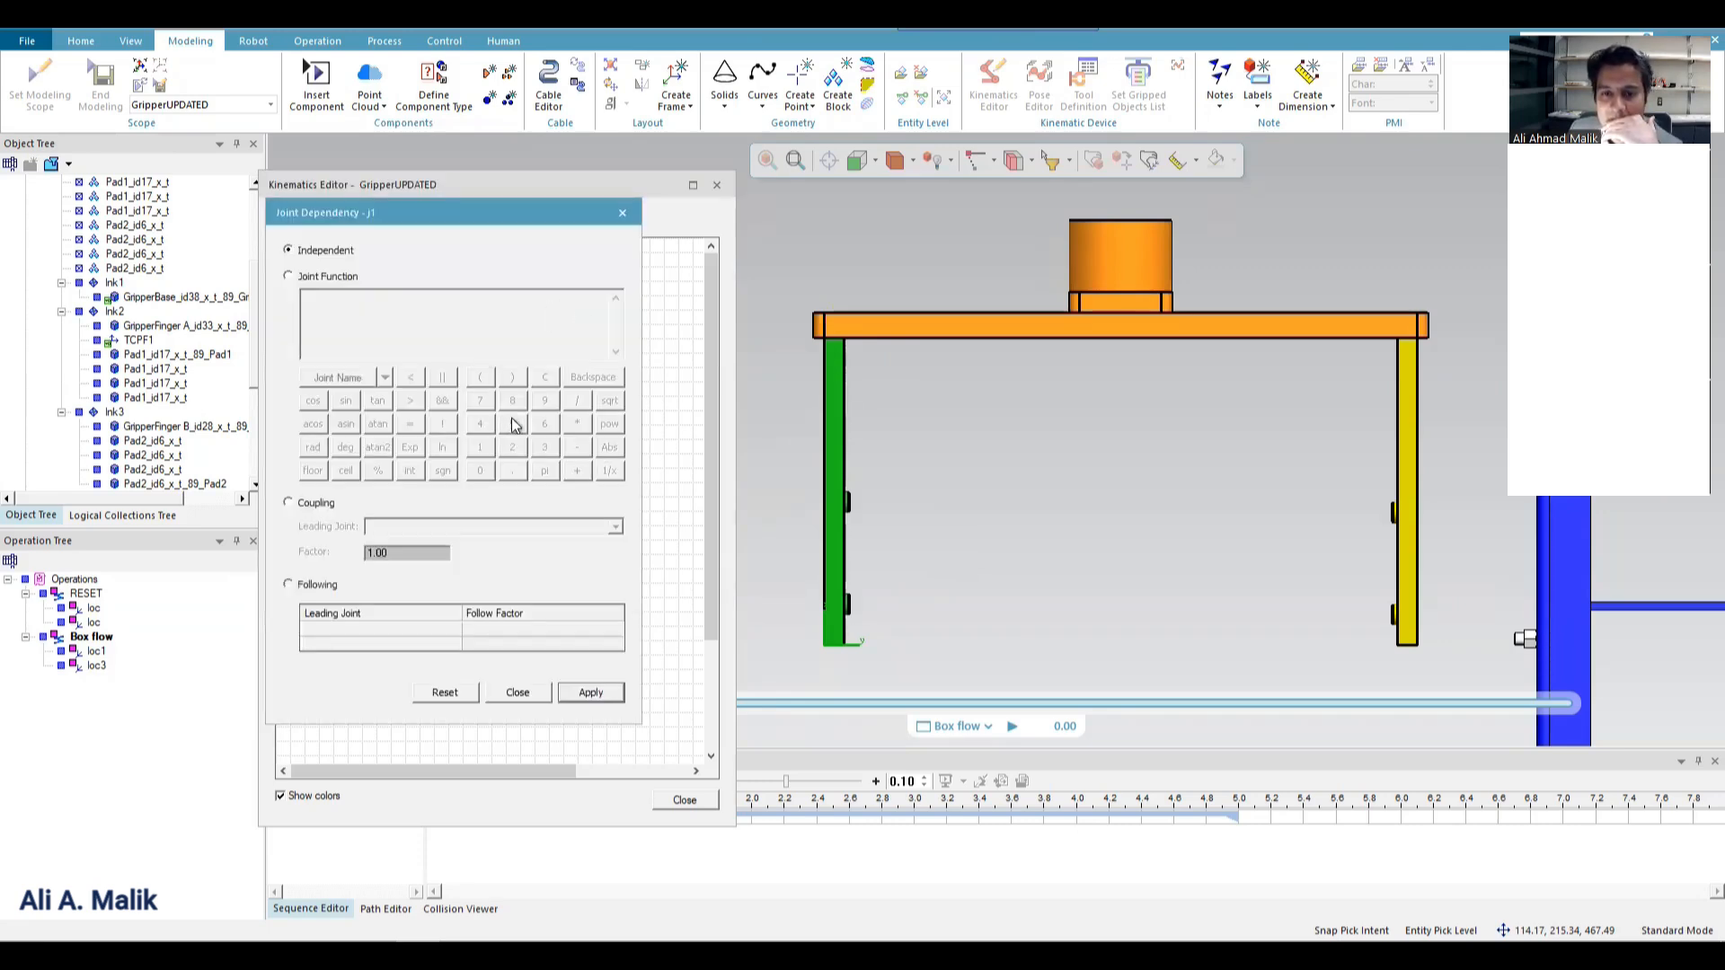
left_click(325, 276)
left_click(383, 378)
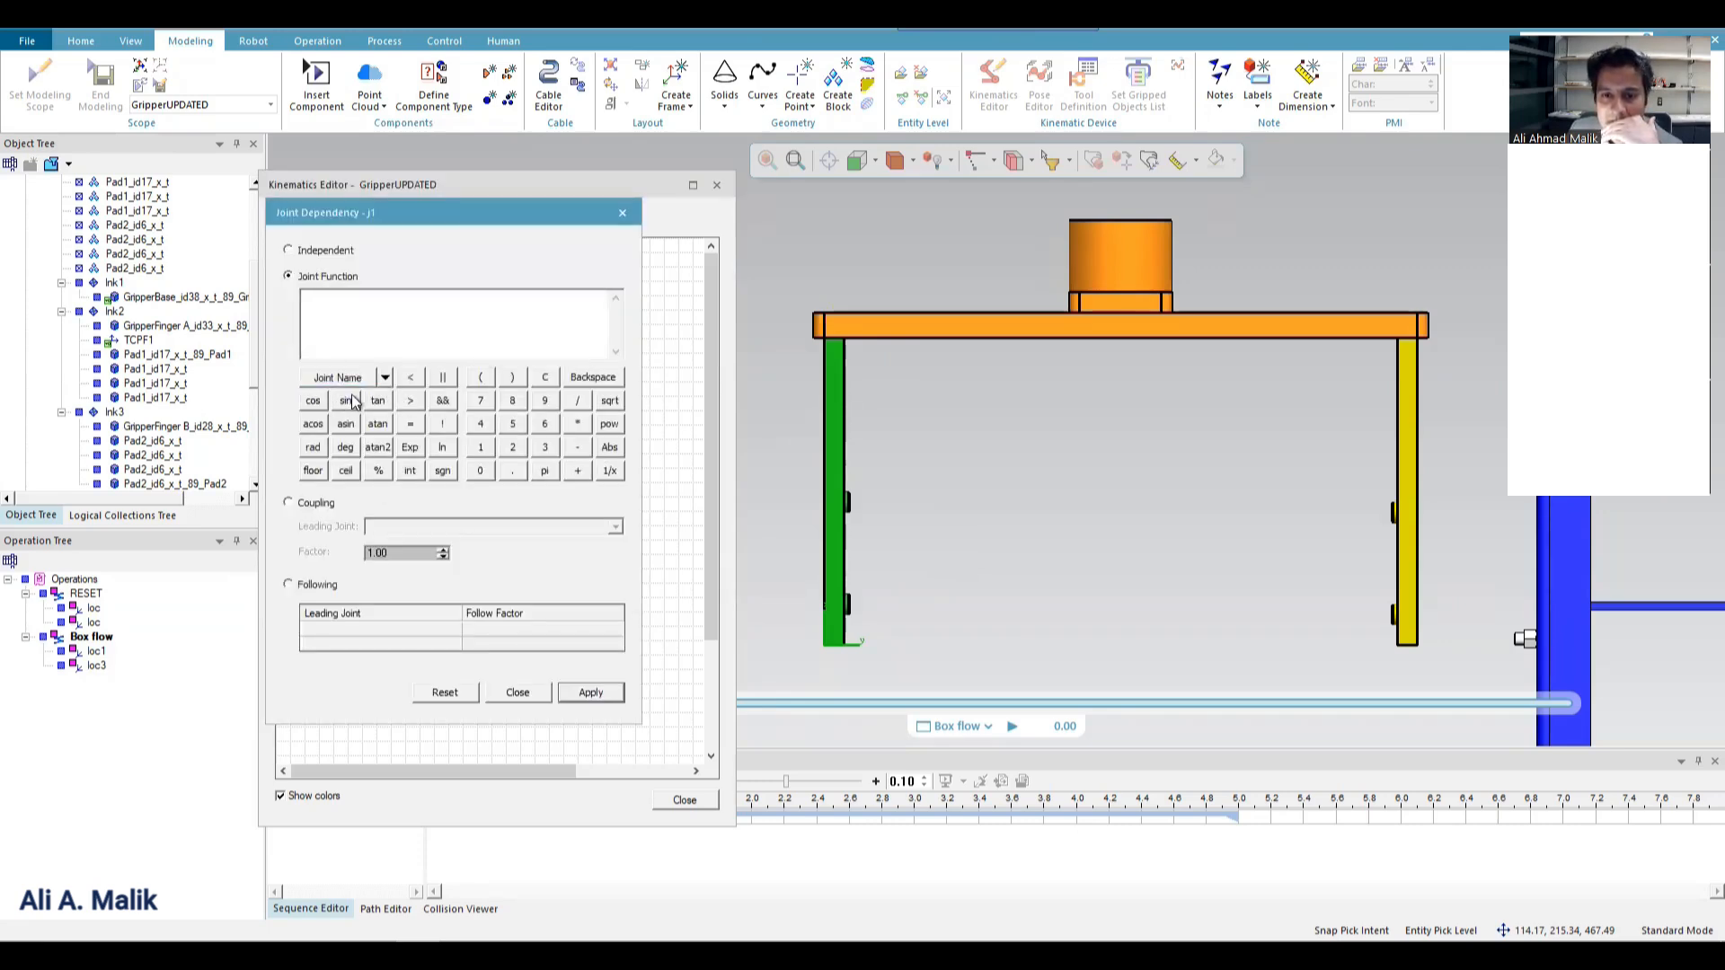
left_click(342, 396)
left_click(521, 696)
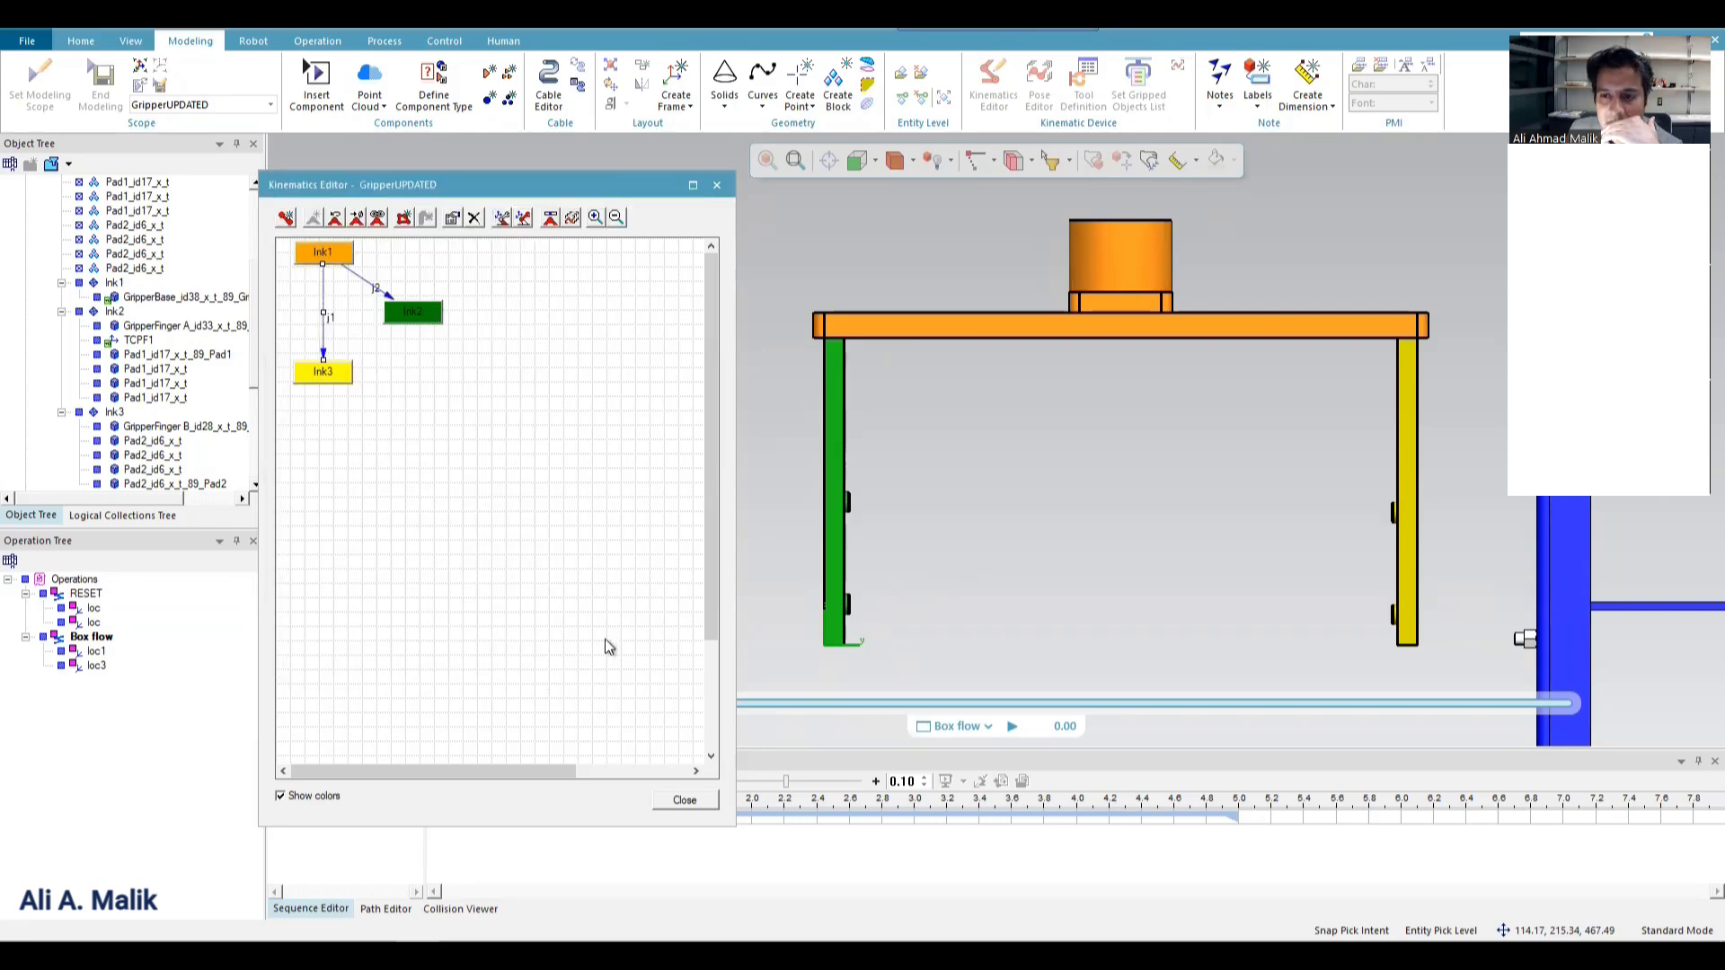
Jog joint j2 slightly to move the gripper fingers inward, and finish modeling GripperUPDATED.
left_click(551, 220)
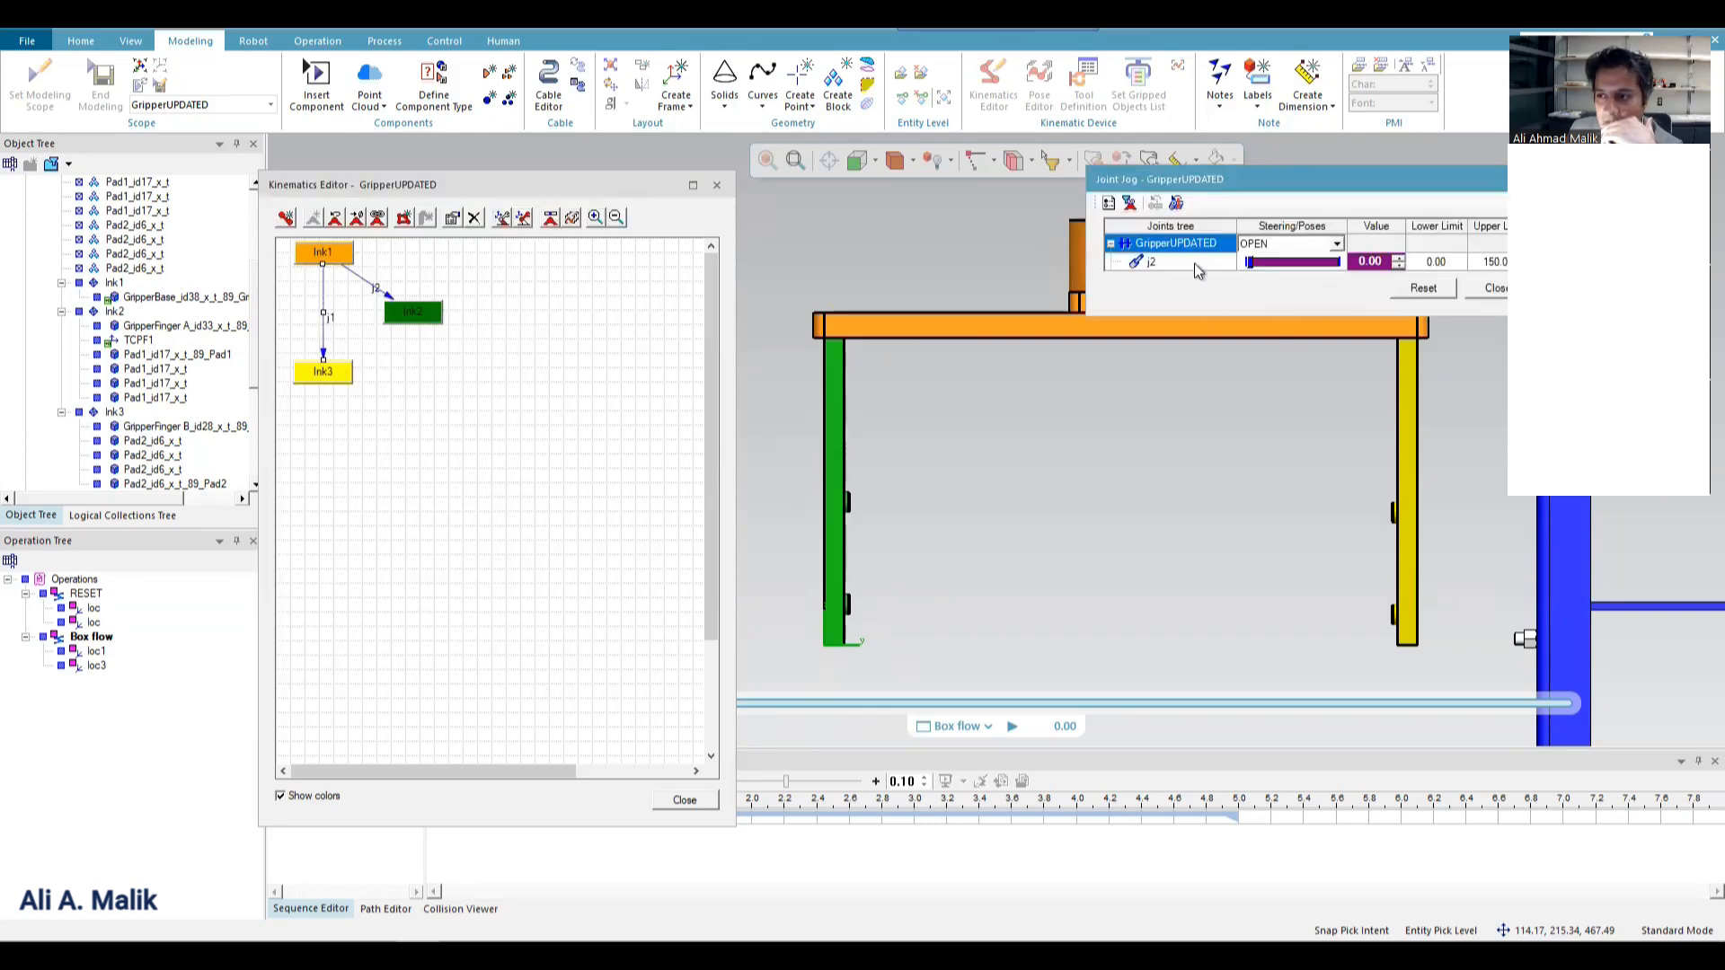
mouse_move(1249, 261)
left_mouse_down()
mouse_move(1338, 261)
mouse_move(1261, 261)
left_mouse_up()
left_click(1489, 288)
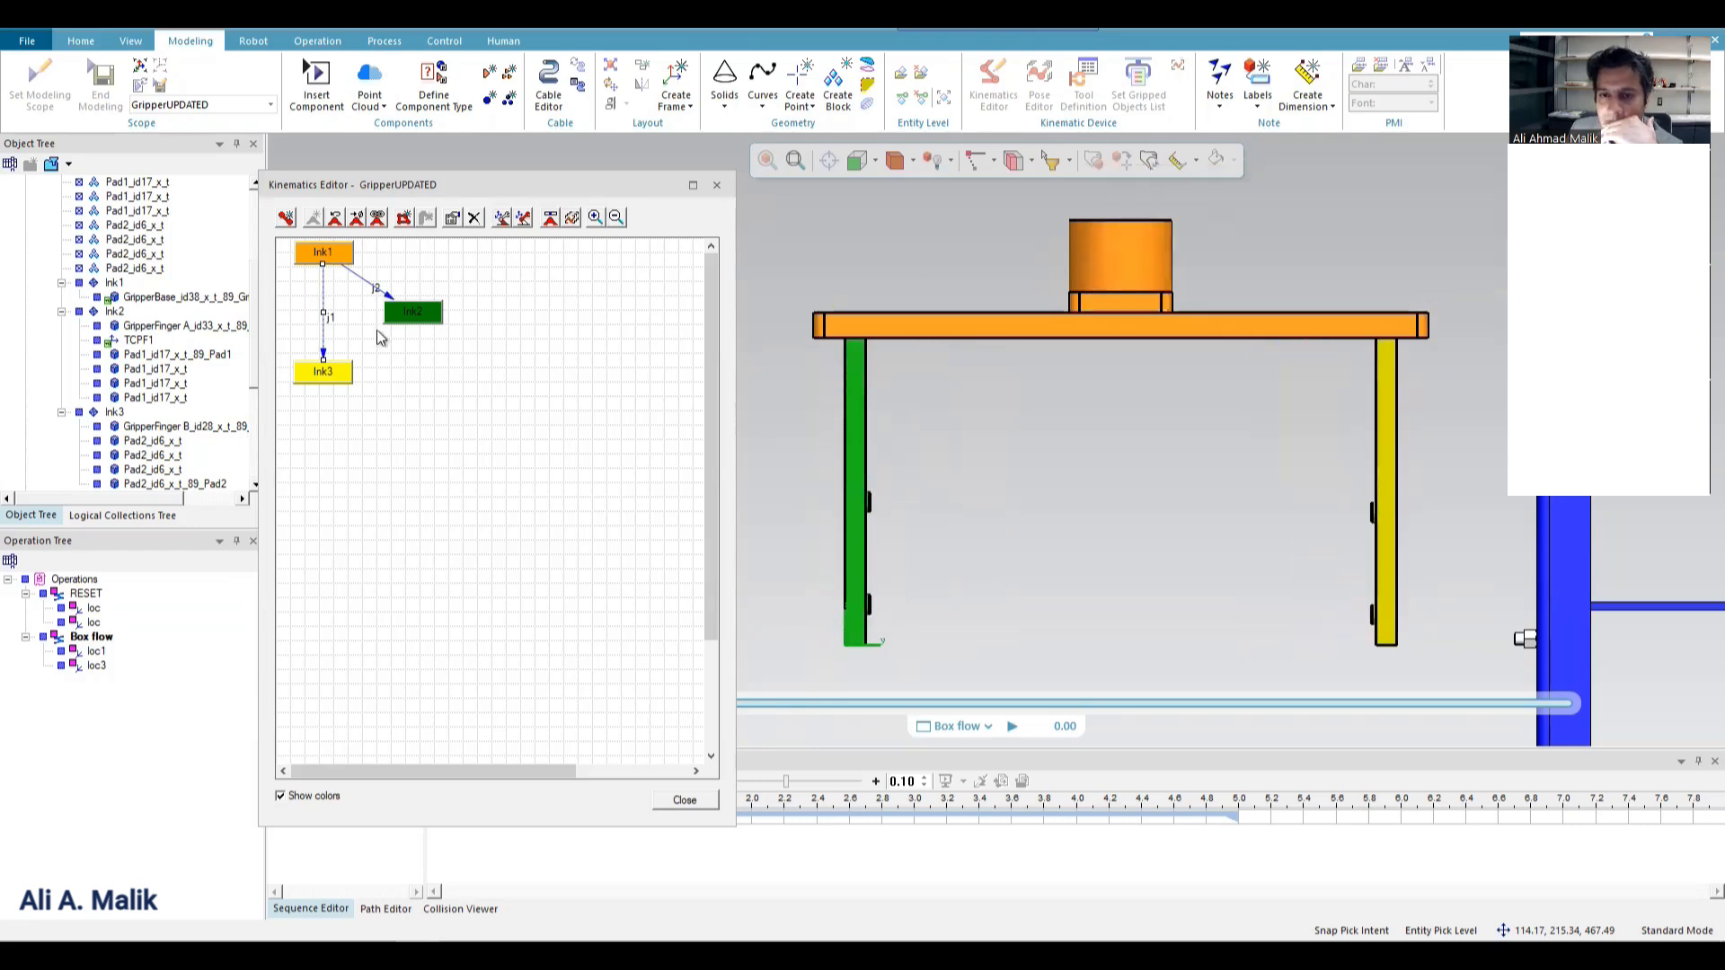
left_click(716, 186)
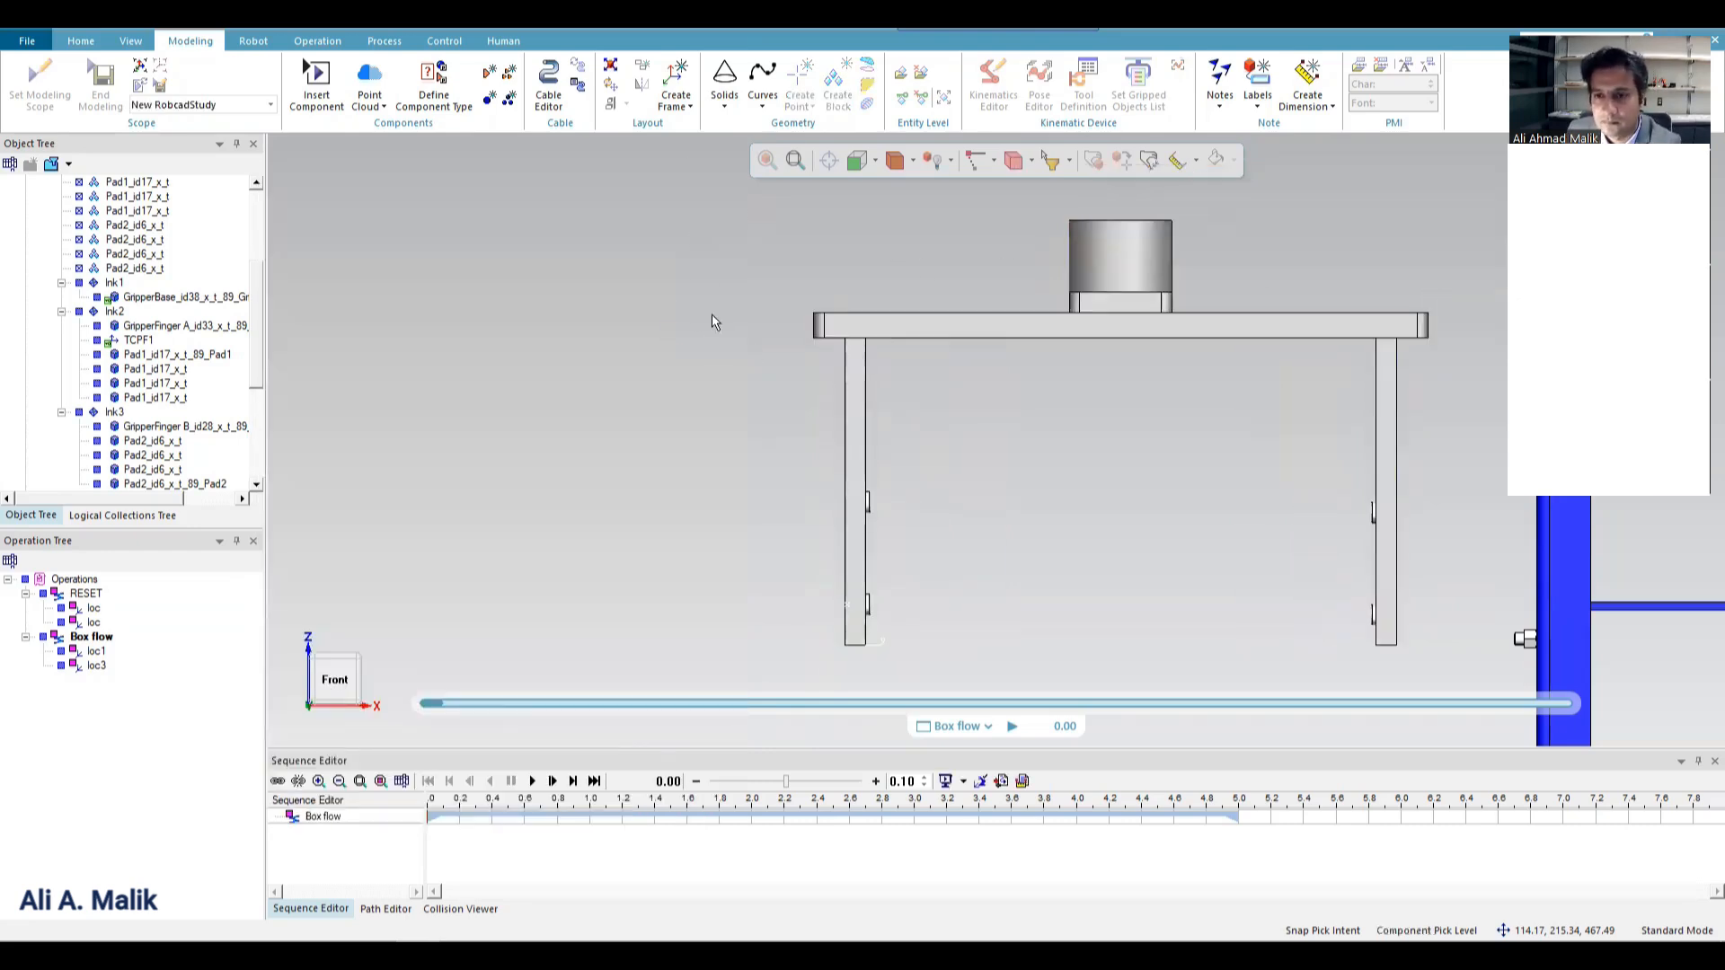
Display the blanked kr6_2 robot in the cell.
scroll(563, 491, "down", 8)
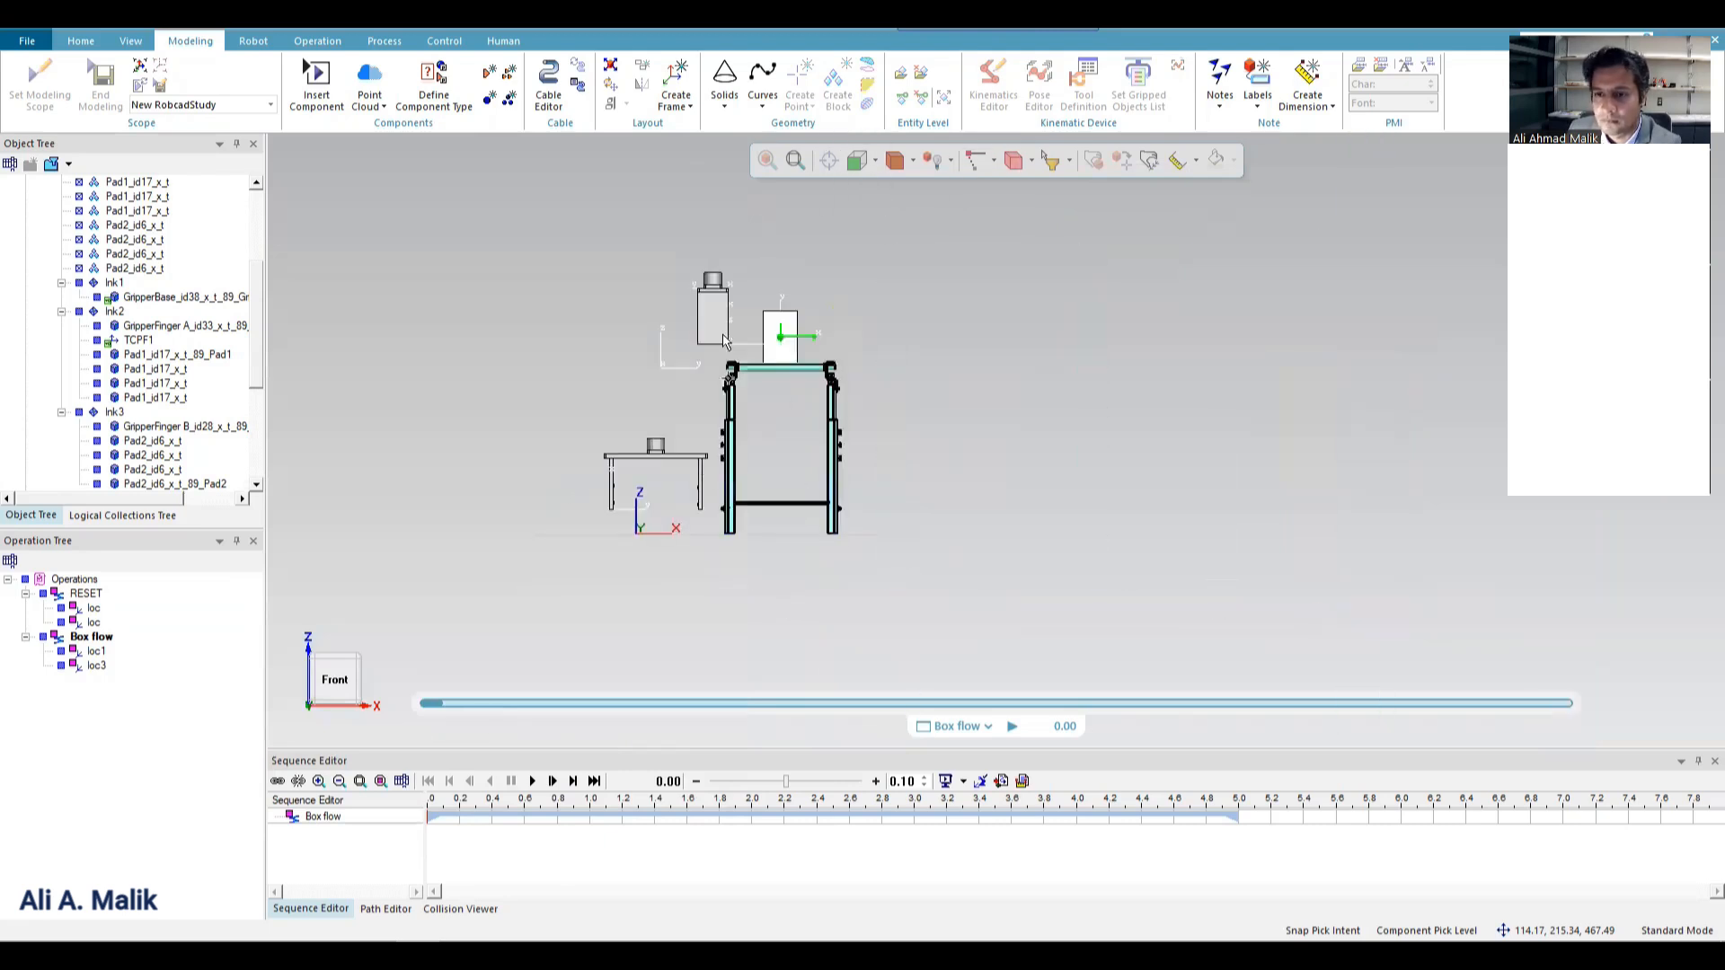
scroll(737, 365, "up", 2)
scroll(94, 279, "up", 3)
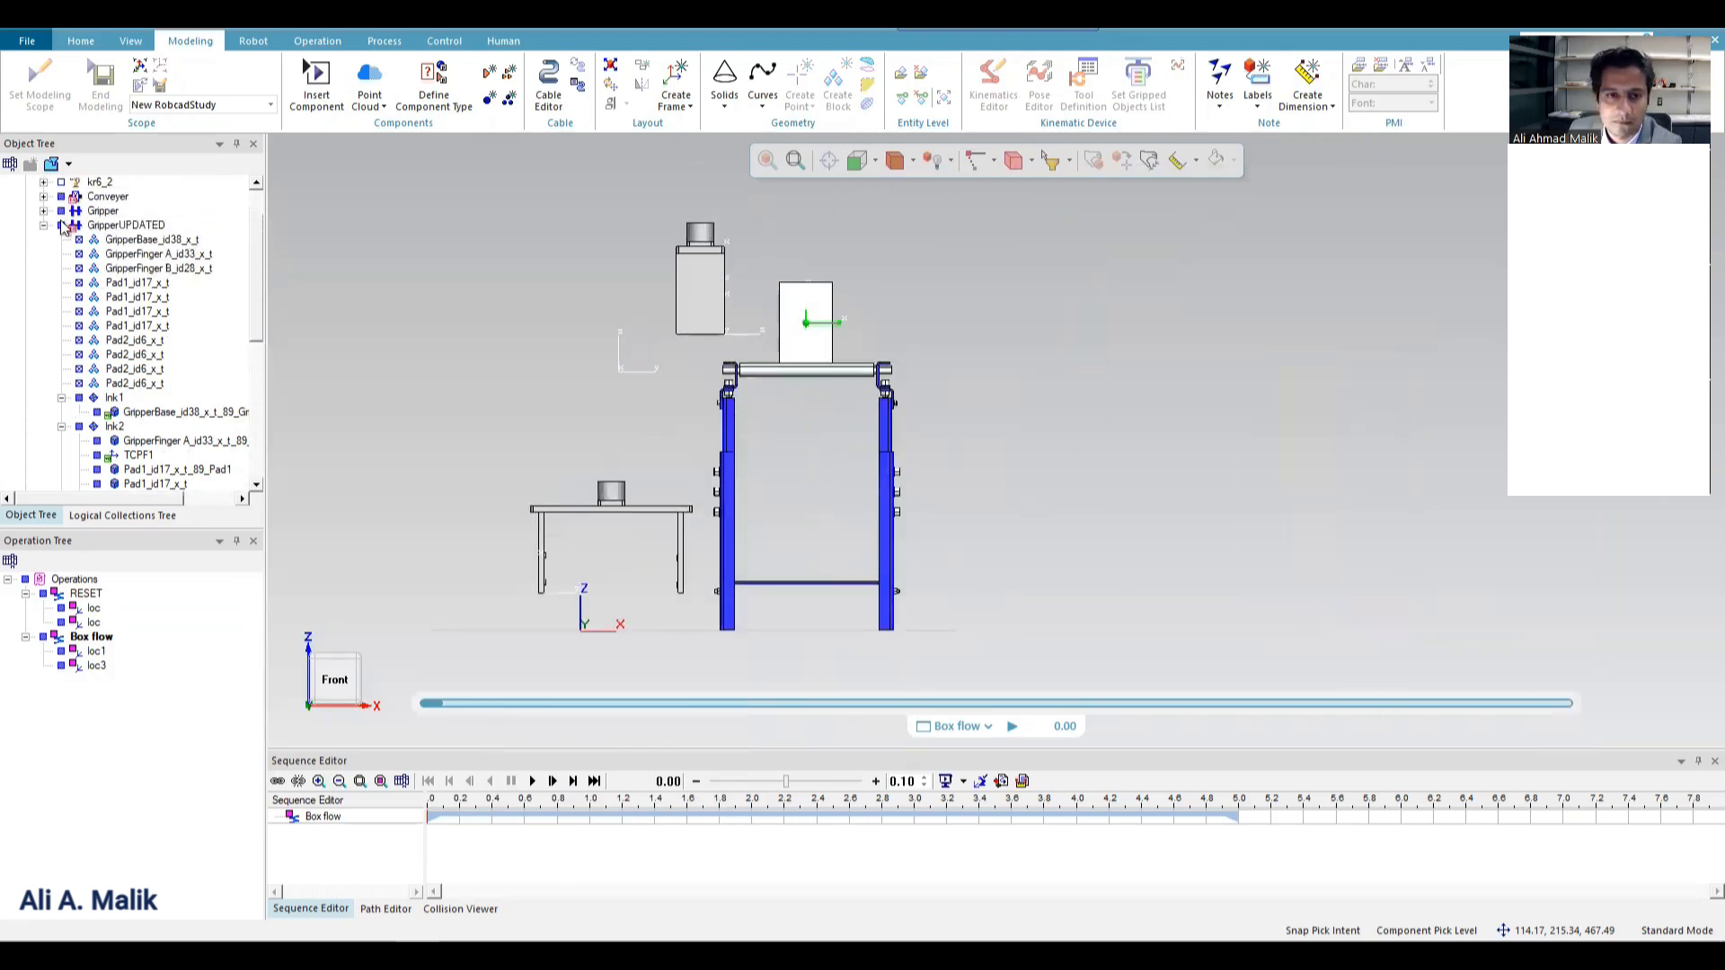
scroll(63, 226, "up", 2)
left_click(61, 239)
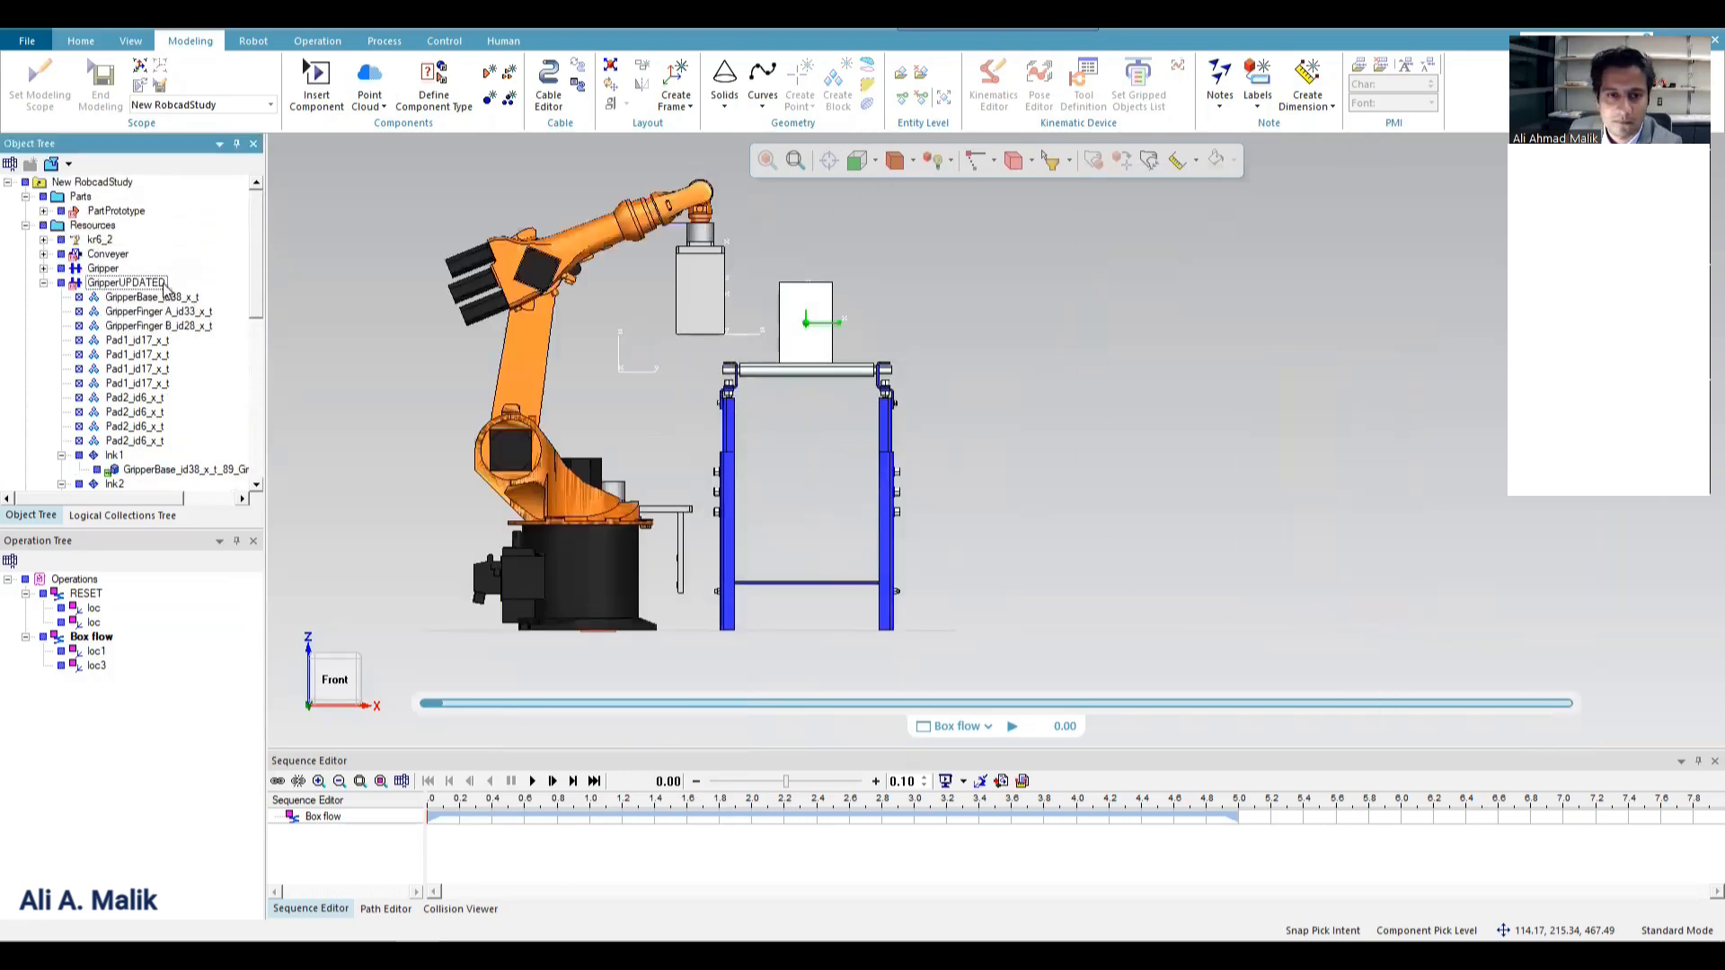
Detach the old Gripper from the kr6_2 robot.
left_click(715, 236)
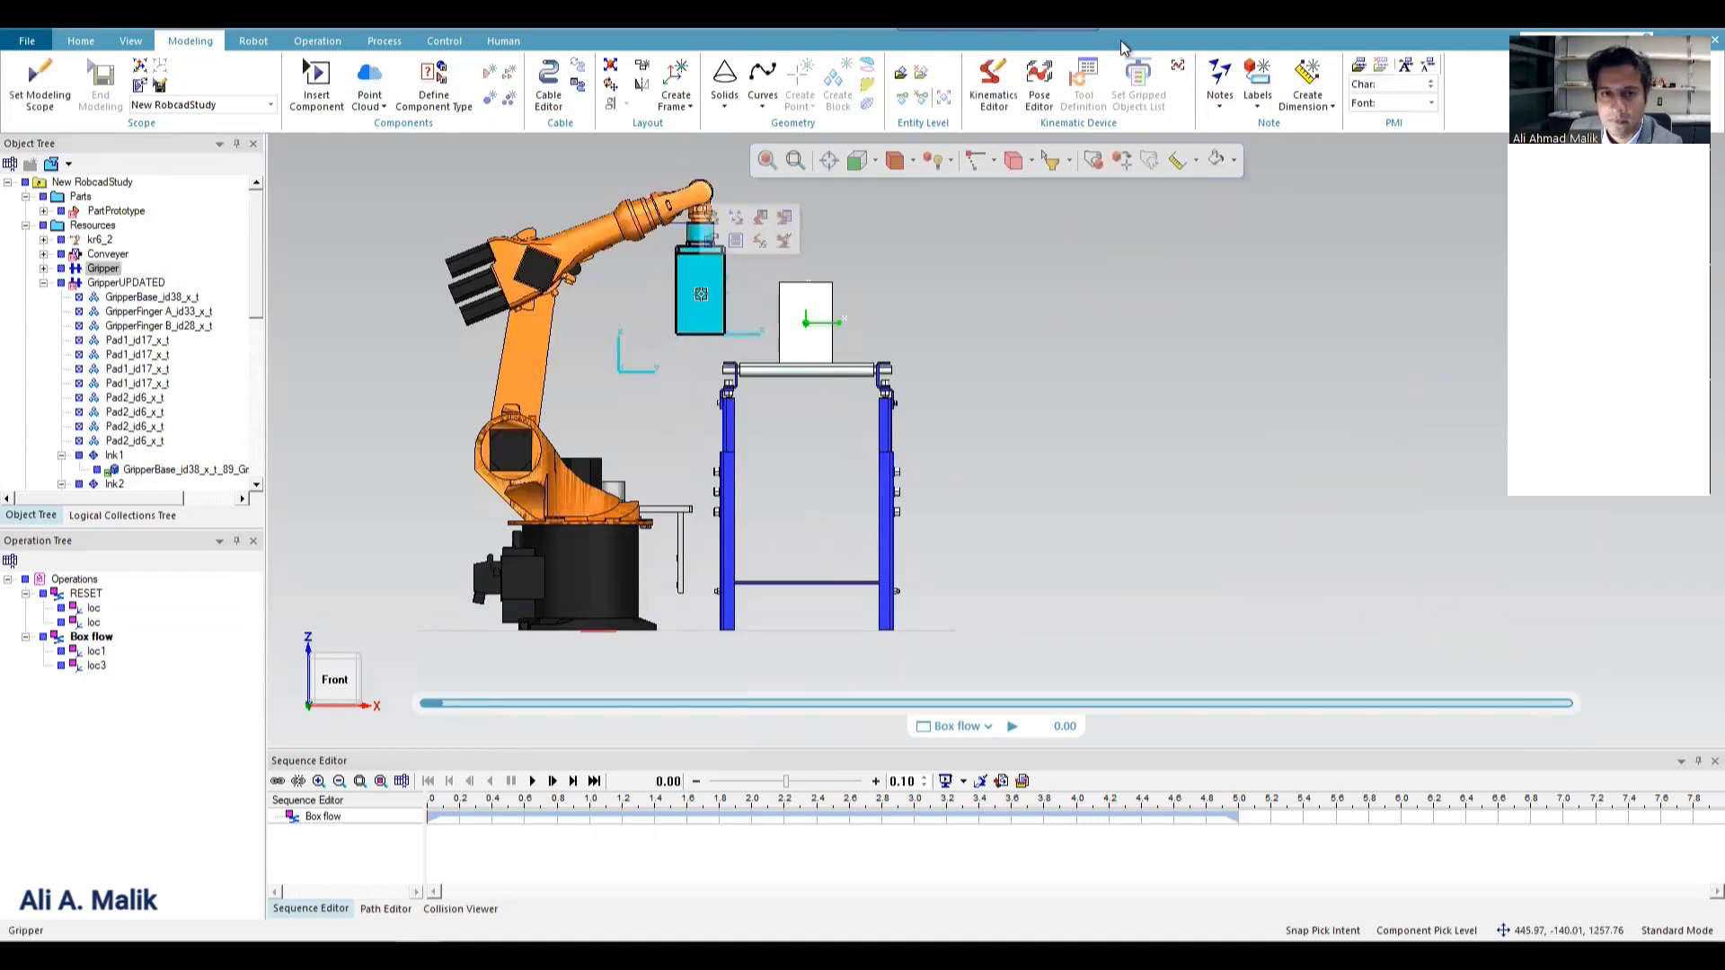
left_click(81, 40)
left_click(1294, 110)
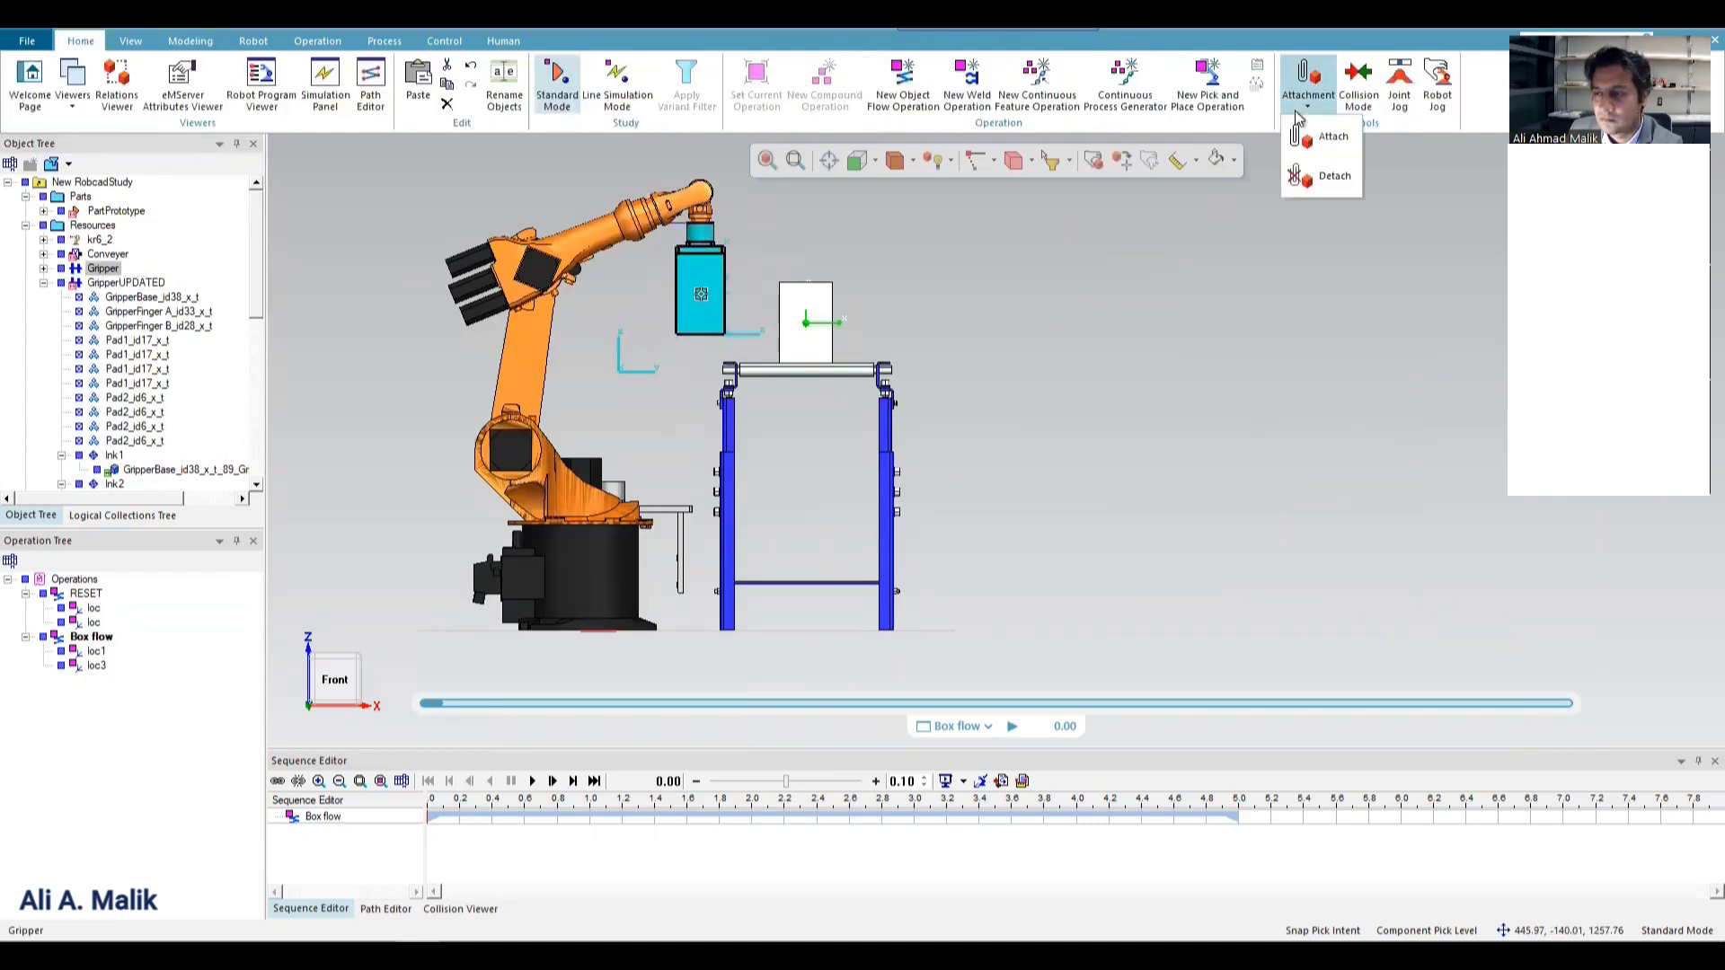
left_click(1332, 177)
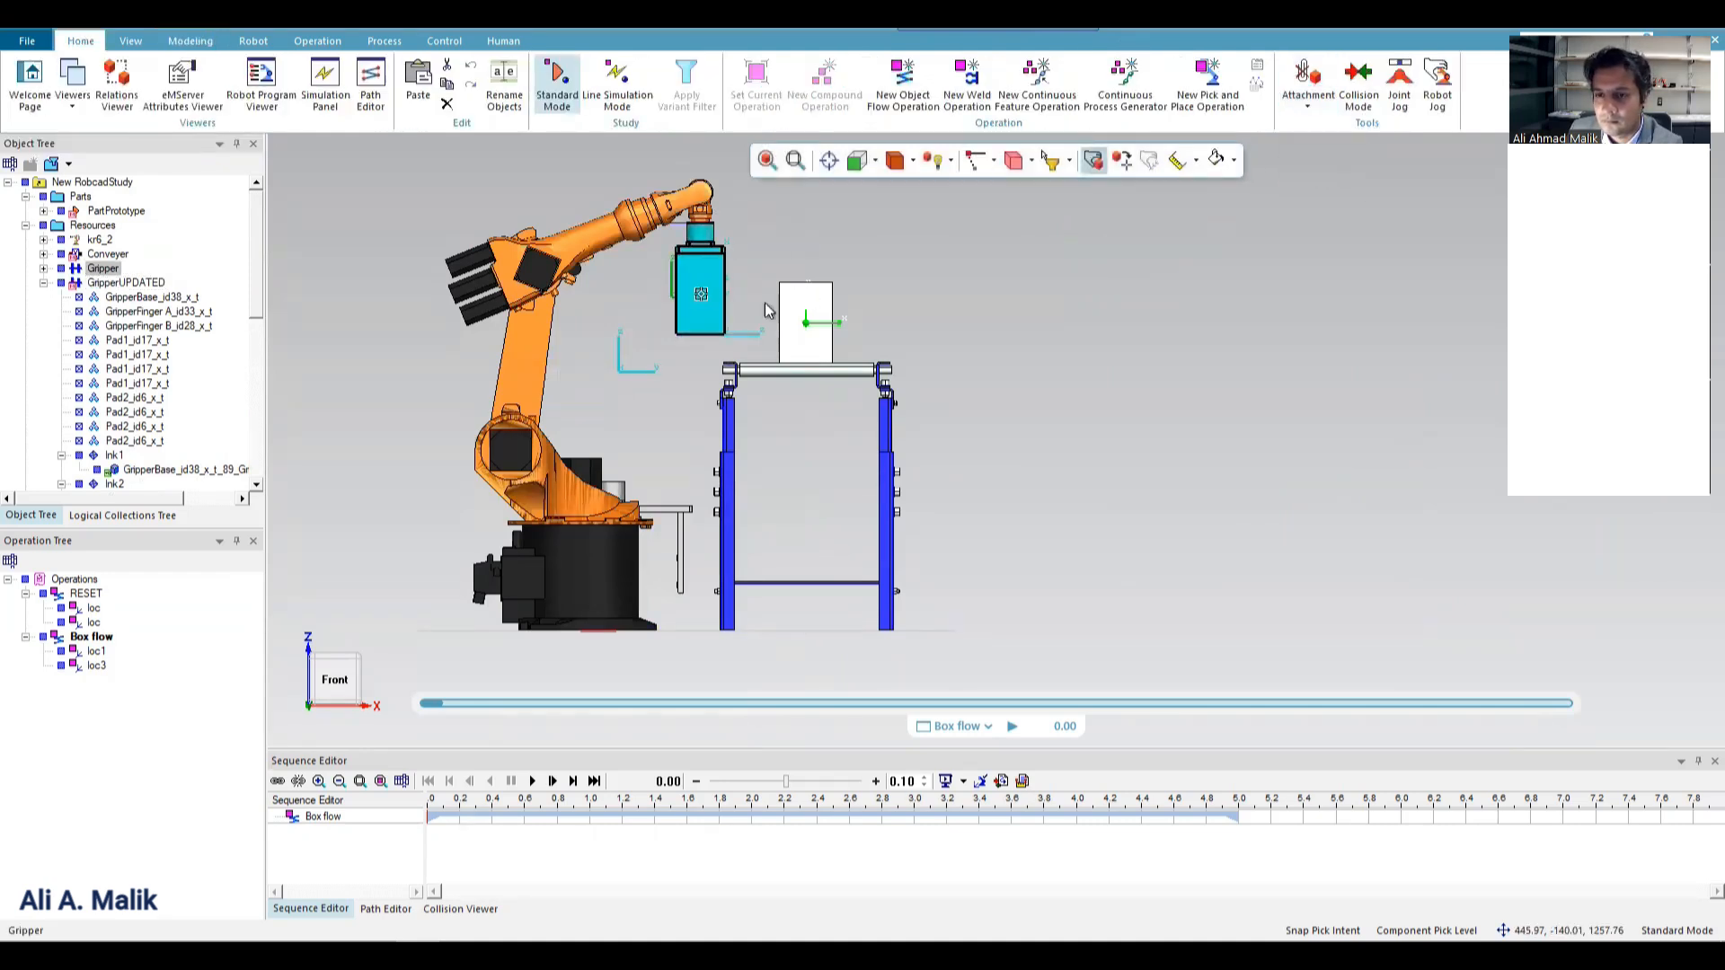
Move the detached Gripper about 1603.6 mm along Y, away from the robot and past the conveyor.
key("alt+p")
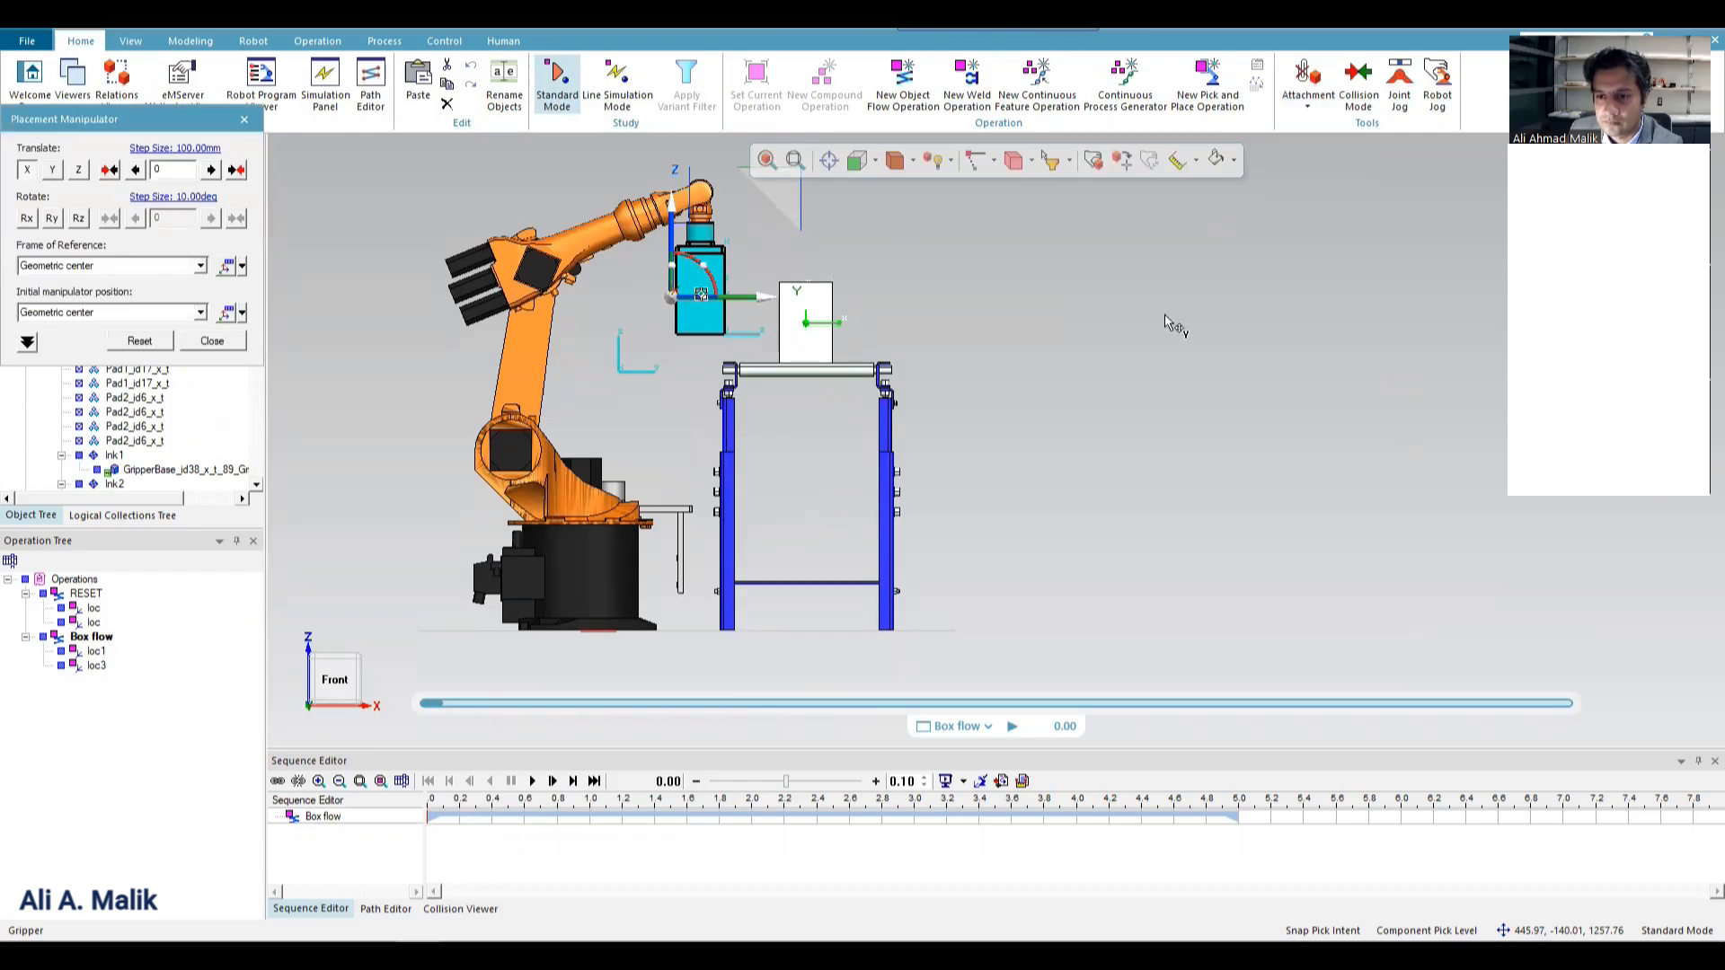
left_click_drag(736, 297, 1166, 322)
left_click(822, 293)
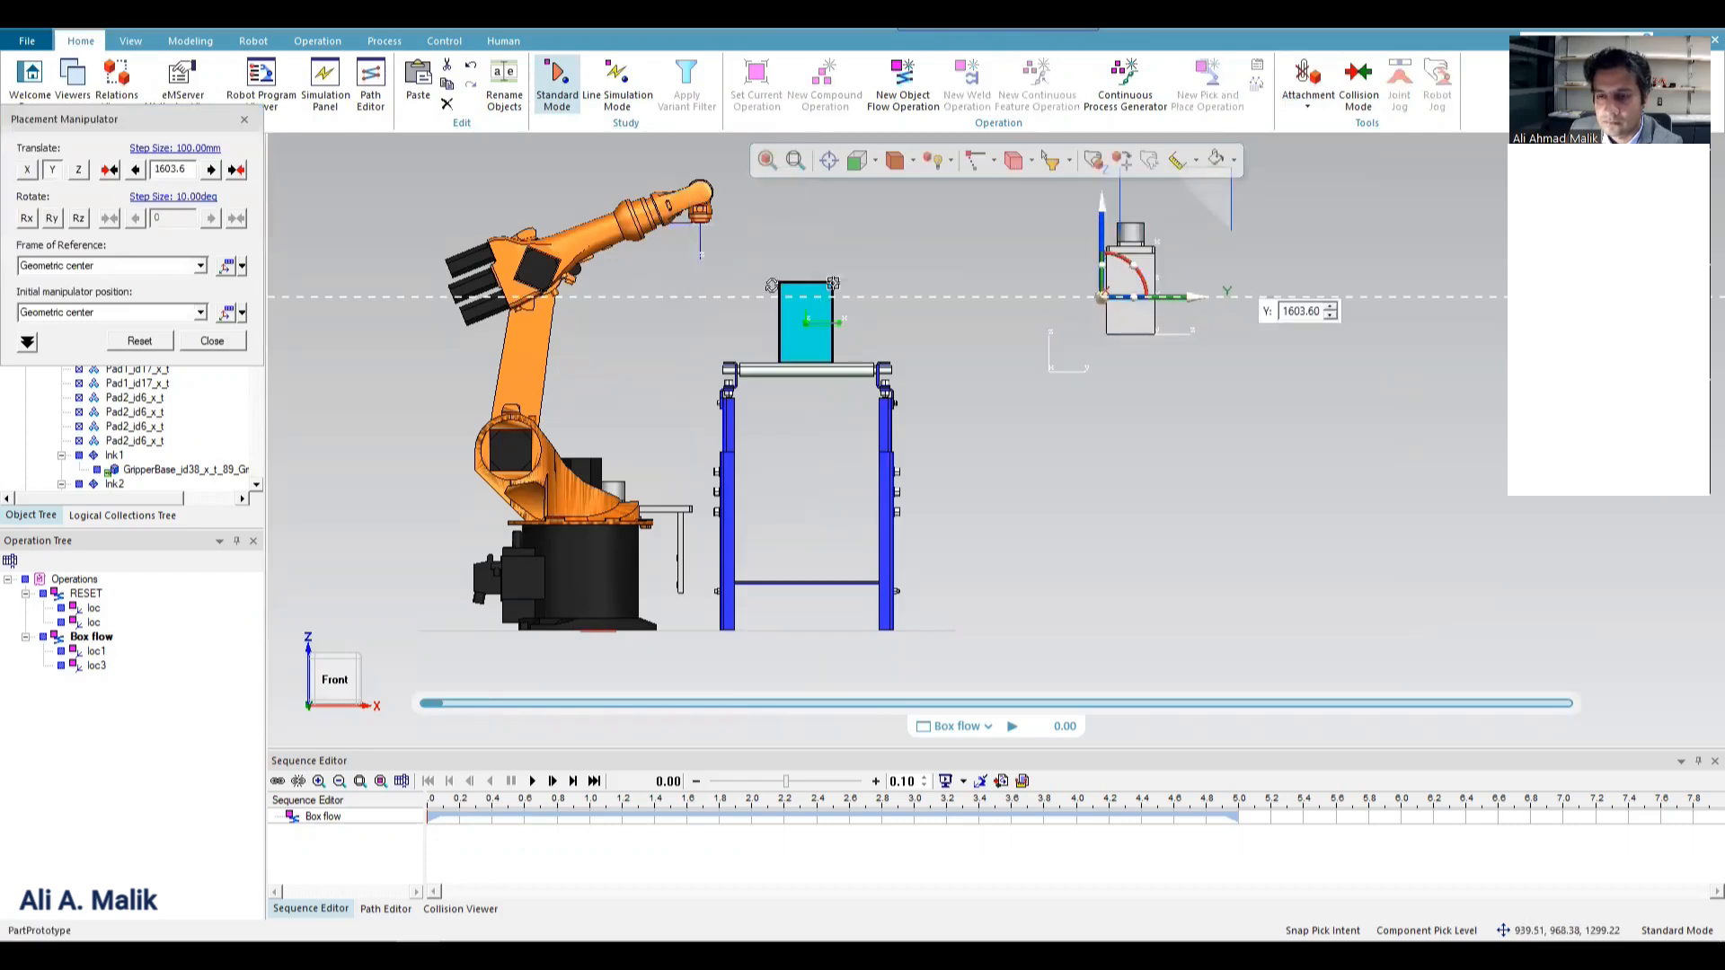
middle_click_drag(771, 286, 1092, 325)
left_click(215, 343)
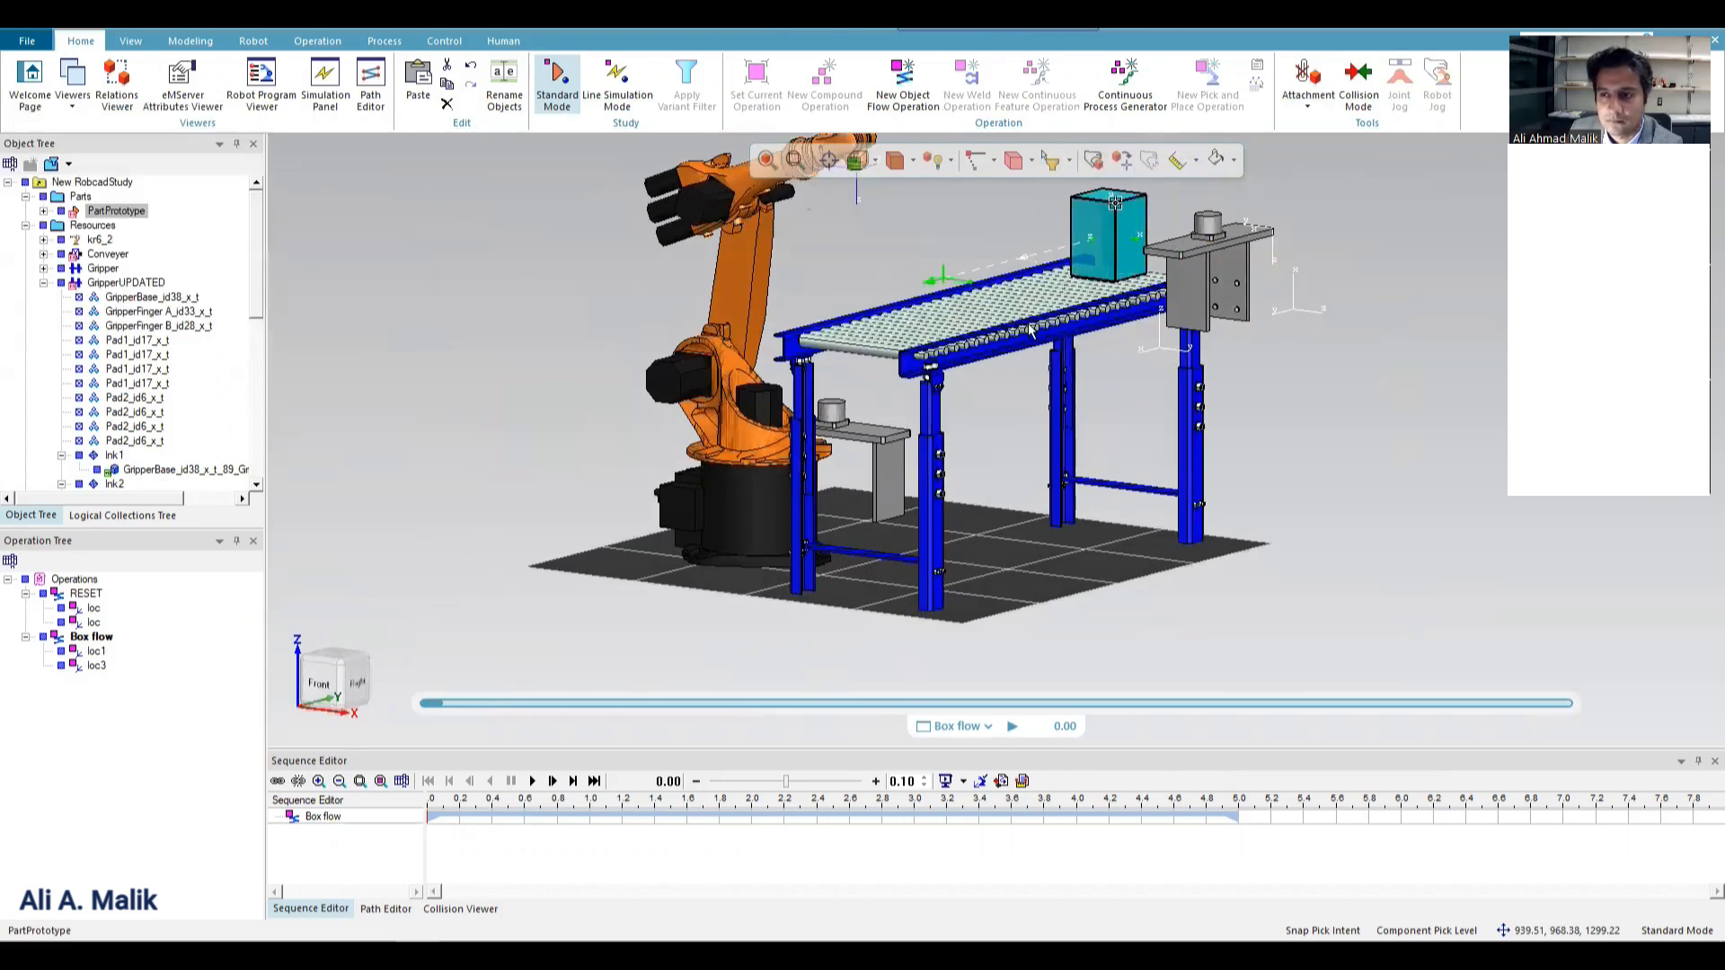
Mount GripperUPDATED on kr6_2, matching the tool's Base Frame to the robot's TOOLFRAME.
right_click(735, 309)
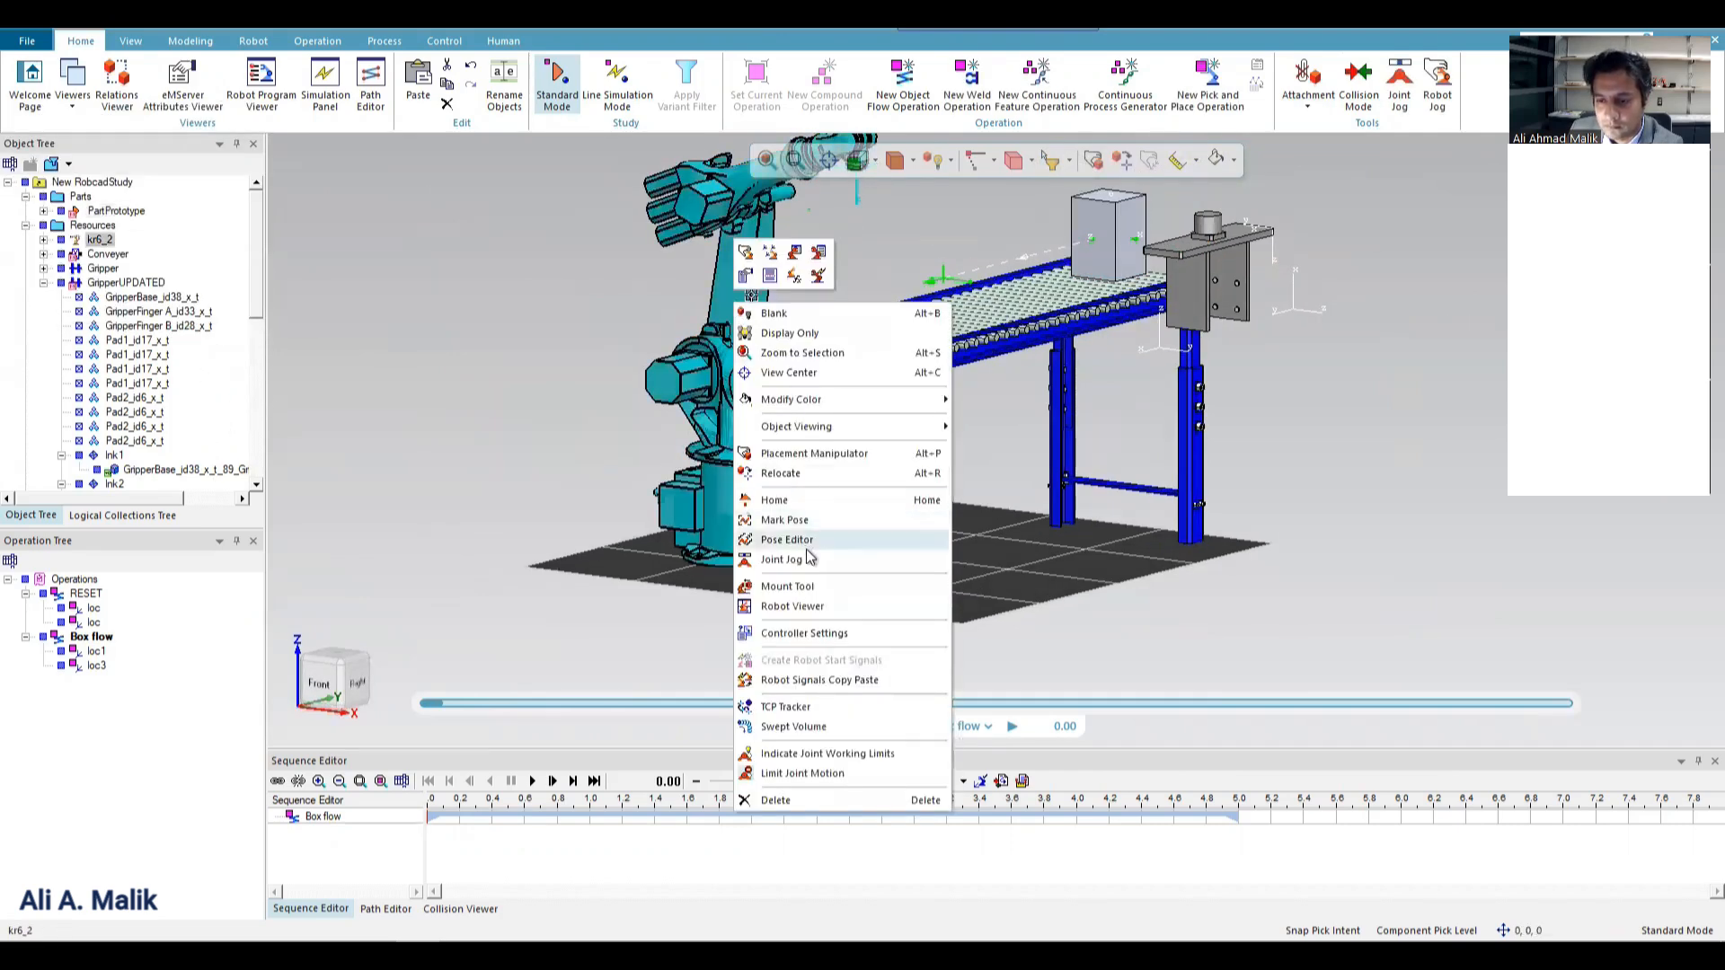
left_click(822, 588)
left_click(832, 414)
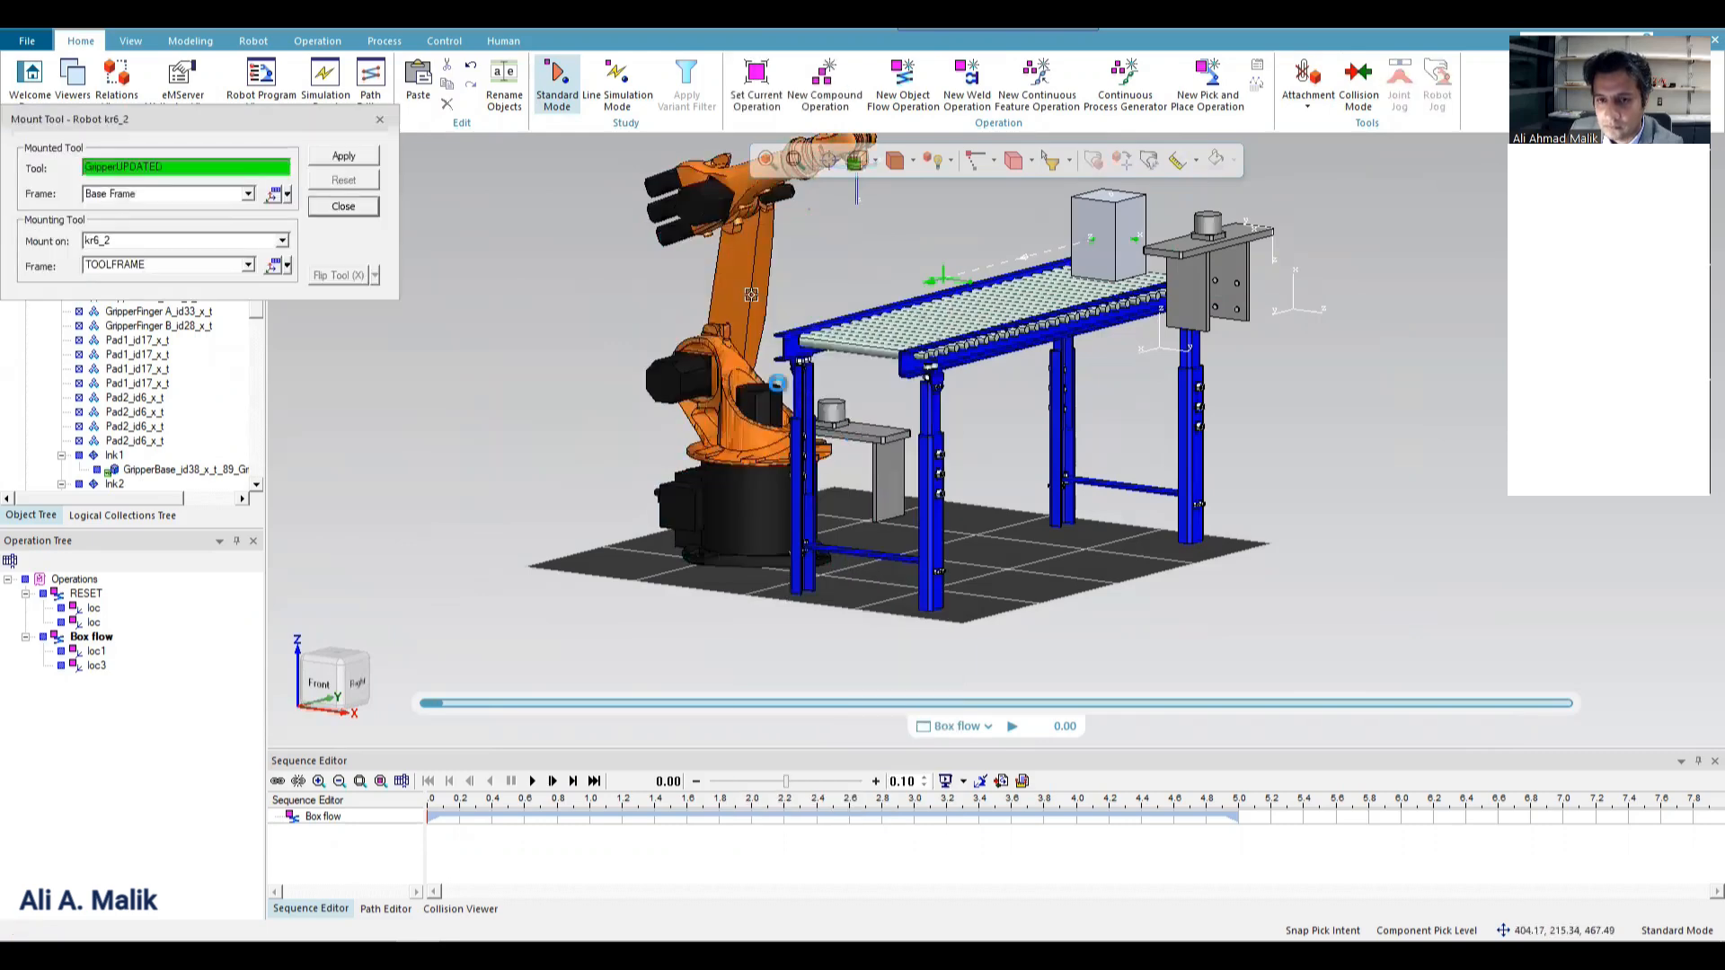
left_click(247, 195)
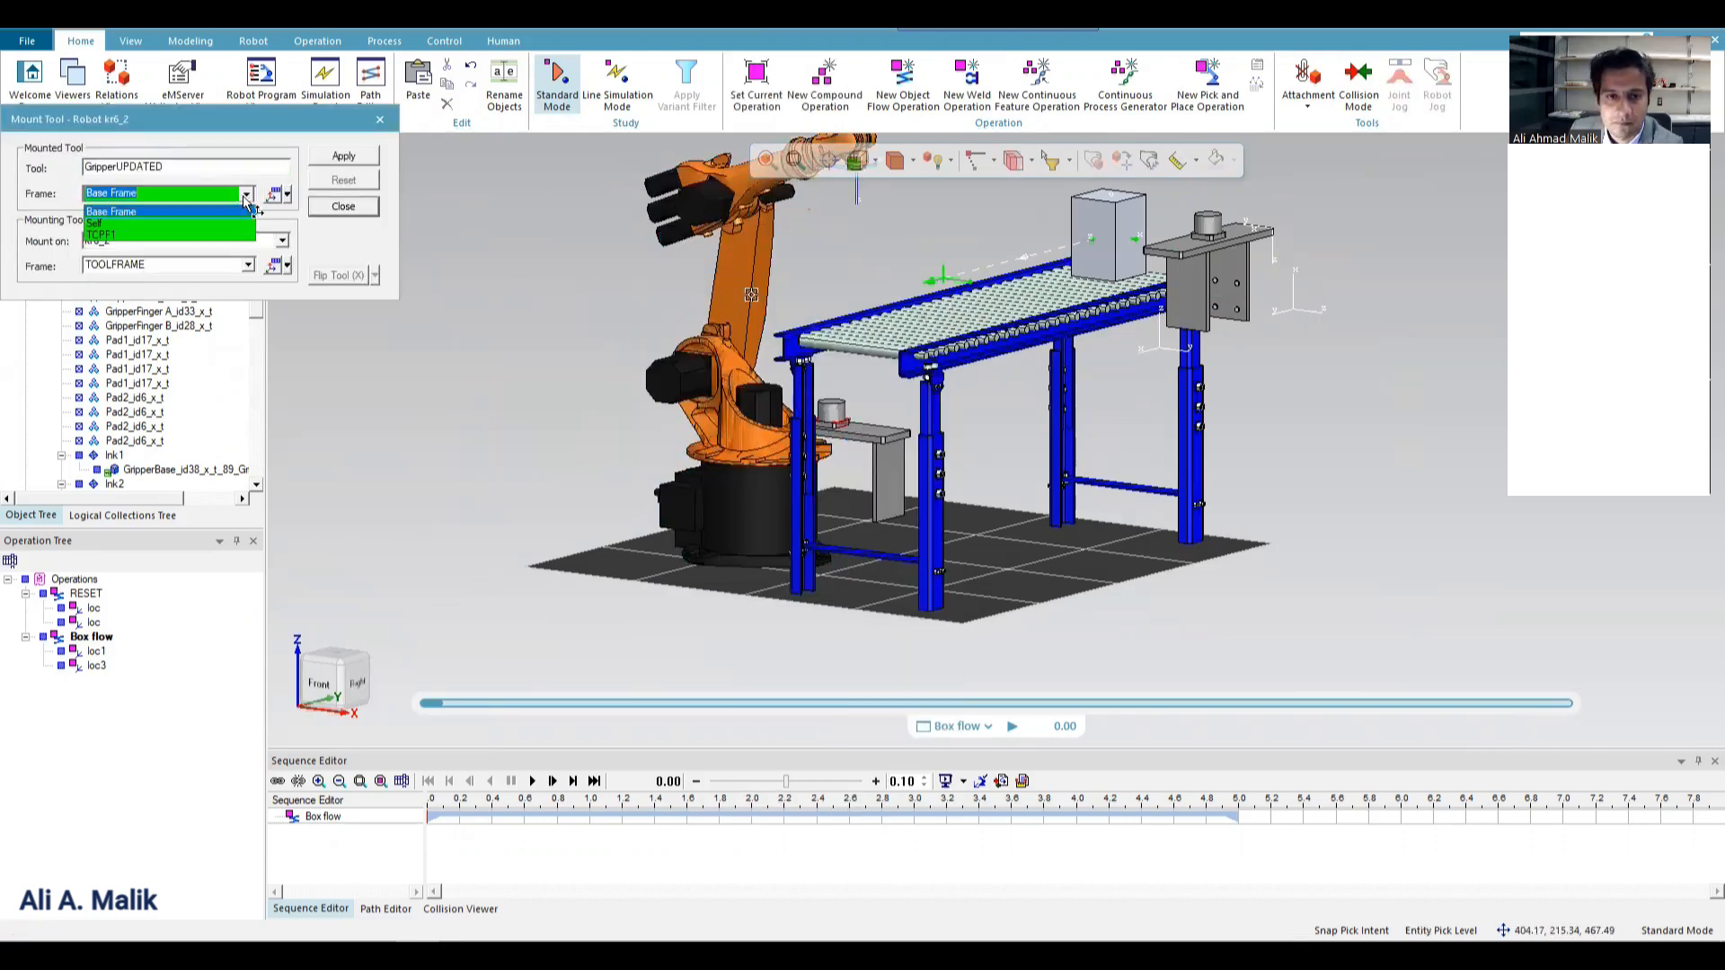
left_click(248, 197)
left_click(346, 157)
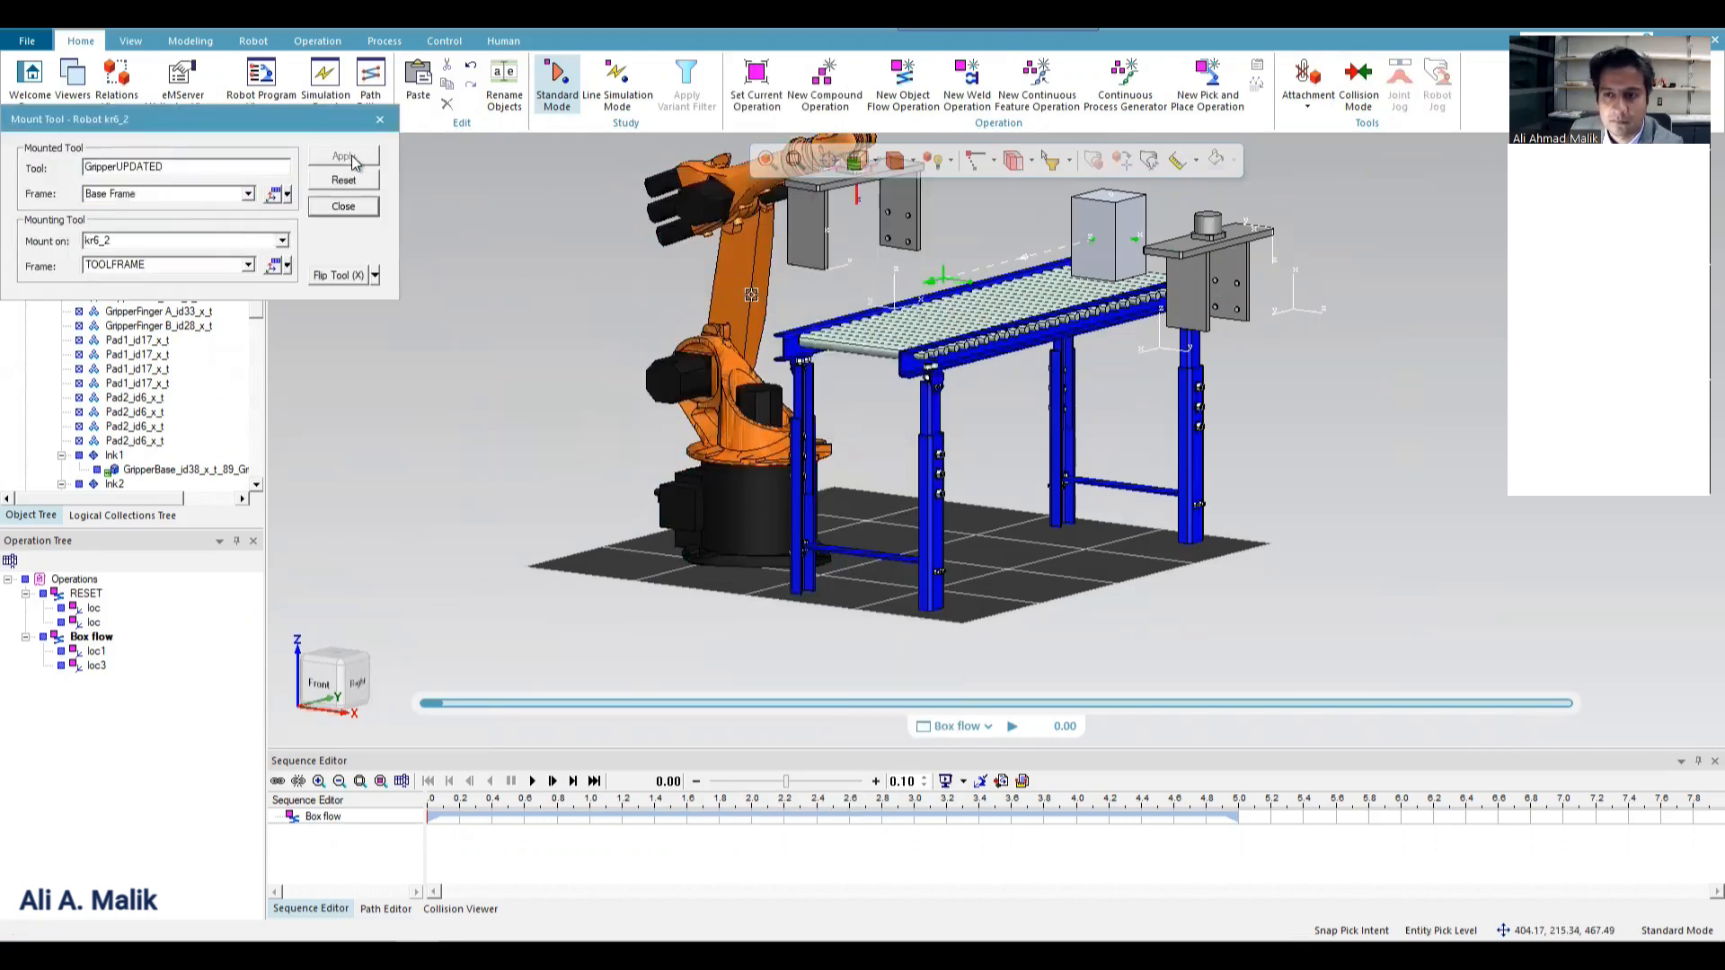
scroll(706, 364, "down", 2)
scroll(663, 325, "up", 8)
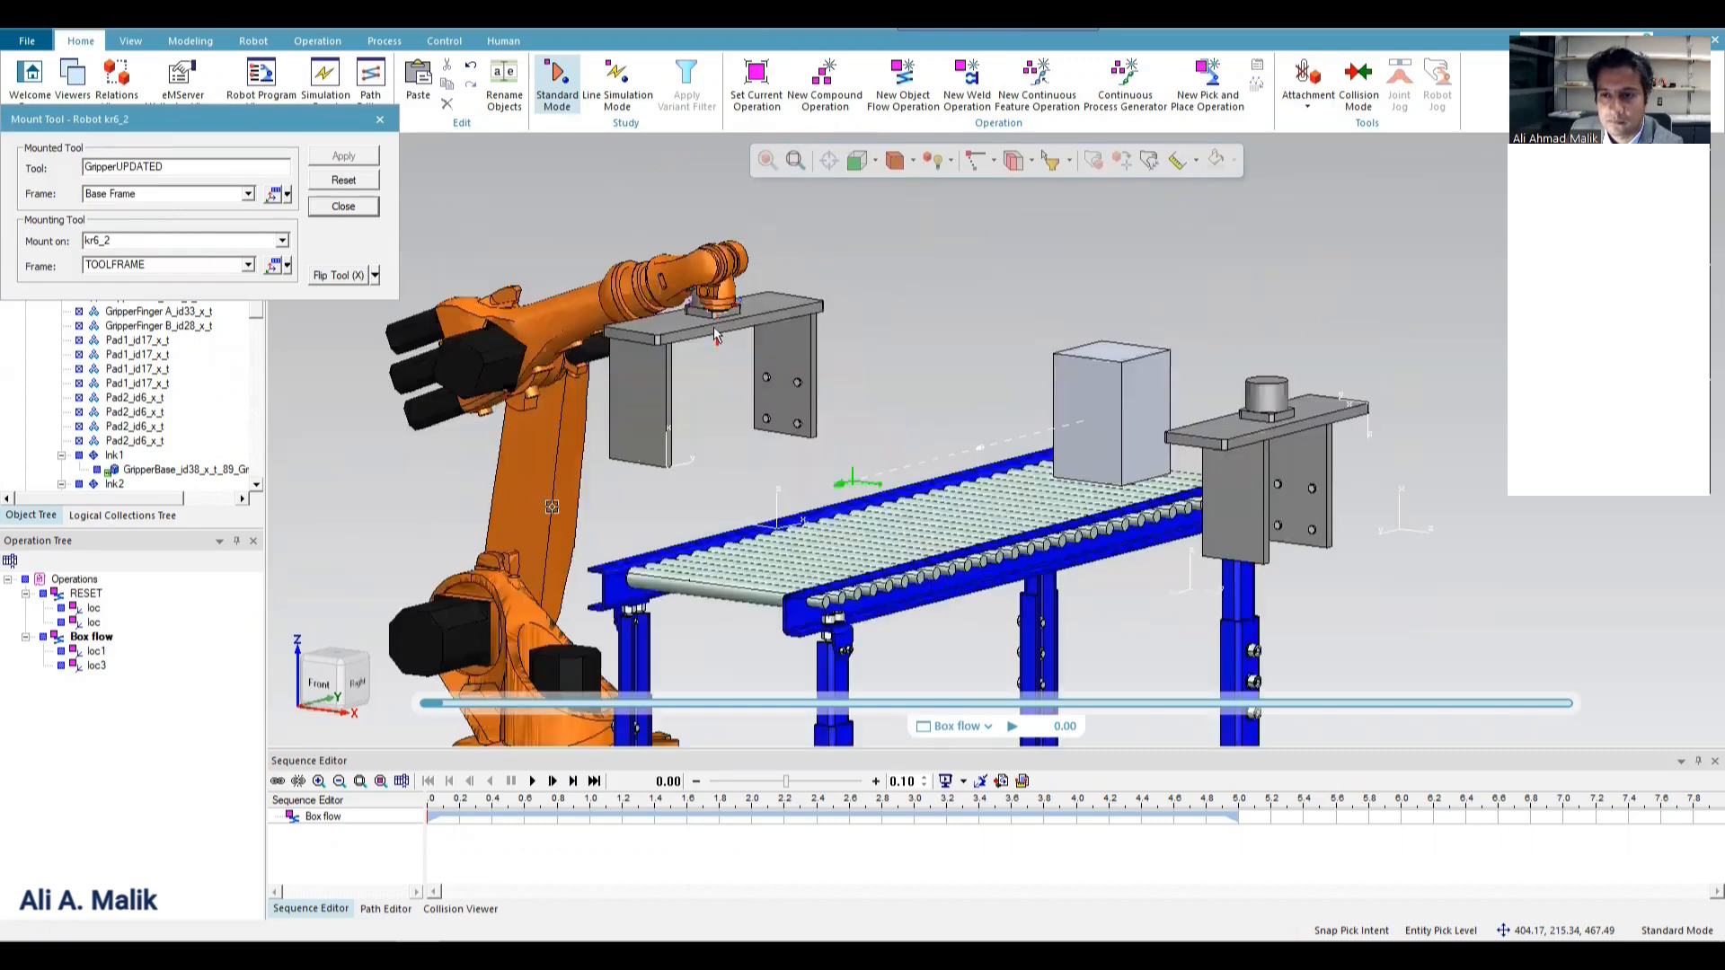
left_click(358, 206)
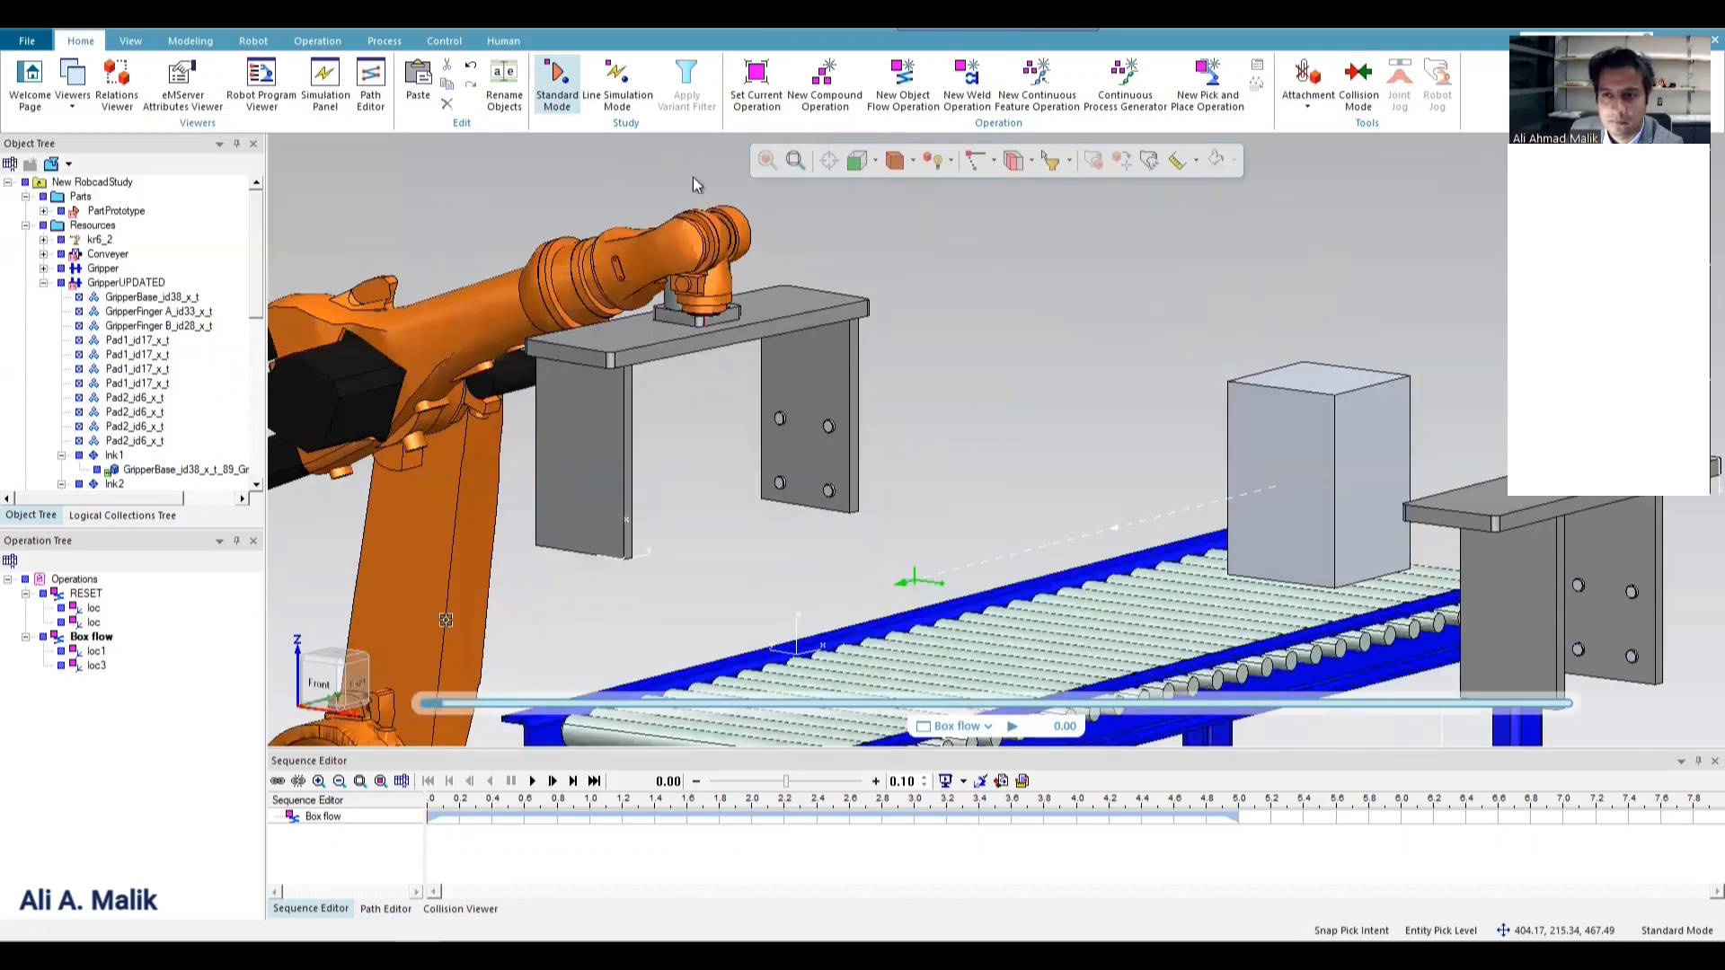
Send the kr6_2 robot to its HOME pose and show the cell in front view.
left_click(866, 162)
scroll(952, 221, "up", 4)
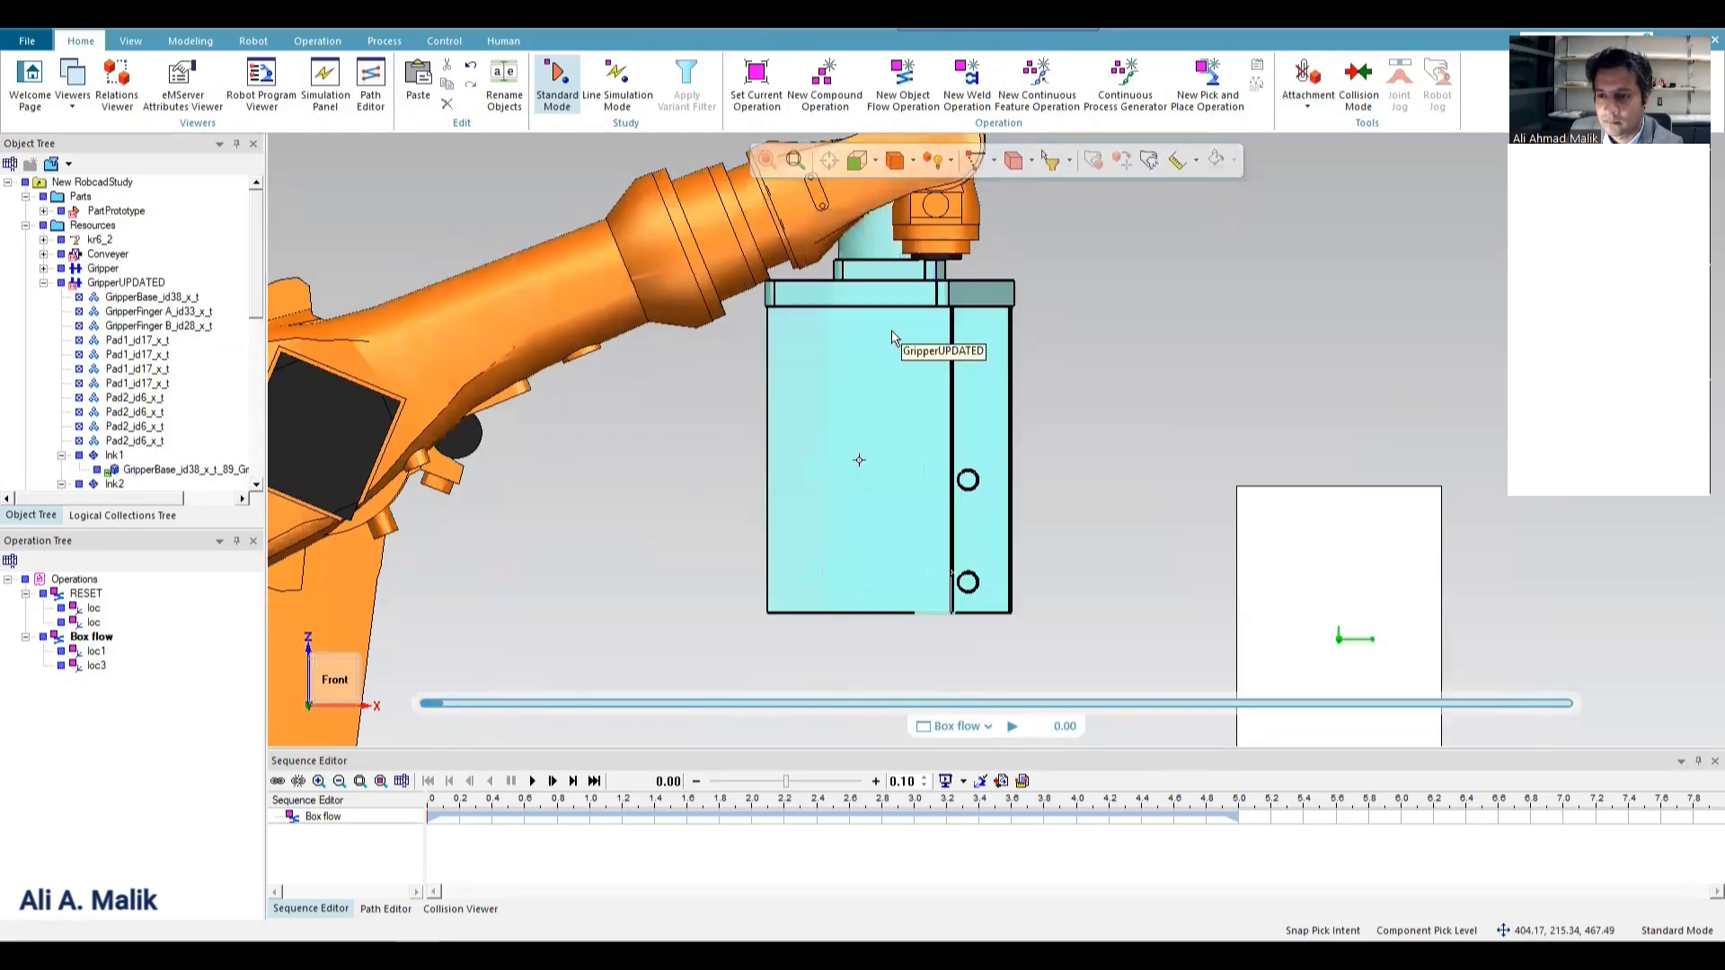
right_click(703, 259)
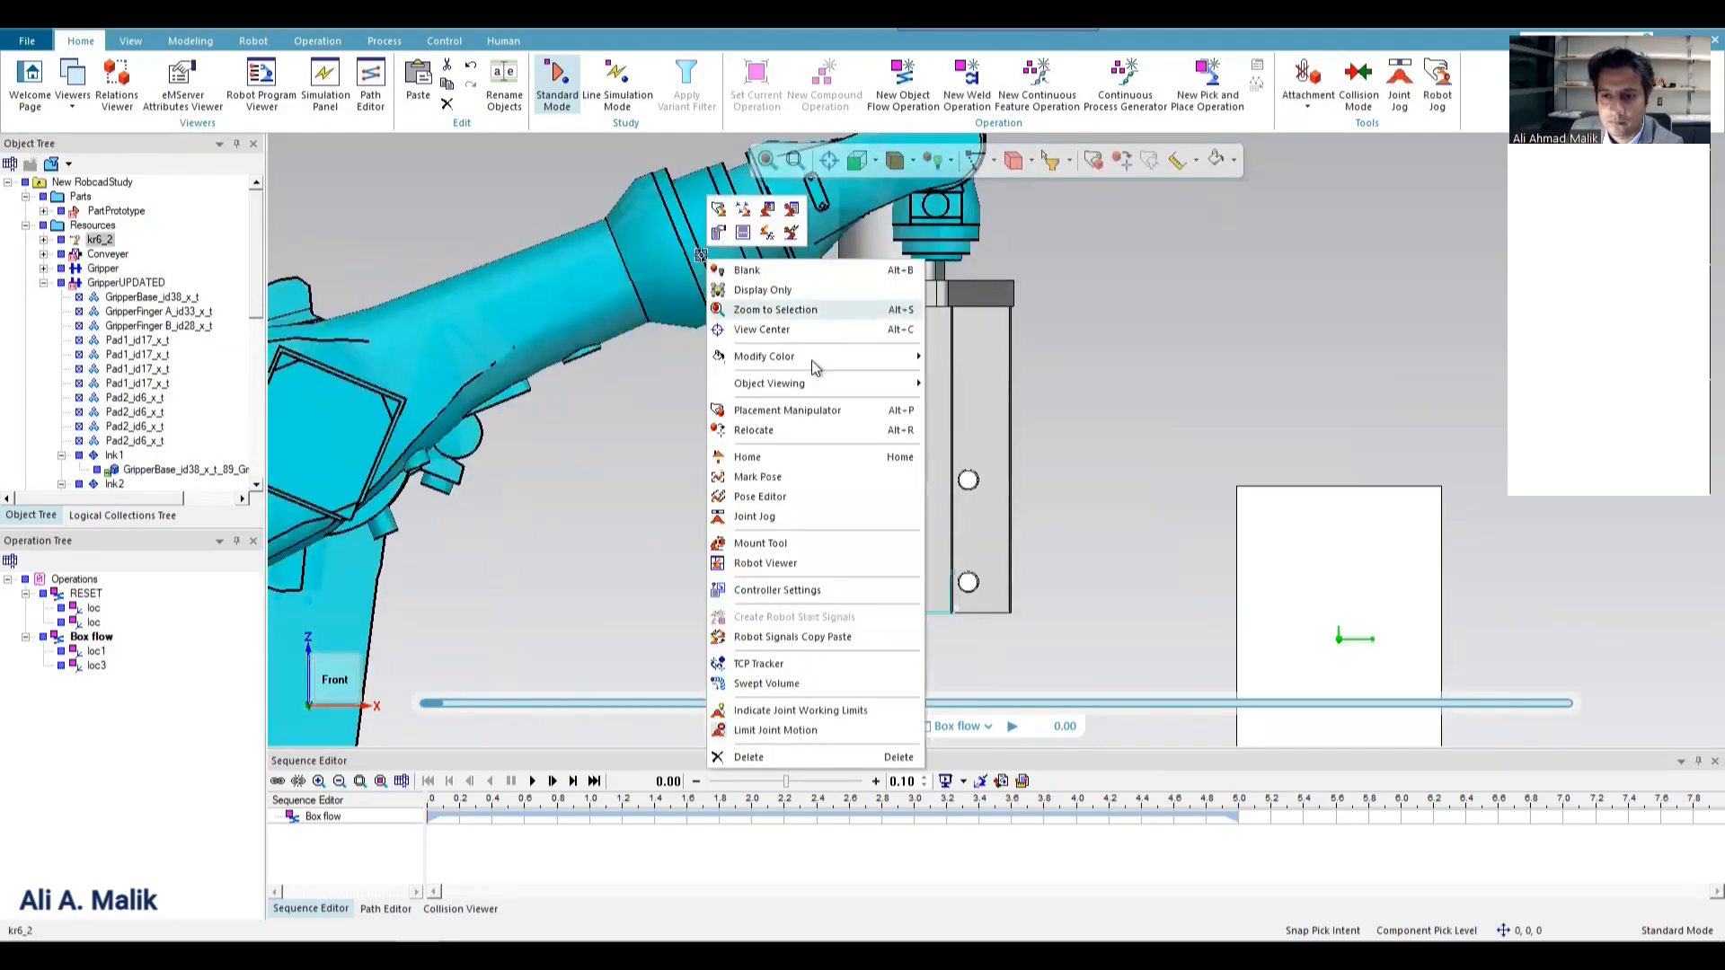
left_click(818, 497)
double_click(376, 263)
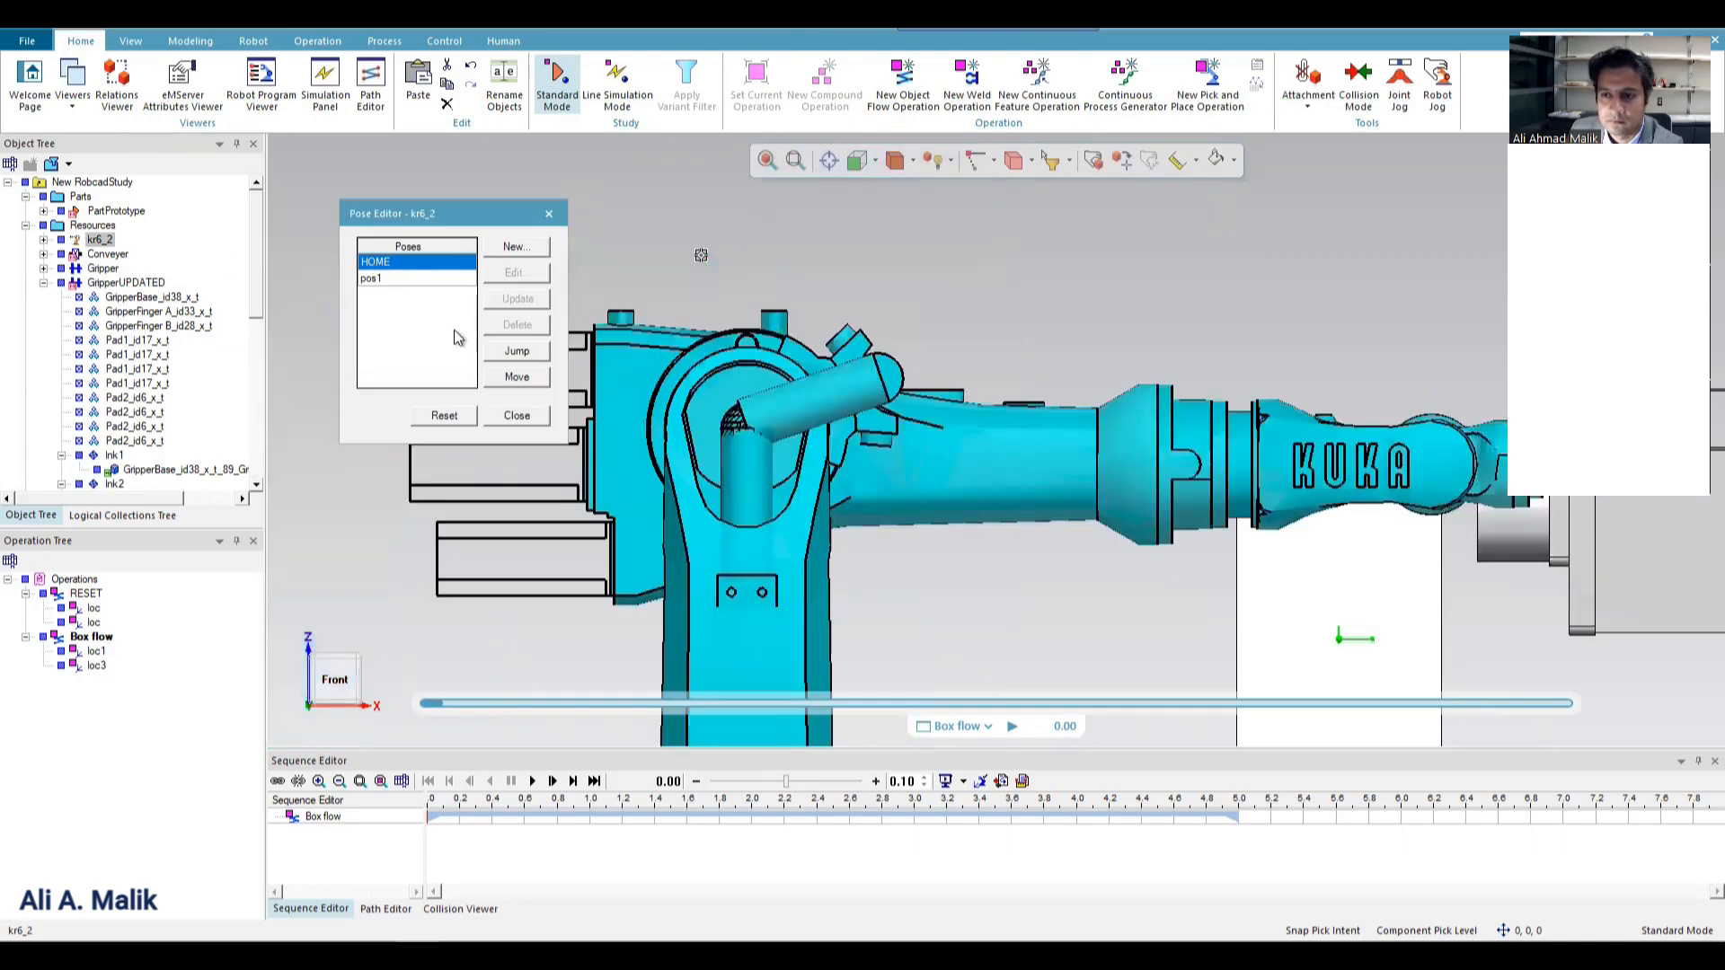
scroll(967, 424, "down", 4)
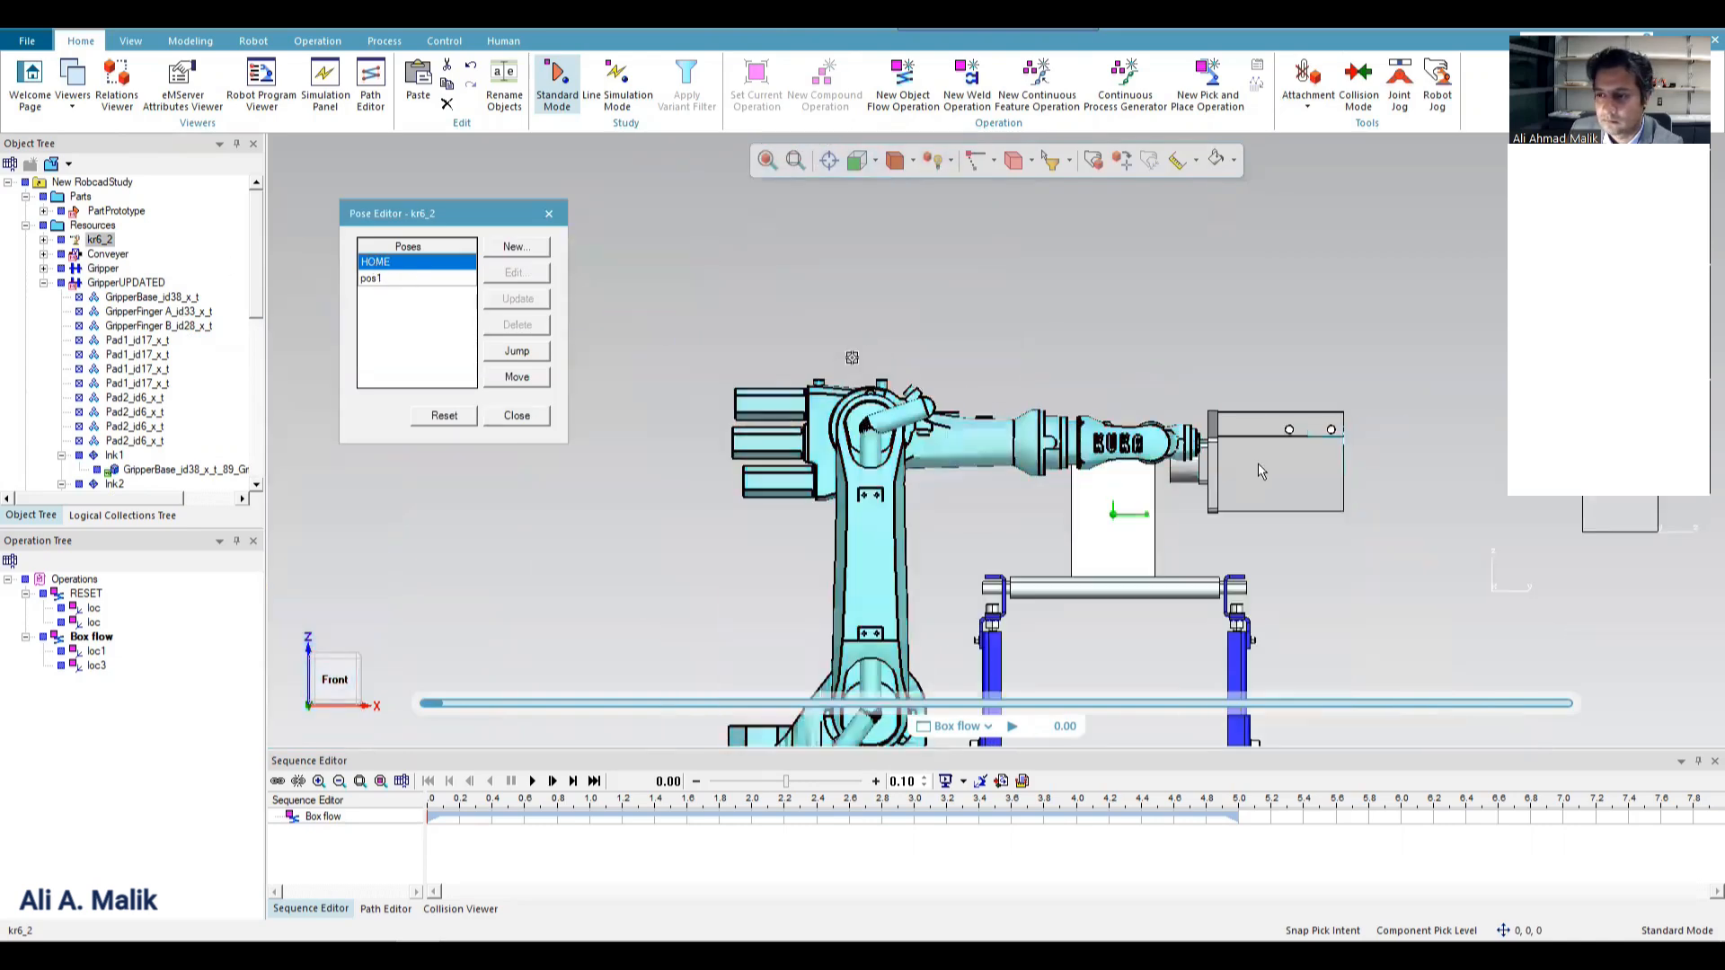
scroll(1257, 461, "up", 3)
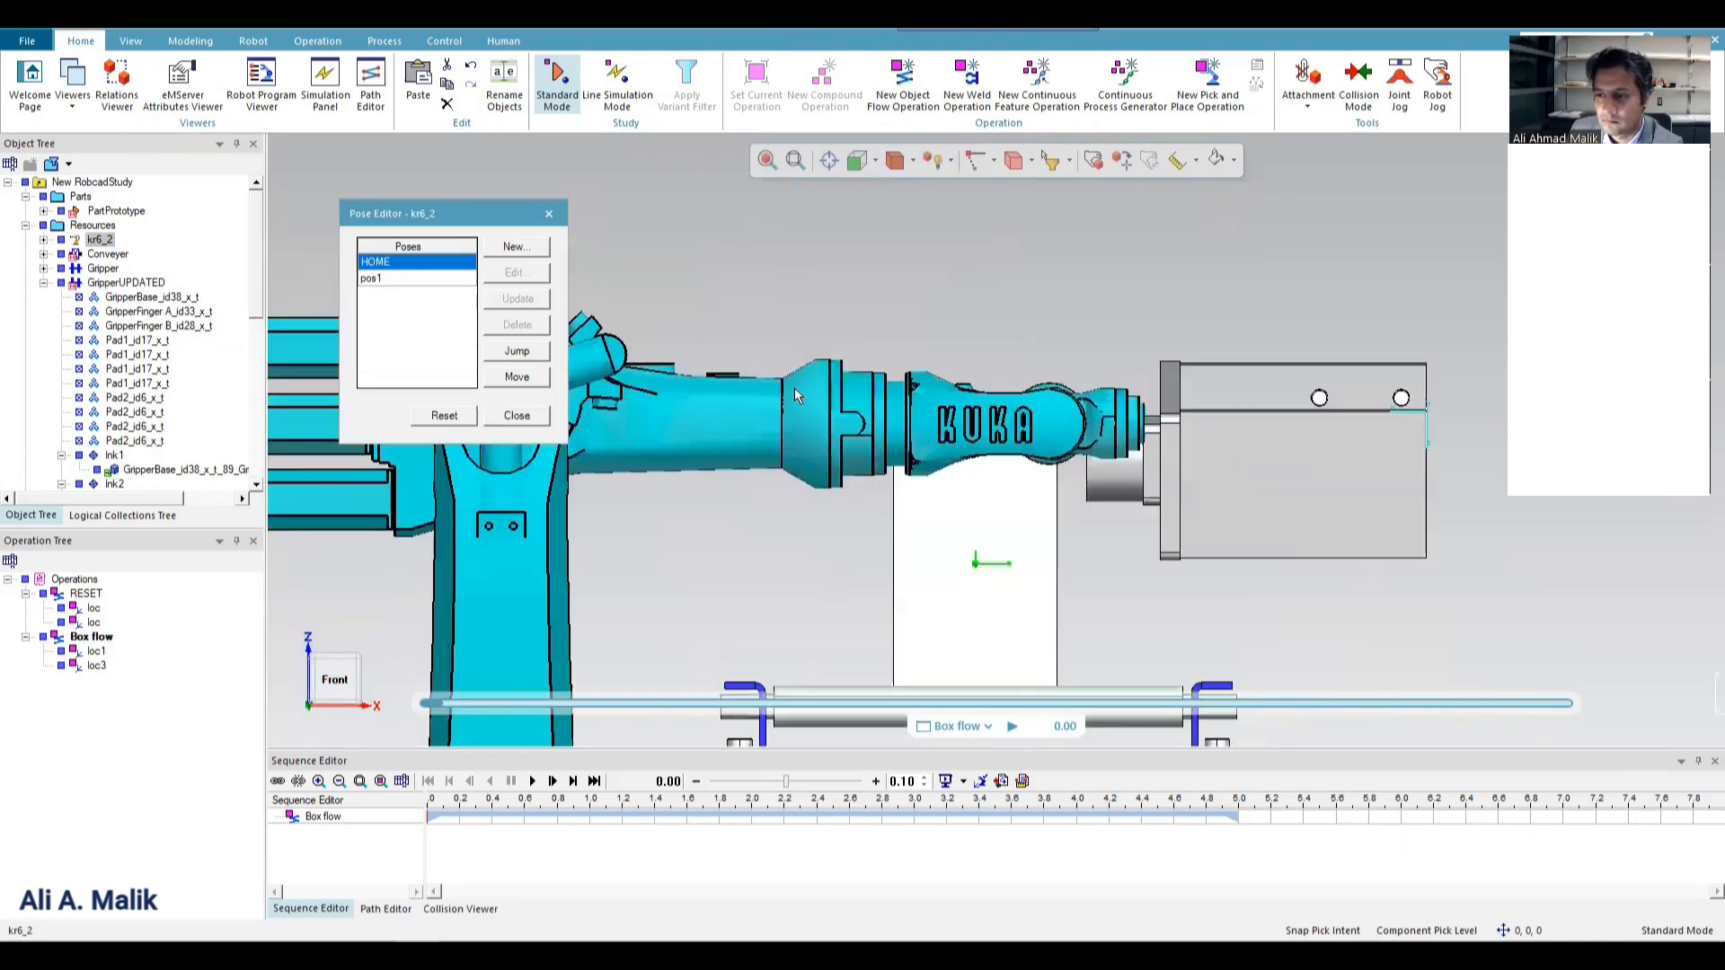
left_click(530, 415)
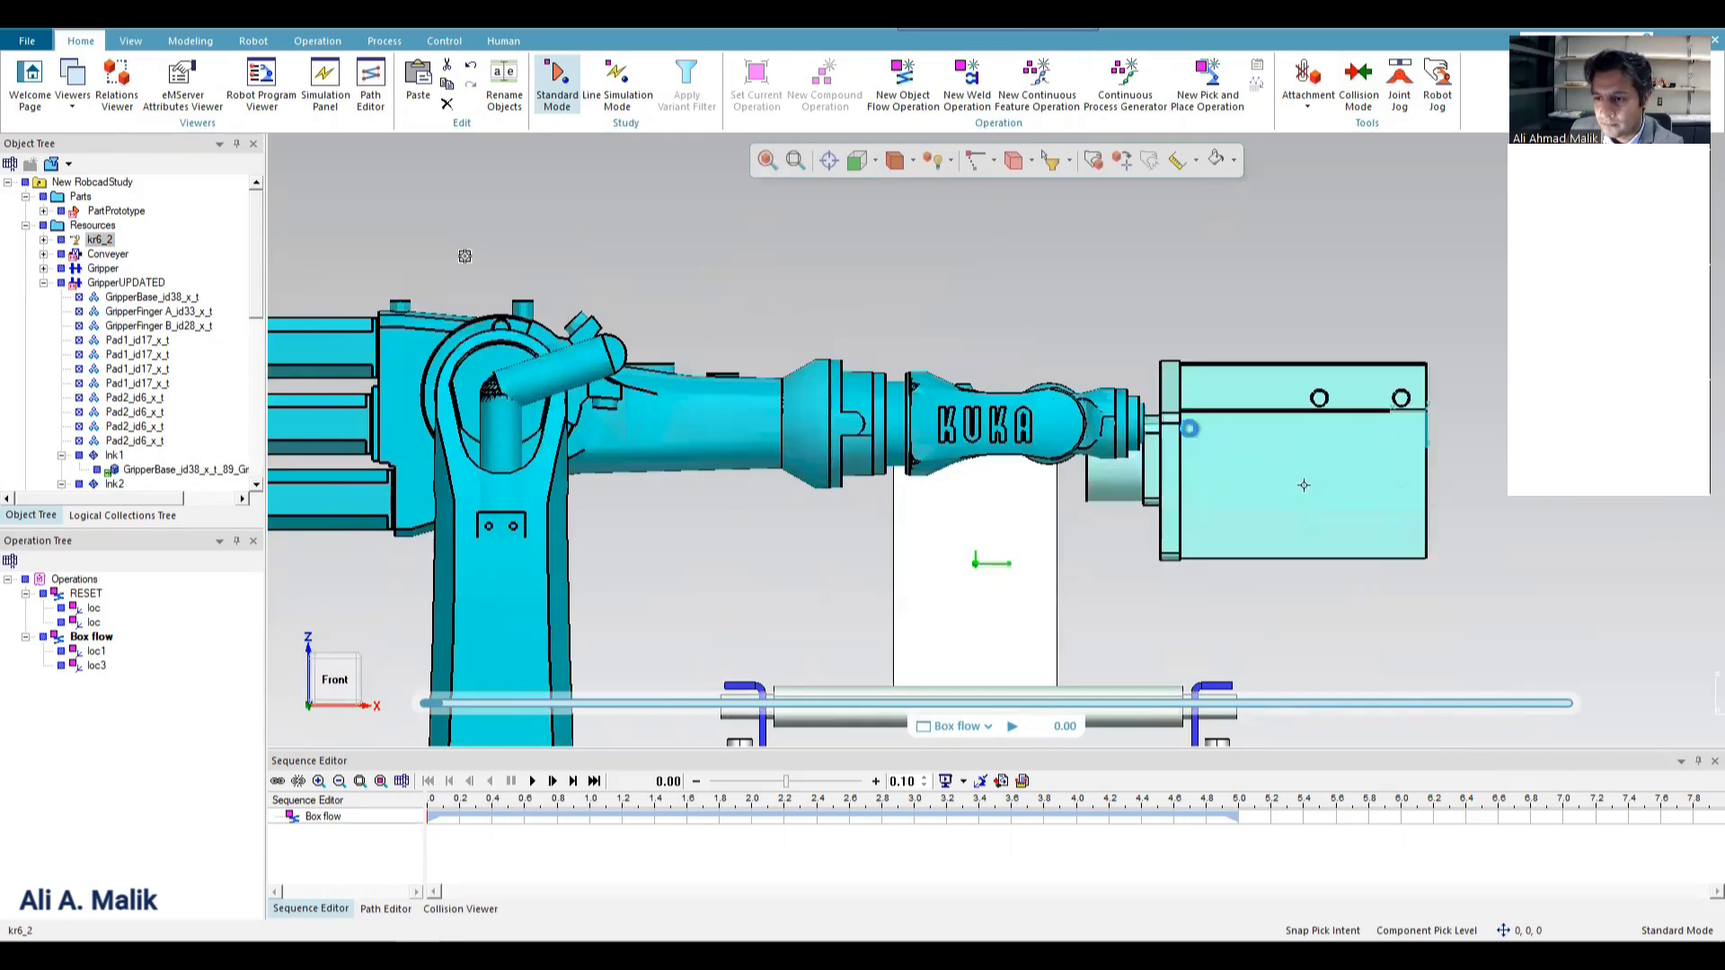
Rotate GripperUPDATED about 6.41° around Z at its geometric center to level it in the right-side view.
left_click(1303, 486)
left_click(1092, 160)
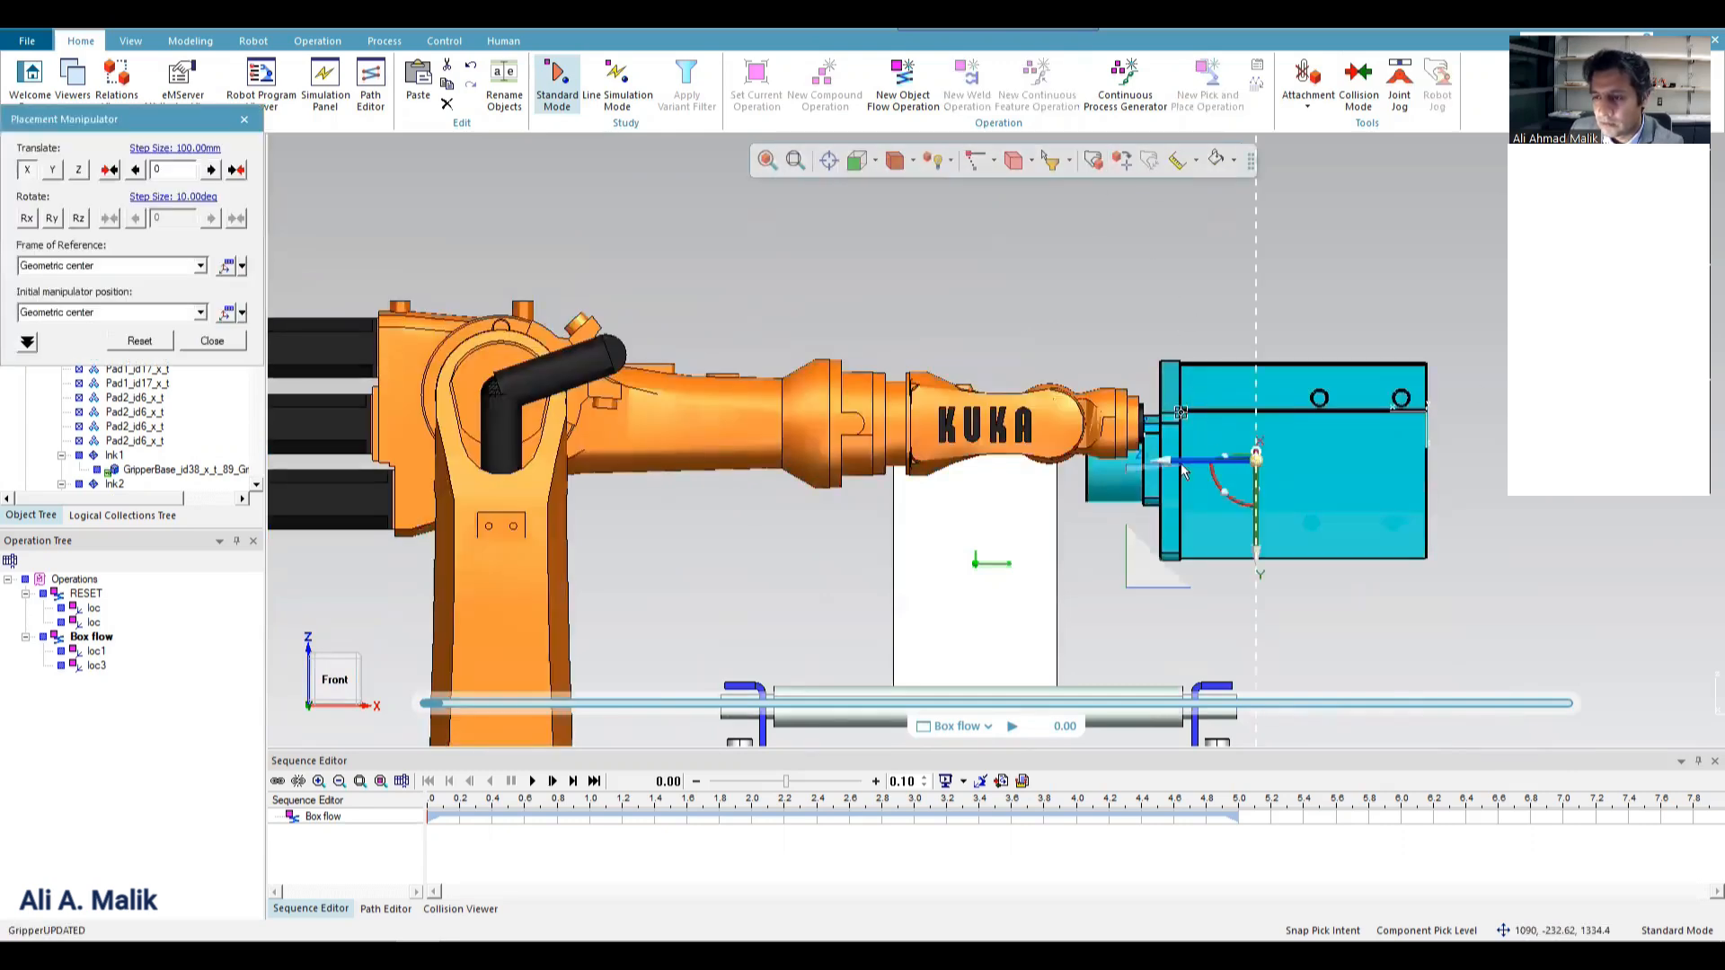
left_click(874, 161)
left_click(887, 229)
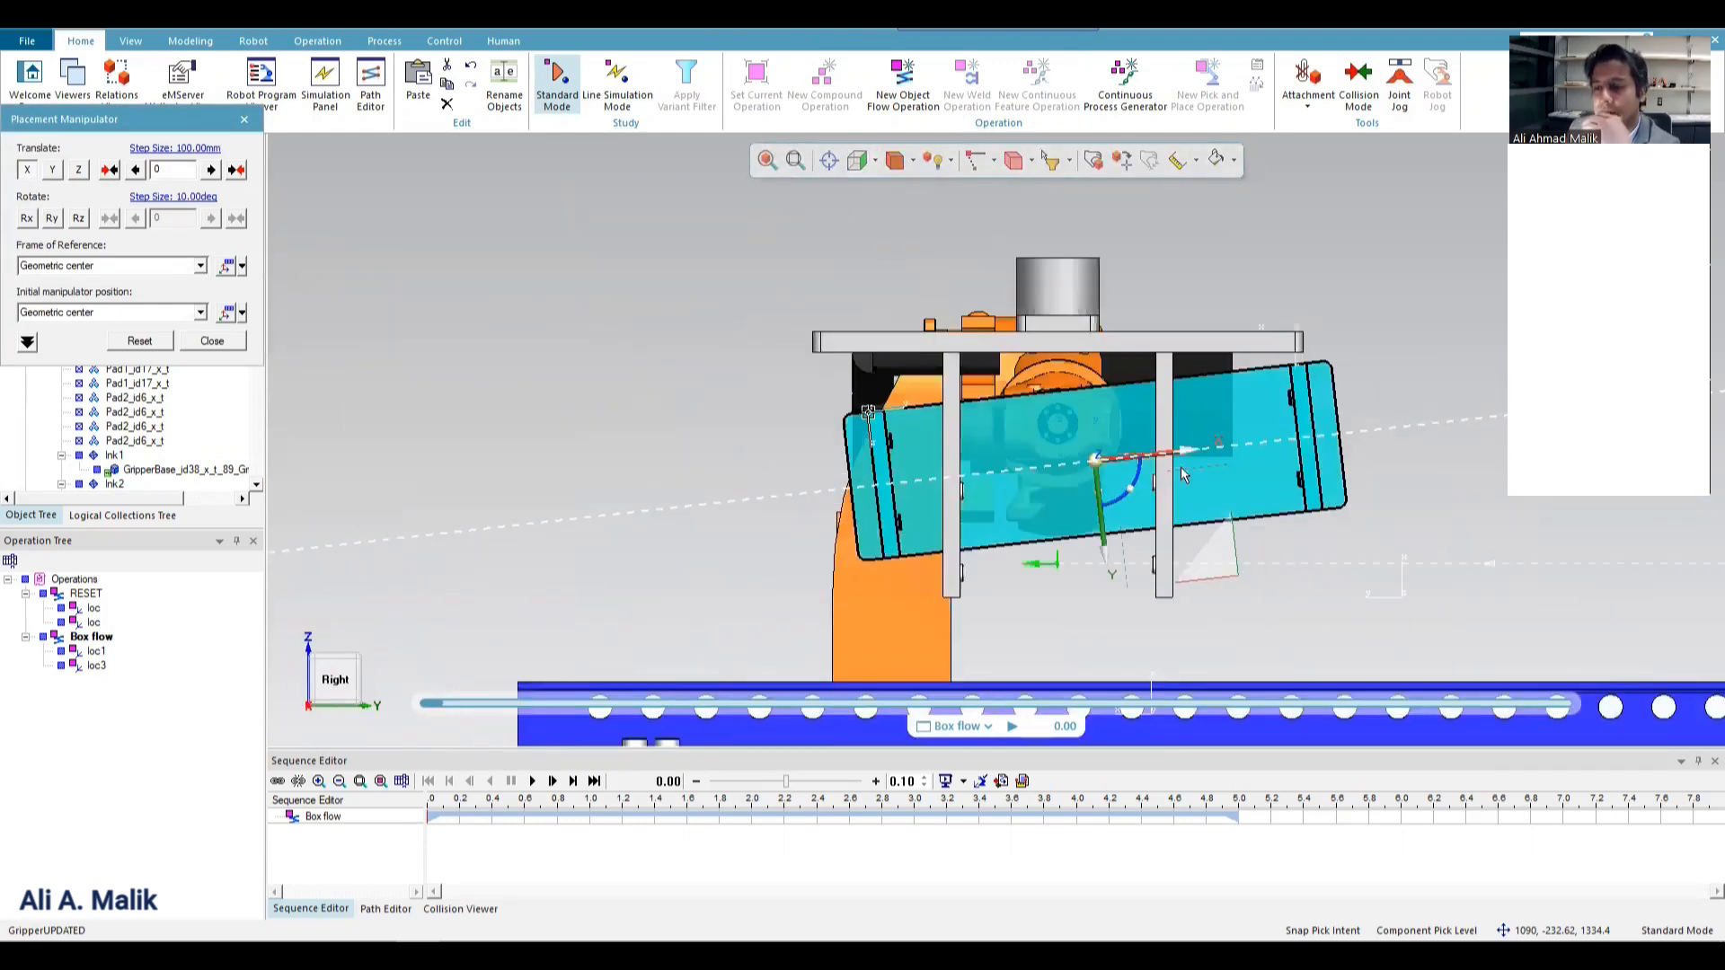
scroll(1087, 463, "up", 2)
left_click_drag(1055, 477, 1069, 495)
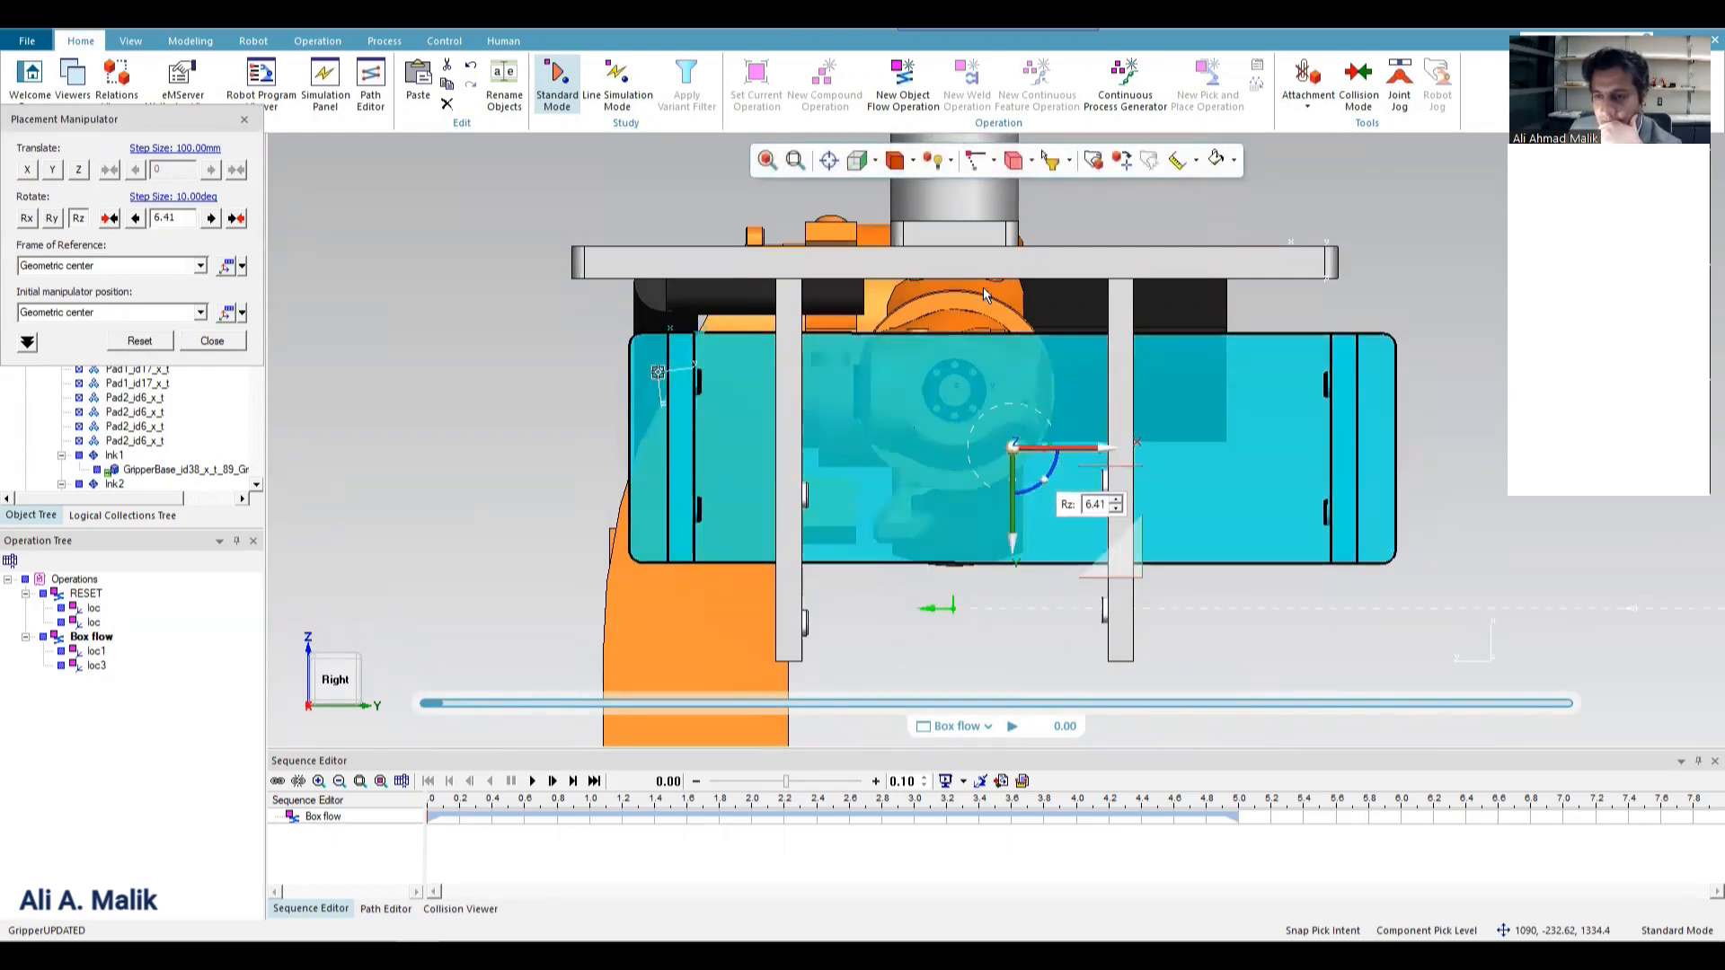
Move GripperUPDATED about -70.35 mm along Z and -36.58 mm along Y in front view to align it with the robot flange.
left_click(874, 159)
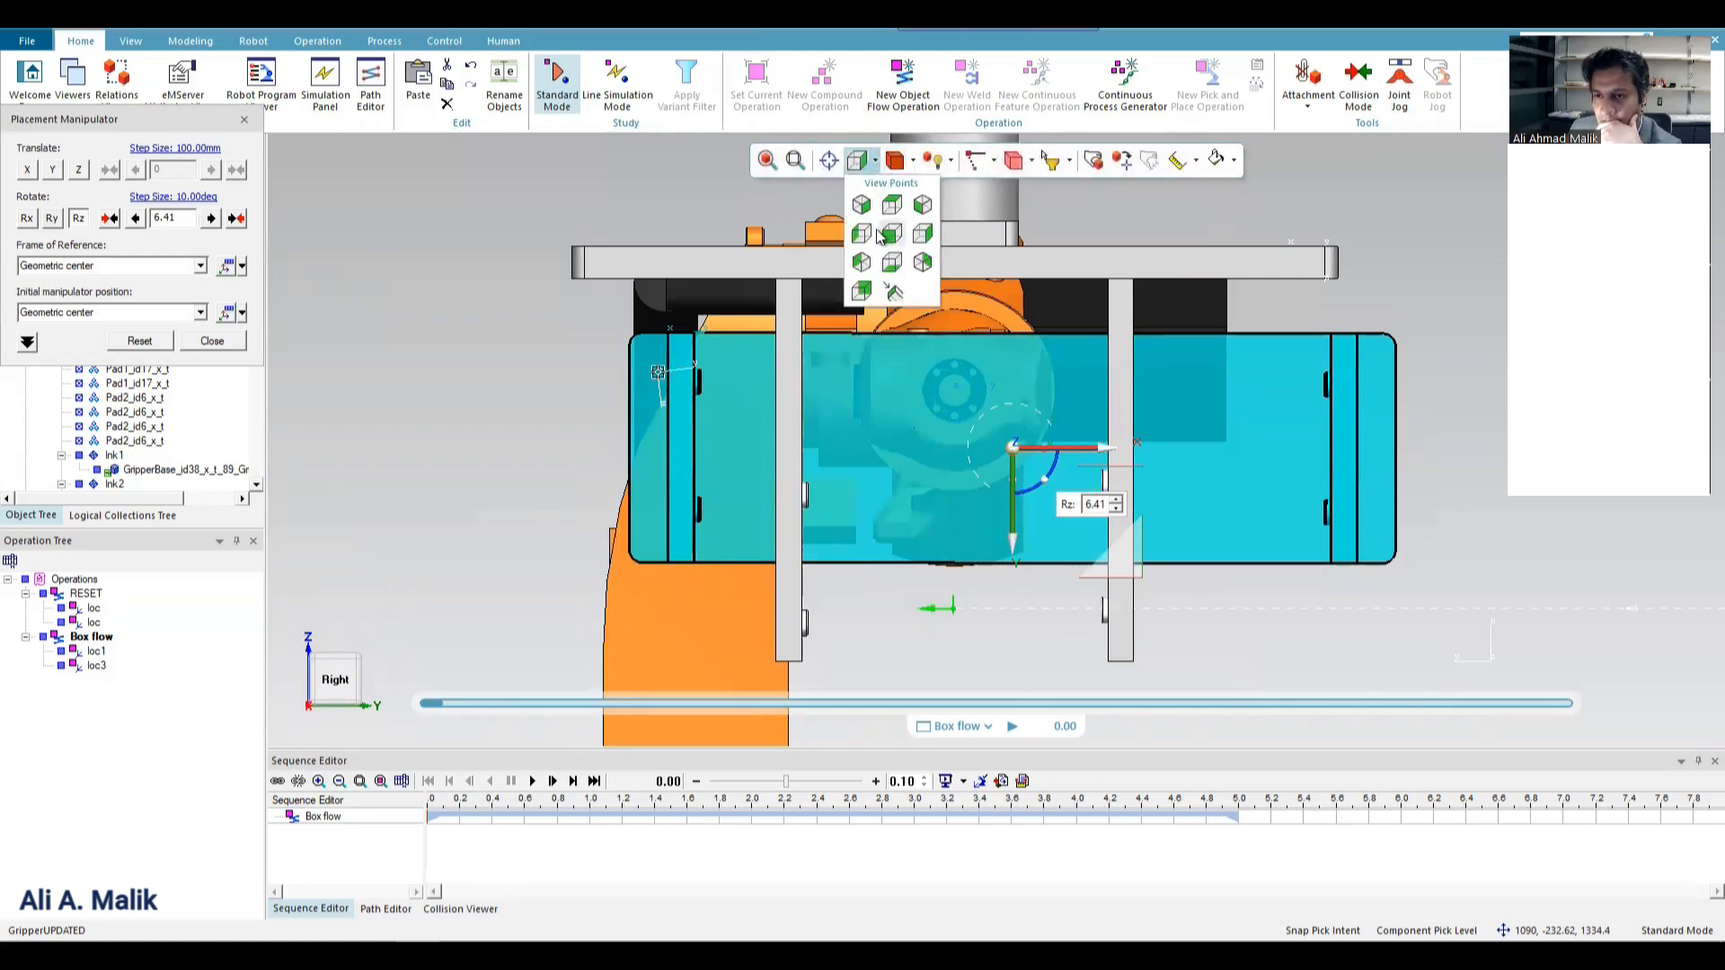
left_click(860, 234)
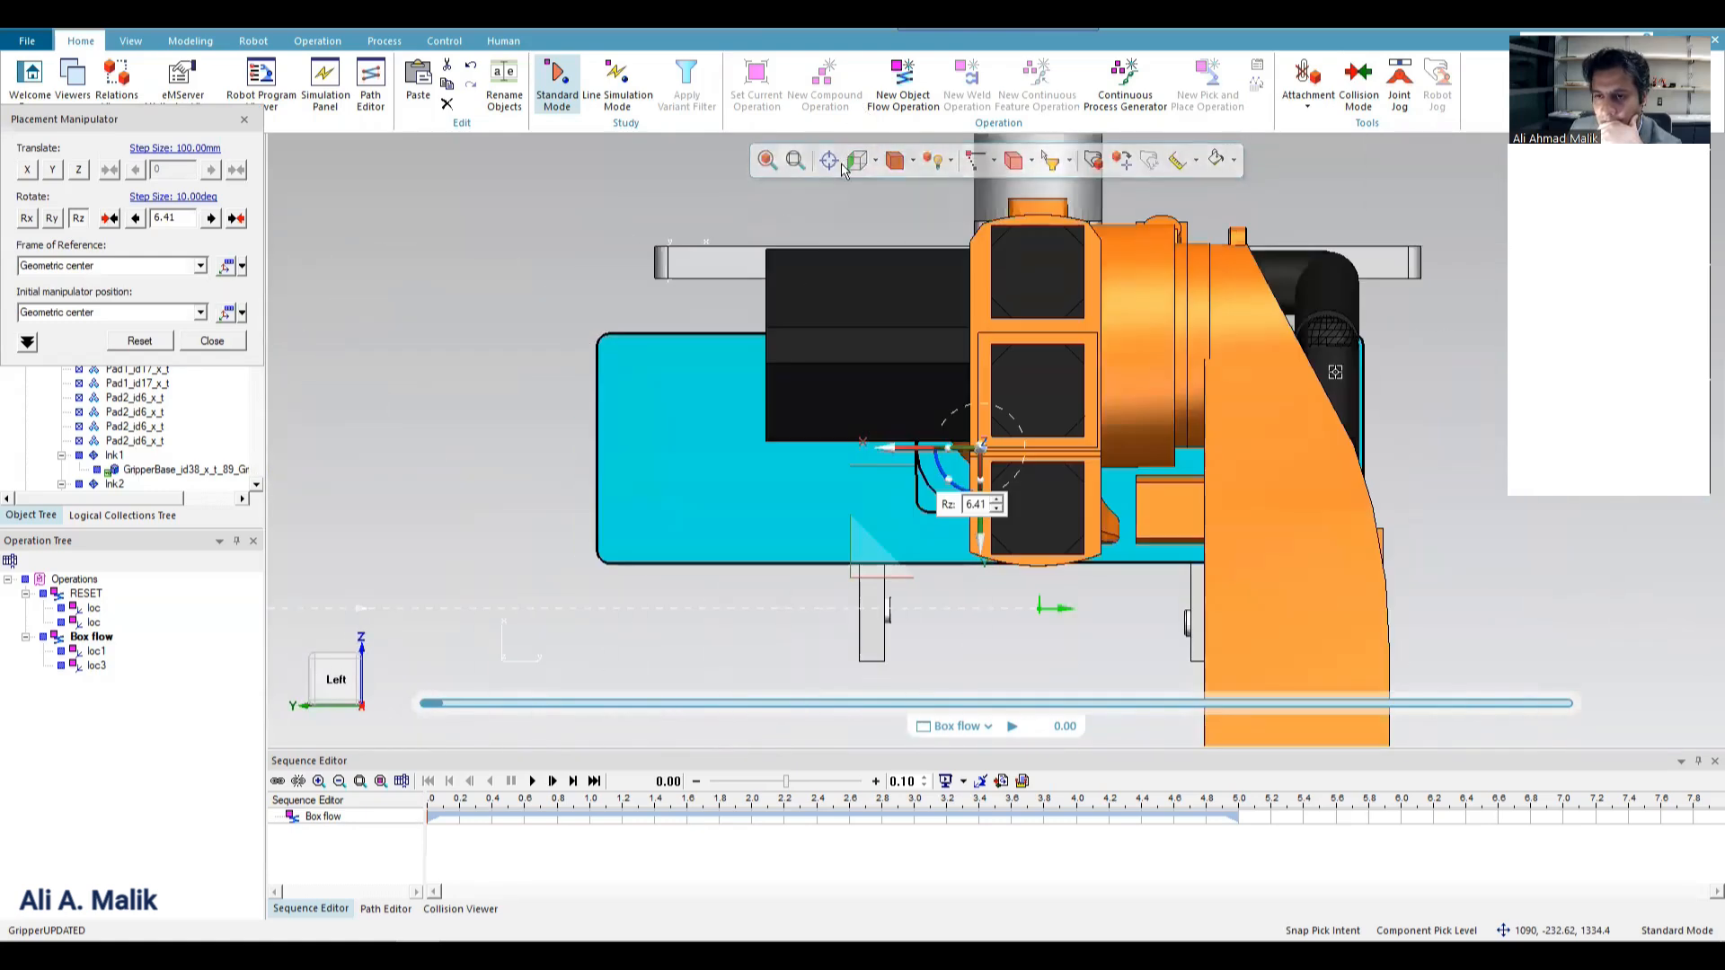
left_click(862, 162)
left_click(886, 229)
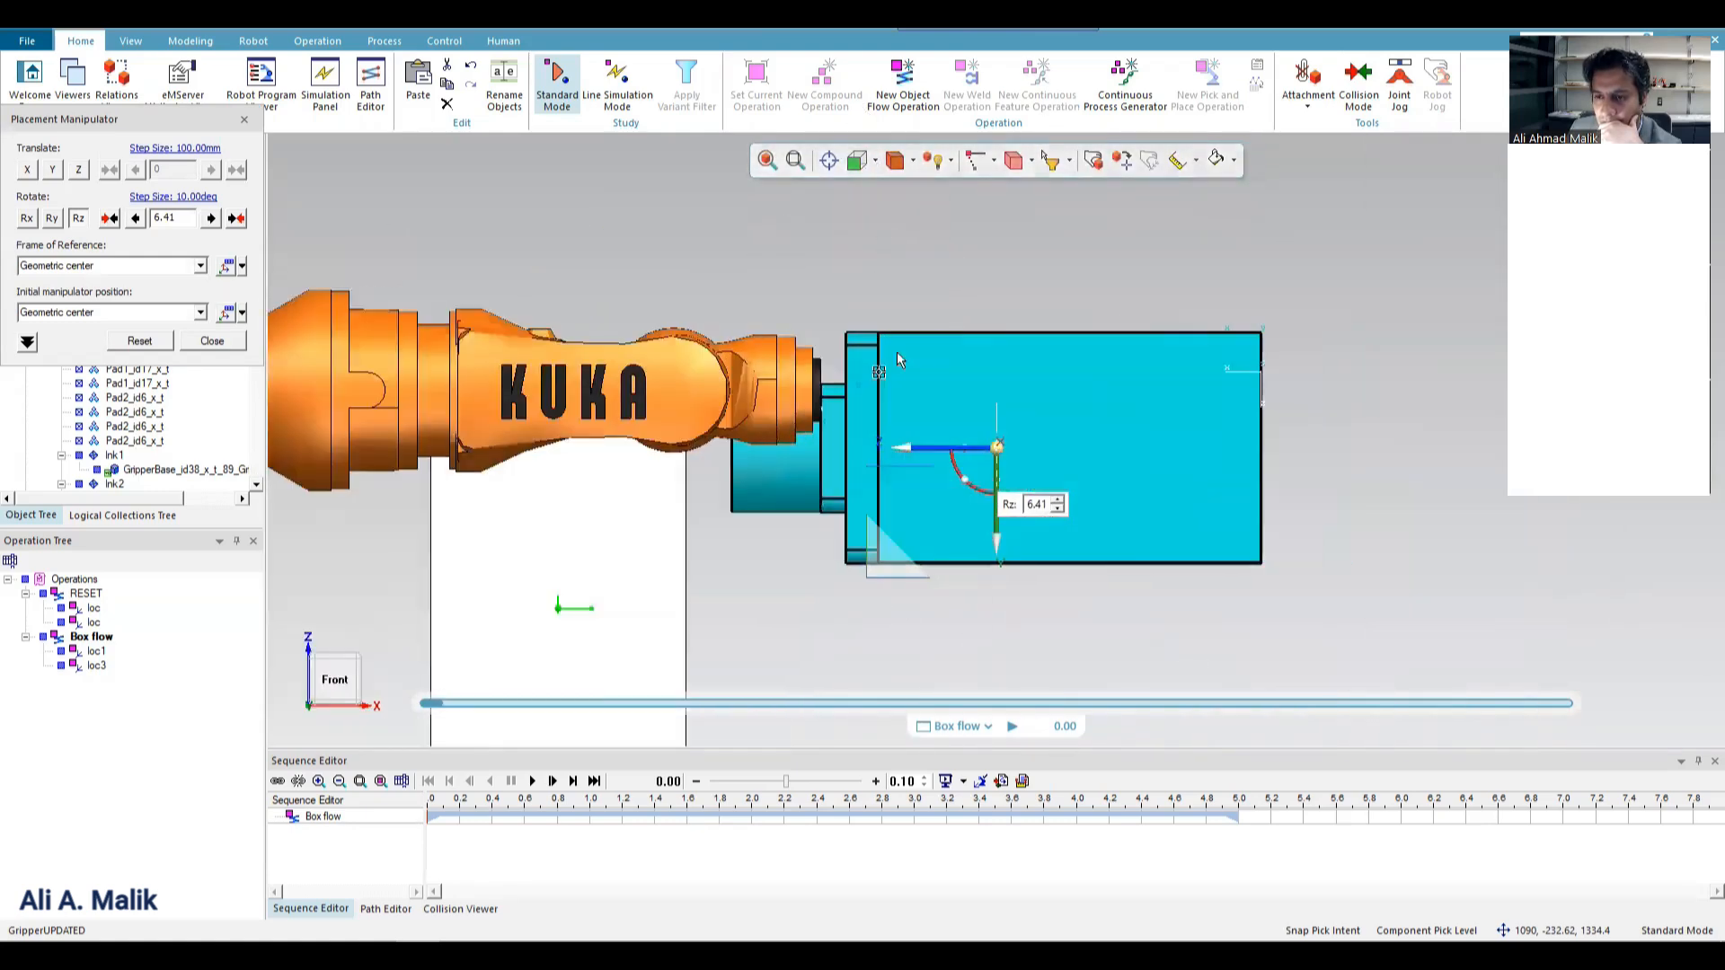
left_click_drag(915, 456, 1006, 467)
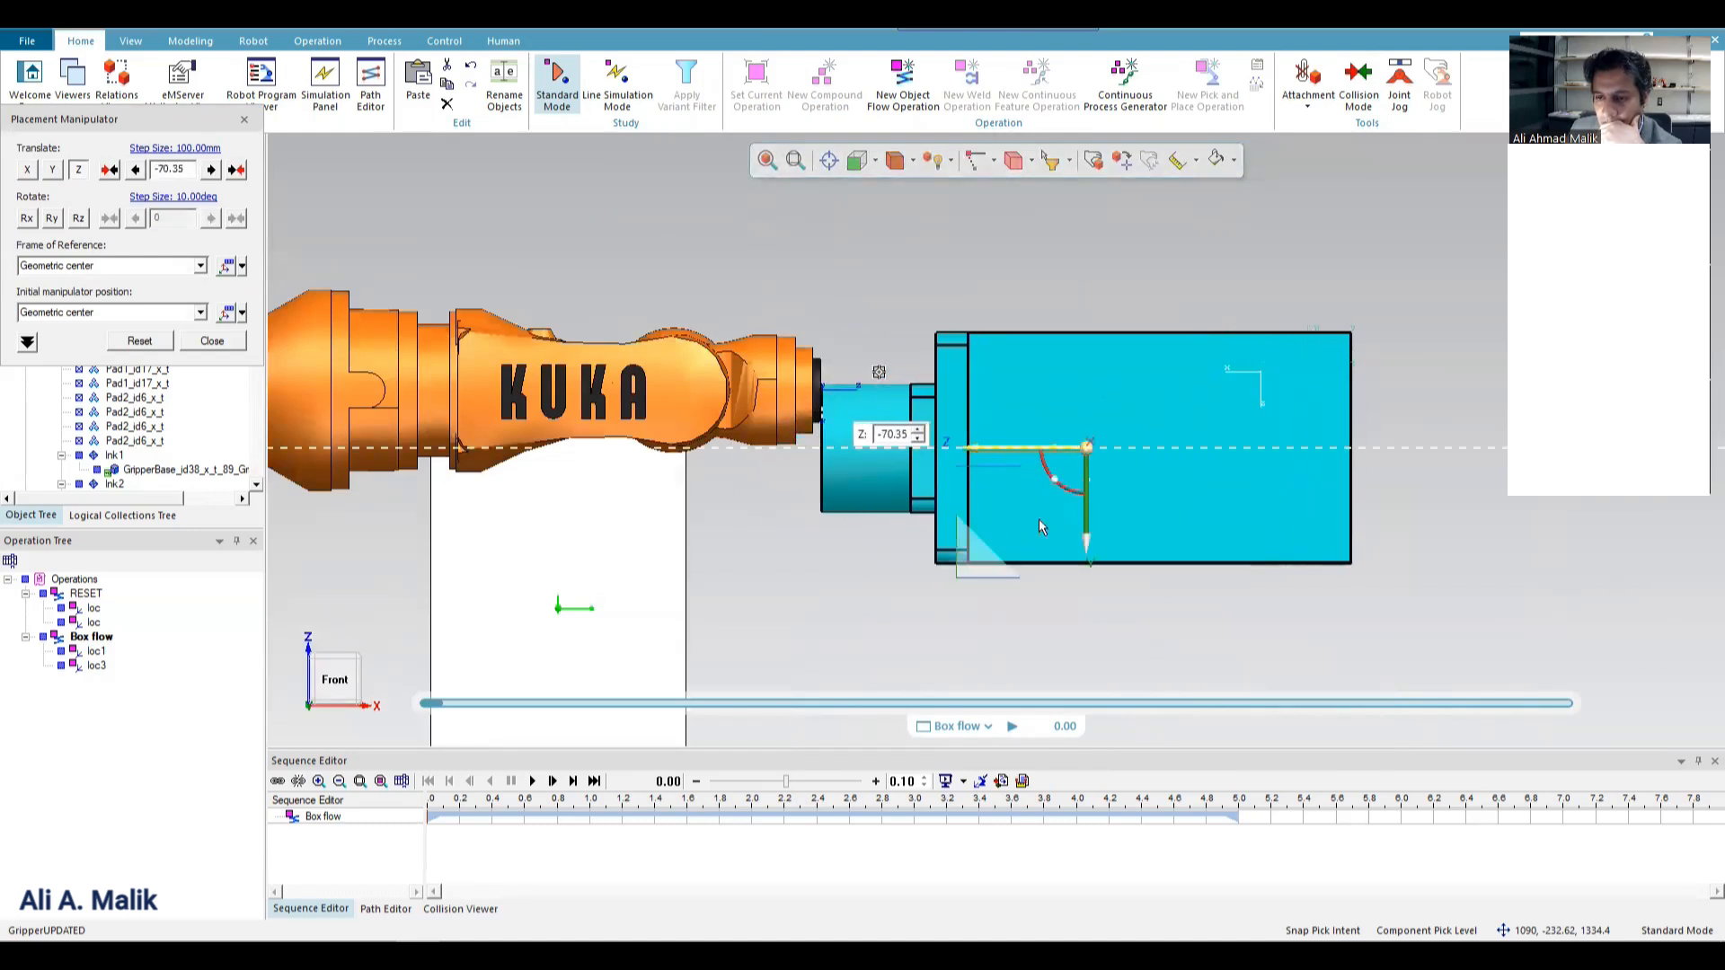
left_click_drag(1085, 526, 1083, 475)
Shift GripperUPDATED about -44.32 mm along X in top view to align it with the robot flange, and finish the placement.
left_click(875, 161)
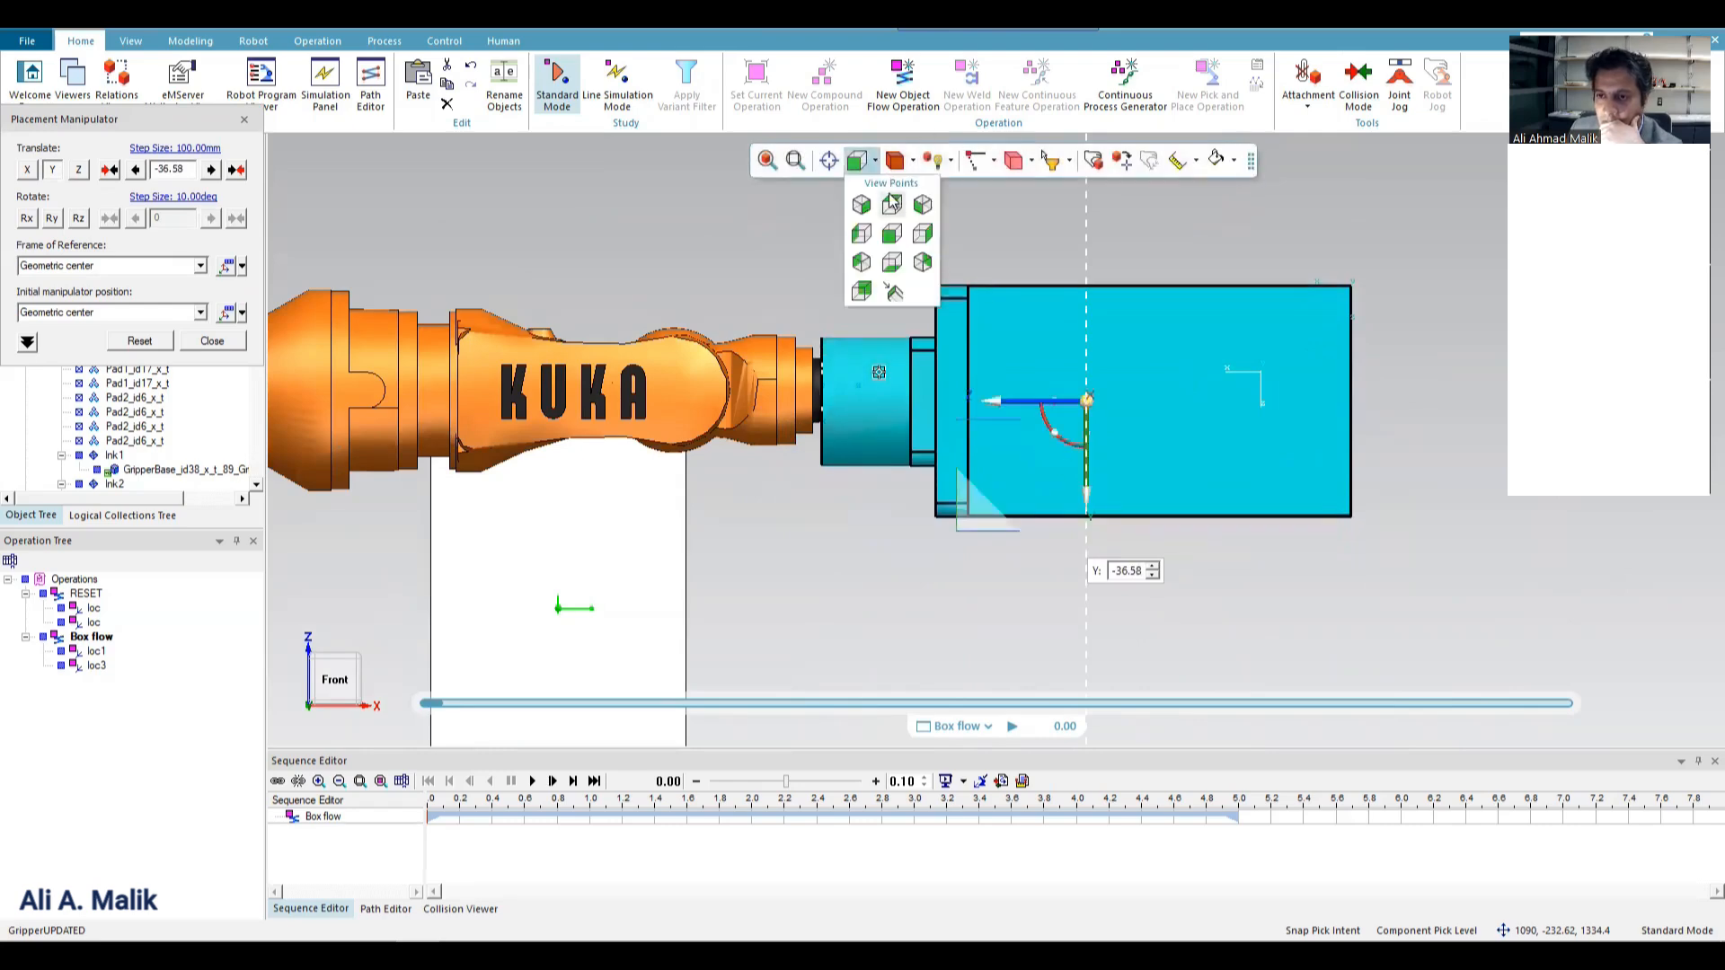
left_click(891, 197)
left_click_drag(1085, 332, 1095, 386)
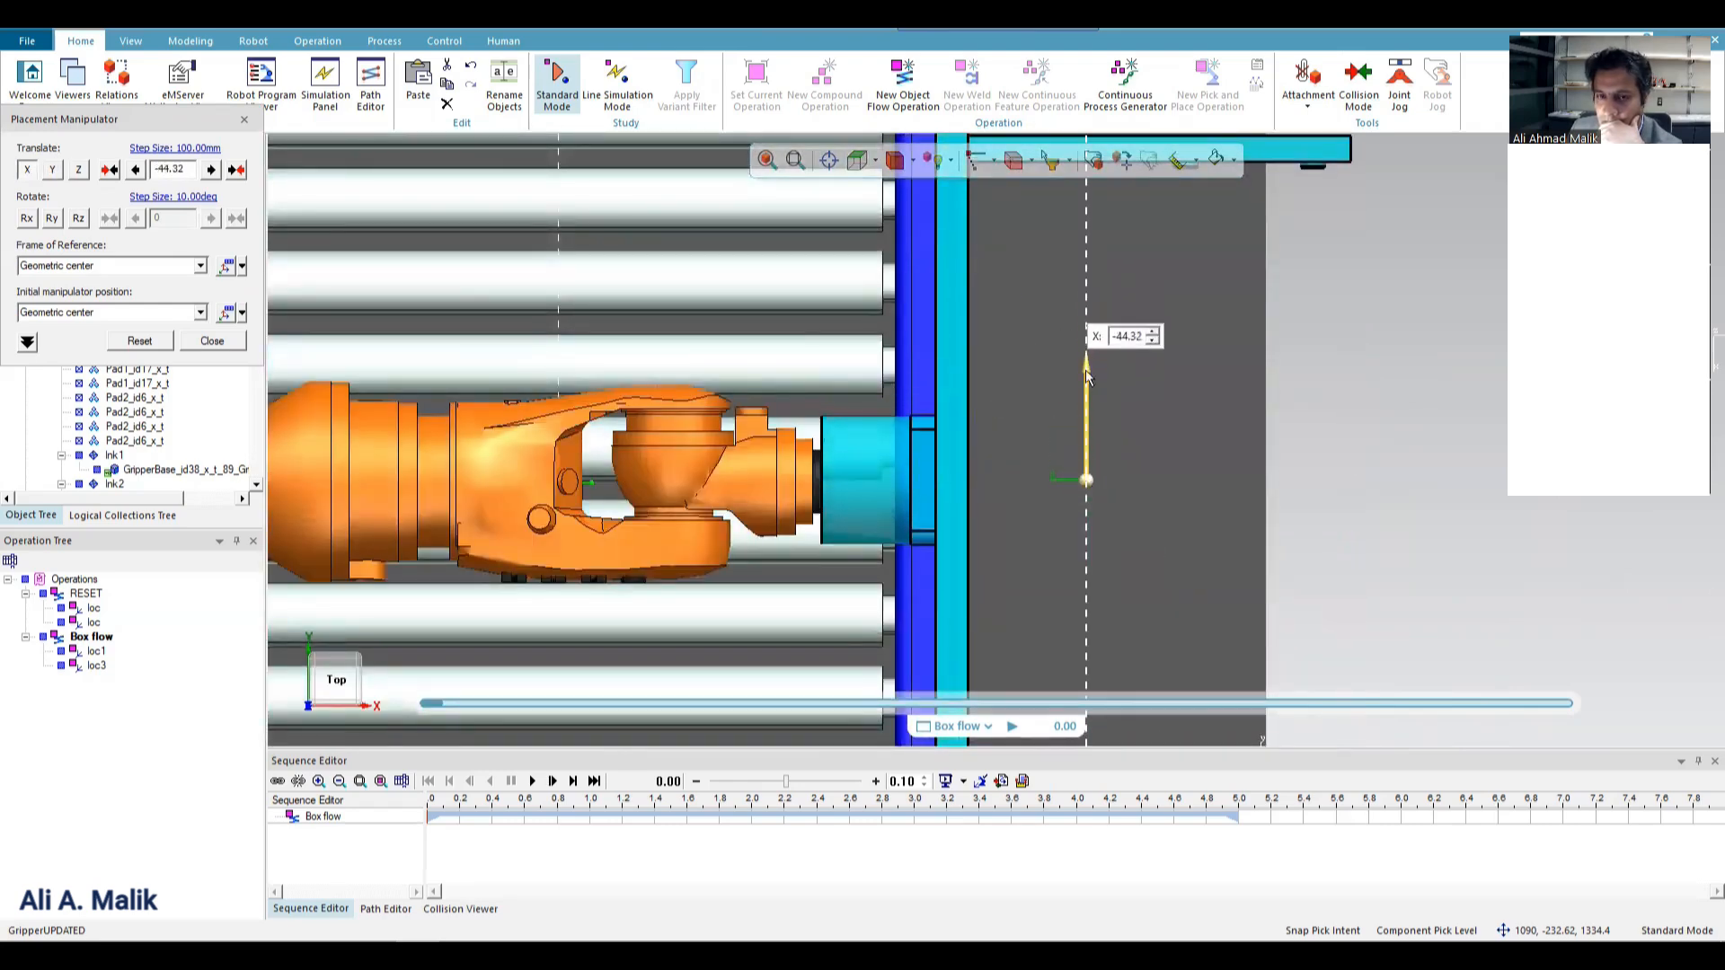
left_click(212, 341)
middle_click_drag(647, 343, 819, 360)
scroll(813, 377, "down", 8)
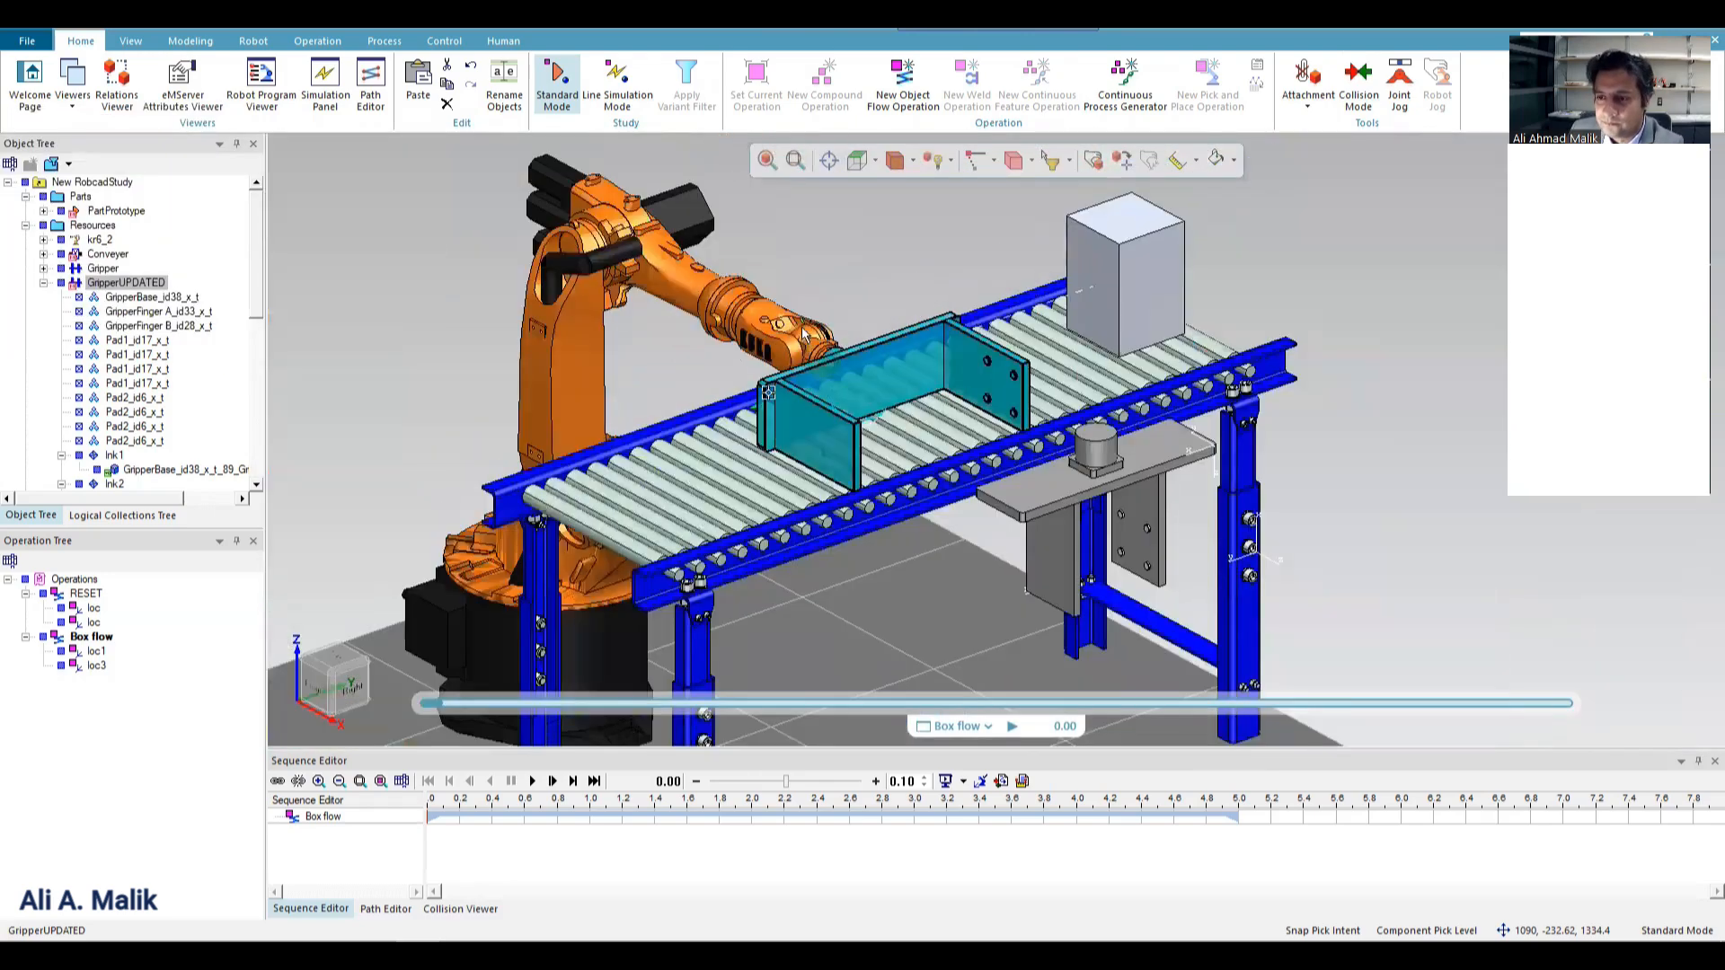
Hide the old detached Gripper below the conveyor.
scroll(800, 408, "up", 4)
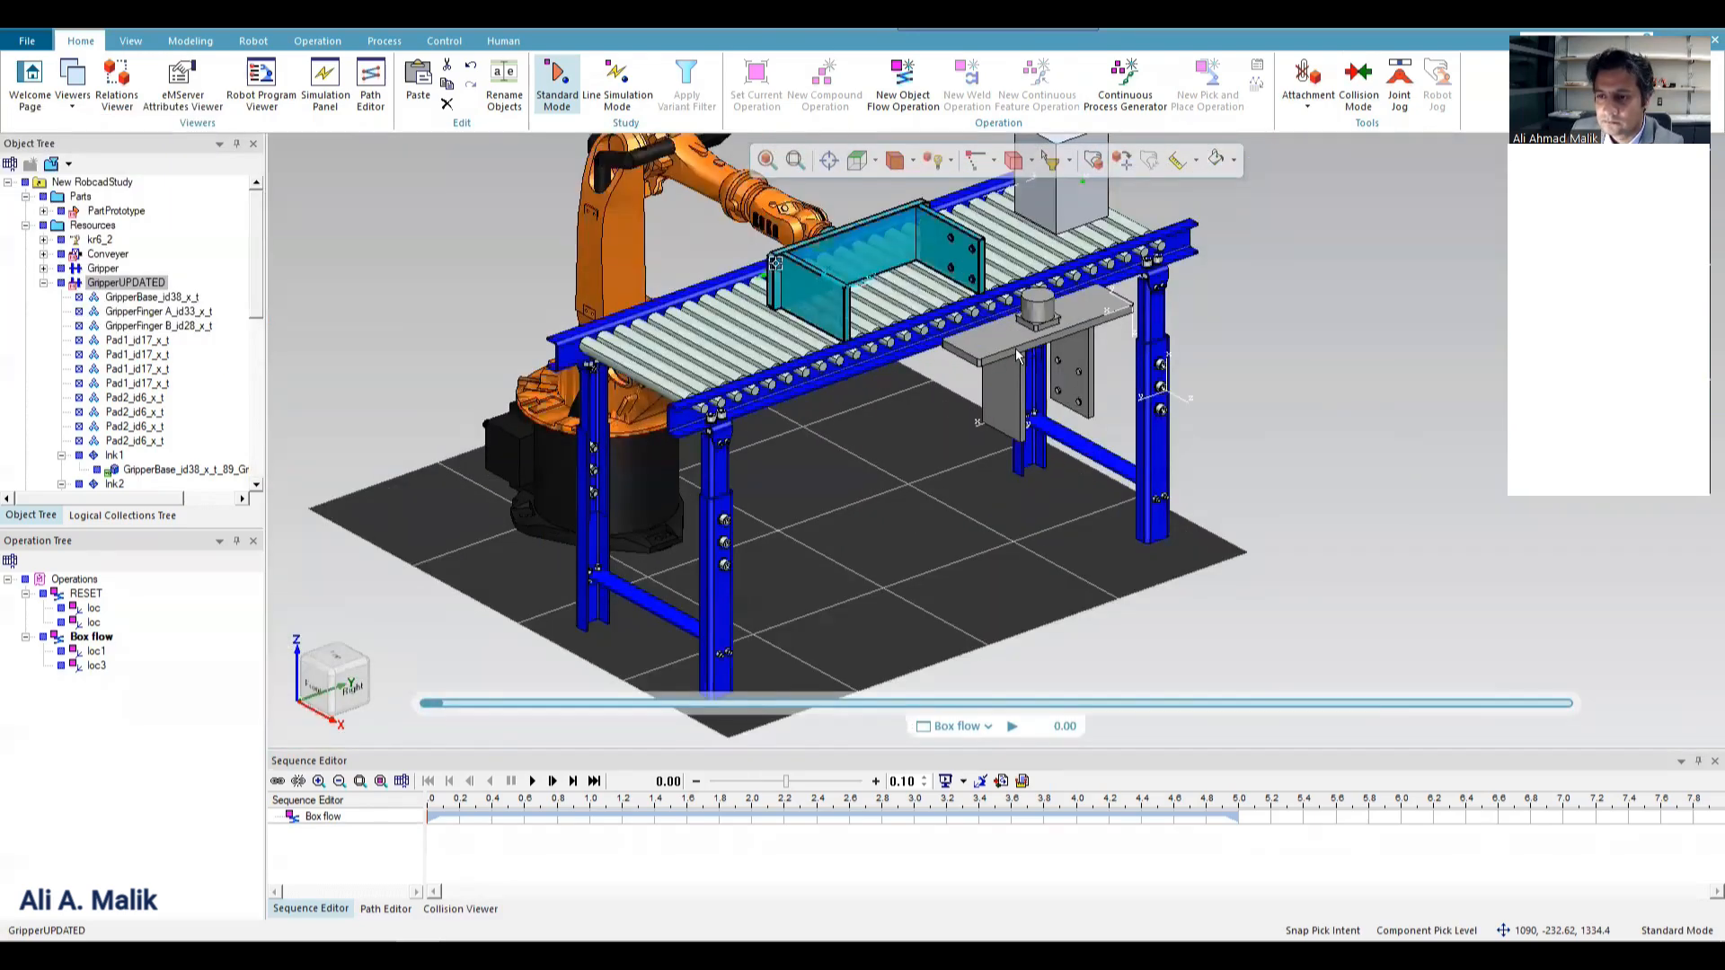
left_click(981, 359)
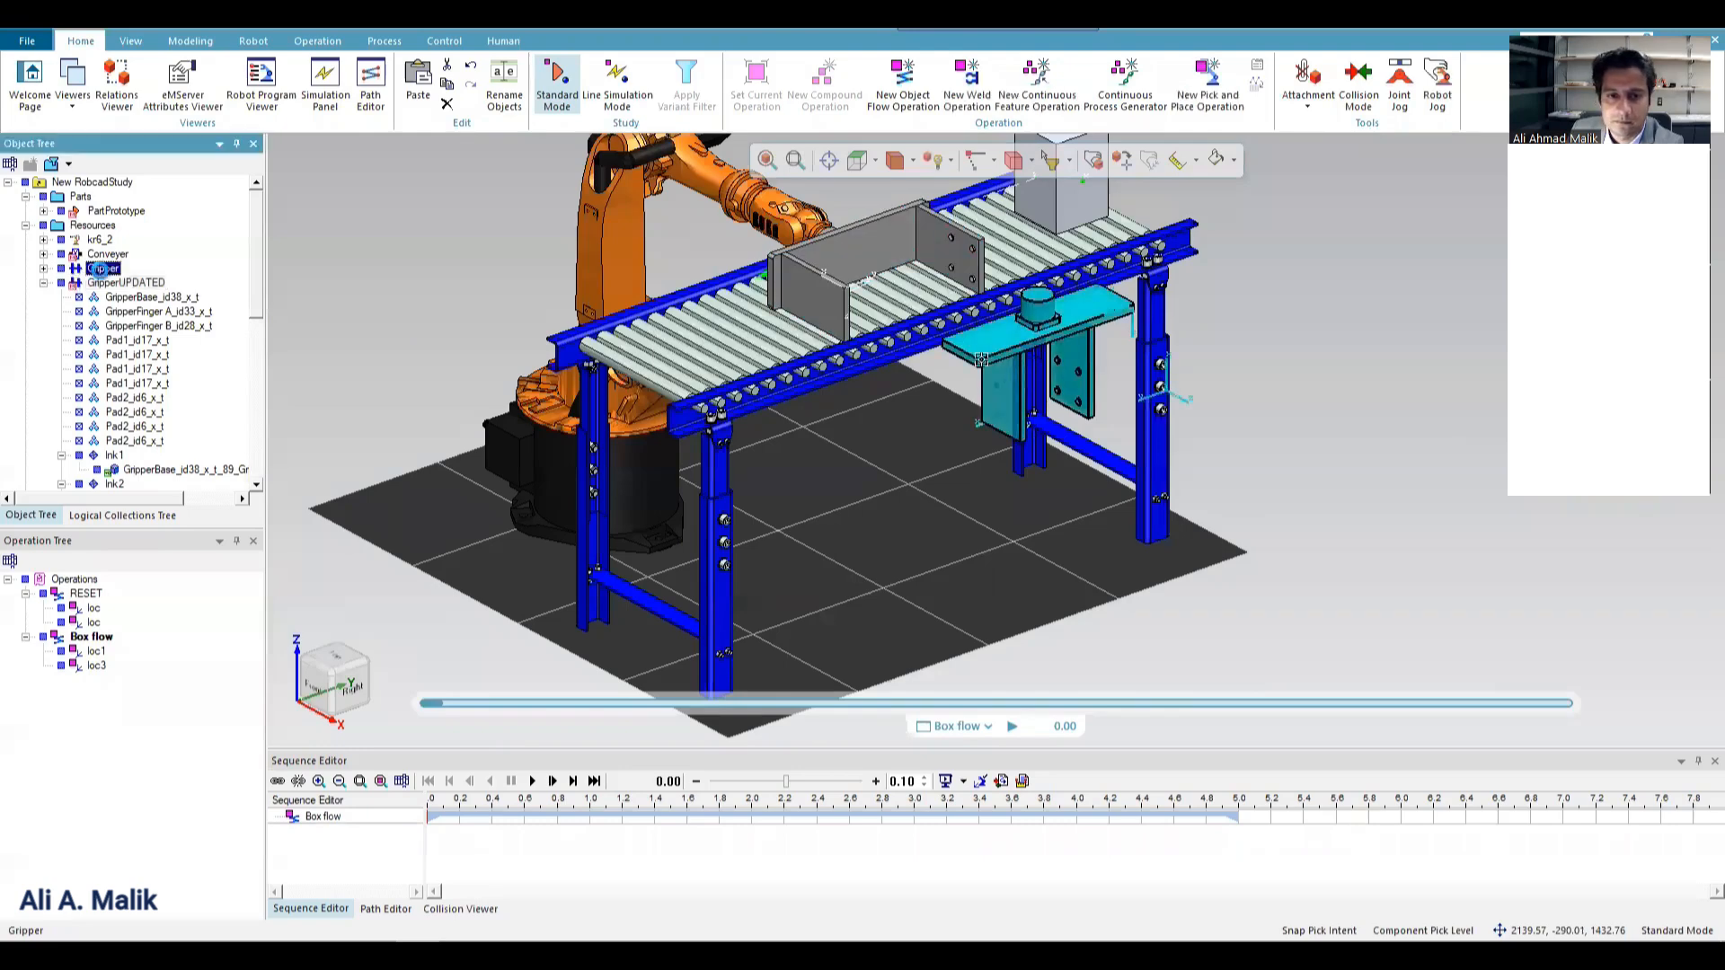
left_click(61, 267)
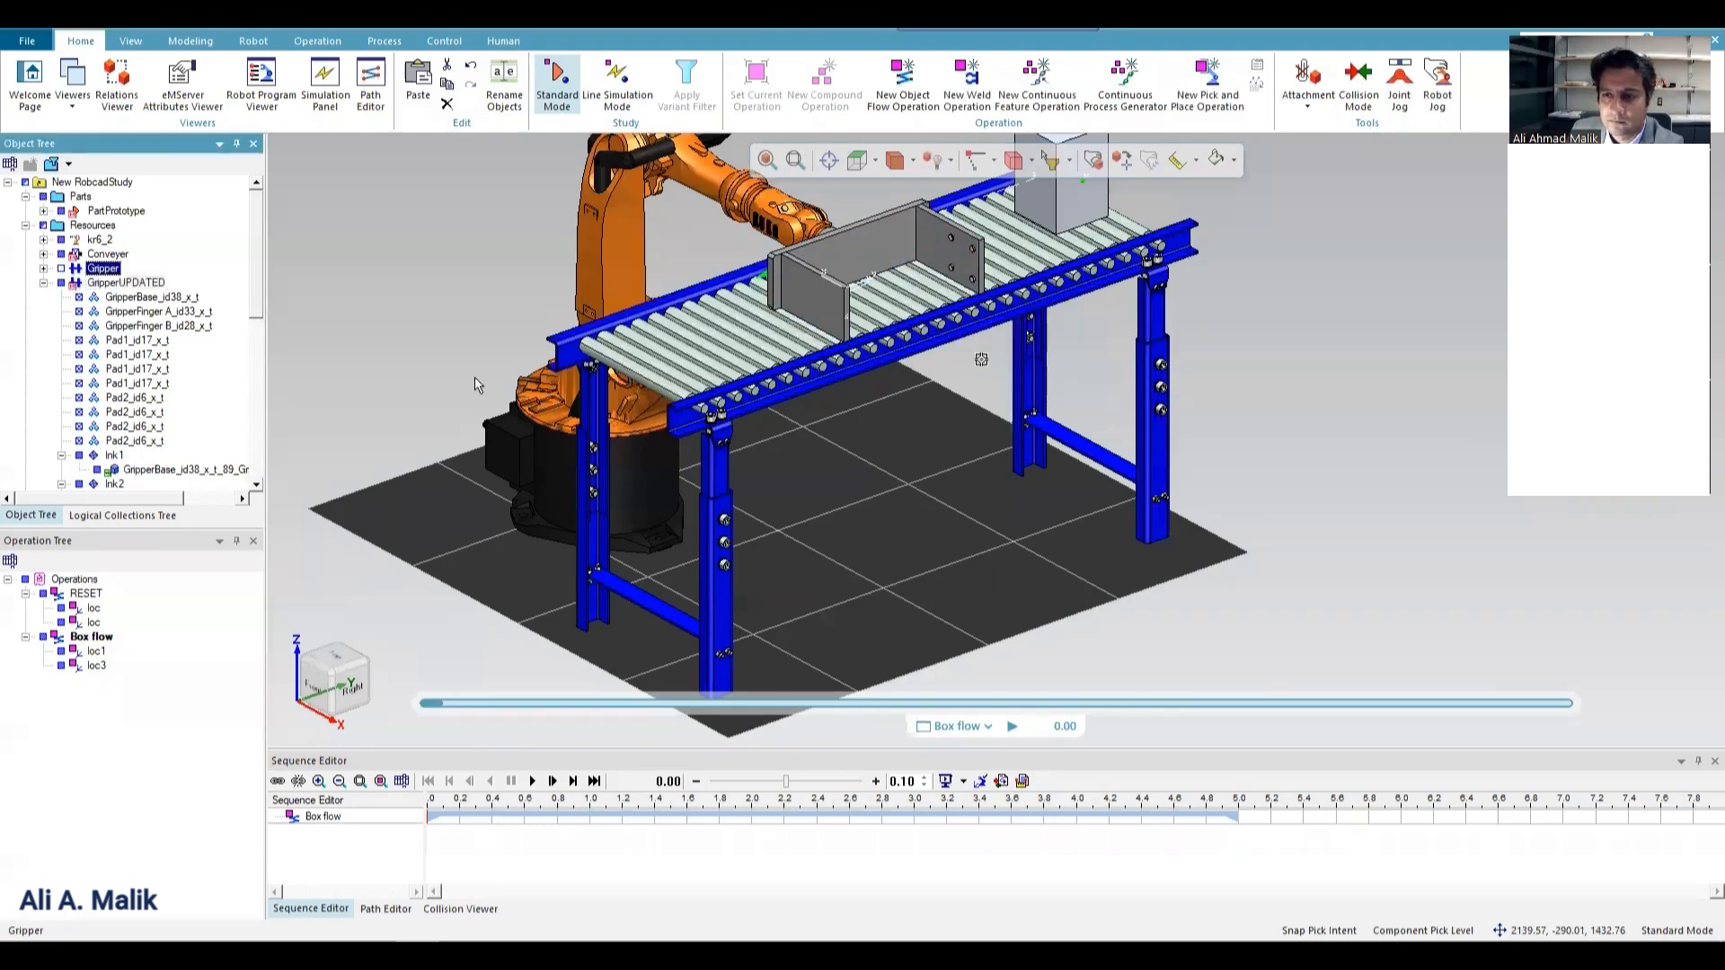
Send the kr6_2 robot to its pos1 pose and run the Box flow simulation through to its end.
left_click(763, 211)
left_click(190, 41)
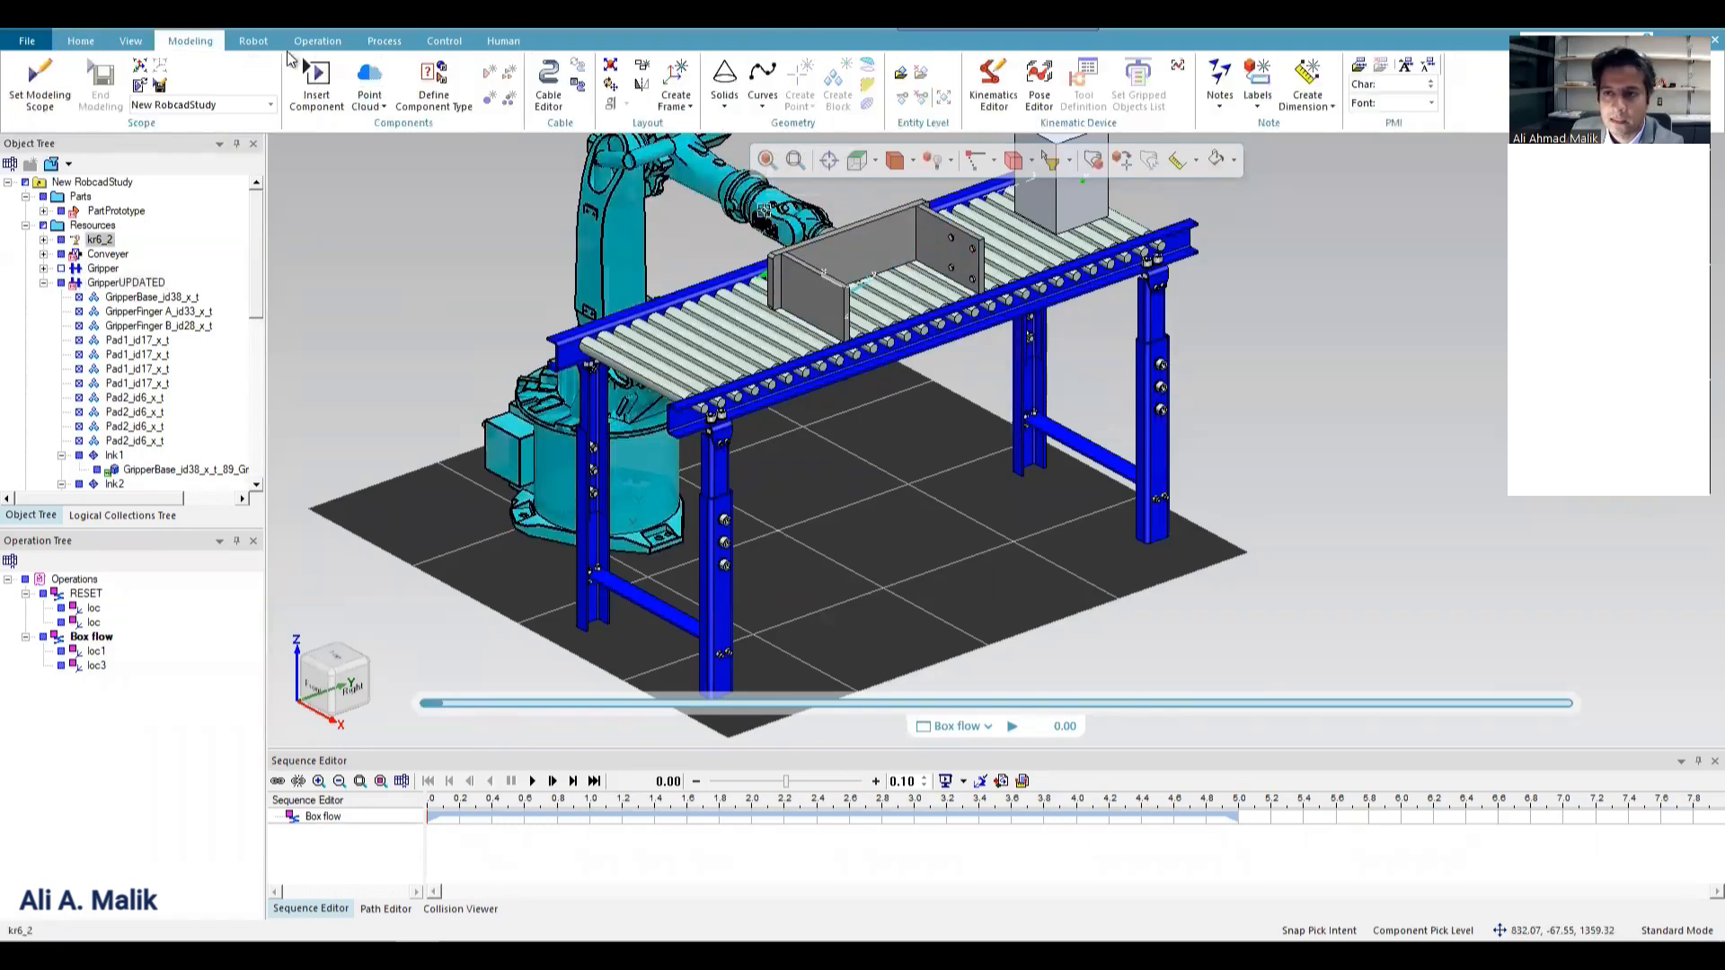
left_click(1039, 86)
double_click(388, 279)
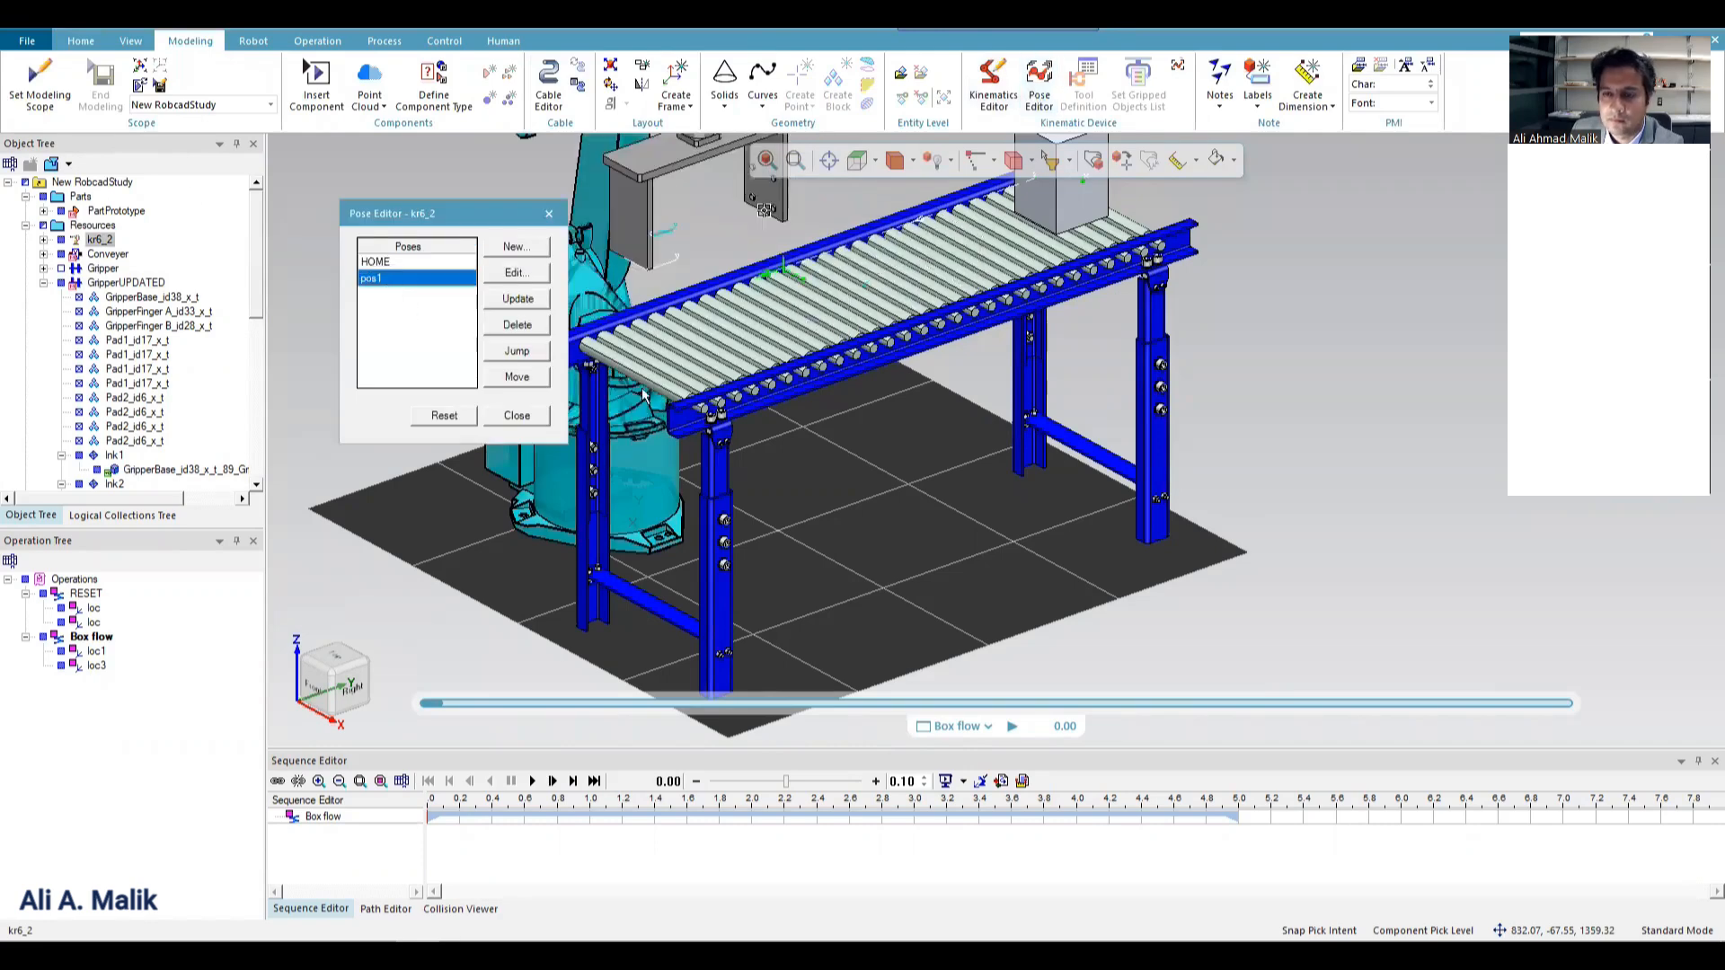
scroll(612, 385, "down", 2)
left_click(517, 415)
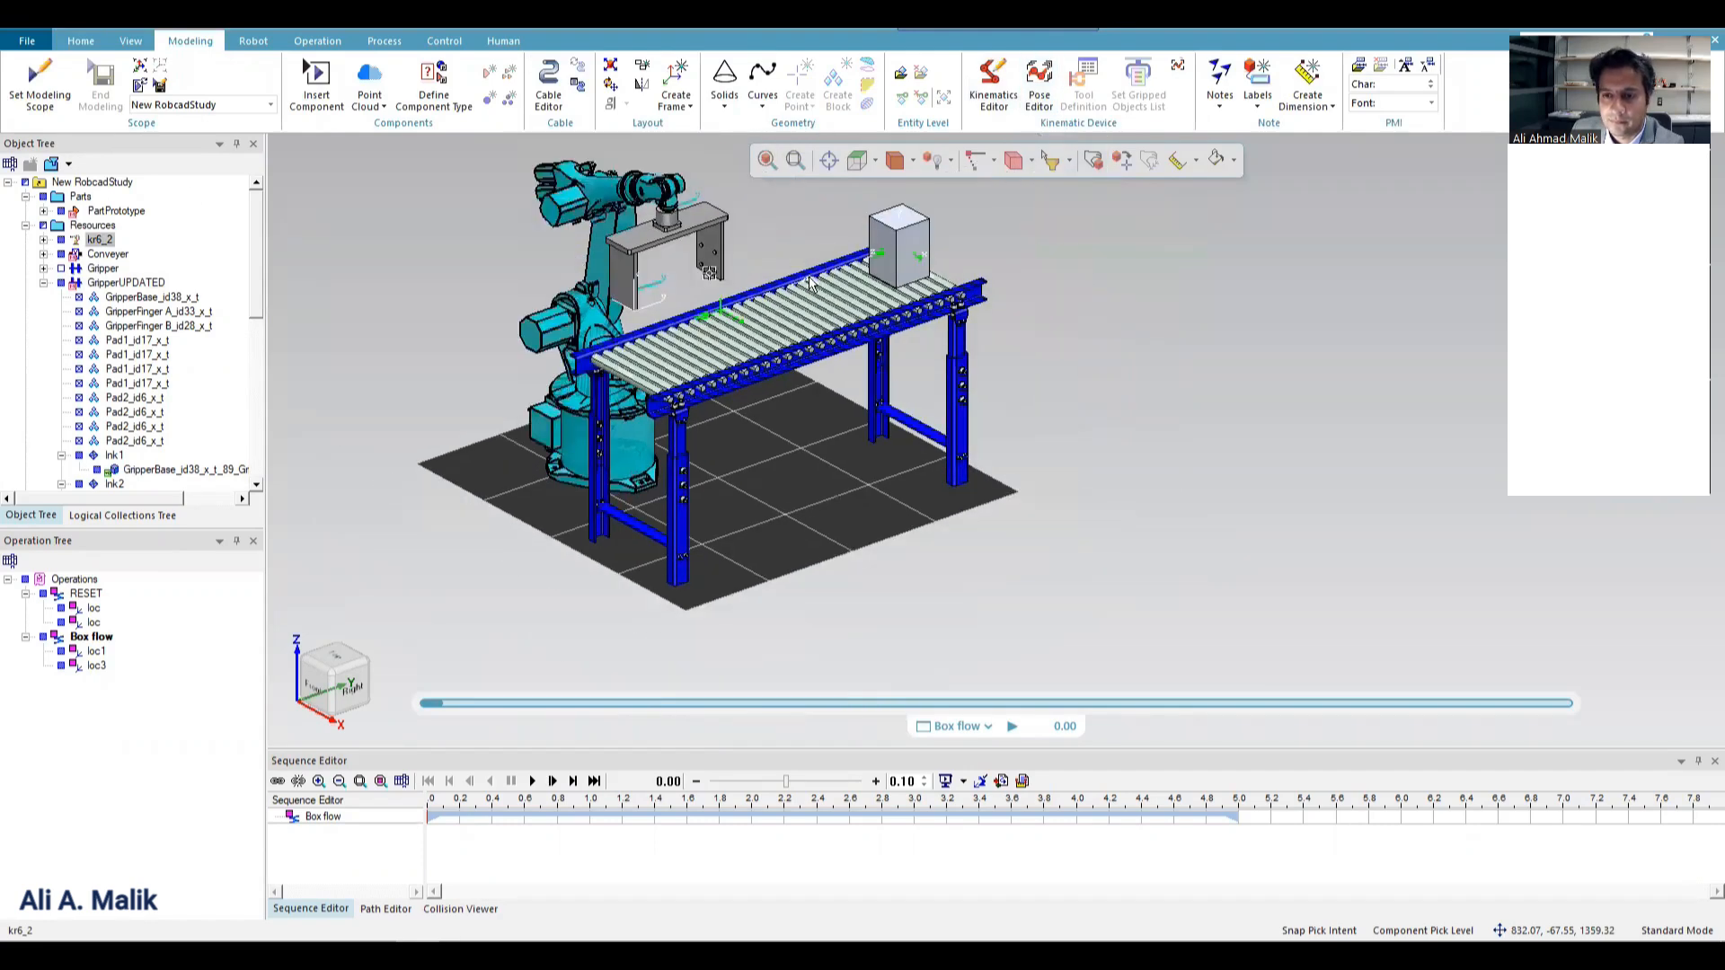
left_click(531, 781)
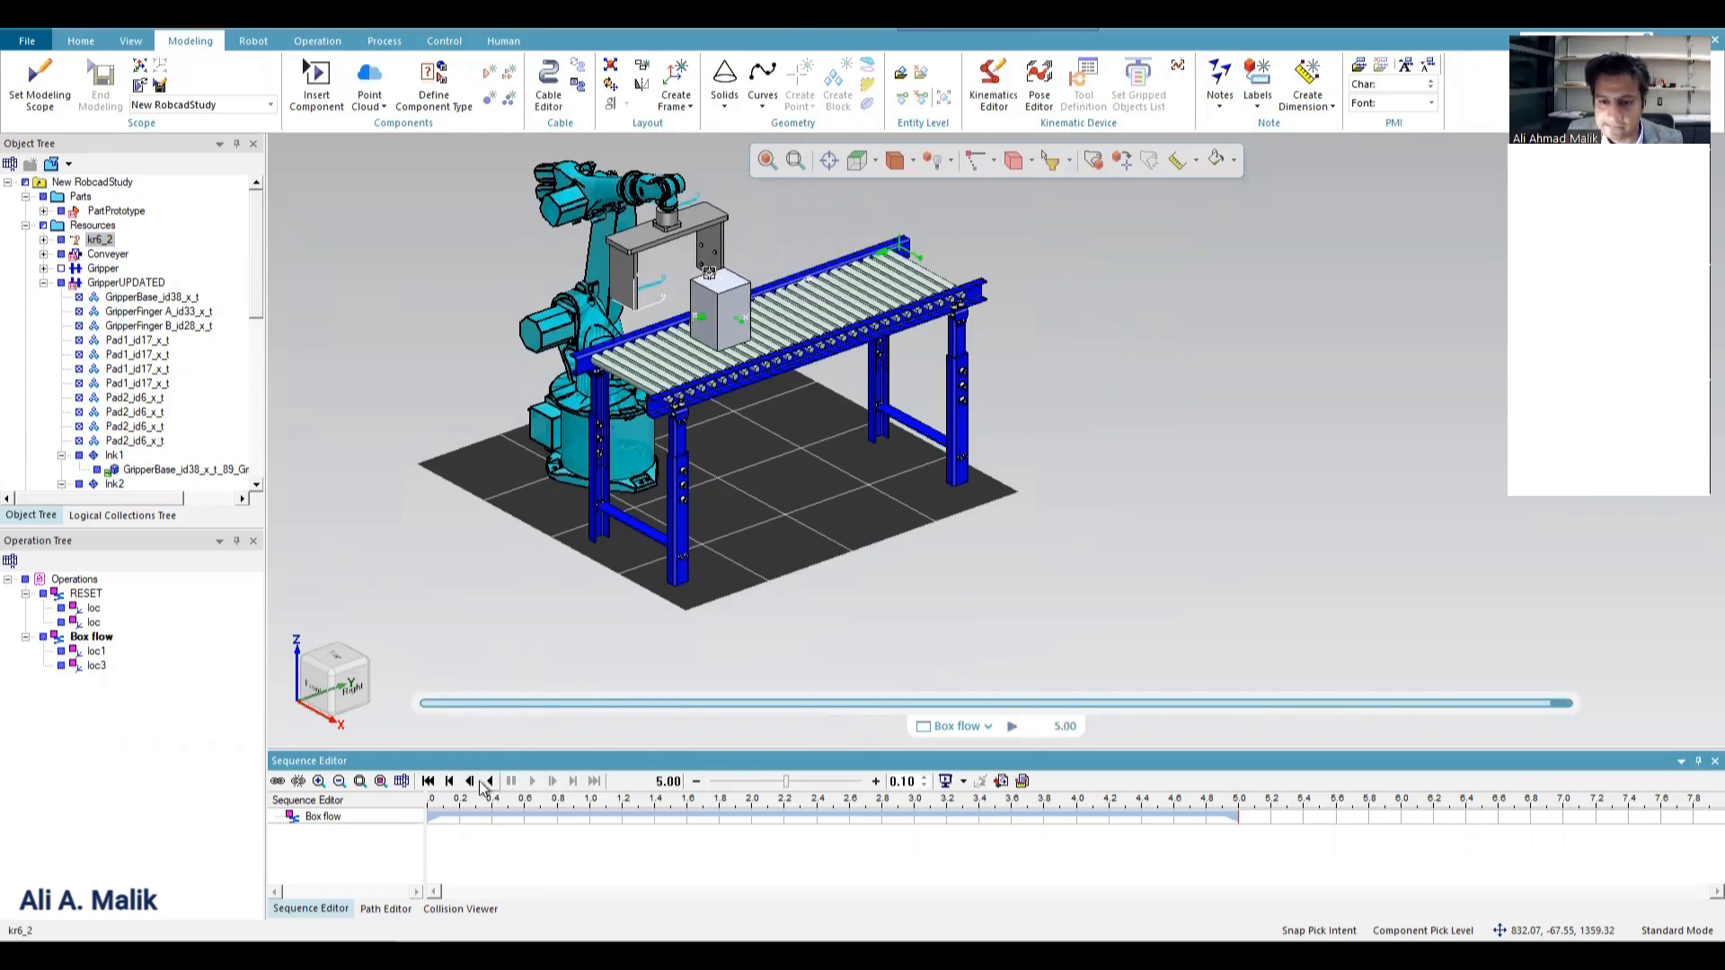
left_click(316, 41)
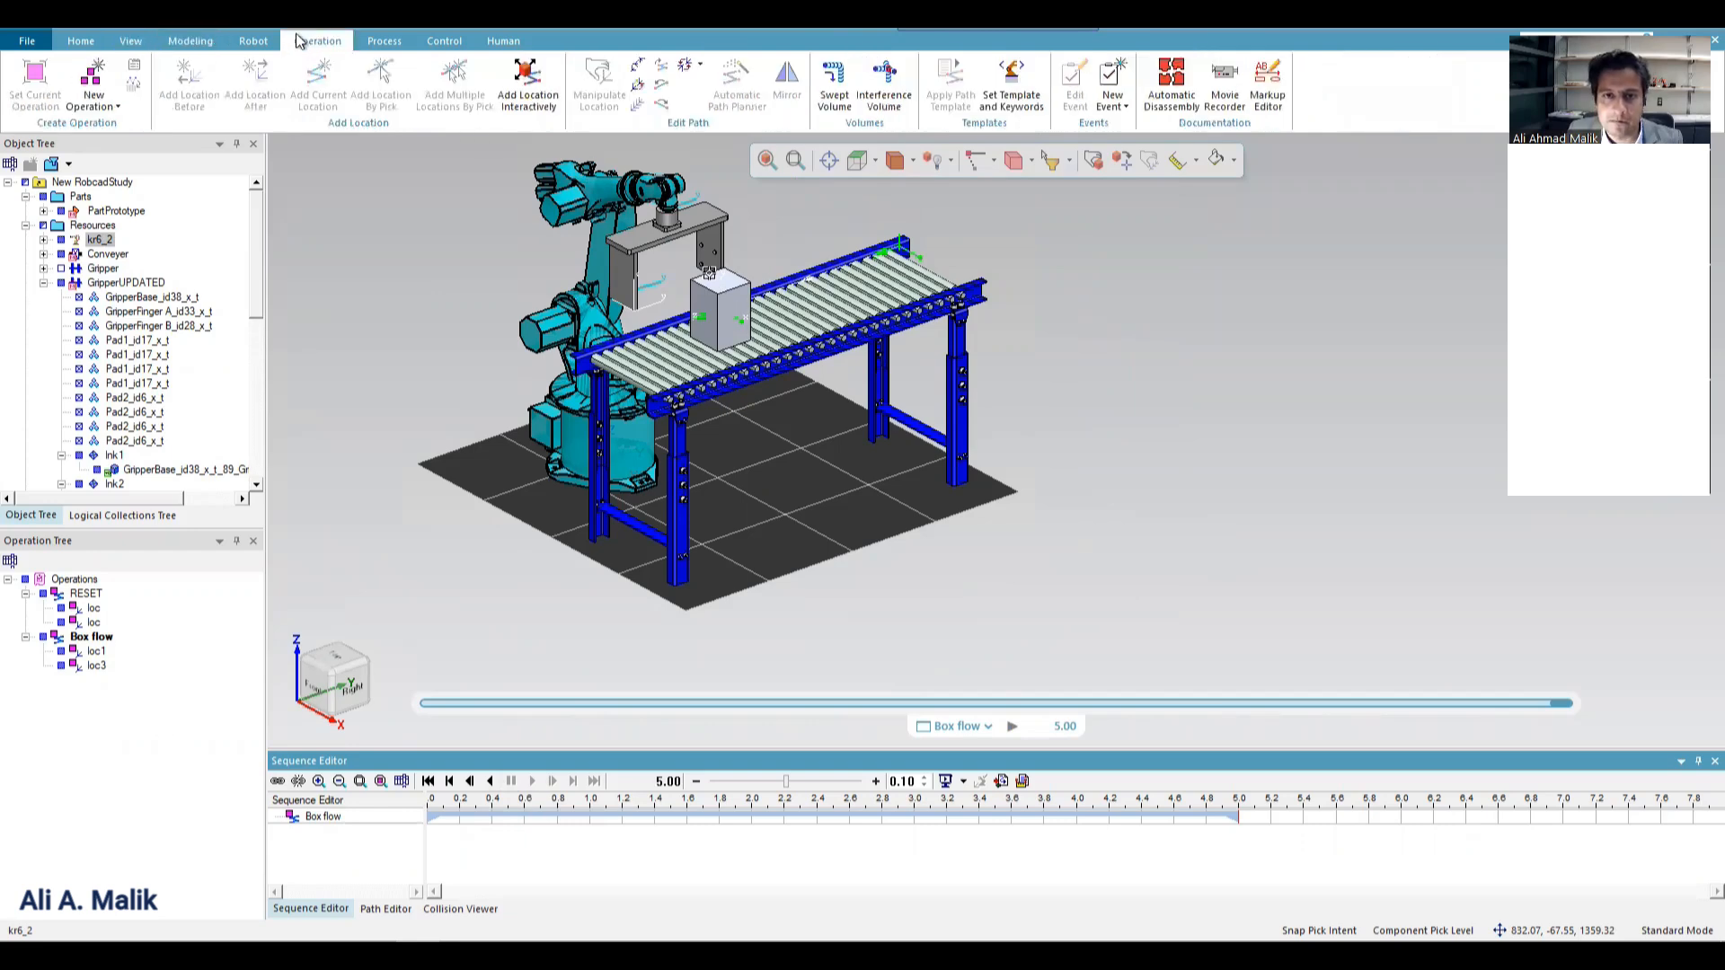
left_click(119, 105)
left_click(157, 467)
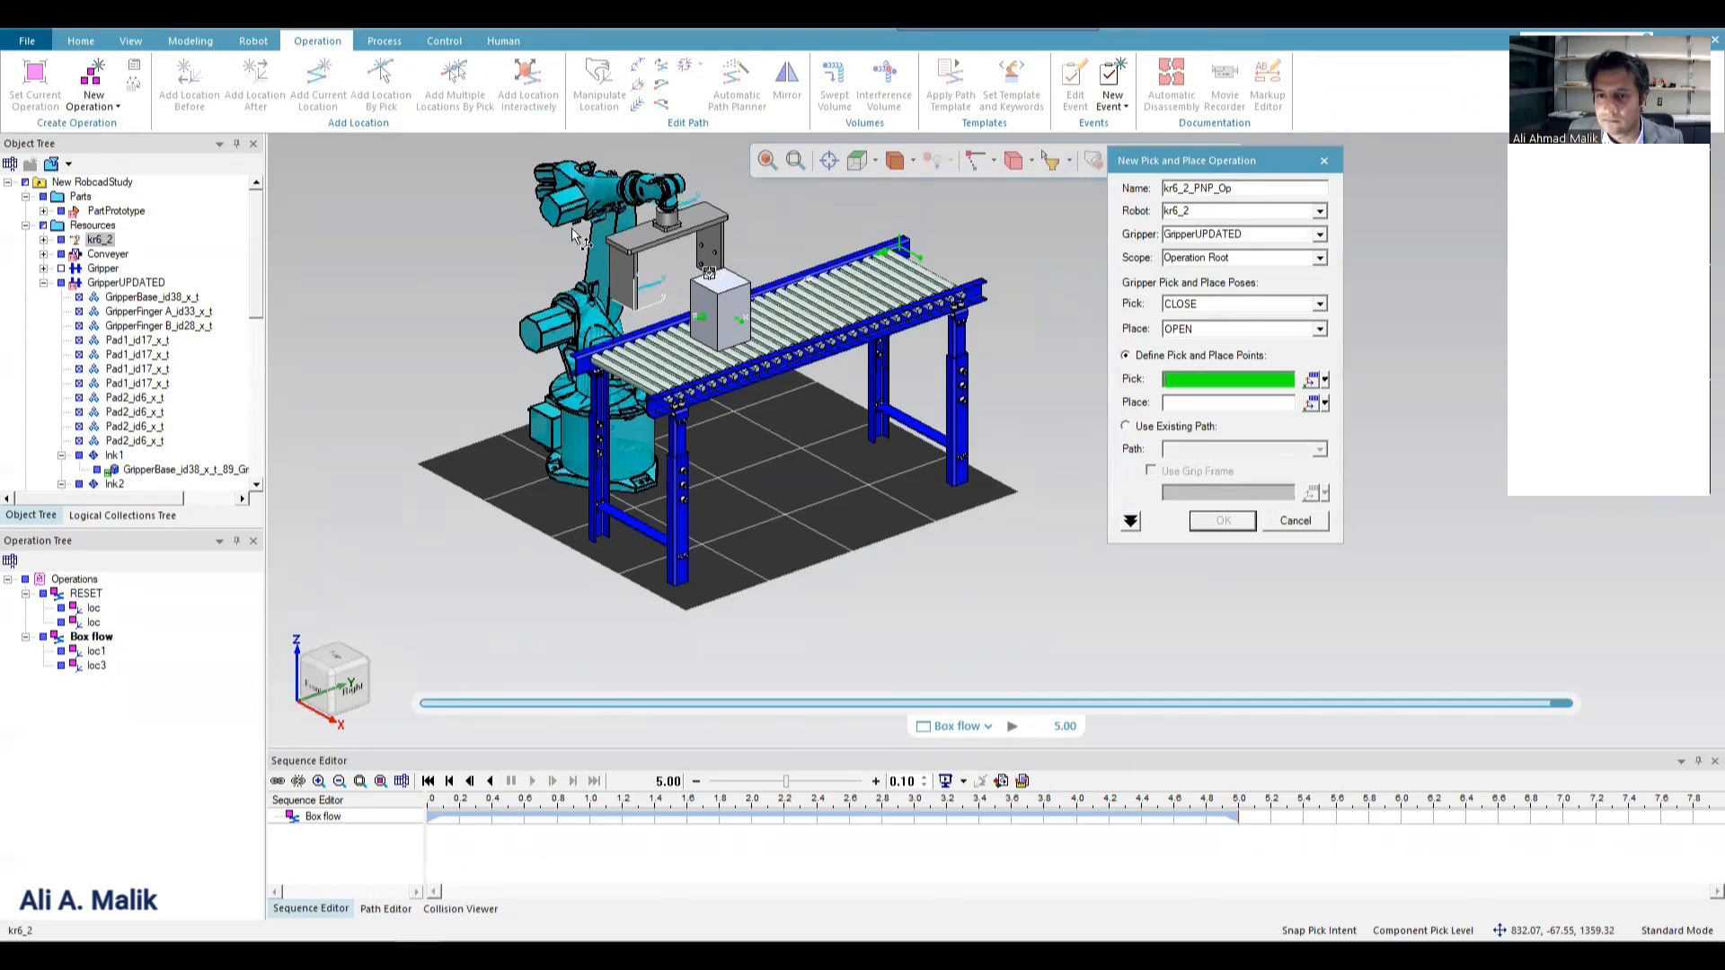
left_click(648, 233)
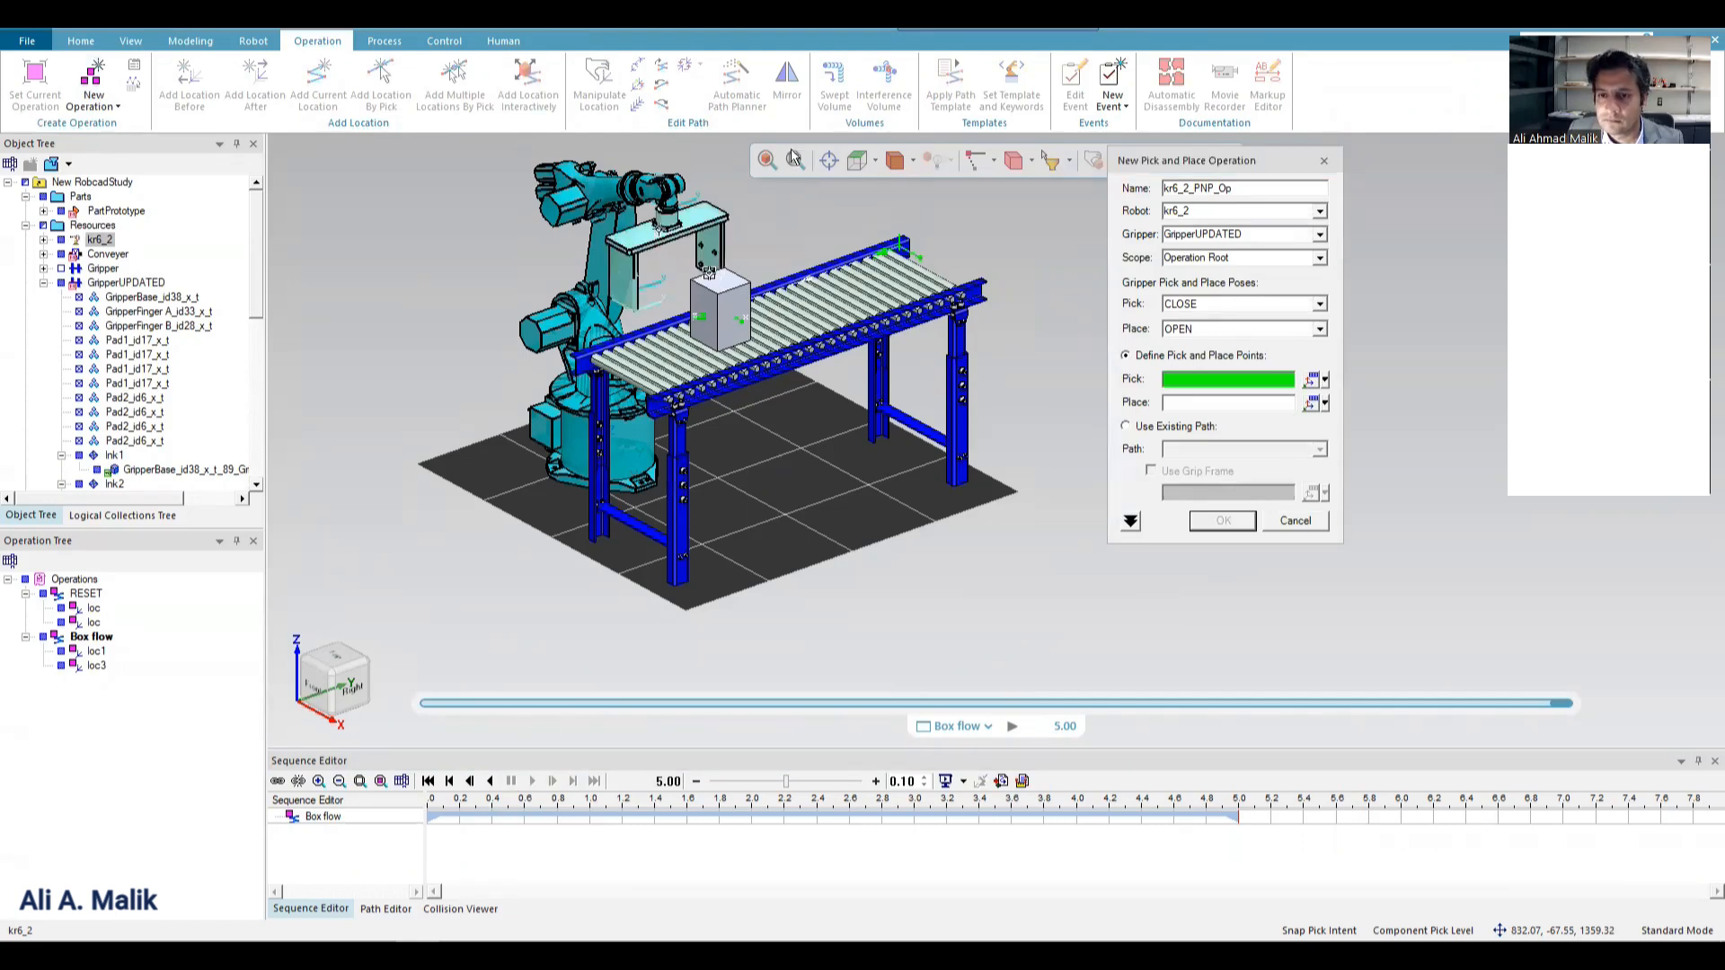
left_click(190, 40)
left_click(1313, 528)
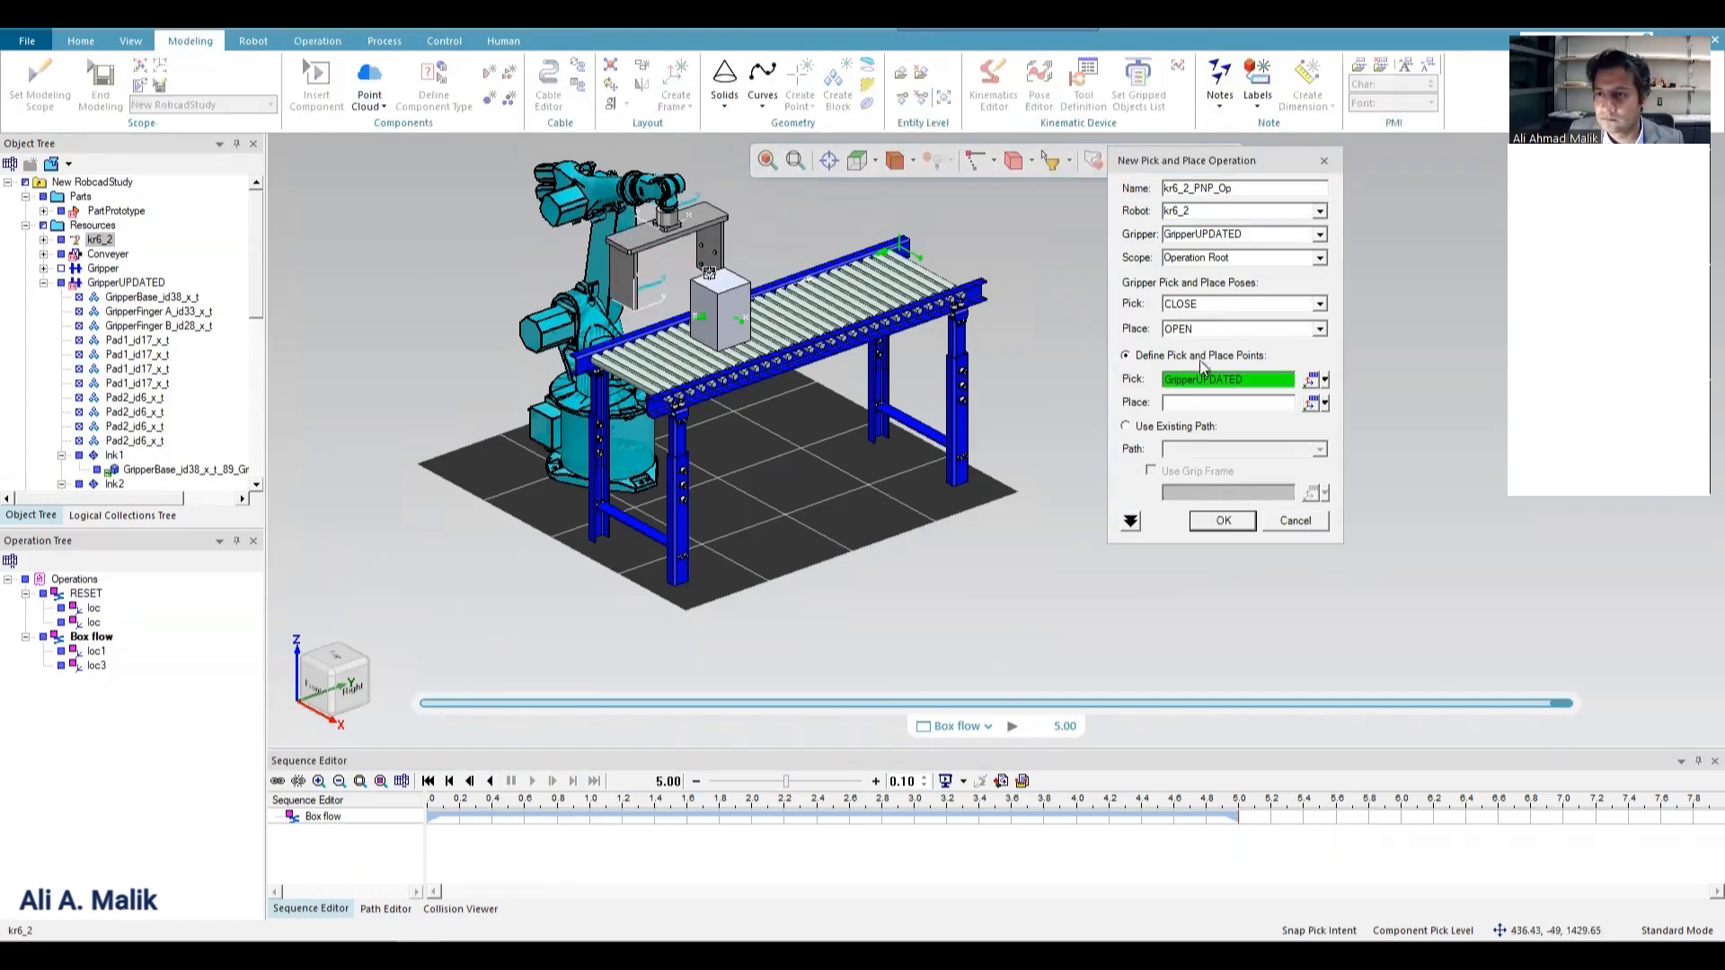
Check the kr6_2 robot's poses by sending it to HOME and back to pos1.
left_click(1039, 97)
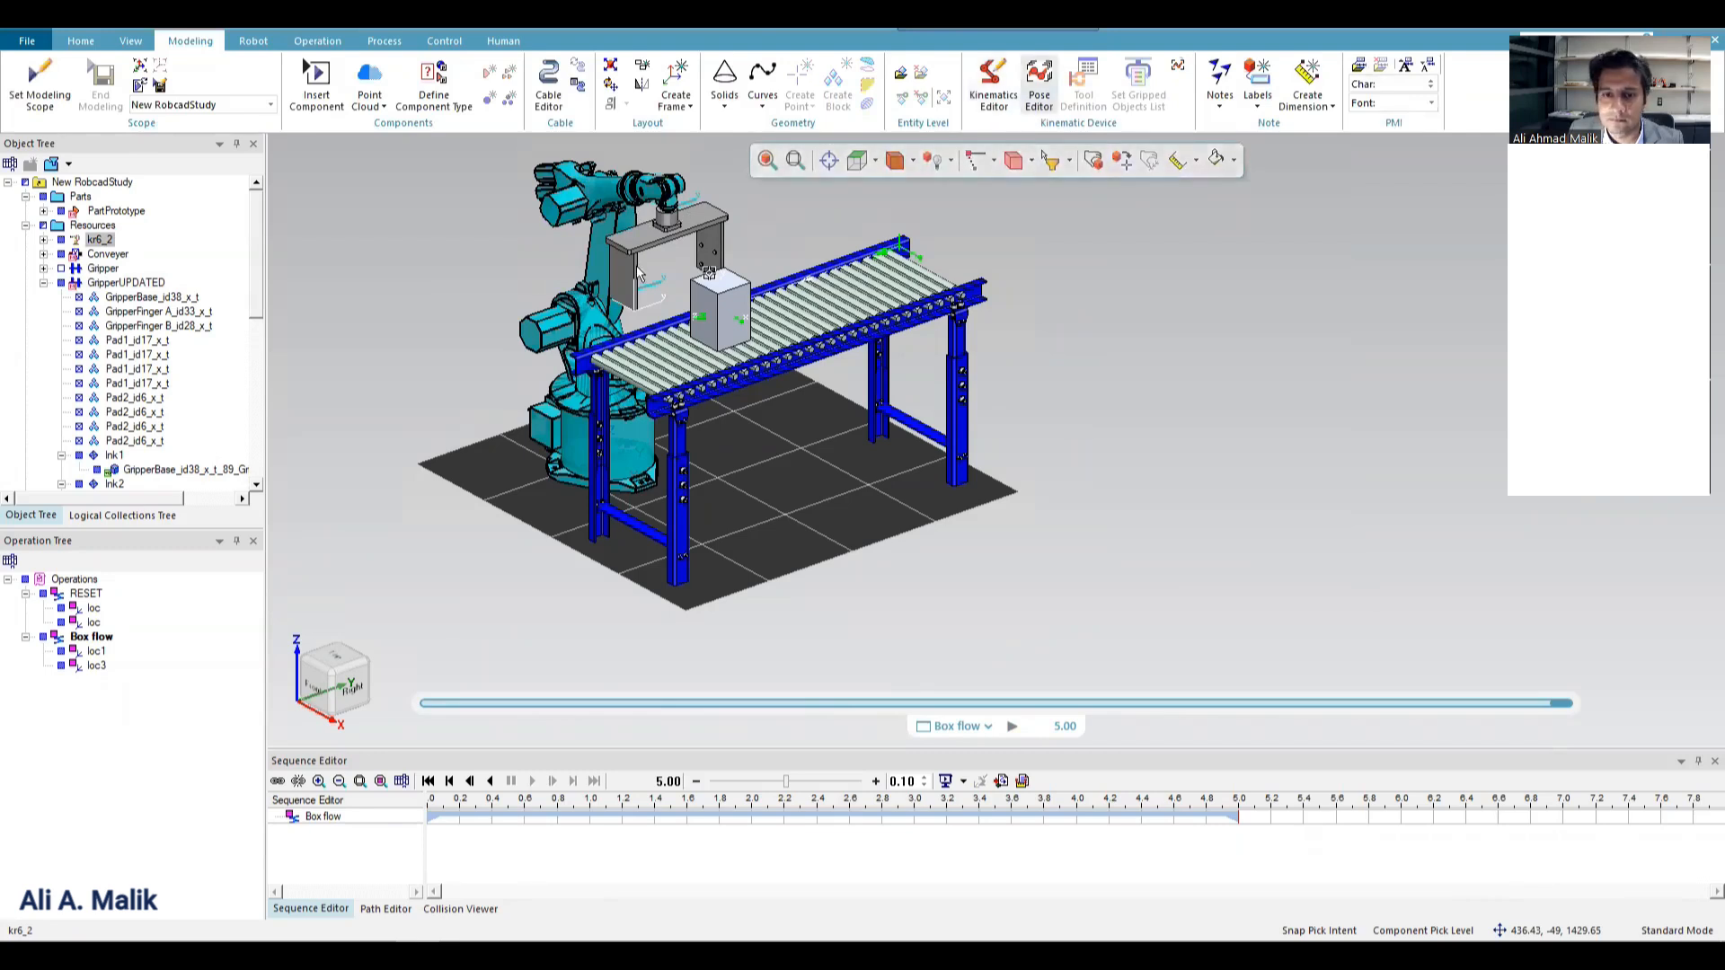
left_click(371, 280)
double_click(375, 279)
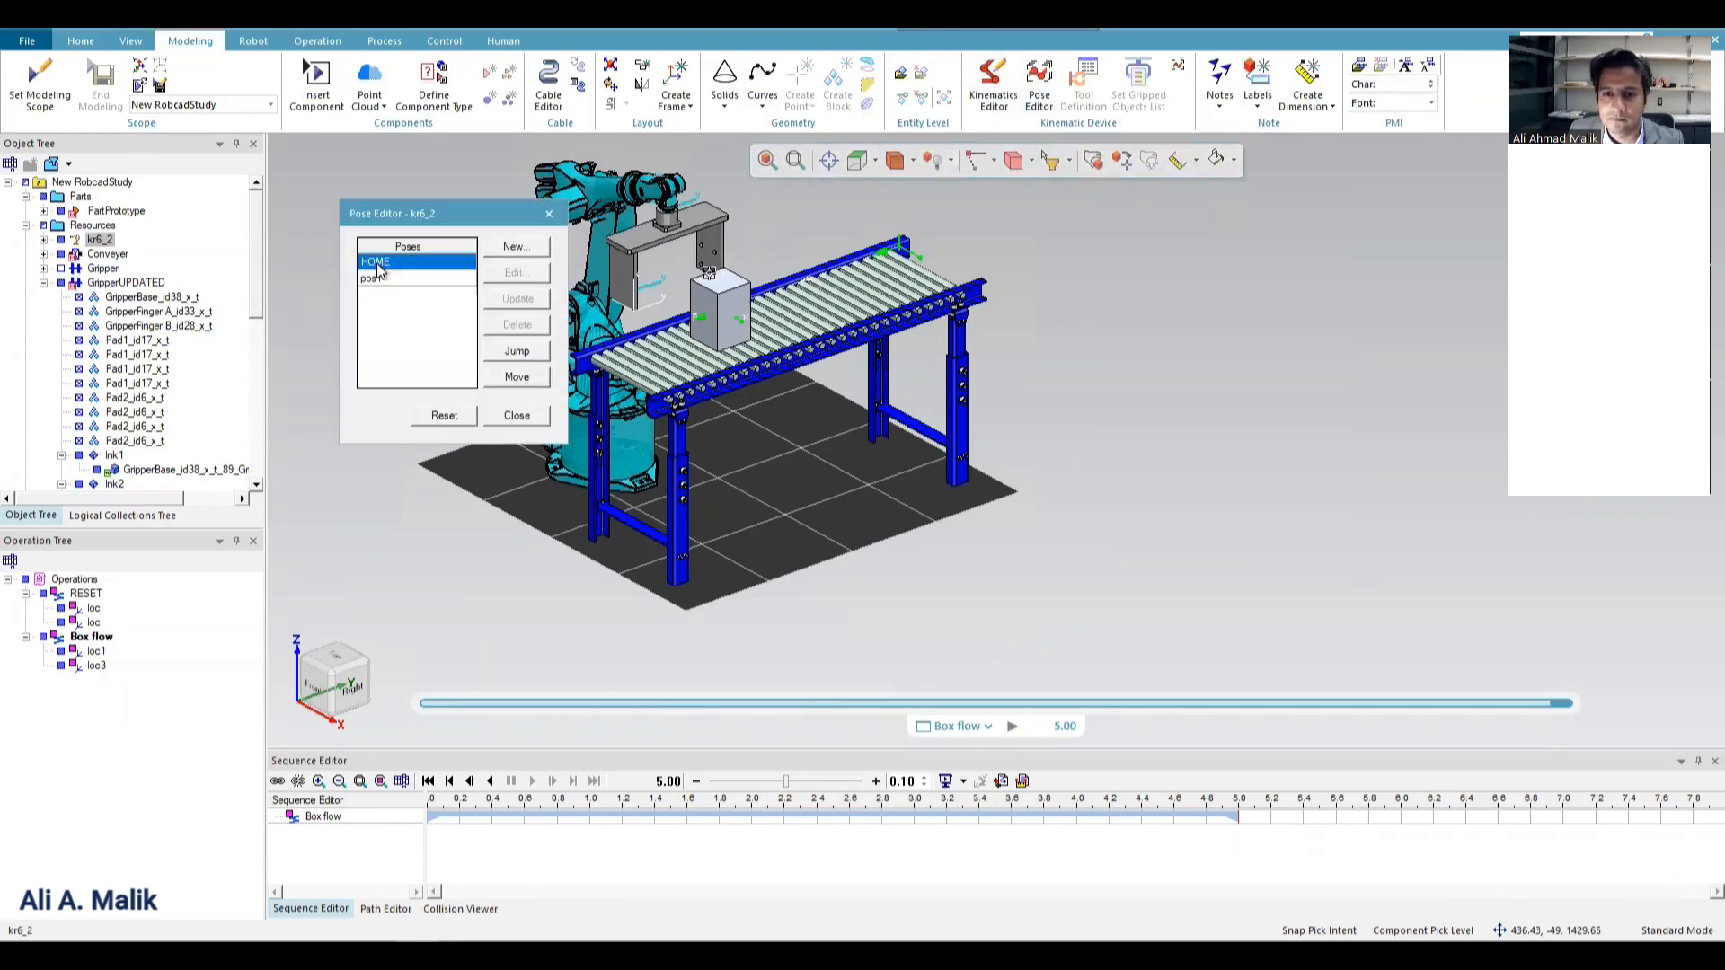
left_click(385, 262)
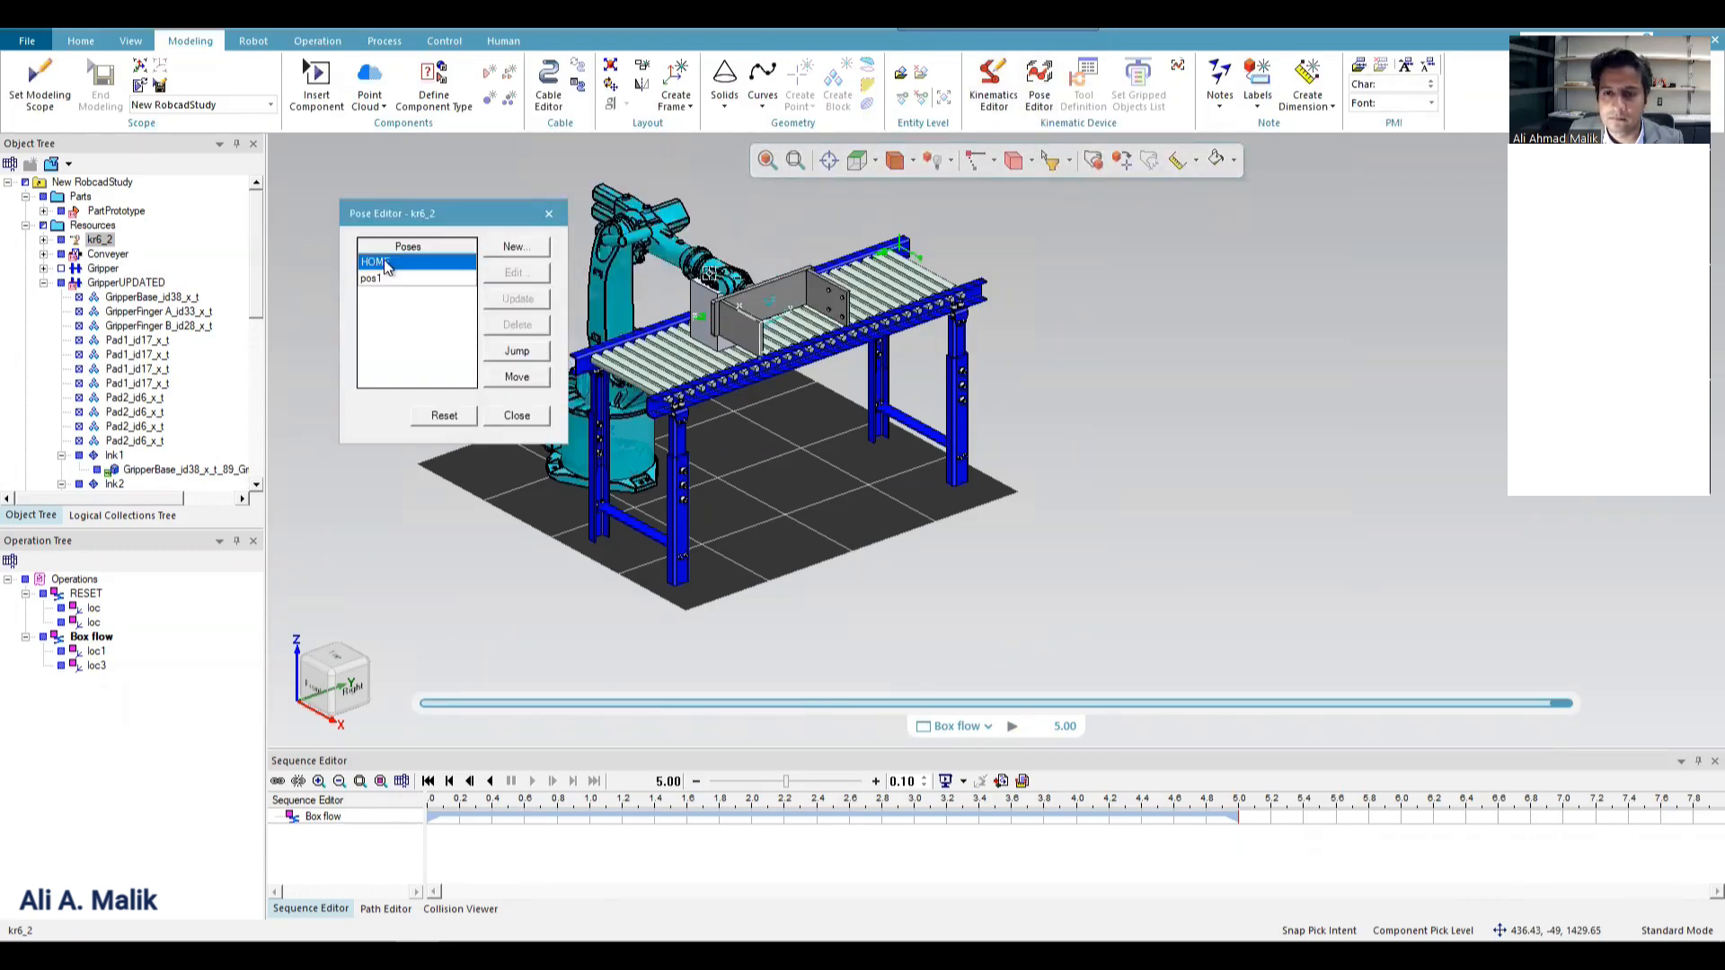
double_click(383, 281)
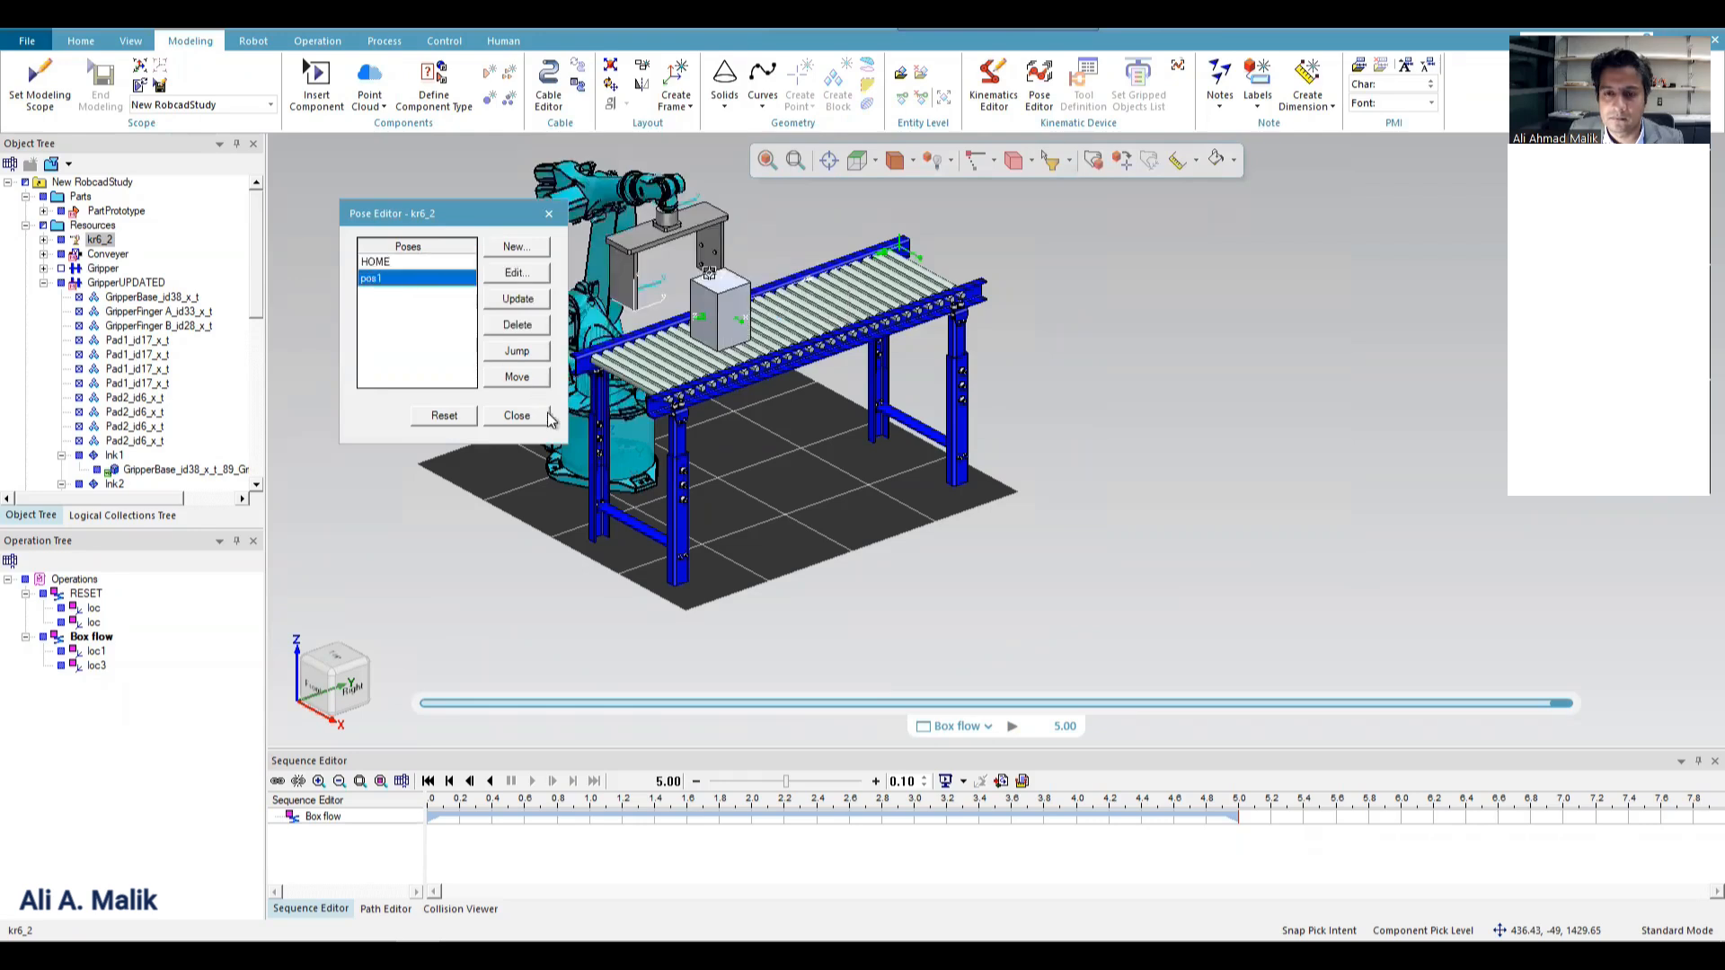
left_click(519, 416)
Review the poses defined for GripperUPDATED, stepping through SEMIOPEN, GRIP, RELEASE and HOME.
left_click(643, 239)
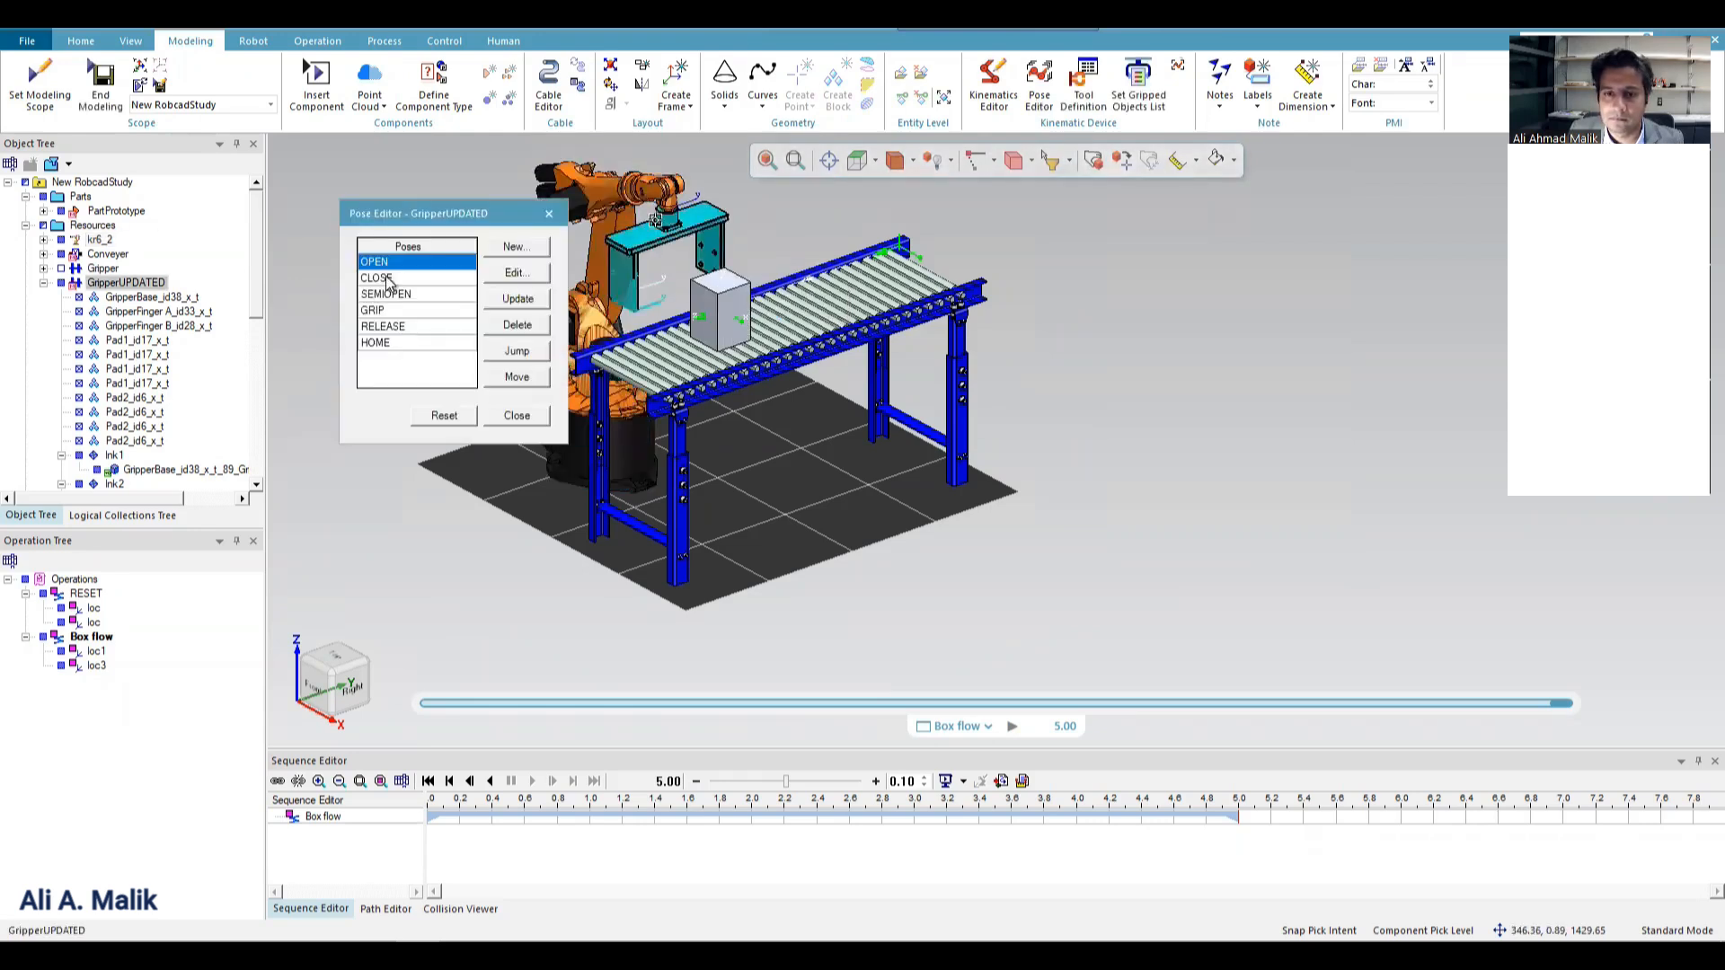
left_click(400, 295)
left_click(392, 311)
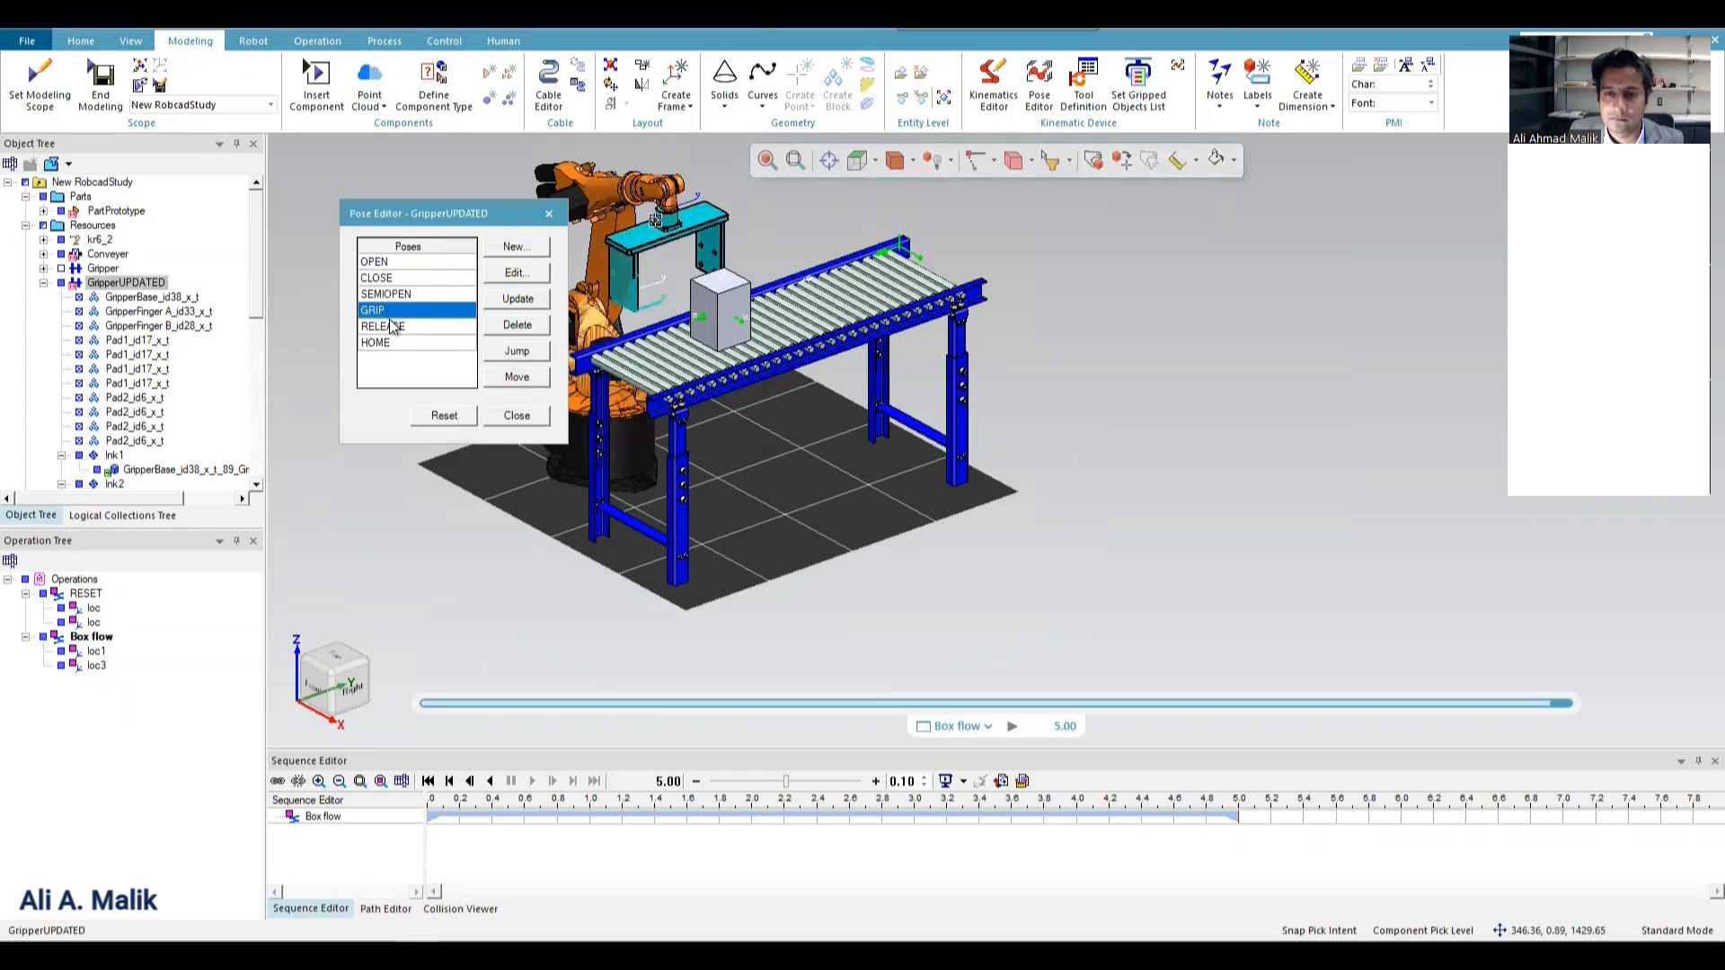
left_click(394, 327)
left_click(388, 345)
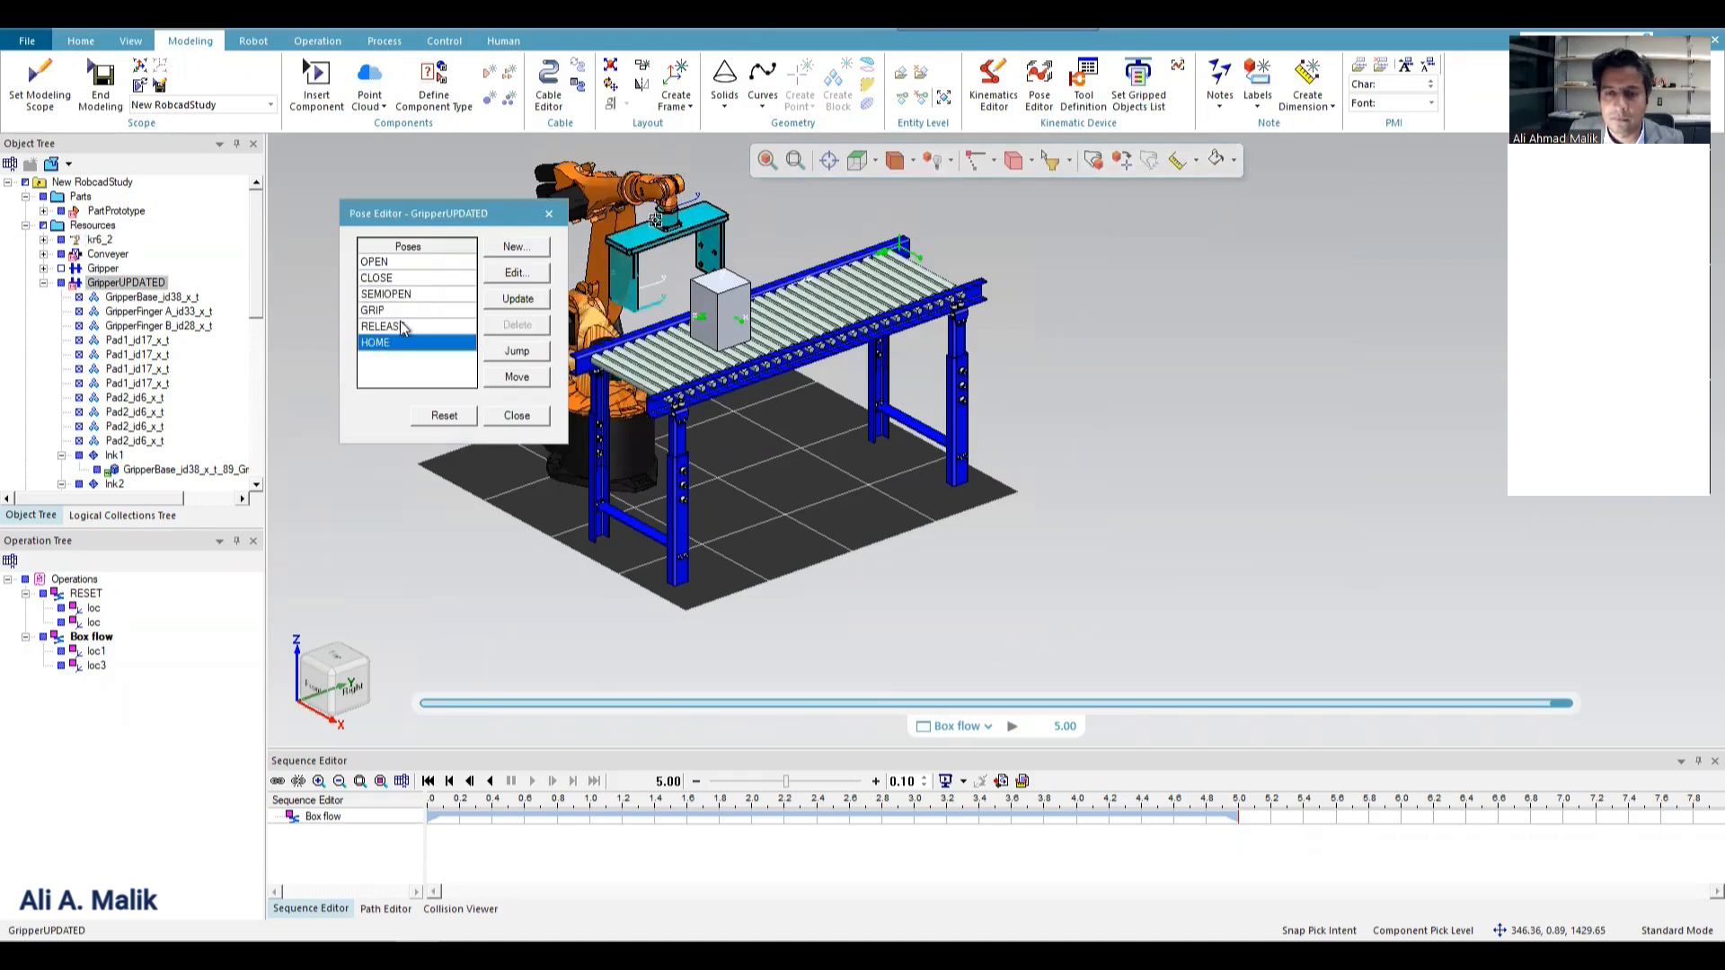
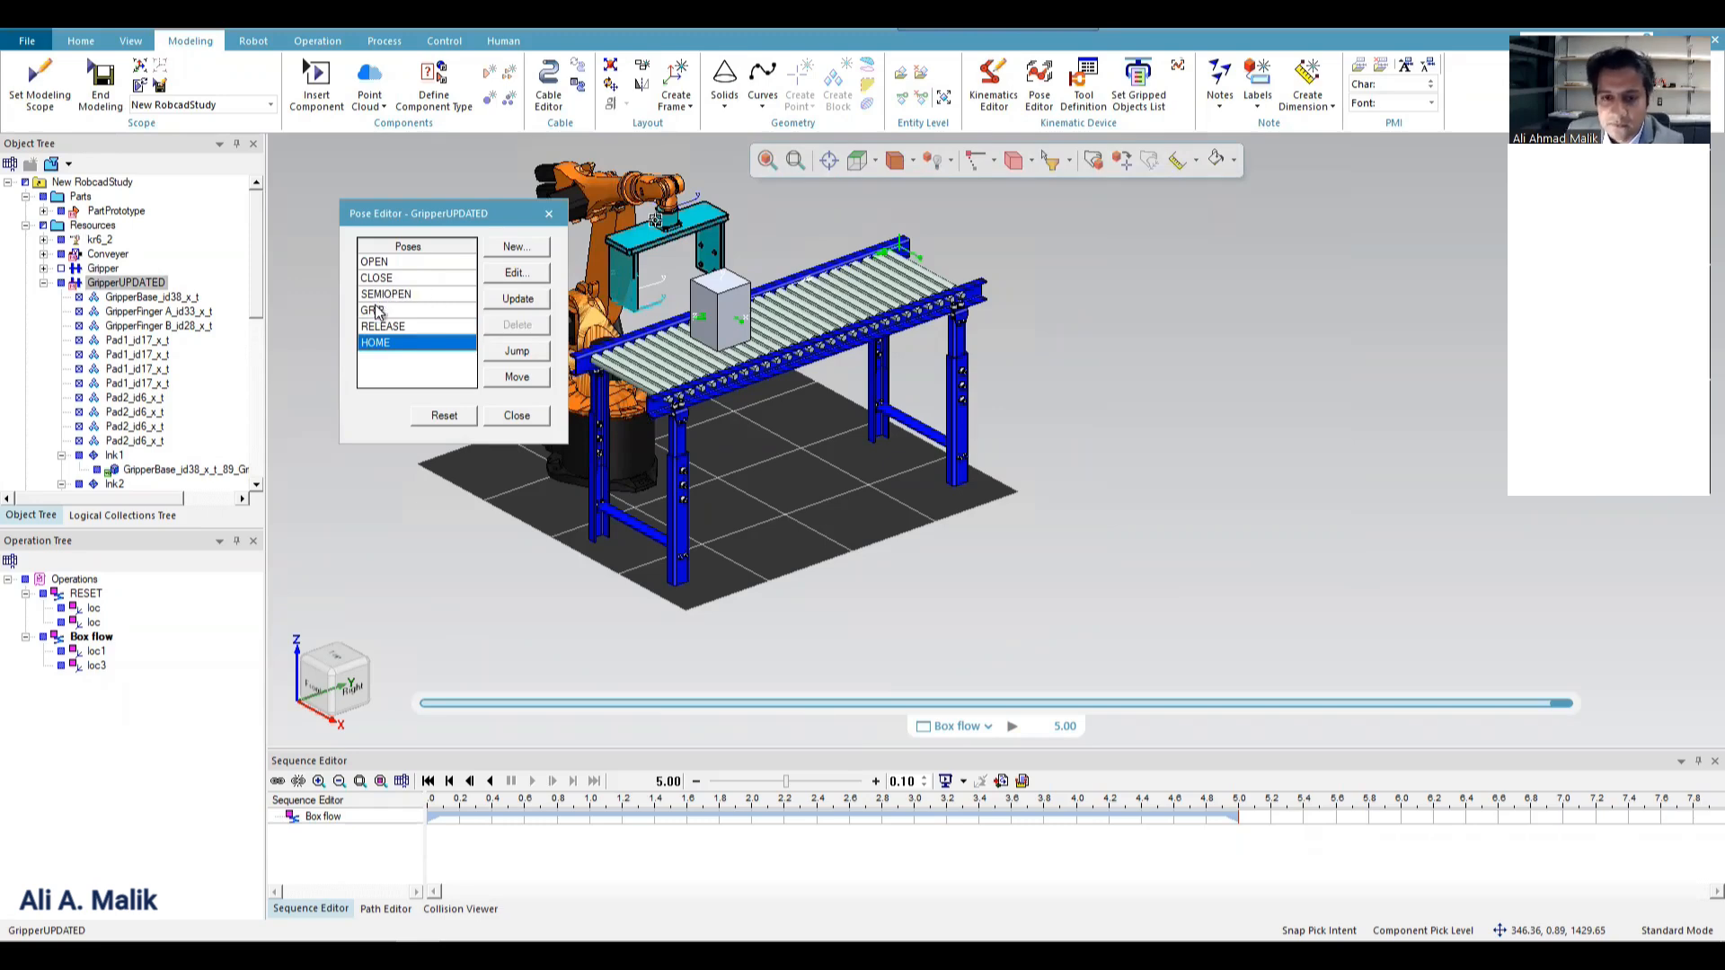
Edit GripperUPDATED's GRIP pose, setting joint j2 to about 143.68 so the fingers close in on the box.
left_click(376, 310)
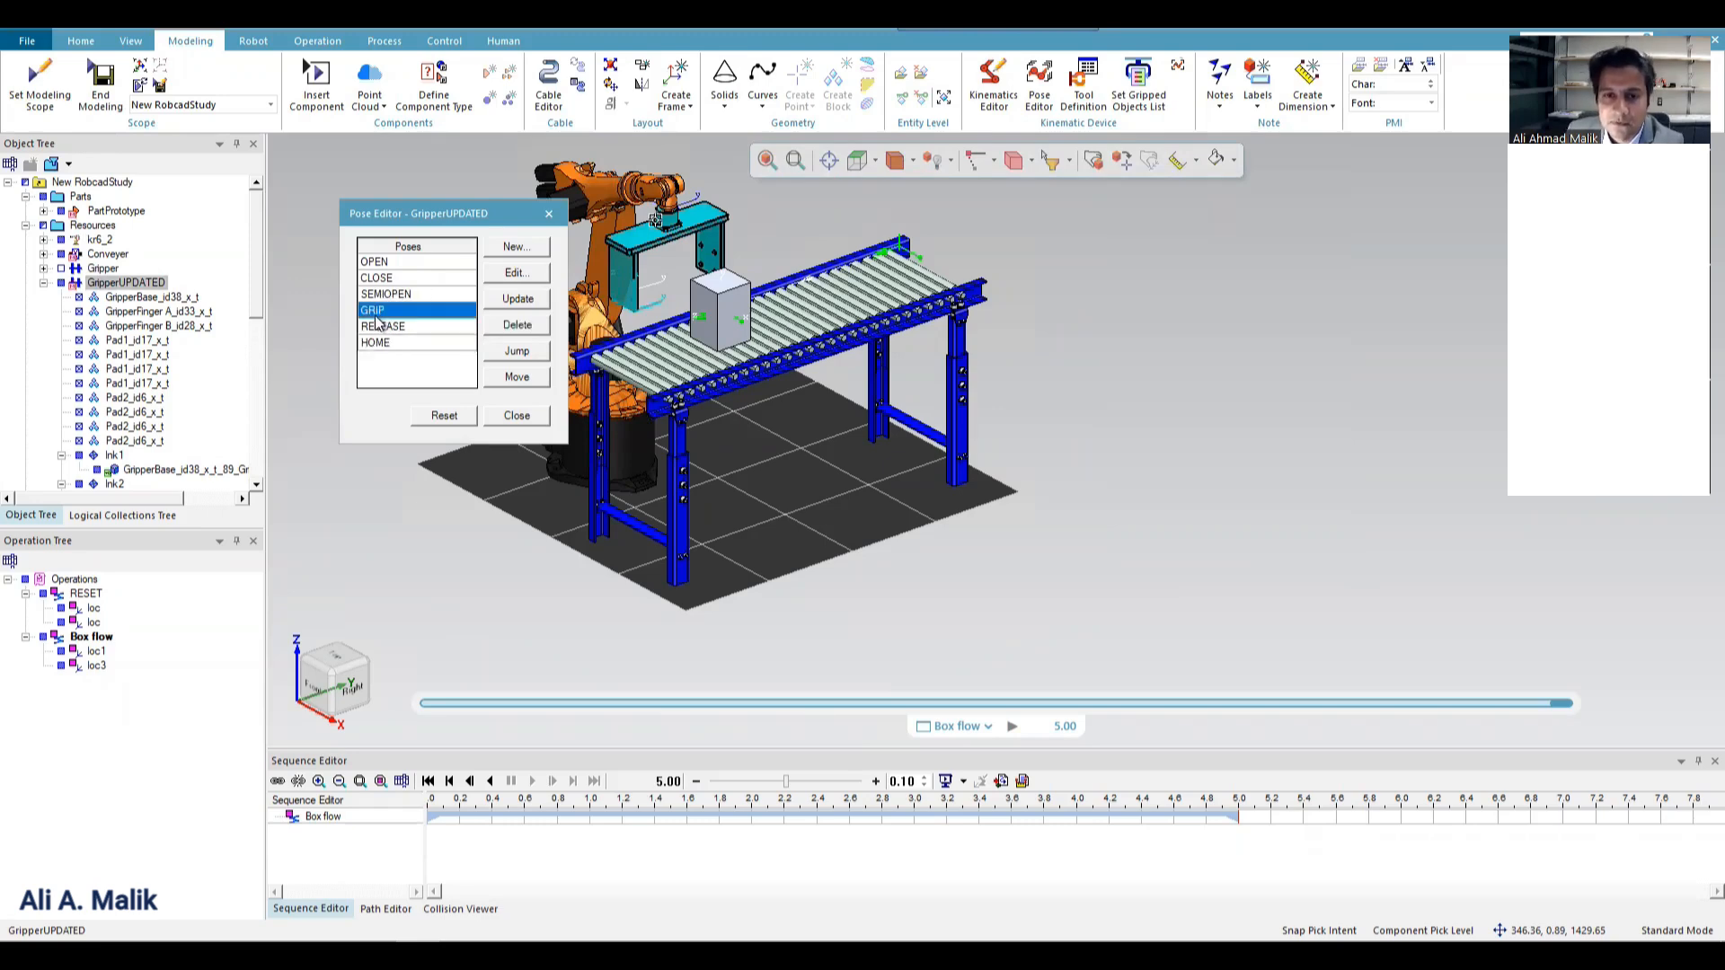
left_click(514, 272)
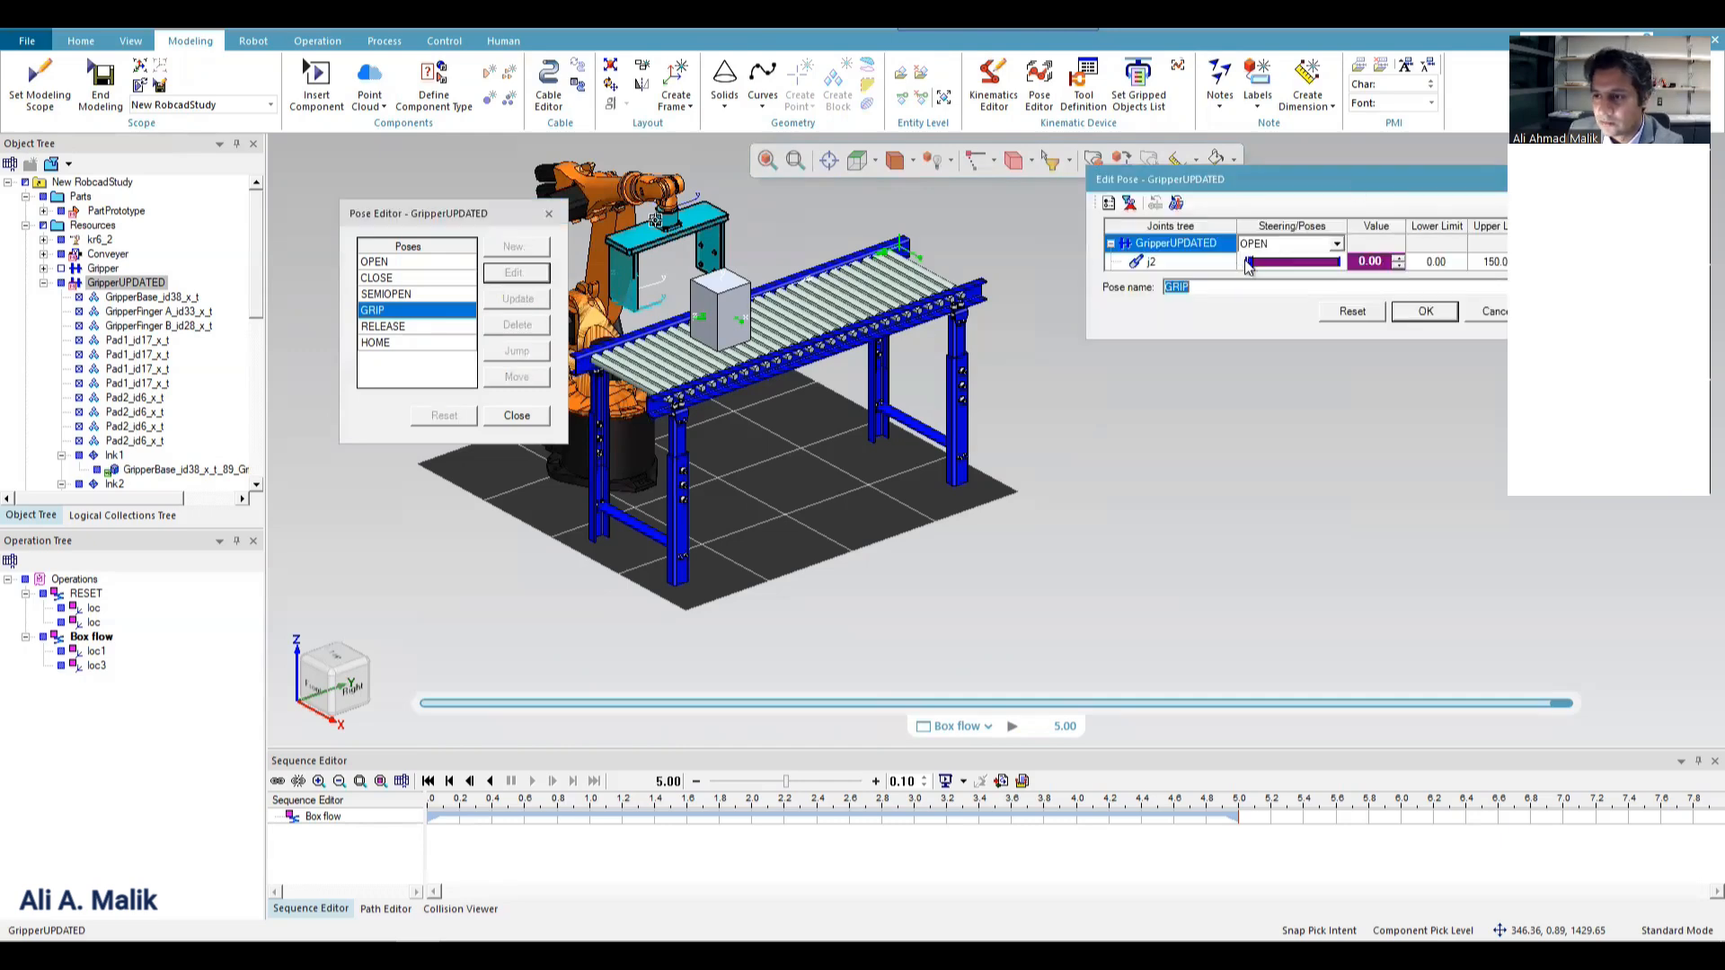
left_click_drag(1261, 261, 1353, 246)
left_click(871, 168)
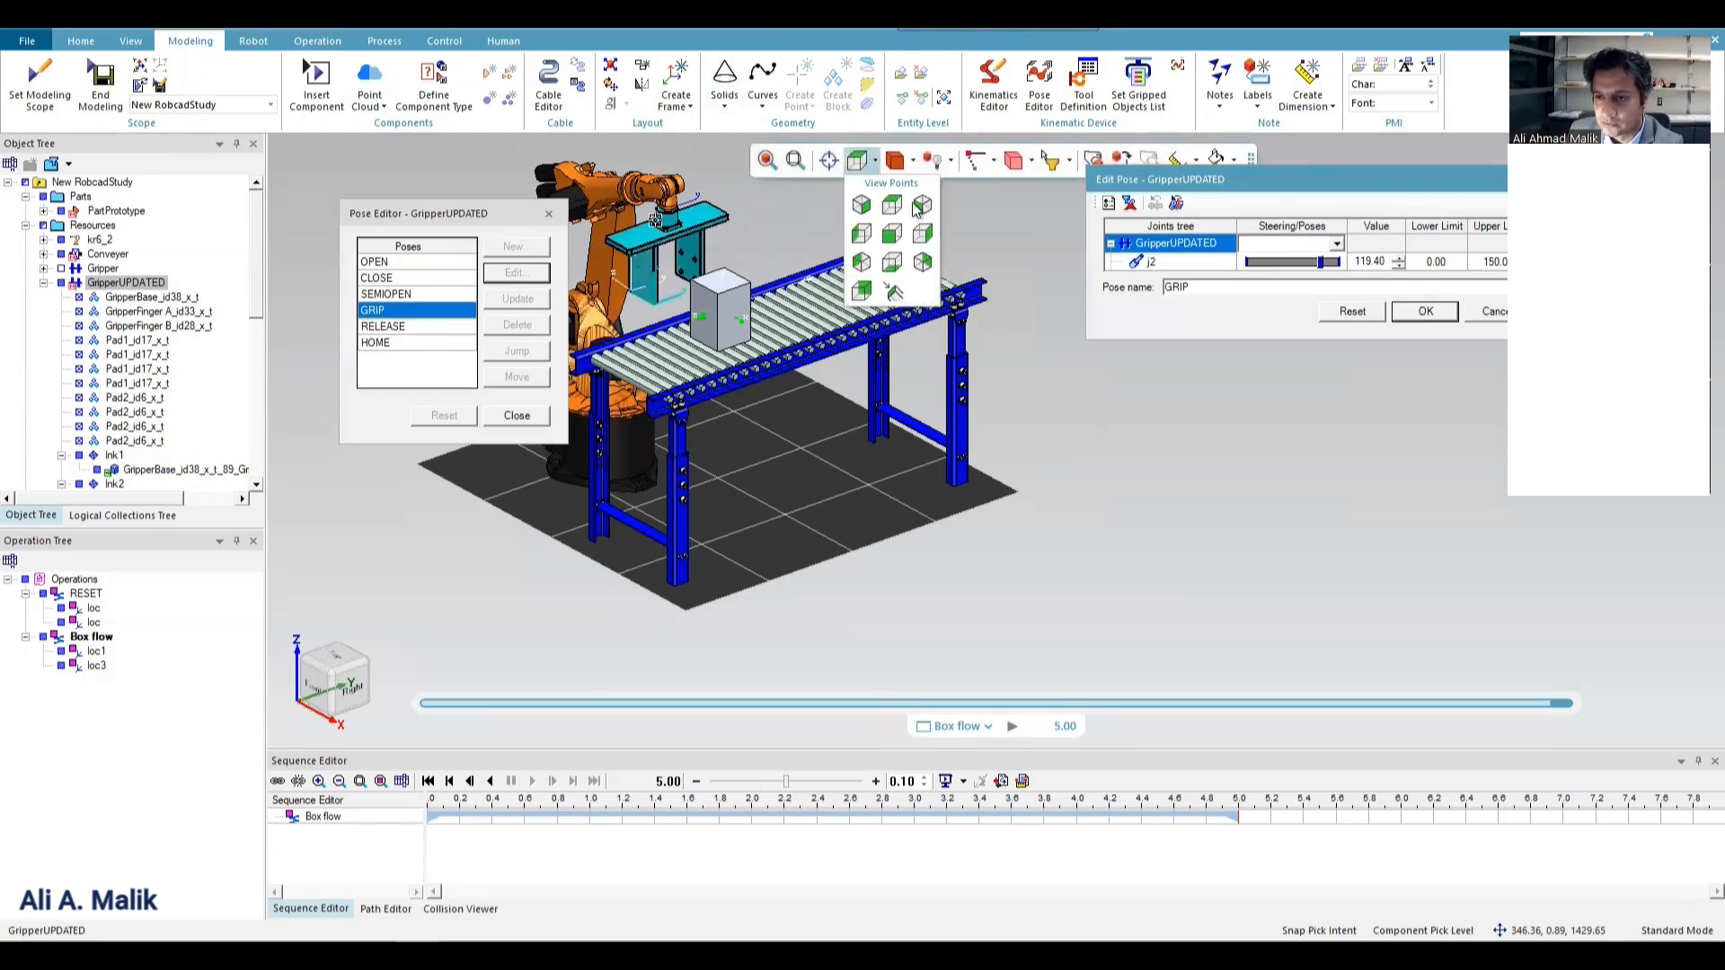
left_click(899, 229)
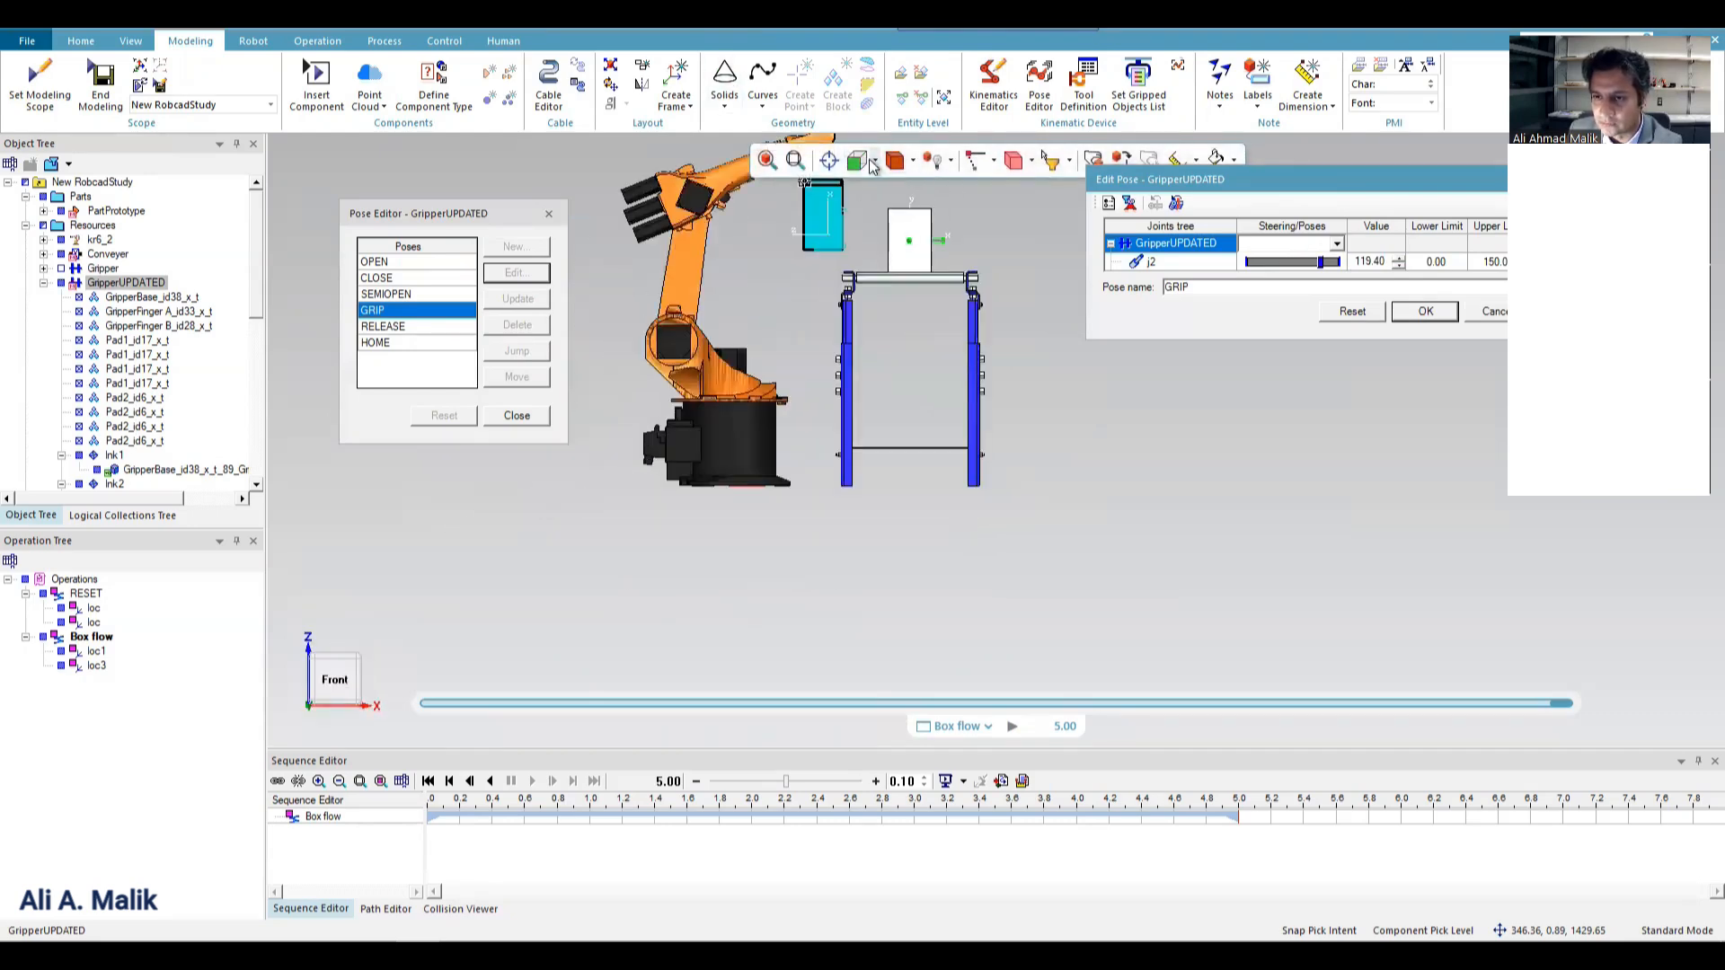
left_click(875, 162)
left_click(922, 235)
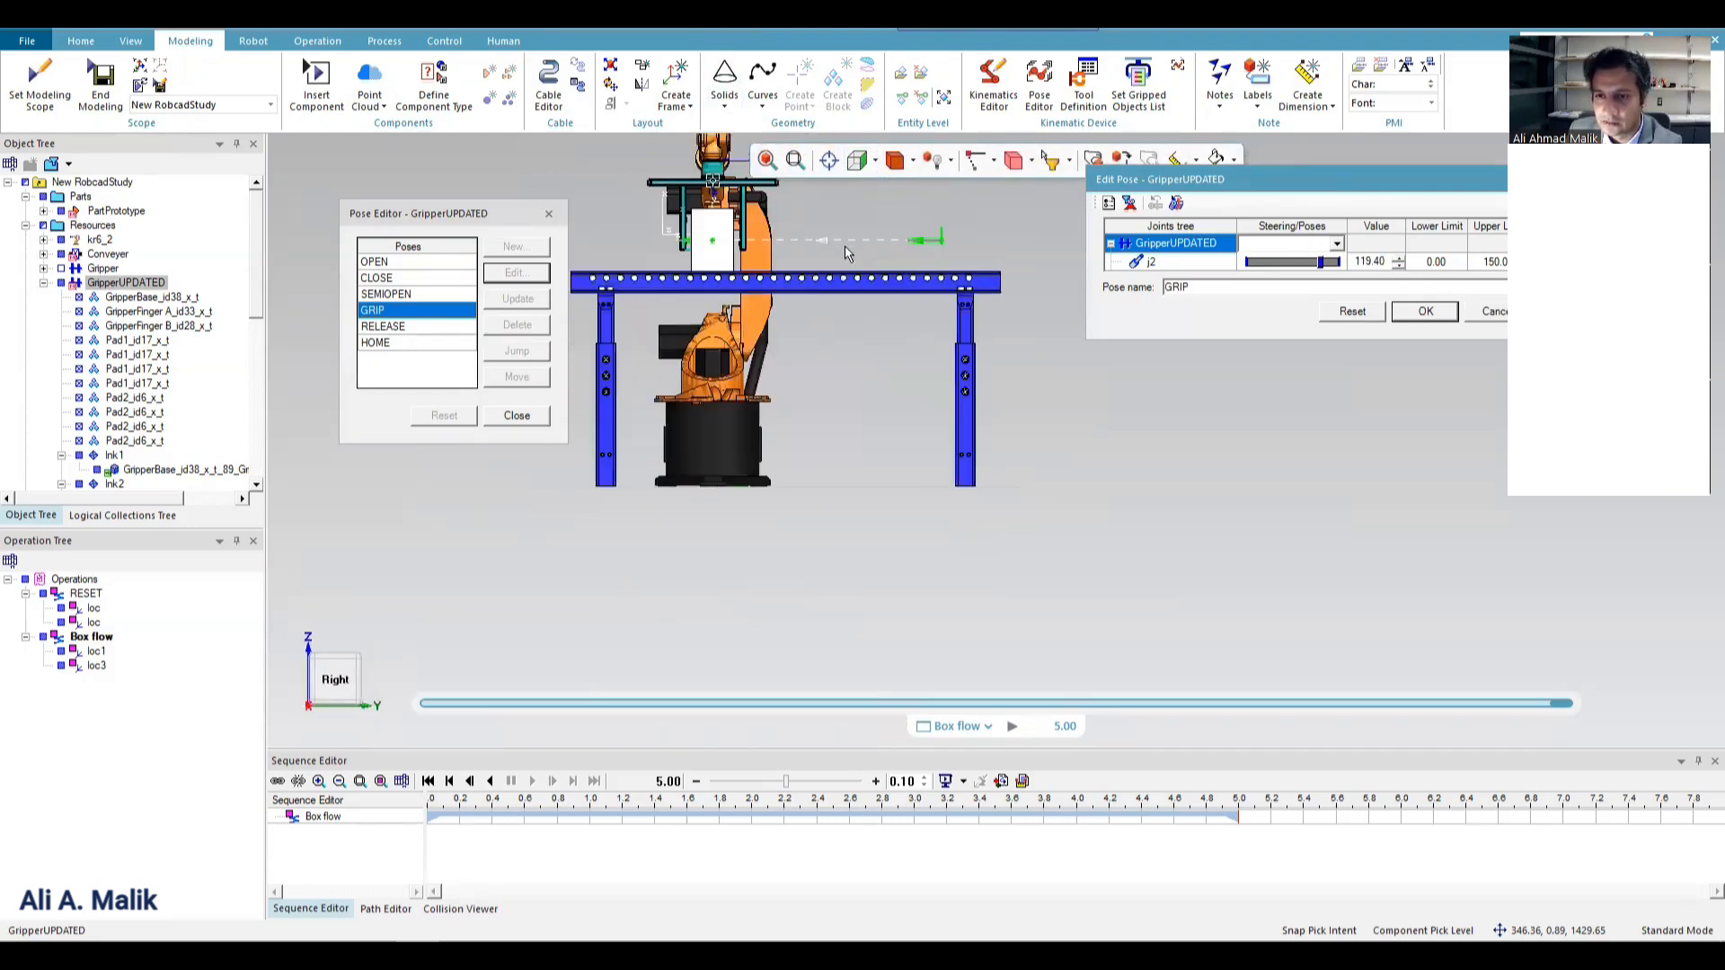
scroll(685, 222, "up", 5)
scroll(685, 223, "up", 2)
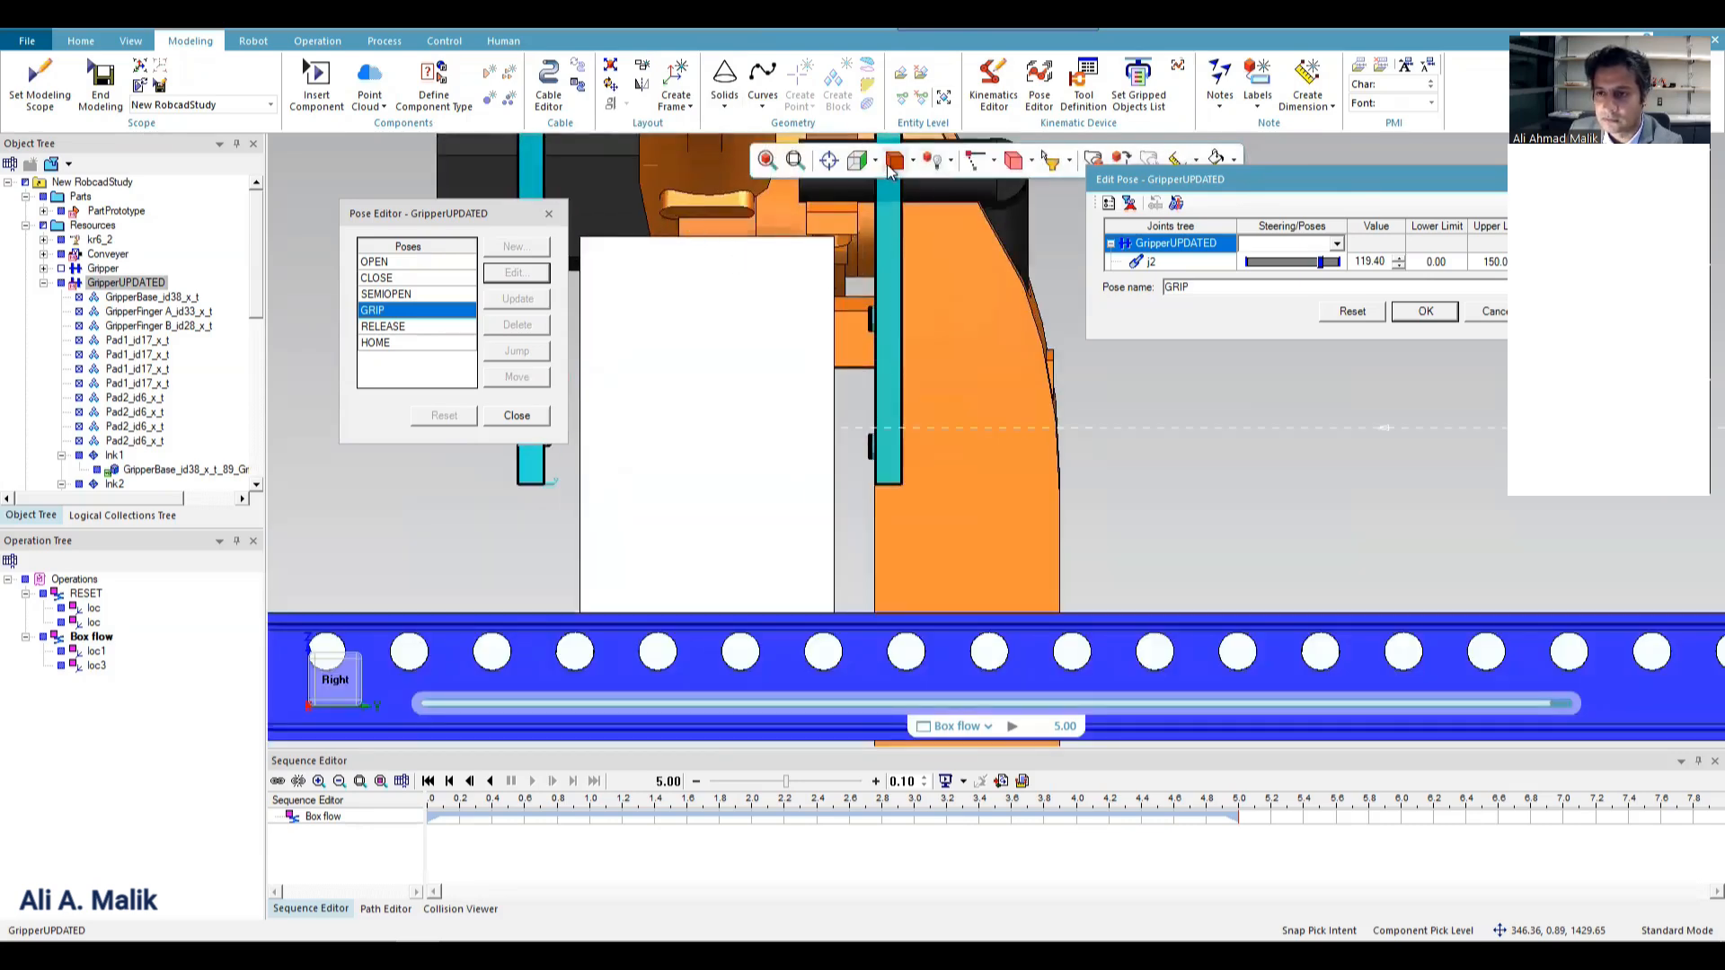
left_click_drag(1317, 261, 1356, 261)
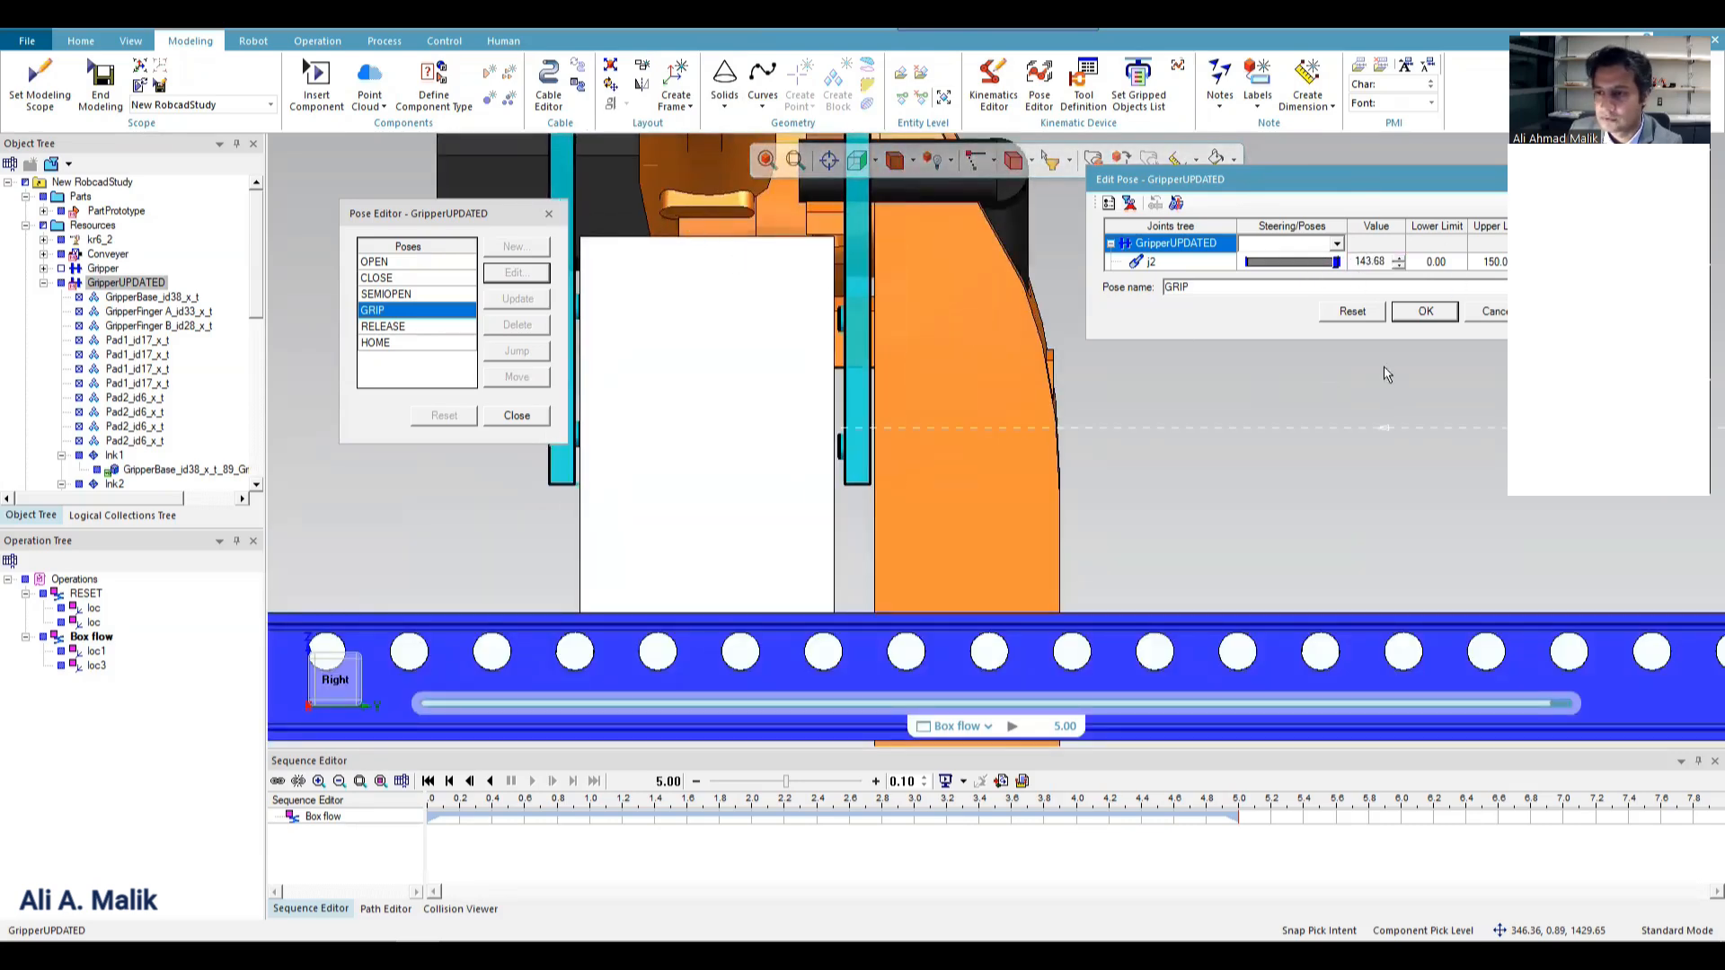
left_click(1456, 315)
scroll(773, 423, "down", 3)
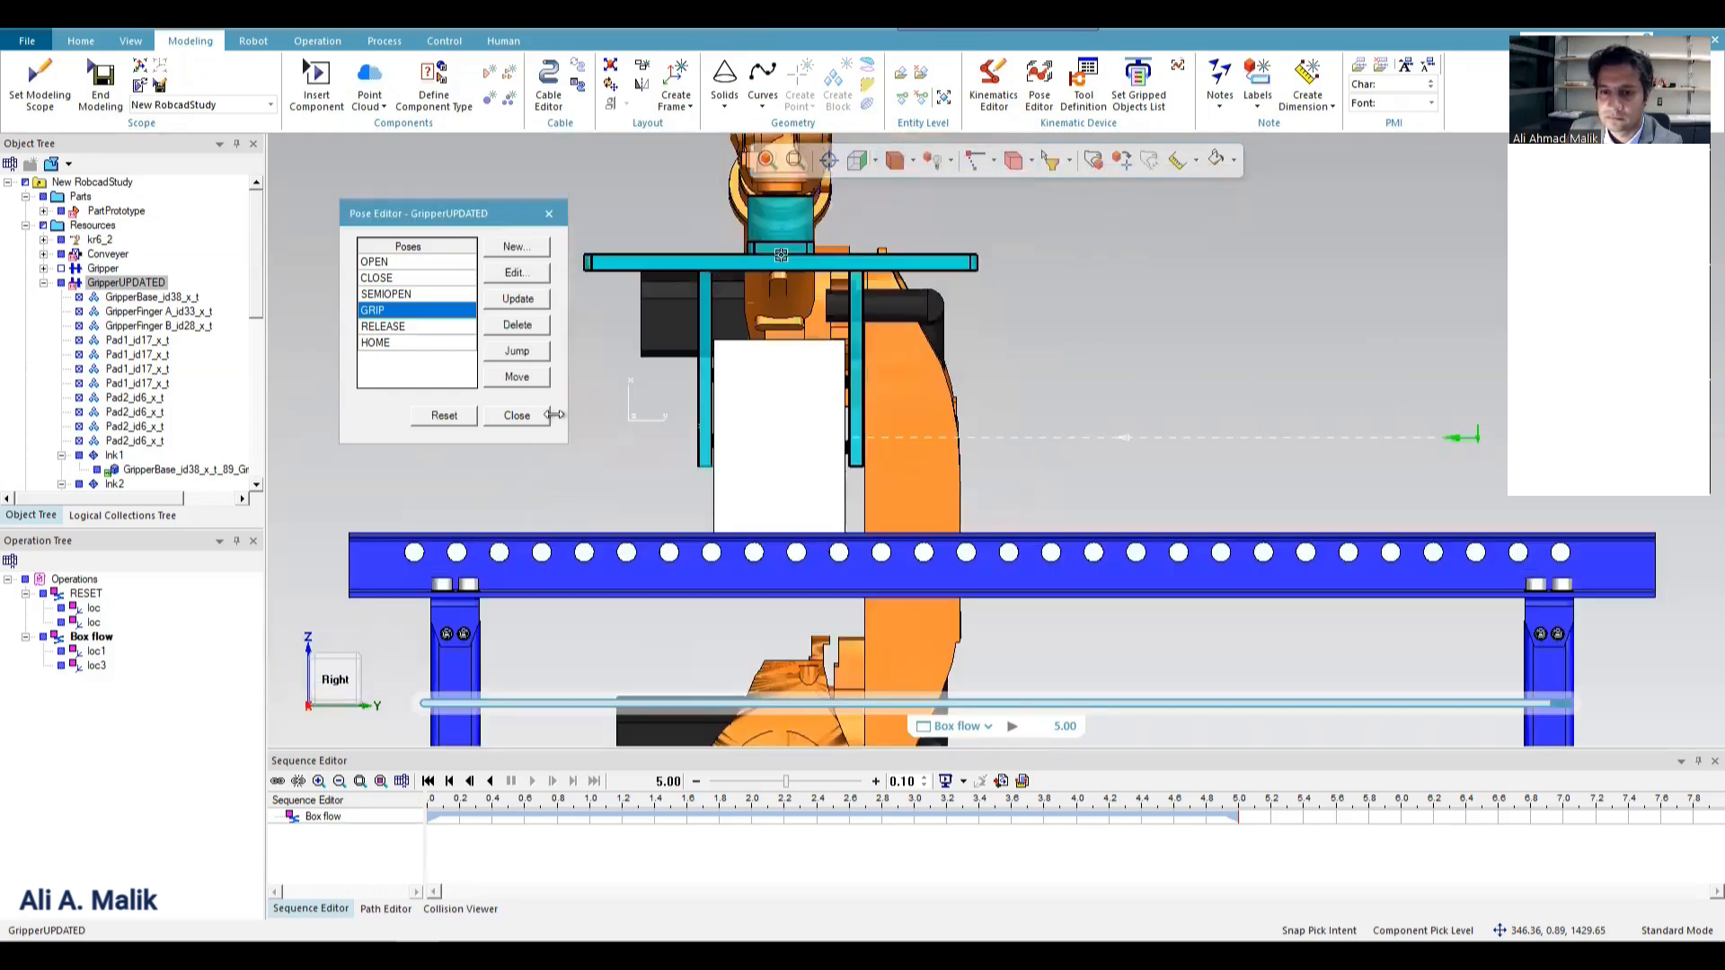
left_click(537, 416)
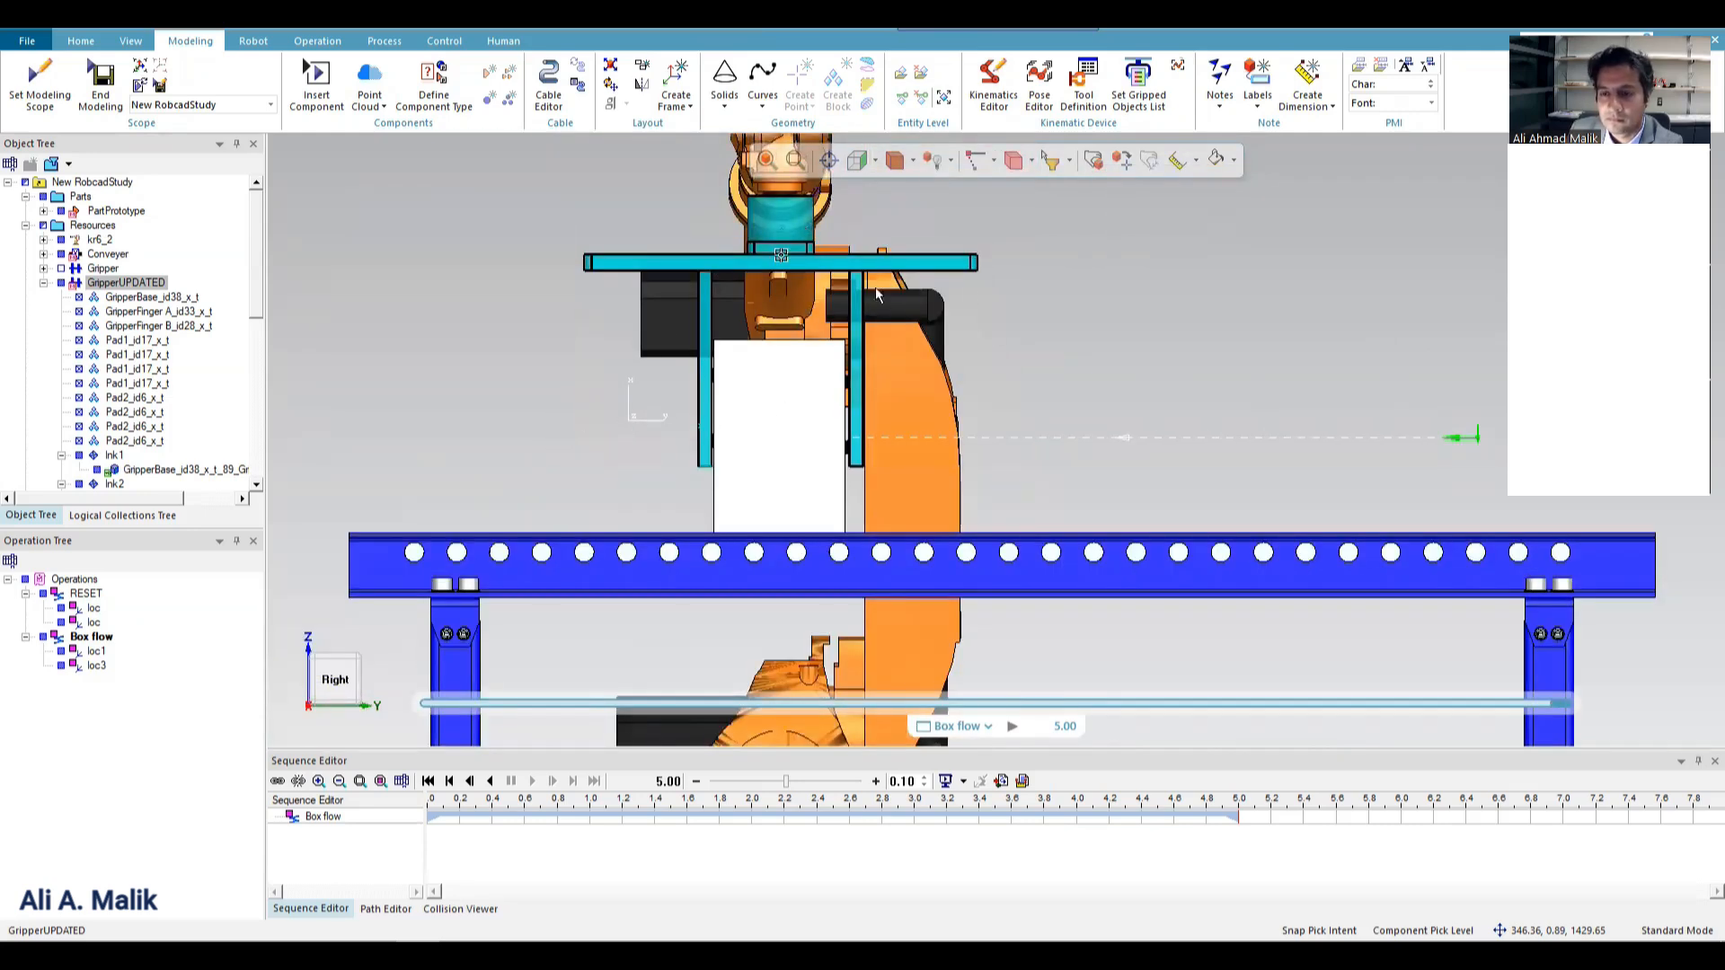
left_click(895, 309)
left_click(328, 40)
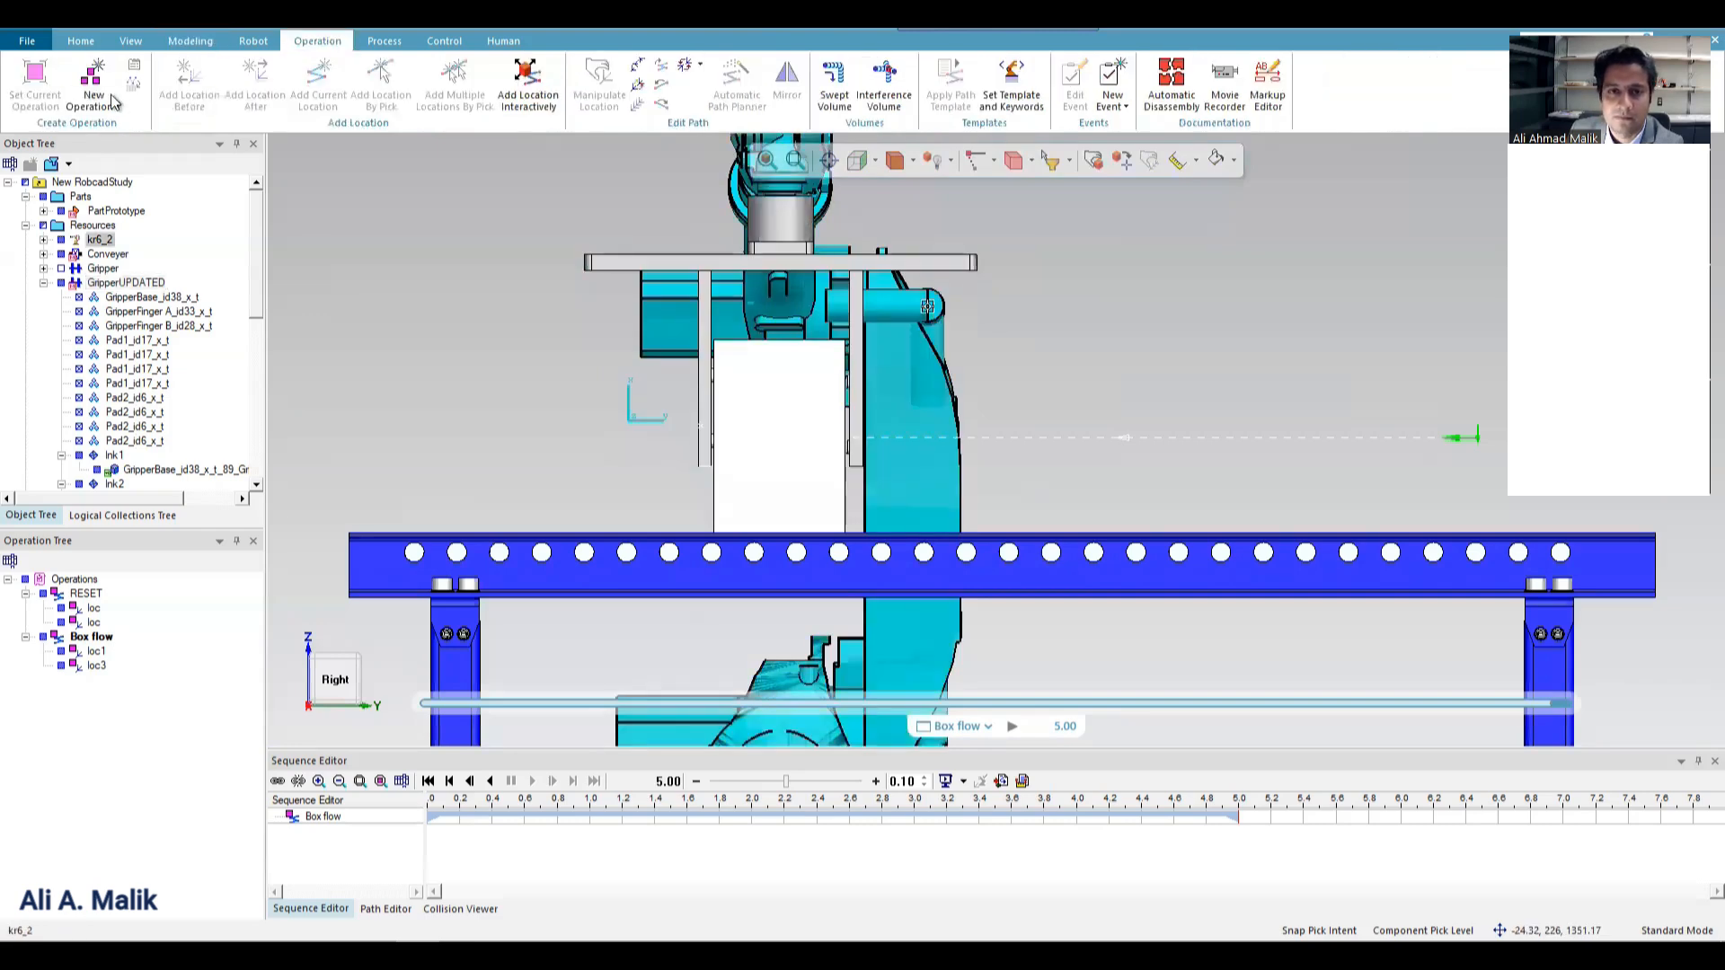
left_click(93, 90)
left_click(182, 464)
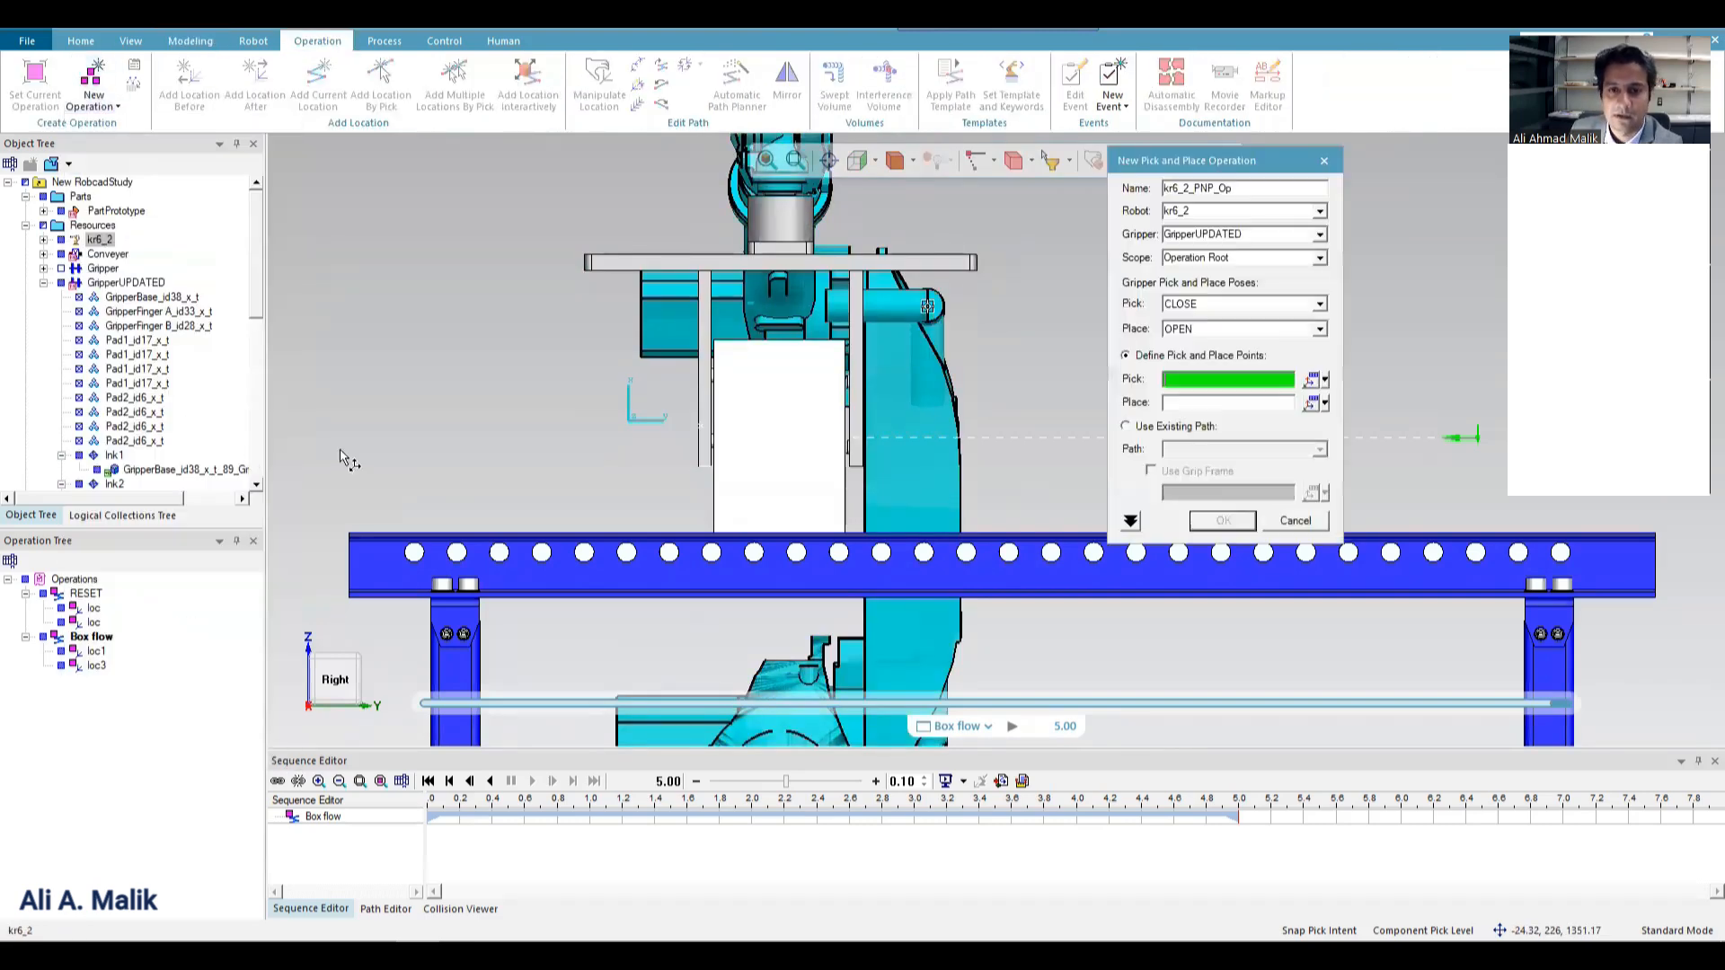
left_click(1319, 306)
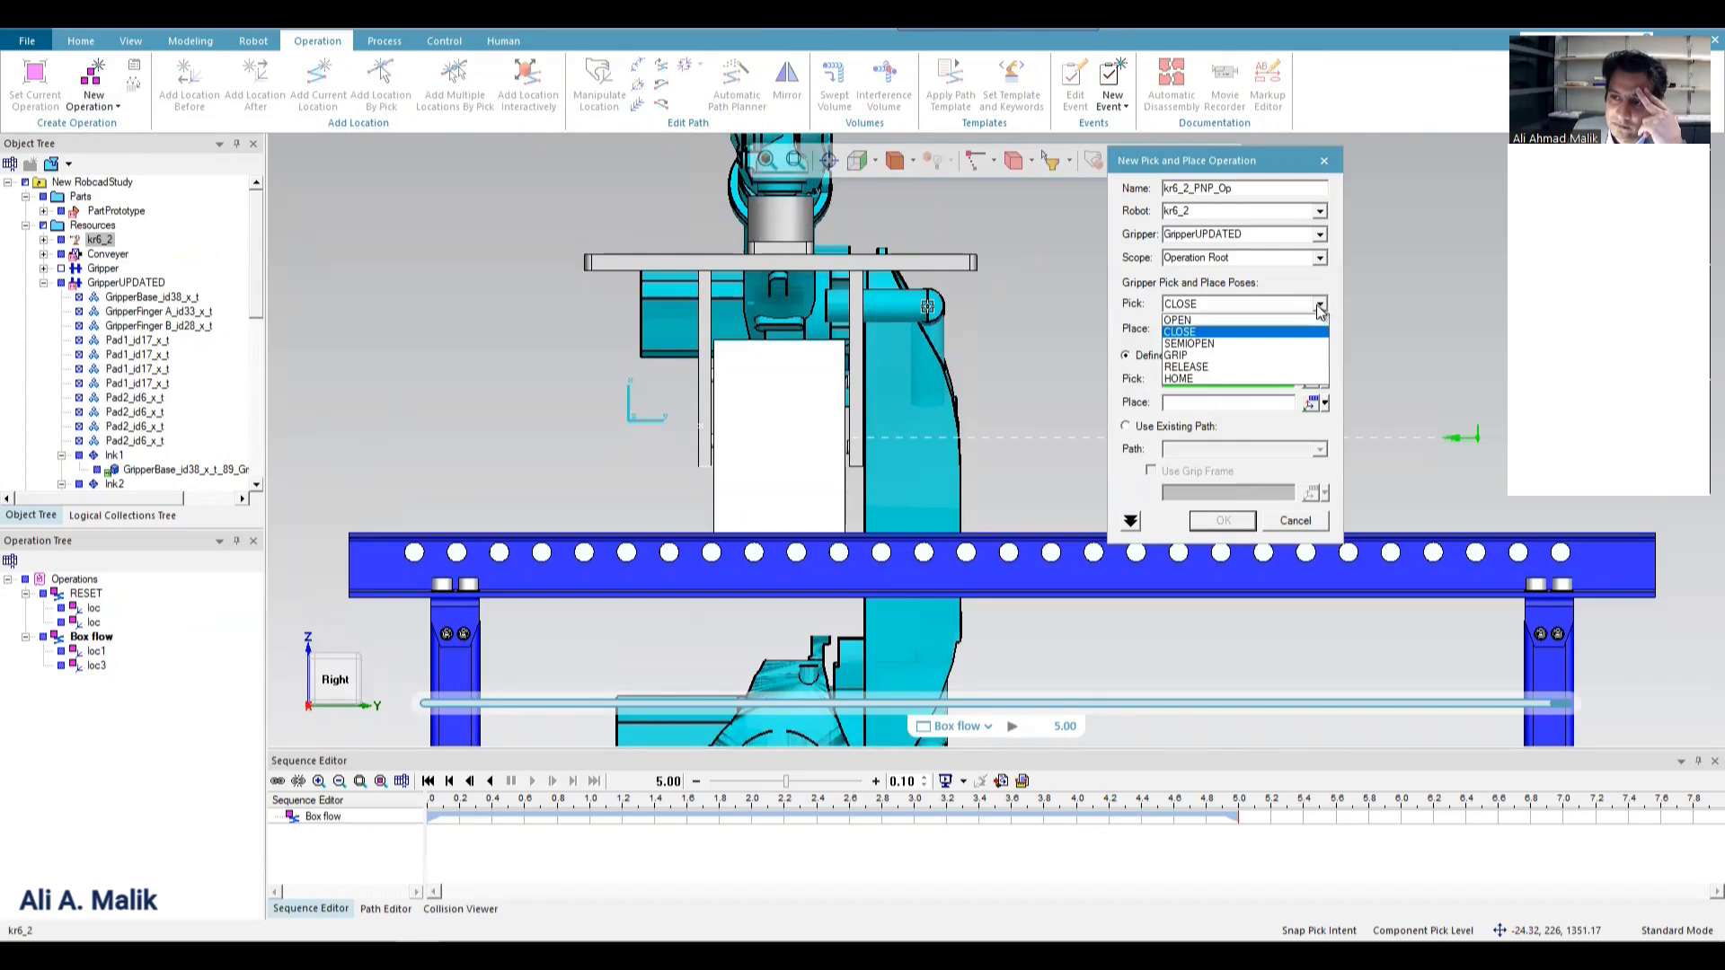
left_click(1267, 356)
left_click(1212, 385)
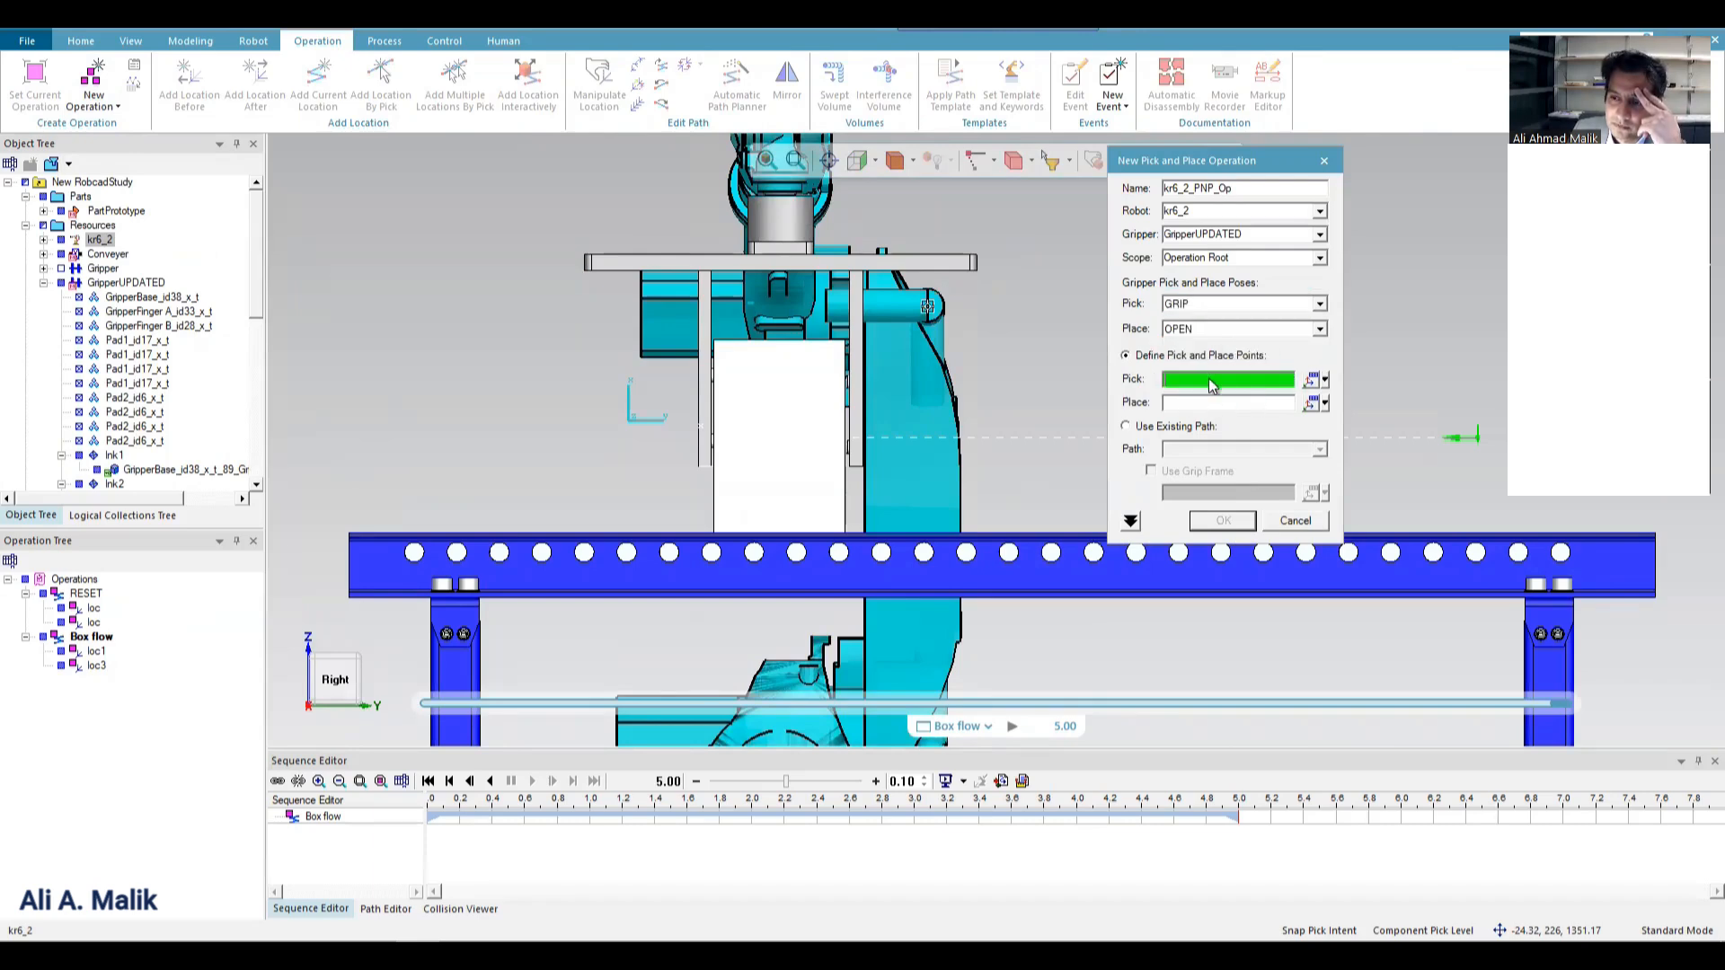
middle_click_drag(578, 405, 368, 420)
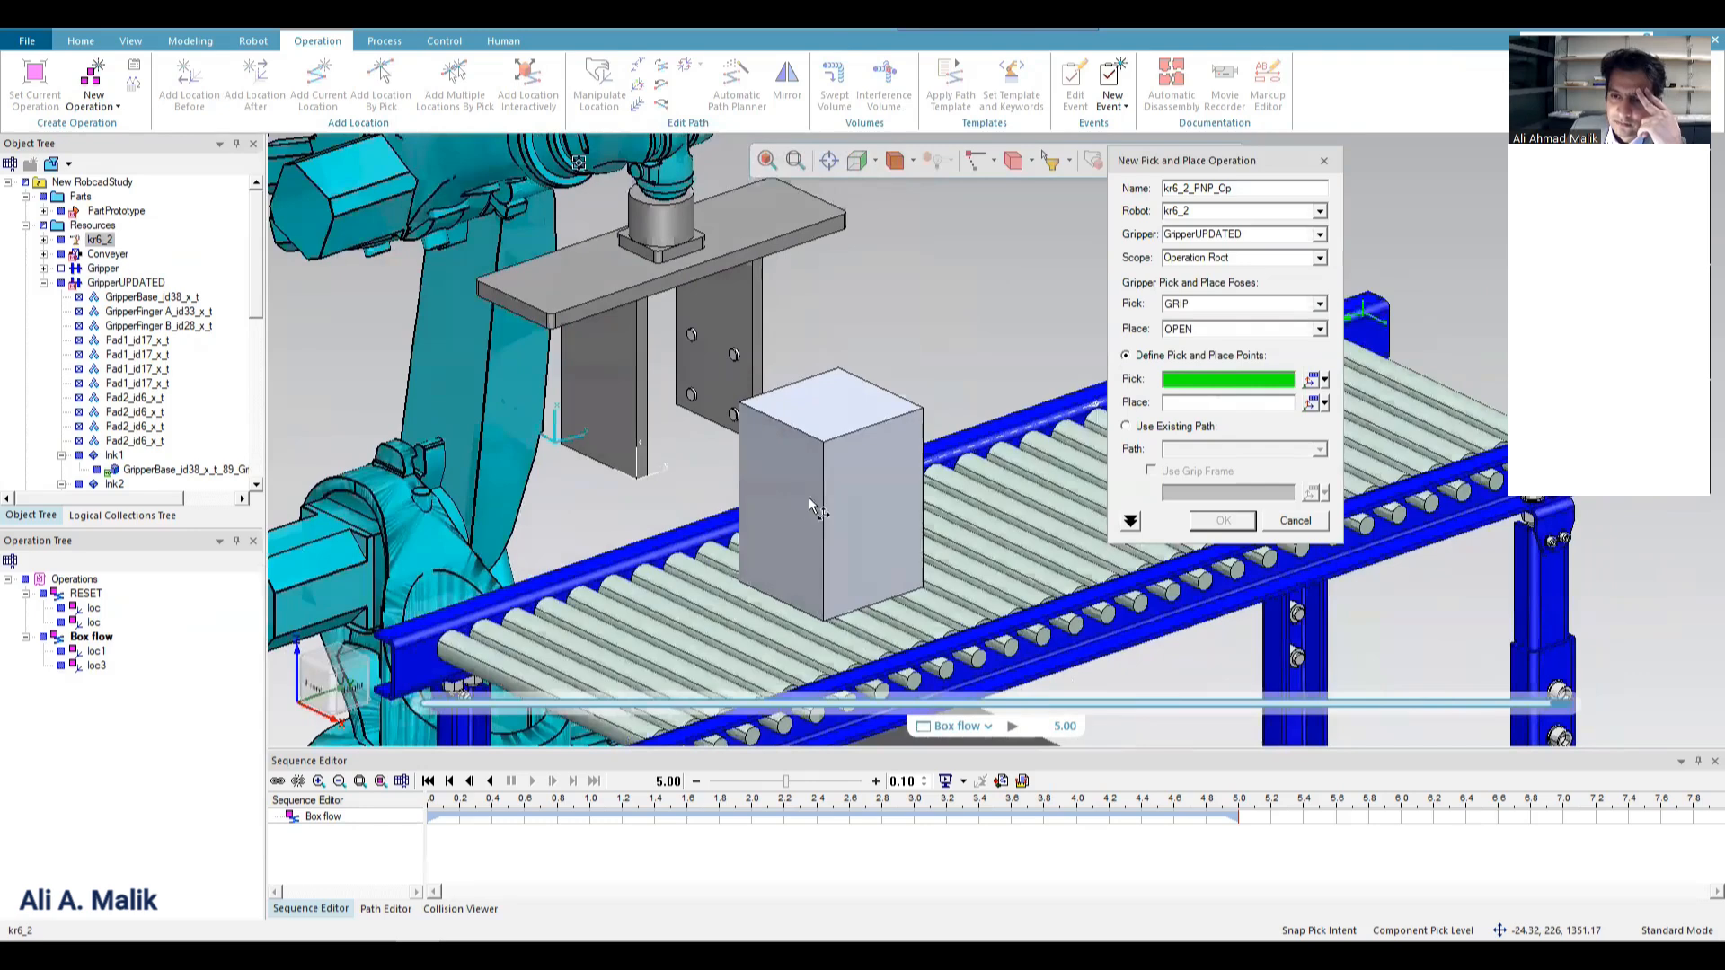
left_click(845, 424)
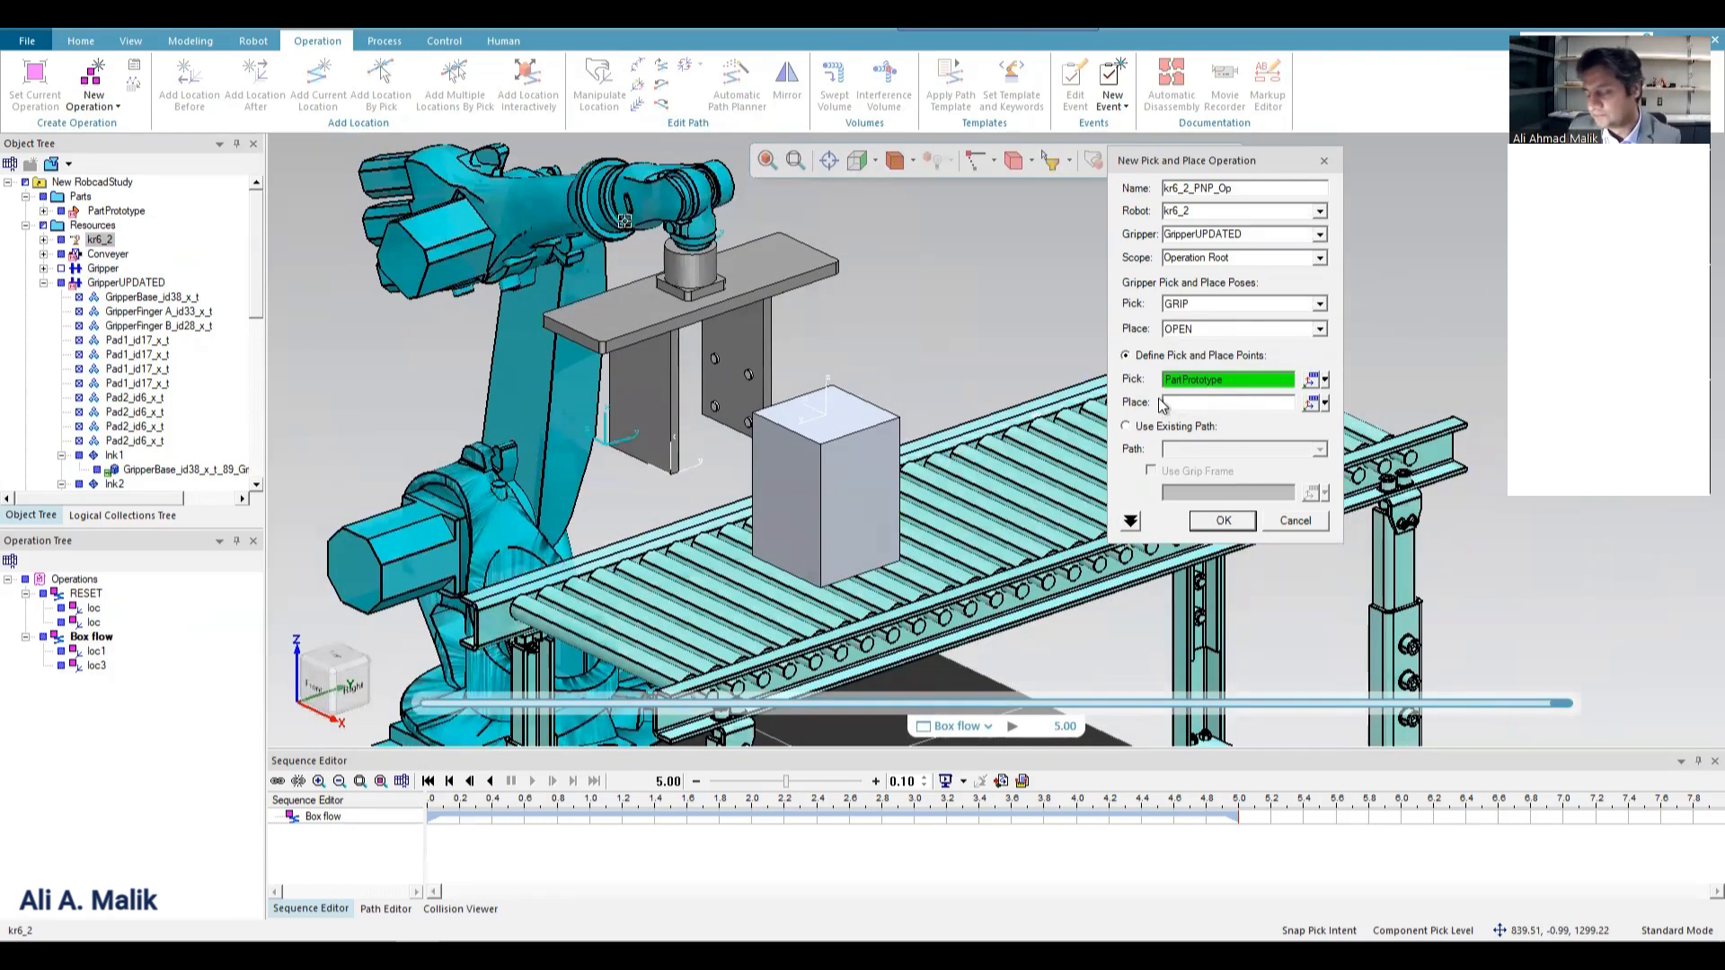
left_click(1204, 402)
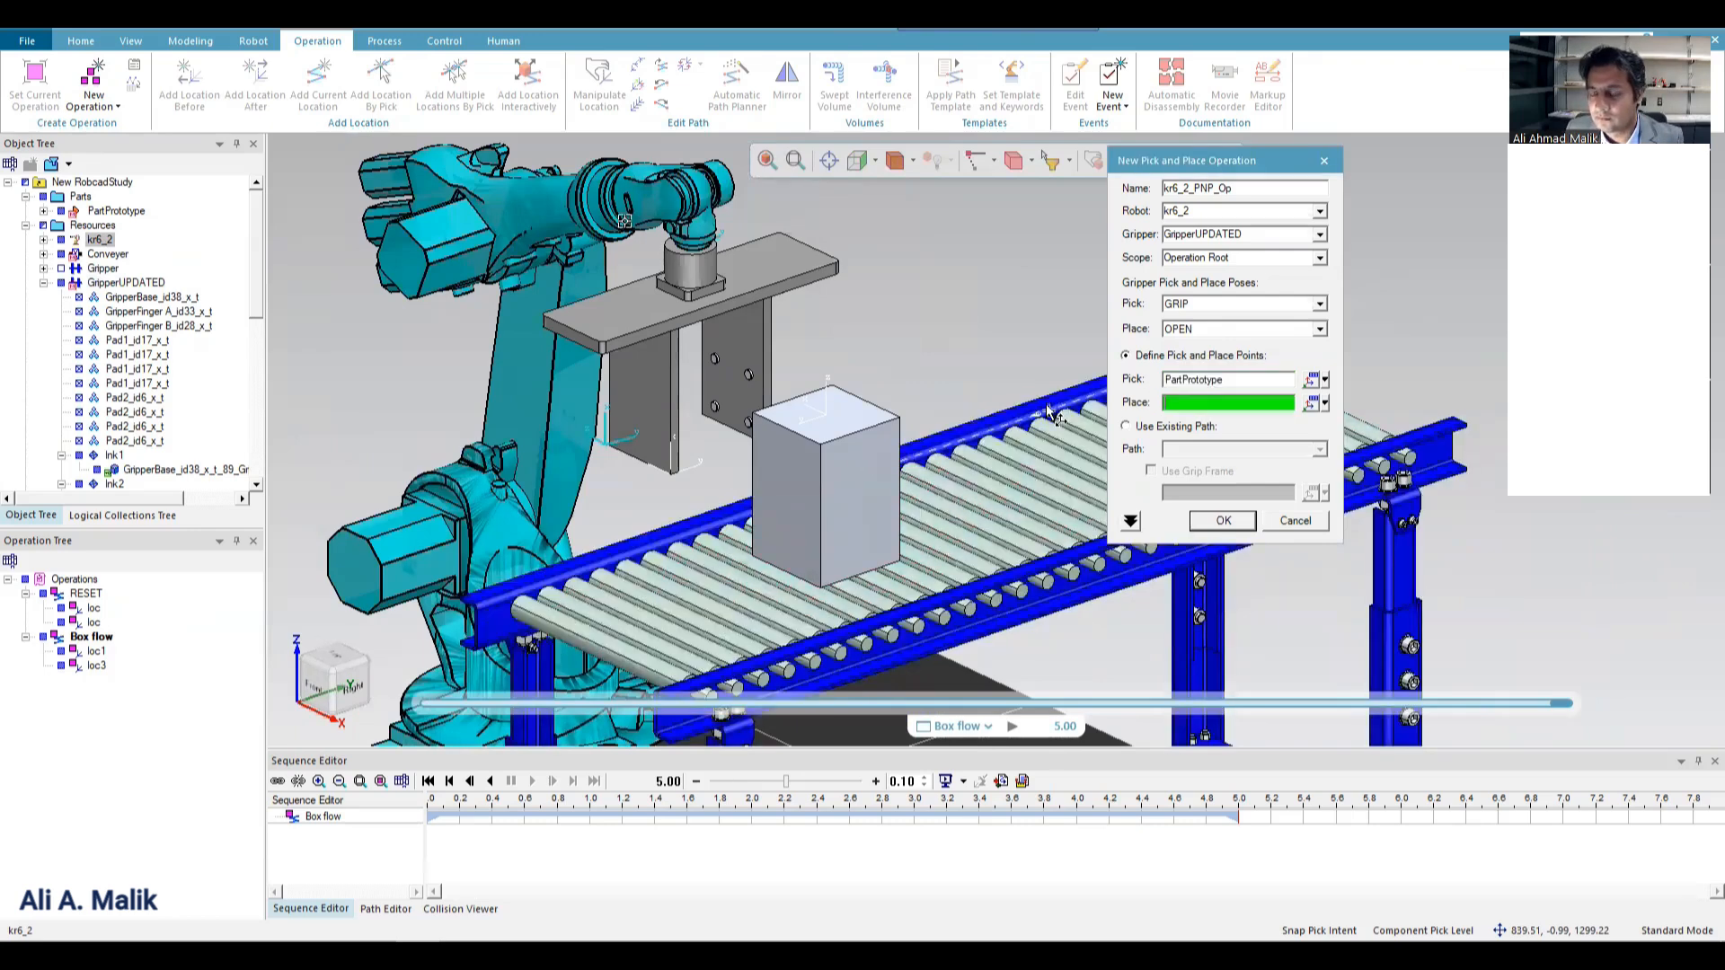
scroll(445, 418, "down", 3)
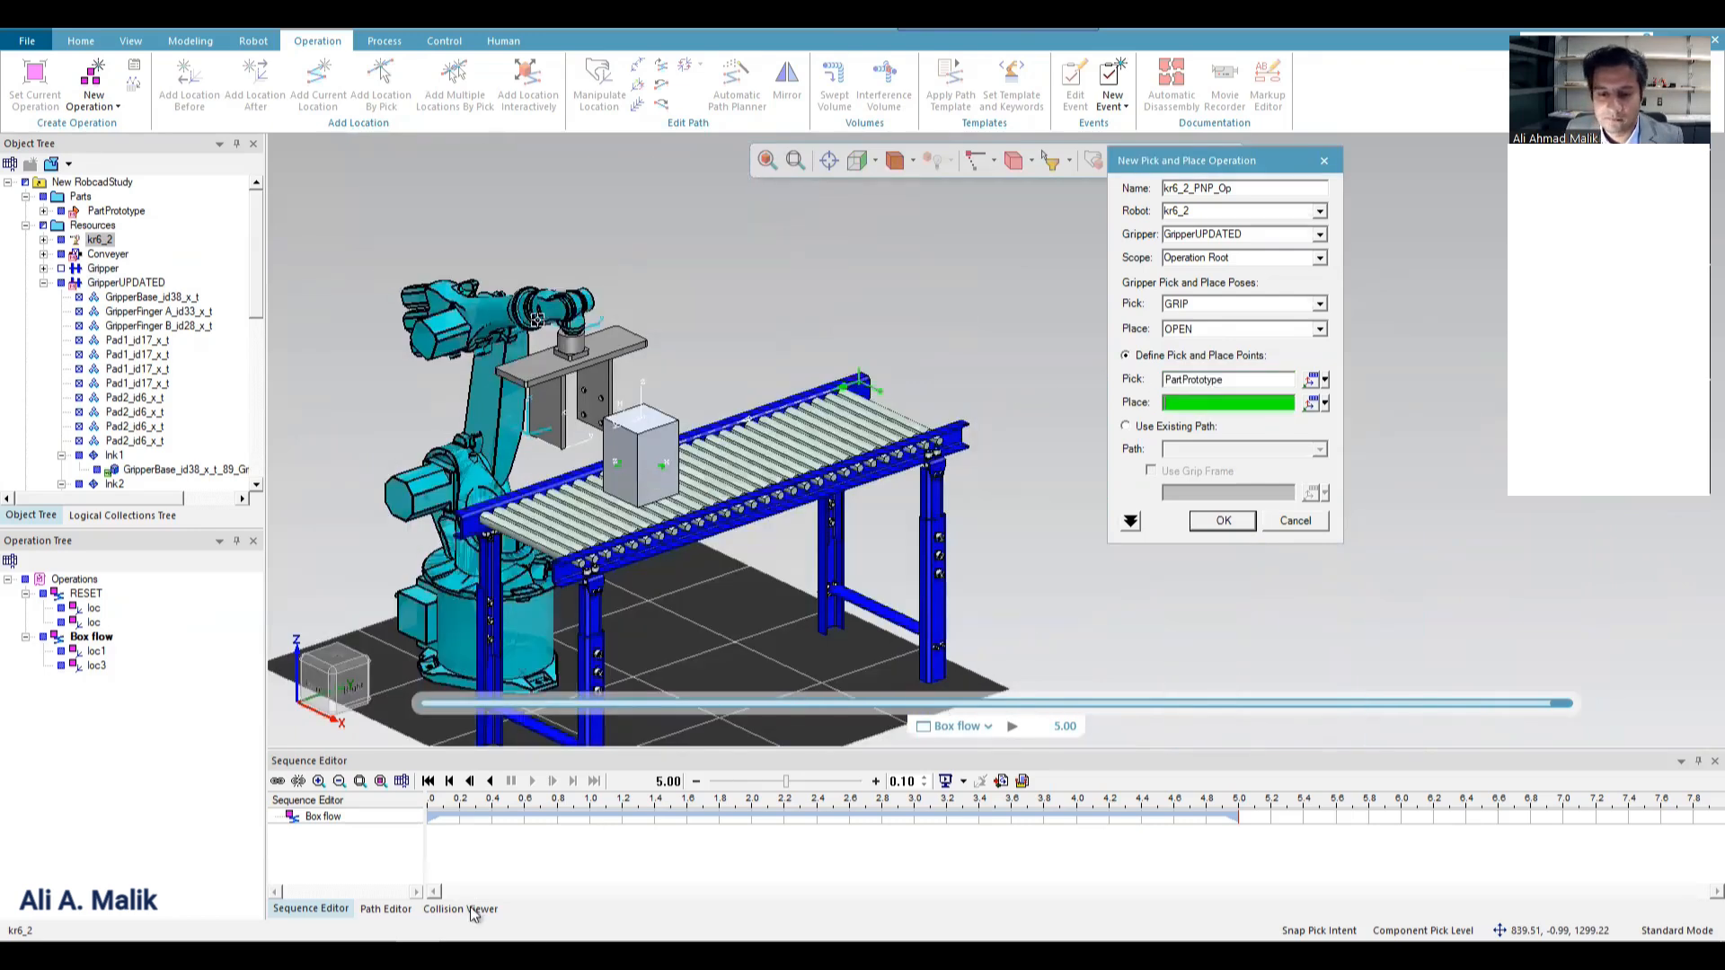
Switch to NX, close the Gripper Assembly part, and return to Process Simulate to cancel the new pick and place operation.
mouse_move(373, 956)
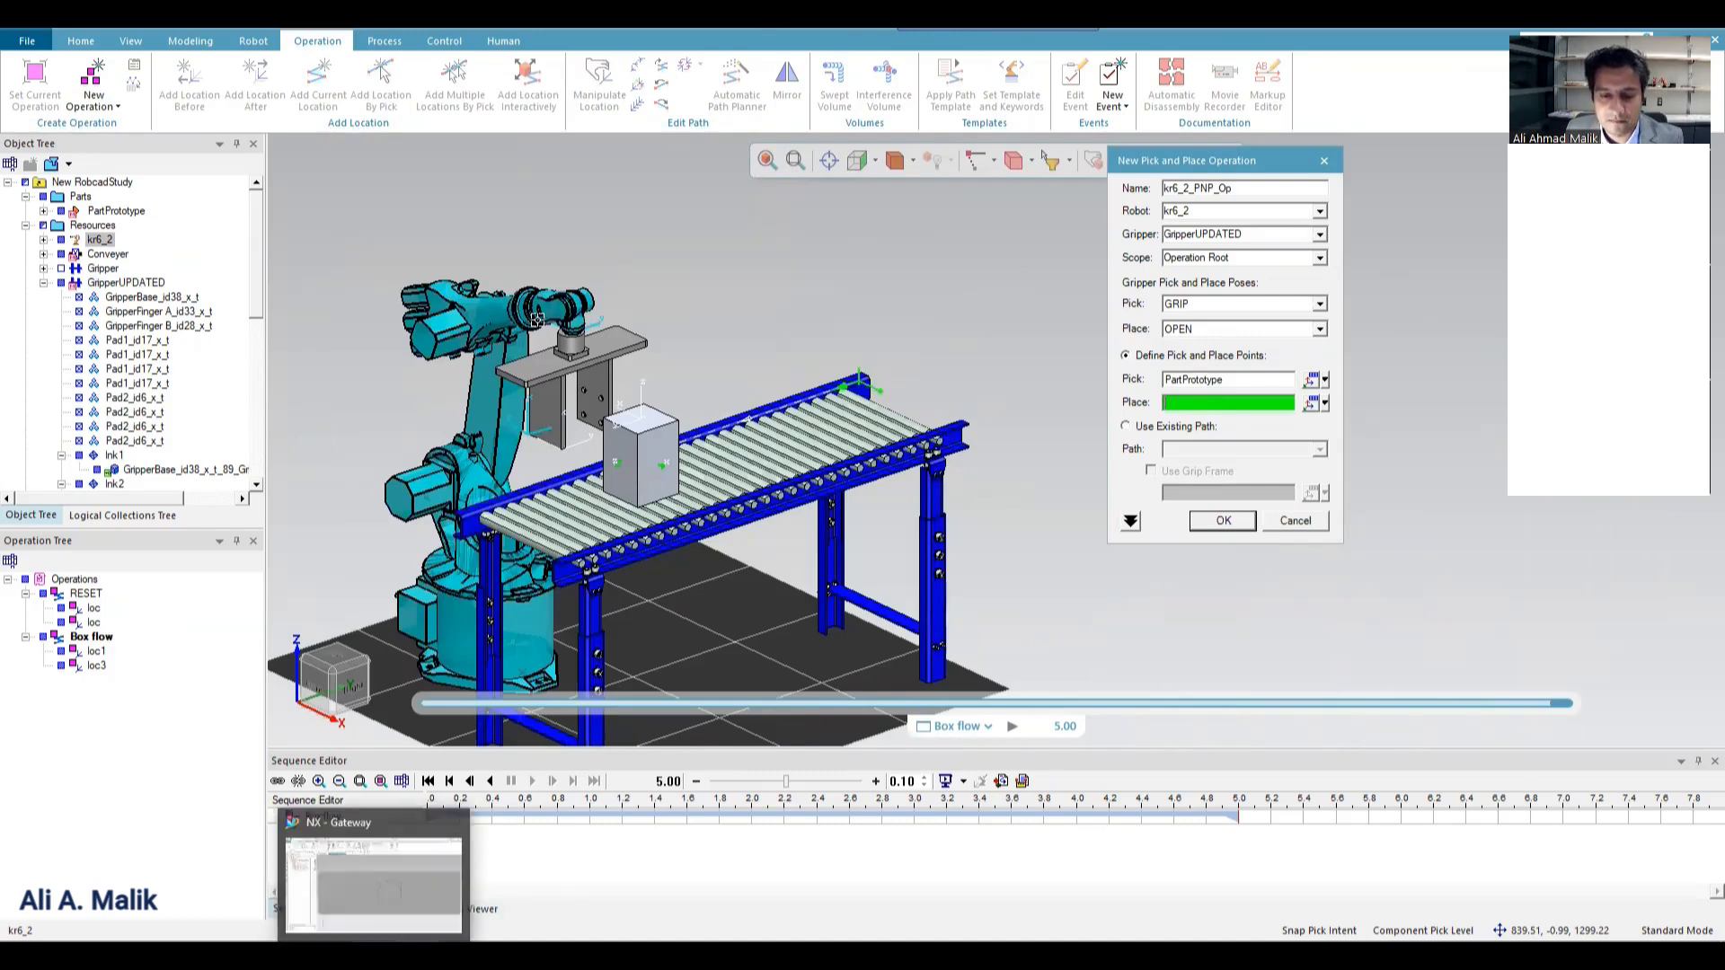
left_click(373, 884)
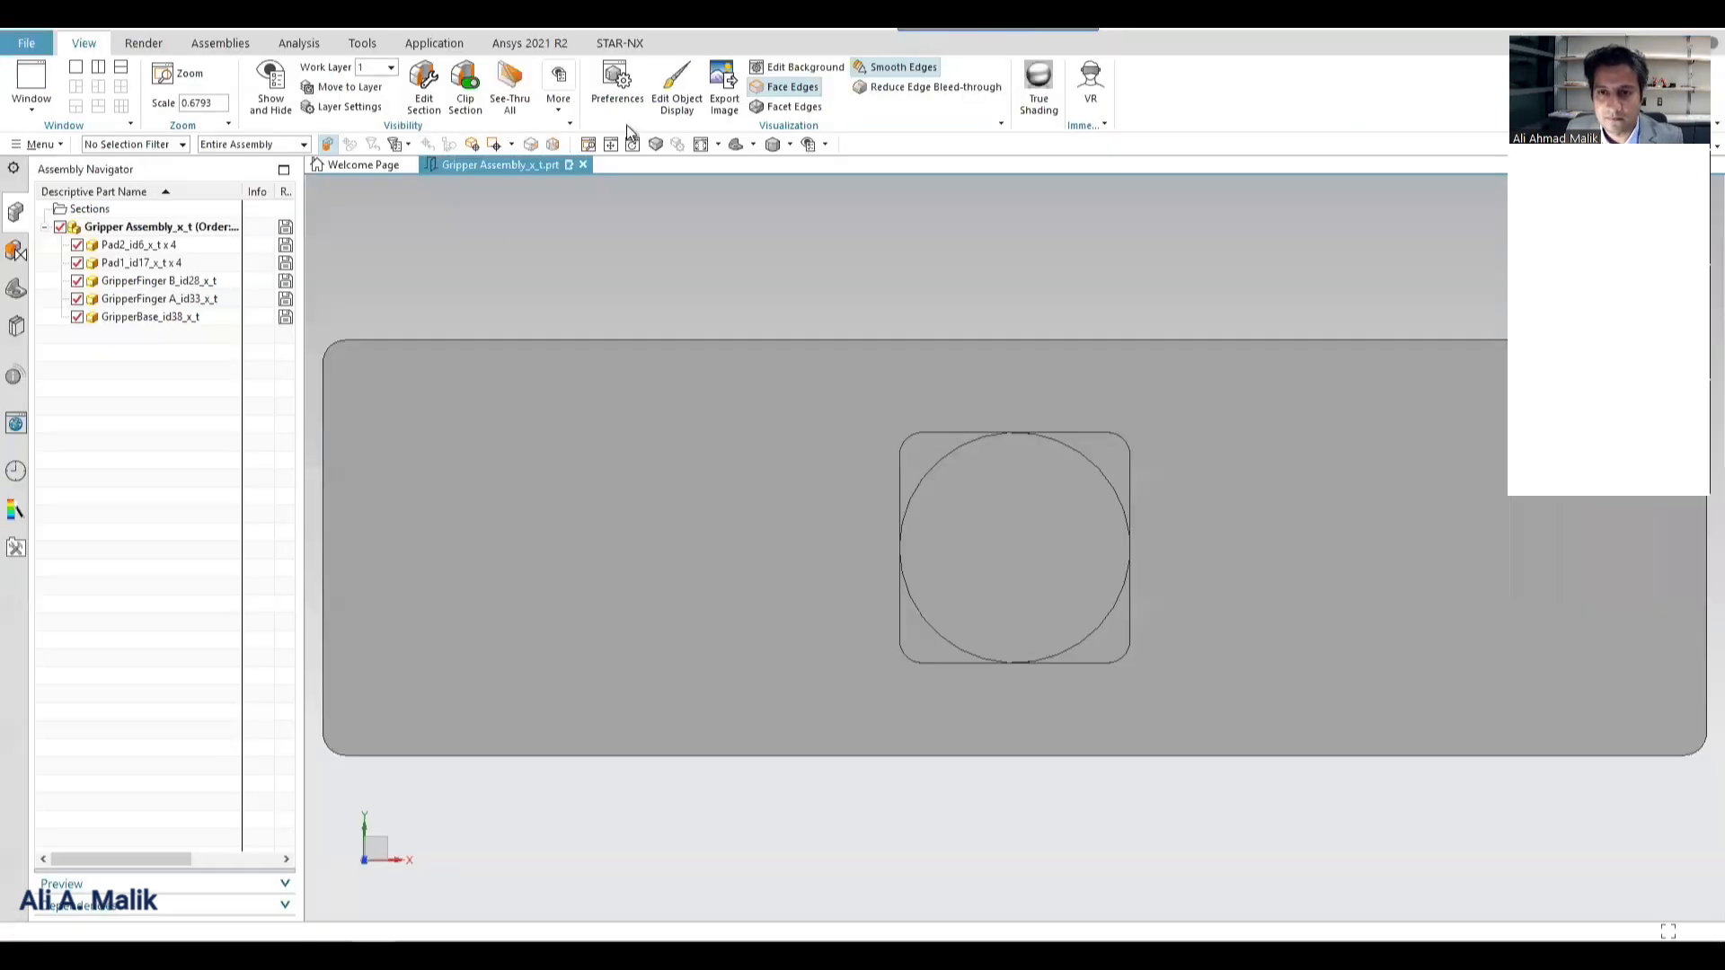
left_click(583, 164)
left_click(848, 504)
left_click(866, 505)
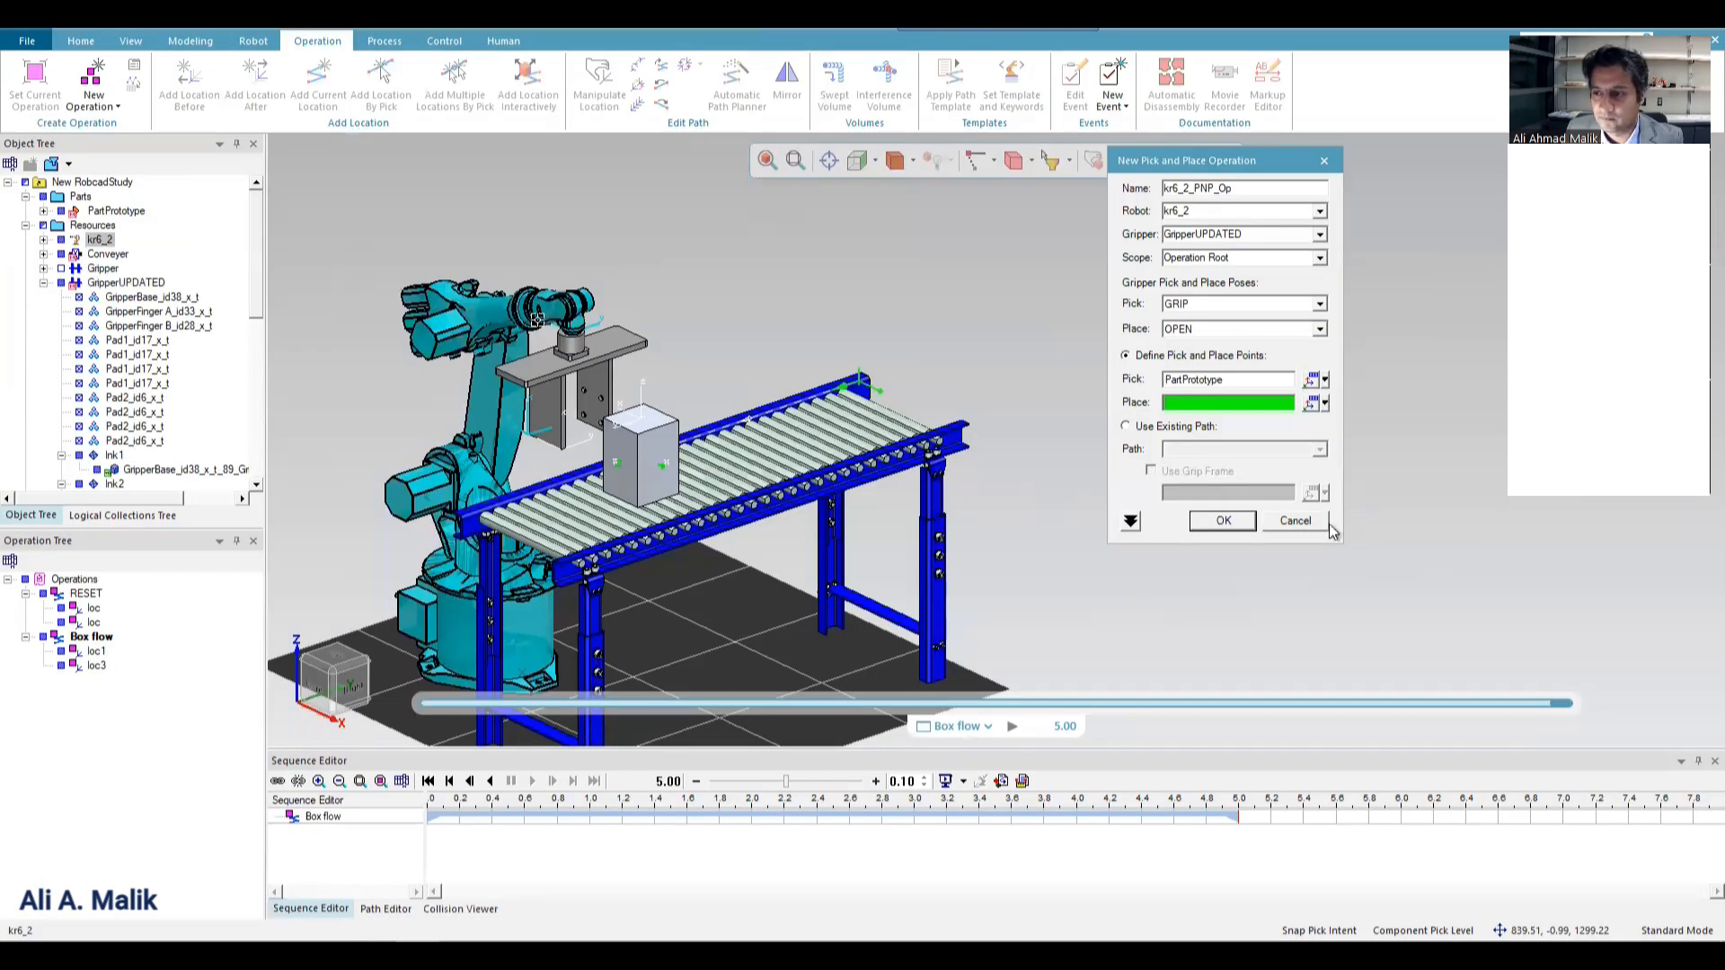
left_click(1307, 523)
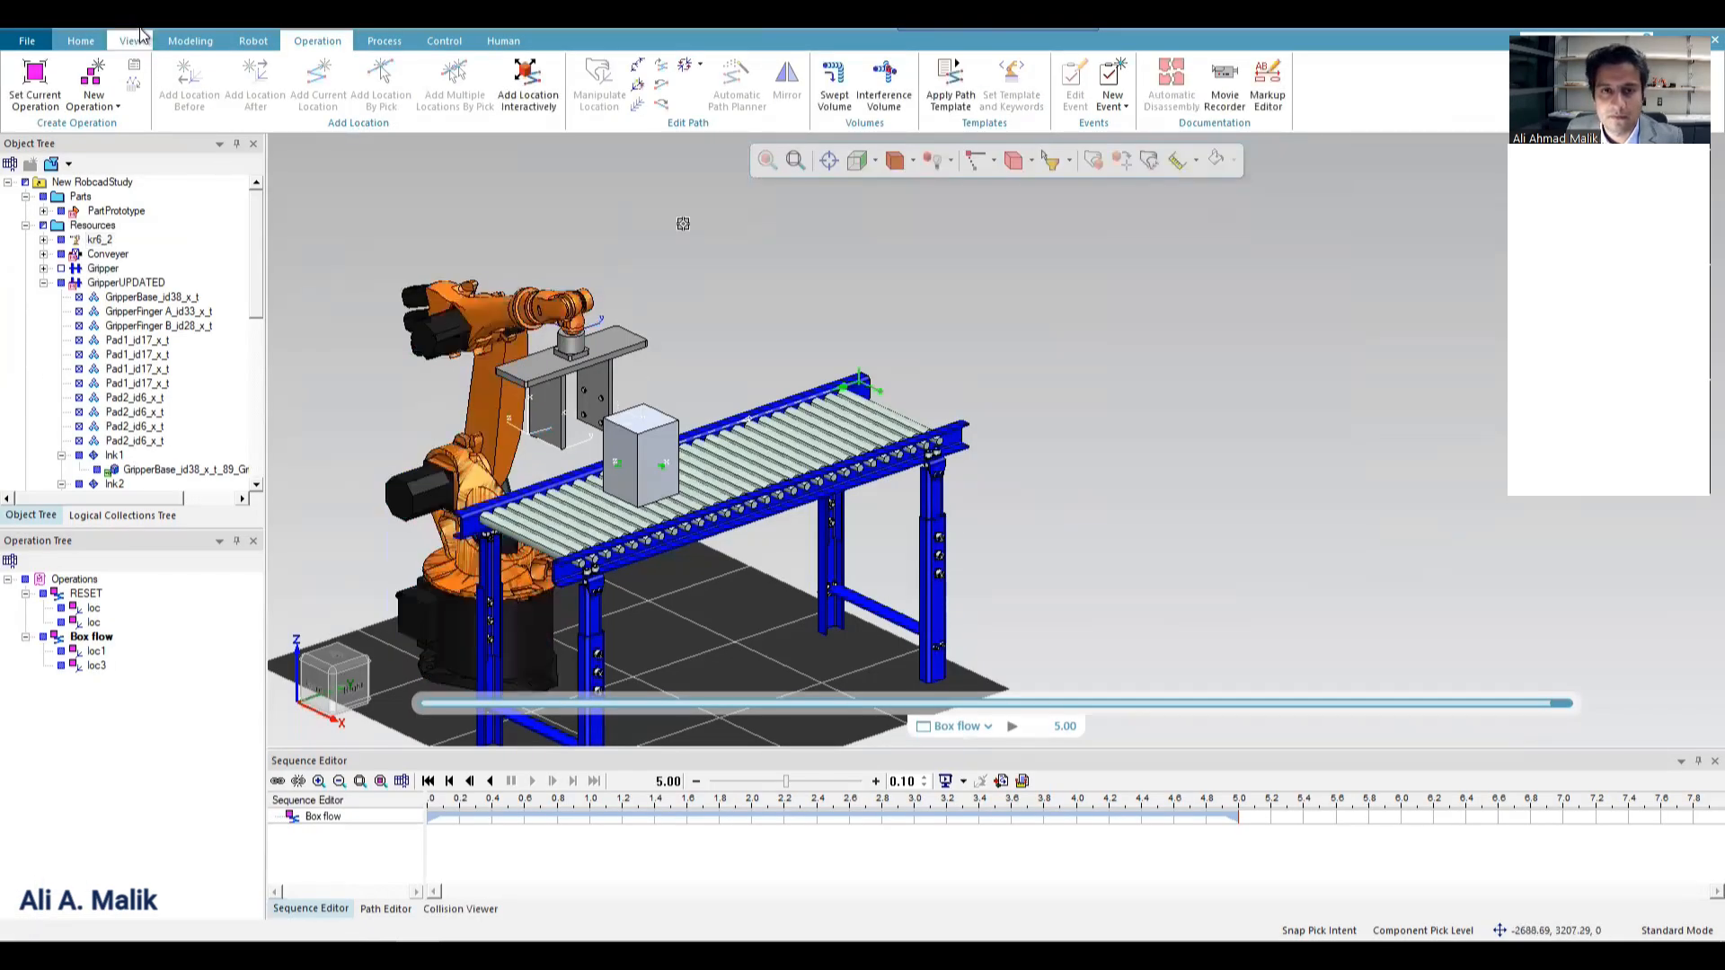
Create a new resource of type Container in the study.
left_click(191, 40)
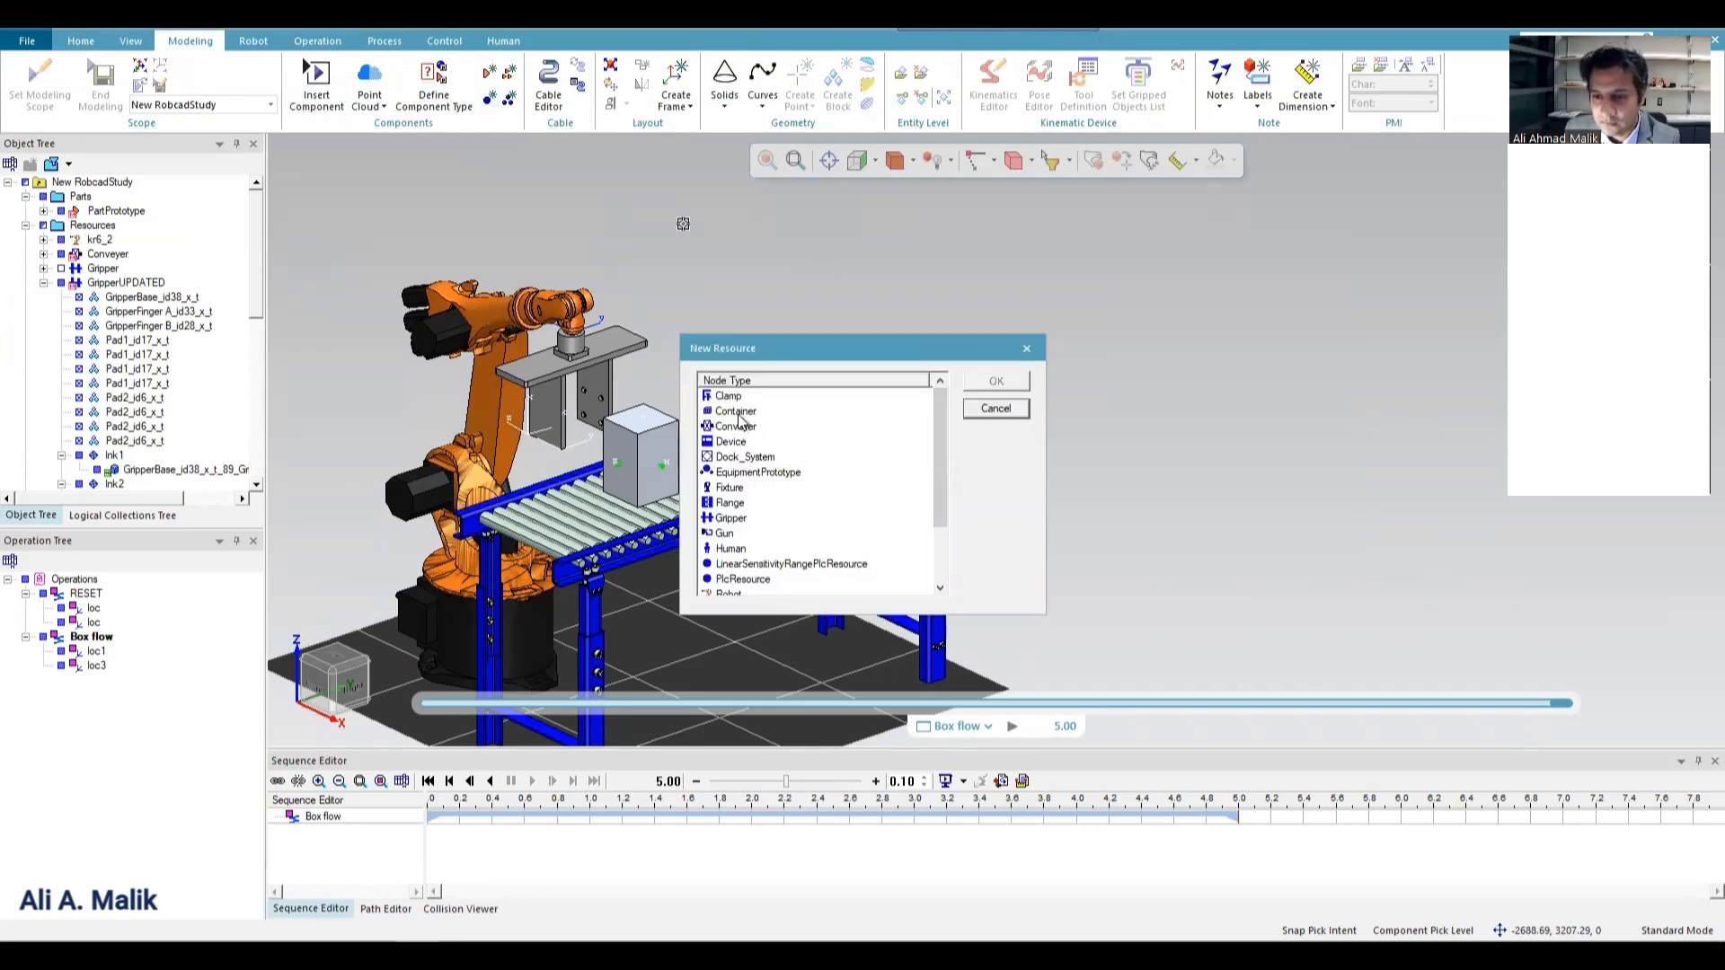
left_click(738, 412)
left_click(996, 382)
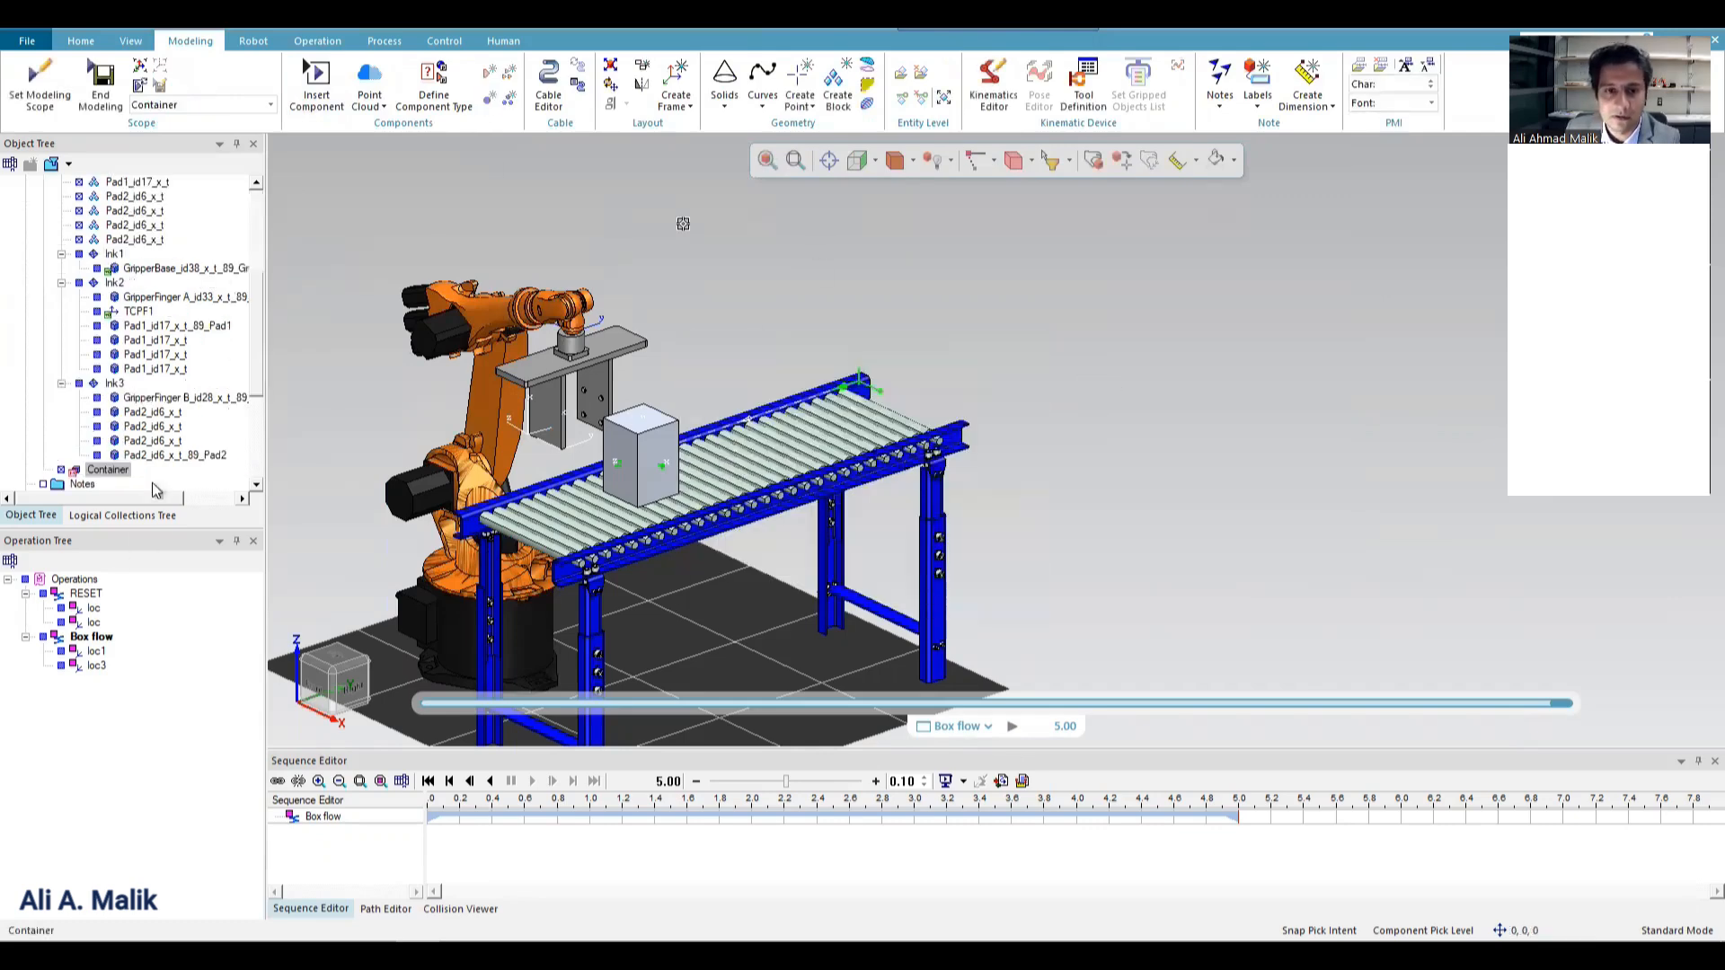
End modeling of the Container resource and save it as a JT component named Container in the Library's Basket folder.
left_click(99, 90)
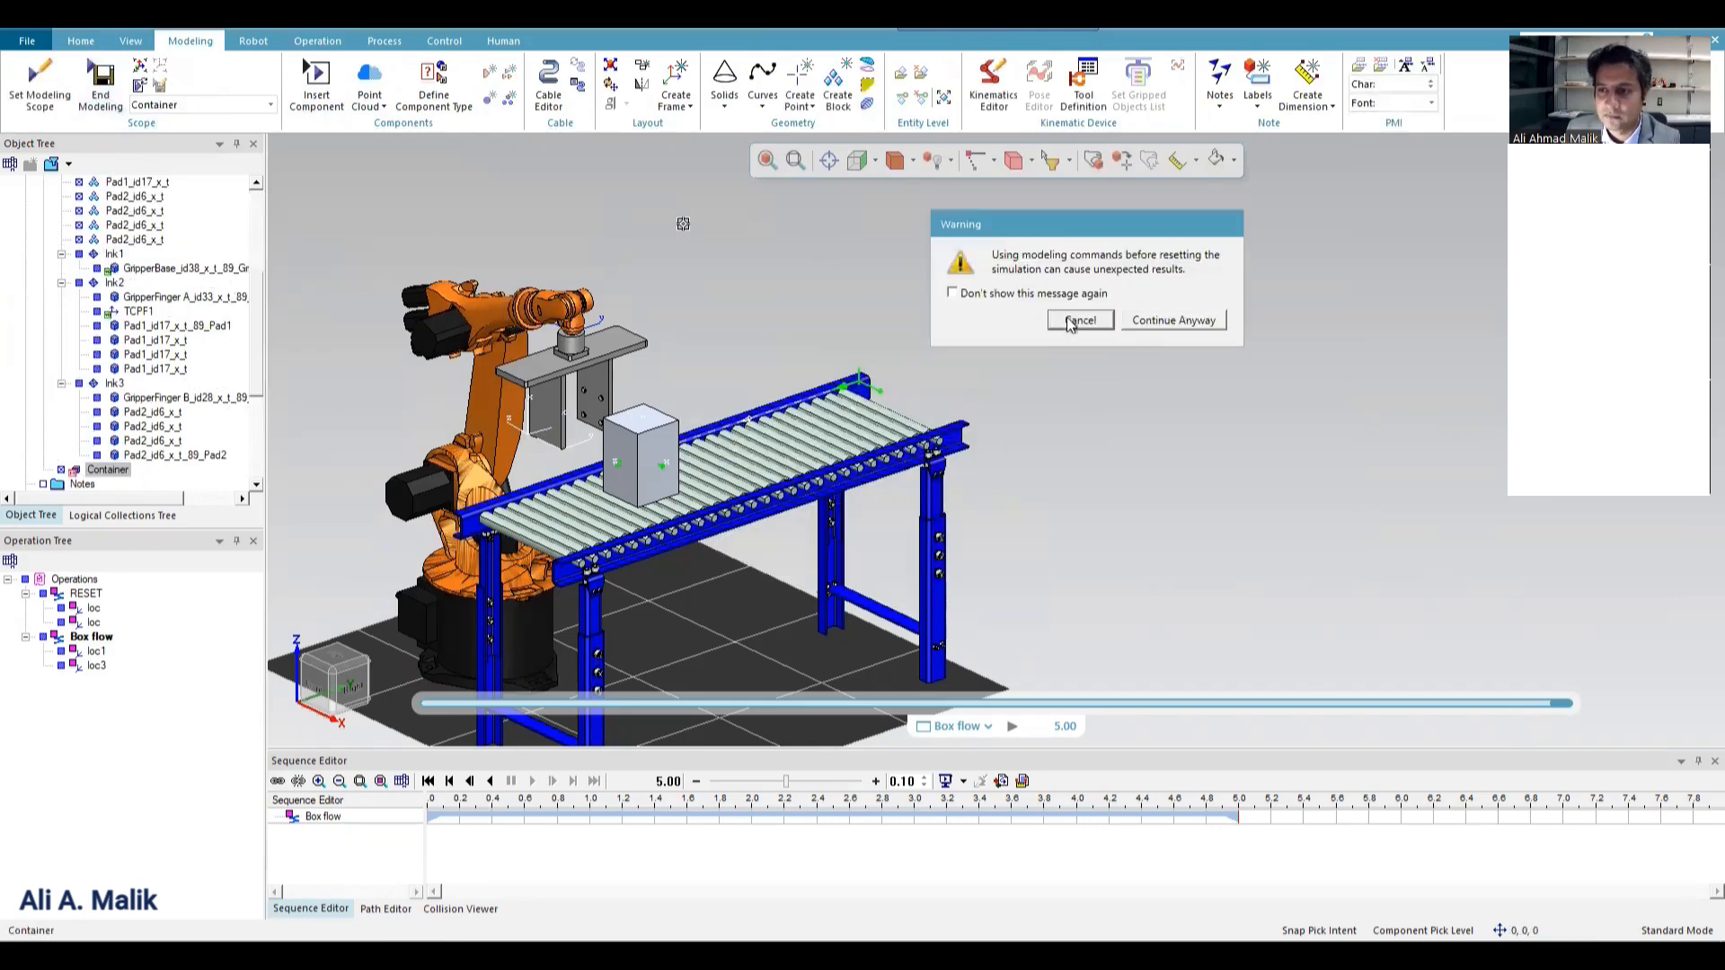
left_click(1151, 323)
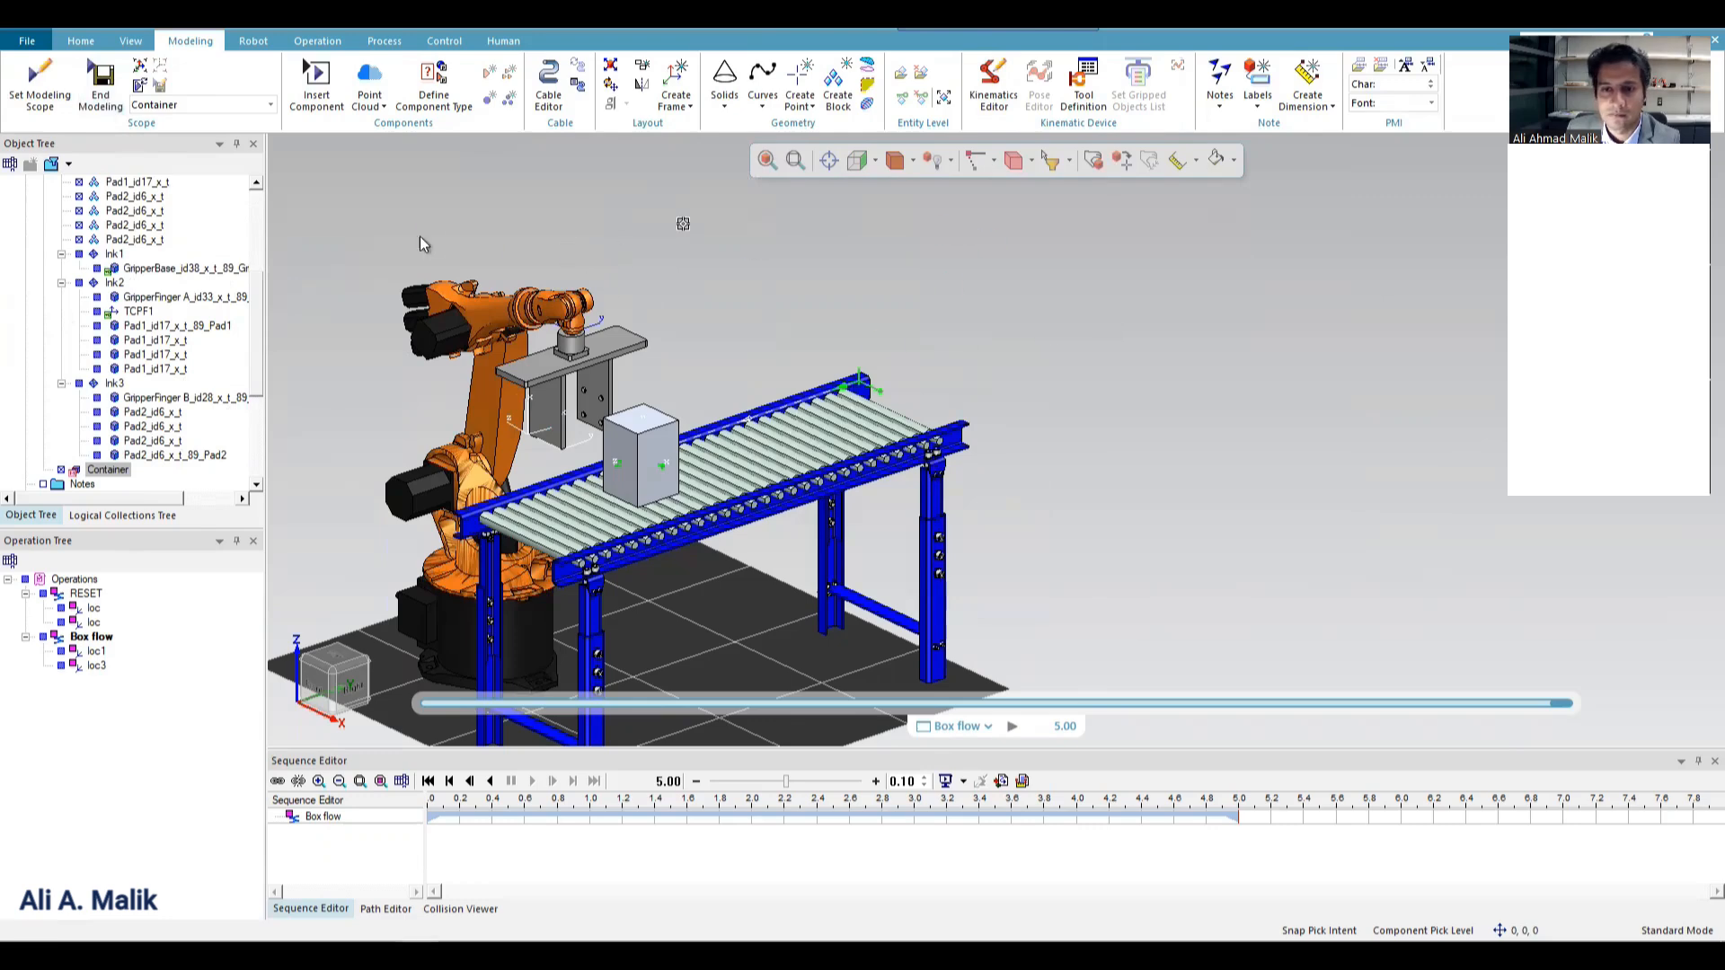
left_click(978, 329)
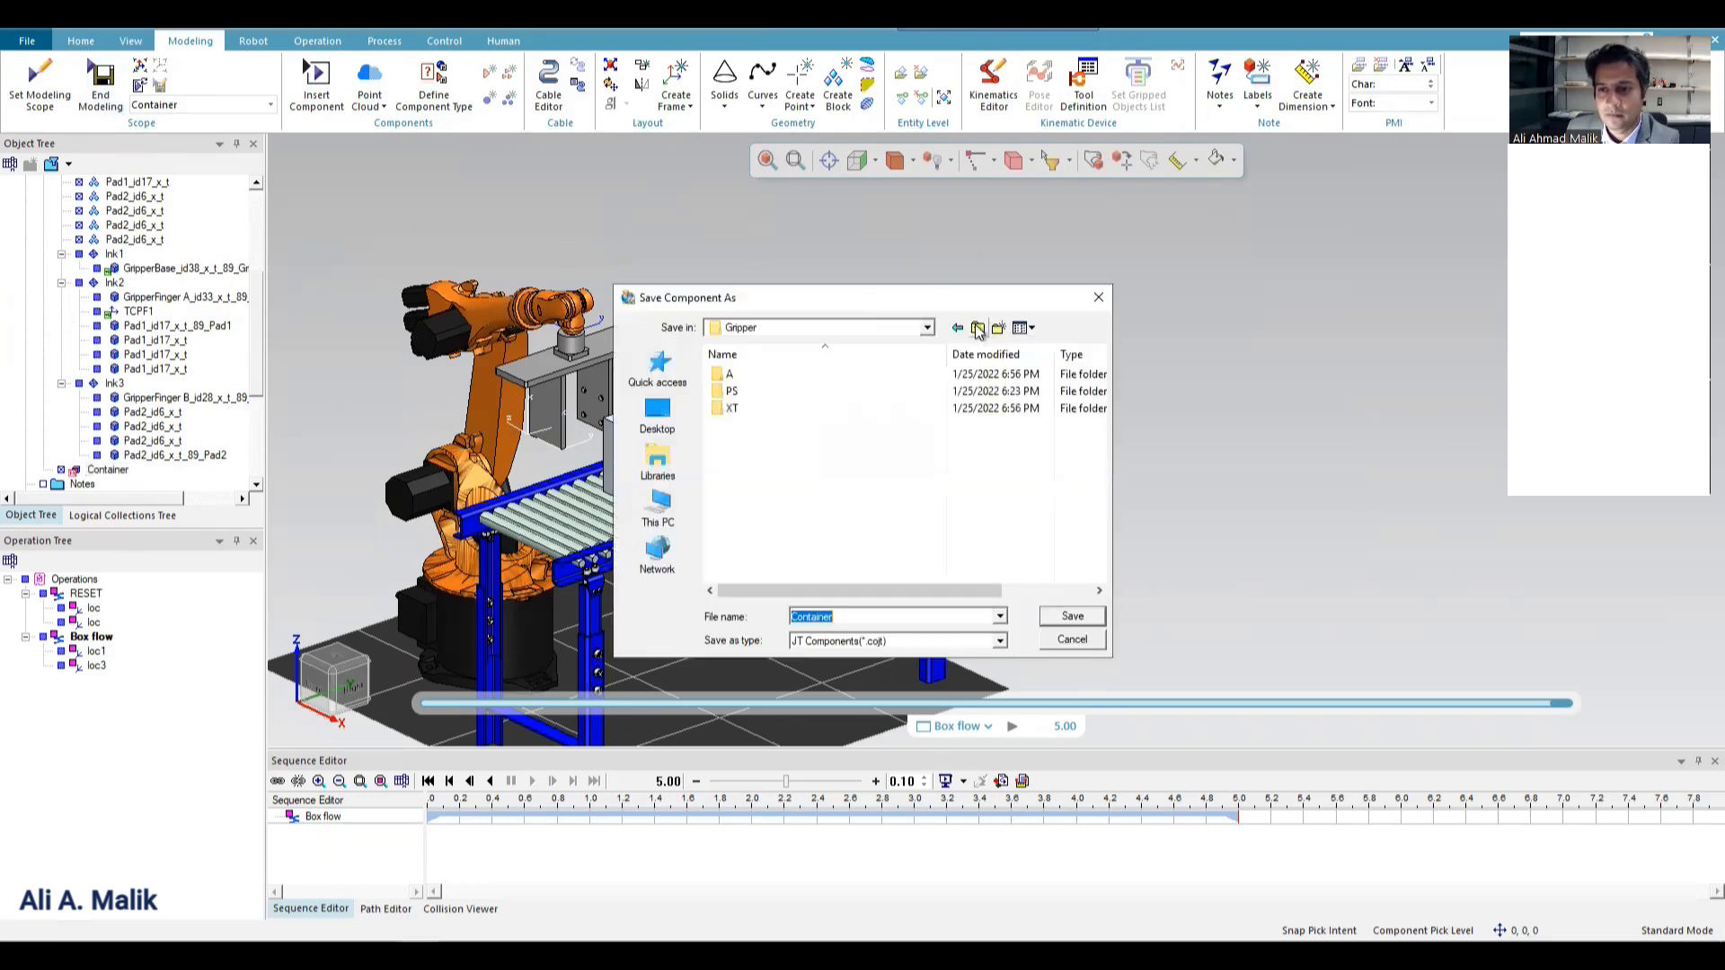
left_click(978, 329)
double_click(731, 393)
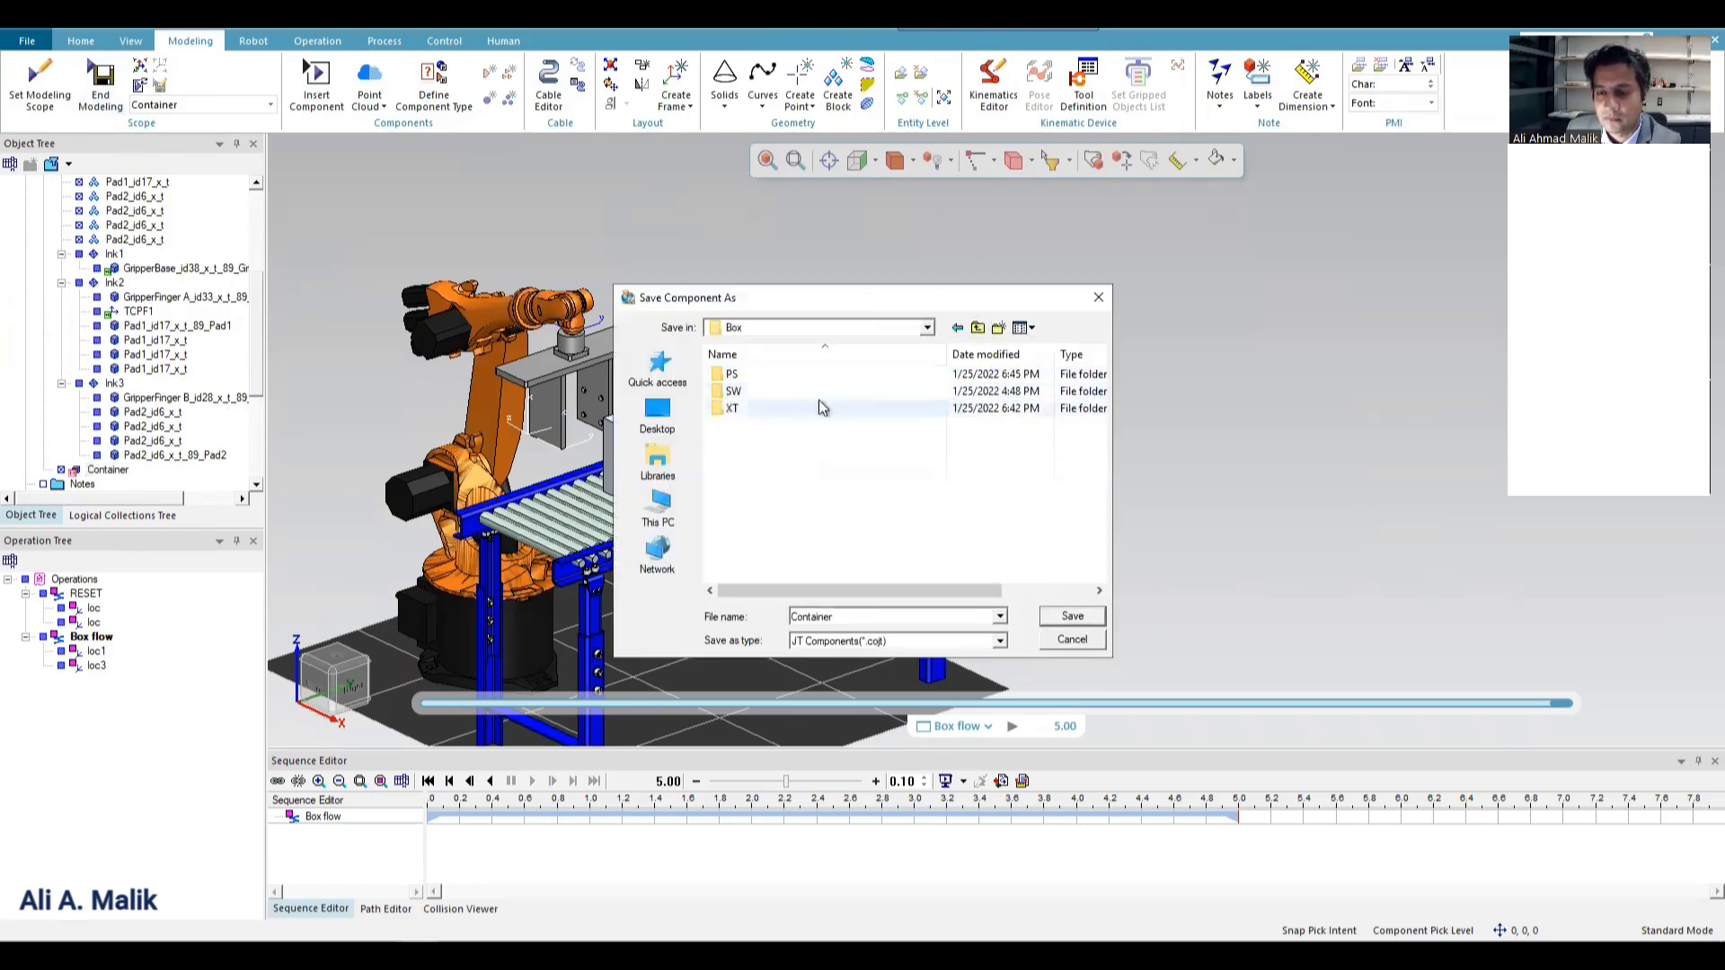
double_click(732, 375)
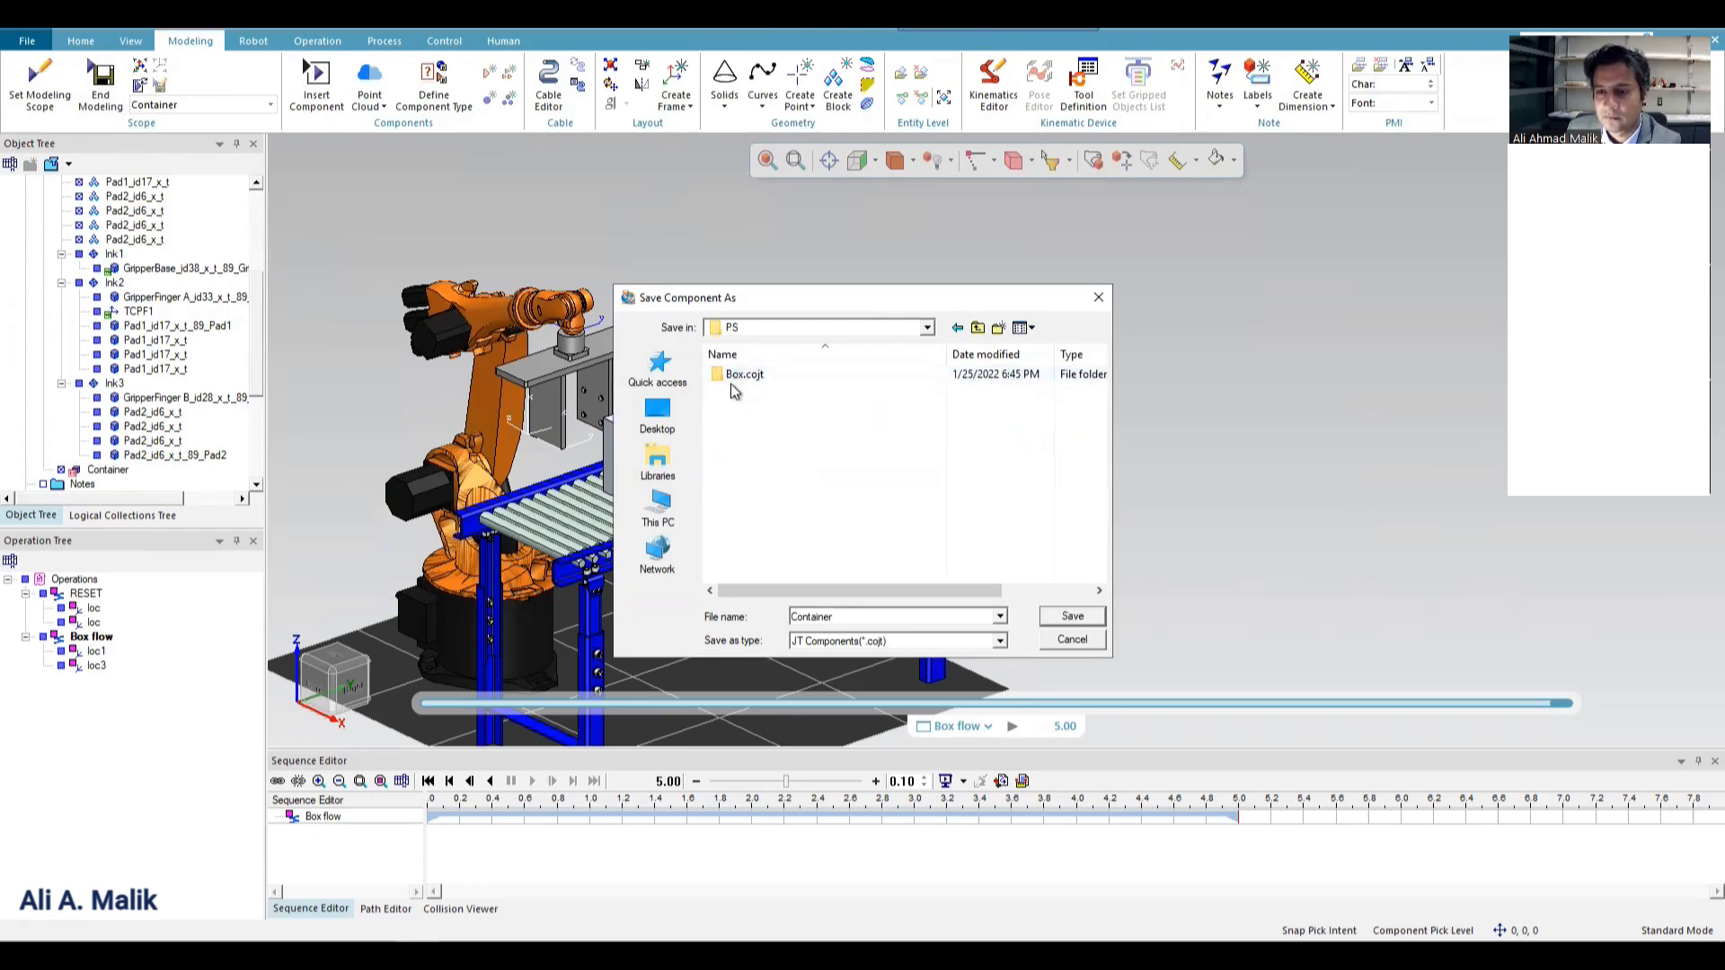
left_click(978, 329)
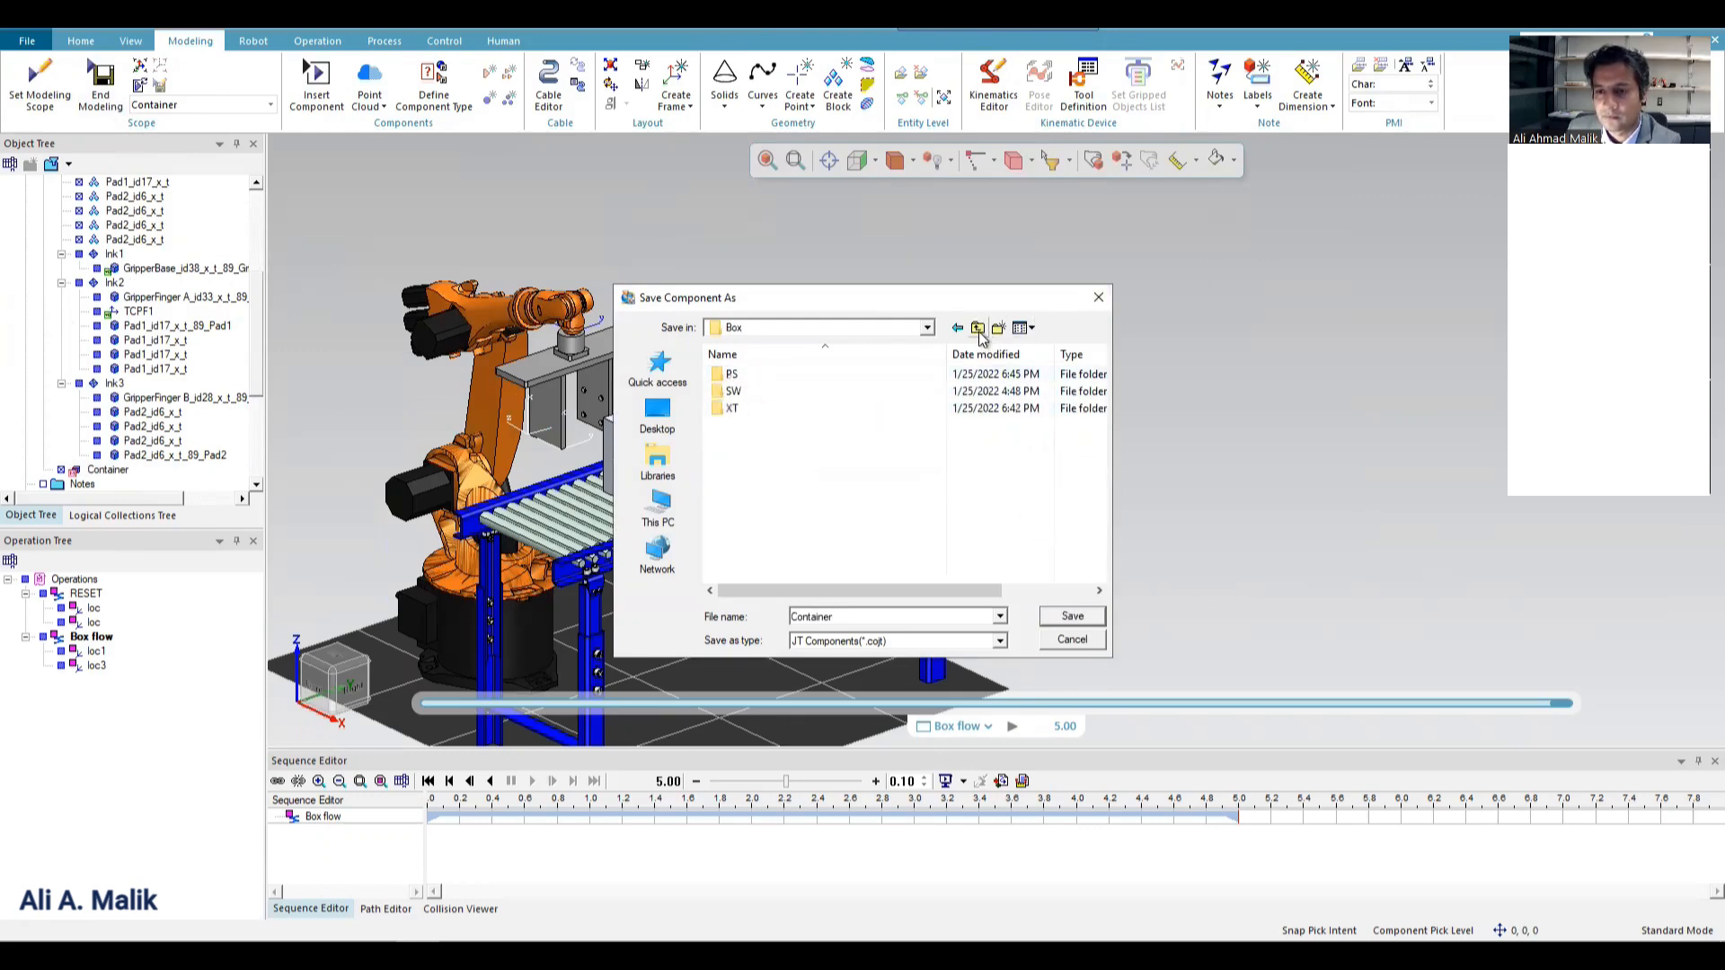
left_click(978, 329)
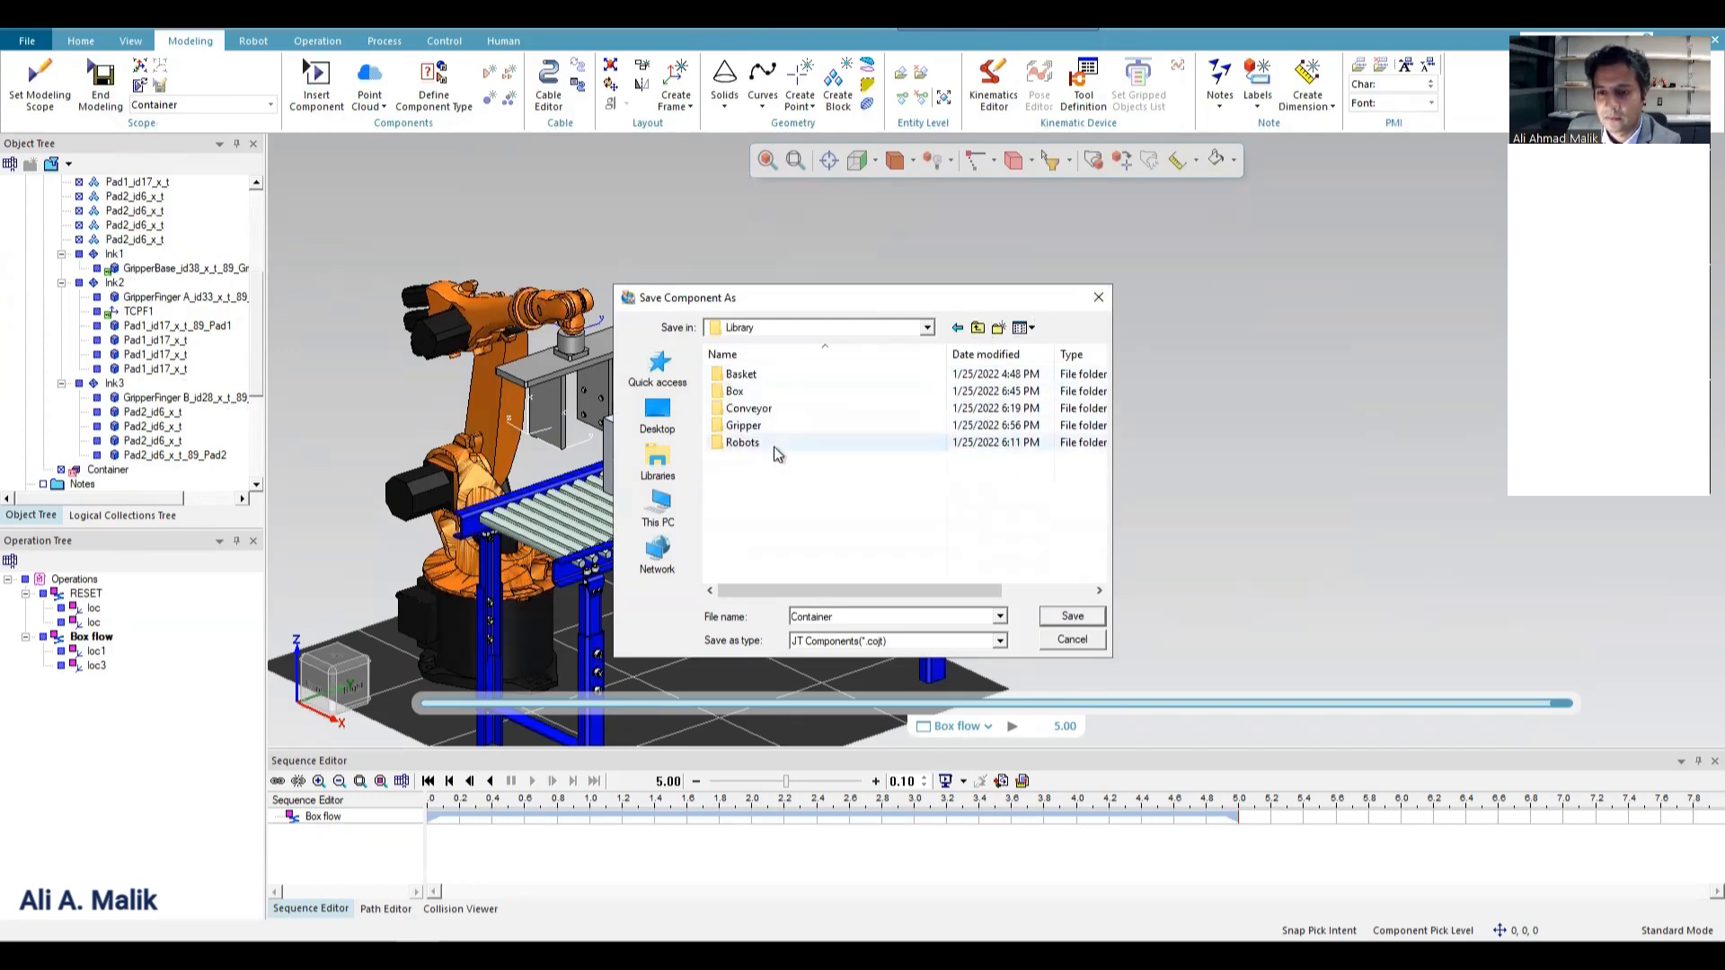
double_click(751, 374)
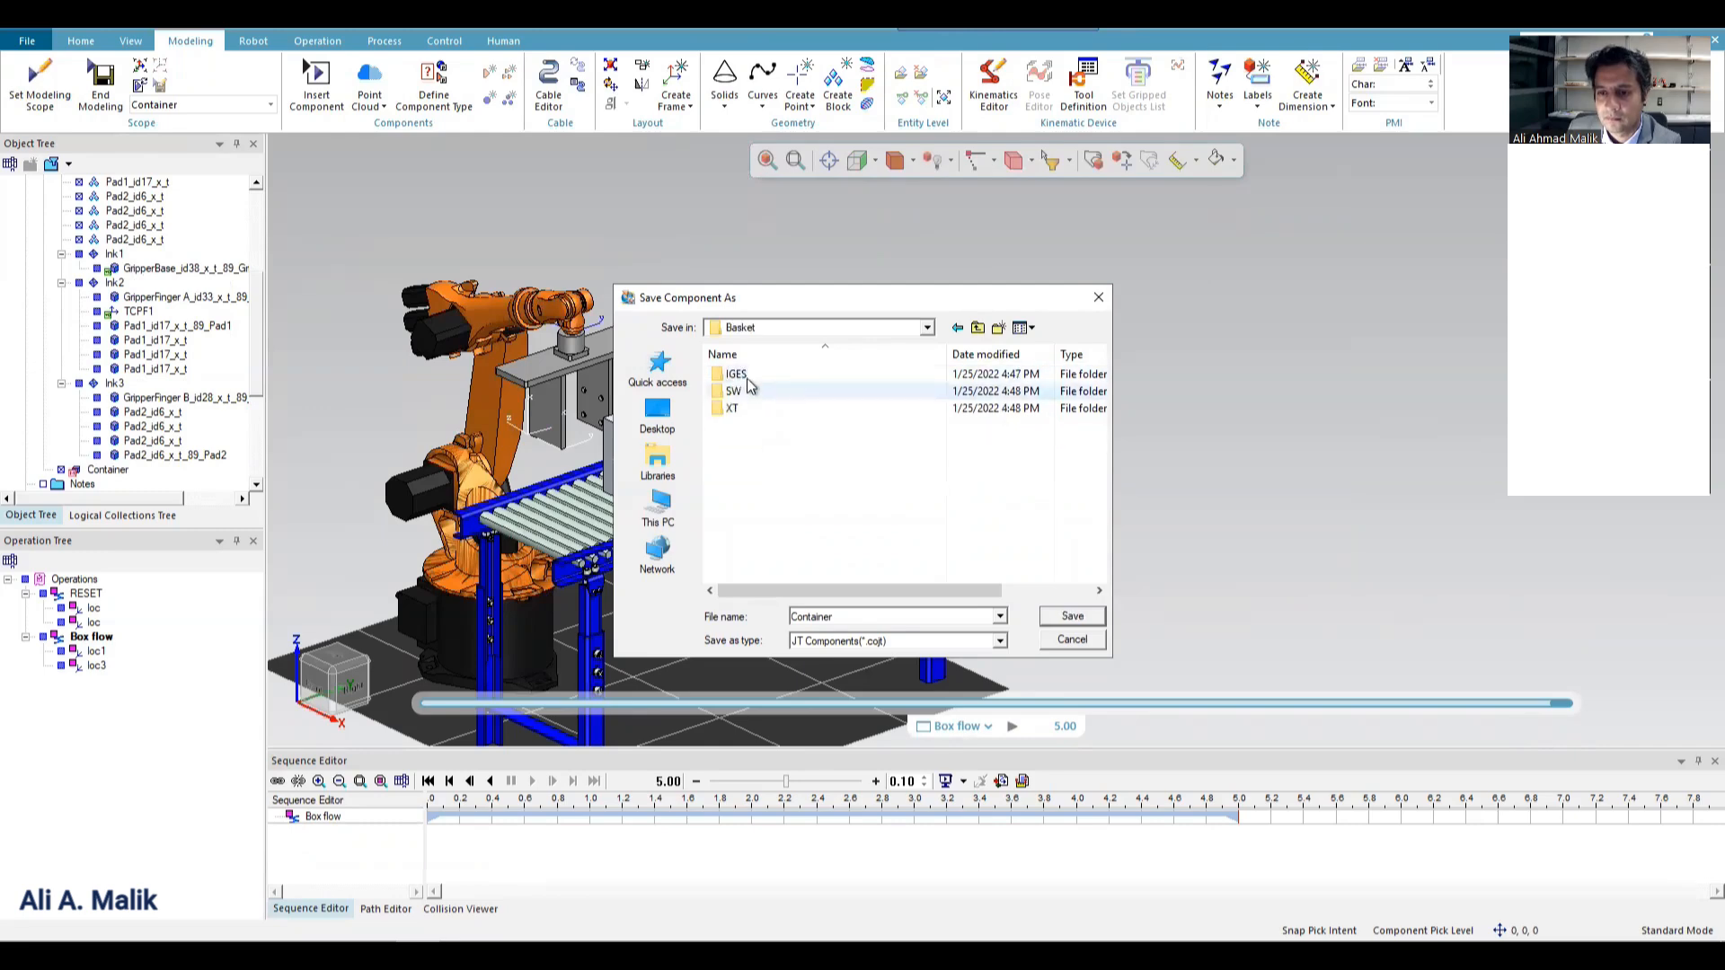
left_click(1074, 615)
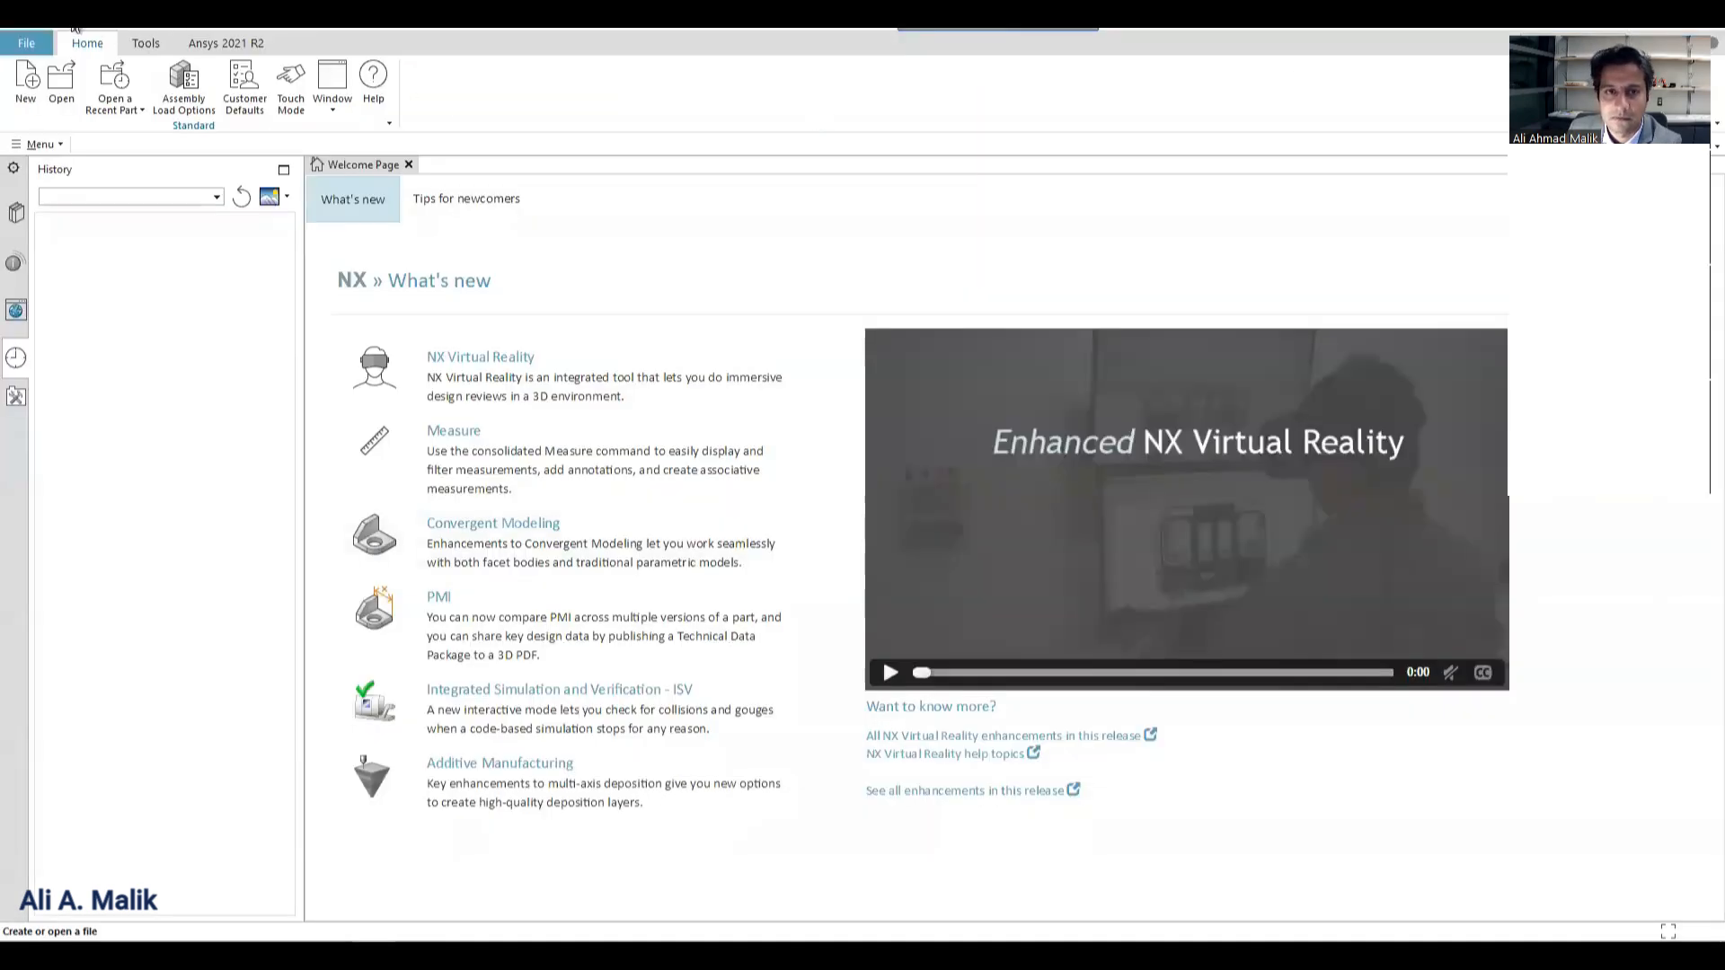
Switch to NX and open the Basket model from the Library's Basket\IGES folder, replacing the existing Basket_step.prt.
left_click(62, 81)
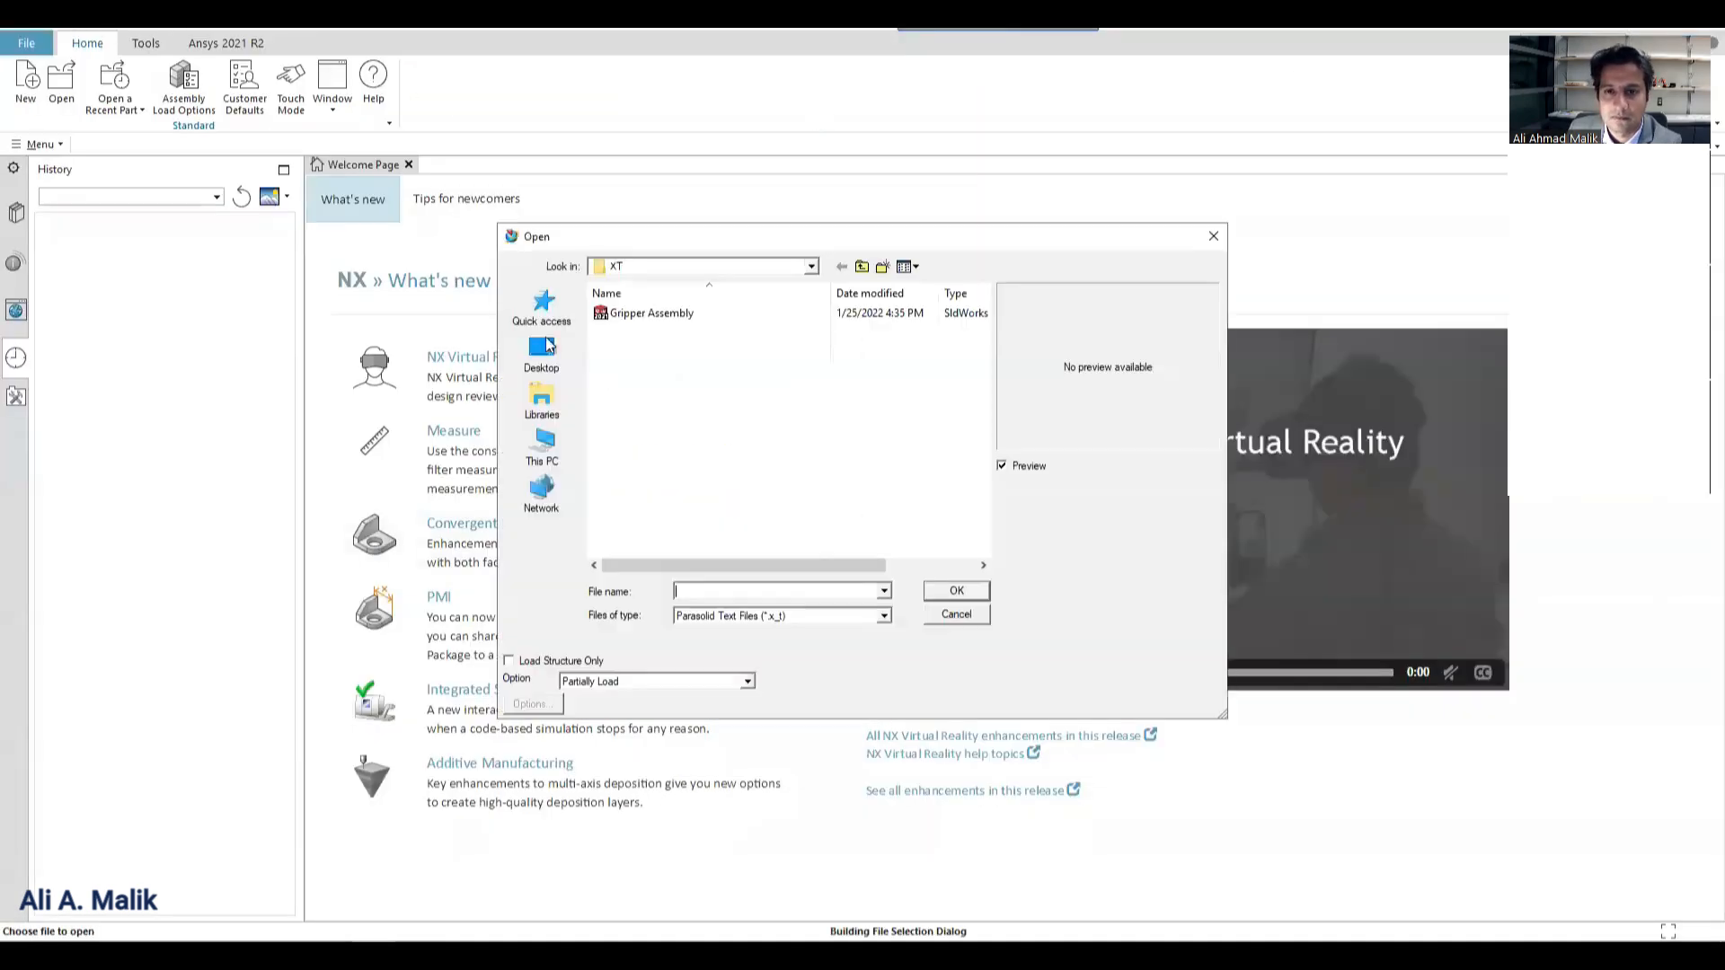
key("BackSpace")
key("BackSpace")
double_click(639, 309)
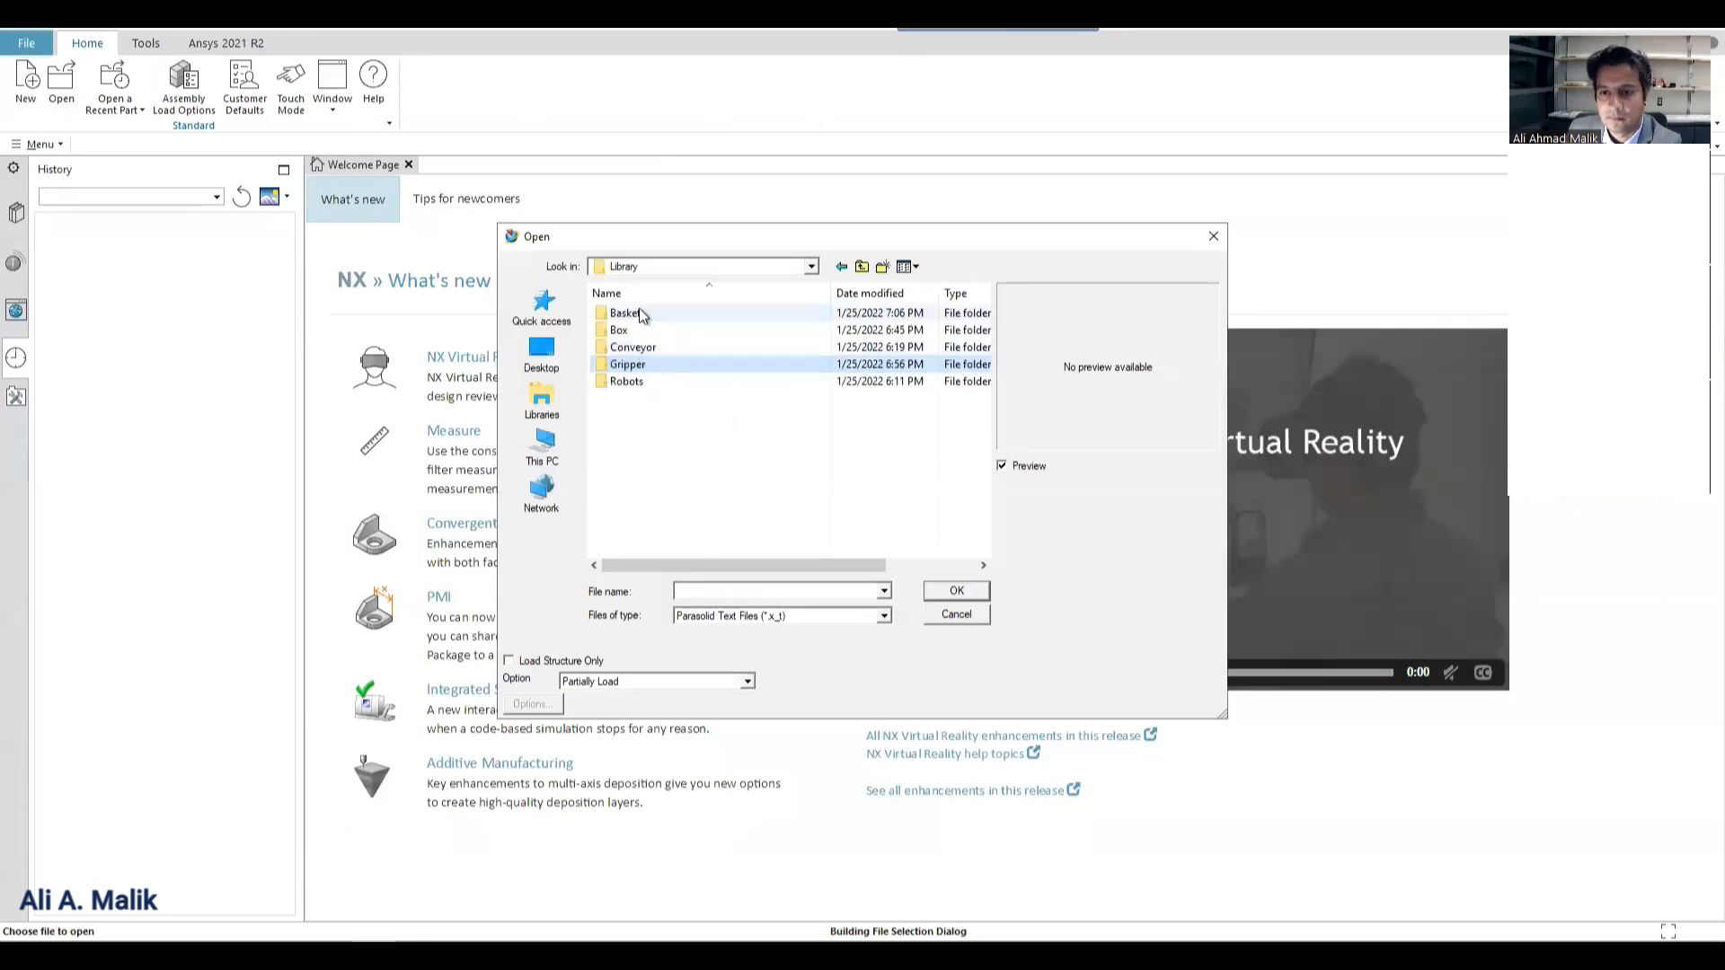
double_click(630, 332)
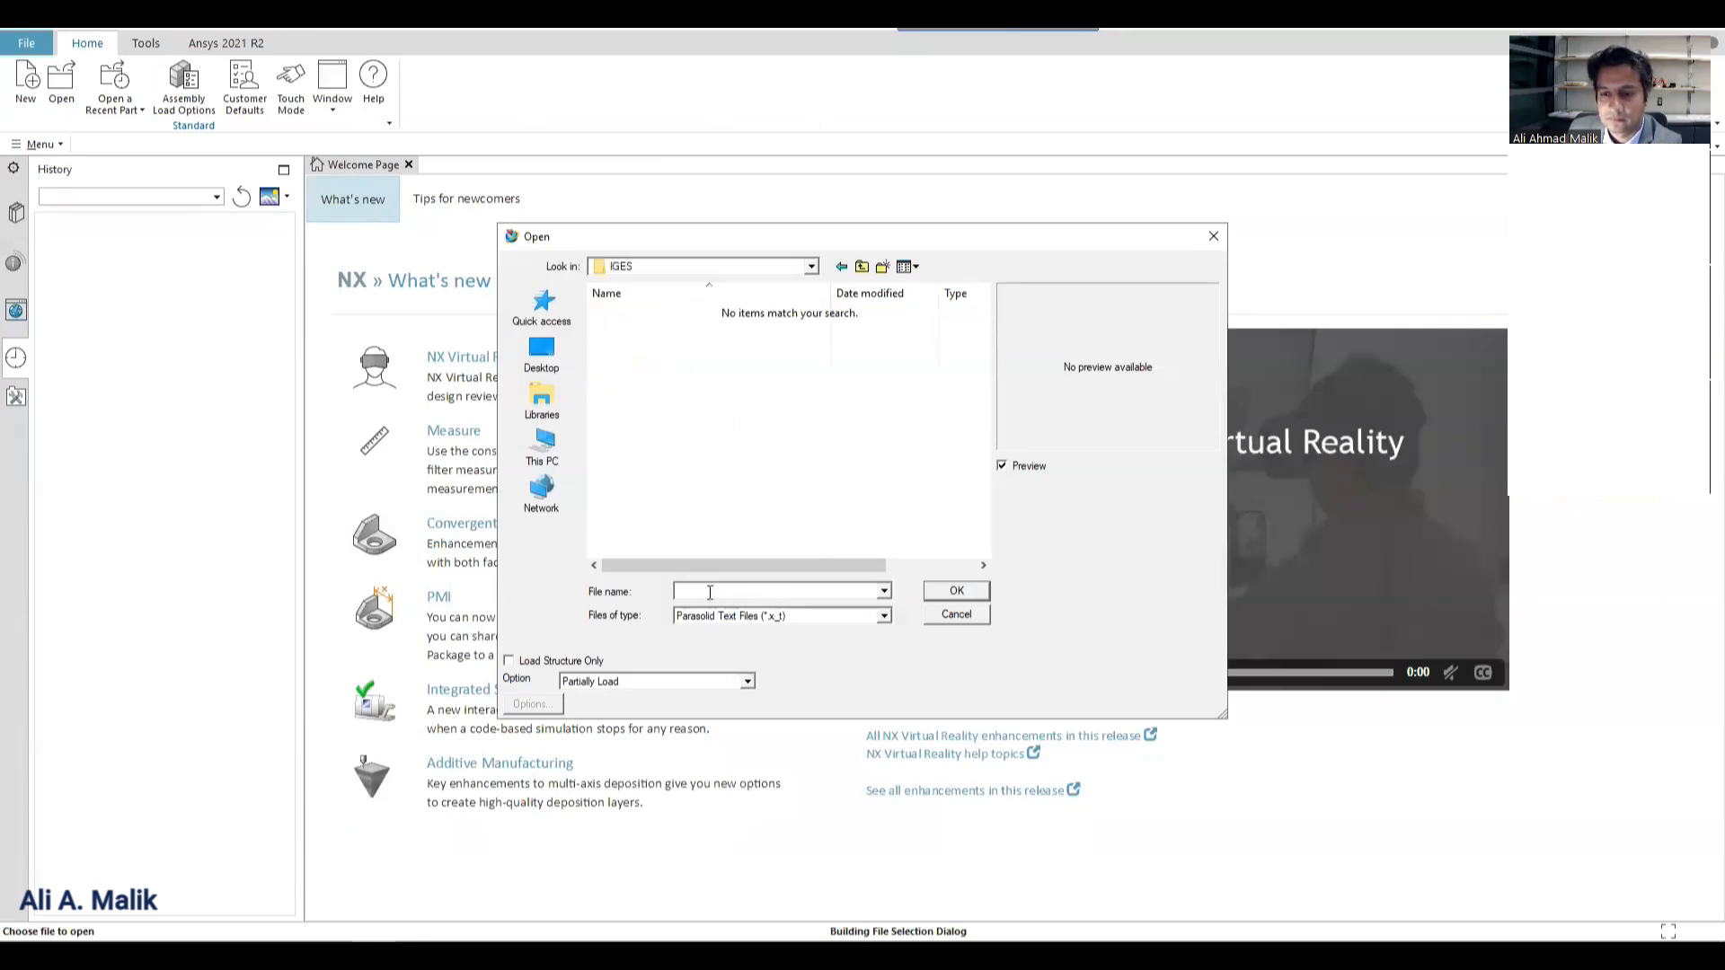
left_click(722, 617)
left_click(710, 603)
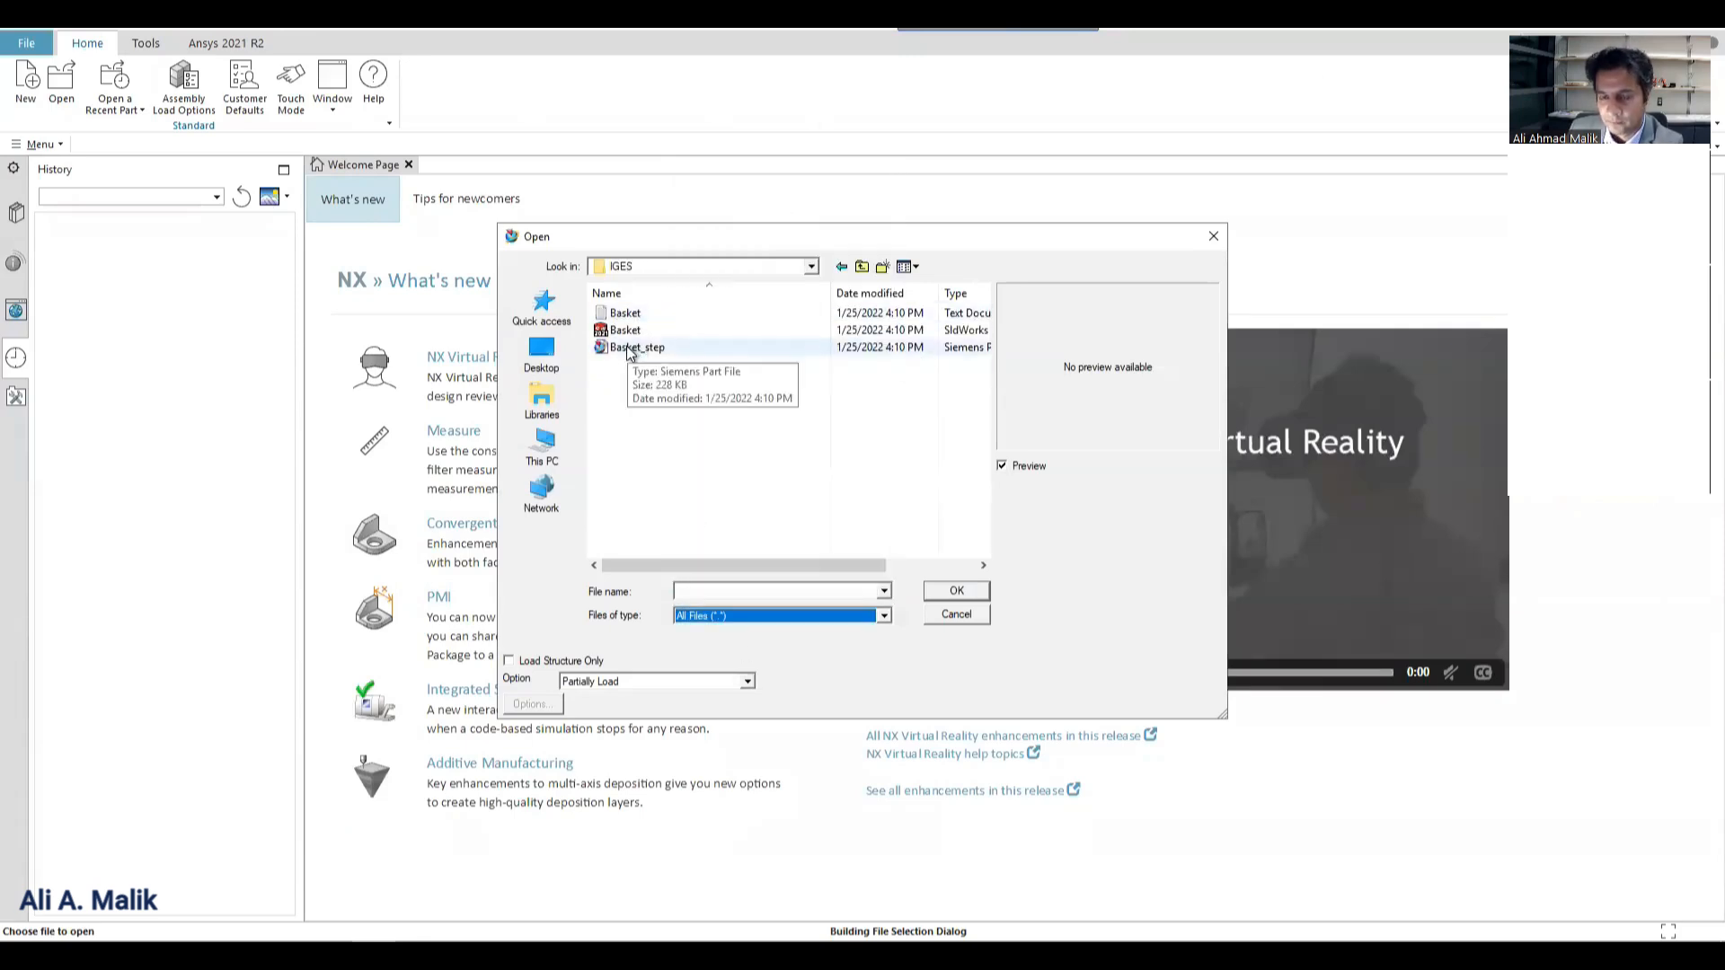
double_click(625, 330)
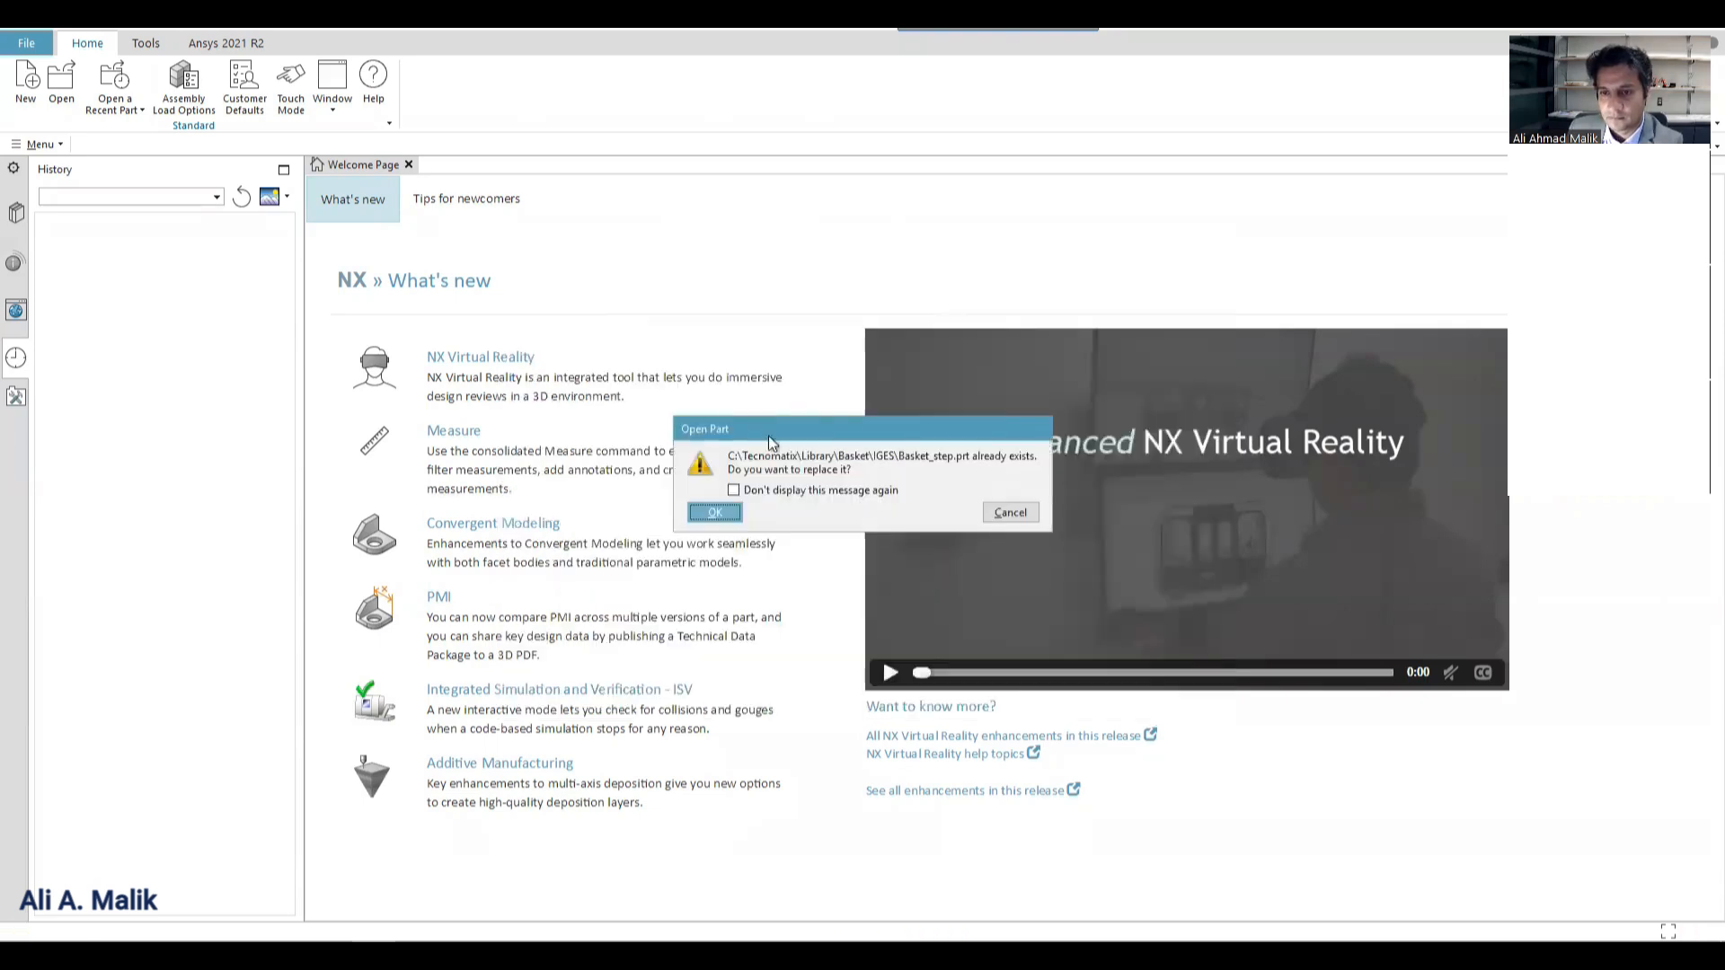
left_click(721, 518)
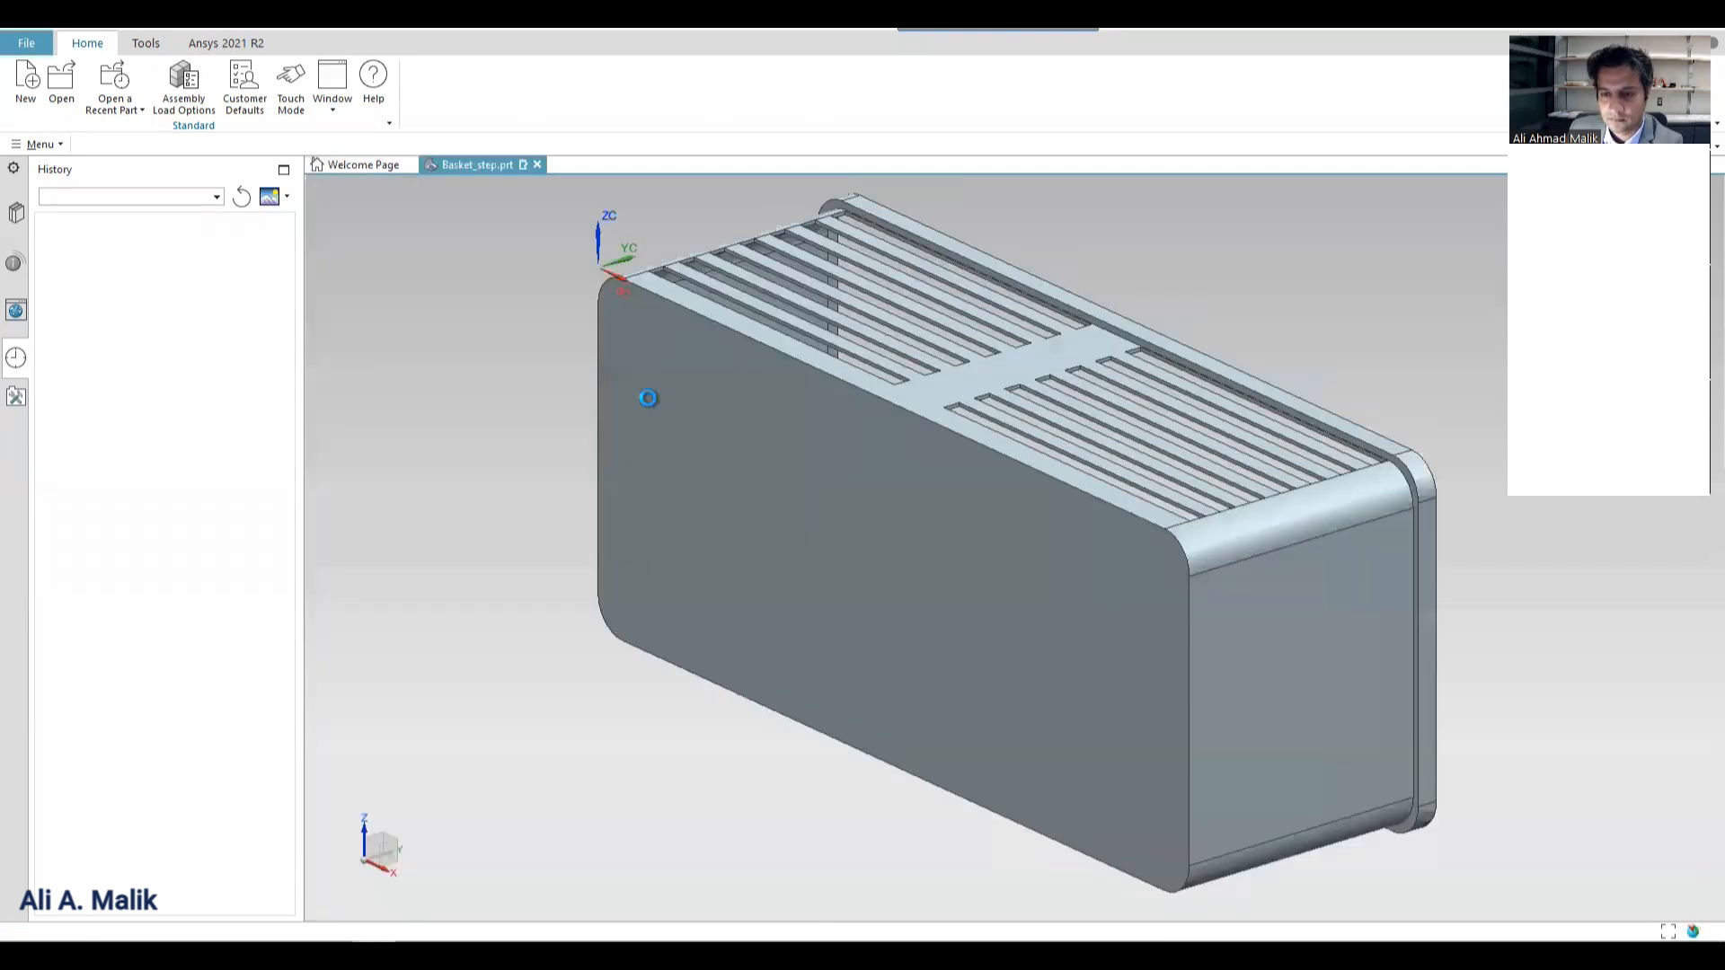
Export the basket as a JT file into the Container.cojt folder inside the Library's Basket folder.
left_click(26, 43)
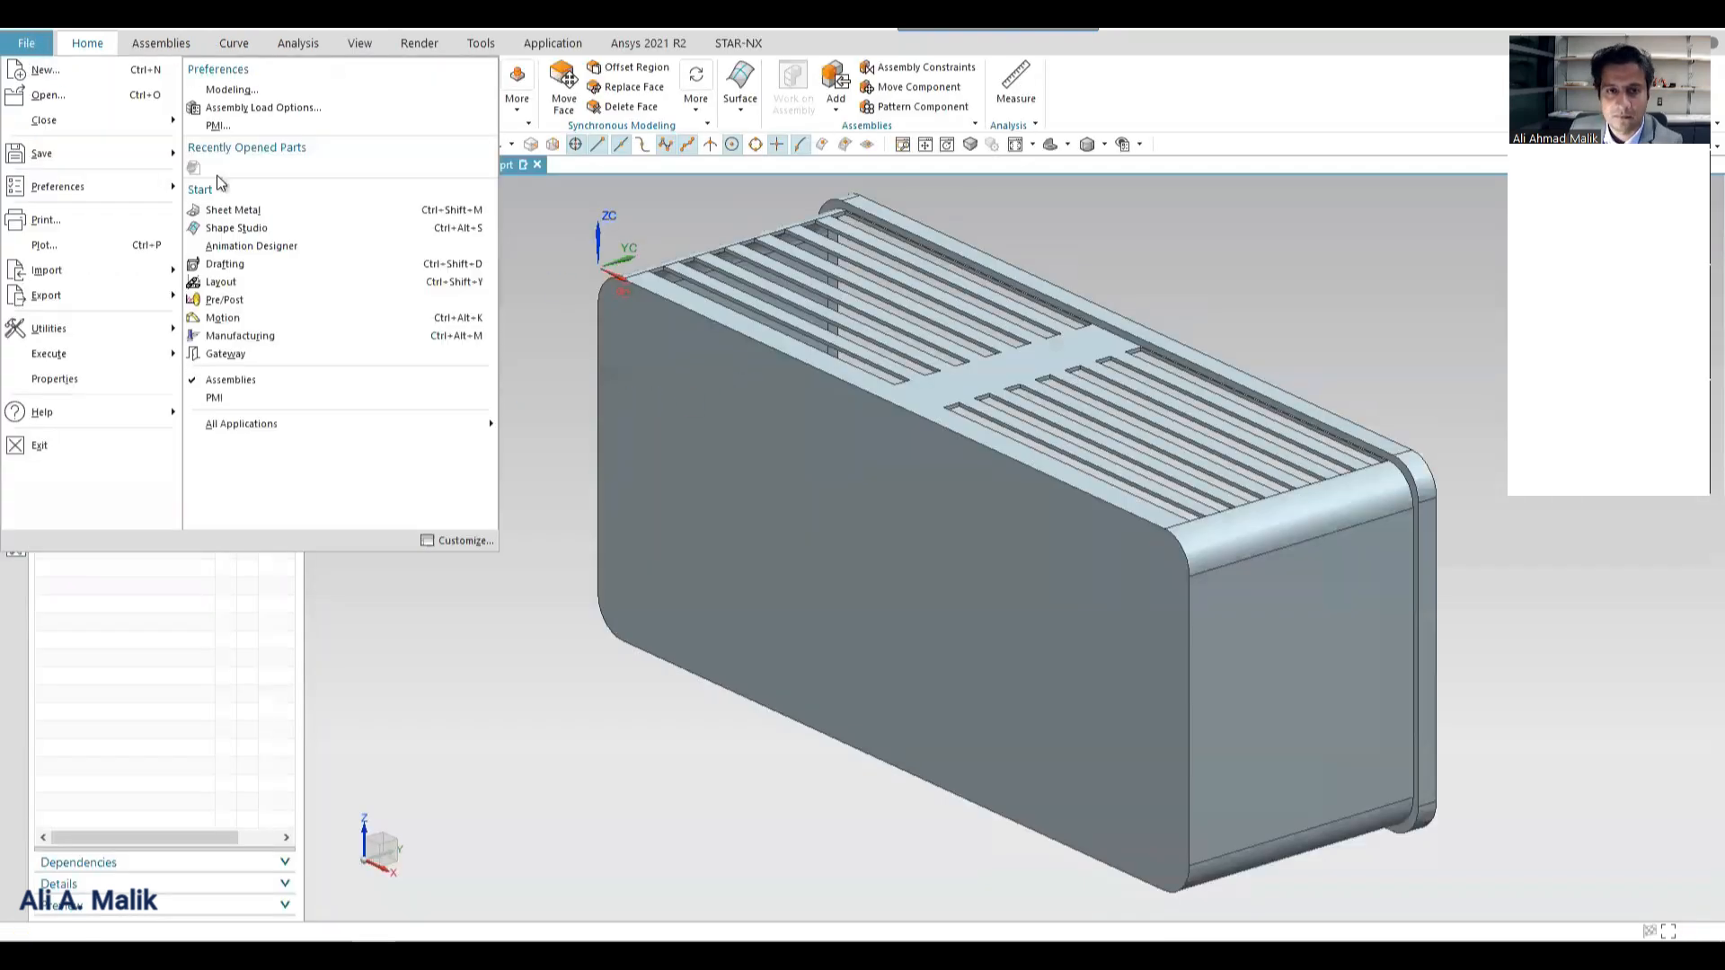
left_click(305, 582)
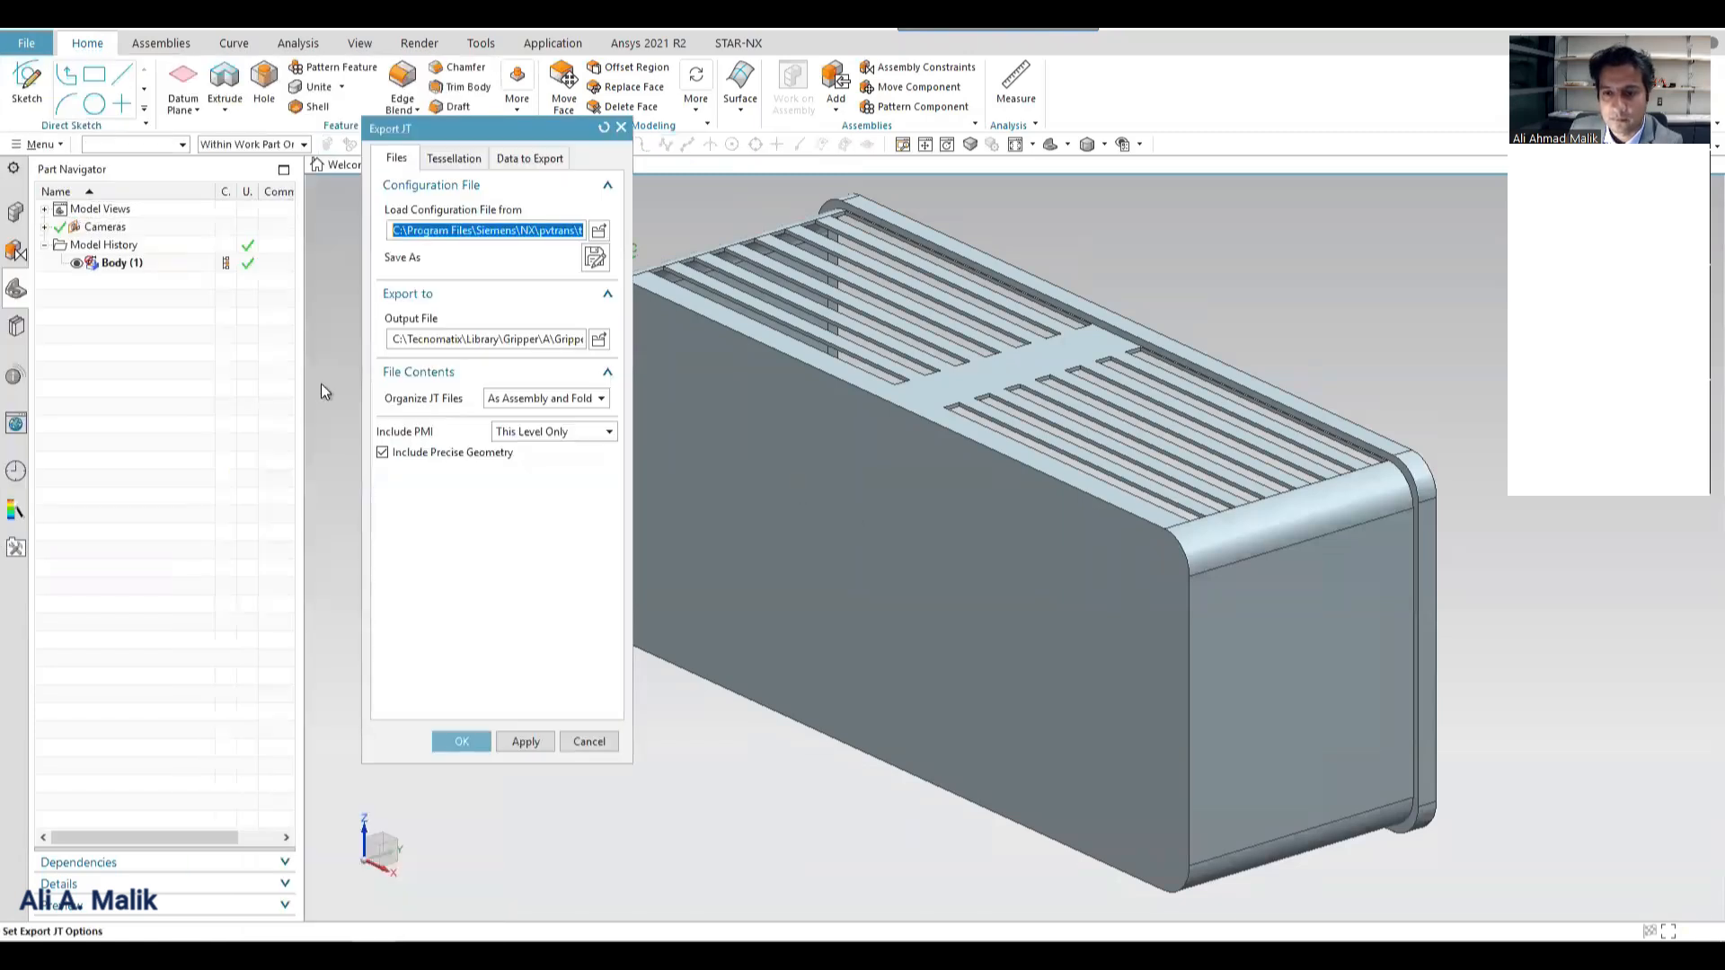
left_click(598, 339)
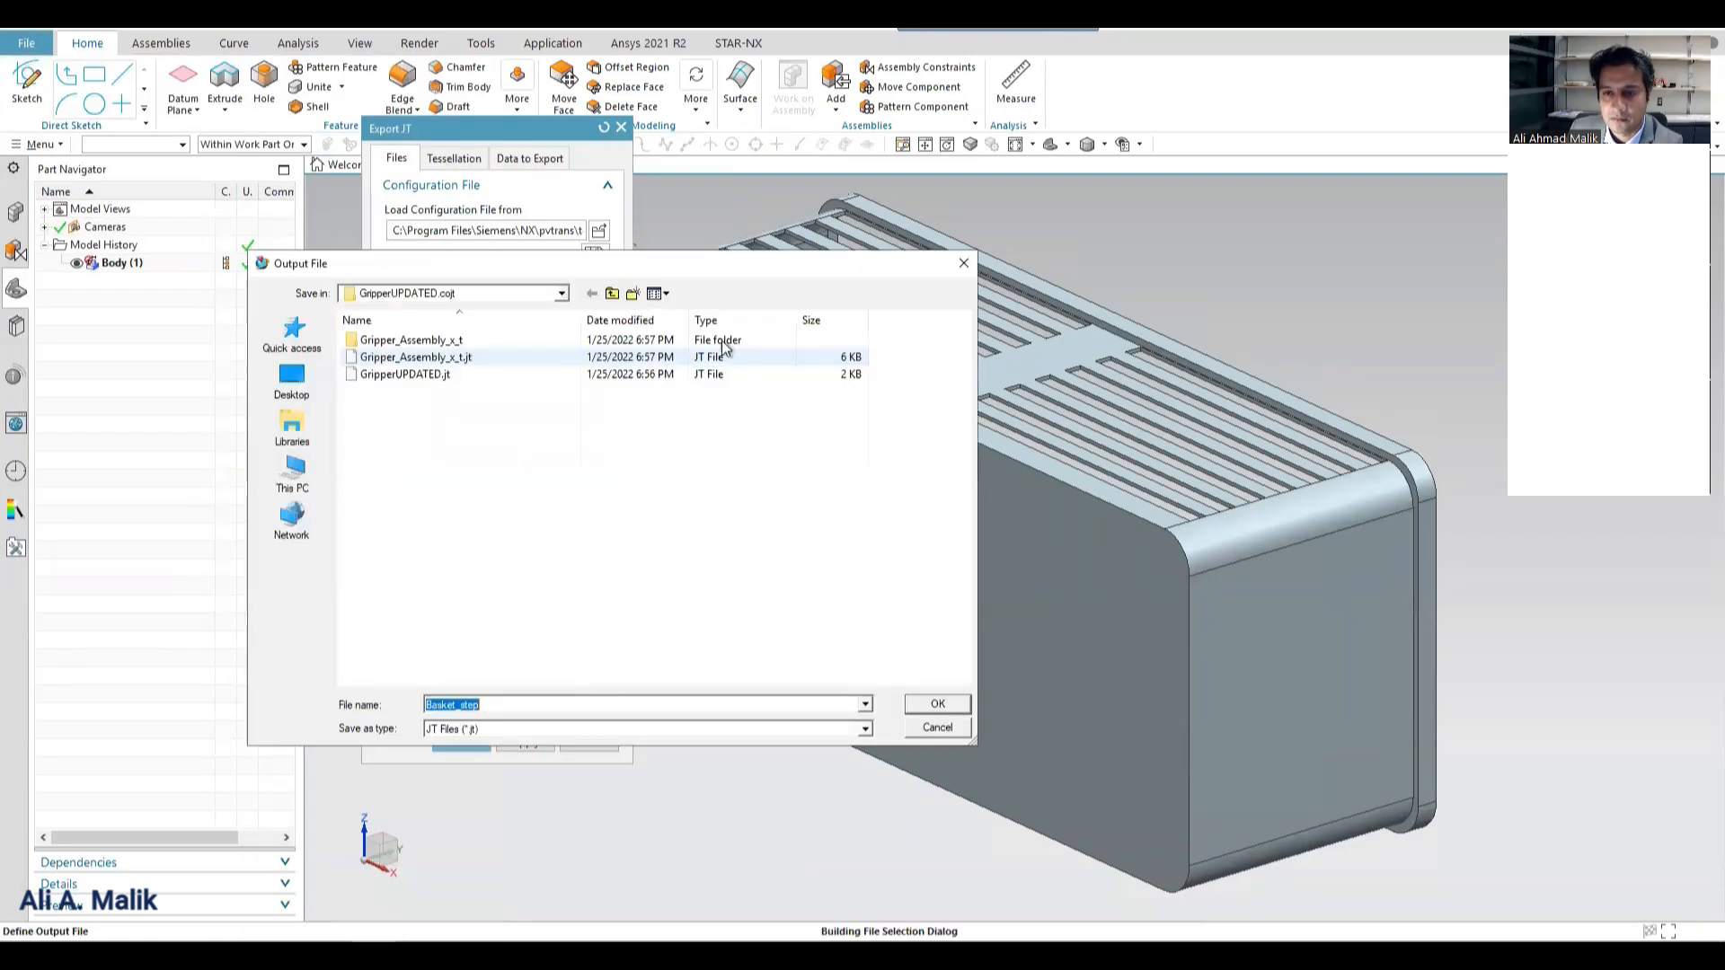
left_click(613, 296)
left_click(613, 297)
left_click(375, 342)
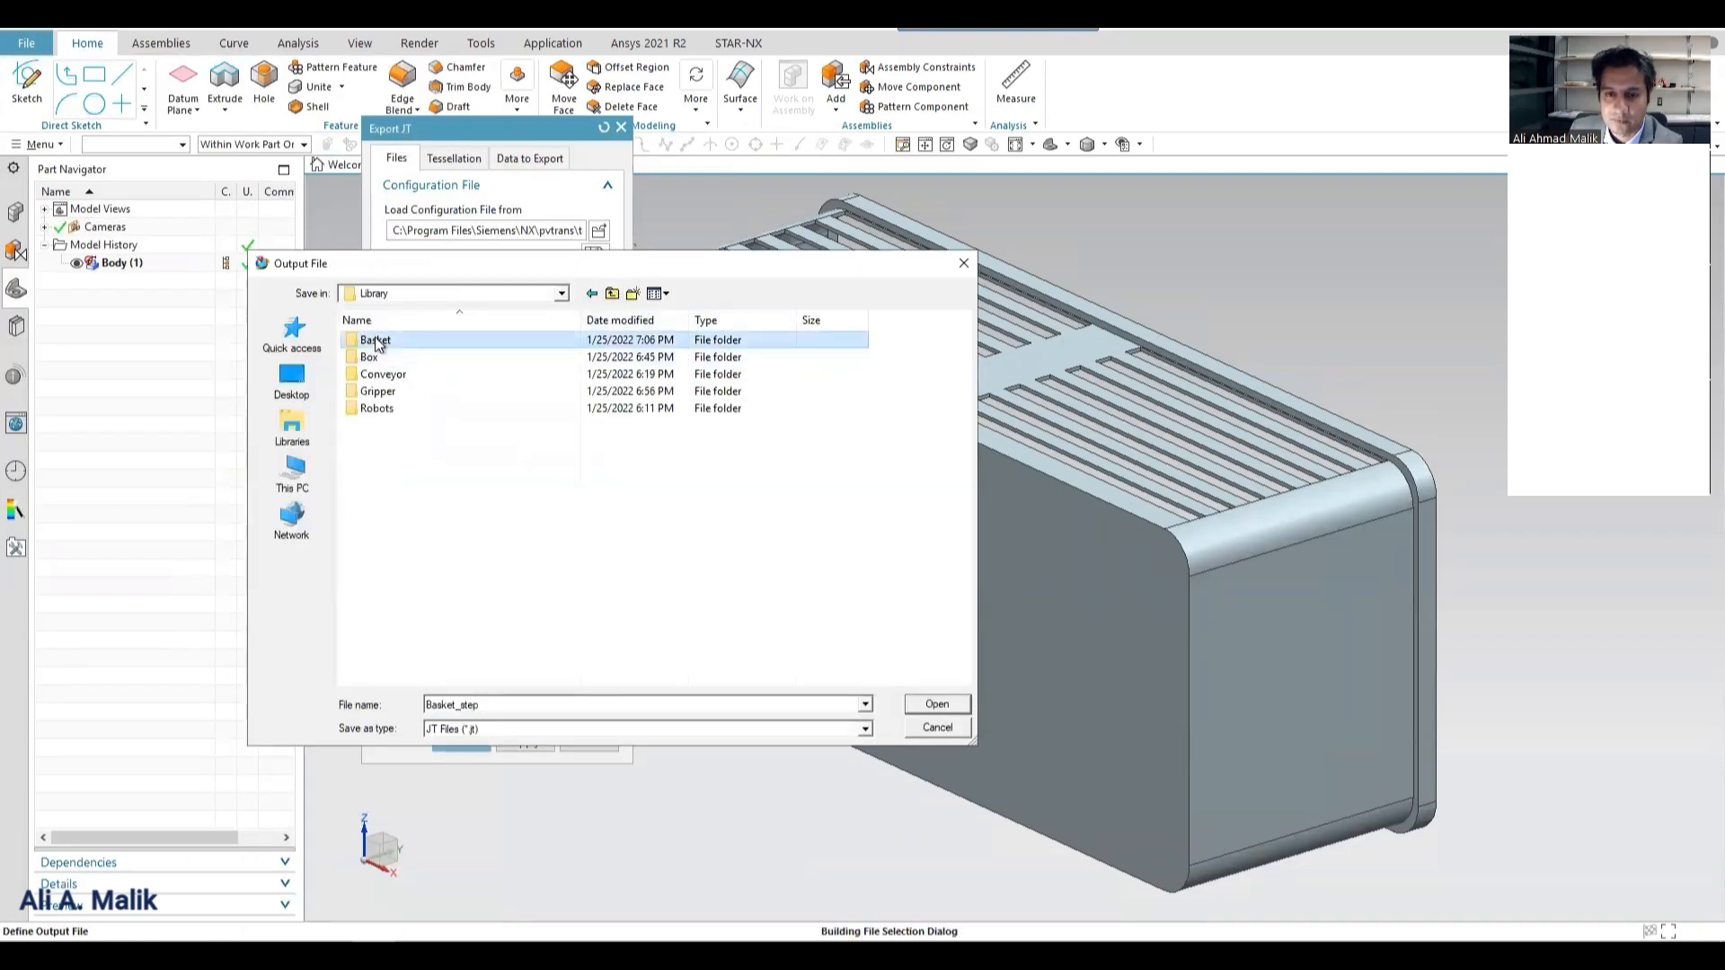
double_click(376, 342)
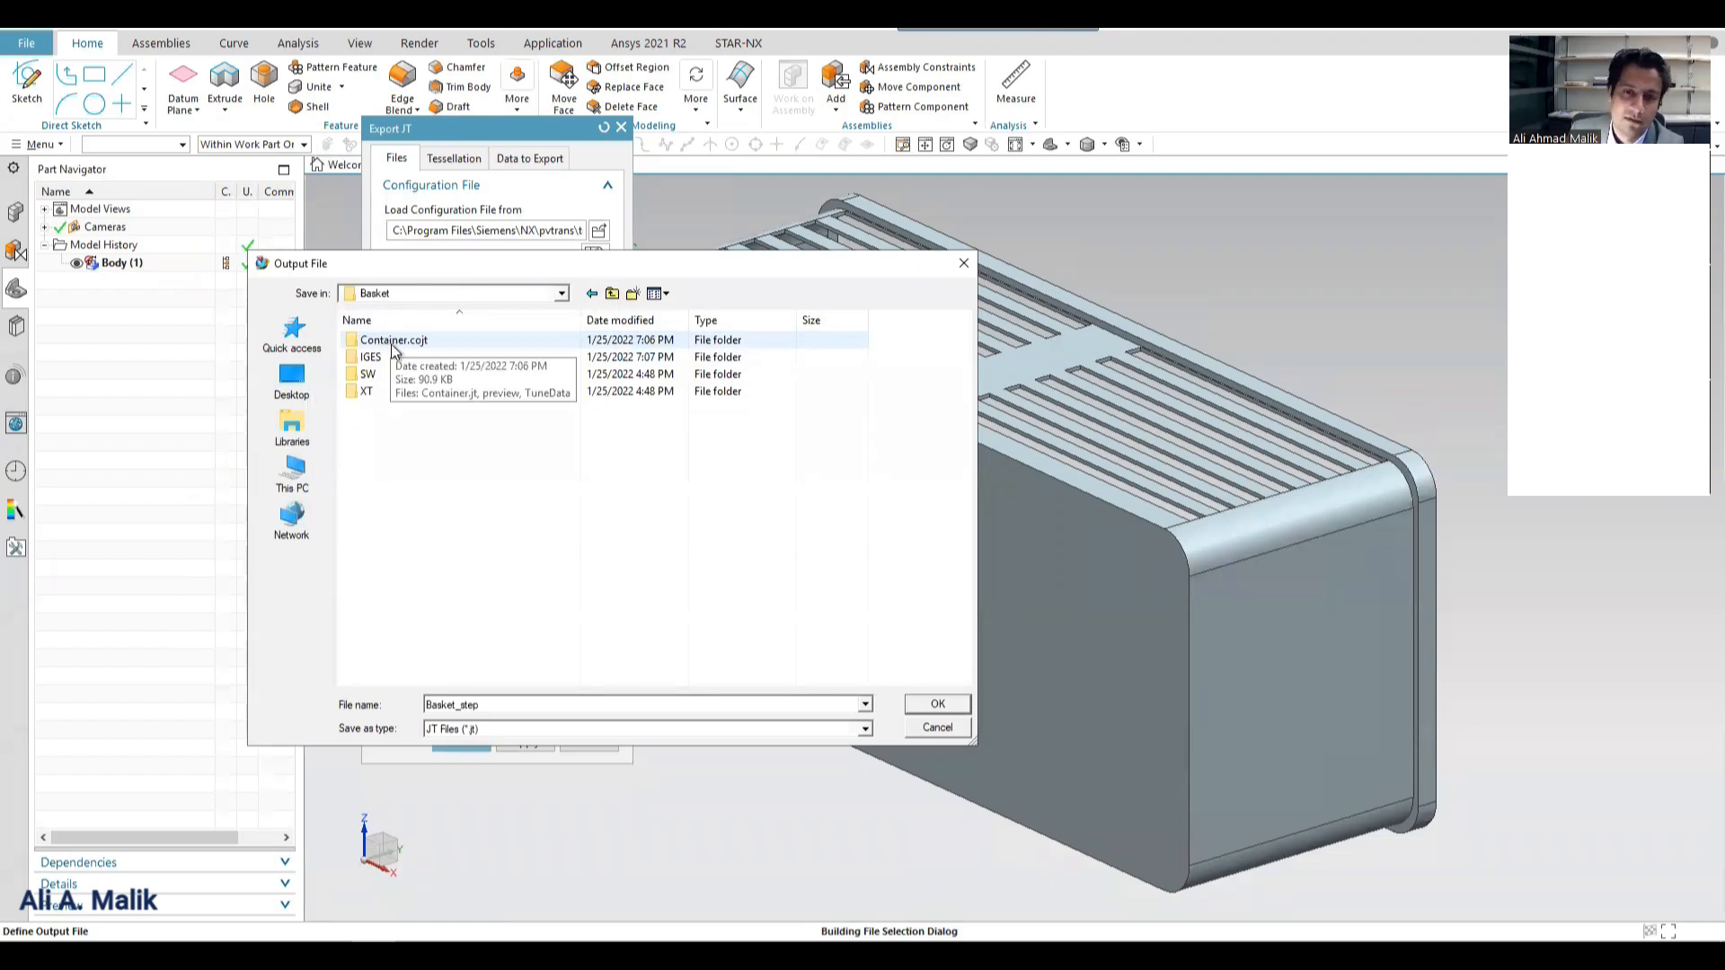
double_click(391, 345)
double_click(387, 347)
left_click(334, 478)
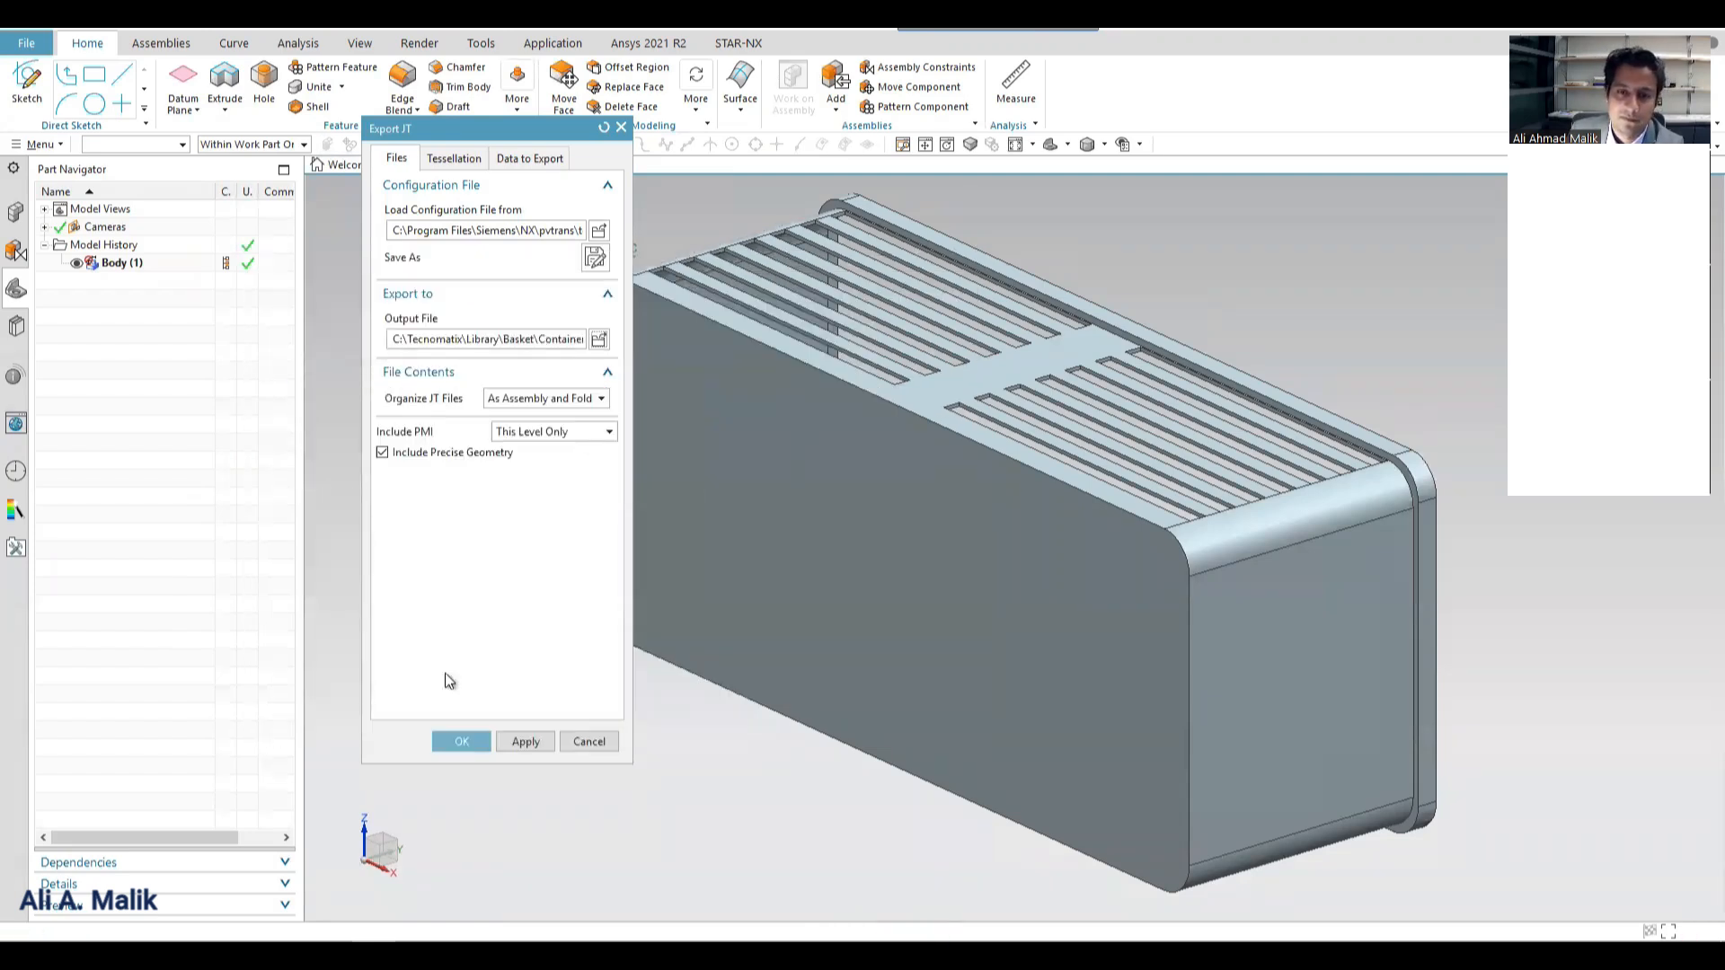
left_click(462, 741)
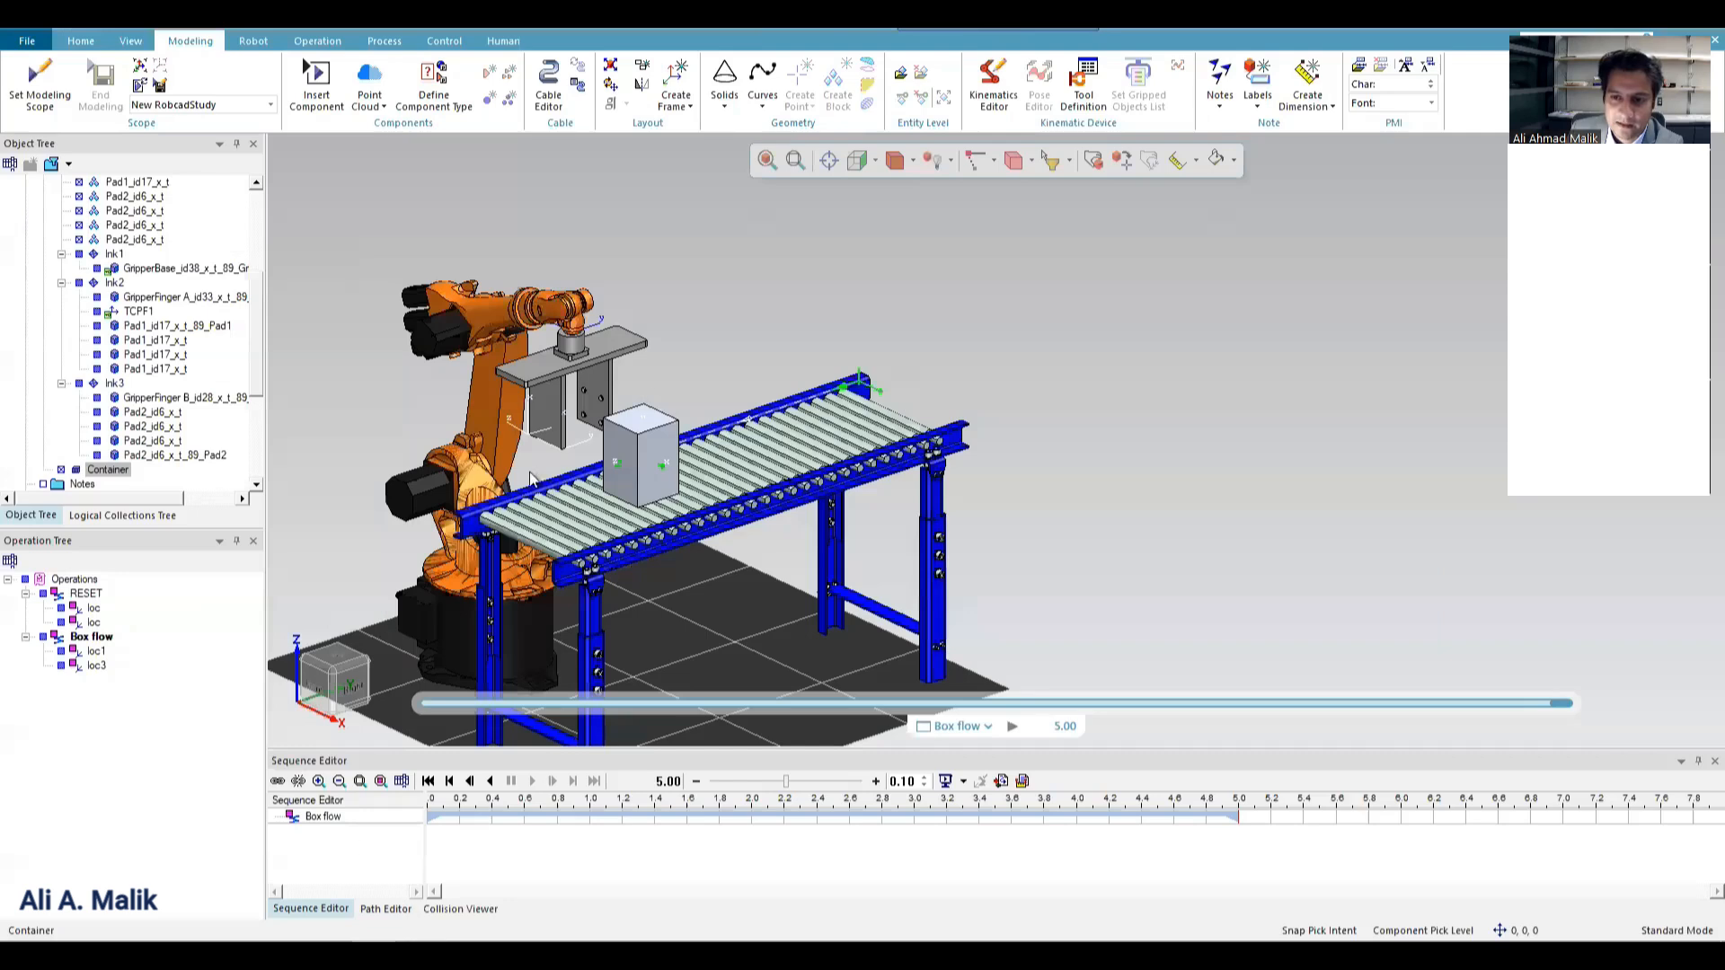
In Process Simulate, set the Container as the modeling scope and rotate it 90 degrees about its X axis.
left_click(63, 82)
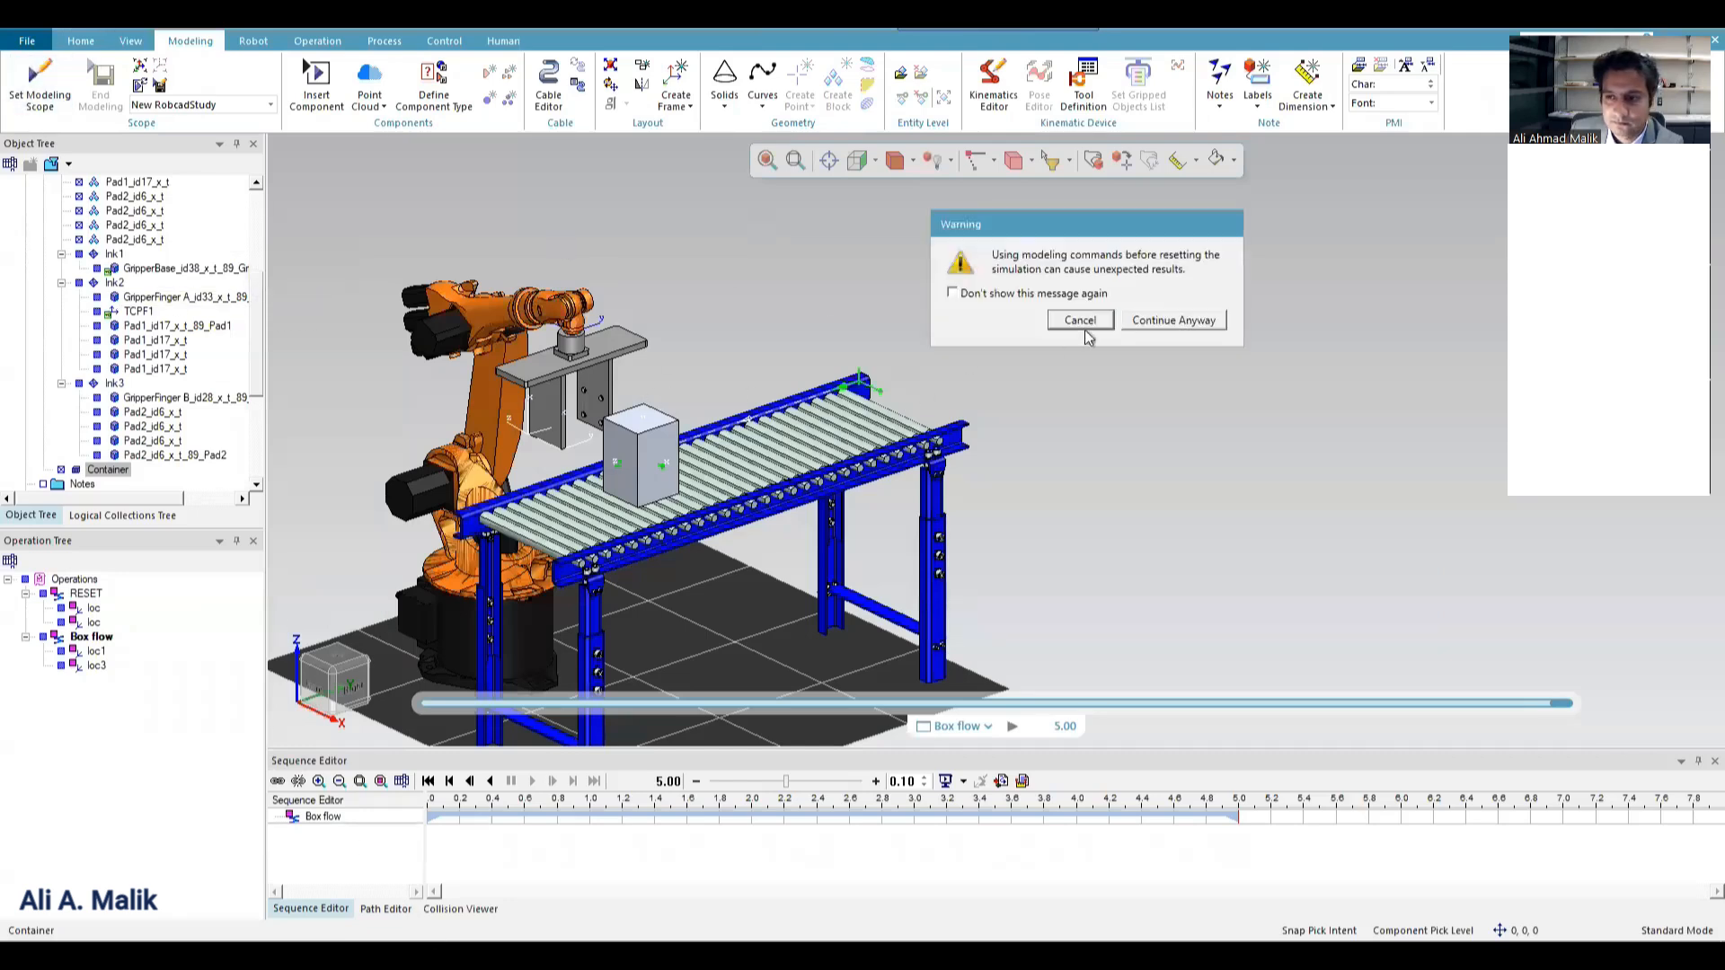
left_click(1201, 323)
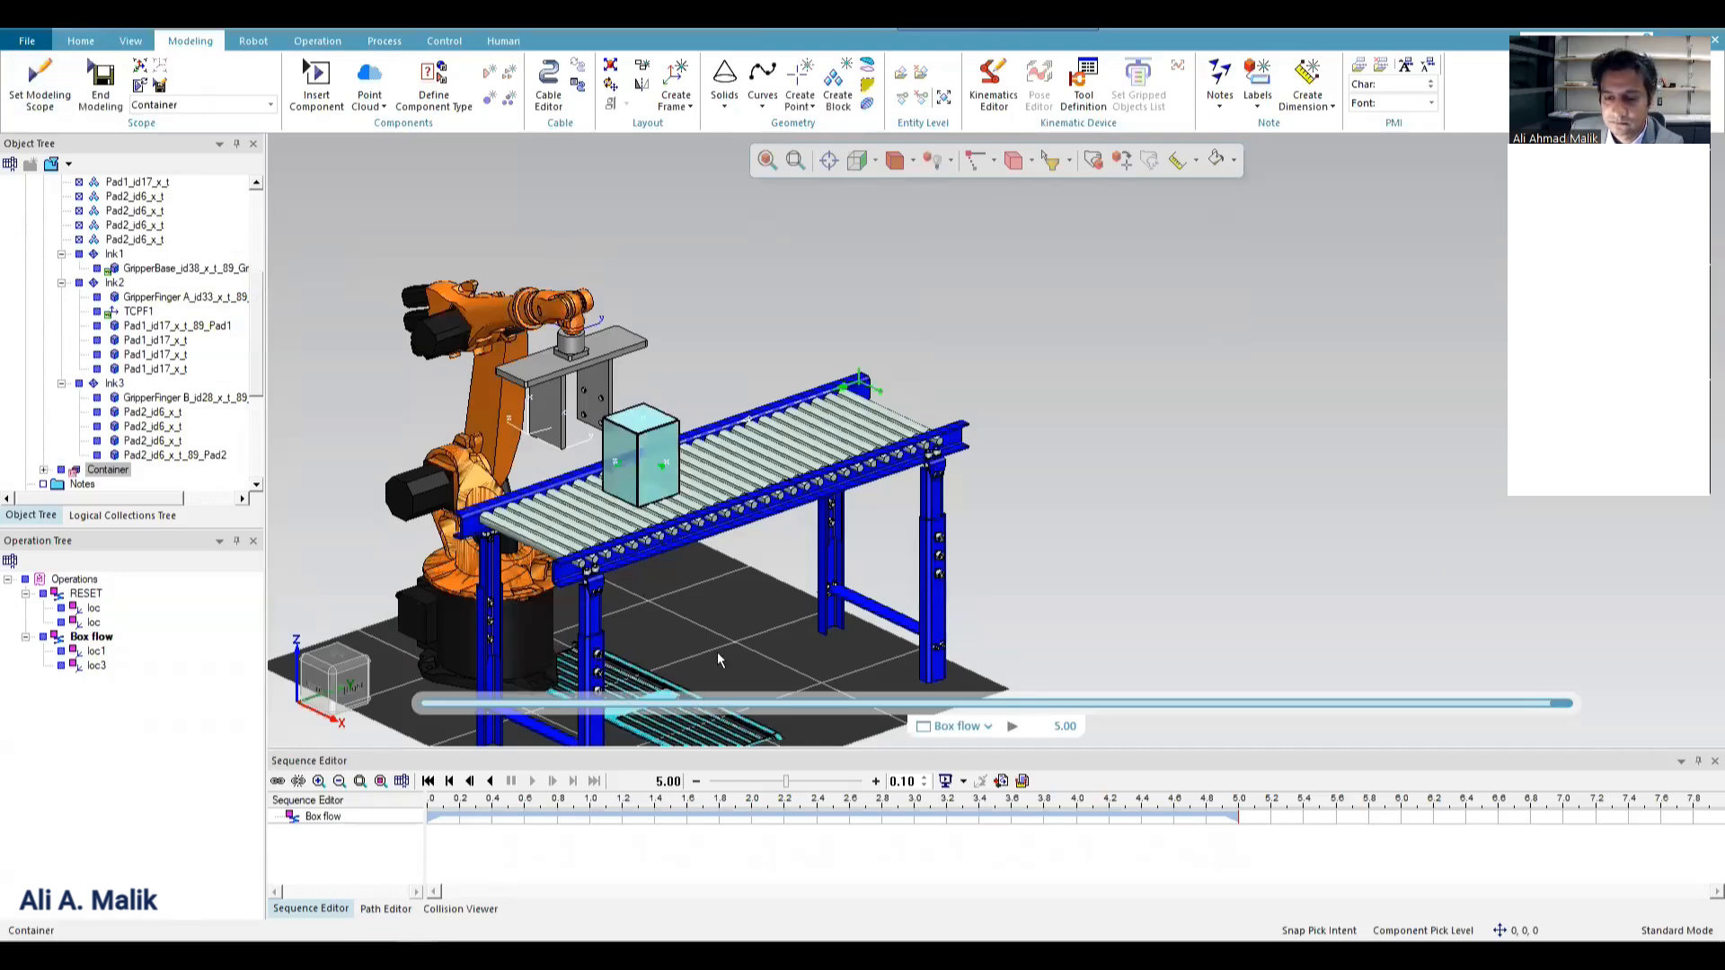
left_click(1097, 165)
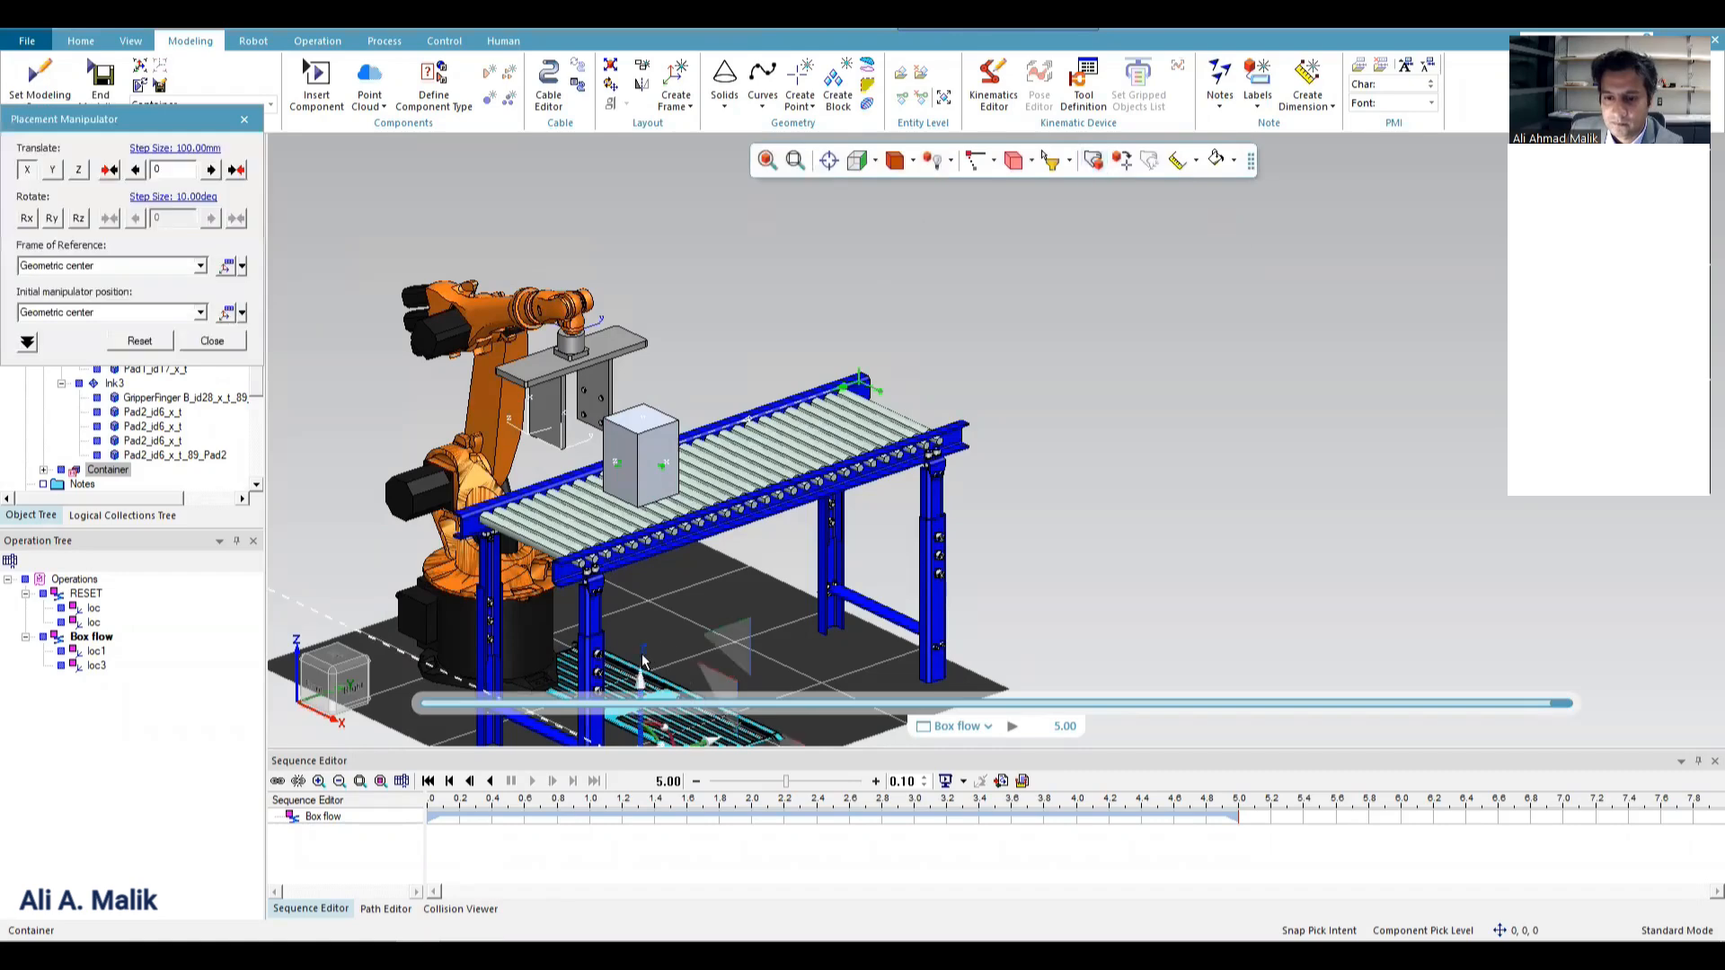
left_click_drag(652, 640, 628, 605)
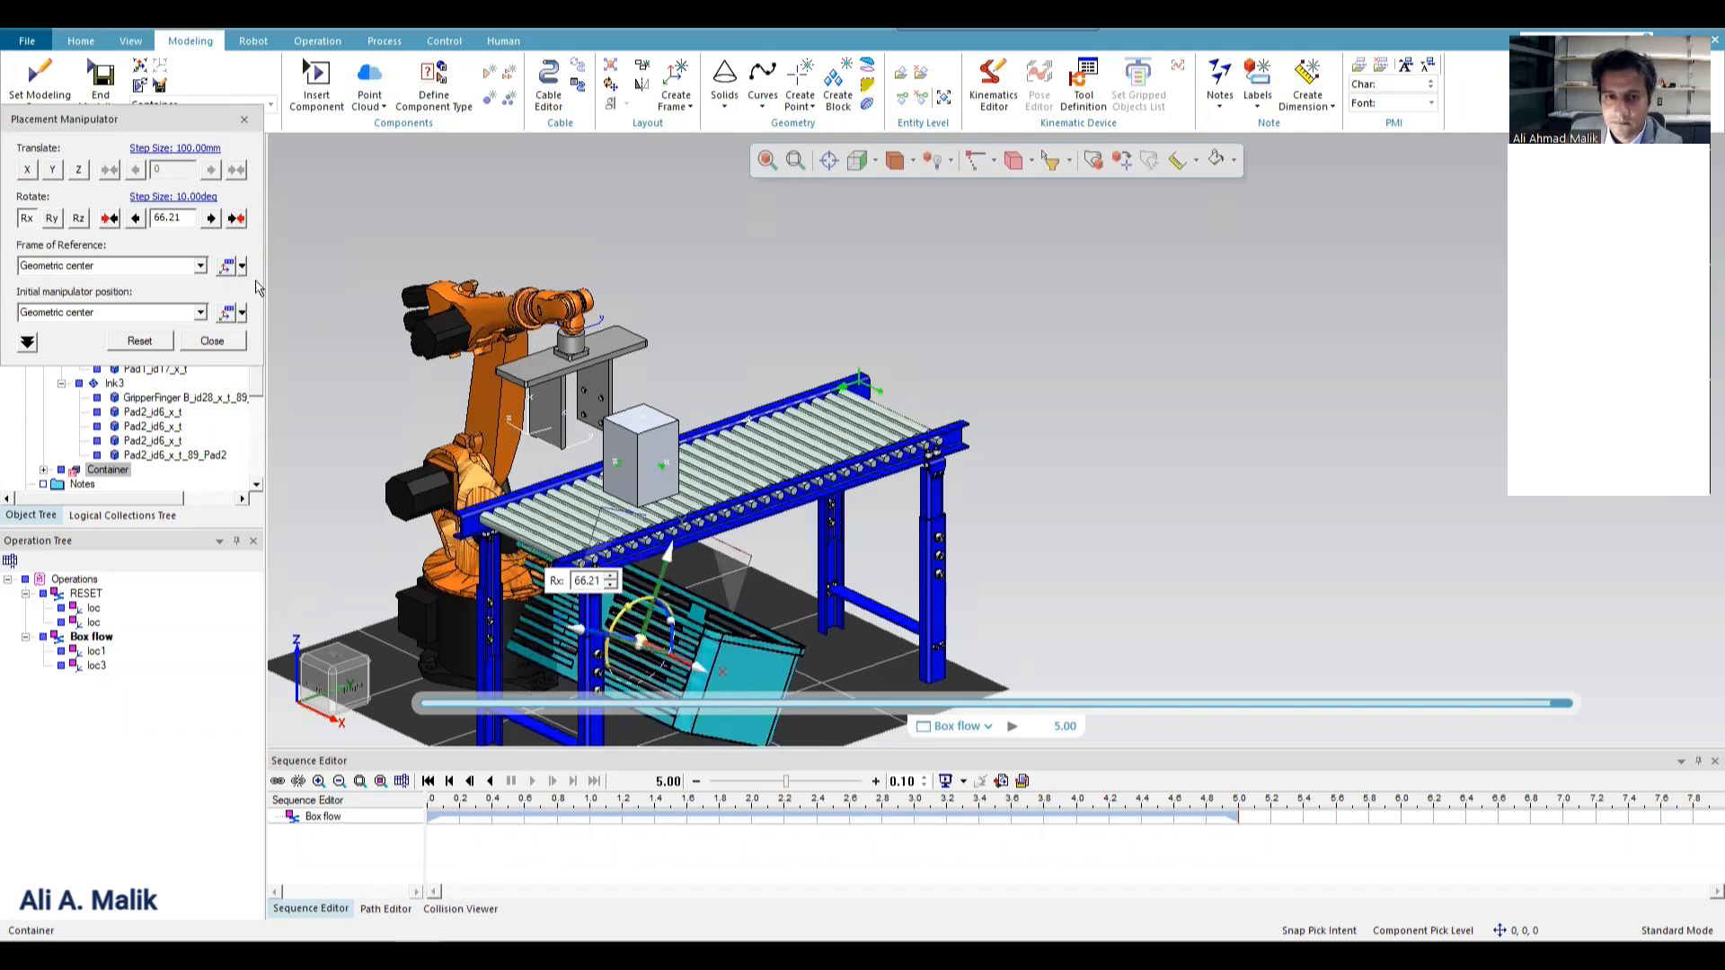
double_click(187, 216)
type("90")
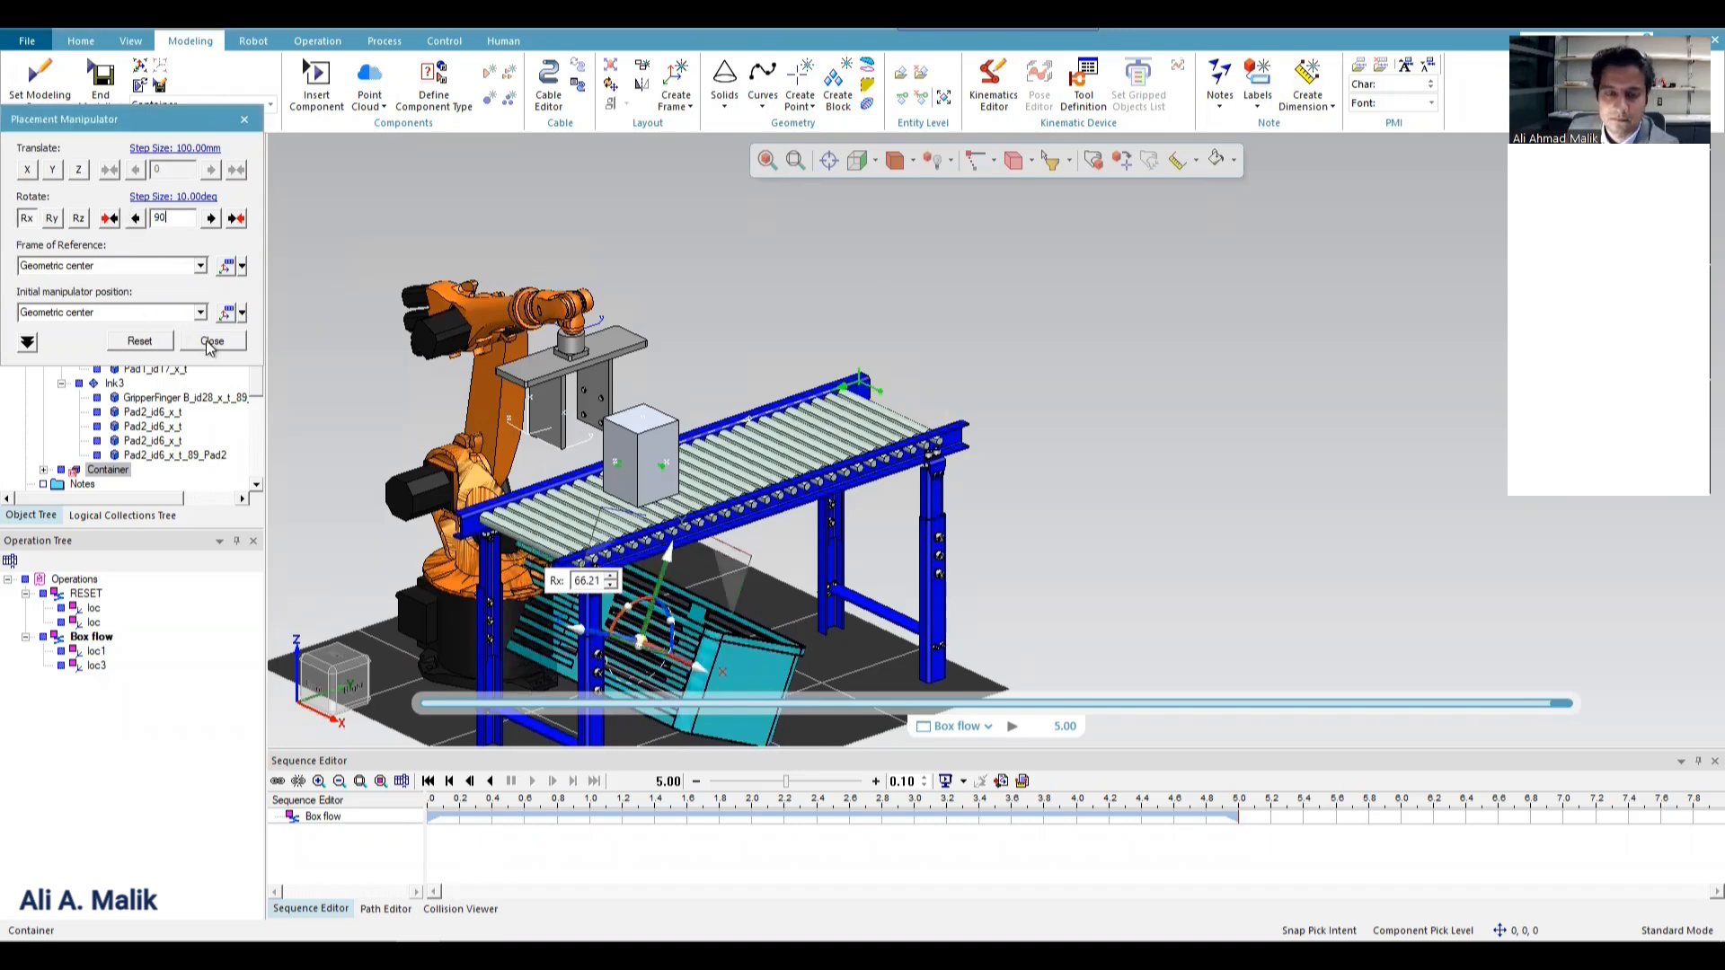
key("Return")
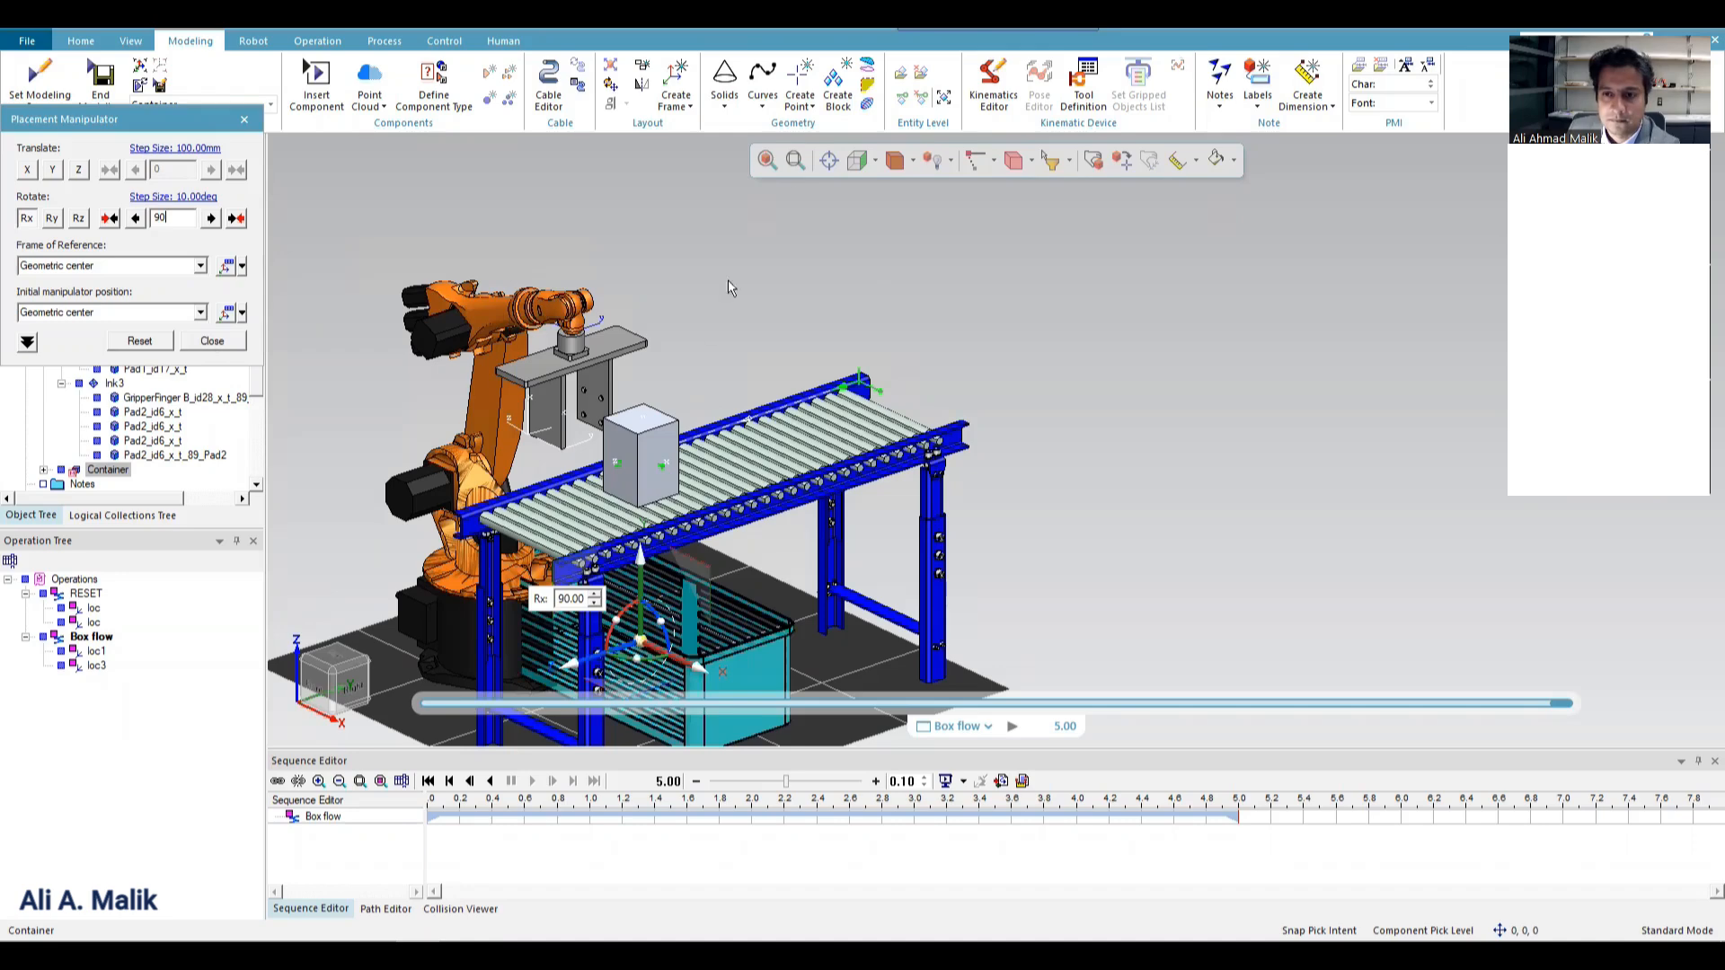
Move the Container from under the conveyor to the free floor area beside the robot, alongside the conveyor.
left_click(876, 163)
left_click(889, 199)
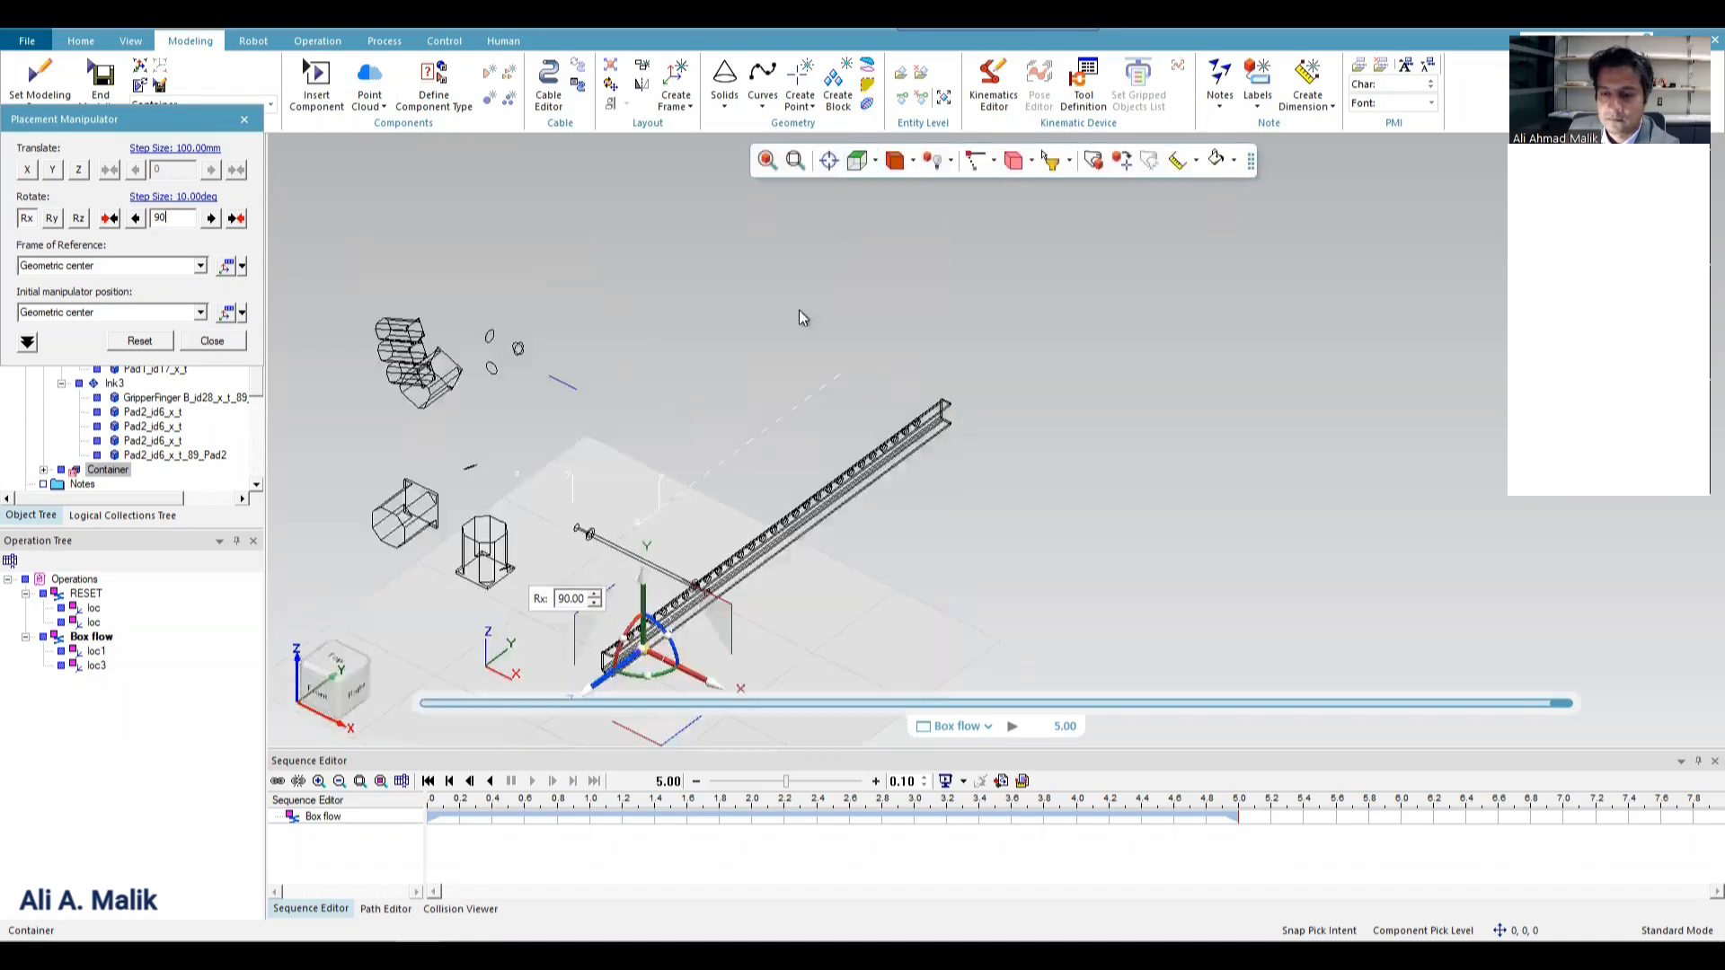
scroll(864, 369, "down", 2)
scroll(865, 370, "down", 1)
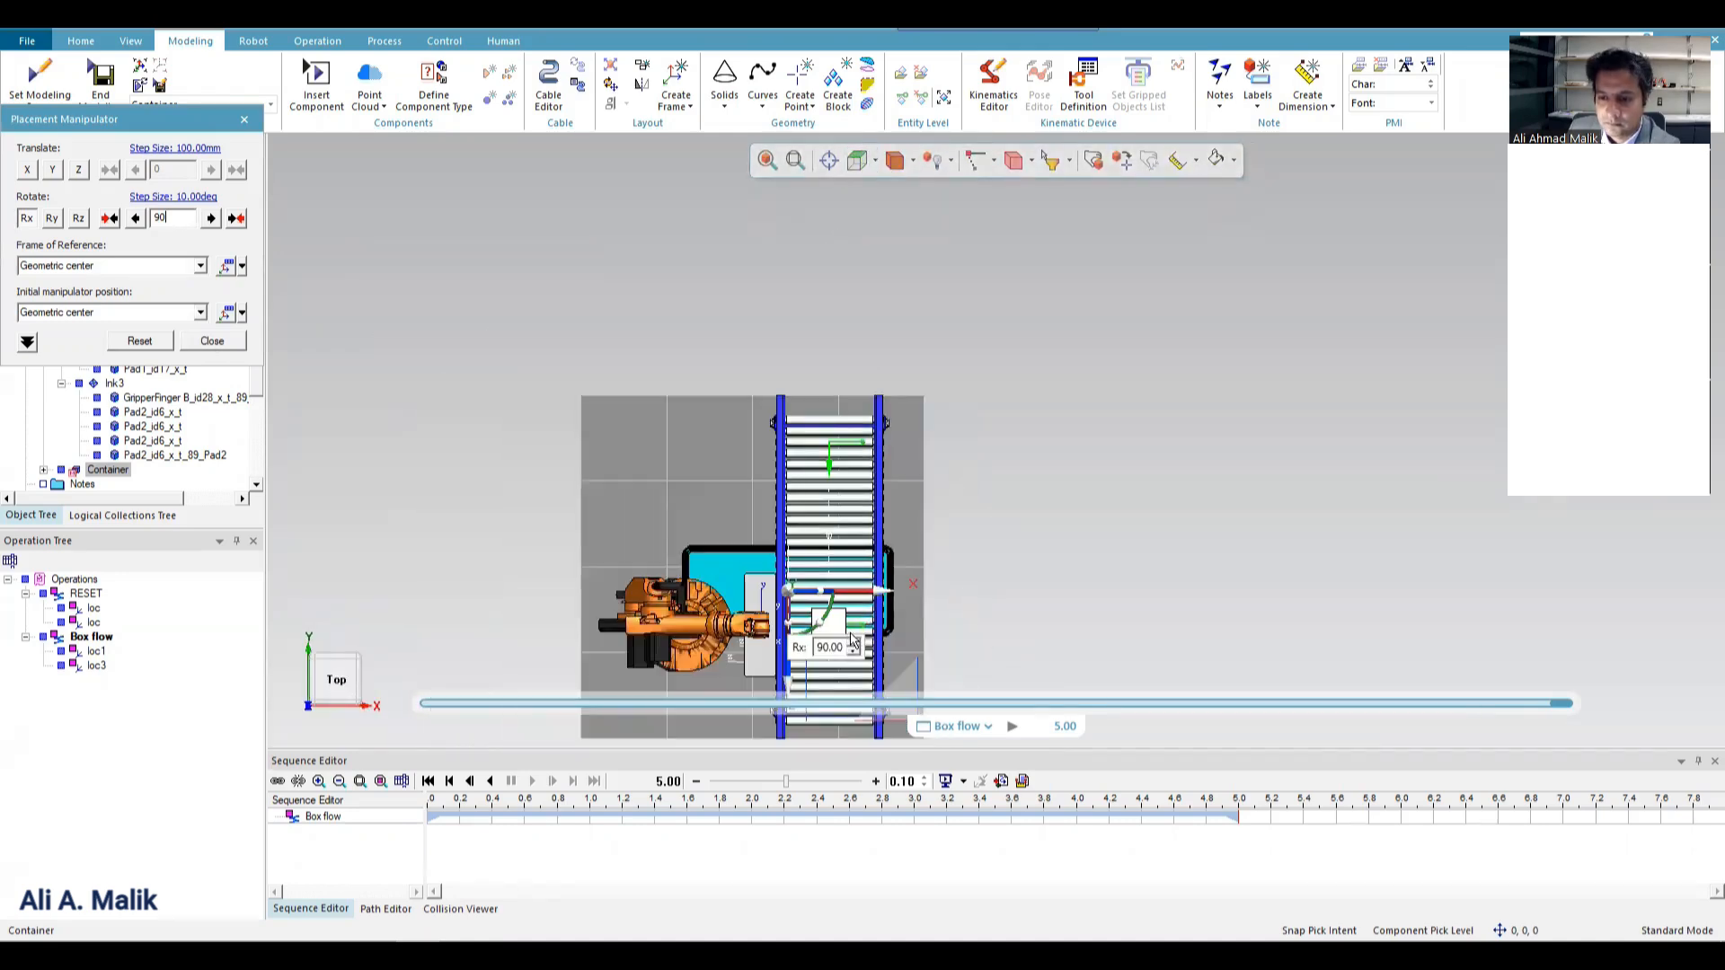
key("Return")
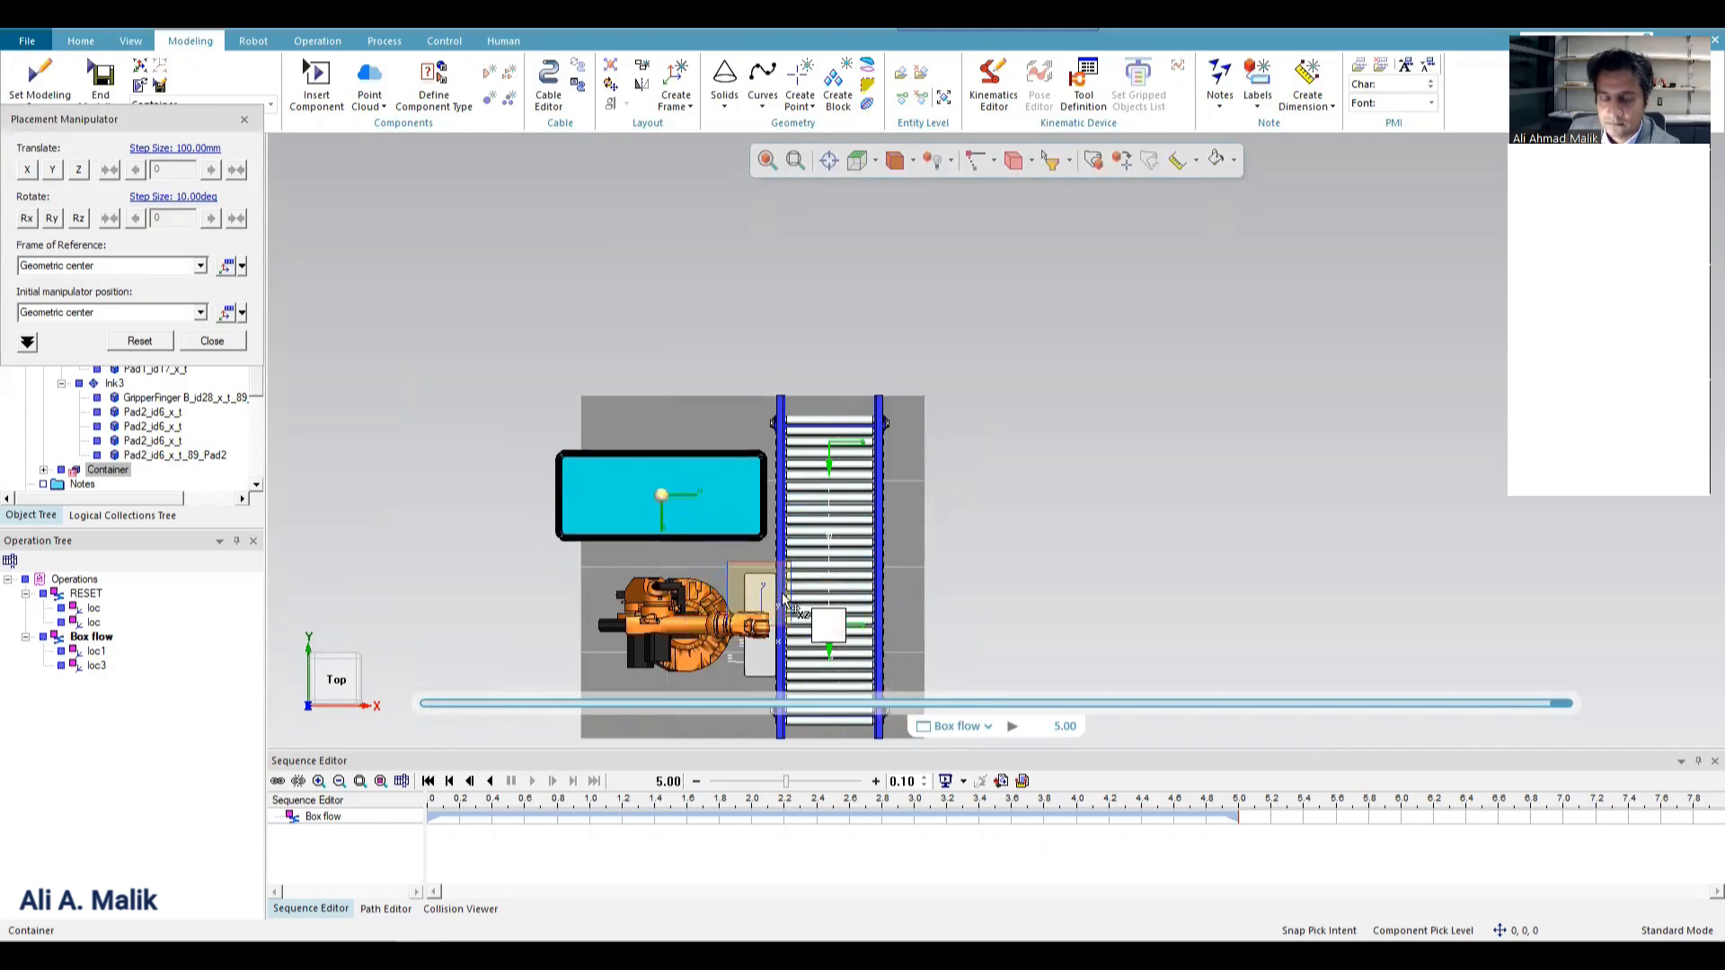
Lower the Container about 54 mm along its Y axis so that it rests on the floor.
left_click(875, 163)
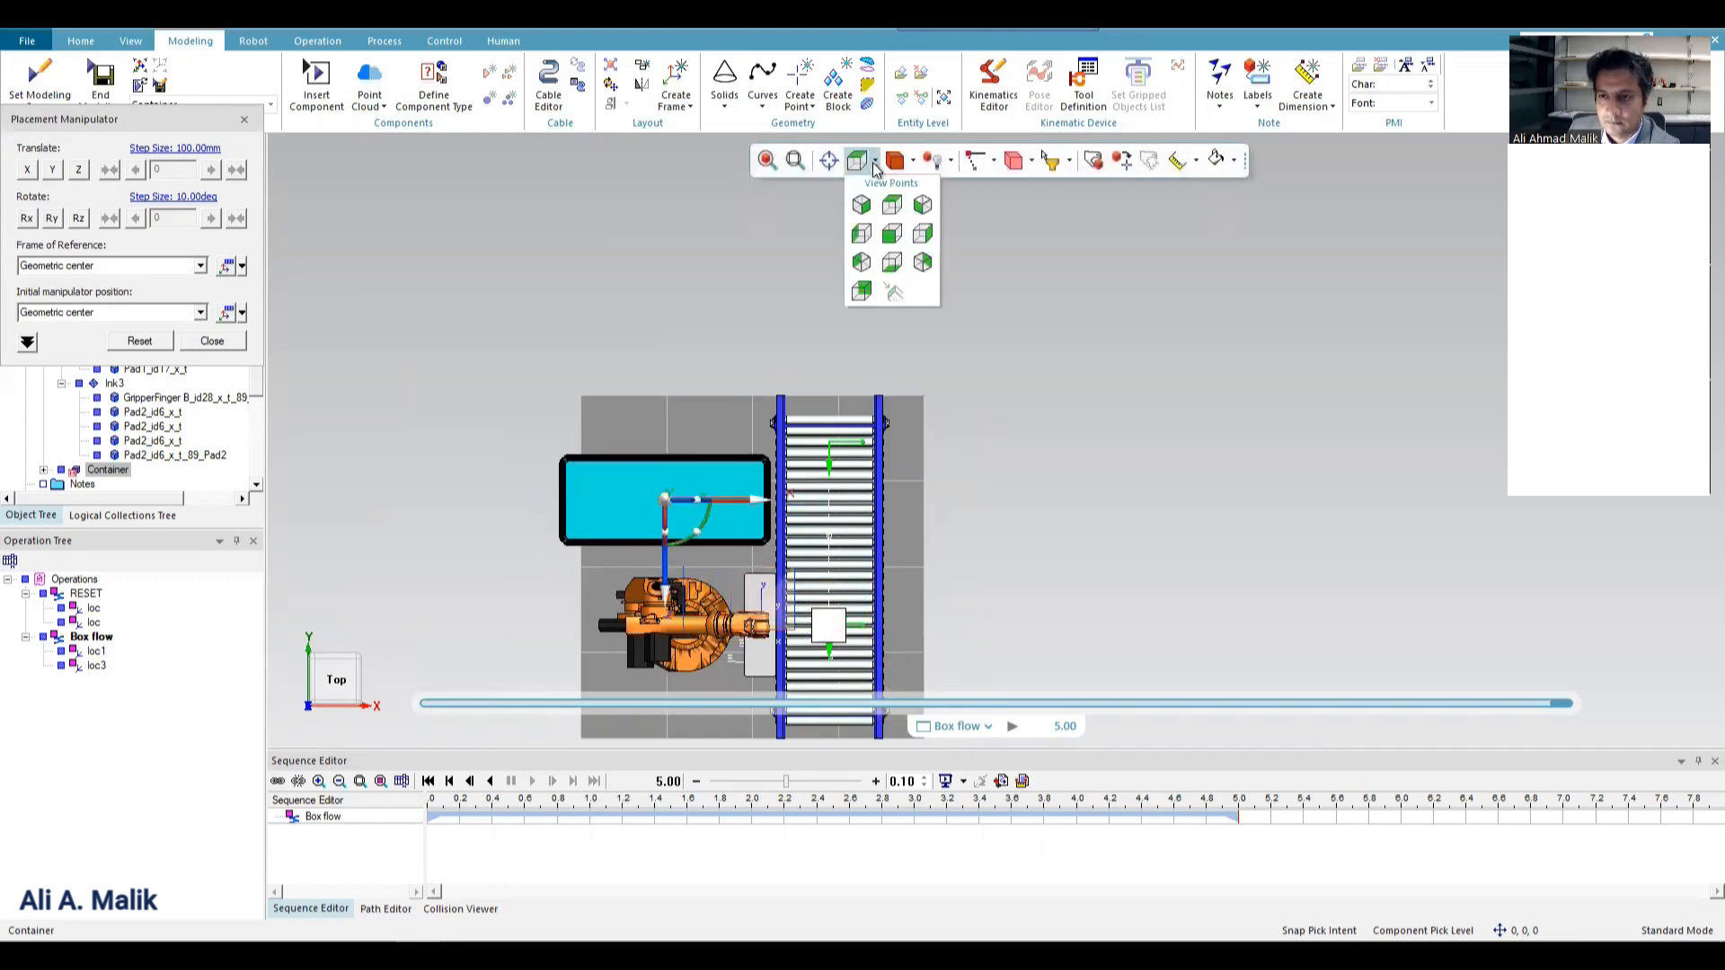
left_click(922, 235)
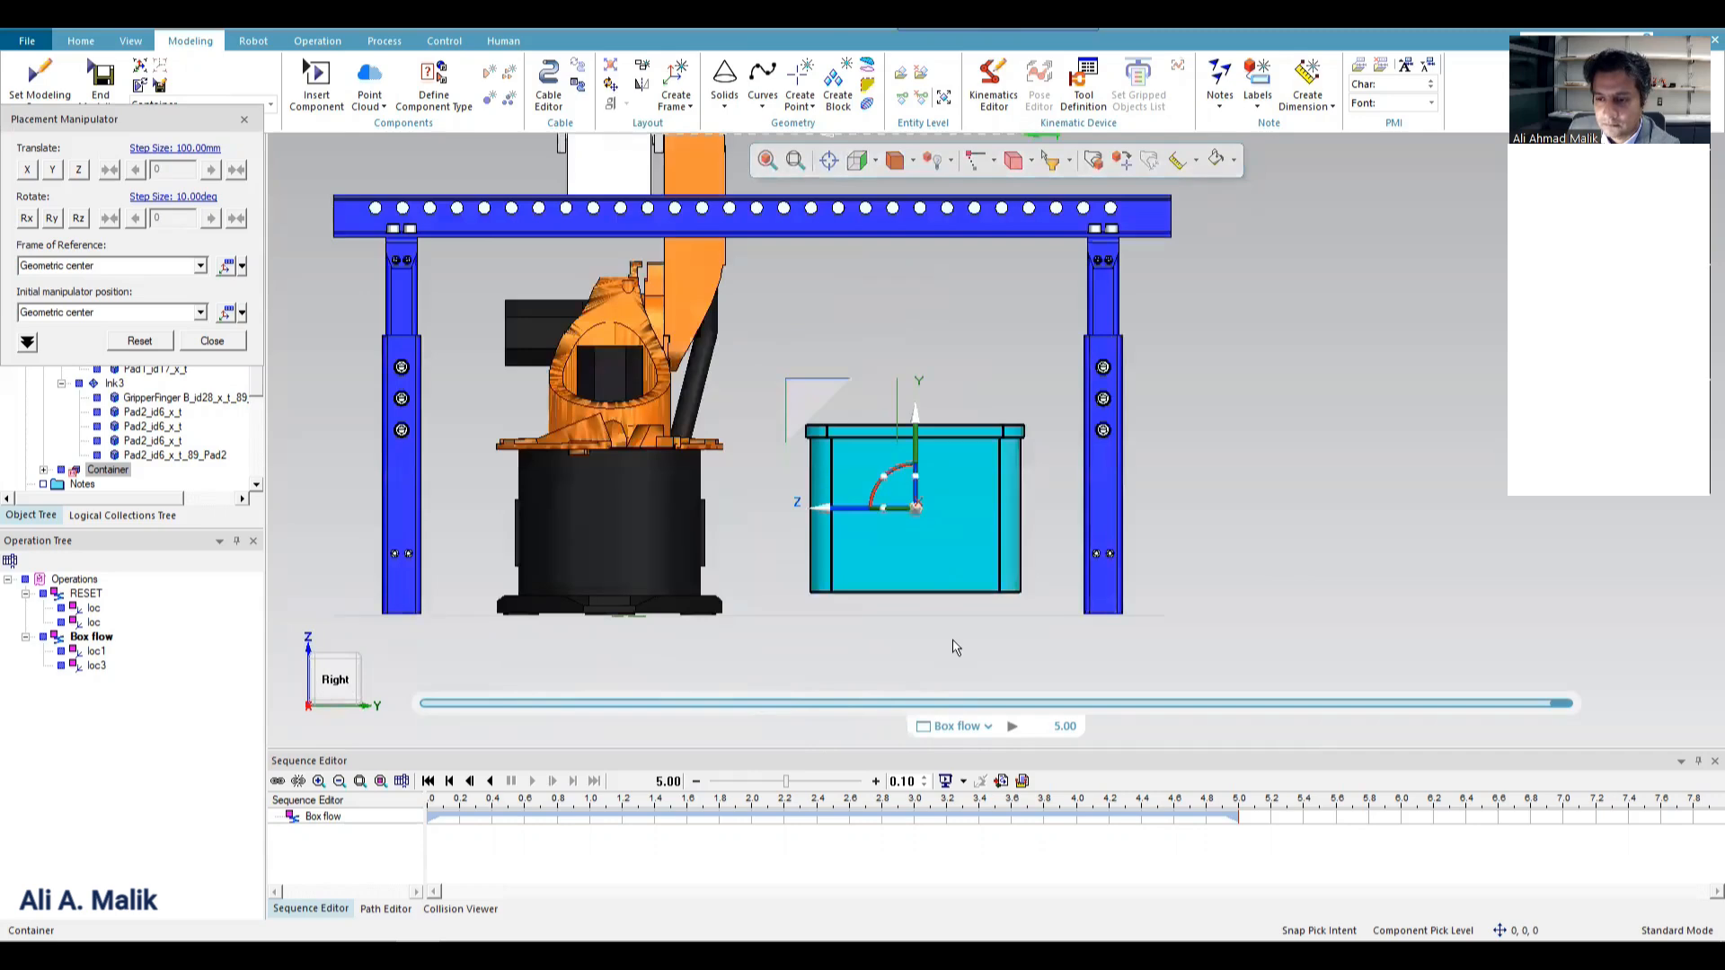
scroll(955, 648, "up", 3)
left_click_drag(882, 298, 908, 336)
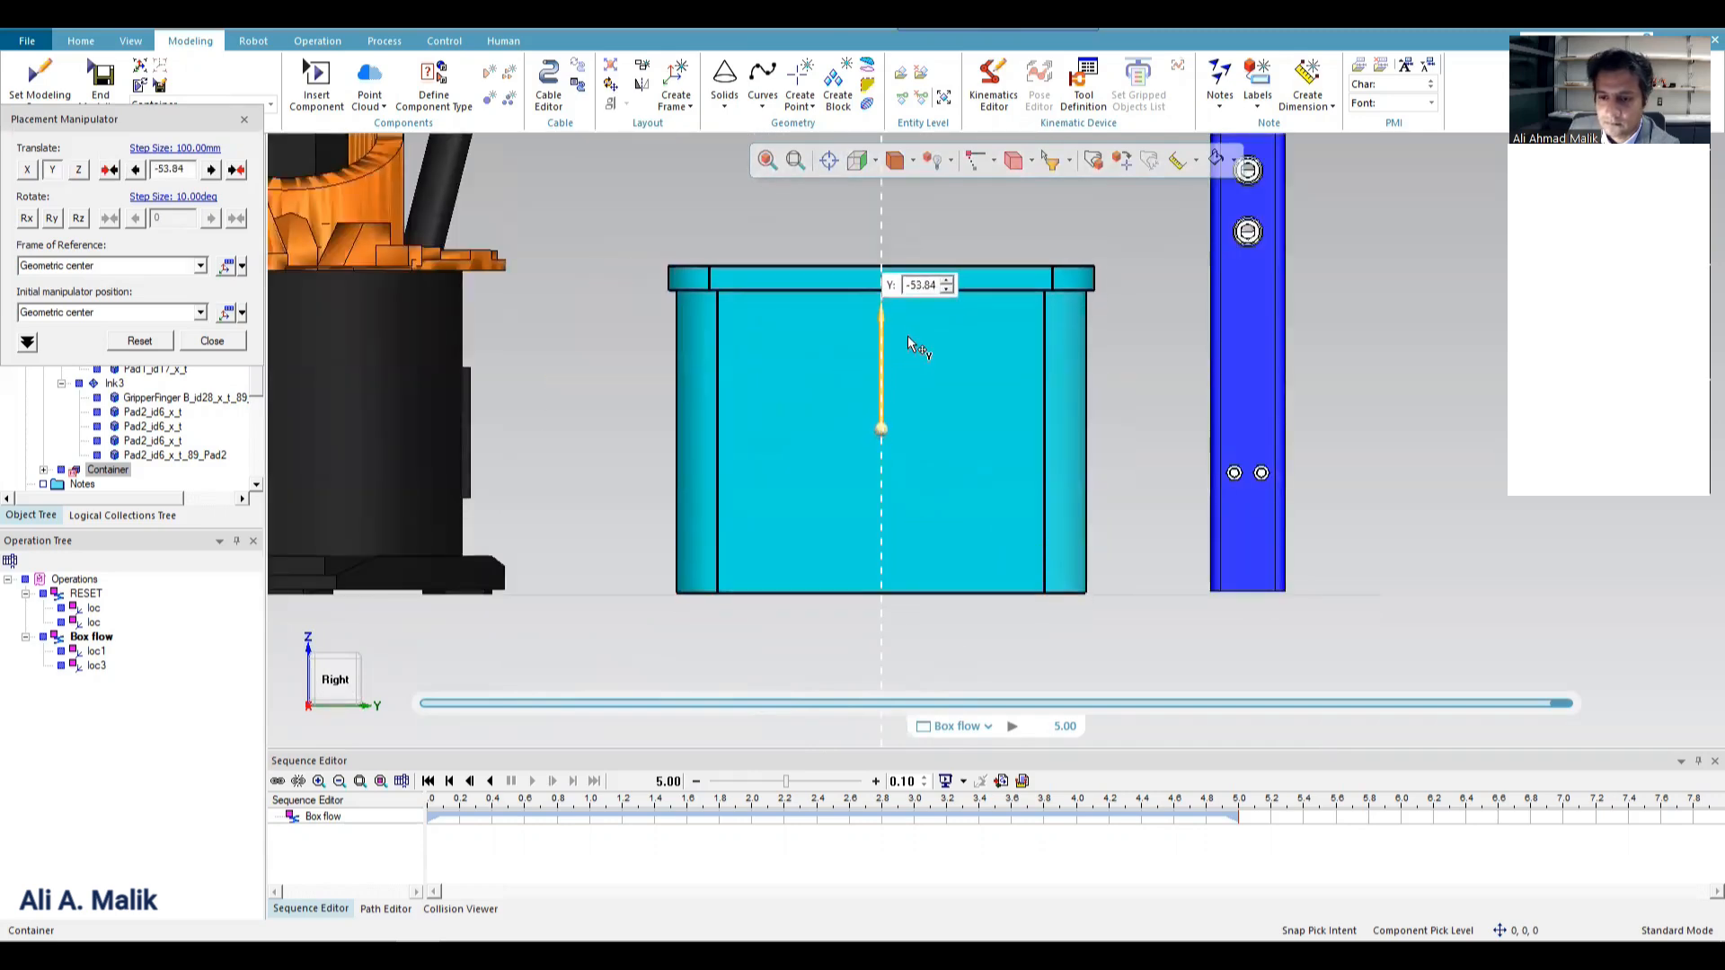
left_click(192, 343)
Start a new pick and place operation for robot kr6_2 with the conveyor box as pick point and GRIP as pick pose.
middle_click_drag(983, 429, 1003, 345)
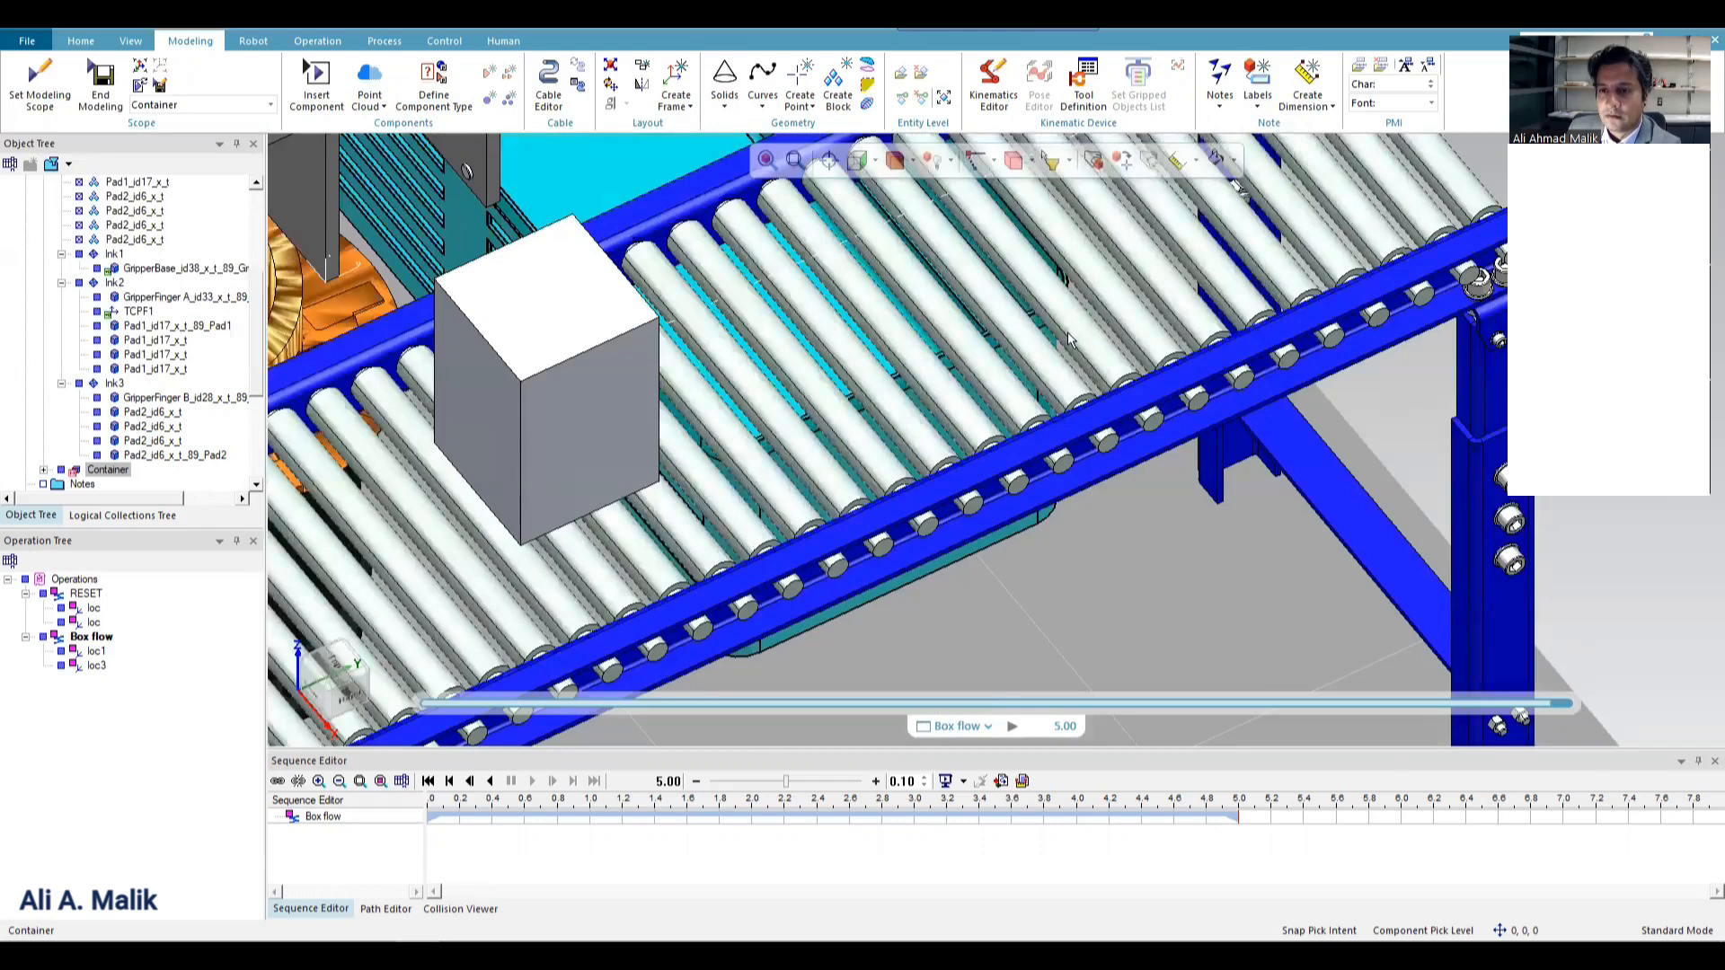
scroll(1069, 335, "down", 10)
scroll(1076, 307, "up", 10)
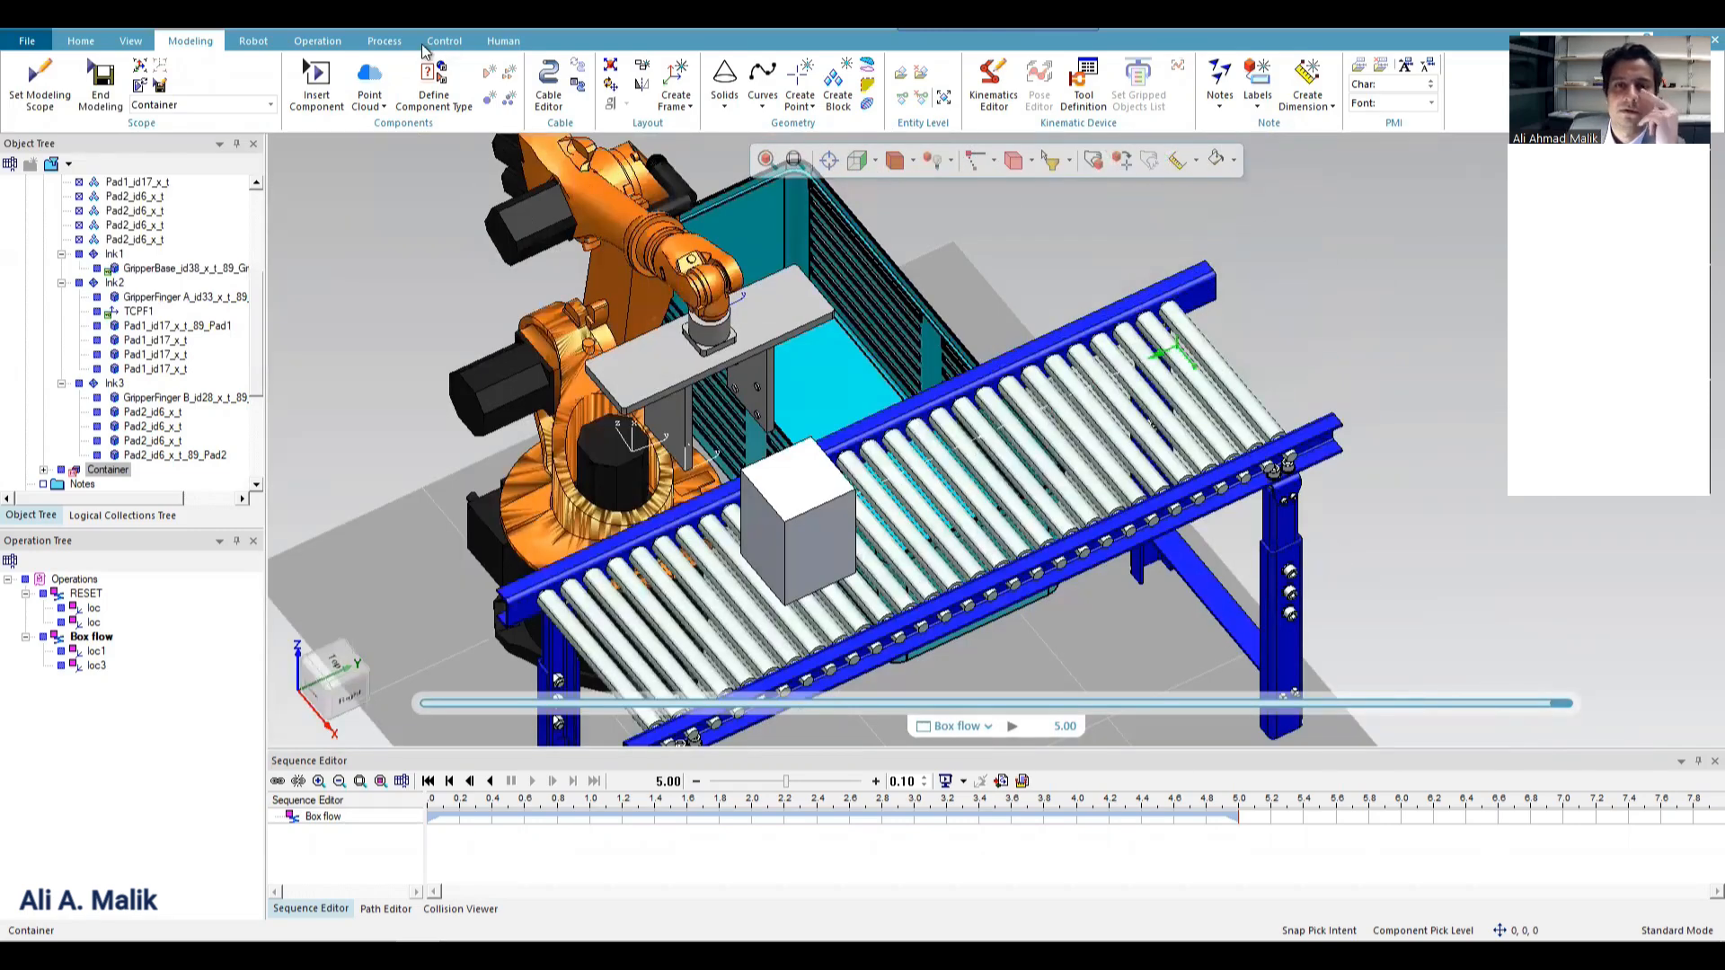
left_click(317, 40)
left_click(93, 94)
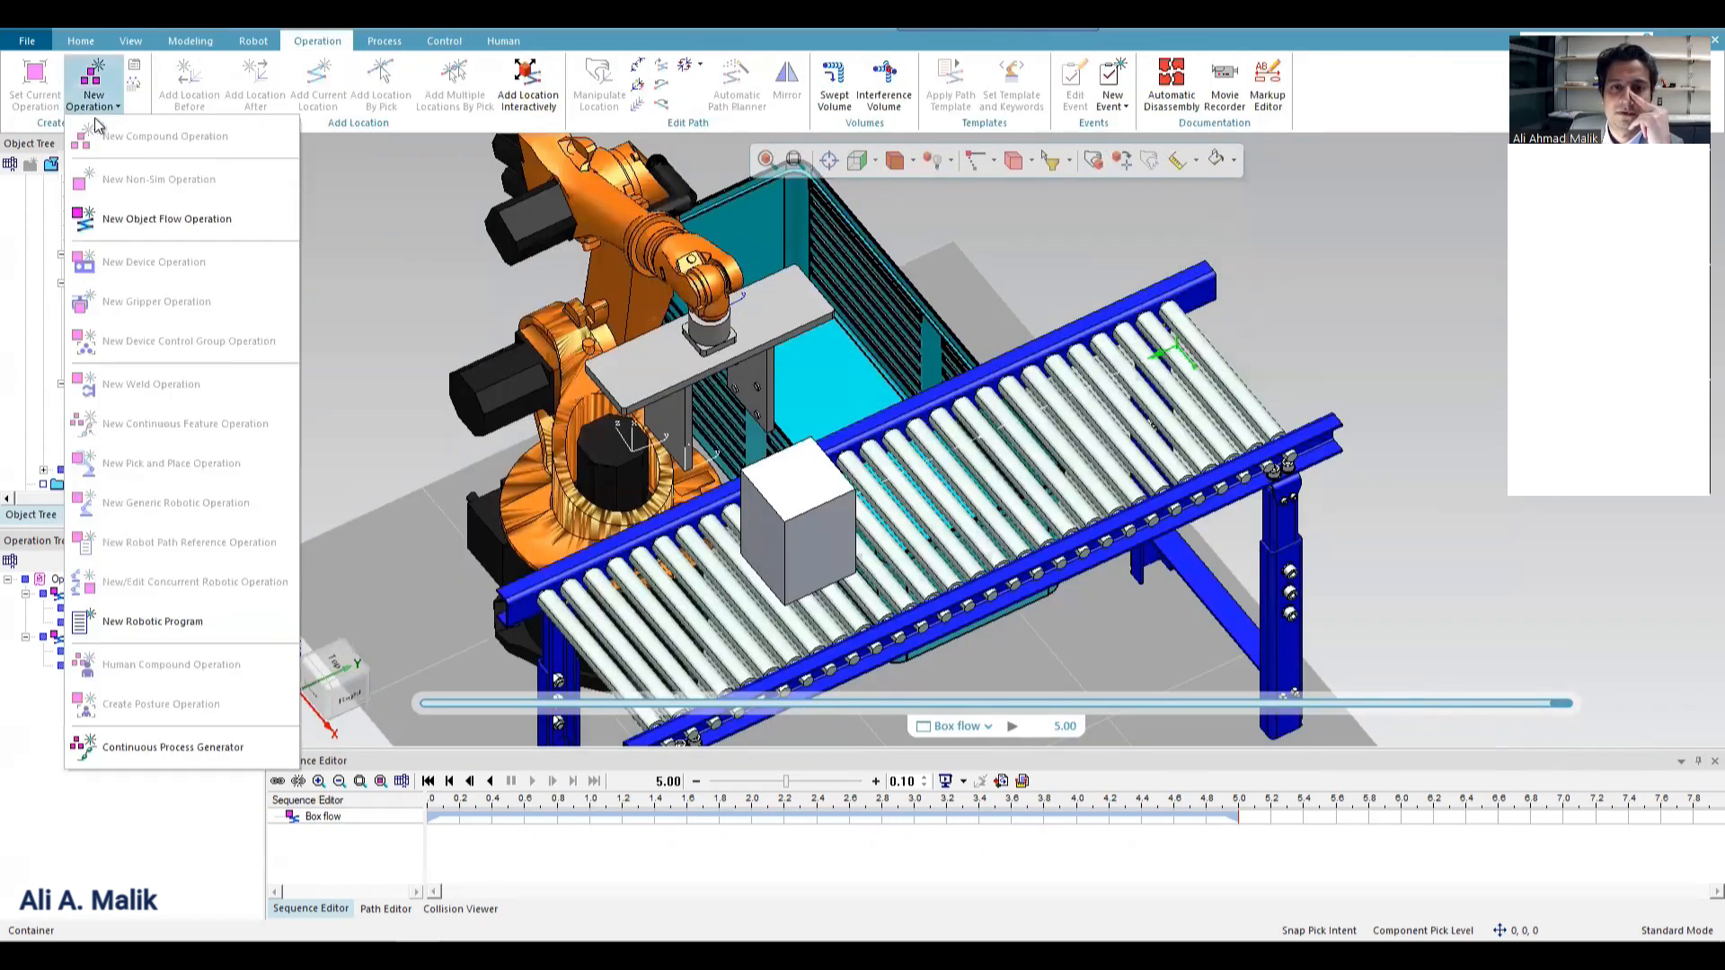
left_click(649, 202)
left_click(94, 94)
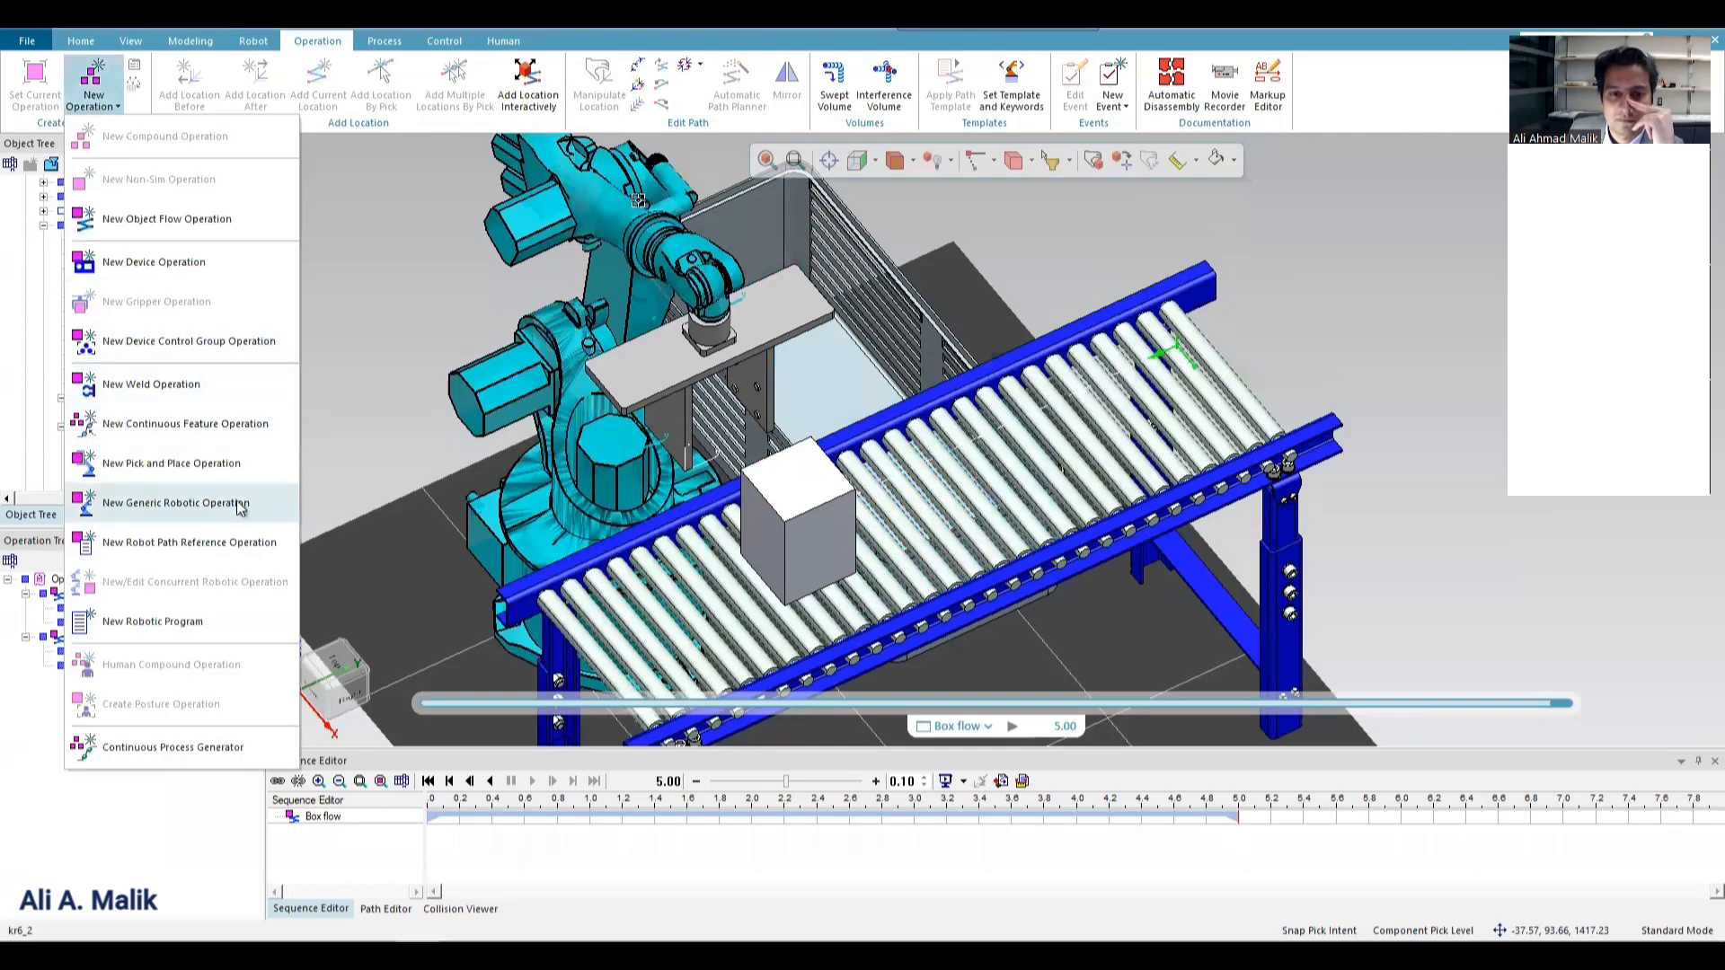
left_click(171, 463)
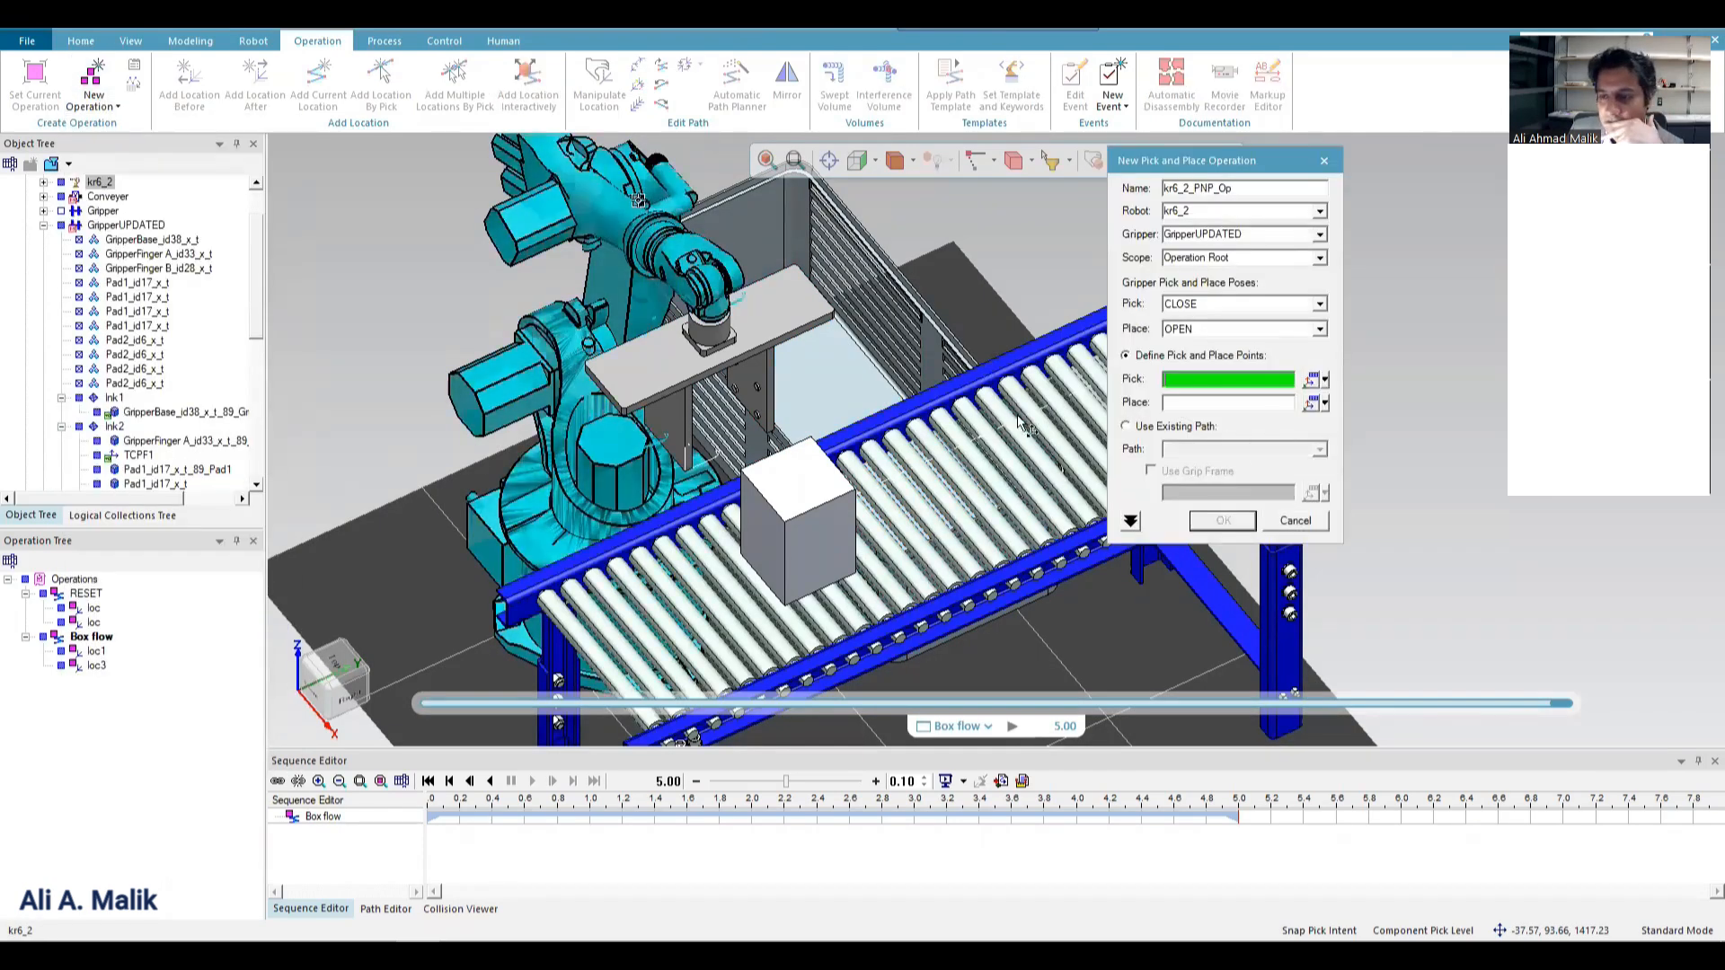
left_click(800, 489)
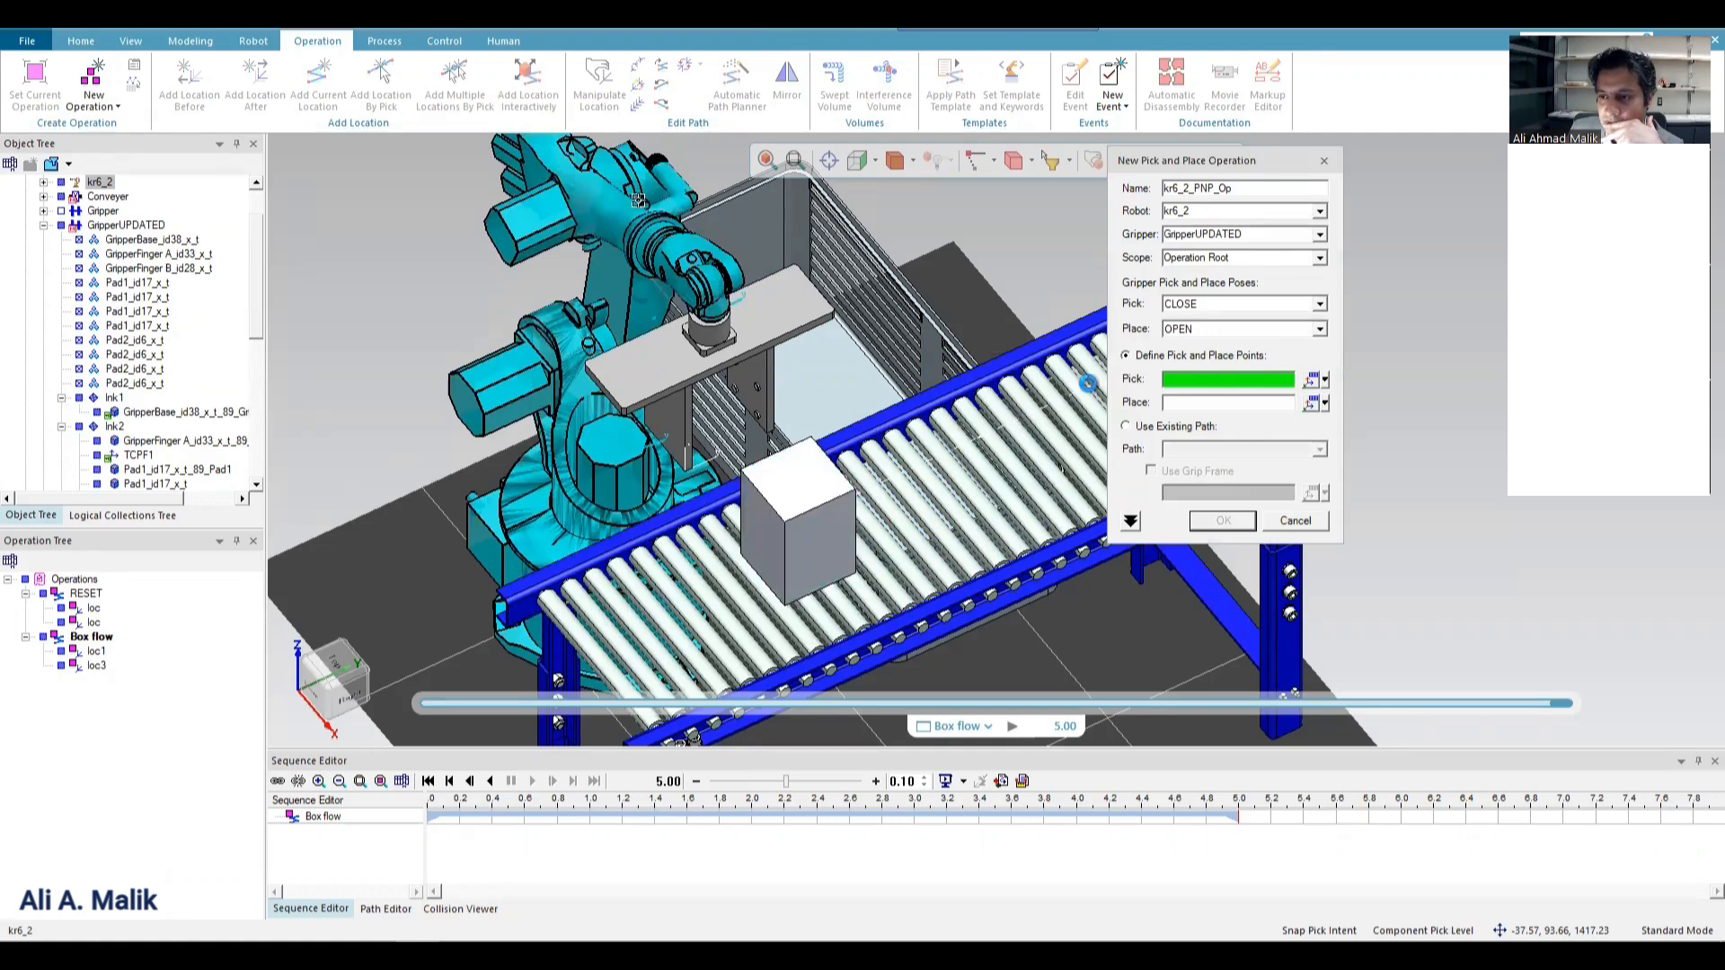
left_click(1319, 304)
left_click(1264, 352)
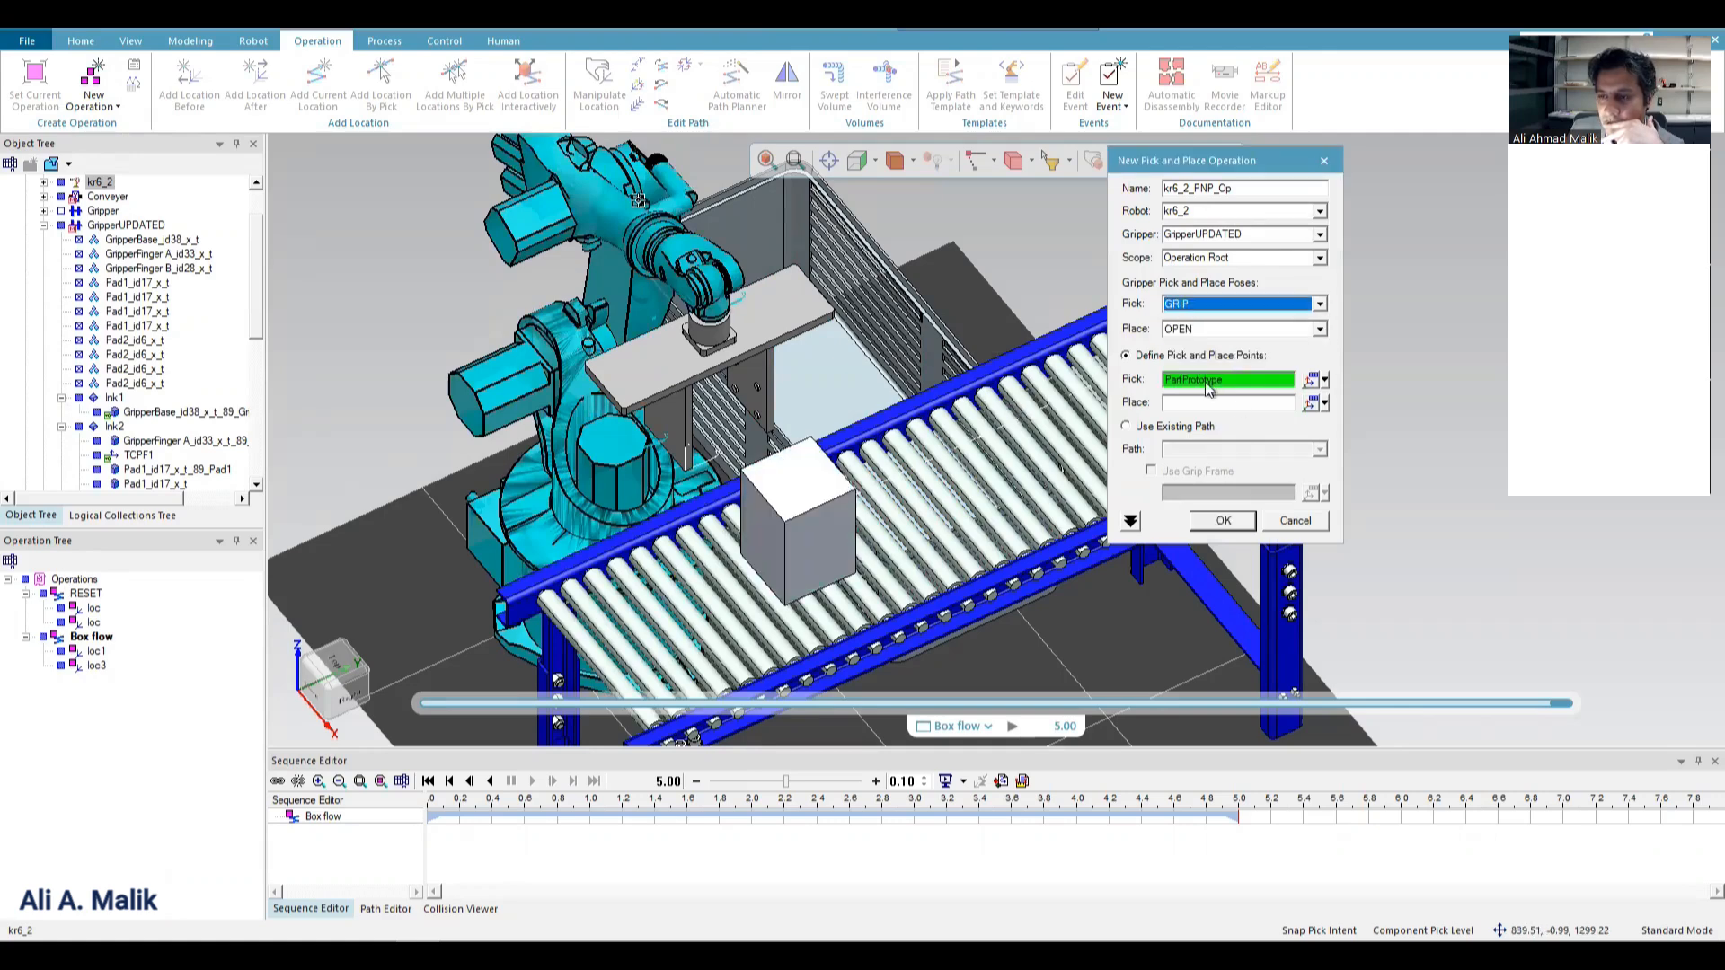
Set the Container's floor as the place point and create the kr6_2_PNP_Op pick and place operation.
left_click(1224, 403)
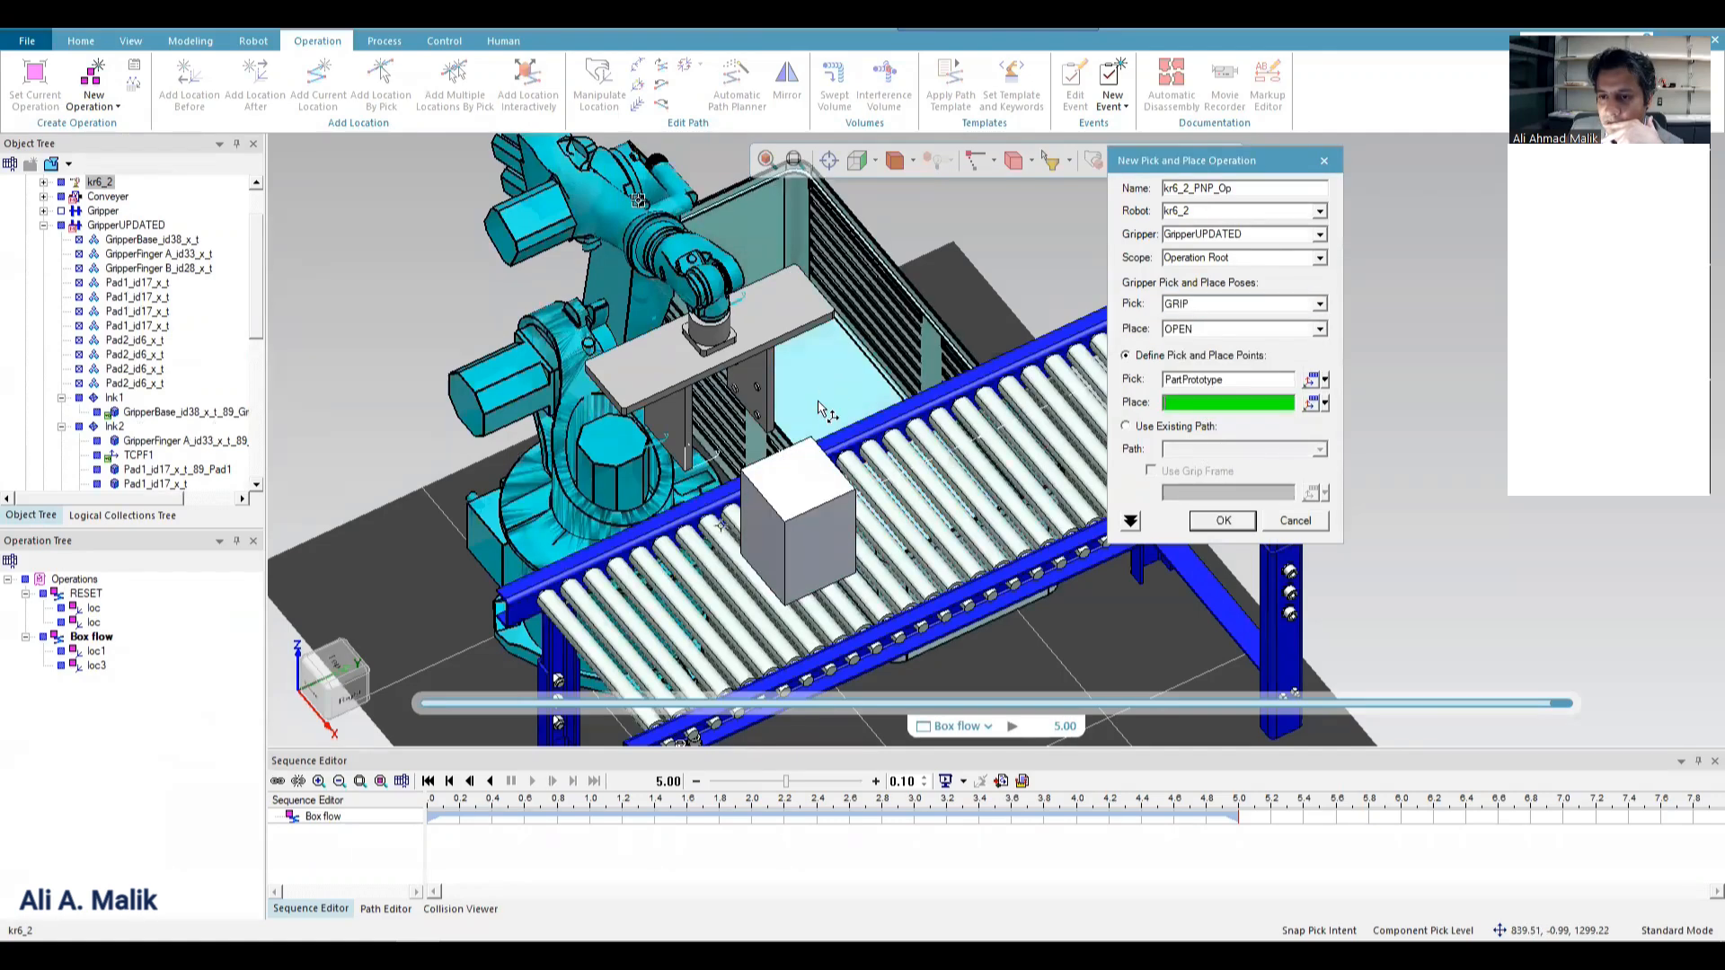
middle_click_drag(1196, 321, 1037, 482)
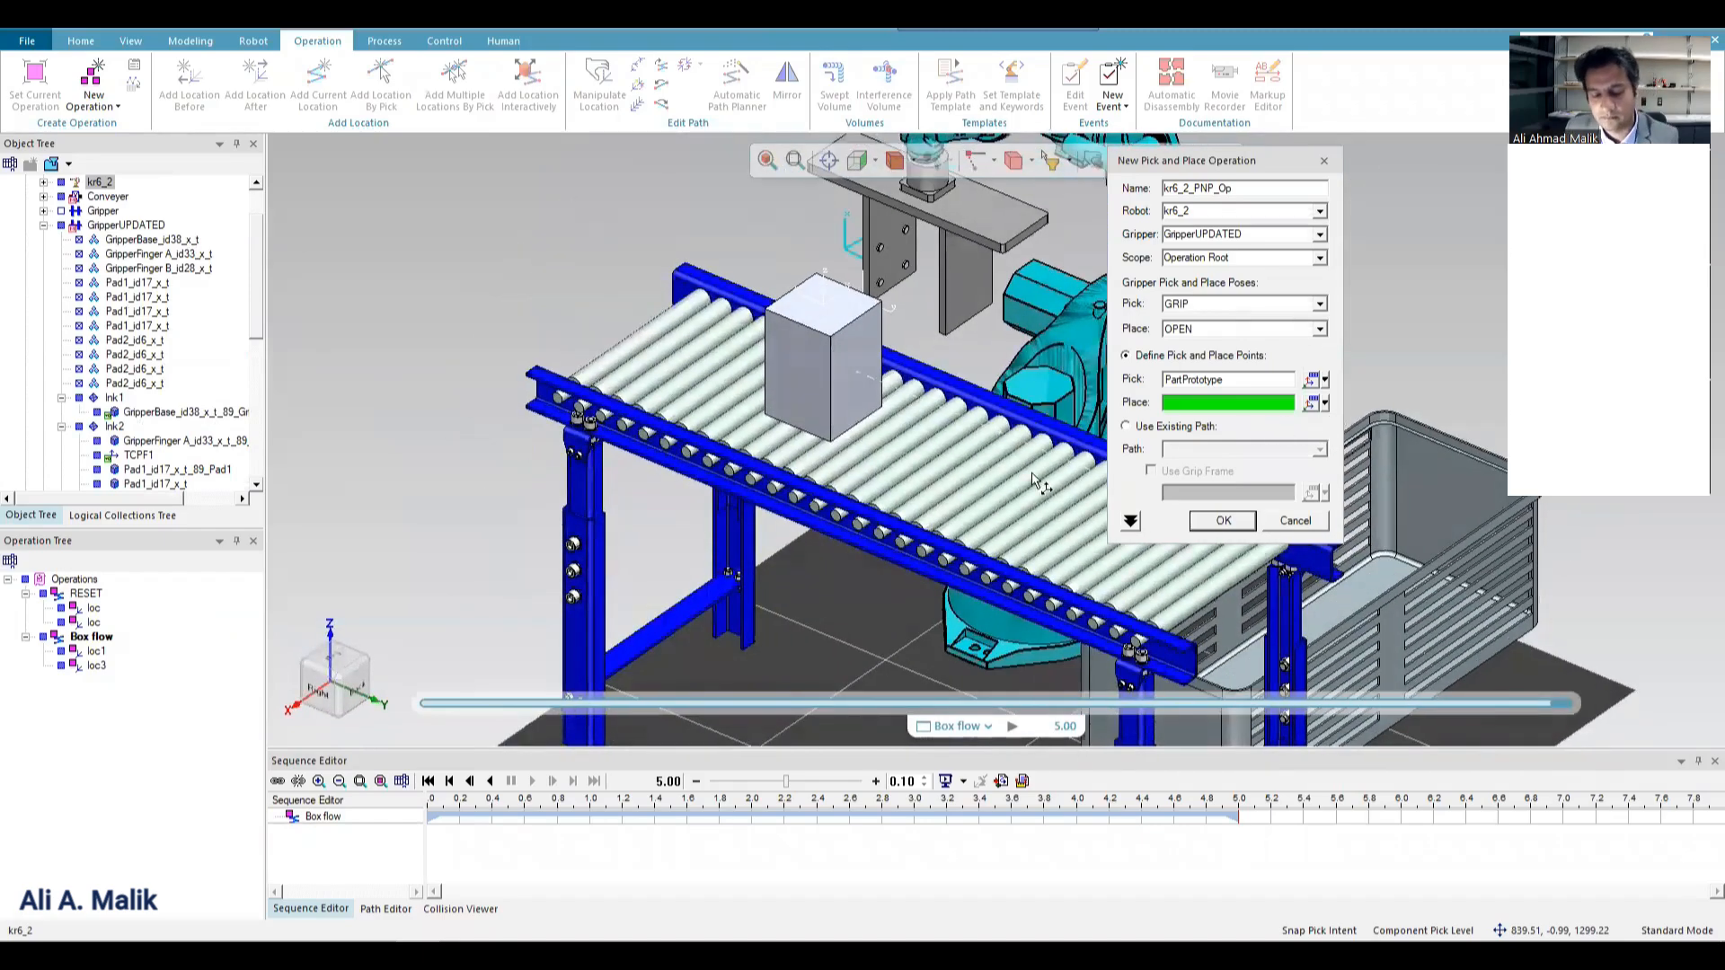
middle_click_drag(595, 421, 461, 370)
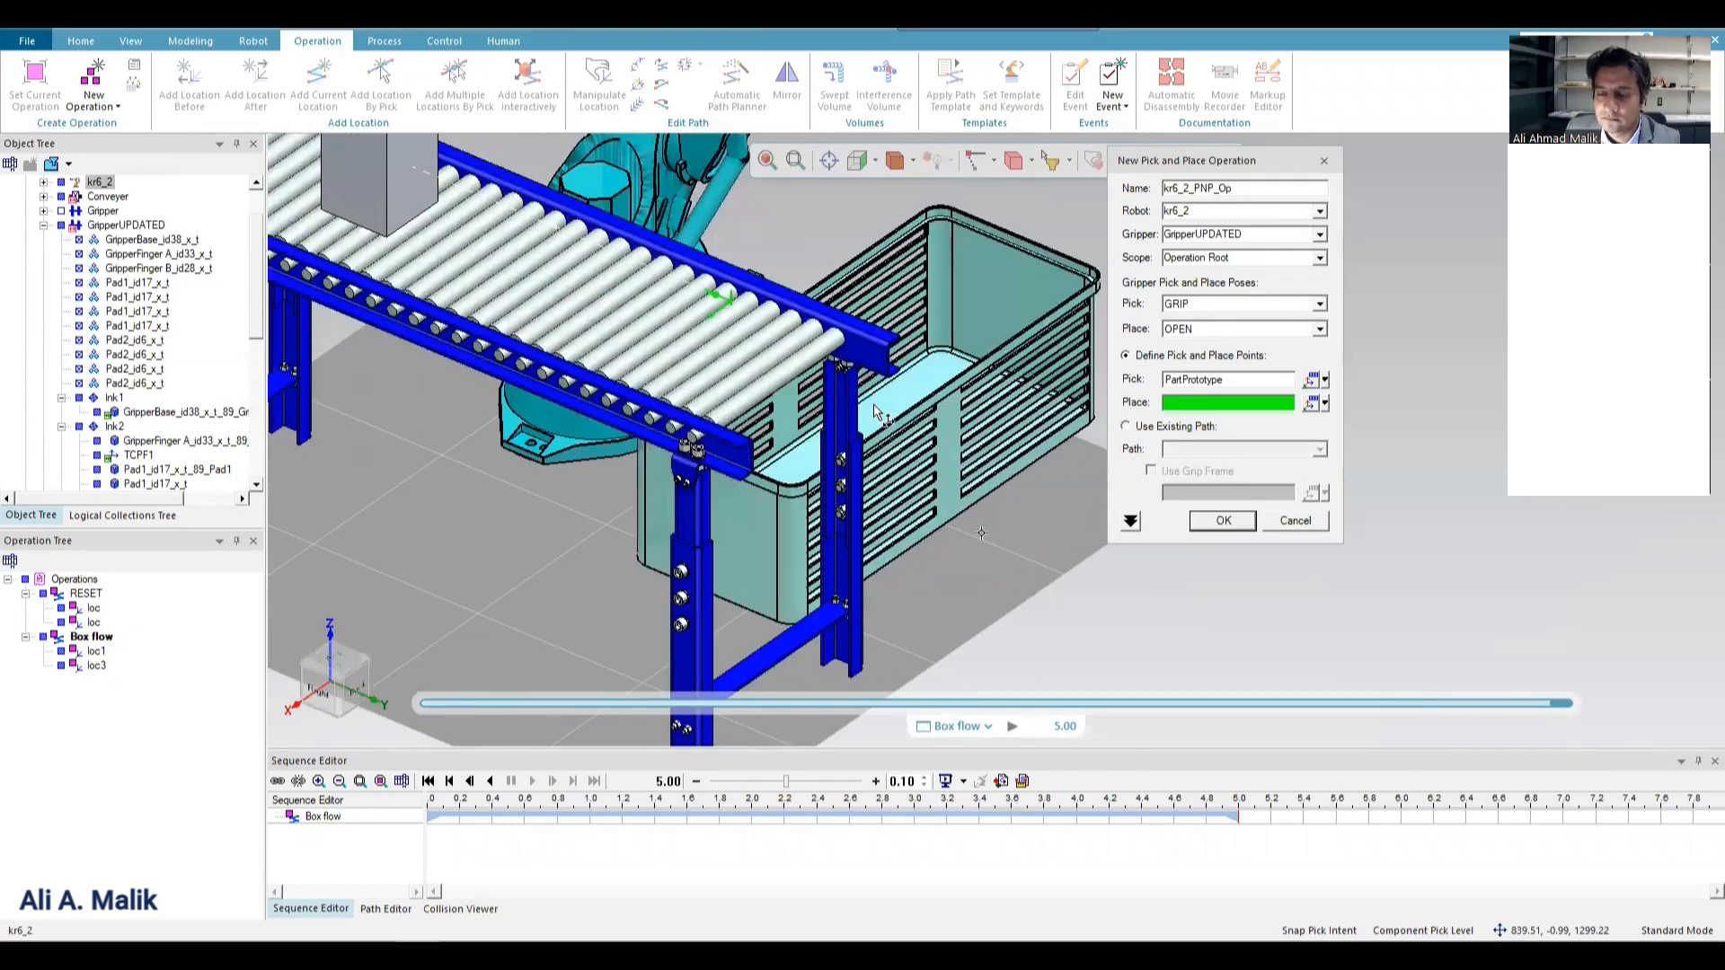
left_click(794, 448)
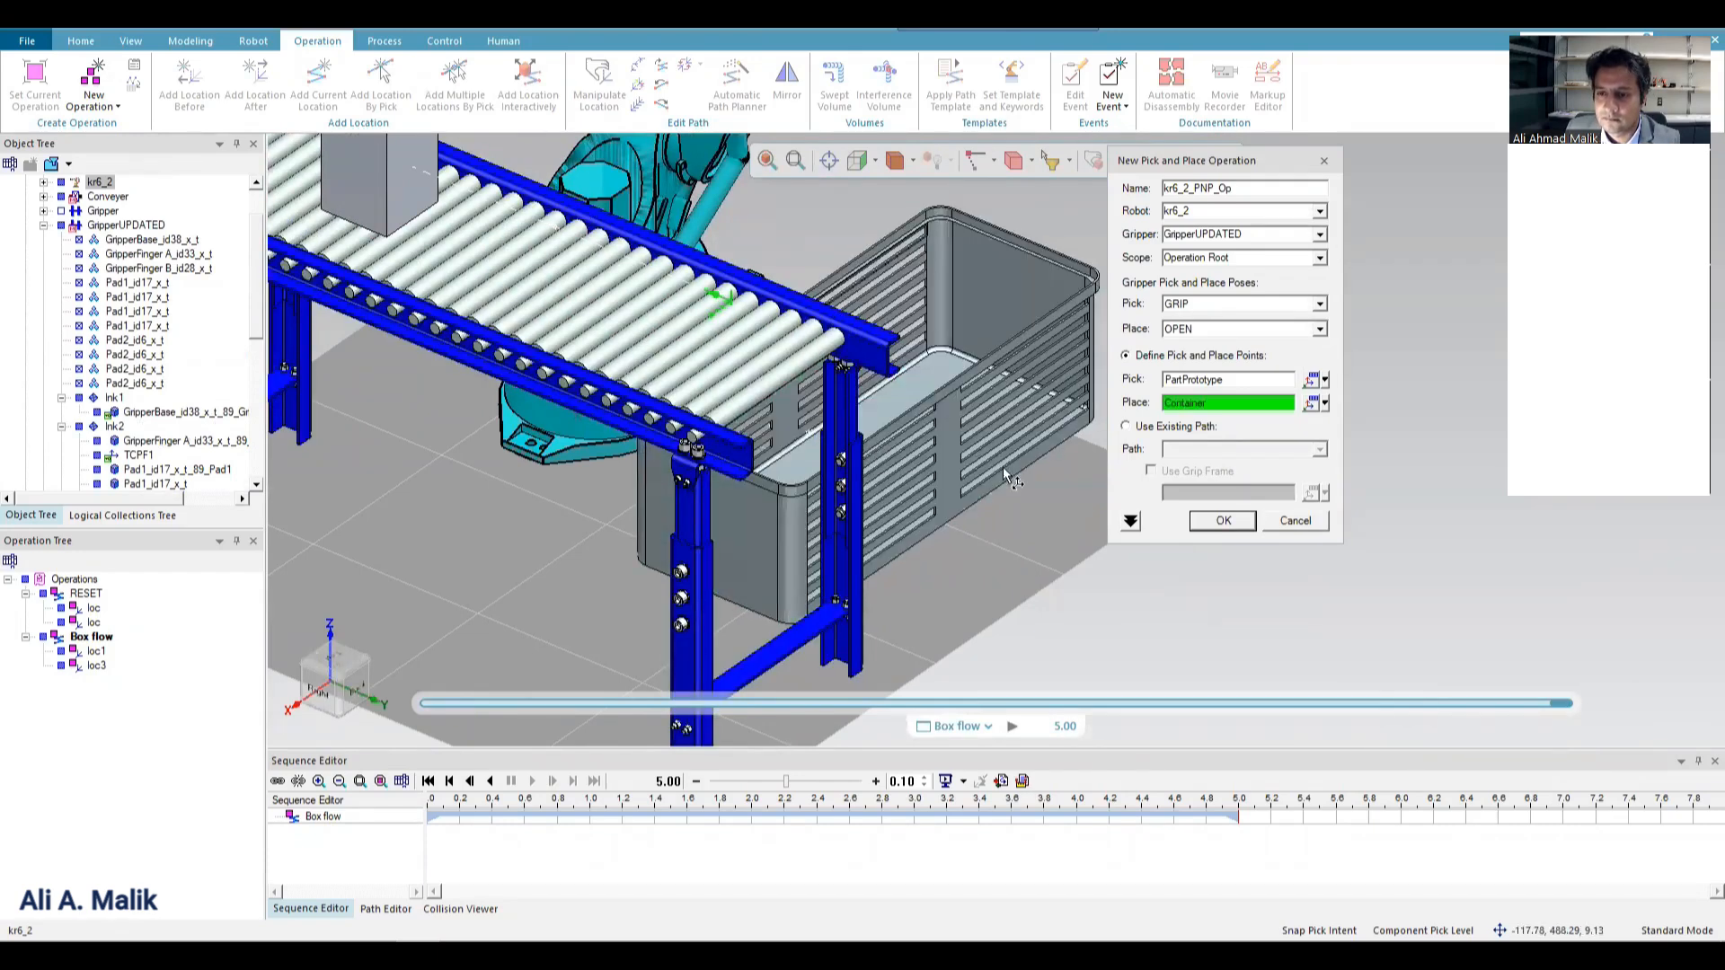
left_click(1222, 522)
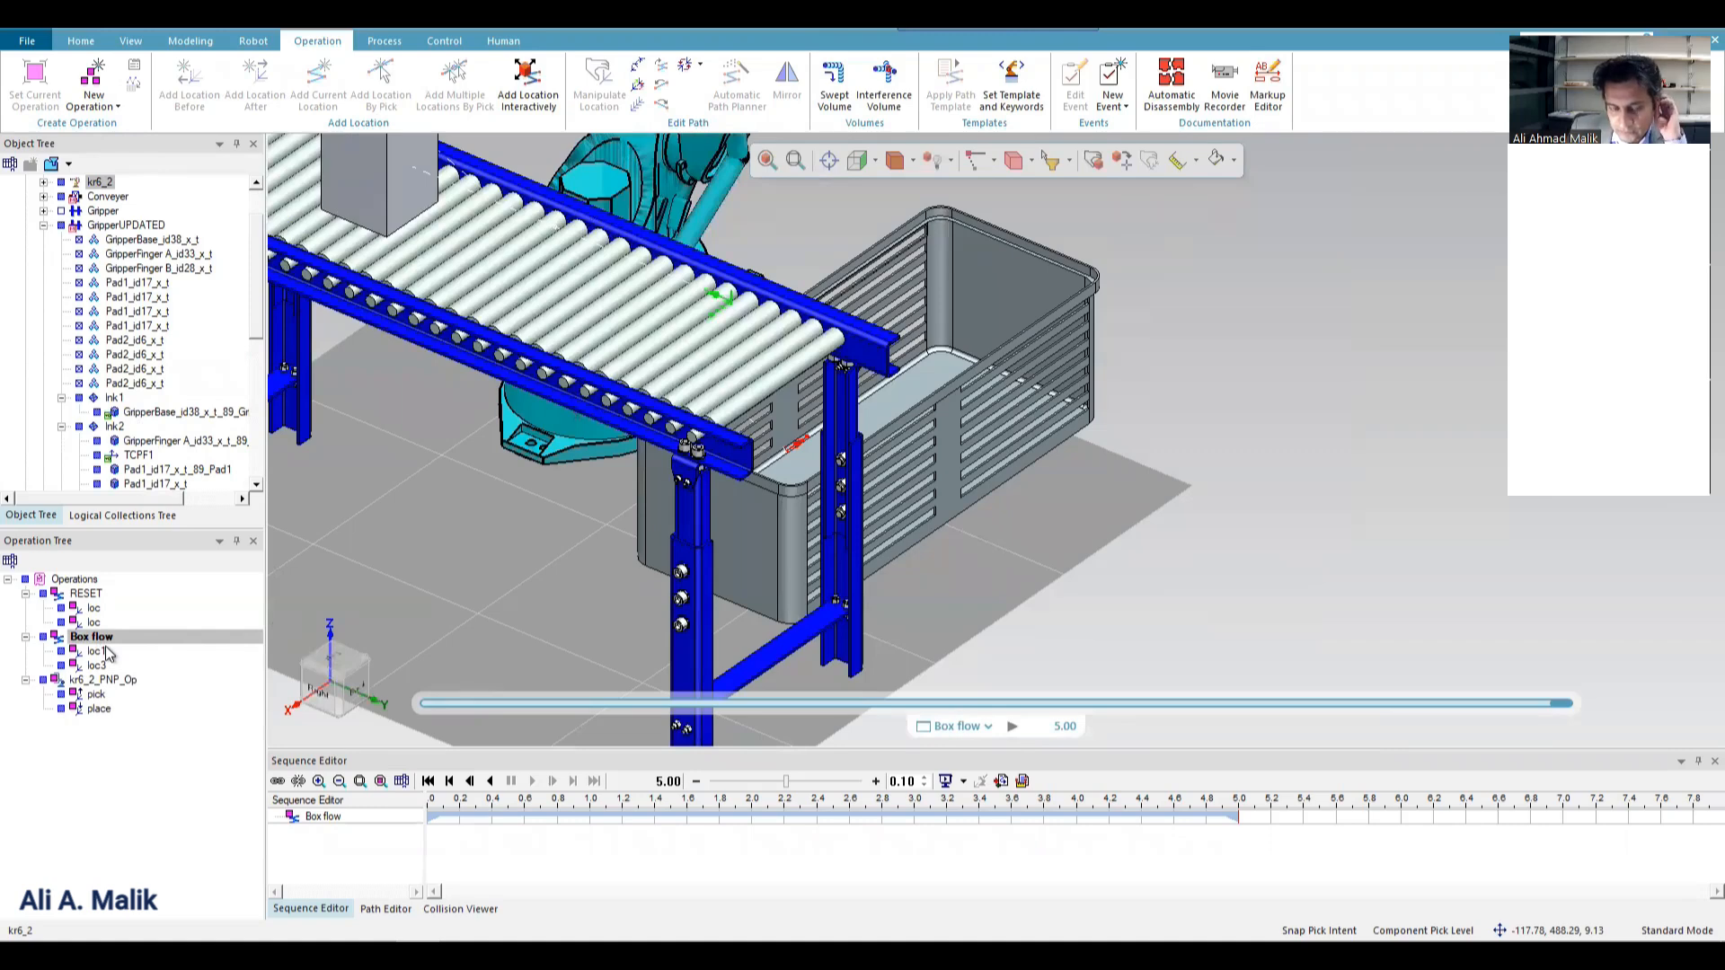
Set kr6_2_PNP_Op as the current operation without resetting the previous one, and play its simulation.
right_click(105, 681)
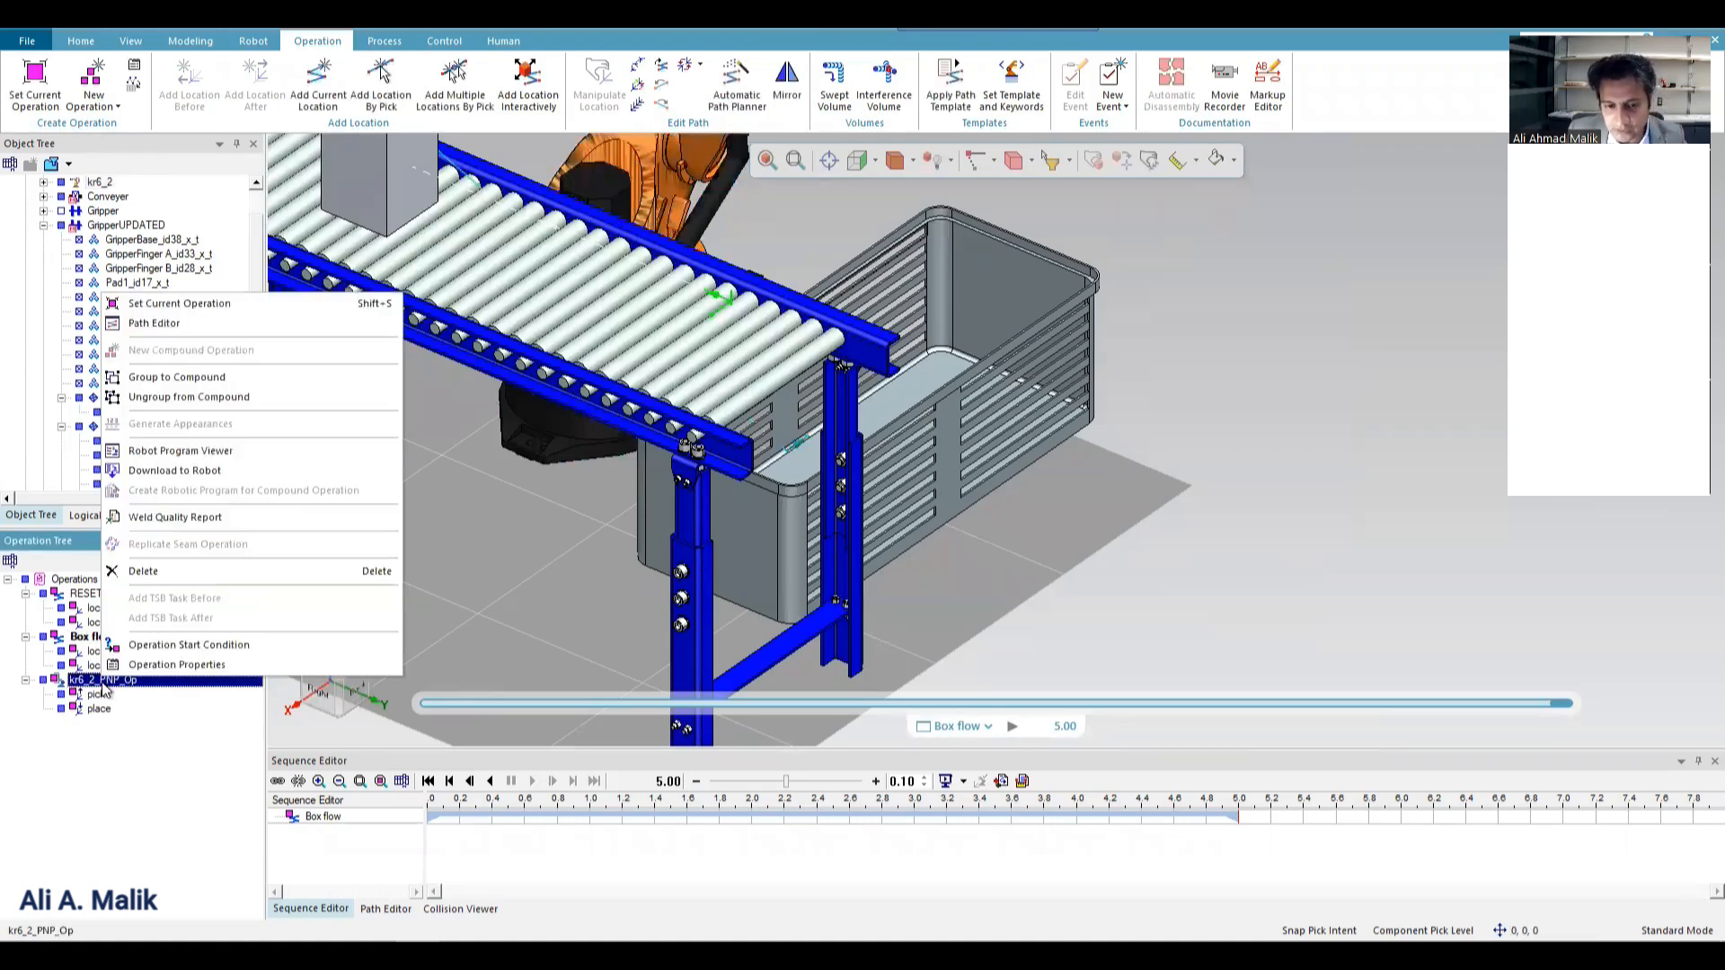
left_click(202, 305)
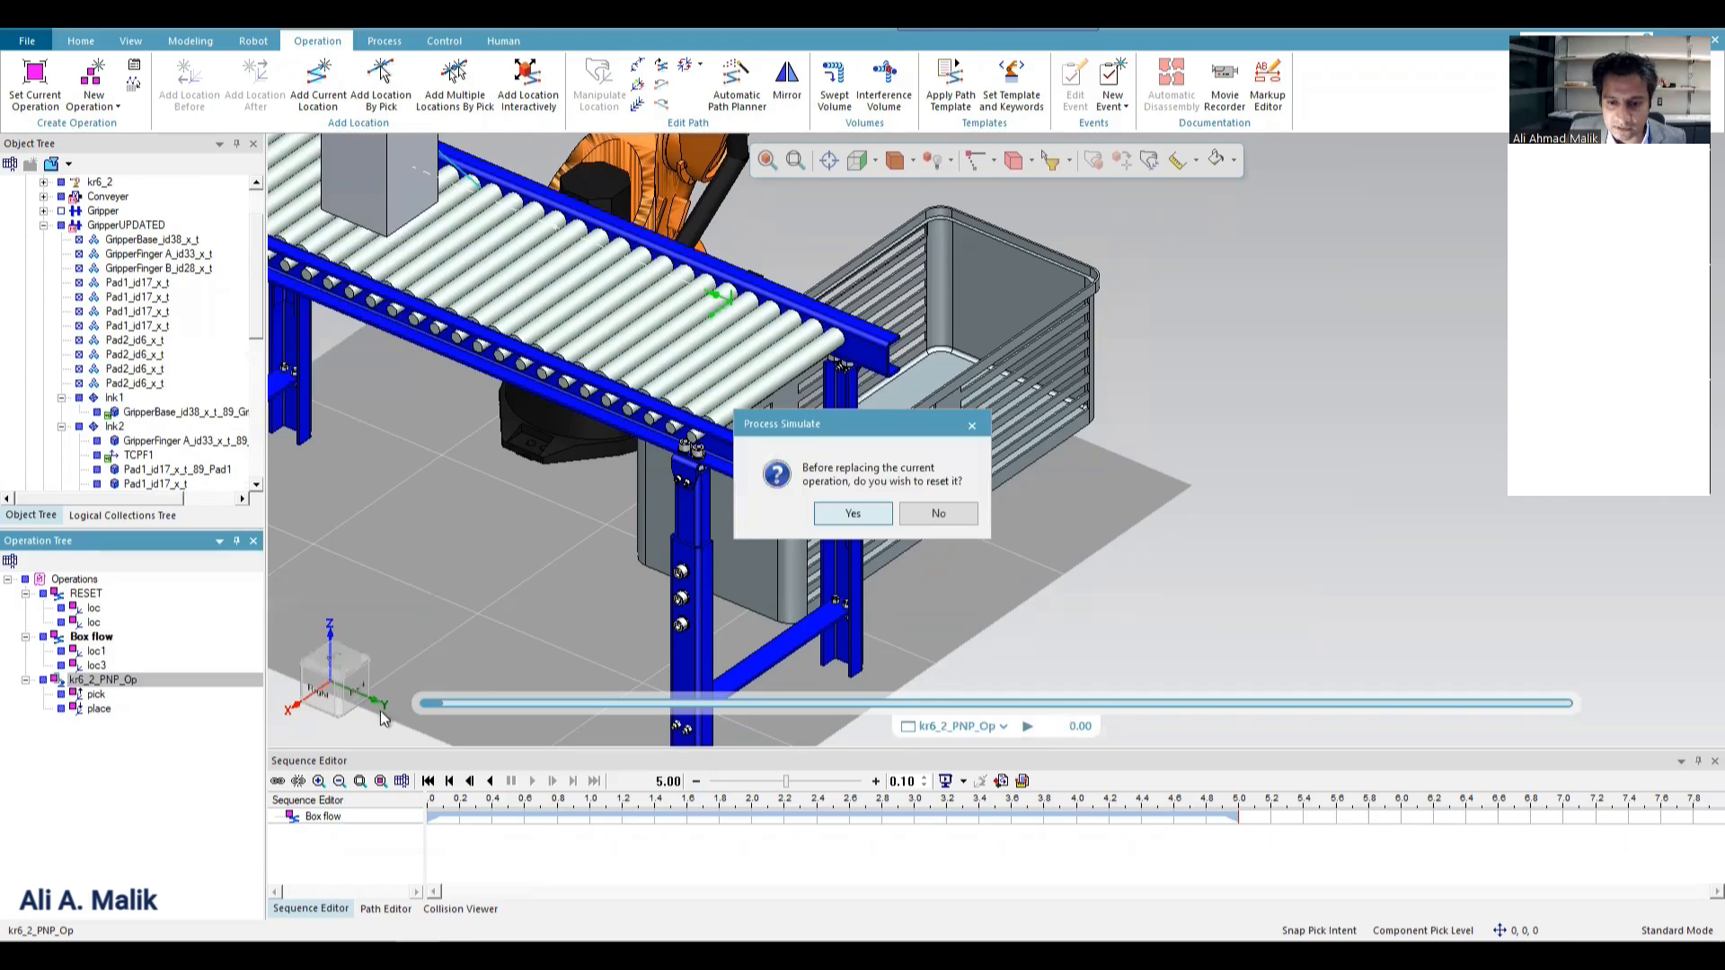
left_click(934, 513)
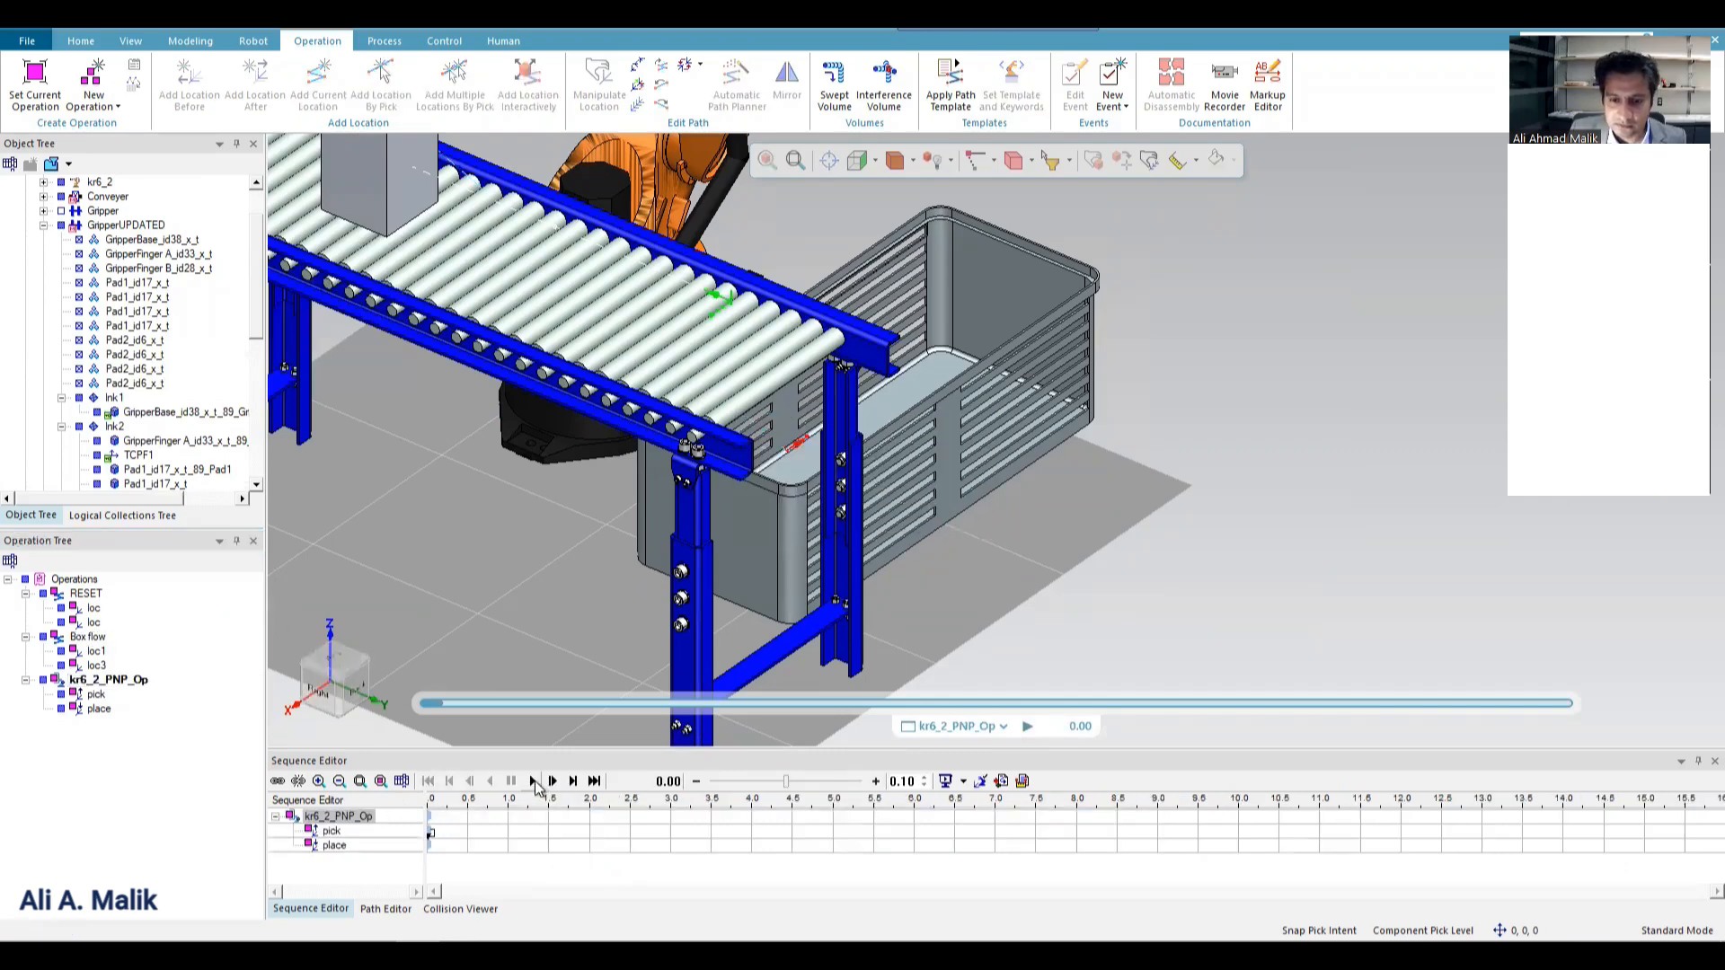
scroll(847, 396, "down", 5)
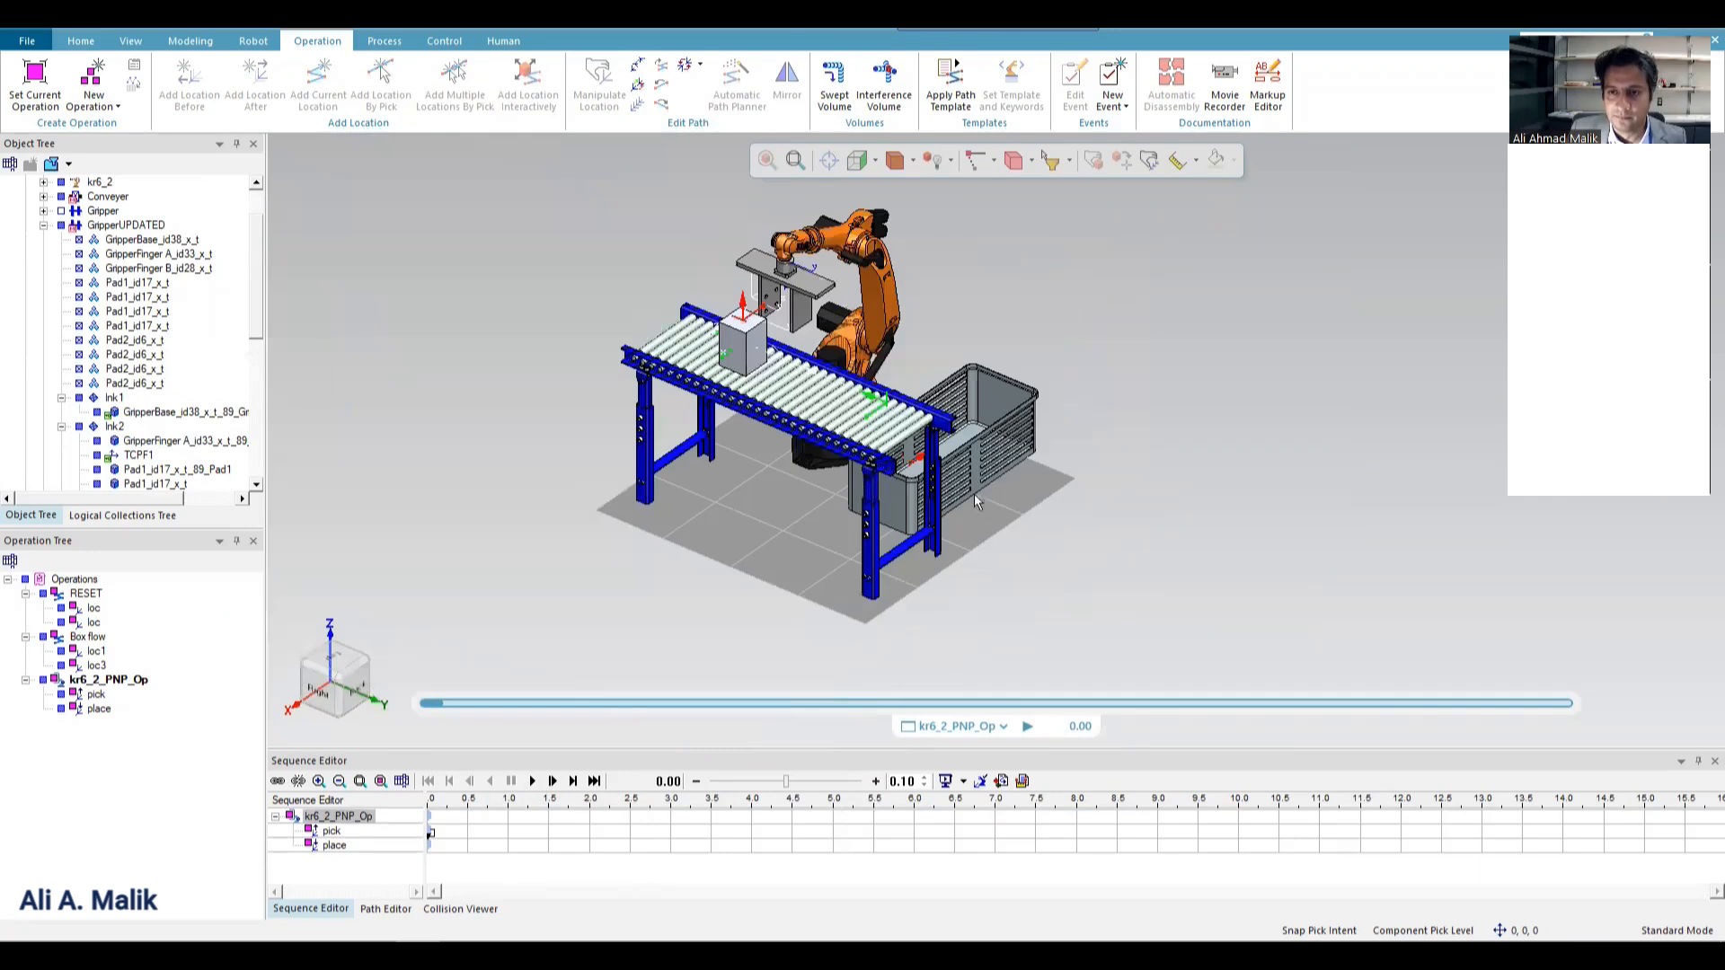
scroll(889, 332, "up", 2)
left_click(530, 781)
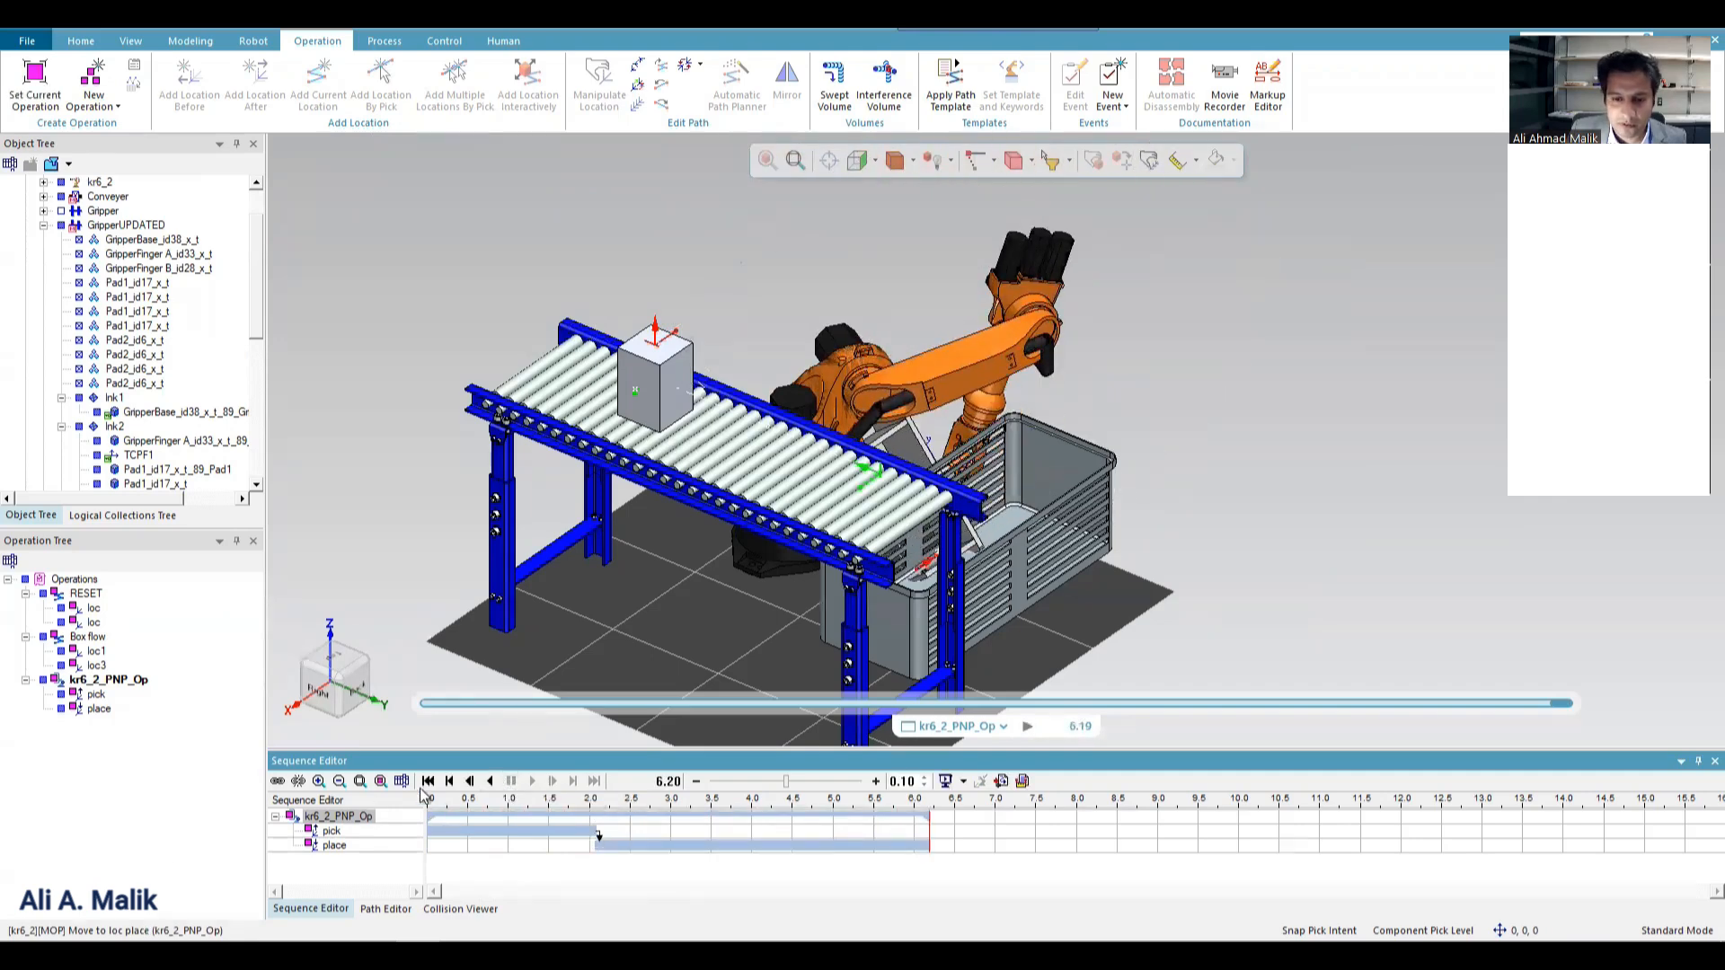
Load kr6_2_PNP_Op into the Path Editor and move the robot to its pick location without resetting the simulation.
left_click(385, 908)
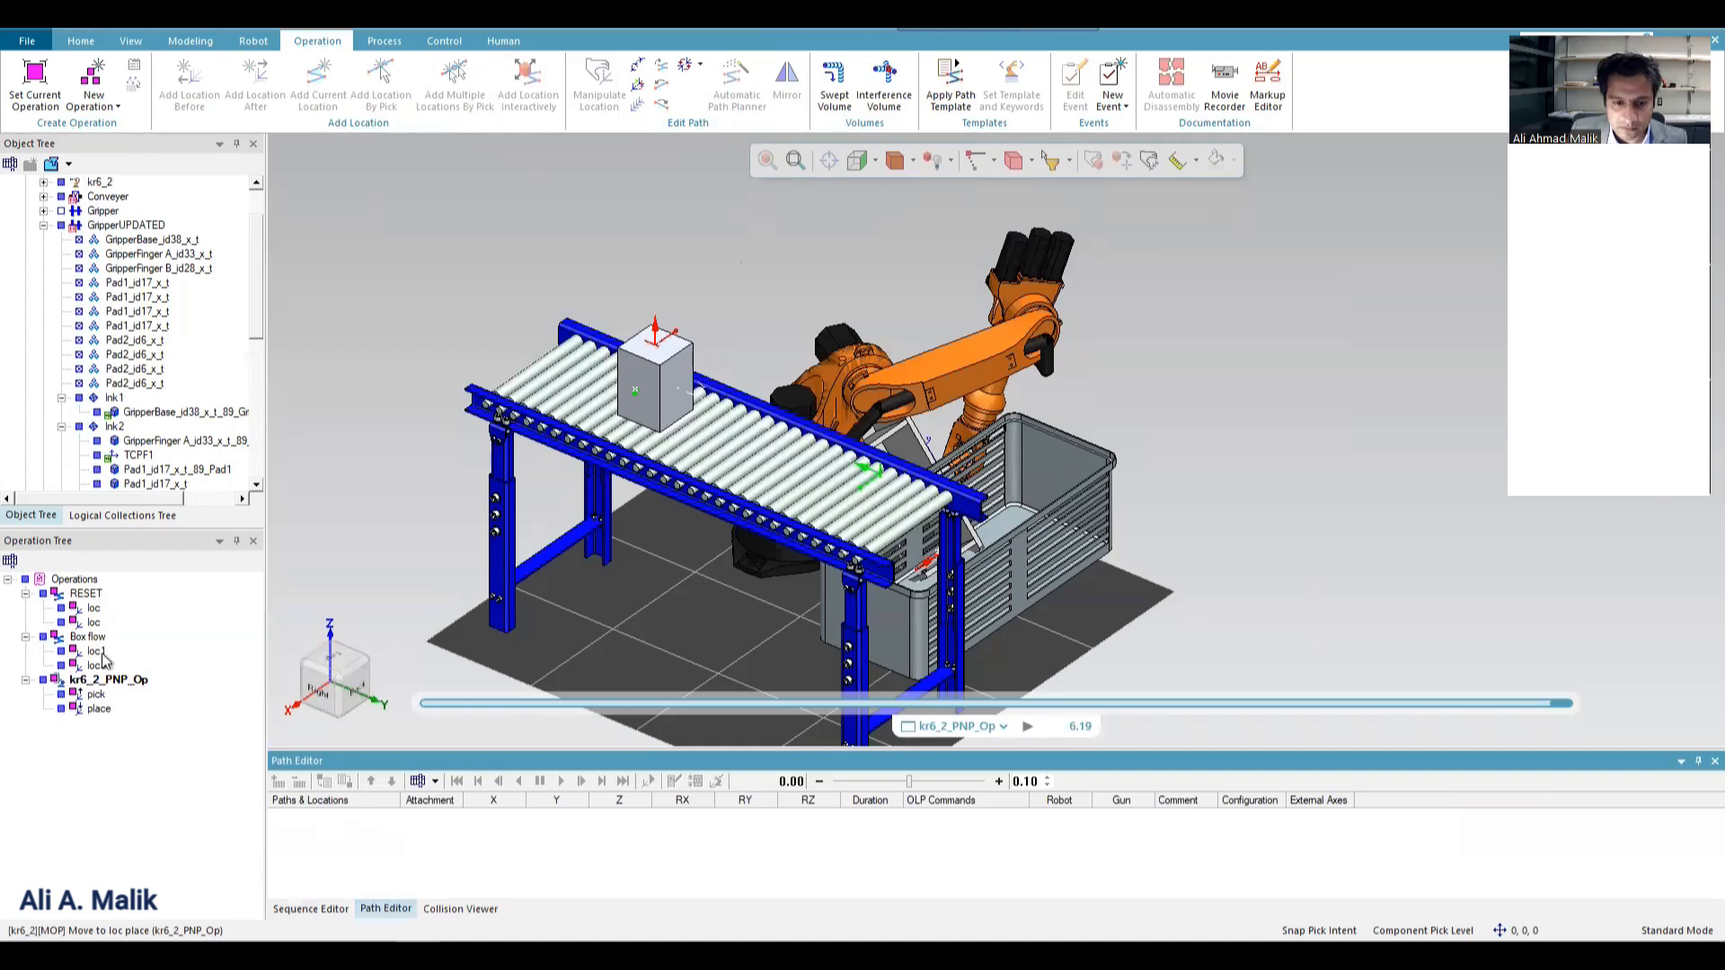
left_click(112, 681)
left_click(278, 783)
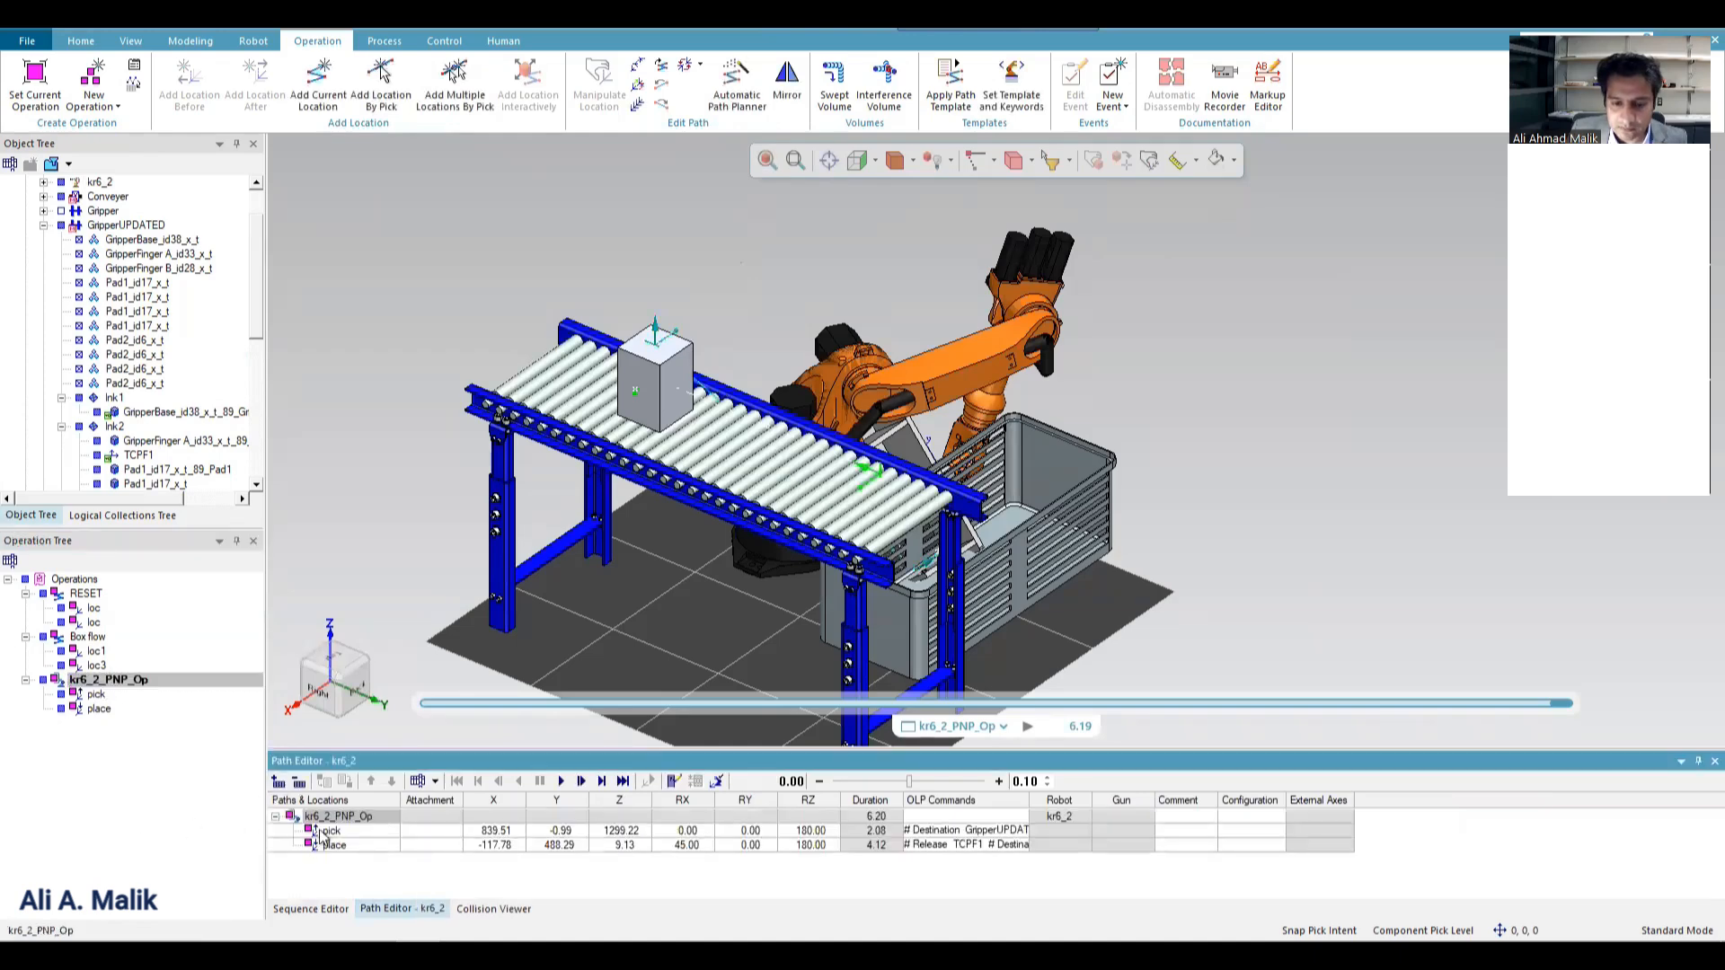
right_click(330, 830)
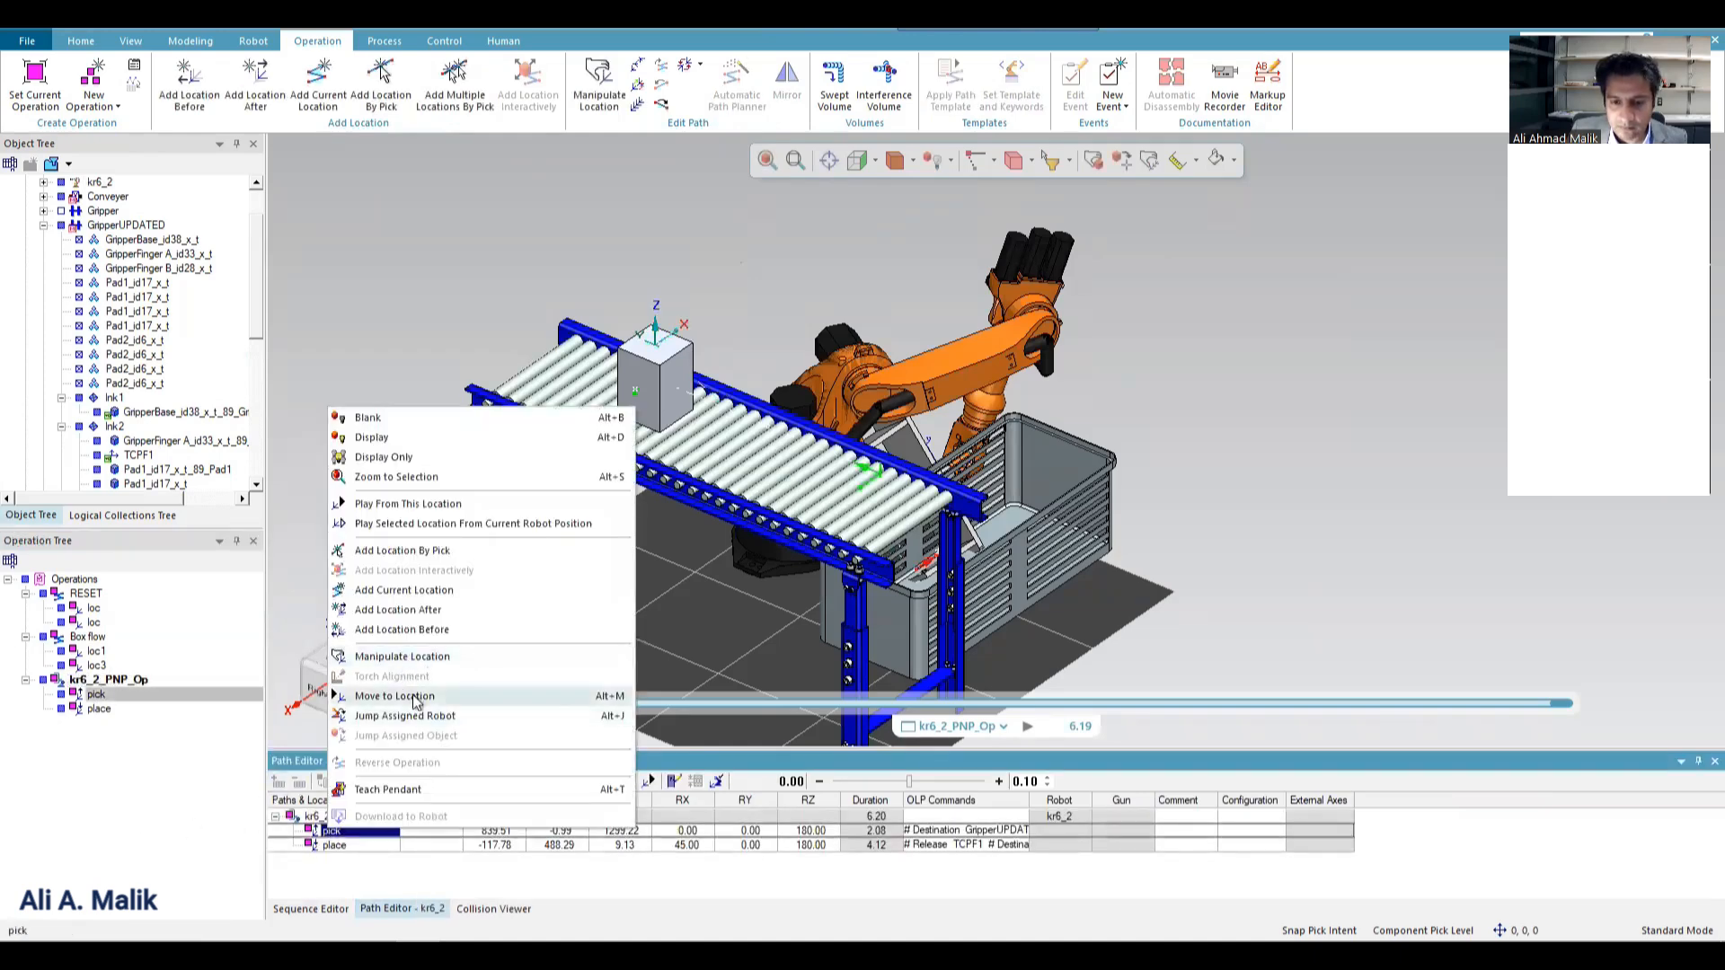
left_click(440, 697)
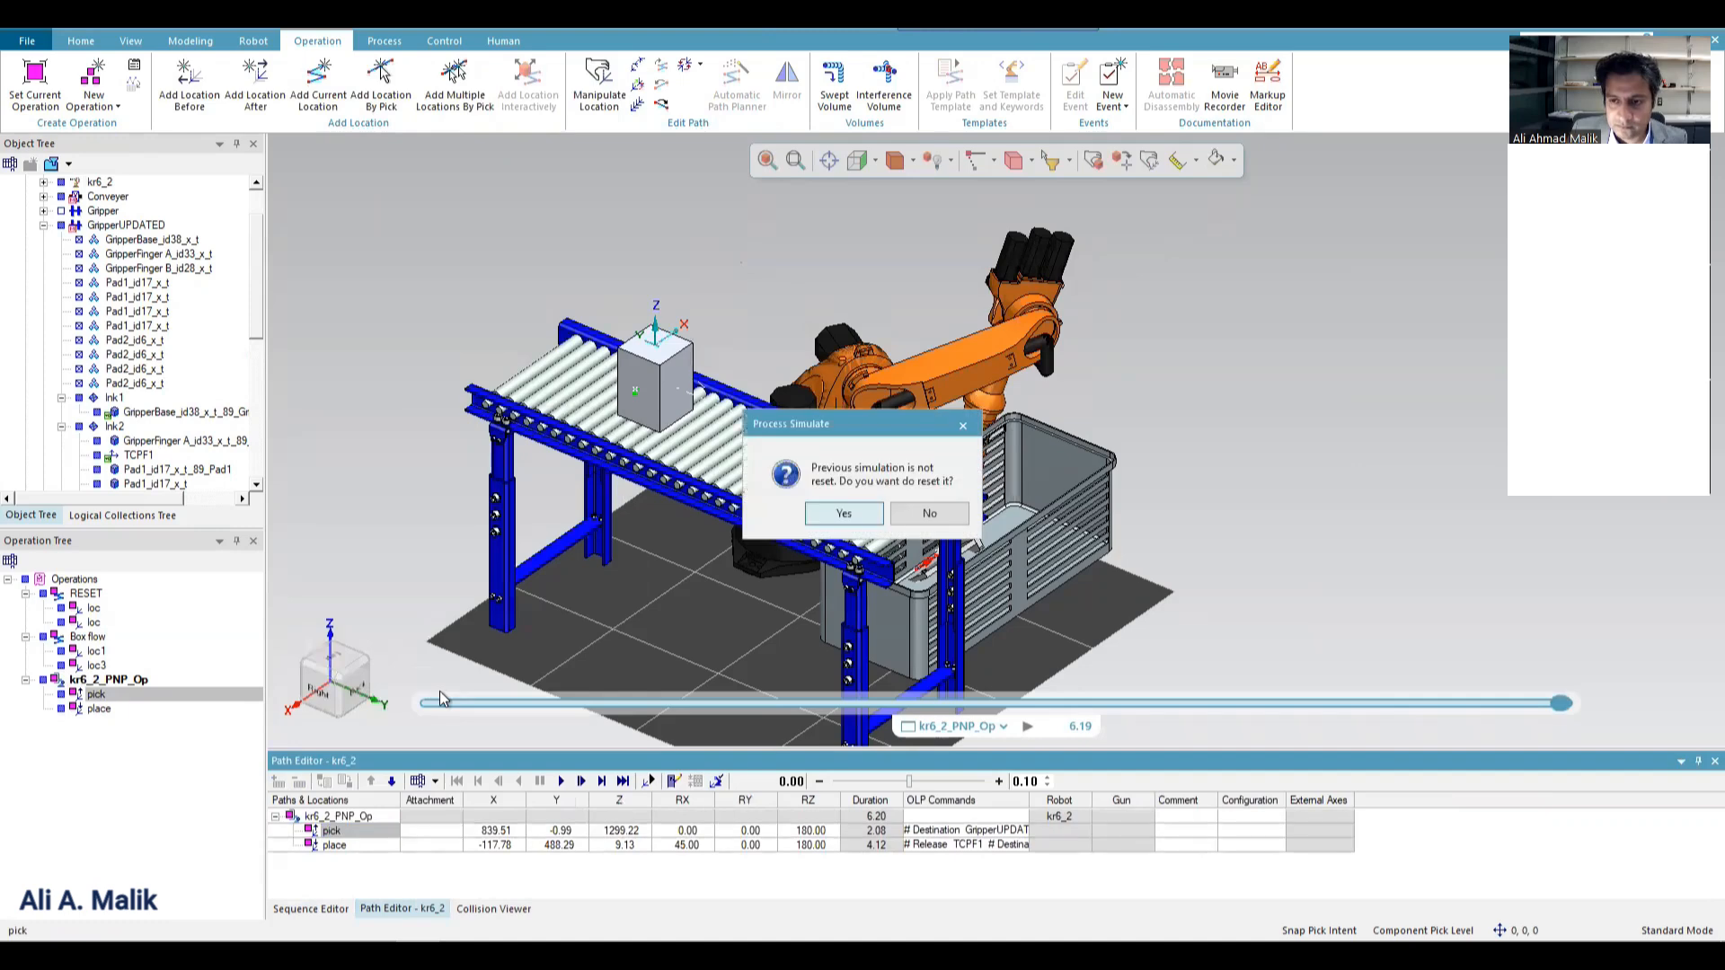
left_click(932, 515)
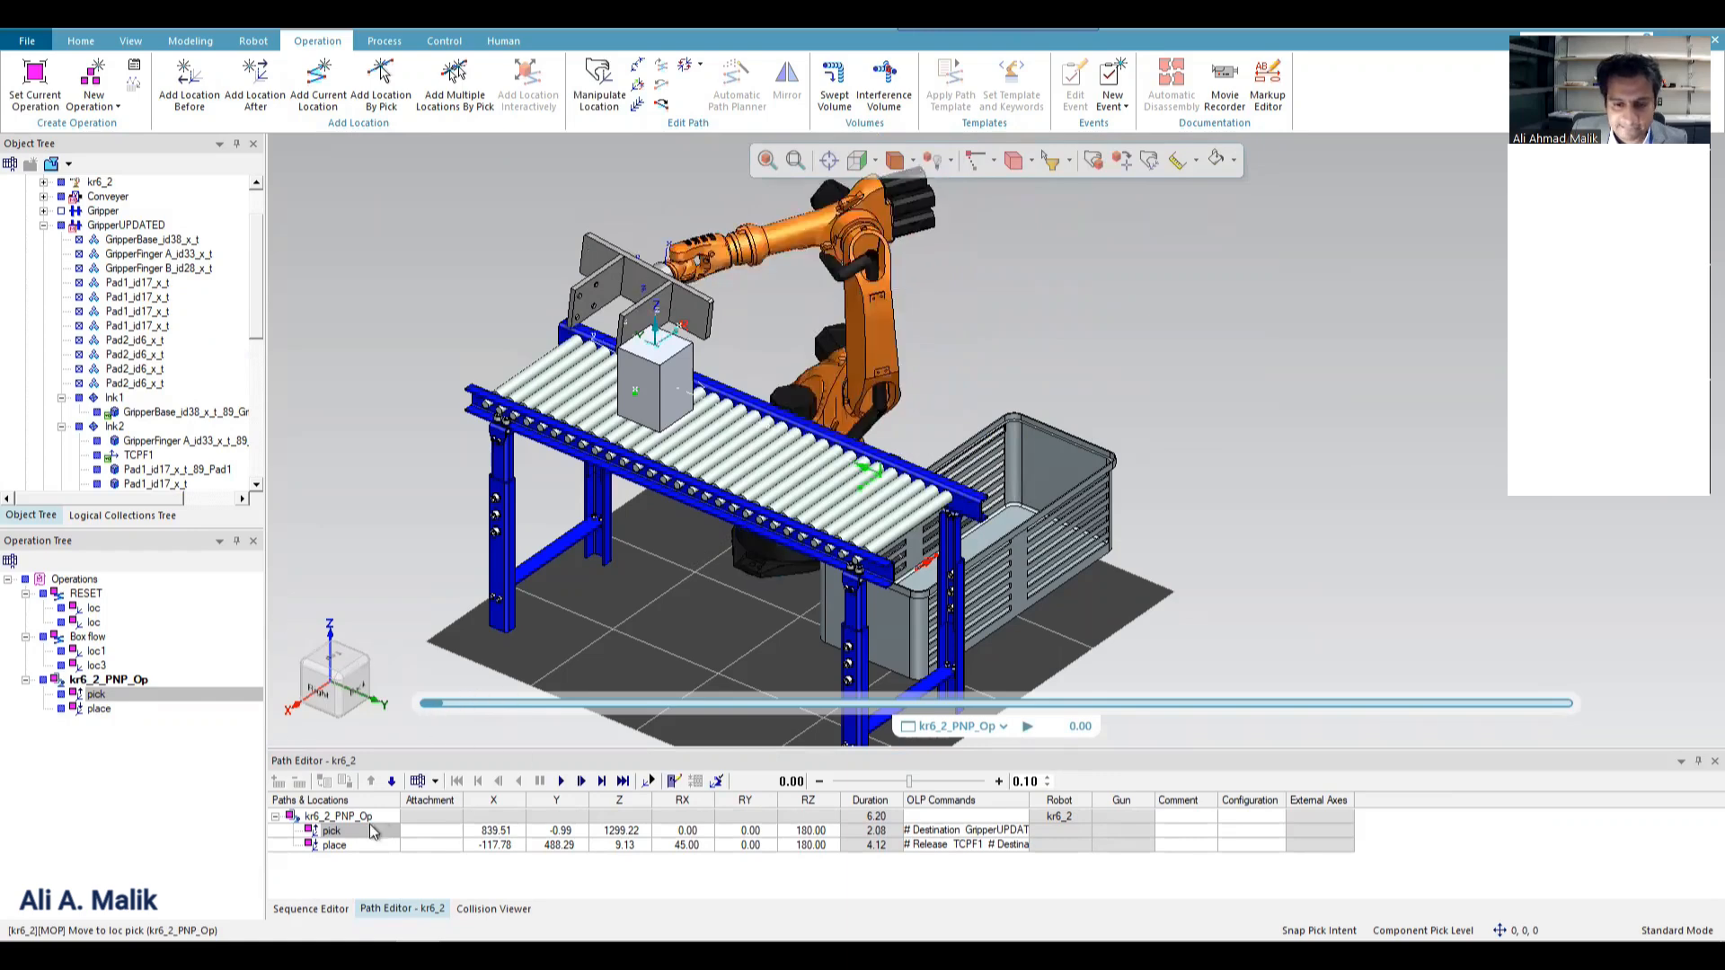
Manipulate the pick location with a rotation step of 1 degree and rotate it about X to an RX of -6 degrees.
right_click(329, 834)
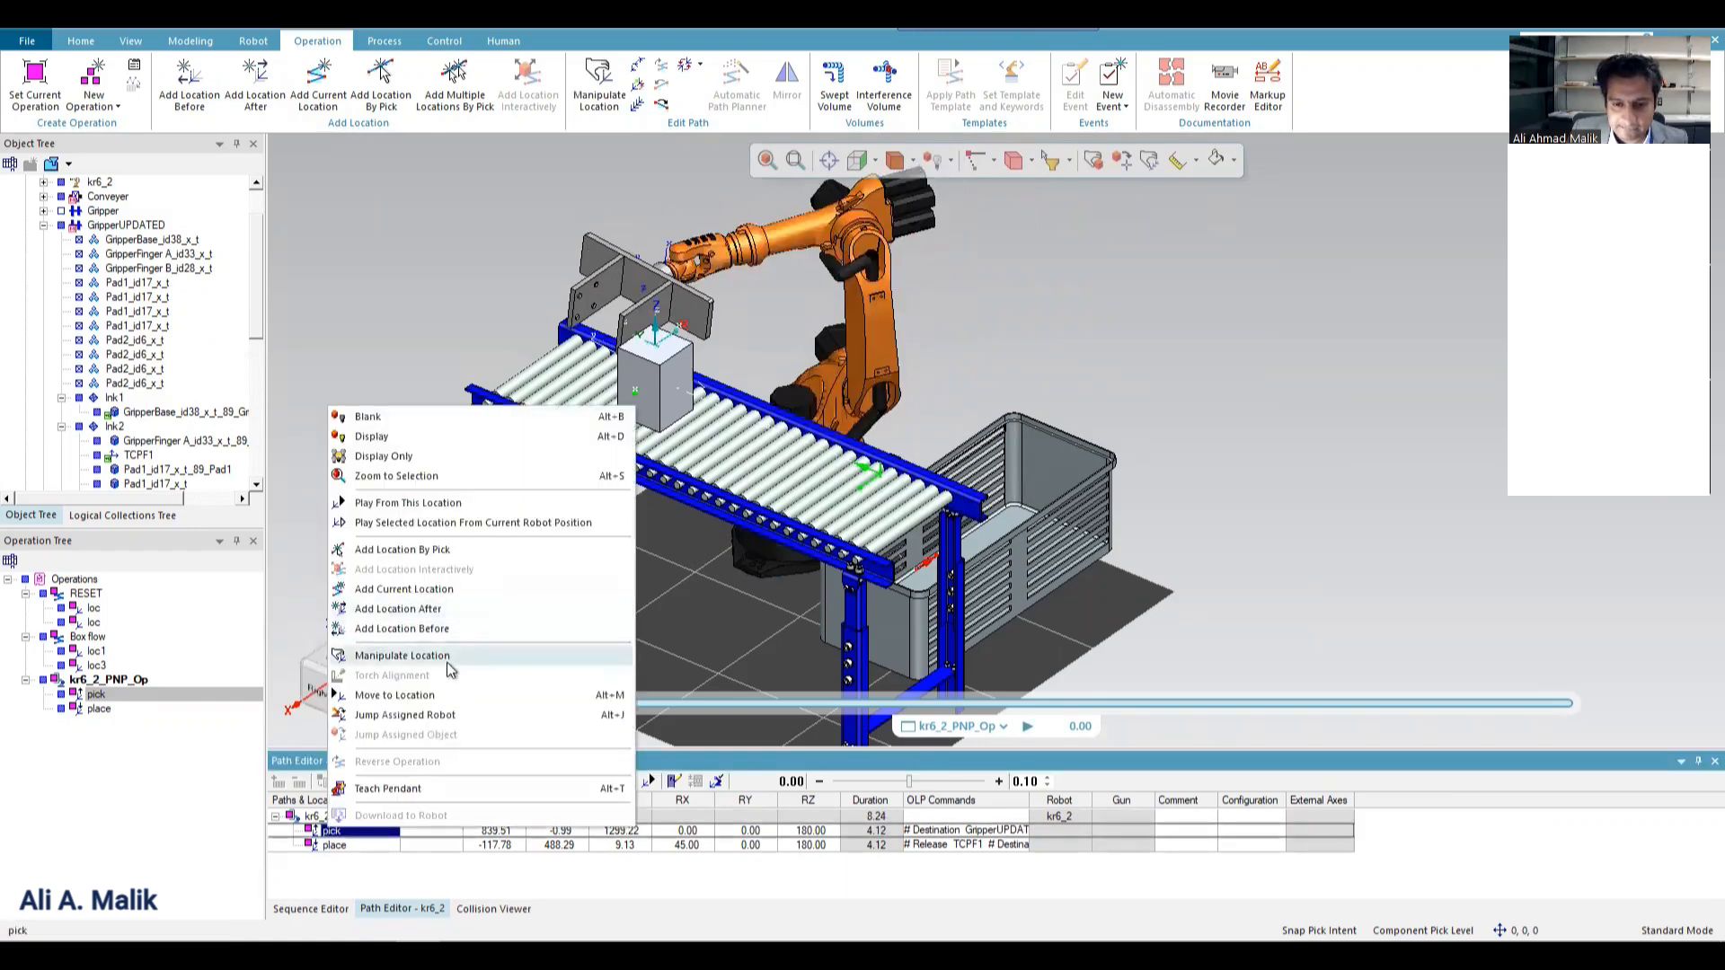
left_click(445, 662)
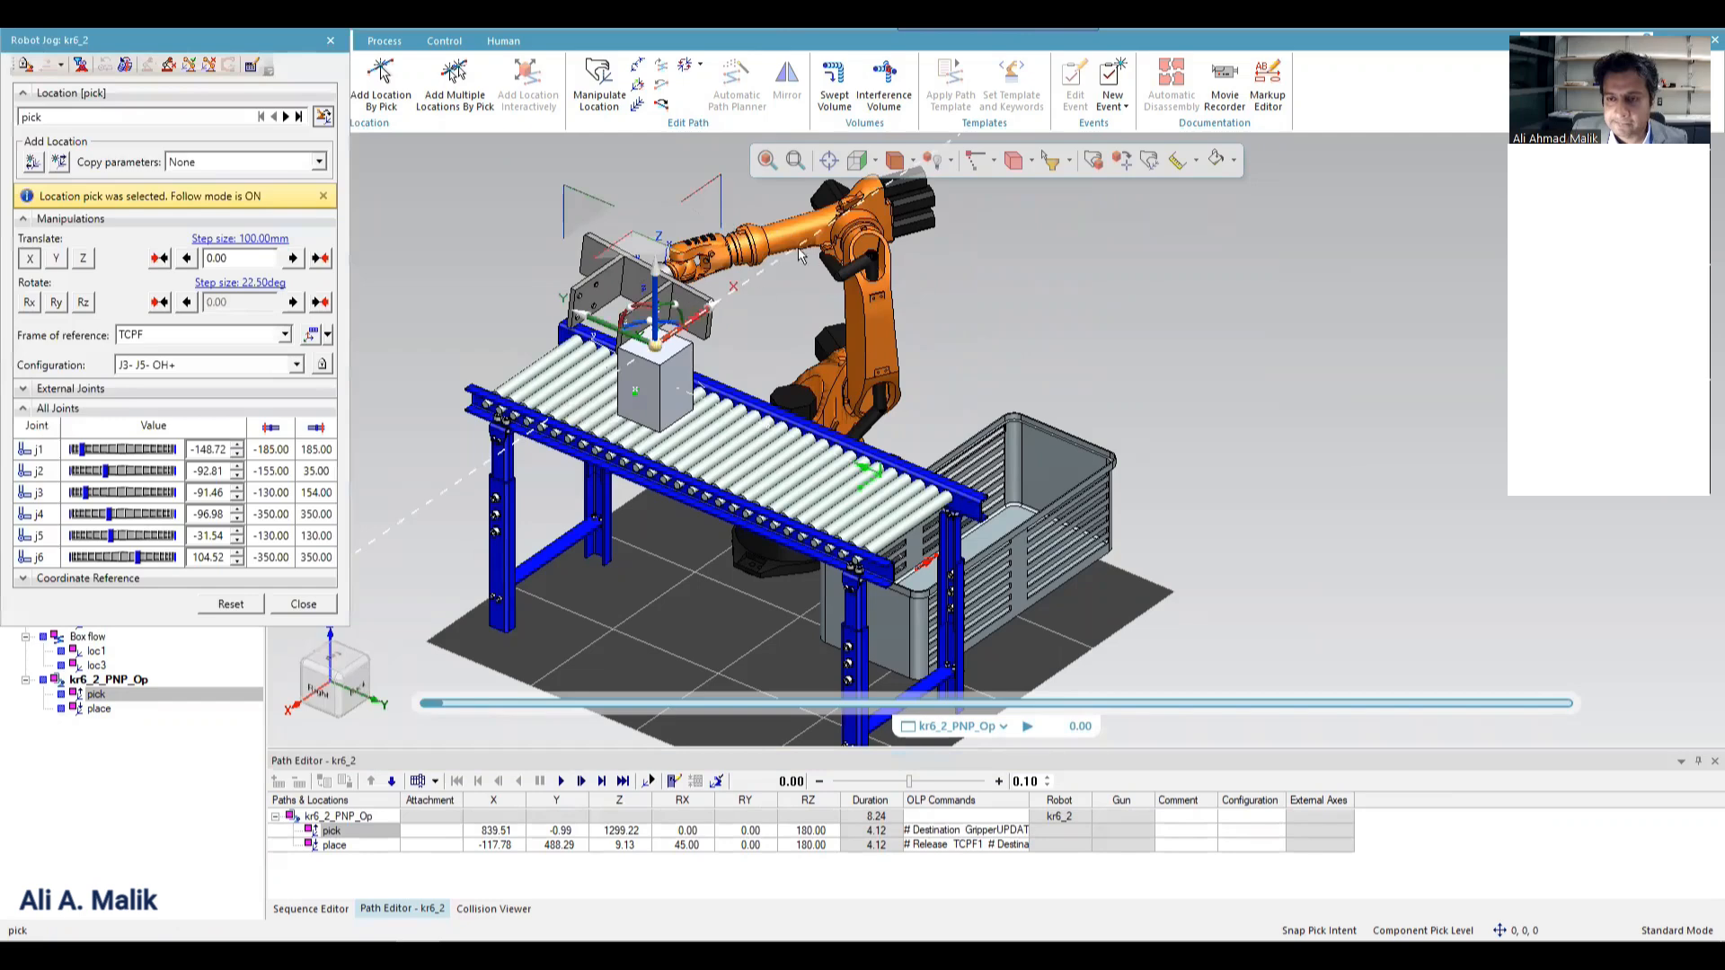
left_click(857, 160)
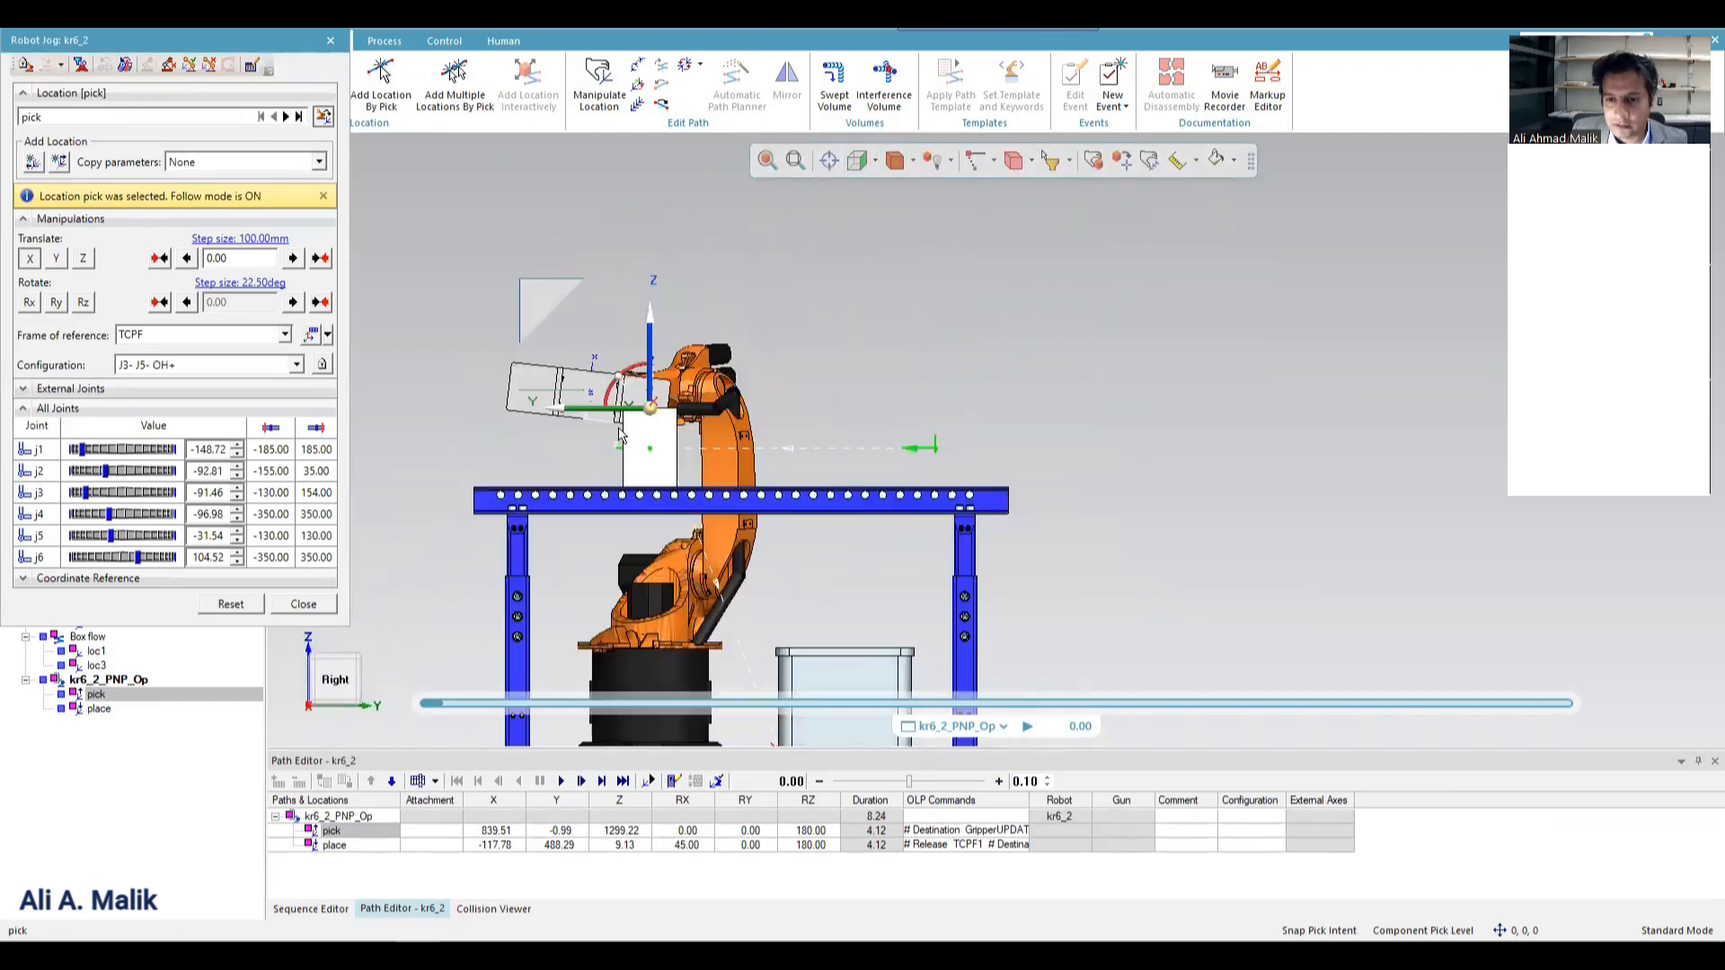
scroll(620, 435, "up", 4)
left_click(673, 344)
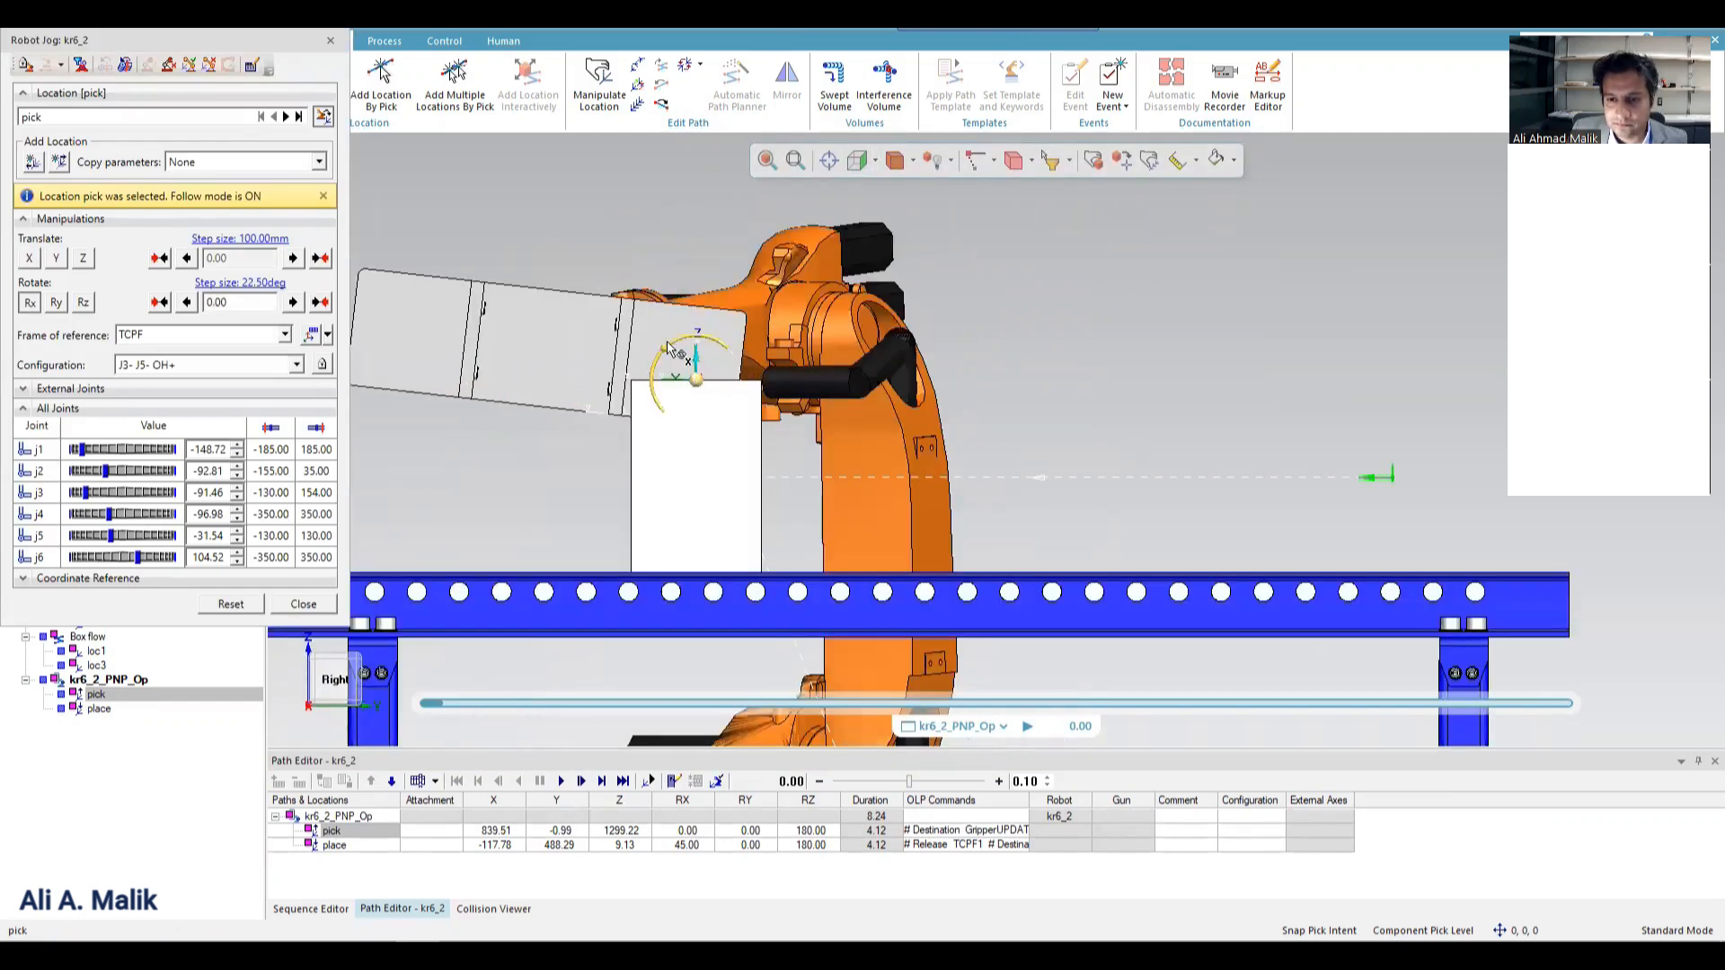
left_click_drag(662, 346, 686, 338)
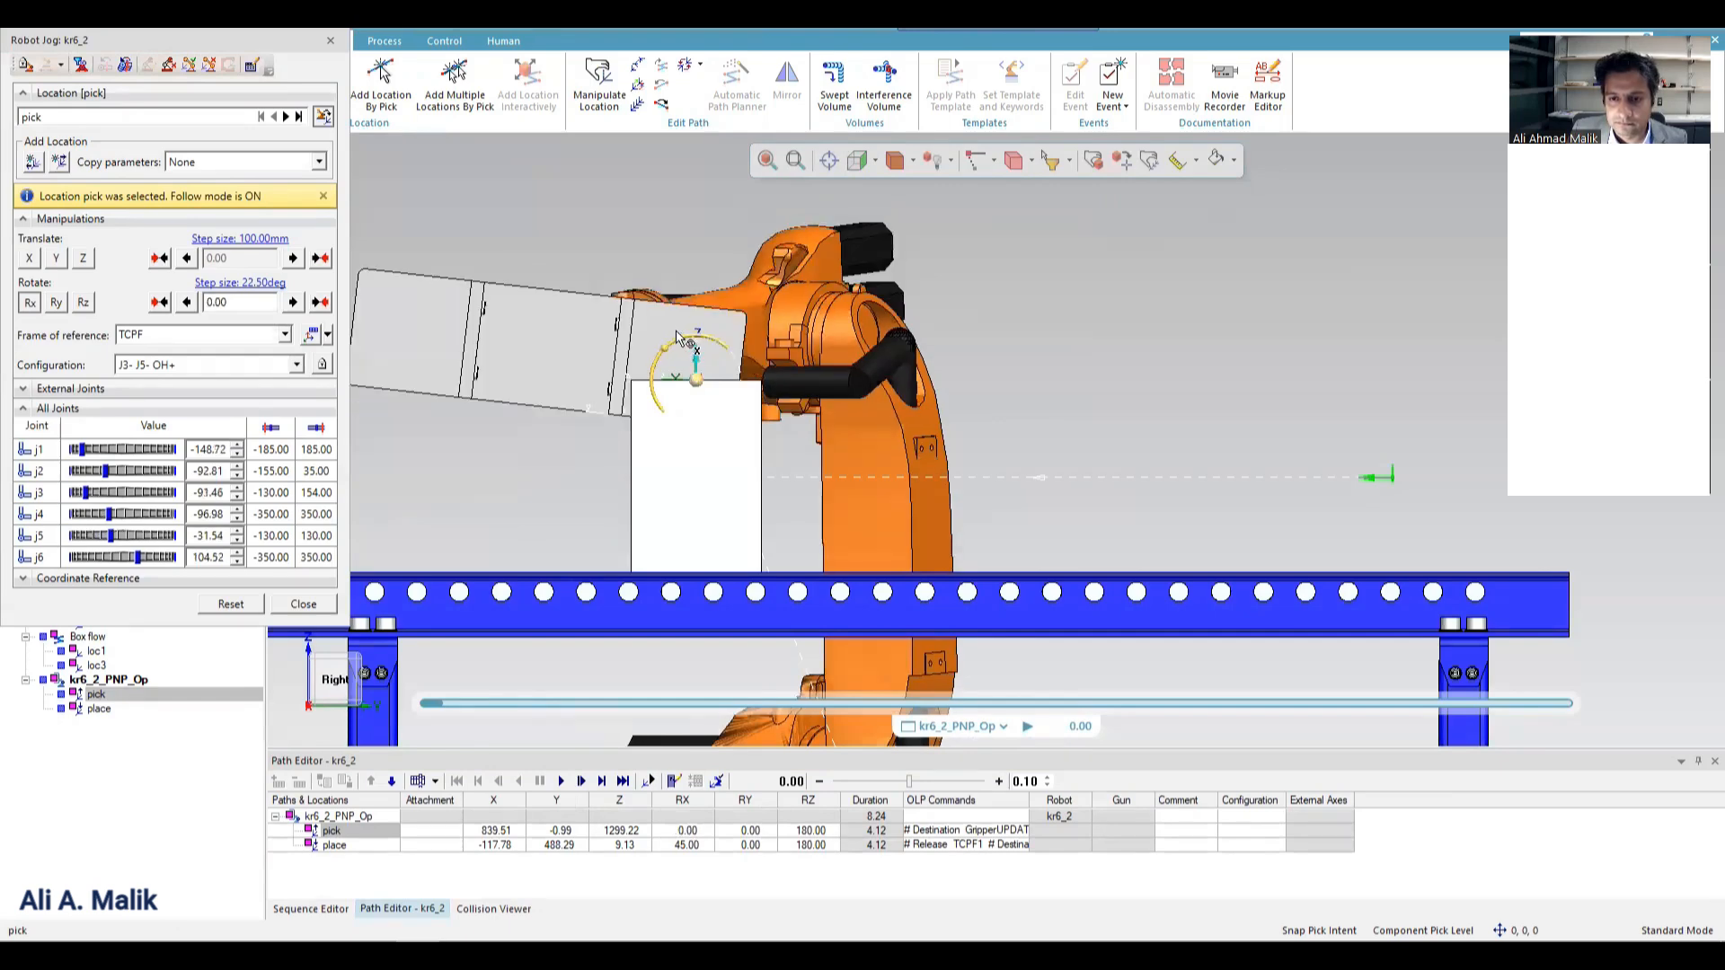
left_click(252, 286)
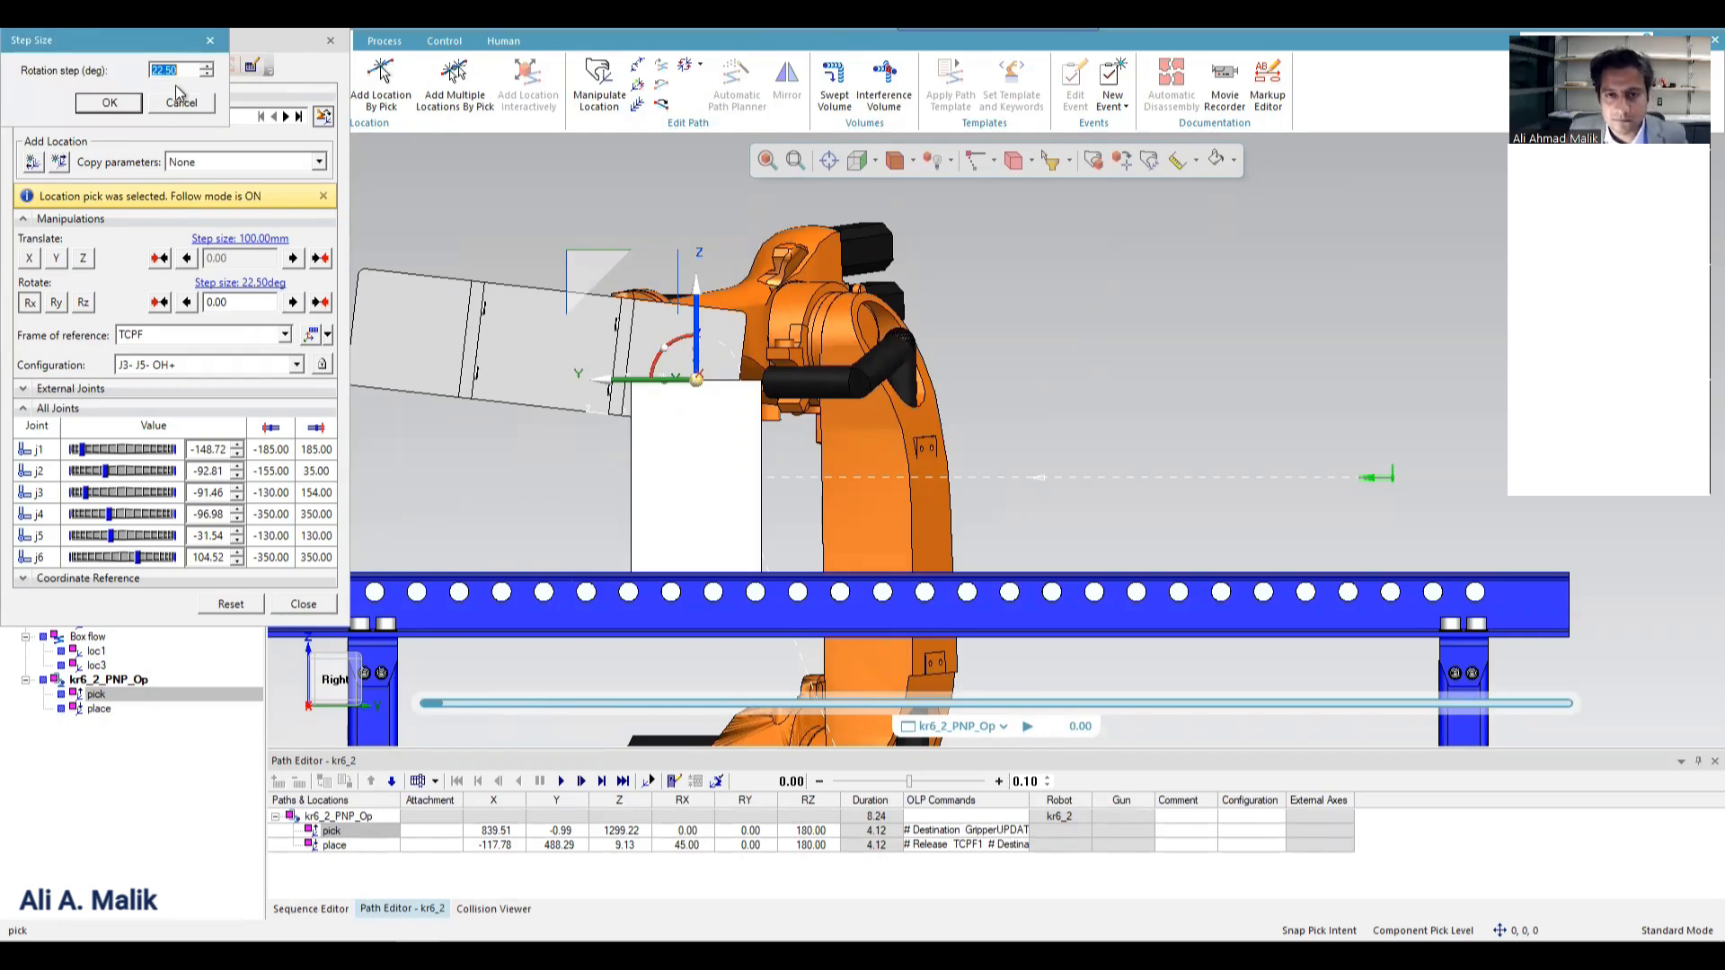
type("1")
key("Return")
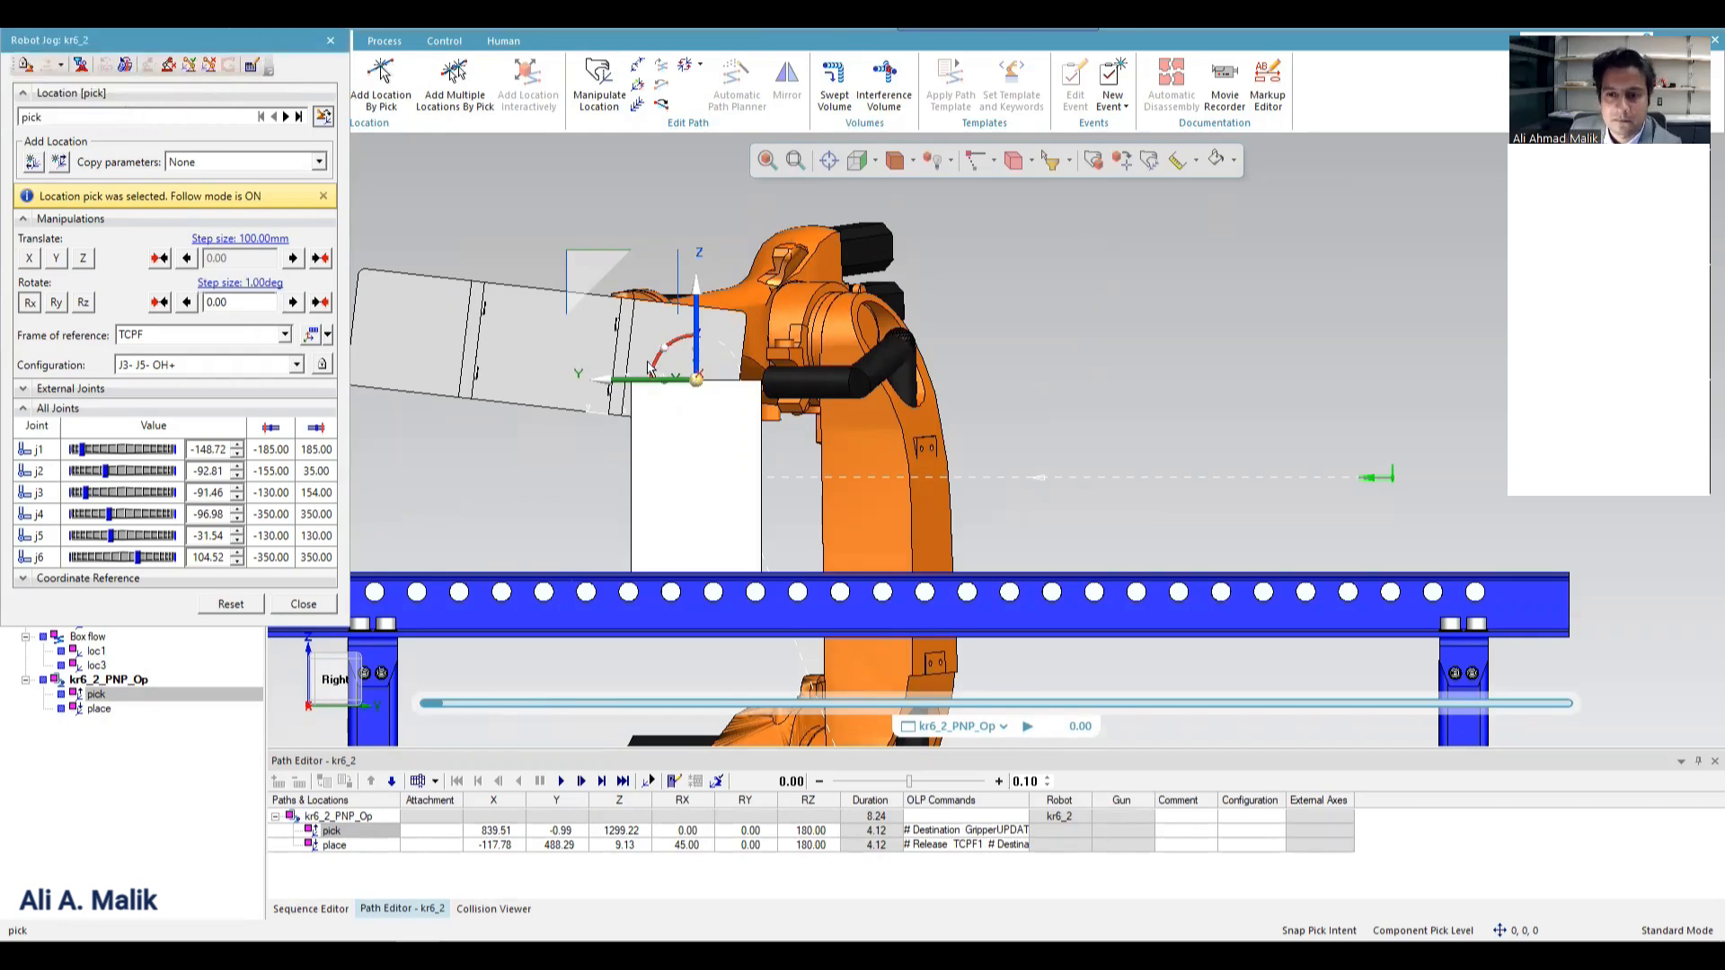
left_click_drag(671, 349, 769, 422)
Shift the pick location about -234 mm along its Y axis, using a translation step of 1 mm.
left_click(605, 395)
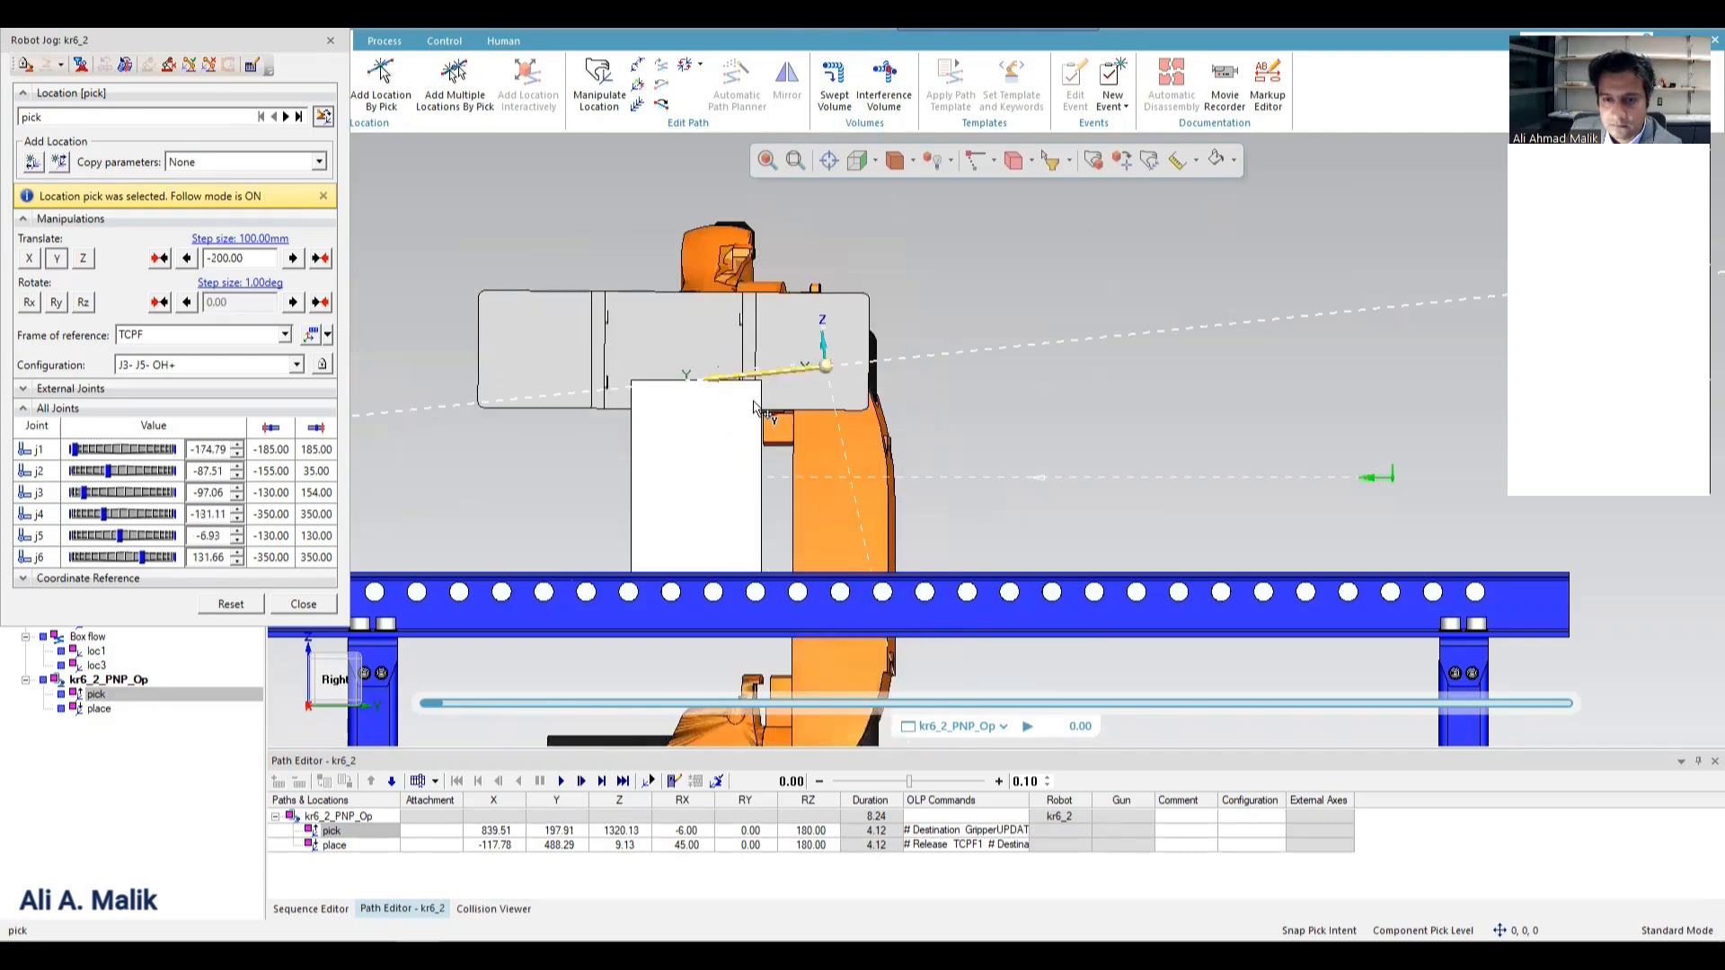
left_click(265, 241)
type("1")
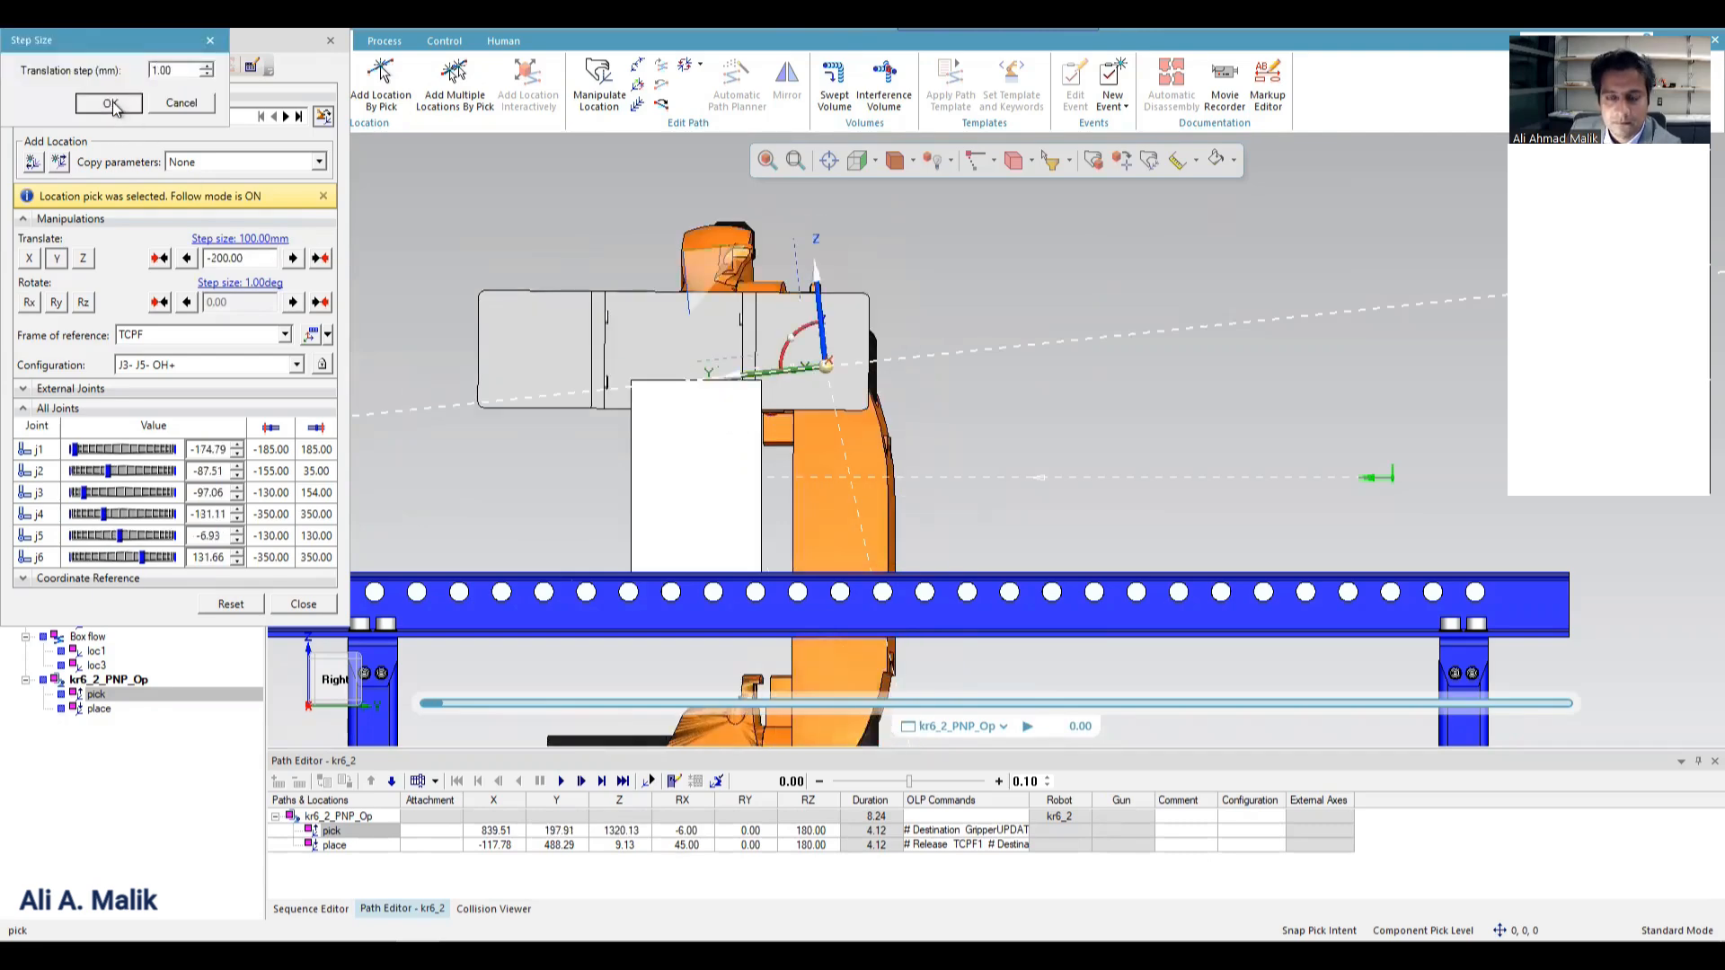
left_click(110, 103)
left_click_drag(748, 384, 765, 377)
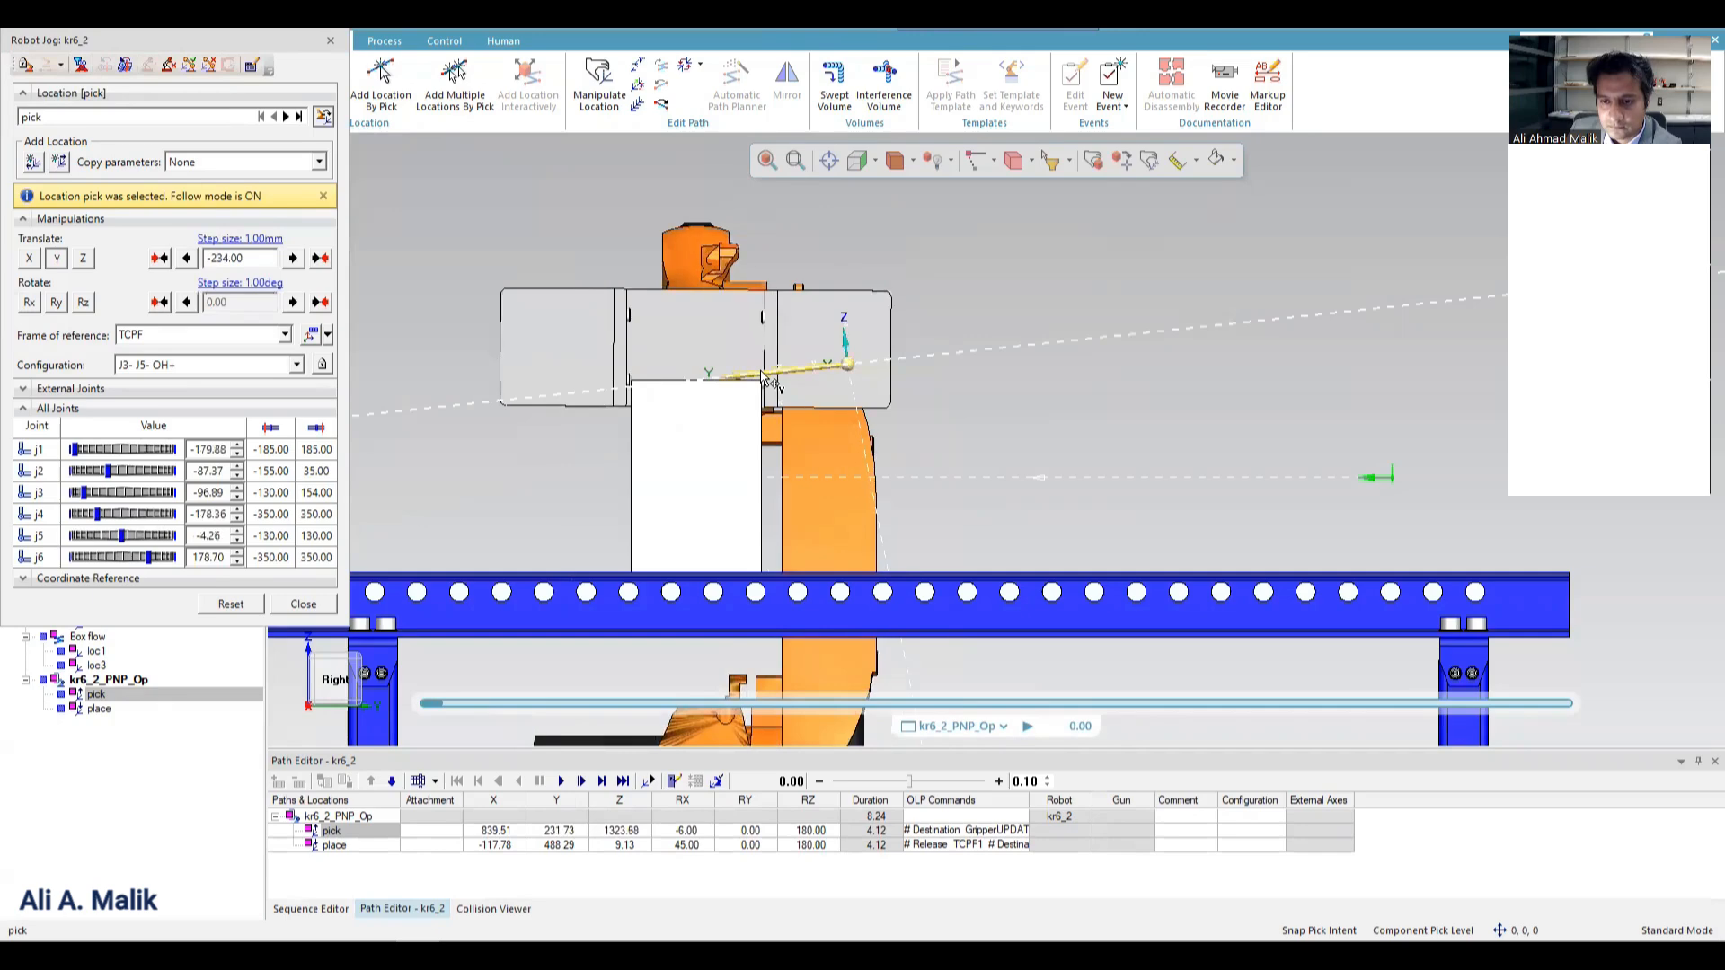
Lower the pick location to about Z 1186 and extend it to about X 880 so the gripper fingers enclose the box.
left_click_drag(845, 310, 768, 467)
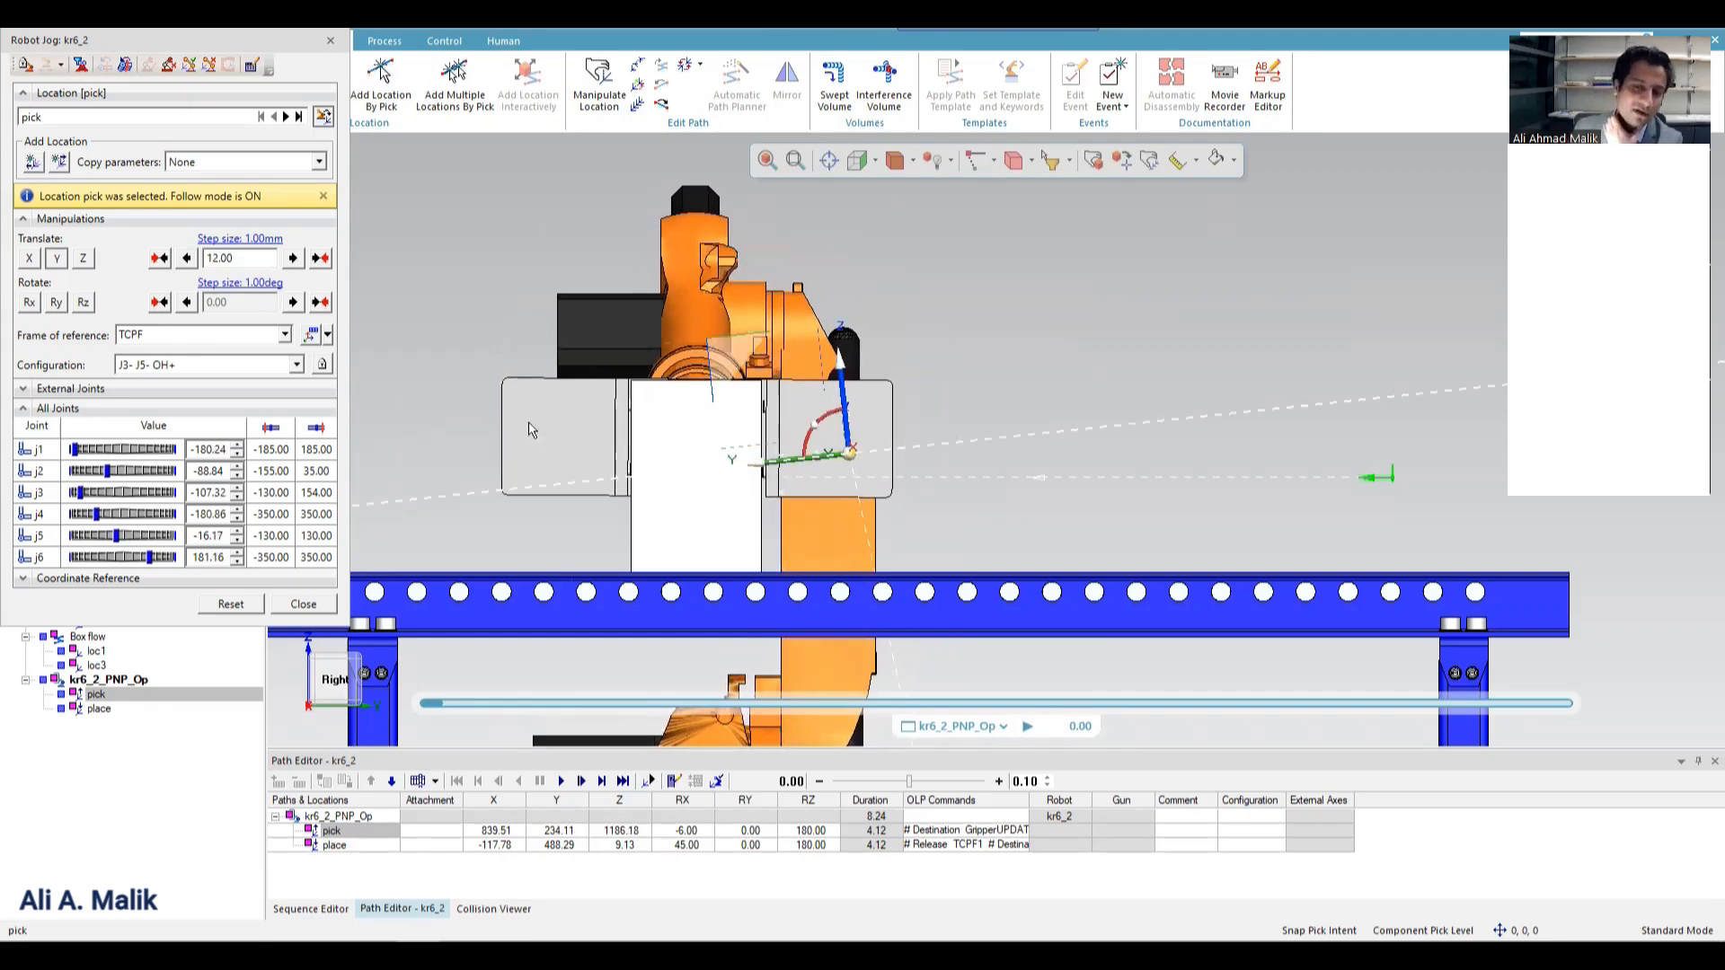
middle_click_drag(634, 544, 860, 435)
mouse_move(858, 435)
left_mouse_down()
mouse_move(862, 456)
mouse_move(856, 441)
left_mouse_up()
left_click(304, 605)
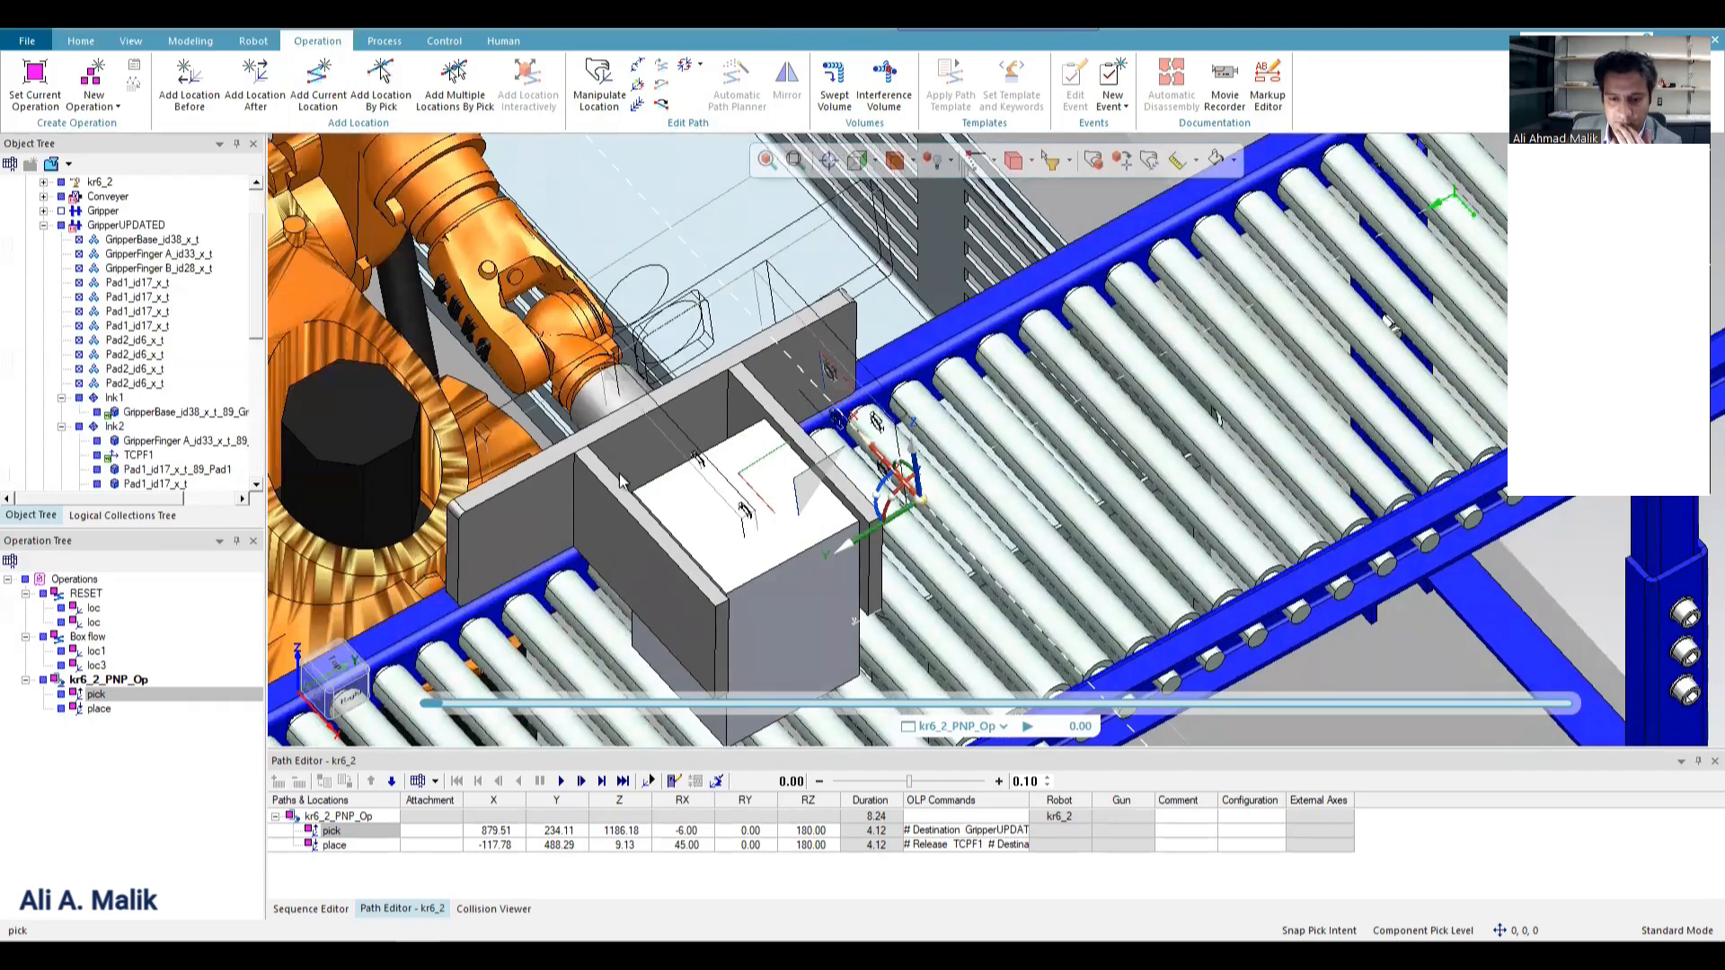
Add a via location before pick and retract it 260 mm along its X axis, clear of the box.
scroll(645, 503, "down", 5)
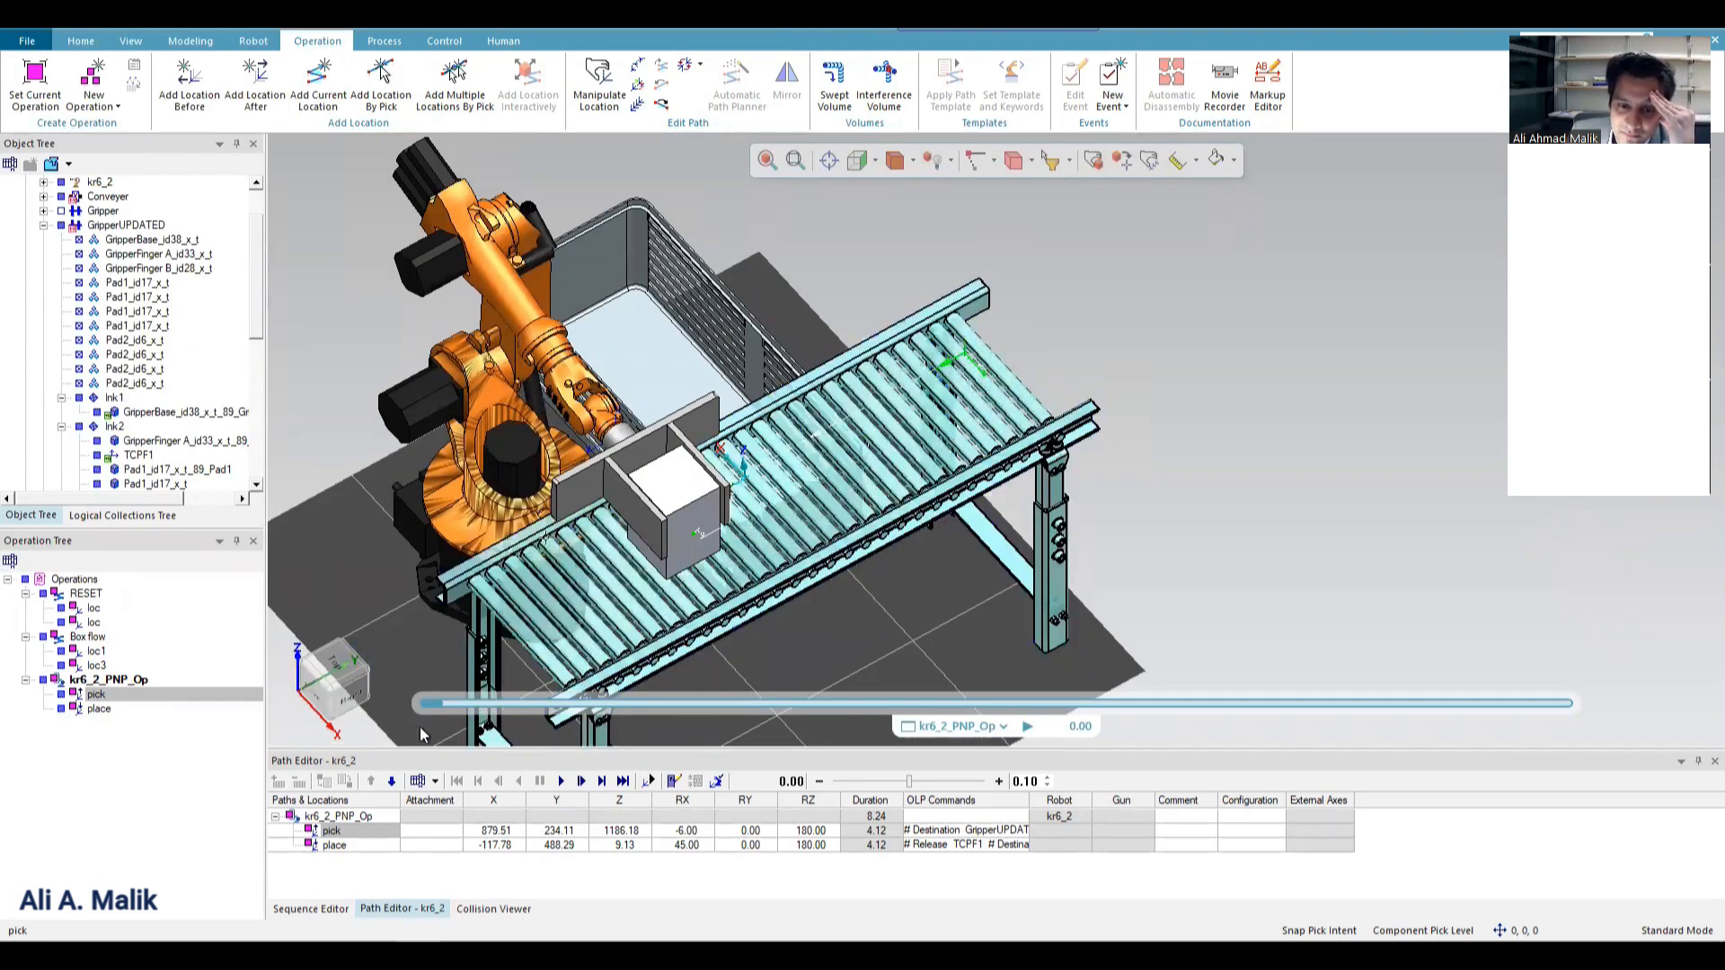
right_click(331, 831)
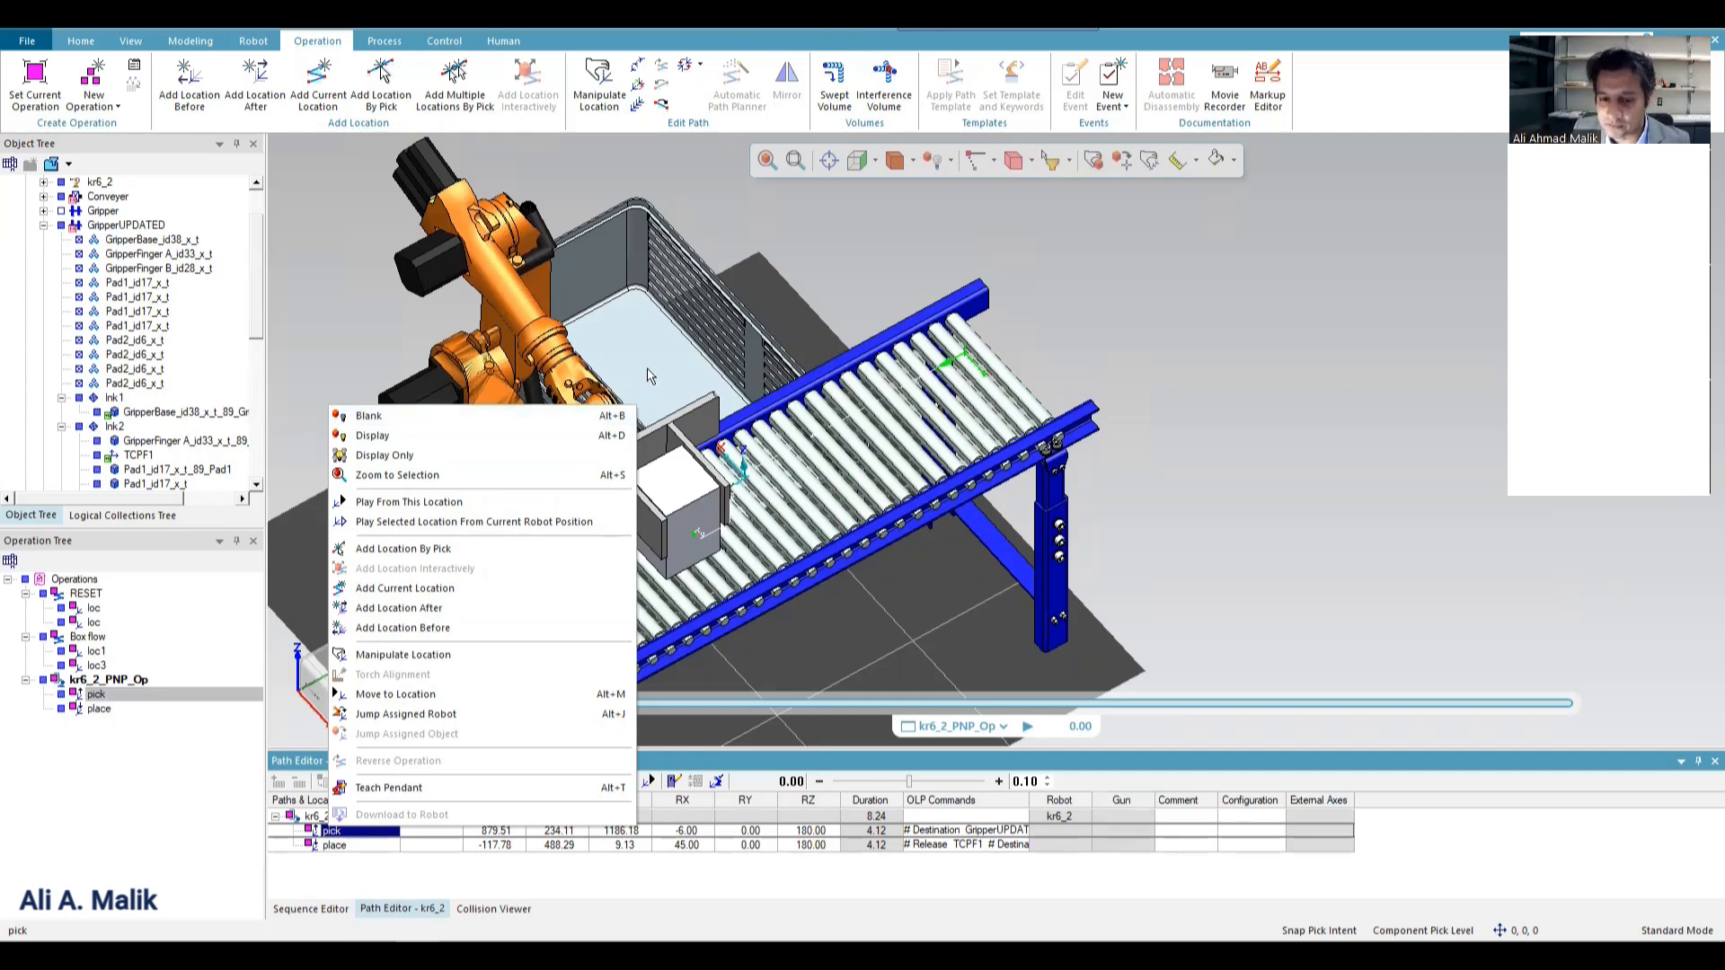
left_click(465, 611)
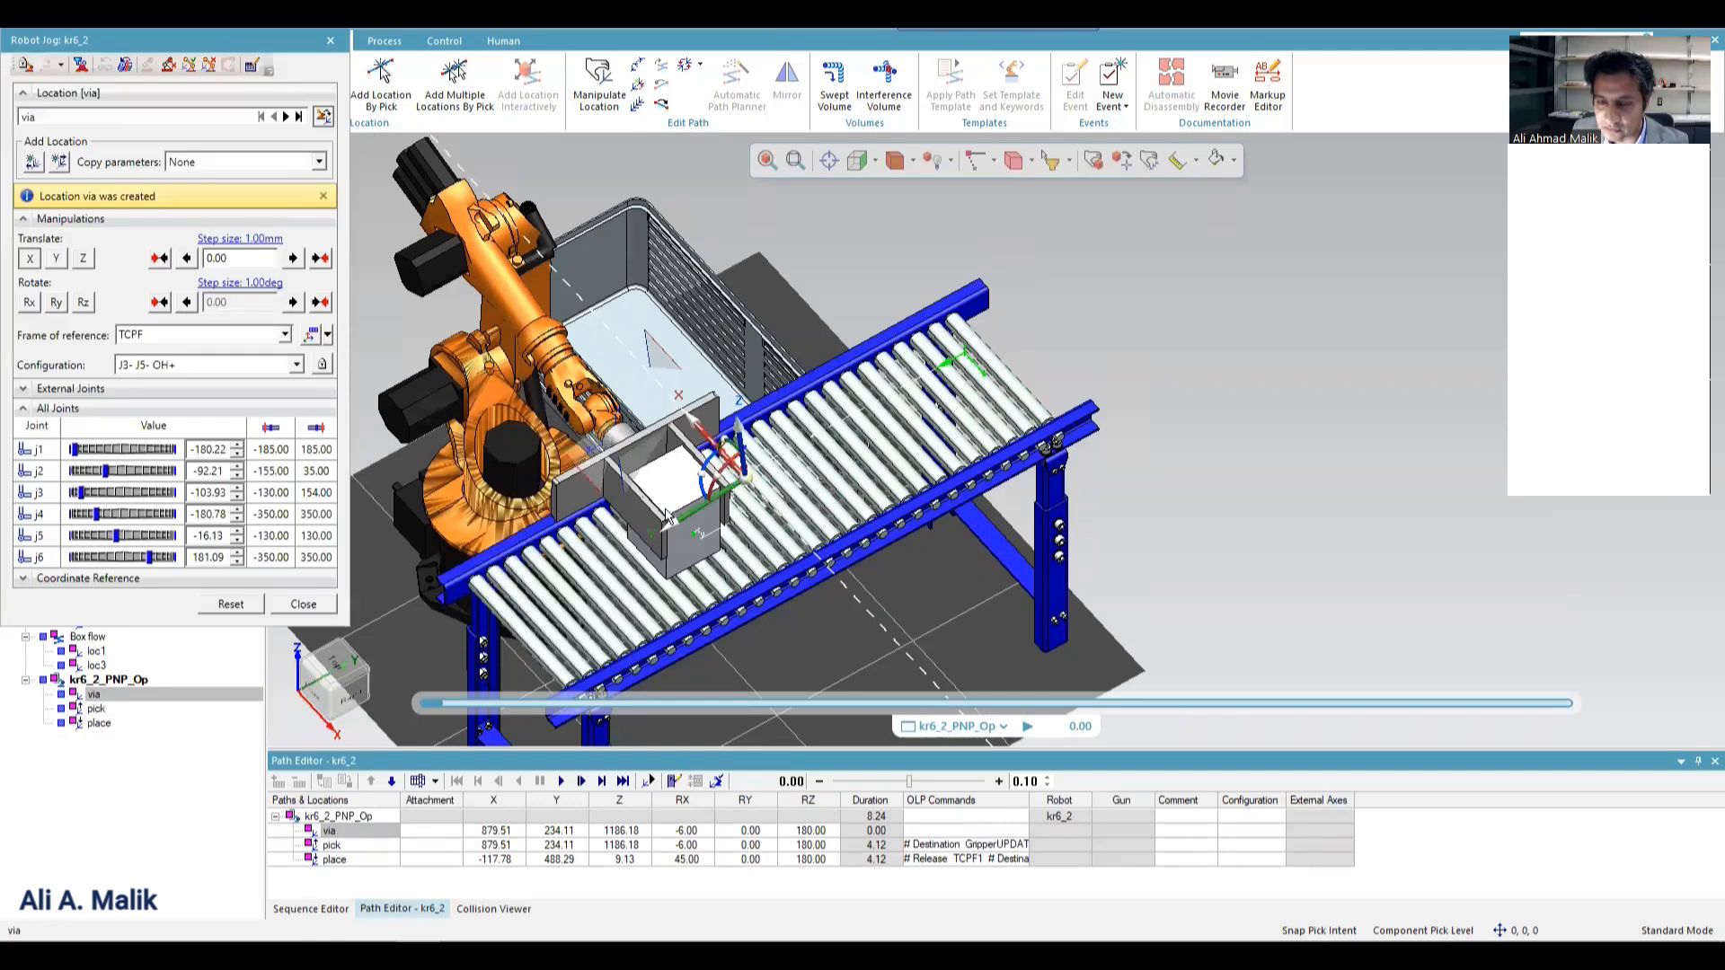
left_click_drag(696, 431, 633, 387)
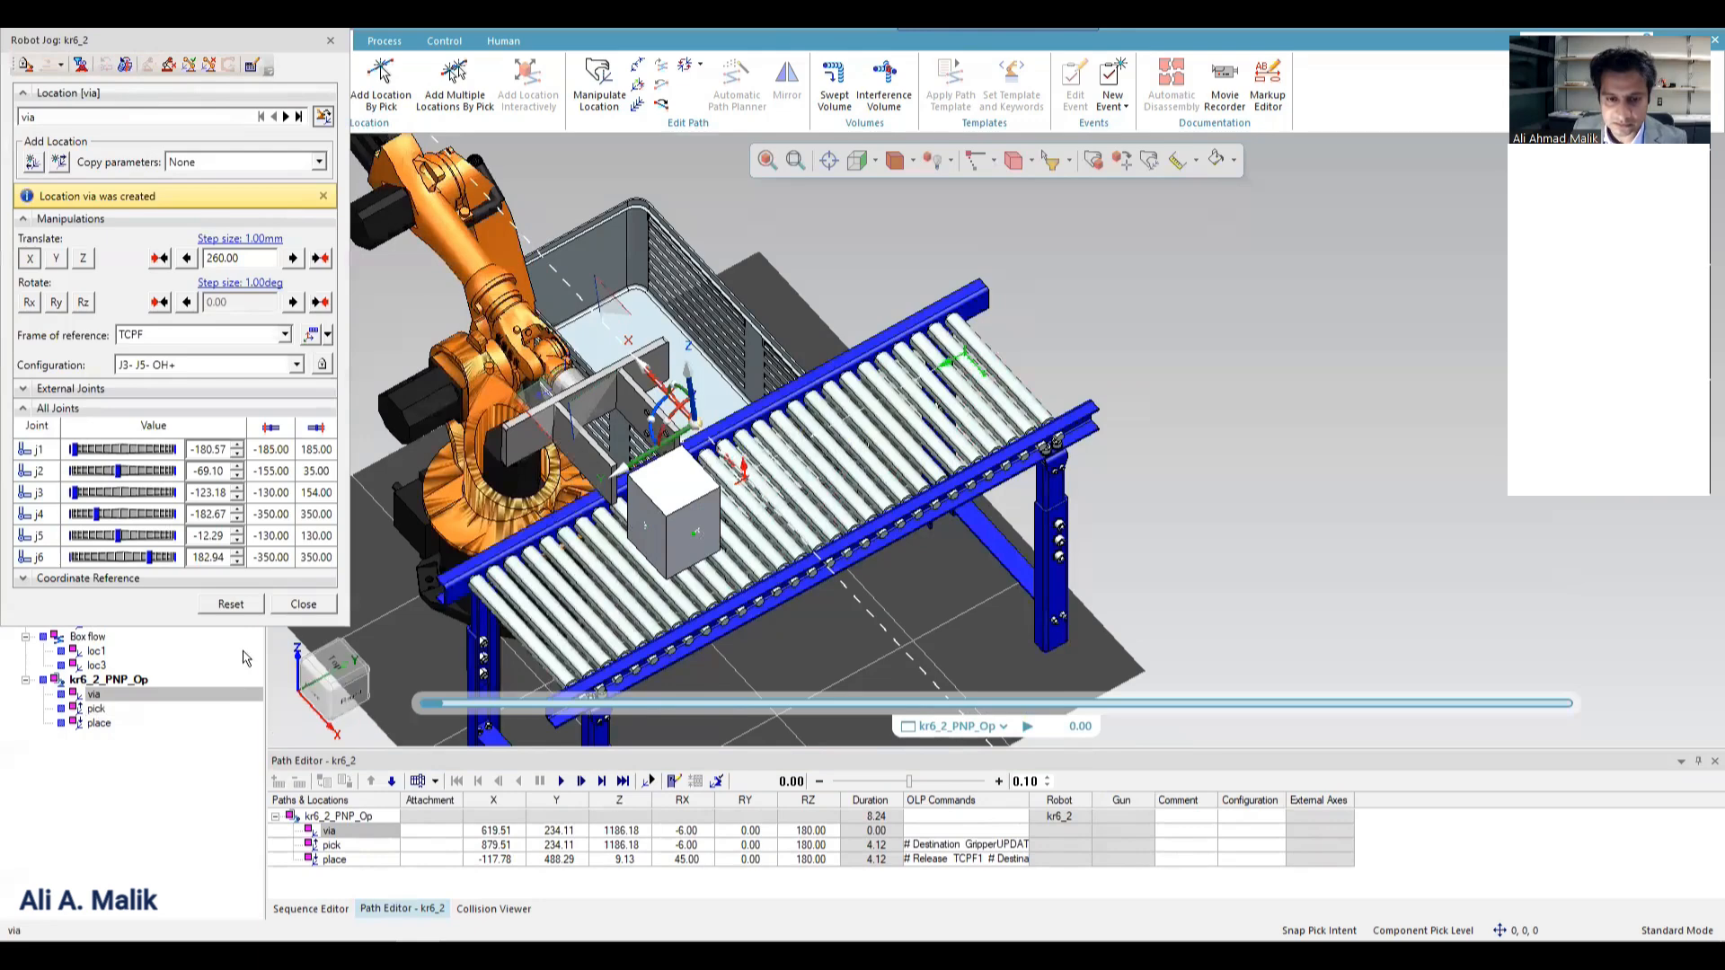
left_click(304, 604)
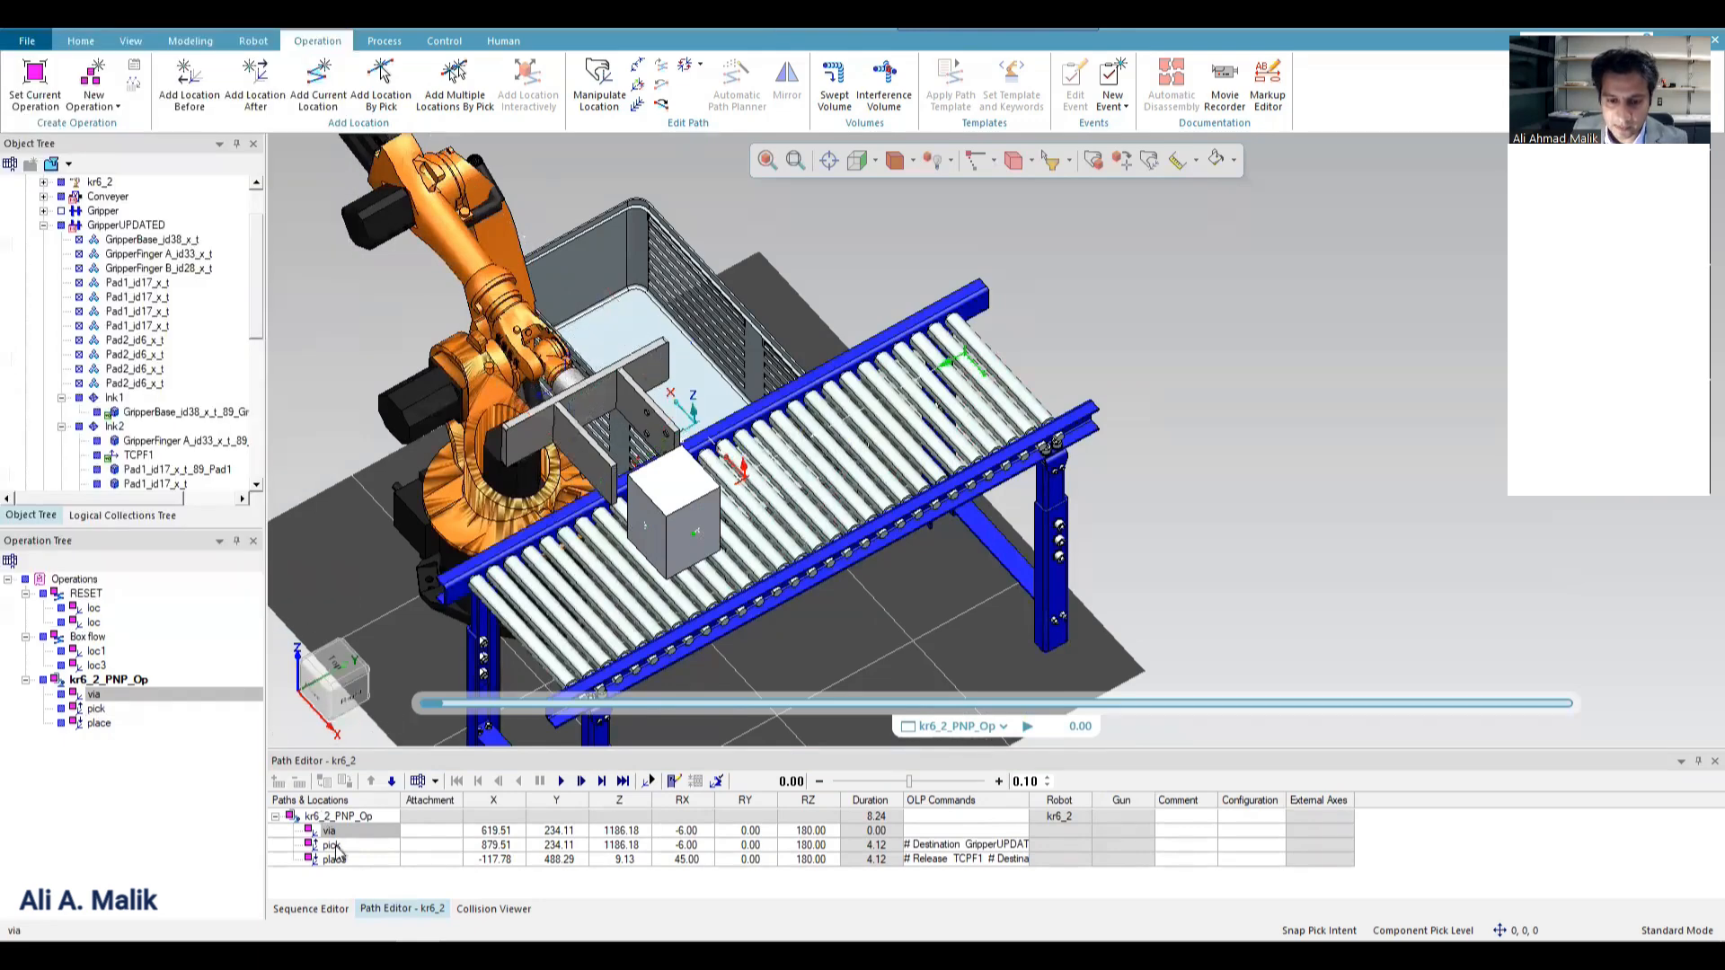
left_click(329, 832)
right_click(328, 832)
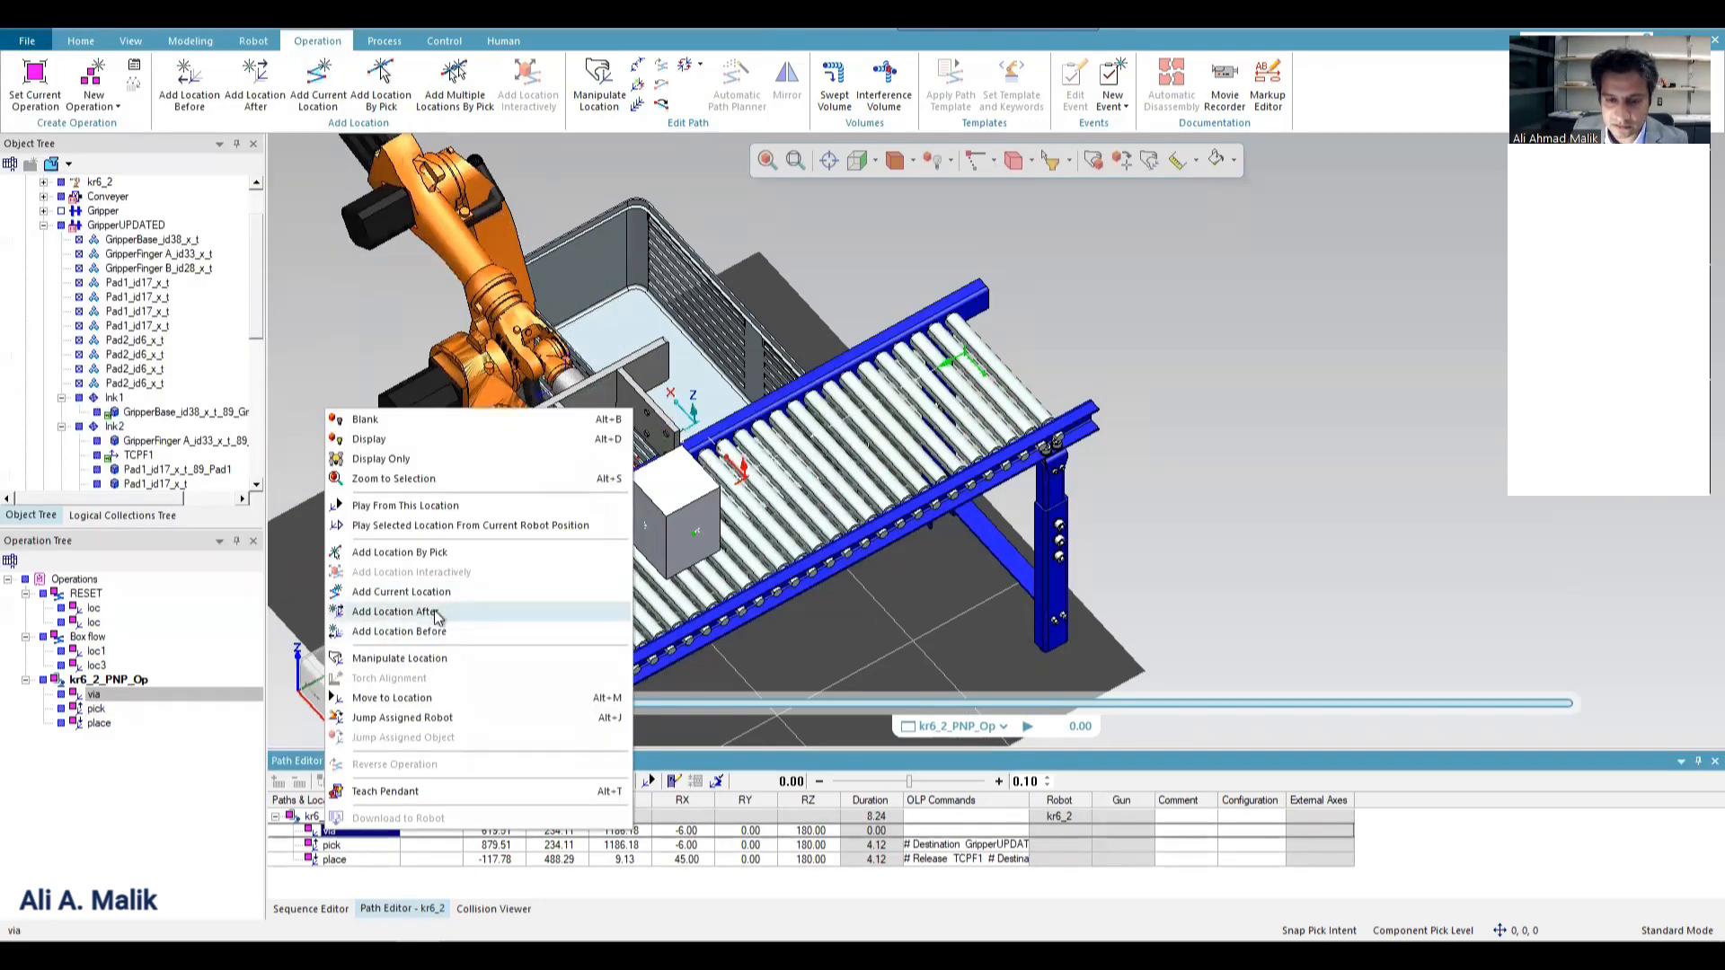
left_click(440, 609)
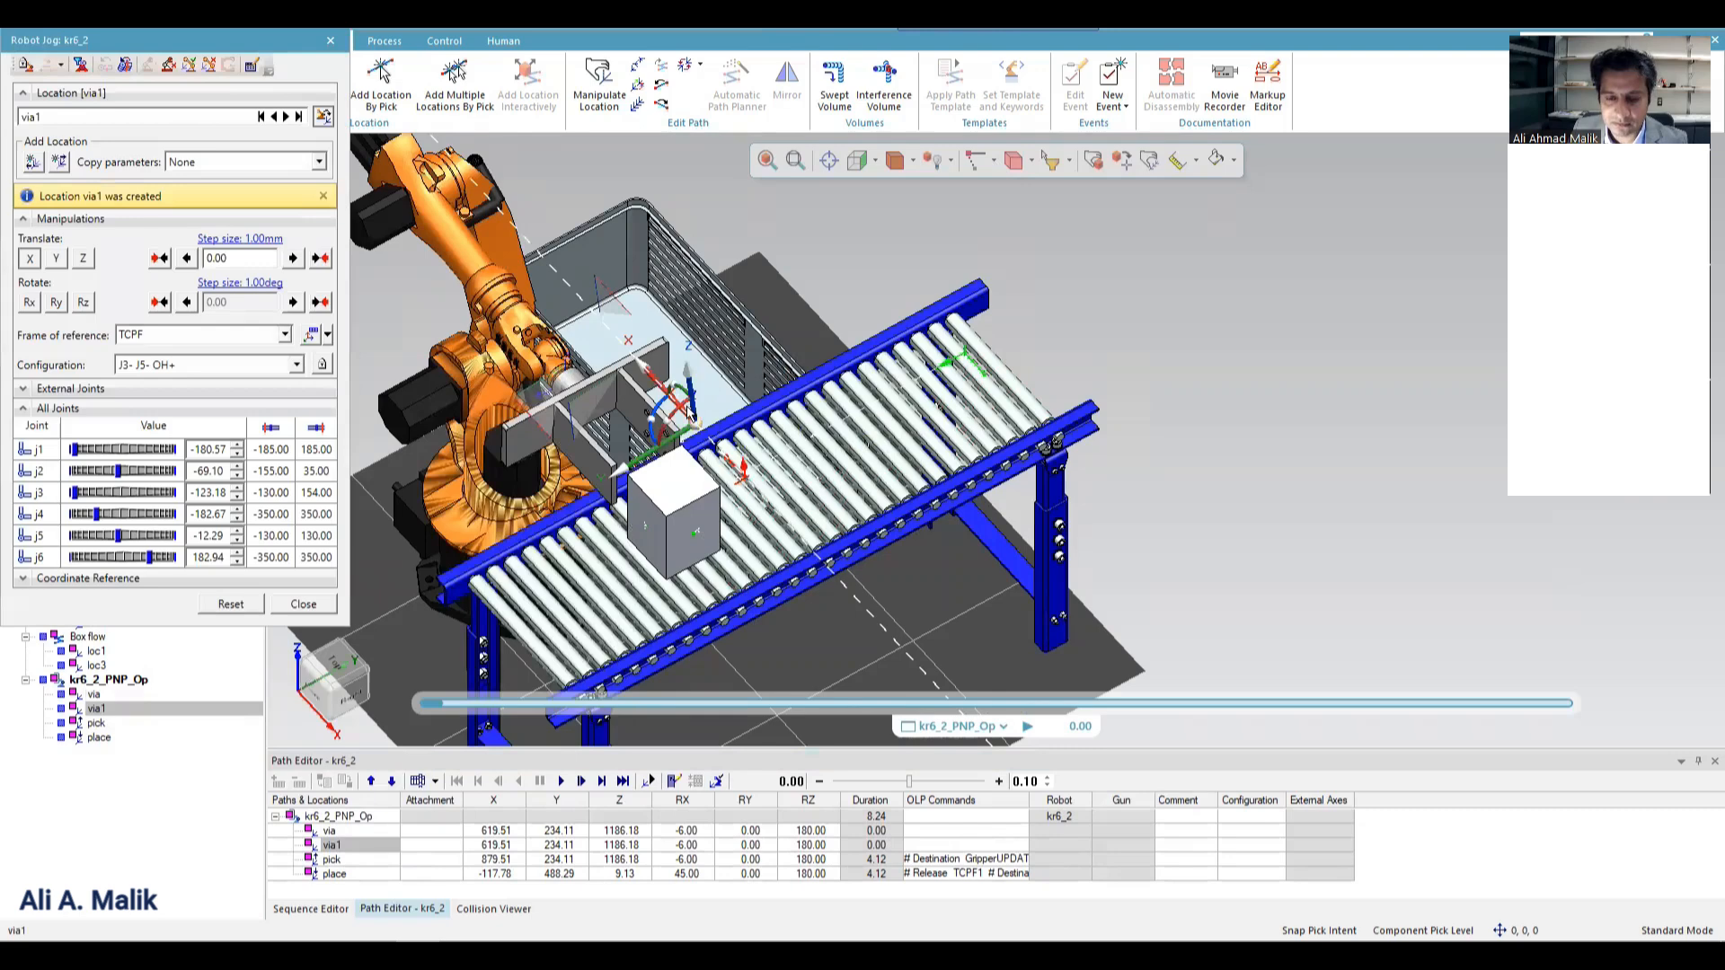
left_click(308, 605)
left_click(330, 845)
key("Delete")
Add a via location before the existing via and raise it along its Z axis to about Z 1502.
right_click(325, 832)
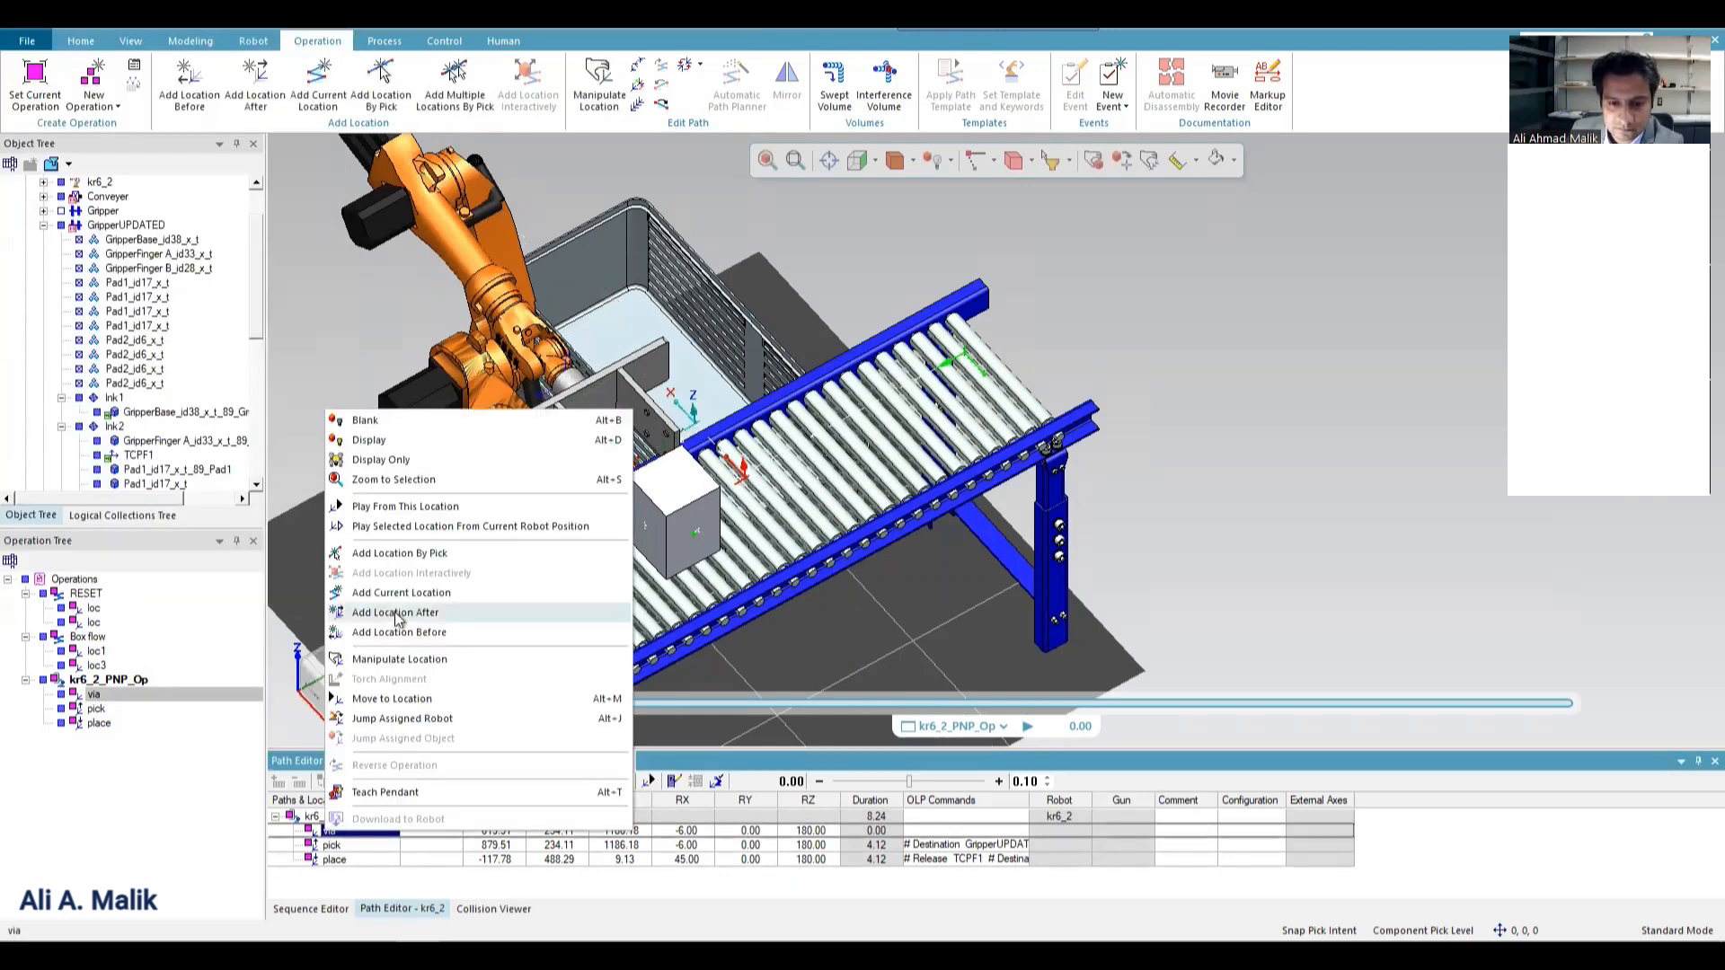
left_click(428, 628)
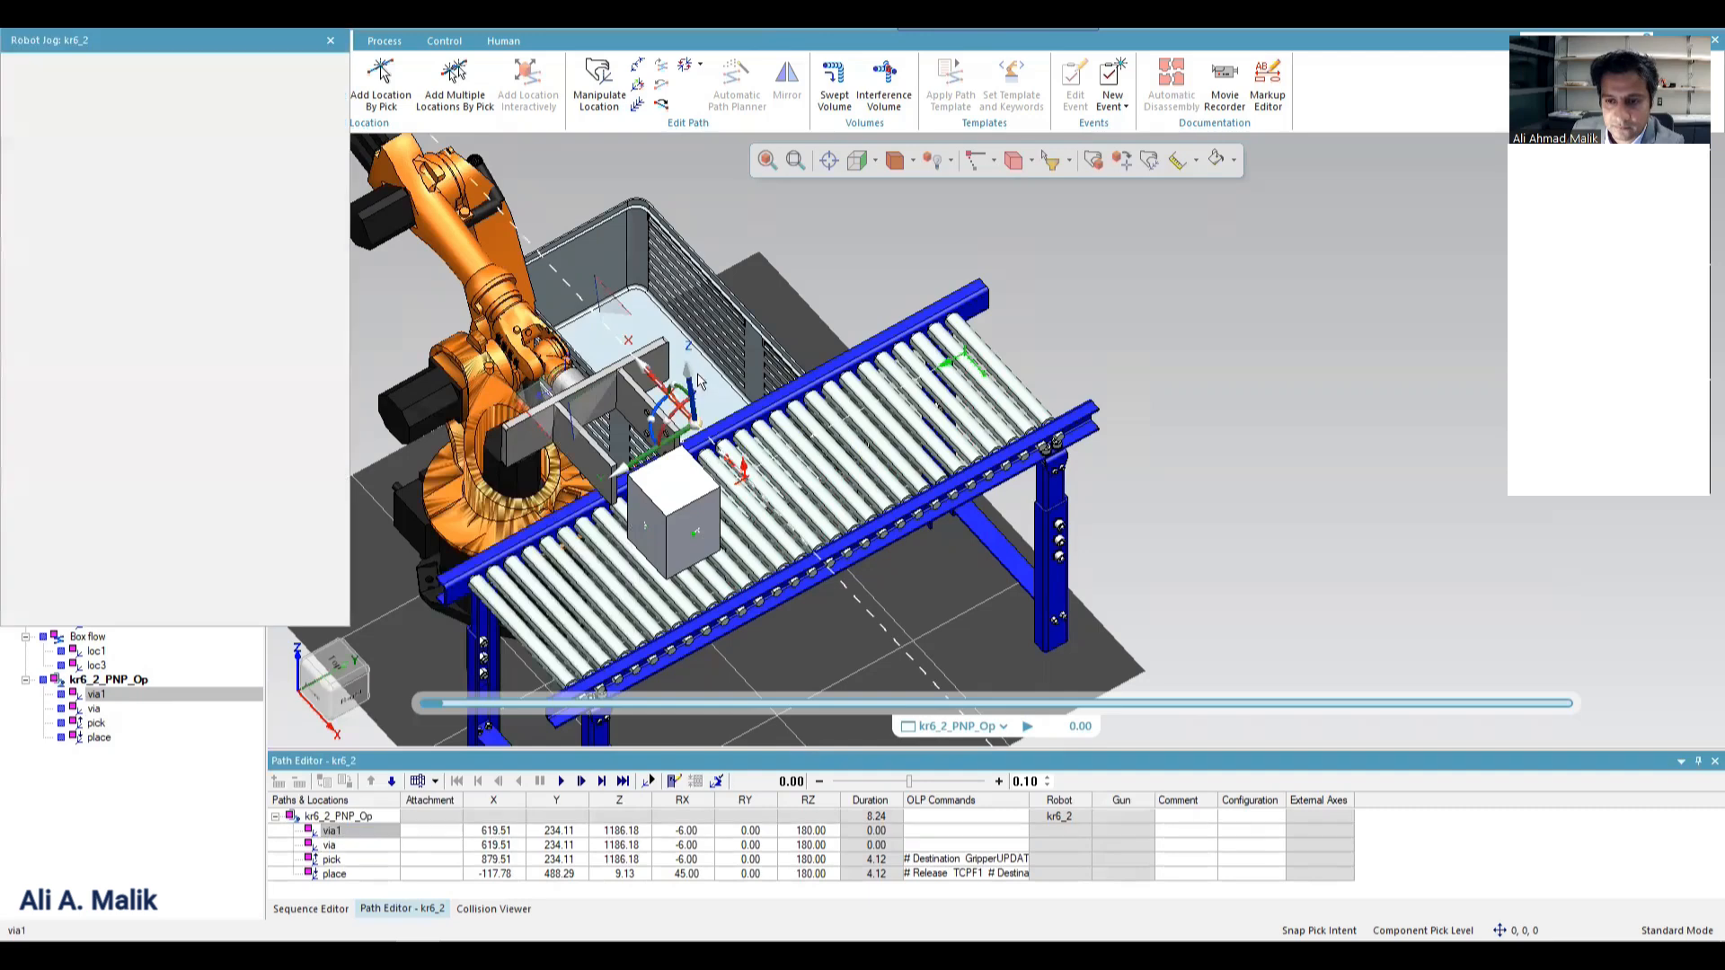
left_click_drag(688, 381, 685, 318)
left_click(302, 604)
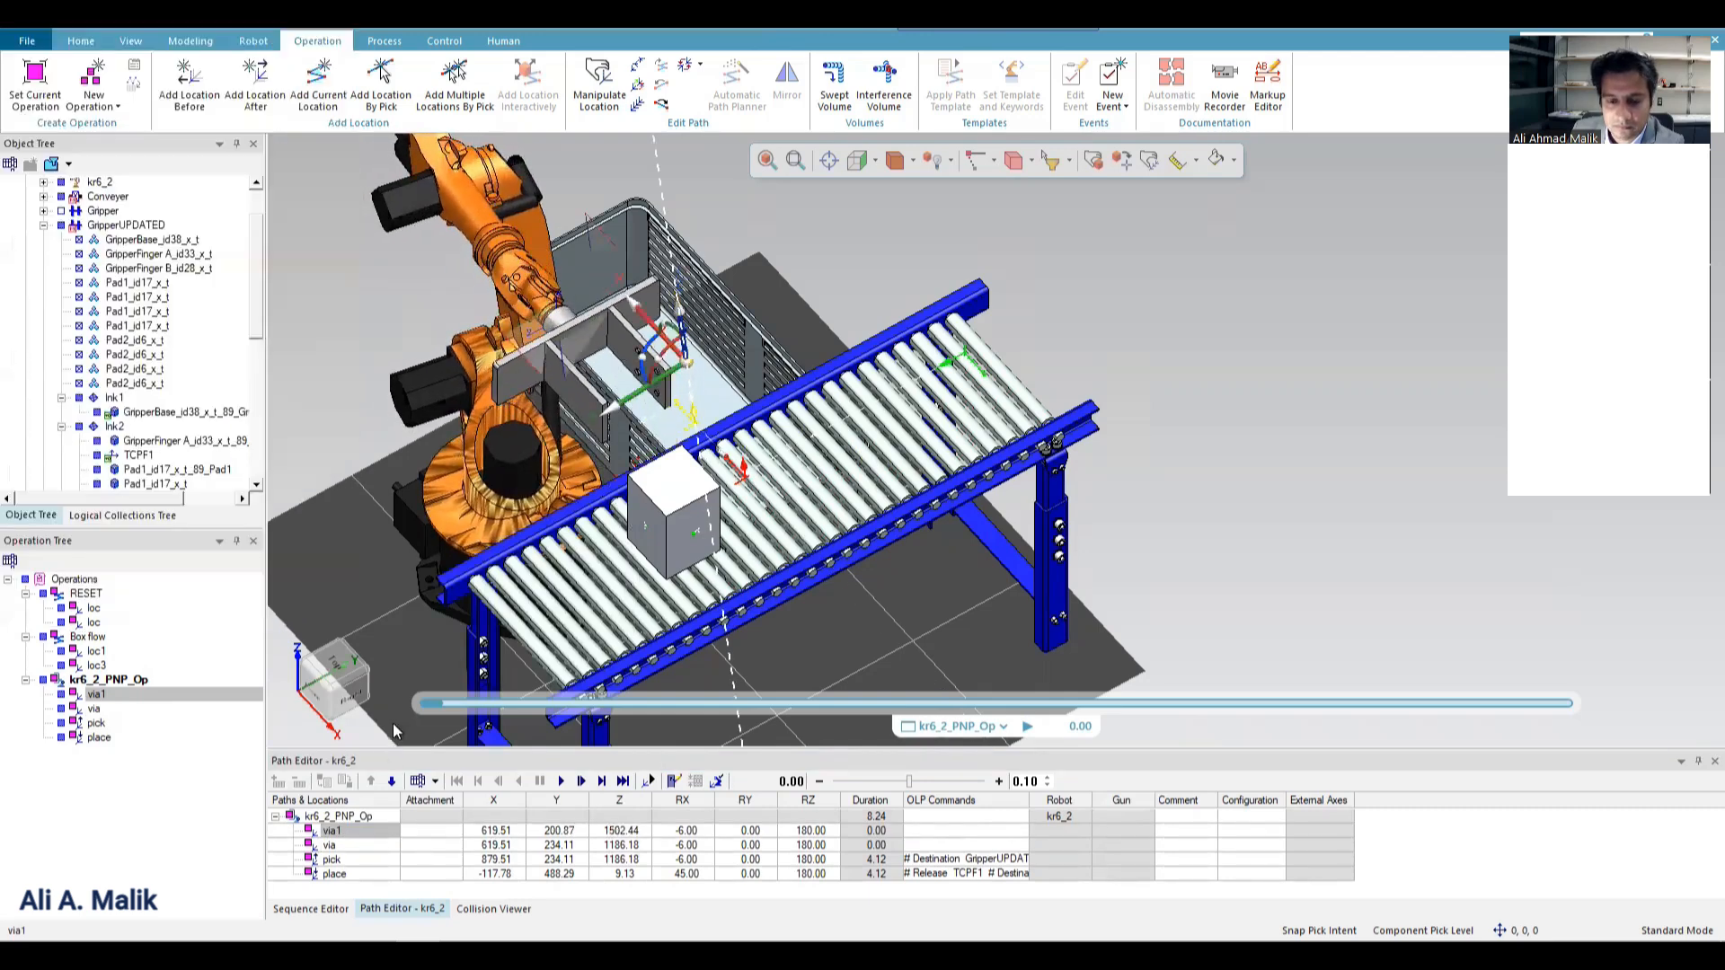
Add a via location after pick and raise it 352 mm along its Z axis, above the box.
right_click(341, 859)
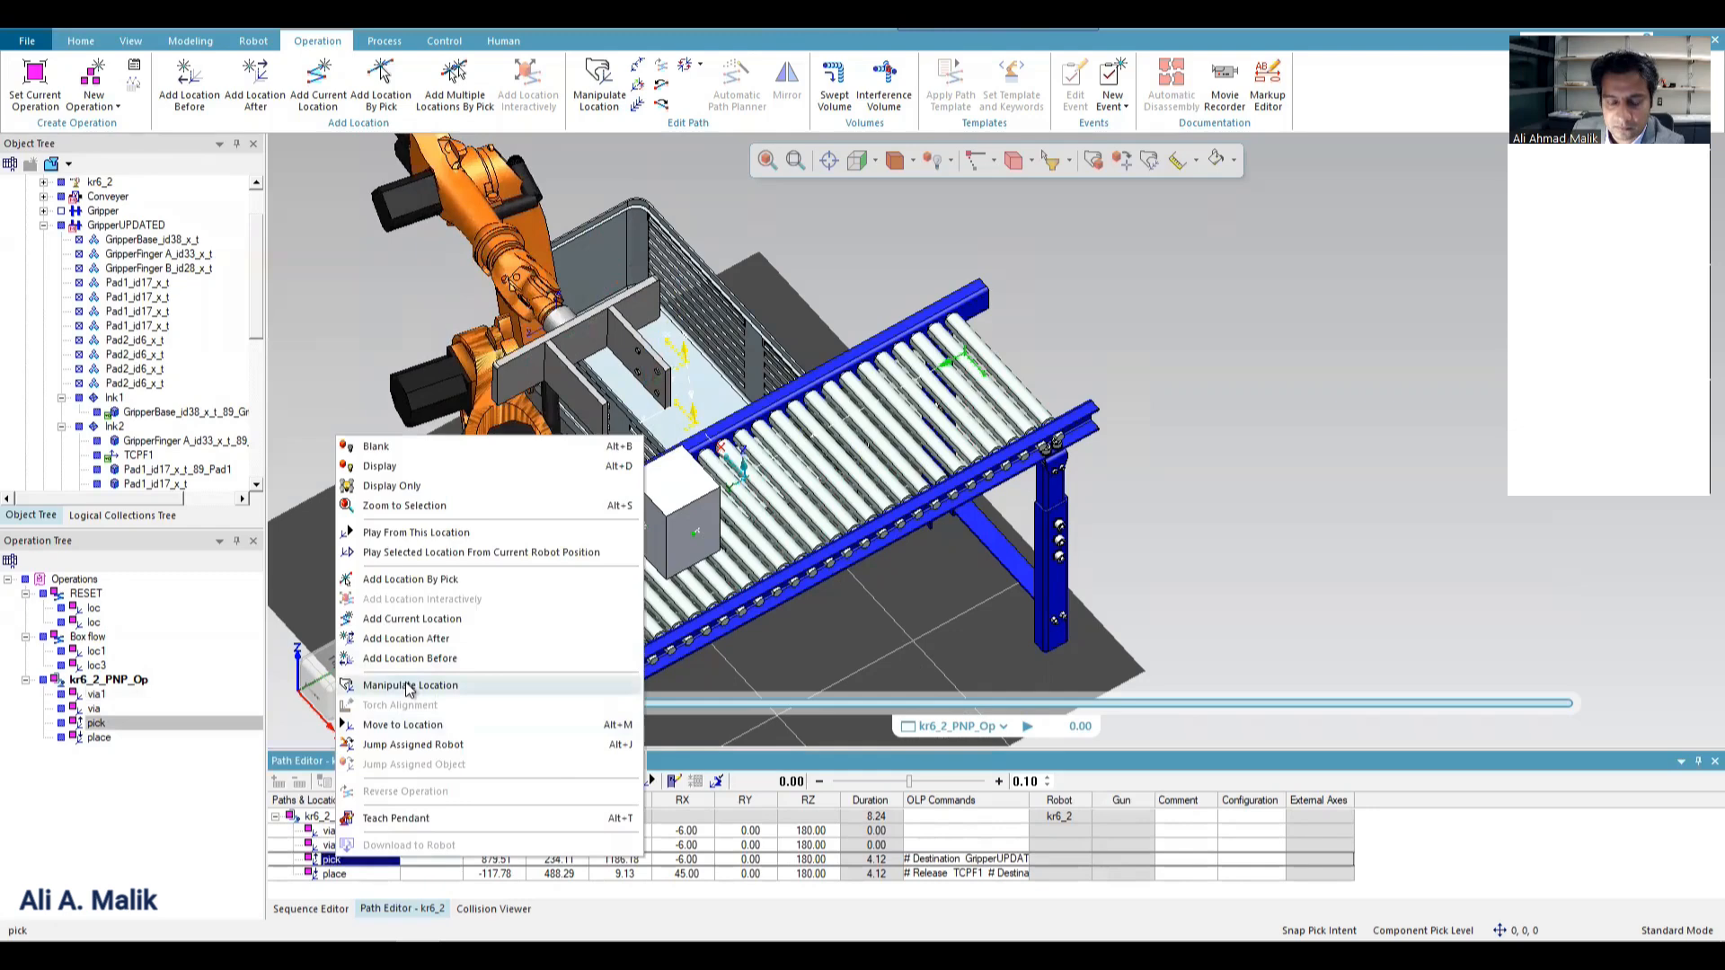
left_click(402, 724)
left_click(318, 604)
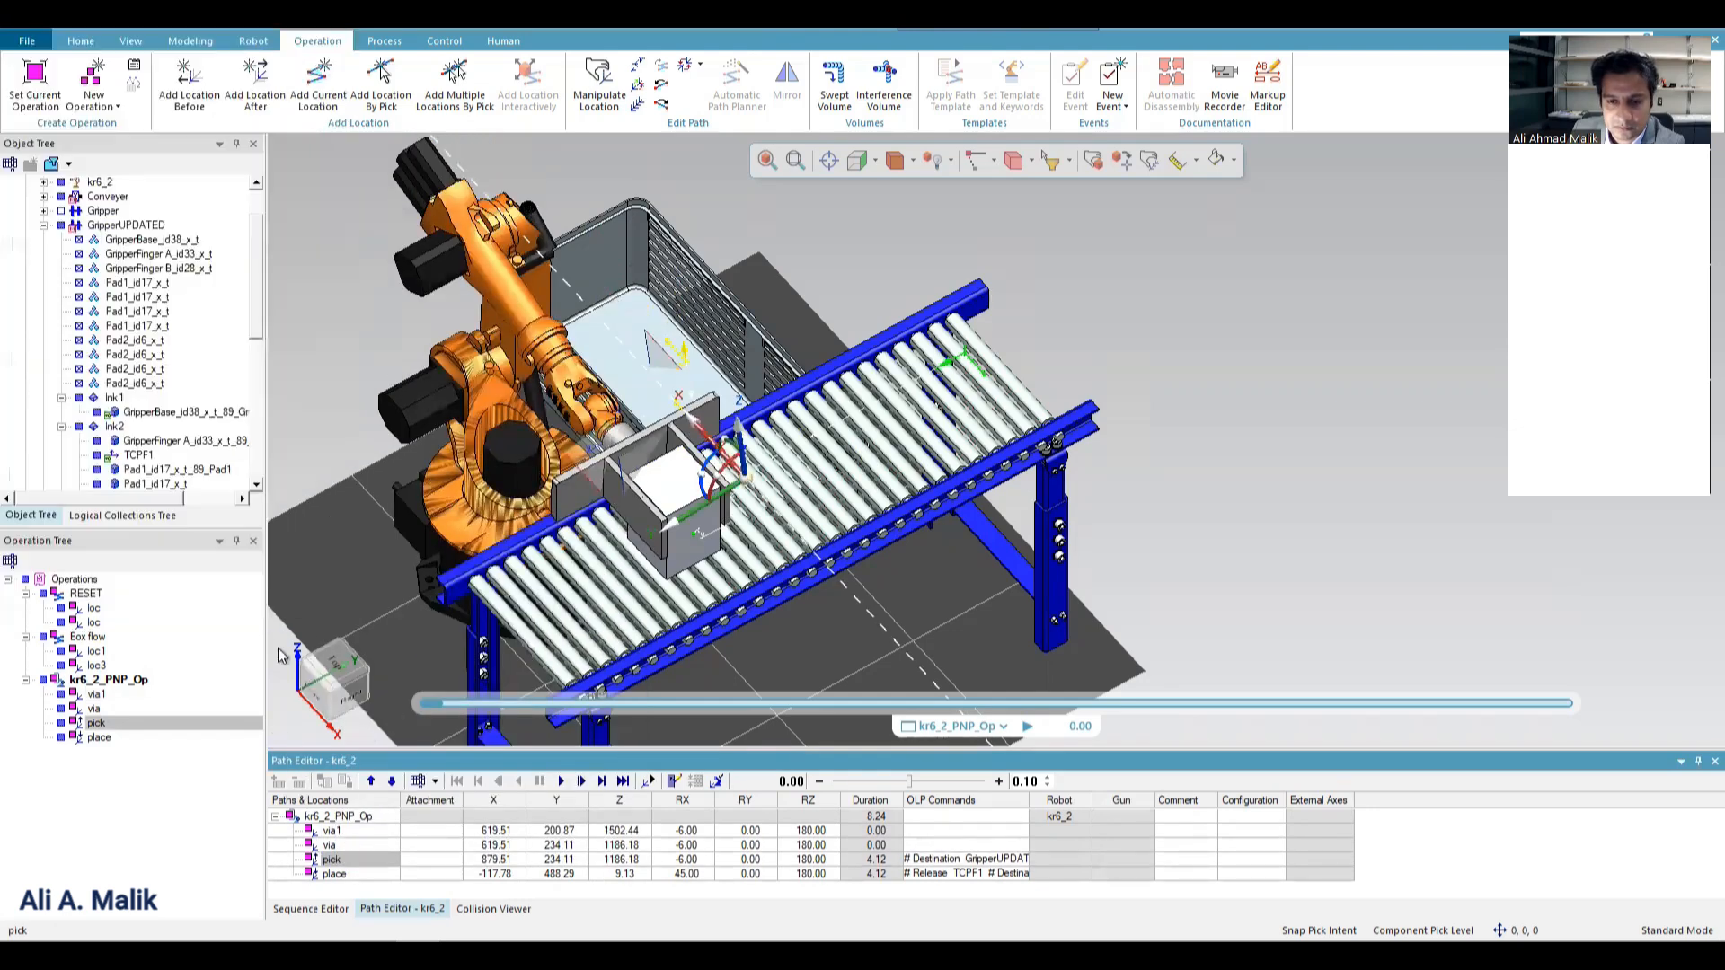
left_click(337, 860)
right_click(337, 862)
left_click(386, 629)
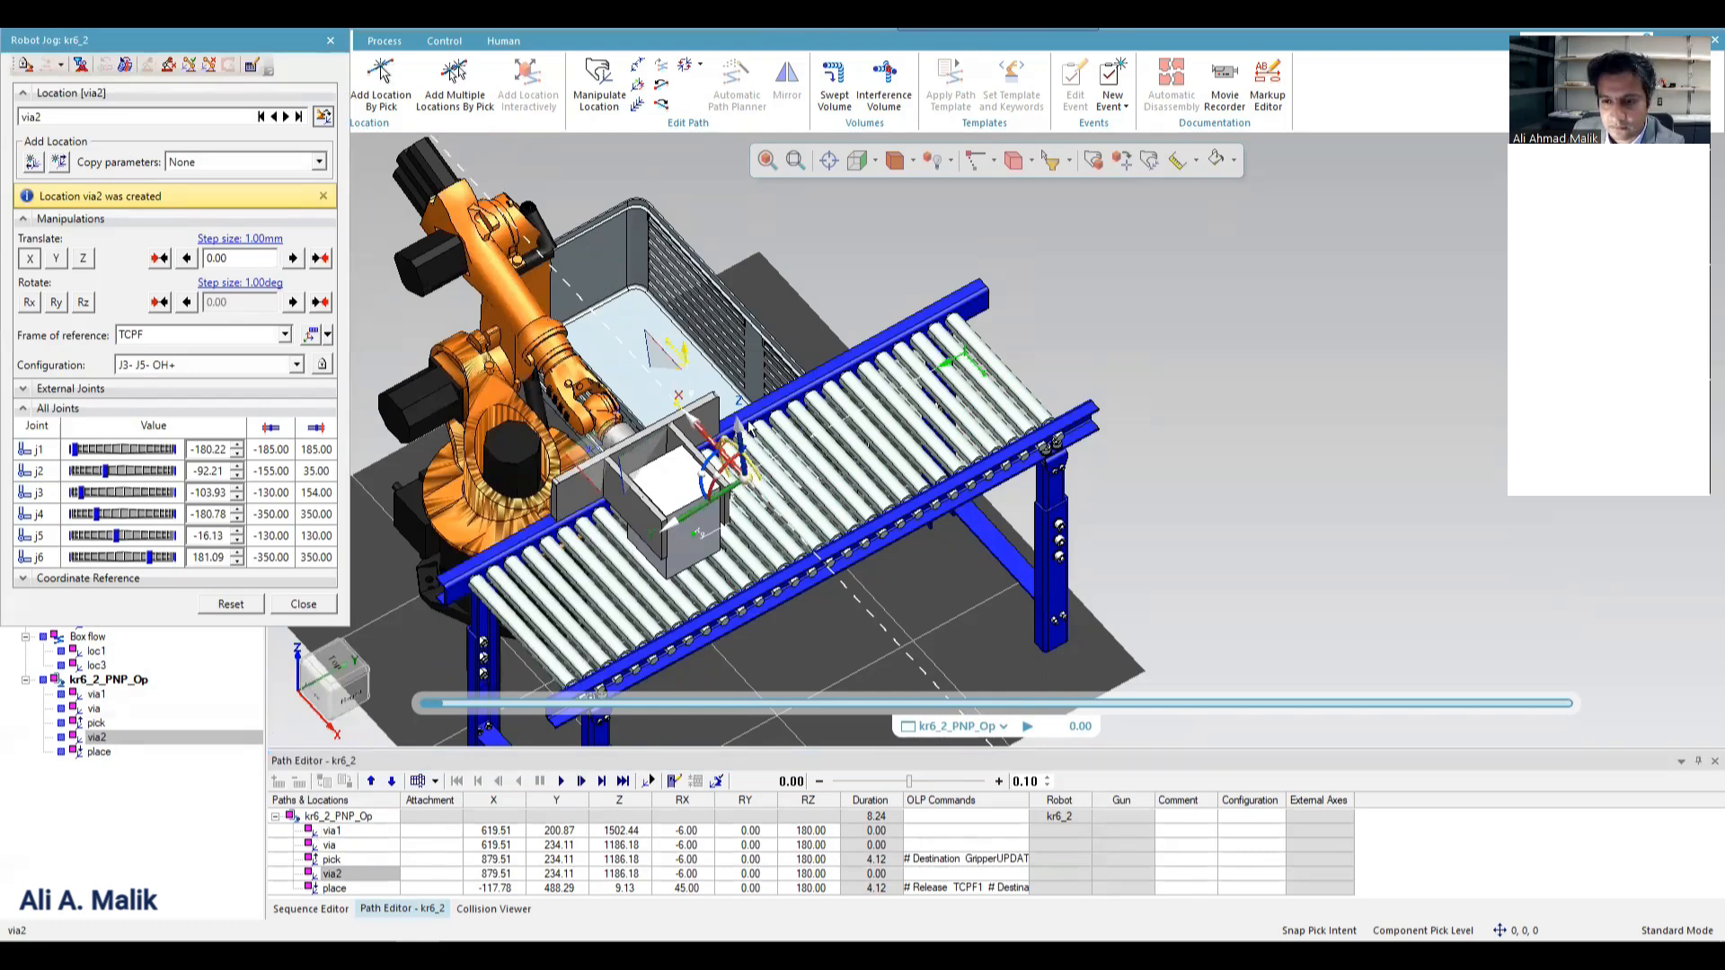
left_click_drag(750, 430, 759, 368)
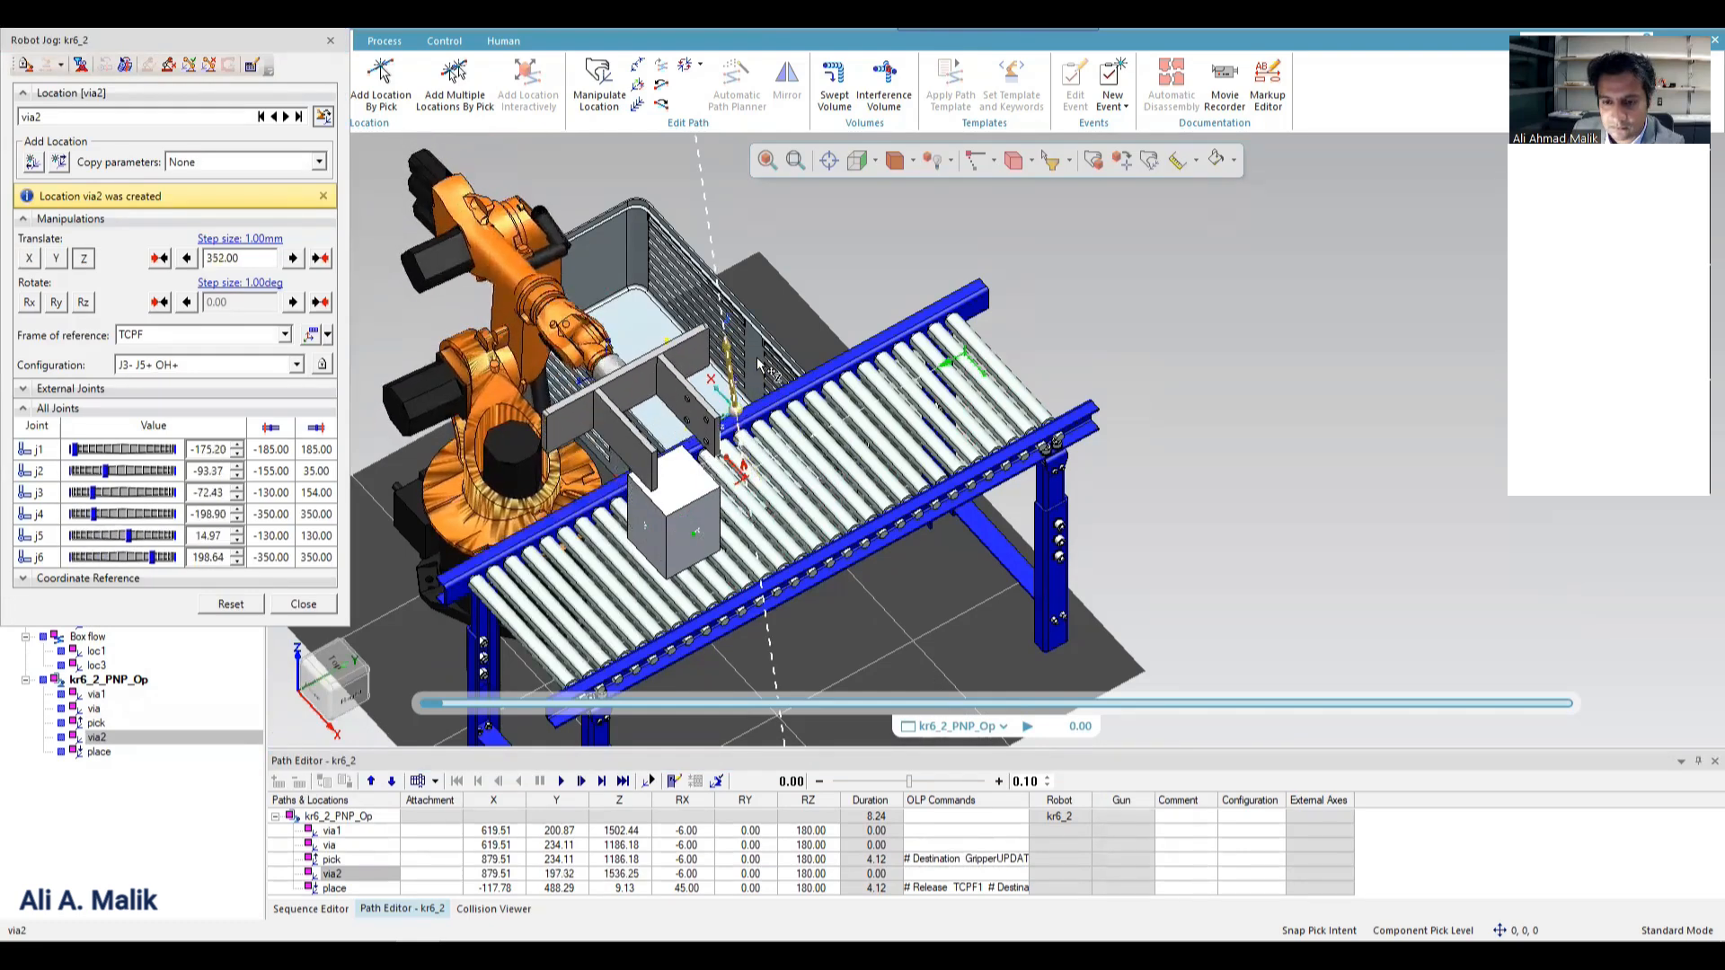
left_click(303, 604)
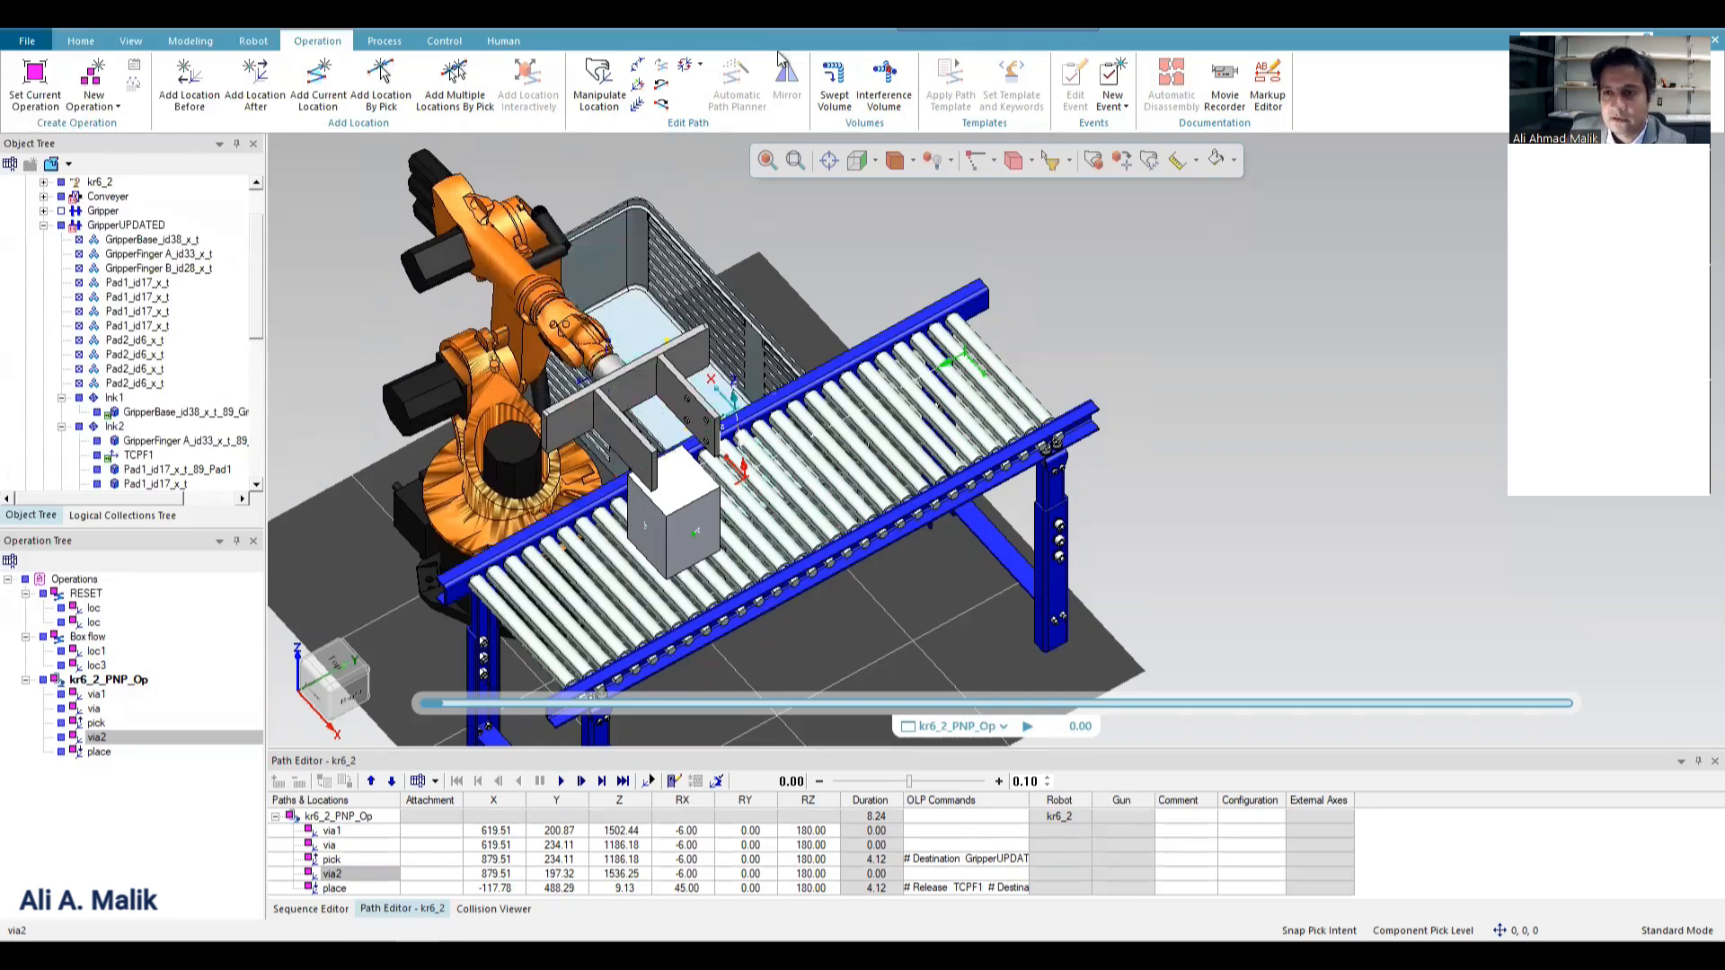
Restrict the objects that GripperUPDATED can grip to a defined list containing the box on the conveyor.
left_click(198, 42)
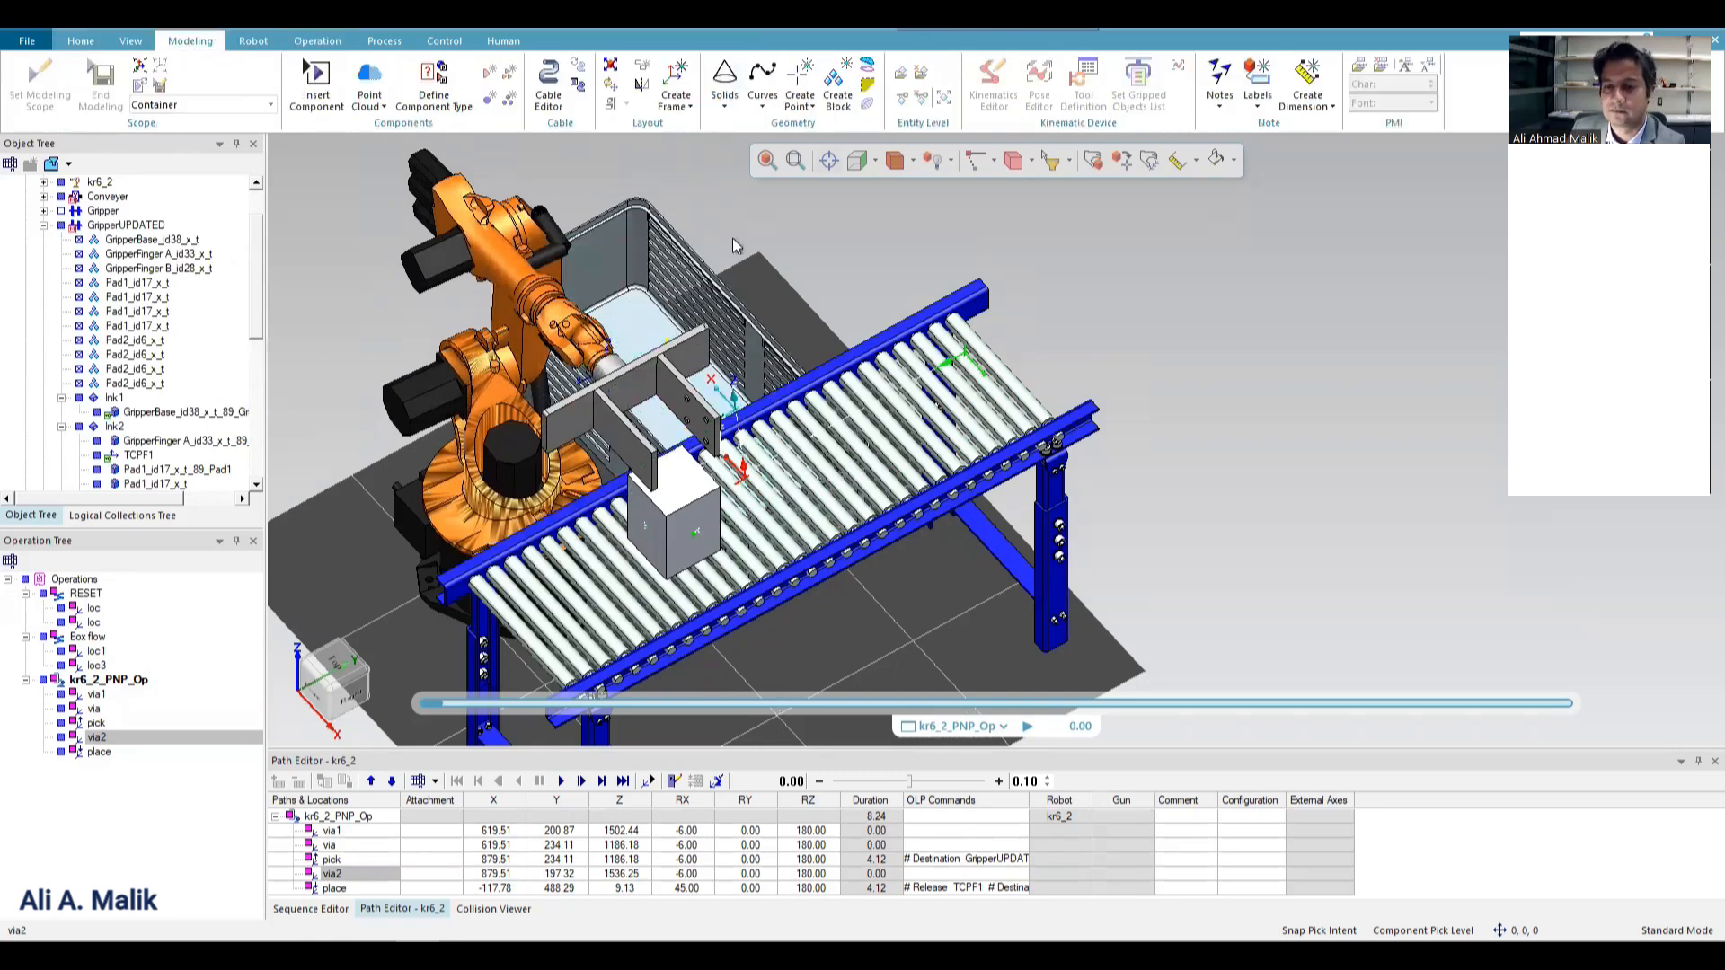
left_click(657, 356)
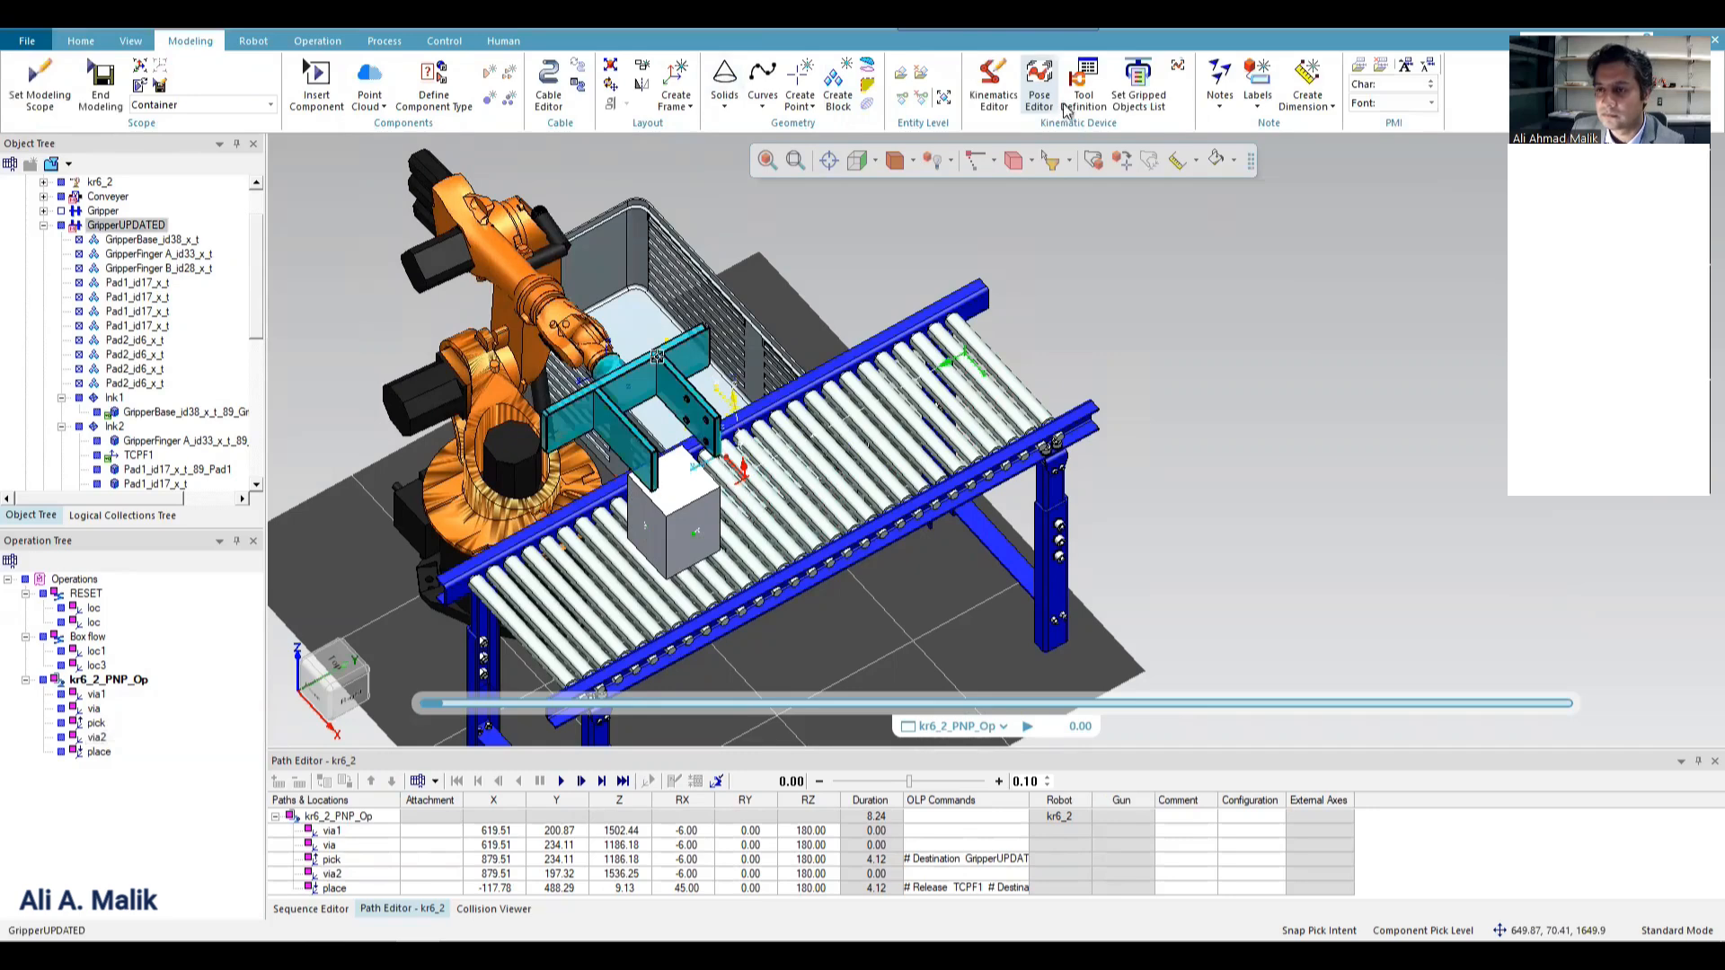
left_click(1138, 100)
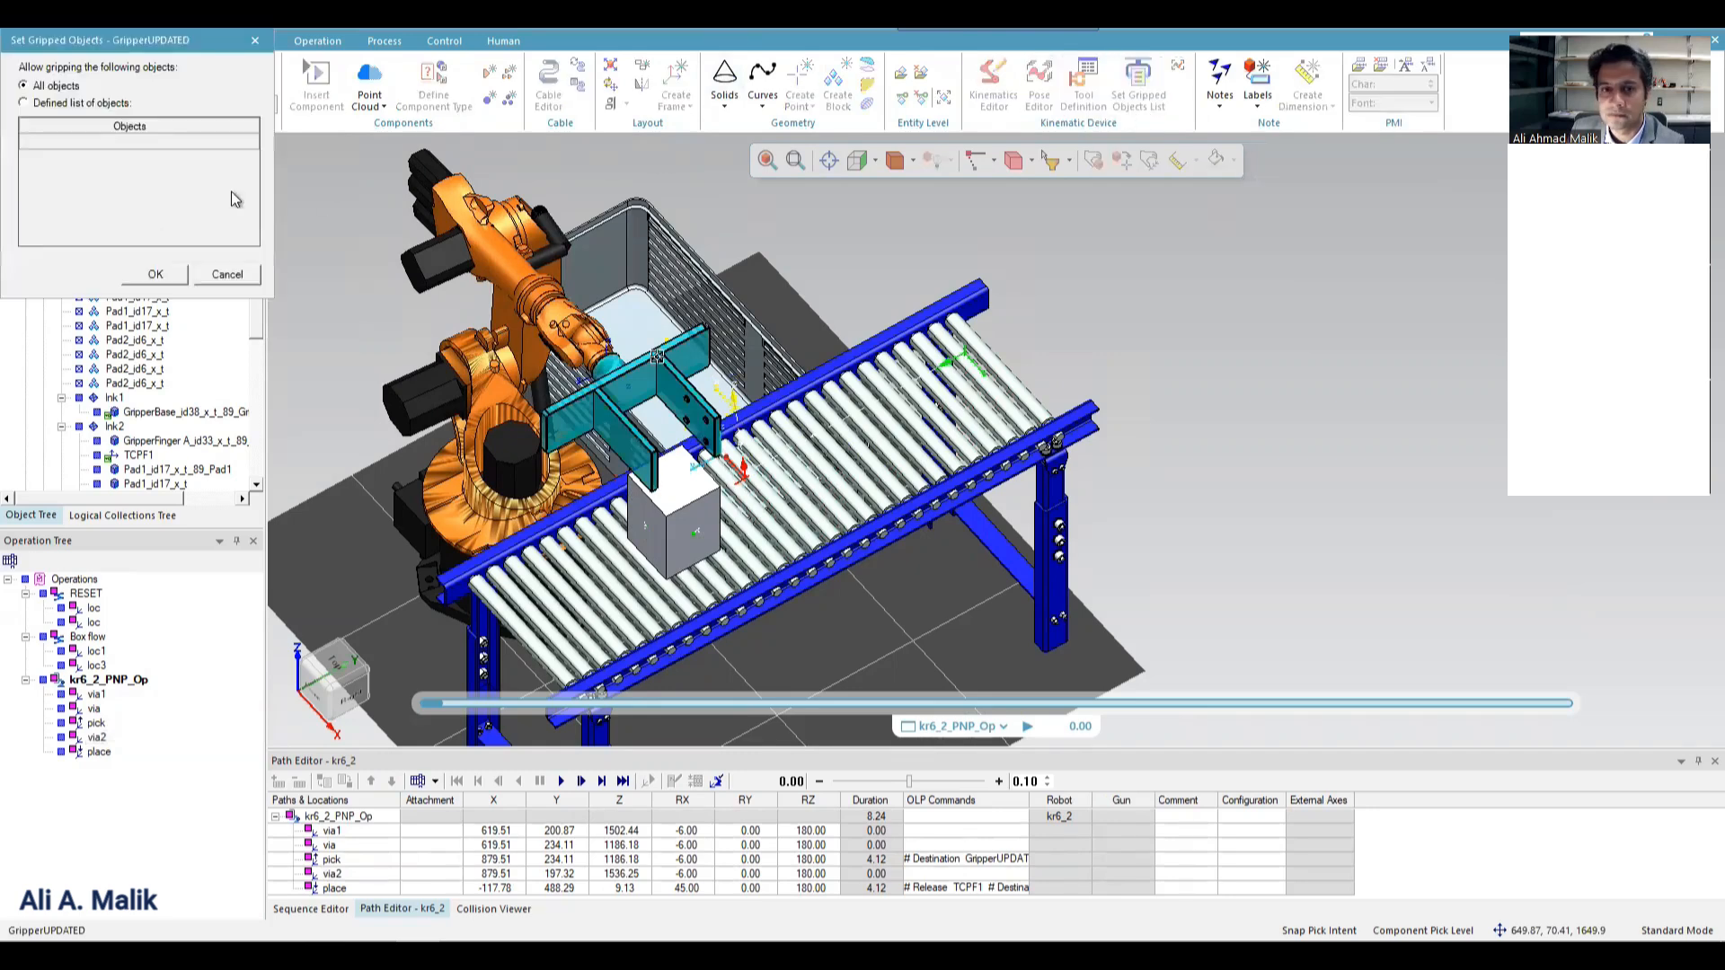
left_click(65, 105)
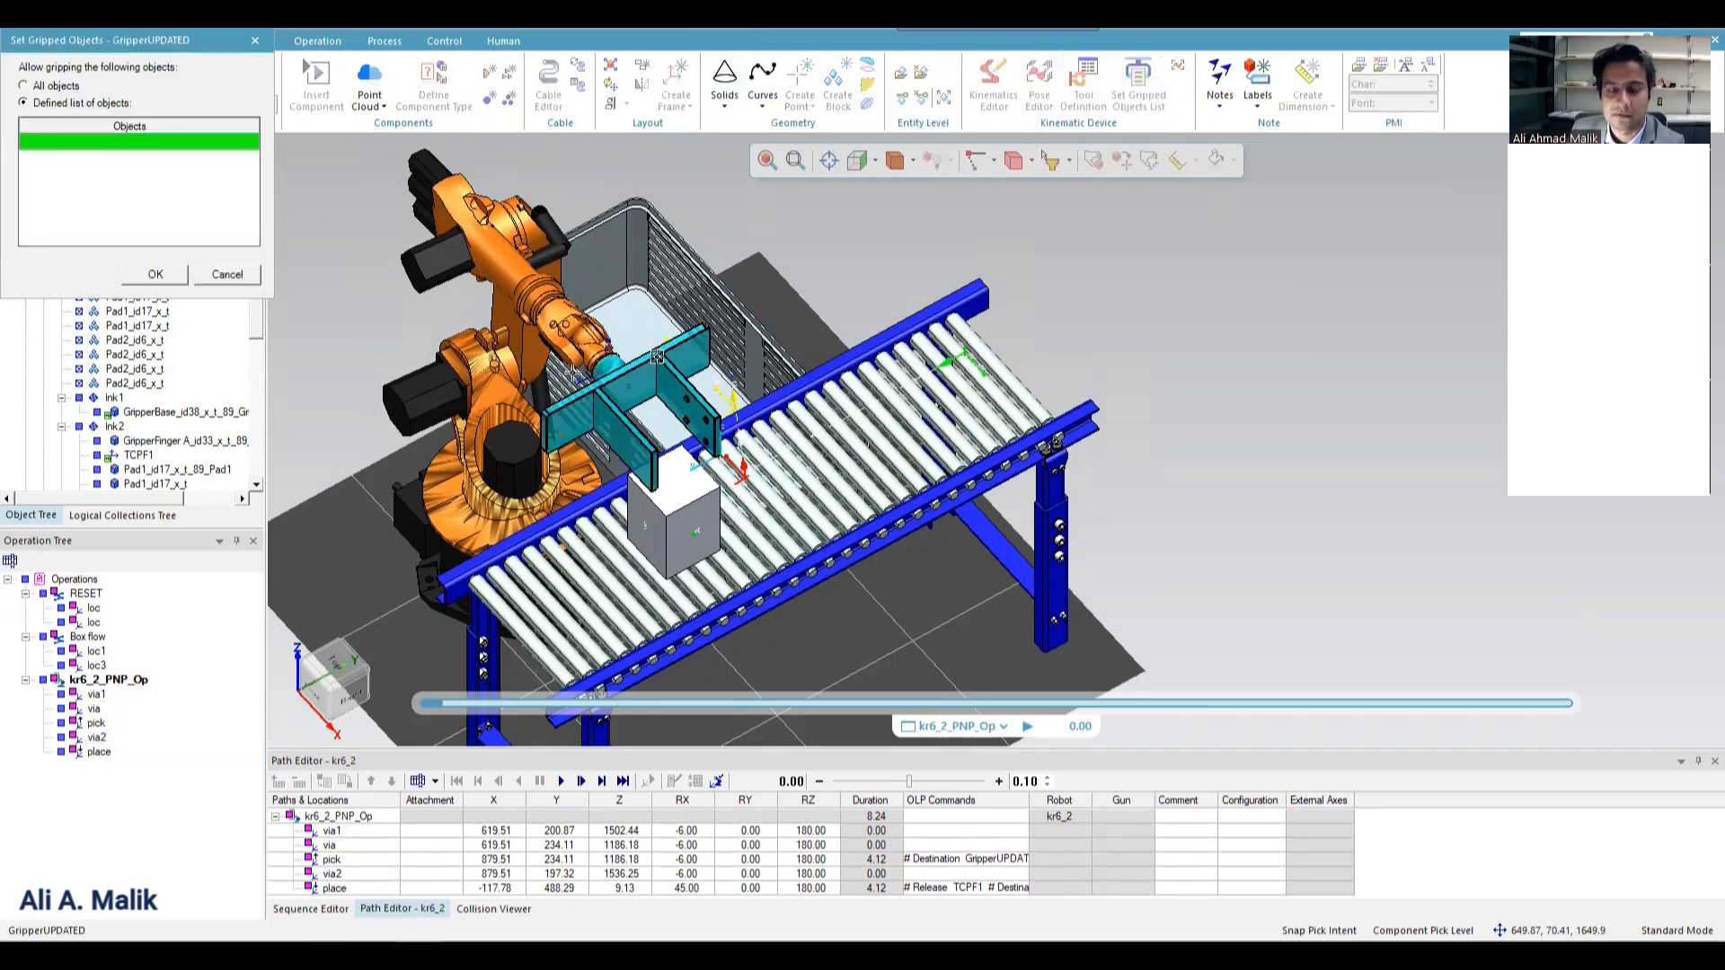
left_click(658, 512)
left_click(155, 275)
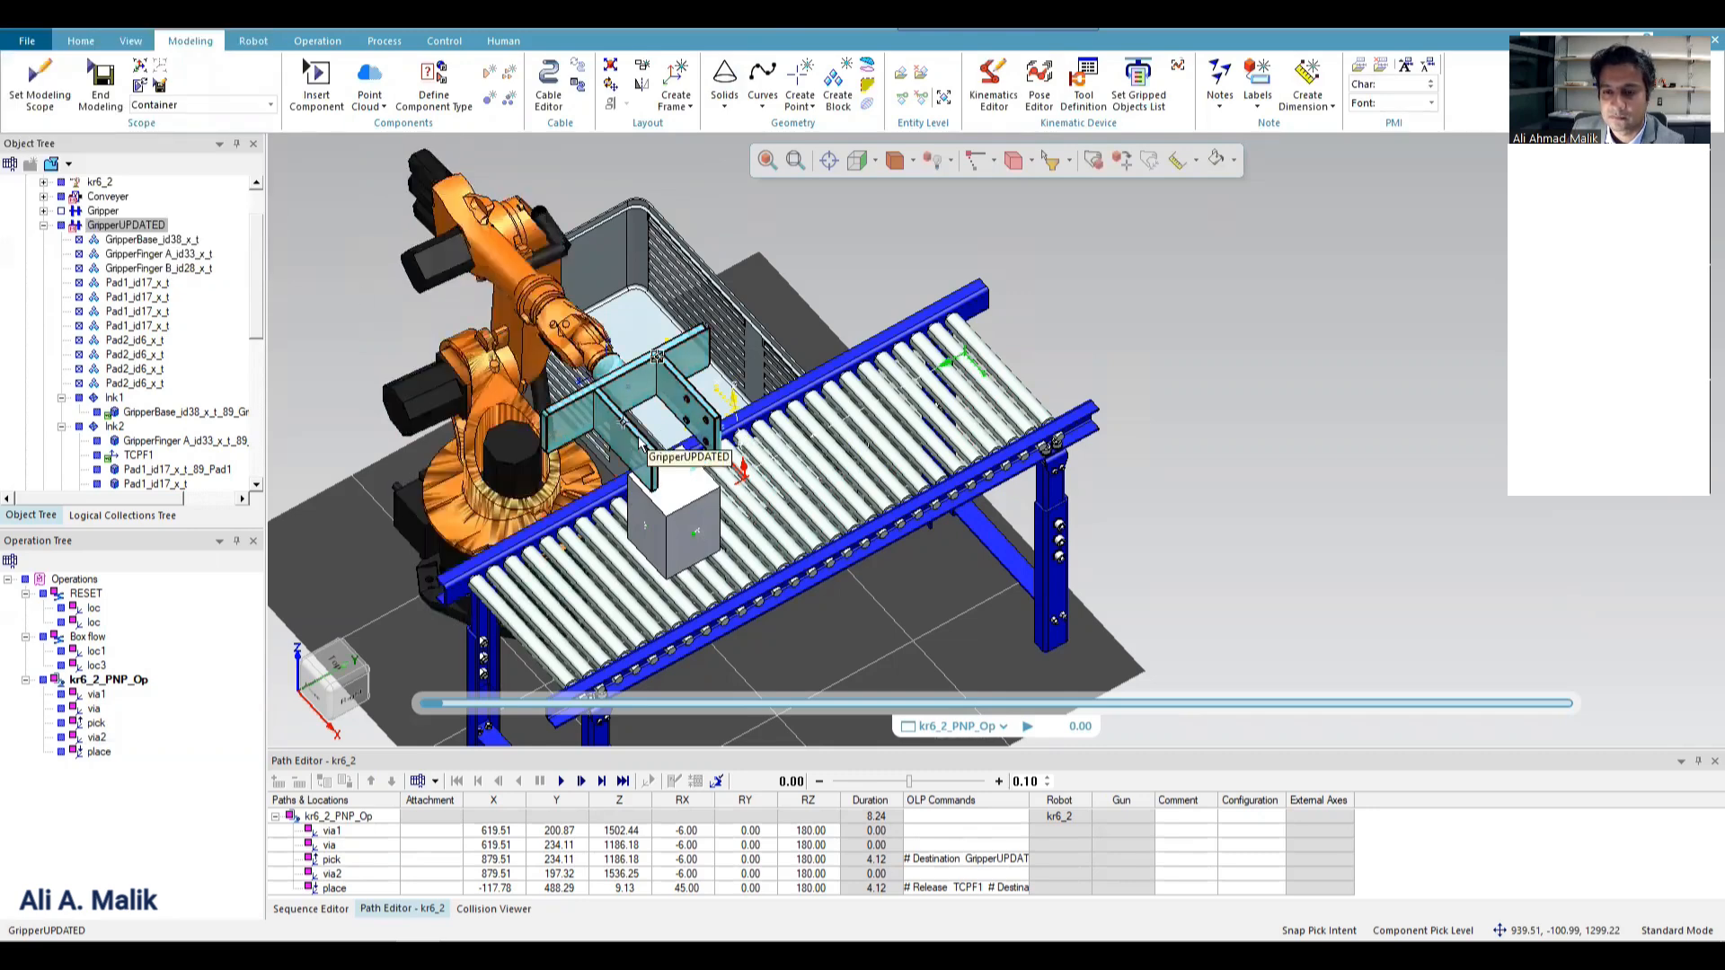
left_click(677, 490)
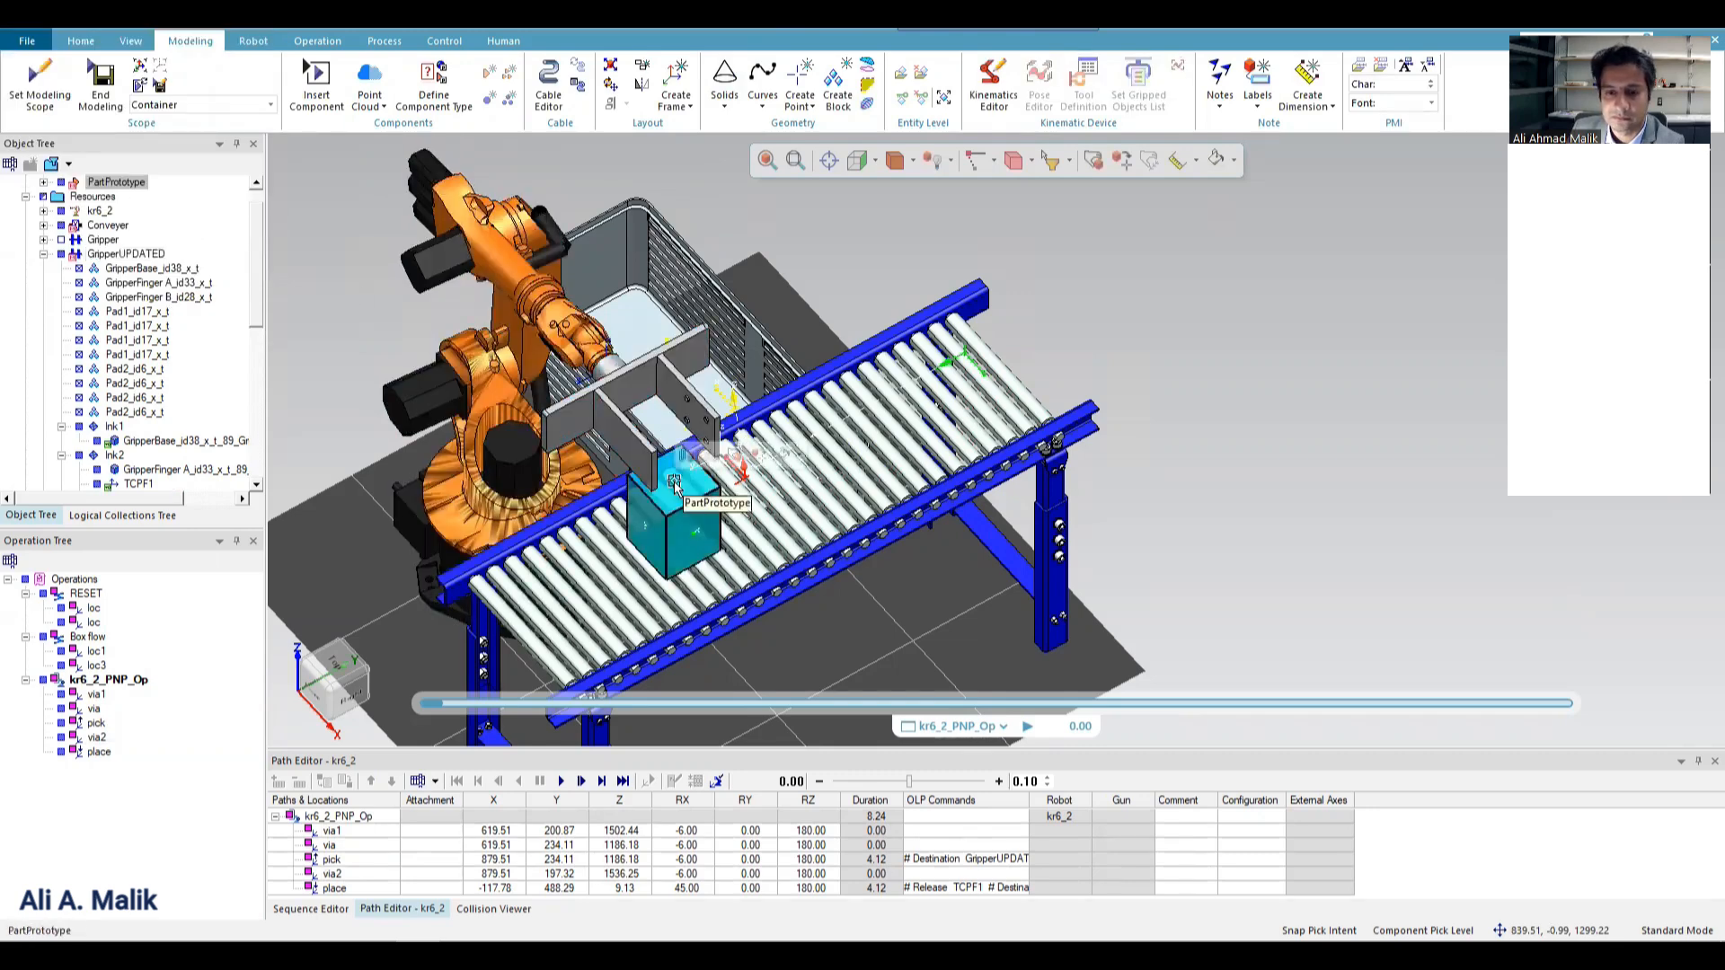
Replace kr6_2_PNP_Op with the Box flow operation in the Path Editor.
left_click(322, 817)
left_click(299, 782)
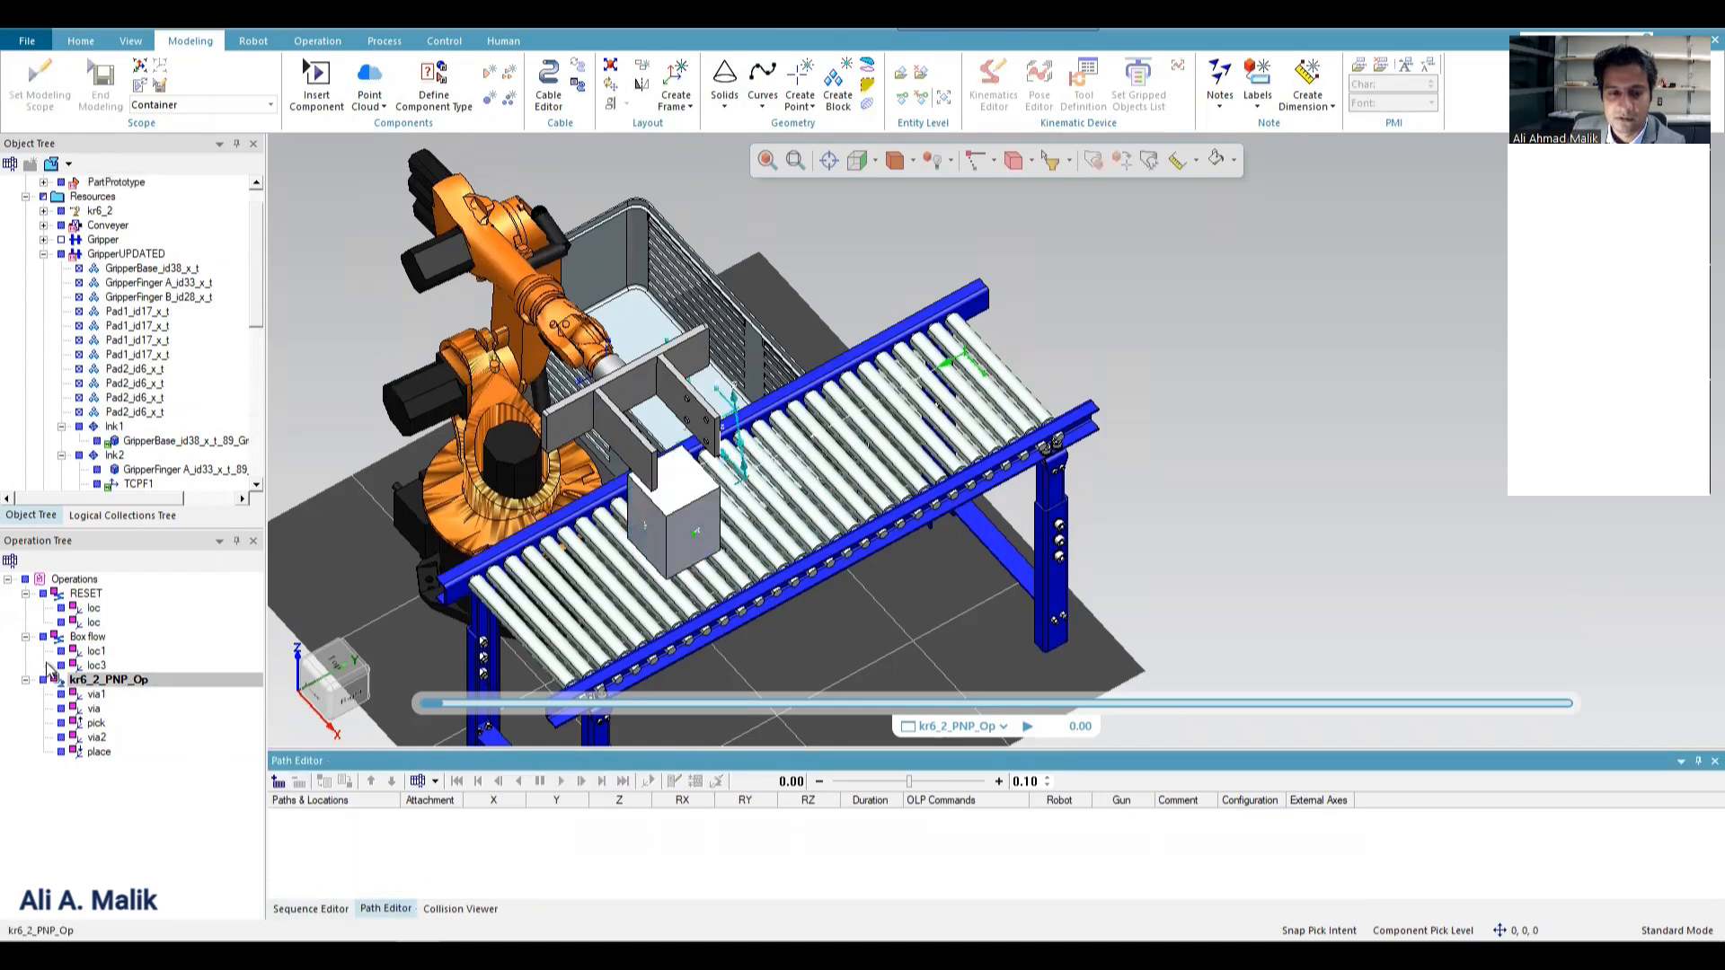
left_click(84, 637)
left_click(279, 780)
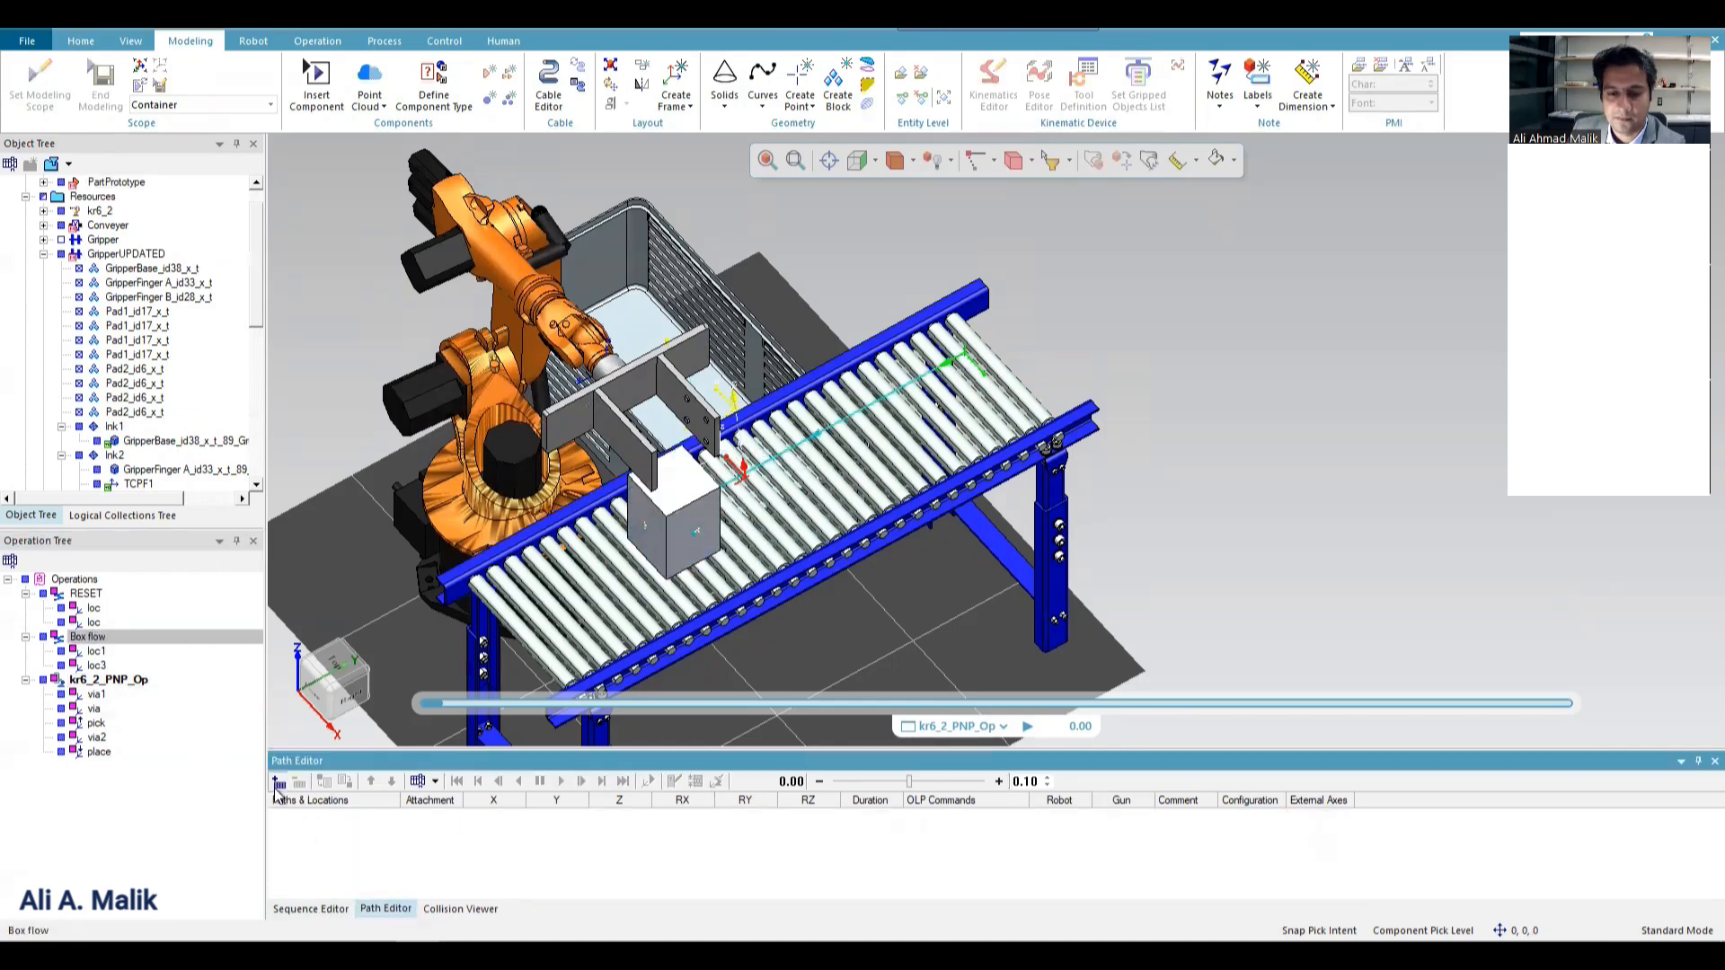
Shift the Box flow end location loc3 along the conveyor to about Y -21.
right_click(332, 846)
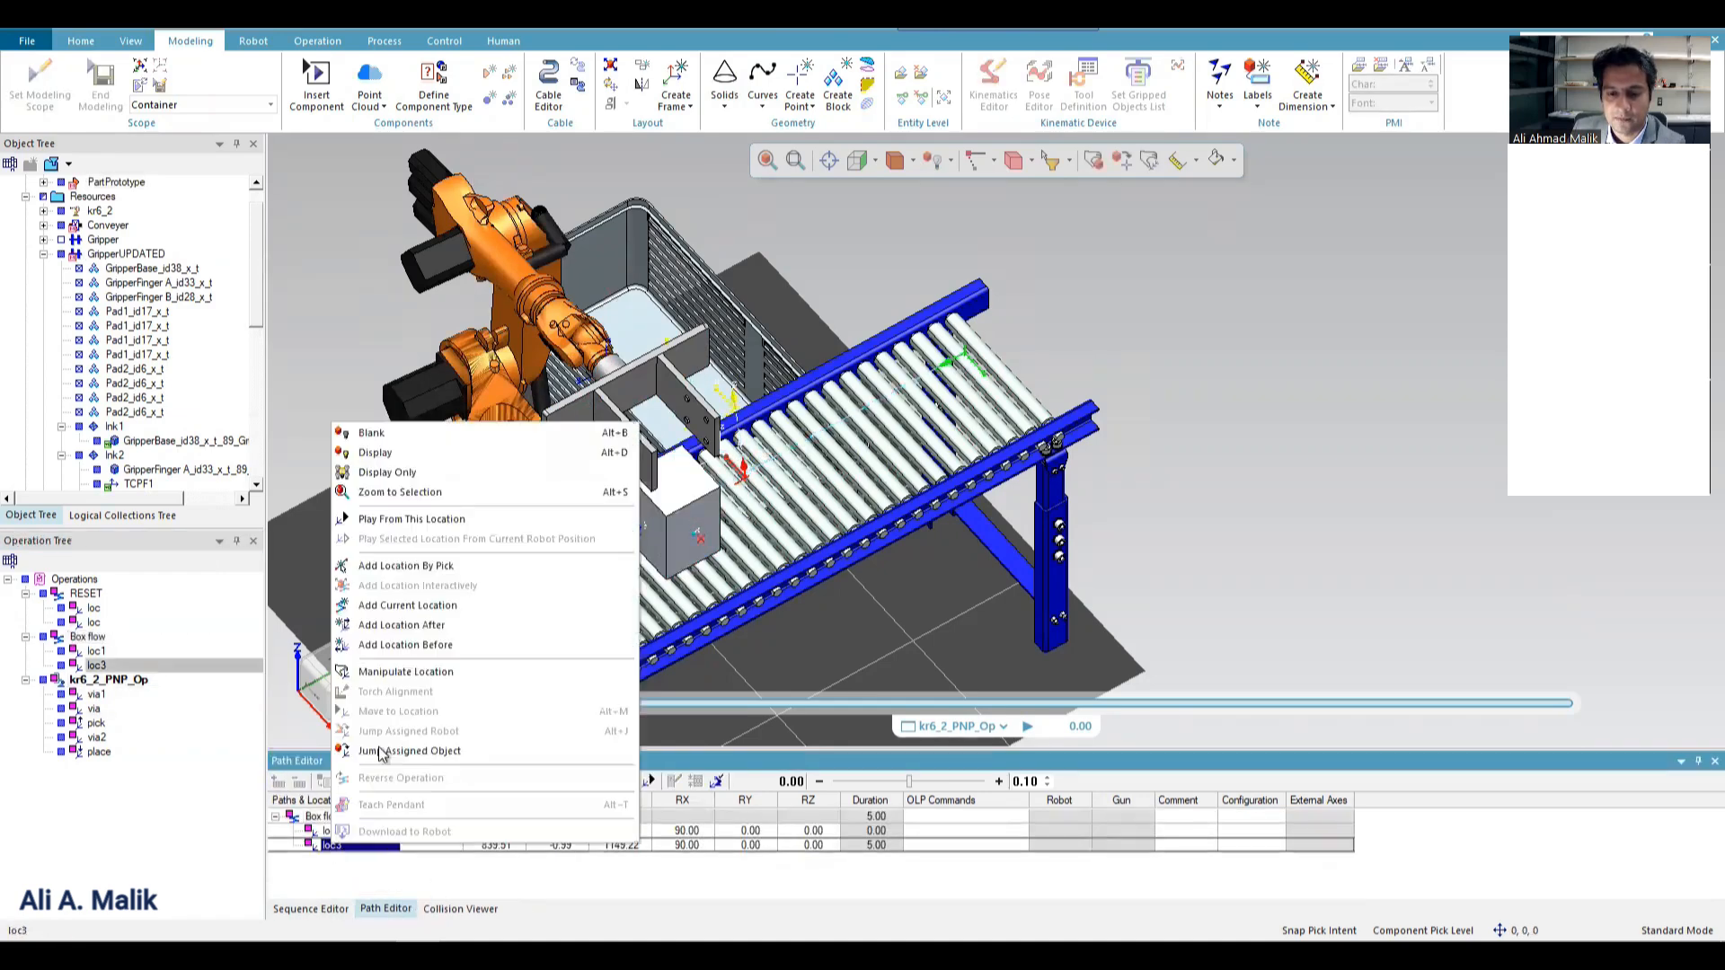
left_click(434, 675)
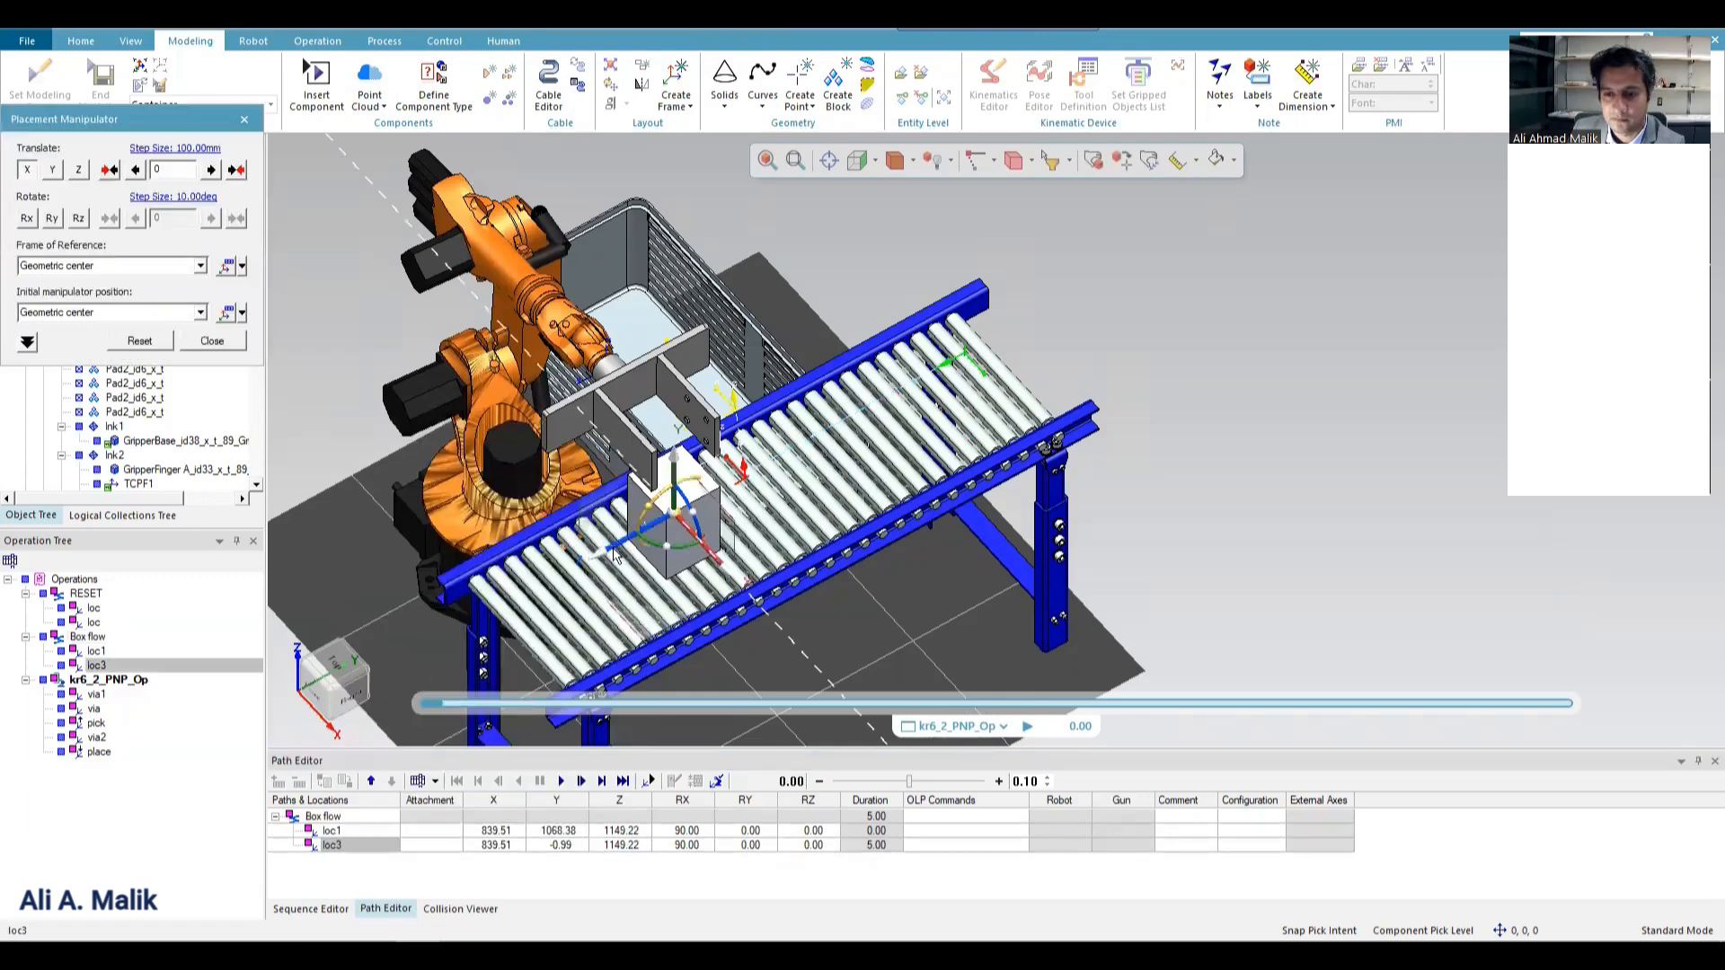
left_click_drag(613, 555, 608, 557)
left_click(211, 342)
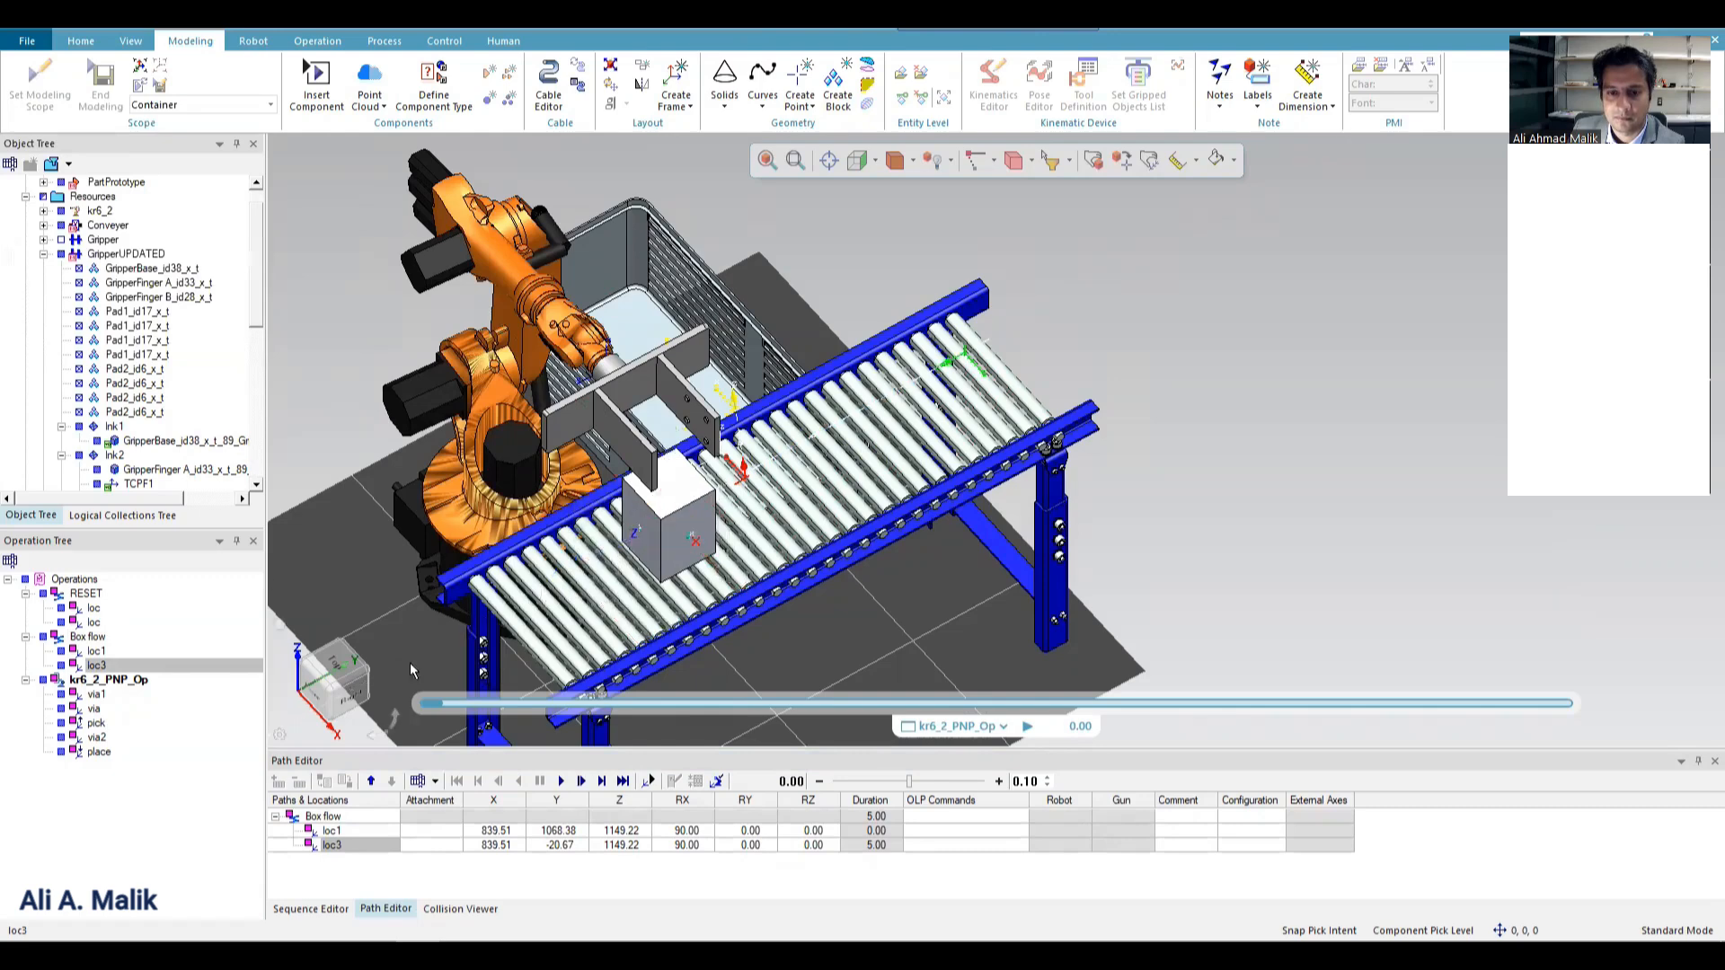
Replace Box flow with the kr6_2_PNP_Op operation in the Path Editor.
left_click(317, 816)
left_click(299, 782)
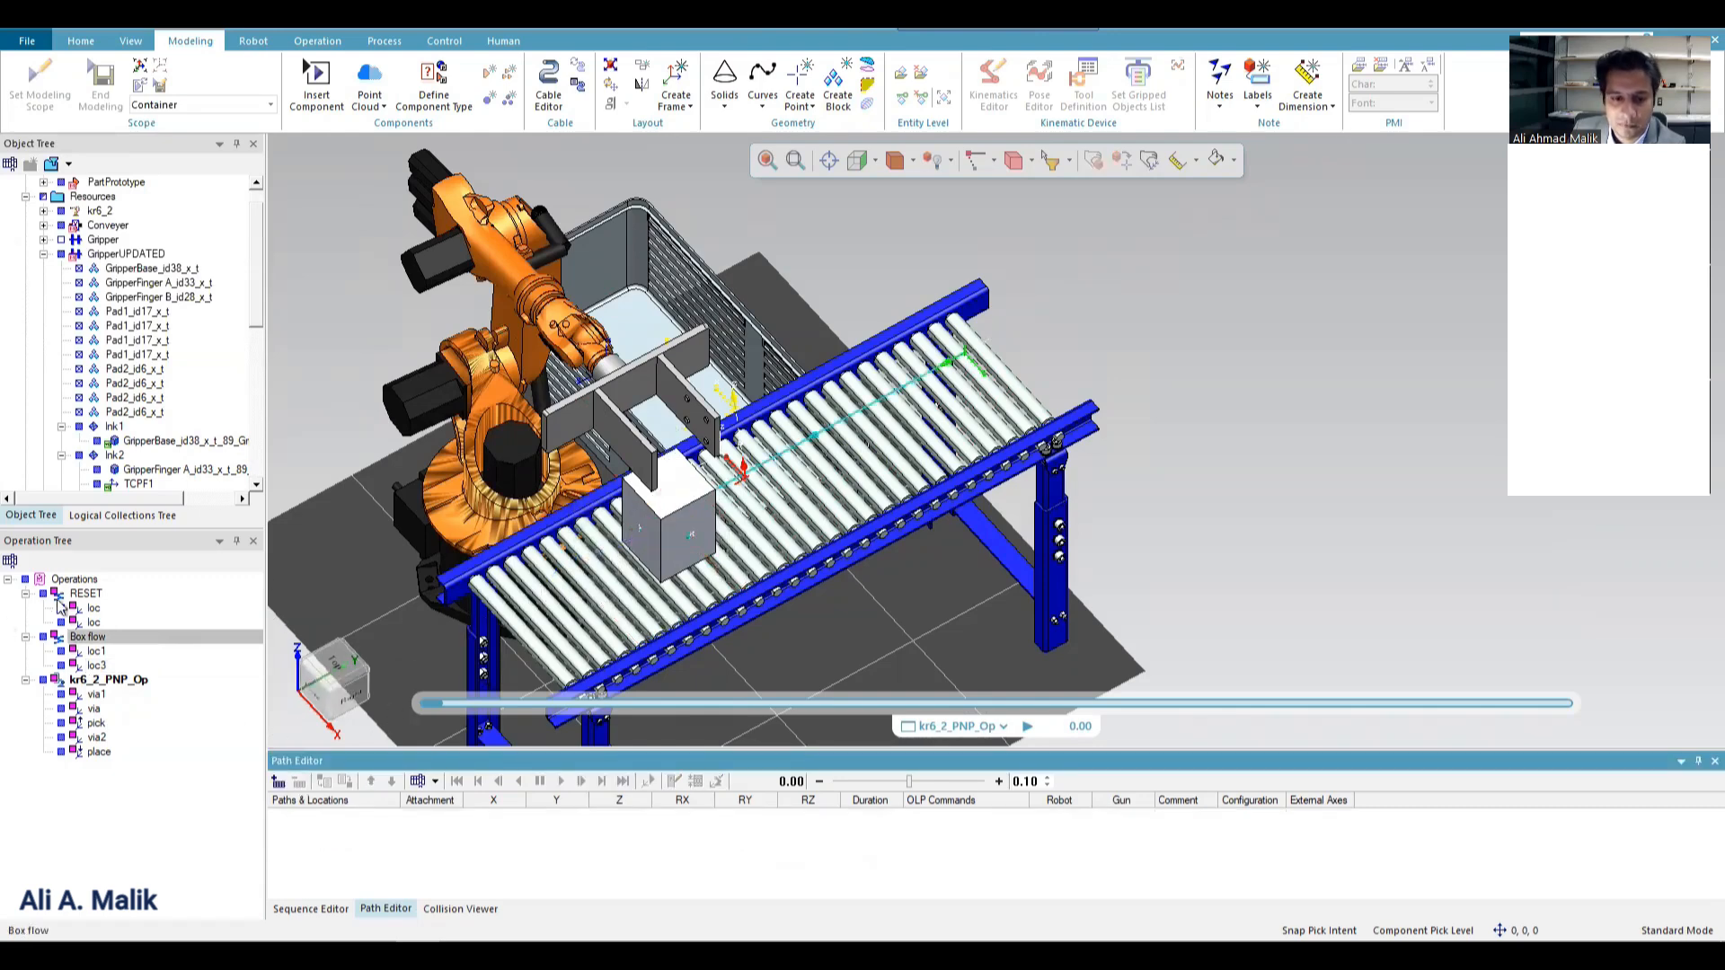
left_click(100, 680)
left_click(279, 783)
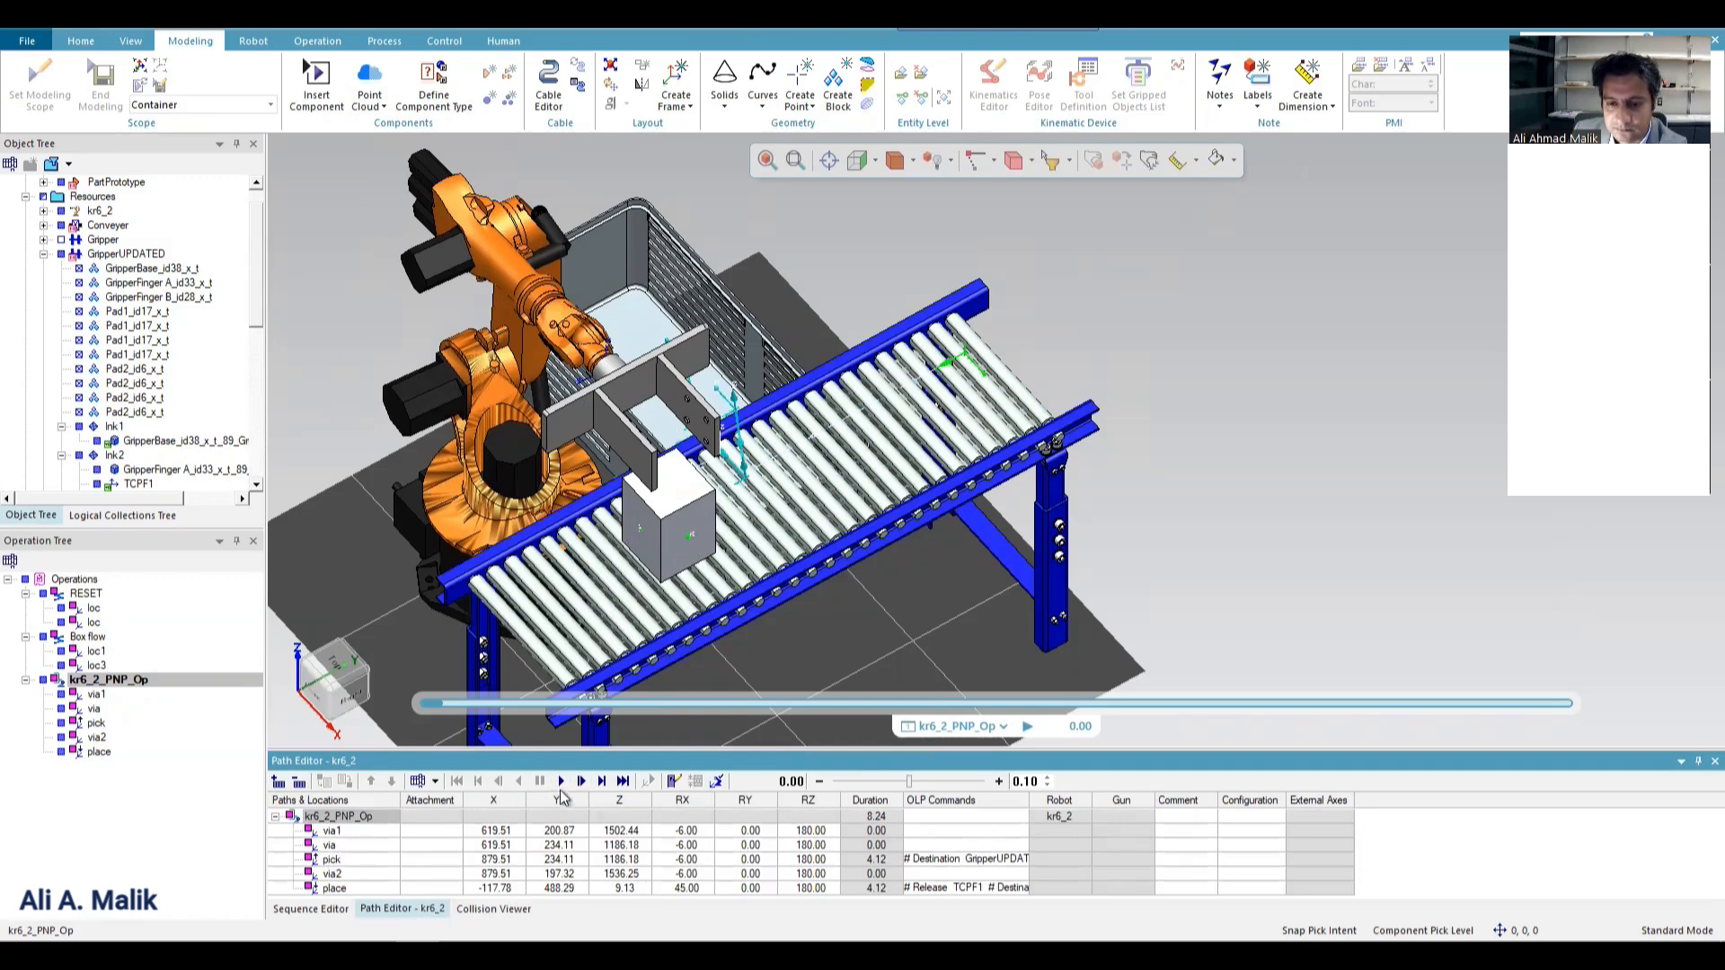
Simulate kr6_2_PNP_Op twice, the second time from the conveyor's front side, rewinding to the start after each run.
left_click(560, 782)
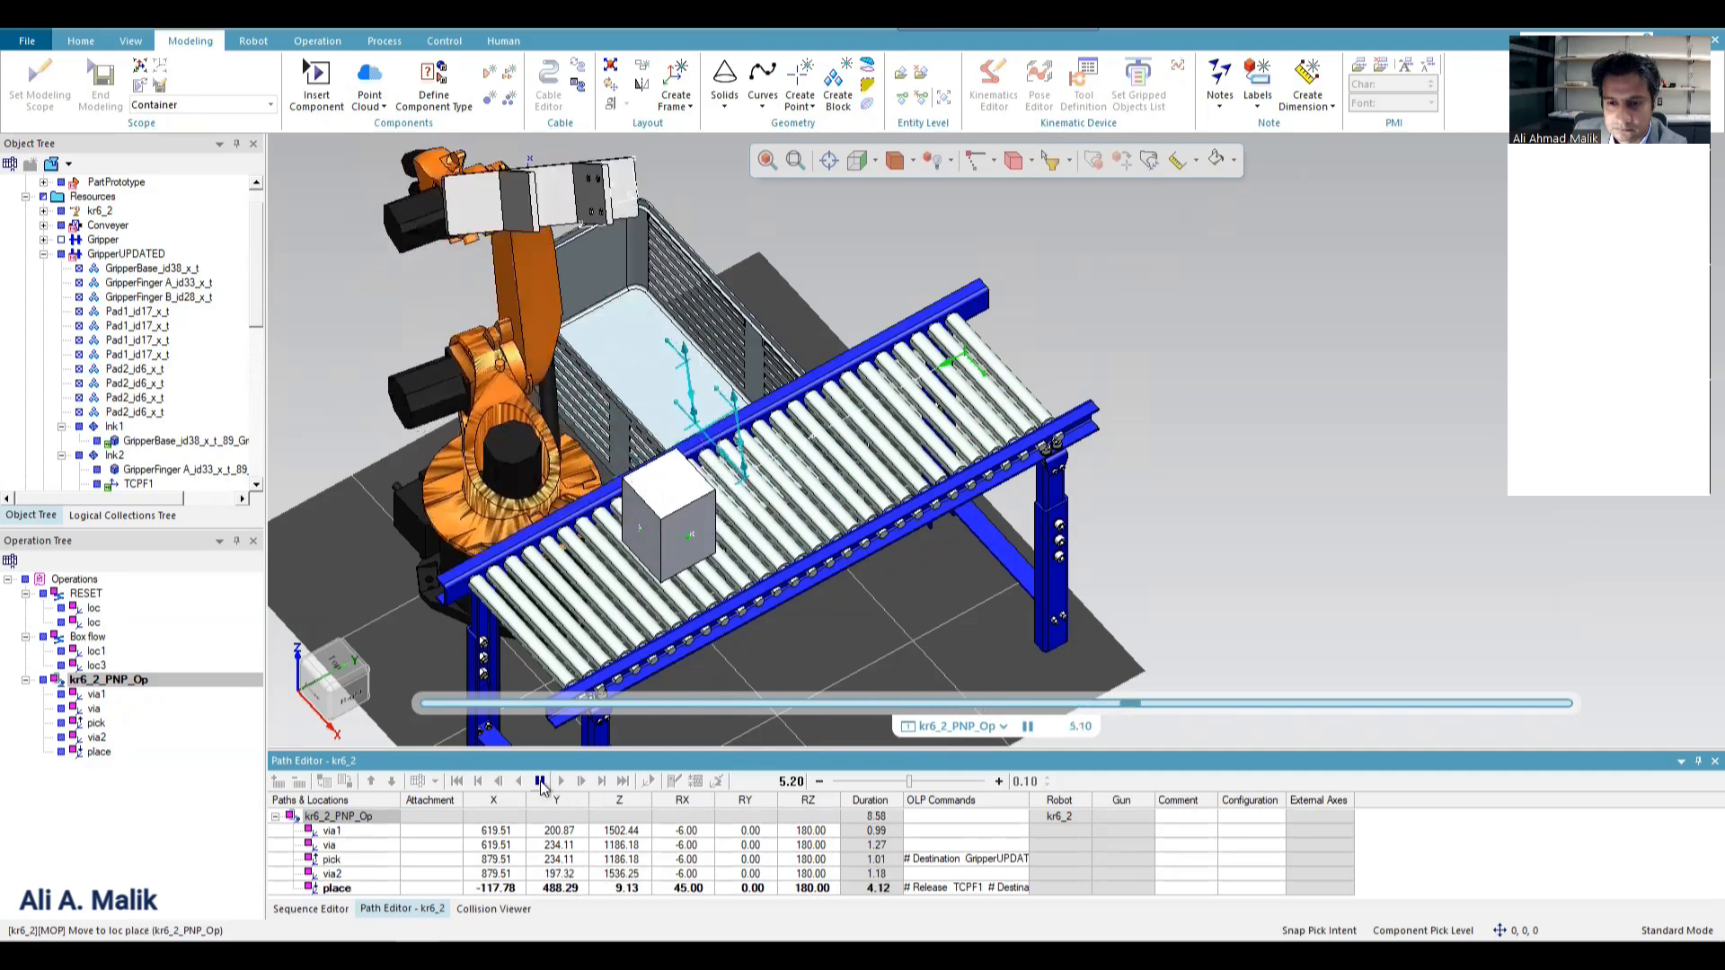
left_click(541, 781)
left_click(457, 782)
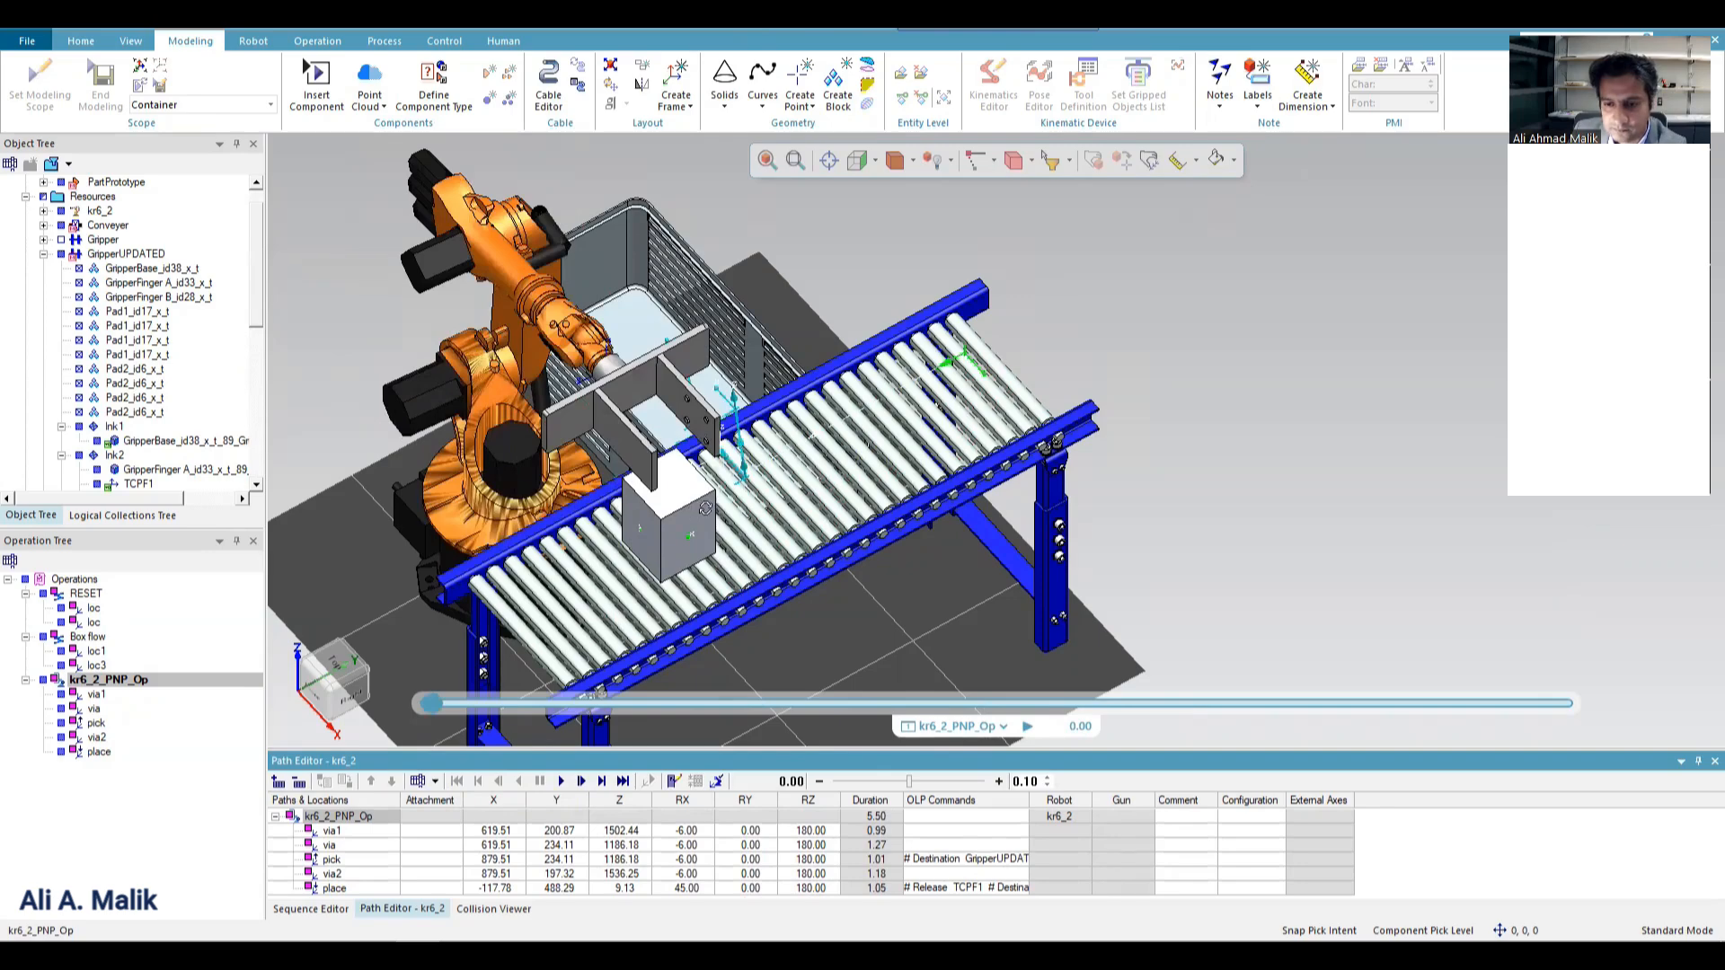
middle_click_drag(657, 512, 997, 557)
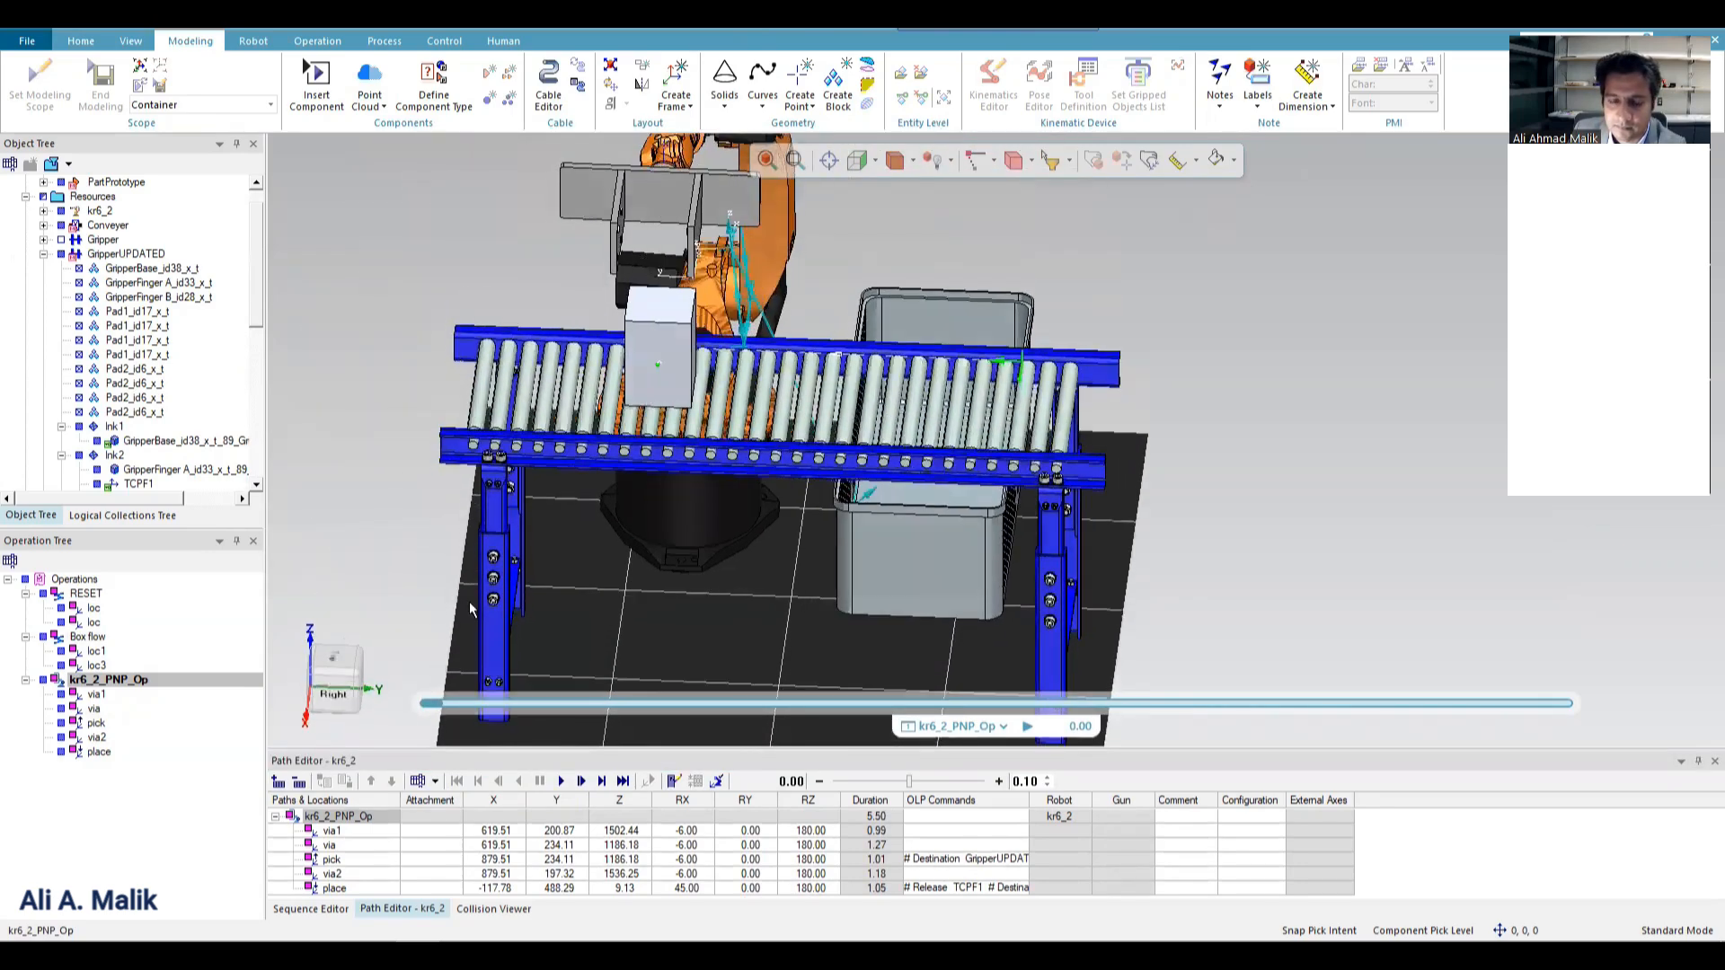
left_click(560, 780)
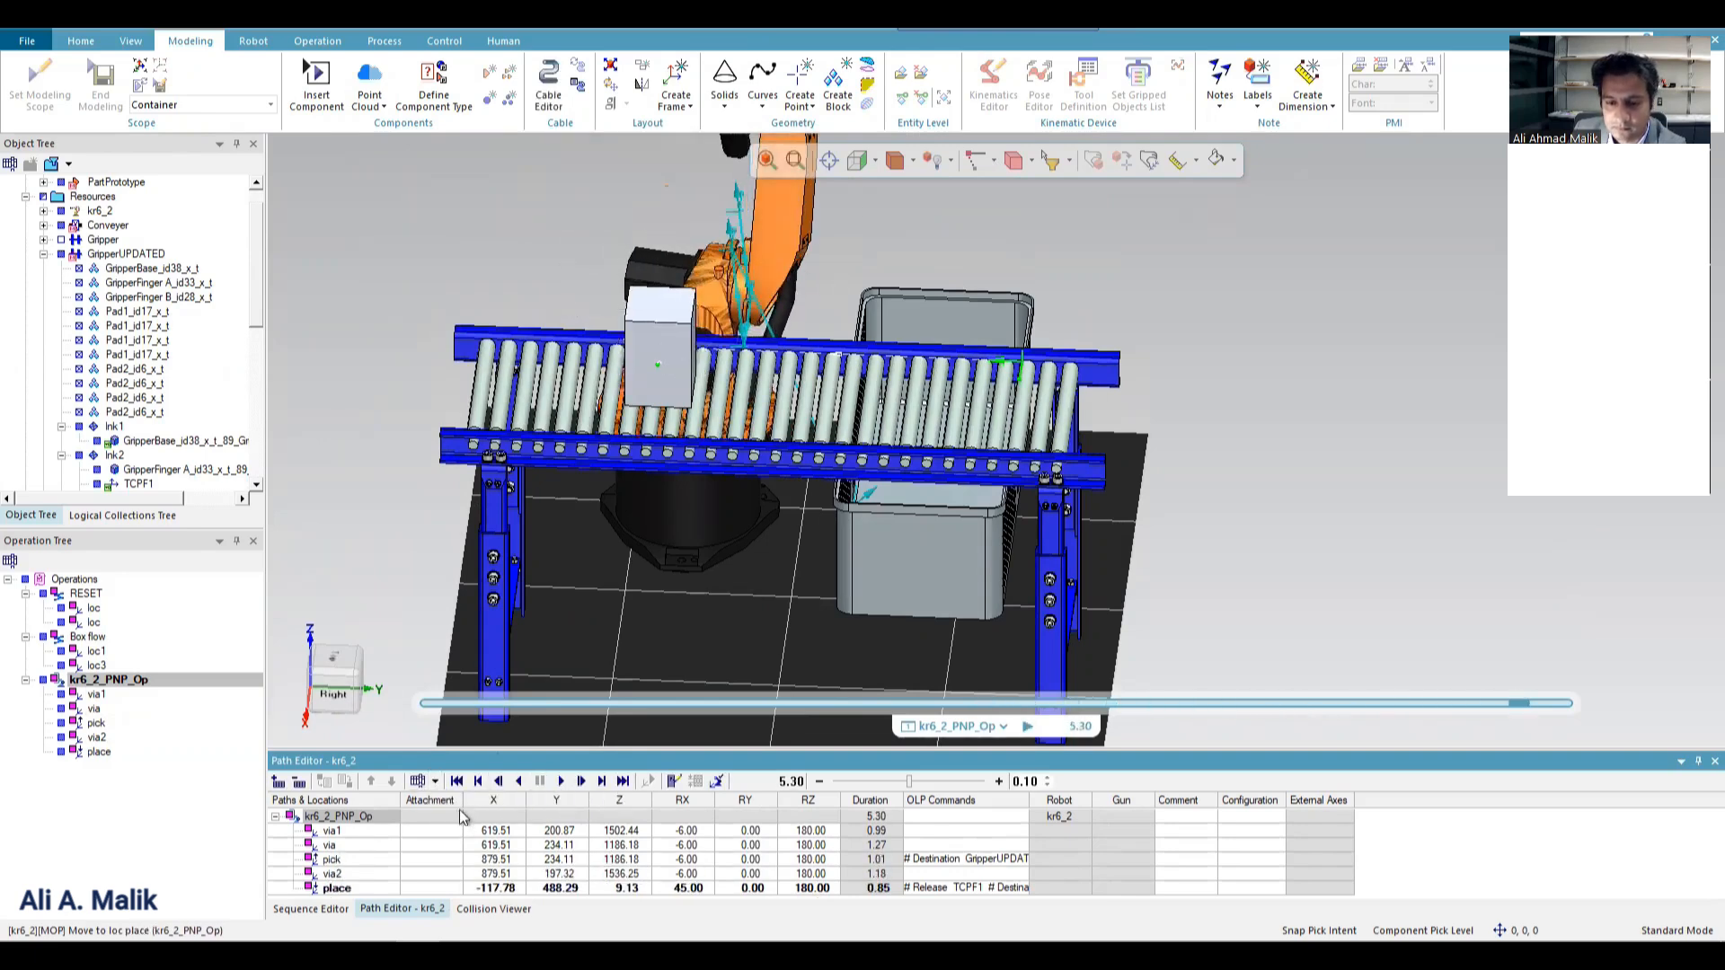
left_click(457, 781)
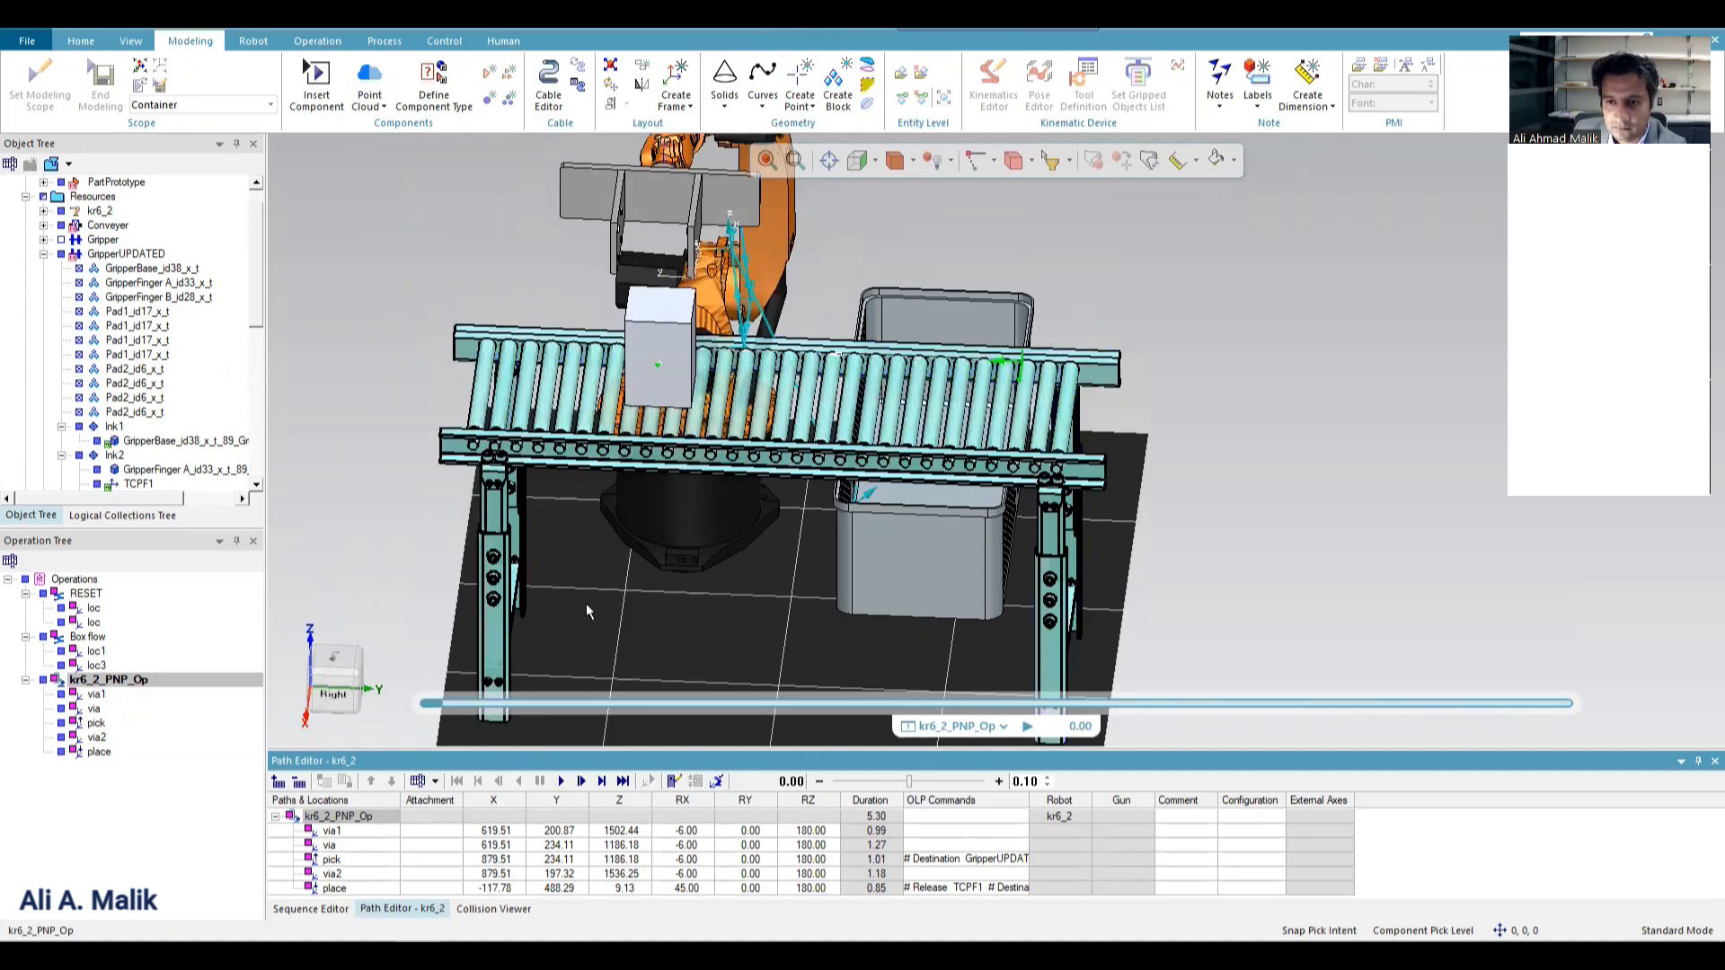
Review the gripping entities in the tool definition of GripperUPDATED and close it with its settings accepted.
scroll(591, 605, "down", 5)
right_click_drag(690, 347, 658, 401)
scroll(629, 476, "up", 6)
left_click(575, 539)
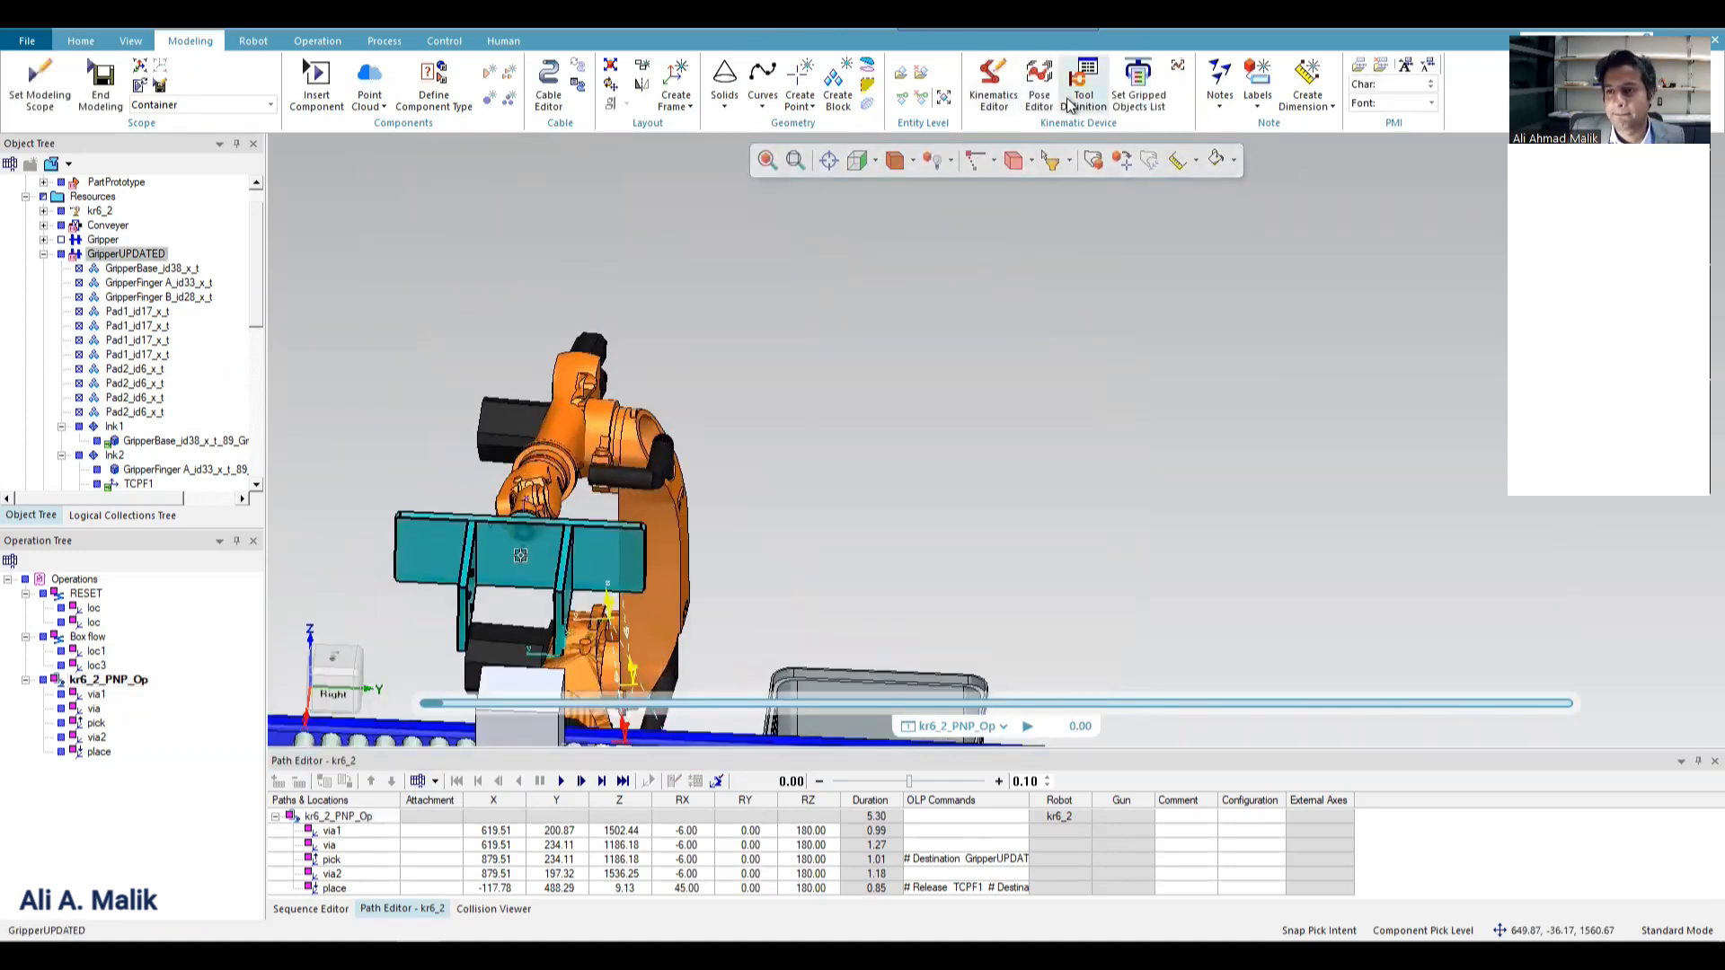
left_click(1068, 105)
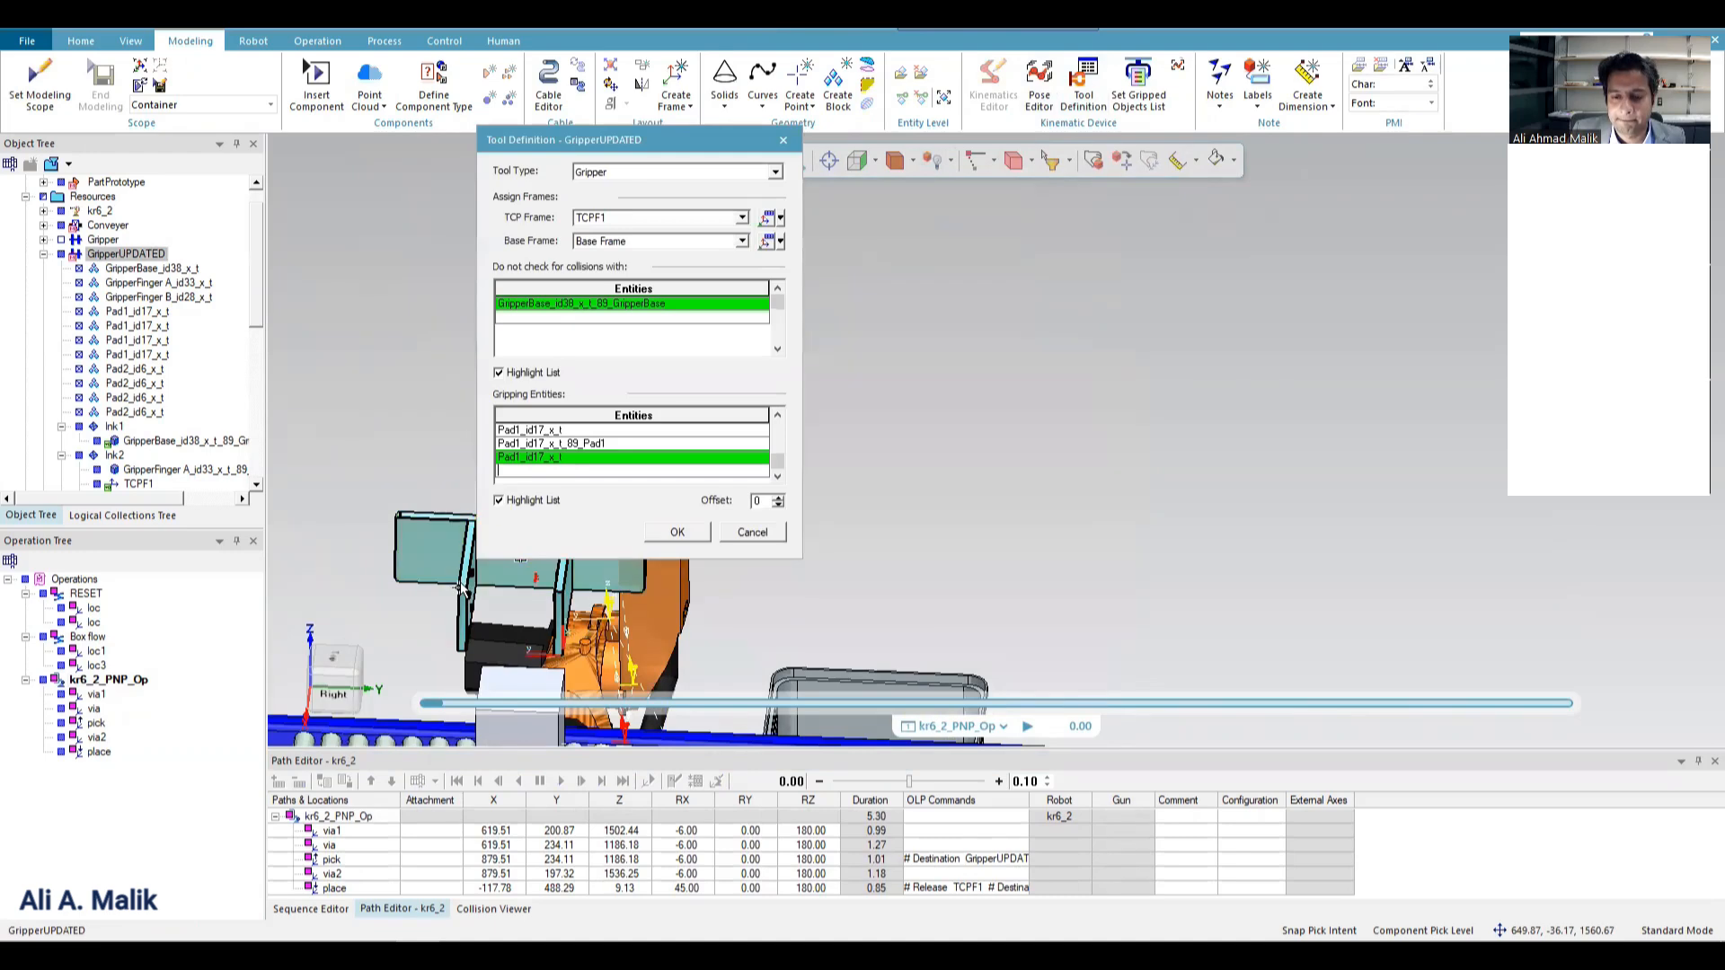
left_click(706, 532)
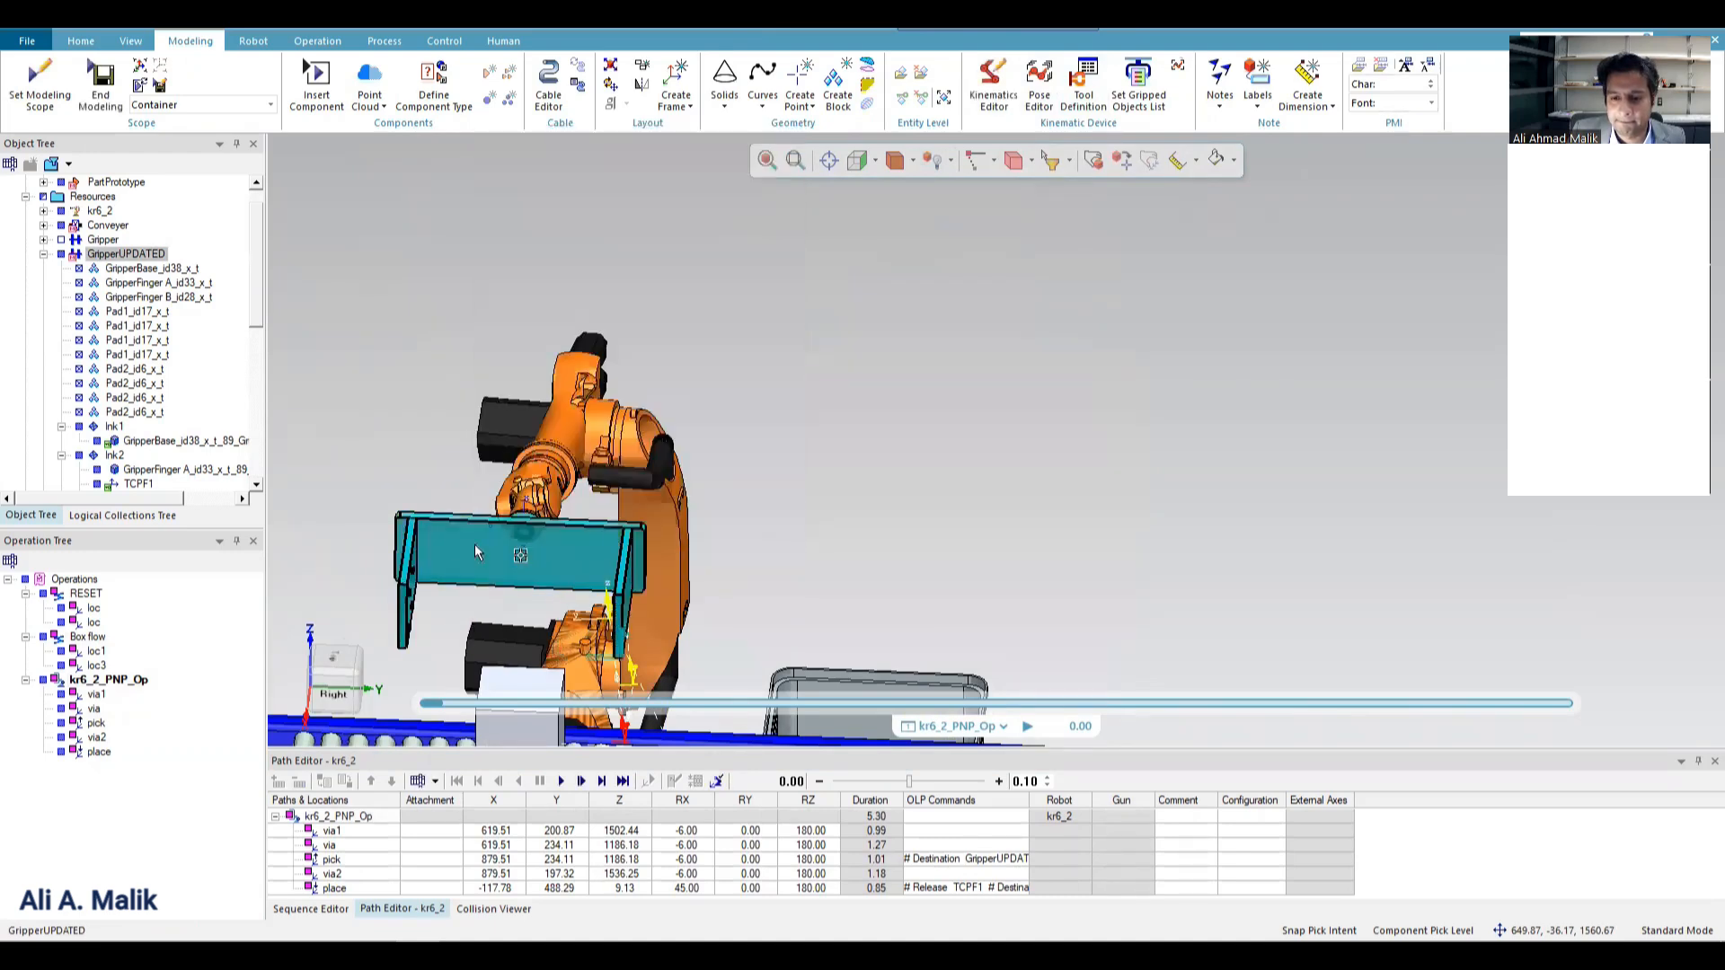
Replay kr6_2_PNP_Op from an angled view, rewind it, and examine the box's position relative to the gripper.
middle_click_drag(483, 524, 651, 492)
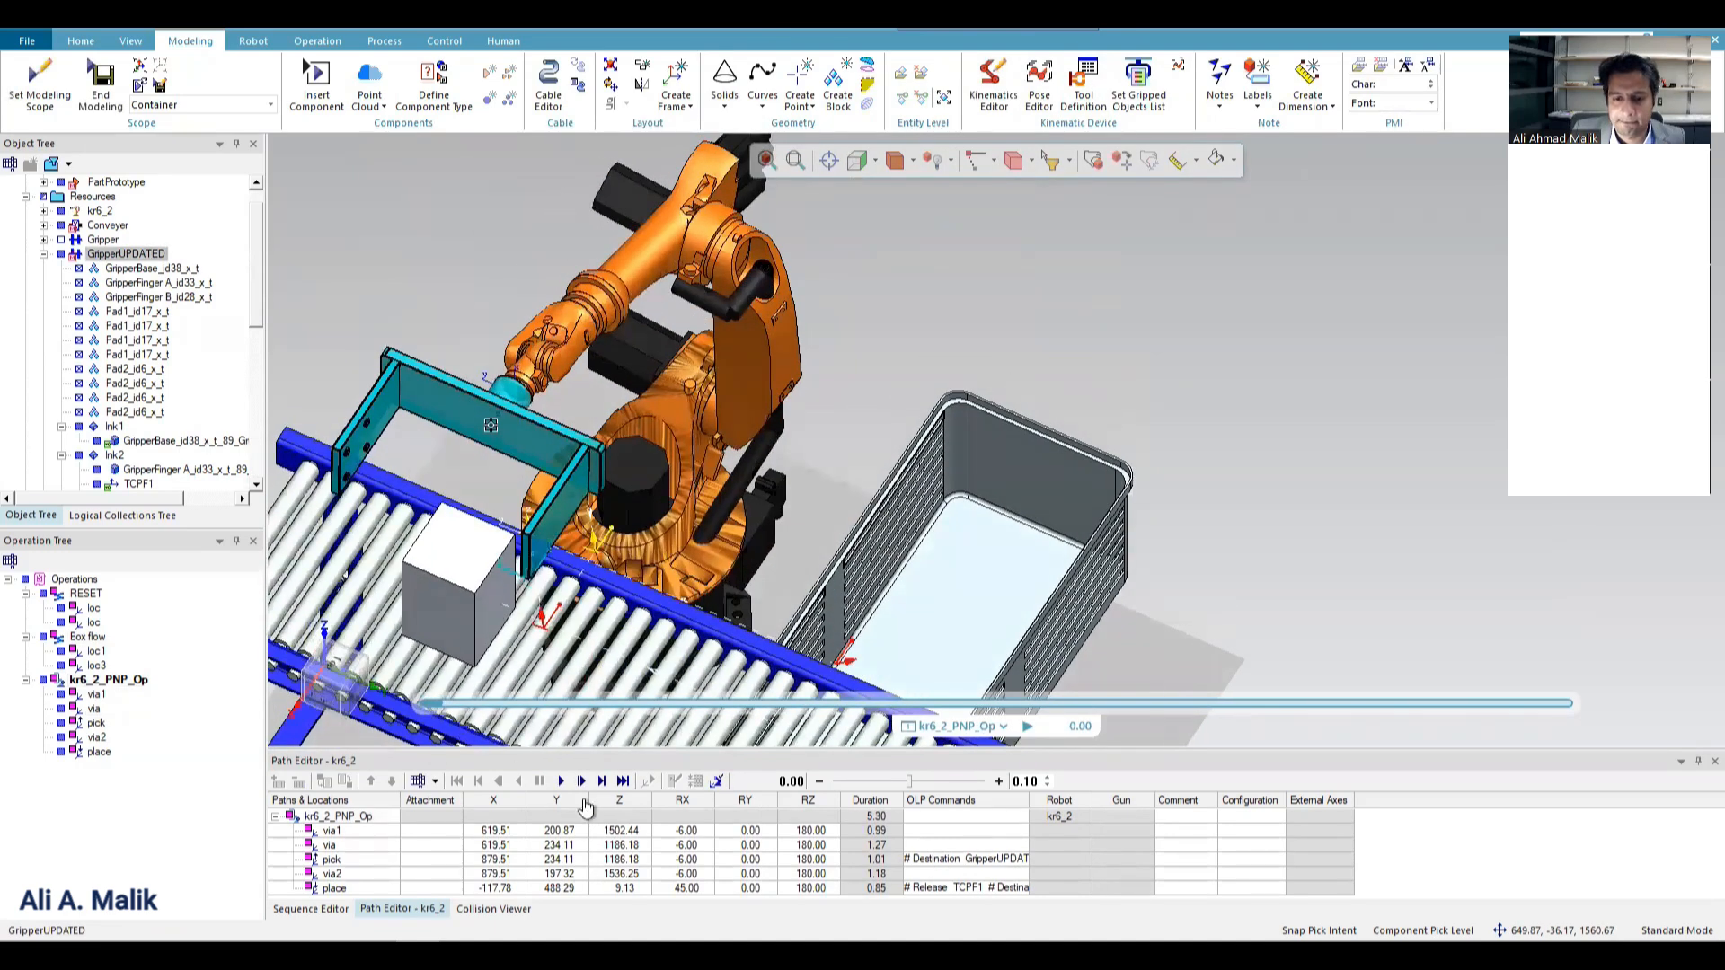
left_click(557, 781)
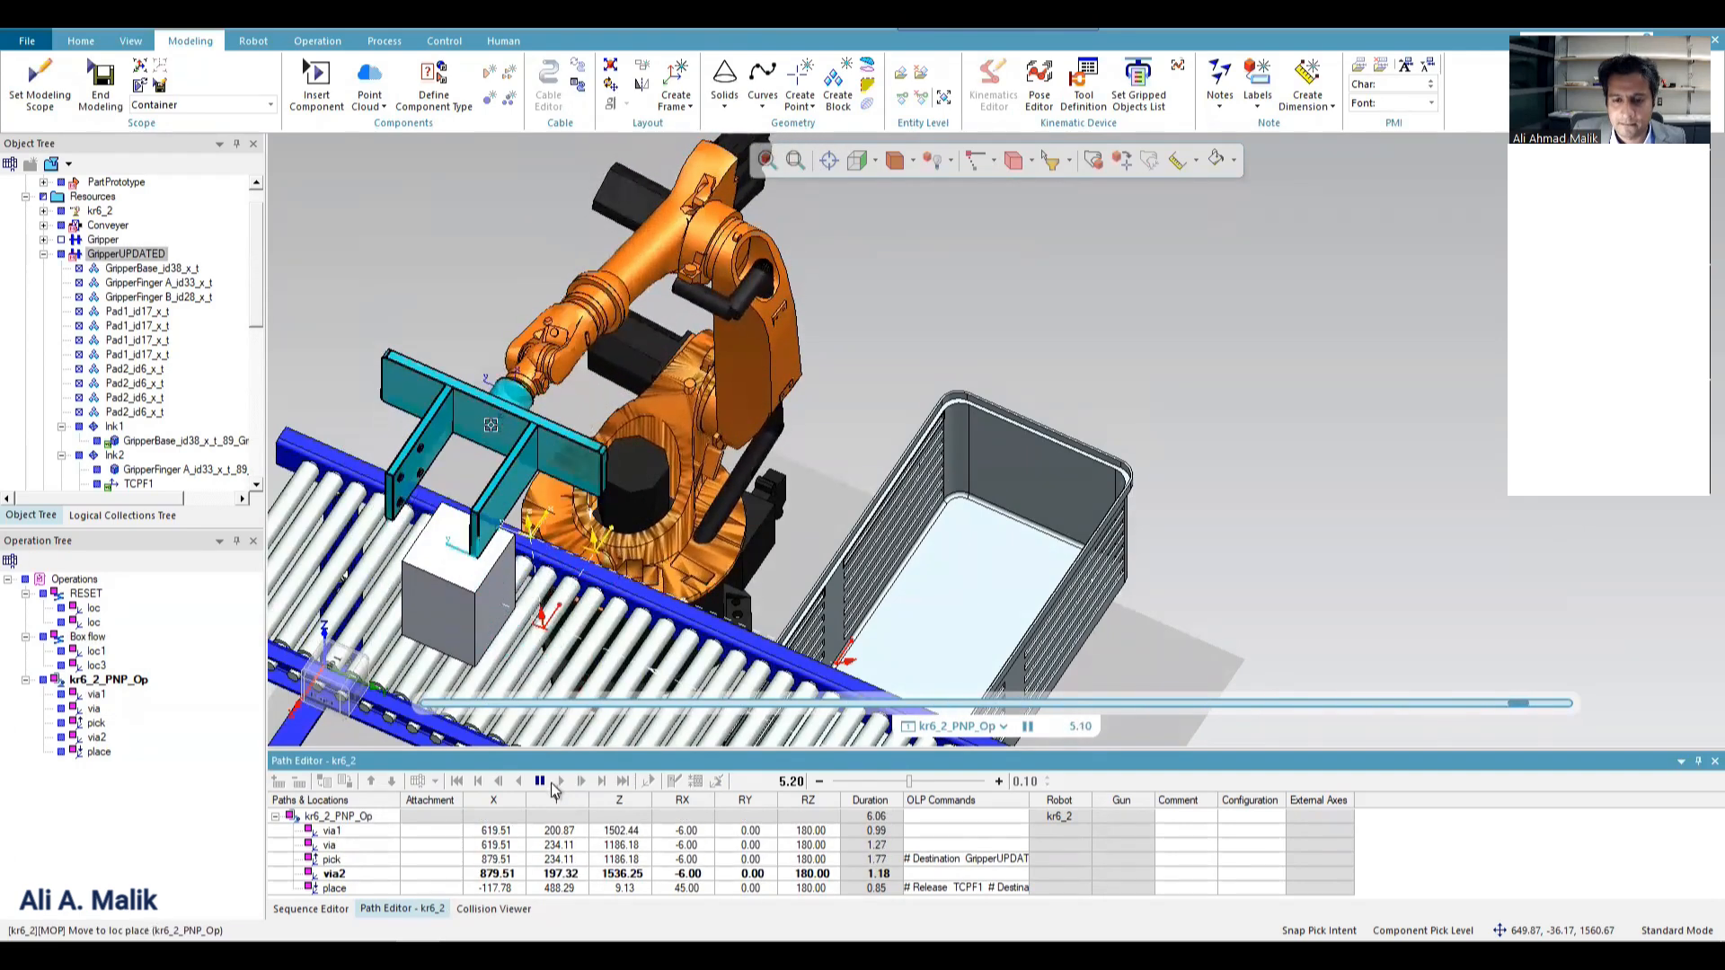
left_click(459, 784)
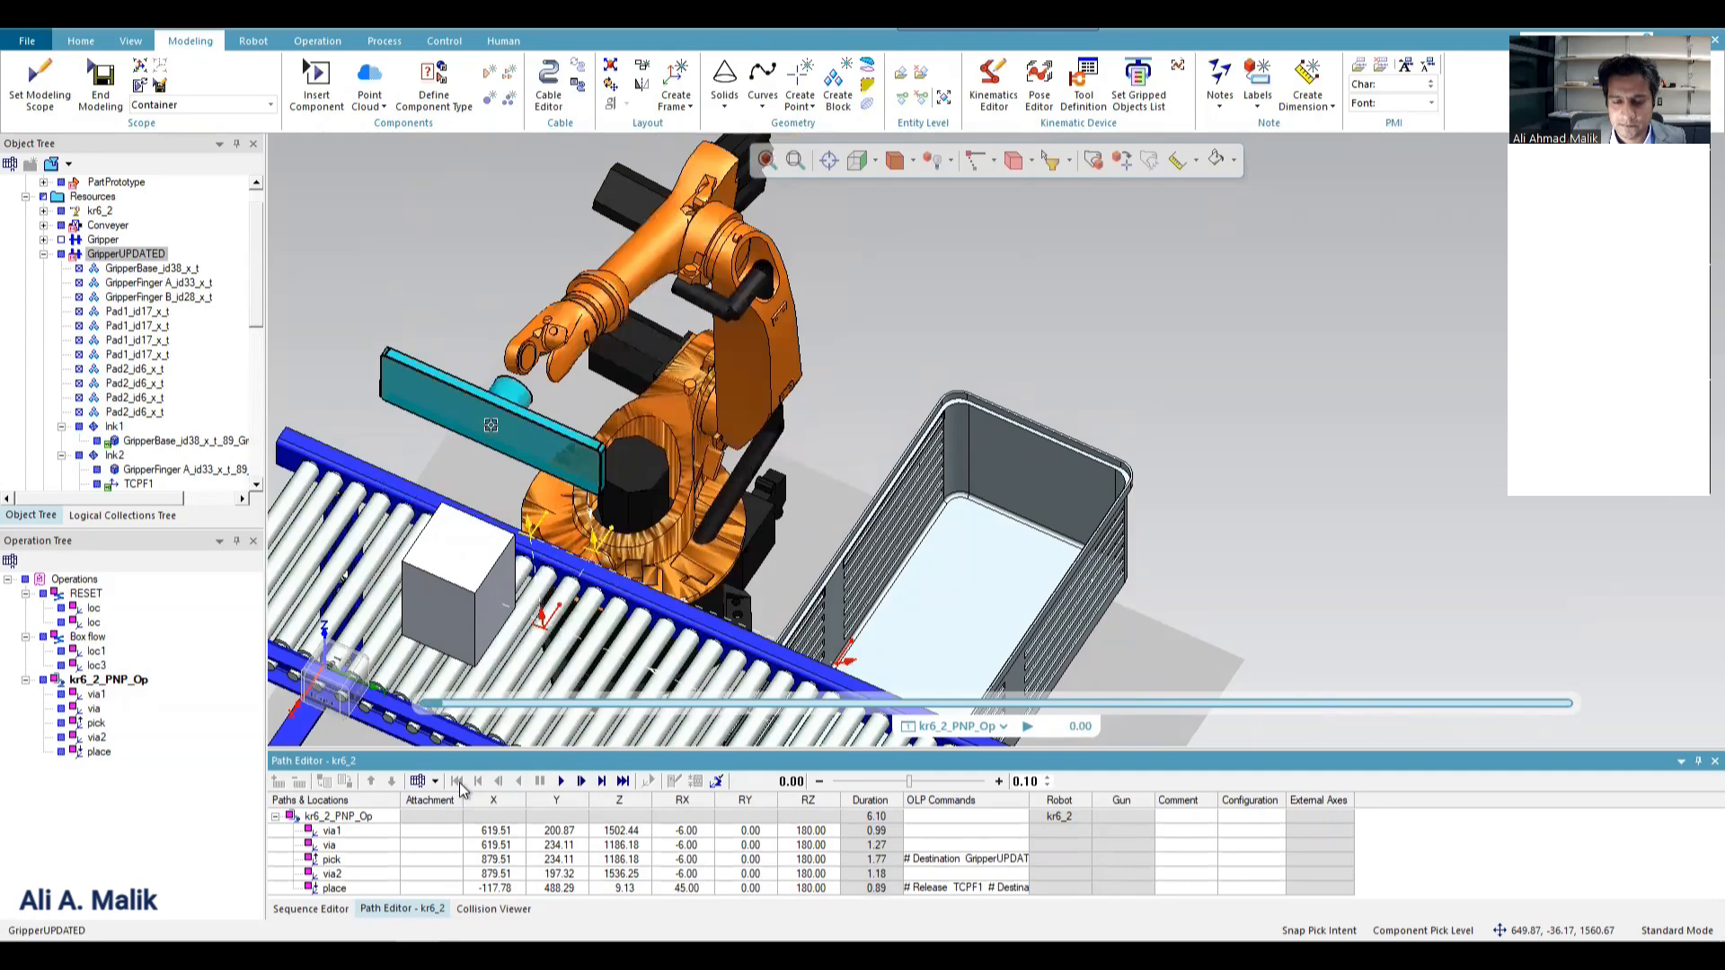
scroll(588, 558, "down", 2)
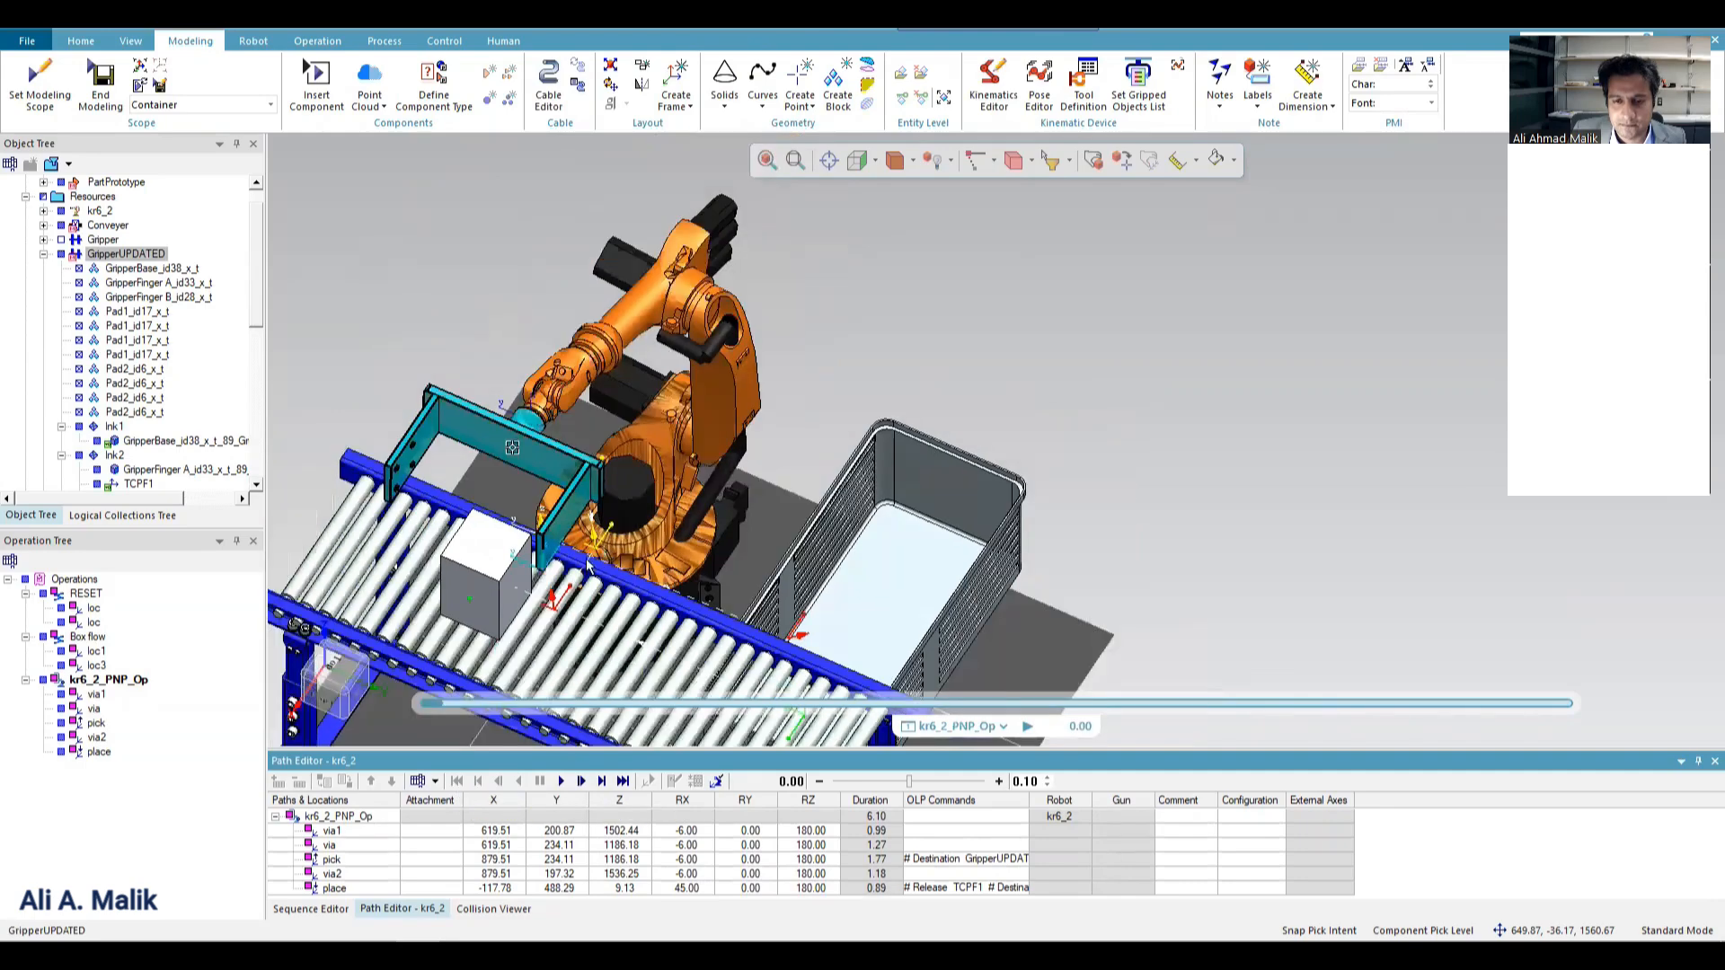
scroll(508, 616, "up", 3)
mouse_move(471, 585)
middle_mouse_down()
mouse_move(437, 624)
mouse_move(478, 553)
middle_mouse_up()
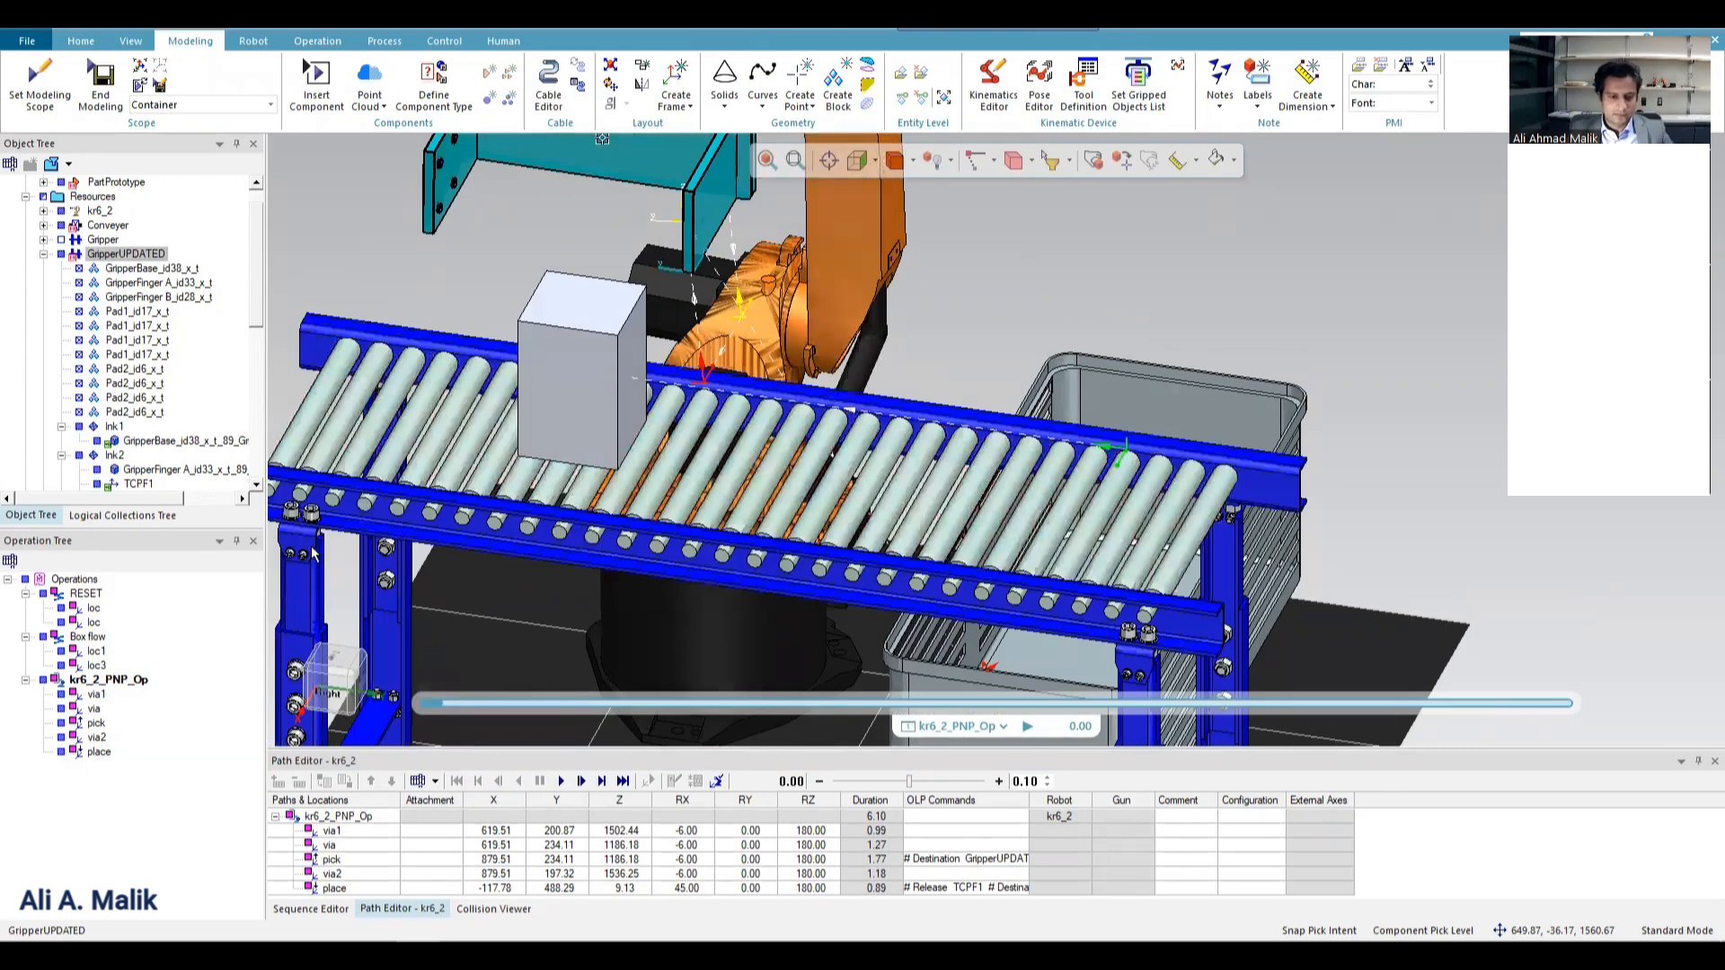
left_click(108, 680)
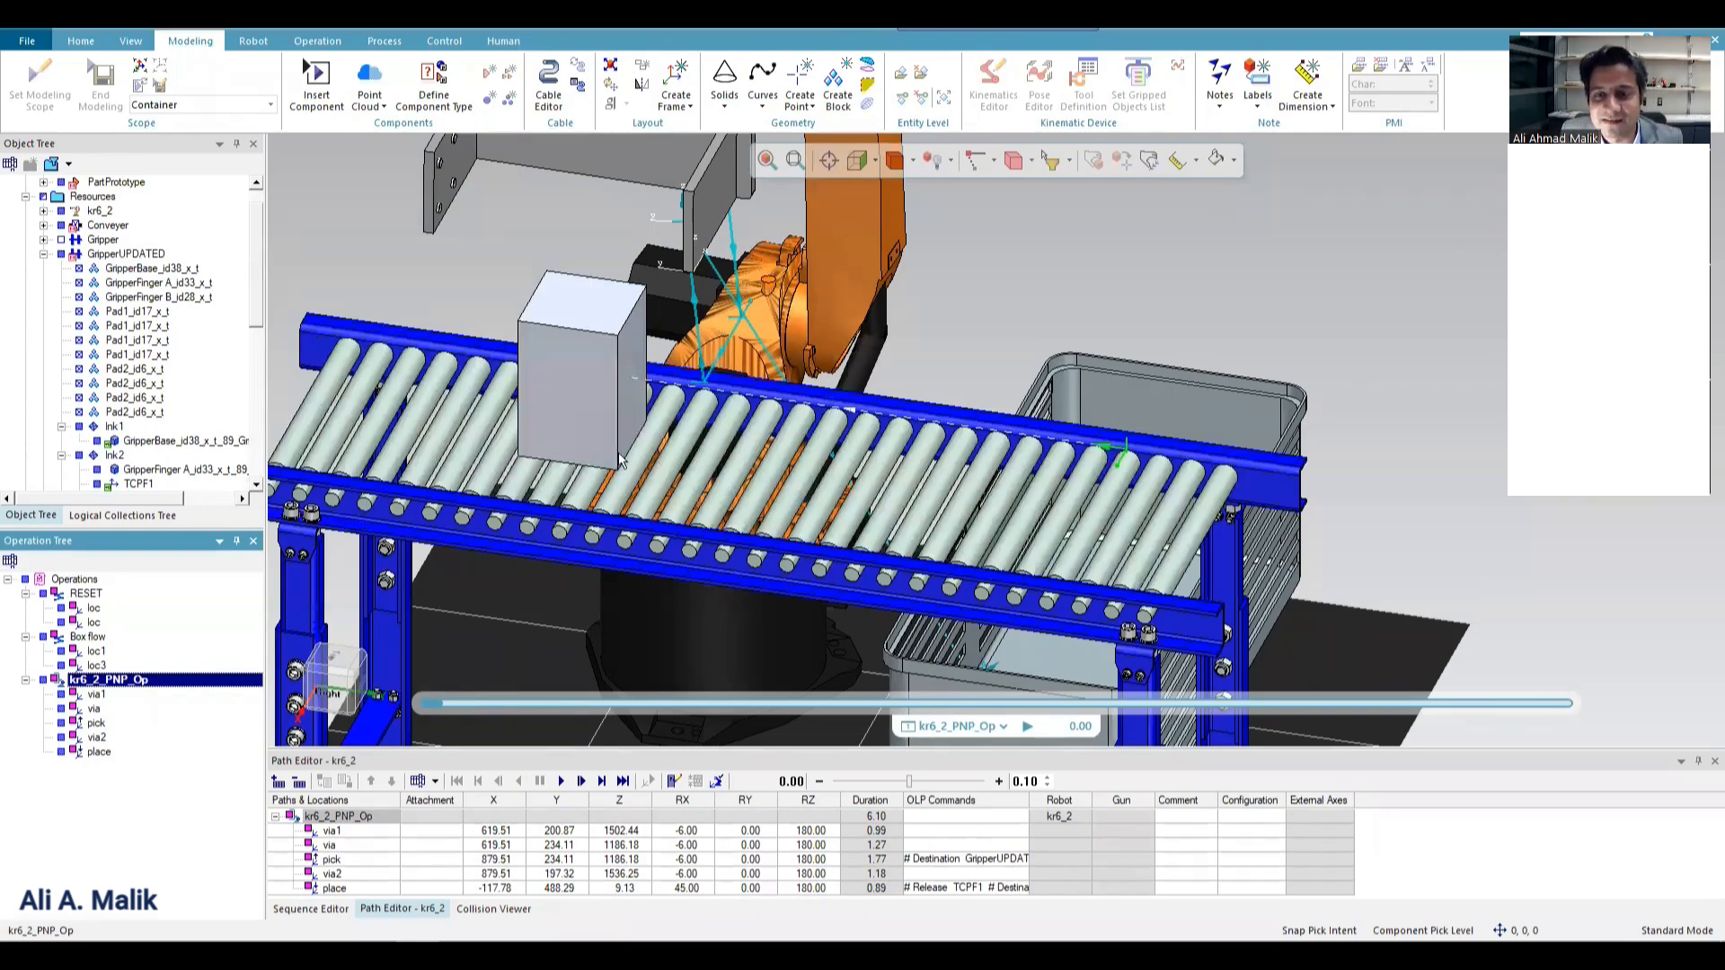
Check the gripped objects list of GripperUPDATED and accept it with PartPrototype as the only object allowed for gripping.
scroll(648, 398, "down", 2)
scroll(660, 355, "up", 3)
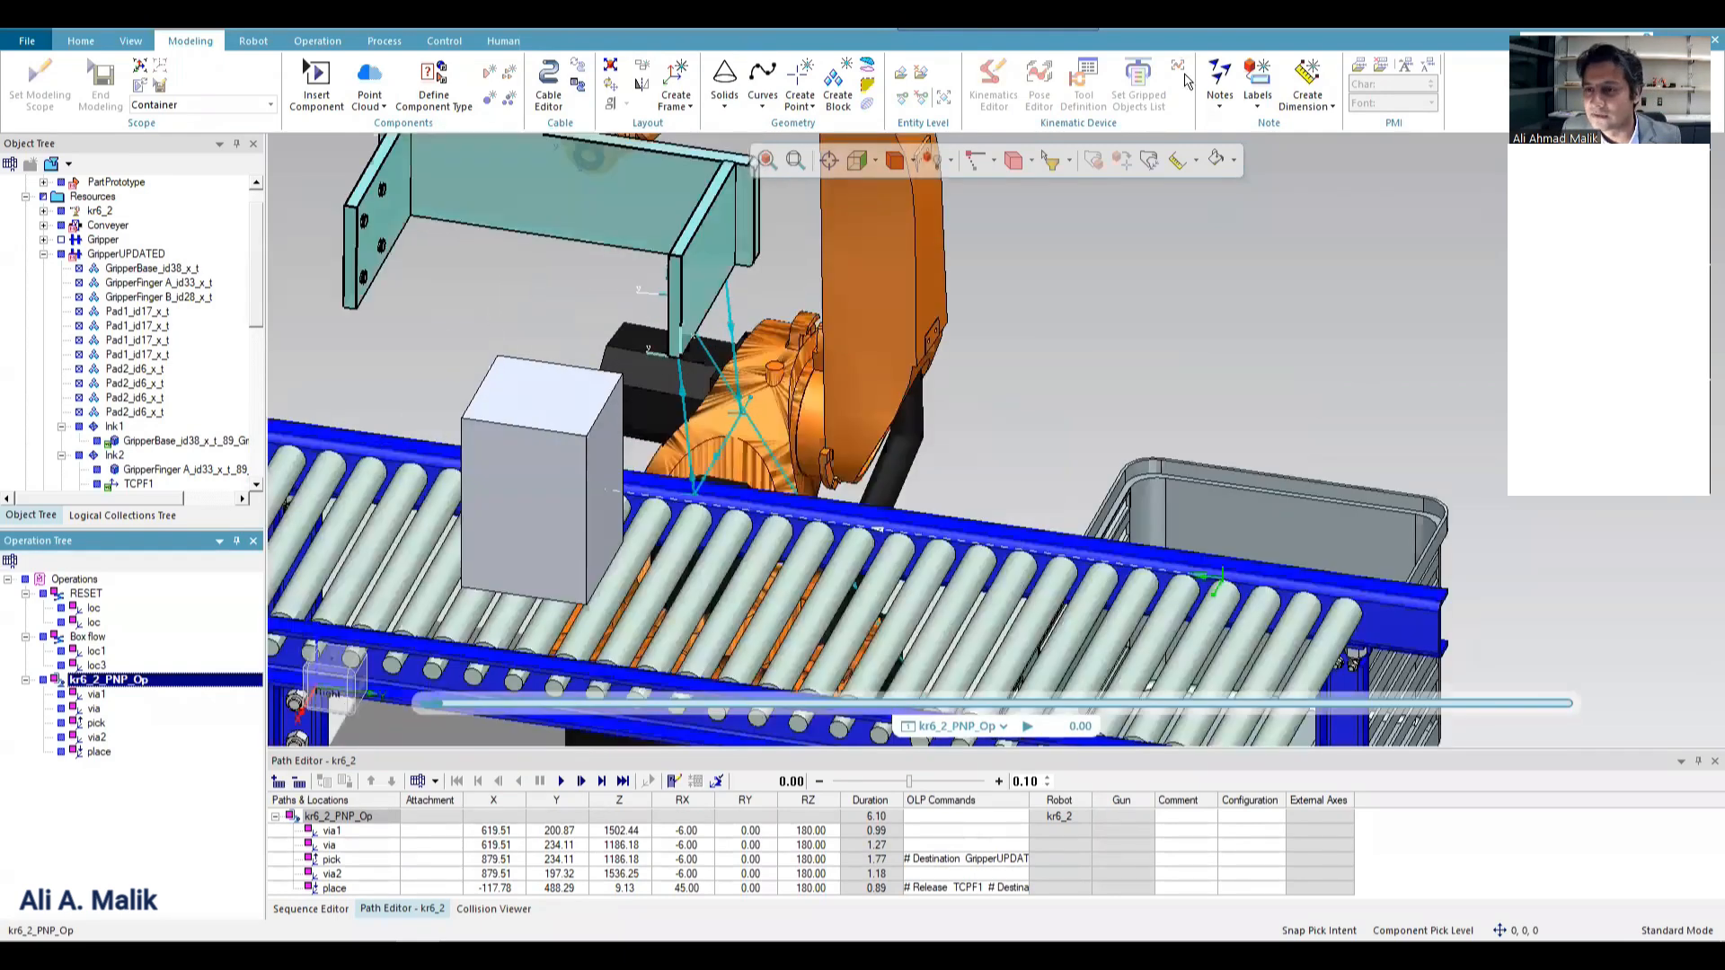
left_click(570, 409)
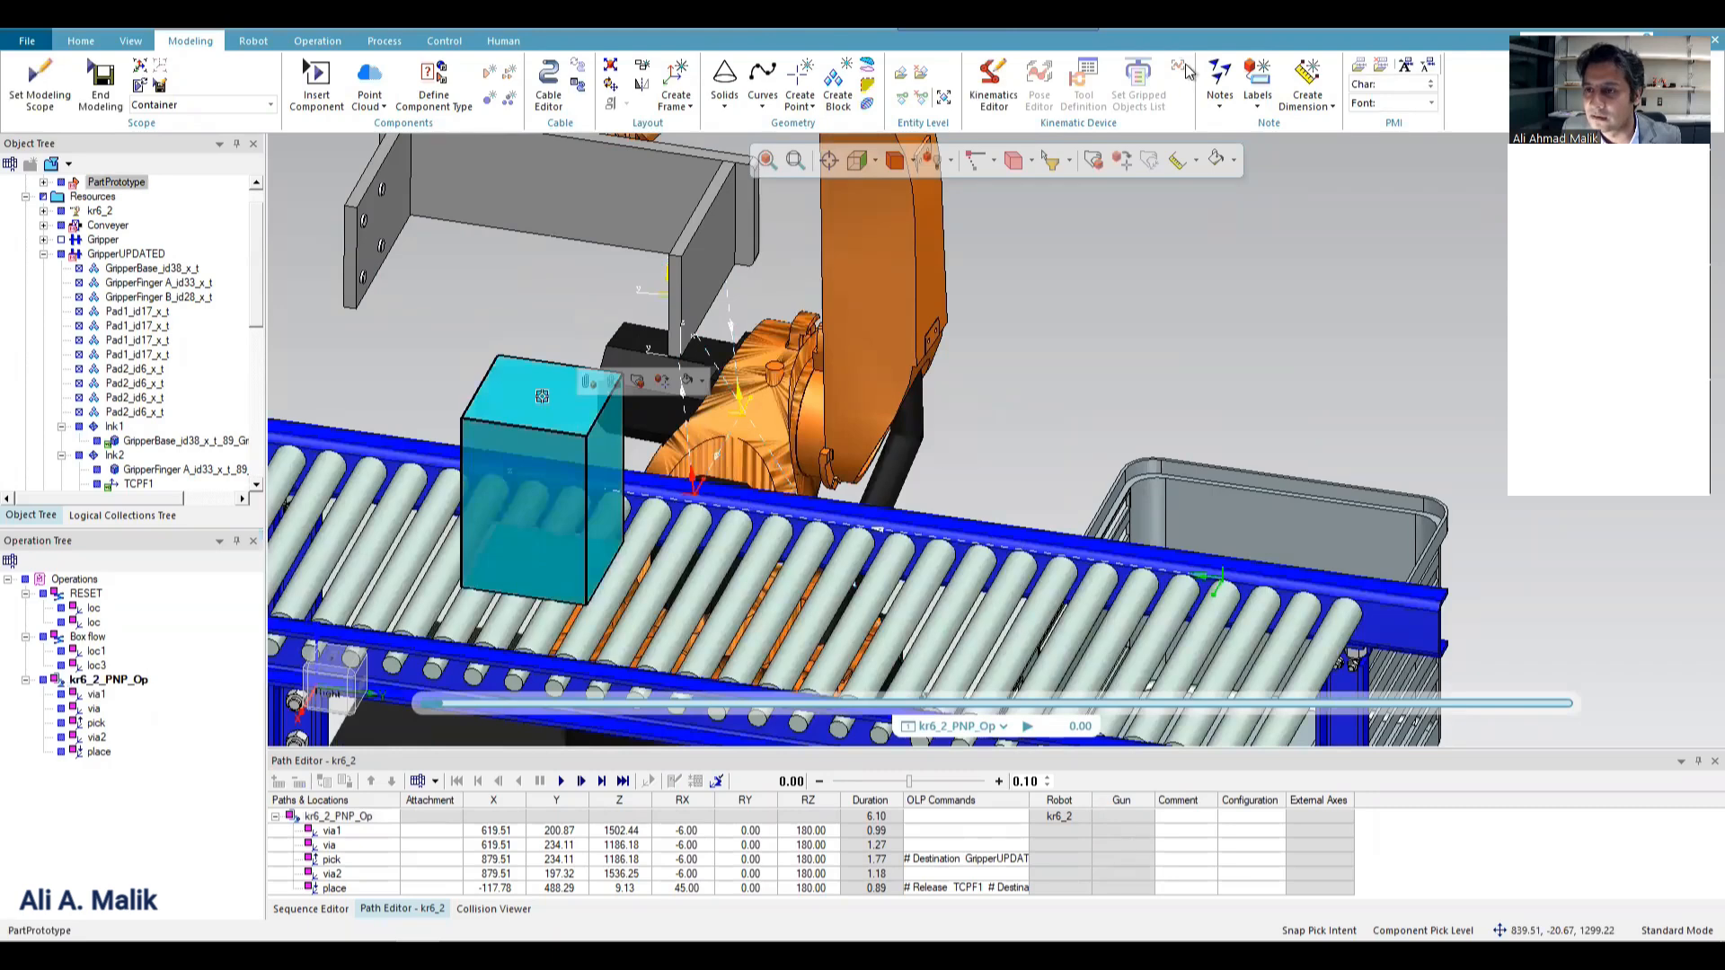
left_click(722, 217)
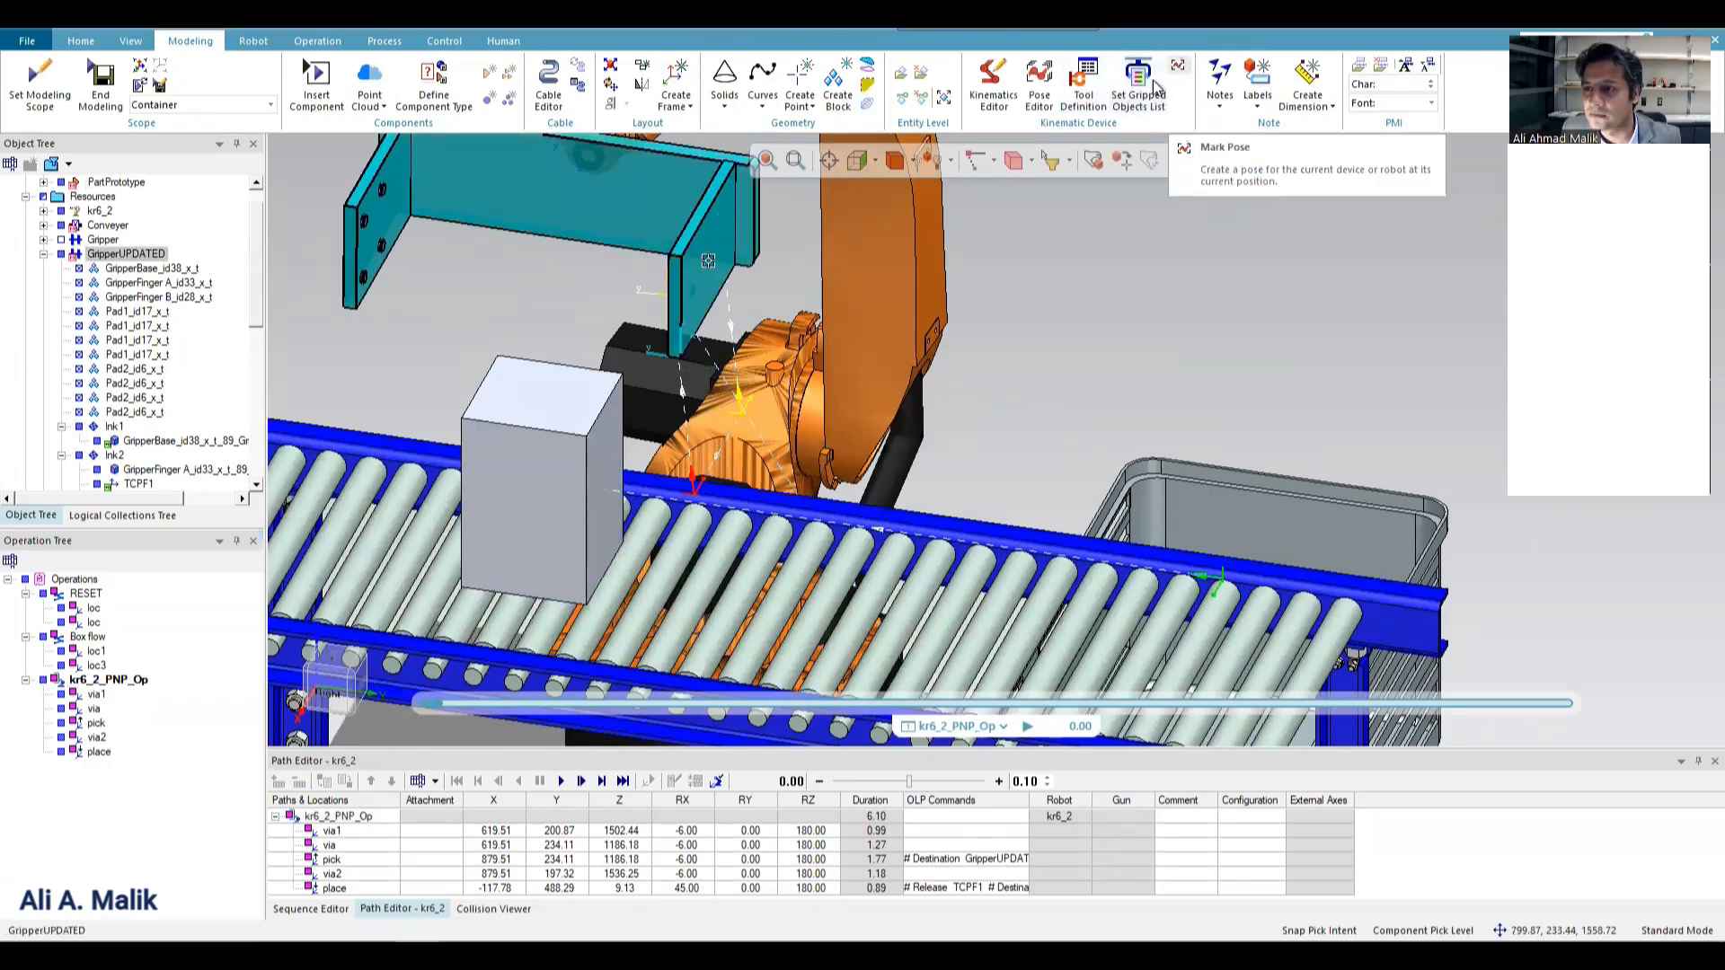
left_click(1156, 88)
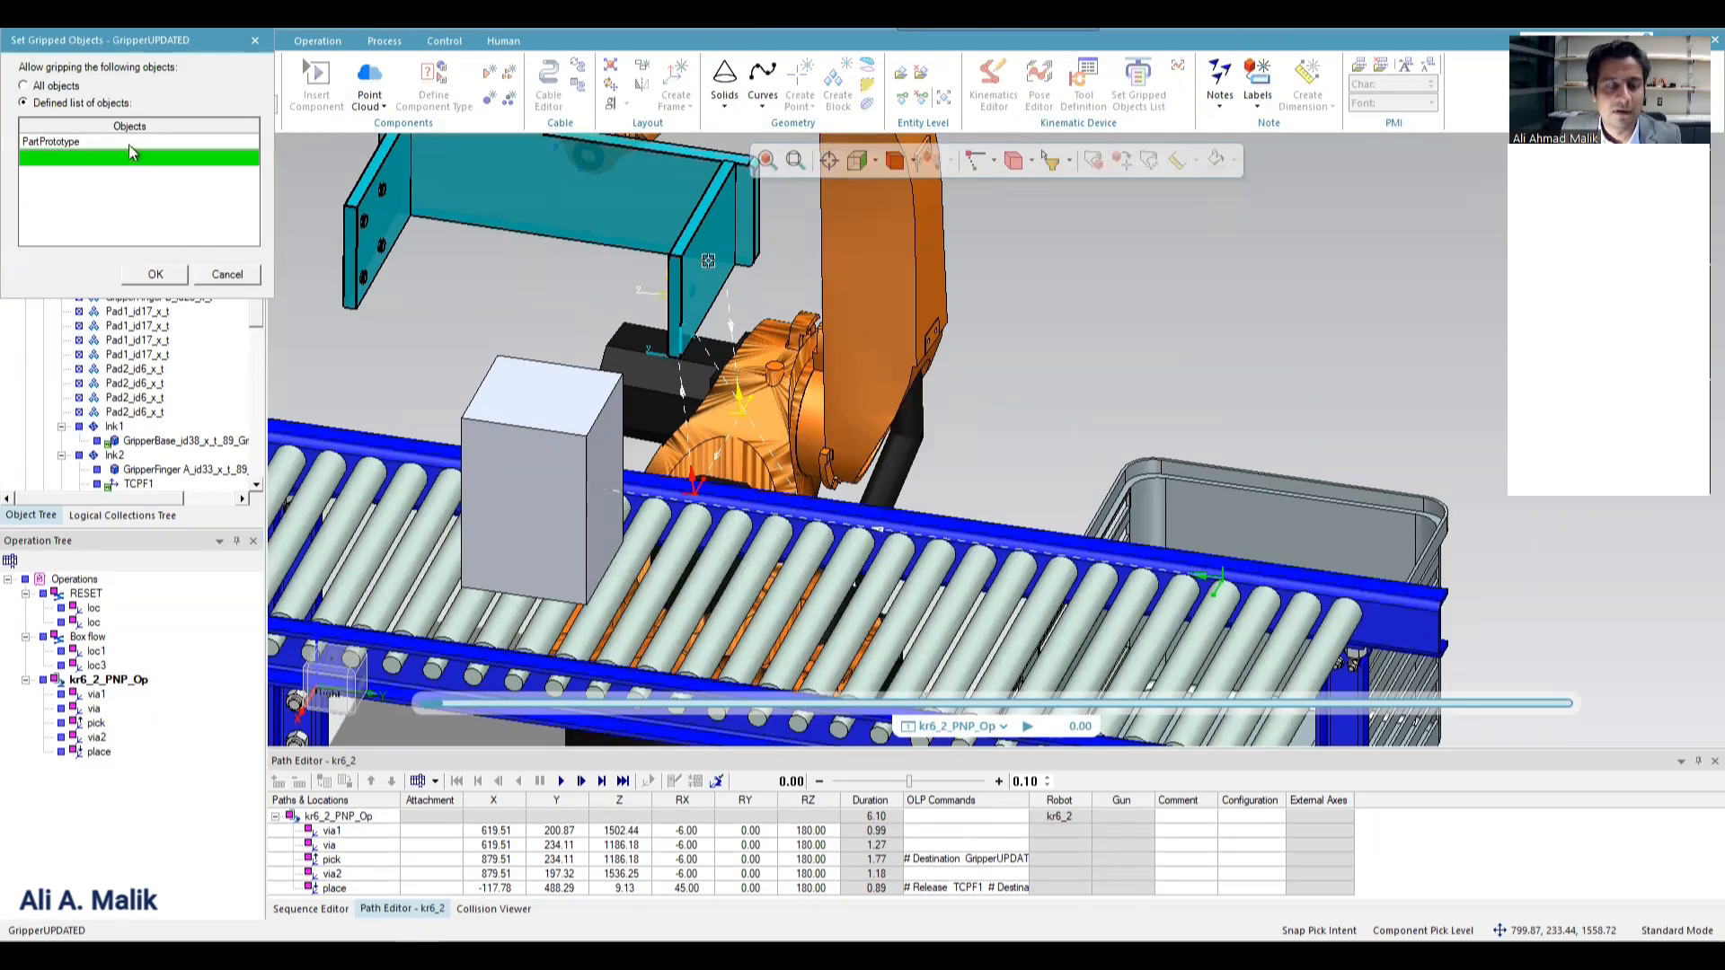
left_click(156, 275)
Open the tool definition of GripperUPDATED and remove the last Pad1_id17_x_t entry from the gripping entities.
left_click(1084, 88)
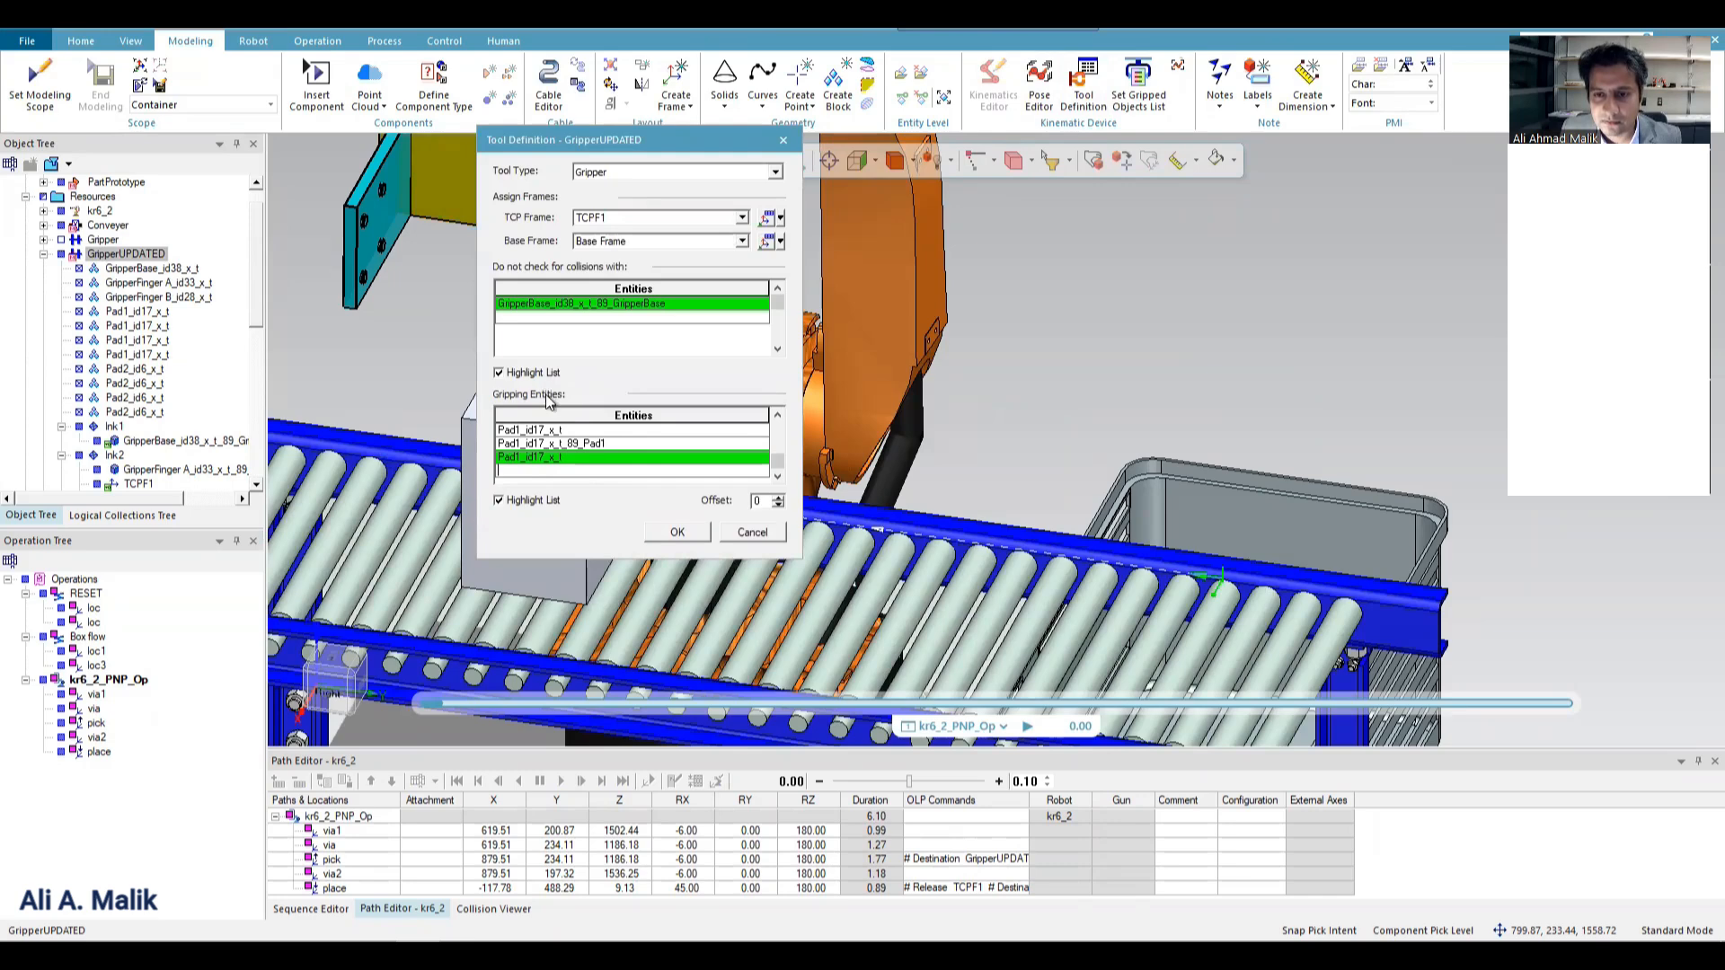
left_click(551, 443)
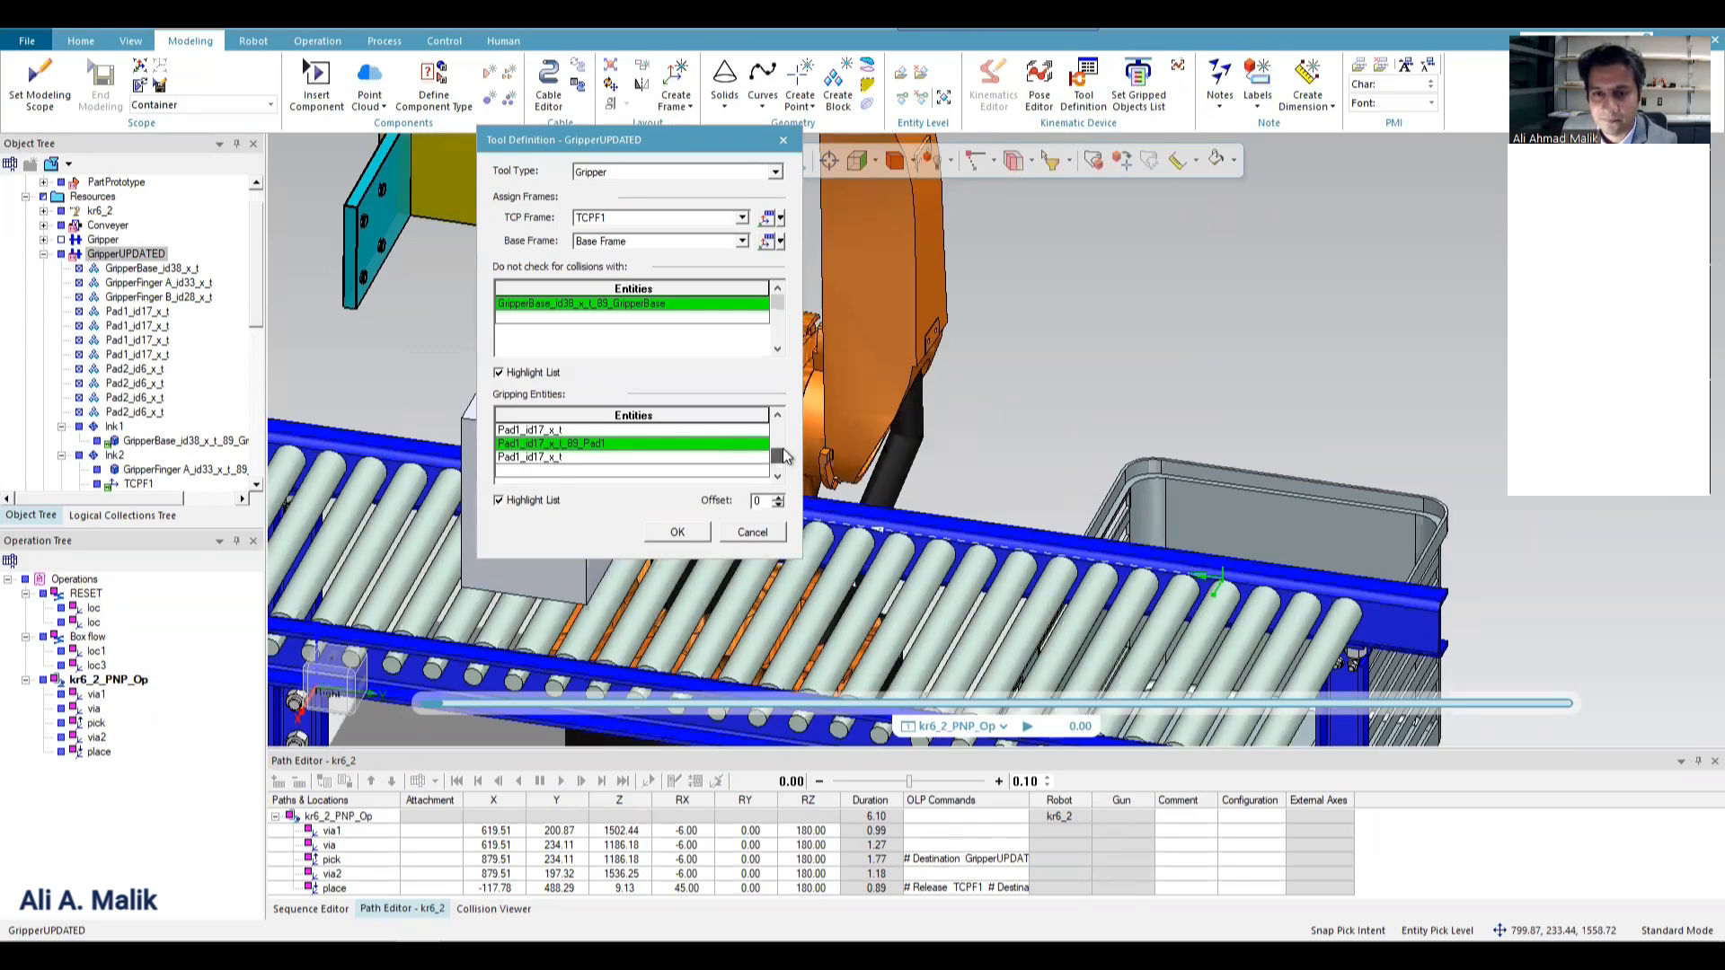
left_click_drag(784, 456, 789, 419)
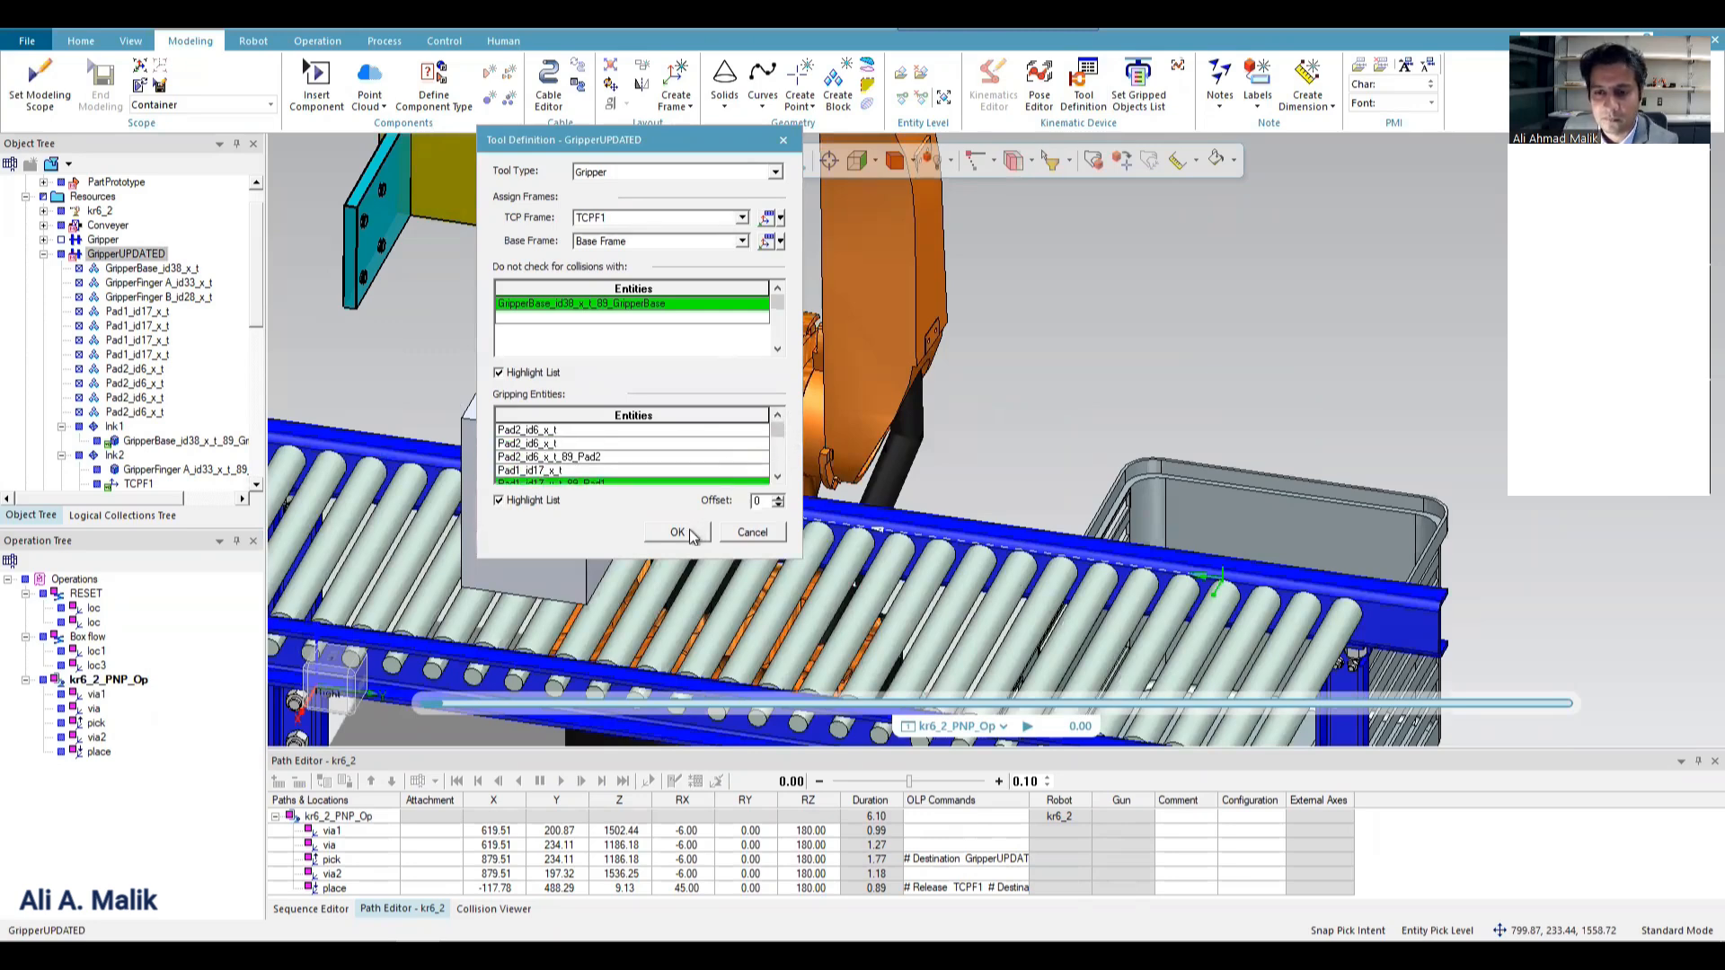
left_click(576, 433)
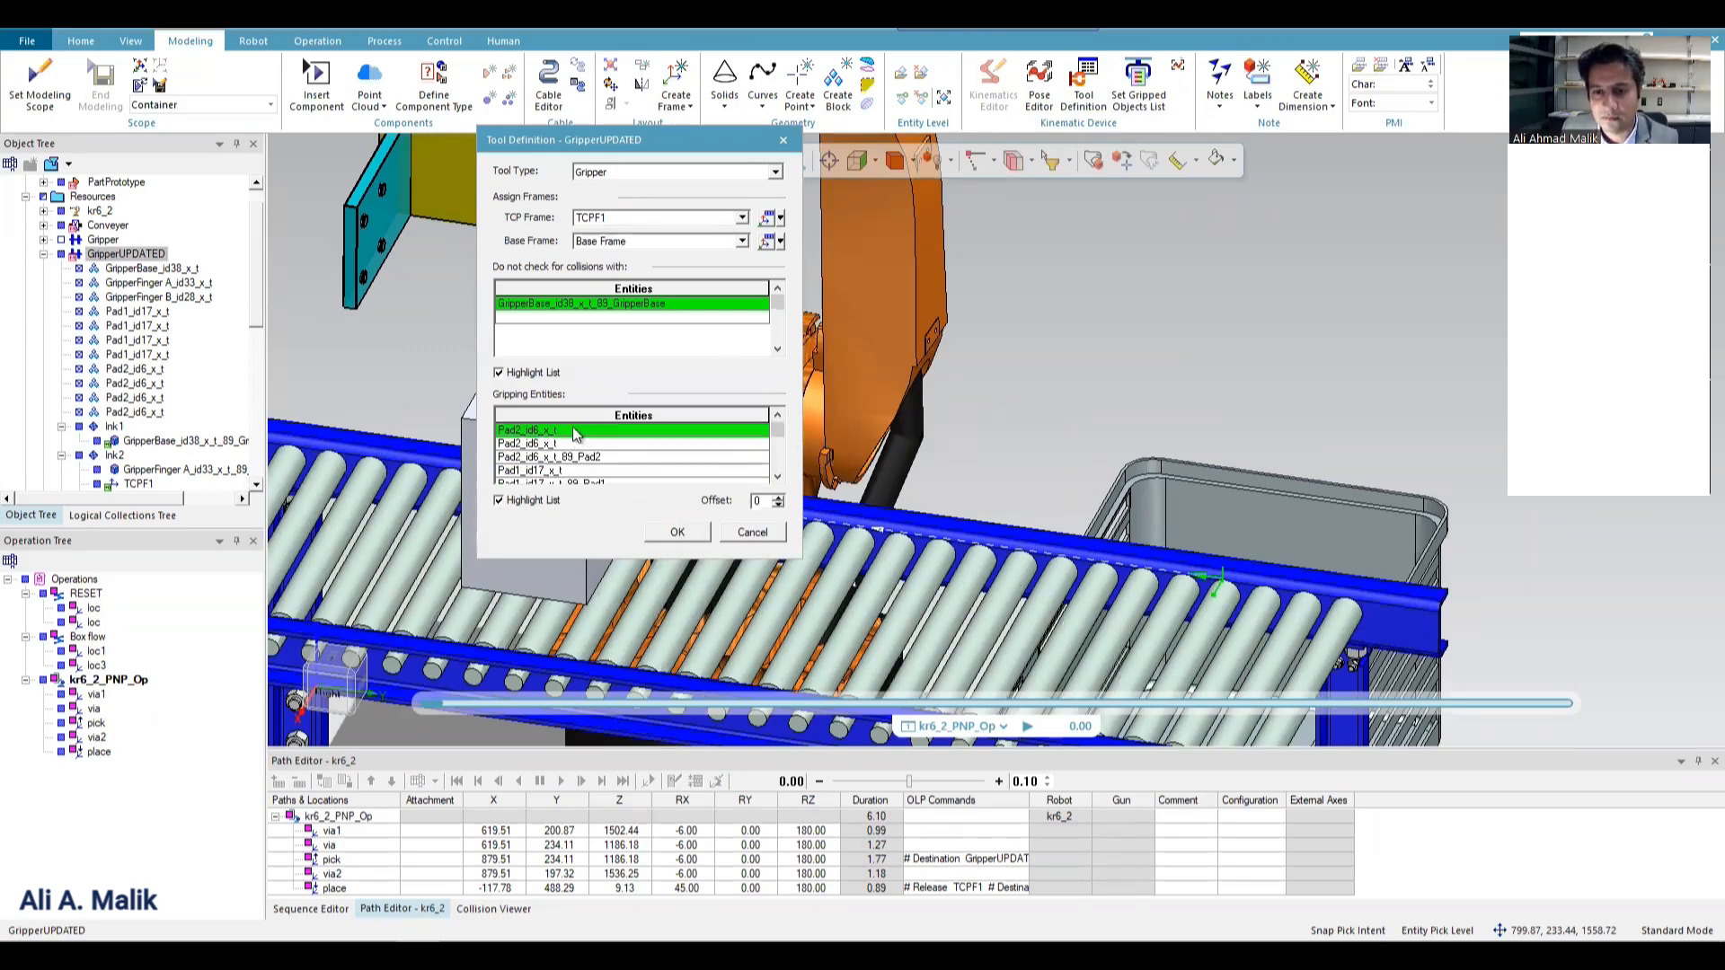
left_click(578, 483, "shift")
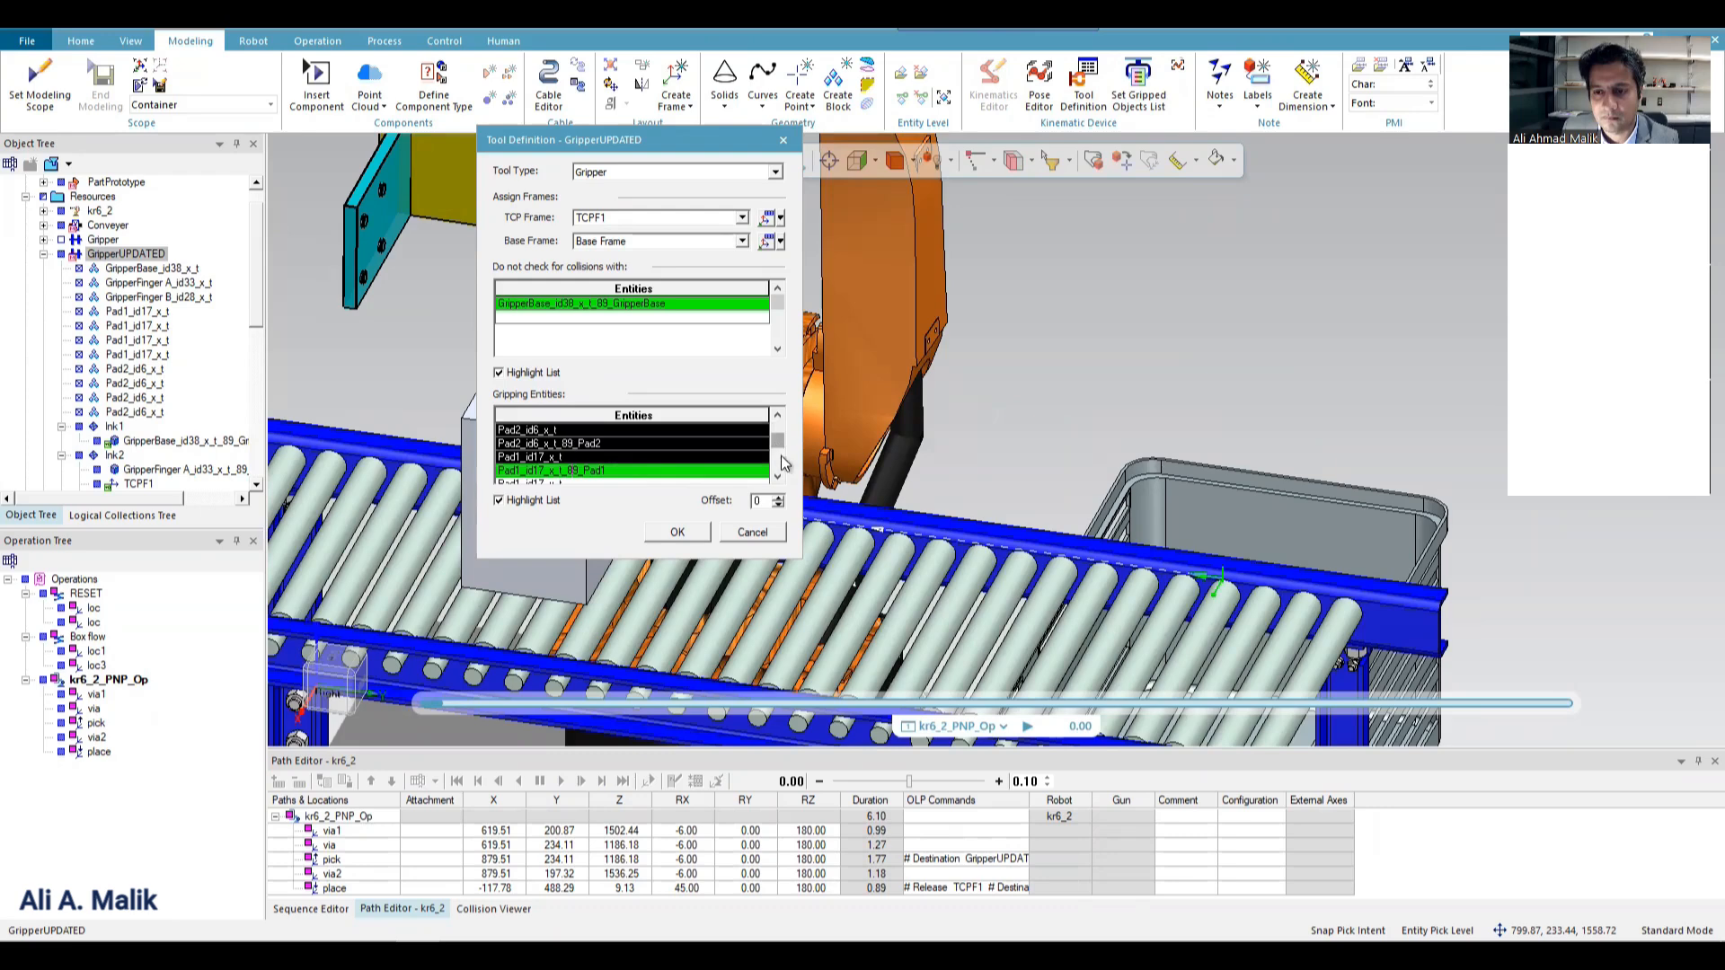
left_click_drag(781, 456, 785, 486)
left_click(614, 456, "shift")
left_click(611, 457)
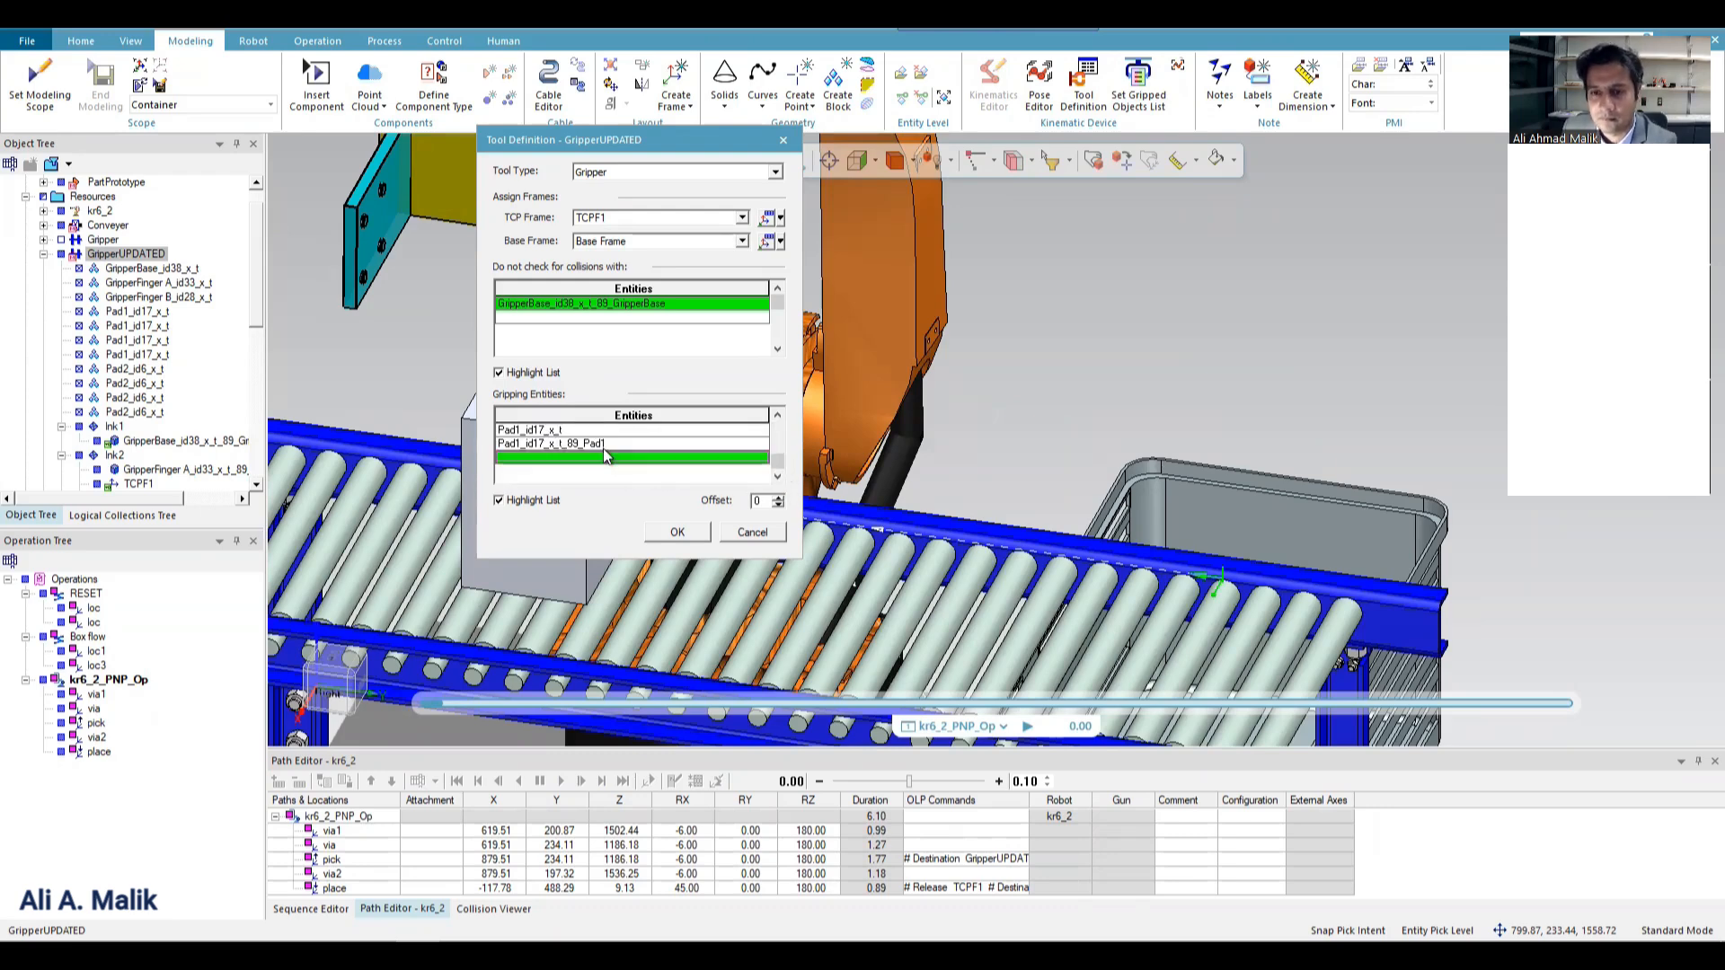
Remove Pad1_id17_x_t_89_Pad1, the remaining Pad1_id17_x_t and Pad2_id6_x_t_89_Pad2 from the gripping entities.
left_click_drag(779, 459, 788, 384)
left_click(668, 428)
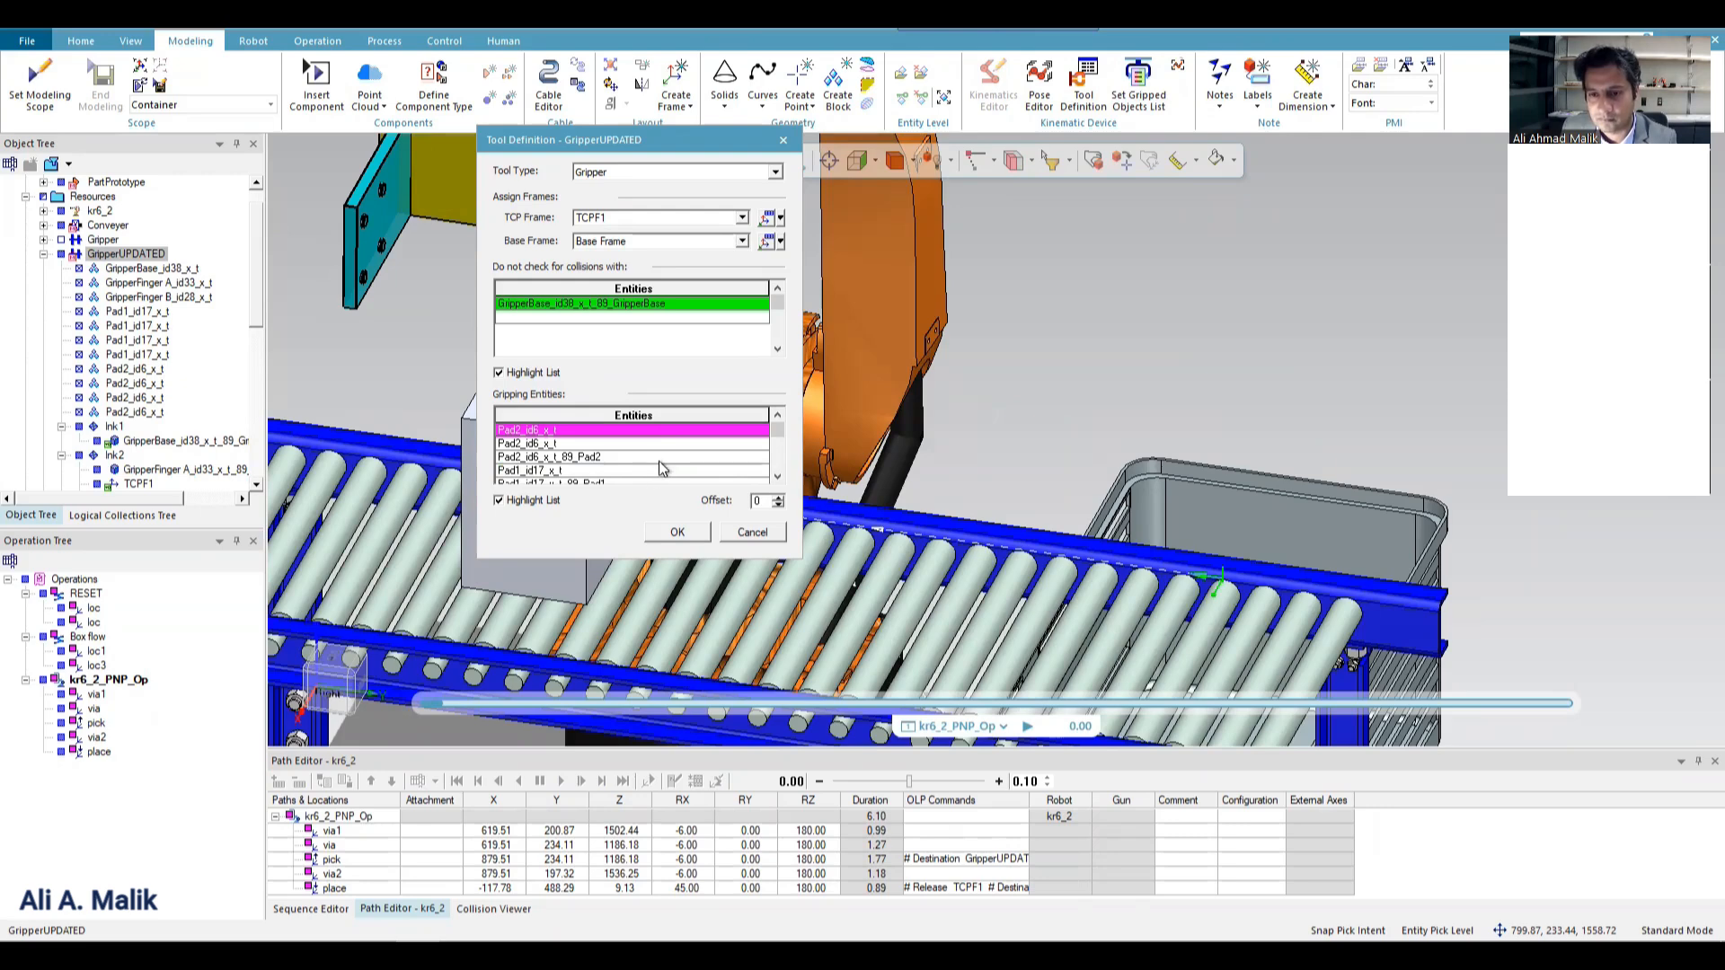
left_click_drag(772, 440, 778, 493)
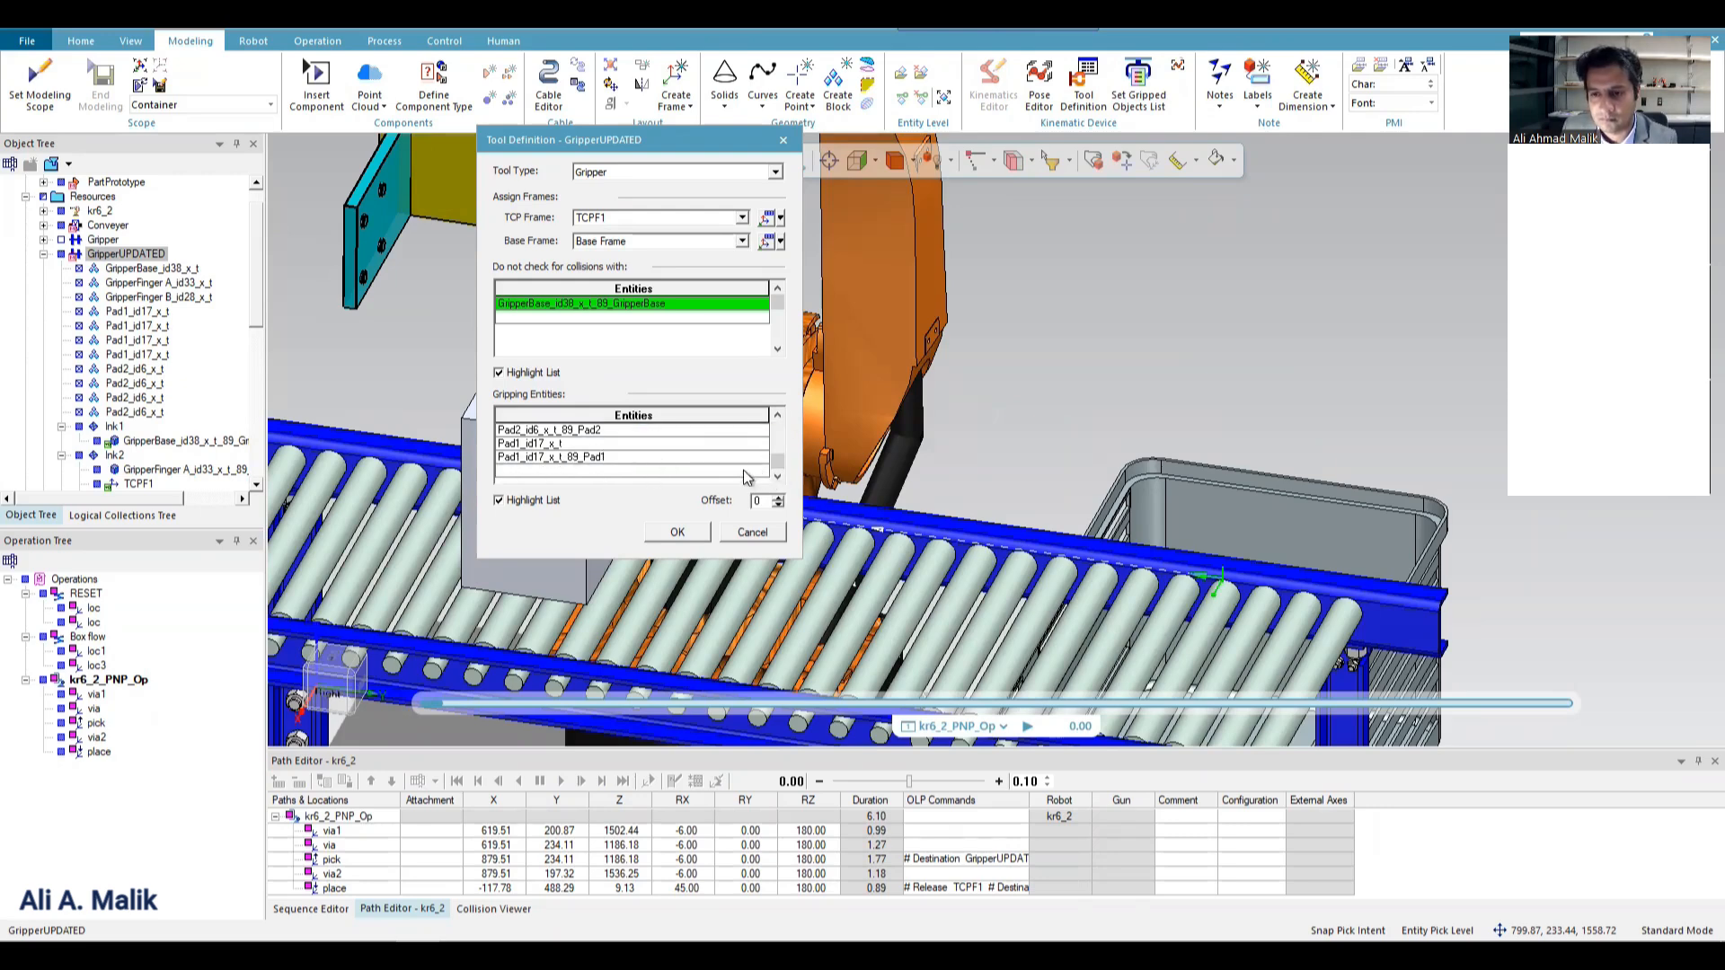
left_click(739, 473)
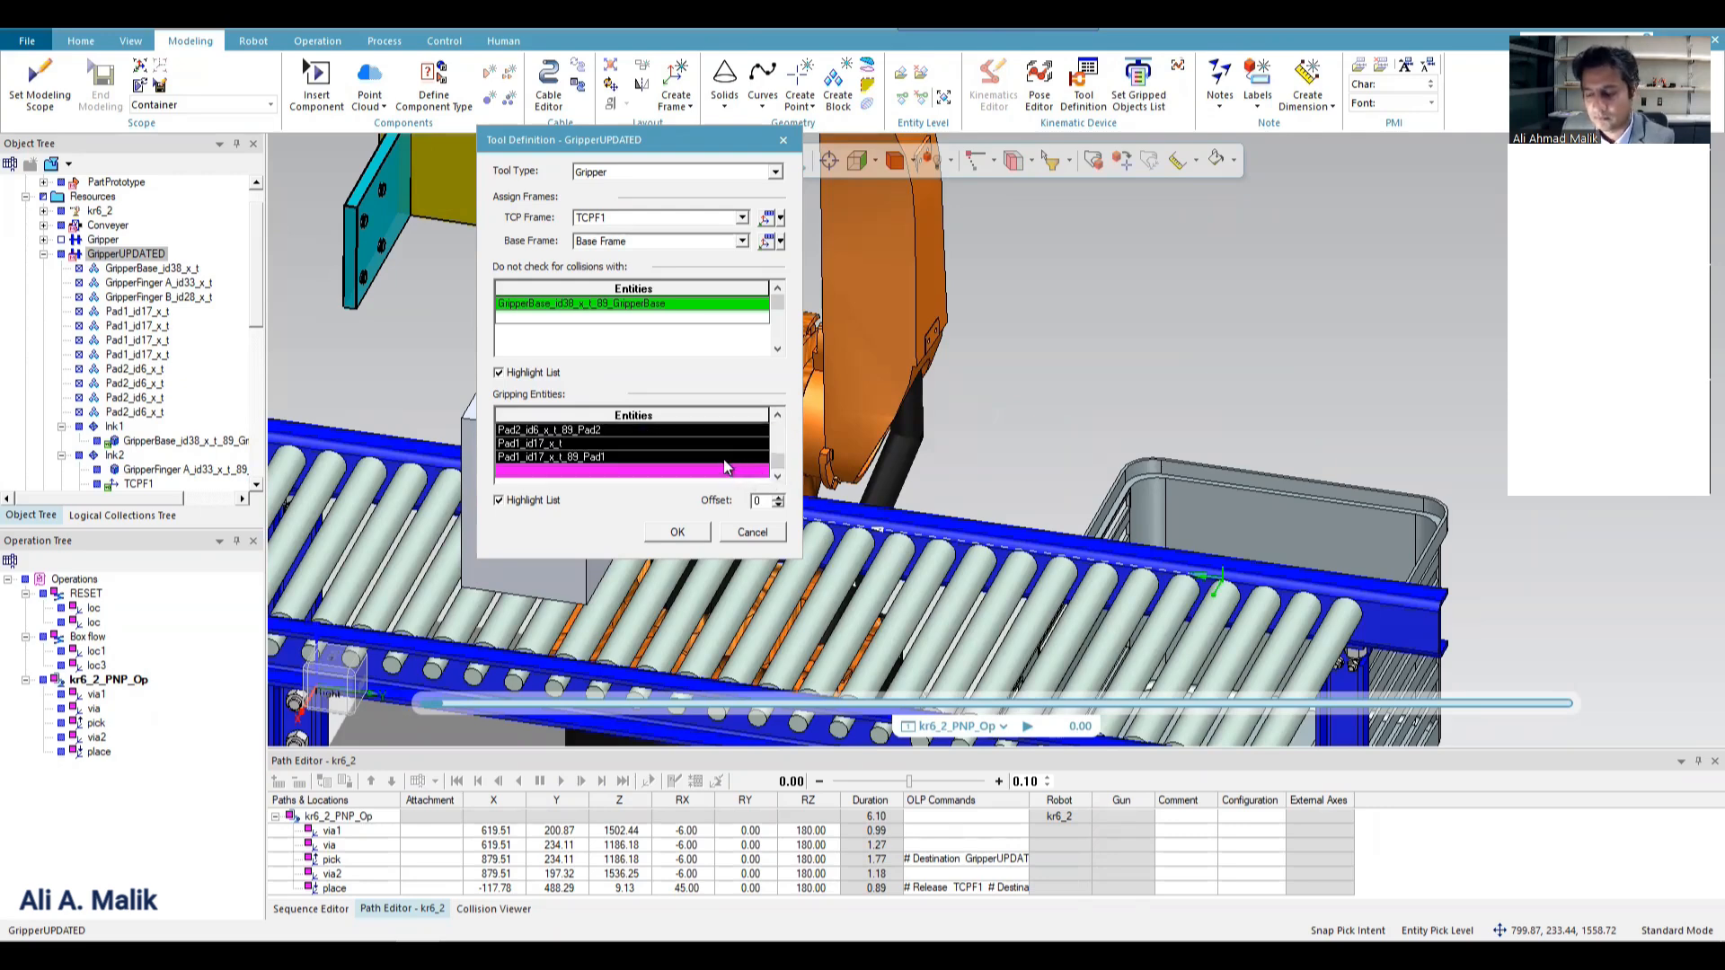
left_click(705, 458)
key("Delete")
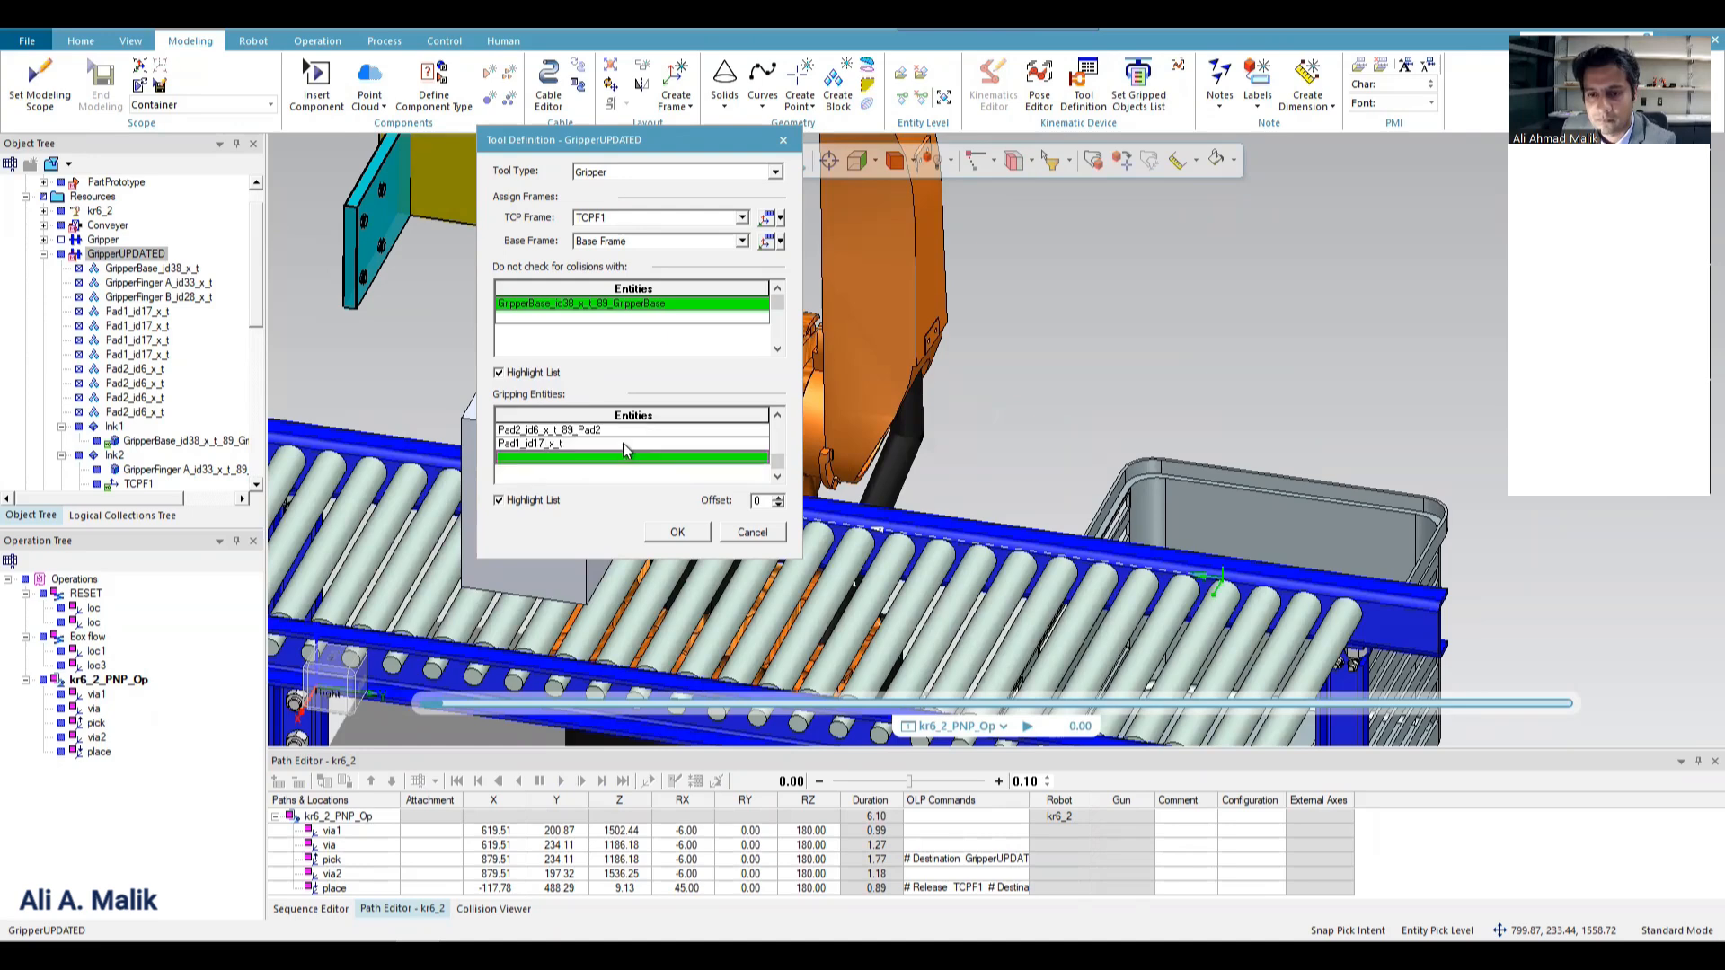
left_click(622, 444)
key("Delete")
left_click(638, 428)
key("Delete")
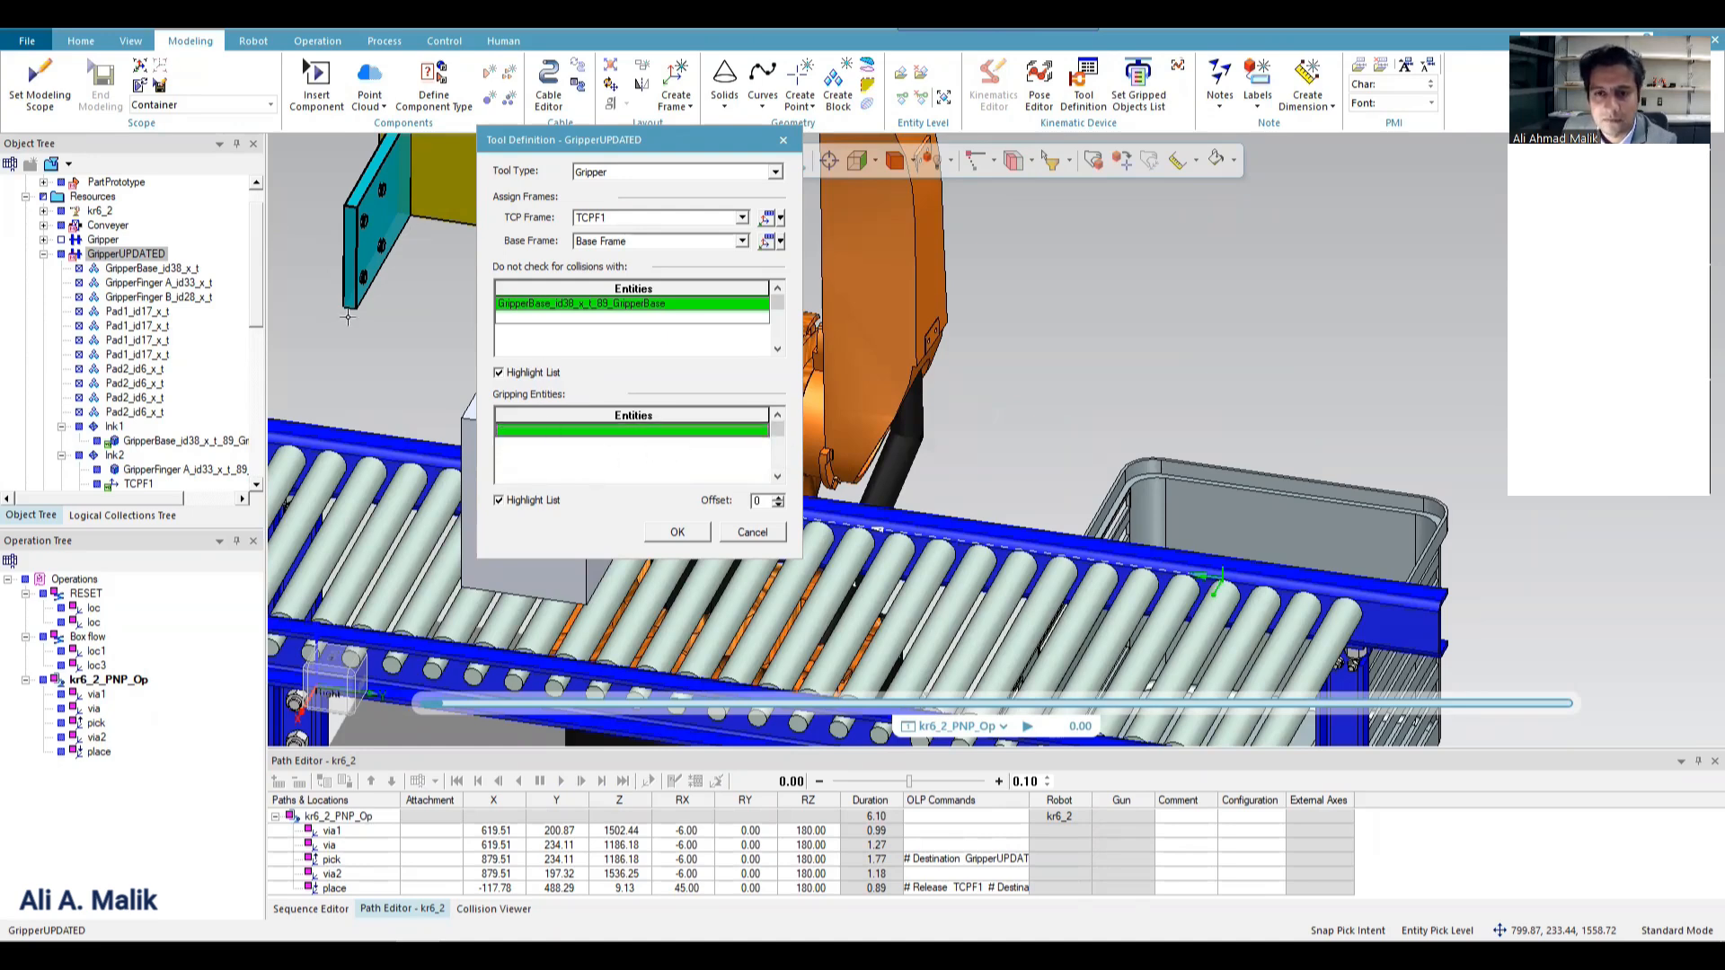
scroll(347, 316, "down", 6)
scroll(452, 306, "up", 5)
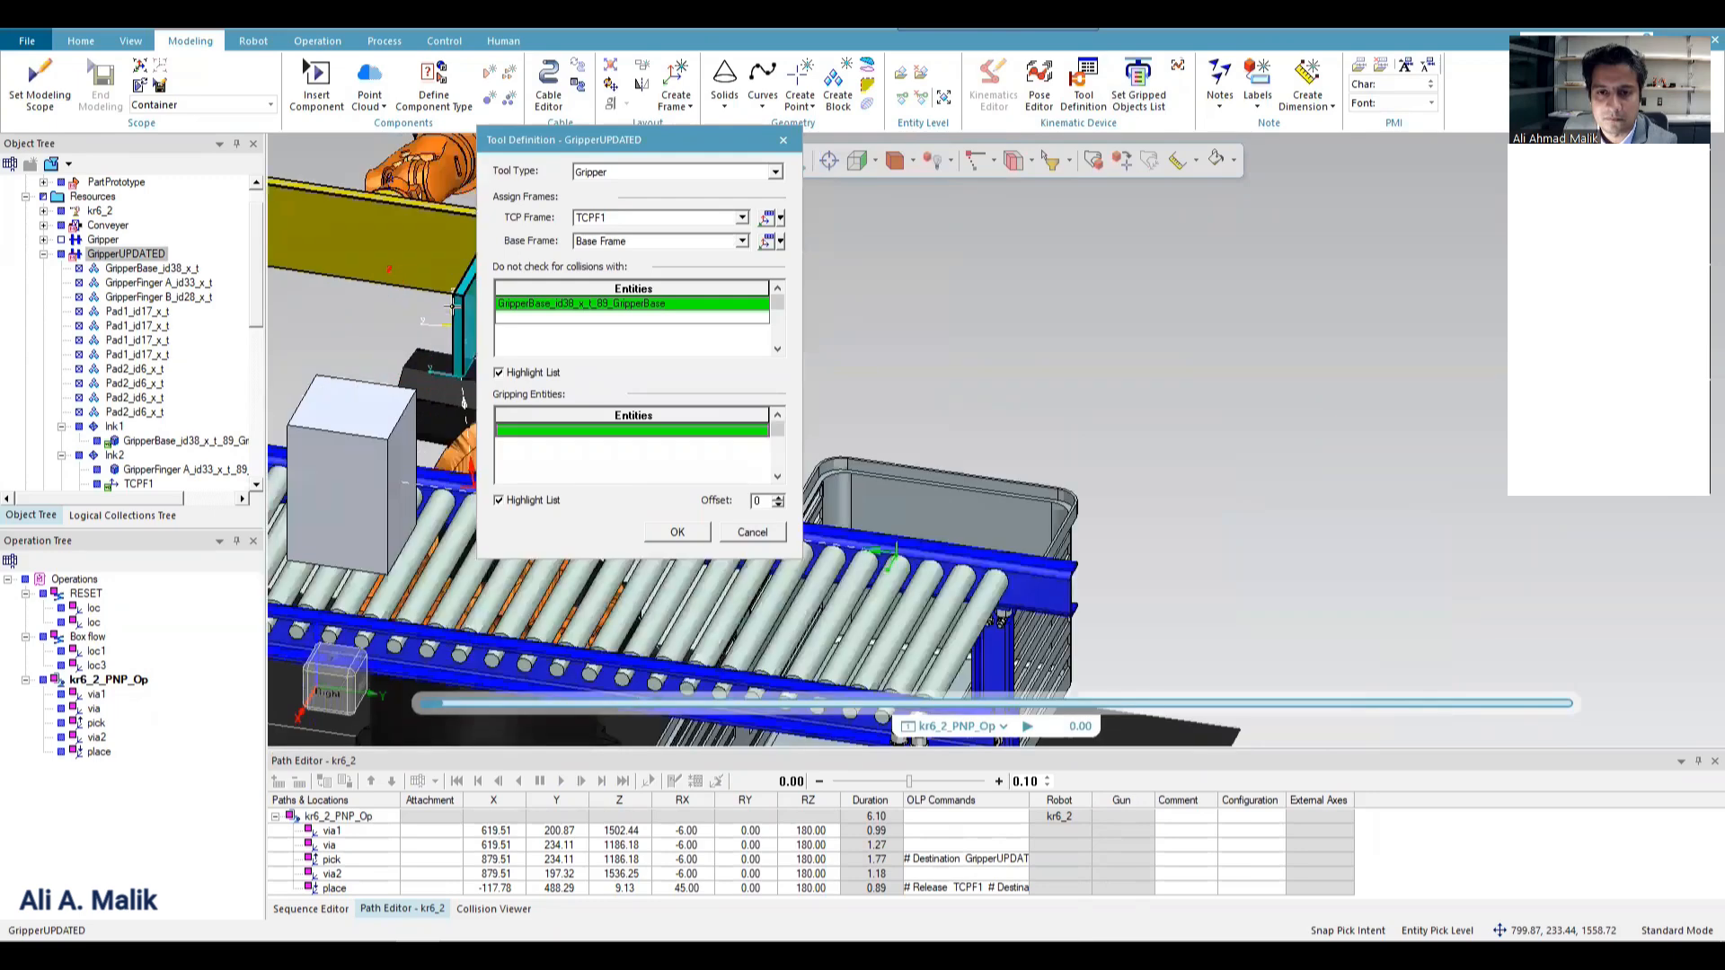
left_click(461, 303)
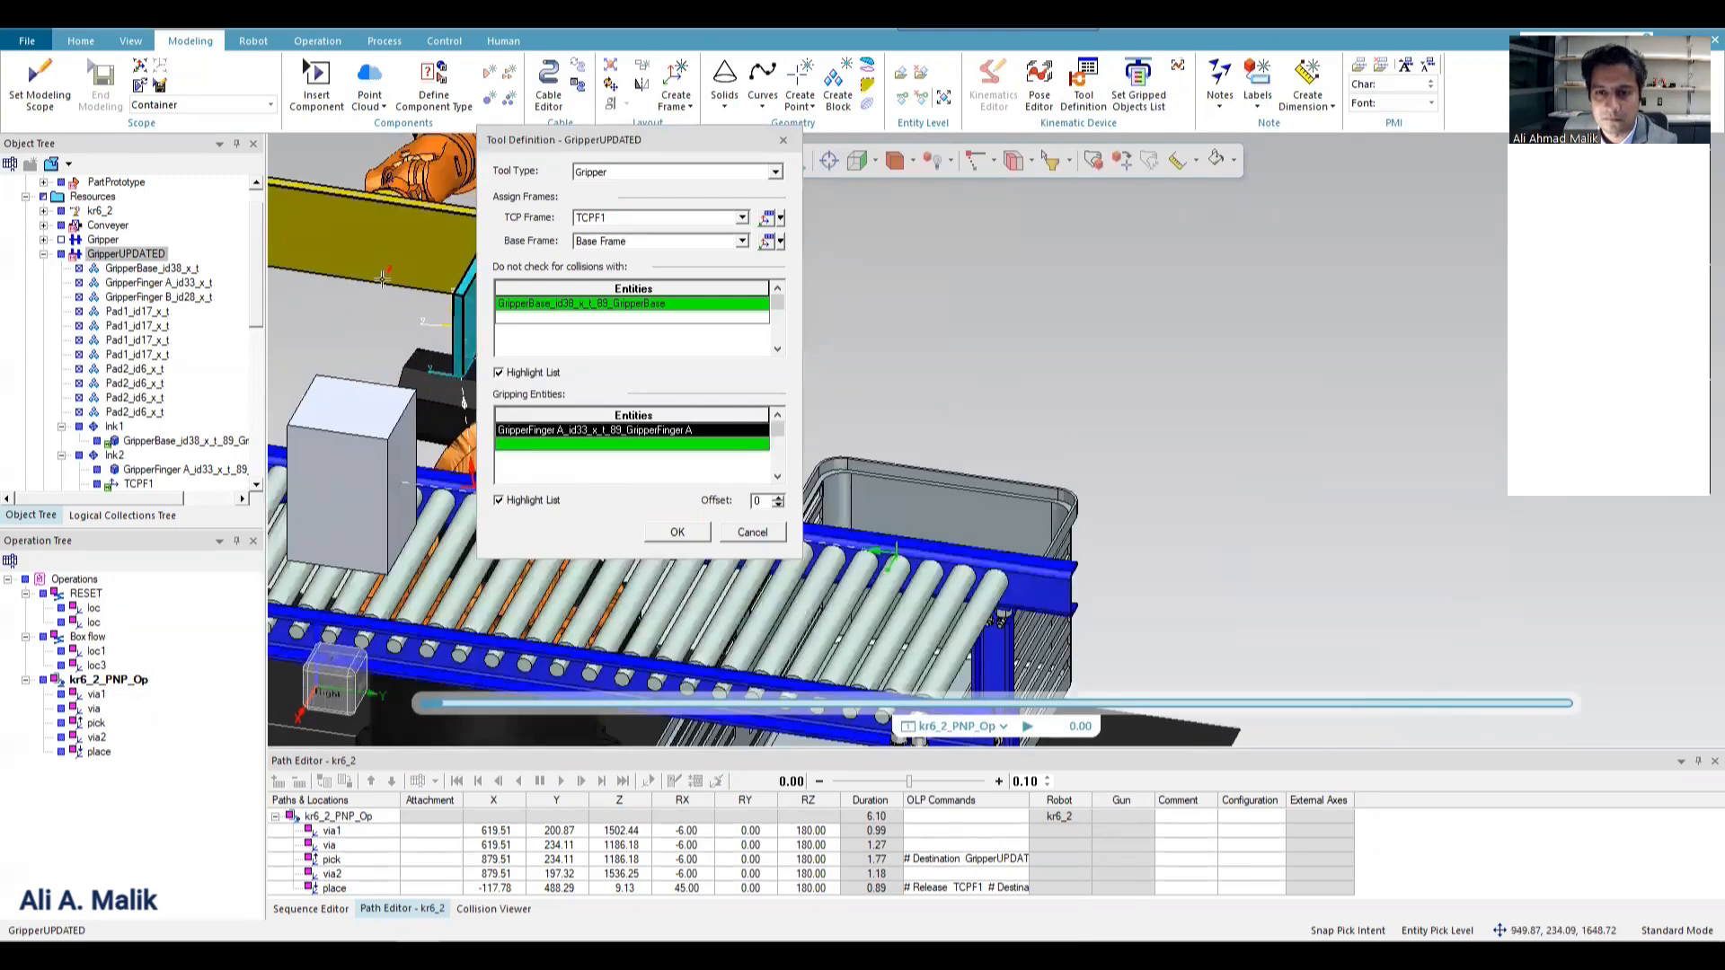
scroll(383, 278, "down", 3)
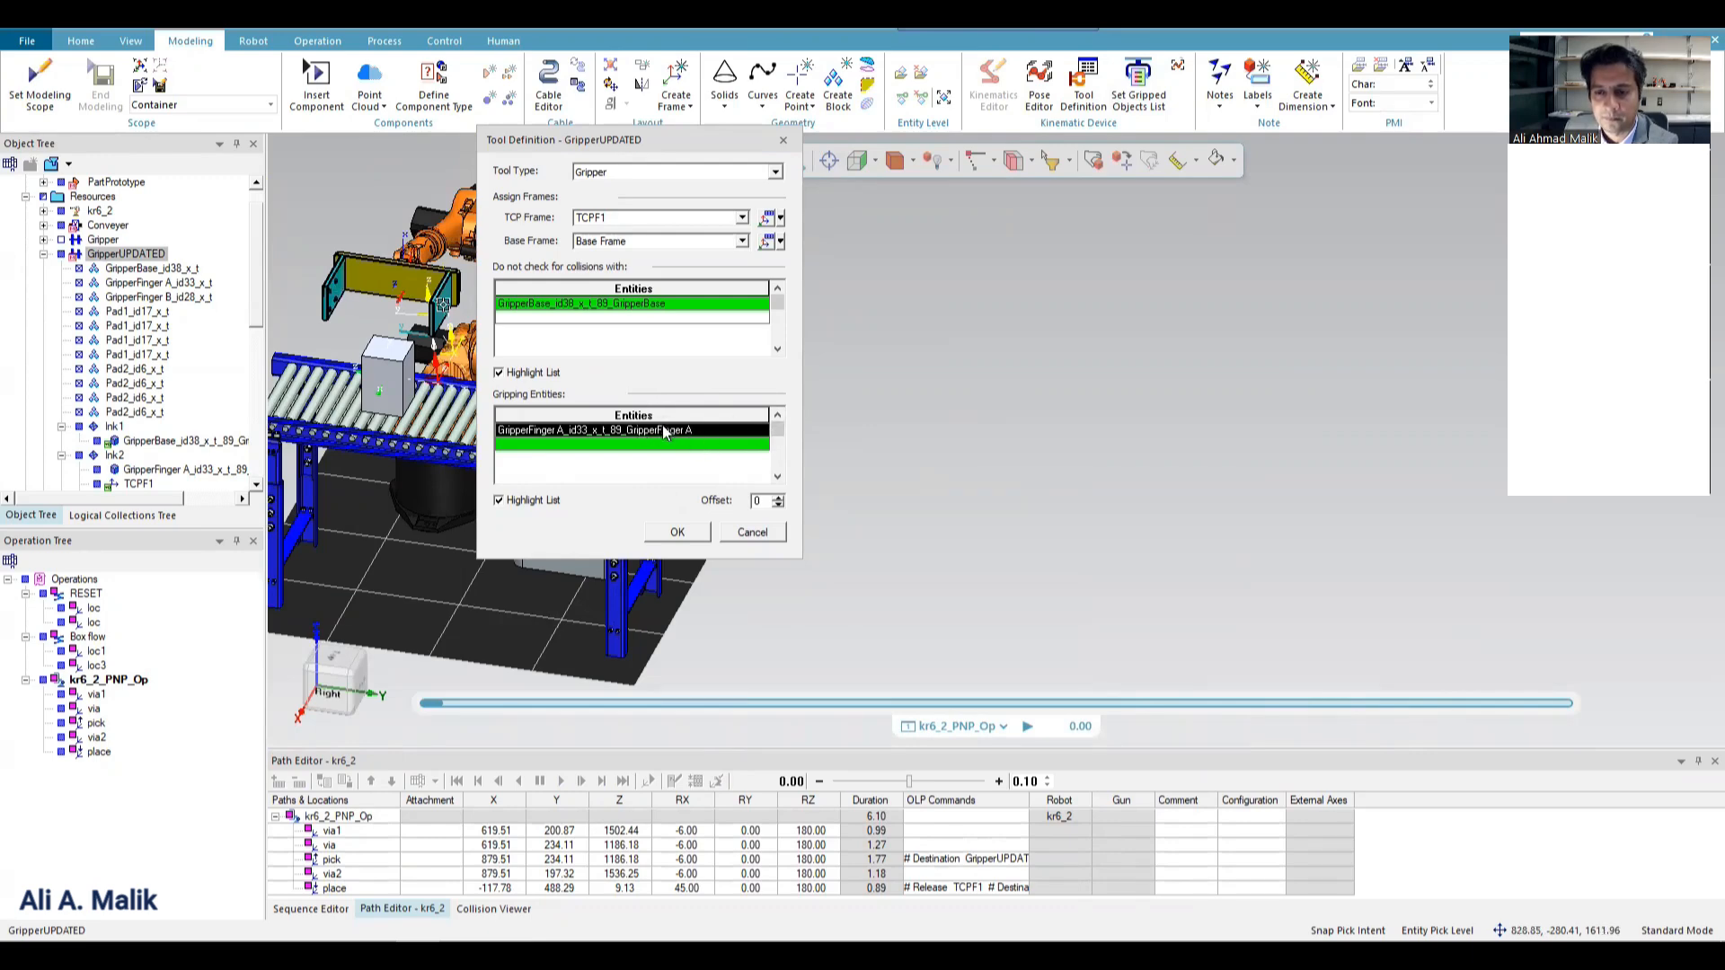
key("Delete")
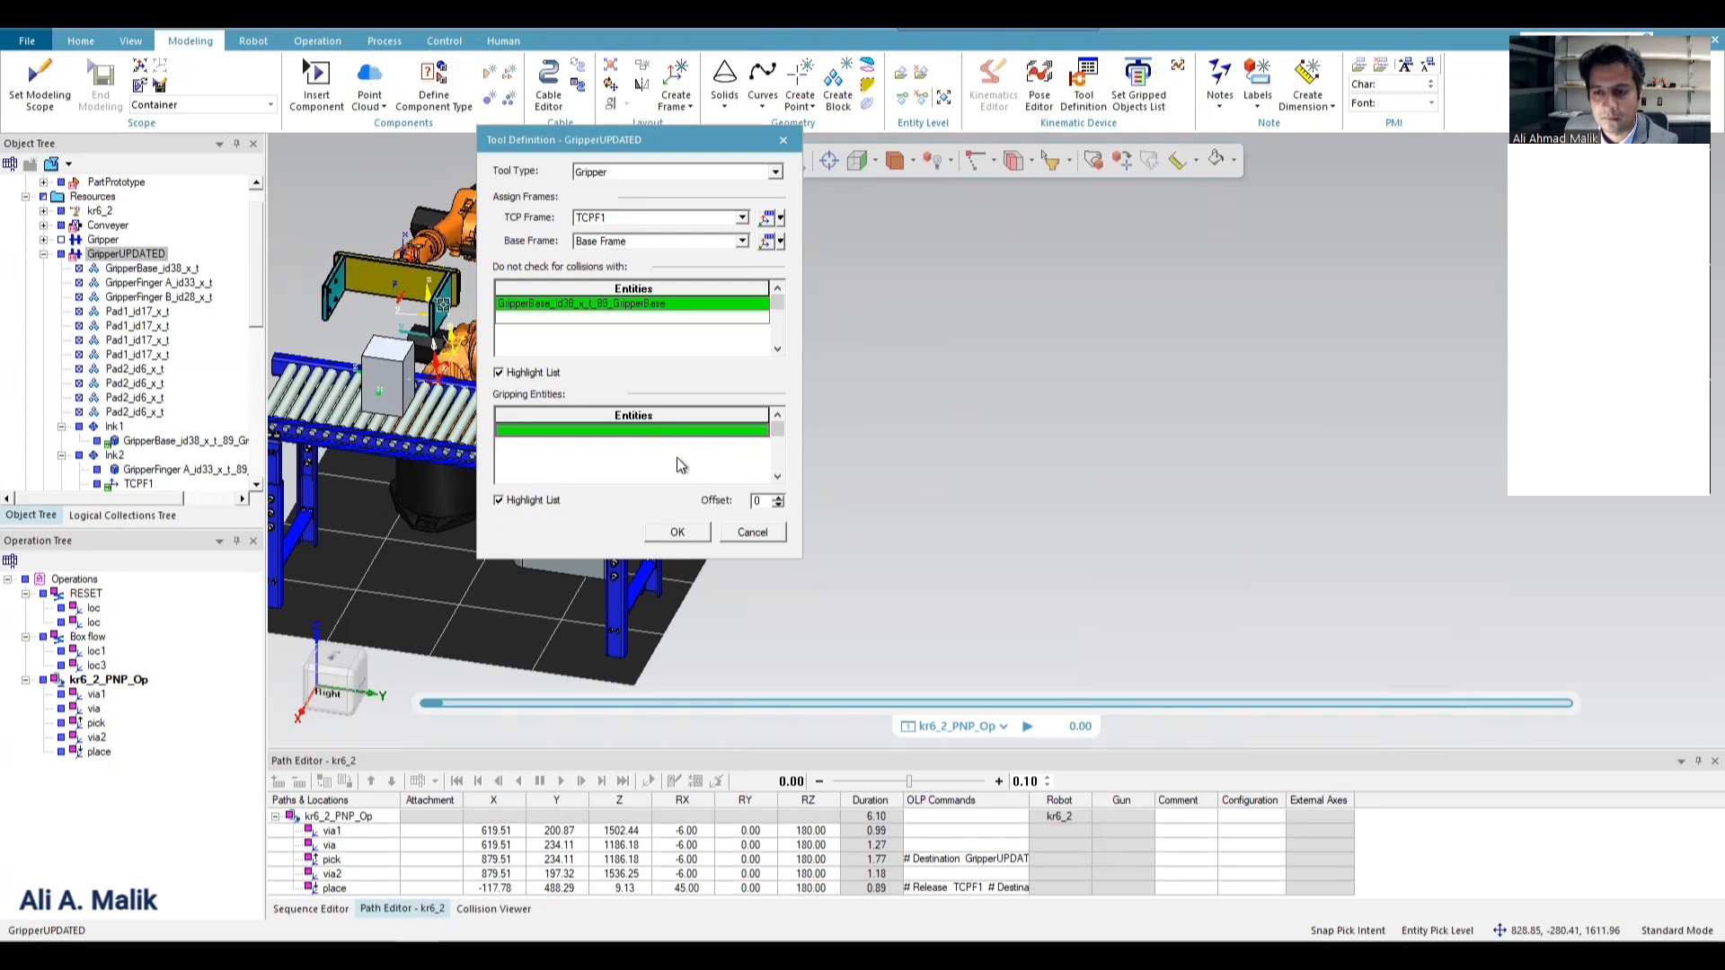
Accept the tool definition, simulate kr6_2_PNP_Op with the changed gripping entities, and rewind it to the start.
left_click(677, 532)
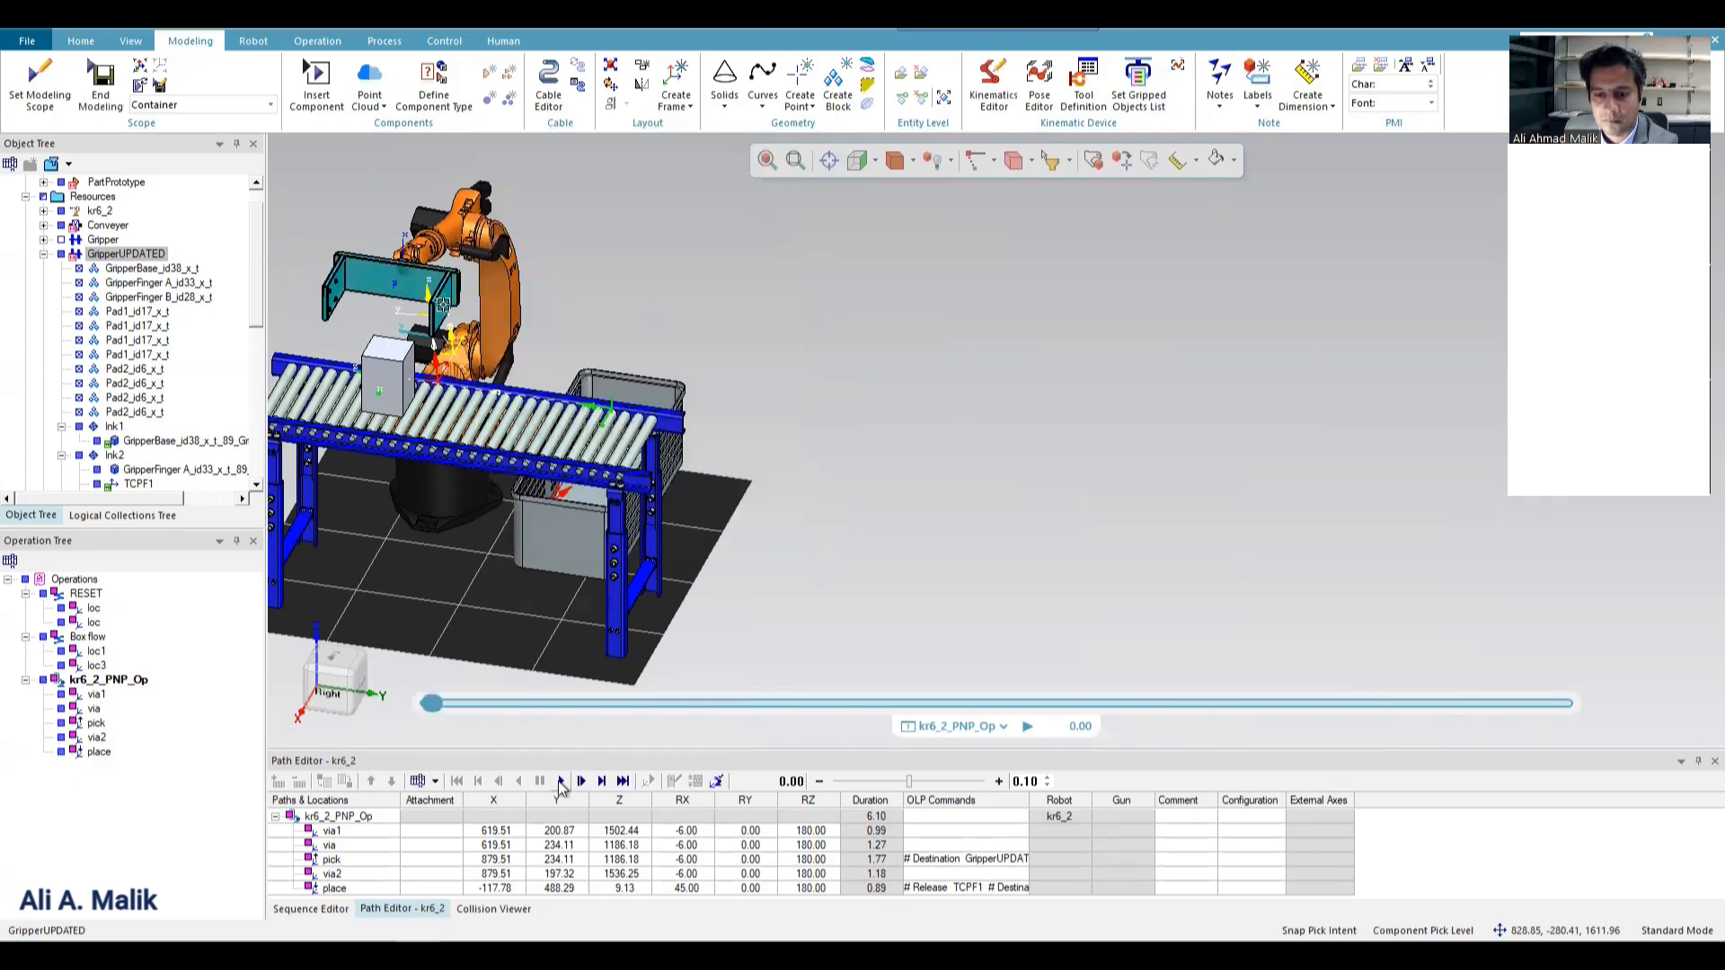
left_click(561, 782)
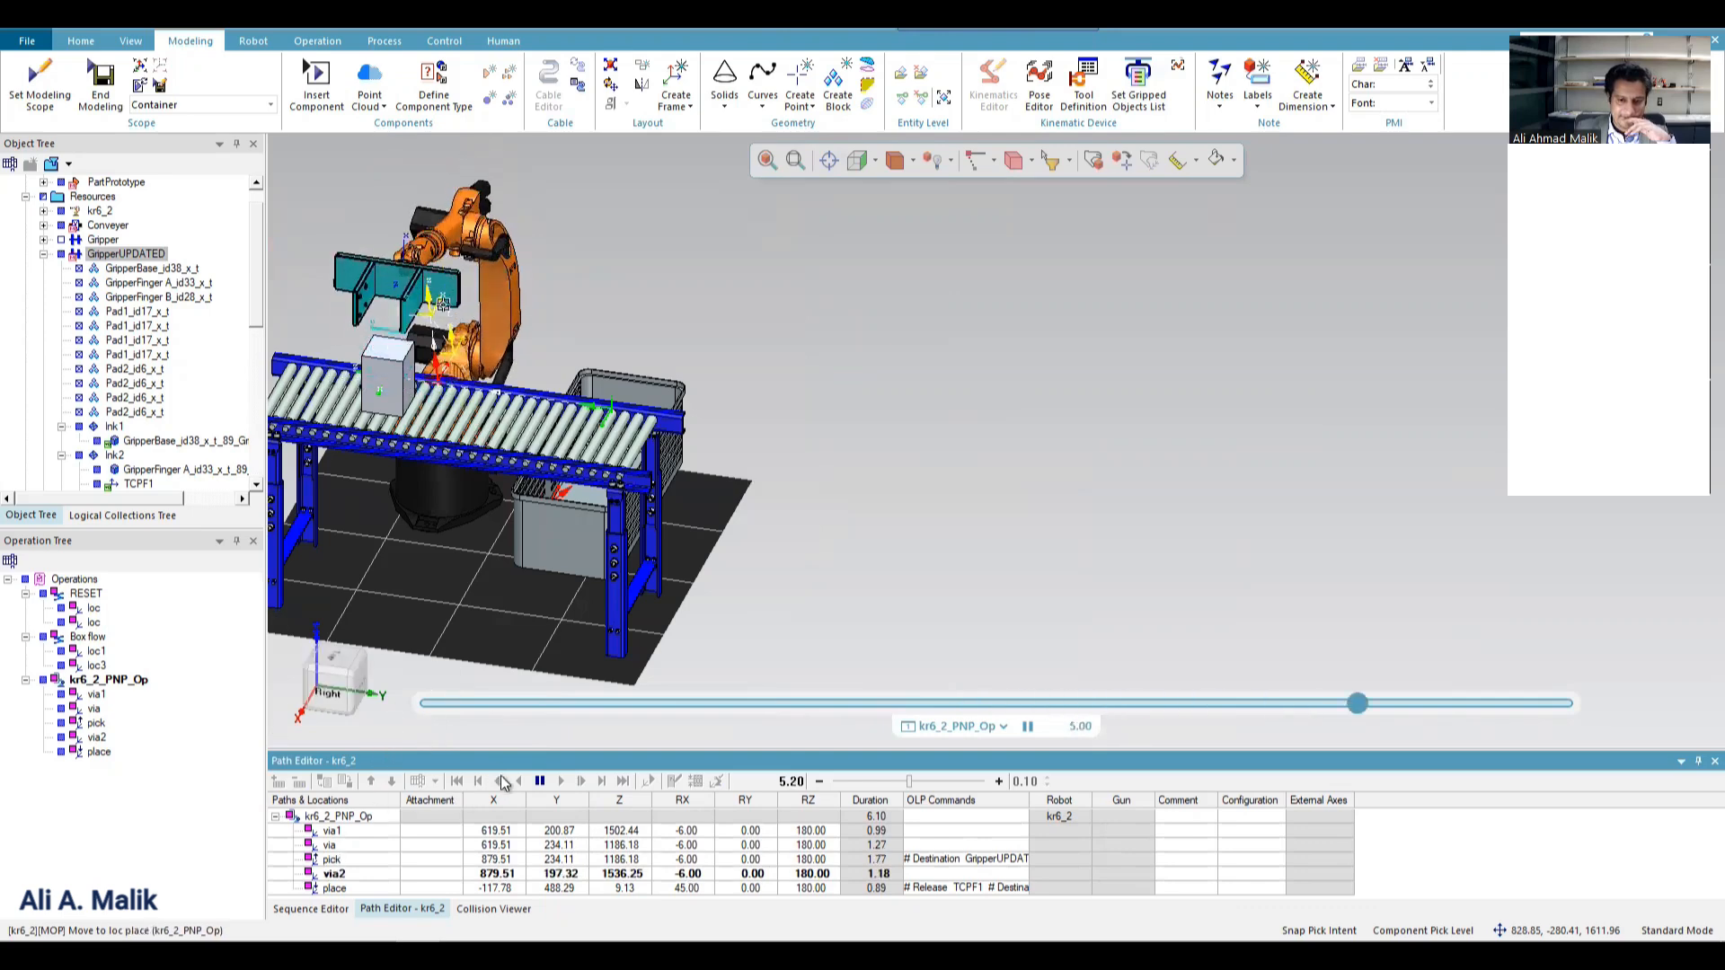
left_click(456, 781)
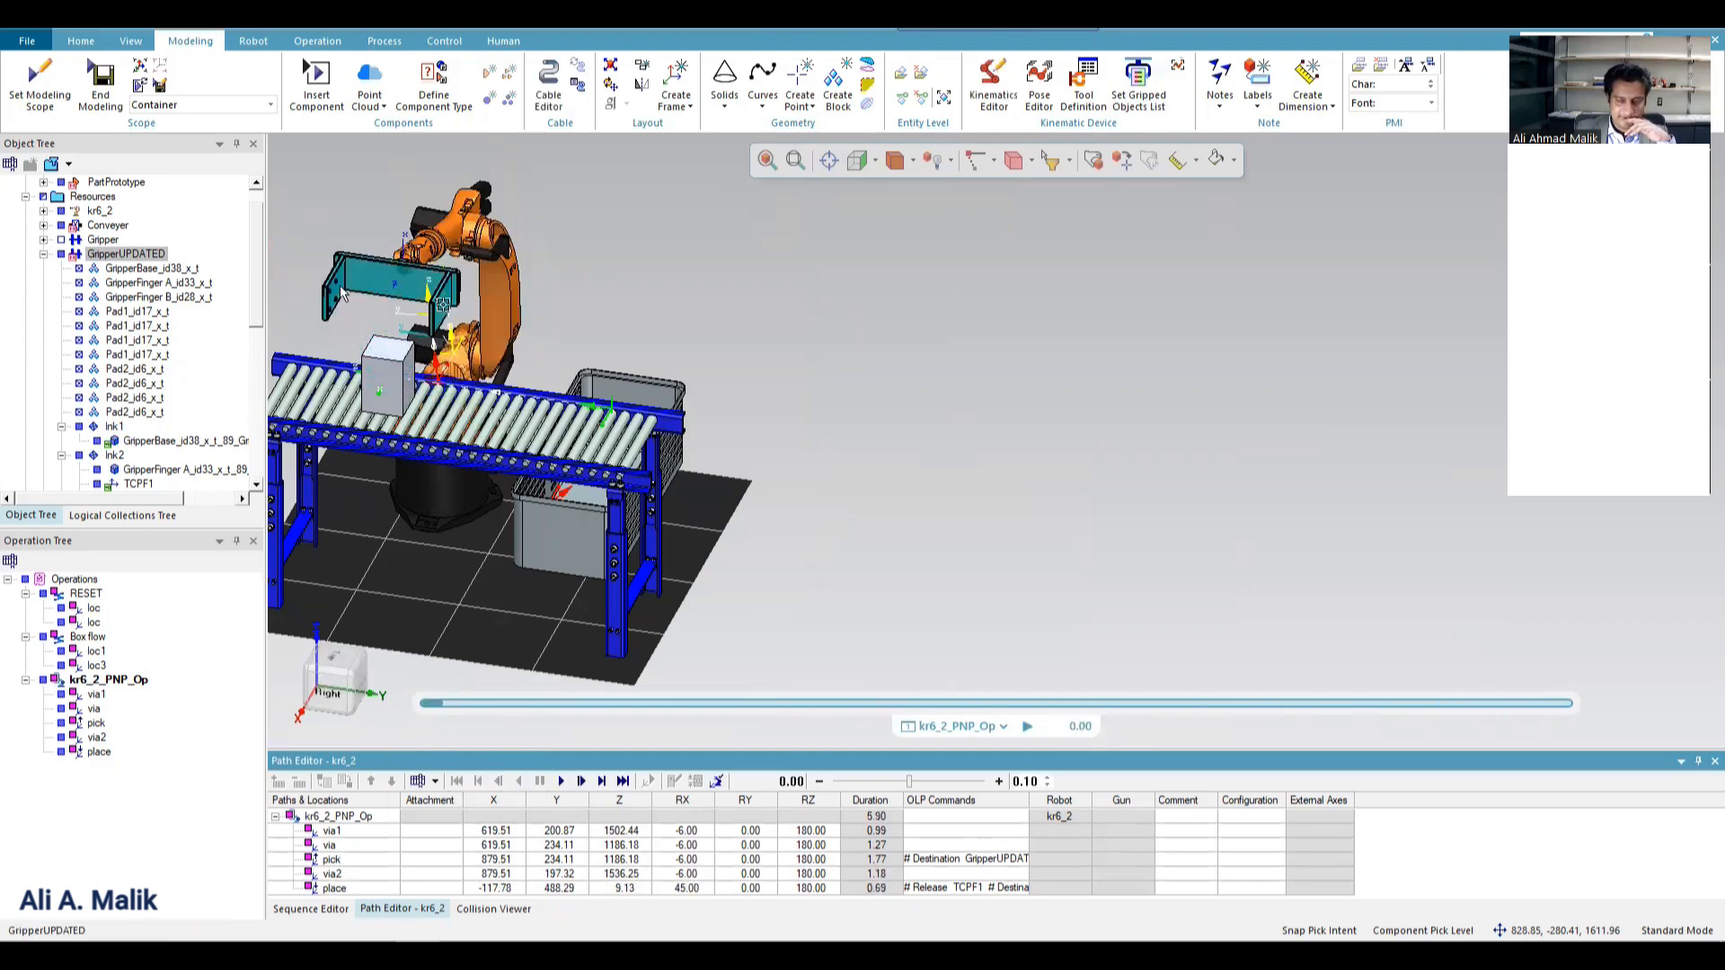
Reopen the tool definition of GripperUPDATED and remove both remaining Pad2_id6_x_t entries from the gripping entities.
scroll(360, 314, "up", 5)
scroll(535, 308, "down", 5)
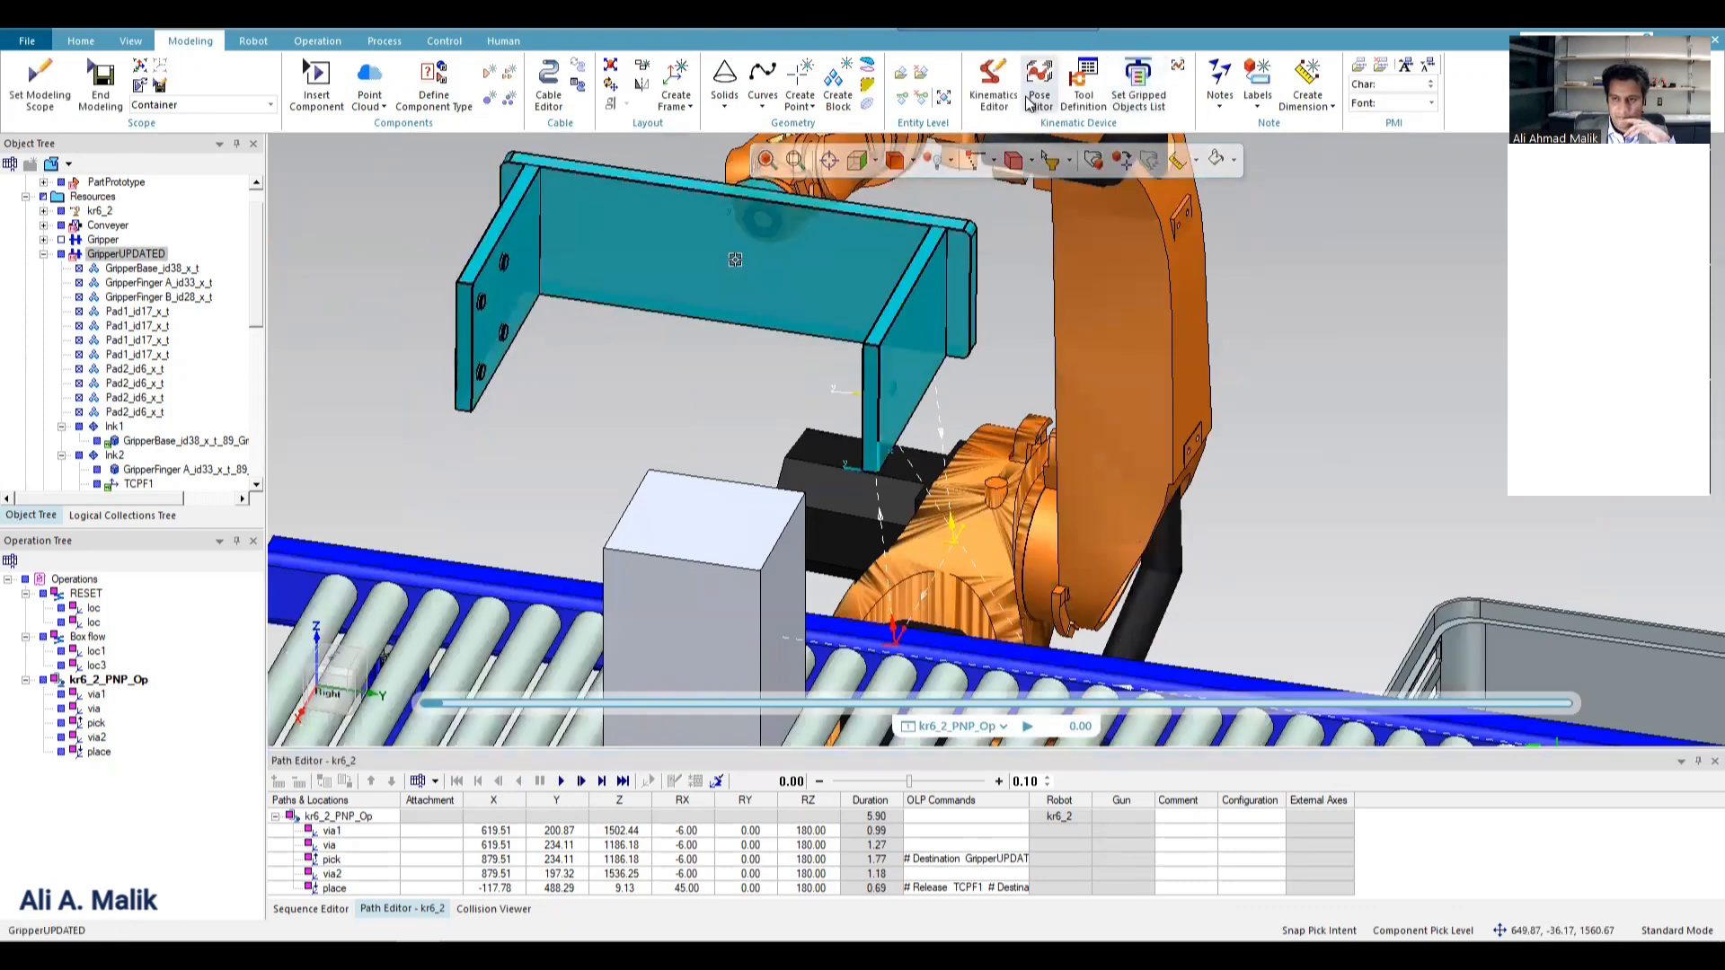
left_click(1085, 90)
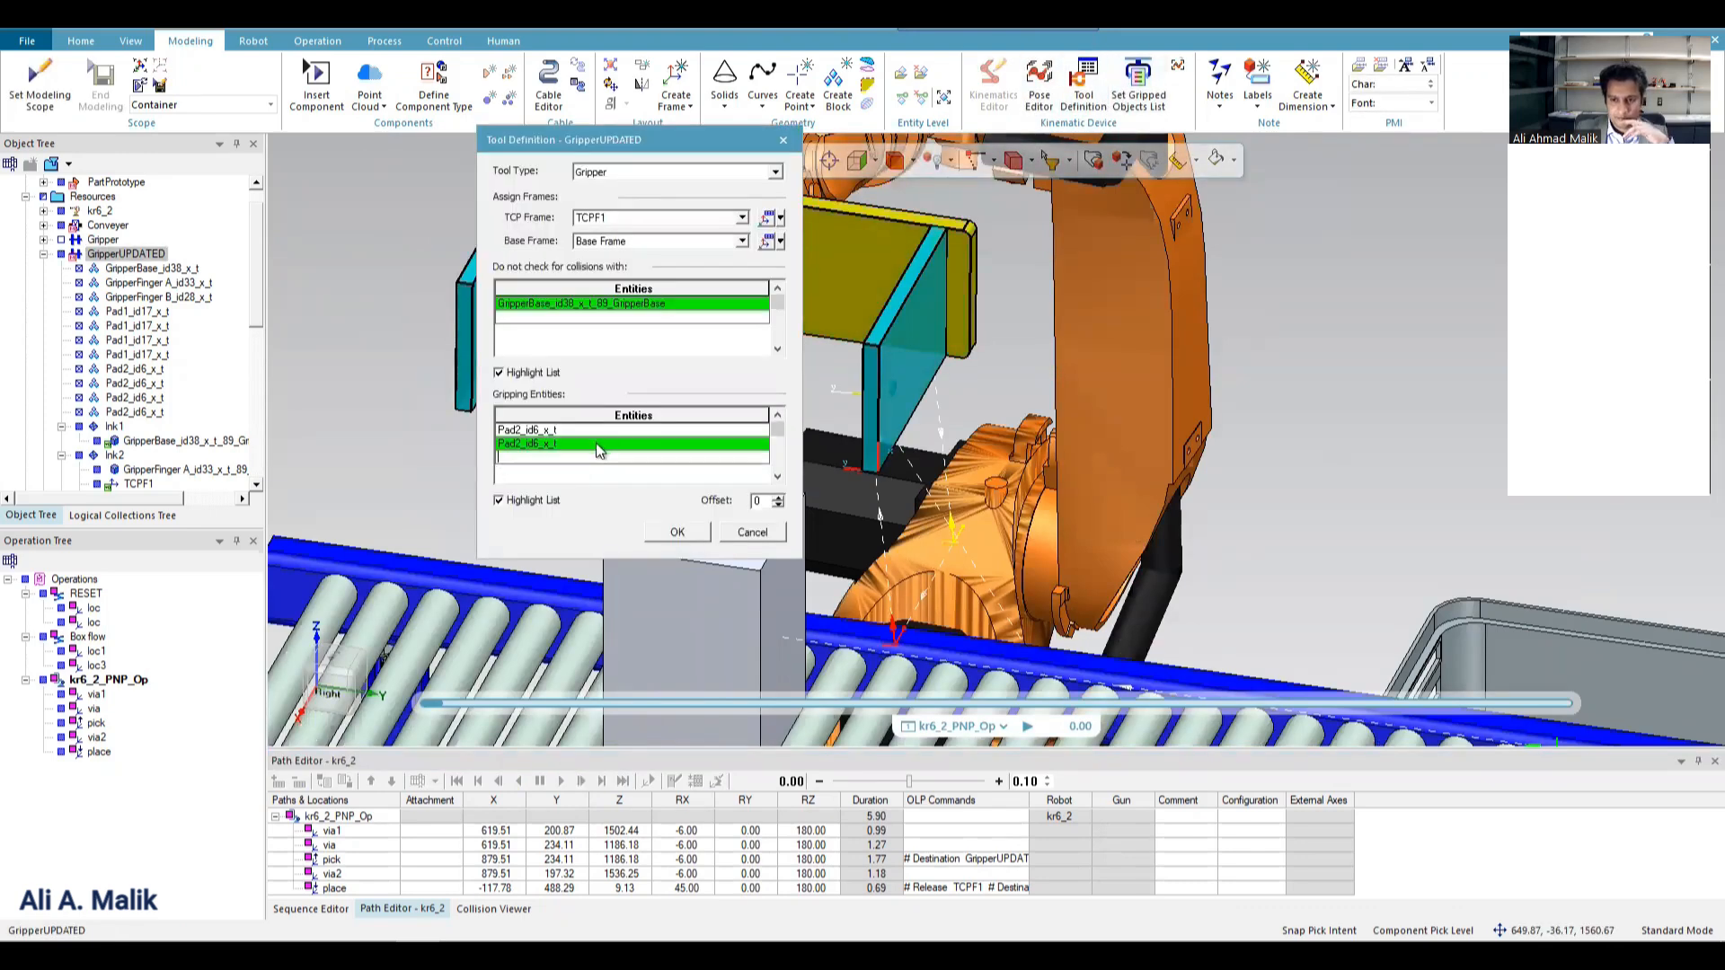
left_click(574, 431)
key("Delete")
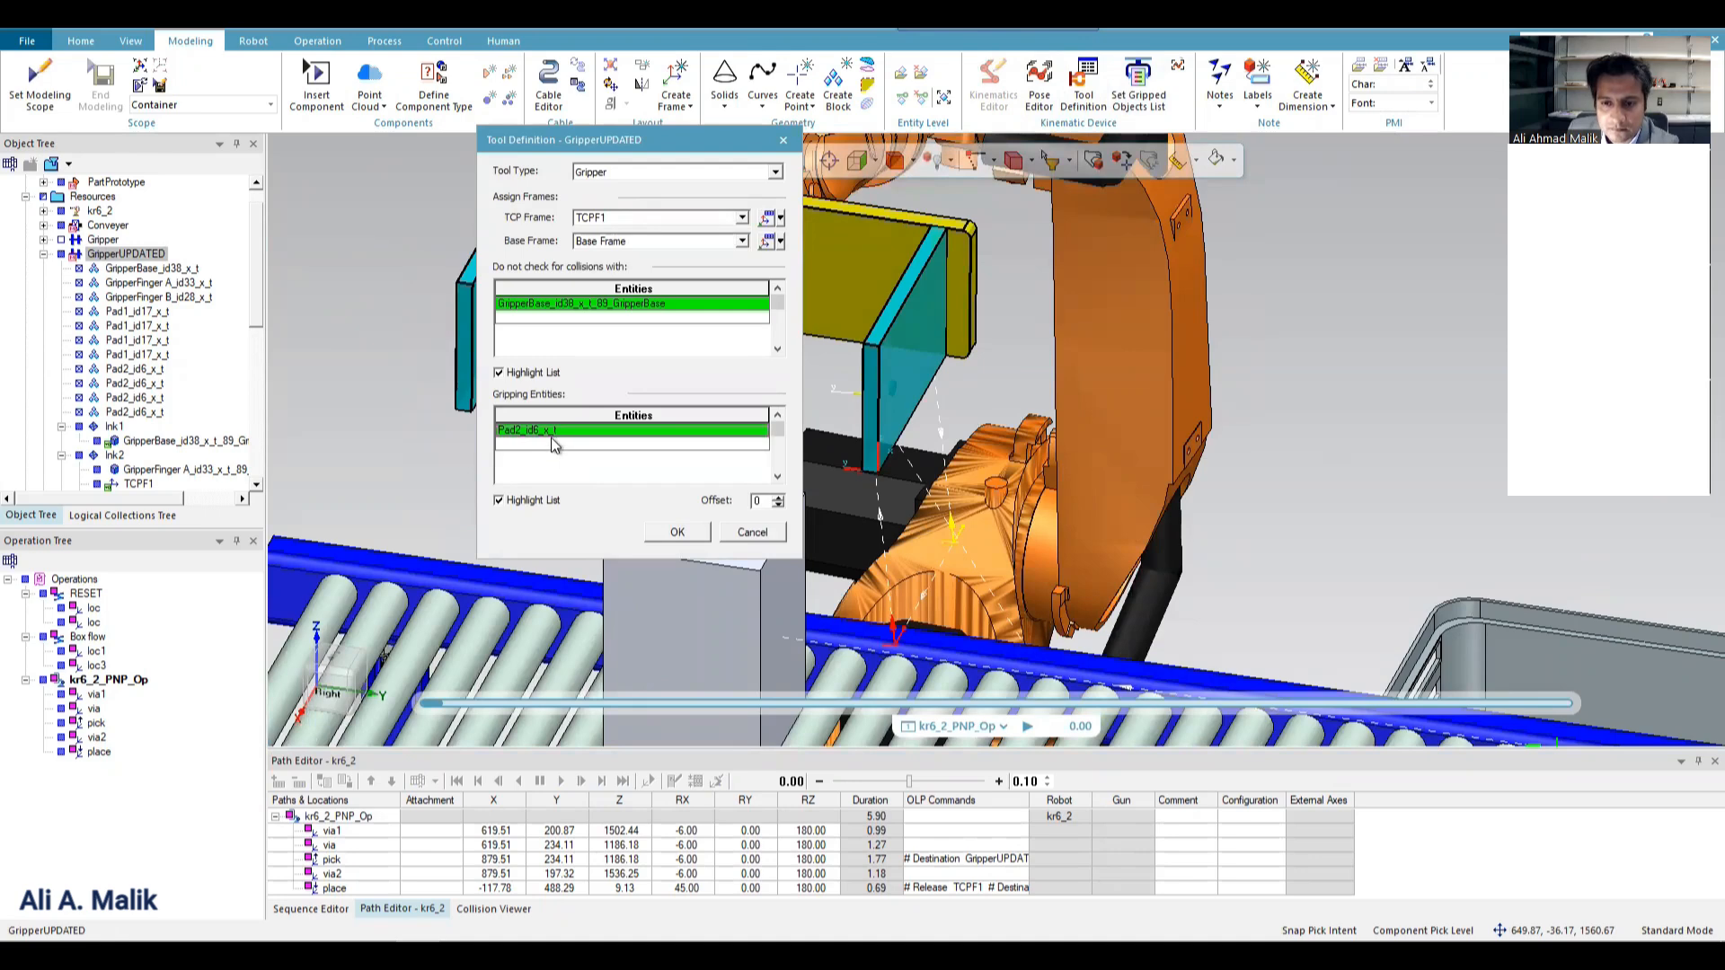
key("Delete")
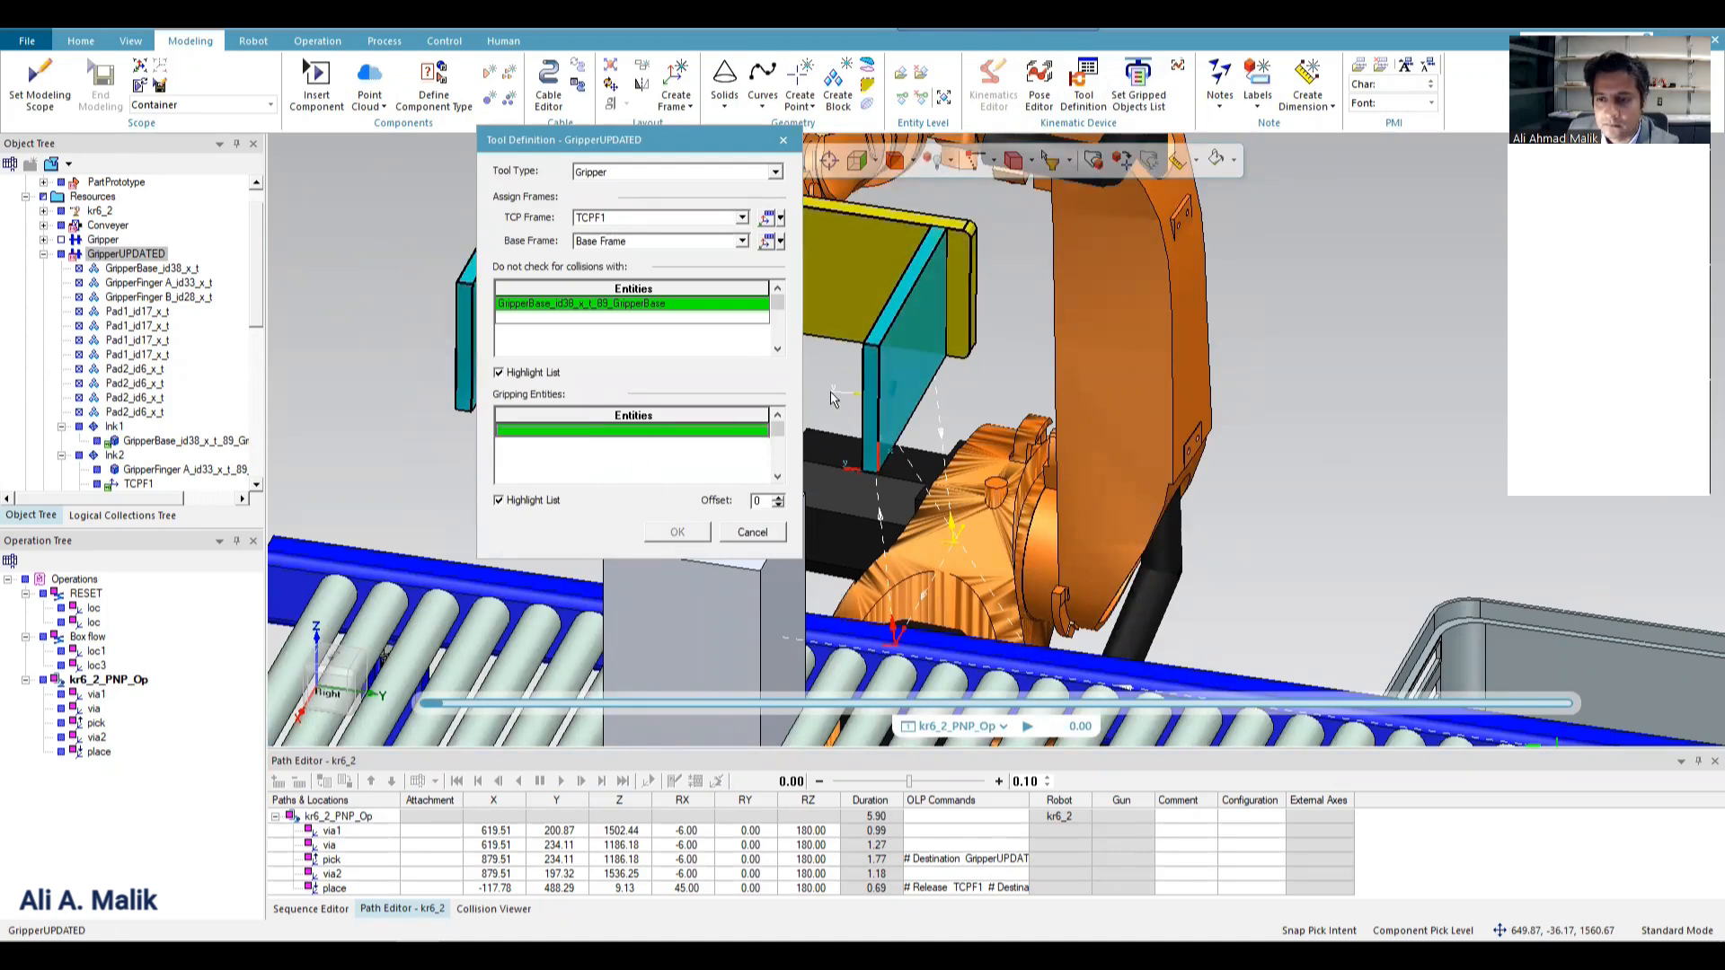
Add GripperFinger B as the gripping entity of GripperUPDATED and accept the tool definition.
left_click(919, 329)
left_click(928, 314)
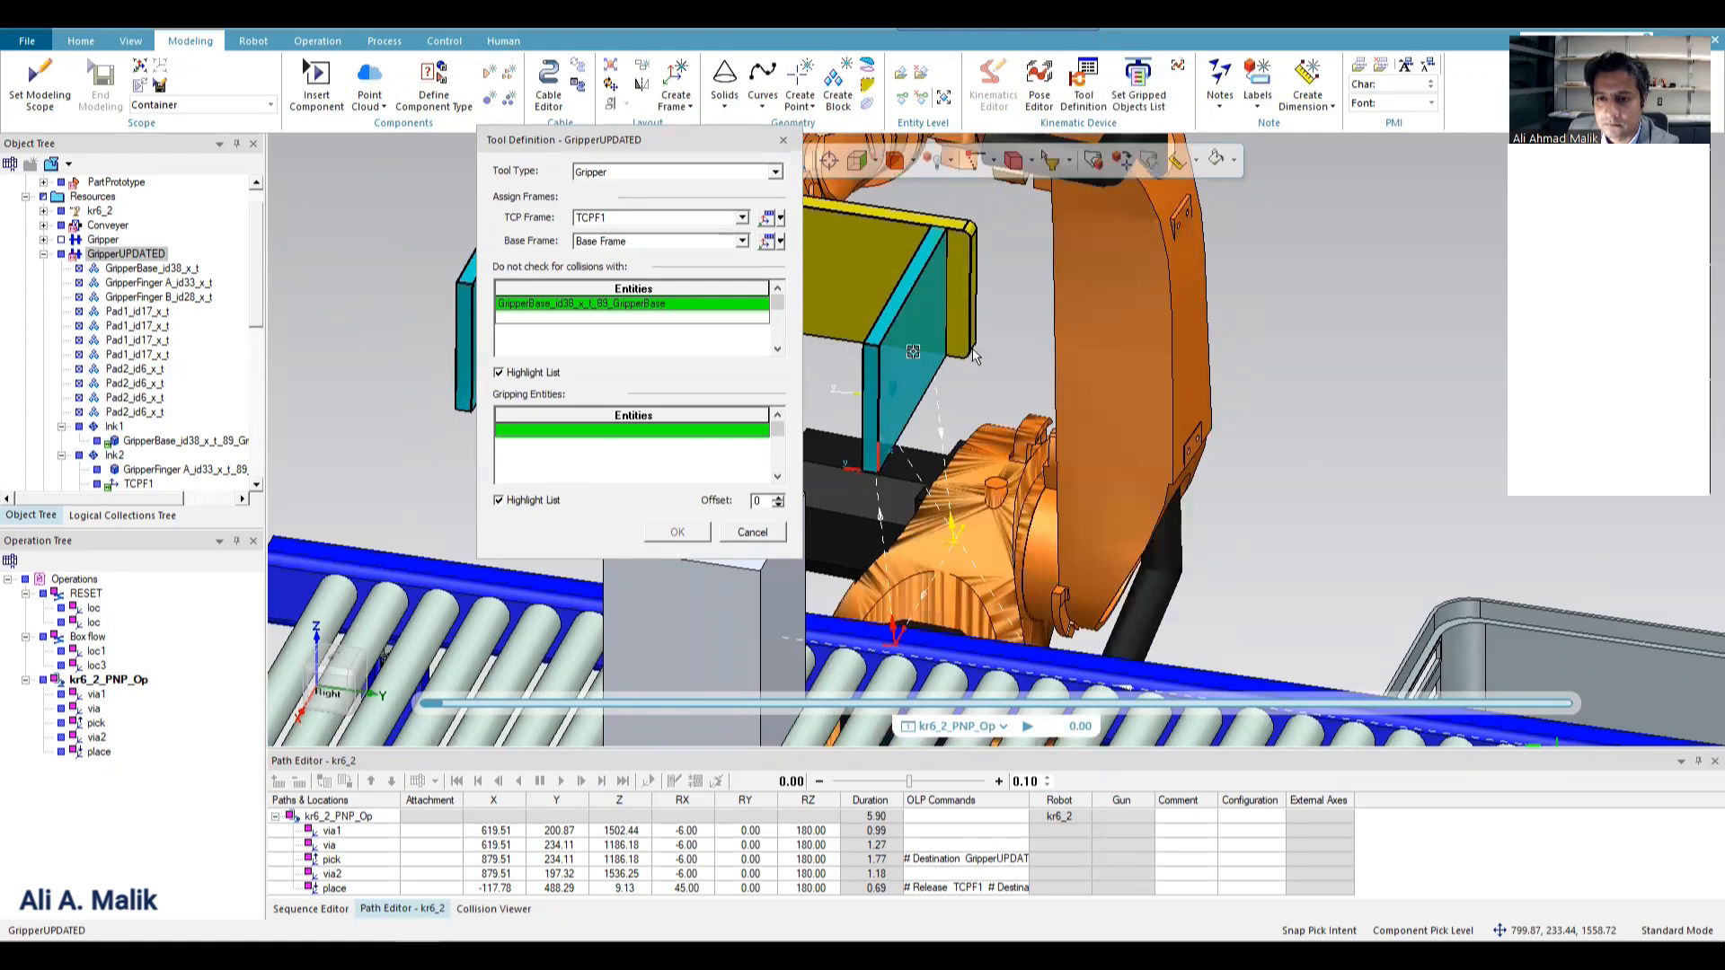
scroll(1002, 349, "down", 2)
left_click(687, 433)
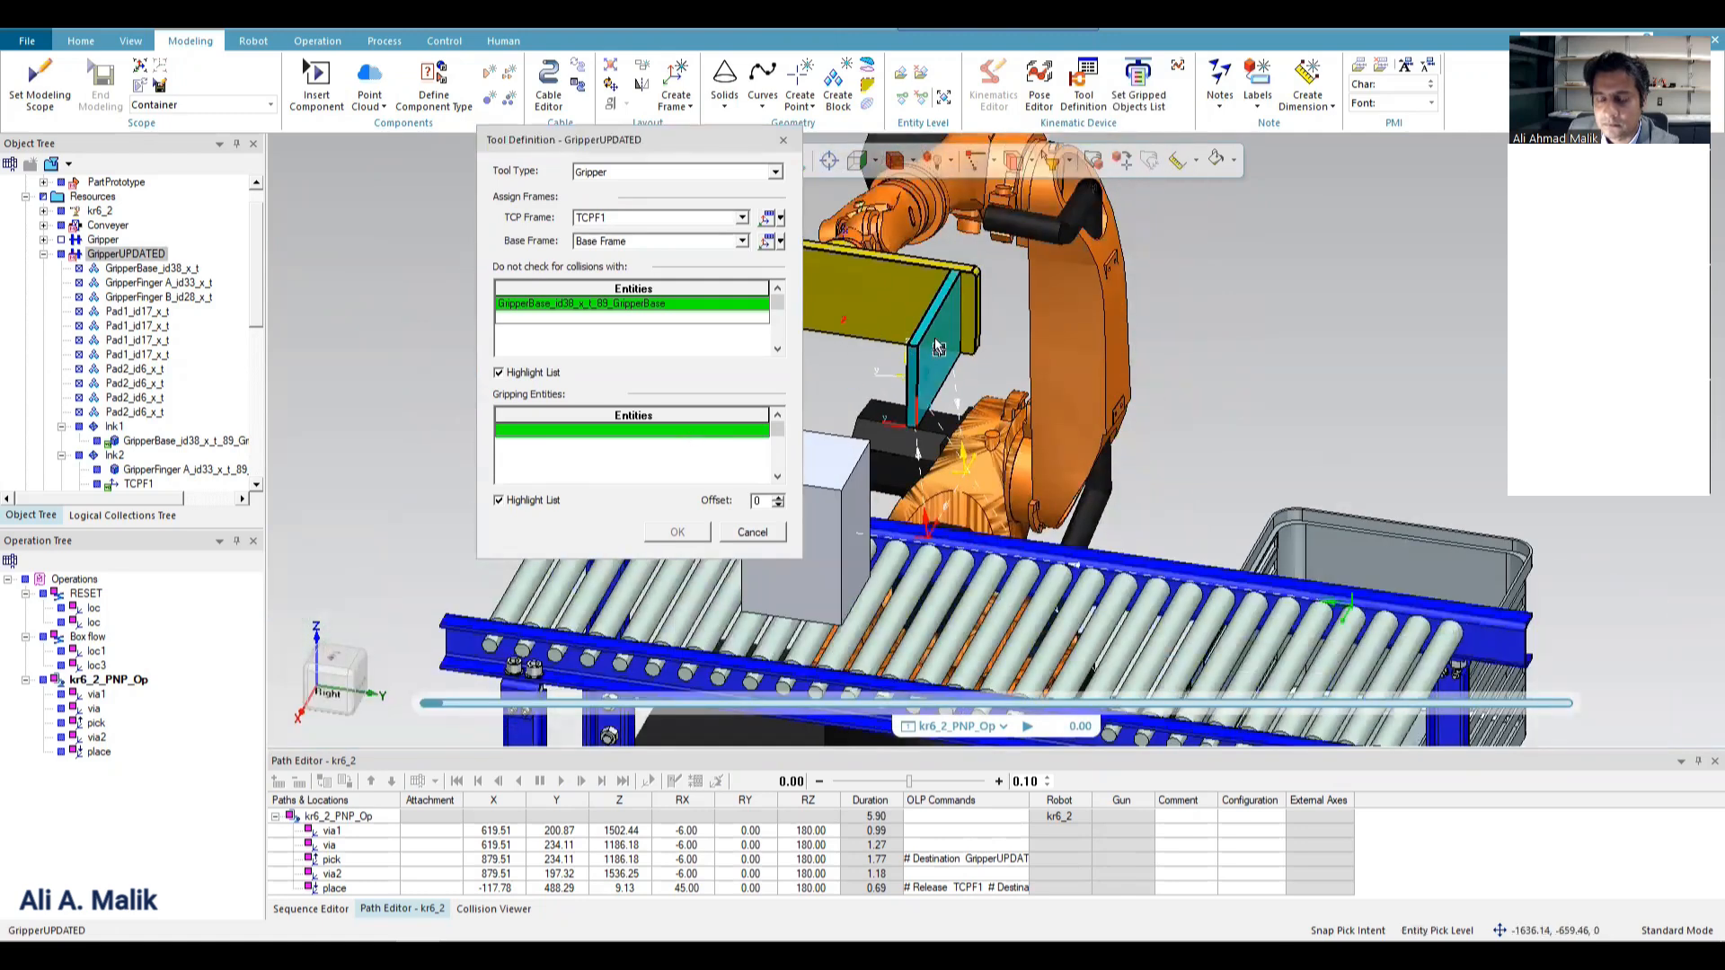
scroll(929, 338, "down", 3)
scroll(929, 338, "up", 5)
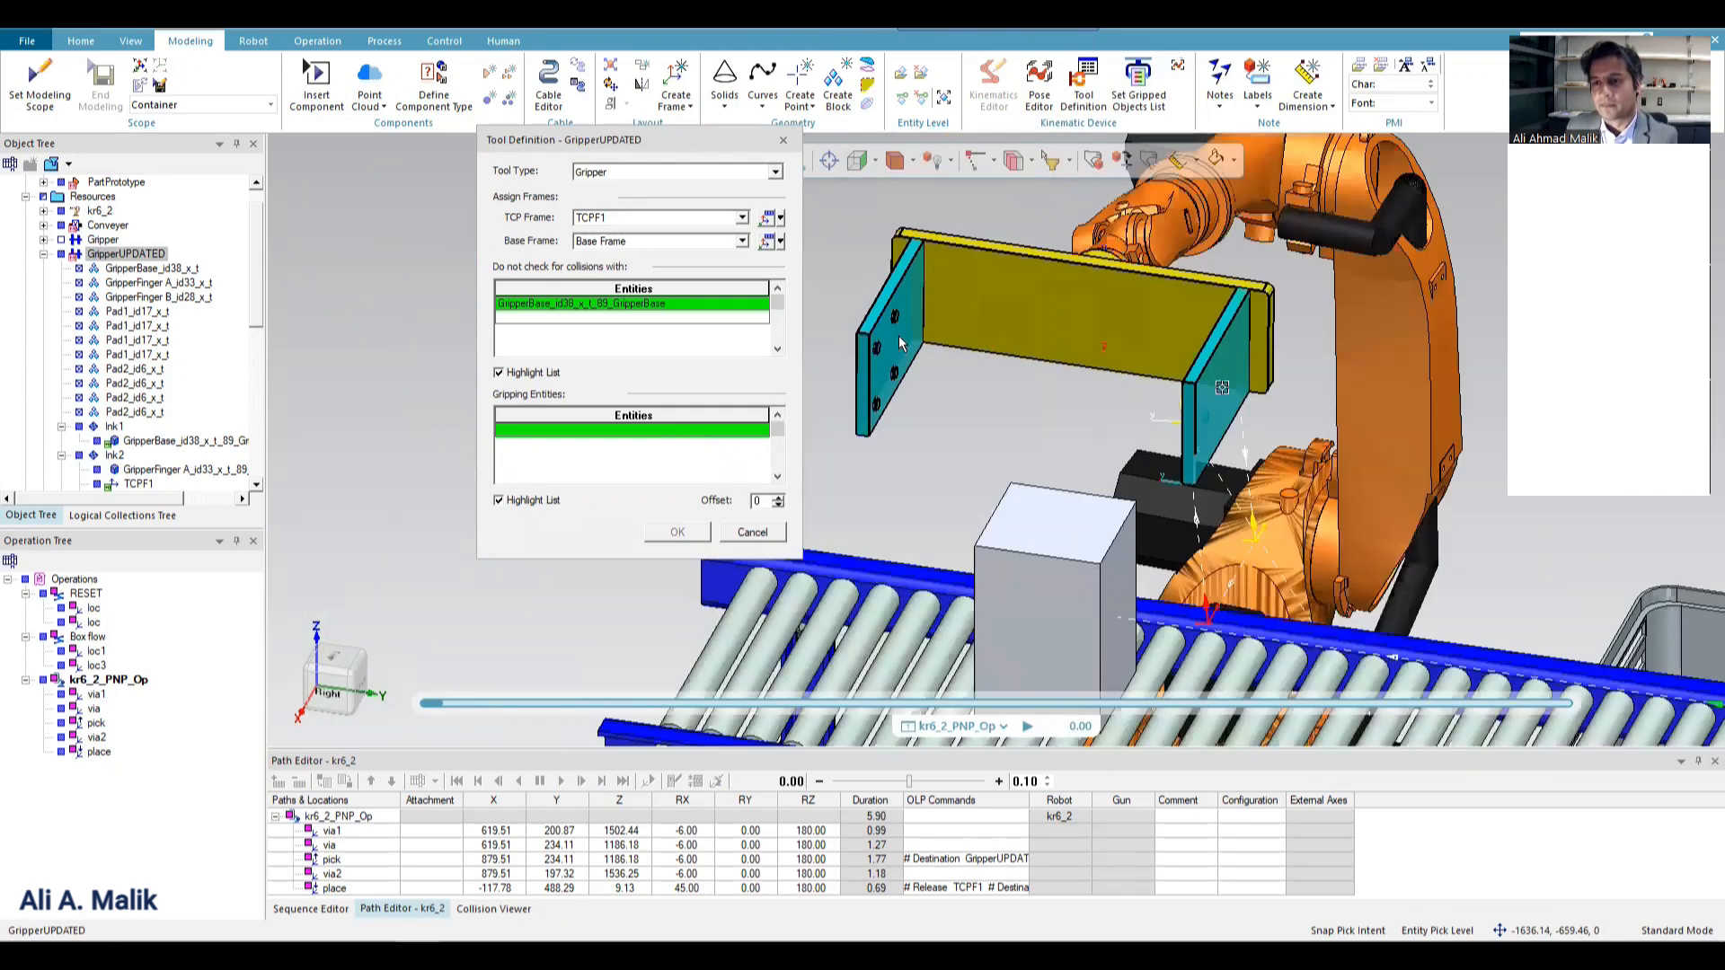
left_click(903, 354)
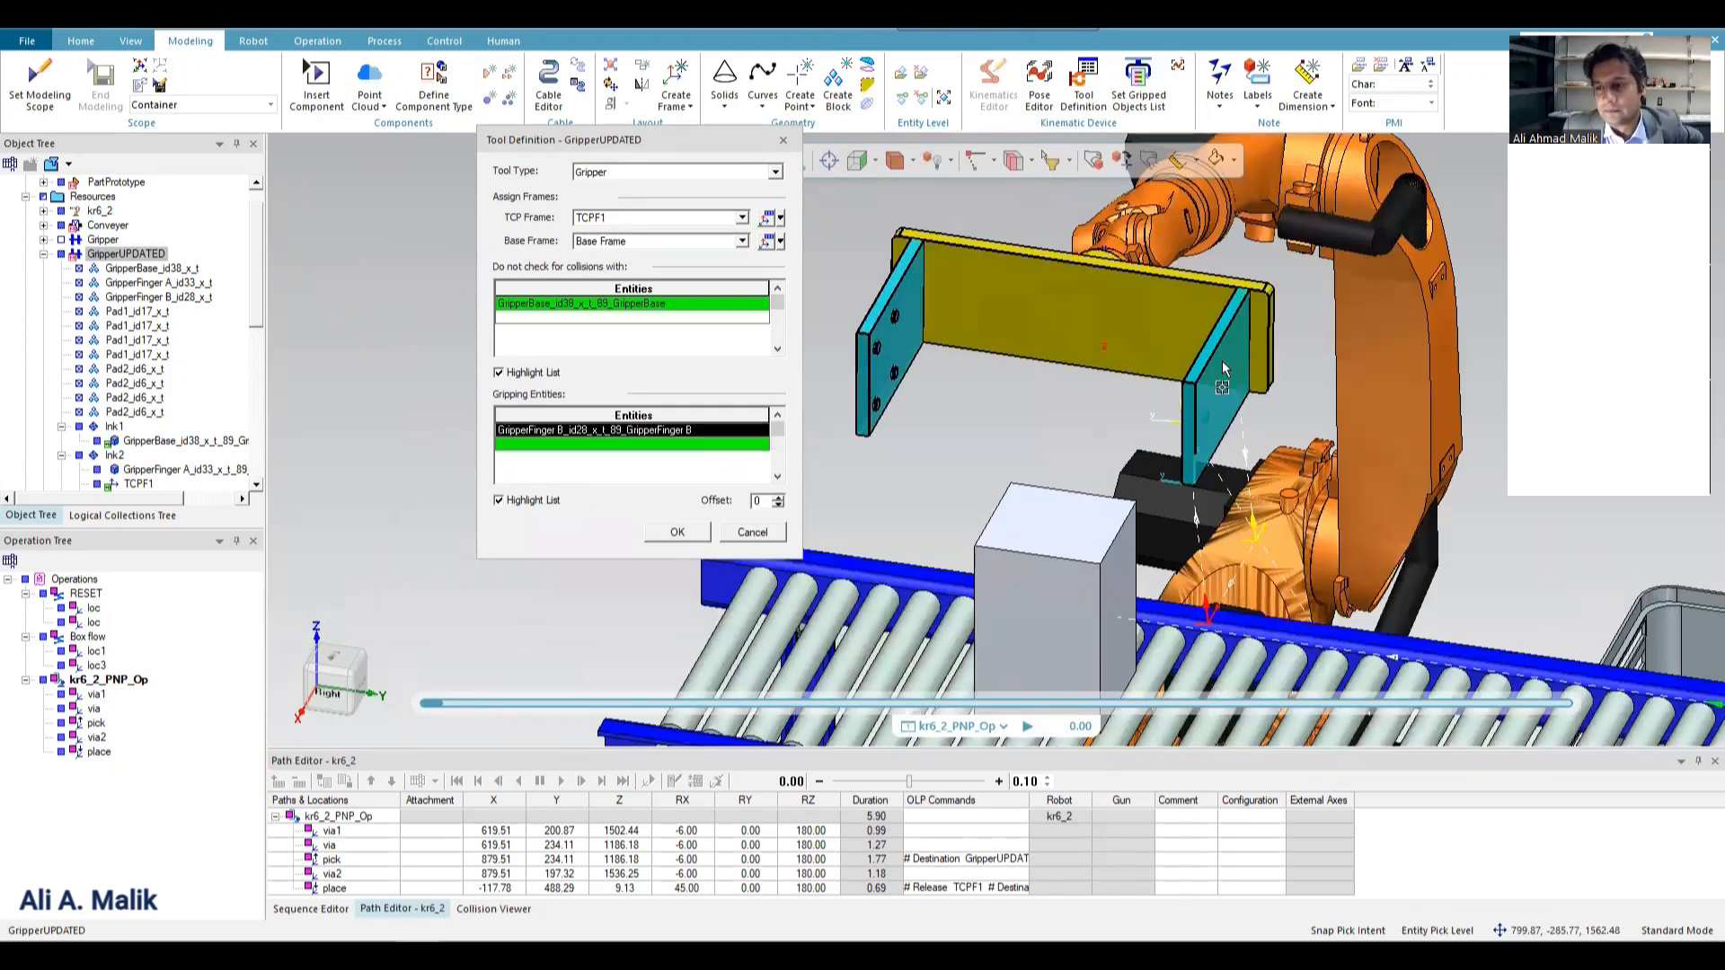
left_click(685, 530)
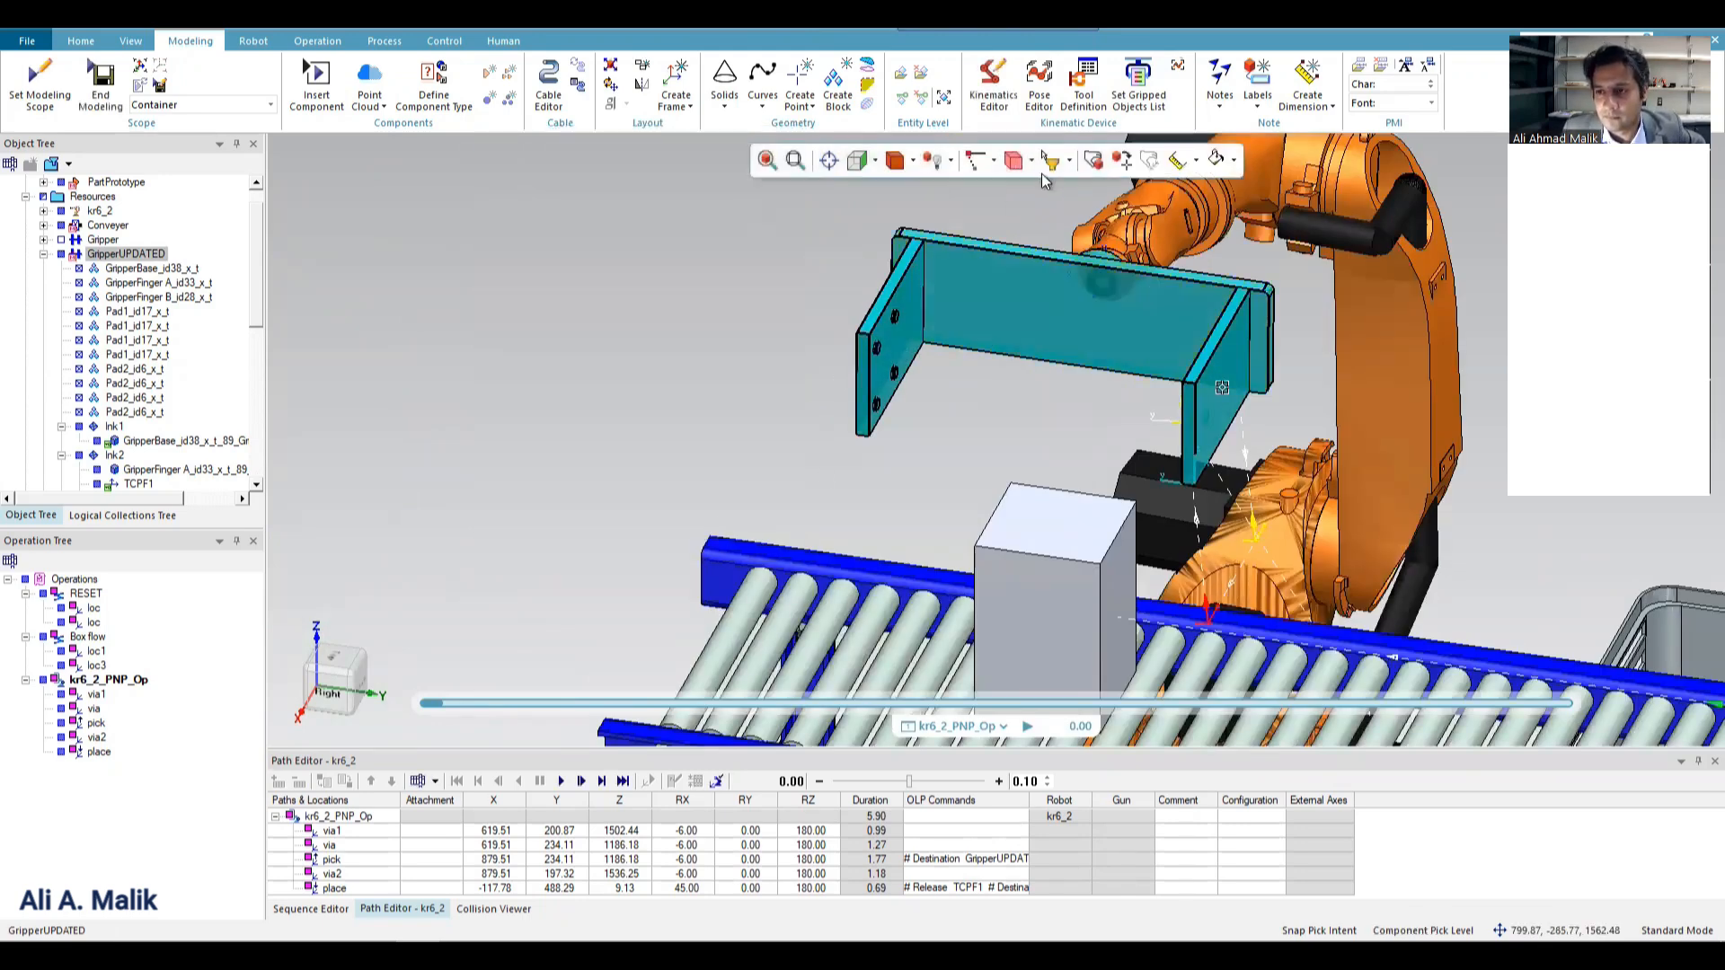
Simulate kr6_2_PNP_Op with GripperFinger B as gripping entity, view the whole cell, and rewind to the start.
left_click(561, 781)
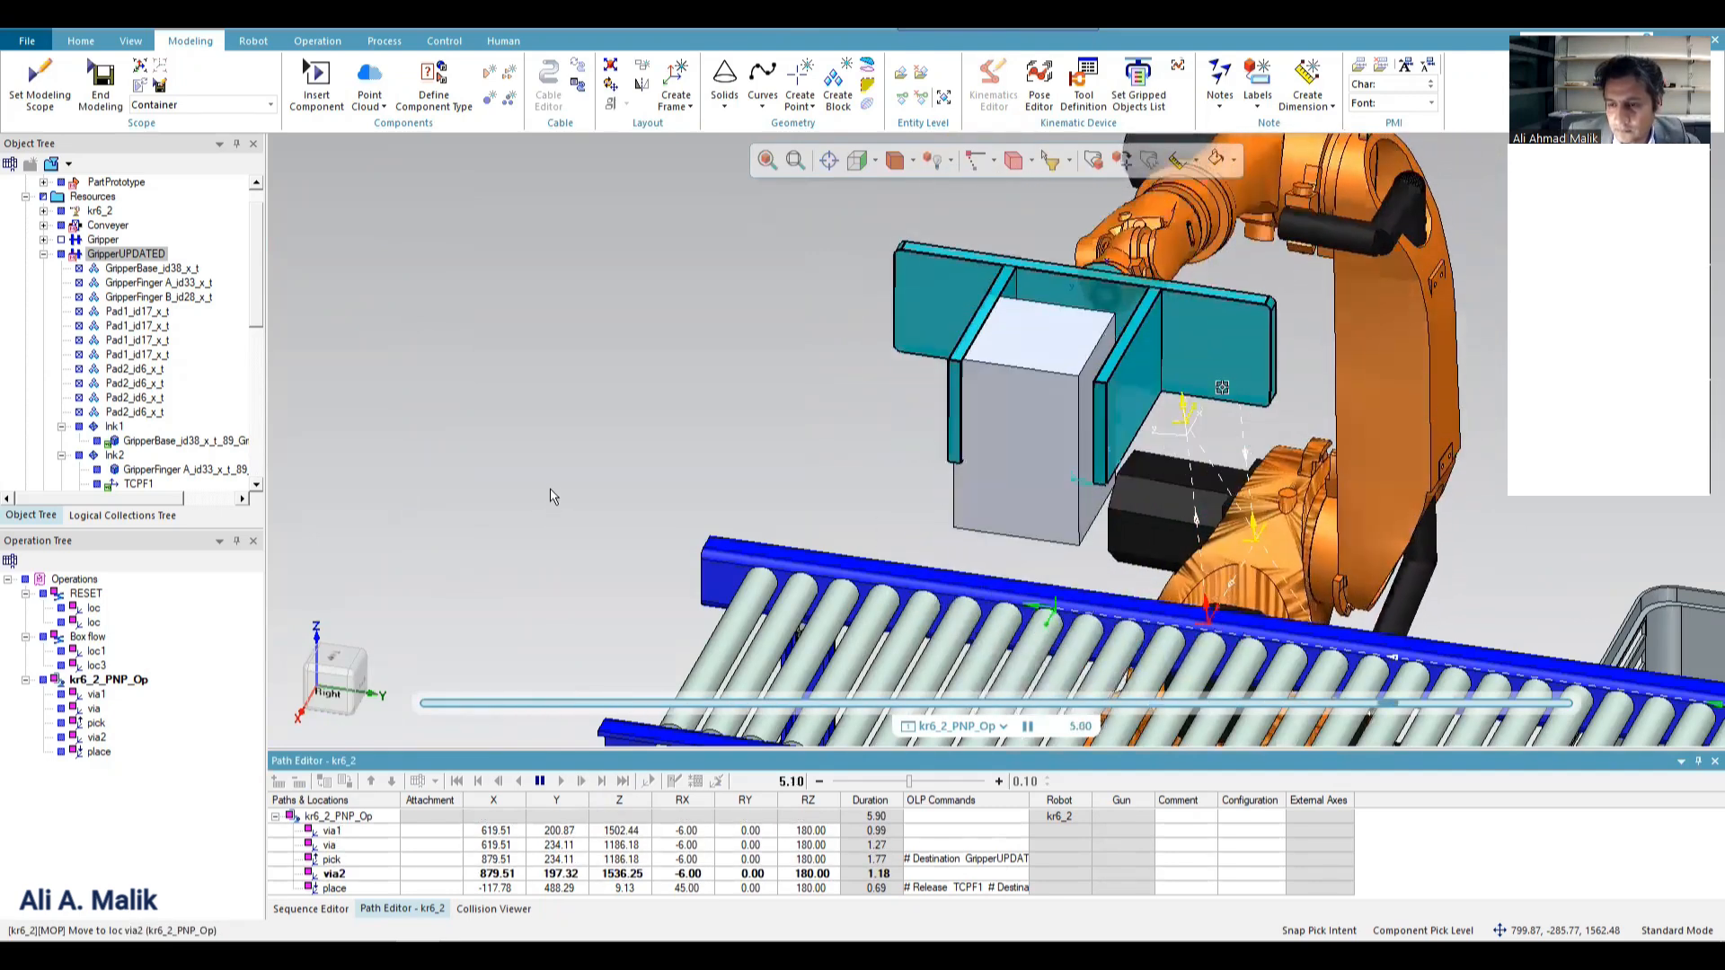
scroll(487, 480, "down", 10)
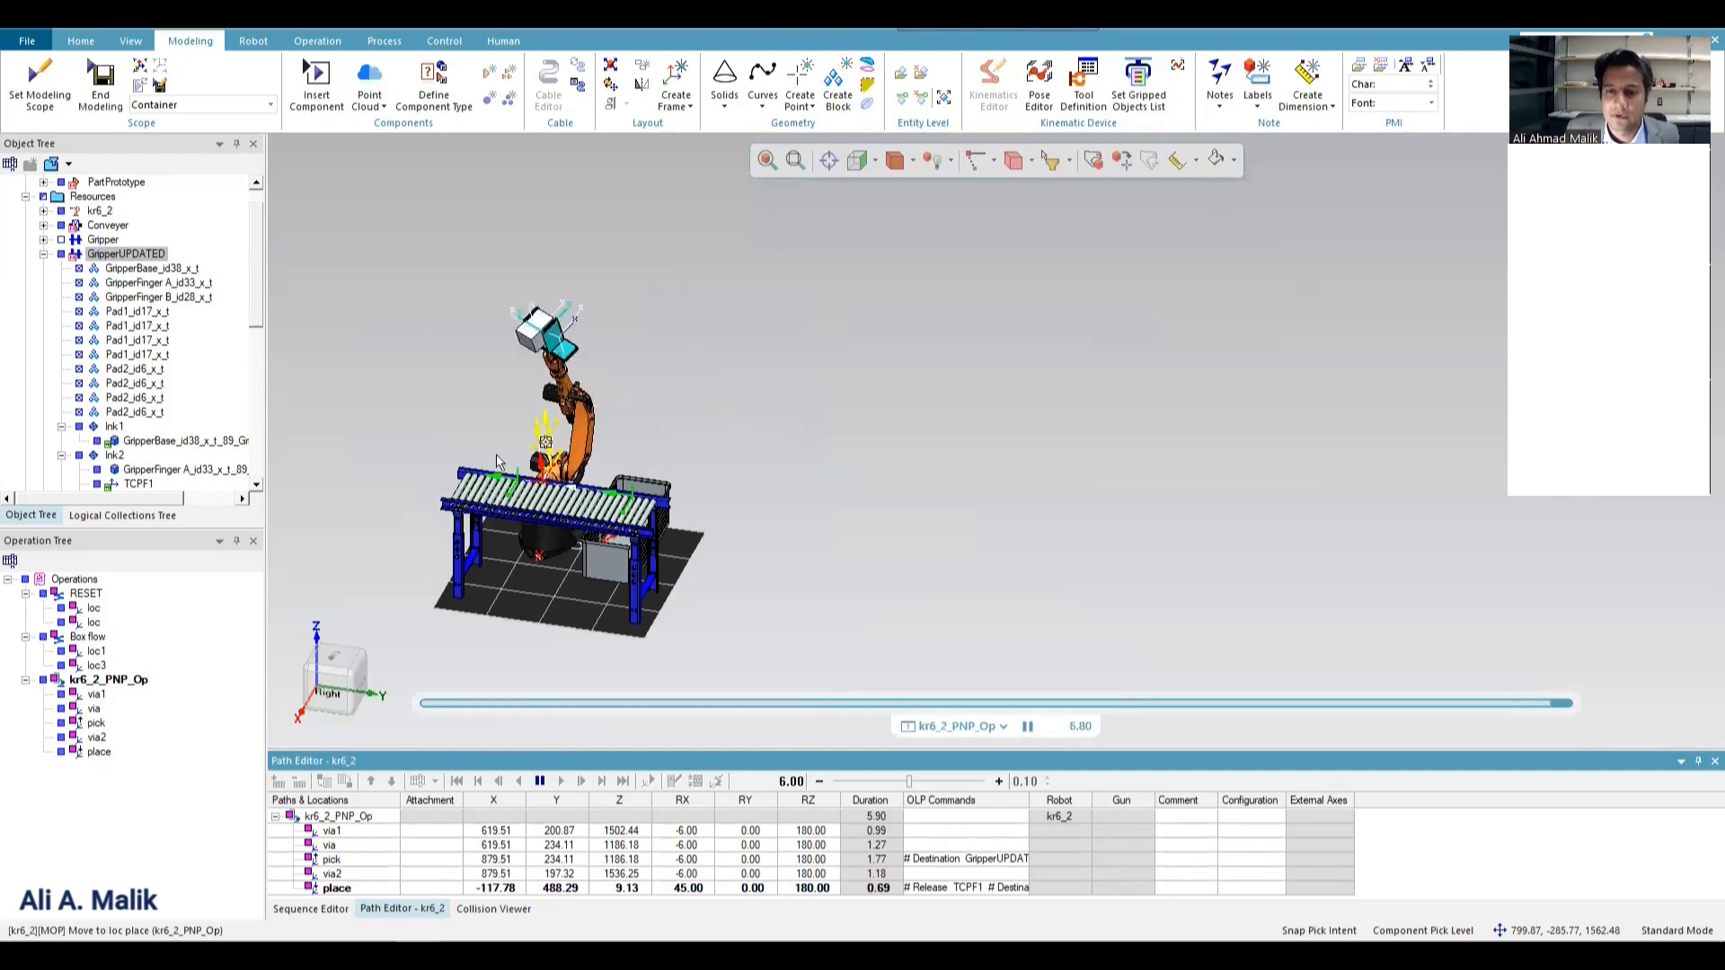
scroll(441, 574, "up", 10)
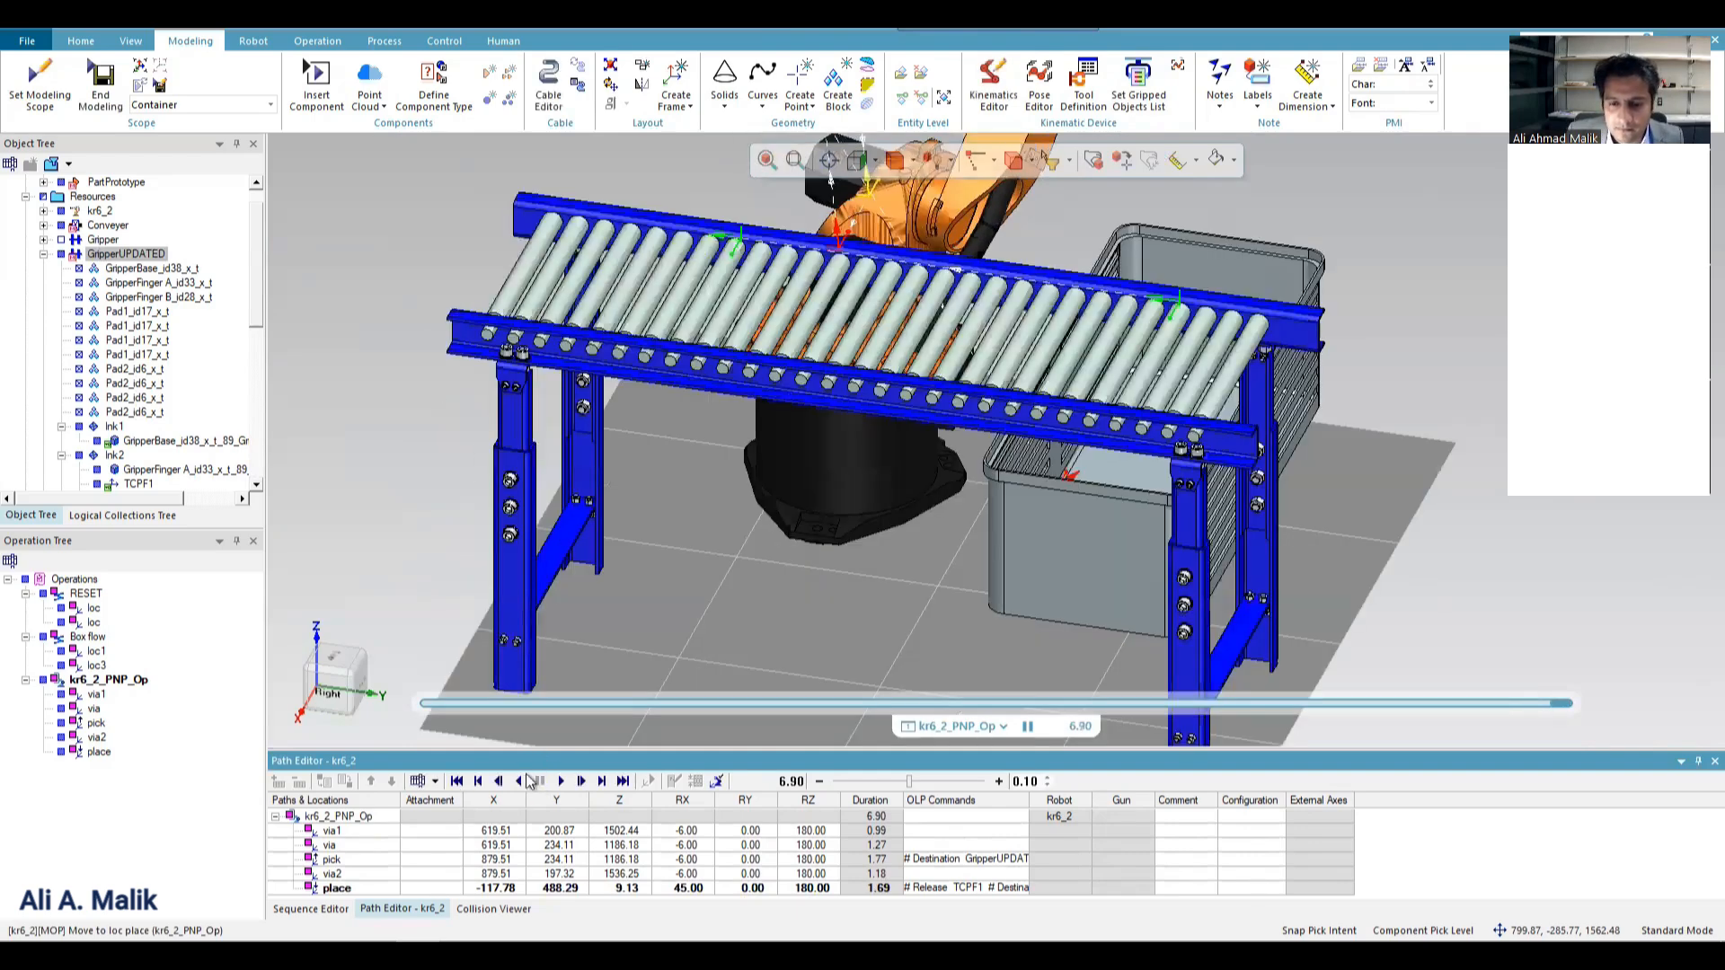
left_click(457, 782)
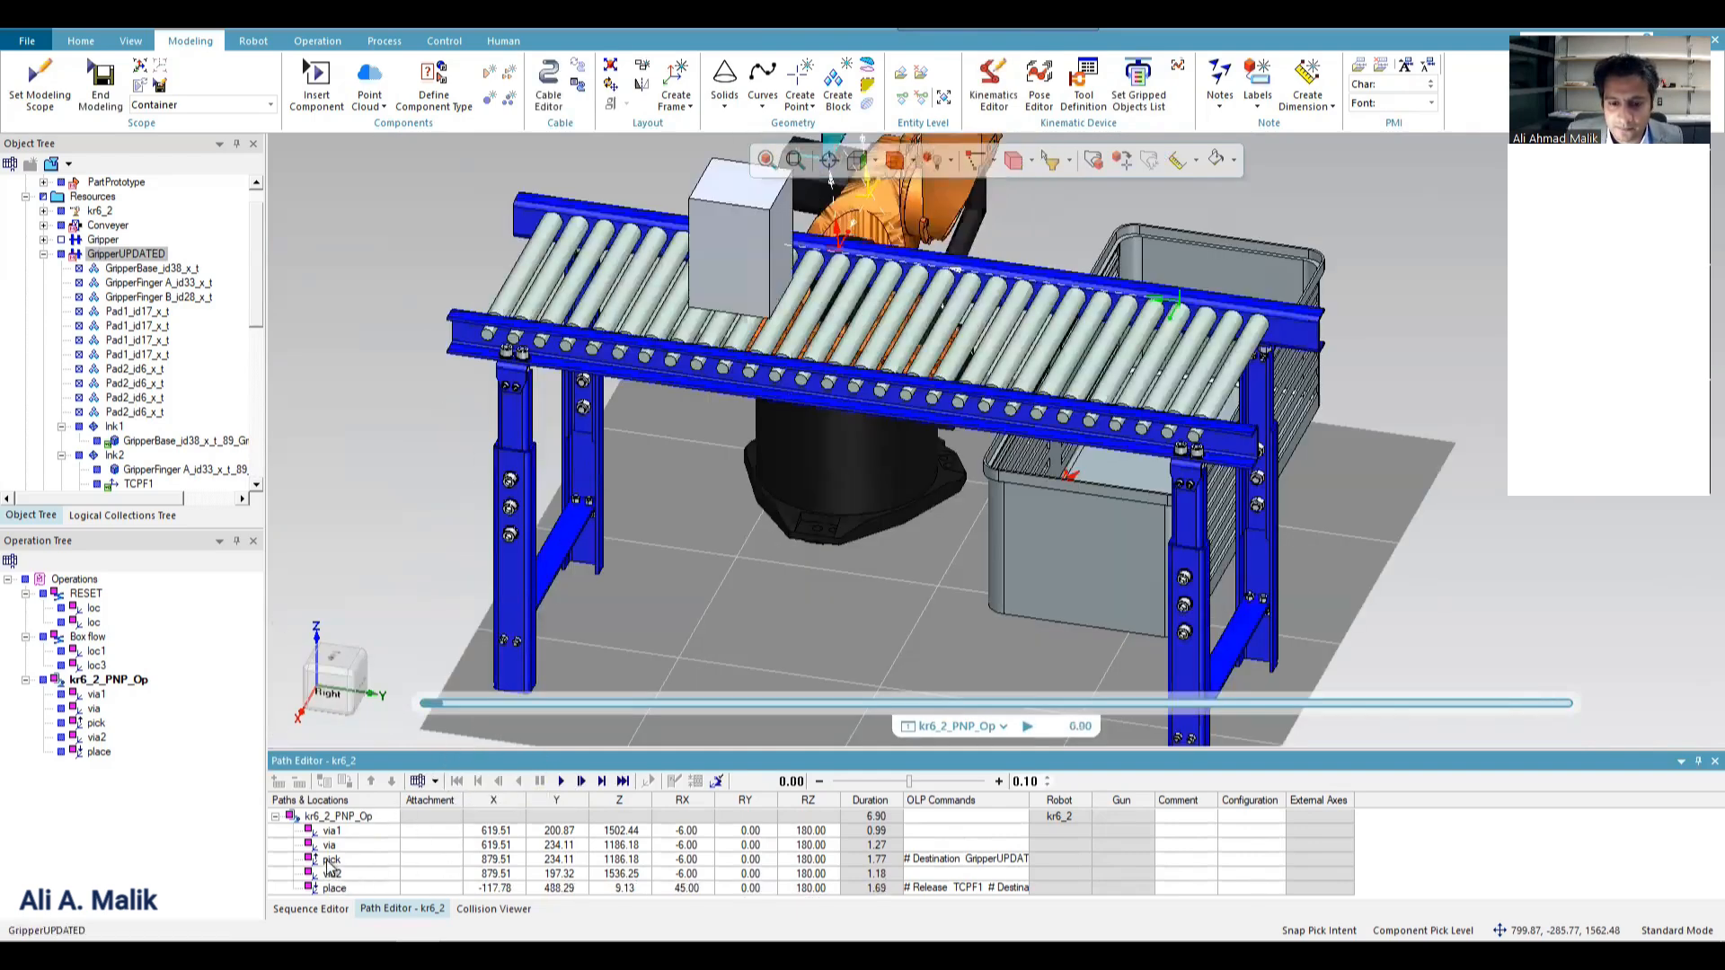
Check the robot's pose at the pick location, then simulate kr6_2_PNP_Op and pause it at via2 after the box is gripped.
right_click(331, 863)
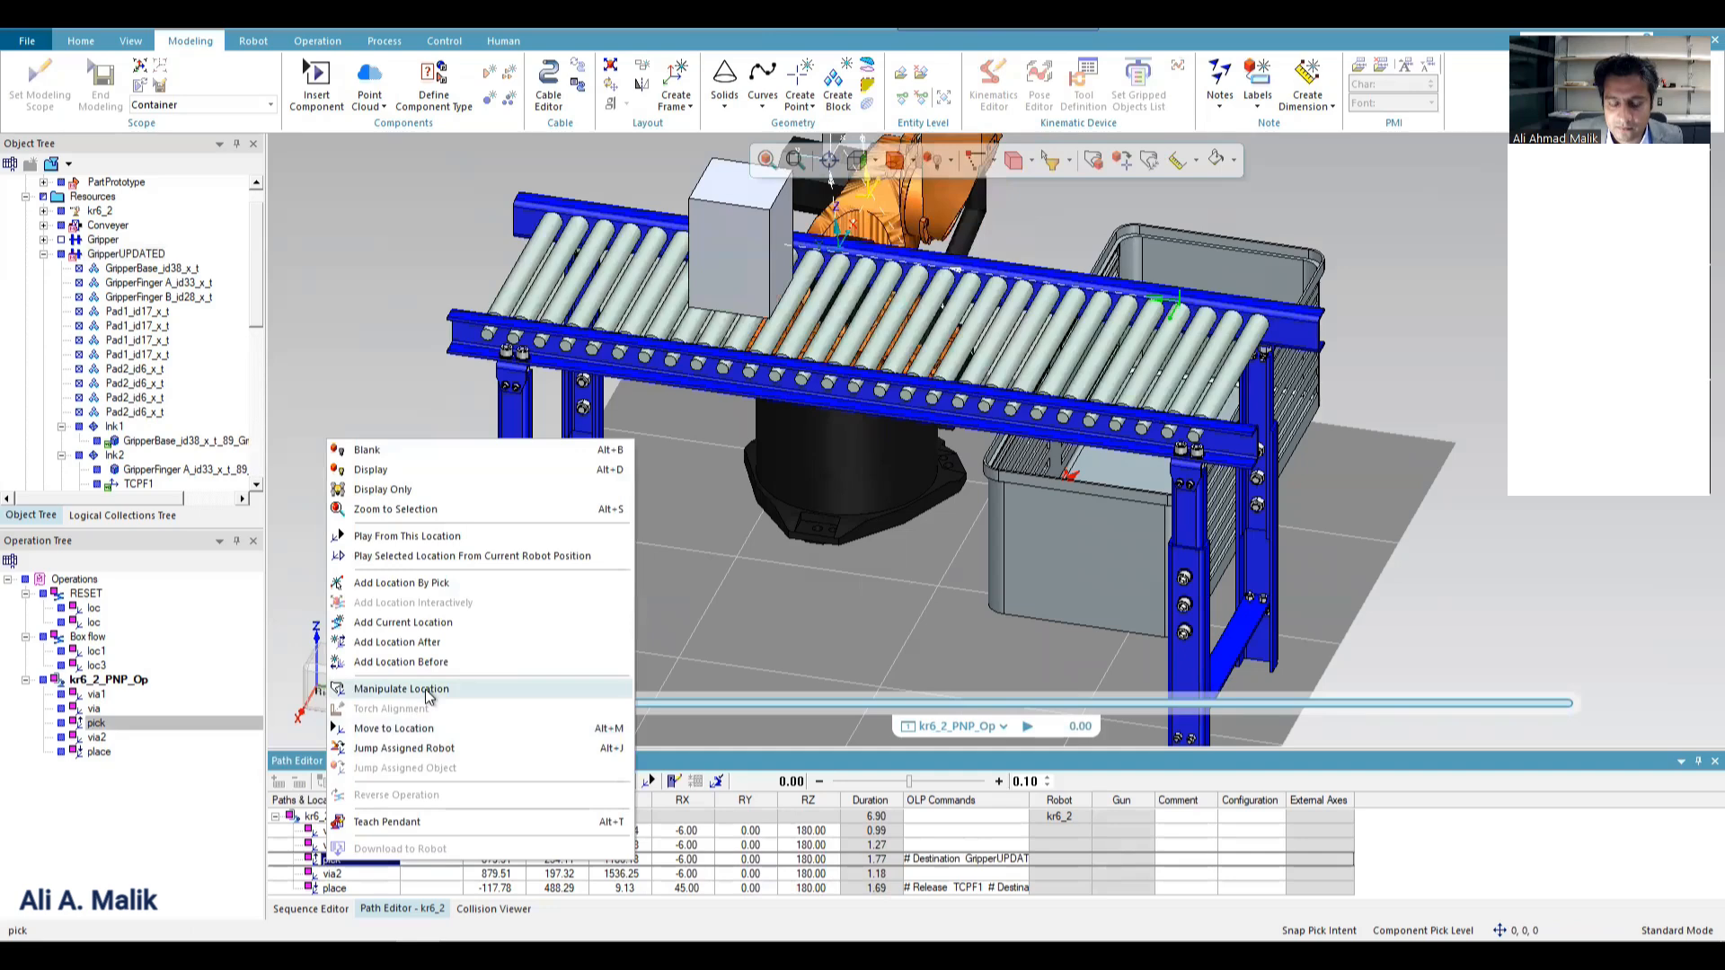
left_click(426, 696)
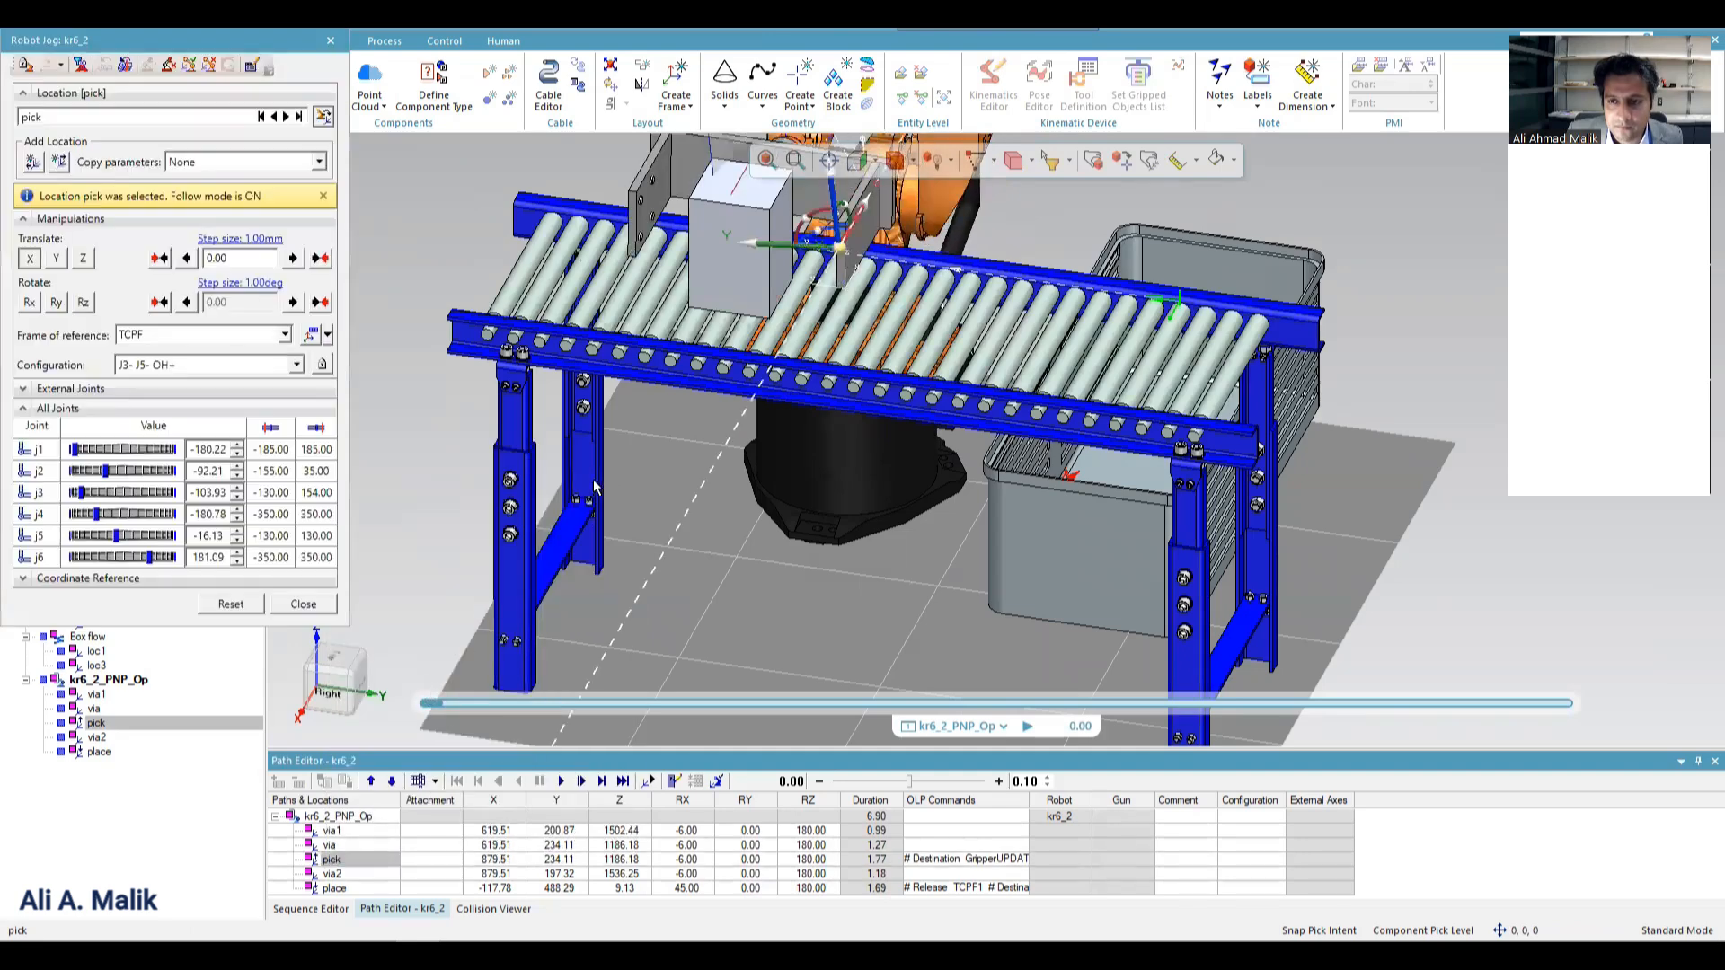
scroll(666, 487, "down", 2)
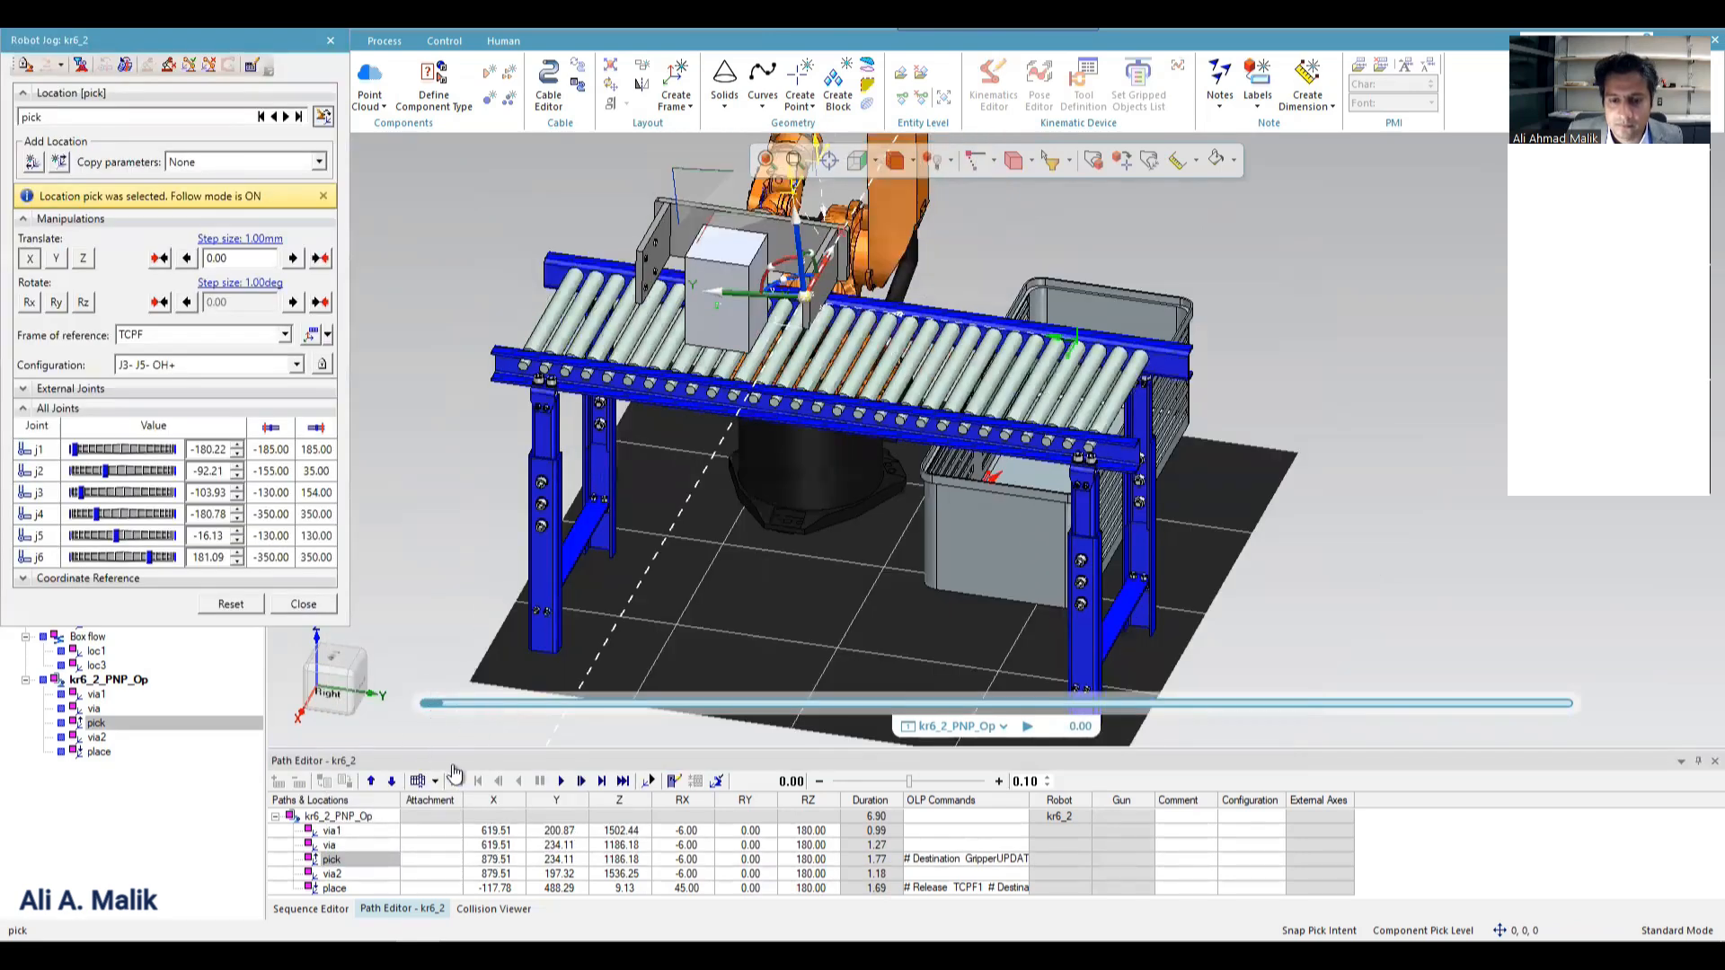
left_click(305, 603)
left_click(561, 781)
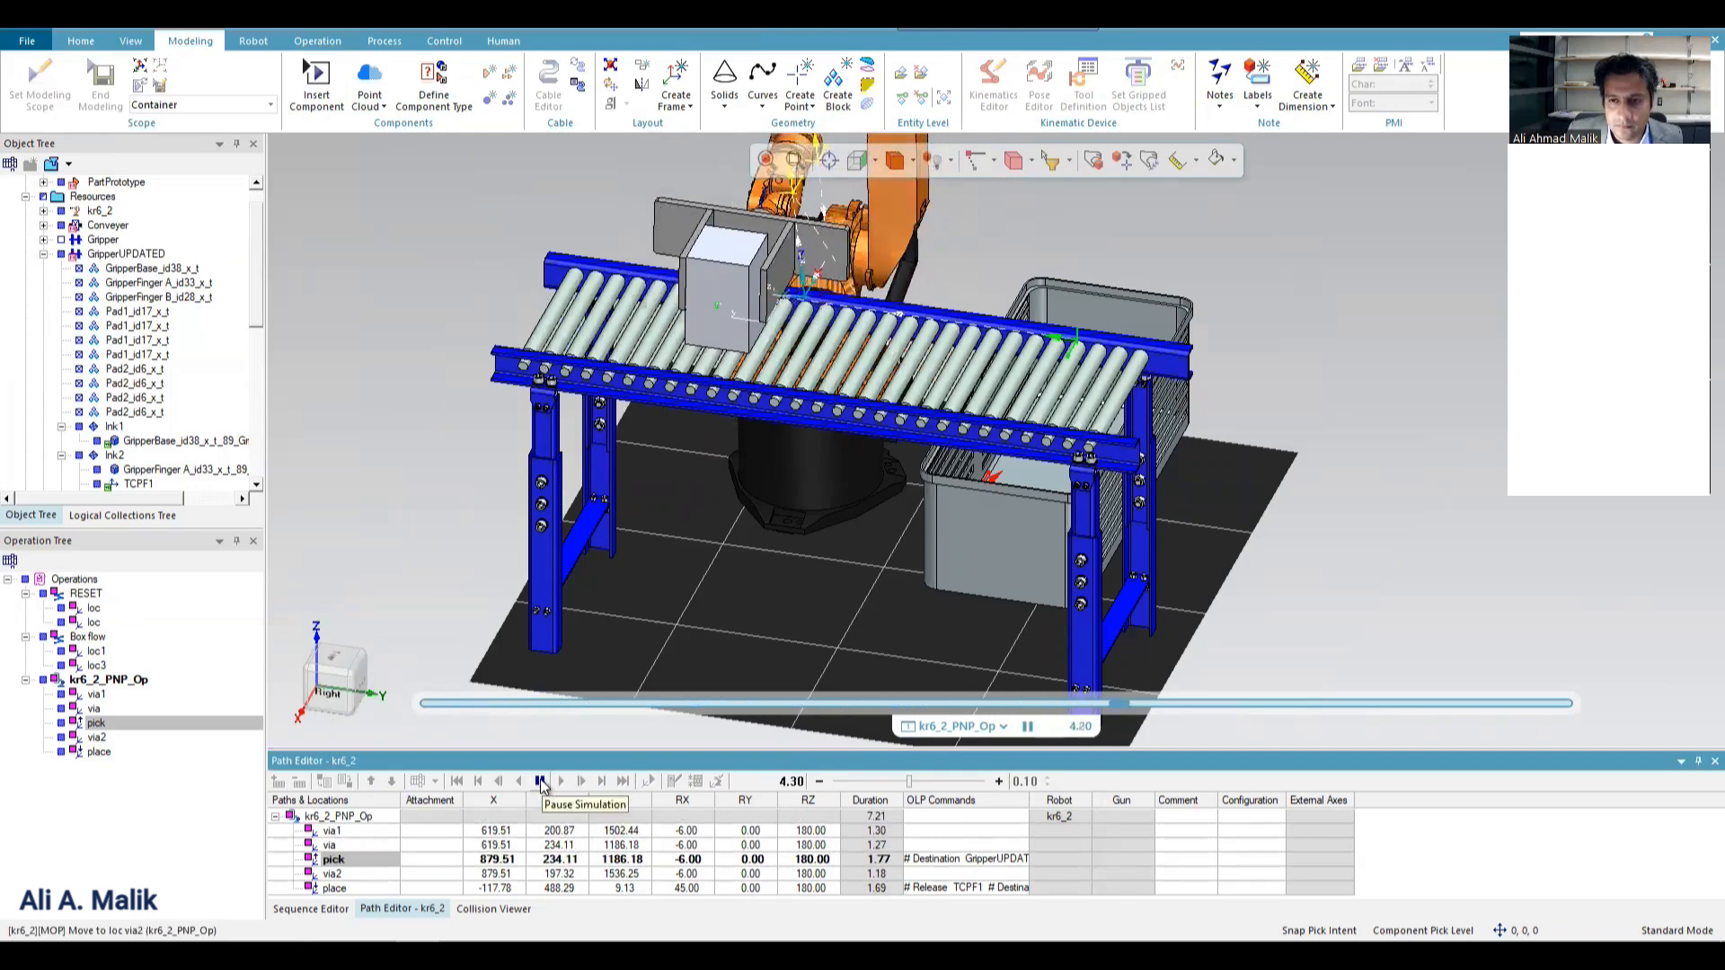
left_click(541, 782)
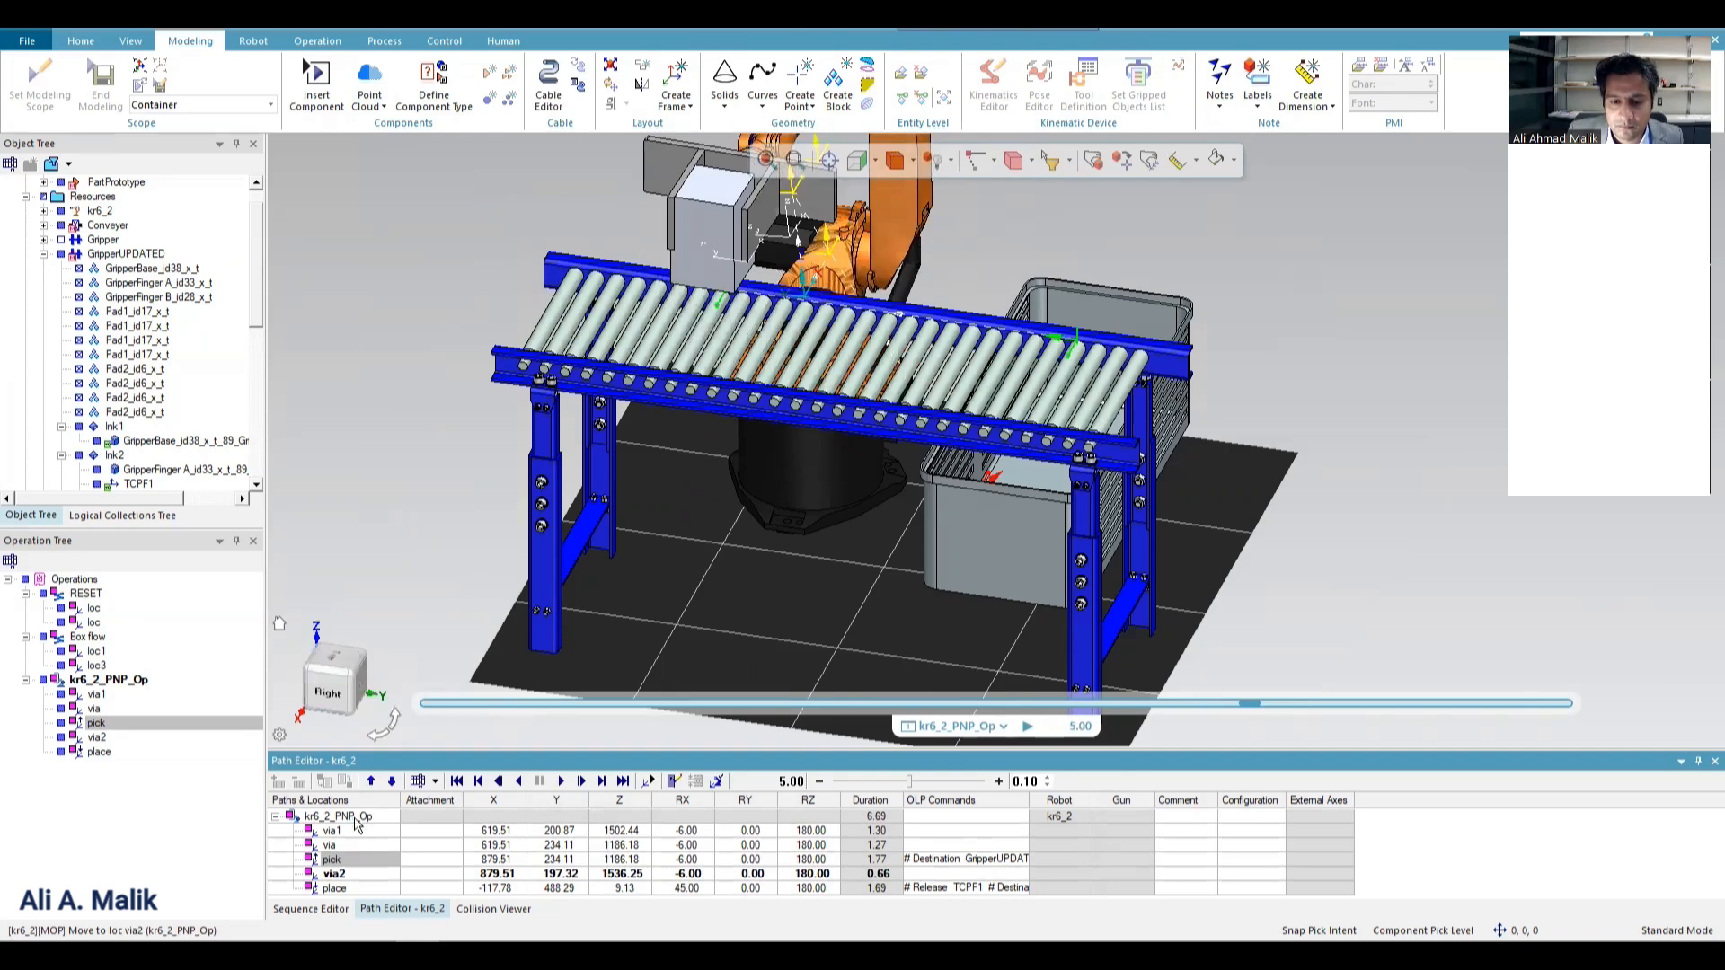
Move the robot to via2 and add a new location after it in kr6_2_PNP_Op.
right_click(330, 862)
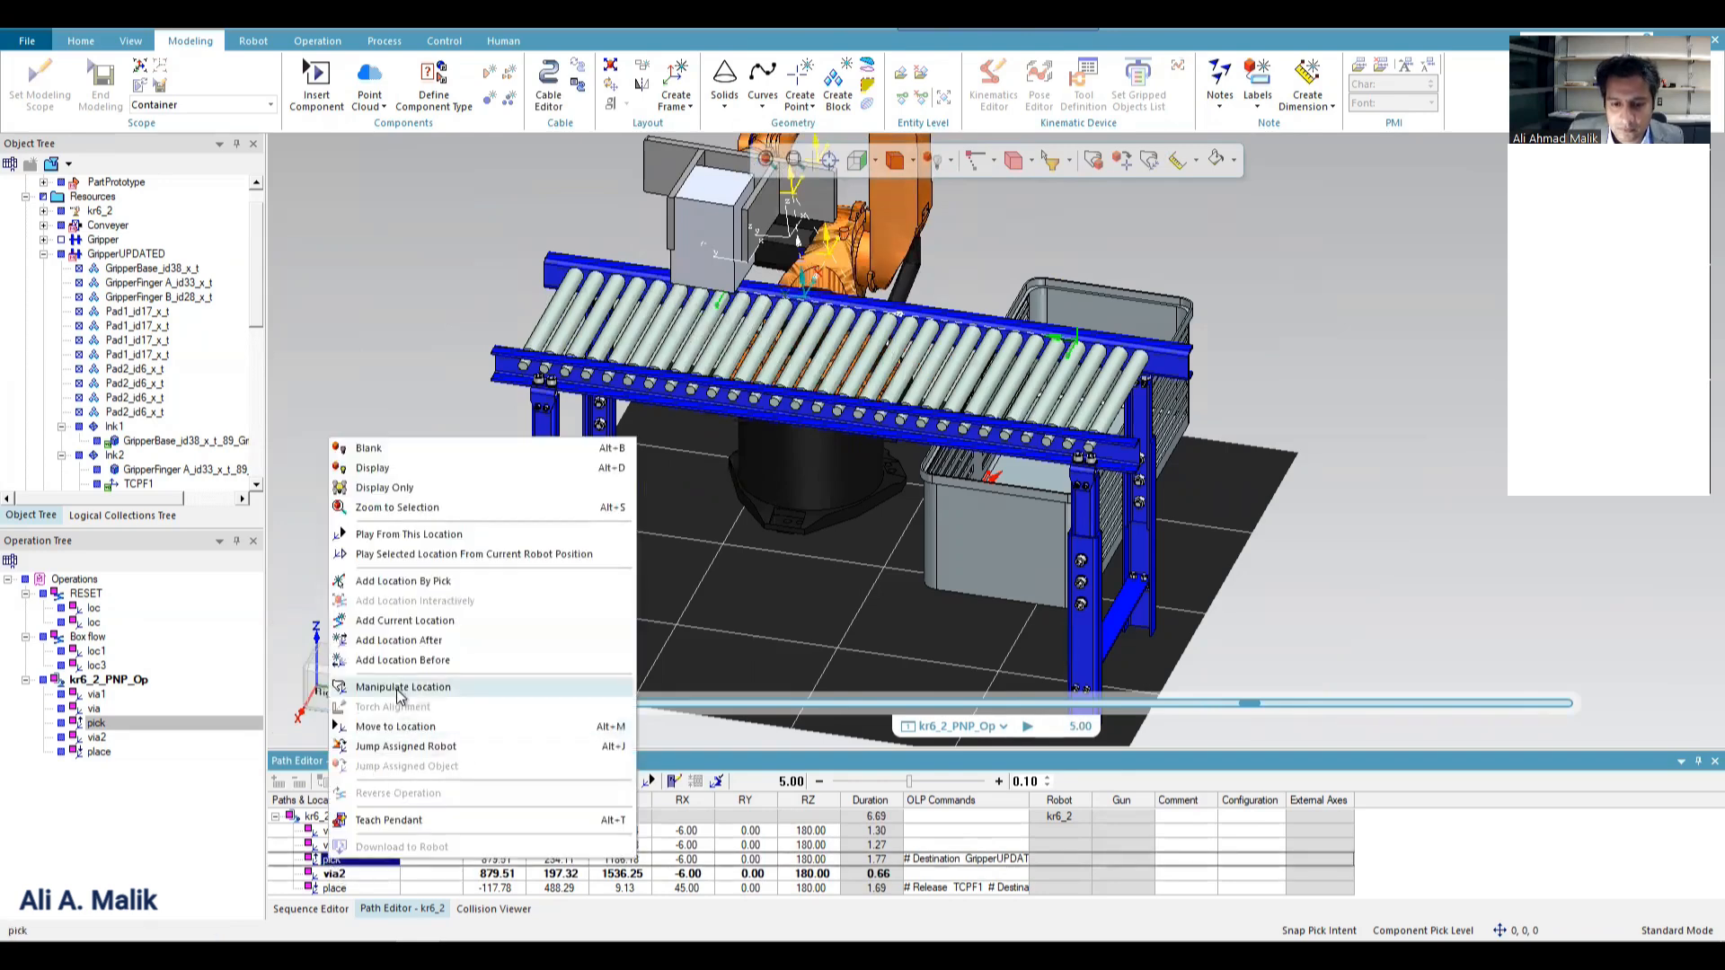
left_click(334, 876)
right_click(334, 874)
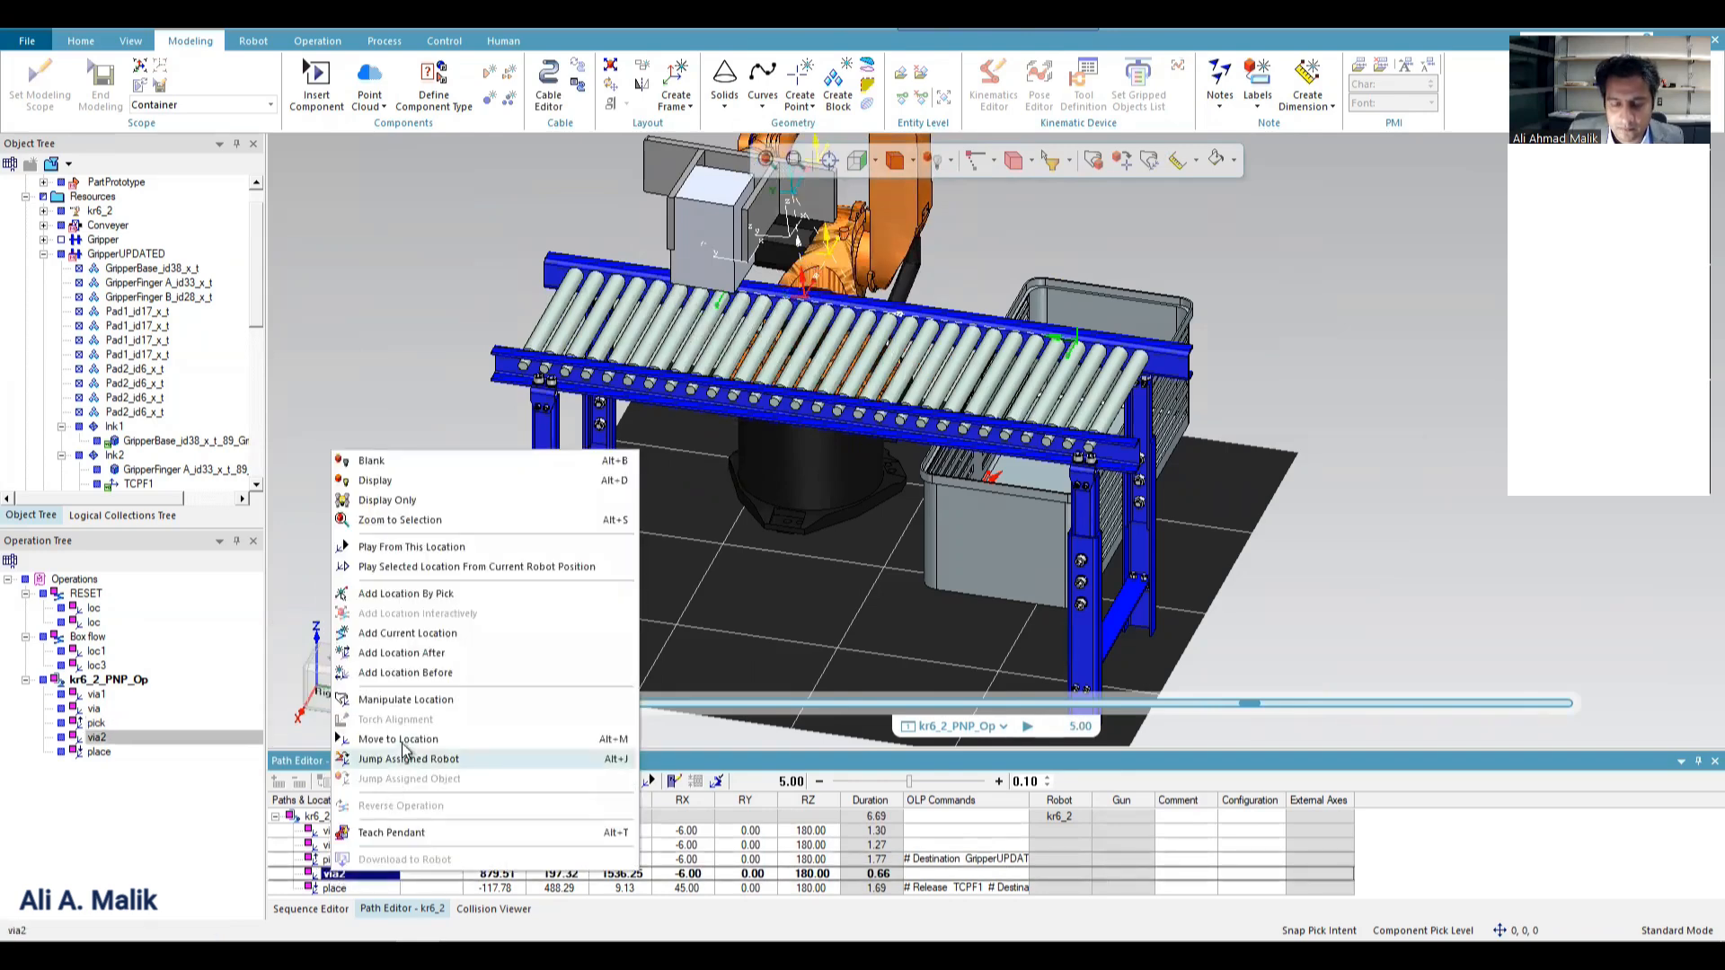
left_click(371, 800)
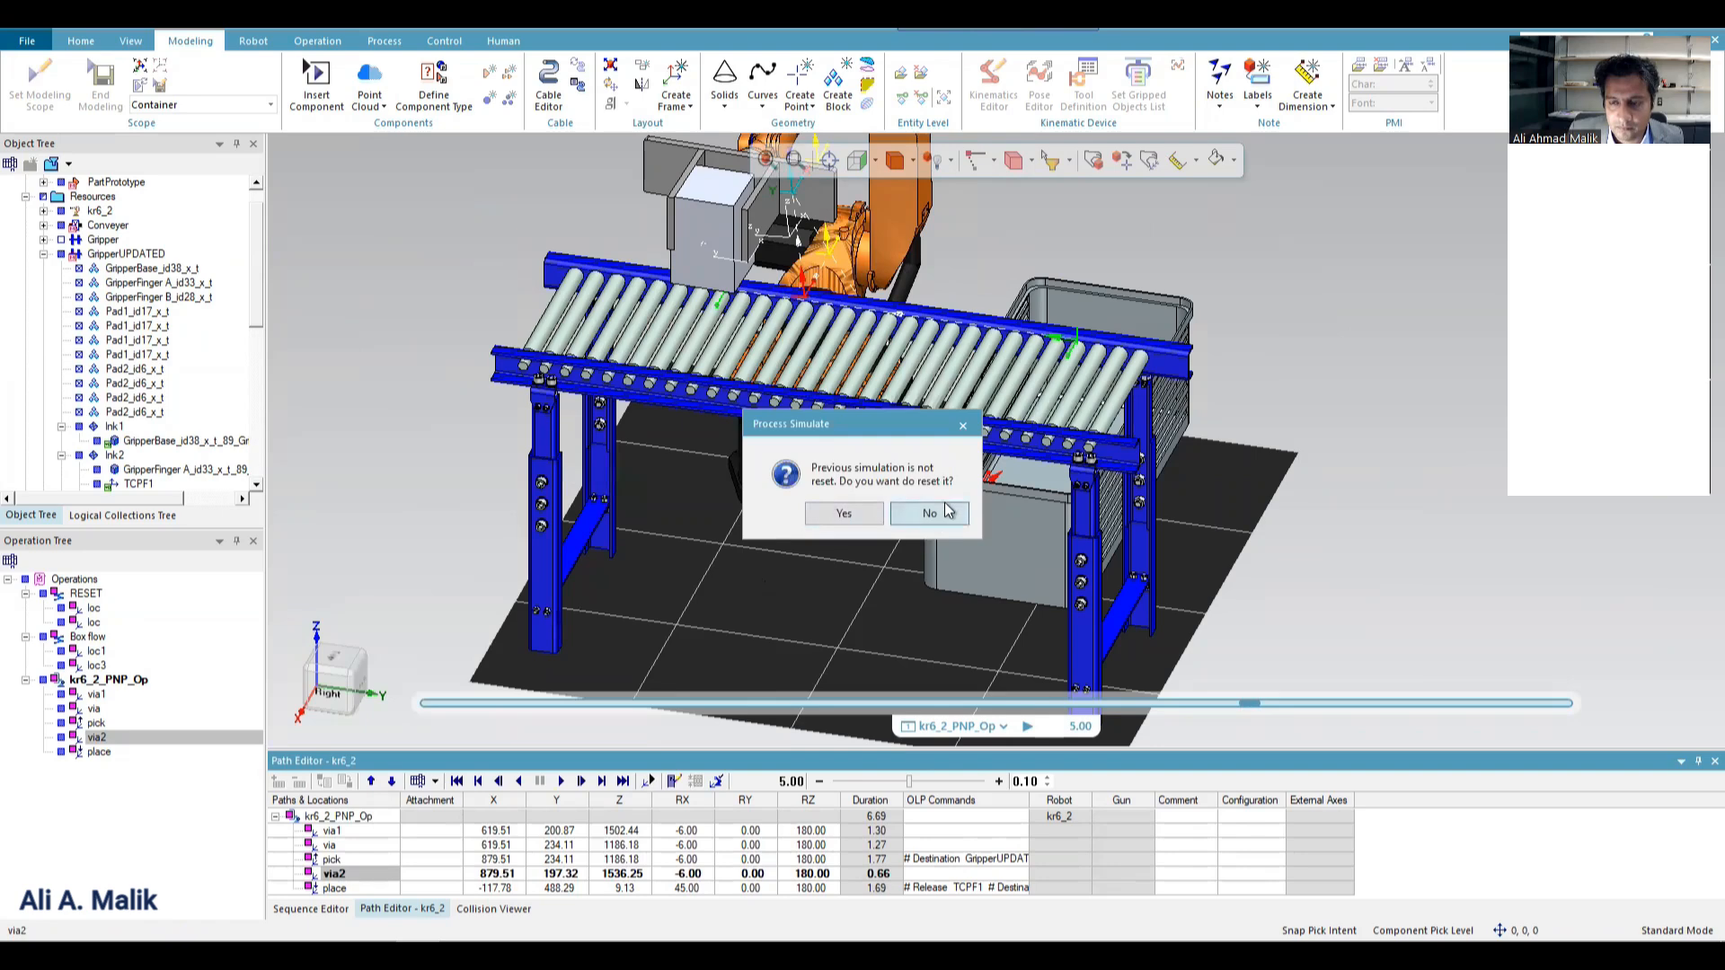
left_click(843, 513)
right_click(339, 878)
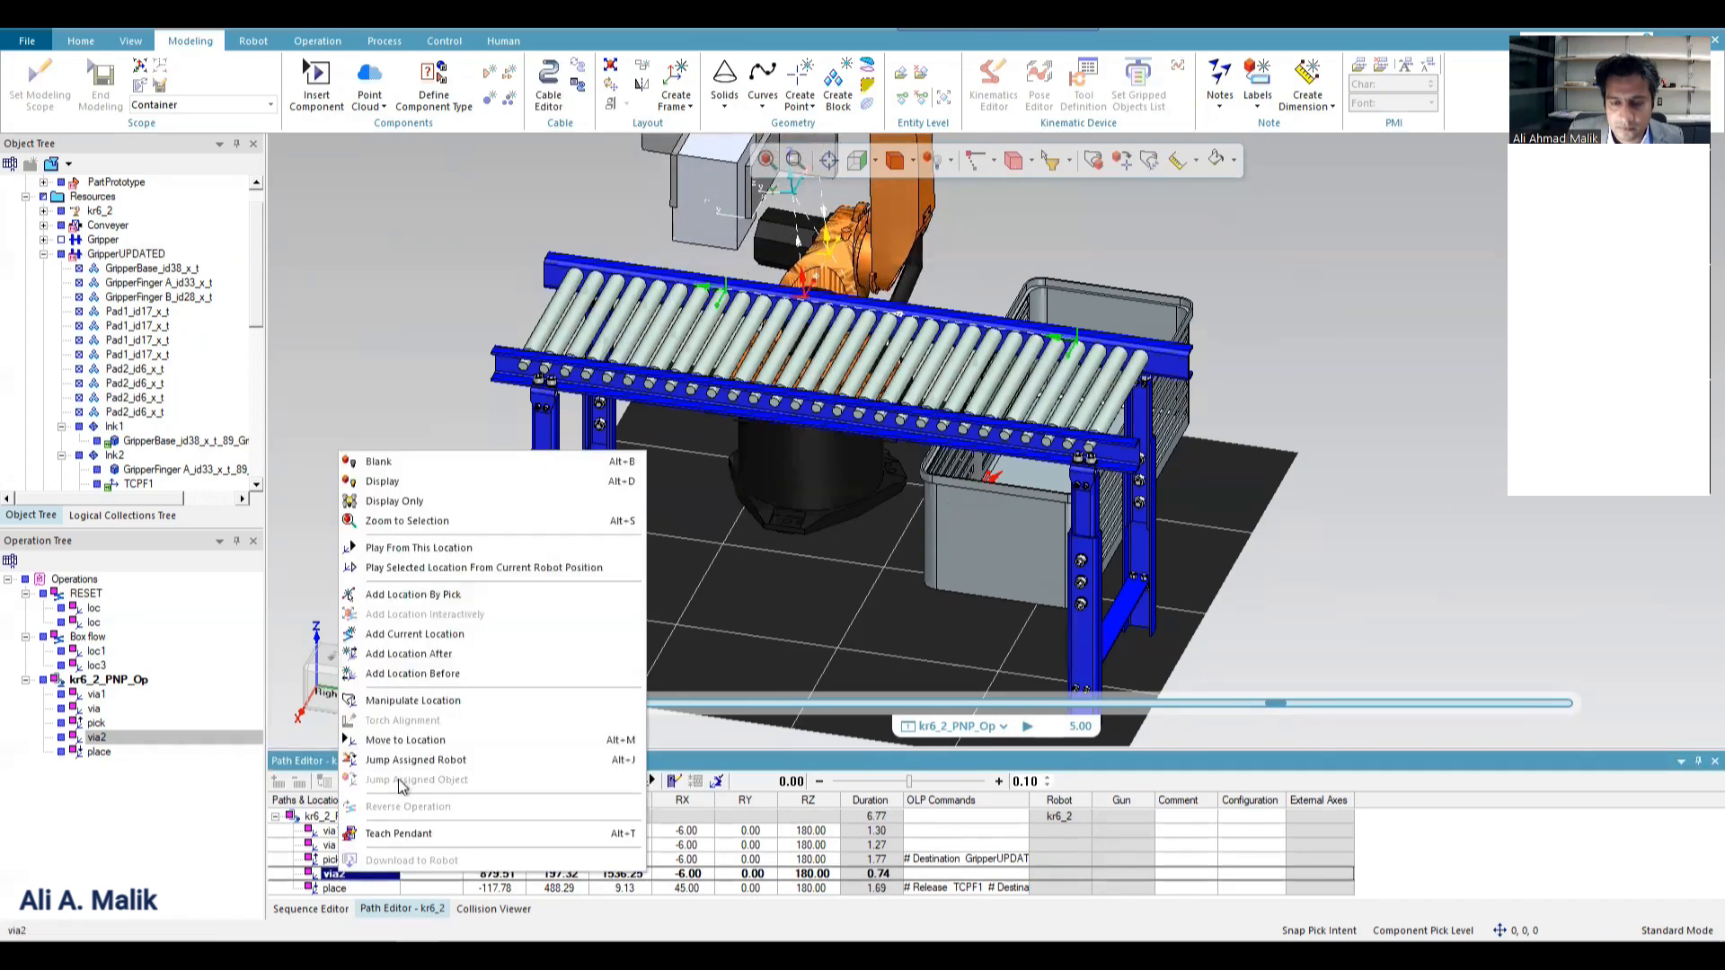
left_click(469, 650)
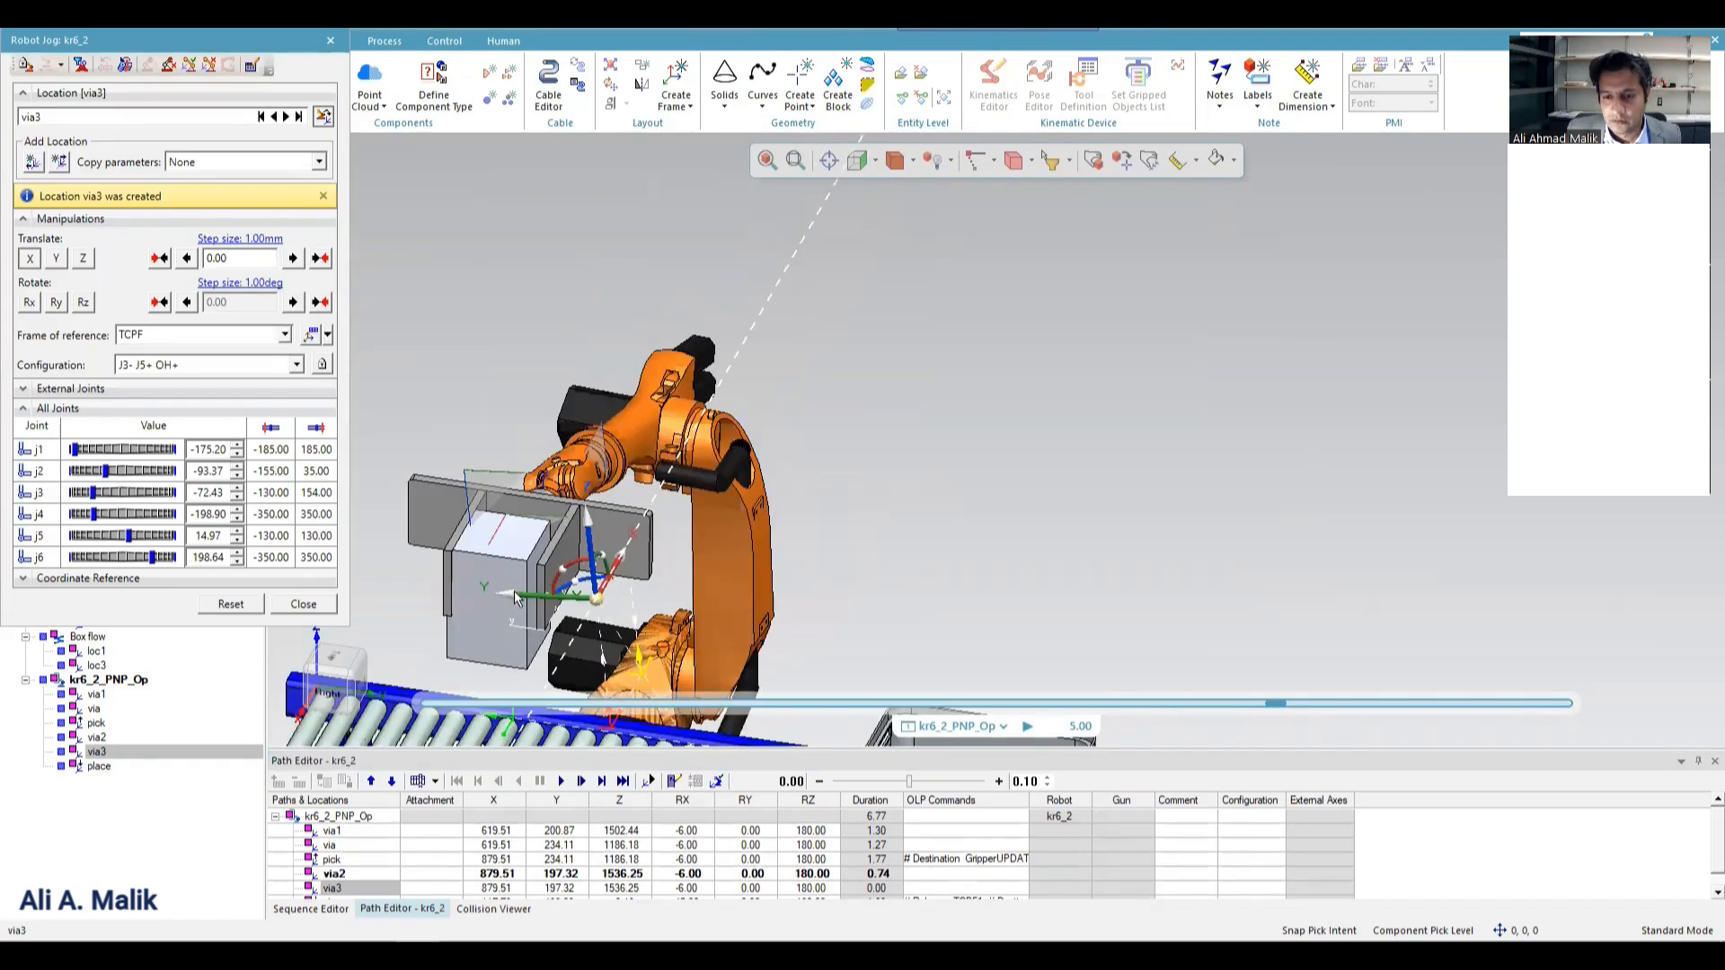
left_click_drag(515, 599, 898, 608)
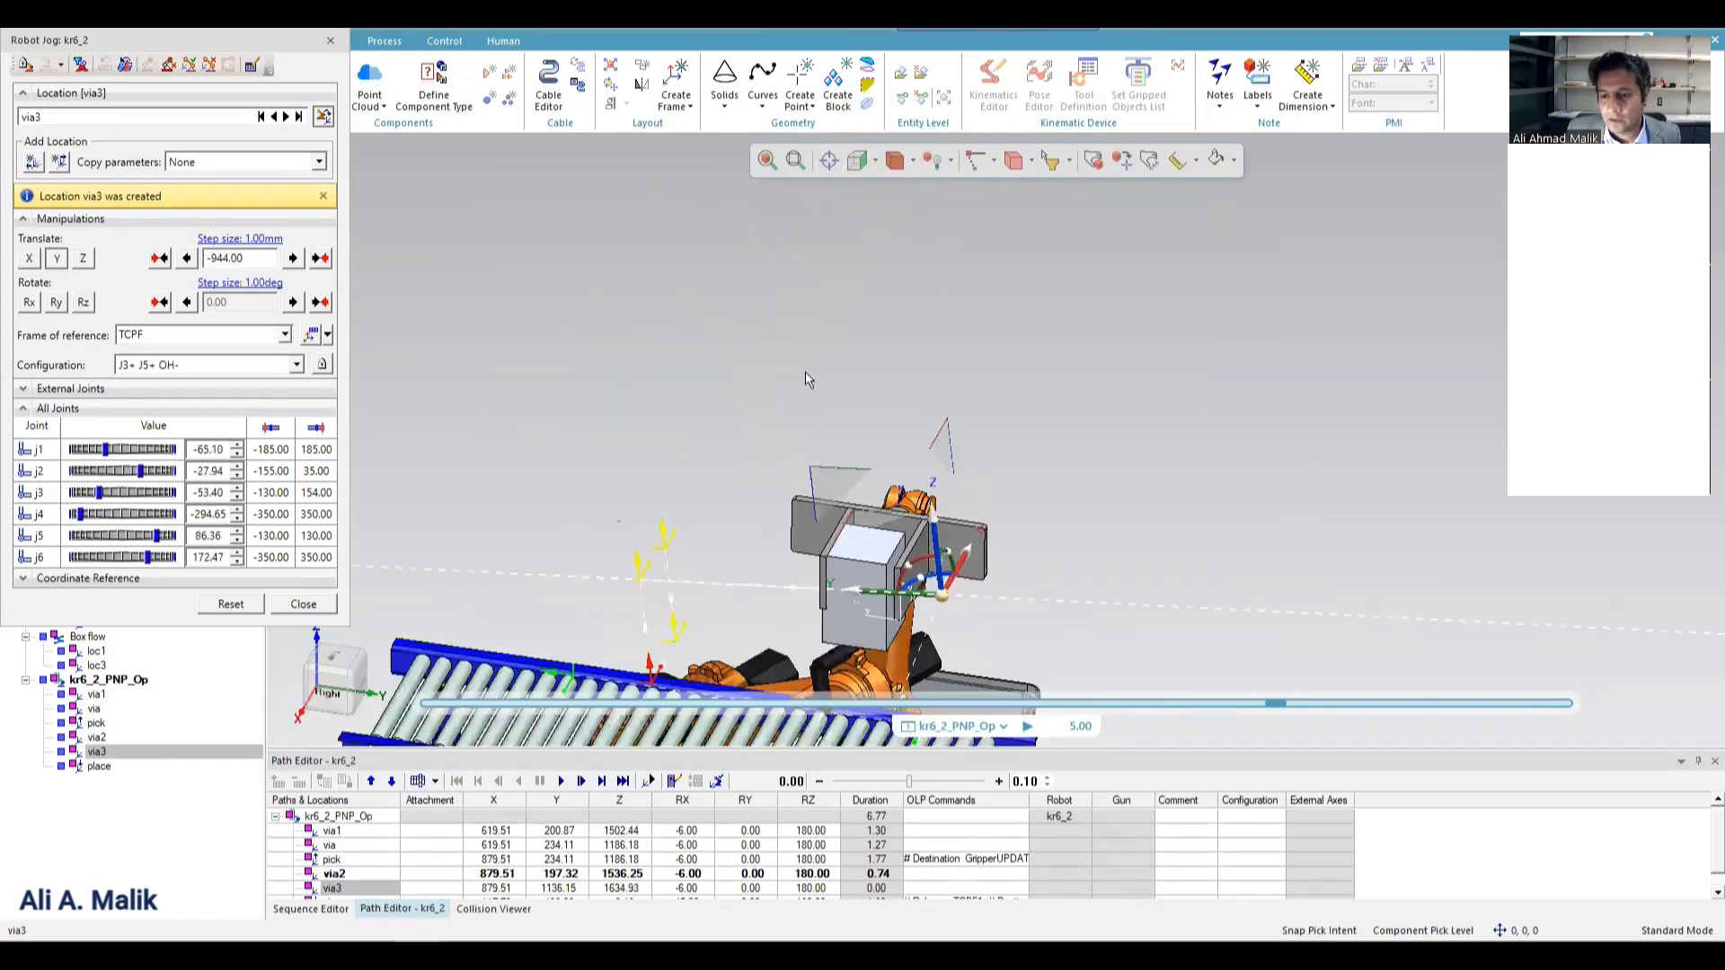
scroll(805, 379, "down", 6)
scroll(794, 553, "up", 5)
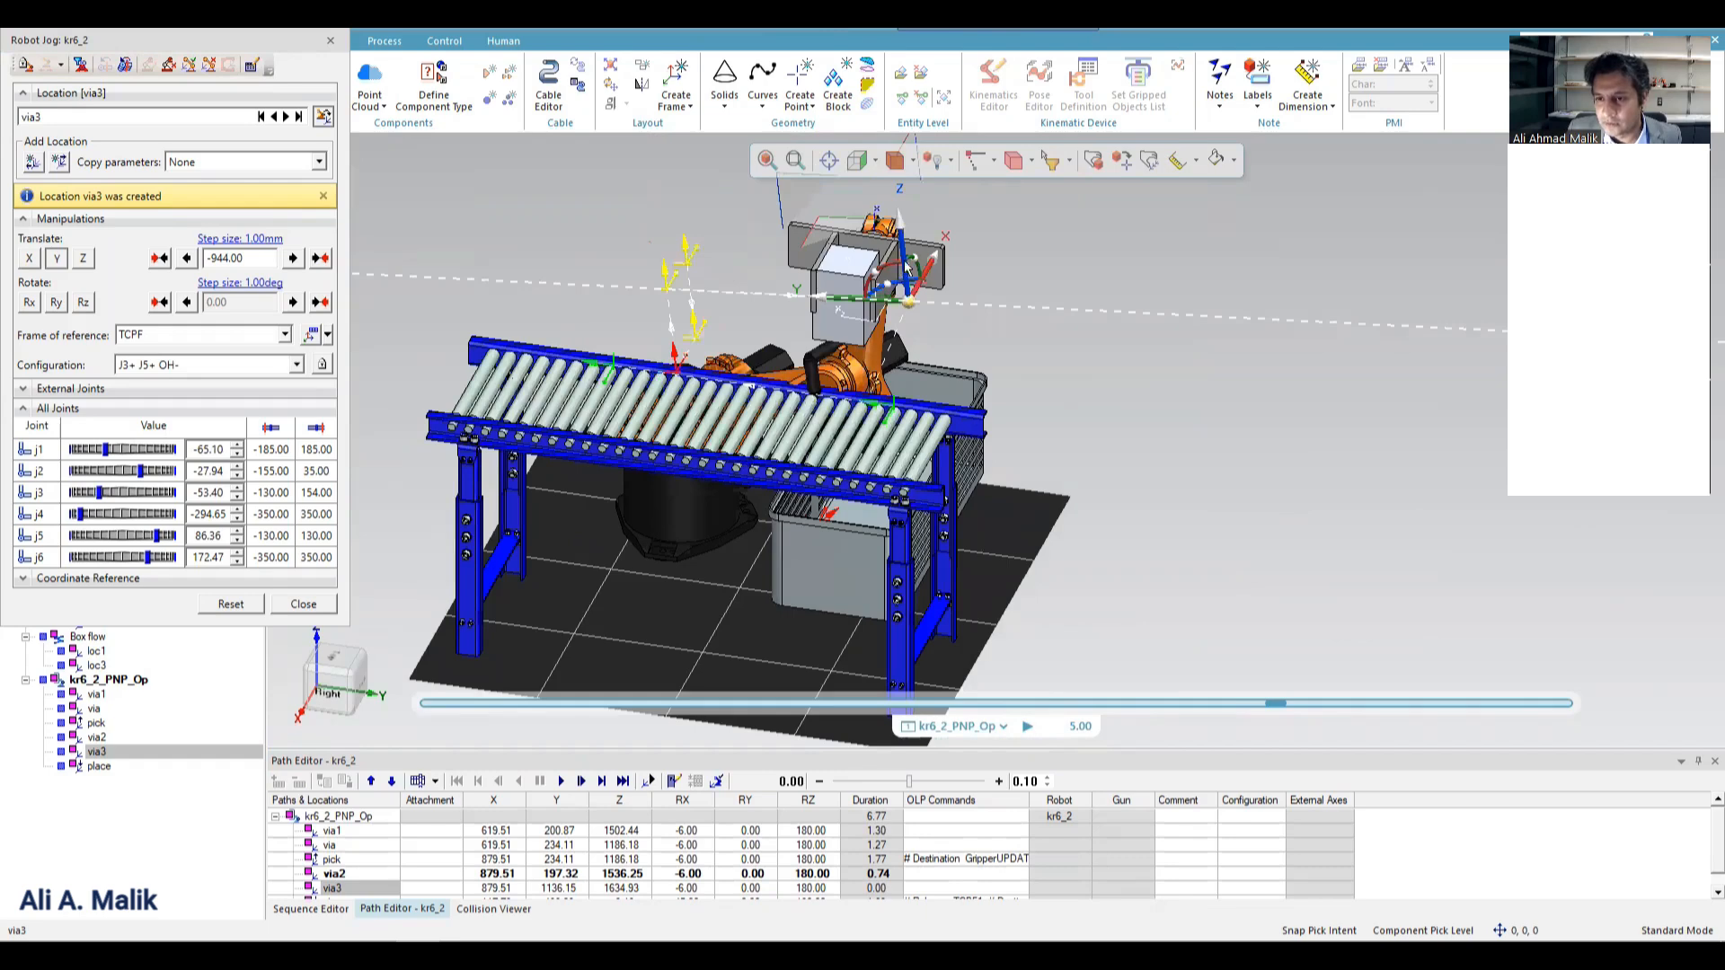
left_click_drag(916, 264, 1066, 413)
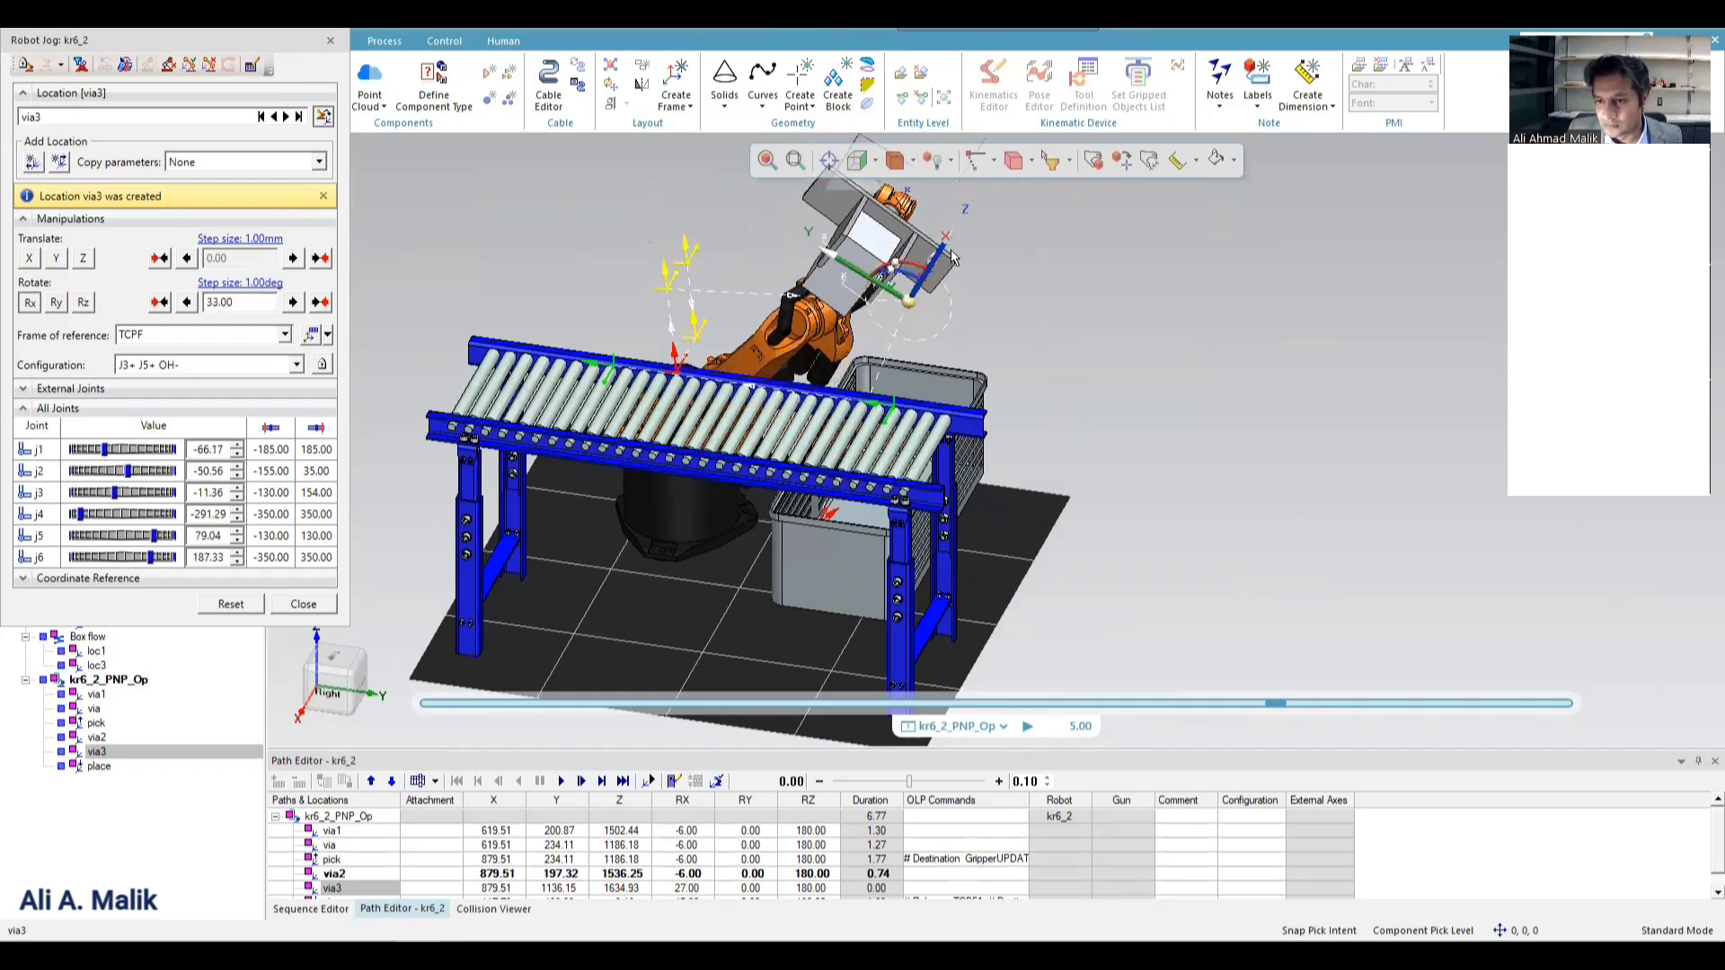
left_click_drag(952, 258, 914, 256)
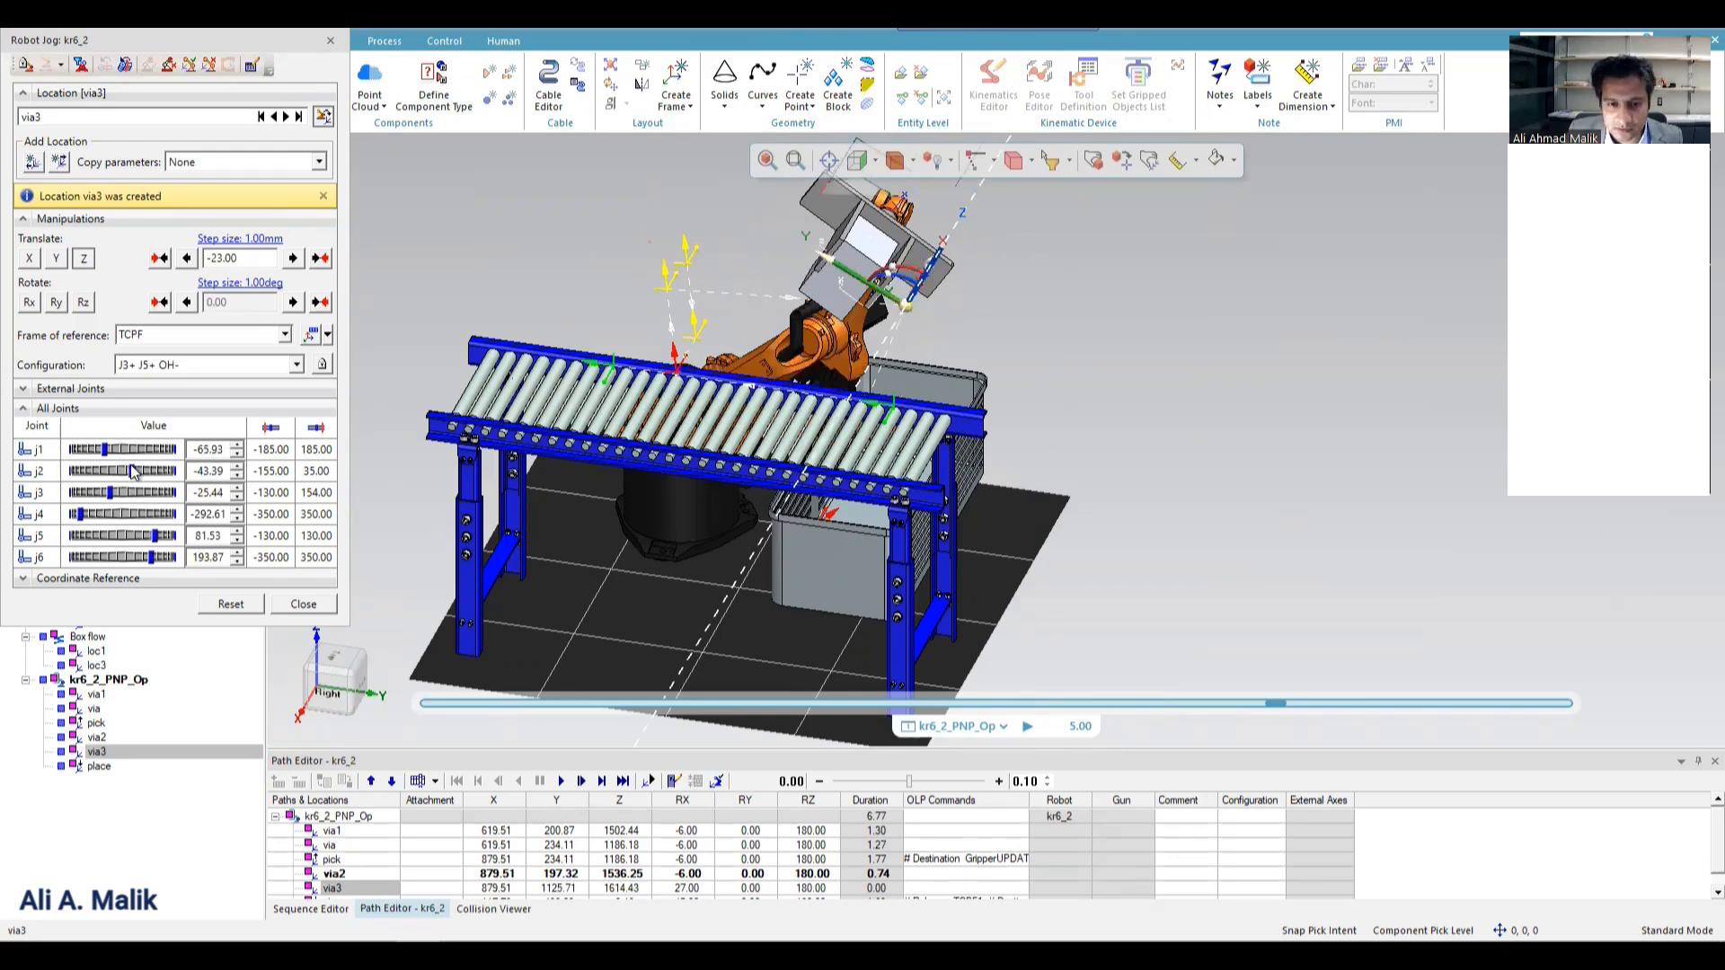
left_click_drag(128, 471, 116, 471)
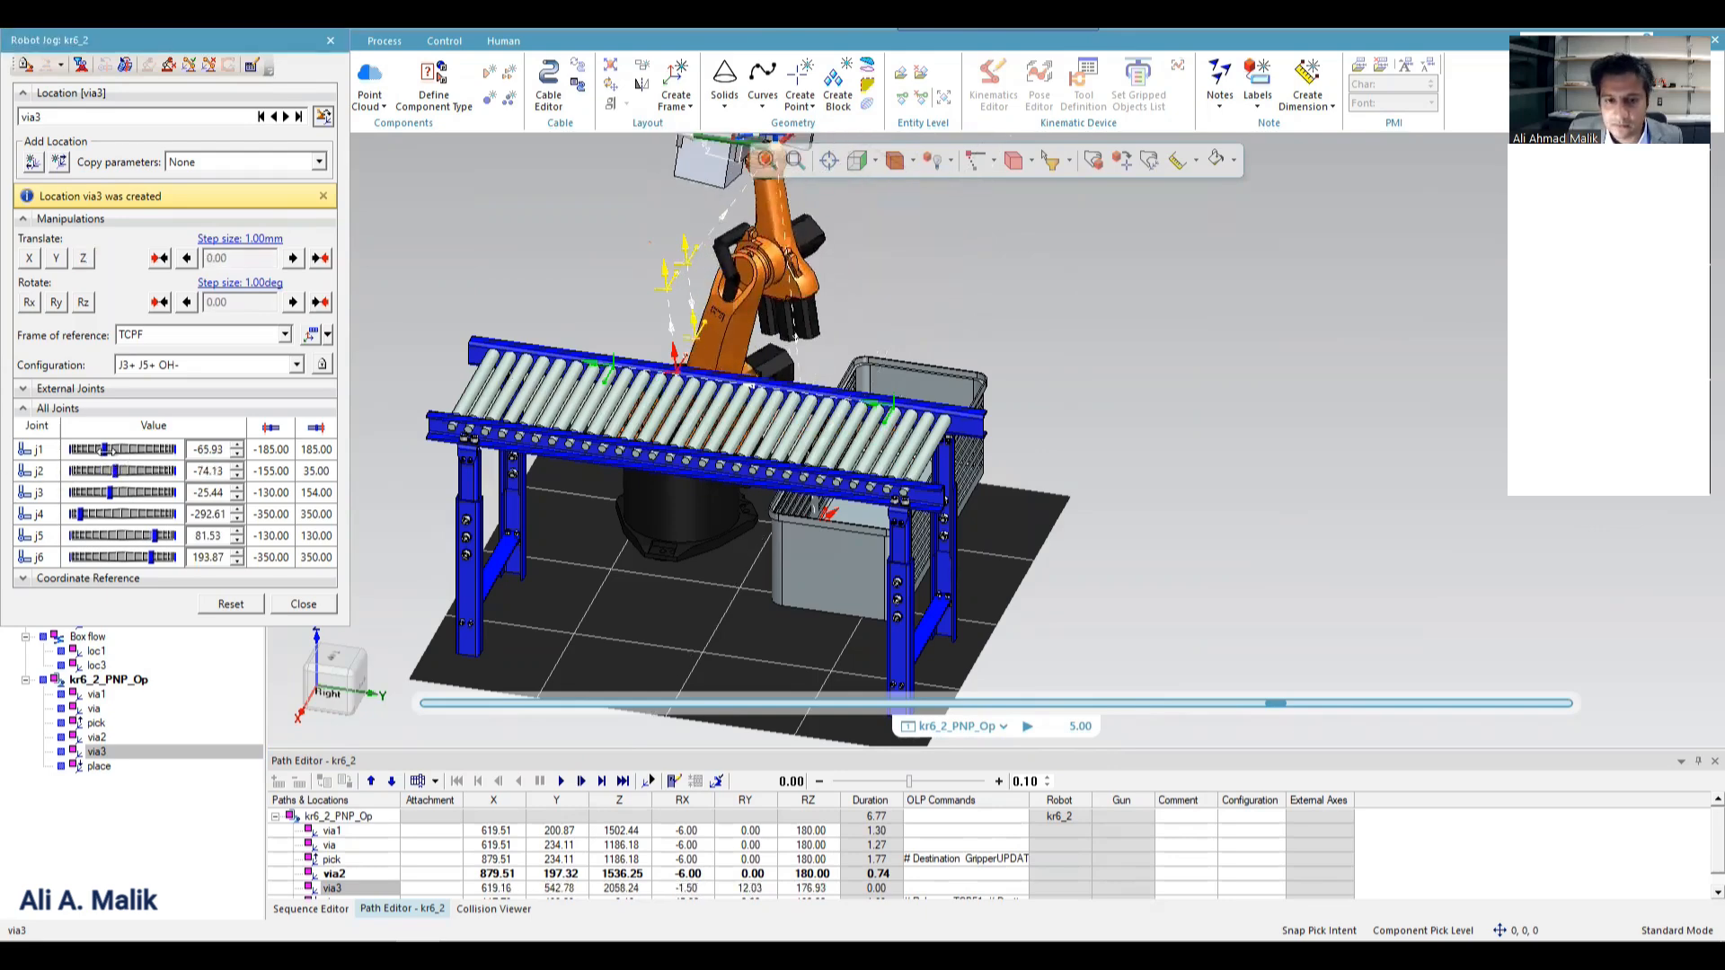
scroll(641, 206, "up", 5)
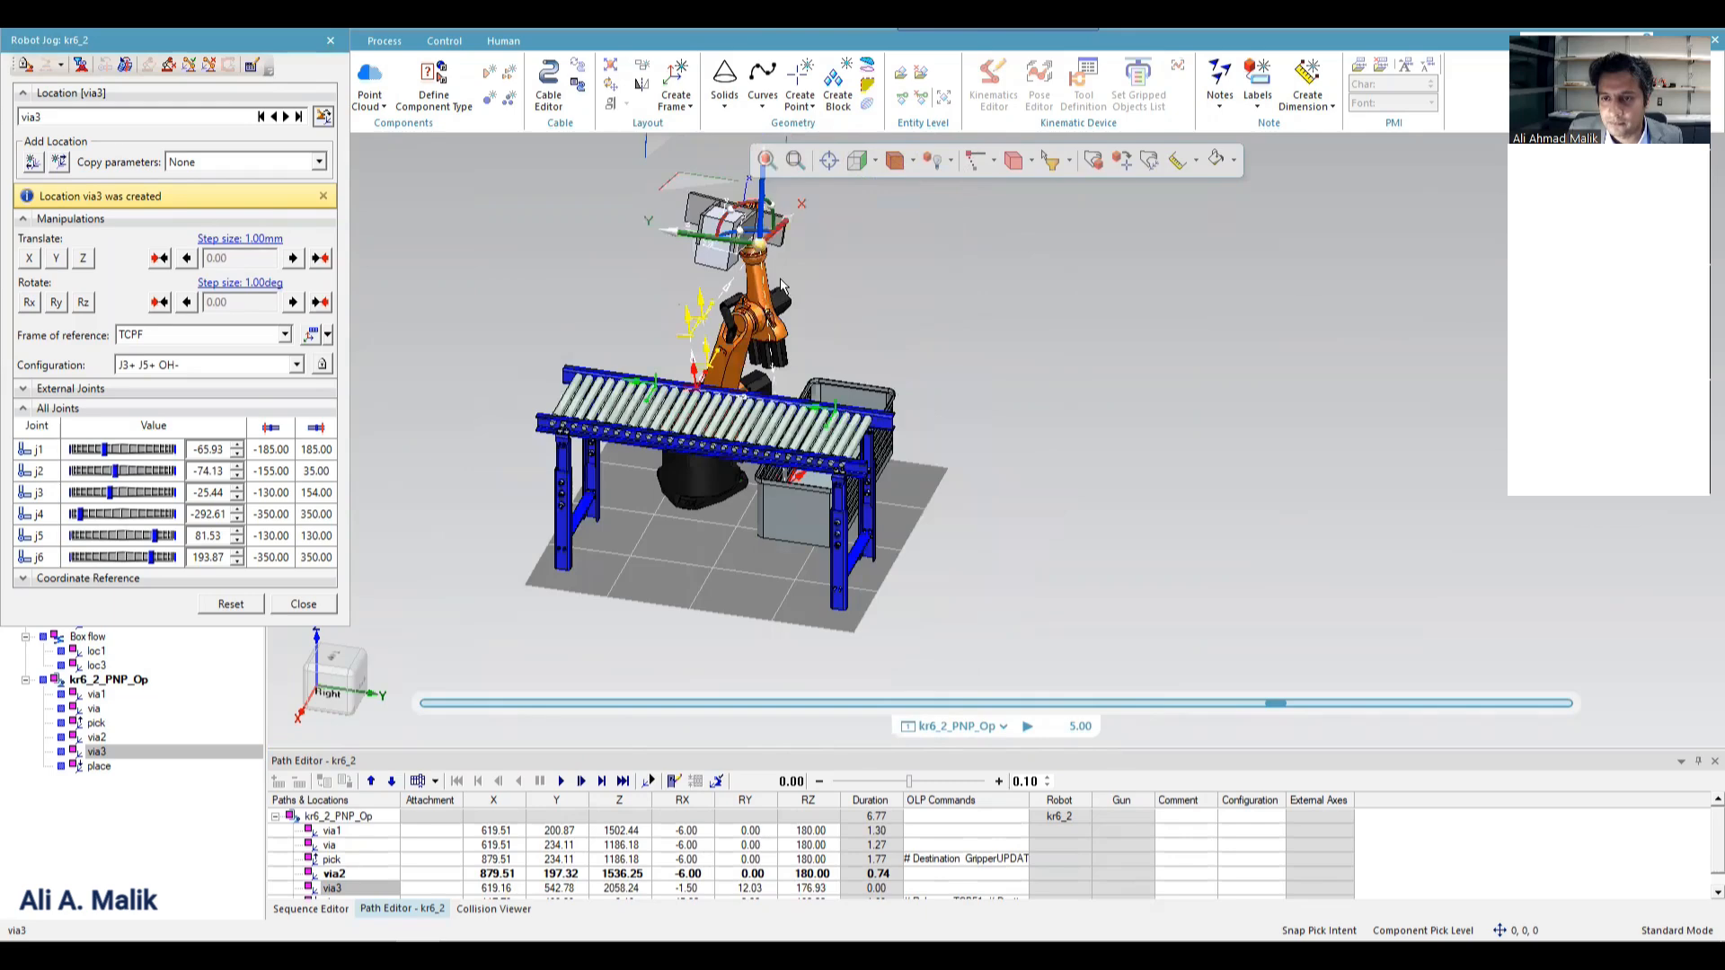
left_click_drag(639, 206, 841, 275)
left_click_drag(955, 310, 748, 272)
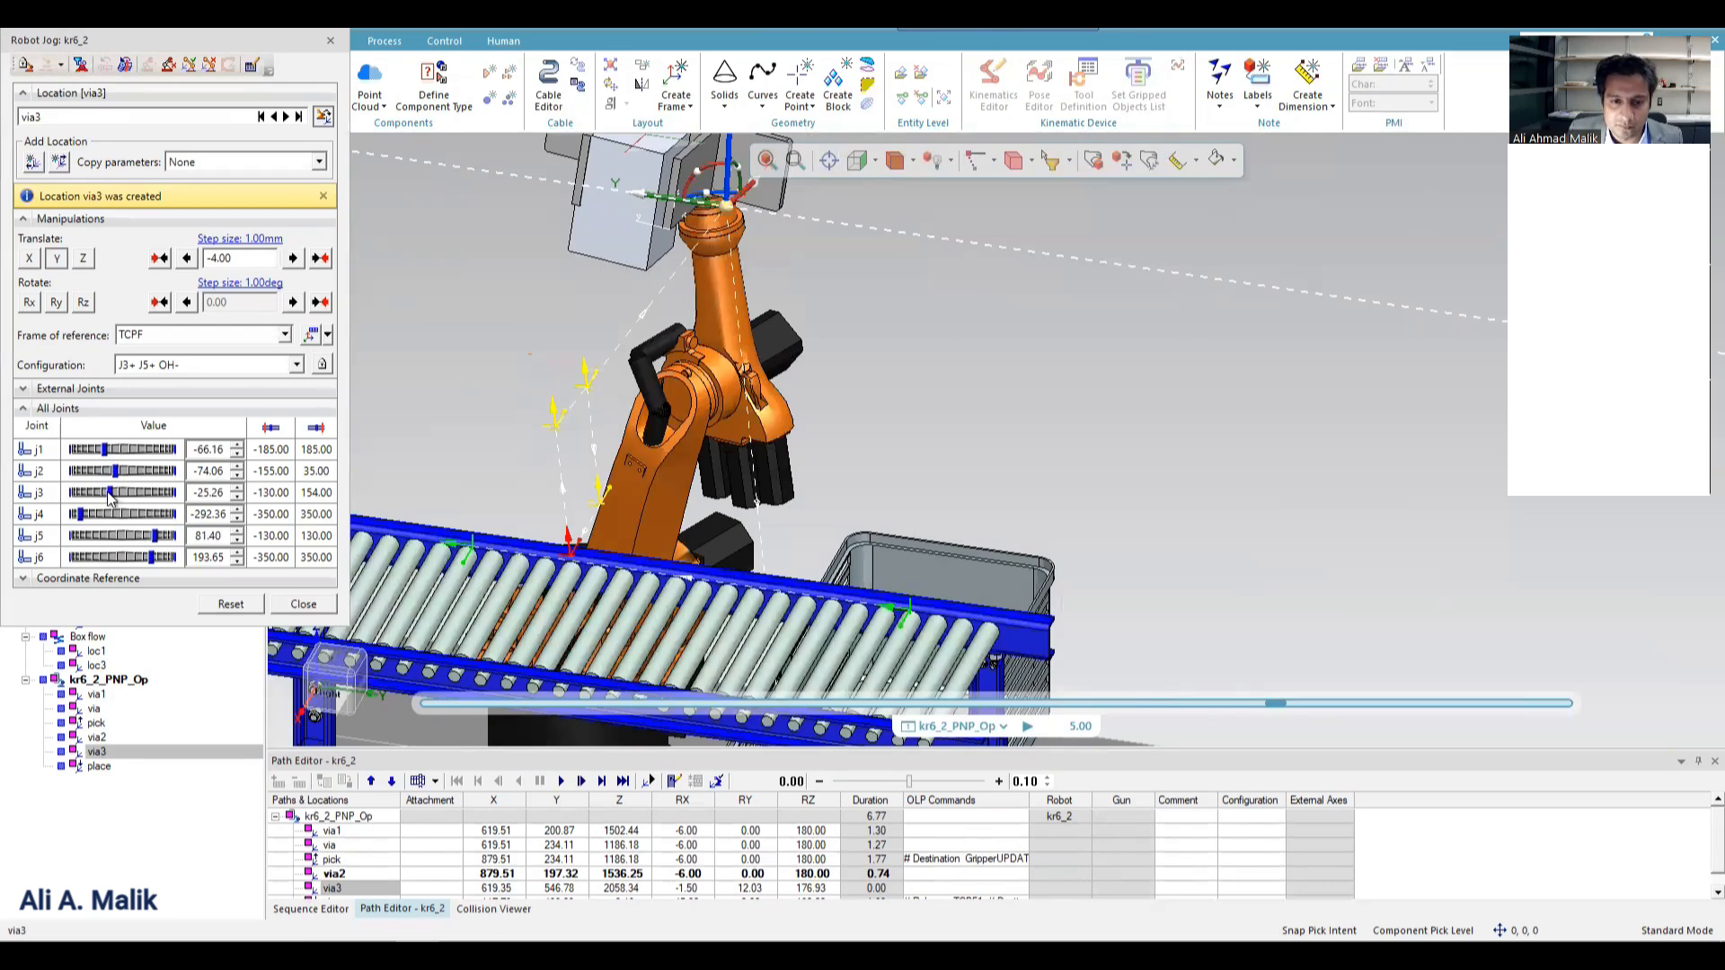
left_click(239, 608)
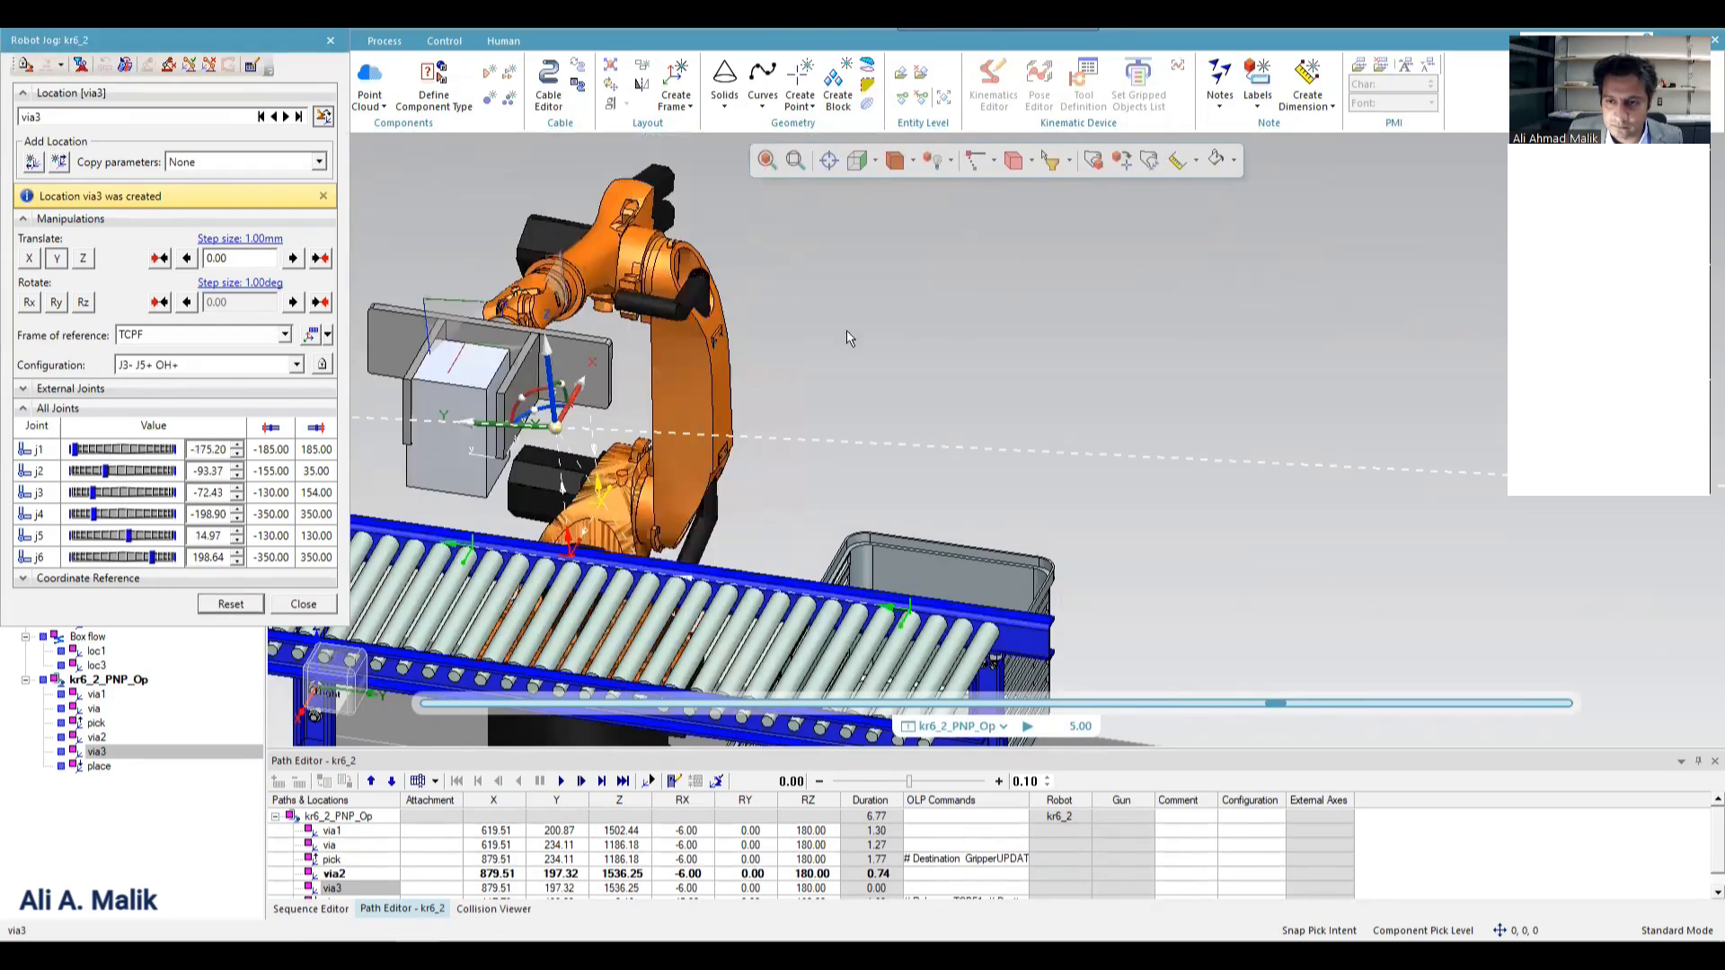
left_click_drag(539, 440, 744, 405)
left_click(222, 608)
left_click(226, 603)
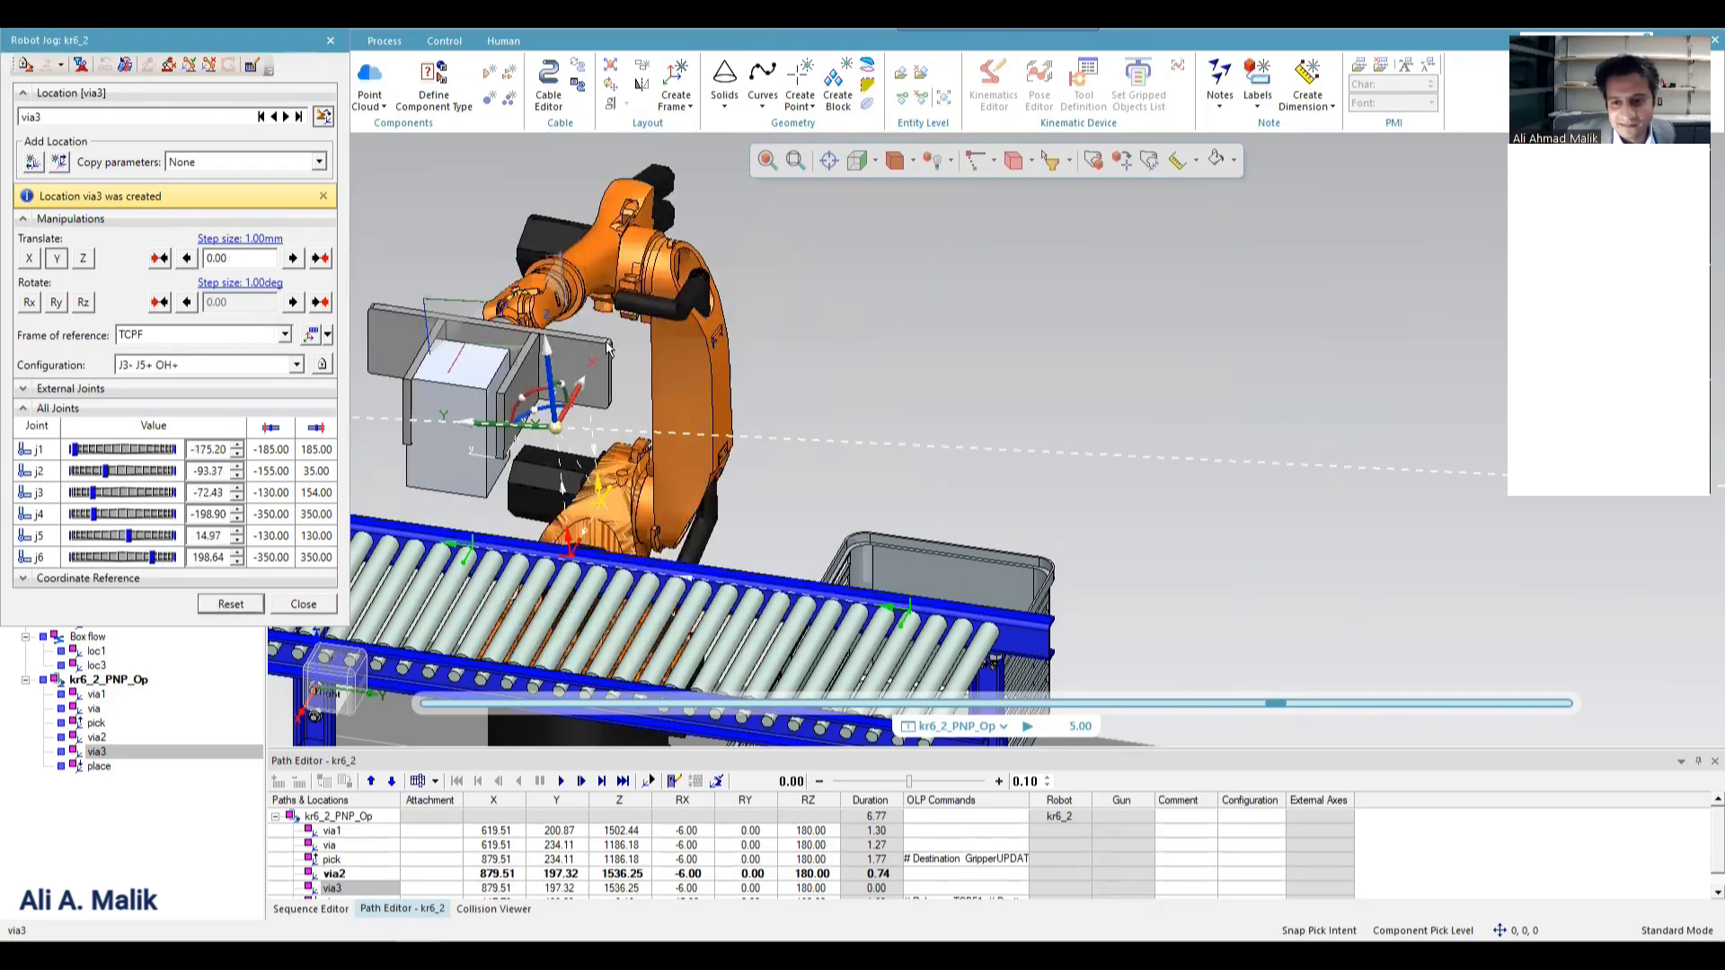
Lower via3 and translate it about -342 mm along X and about -505 mm along Y, carrying the box along the conveyor.
left_click_drag(542, 345, 202, 561)
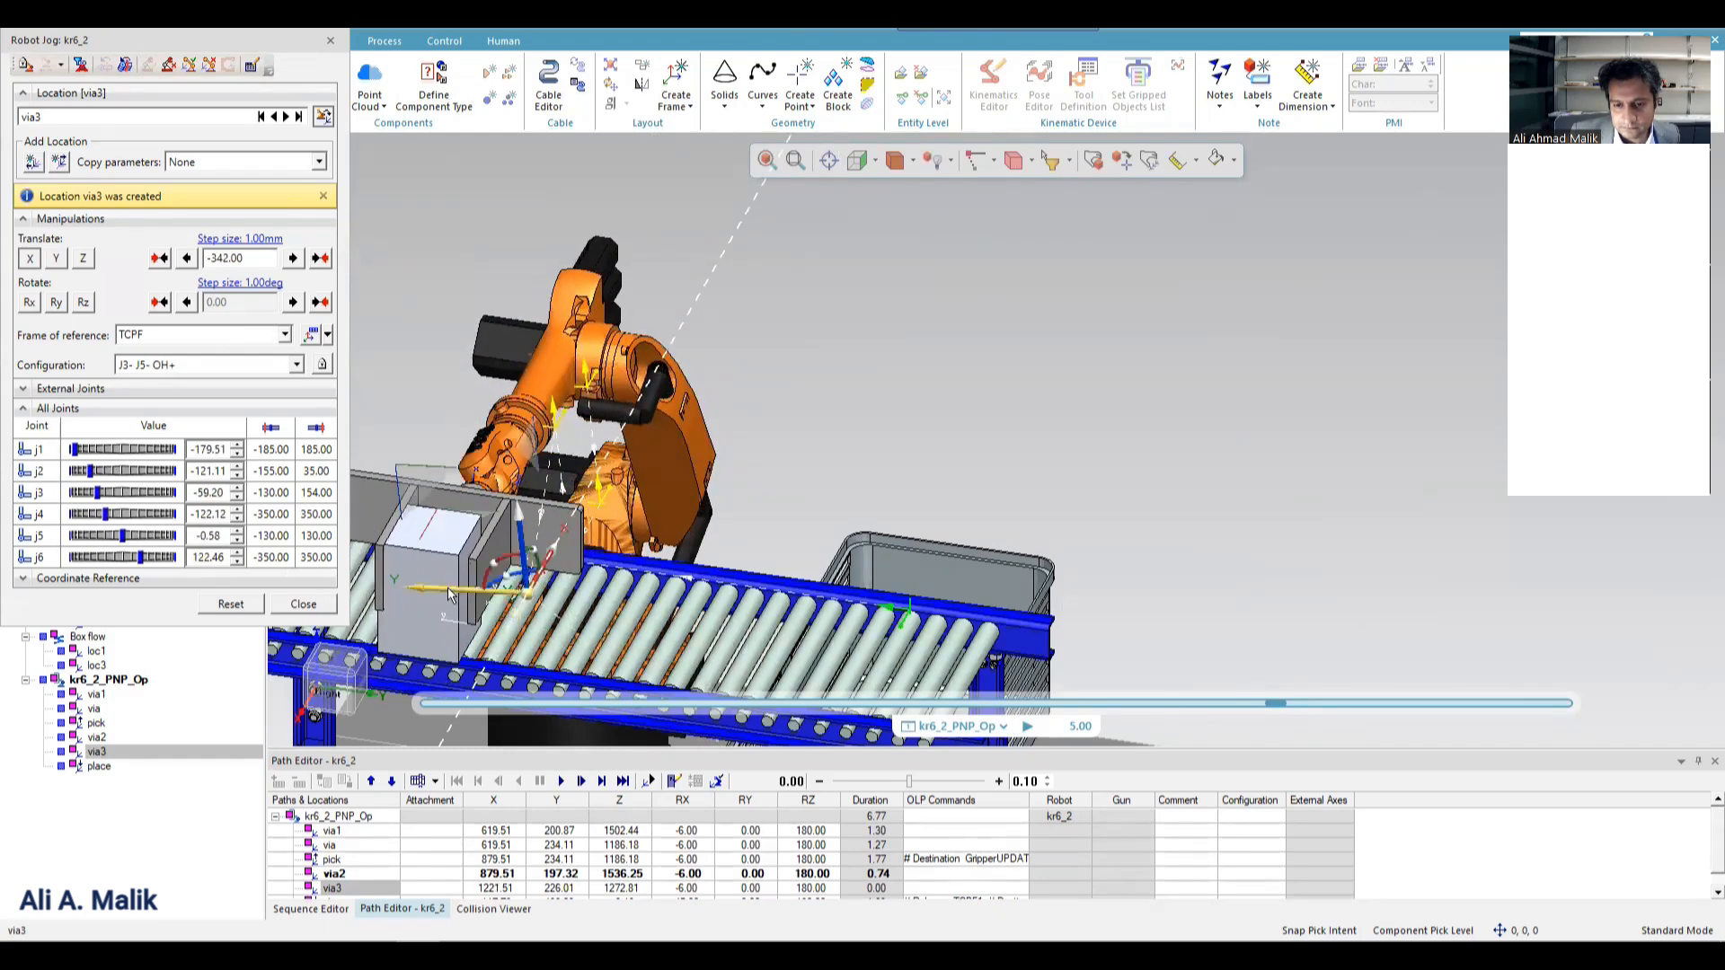
left_click_drag(449, 593, 524, 597)
left_click_drag(542, 592, 719, 577)
Try the alternative robot configurations at via3 and set it to J3- J5- OH-.
left_click(296, 365)
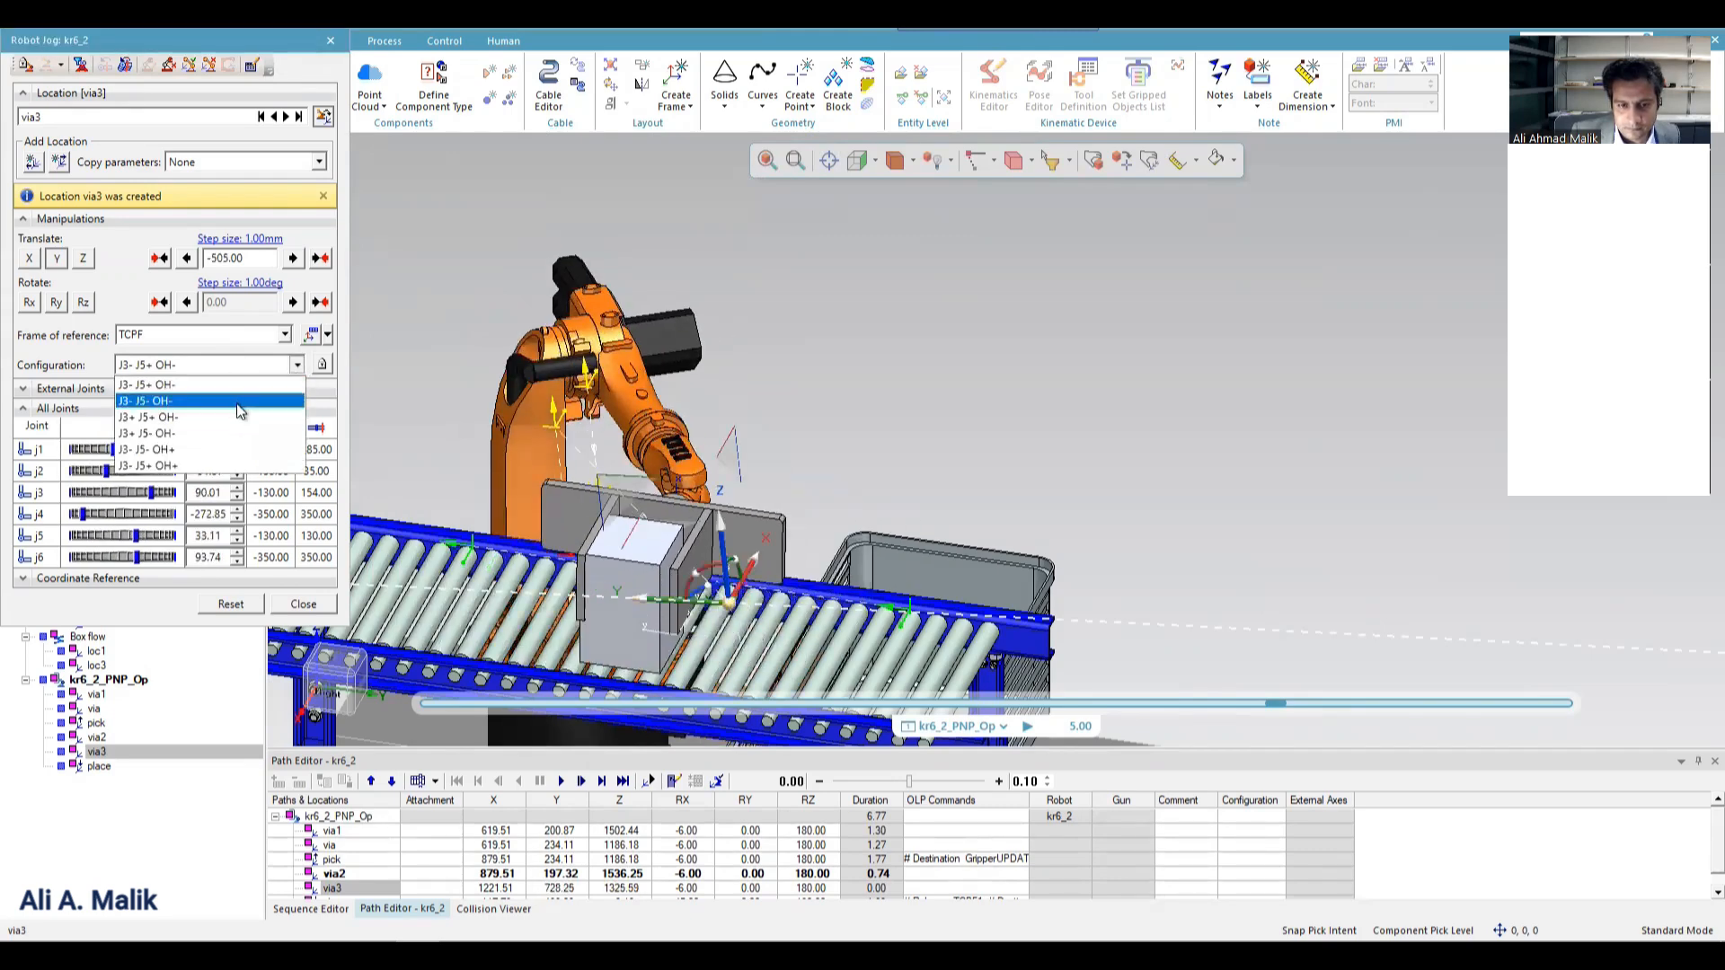
left_click(240, 404)
left_click(296, 364)
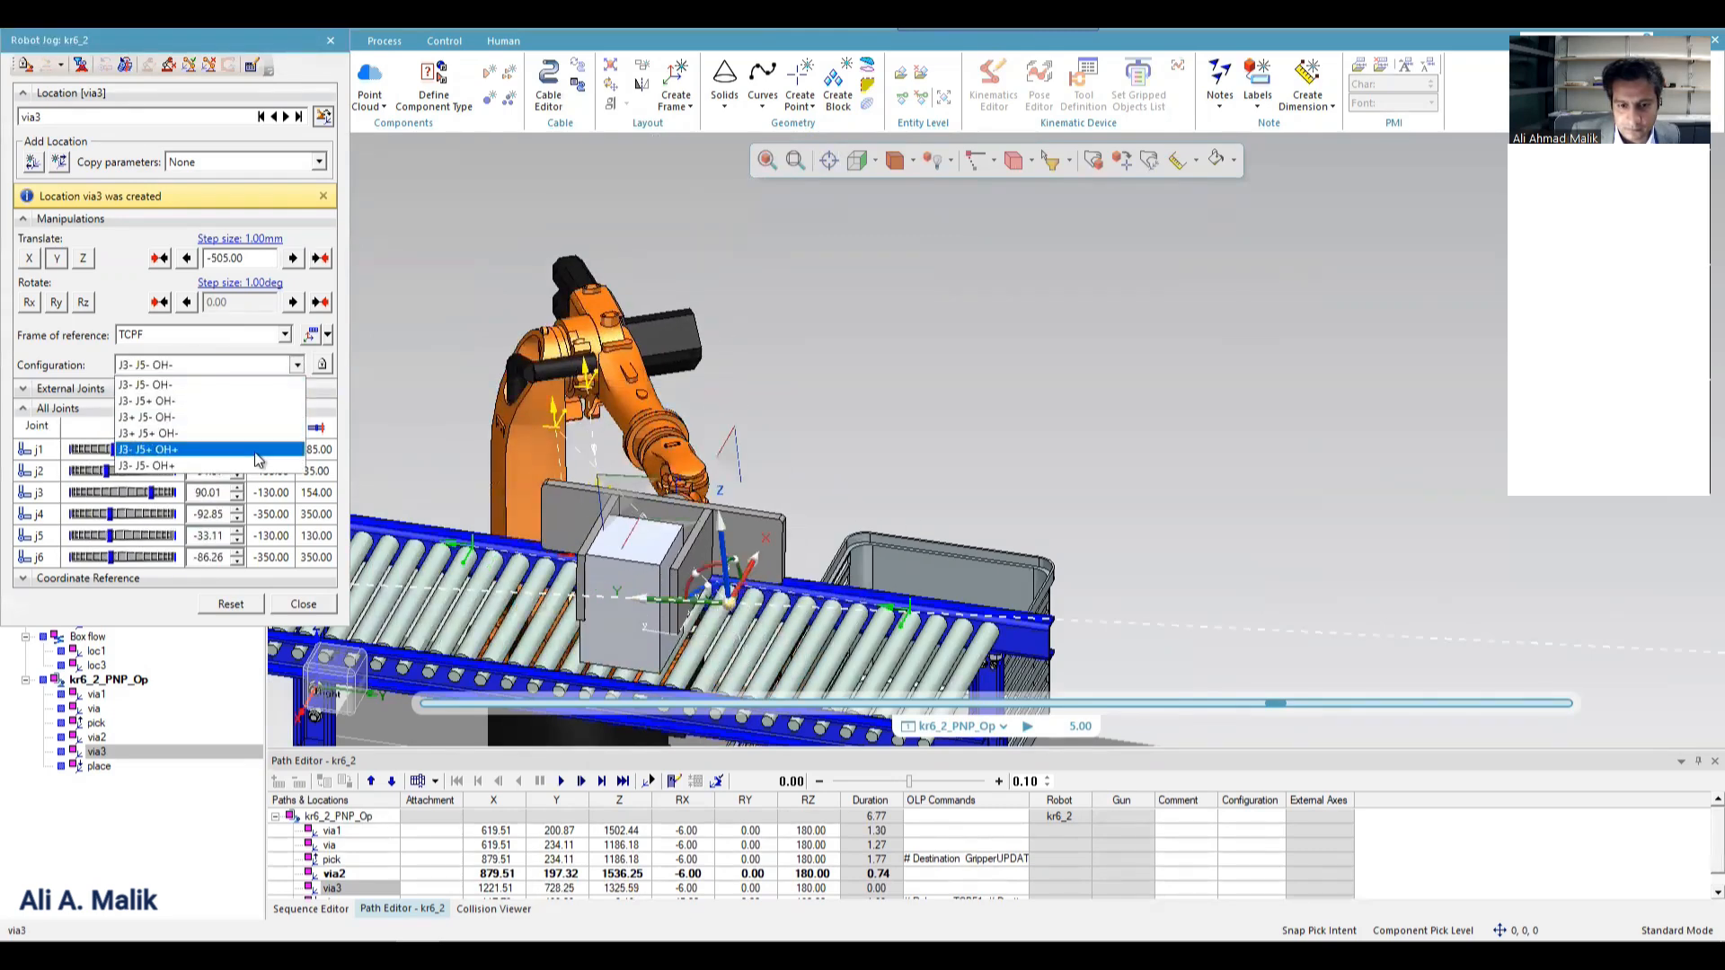
left_click(255, 451)
left_click(251, 367)
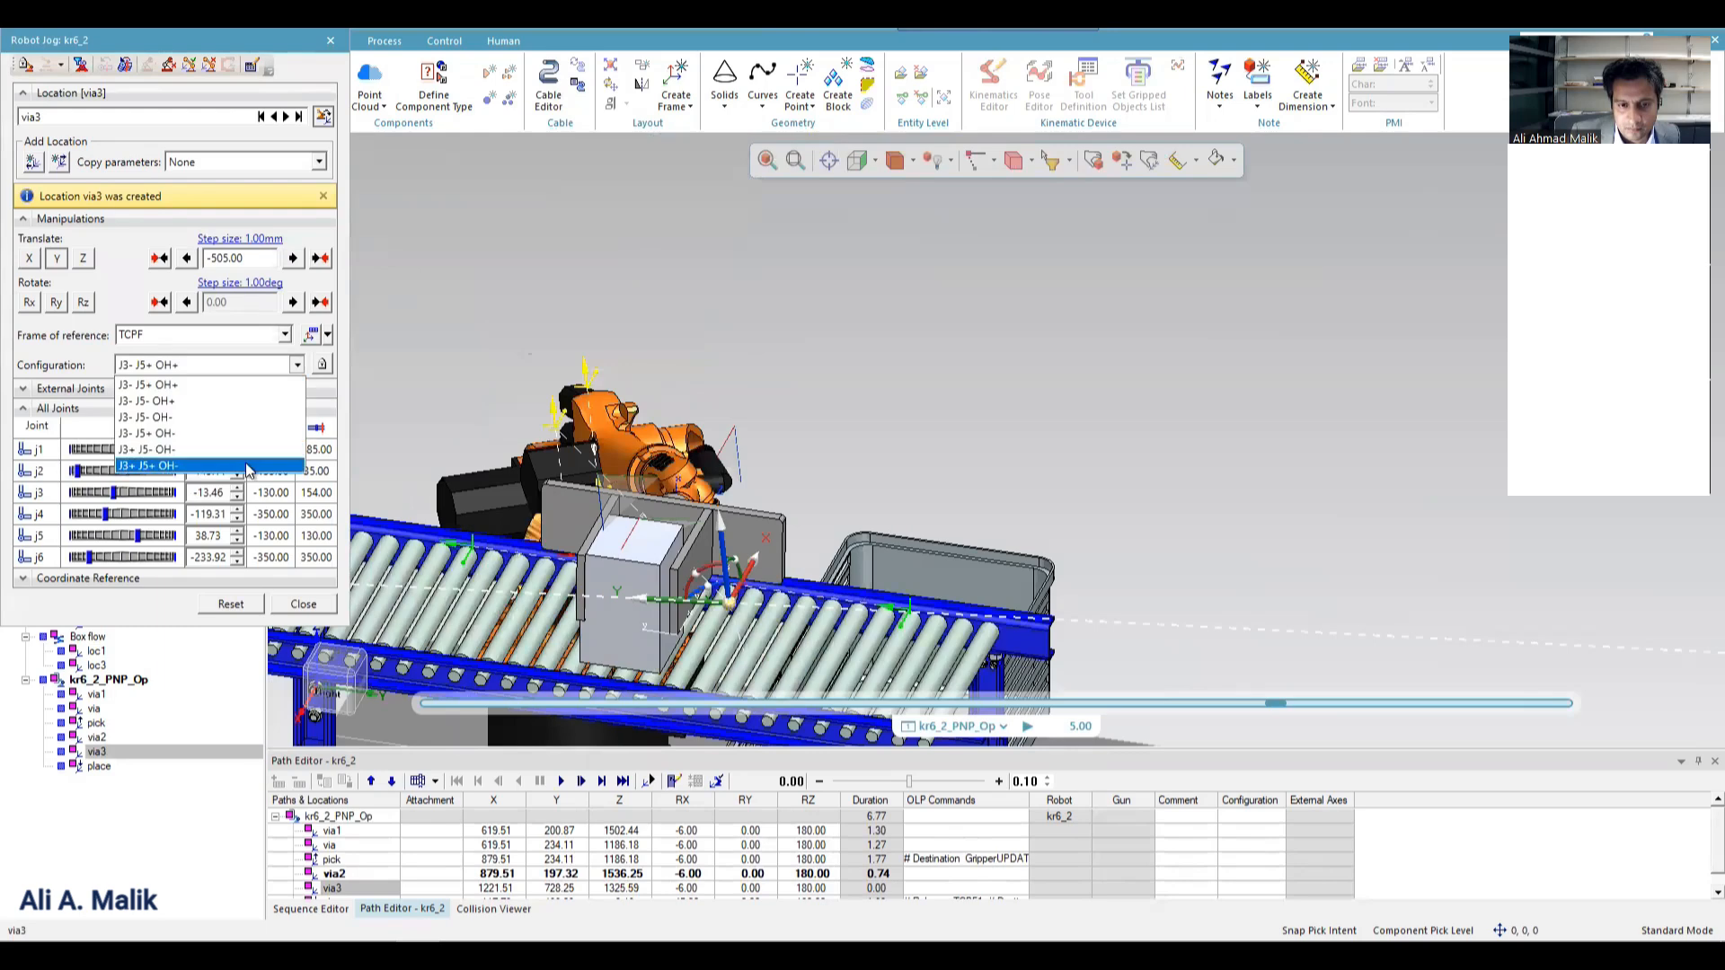
left_click(241, 464)
left_click(283, 366)
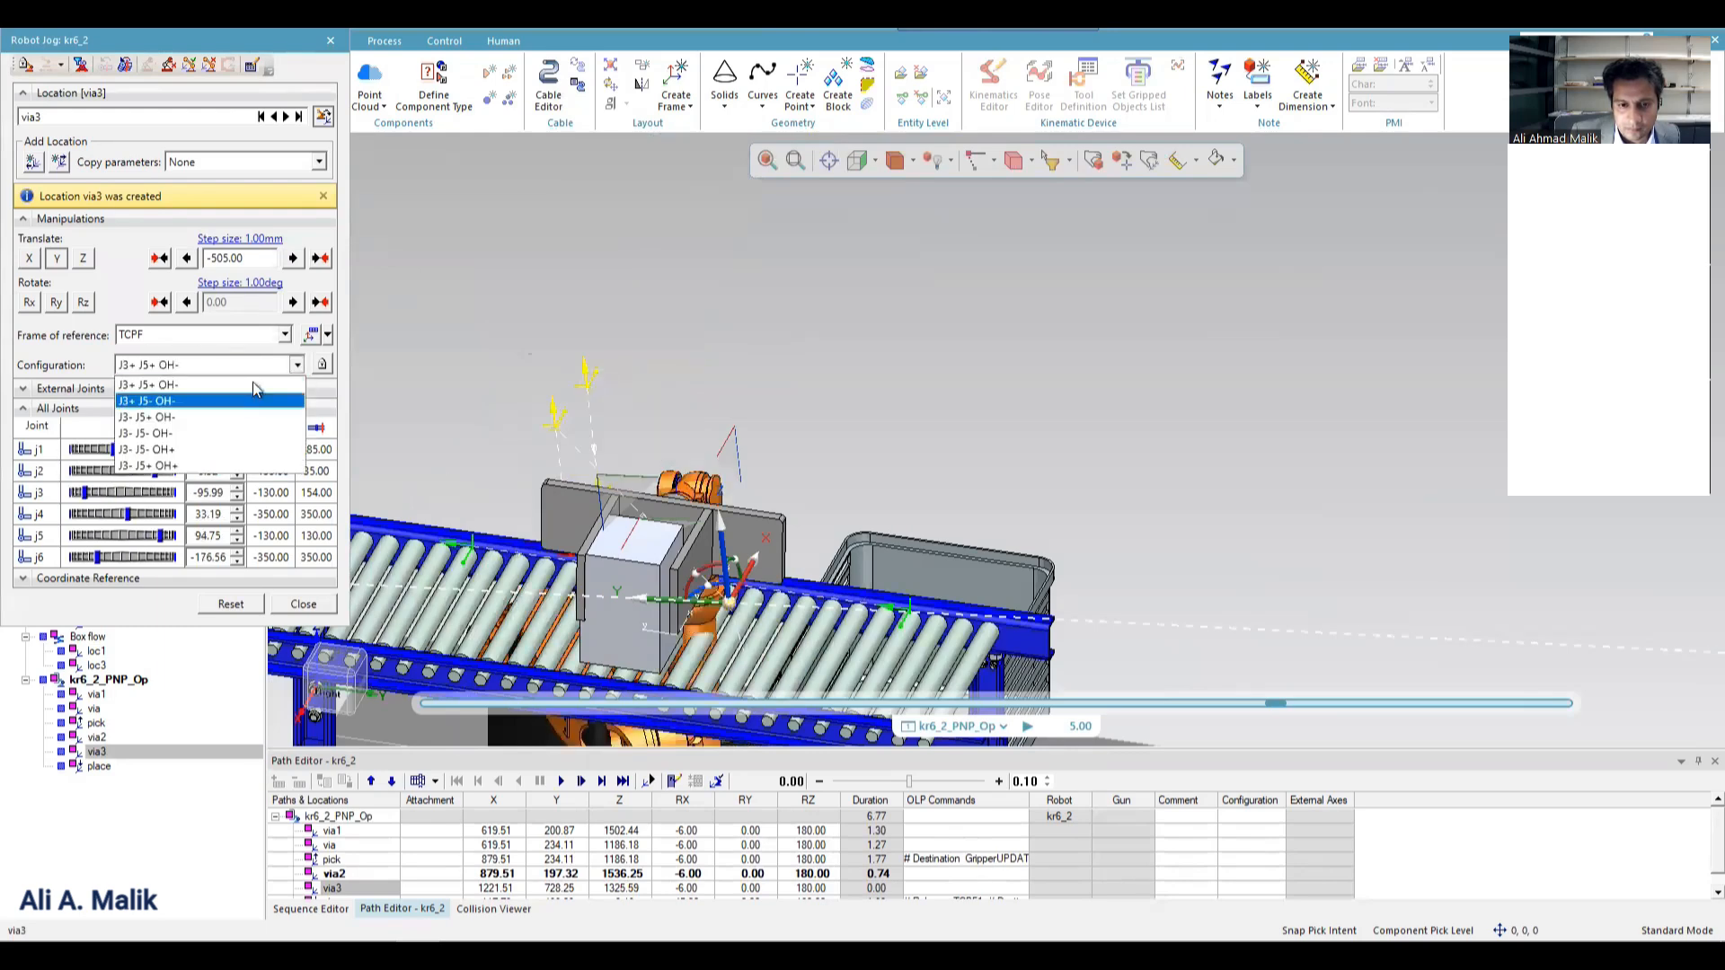
left_click(255, 380)
left_click(286, 369)
left_click(257, 401)
left_click(285, 368)
left_click(255, 423)
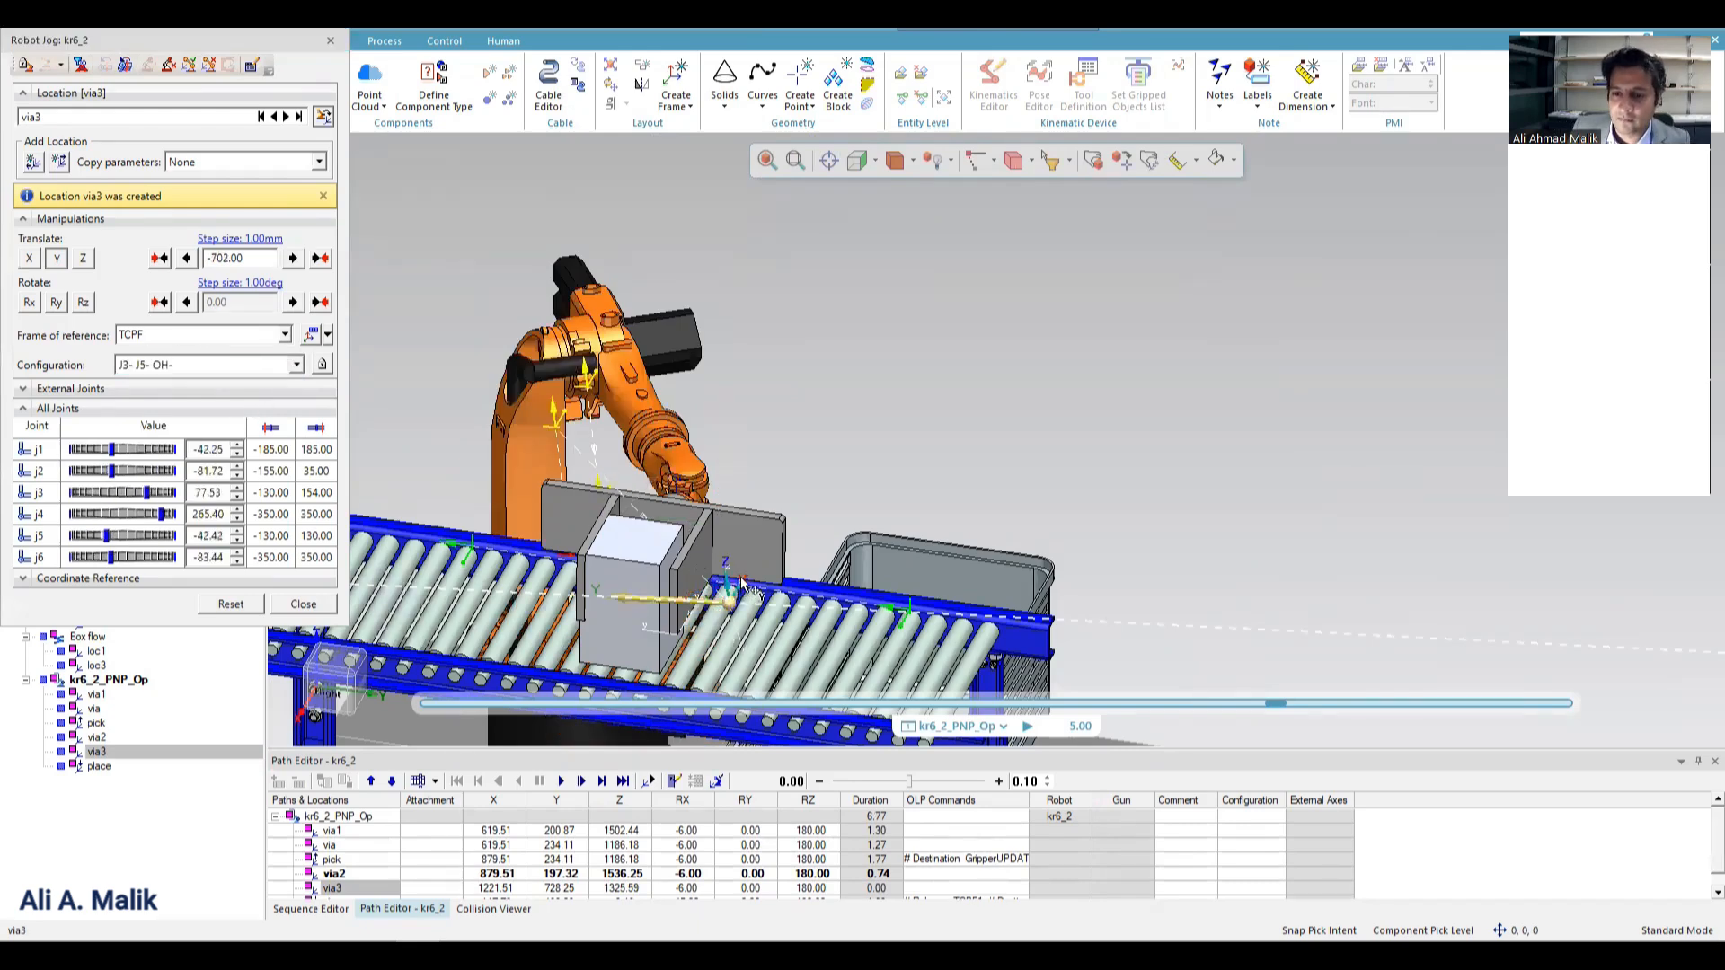
Move via3 further along Y to a total translation of about -798 mm and display the operation's sequence timeline.
left_click_drag(654, 603, 770, 605)
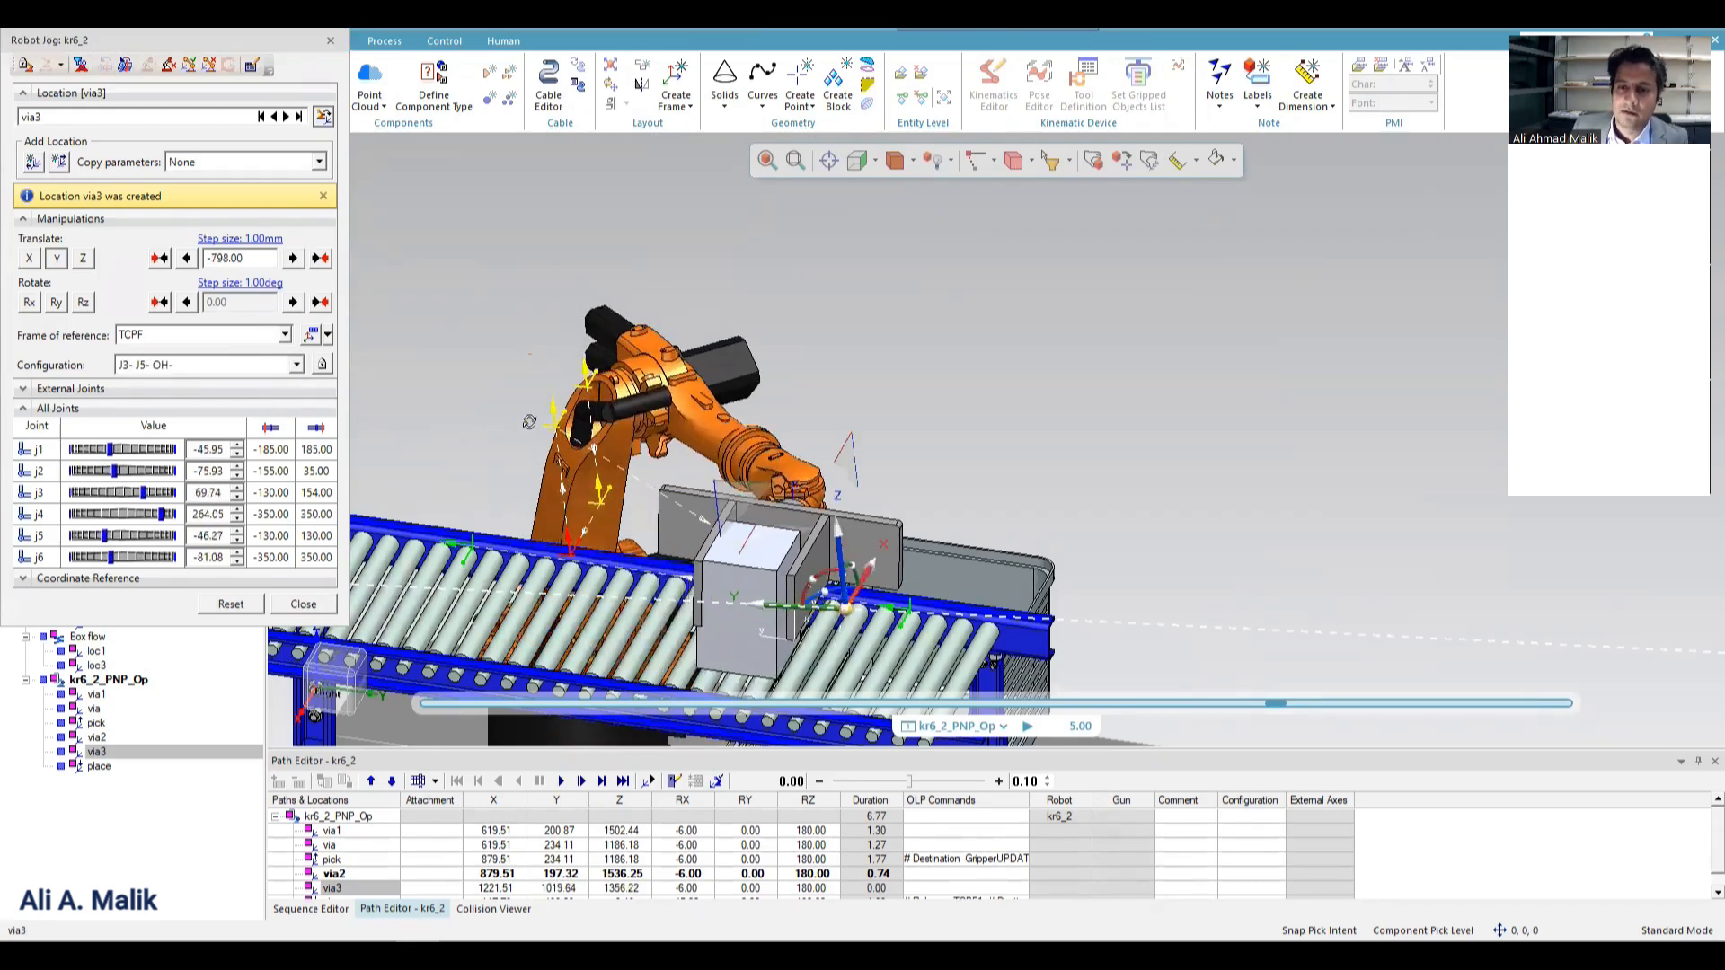
middle_click_drag(529, 422, 481, 440)
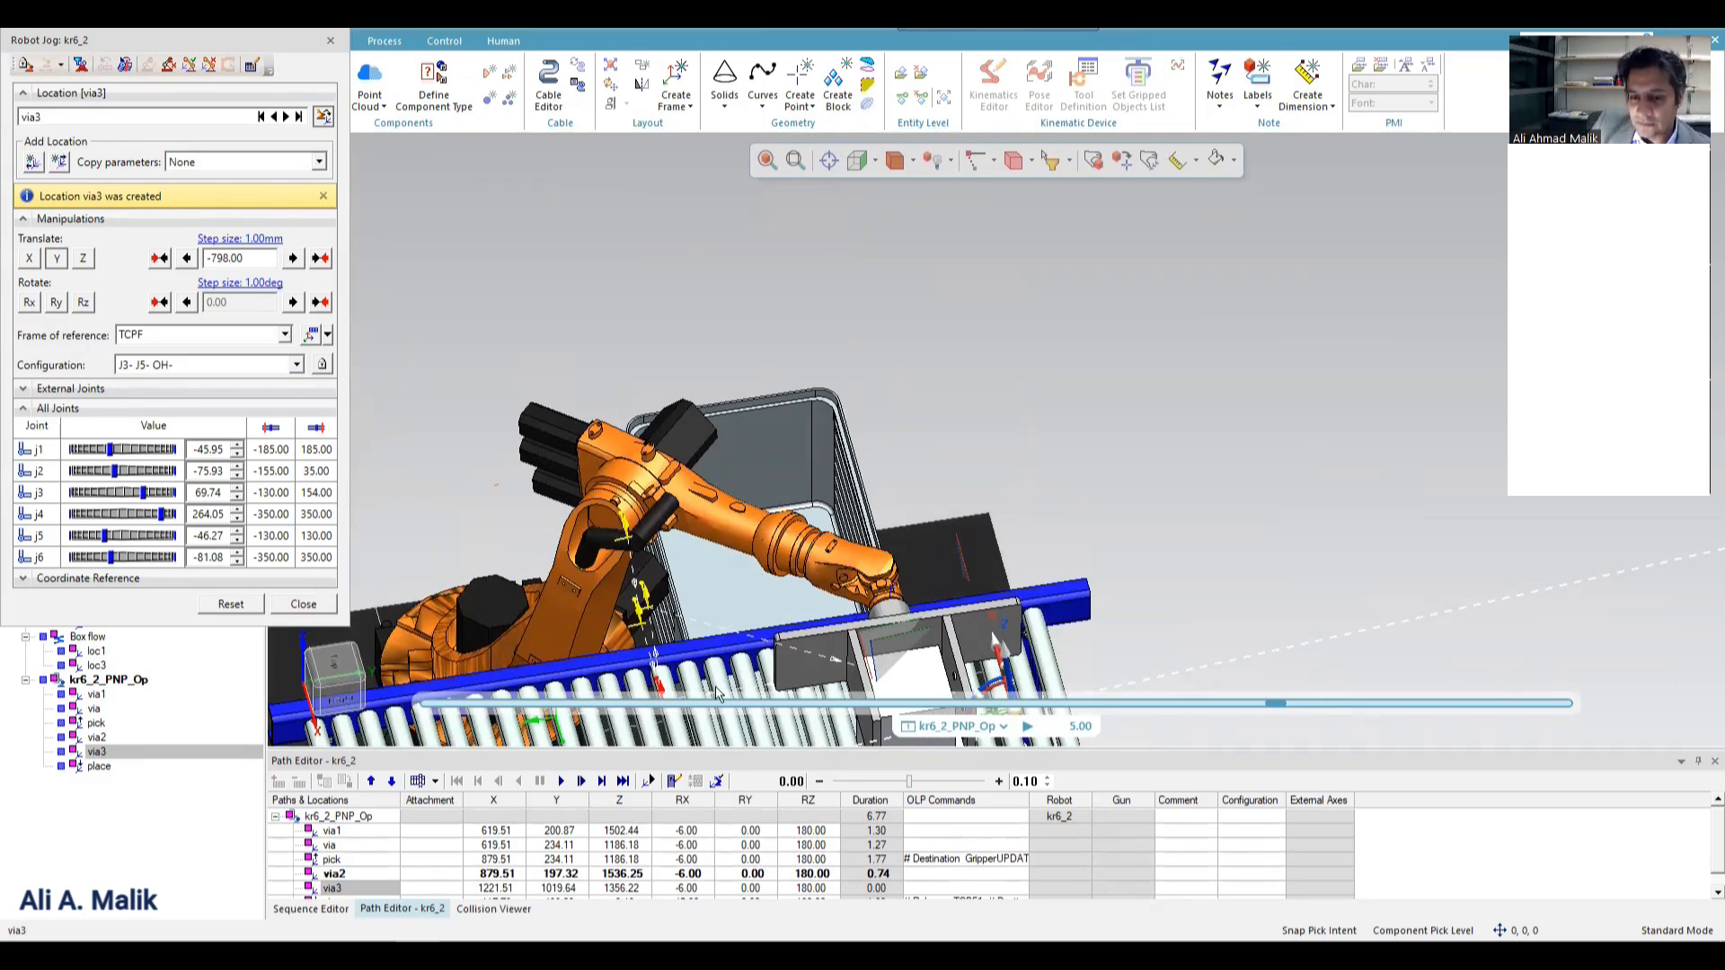
scroll(345, 870, "down", 1)
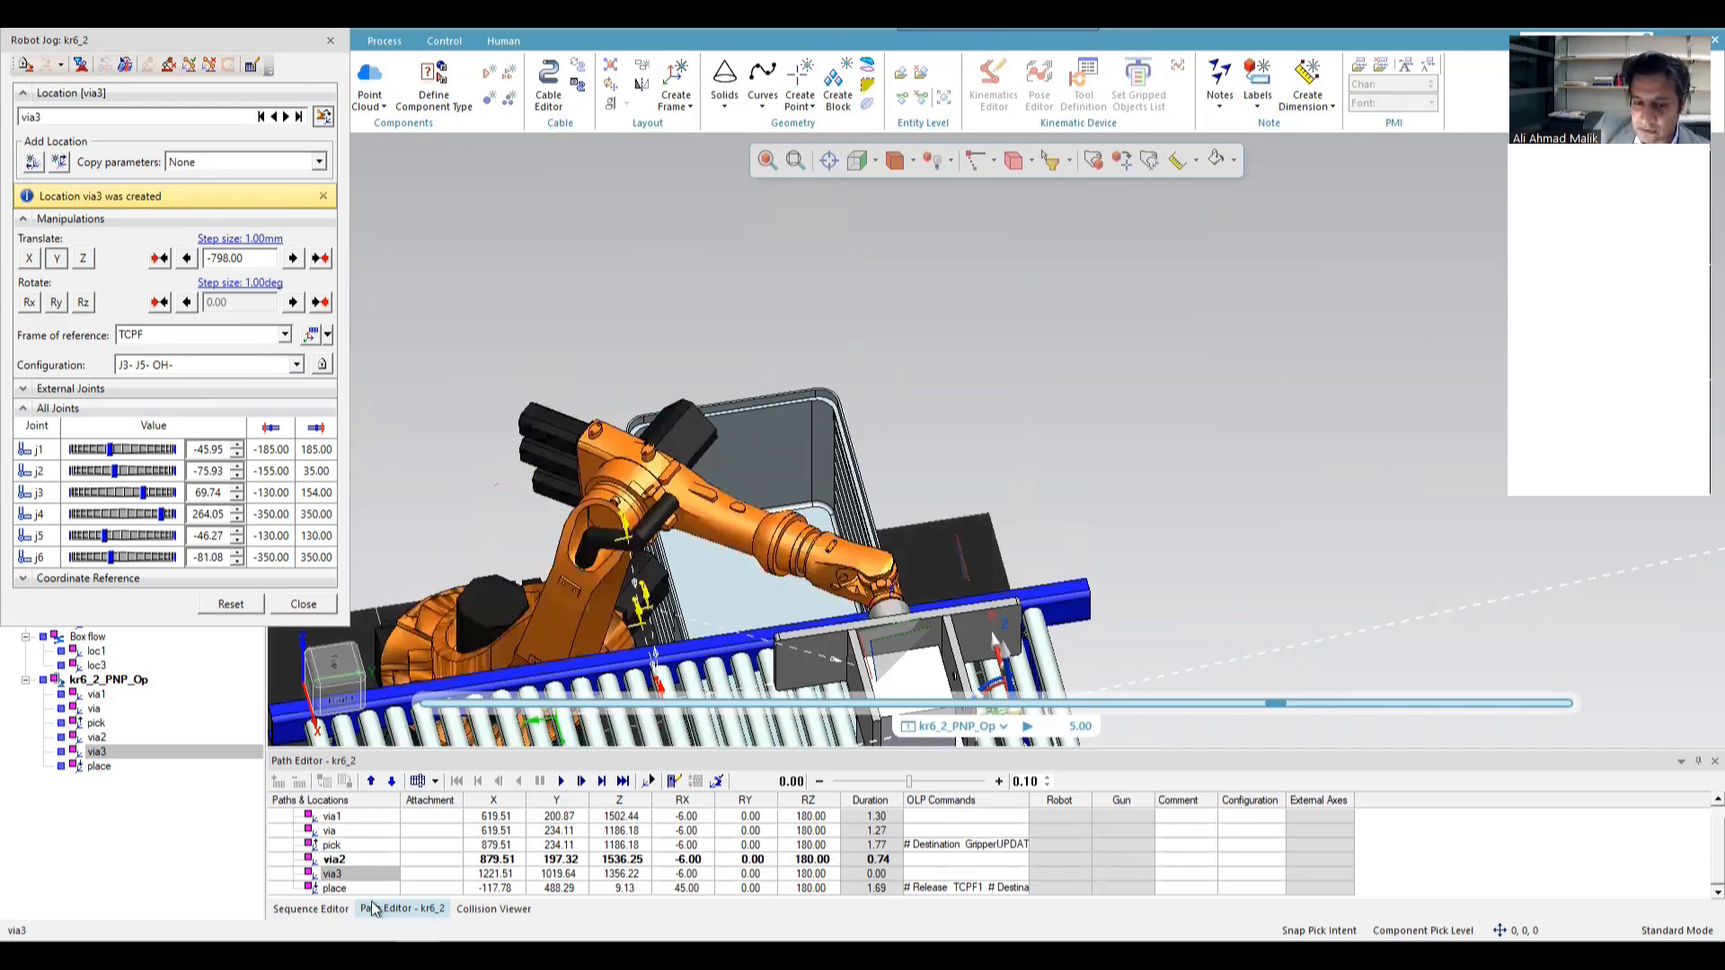
left_click(315, 909)
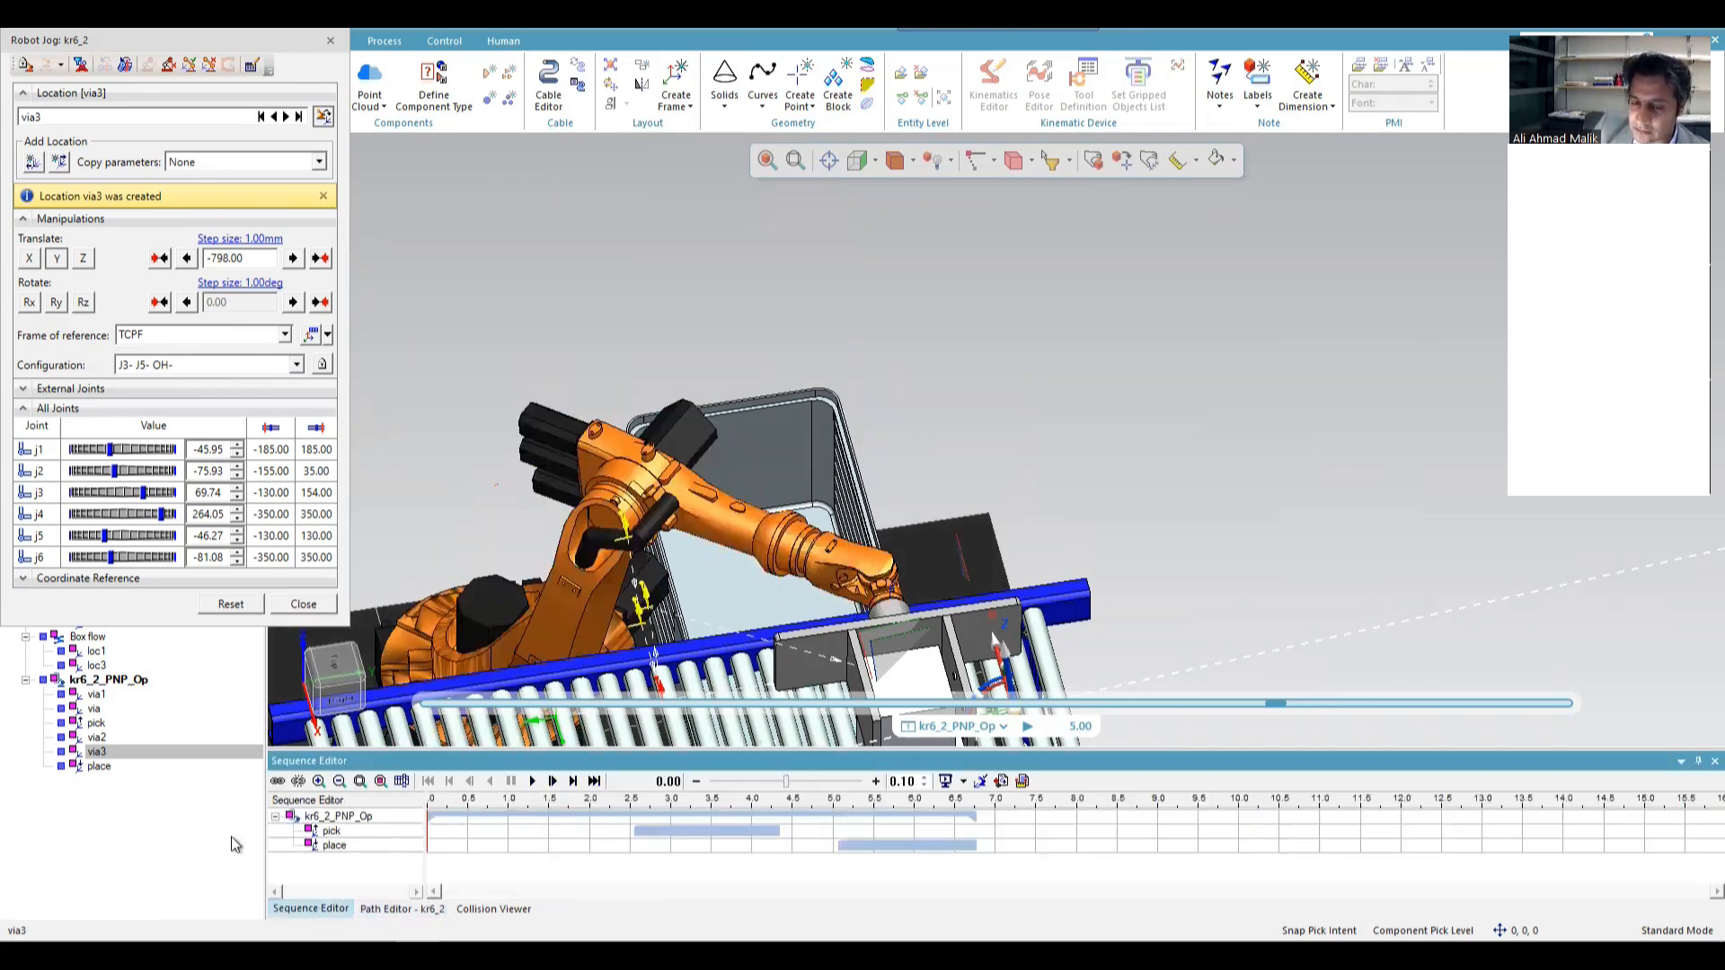